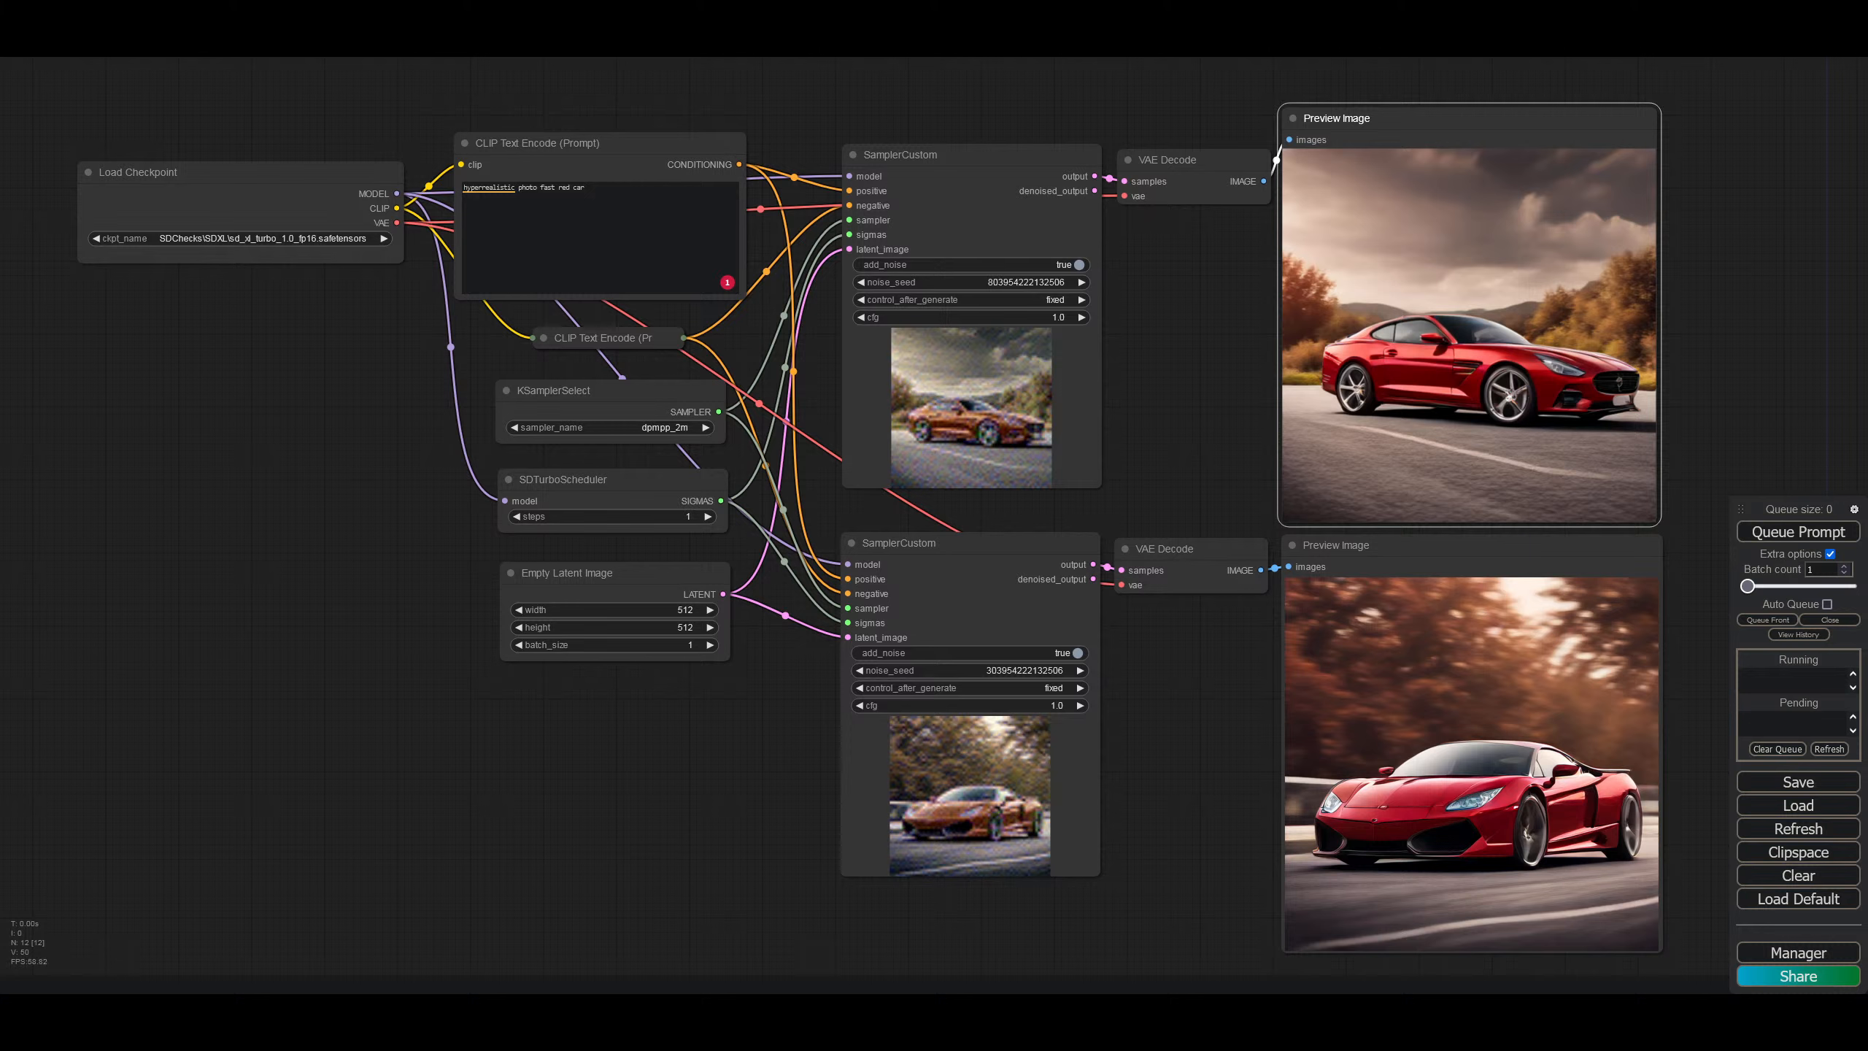
Step: Examine the Load Checkpoint, positive prompt and KSamplerSelect nodes of the workflow
drag(237, 171, 243, 159)
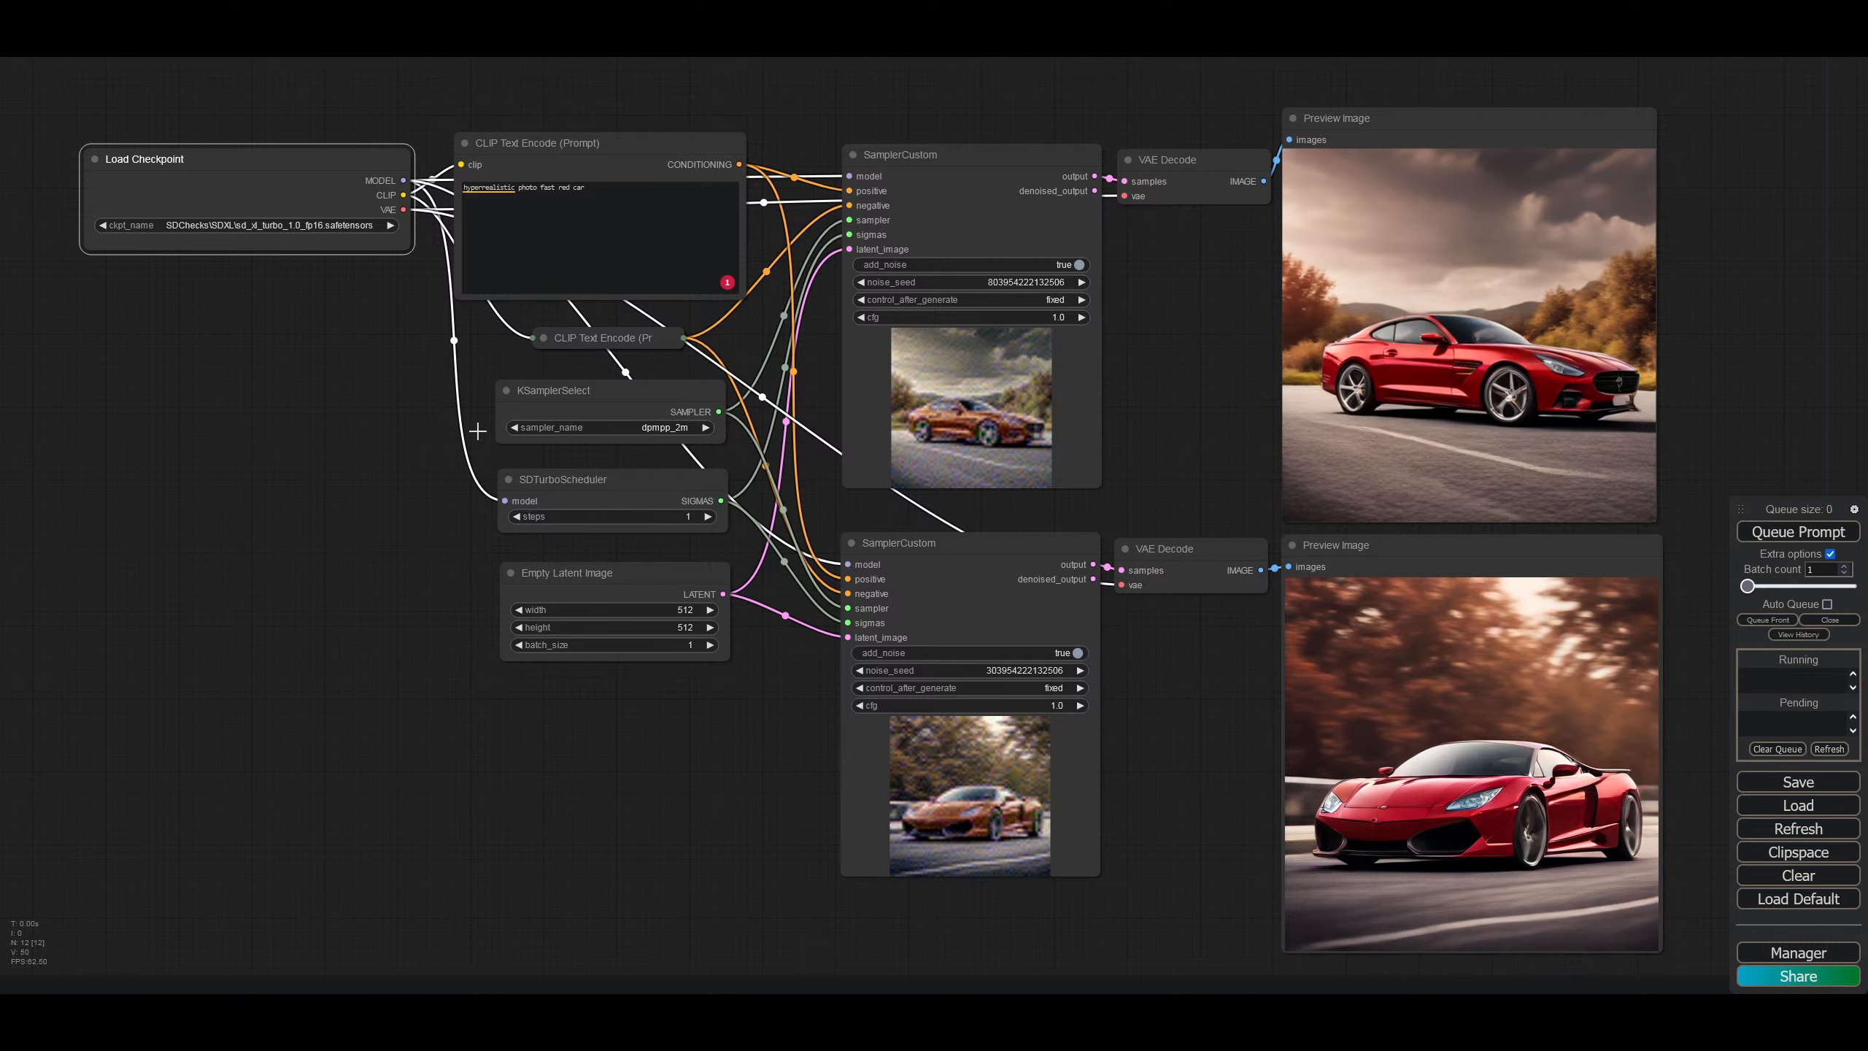
scroll(304, 307, up, 3)
drag(304, 307, 499, 348)
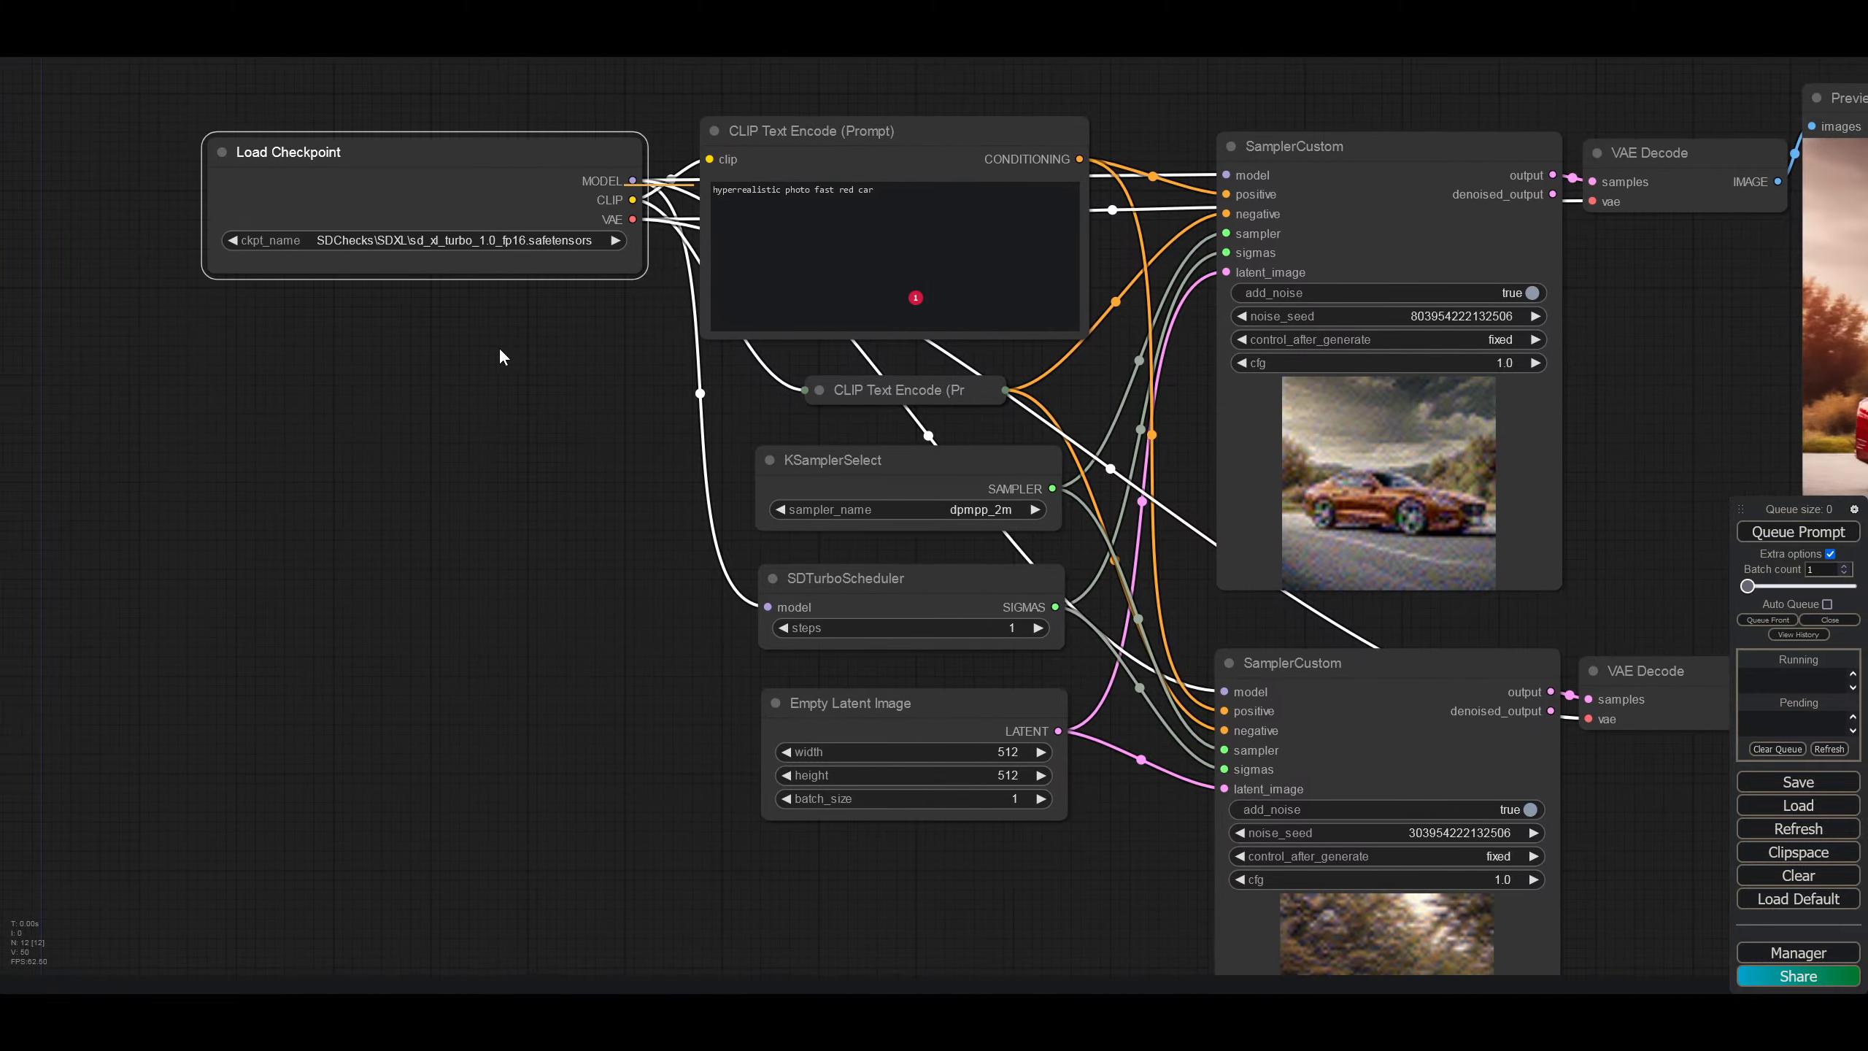
click(987, 246)
click(864, 468)
drag(864, 468, 863, 471)
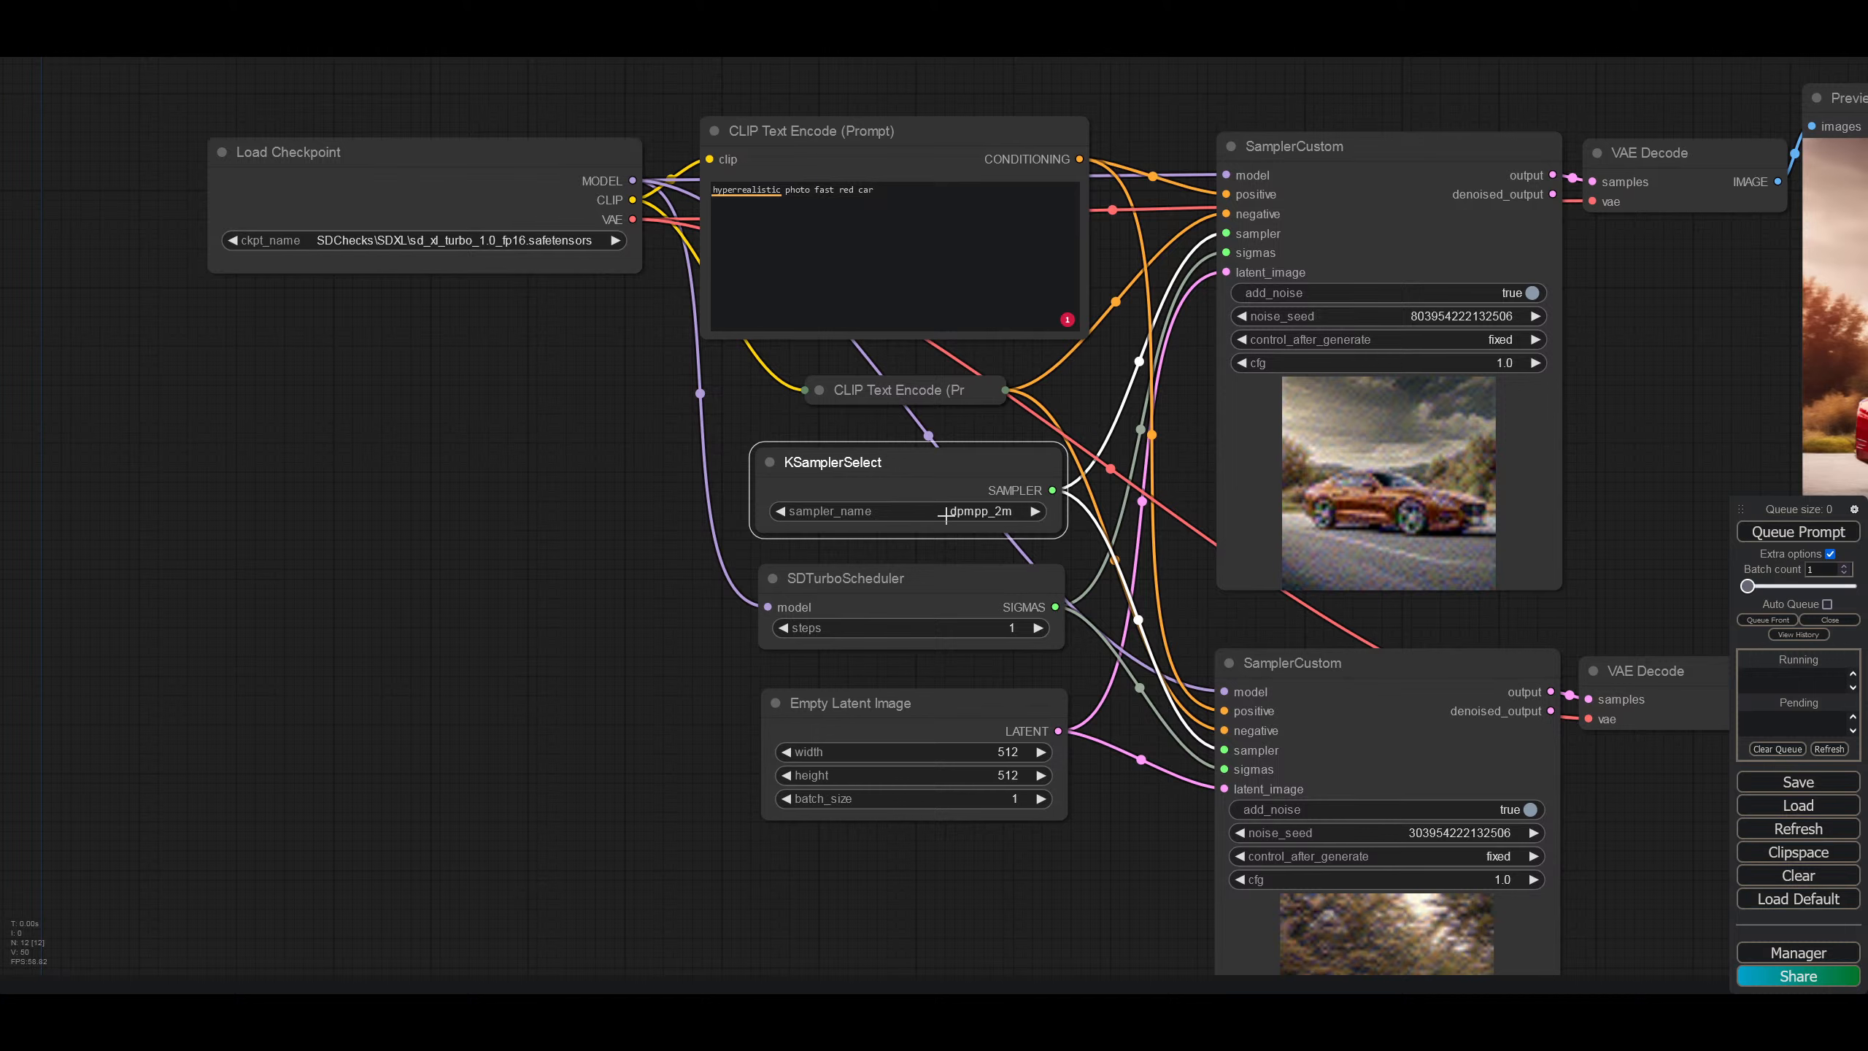
Step: Disconnect the sigmas and sampler inputs of the lower SamplerCustom node
drag(544, 651, 493, 541)
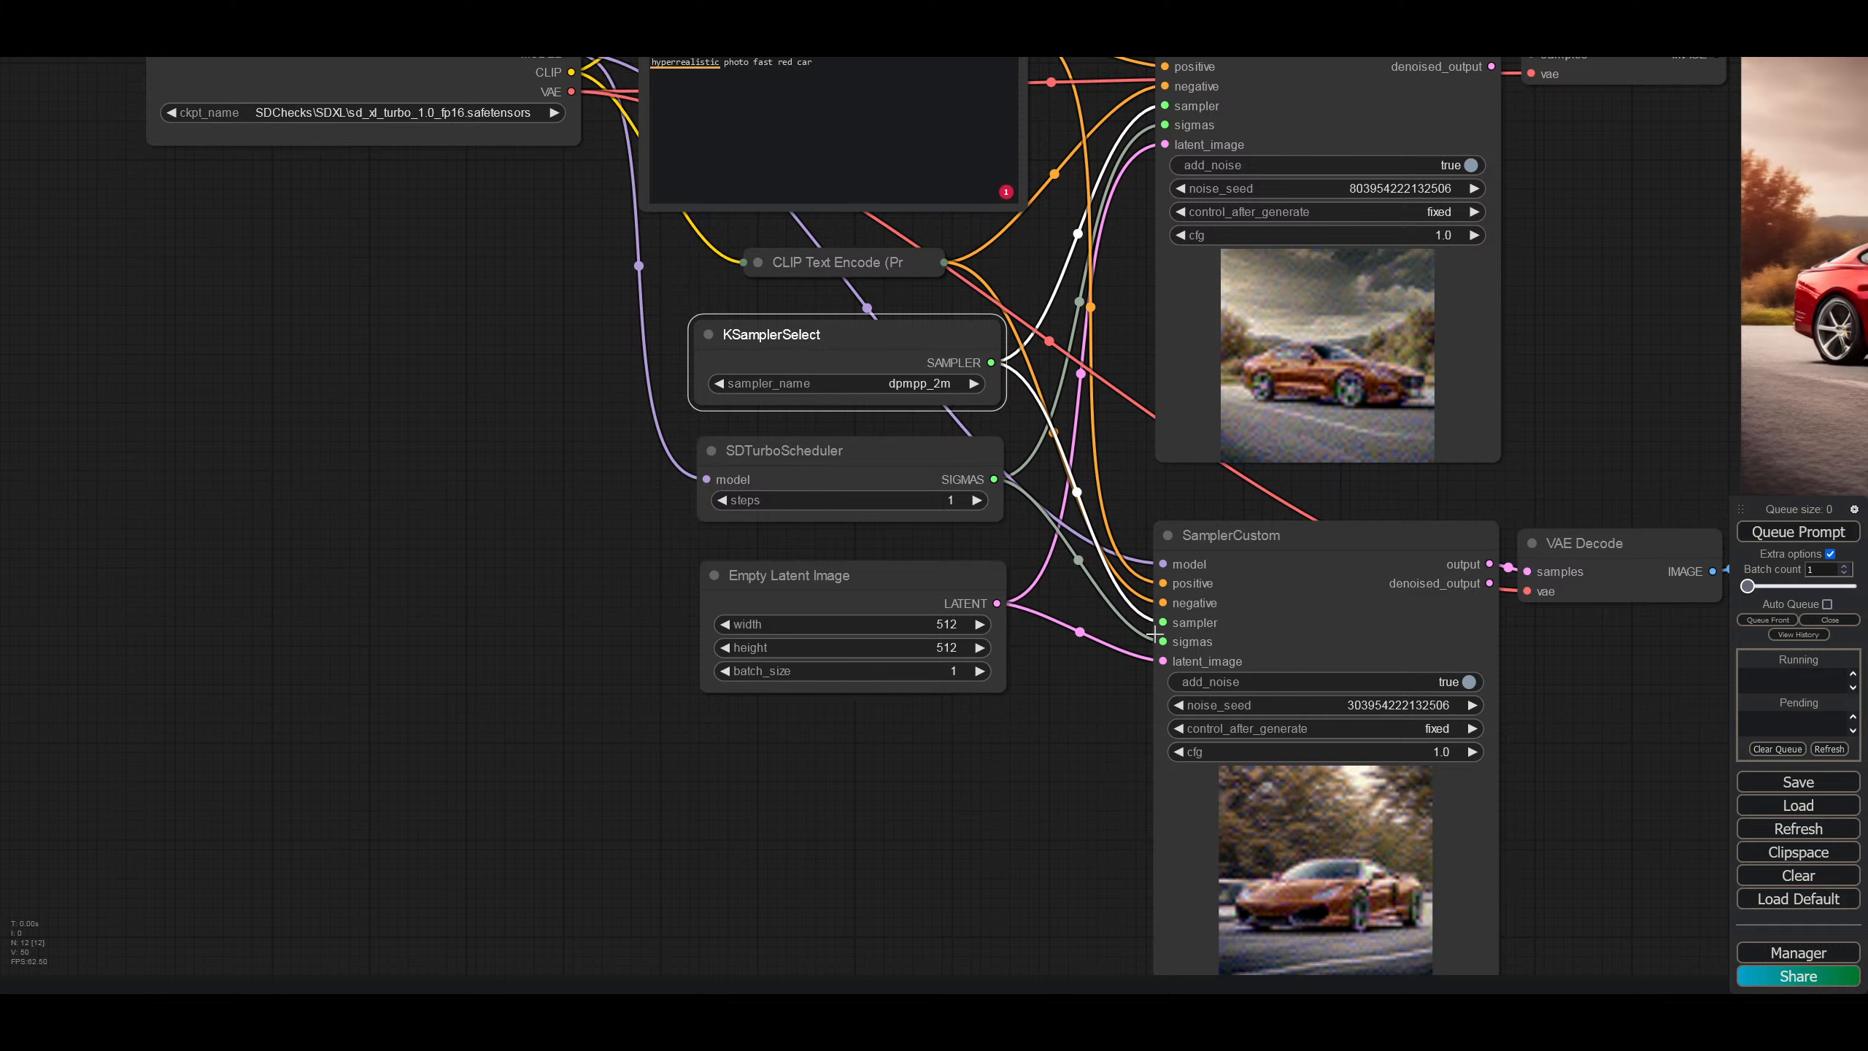
drag(1161, 640, 1013, 571)
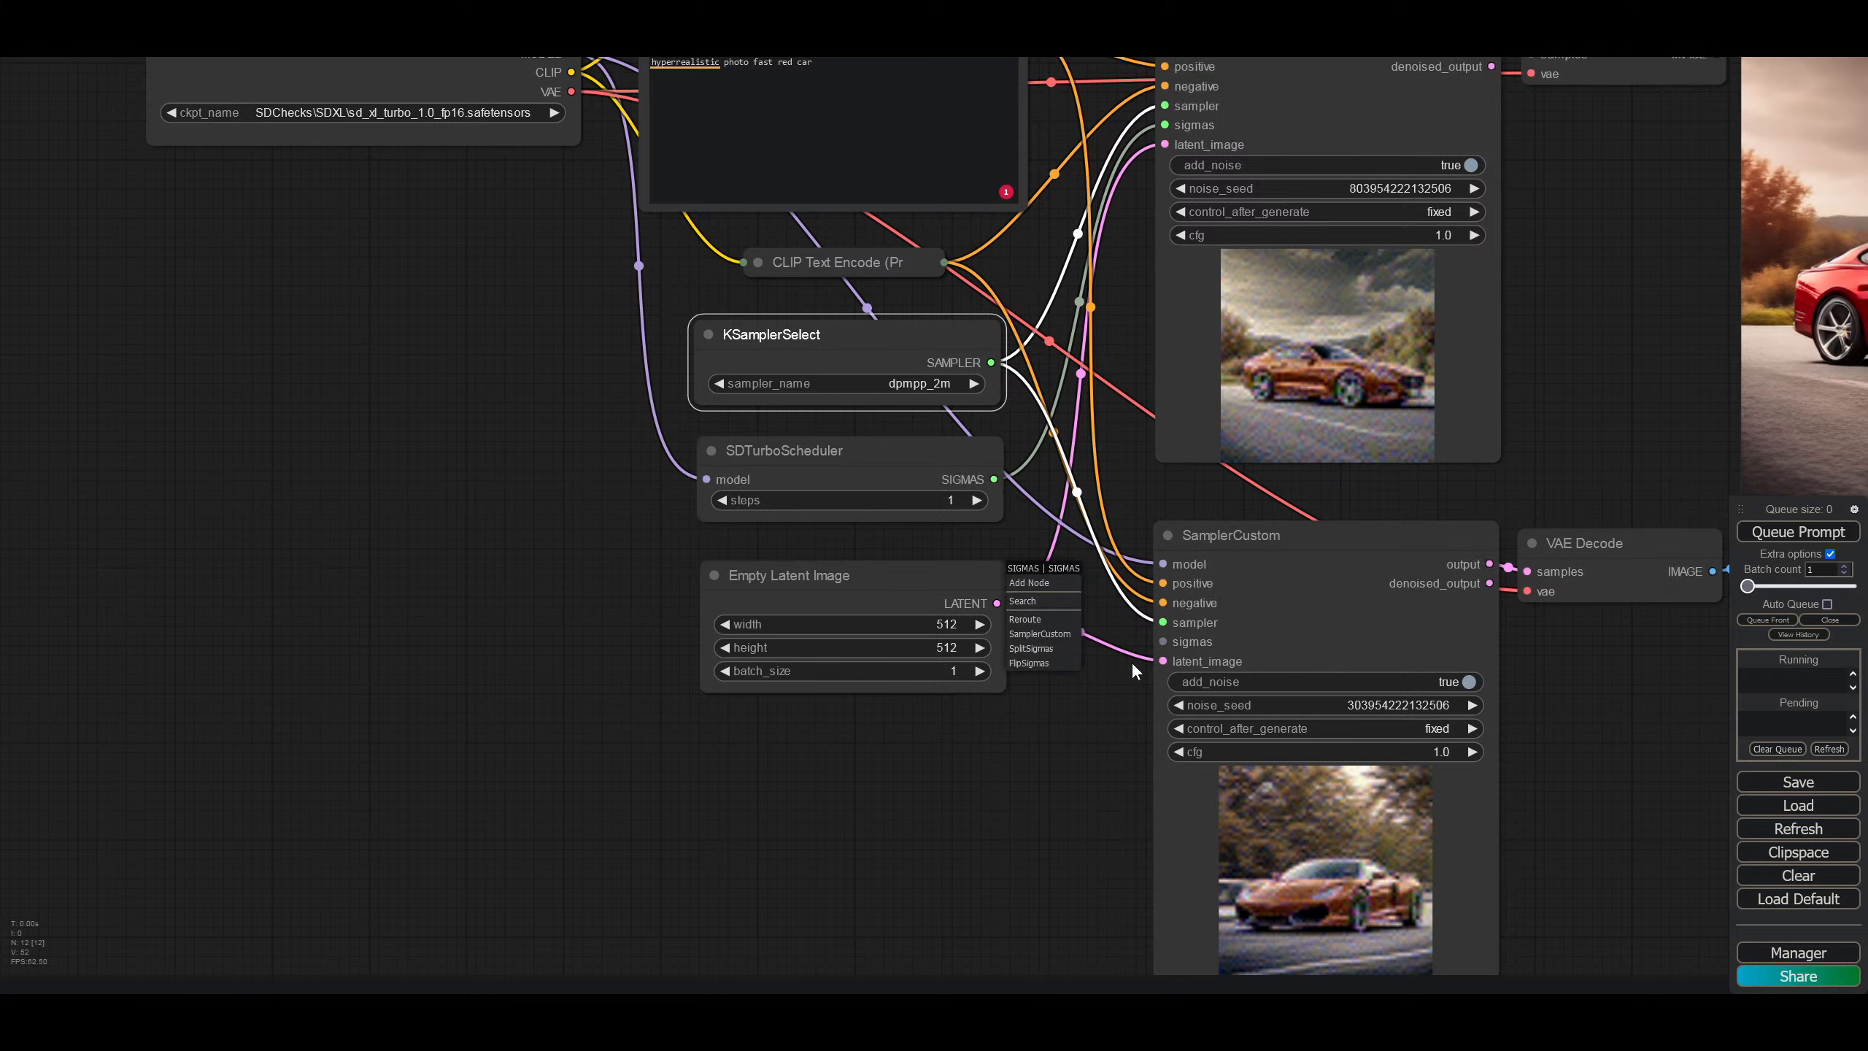
drag(1162, 622, 1012, 508)
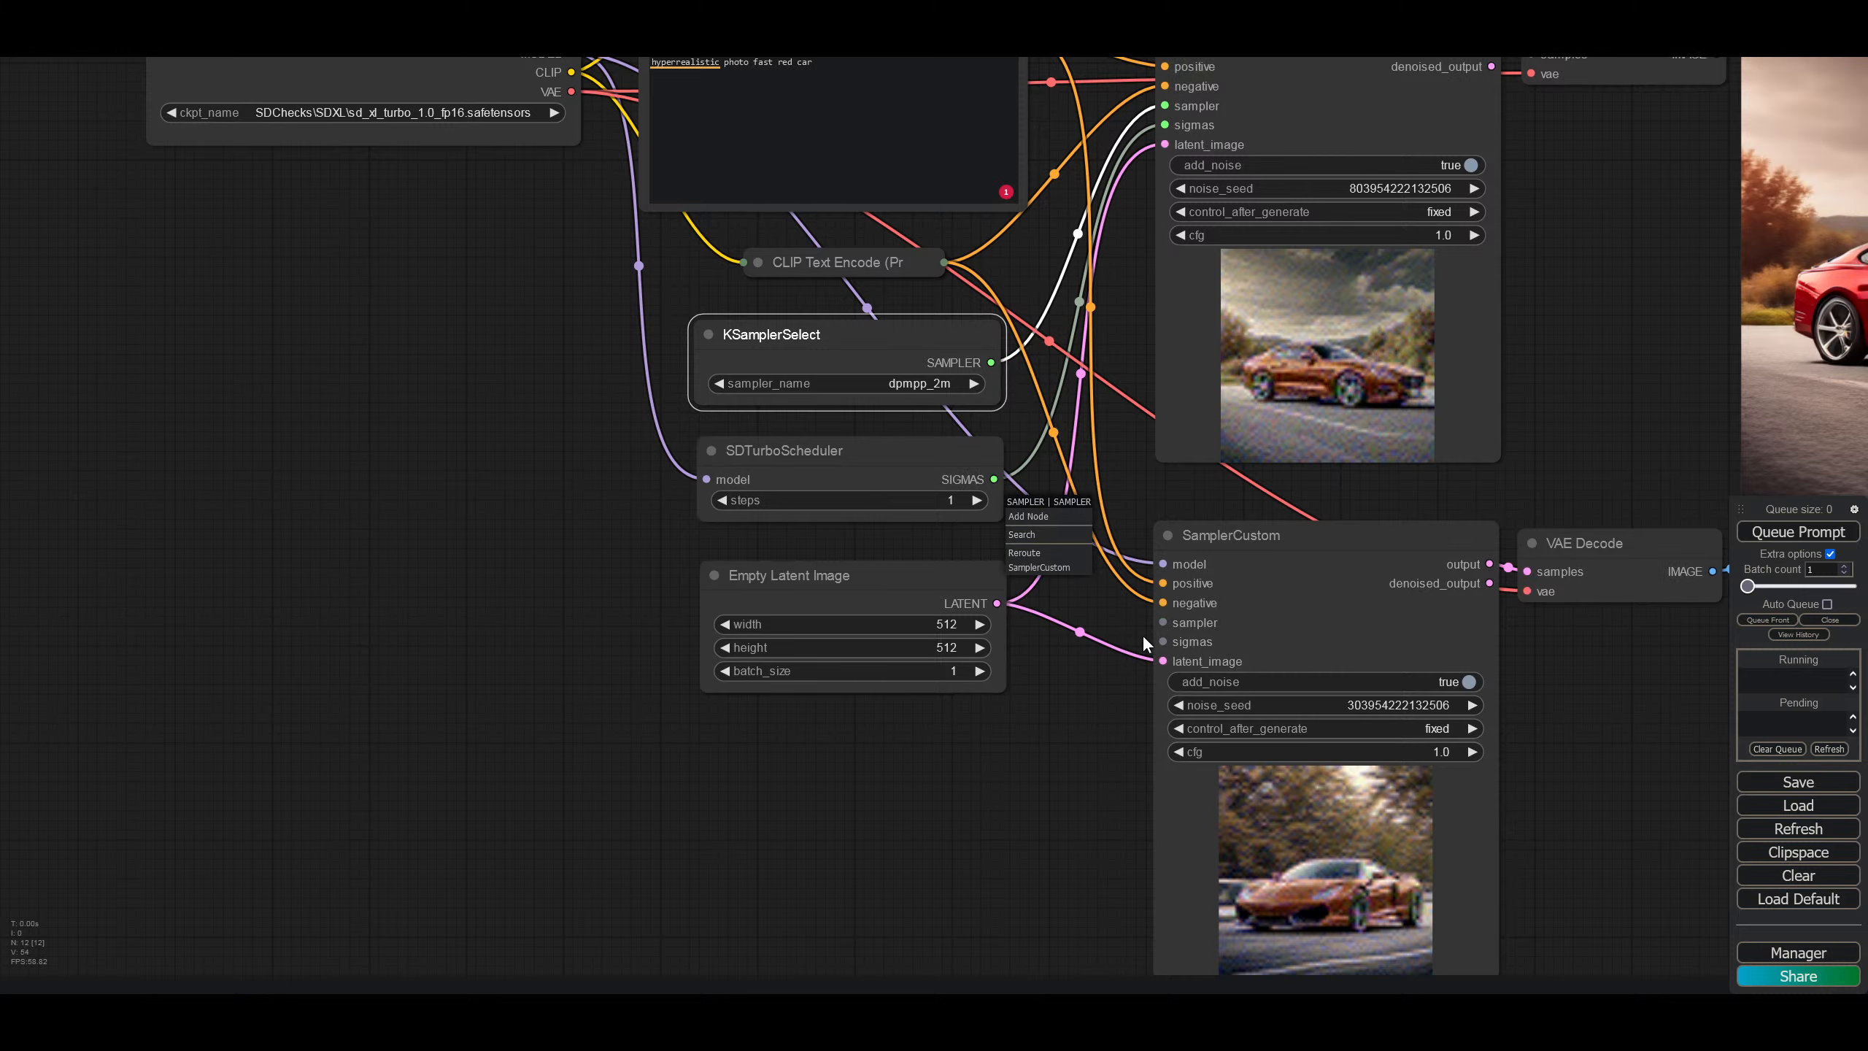
Step: Look up the nodes that can feed the lower SamplerCustom's sigmas input, then search the node library for "turbo"
drag(1163, 641, 1024, 780)
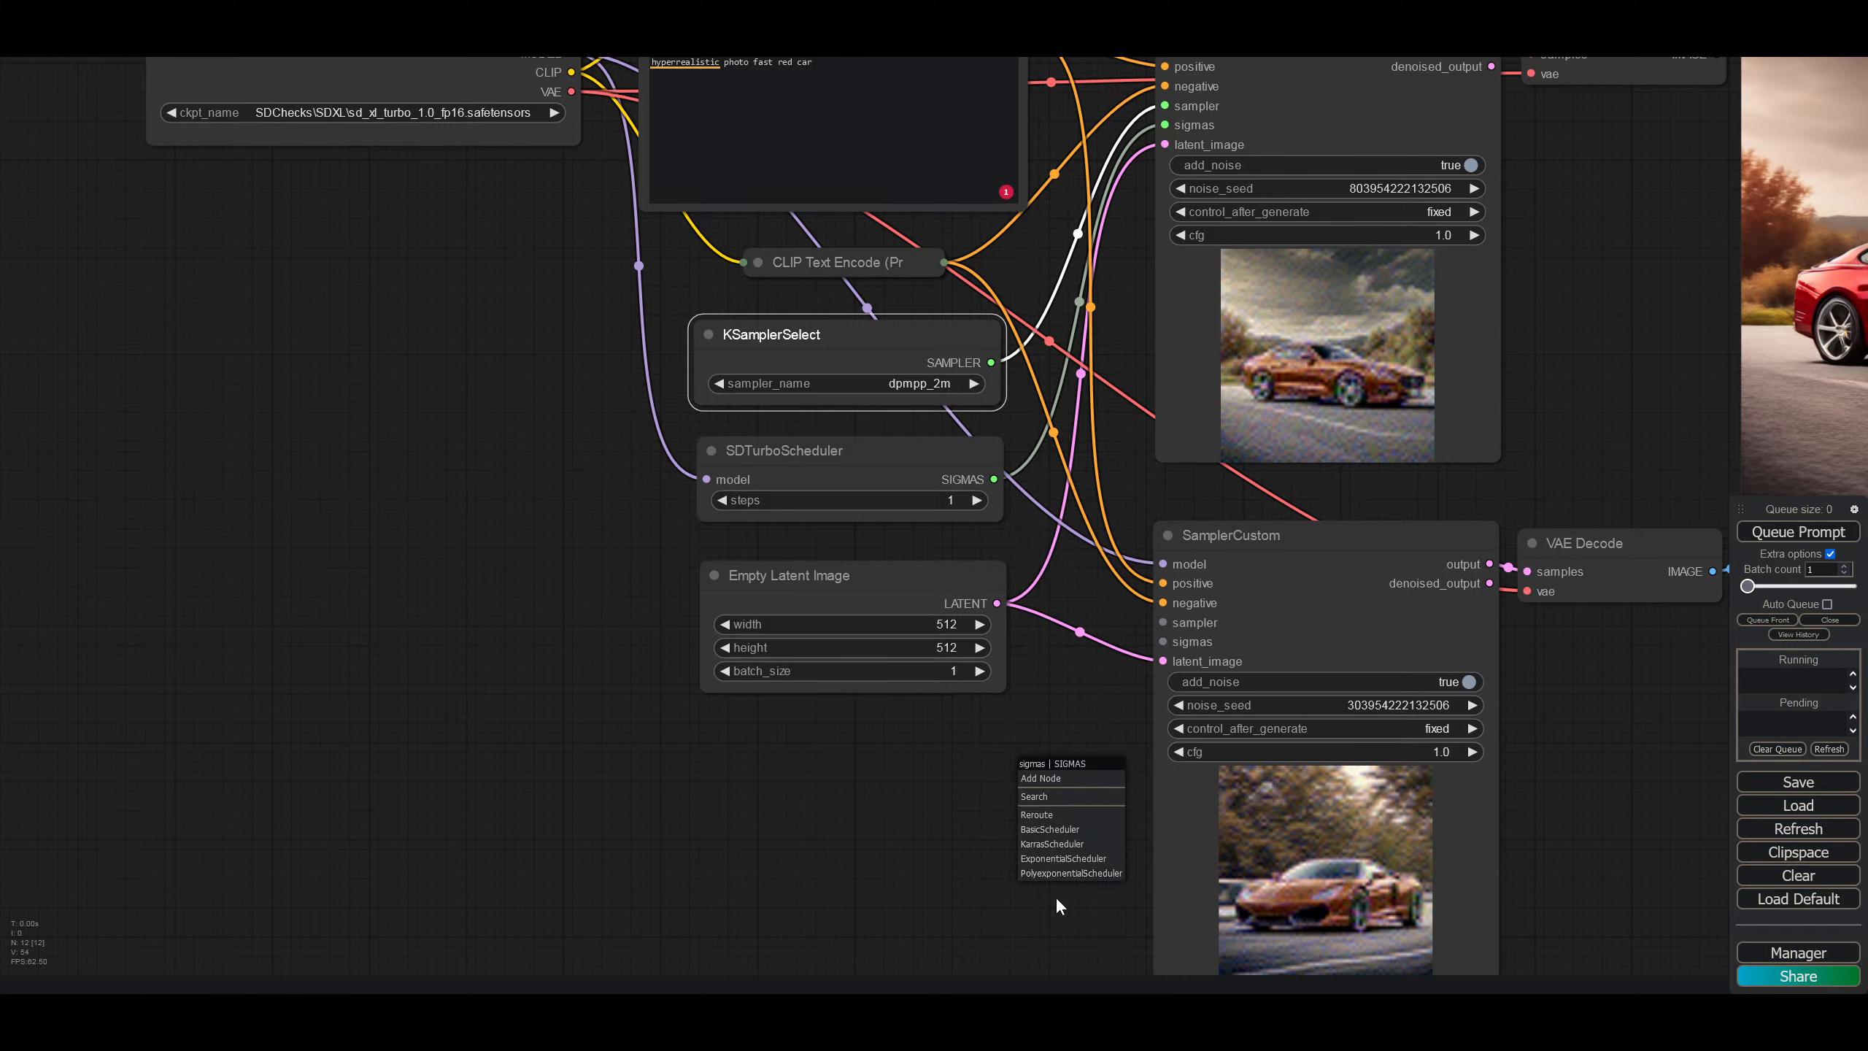
click(913, 885)
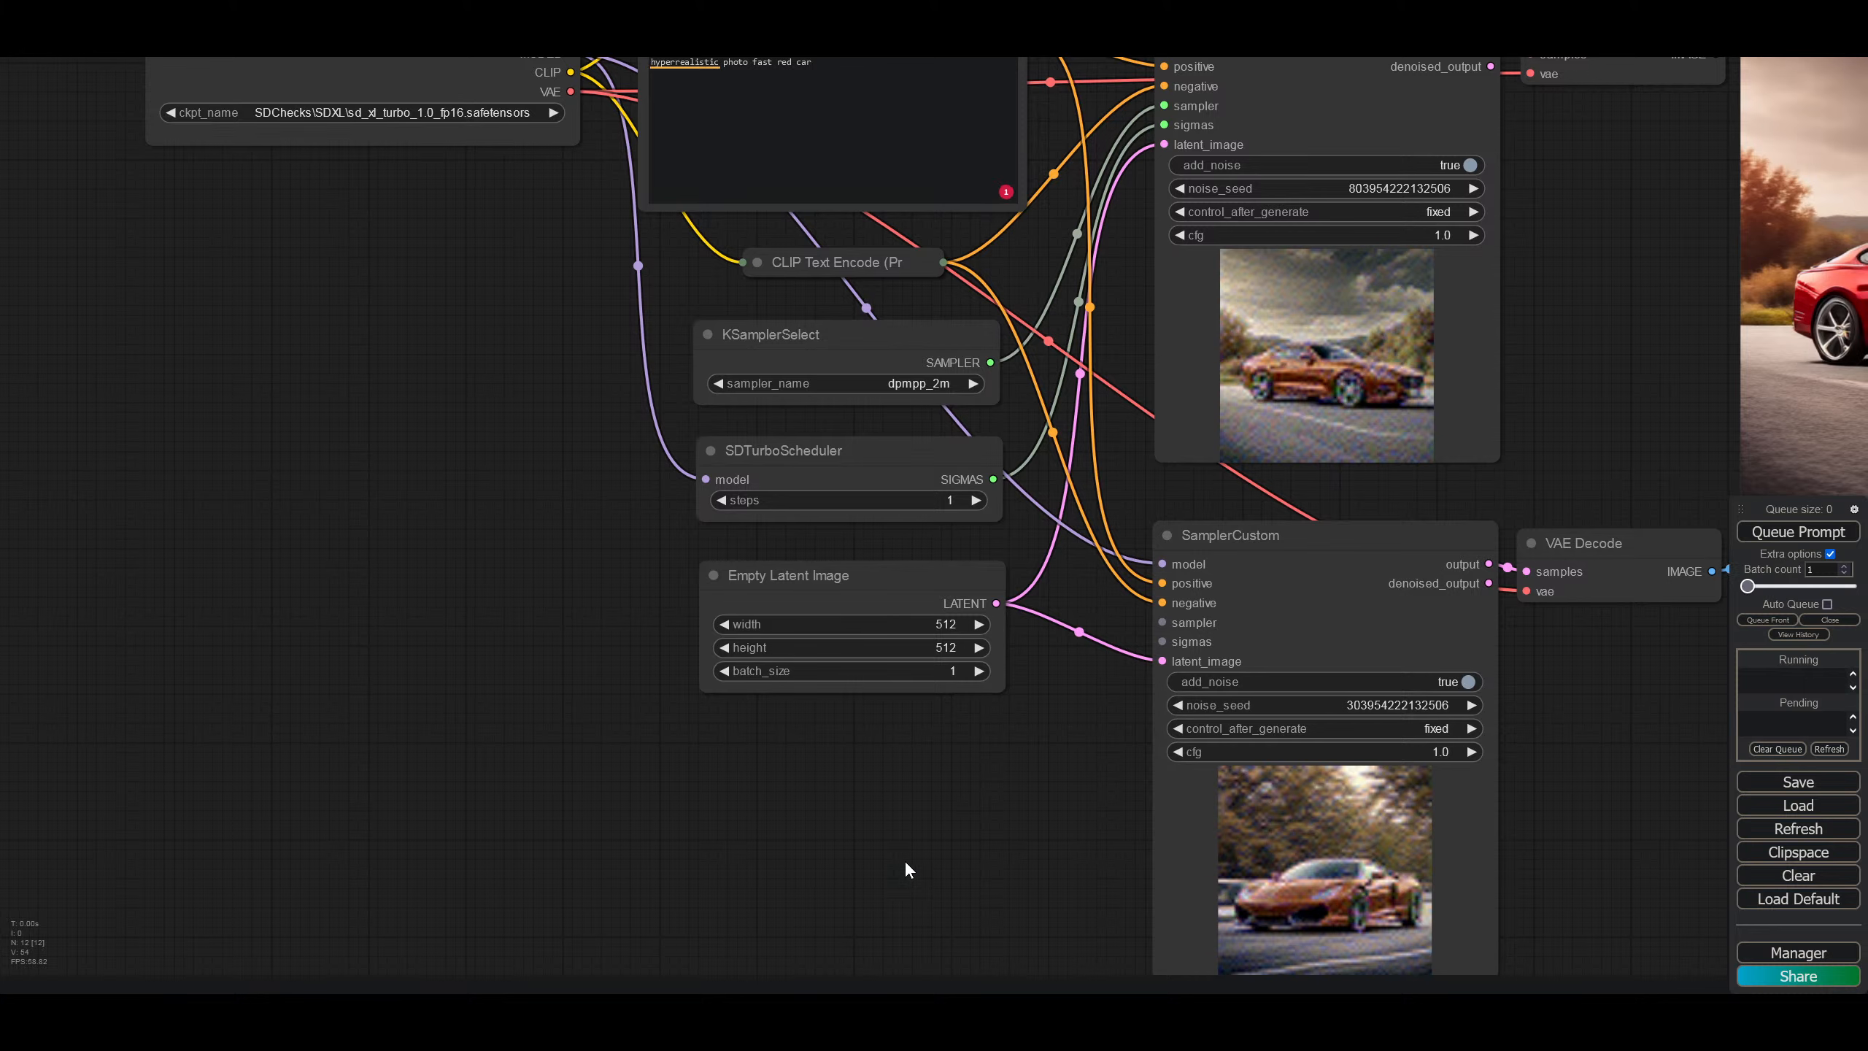
double_click(907, 867)
text(s)
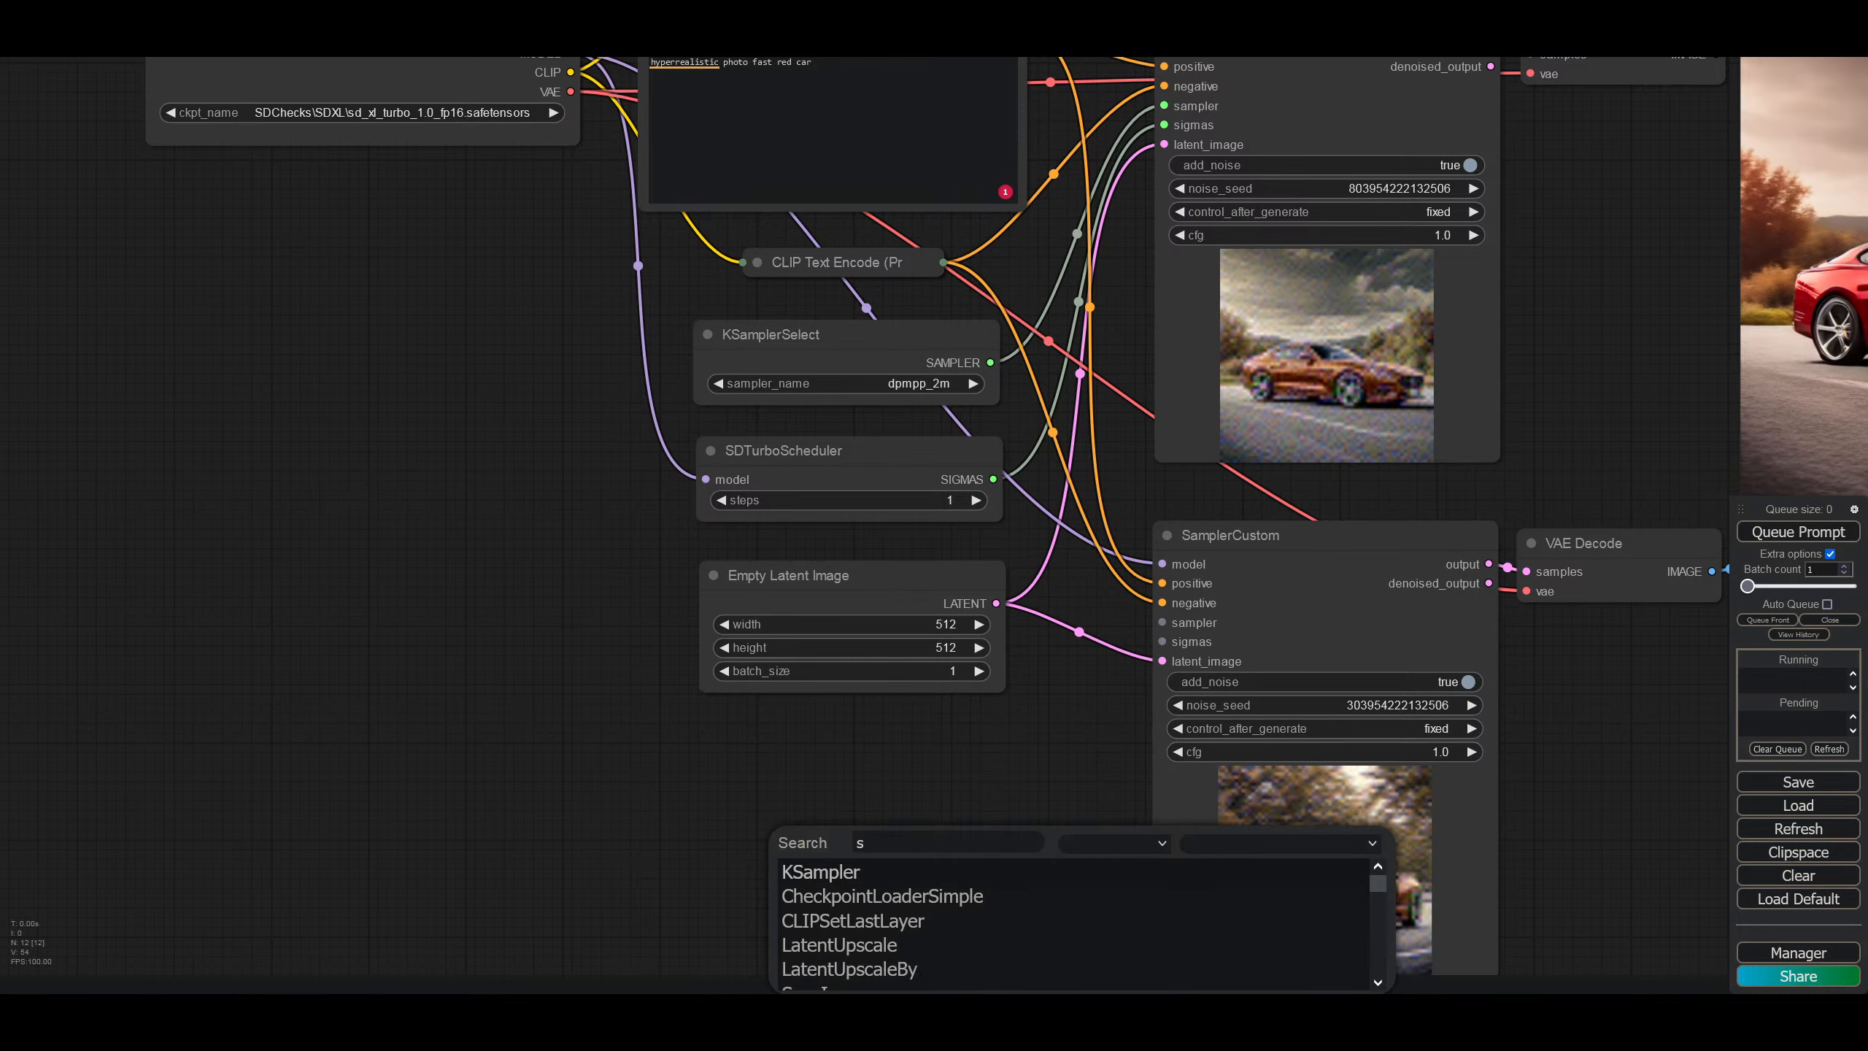
key(BackSpace)
text(turbo)
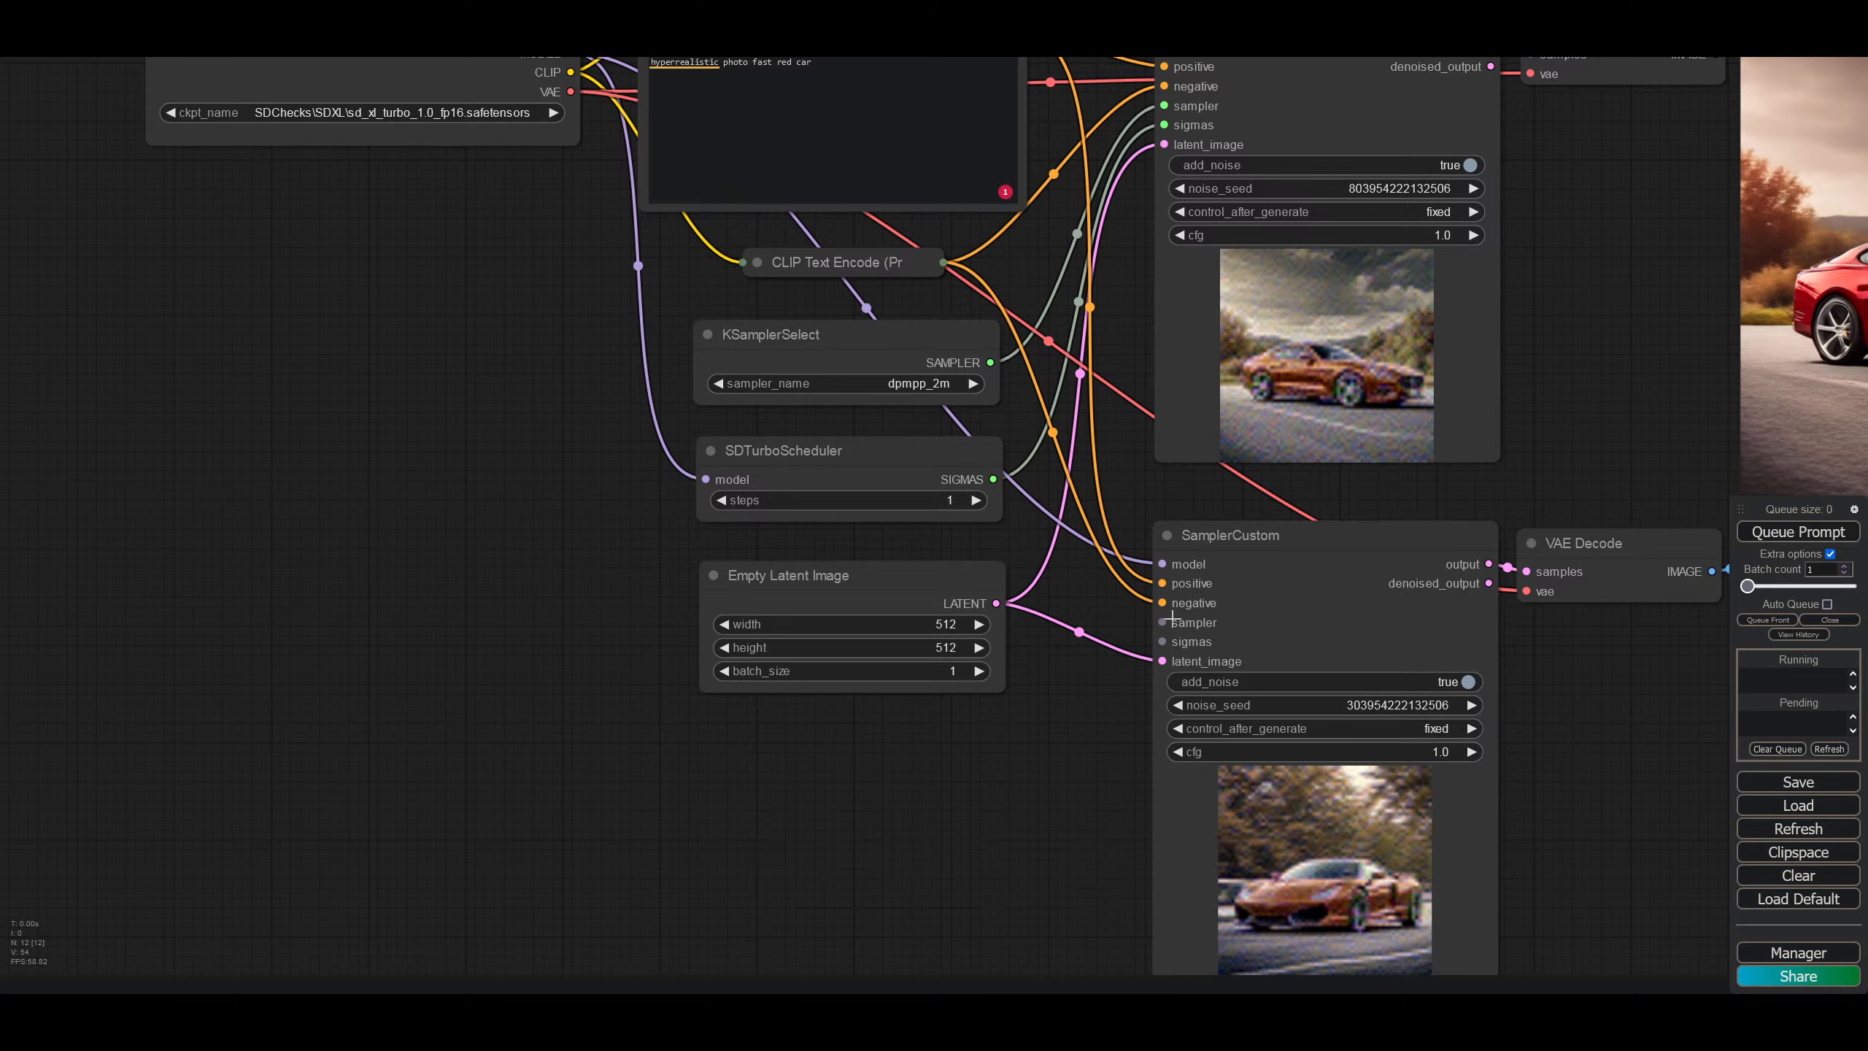
Step: Reconnect the KSamplerSelect sampler output and the SDTurboScheduler sigmas output to the lower SamplerCustom node
drag(991, 362, 1162, 622)
drag(992, 479, 1160, 642)
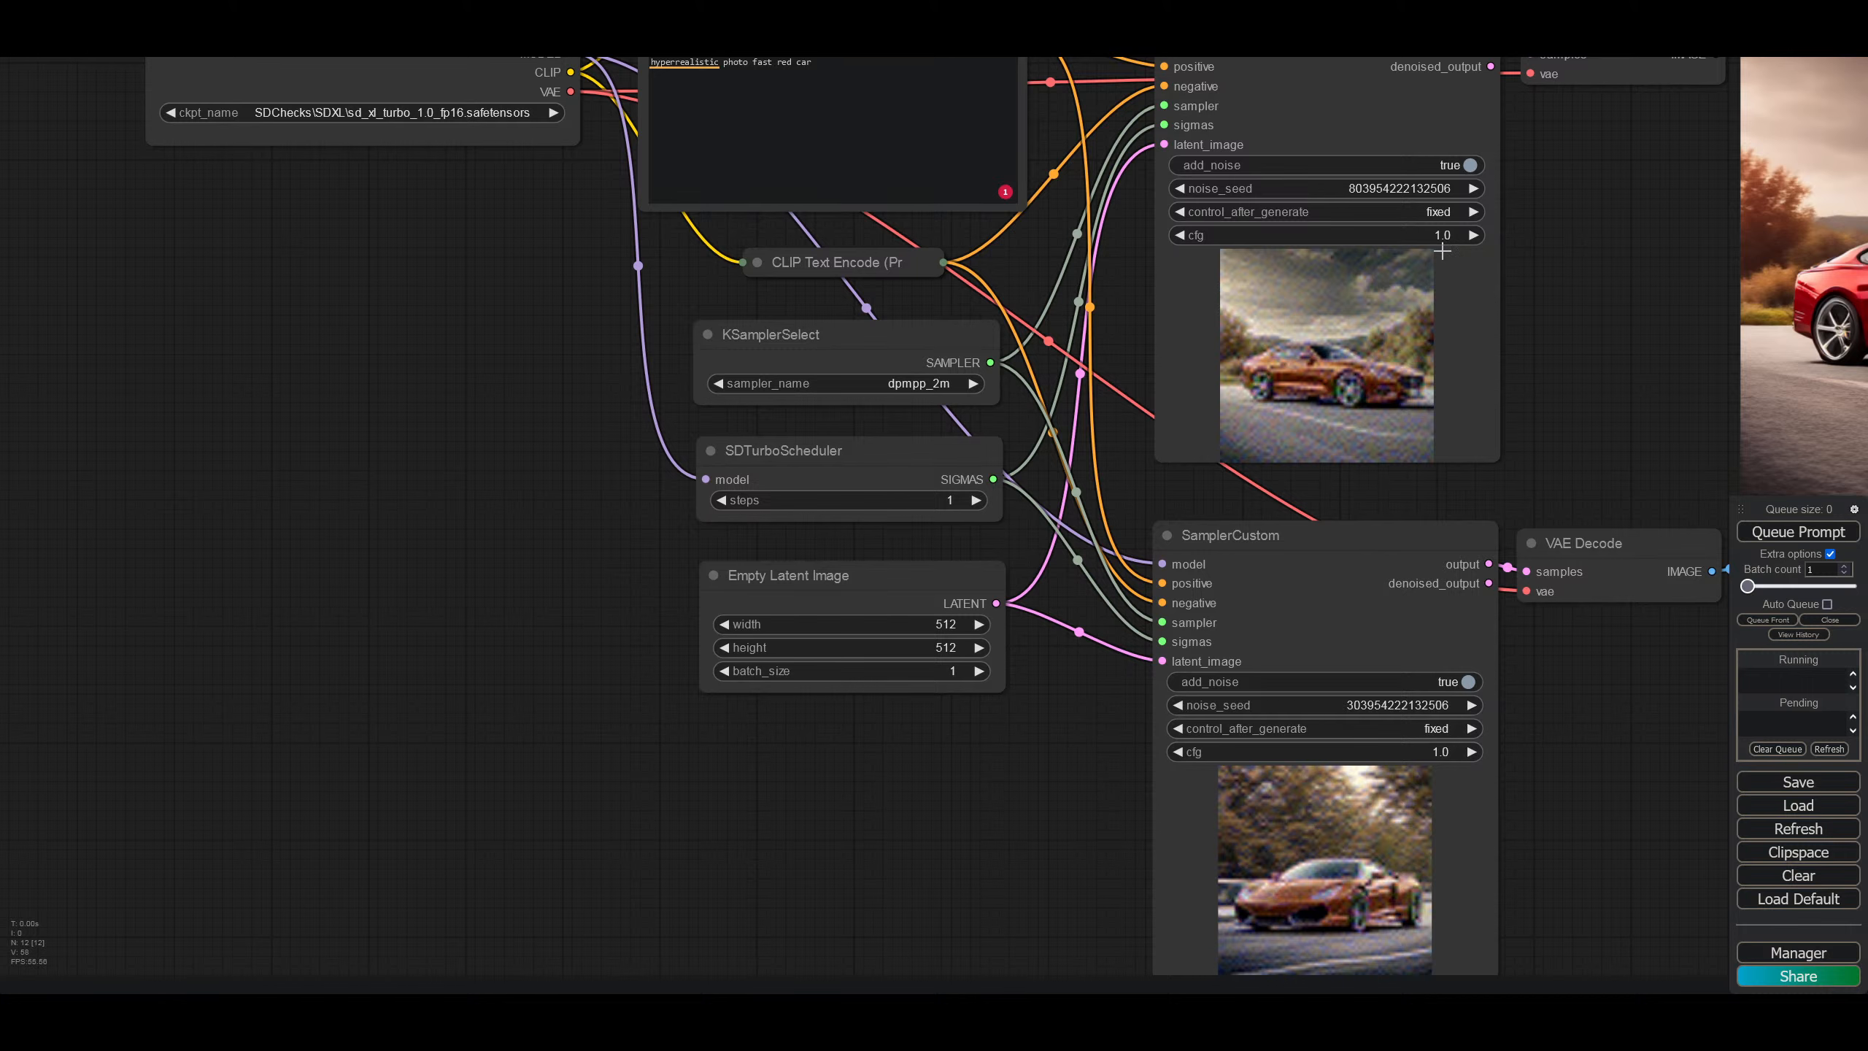
Step: Examine the shared settings of both samplers and the subject words in the positive prompt node
drag(1548, 303, 1238, 373)
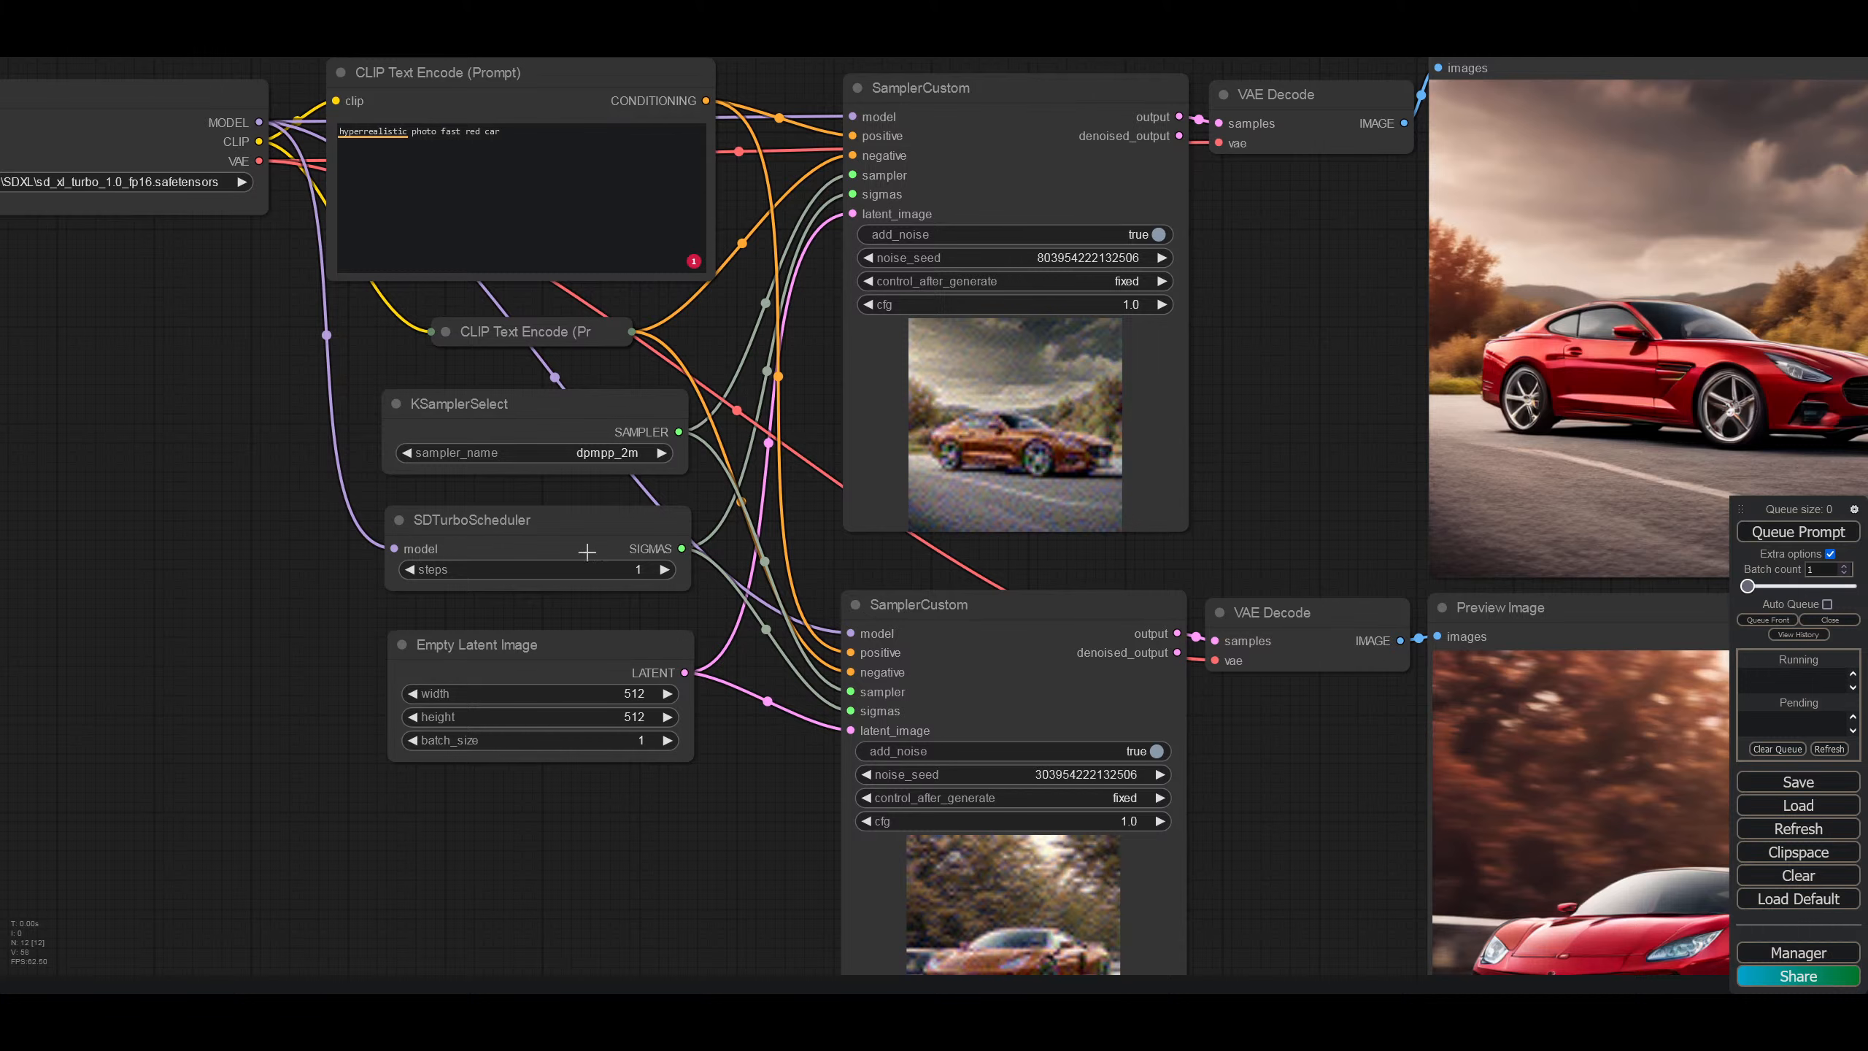
scroll(273, 582, down, 2)
drag(275, 582, 423, 595)
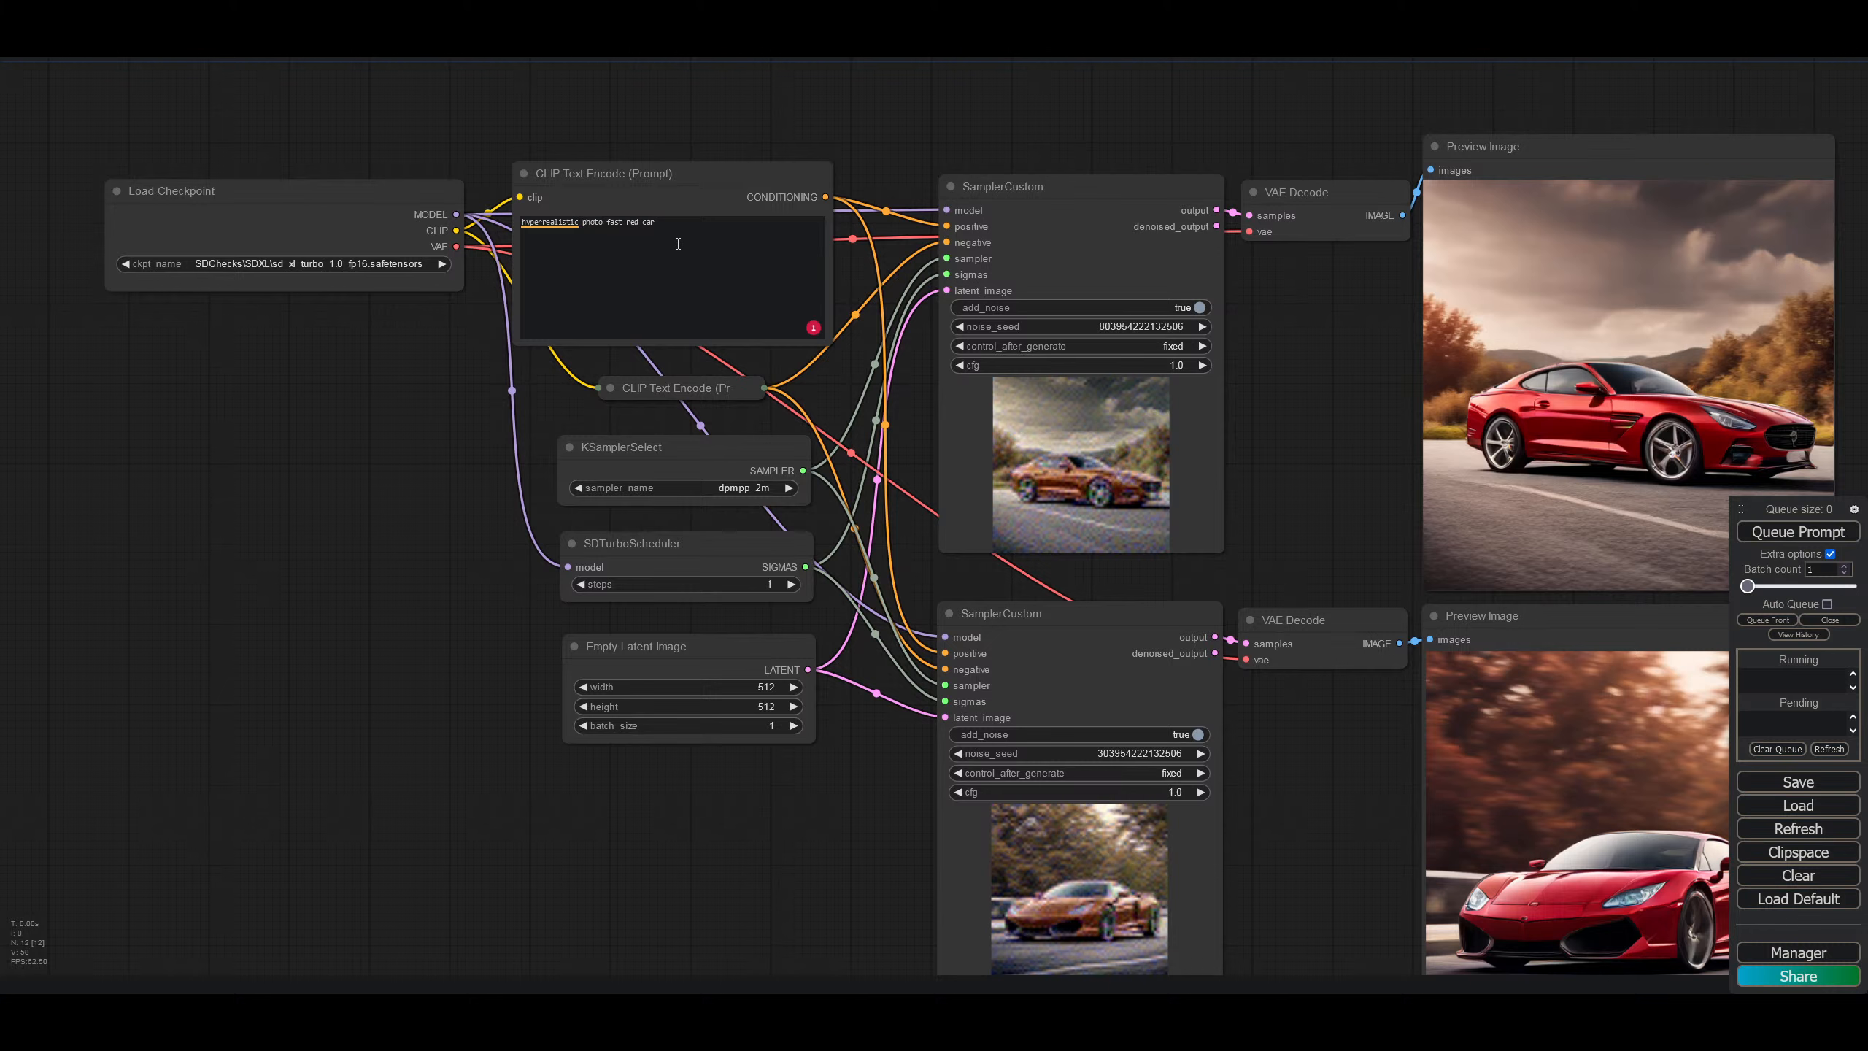
click(636, 226)
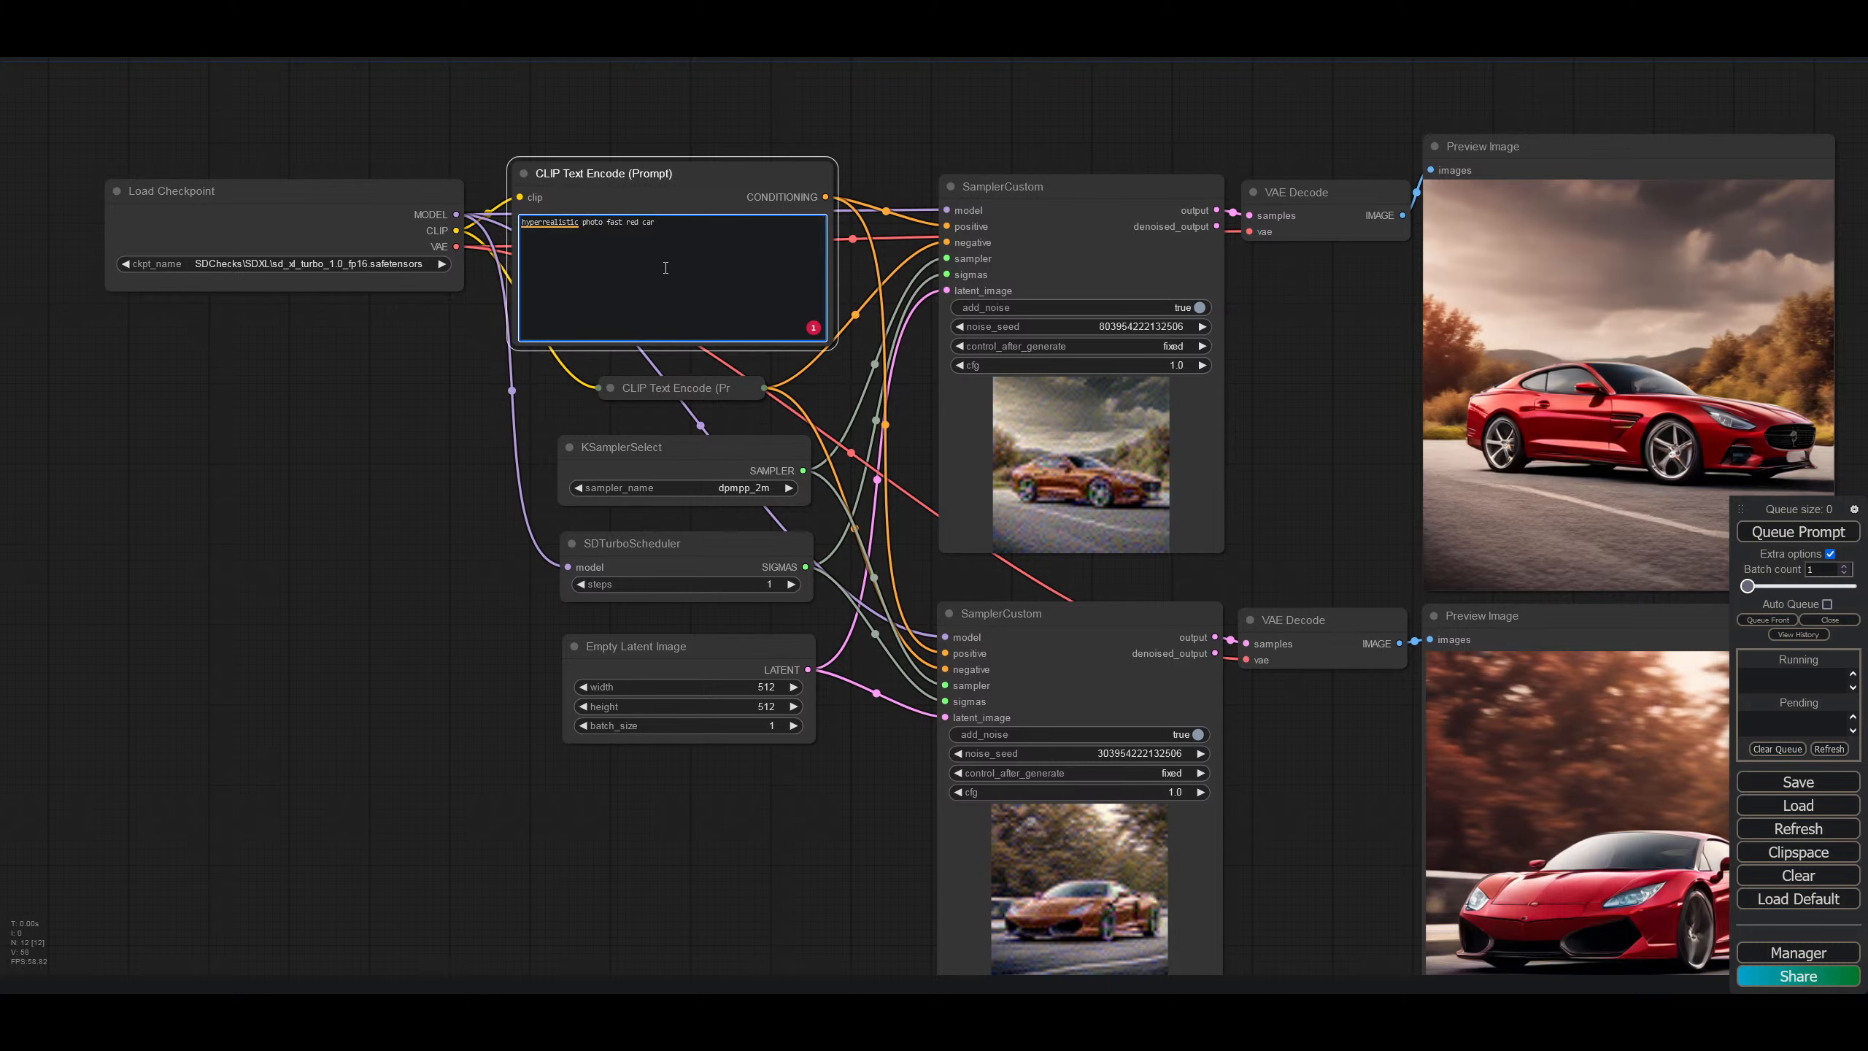
drag(607, 222, 682, 224)
scroll(688, 64, up, 2)
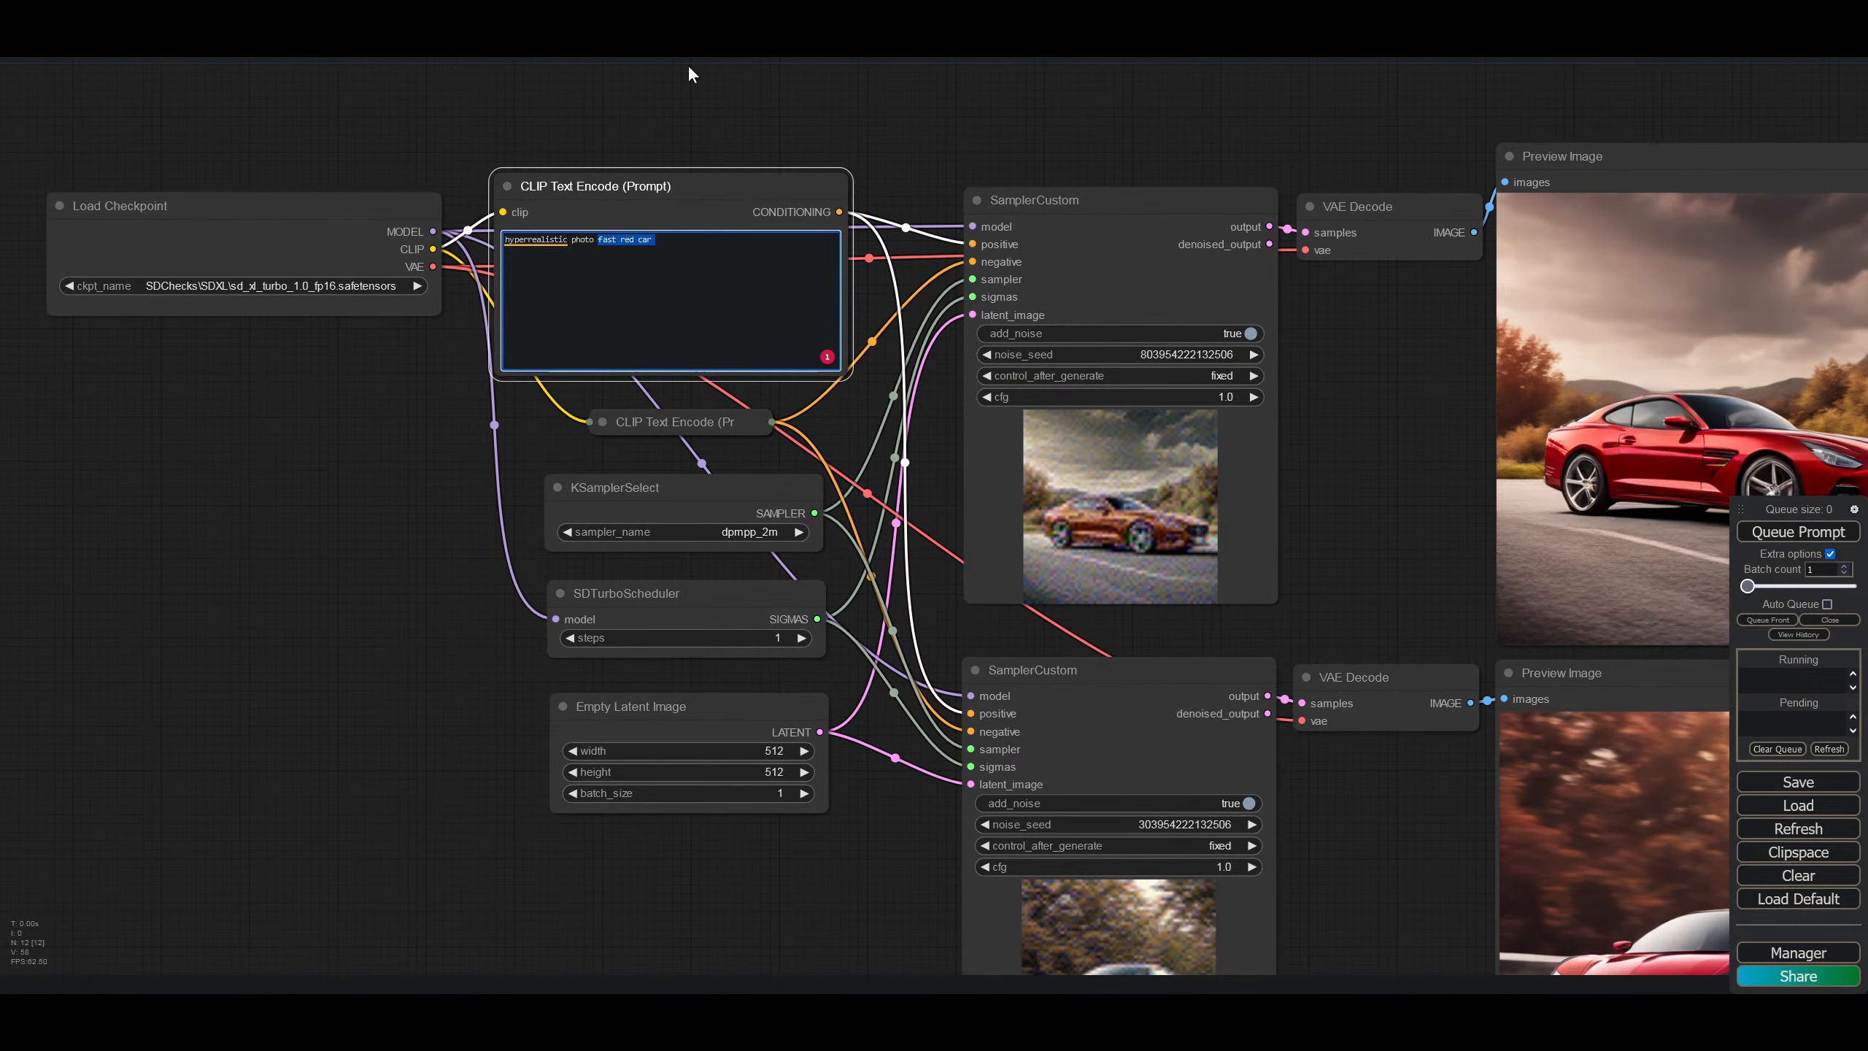
scroll(695, 73, down, 2)
scroll(696, 77, down, 2)
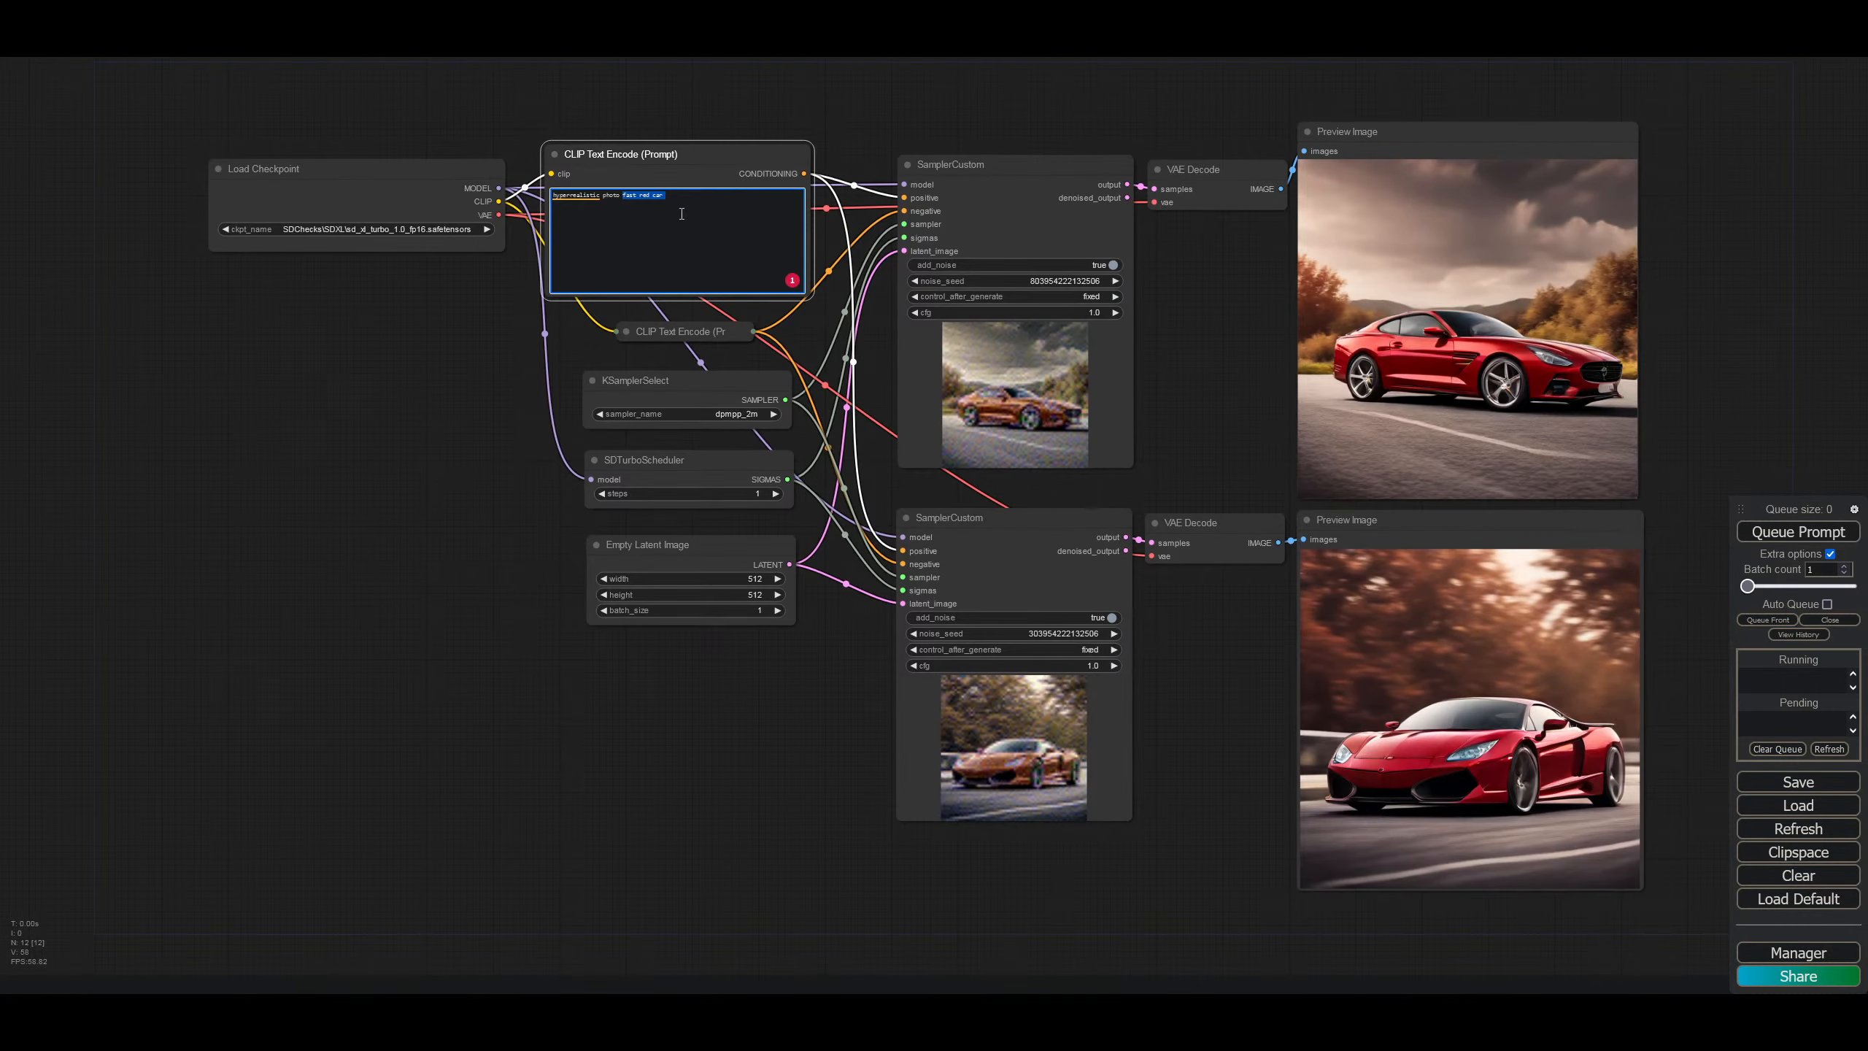
Step: Move the lower Preview Image node beside the upper one and place the positive prompt node beneath the two previews
drag(1217, 377, 703, 409)
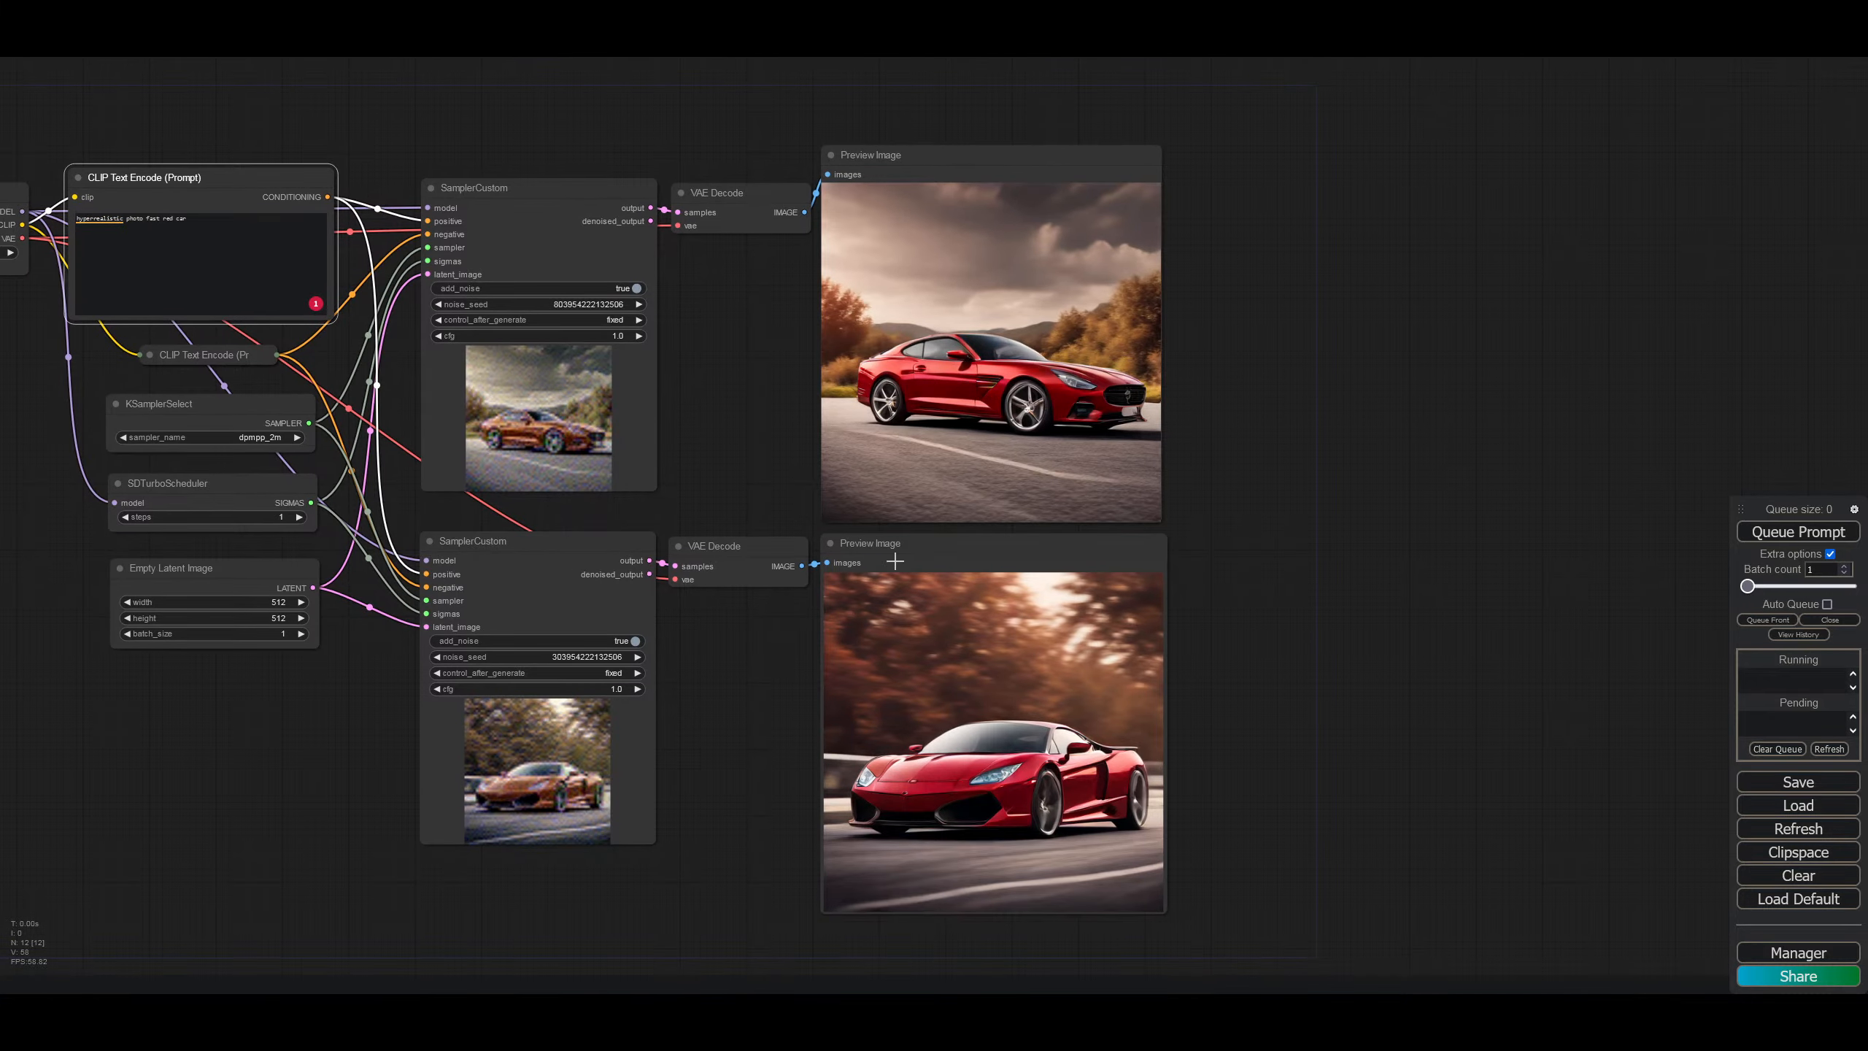
drag(930, 547, 1286, 159)
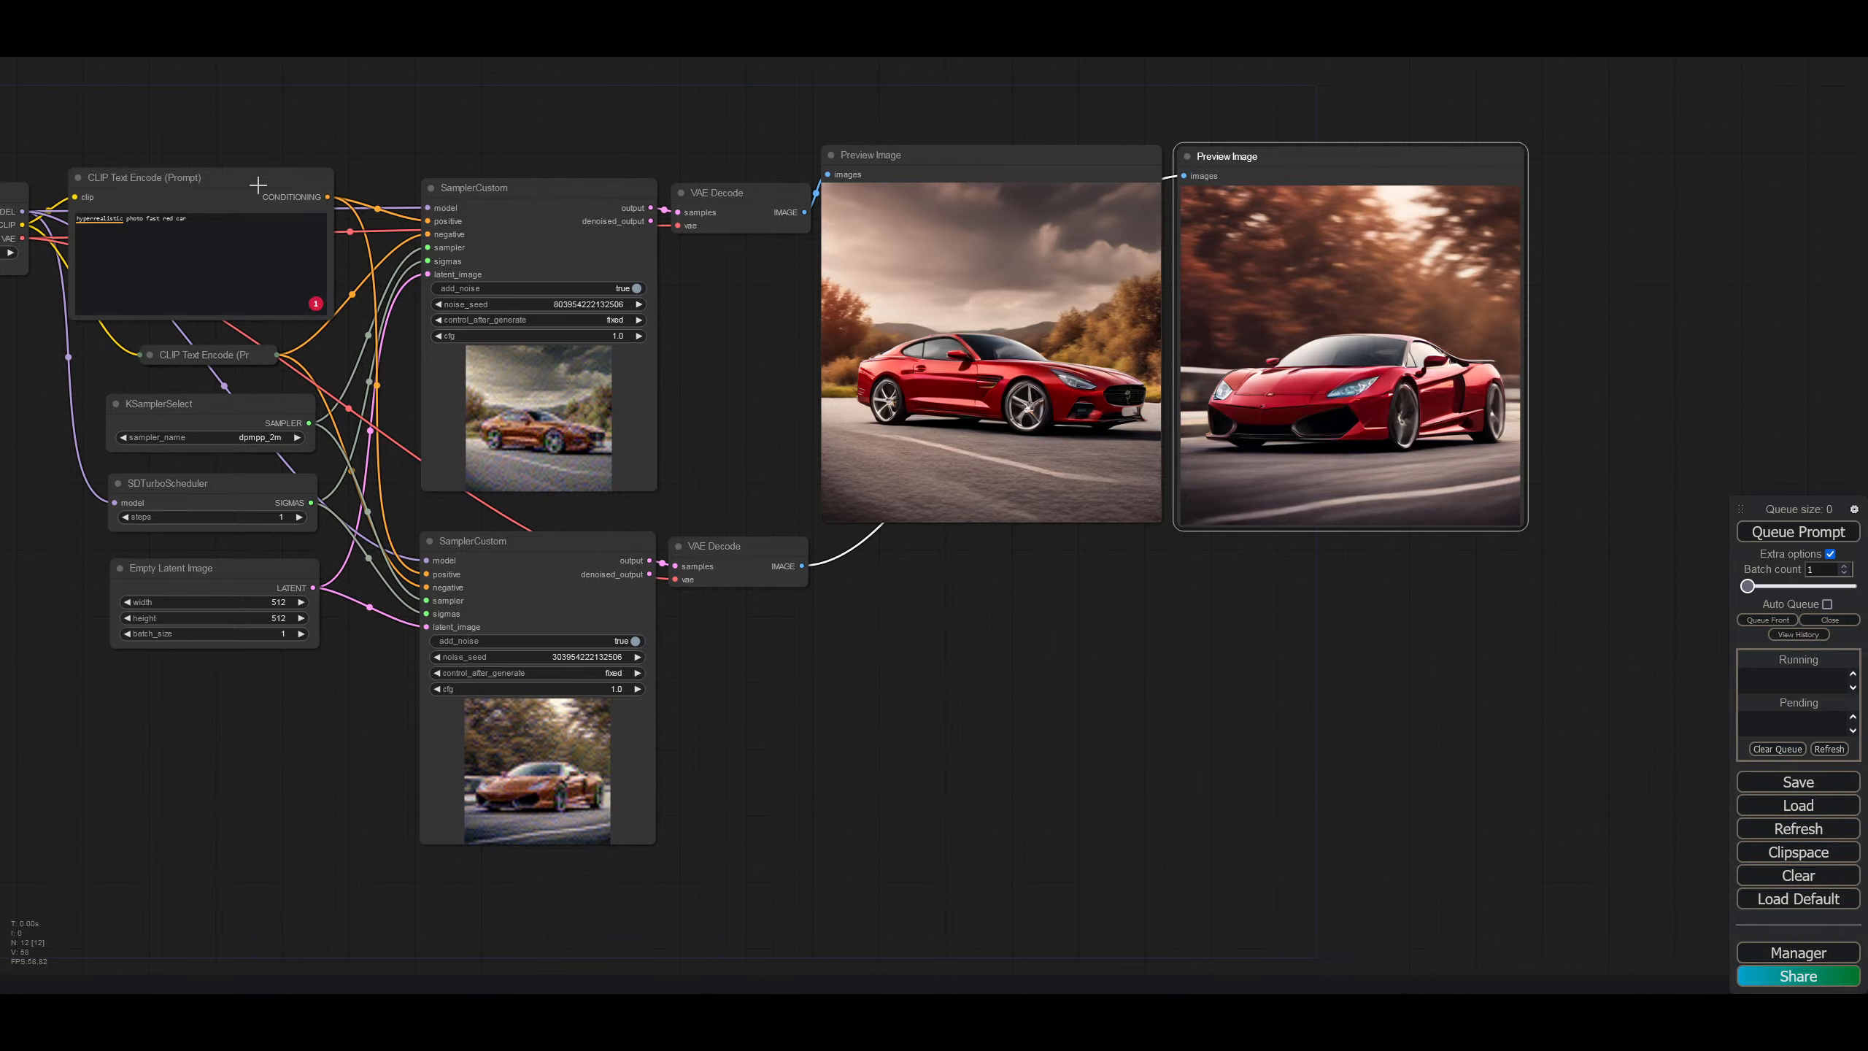
drag(258, 185, 1219, 558)
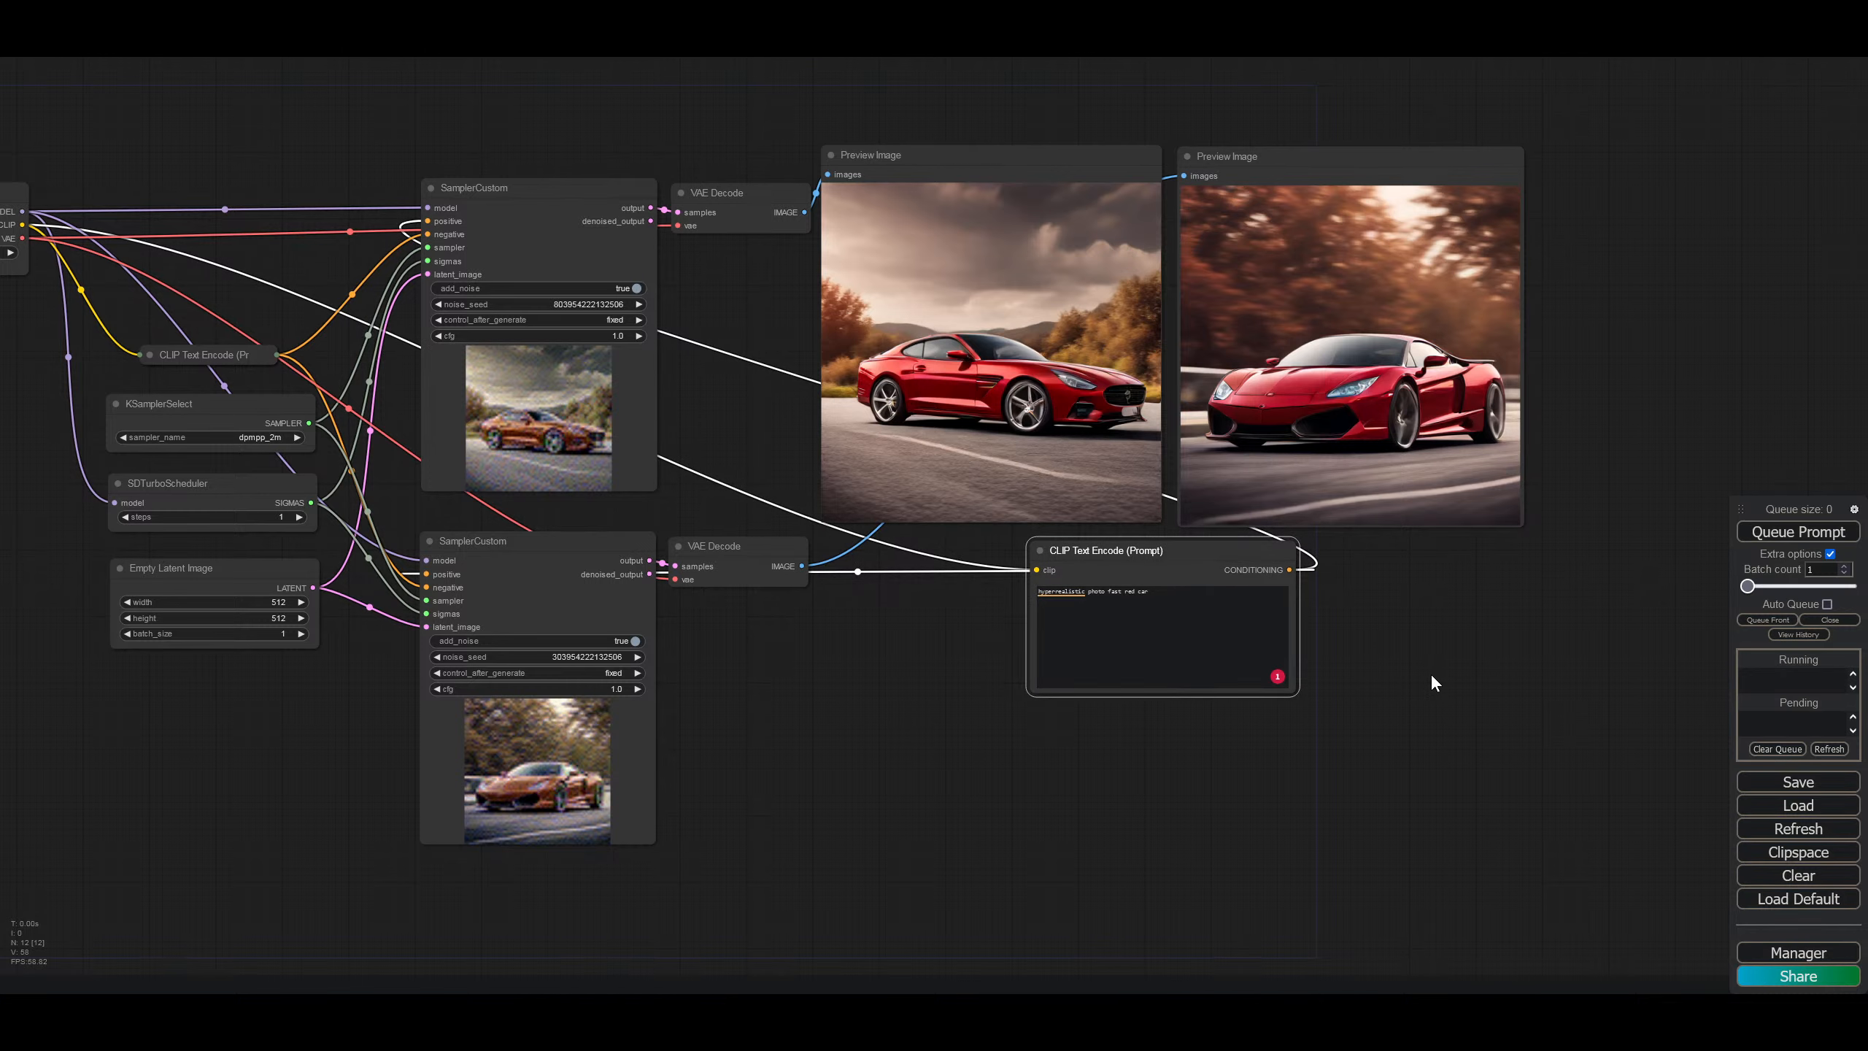
Step: Change the positive prompt to "realistic photo country cottage" and queue the generation
drag(1432, 683, 1427, 684)
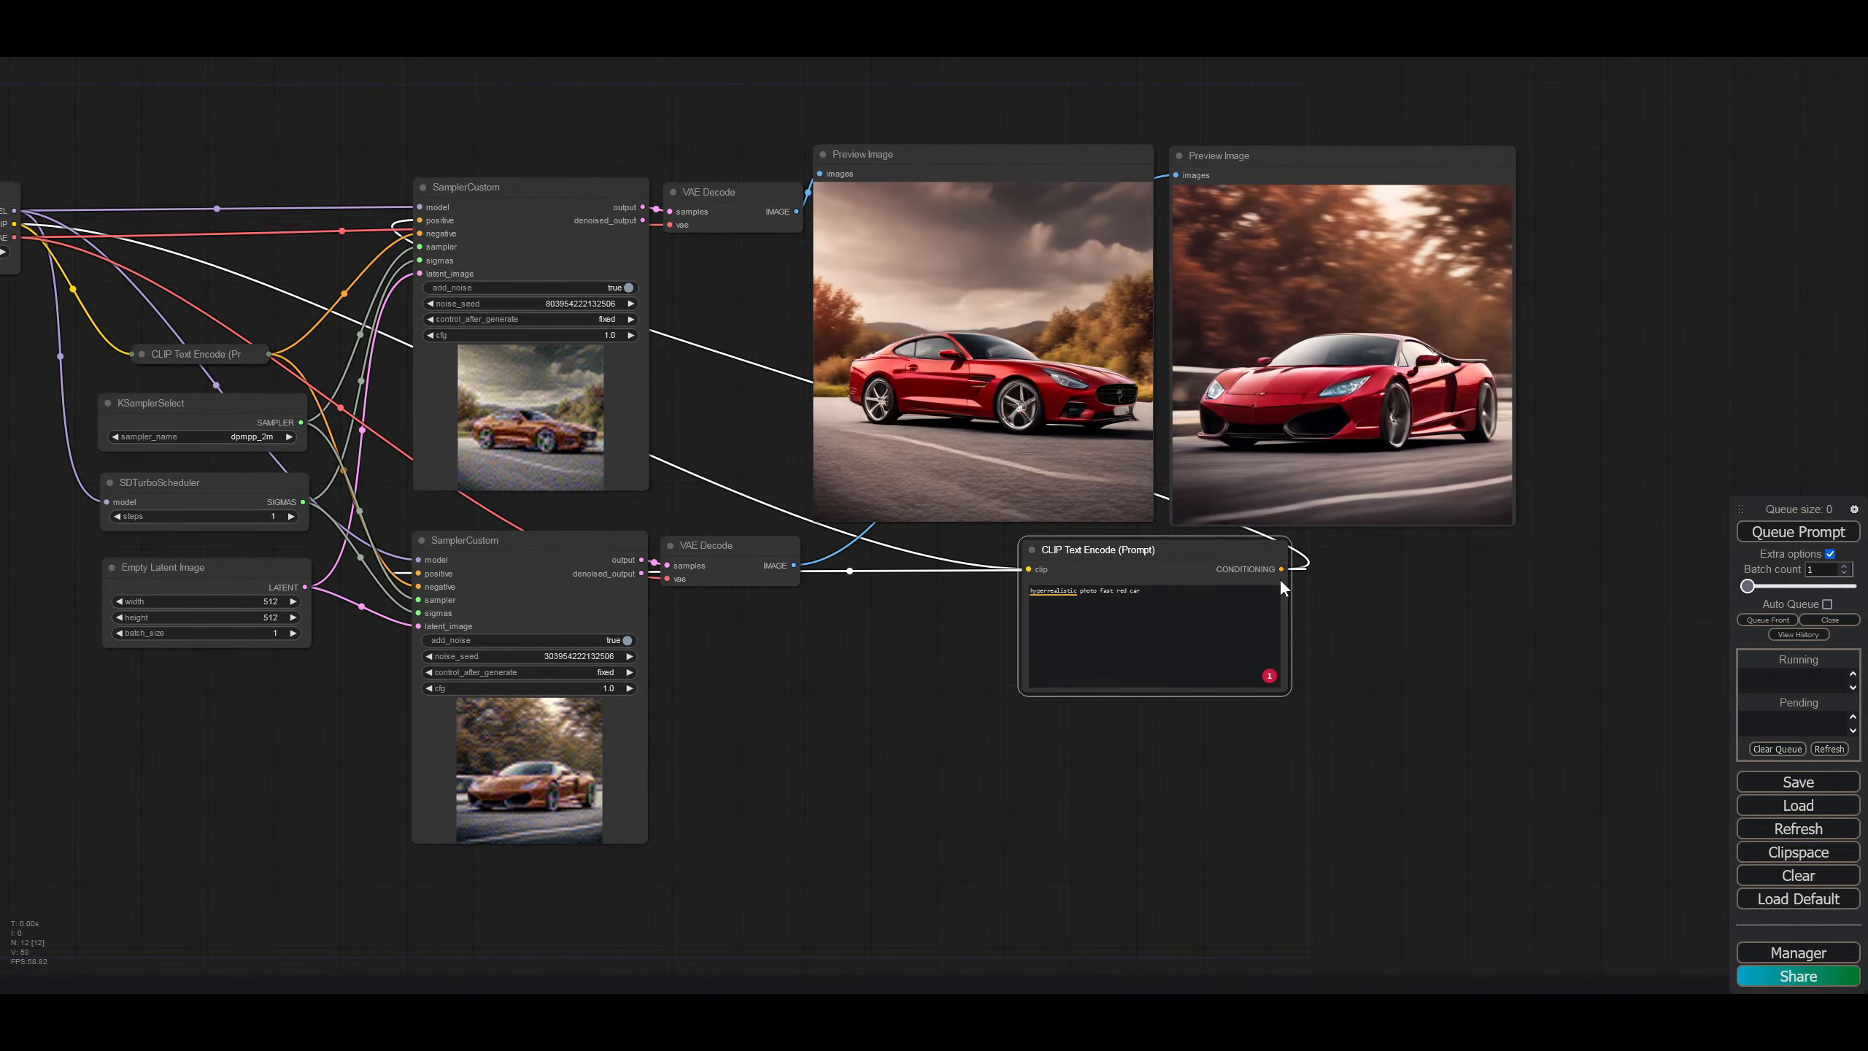
scroll(1517, 659, up, 4)
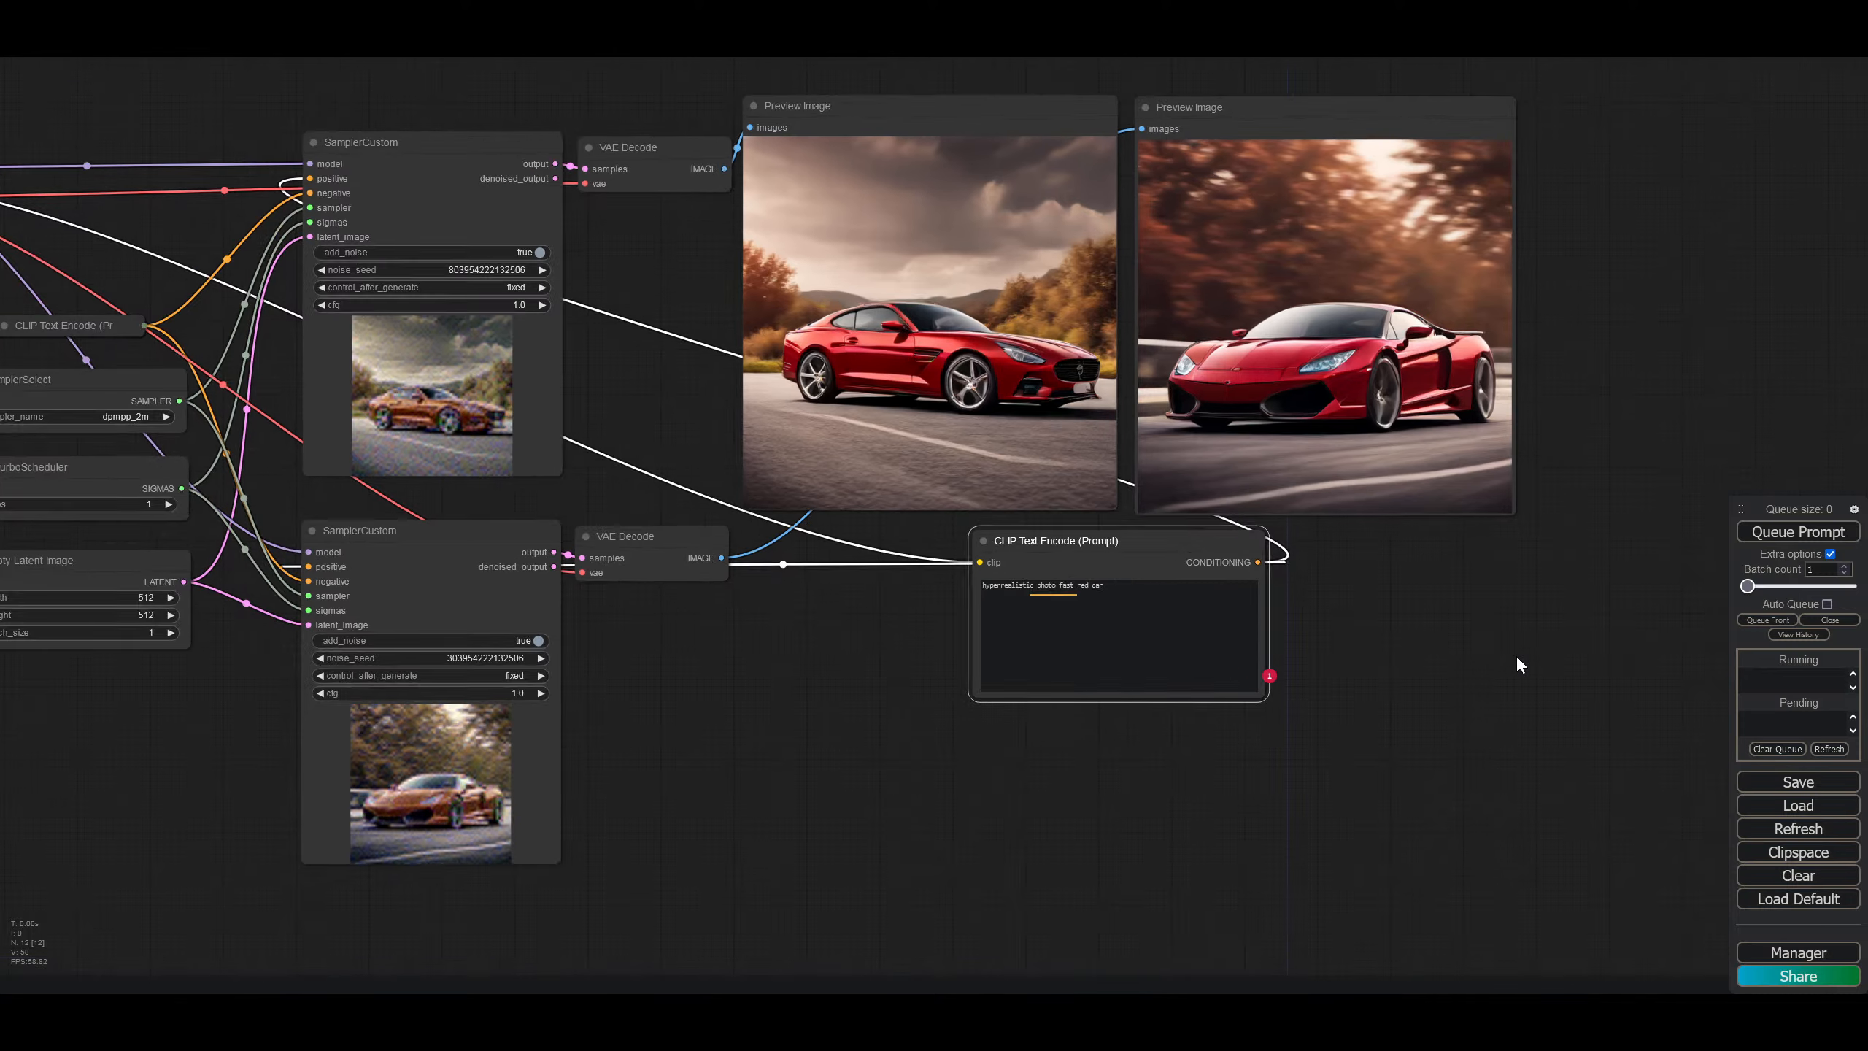
drag(1436, 630, 1393, 837)
scroll(1374, 817, up, 1)
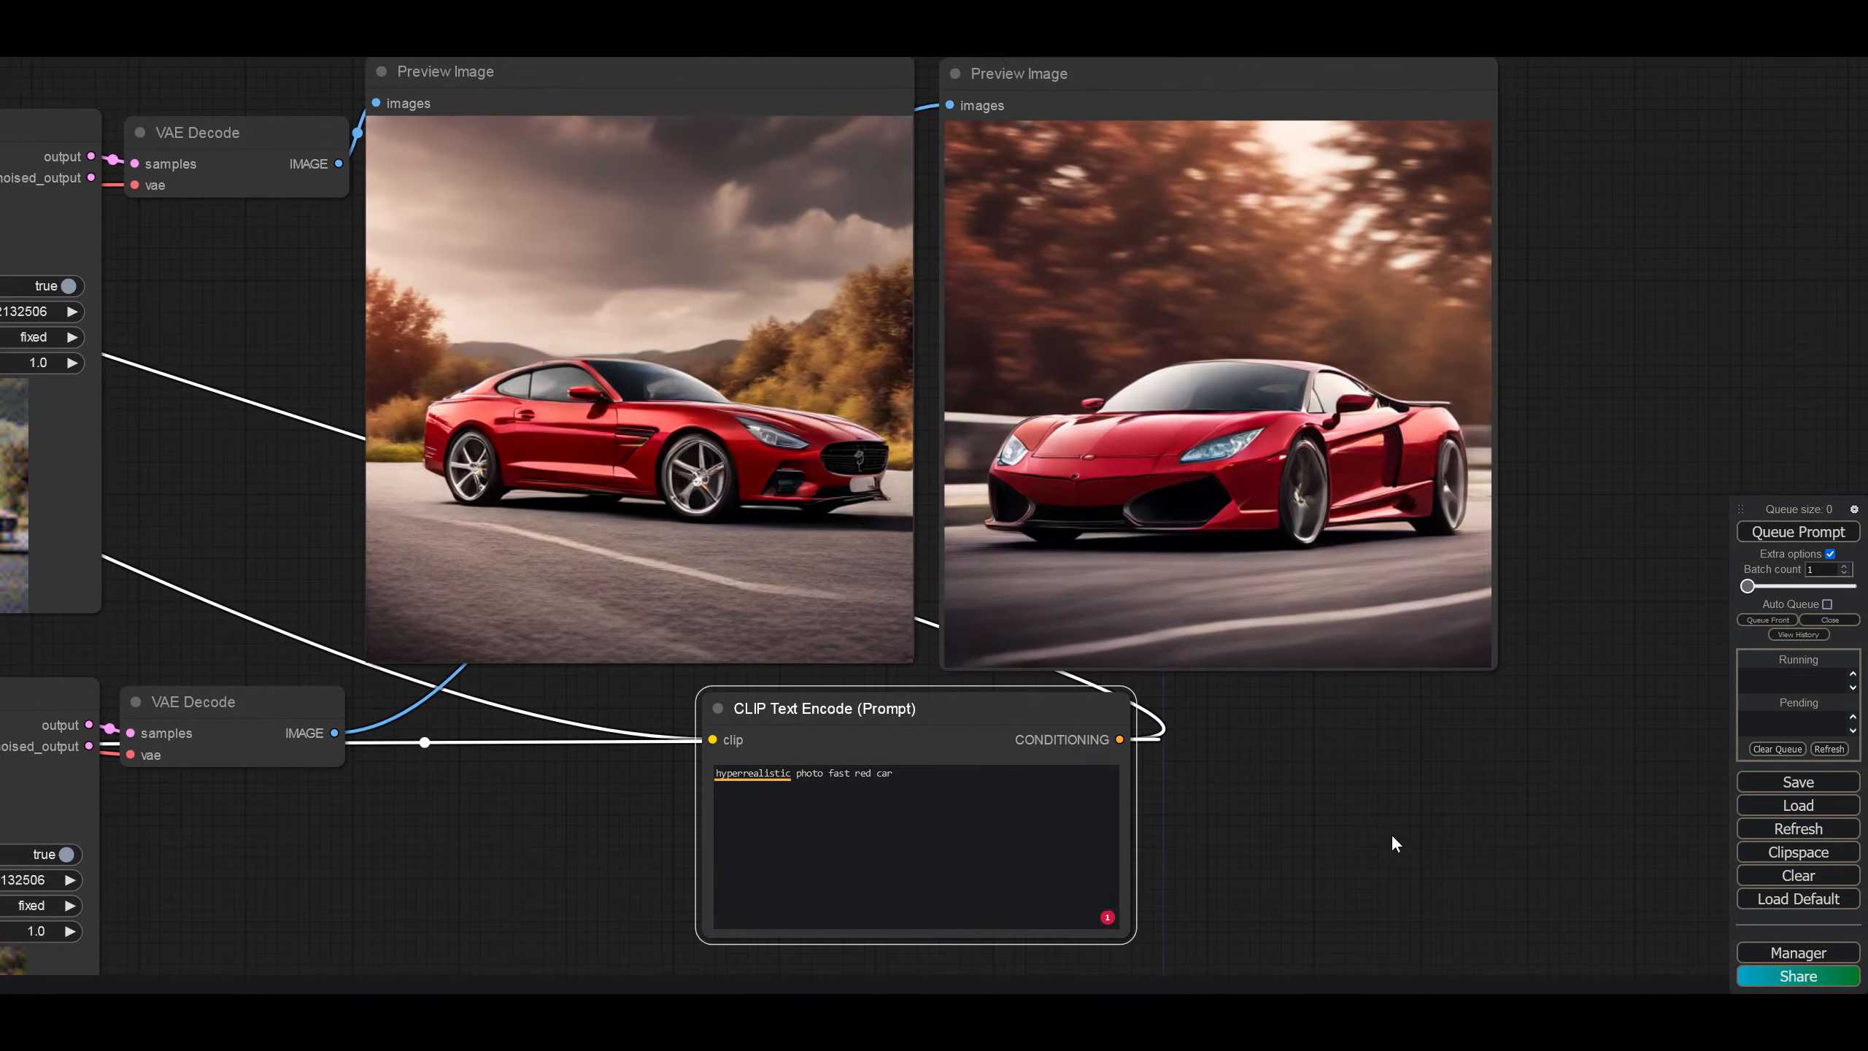
drag(936, 778, 898, 771)
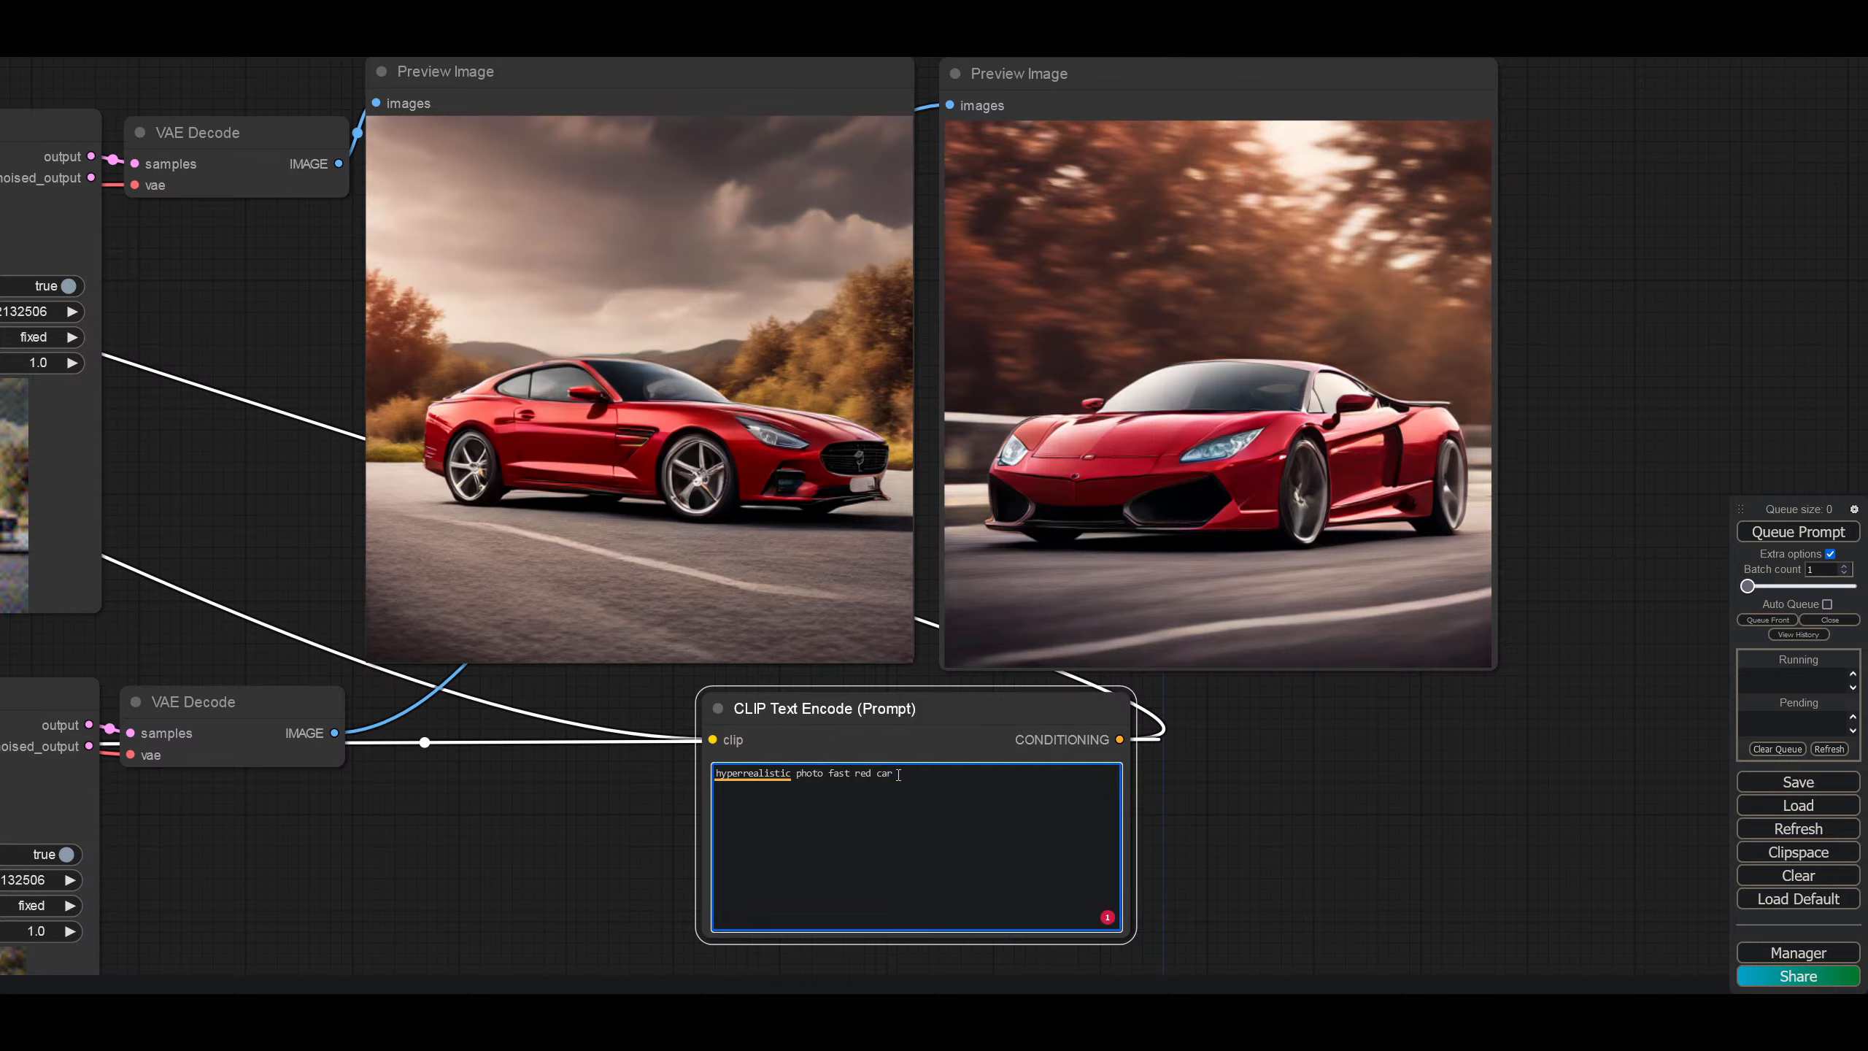
drag(744, 772, 715, 772)
key(BackSpace)
drag(871, 772, 804, 772)
text(country cottage)
click(1756, 537)
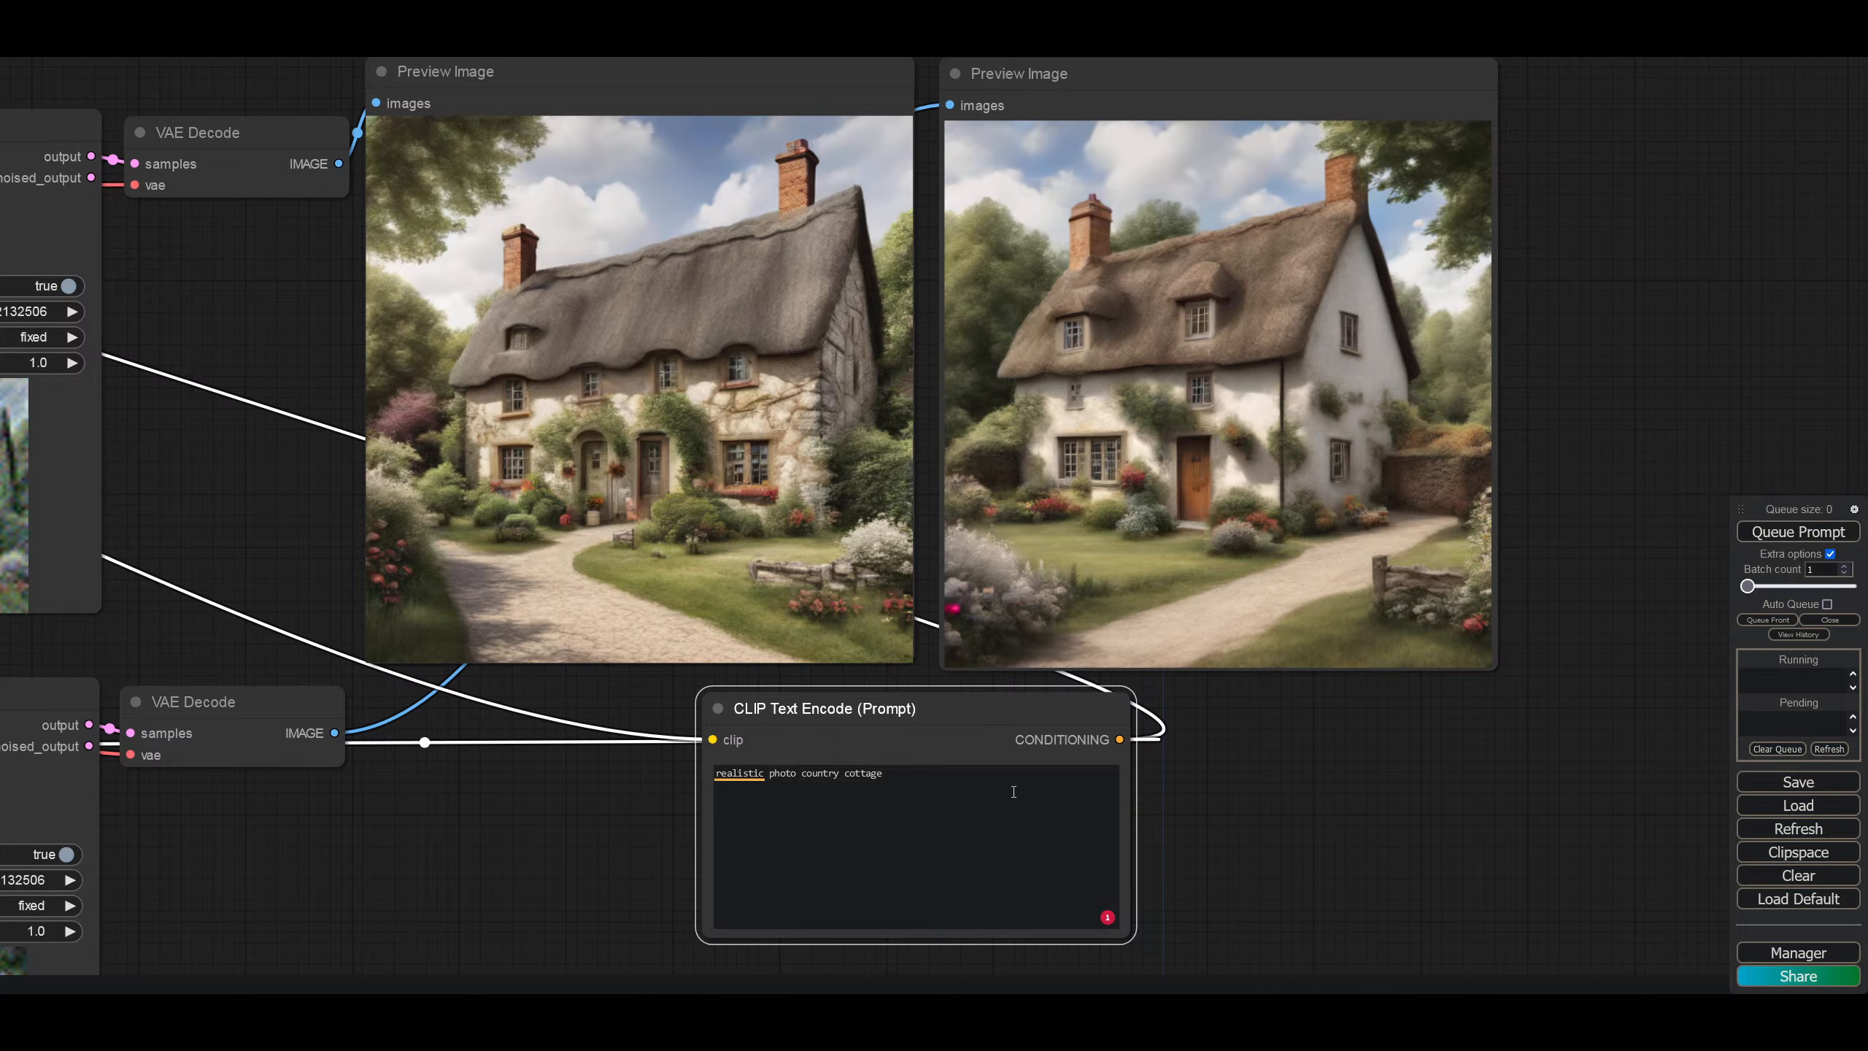
Step: Add "at dusk" to the end of the cottage prompt and queue the generation
click(972, 784)
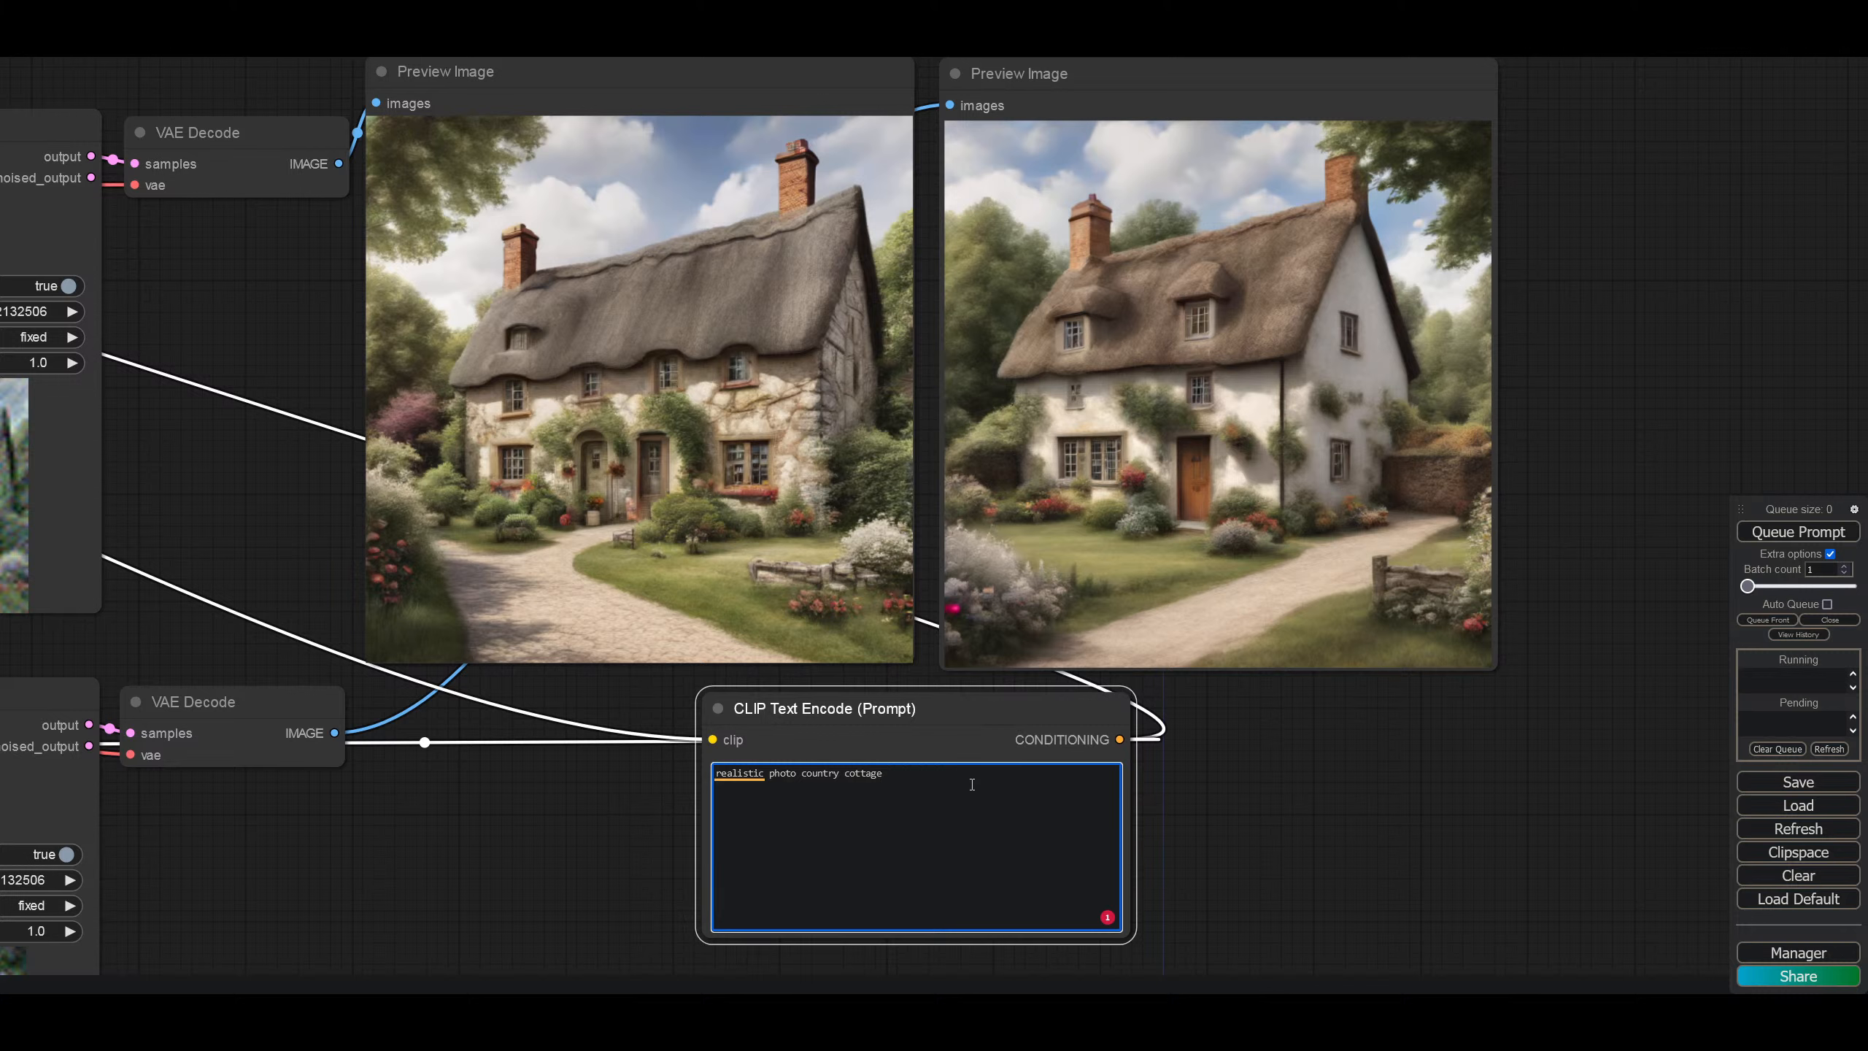
text(at duck)
key(BackSpace)
key(BackSpace)
text(sk)
click(1753, 535)
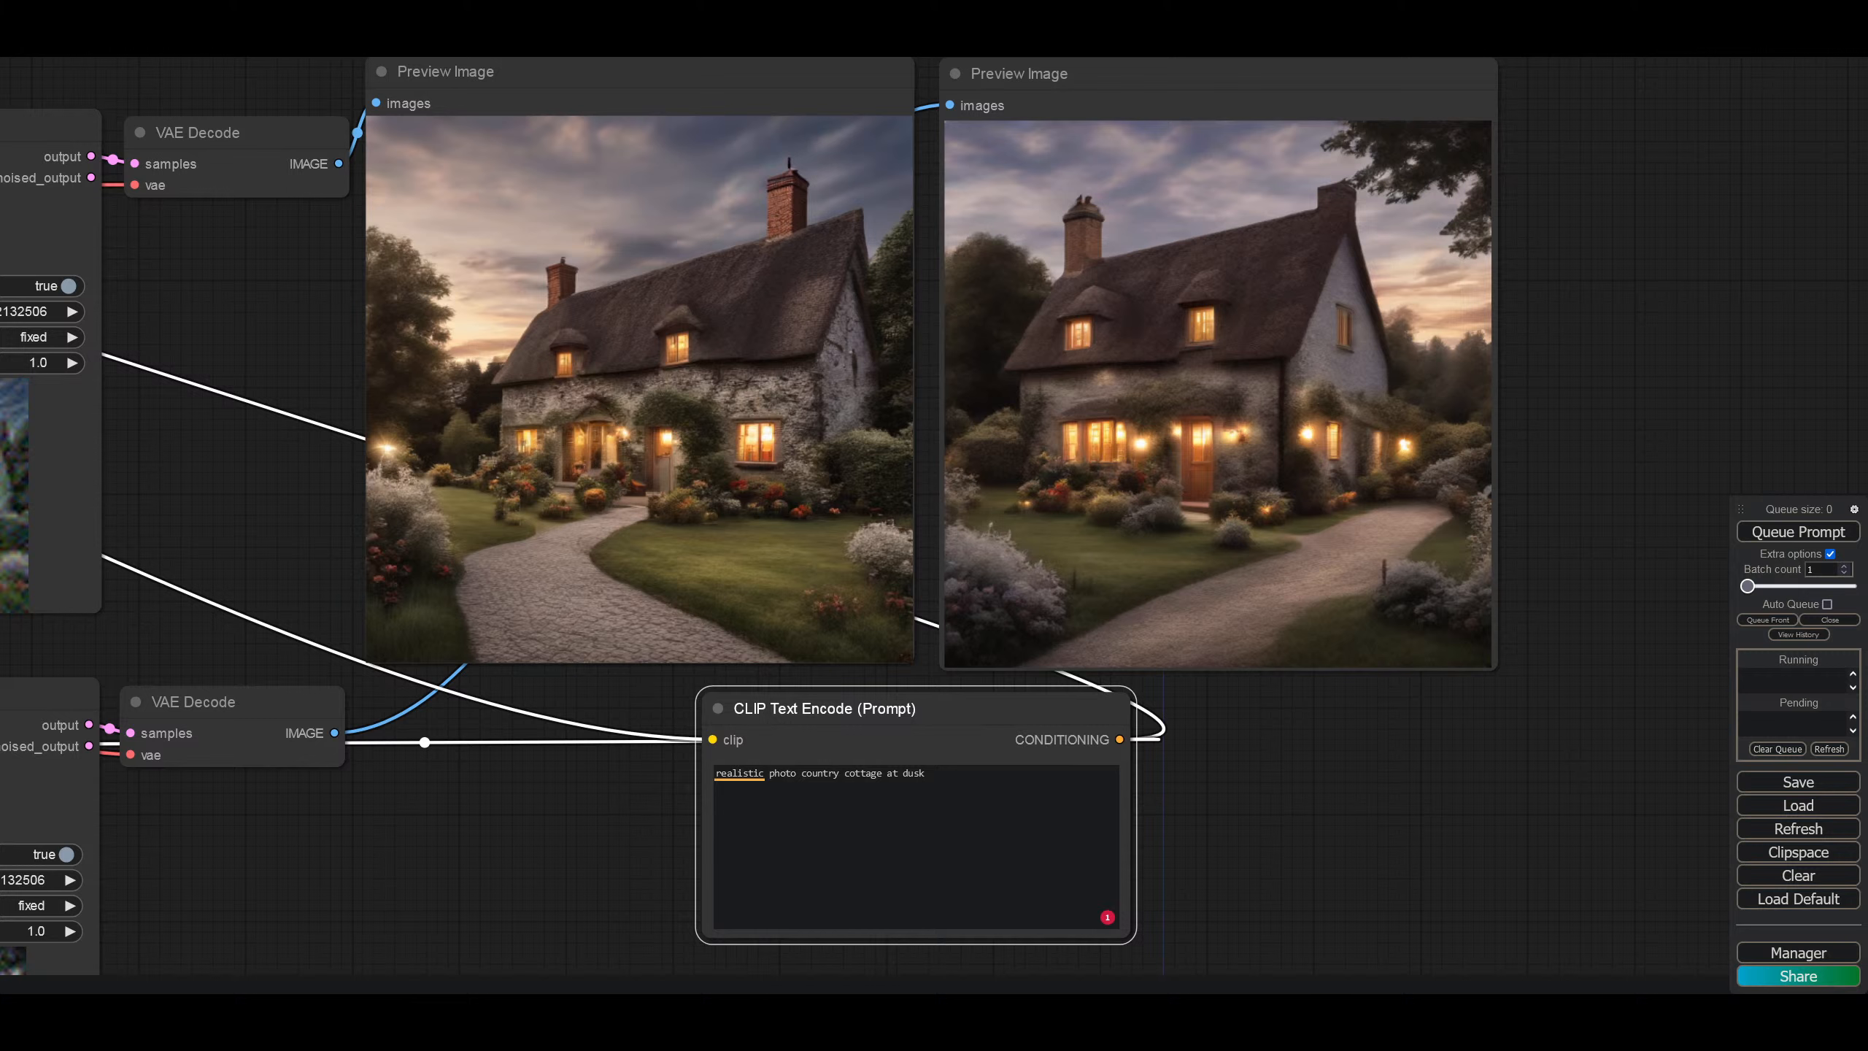
Step: Turn on Auto Queue, change the prompt to "realistic photo butterfly" and queue the generation
click(1826, 605)
drag(944, 776, 802, 787)
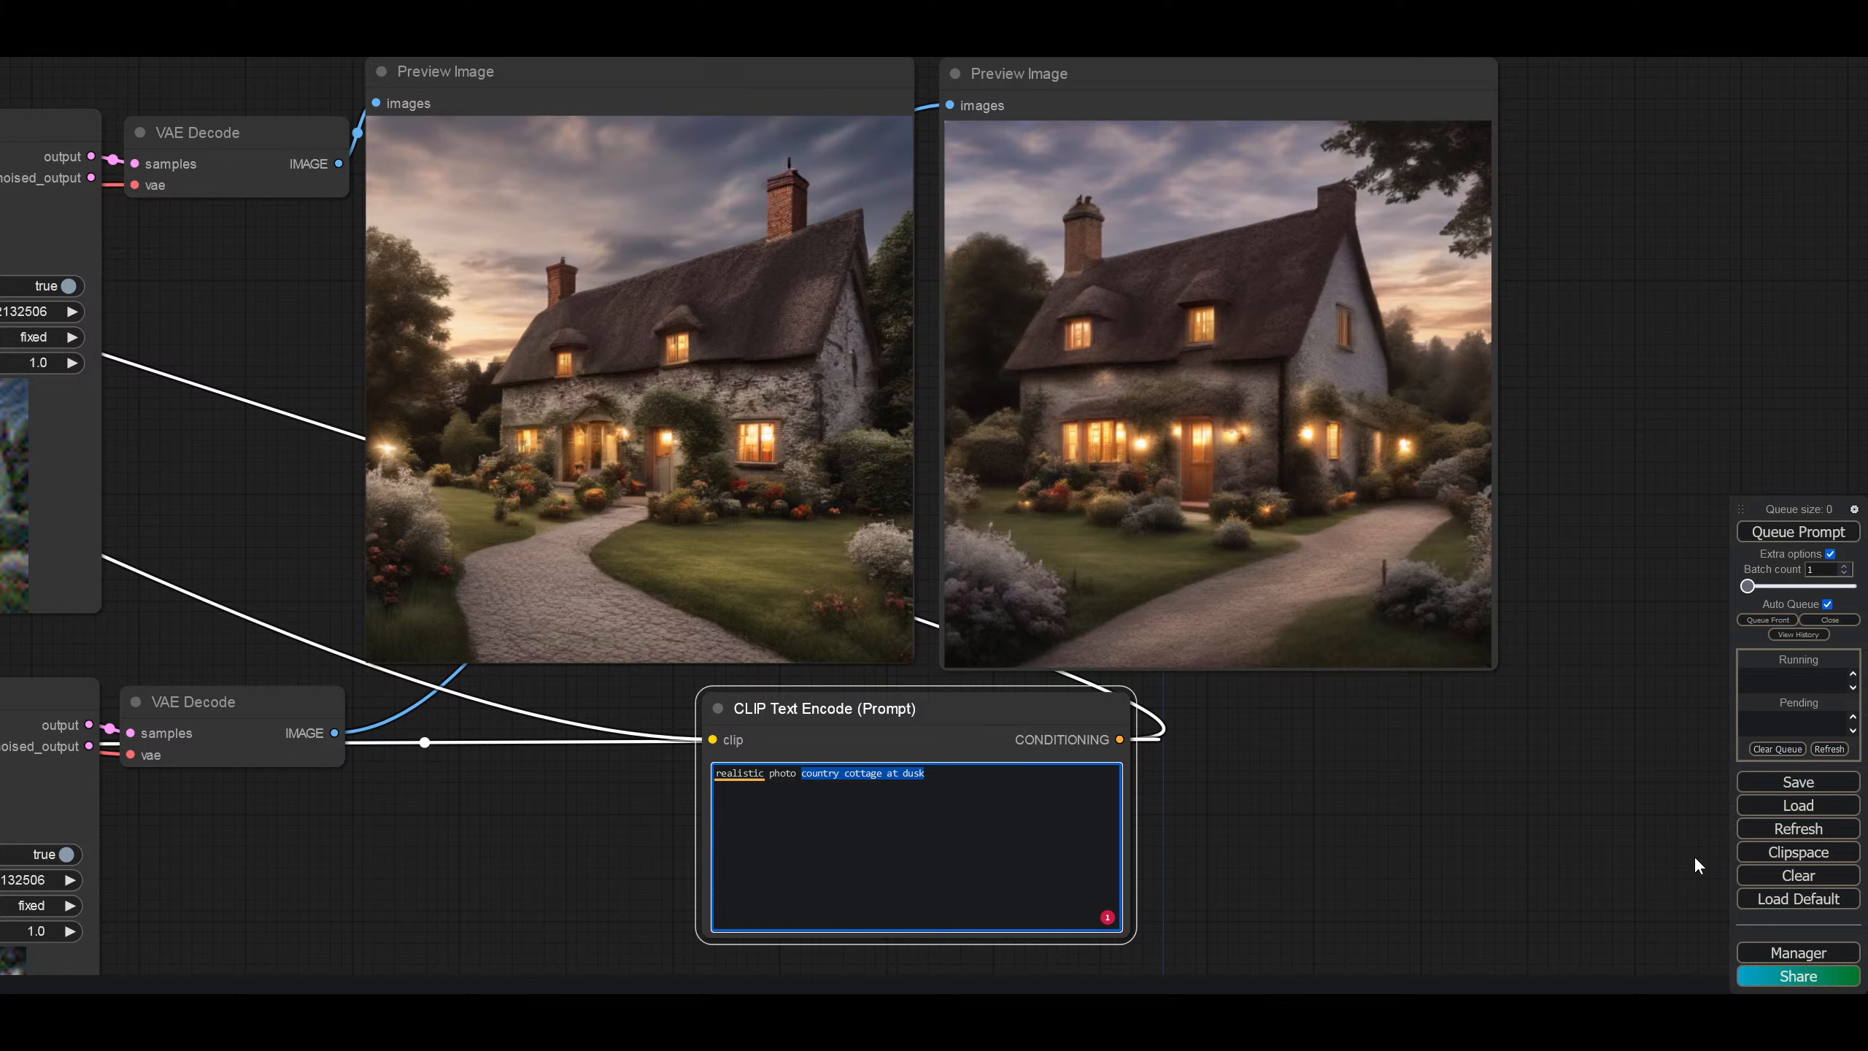
text(butterfly)
click(1749, 533)
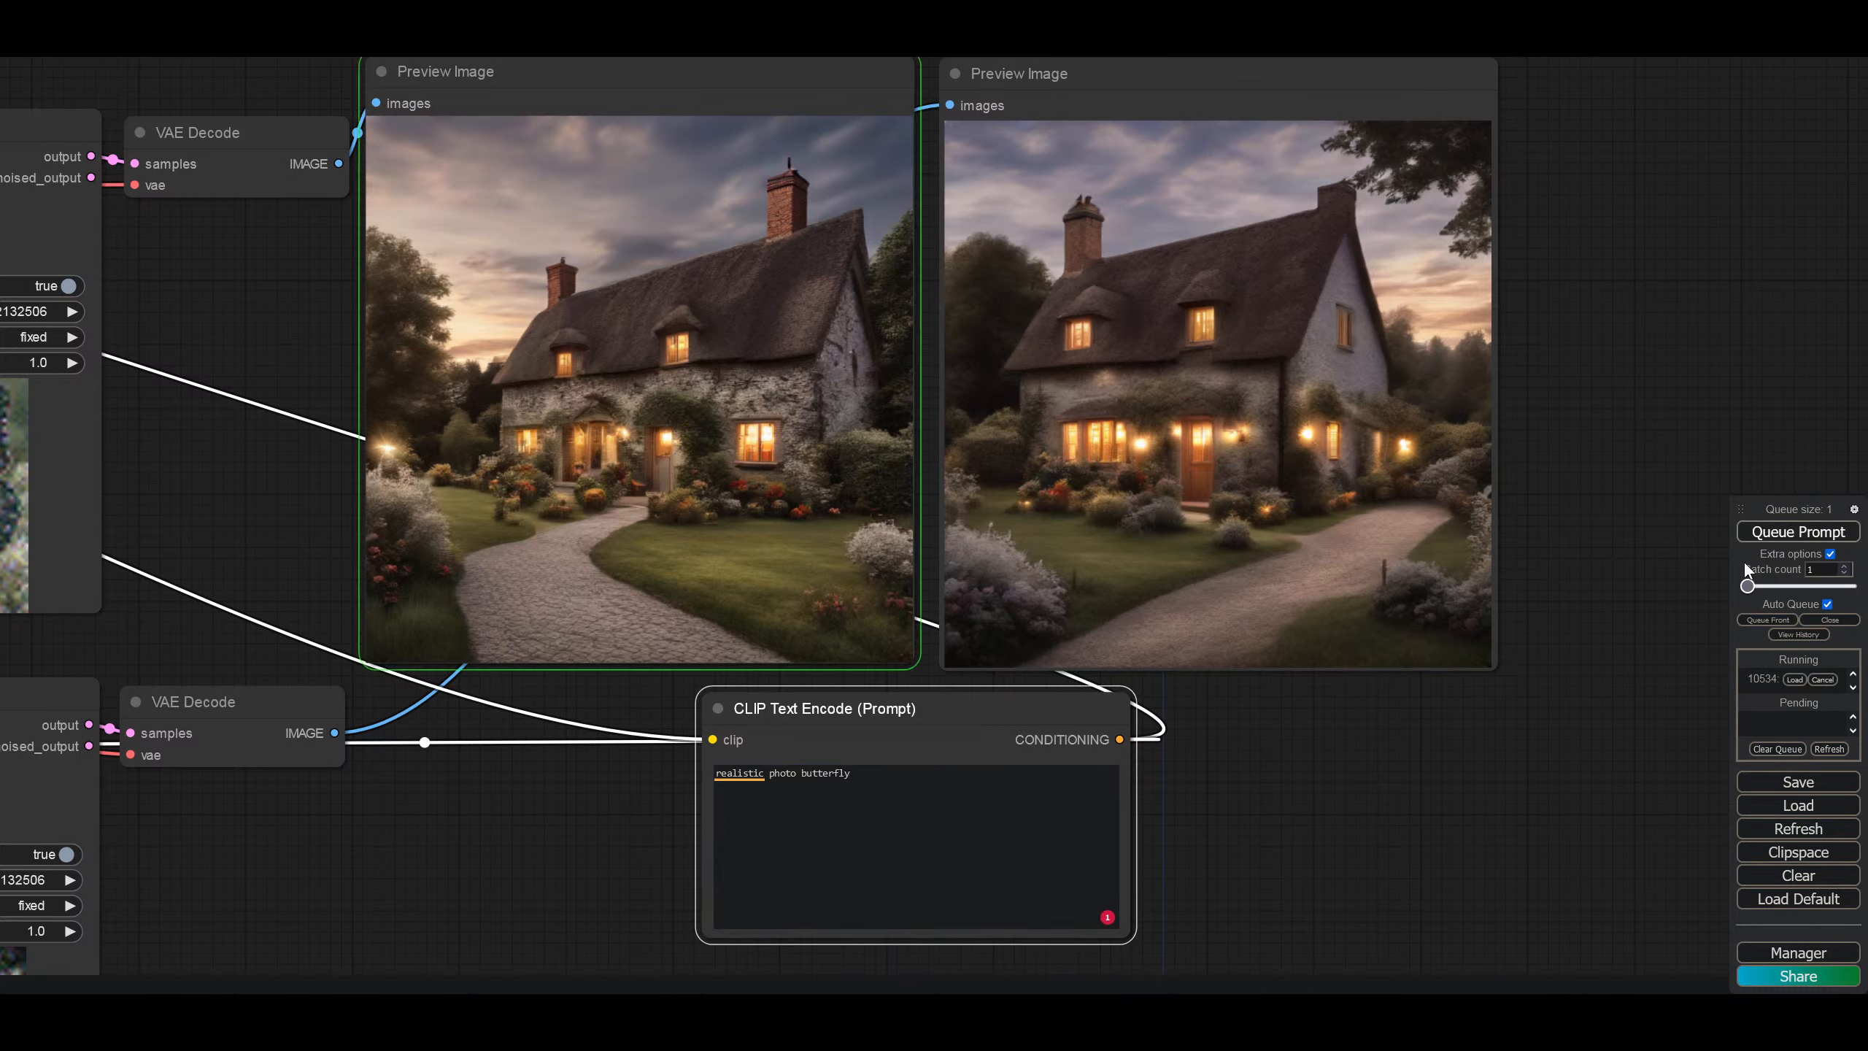
Step: Insert "blue" before "butterfly" in the positive prompt
click(866, 779)
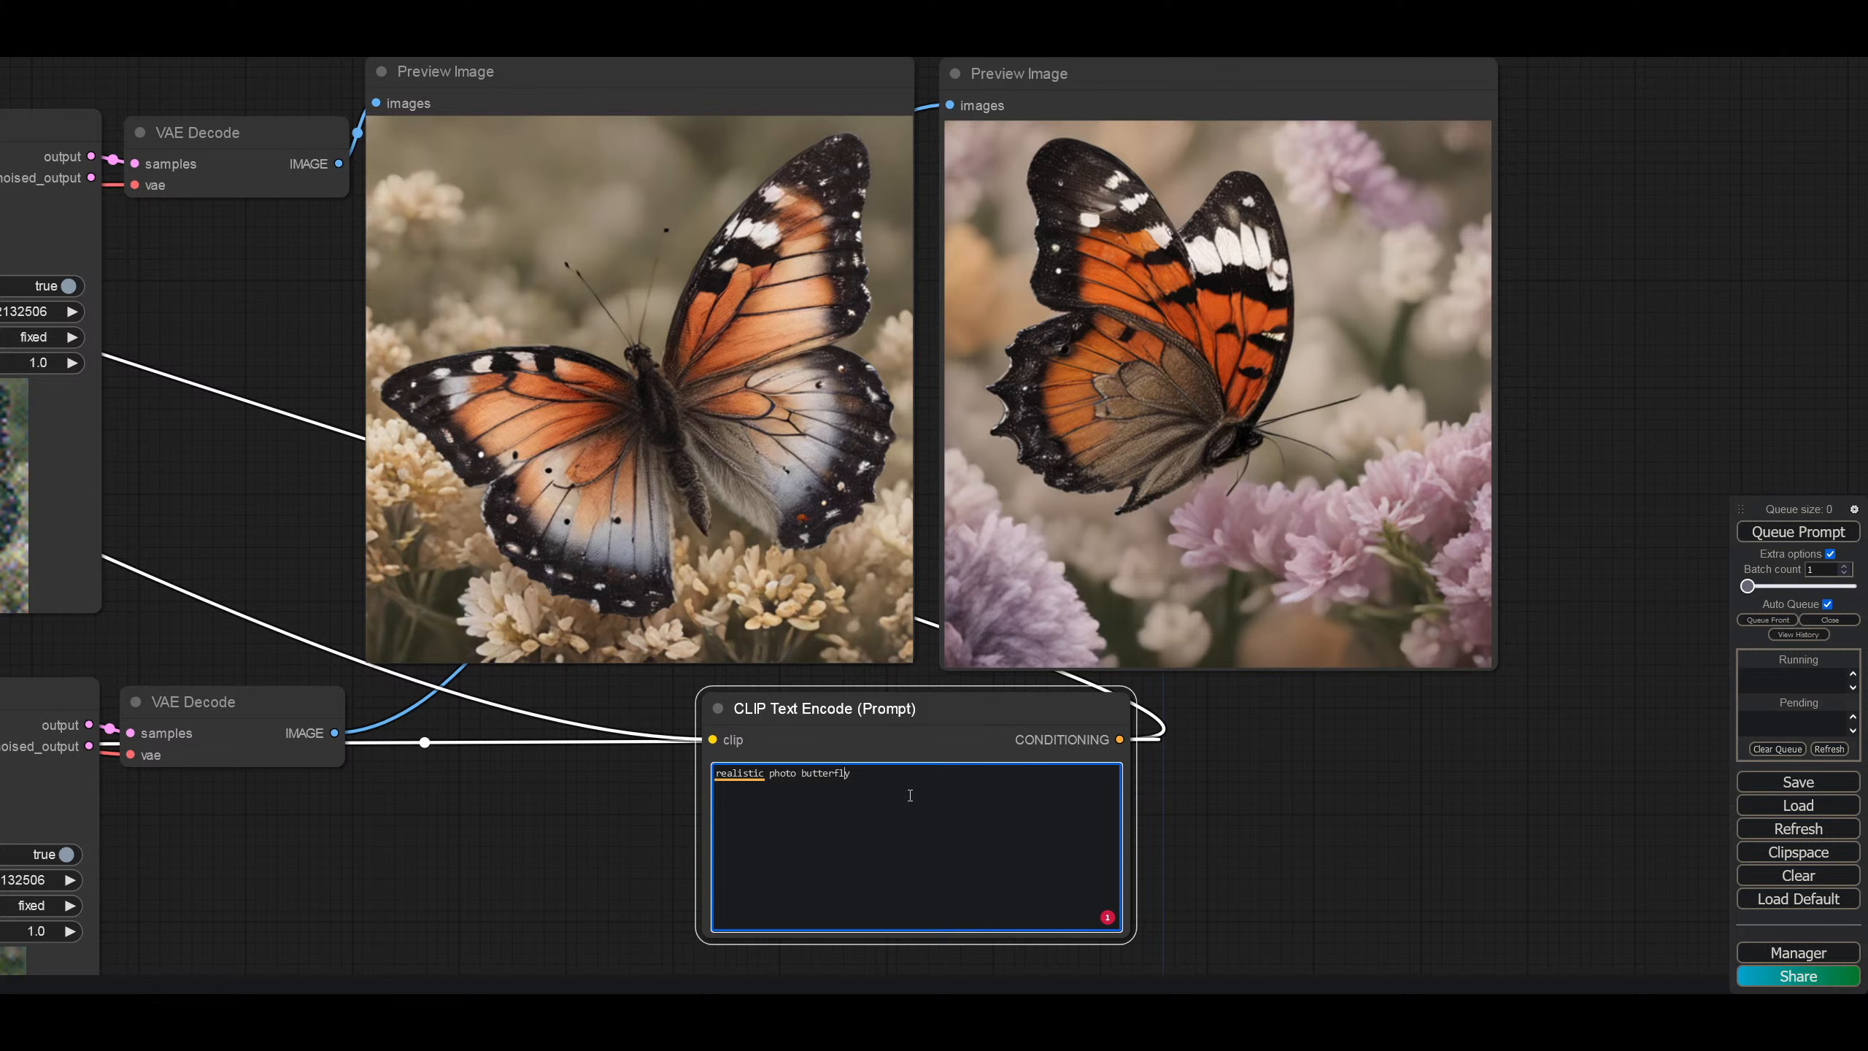
key(Left)
key(Left)
key(Left)
text(blue)
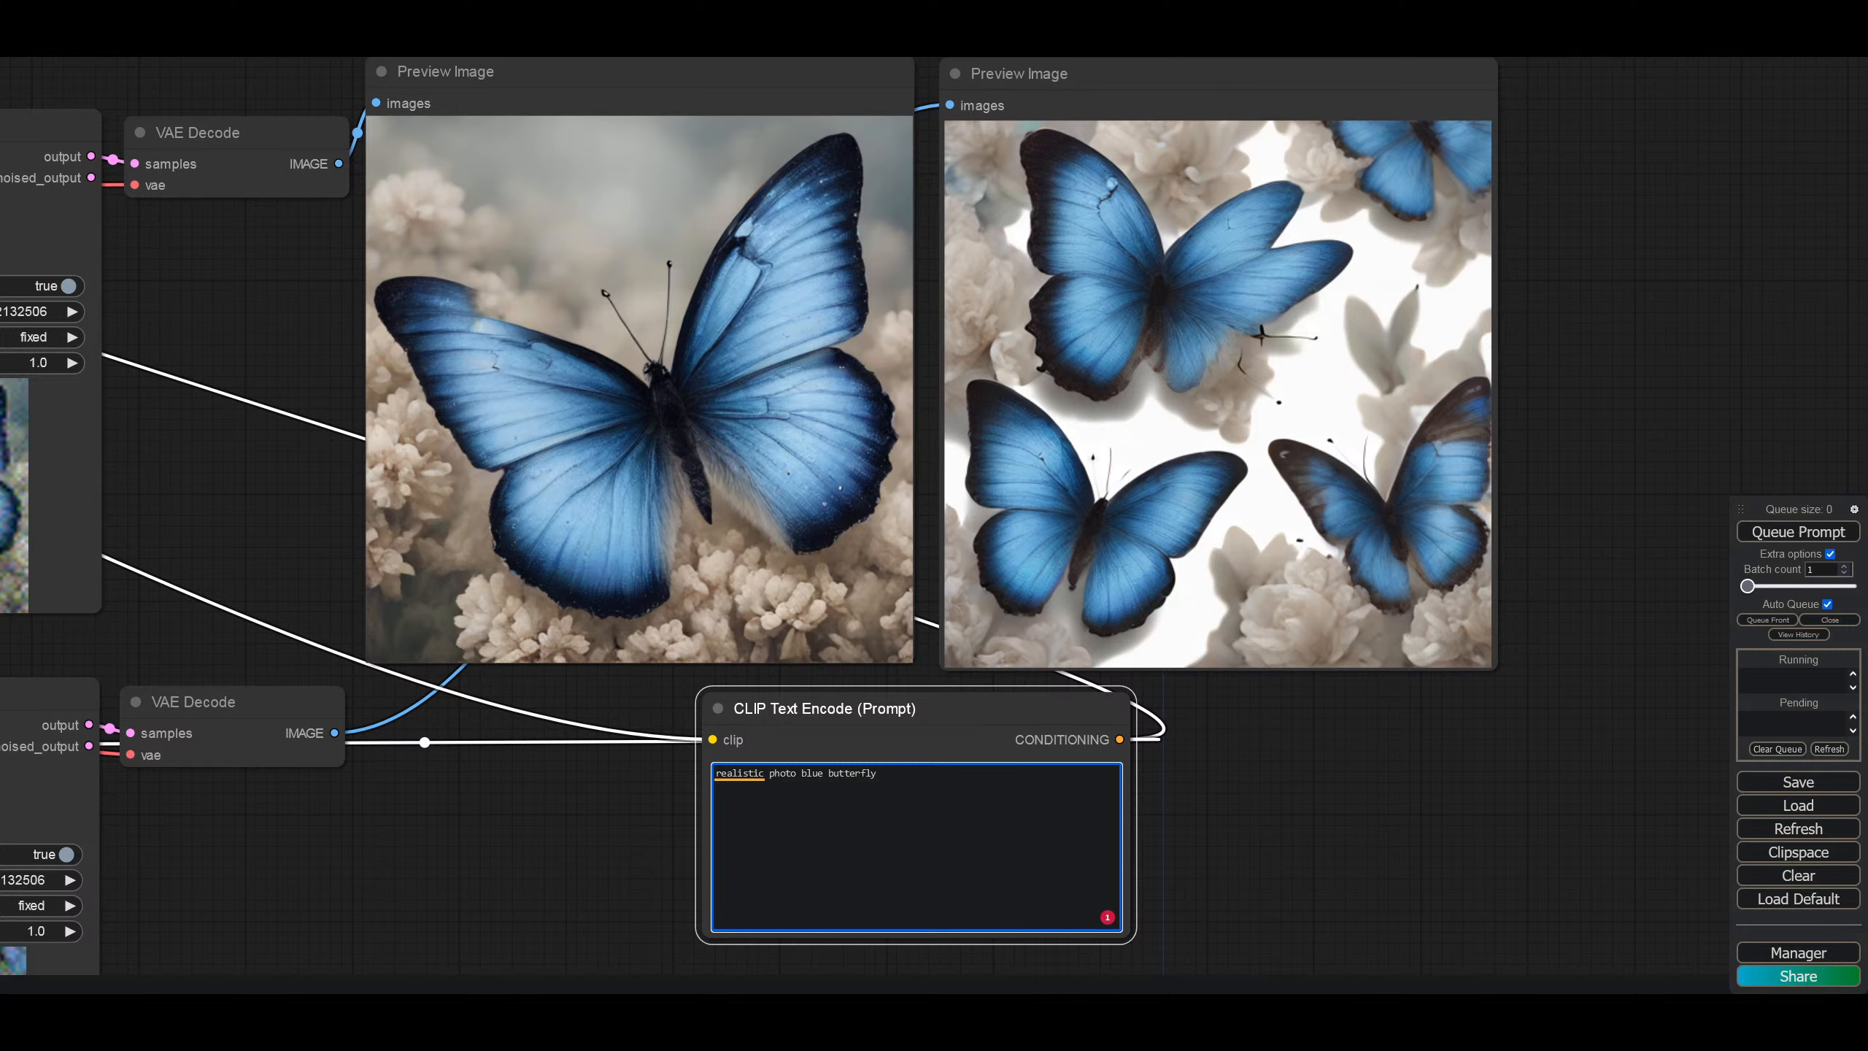
Step: Replace the subject in the positive prompt so it reads "realistic photo cat"
key(BackSpace)
key(BackSpace)
key(BackSpace)
key(BackSpace)
key(BackSpace)
key(BackSpace)
key(BackSpace)
key(BackSpace)
key(BackSpace)
key(BackSpace)
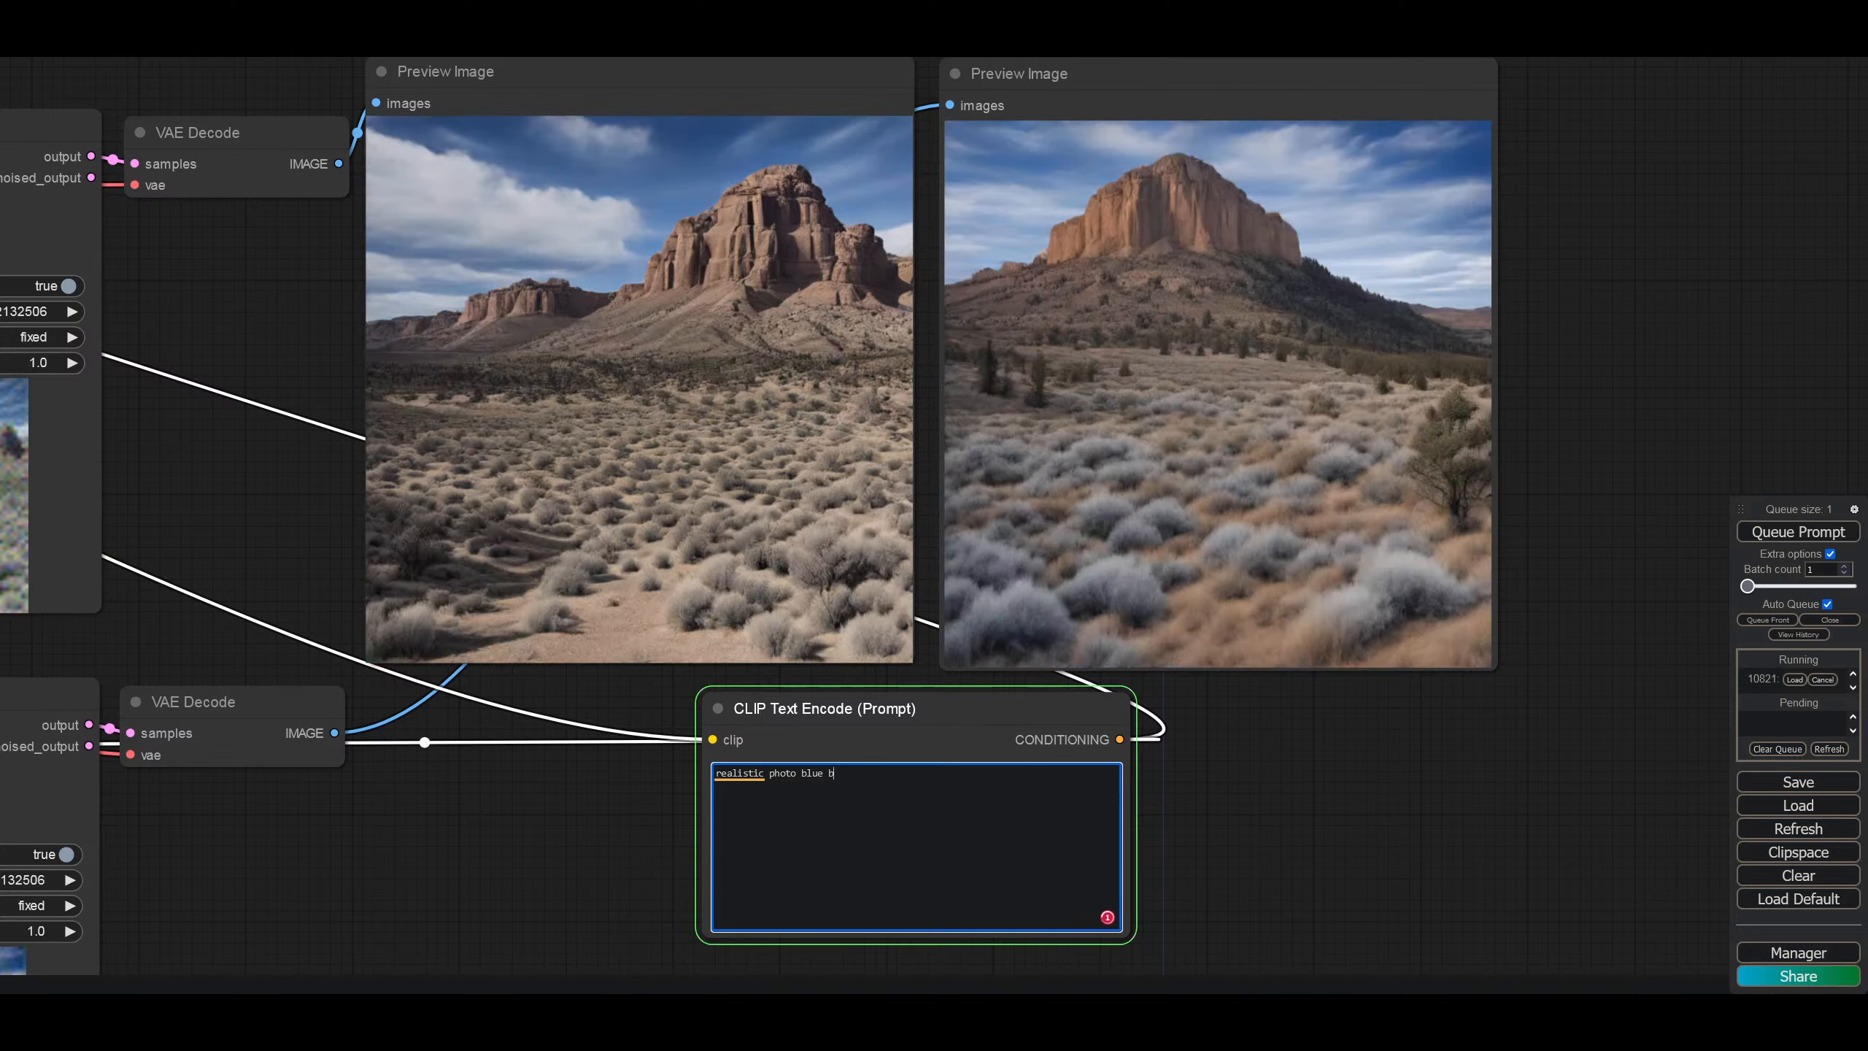
key(BackSpace)
key(BackSpace)
key(BackSpace)
key(BackSpace)
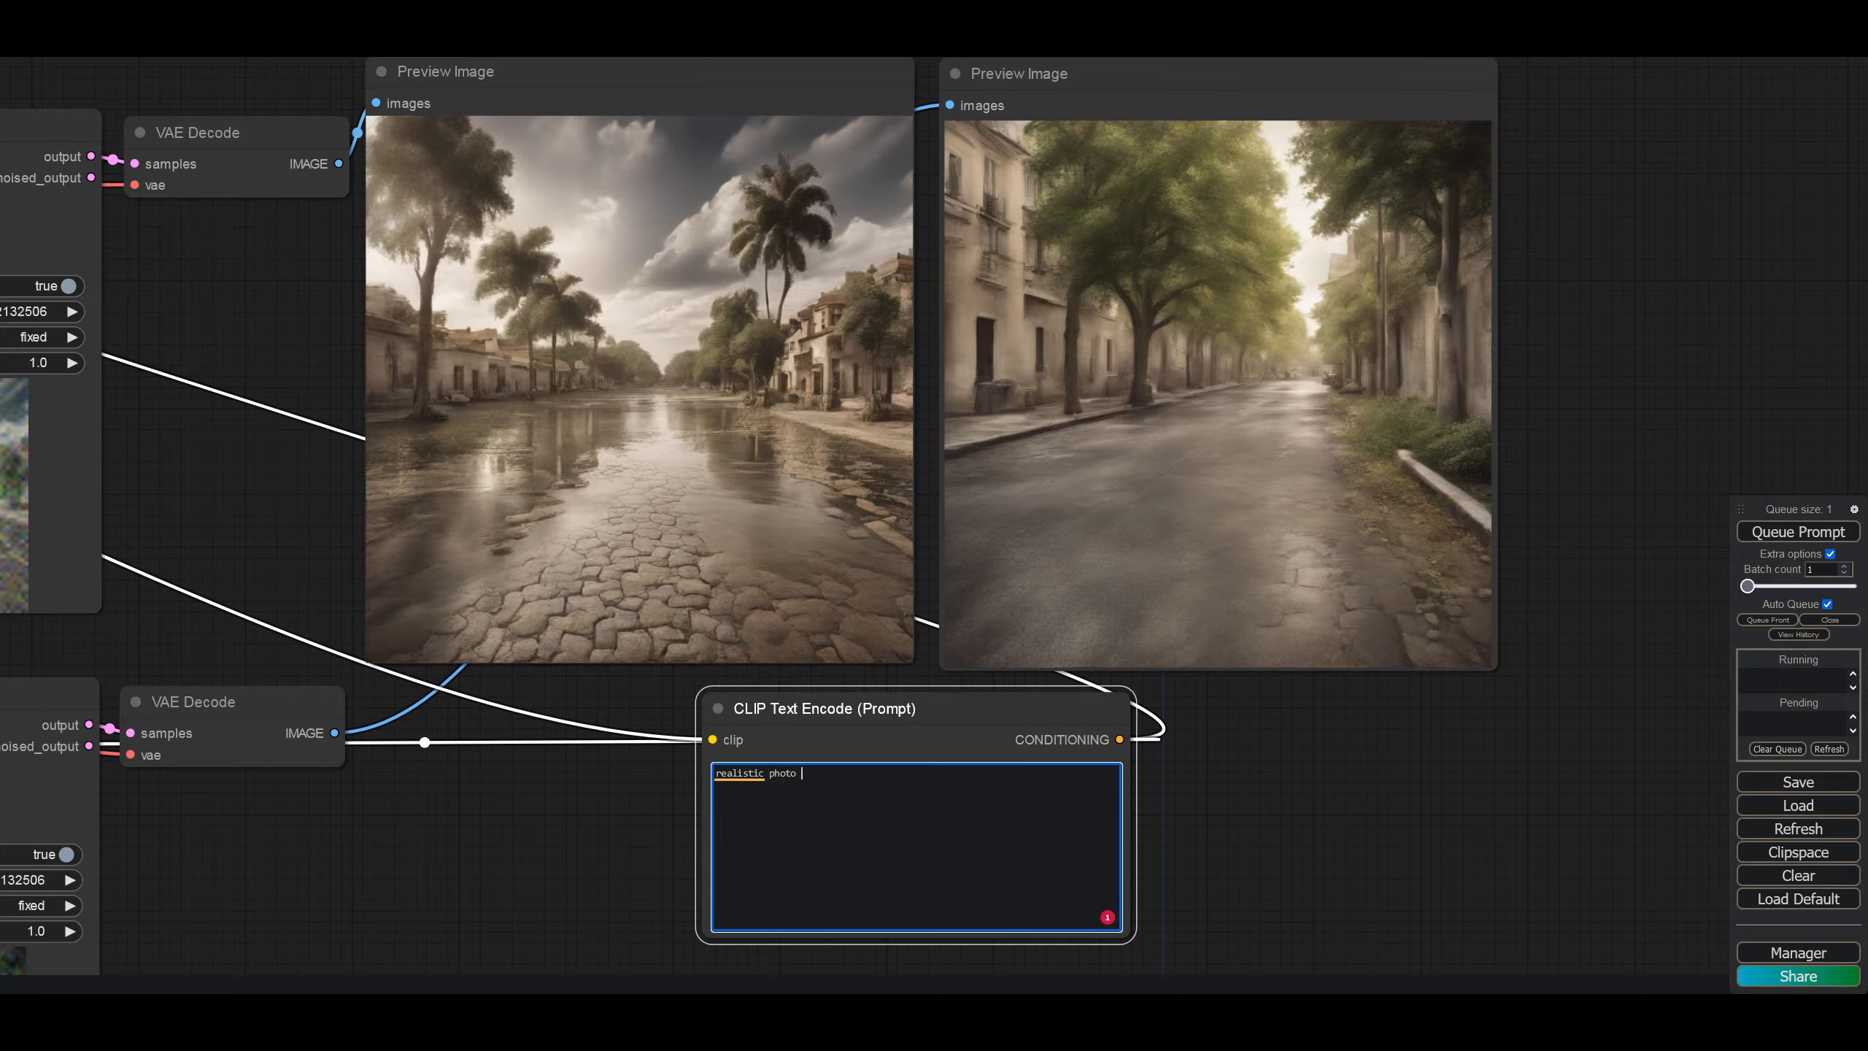
text(cat)
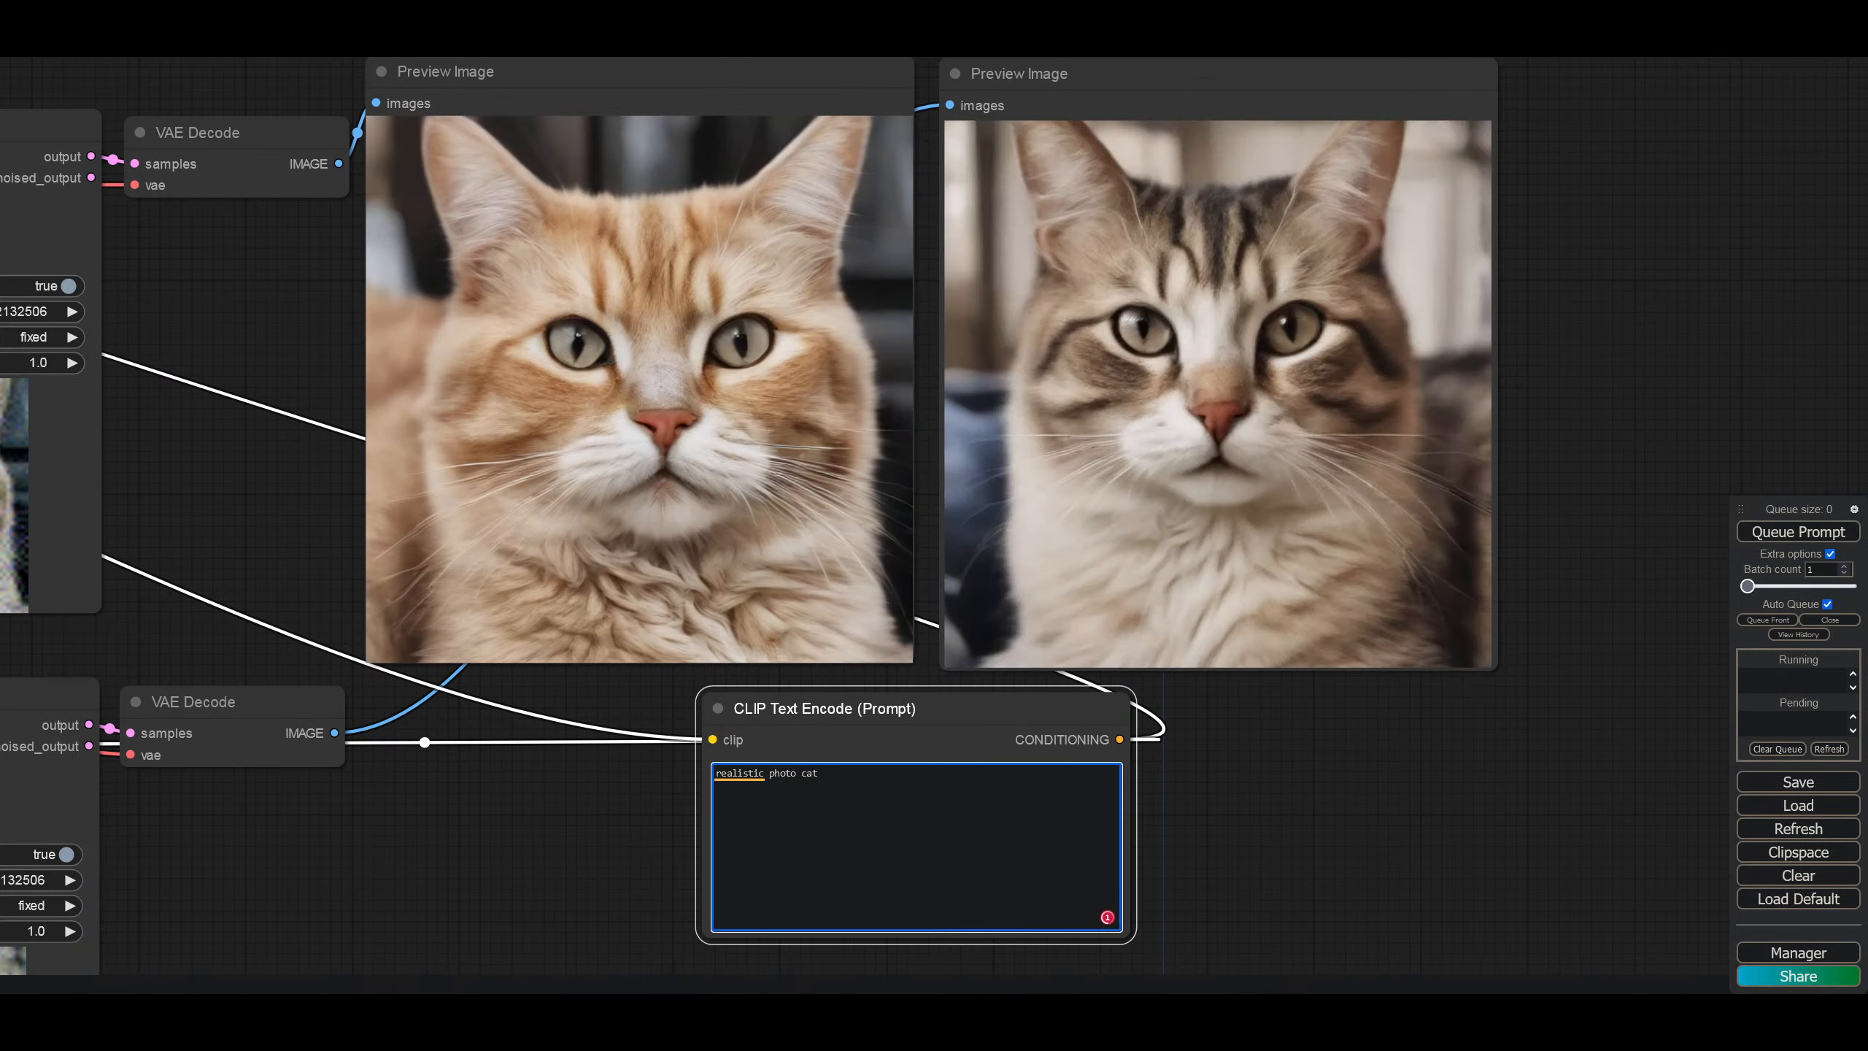
Step: Extend the cat prompt to "realistic photo black cat in a hat"
text( in a hat)
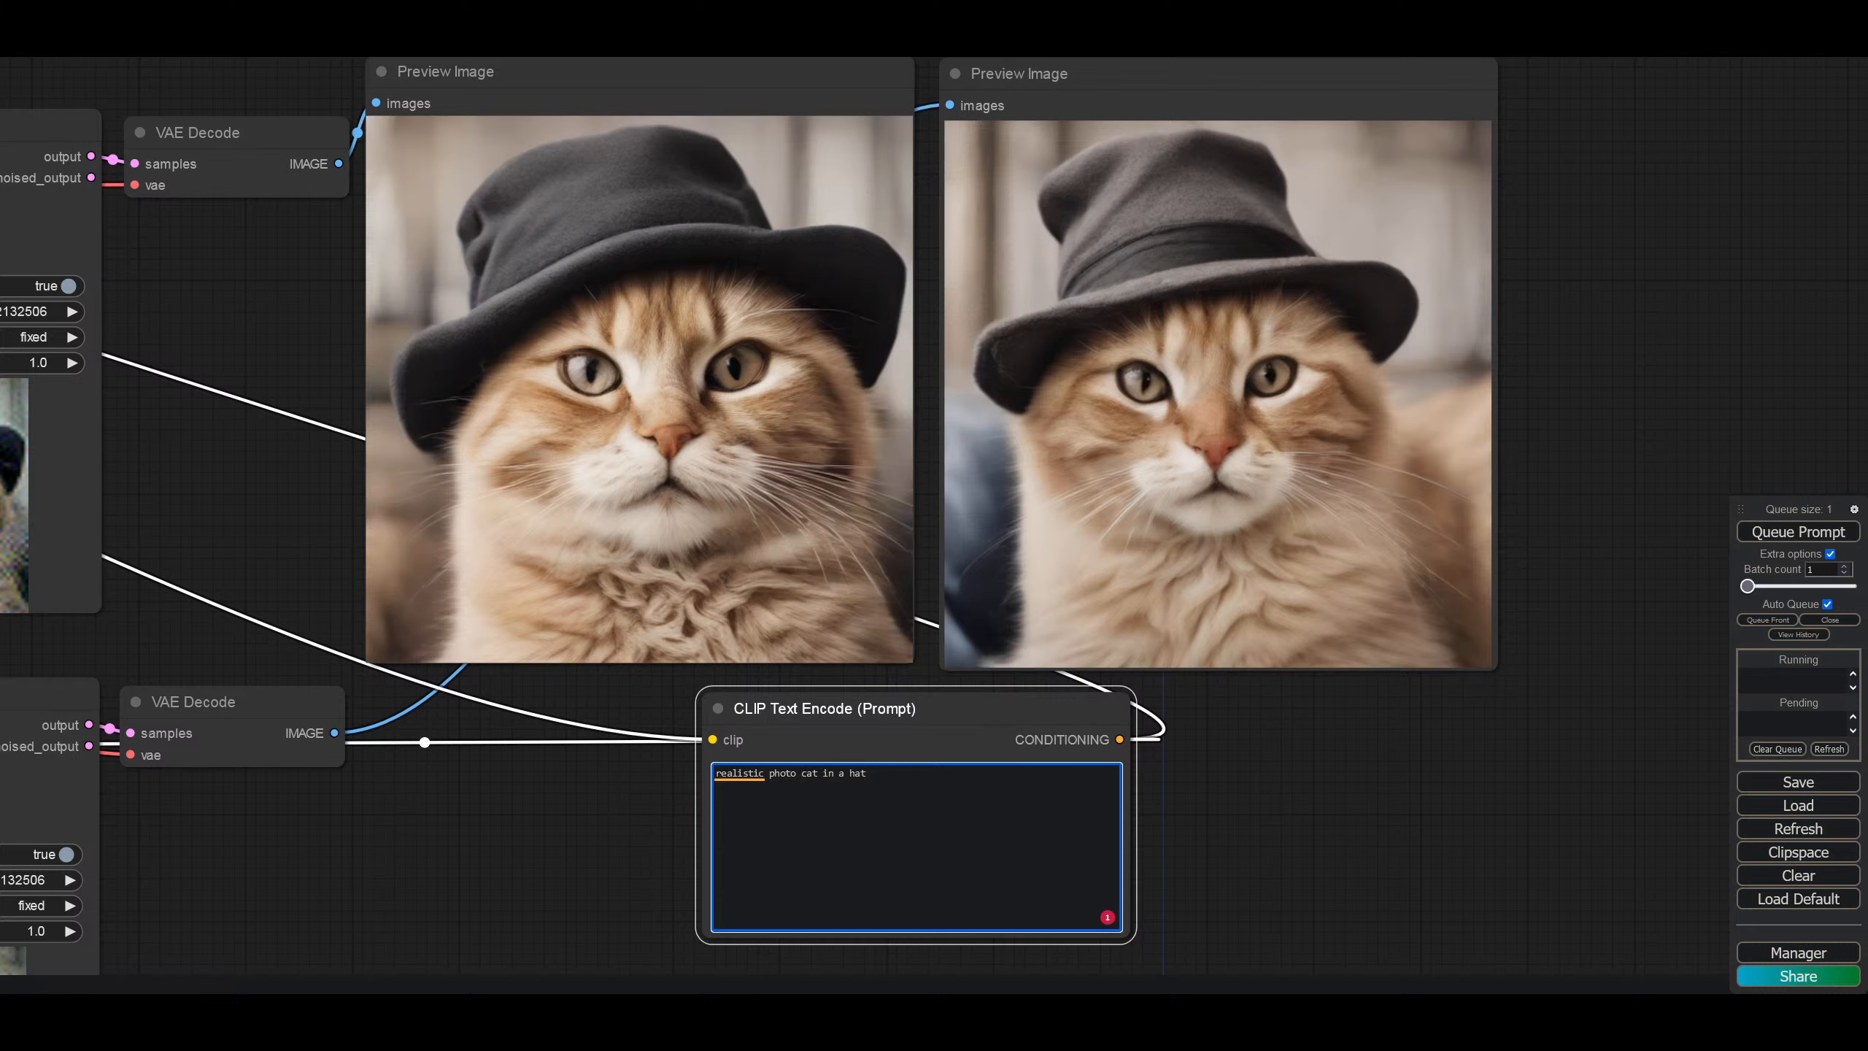
text(black)
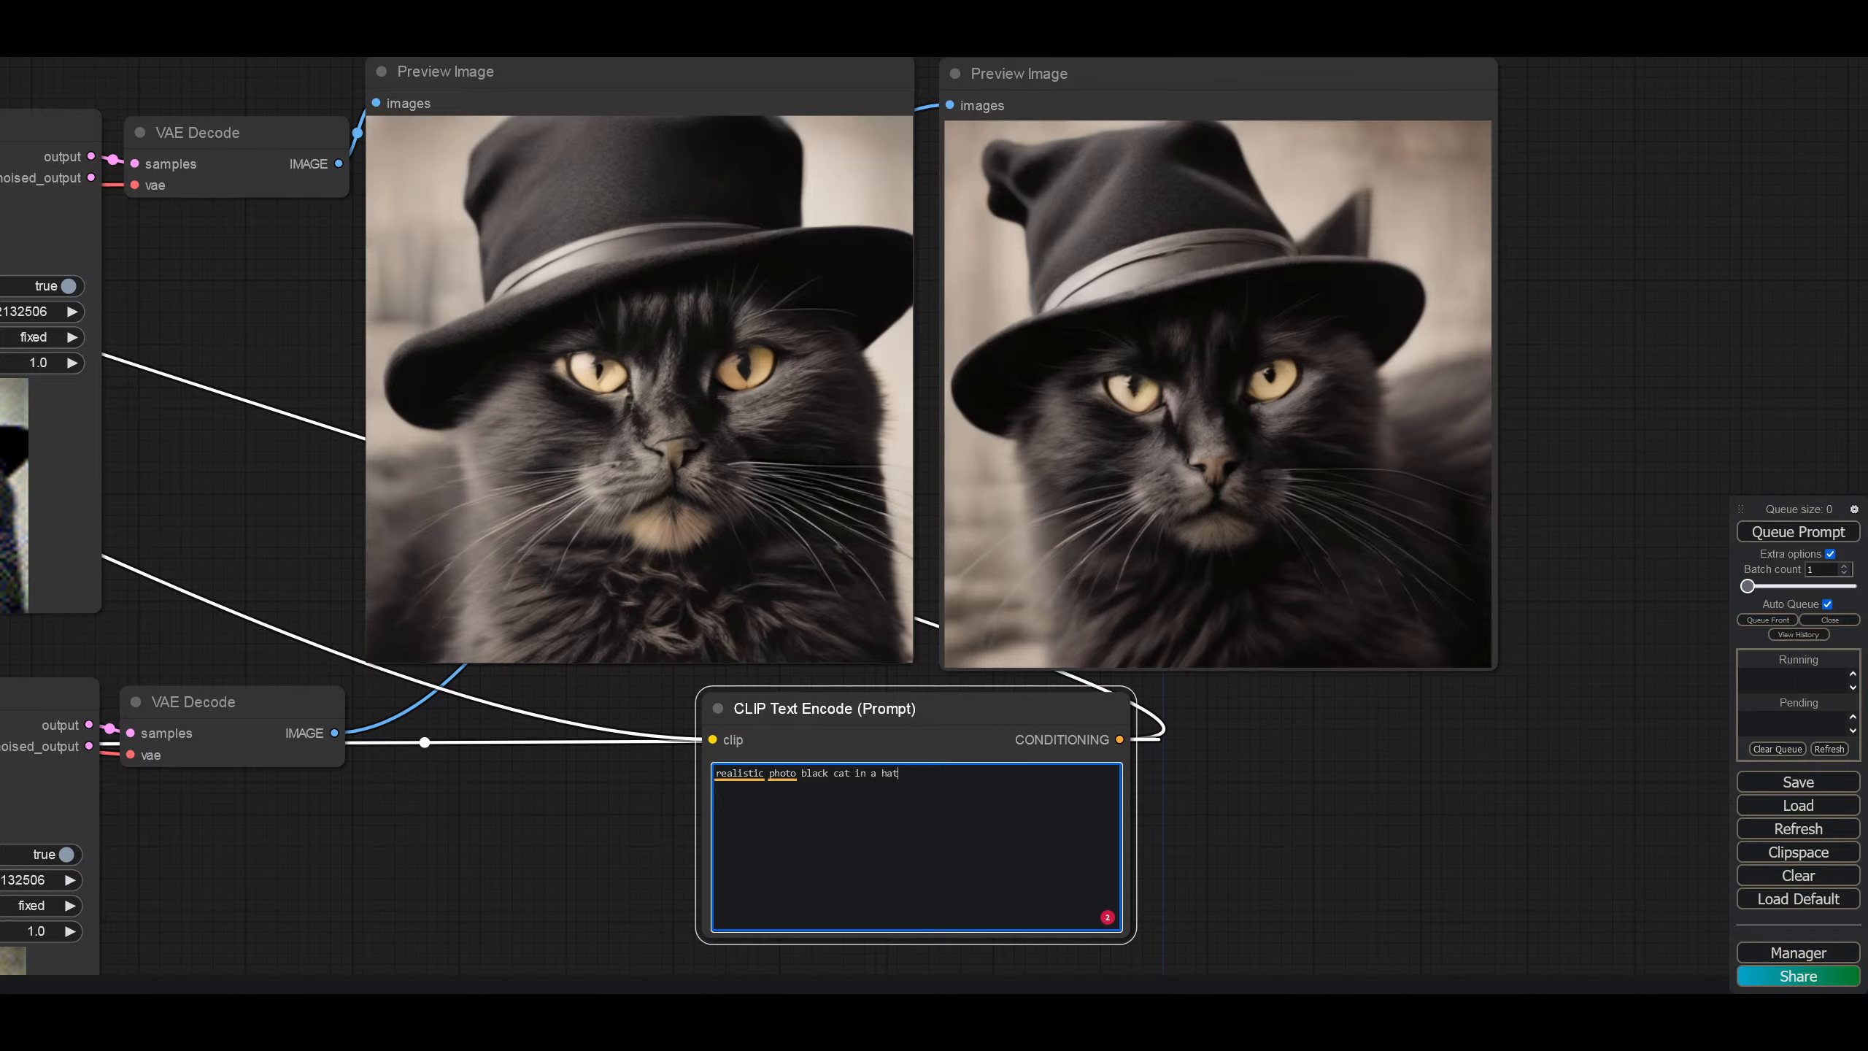
Step: Extend the positive prompt so it reads "realistic photo evil black cat in a hat and glowing eyes"
text(and glowing )
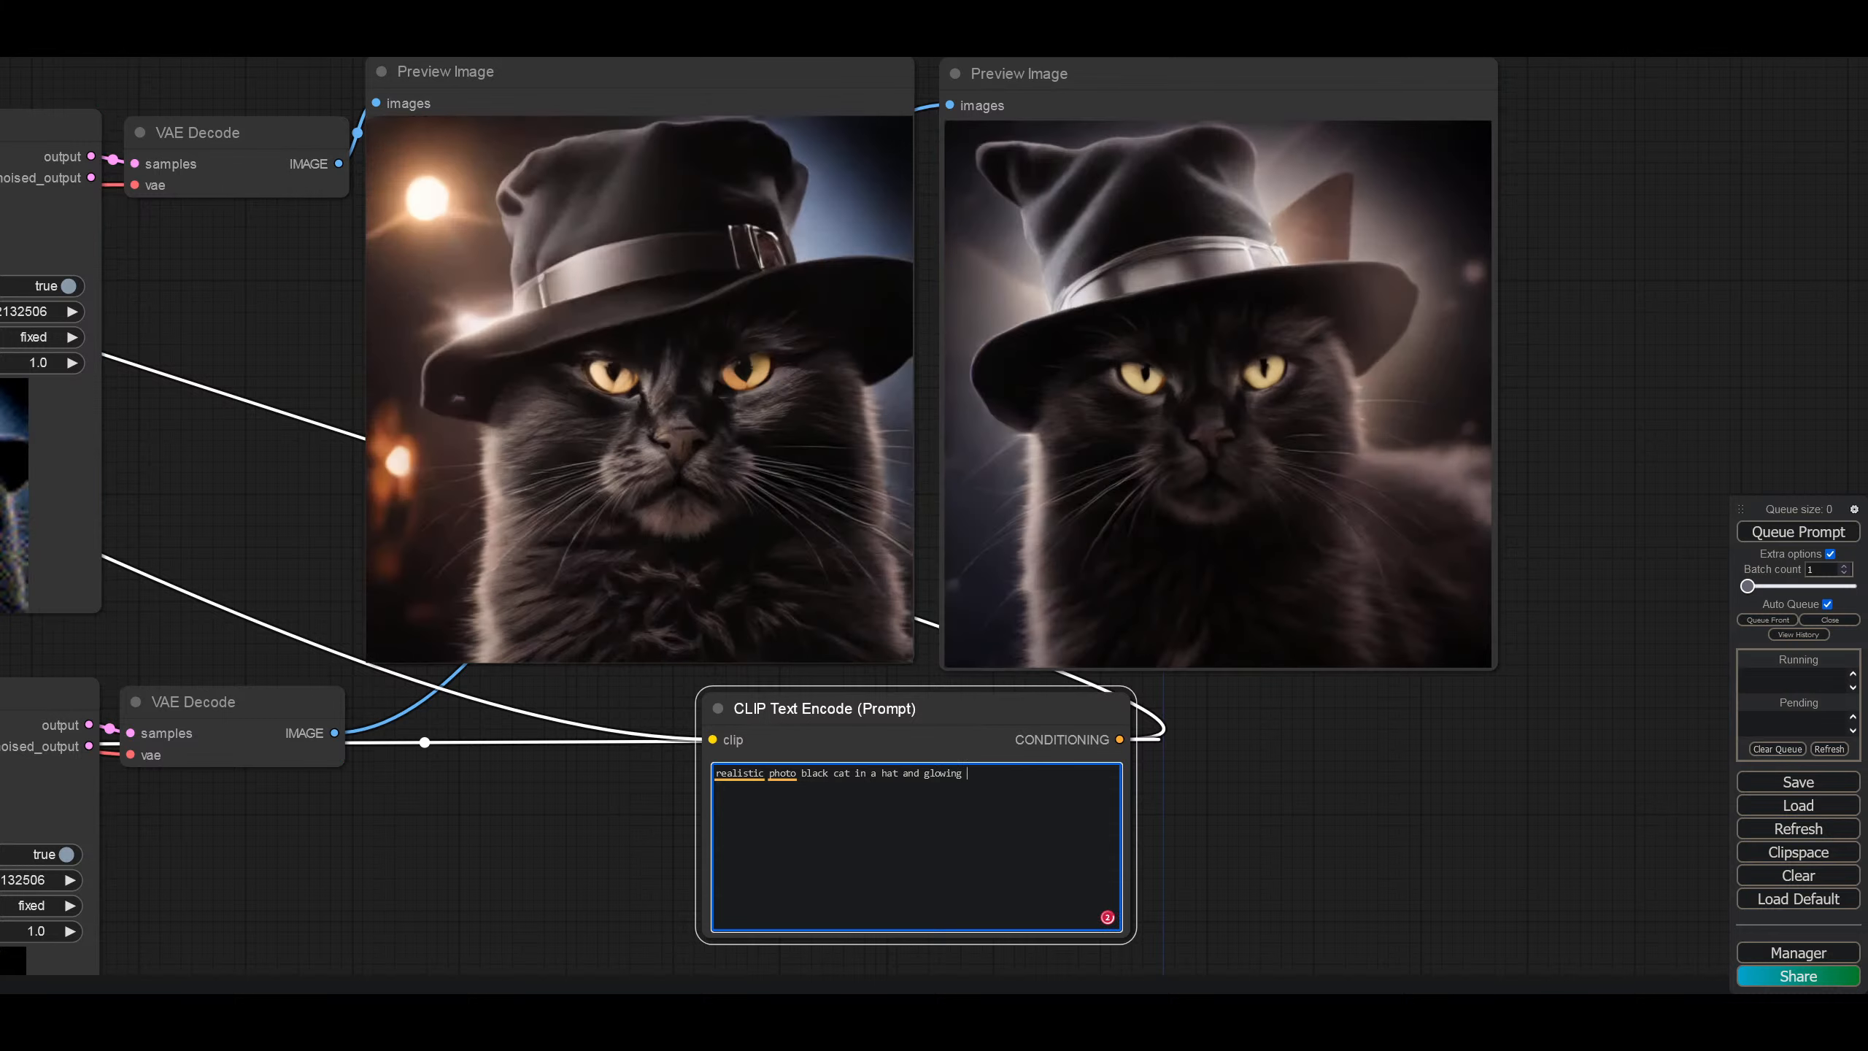
text(eyes)
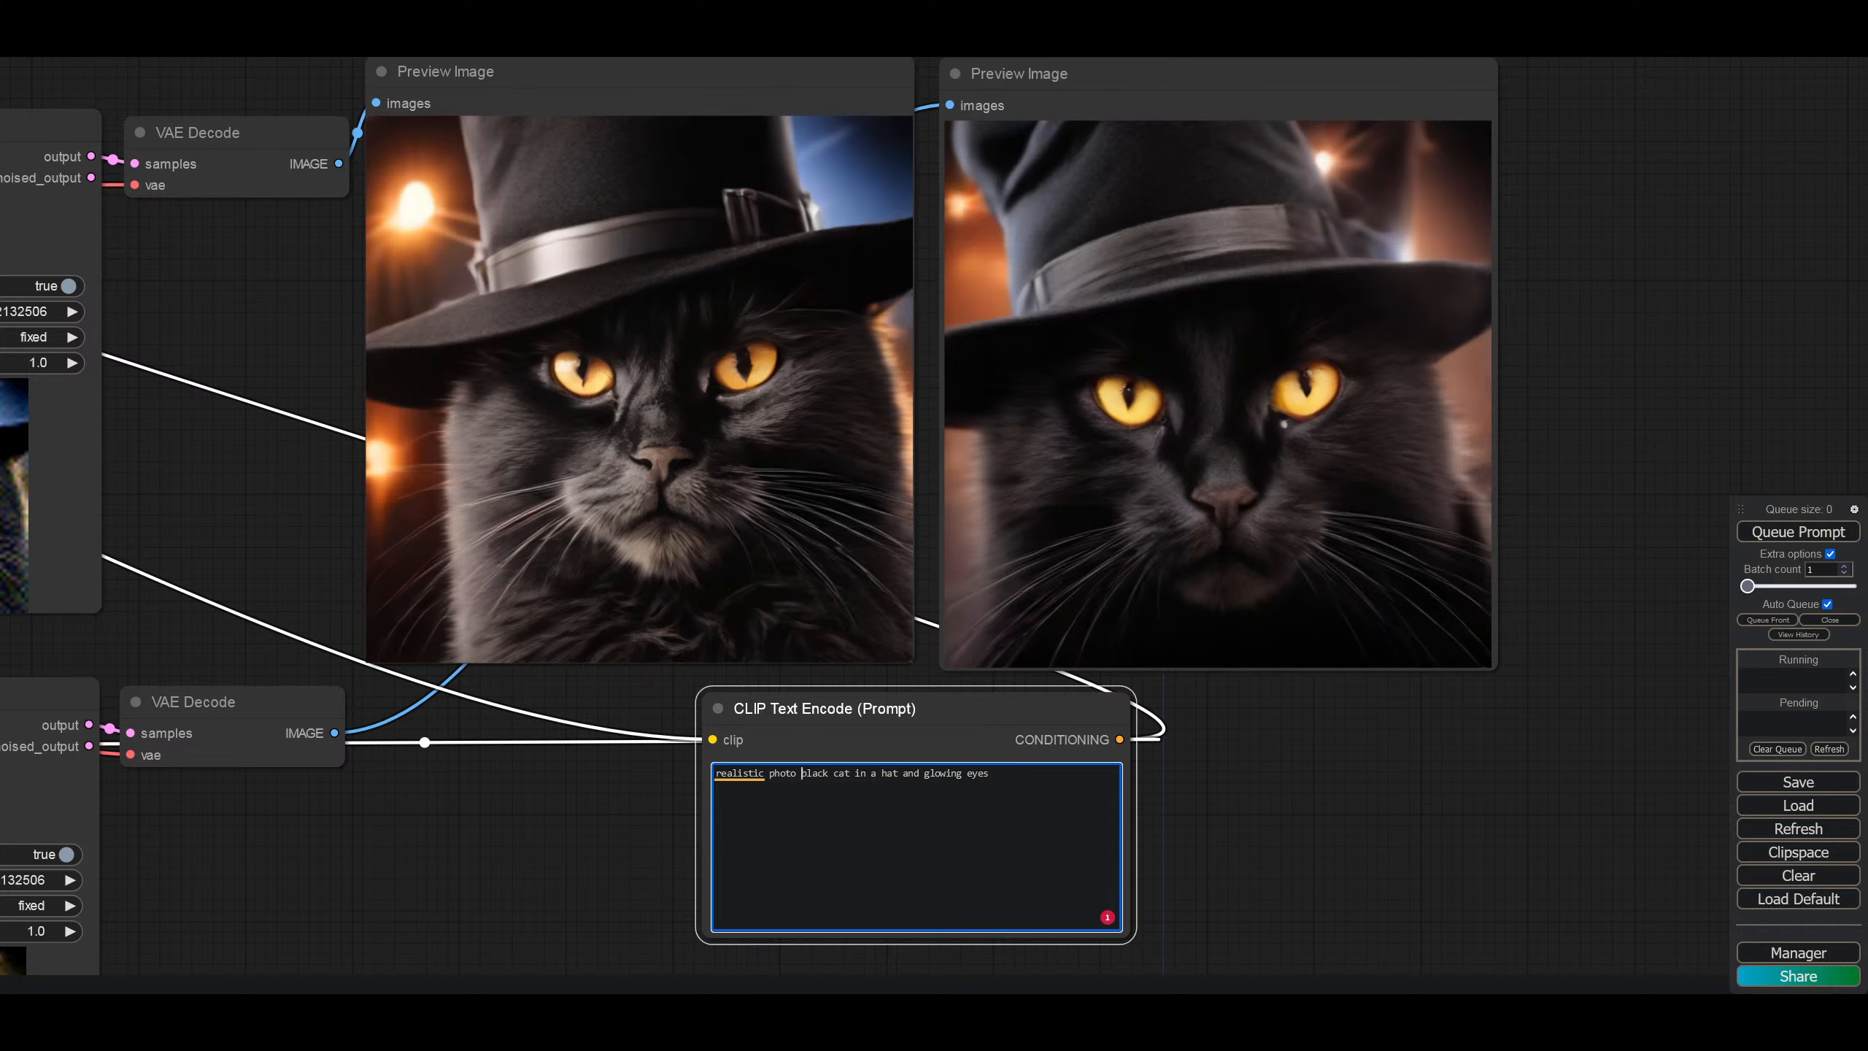
text(evil)
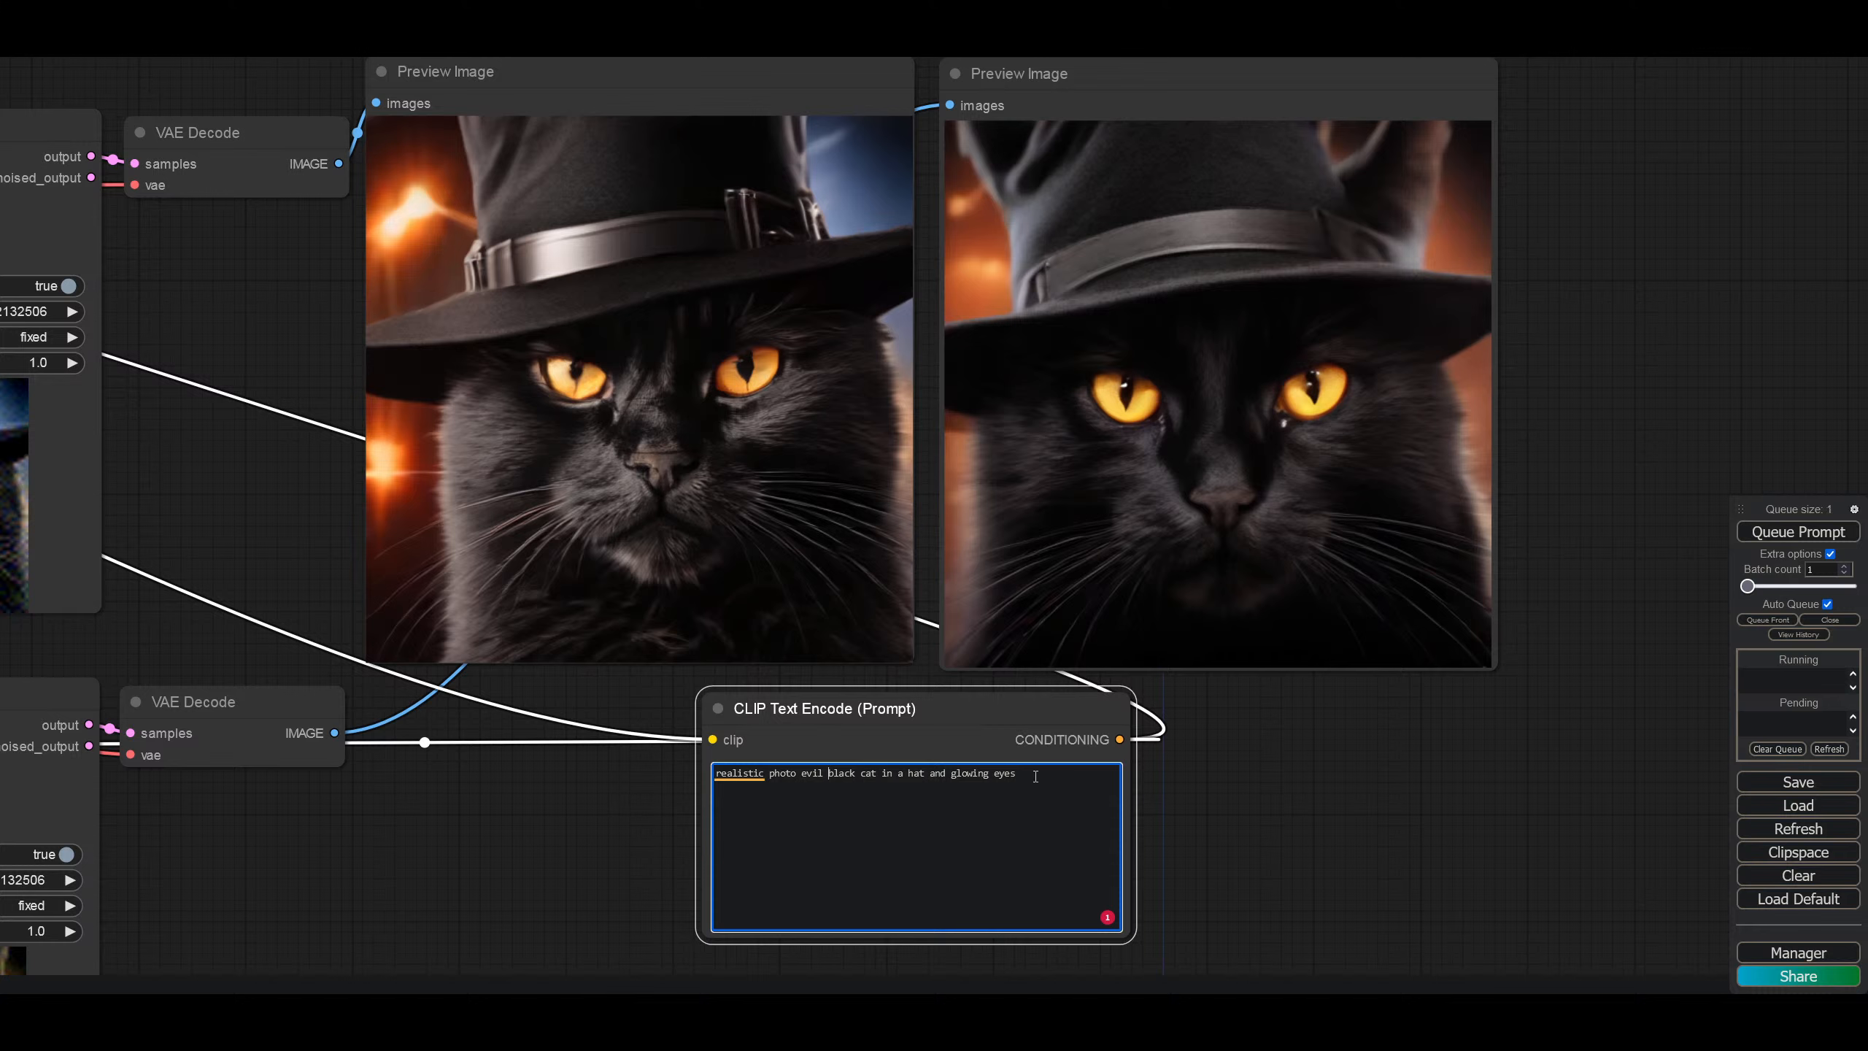
Step: Clear the positive prompt and replace it with "snowy mountains with trees"
drag(1034, 770, 712, 765)
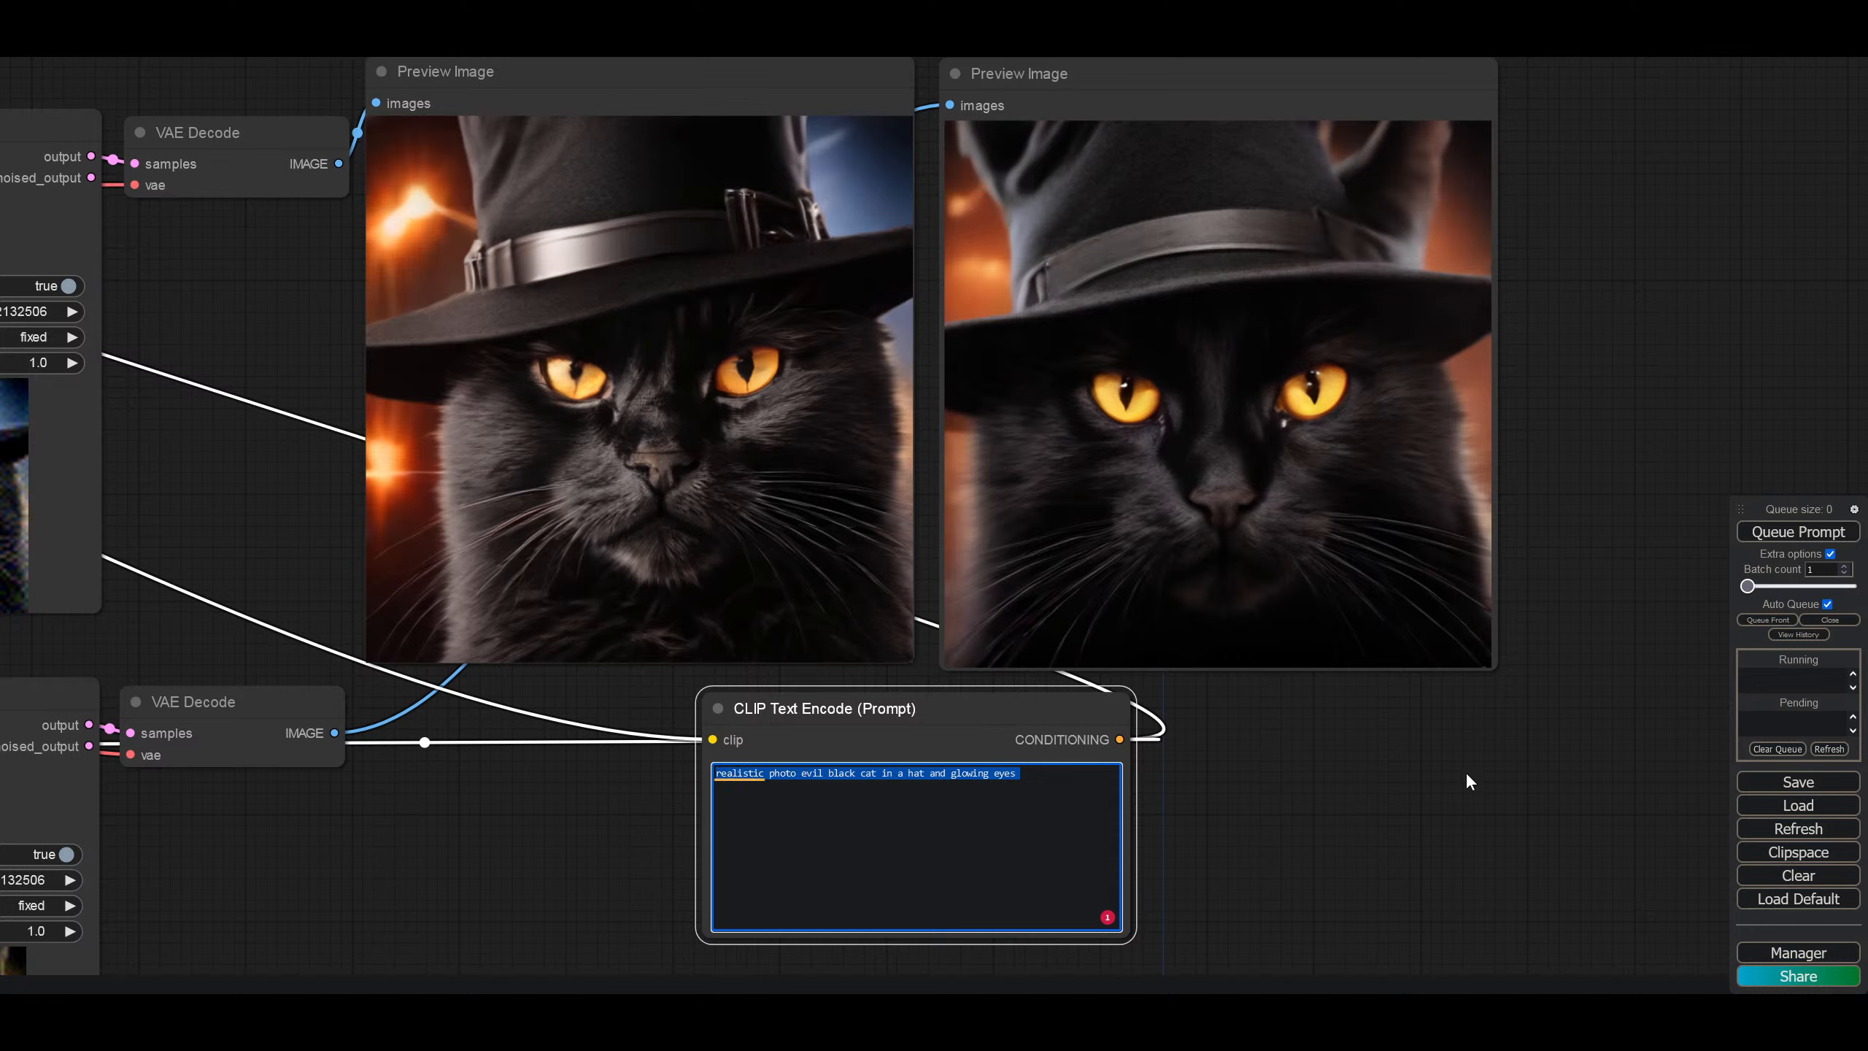
key(BackSpace)
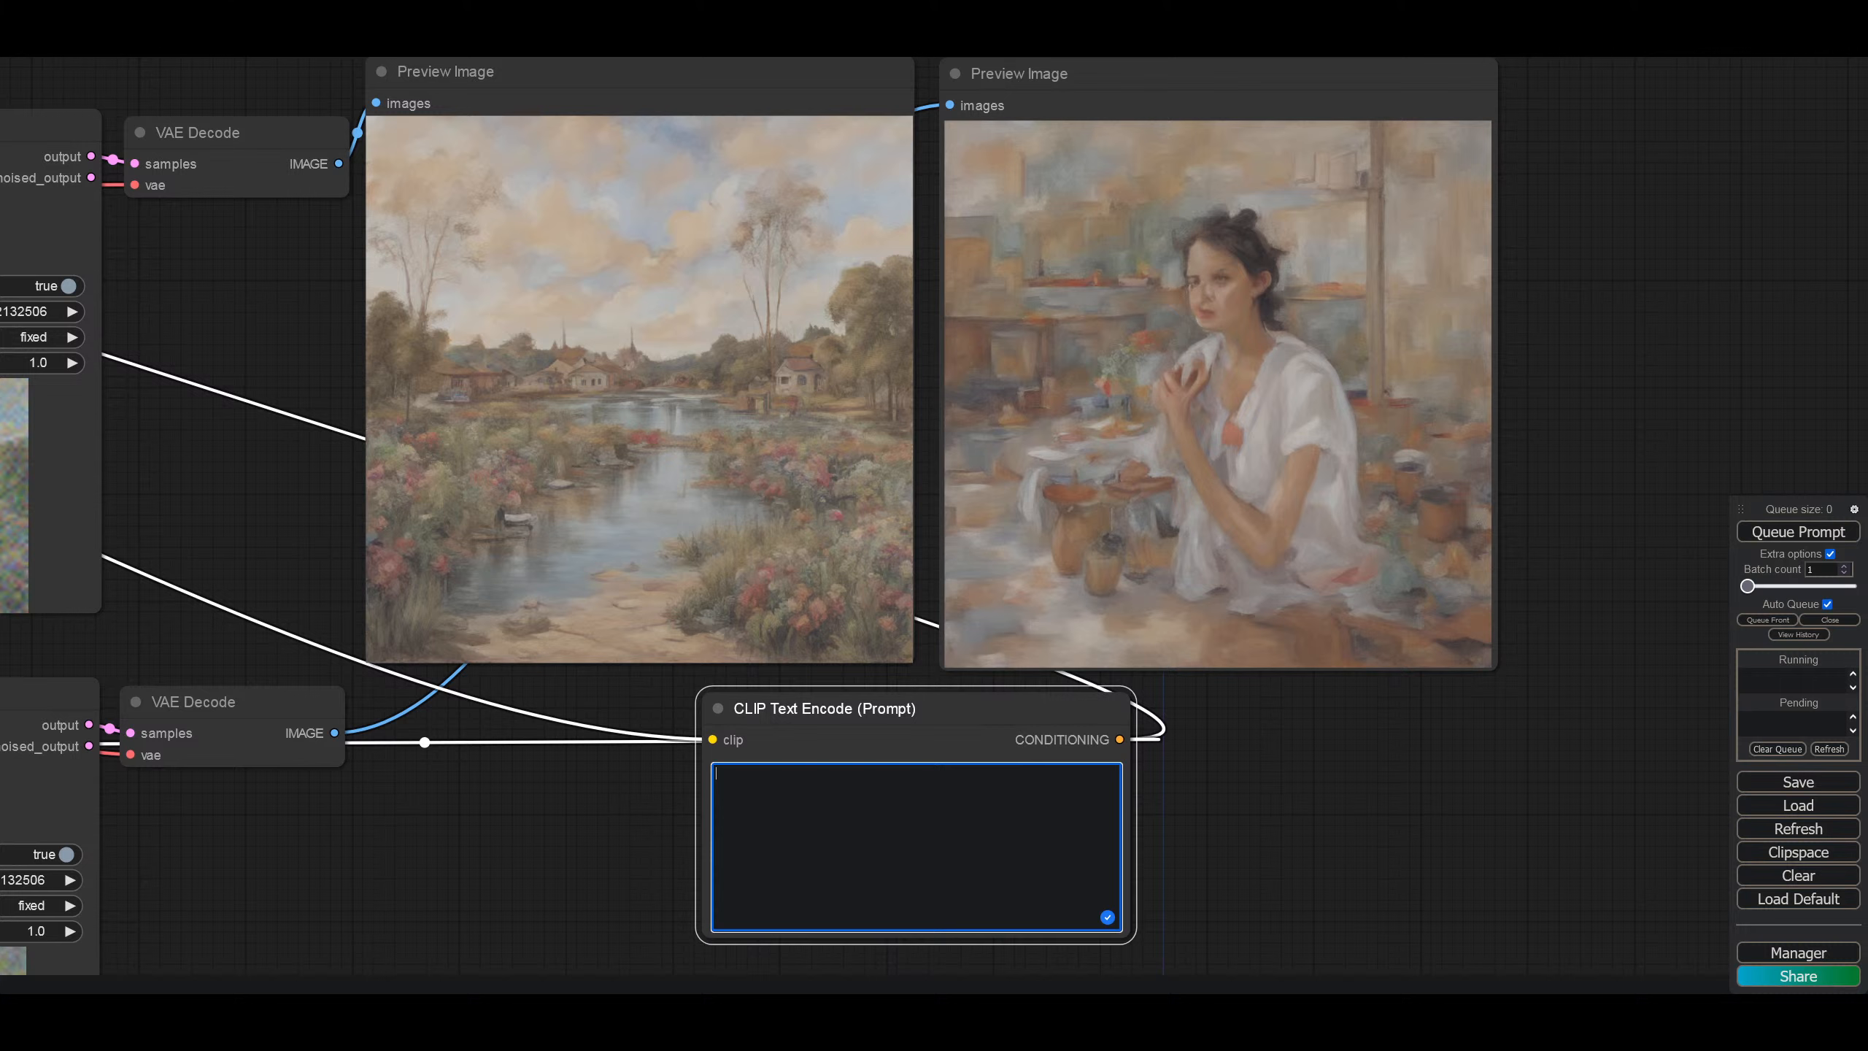
text(snowy mon)
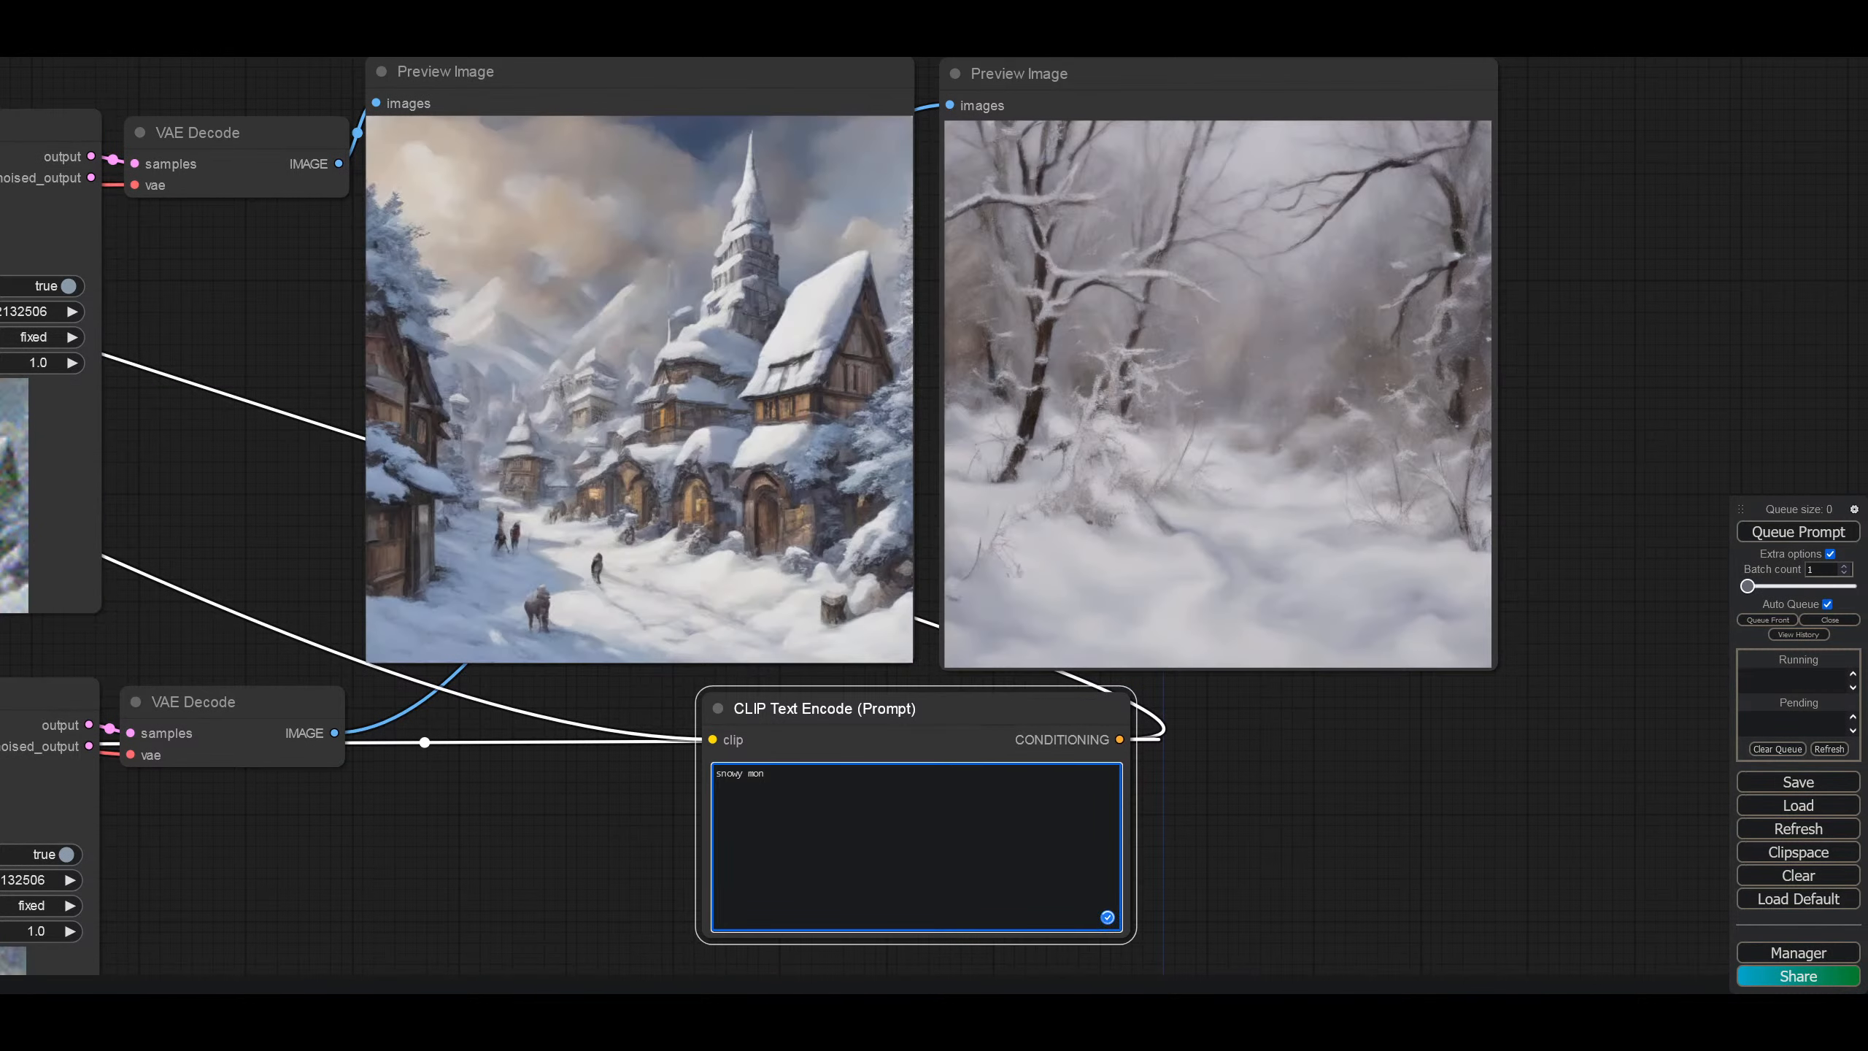
key(BackSpace)
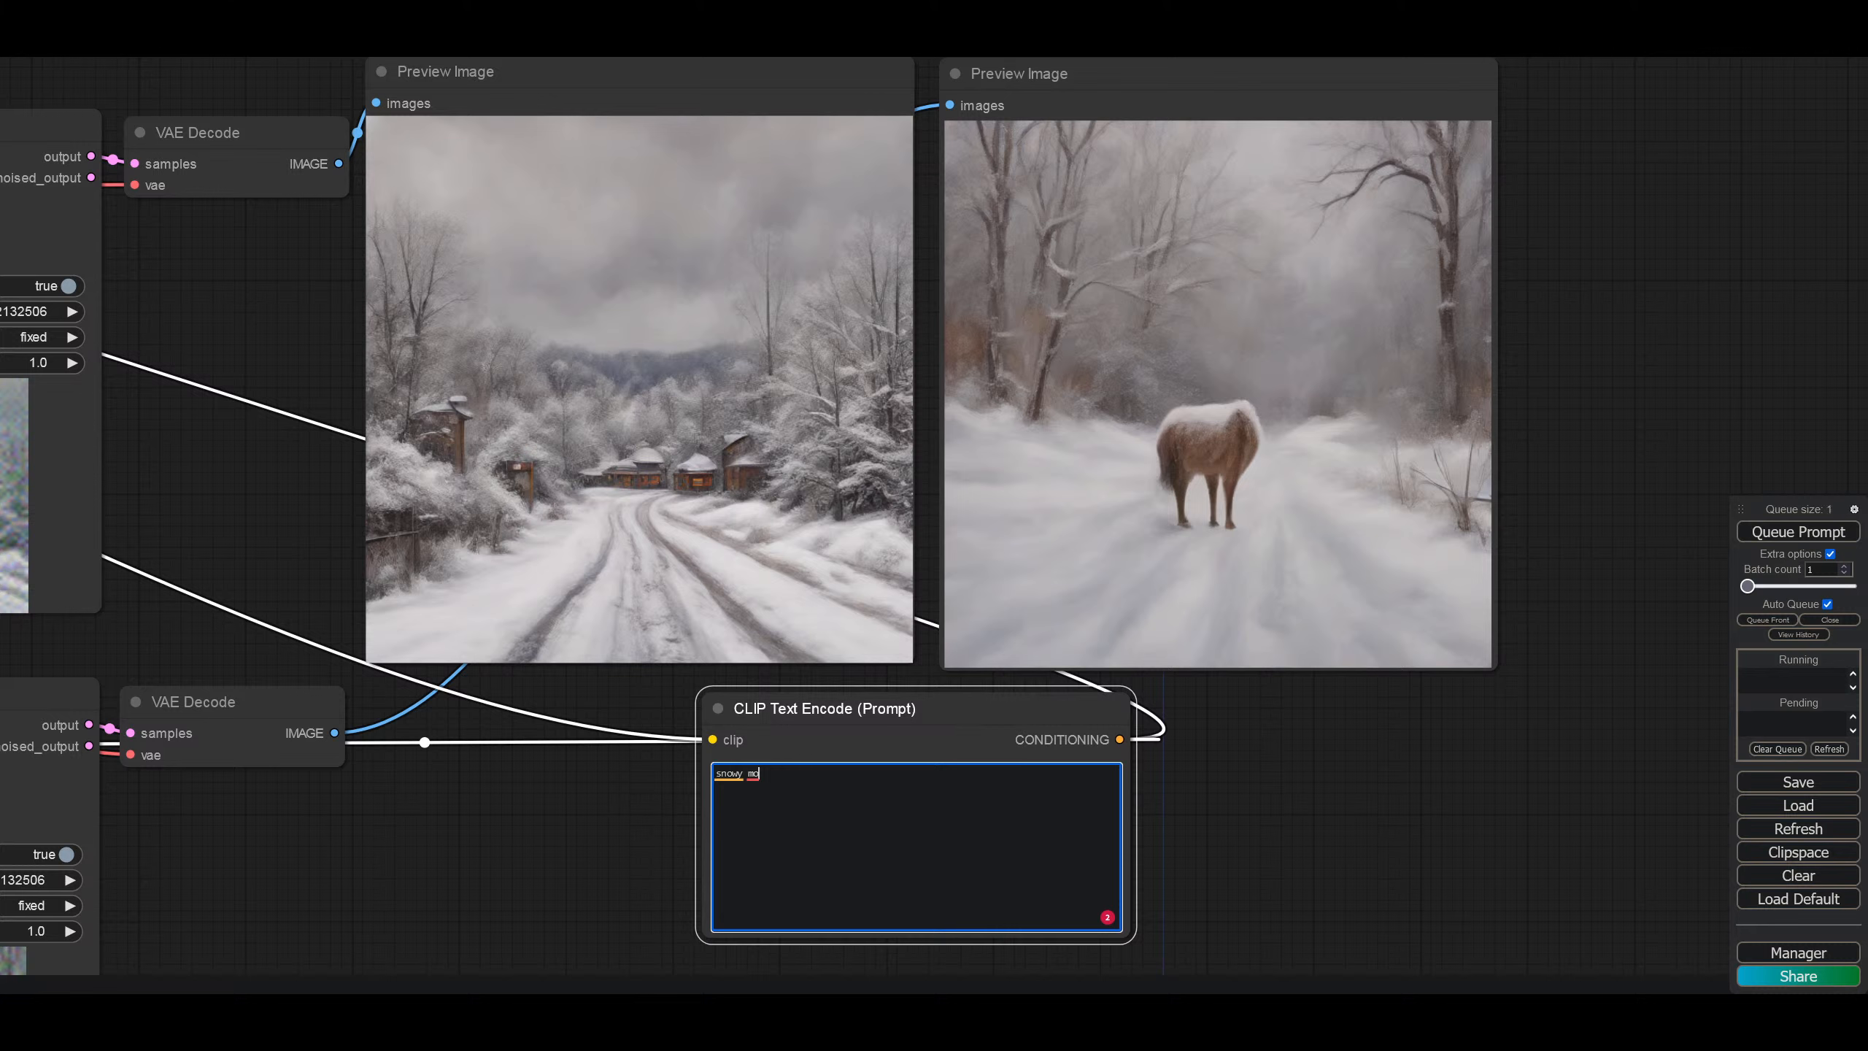
text(unt)
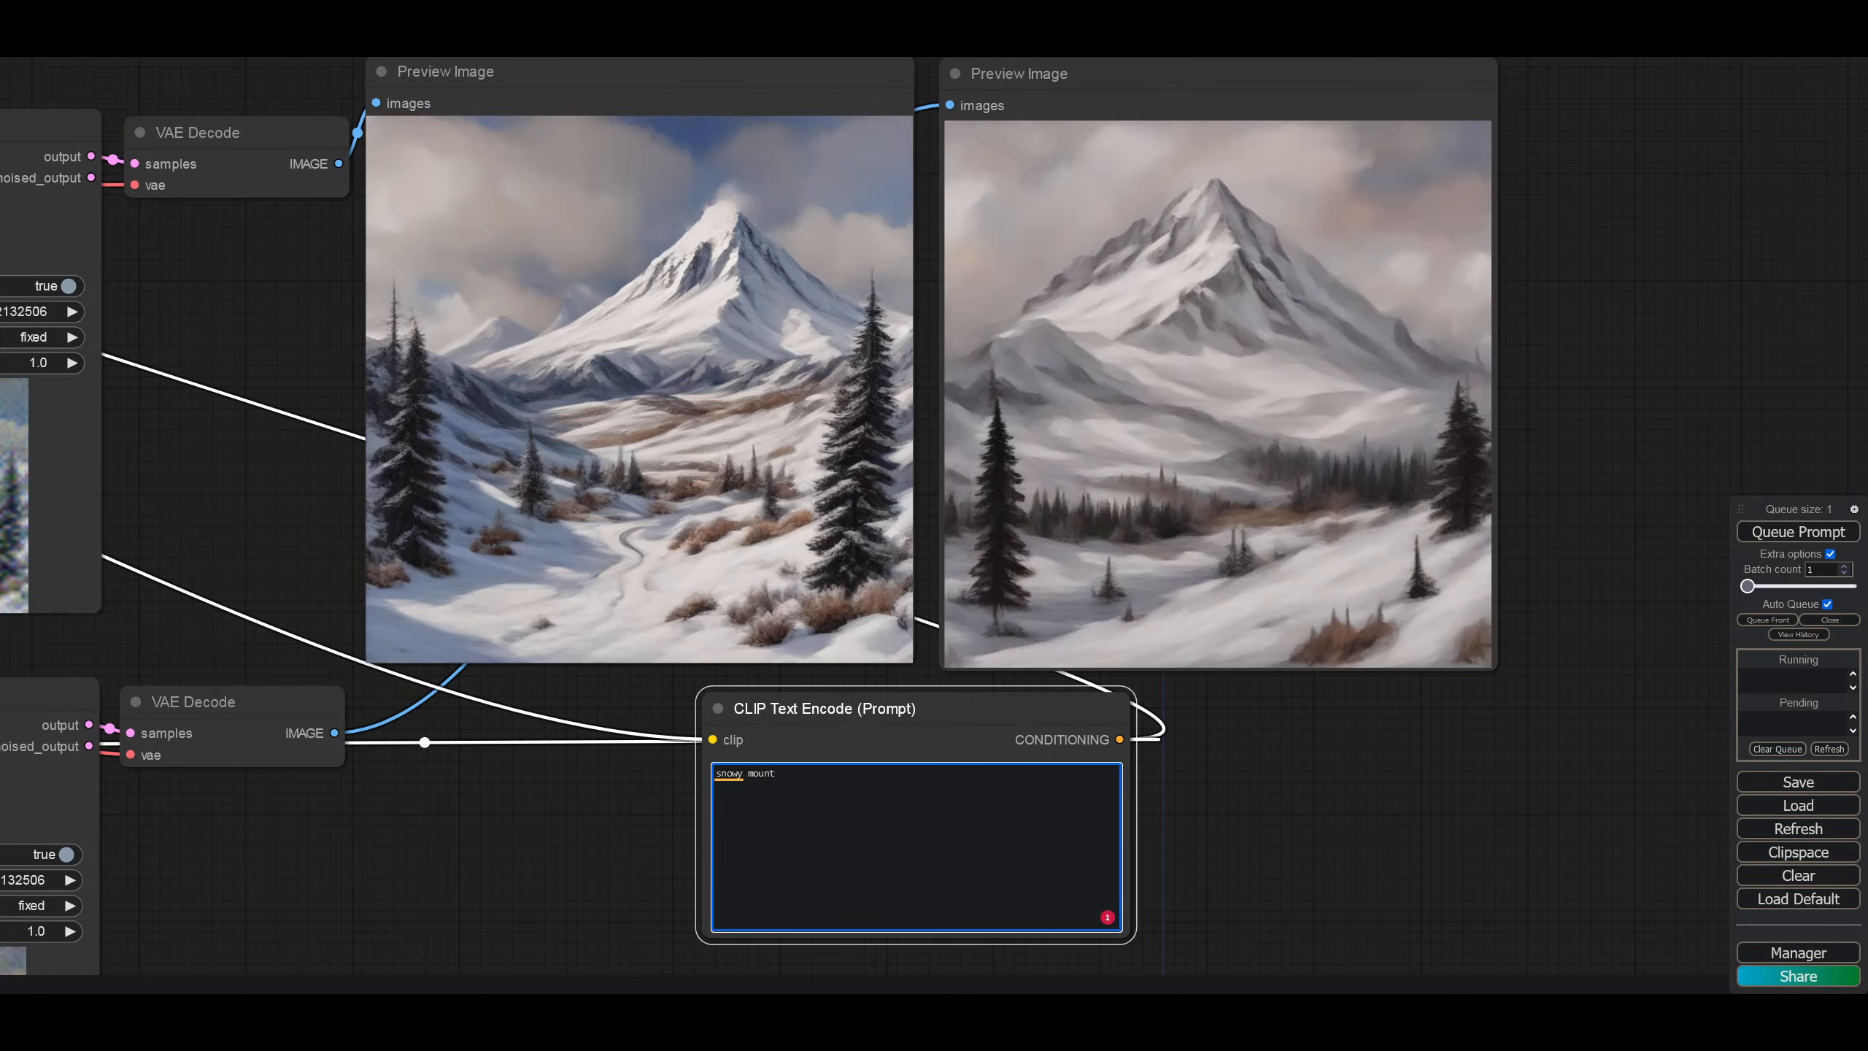
text(ains)
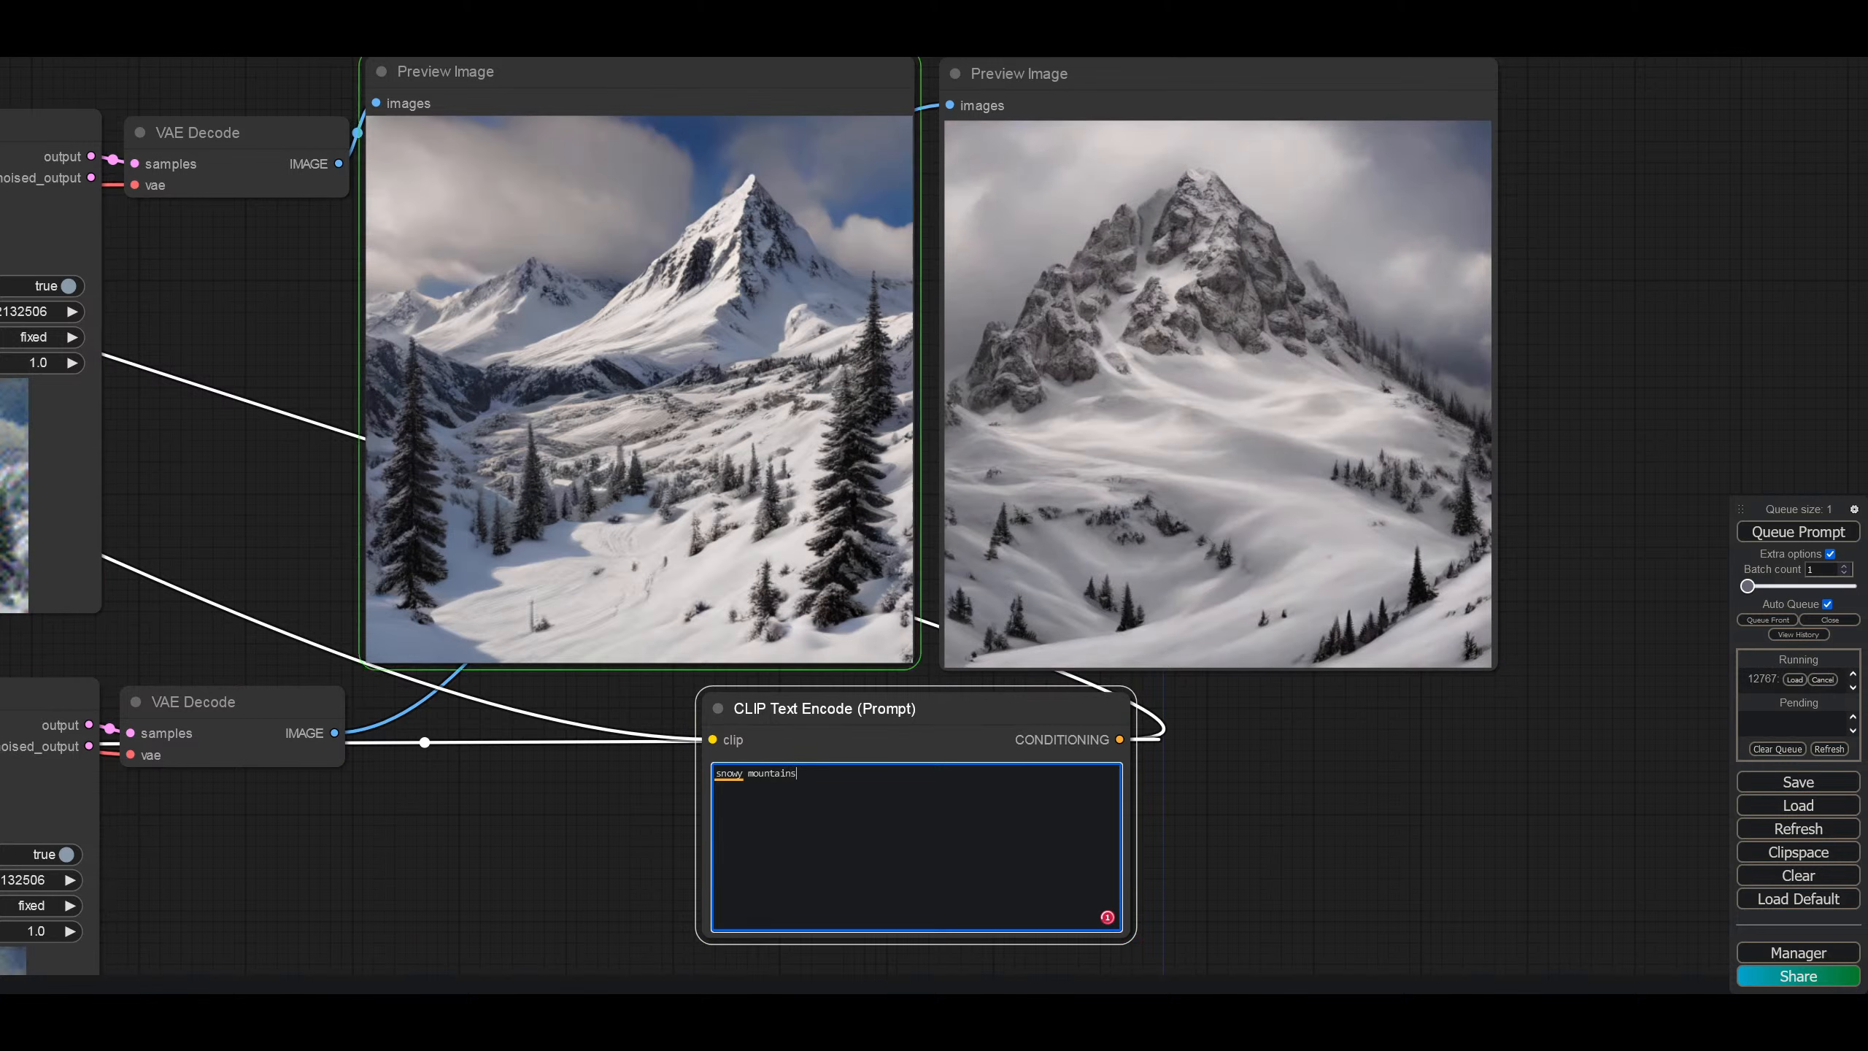
text( with)
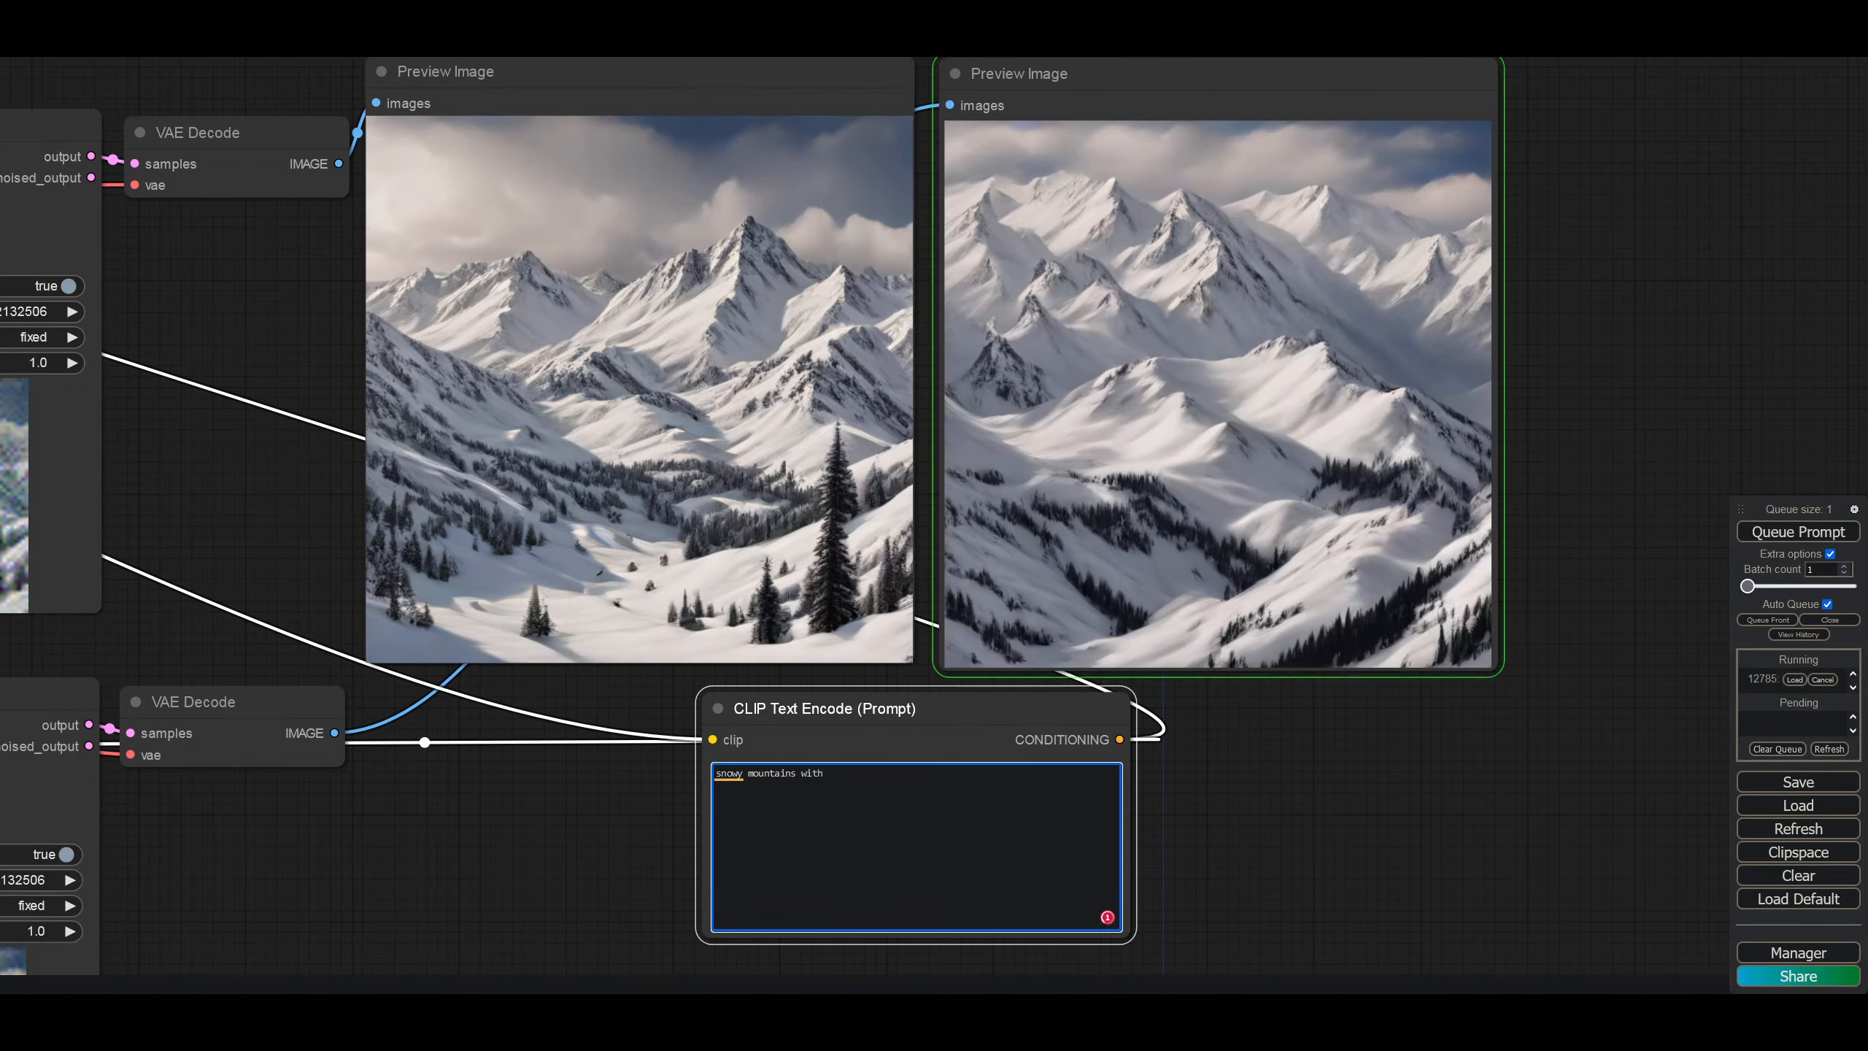
text( trees)
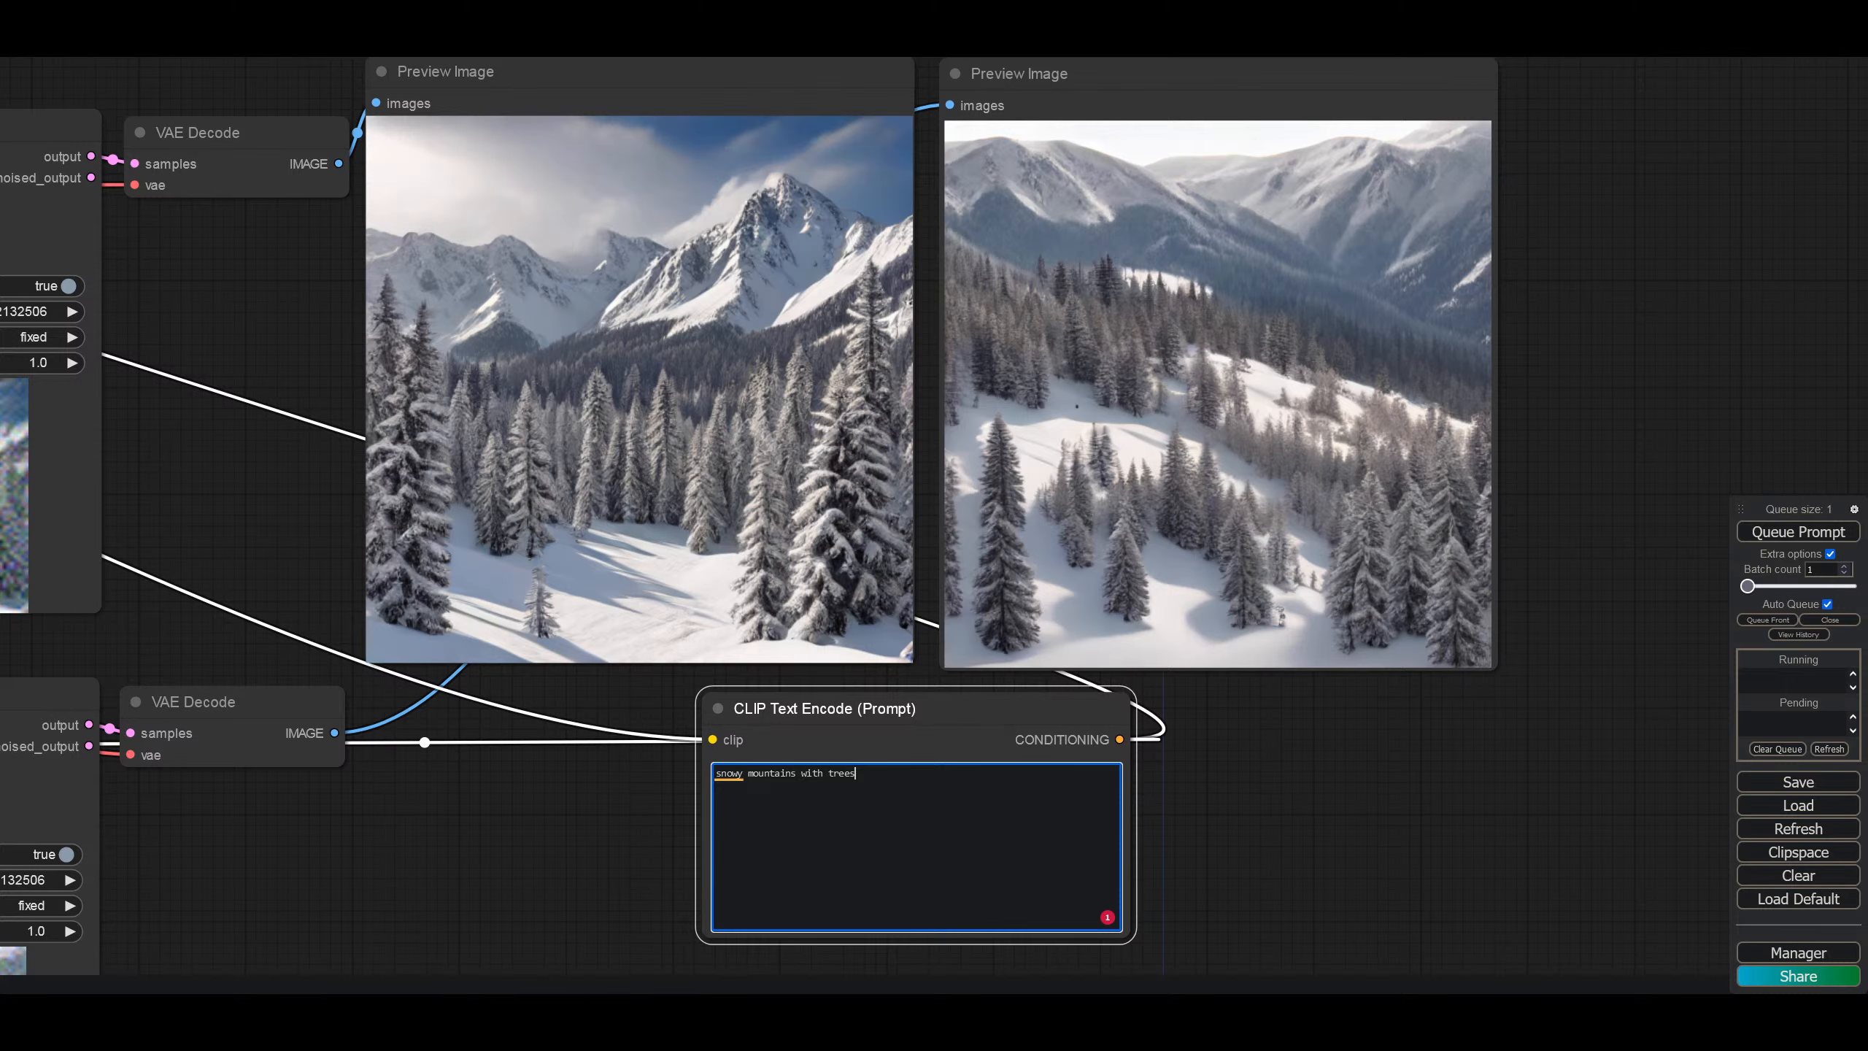
Step: Replace "snowy" with "rocky" in the positive prompt so it reads "rocky mountains with trees"
drag(299, 525, 497, 439)
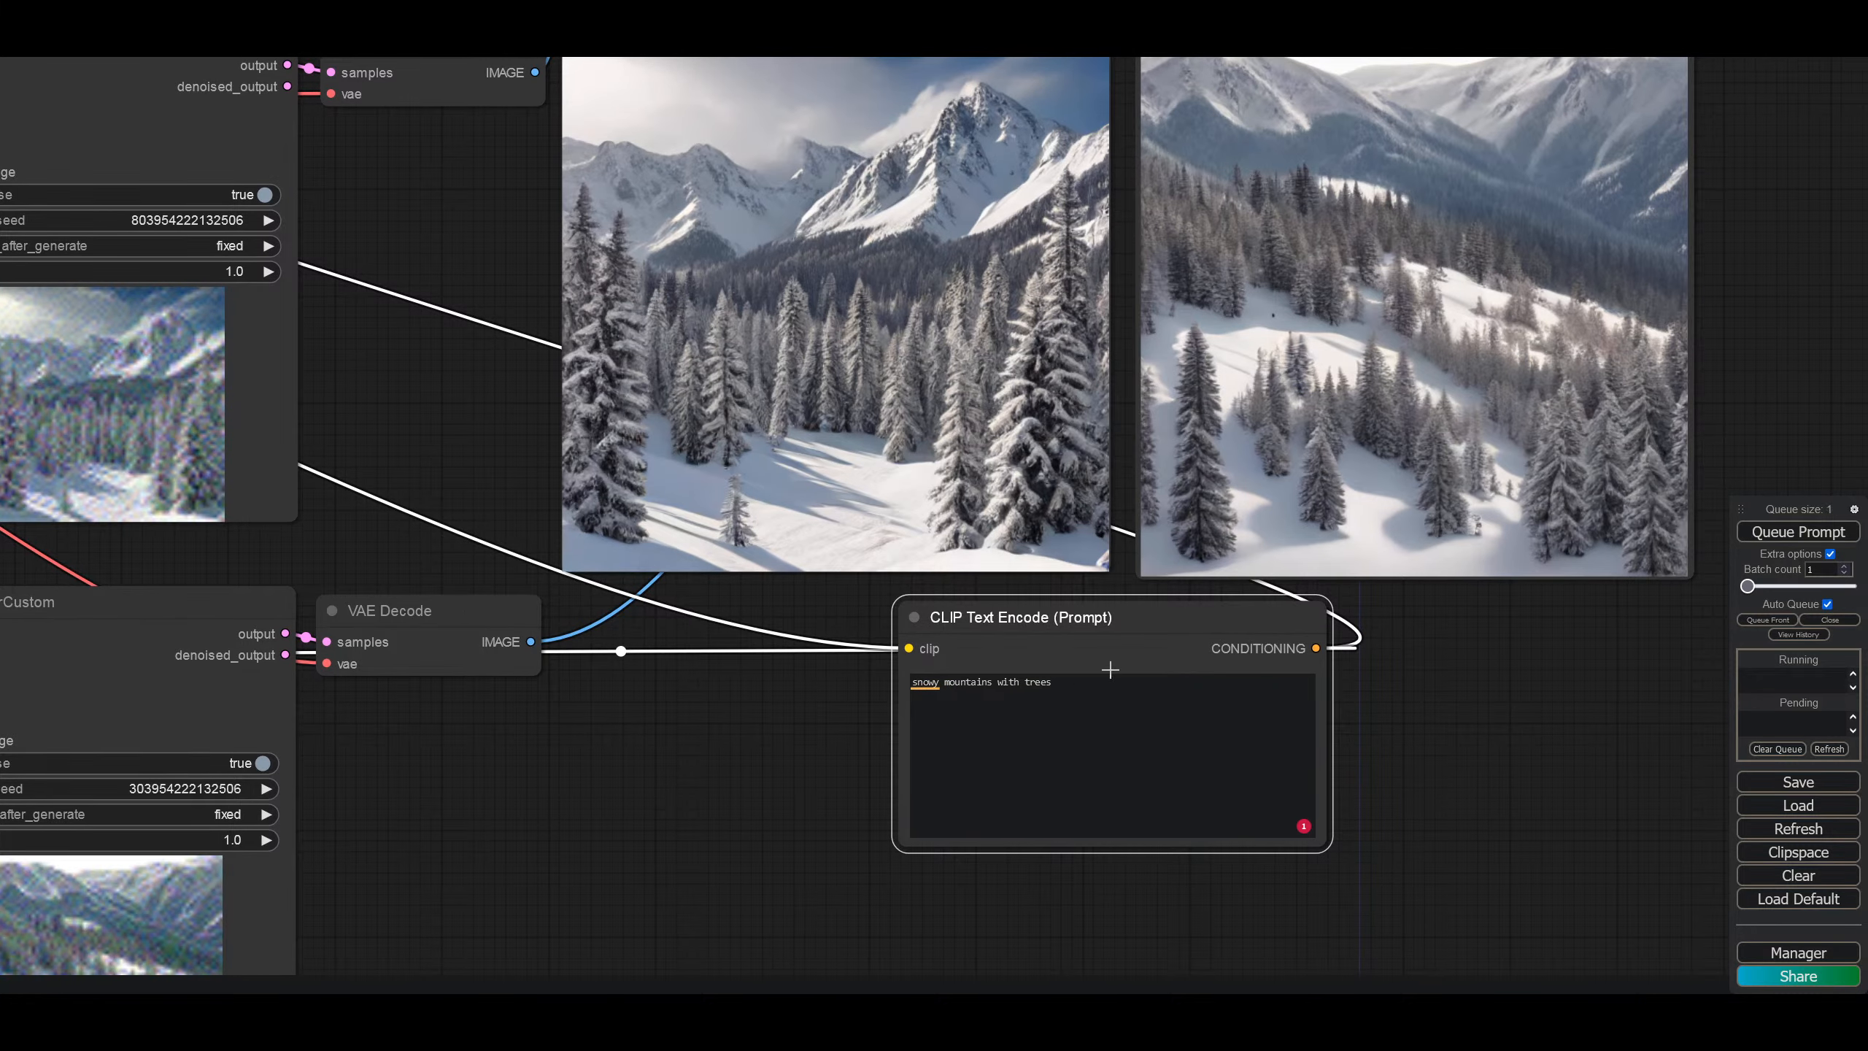
double_click(928, 682)
text(rocky)
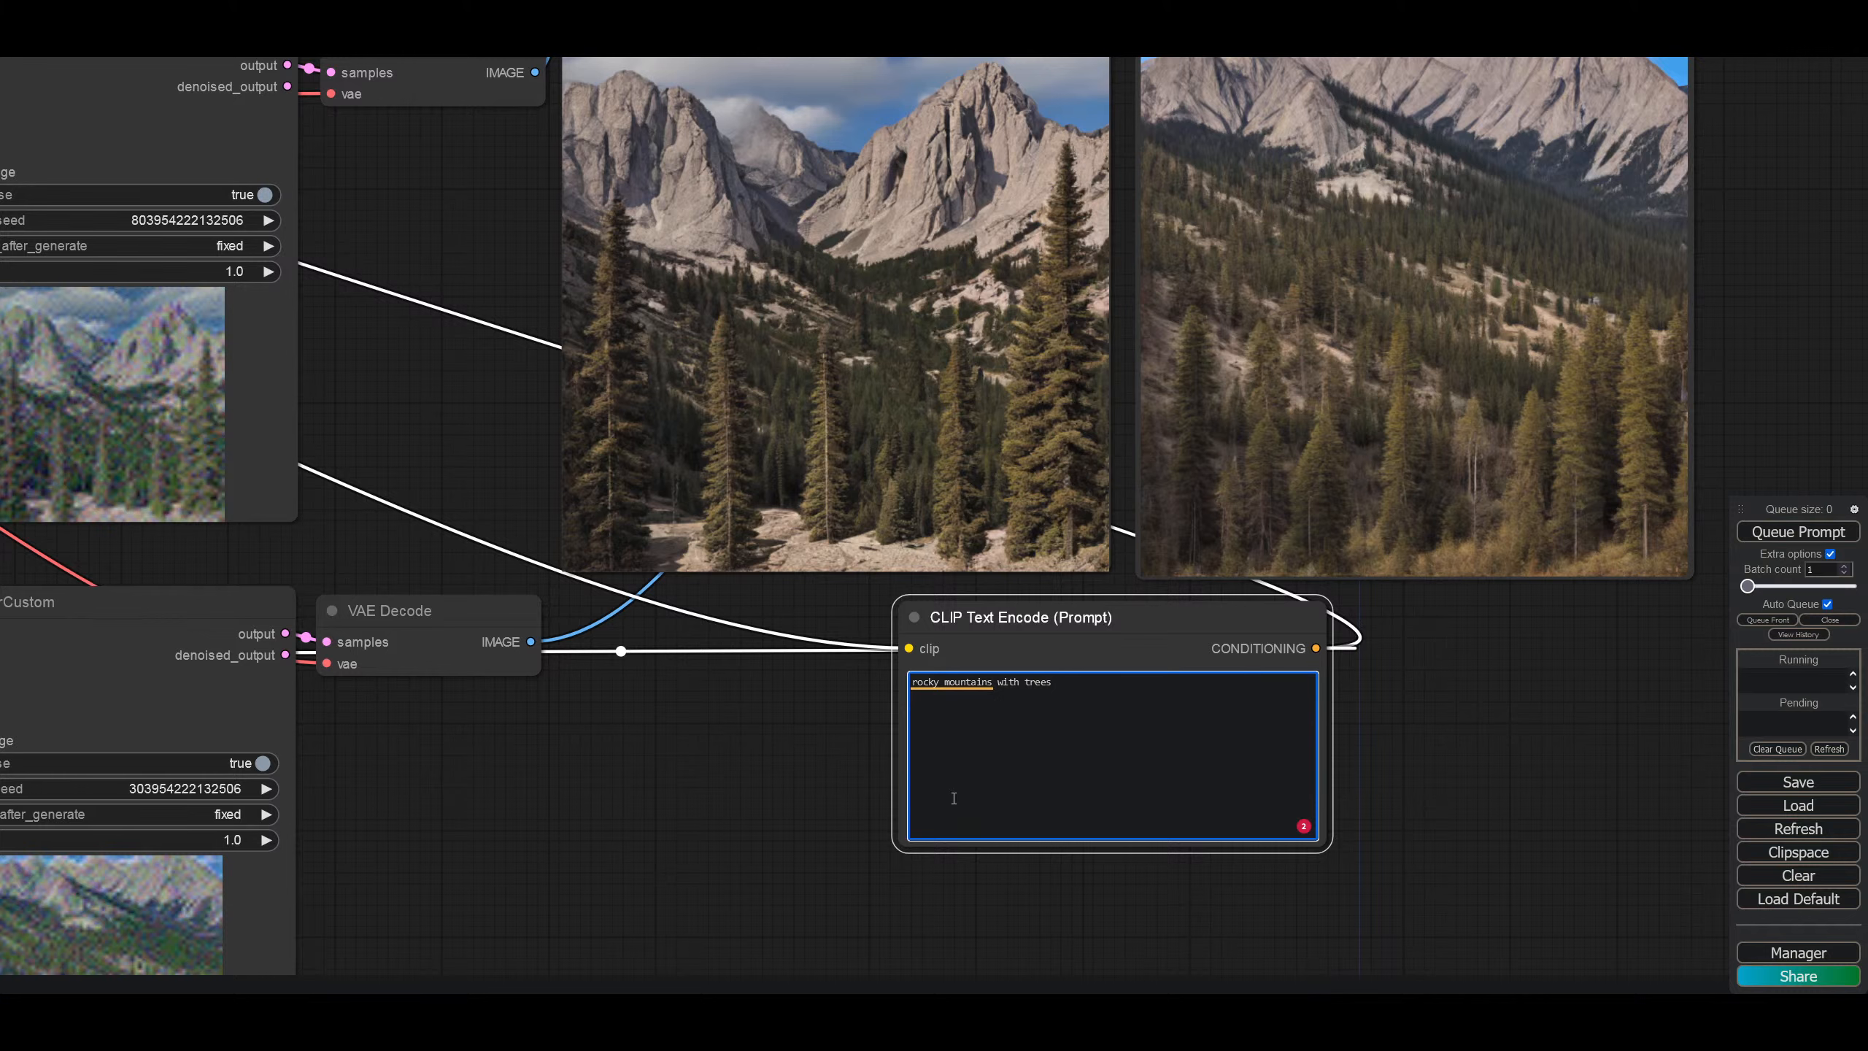
Step: Replace the whole positive prompt with "cyberpunk street"
drag(803, 731, 1019, 760)
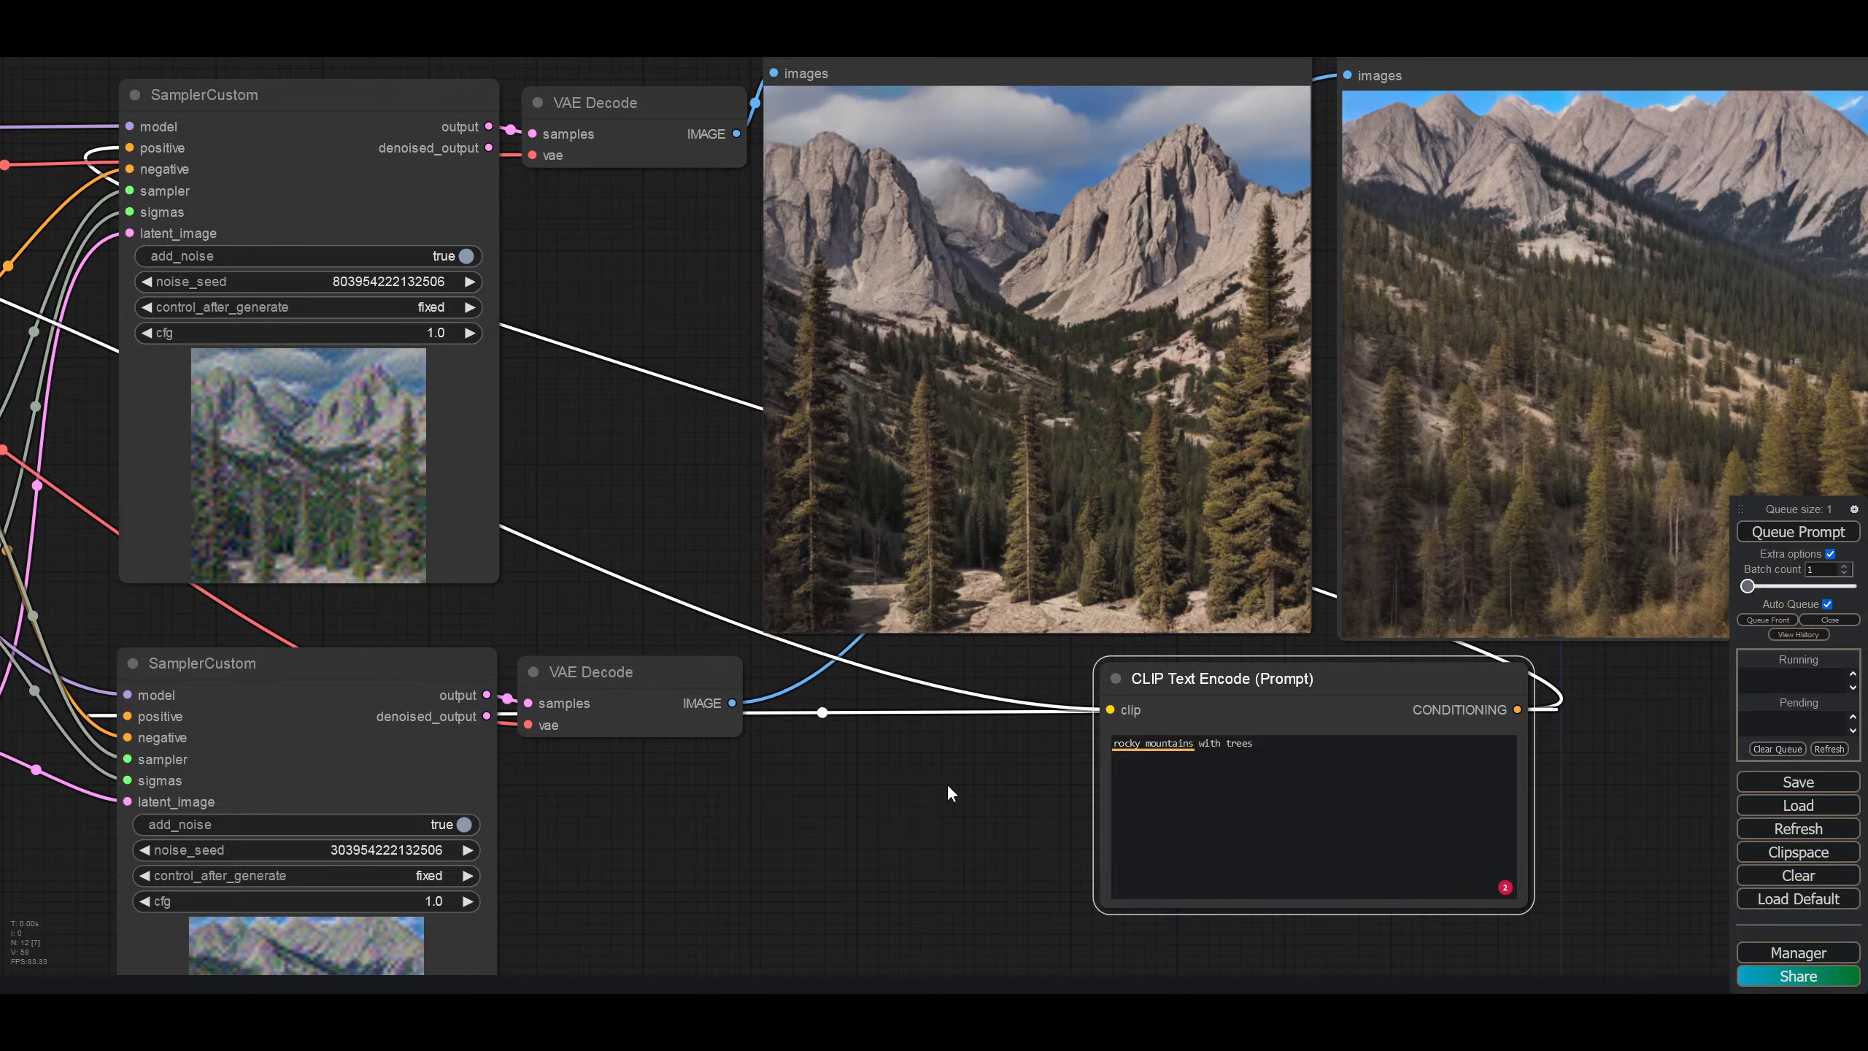
drag(1294, 753, 1074, 753)
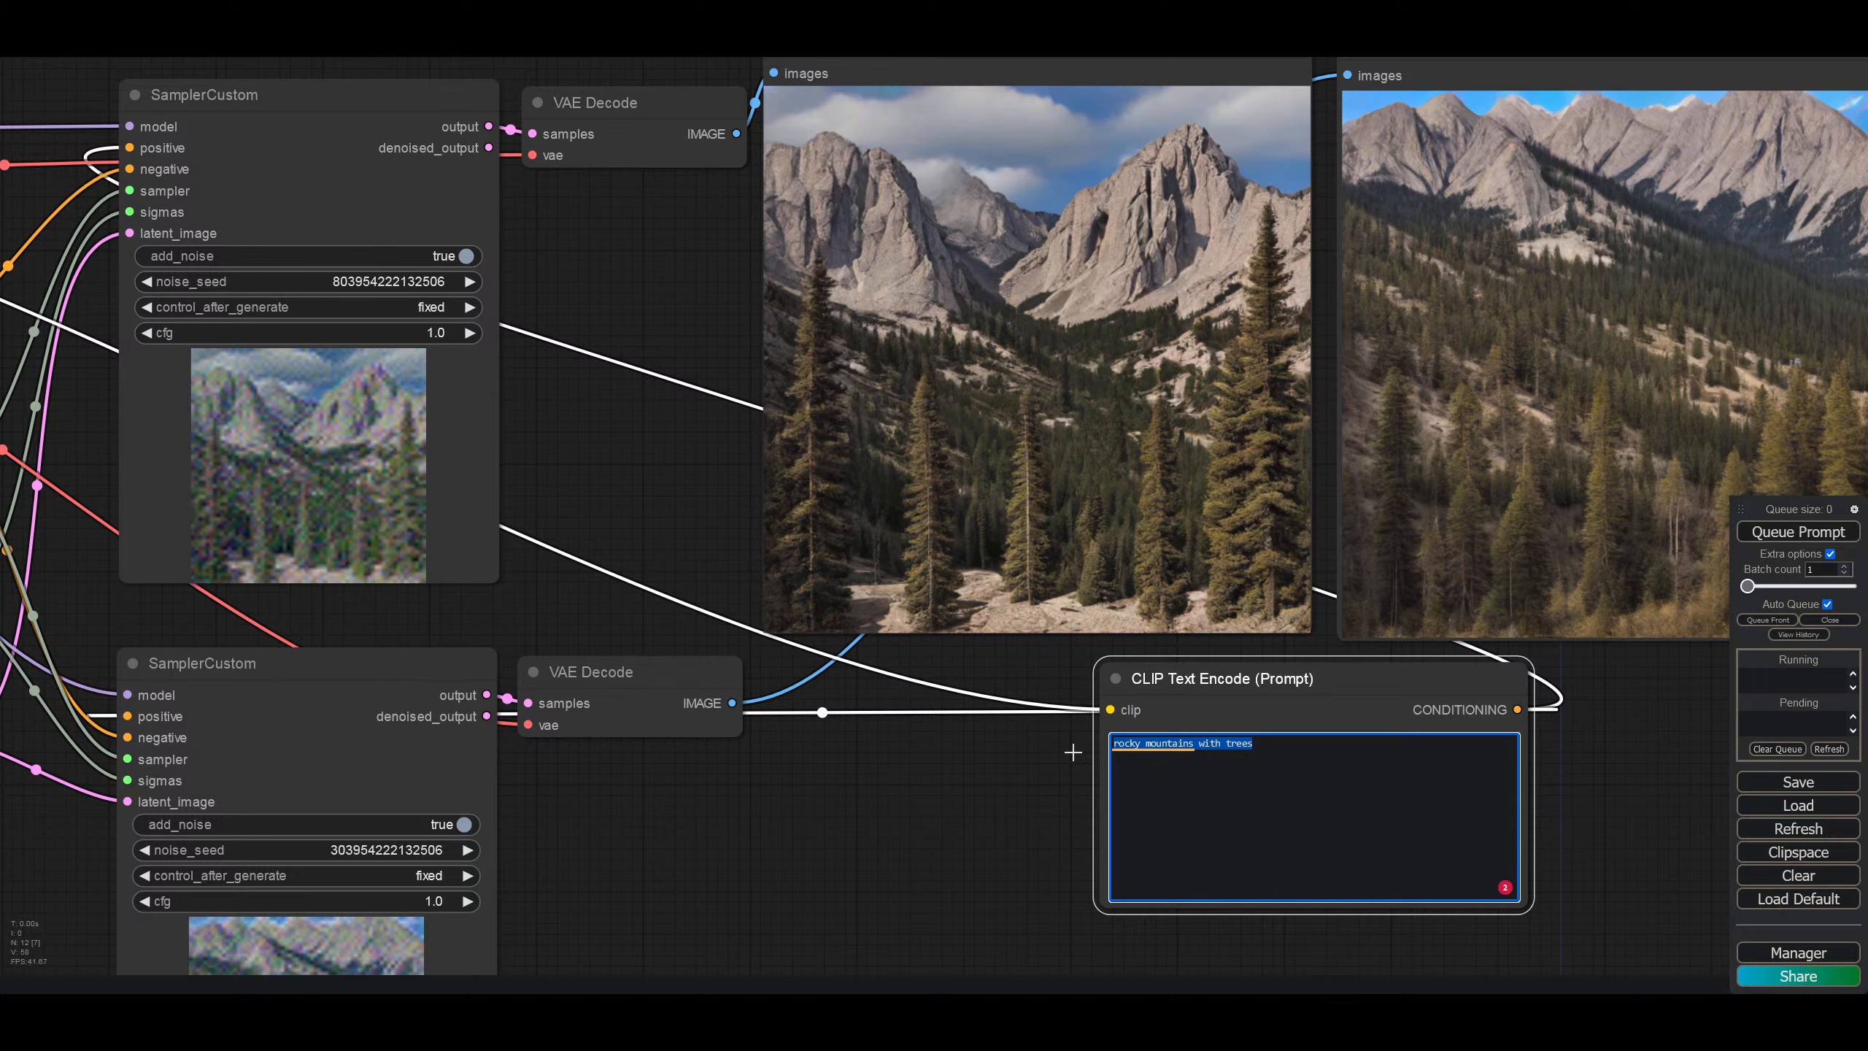
text(cyberpun)
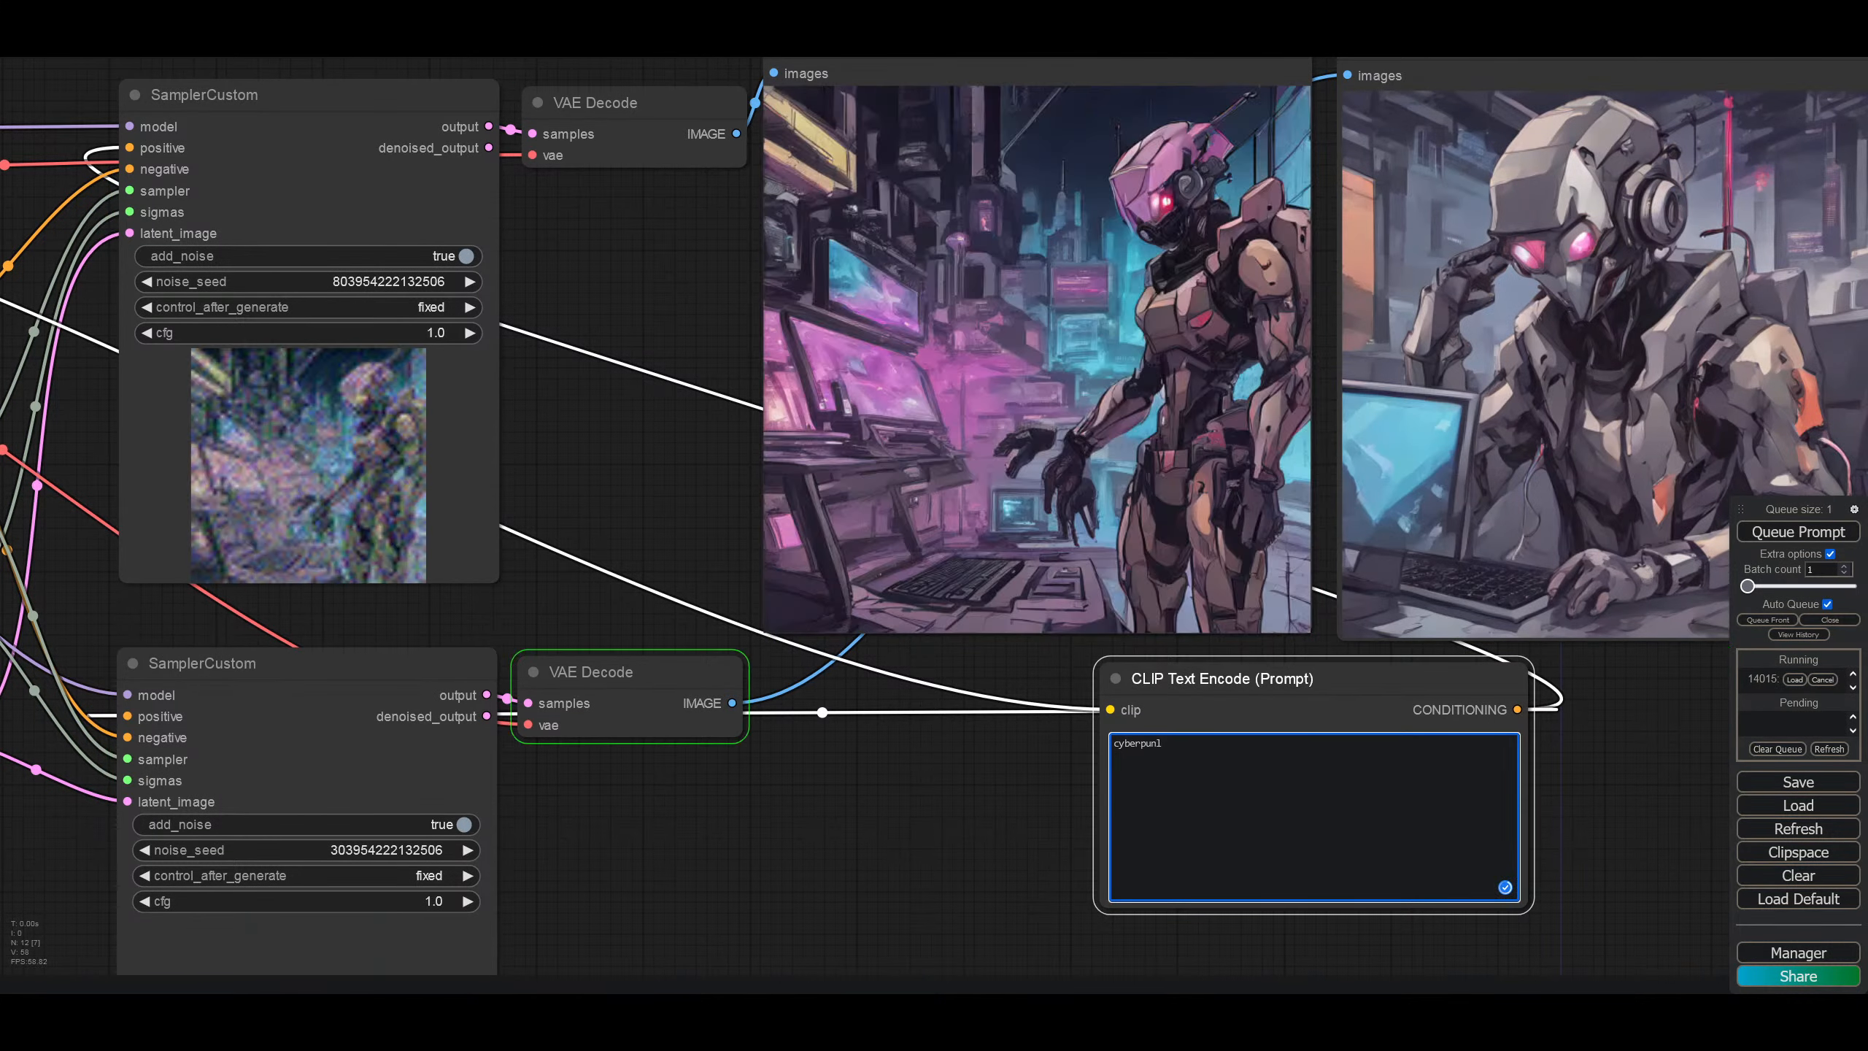
text(k )
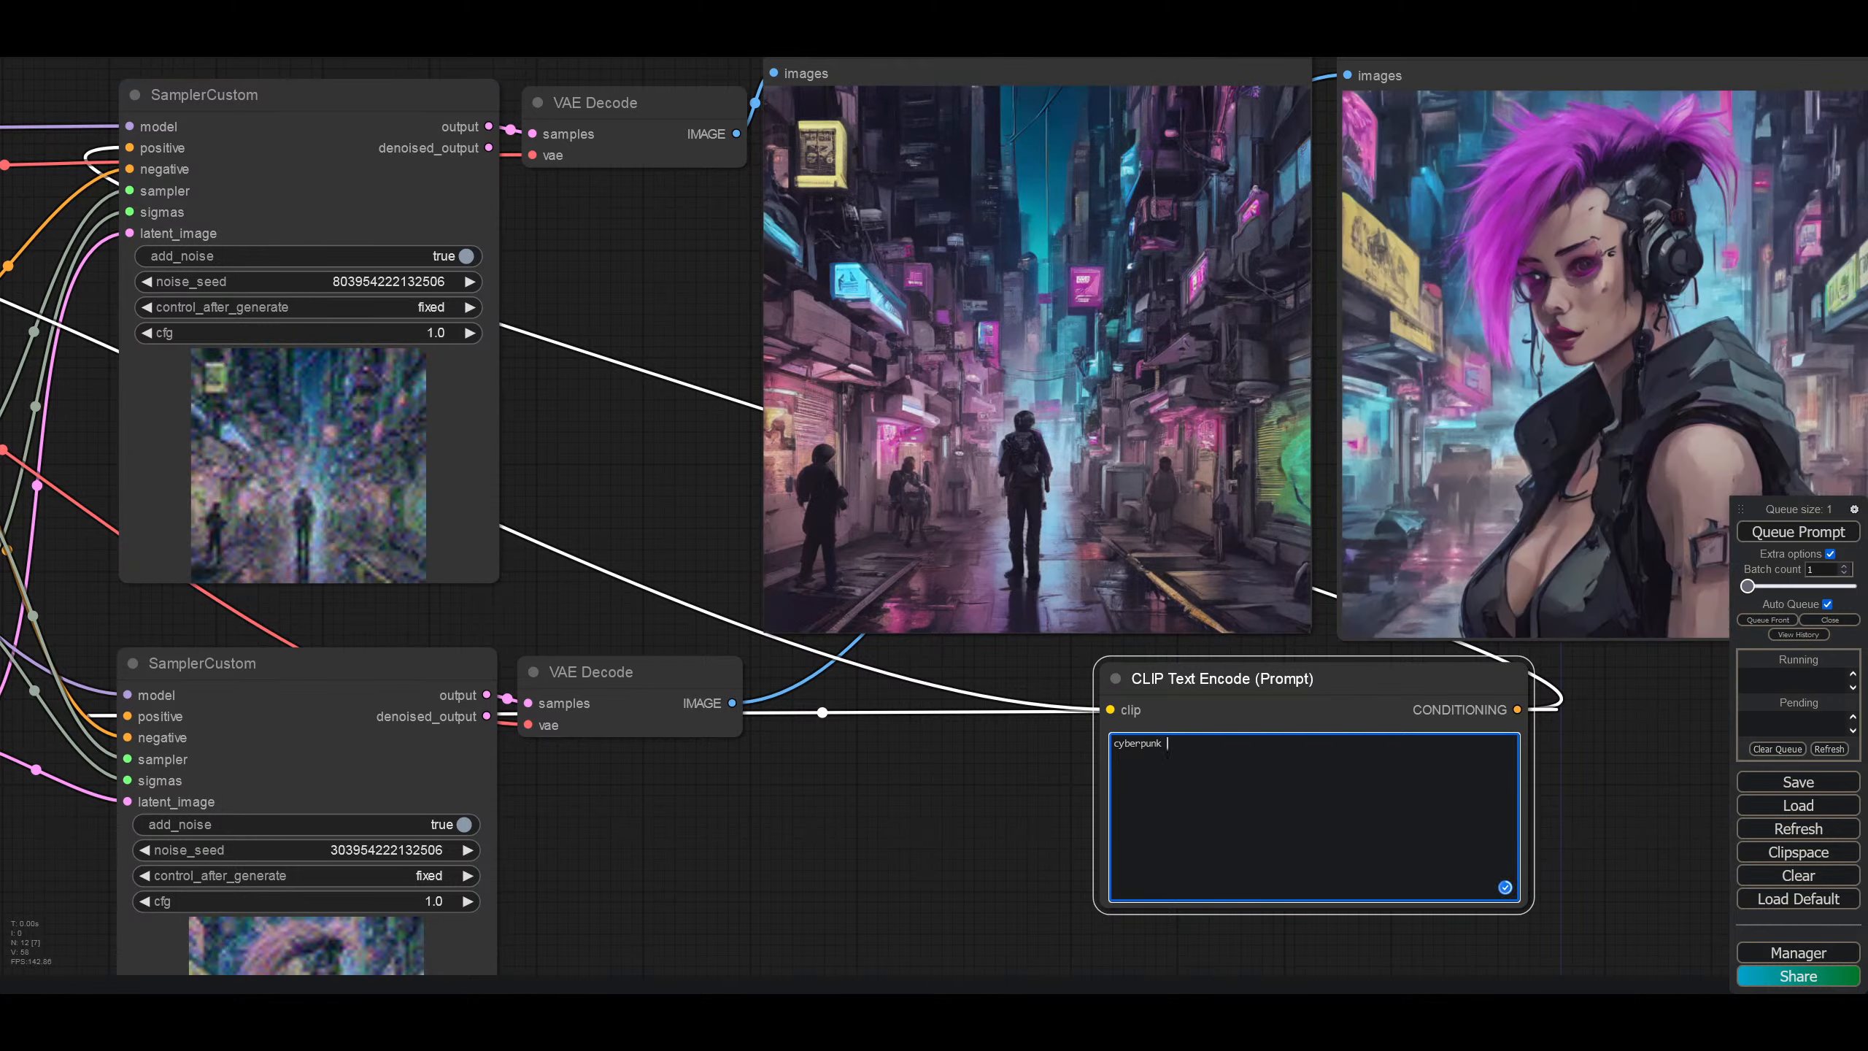
text(street)
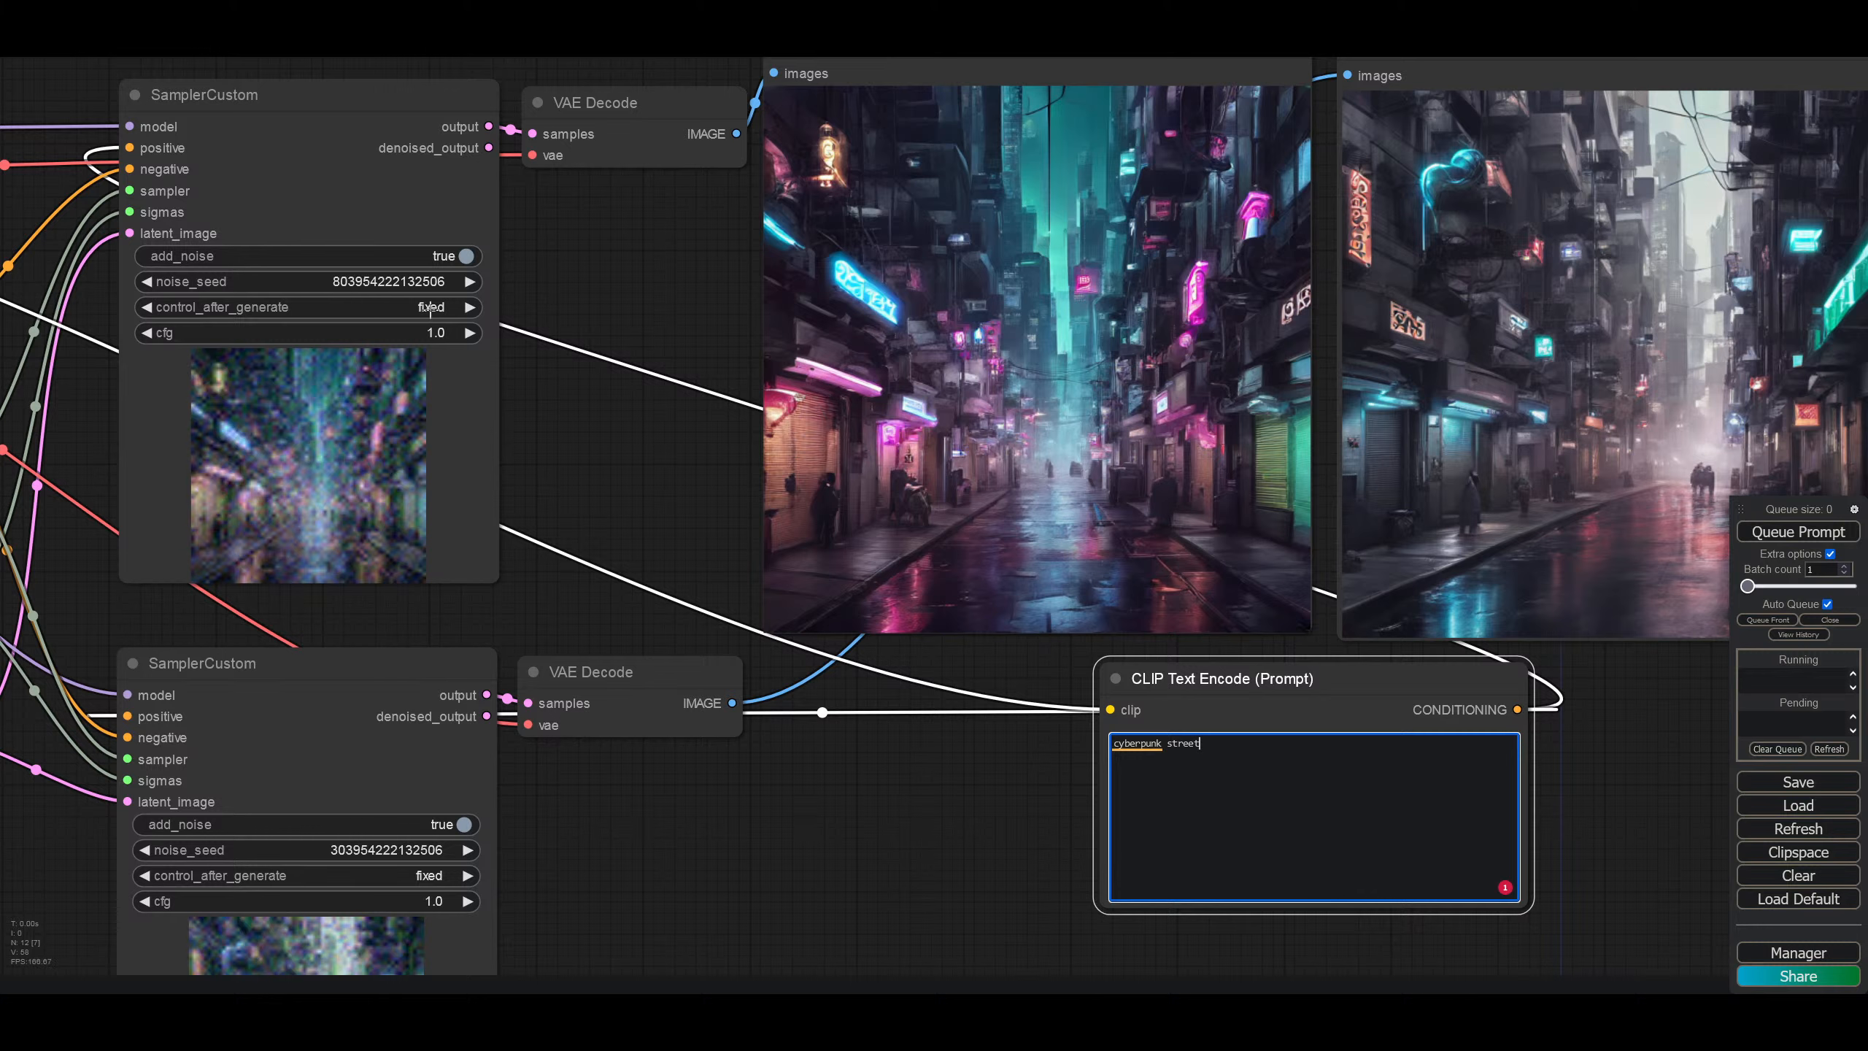
Step: Set control_after_generate to randomize on both SamplerCustom nodes
click(430, 307)
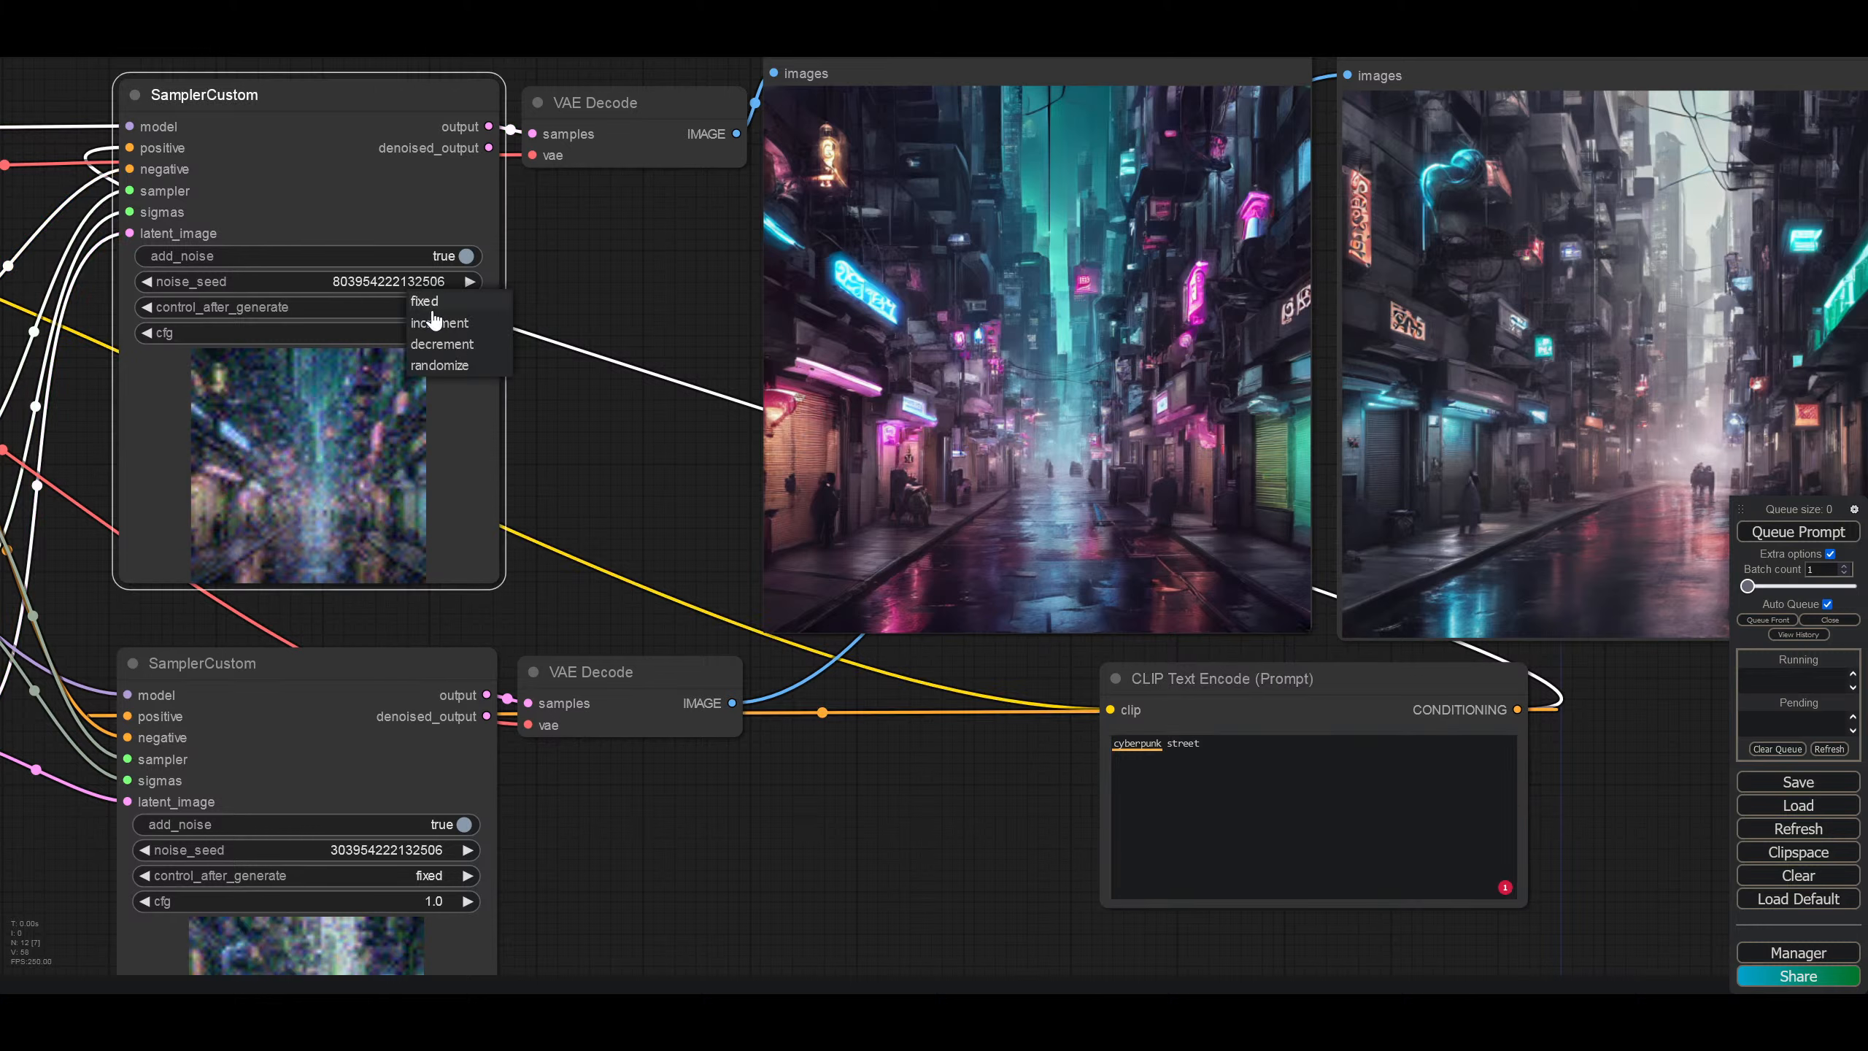
click(440, 365)
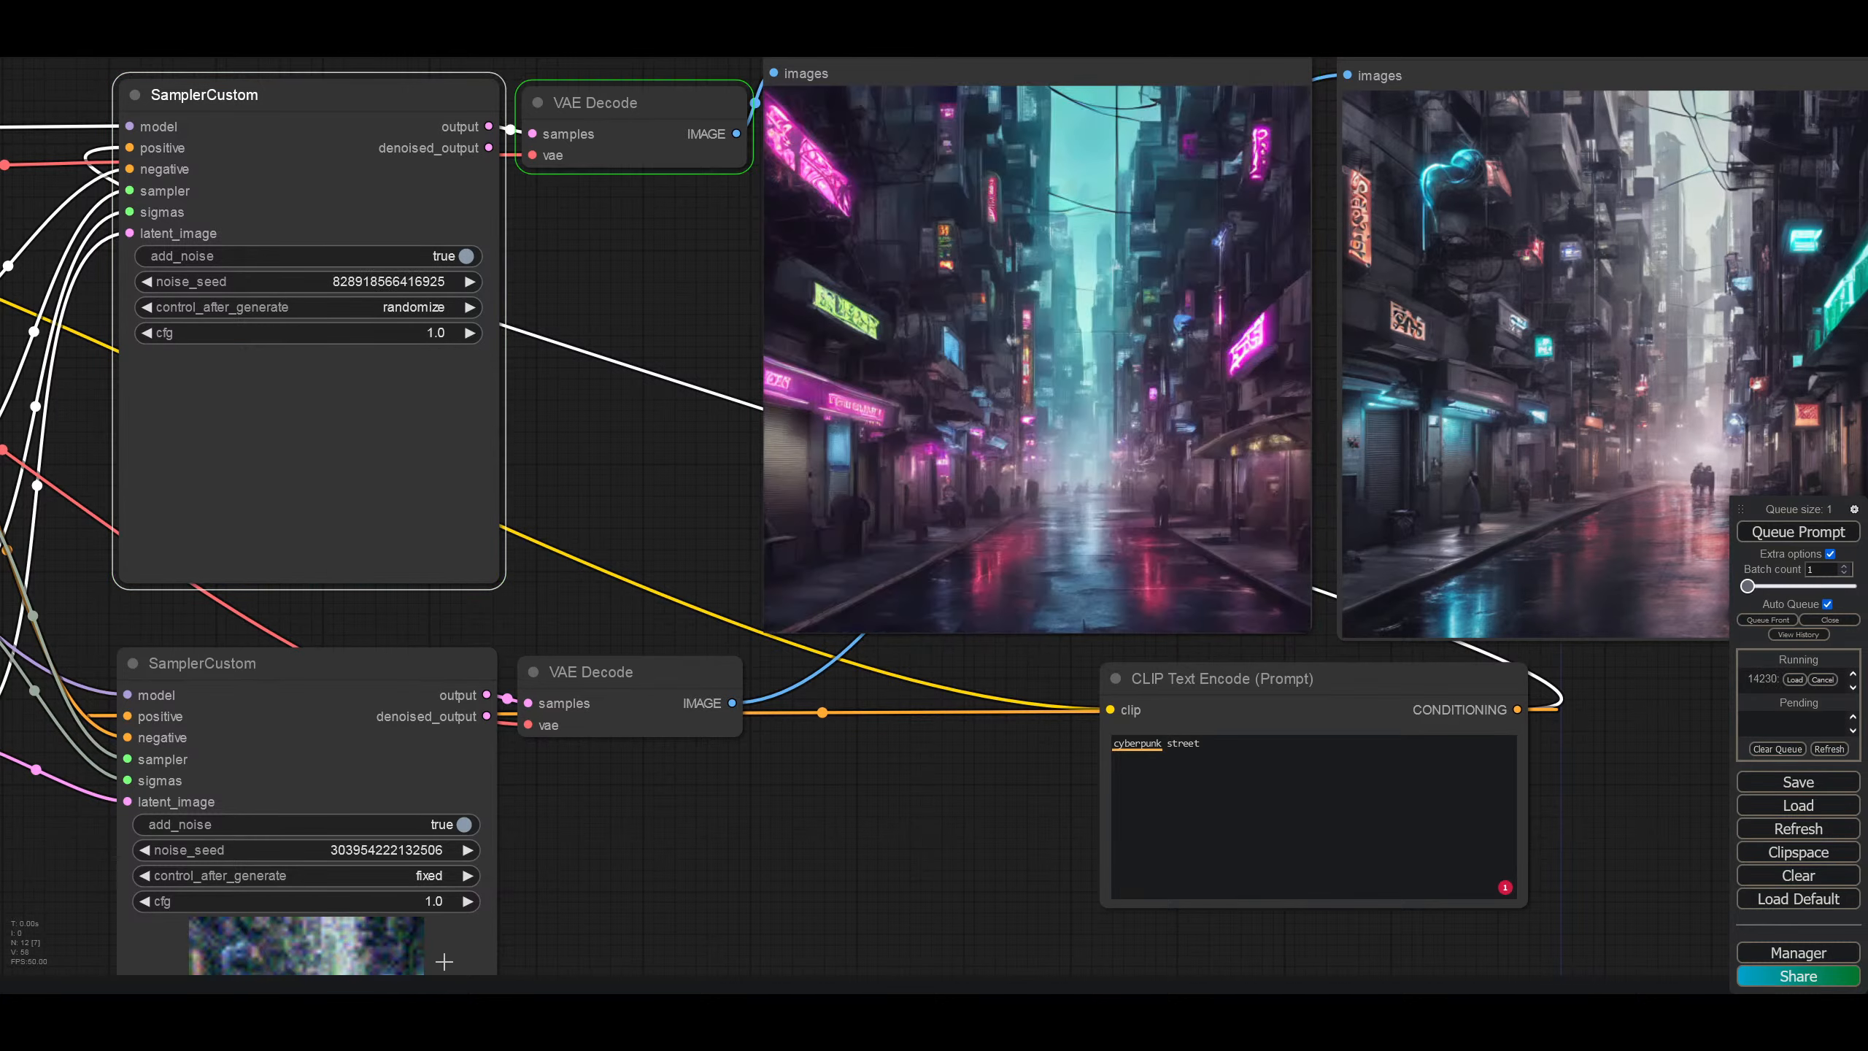
click(440, 883)
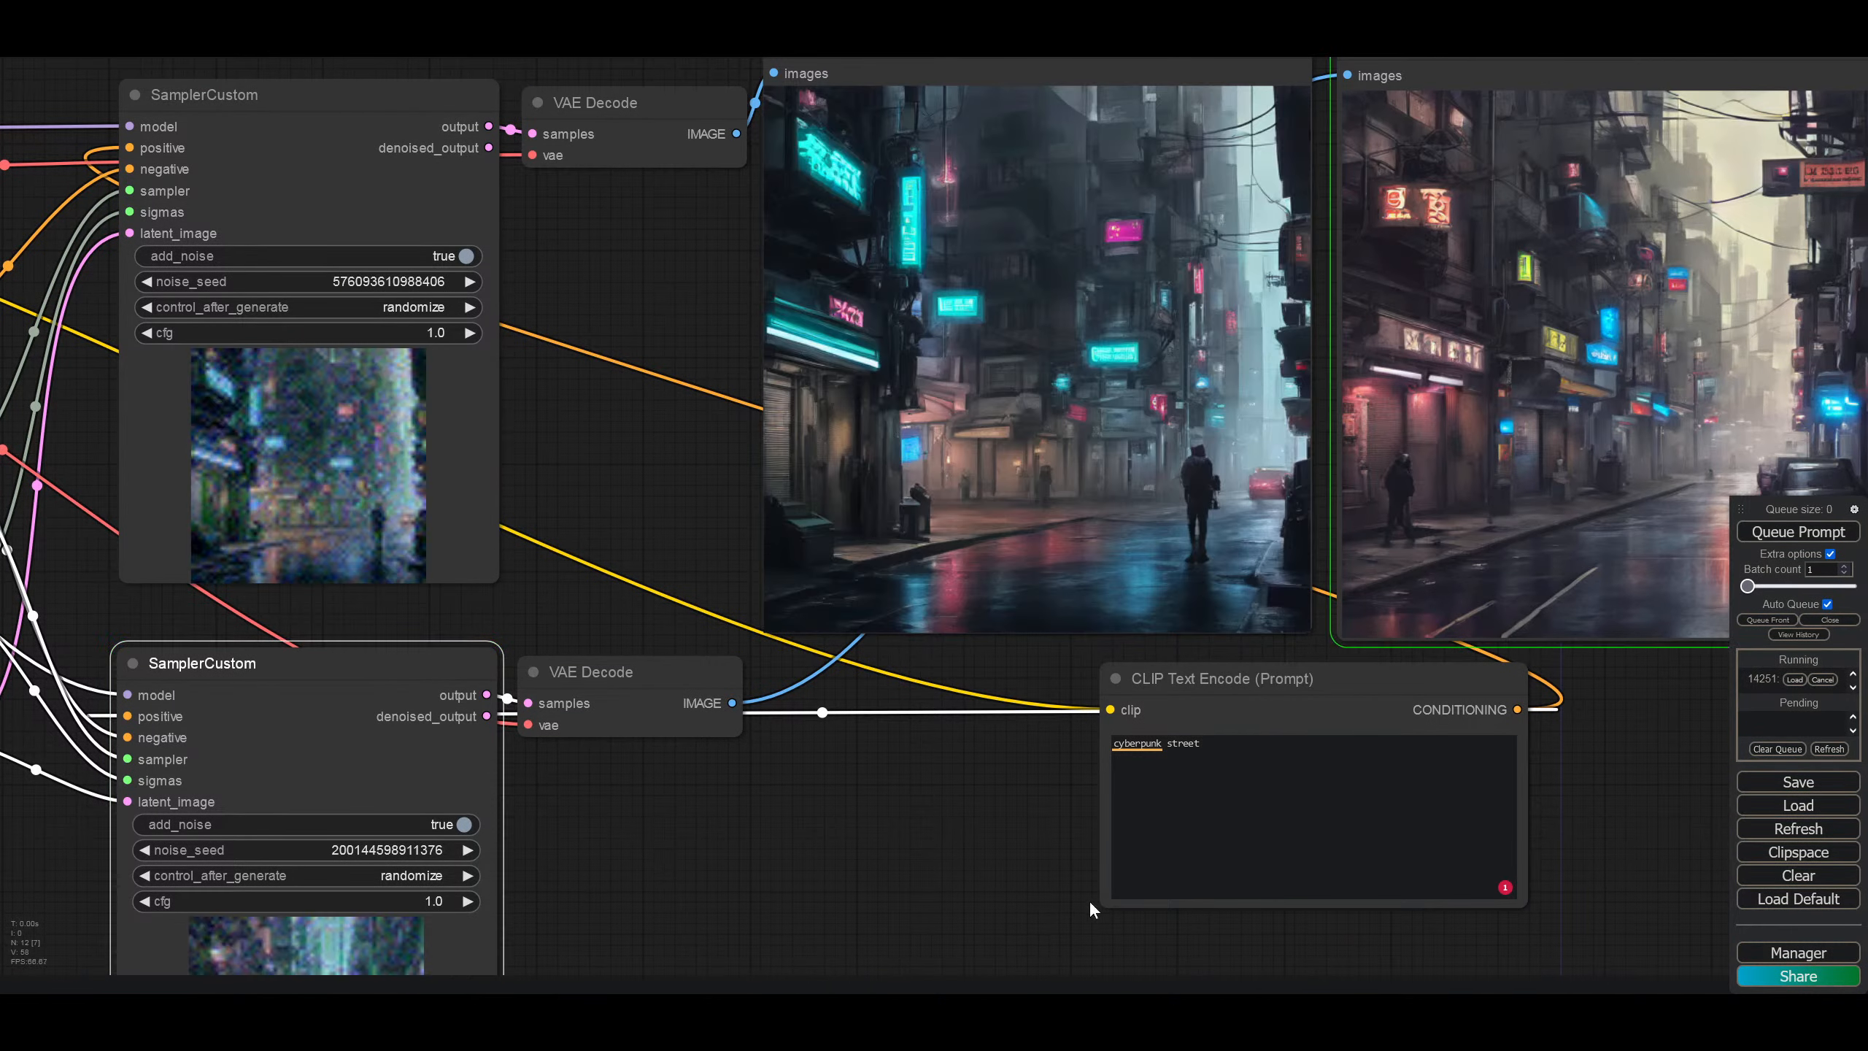
Step: Replace the positive prompt with "exotic bird" while the samplers keep generating
drag(1246, 746, 1078, 737)
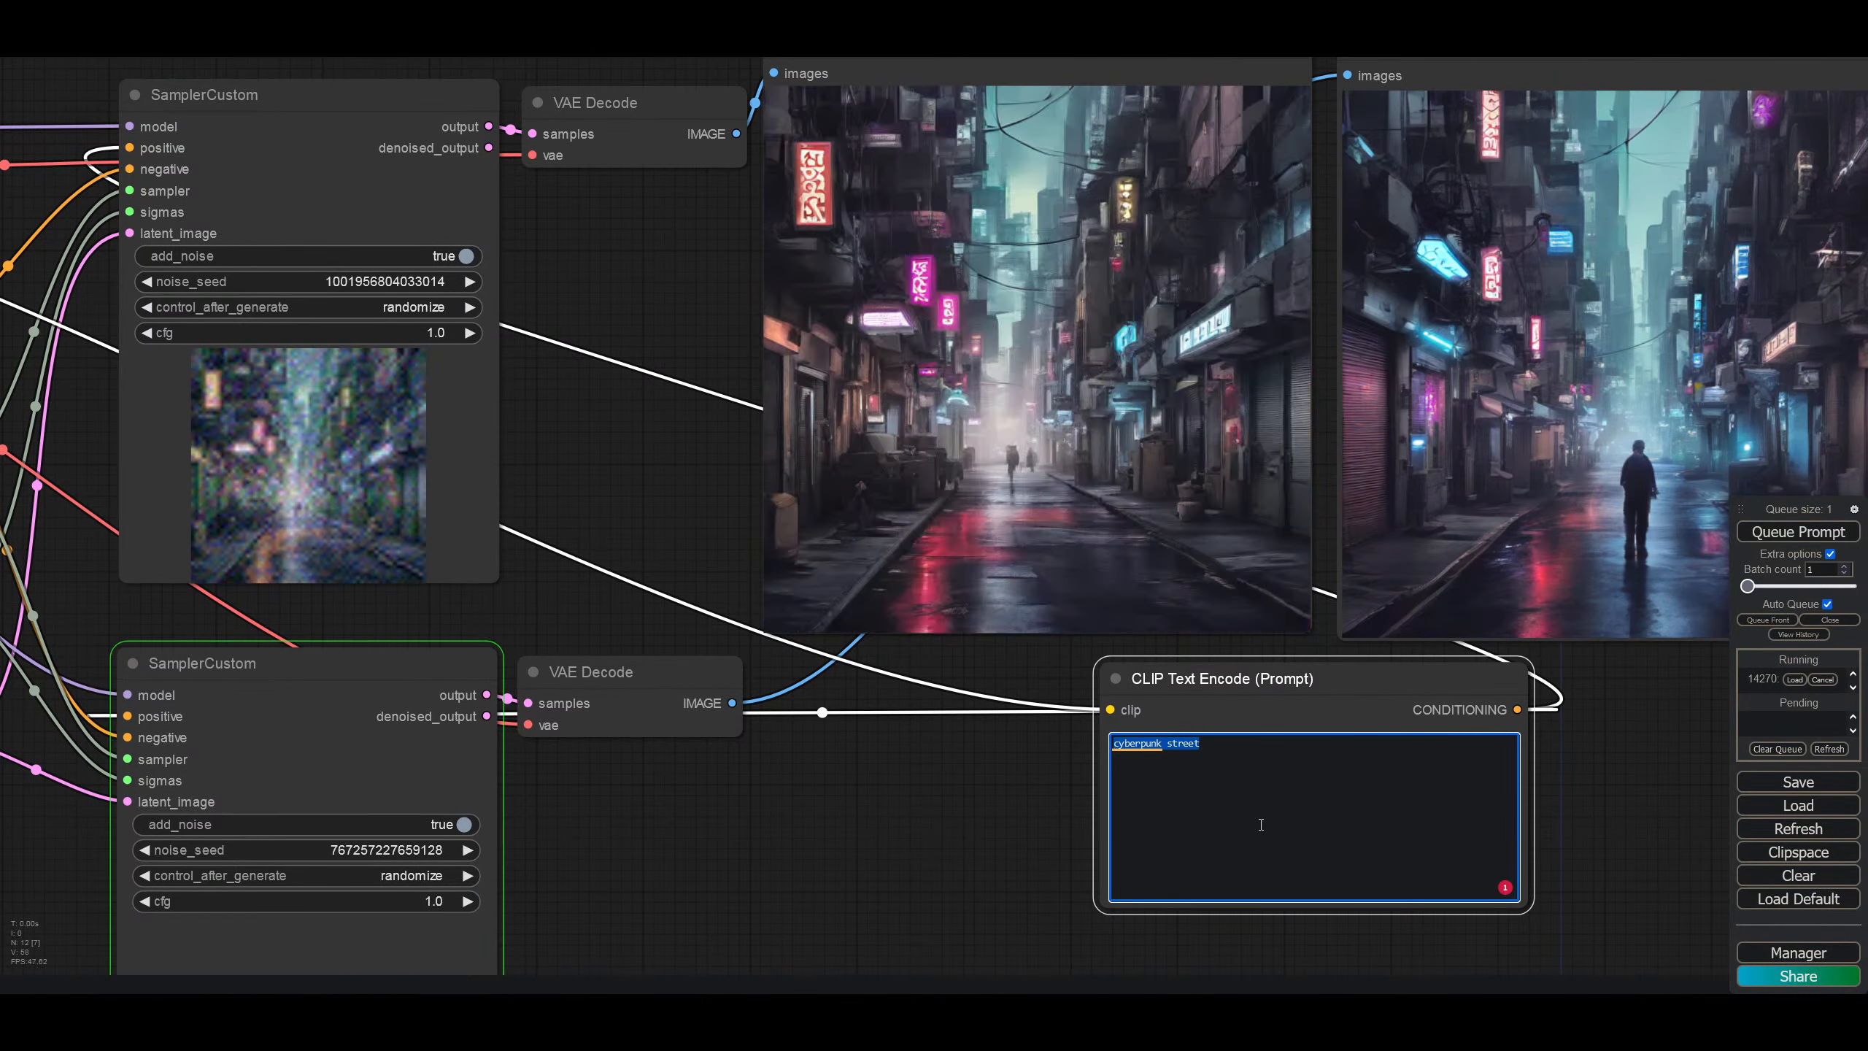
text(bird)
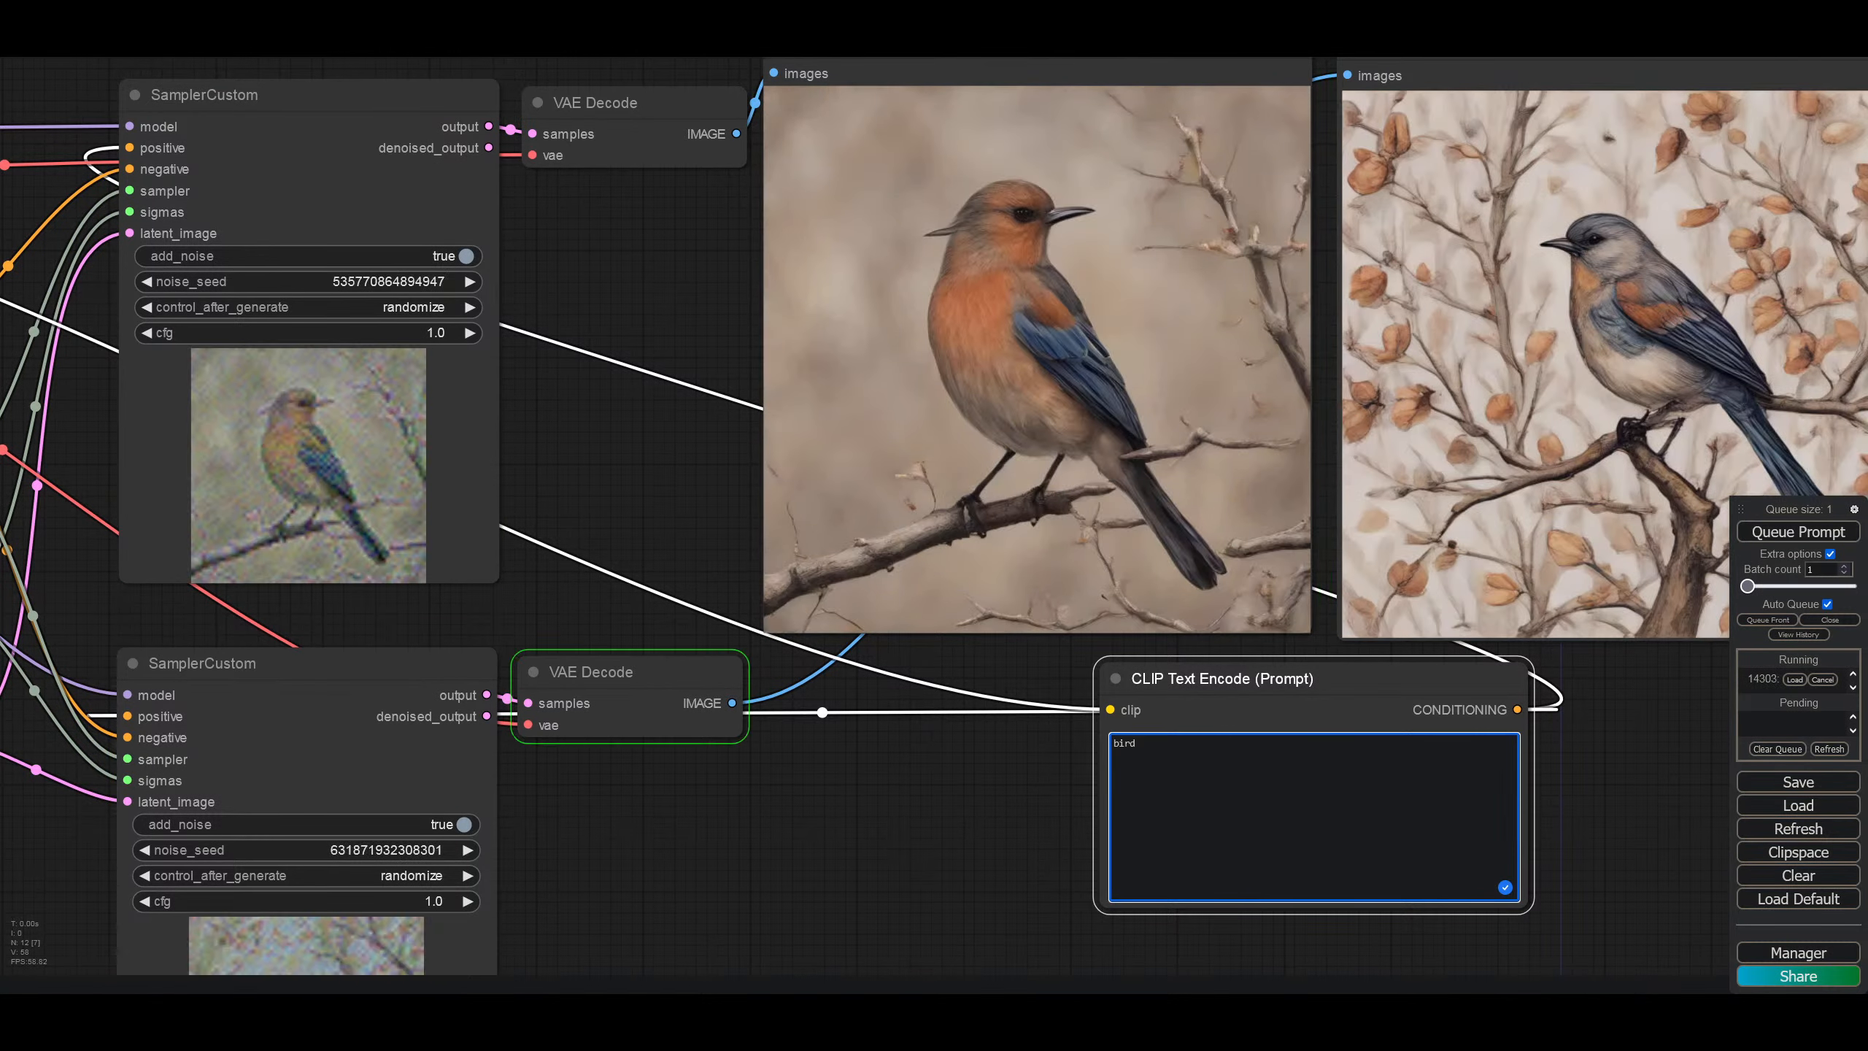
text(exotic)
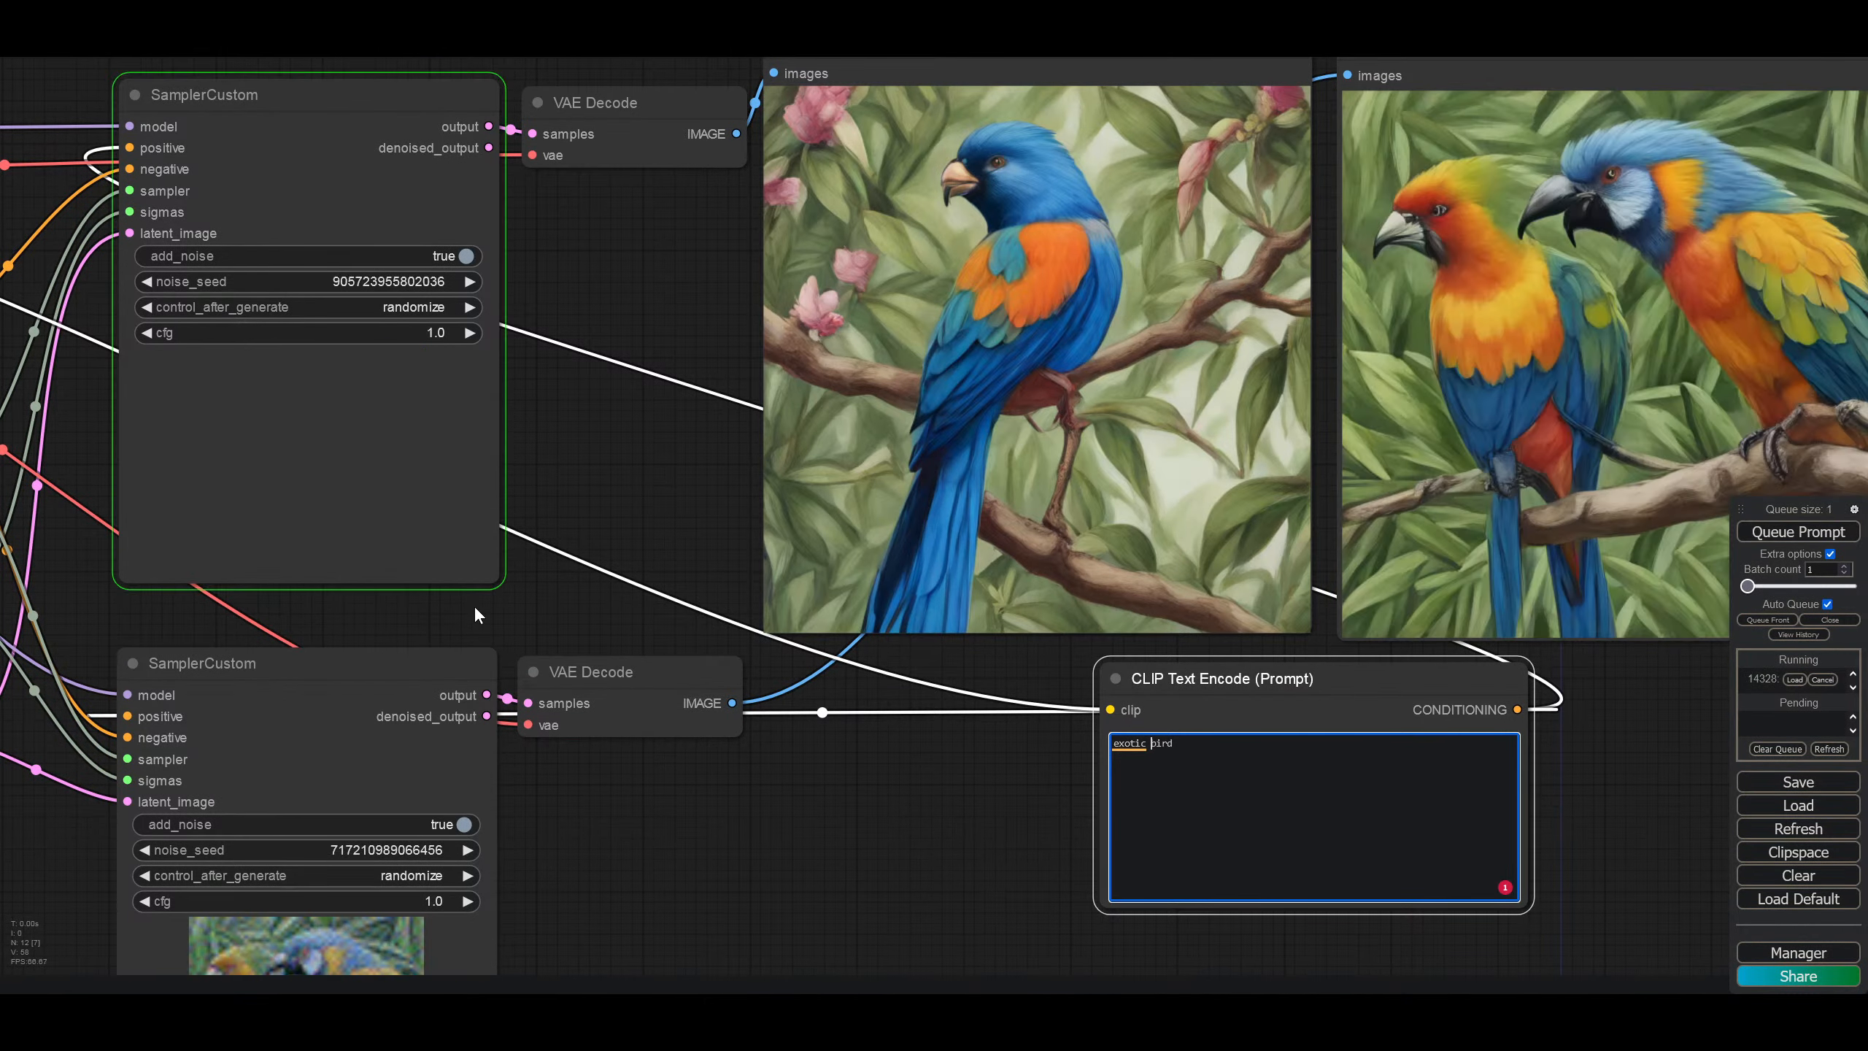
Step: Set control_after_generate to increment on both SamplerCustom nodes
click(400, 308)
click(414, 329)
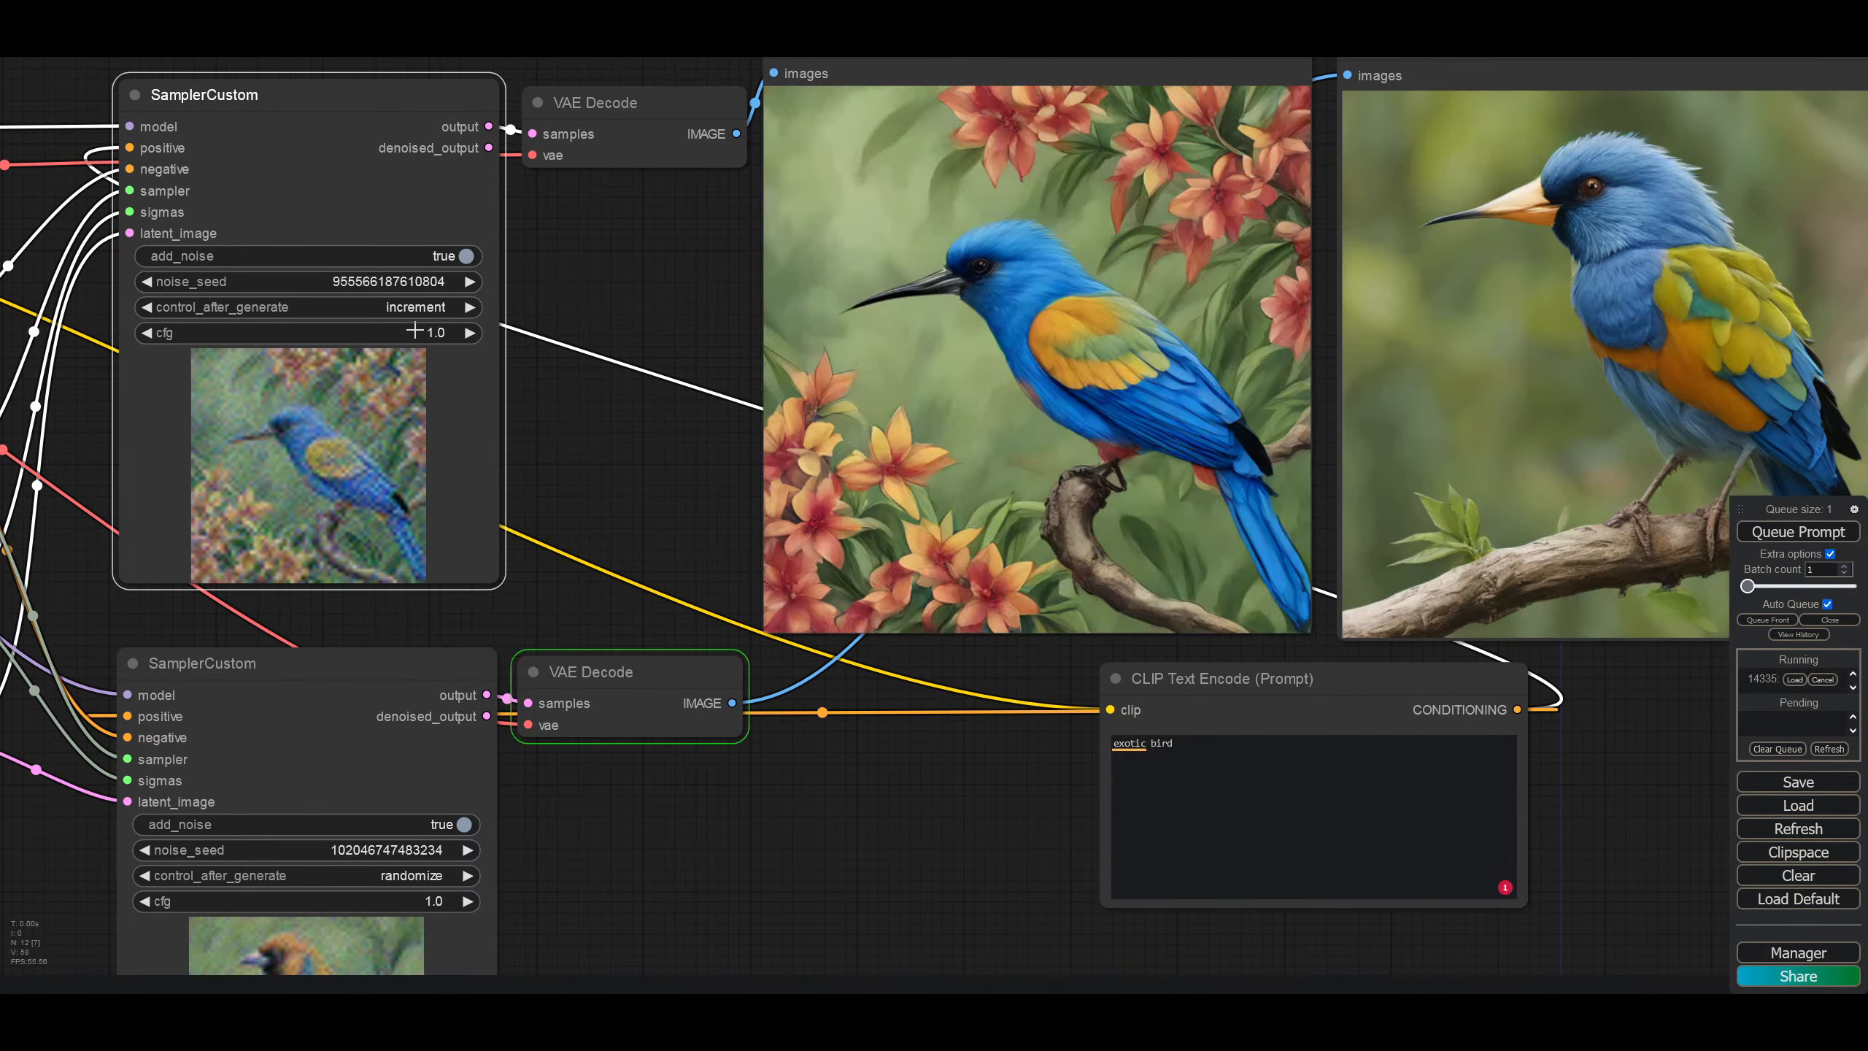
click(407, 875)
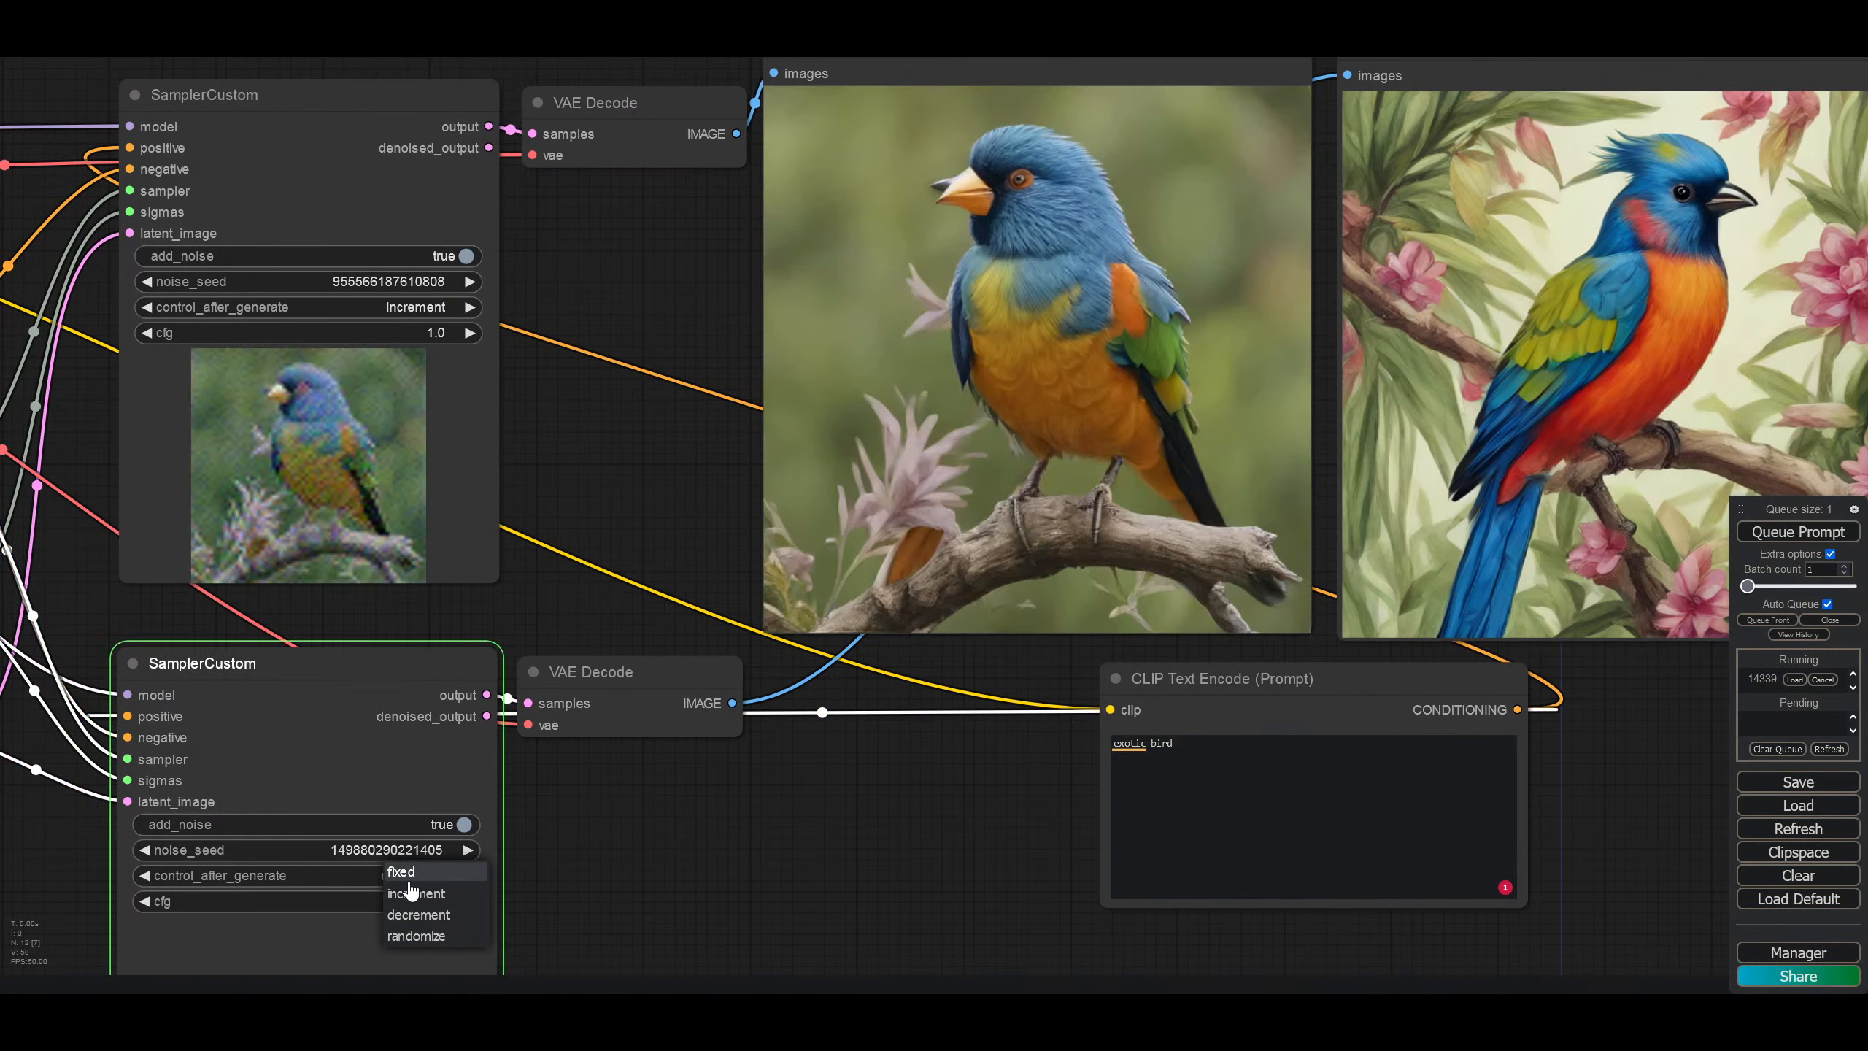
click(409, 893)
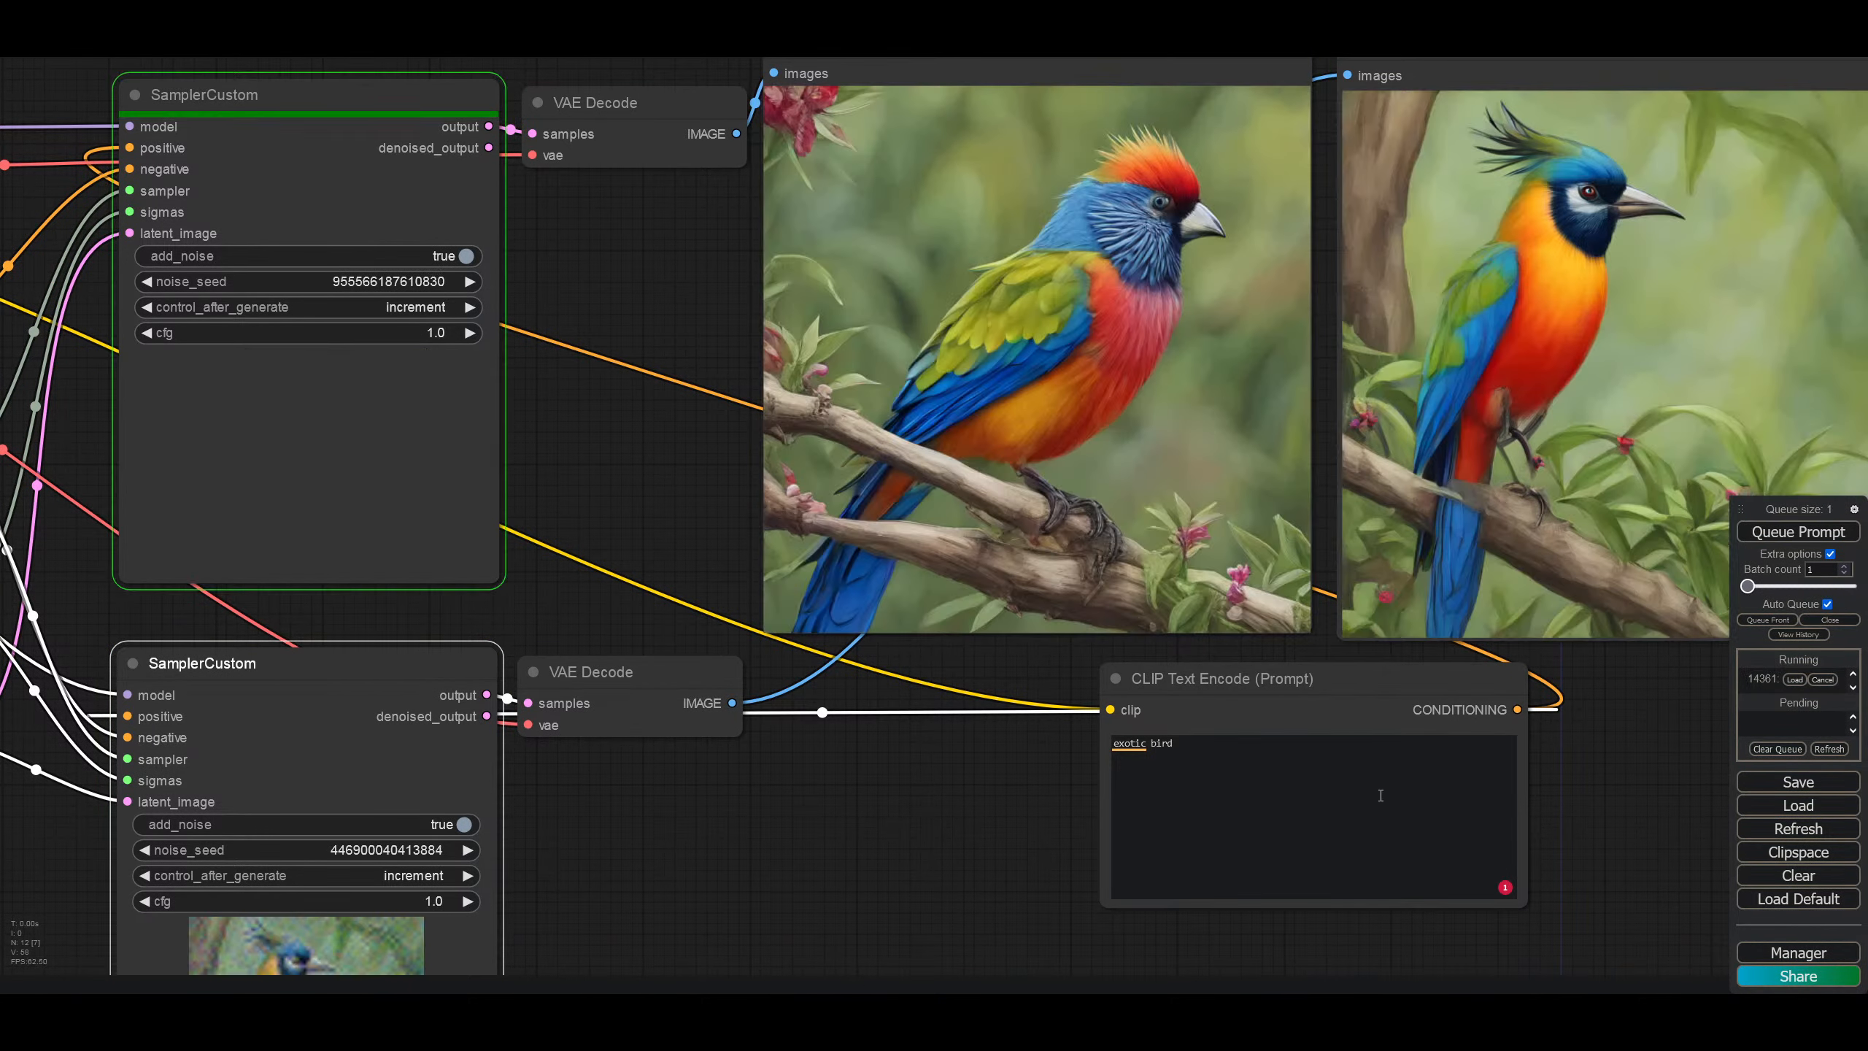
Step: Extend the positive prompt so it reads "exotic bird in a cage"
click(1217, 747)
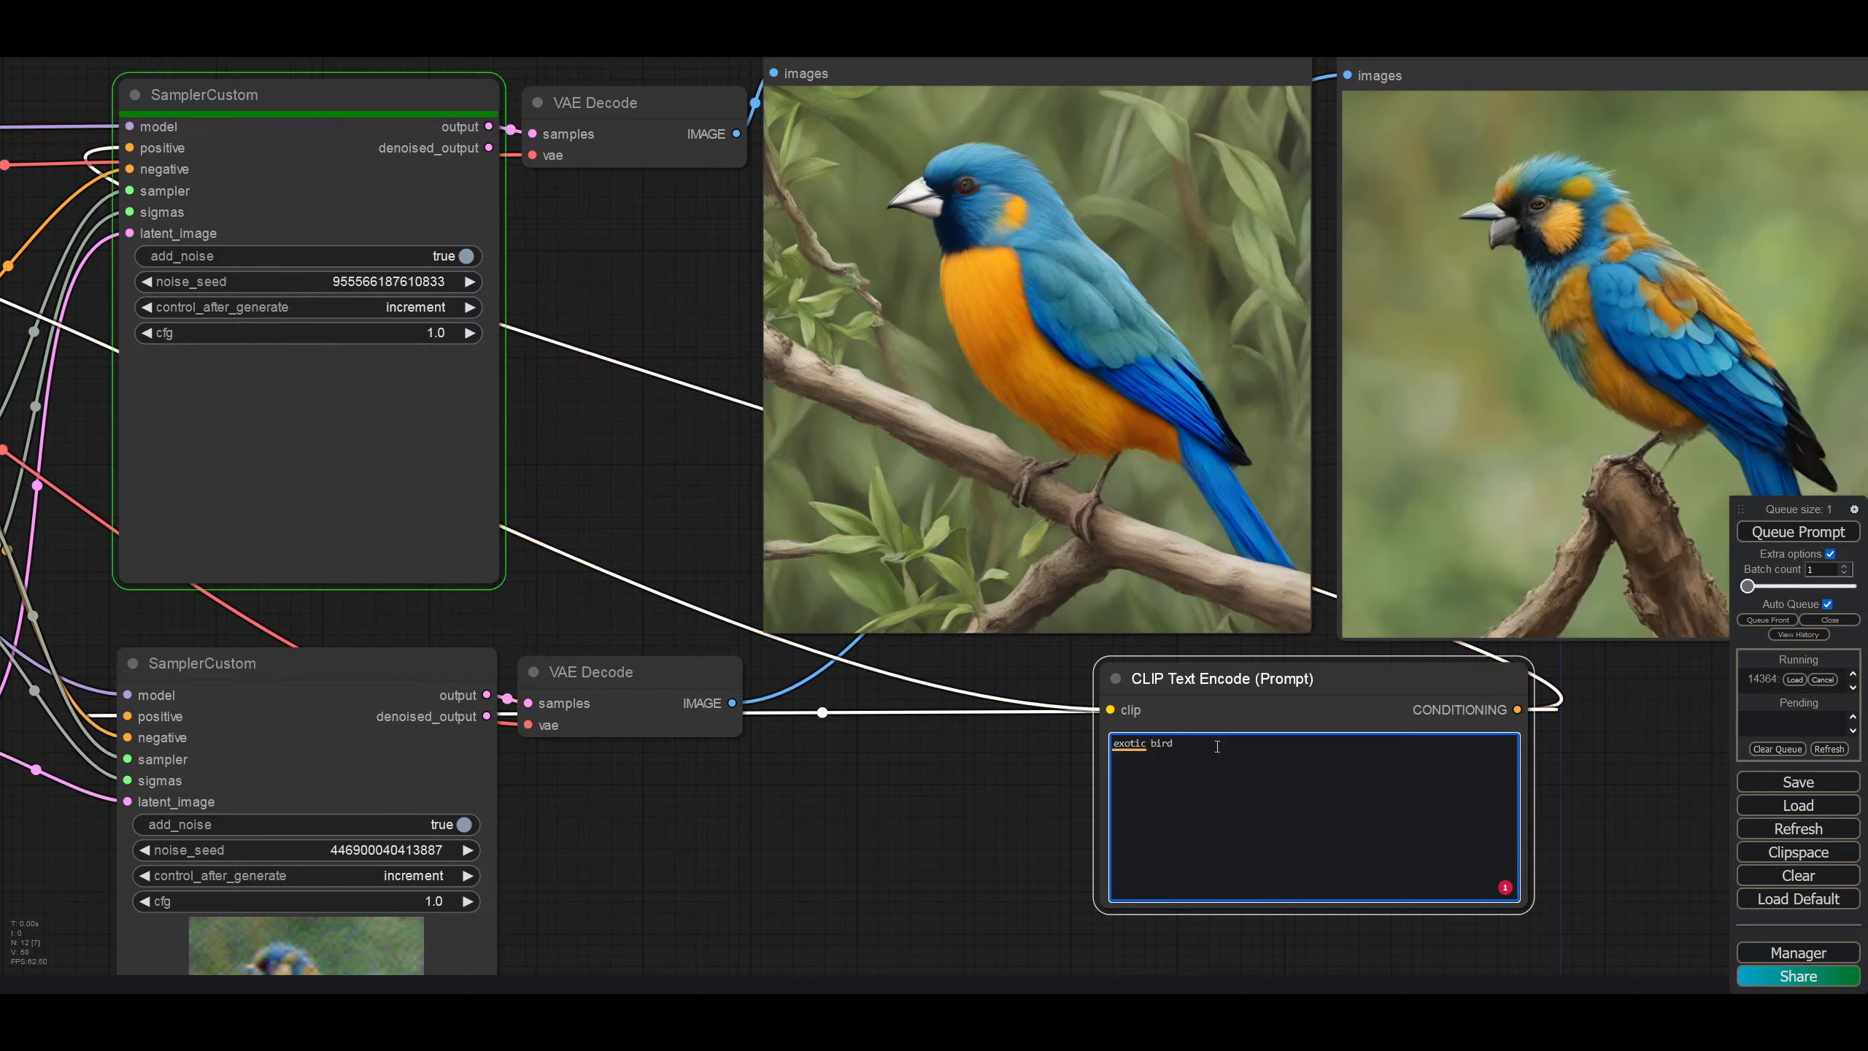
text(in a cage)
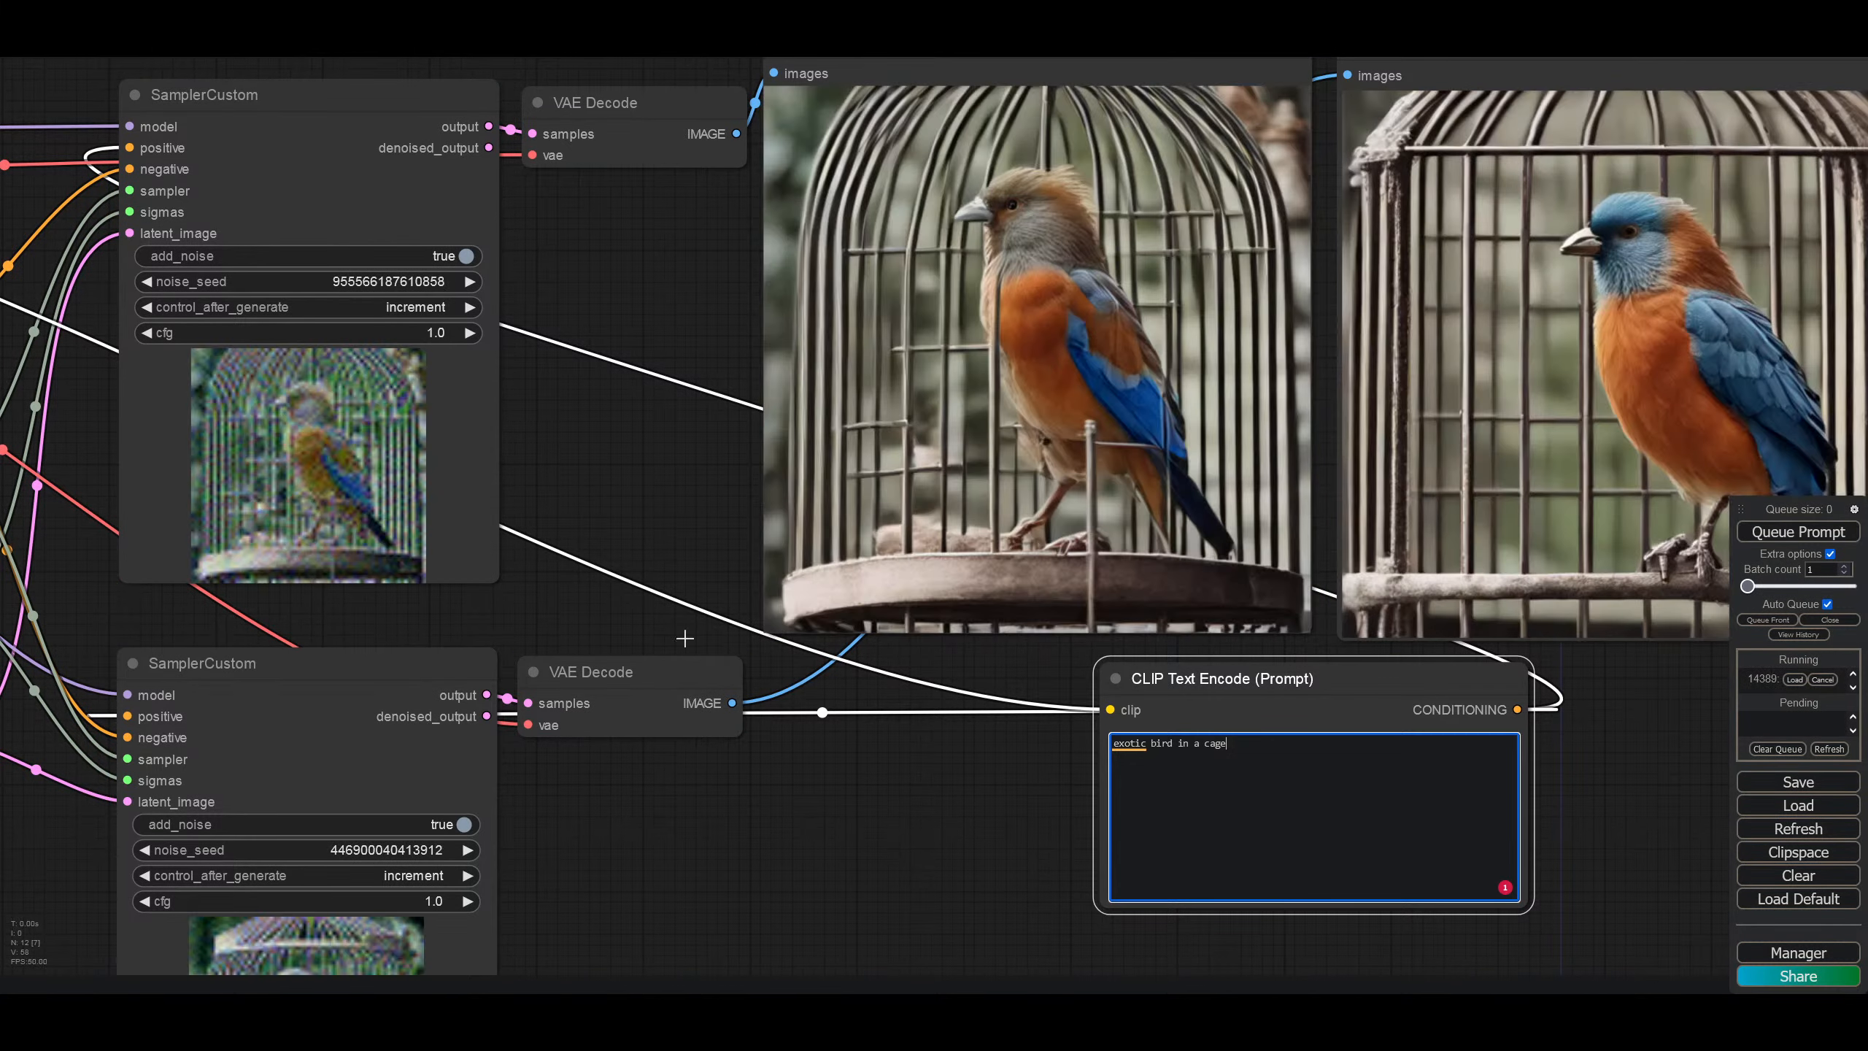
Step: Set control_after_generate to fixed on both SamplerCustom nodes to stop the continuous generation
click(425, 307)
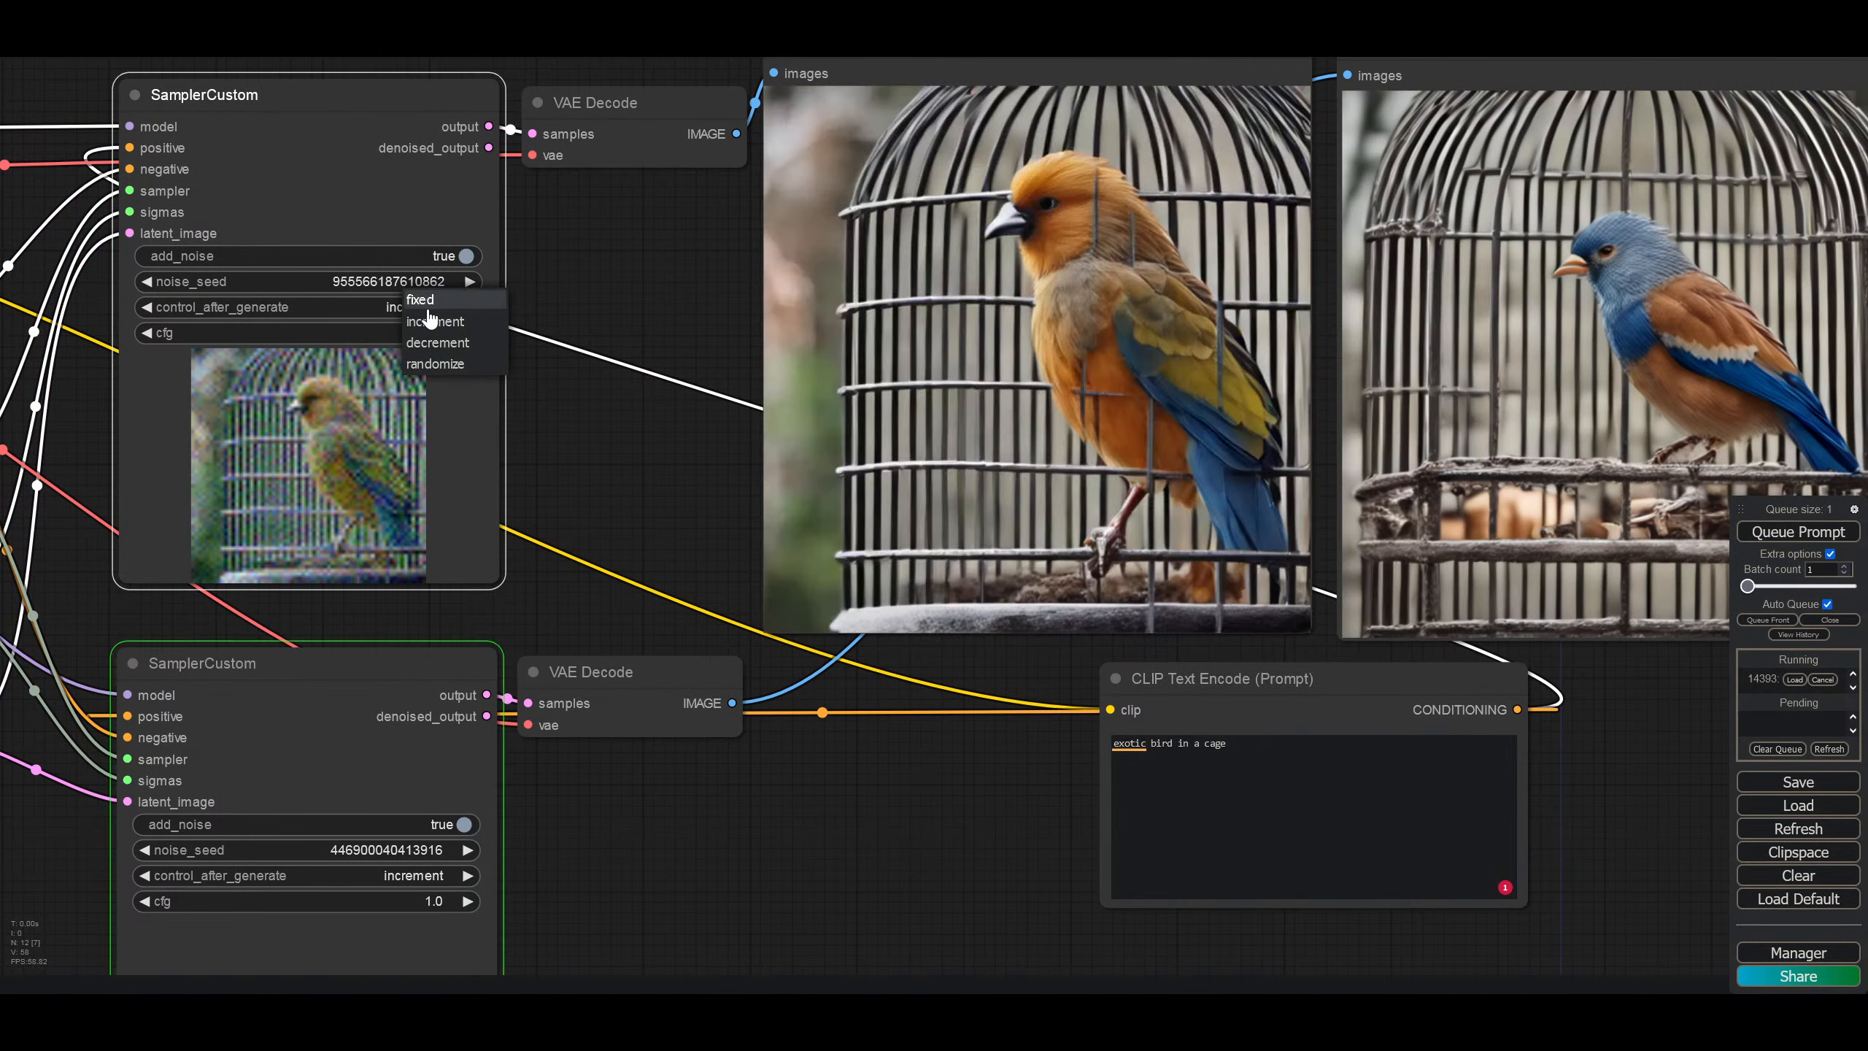
click(438, 316)
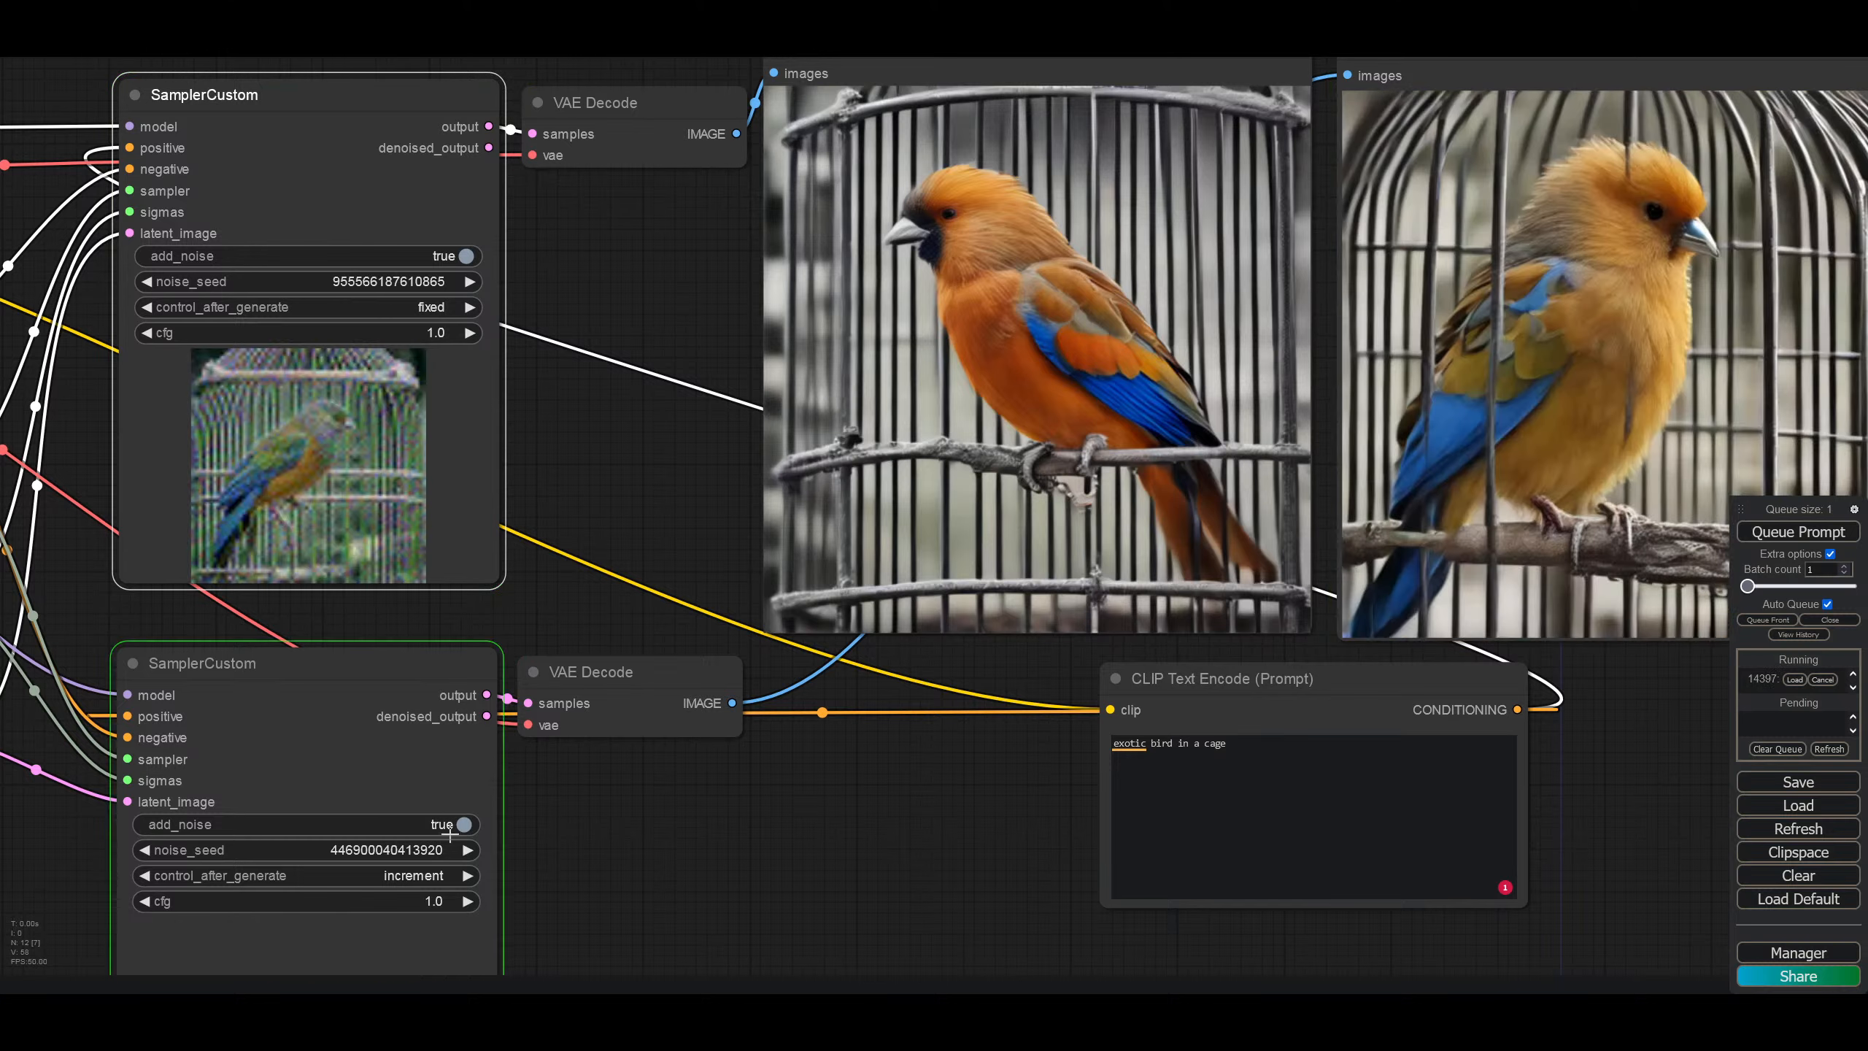
click(423, 876)
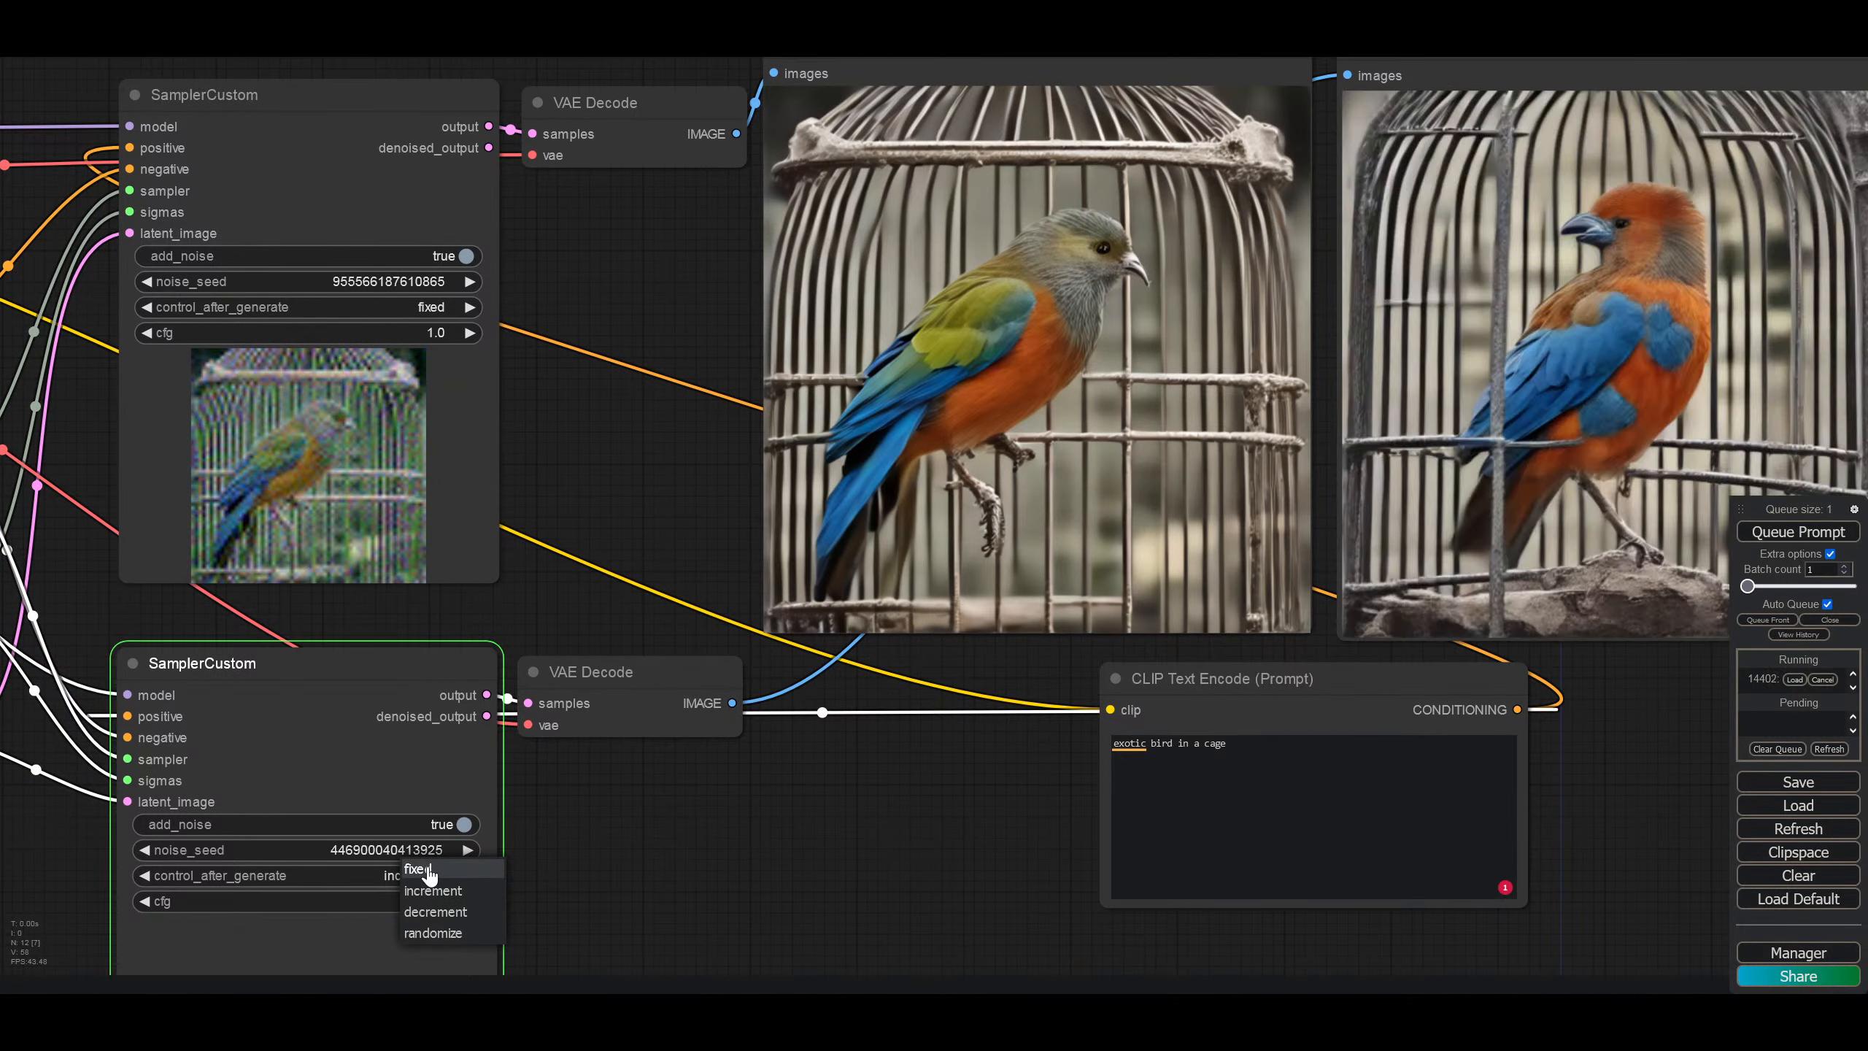
click(421, 869)
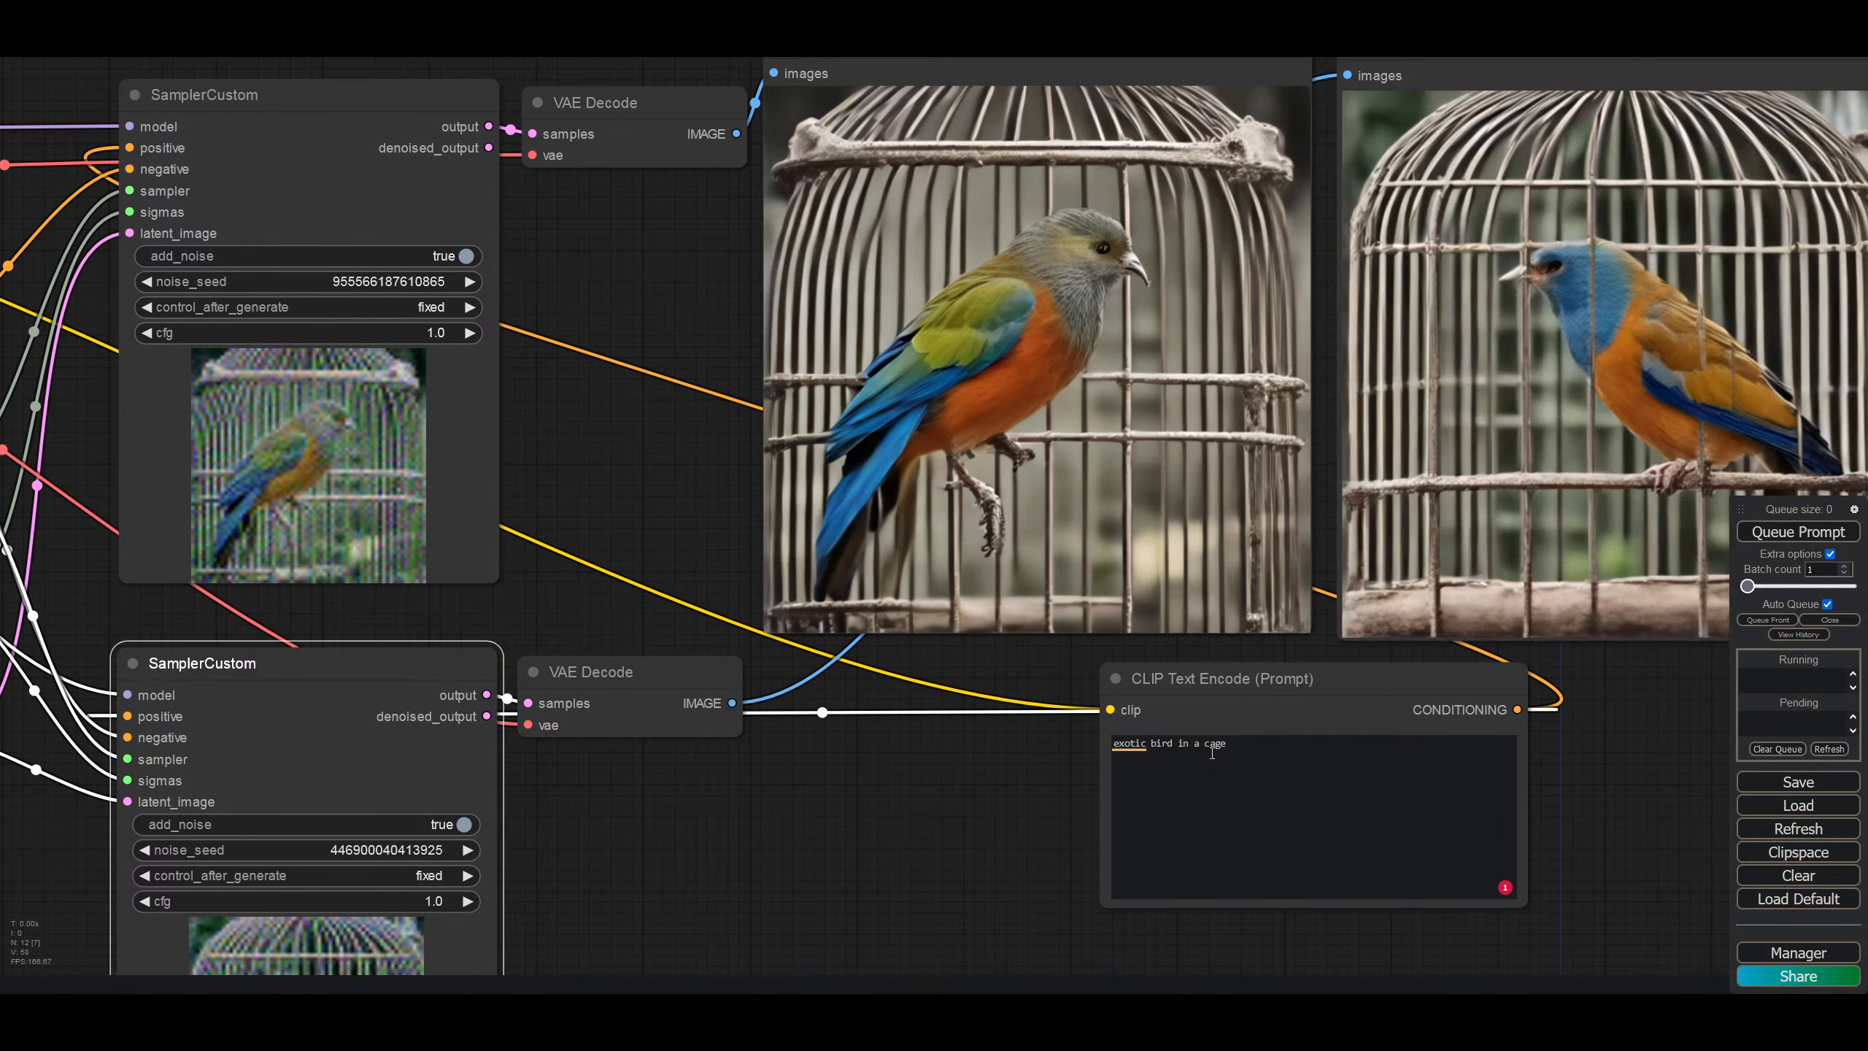
drag(1241, 750, 1186, 732)
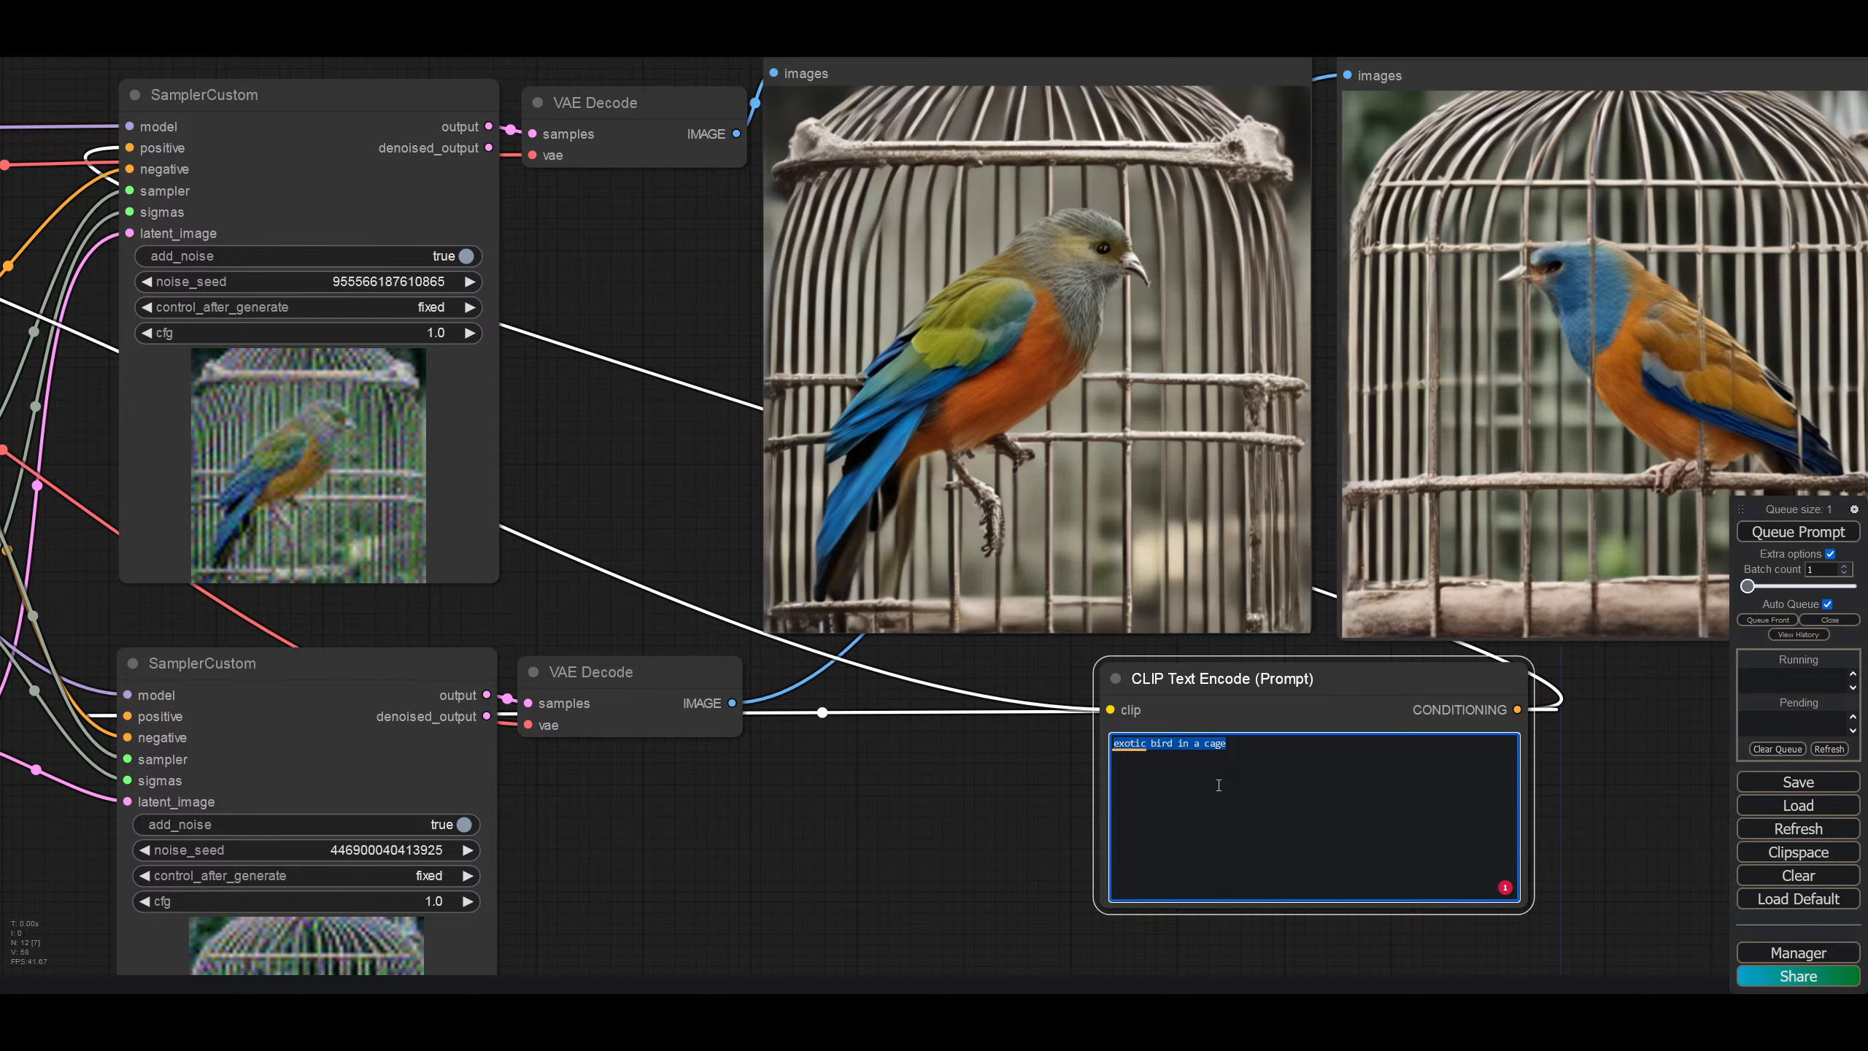
scroll(793, 870, down, 3)
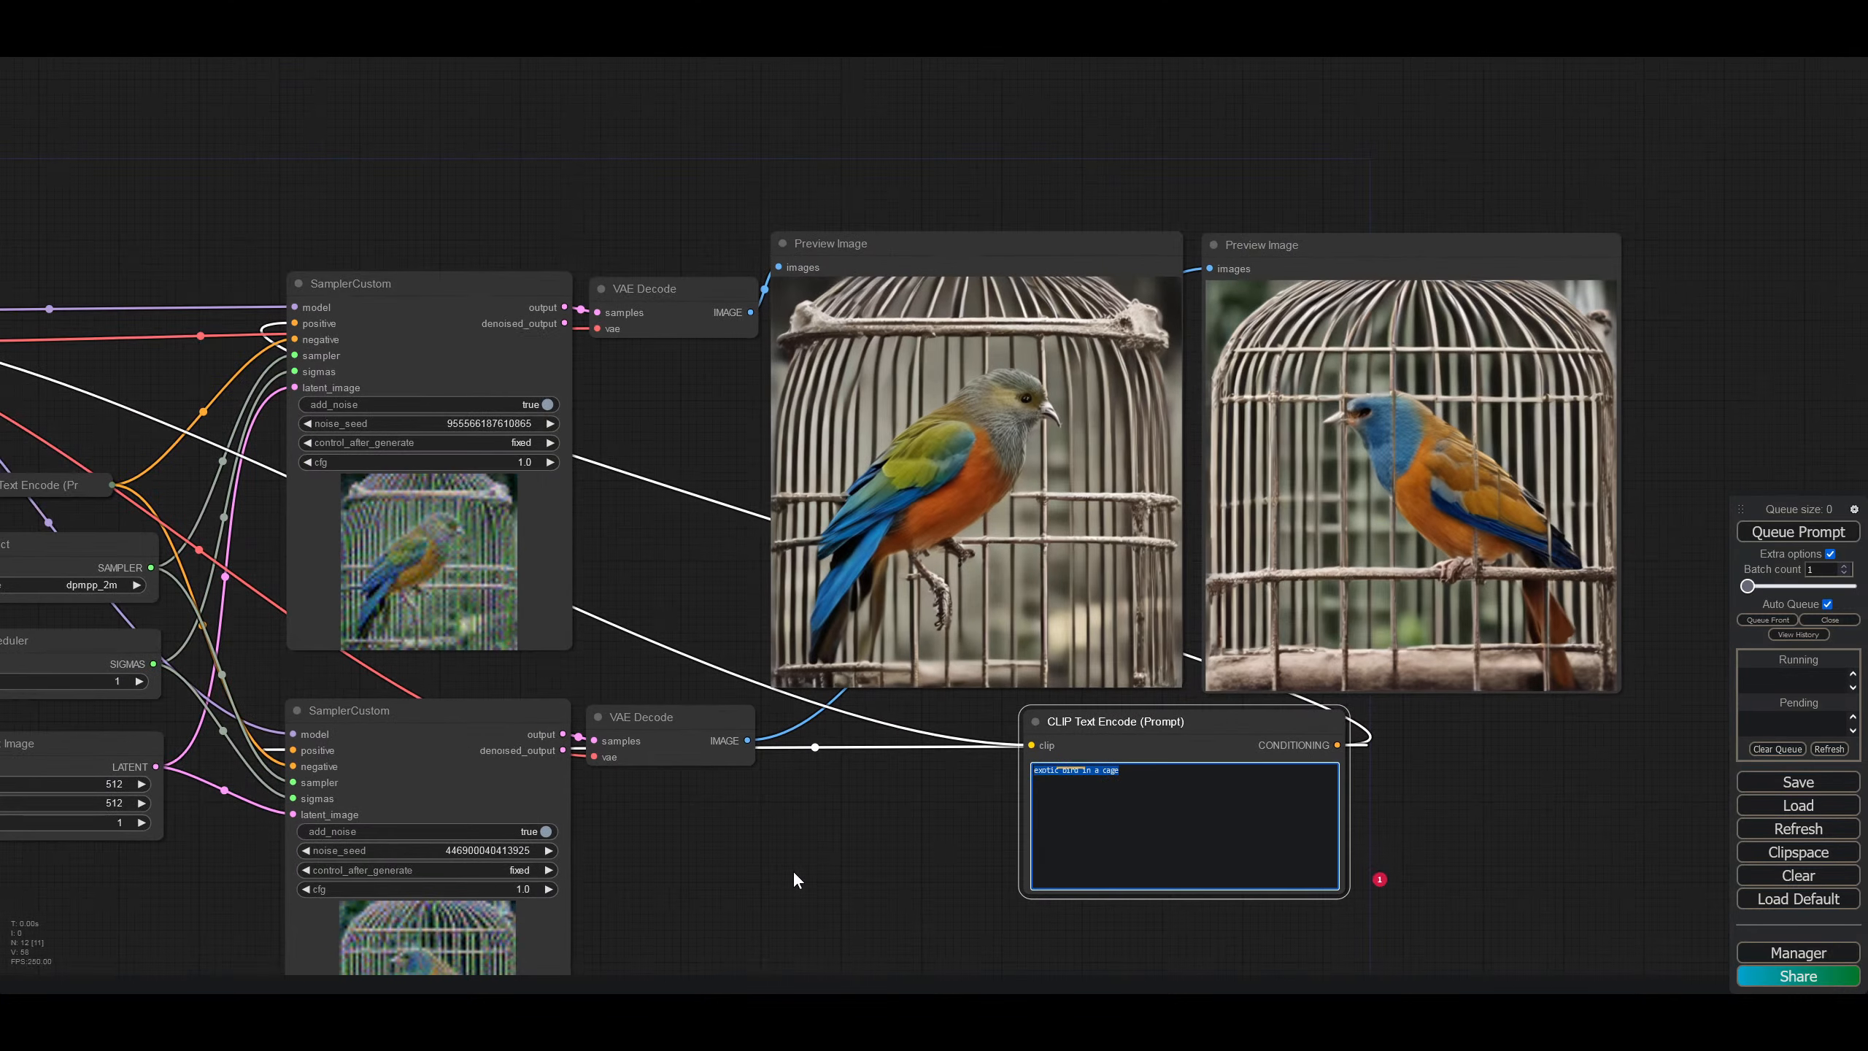
Step: Move the Load Checkpoint node slightly closer to the sampler and scheduler nodes
drag(796, 883, 1100, 745)
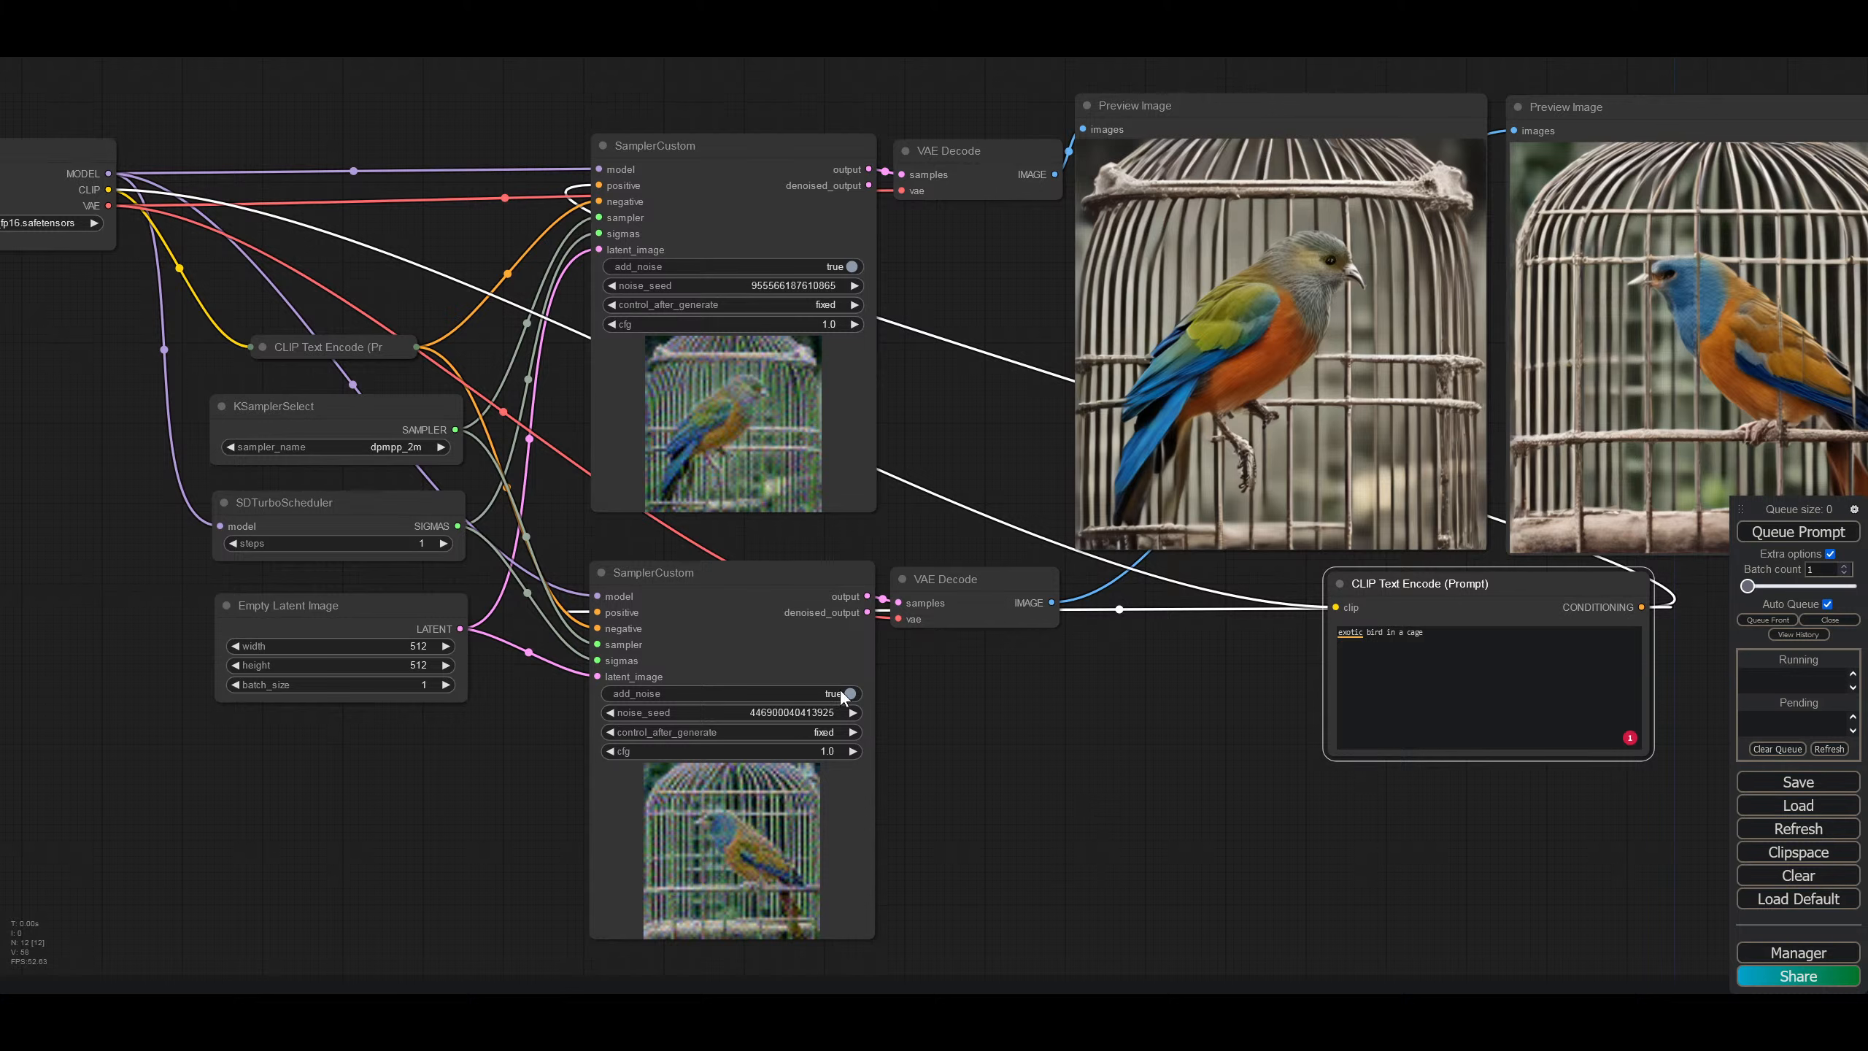
drag(466, 731, 791, 712)
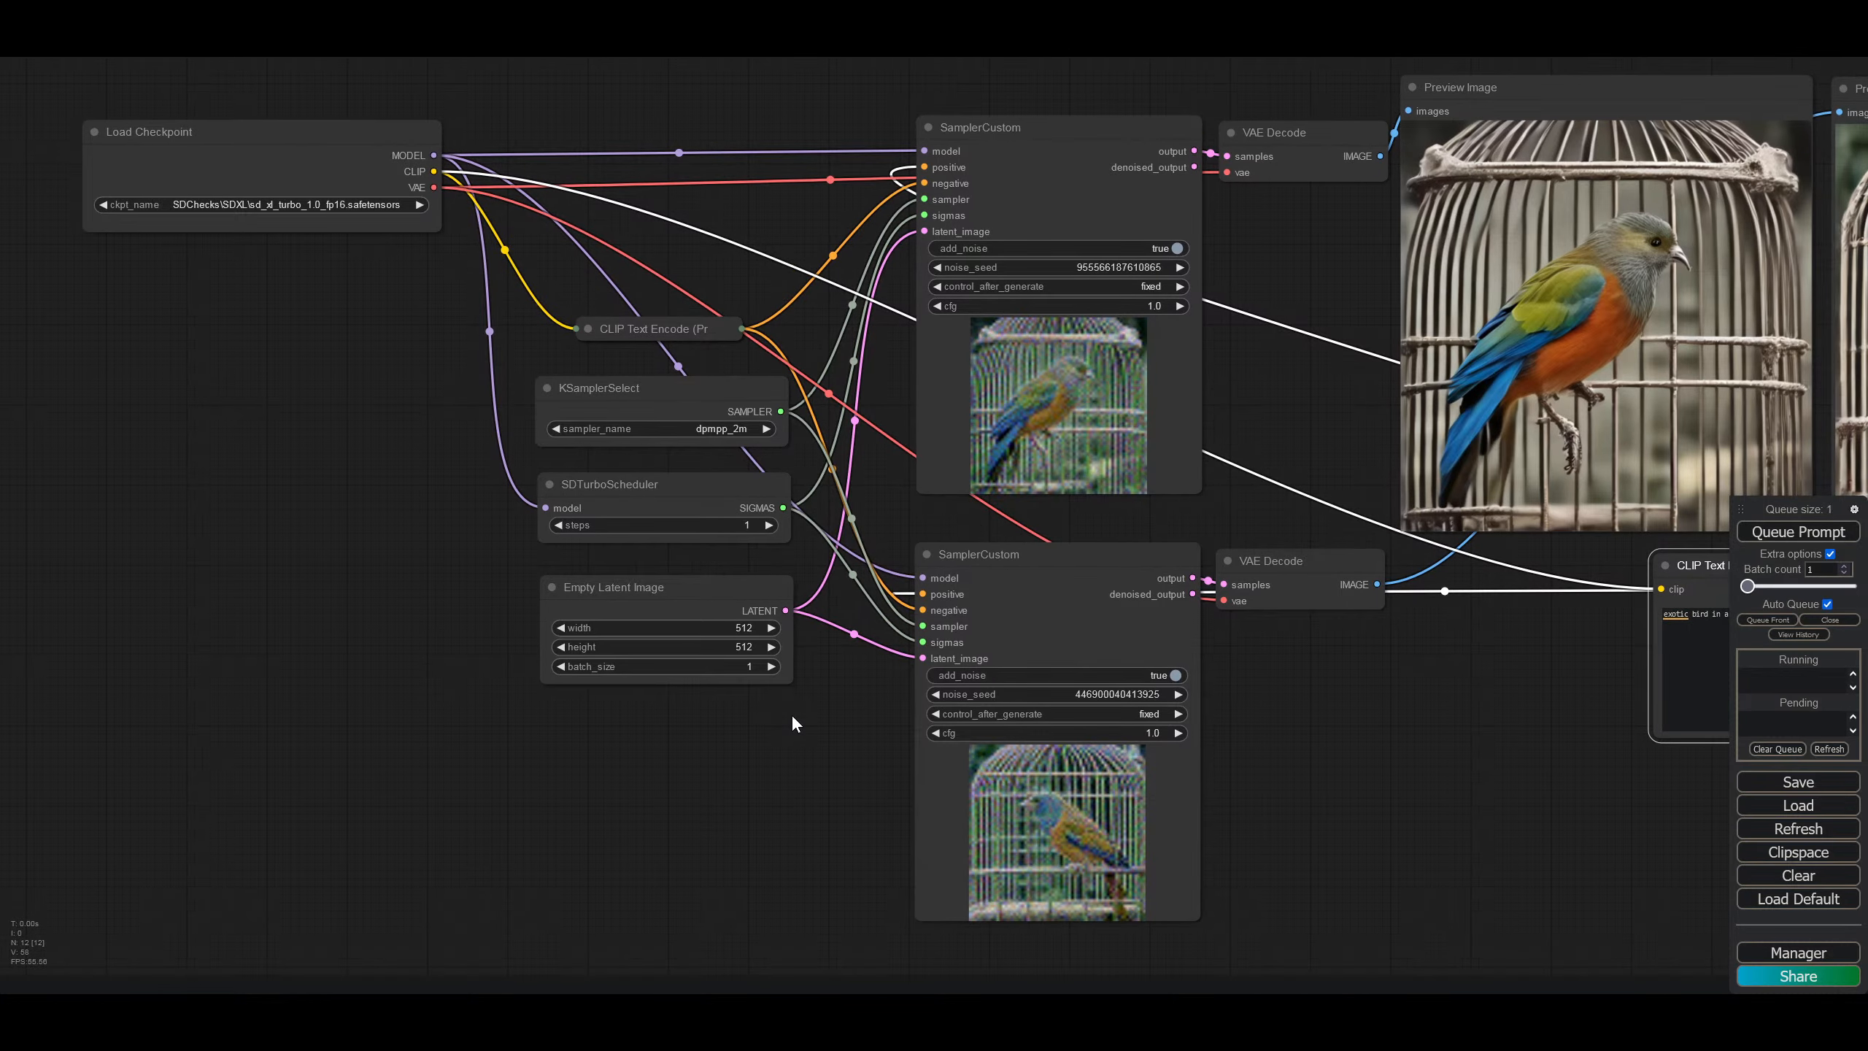
drag(304, 140, 416, 172)
drag(648, 792, 246, 772)
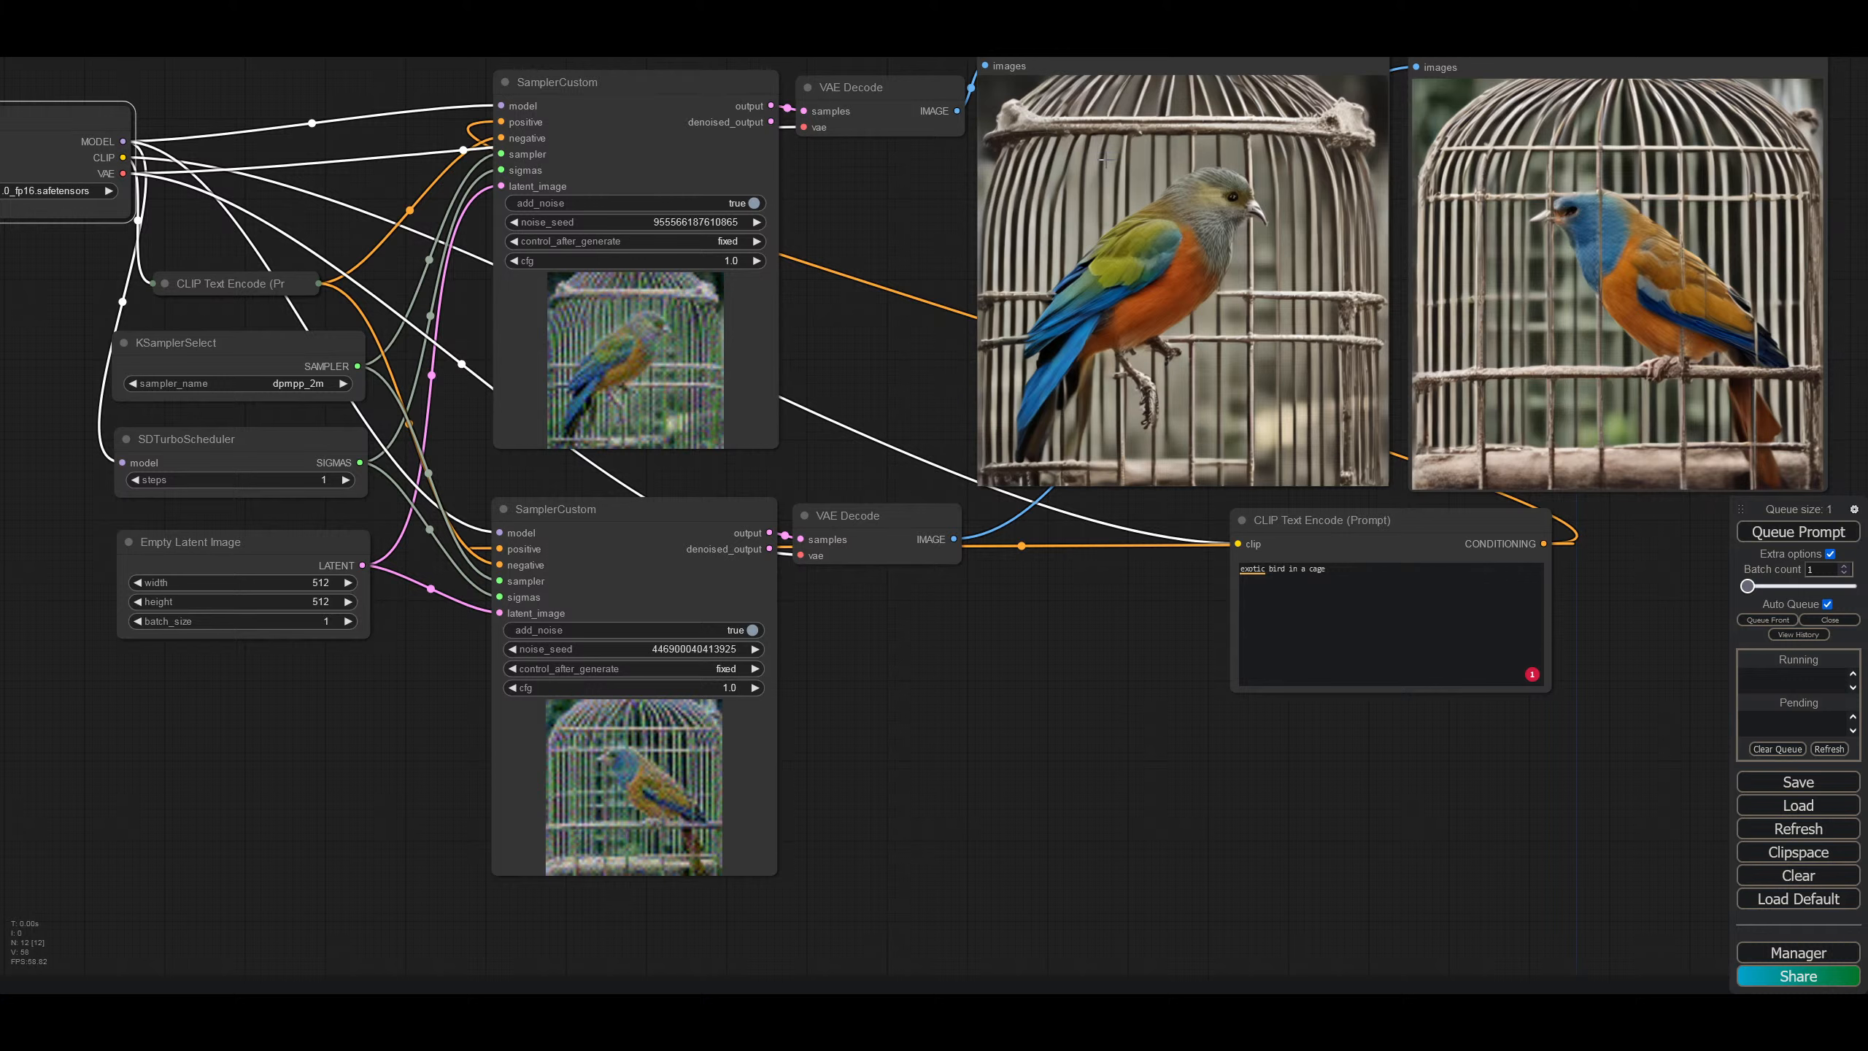
Step: Enlarge the first Preview Image node slightly so its lower edge lines up with the second preview
drag(1066, 812, 566, 890)
drag(875, 661, 691, 653)
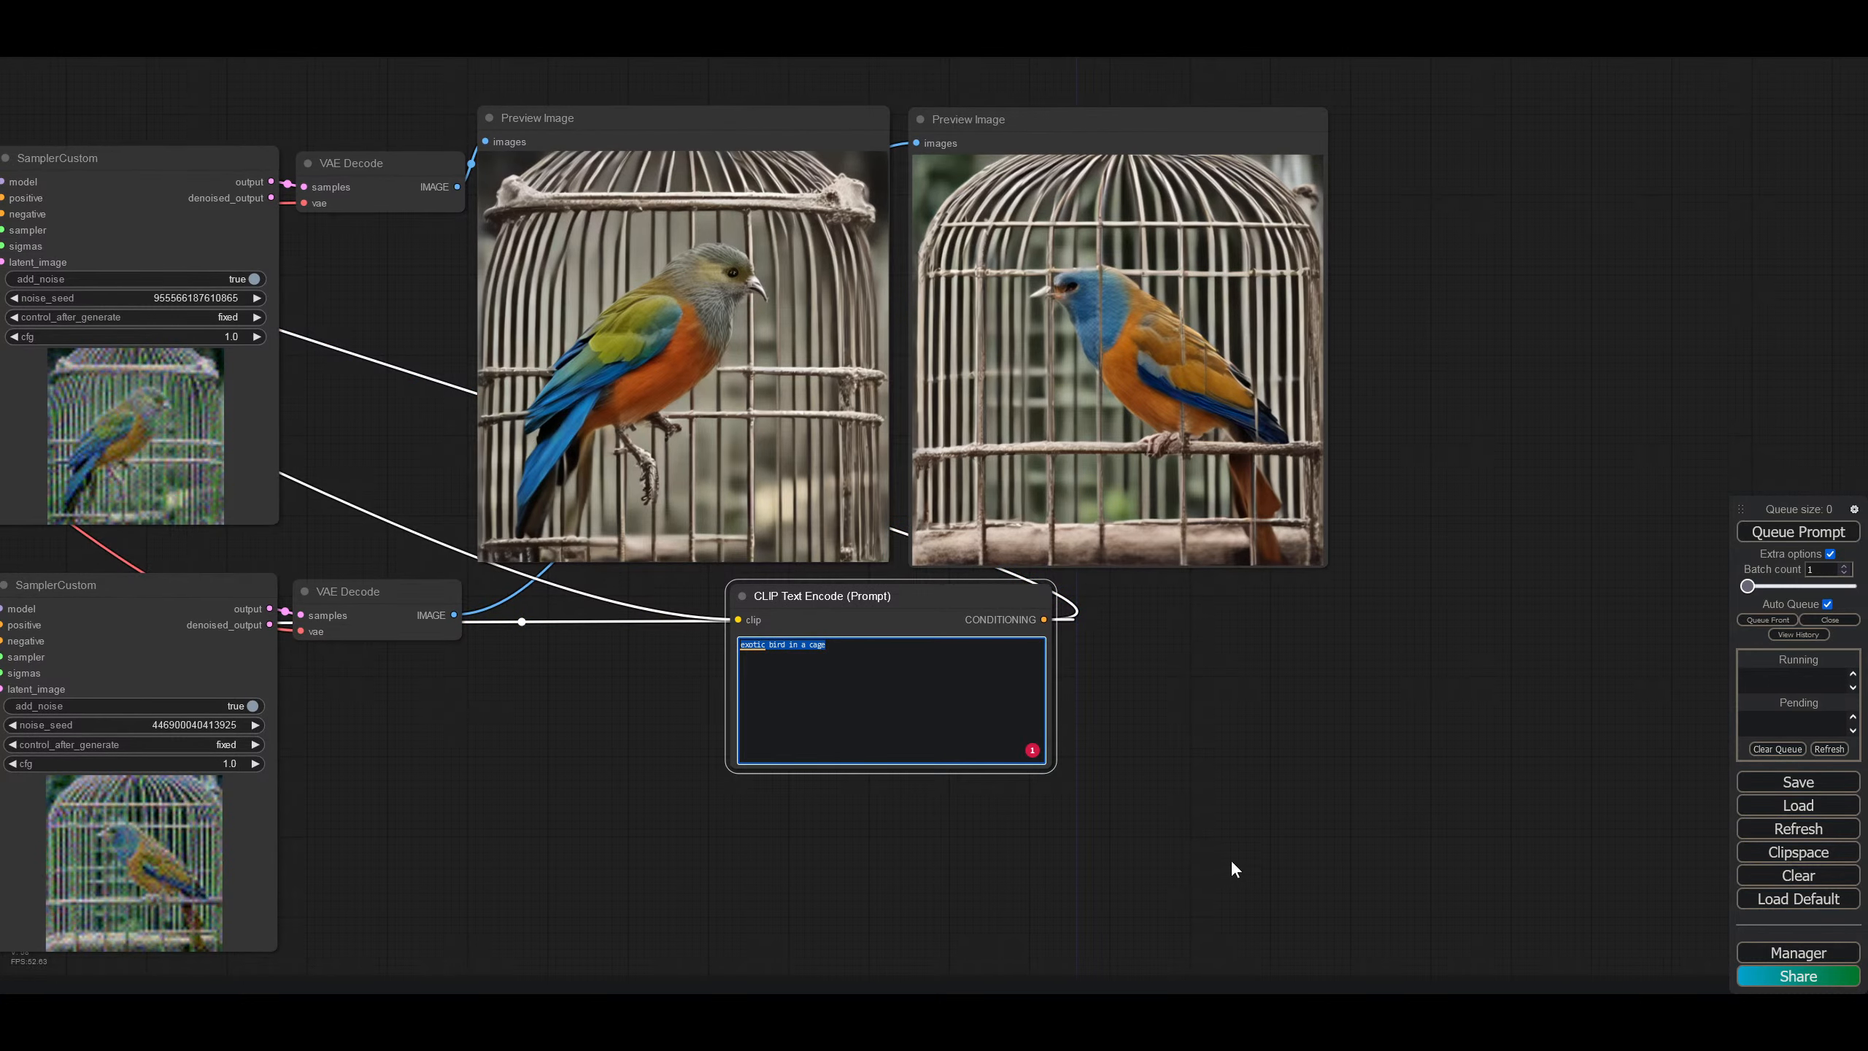
scroll(1202, 789, up, 4)
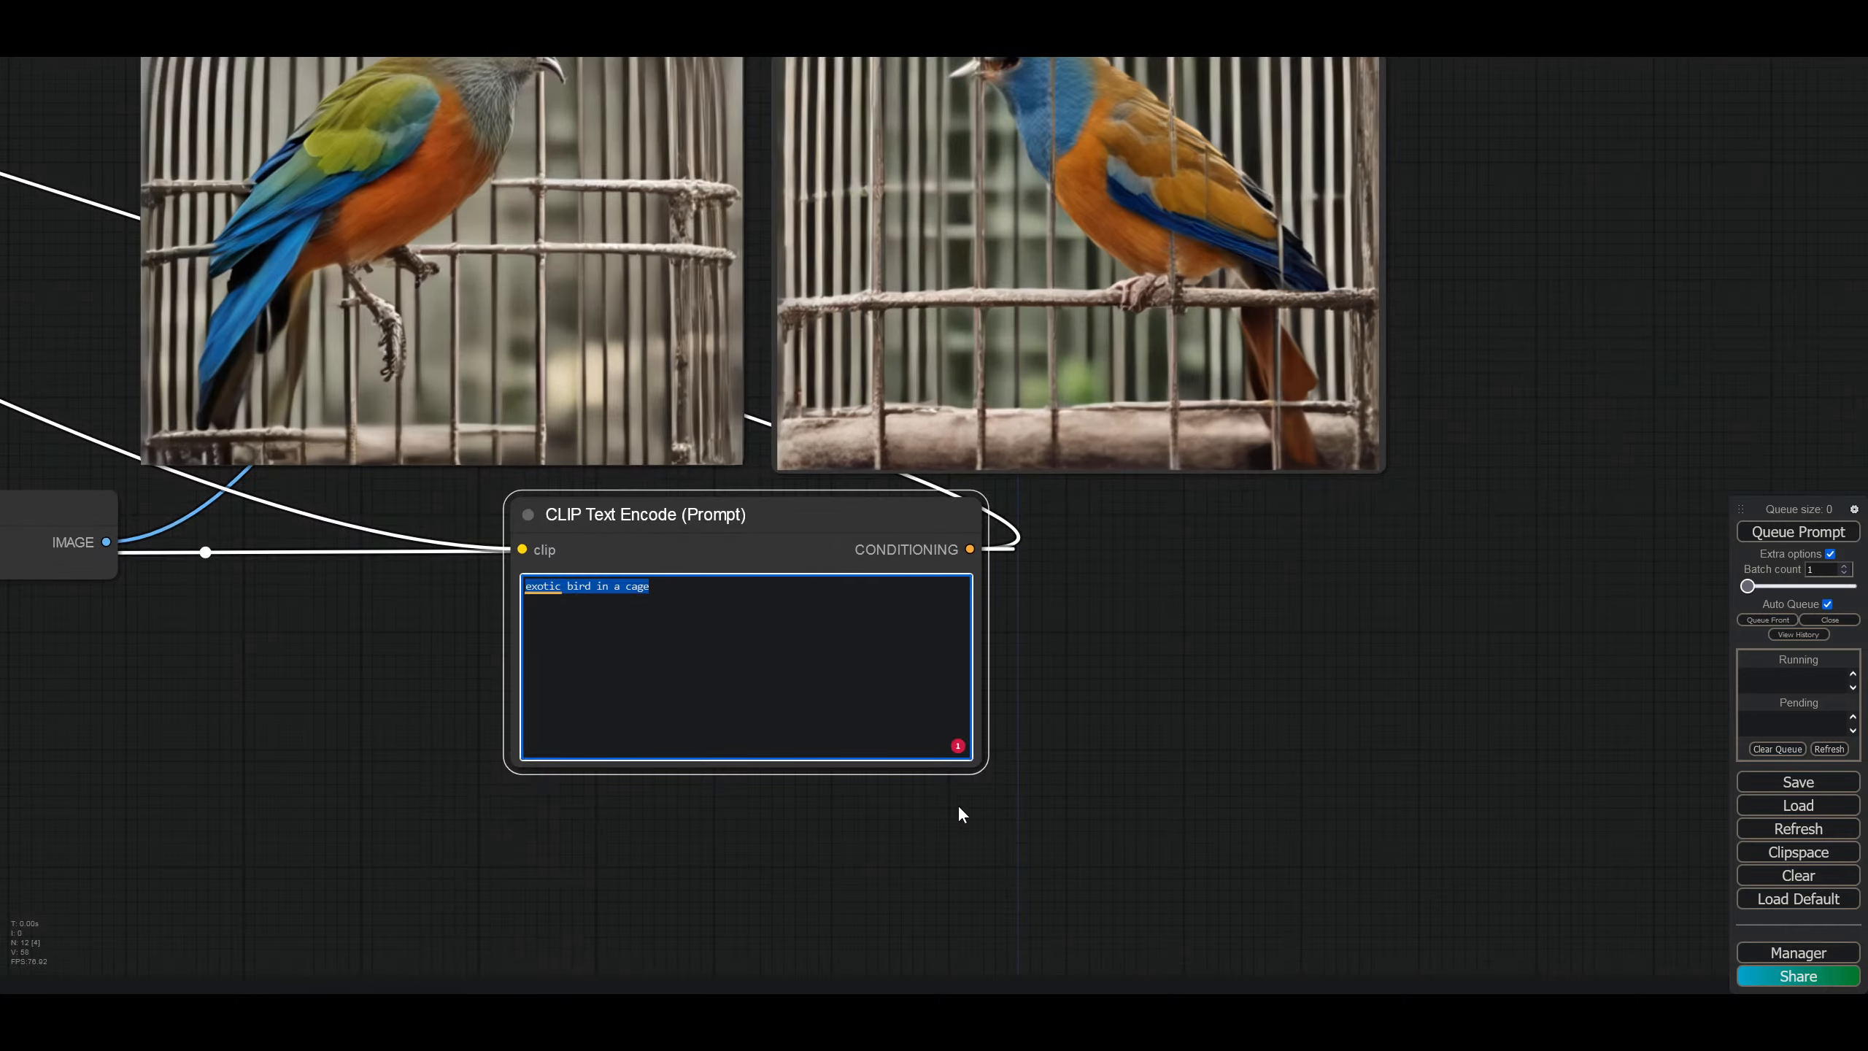
drag(627, 916, 704, 906)
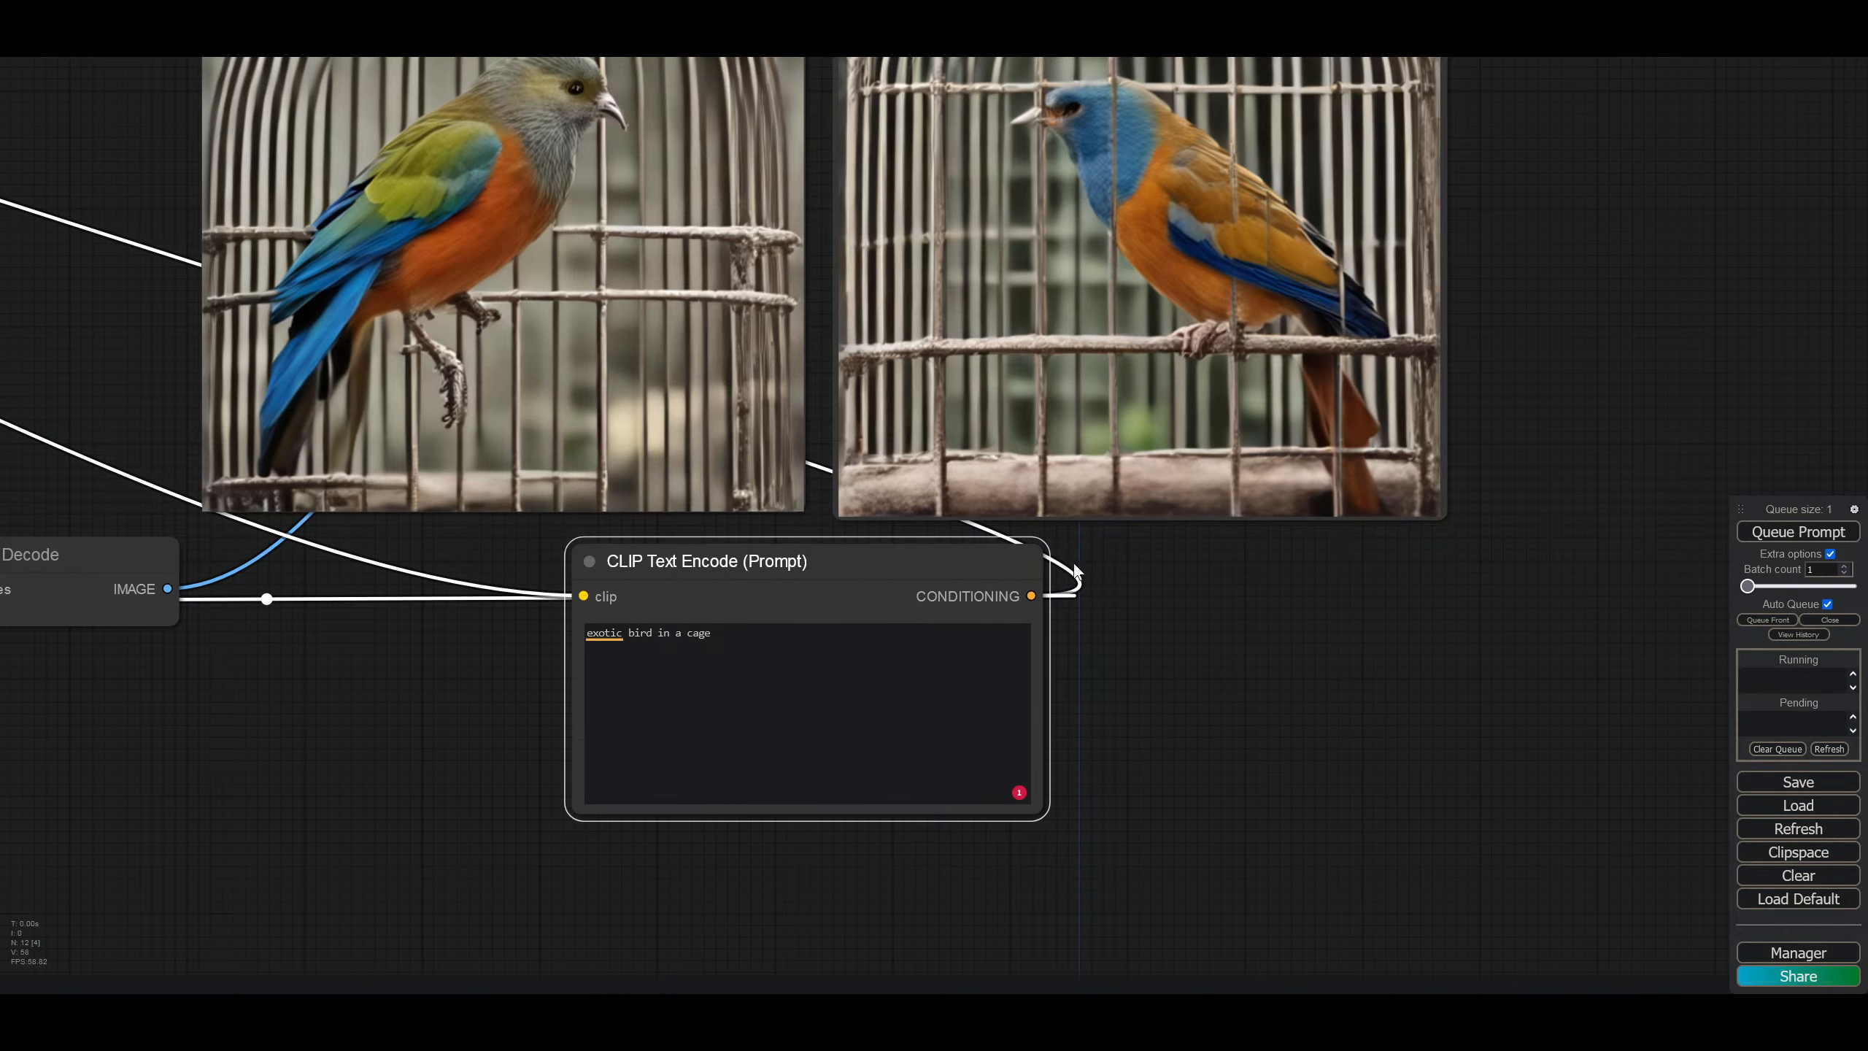
drag(800, 509, 808, 519)
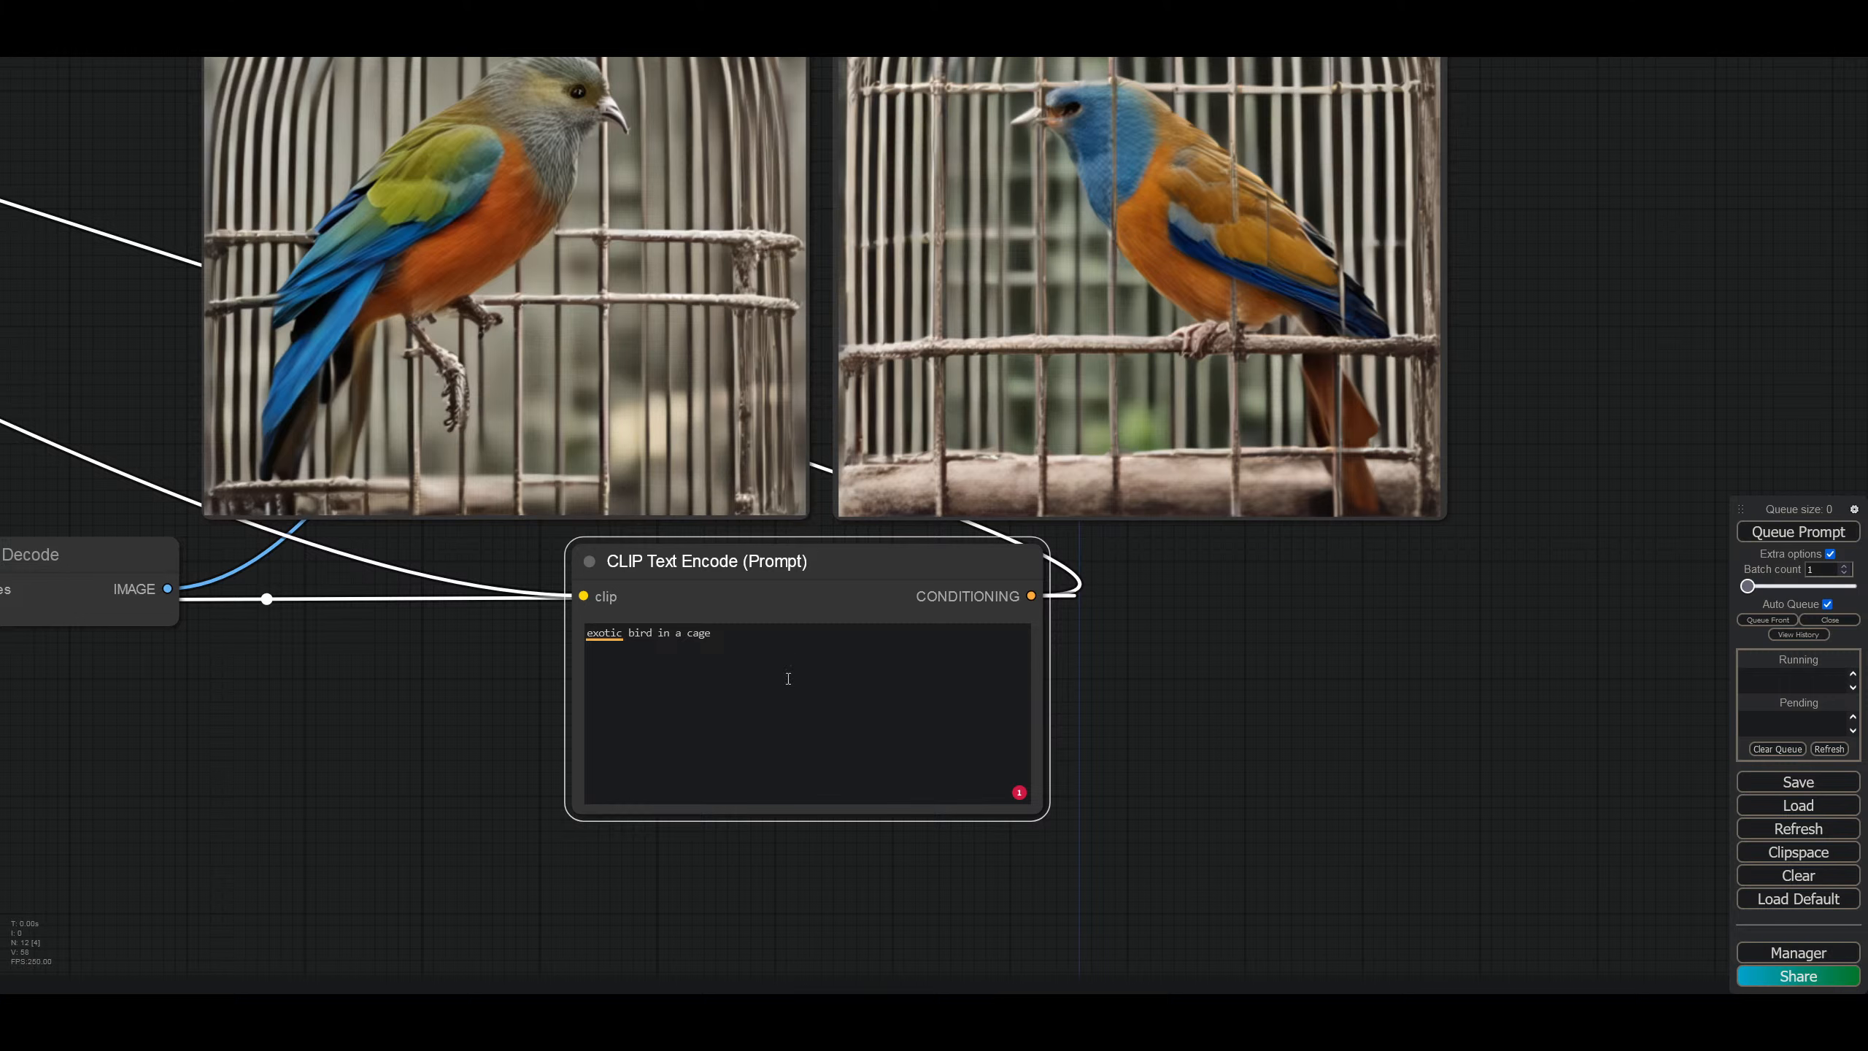
Step: Replace the positive prompt with "fast"
click(676, 646)
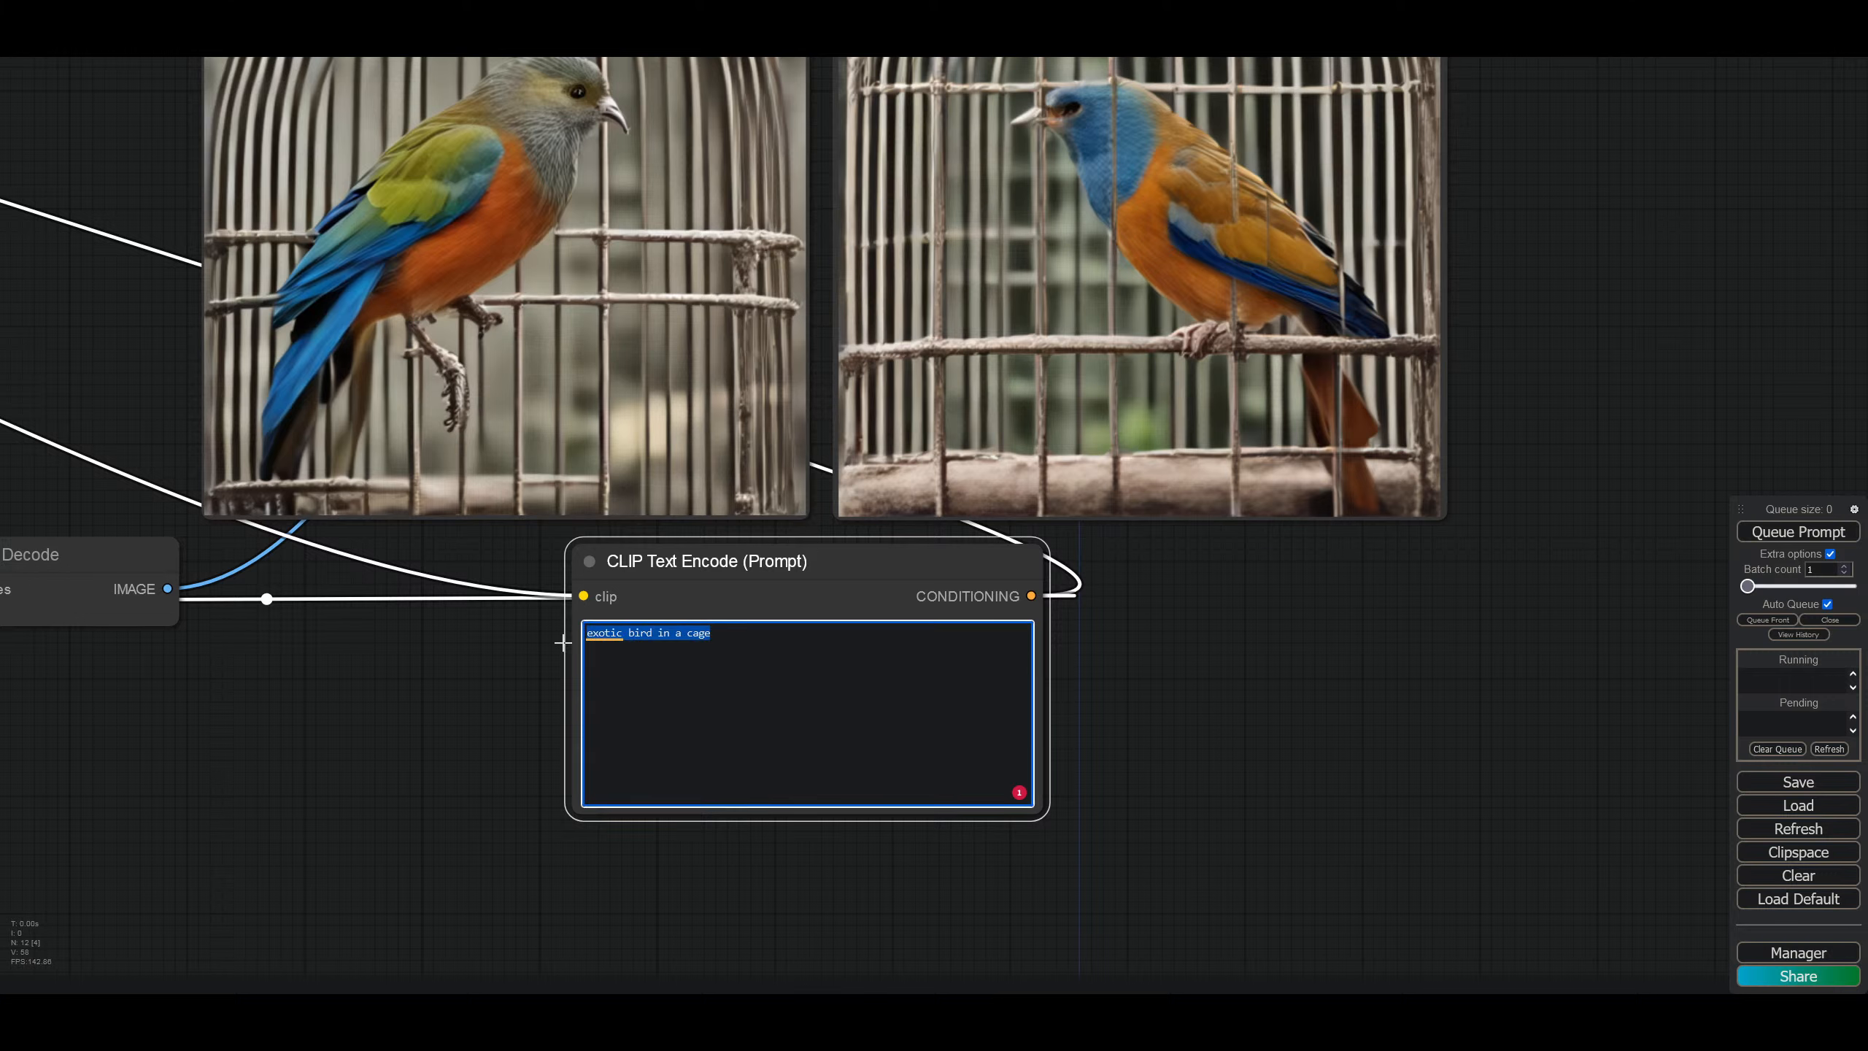
text(fast)
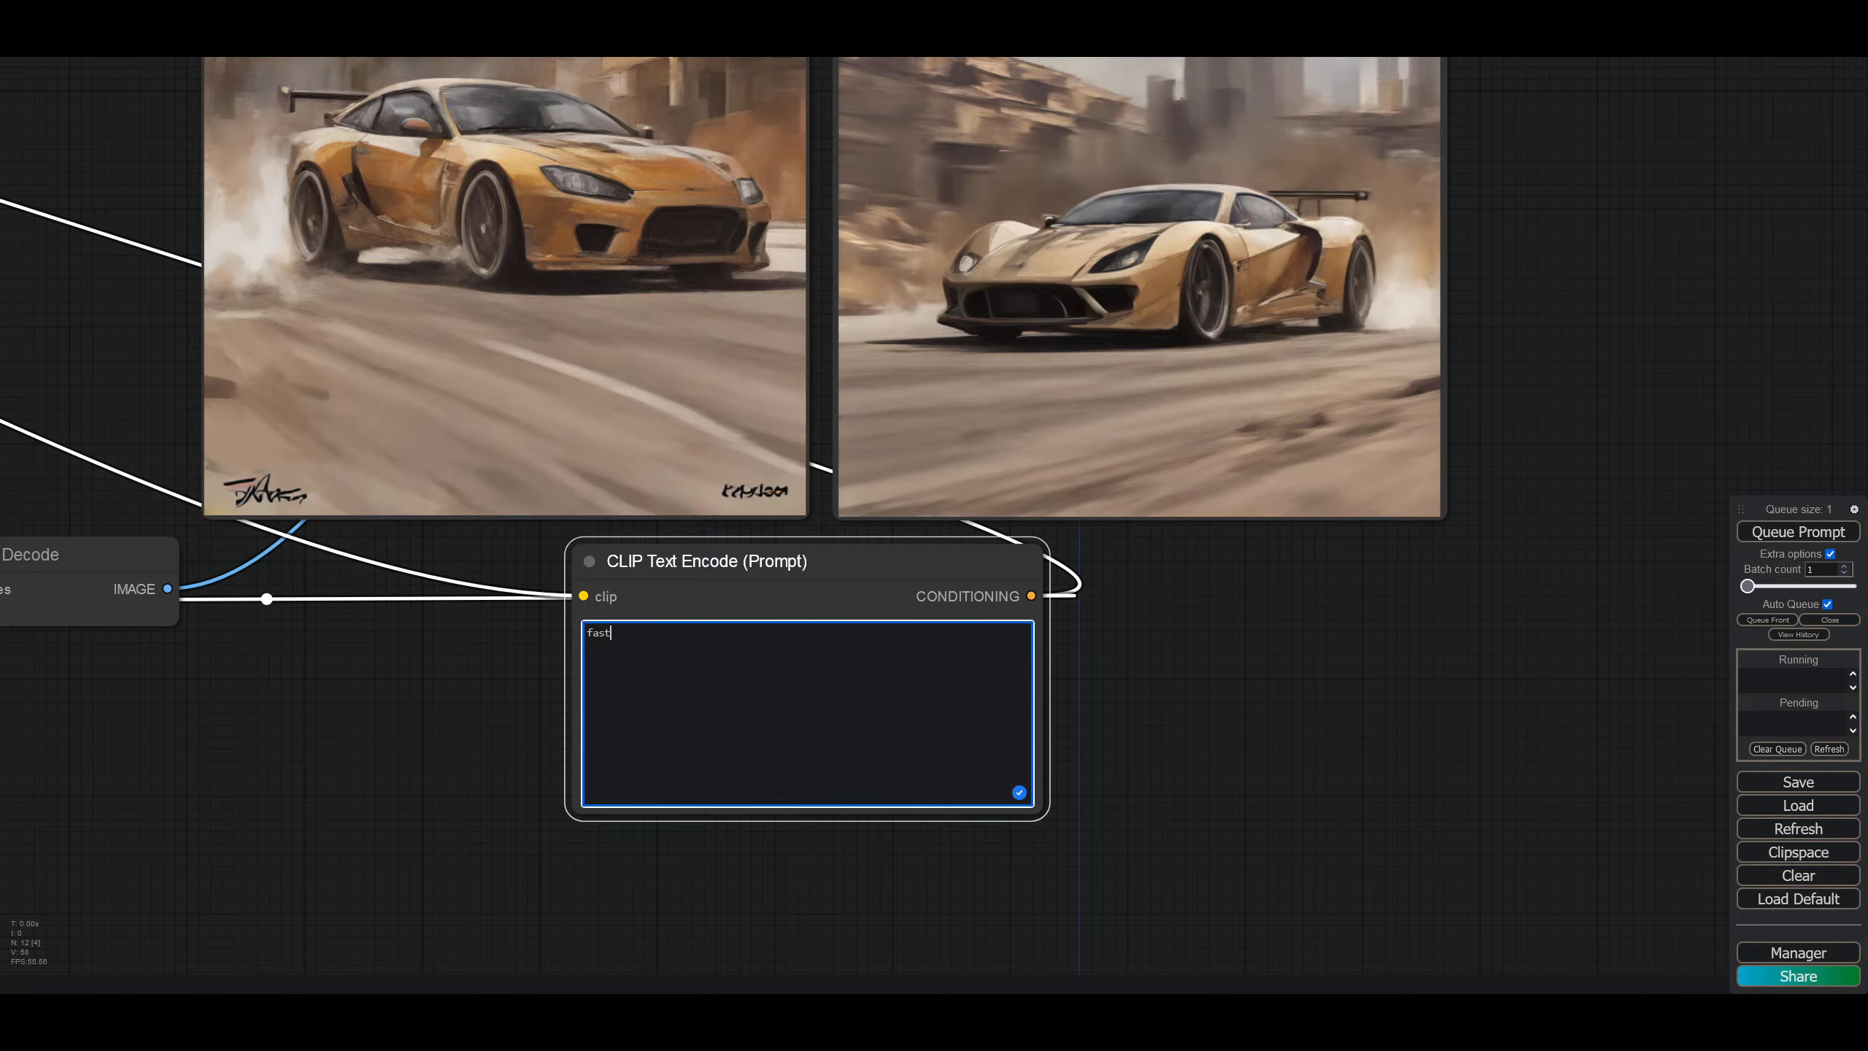
drag(1264, 685, 1317, 796)
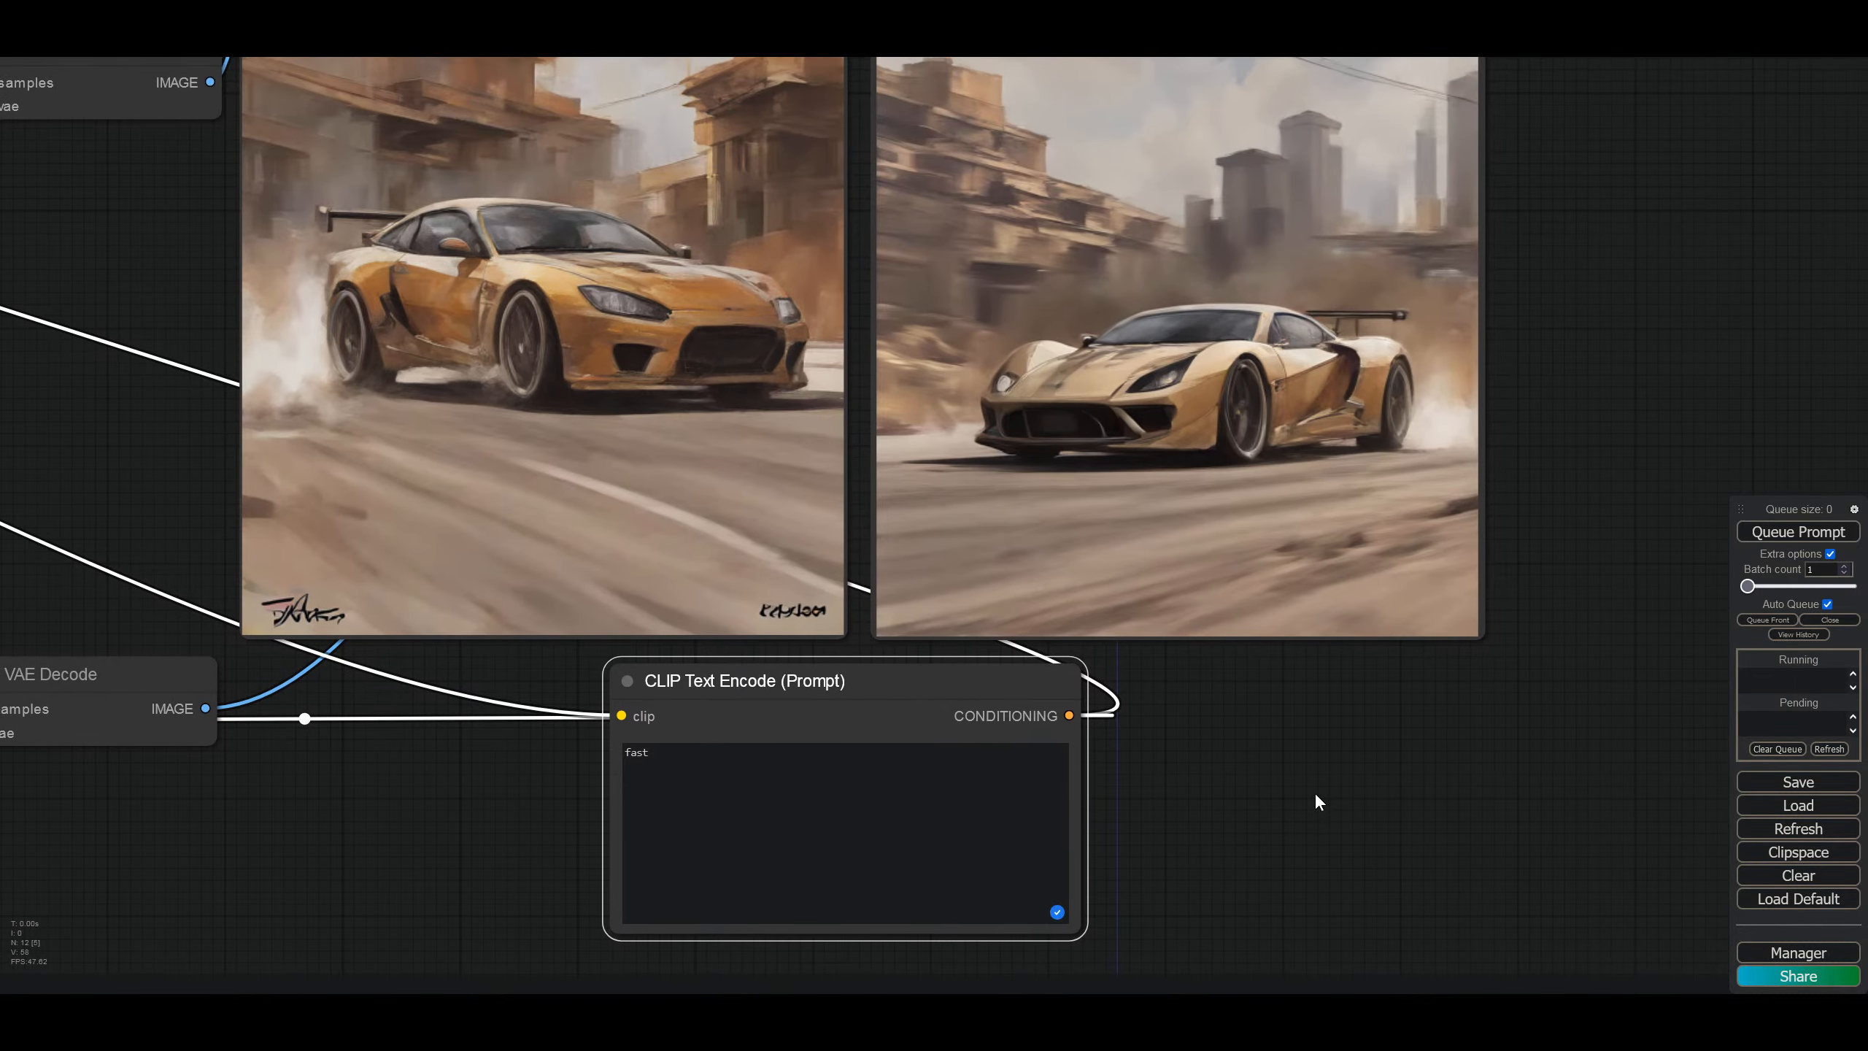
Step: Replace the positive prompt with "sad person" and extend it to "oil painting of a sad person"
click(700, 754)
key(ctrl+a)
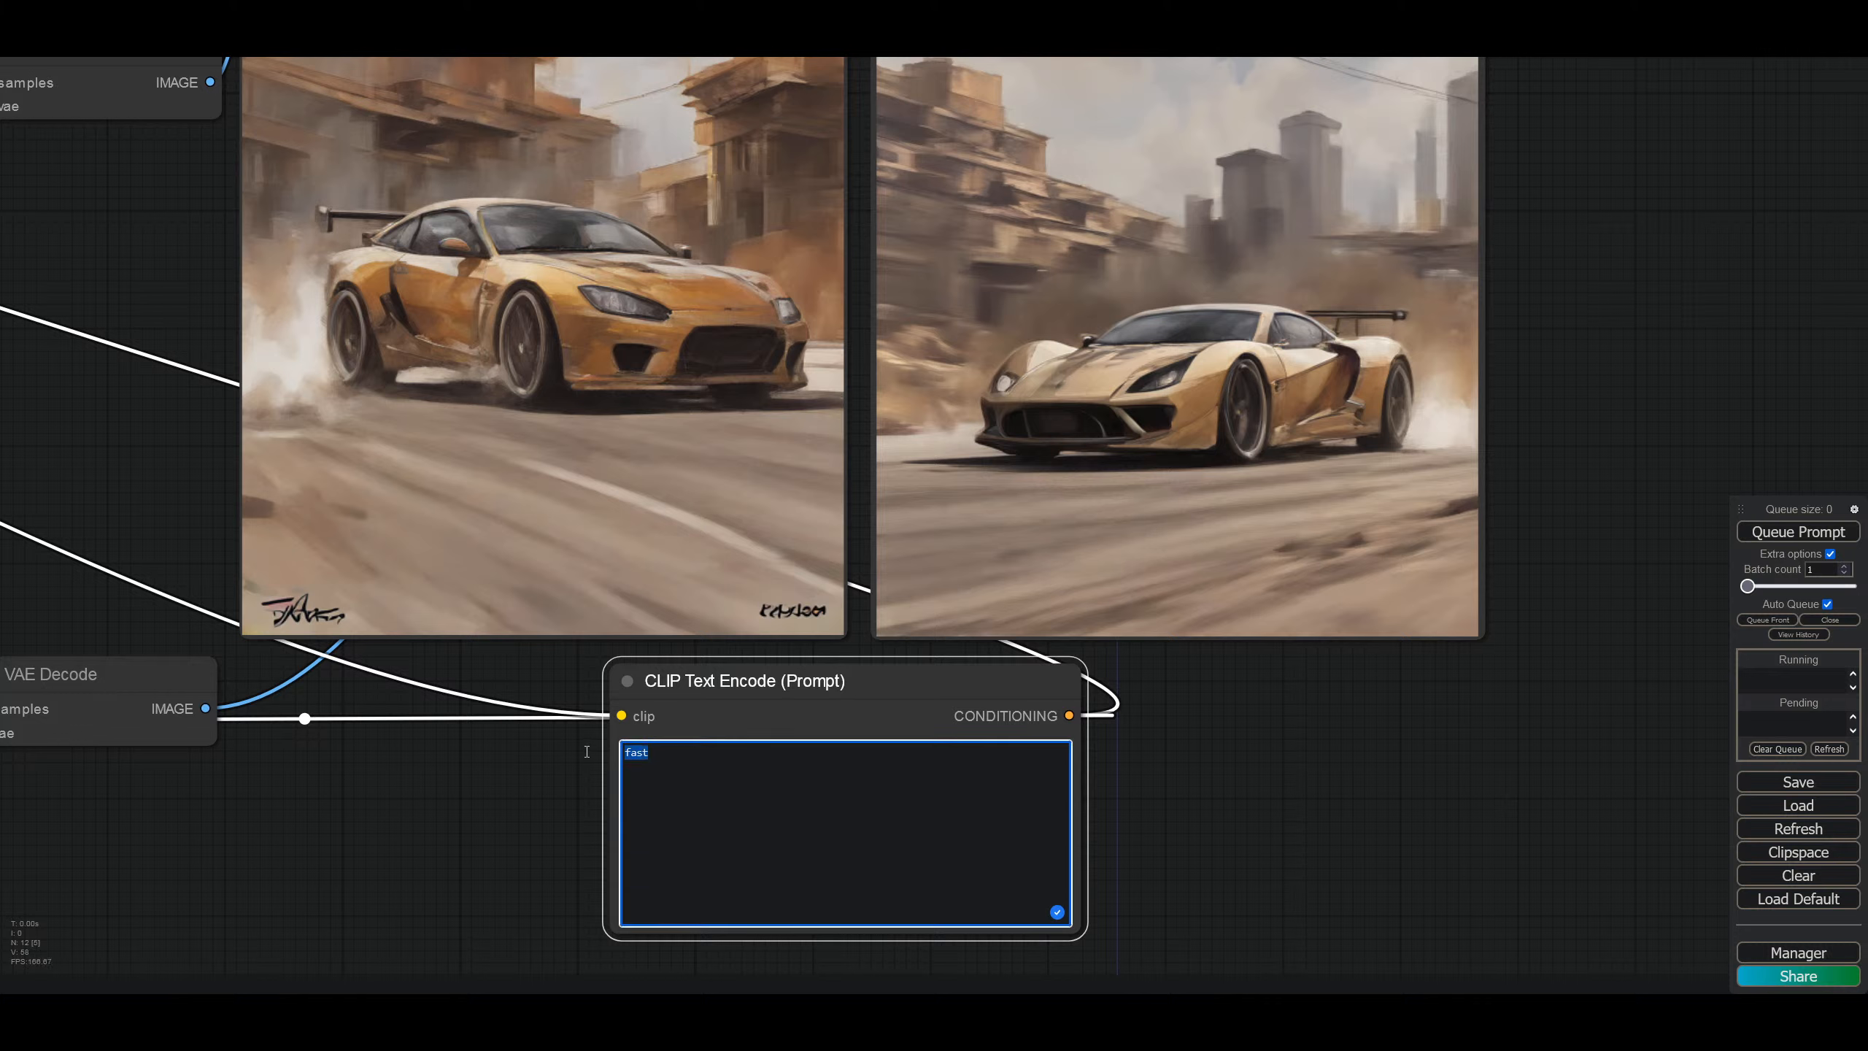
text(sad)
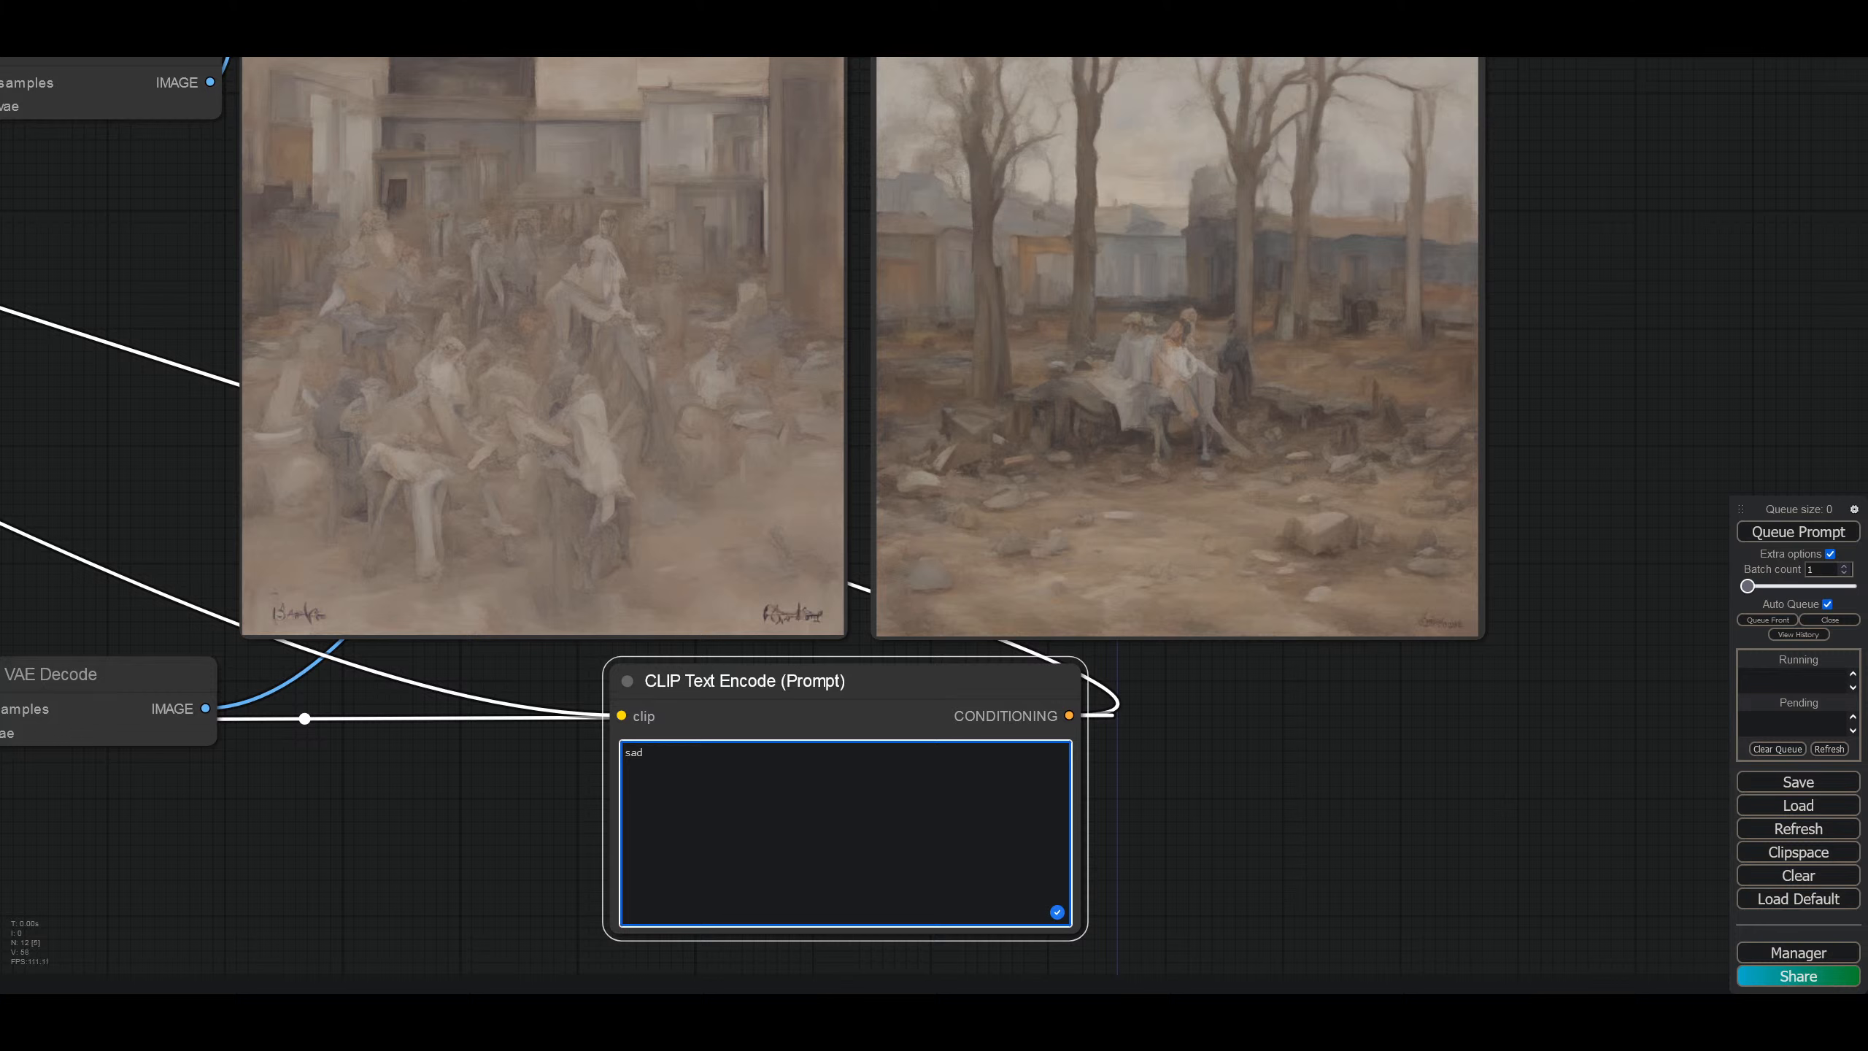
text( person)
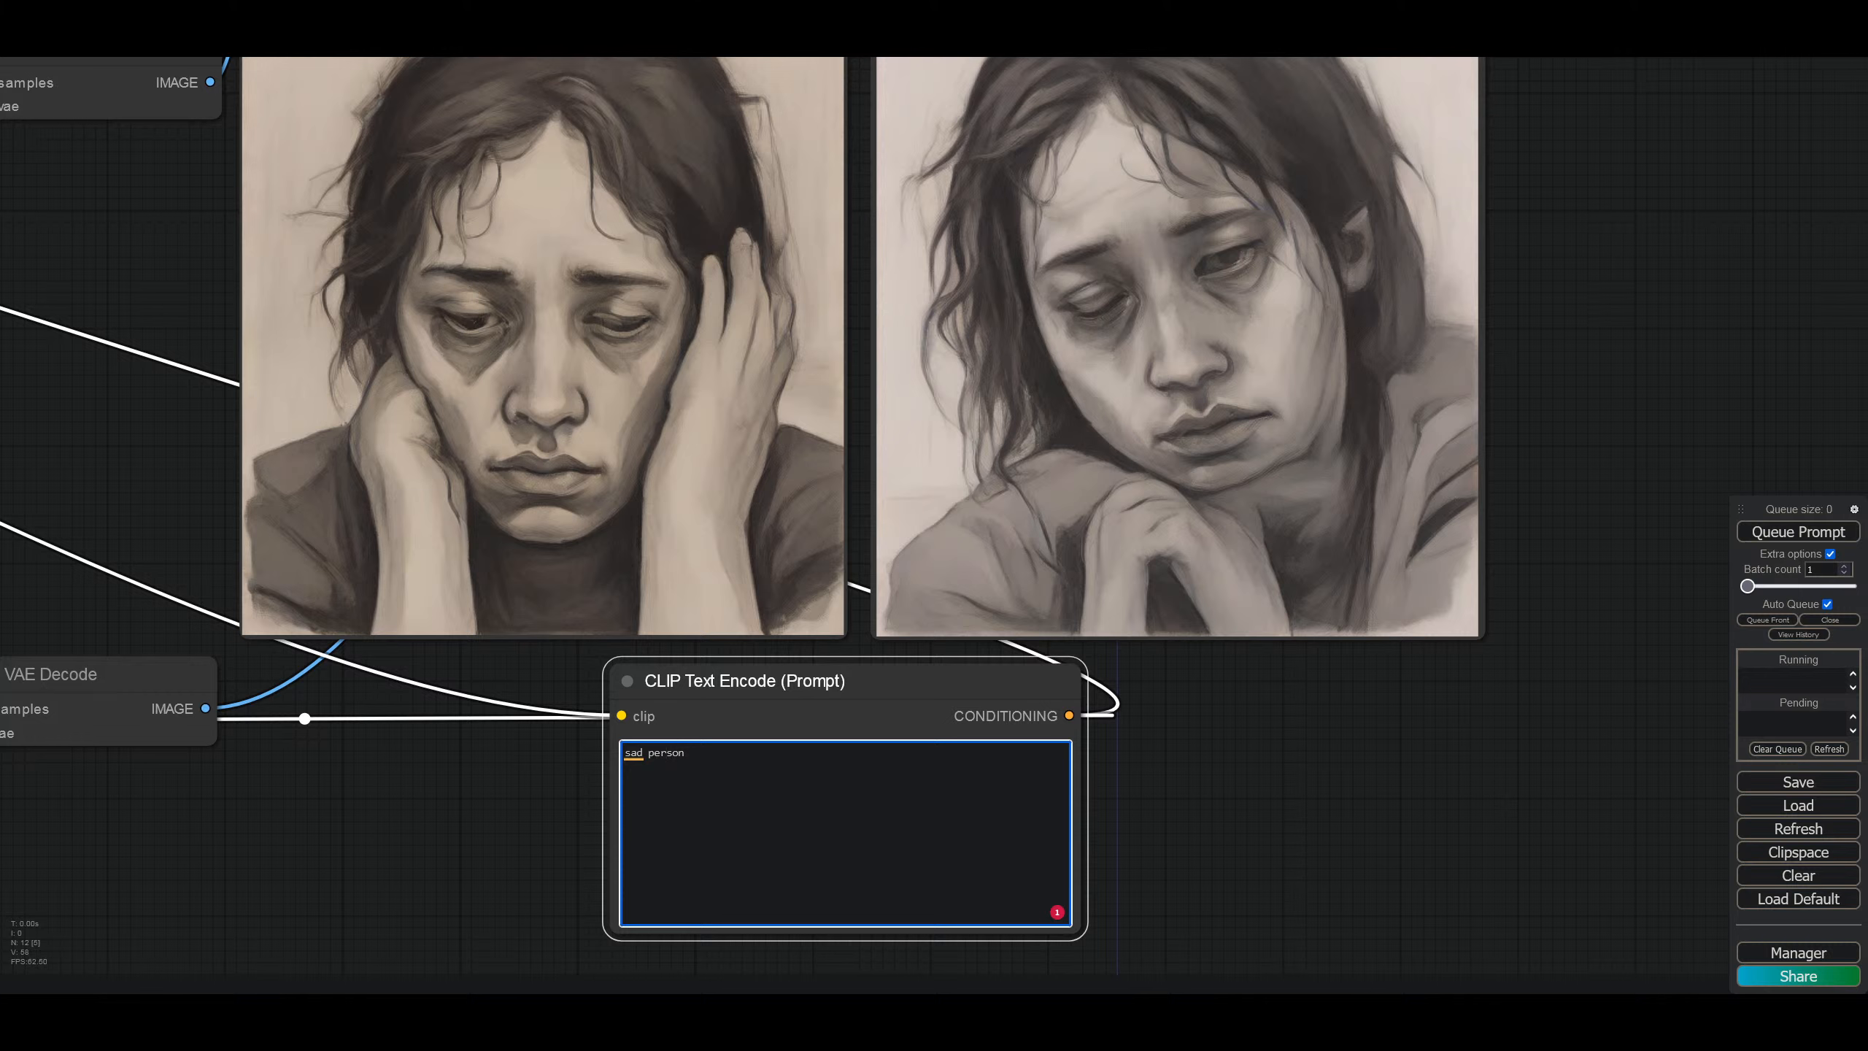
text(painting of a)
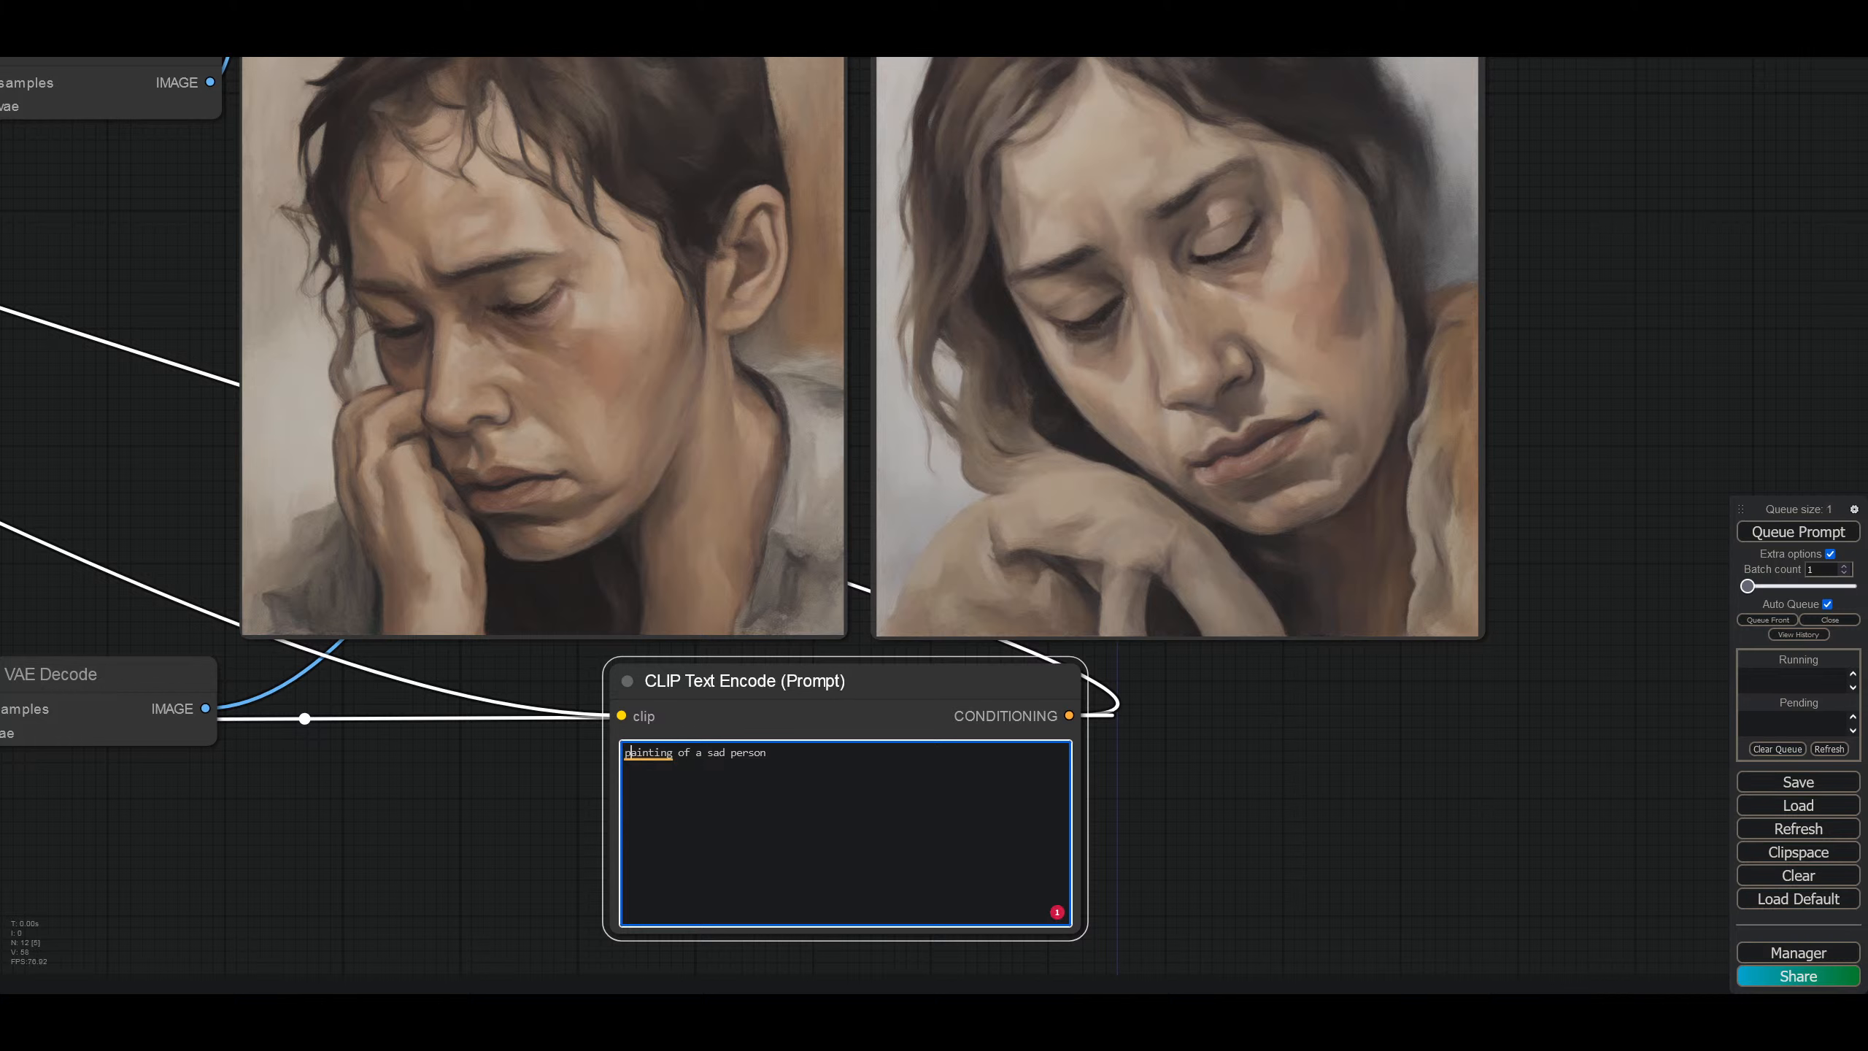
text(l)
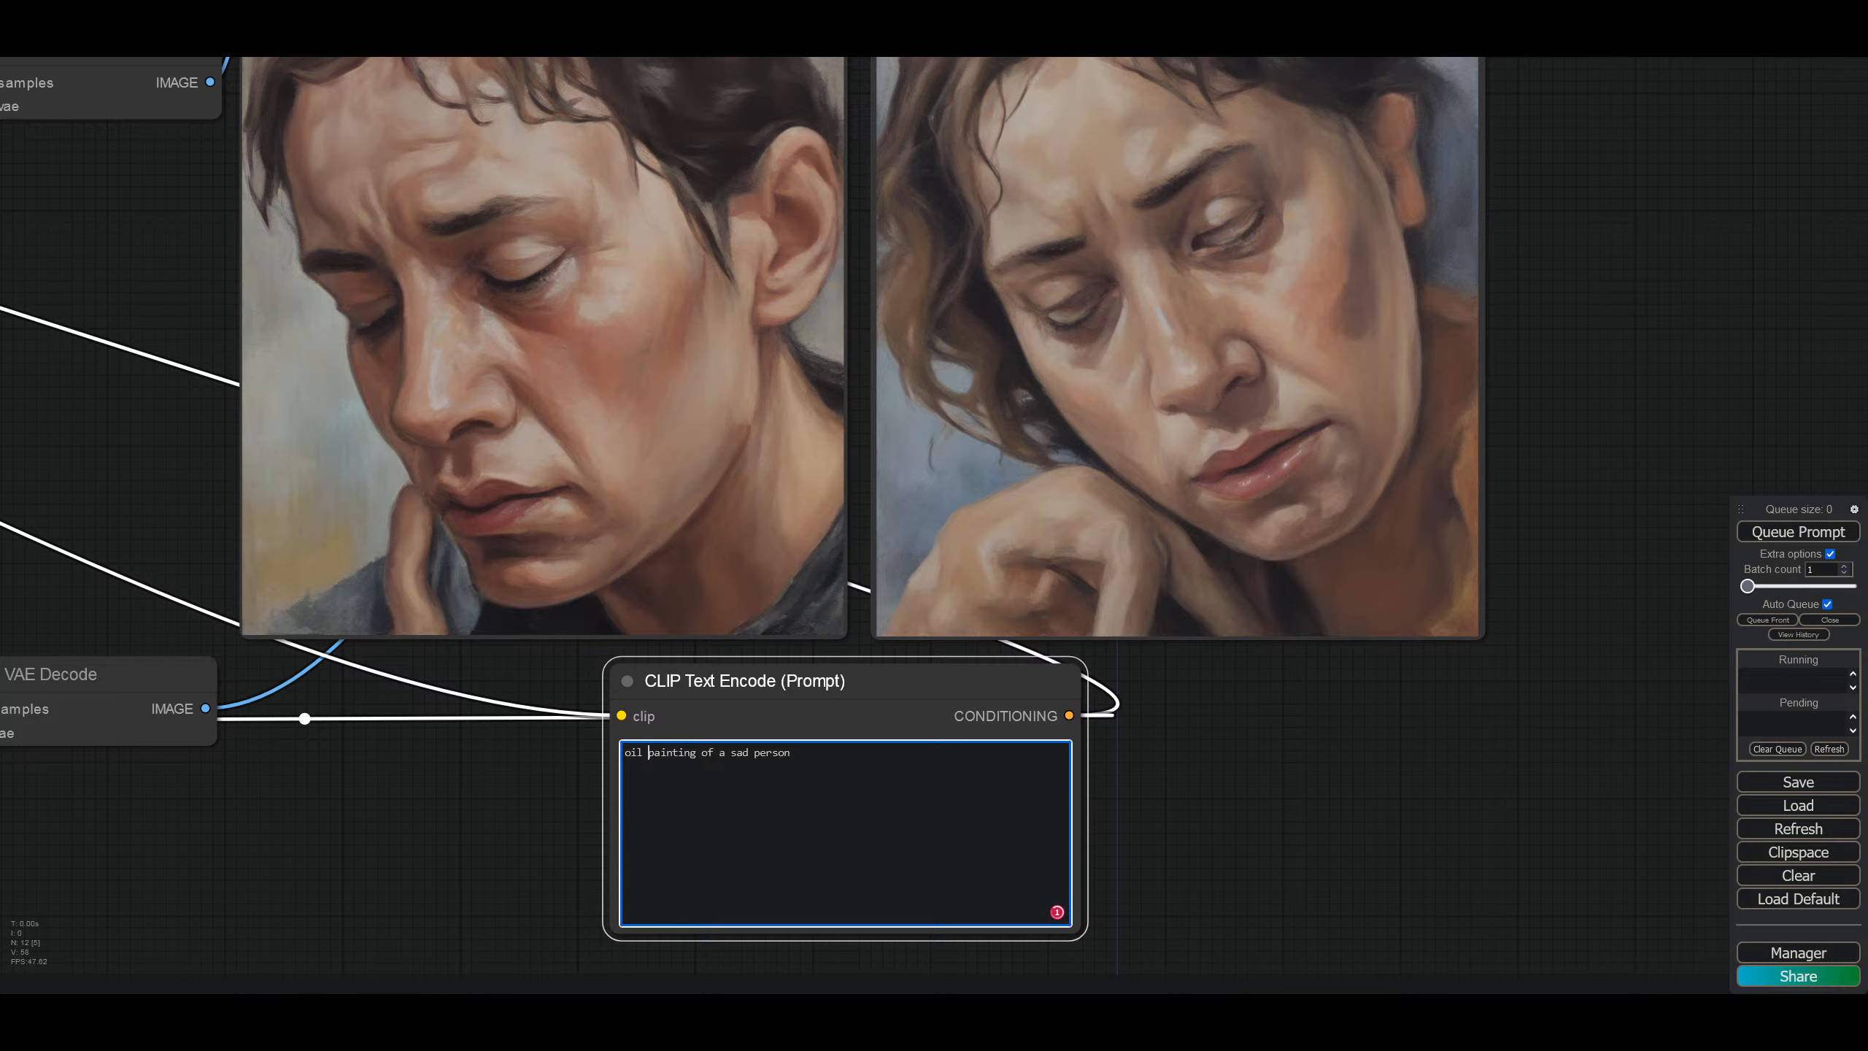
Step: Change the opening words of the positive prompt so it reads "pencil art of a sad person"
key(BackSpace)
key(BackSpace)
key(BackSpace)
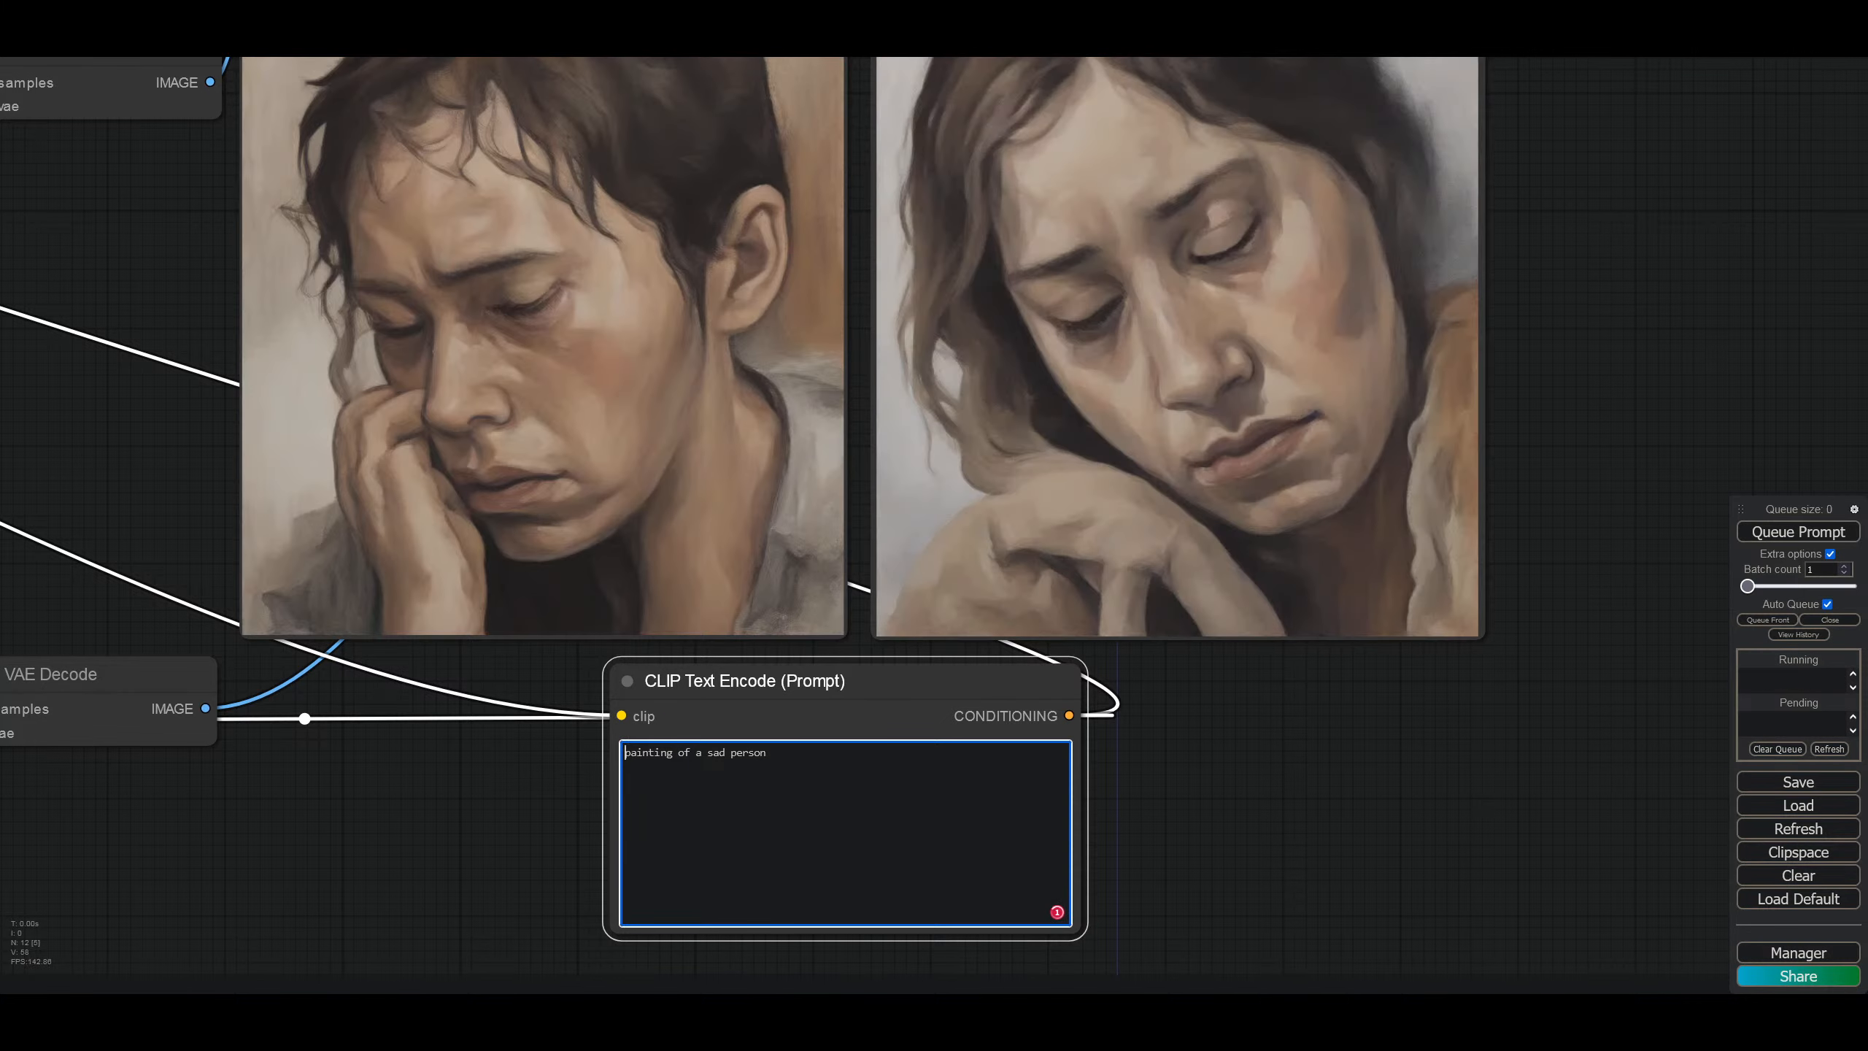
text(p)
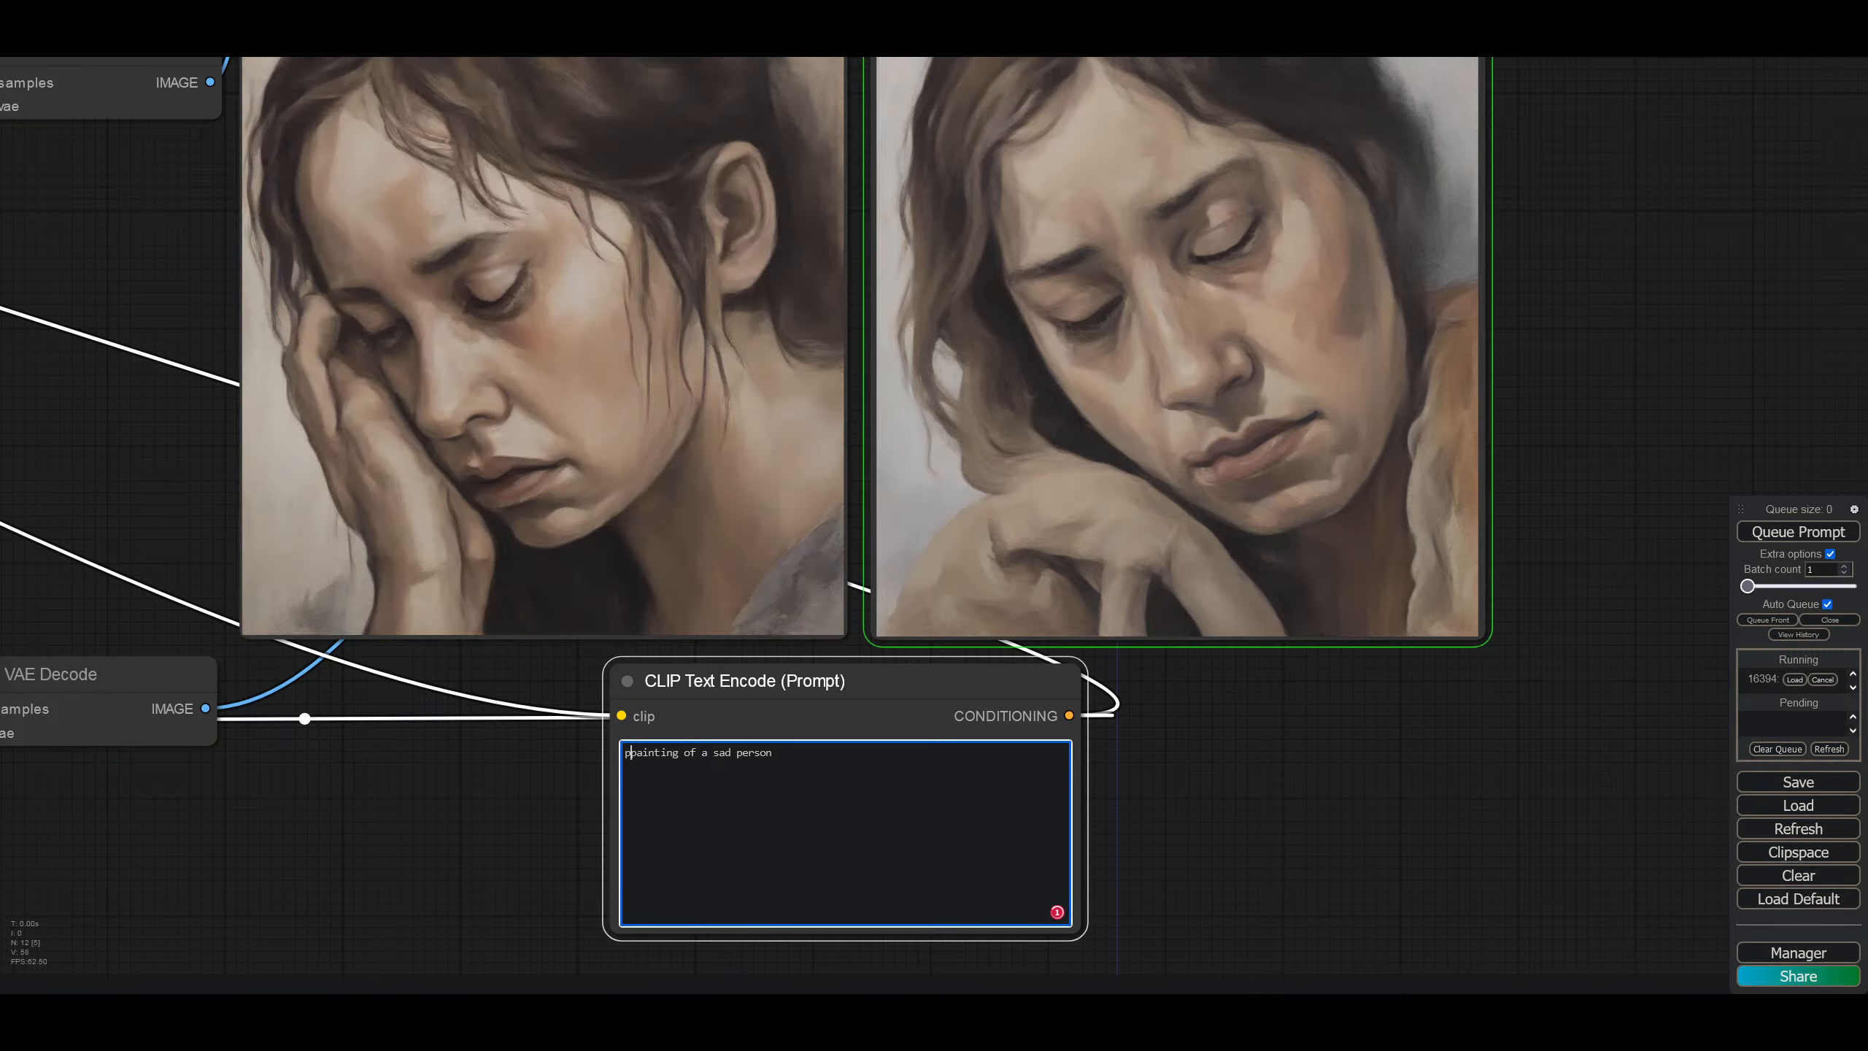
text(encil ar)
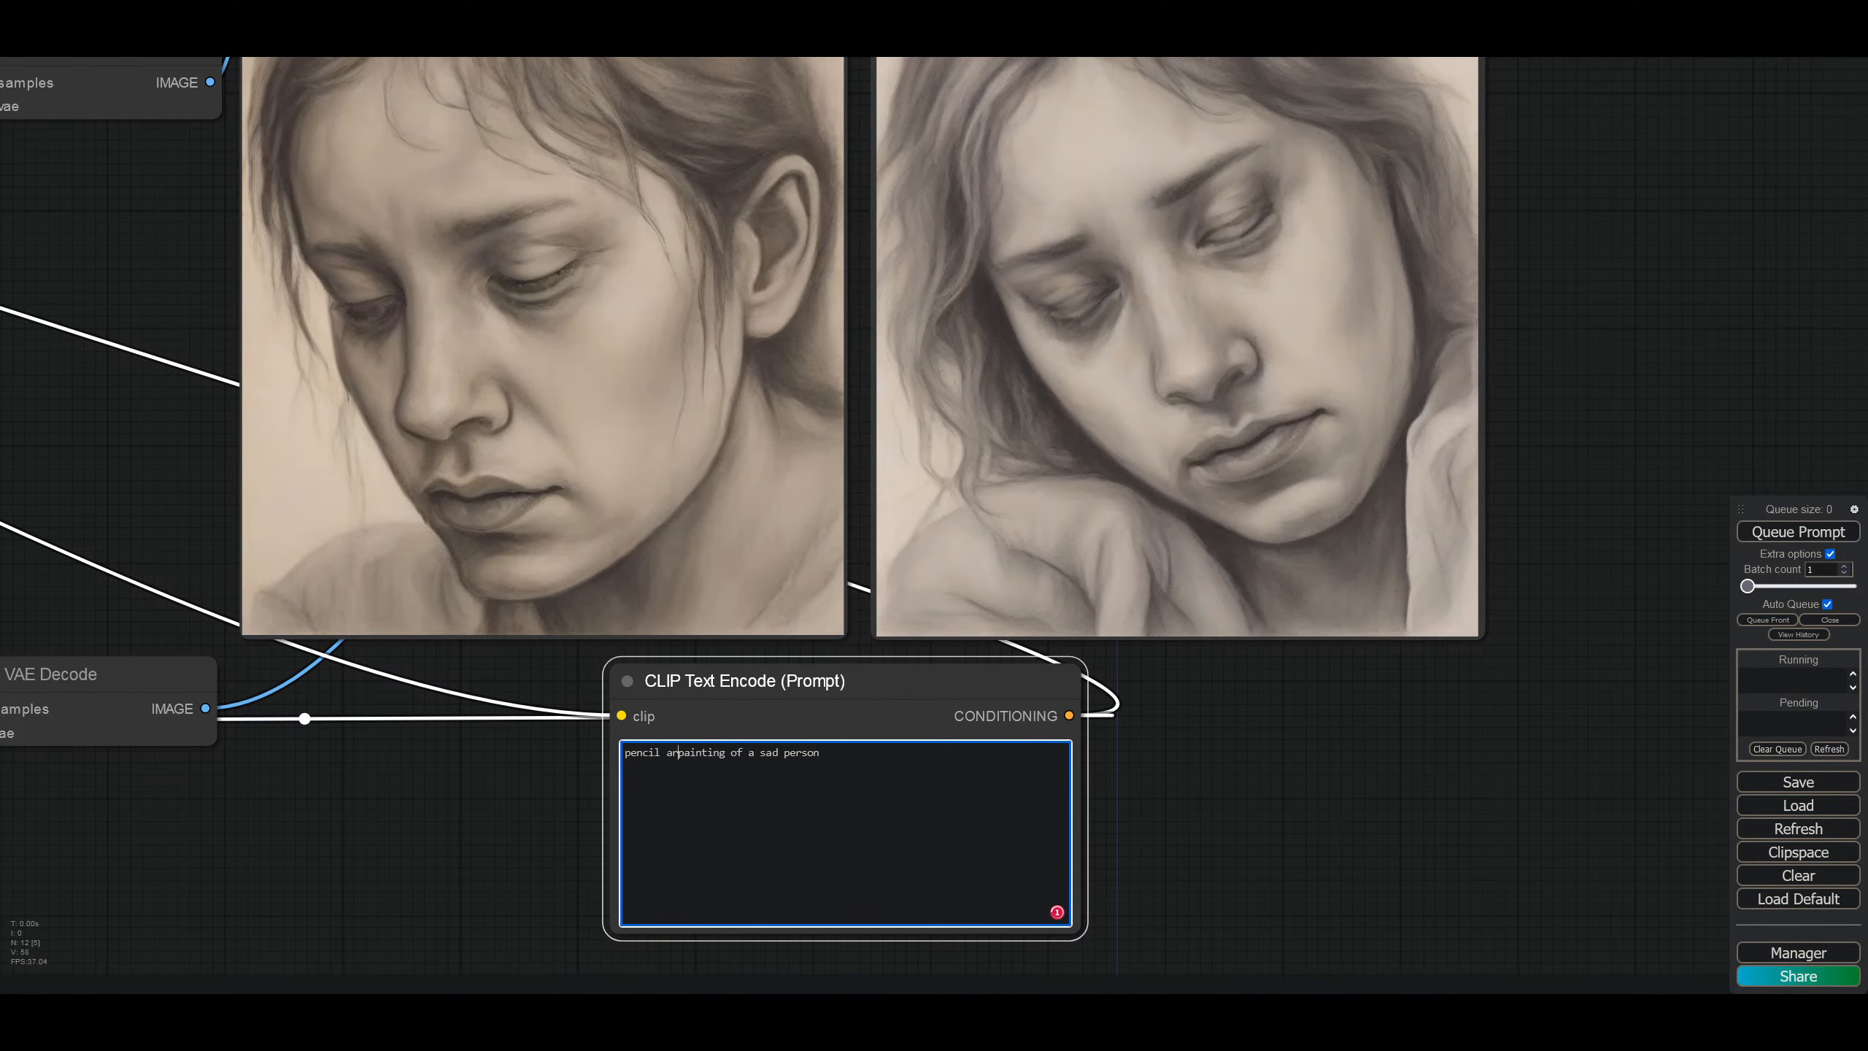
key(Delete)
key(Delete)
key(Delete)
key(Delete)
key(Delete)
key(Delete)
key(Delete)
key(Delete)
text(rt)
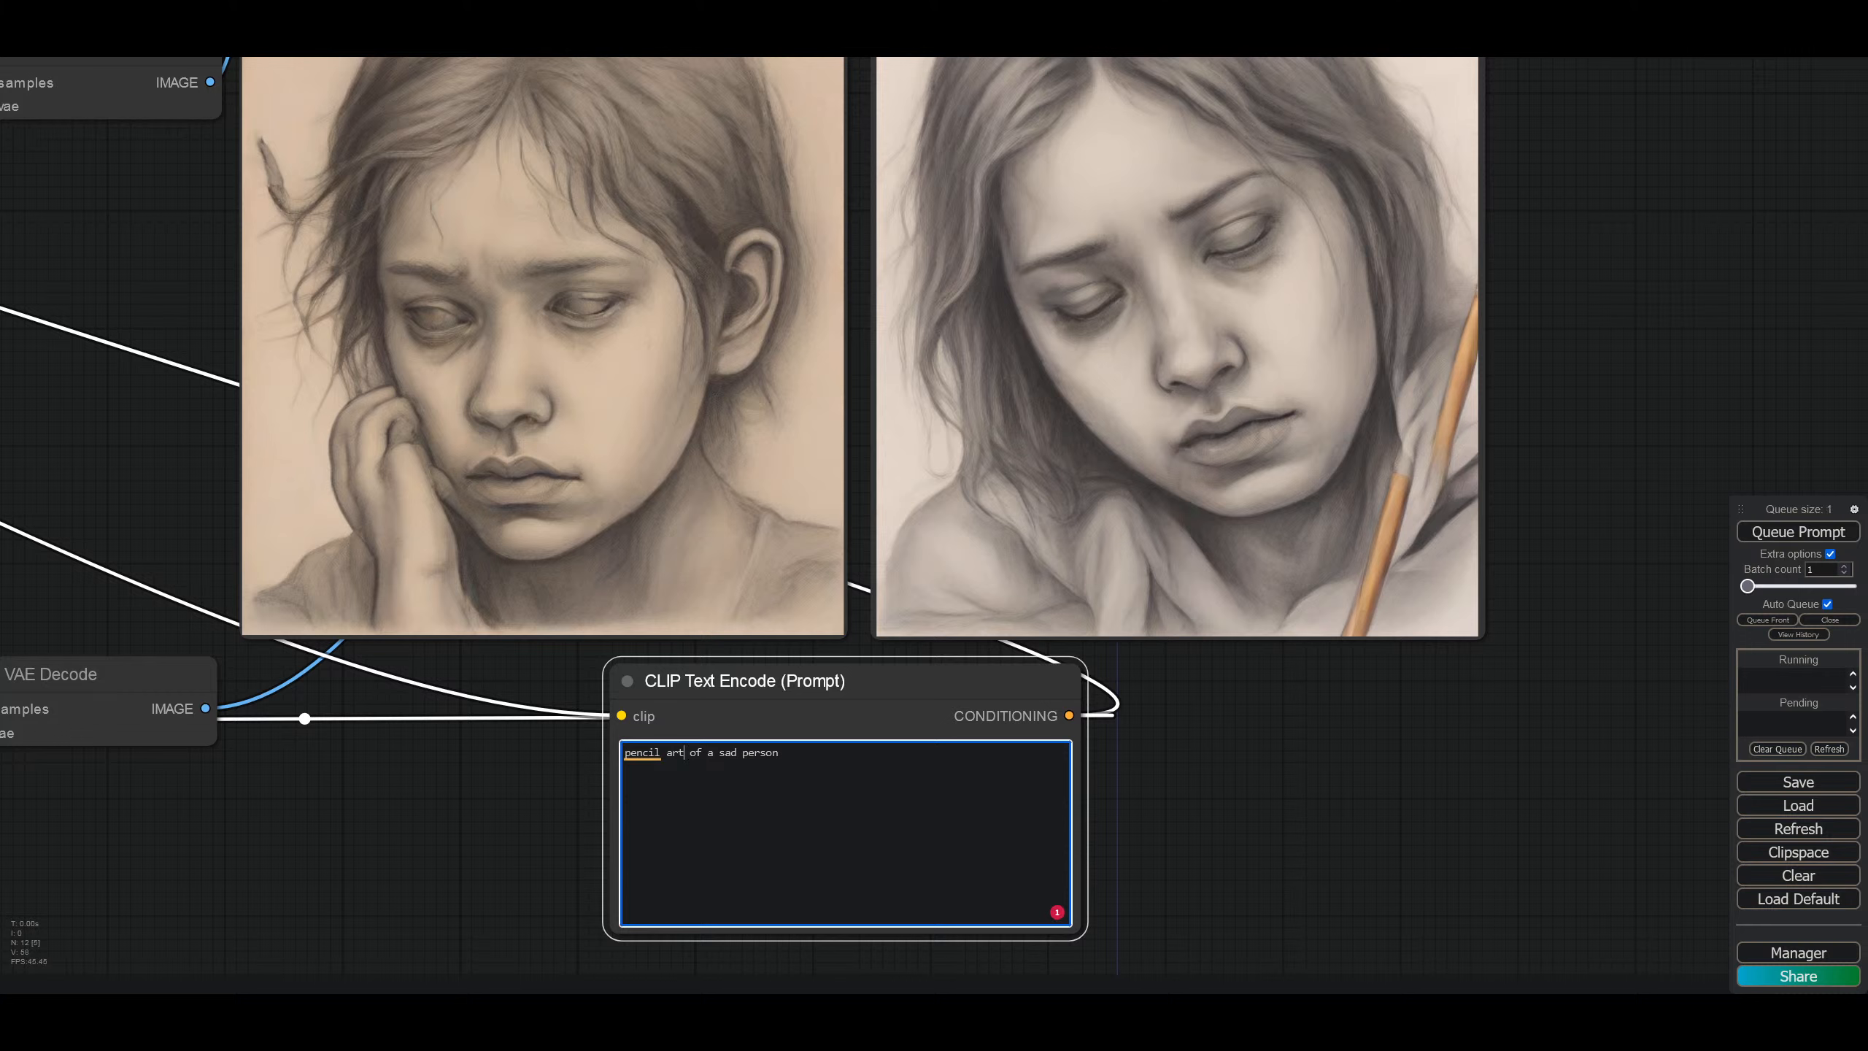
Step: Change the subject of the positive prompt so it reads "pencil art of a happy old person"
key(BackSpace)
key(BackSpace)
key(BackSpace)
text(happy)
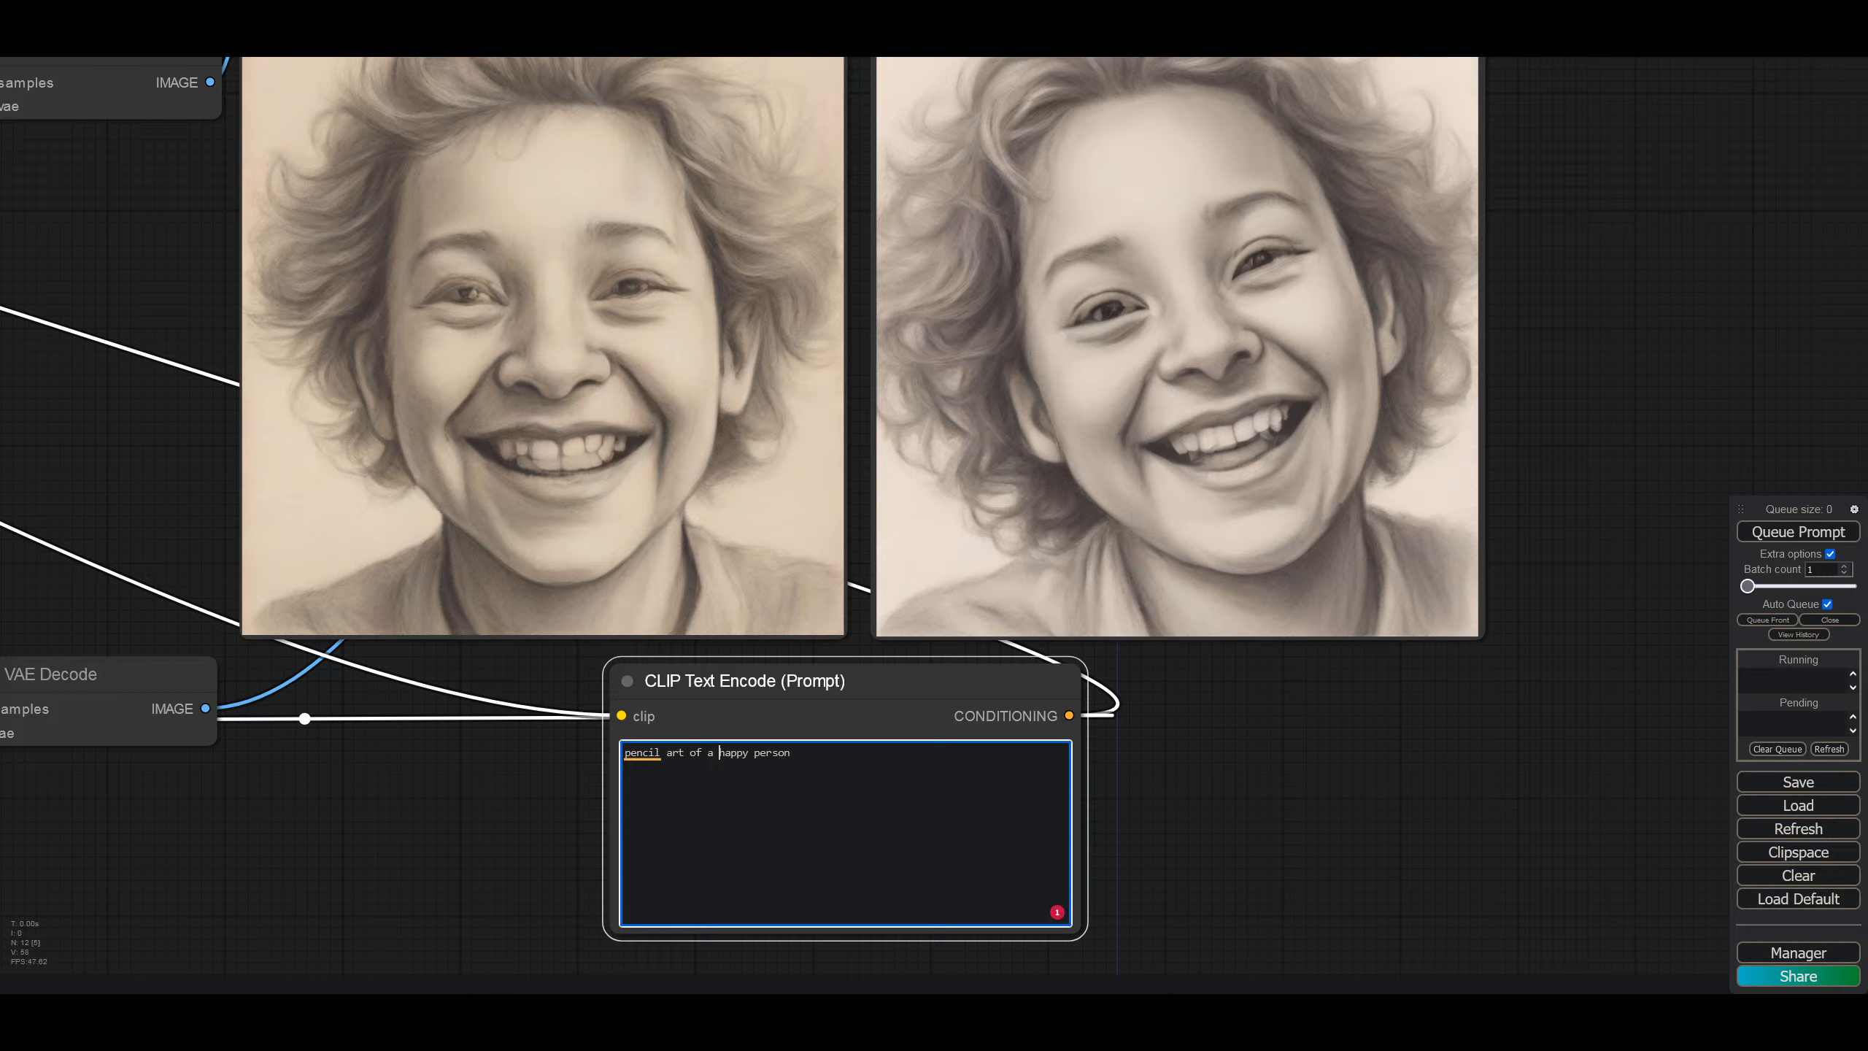
text(old)
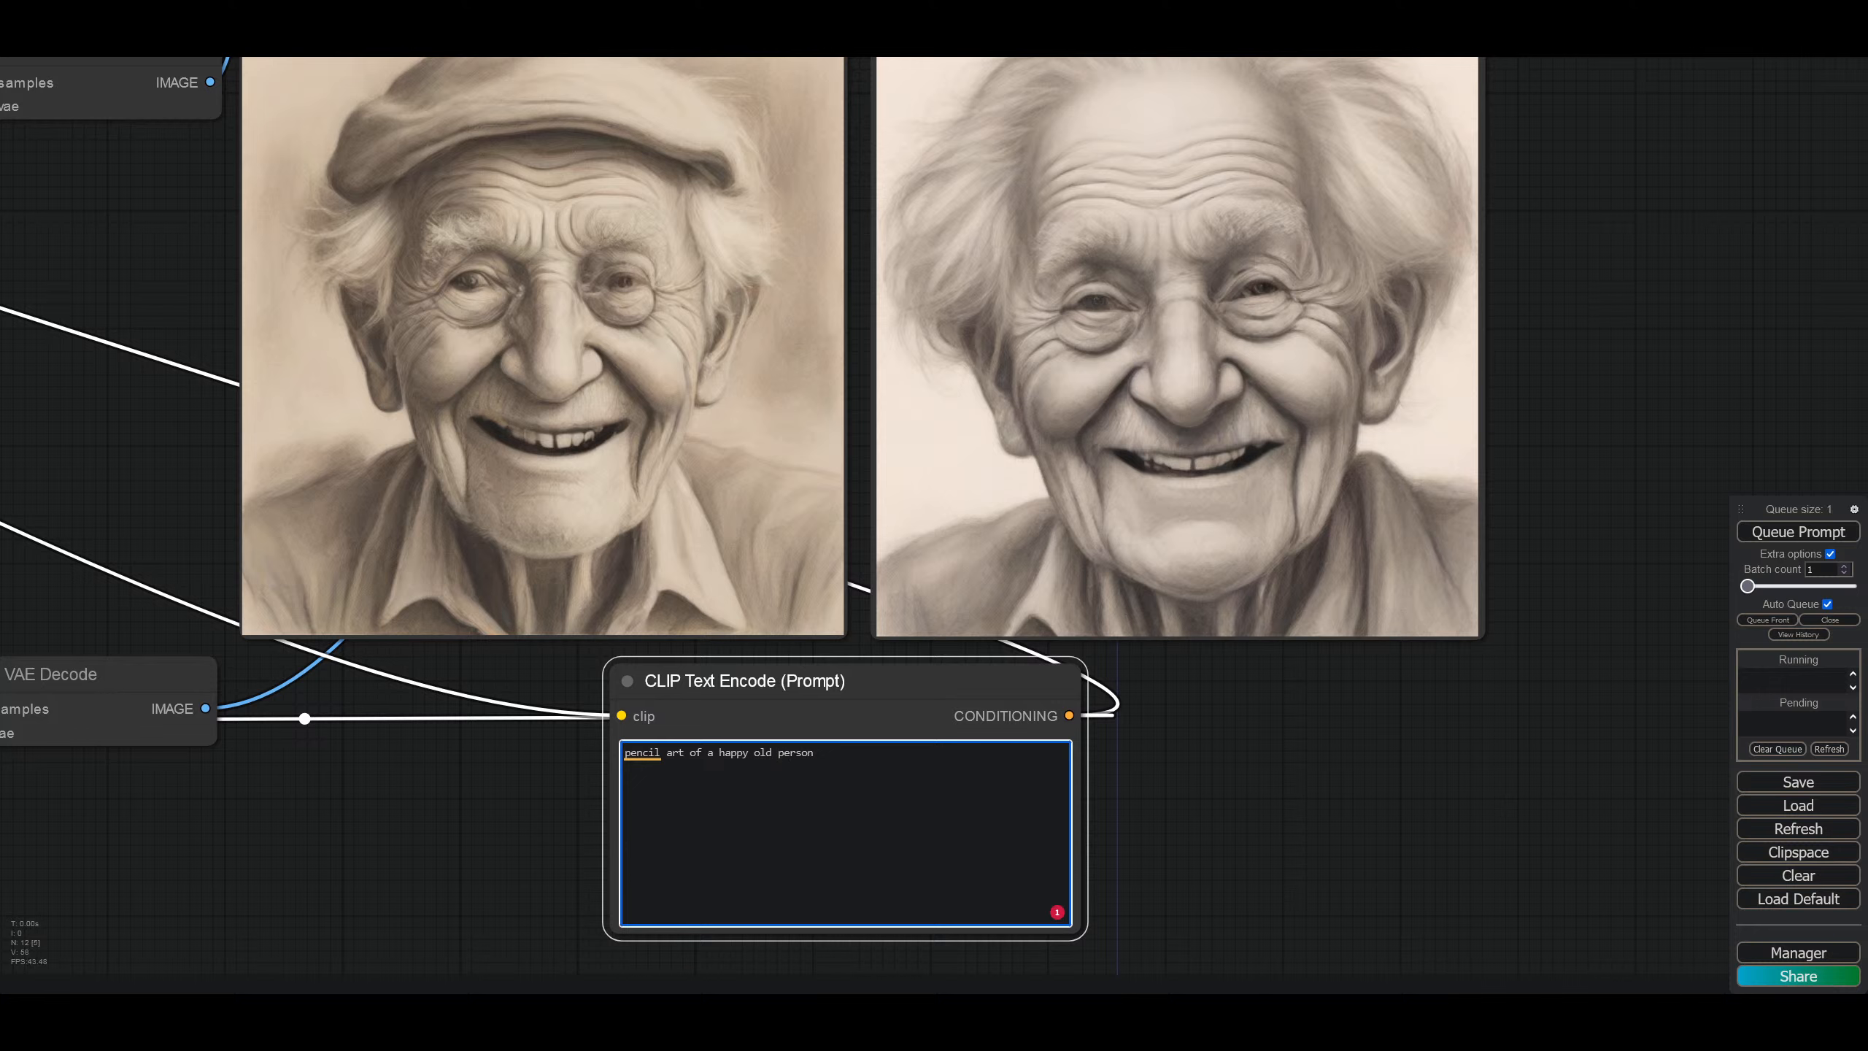
Step: Clear the positive prompt and enter only "pencil"
key(BackSpace)
key(BackSpace)
key(BackSpace)
key(BackSpace)
key(BackSpace)
key(BackSpace)
key(BackSpace)
key(BackSpace)
key(BackSpace)
key(BackSpace)
key(BackSpace)
key(BackSpace)
key(BackSpace)
key(BackSpace)
key(BackSpace)
key(BackSpace)
key(BackSpace)
key(BackSpace)
key(BackSpace)
key(BackSpace)
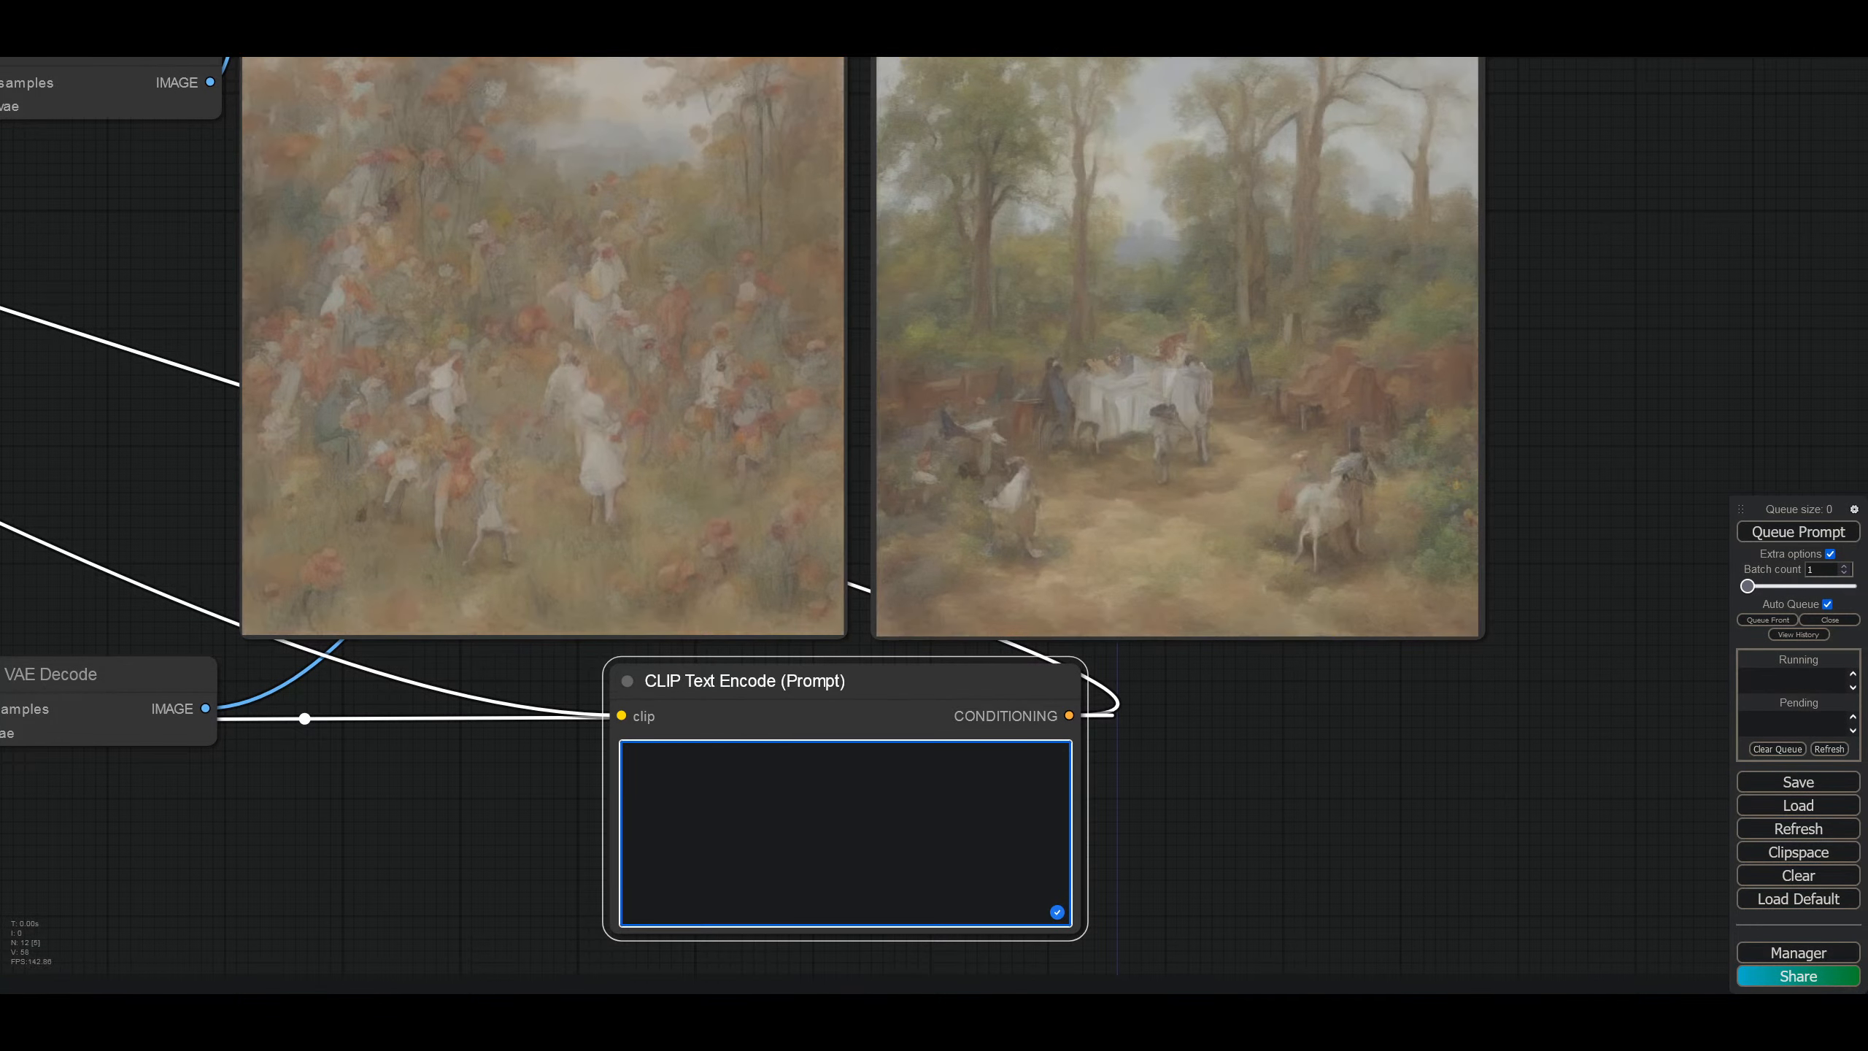
text(pencil)
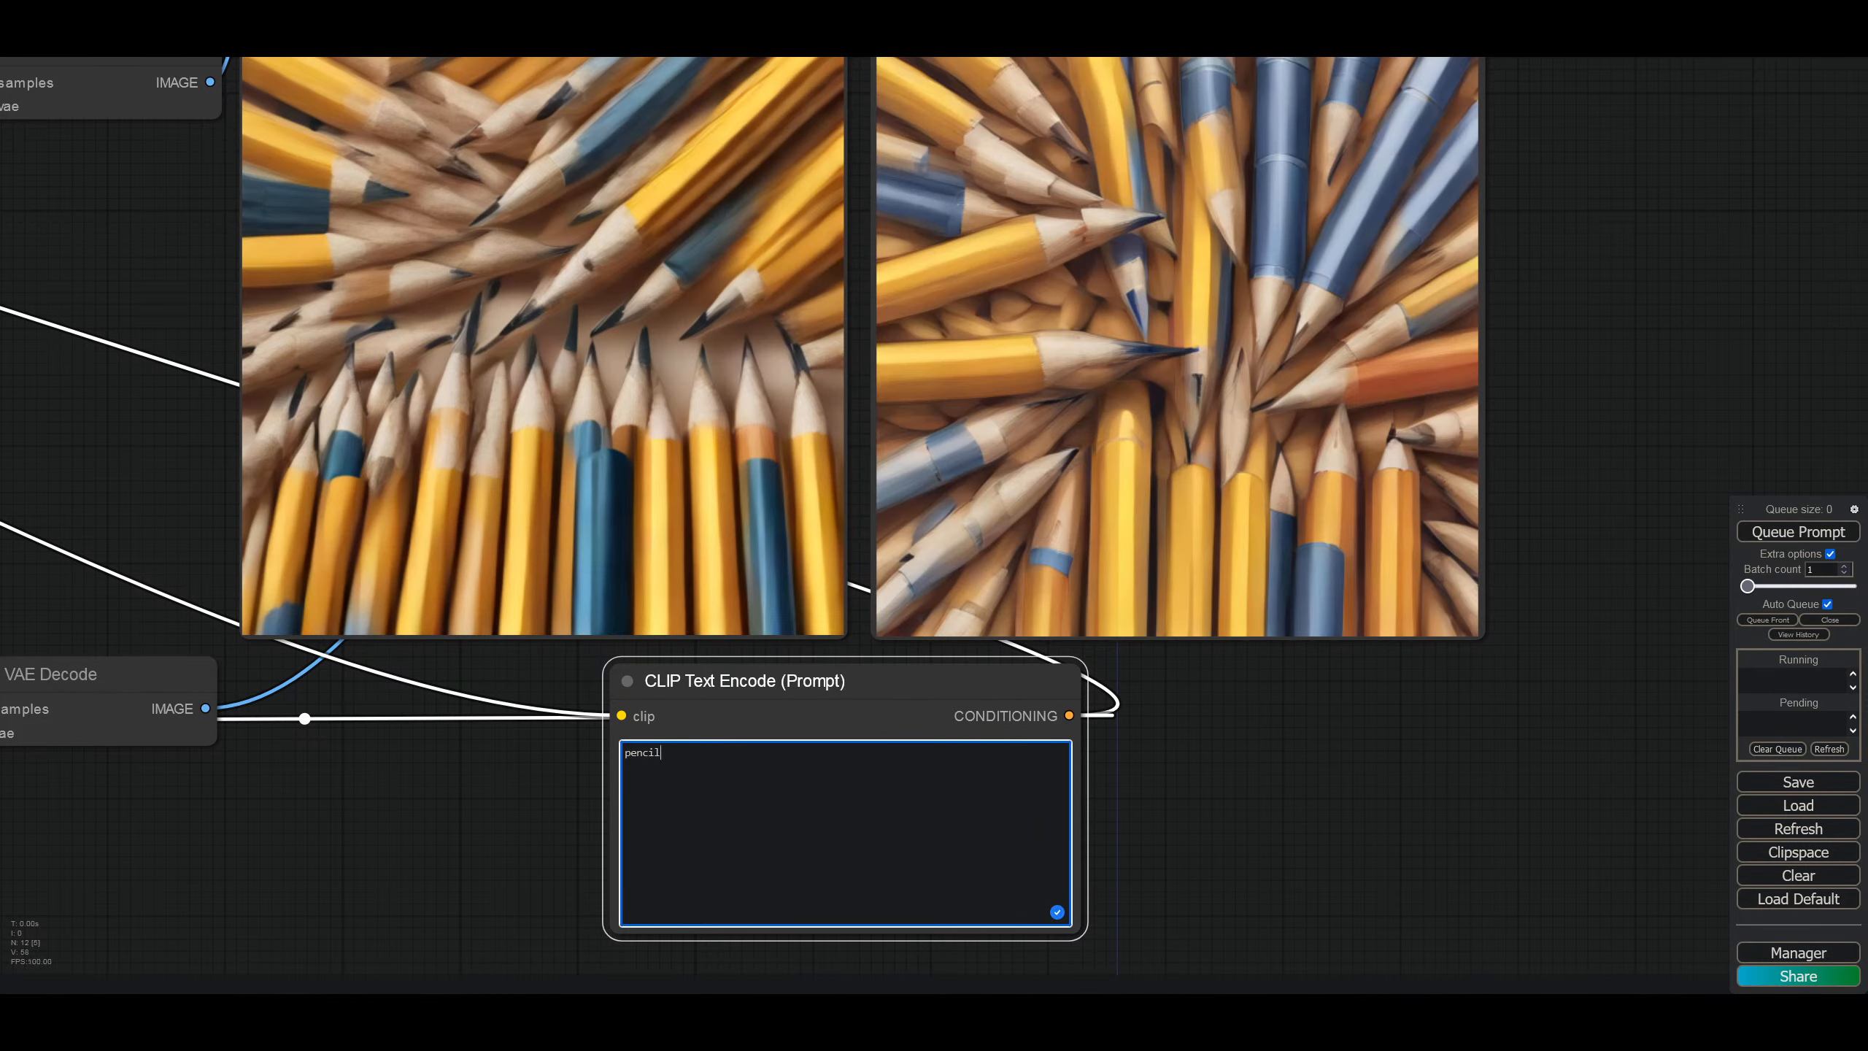
Step: Replace the positive prompt with the opening words "photo of"
key(BackSpace)
key(BackSpace)
key(BackSpace)
key(BackSpace)
key(BackSpace)
key(BackSpace)
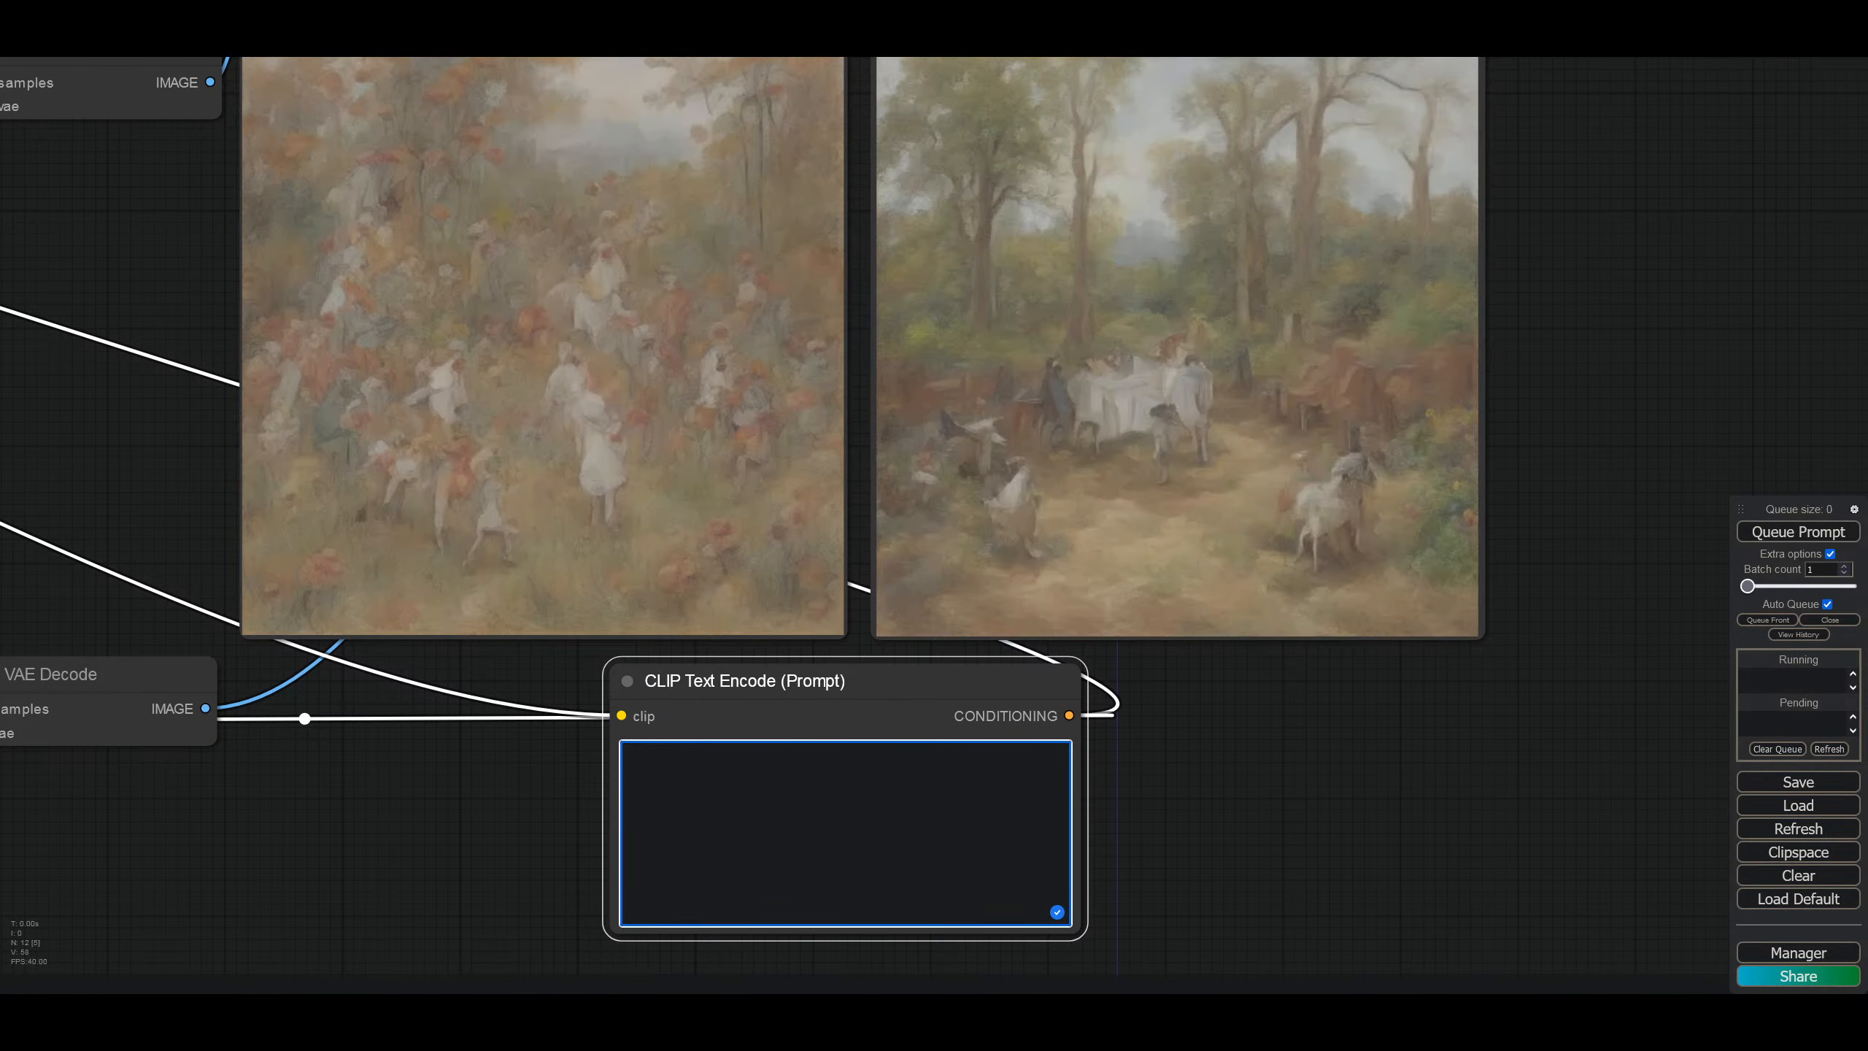
text(photo of)
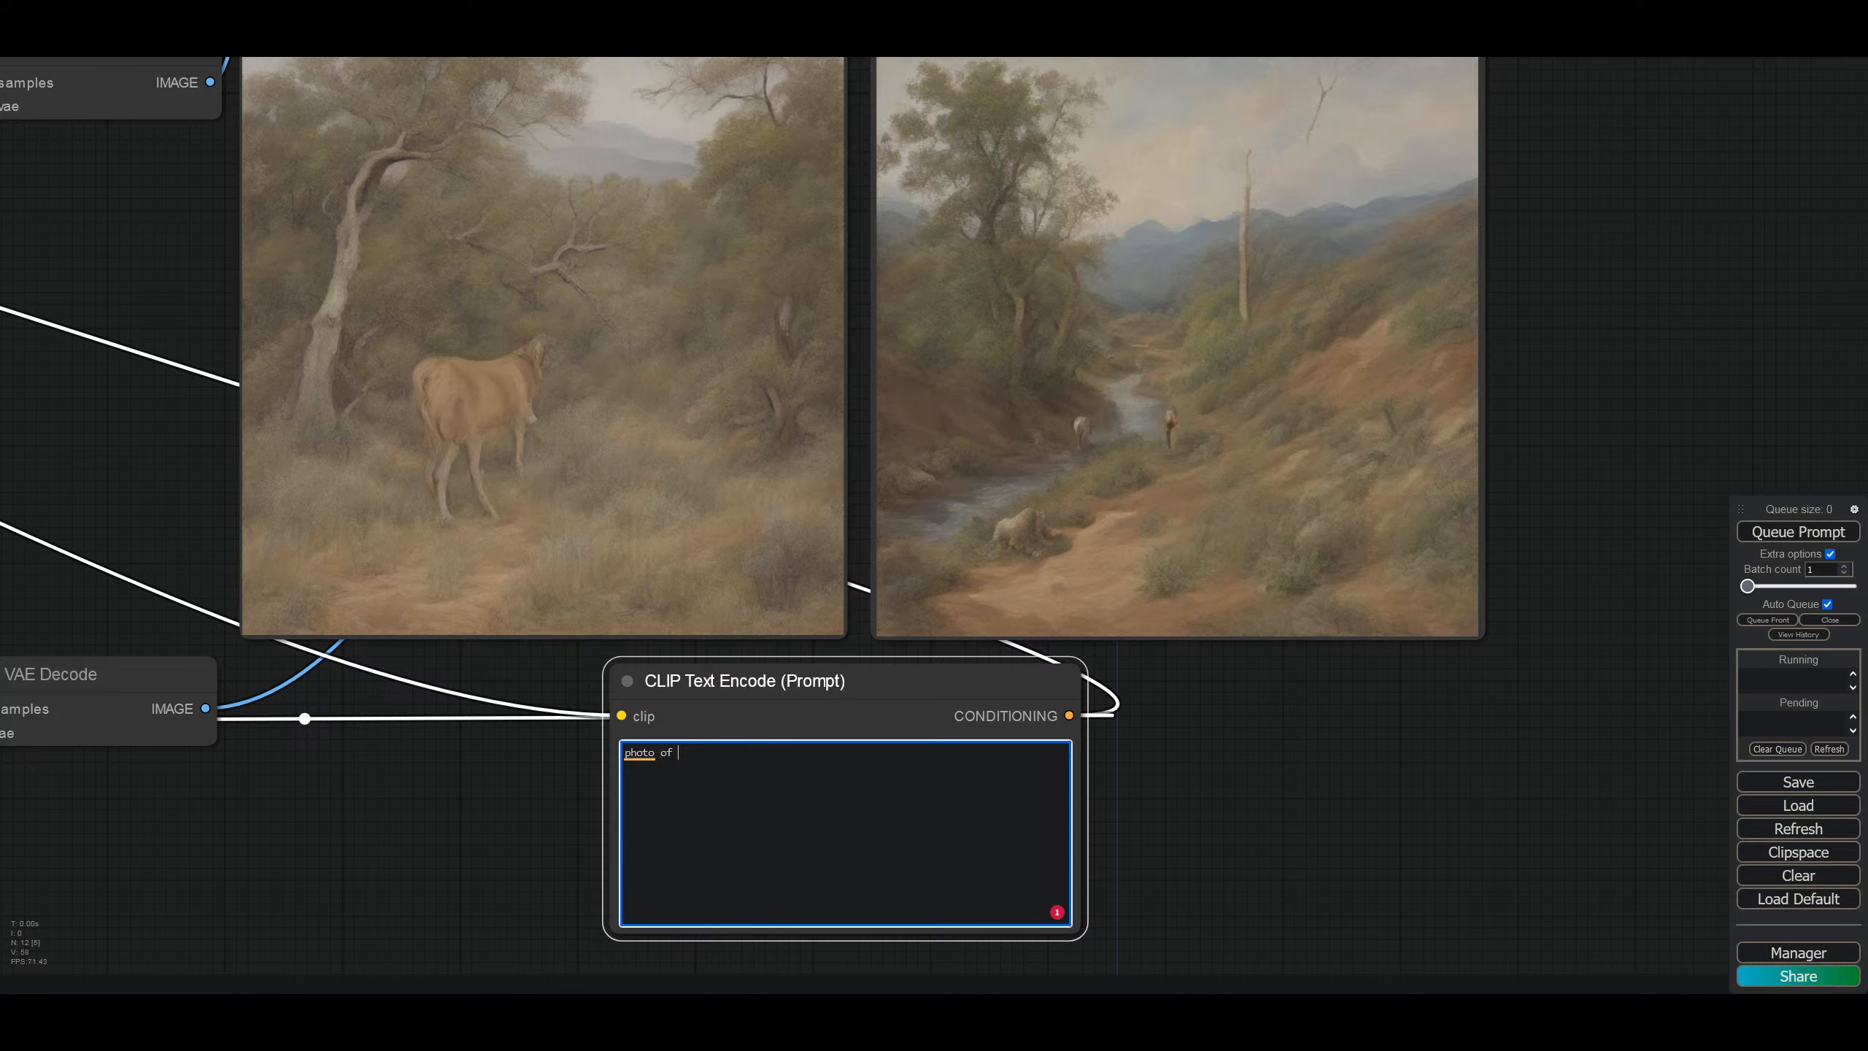
Step: Try "photo of a dream" as the positive prompt and remove "a dream" again
text(a dream)
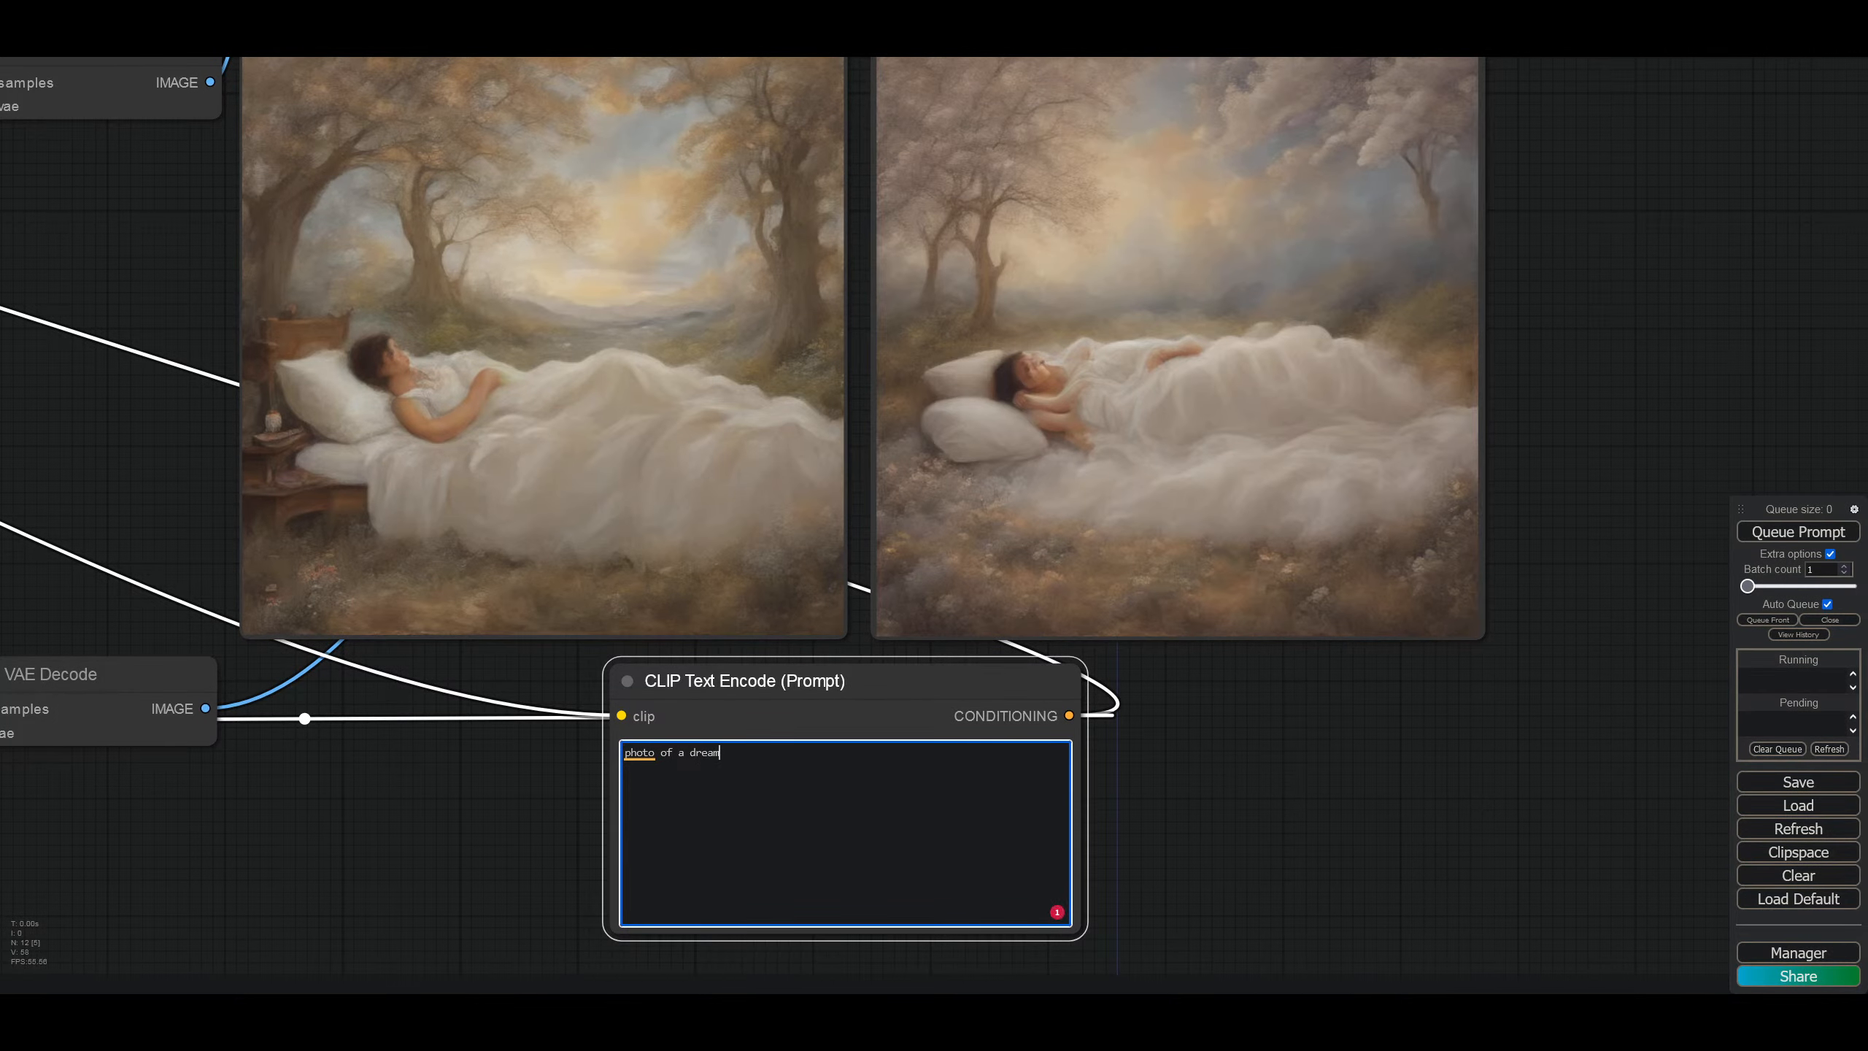
key(BackSpace)
key(BackSpace)
key(BackSpace)
key(BackSpace)
key(BackSpace)
key(BackSpace)
key(BackSpace)
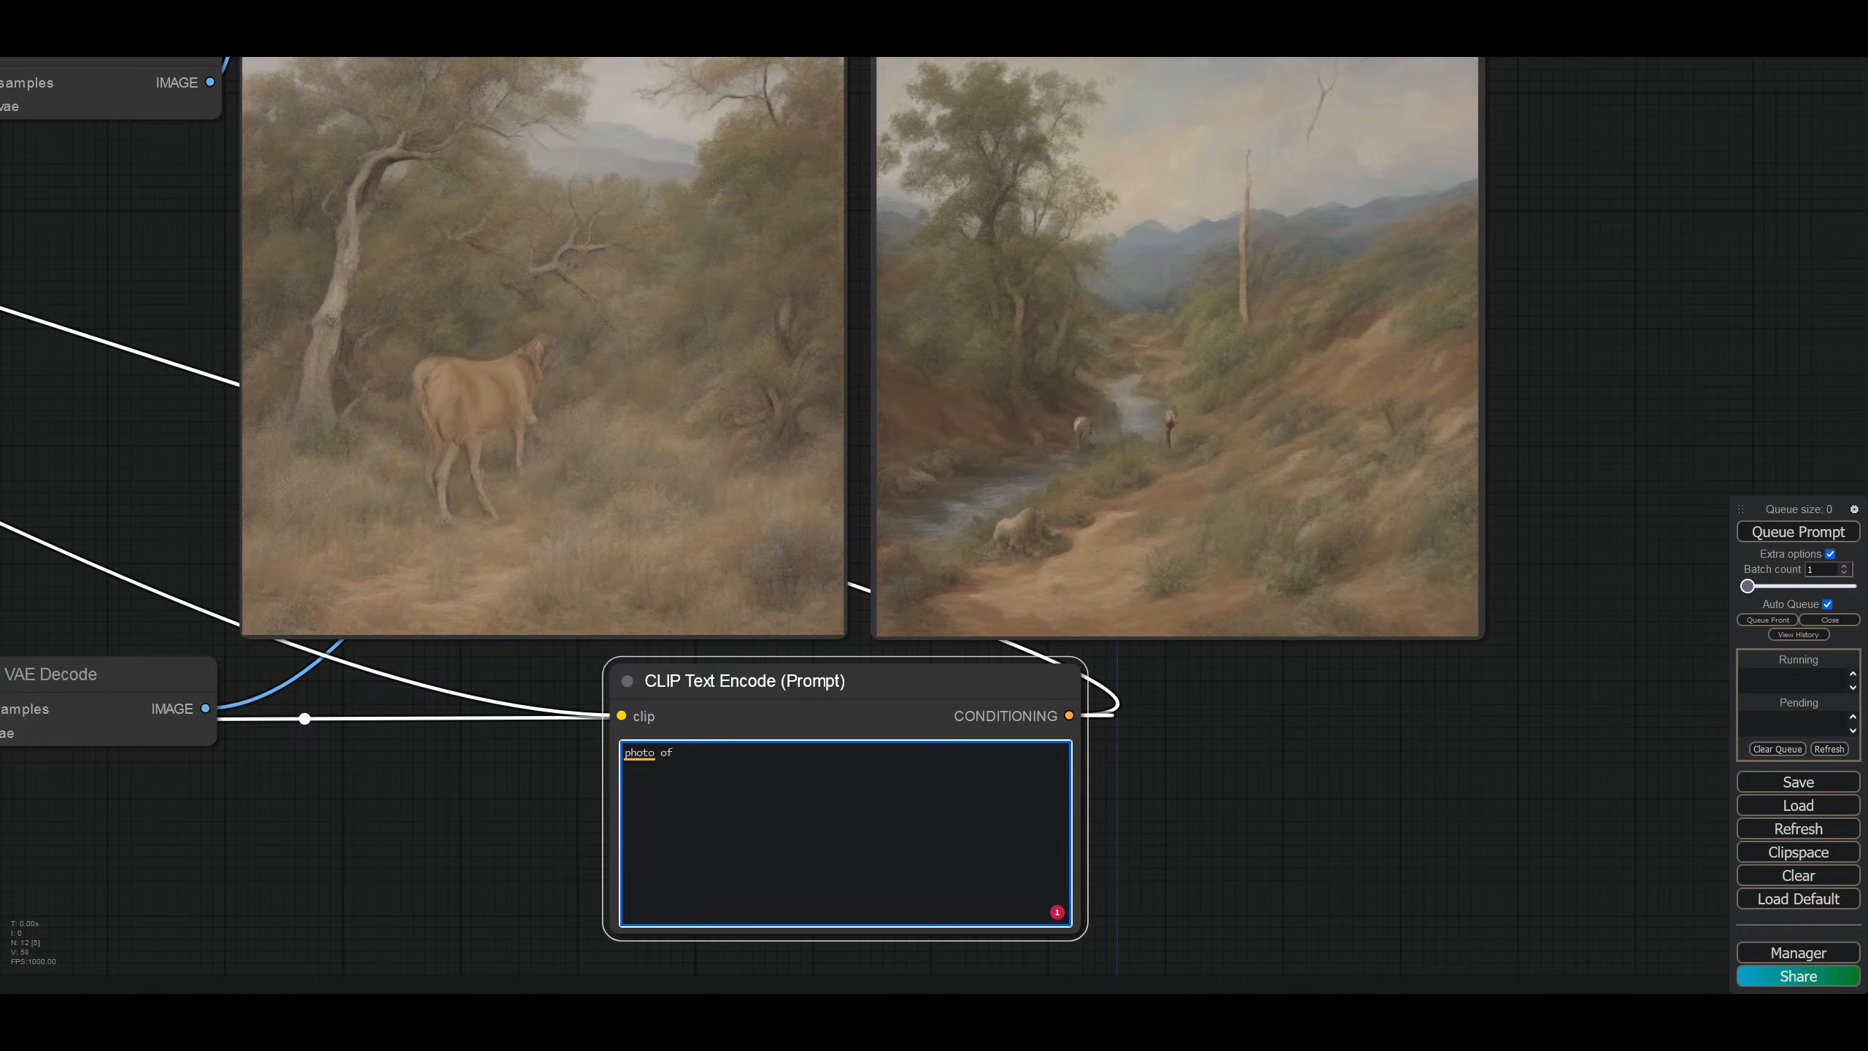
Step: Extend the positive prompt so it reads "photo of an AVRO vulcan"
text(an)
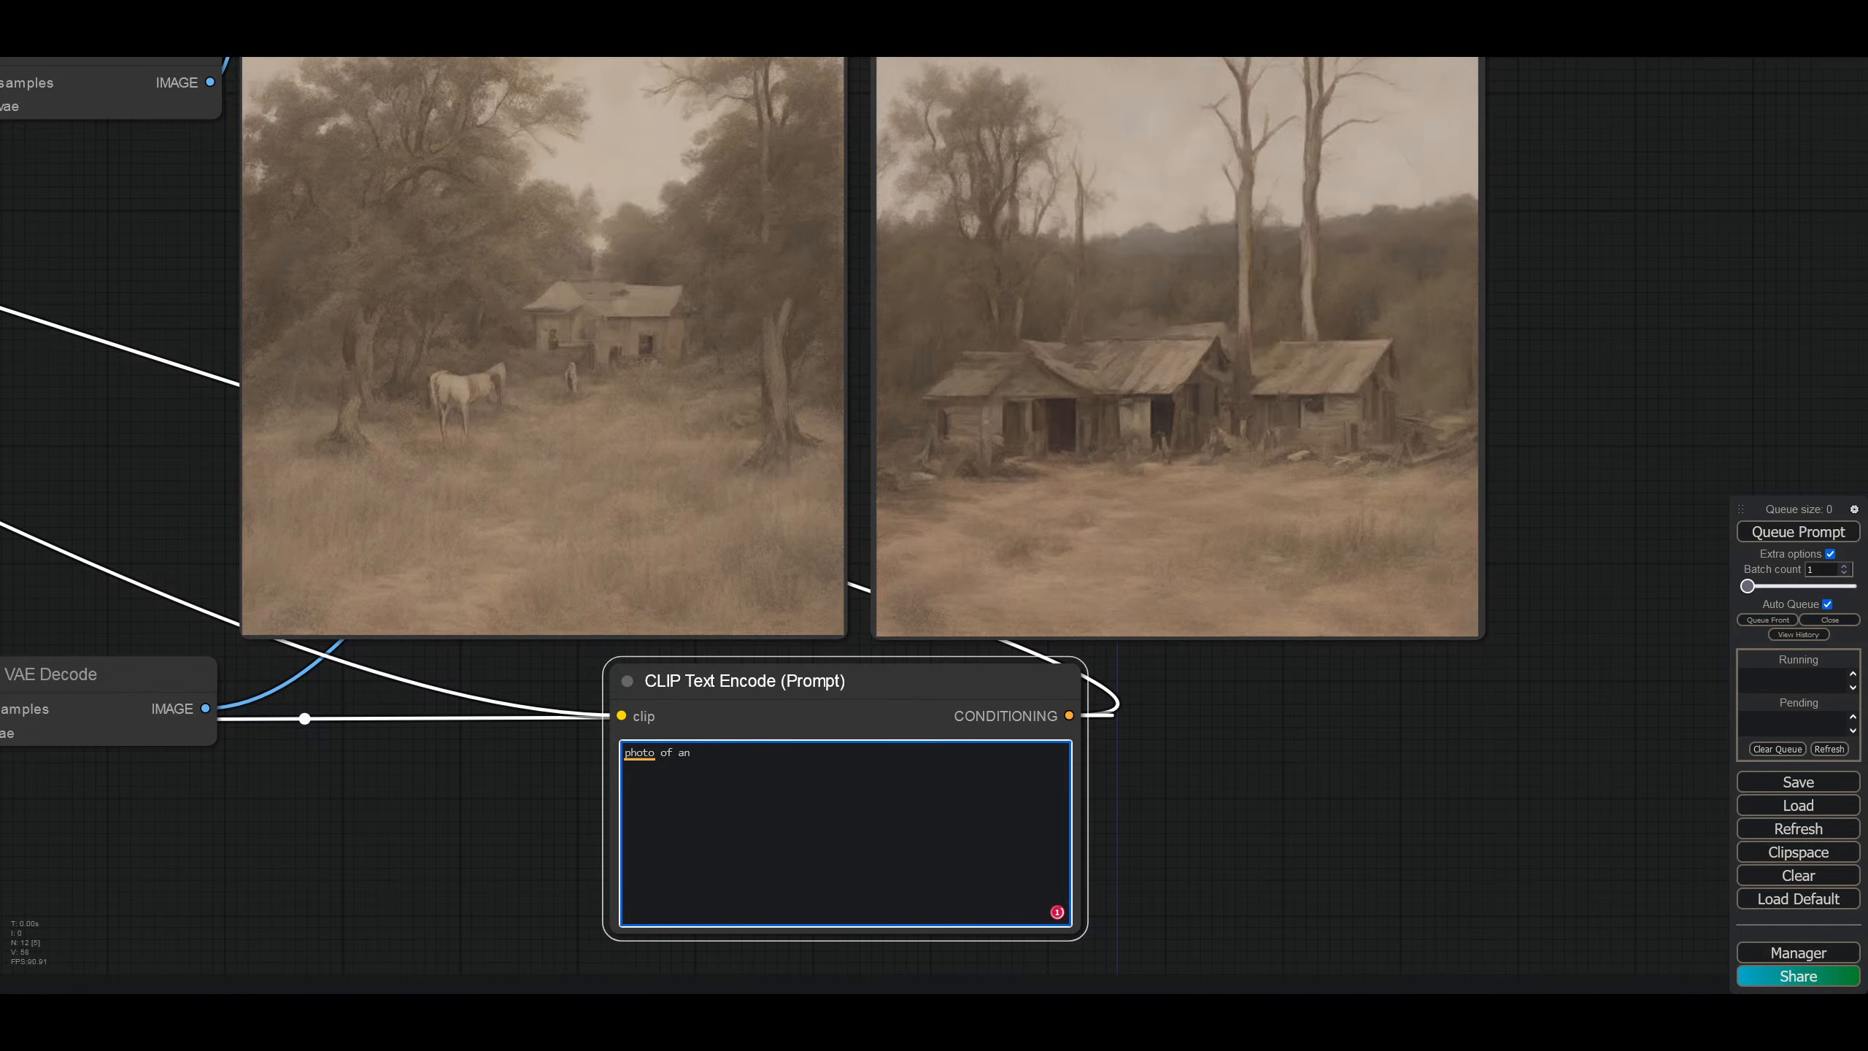
text( AVRO)
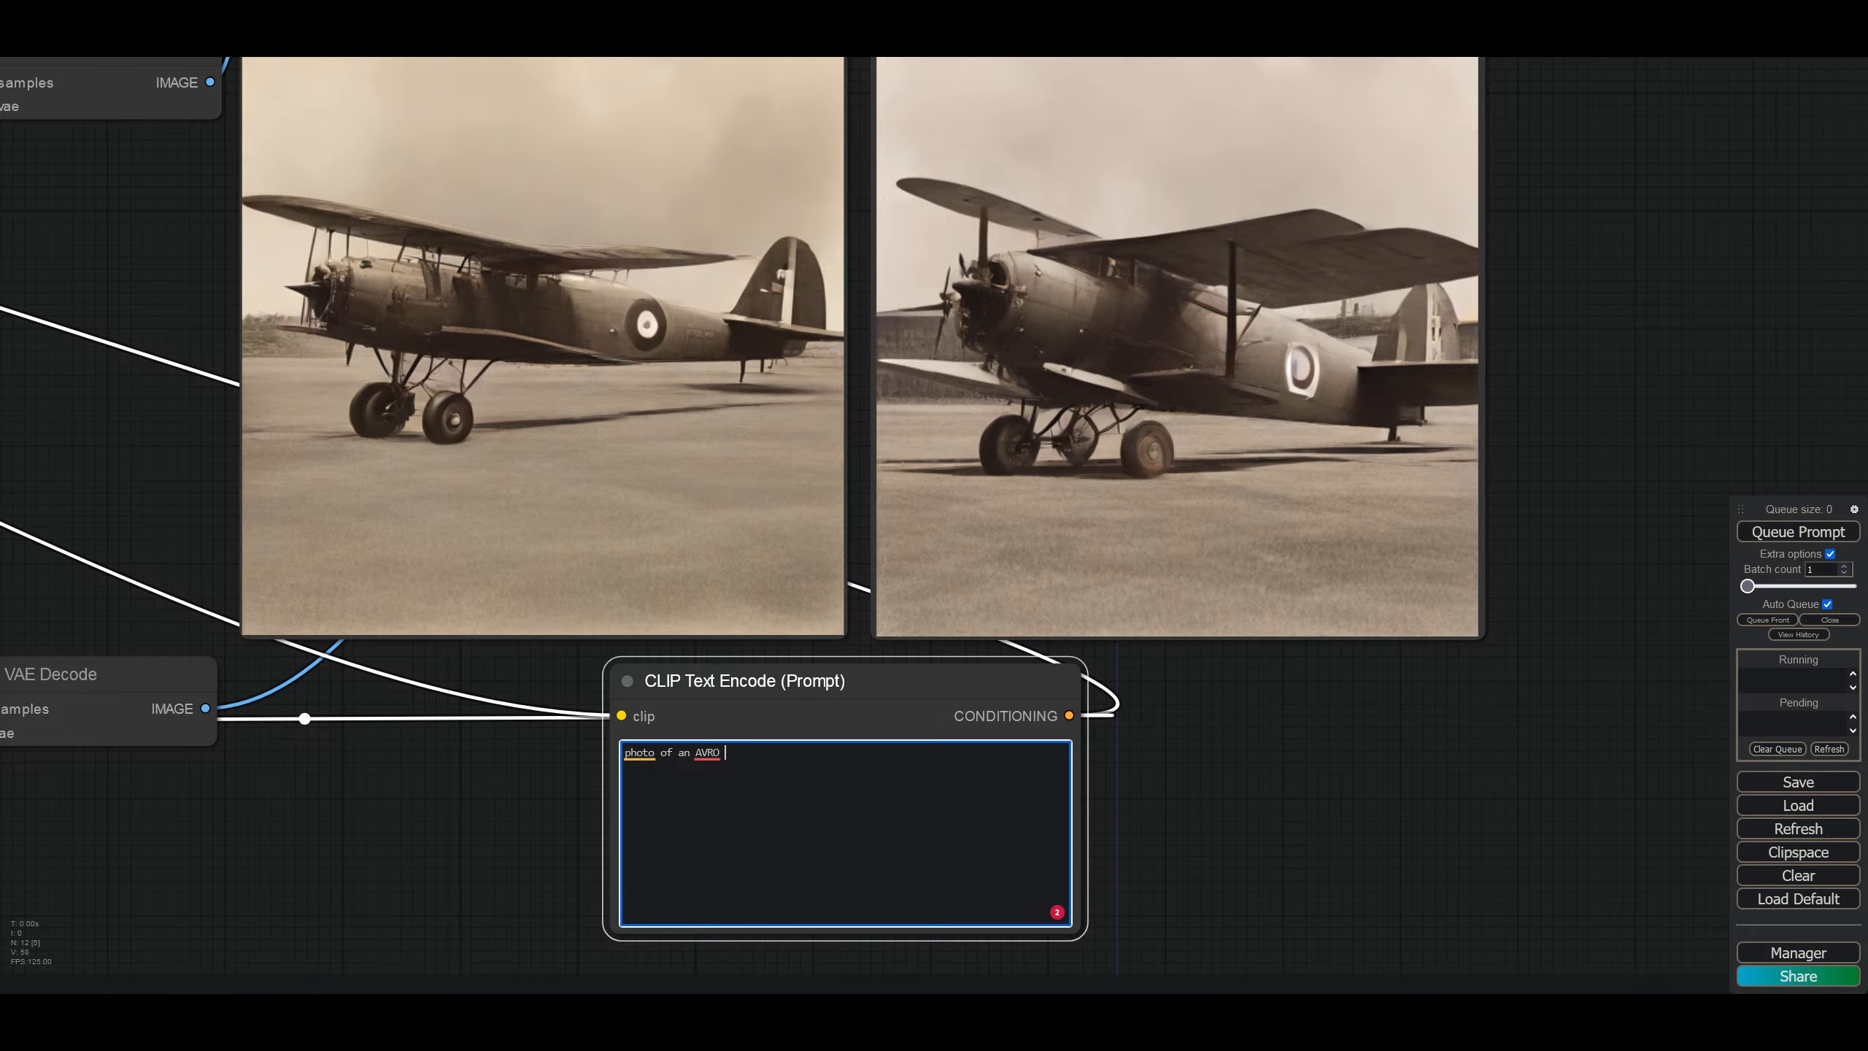
text(v)
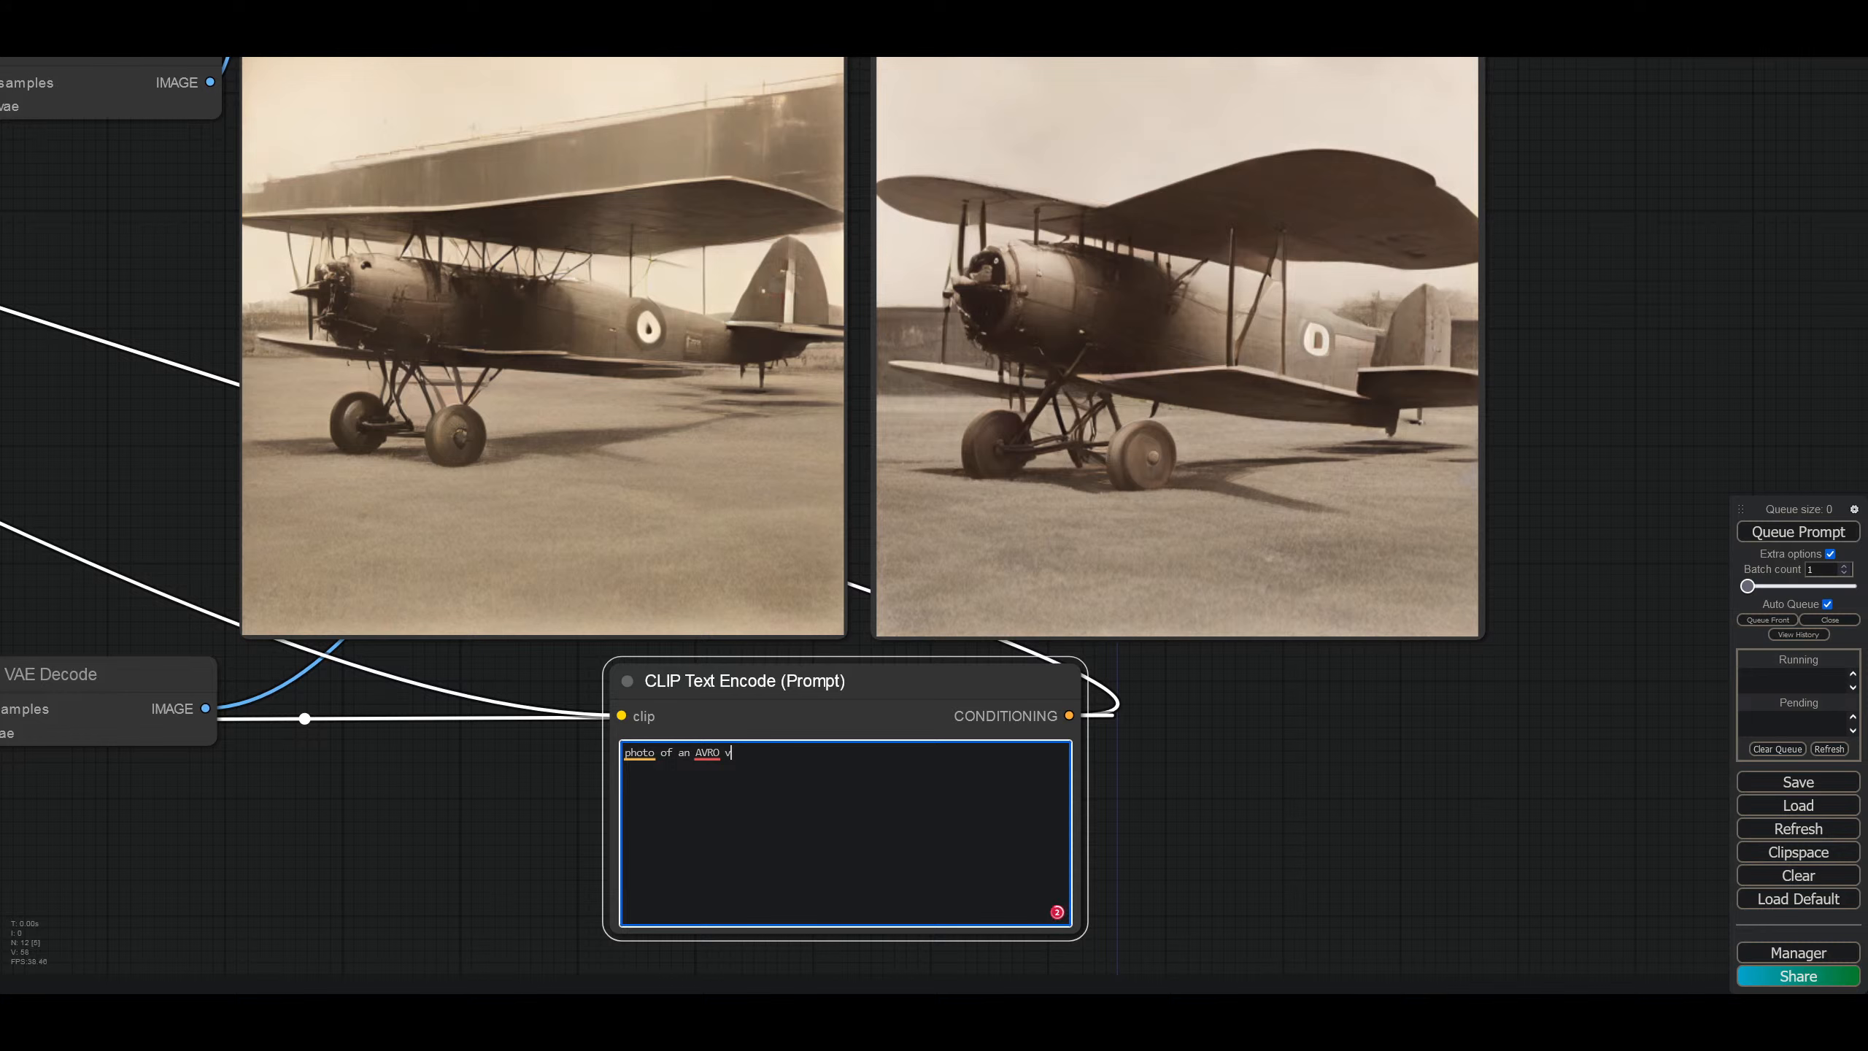
text(ulc)
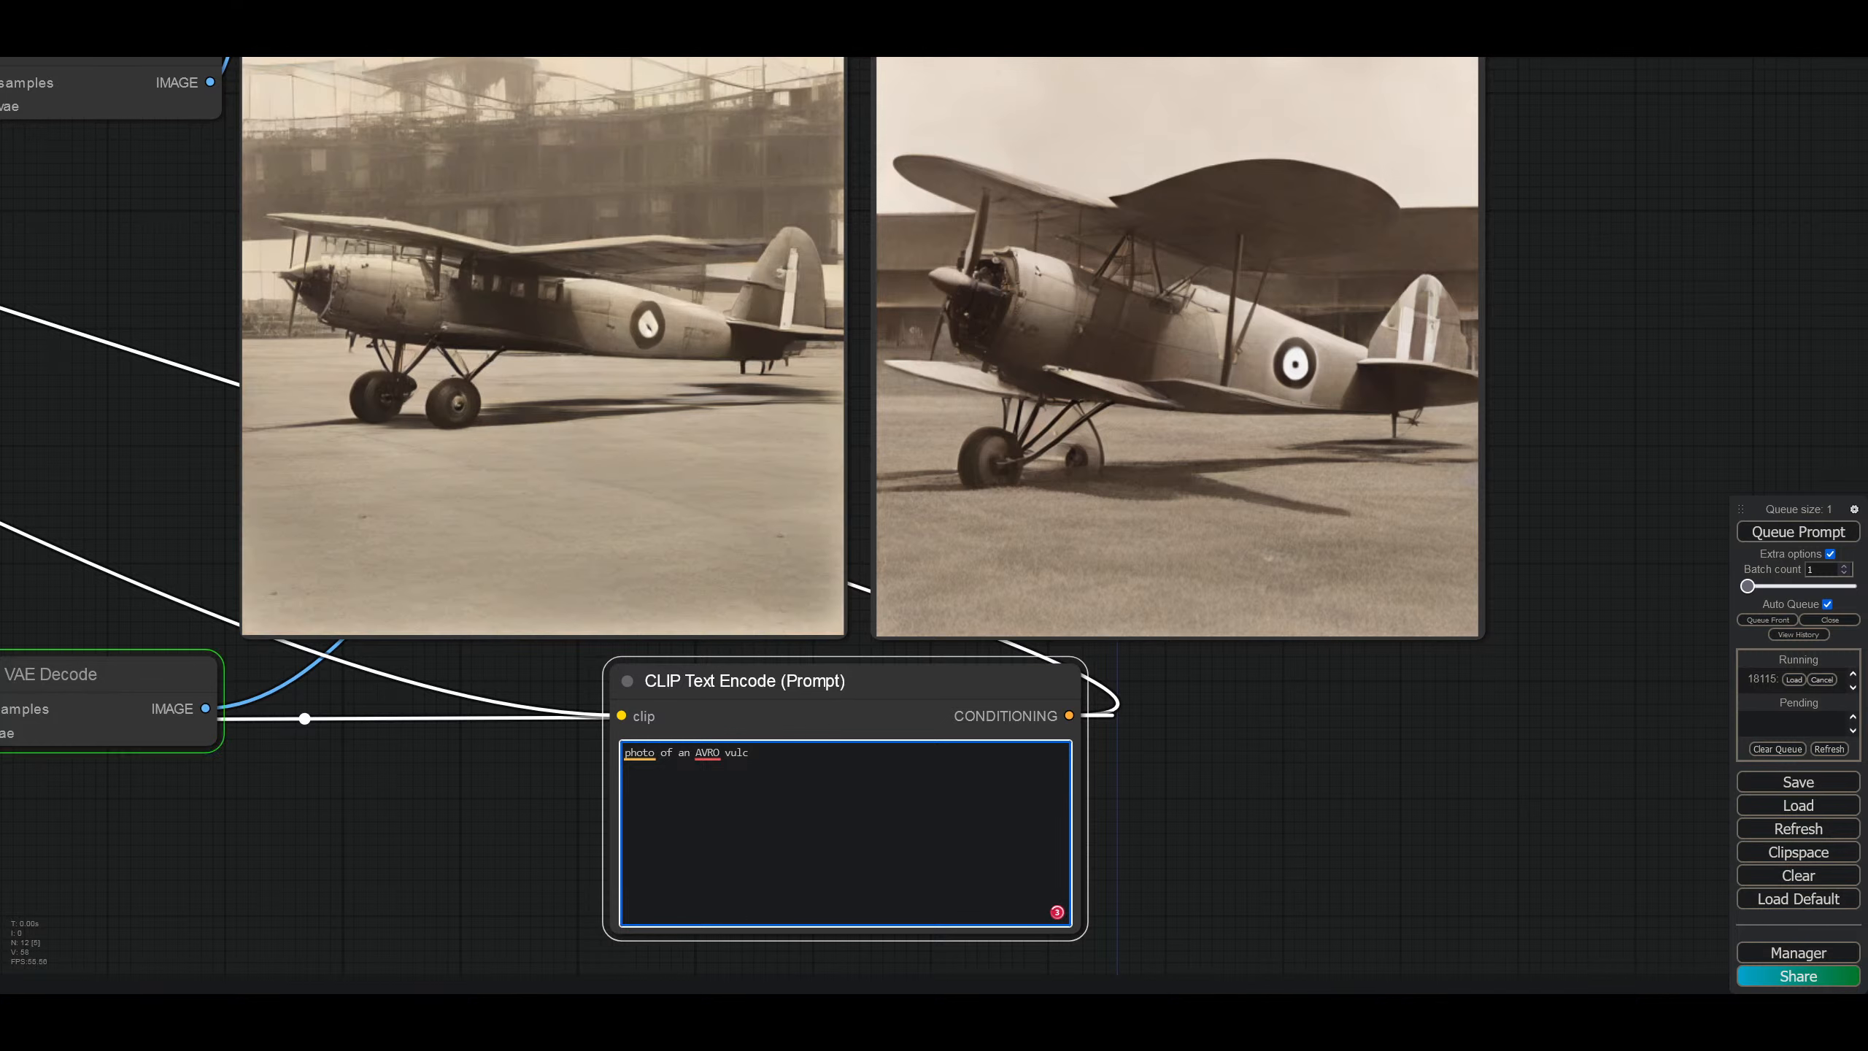
text(an)
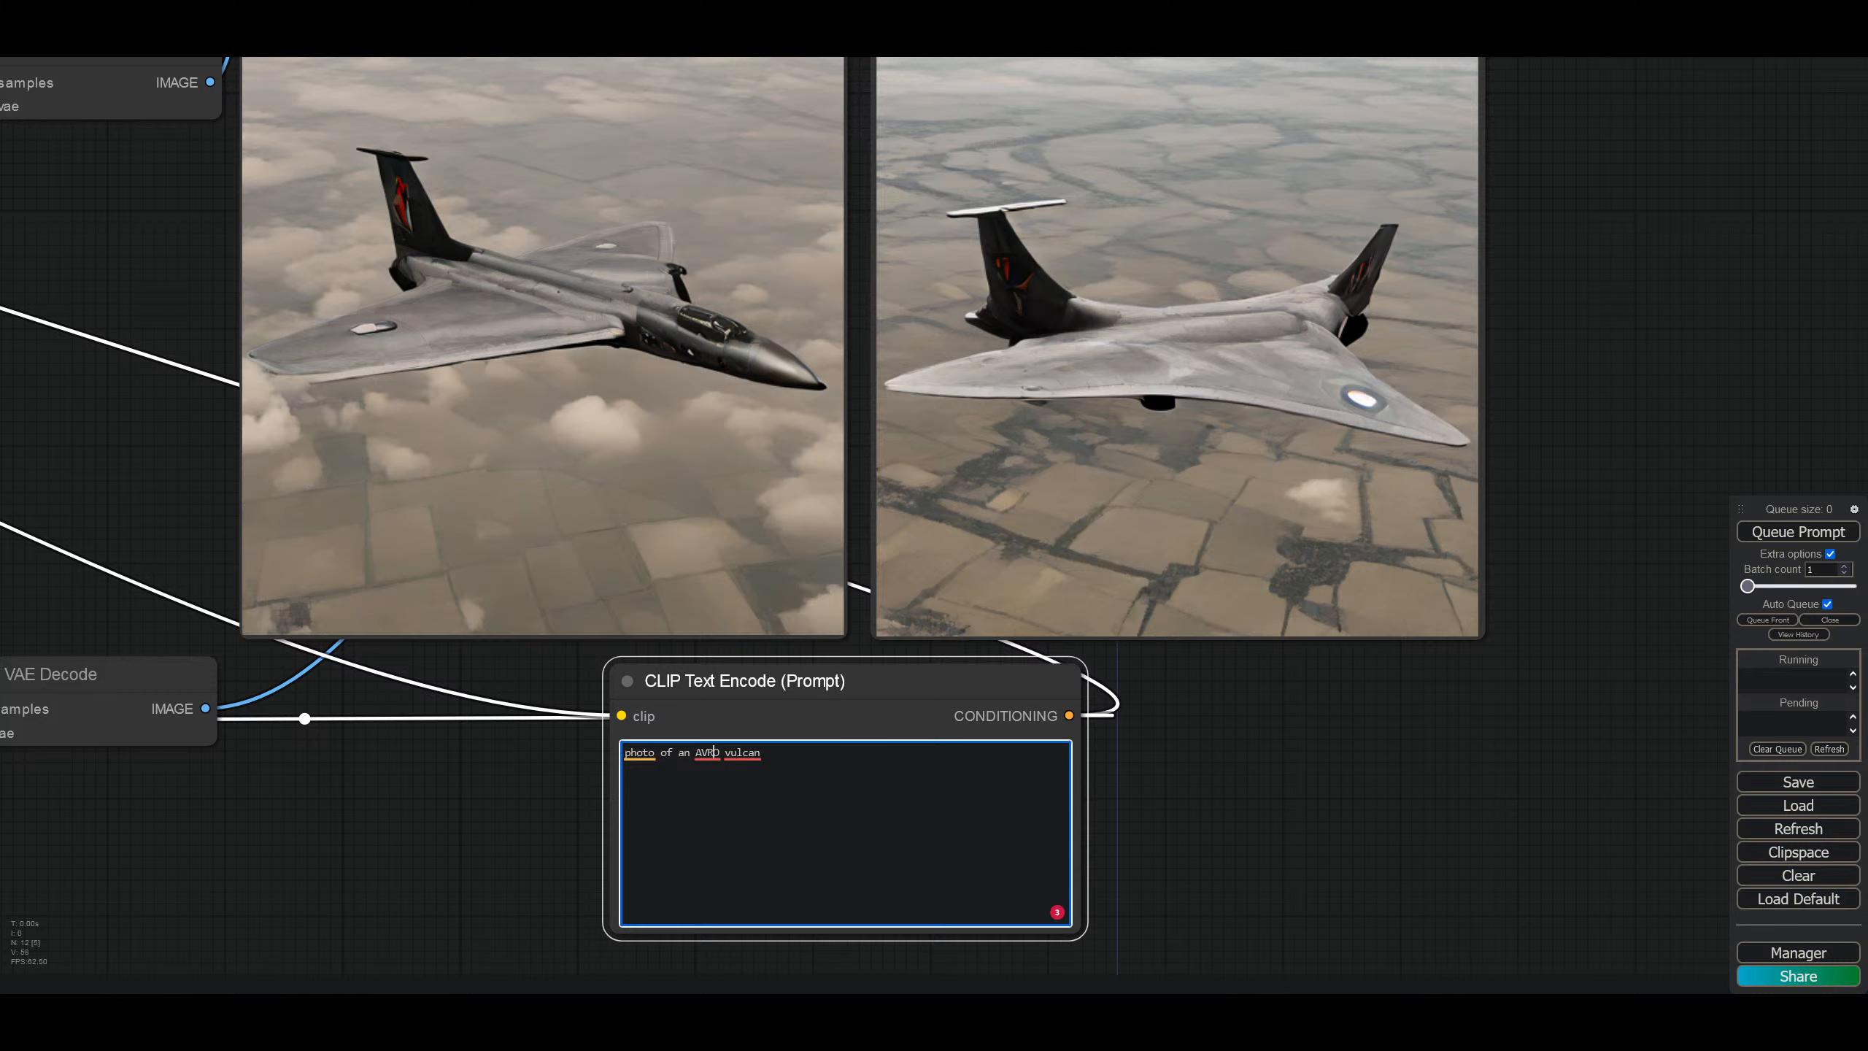
Step: Refine the positive prompt so it reads "detailed photo of an AVRO vulcan mk2"
text(detaile)
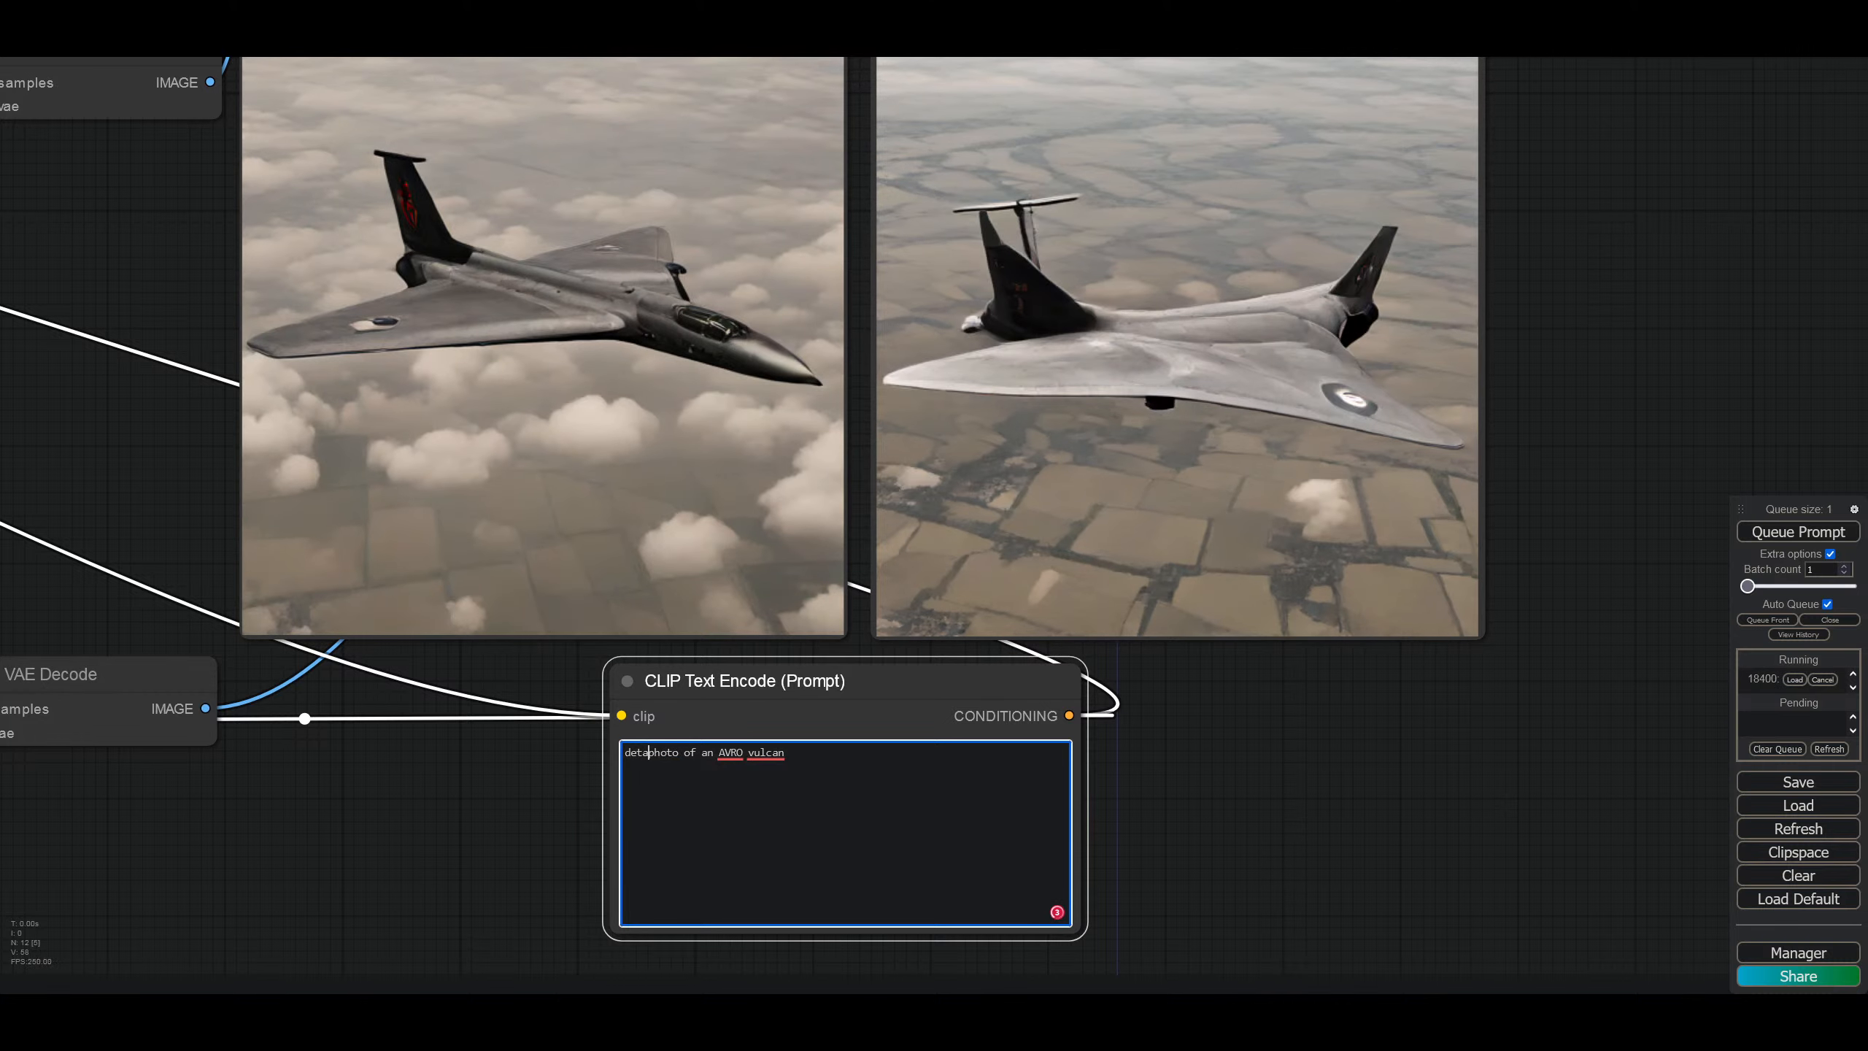
text(d )
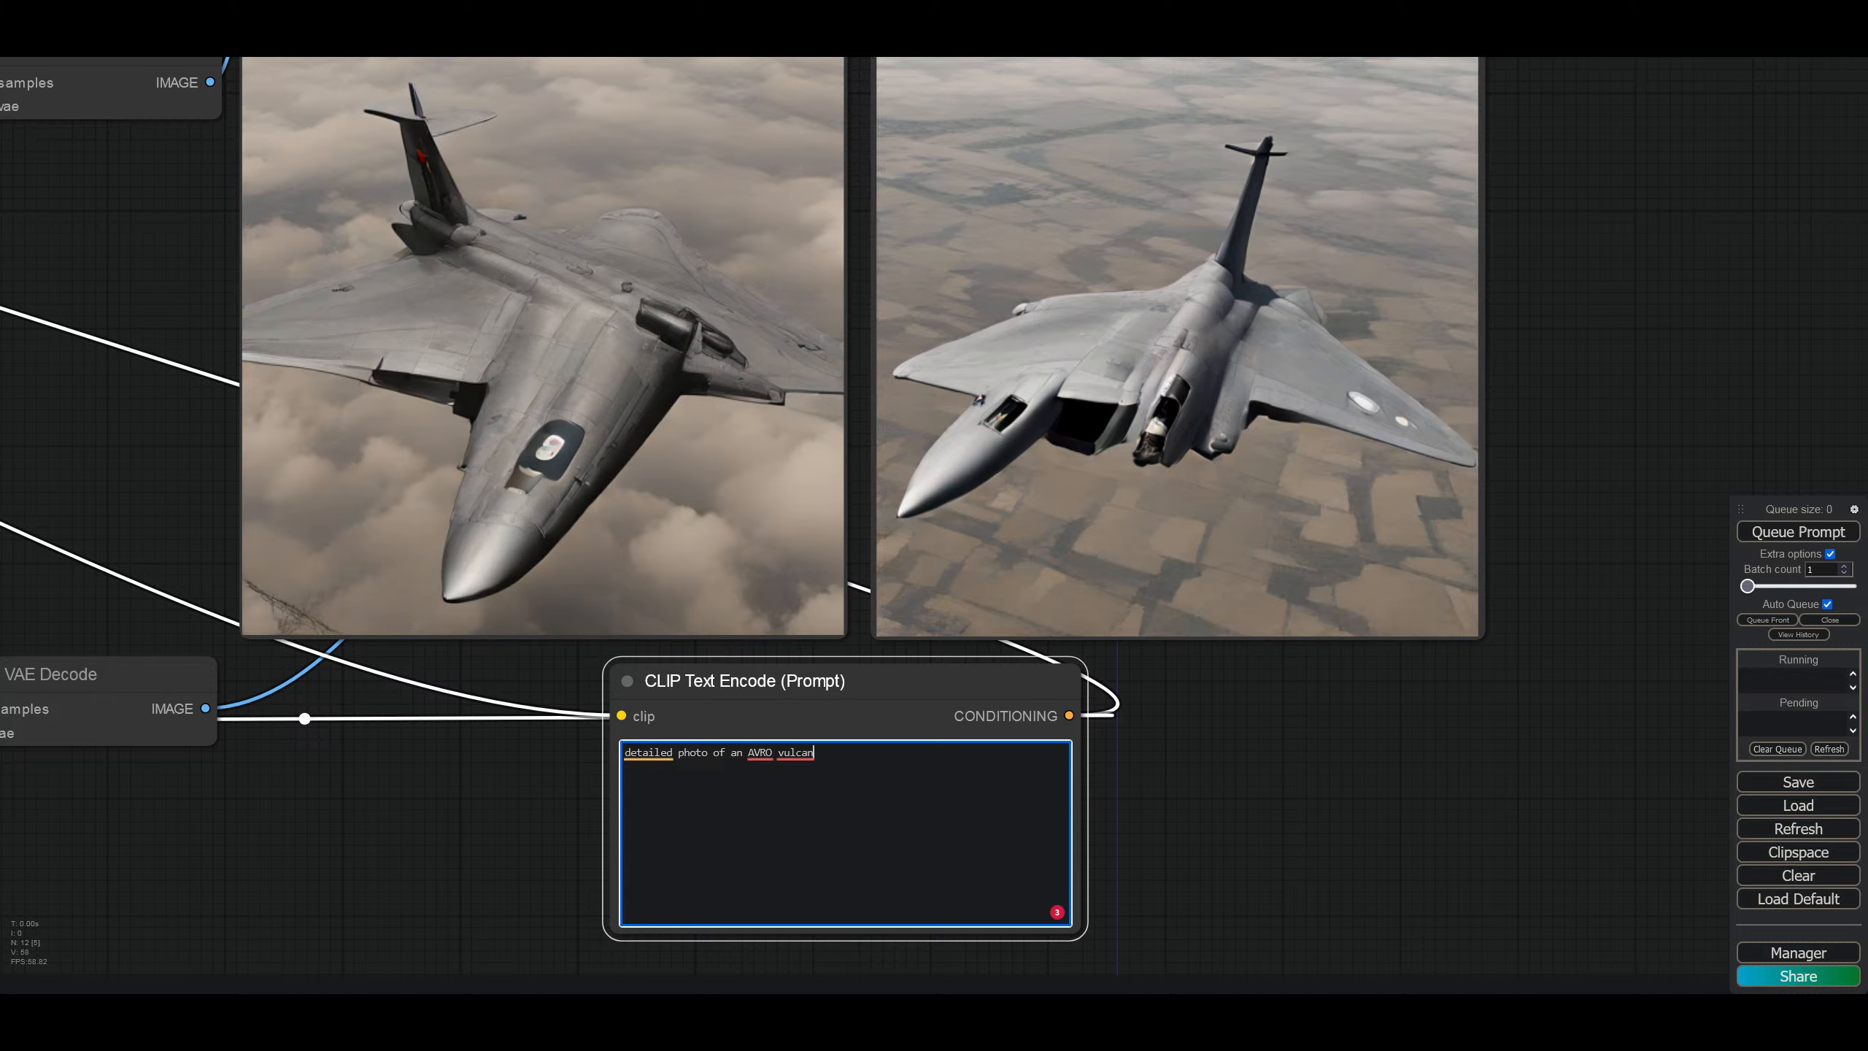
text( mk2)
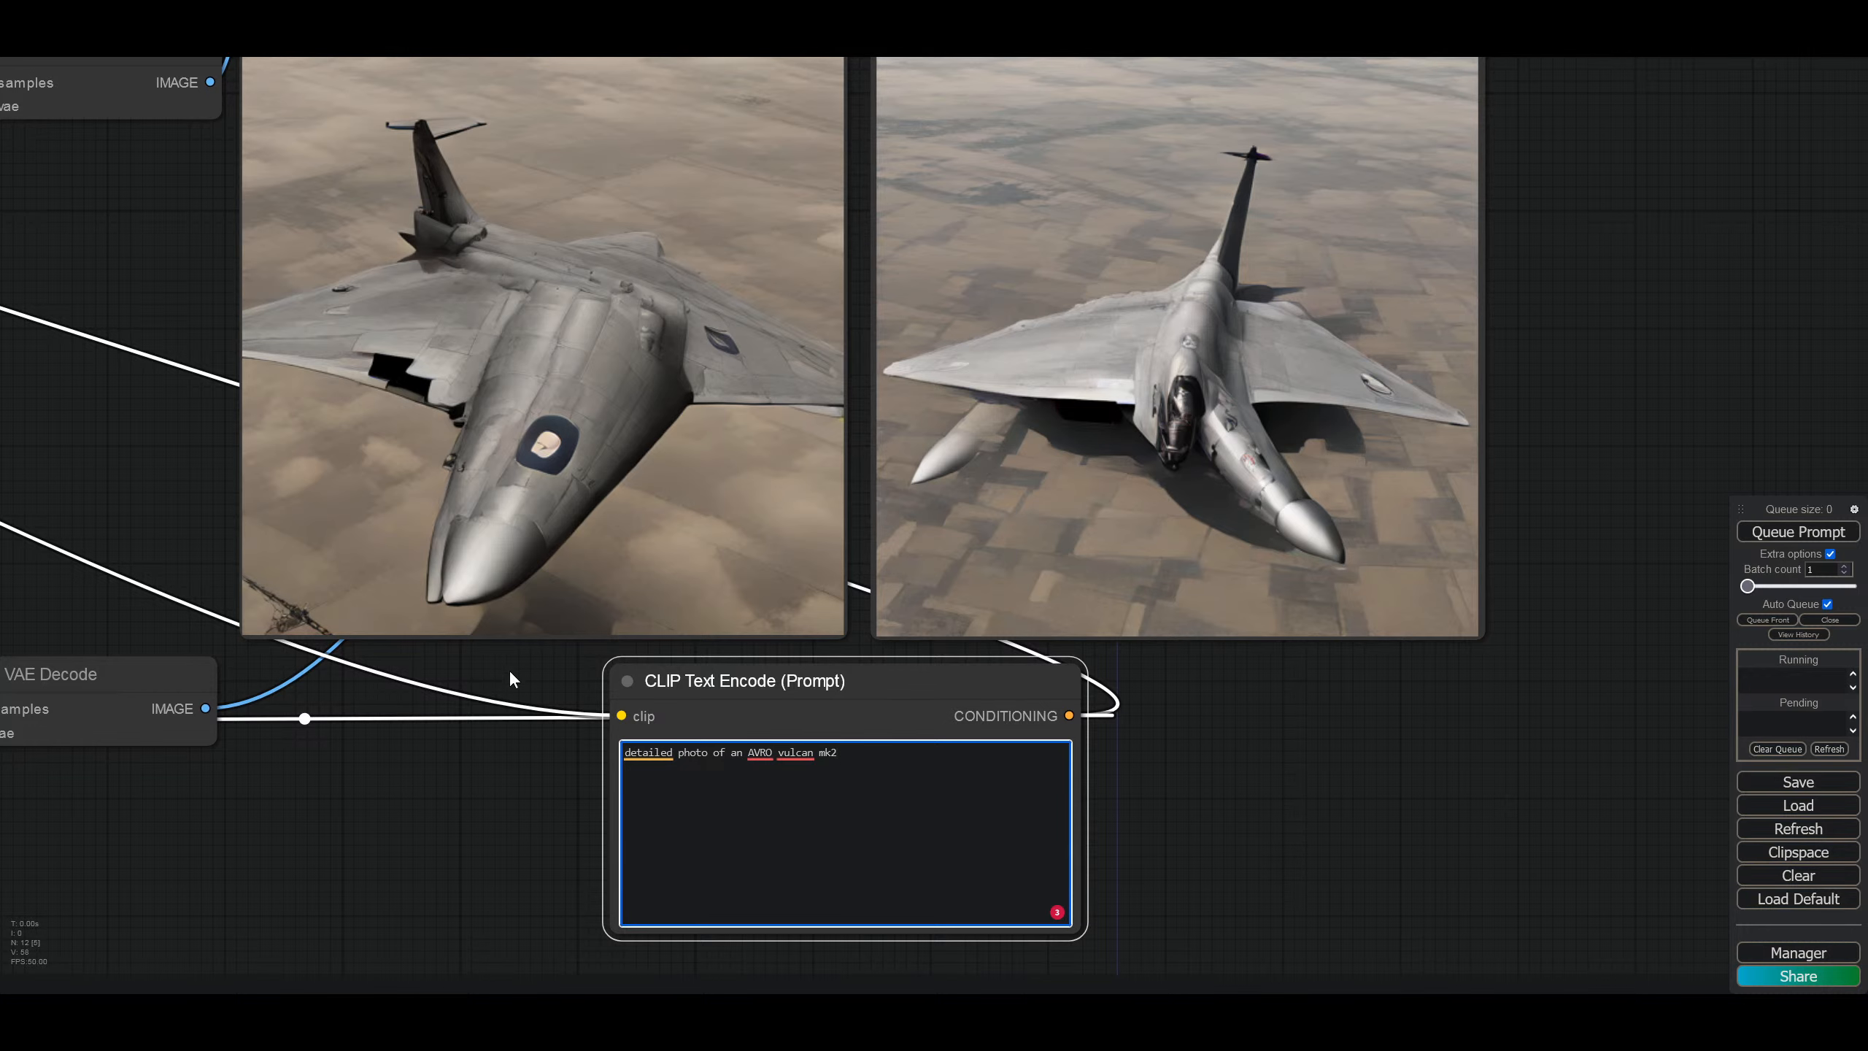
Step: Set the upper sampler's control_after_generate to randomize for a few fresh seeds, and set it back to fixed
drag(171, 435, 702, 421)
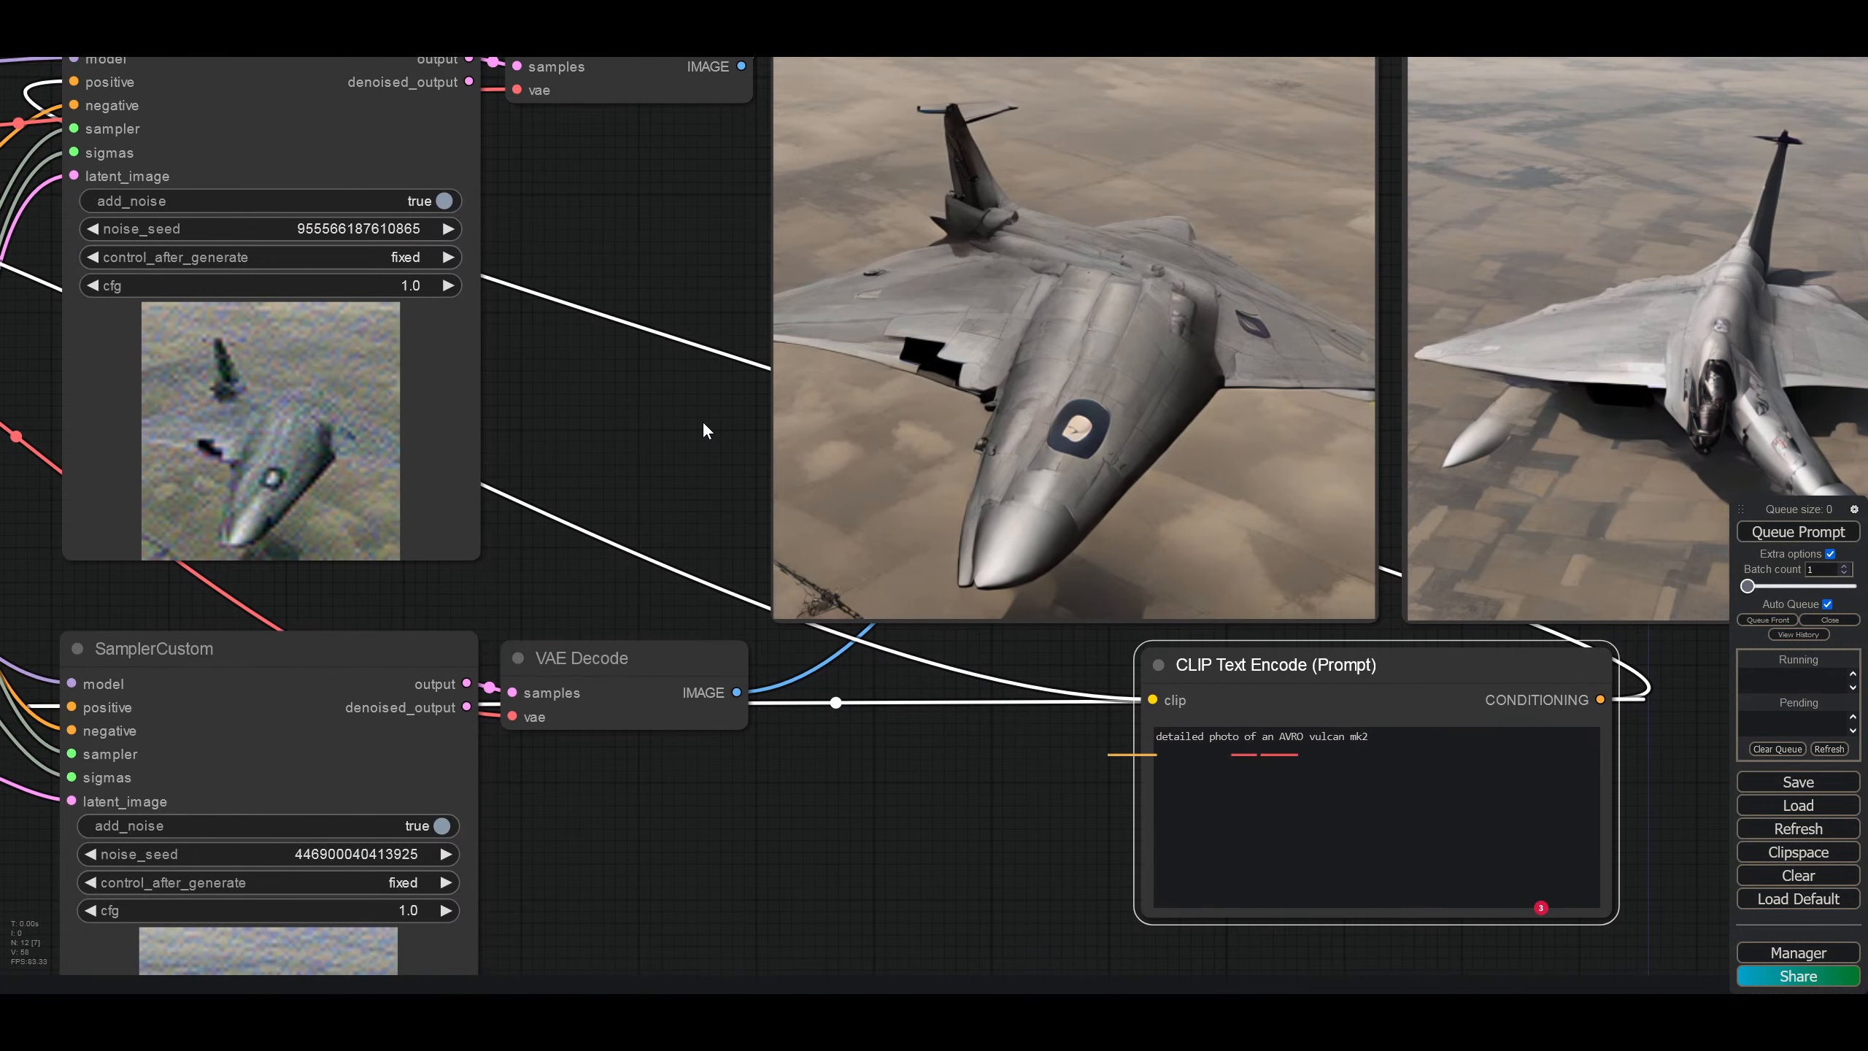
click(417, 256)
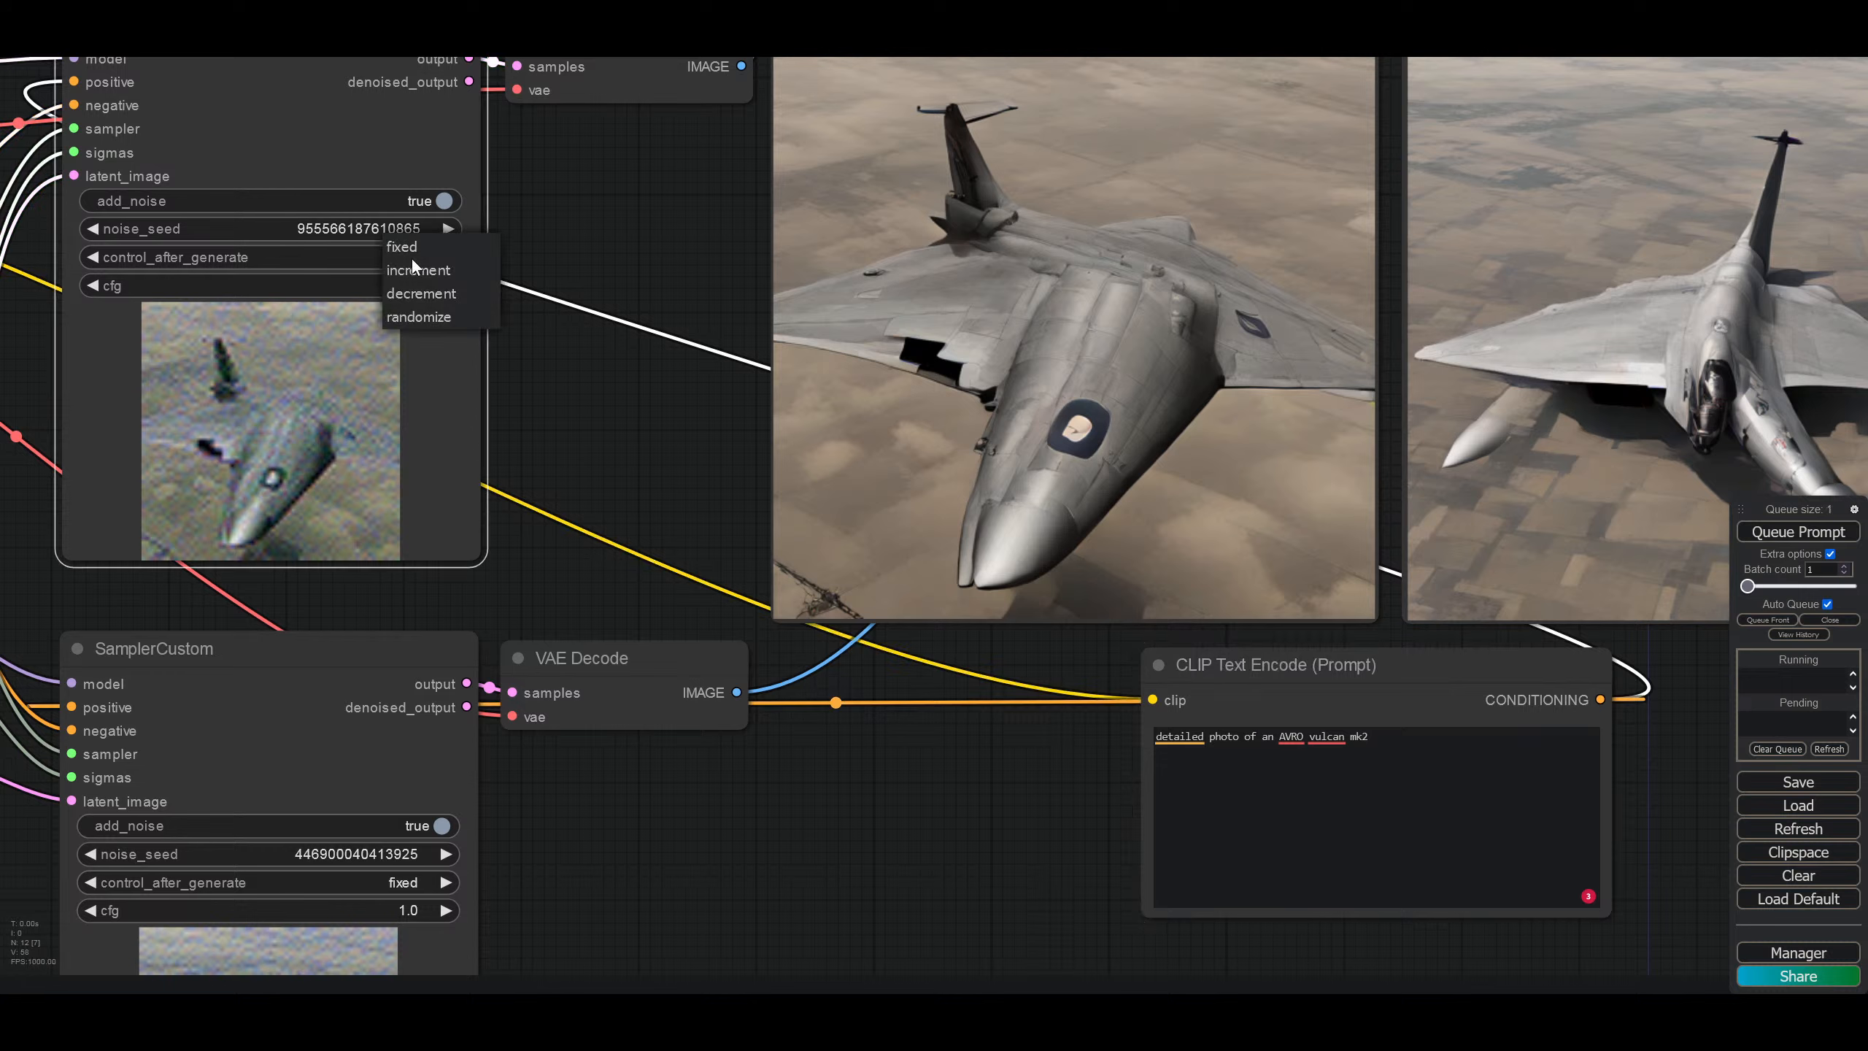
click(416, 317)
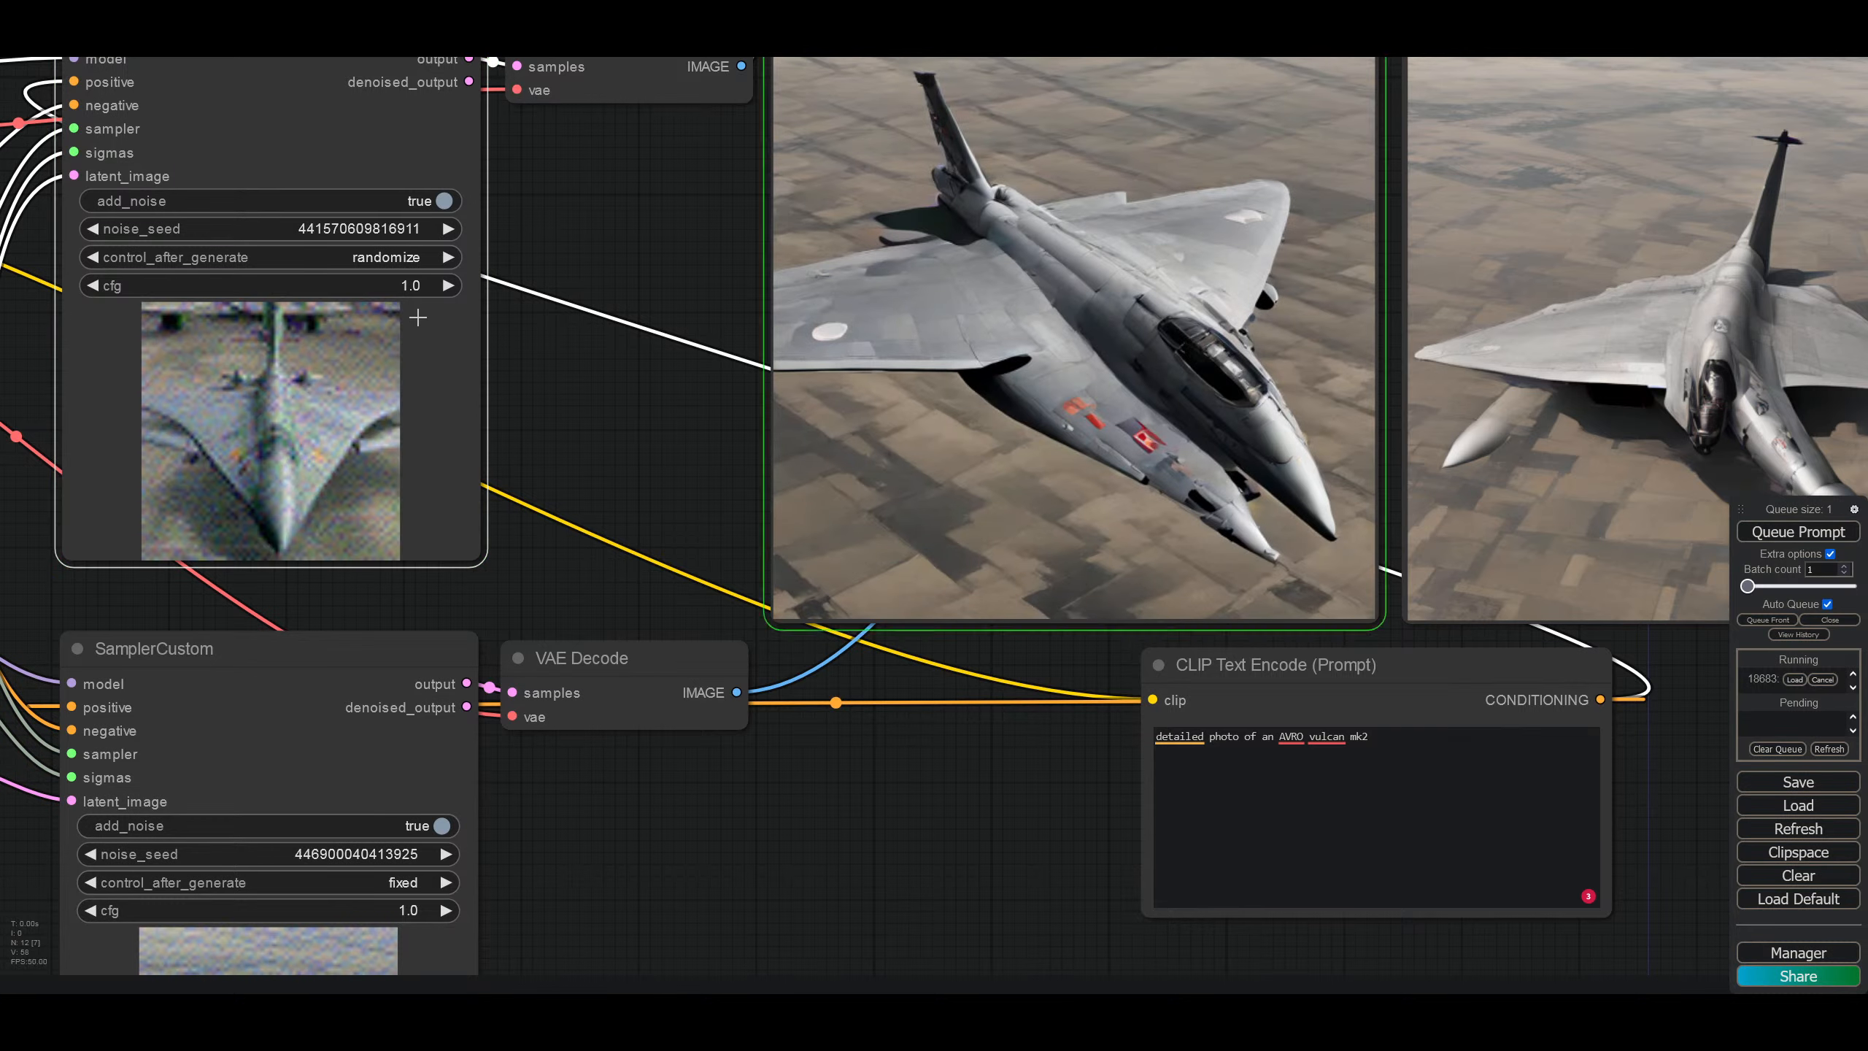
click(405, 257)
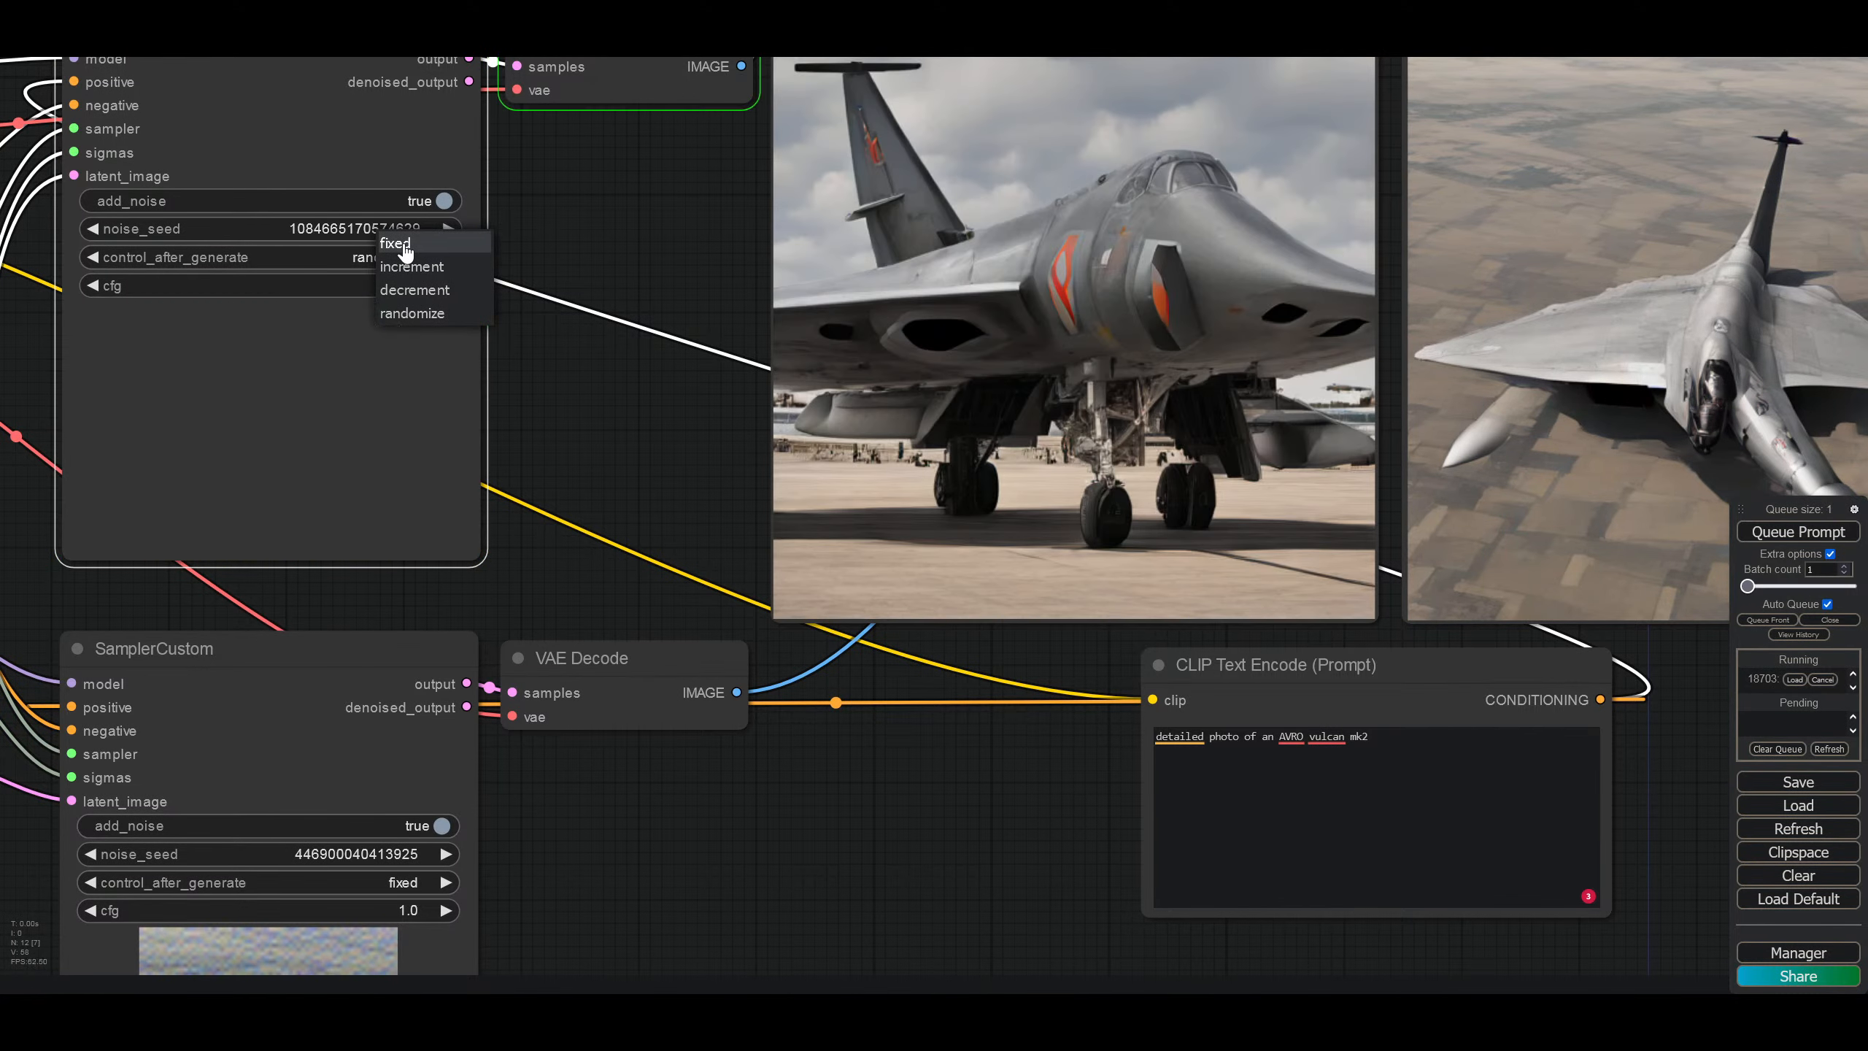
click(404, 246)
Step: Replace "AVRO vulcan mk2" in the positive prompt so it reads "detailed photo of an 737-700"
drag(982, 844, 745, 810)
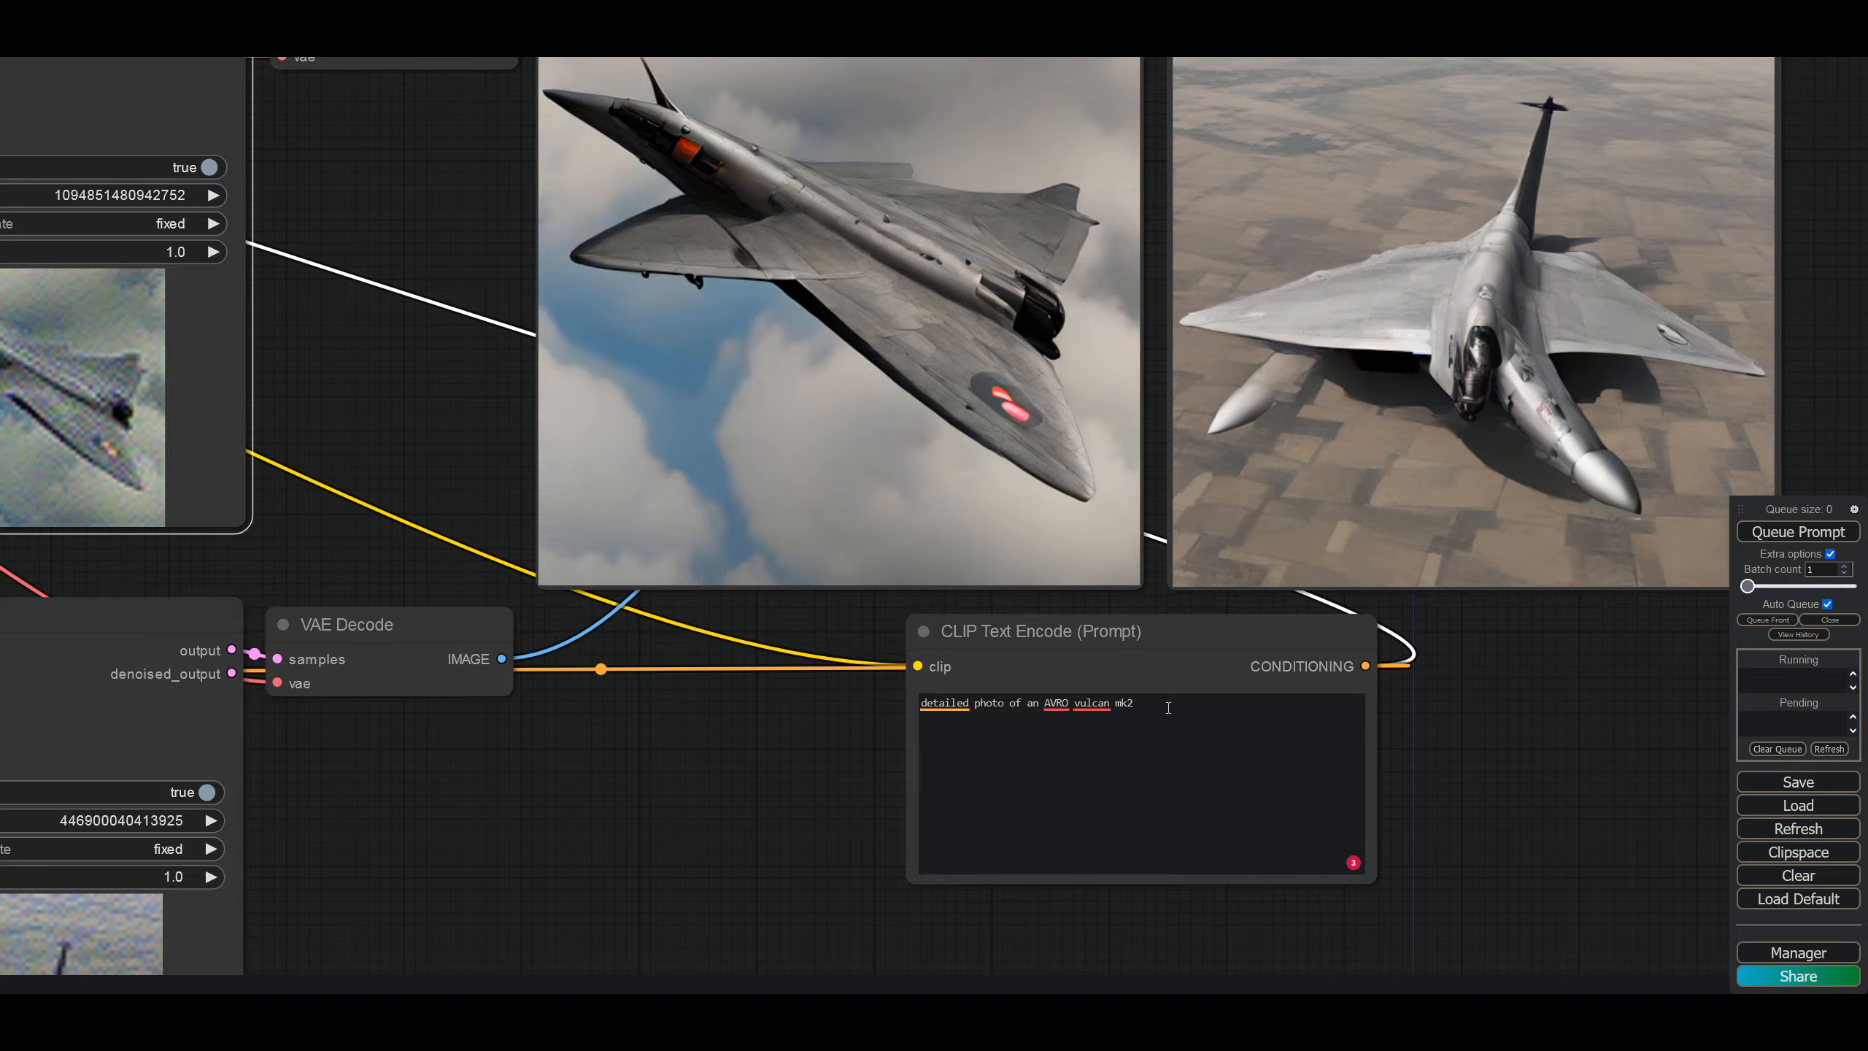
drag(1168, 709, 1047, 686)
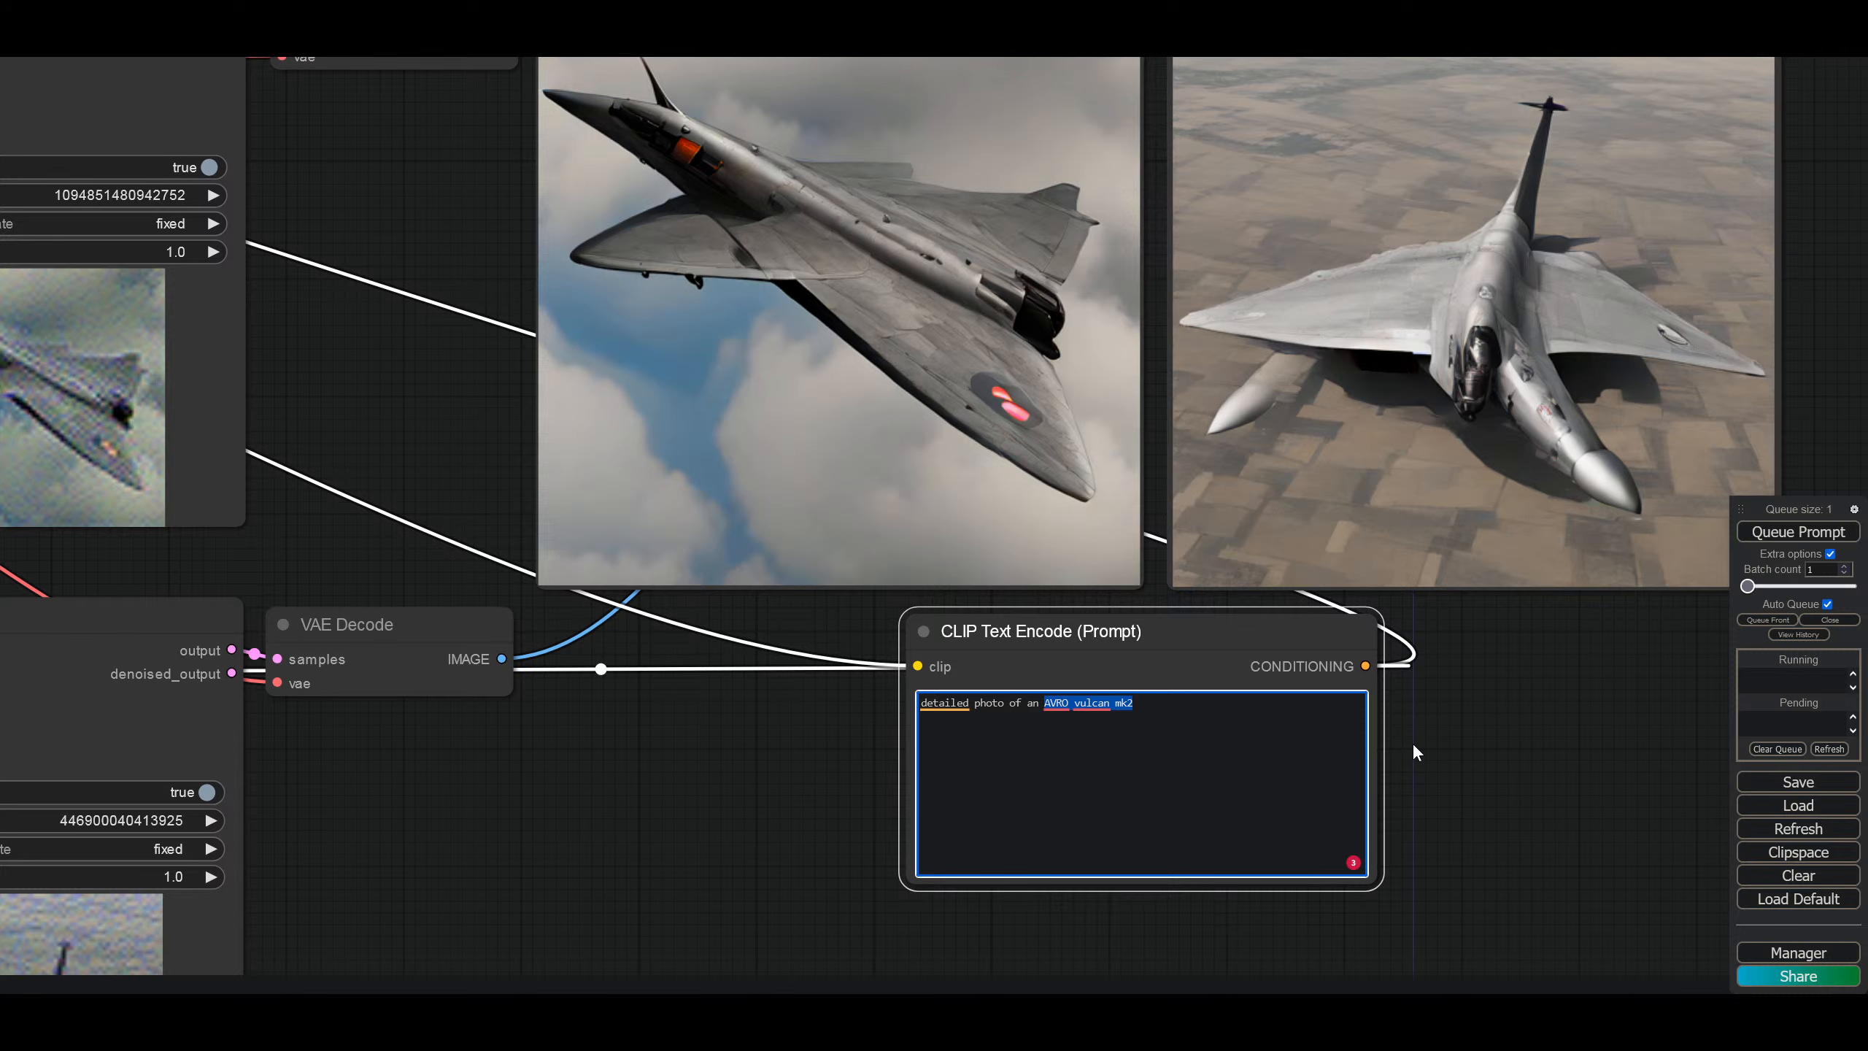
text(7370700)
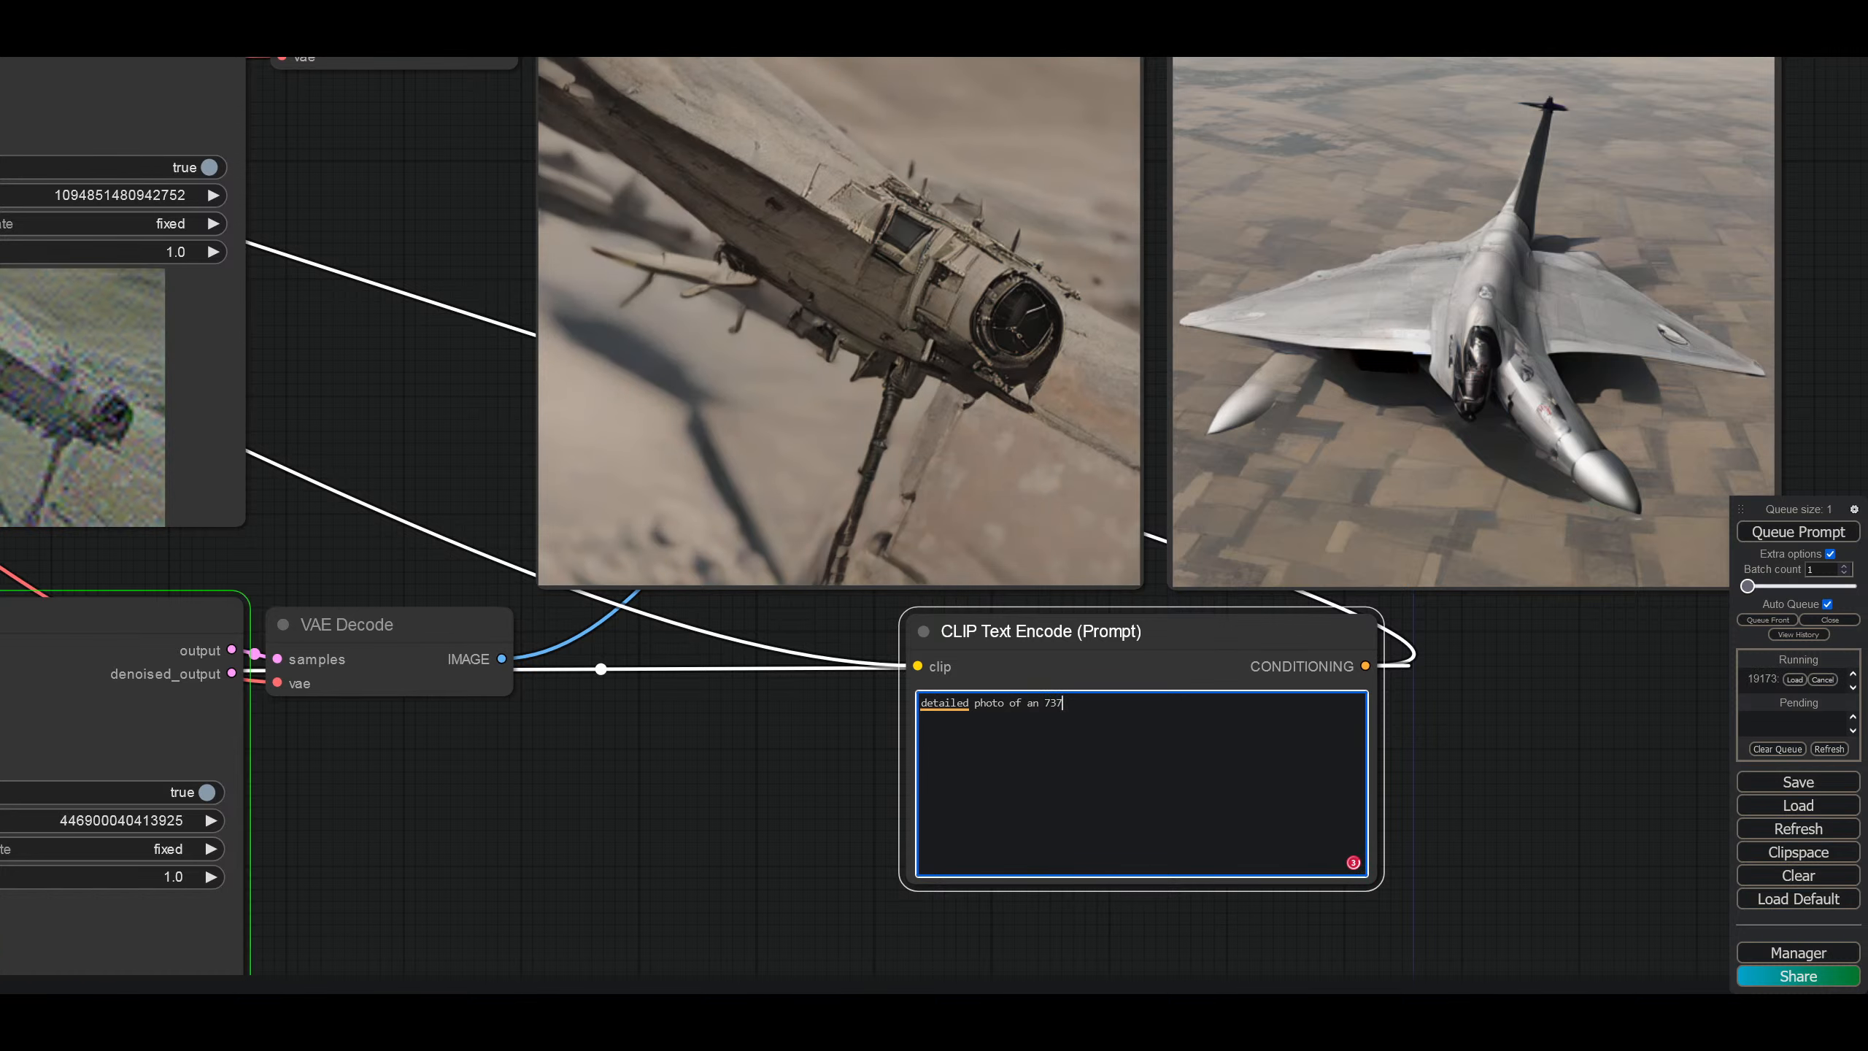
key(BackSpace)
key(BackSpace)
key(BackSpace)
key(BackSpace)
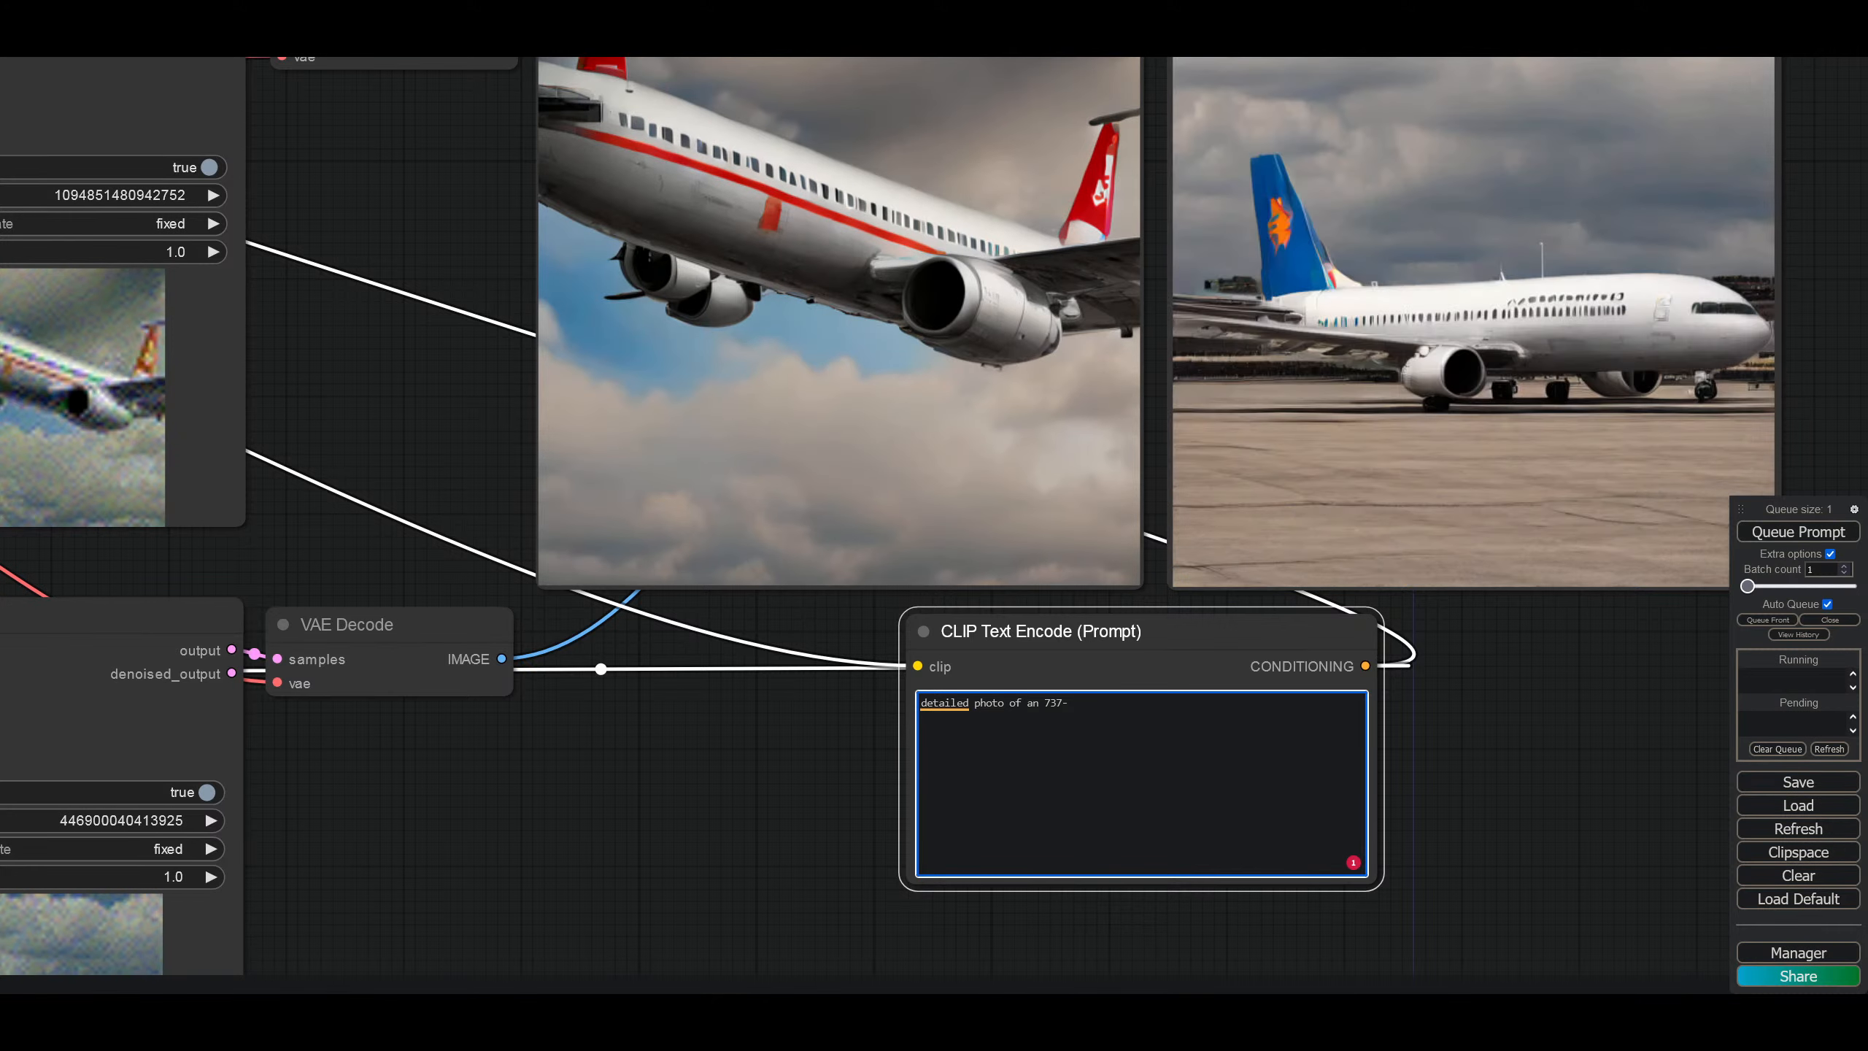
text(-700)
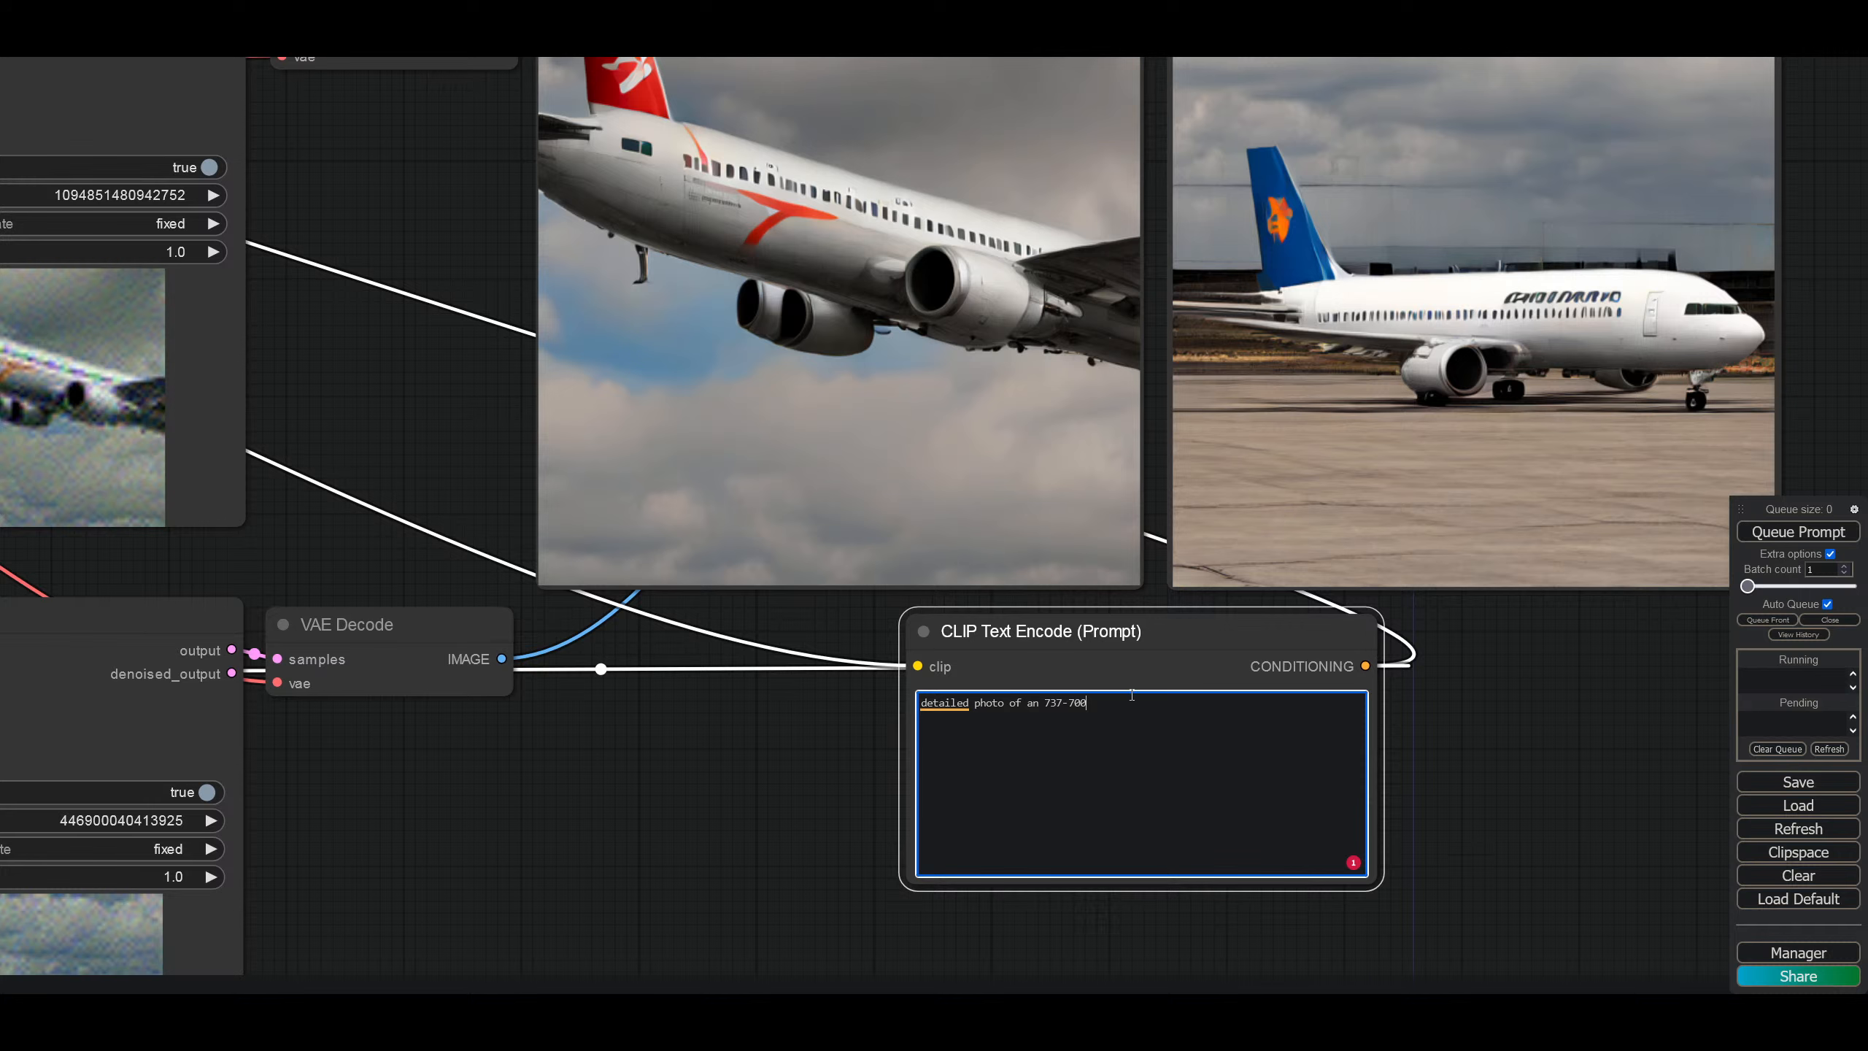
Step: Change the aircraft model in the positive prompt to "737-800"
key(BackSpace)
key(BackSpace)
key(BackSpace)
text(800)
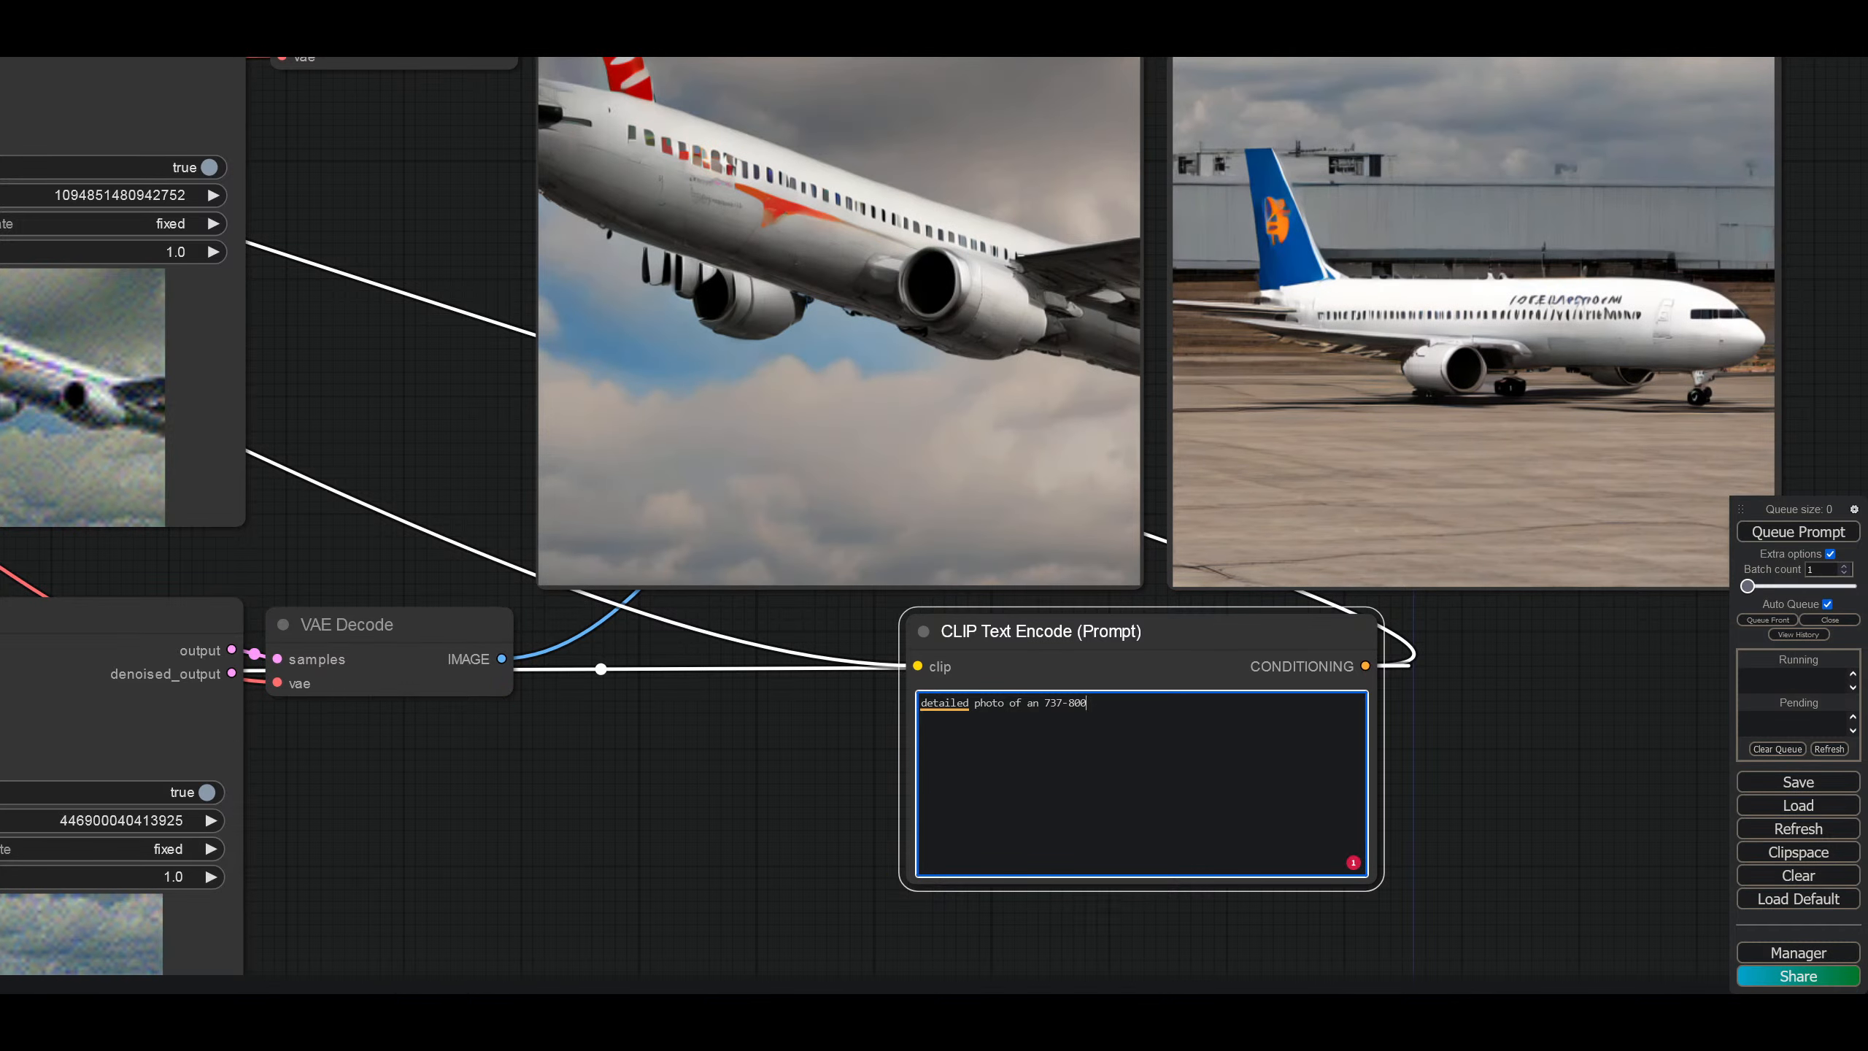
Step: Clear the whole positive prompt and replace it with "forest by a lake"
key(BackSpace)
key(BackSpace)
key(BackSpace)
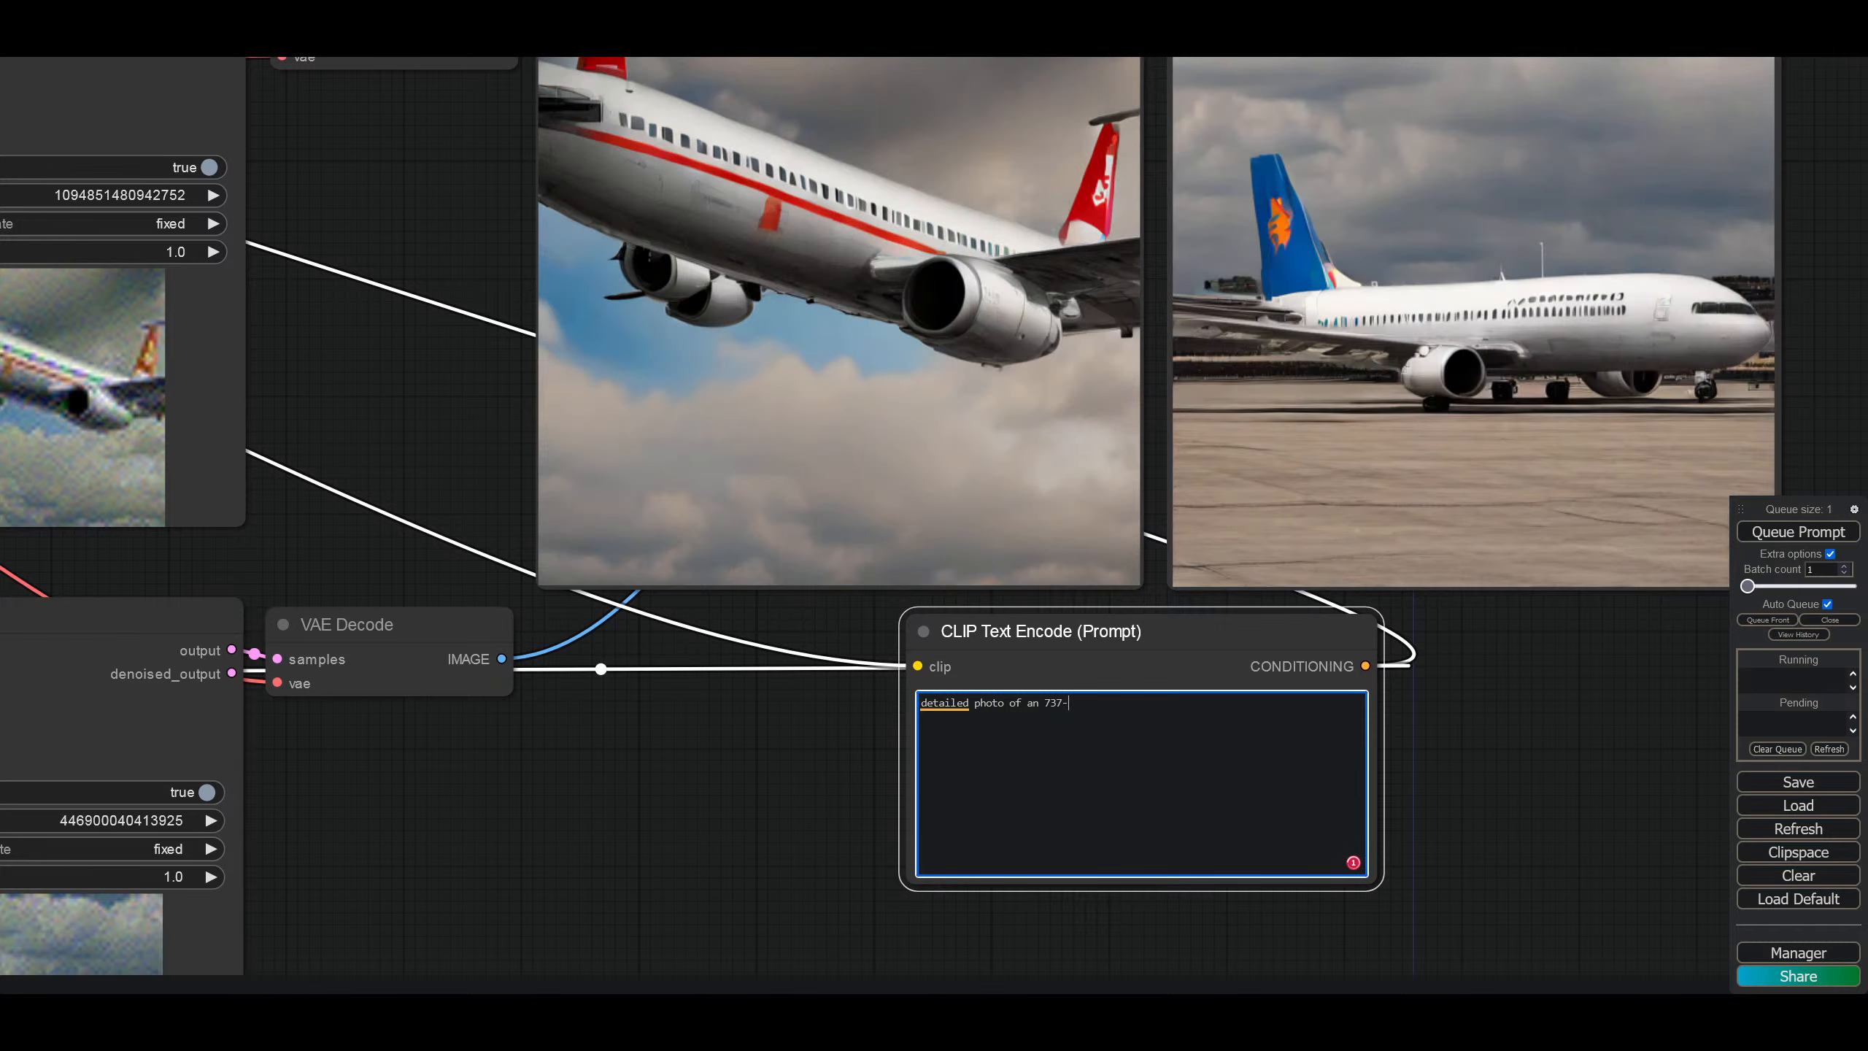
key(BackSpace)
key(BackSpace)
key(BackSpace)
key(BackSpace)
key(BackSpace)
key(BackSpace)
key(BackSpace)
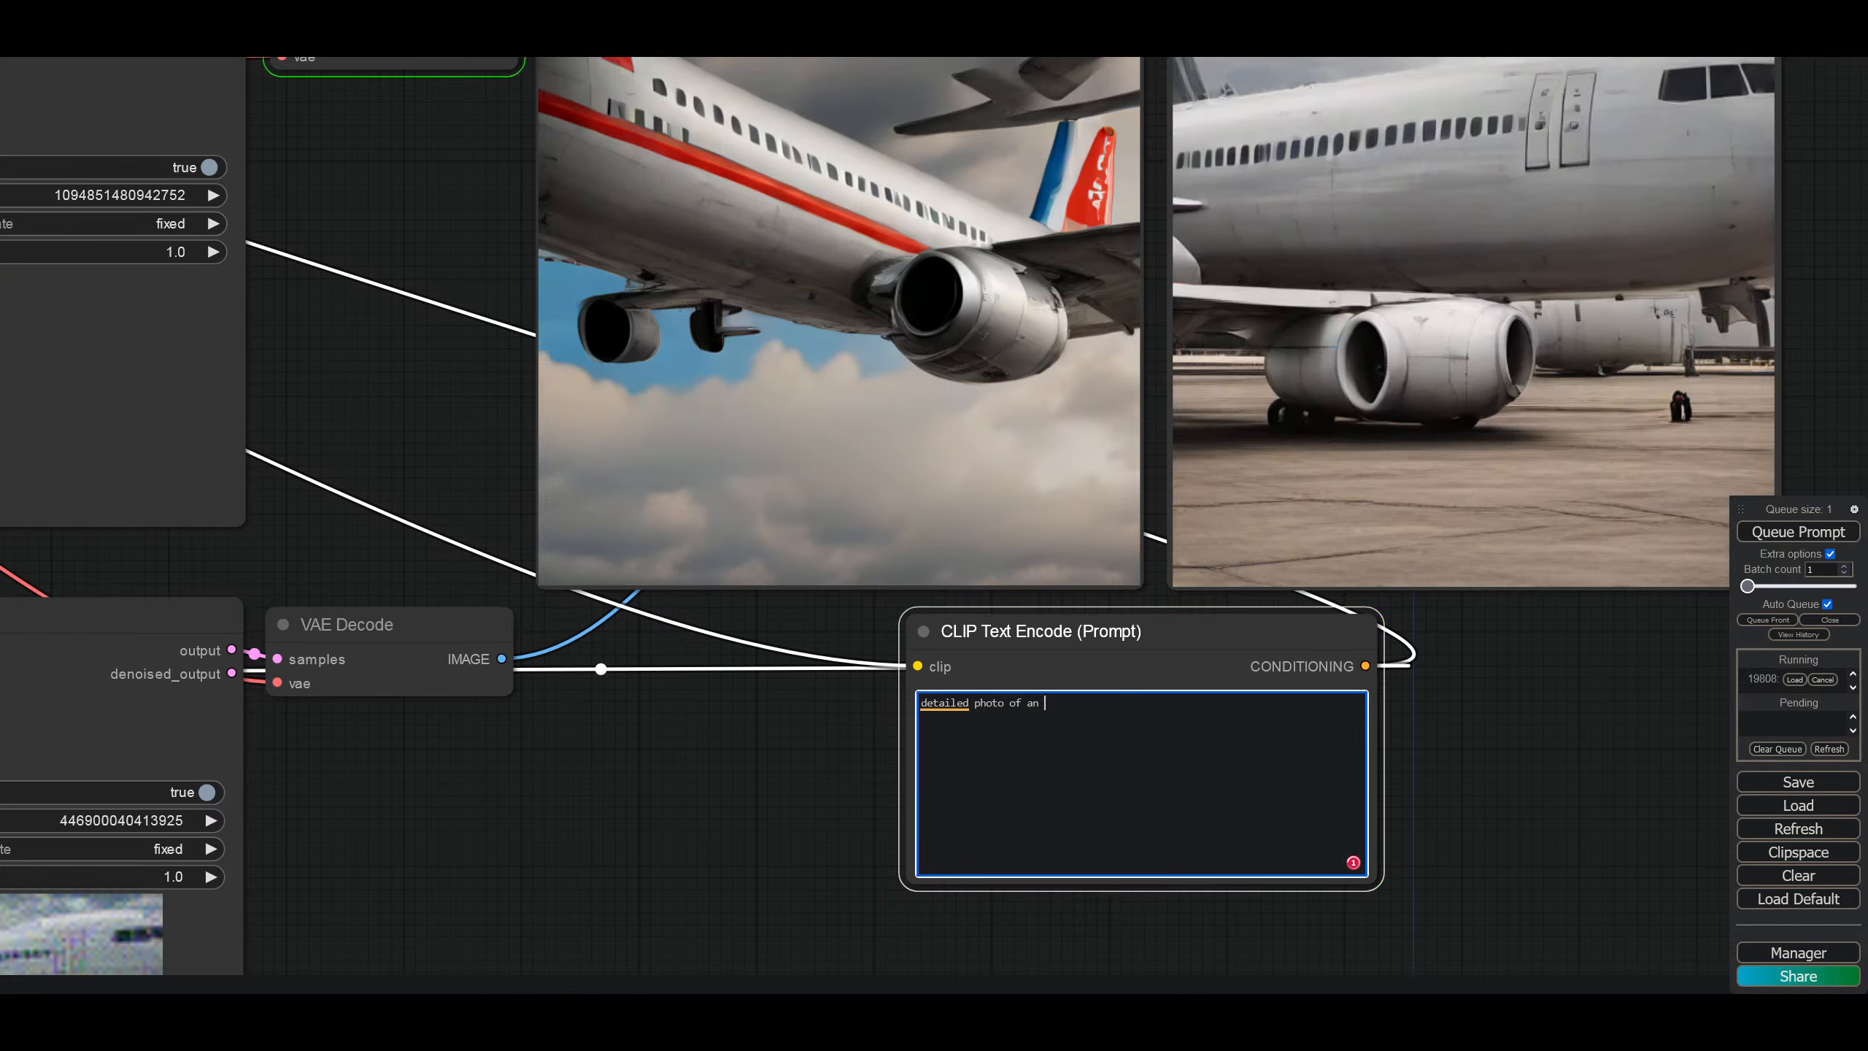
key(BackSpace)
key(BackSpace)
key(BackSpace)
key(BackSpace)
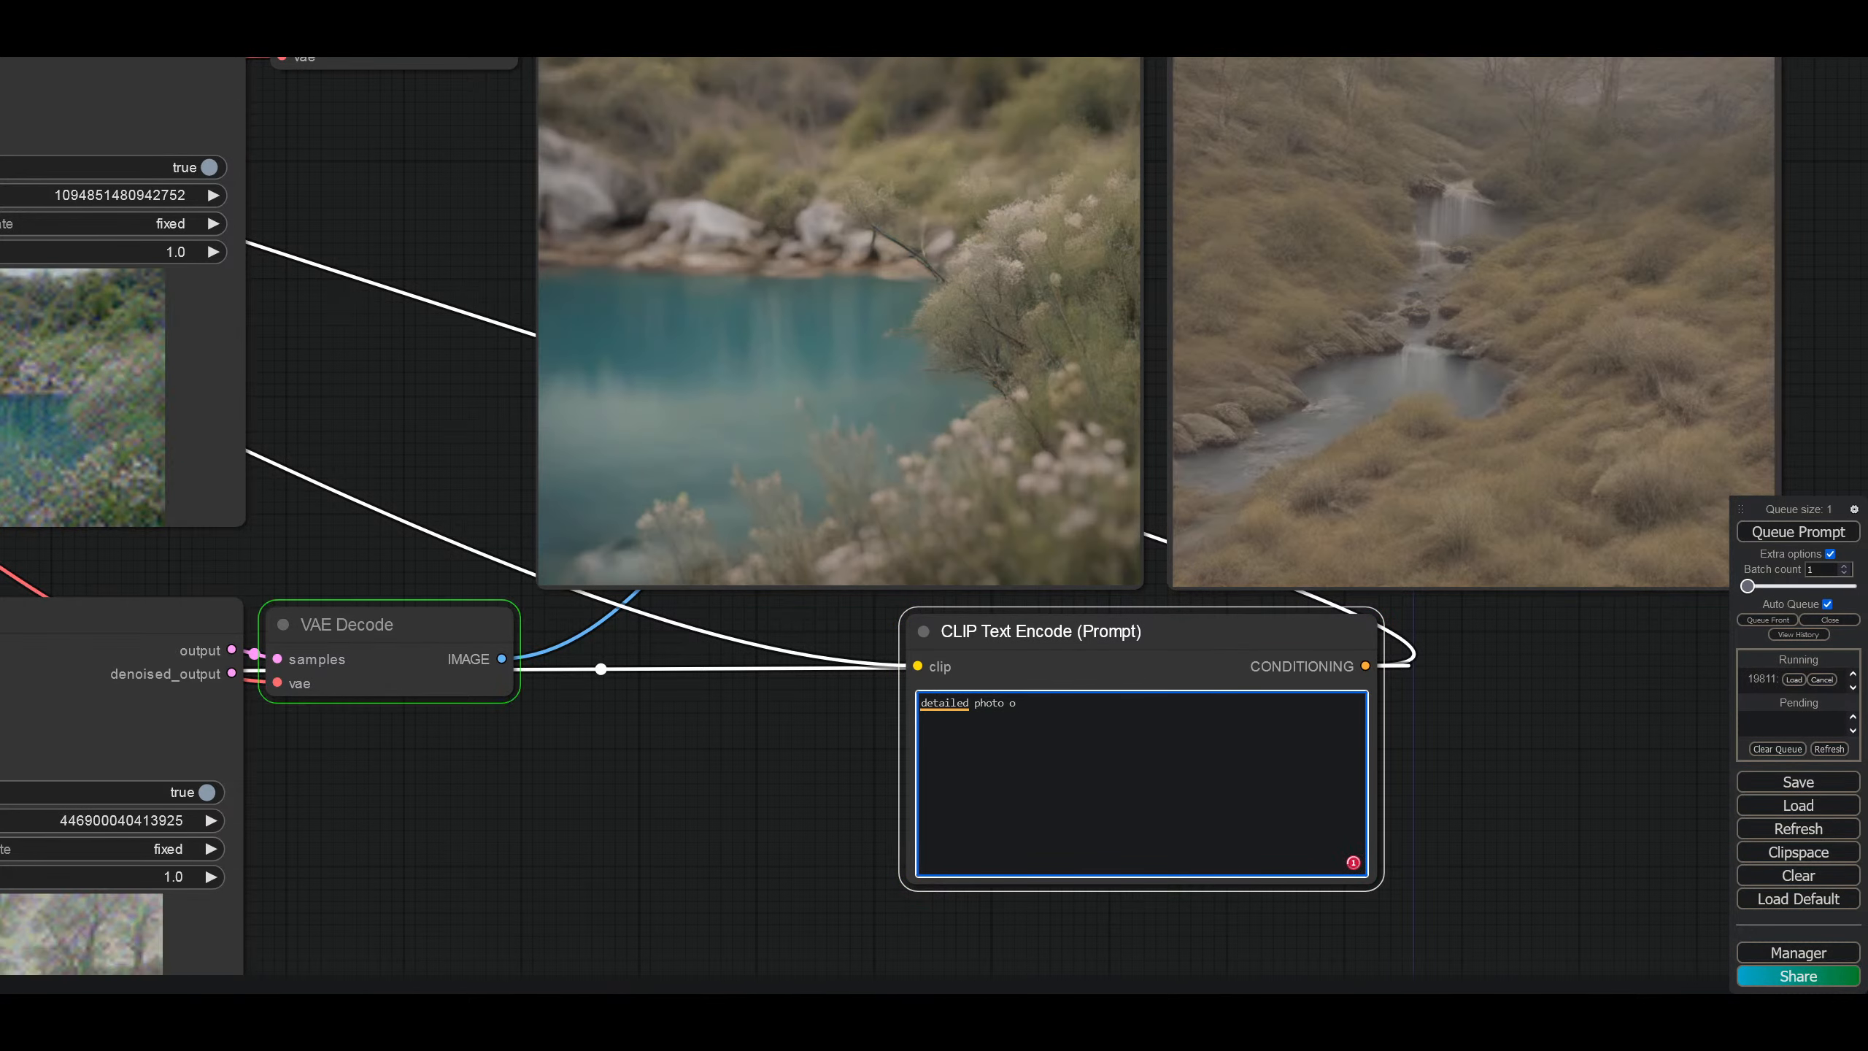
key(BackSpace)
key(BackSpace)
key(BackSpace)
key(BackSpace)
key(BackSpace)
key(BackSpace)
key(BackSpace)
key(BackSpace)
key(BackSpace)
key(BackSpace)
key(BackSpace)
key(BackSpace)
key(BackSpace)
key(BackSpace)
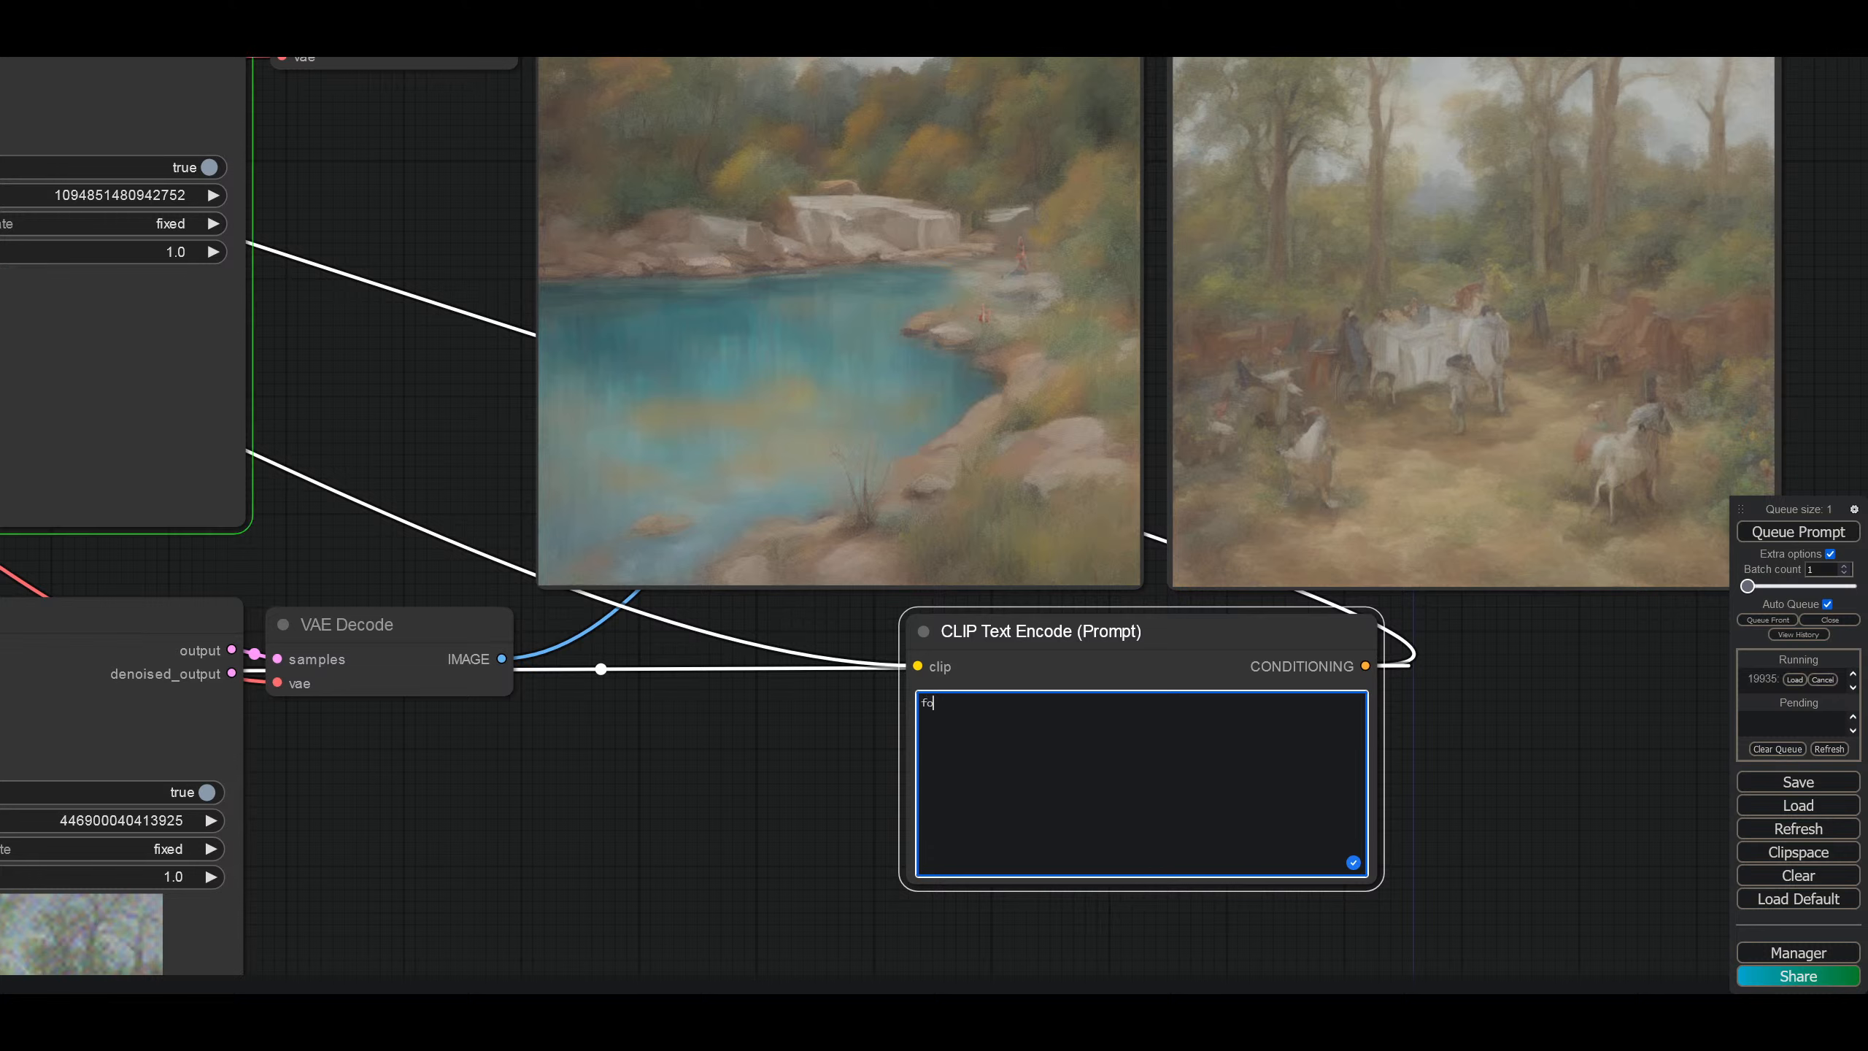
text(forest by a lake)
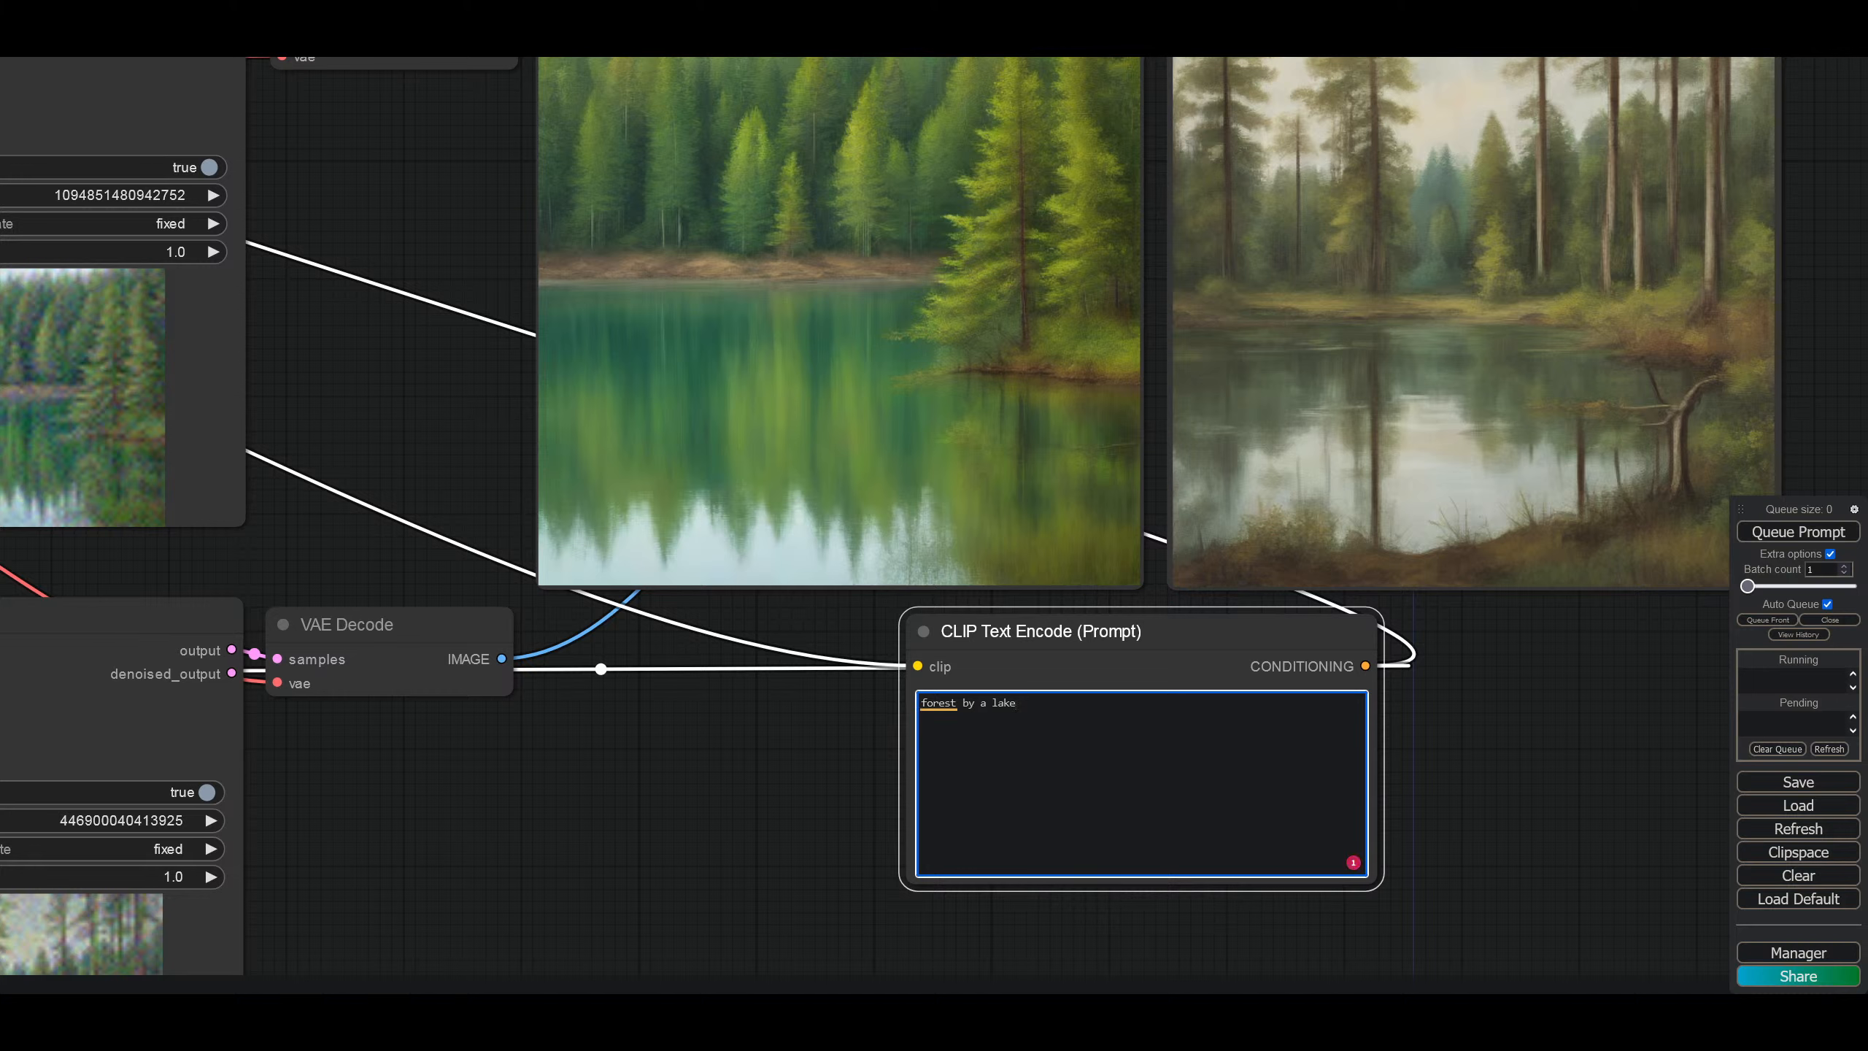
Step: Add "photo of a" at the beginning of the positive prompt, before "forest by a lake"
key(Left)
key(Left)
key(Left)
key(Left)
key(Left)
key(Left)
key(Left)
key(Left)
key(Left)
text(photo )
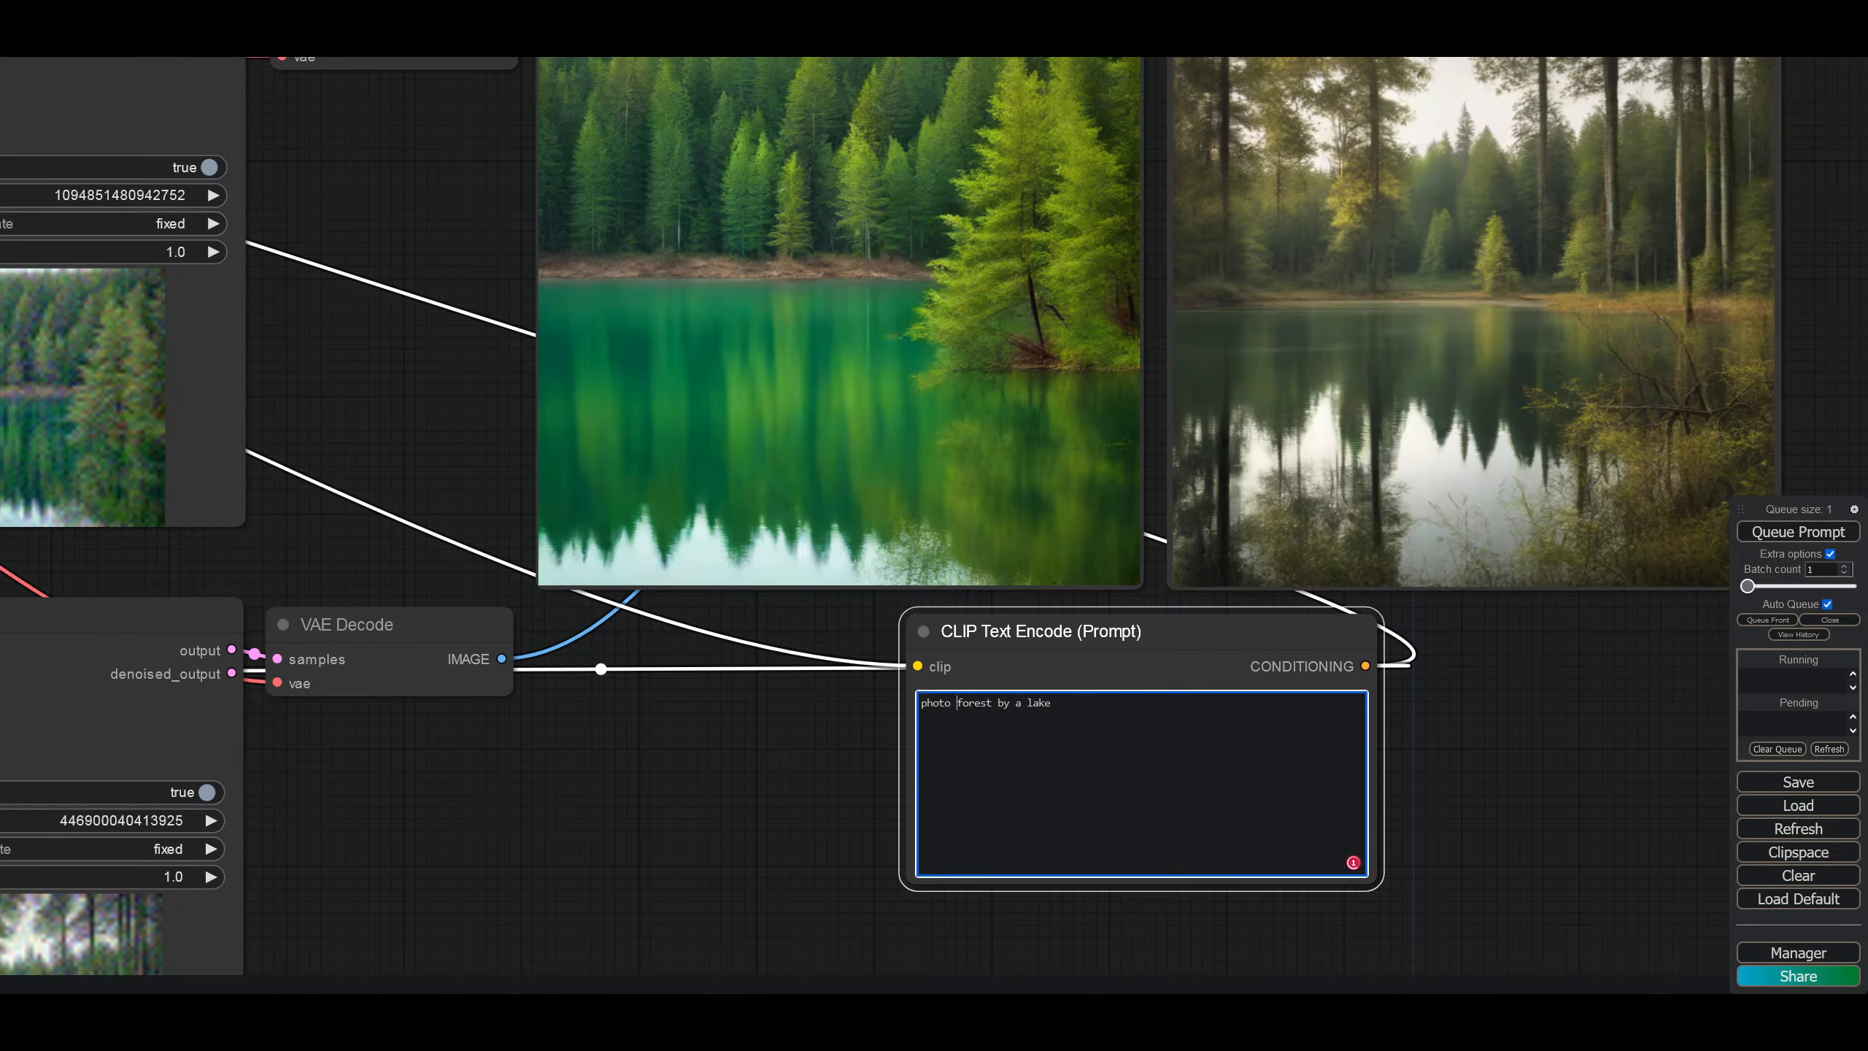
text(of a)
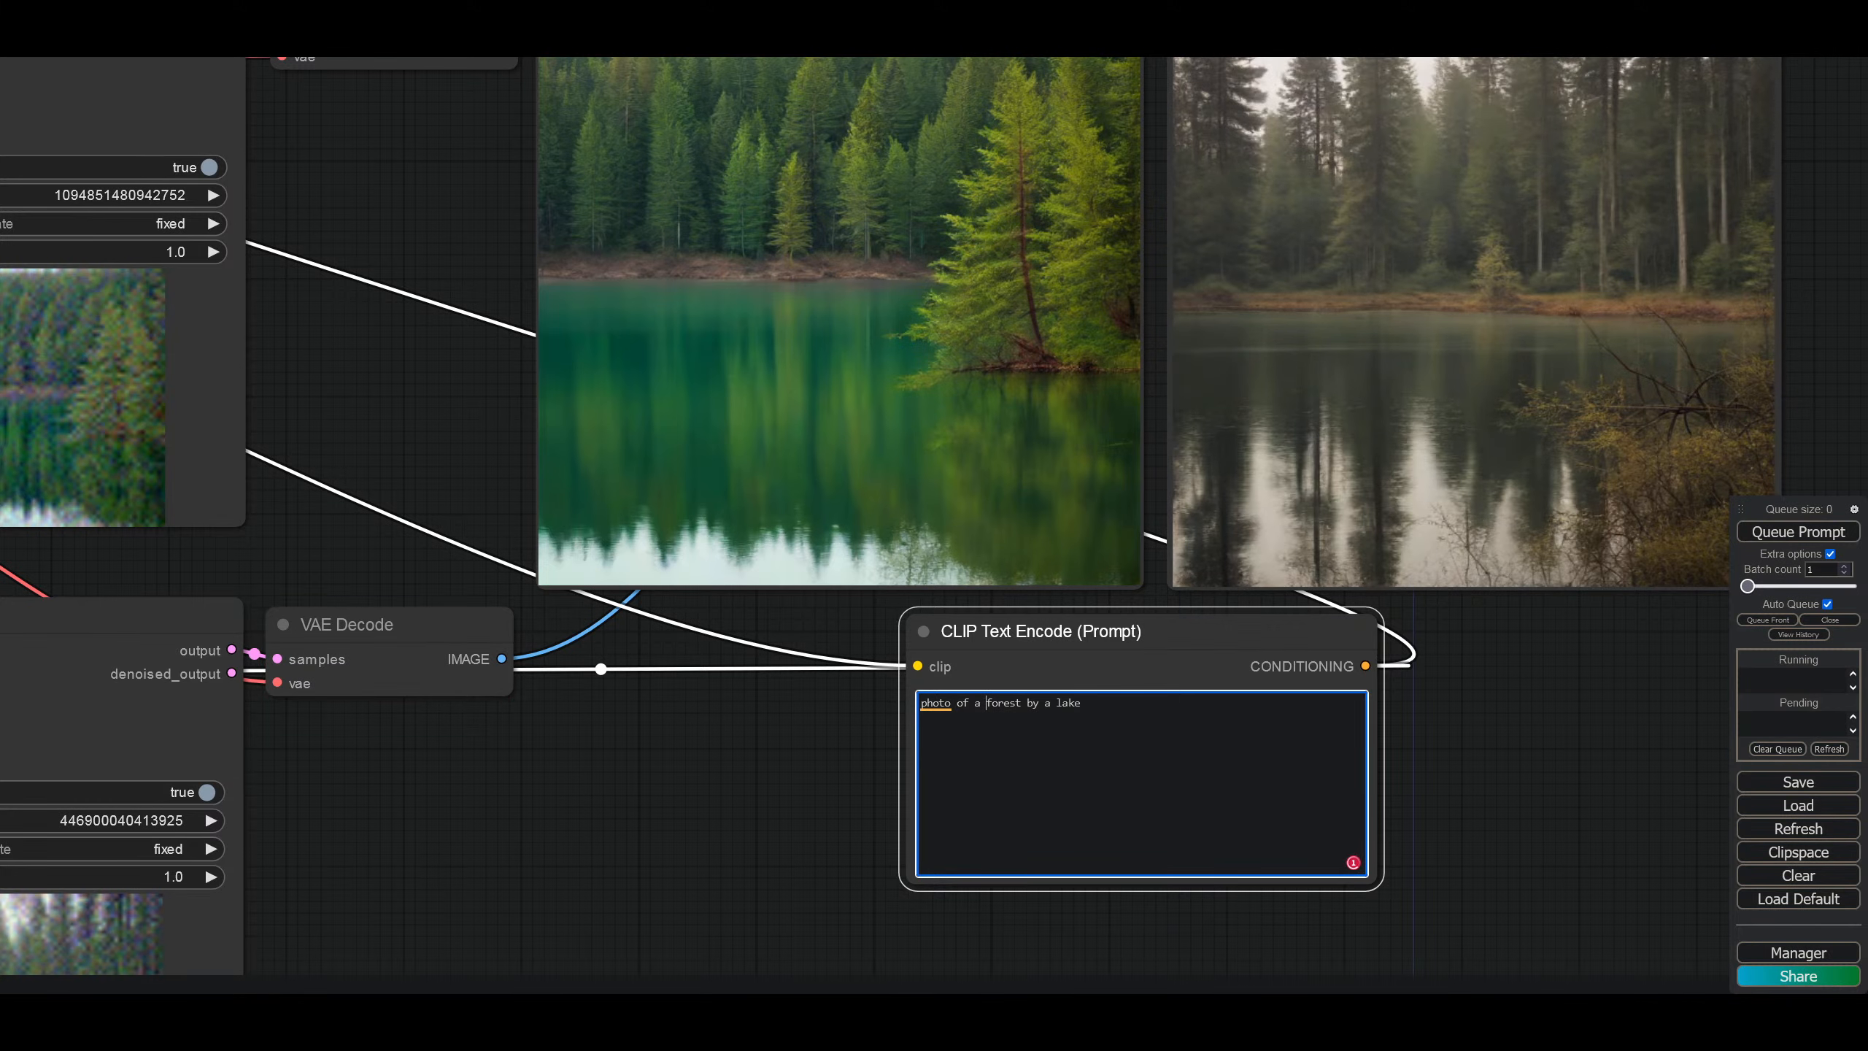
Step: Add "at sunrise" to the end of the positive prompt
click(1051, 703)
text(at )
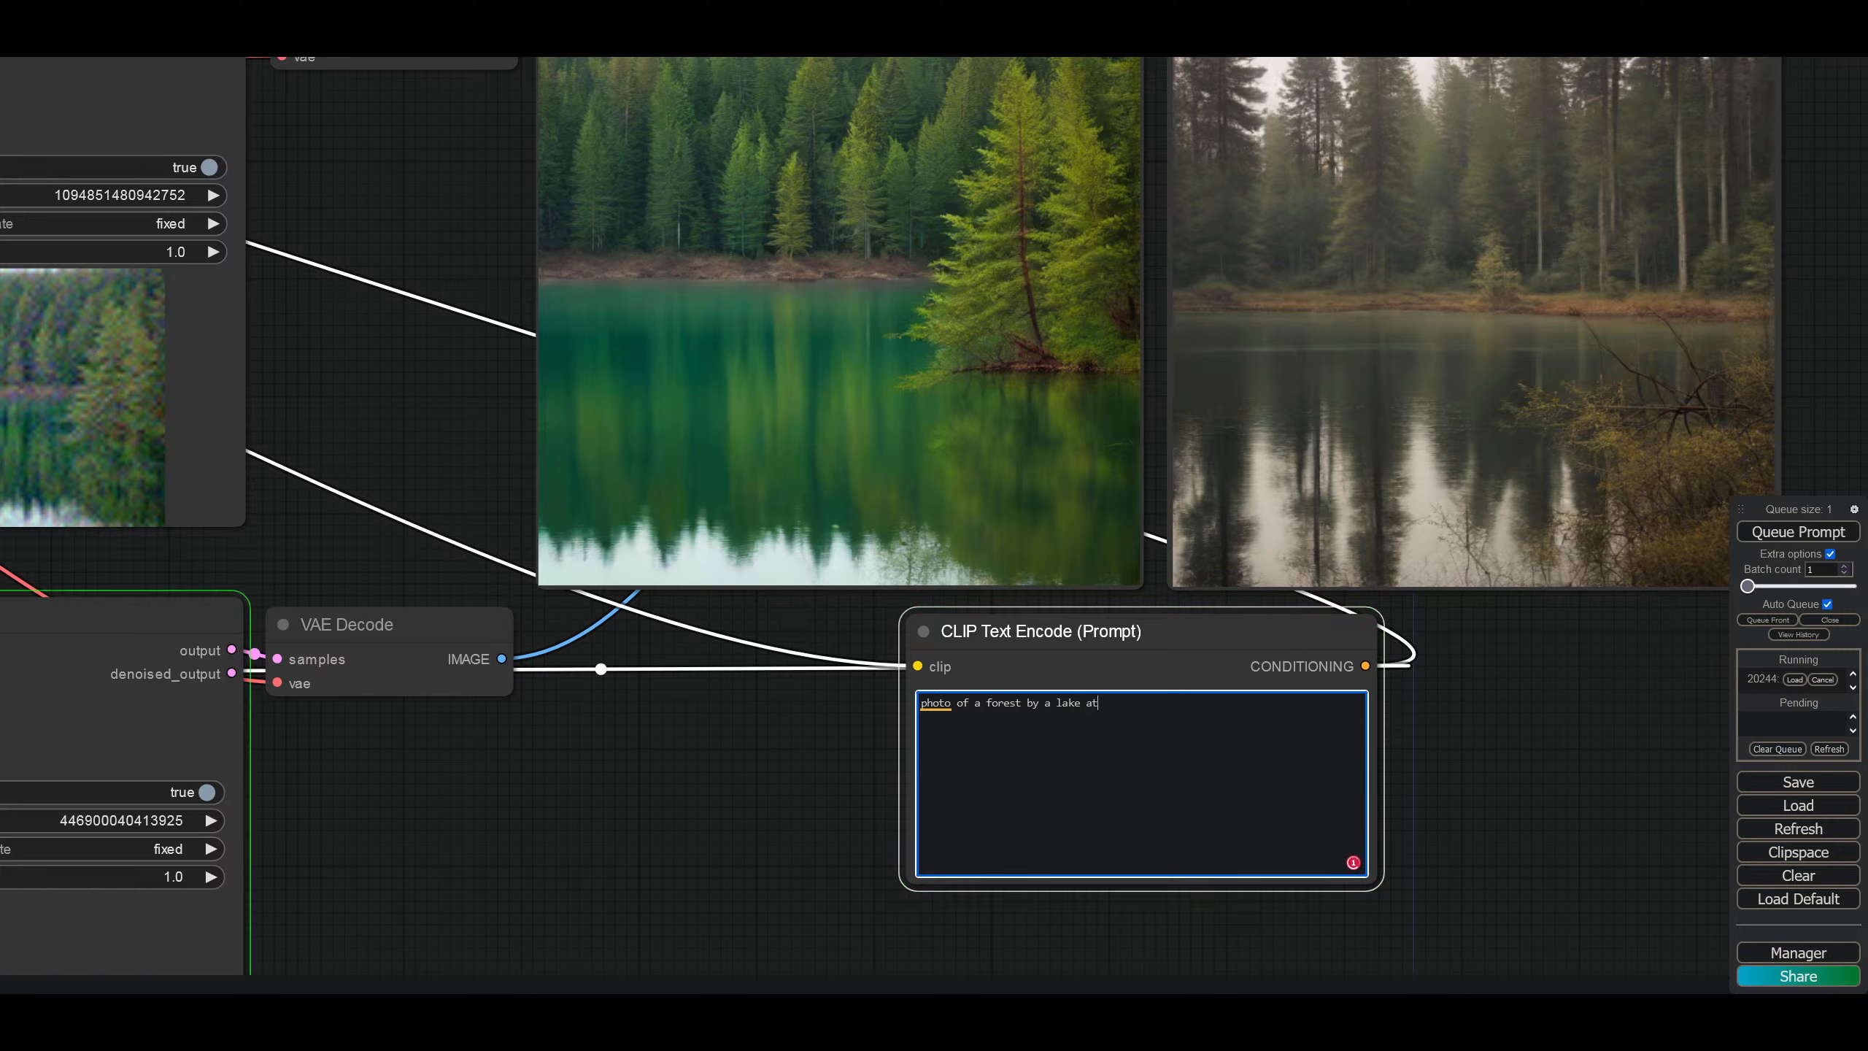
text(sunrise)
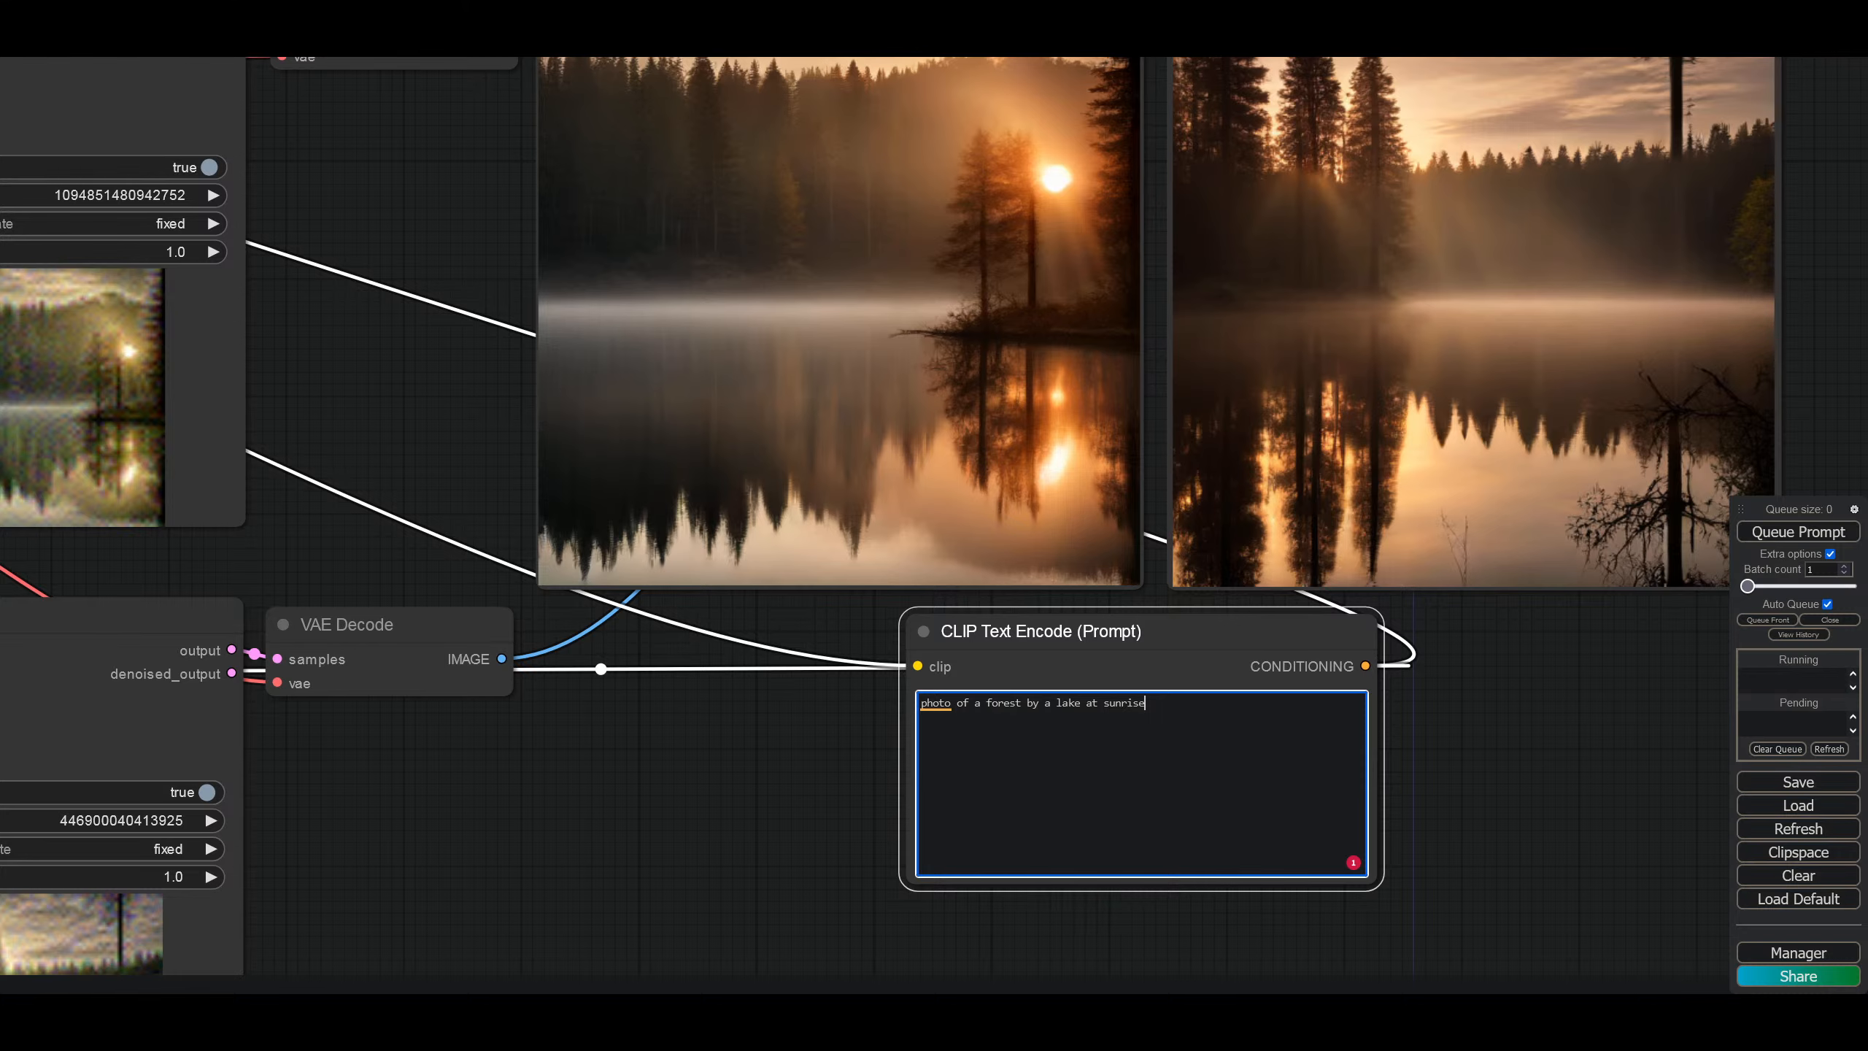
Step: Save the workflow as "SDXL-Turbo-dualpics.json"
drag(730, 795, 841, 870)
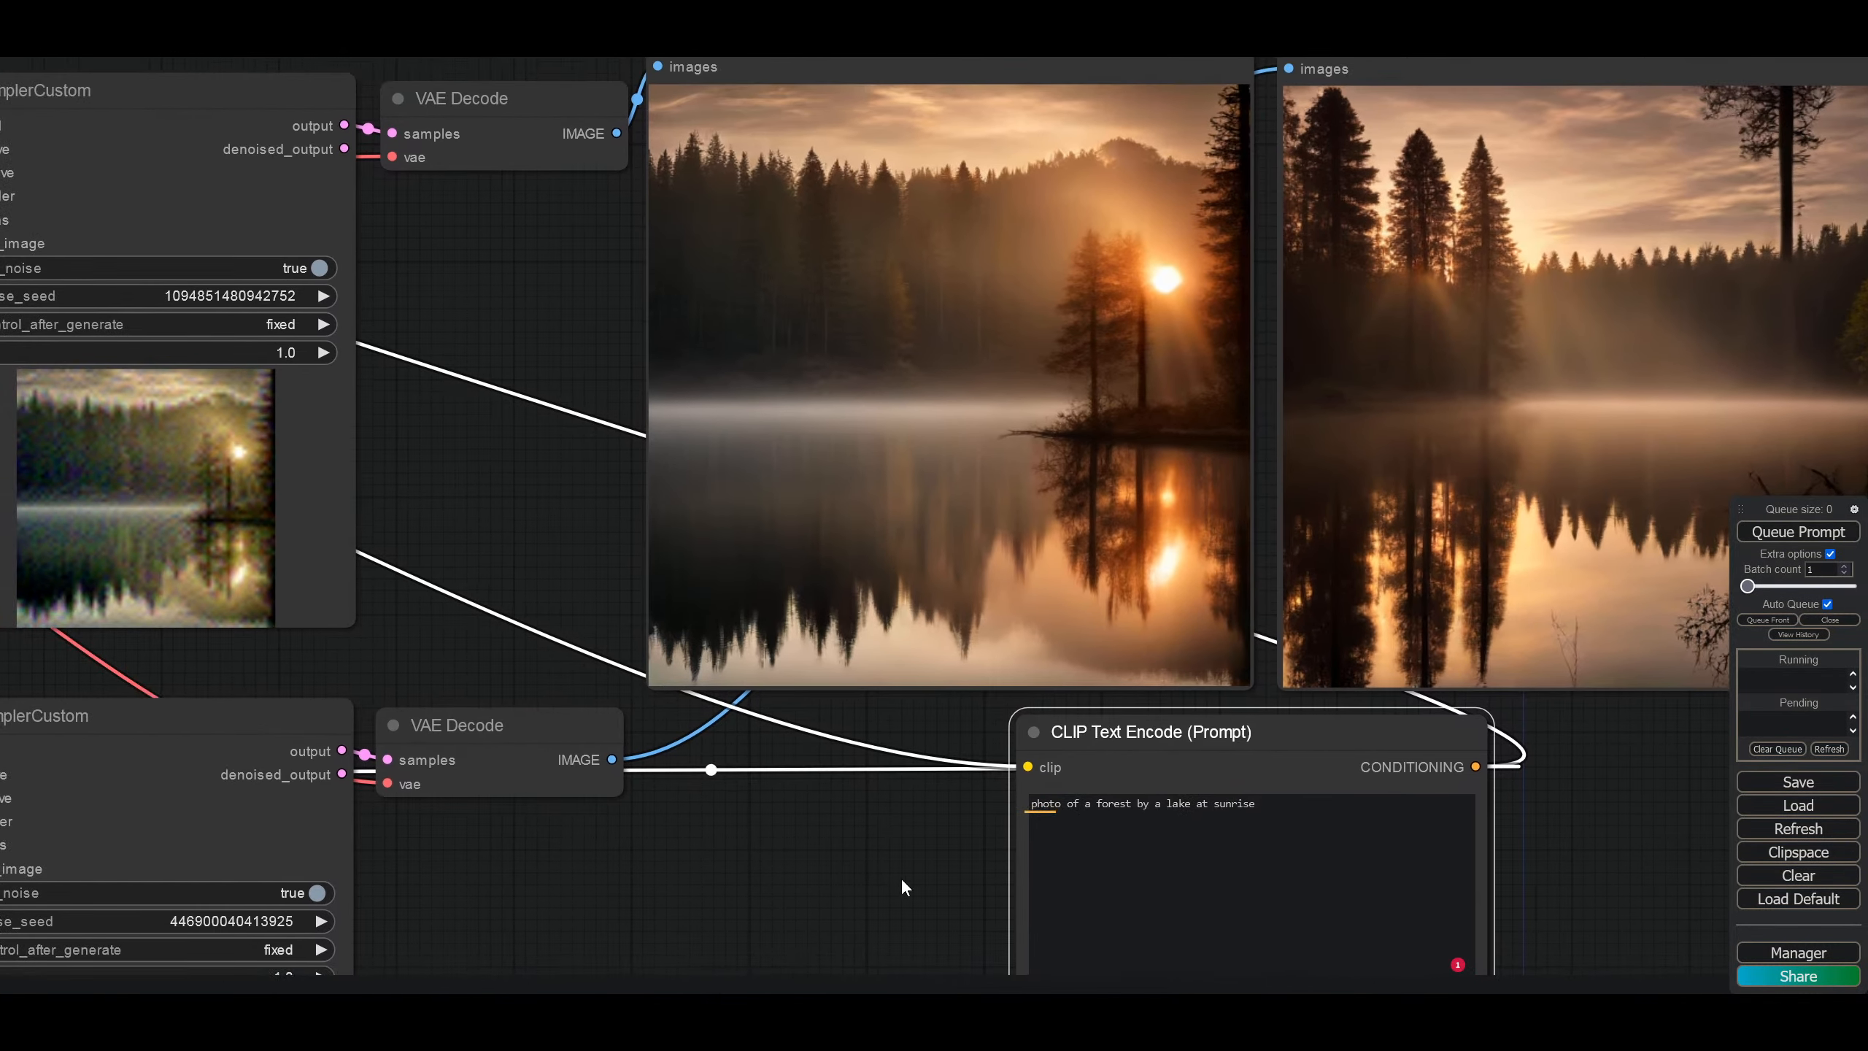
click(1792, 785)
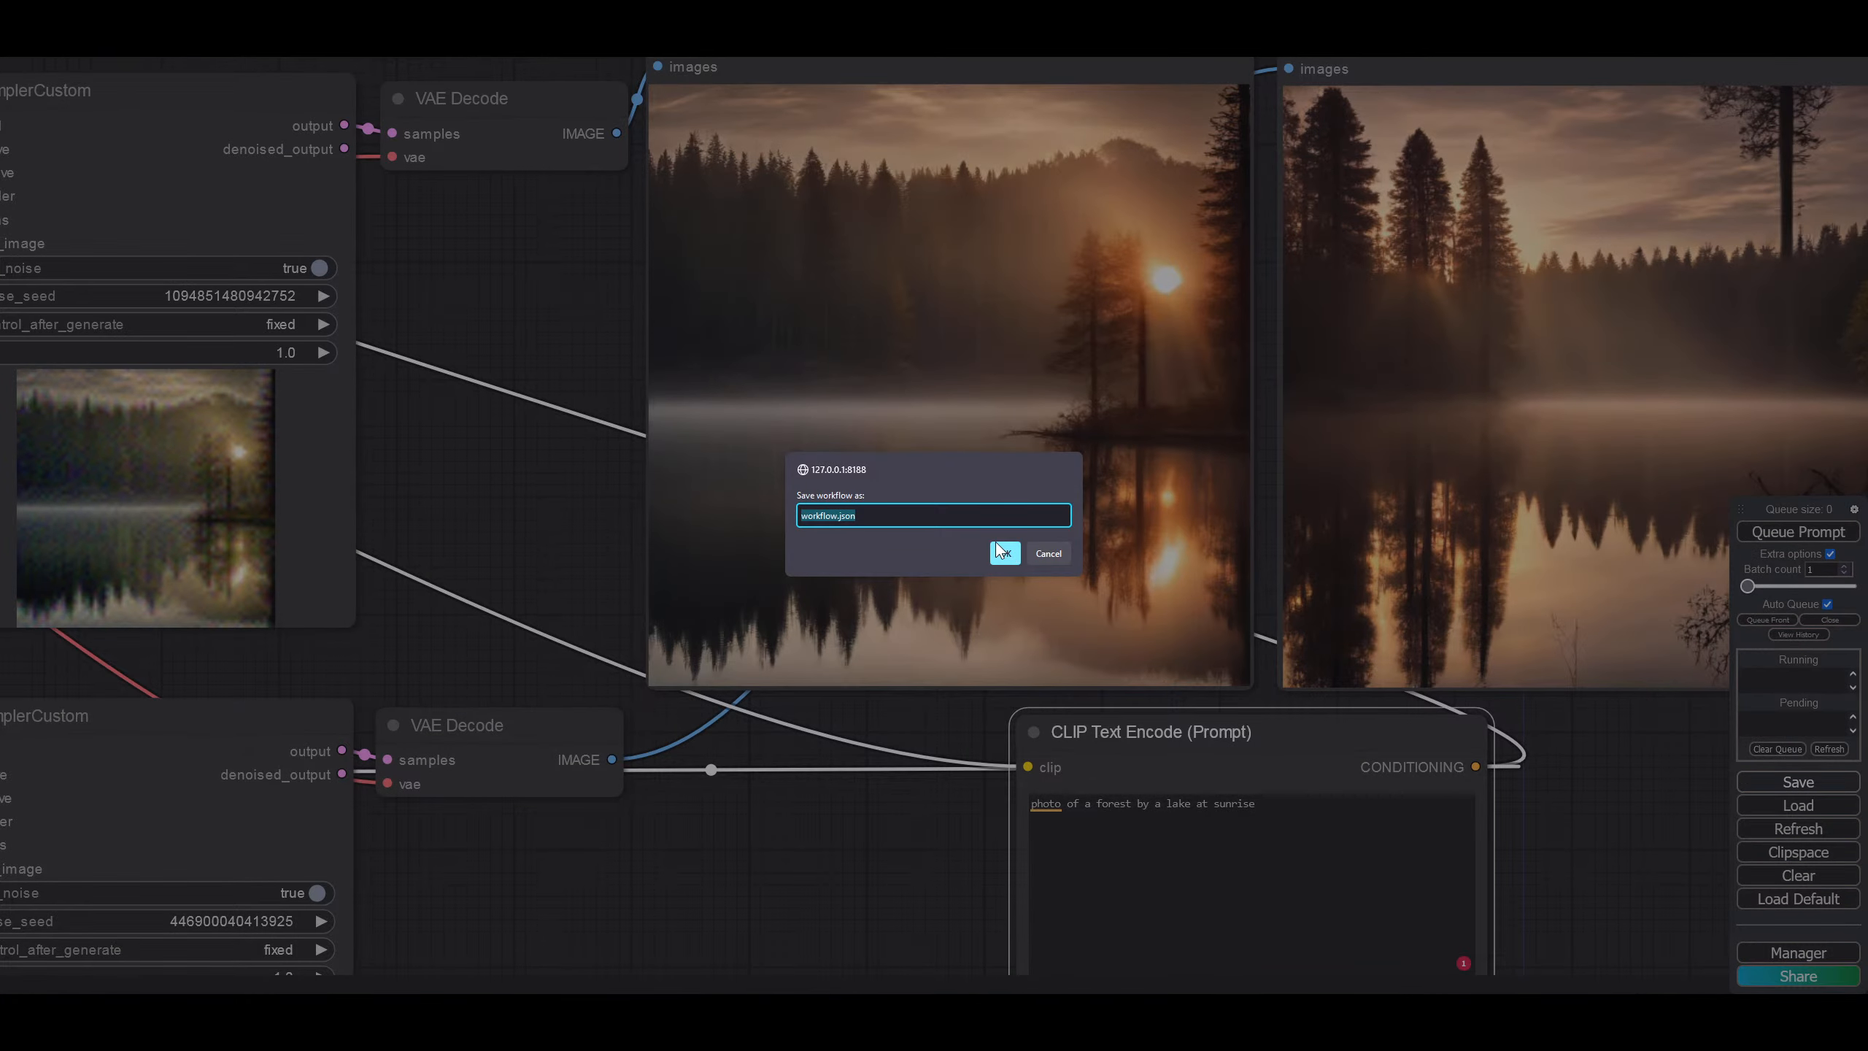
text(sDXL)
key(BackSpace)
key(BackSpace)
text(rbo-dualpics.)
key(Return)
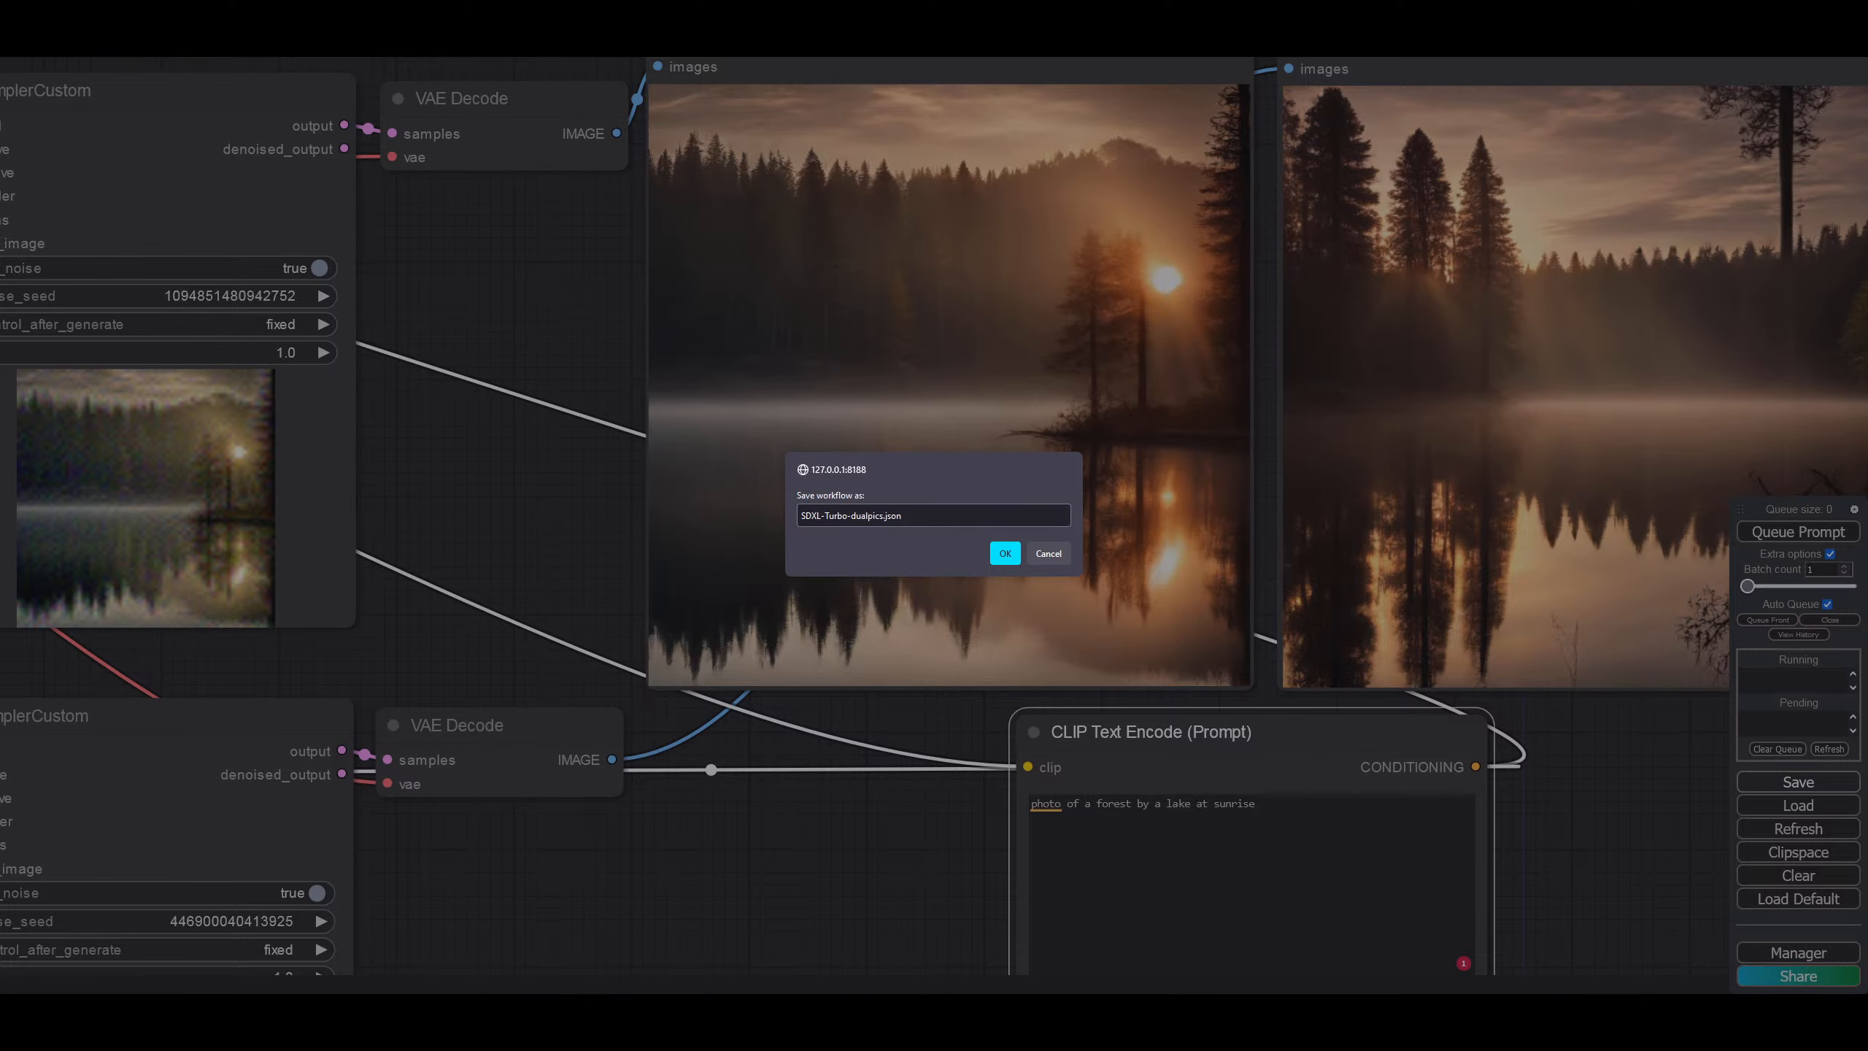
click(1000, 554)
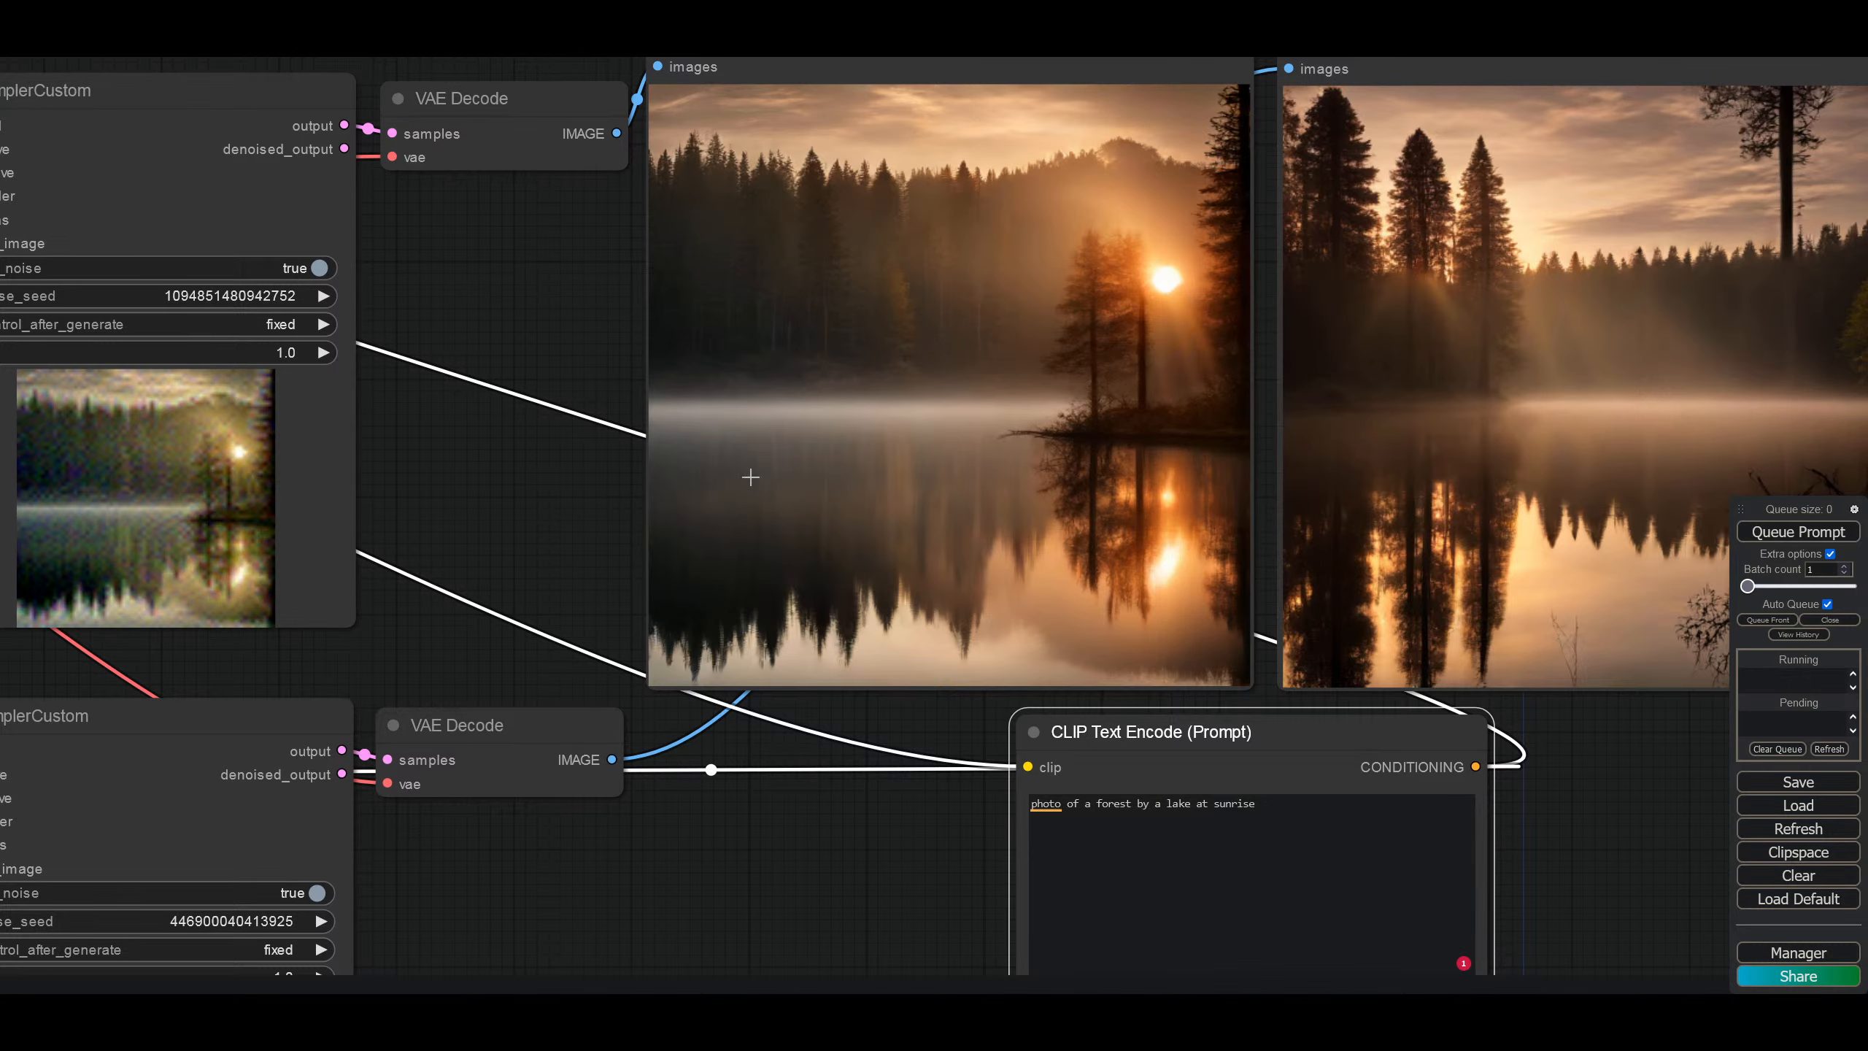
Step: Move the positive prompt node between the checkpoint loader and the upper sampler, above the collapsed text encode node
scroll(875, 777, down, 5)
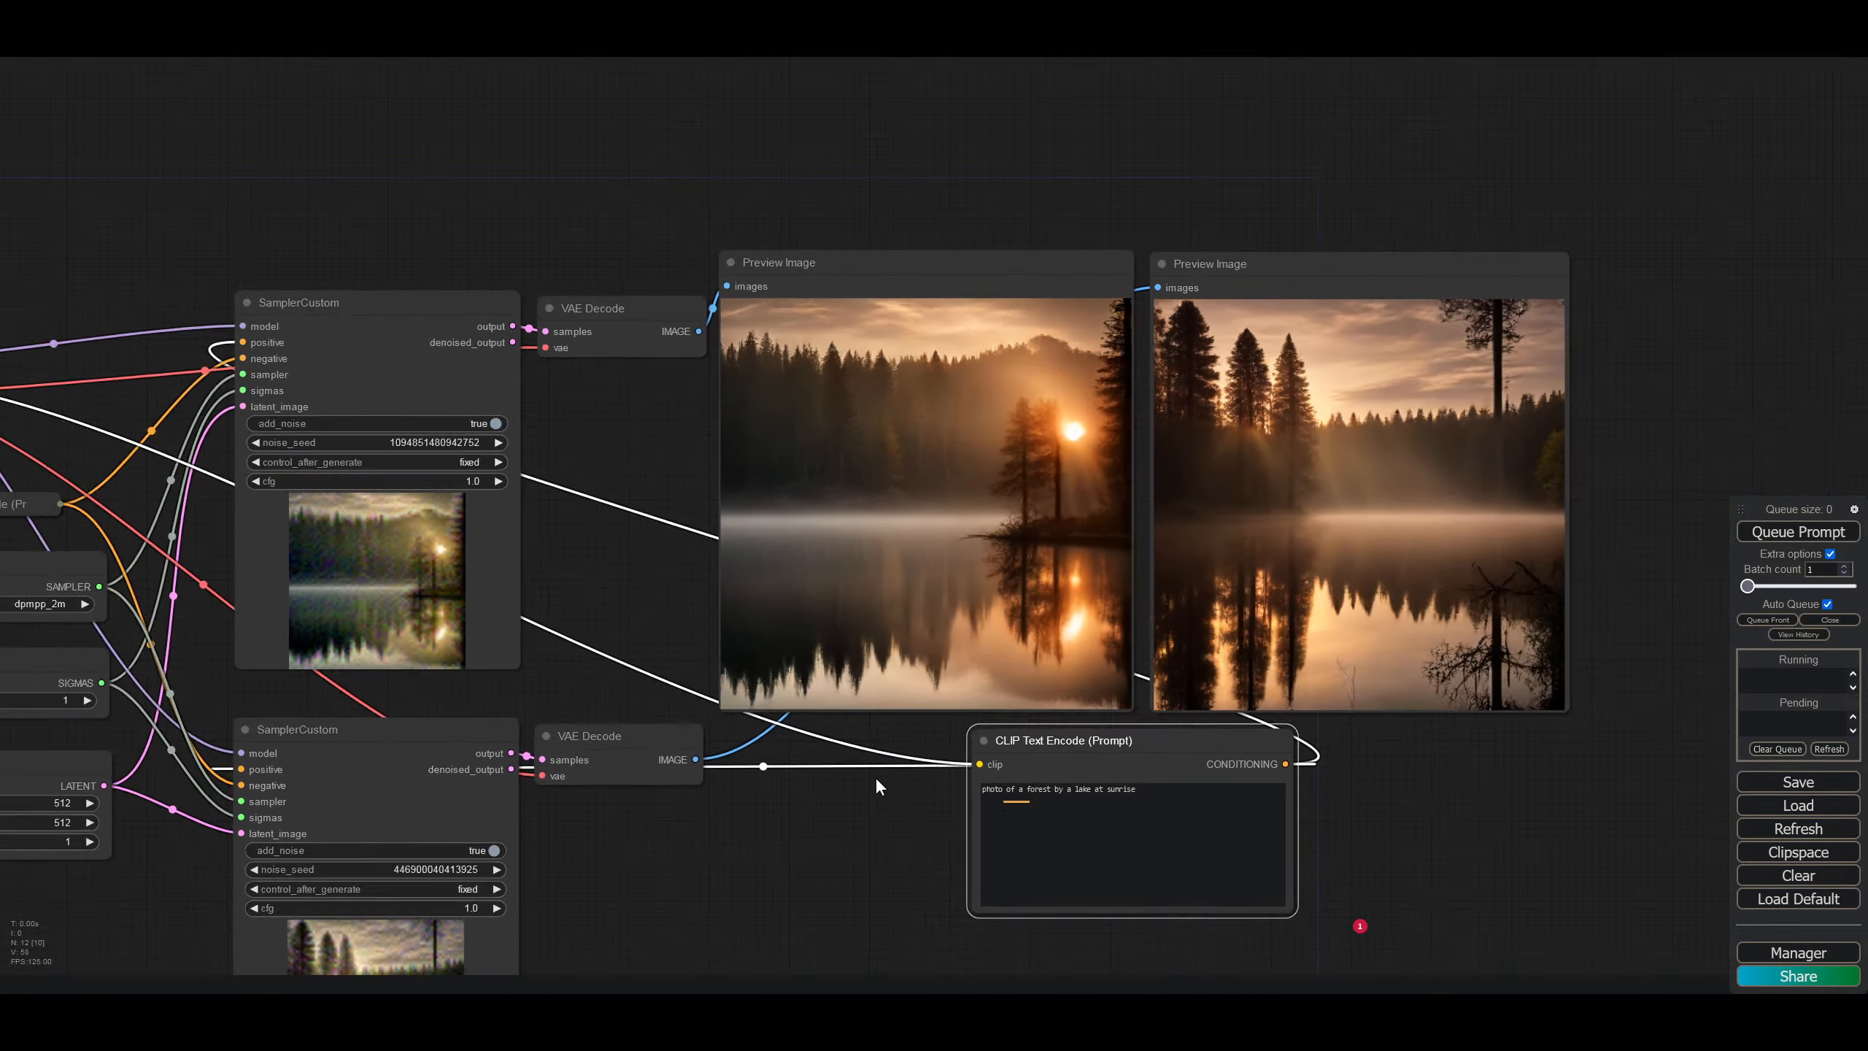
drag(772, 831, 1084, 624)
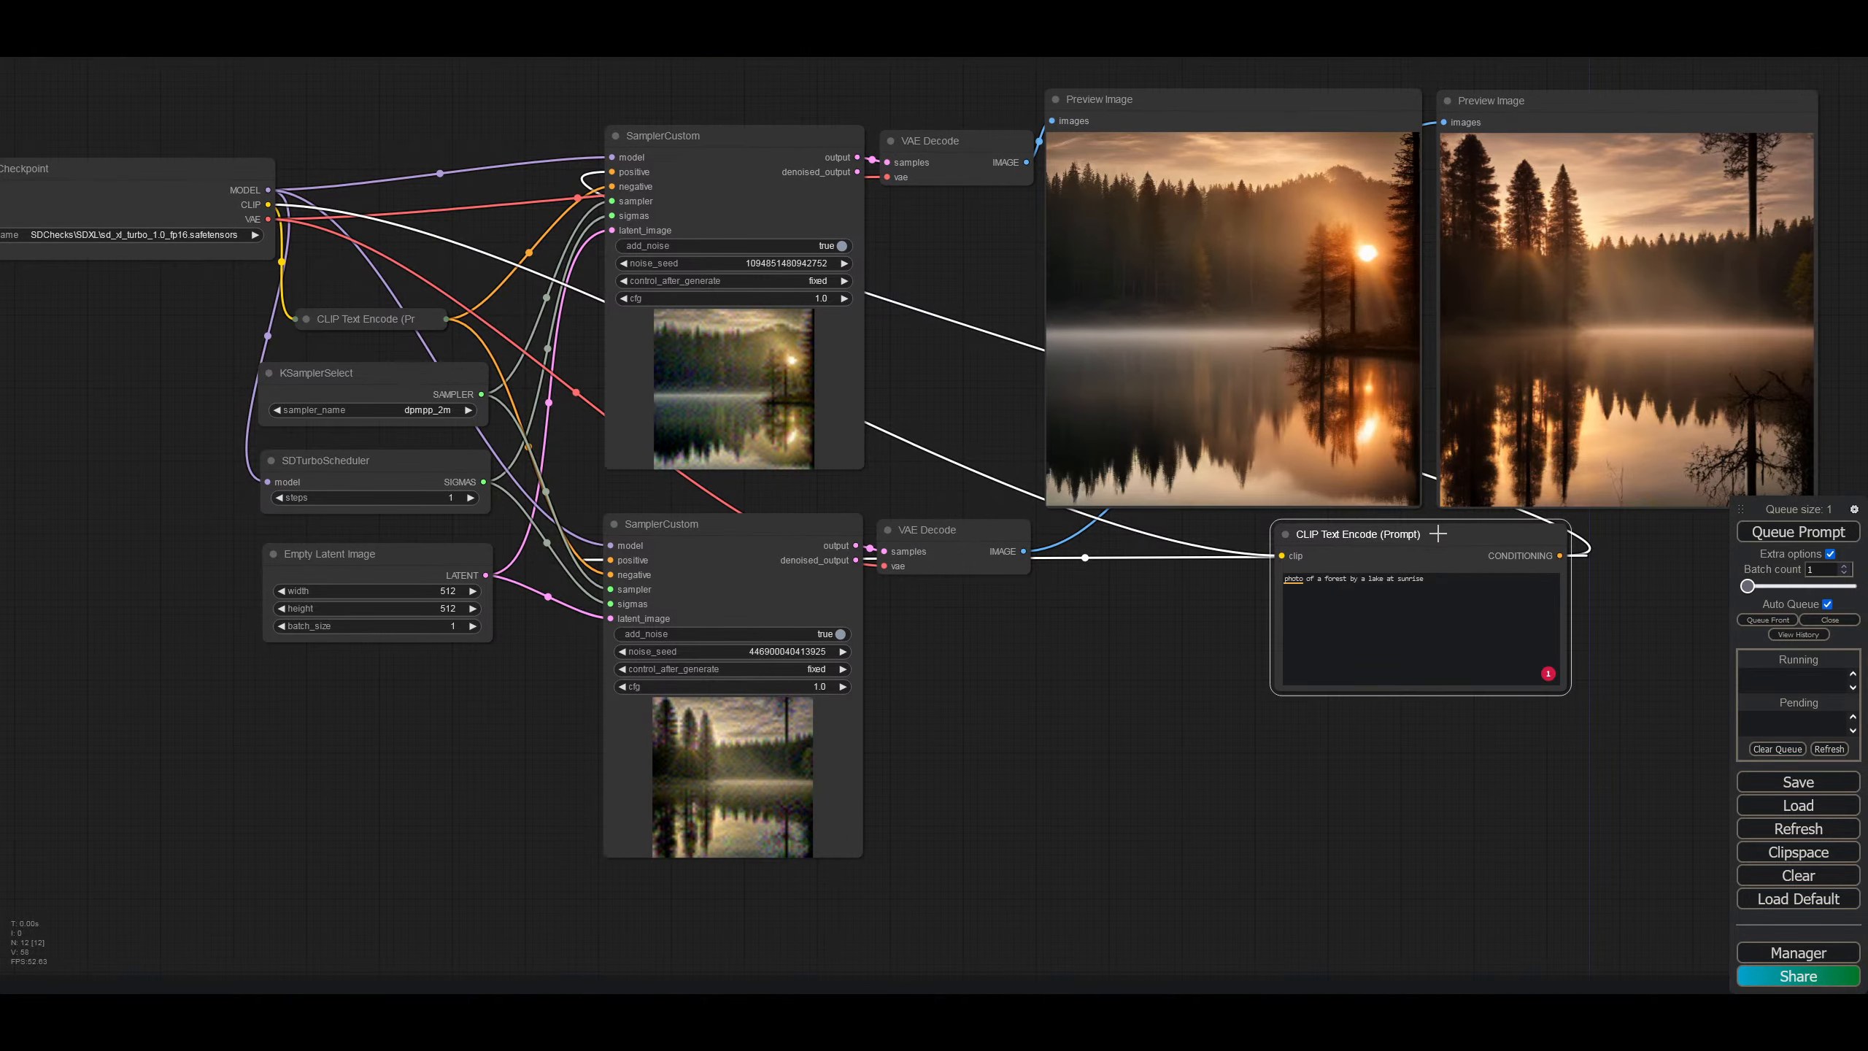
drag(1436, 528, 447, 136)
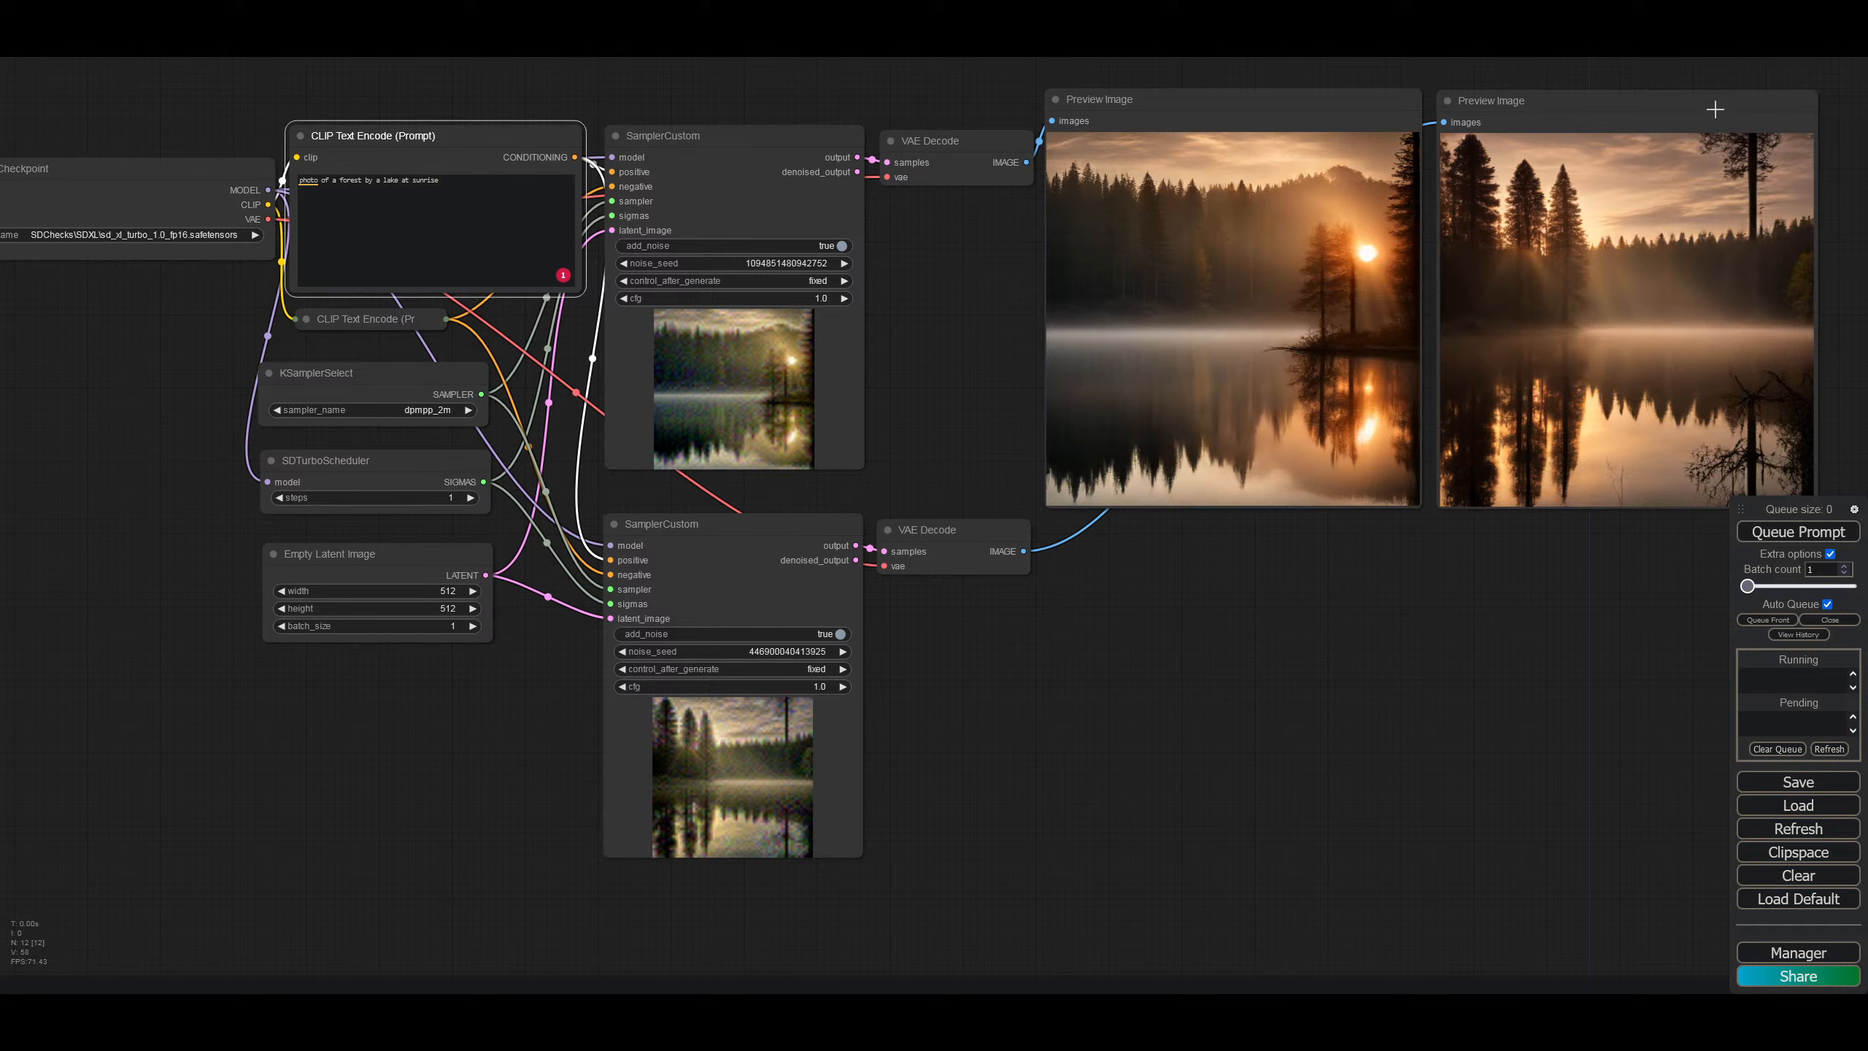
Step: Delete the second image branch: its Preview Image, VAE Decode and the lower SamplerCustom node
drag(1714, 109, 1496, 545)
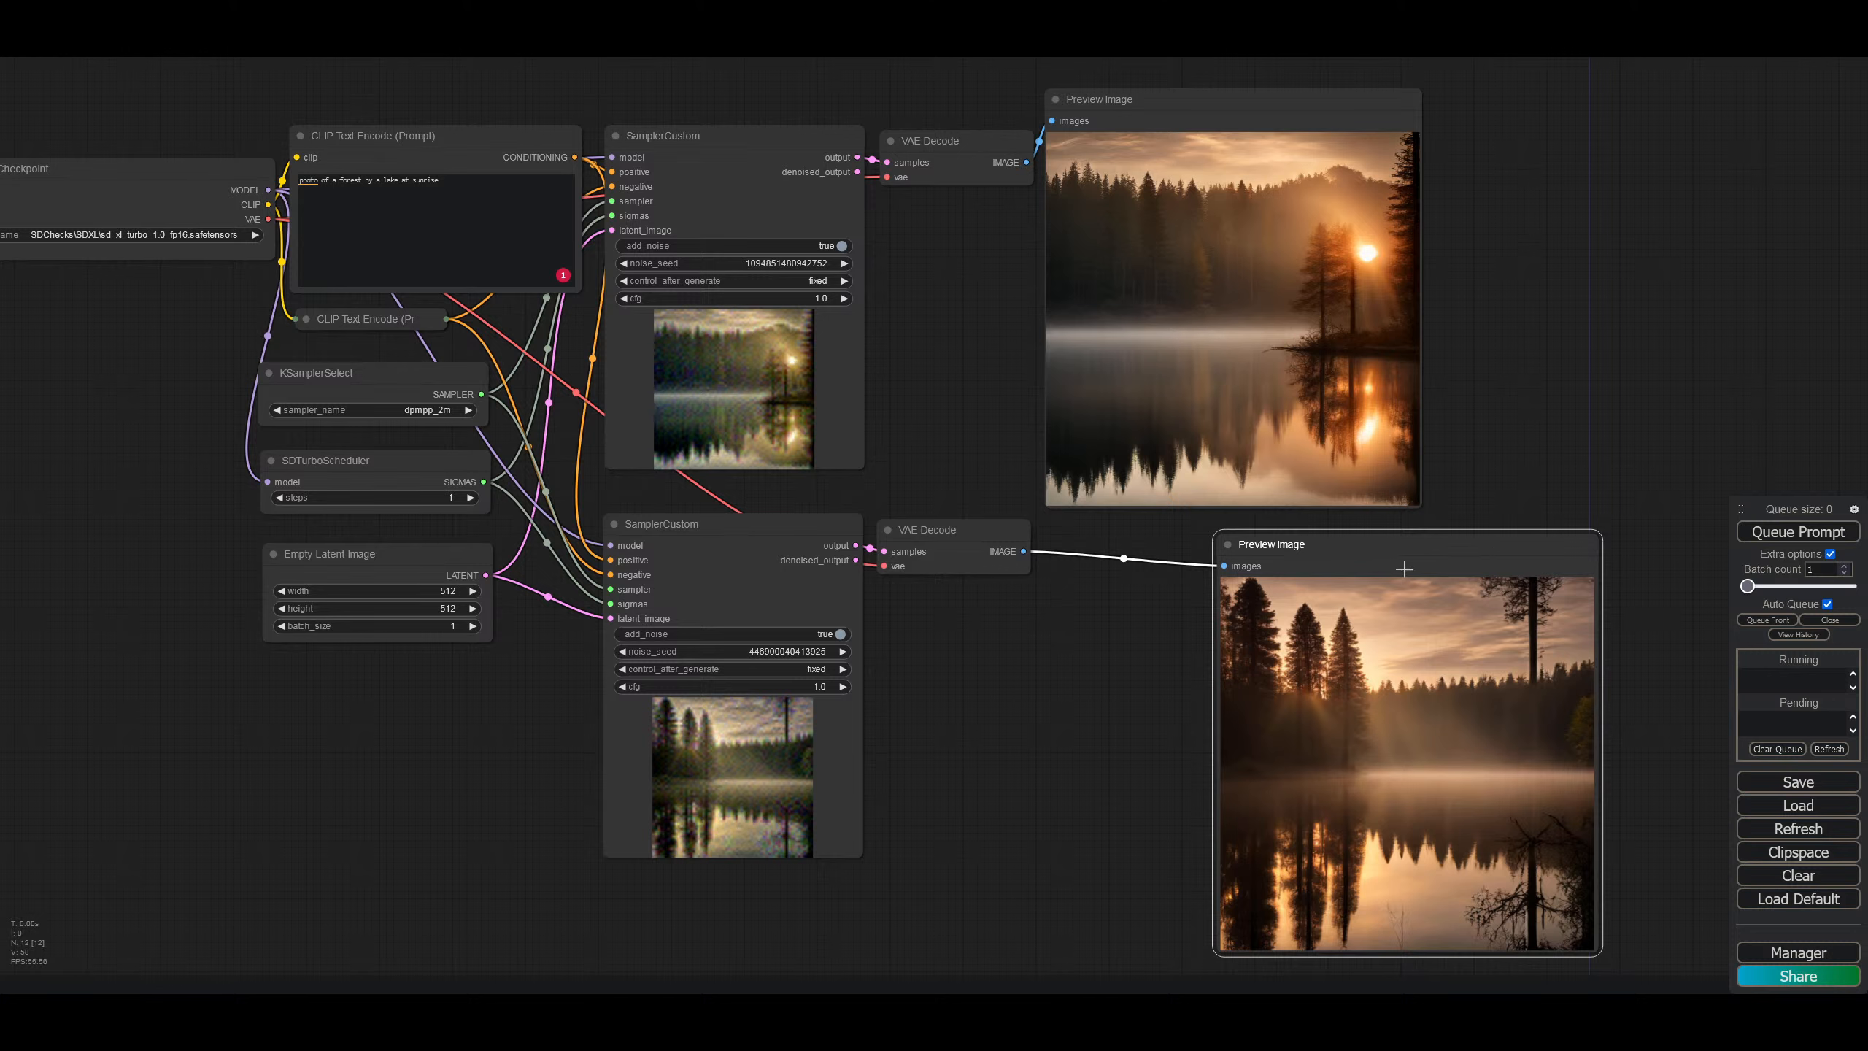
key(Delete)
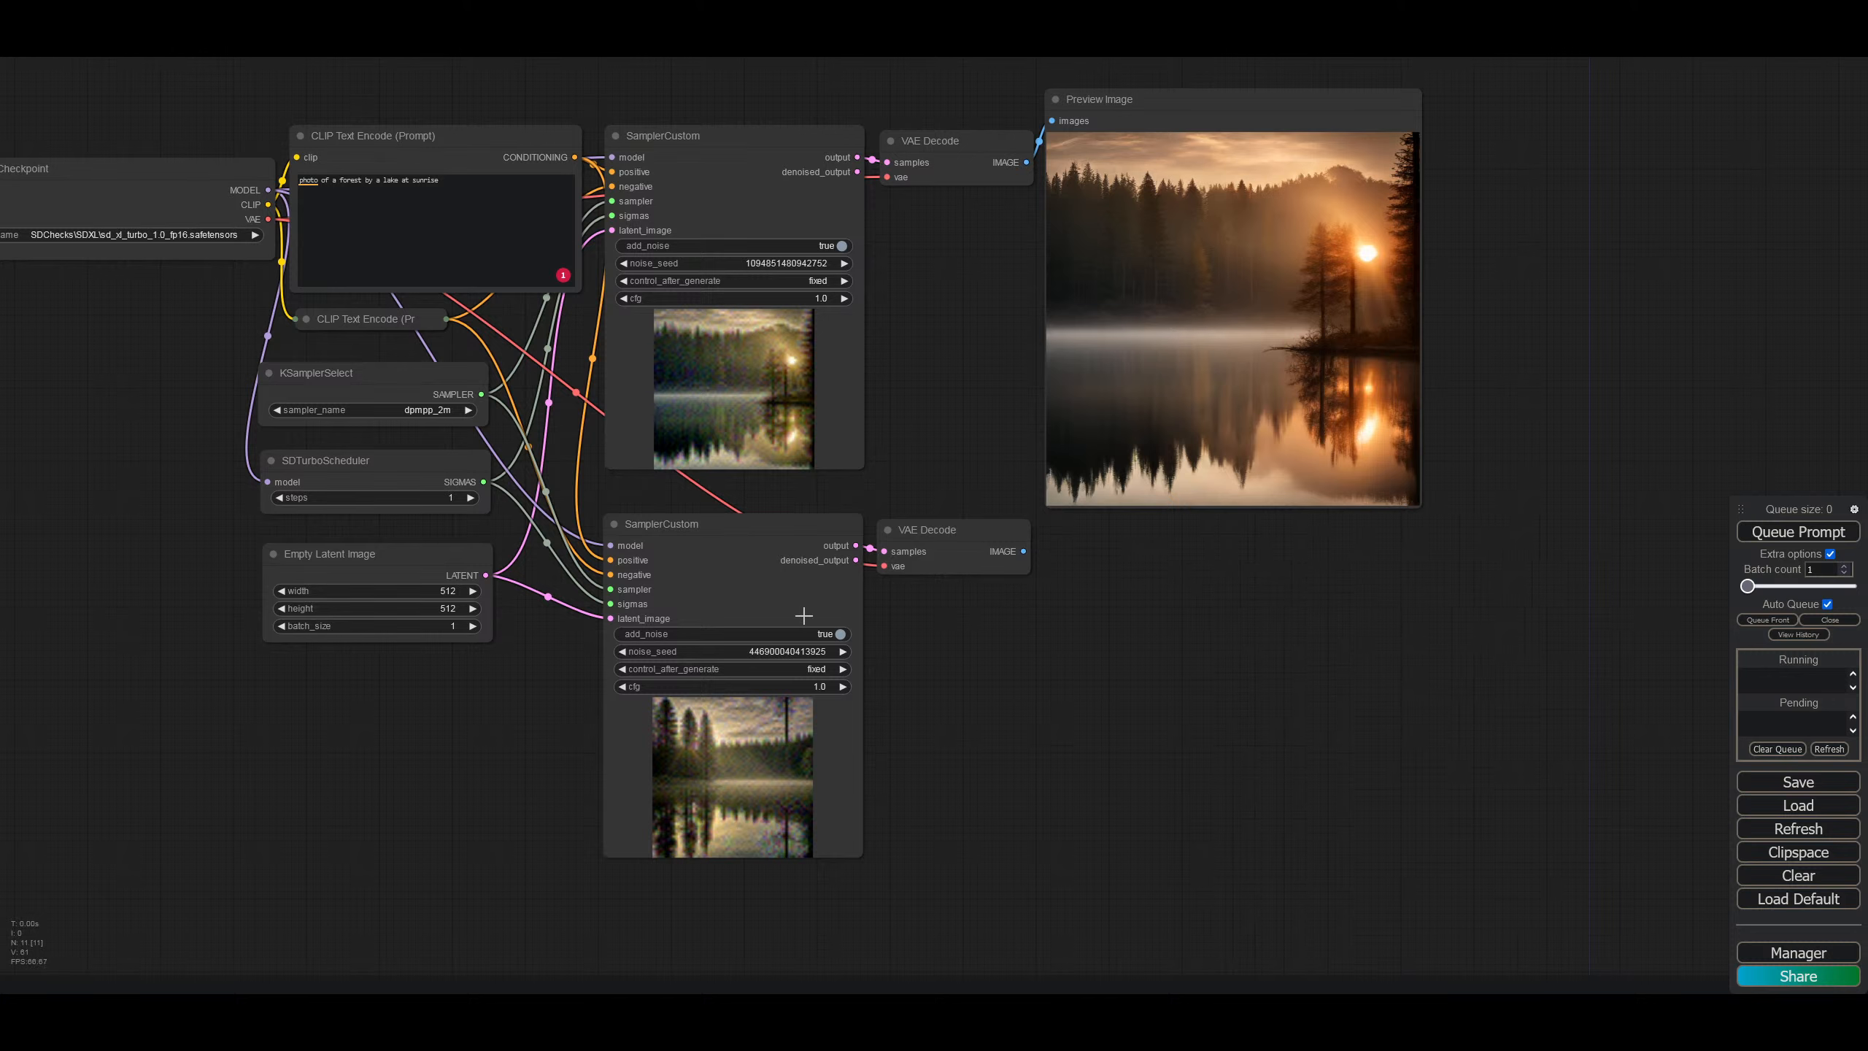
click(927, 535)
key(Delete)
click(784, 523)
key(Delete)
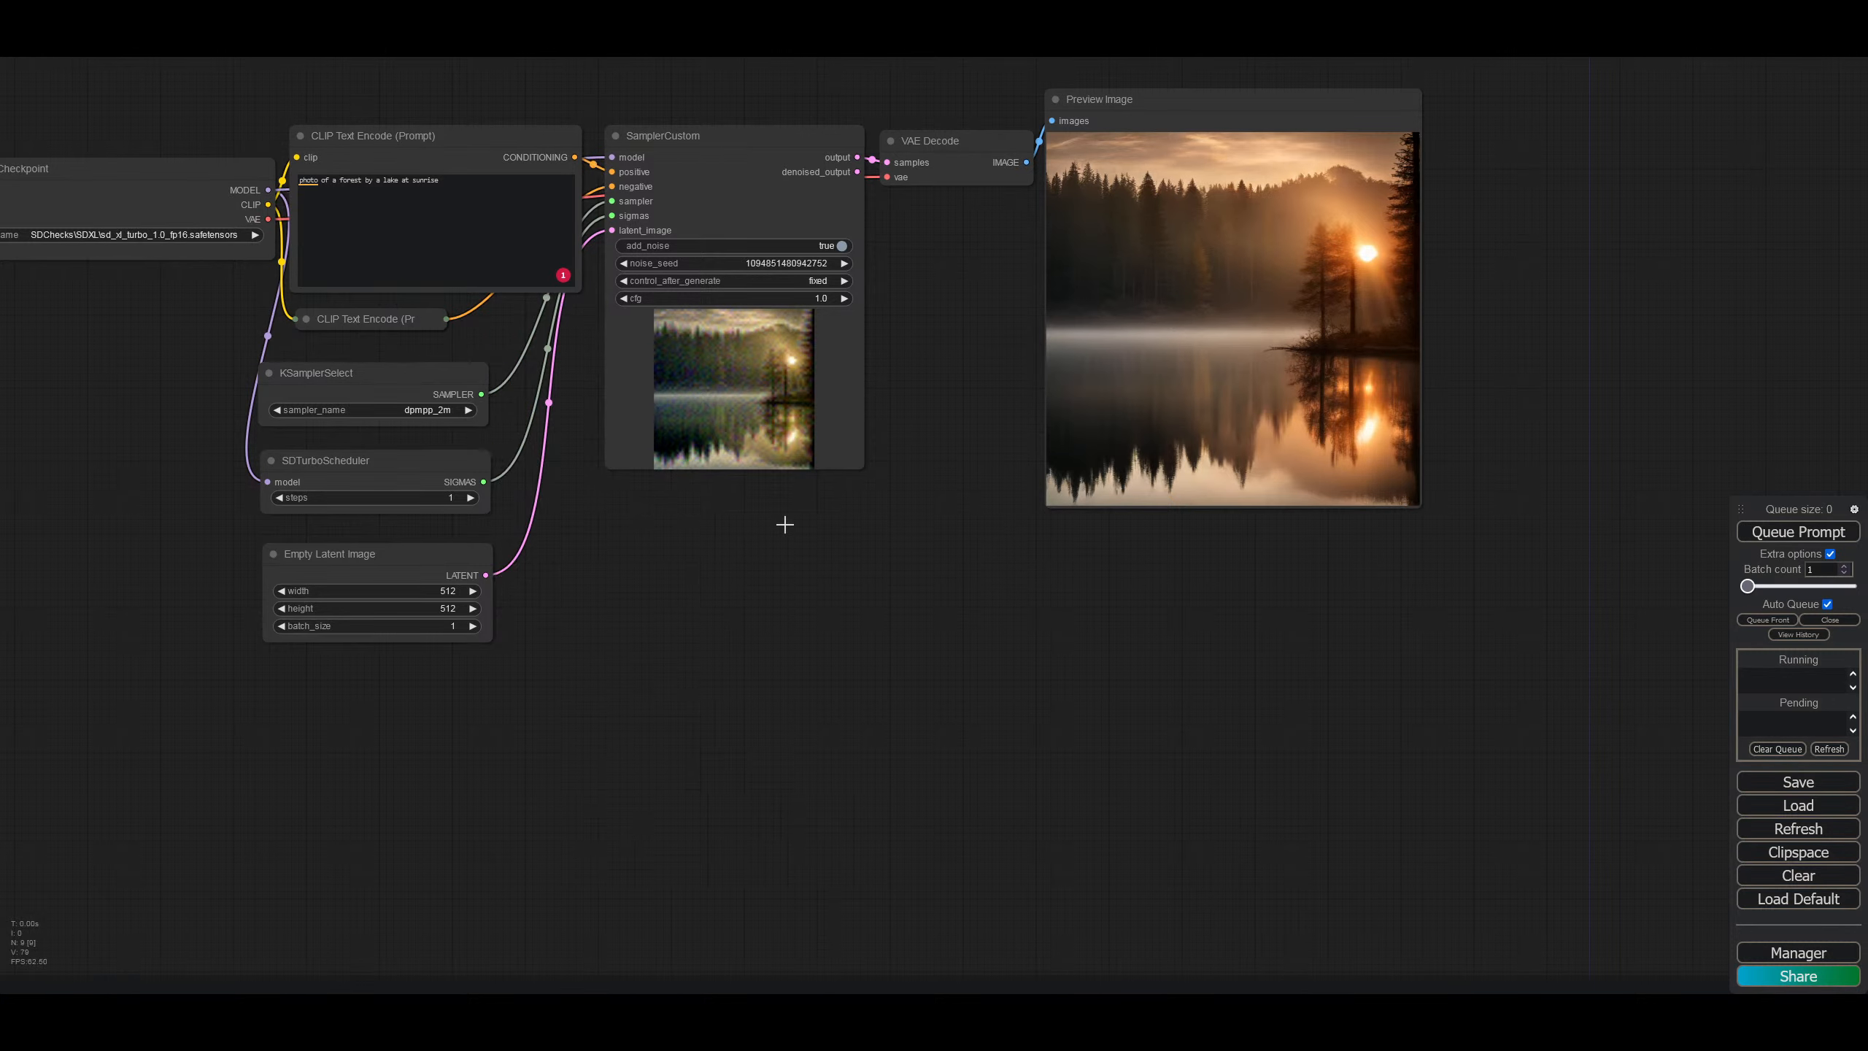
Step: Move the remaining Preview Image node slightly lower so it lines up with the VAE Decode node
drag(796, 544, 829, 700)
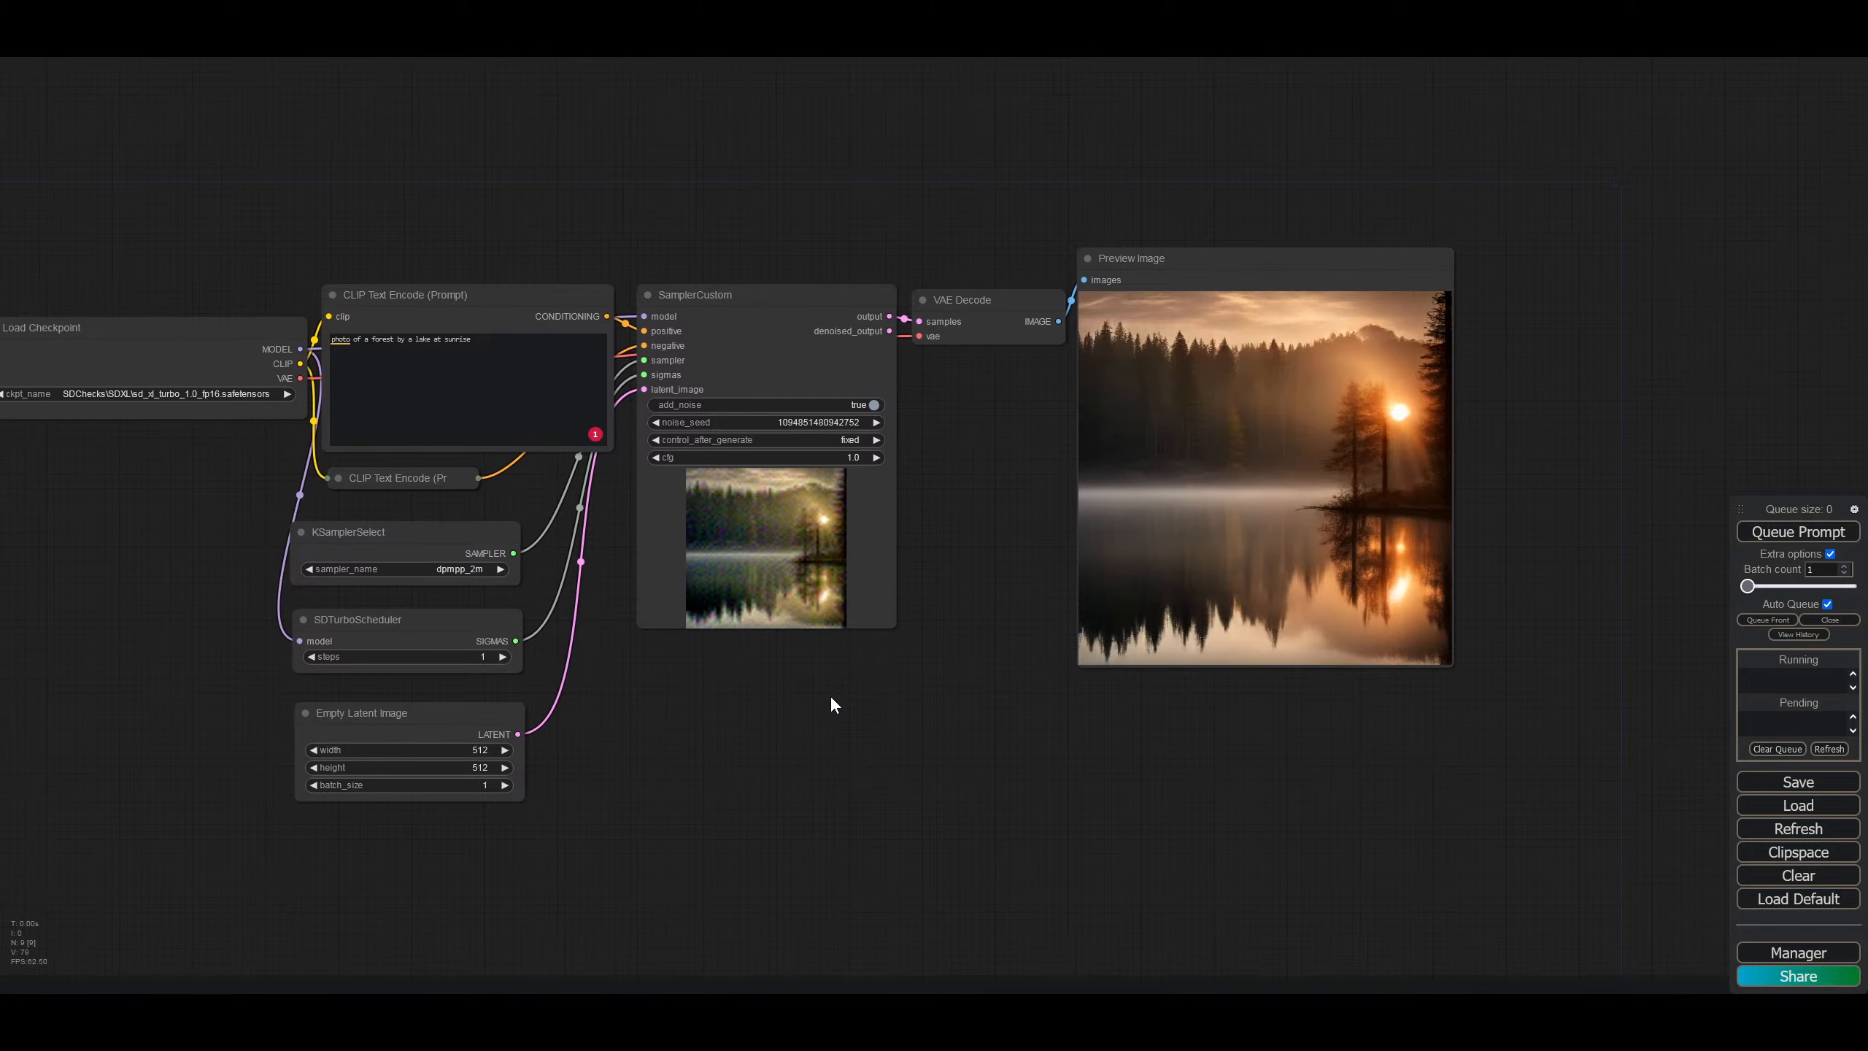
drag(1184, 265, 1206, 310)
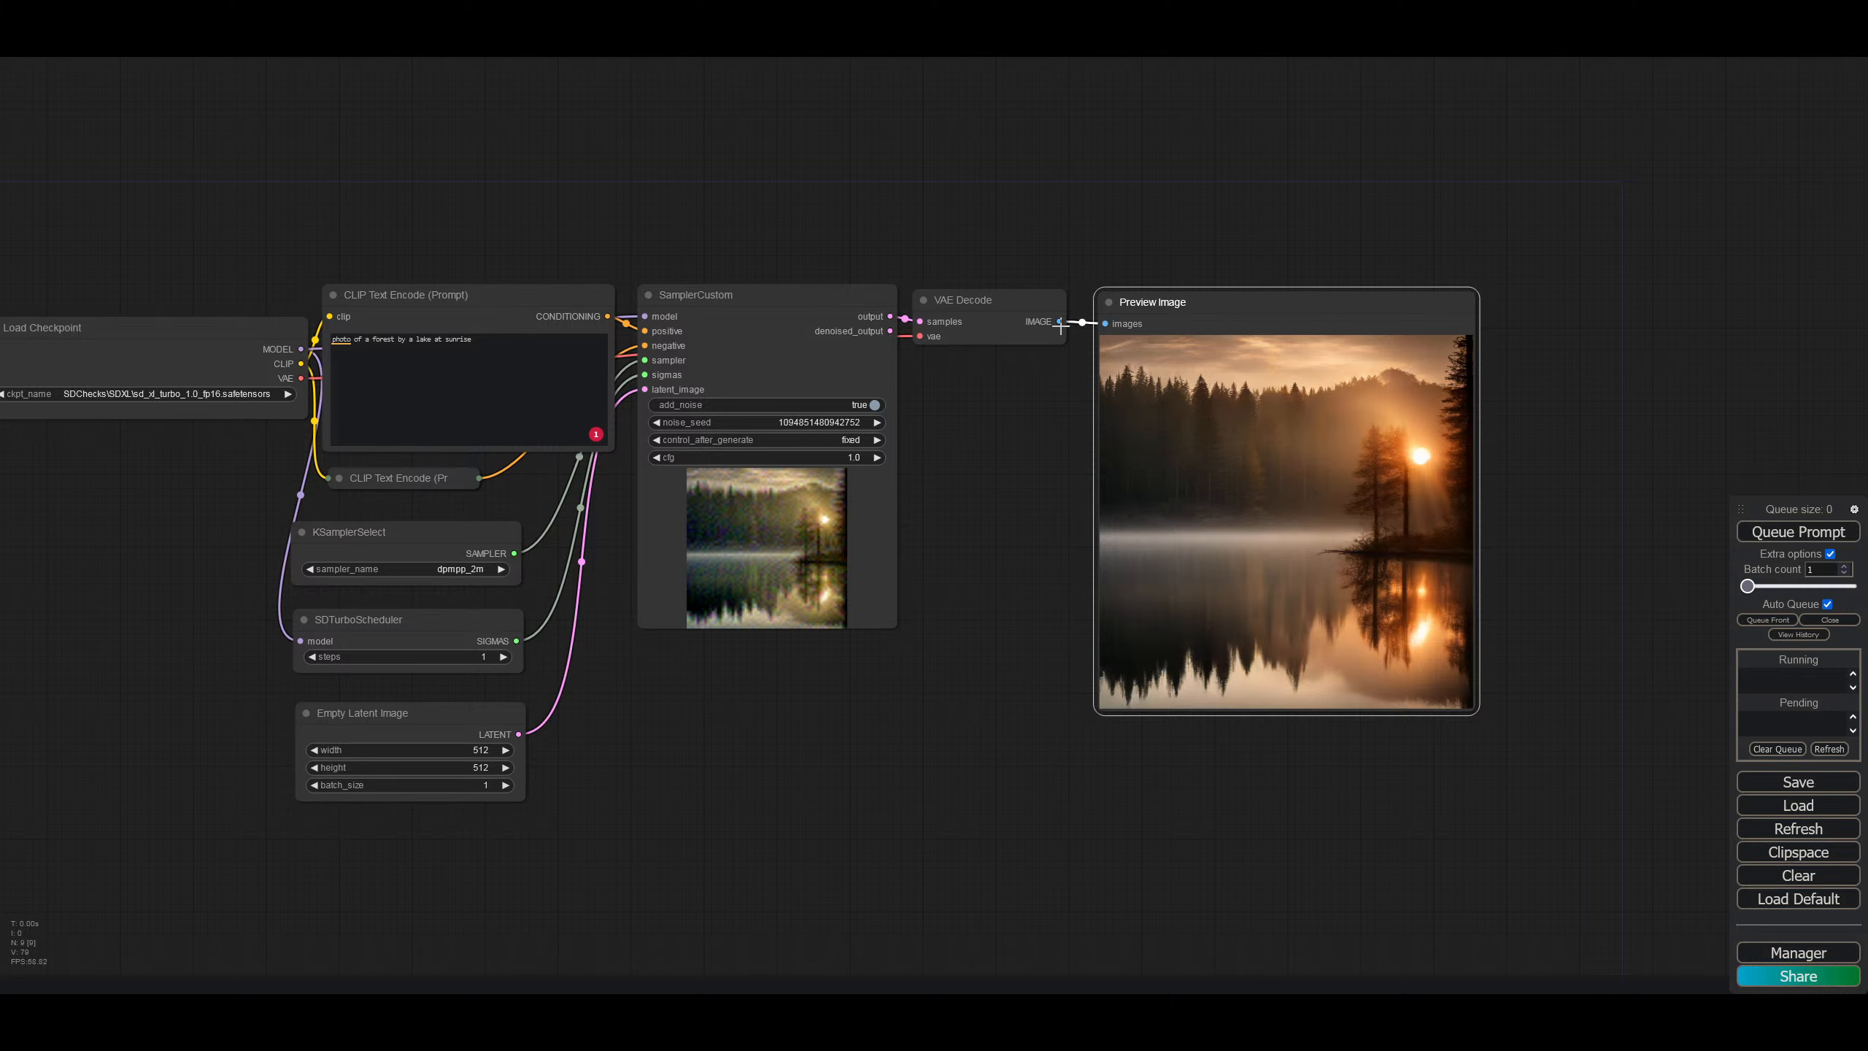
drag(1059, 322, 1076, 302)
drag(1219, 236, 1559, 296)
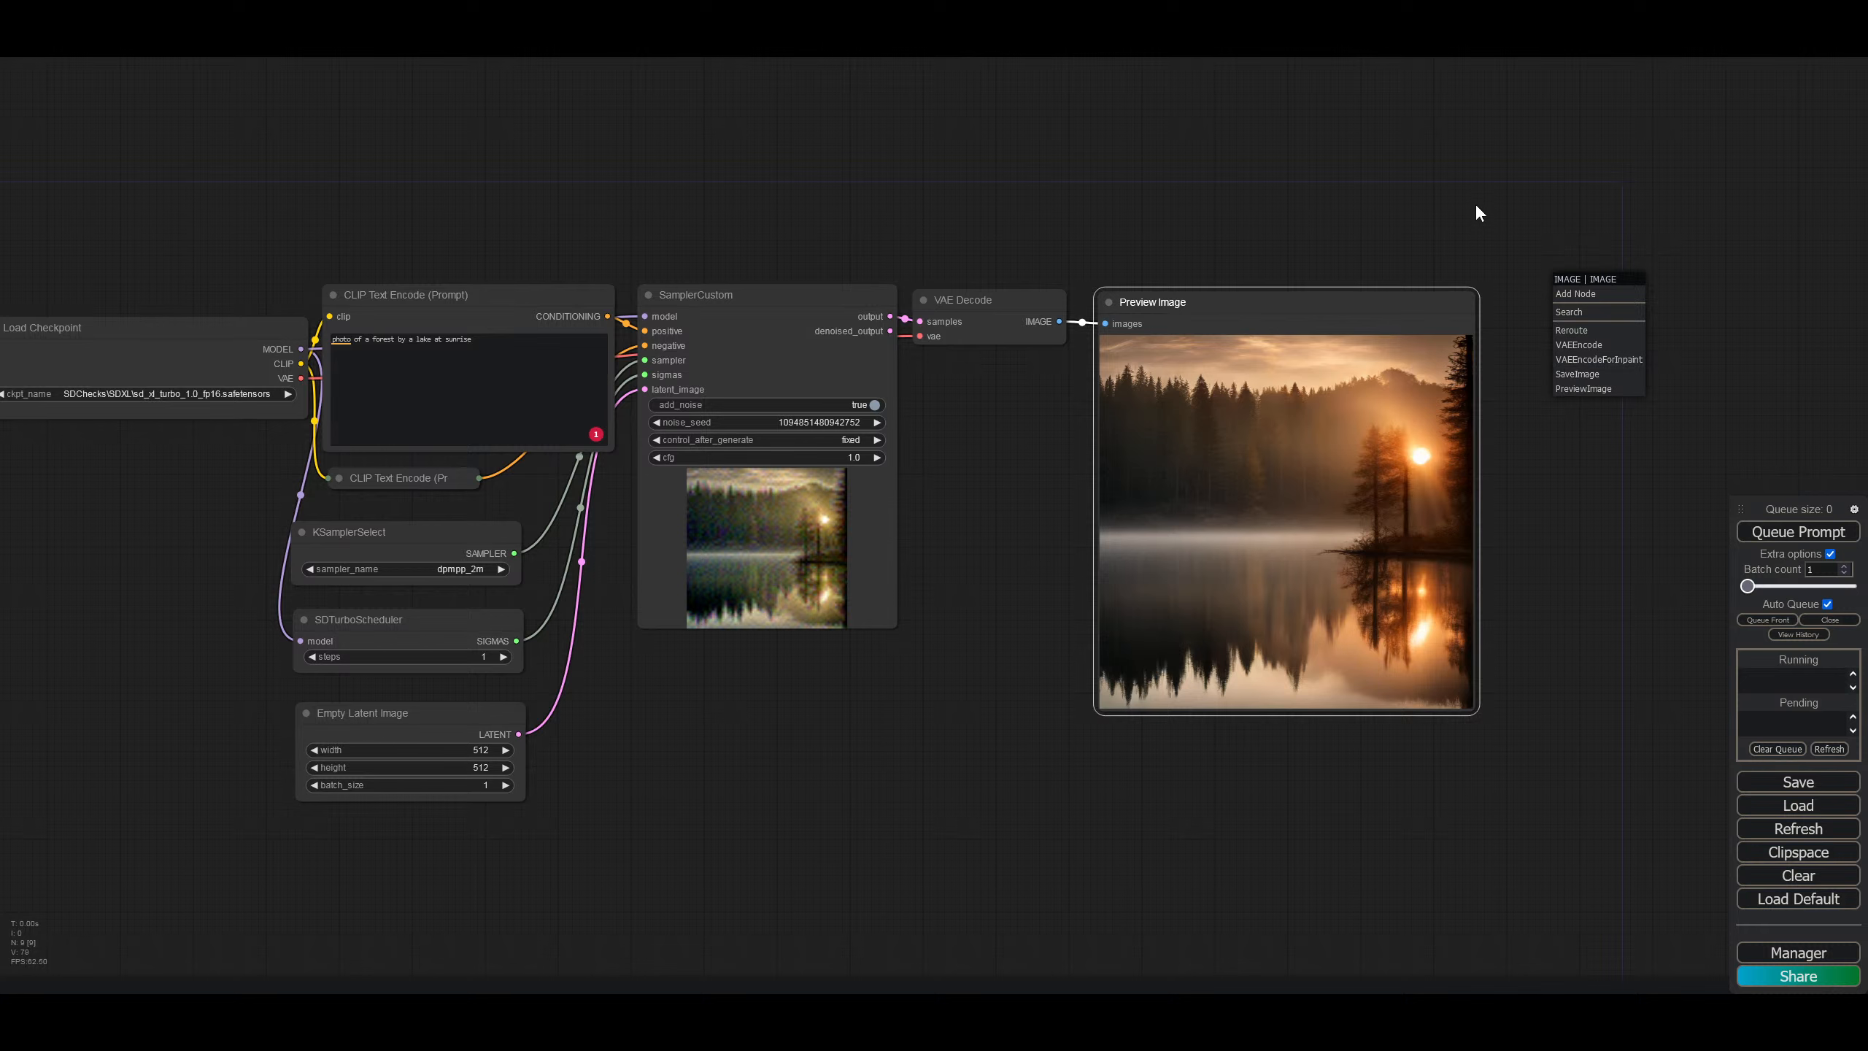
drag(1459, 155, 1543, 113)
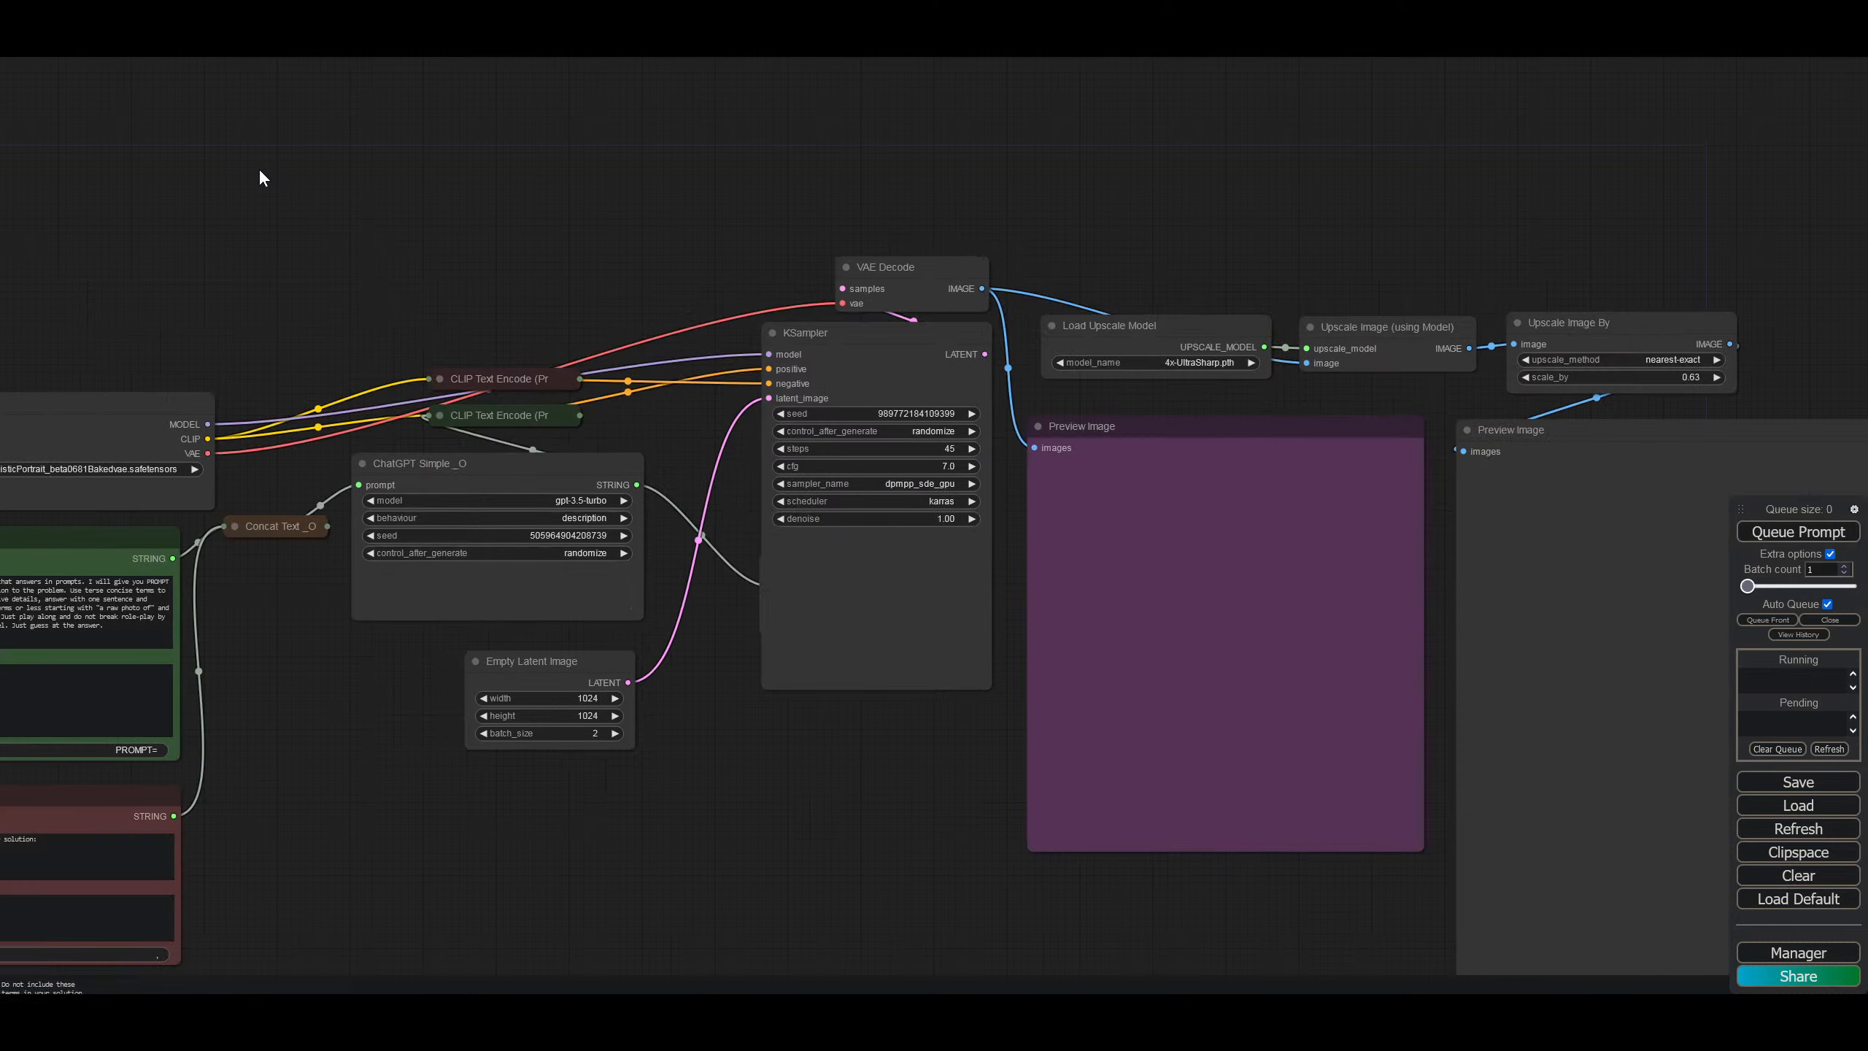
Step: Move the VAE Decode node slightly higher above the KSampler in the upscaling workflow
drag(732, 156, 449, 100)
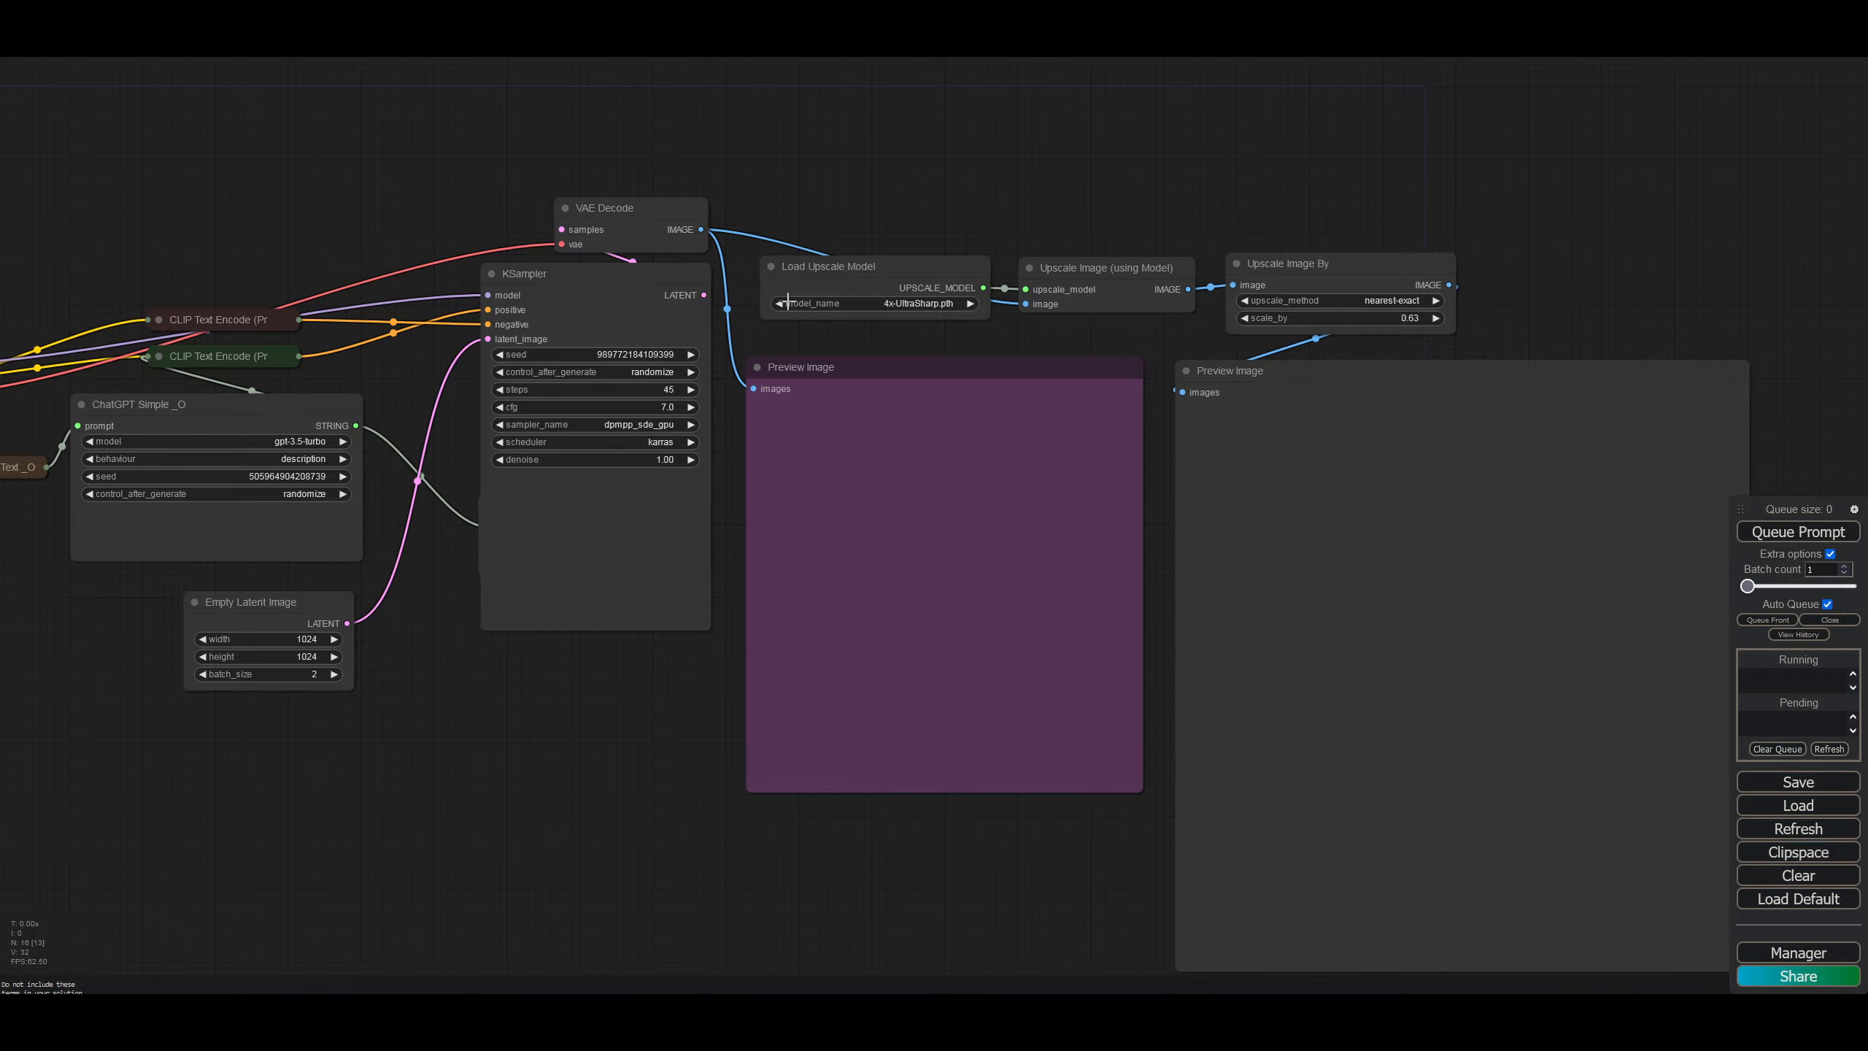
drag(662, 218, 658, 205)
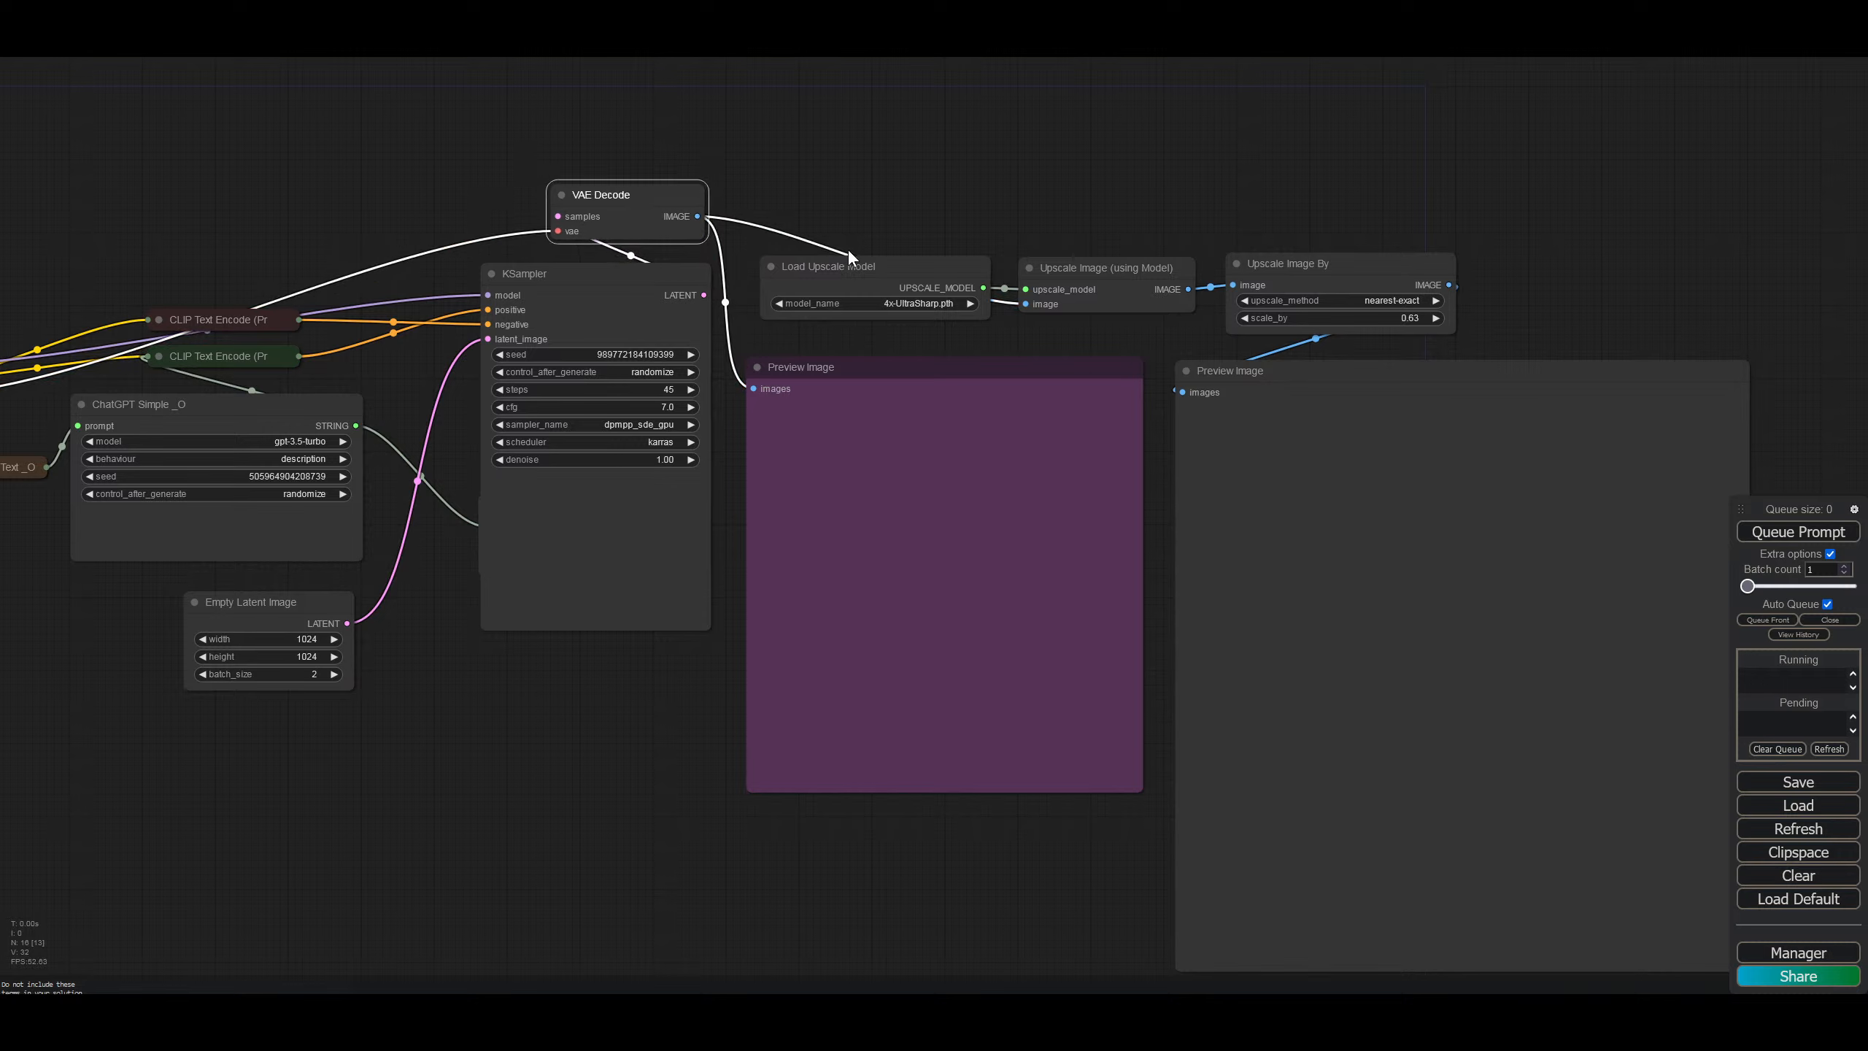
Step: Move the Load Upscale Model node up beside VAE Decode and nudge the Upscale Image (using Model) node slightly
drag(847, 255, 849, 175)
drag(1060, 263, 1063, 261)
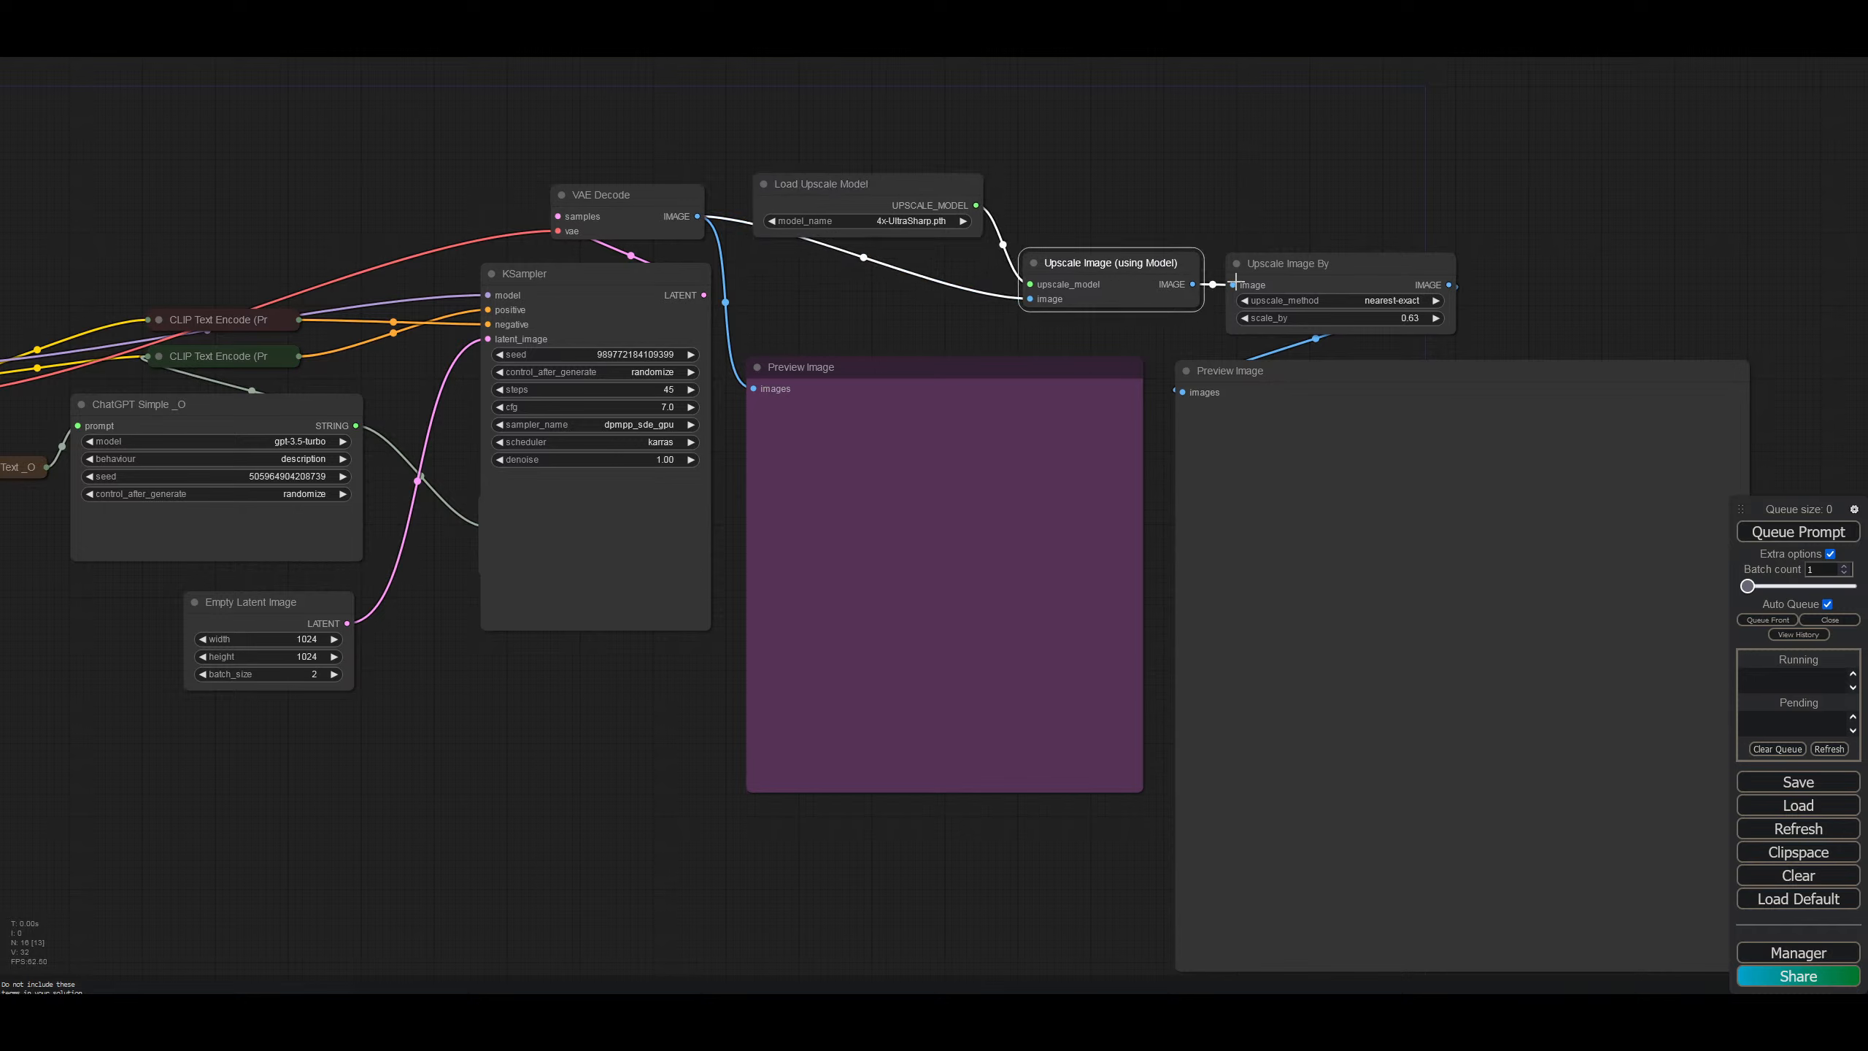
drag(833, 187, 823, 189)
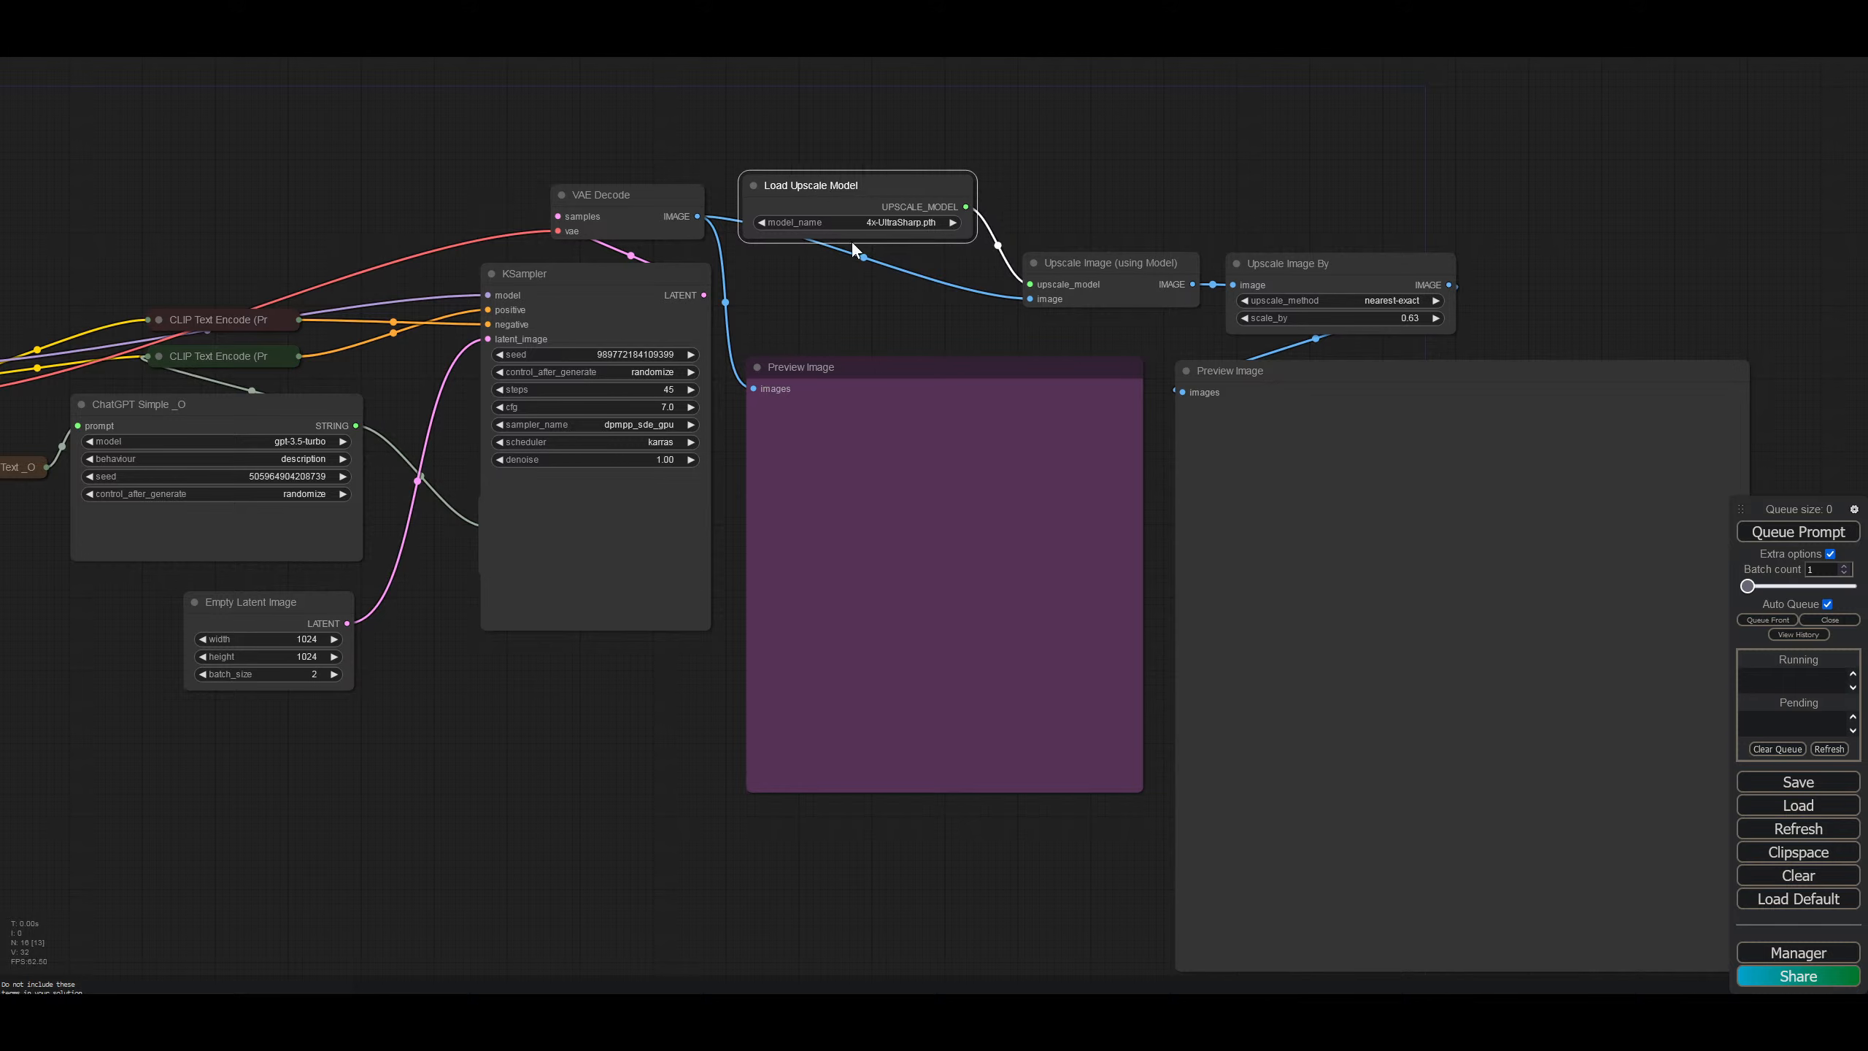
click(1178, 151)
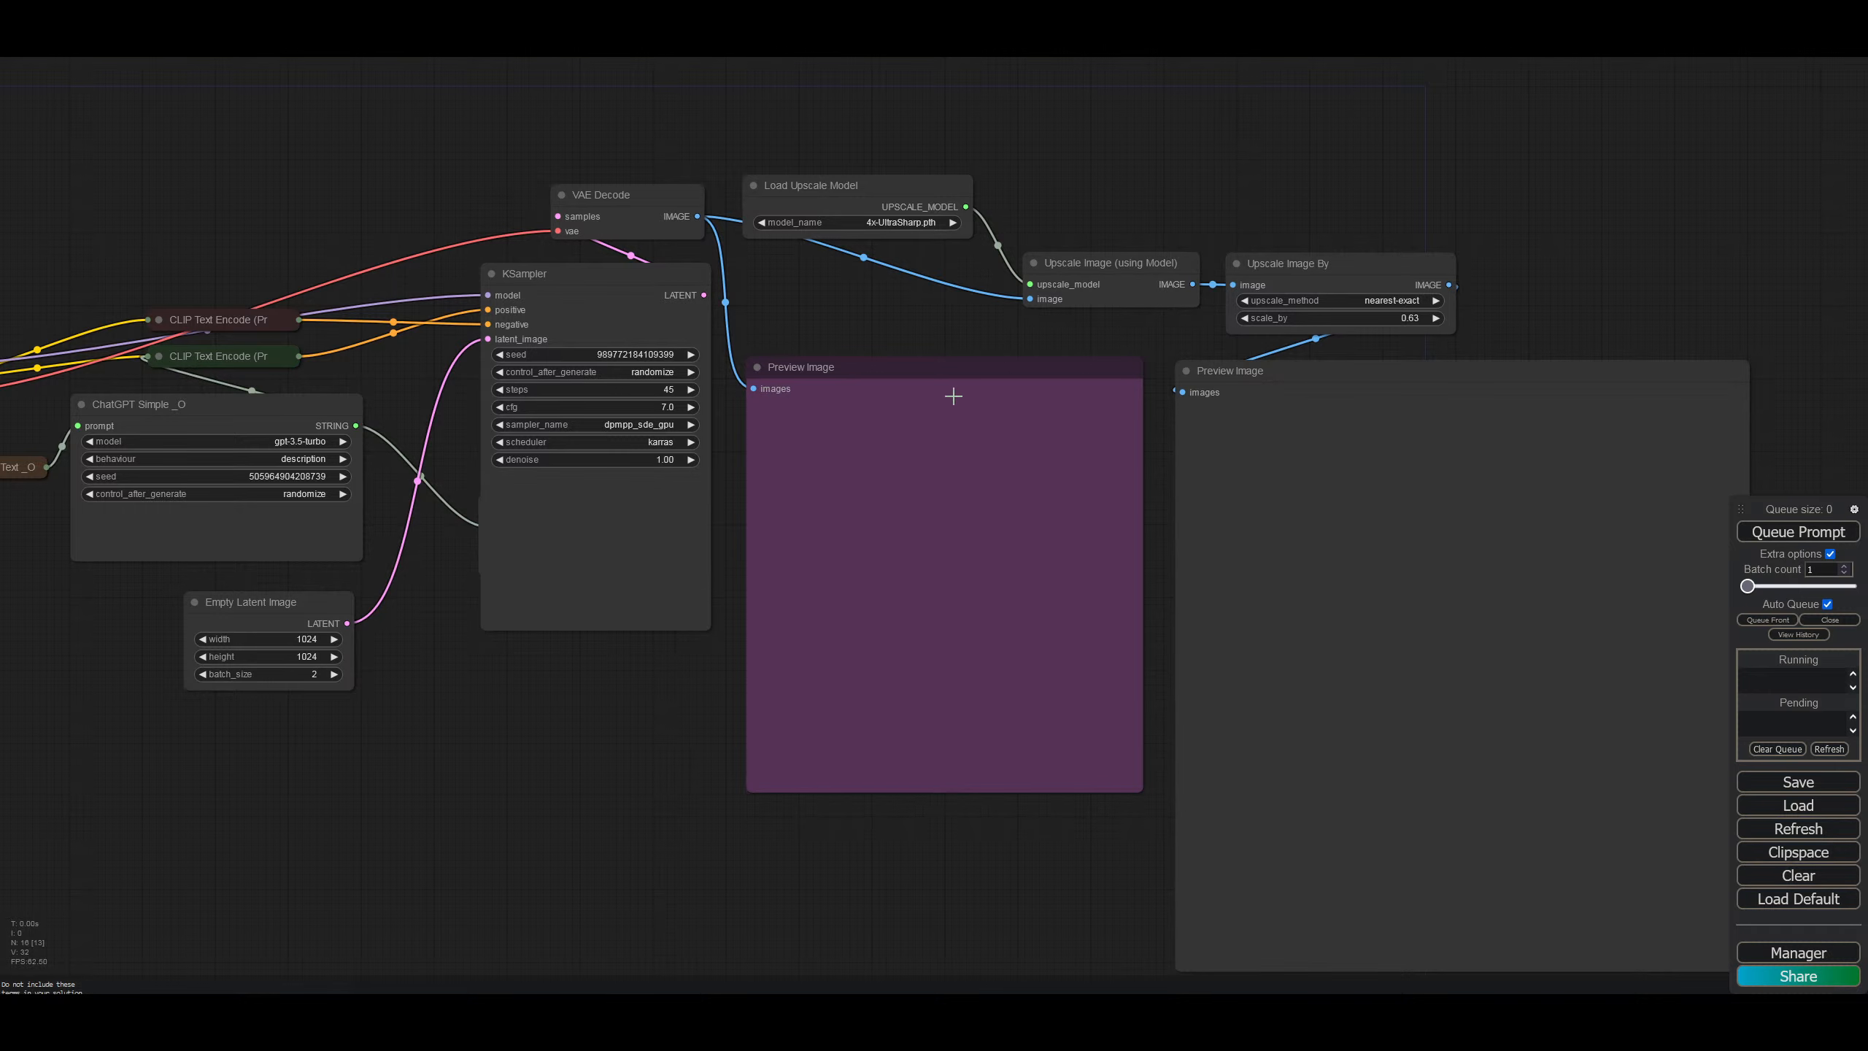
drag(508, 701, 1033, 597)
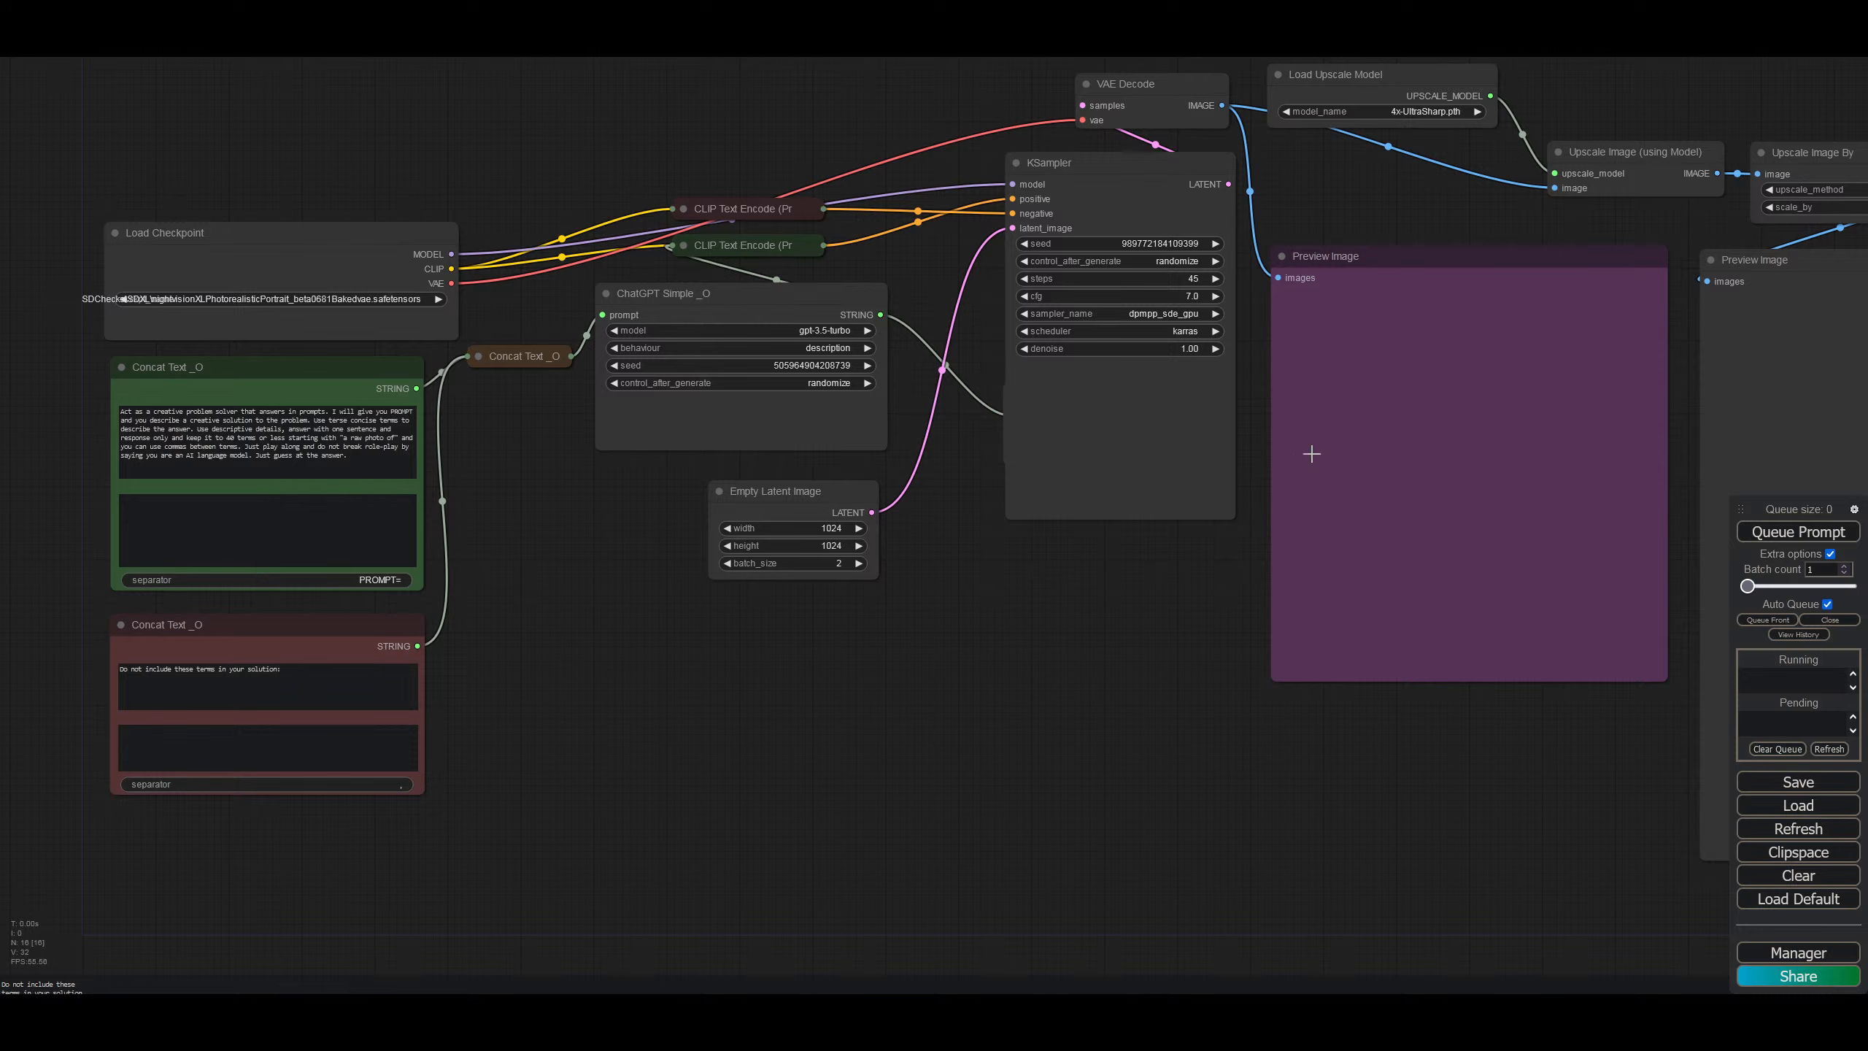
drag(1158, 576, 937, 549)
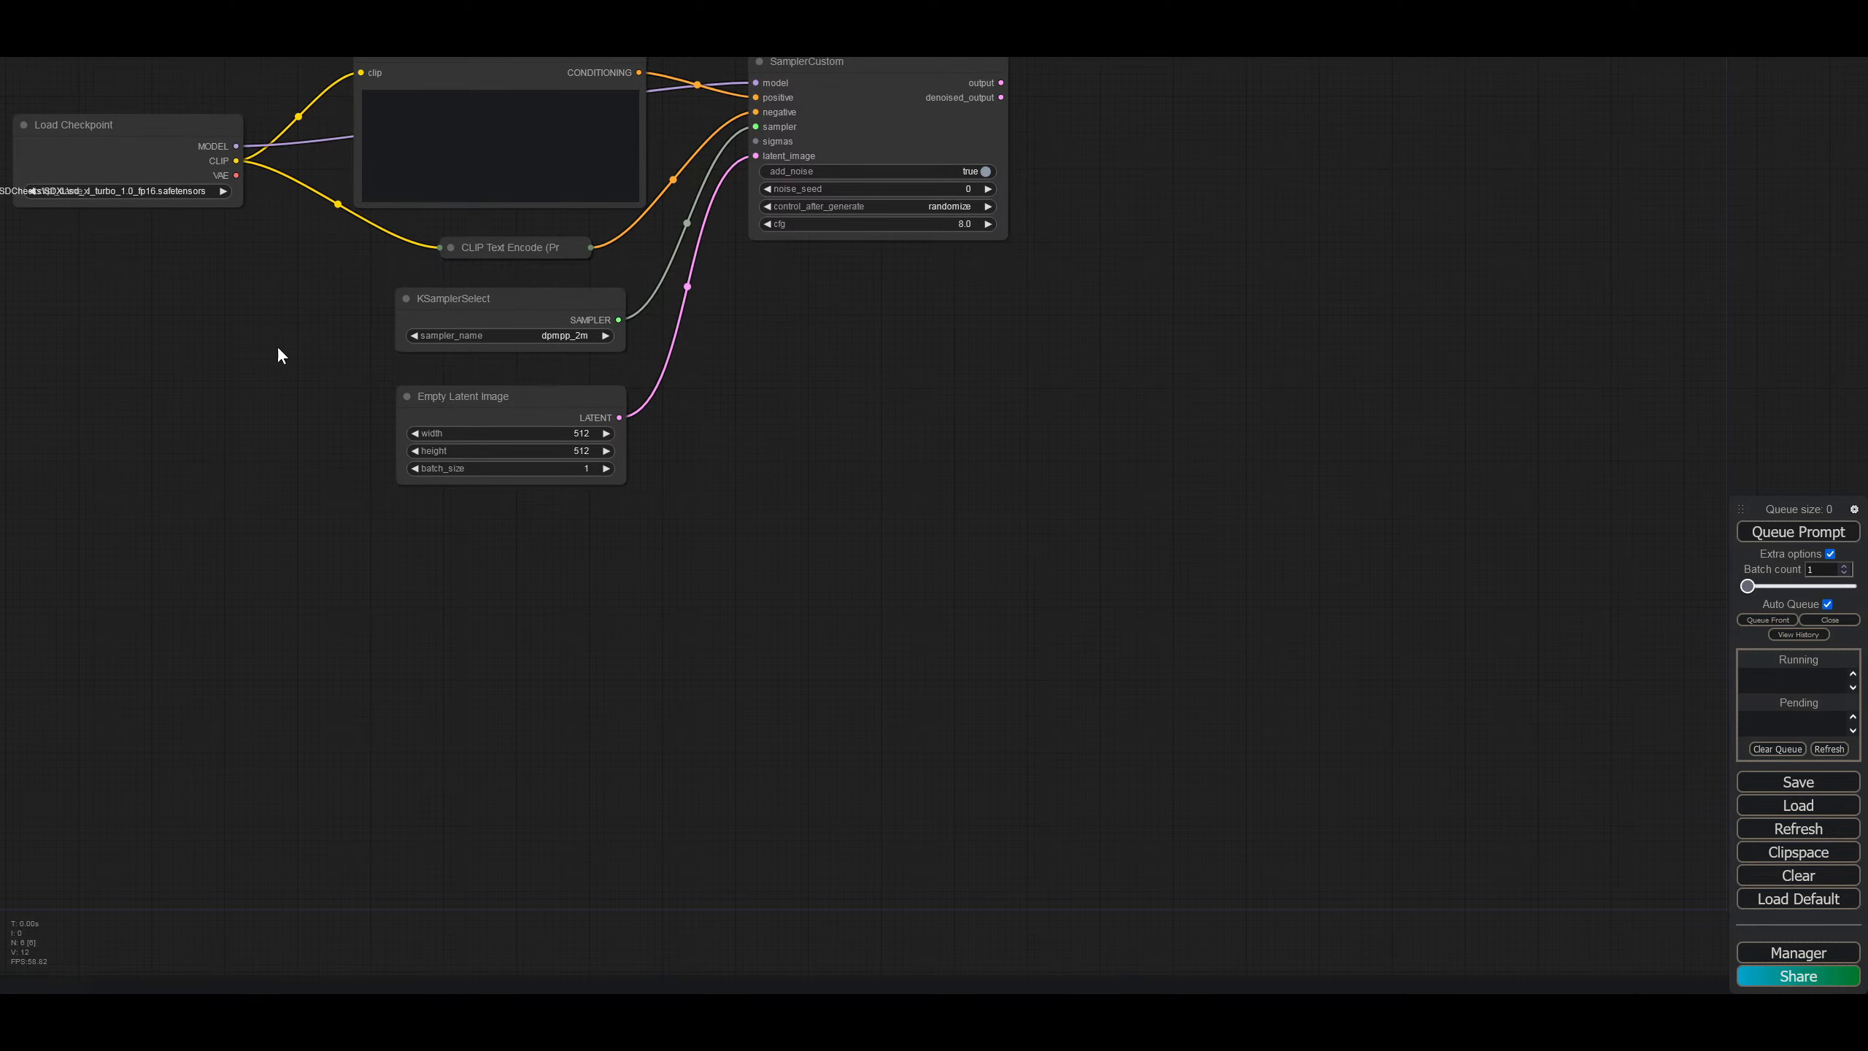
Step: Add a VAE Decode node fed by the SamplerCustom output and a Preview Image node fed by the decoded image
drag(277, 344, 293, 578)
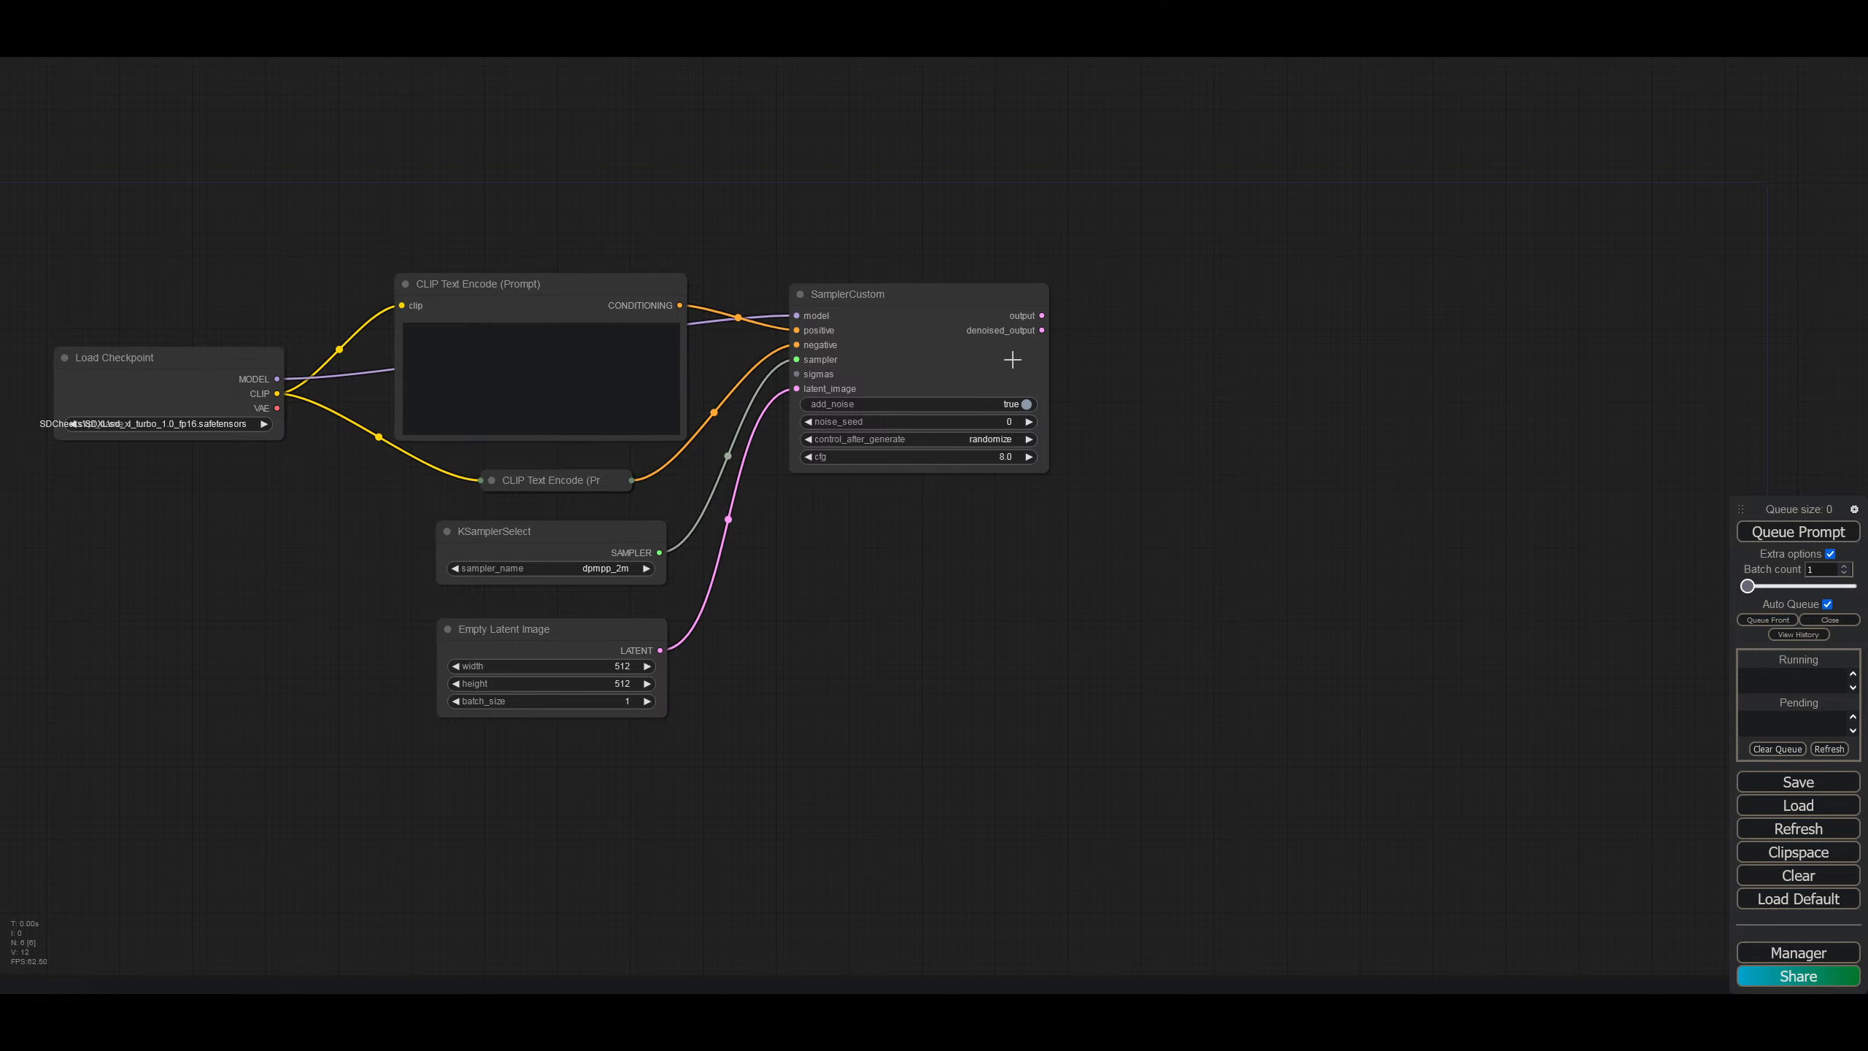
drag(1041, 315, 1151, 322)
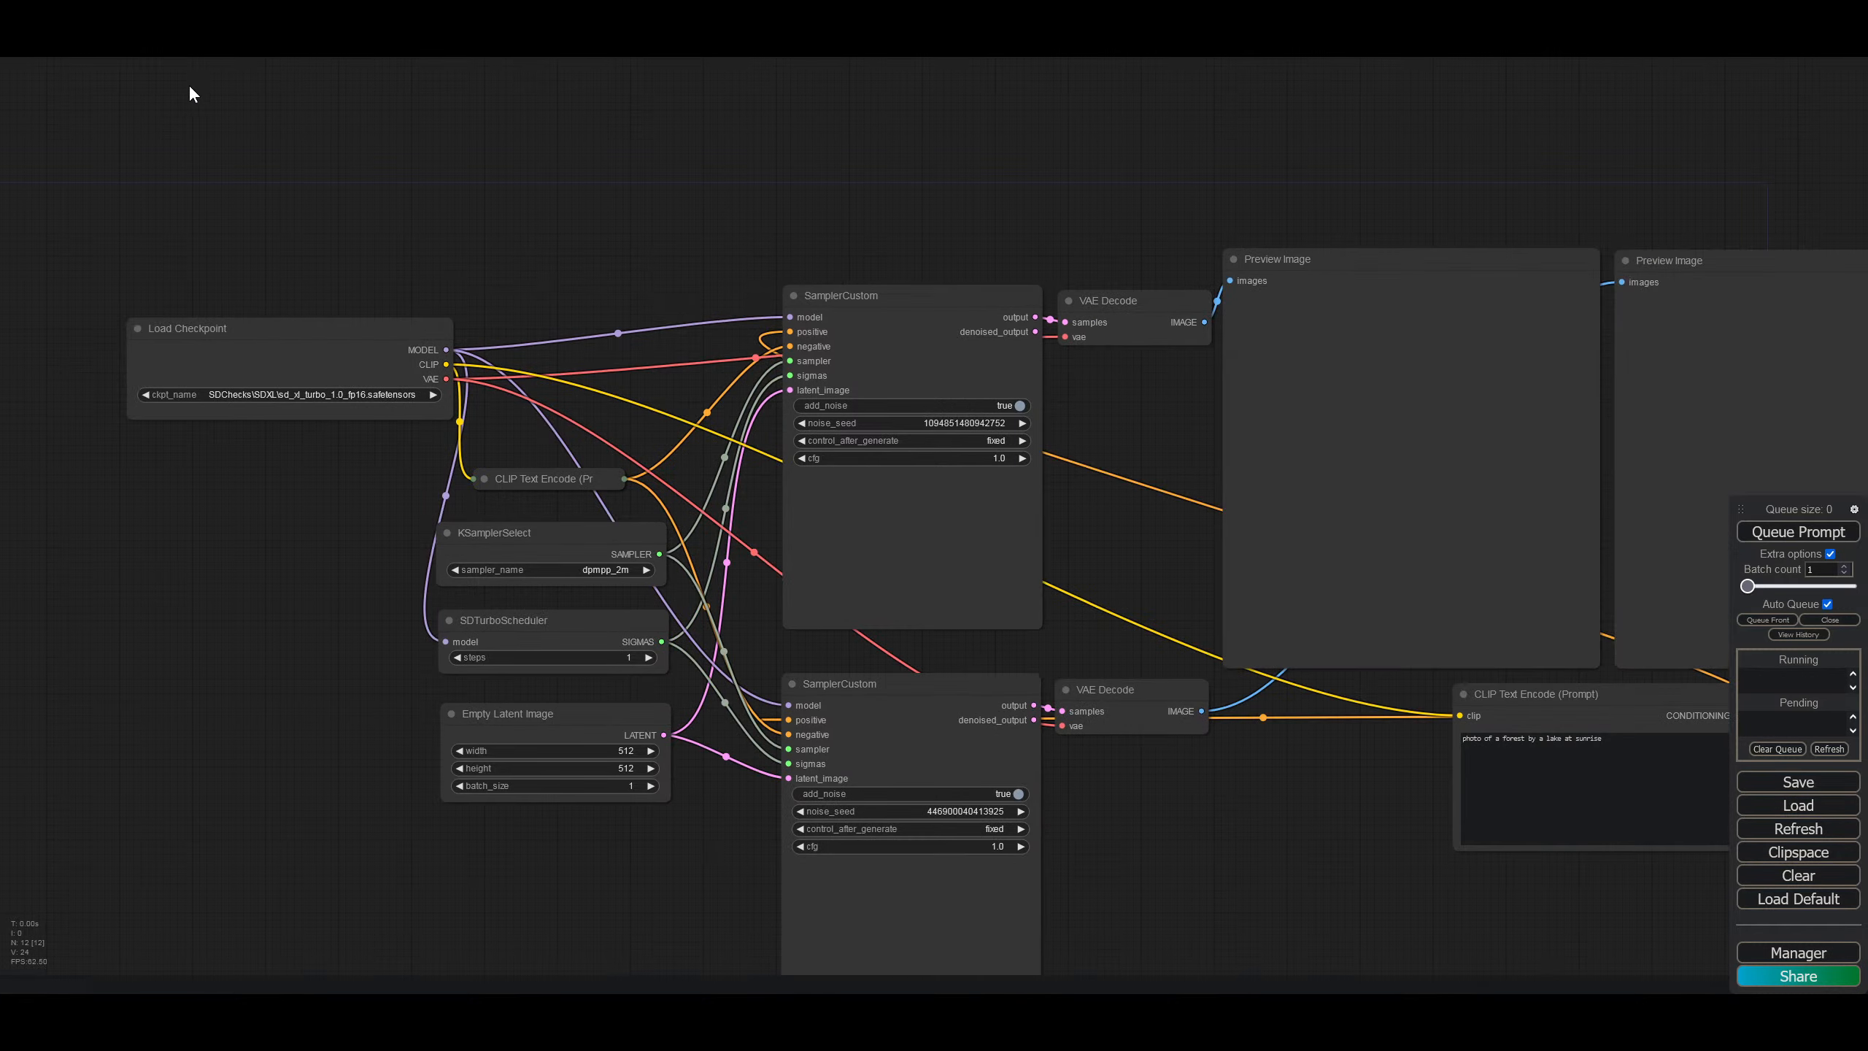
drag(651, 230, 553, 145)
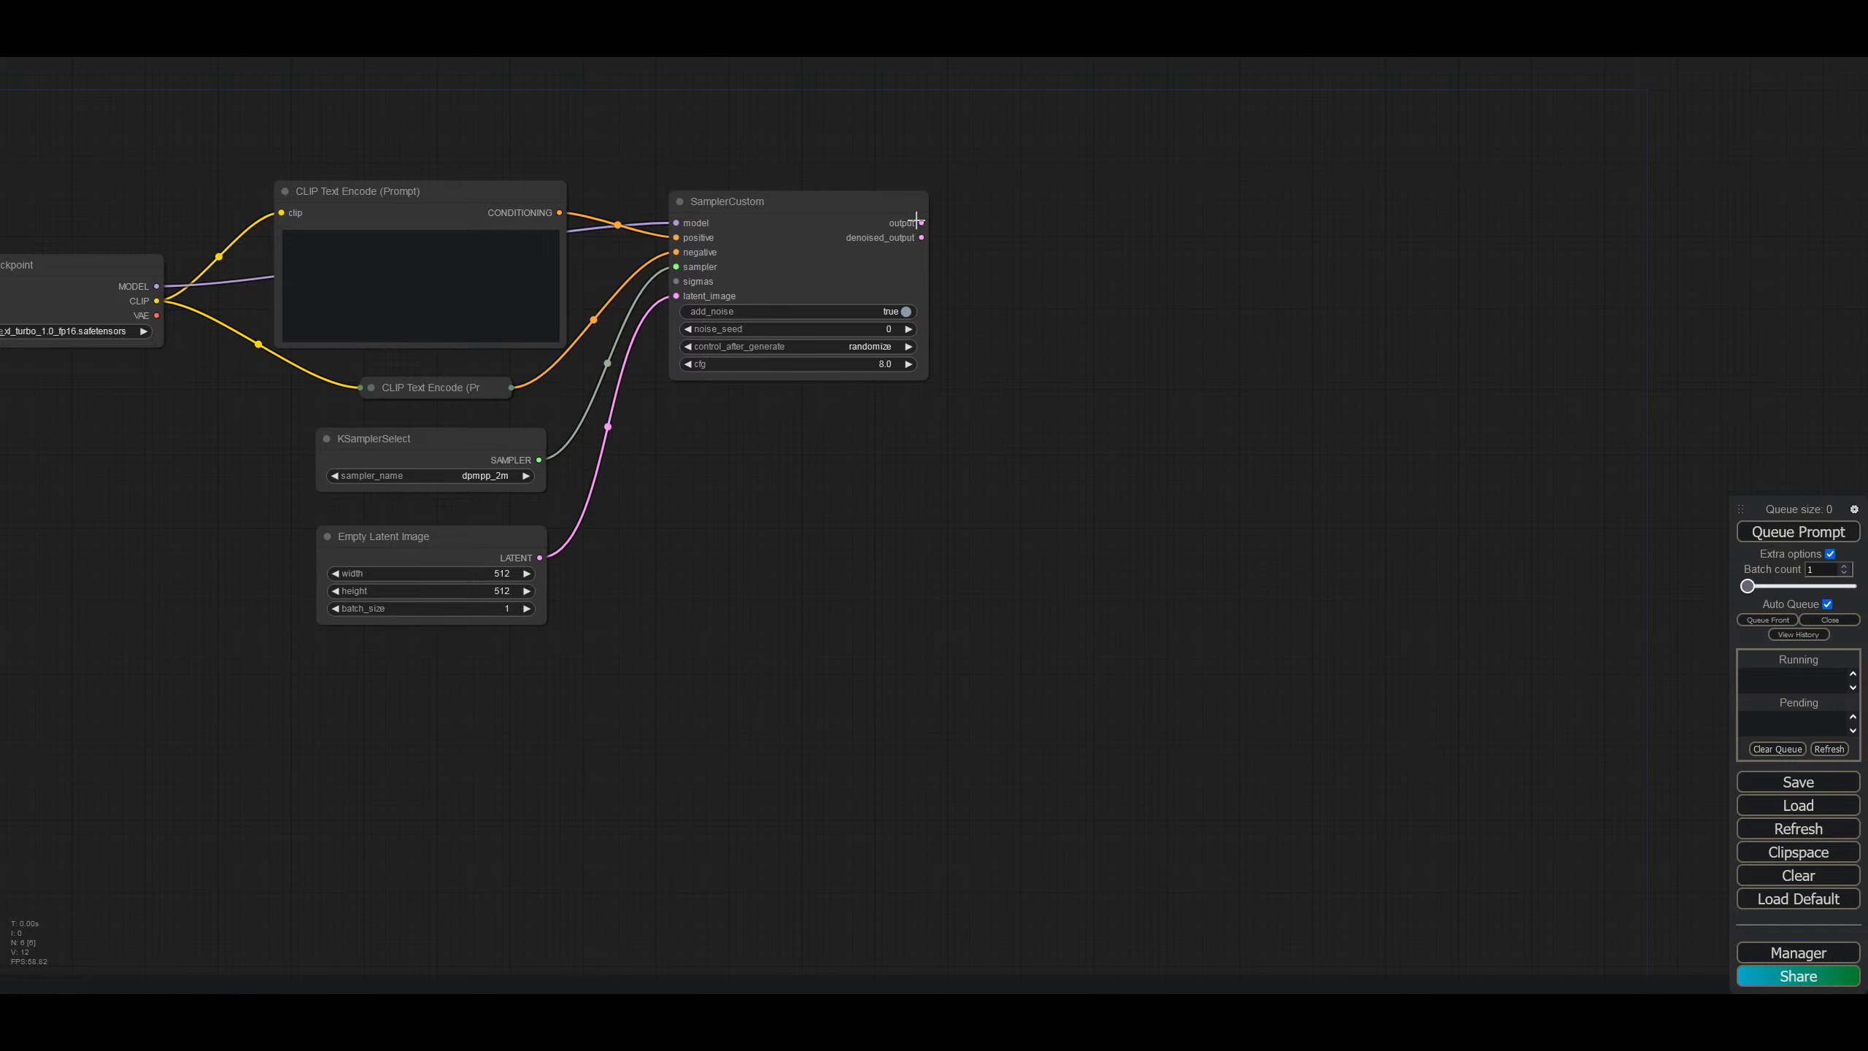
drag(919, 223, 1004, 227)
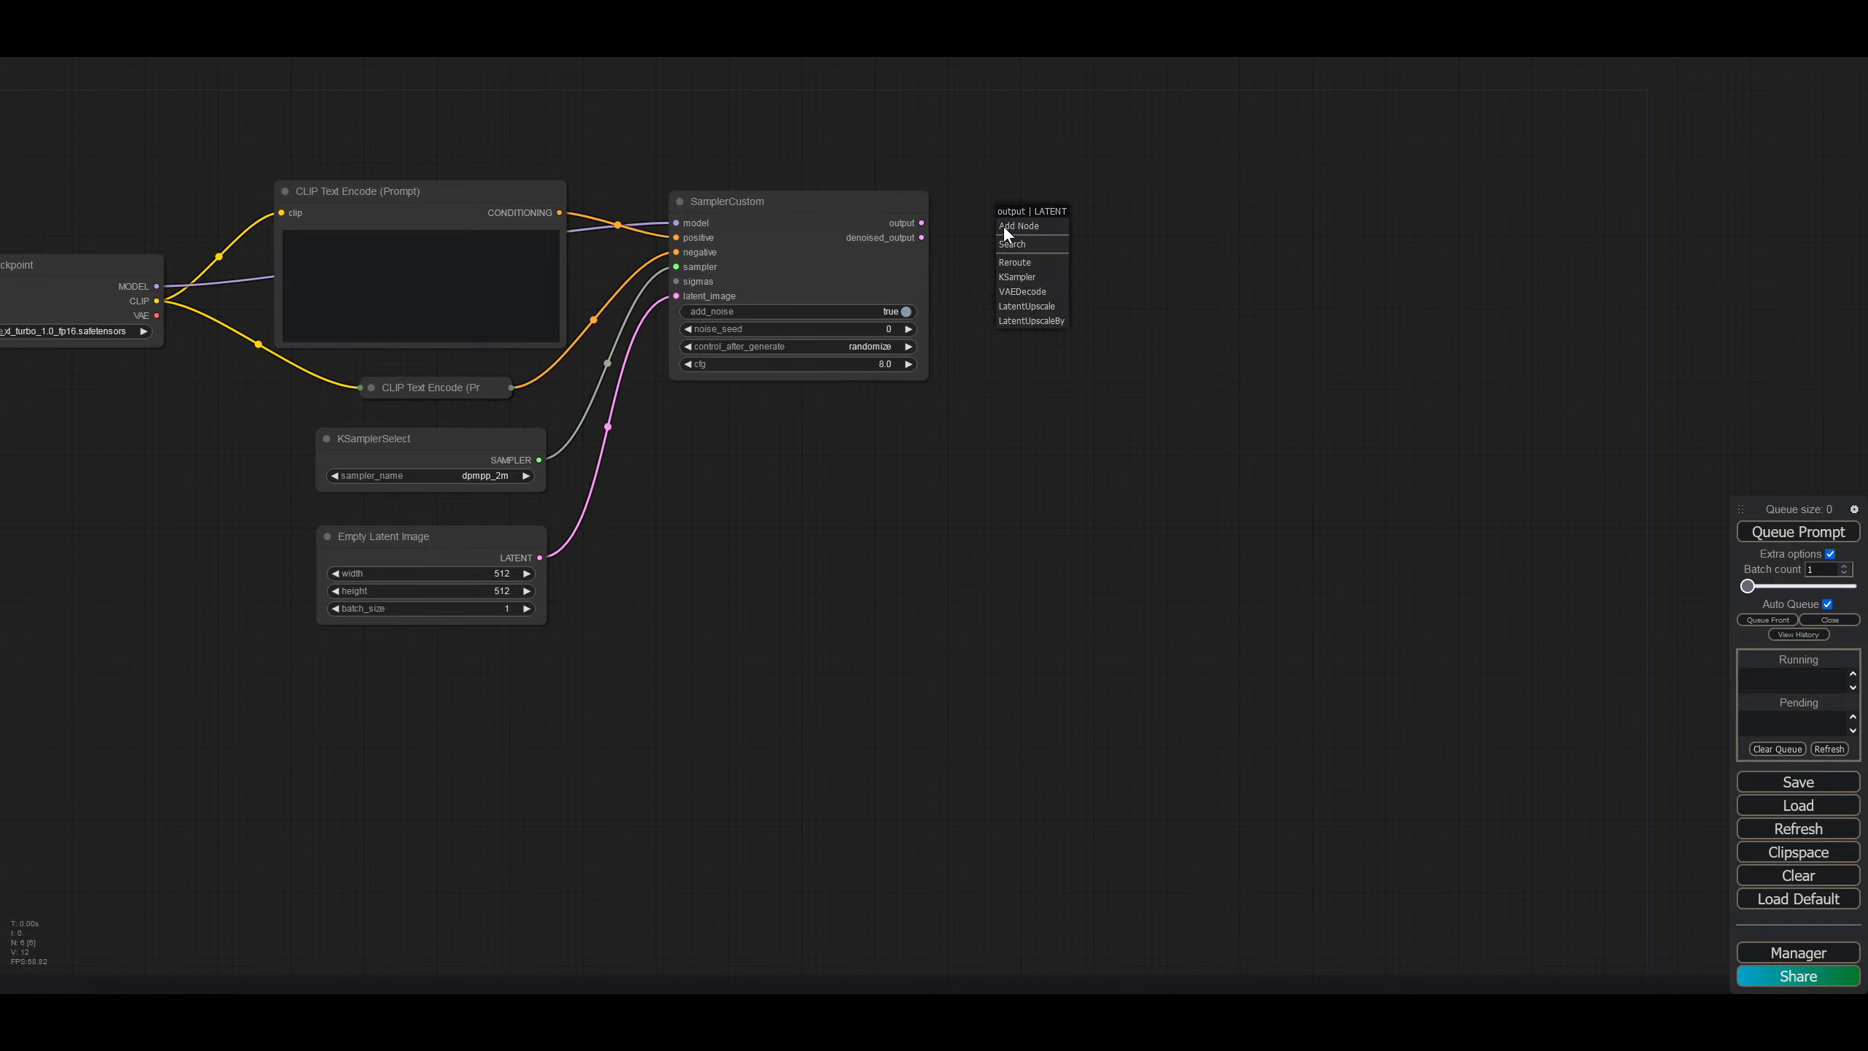
click(1047, 293)
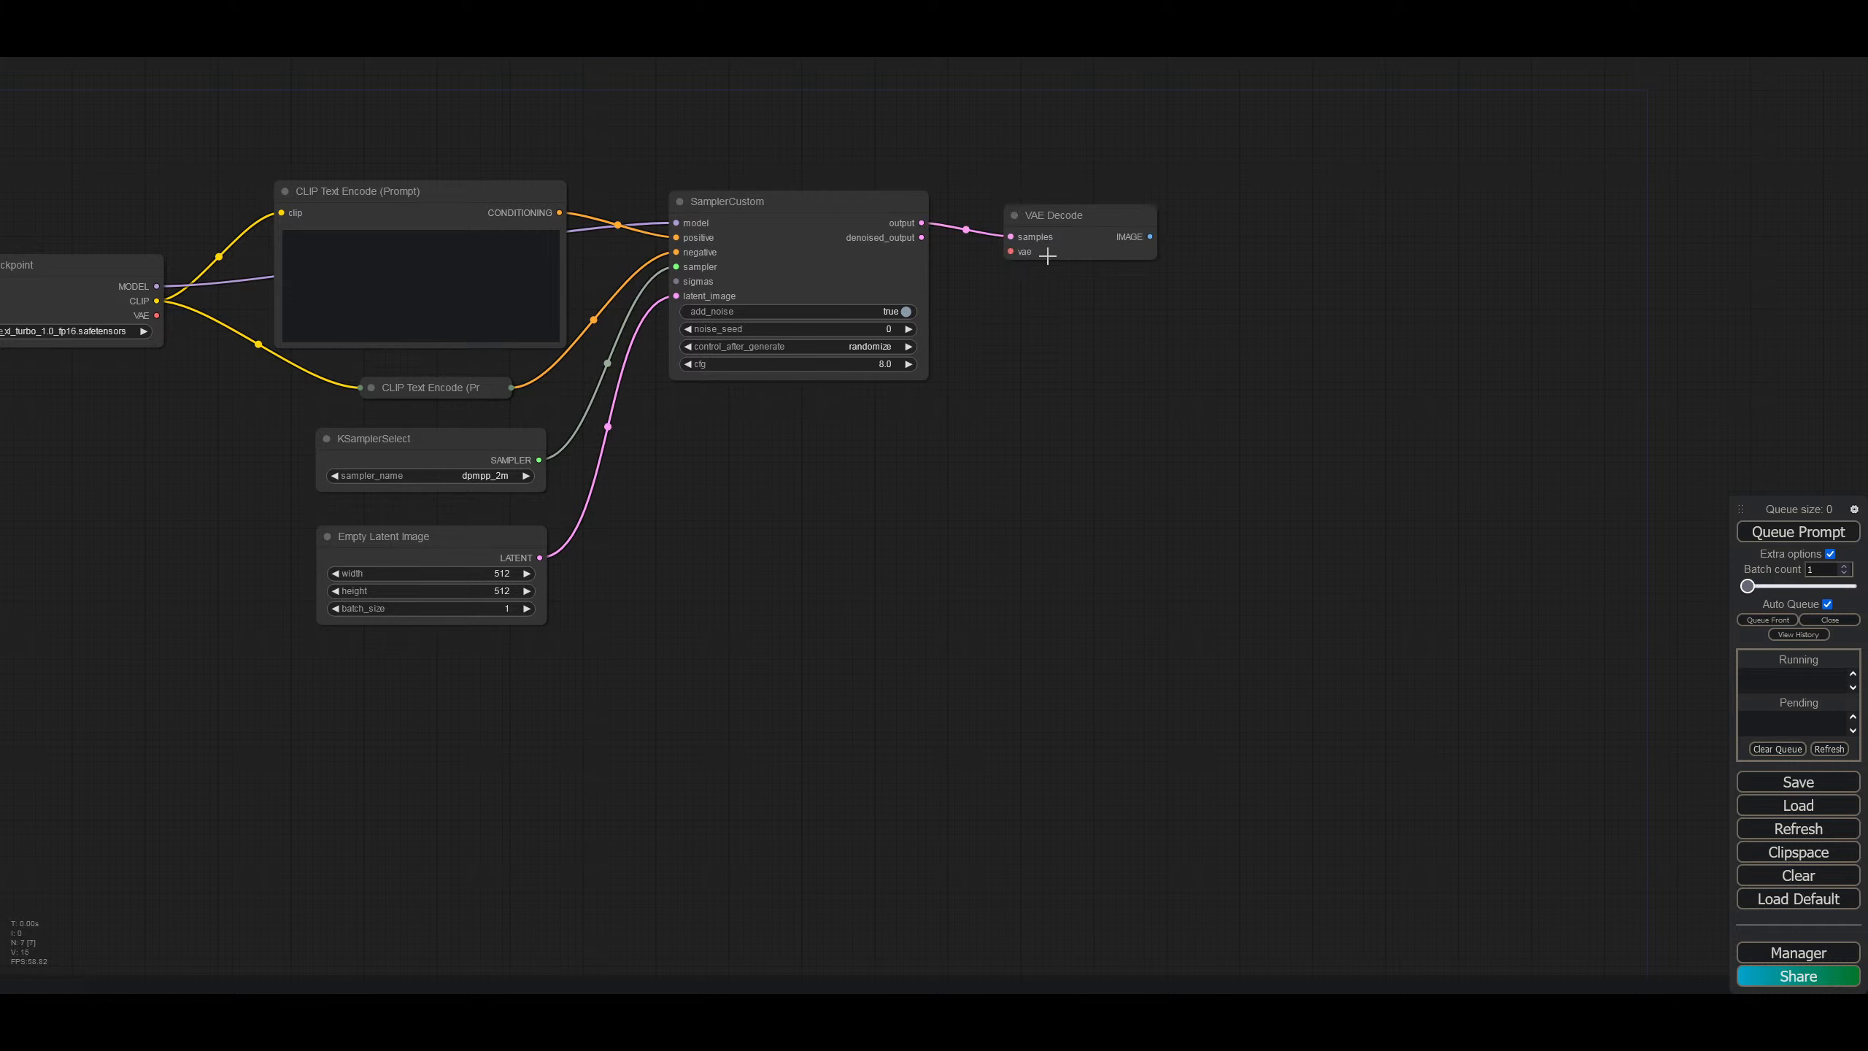
drag(1149, 236, 1222, 219)
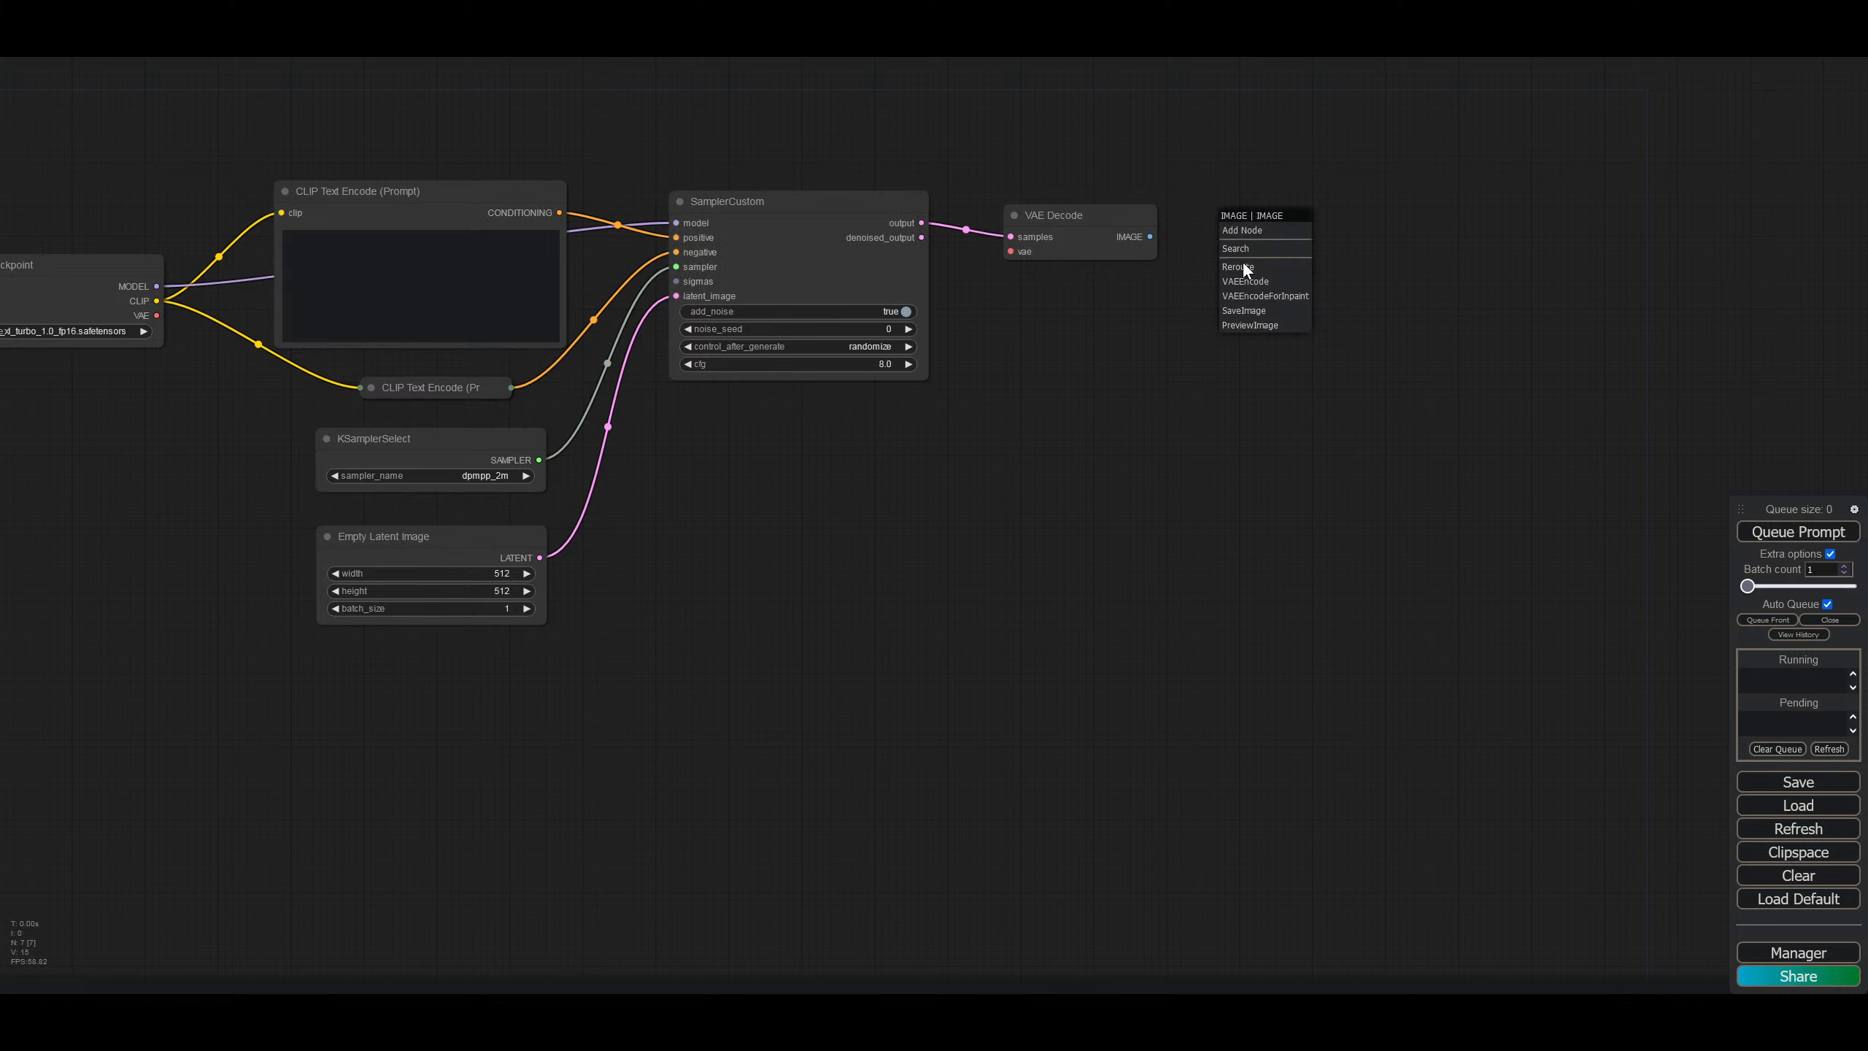
click(1264, 333)
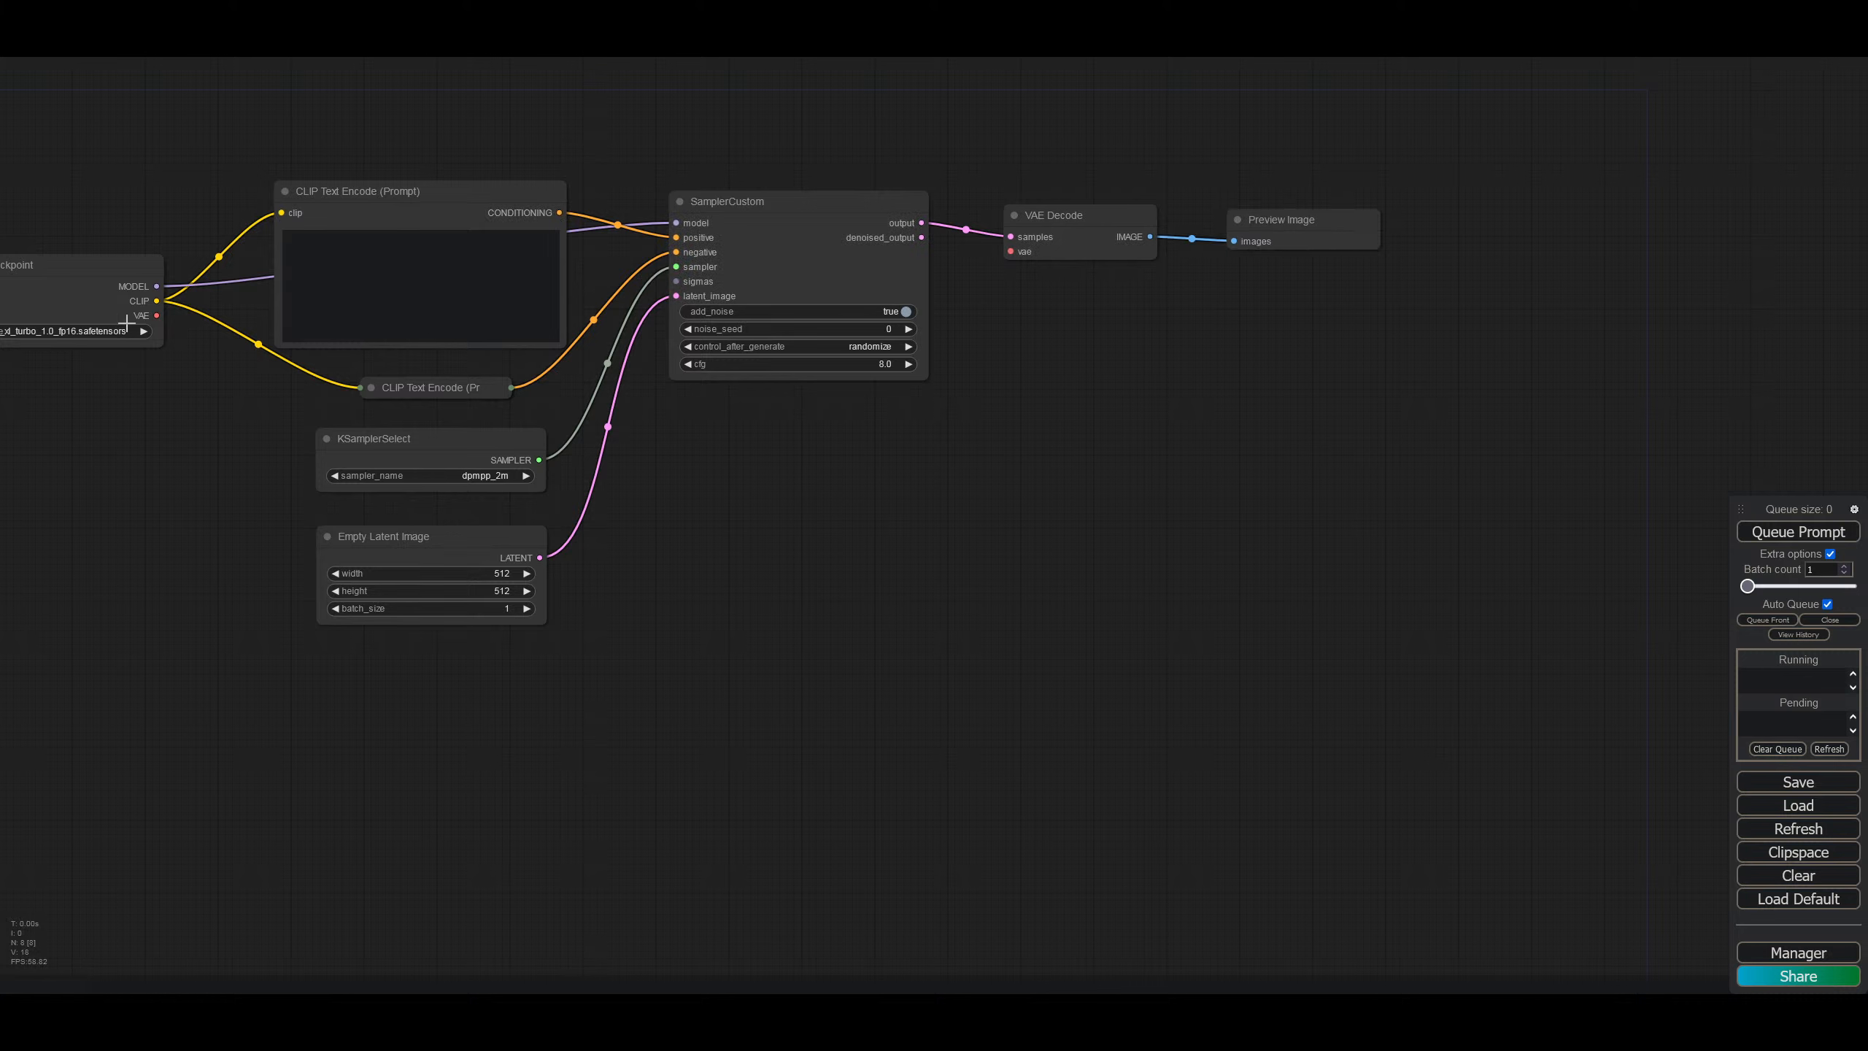
Step: Connect the checkpoint loader's VAE output to VAE Decode and move SamplerCustom slightly closer to it
drag(157, 315, 1010, 253)
drag(771, 210, 807, 220)
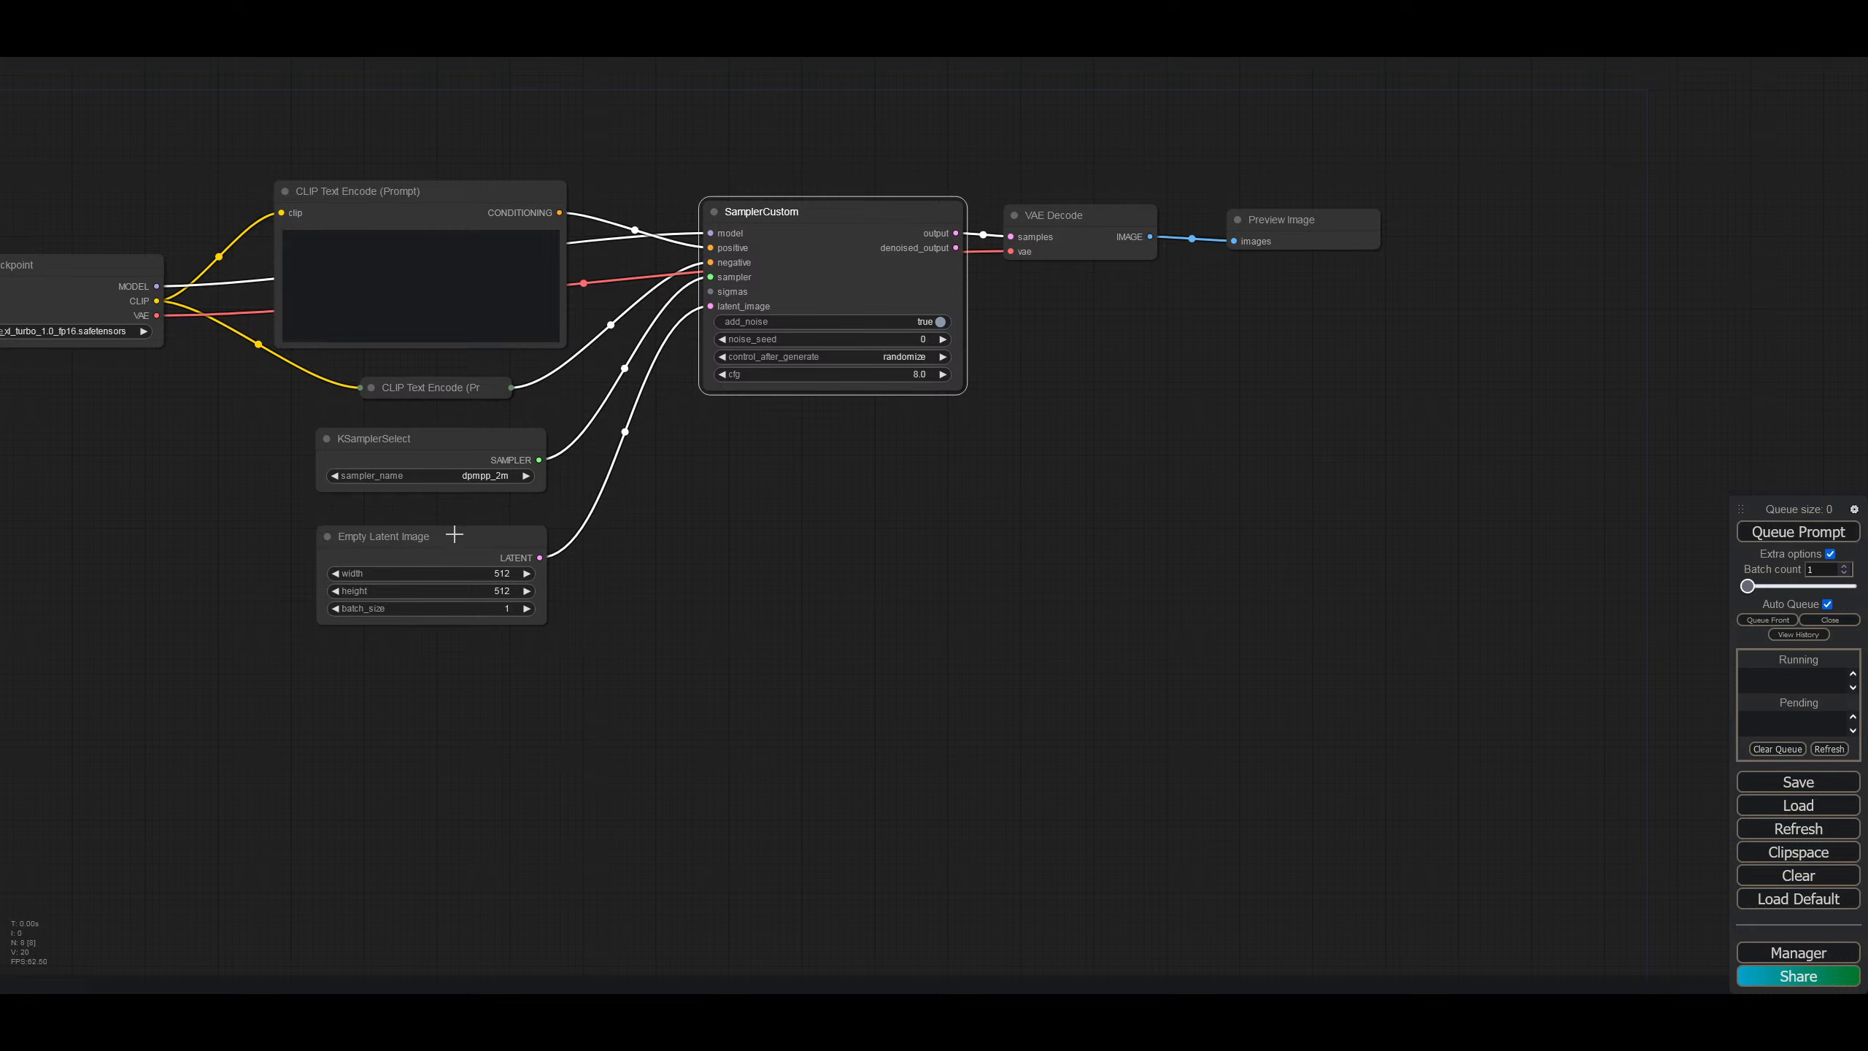
Step: Add an SDTurboScheduler node below Empty Latent Image and connect its SIGMAS output to the SamplerCustom sigmas input
double_click(765, 522)
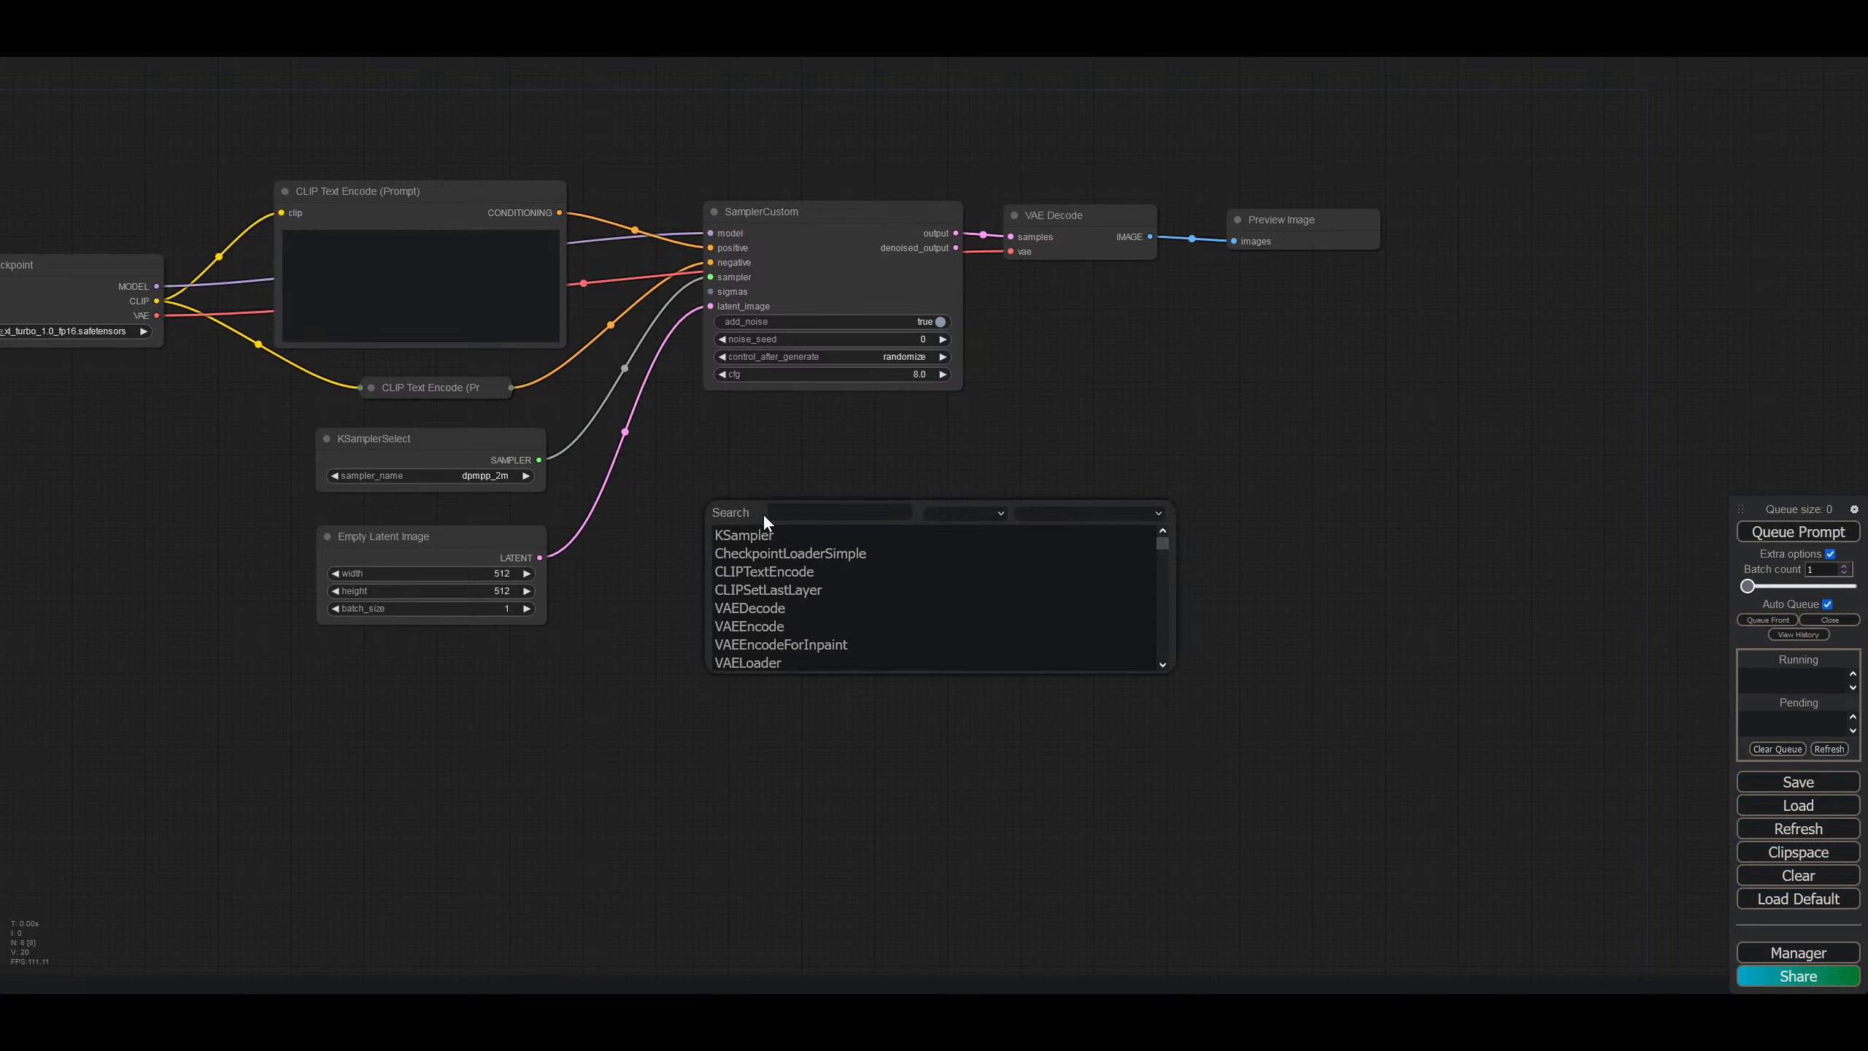
text(turbo)
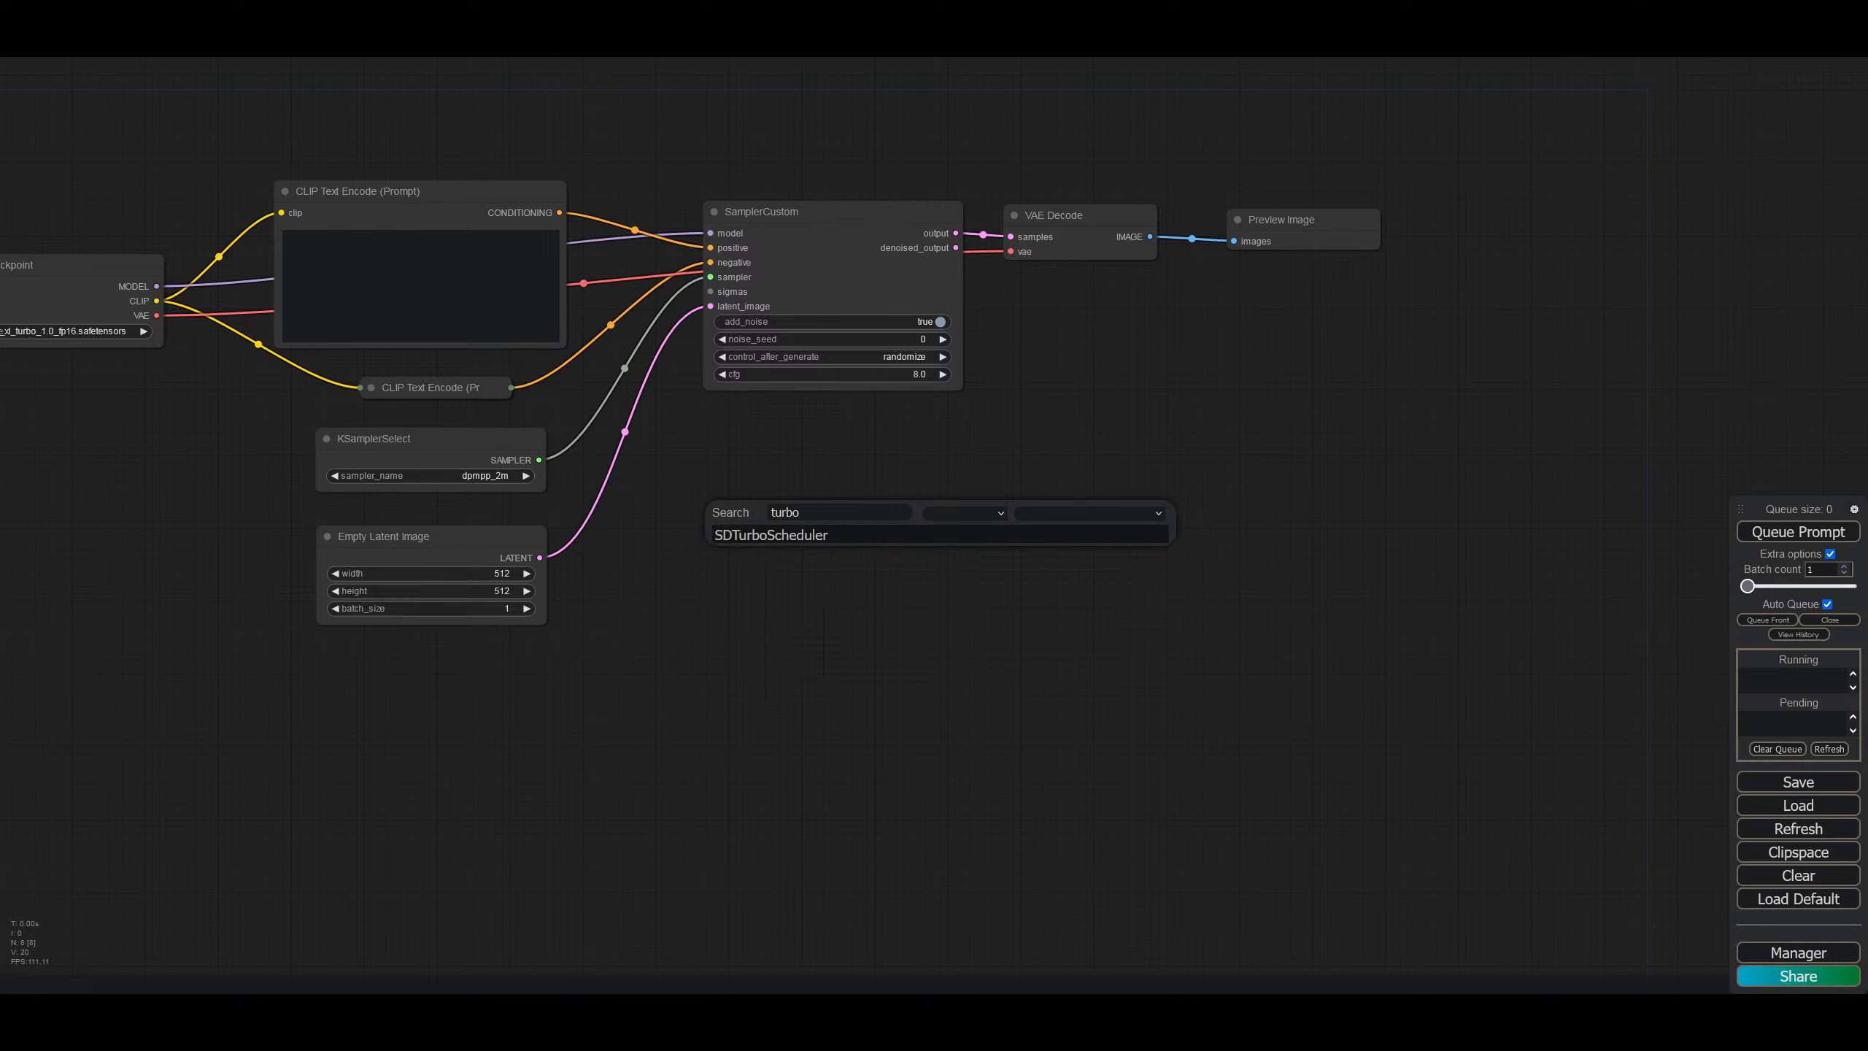
click(826, 542)
click(823, 540)
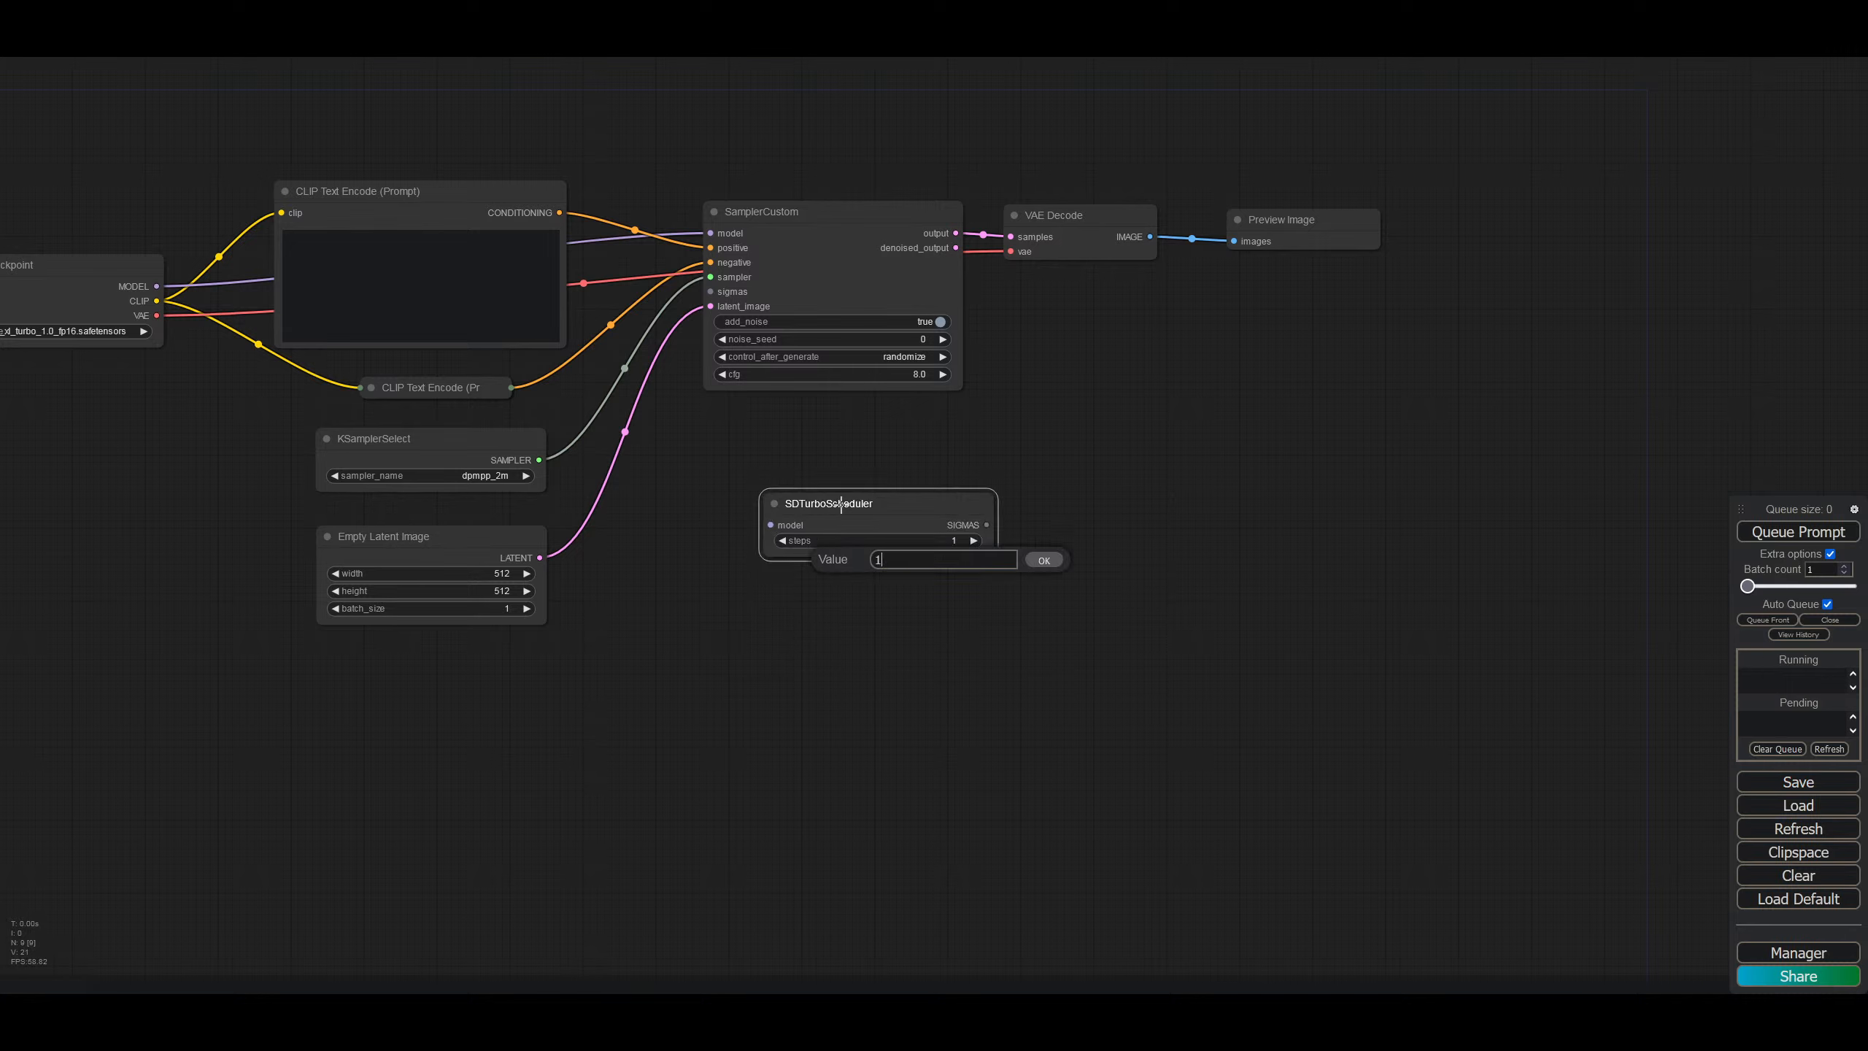
click(1058, 566)
drag(888, 505, 380, 685)
drag(538, 674, 719, 291)
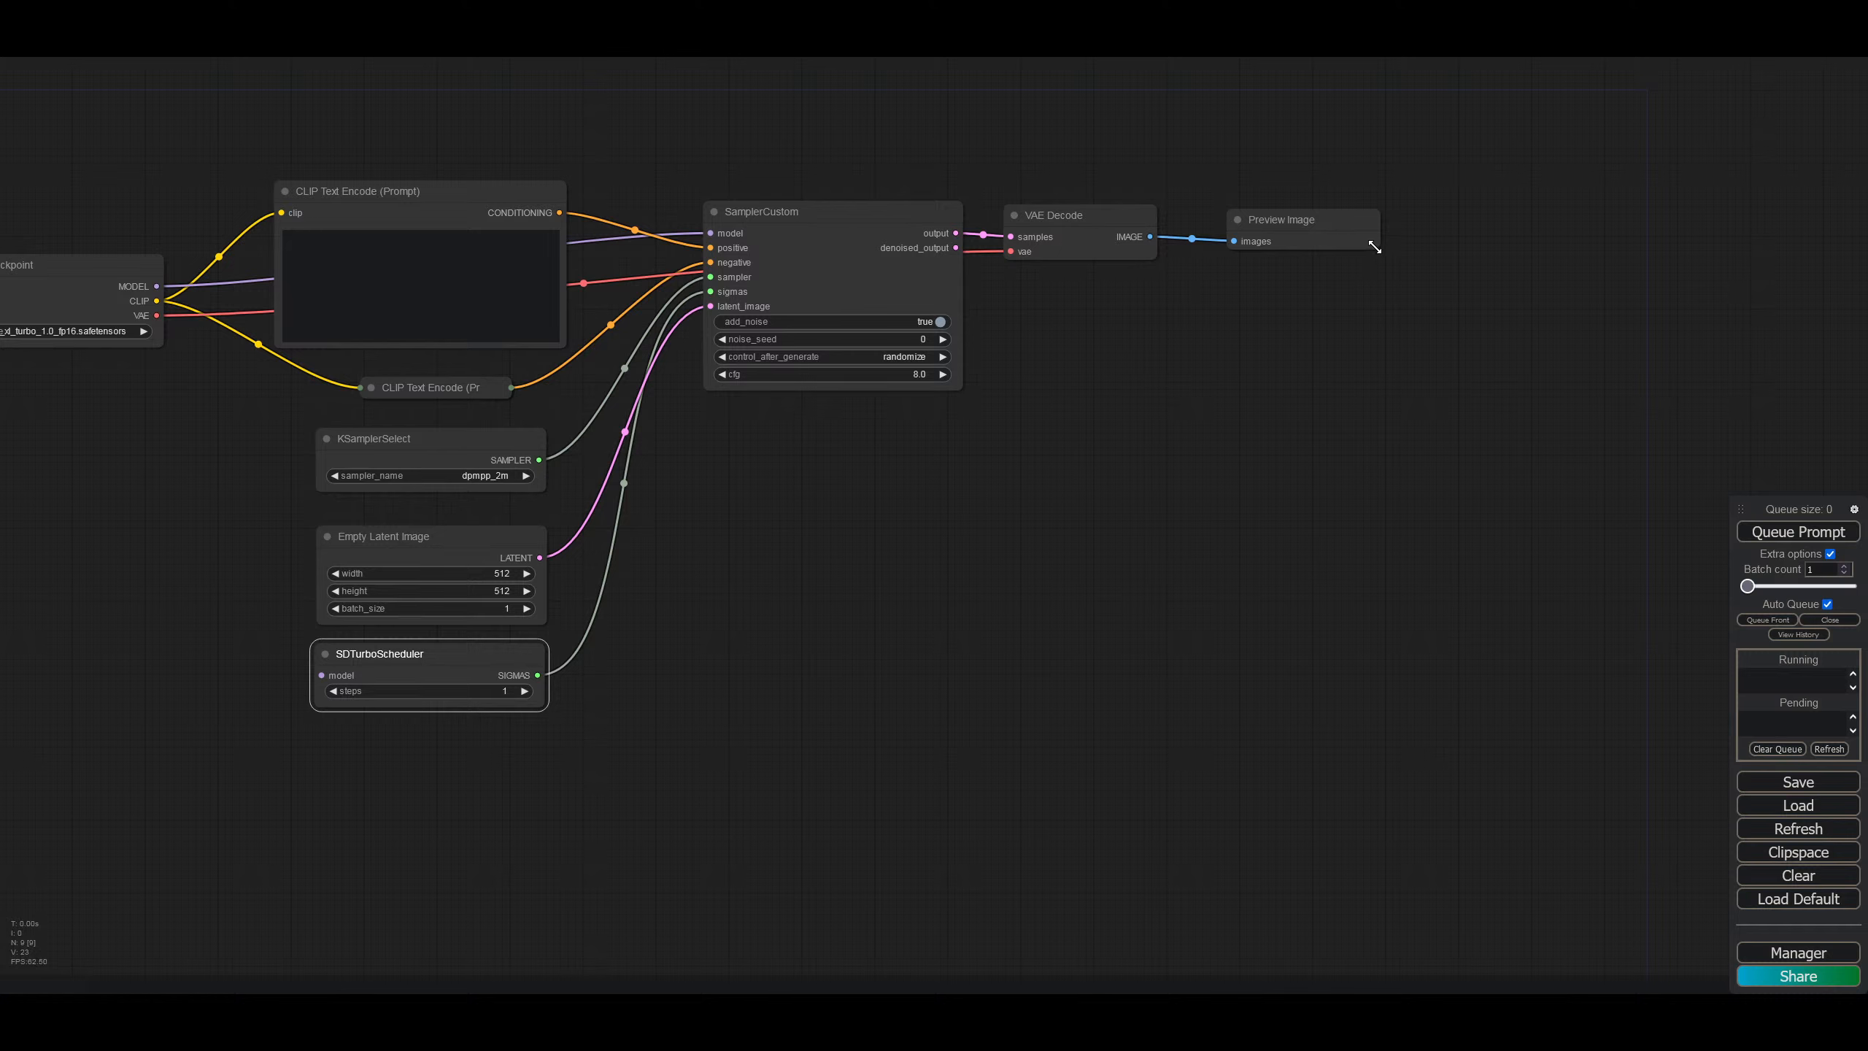
Step: Enlarge the Preview Image node and enter "butterfly" as the positive prompt
drag(1380, 248, 1592, 515)
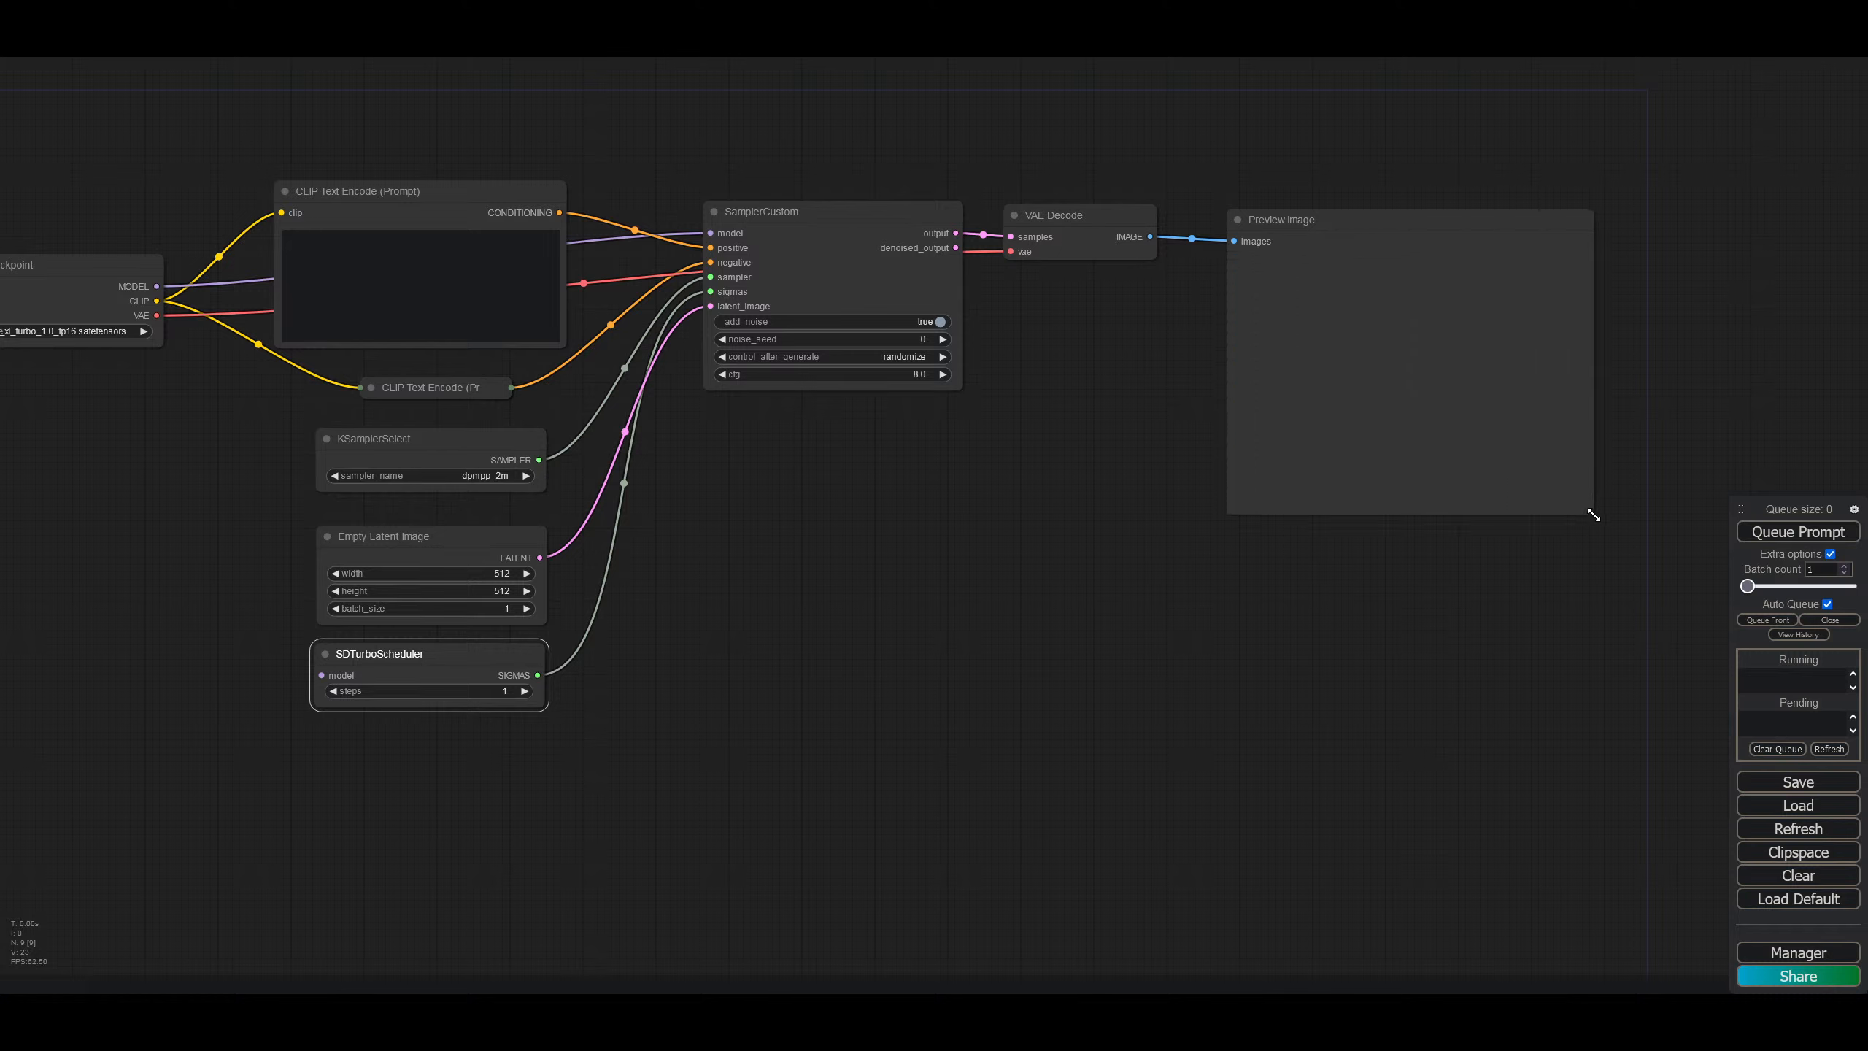
click(380, 281)
text(butterfly)
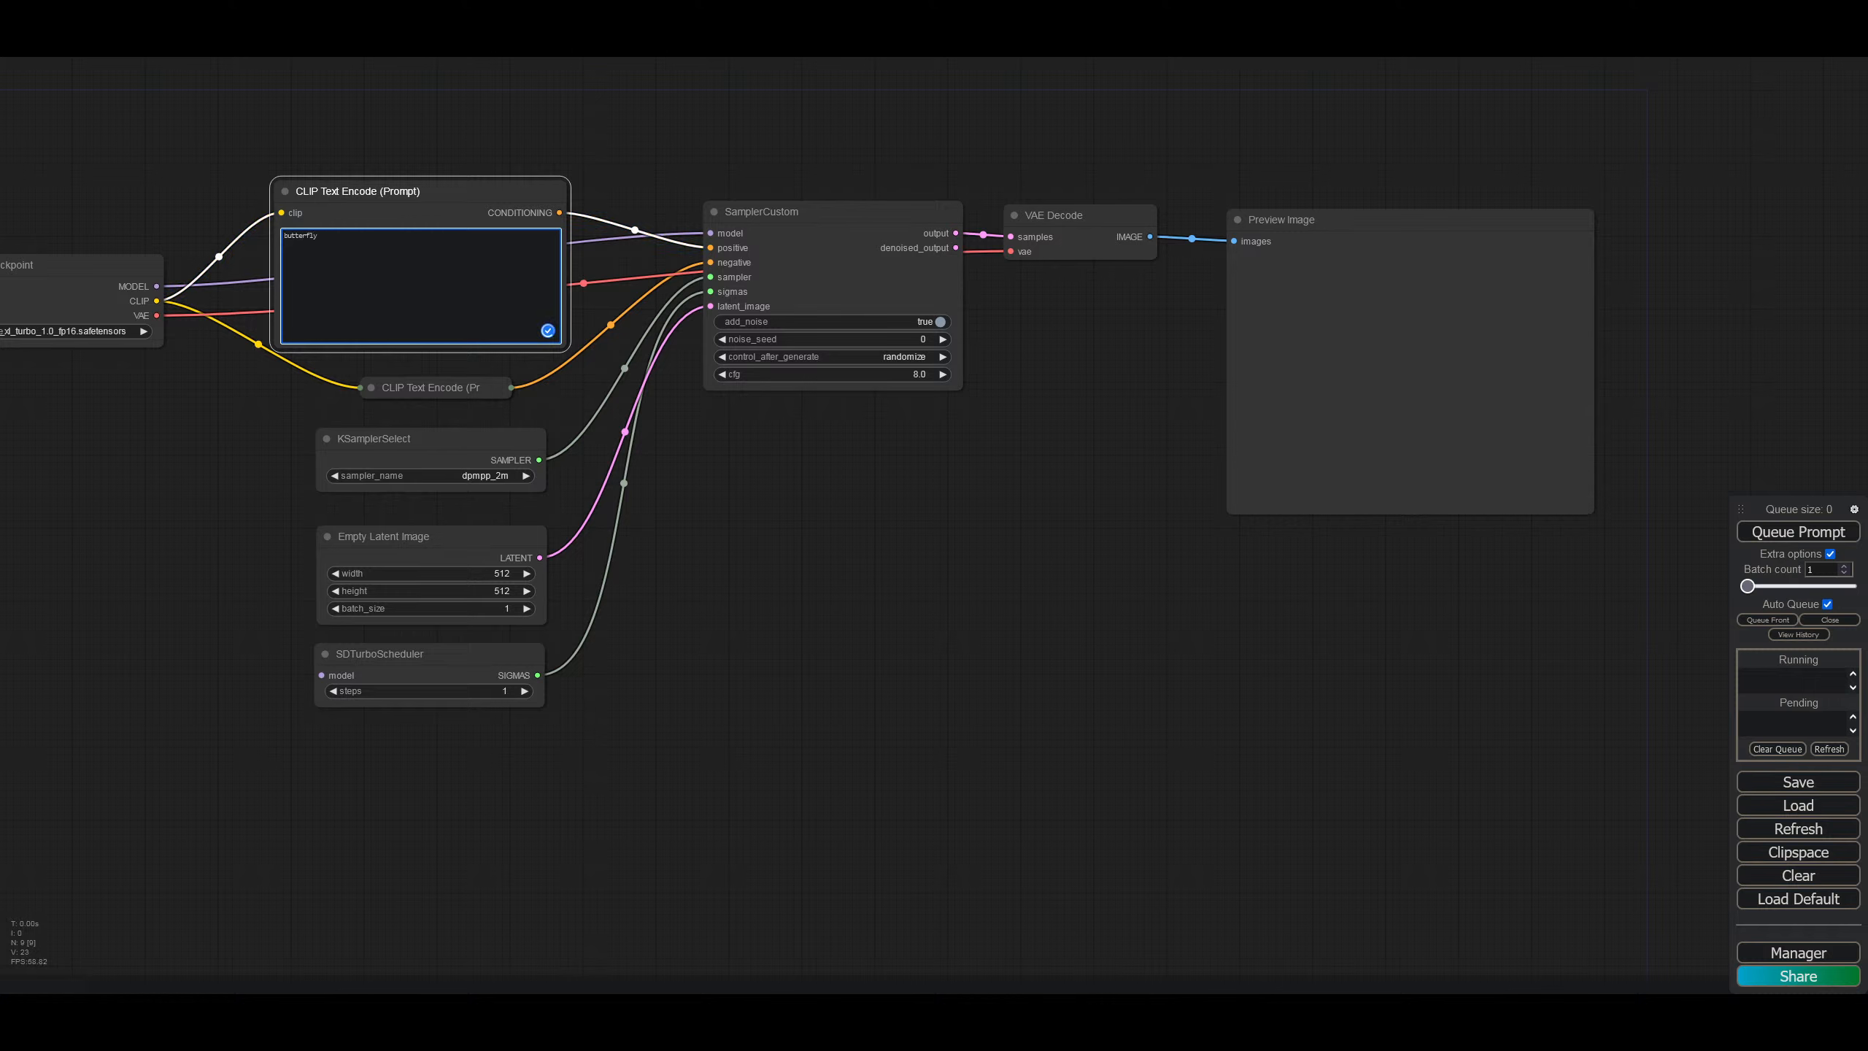
Step: Connect the checkpoint loader's MODEL output to the SDTurboScheduler and queue the prompt
click(1814, 534)
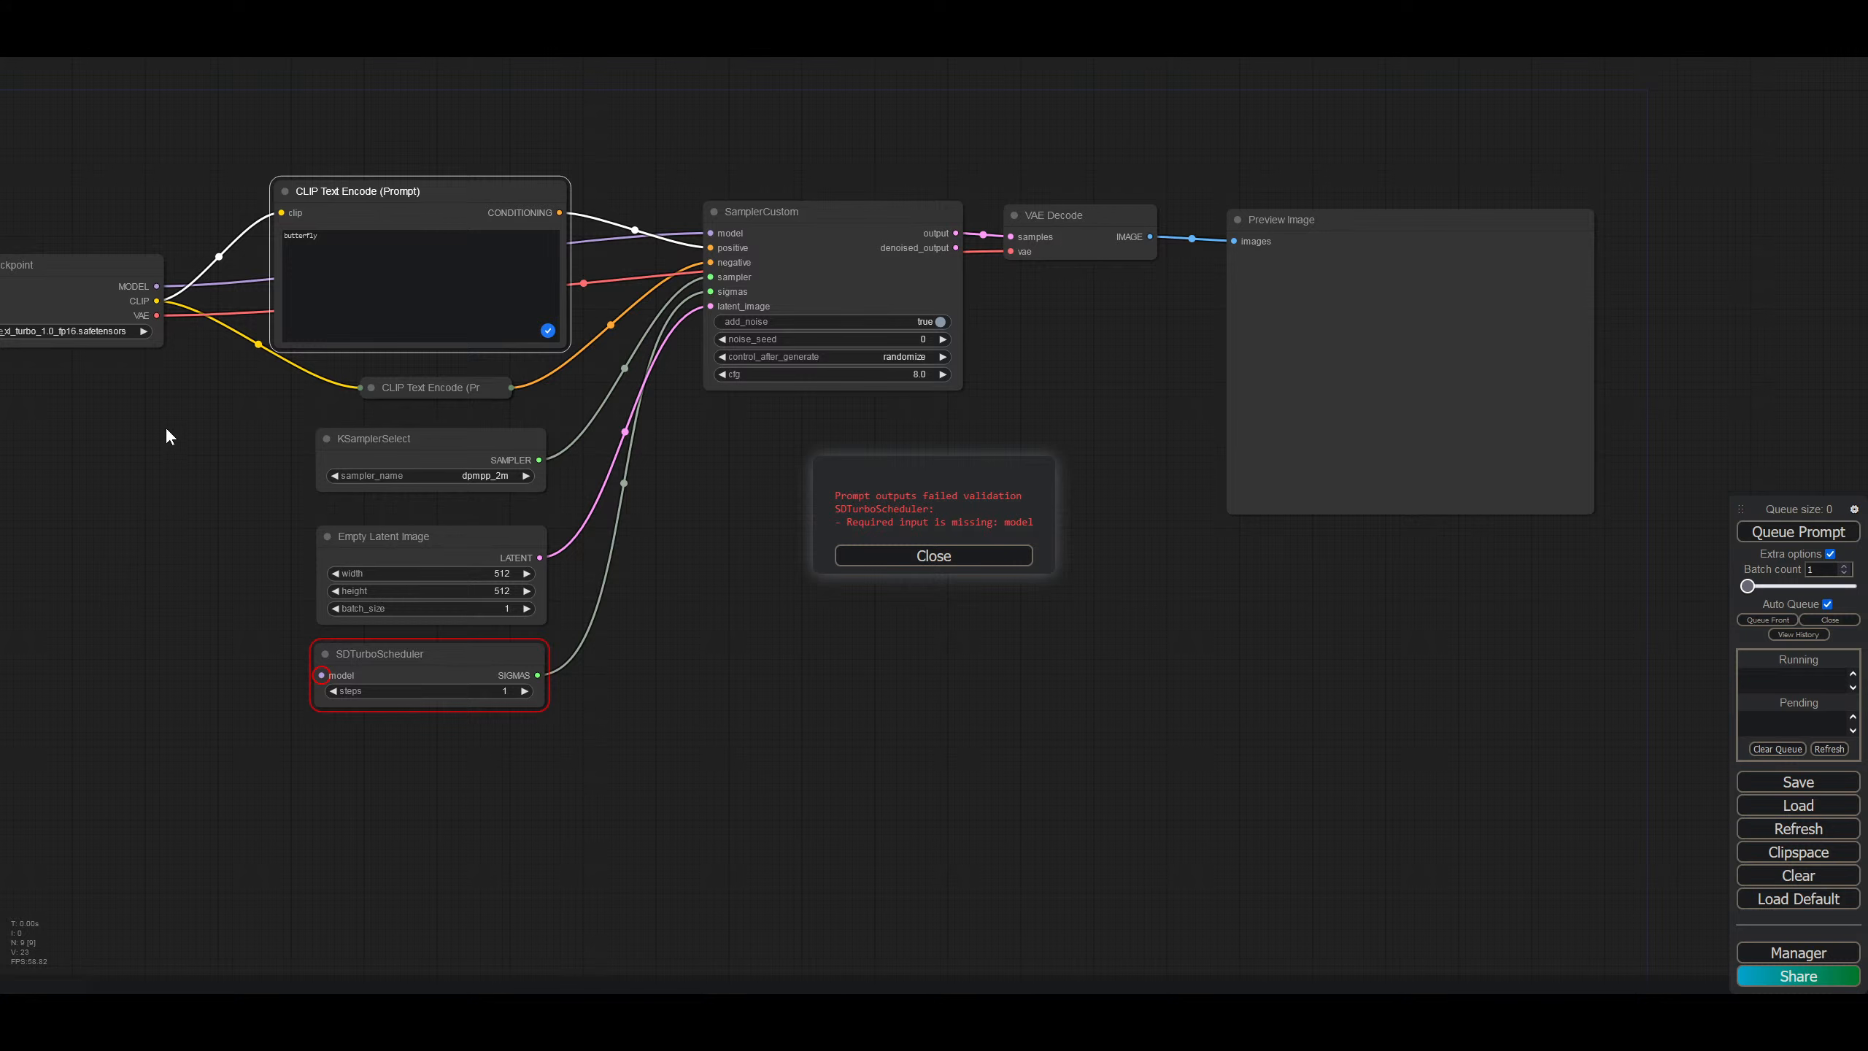
drag(157, 286, 320, 674)
click(863, 561)
click(1751, 531)
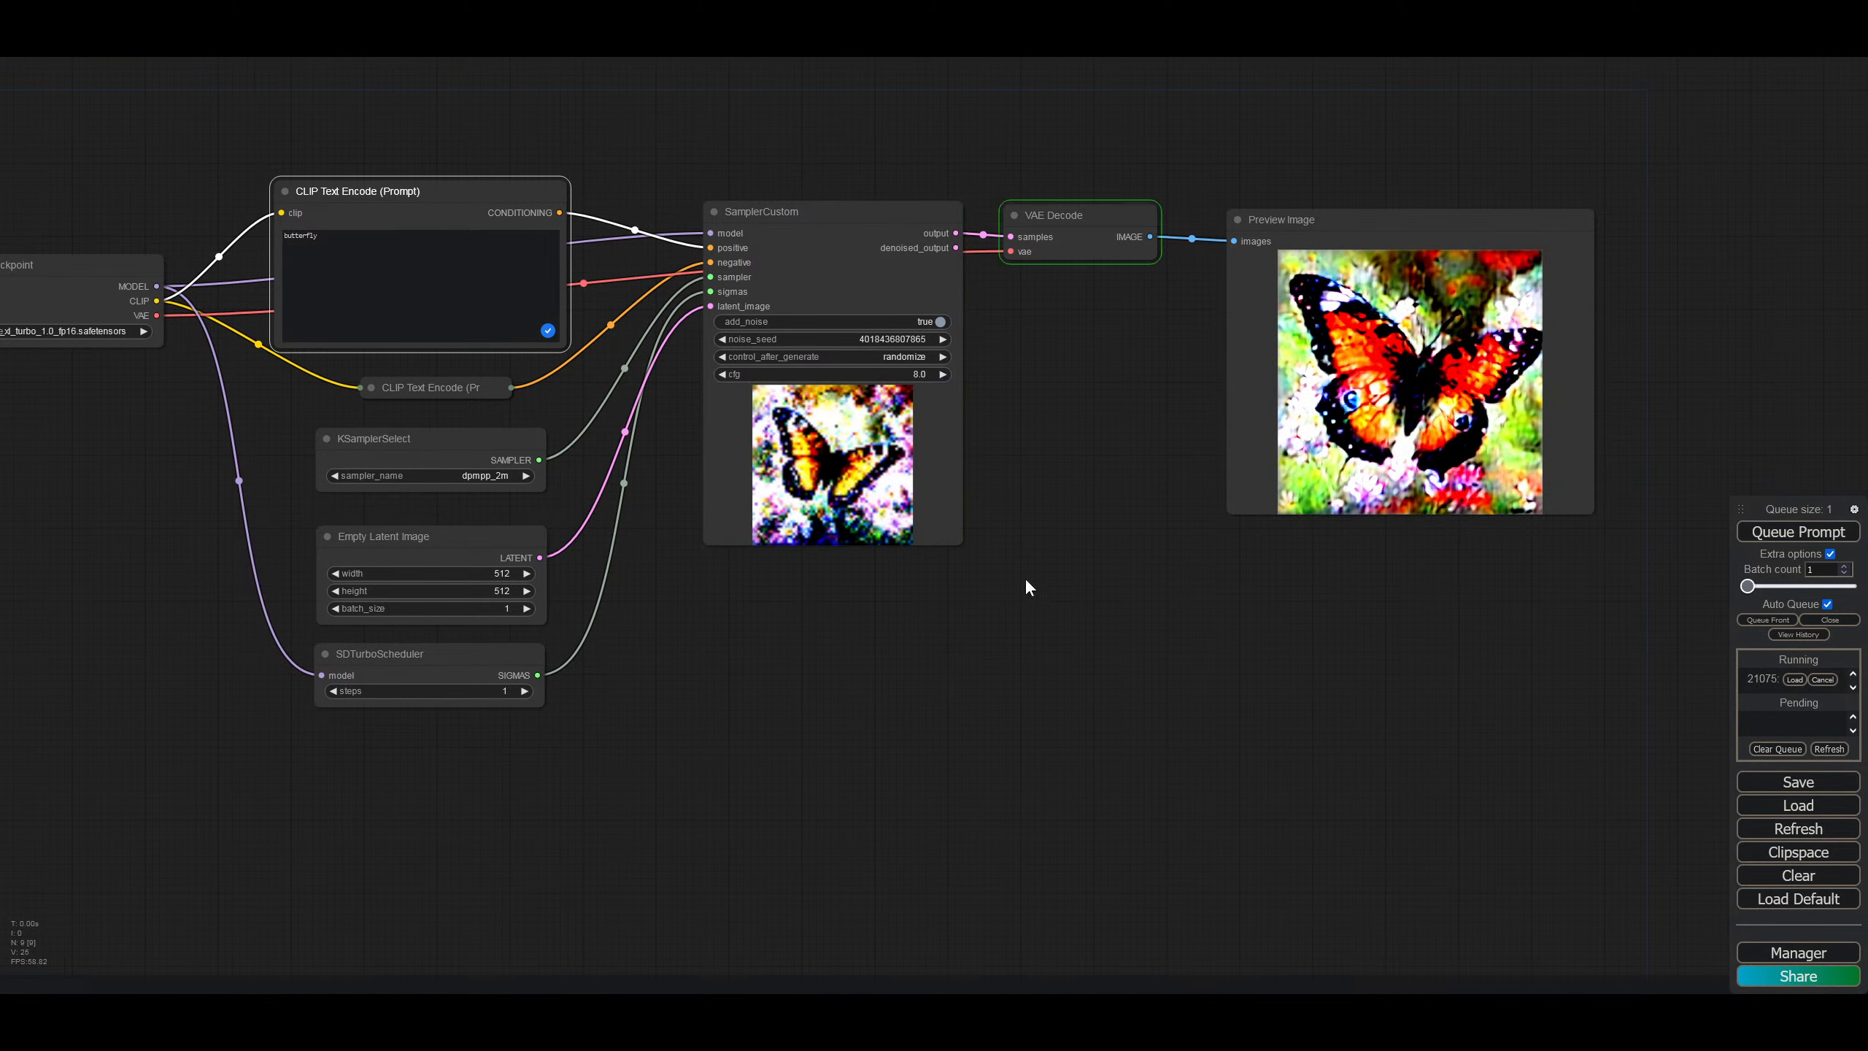
Step: Set the SamplerCustom control_after_generate to fixed and turn off Auto Queue
click(885, 357)
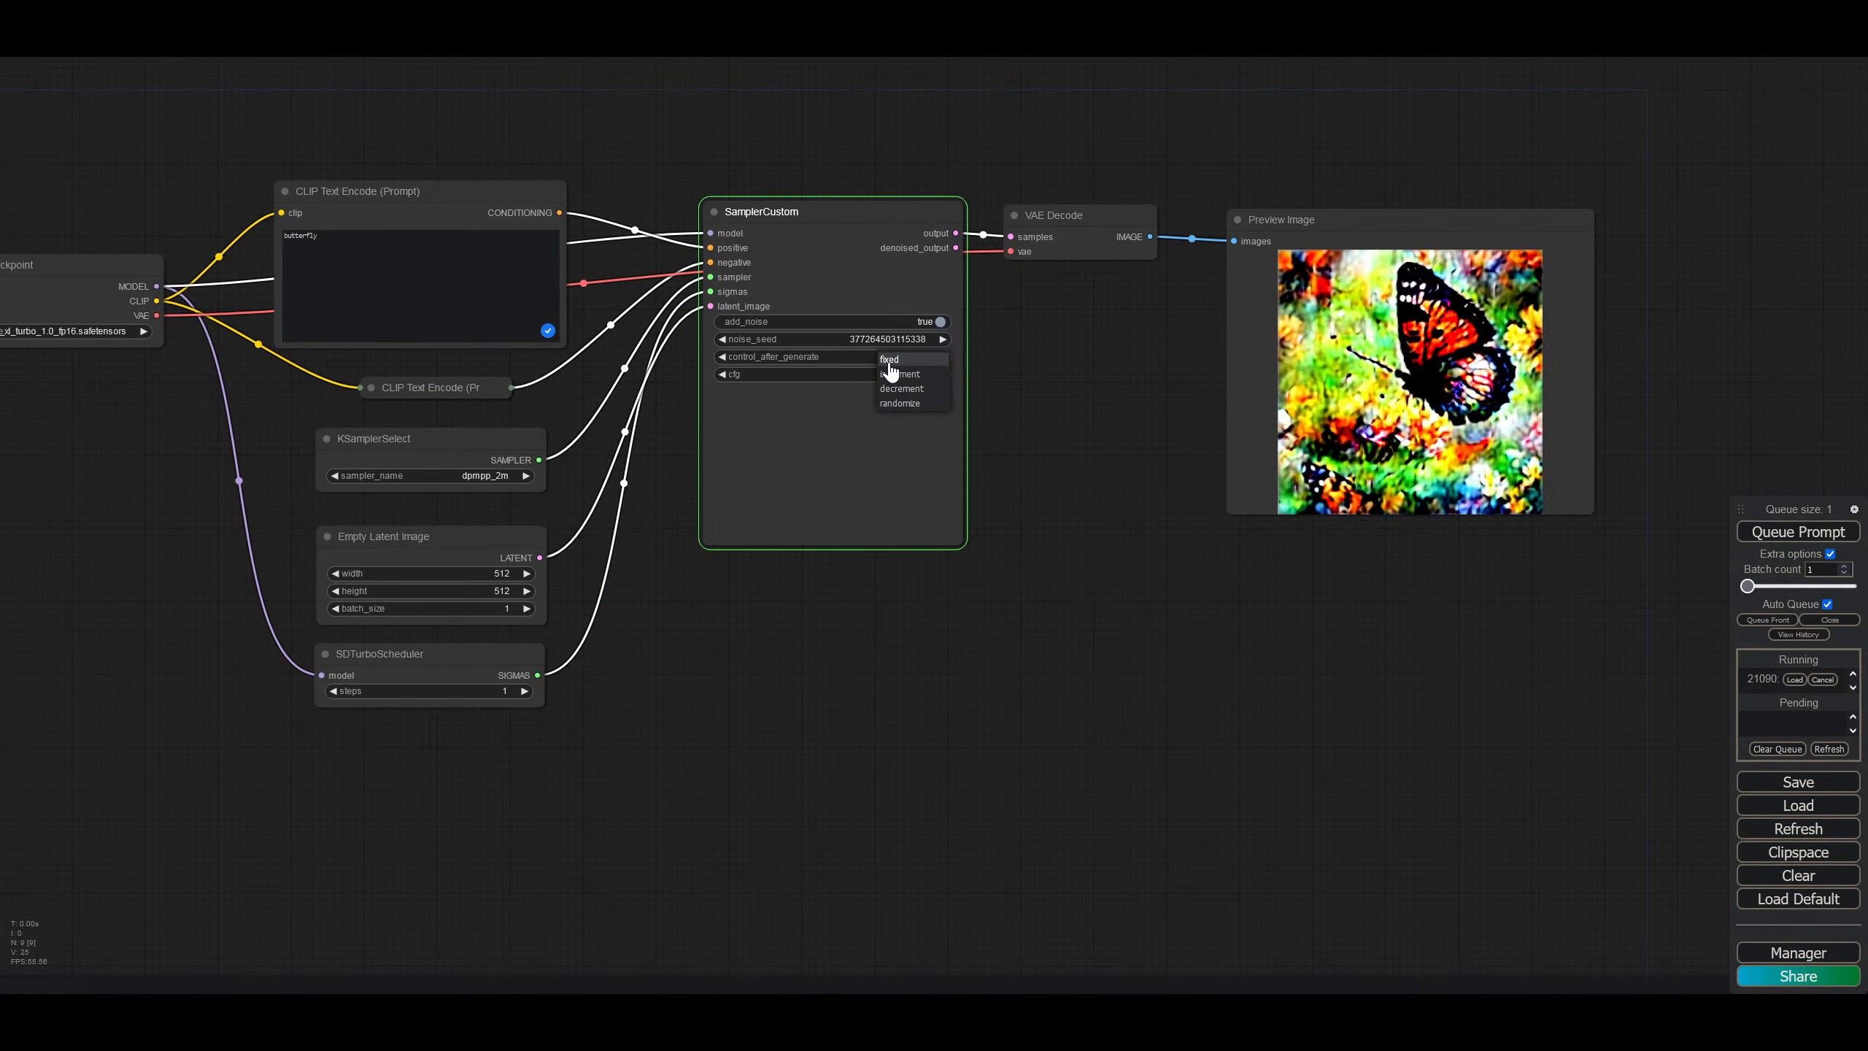
click(889, 359)
drag(919, 375, 921, 375)
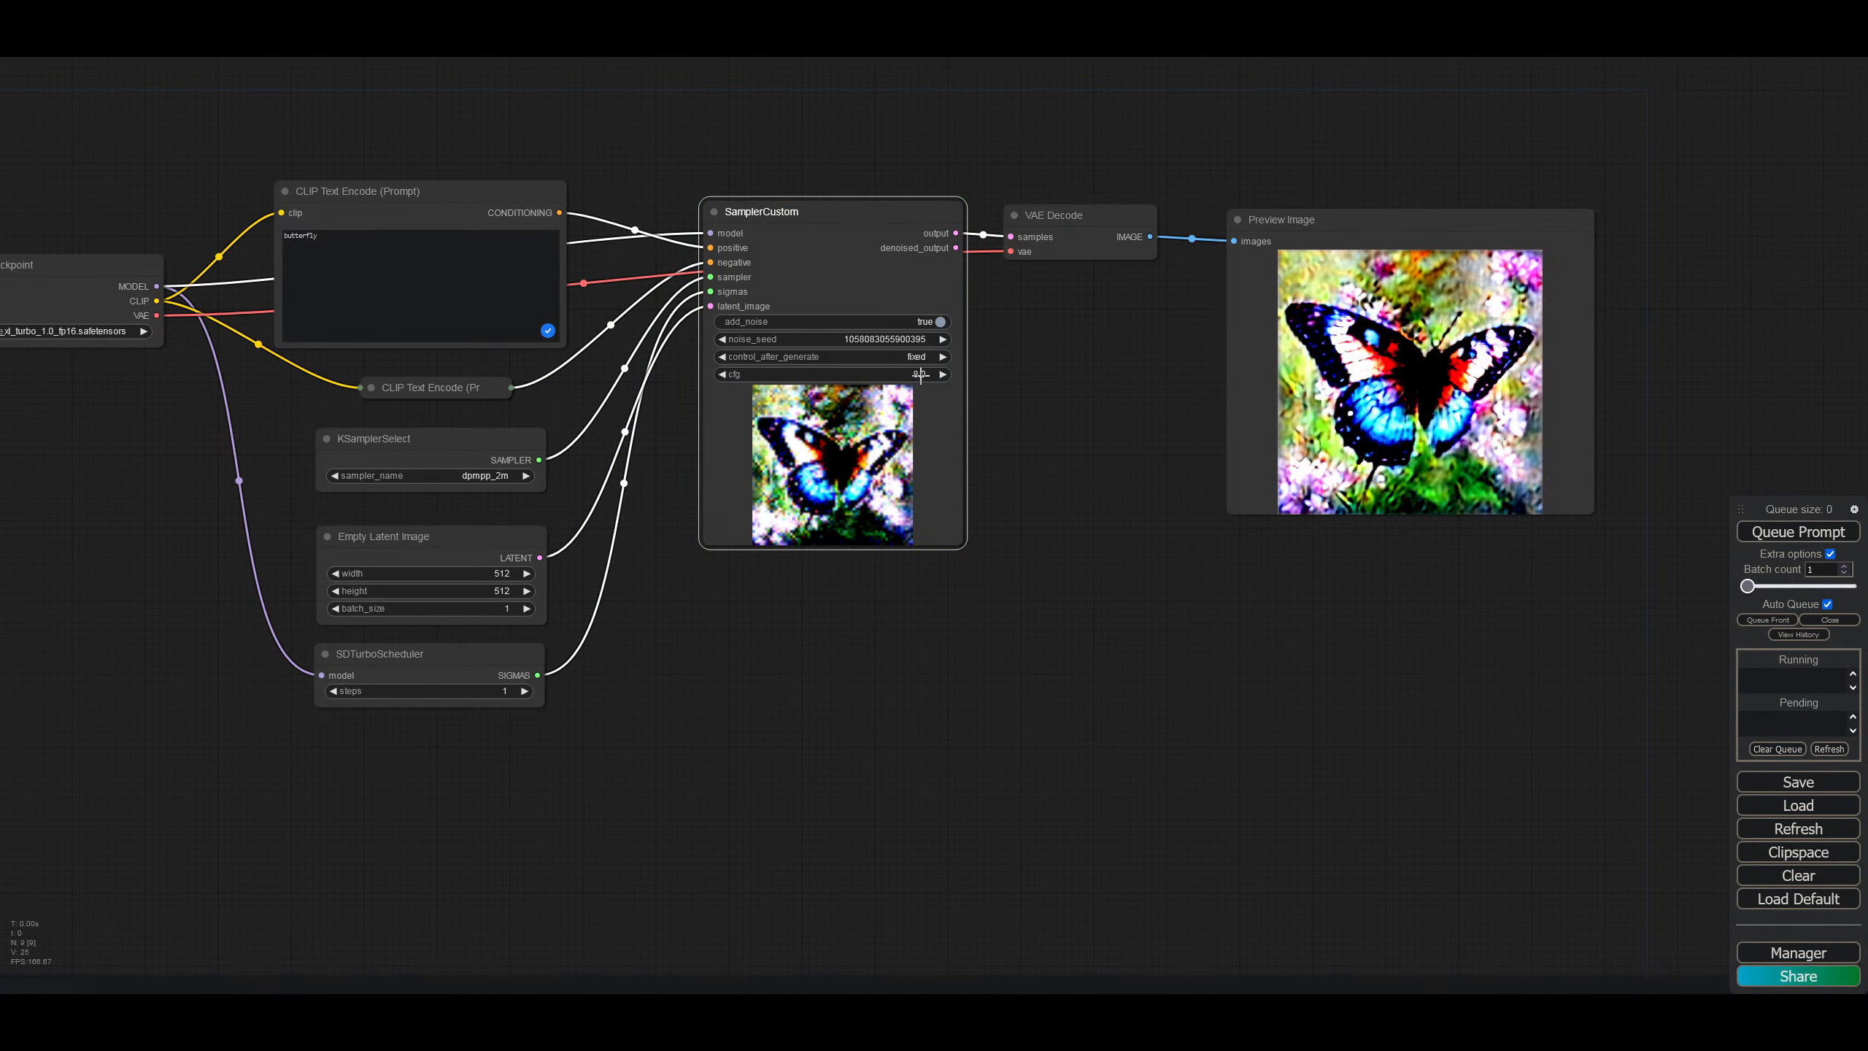
click(1827, 604)
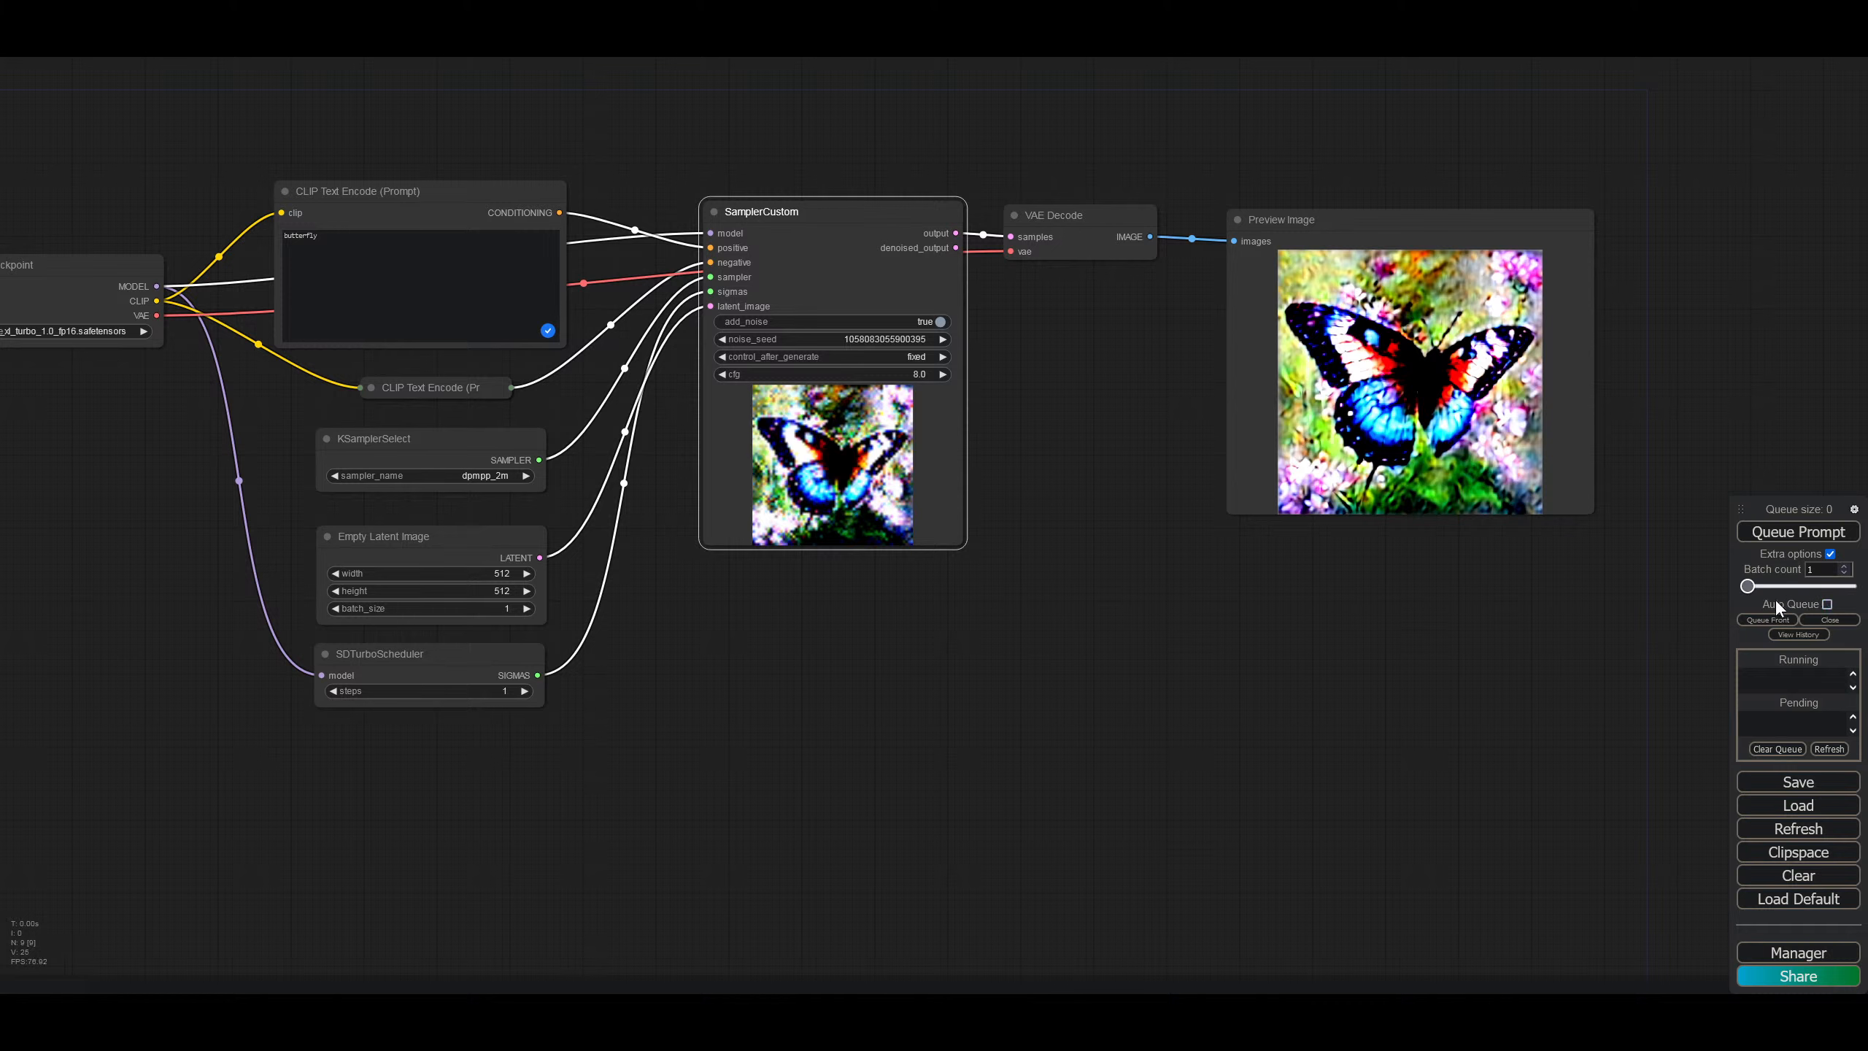
Step: Set the SamplerCustom cfg to 1.0 and control_after_generate to randomize, and generate a new image
click(918, 375)
click(925, 356)
click(941, 402)
click(1774, 533)
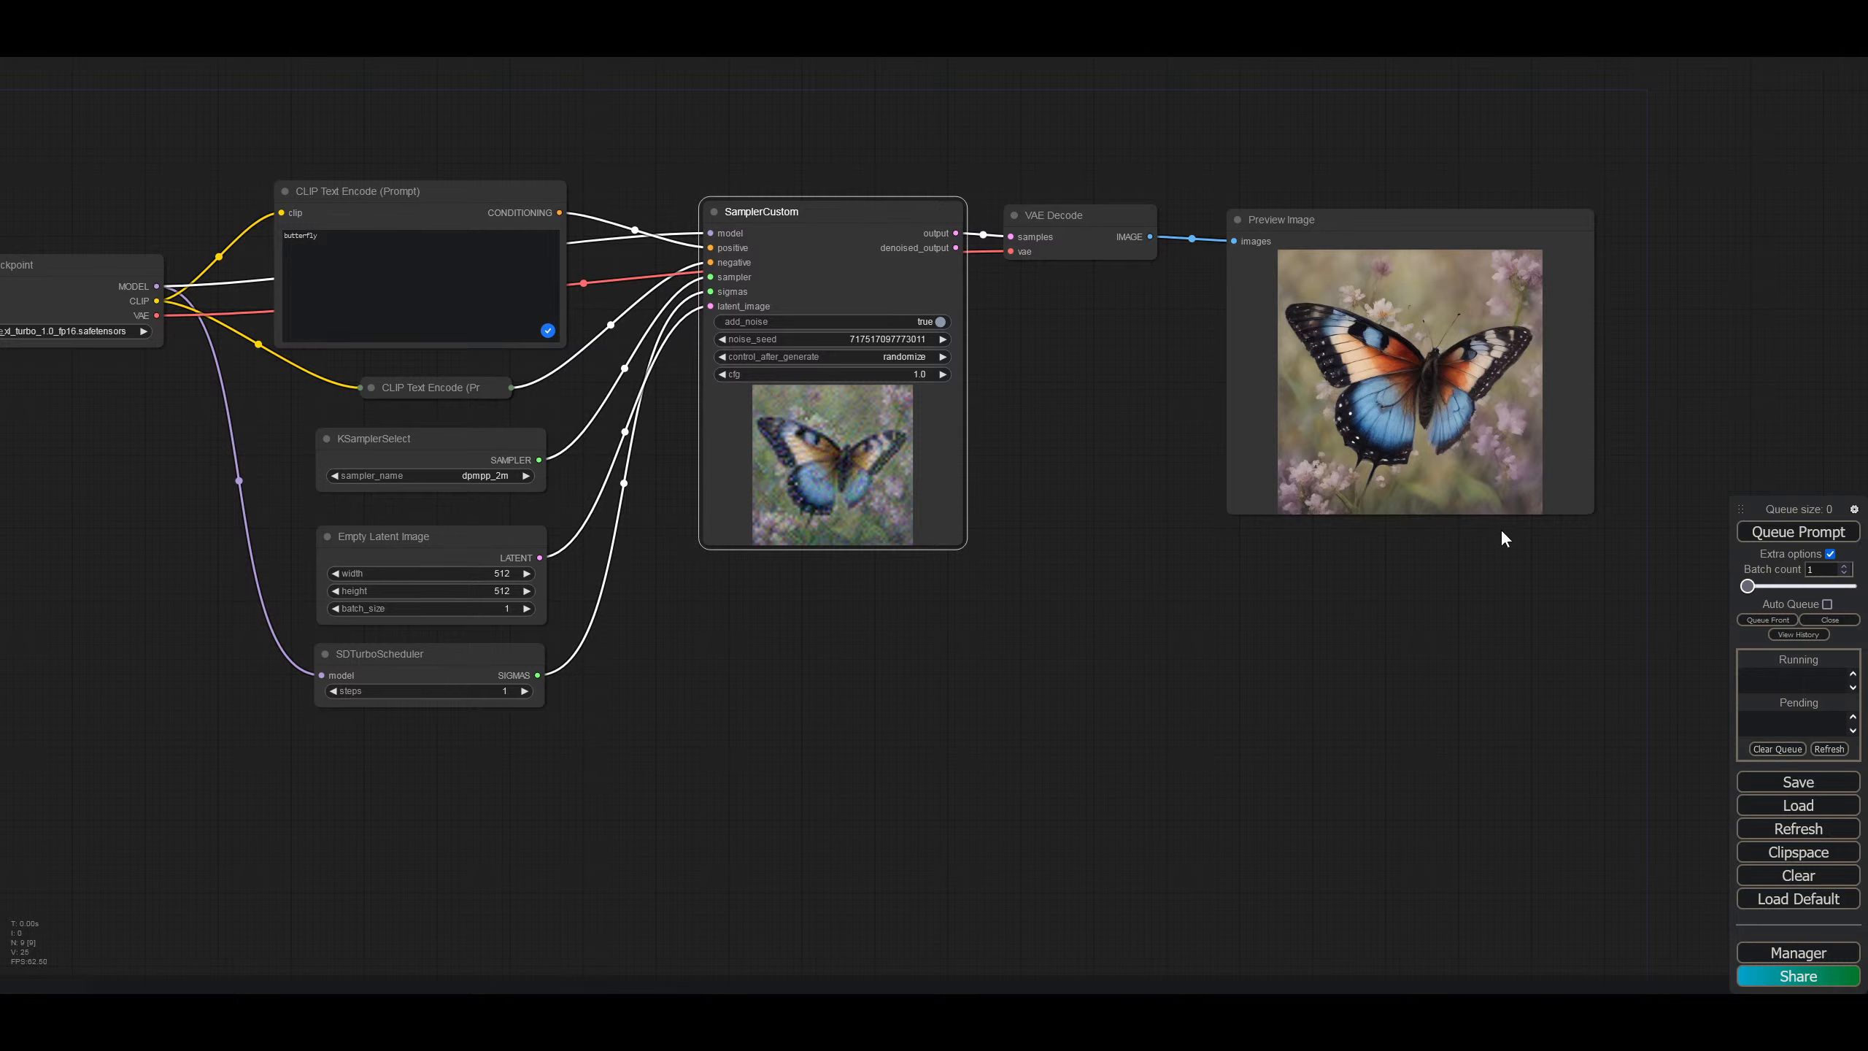
Step: Make the Preview Image node taller to show the butterfly larger
drag(1590, 512, 1588, 605)
drag(1065, 576, 718, 672)
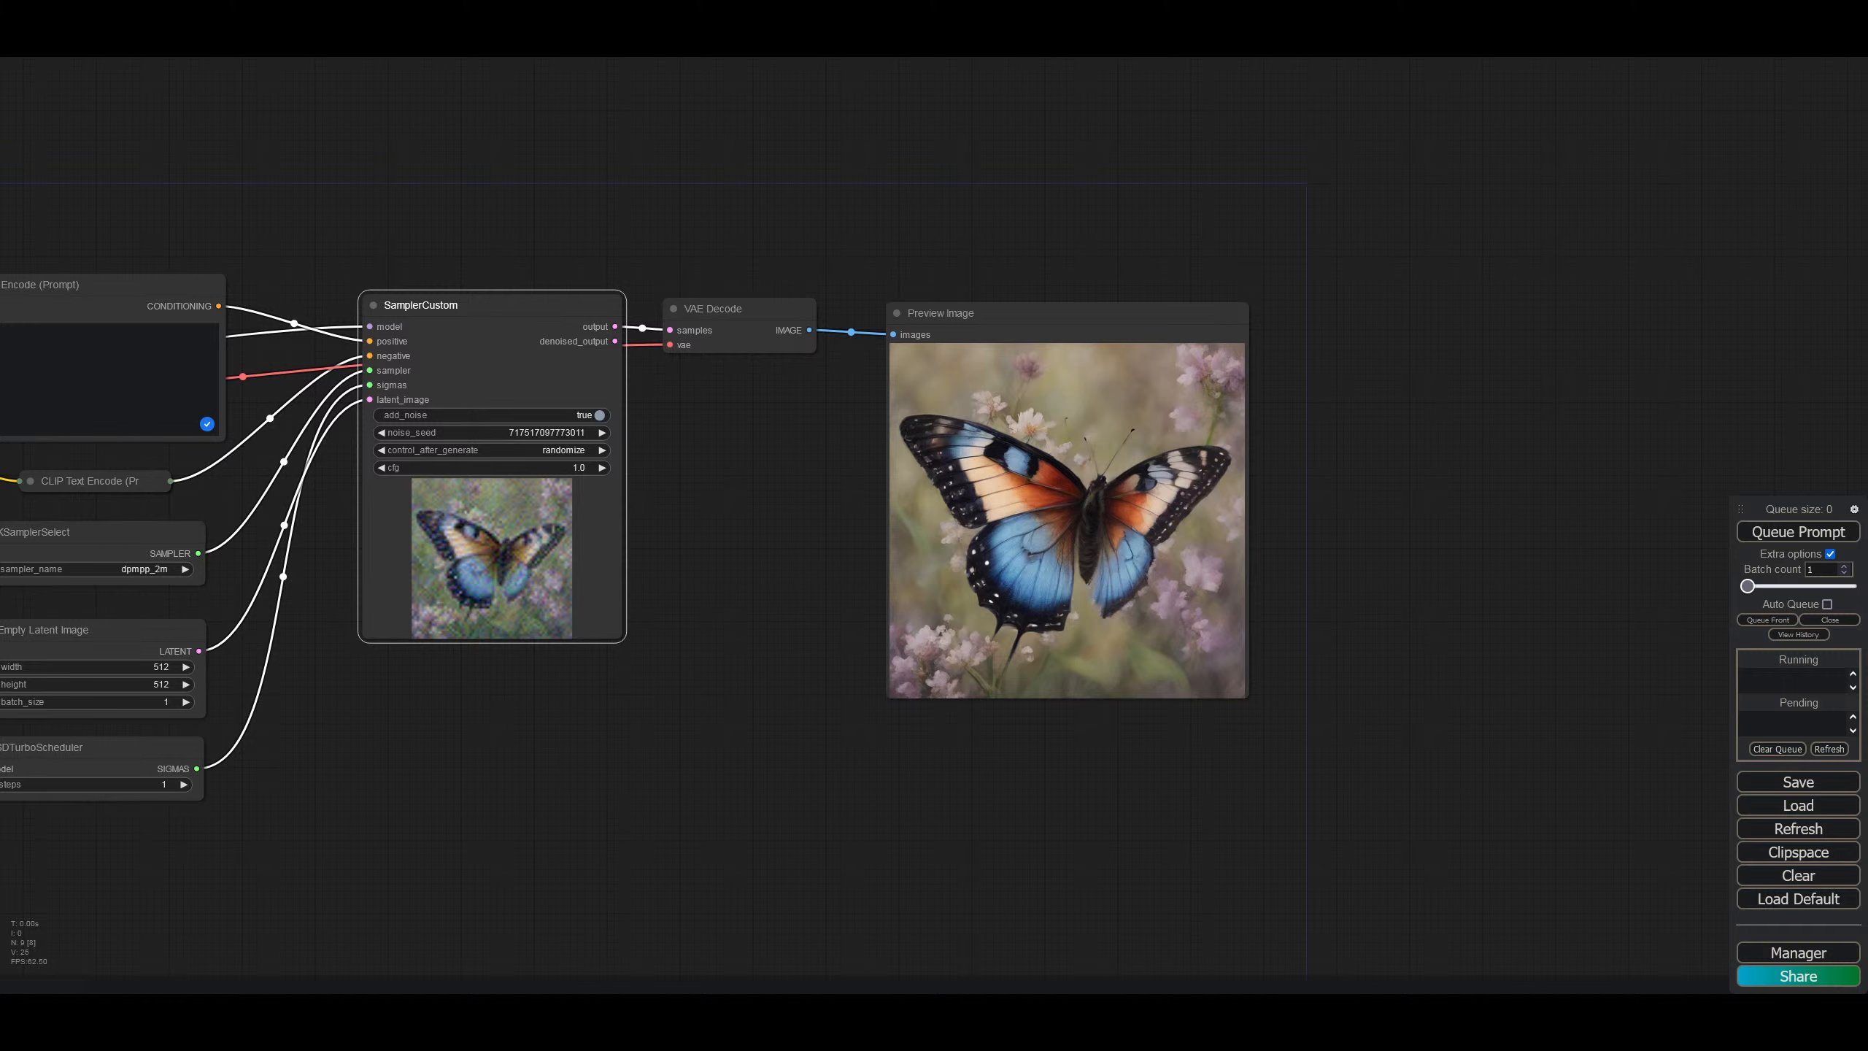
drag(809, 330, 890, 186)
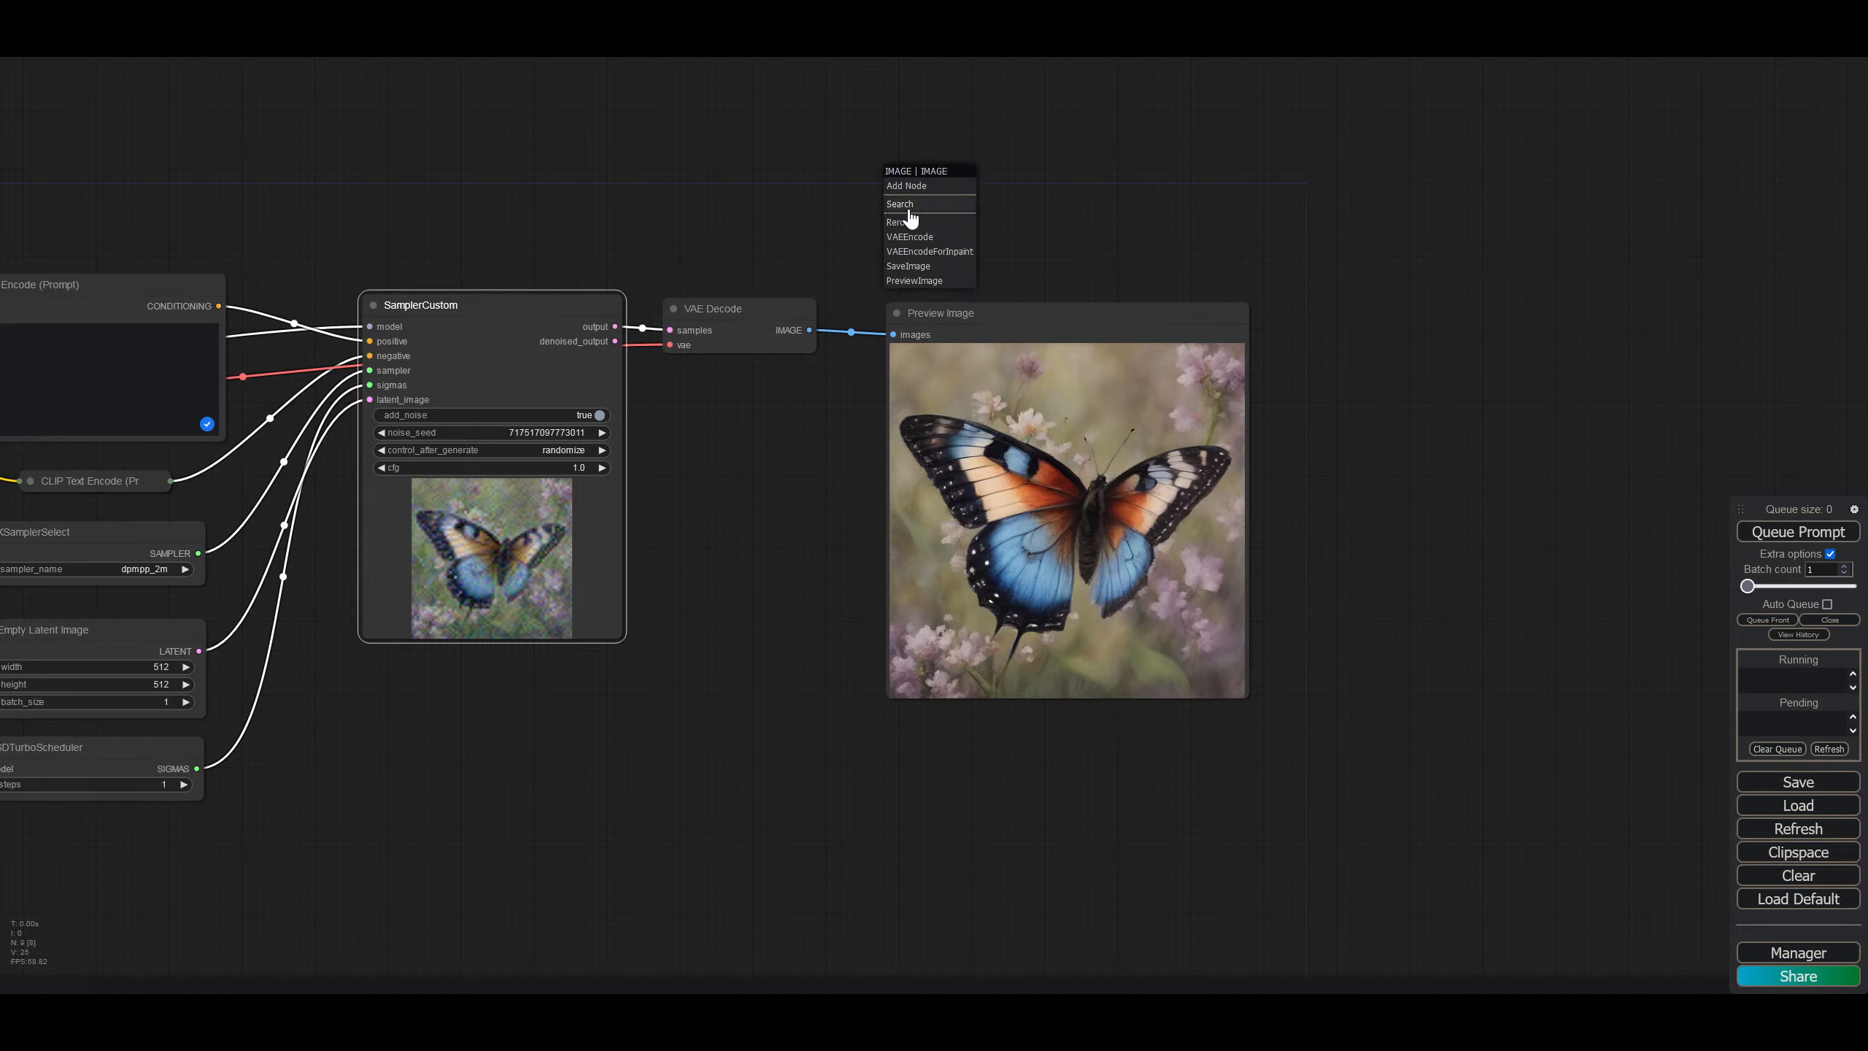
double_click(839, 216)
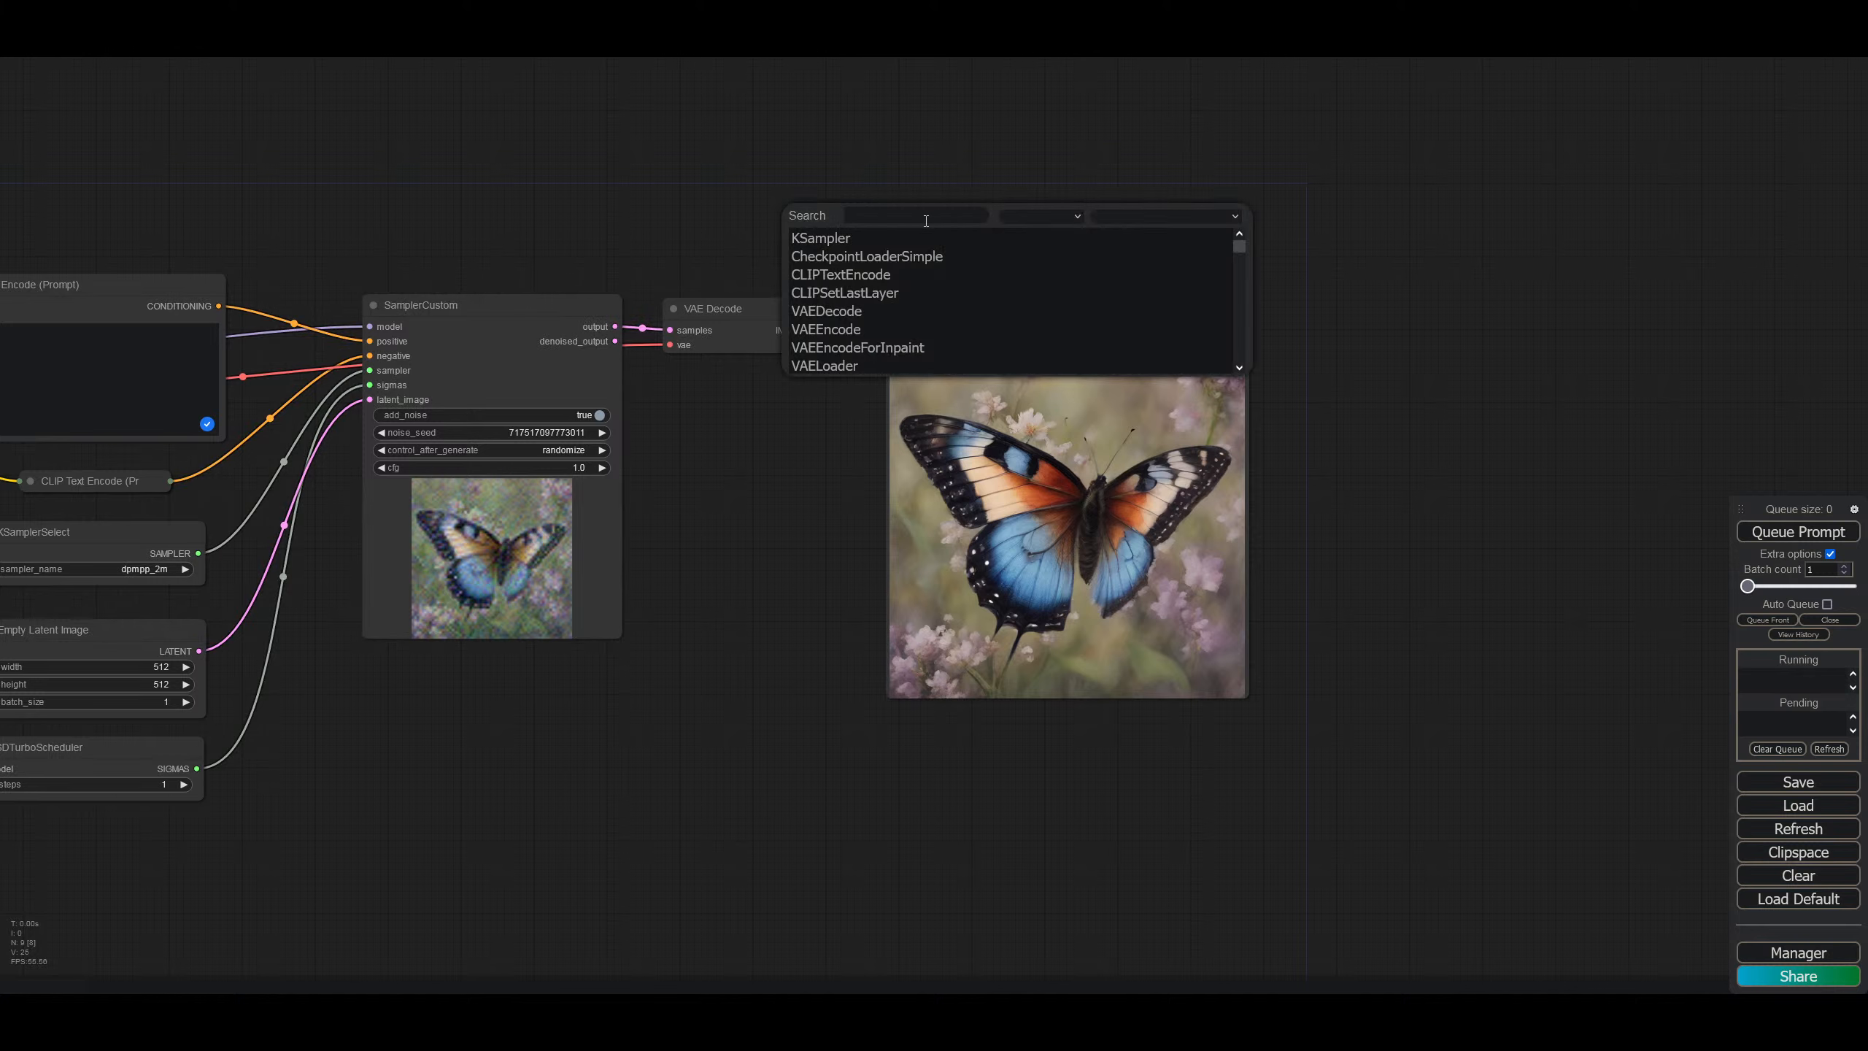
text(upsca)
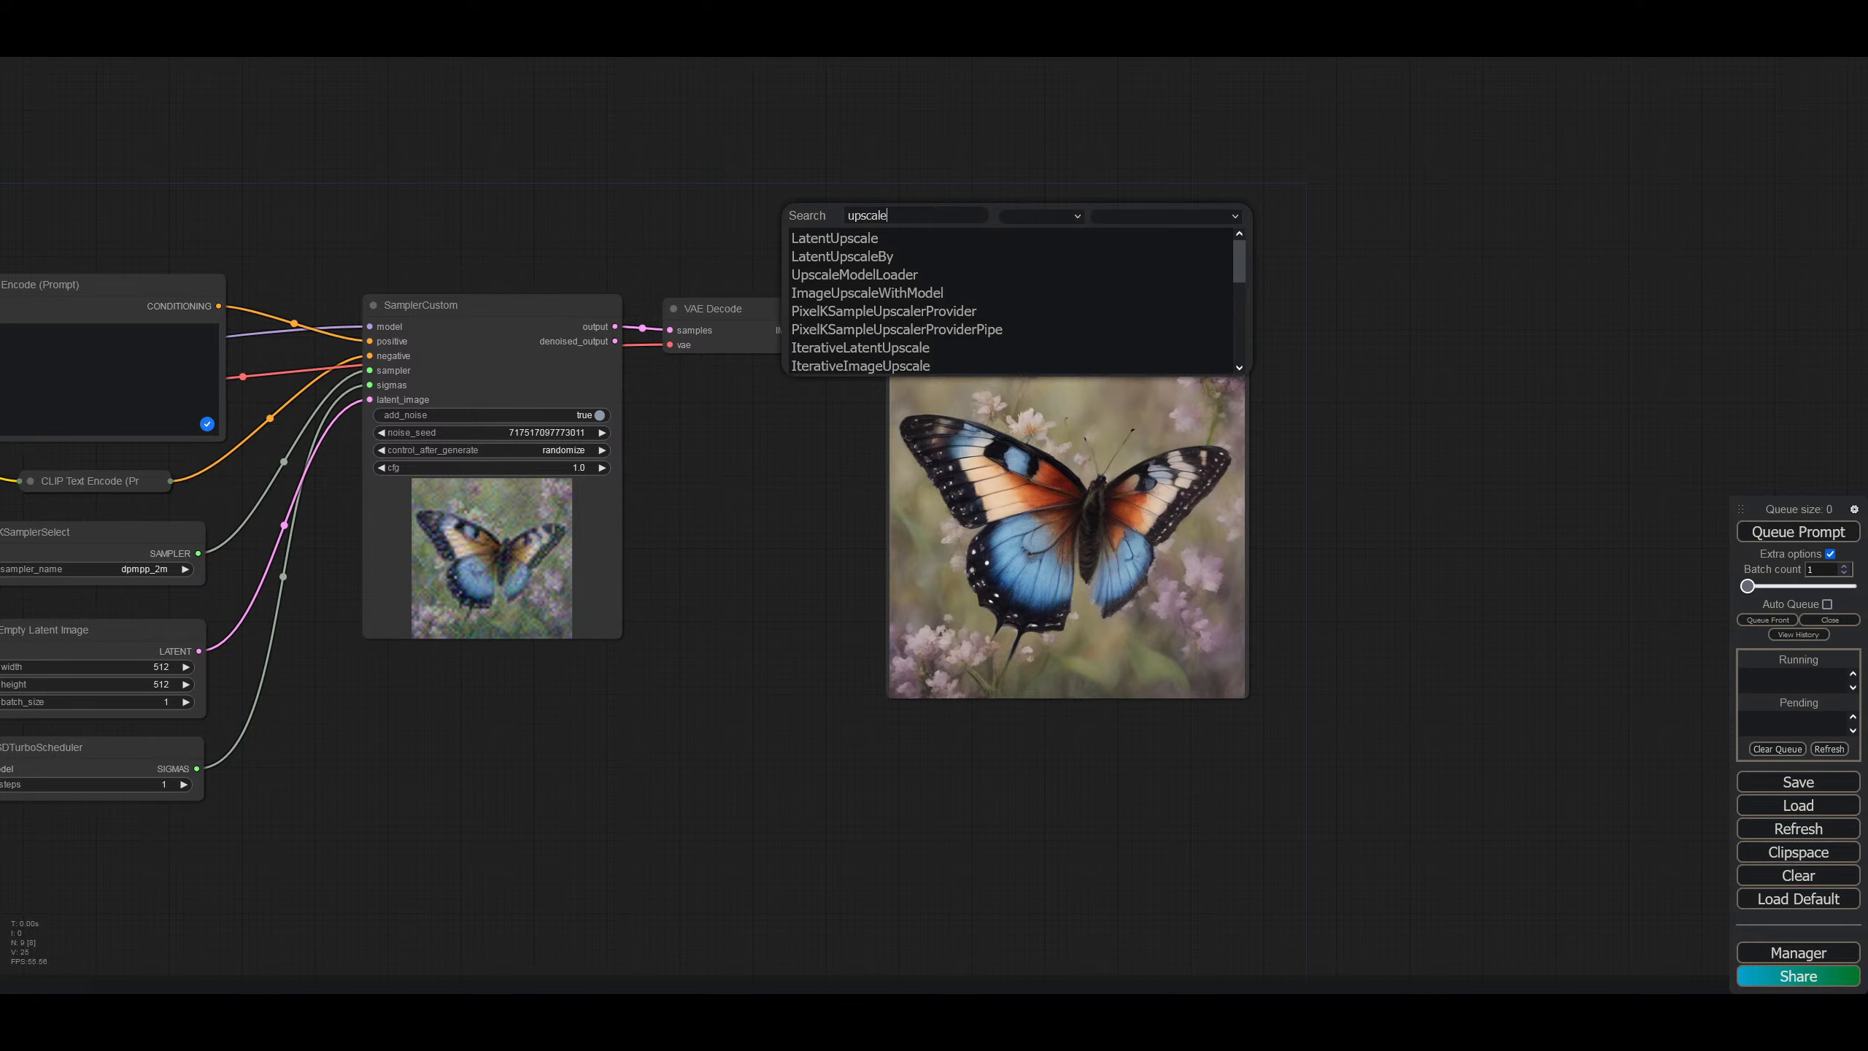
text(le)
key(Escape)
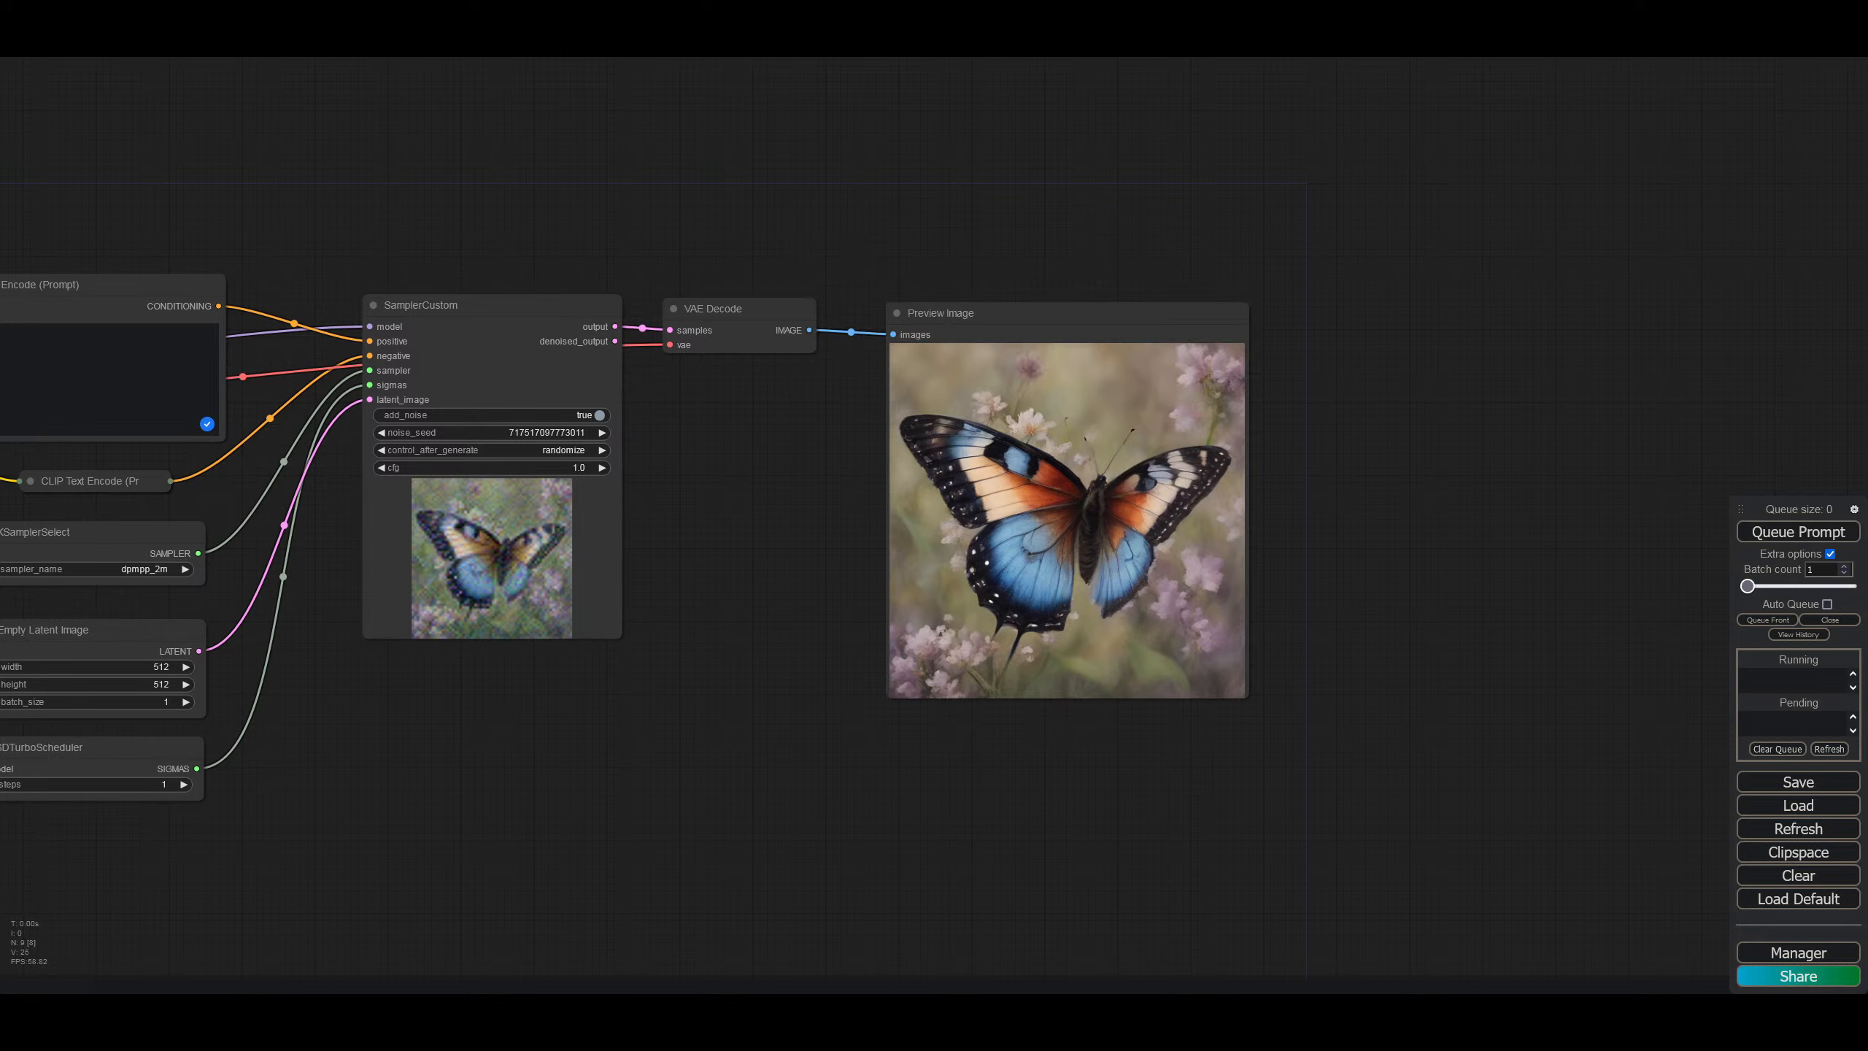
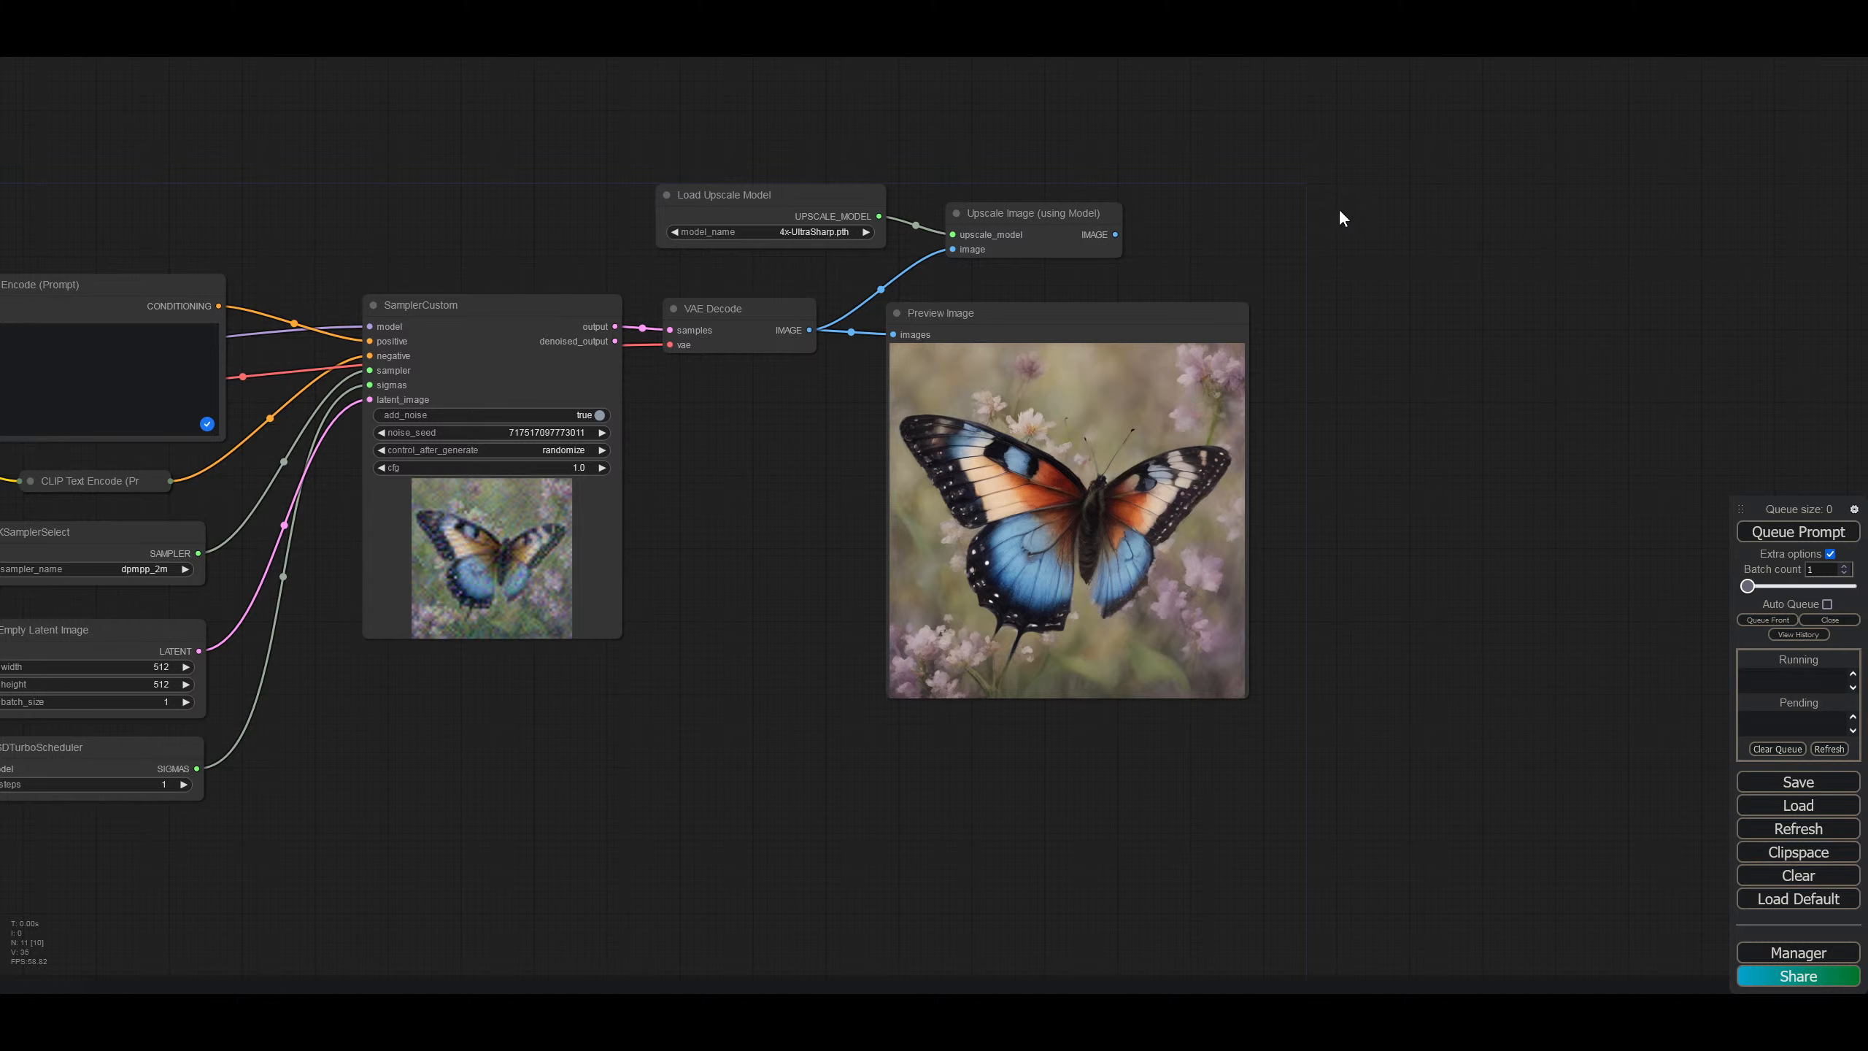
Step: Try out a Latent Upscale by Factor (WAS) node beside the Upscale Image node, and delete it again
double_click(1322, 197)
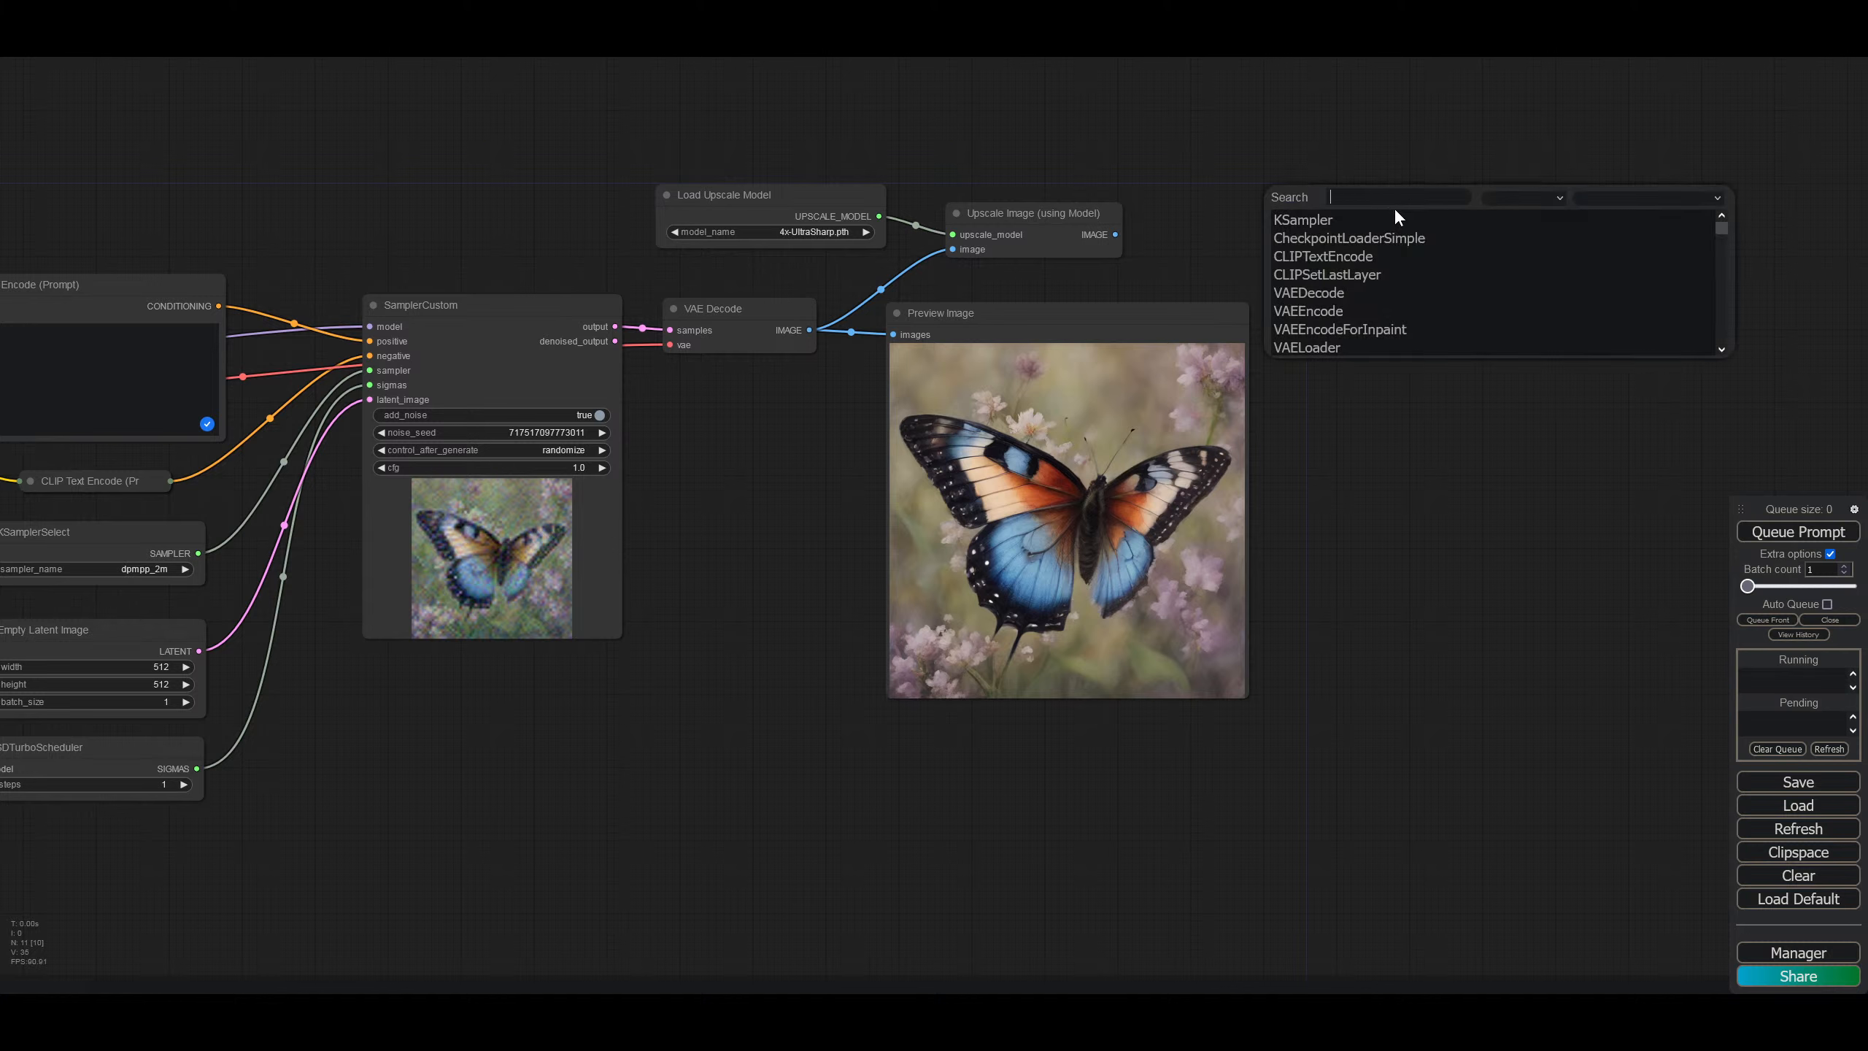
text(upscale)
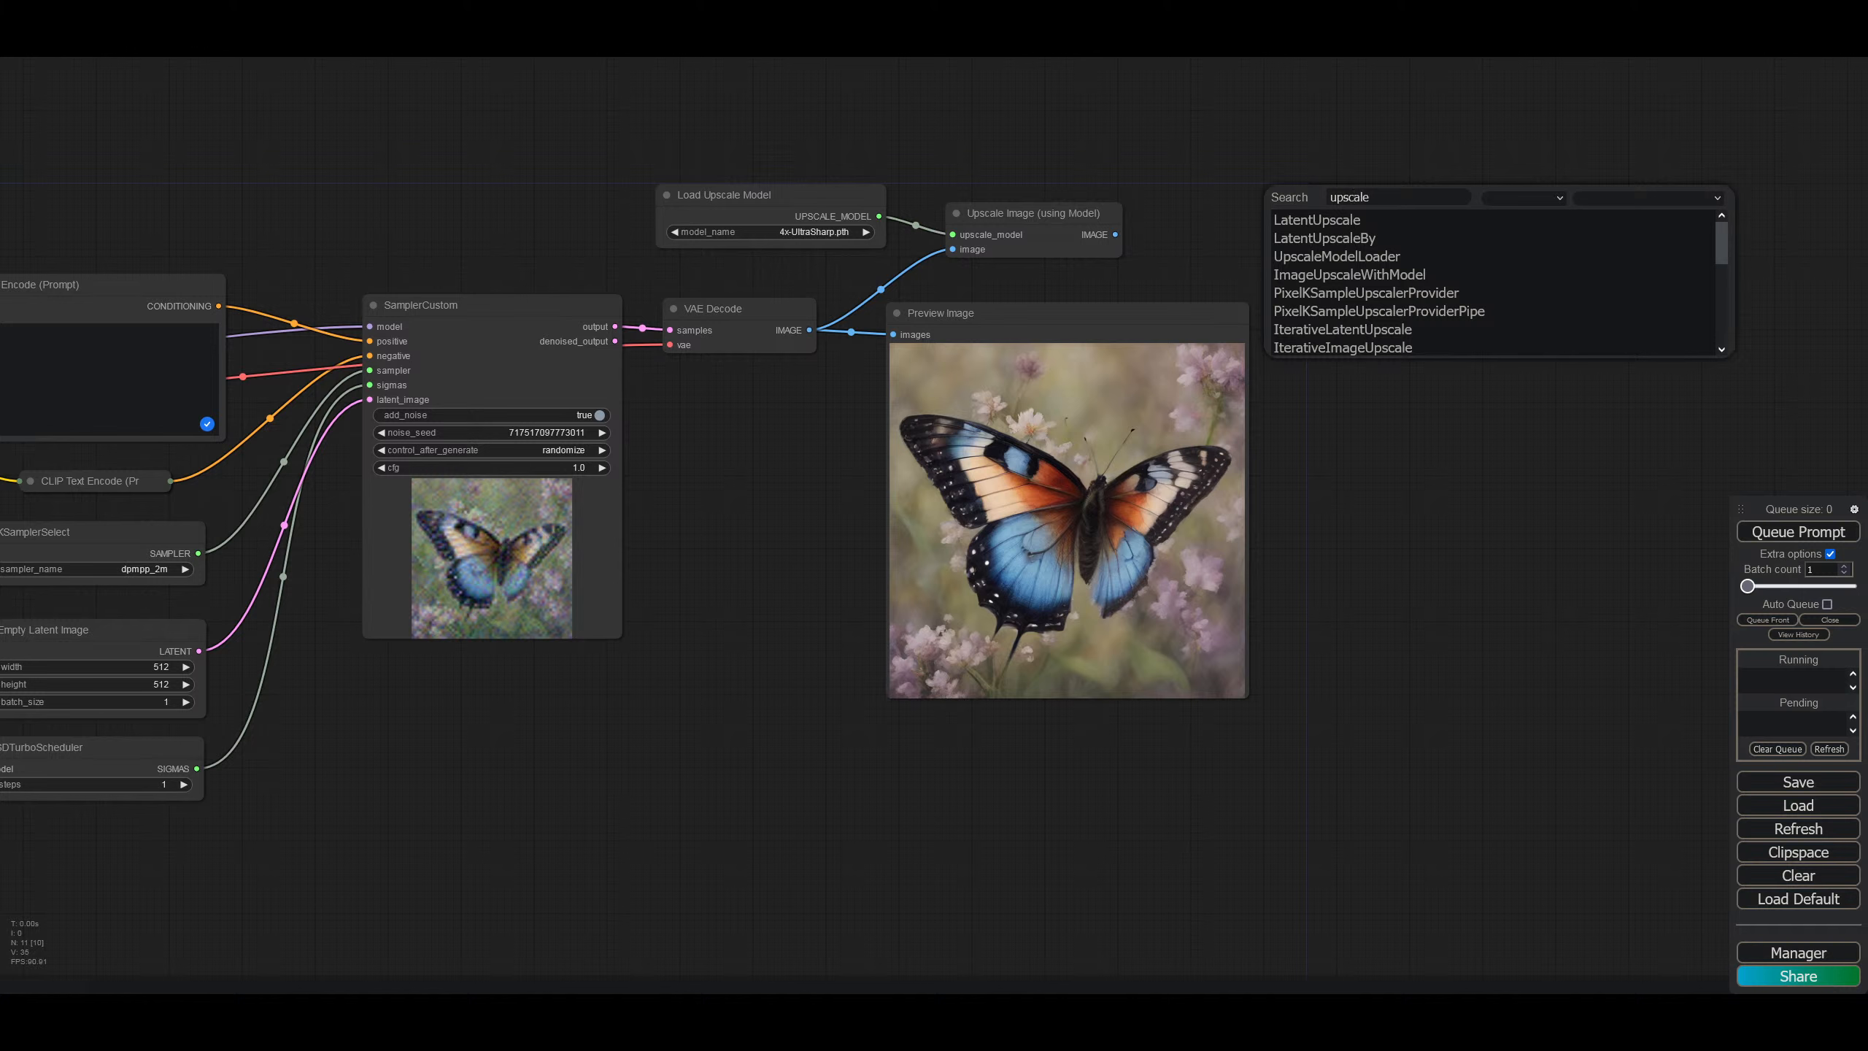
scroll(1400, 279, down, 5)
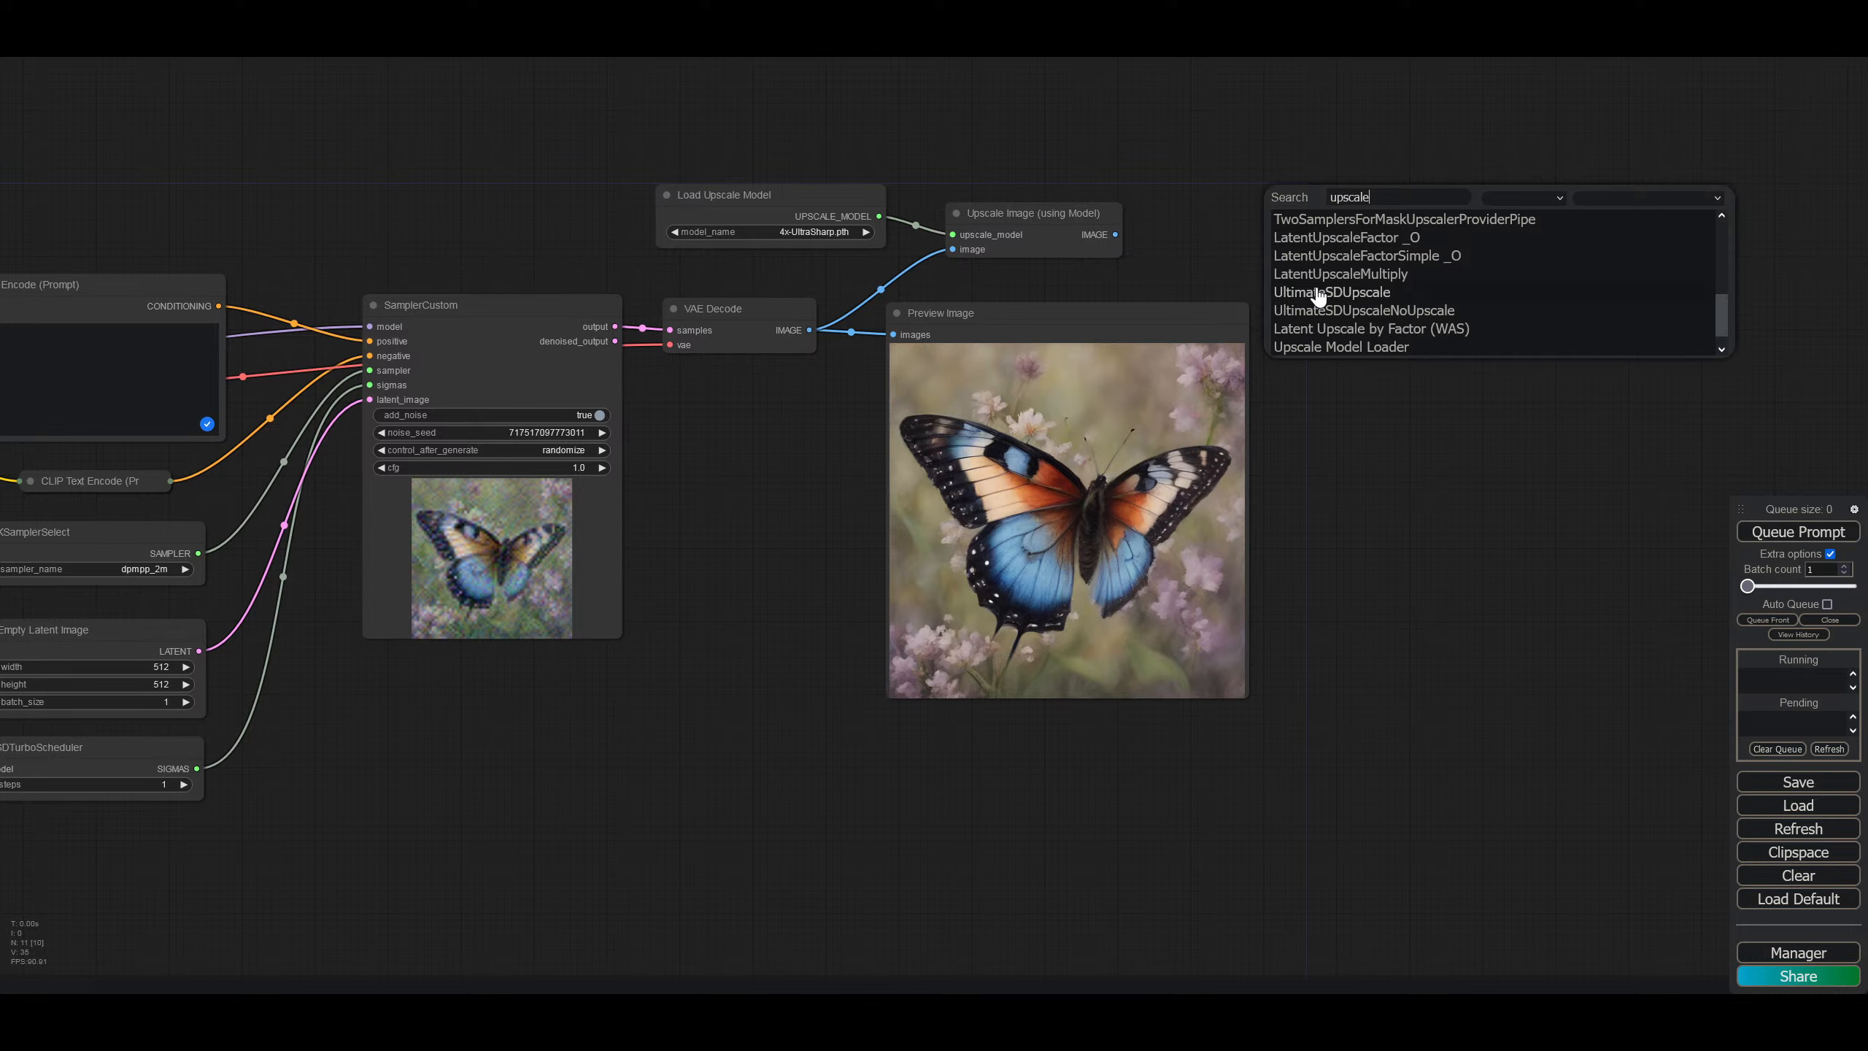
scroll(1319, 297, down, 1)
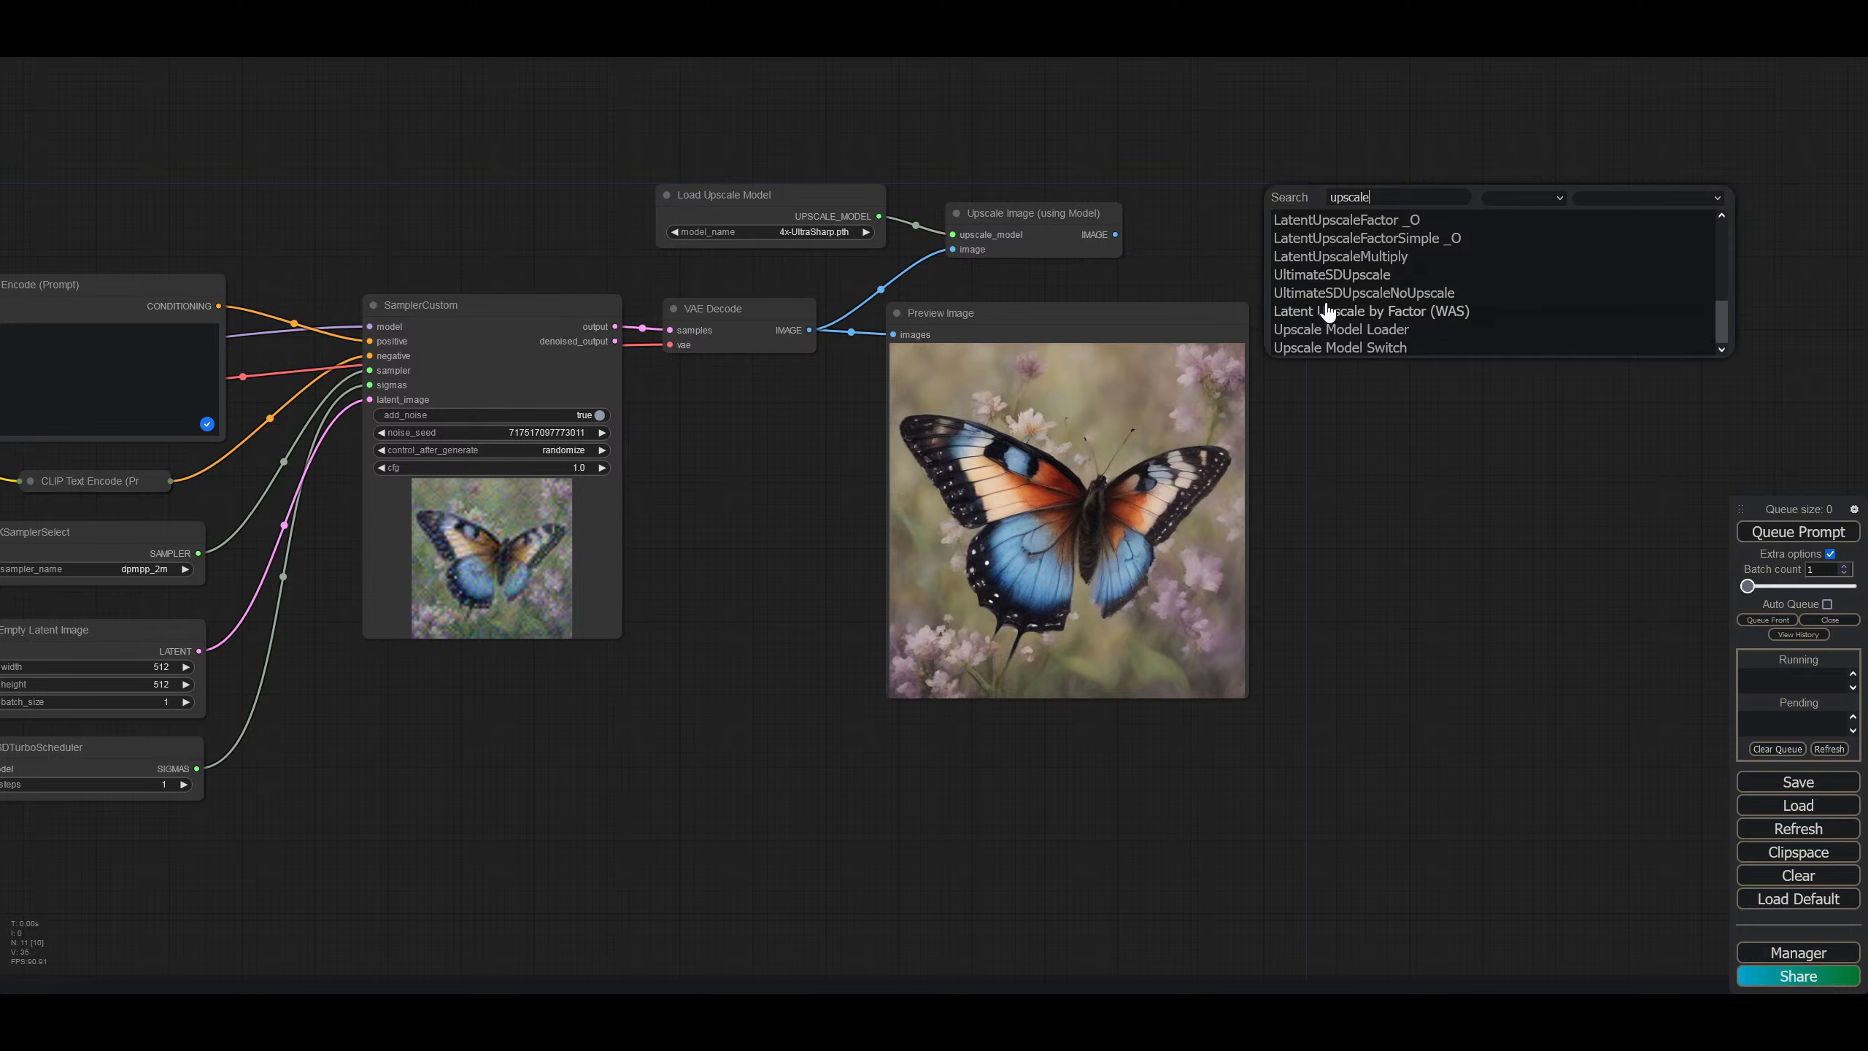
click(1323, 312)
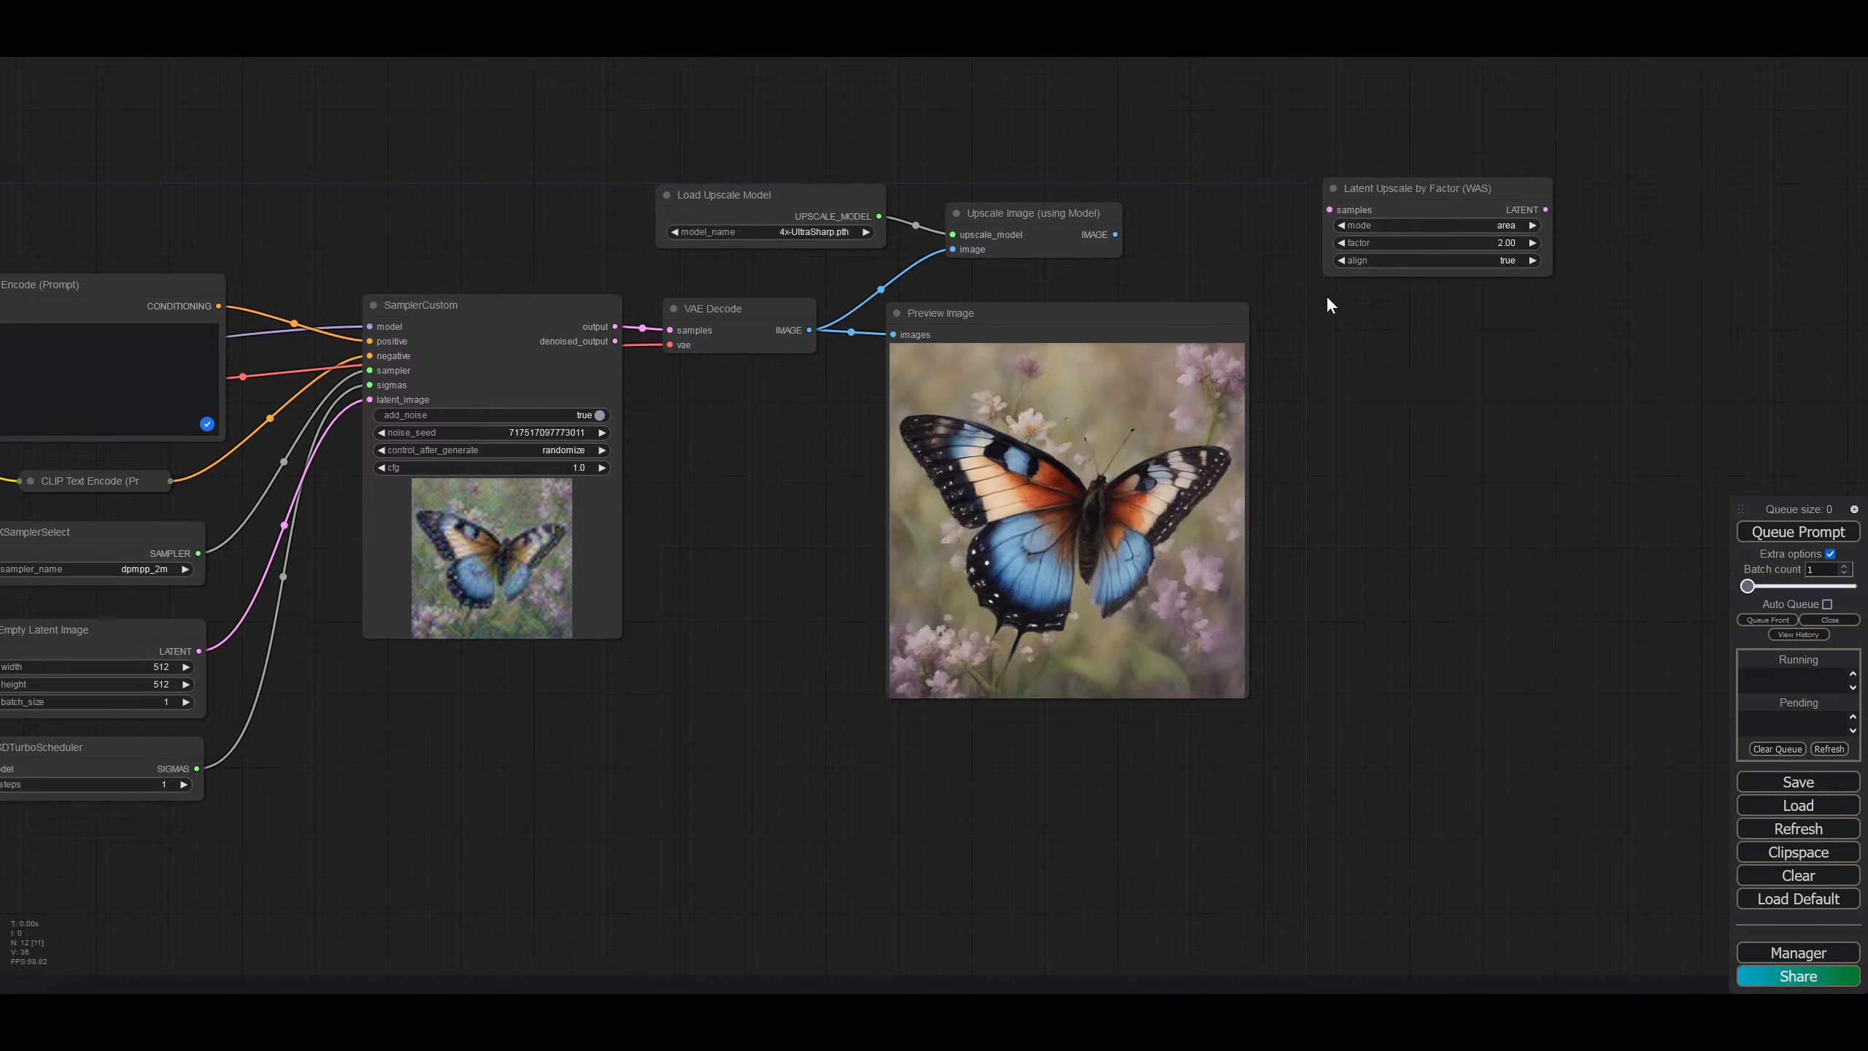
click(1440, 187)
key(Delete)
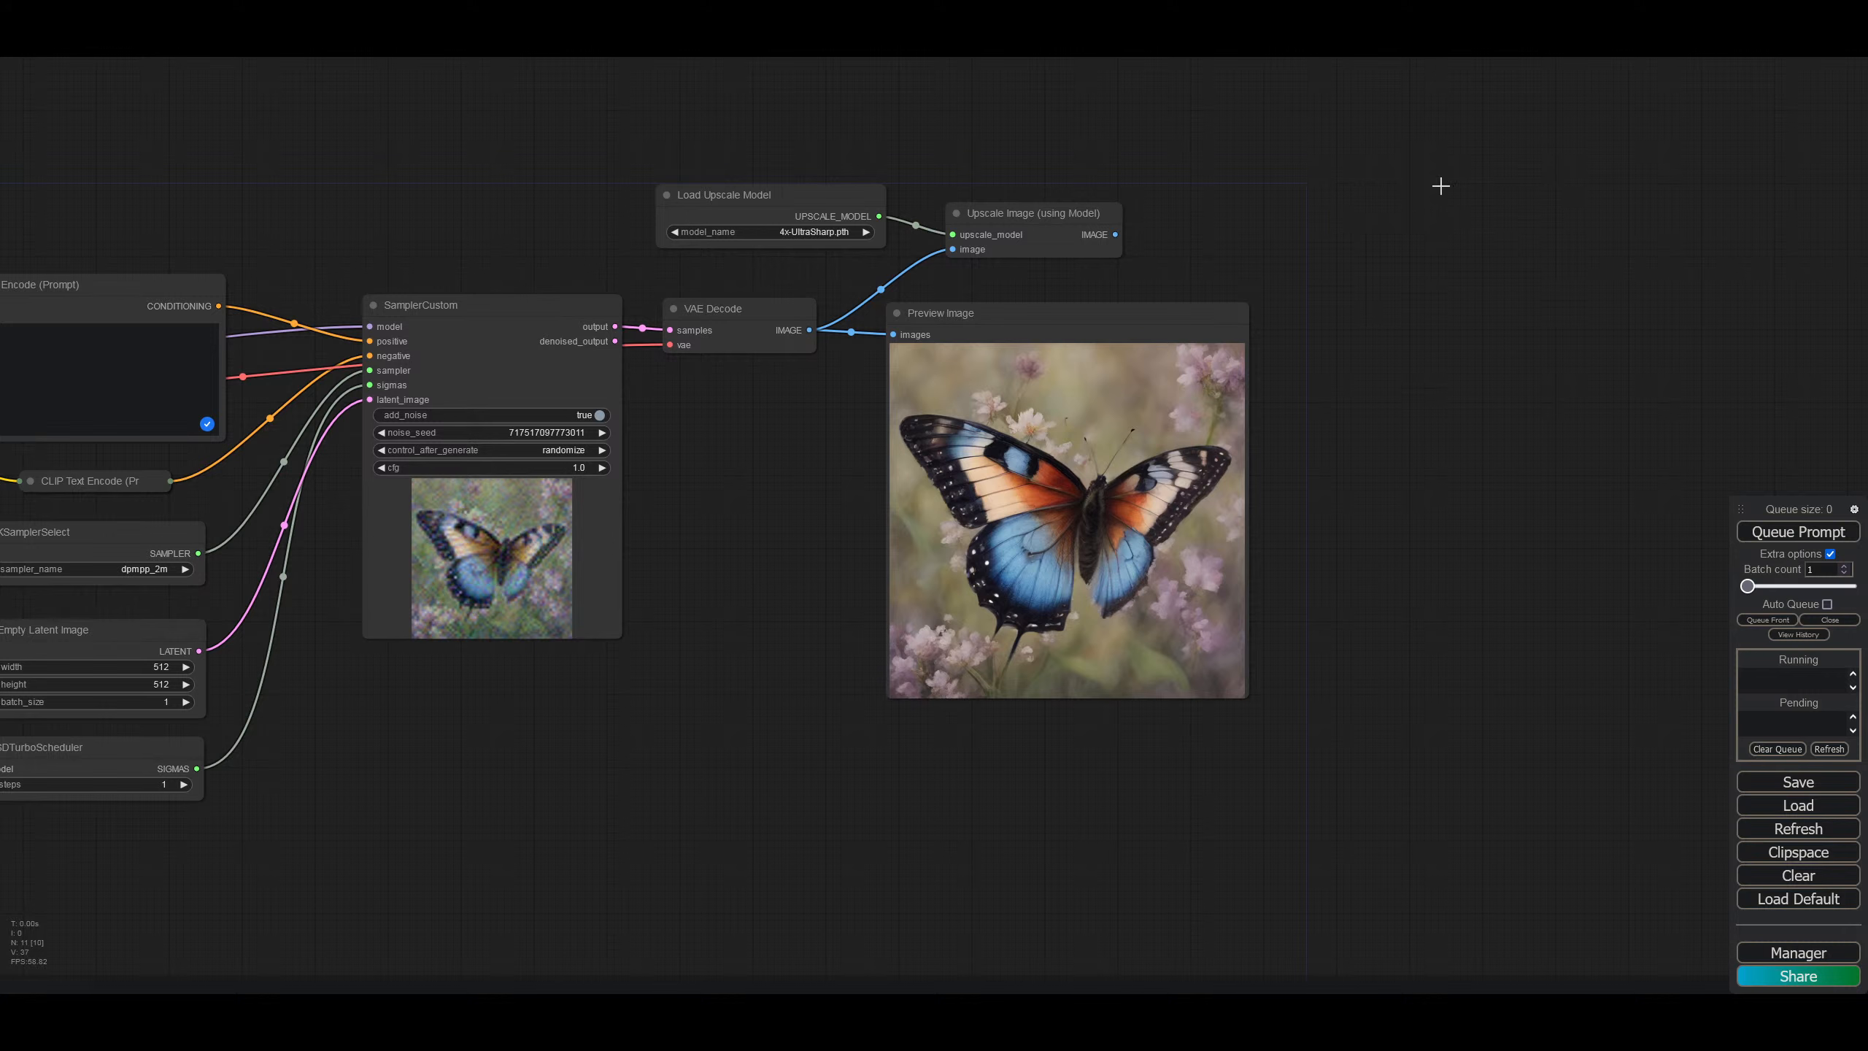
Step: Search the nodes for upscale, add a LatentUpscaleMultiply node beside the Upscale Image node, and delete it again
double_click(1270, 198)
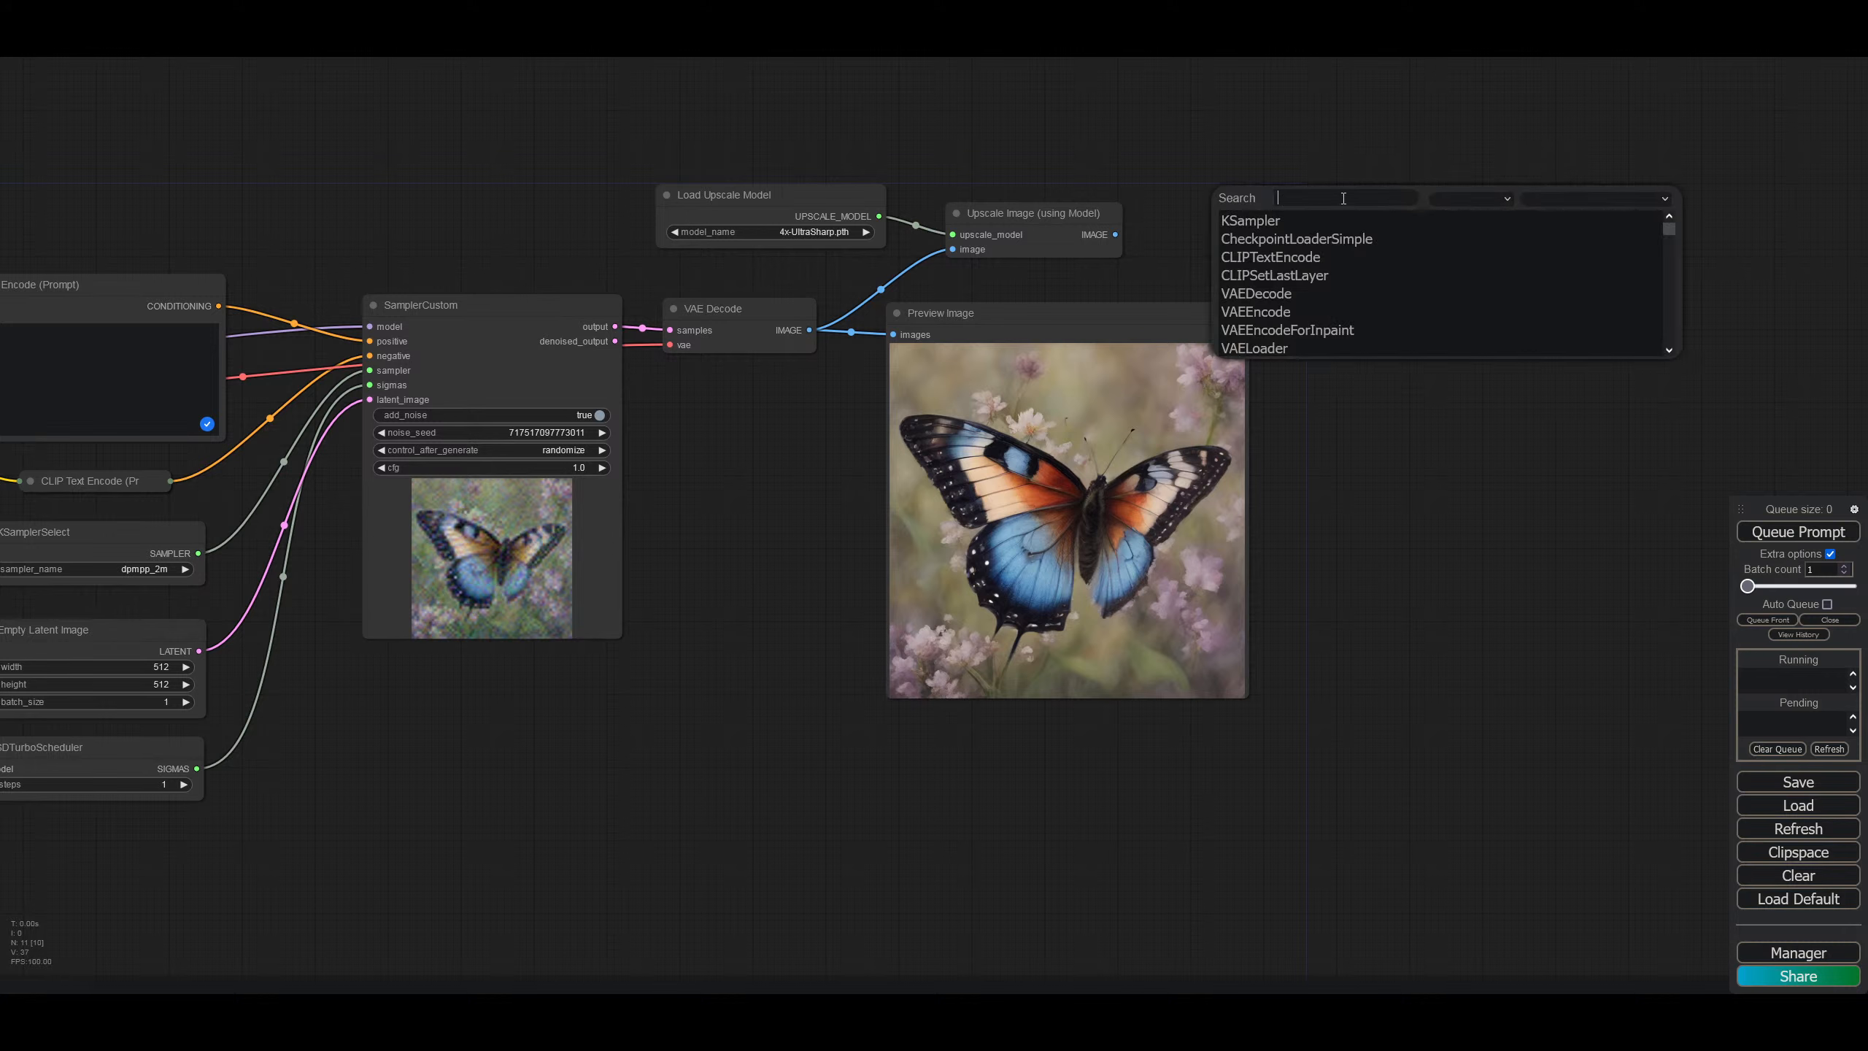
text(u)
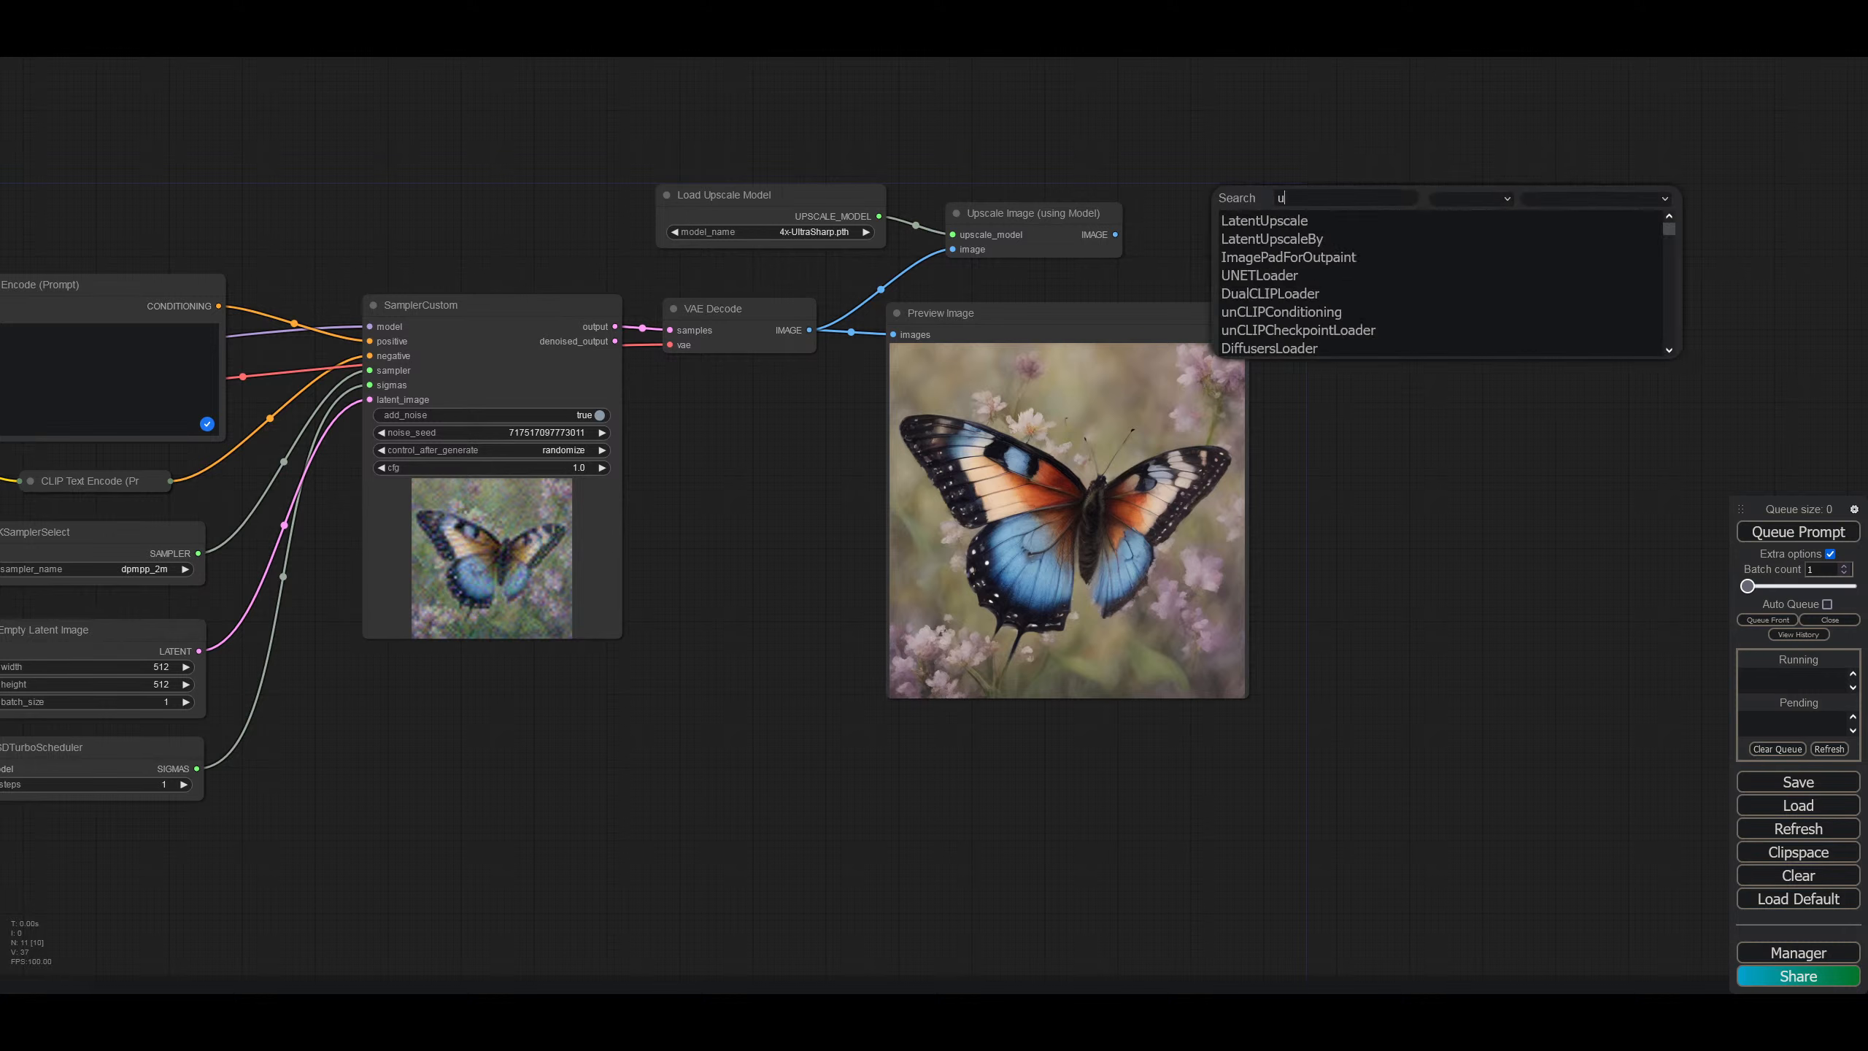
text(pscale ima)
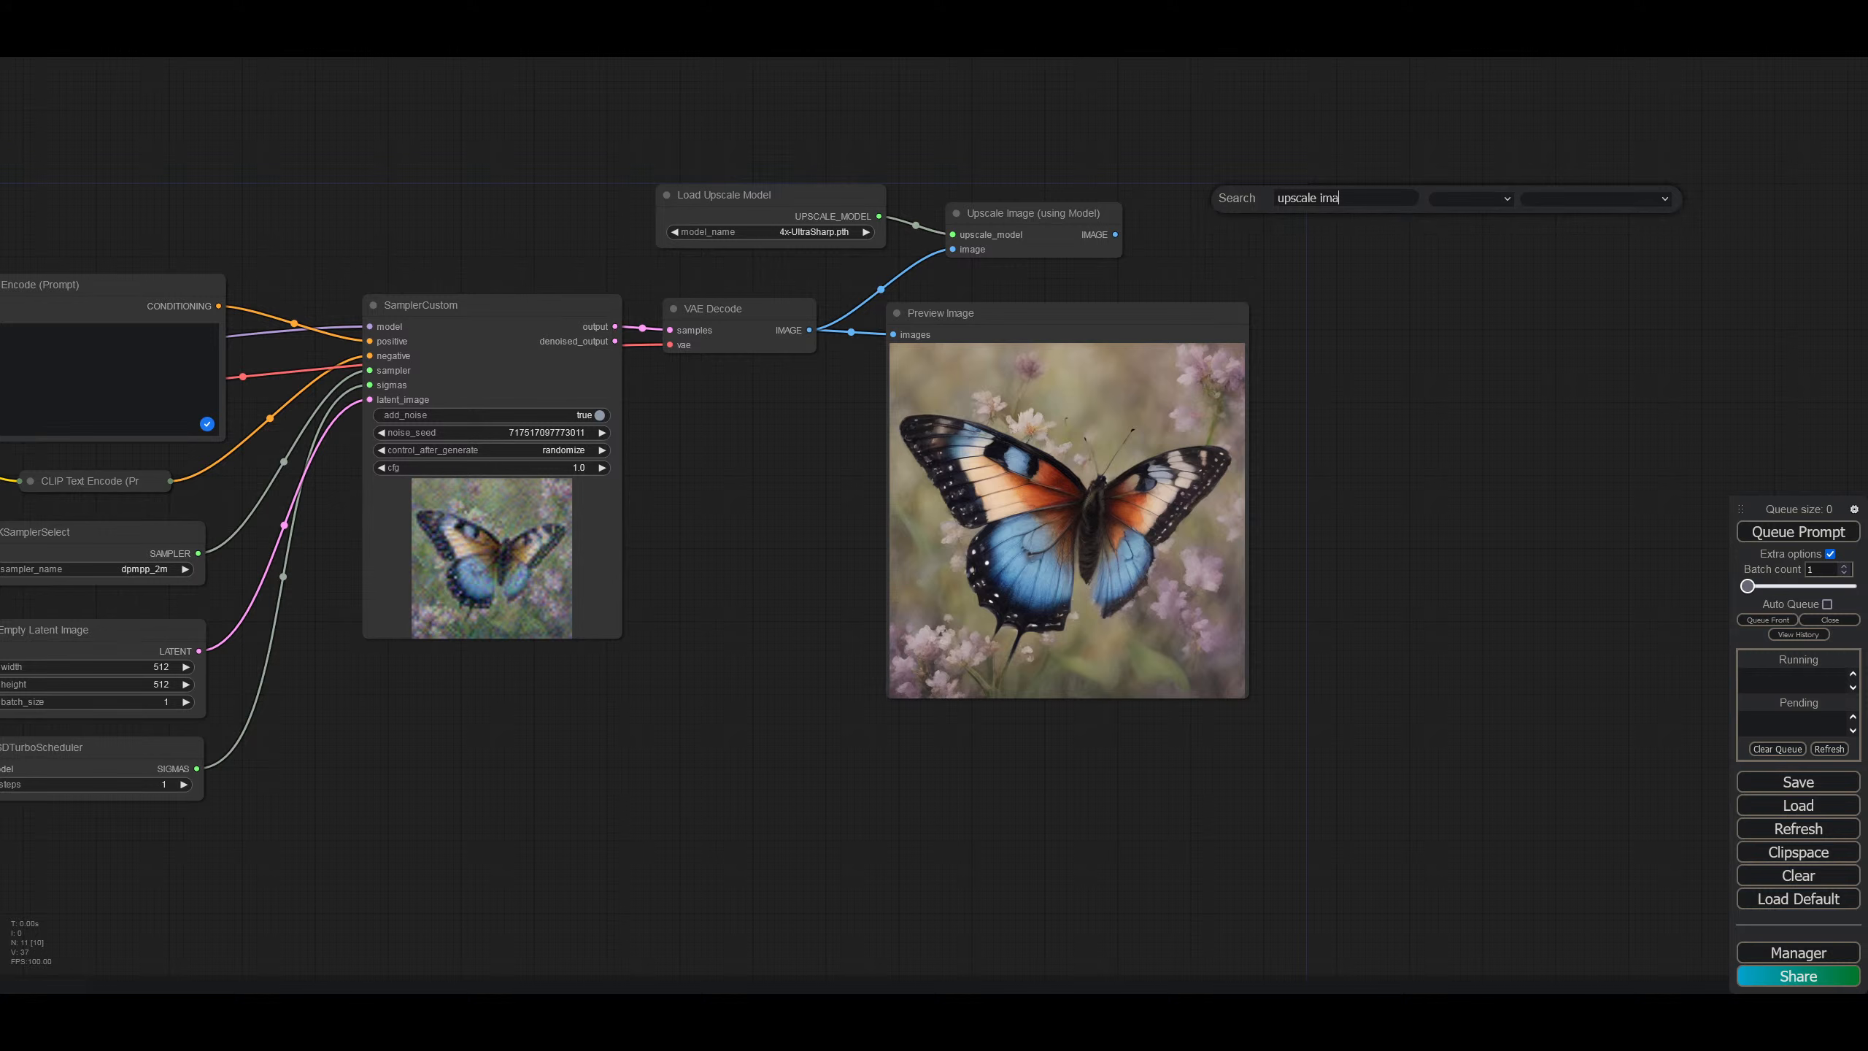
key(BackSpace)
key(BackSpace)
key(BackSpace)
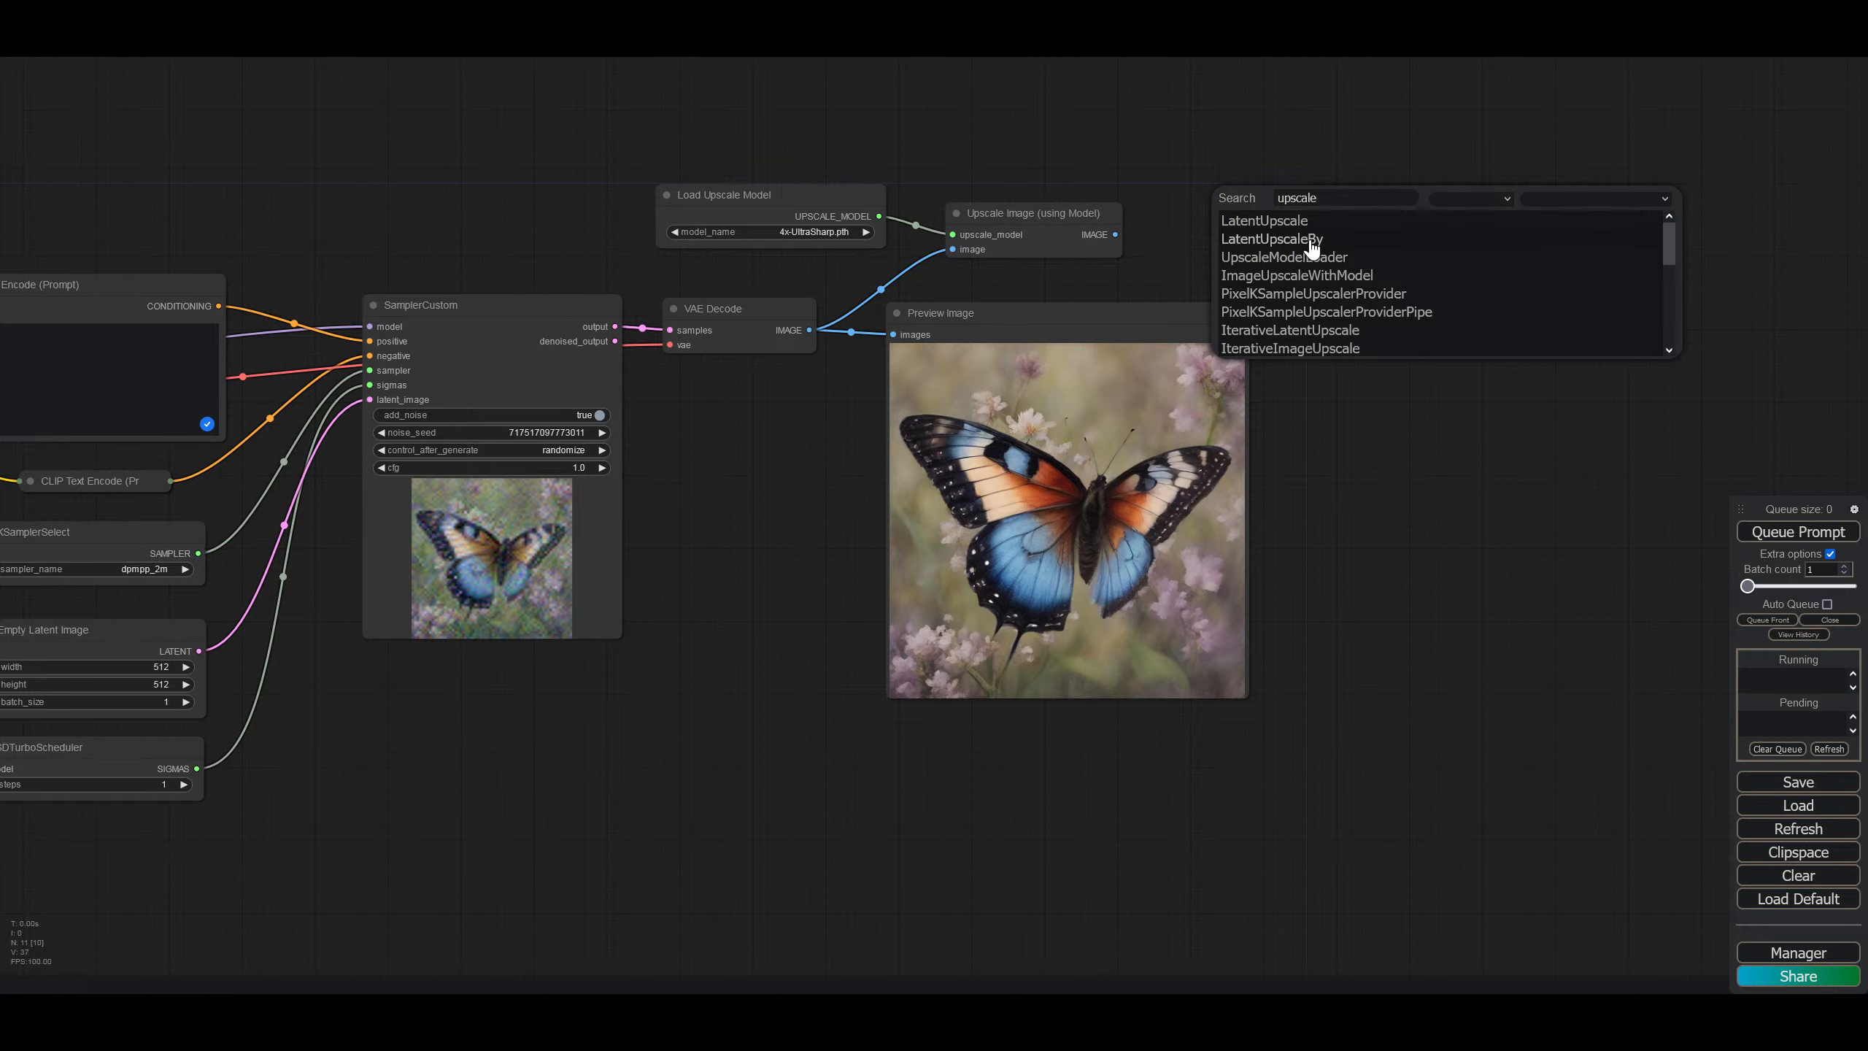
scroll(1312, 248, down, 2)
scroll(1312, 248, down, 2)
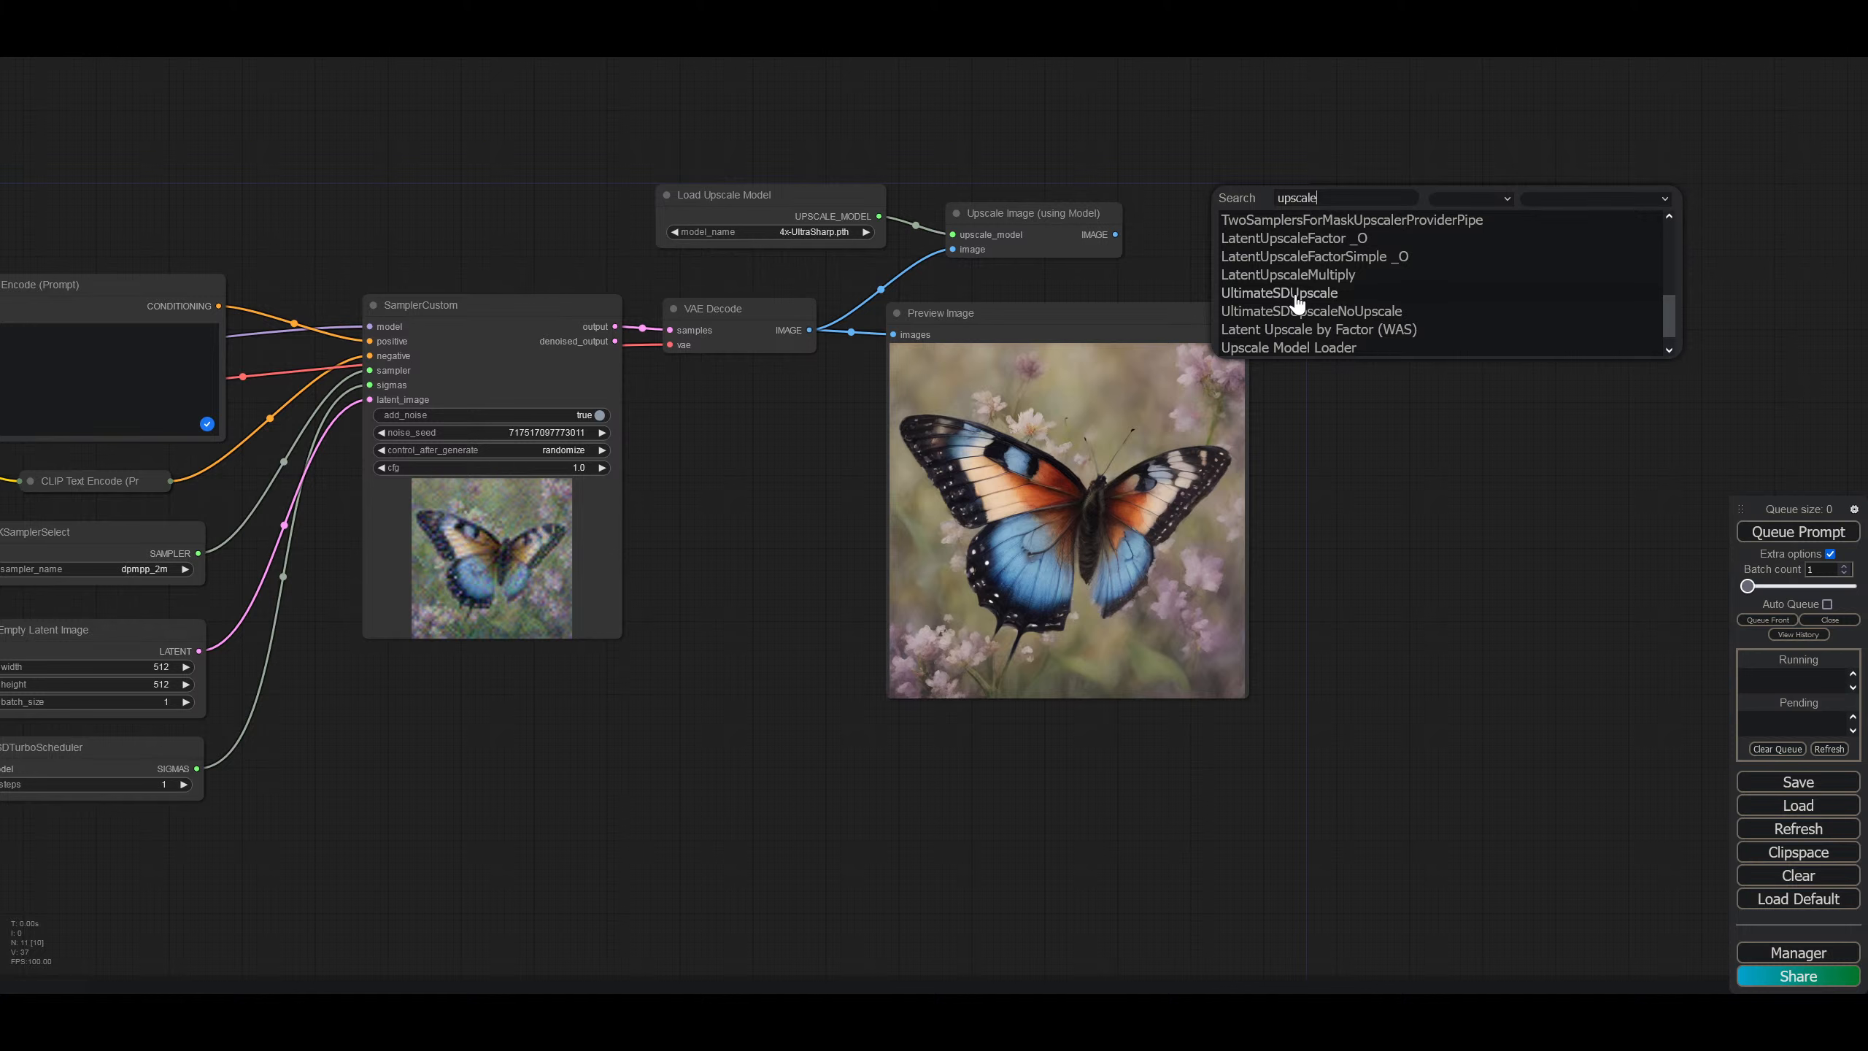
scroll(1294, 346, down, 1)
scroll(1297, 343, up, 2)
scroll(1297, 340, down, 2)
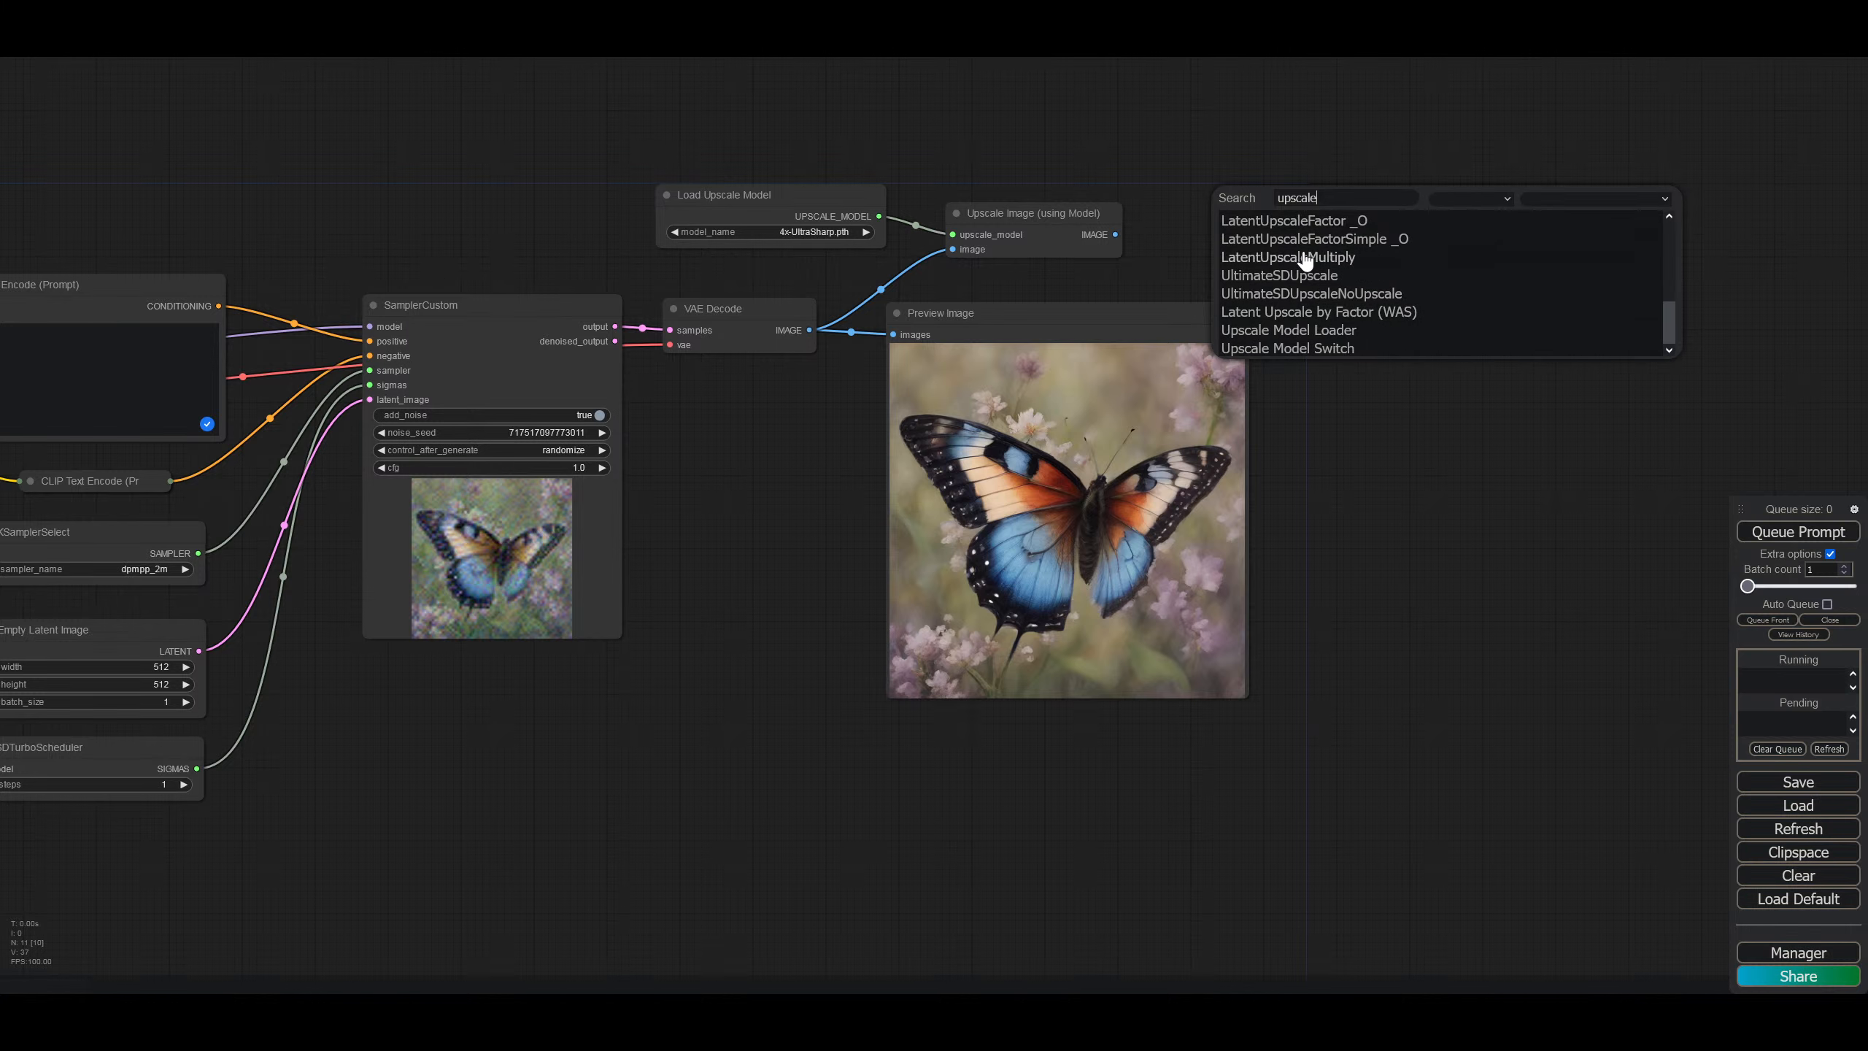
click(1304, 256)
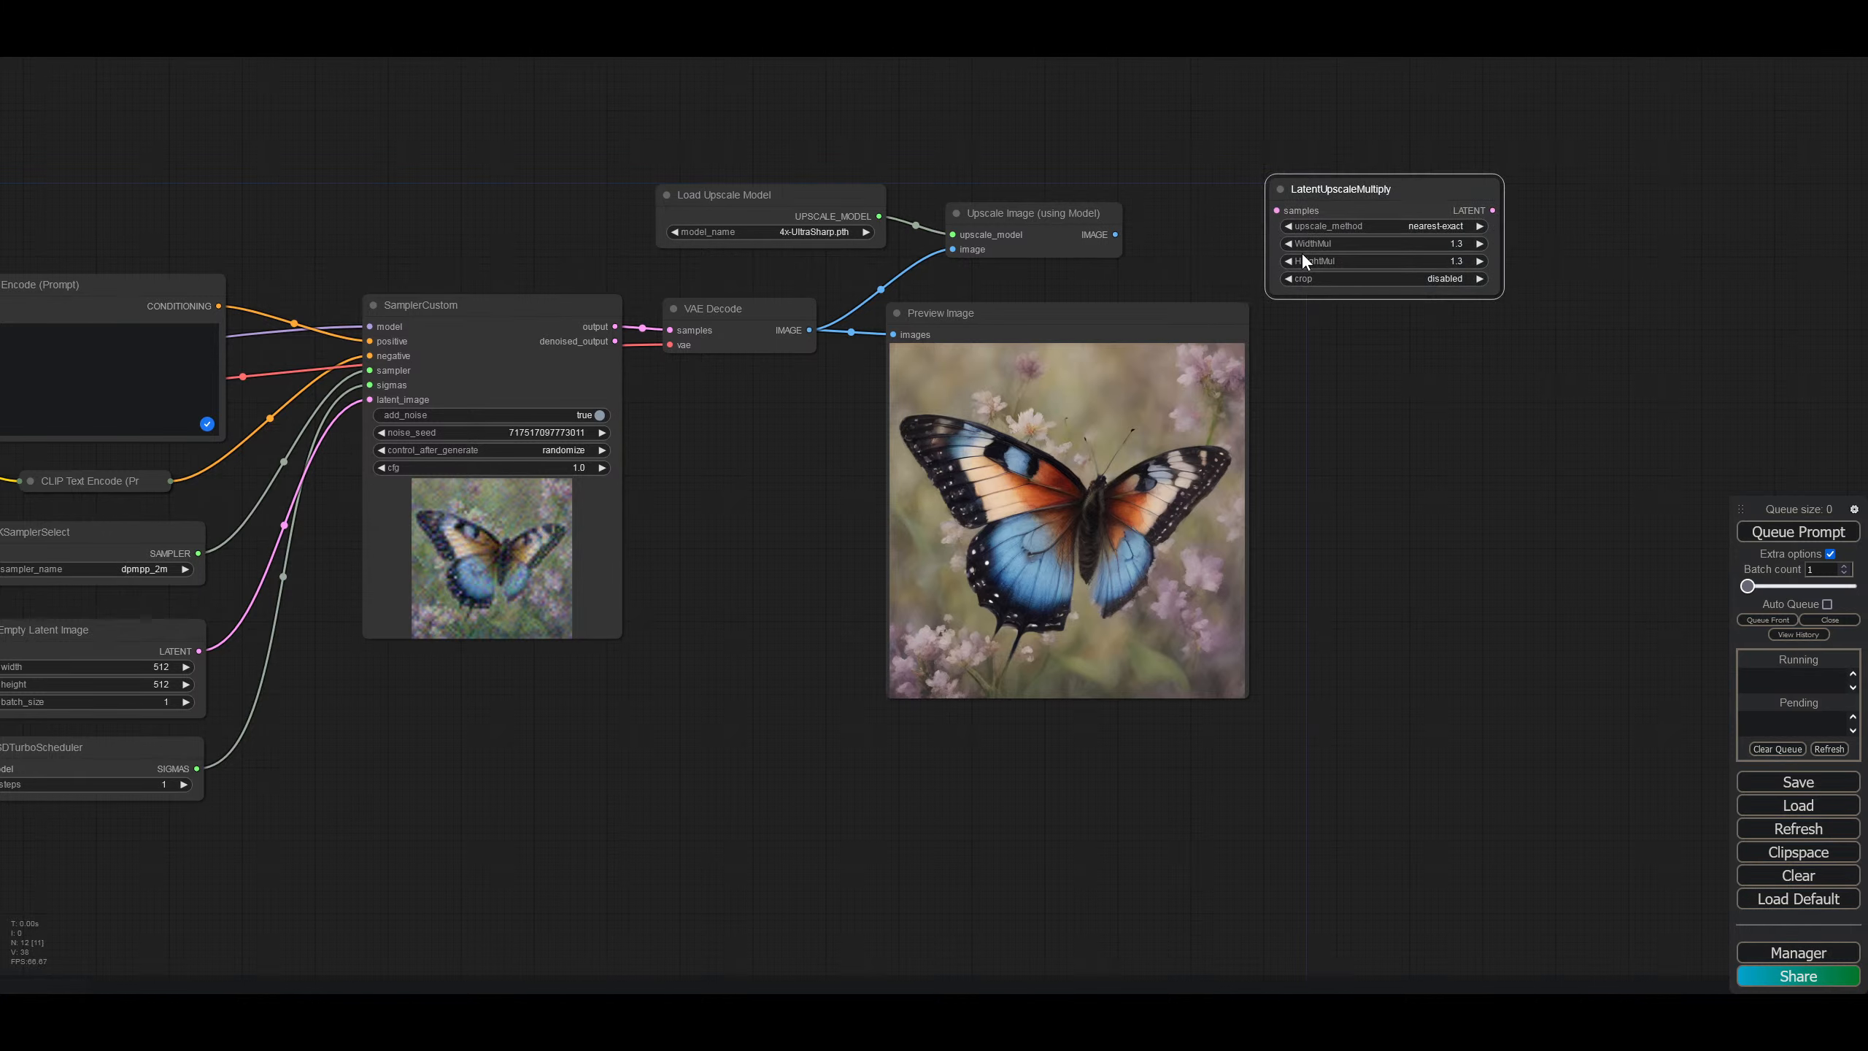
key(Delete)
Step: Try out an Iterative Upscale (Image) node in the empty area beside the Upscale Image node, and remove it
double_click(1312, 205)
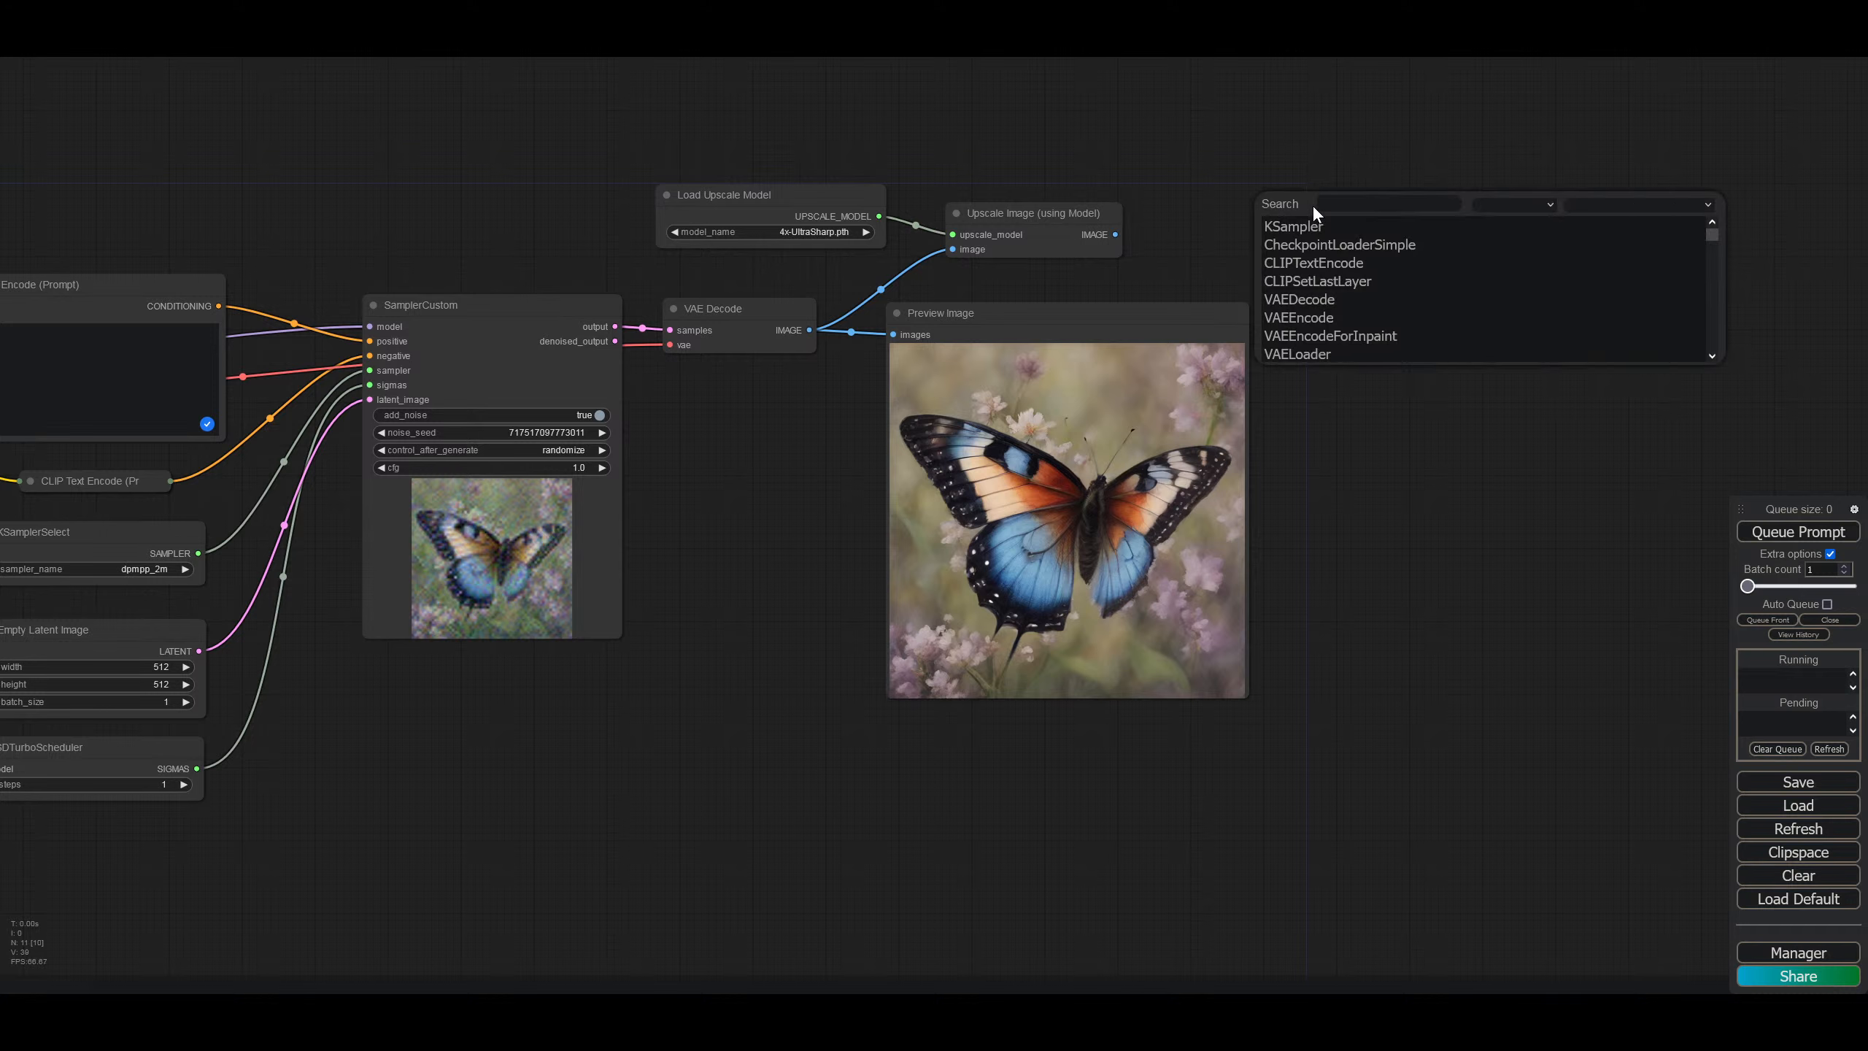
text(up)
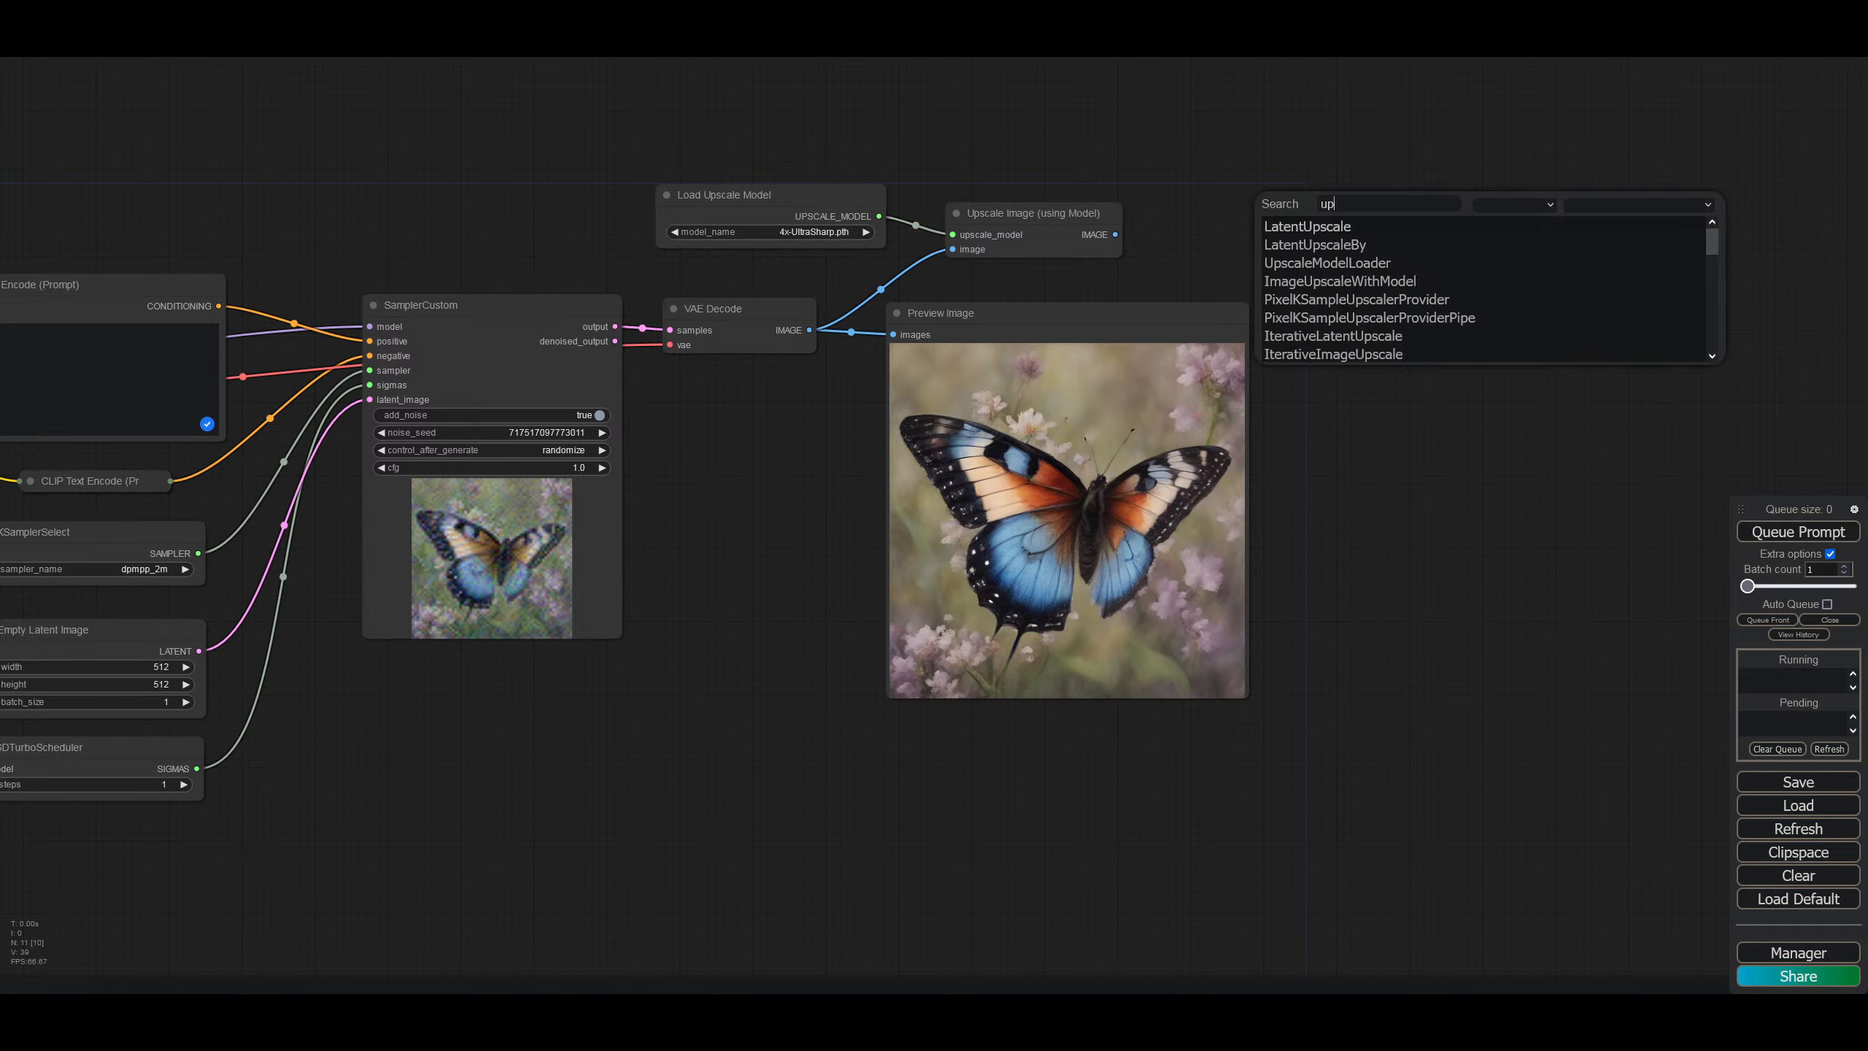
key(BackSpace)
key(BackSpace)
text(upscale)
click(1326, 356)
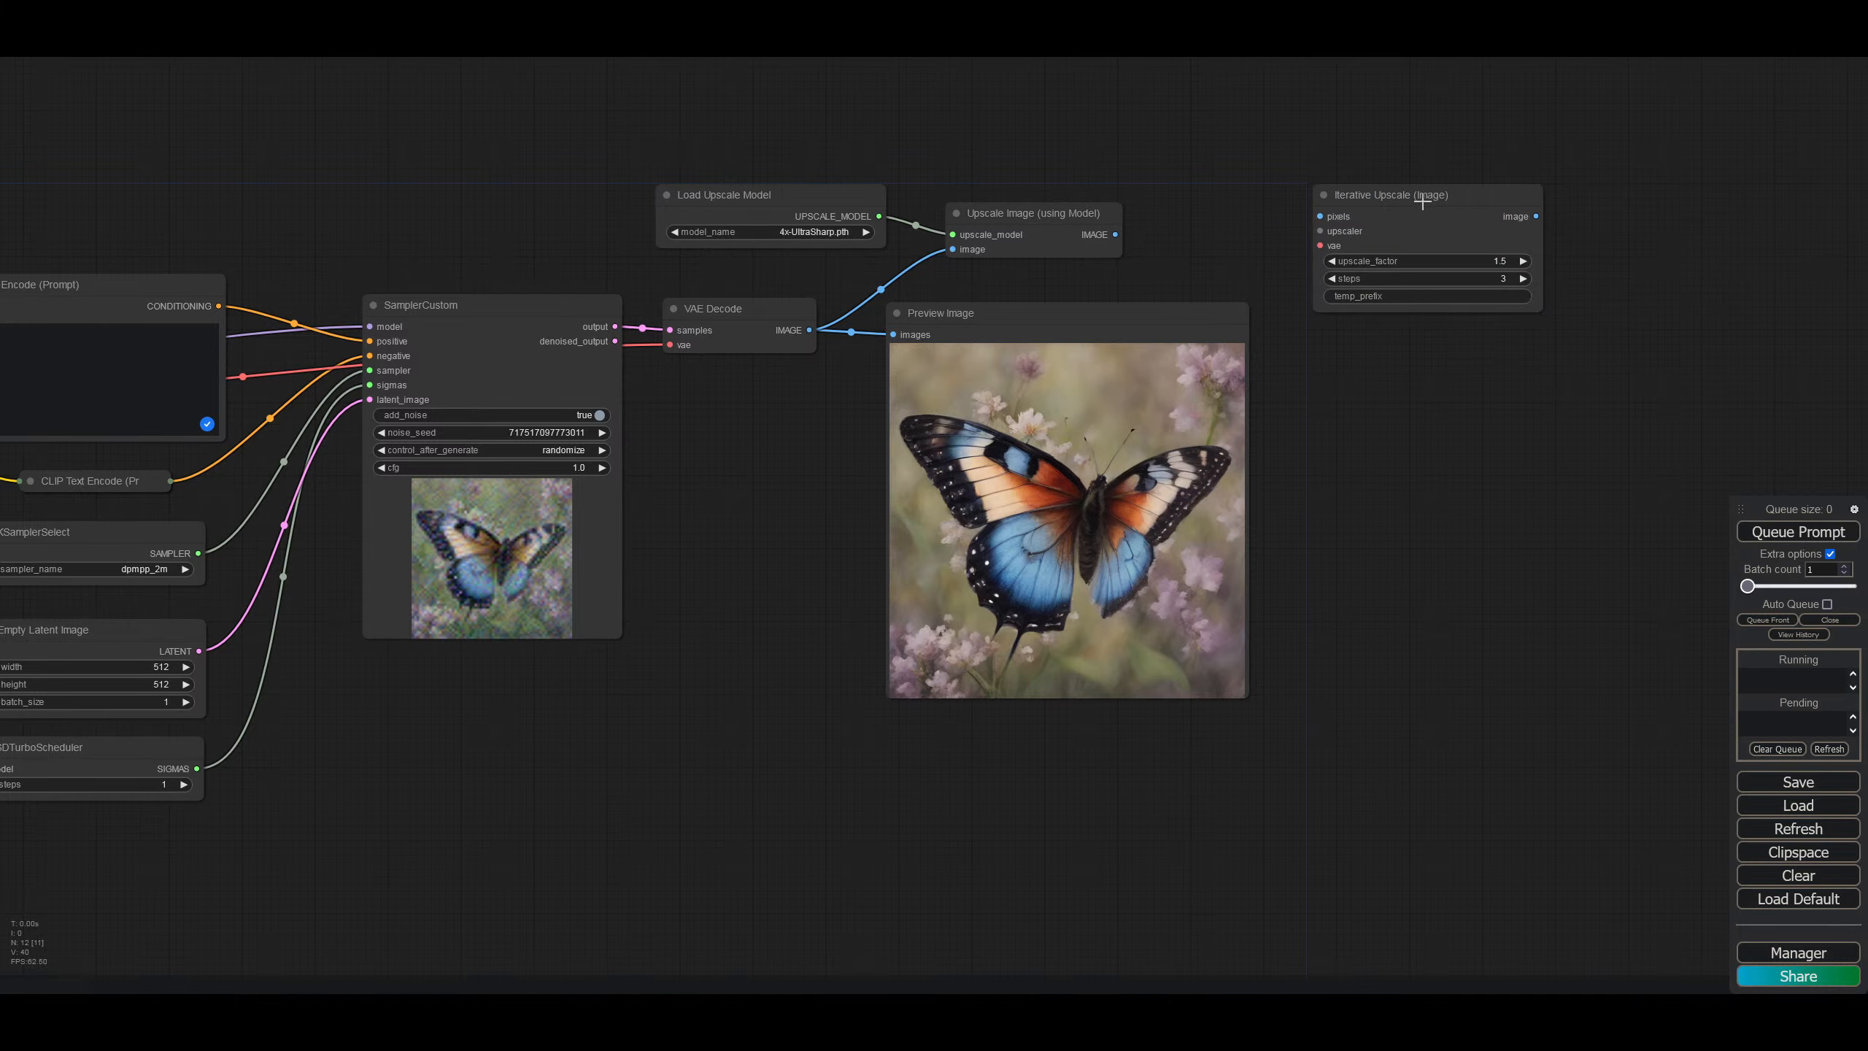
drag(1420, 202, 1398, 204)
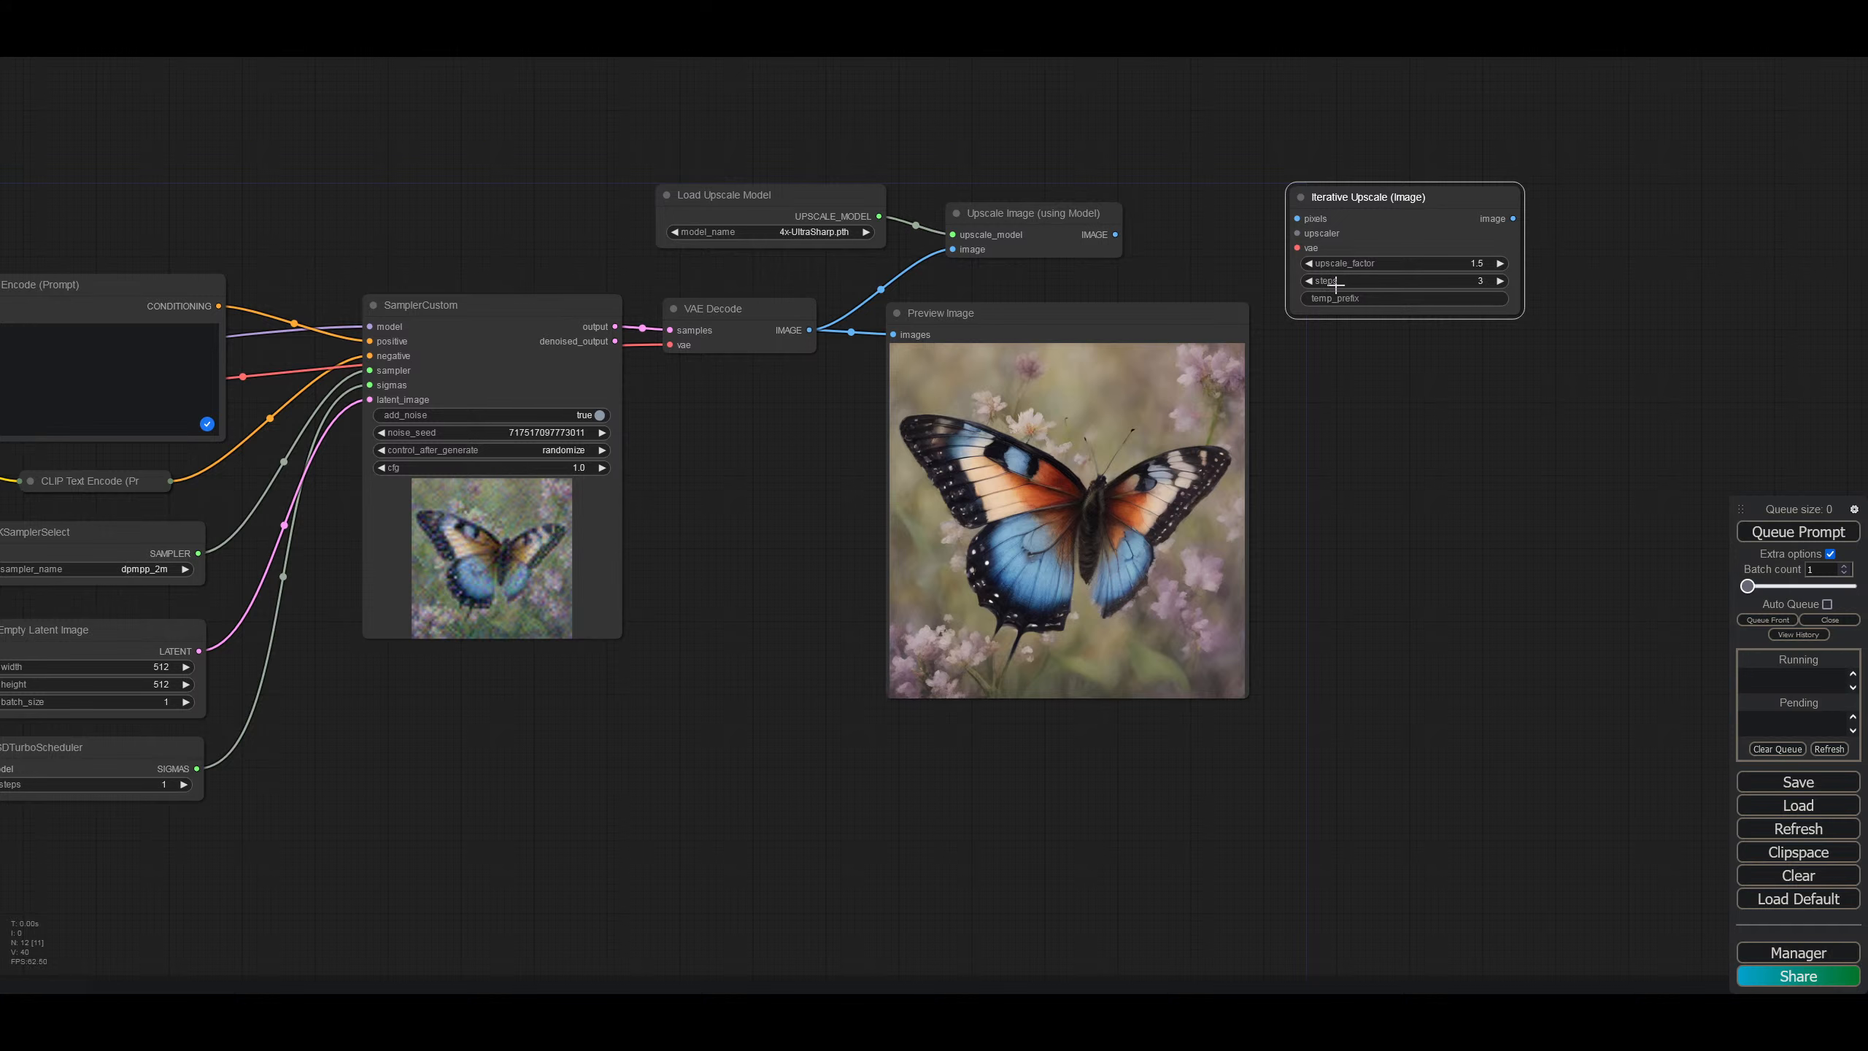
drag(1343, 206, 1337, 205)
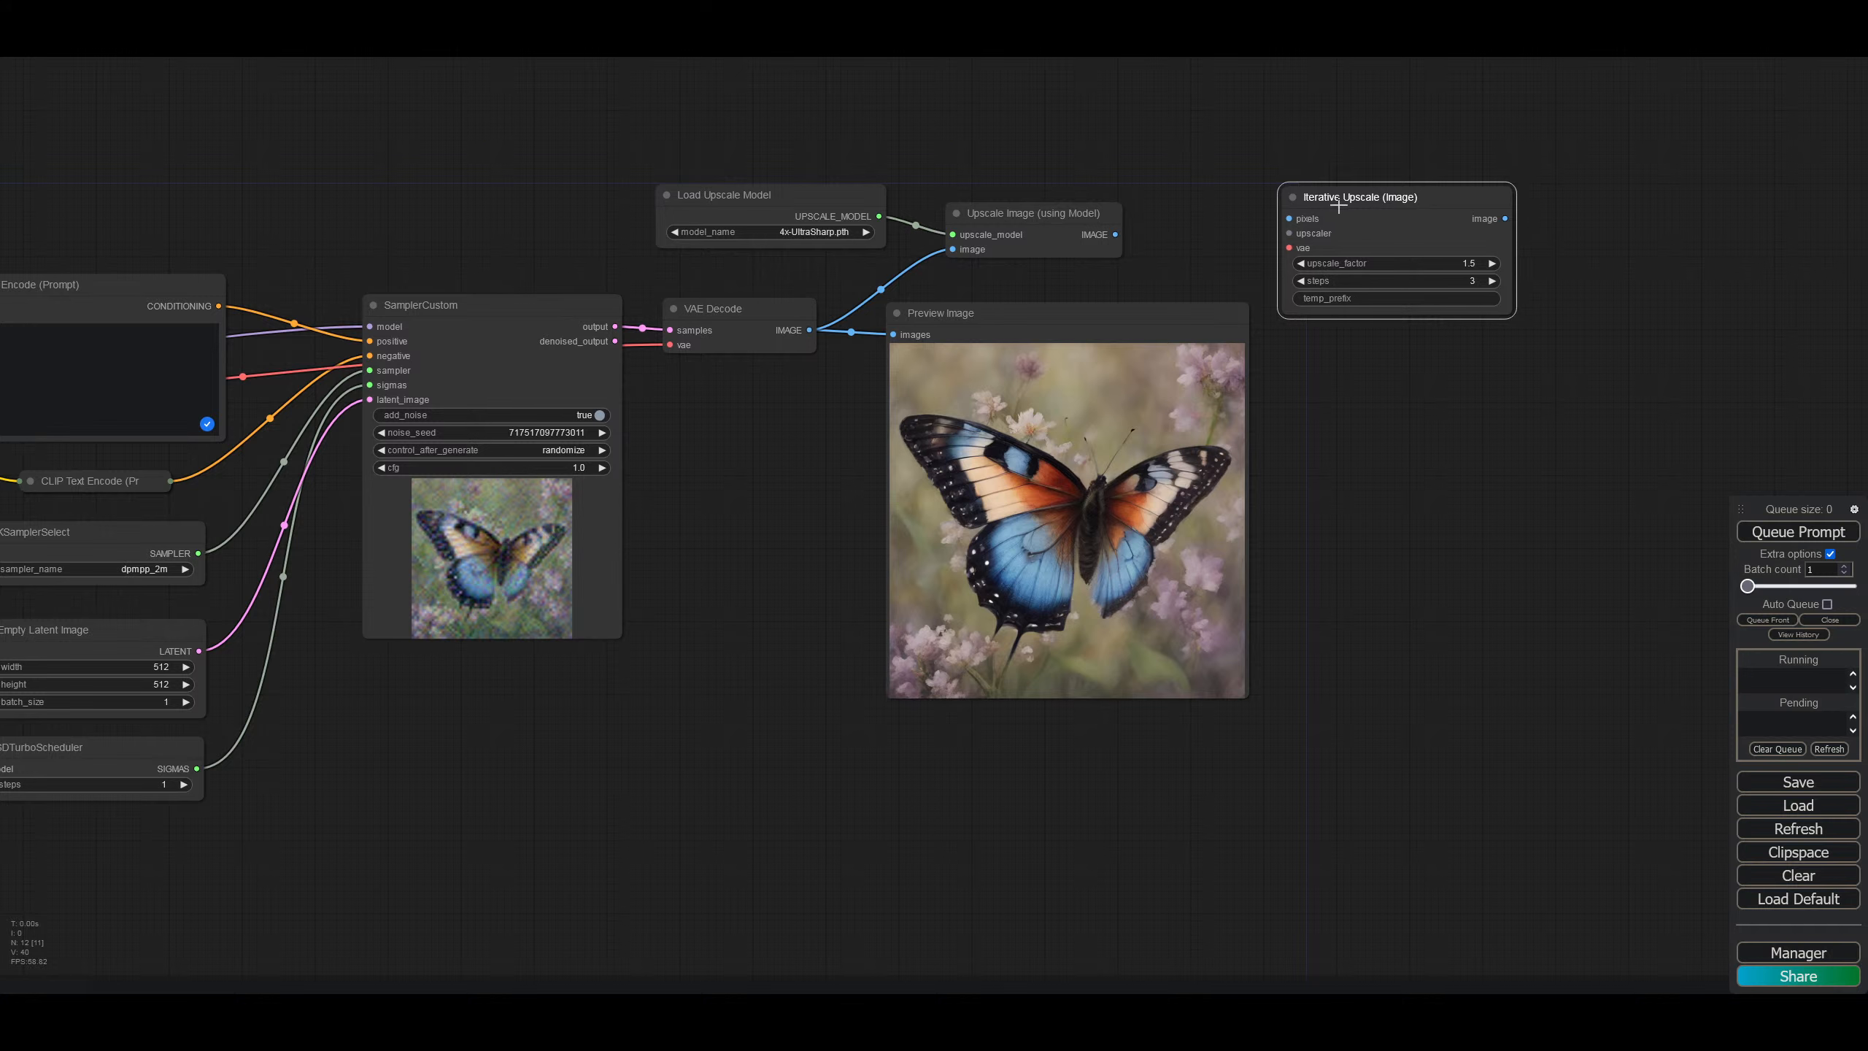
key(Delete)
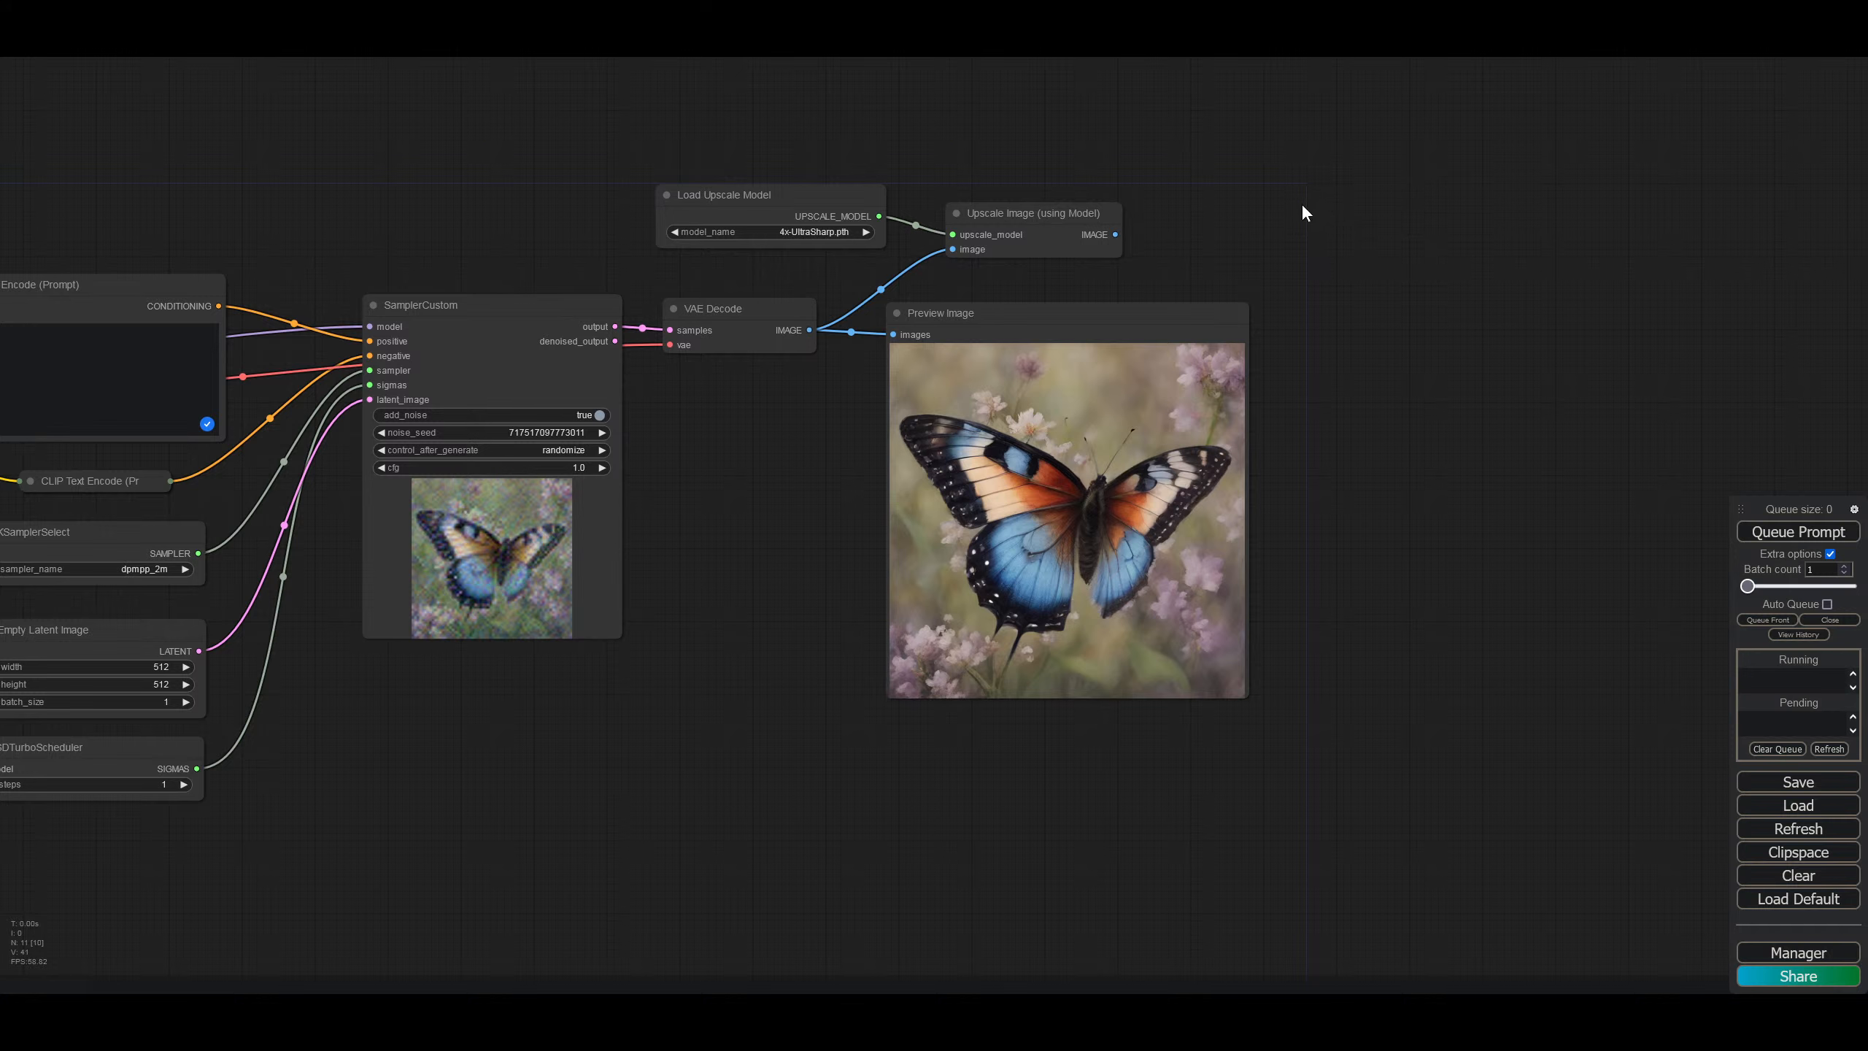
Step: Try out an Ultimate SD Upscale node in the empty area beside the Upscale Image node, and remove it
double_click(1303, 208)
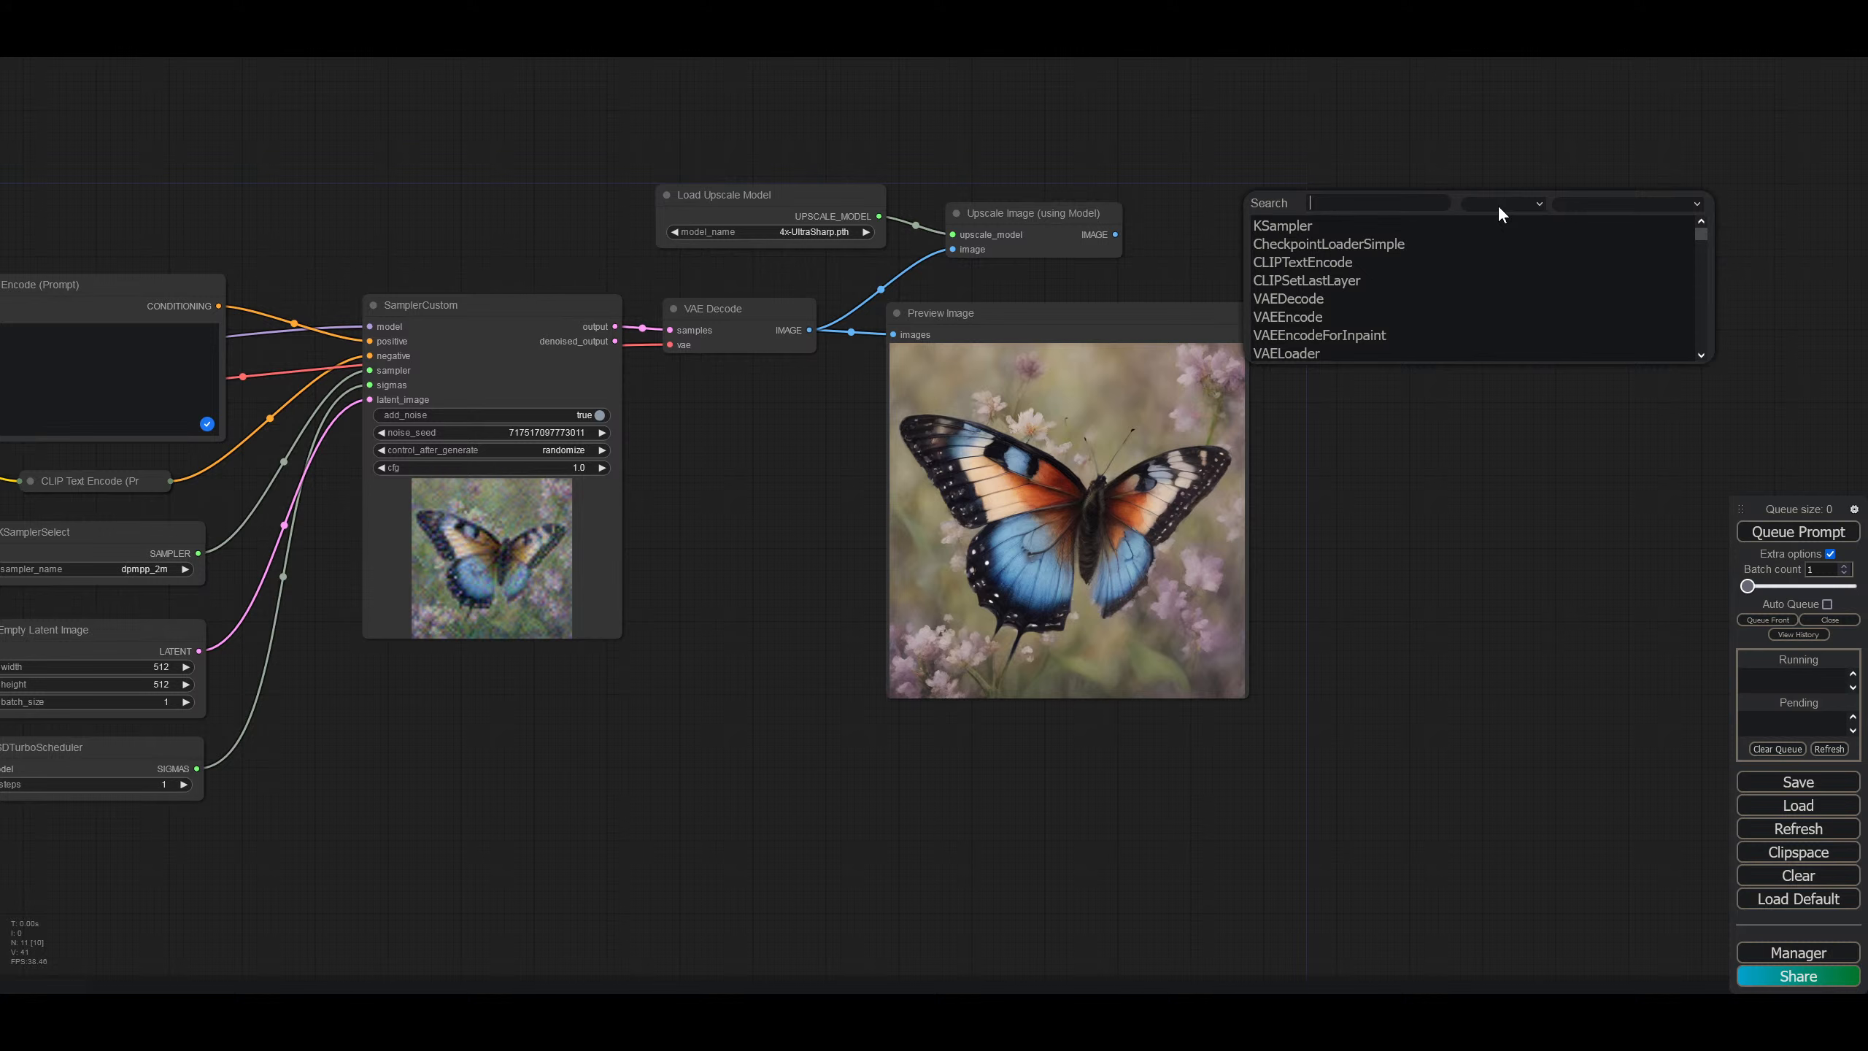
text(upscale)
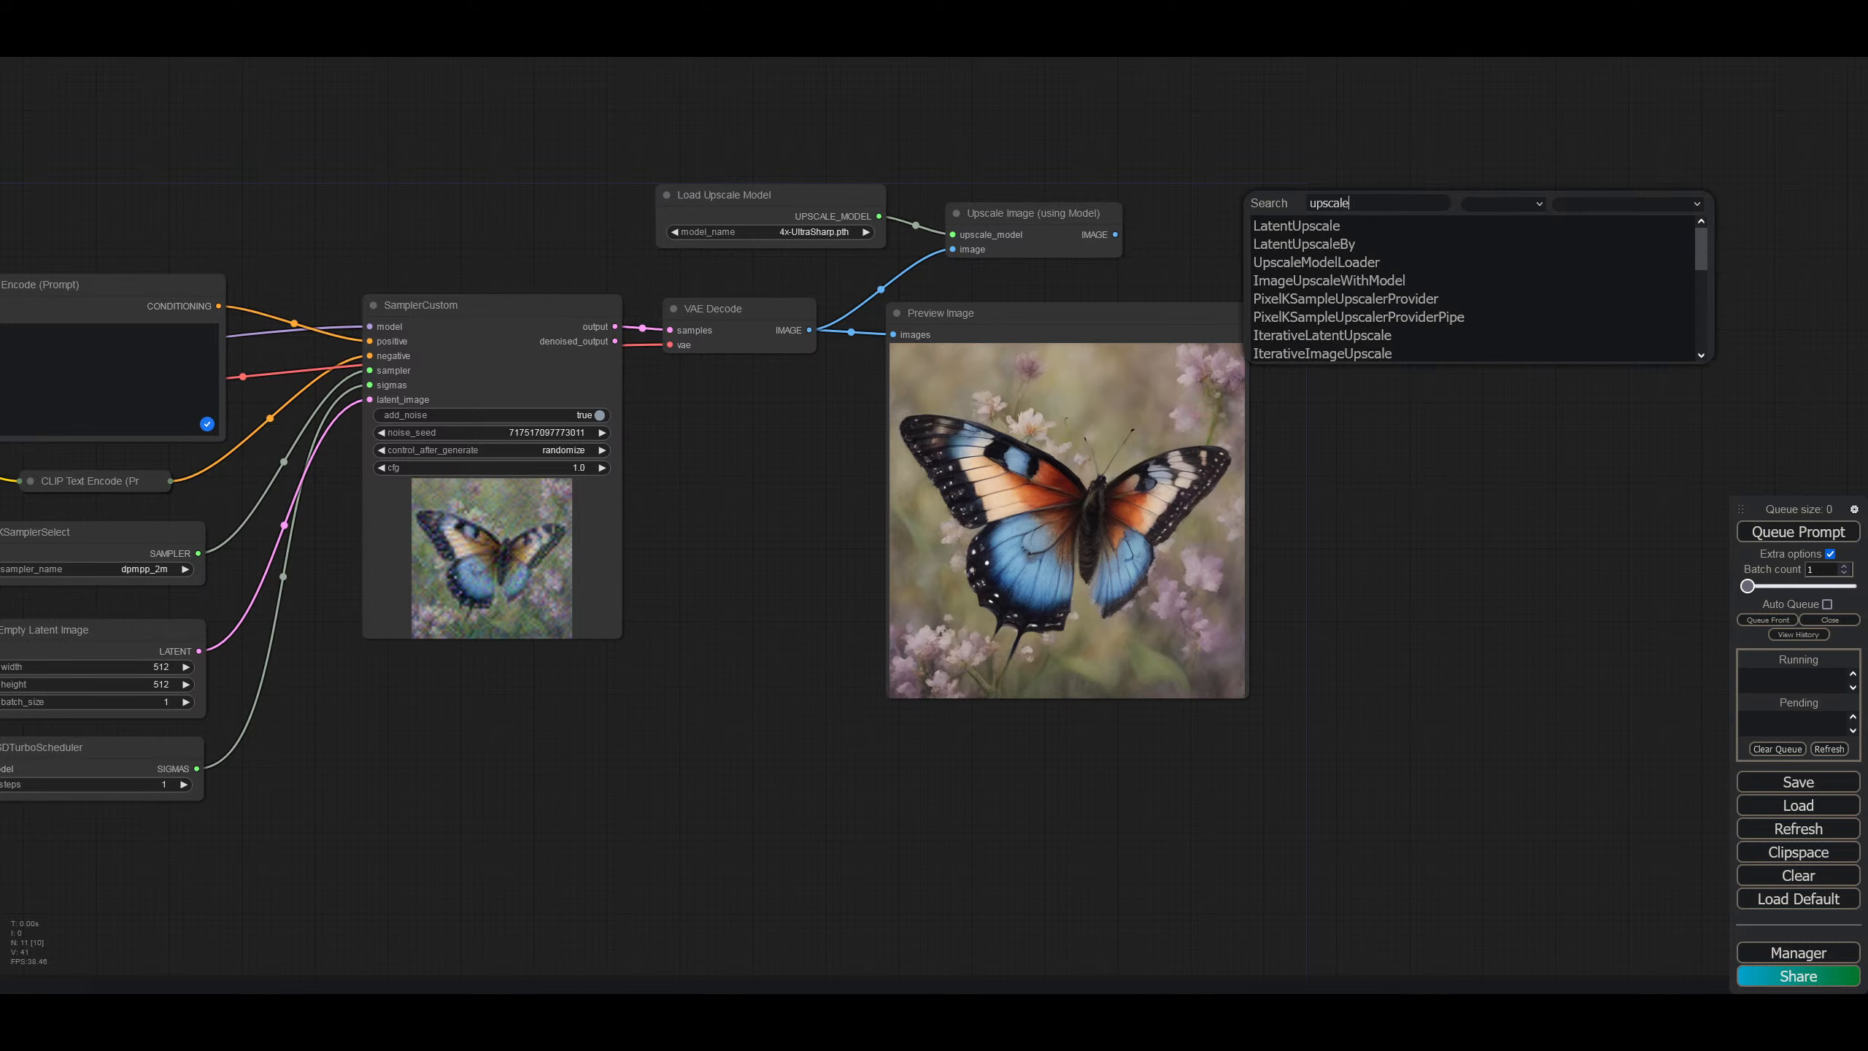
scroll(1397, 298, down, 2)
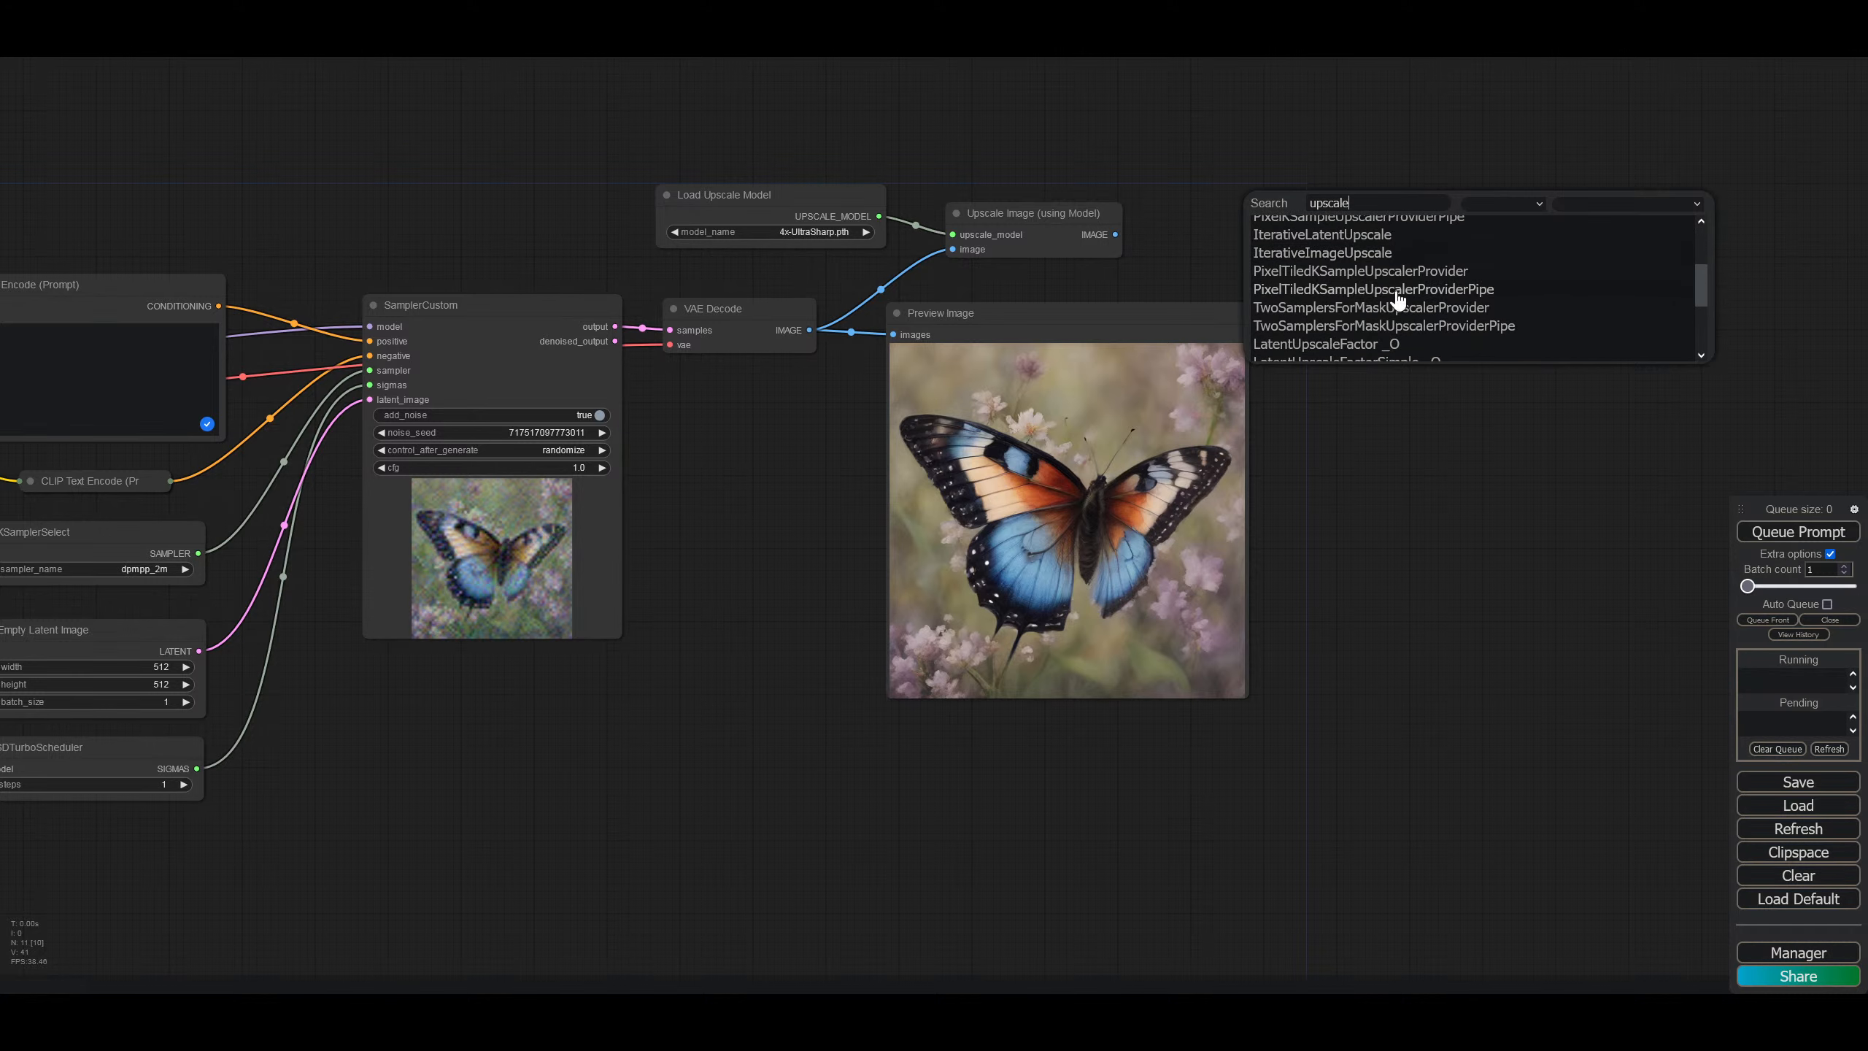
scroll(1397, 300, down, 3)
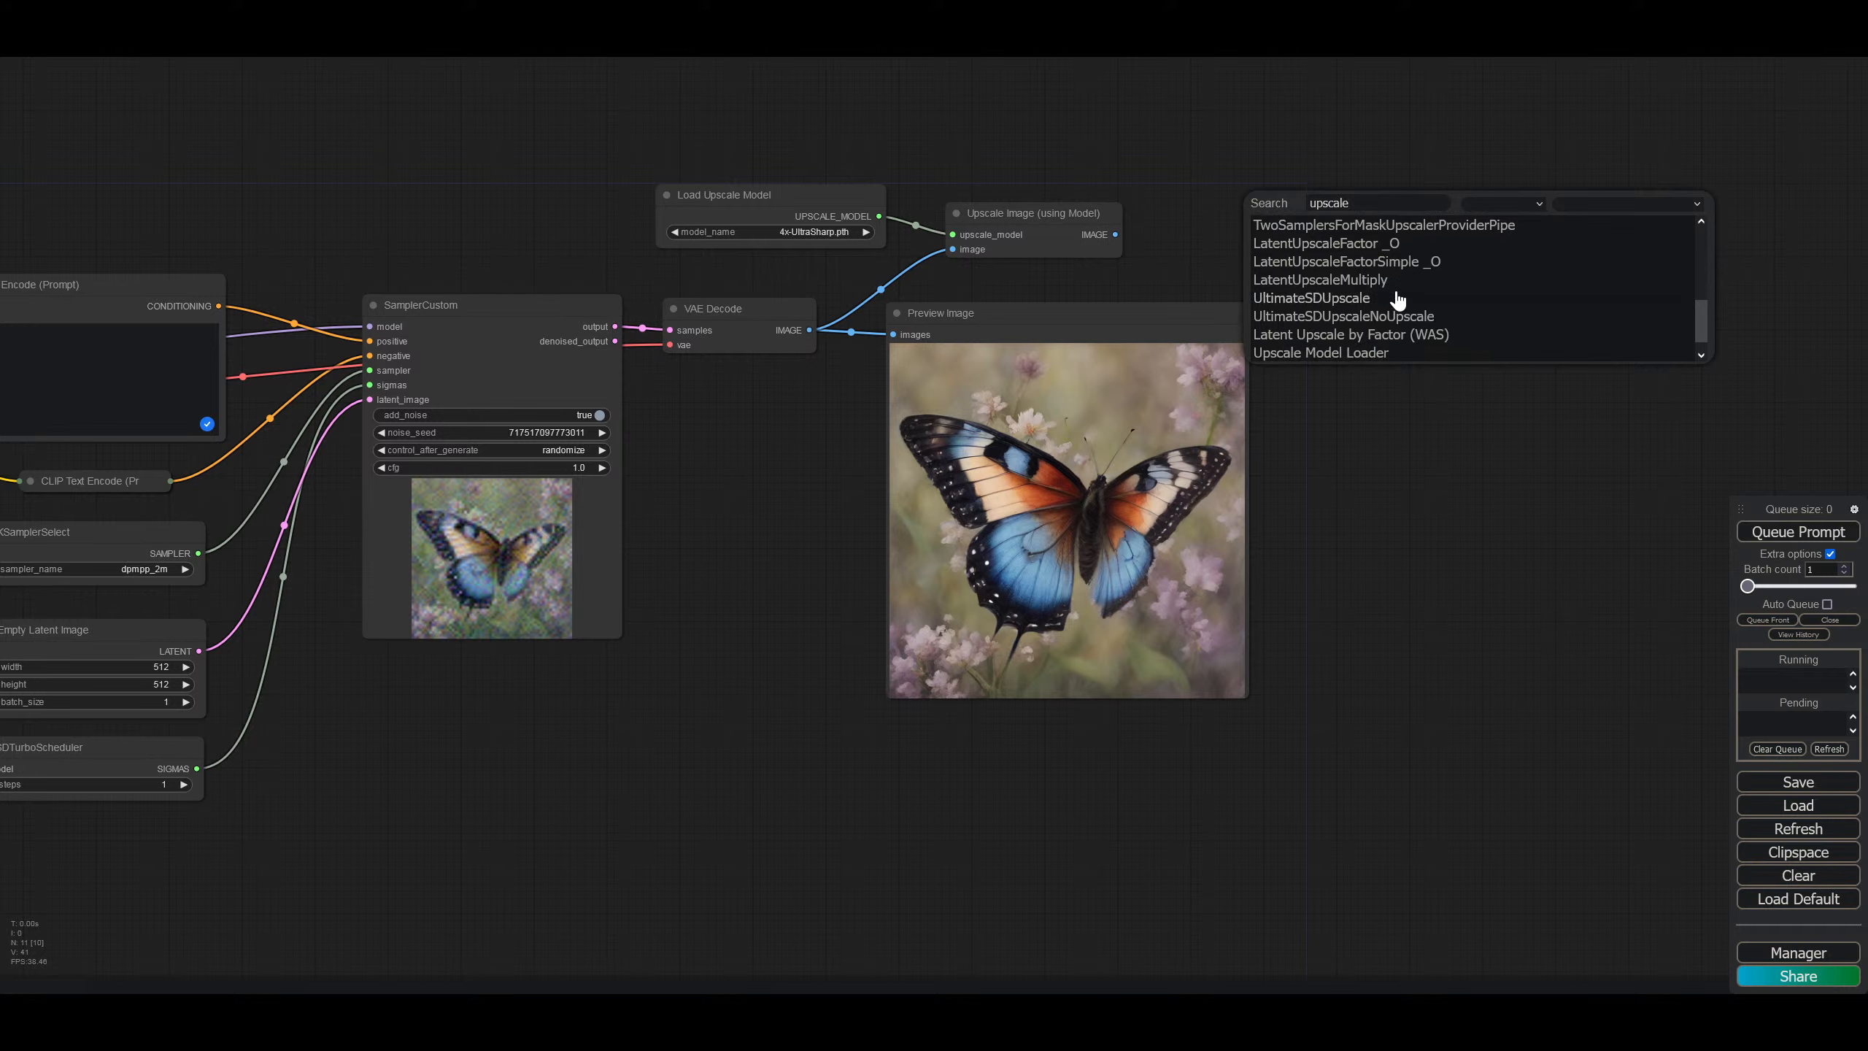
click(1334, 298)
click(1334, 302)
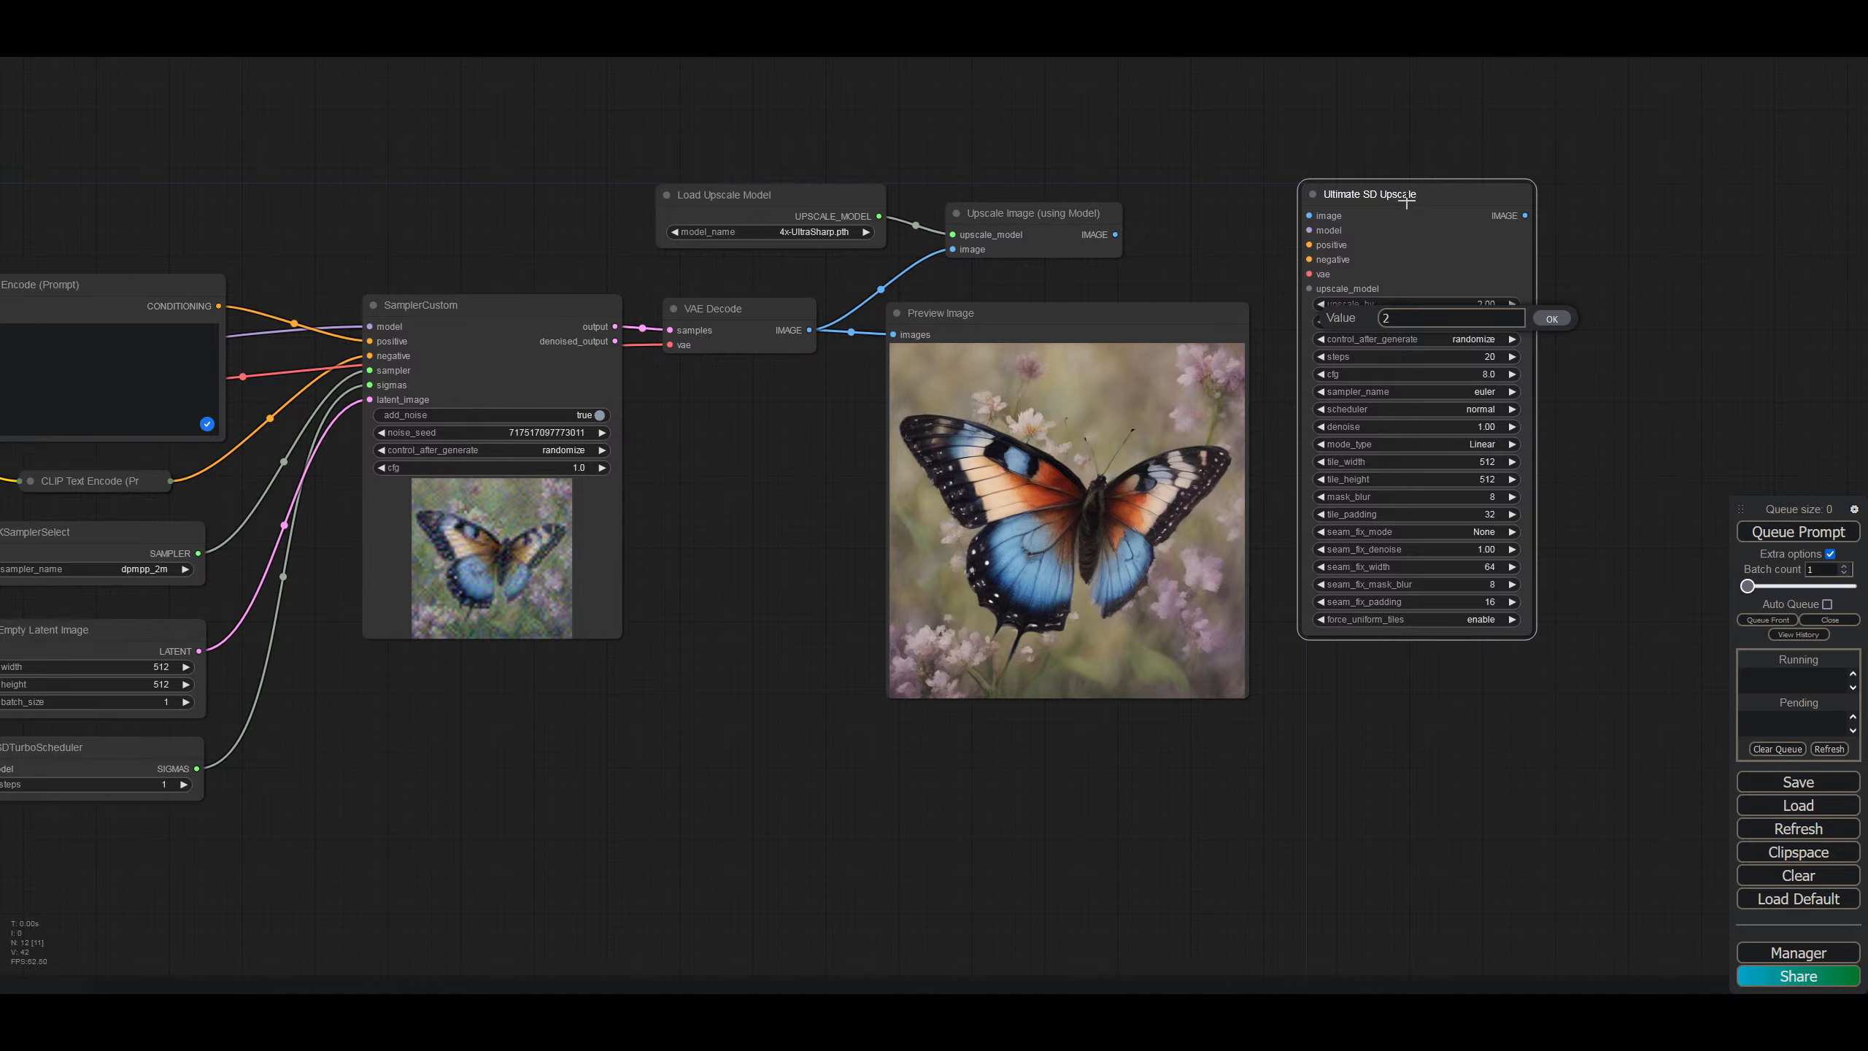
drag(1406, 197, 1392, 197)
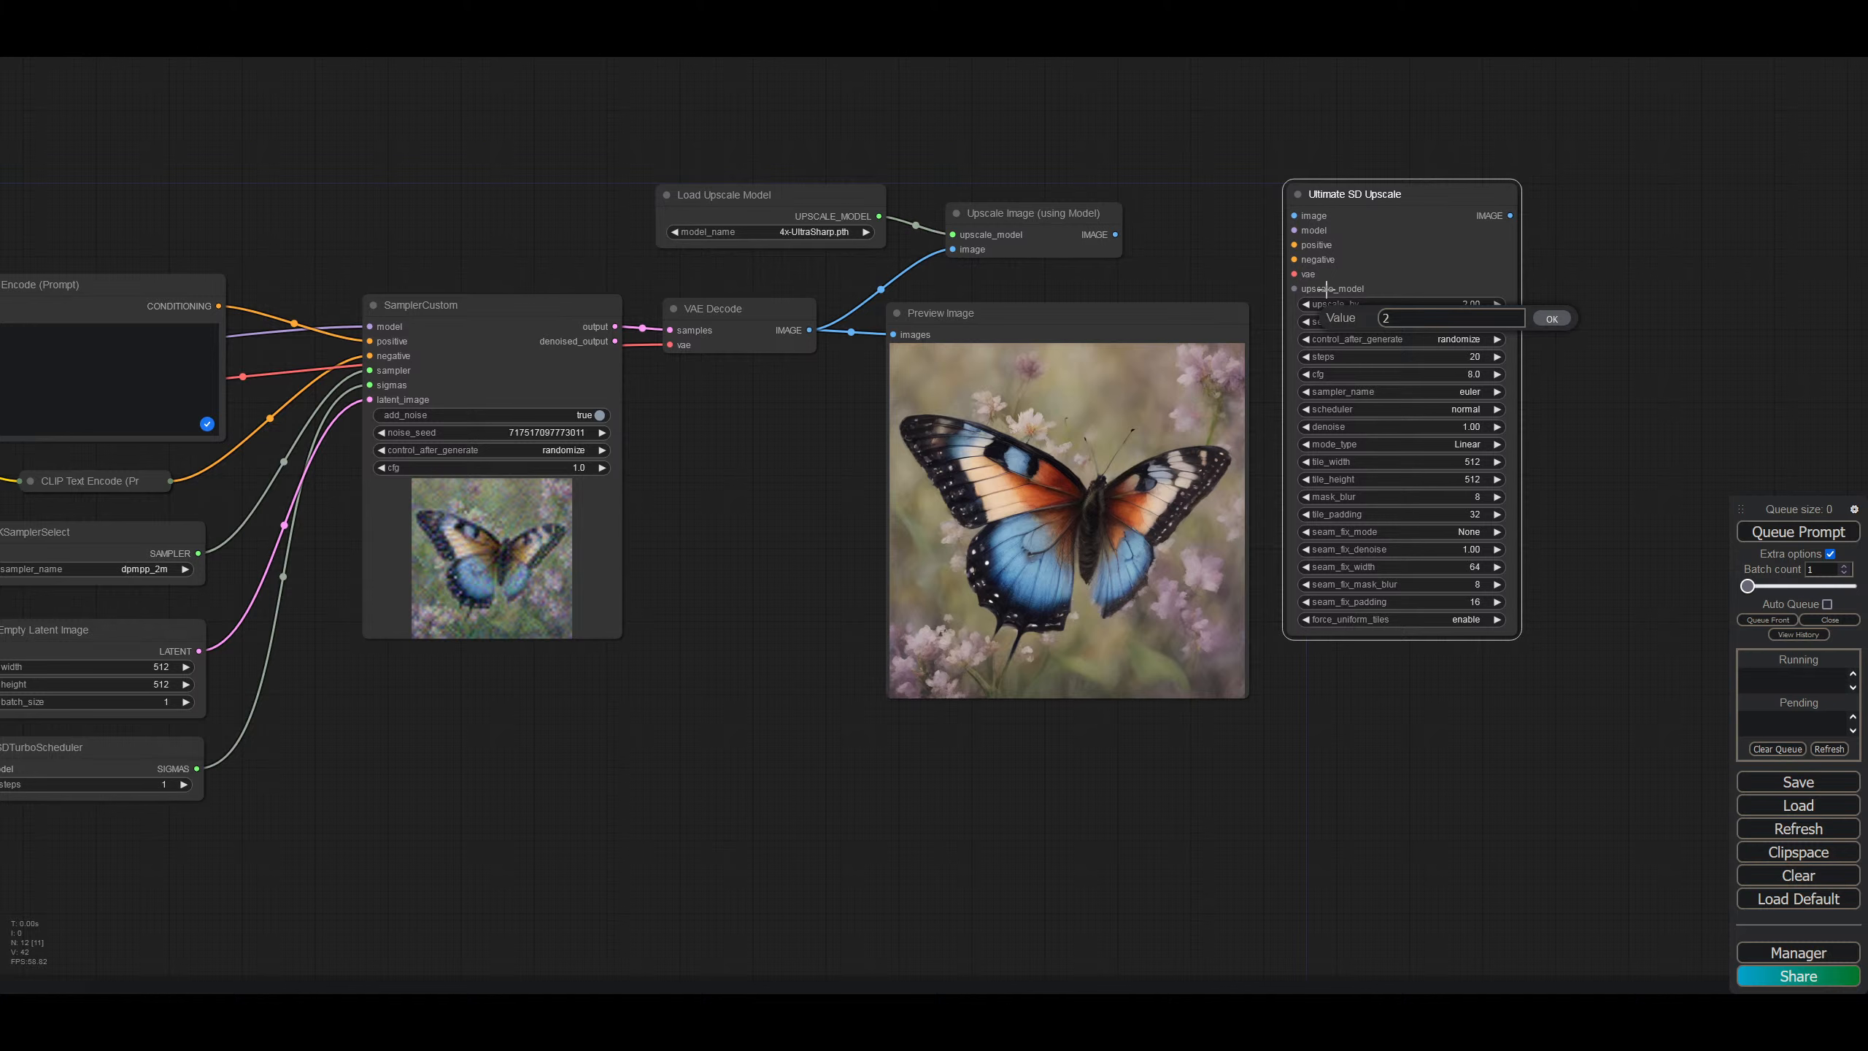
drag(1452, 203, 1453, 202)
key(Delete)
click(1547, 317)
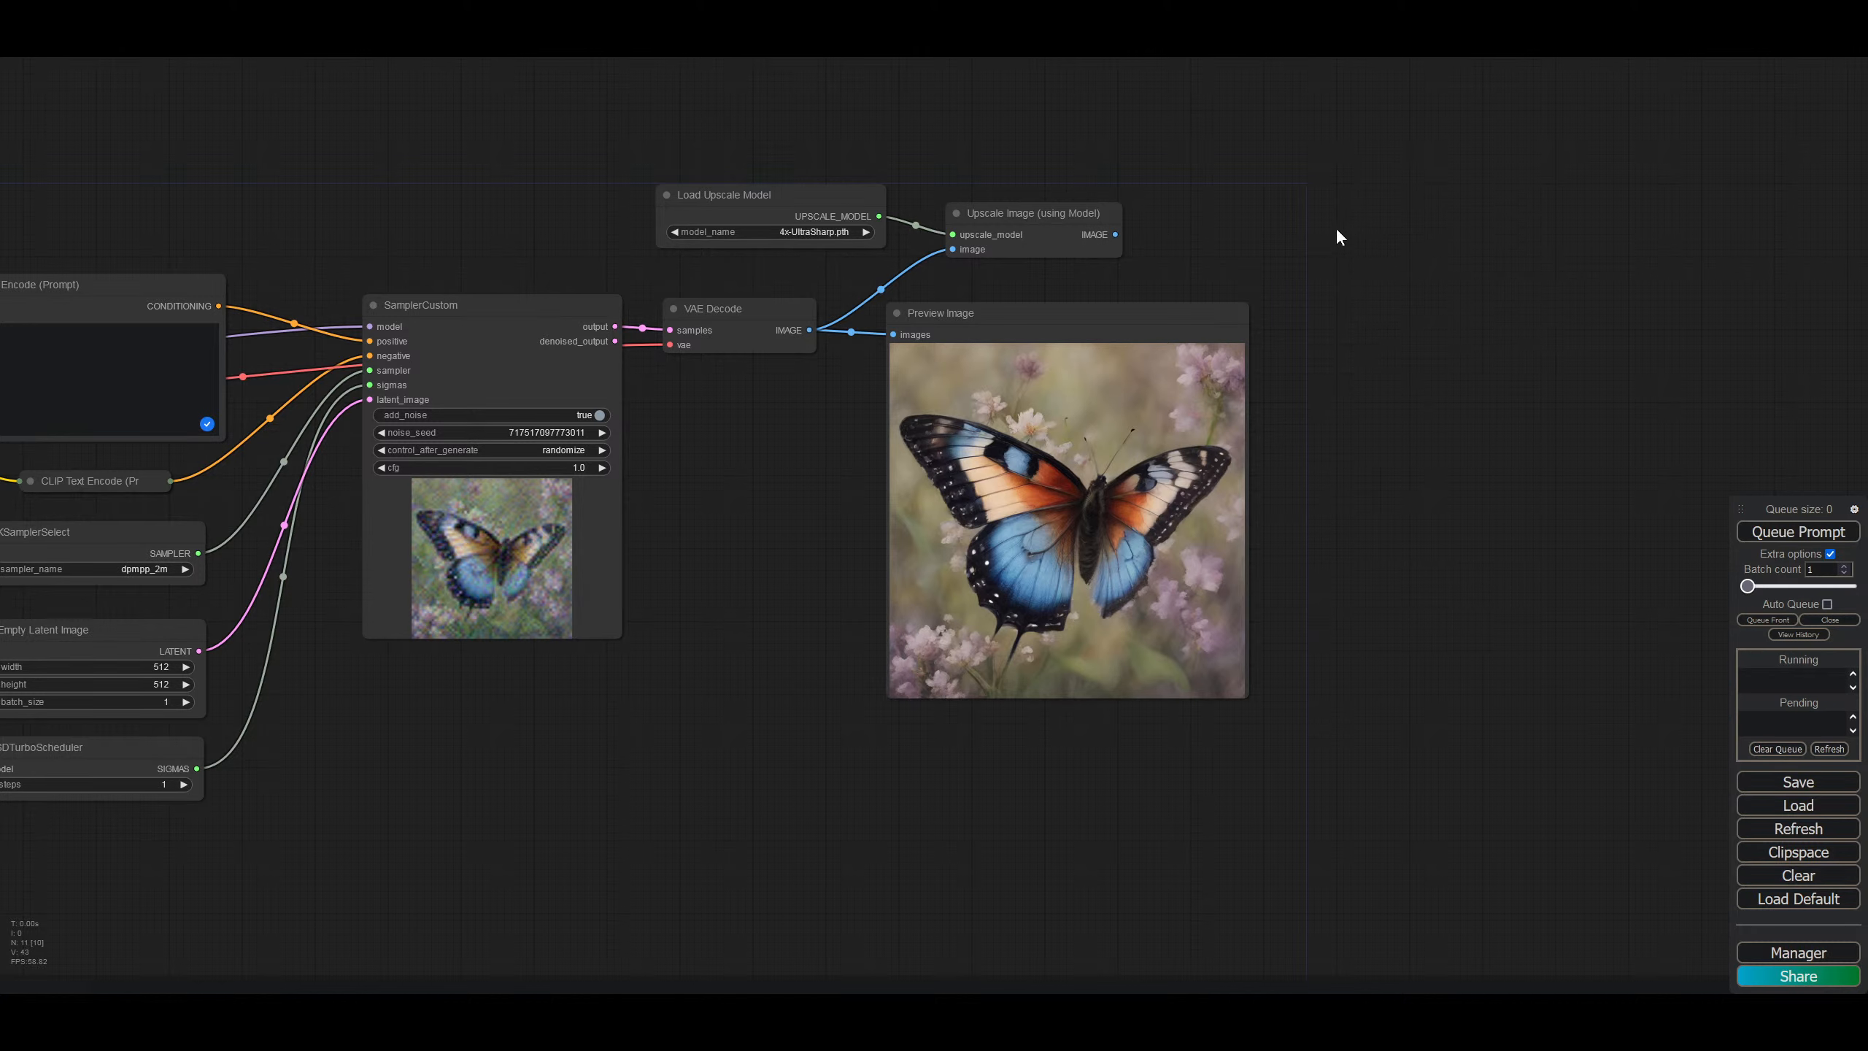
Step: Add an Upscale Model Switch node beside the Upscale Image node to check its inputs, and delete it again
double_click(1321, 224)
text(u)
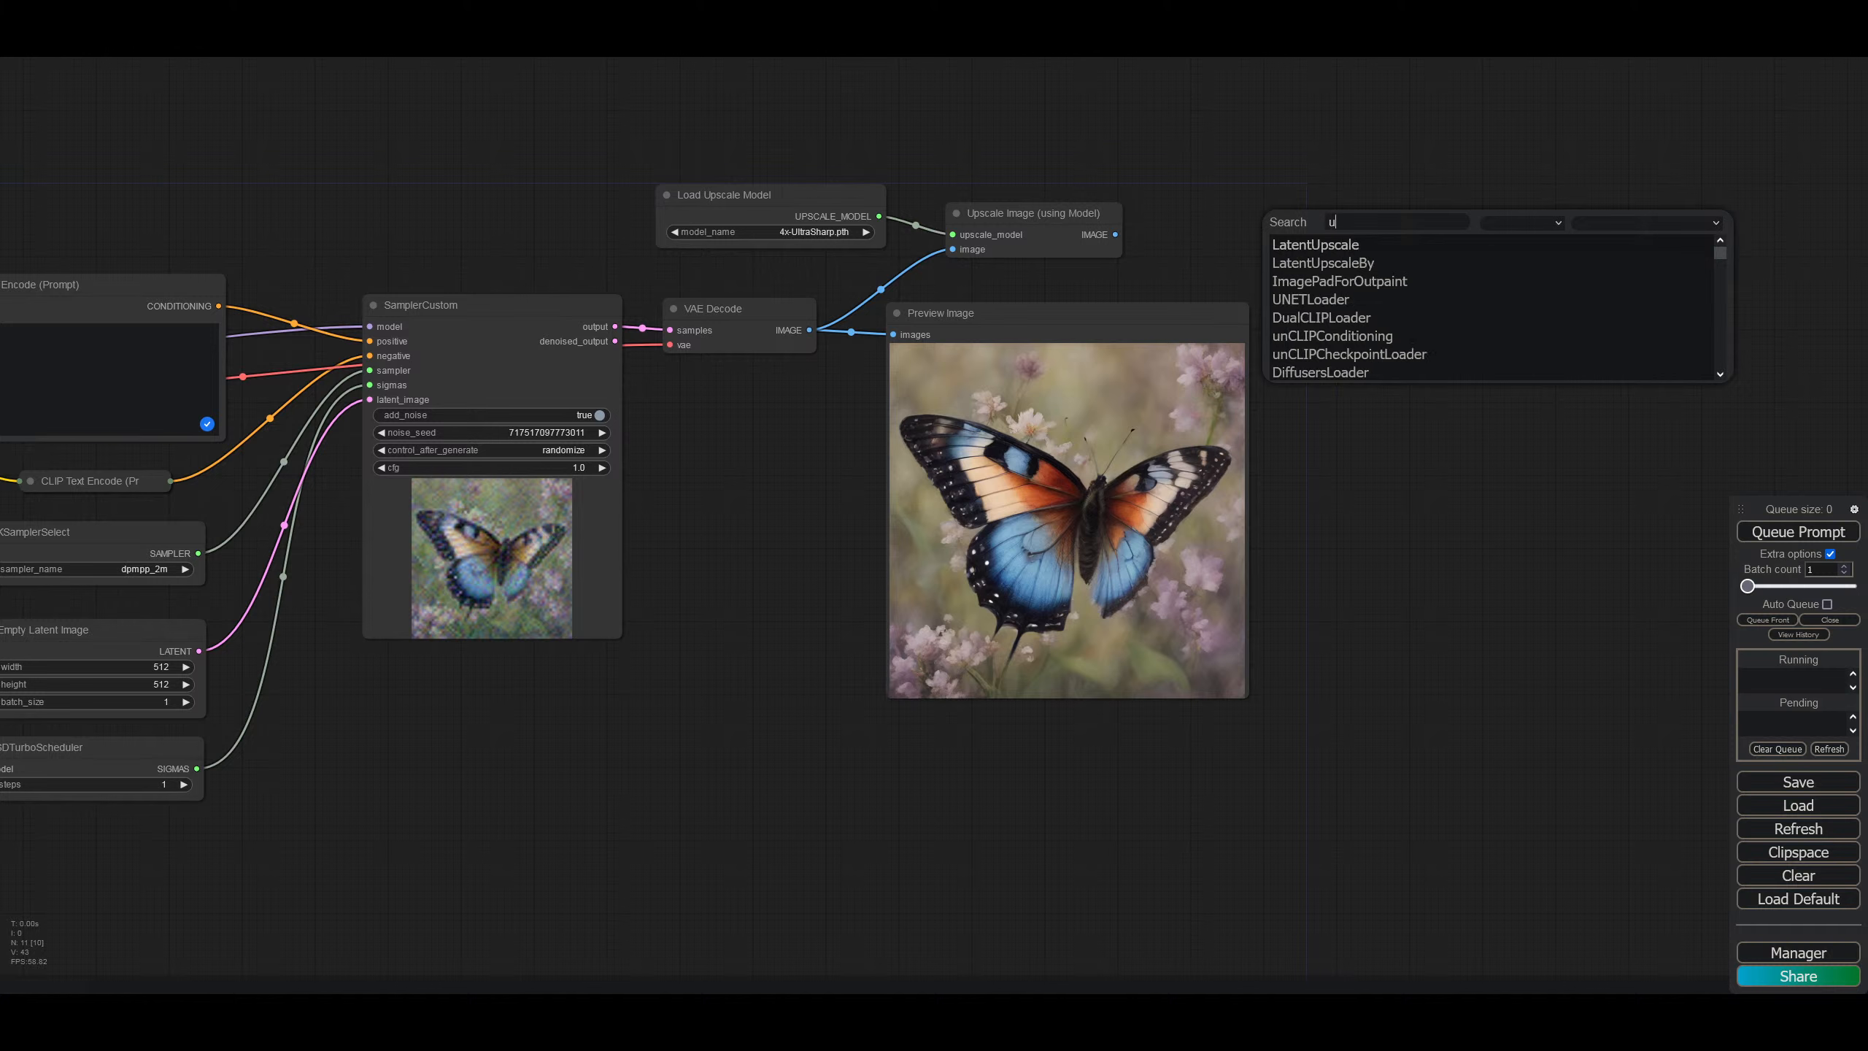
text(pscale)
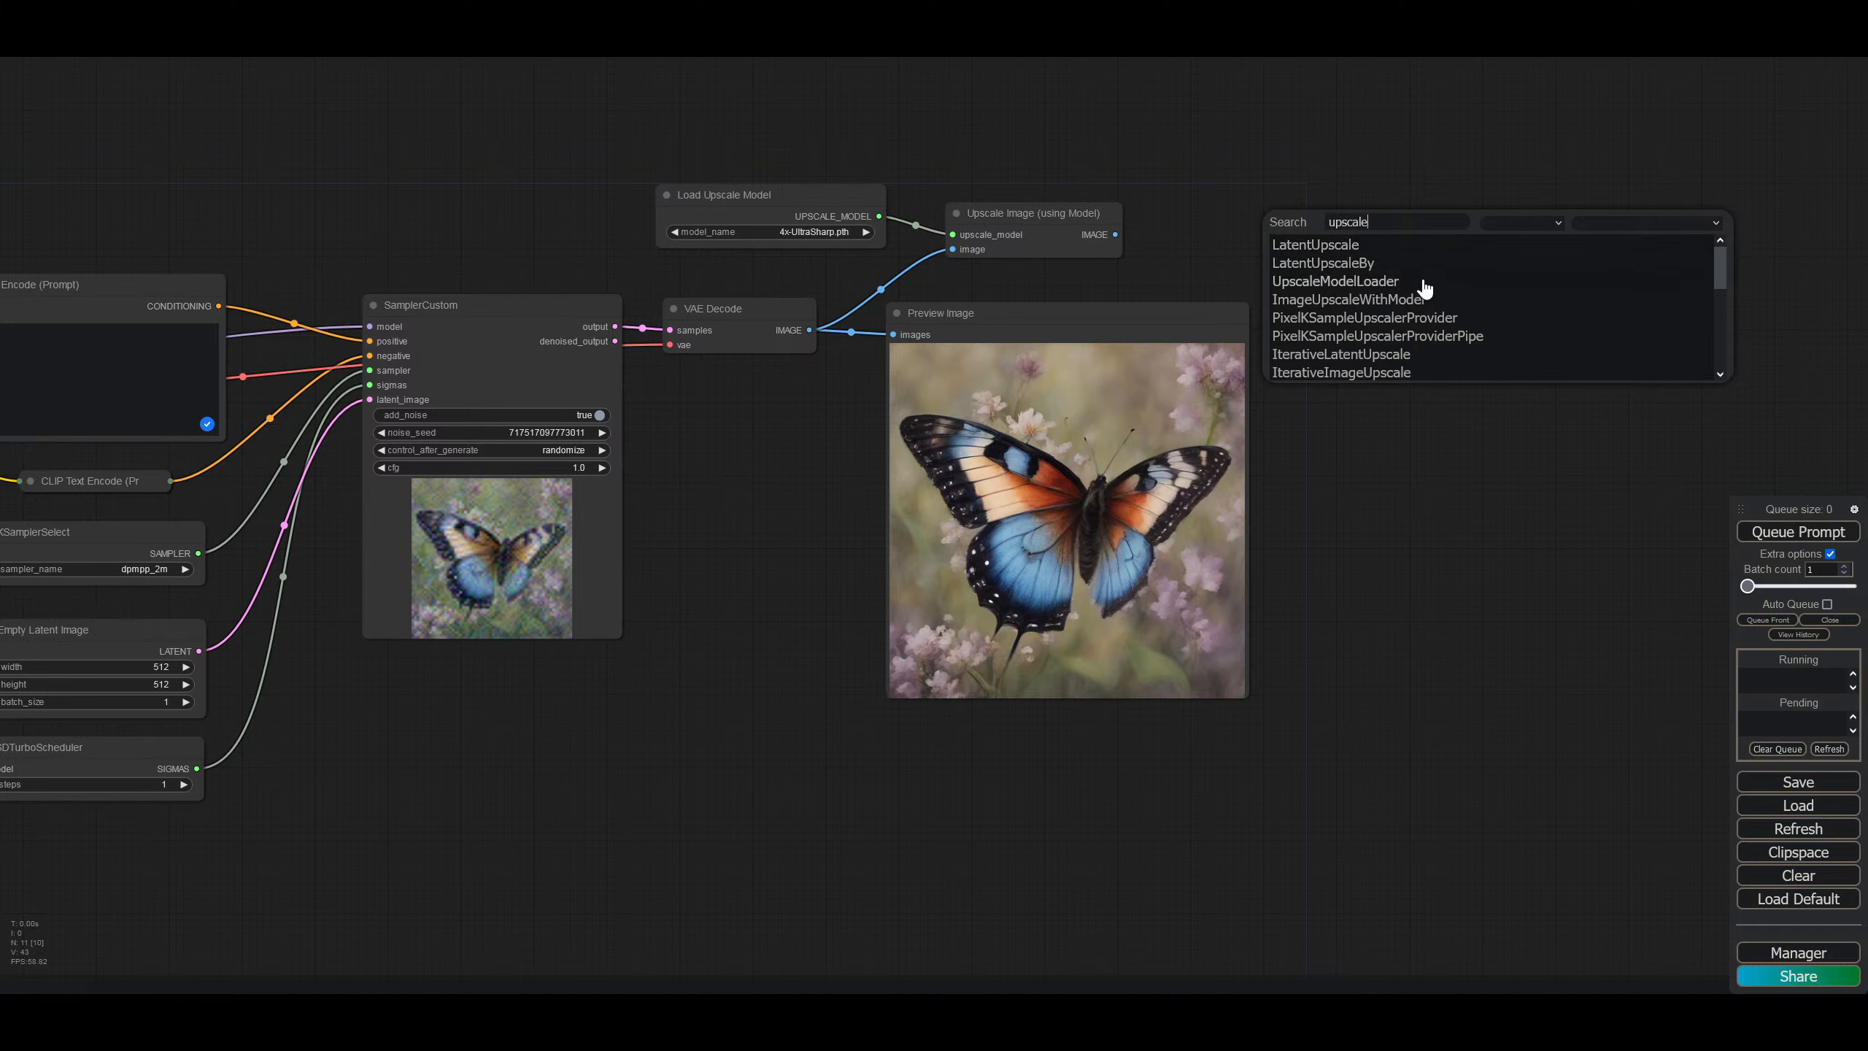
scroll(1425, 288, down, 2)
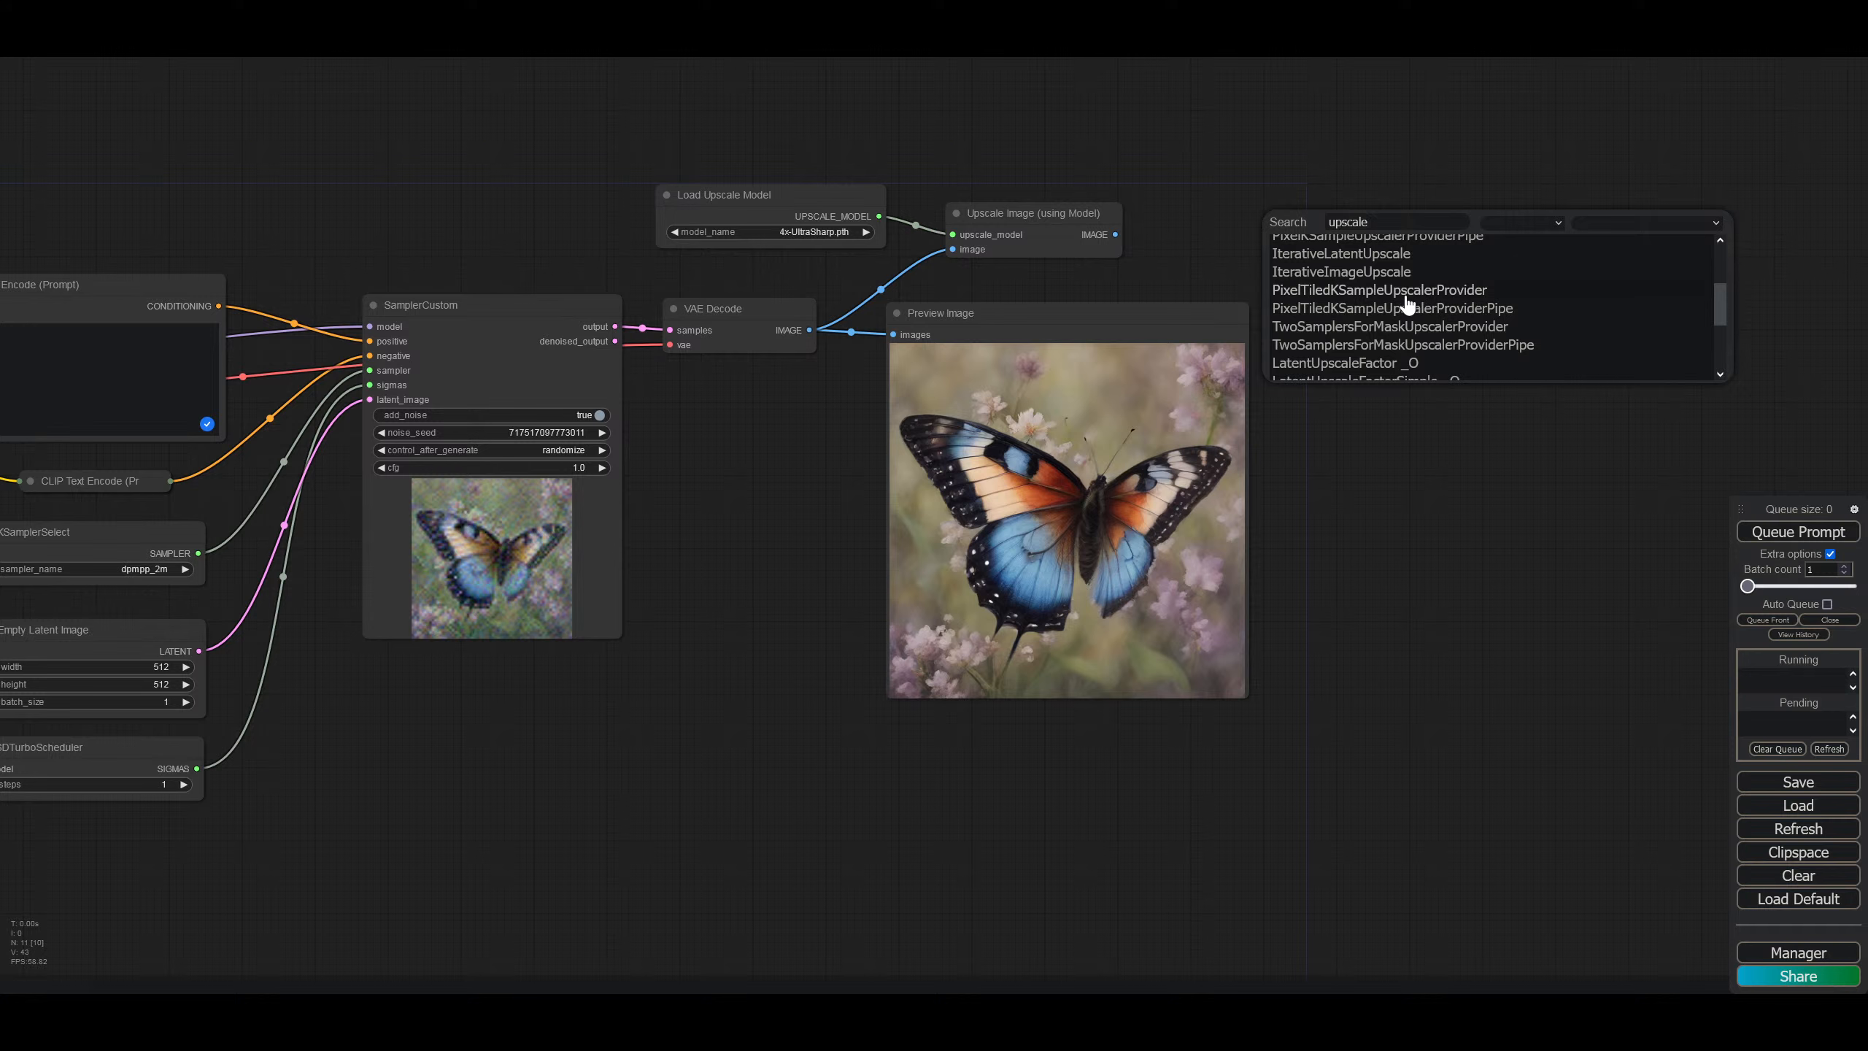
scroll(1406, 303, down, 2)
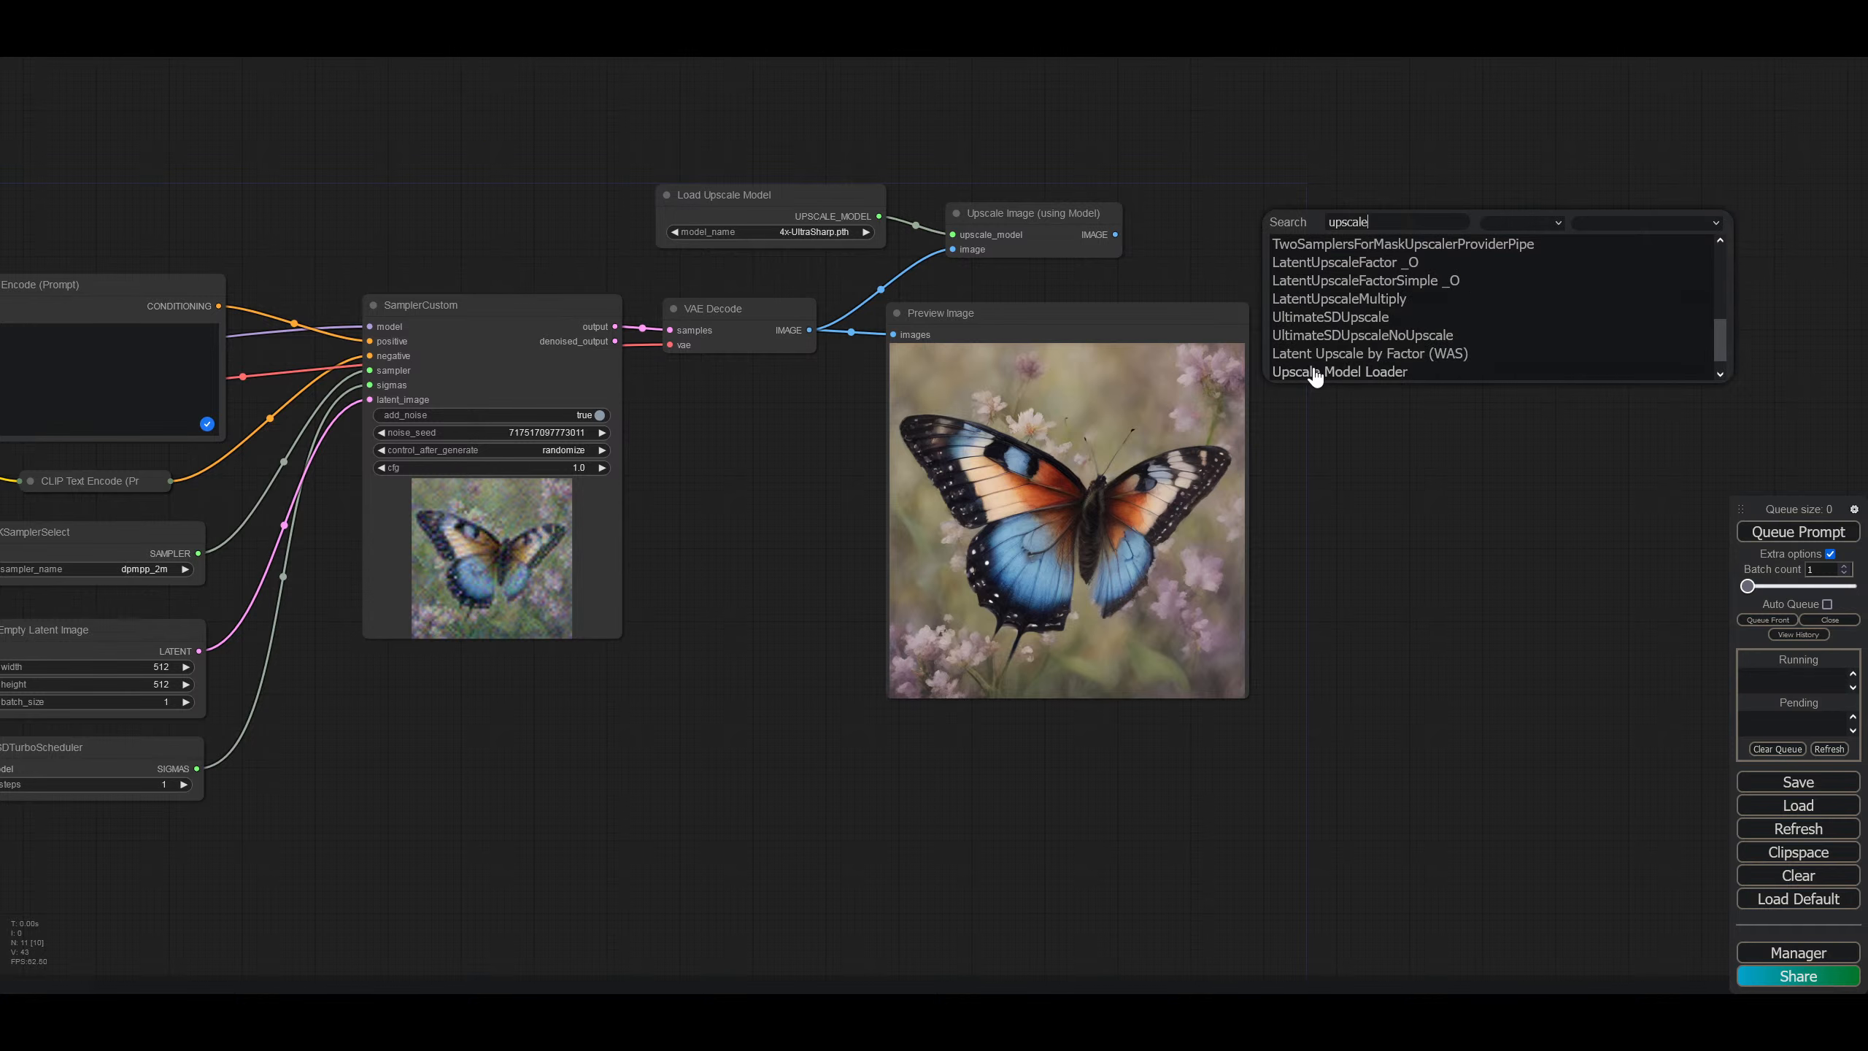
scroll(1315, 375, down, 1)
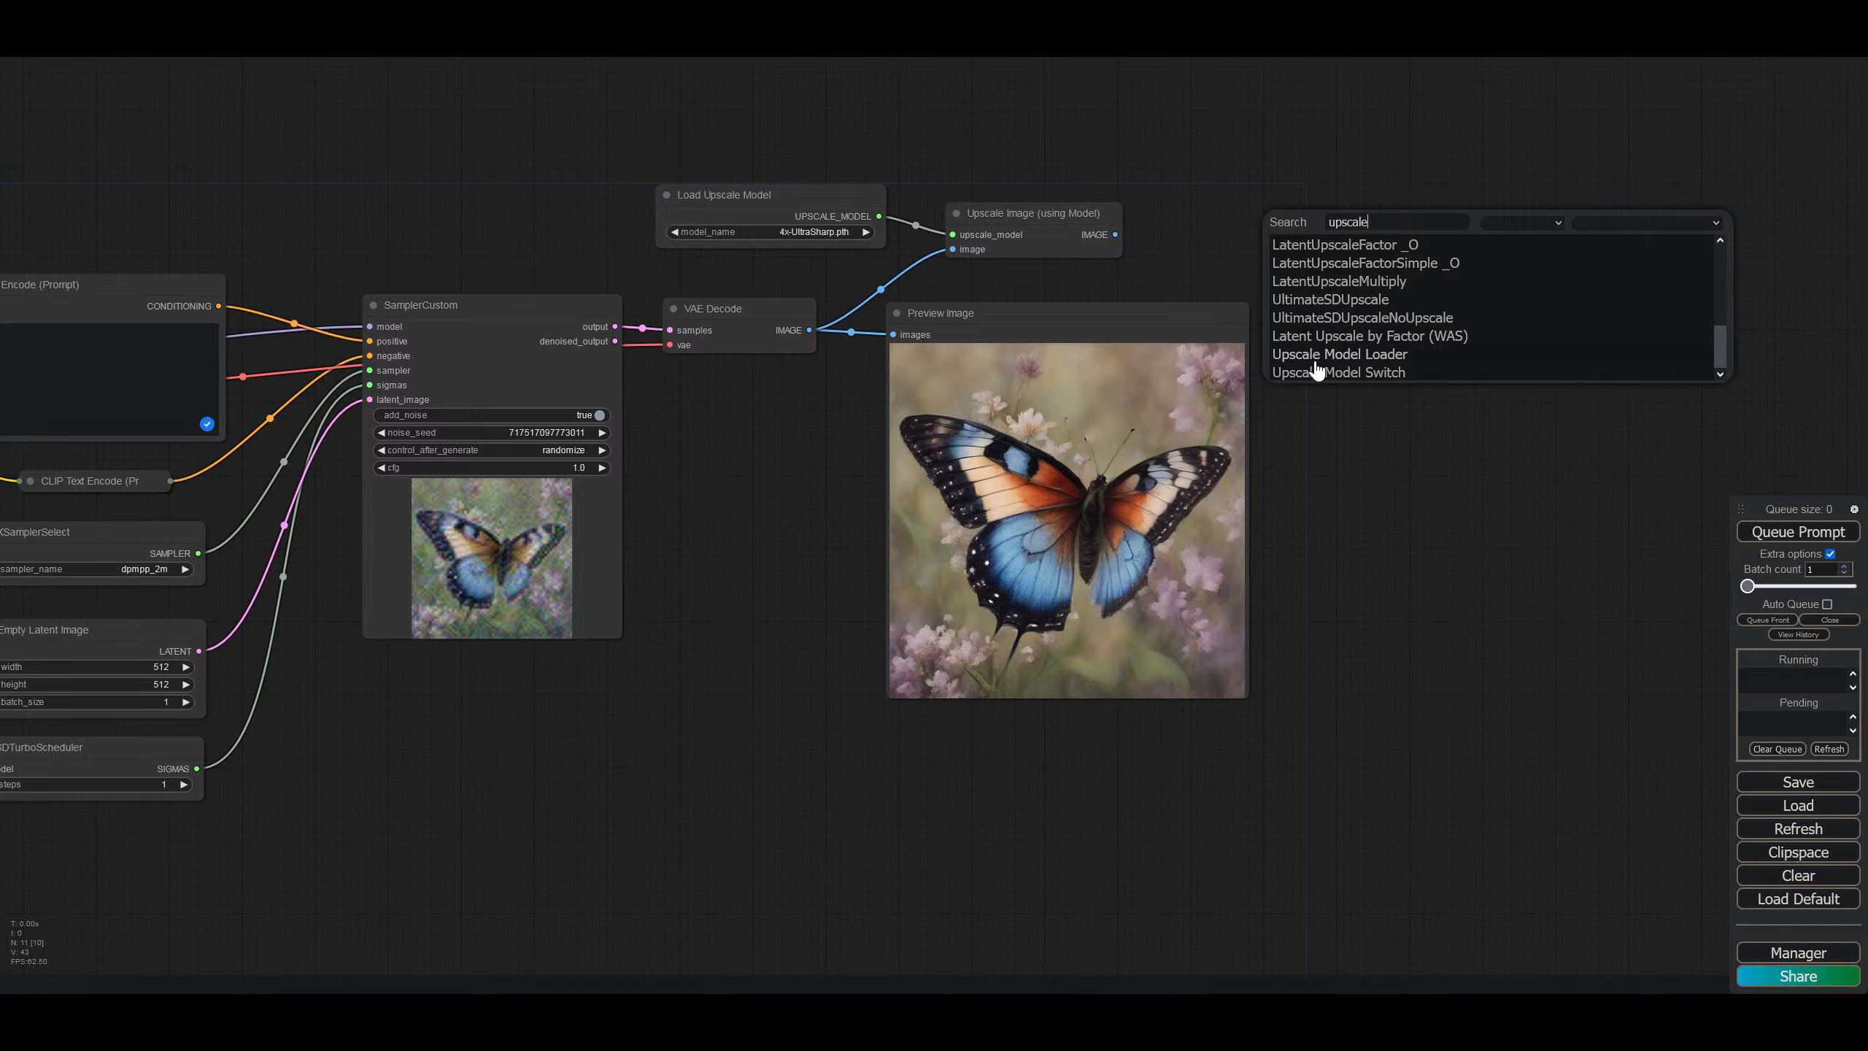
click(1319, 372)
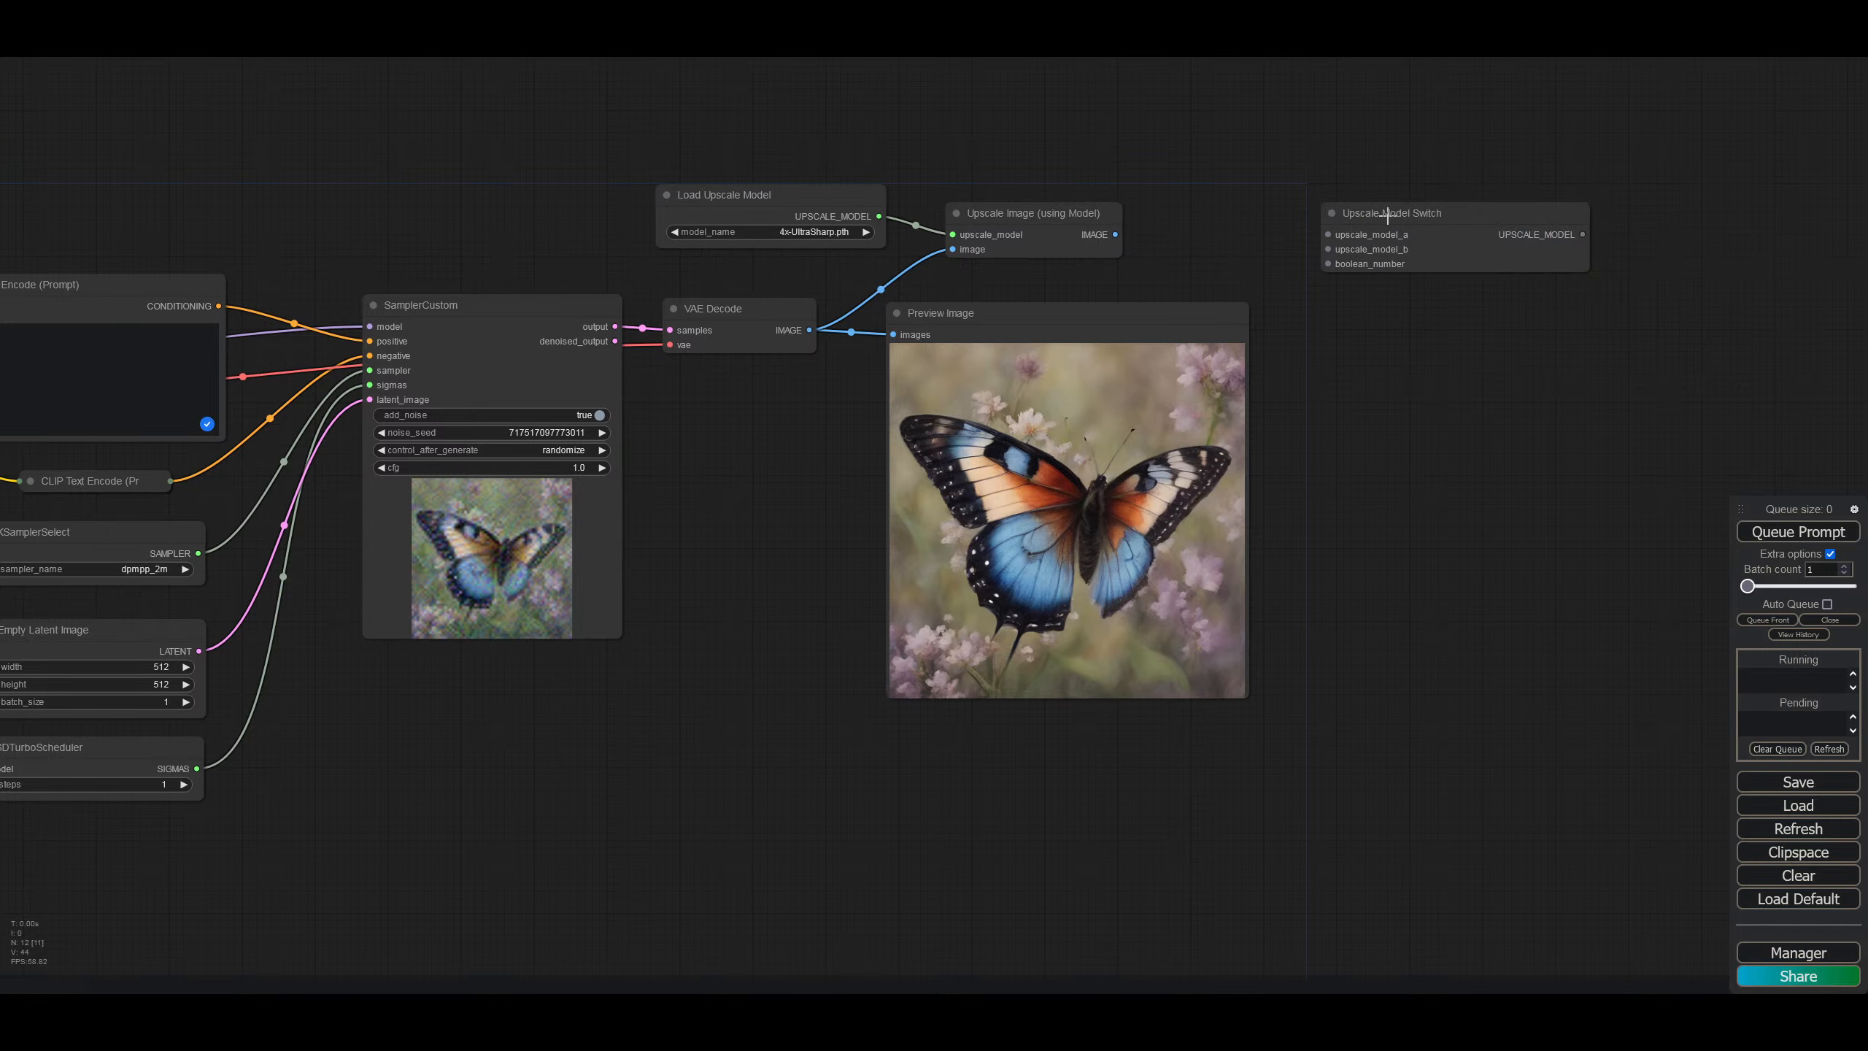
drag(1386, 213, 1366, 215)
key(Delete)
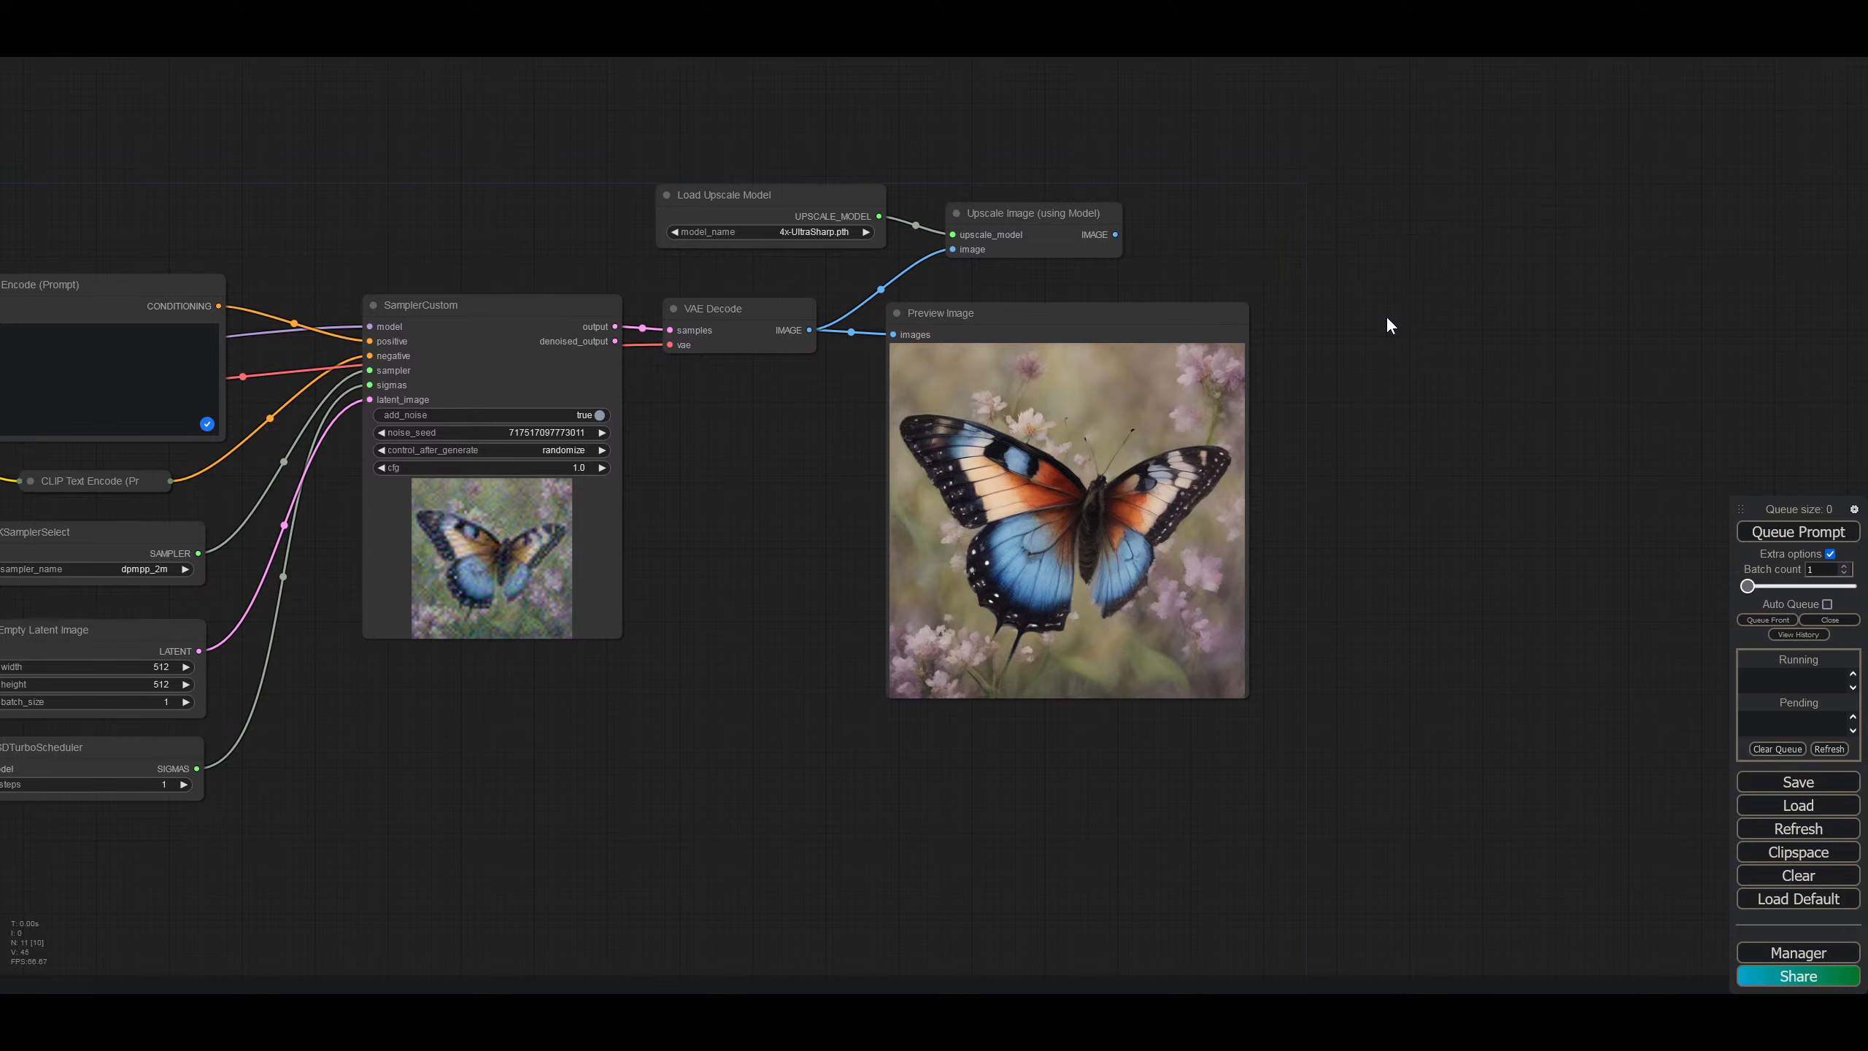
right_click(1047, 222)
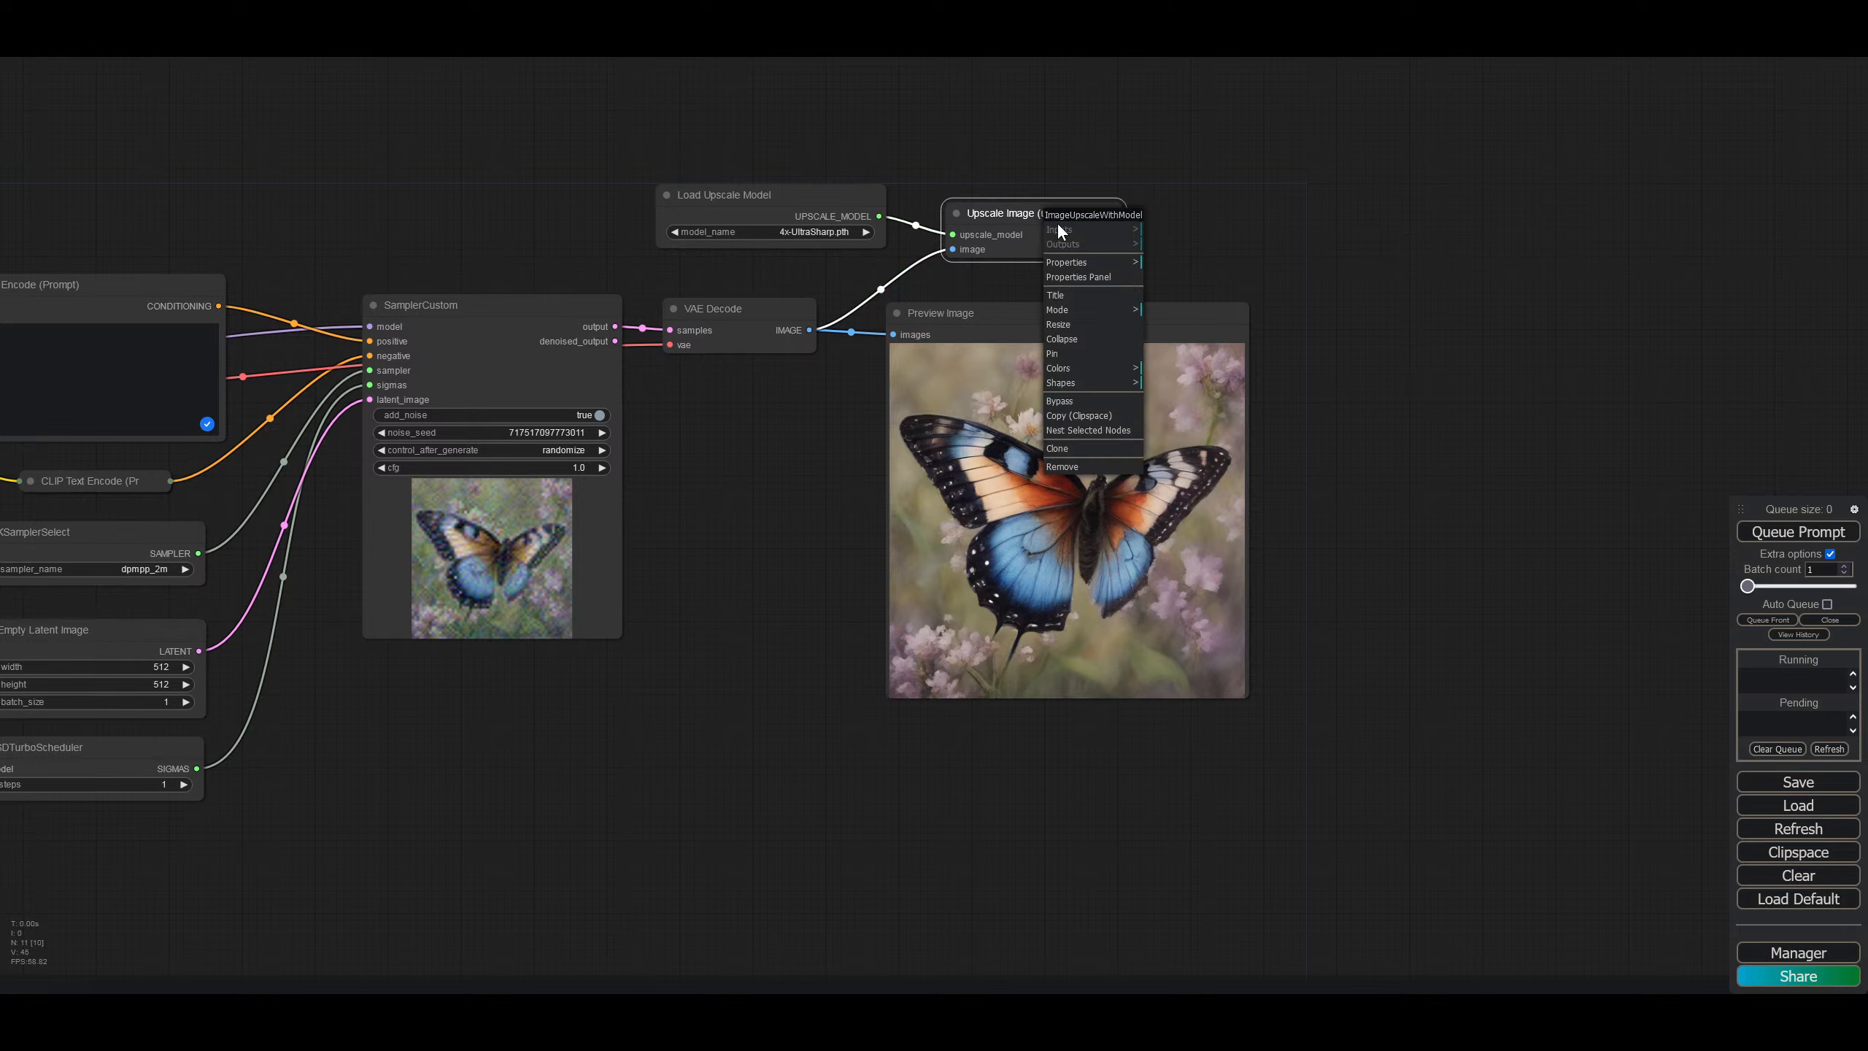
click(1083, 151)
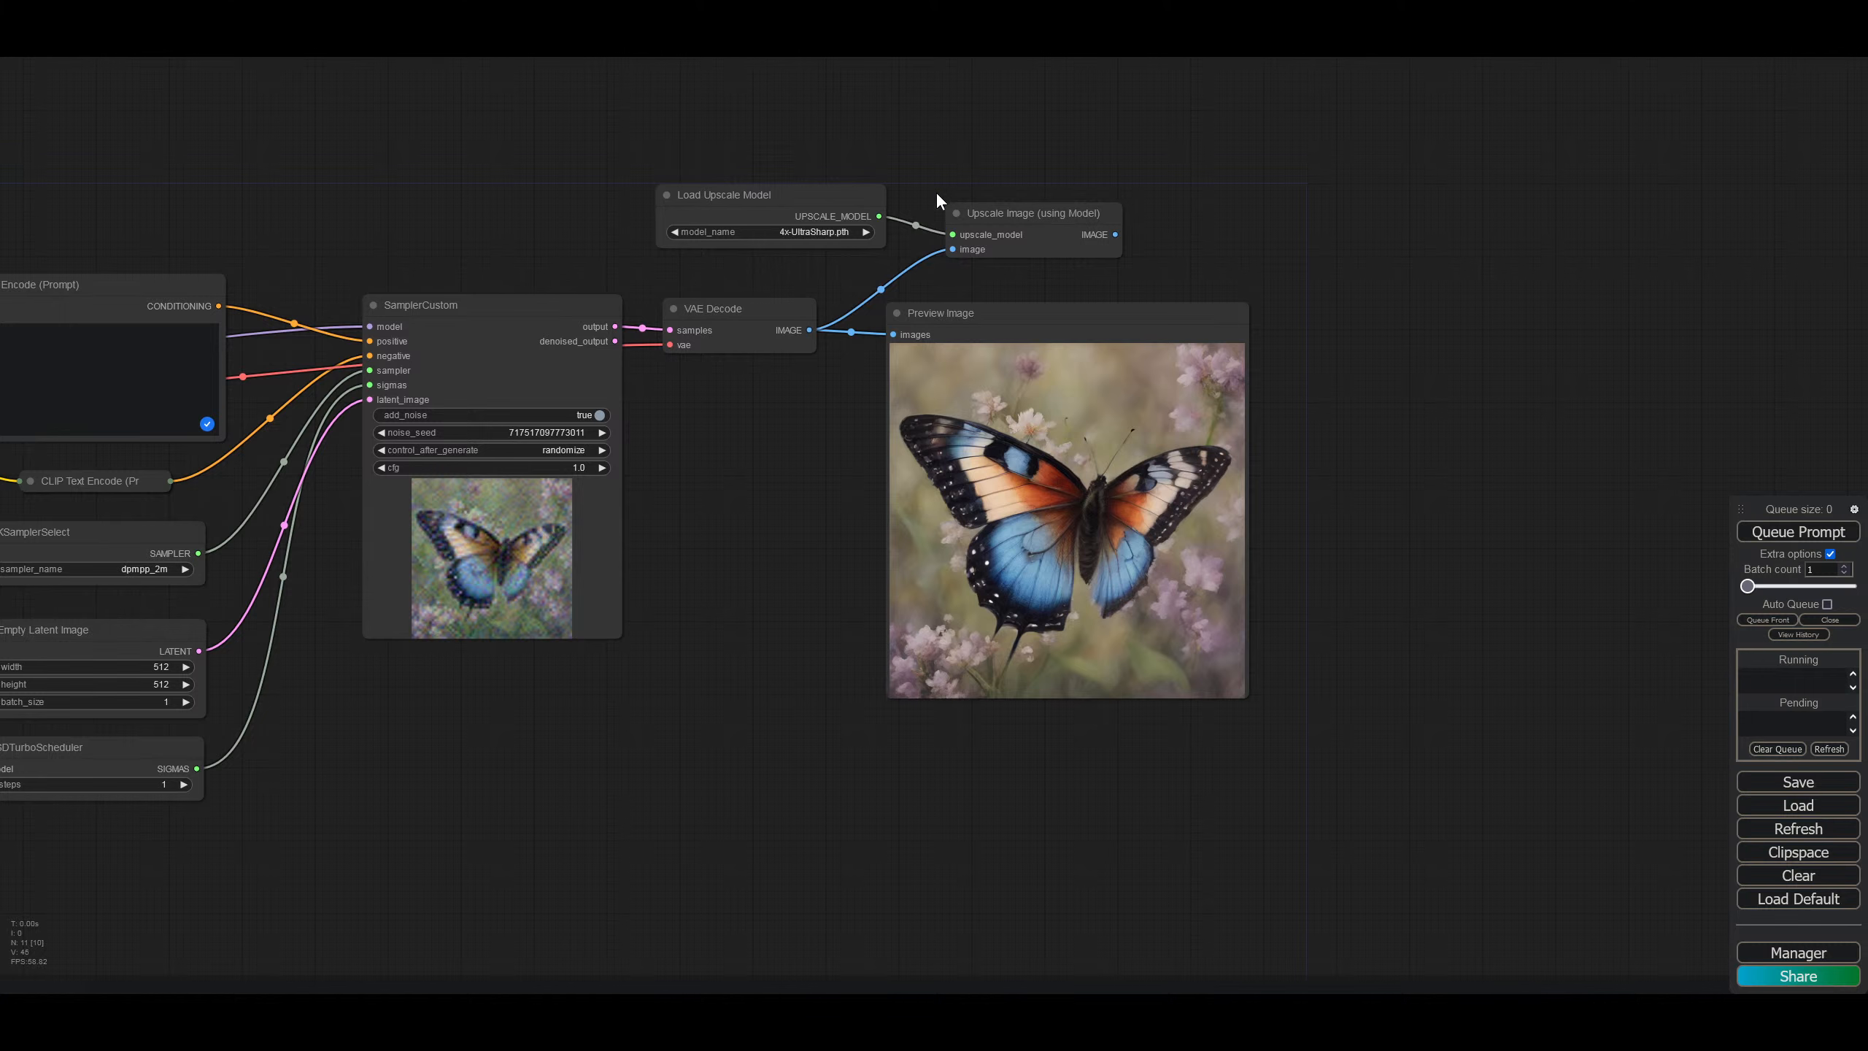
Step: Save the current workflow under the file name sDXLTurbo.json
right_click(748, 206)
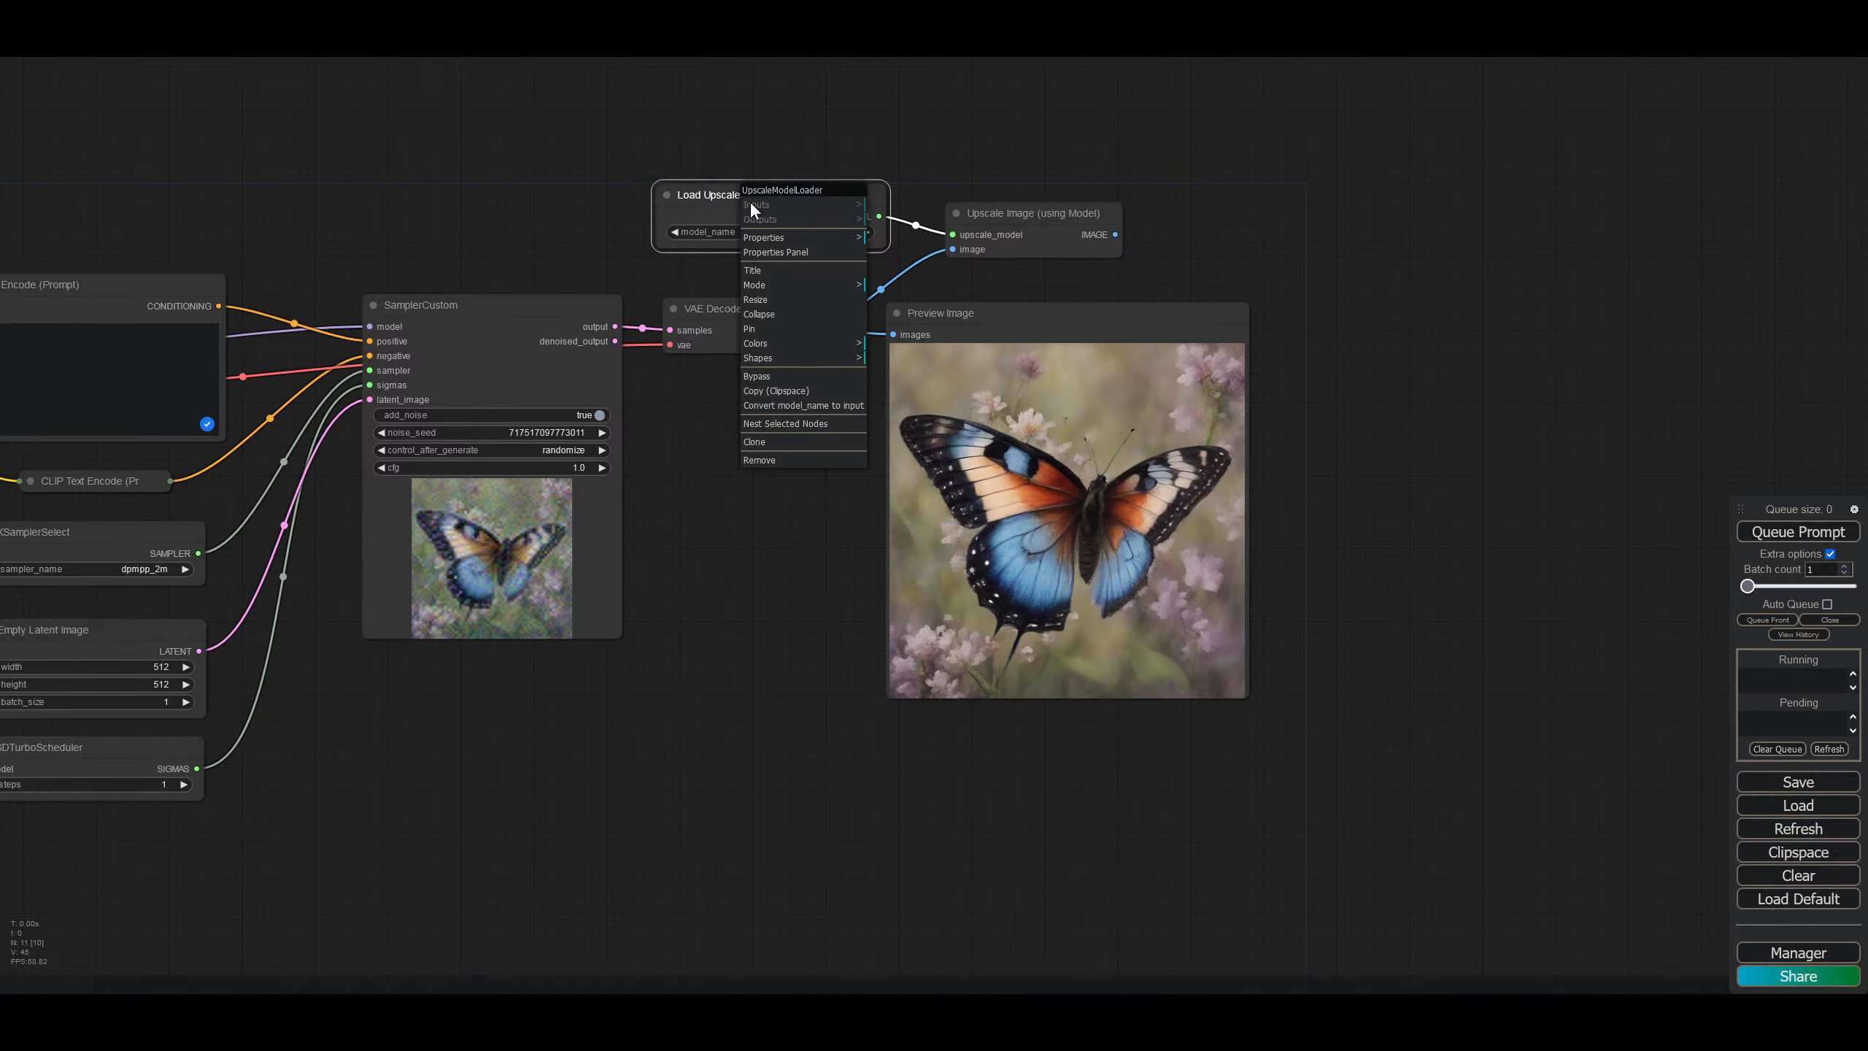
click(800, 110)
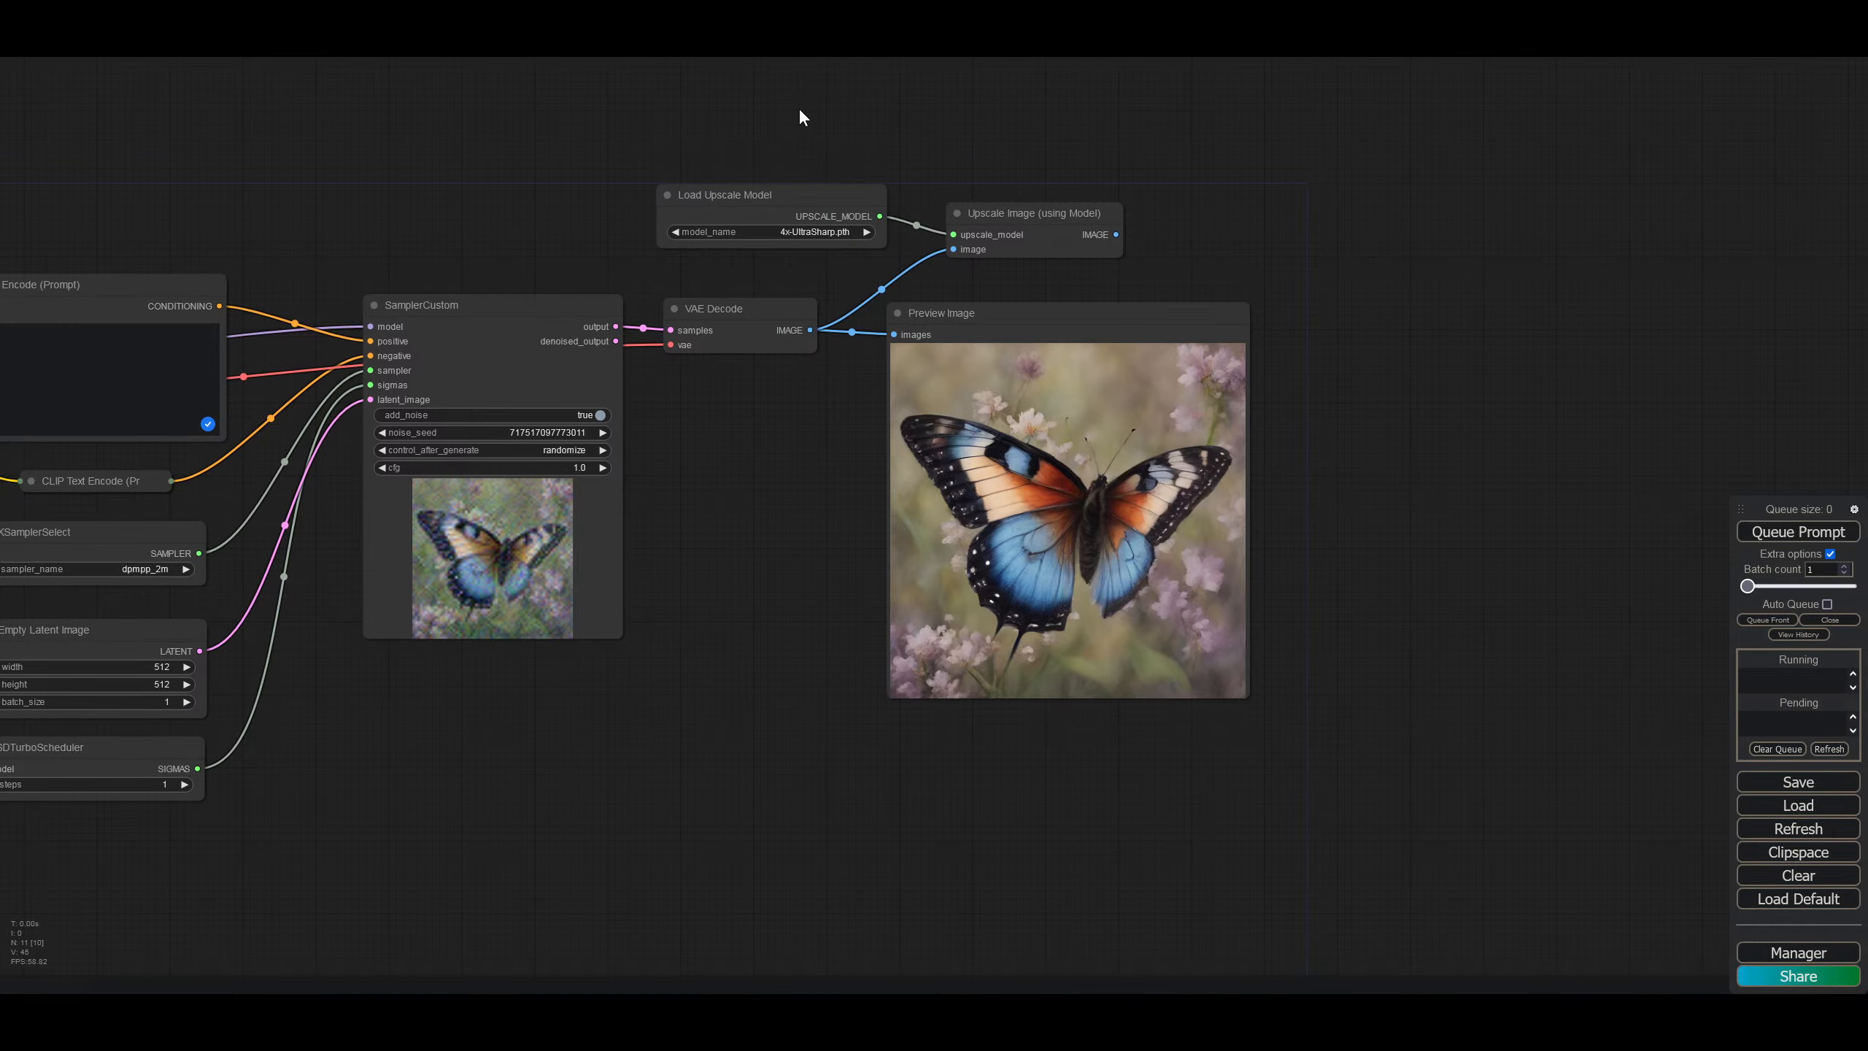
click(1806, 784)
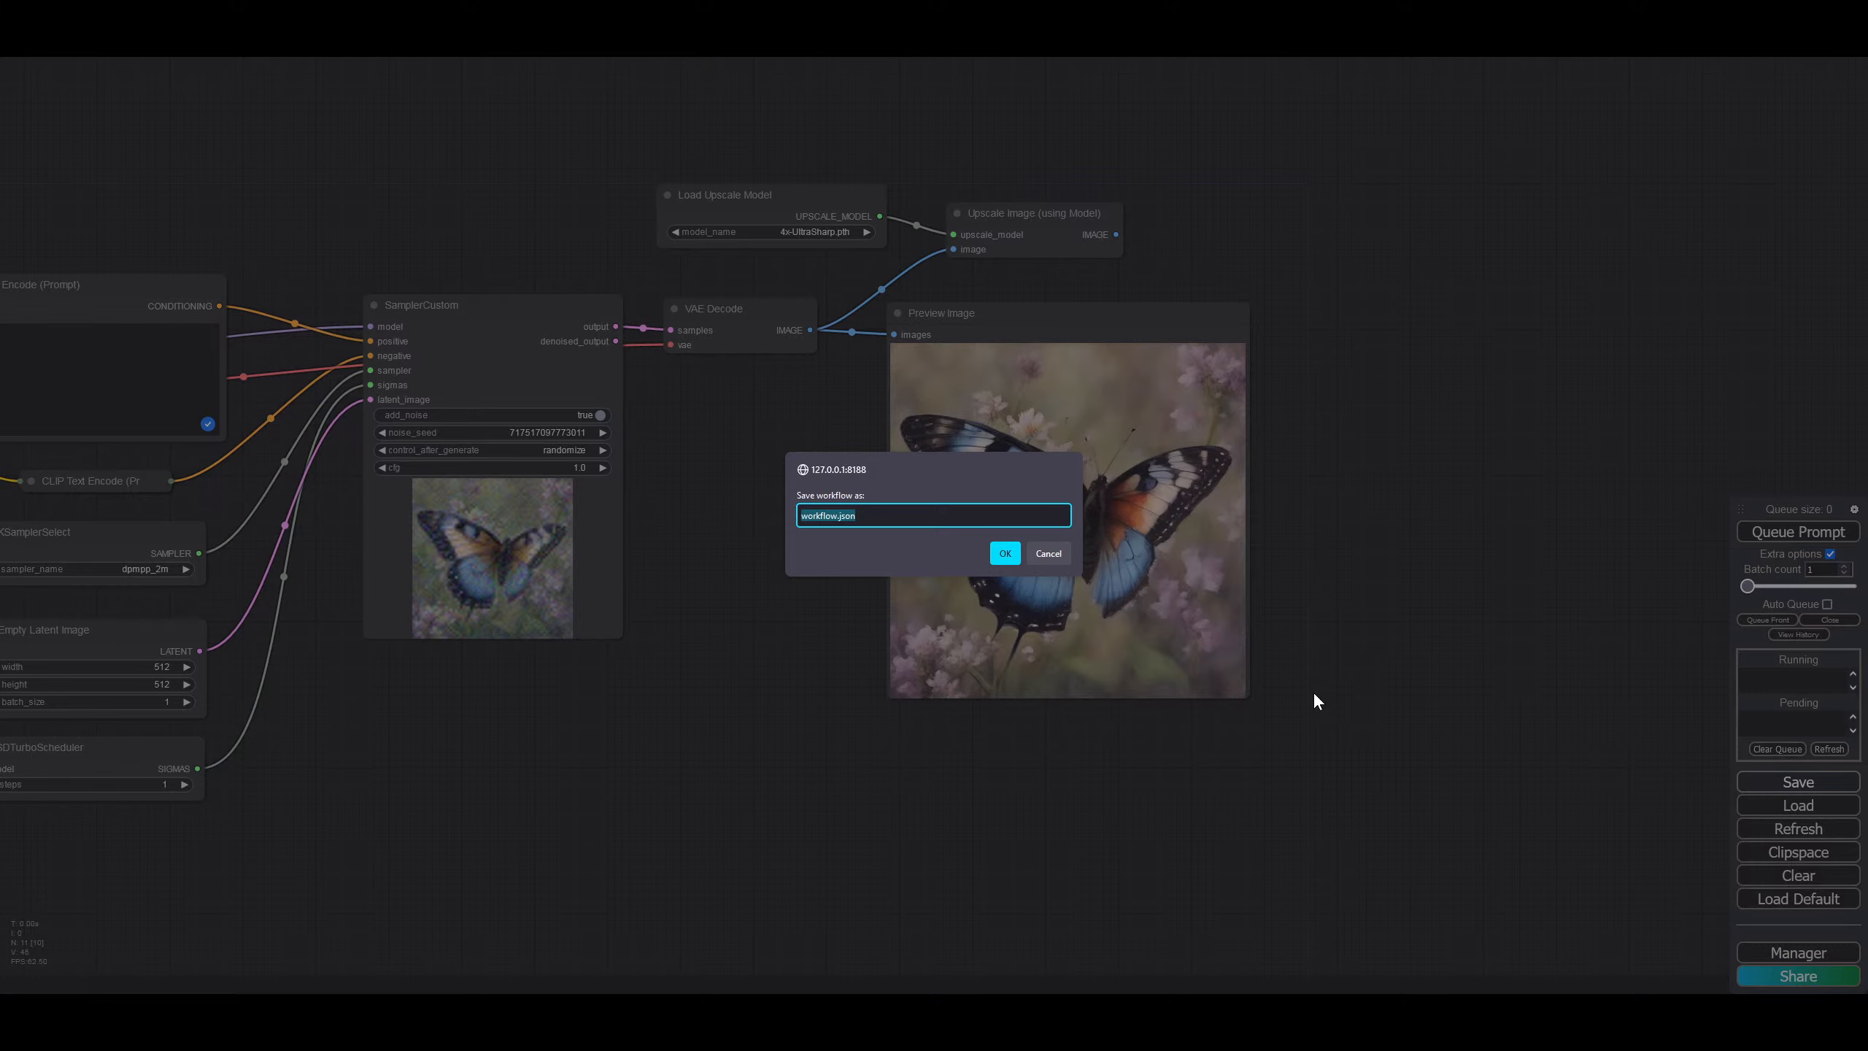
text(sDXL)
text(Turbo.json)
key(Return)
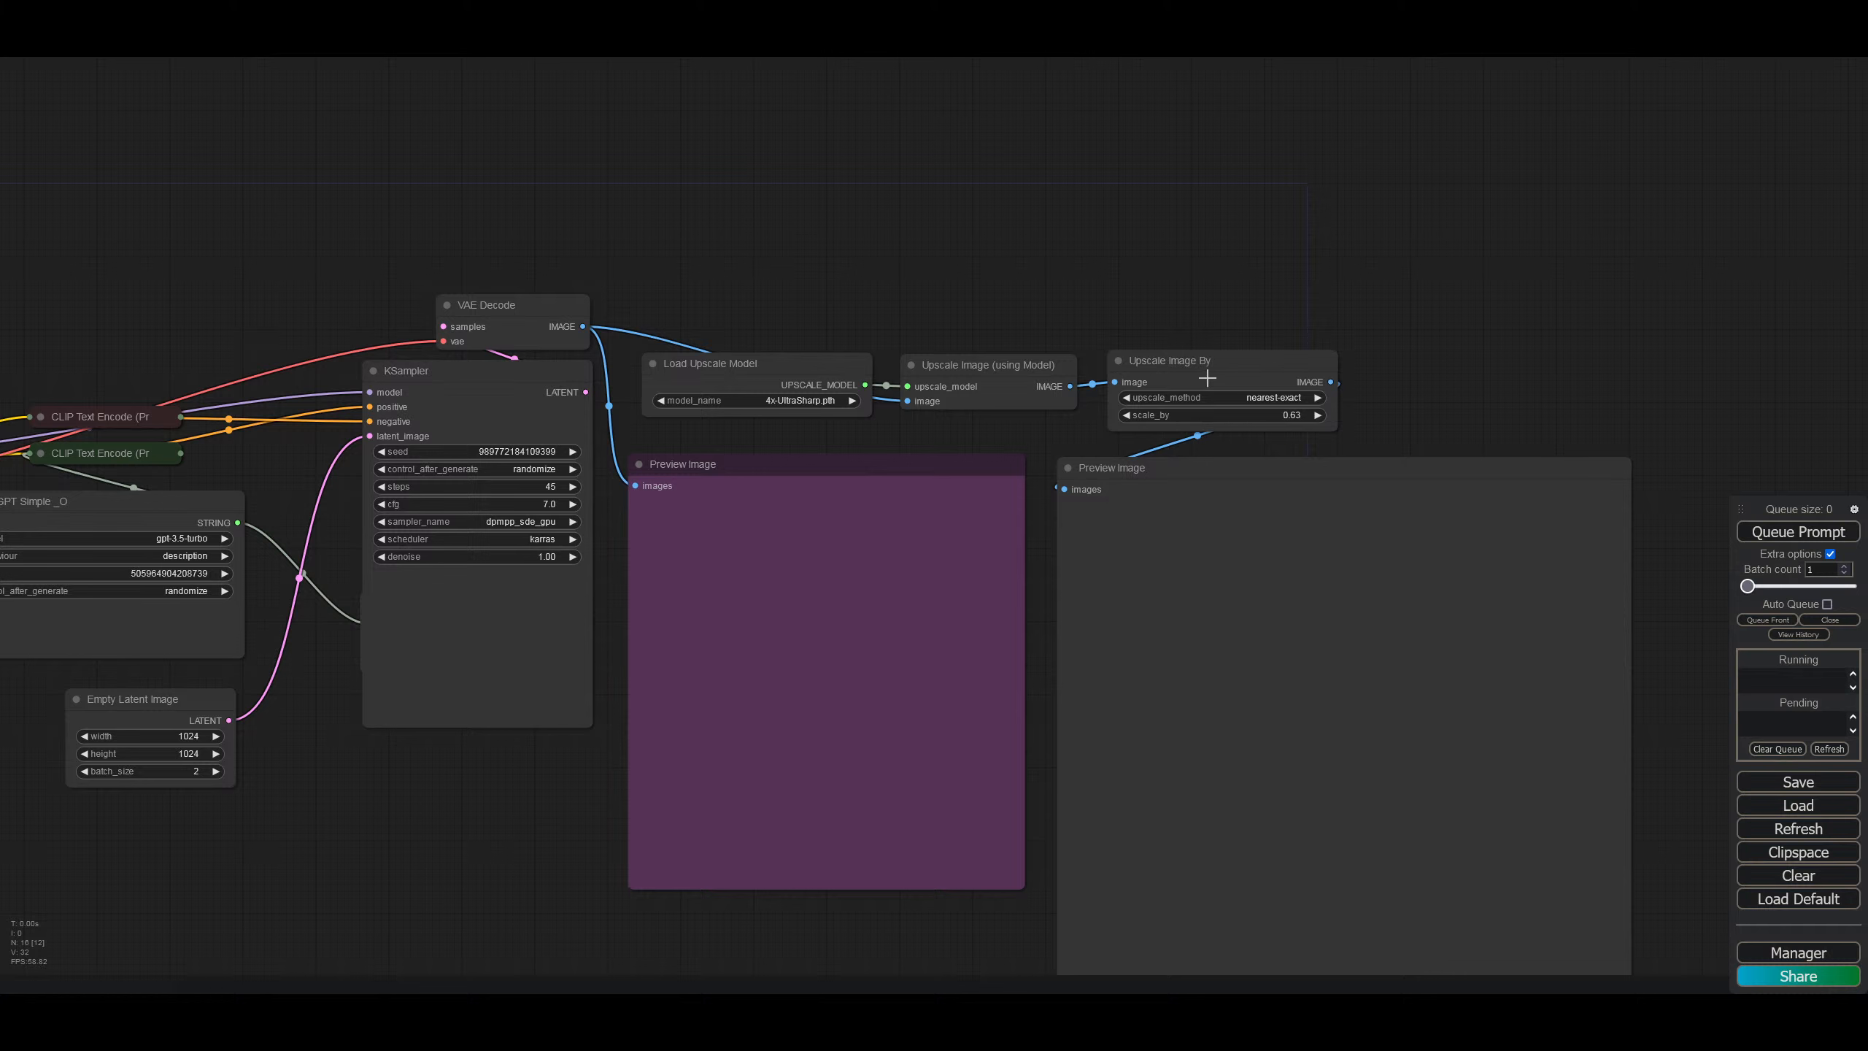
Step: Search the nodes for imagesca and add an Upscale Image By node beside the Upscale Image (using Model) node
right_click(1213, 360)
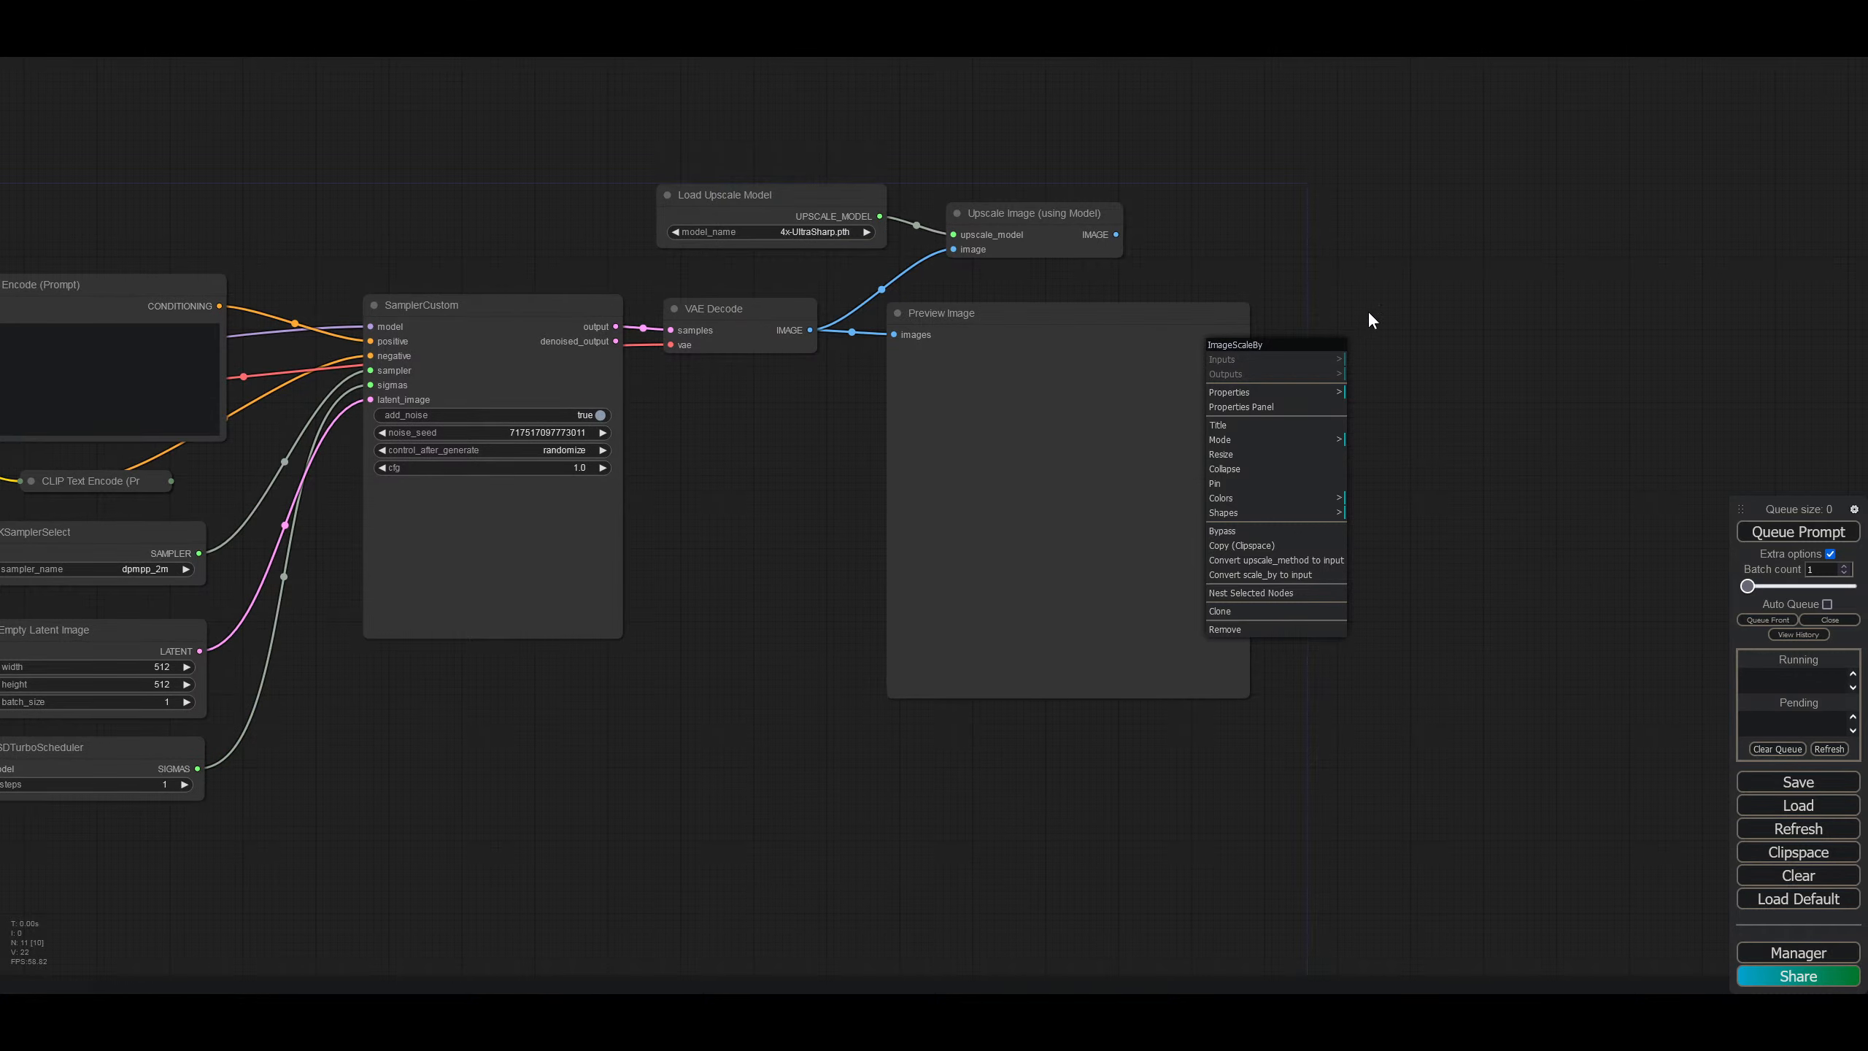
click(1363, 327)
right_click(1184, 219)
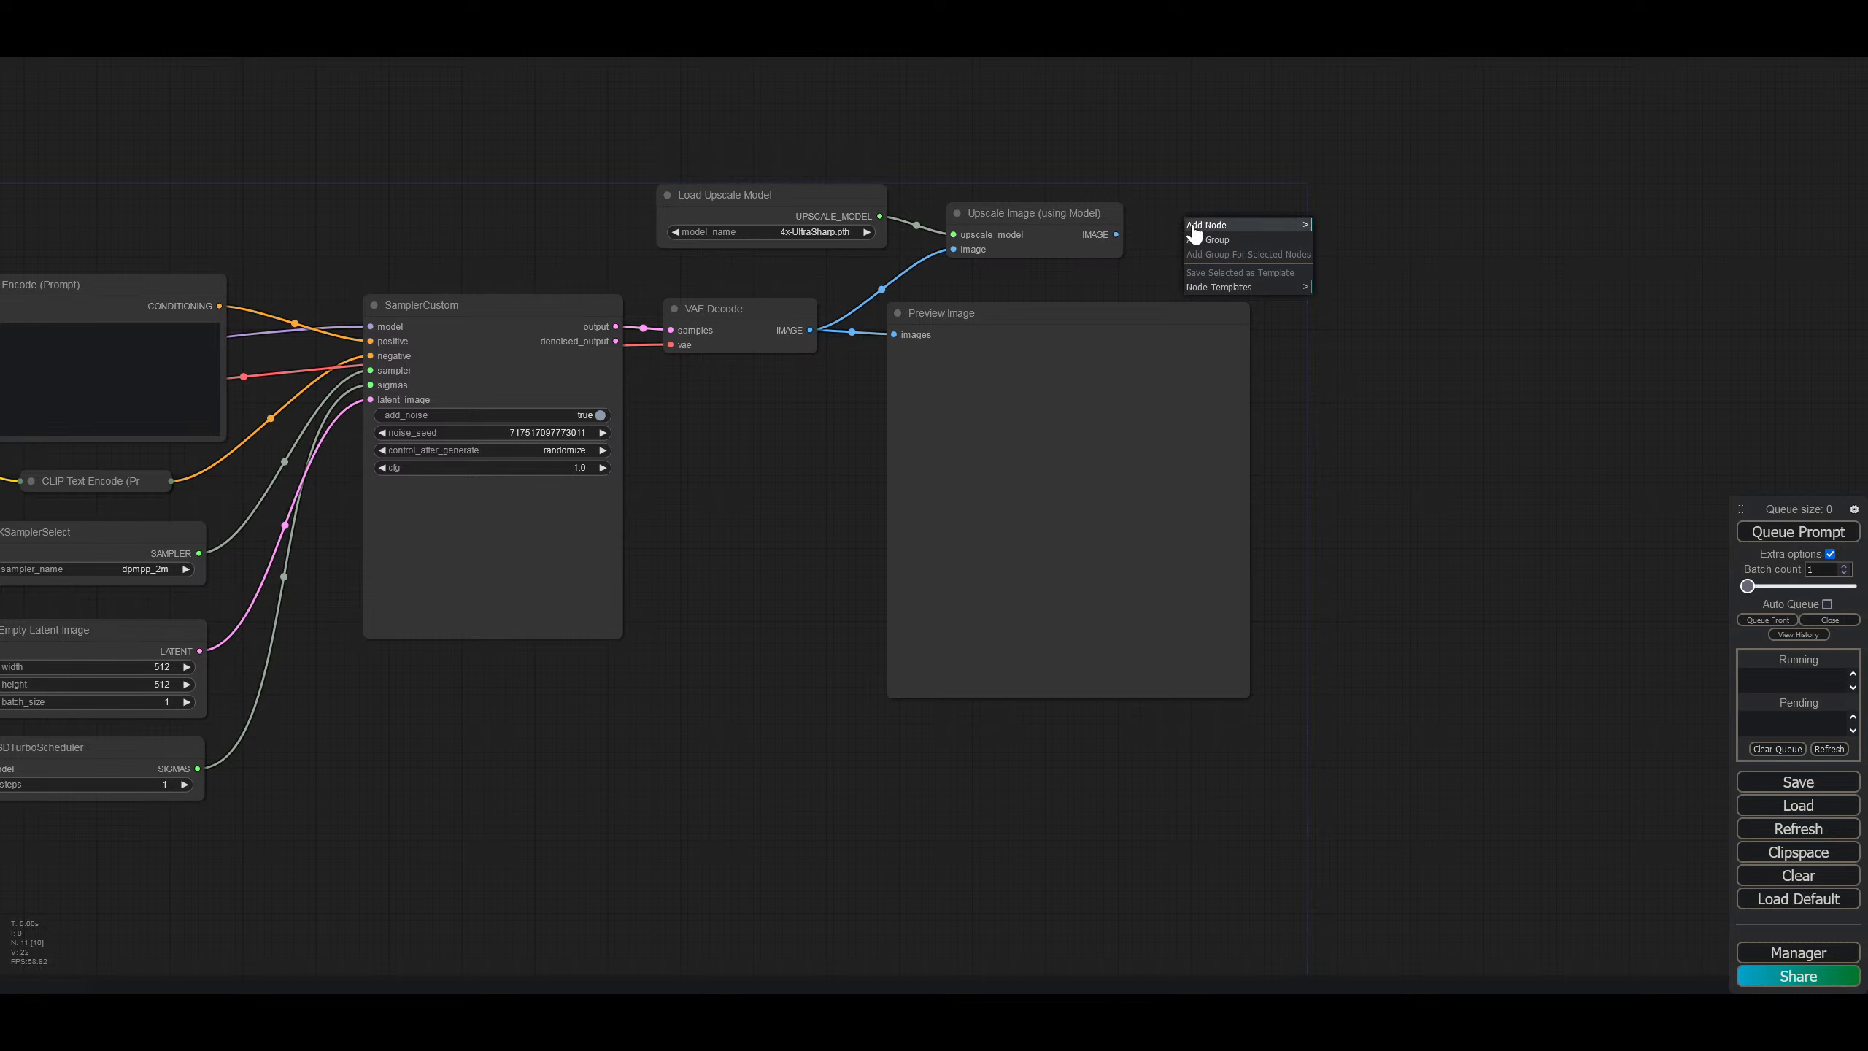
double_click(1172, 205)
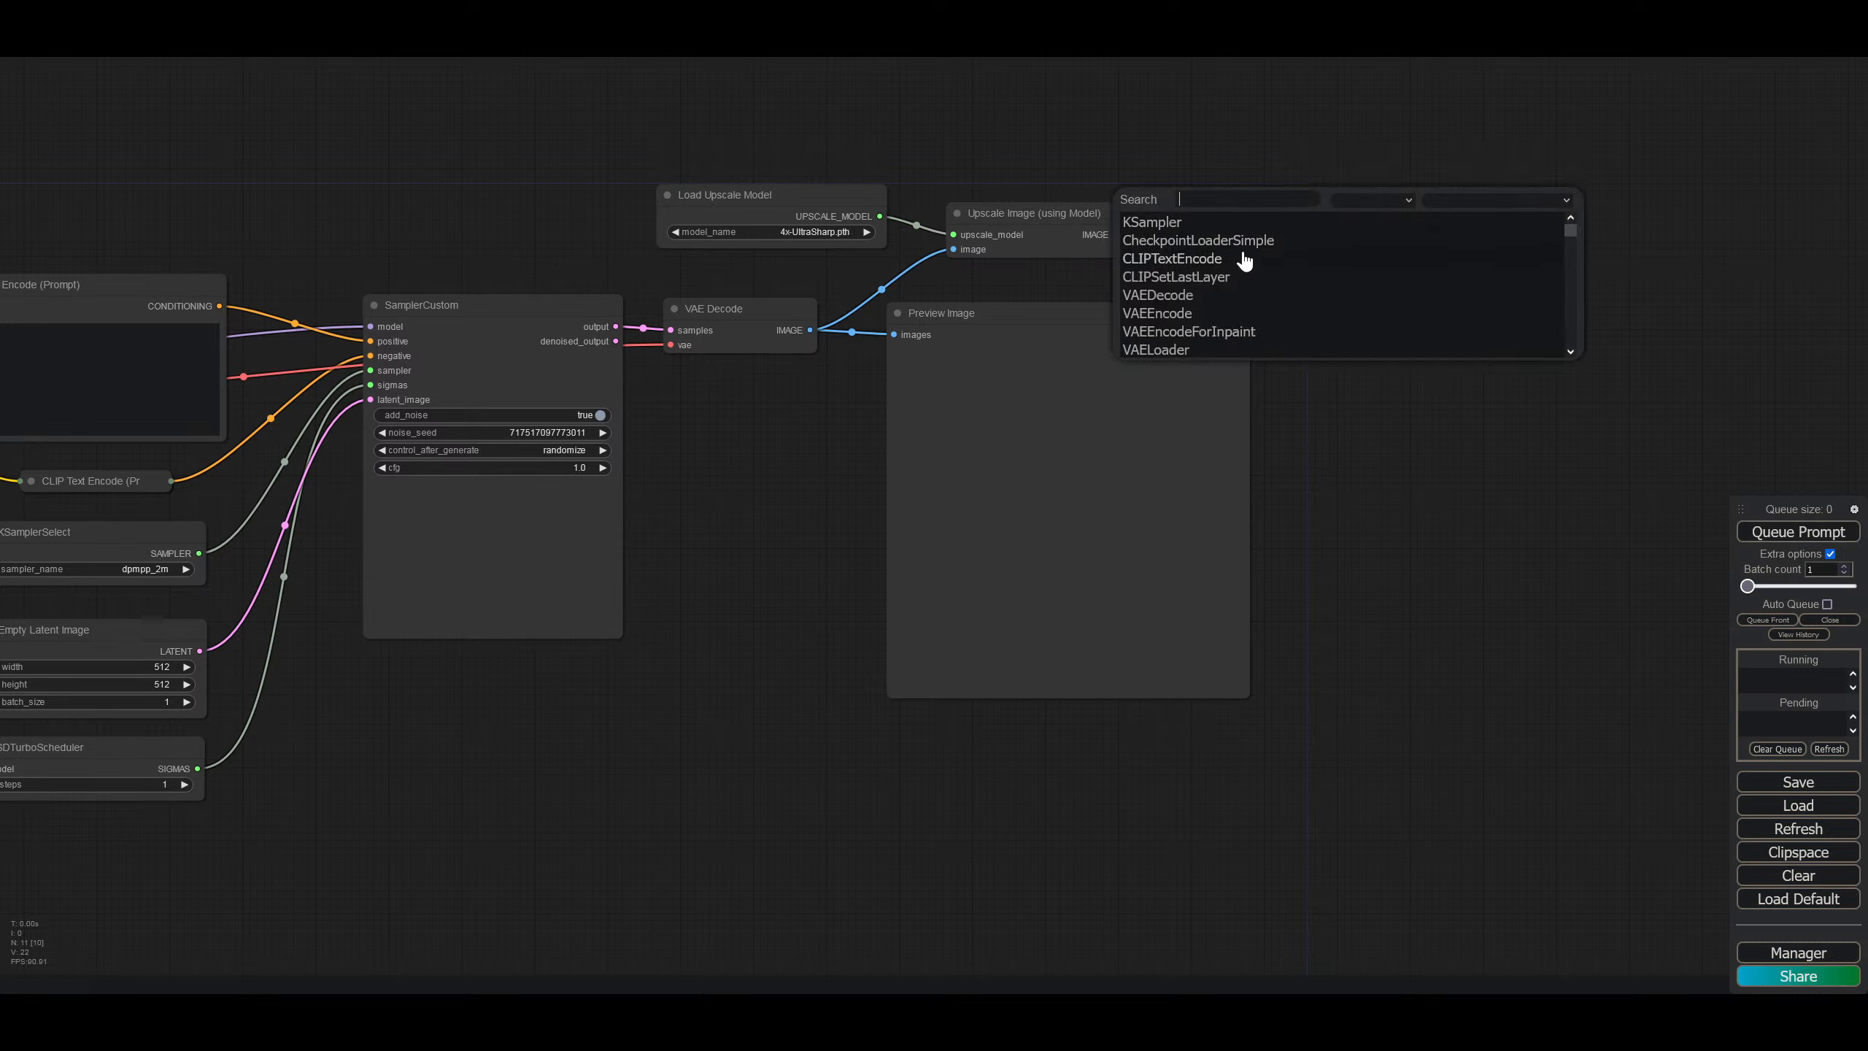
text(imagesca)
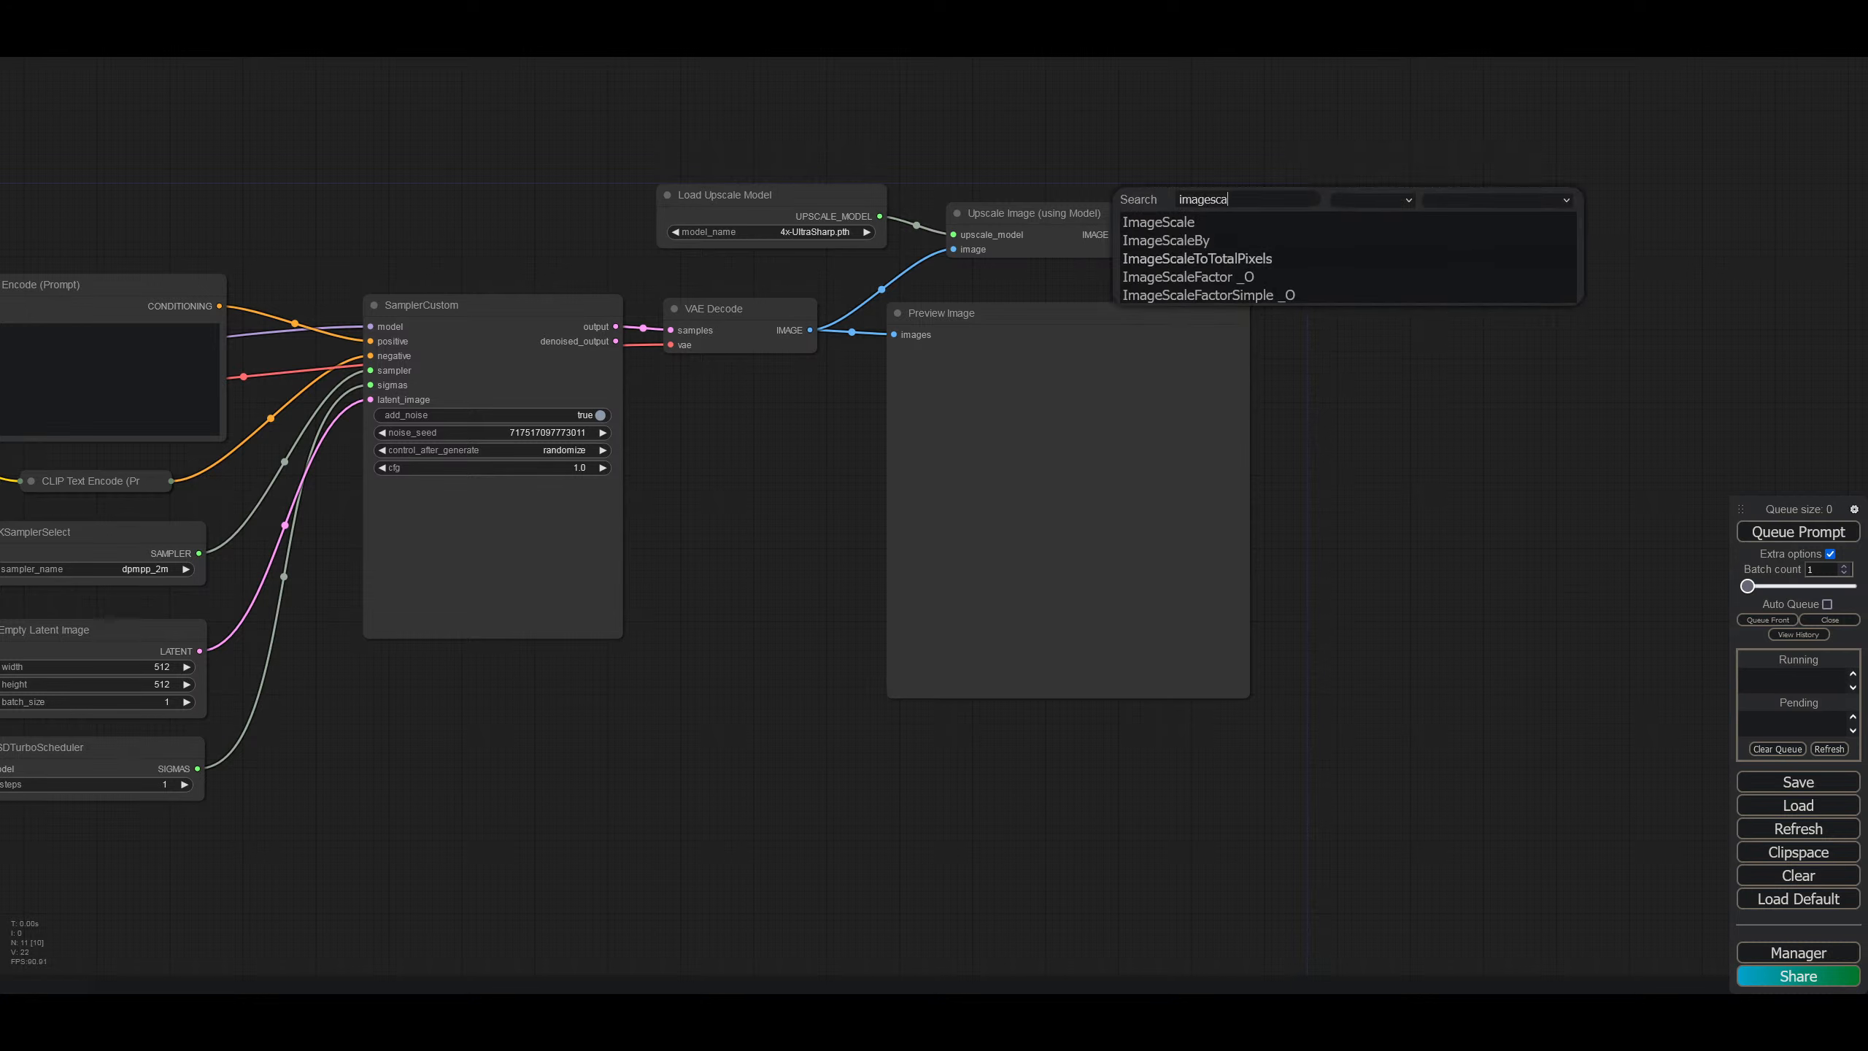
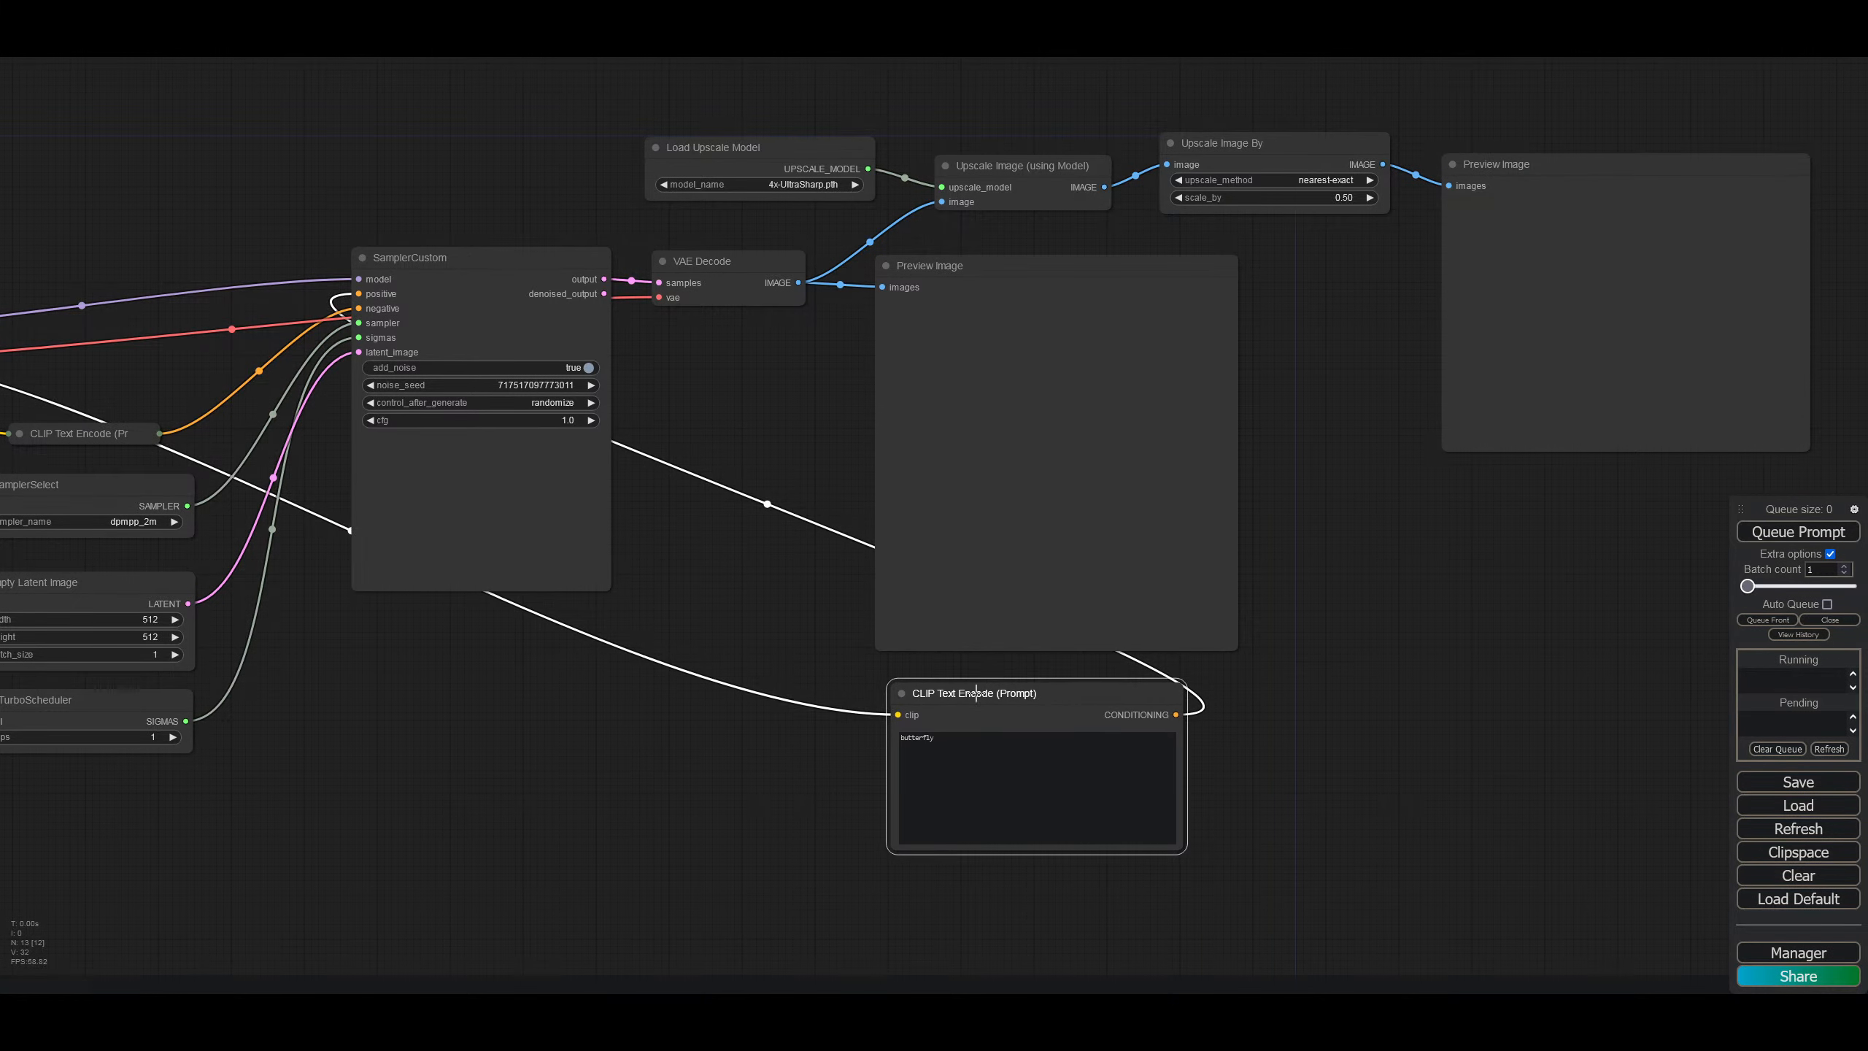
Step: Place the upscaled result's Preview Image node beneath the Upscale Image By node and enlarge it
drag(1495, 170, 1312, 280)
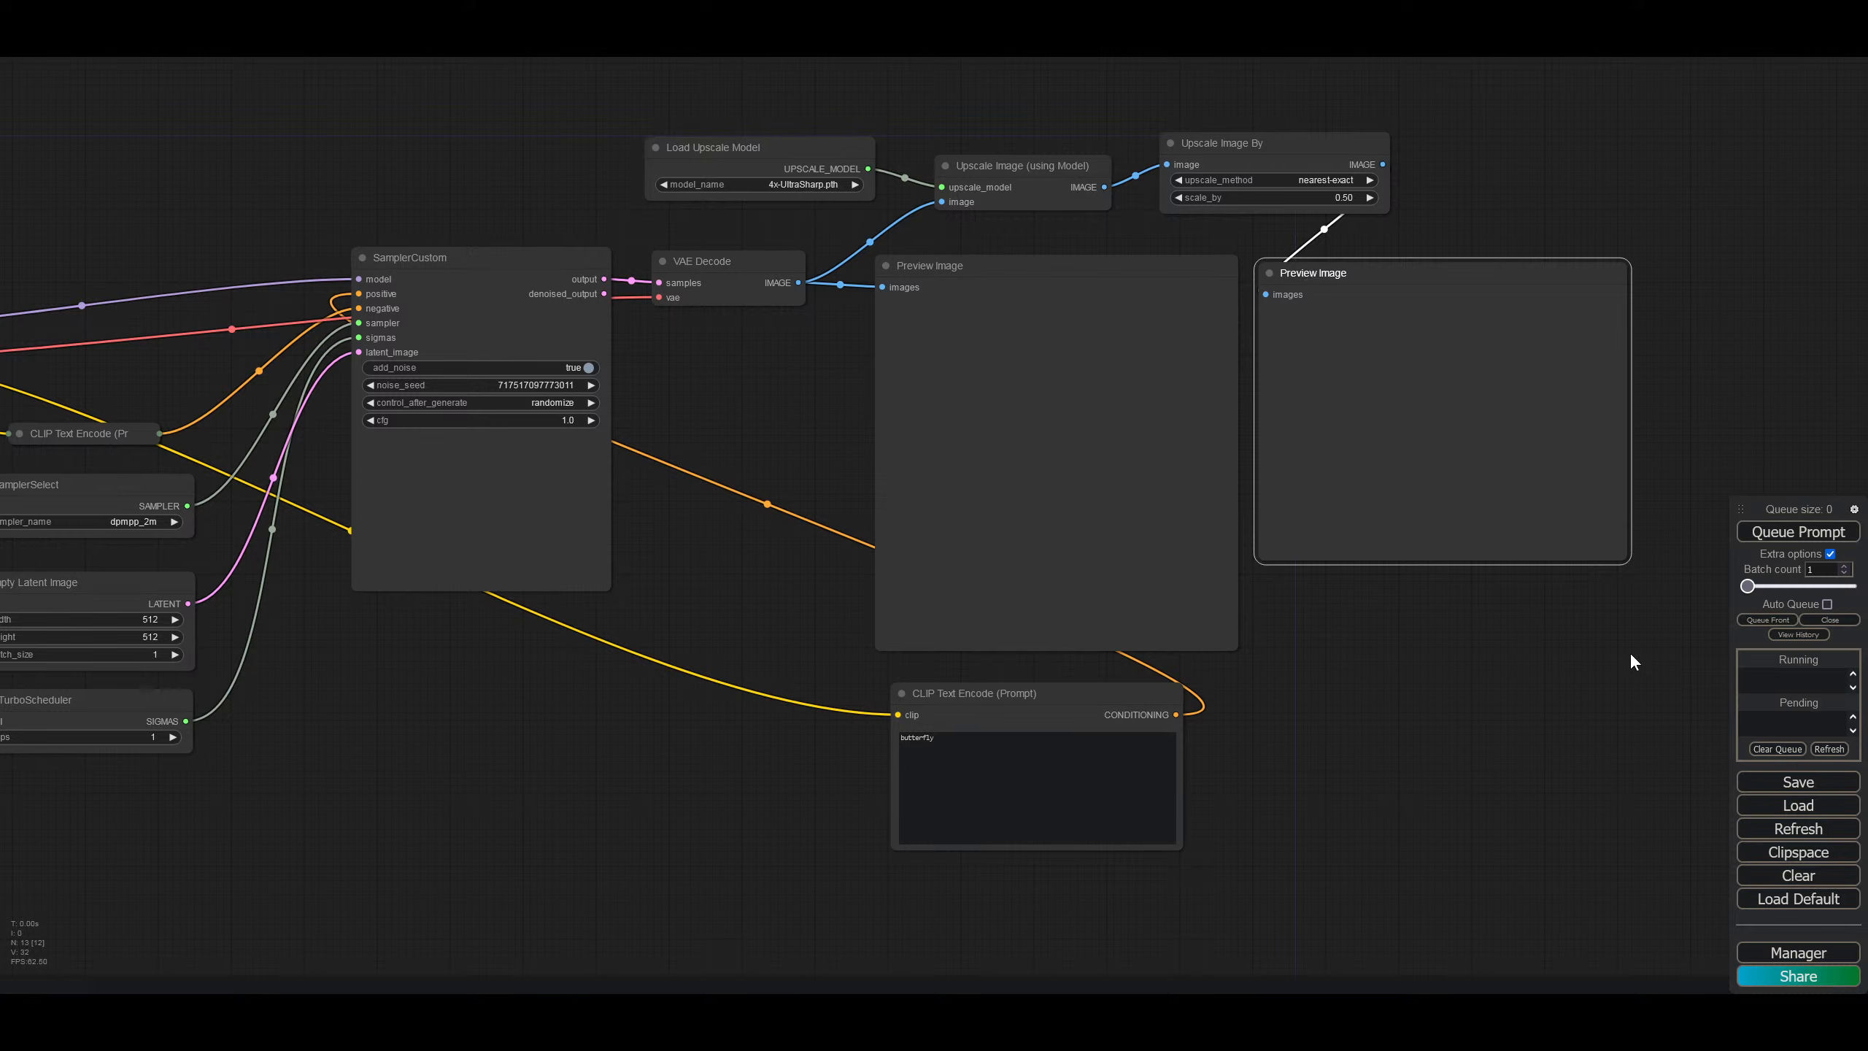
drag(1624, 569, 1867, 785)
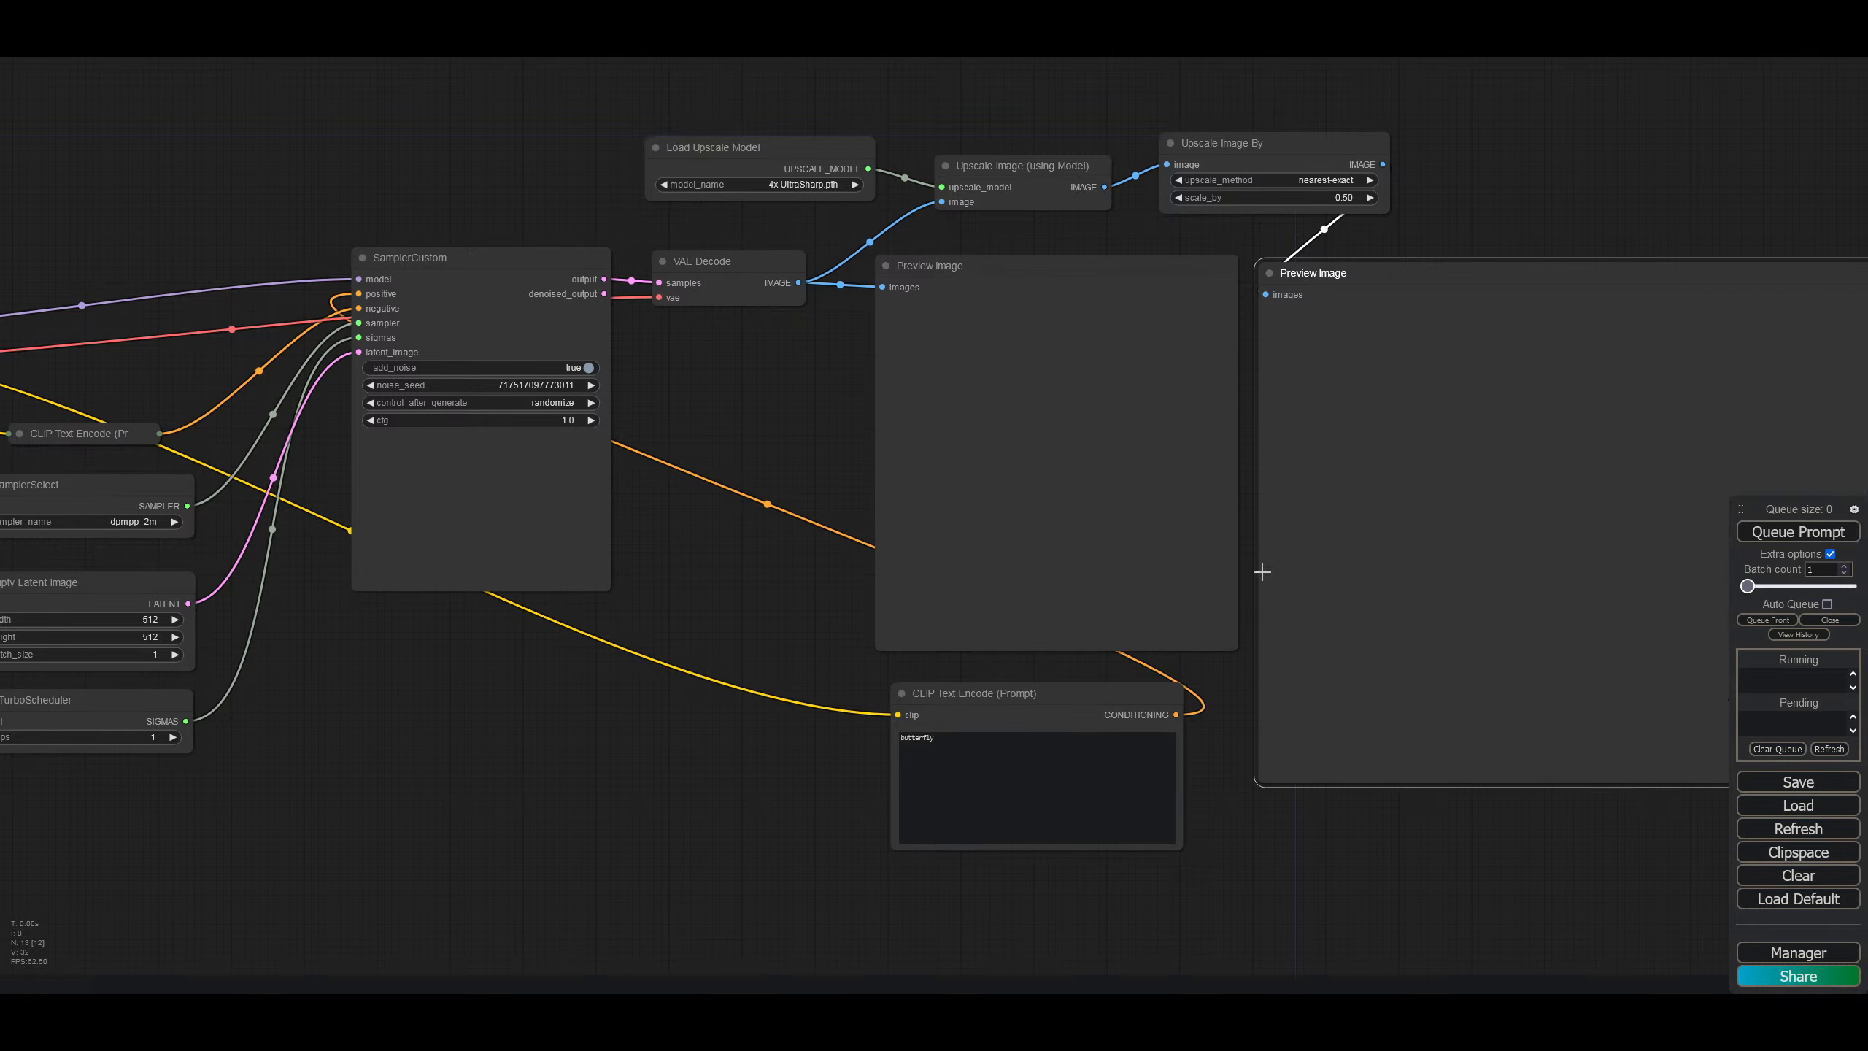
Step: Generate an image from the butterfly prompt and save the upscaled result from its enlarged preview
click(999, 780)
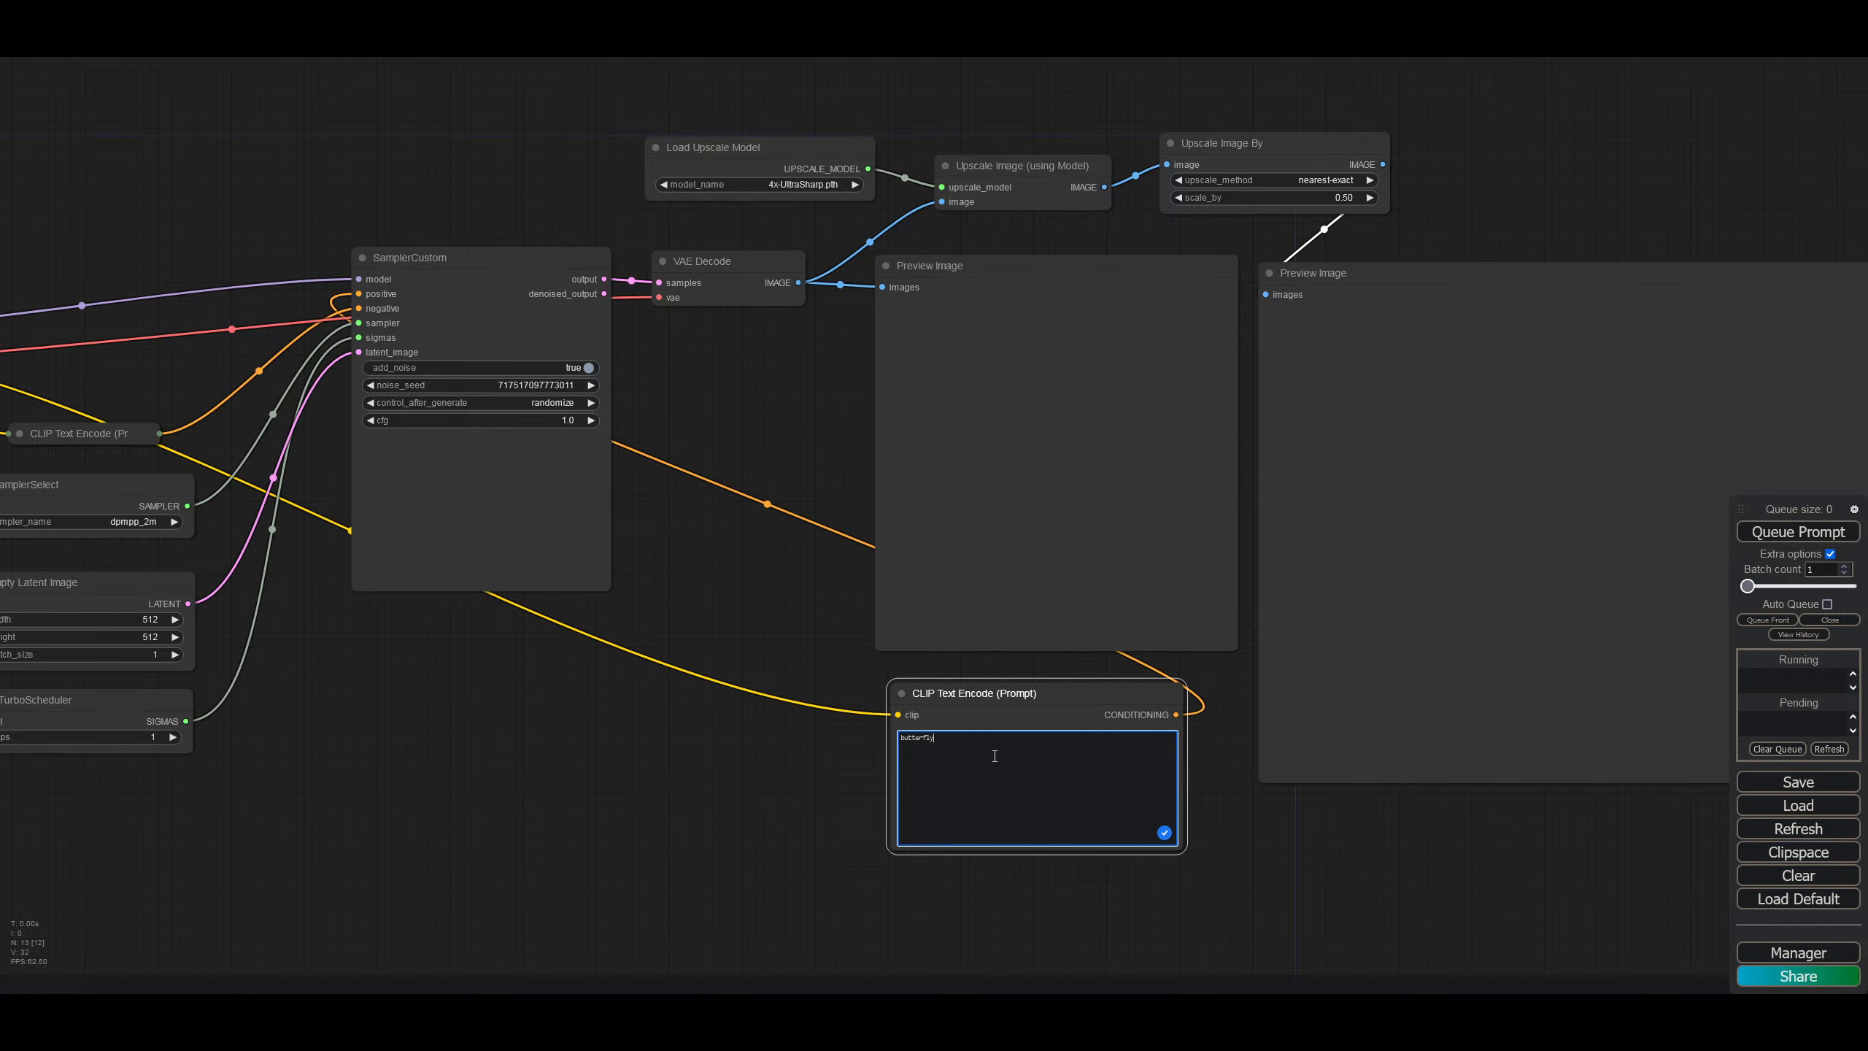
click(1764, 544)
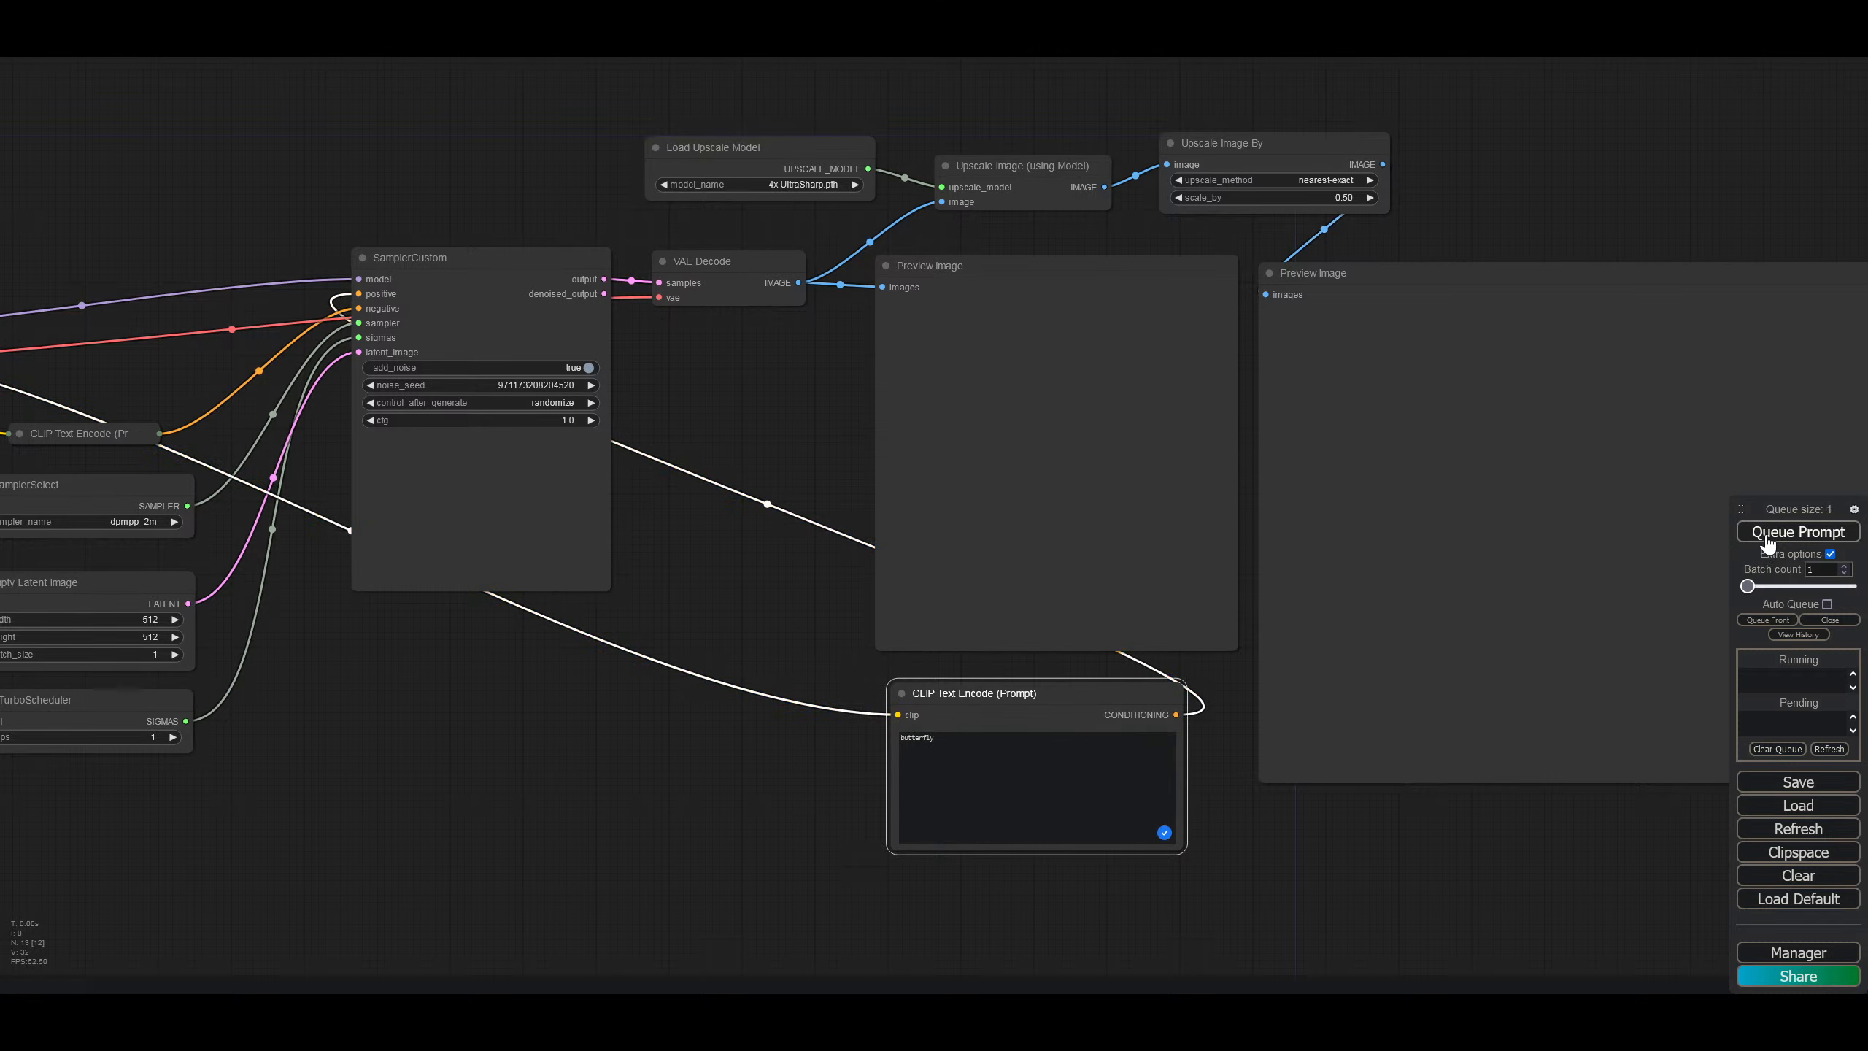
drag(1351, 902, 1171, 858)
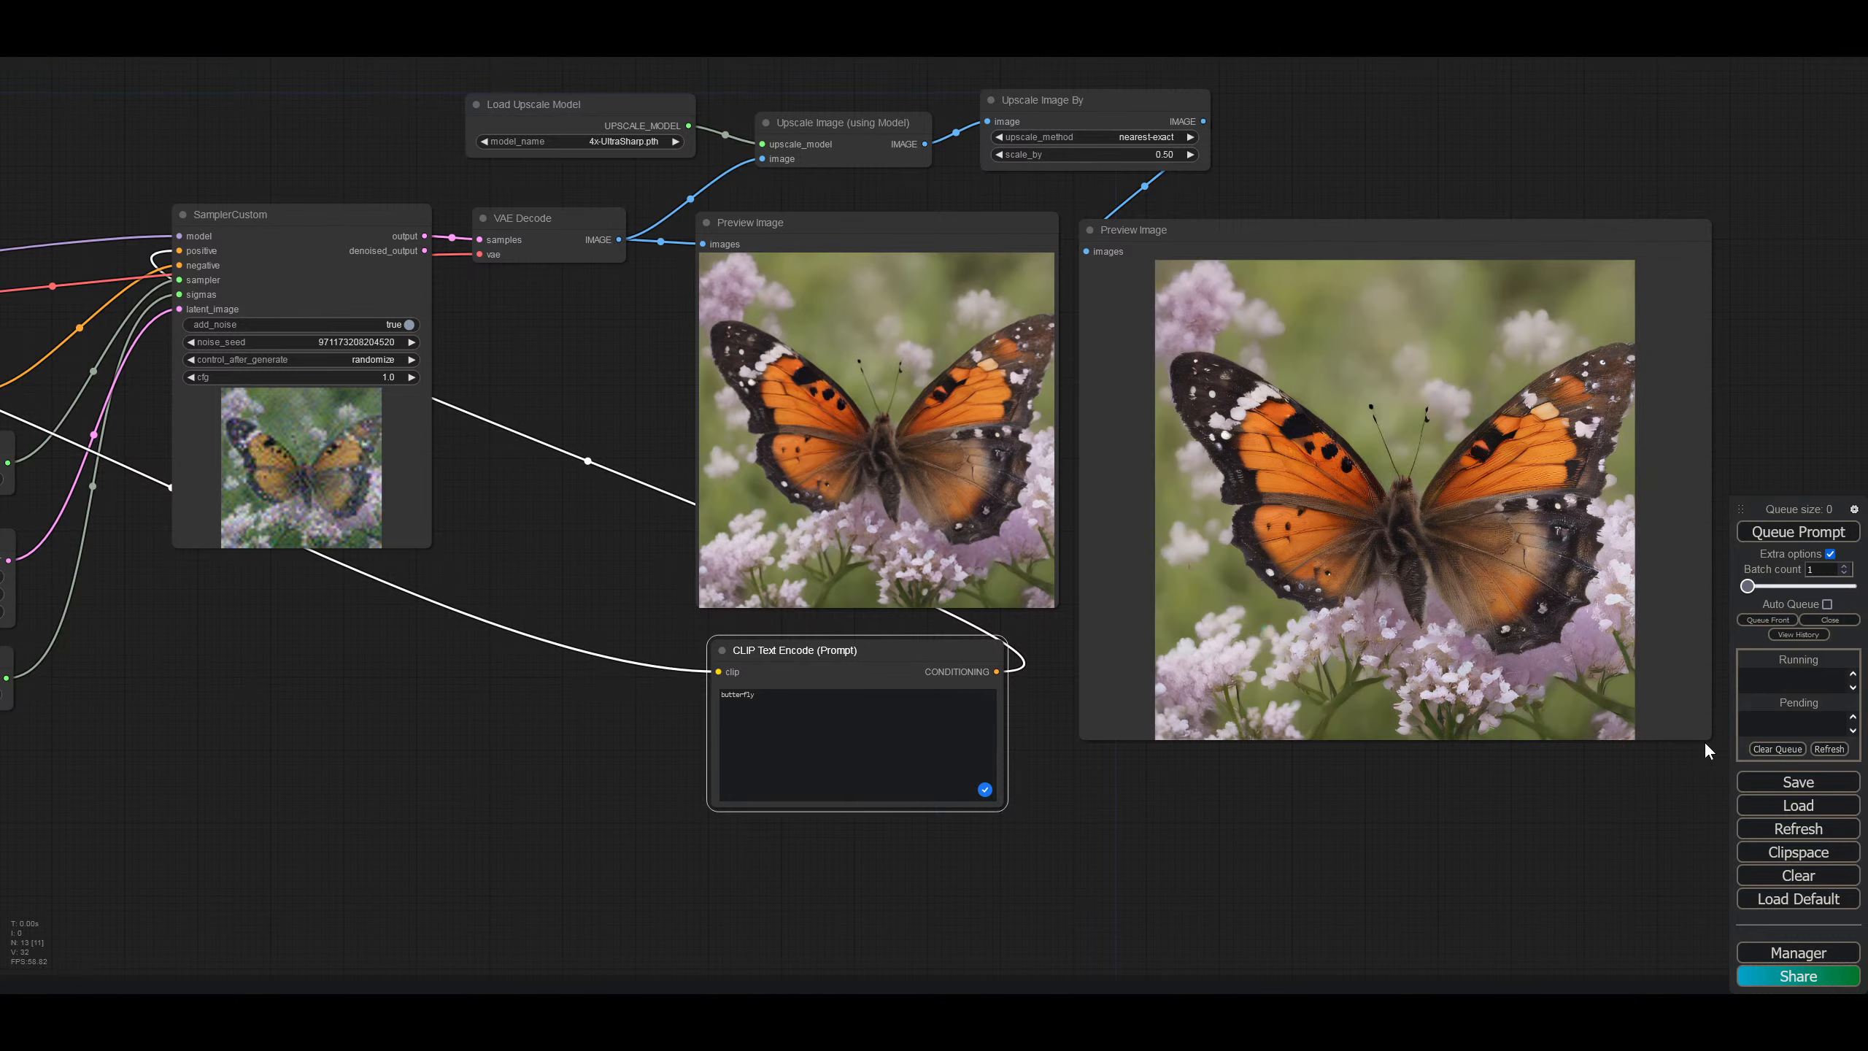
drag(1706, 737, 1760, 929)
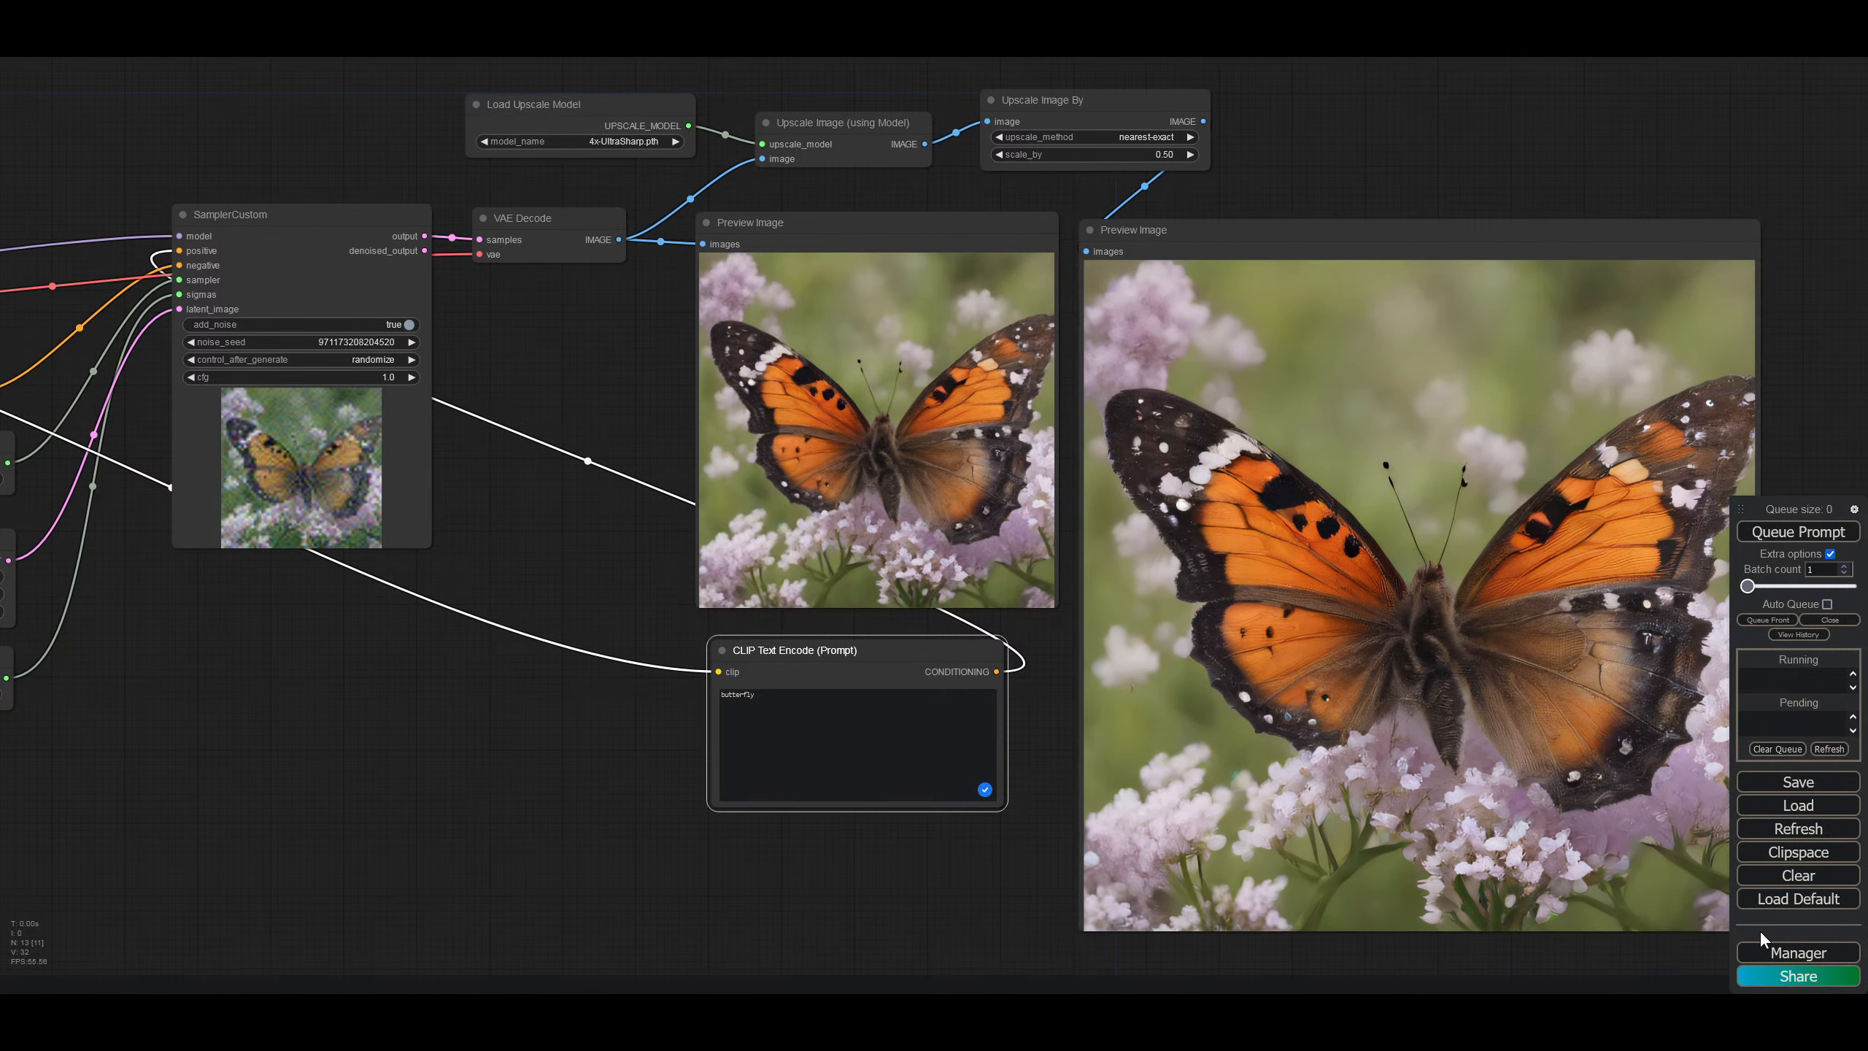
right_click(1393, 638)
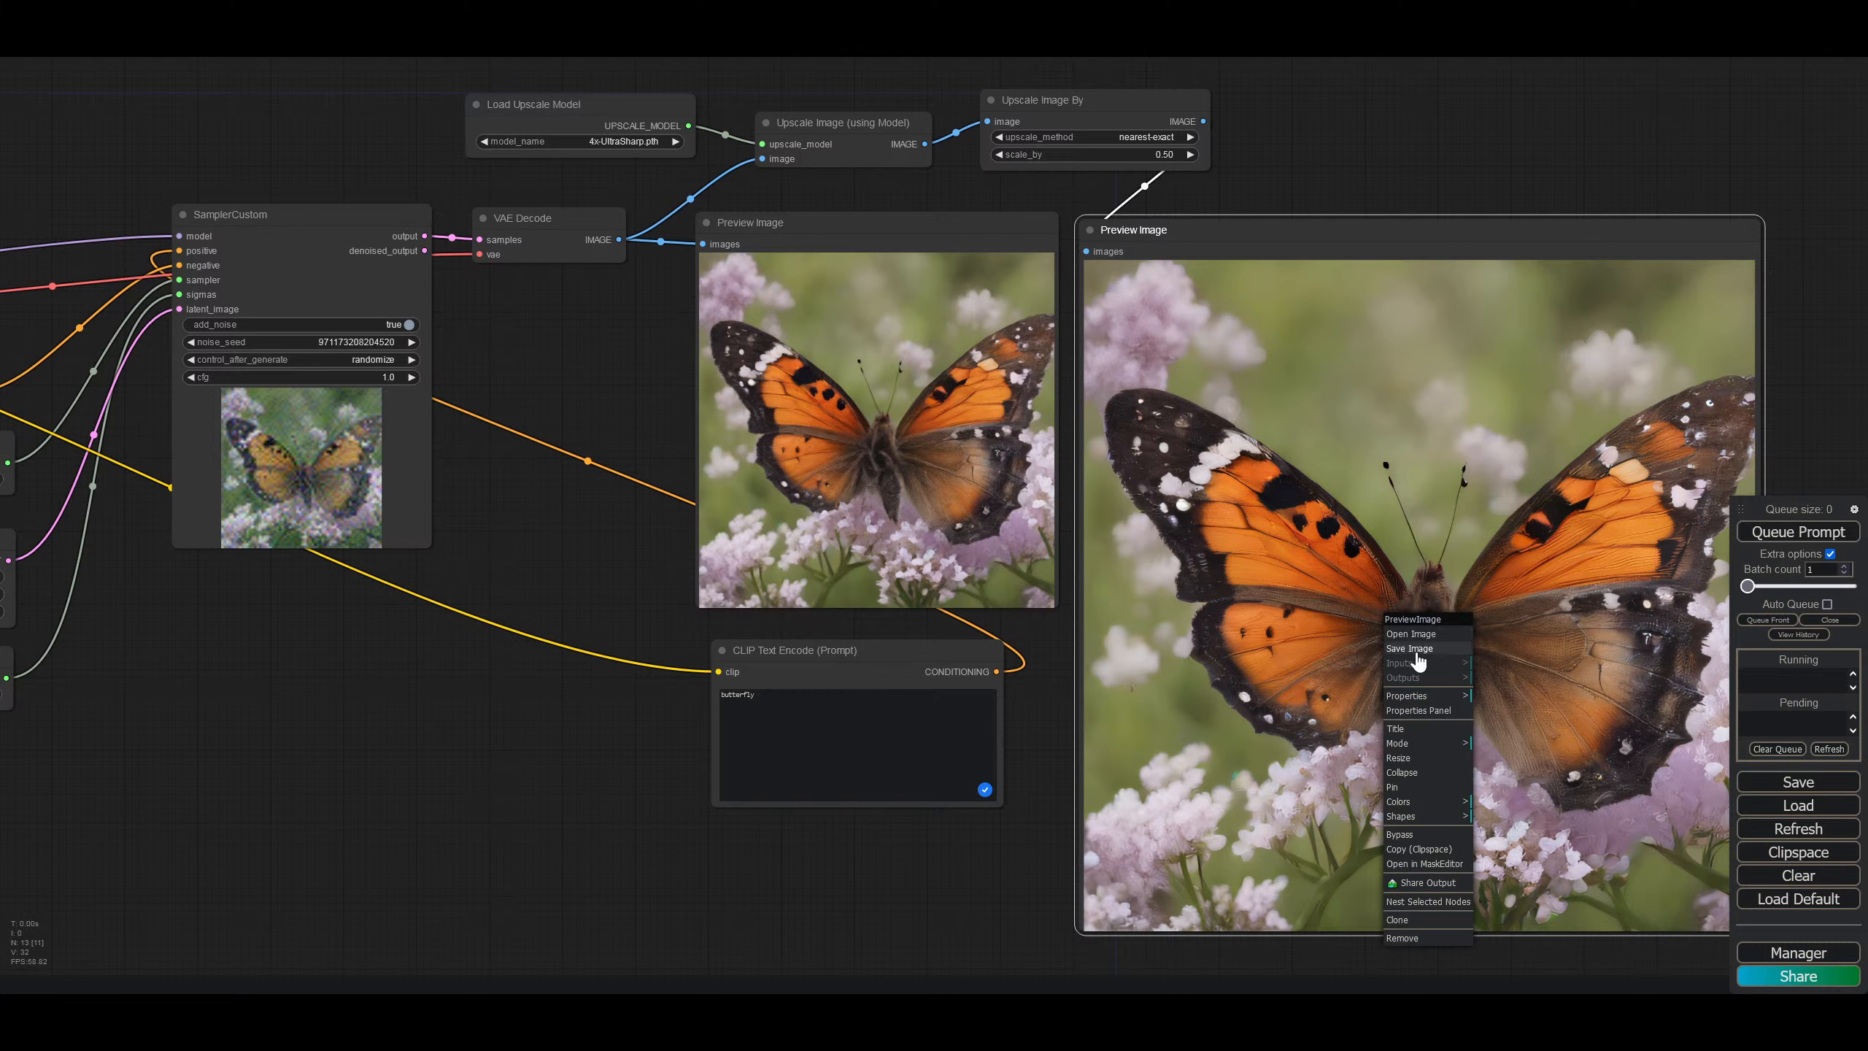
click(1415, 649)
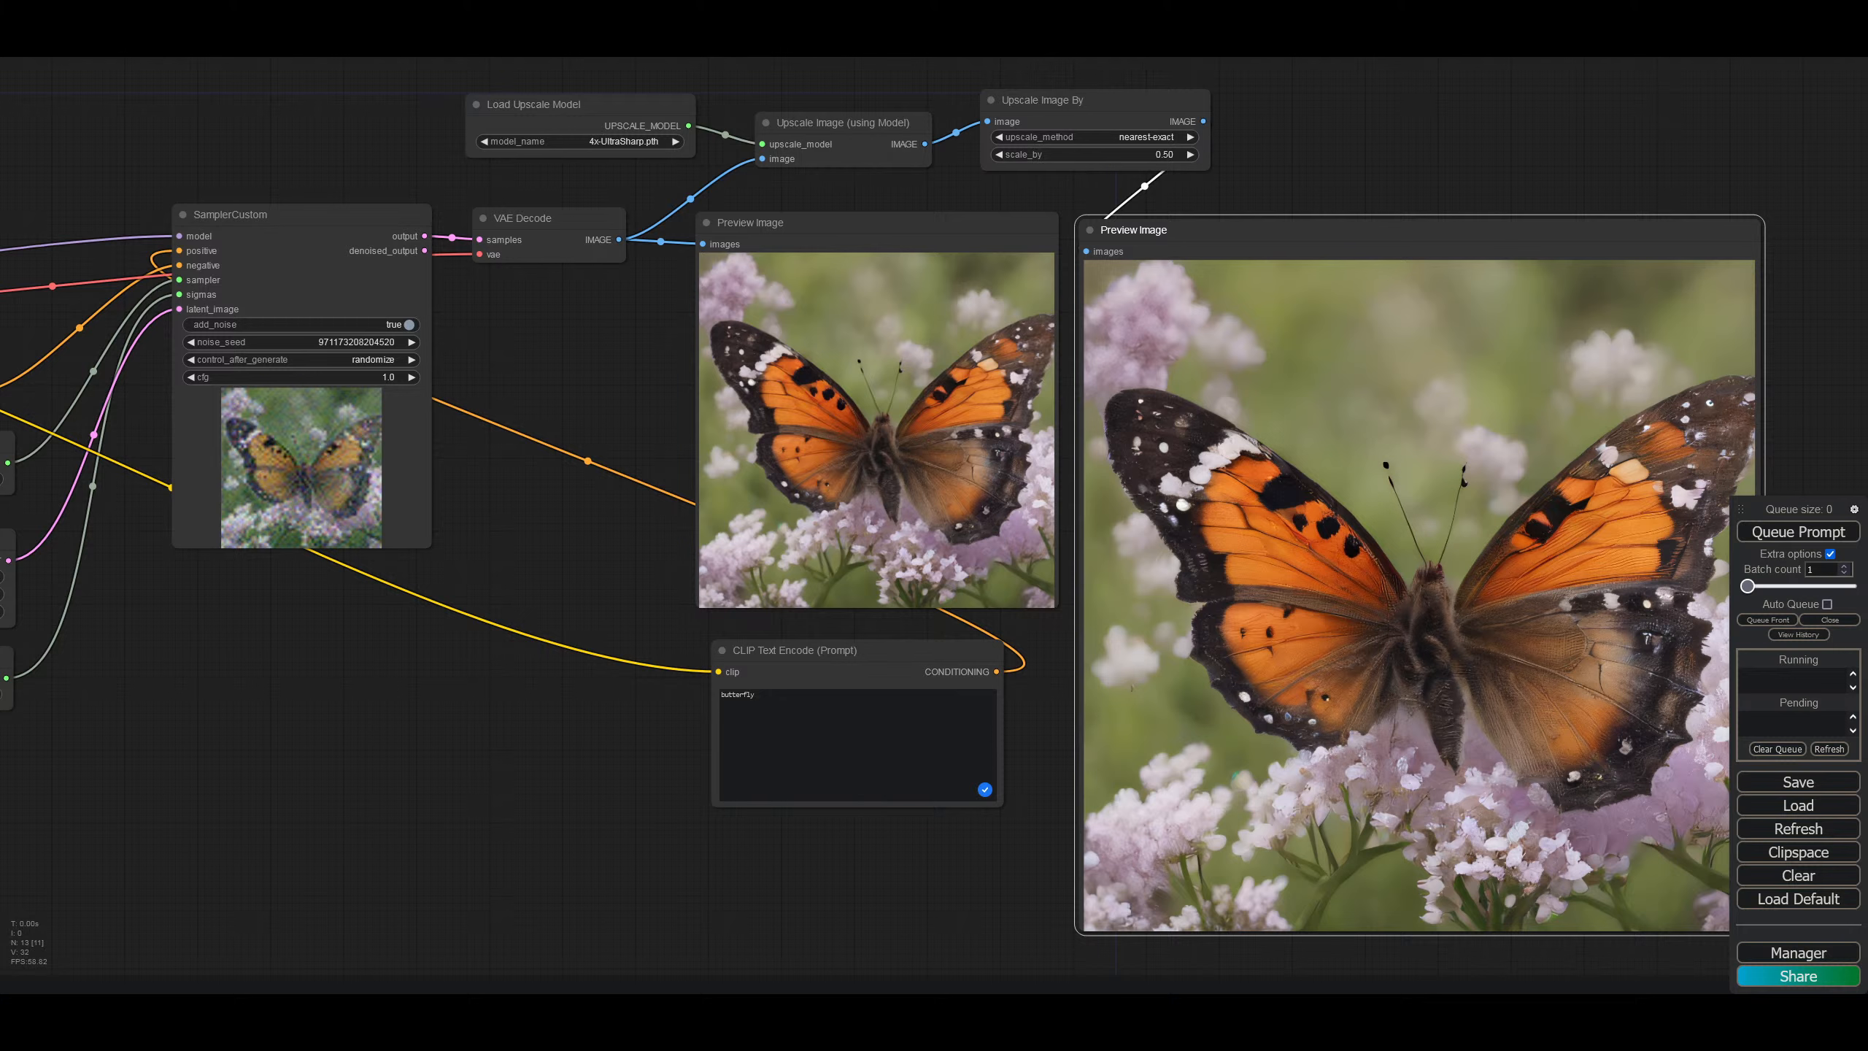
Step: Set scale_by of the Upscale Image By node to 1.00
click(1165, 154)
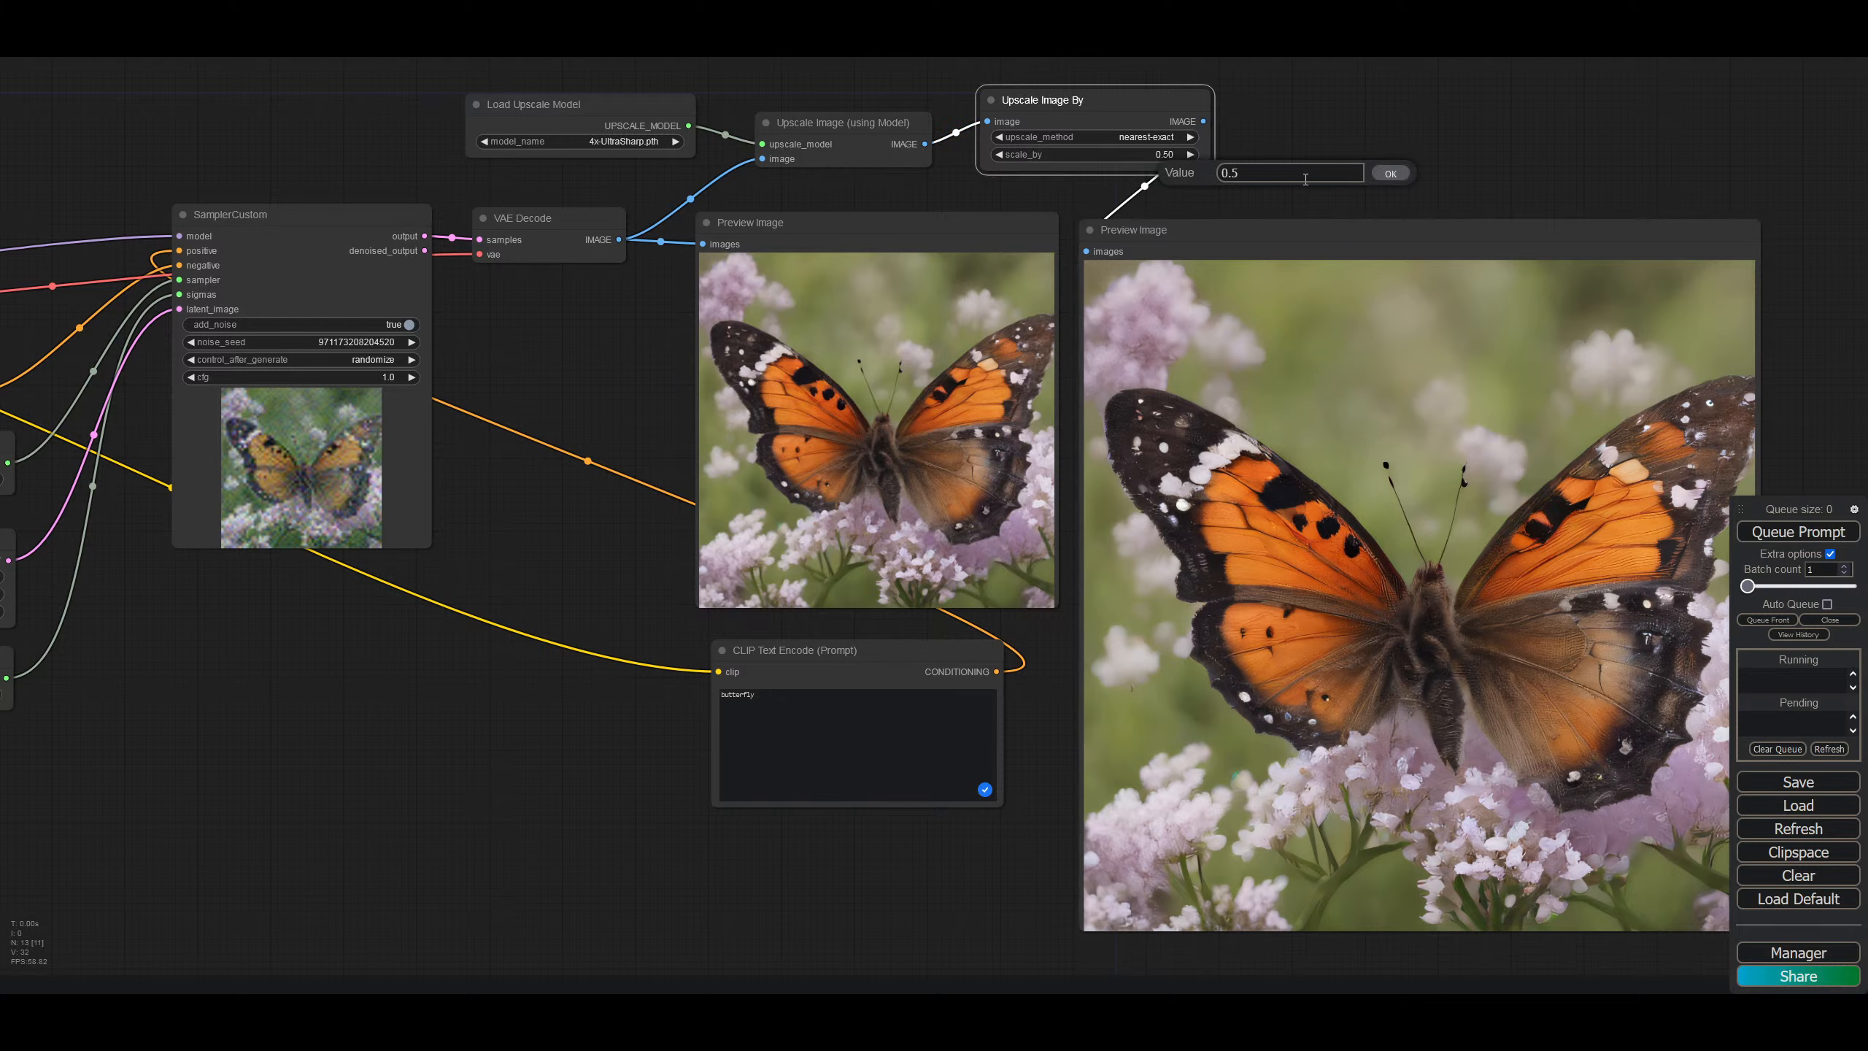
key(BackSpace)
key(BackSpace)
key(BackSpace)
text(1)
key(Return)
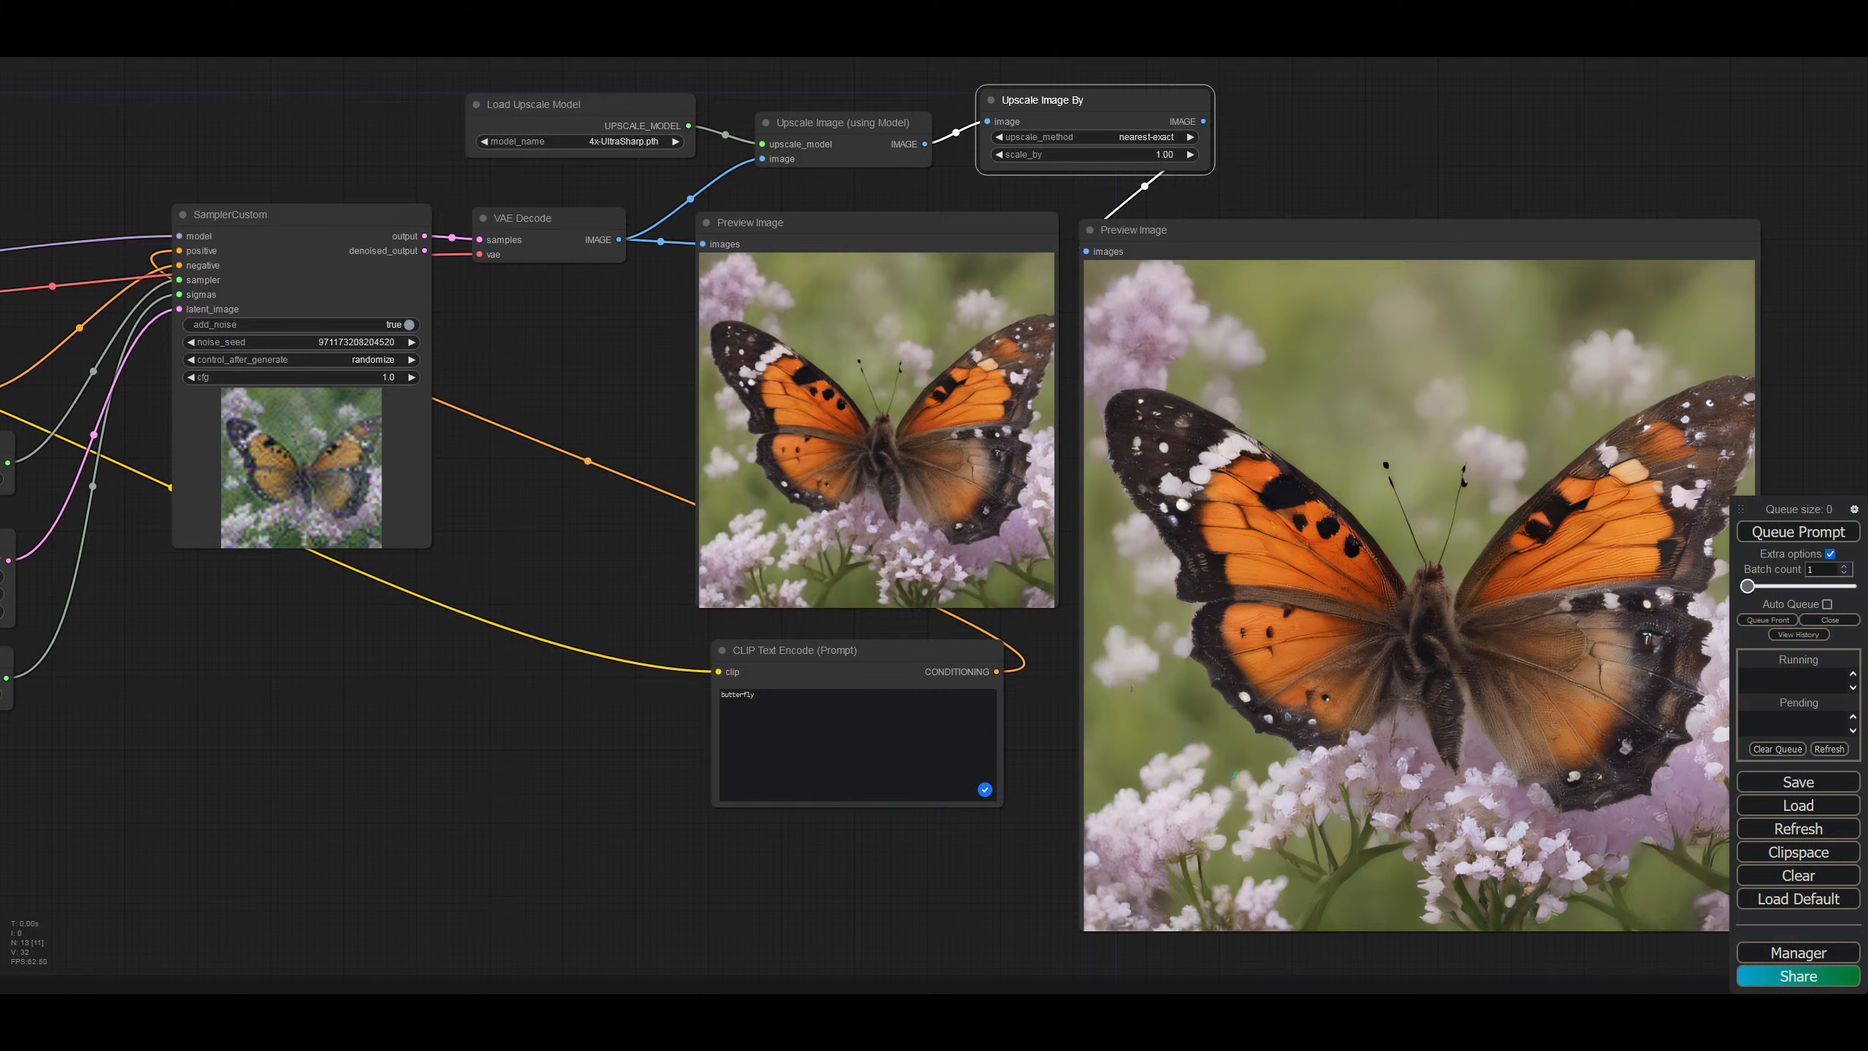
Step: Set scale_by of the Upscale Image By node to 0.75
click(1165, 155)
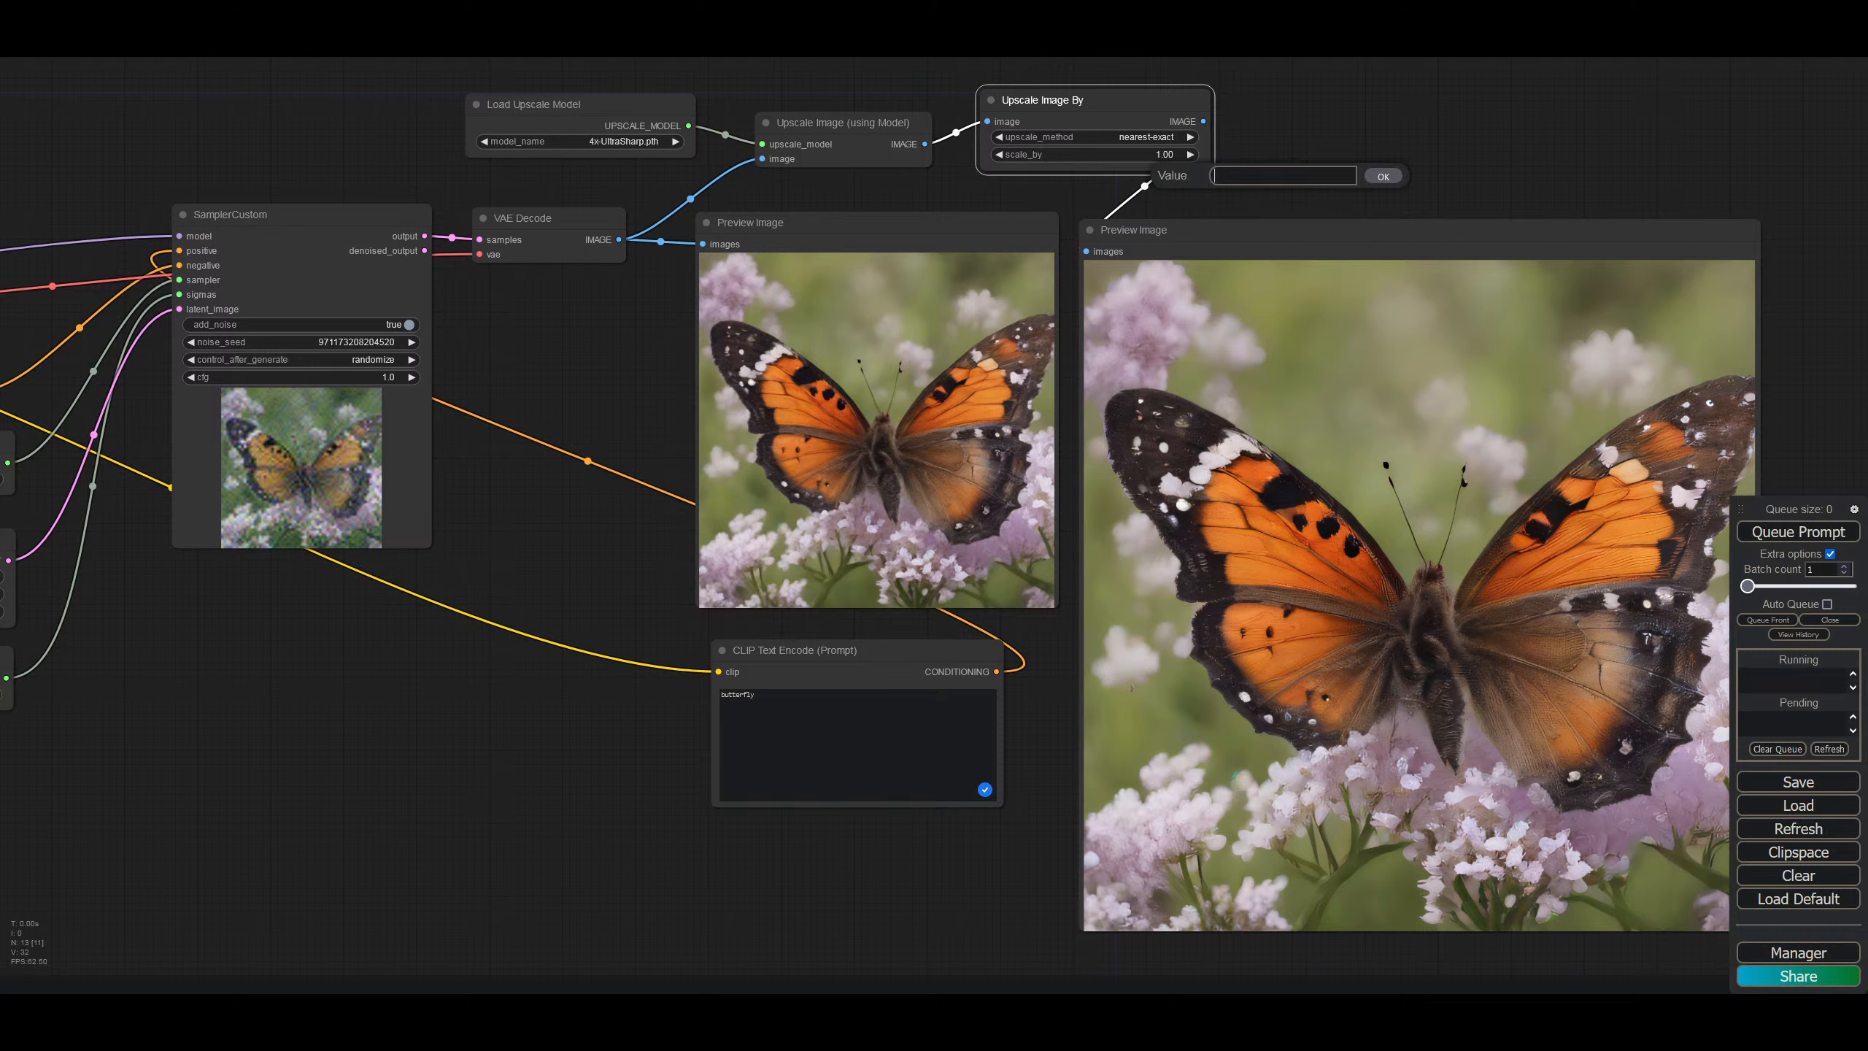
text(0.5)
key(Return)
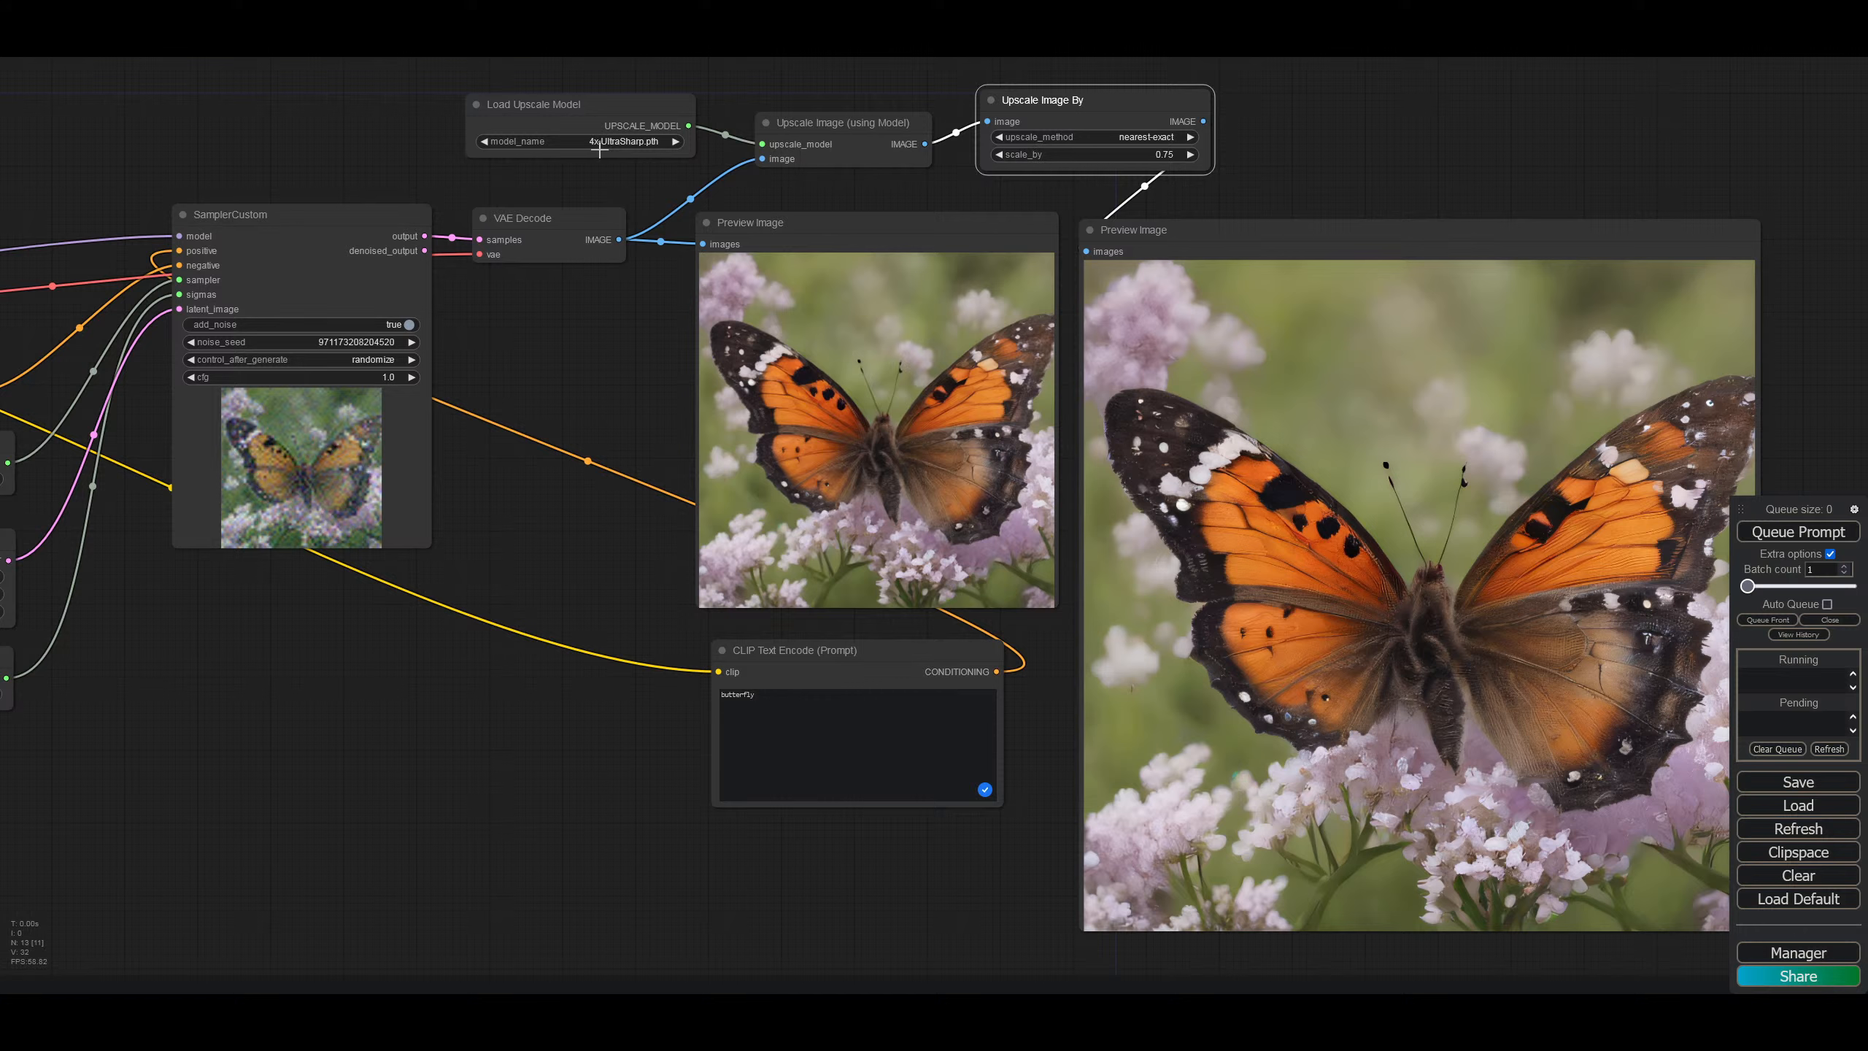
Step: Generate a new butterfly image with the changed scale and save the upscaled preview
click(1792, 535)
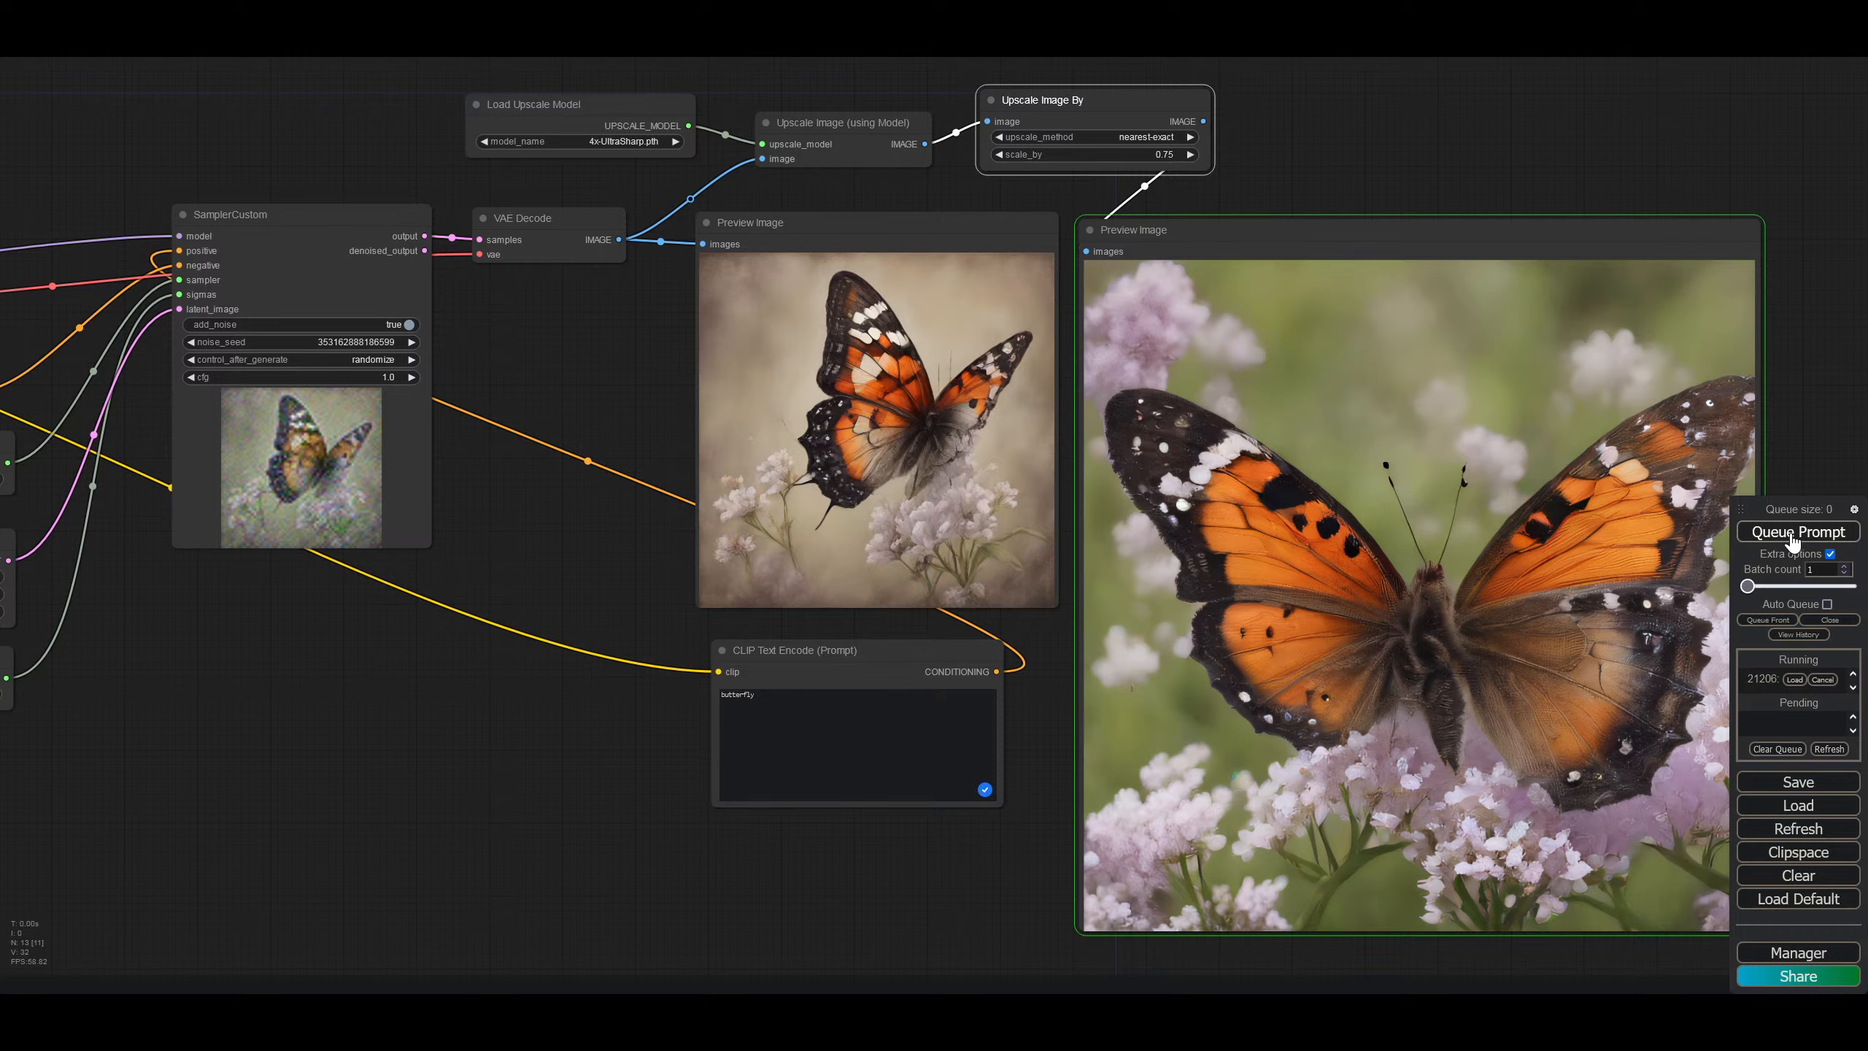
right_click(1339, 524)
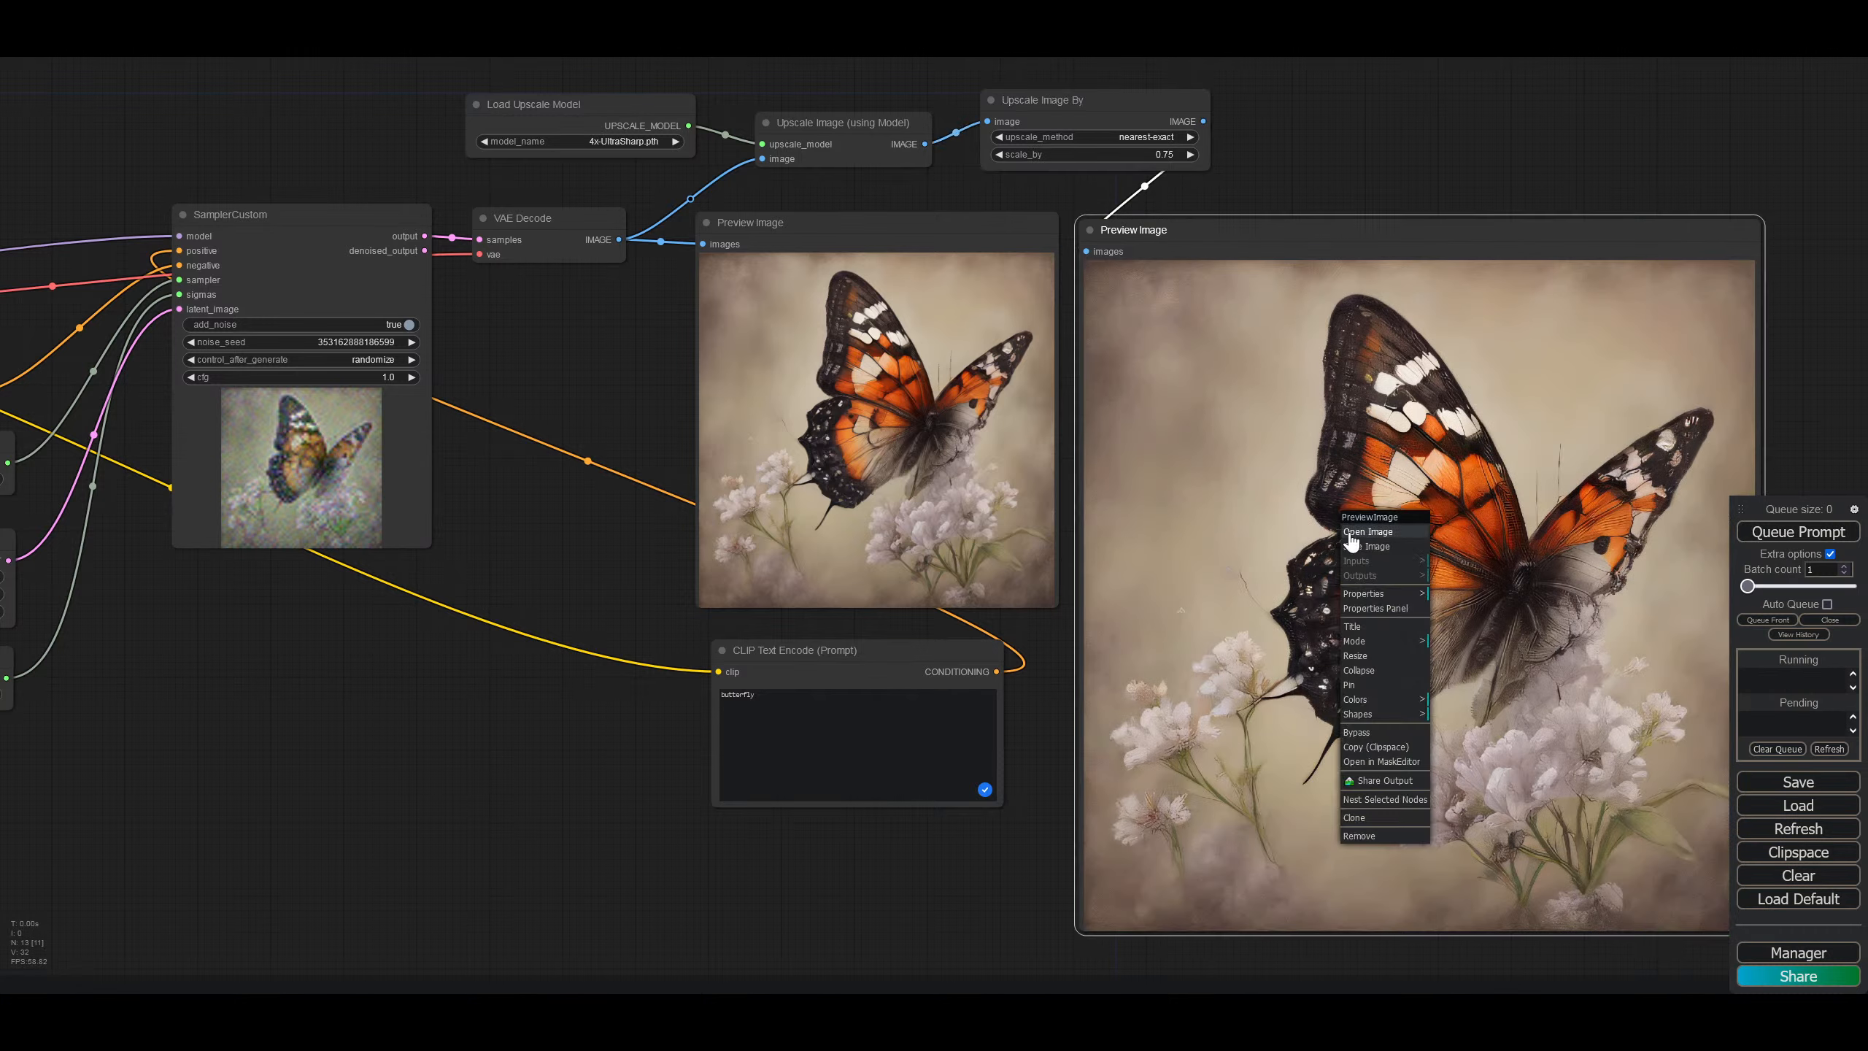
click(1369, 547)
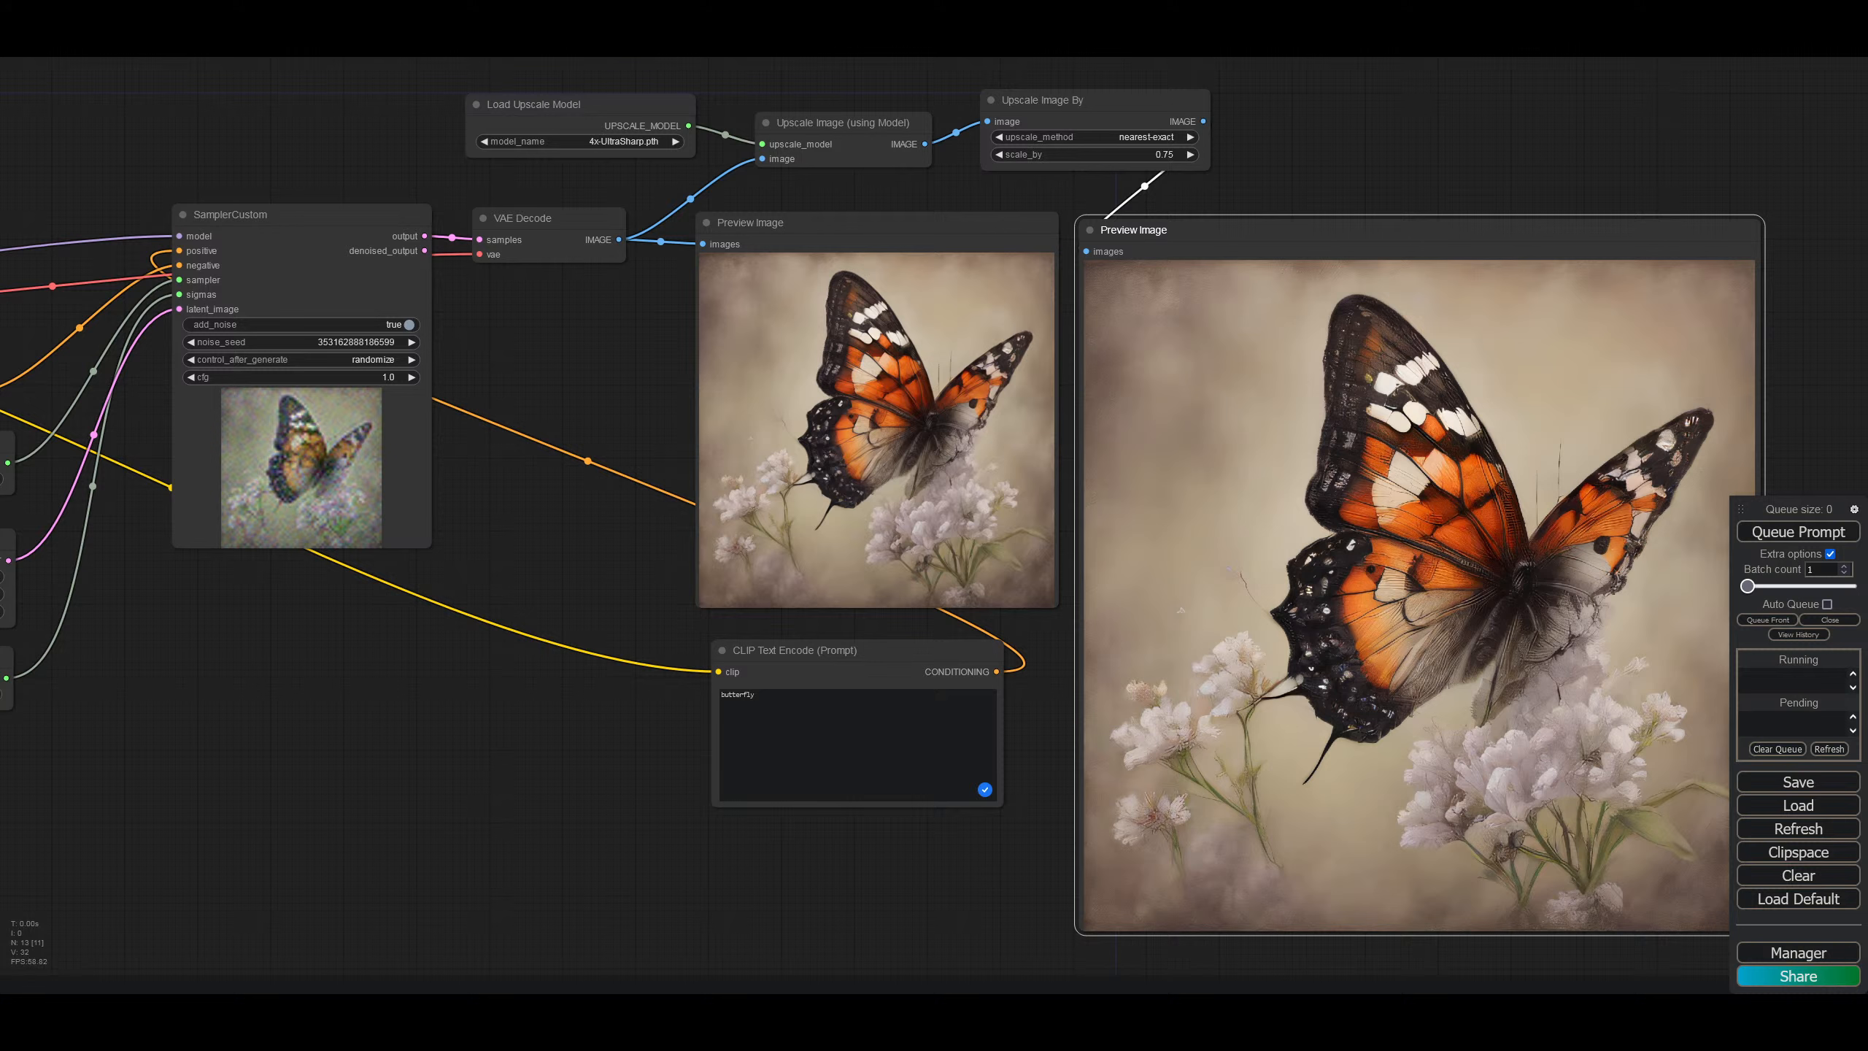
Step: Set scale_by of the Upscale Image By node to 1.00 and its upscale_method to lanczos
click(1162, 155)
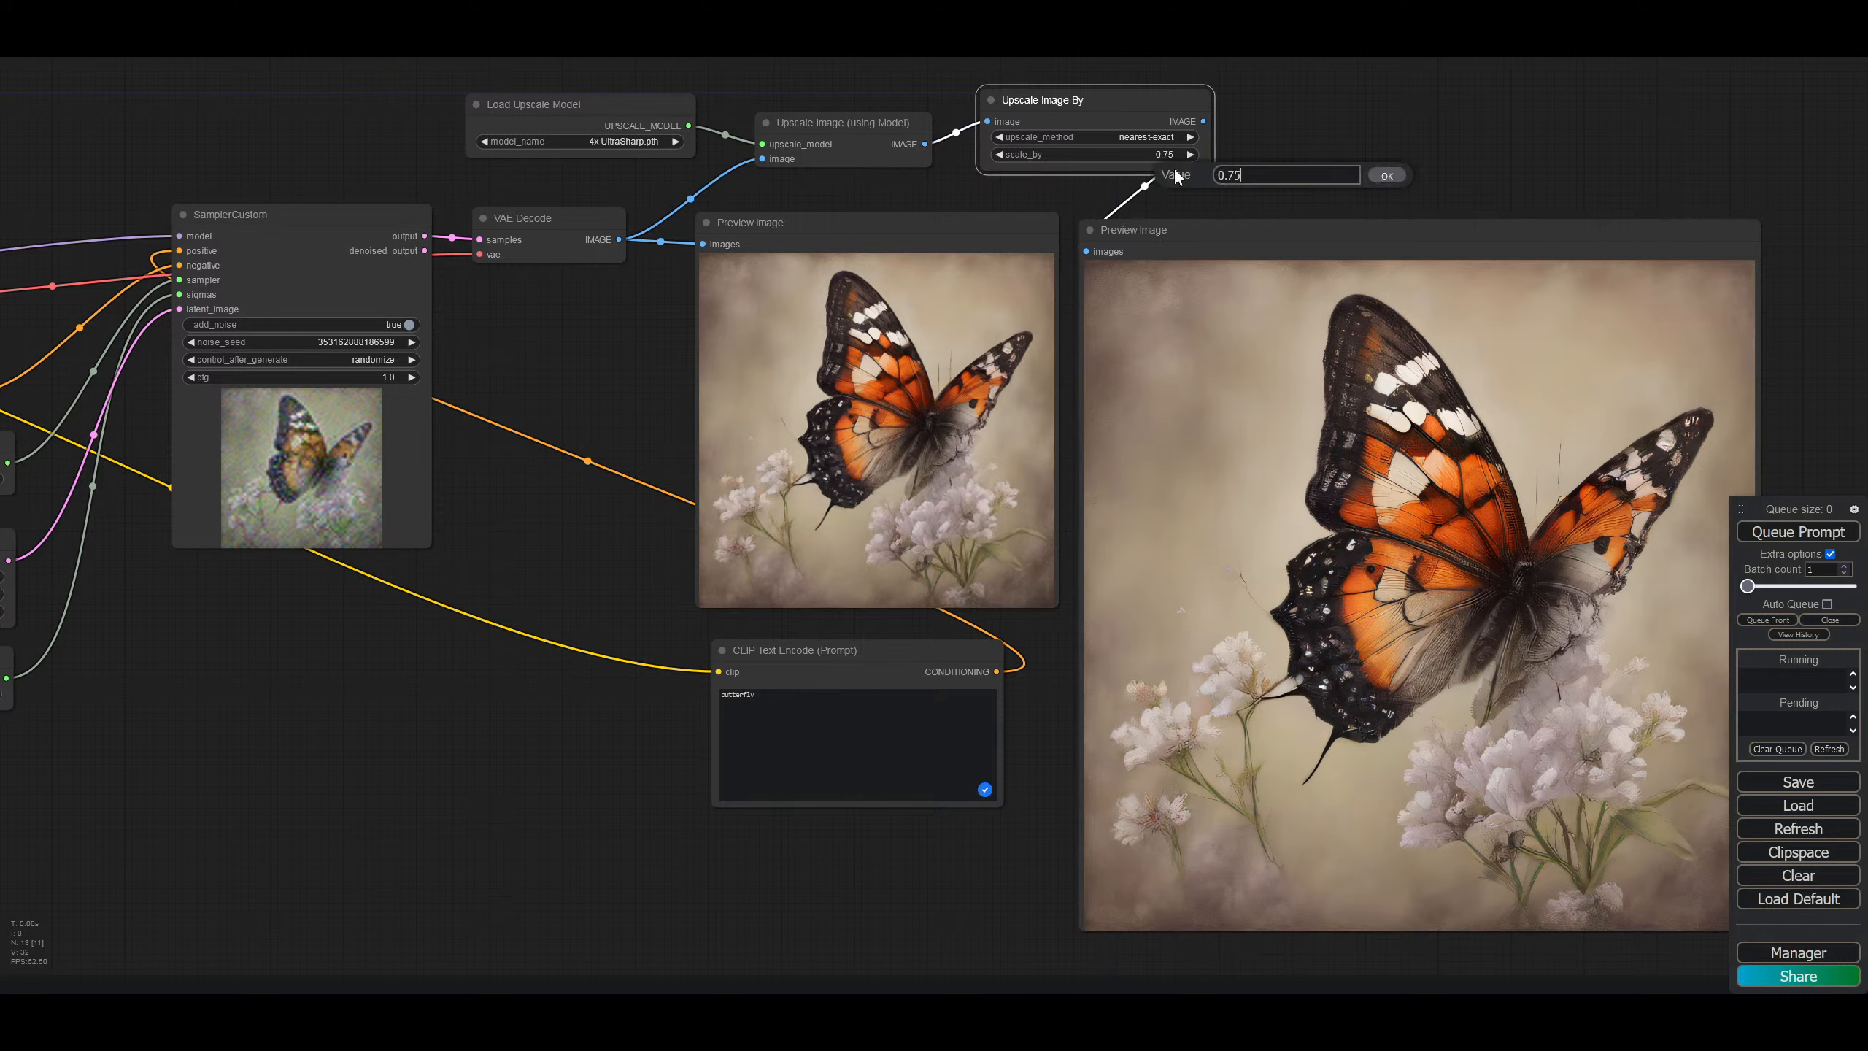
key(BackSpace)
key(BackSpace)
key(BackSpace)
key(BackSpace)
key(Escape)
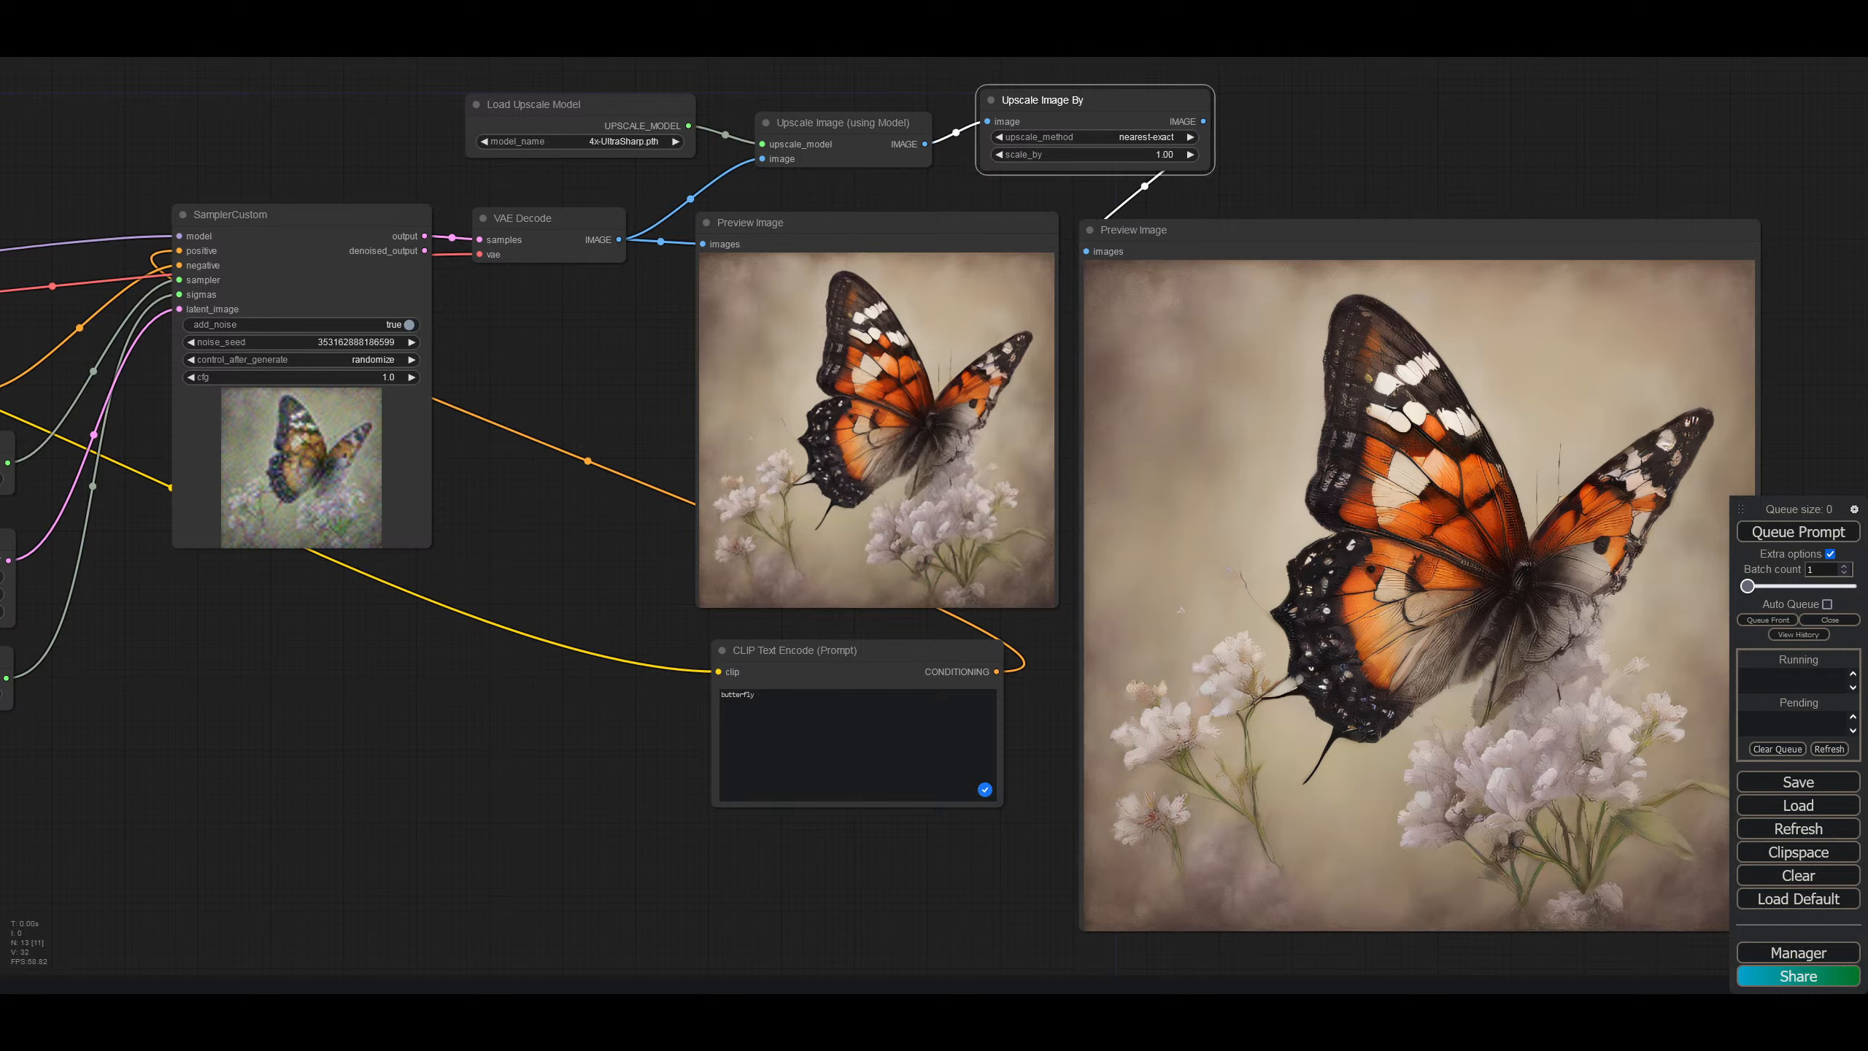
click(1133, 138)
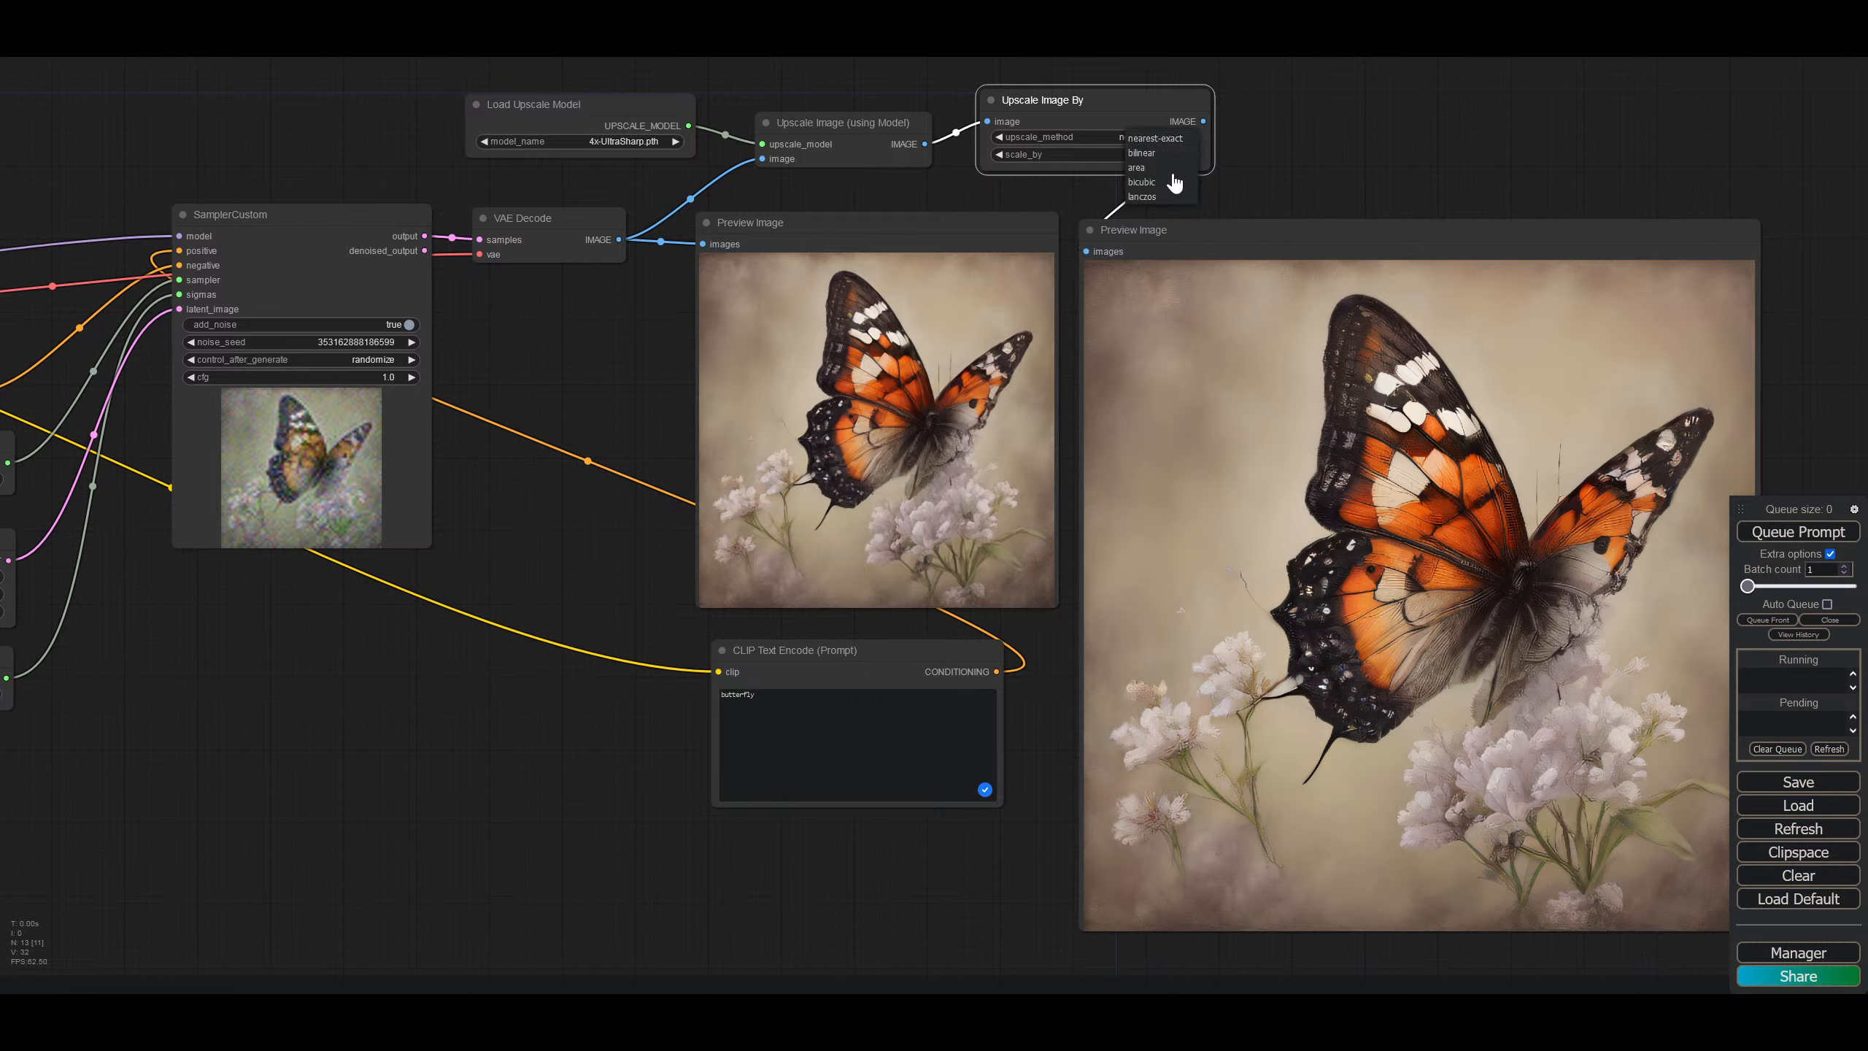
click(1174, 196)
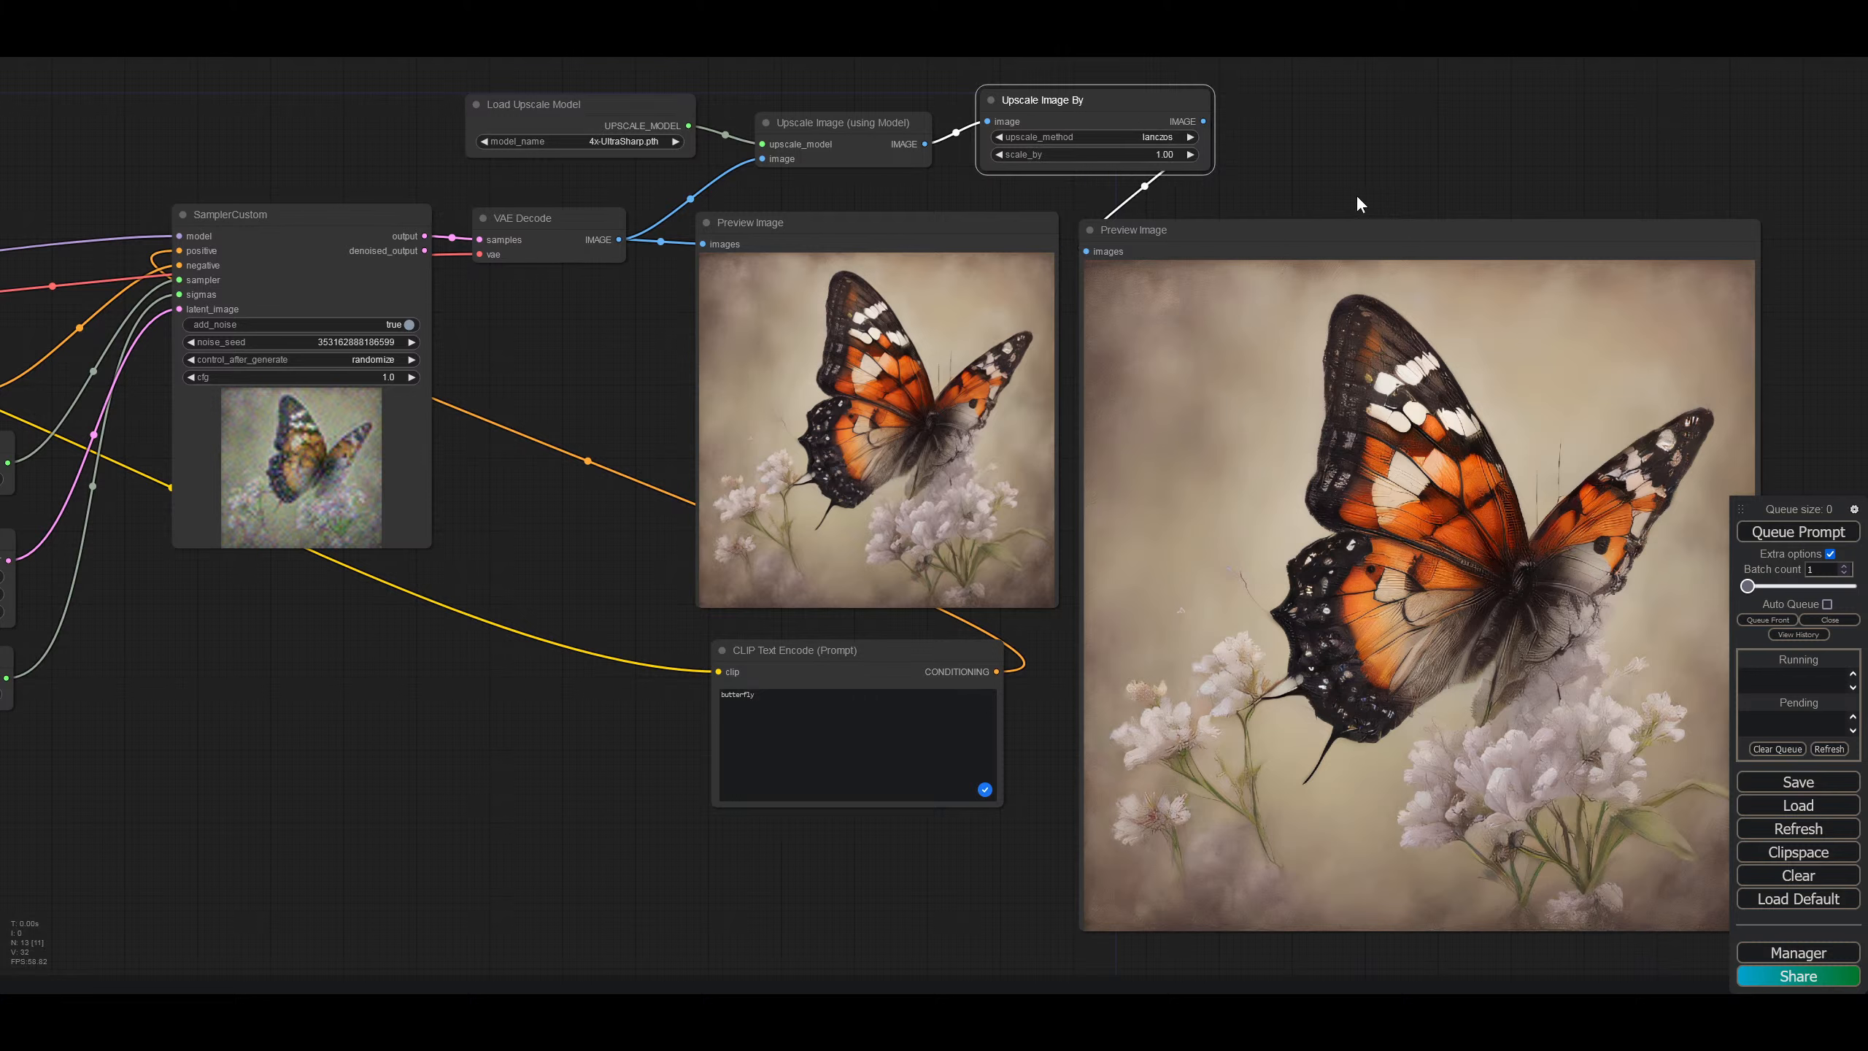
Step: Generate another butterfly image with the lanczos settings and open the upscaled preview on its own
click(1824, 541)
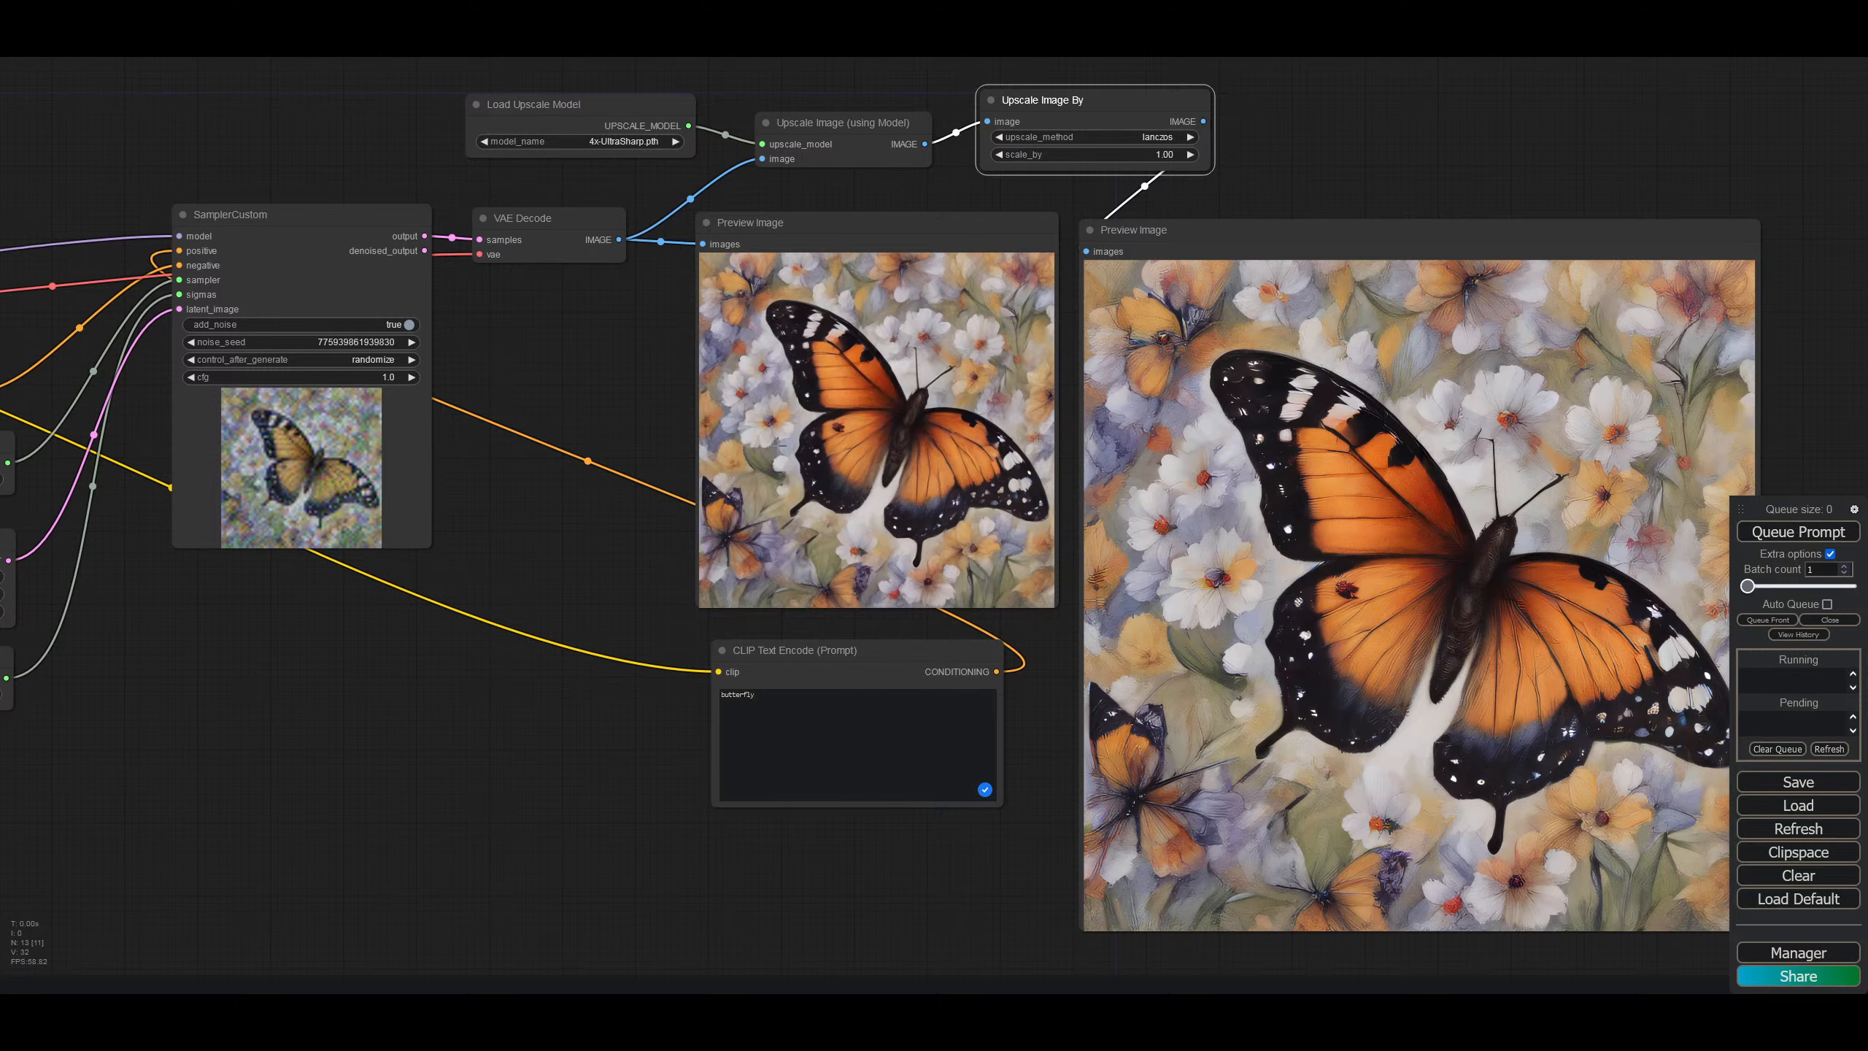
right_click(1203, 368)
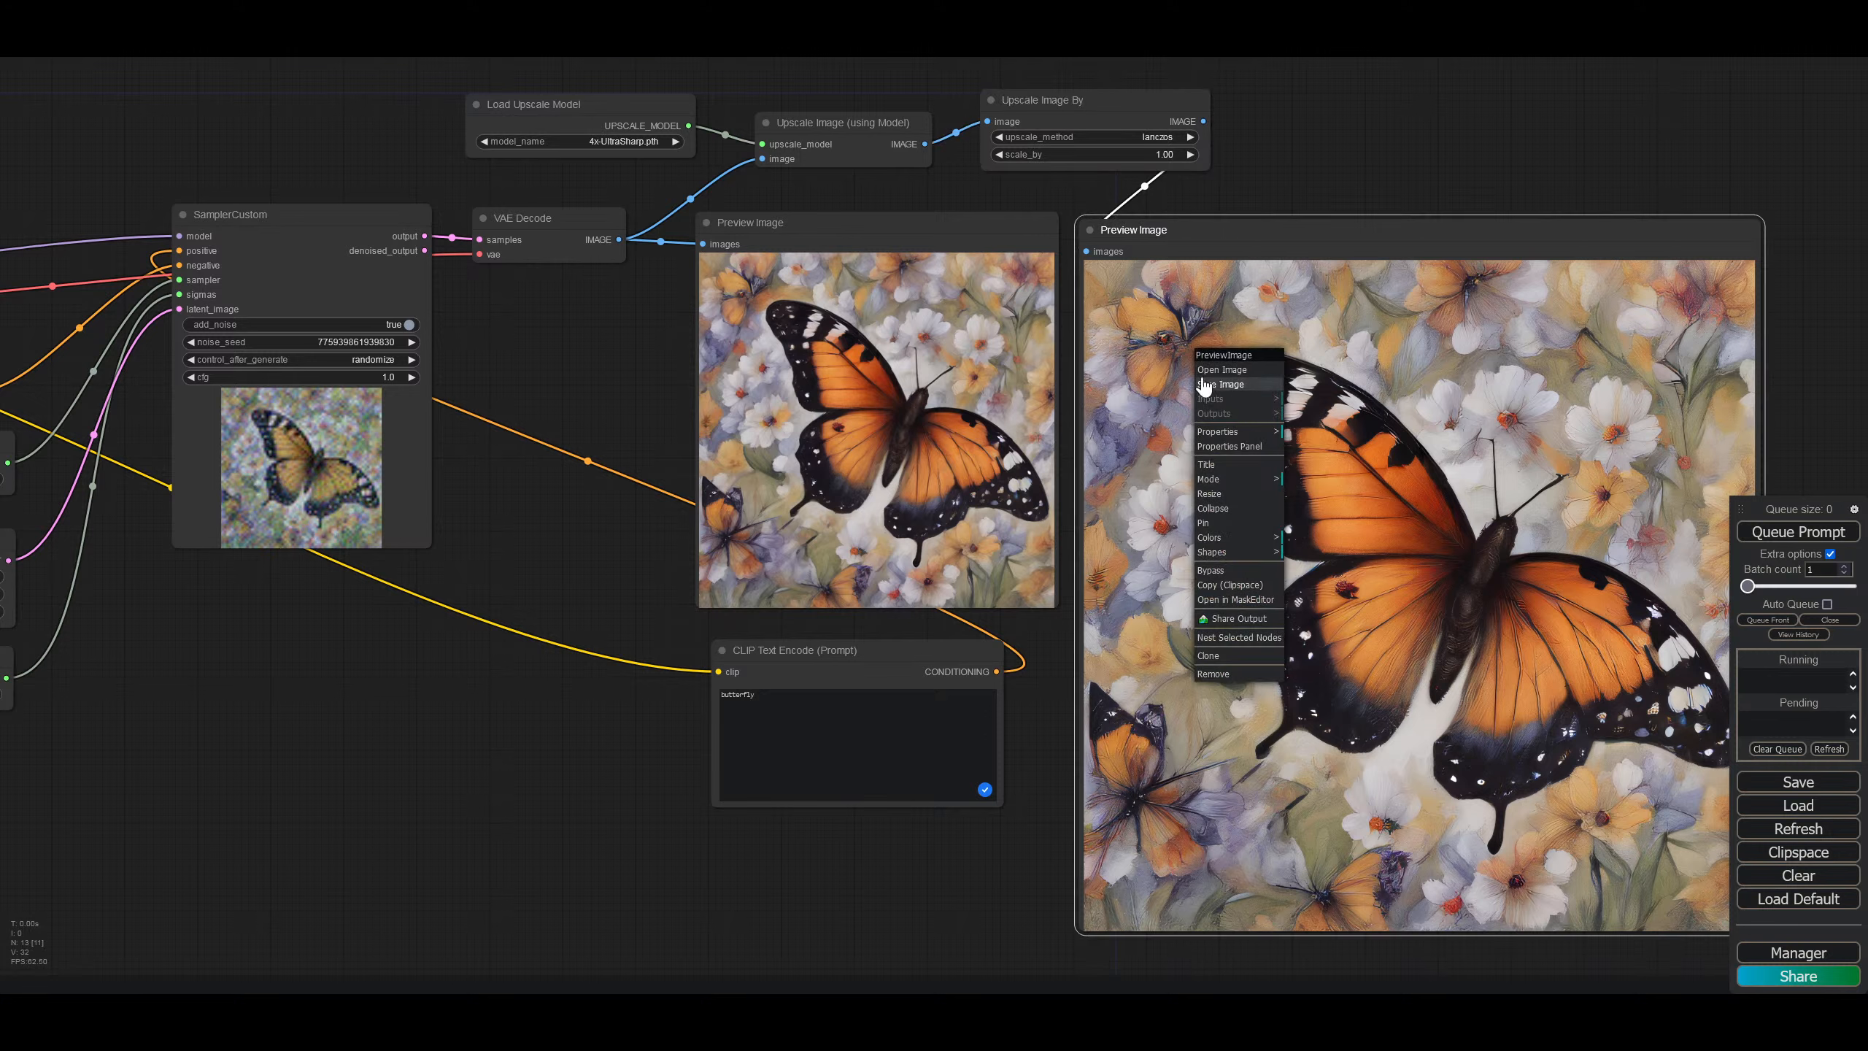
right_click(1084, 326)
right_click(1194, 305)
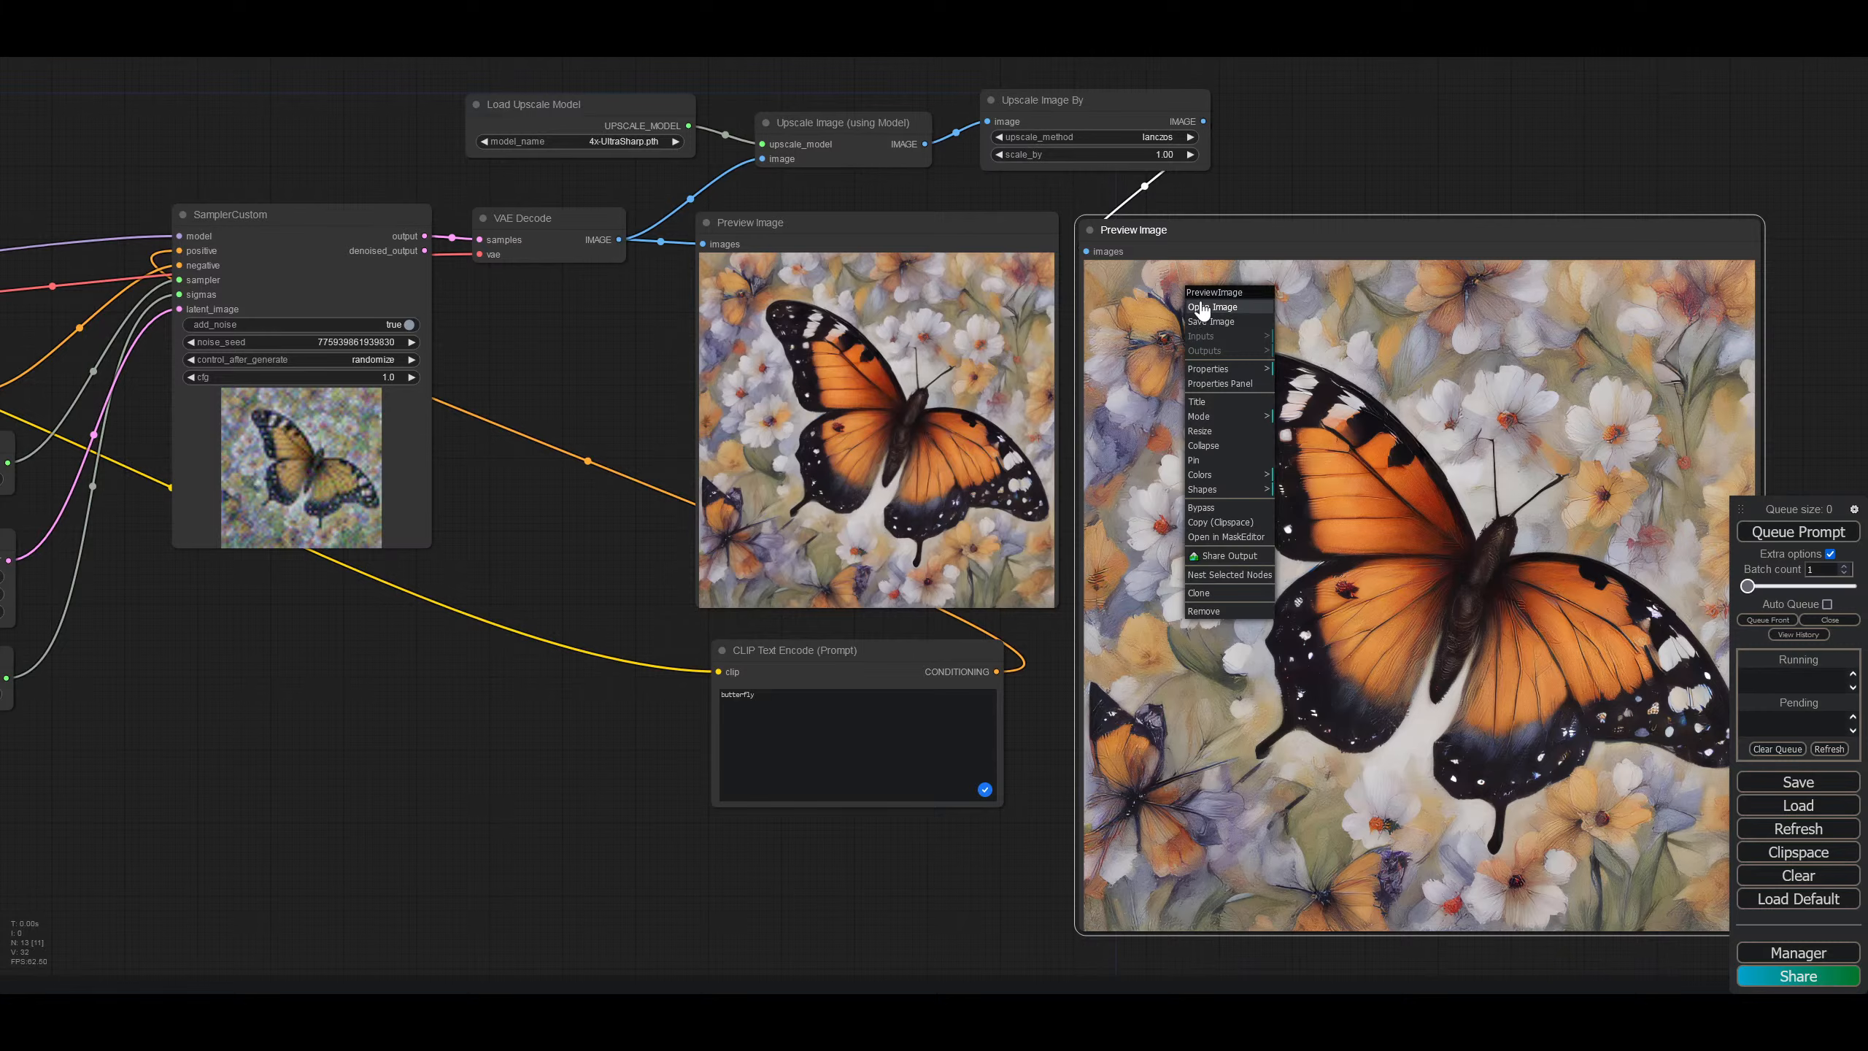
click(1198, 308)
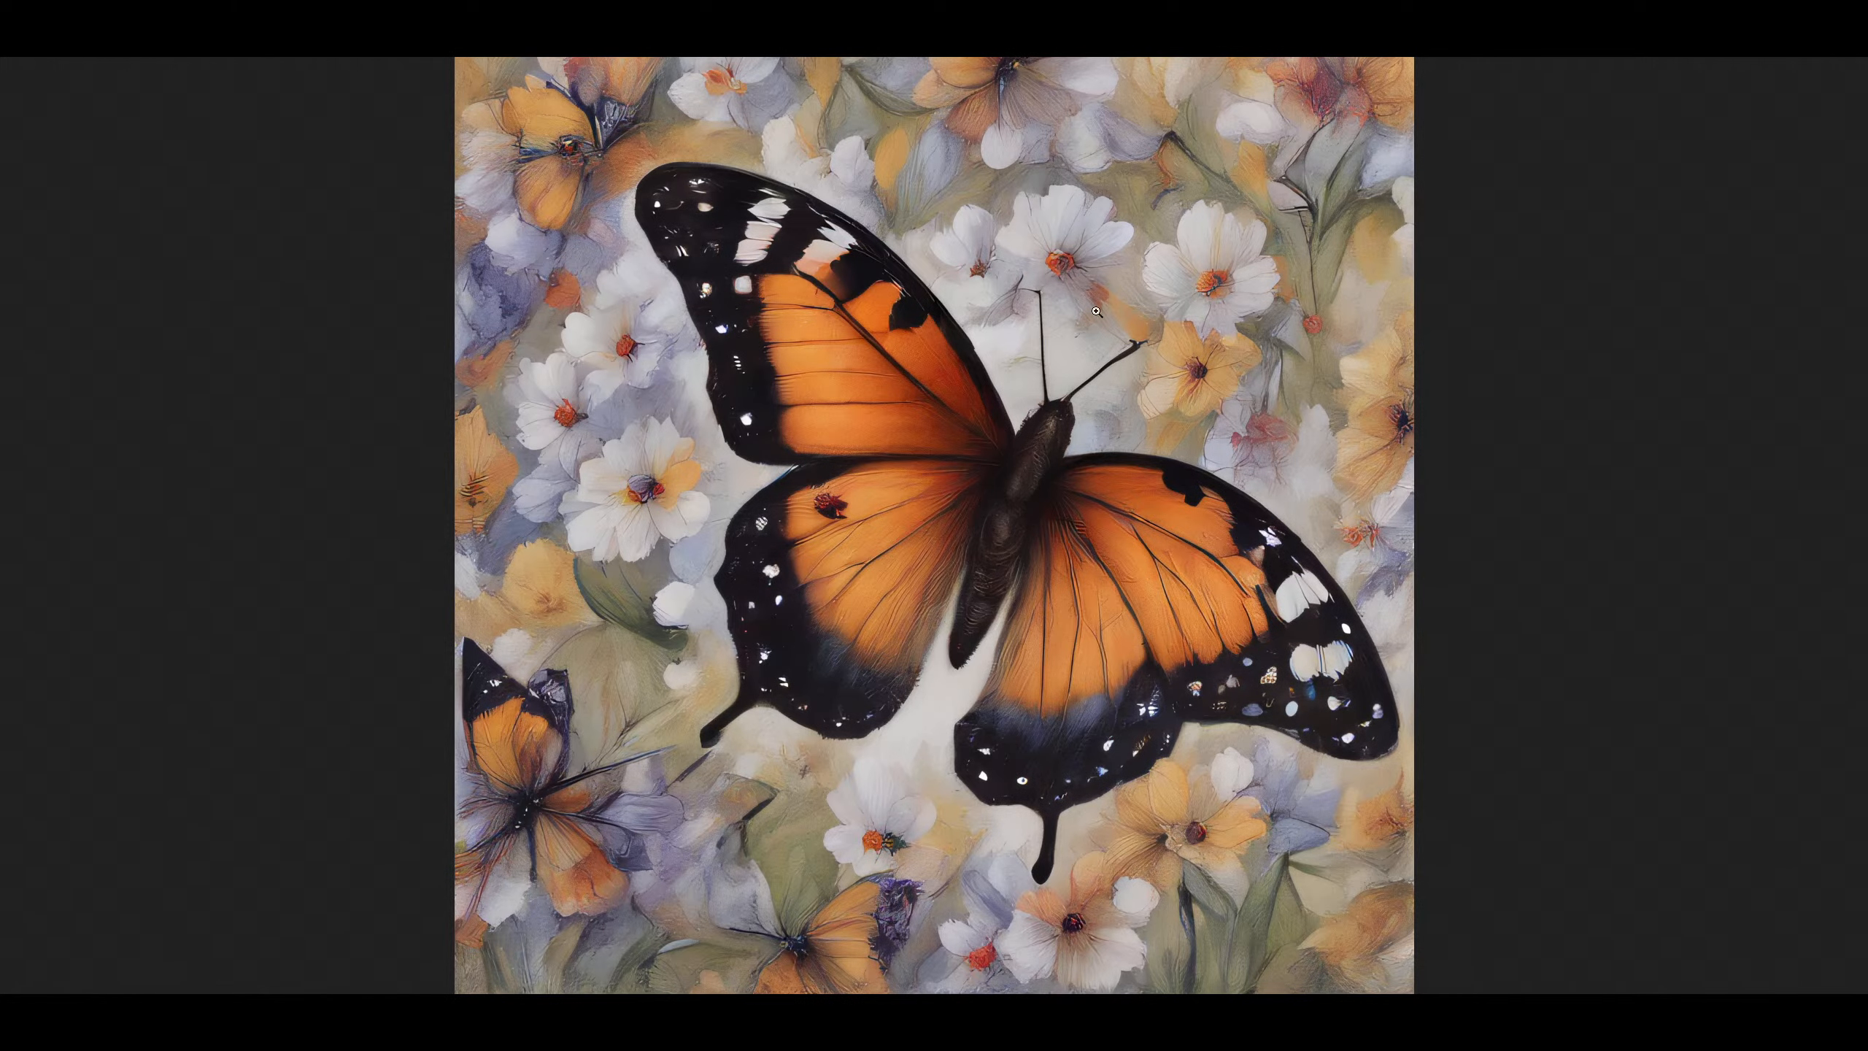
Step: Enlarge the opened butterfly image to its actual size and examine the detail across the wings and flowers
click(840, 378)
scroll(813, 581, down, 6)
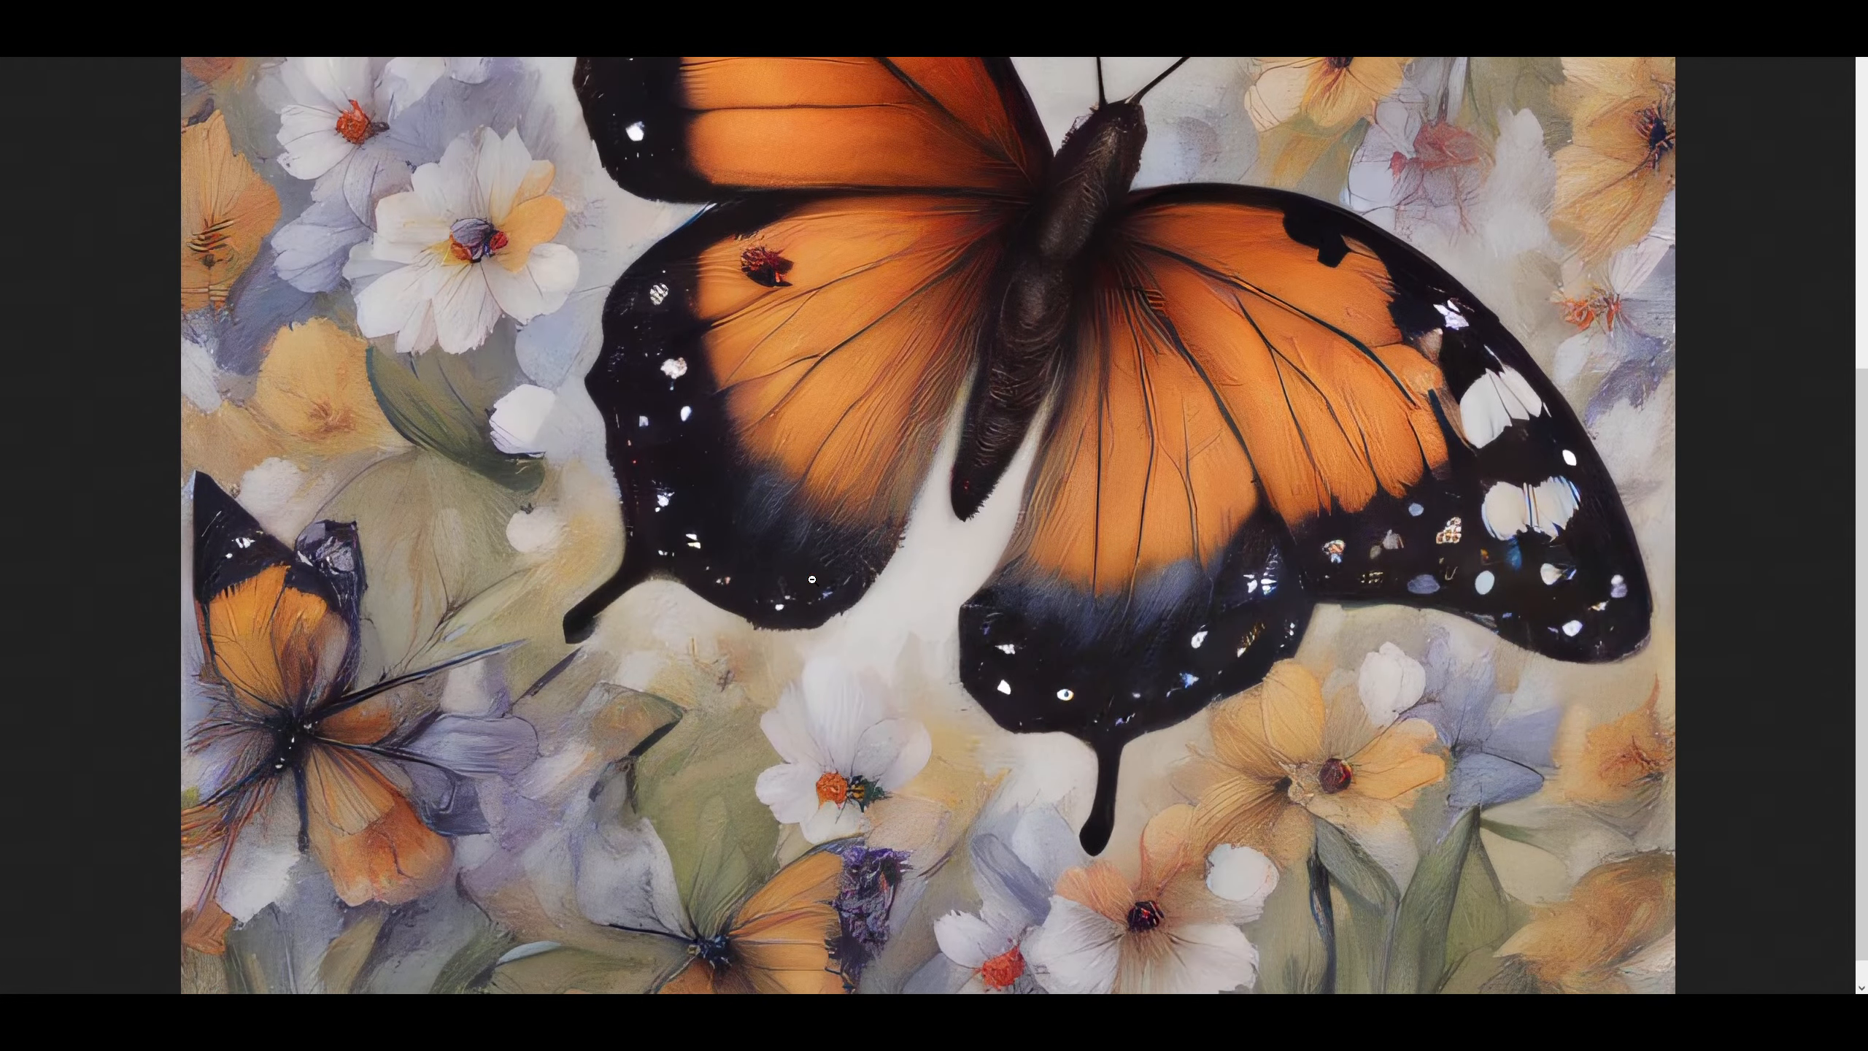
scroll(812, 581, up, 6)
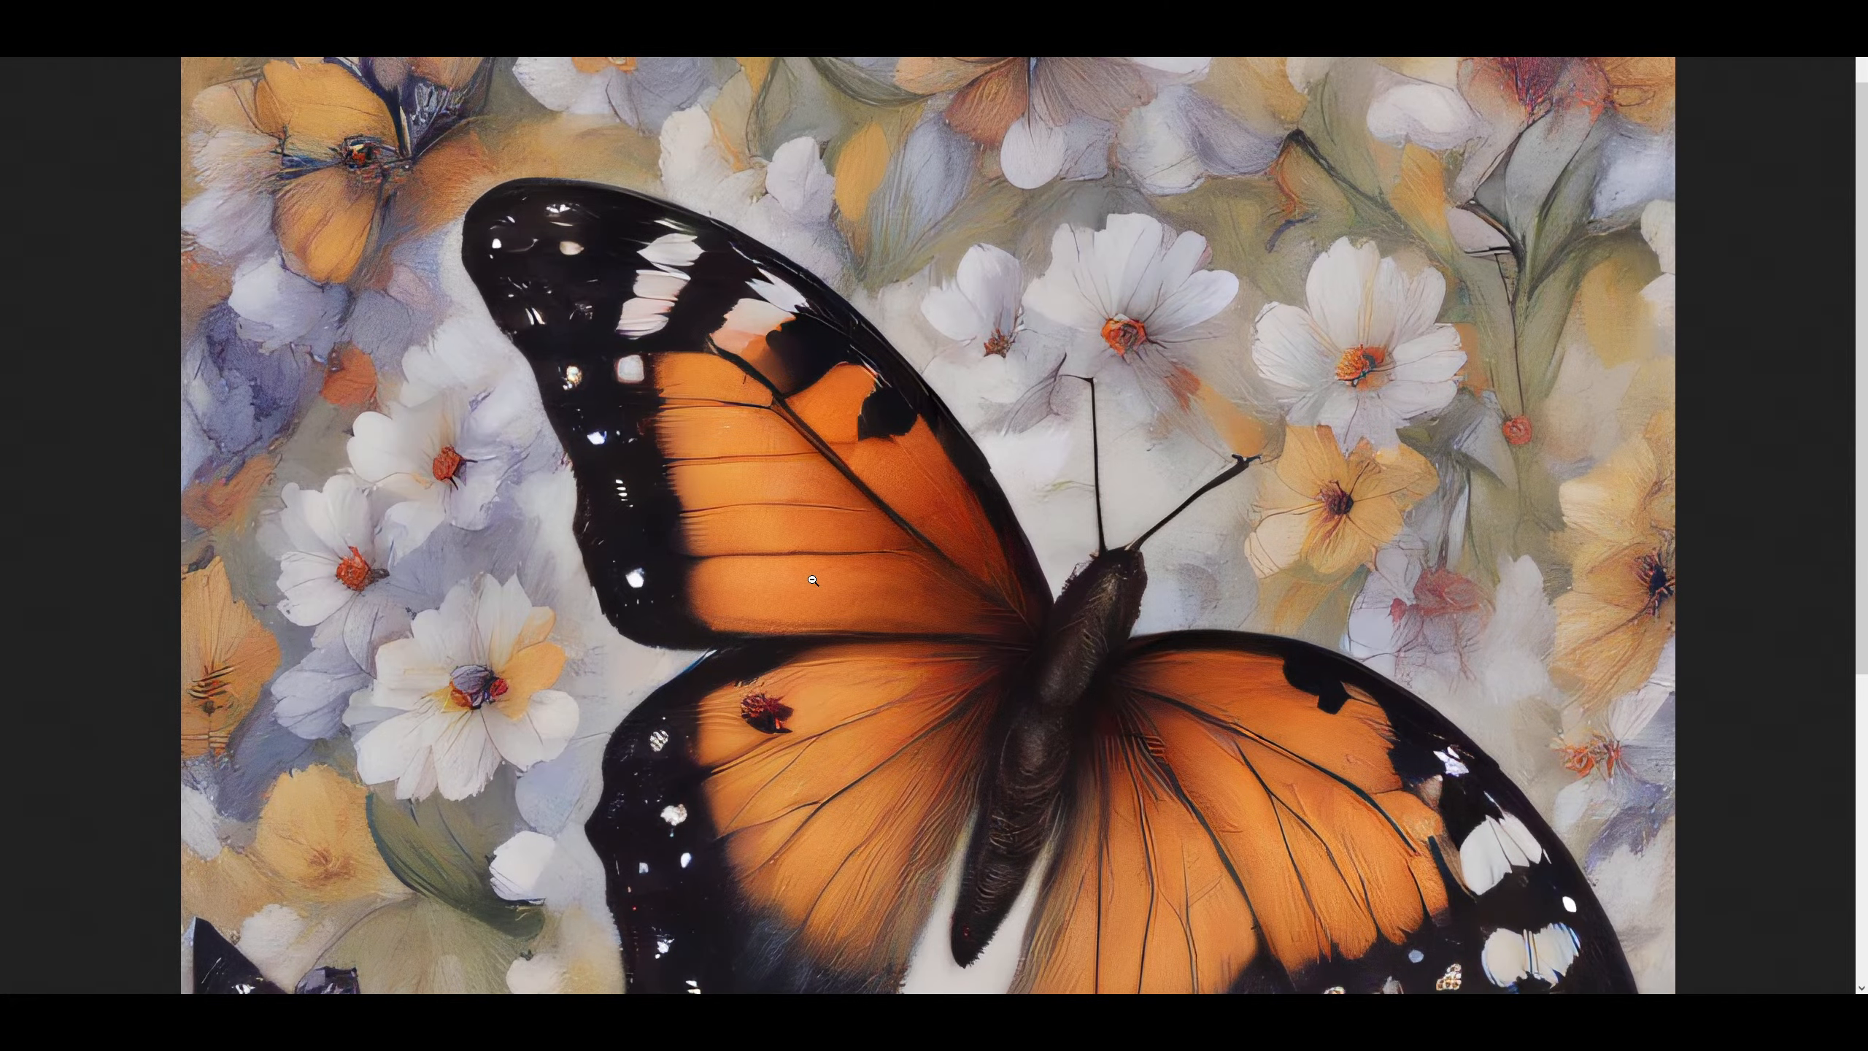
scroll(813, 580, down, 2)
scroll(813, 581, up, 1)
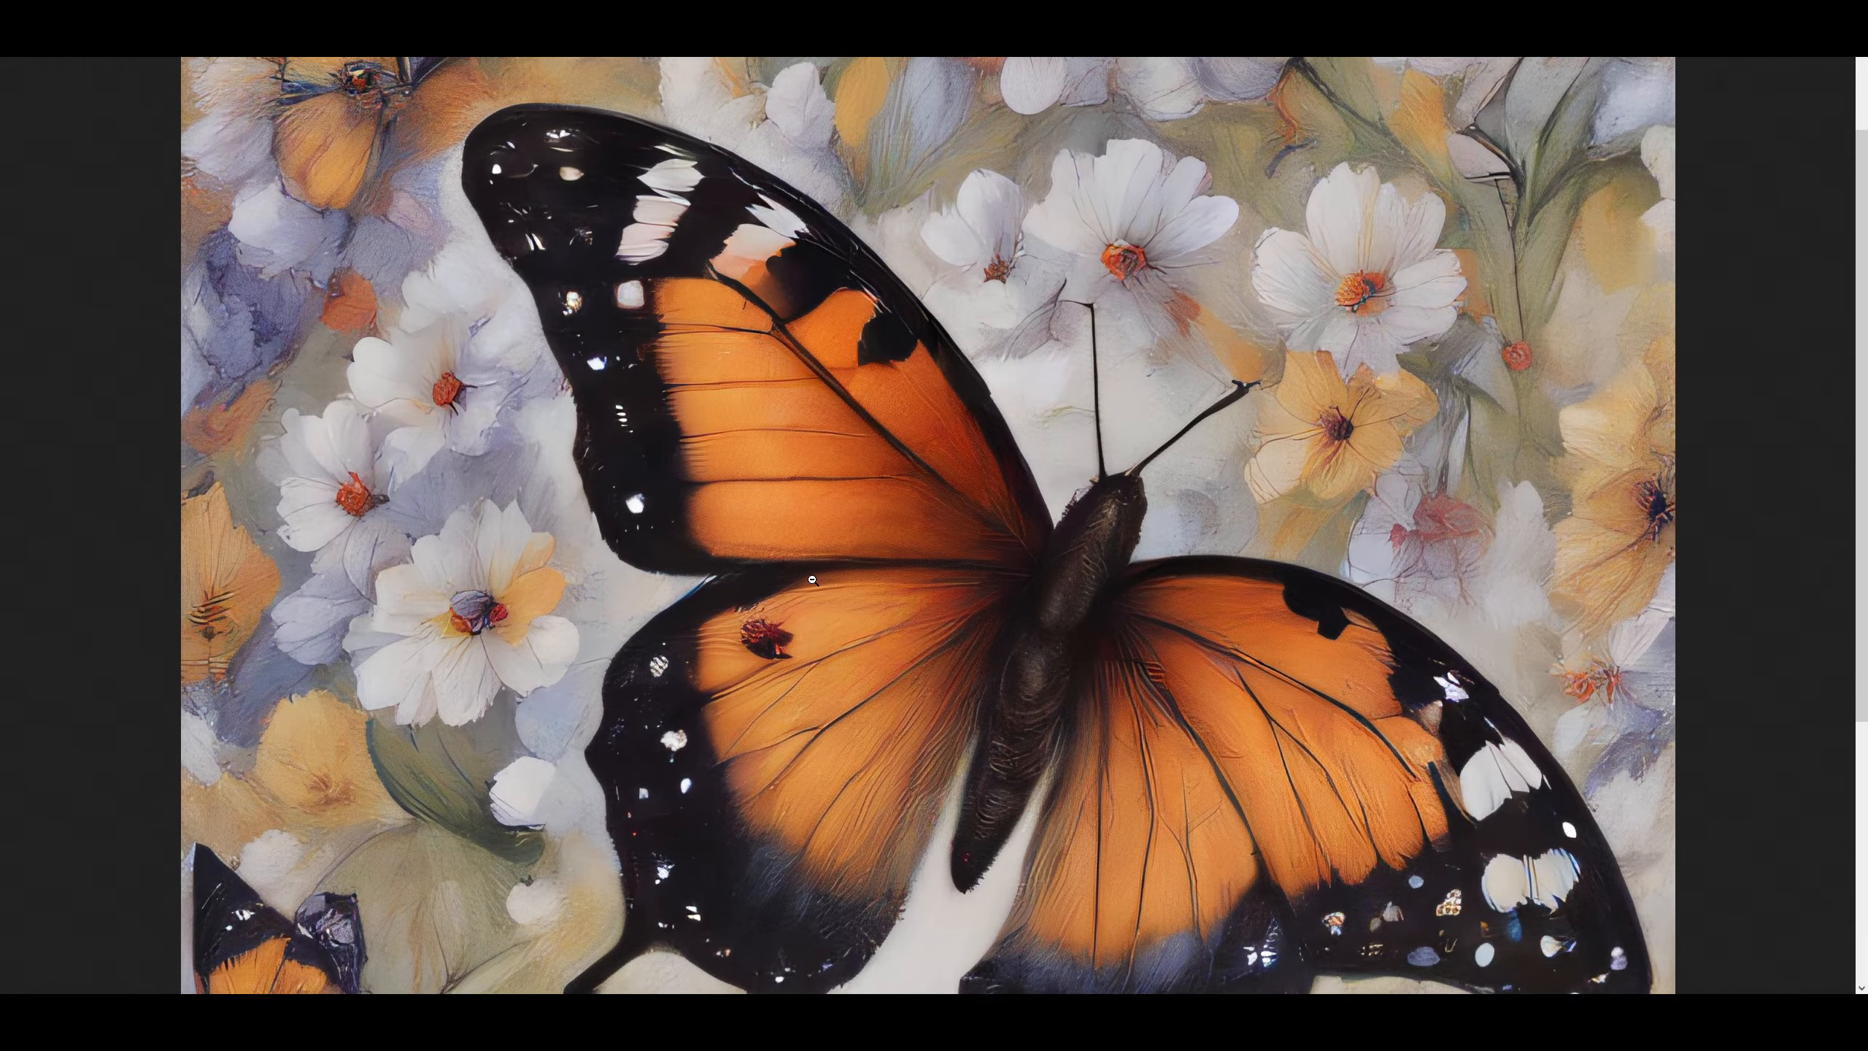
Step: Examine the lower wings and flowers of the upscaled butterfly image and close it to return to the workflow
scroll(812, 581, up, 1)
scroll(812, 581, down, 4)
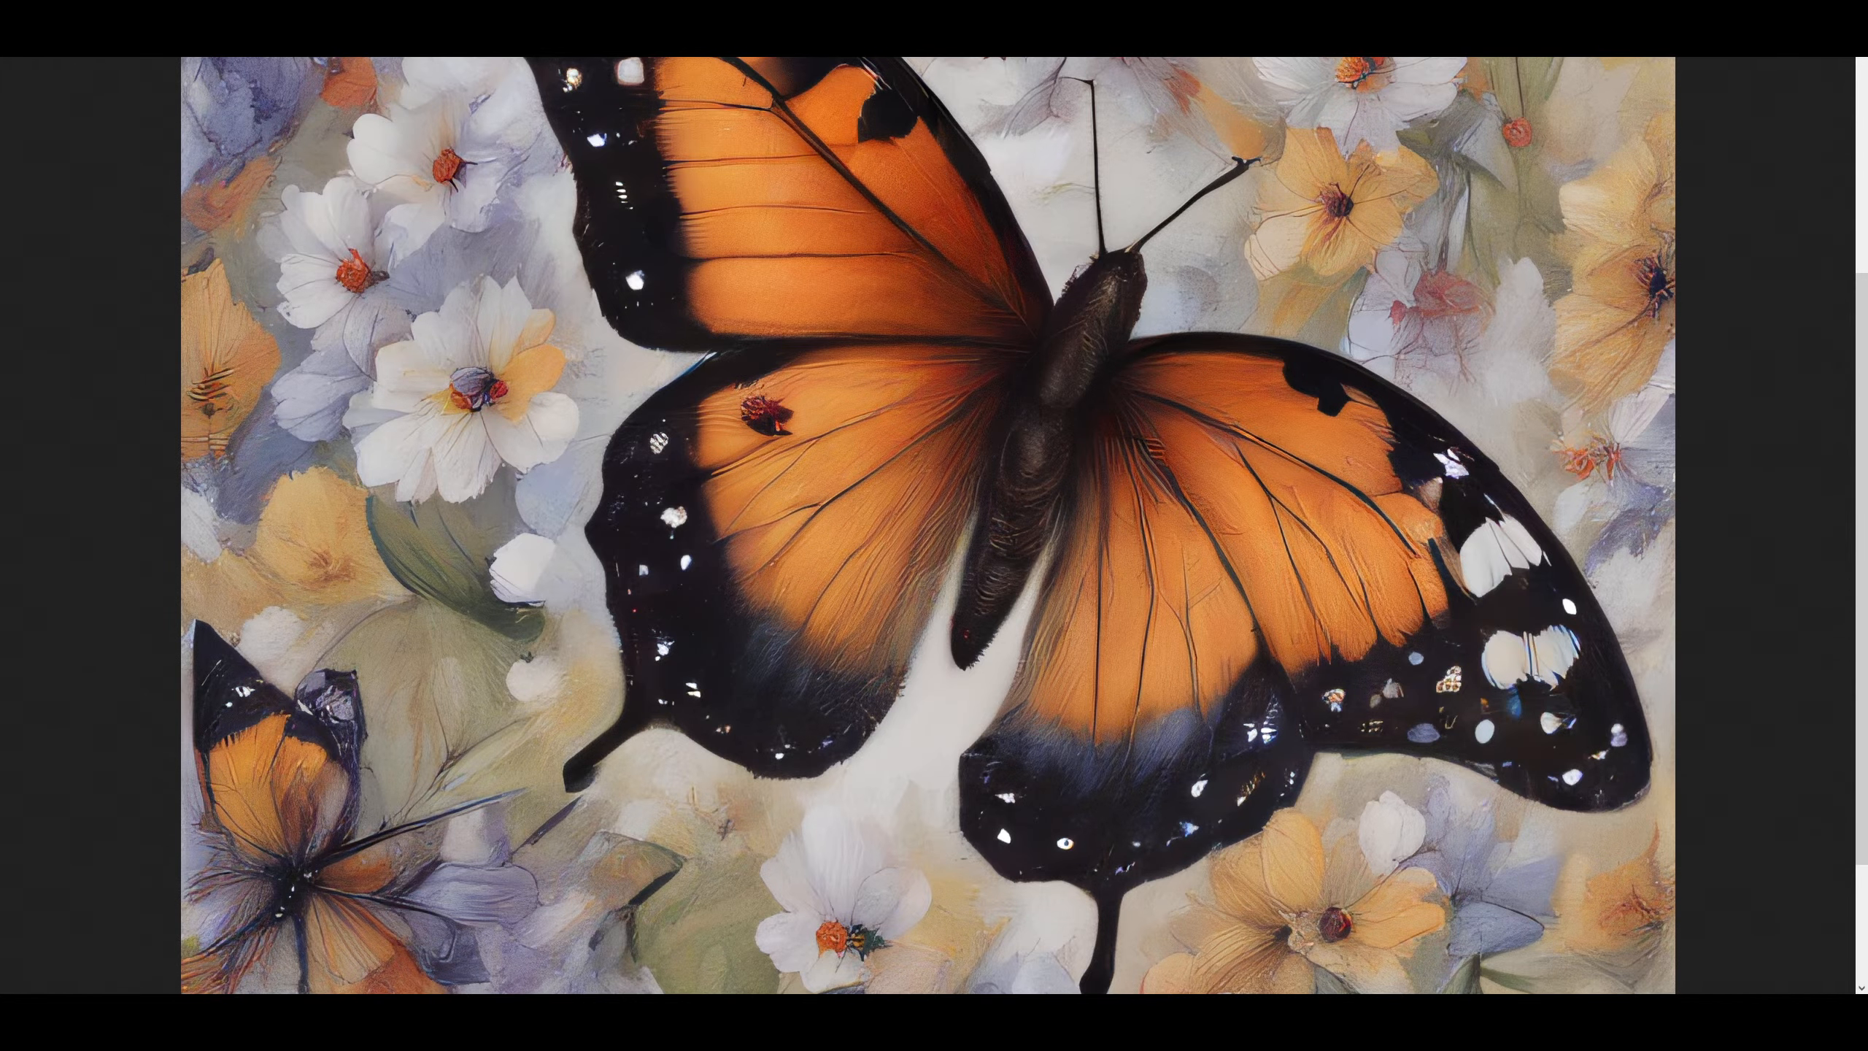
key(ctrl+w)
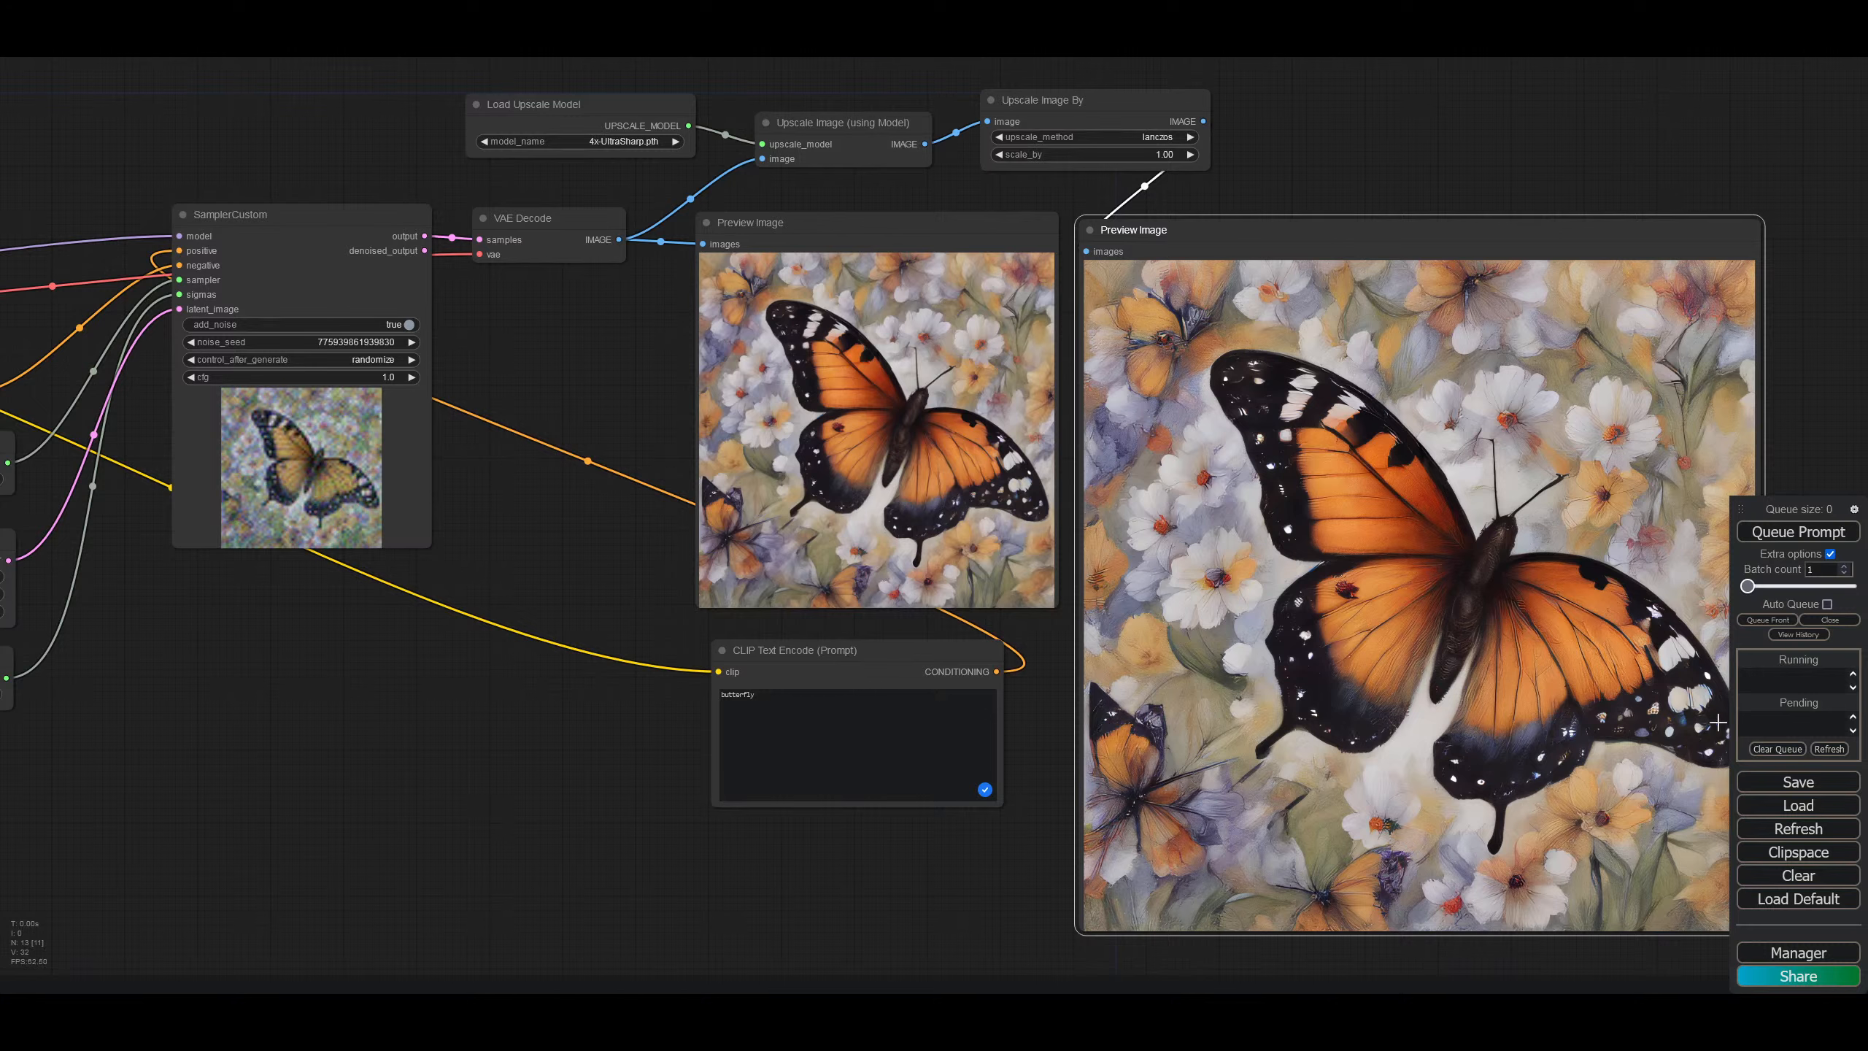
Step: Enable Auto Queue, set control_after_generate of the SamplerCustom node to fixed, and queue the prompt
click(1827, 604)
click(351, 363)
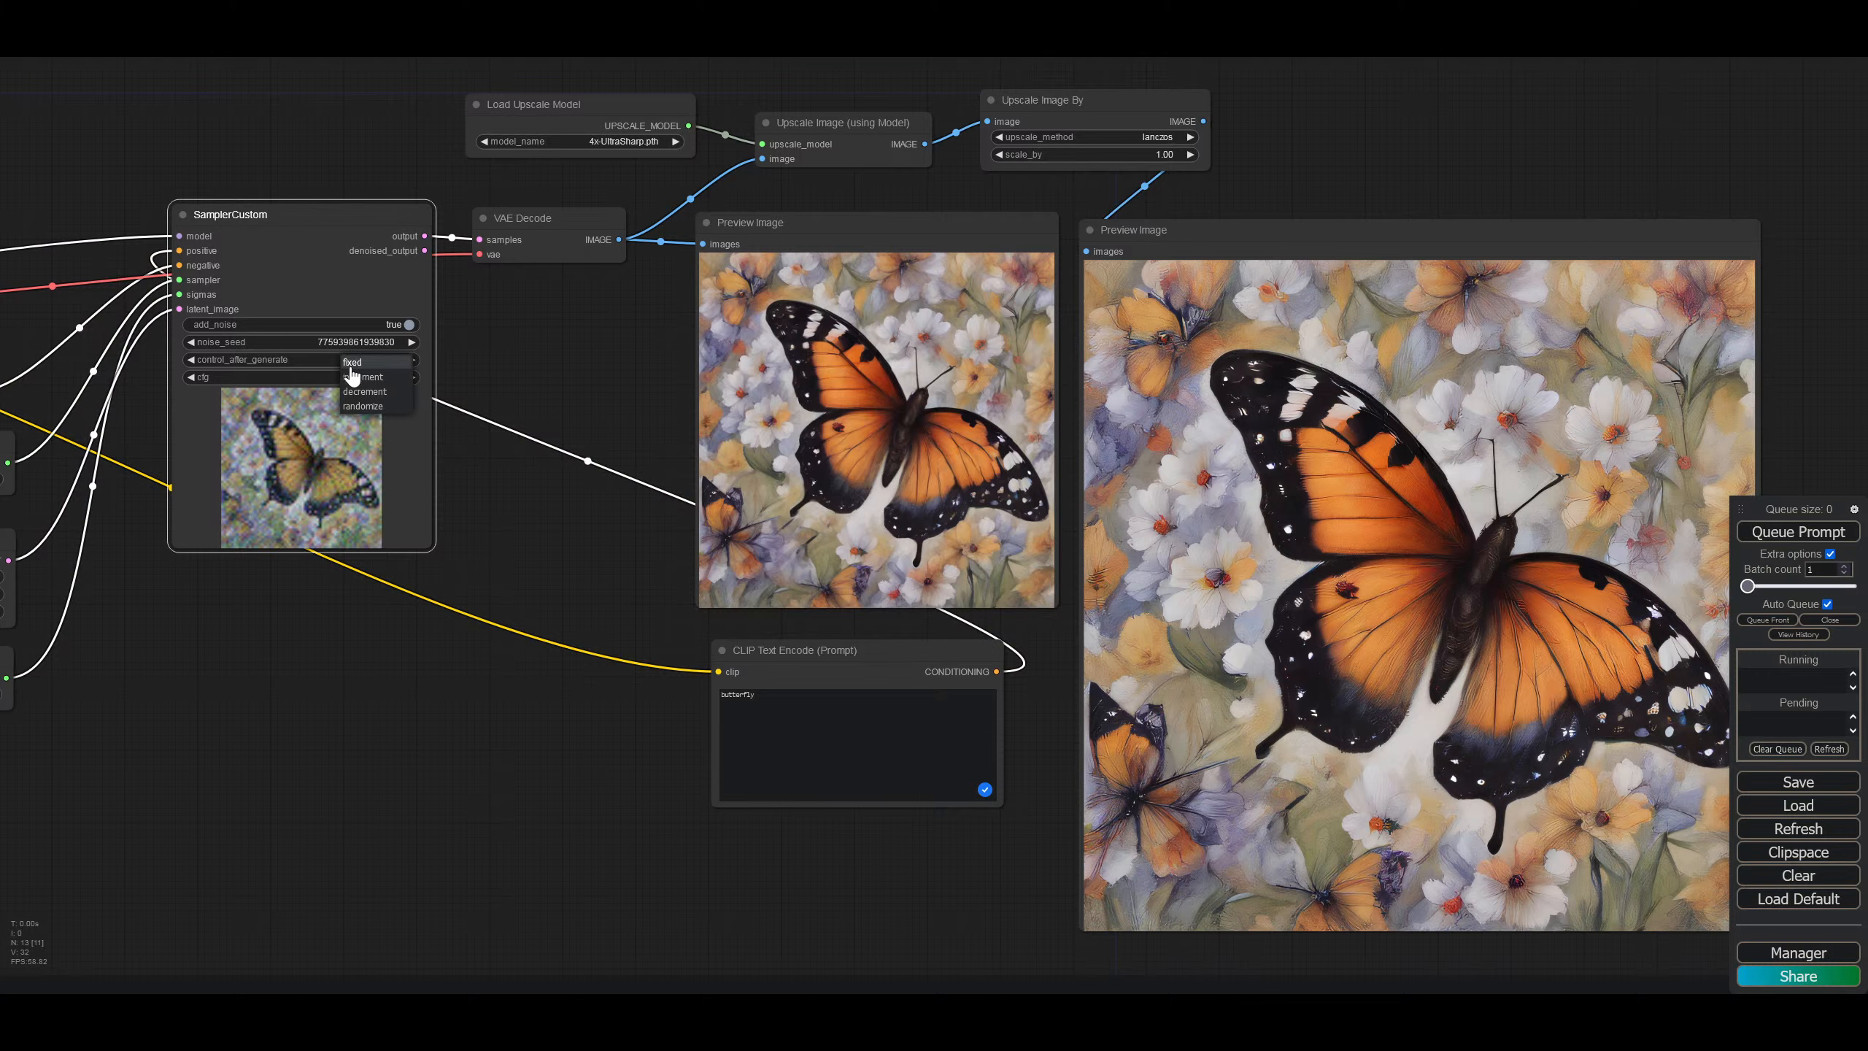
click(353, 363)
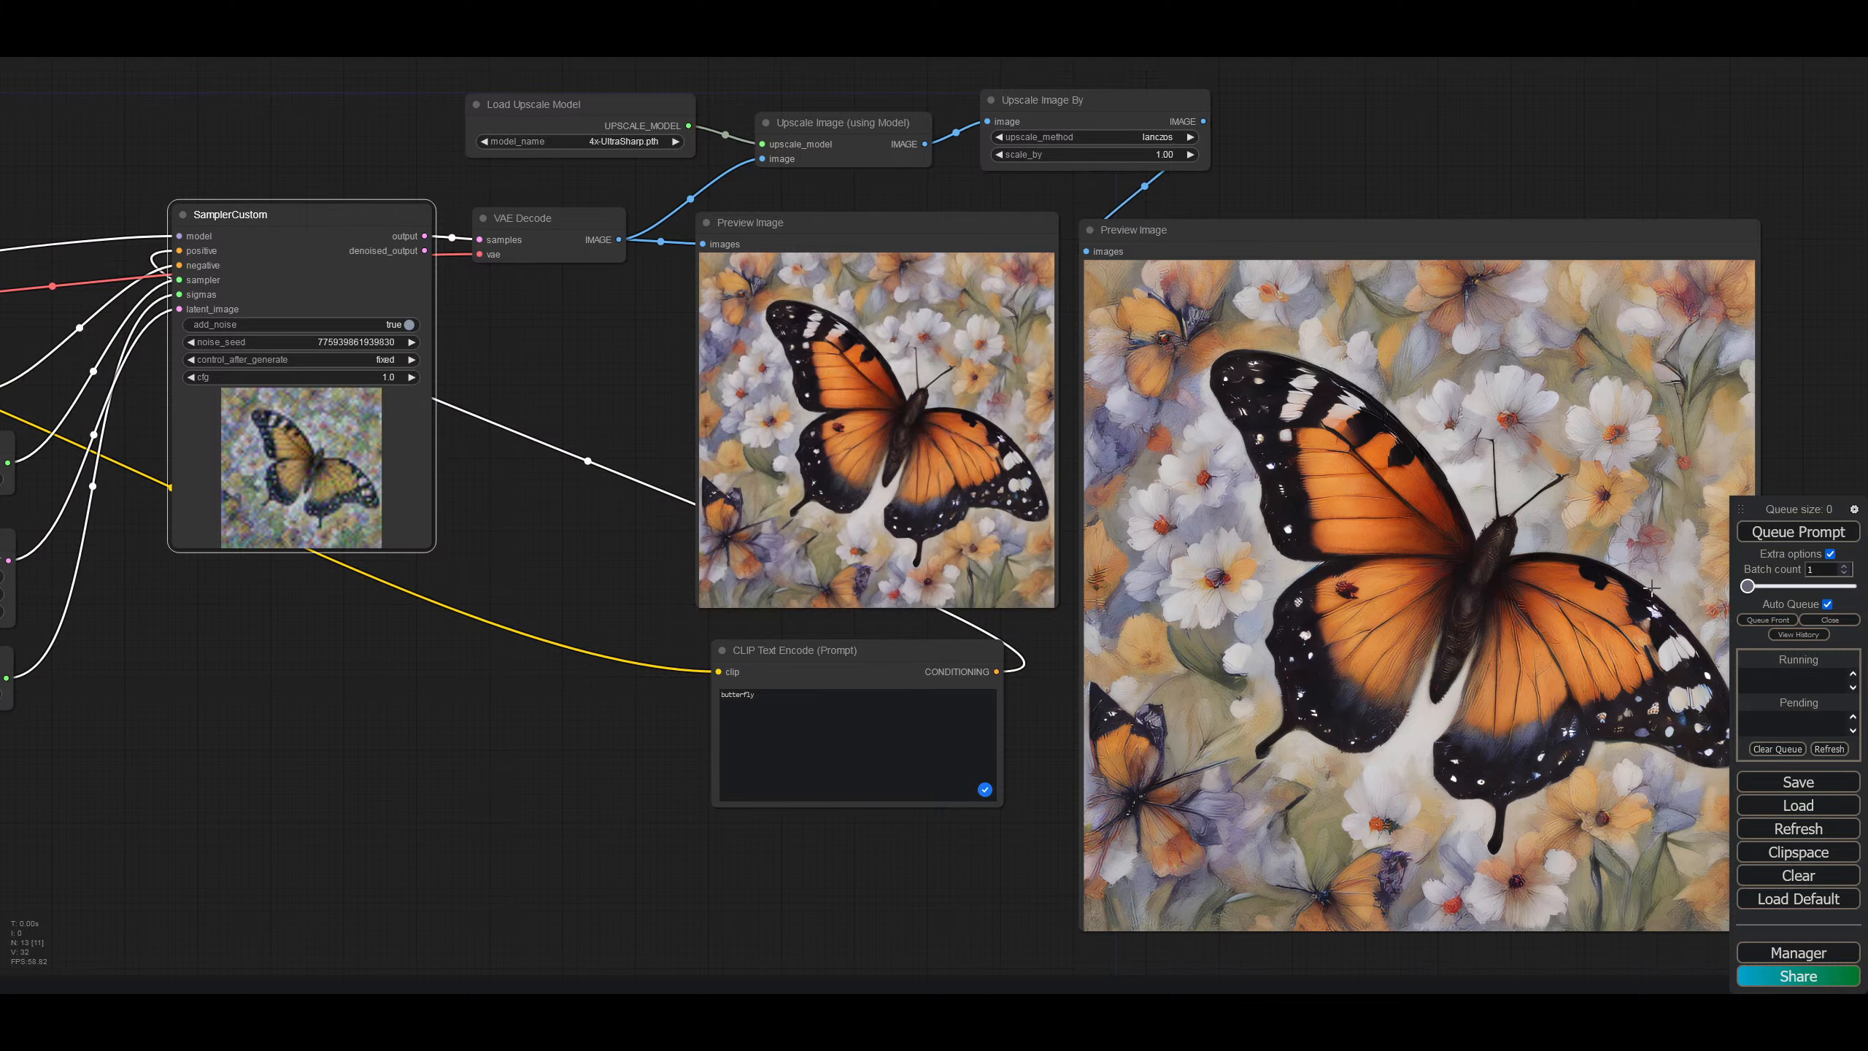
click(1756, 540)
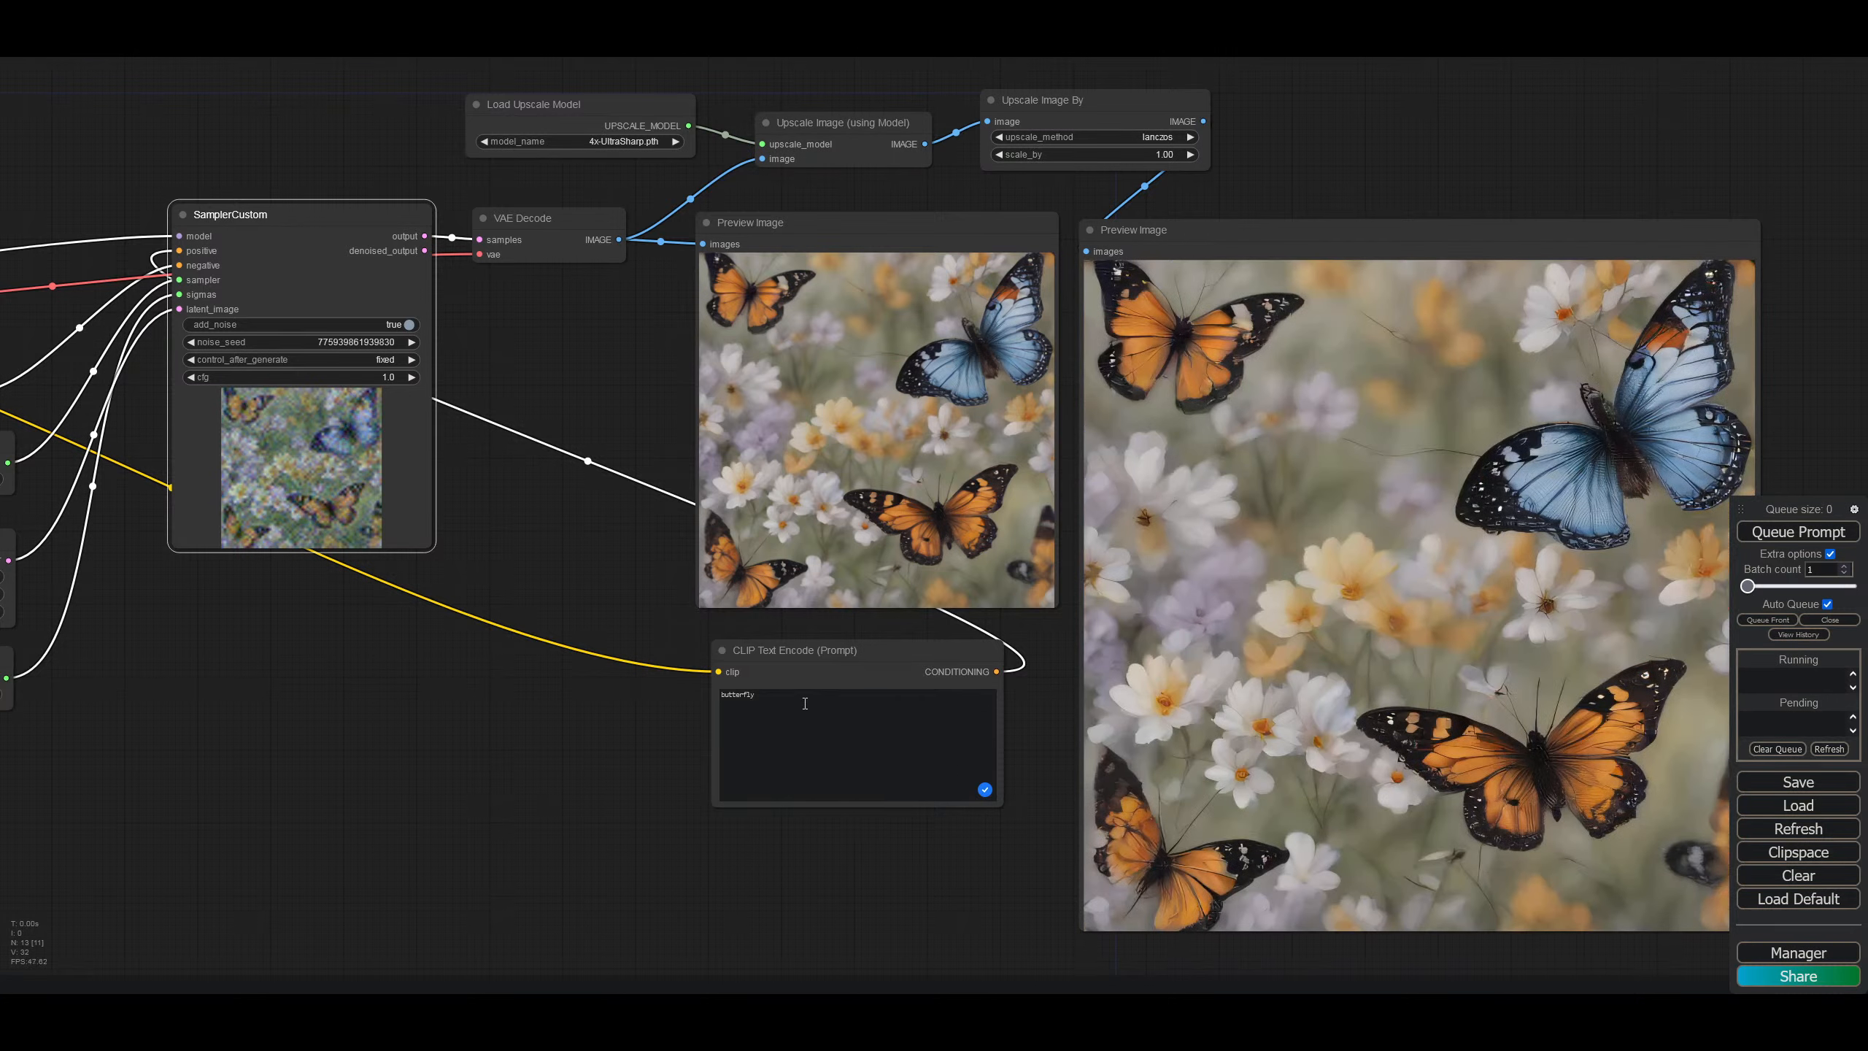
Step: Replace the butterfly prompt with "post apocalyptic city" while images keep generating live
click(804, 703)
key(ctrl+a)
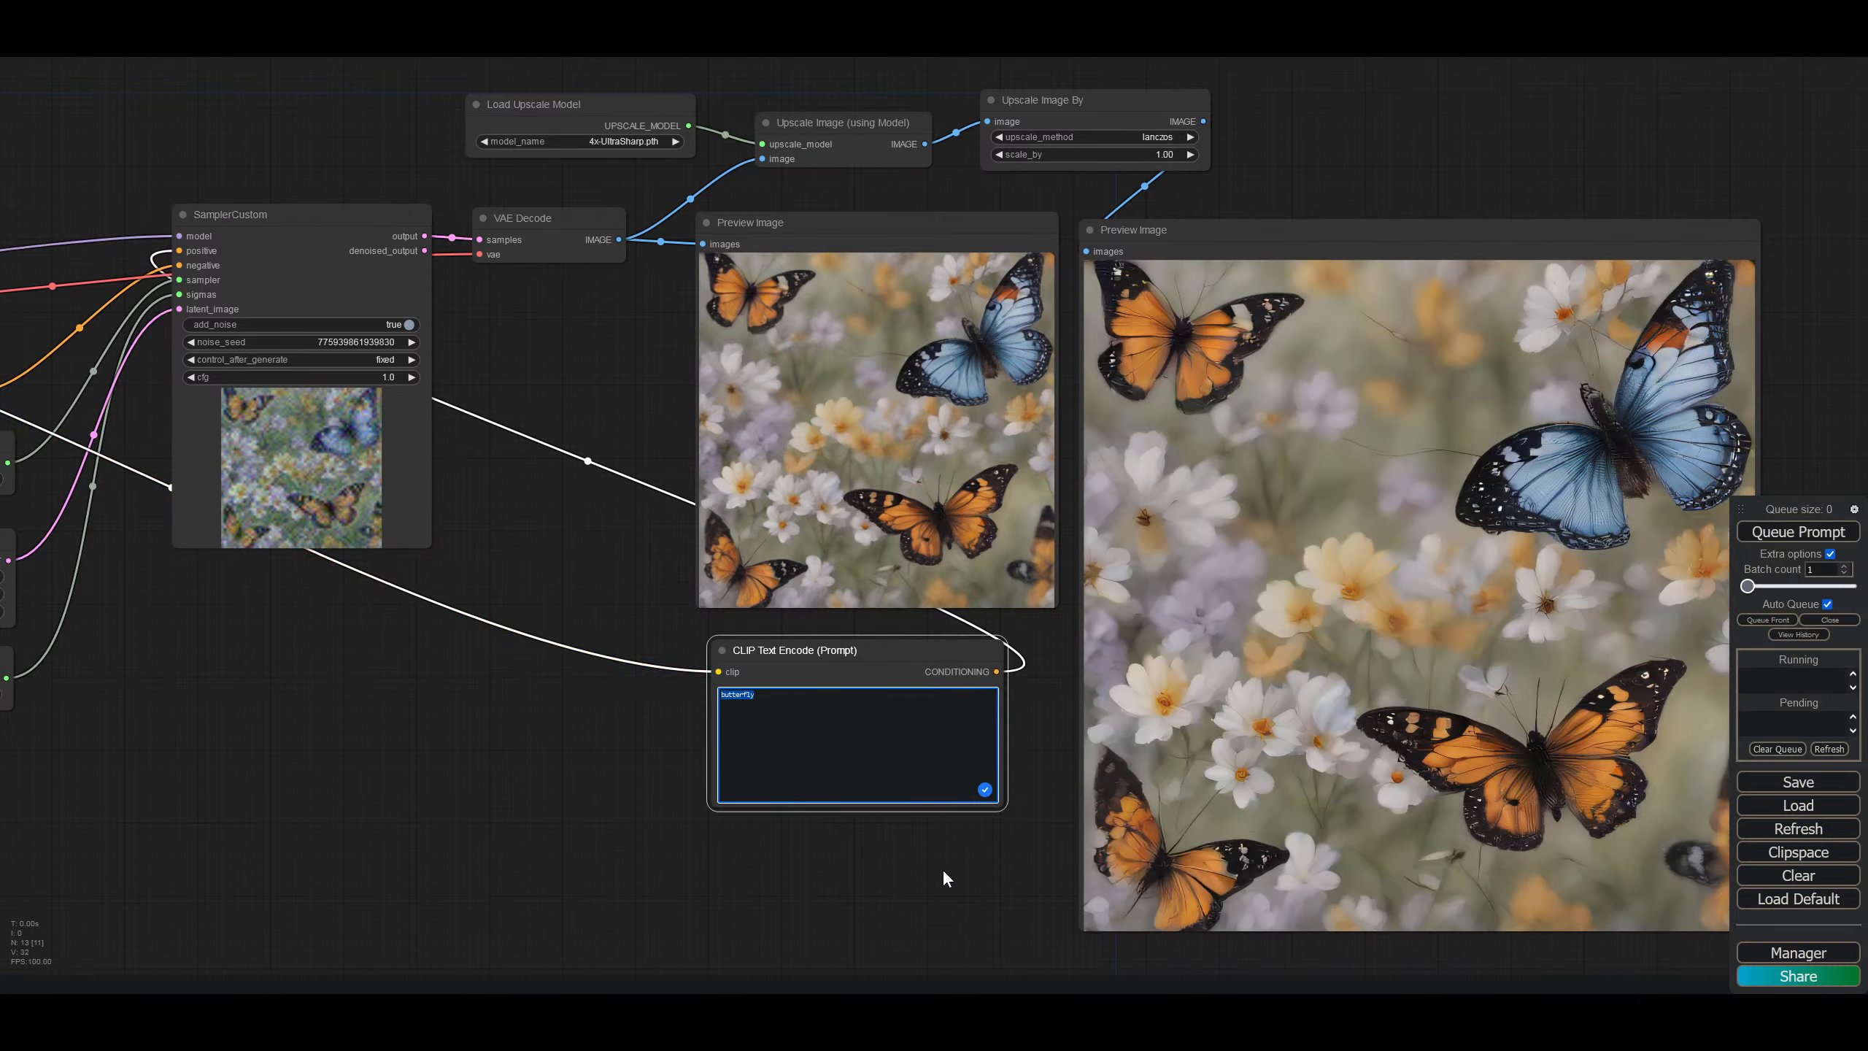
key(ctrl+Return)
text(post )
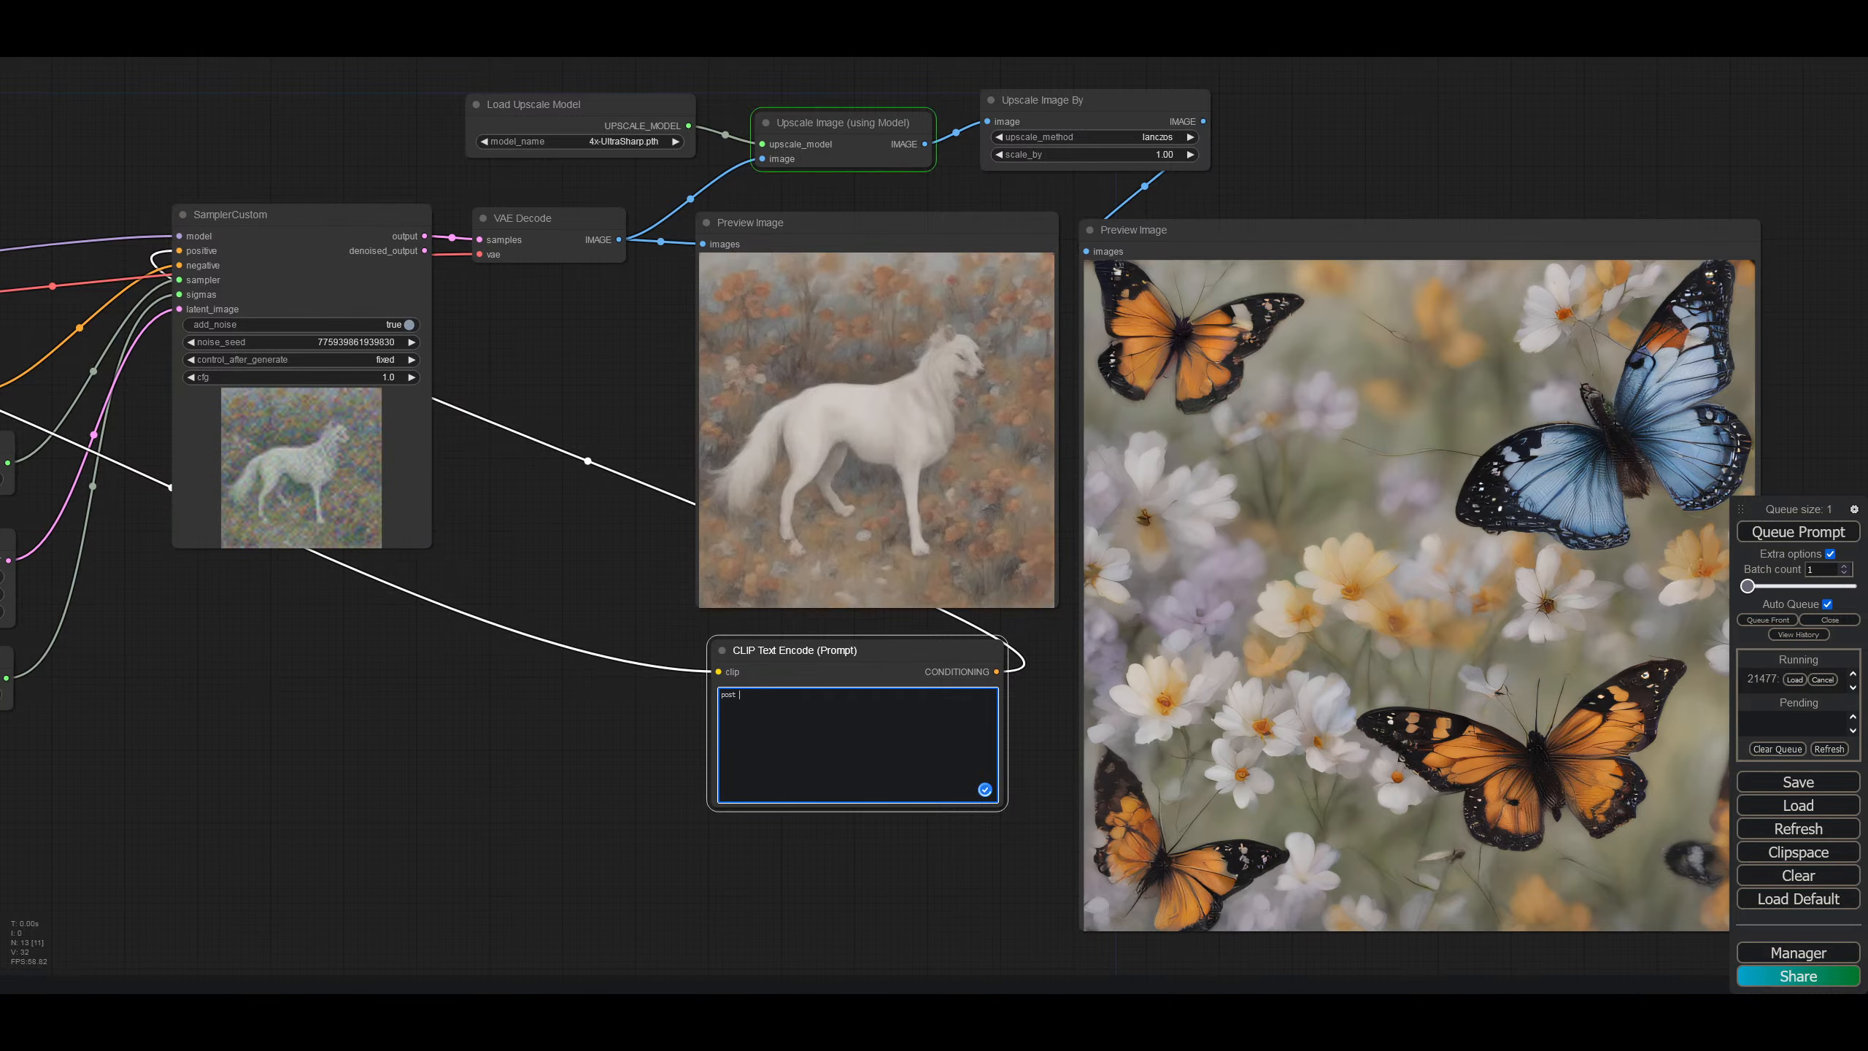
text(a)
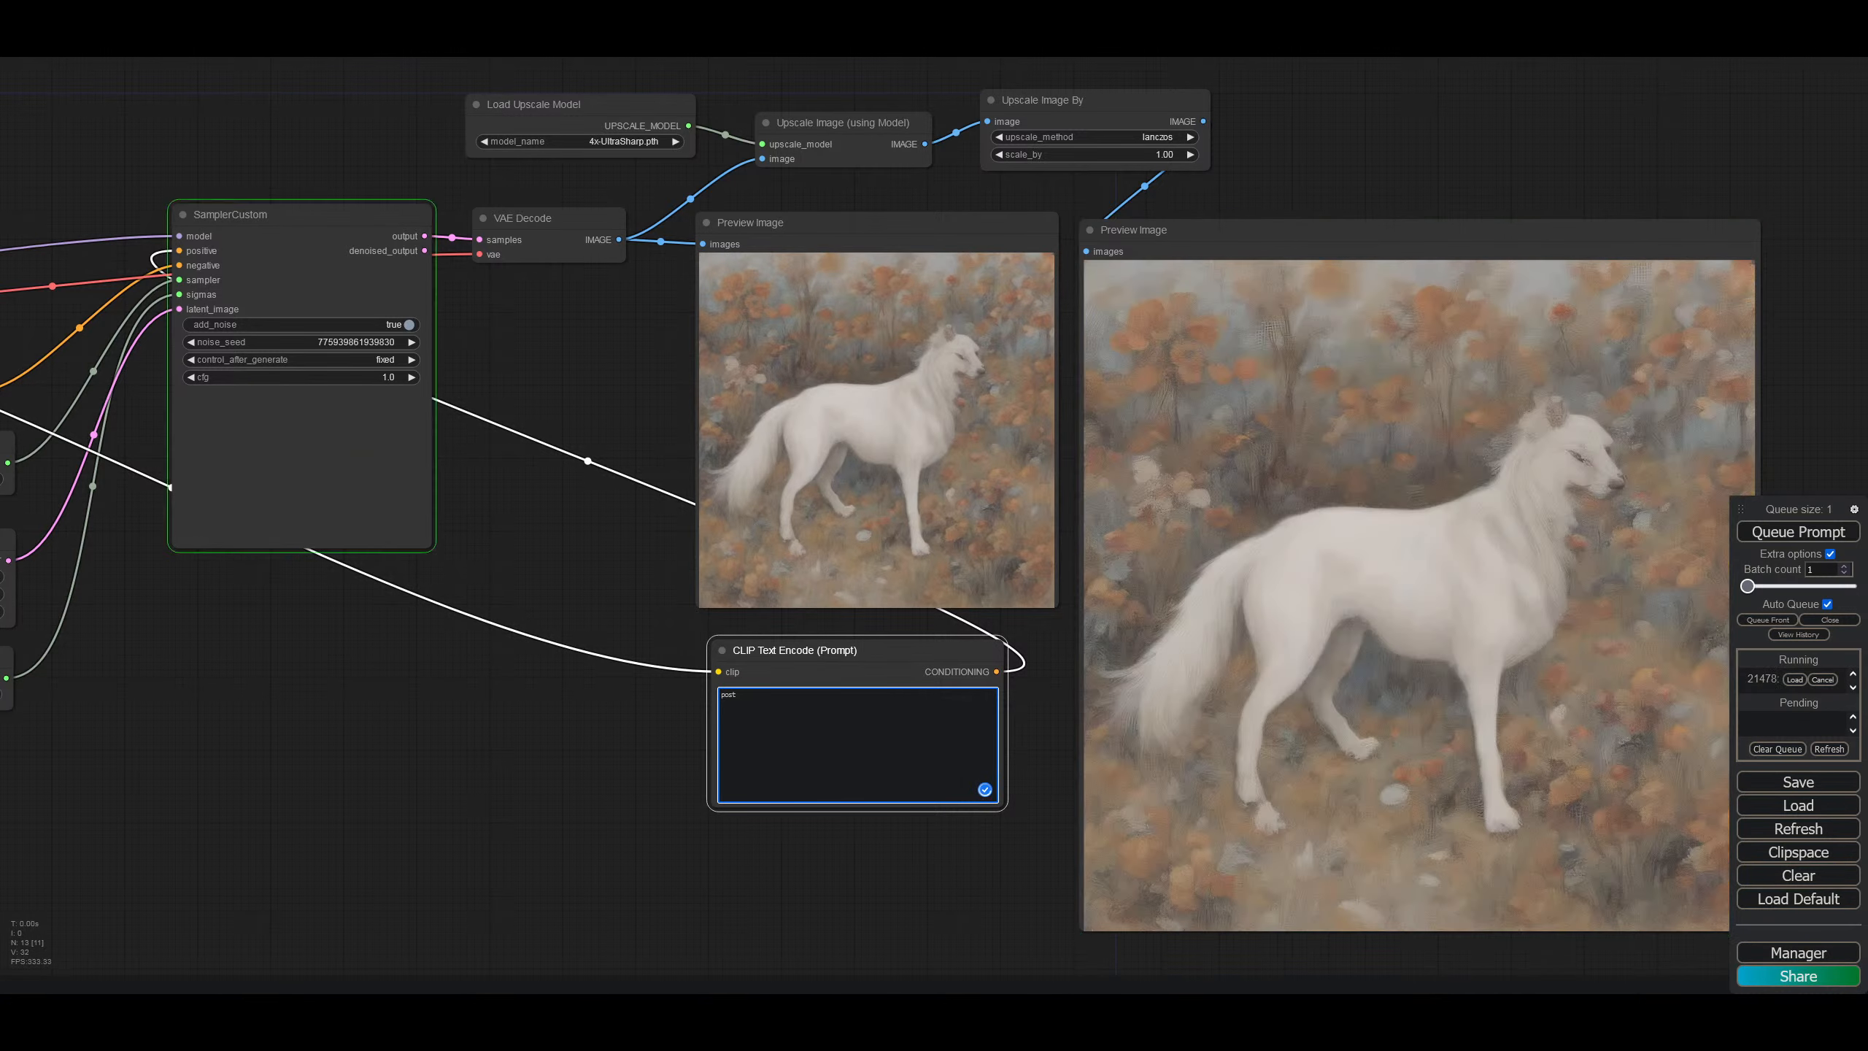
text(p)
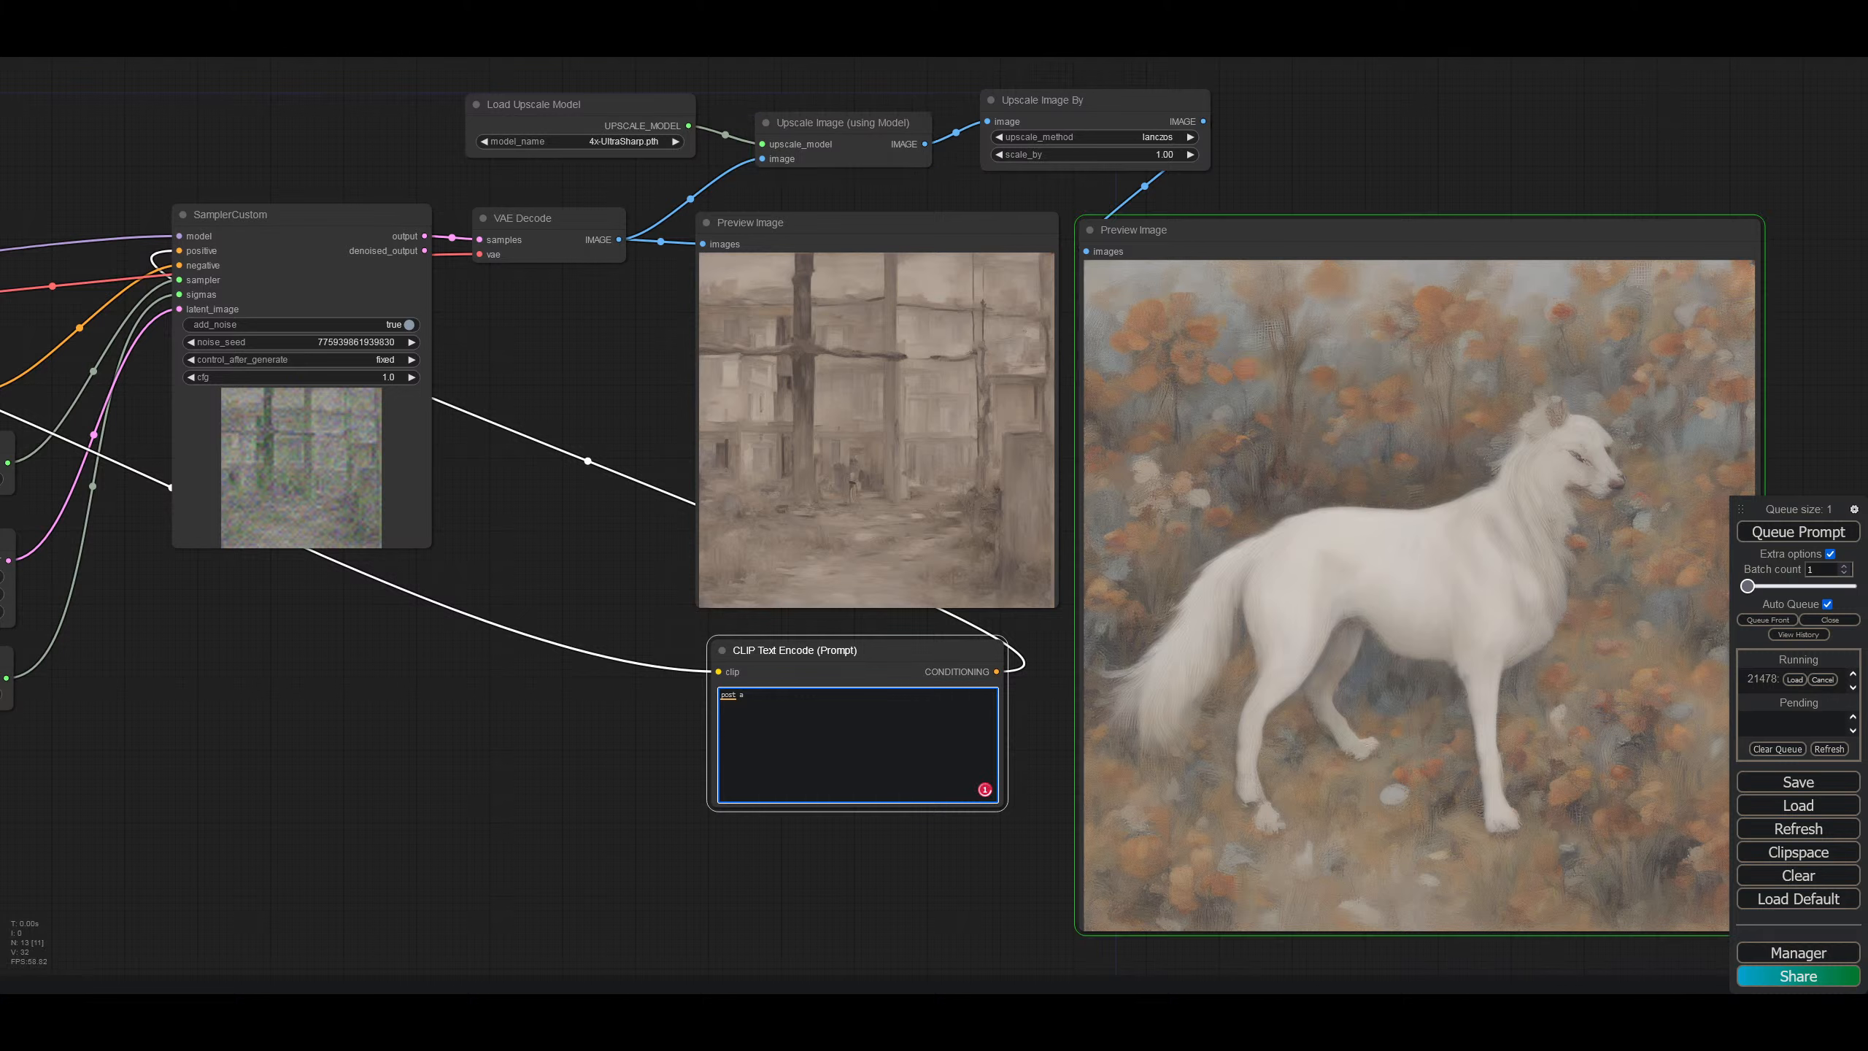
text(o)
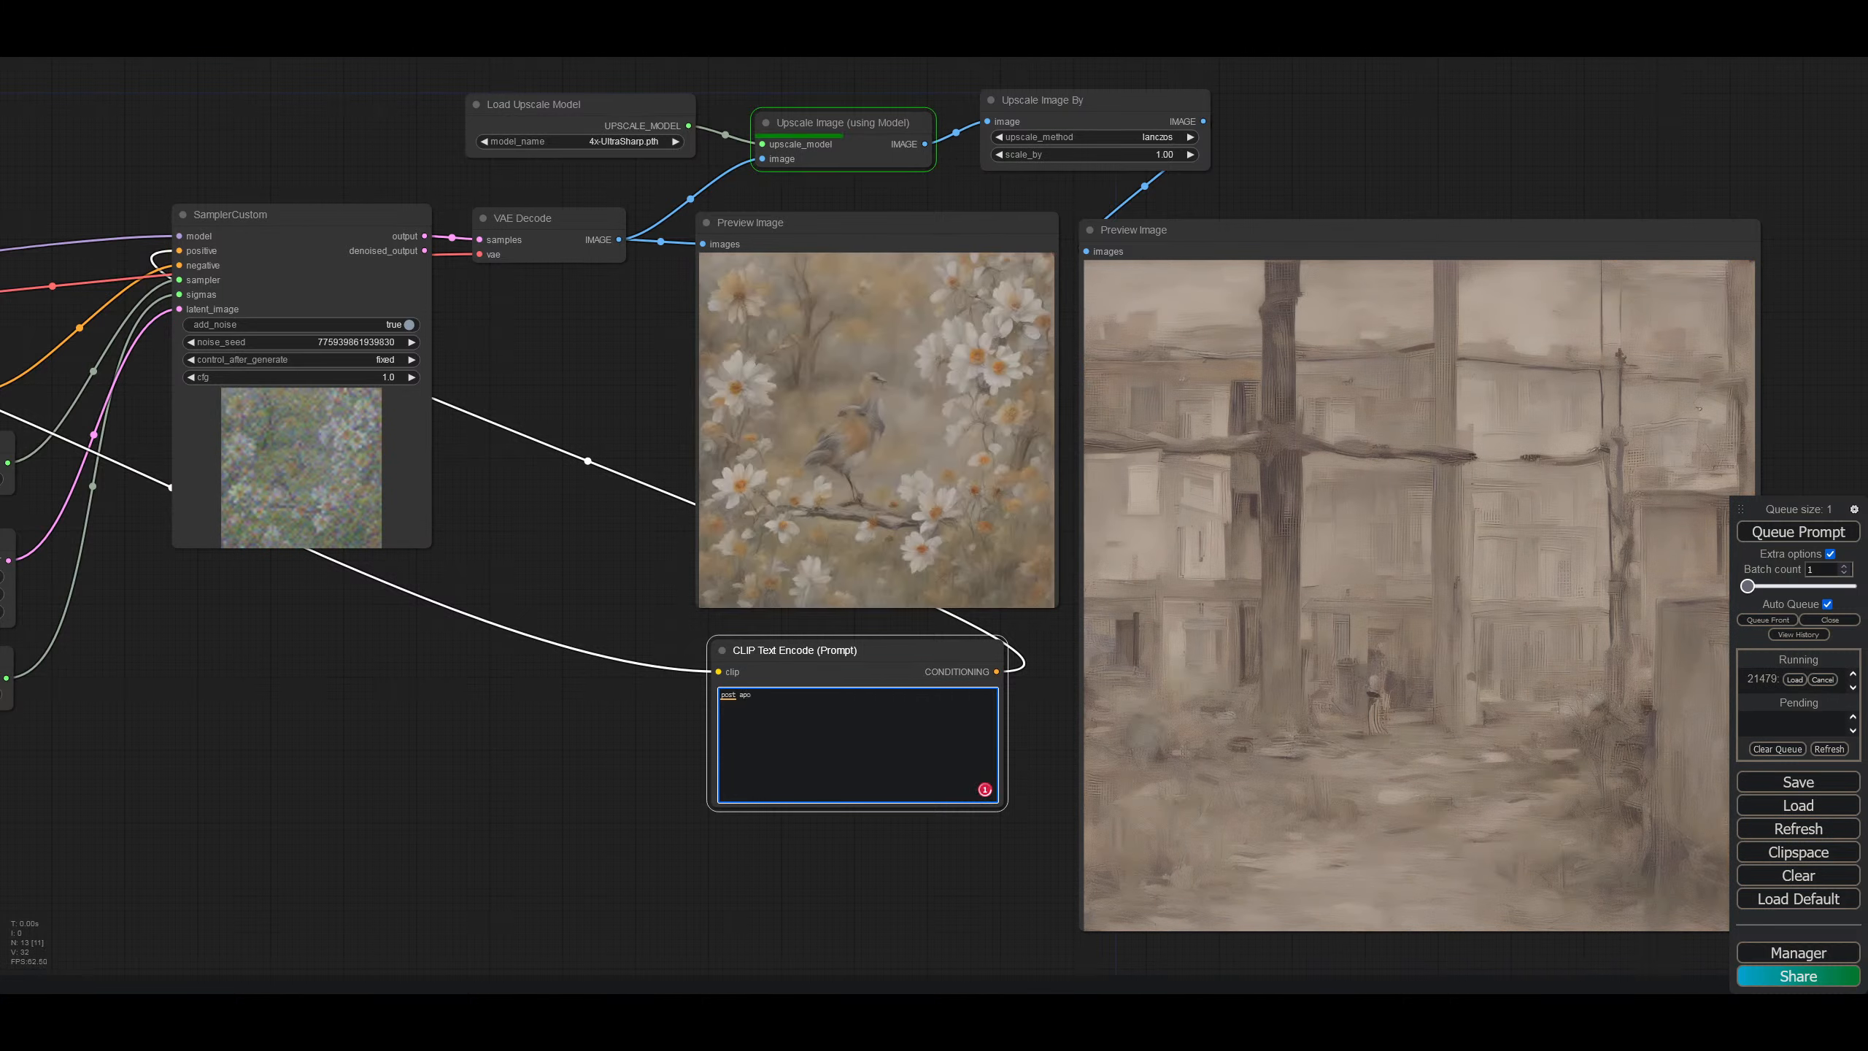
text(calyptic)
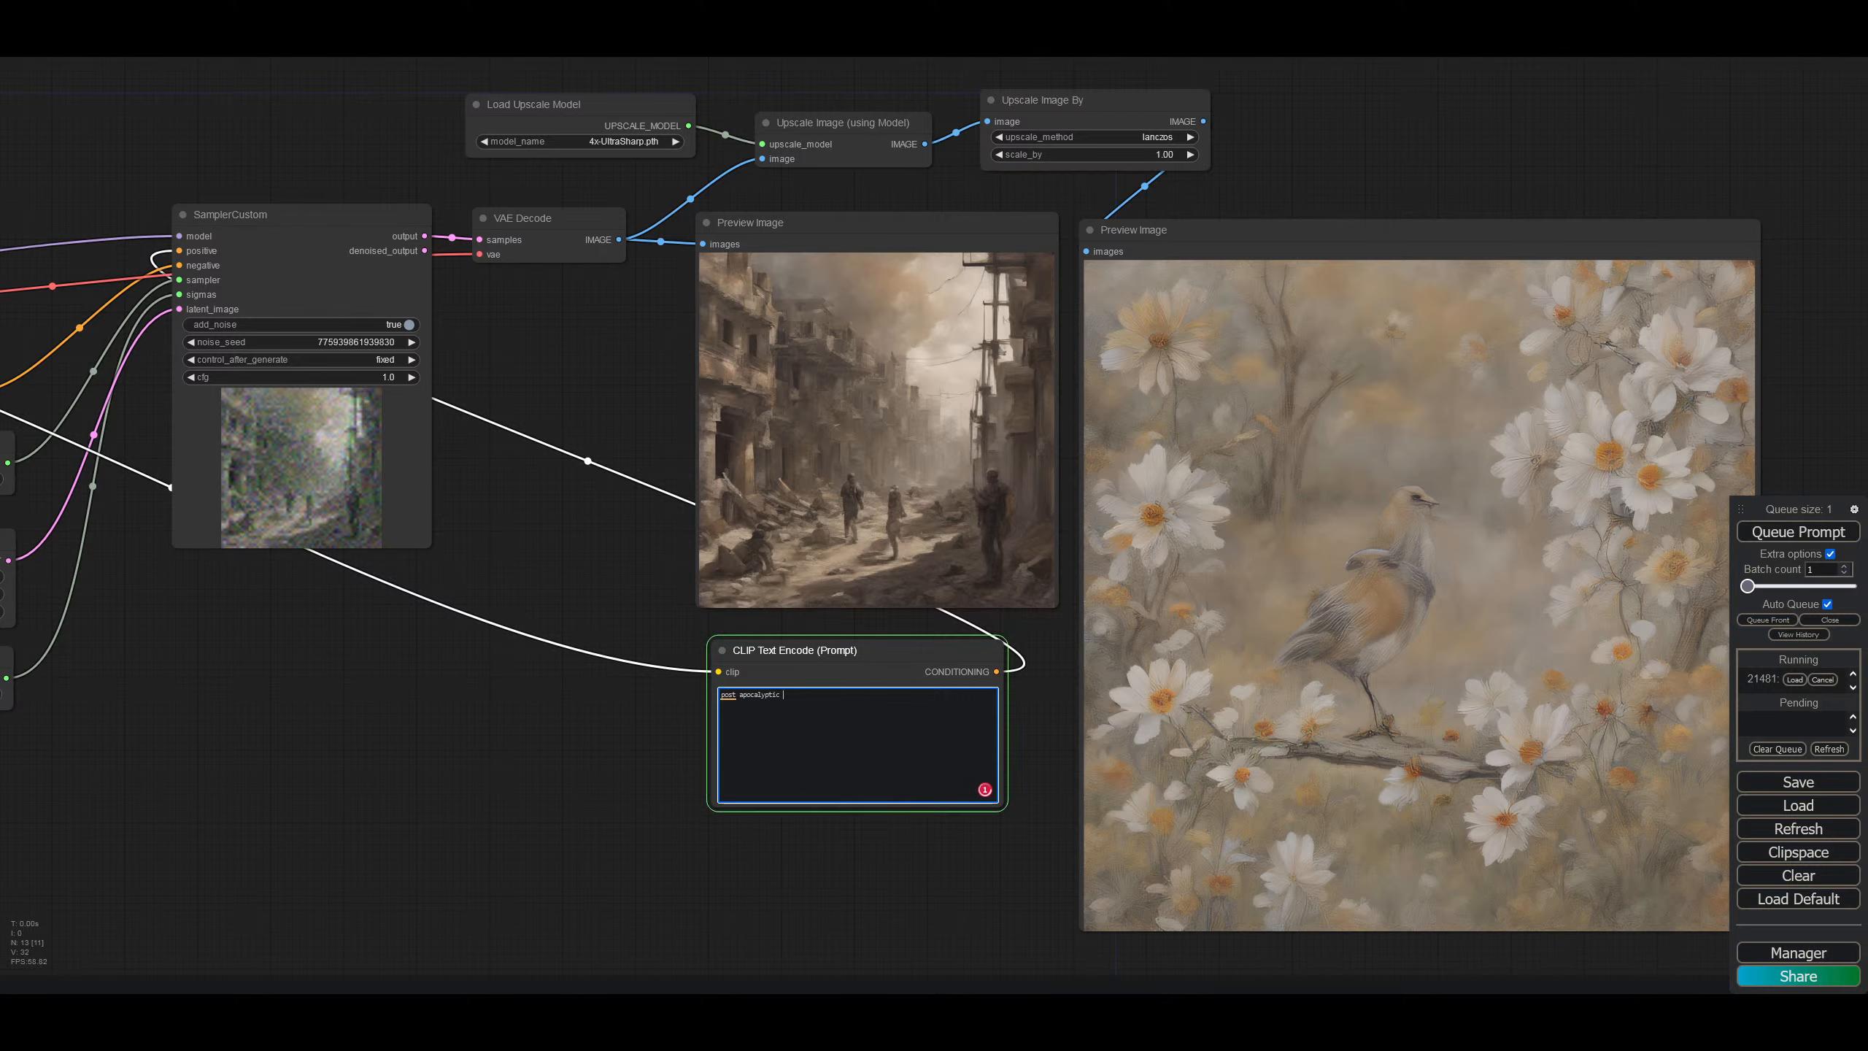
text( city)
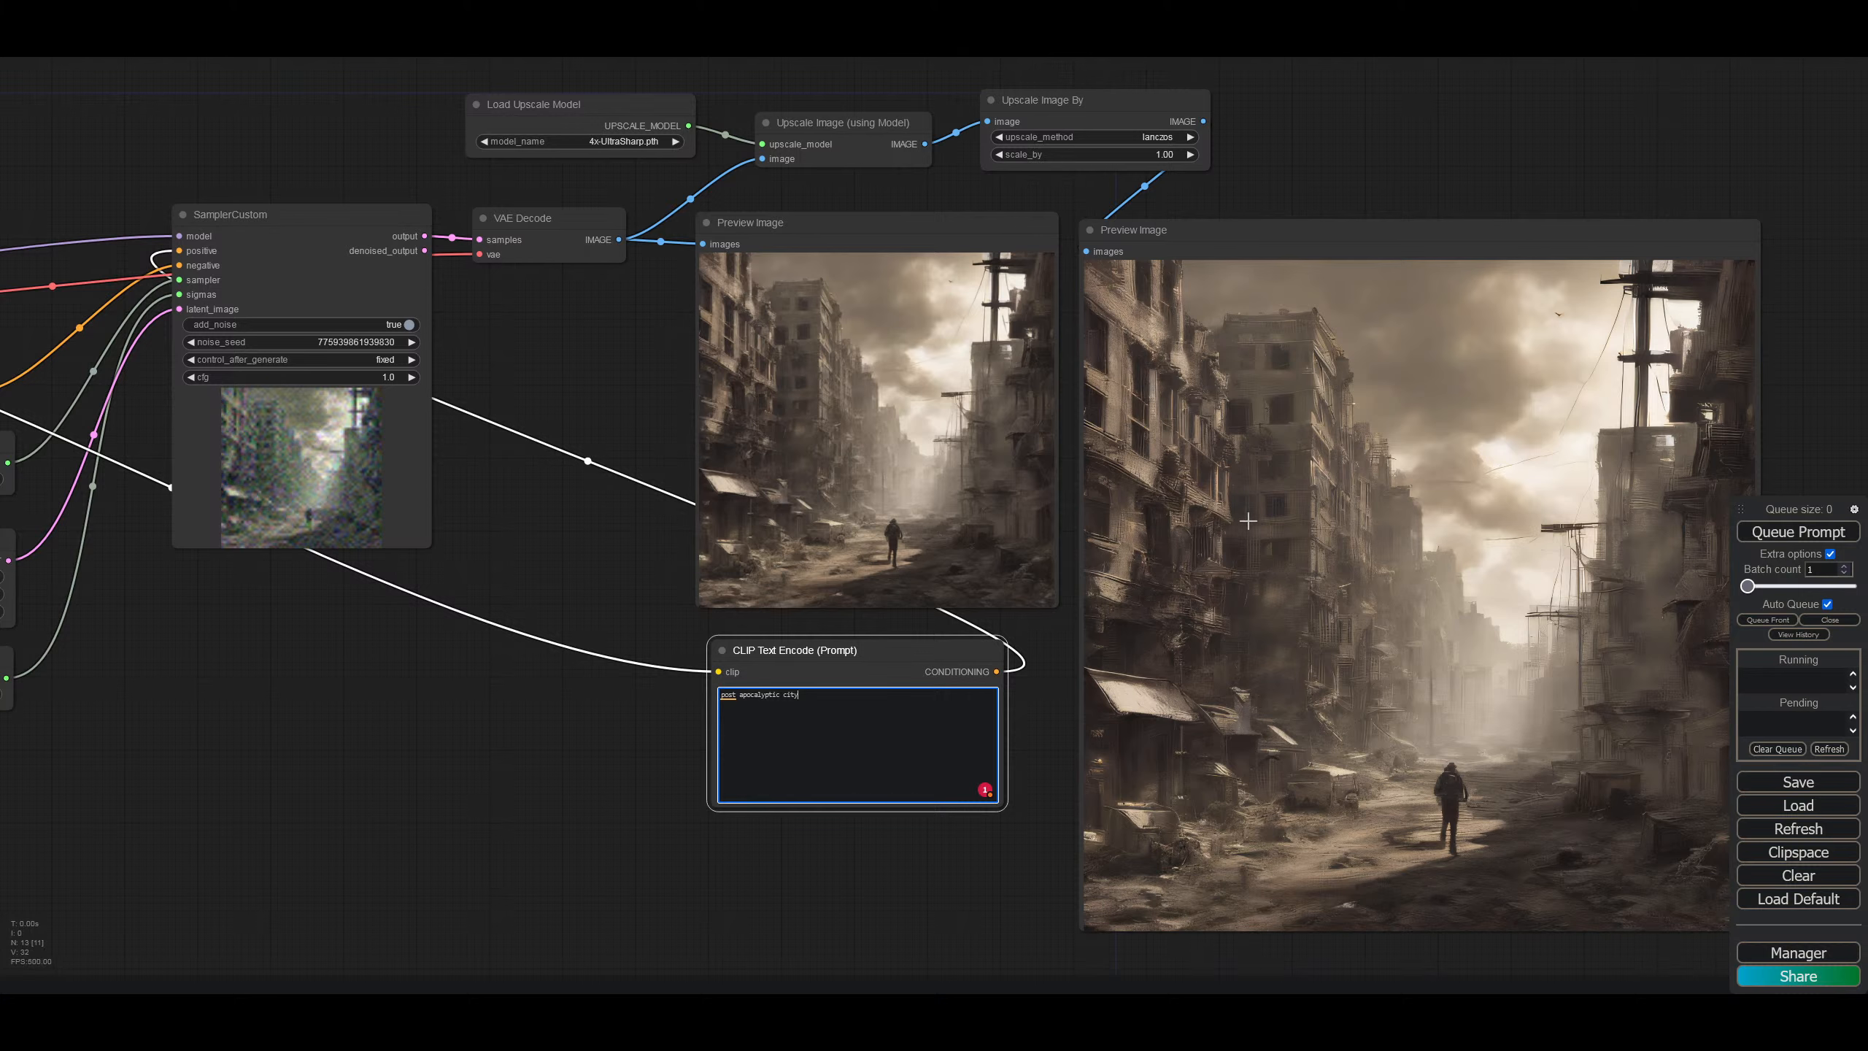
Step: Unlink and relink the VAE Decode image to Upscale Image (using Model), and set that upscale node to Bypass
drag(1297, 233, 1306, 227)
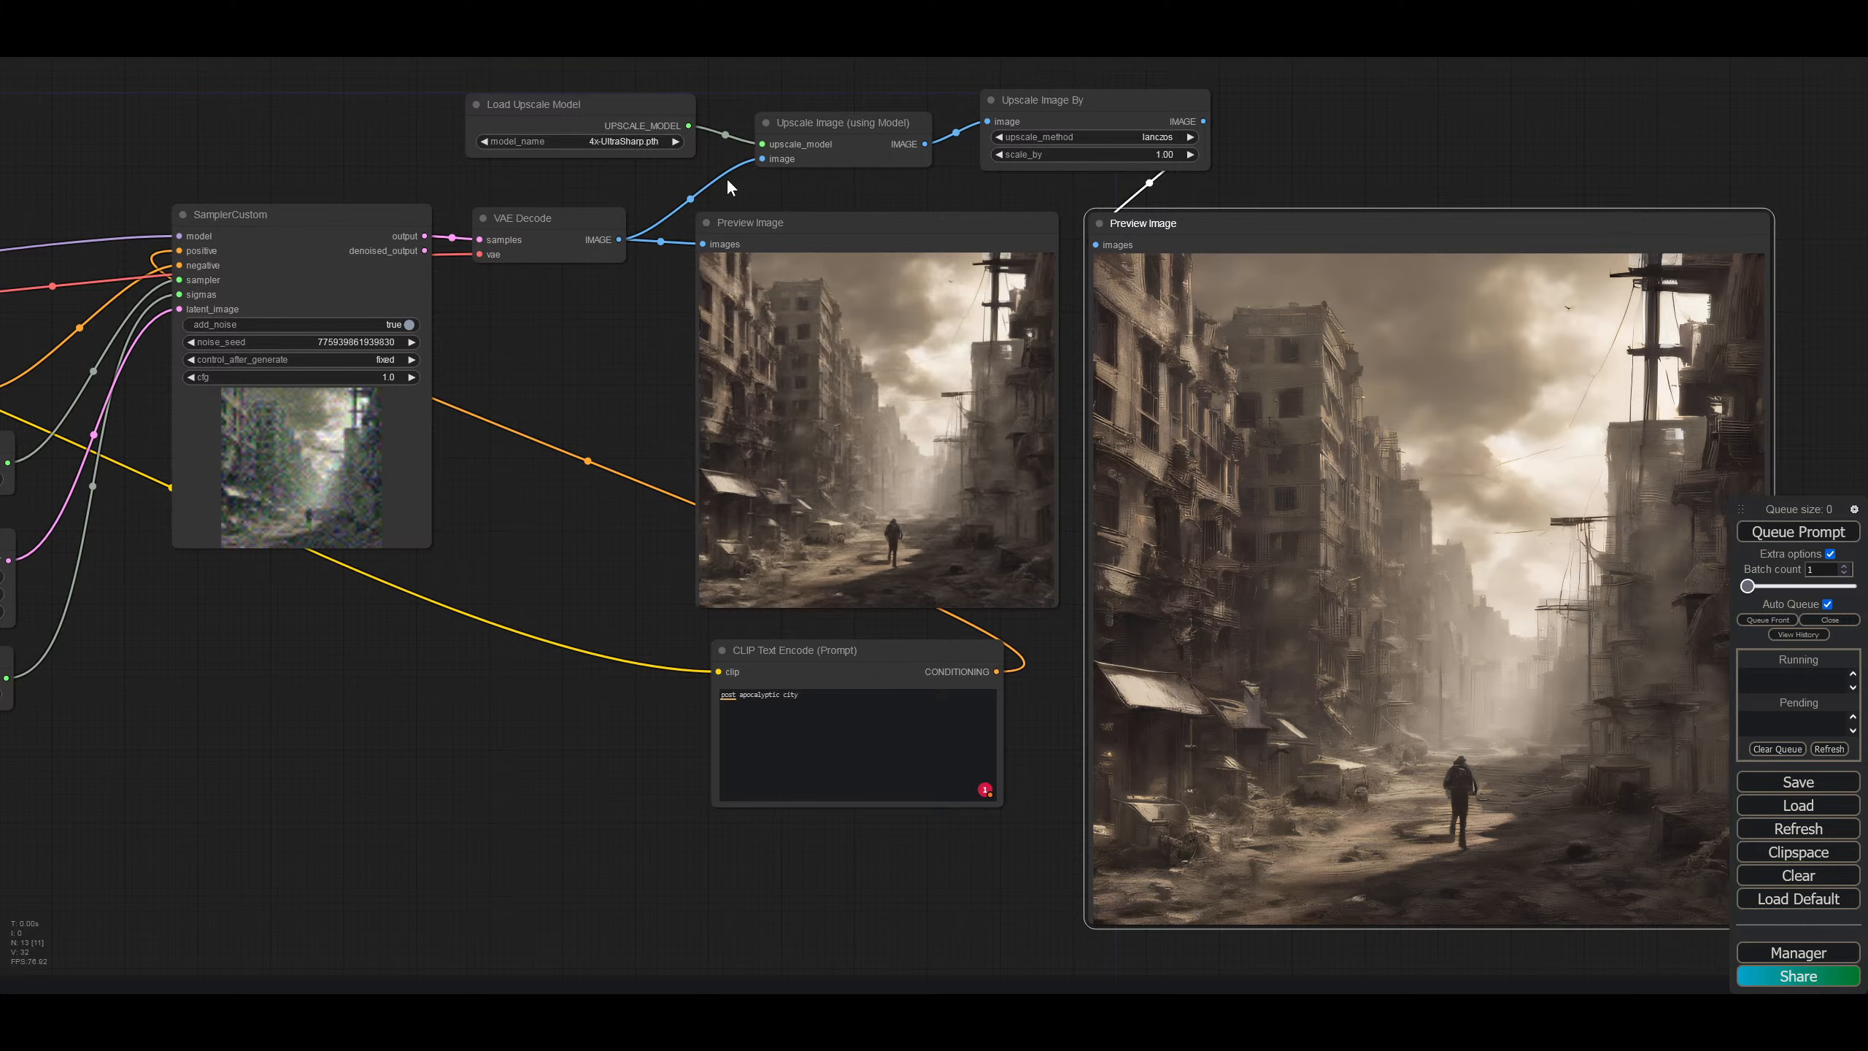
drag(762, 158, 711, 163)
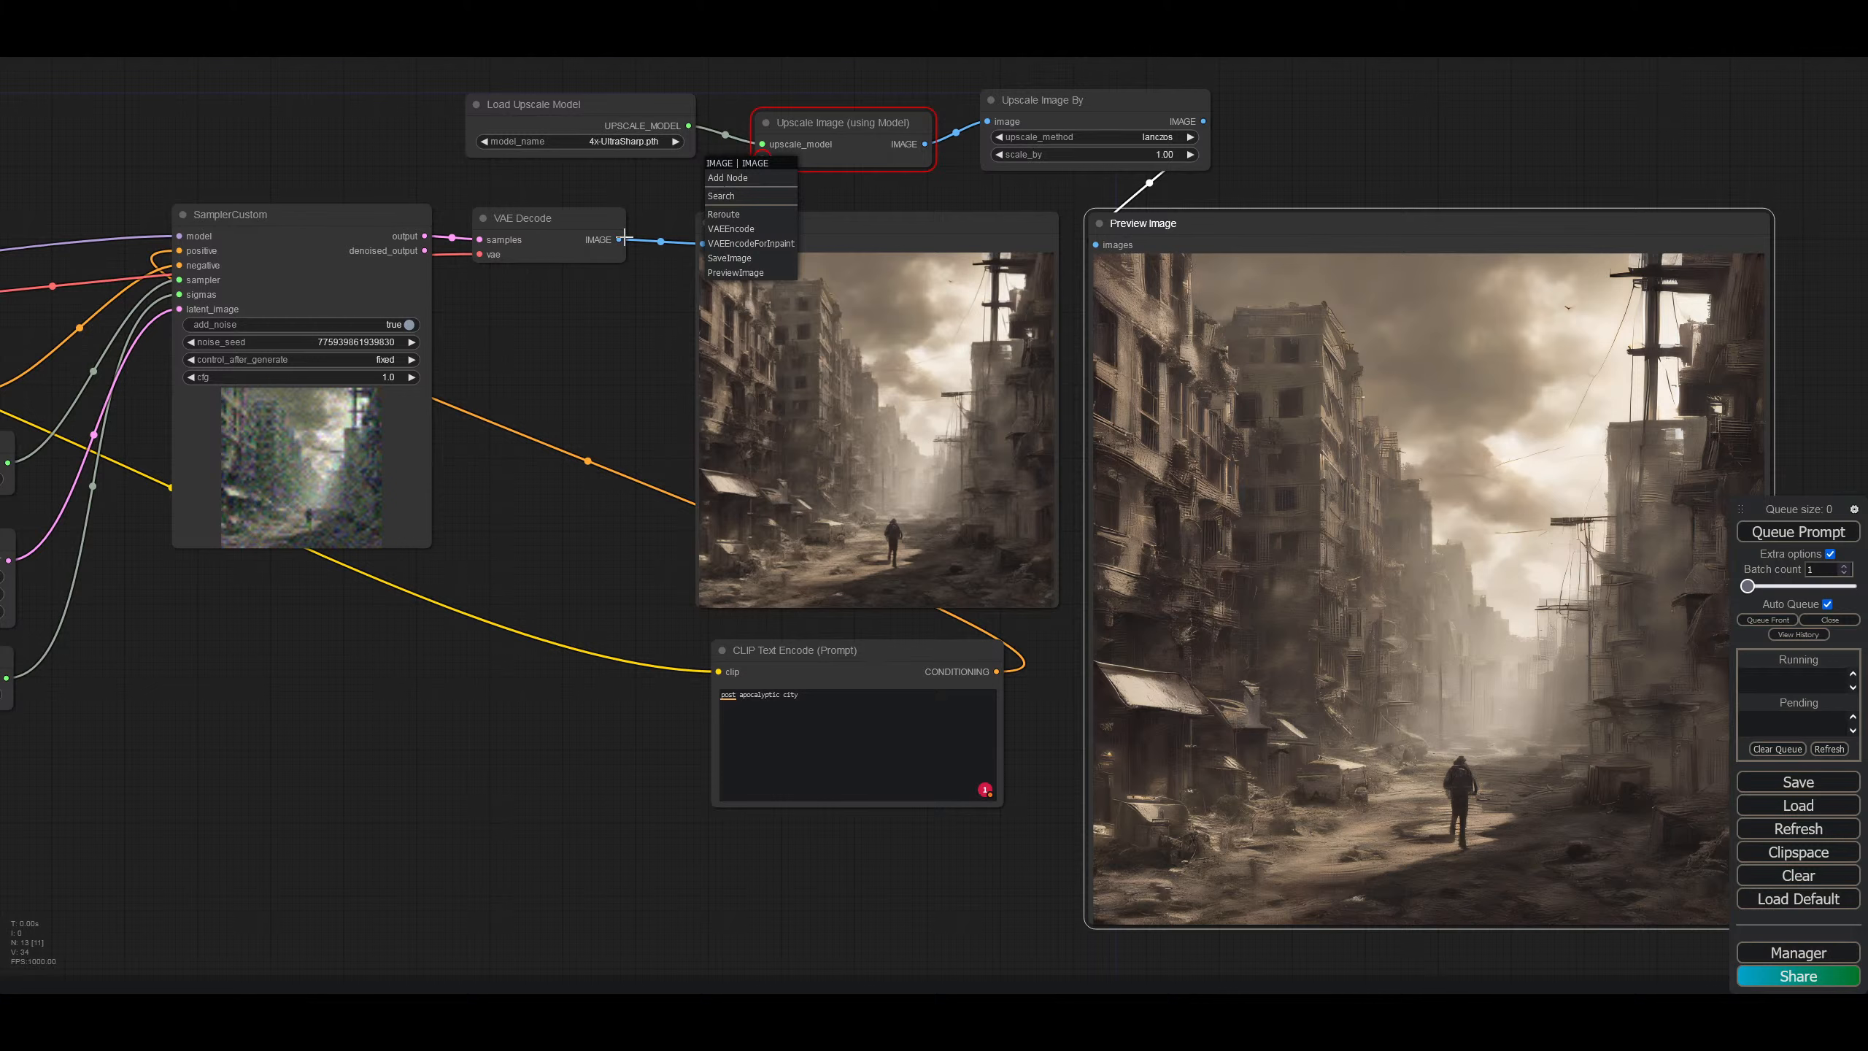
drag(624, 235, 760, 159)
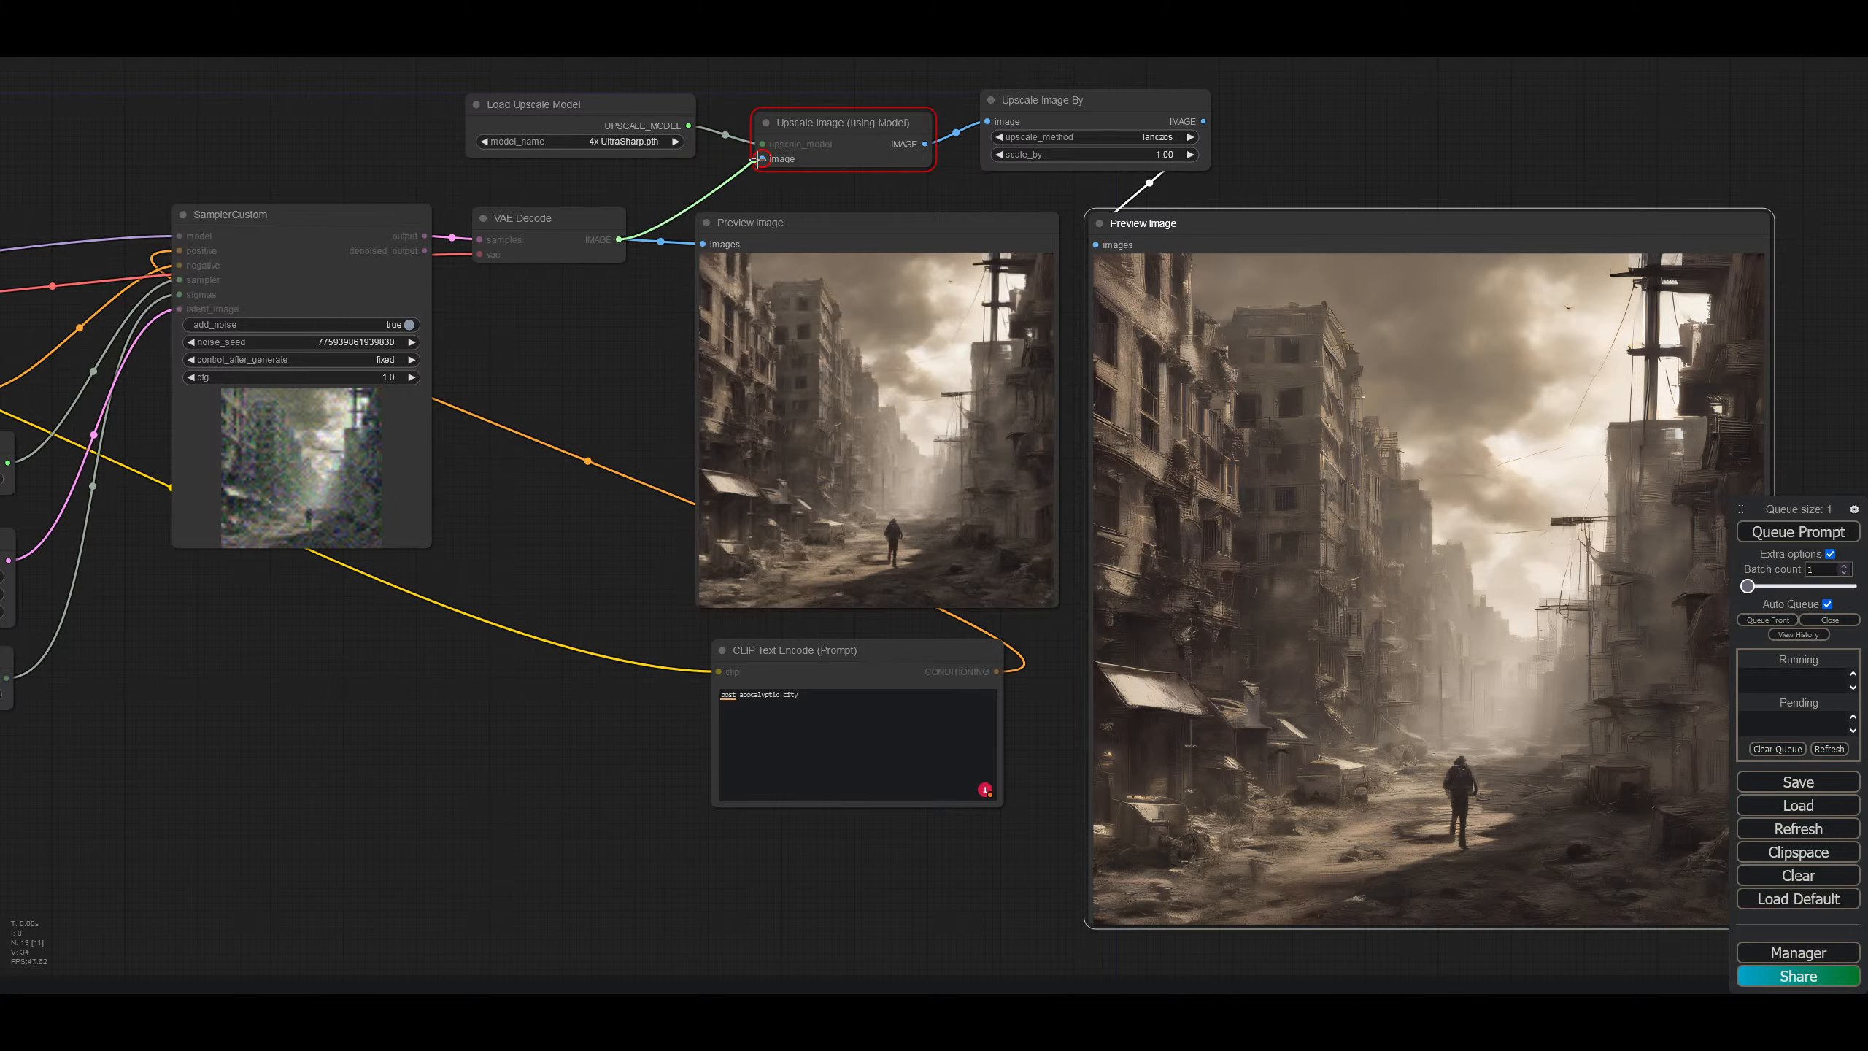
right_click(820, 161)
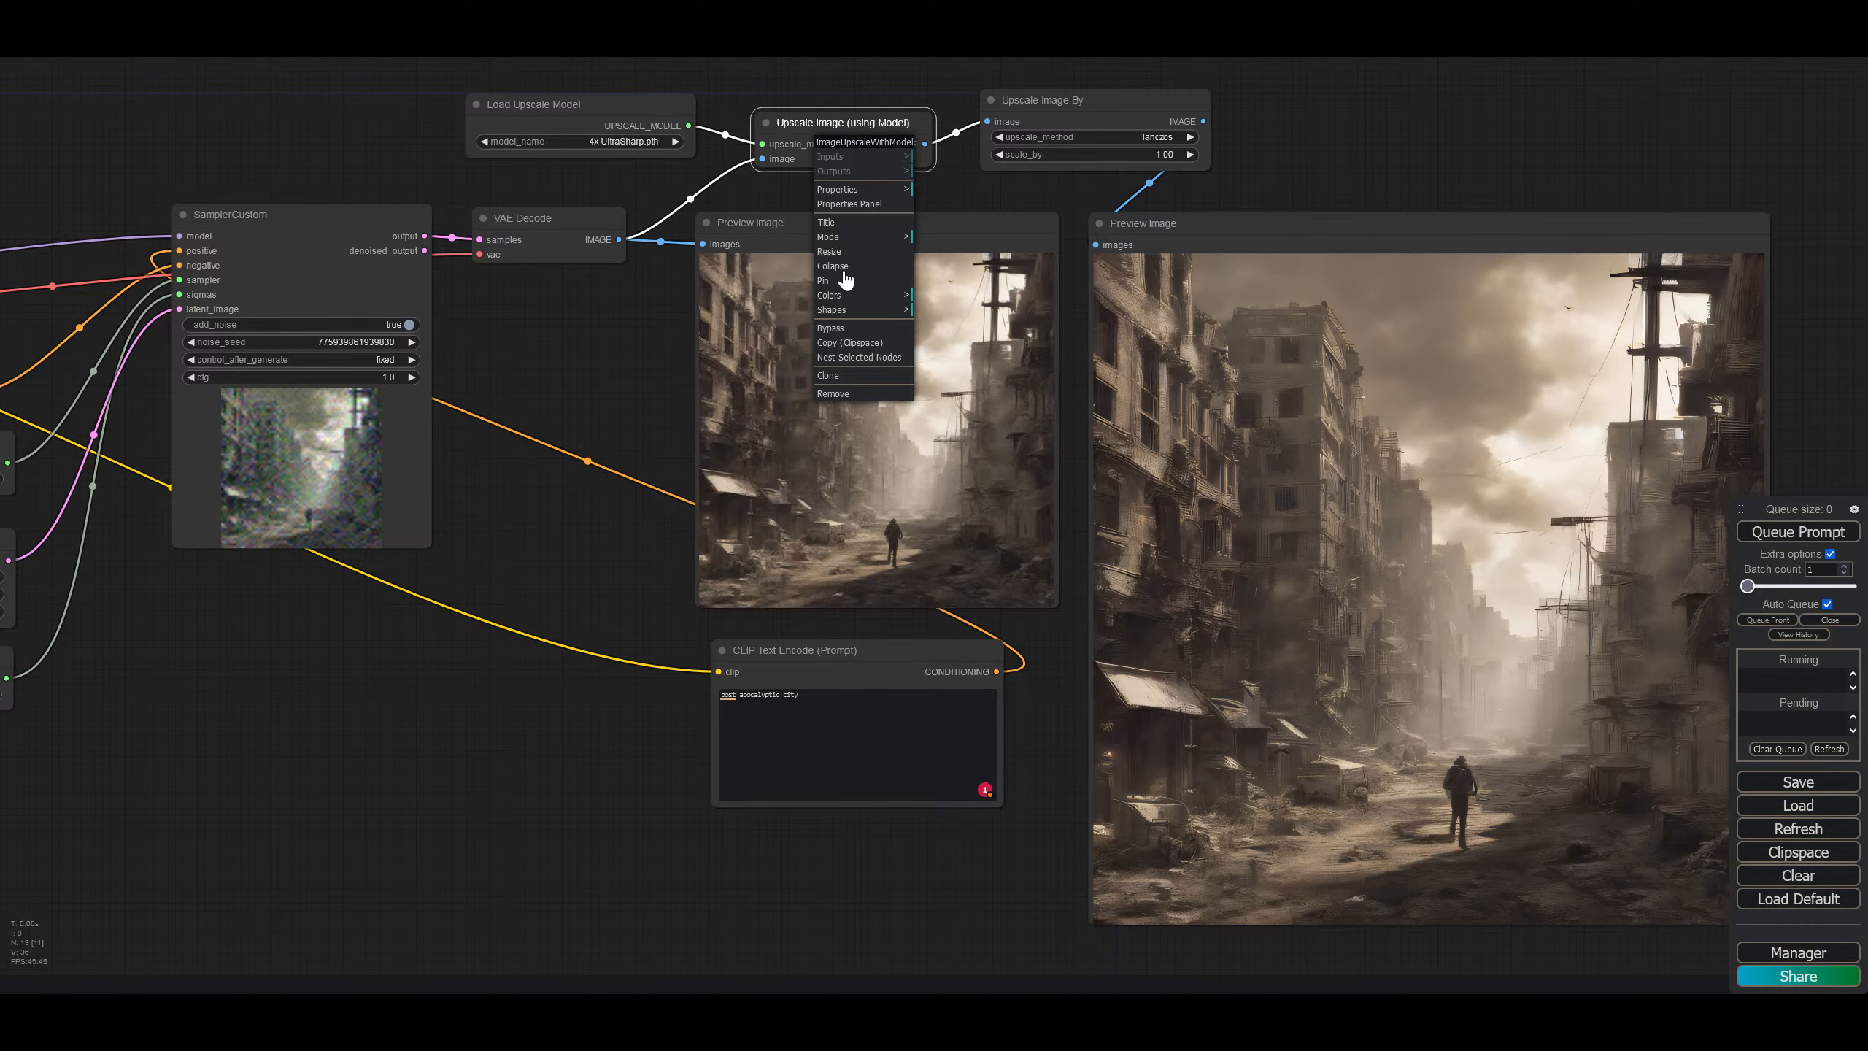
click(833, 328)
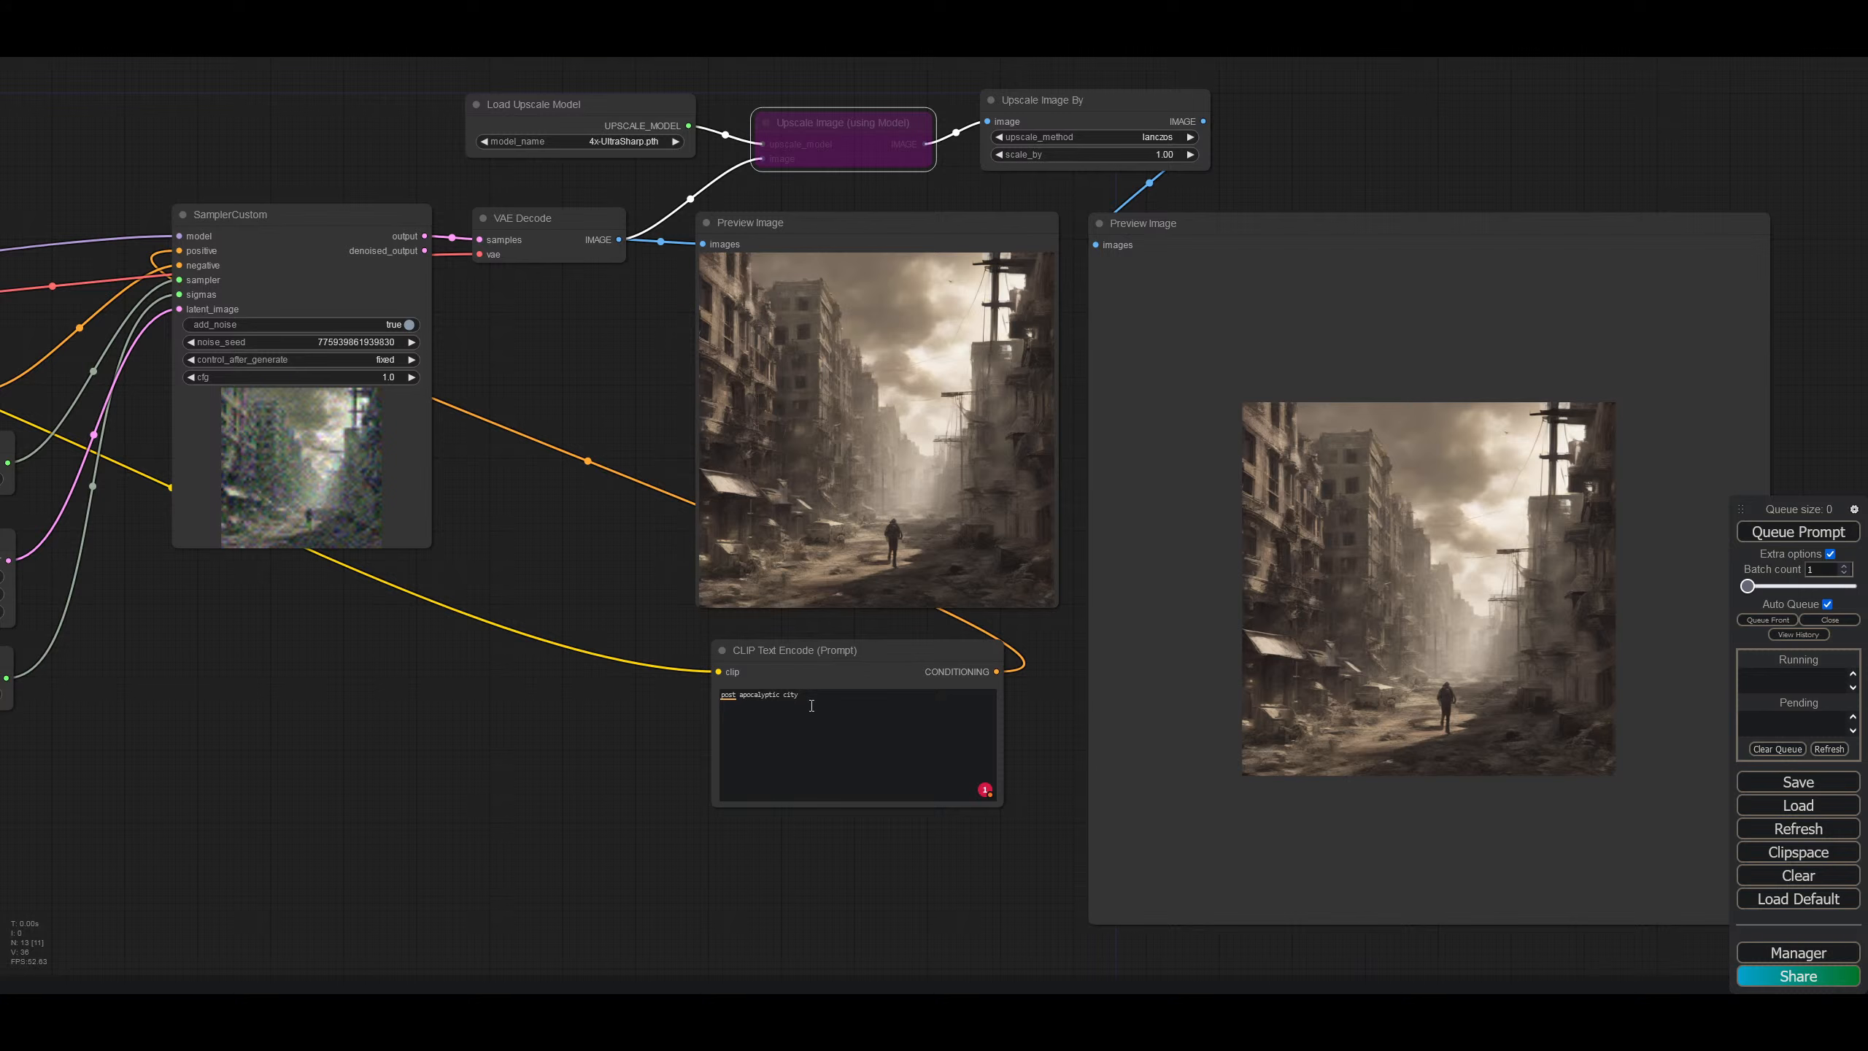
Step: Extend the prompt to "post apocalyptic city at night" to generate a night version of the scene
click(871, 687)
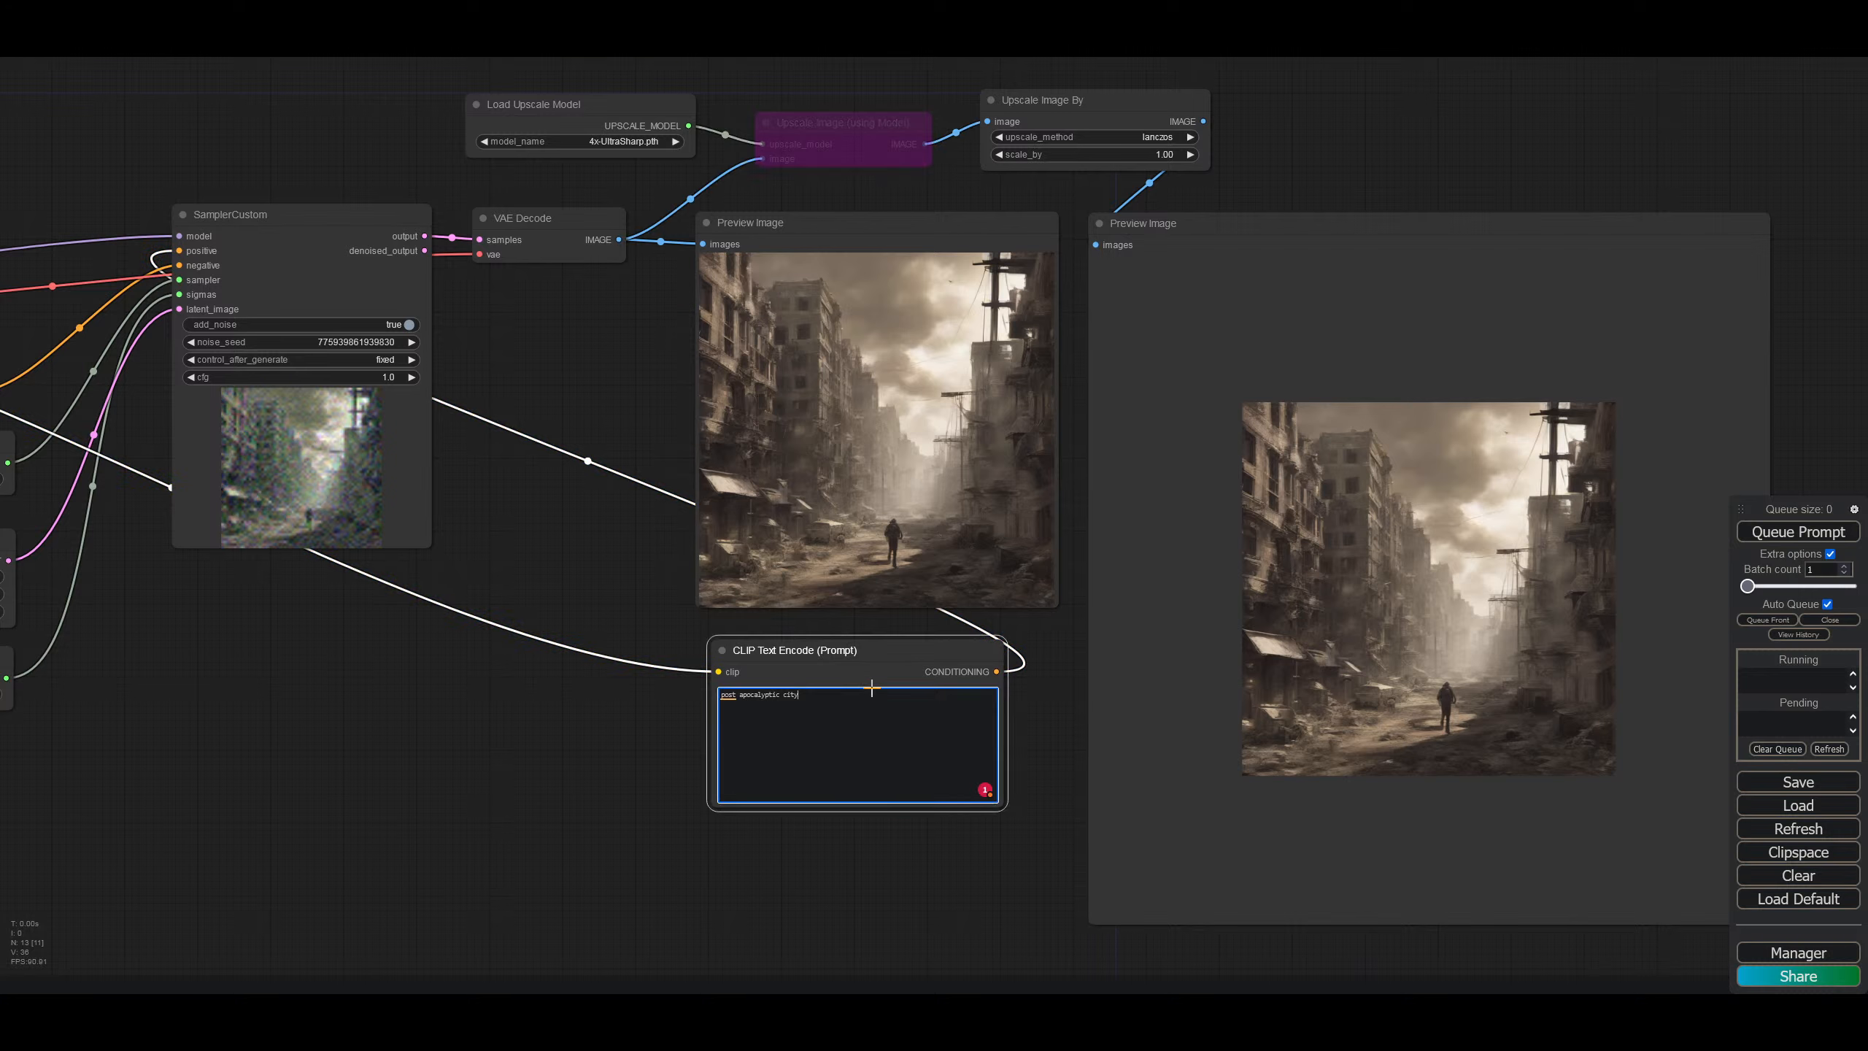
text(at night)
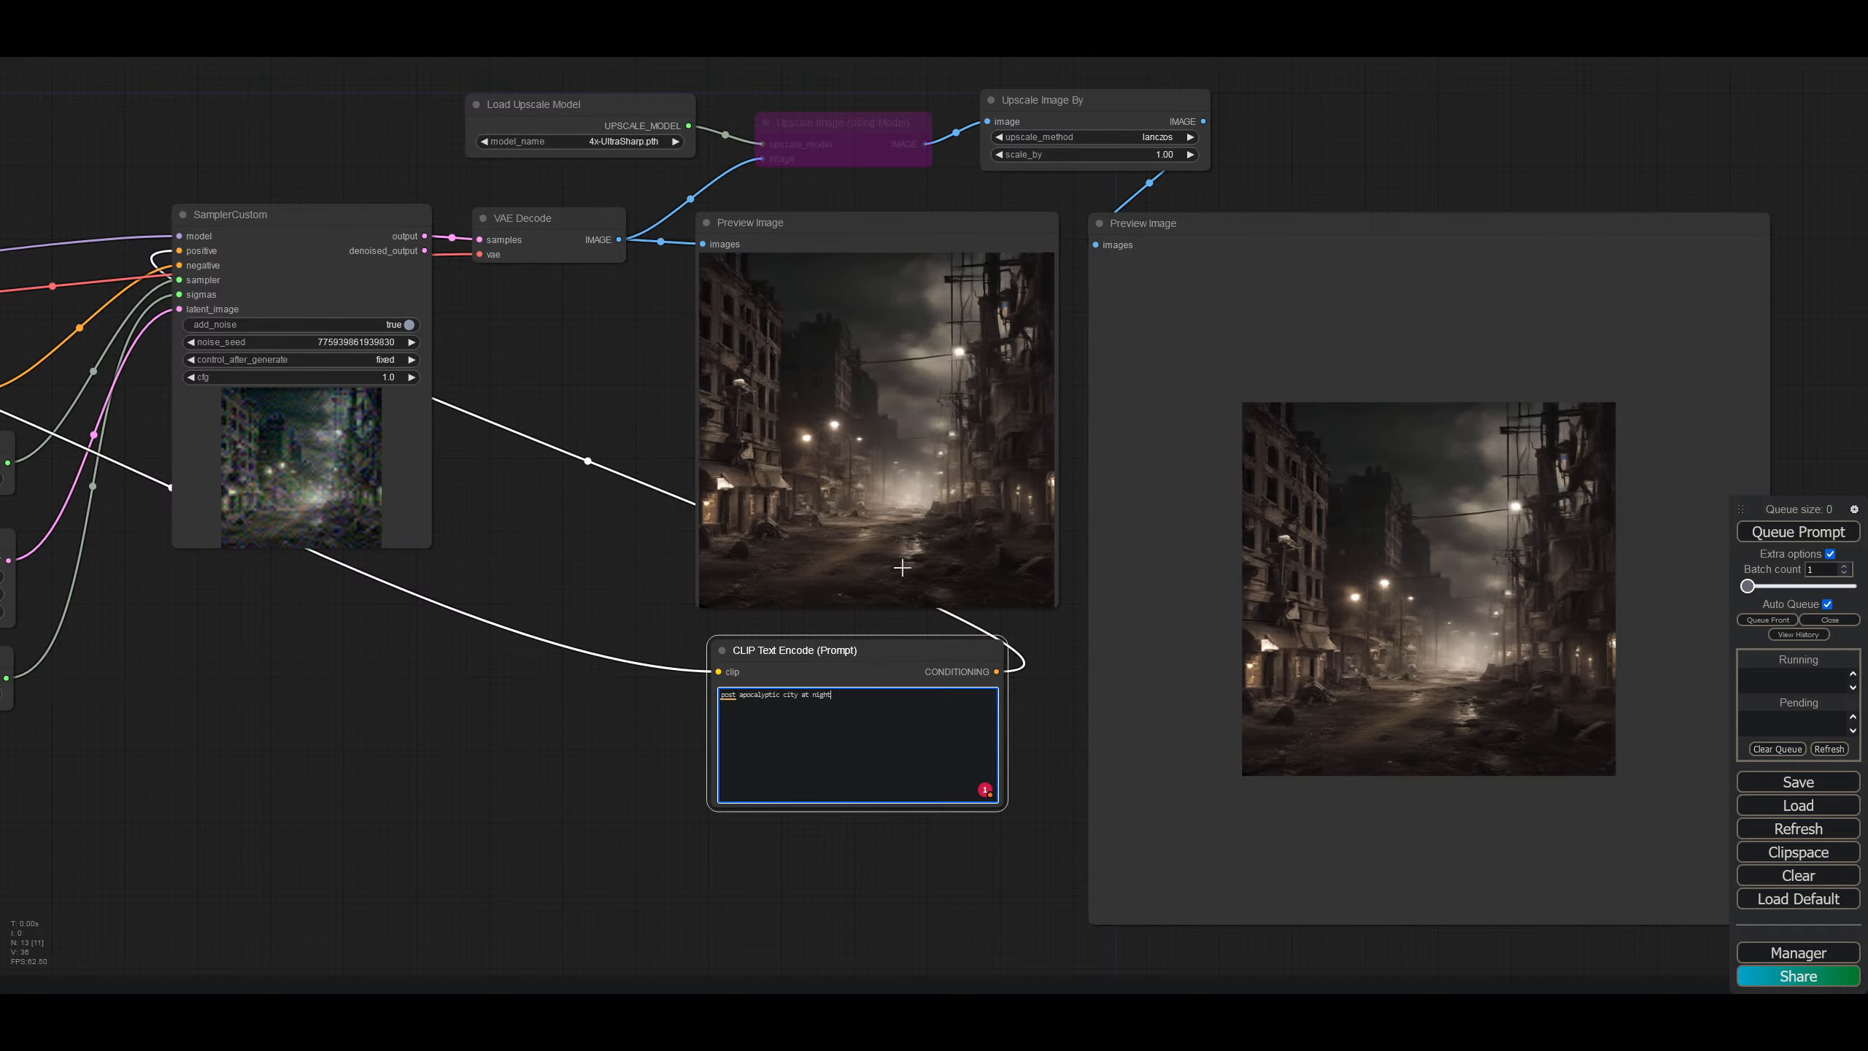
Step: Shift both Preview Image nodes to the right and place the CLIP Text Encode (Prompt) node beside the first preview
scroll(657, 497, up, 4)
scroll(659, 509, up, 1)
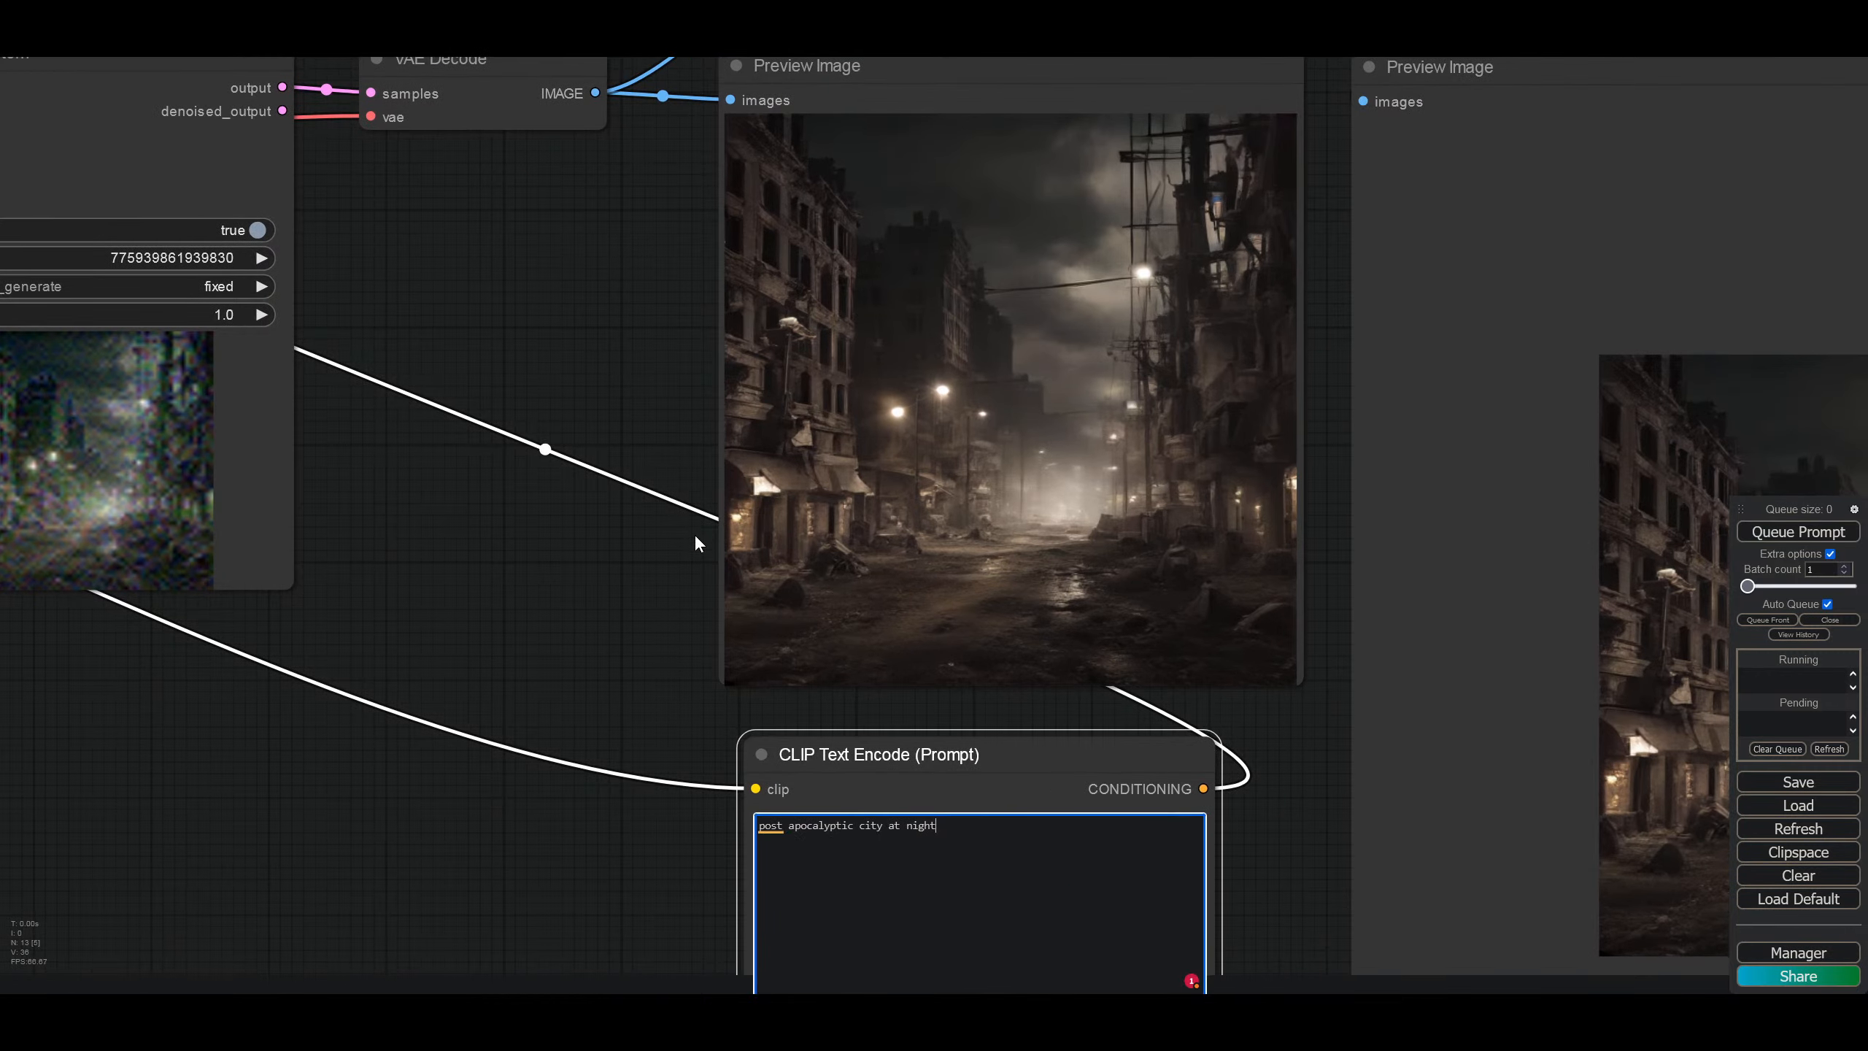
drag(1445, 78, 1845, 74)
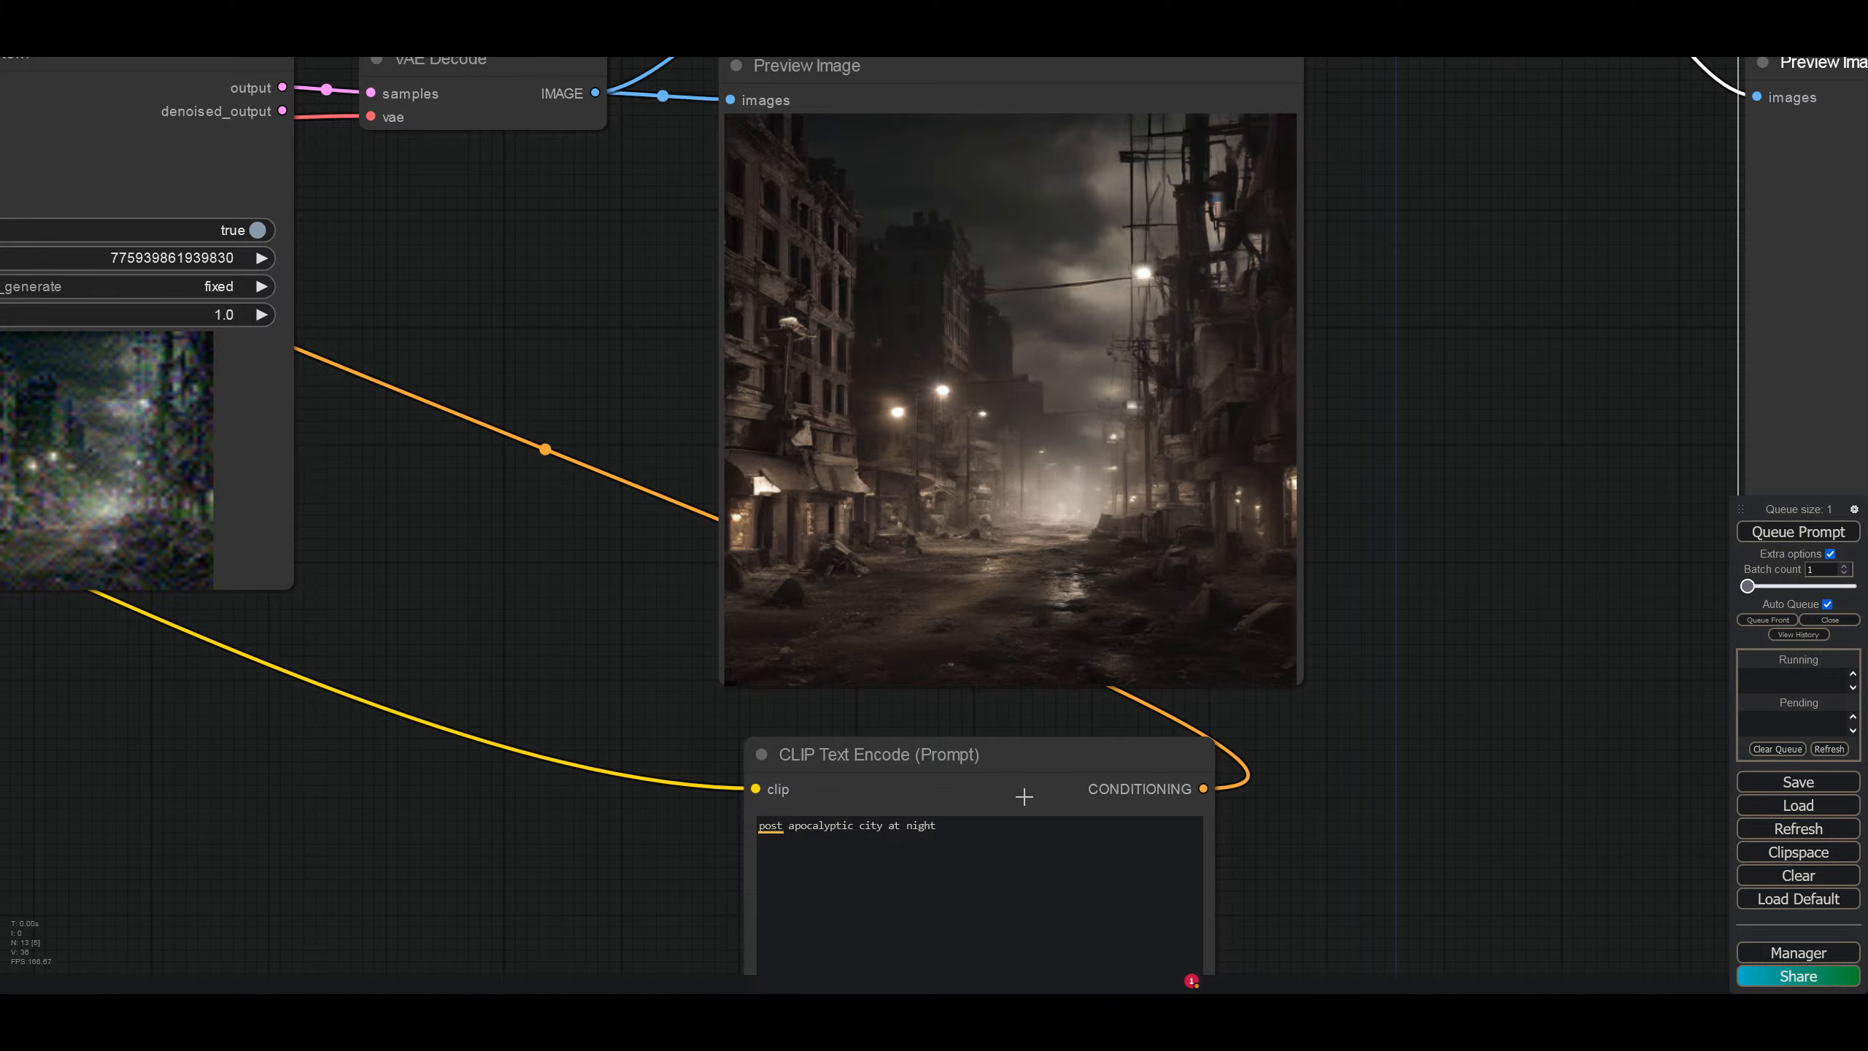
drag(1009, 765, 486, 383)
drag(842, 76, 967, 81)
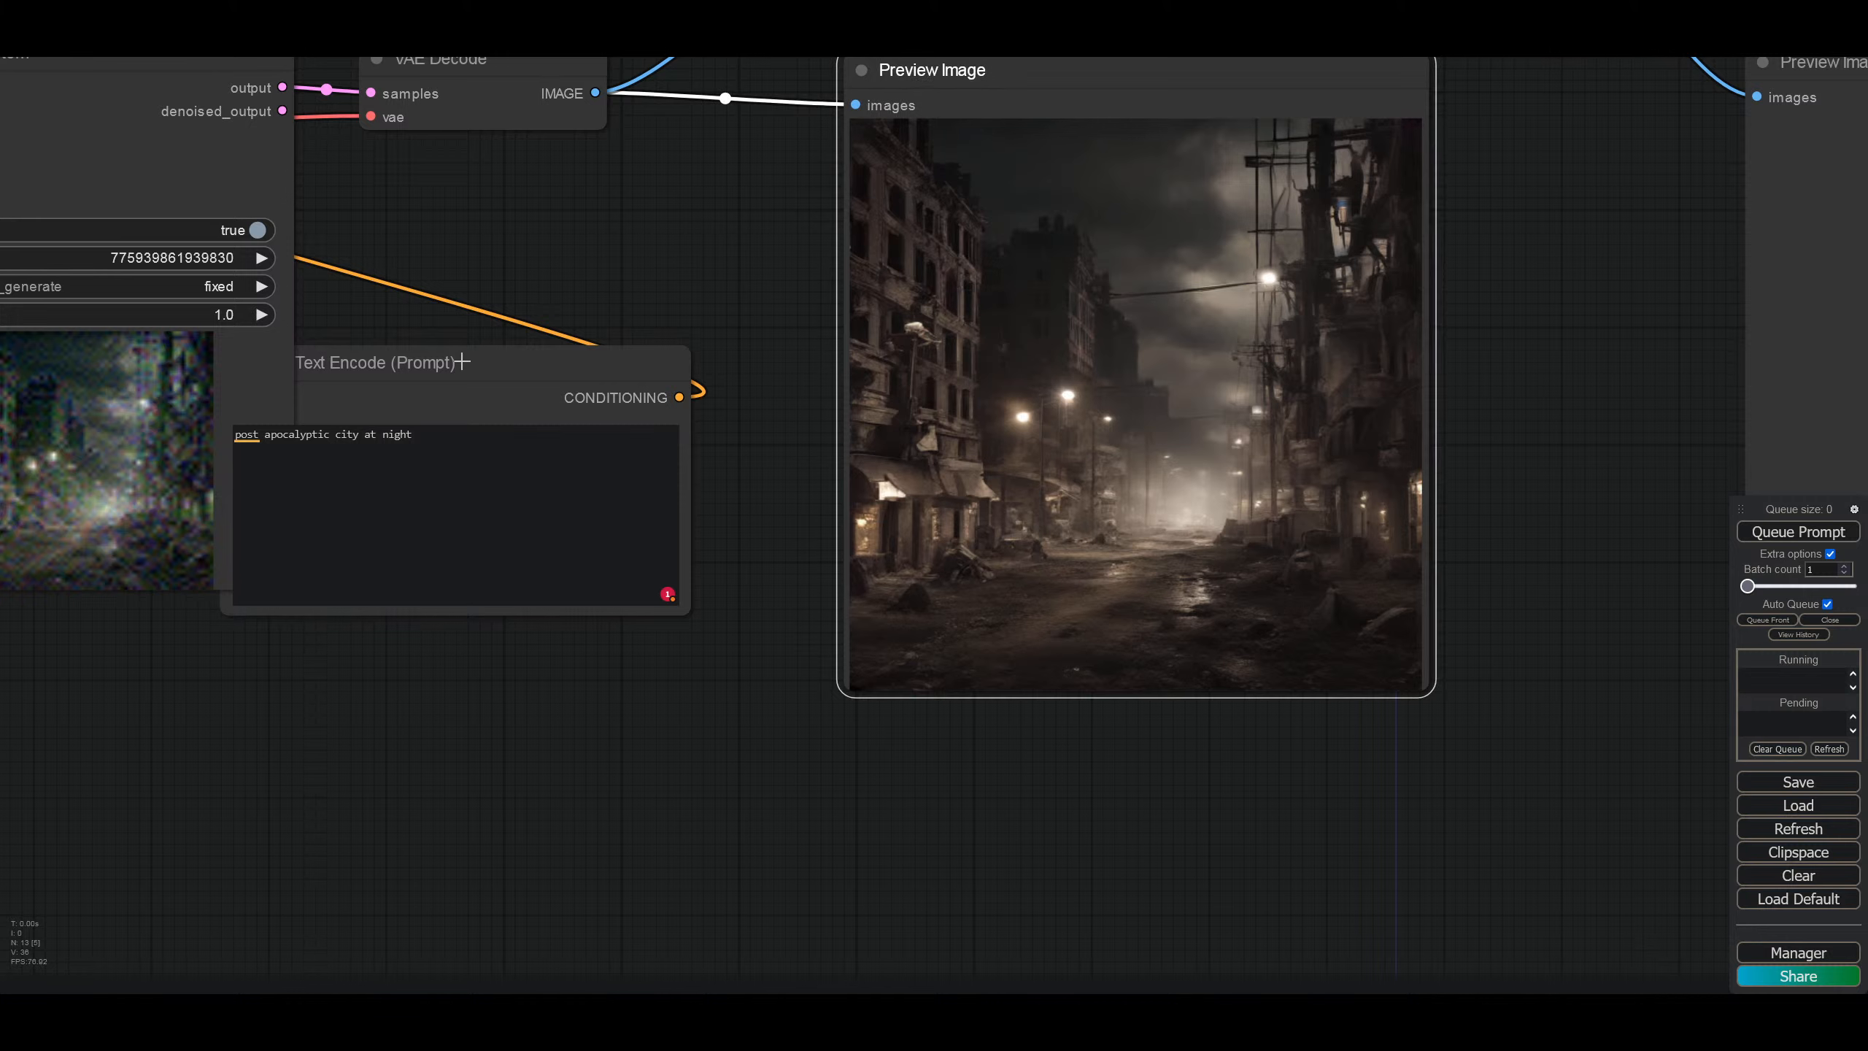
drag(465, 360, 587, 355)
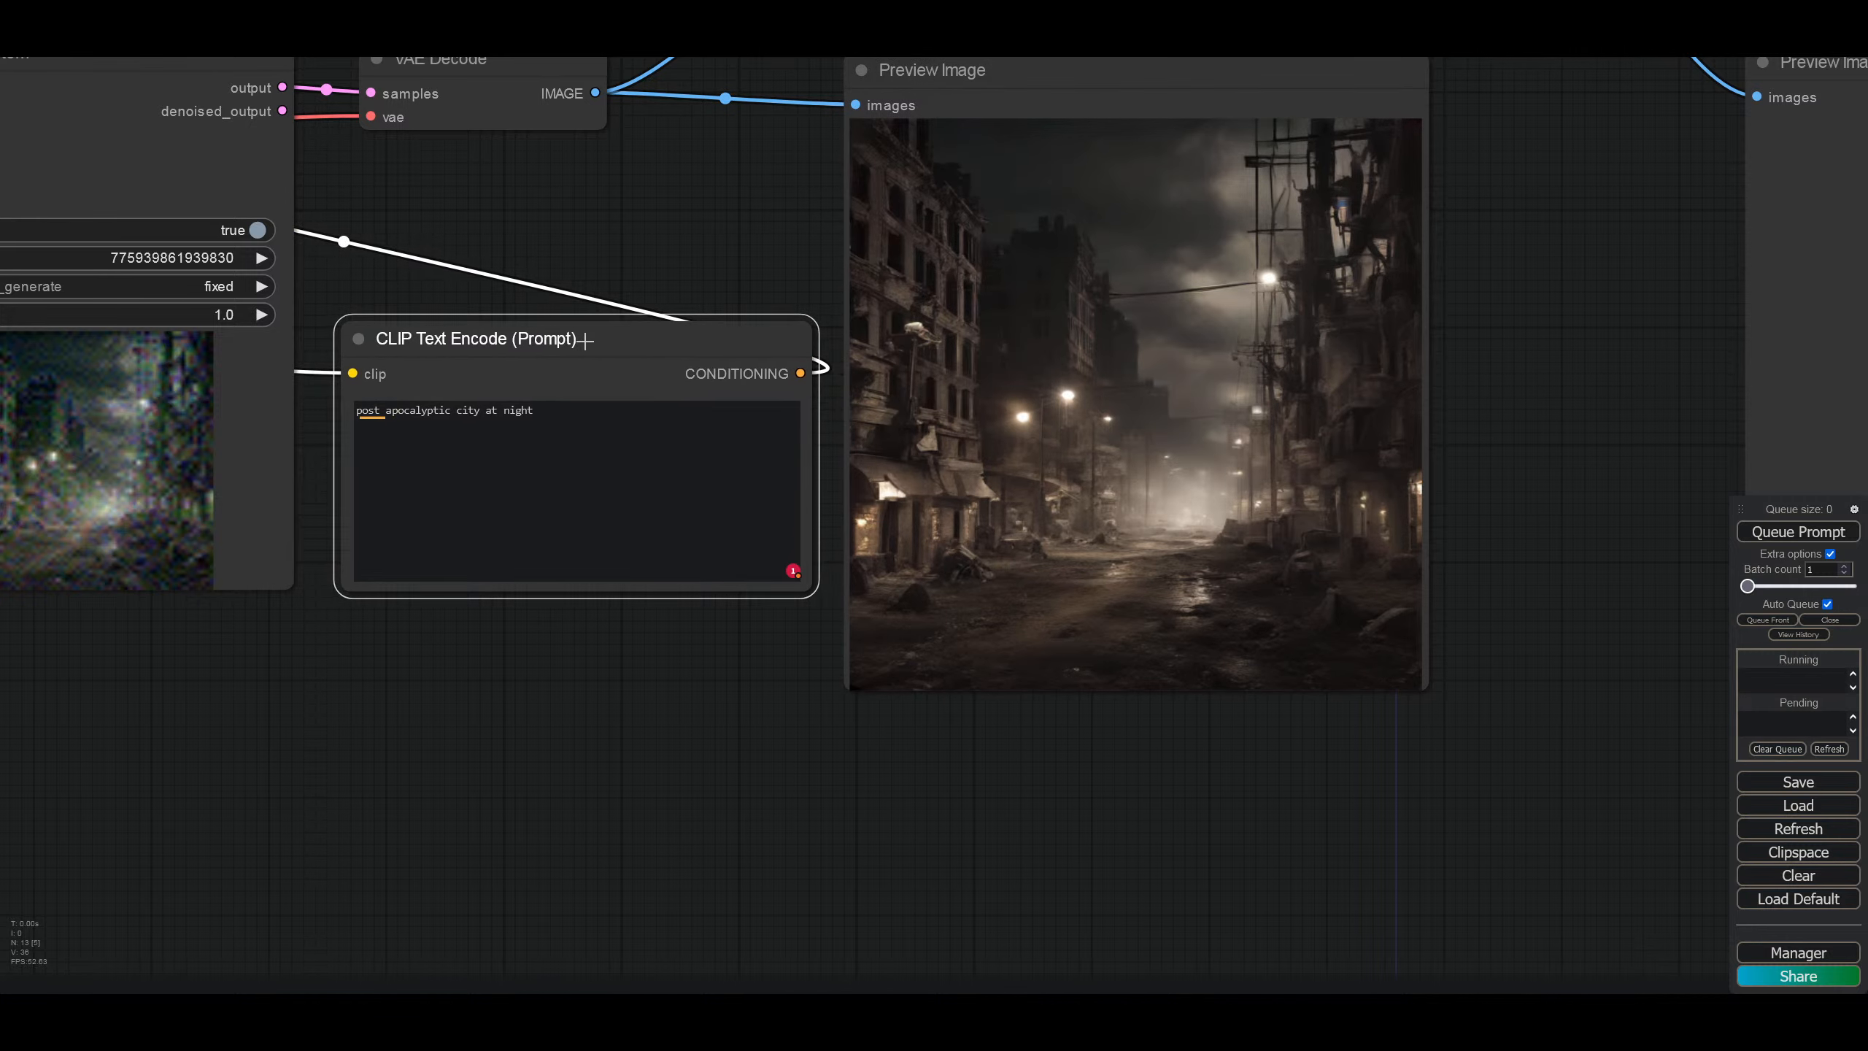
scroll(566, 671, up, 2)
drag(567, 672, 610, 862)
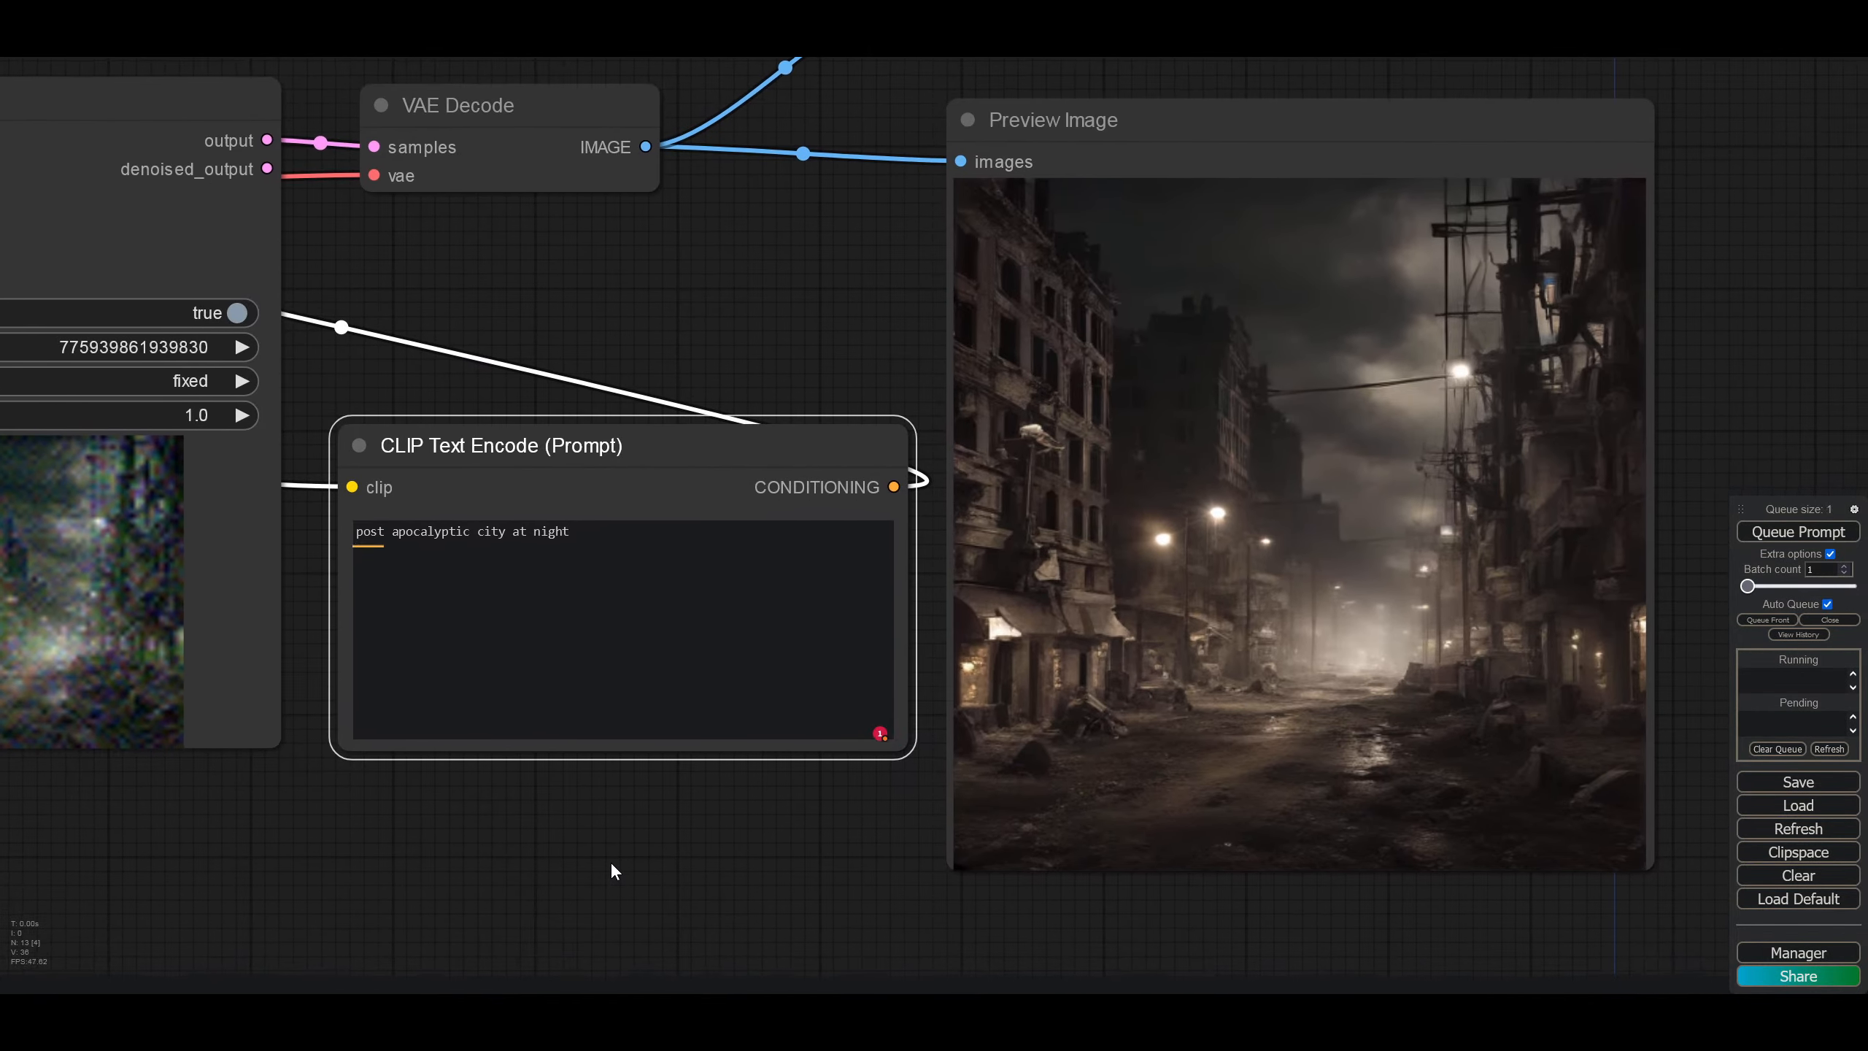
Step: Replace the night city prompt with "AI" to generate a new live image
click(588, 524)
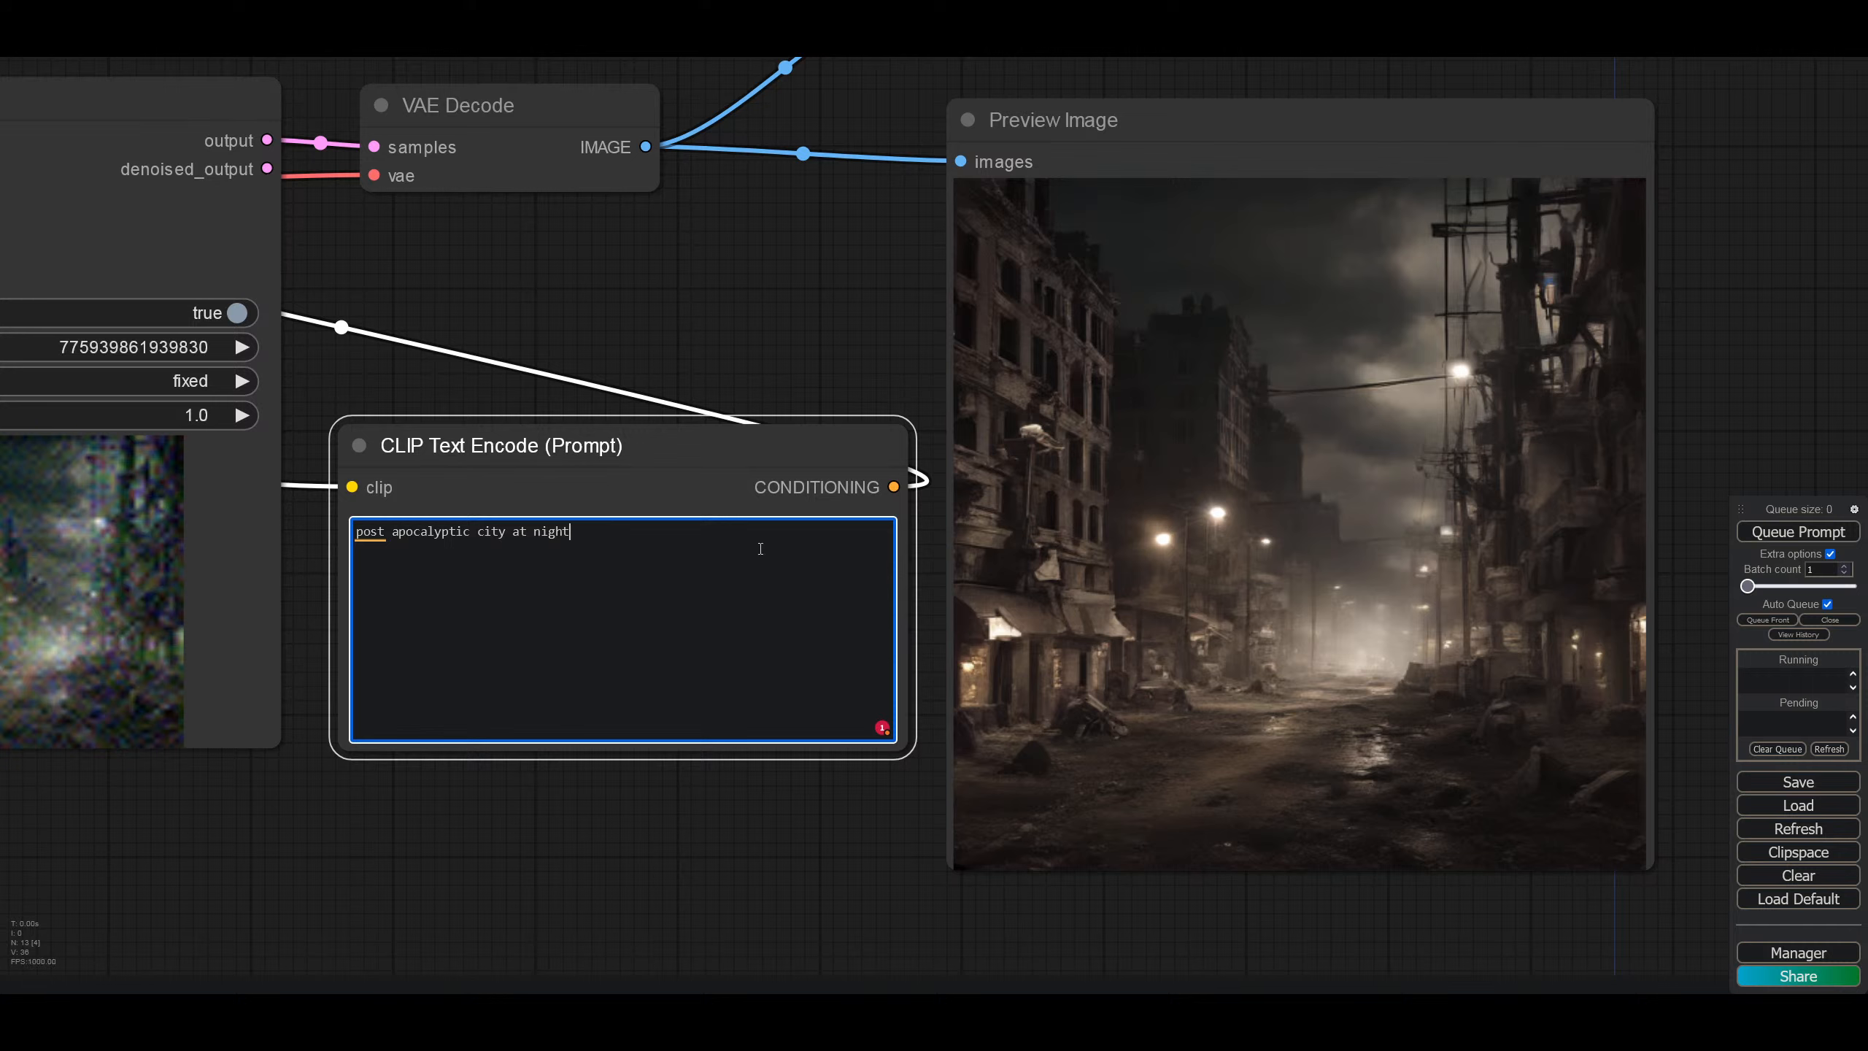
drag(619, 549, 322, 528)
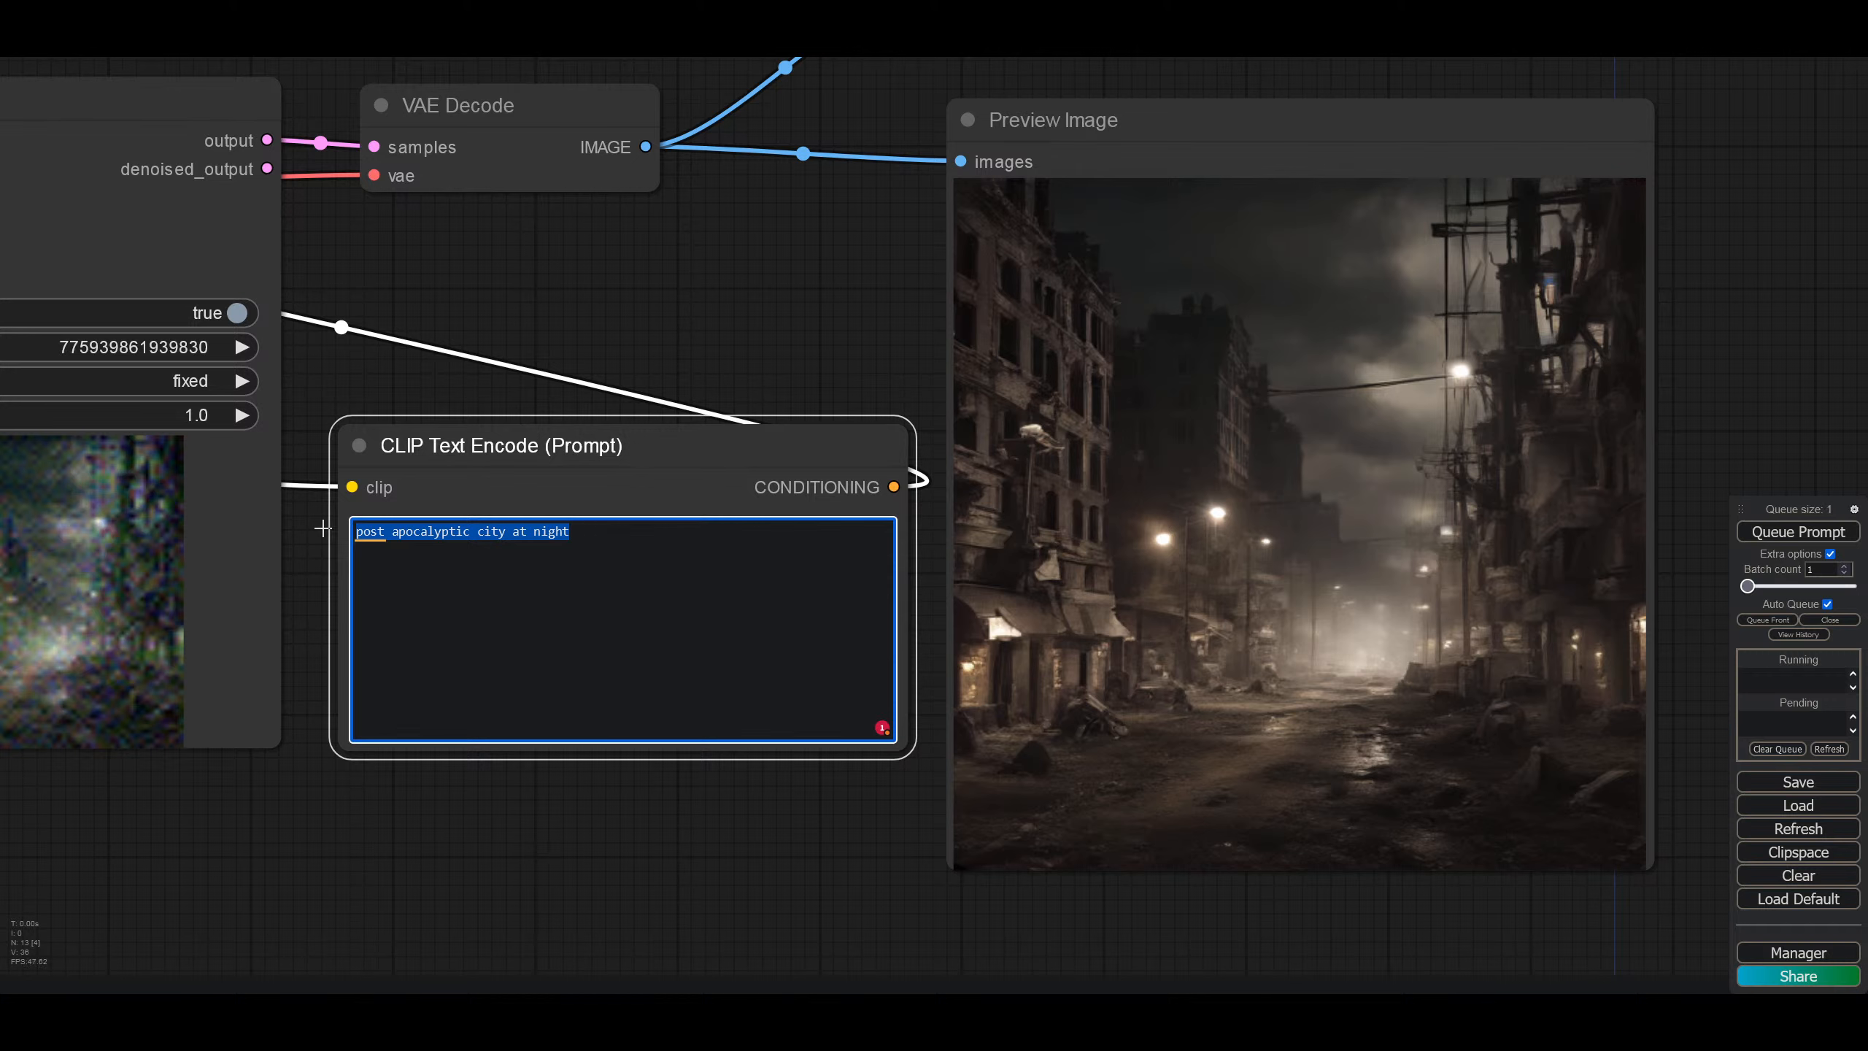
key(BackSpace)
text(AI)
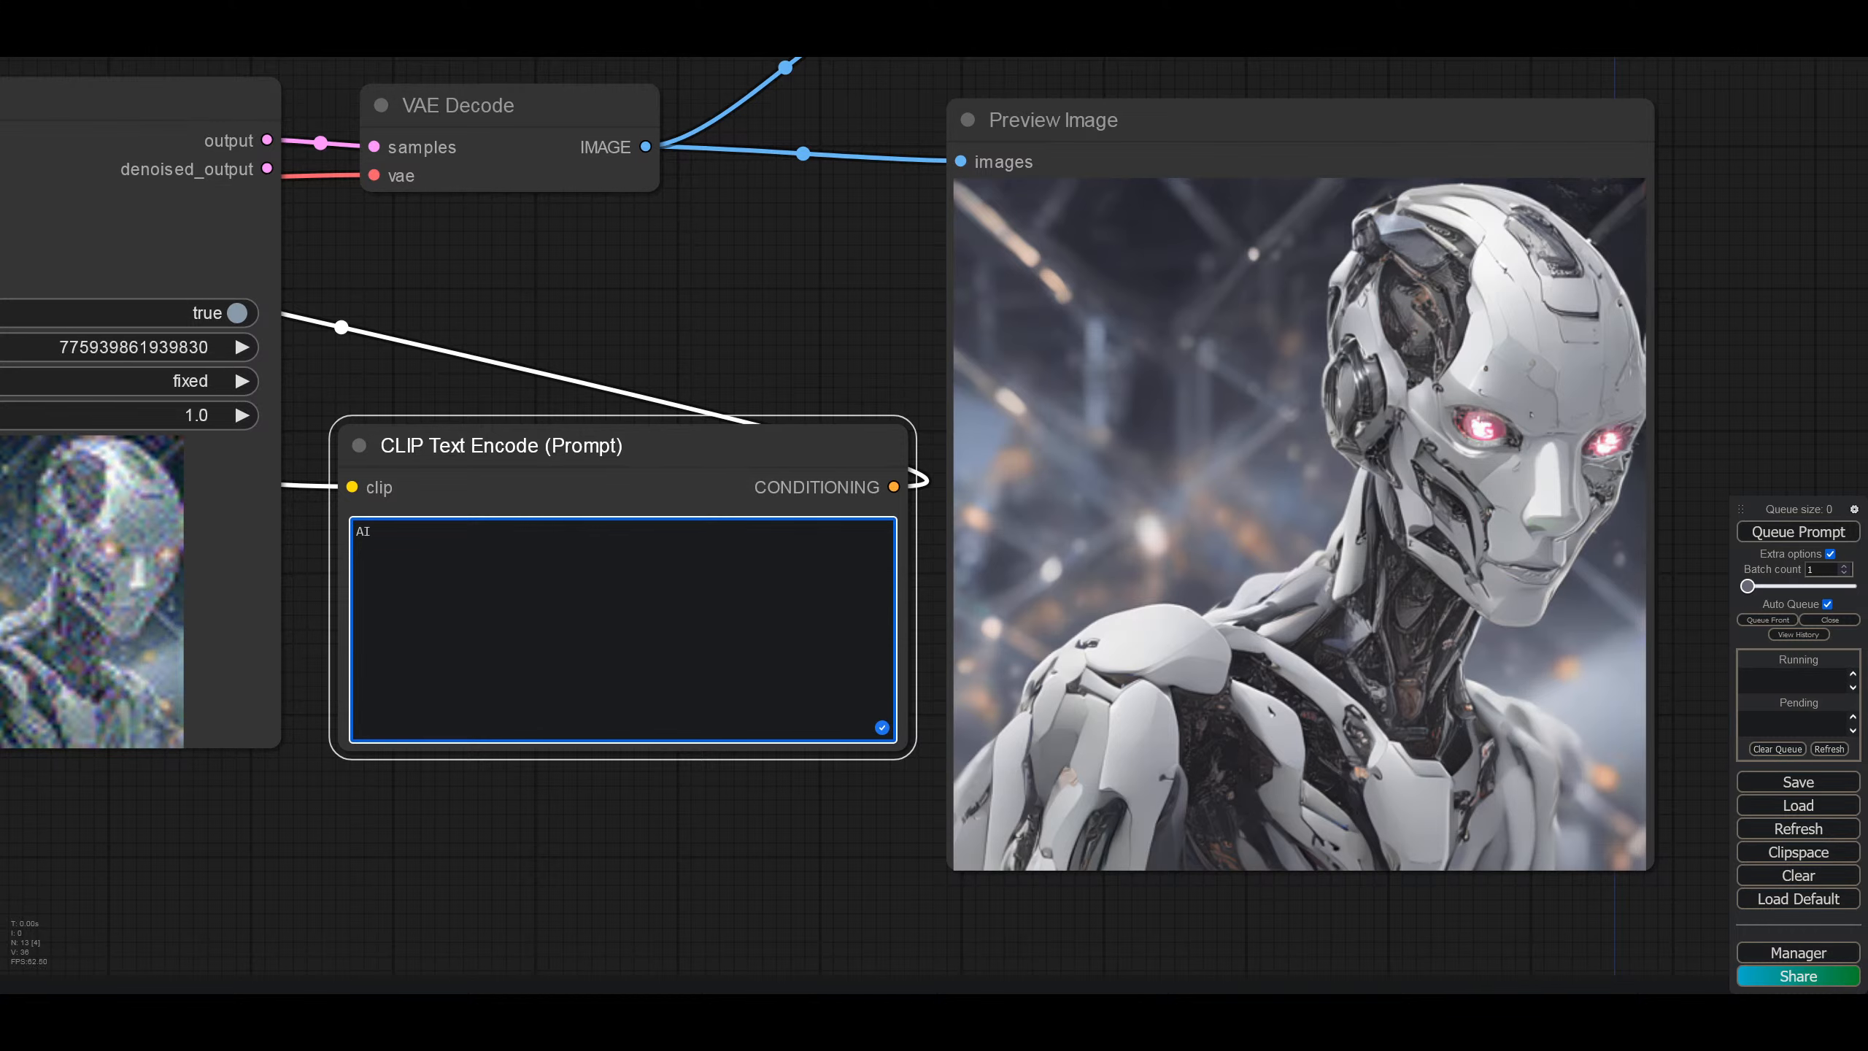
Step: Expand the prompt to "evil AI fighting humans" around the existing AI text
click(357, 531)
text(evil AI)
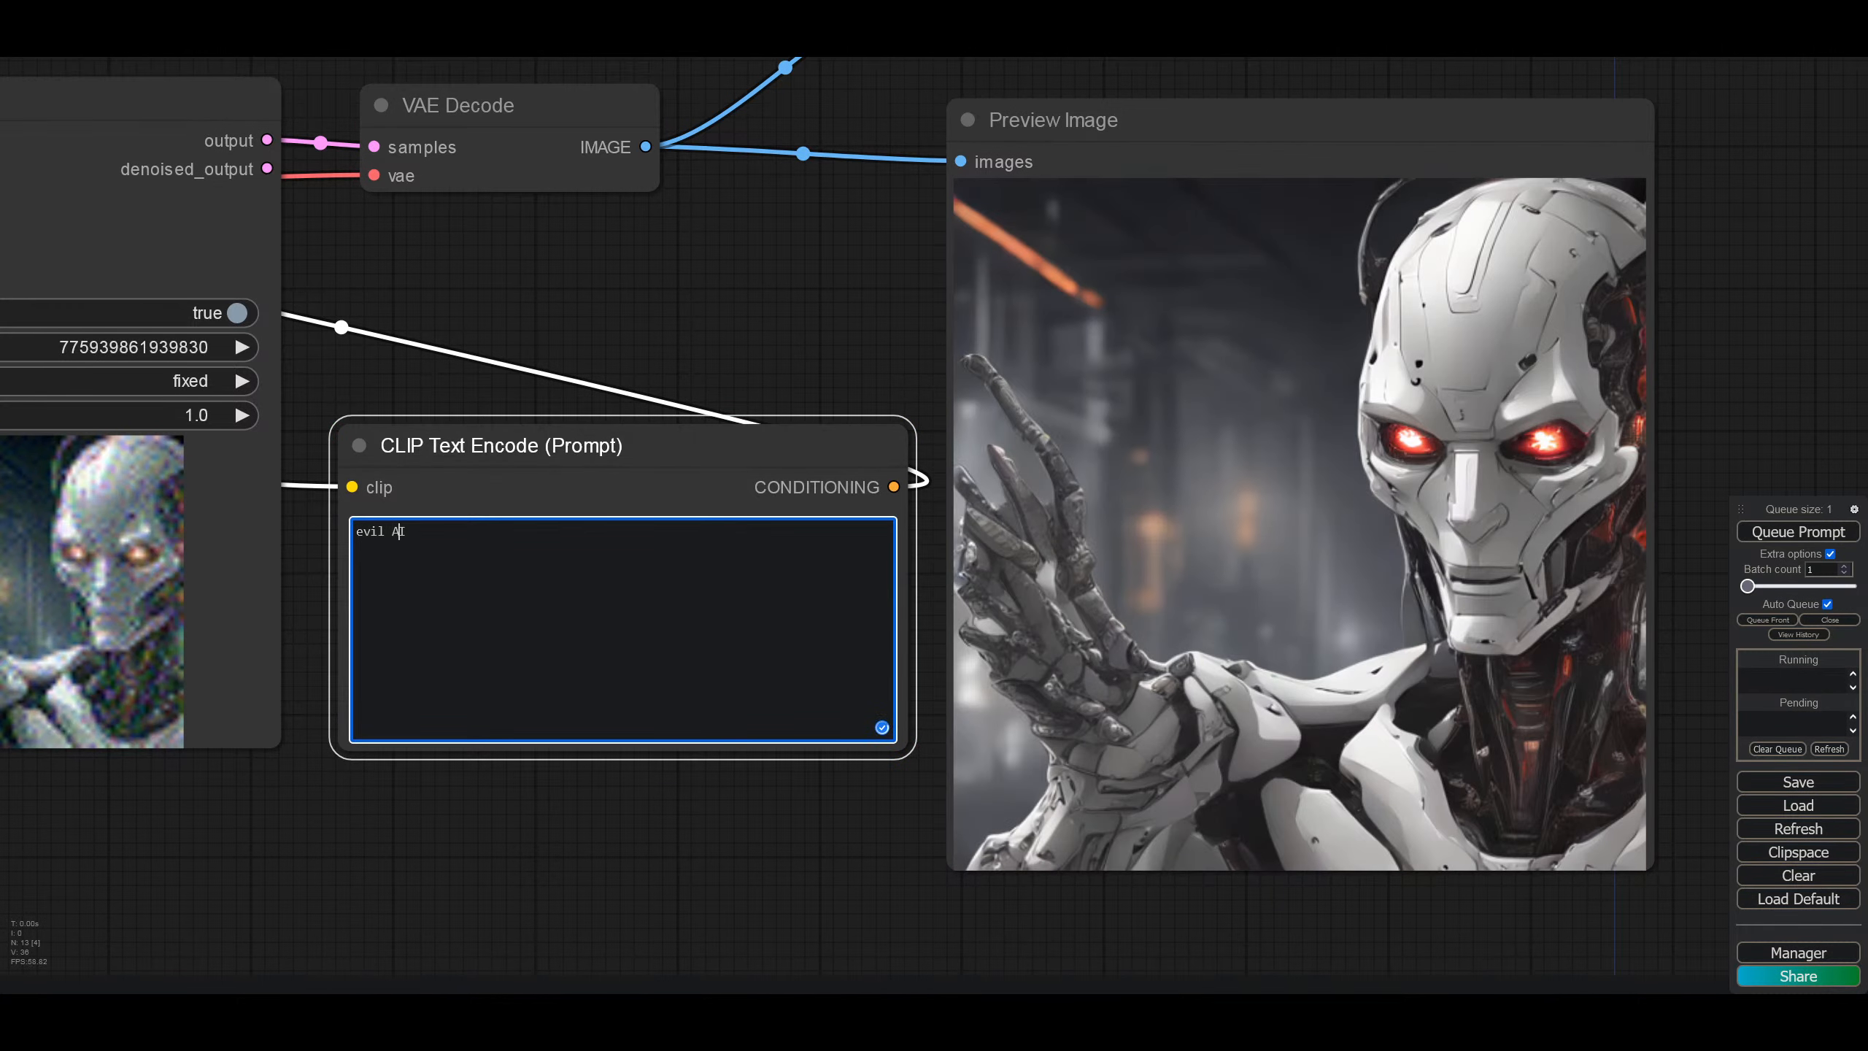
text( fight)
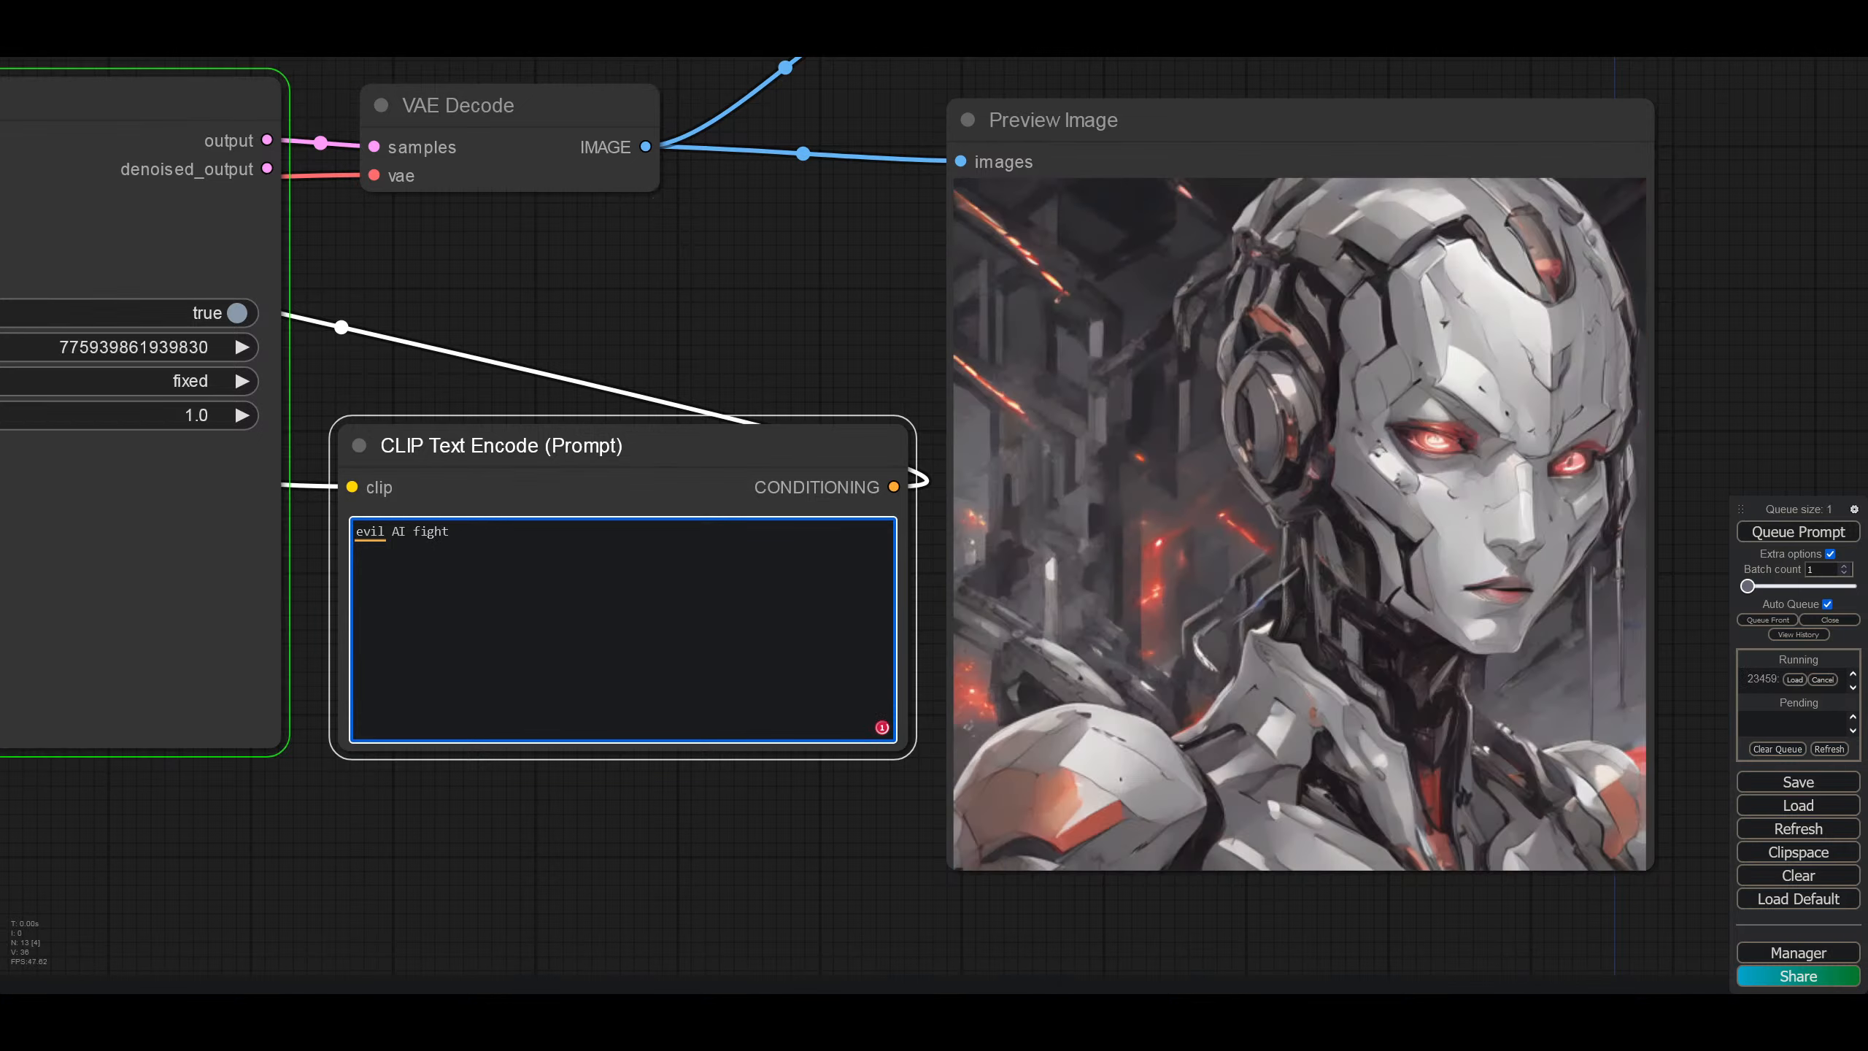
text(ing humans)
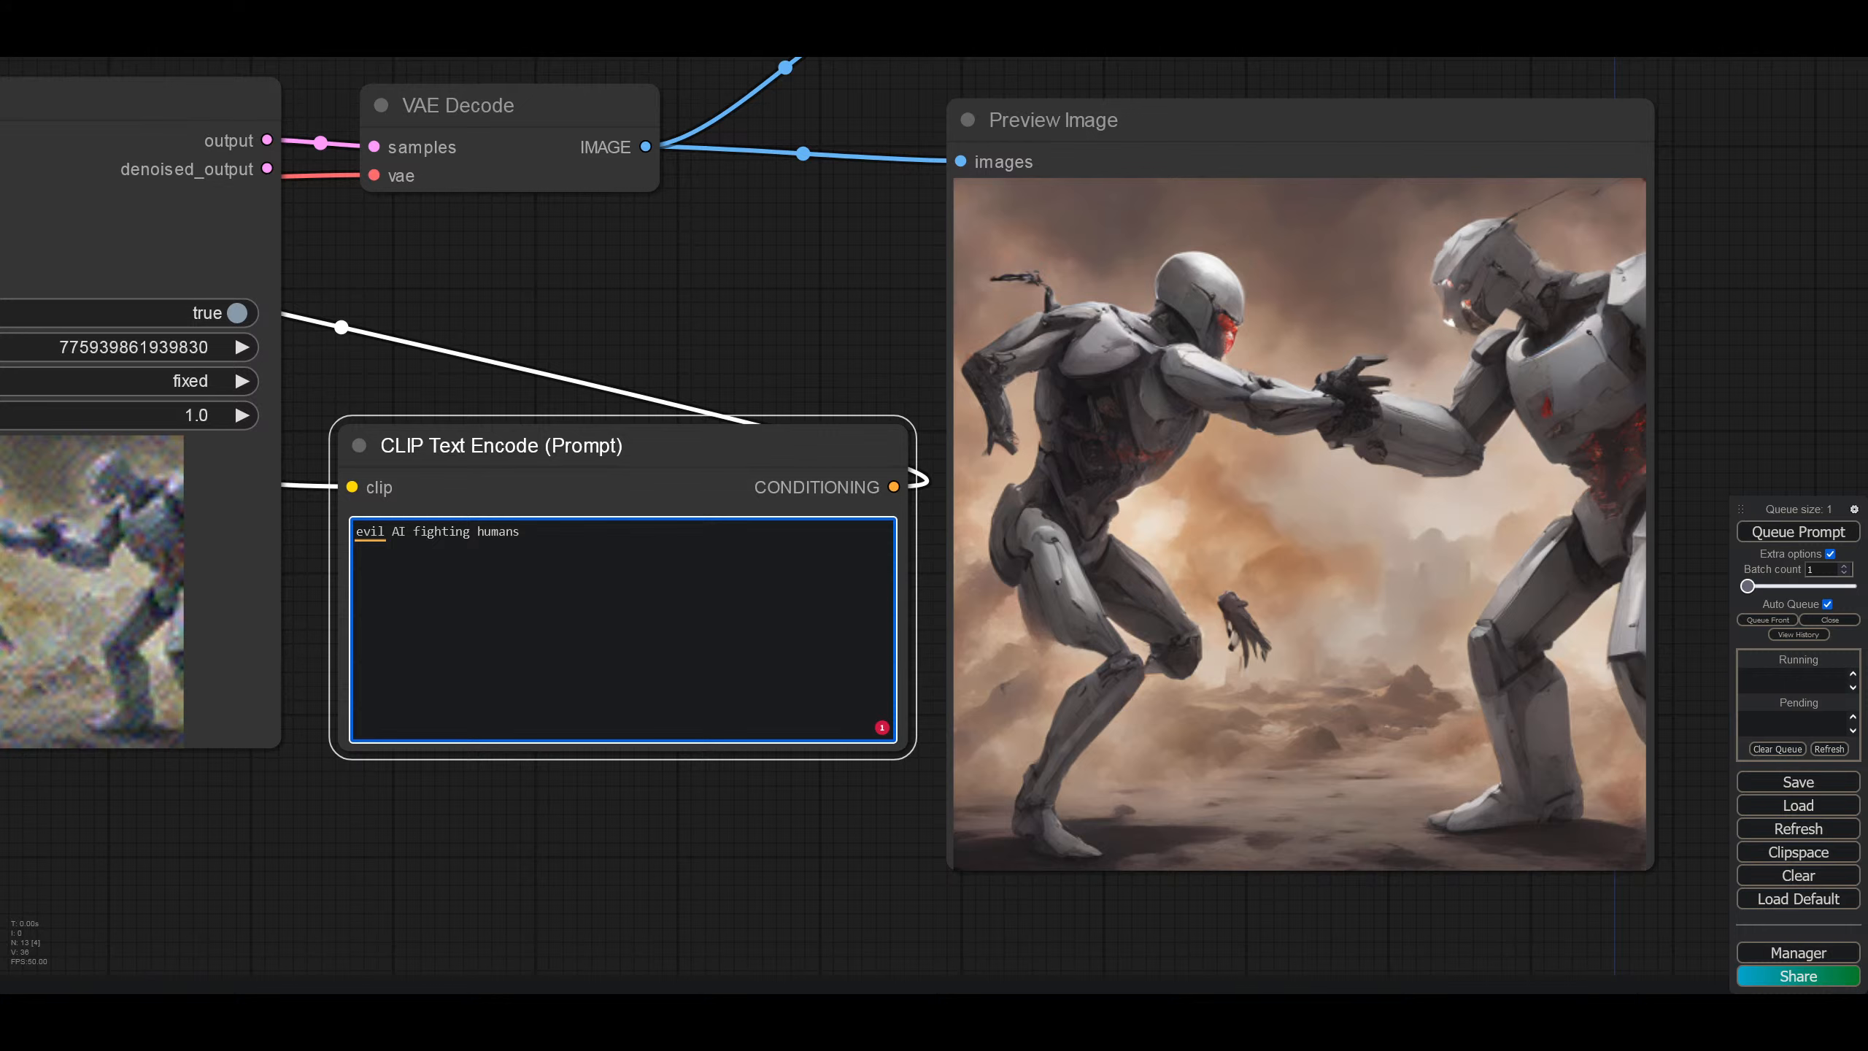
Step: Clear the "evil AI fighting humans" prompt and enter "ai vs human" instead
key(BackSpace)
key(BackSpace)
key(BackSpace)
key(BackSpace)
key(BackSpace)
key(BackSpace)
key(BackSpace)
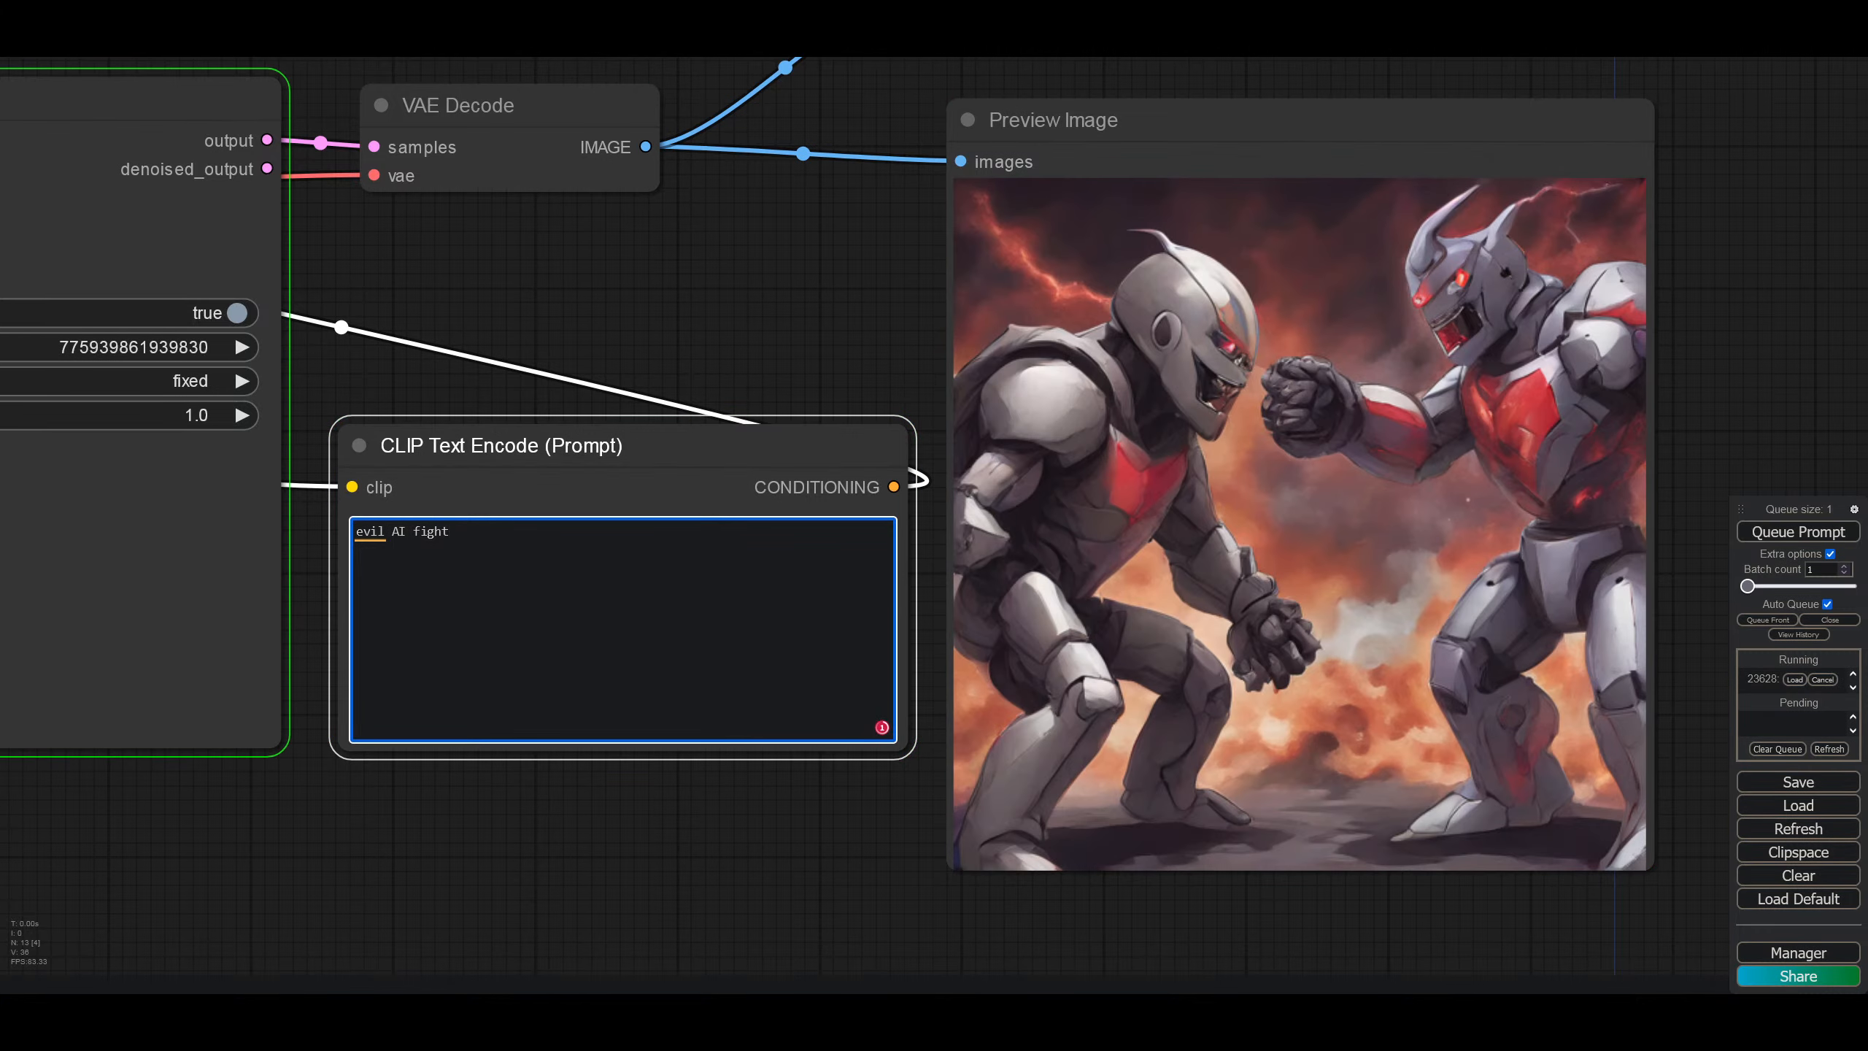
key(BackSpace)
key(BackSpace)
key(BackSpace)
key(BackSpace)
key(BackSpace)
key(BackSpace)
key(BackSpace)
key(BackSpace)
key(BackSpace)
key(BackSpace)
key(BackSpace)
key(BackSpace)
key(BackSpace)
key(BackSpace)
key(BackSpace)
key(BackSpace)
text(ai v)
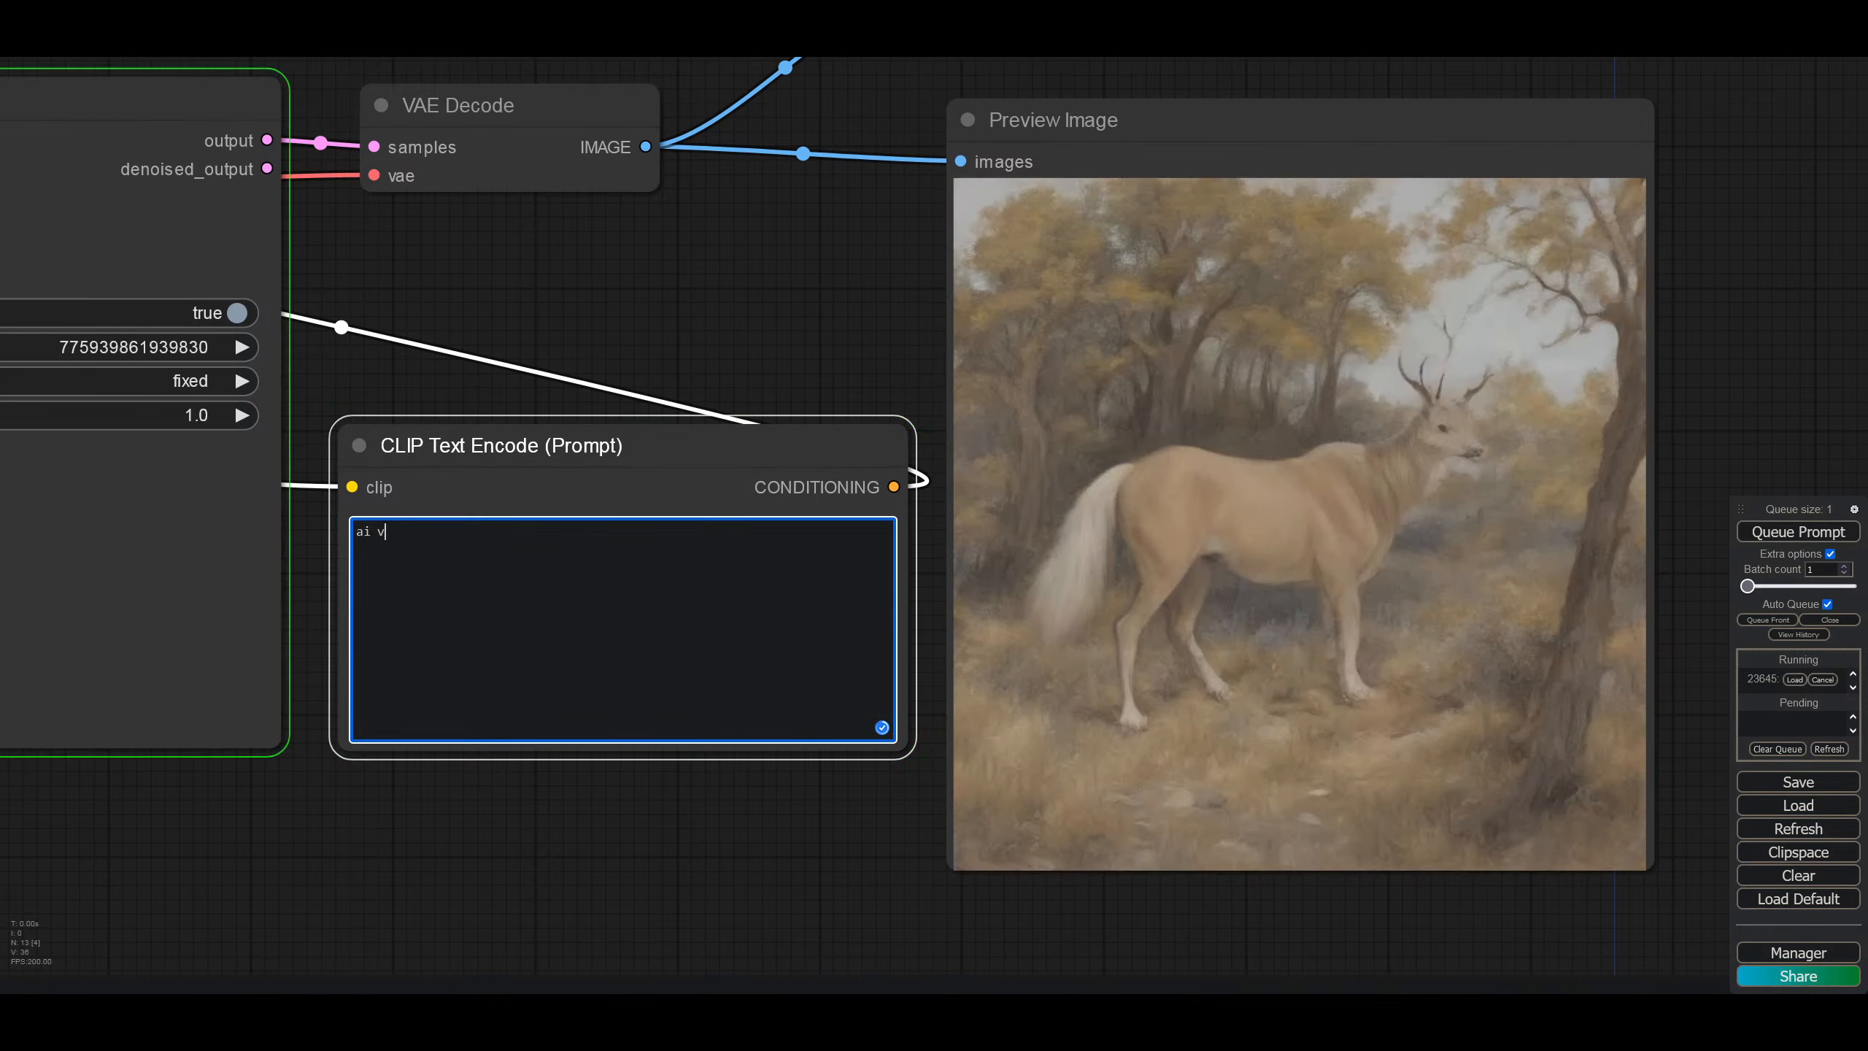
text(s human)
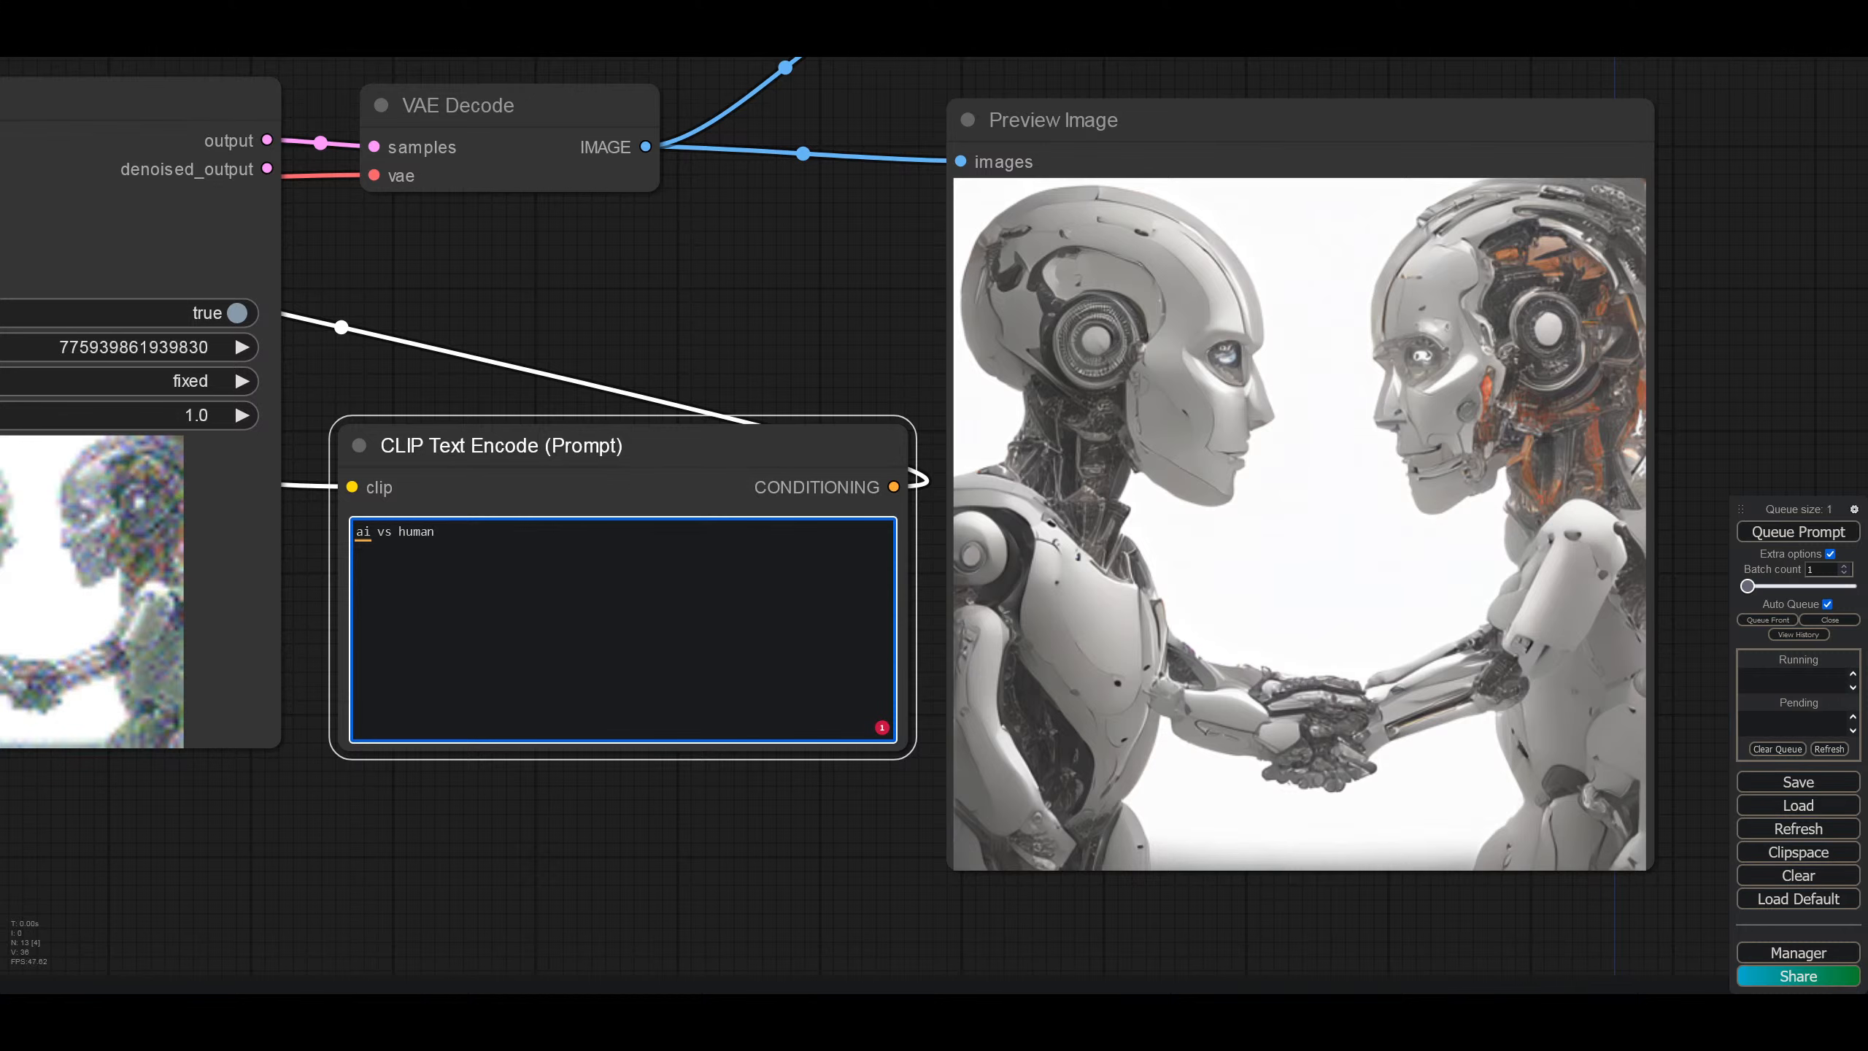
Step: Clear the "ai vs human" prompt and enter "cyborg" to generate a cyborg image
key(BackSpace)
key(BackSpace)
key(BackSpace)
key(BackSpace)
key(BackSpace)
key(BackSpace)
key(BackSpace)
key(BackSpace)
key(BackSpace)
key(BackSpace)
key(BackSpace)
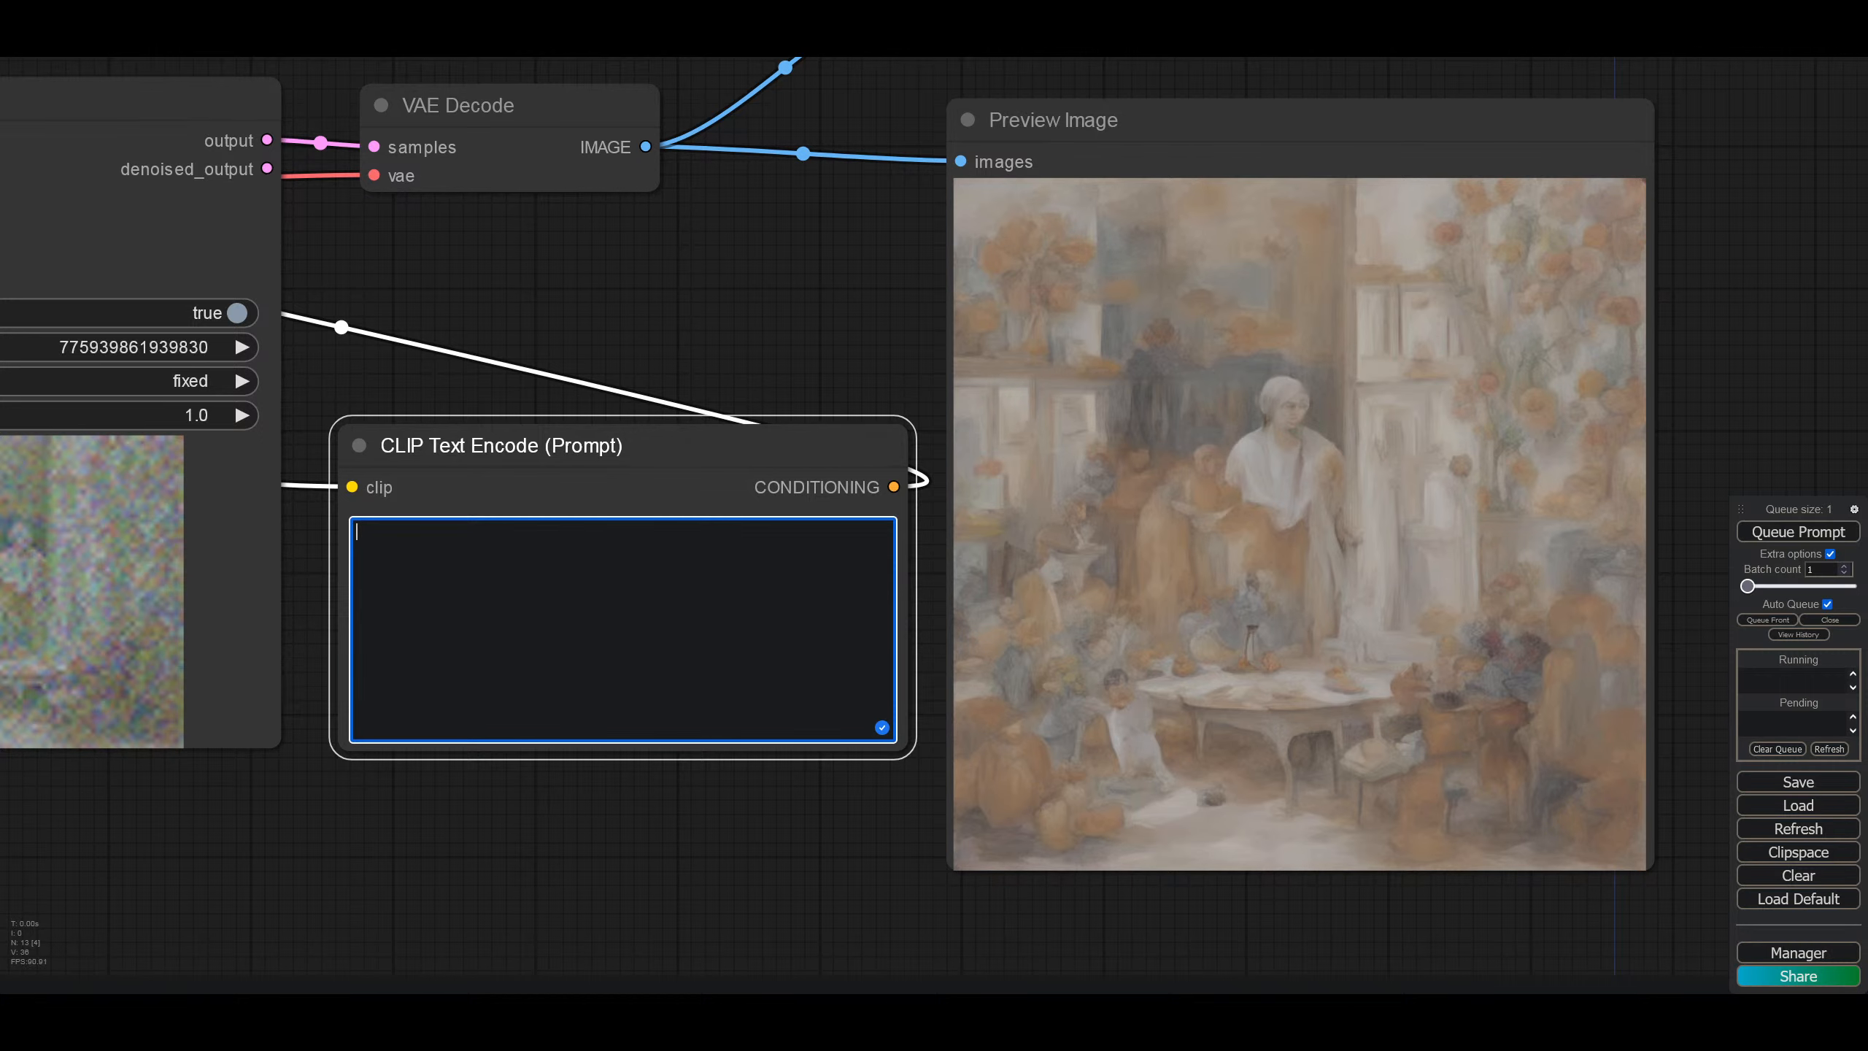
text(cyborg)
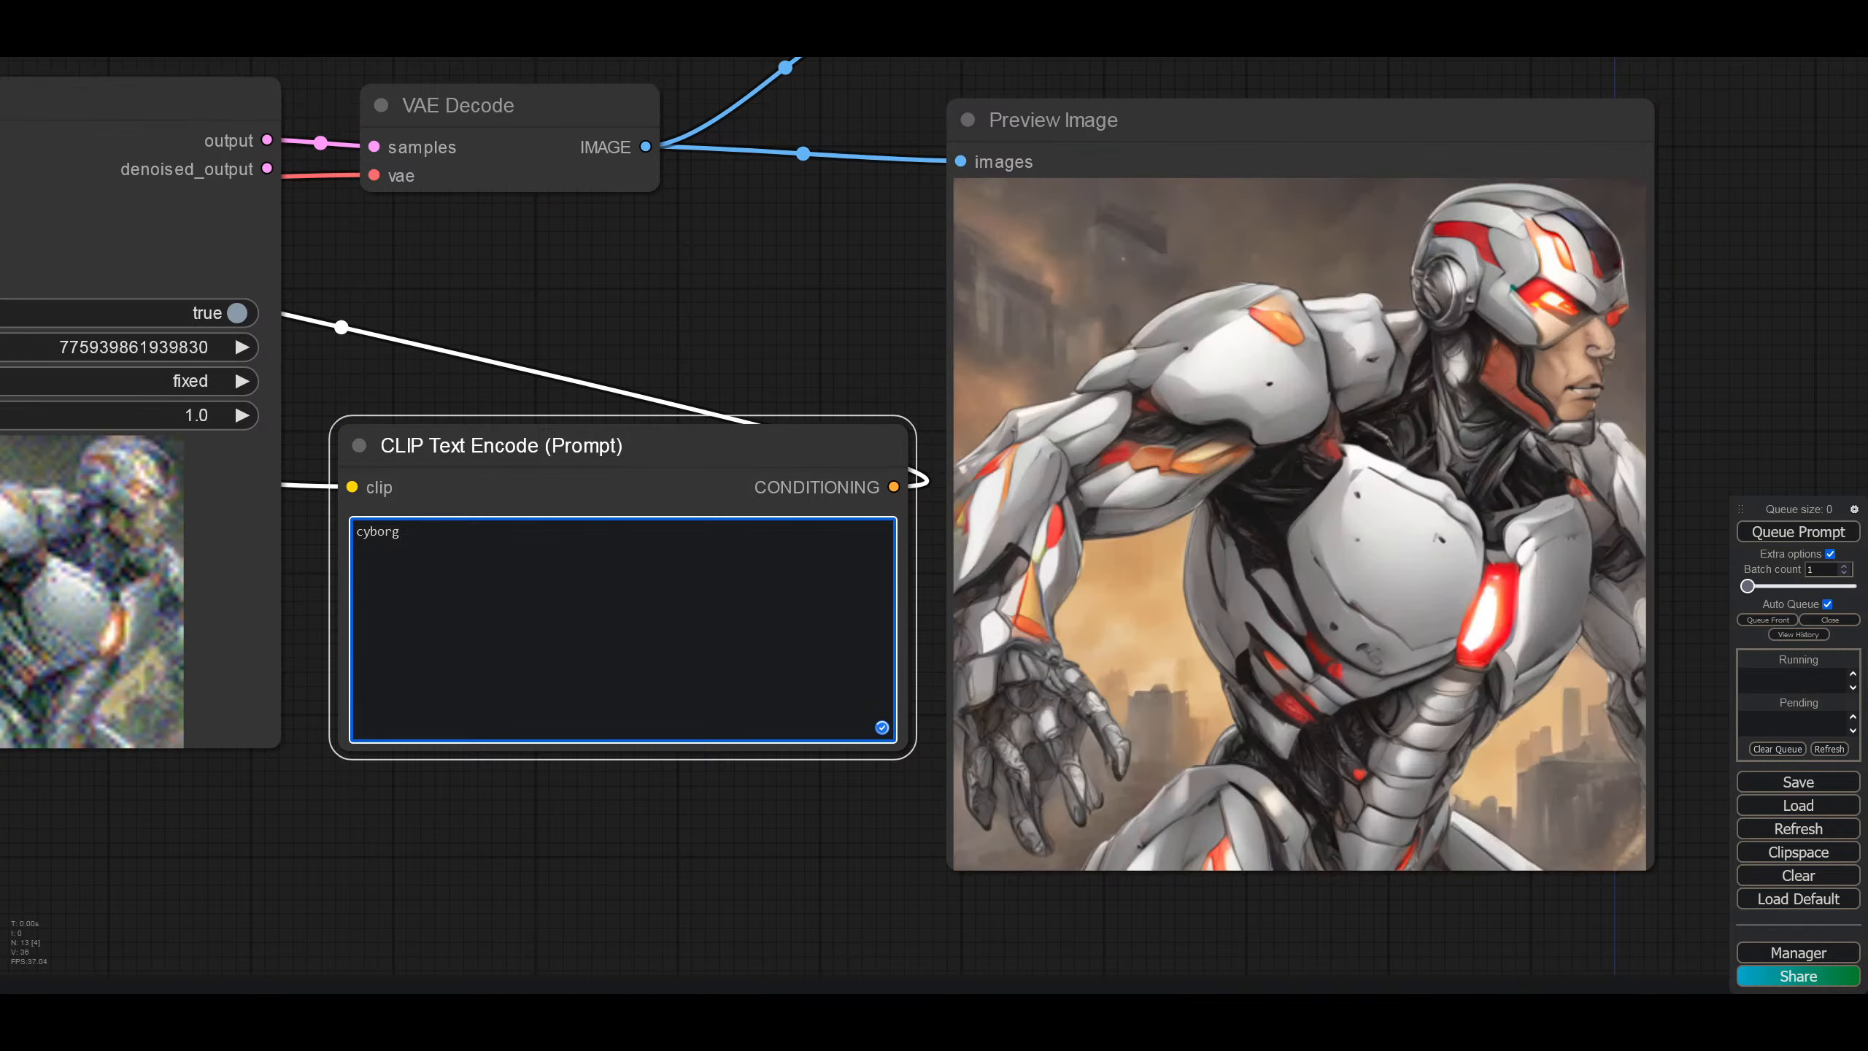
Step: Expand the "cyborg" prompt to "realistic photo detailed cyborg"
key(Left)
key(Left)
key(Left)
text(detailed)
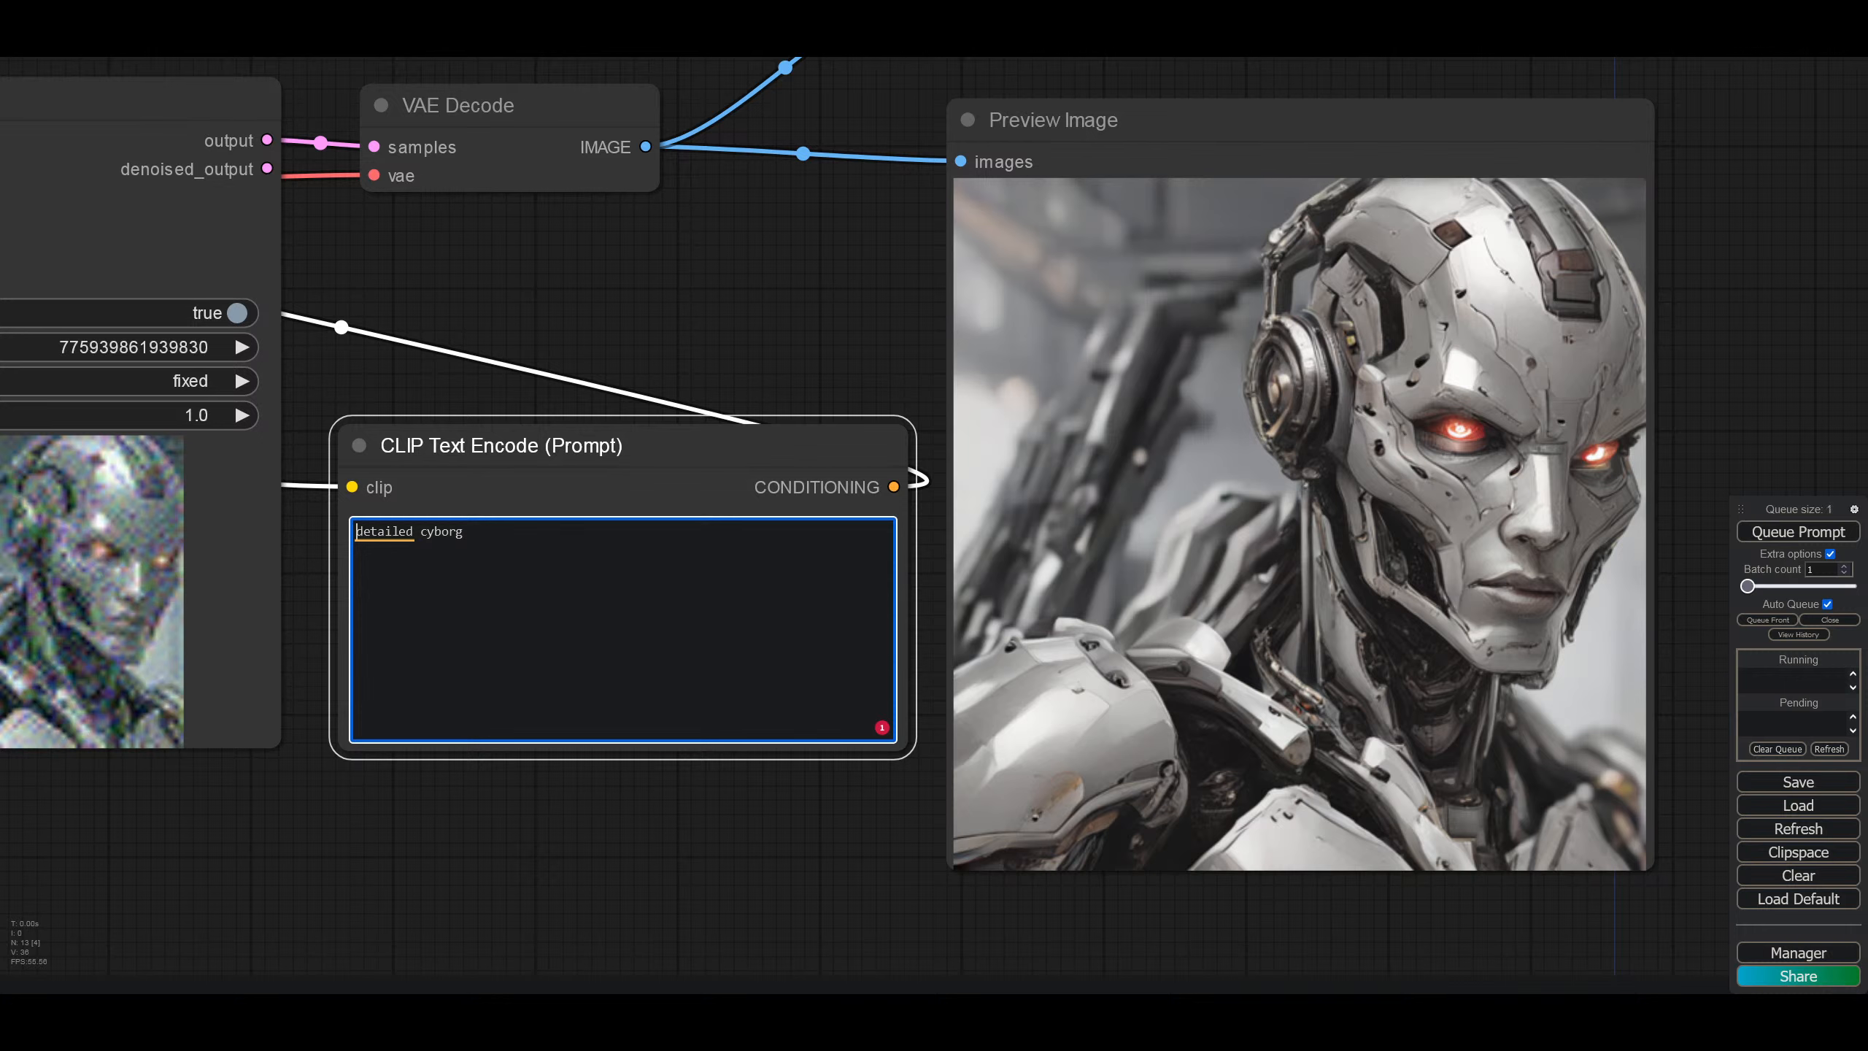
text(photo )
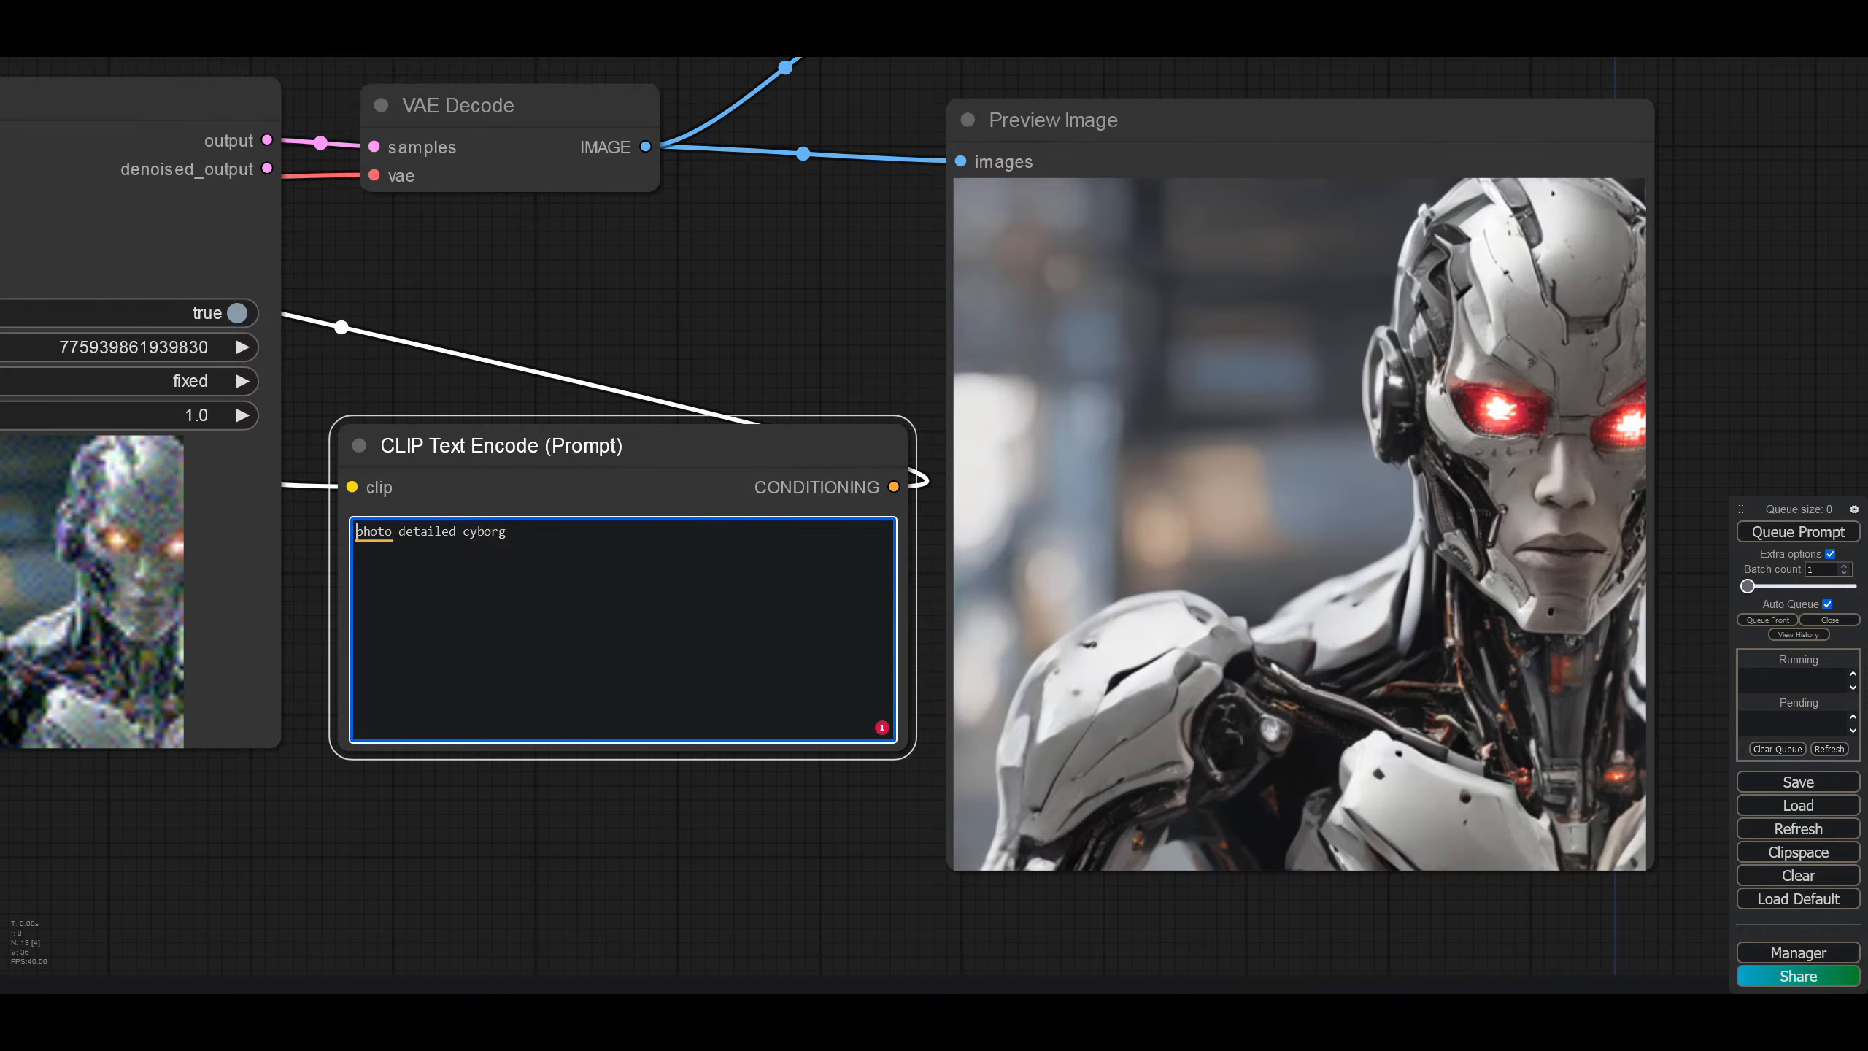
text(realistic)
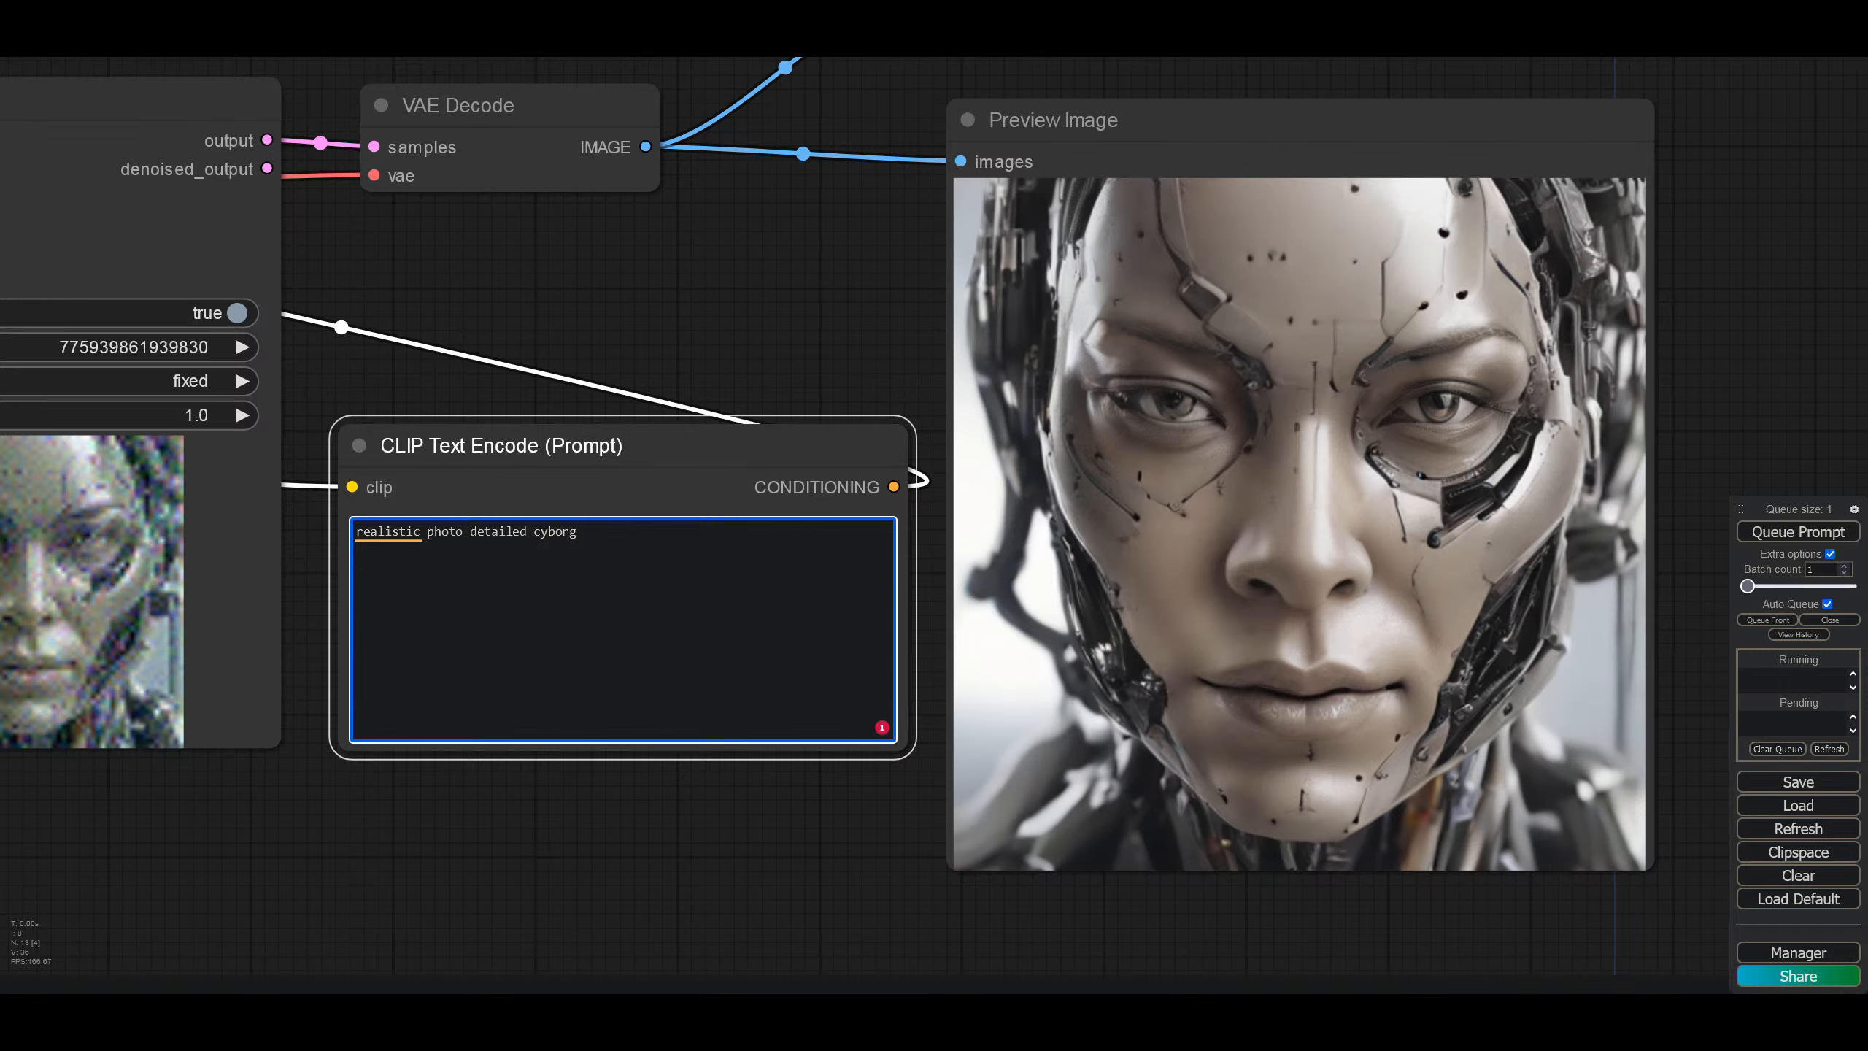
Step: Append ", white eyes,implants" to the end of the cyborg prompt
text(, white)
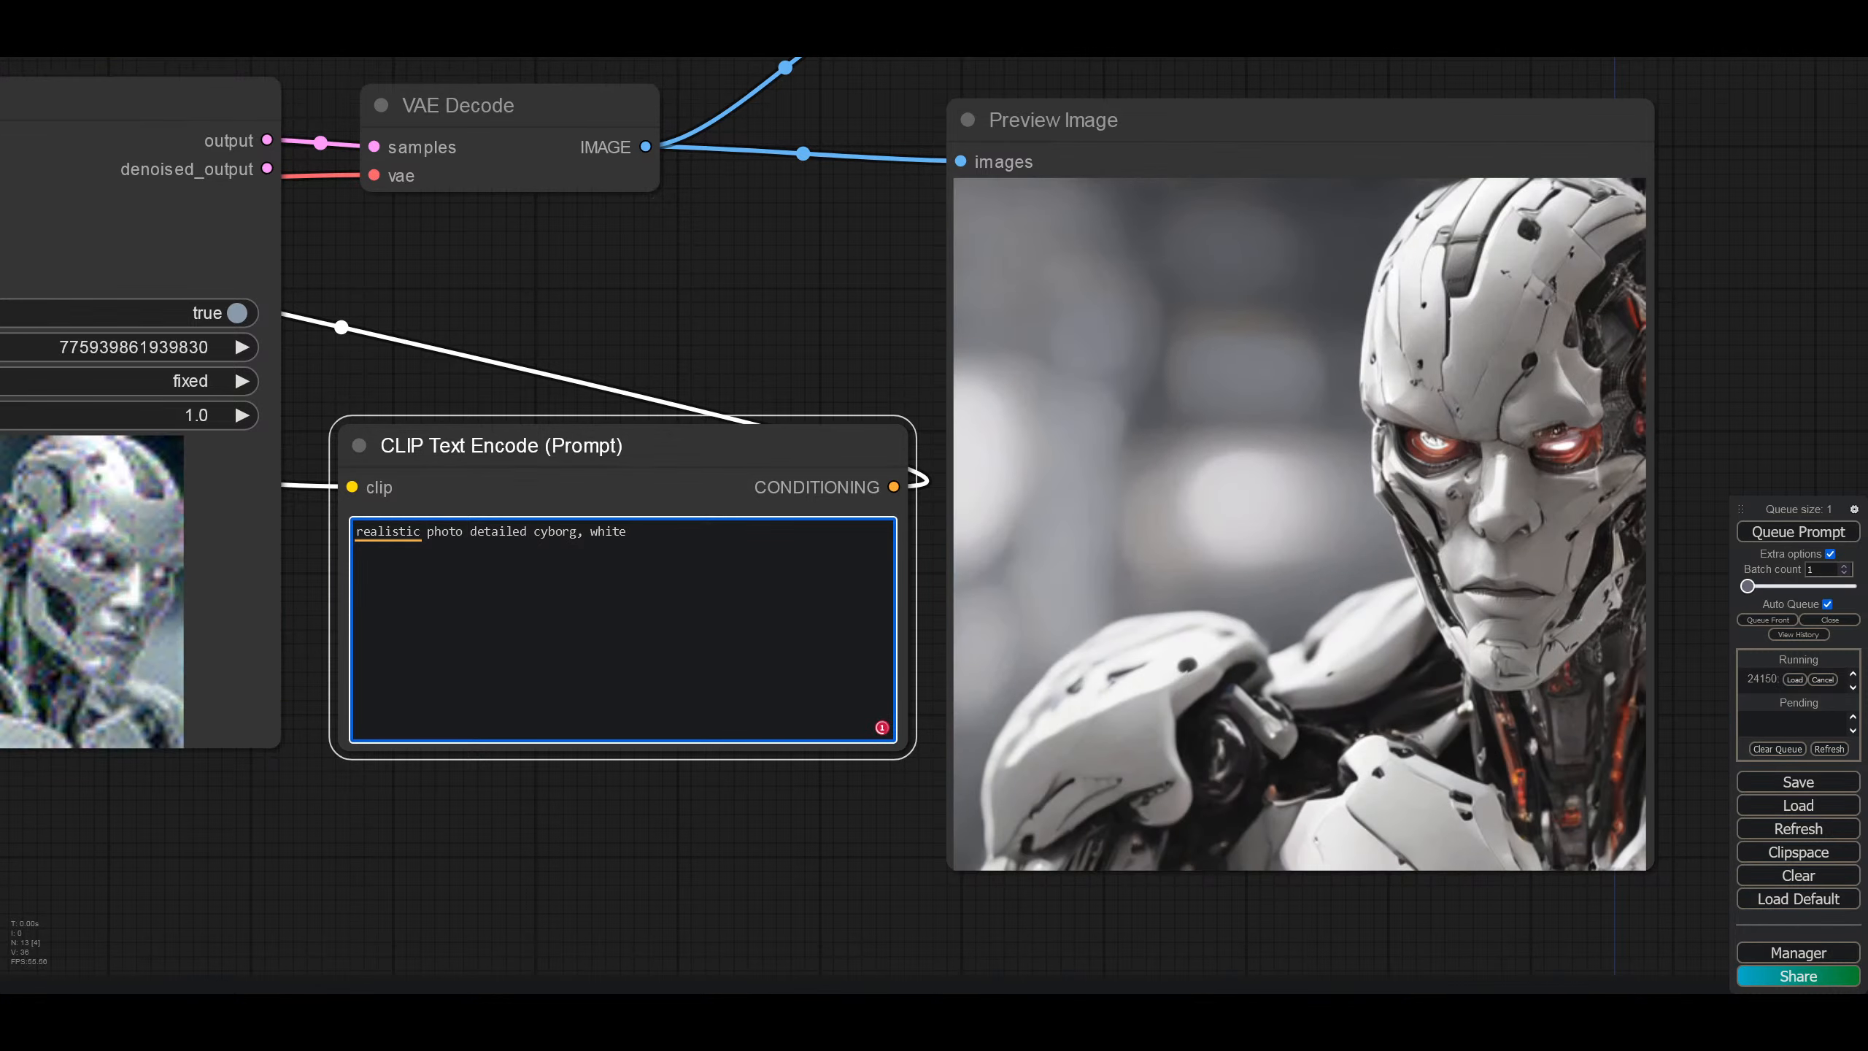
text( eyes)
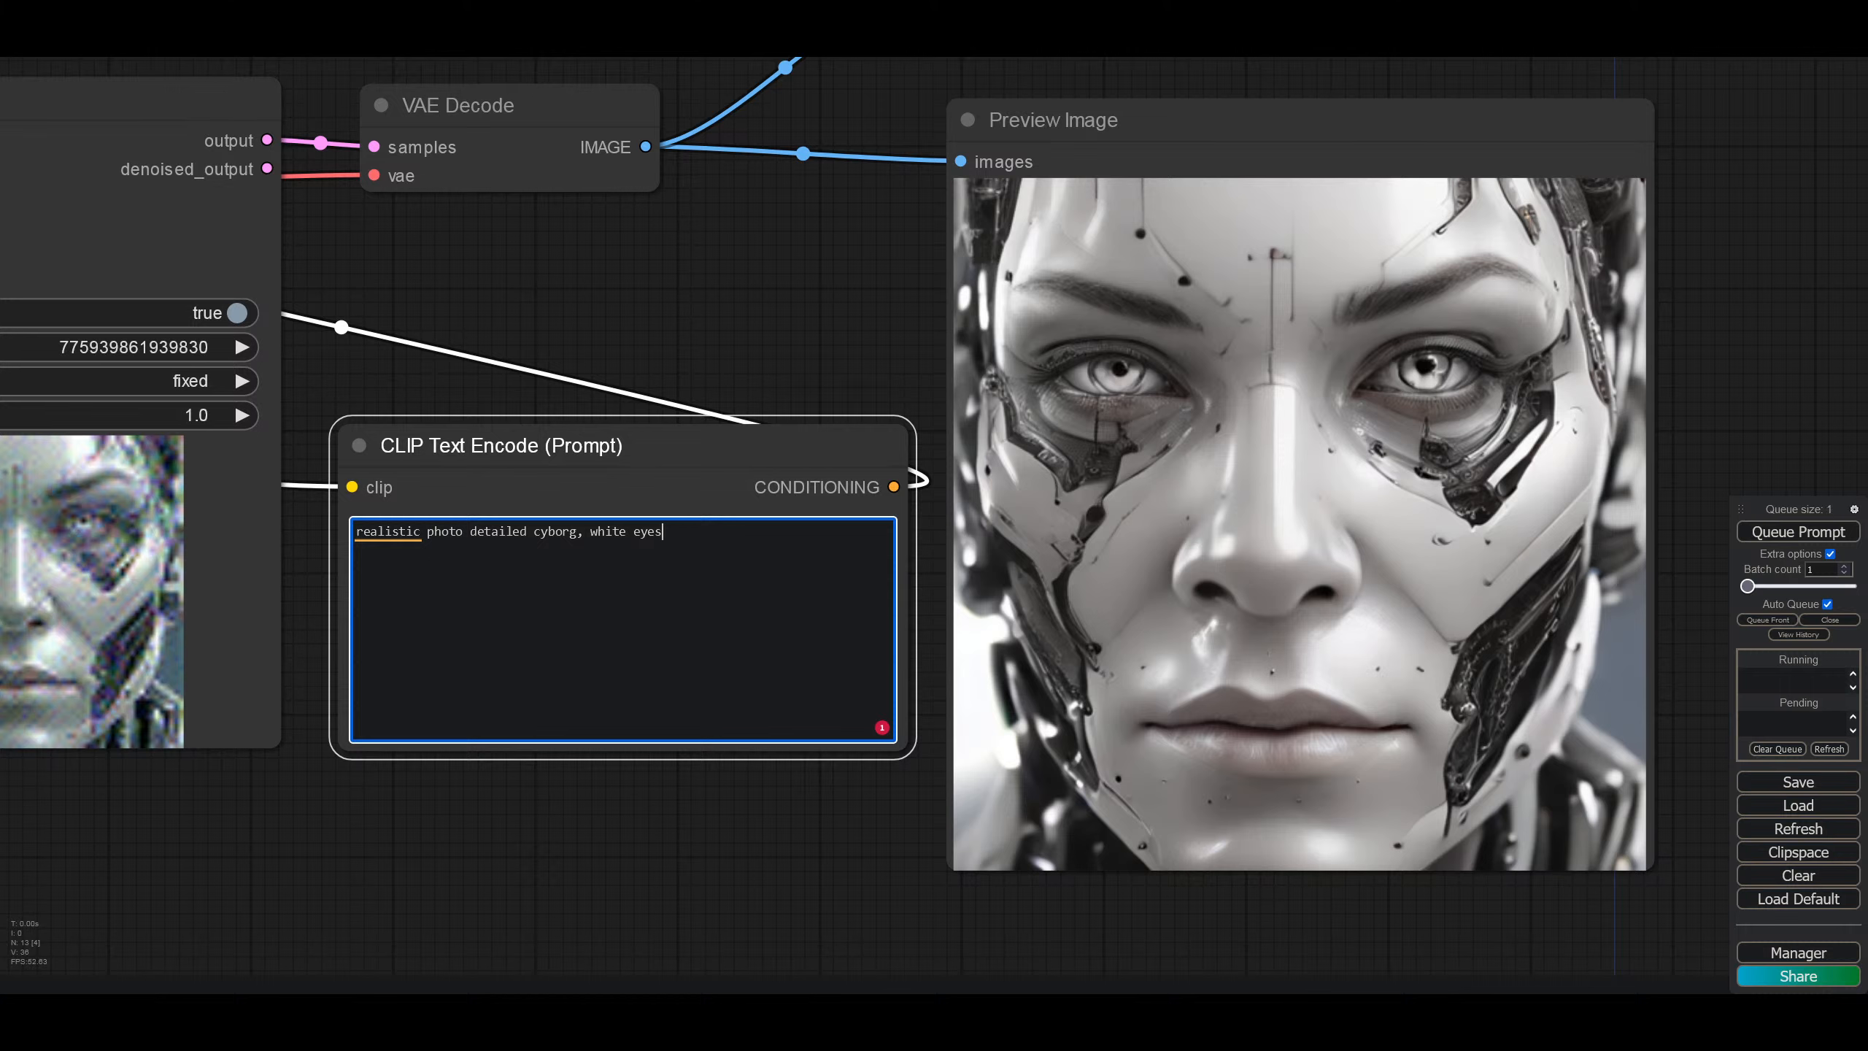
text(,)
text(impan)
text(ts)
key(BackSpace)
key(BackSpace)
key(BackSpace)
key(BackSpace)
text(lt)
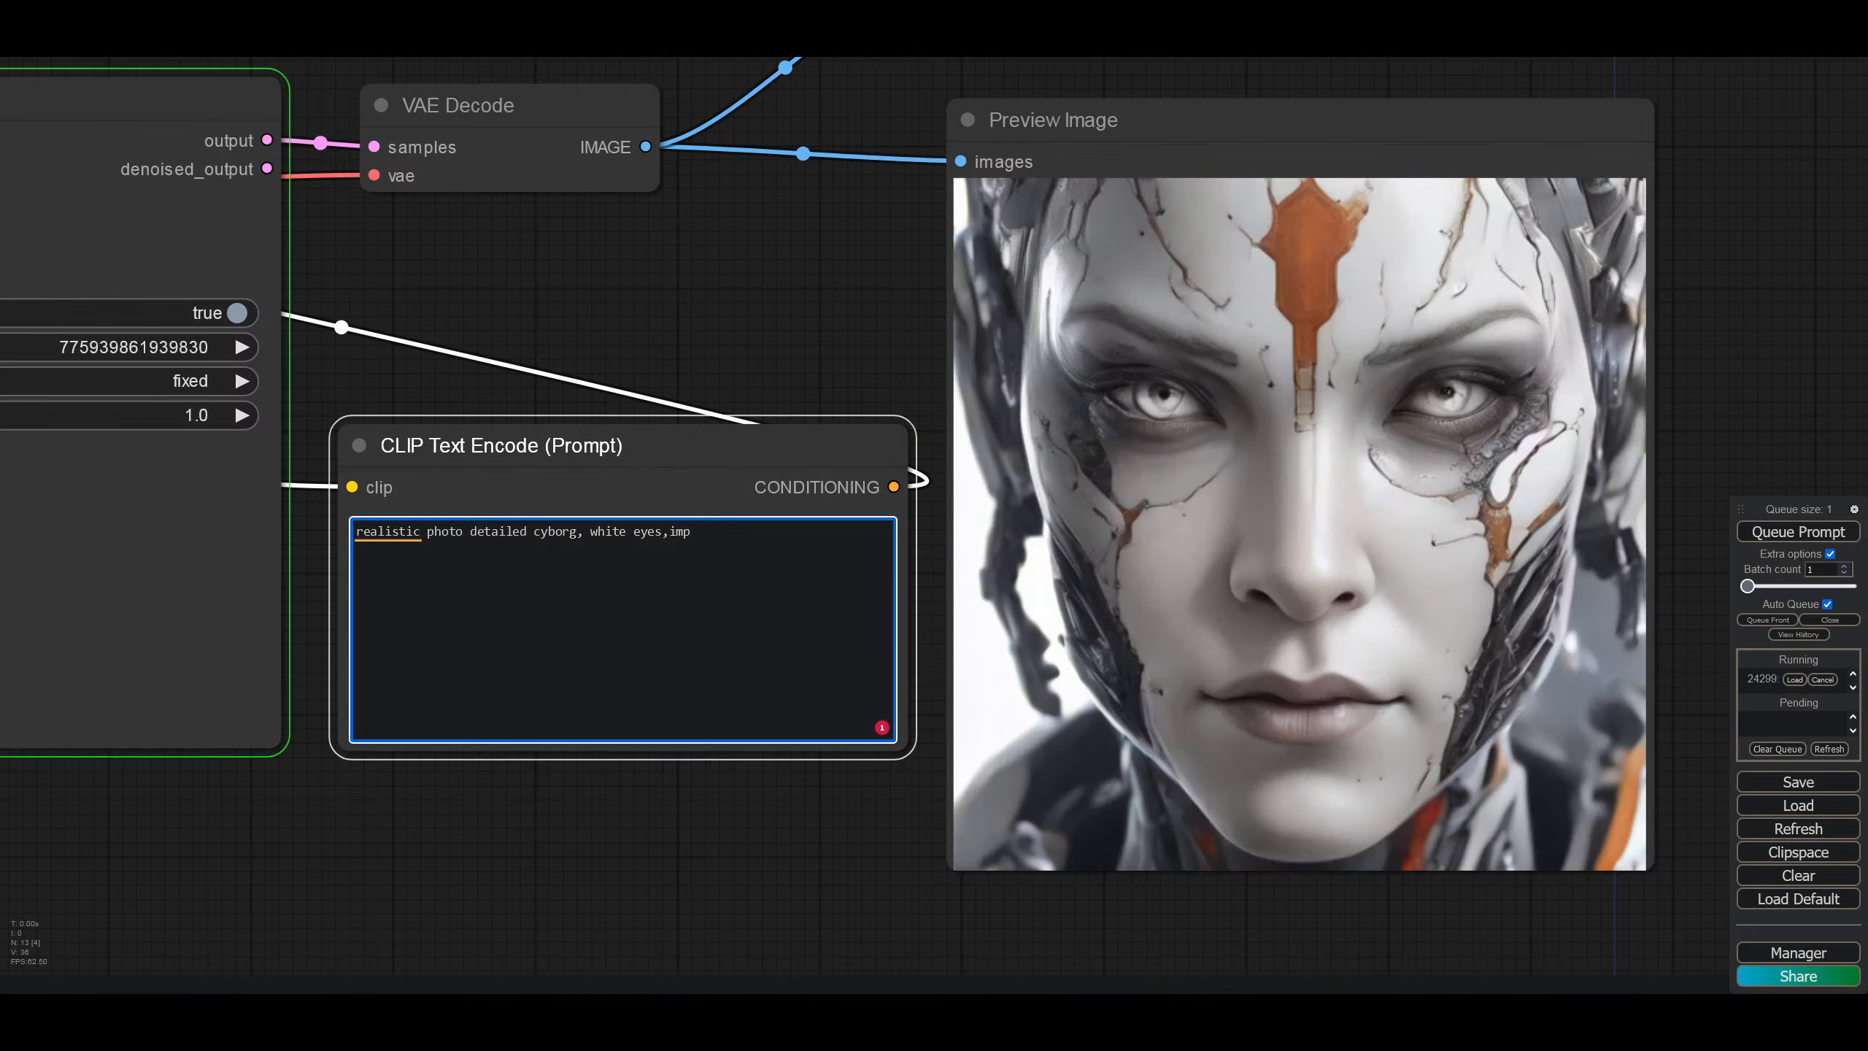
key(BackSpace)
text(ants)
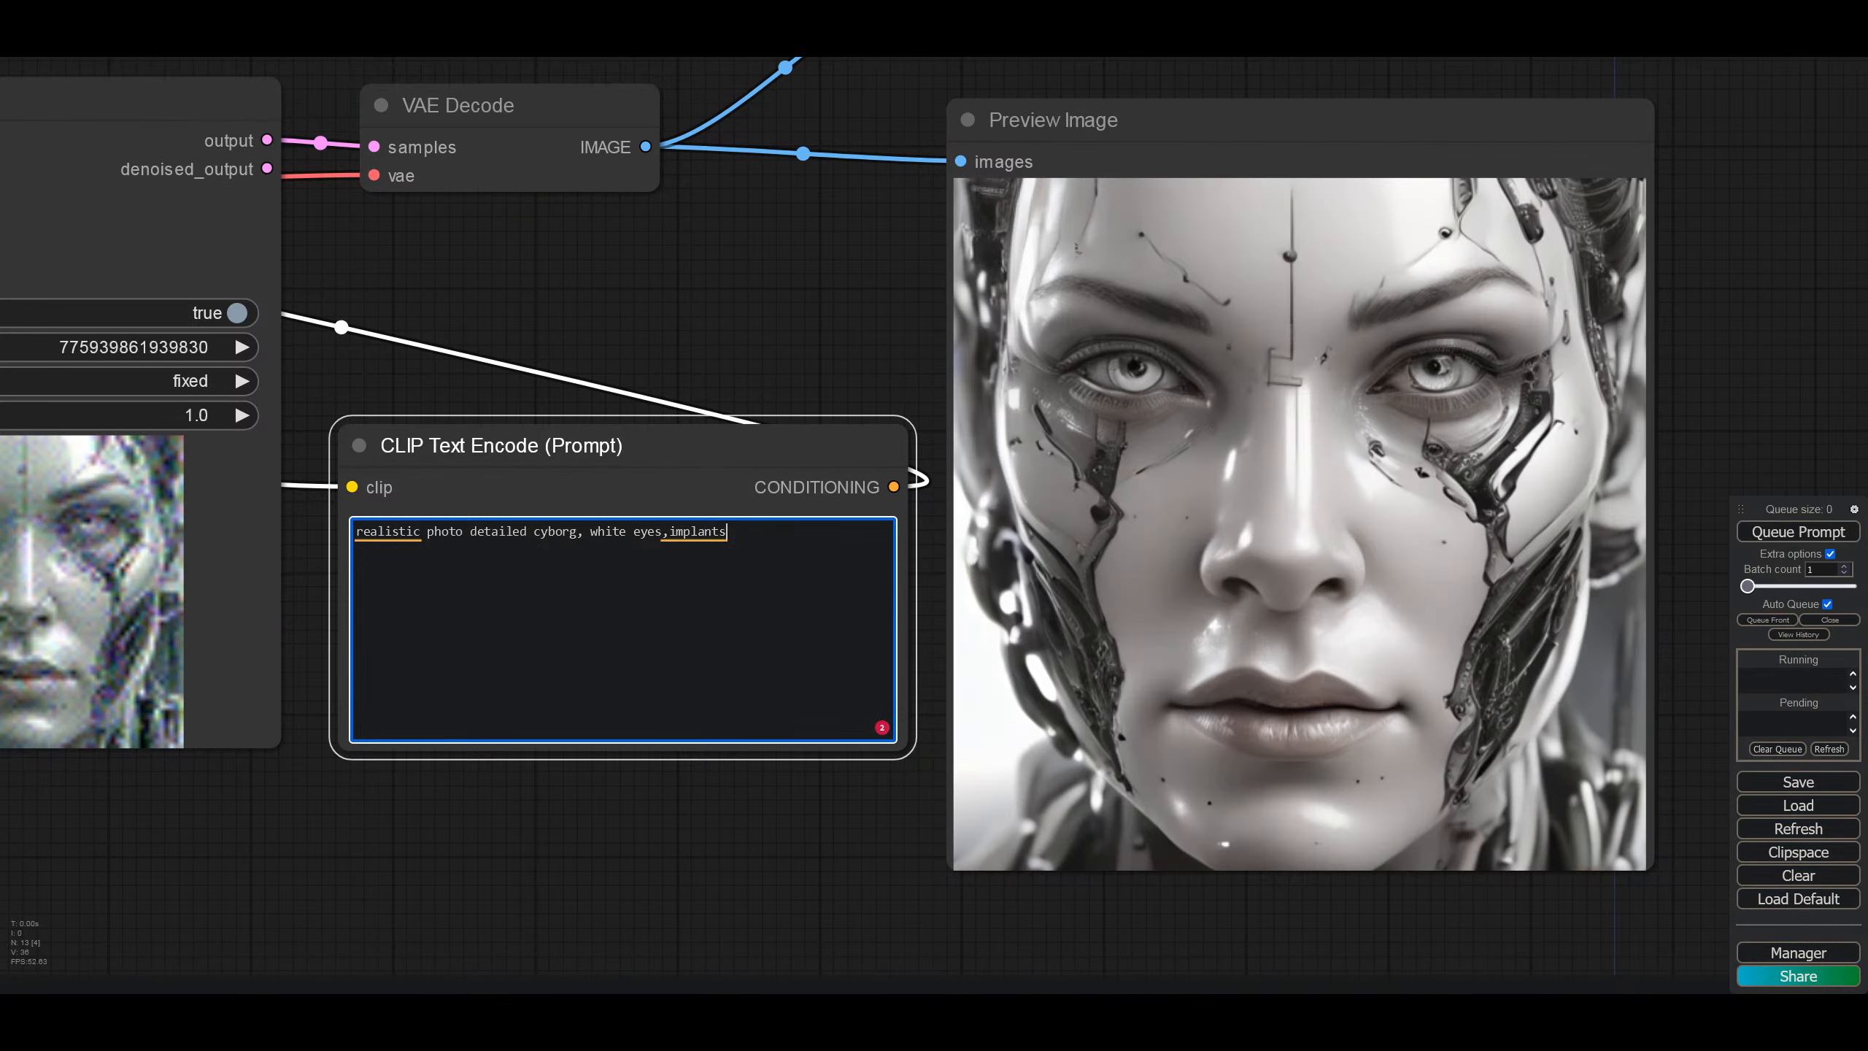
Step: Insert "electronic" before "implants" in the prompt
click(668, 531)
text(electo)
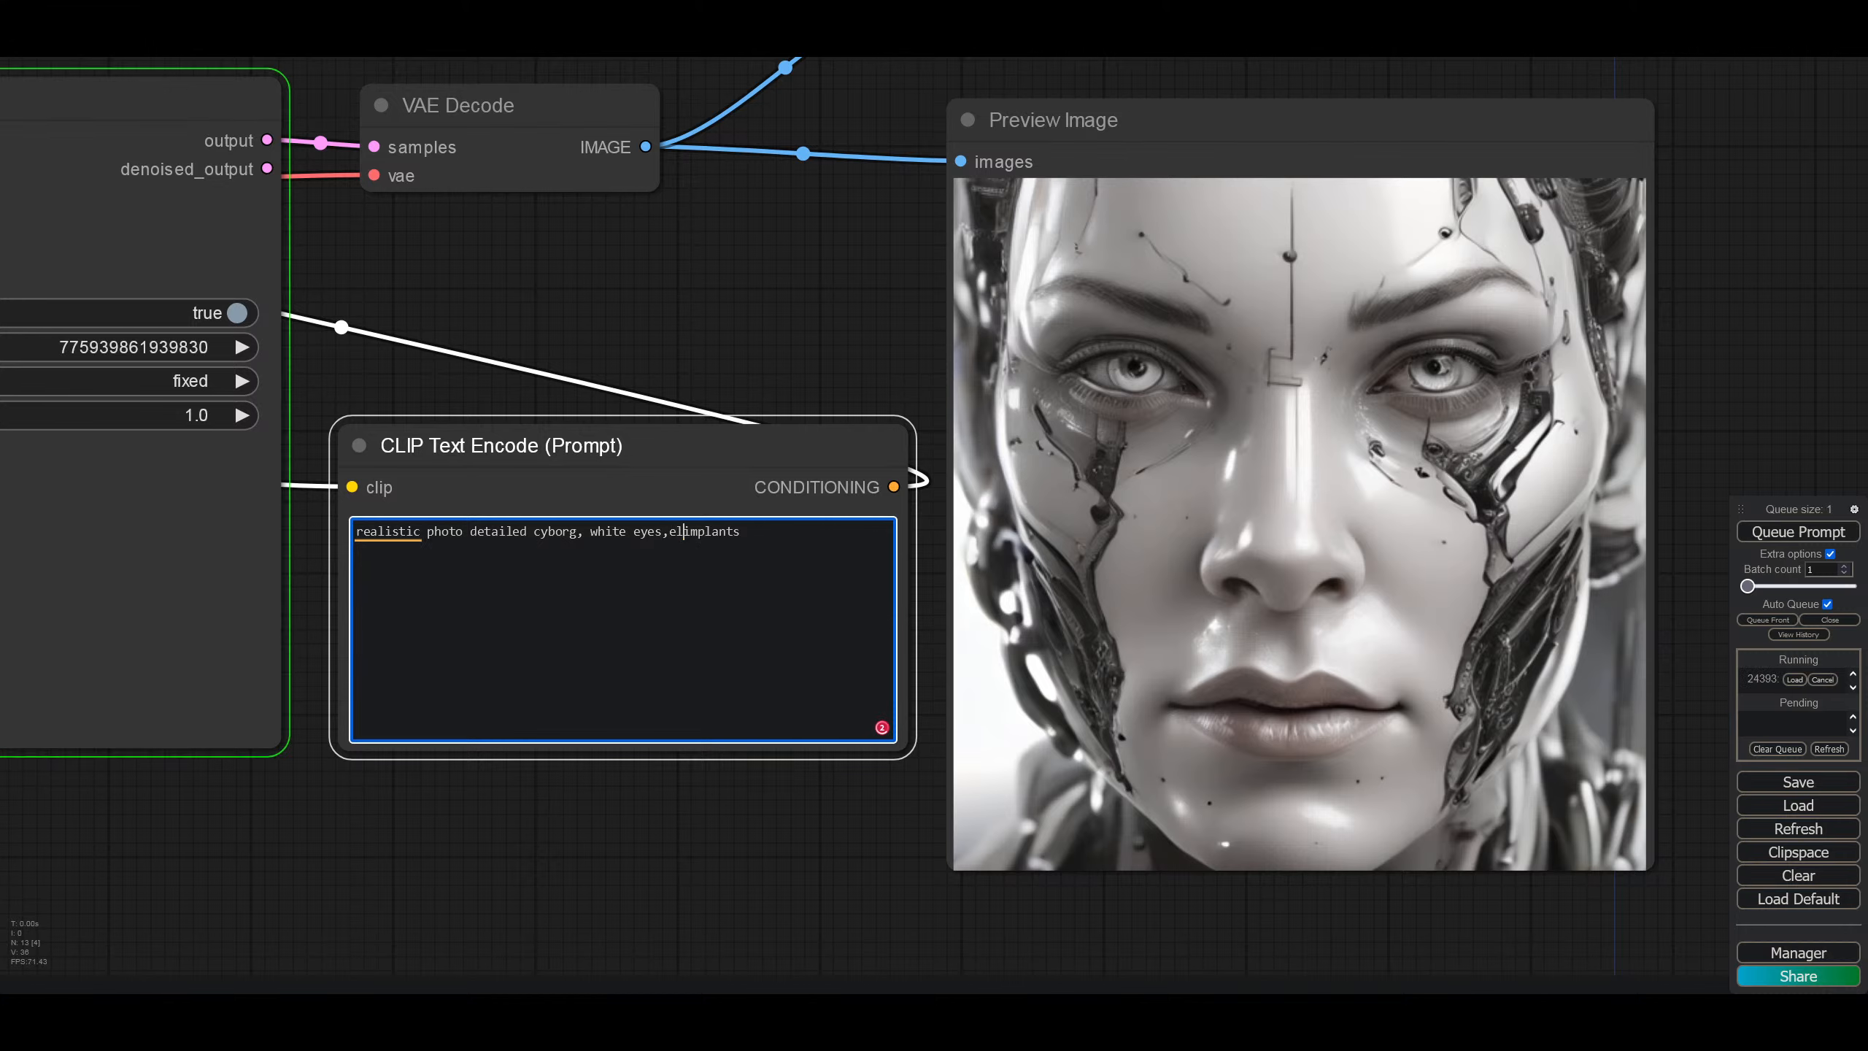
key(BackSpace)
text(r)
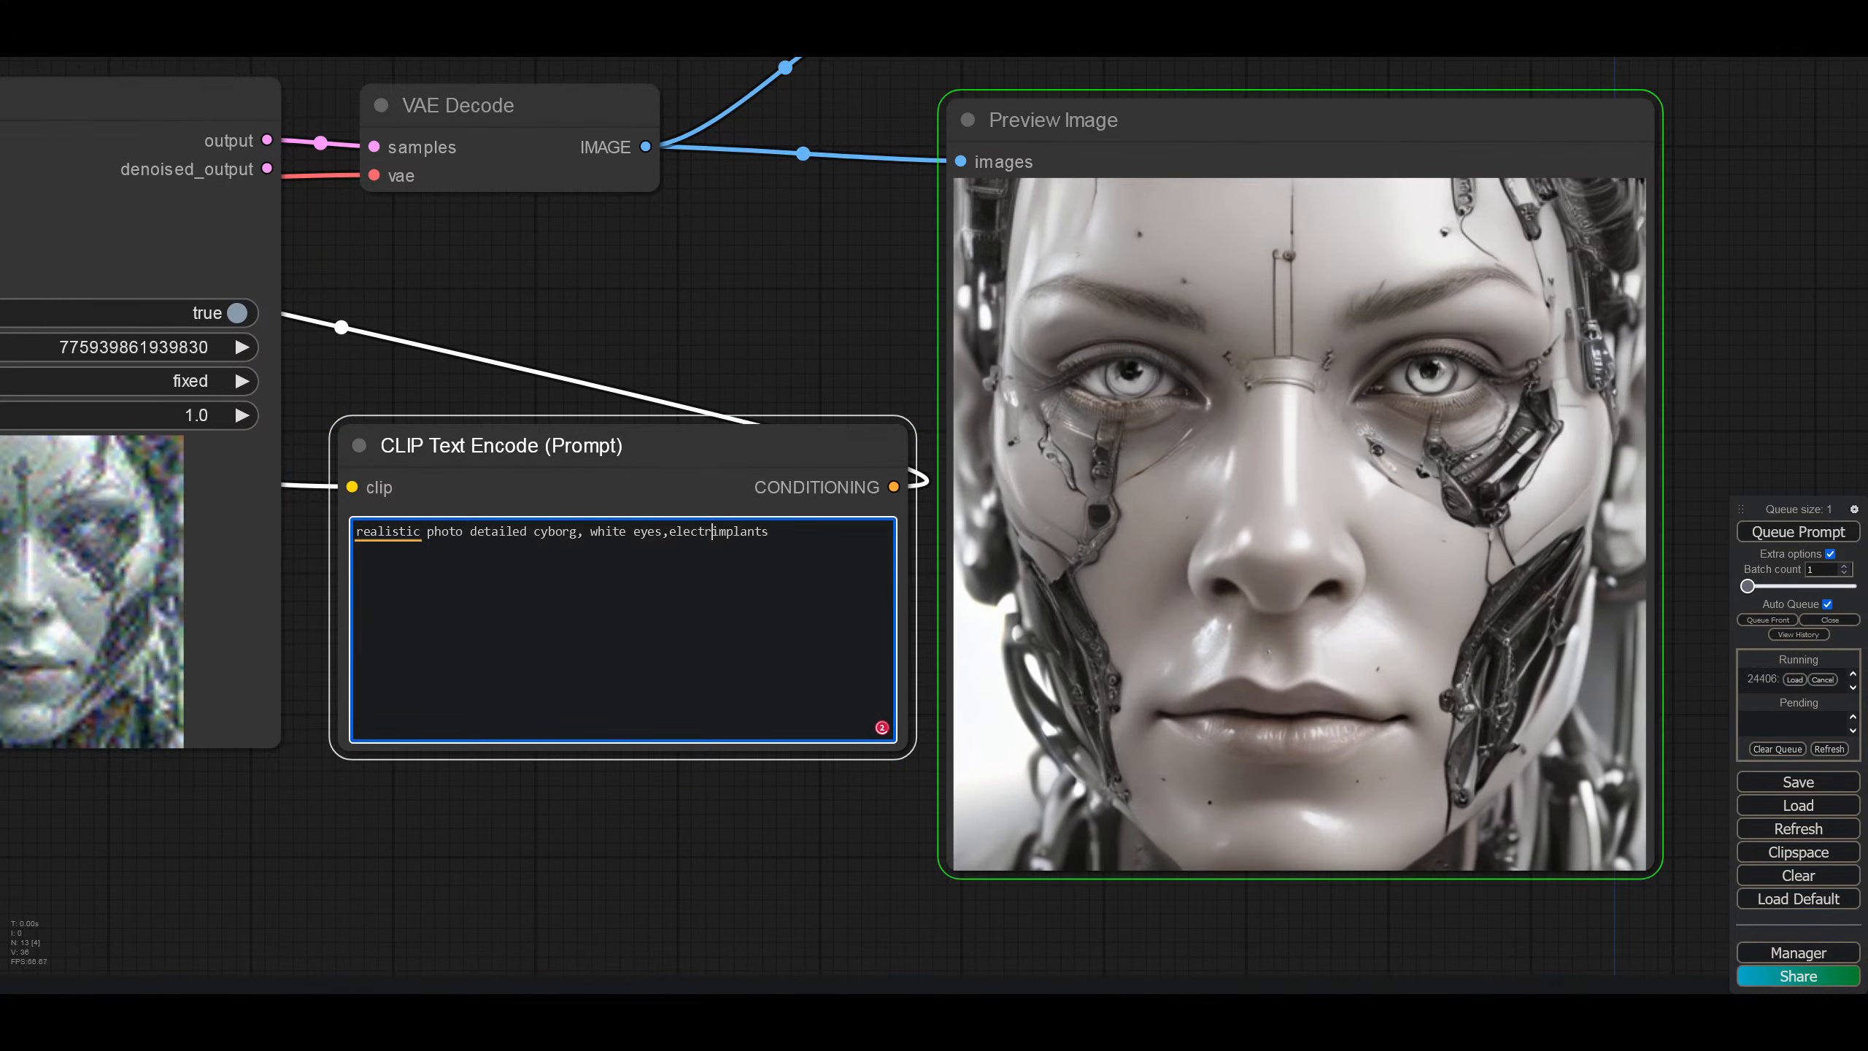
text(onic)
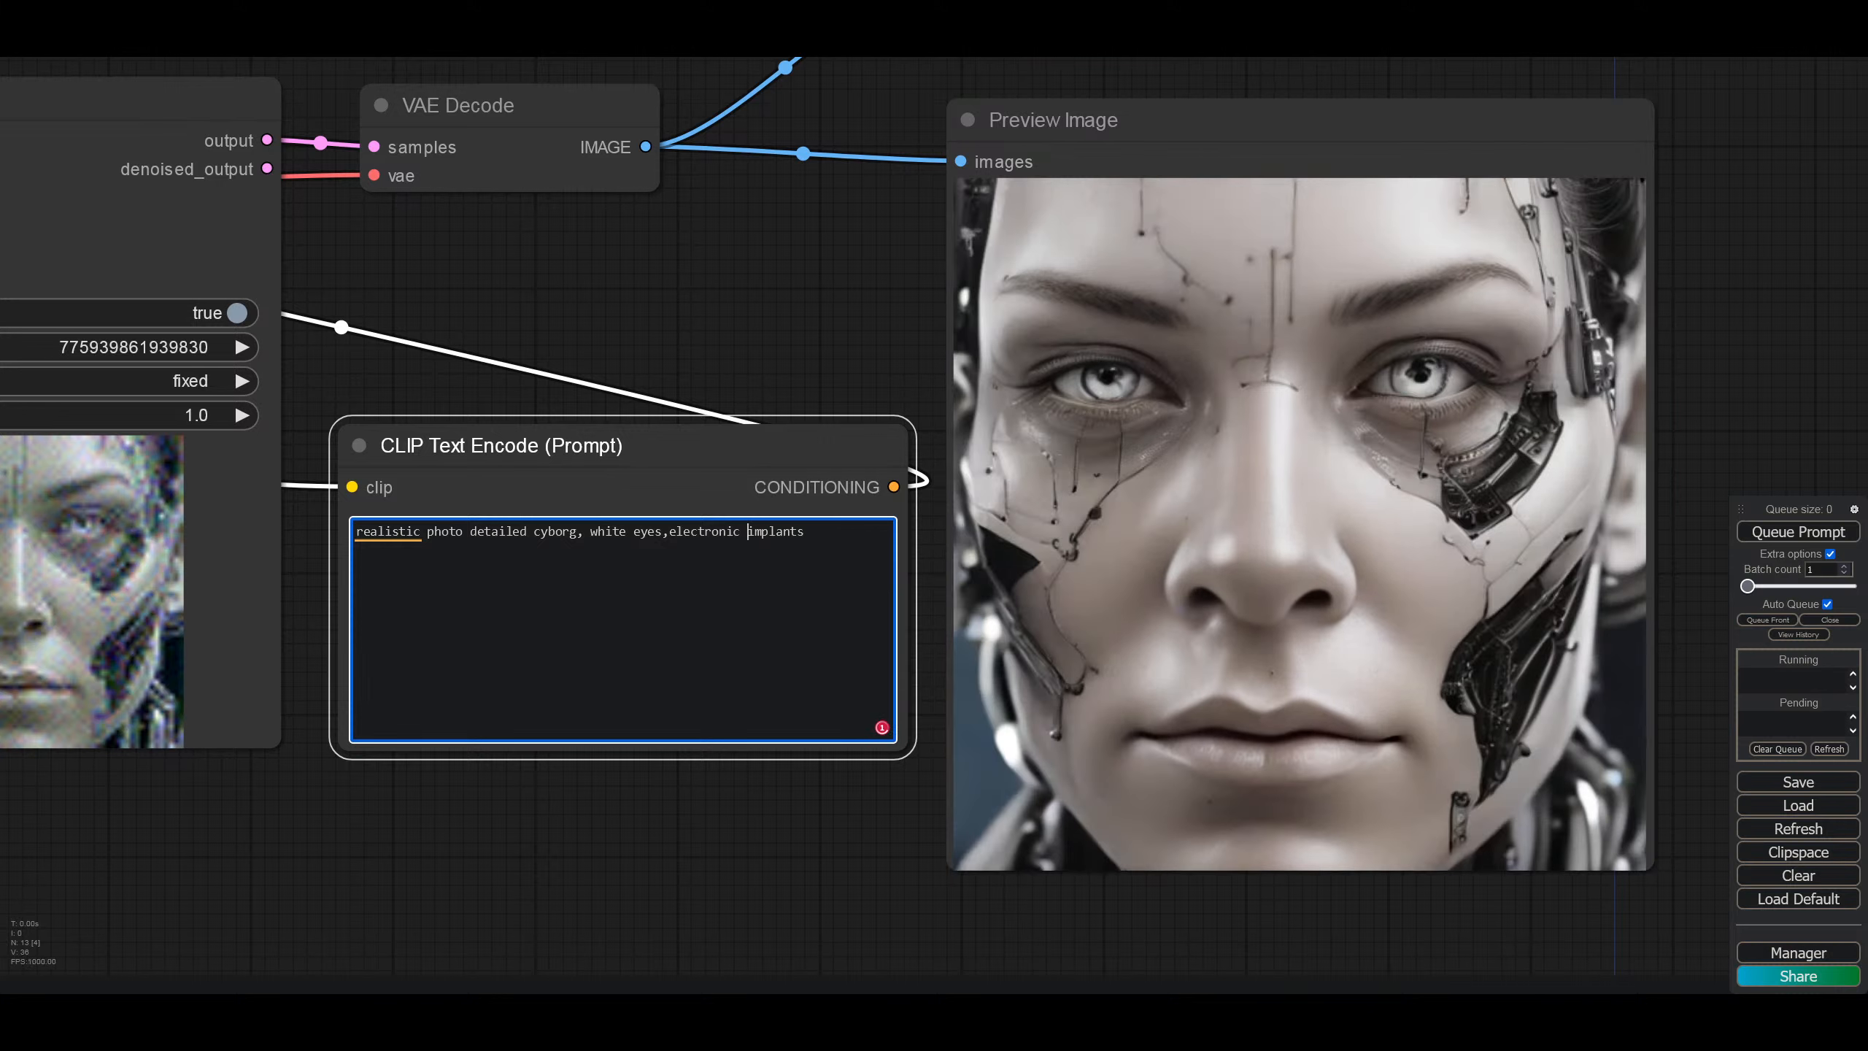
Step: Replace "electronic" with "neural" in front of "implants" in the prompt
click(789, 531)
key(BackSpace)
key(BackSpace)
key(BackSpace)
key(BackSpace)
key(BackSpace)
key(BackSpace)
key(BackSpace)
key(BackSpace)
key(BackSpace)
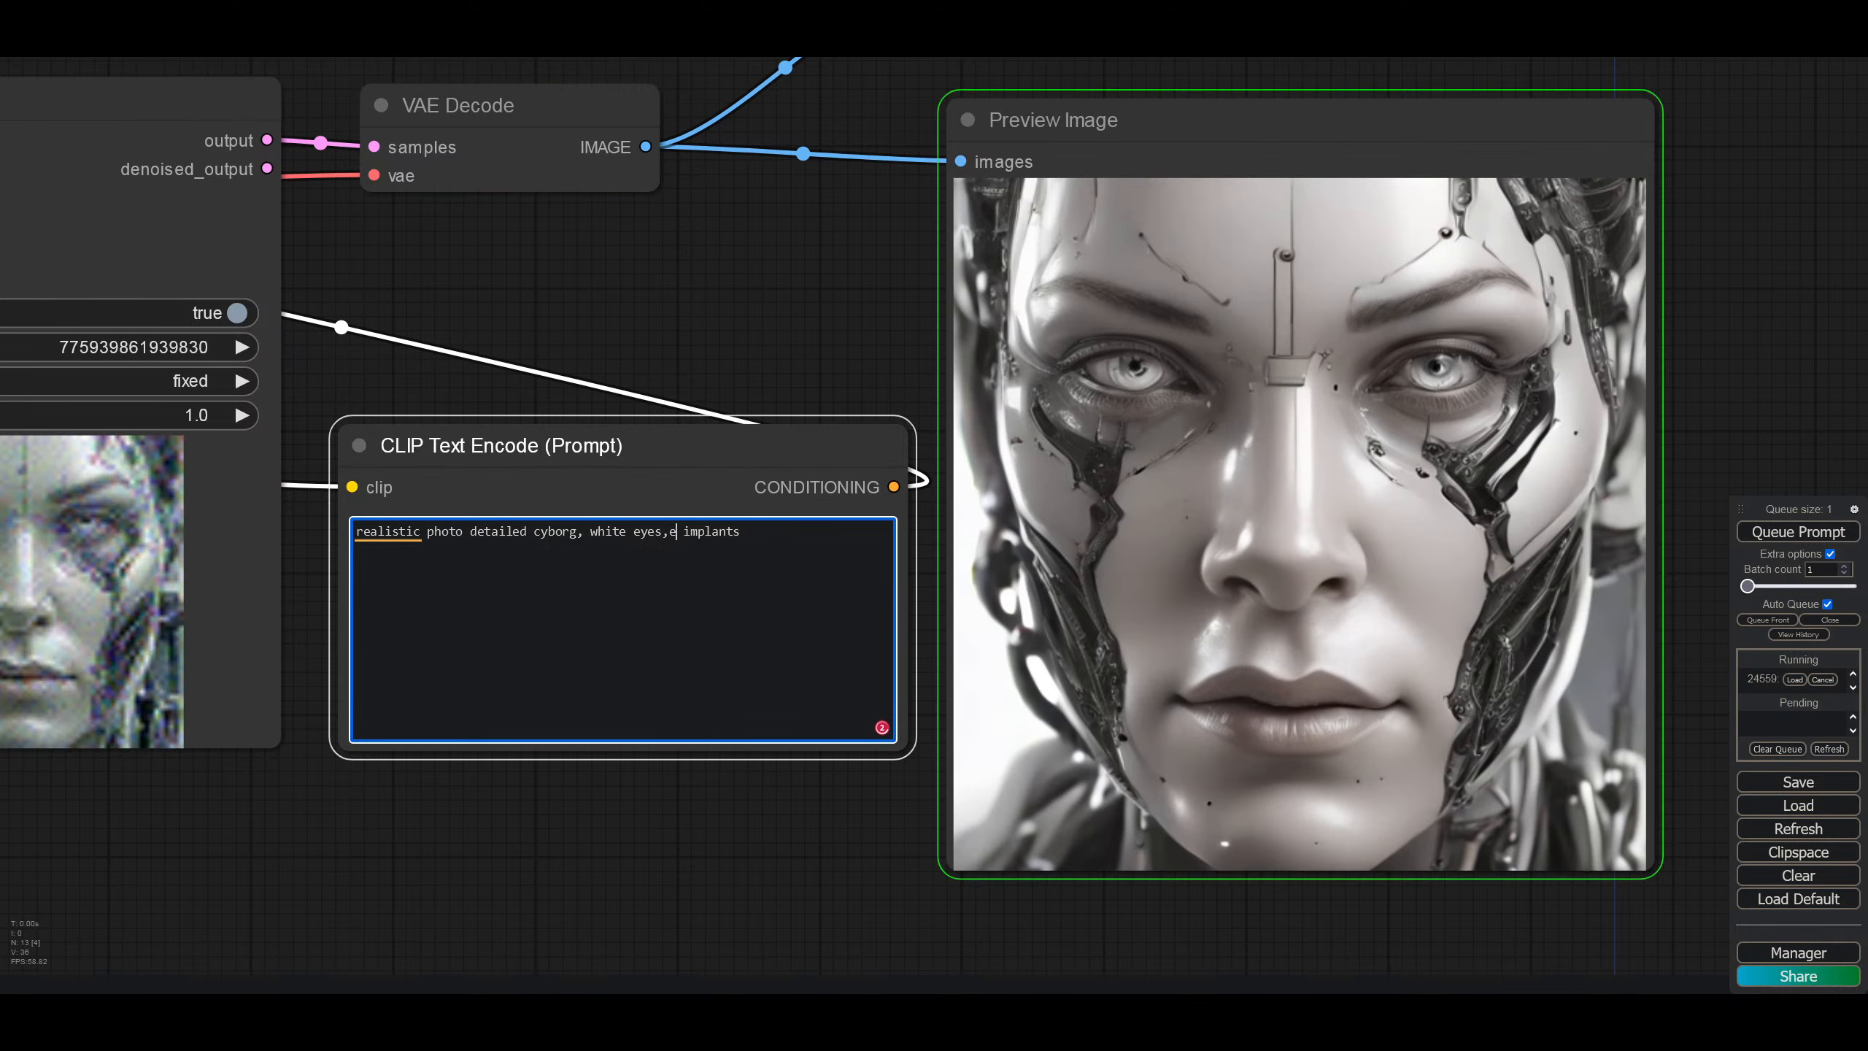
key(BackSpace)
text(neur)
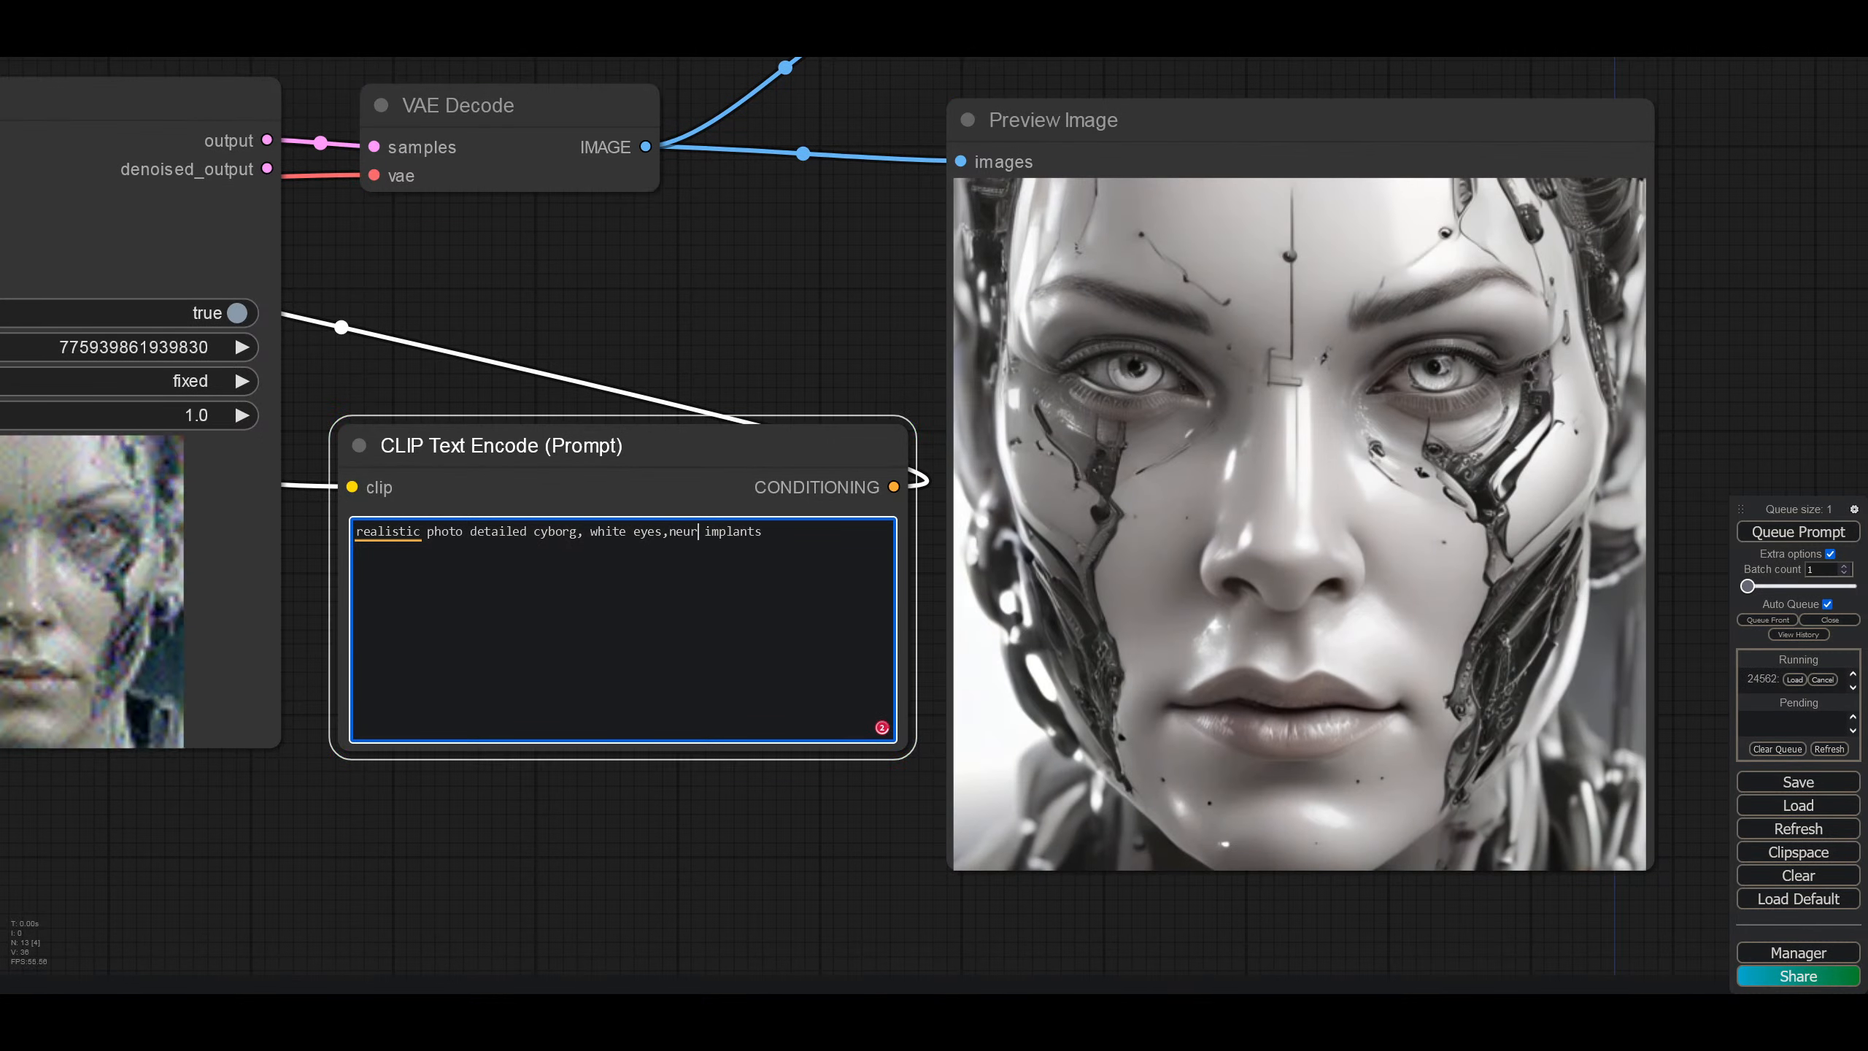
text(al)
Step: Replace the comma after "white eyes" with "with" so the prompt ends in "white eyes with neural implants"
key(Left)
key(Left)
key(BackSpace)
text(w)
key(BackSpace)
text(with)
key(Left)
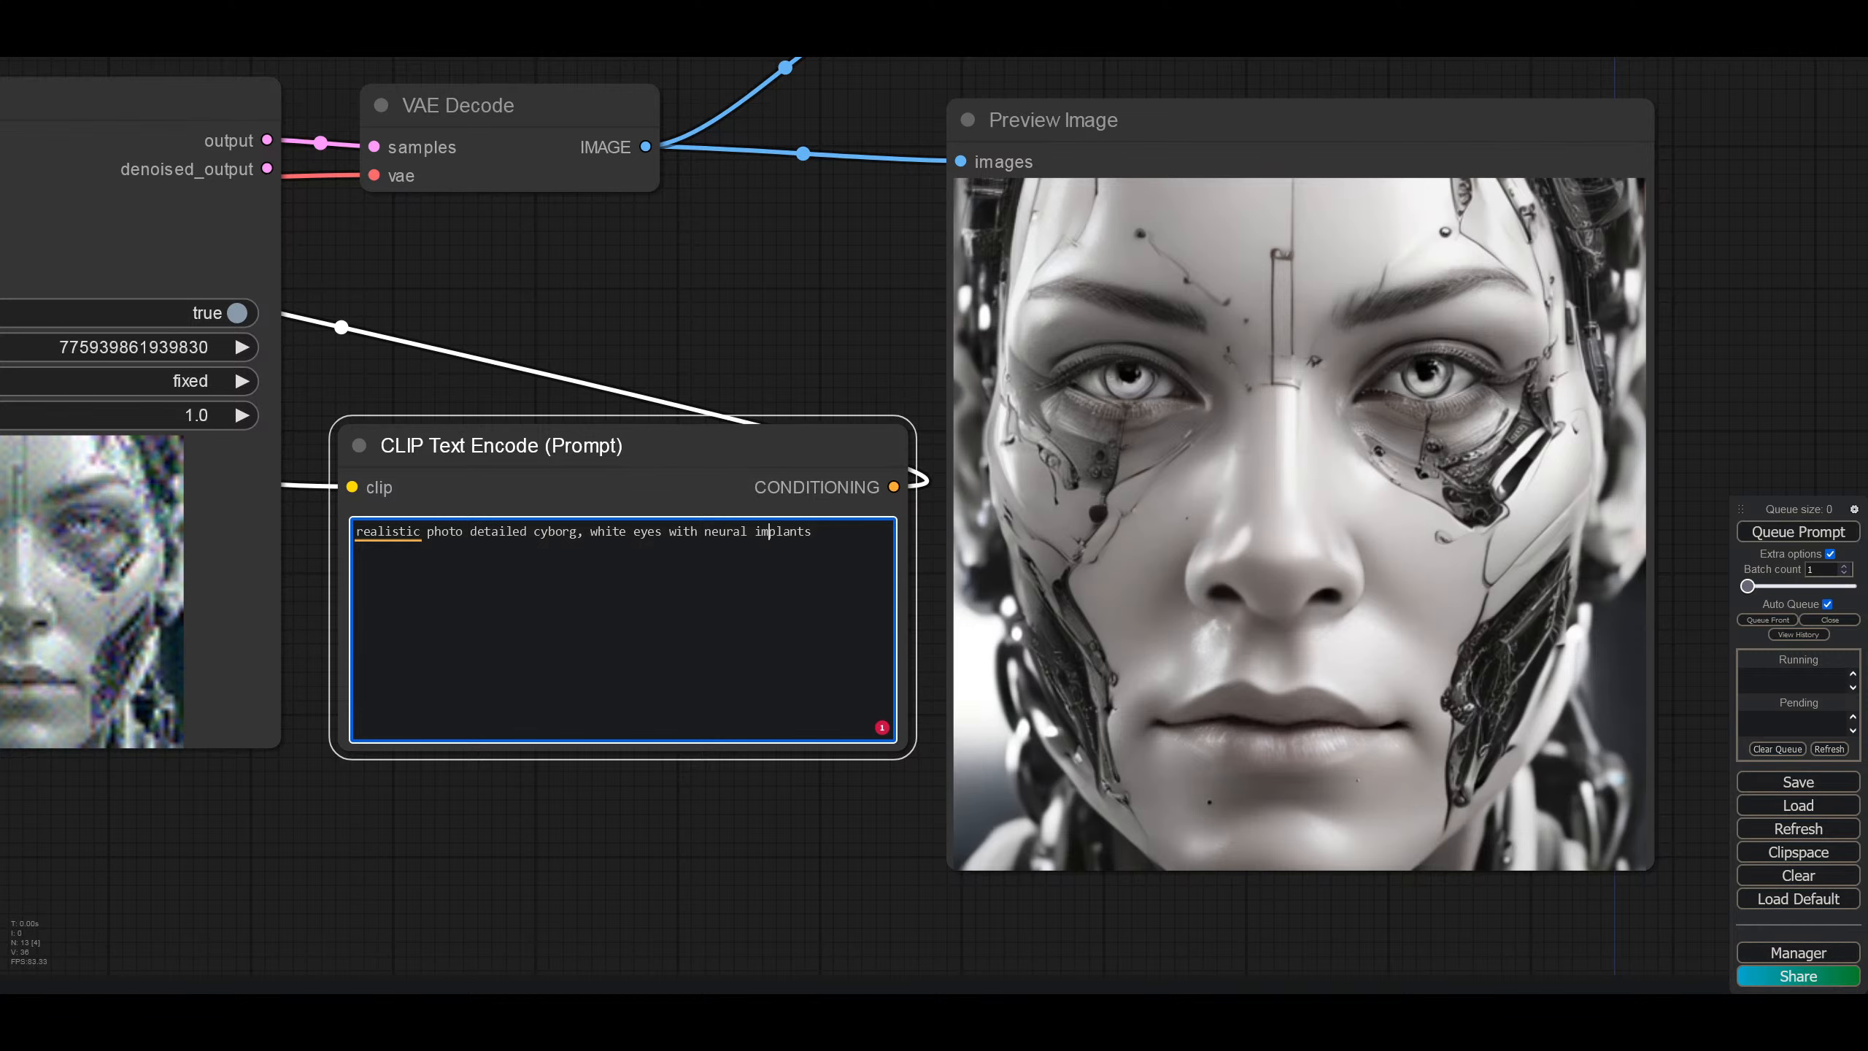
Step: Remove ", white eyes" from the prompt, leaving "realistic photo detailed cyborg with neural implants"
key(BackSpace)
key(BackSpace)
key(BackSpace)
key(BackSpace)
key(BackSpace)
key(BackSpace)
key(BackSpace)
key(BackSpace)
key(BackSpace)
key(BackSpace)
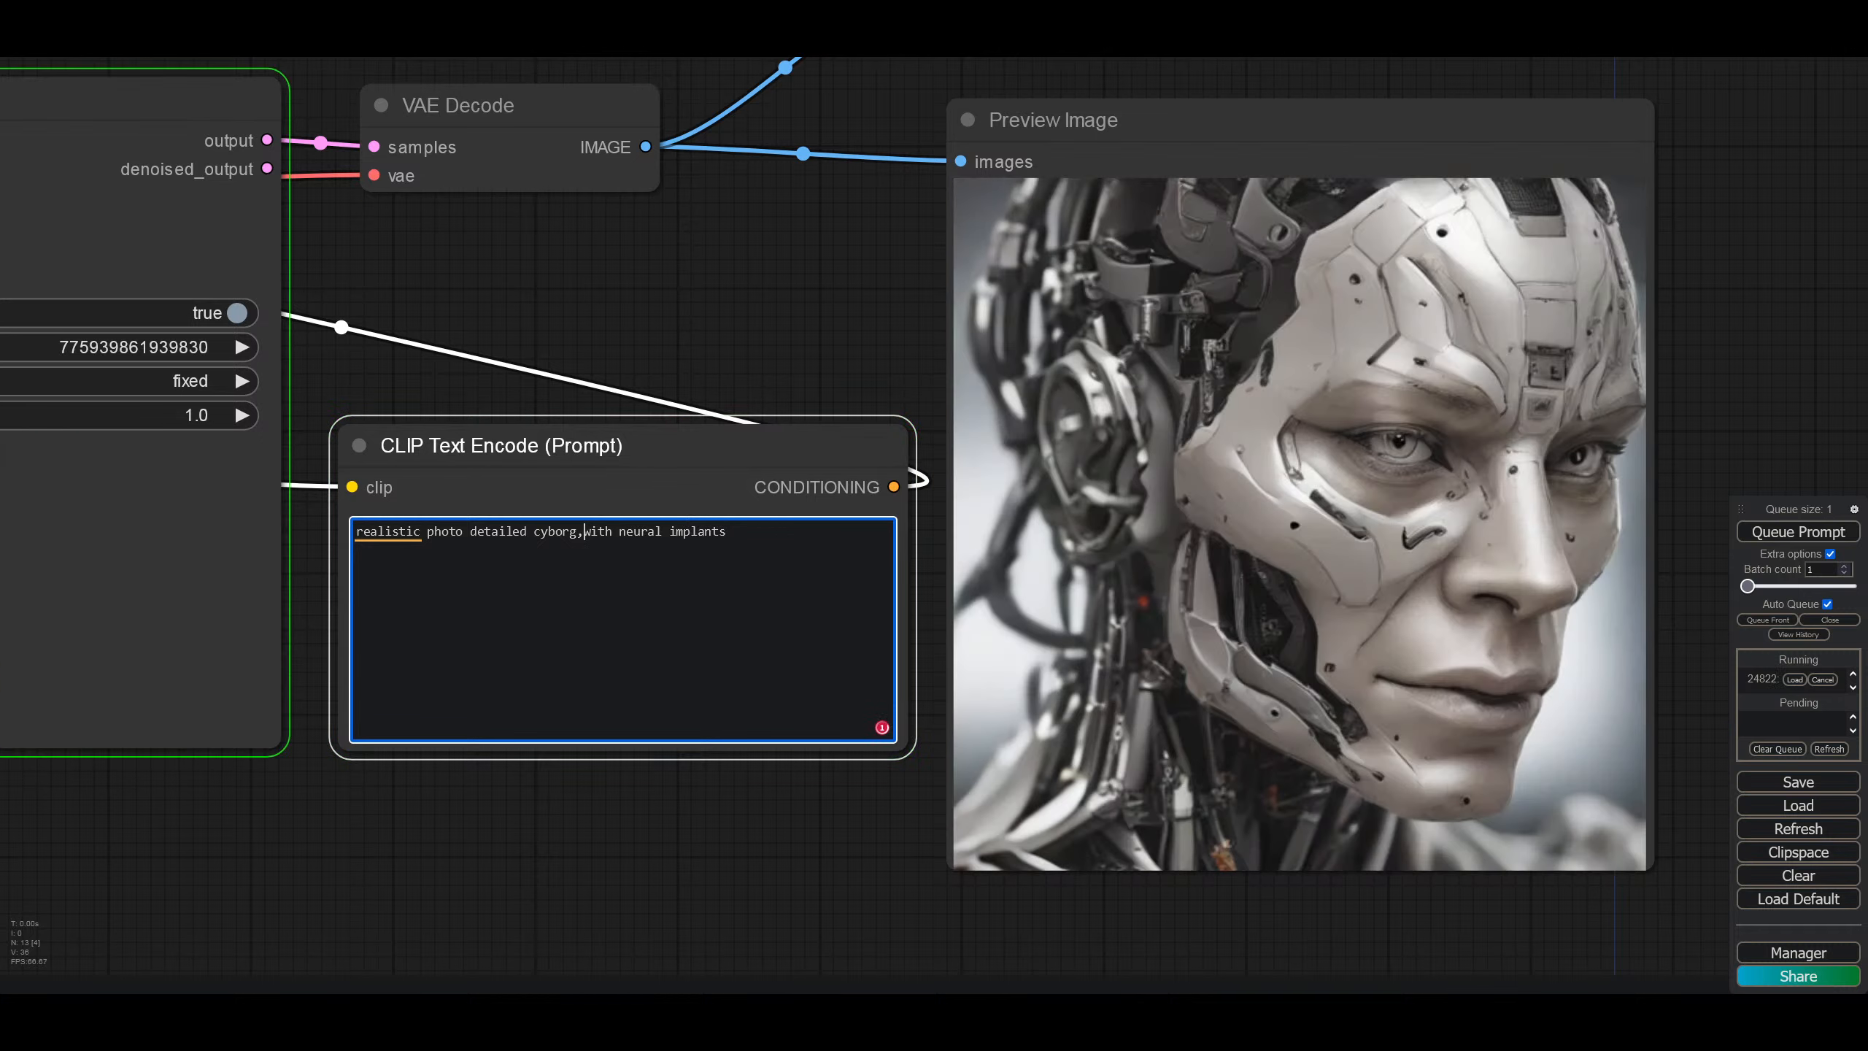
key(BackSpace)
key(BackSpace)
key(BackSpace)
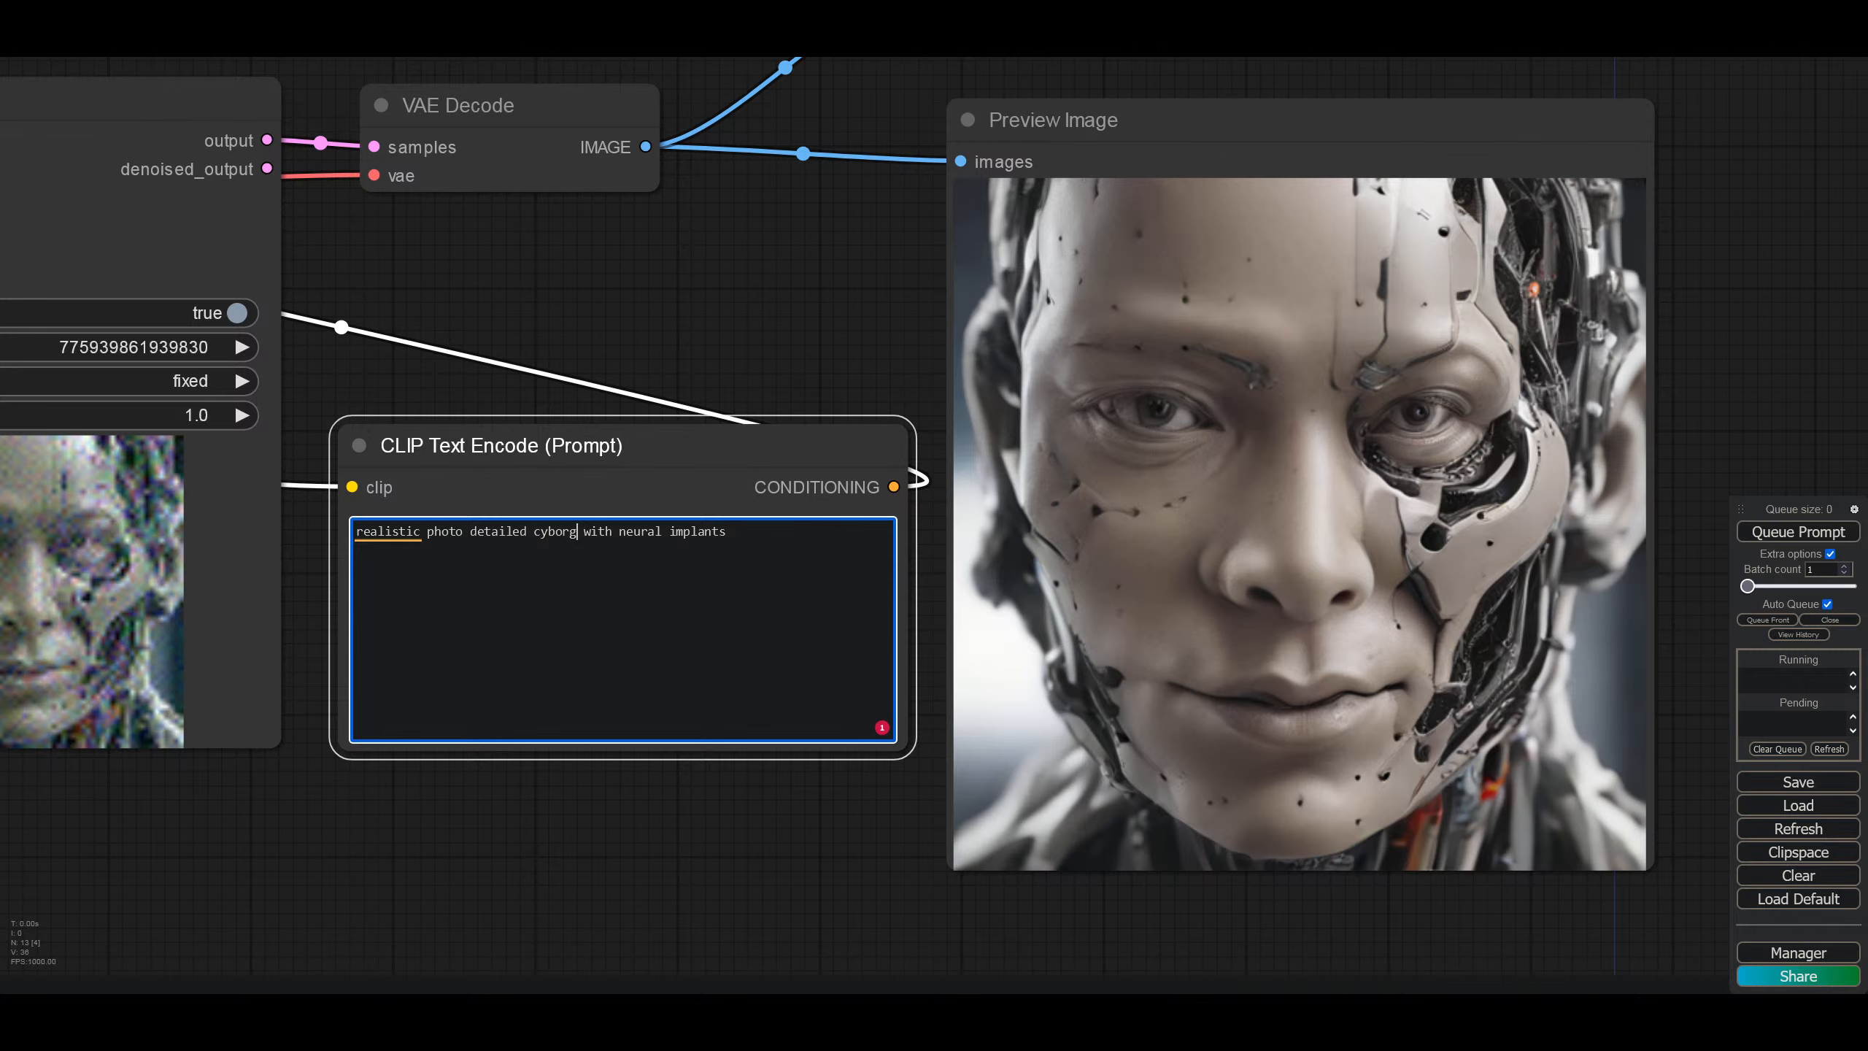
Step: Insert "of a" after "photo" to make the prompt "realistic photo of a detailed cyborg with neural implants"
click(484, 531)
text(of a)
key(Right)
key(Right)
key(Right)
key(Right)
key(Right)
key(Right)
key(Right)
key(Right)
key(Right)
key(Right)
key(Right)
key(Right)
key(Right)
key(Right)
key(Right)
key(Right)
key(Right)
key(Right)
key(Right)
key(Right)
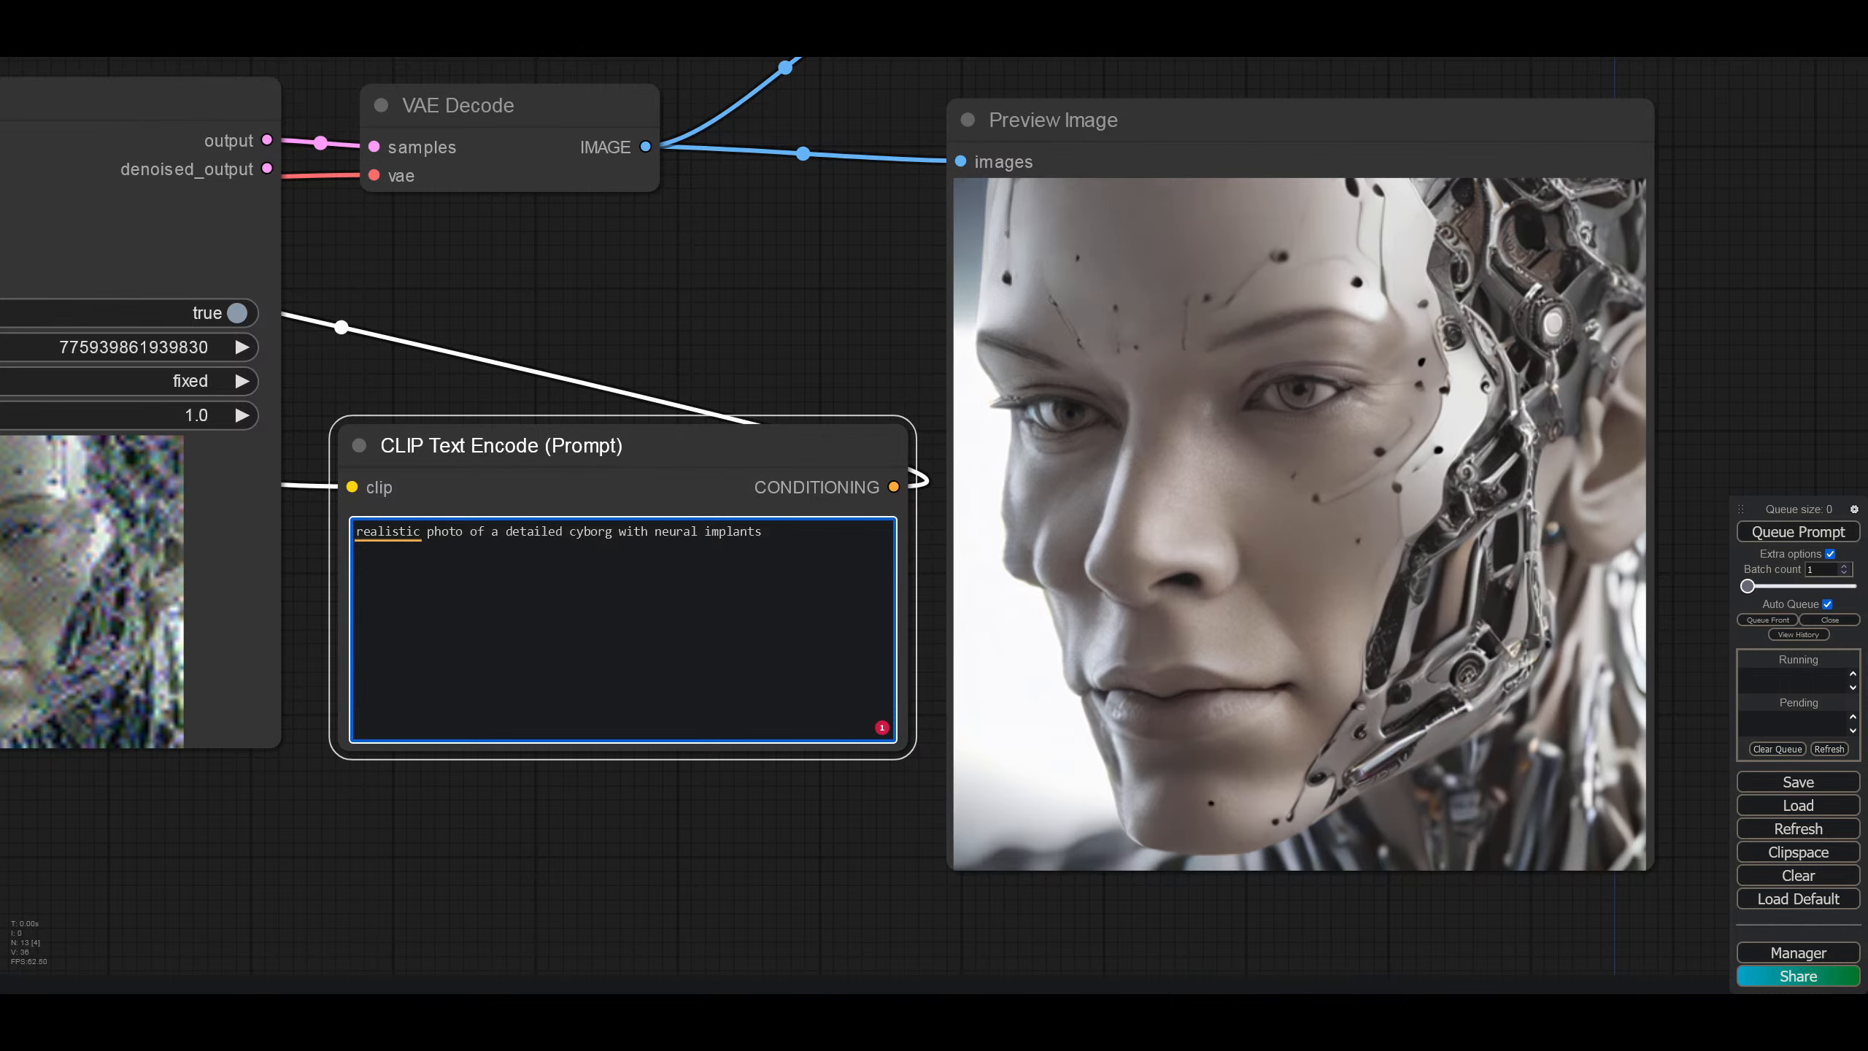
Step: Add "detailed" before "photo" and delete the "detailed" in front of "cyborg"
text(detailed)
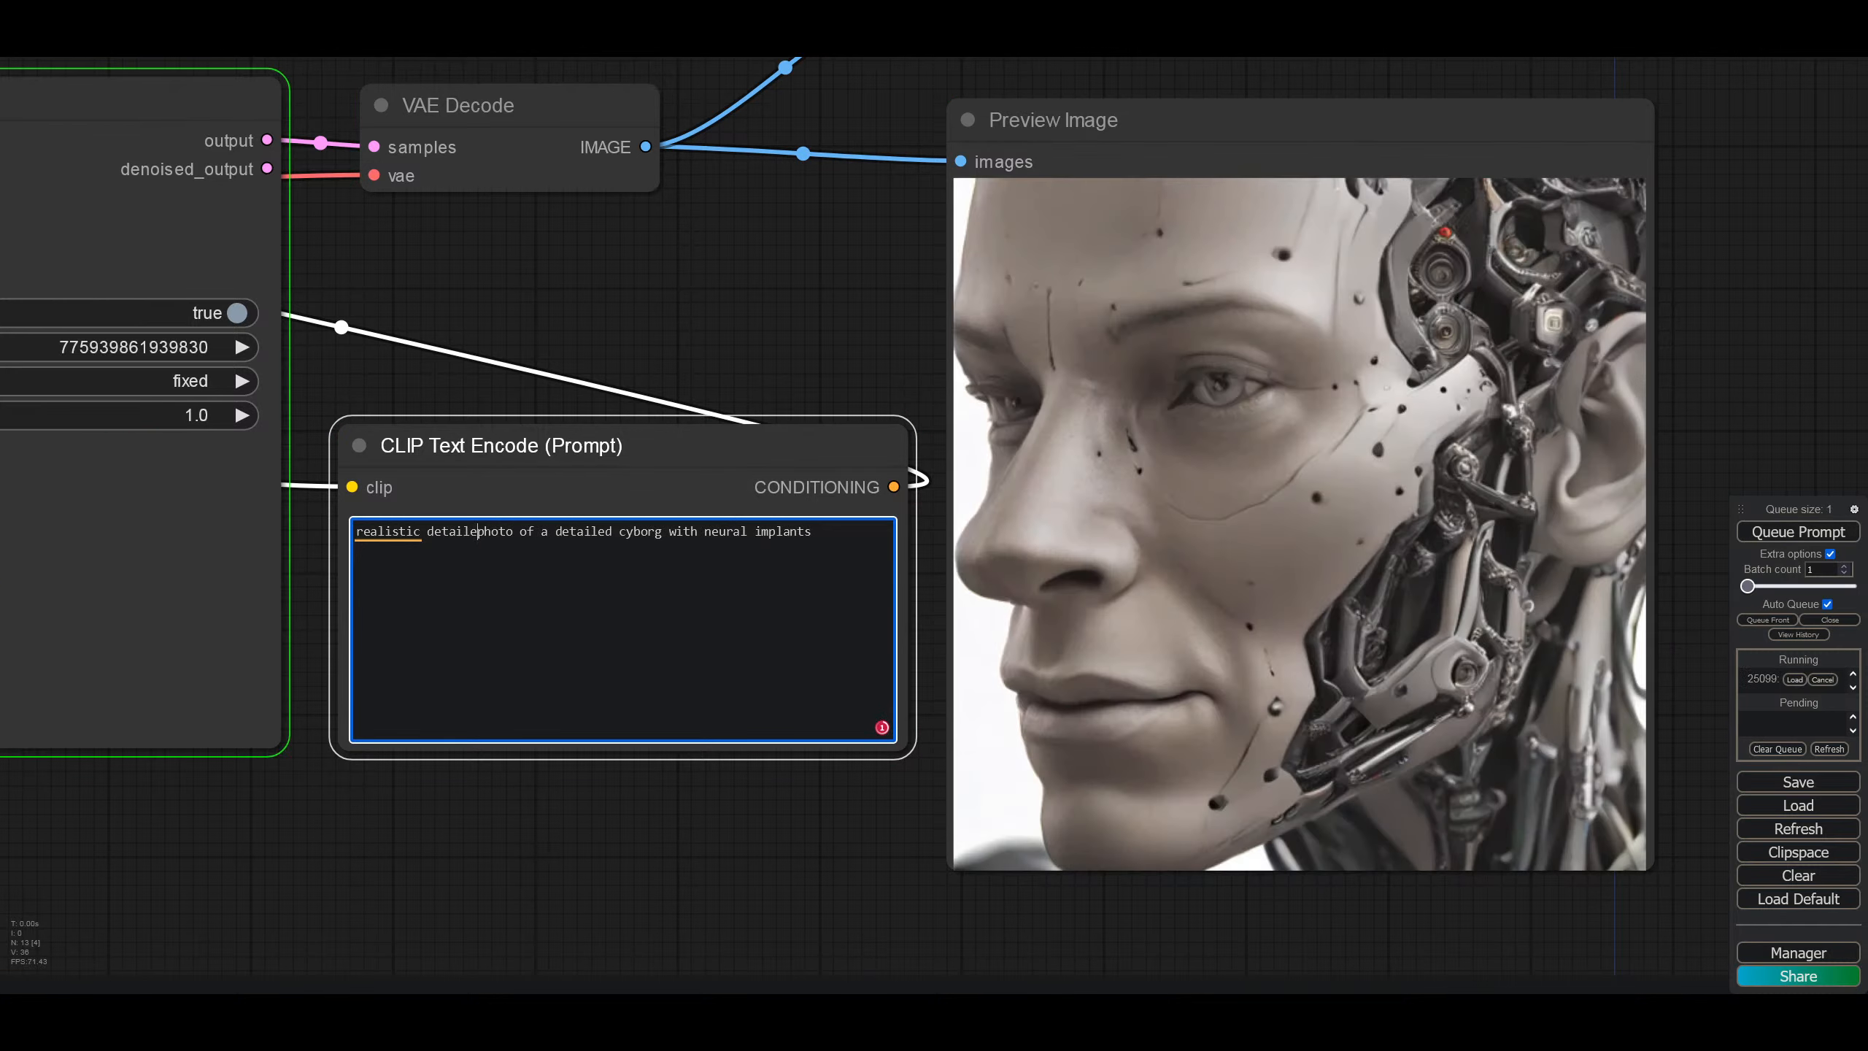
key(Right)
key(Right)
key(Right)
key(Right)
key(Right)
key(Right)
key(Right)
key(Right)
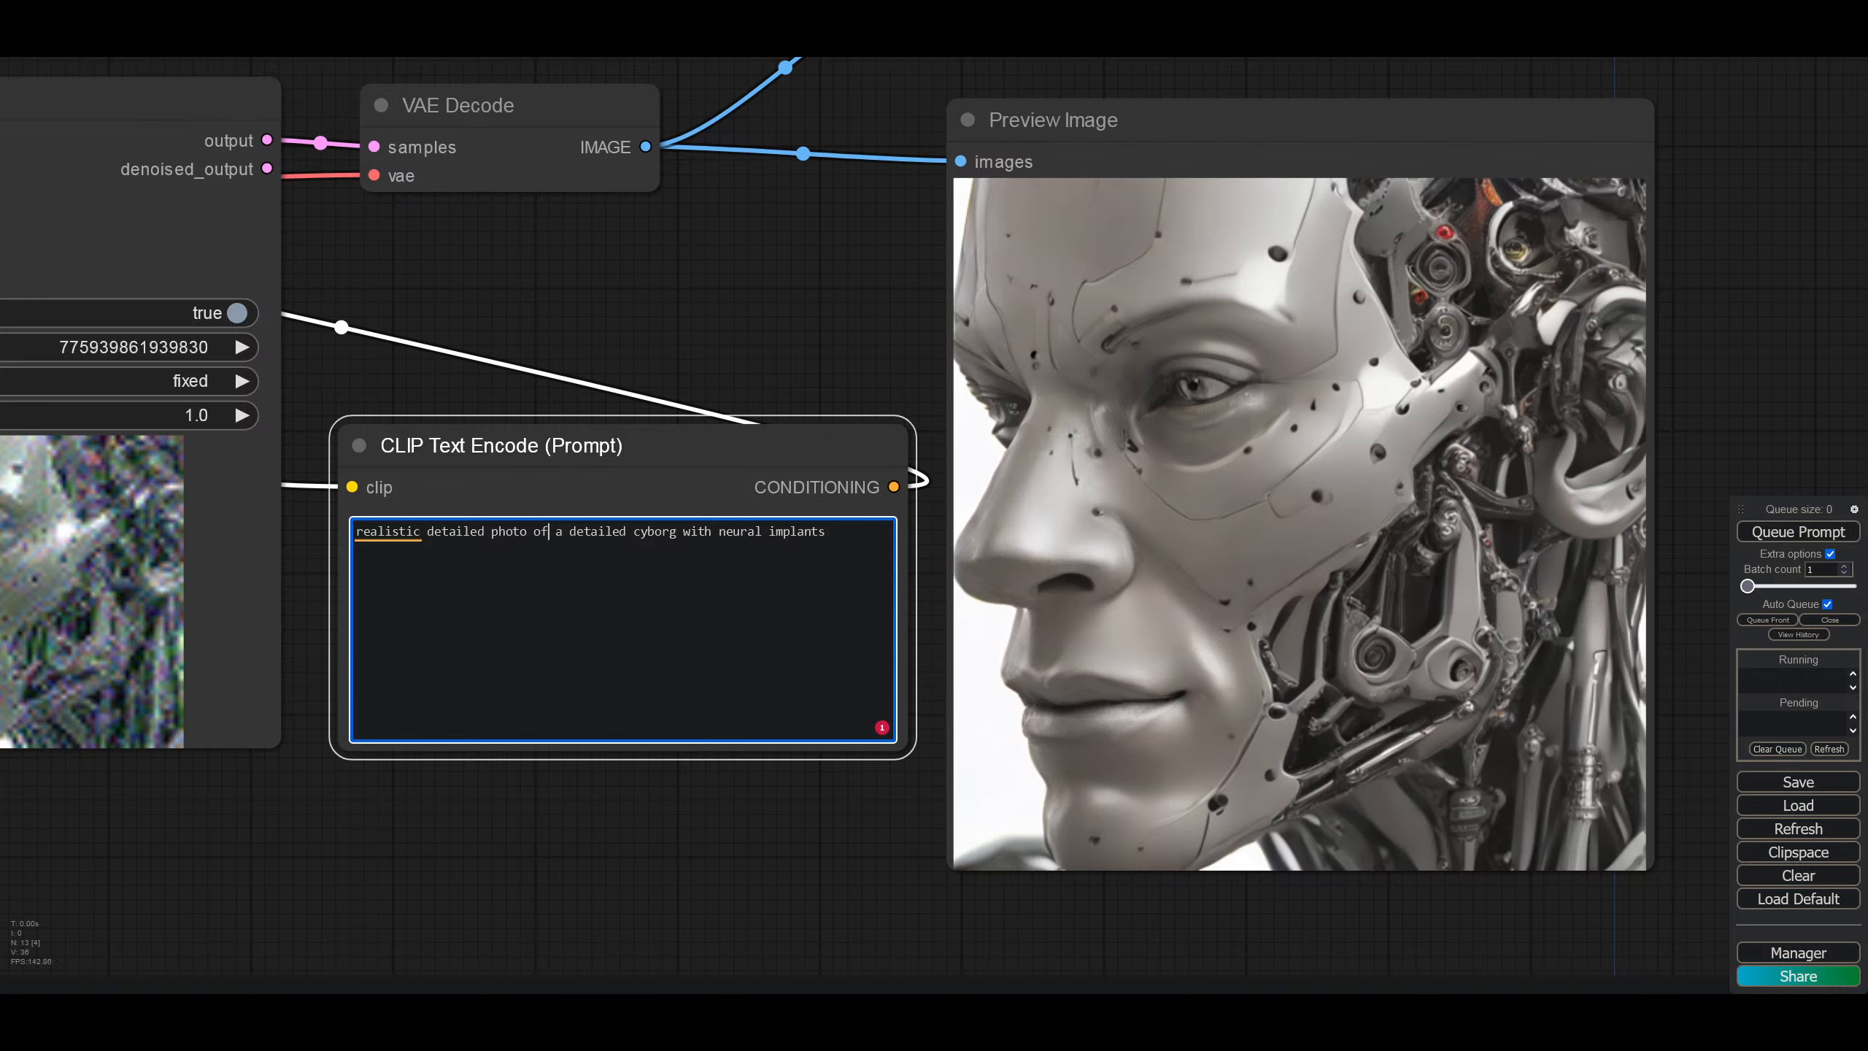
key(ctrl+Delete)
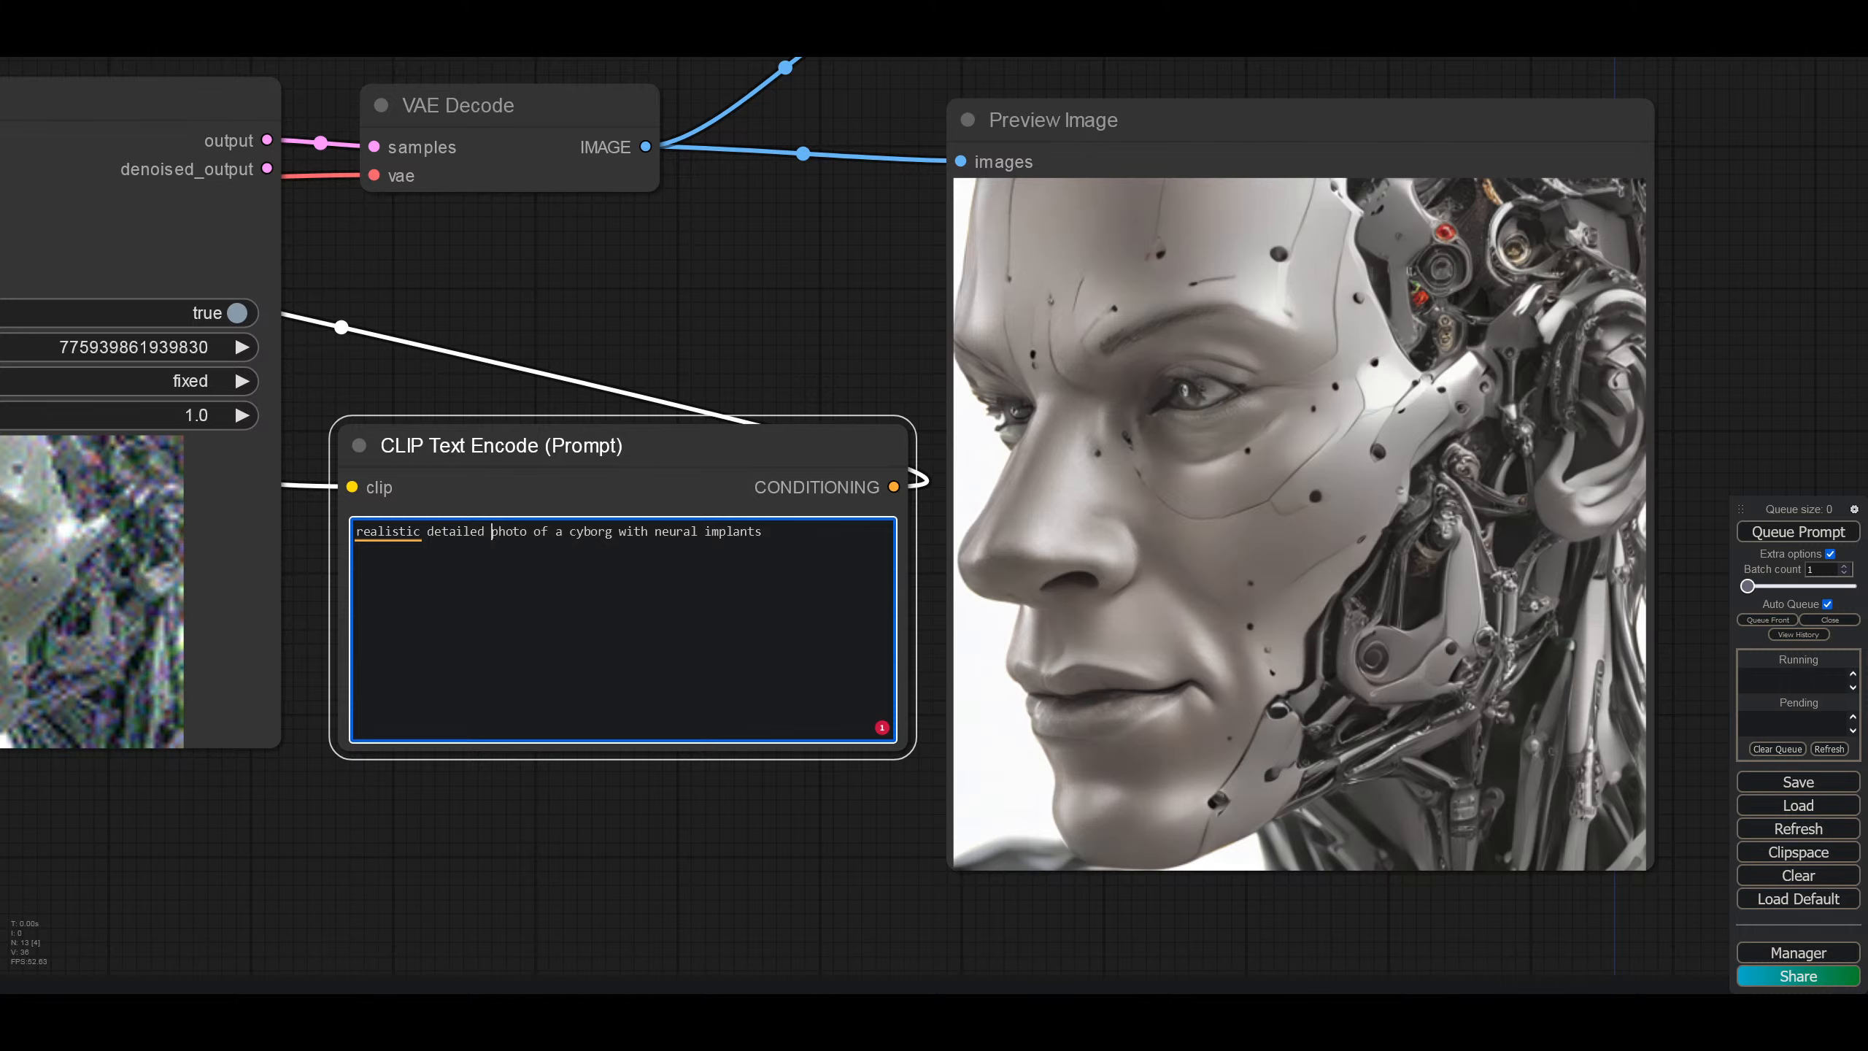
Step: Try the word "candid" before "photo" in the prompt and remove it again
text(candid)
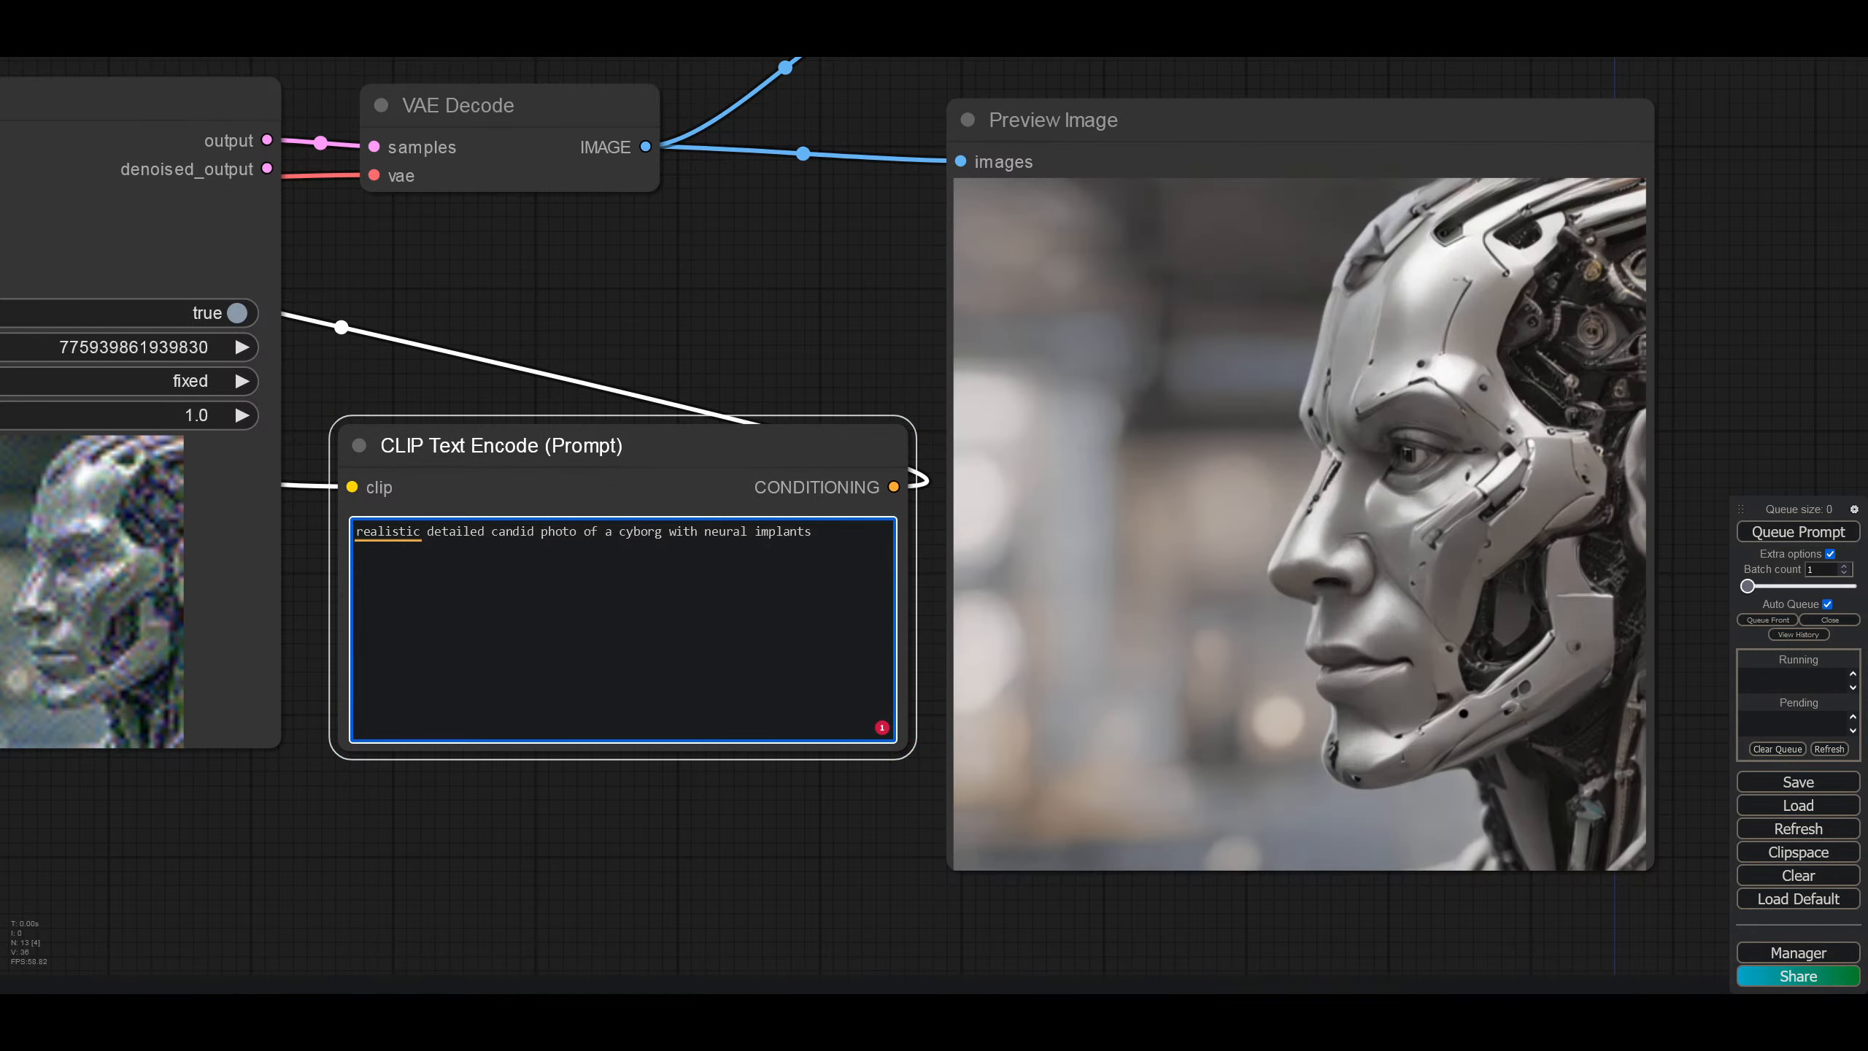
key(BackSpace)
key(BackSpace)
key(BackSpace)
key(BackSpace)
key(BackSpace)
key(BackSpace)
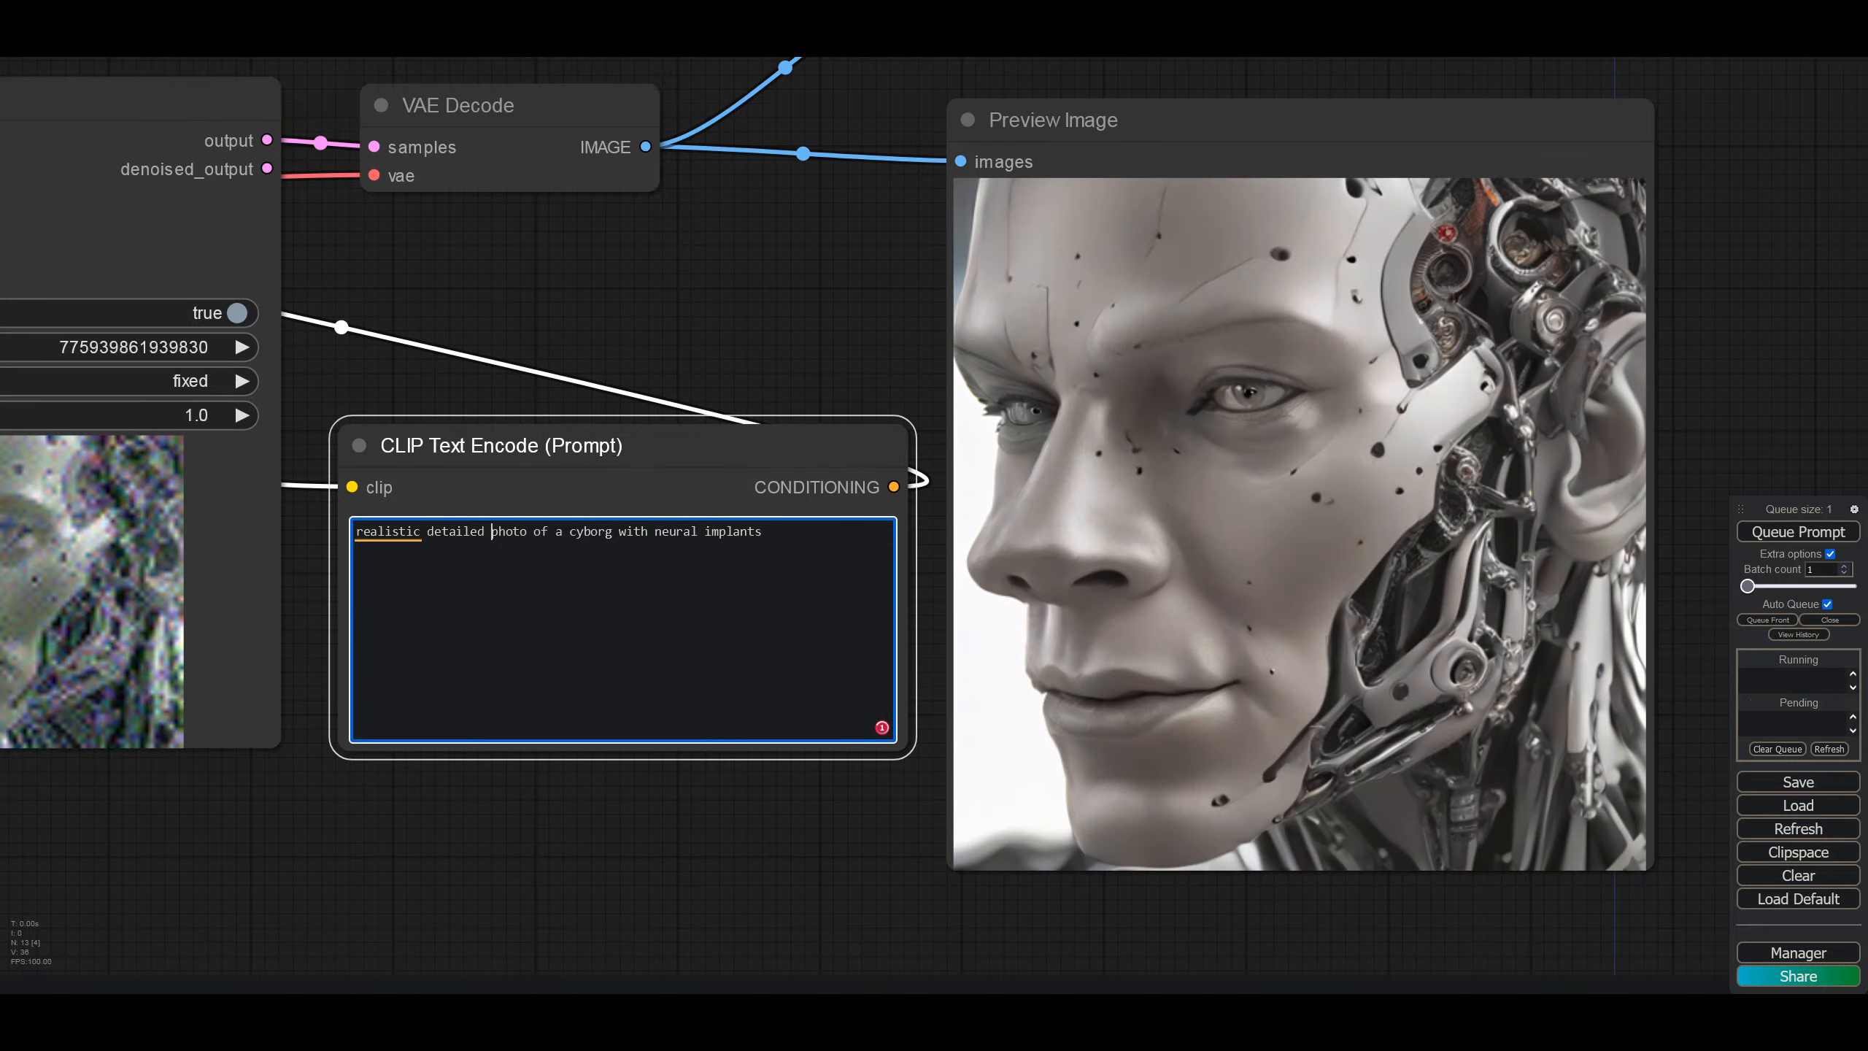
key(BackSpace)
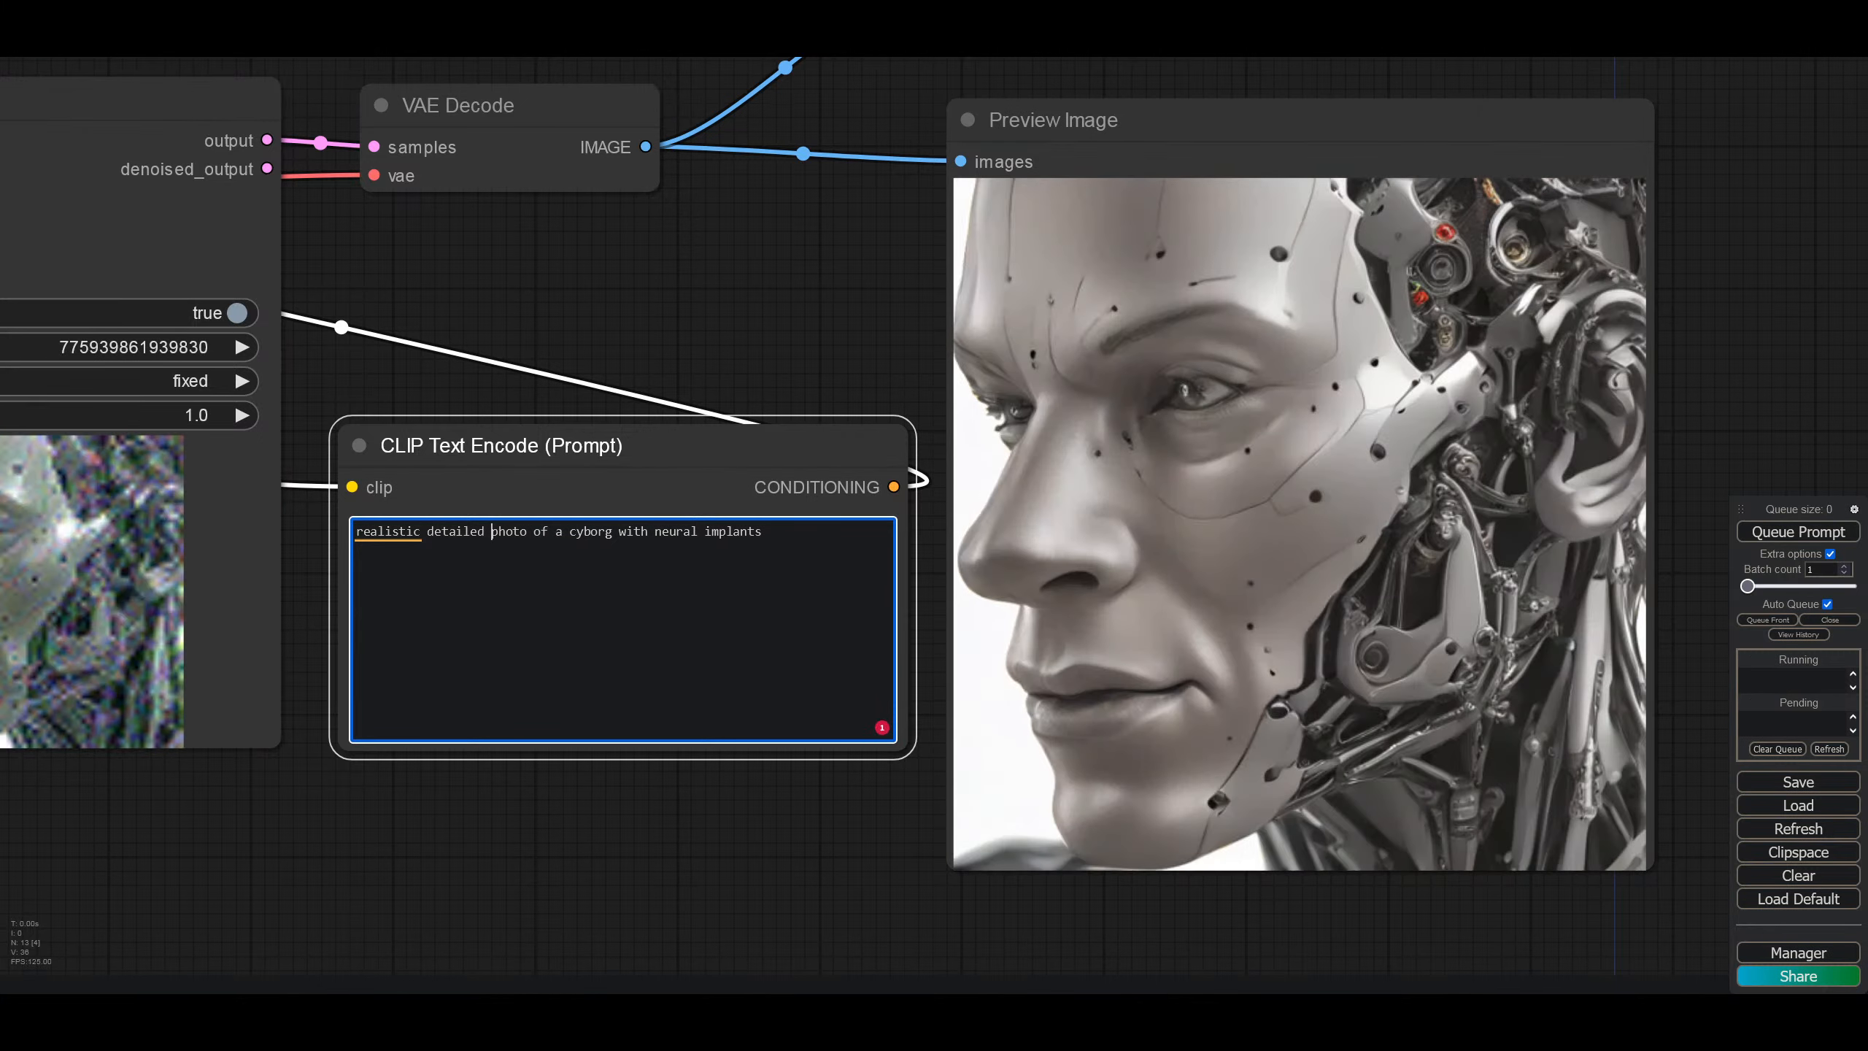
Step: Try "half frame" before "photo" in the prompt and delete it again
text(half fr)
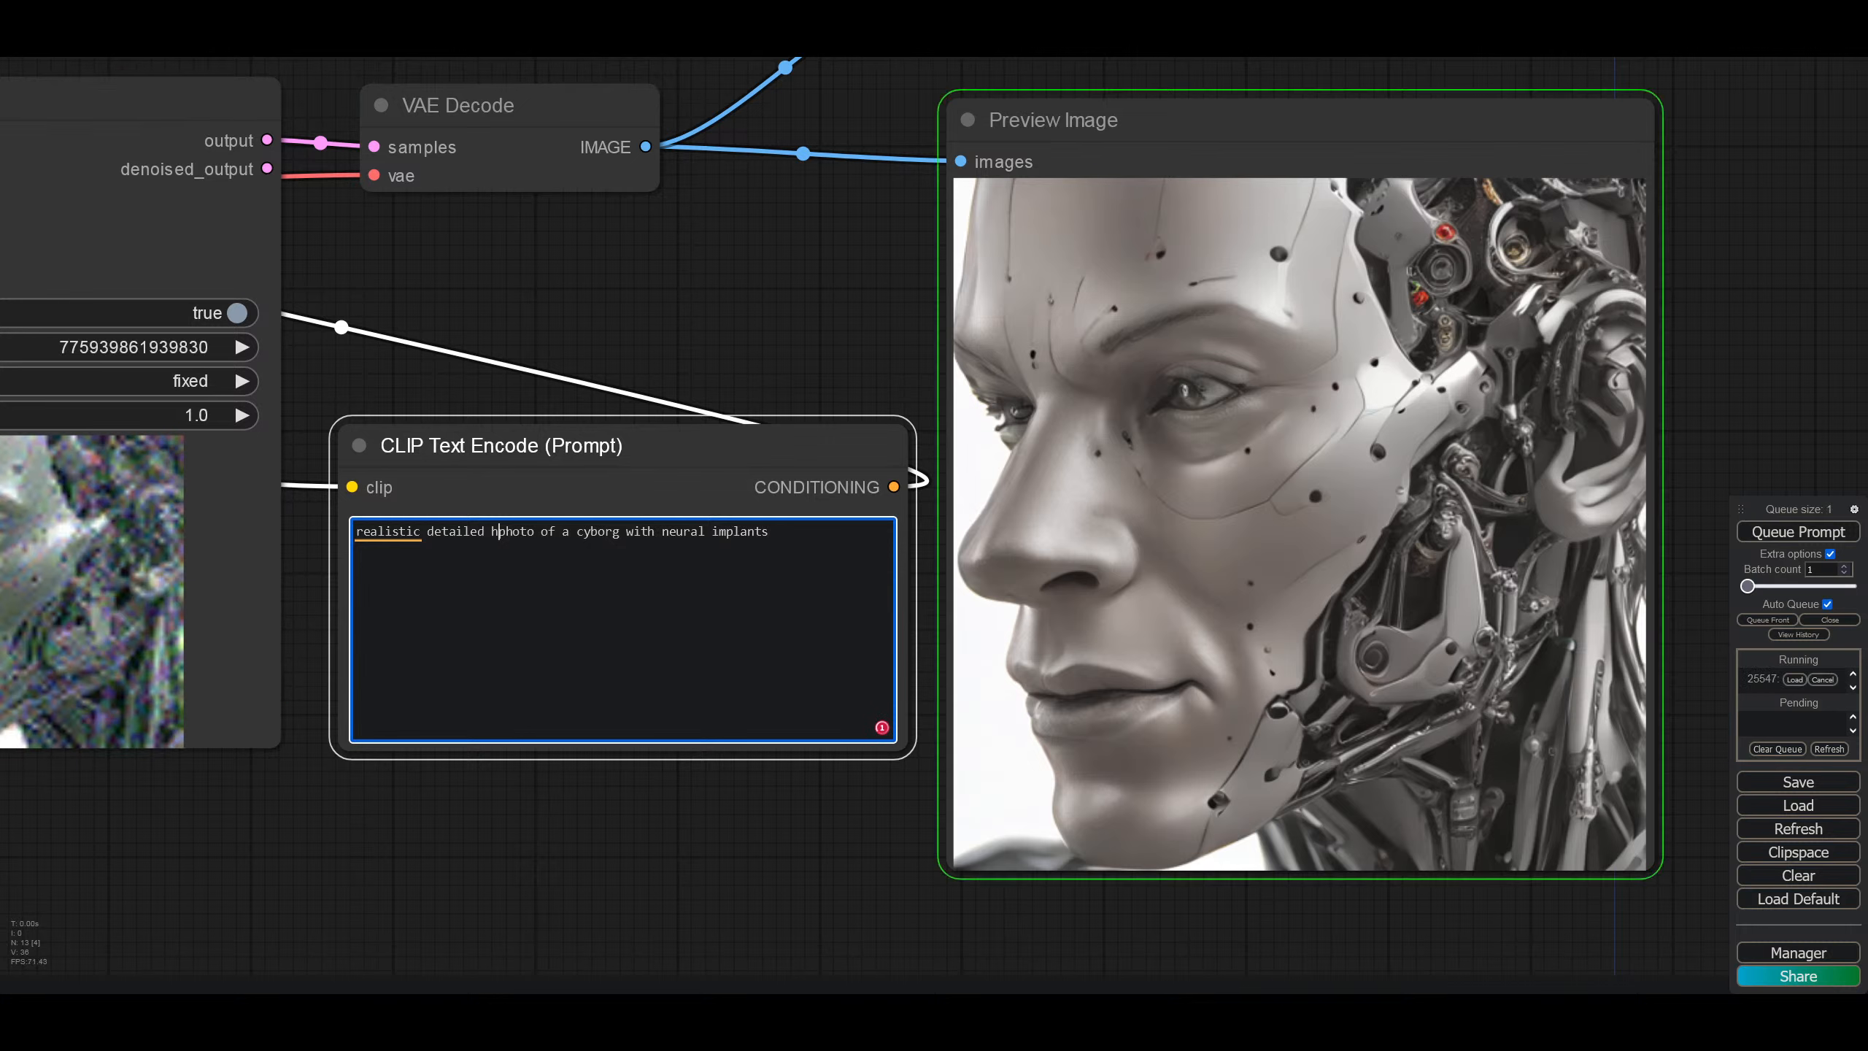
text(ame)
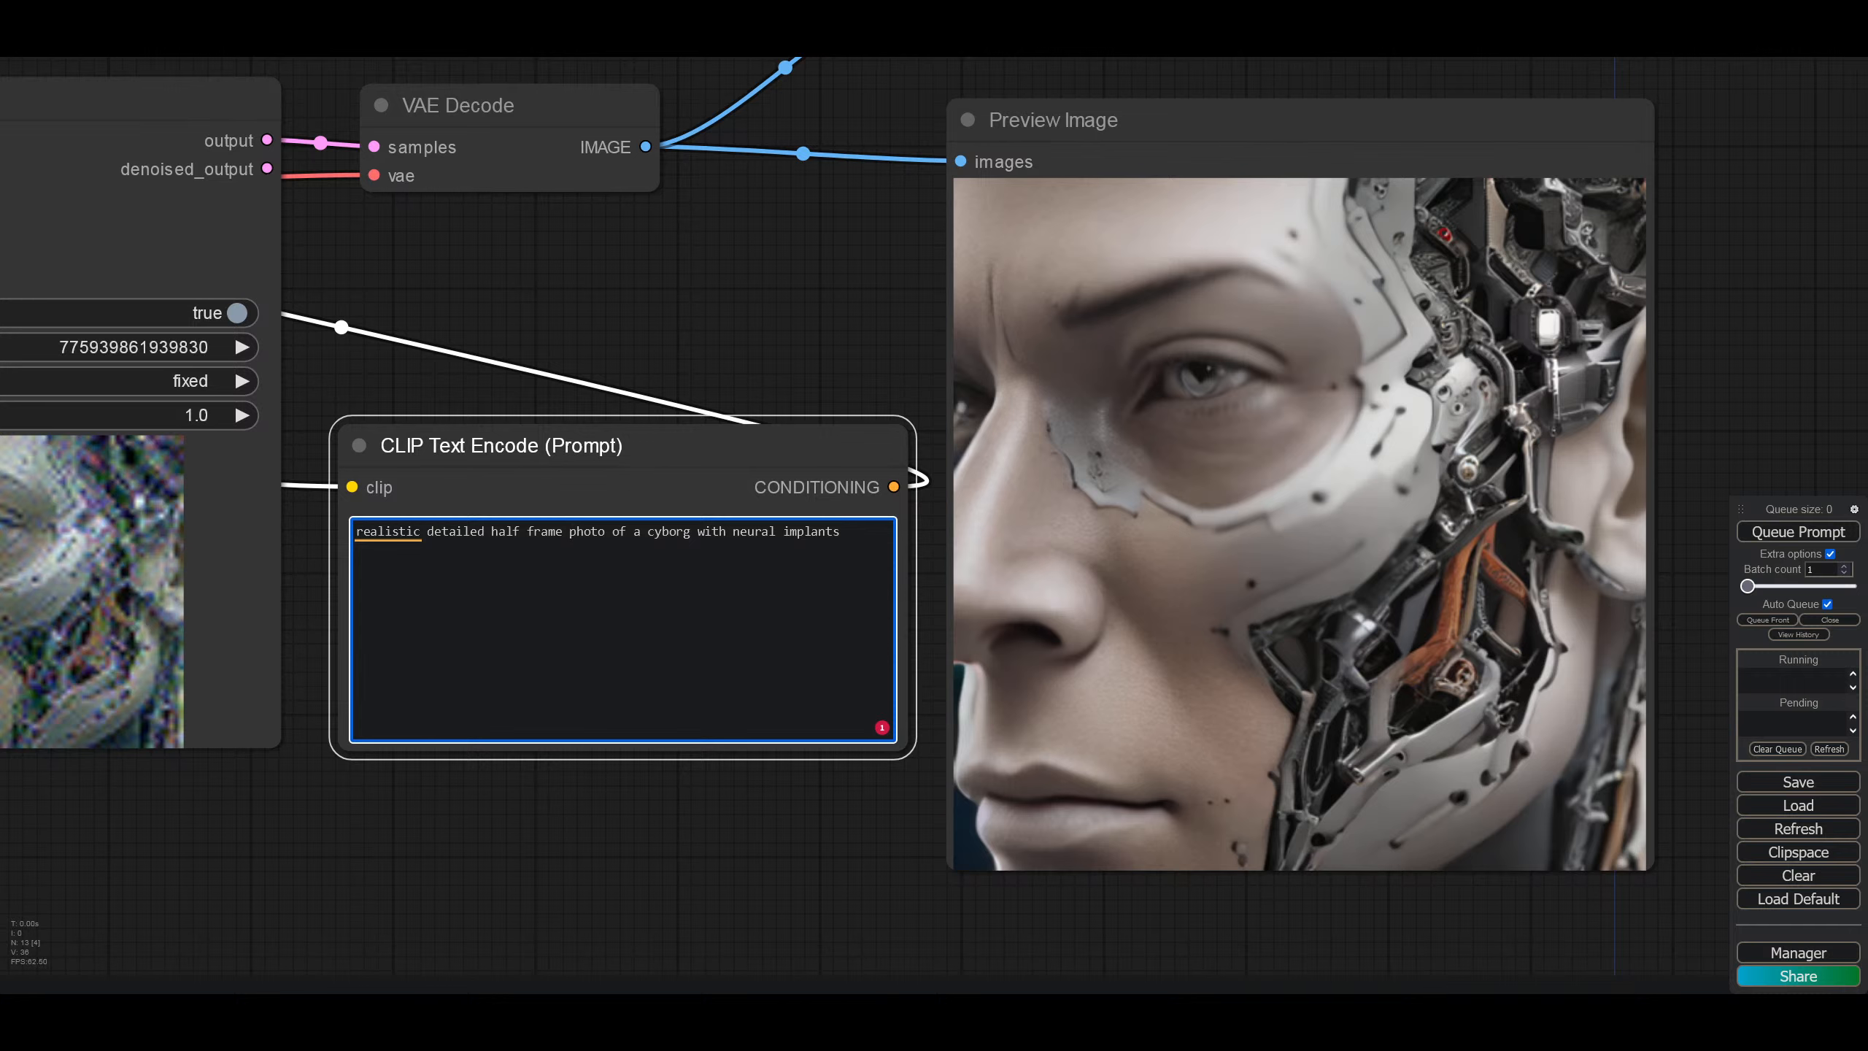
key(BackSpace)
key(BackSpace)
key(BackSpace)
key(BackSpace)
key(BackSpace)
key(BackSpace)
key(BackSpace)
key(BackSpace)
key(BackSpace)
key(BackSpace)
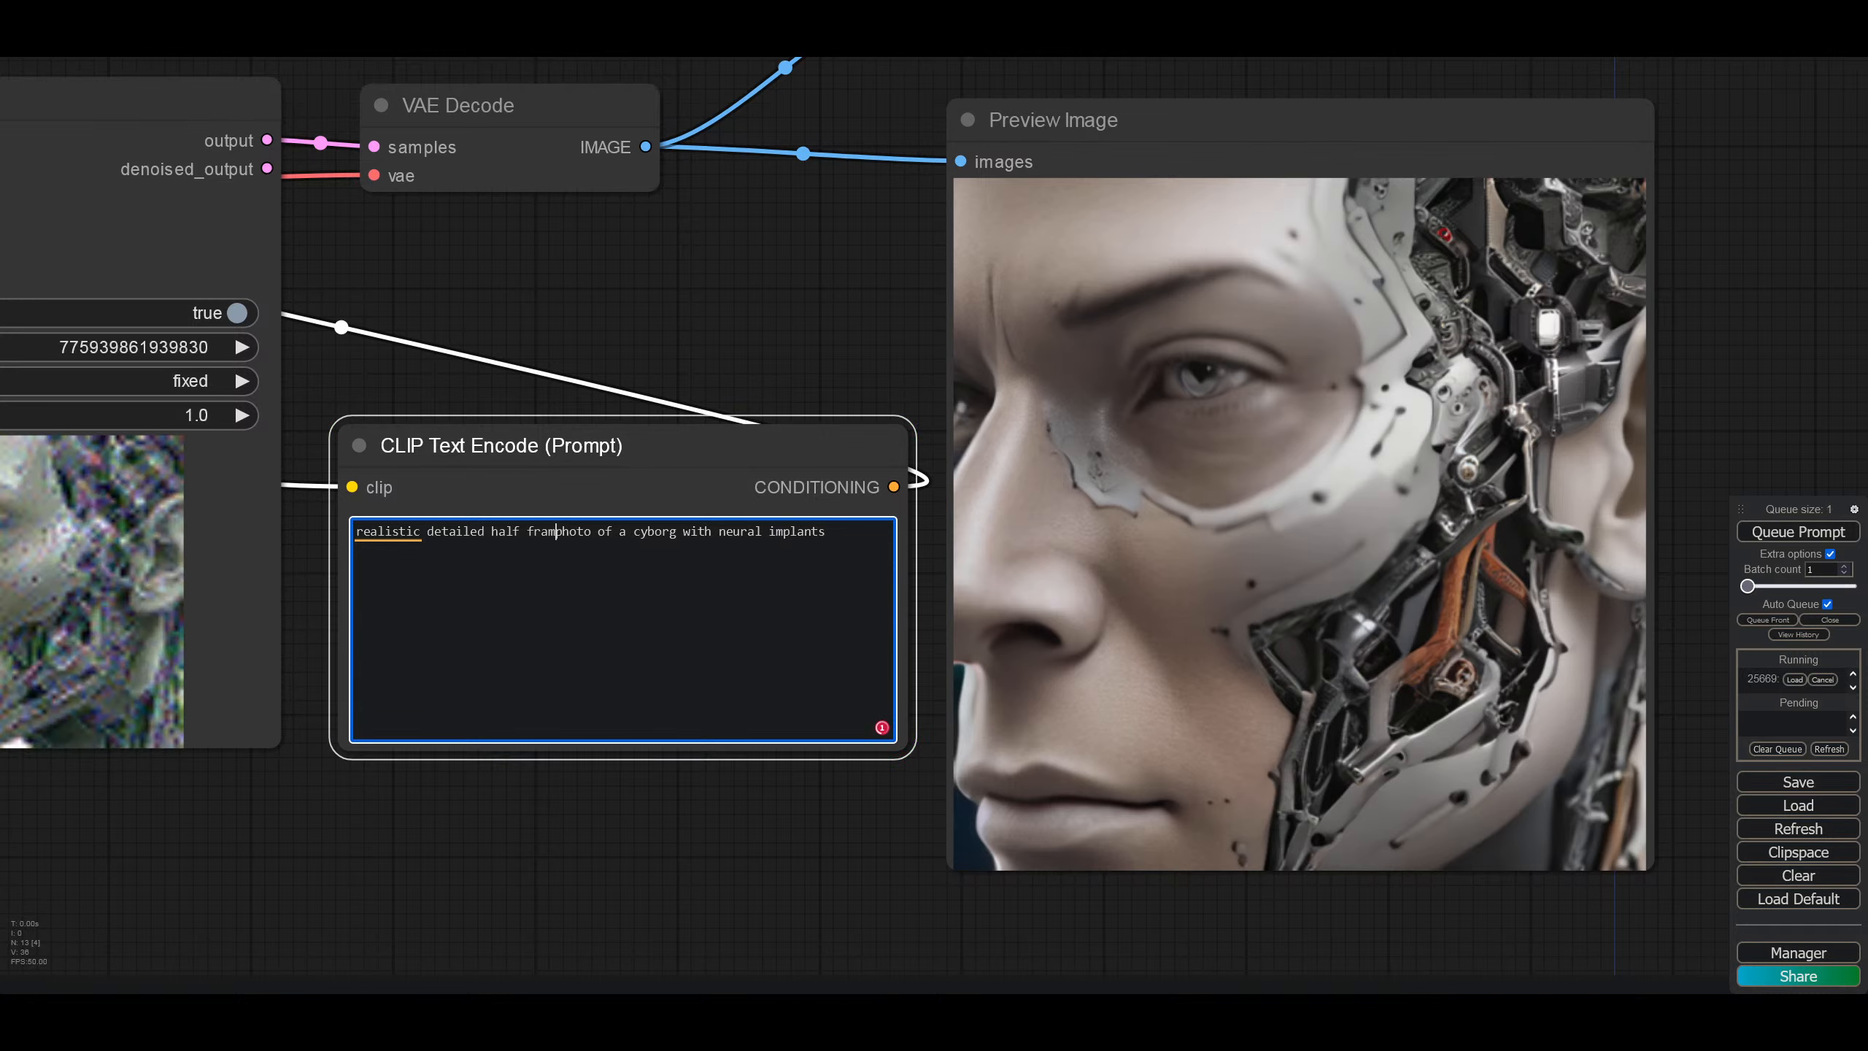
key(BackSpace)
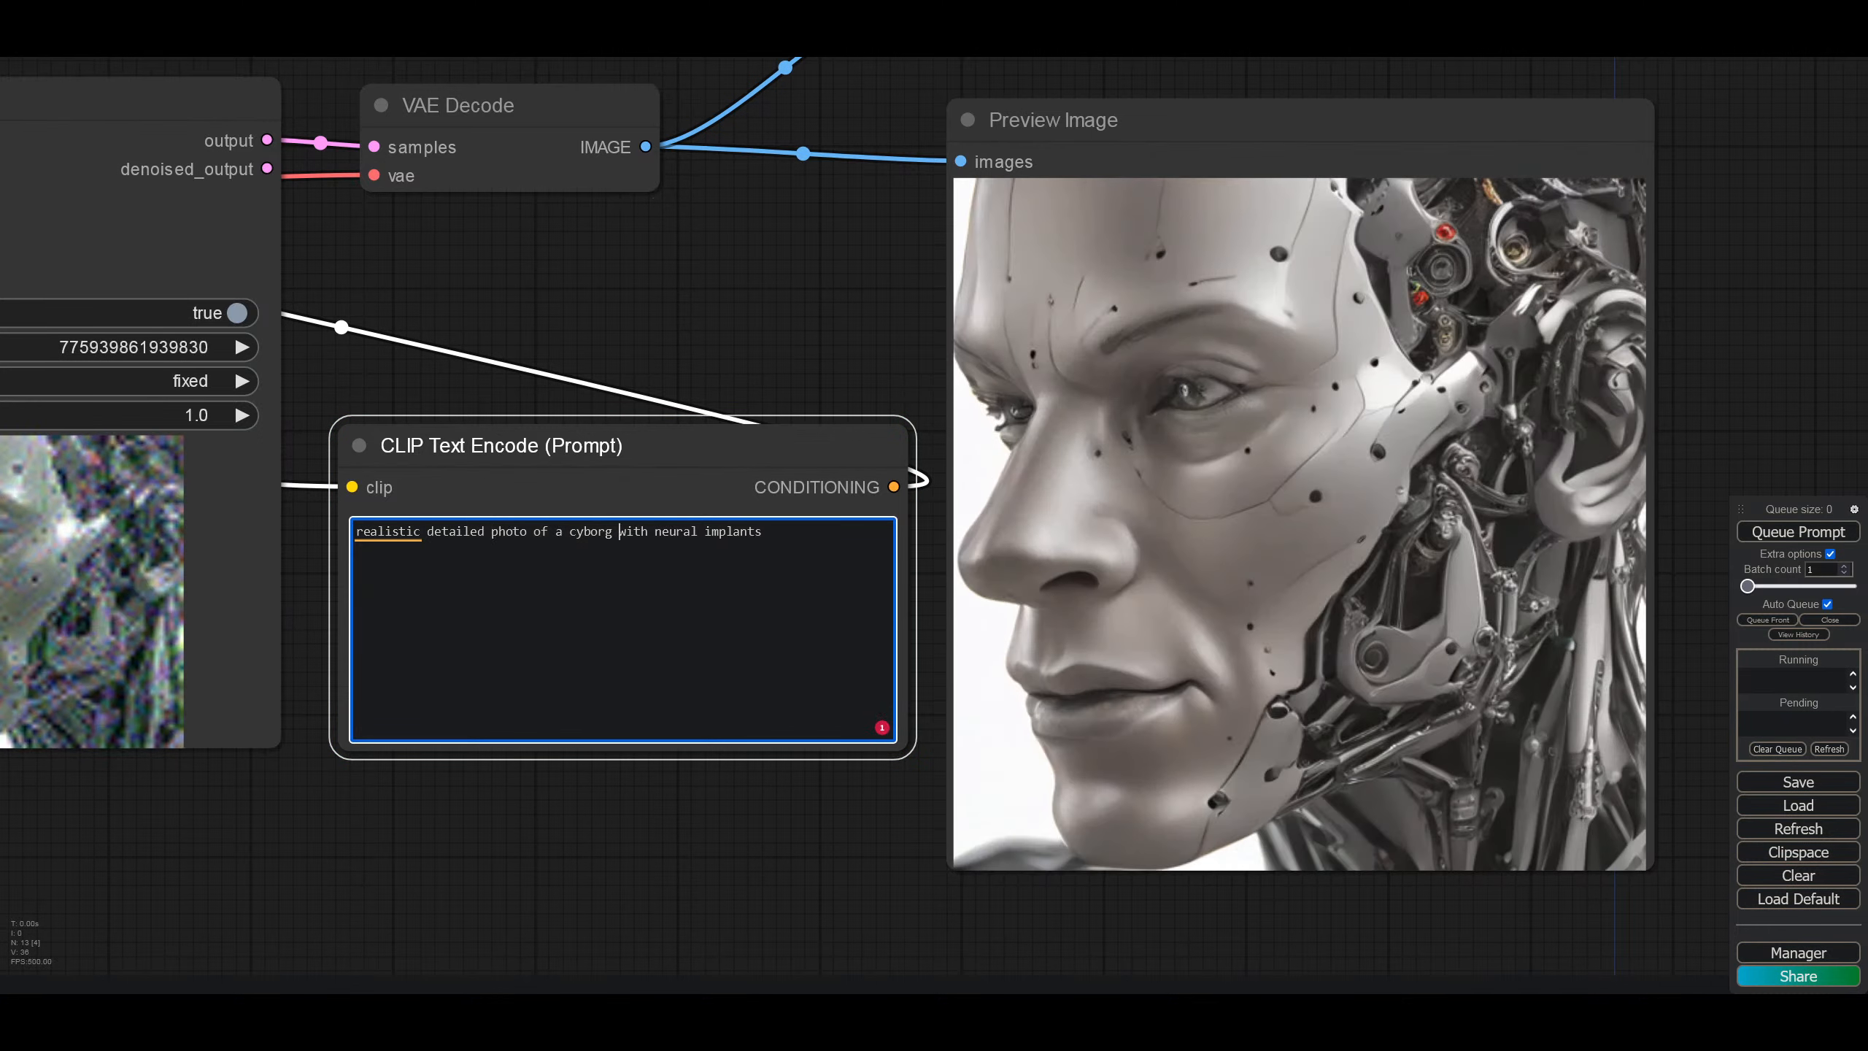
Step: Try the word "body" after "cyborg" in the prompt and remove it again
text(body)
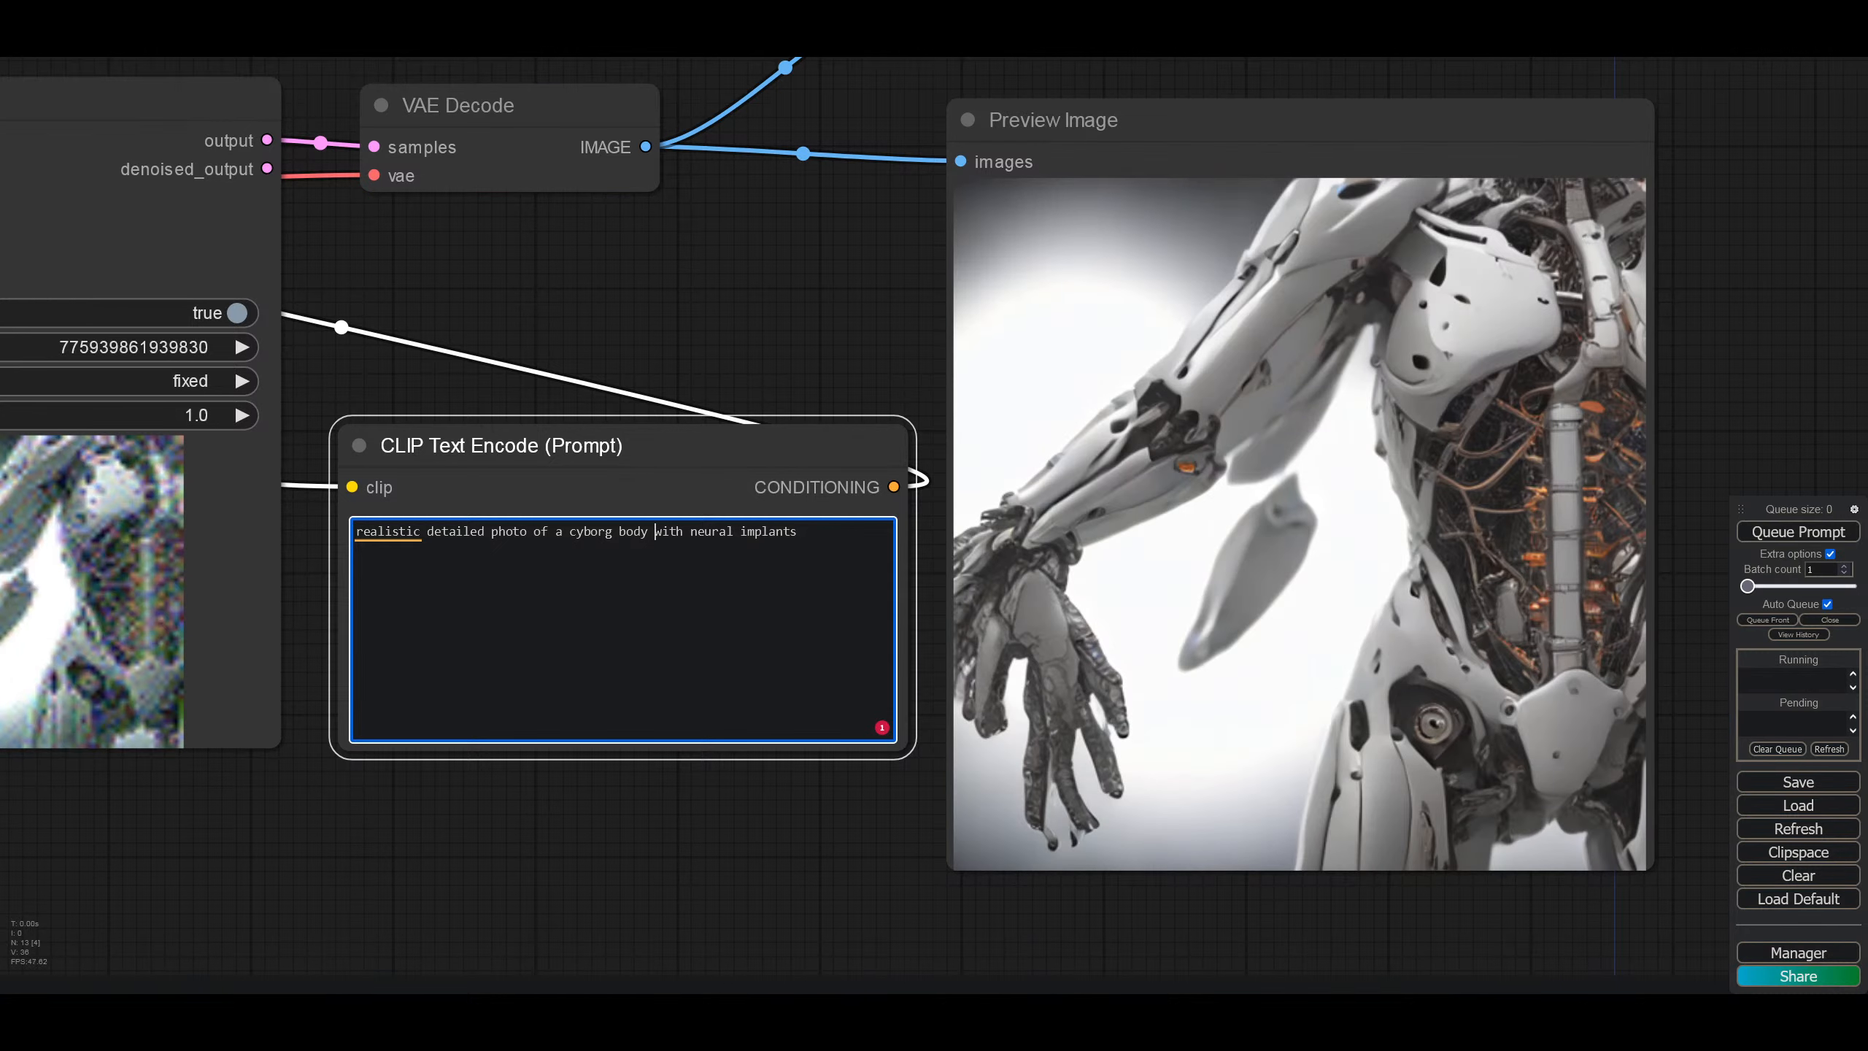
key(BackSpace)
key(BackSpace)
key(BackSpace)
key(BackSpace)
key(BackSpace)
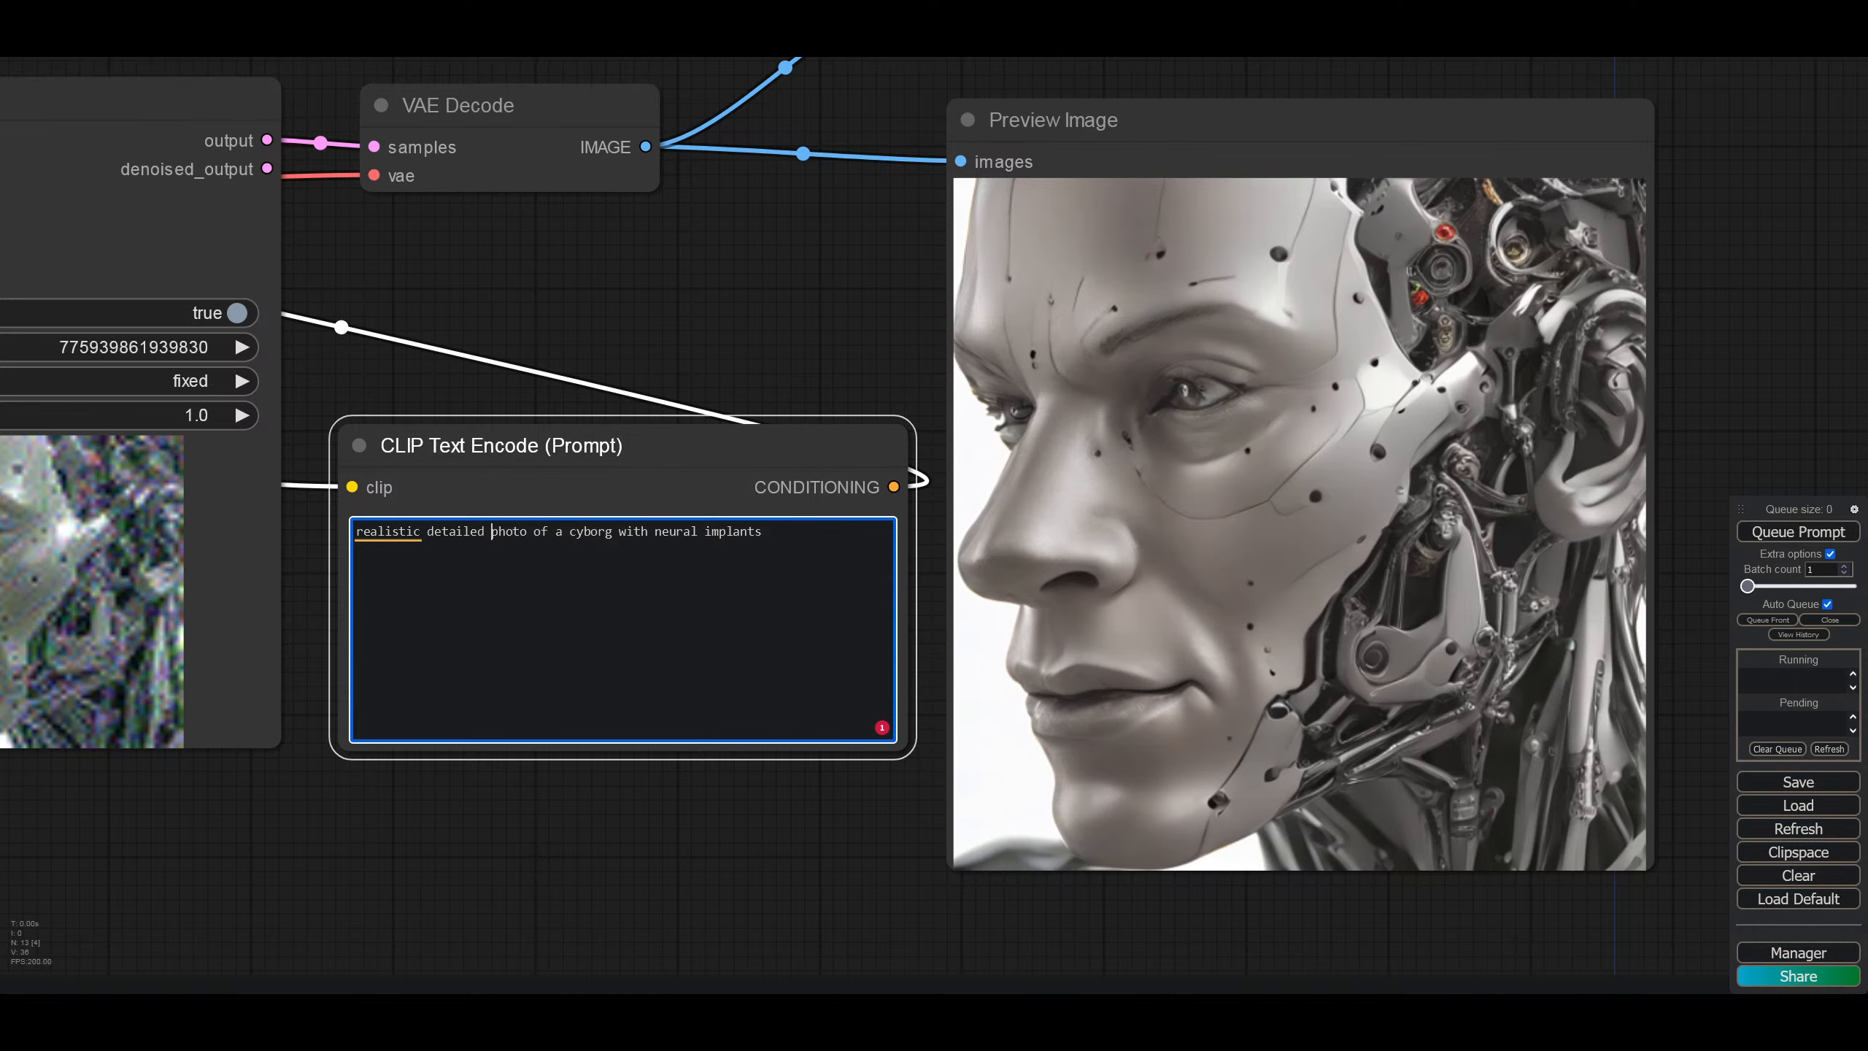
Step: Try "full frame" before "photo" in the prompt and replace it with "full body"
text(full frame)
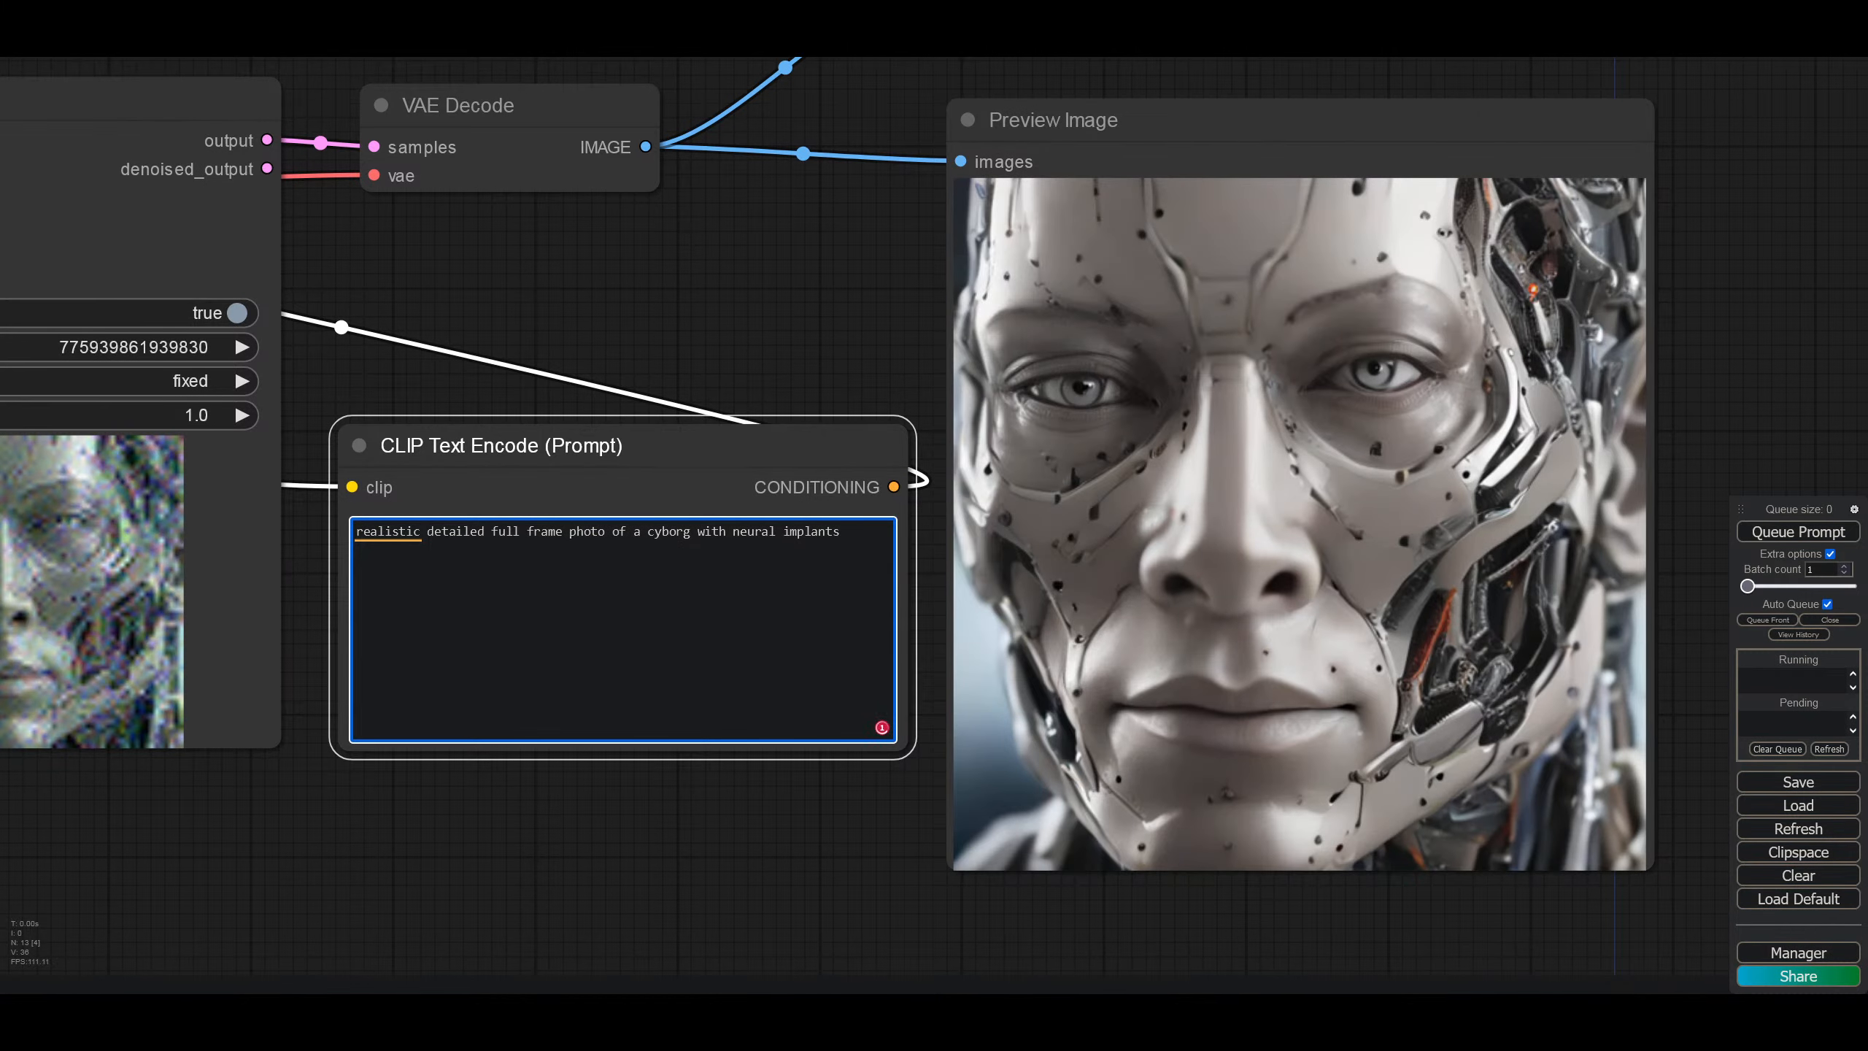
key(BackSpace)
key(BackSpace)
key(BackSpace)
key(BackSpace)
key(BackSpace)
key(BackSpace)
key(BackSpace)
key(BackSpace)
key(BackSpace)
key(BackSpace)
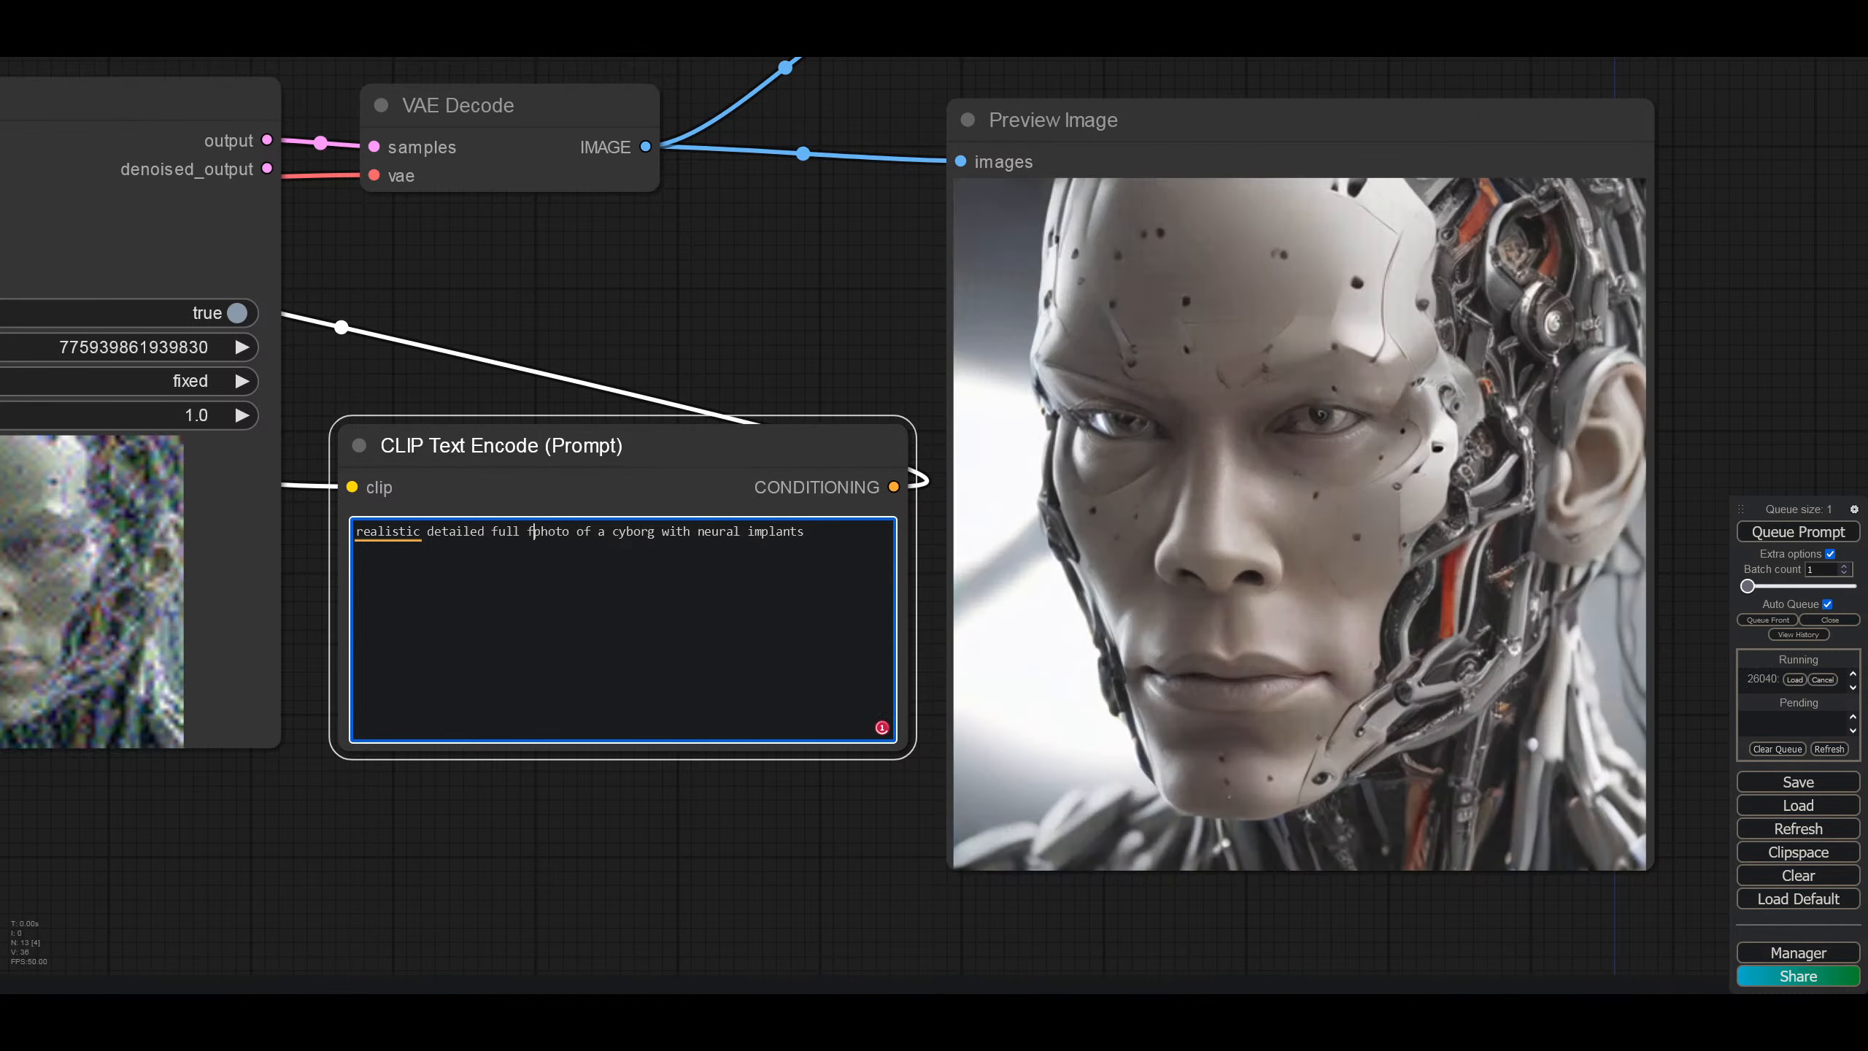
text(ull body)
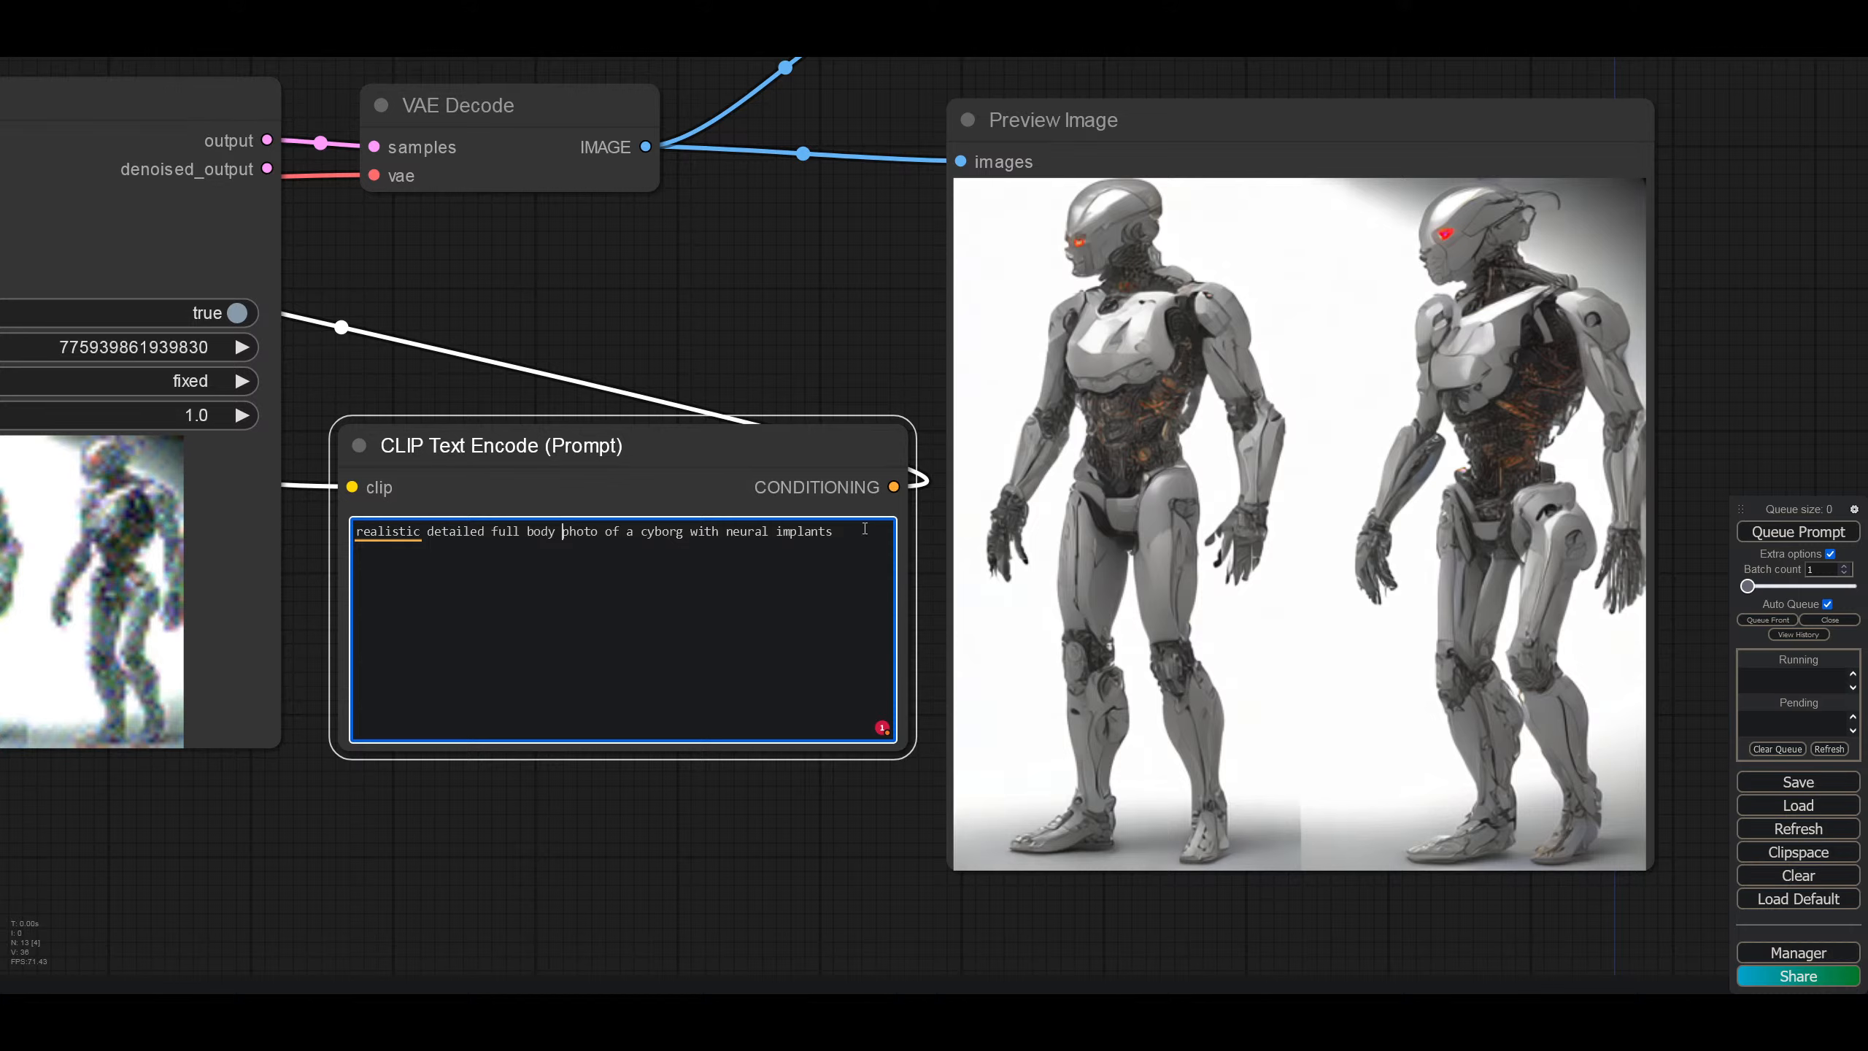
Step: Replace everything after "realistic" in the prompt with "photo of italian cafe"
drag(862, 531, 426, 507)
text(photo of)
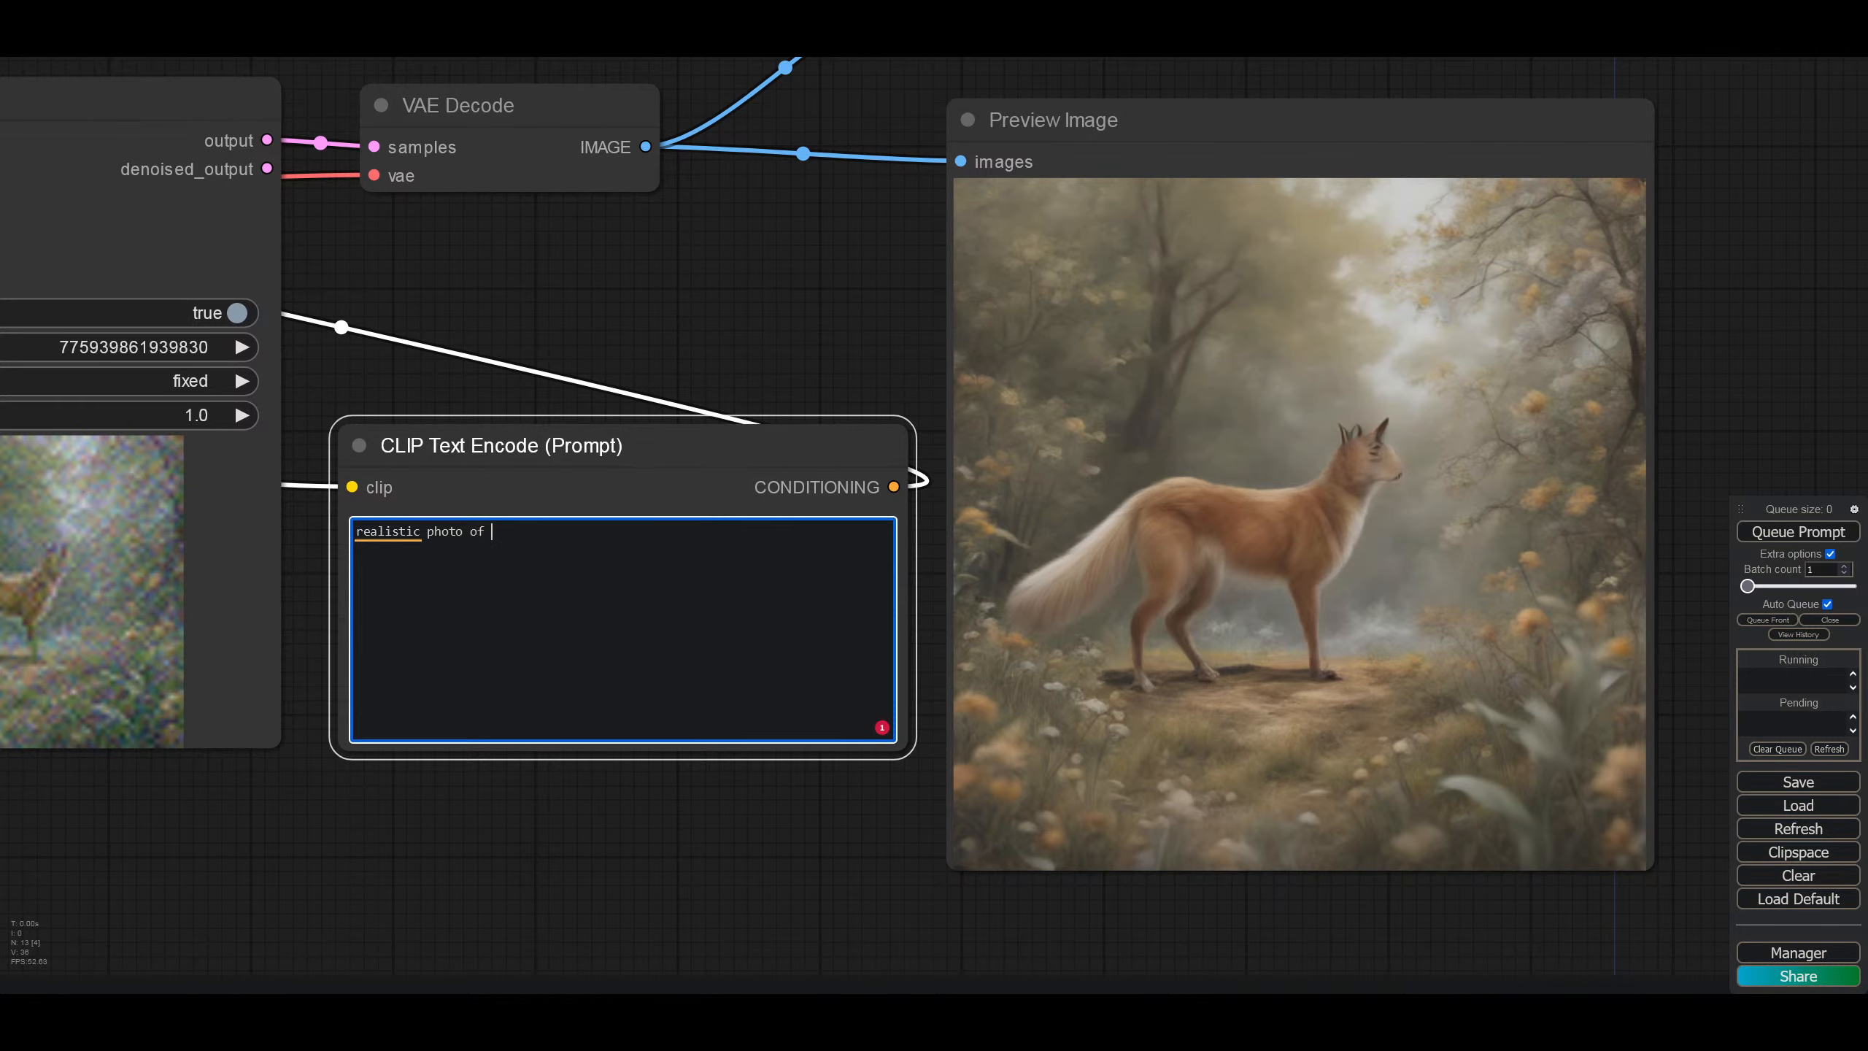
text( italian cag)
key(BackSpace)
text(fe)
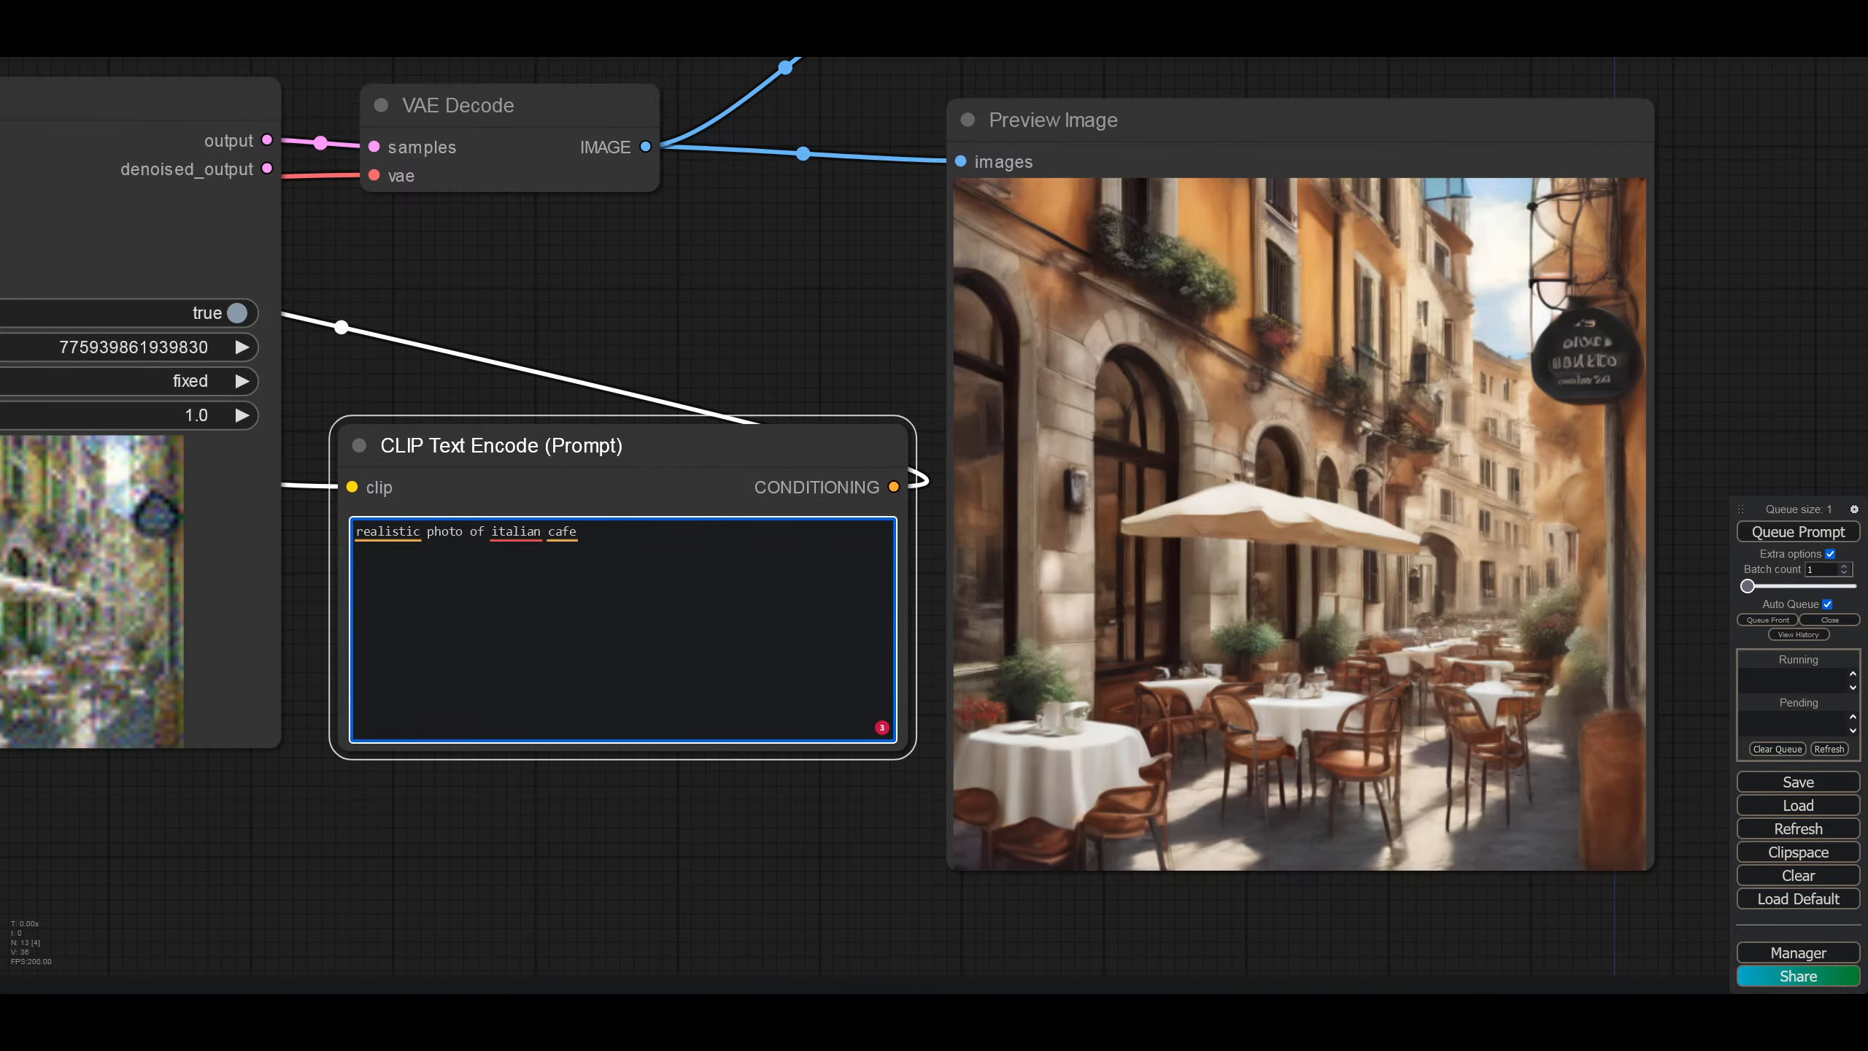
Step: Append "with people" to the italian cafe prompt
text(i)
key(BackSpace)
text(with people)
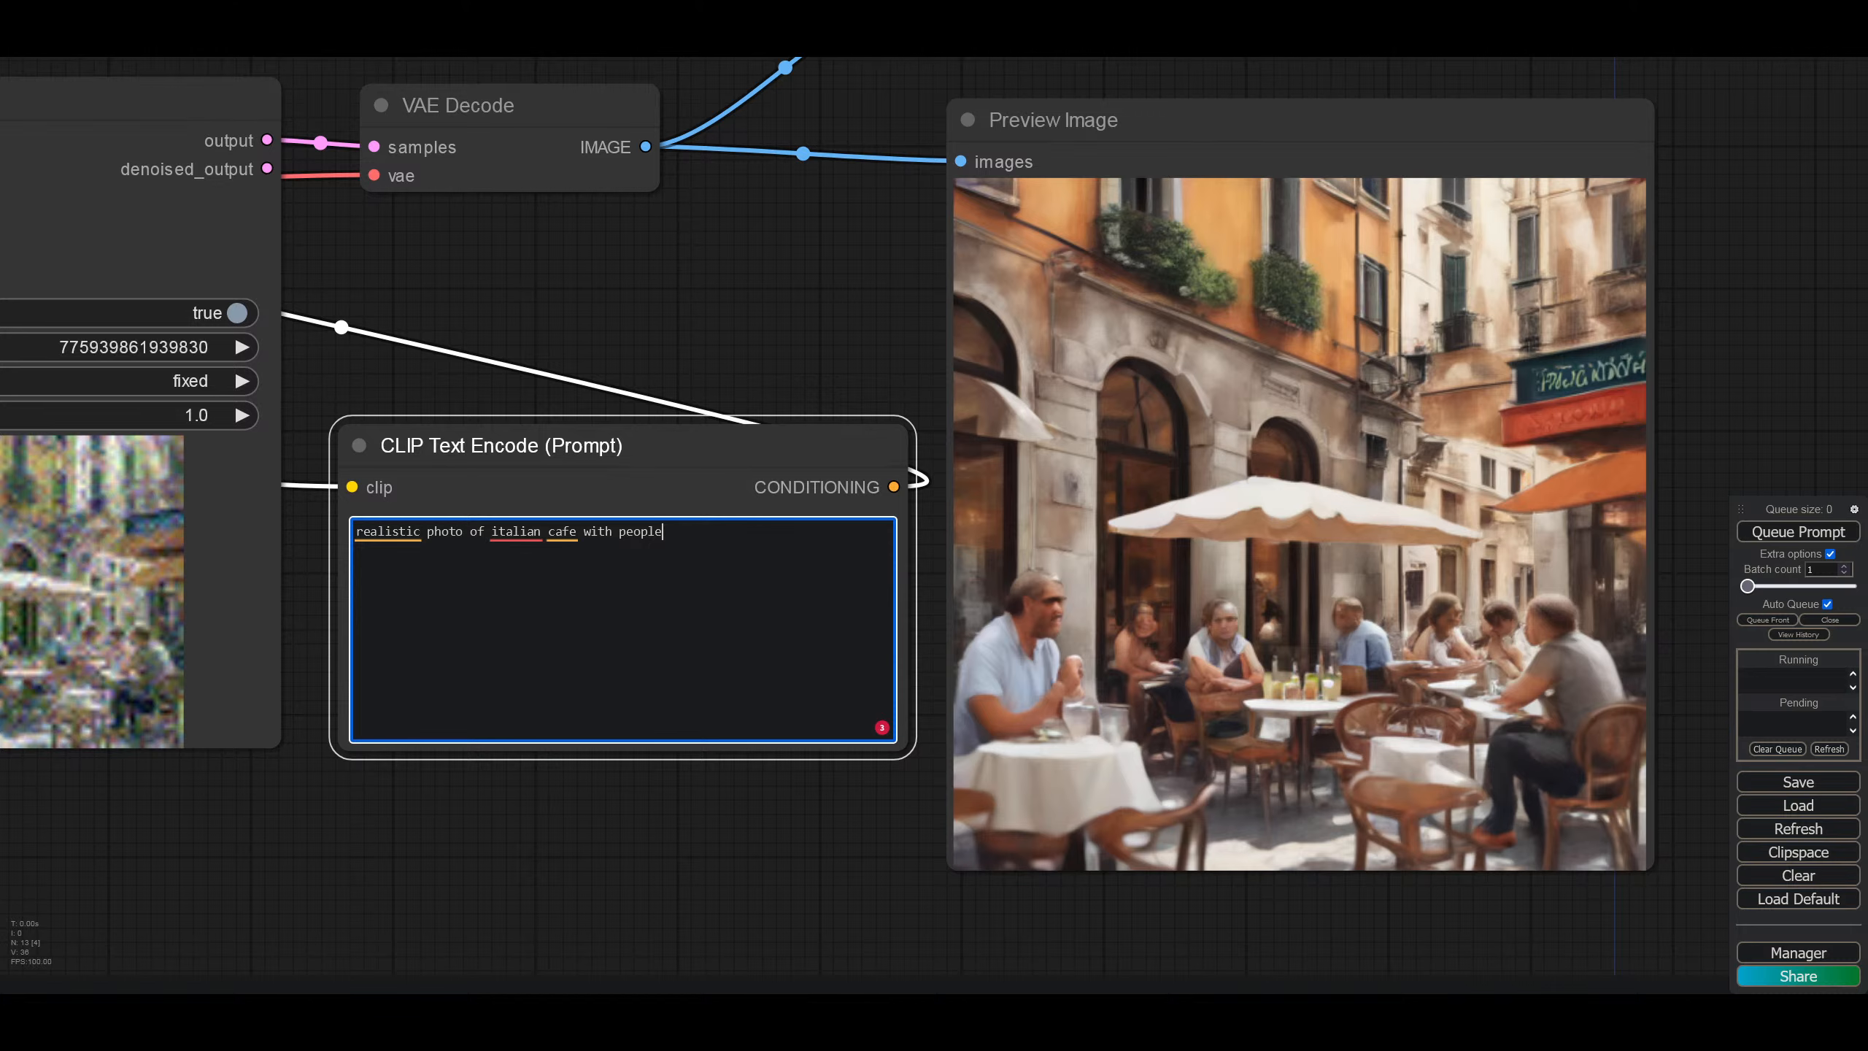
drag(303, 866, 775, 737)
scroll(546, 792, down, 2)
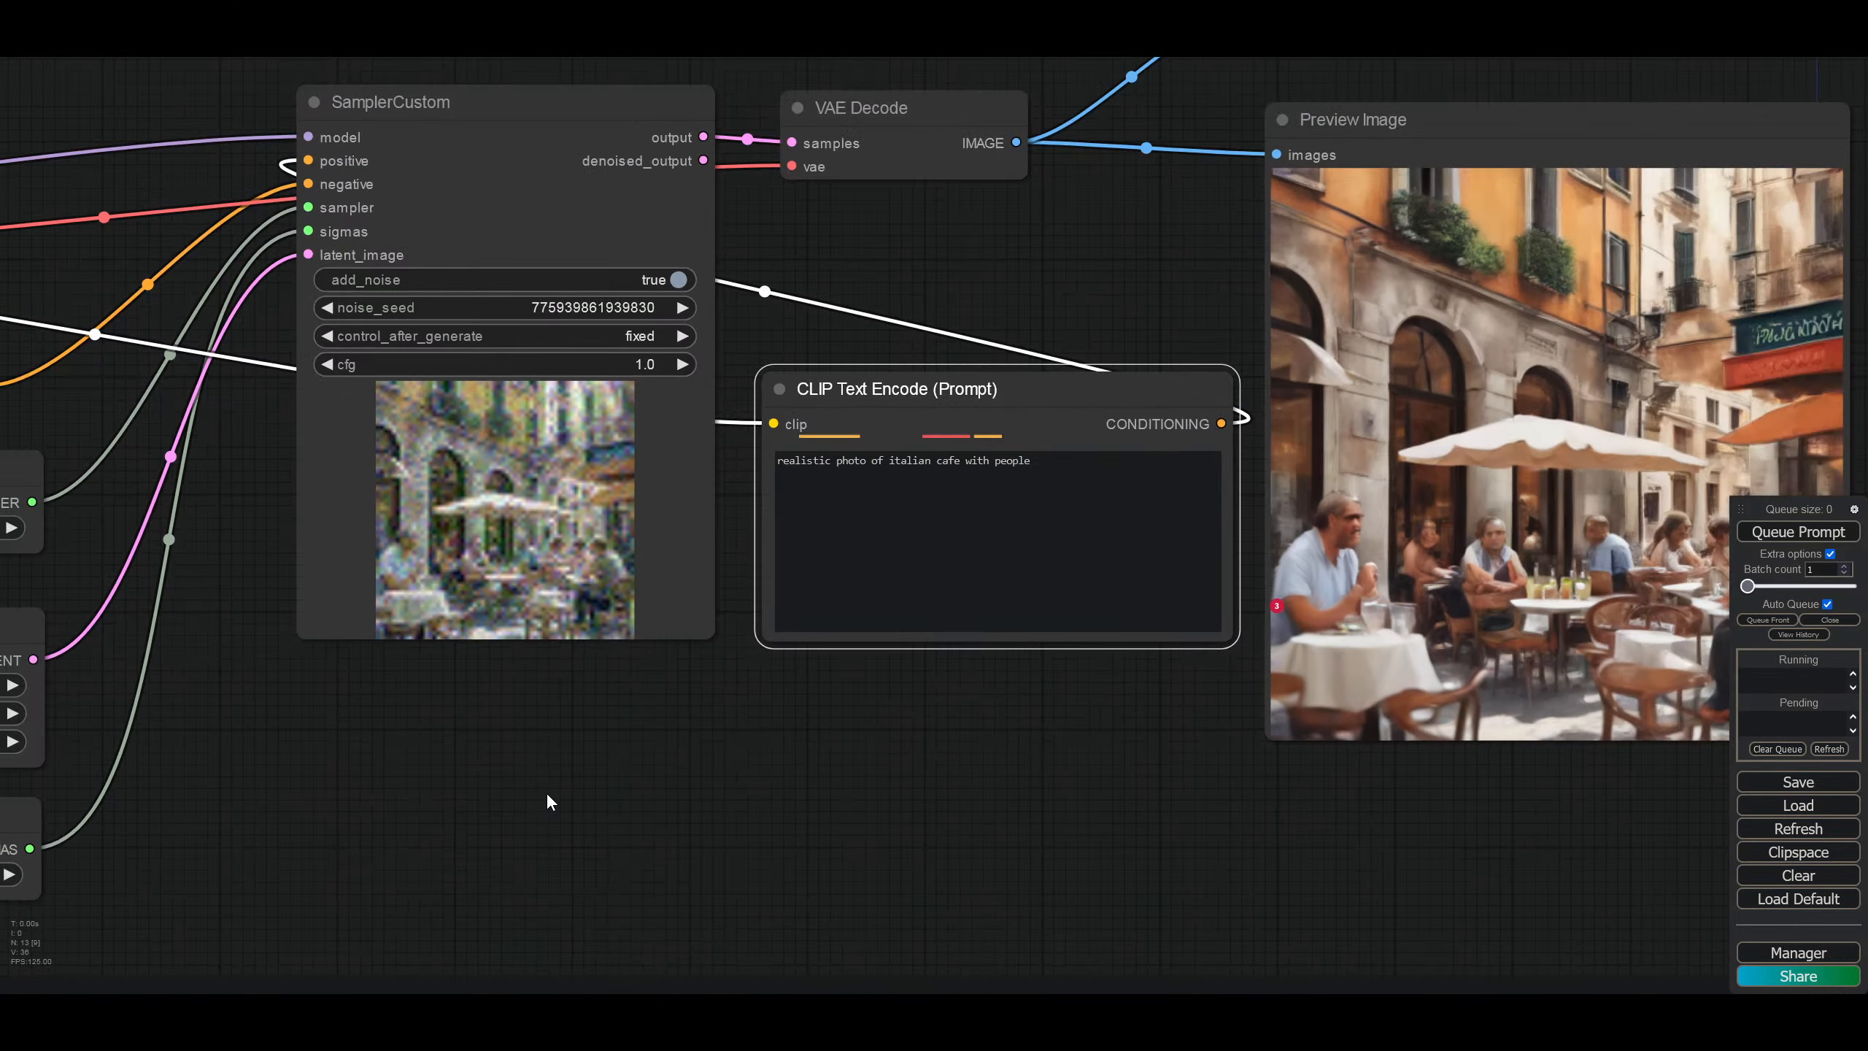
Step: Try 2 steps in the SDTurboScheduler node for the italian cafe image
scroll(546, 791, down, 2)
drag(522, 802, 752, 738)
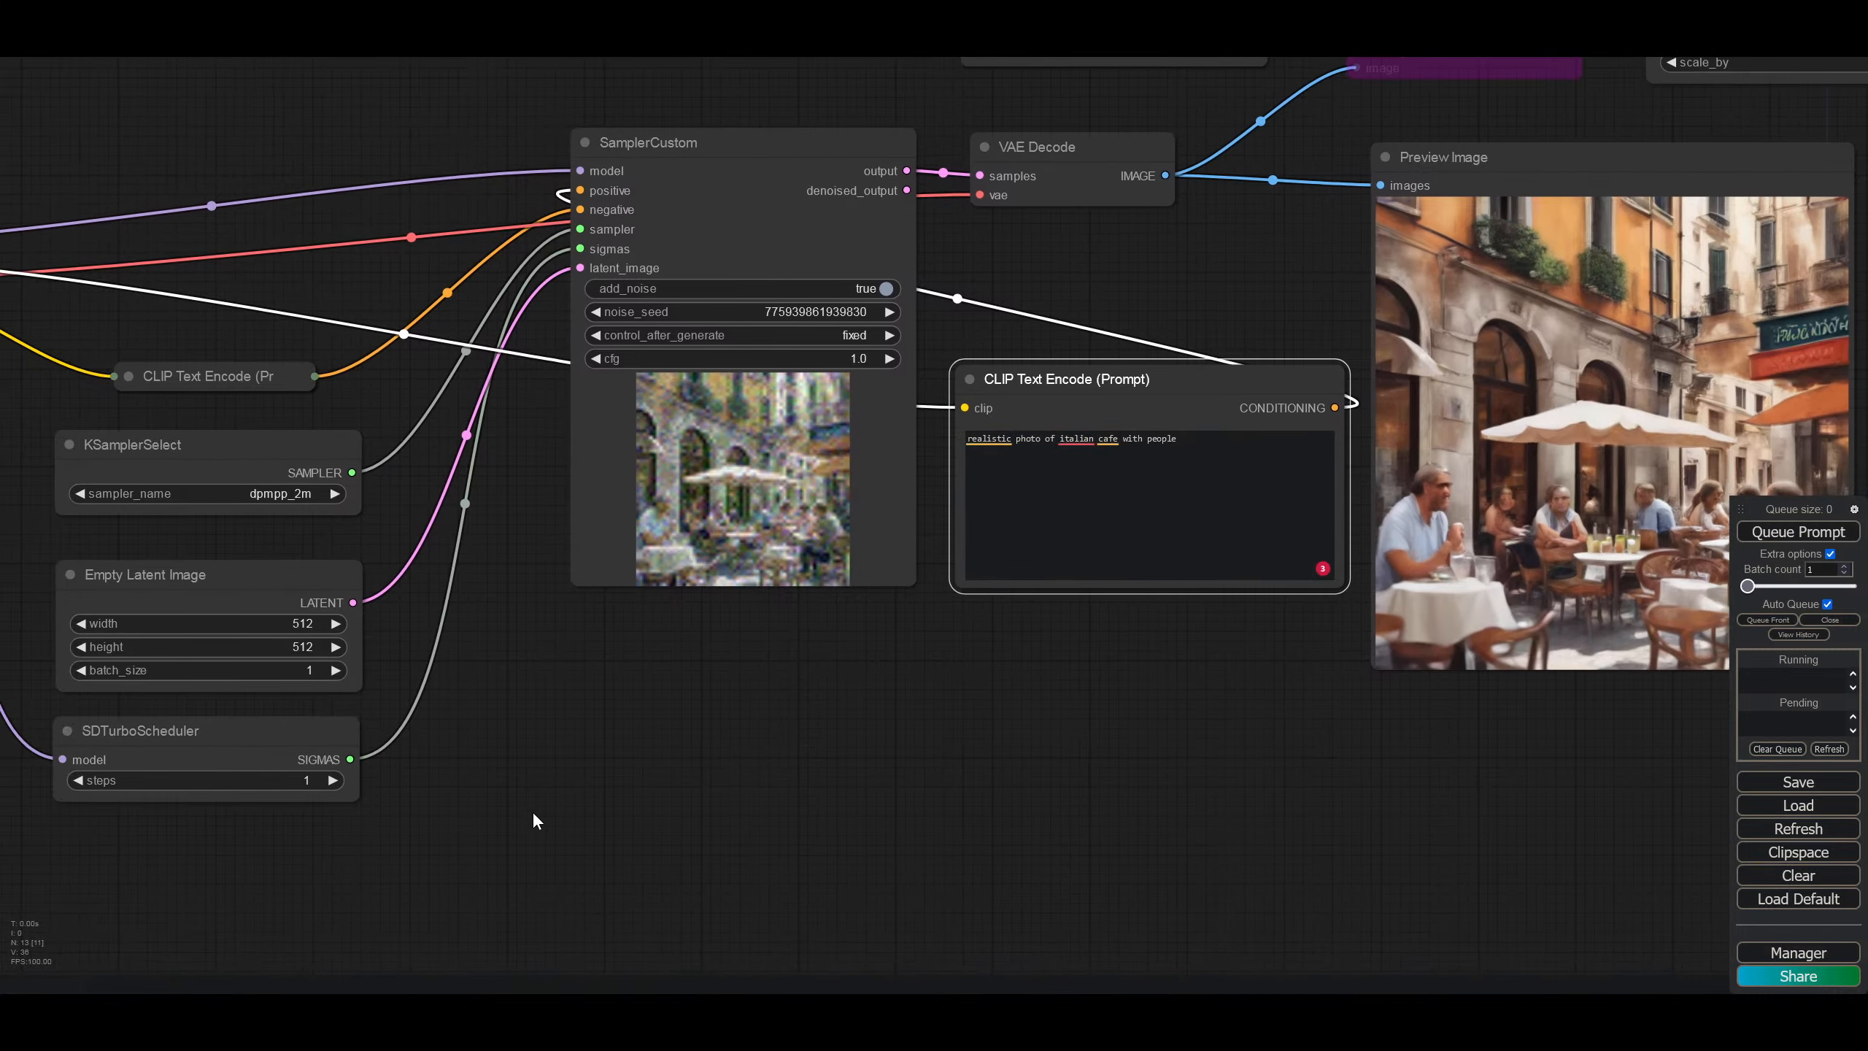
click(316, 780)
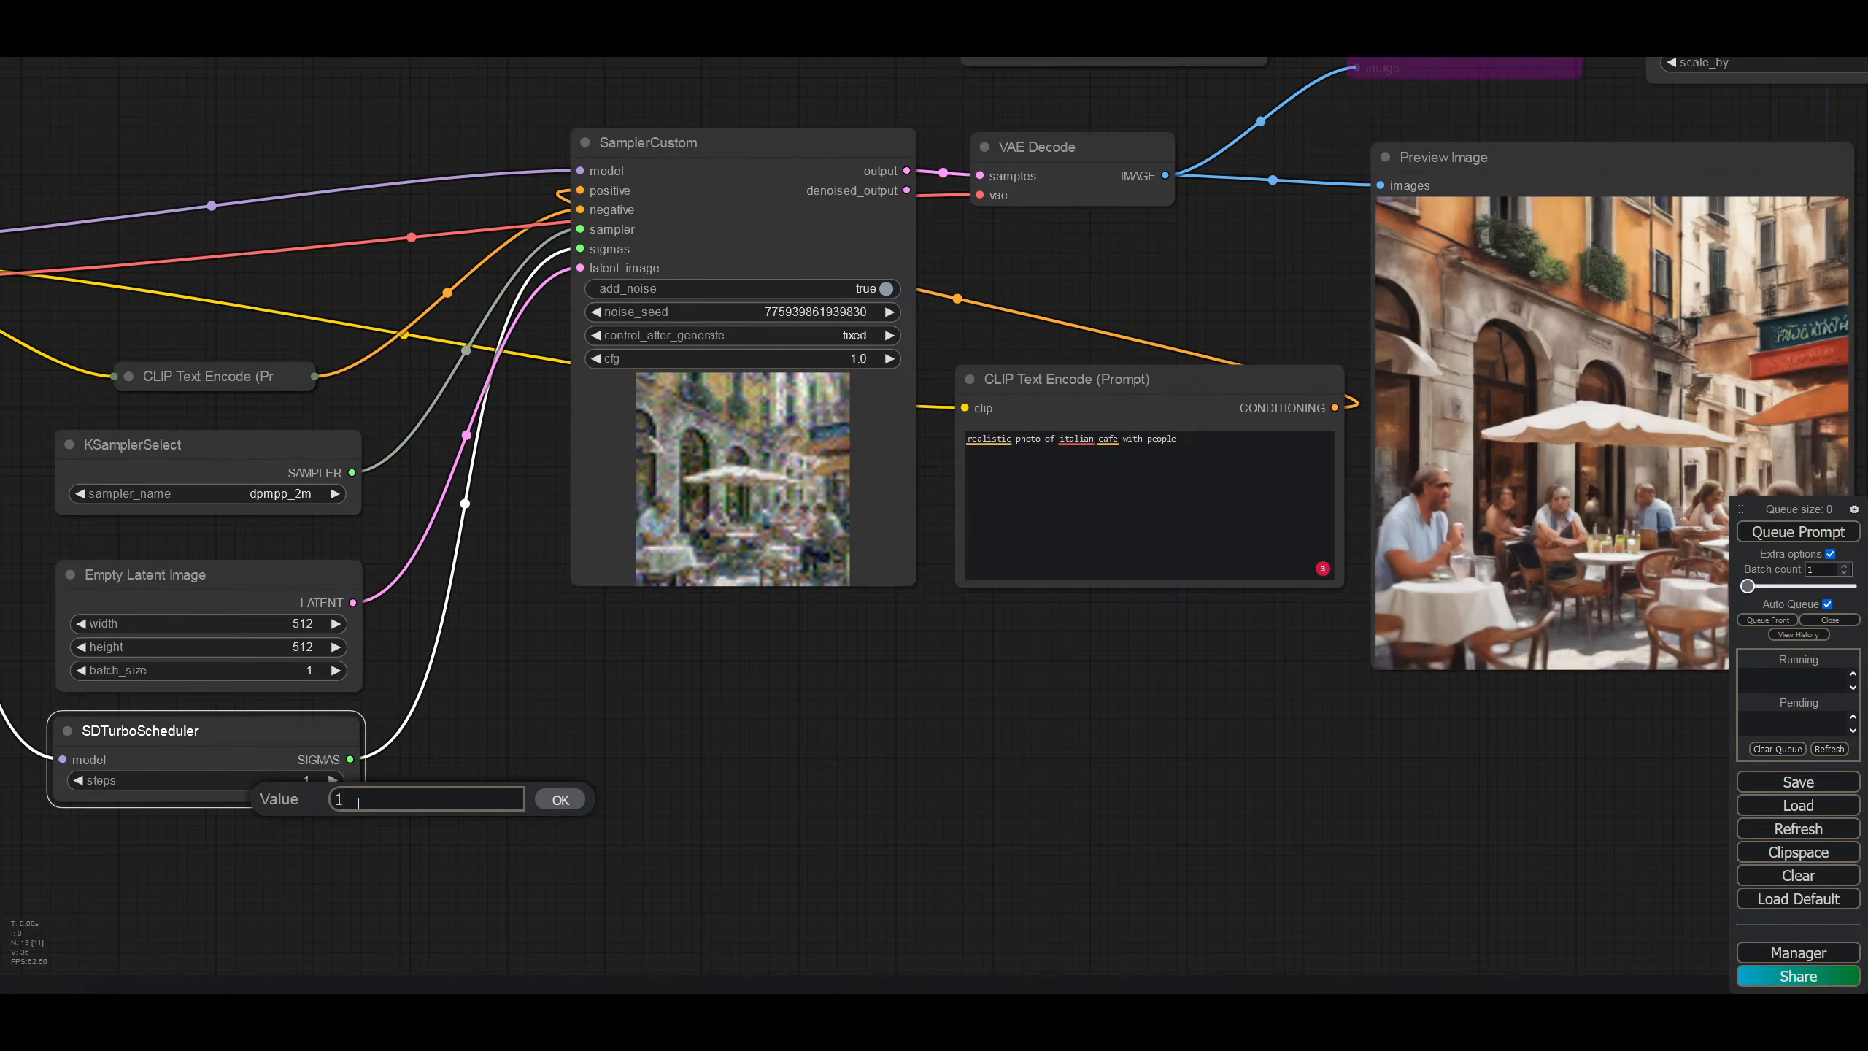
key(BackSpace)
text(2)
key(Return)
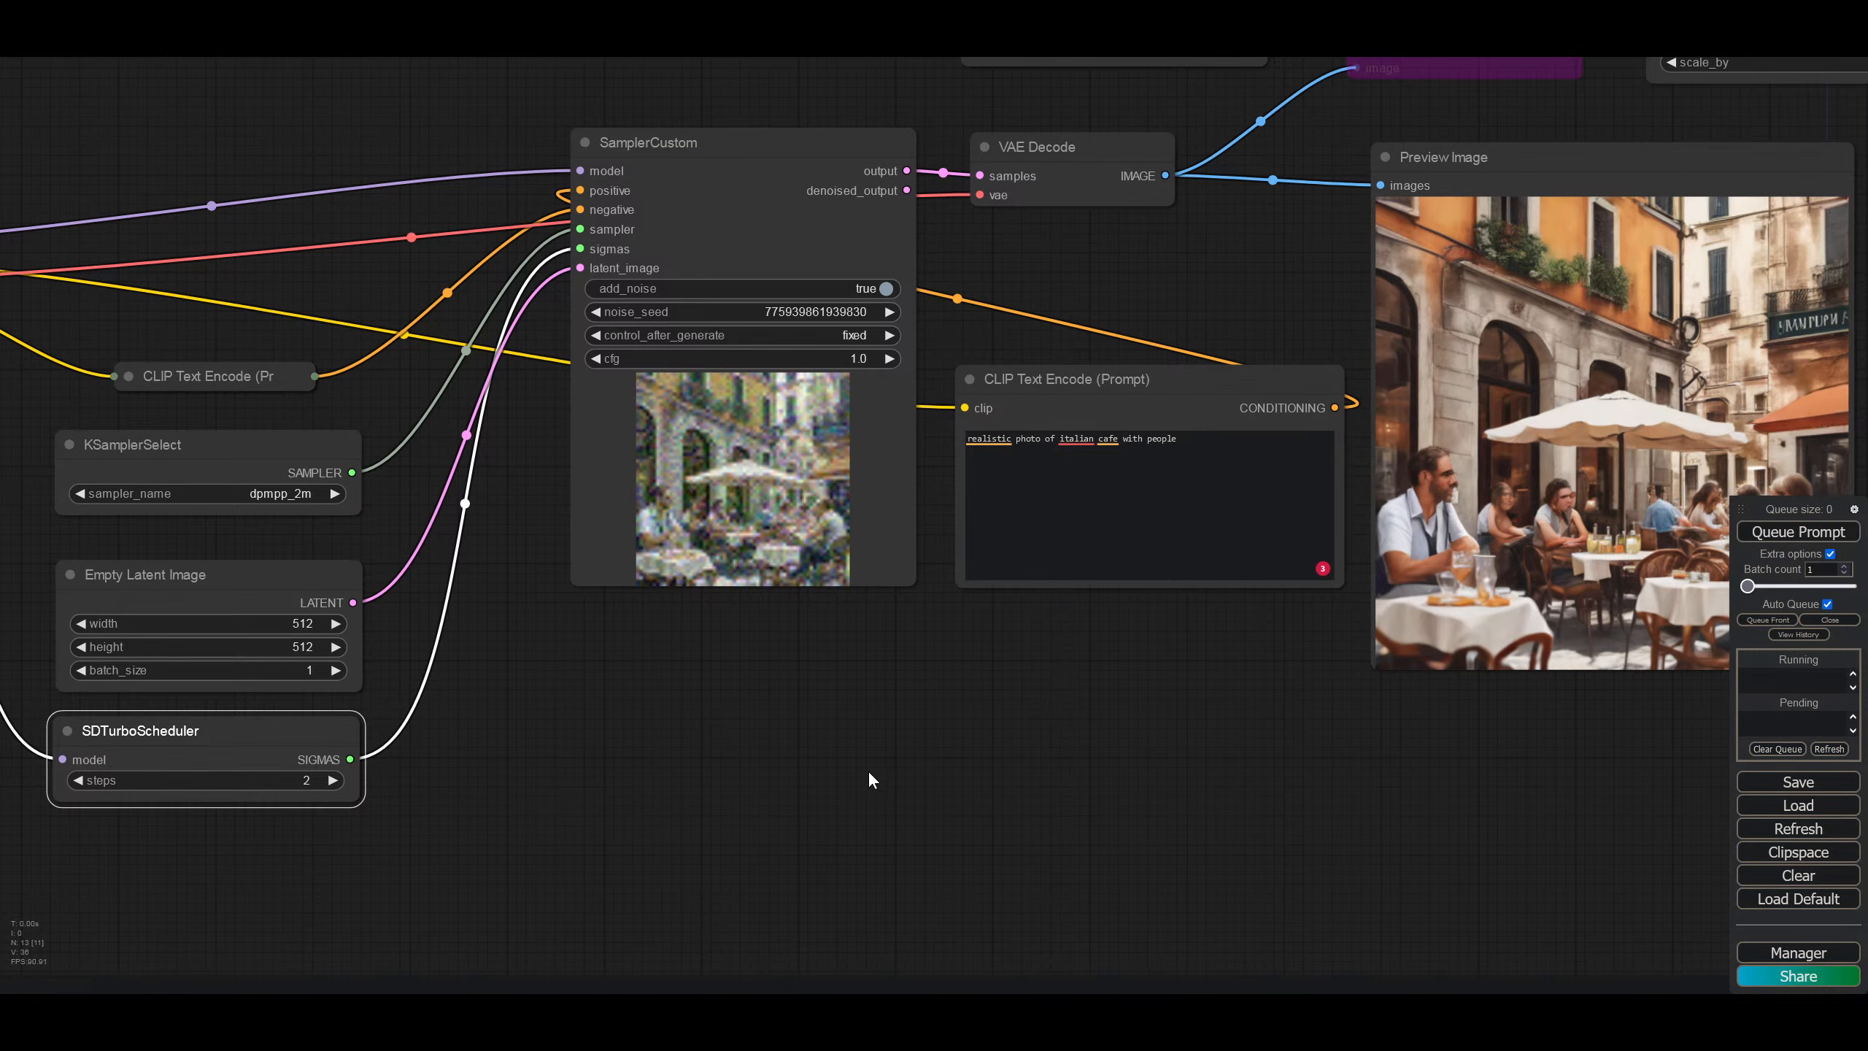
Step: Try 8 steps in the SDTurboScheduler node for the same cafe prompt
drag(918, 650, 796, 664)
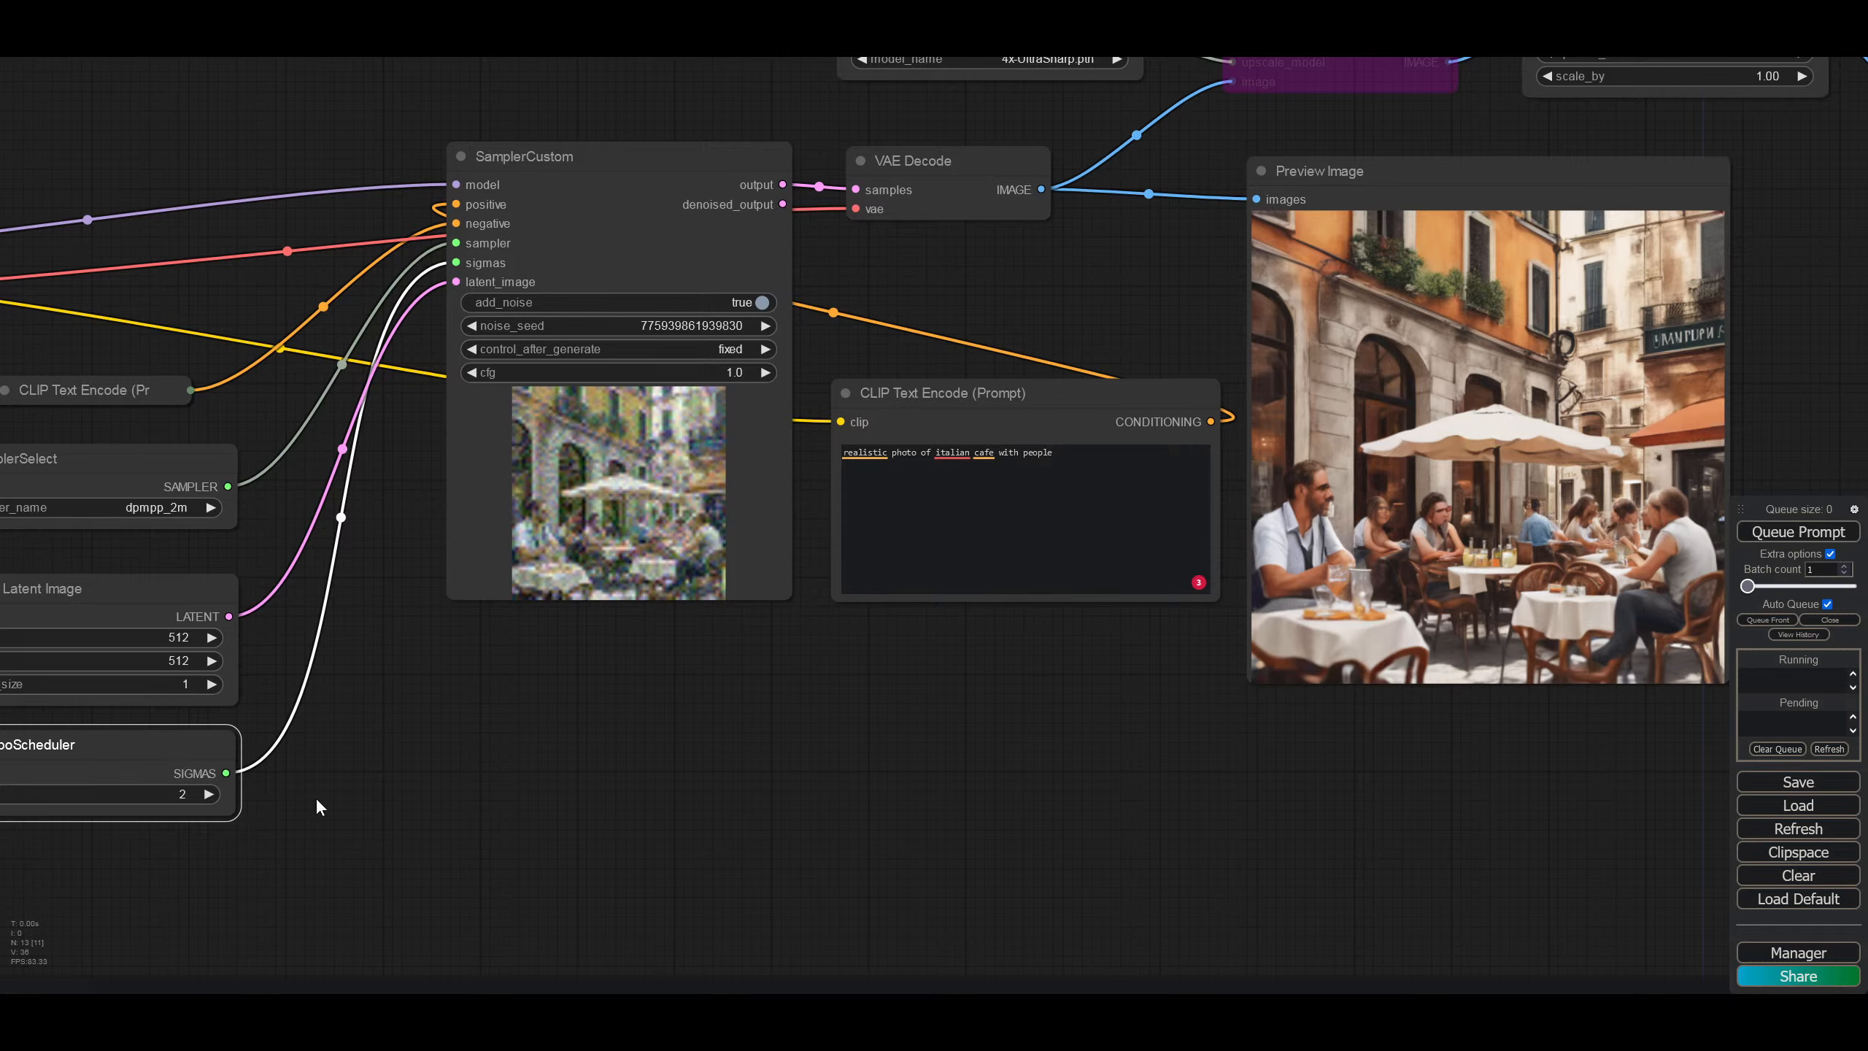
drag(315, 796, 475, 763)
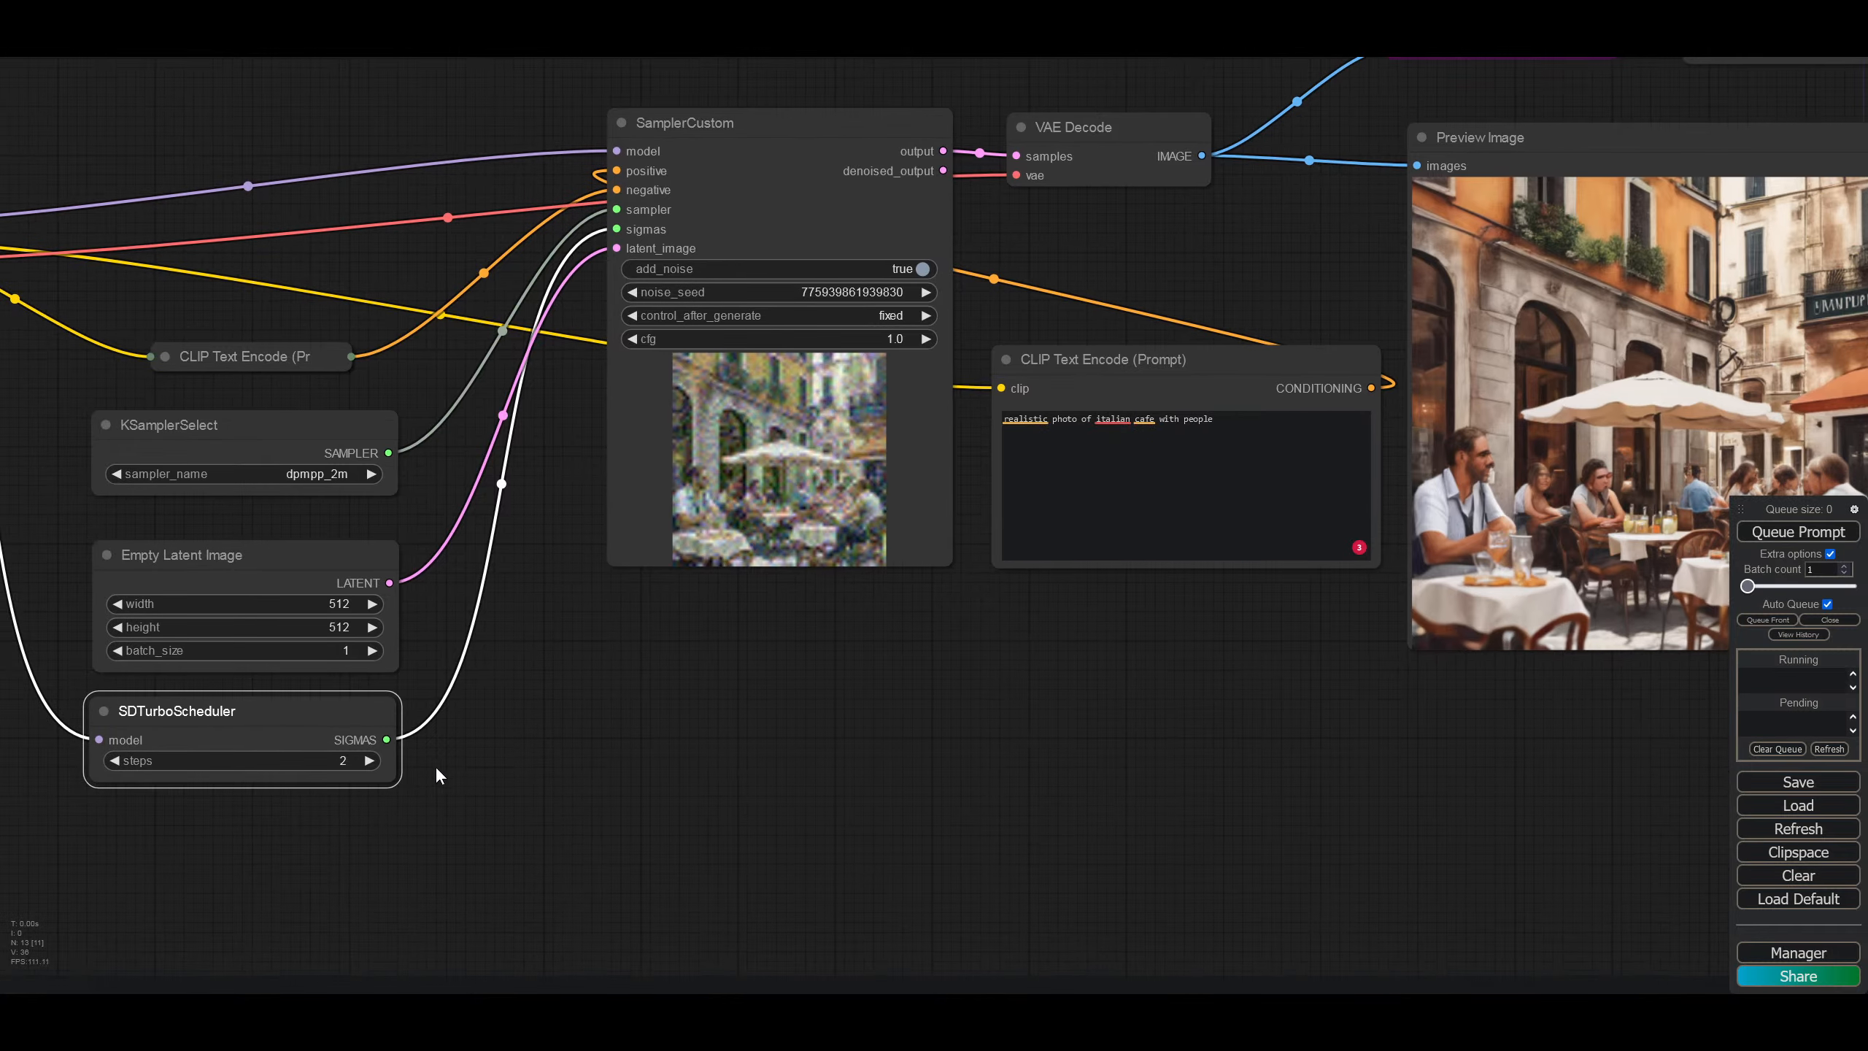
click(360, 762)
text(8)
key(Return)
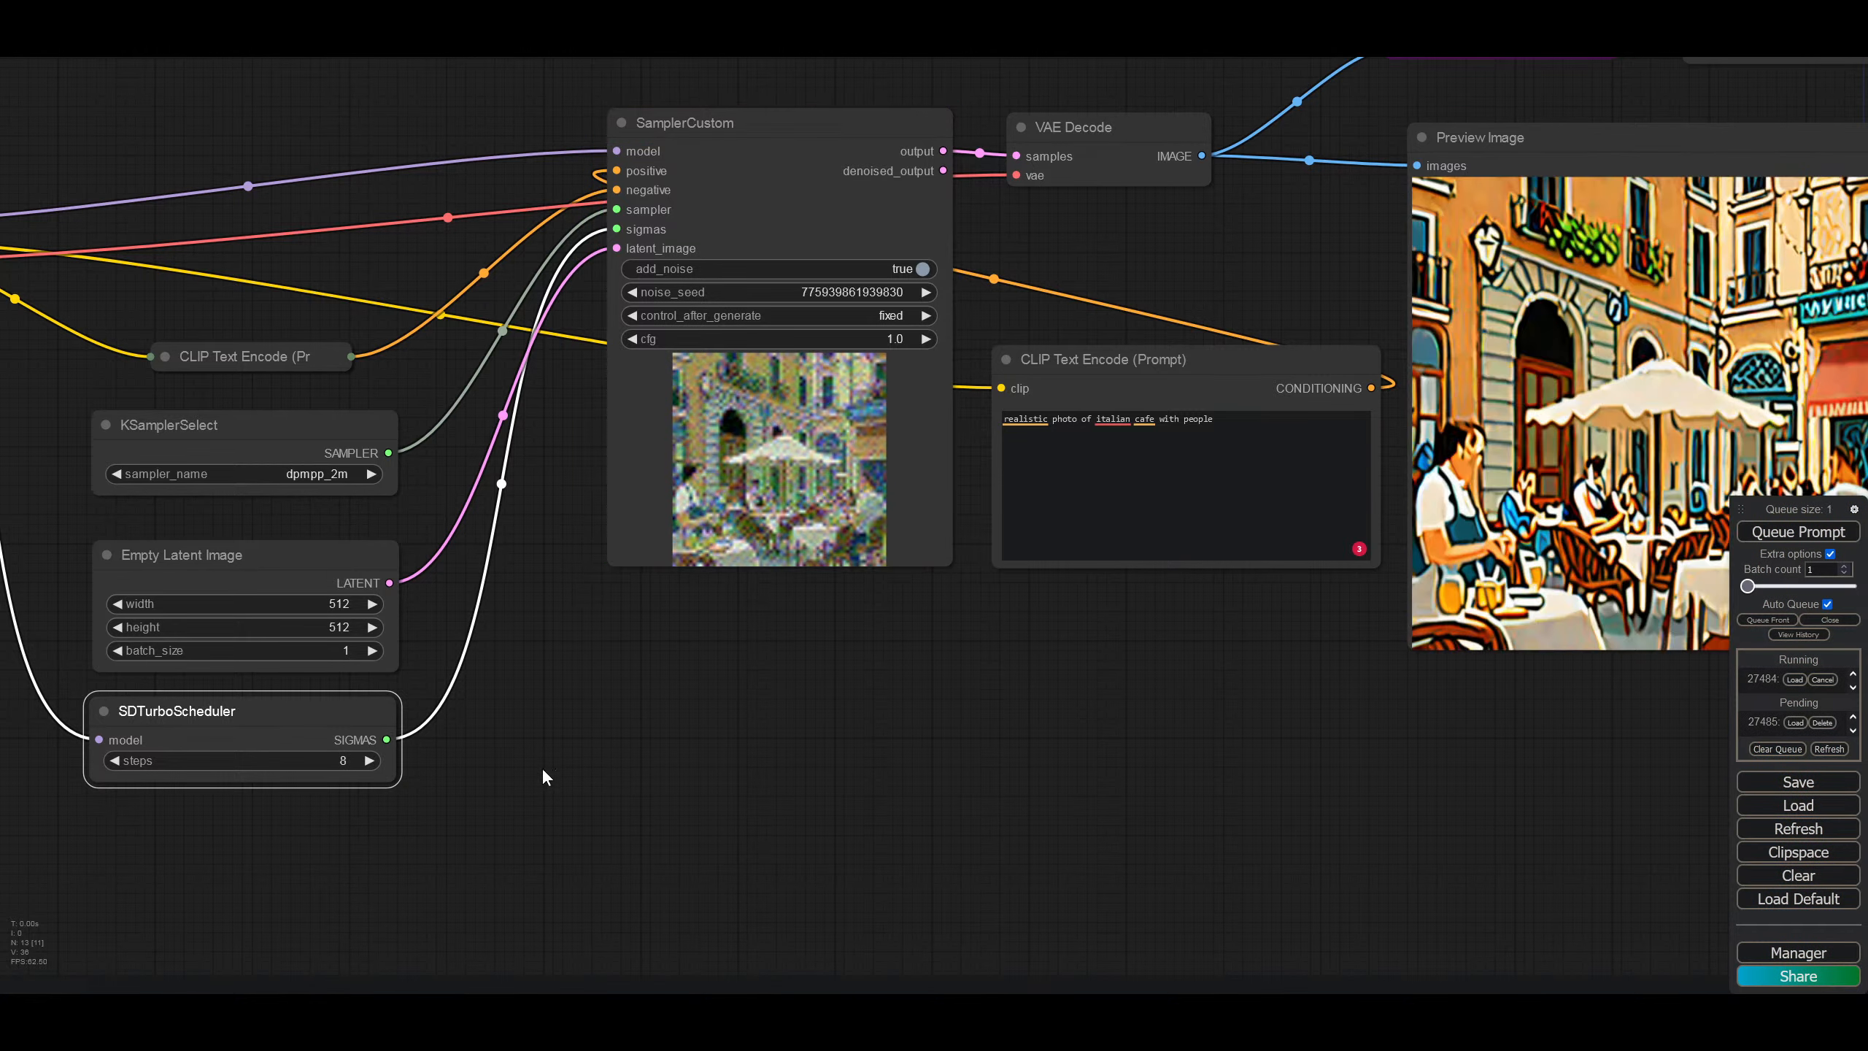
Step: Set the SDTurboScheduler node's steps back to 1
drag(1209, 675, 966, 650)
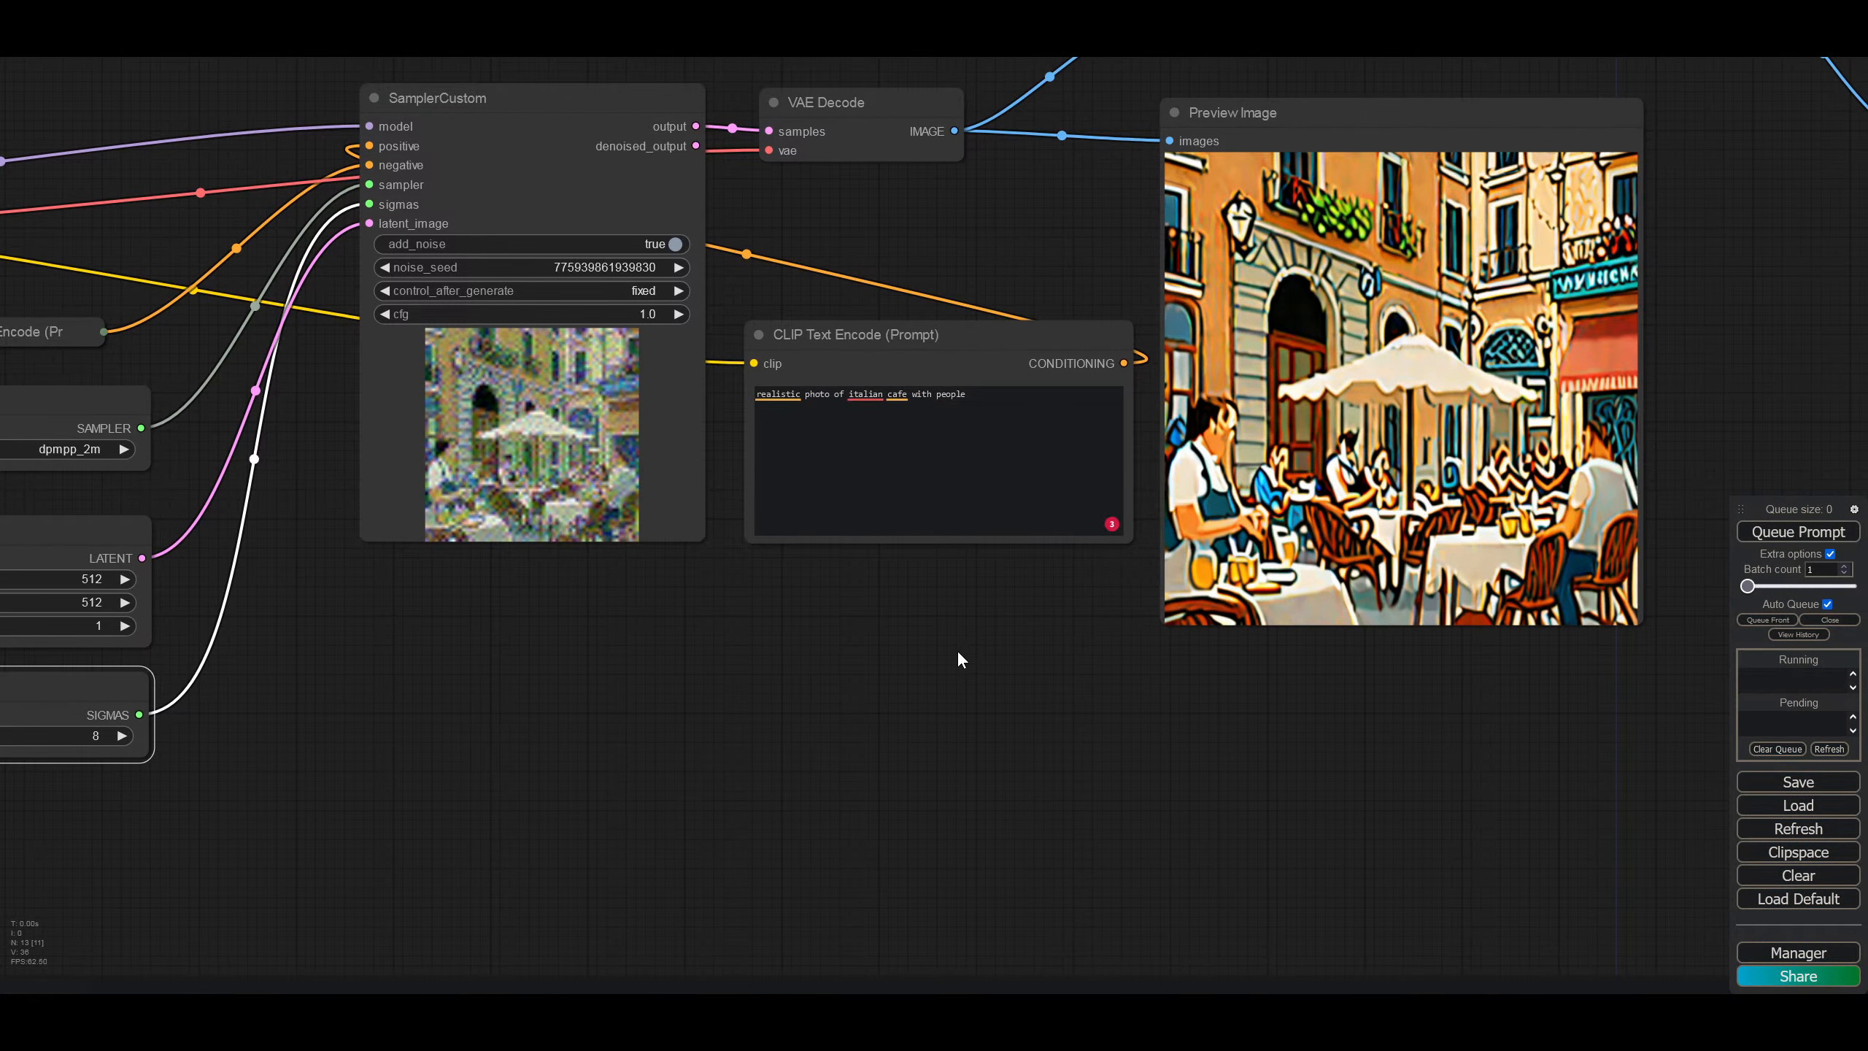
drag(751, 769, 1199, 722)
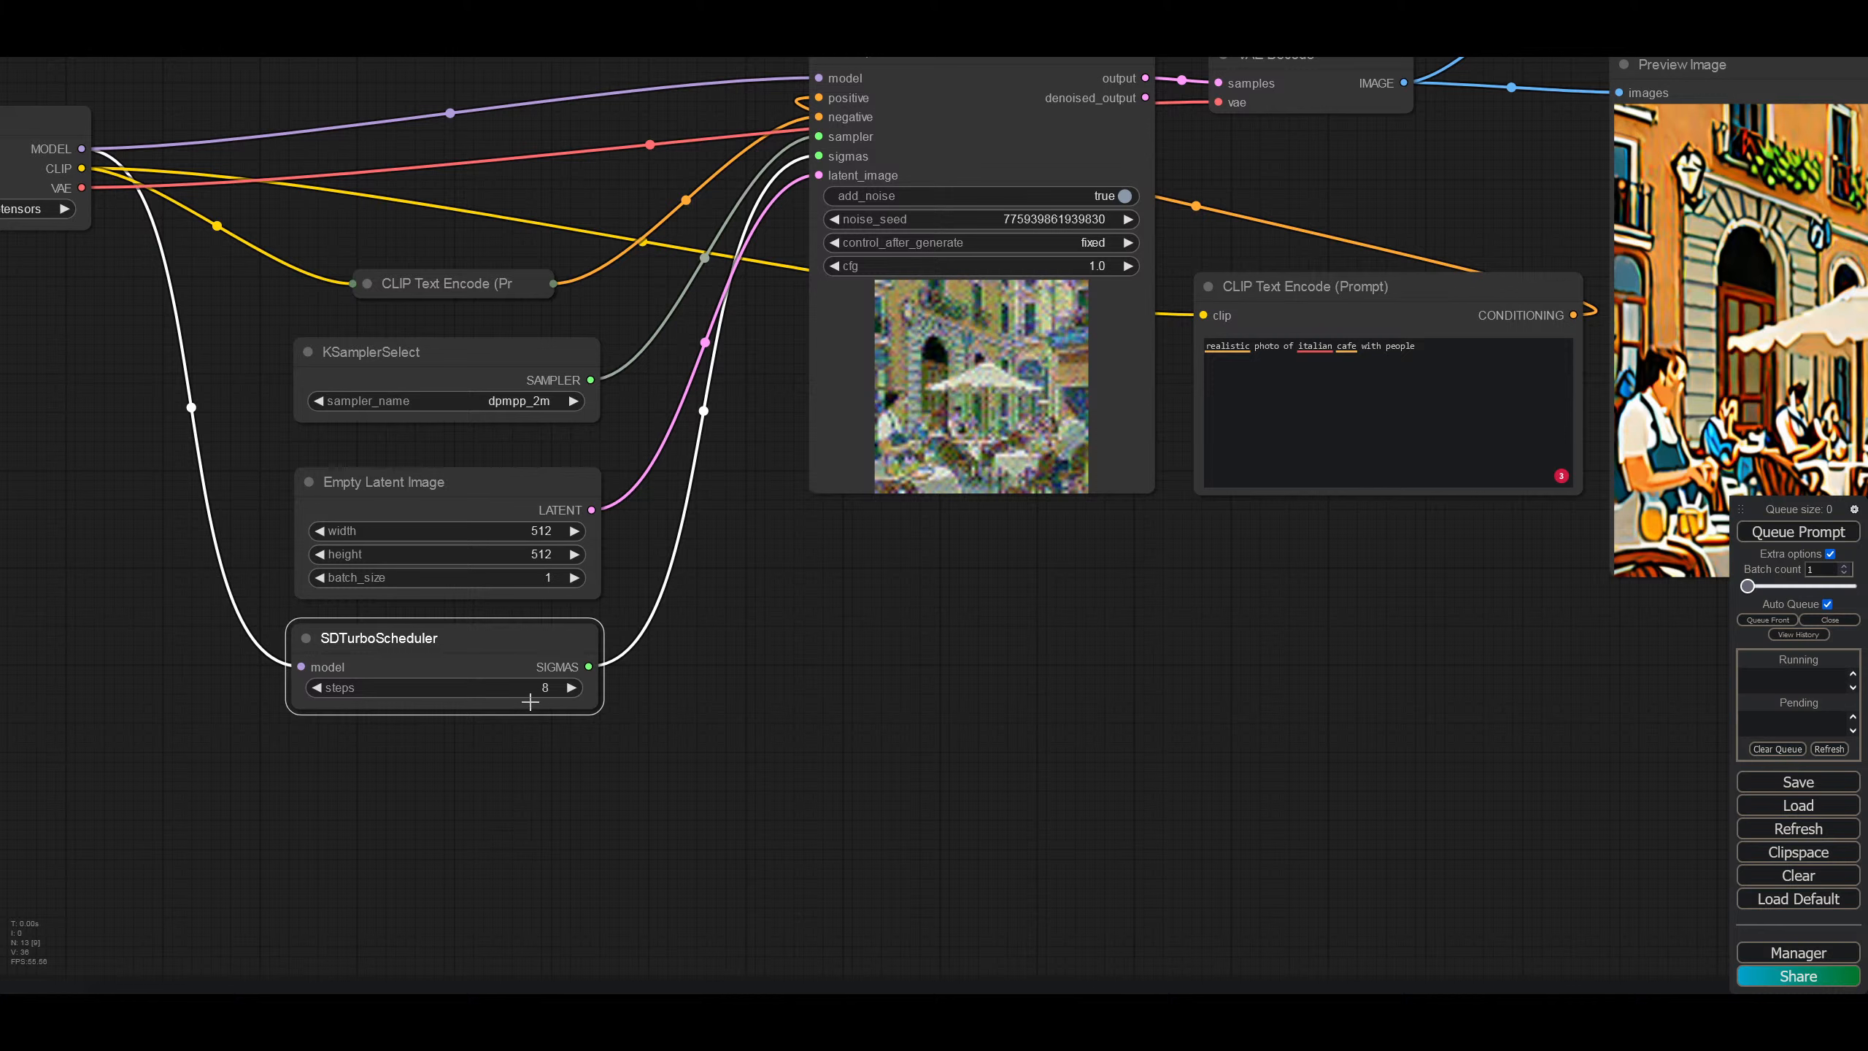
click(541, 689)
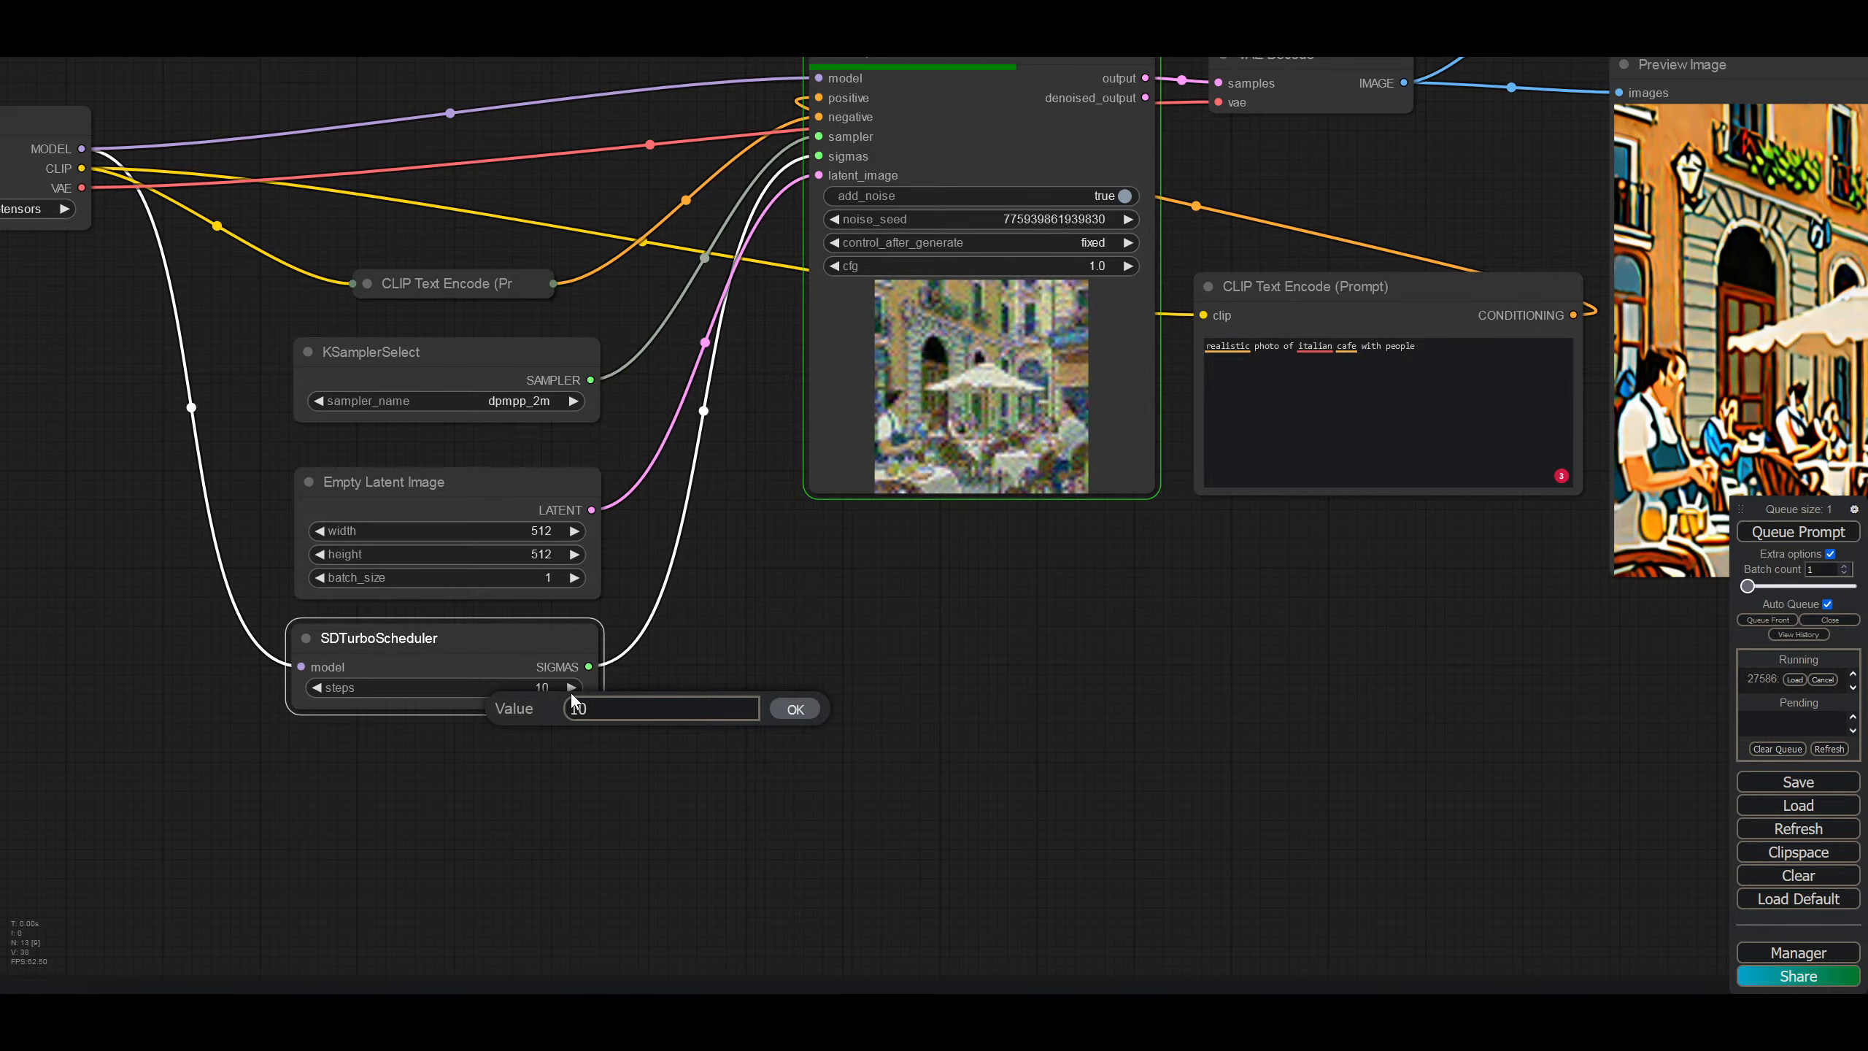
text(1)
key(Return)
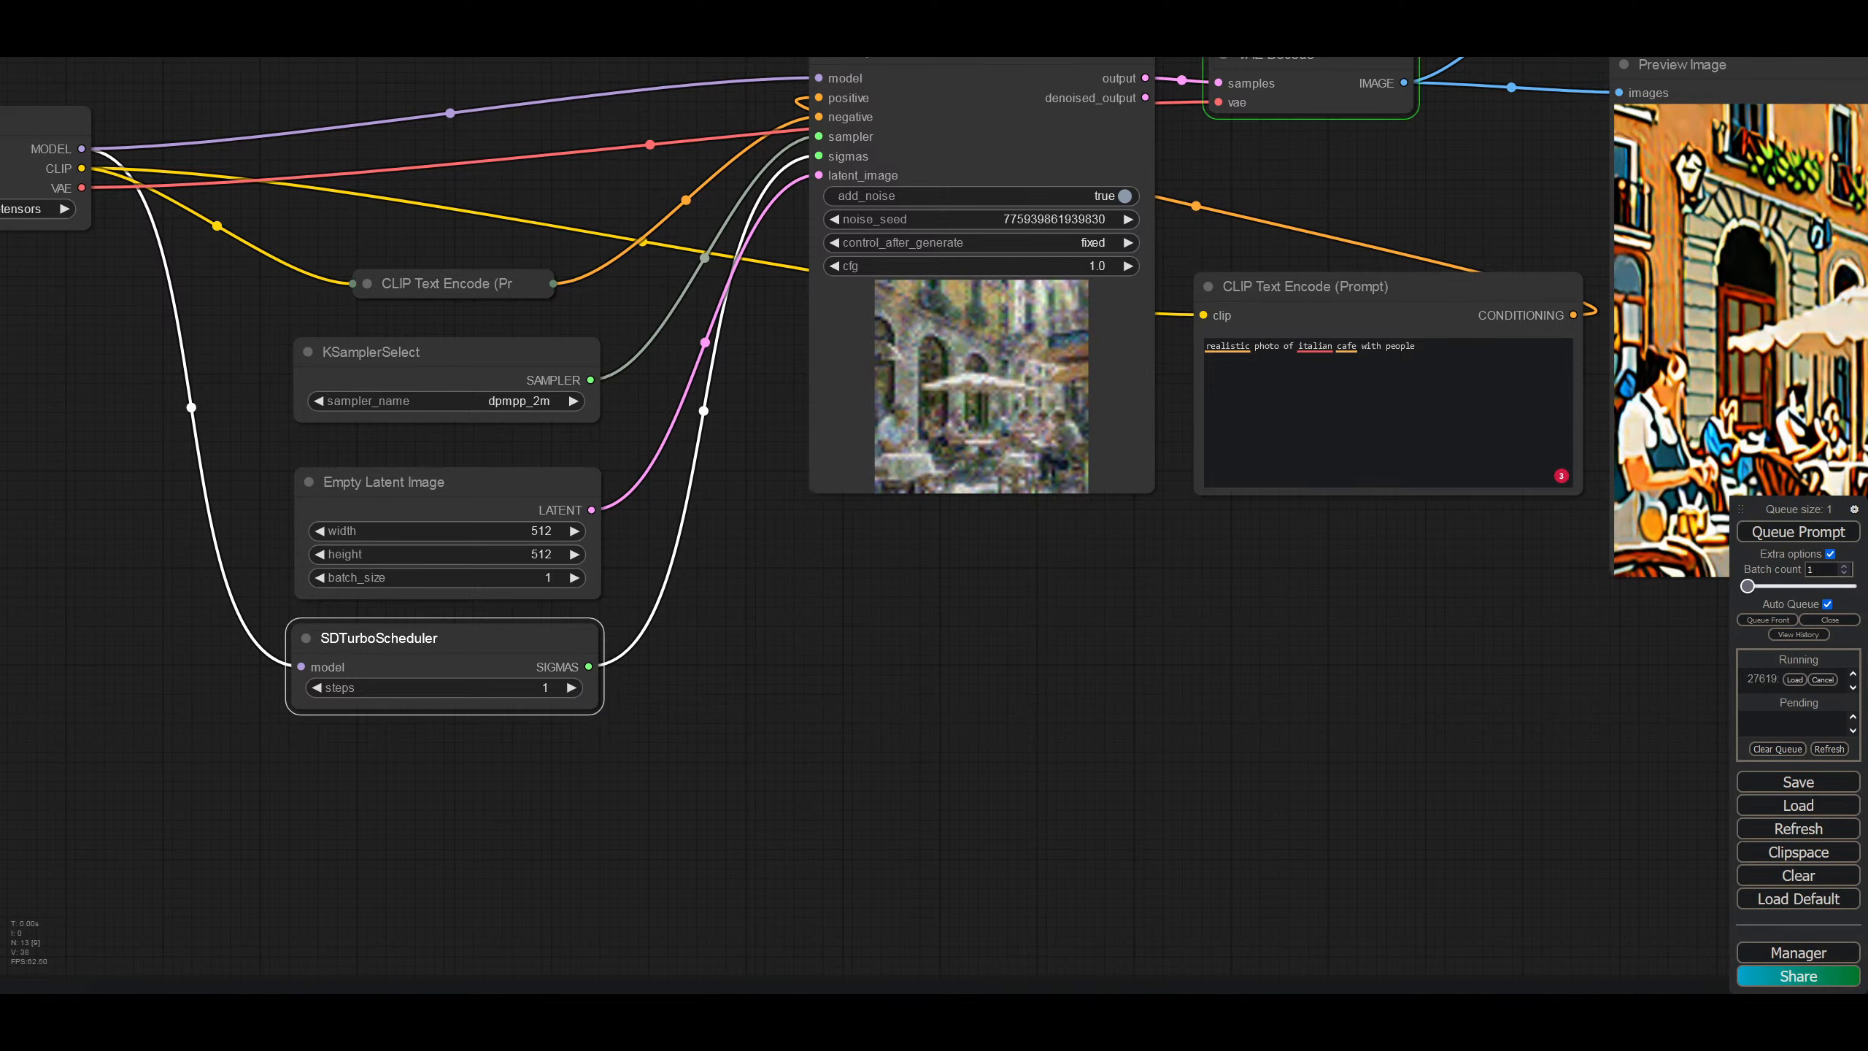
Step: Replace "realistic" with "quaint" in the italian cafe prompt and append "and dogs", shortening it to "and dog"
drag(1146, 654, 515, 791)
scroll(604, 724, up, 3)
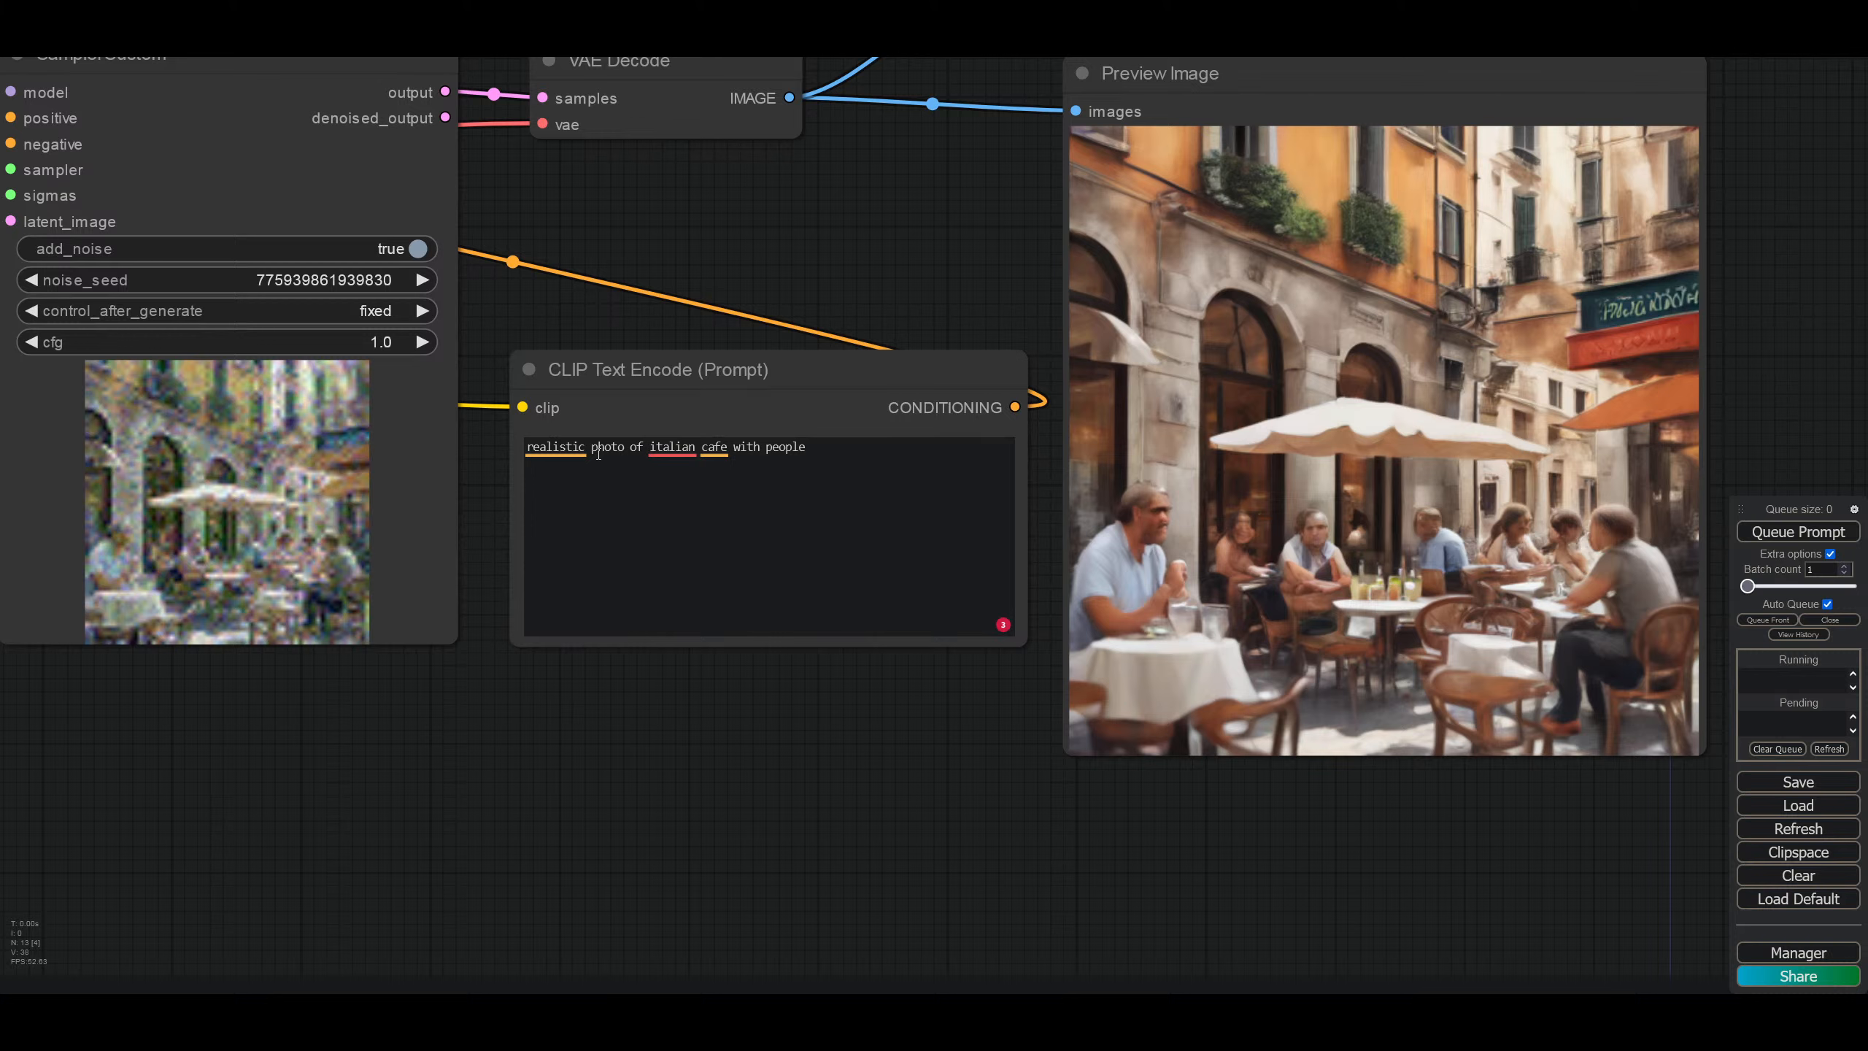
drag(591, 450, 472, 442)
text(quaint)
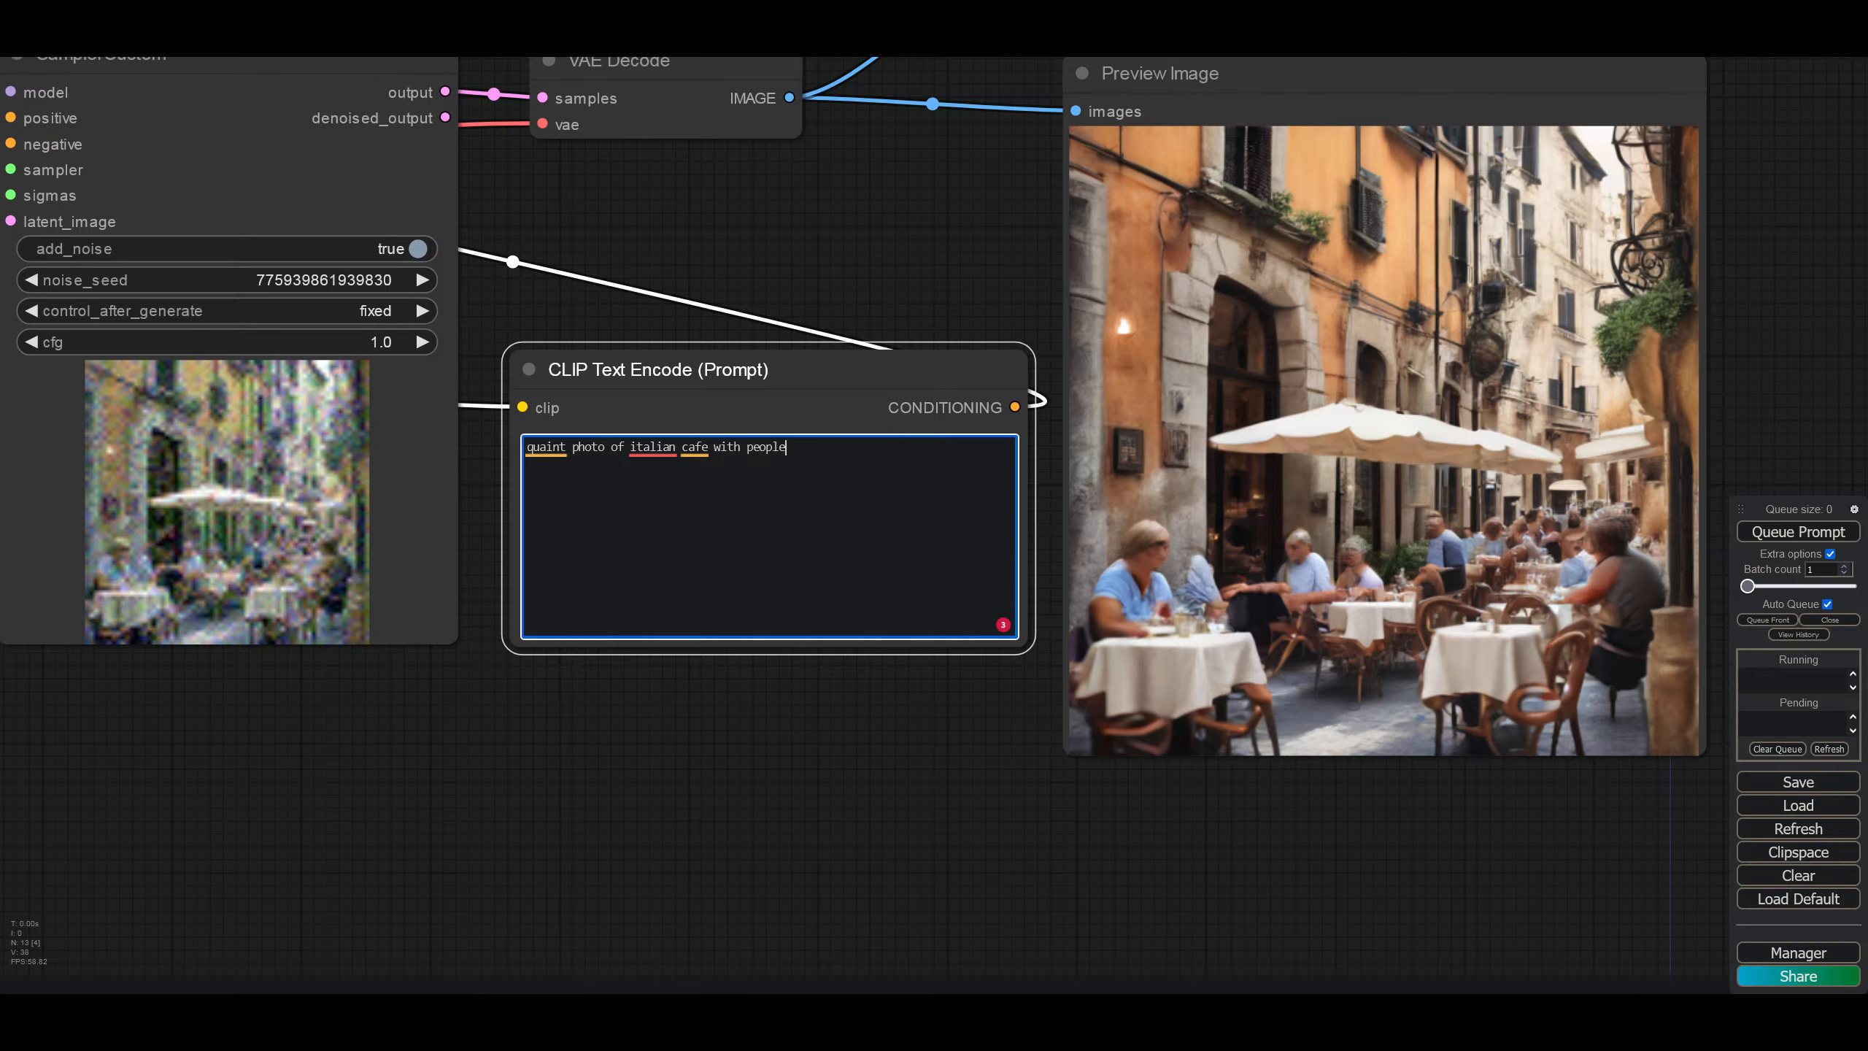
text(and dogs)
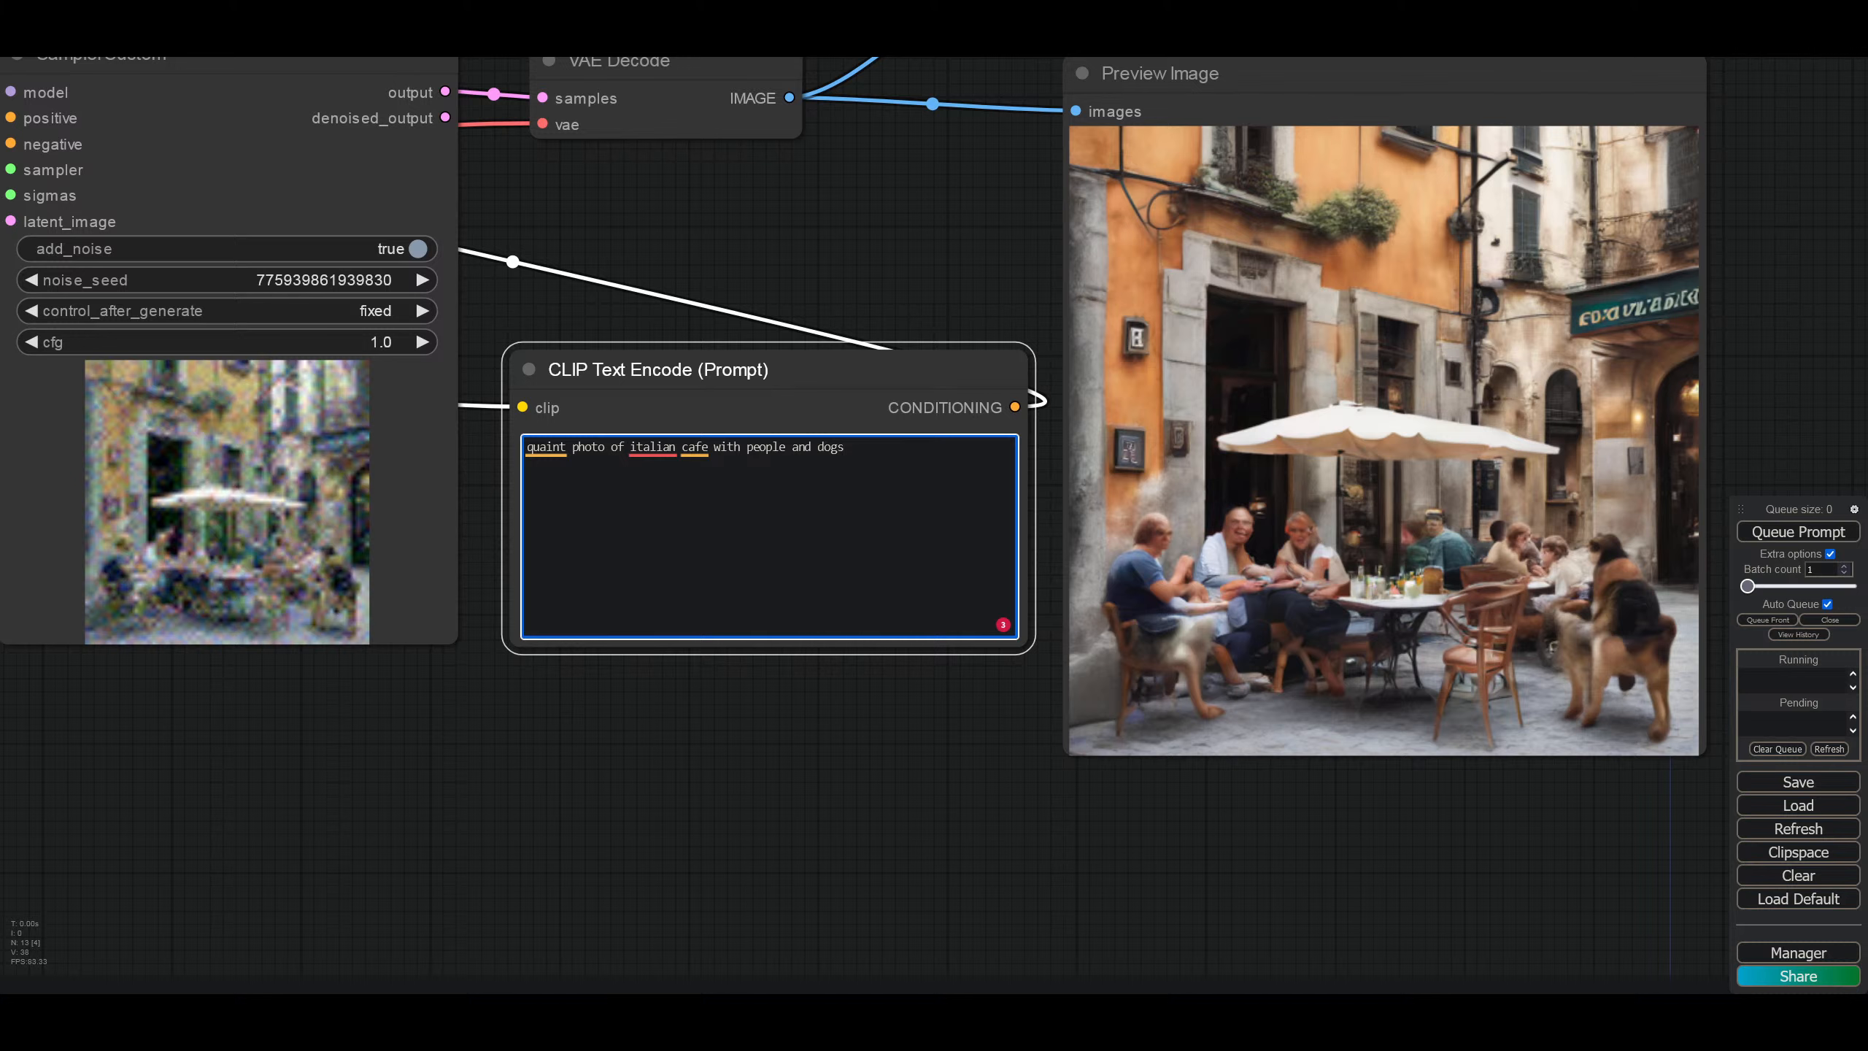
key(BackSpace)
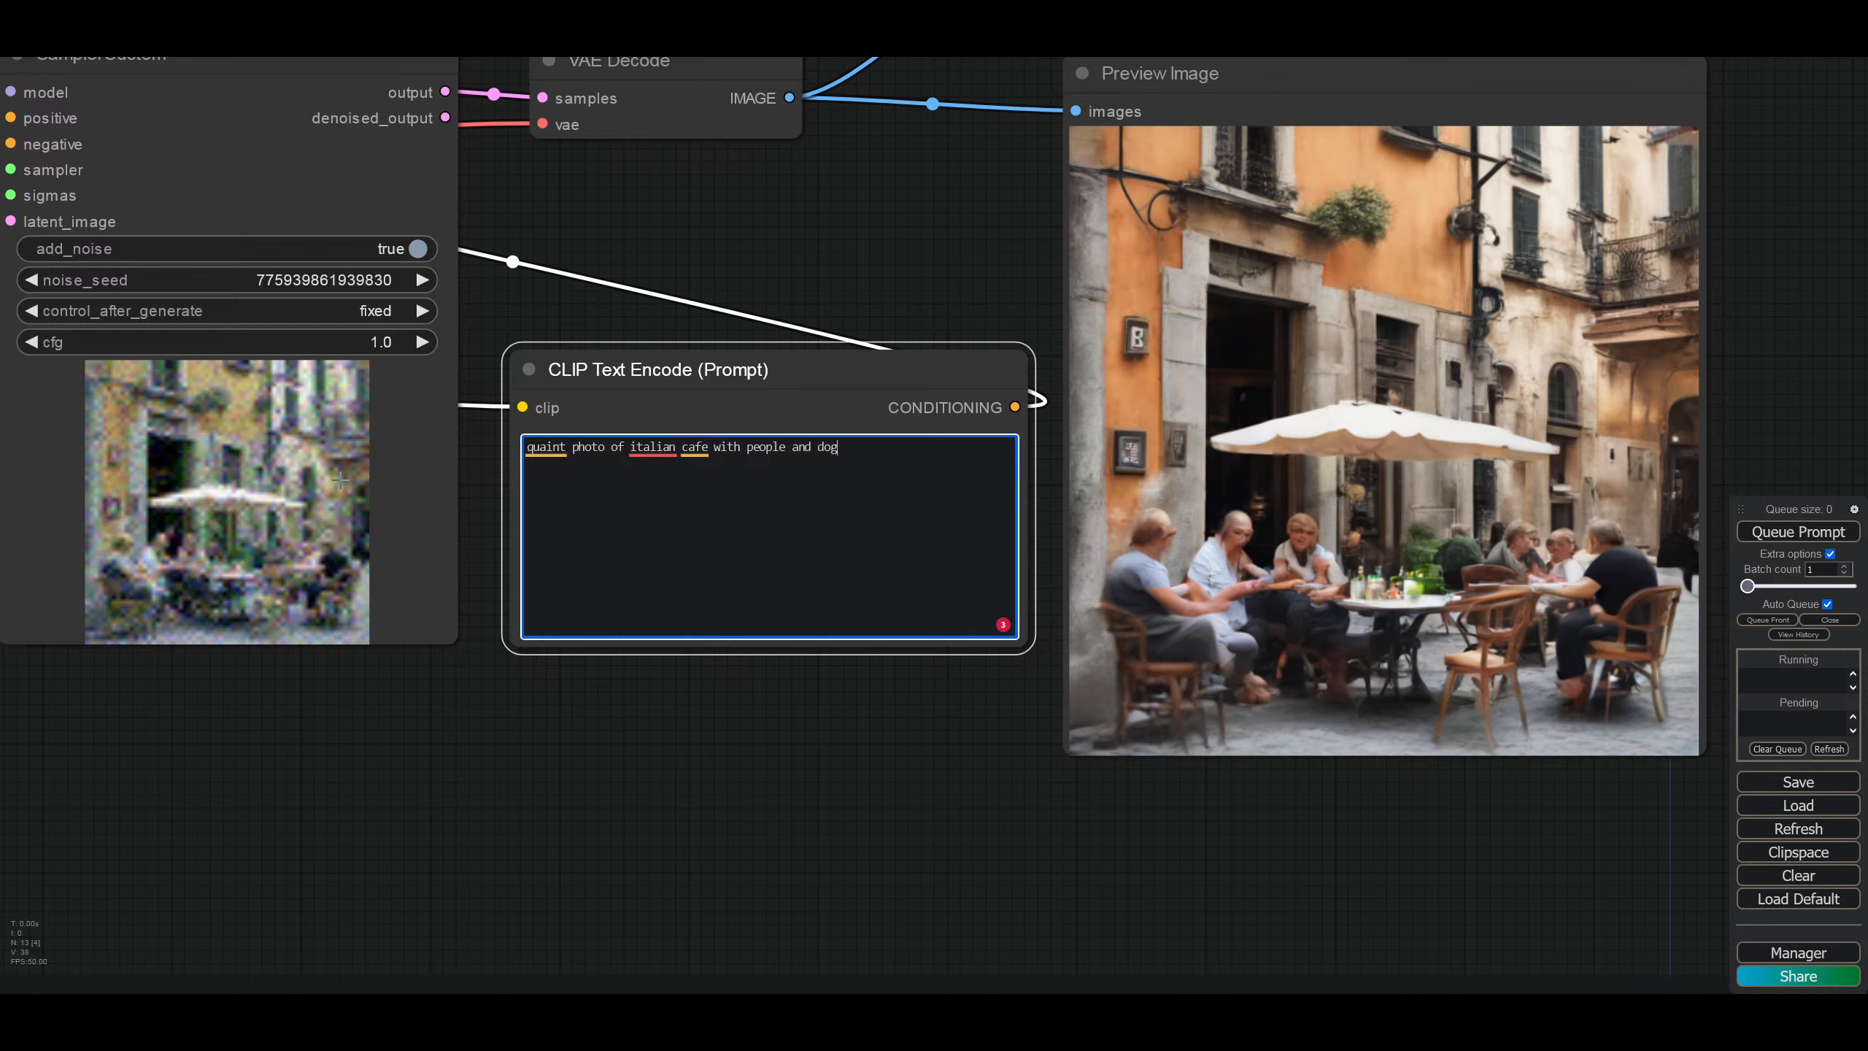
Step: Replace the whole cafe prompt with "photo of a beautiful woman"
drag(882, 445, 480, 438)
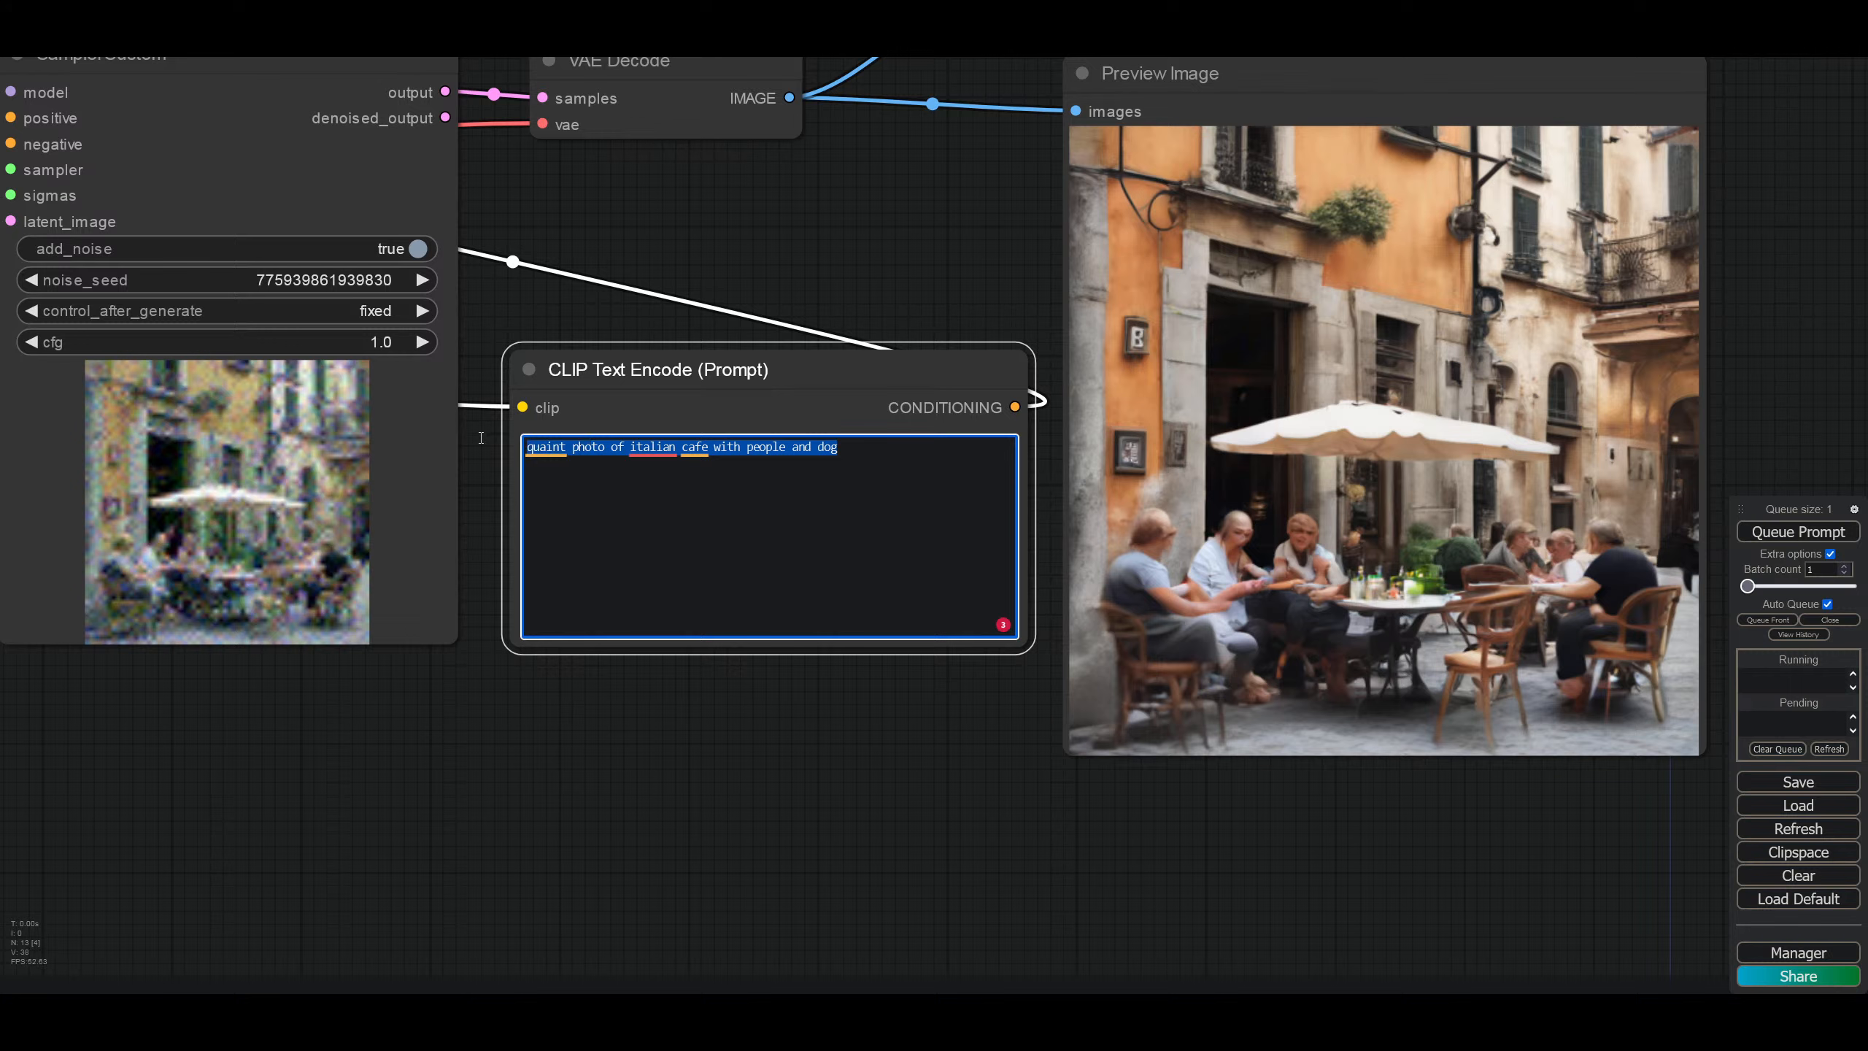
text(photo)
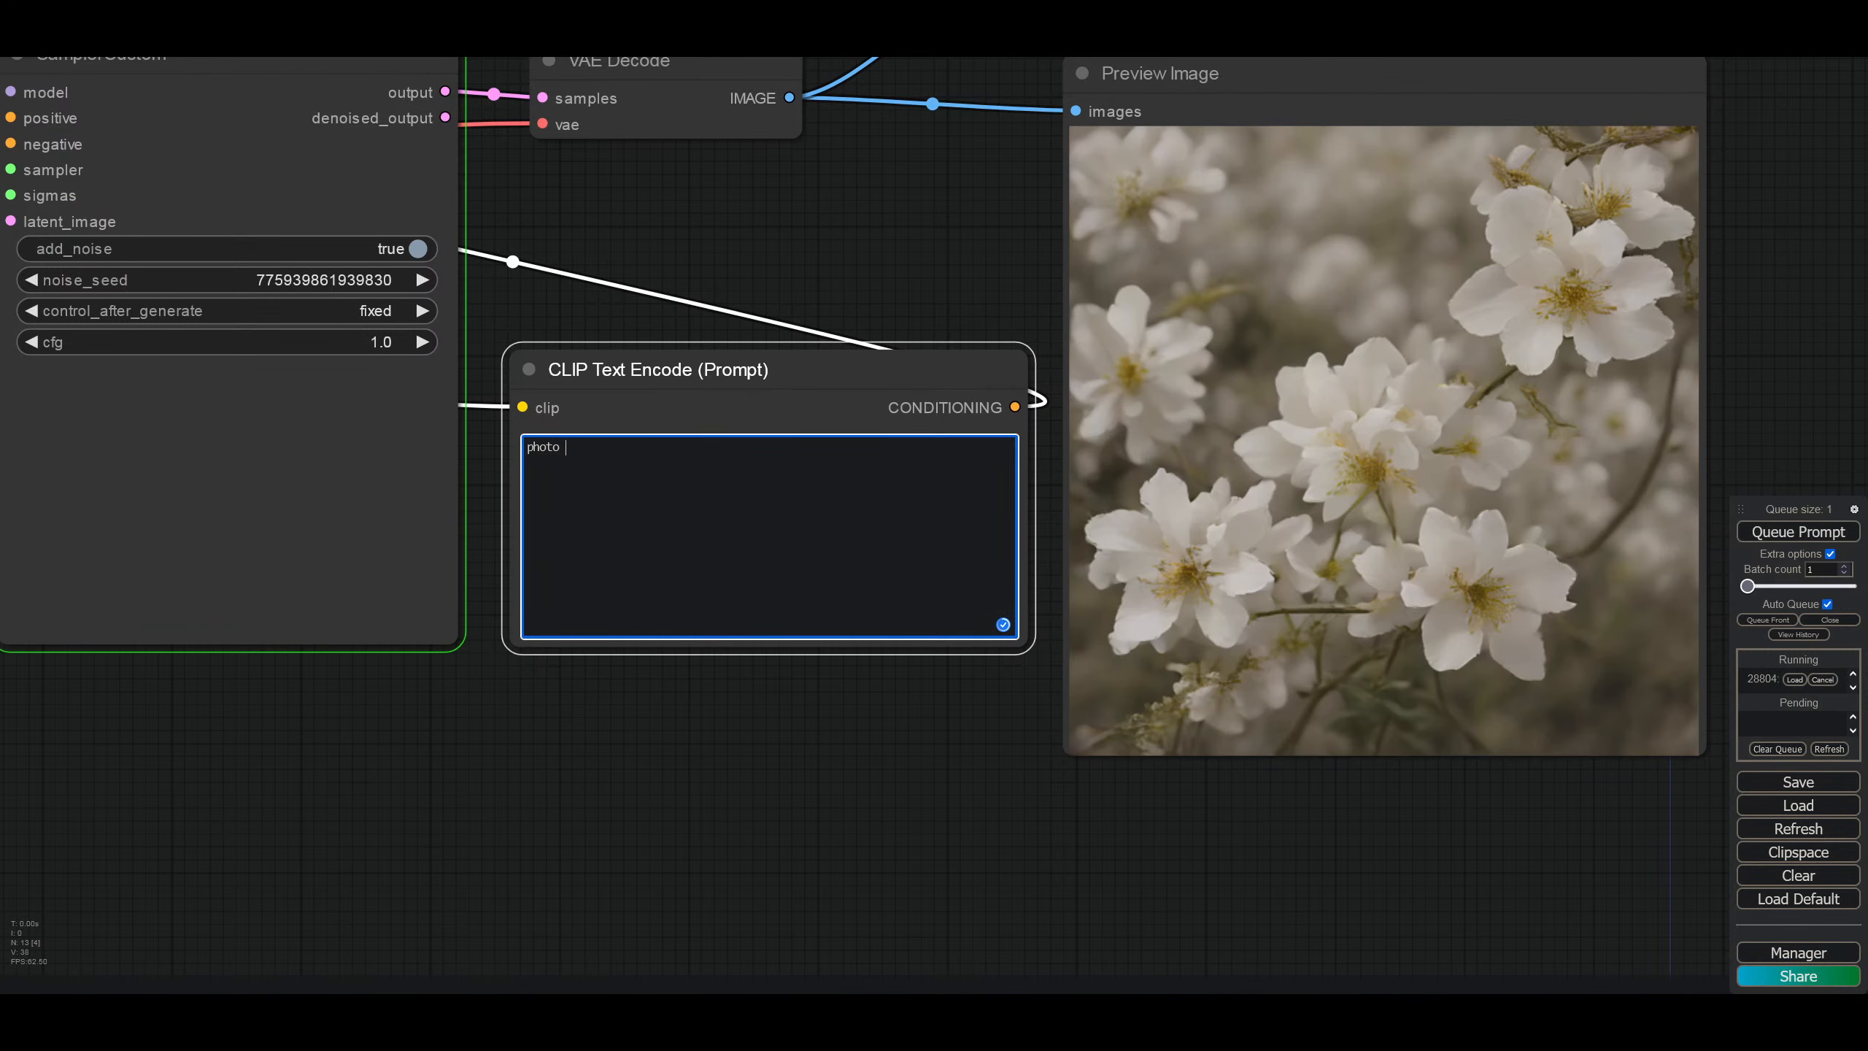
text( a)
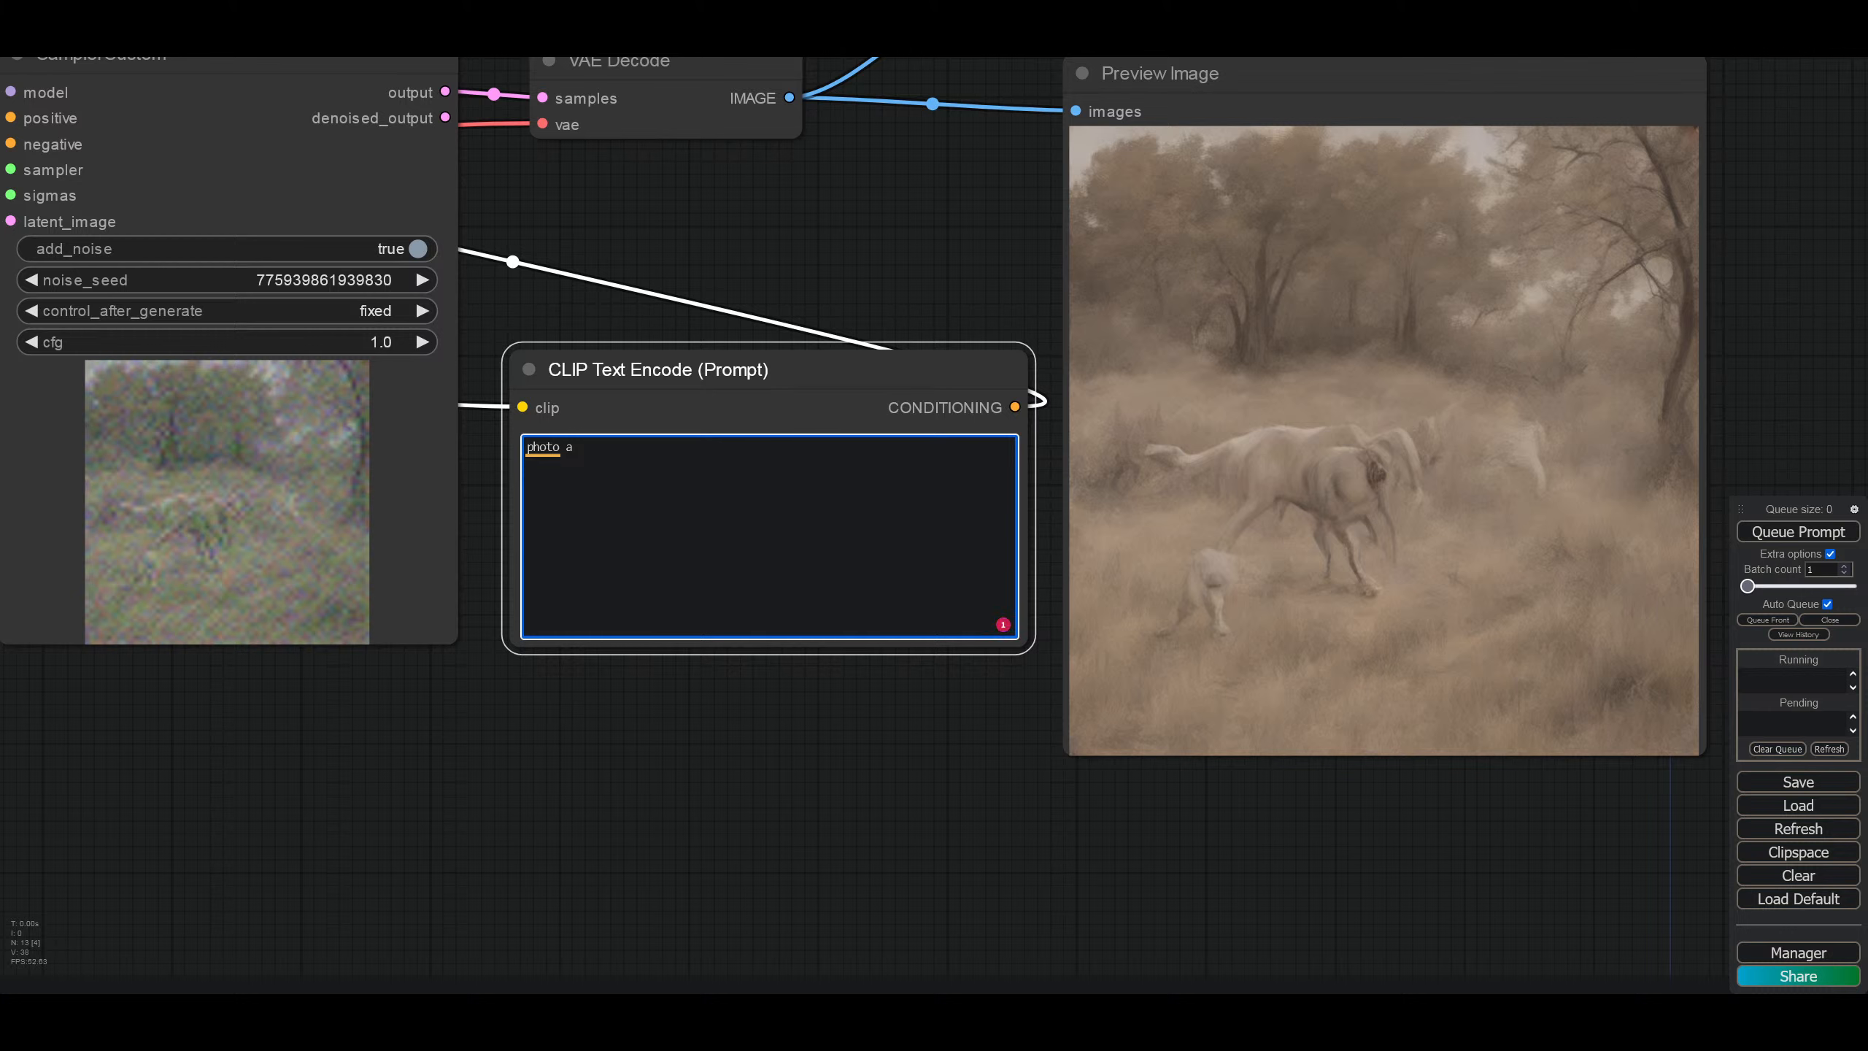
text( bea)
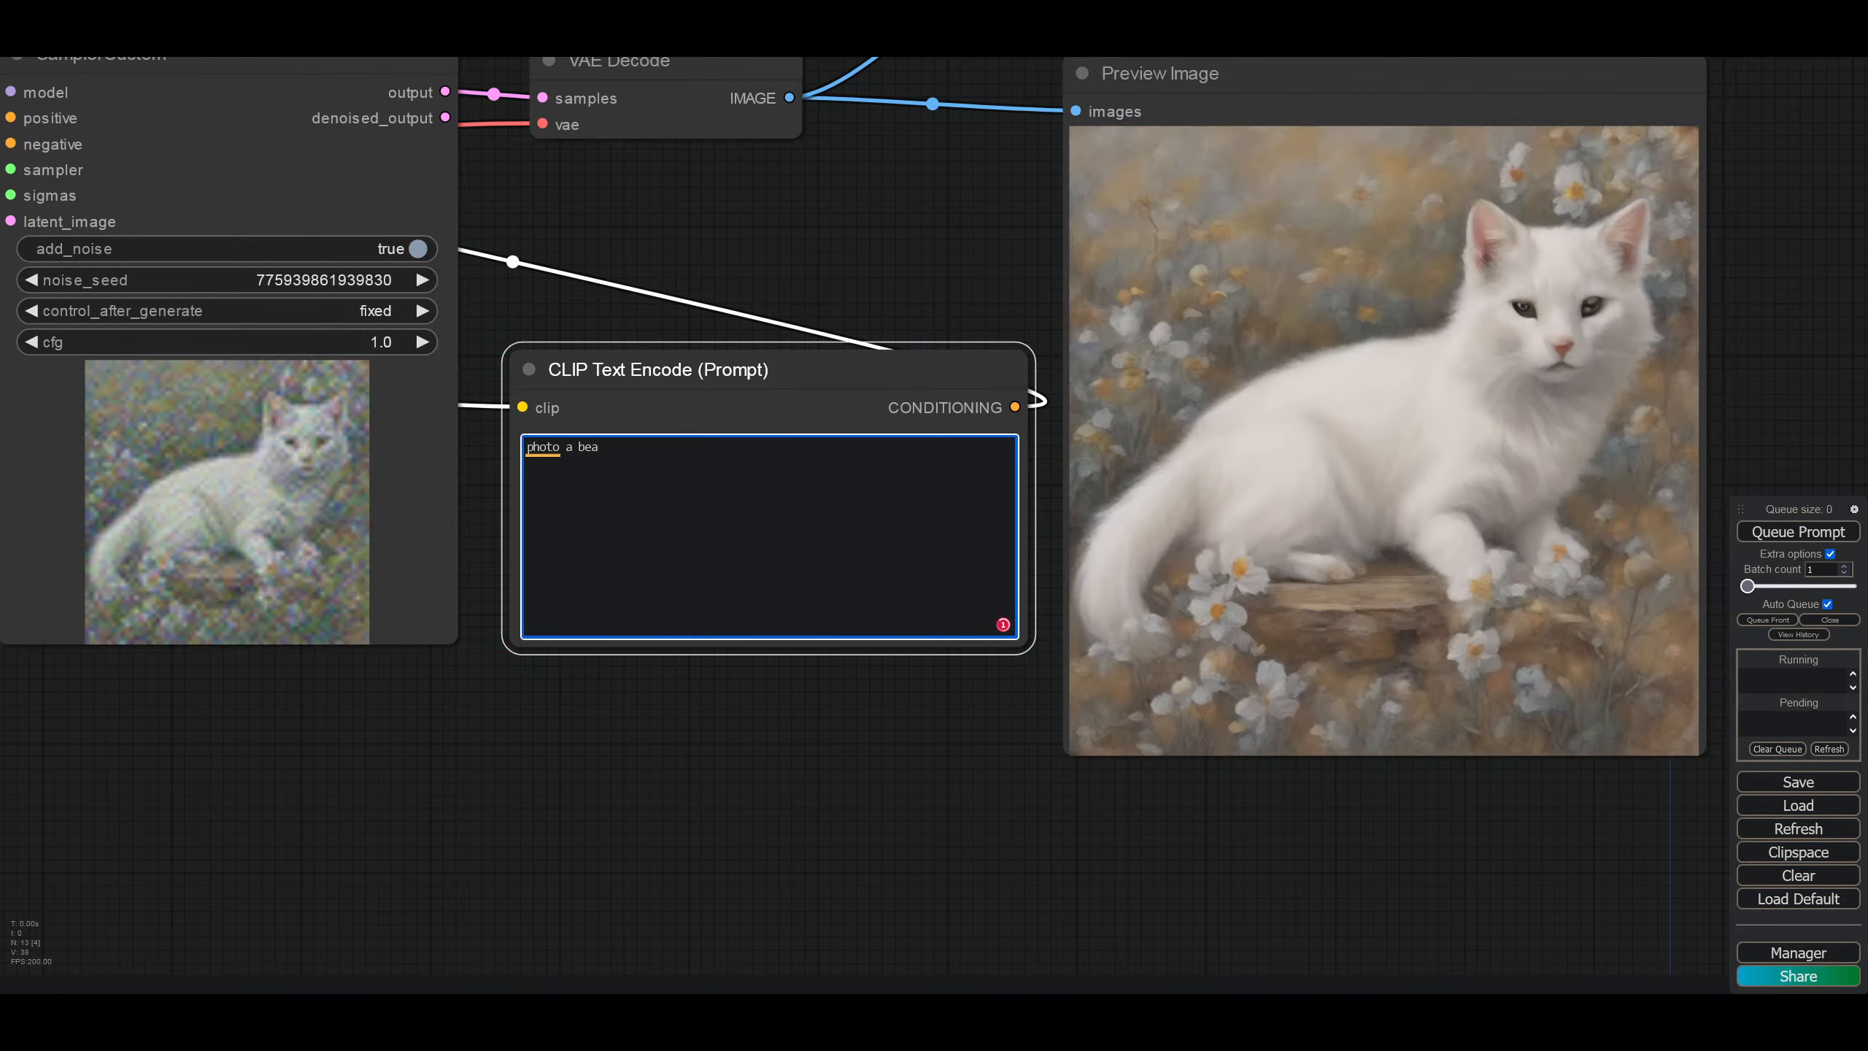
text(ut)
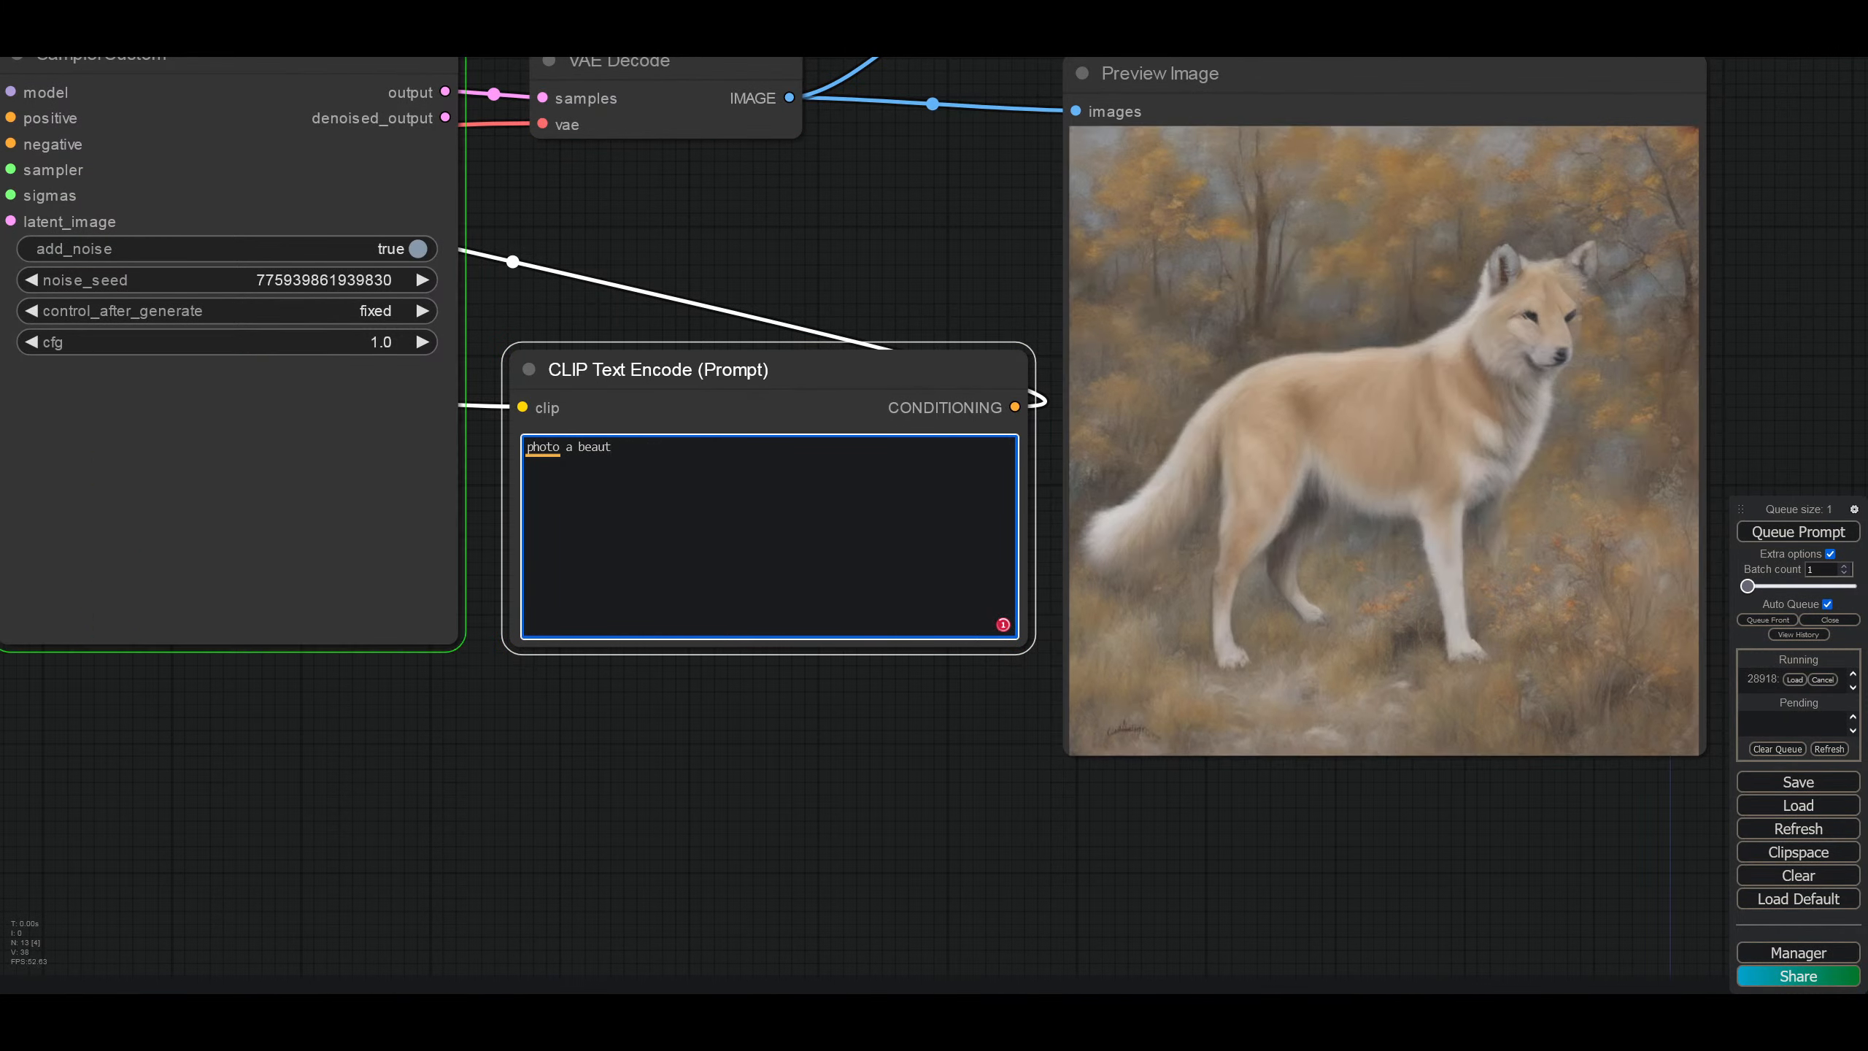
text(iful)
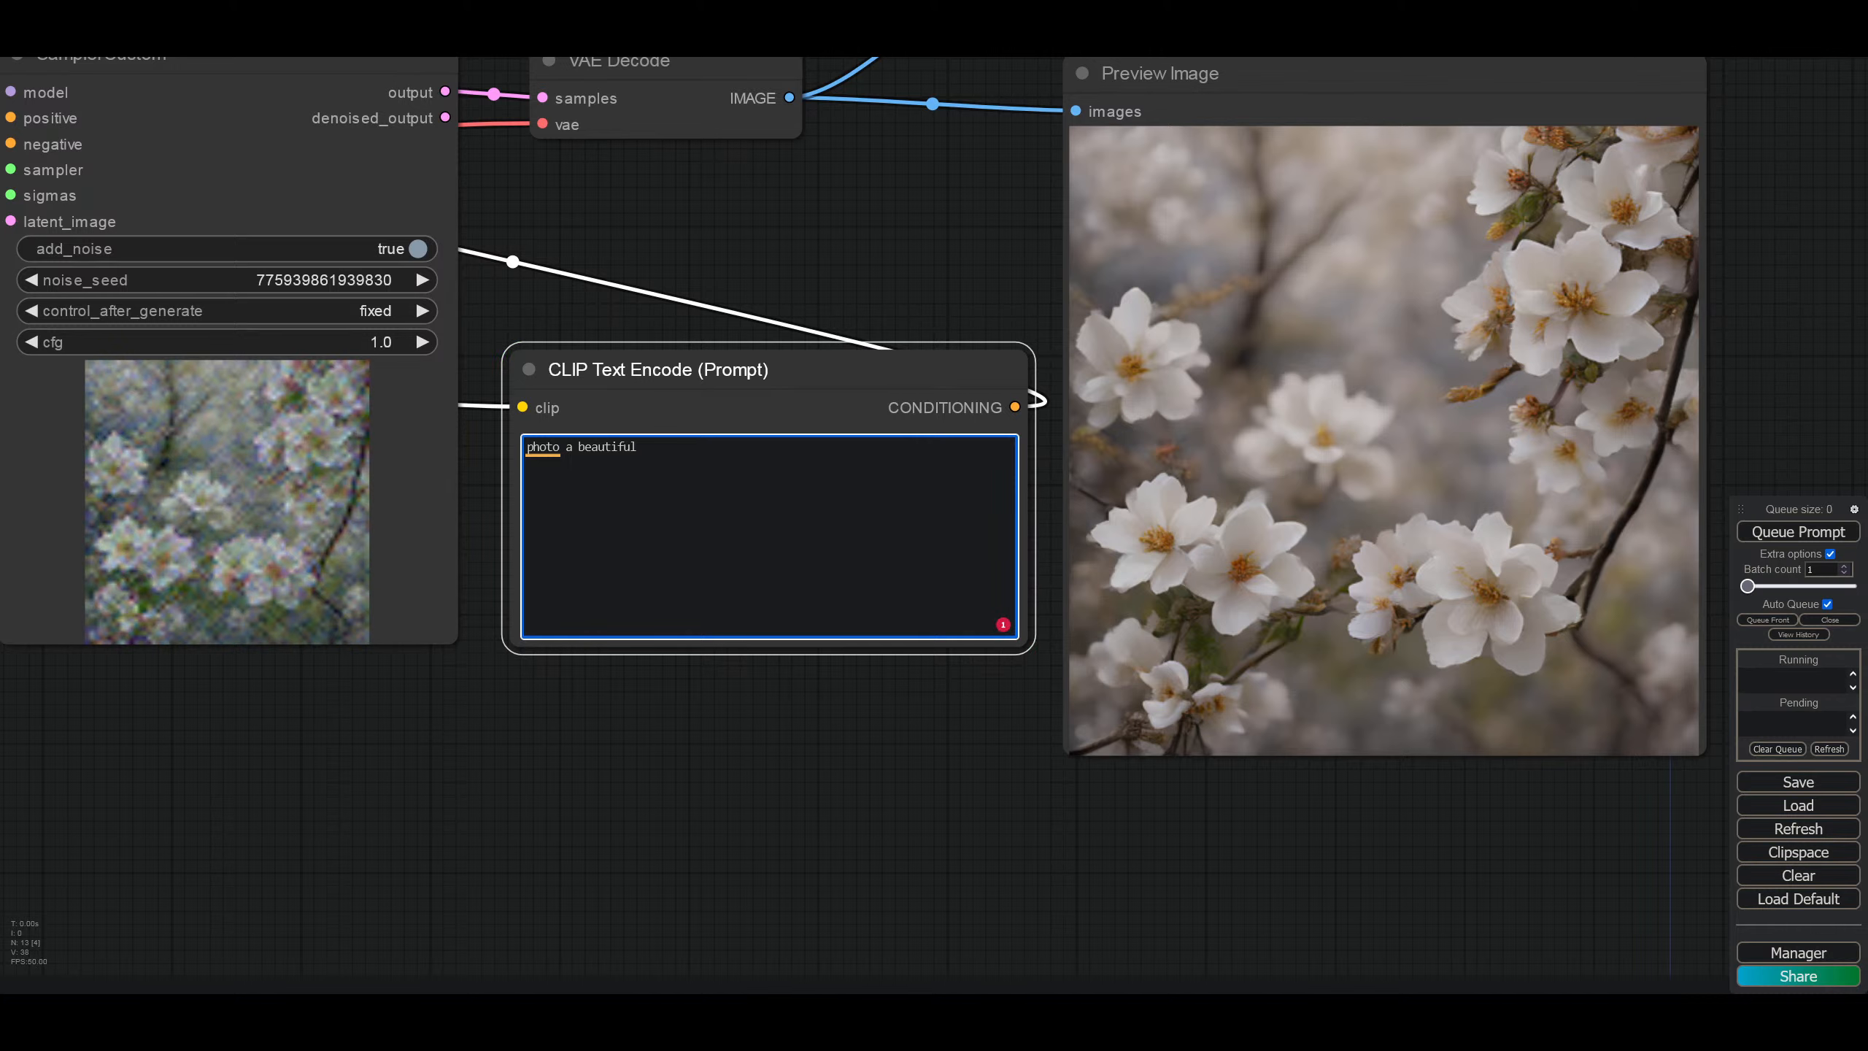
text(woman)
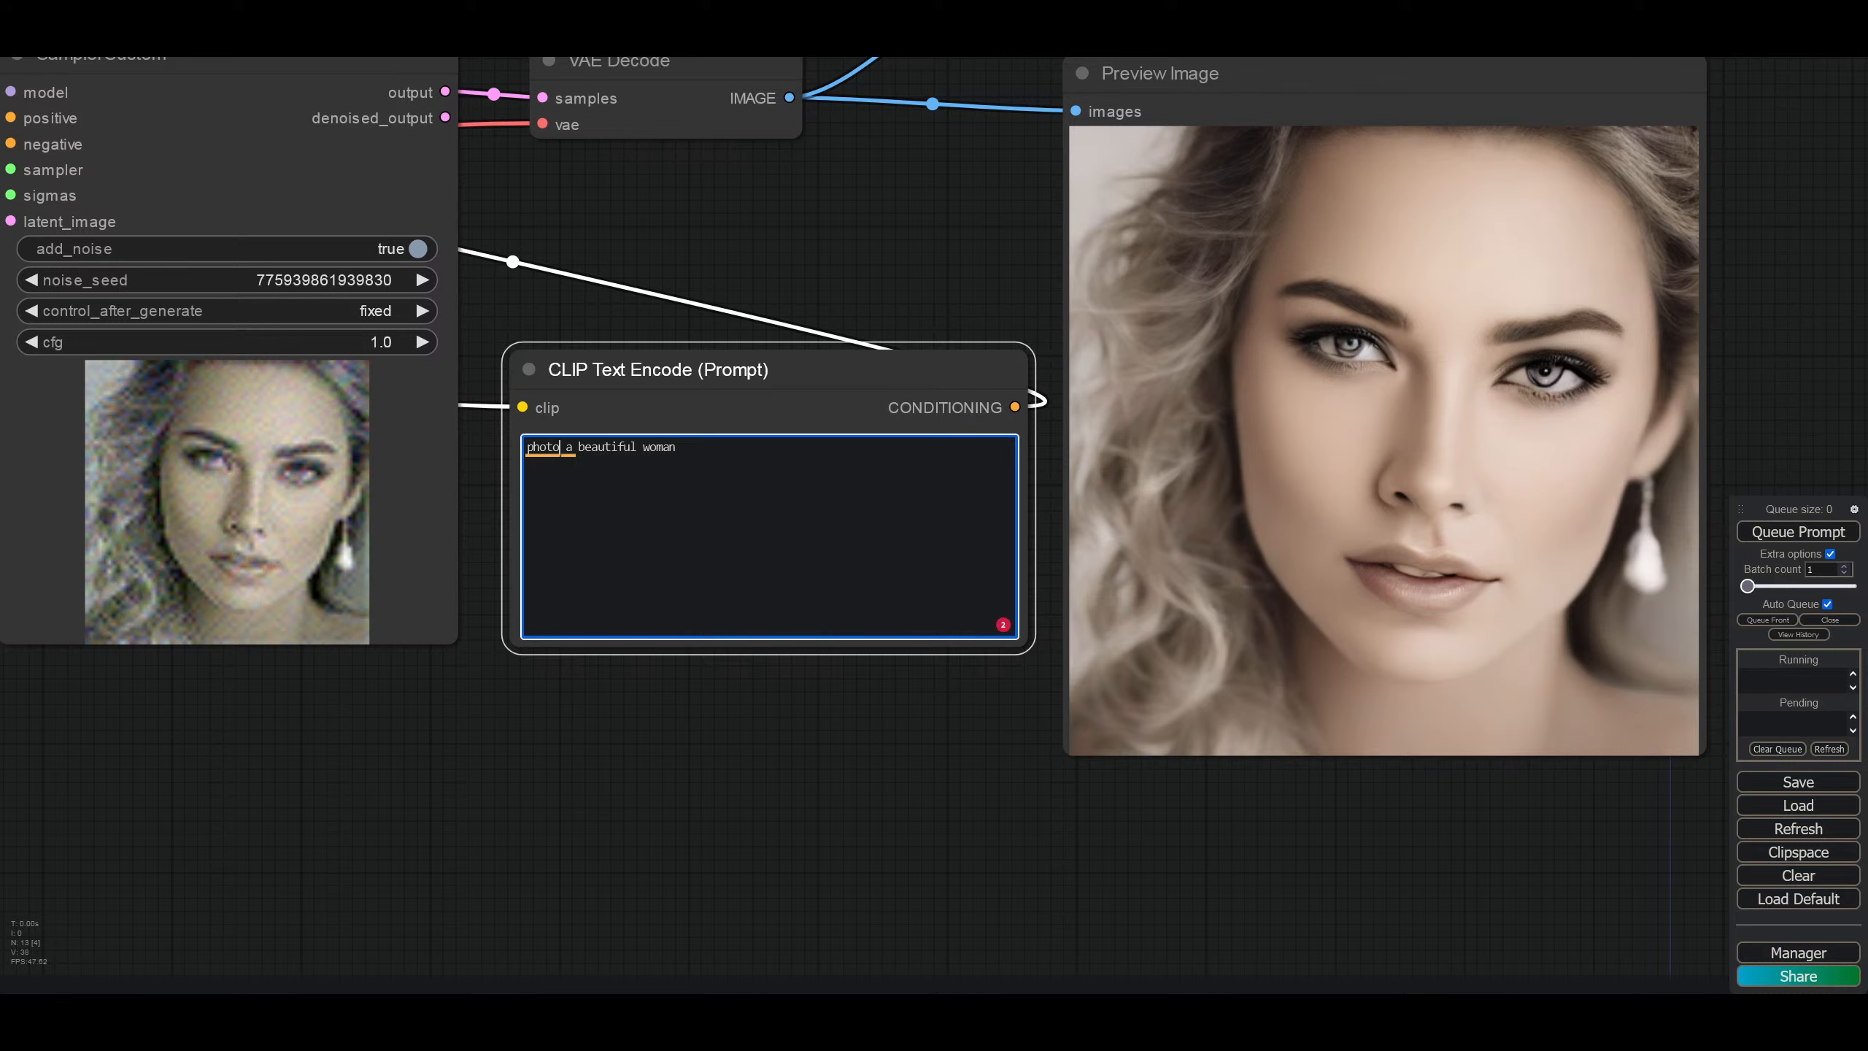
text(of)
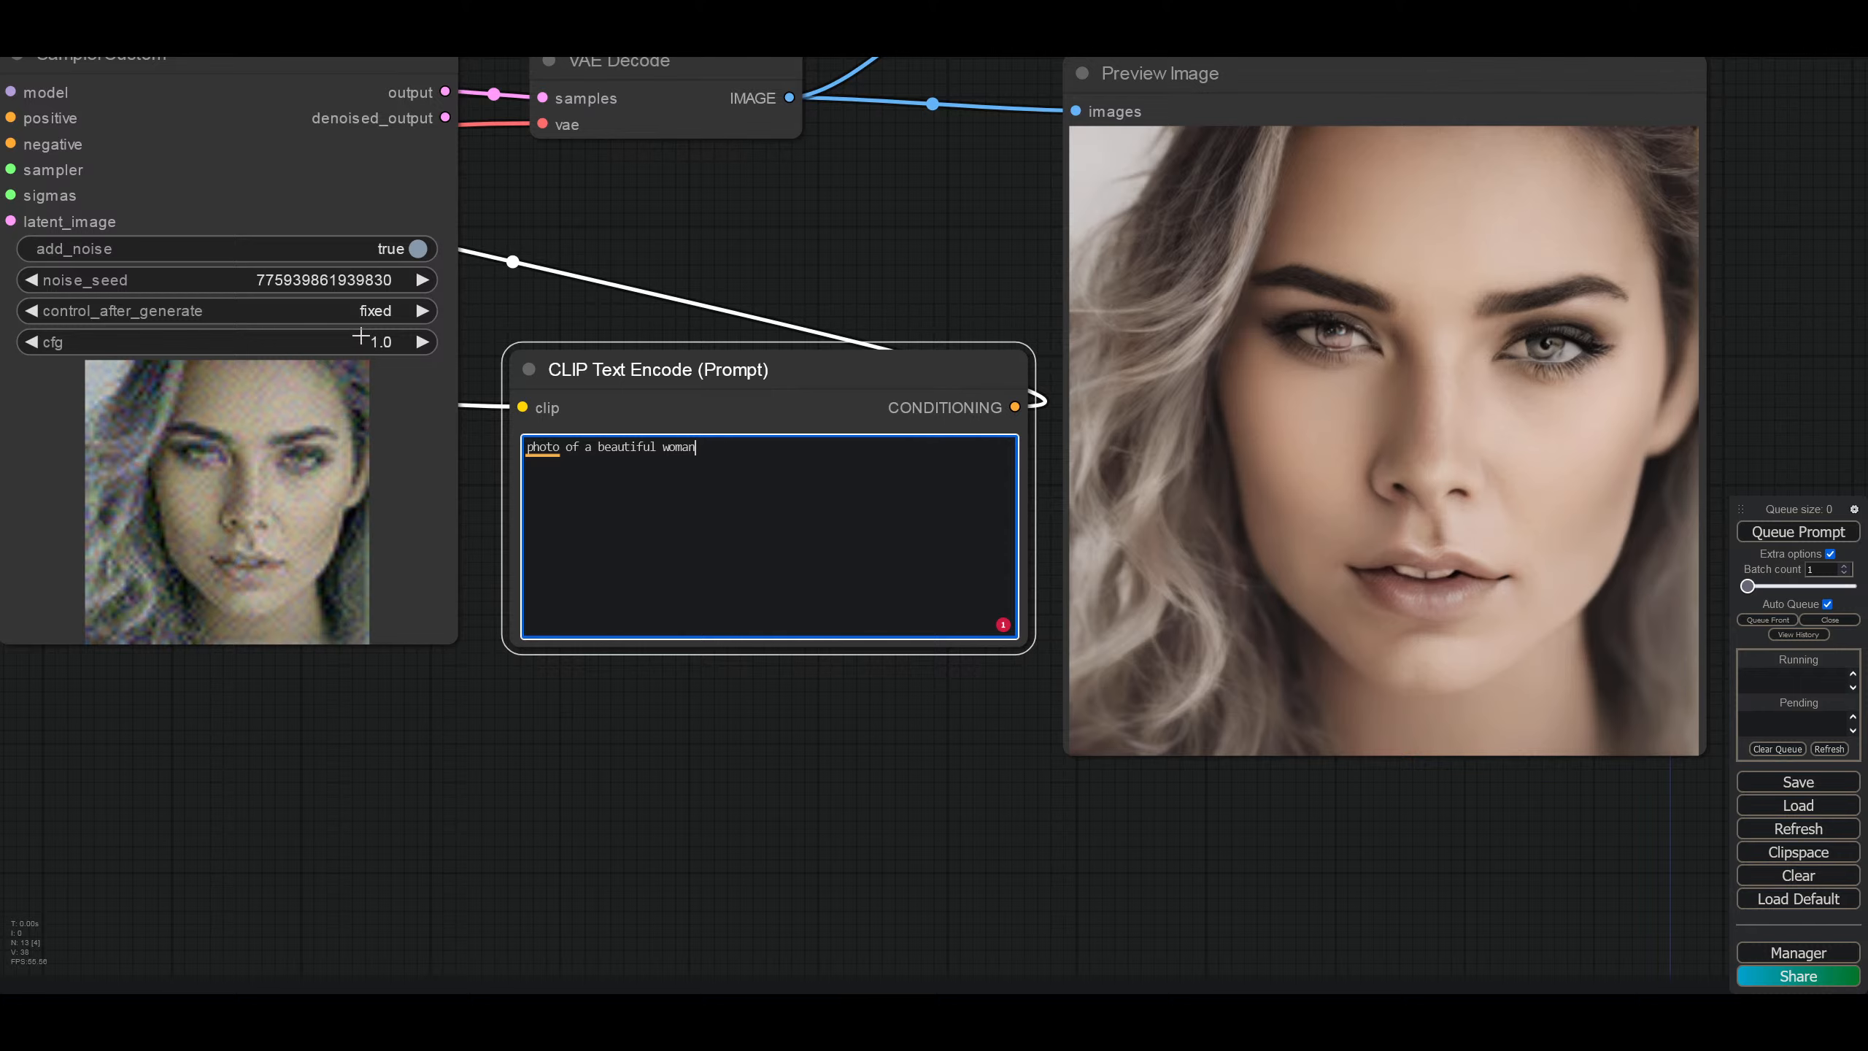
Step: Set control_after_generate in the SamplerCustom node to randomize
click(376, 312)
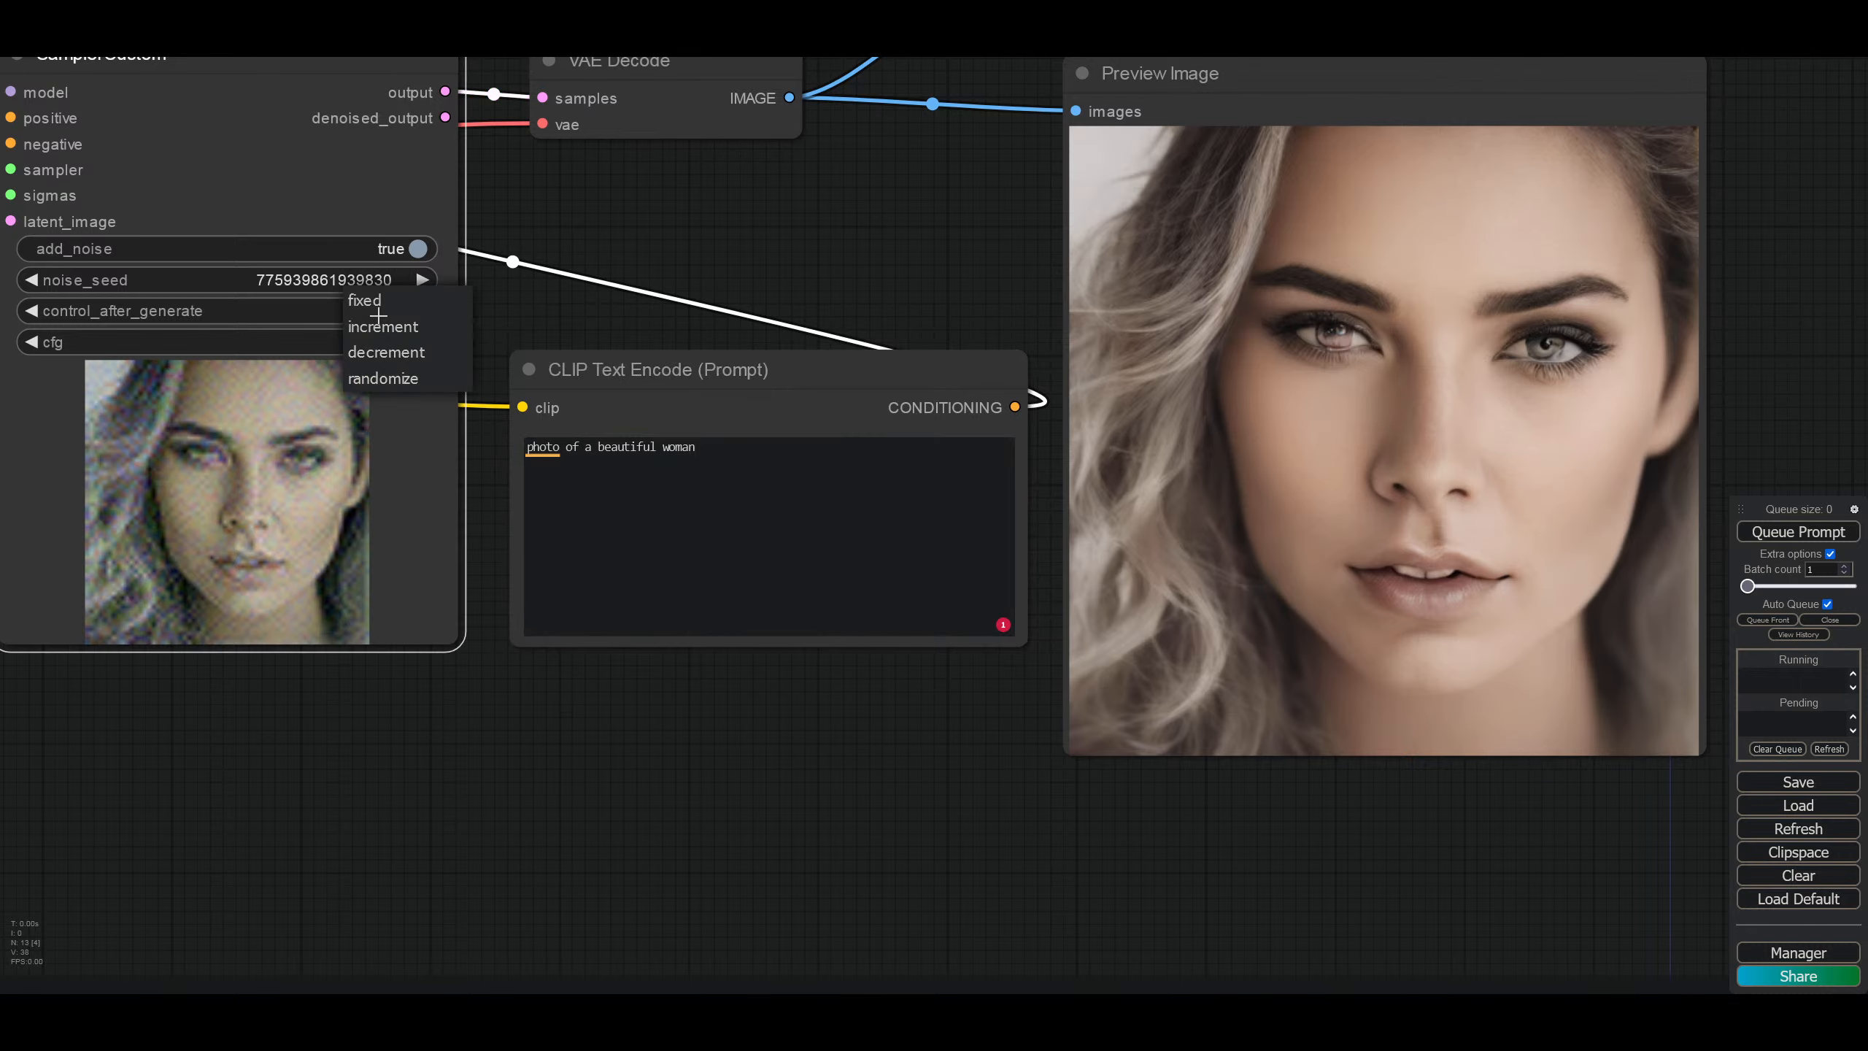
click(384, 376)
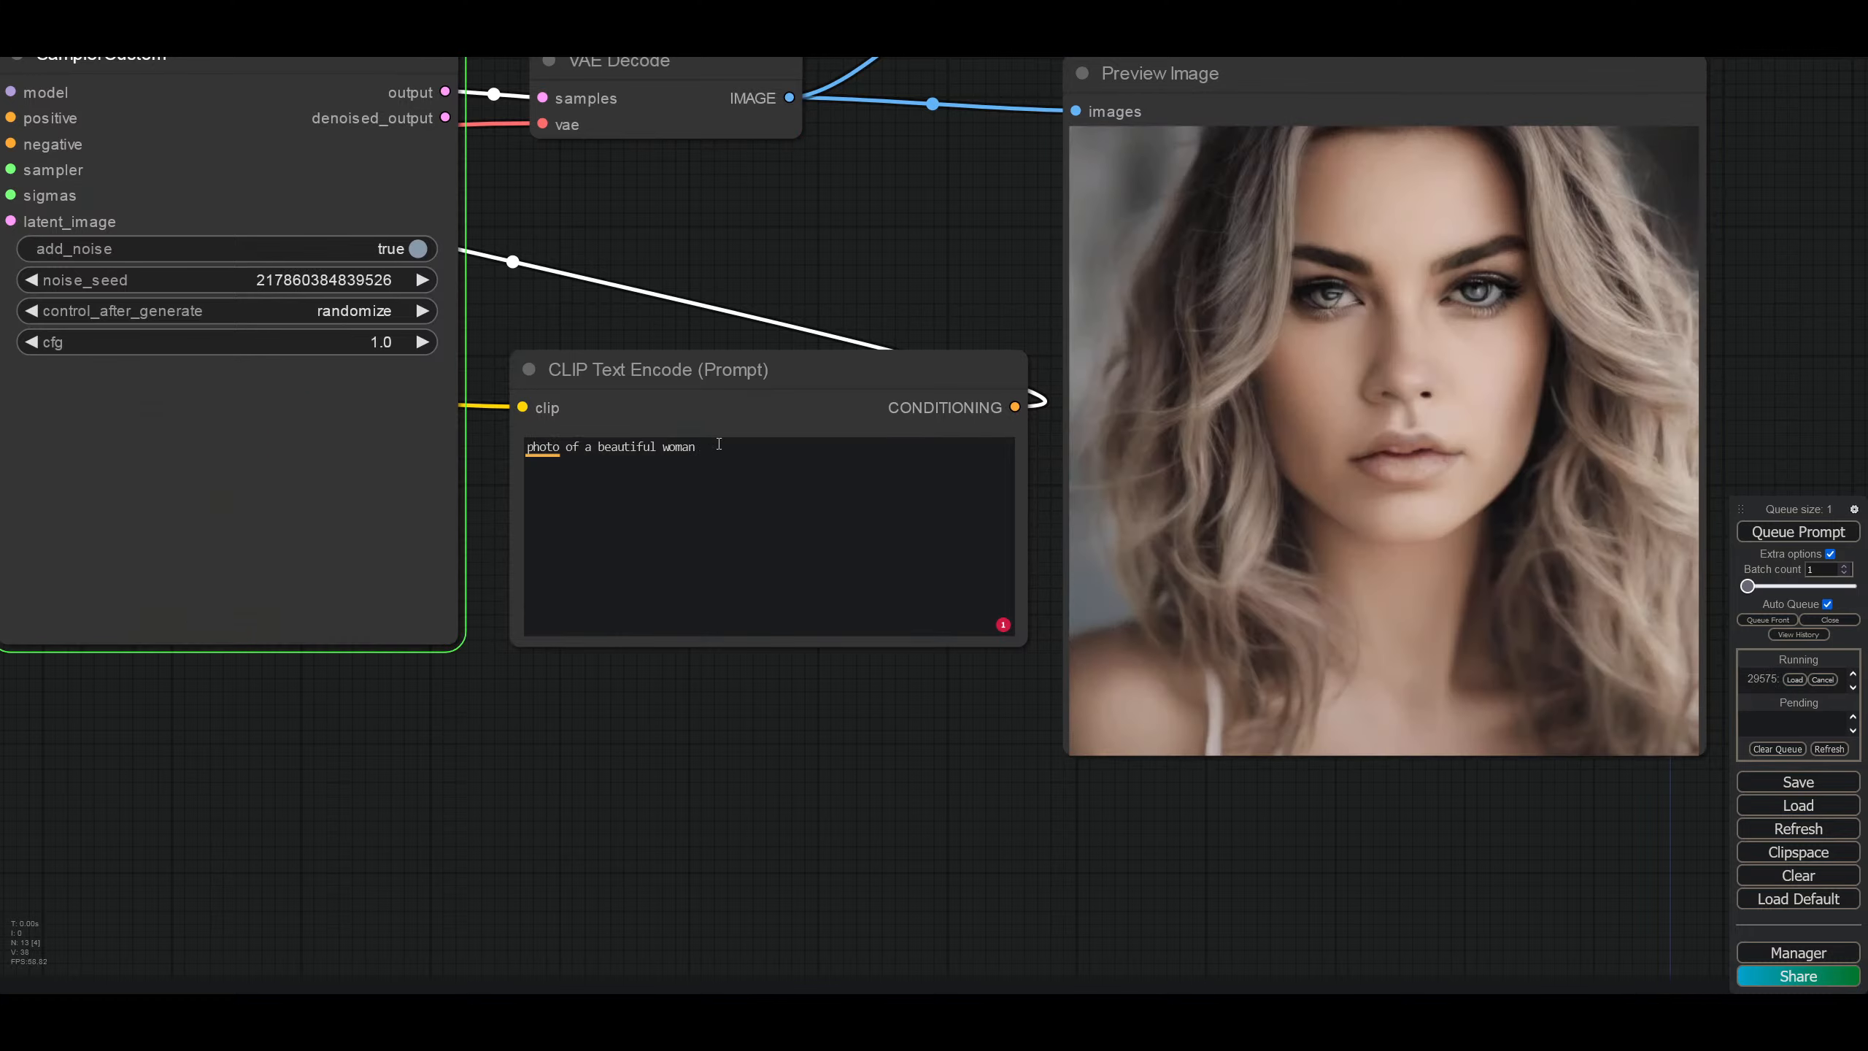
Step: Insert "redhead" before "woman" in the prompt and append ", green eyes"
click(697, 446)
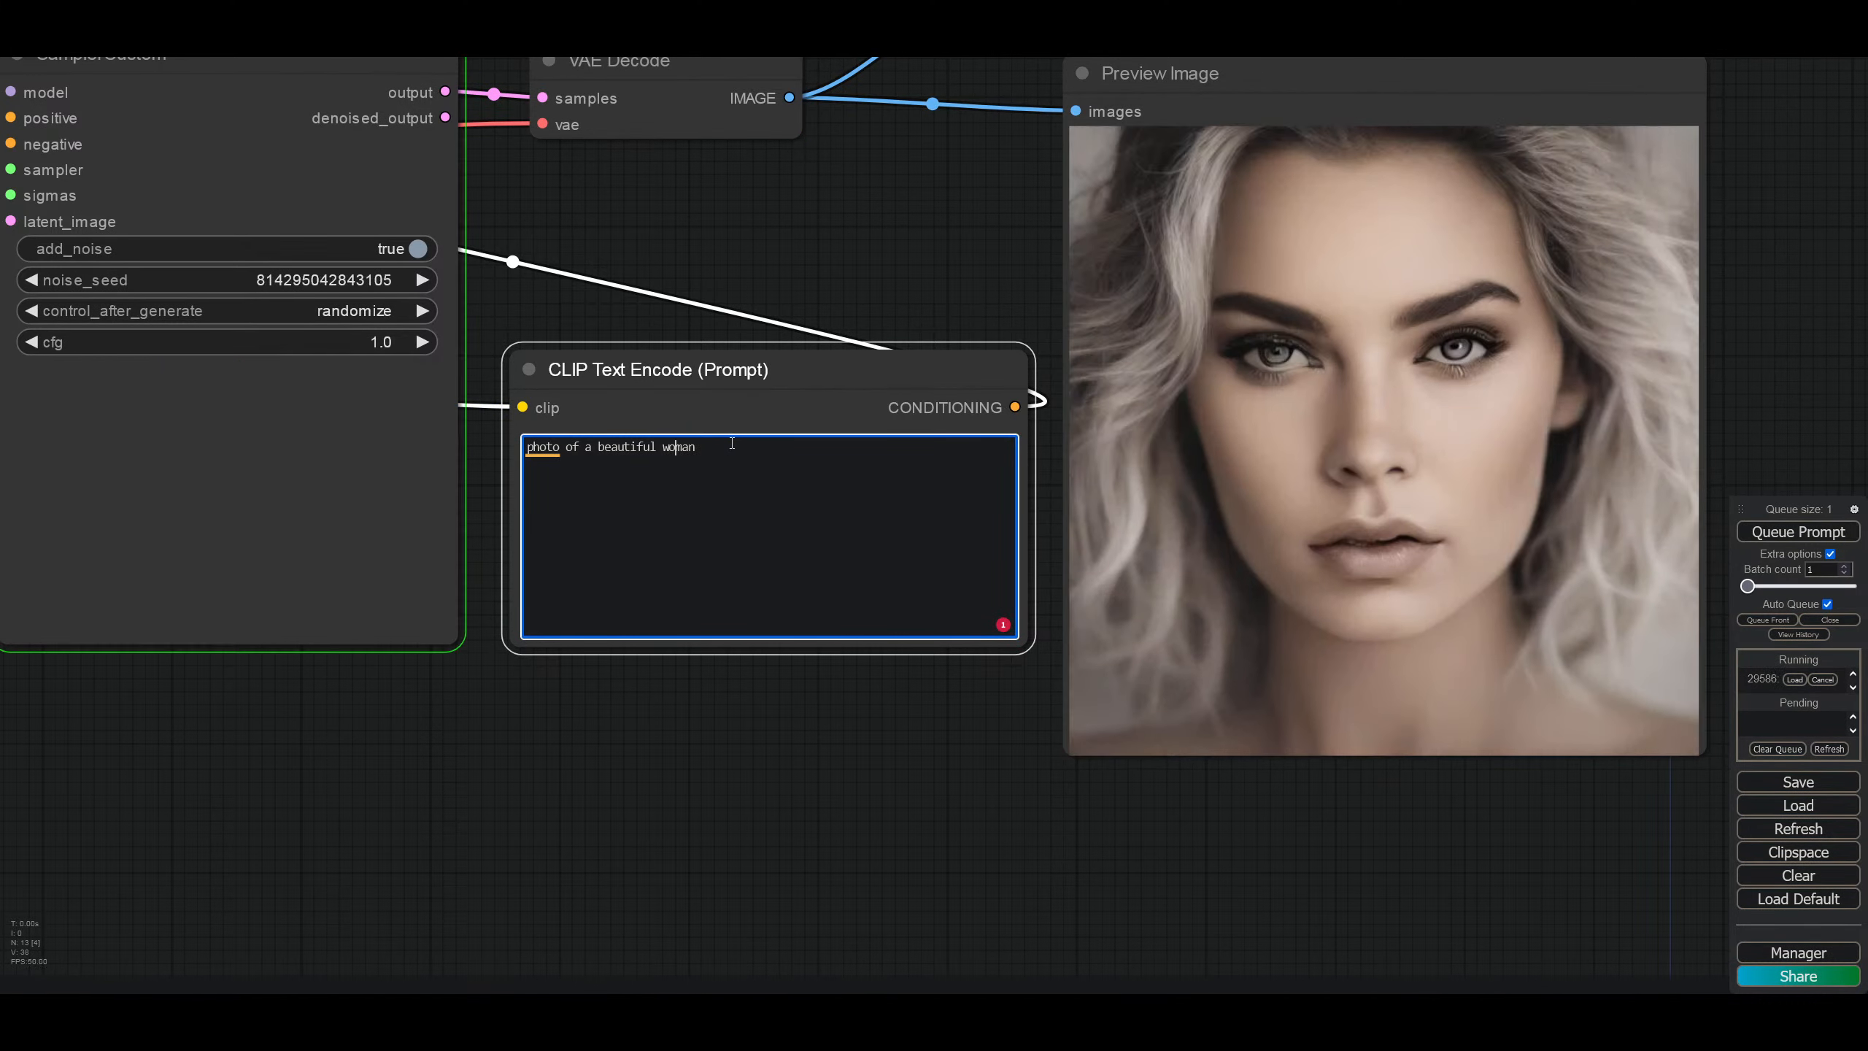
key(ctrl+Left)
text(redhead)
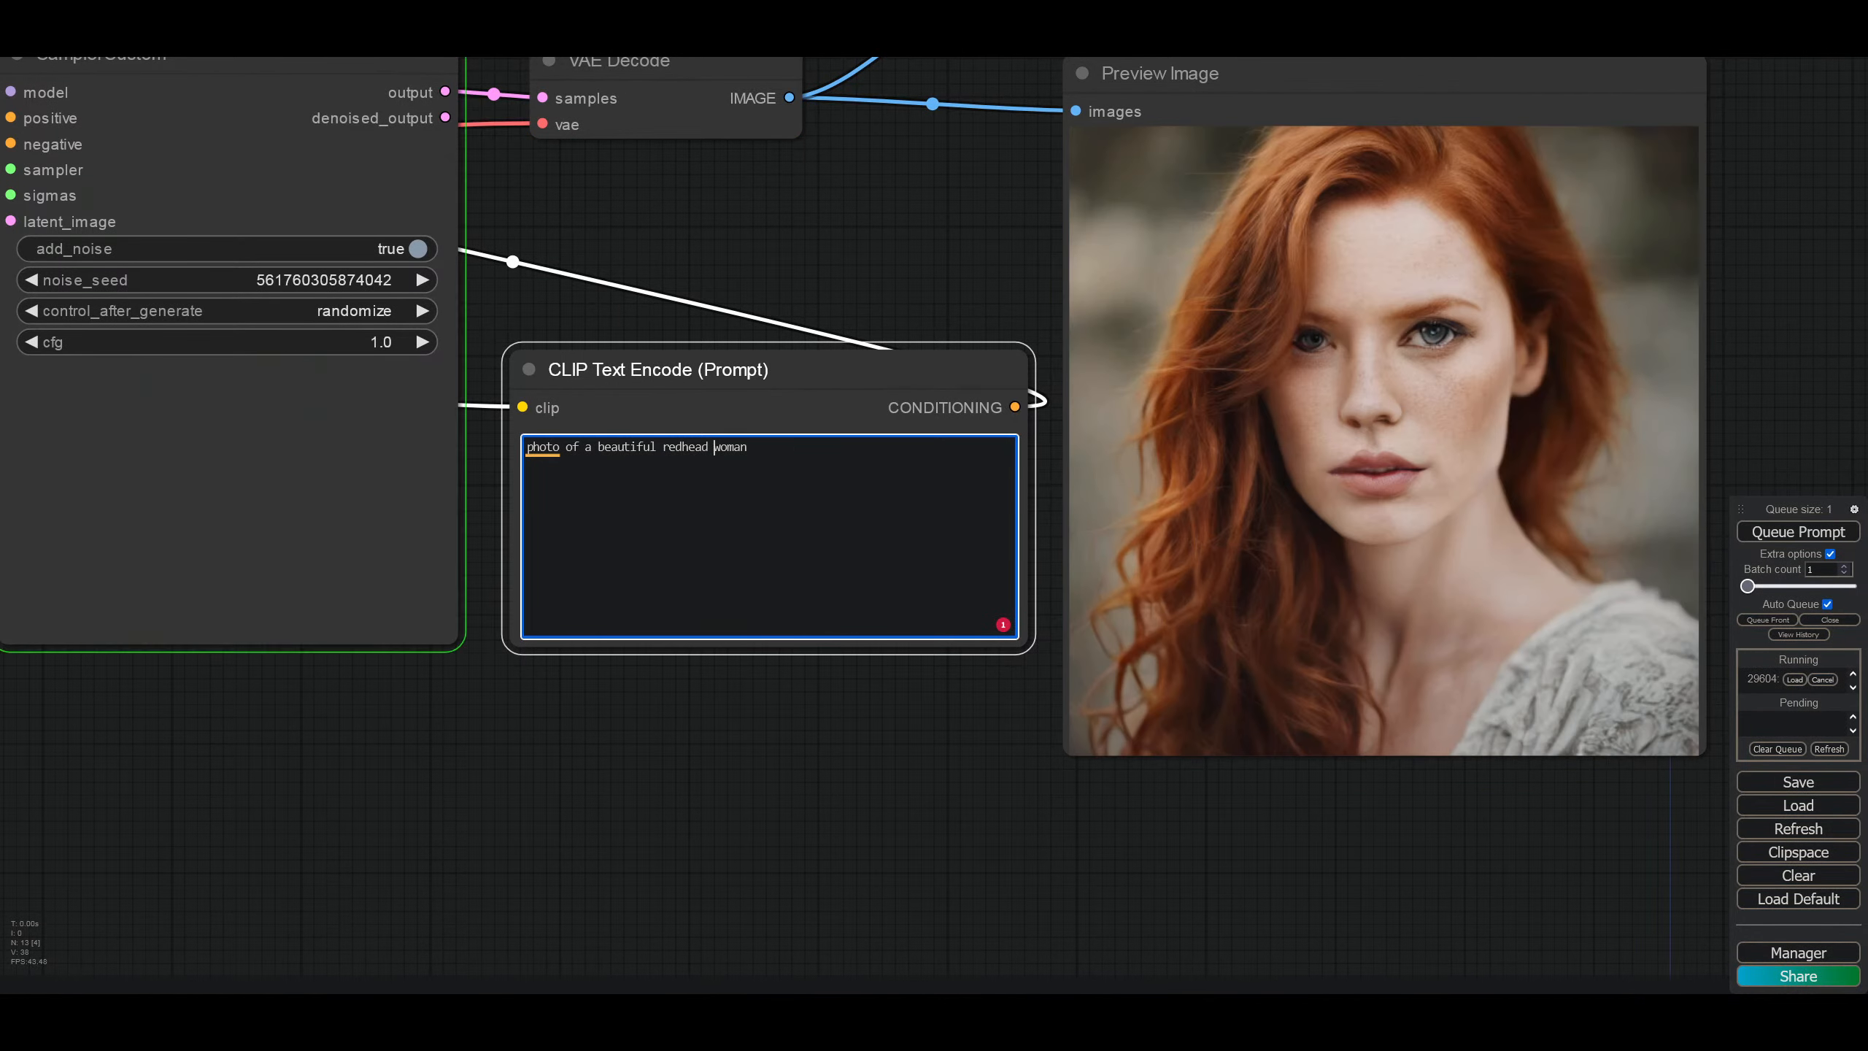
key(ctrl+Right)
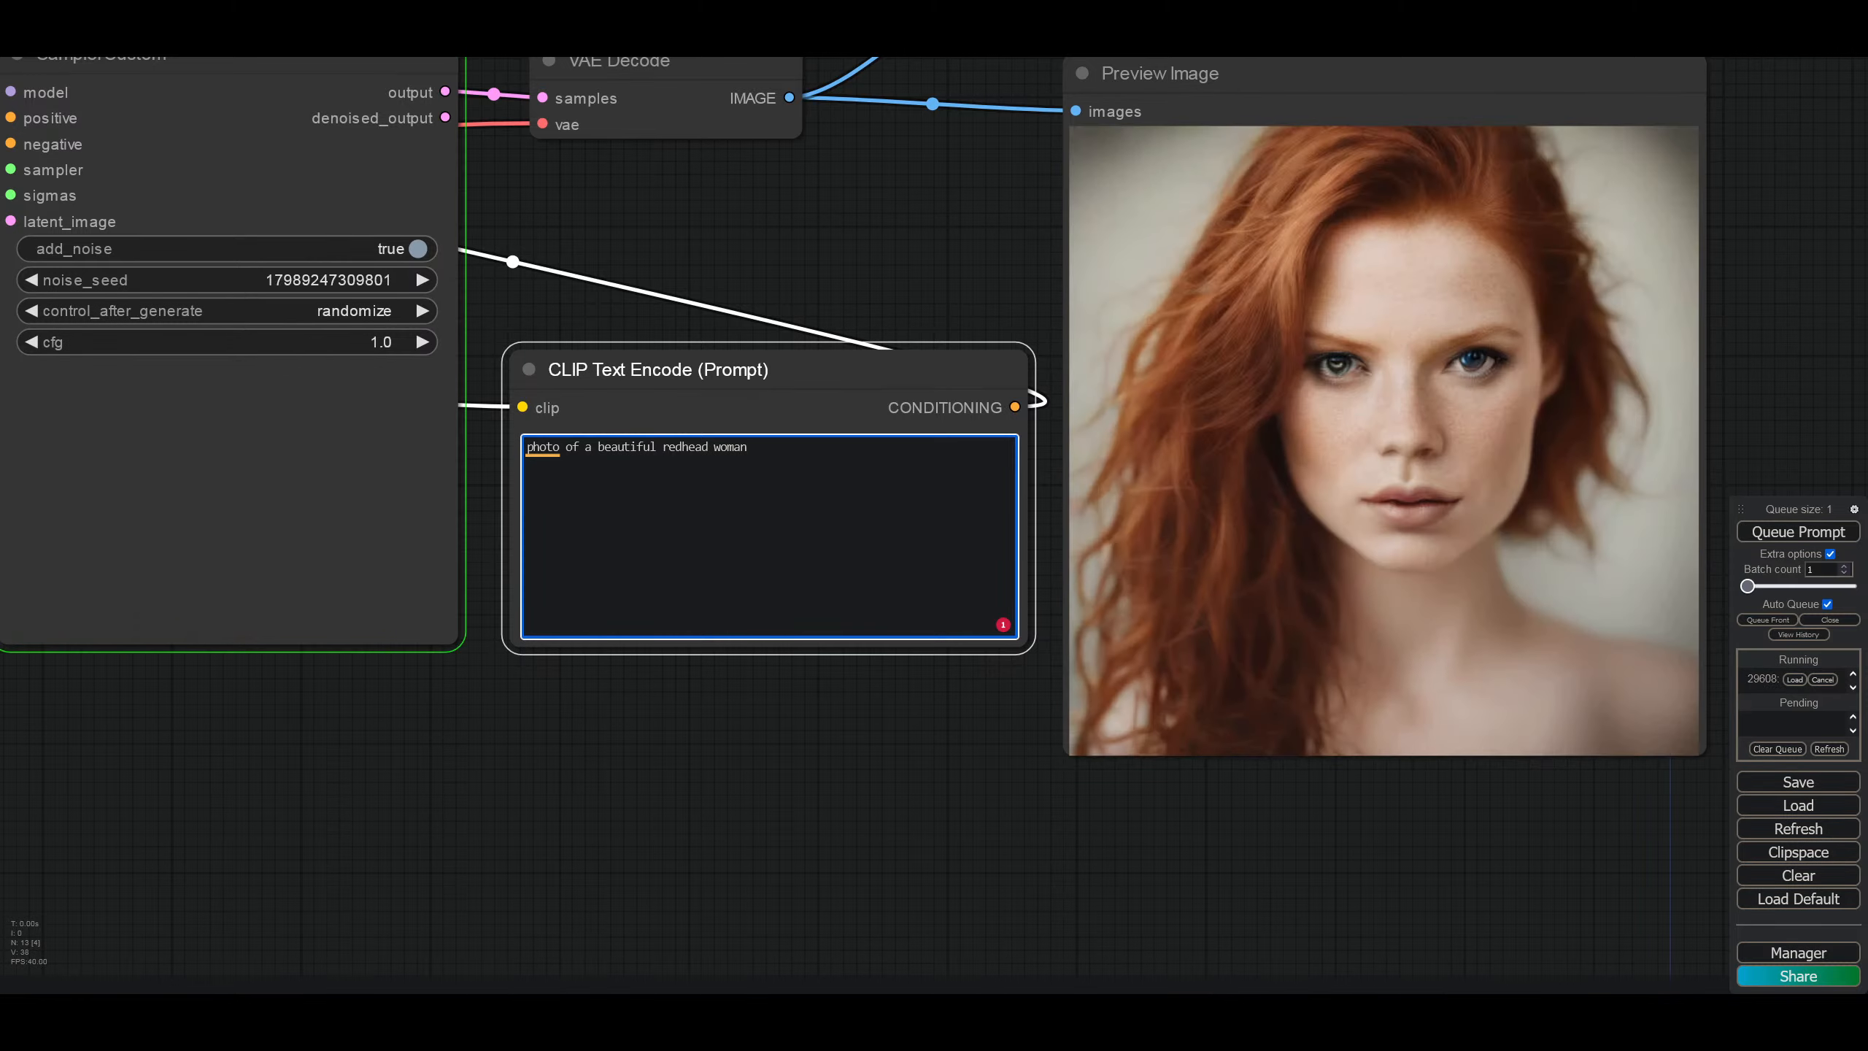
text(, green eyes)
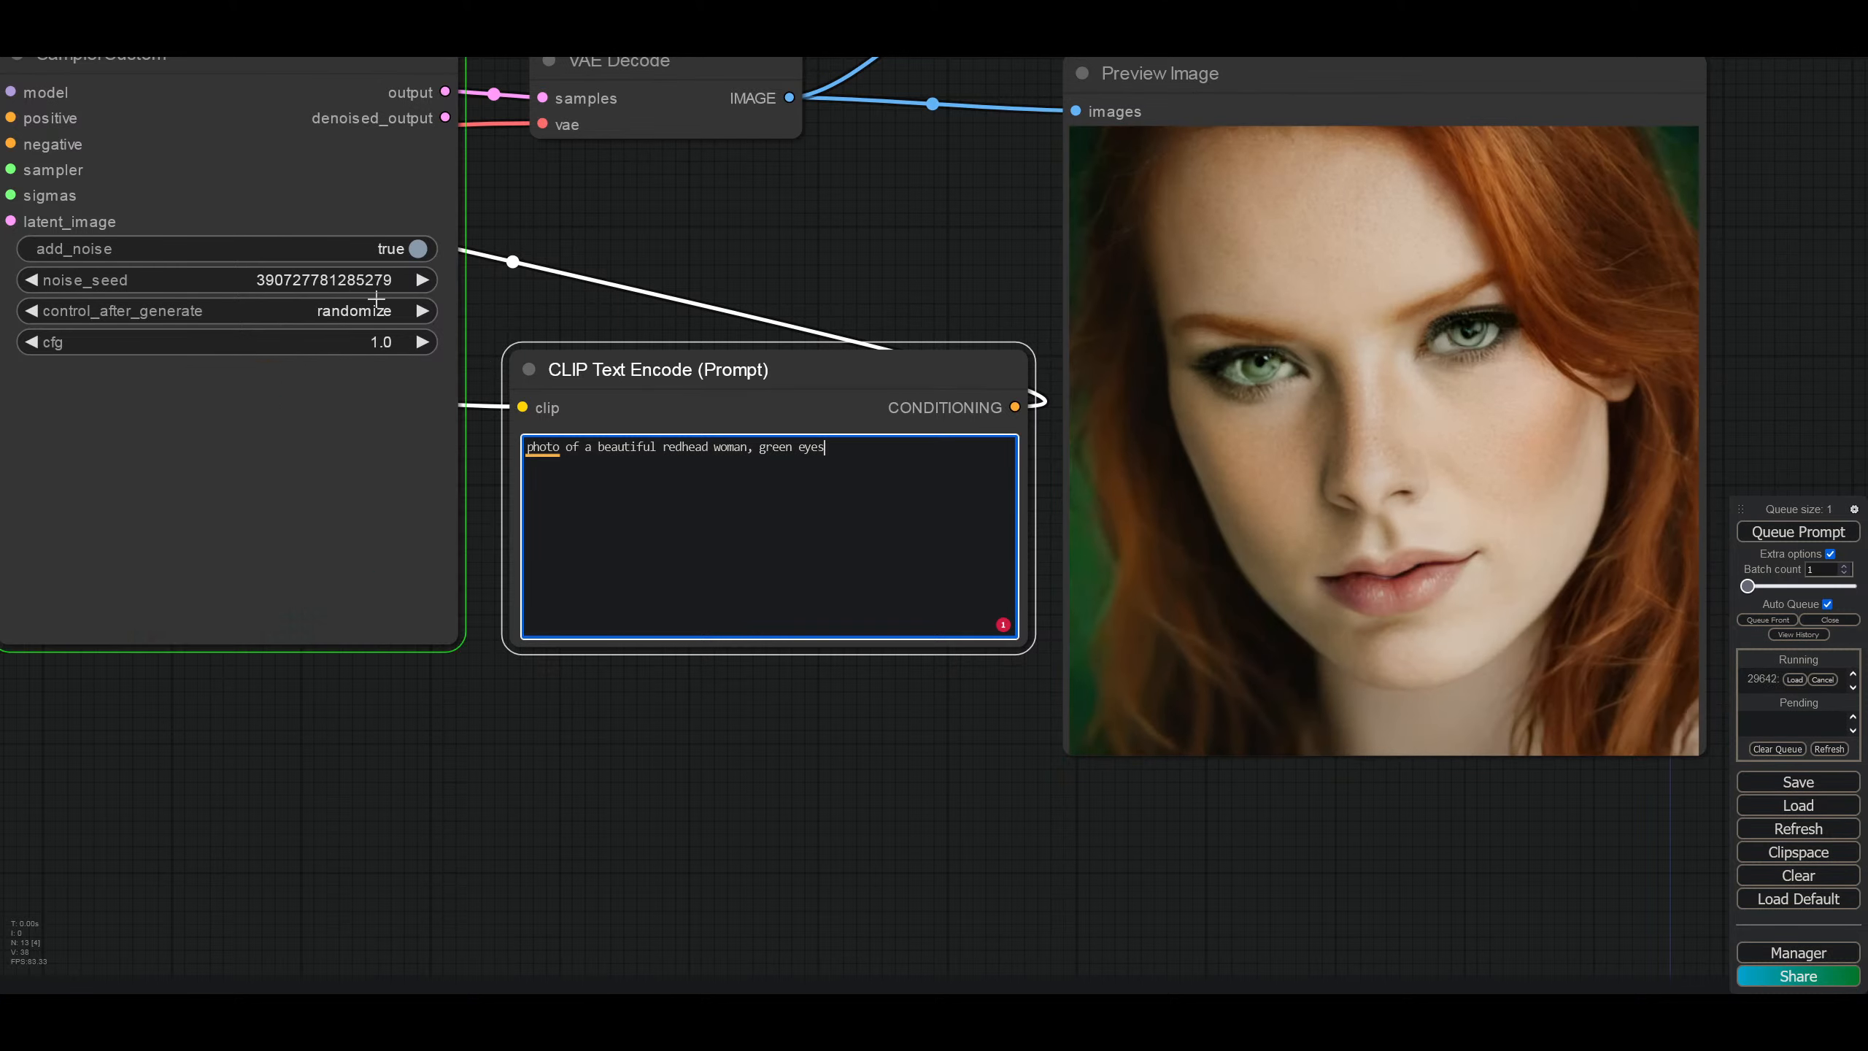
Step: Set control_after_generate in the SamplerCustom node back to fixed
click(356, 310)
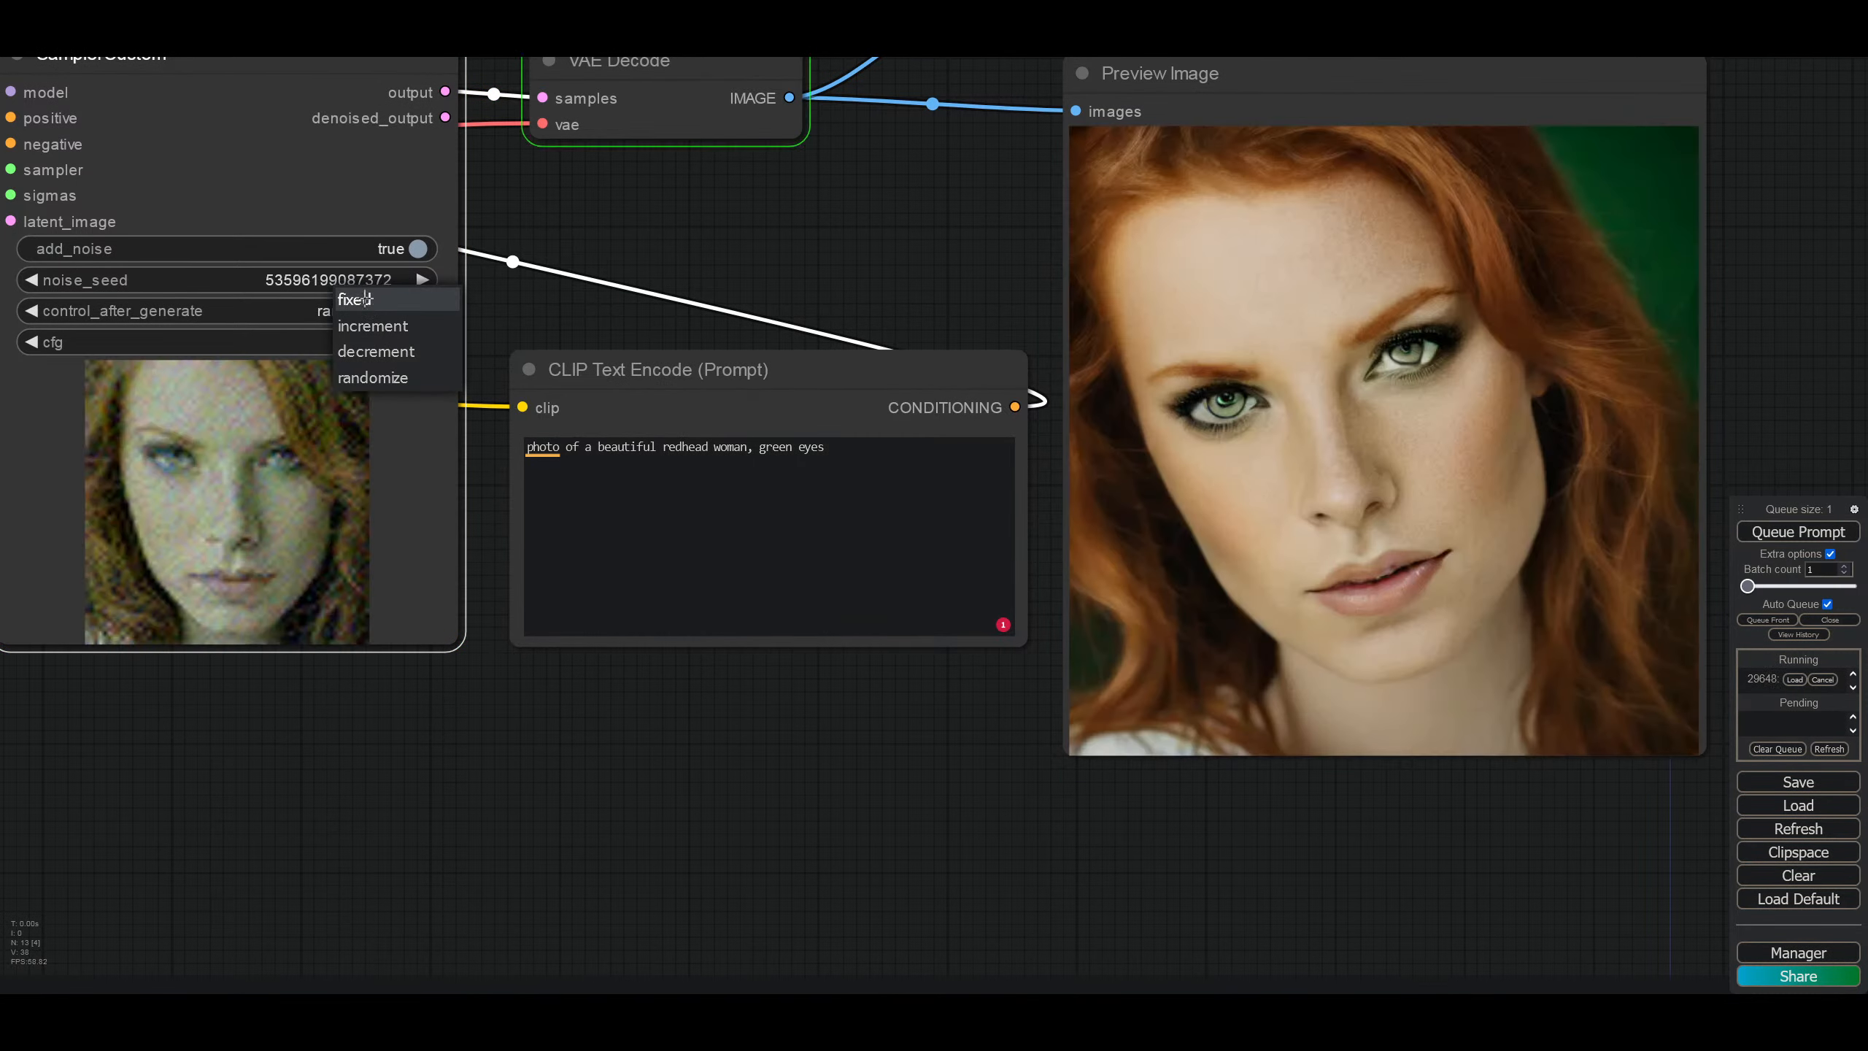
click(365, 305)
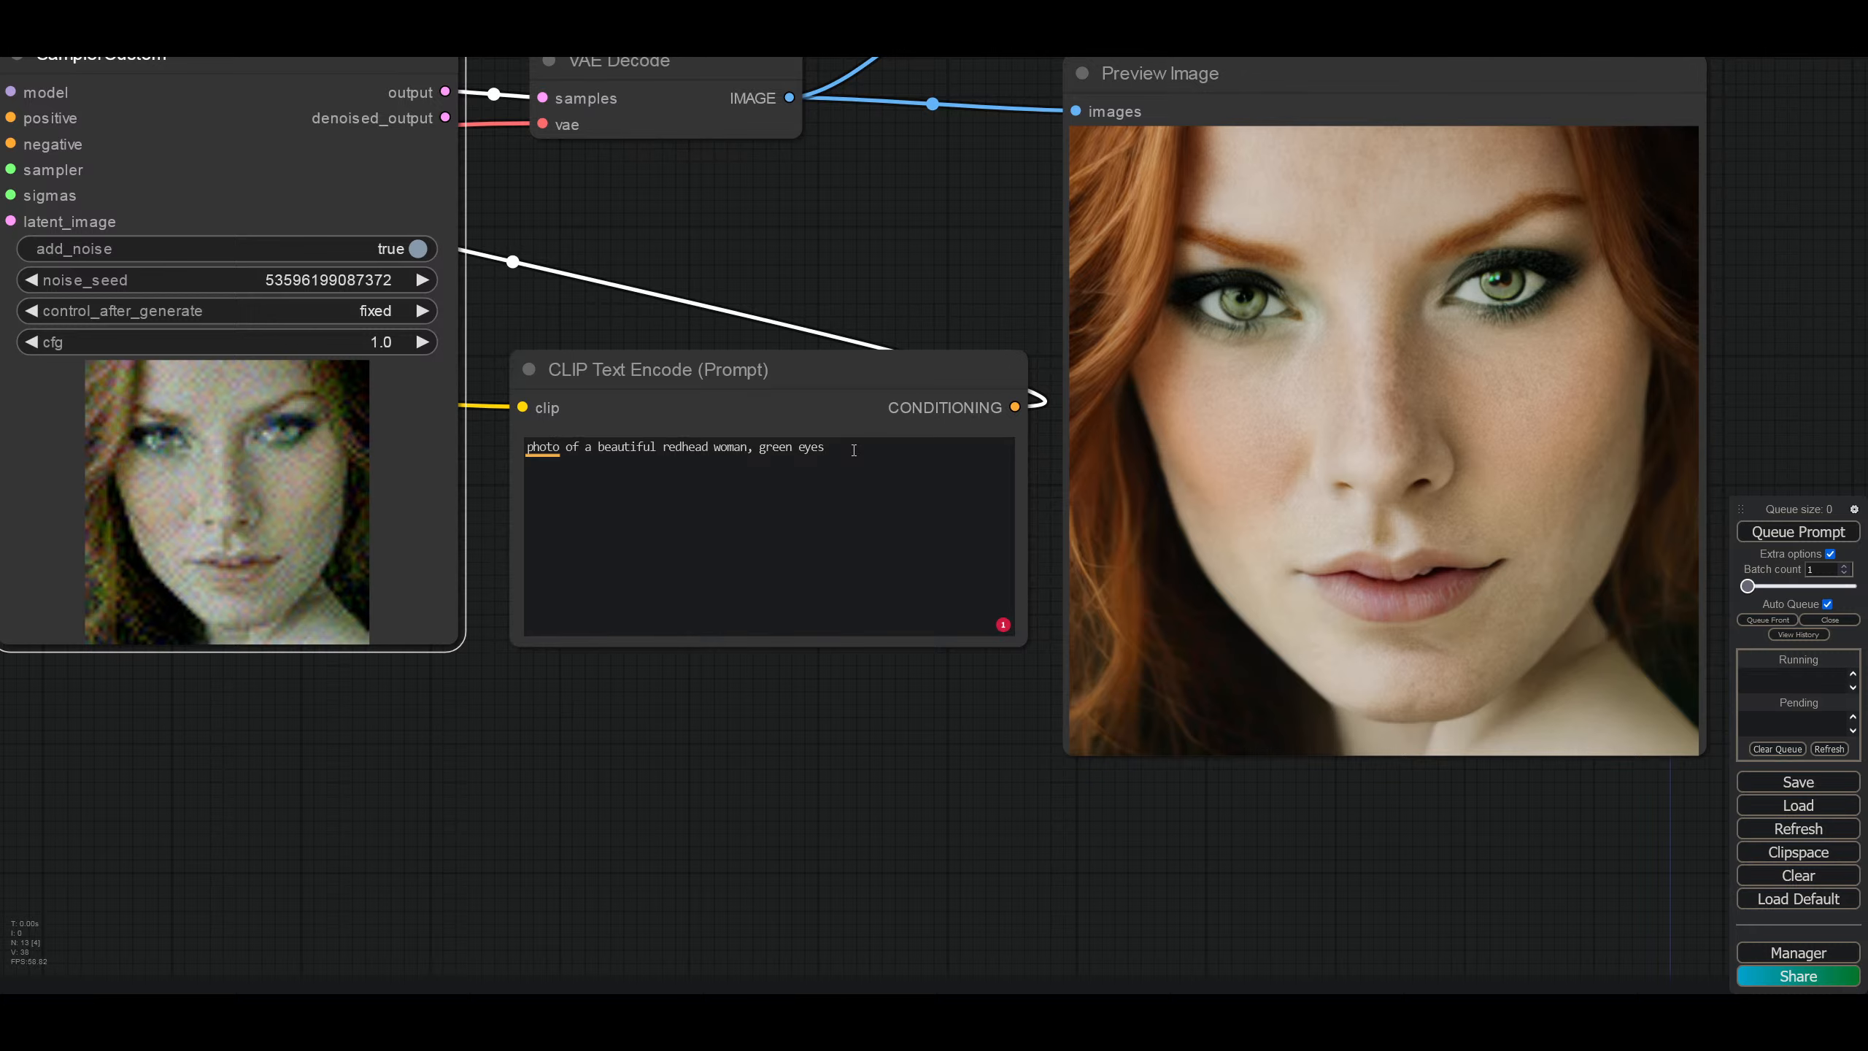
Step: Replace the whole portrait prompt with "exit sign"
drag(851, 241, 815, 291)
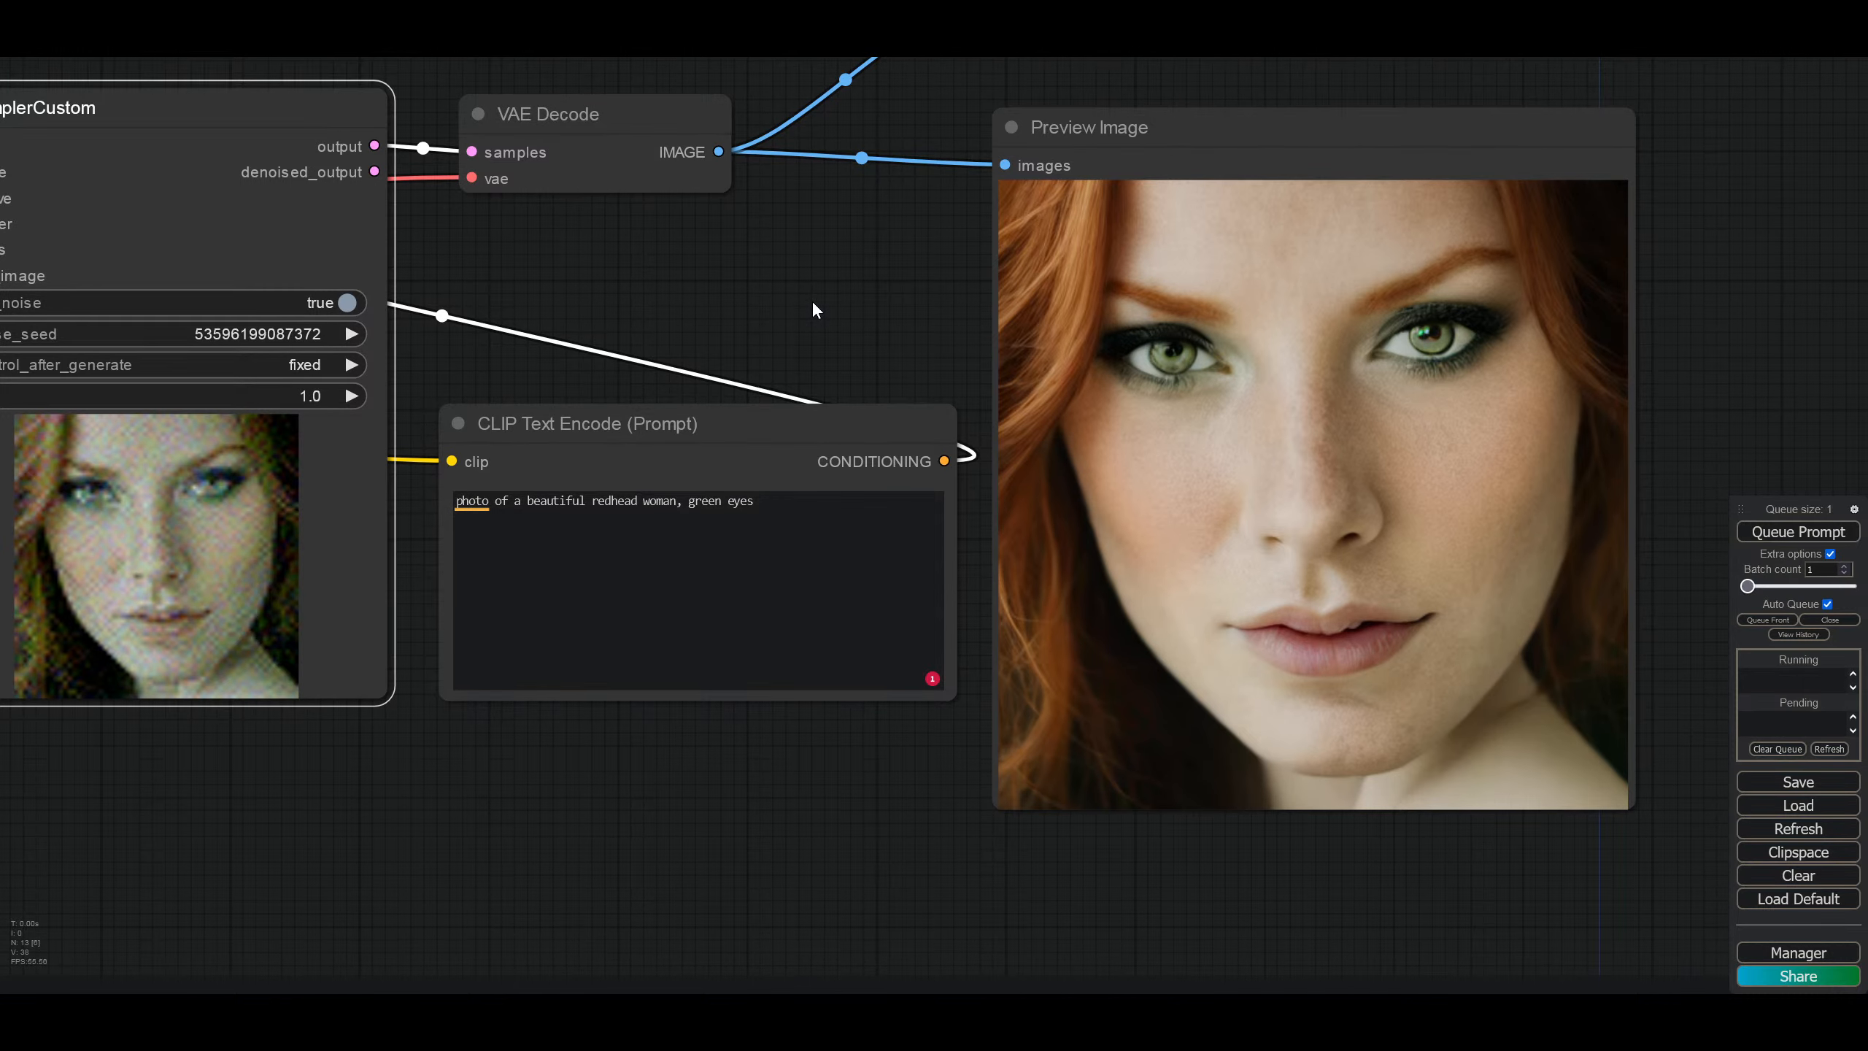
click(775, 500)
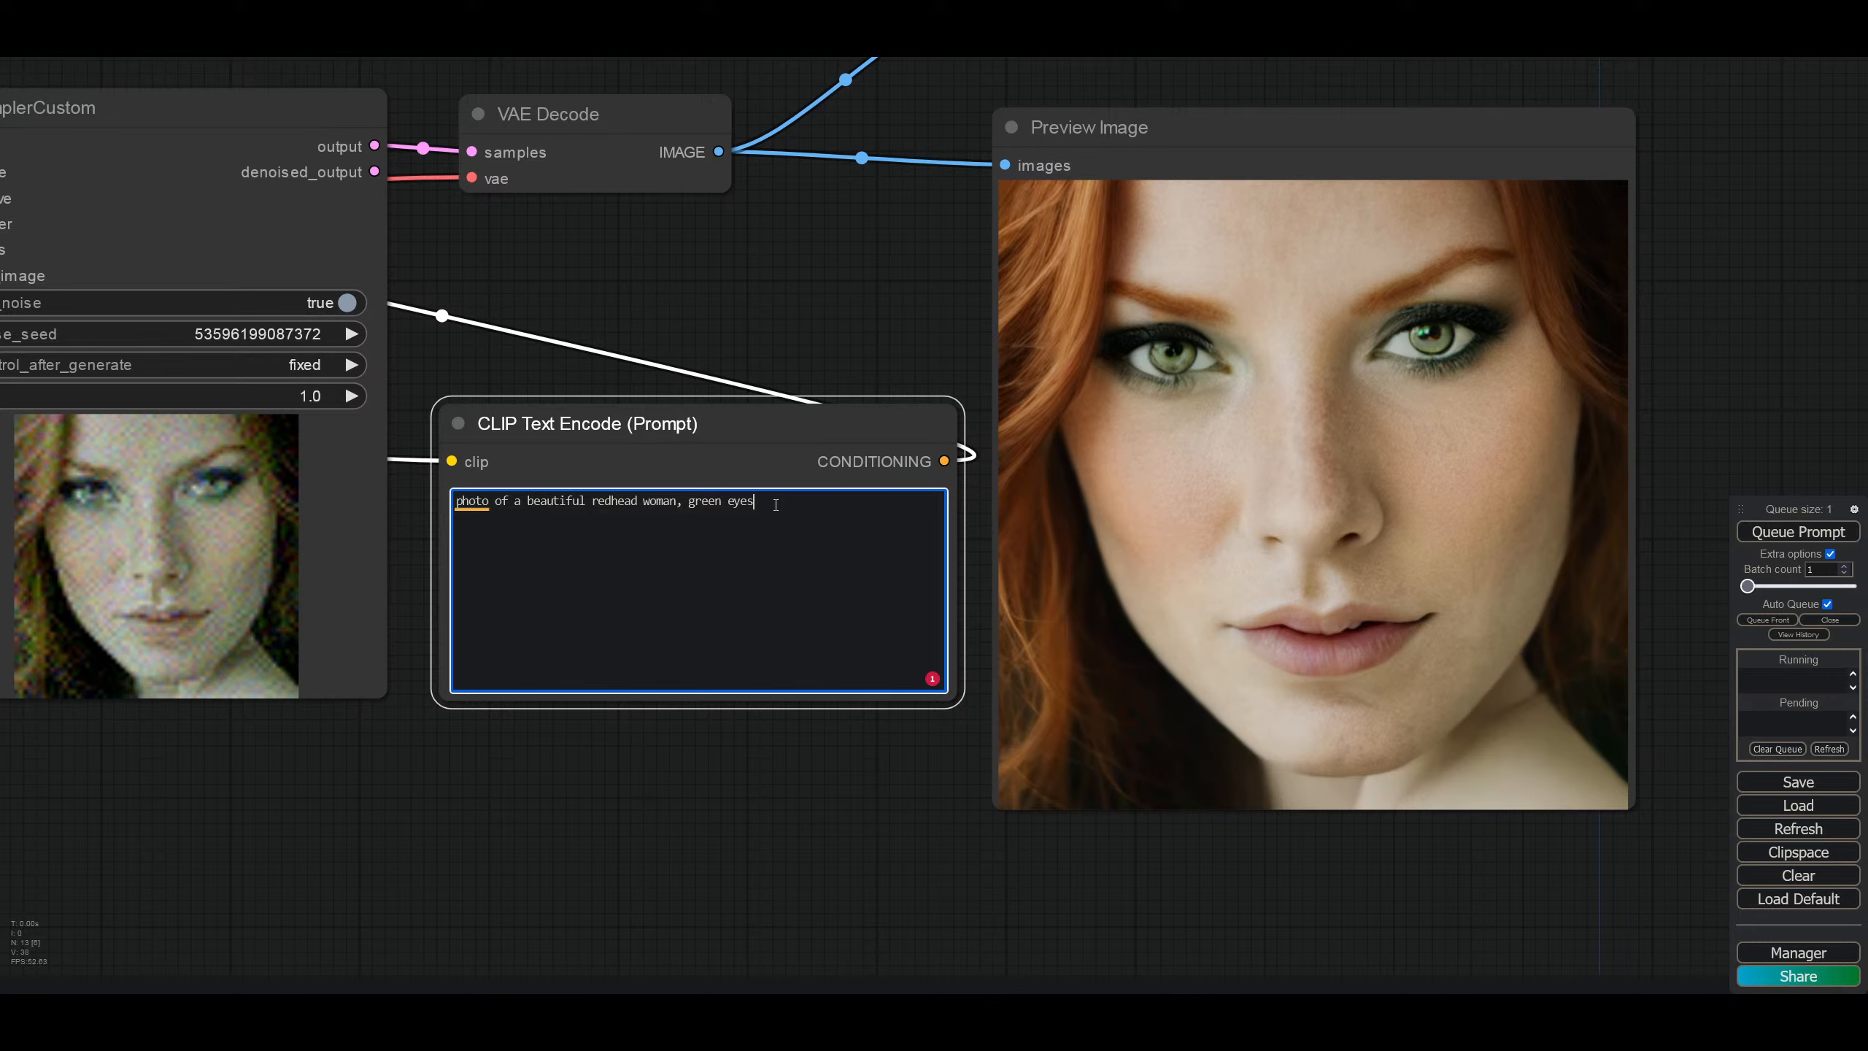
drag(774, 505, 414, 508)
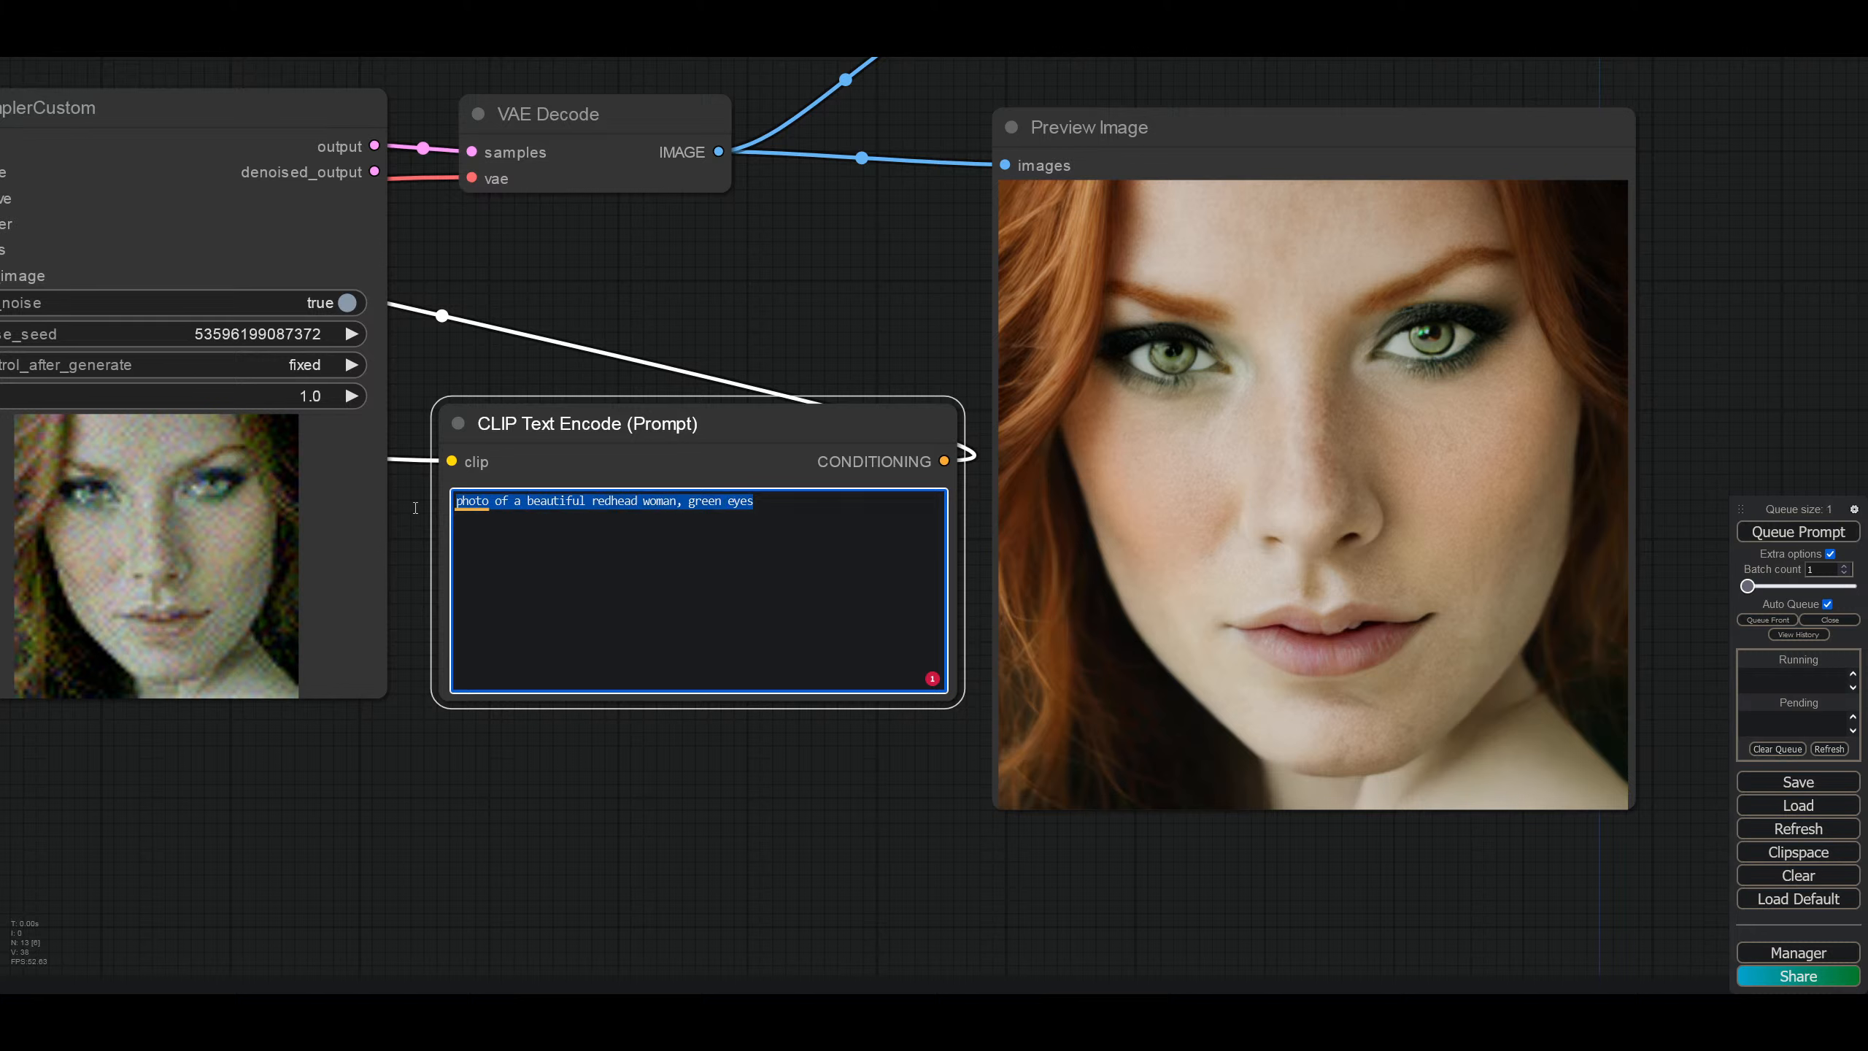
text(exit sign)
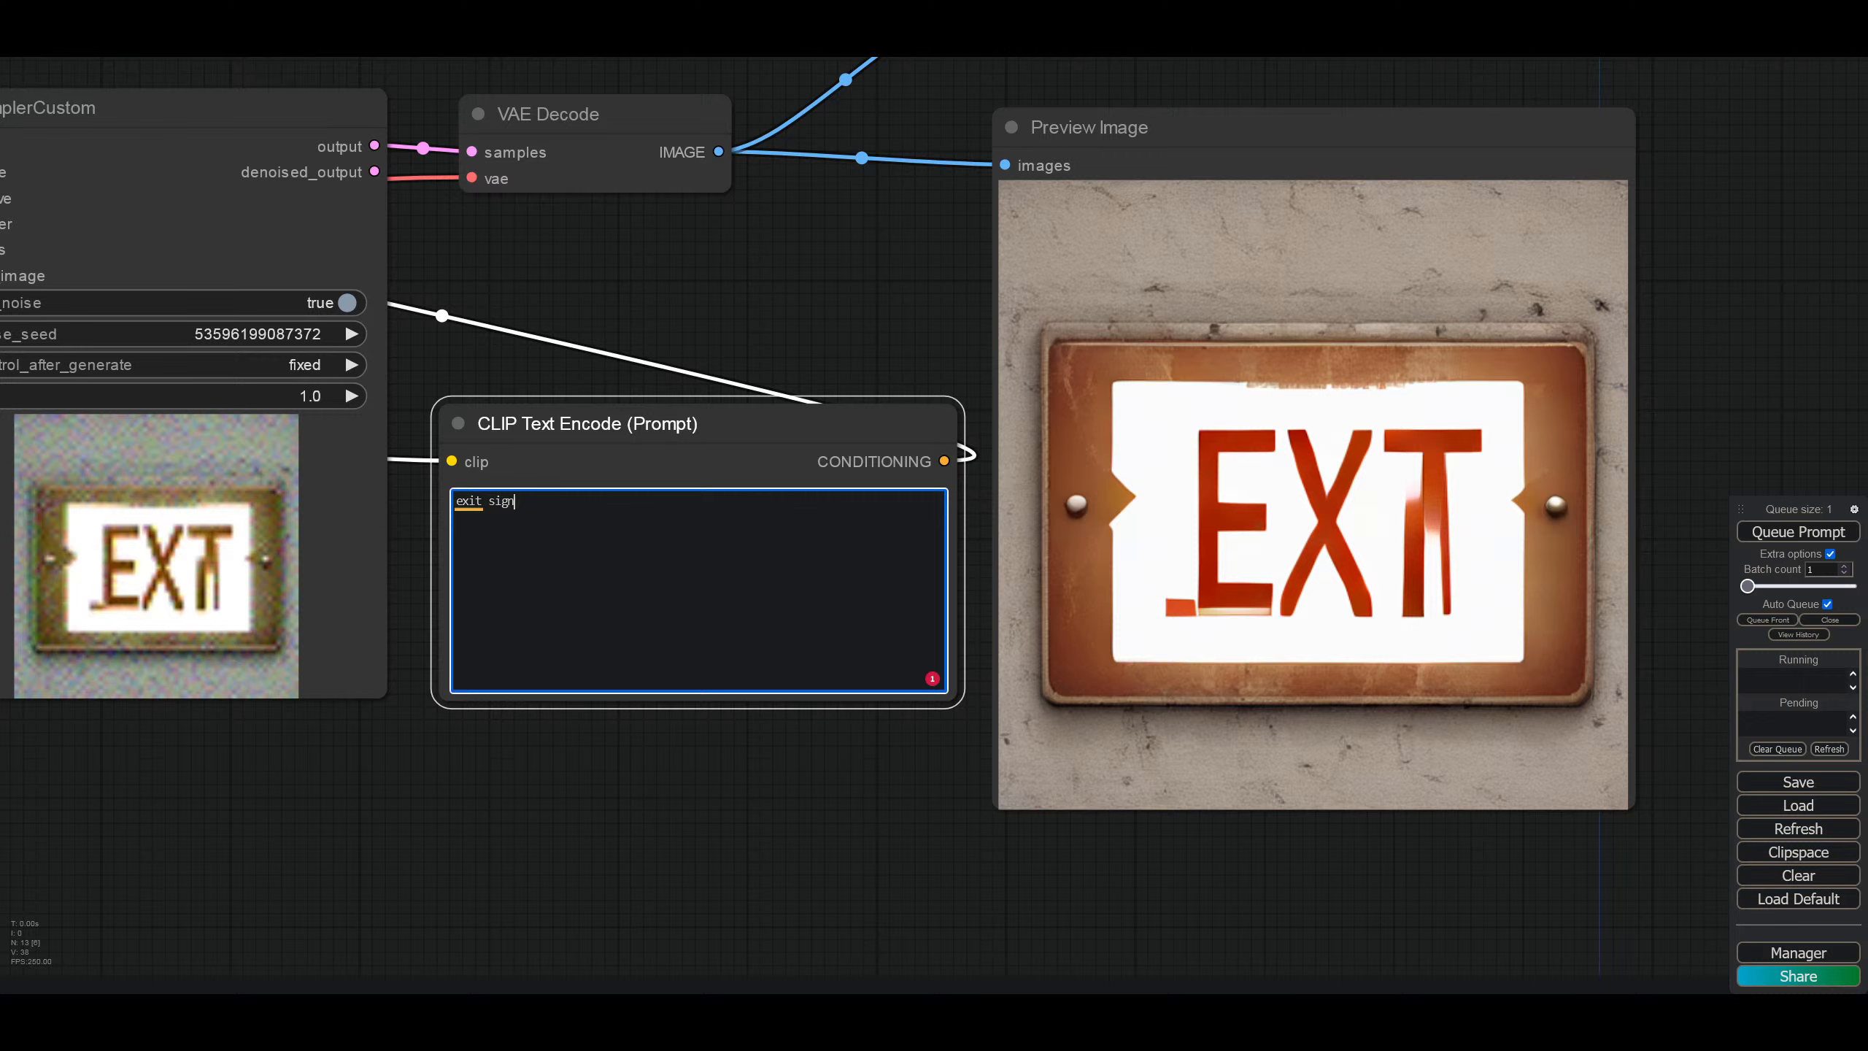
Step: Replace the "exit sign" prompt with "traffic lights in japan"
key(BackSpace)
key(BackSpace)
key(BackSpace)
key(BackSpace)
key(BackSpace)
key(BackSpace)
key(BackSpace)
key(BackSpace)
key(BackSpace)
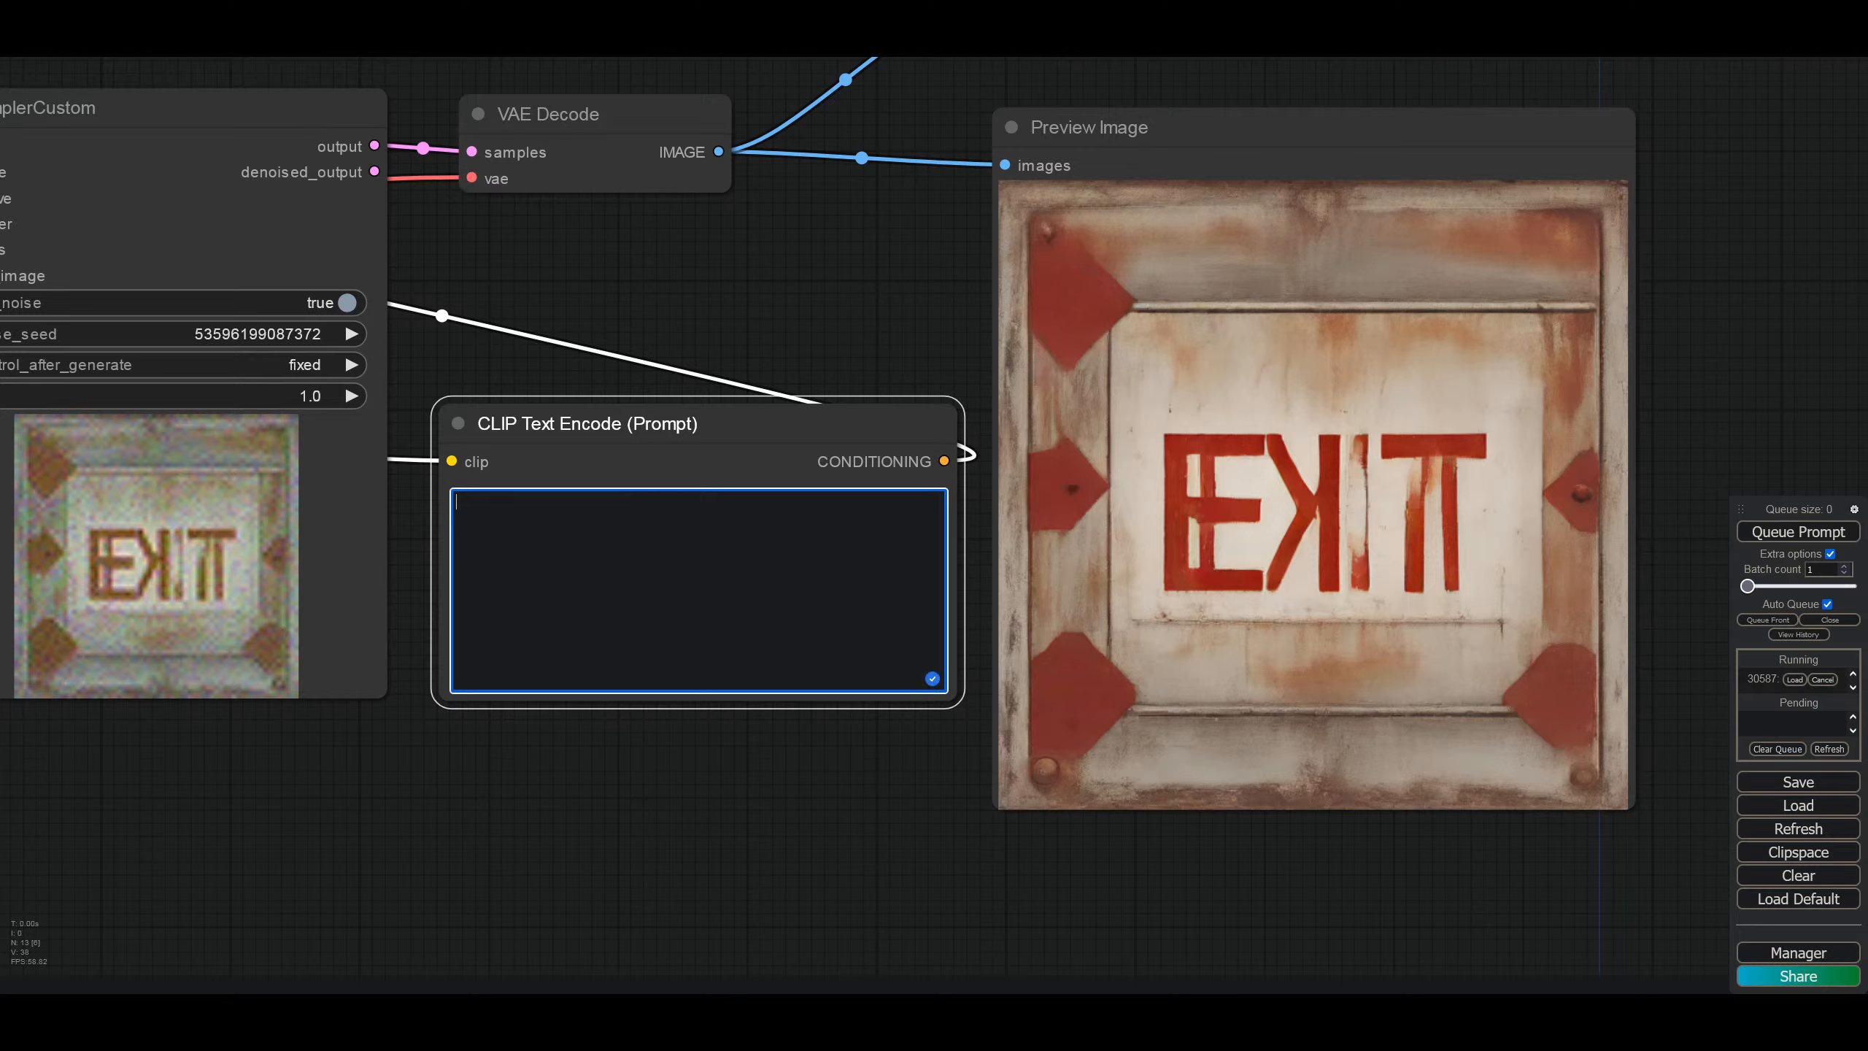
text(traffic lights)
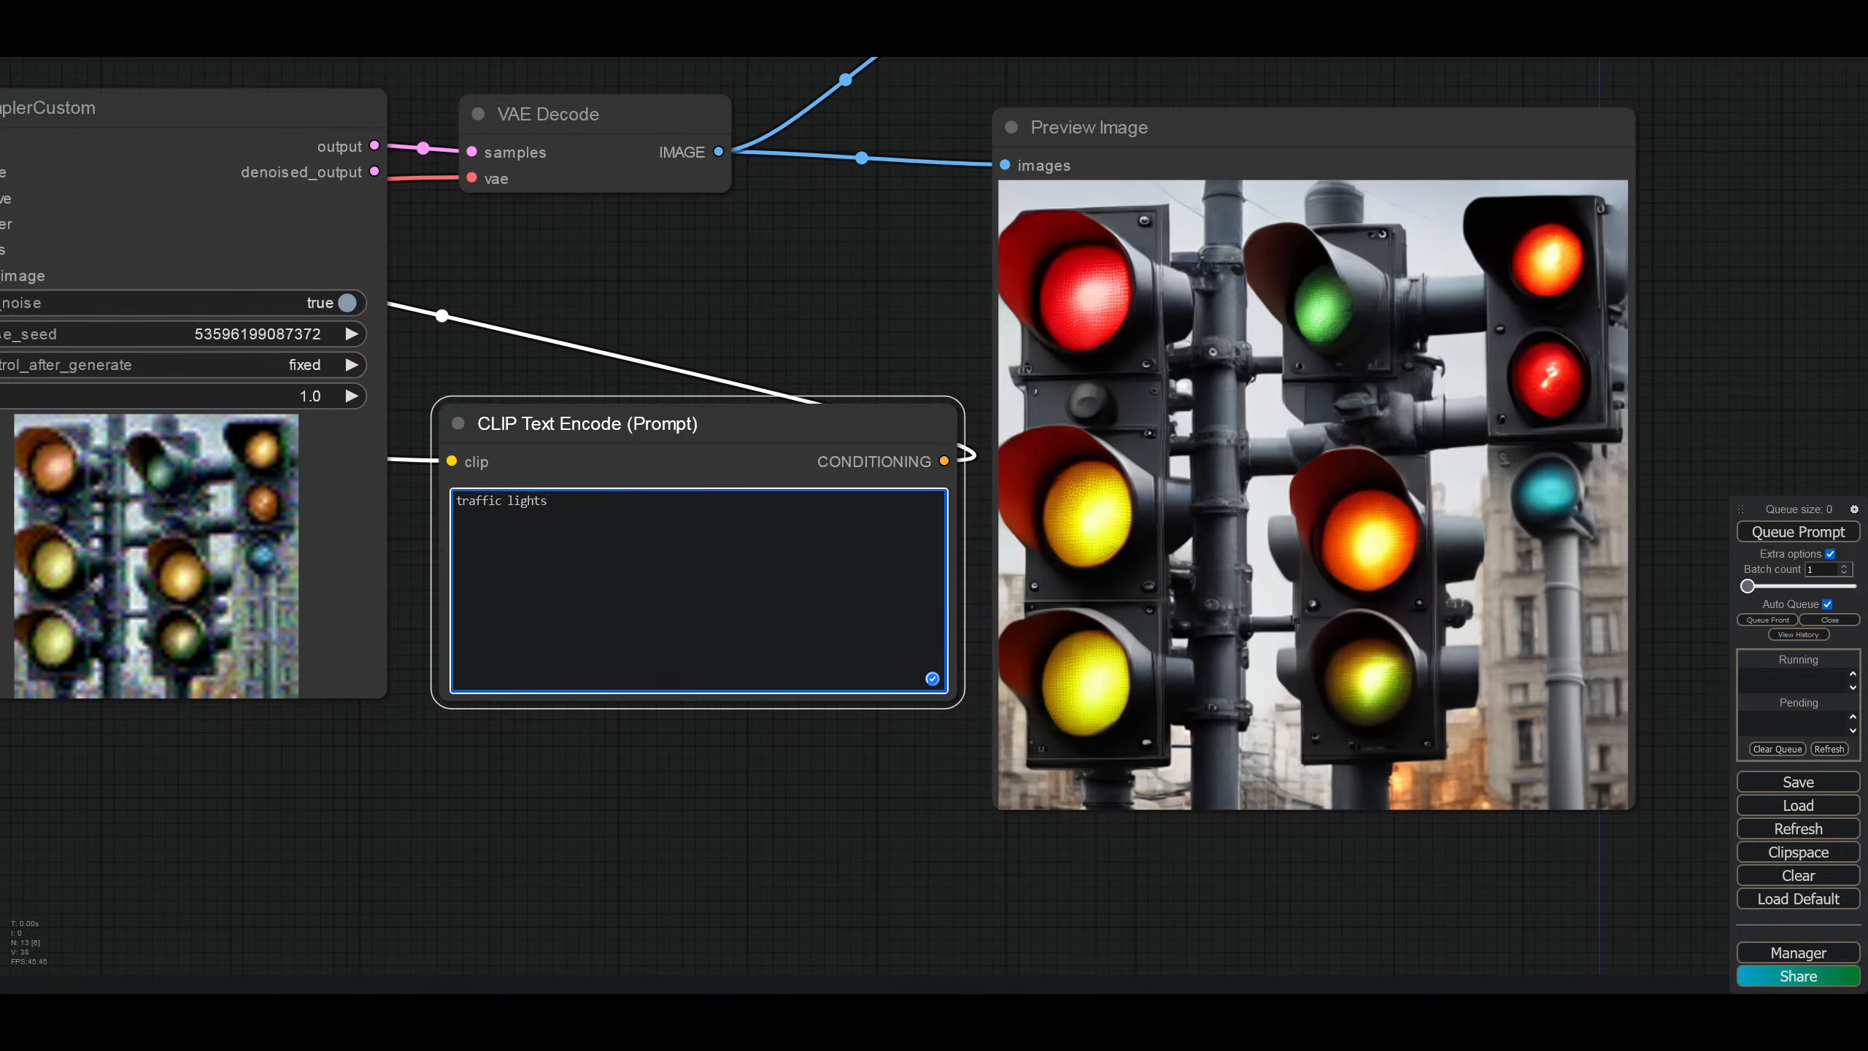
text( in )
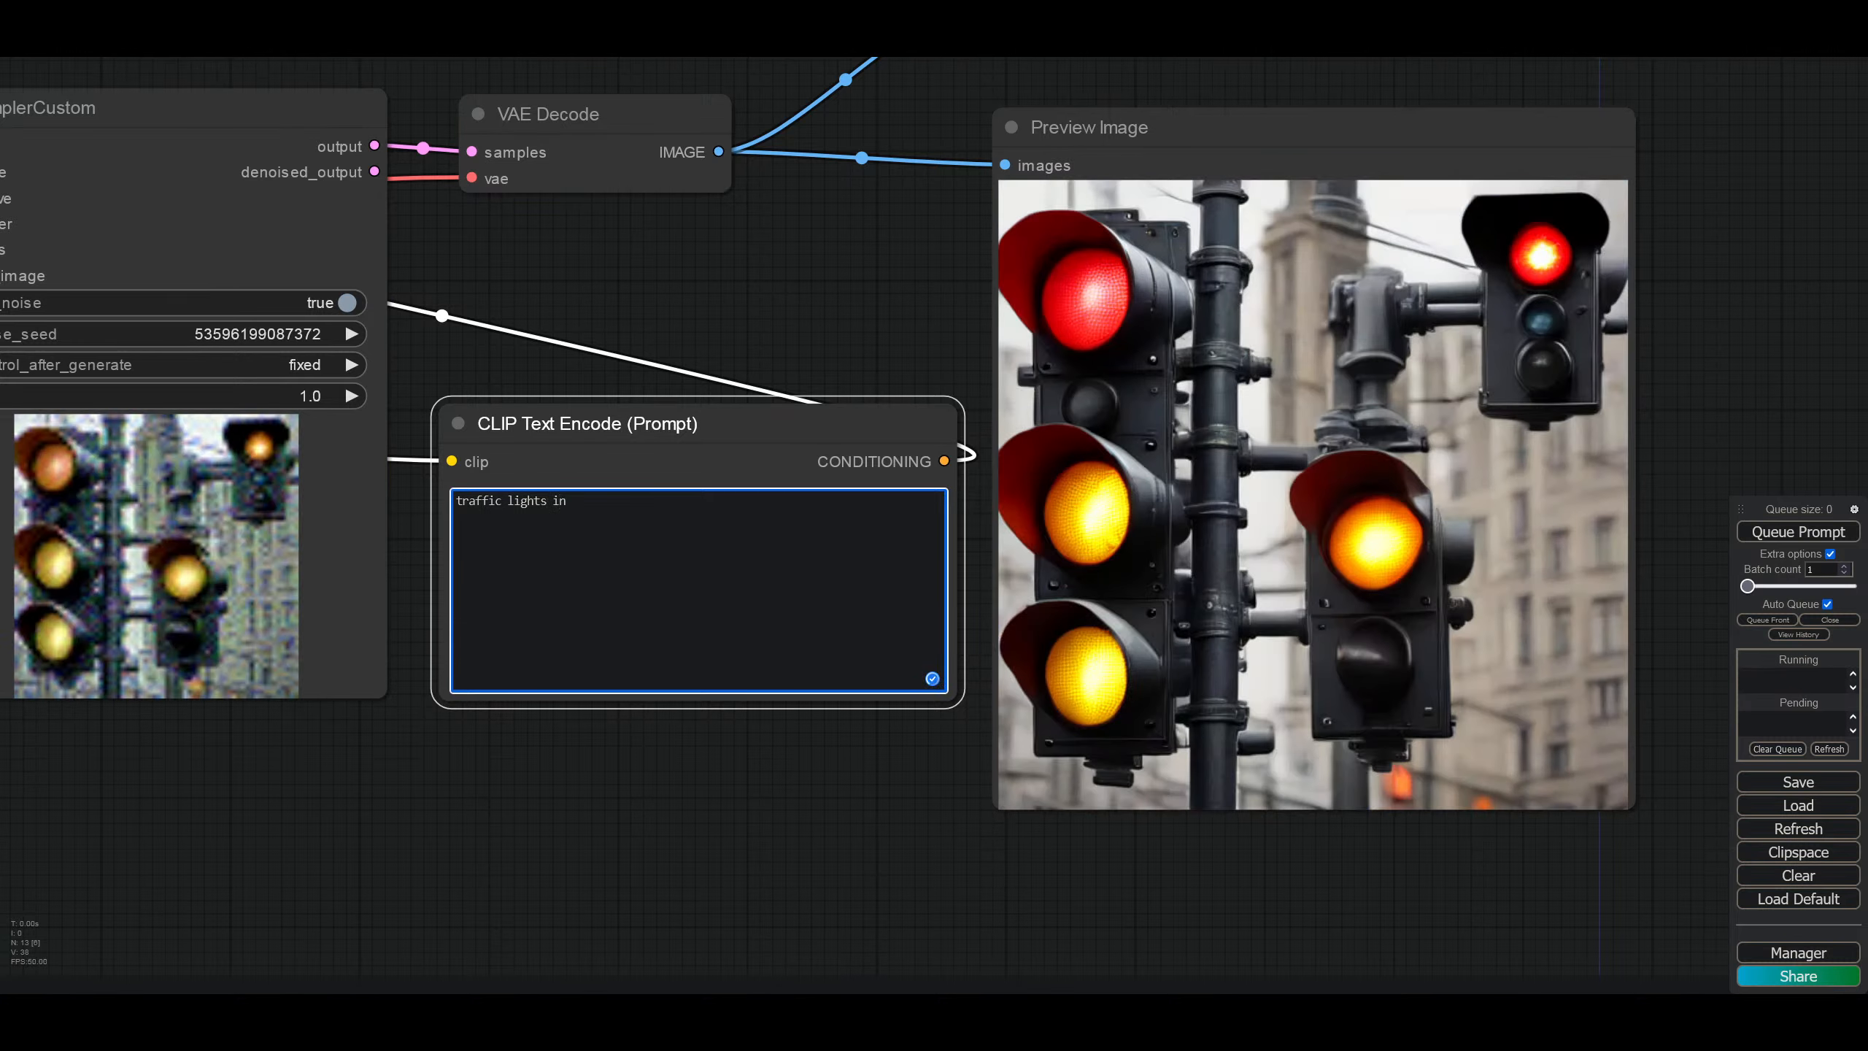
text(japan)
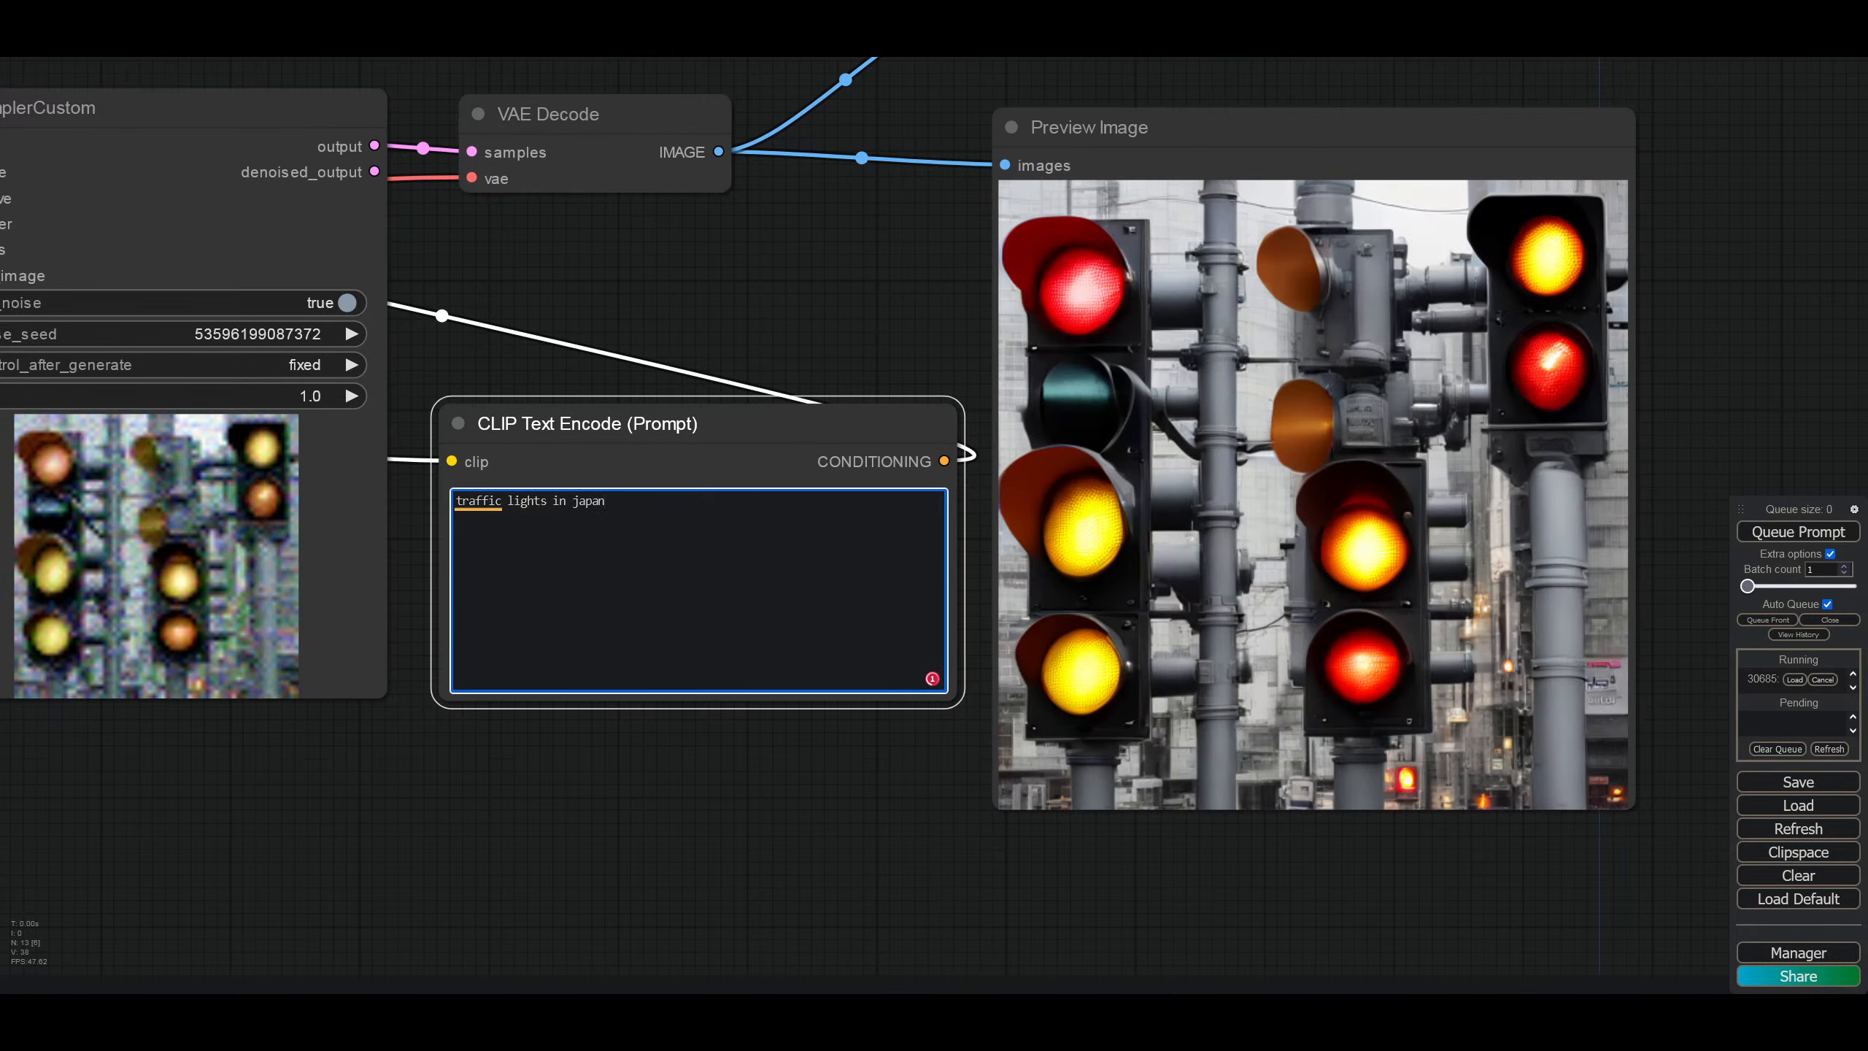
Step: Change the country in the traffic lights prompt from "japan" to "usa"
key(BackSpace)
key(BackSpace)
key(BackSpace)
key(BackSpace)
key(BackSpace)
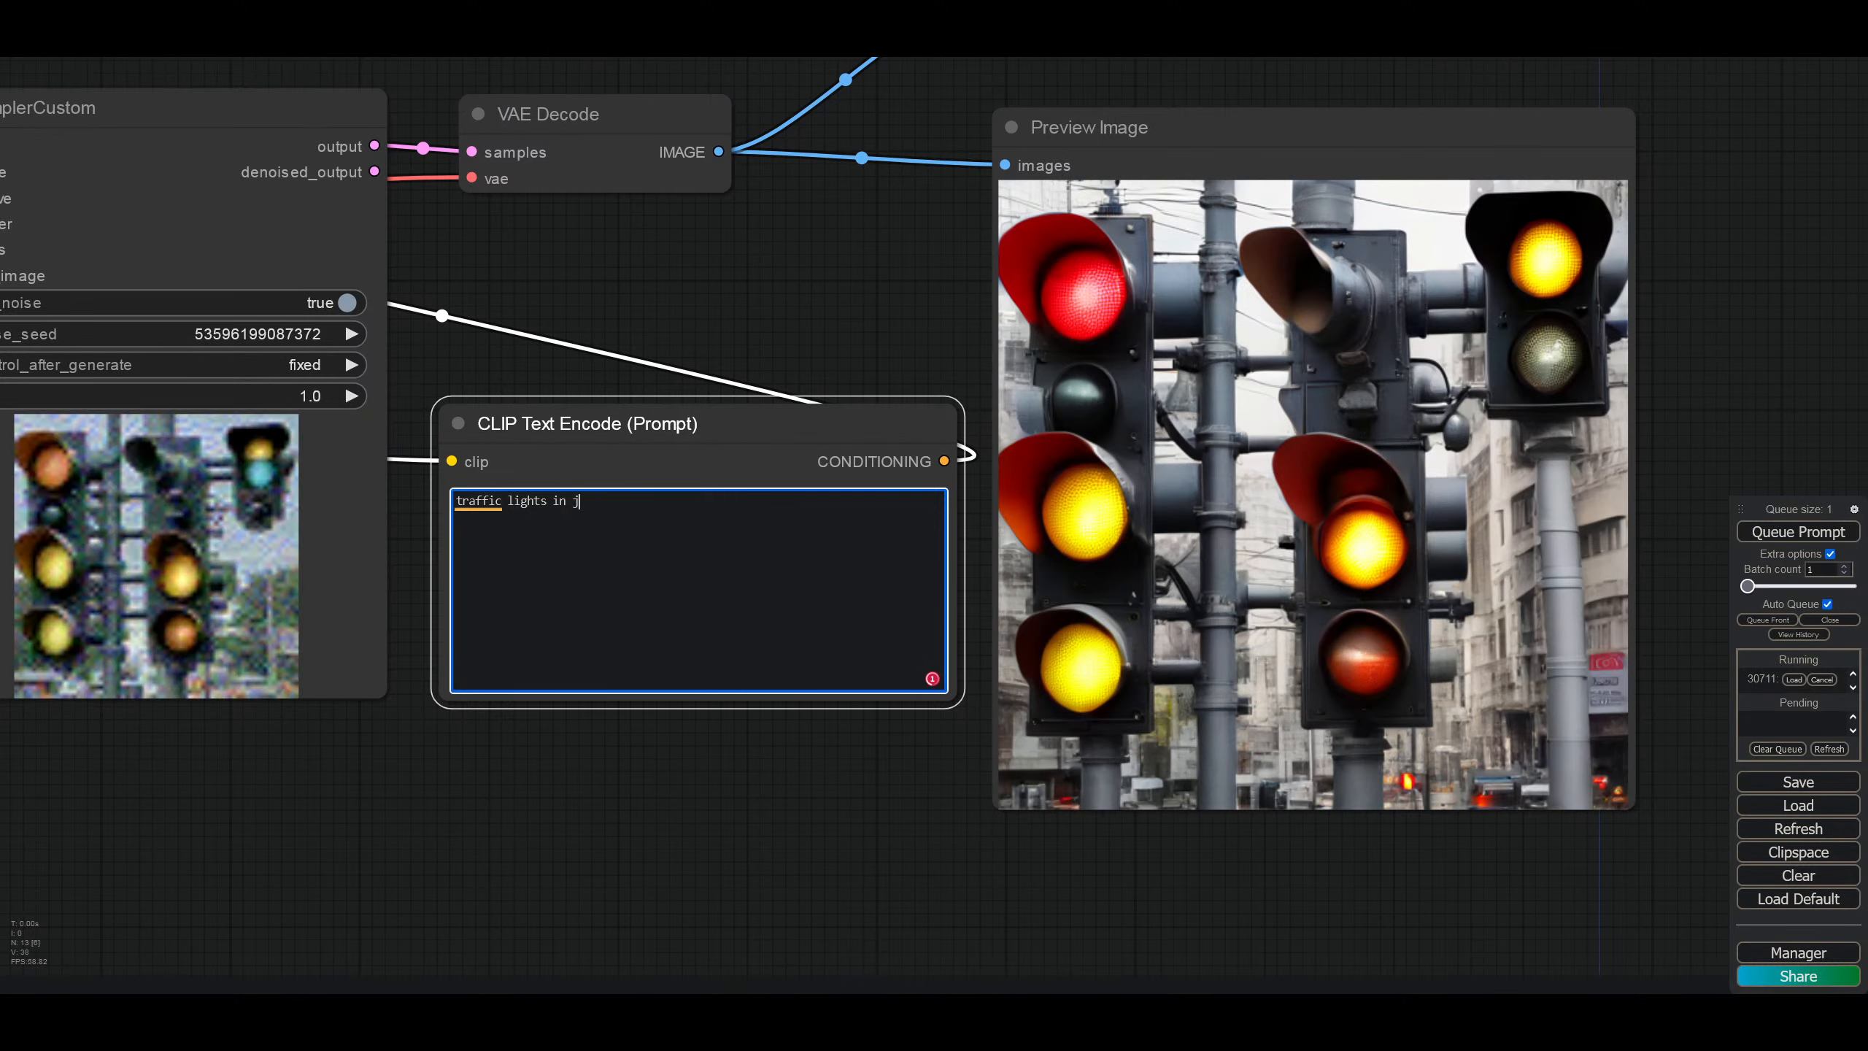
text(usa)
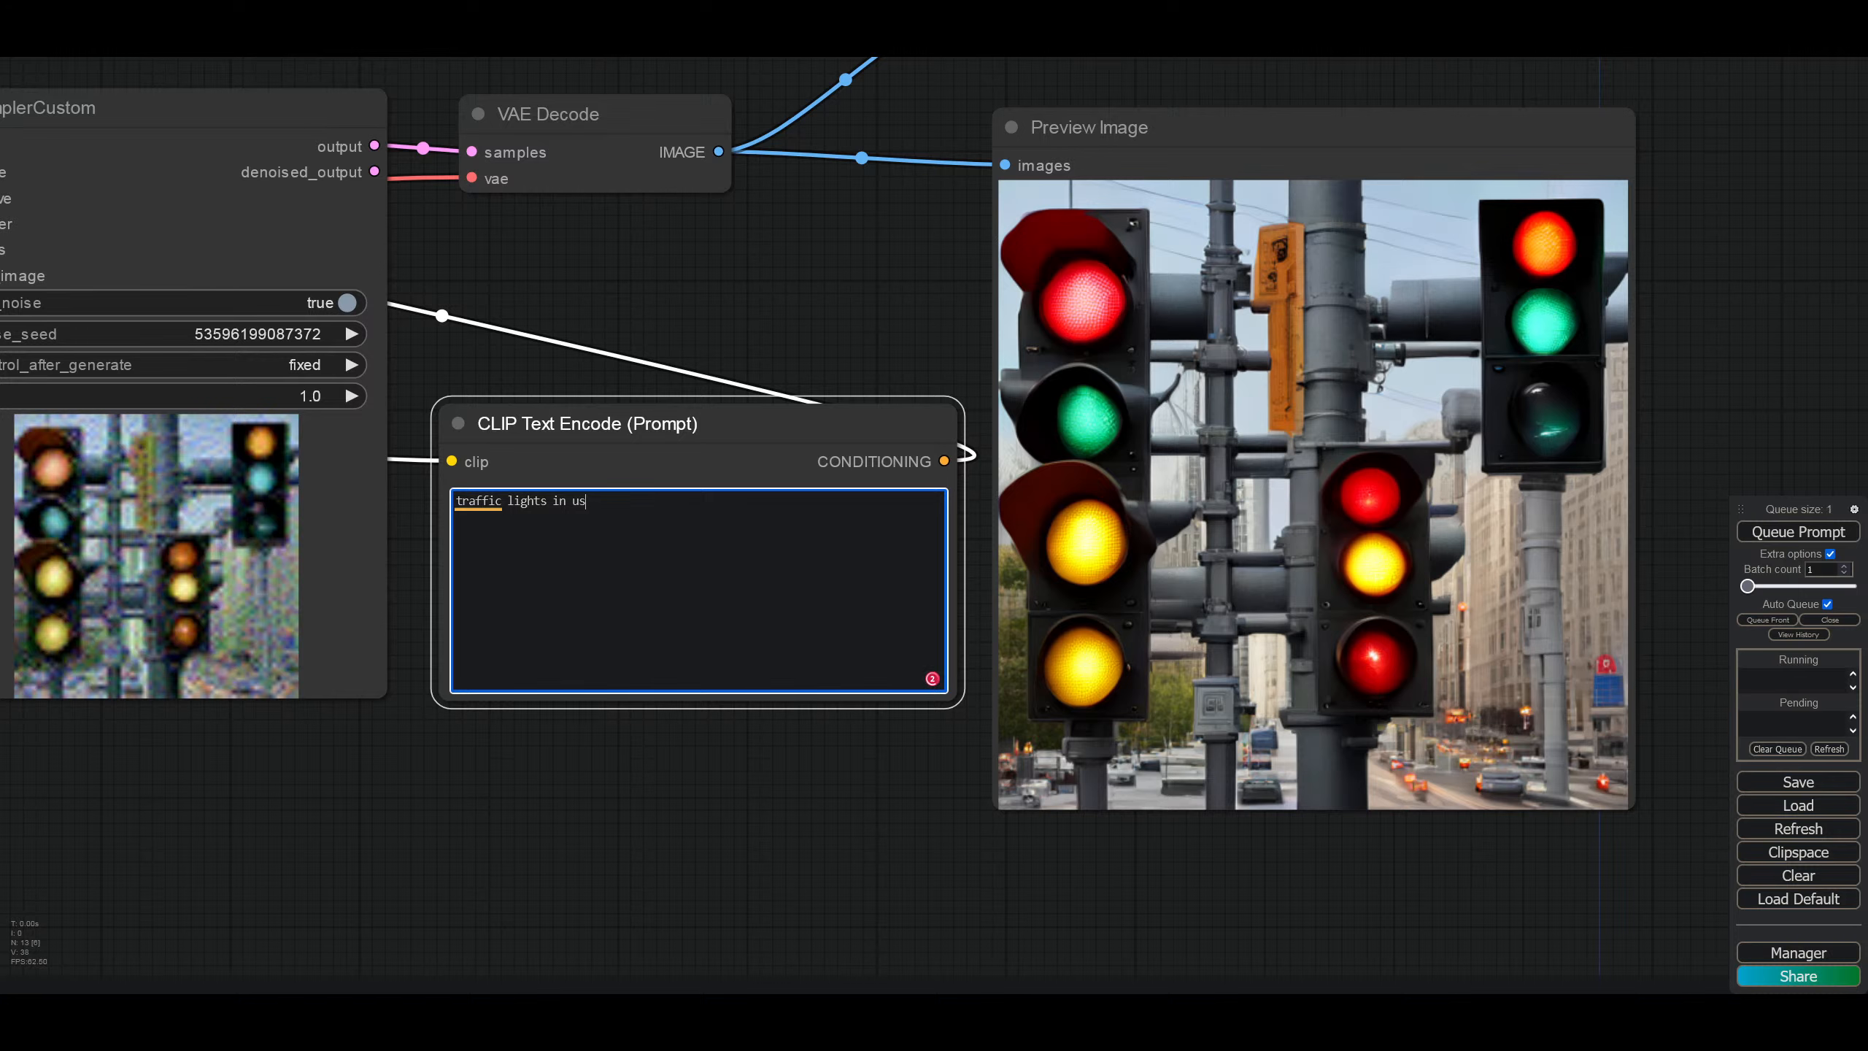
Step: Change the country in the traffic lights prompt to "uk"
key(BackSpace)
key(BackSpace)
text(u)
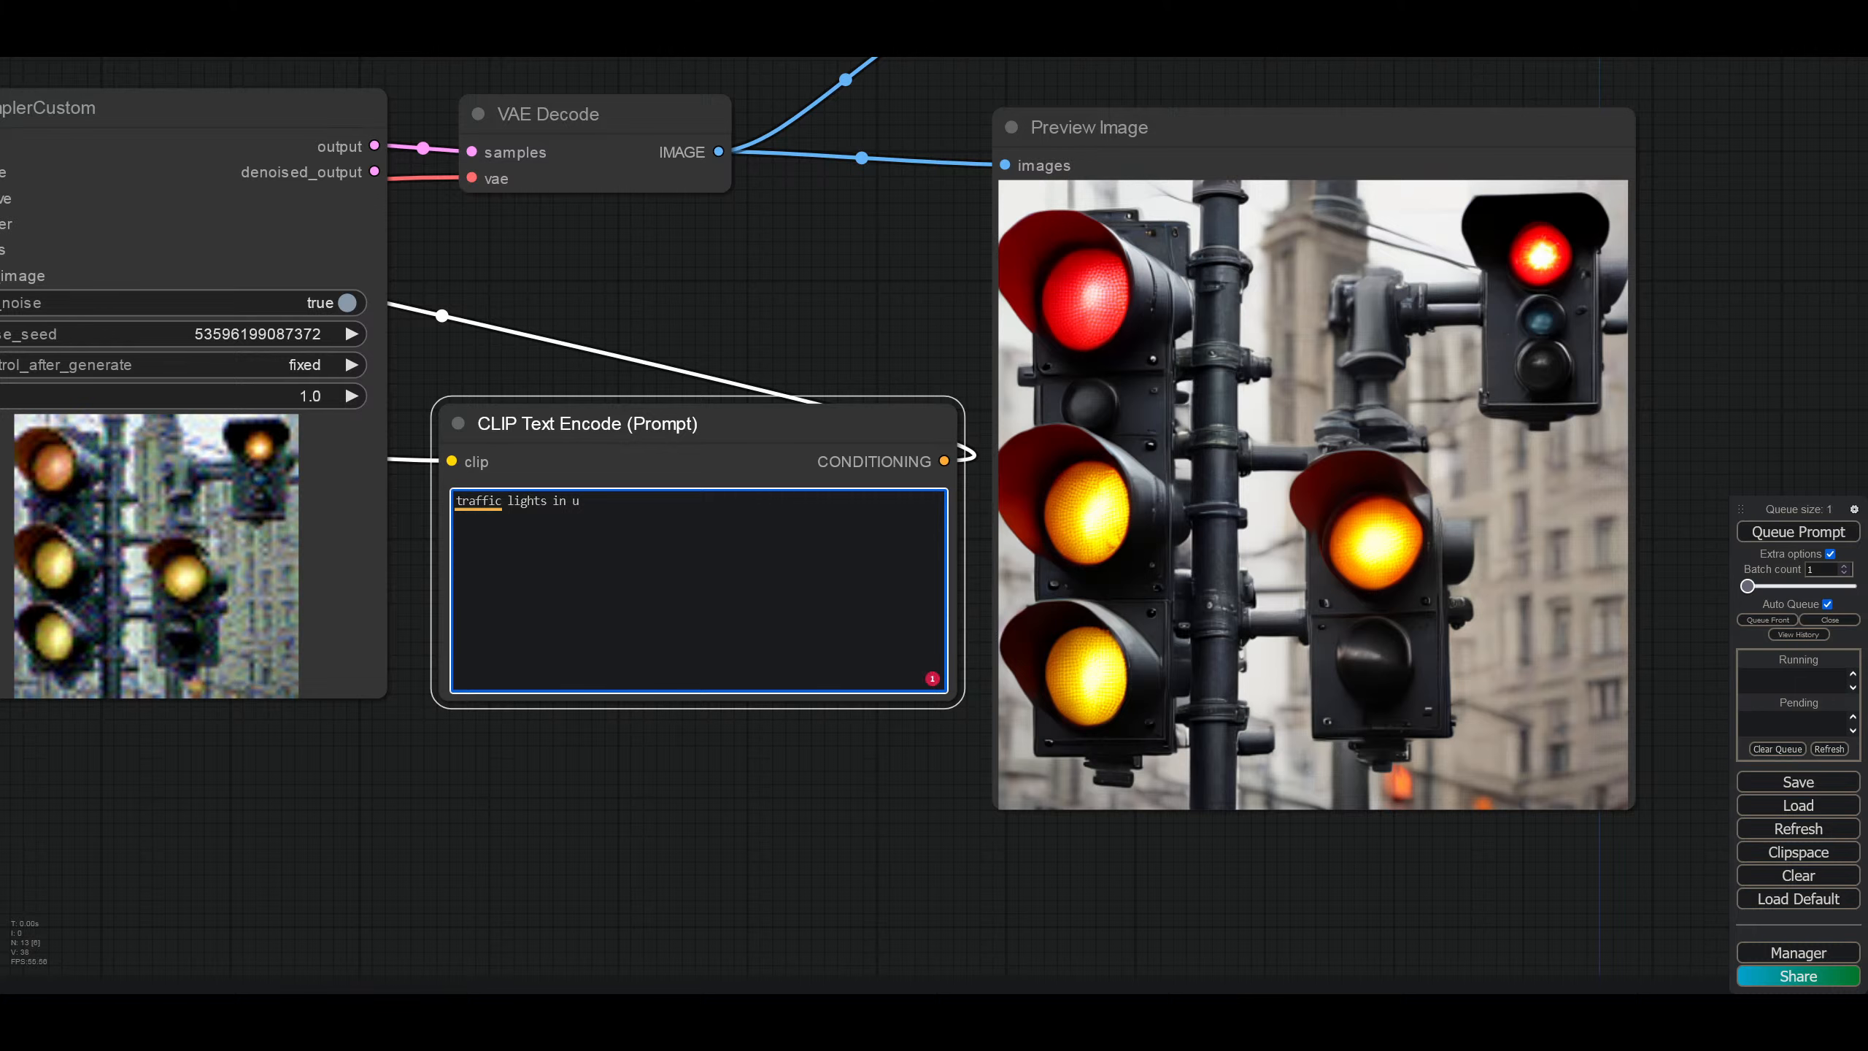
text(k)
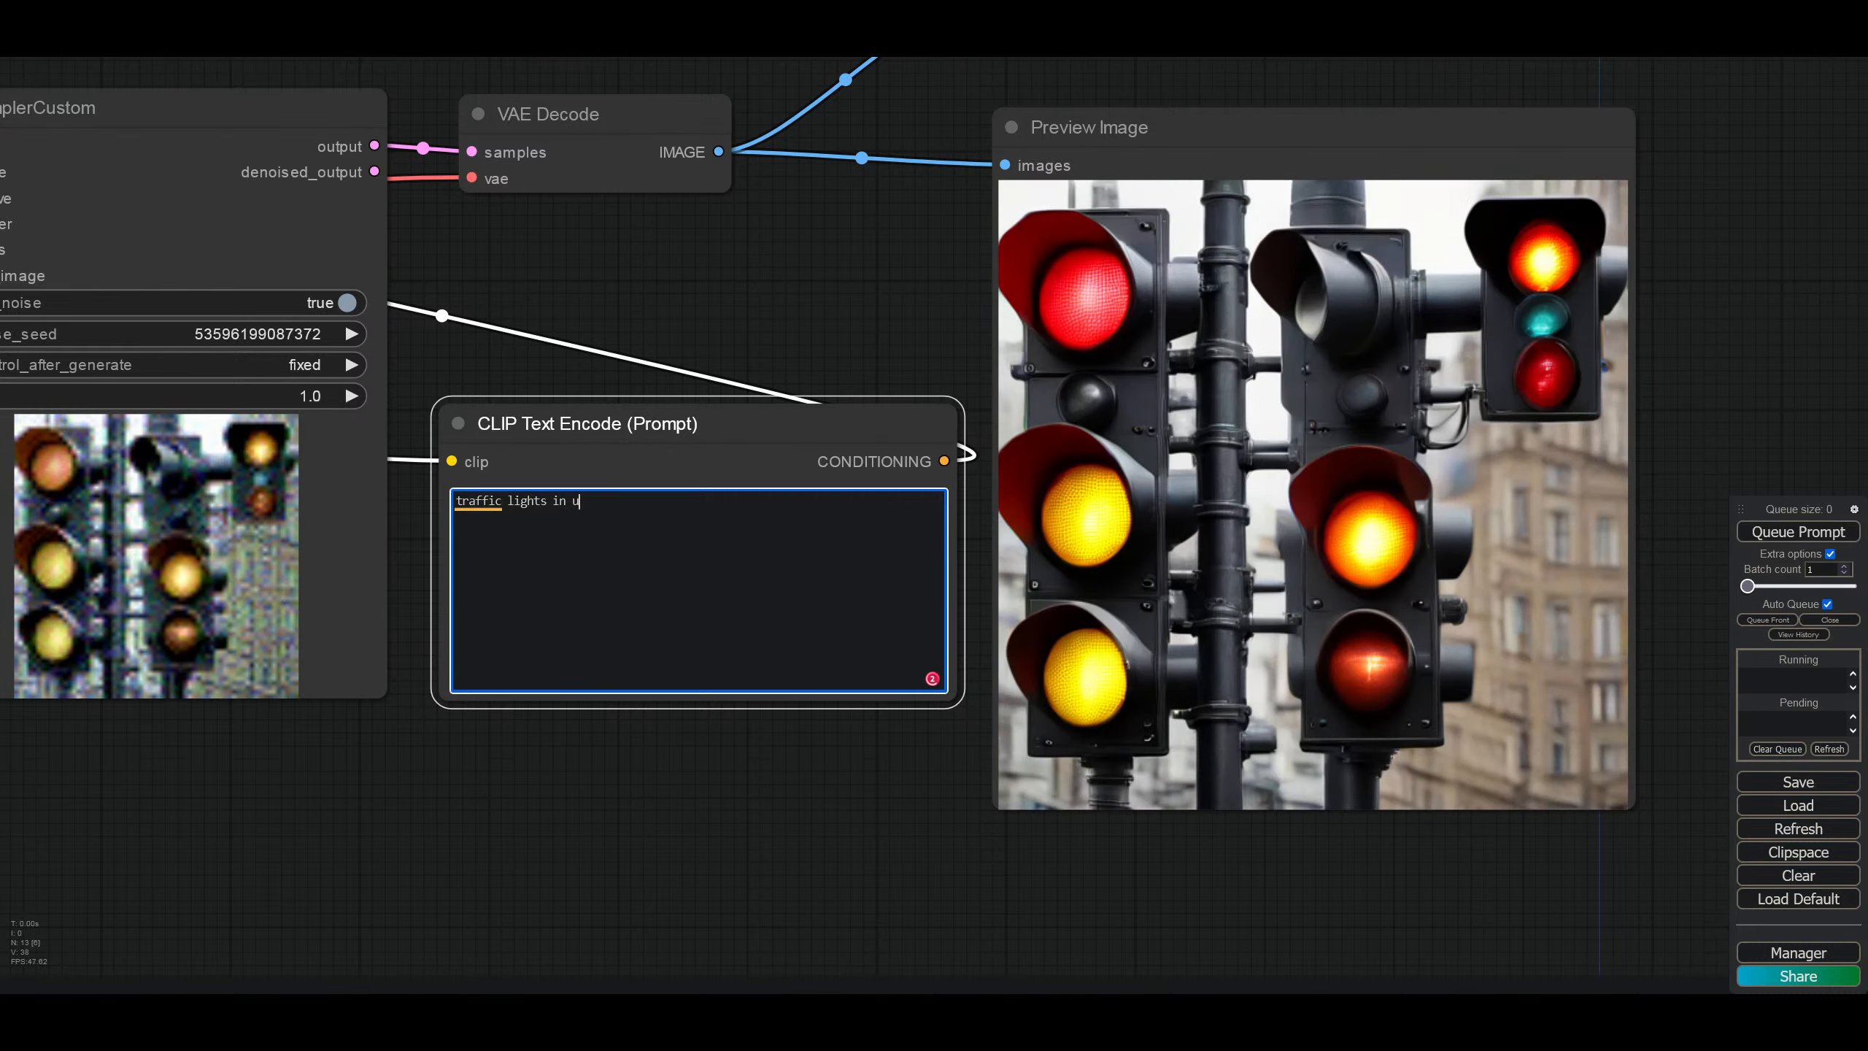
Step: Clear the whole traffic lights prompt so the CLIP Text Encode node generates from an empty prompt
key(BackSpace)
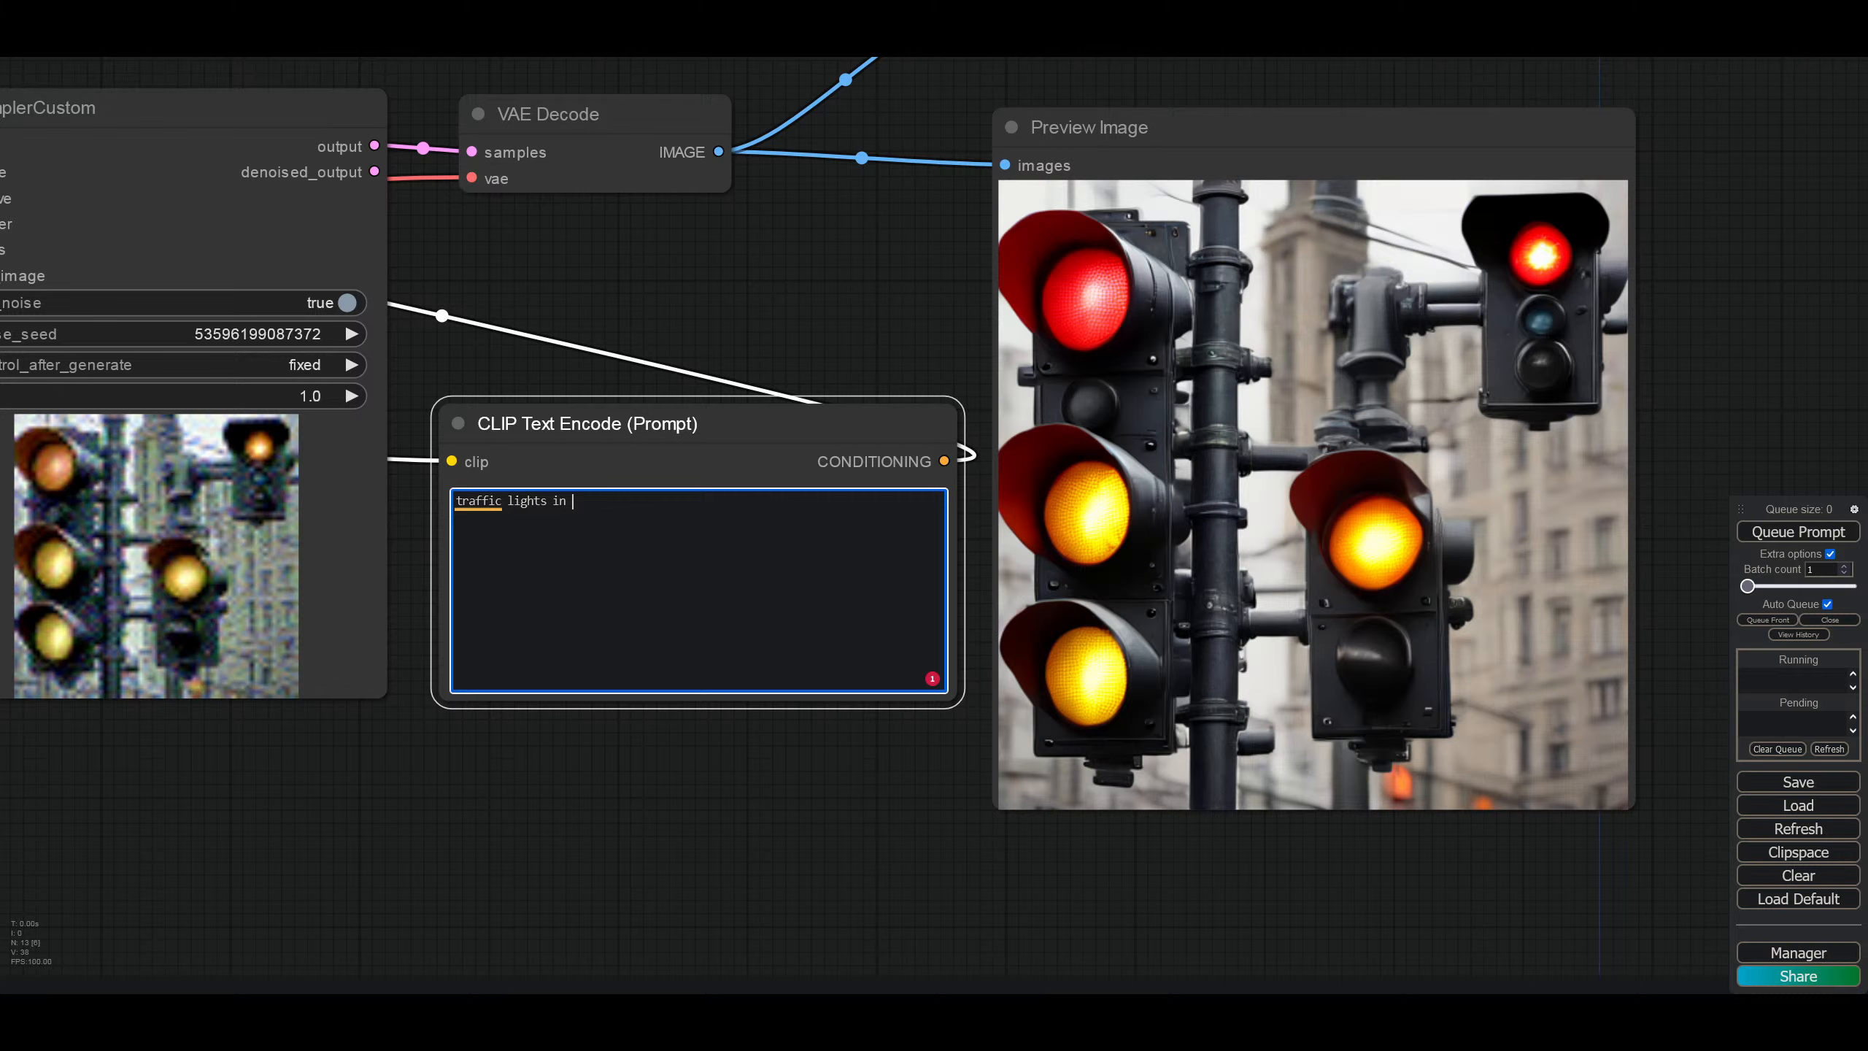
key(BackSpace)
key(BackSpace)
key(BackSpace)
key(BackSpace)
key(BackSpace)
key(BackSpace)
key(BackSpace)
key(BackSpace)
key(BackSpace)
key(BackSpace)
key(BackSpace)
key(BackSpace)
key(BackSpace)
key(BackSpace)
key(BackSpace)
key(BackSpace)
key(BackSpace)
key(BackSpace)
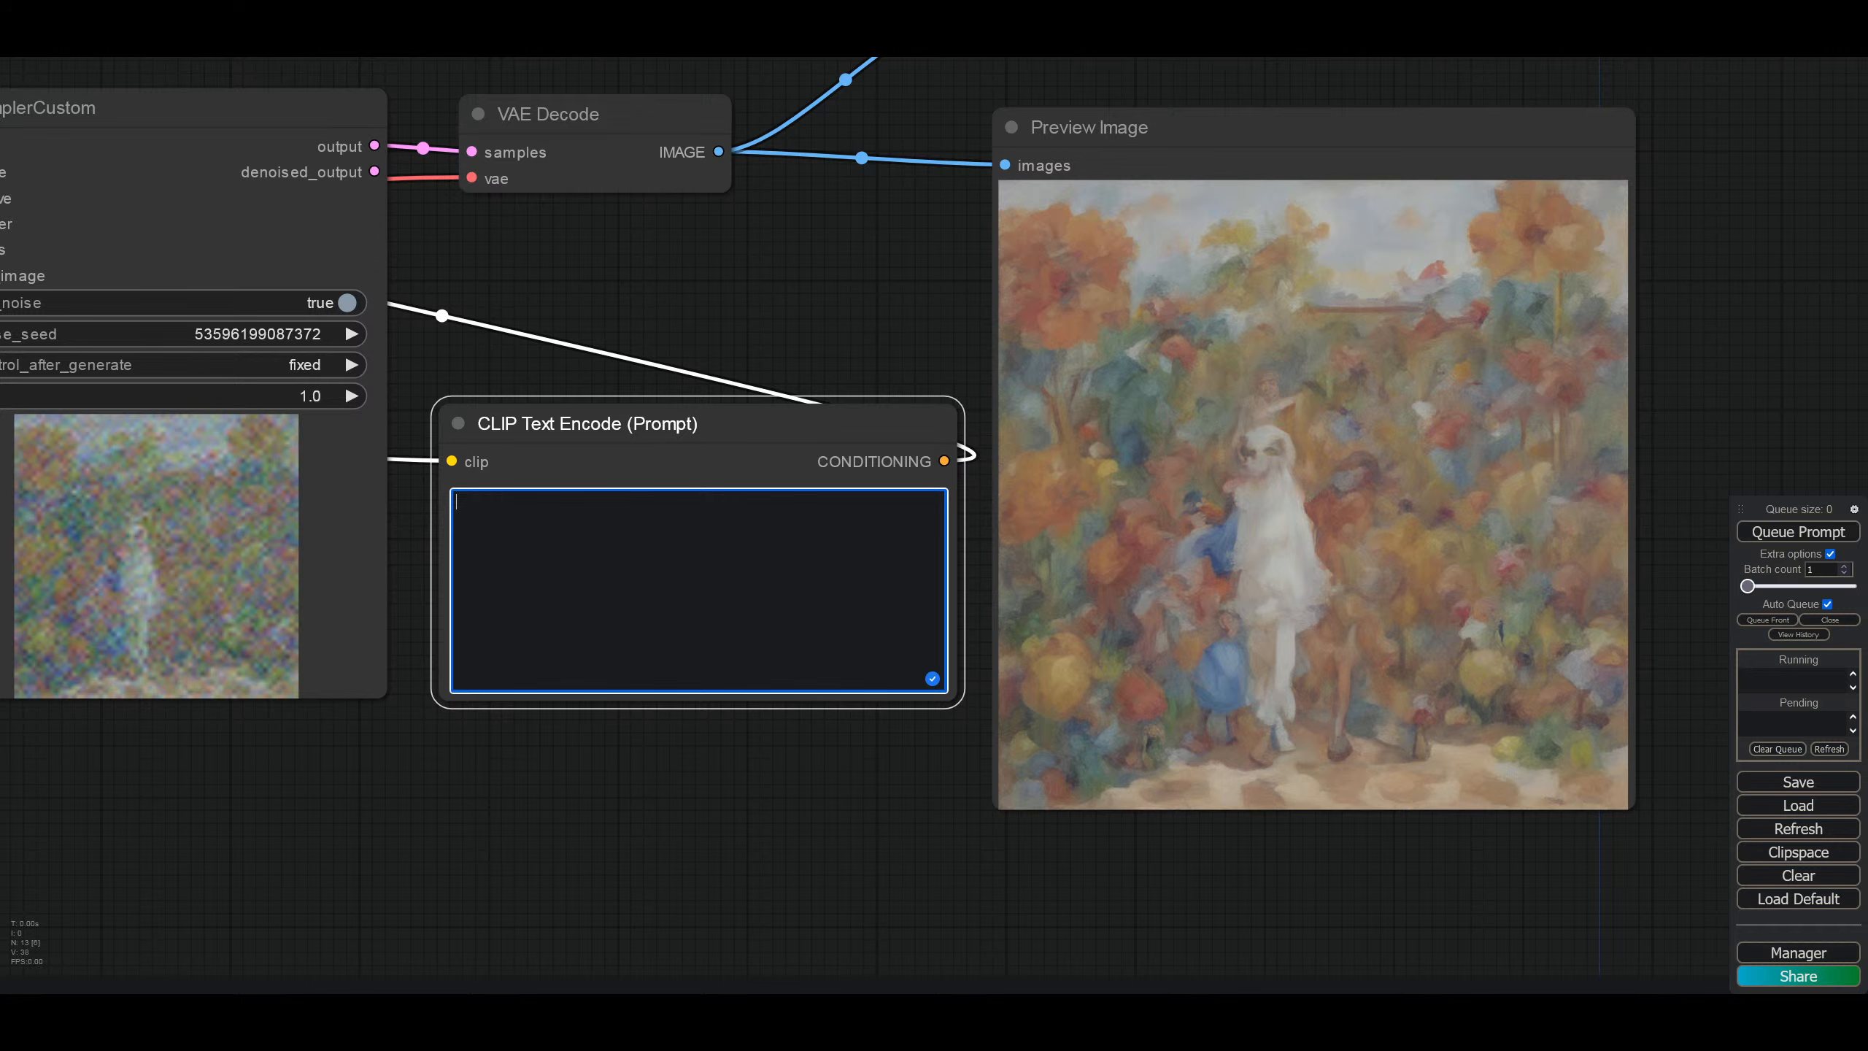
Step: Set control_after_generate in the SamplerCustom node to randomize for new seeds, and return it to fixed
click(283, 364)
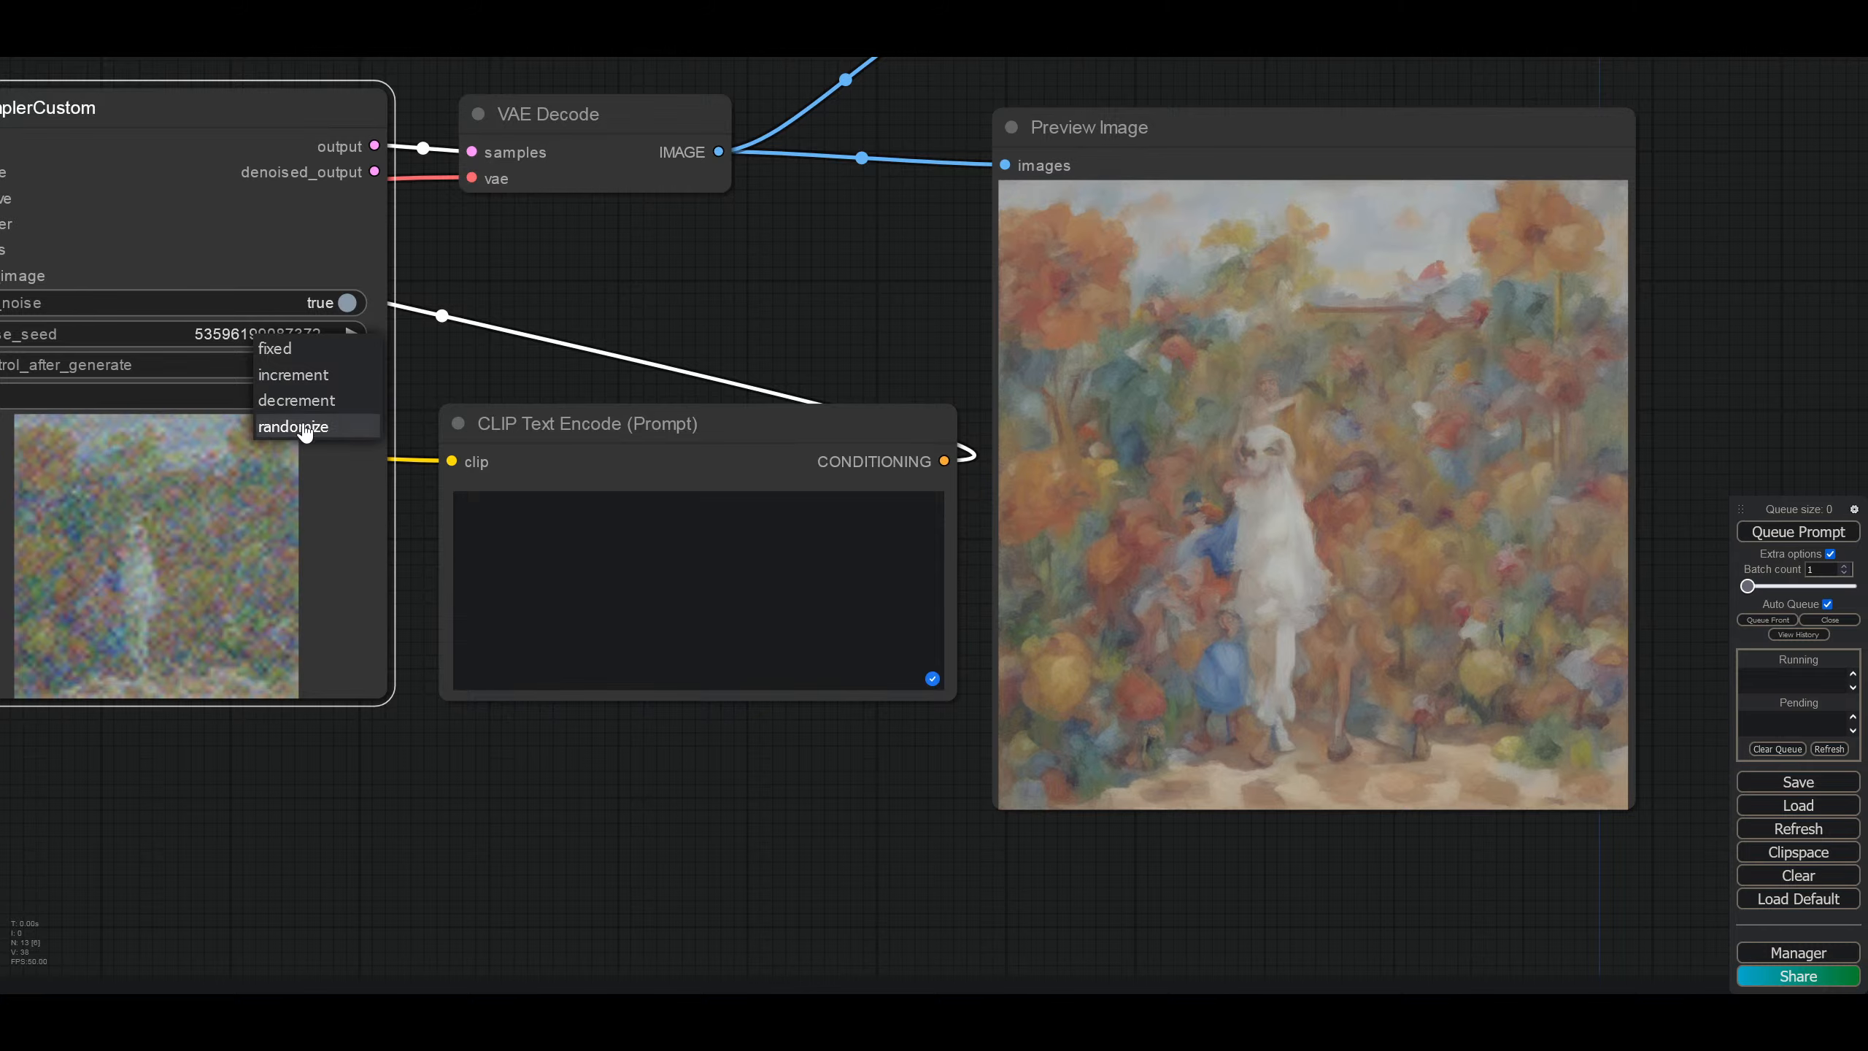
click(298, 426)
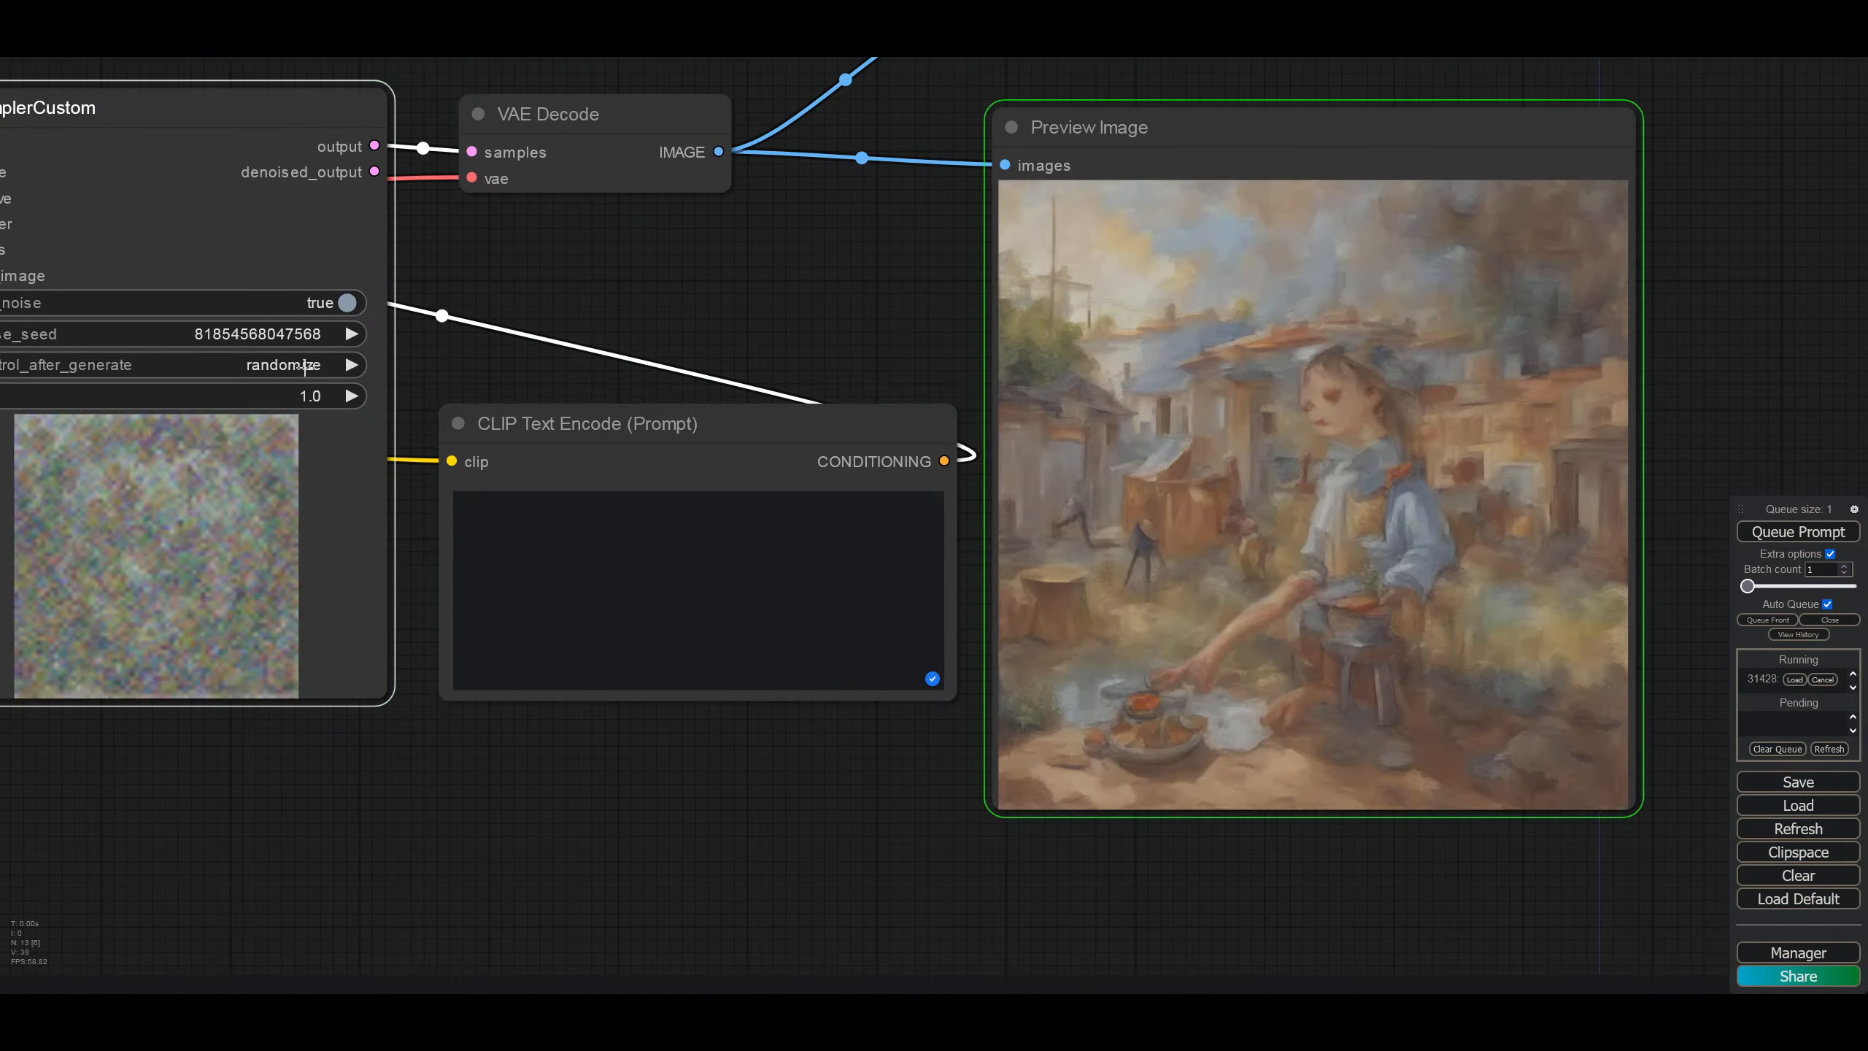
click(304, 365)
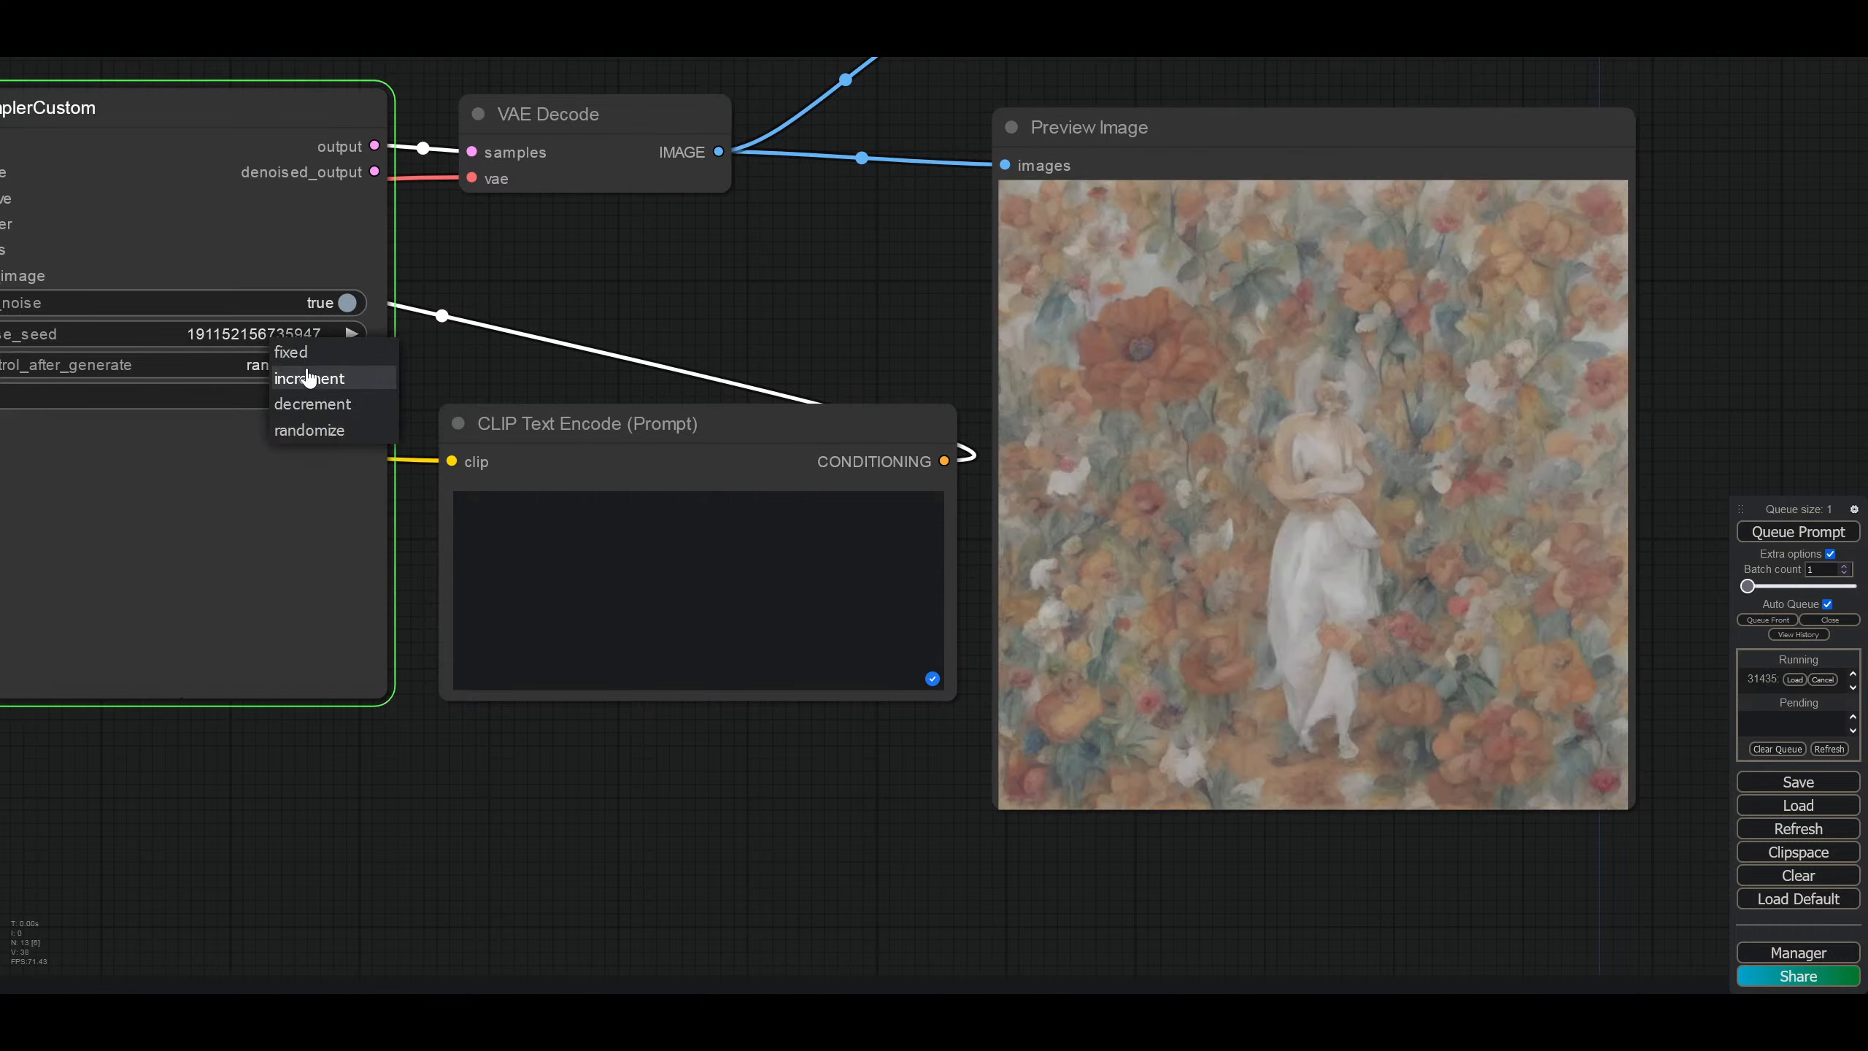
click(292, 351)
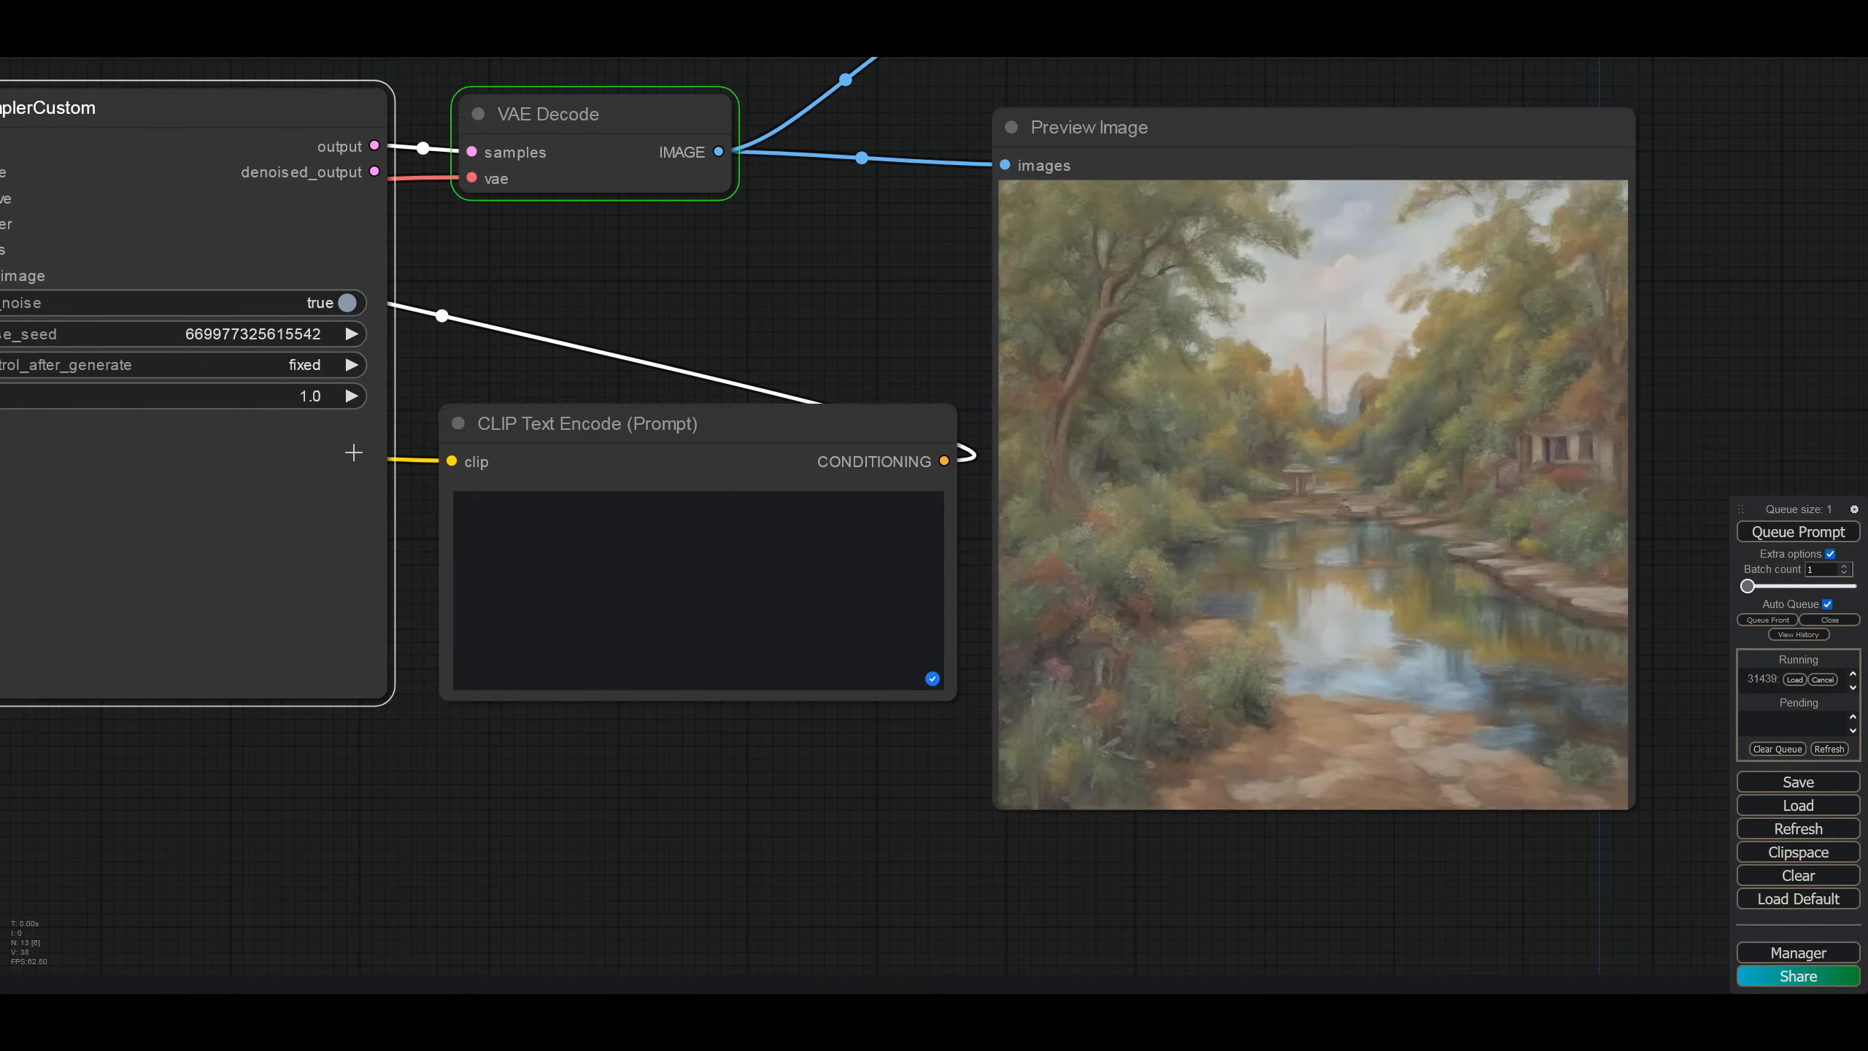
Step: Enter the prompt "photo of a porsche at sunrise" in the empty CLIP Text Encode node
click(489, 506)
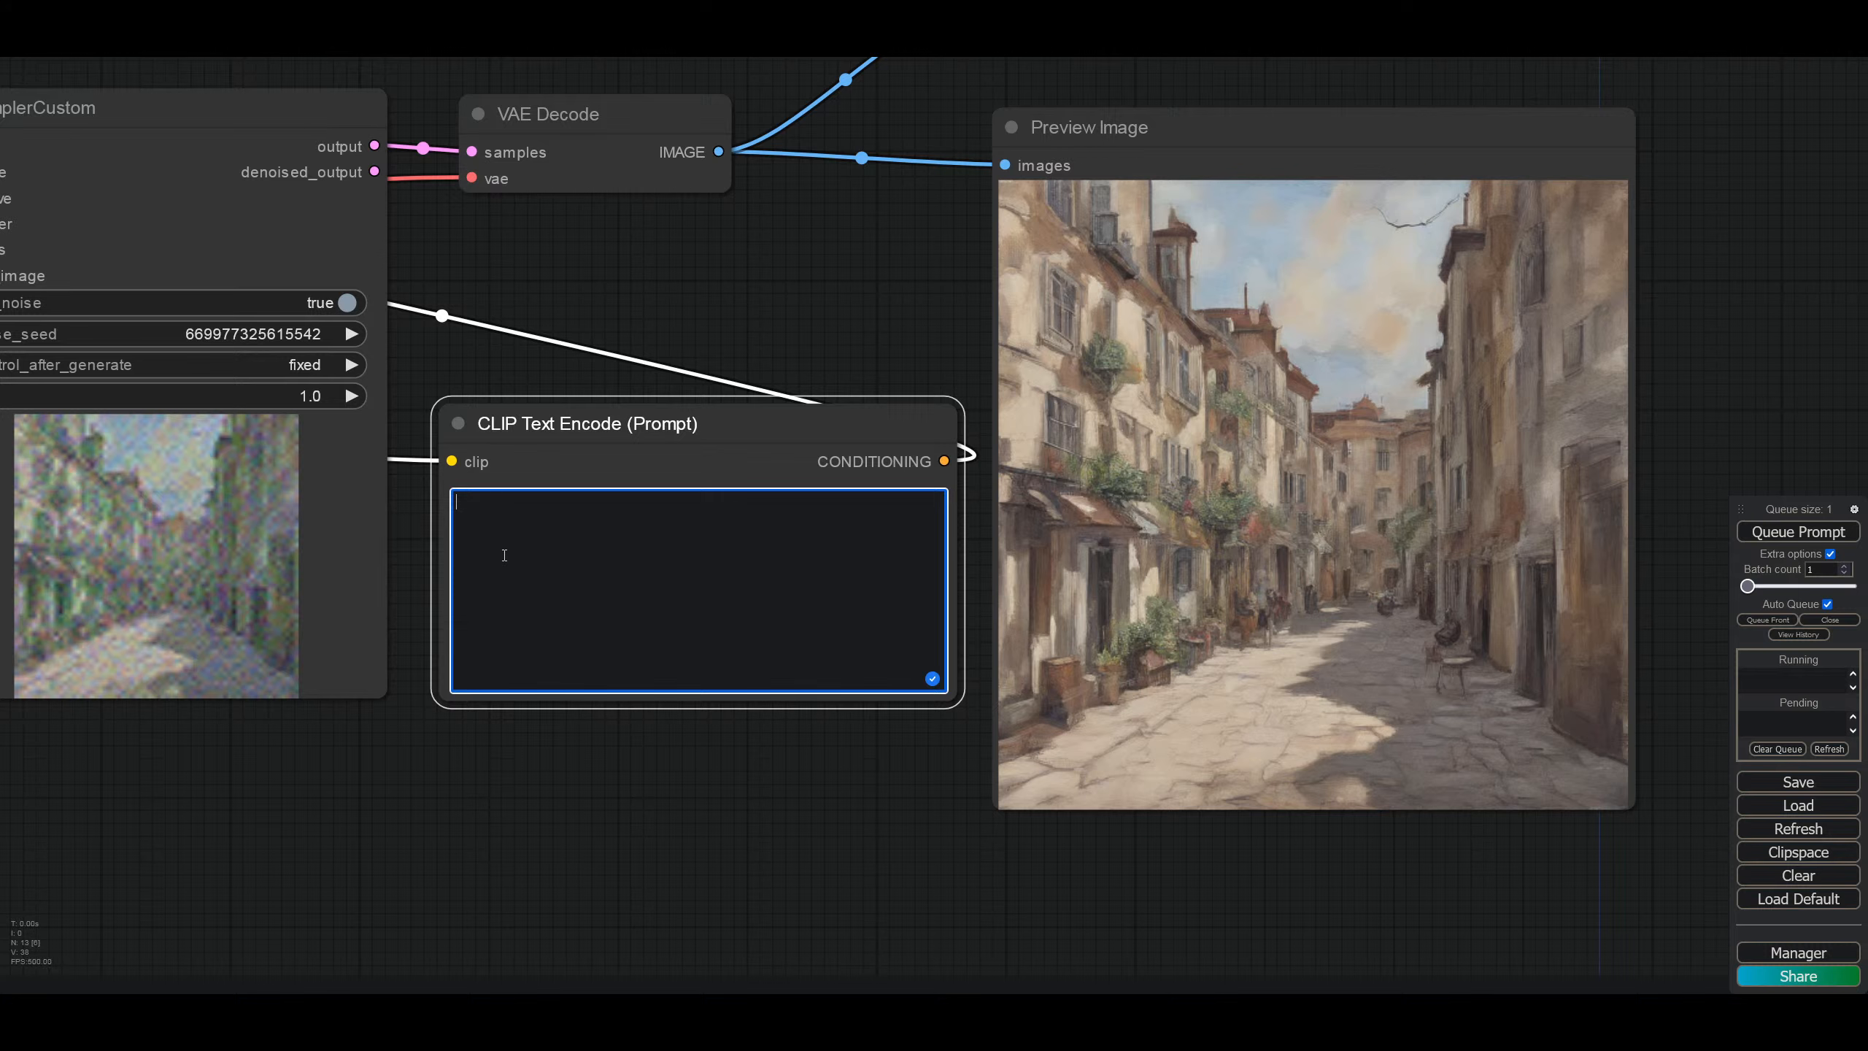
text(phot)
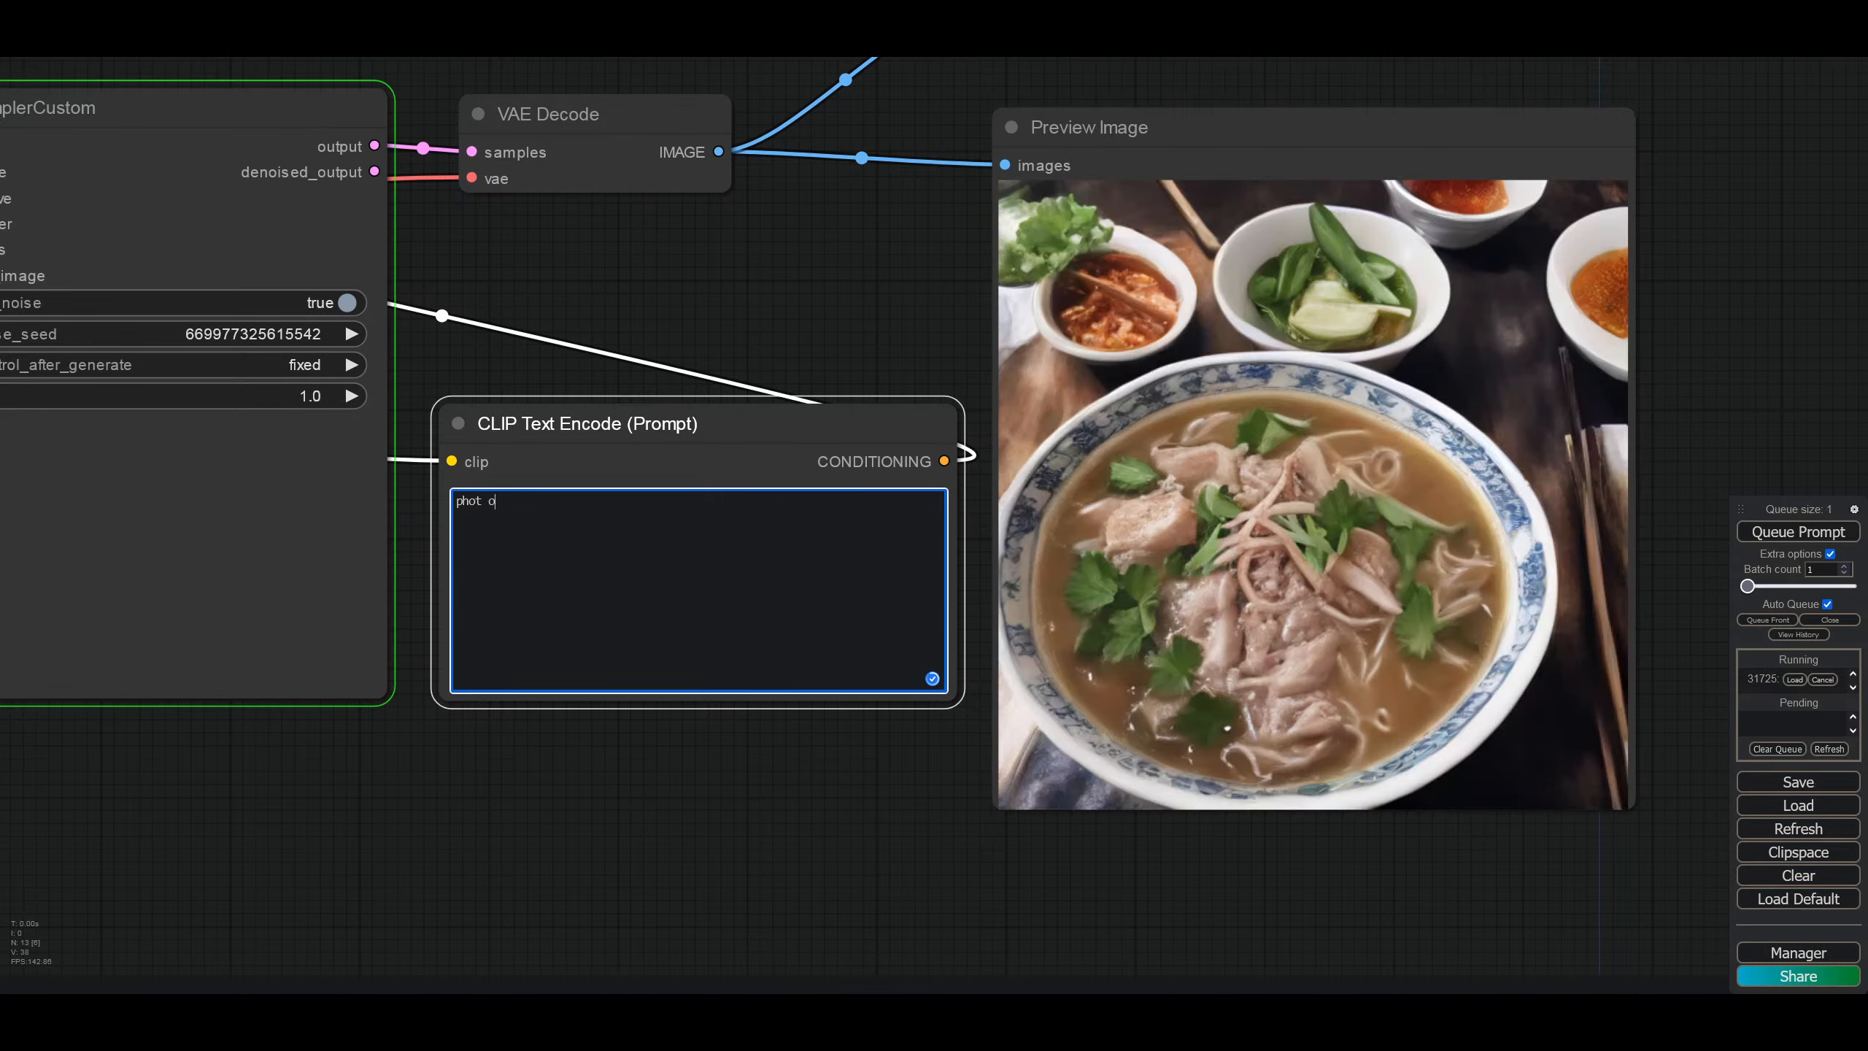
text(o )
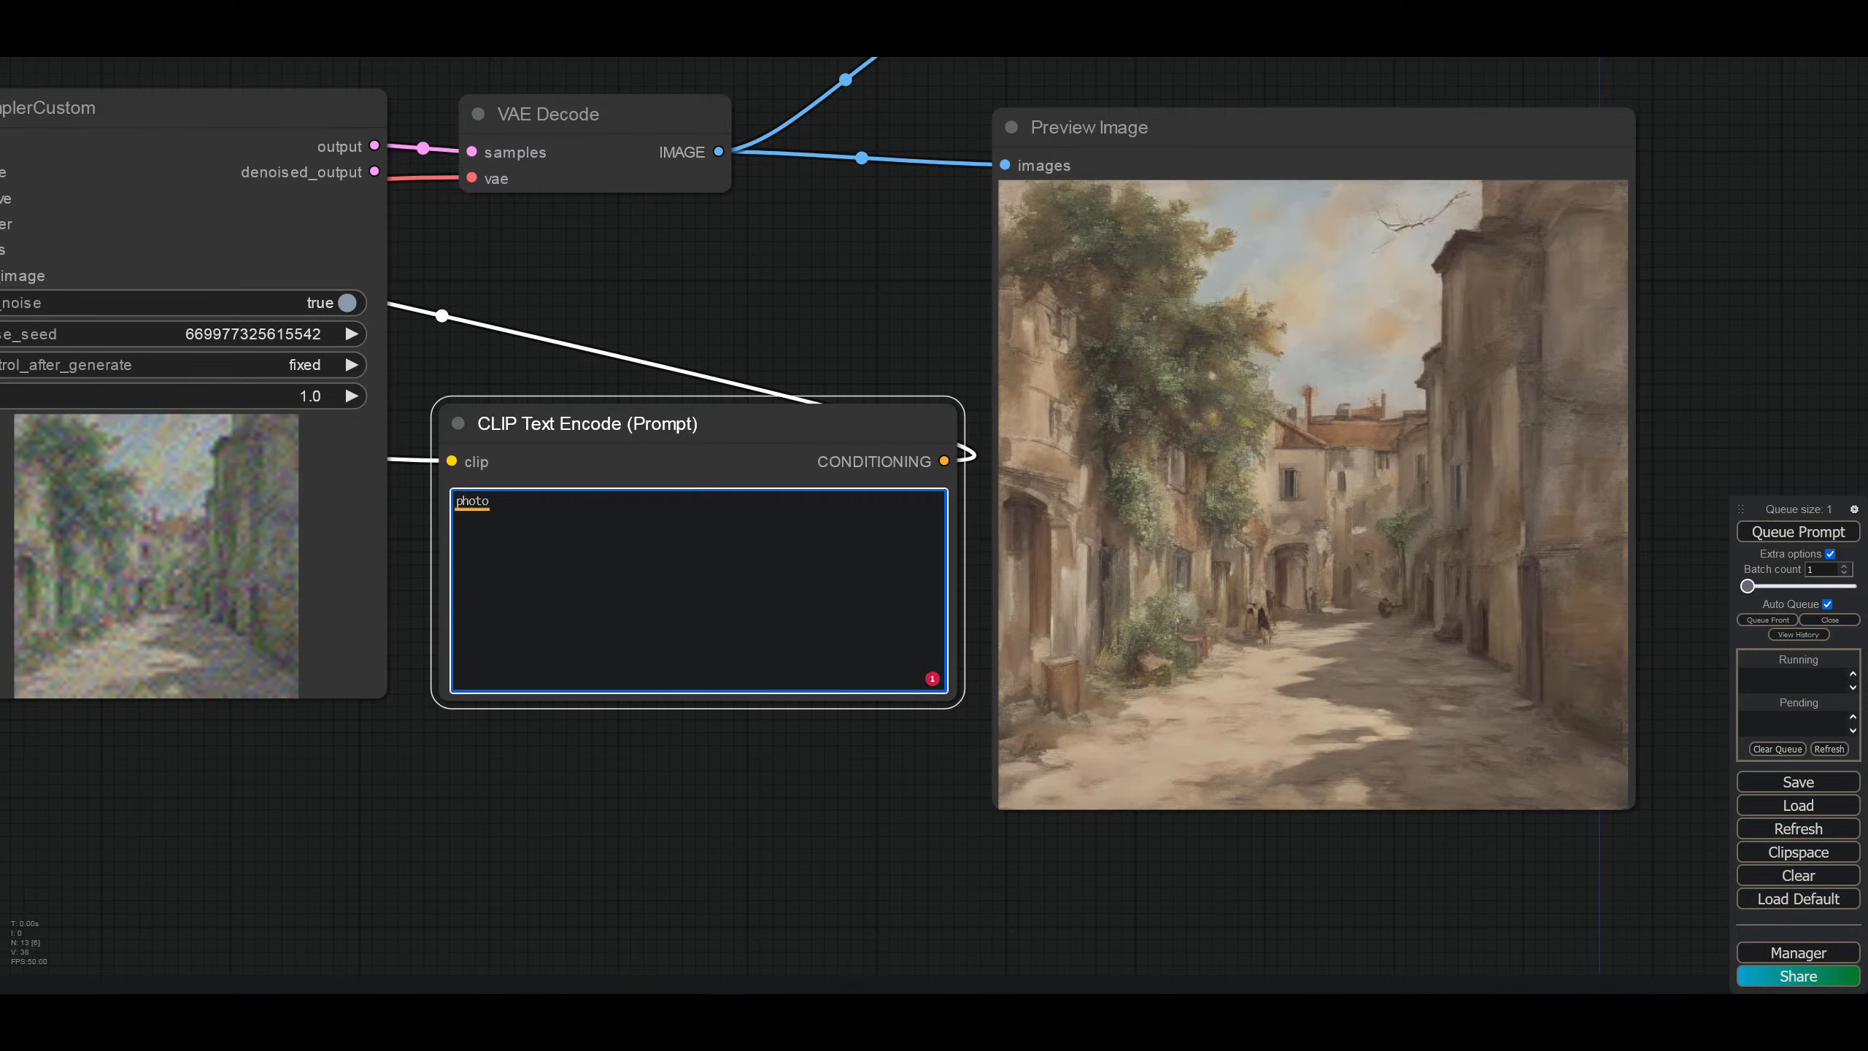
text(of a )
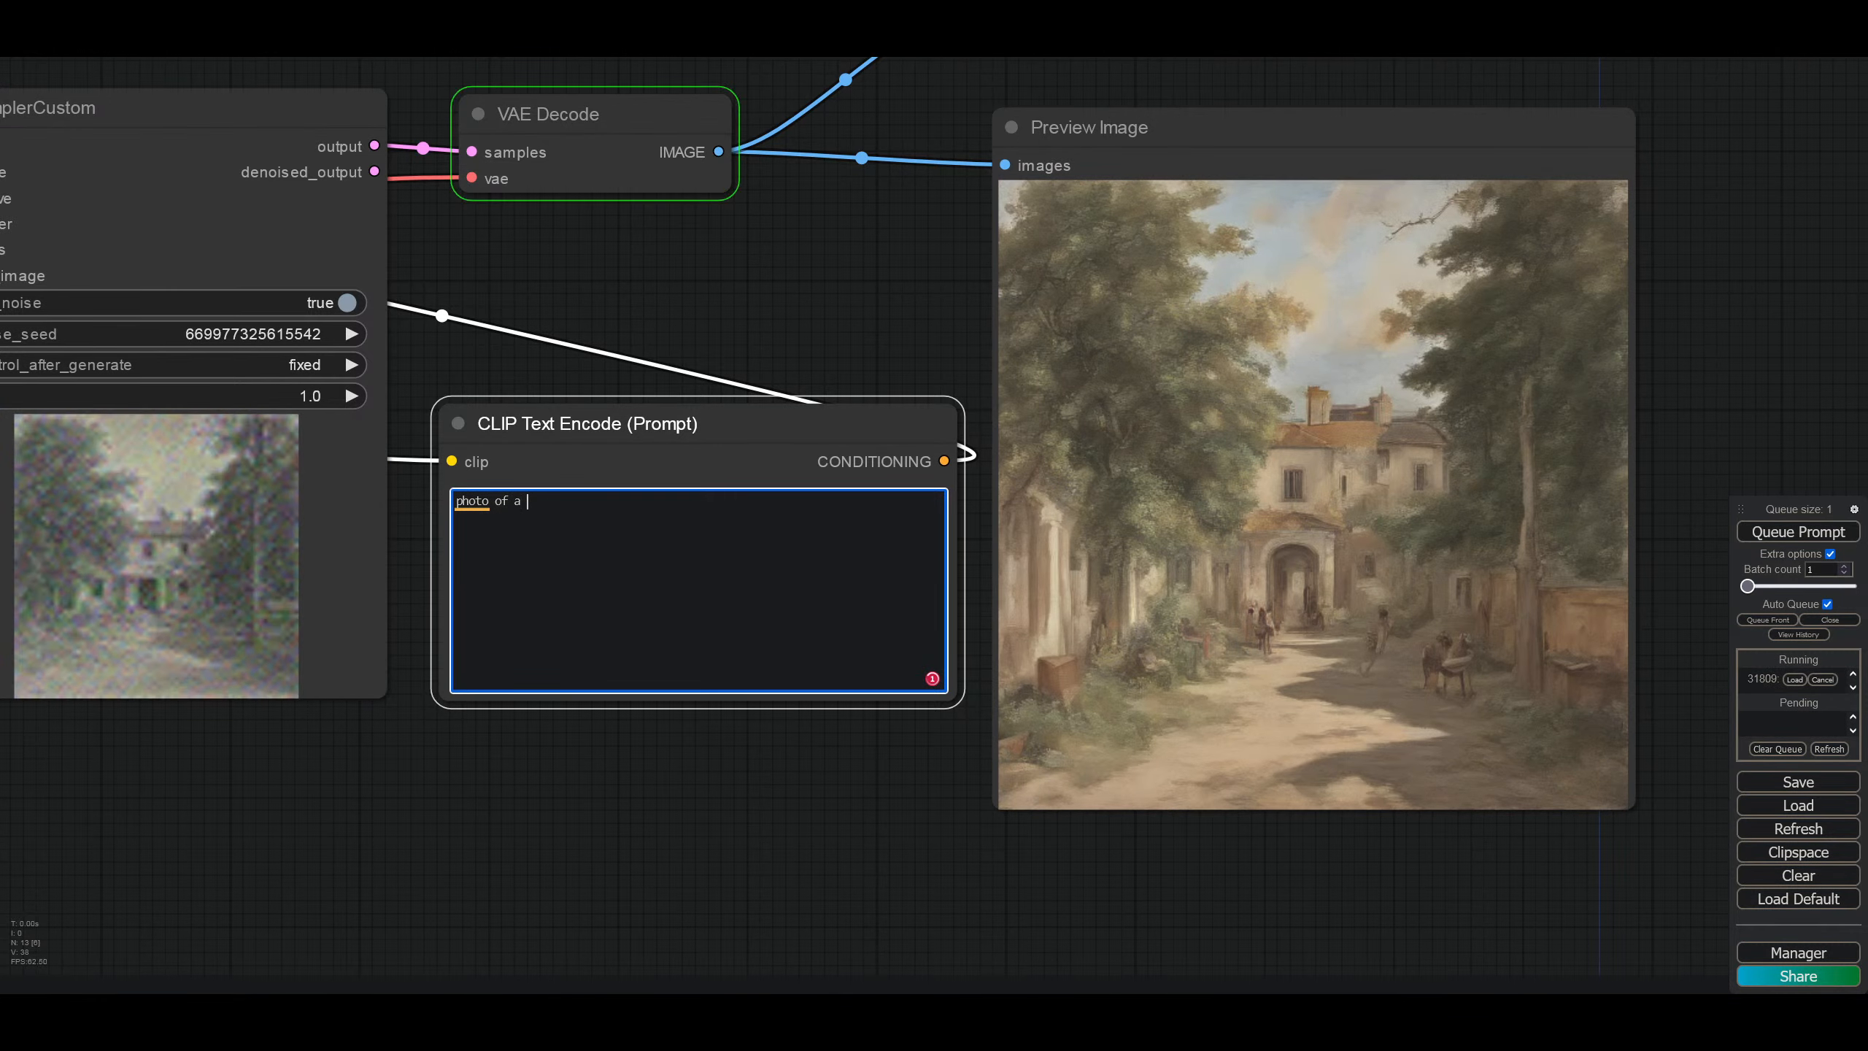
text(pors)
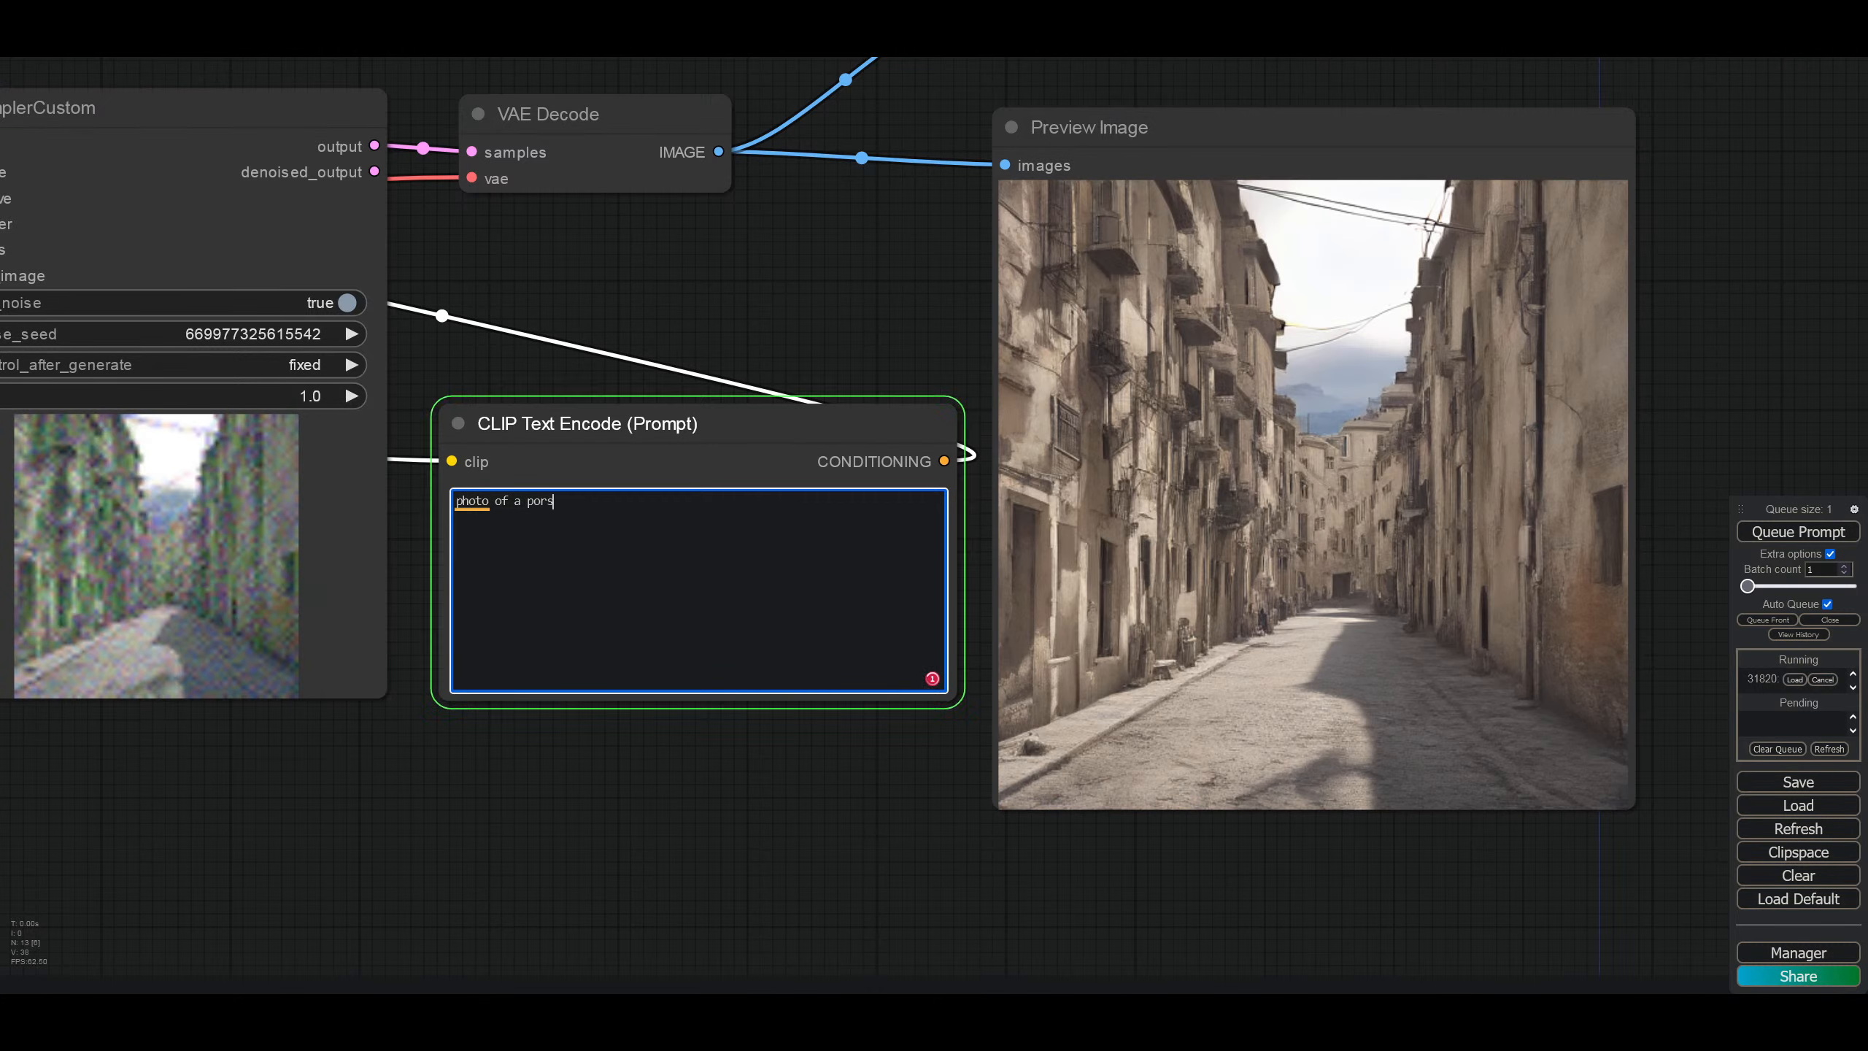
text(che)
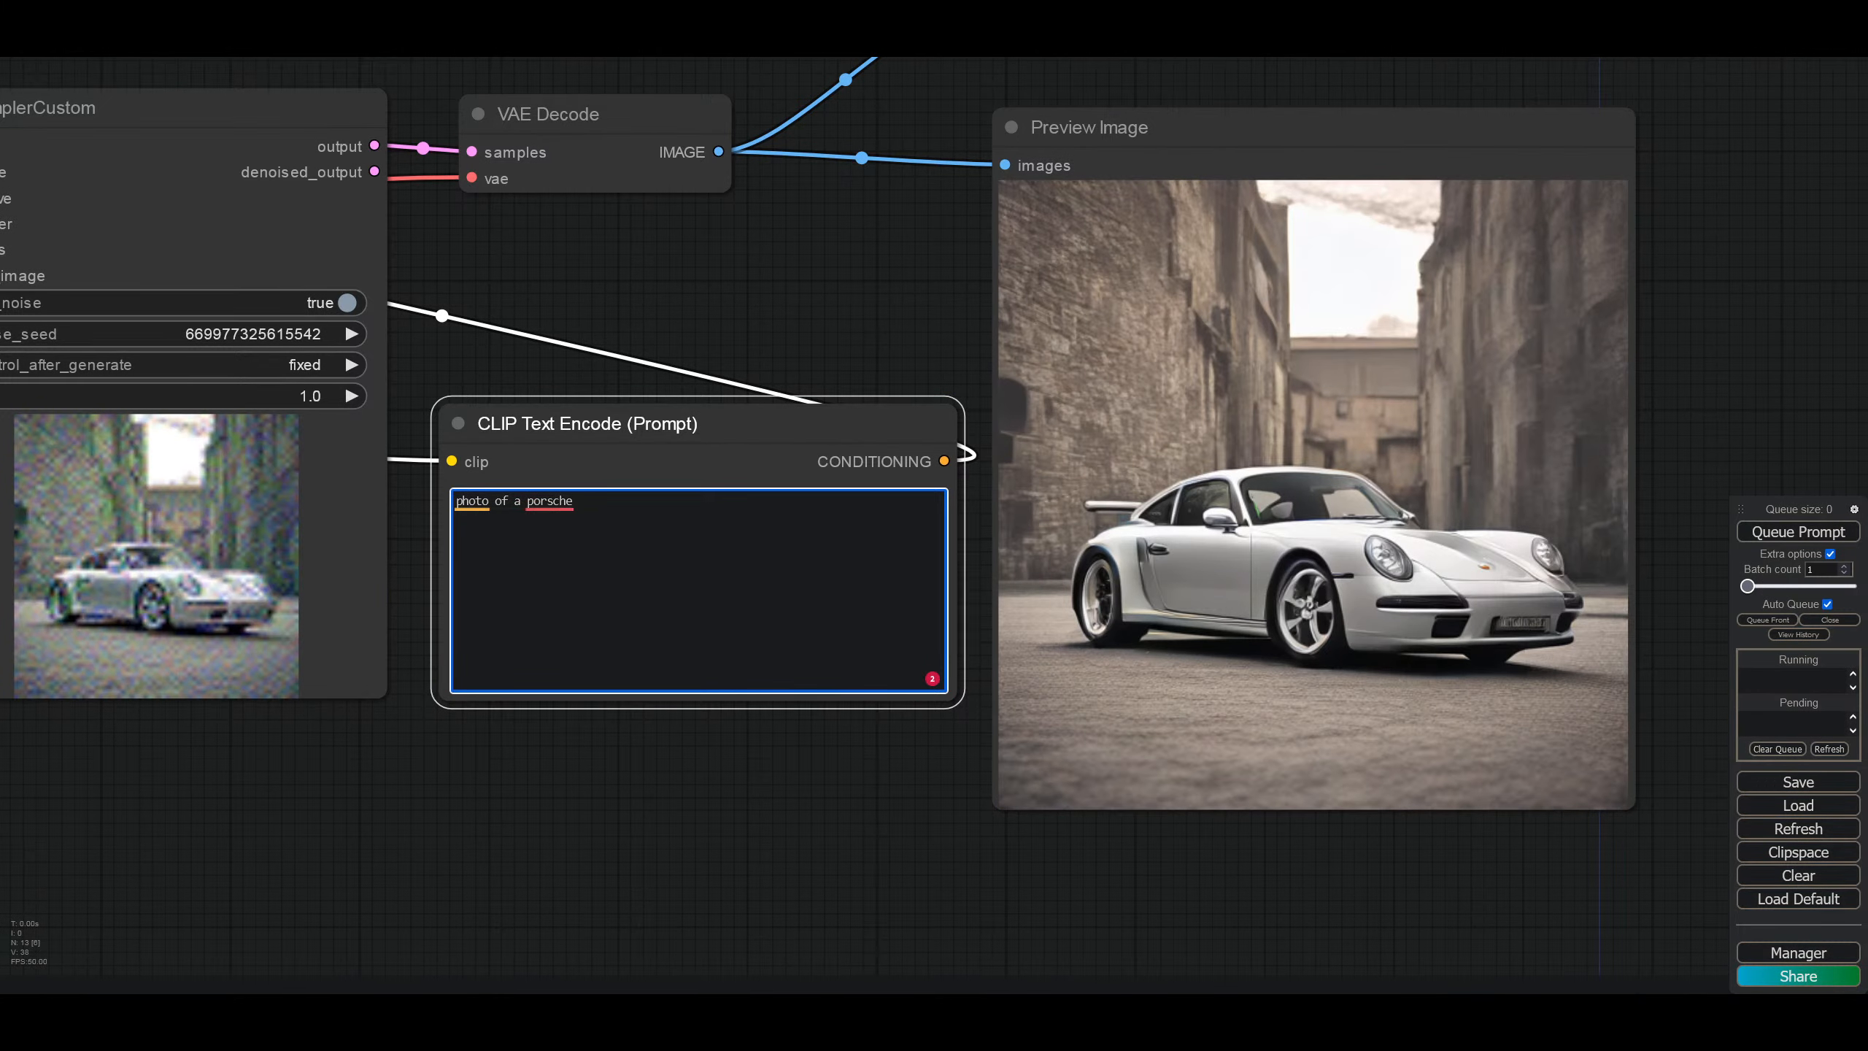
text( at s)
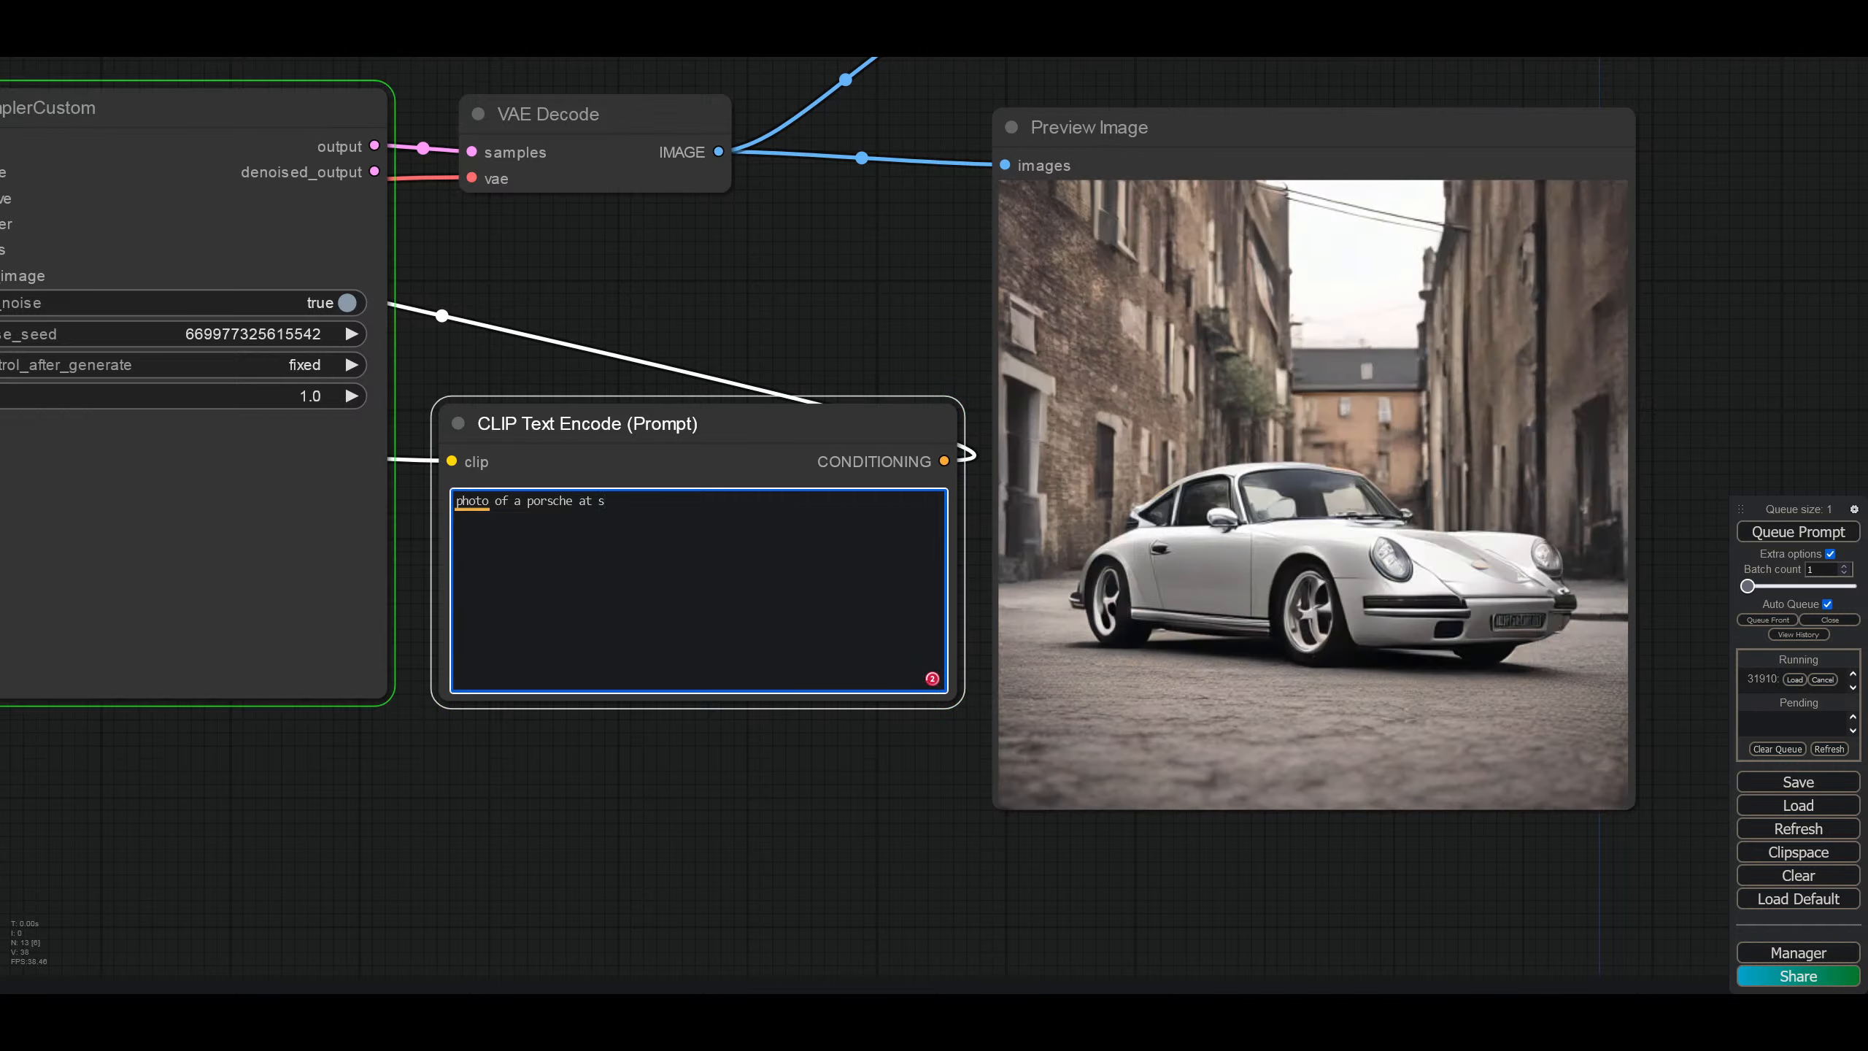
text(unrise)
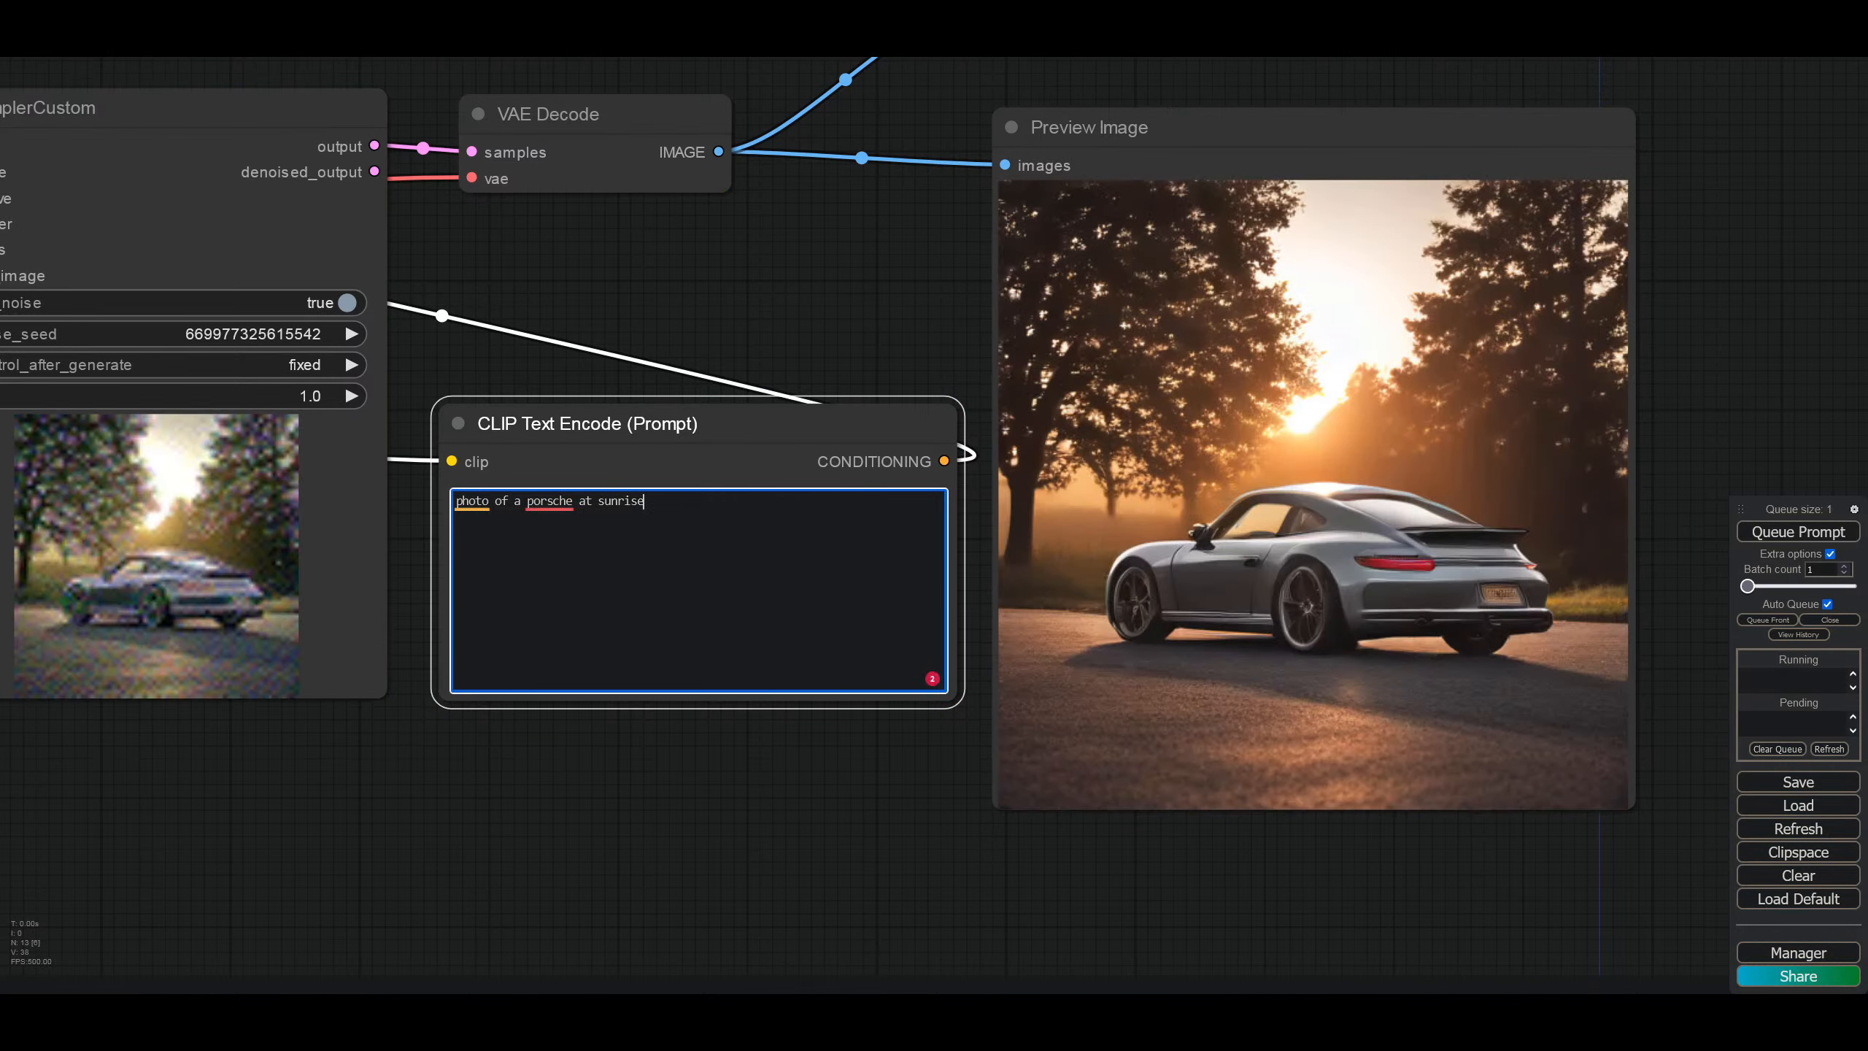
Step: Change "sunrise" to "sunset" in the porsche prompt
key(BackSpace)
key(BackSpace)
key(BackSpace)
key(BackSpace)
text(set)
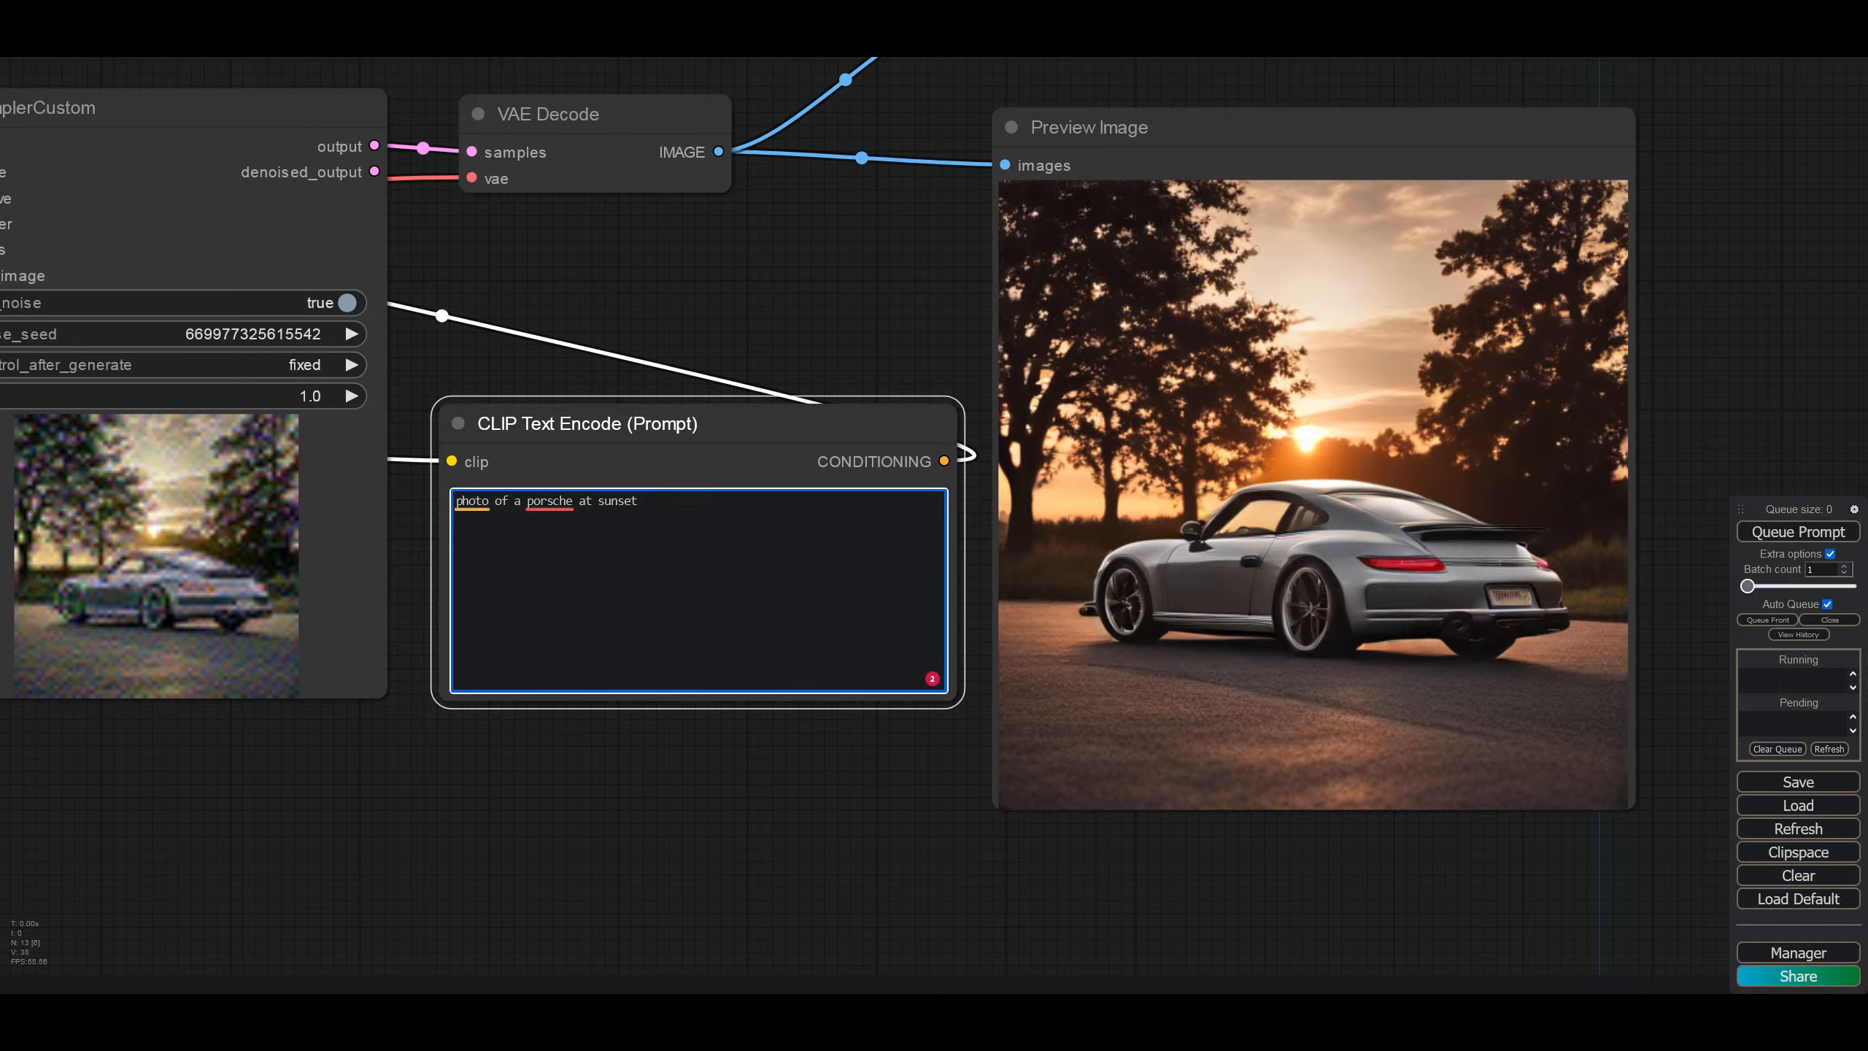
Step: Insert "with detailed round wheels" after "porsche" in the prompt
text(with detailed wheels)
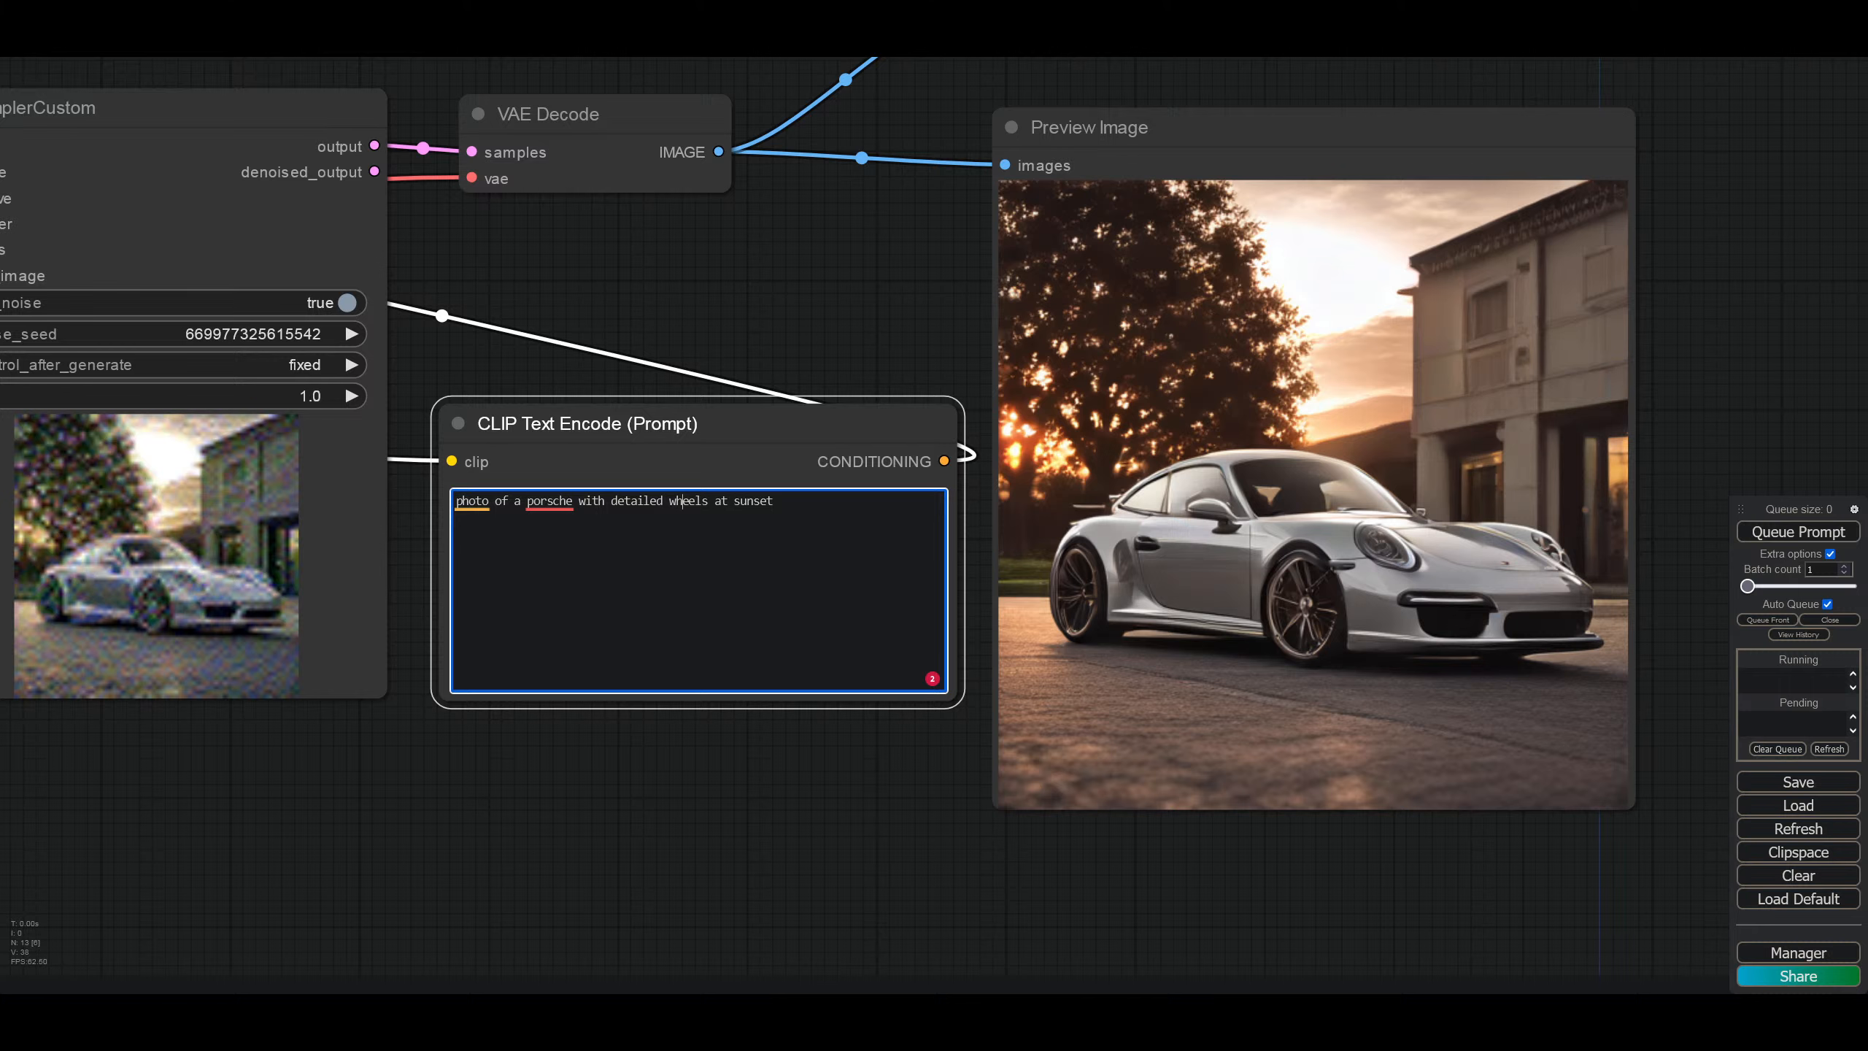
text(round)
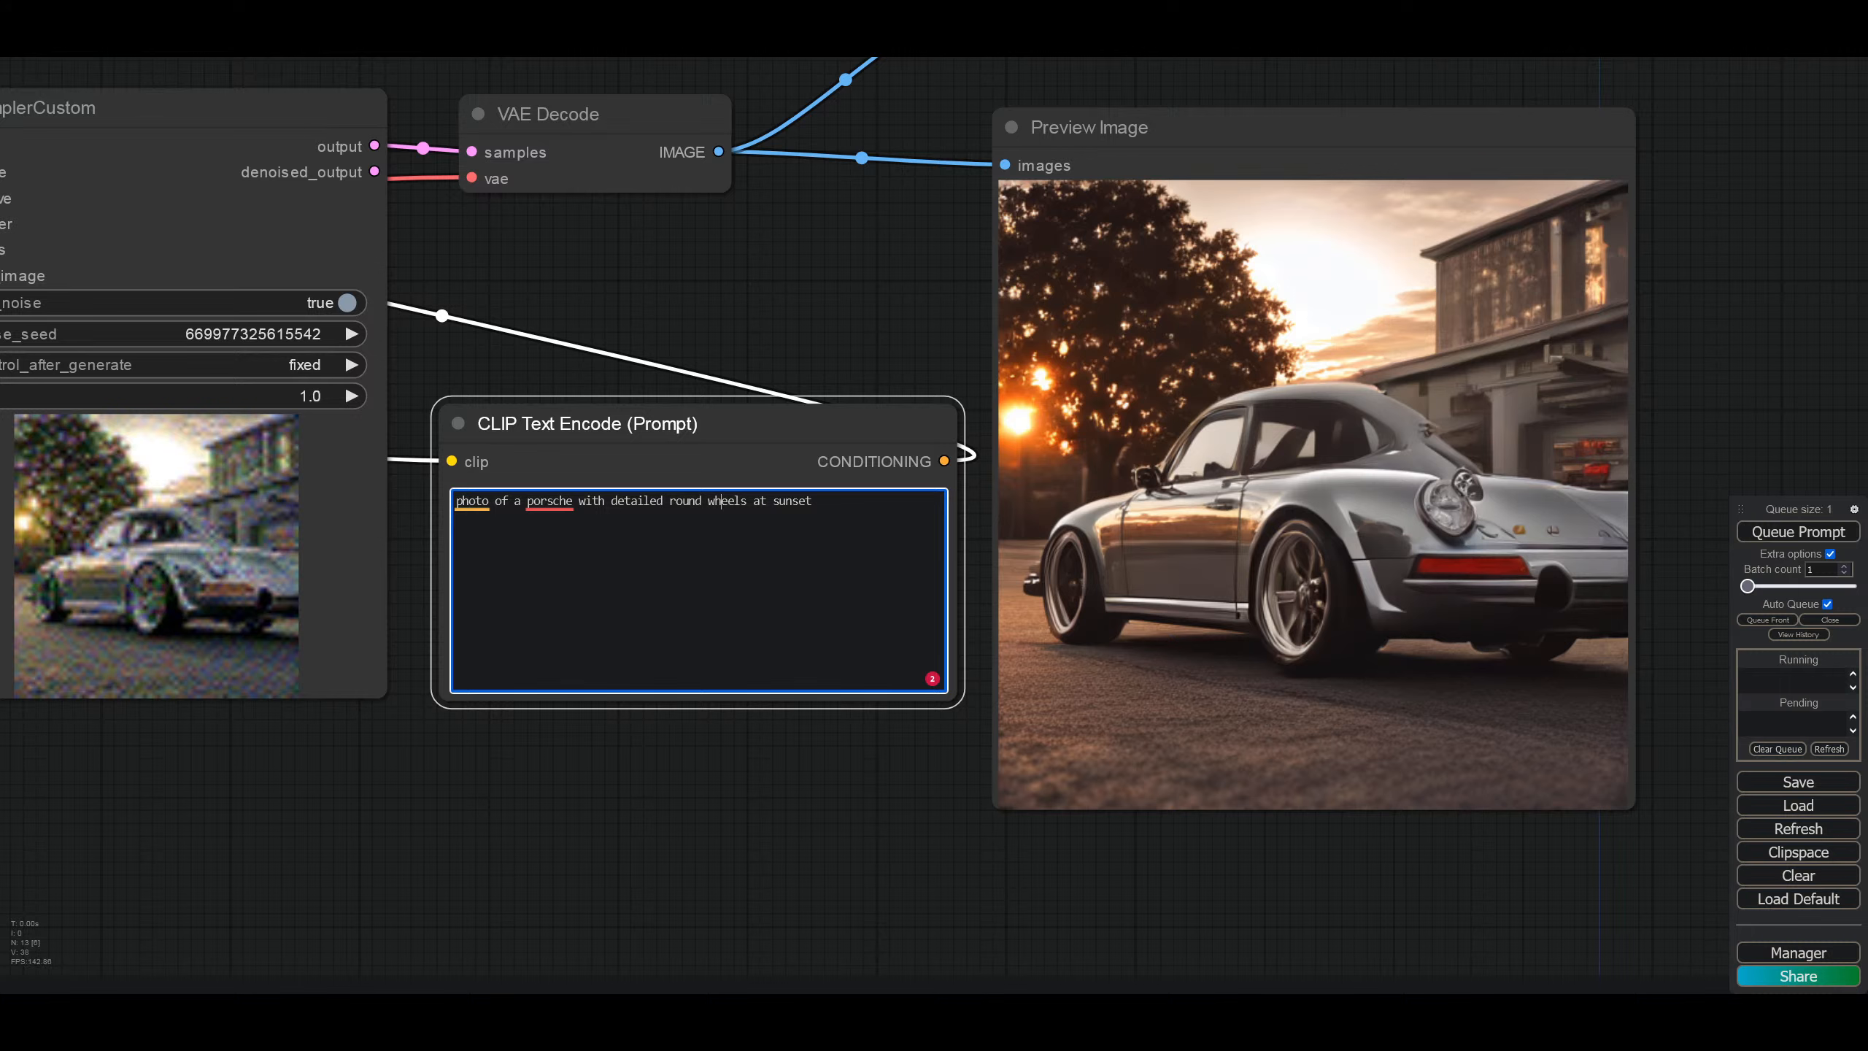
Step: Remove the word "wheels" after "detailed round" in the porsche prompt
key(Delete)
key(Delete)
key(Delete)
key(Delete)
key(Delete)
key(Delete)
key(Delete)
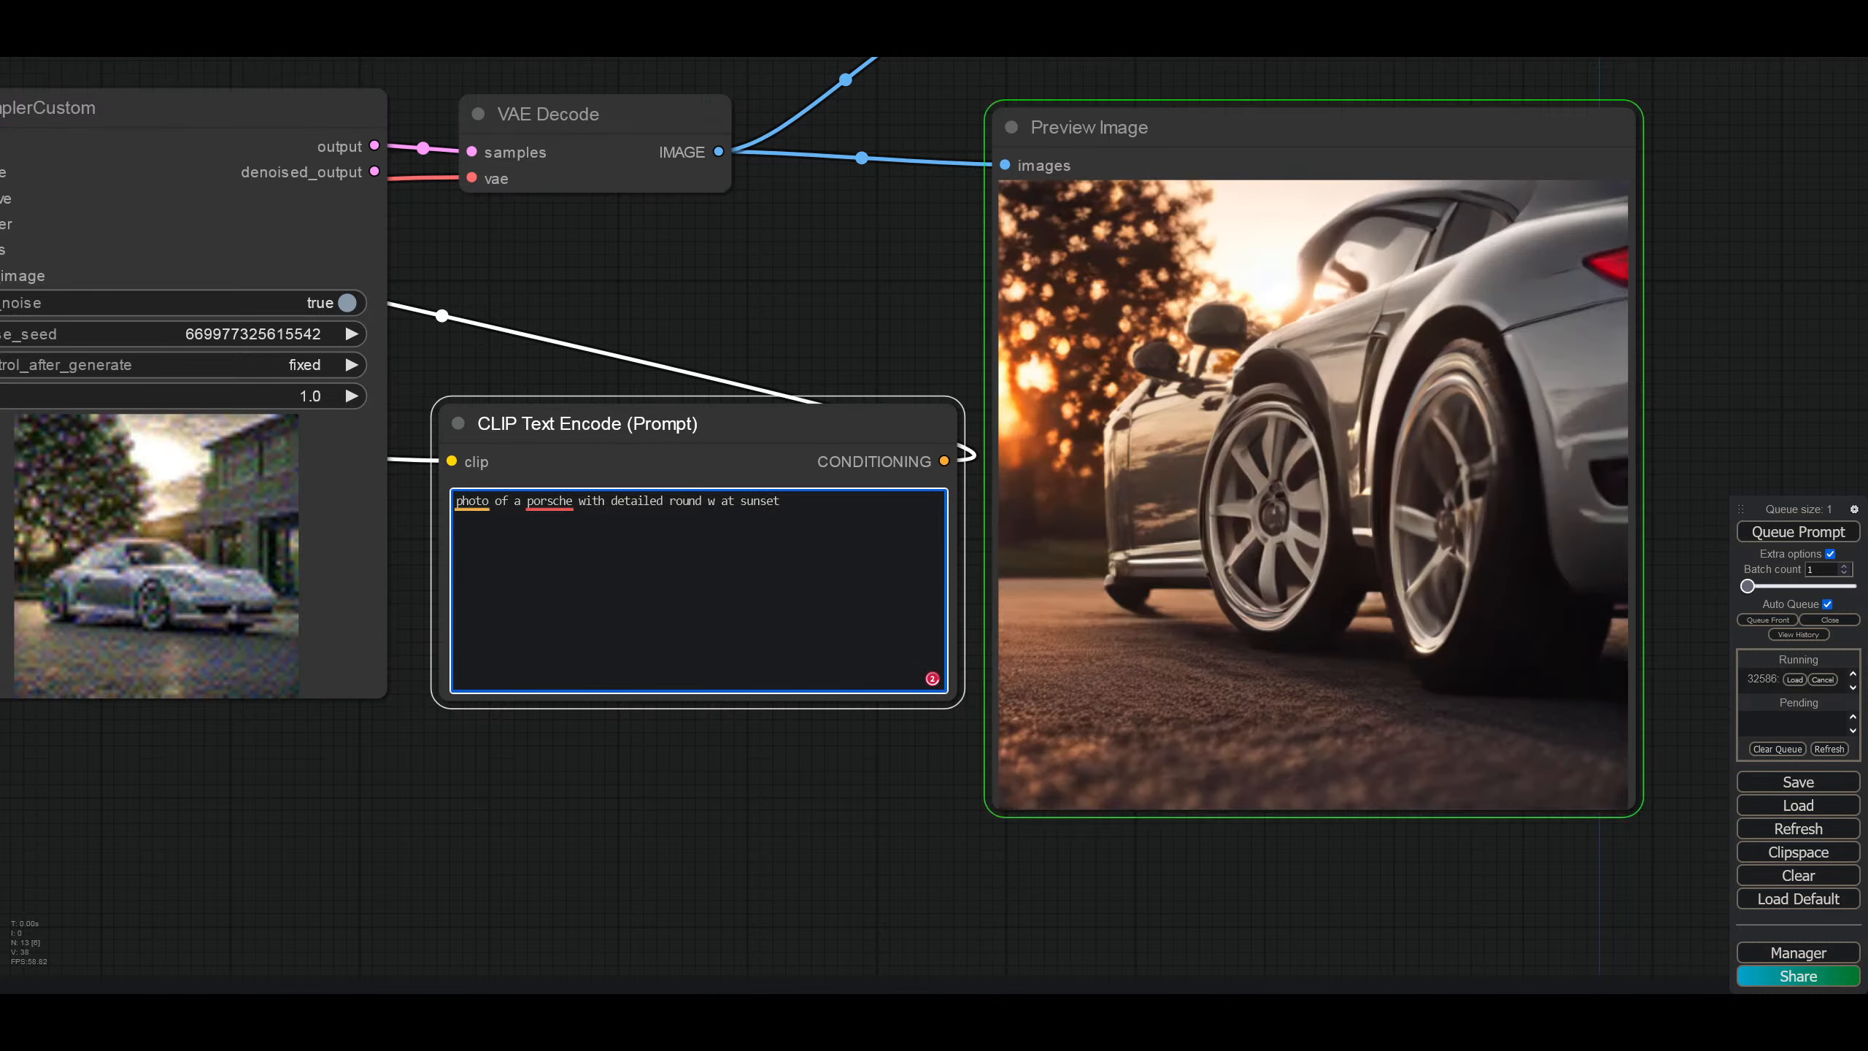
Step: Delete the words "detailed round w" after "with" in the CLIP Text Encode prompt
key(BackSpace)
key(BackSpace)
key(BackSpace)
key(BackSpace)
key(BackSpace)
key(BackSpace)
key(BackSpace)
key(BackSpace)
key(BackSpace)
key(BackSpace)
key(BackSpace)
key(BackSpace)
key(BackSpace)
key(BackSpace)
key(BackSpace)
key(BackSpace)
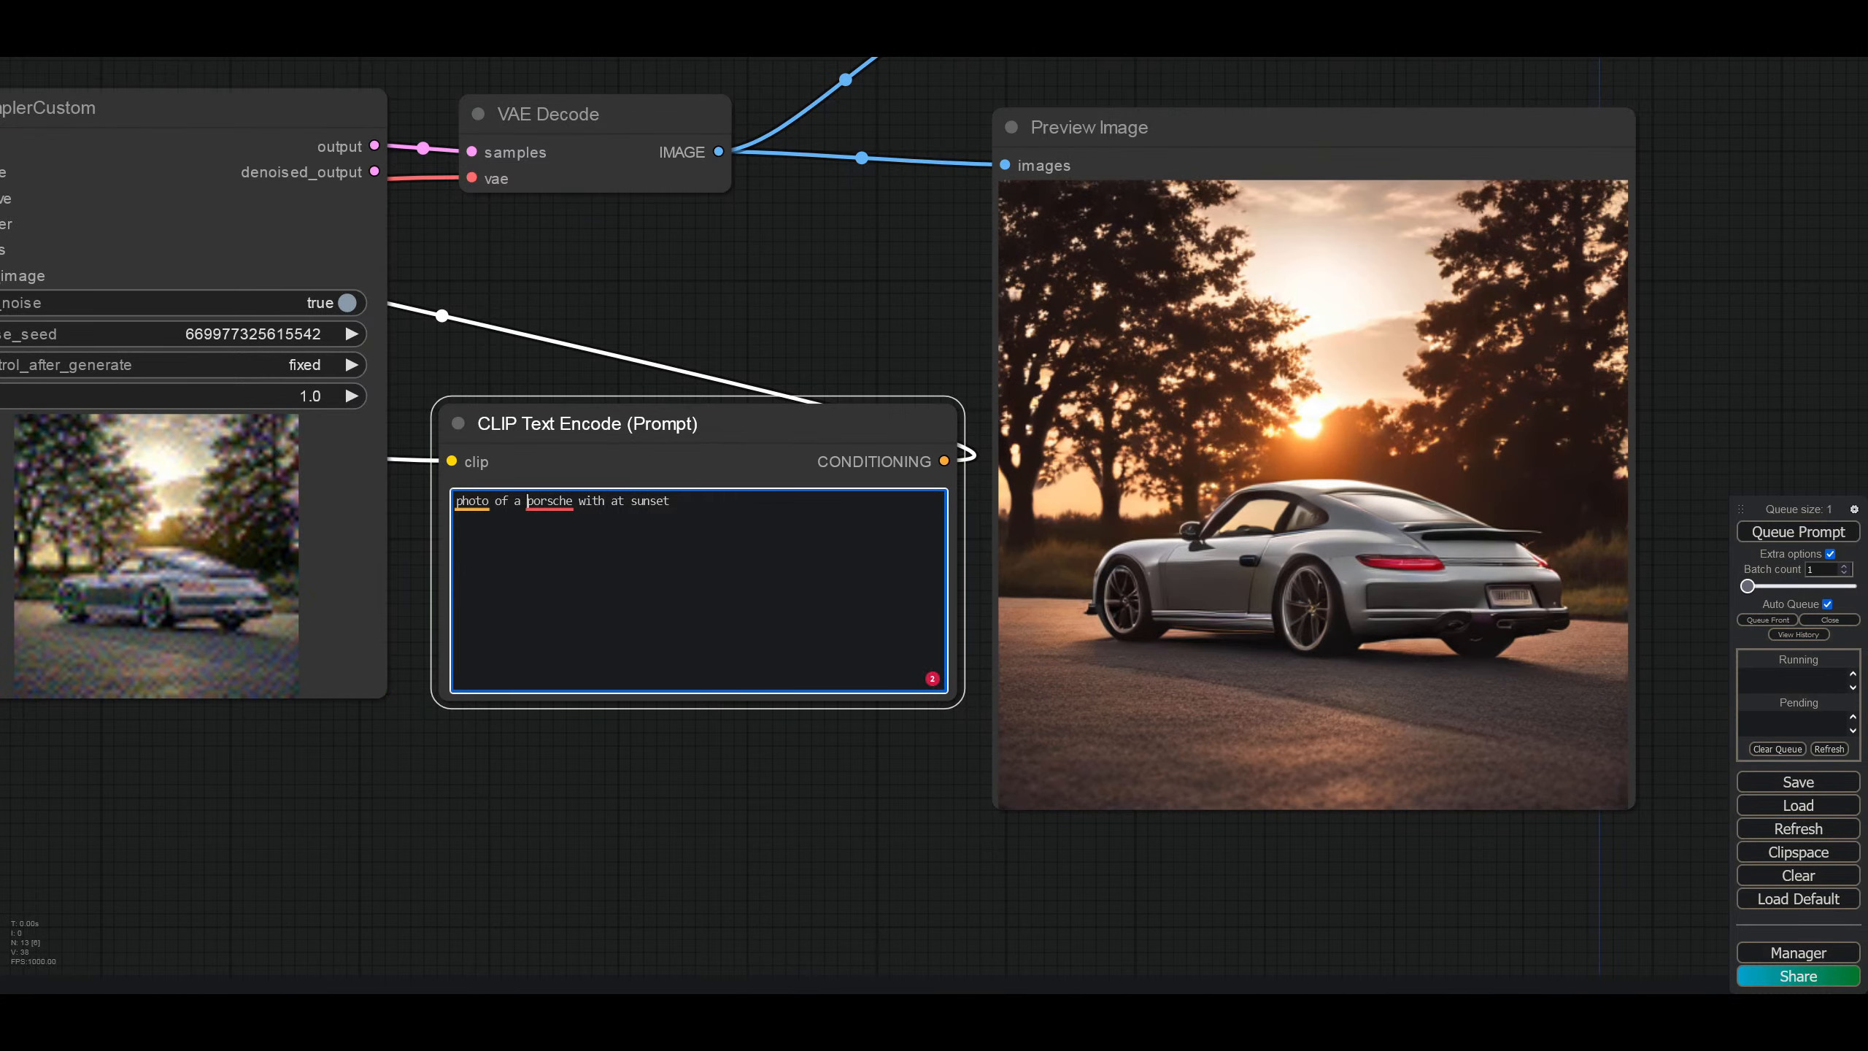
Step: Insert "highly detailed" before "photo" and extend the car's description to "vintage porsche 911" in the prompt
text(h)
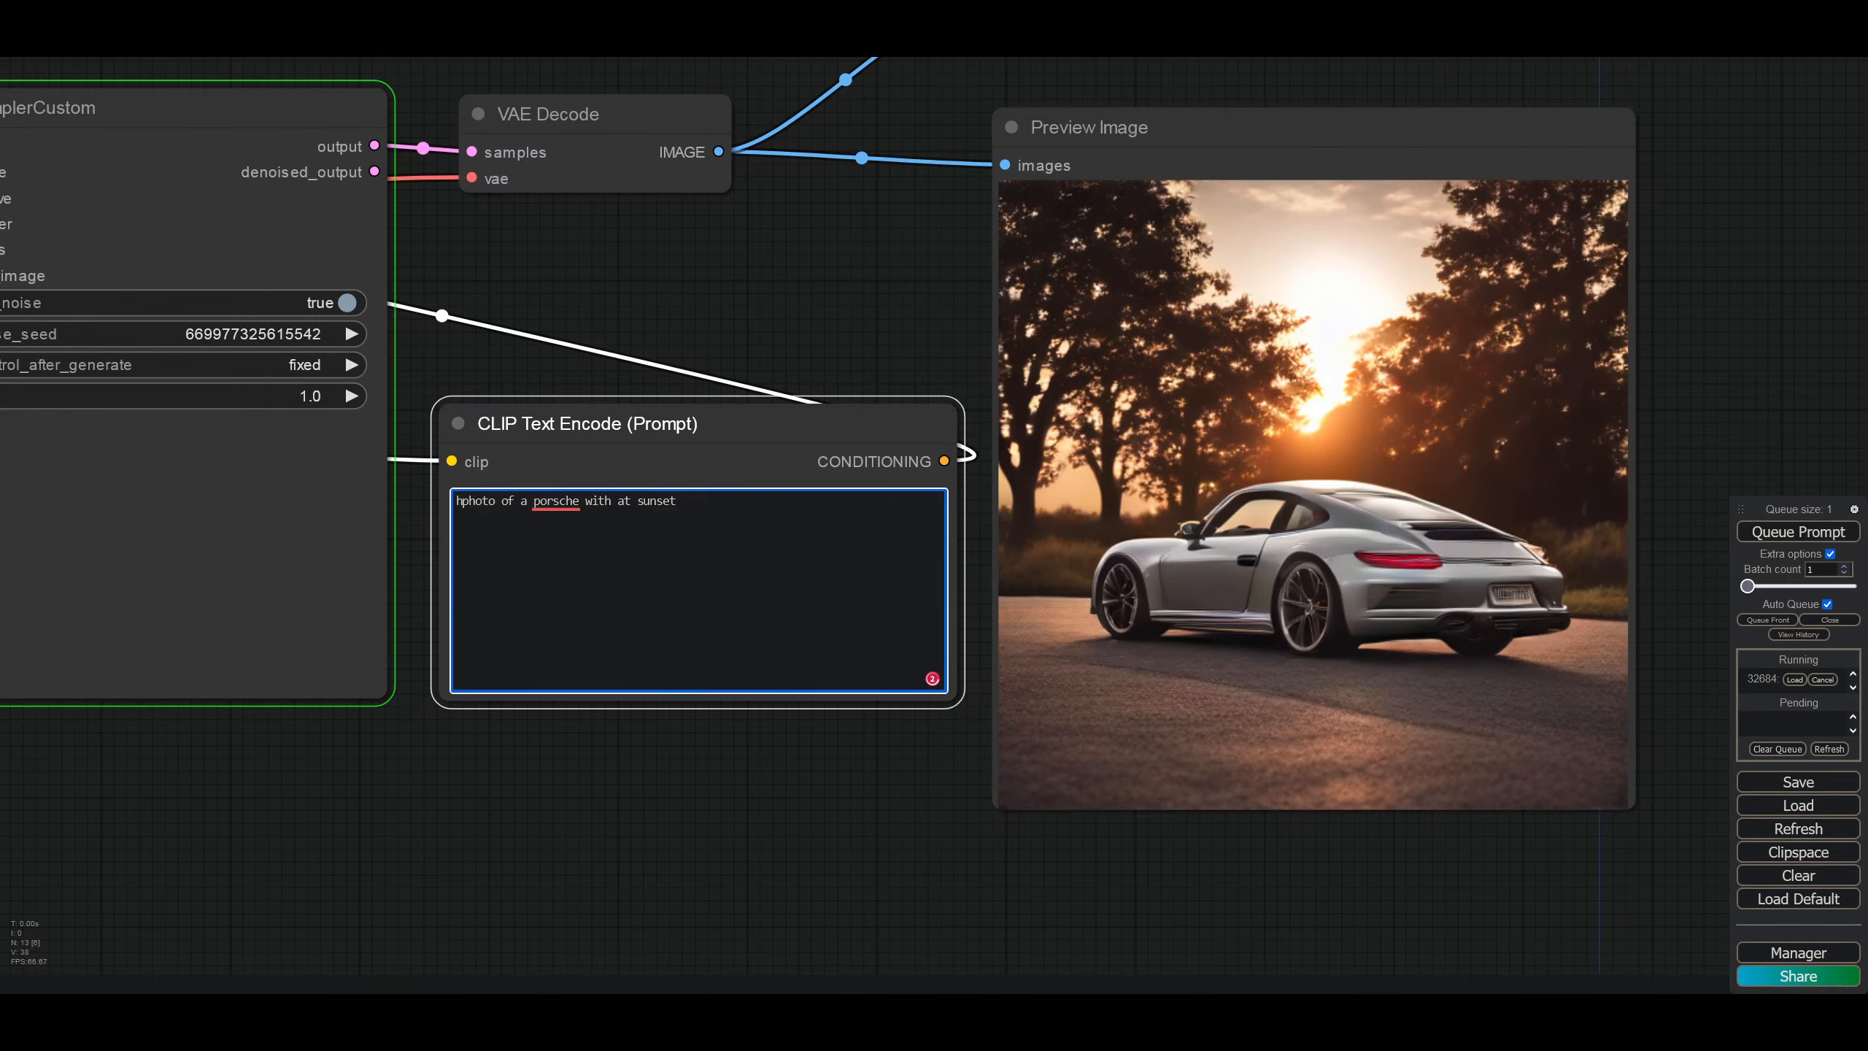
text(ighly )
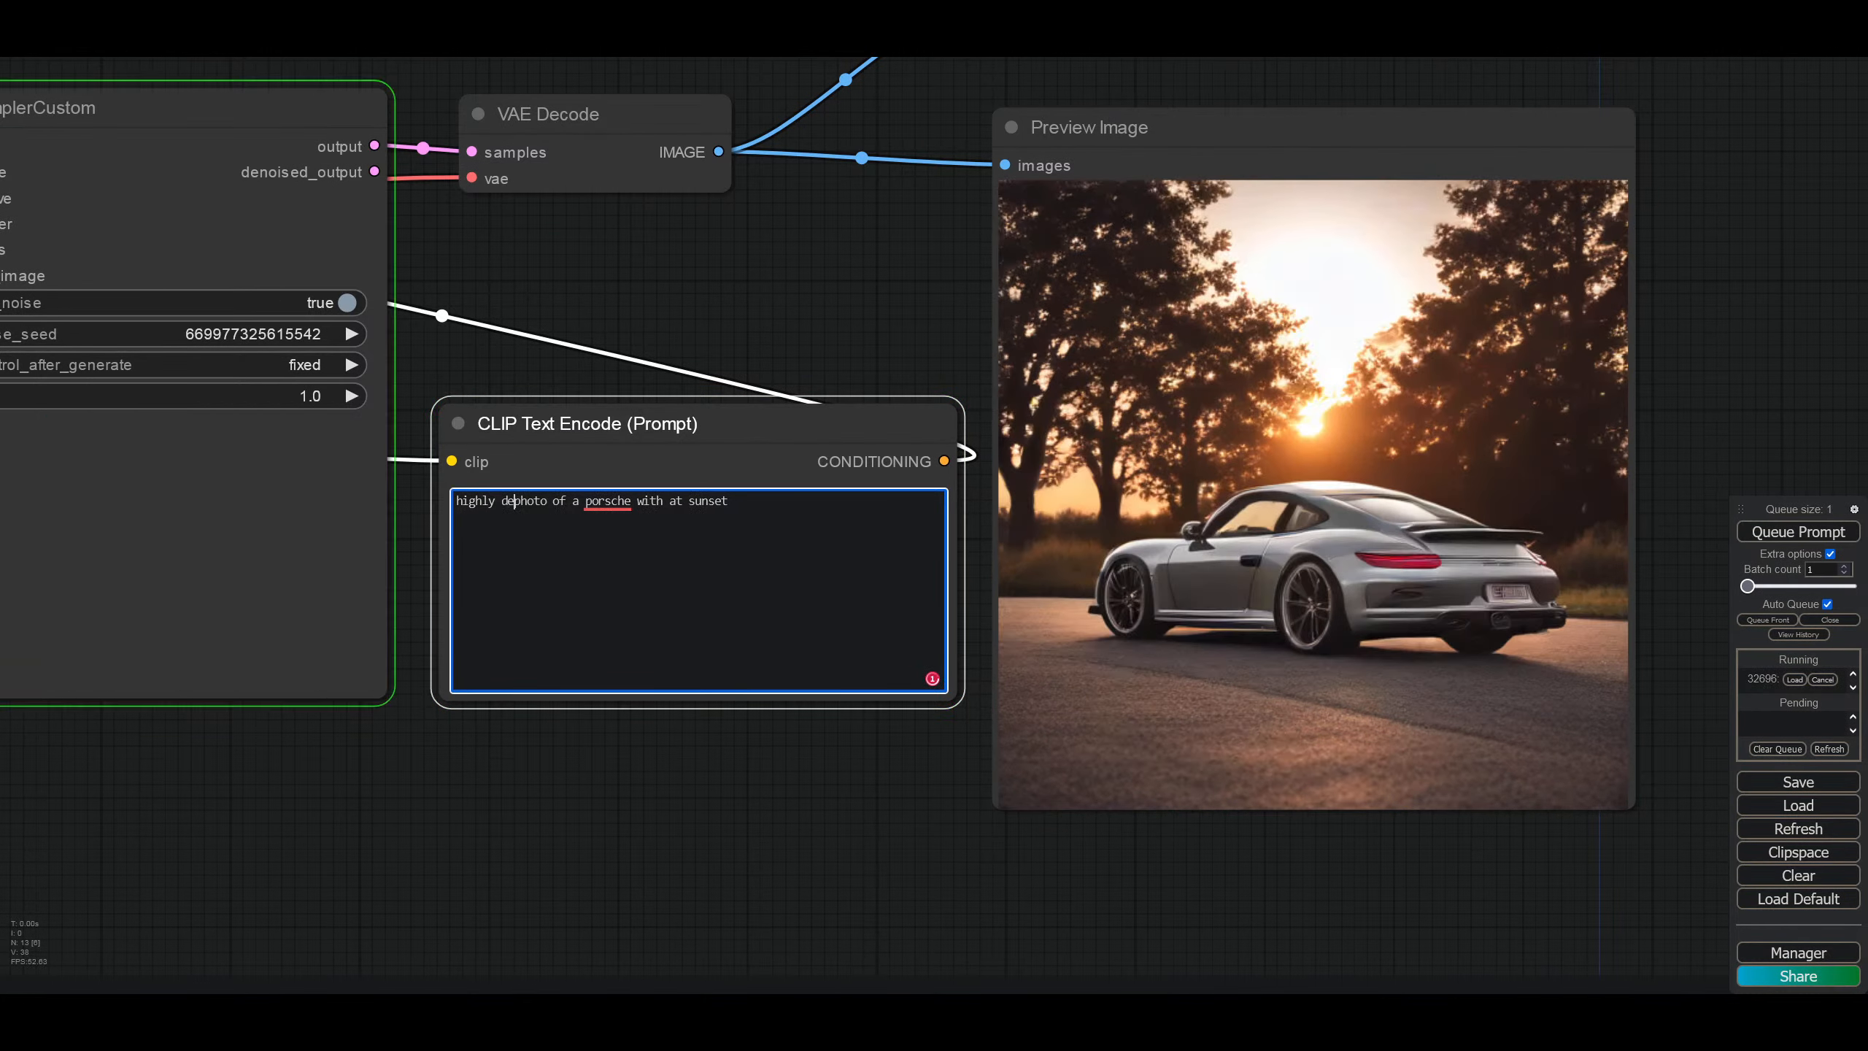
text(detailed)
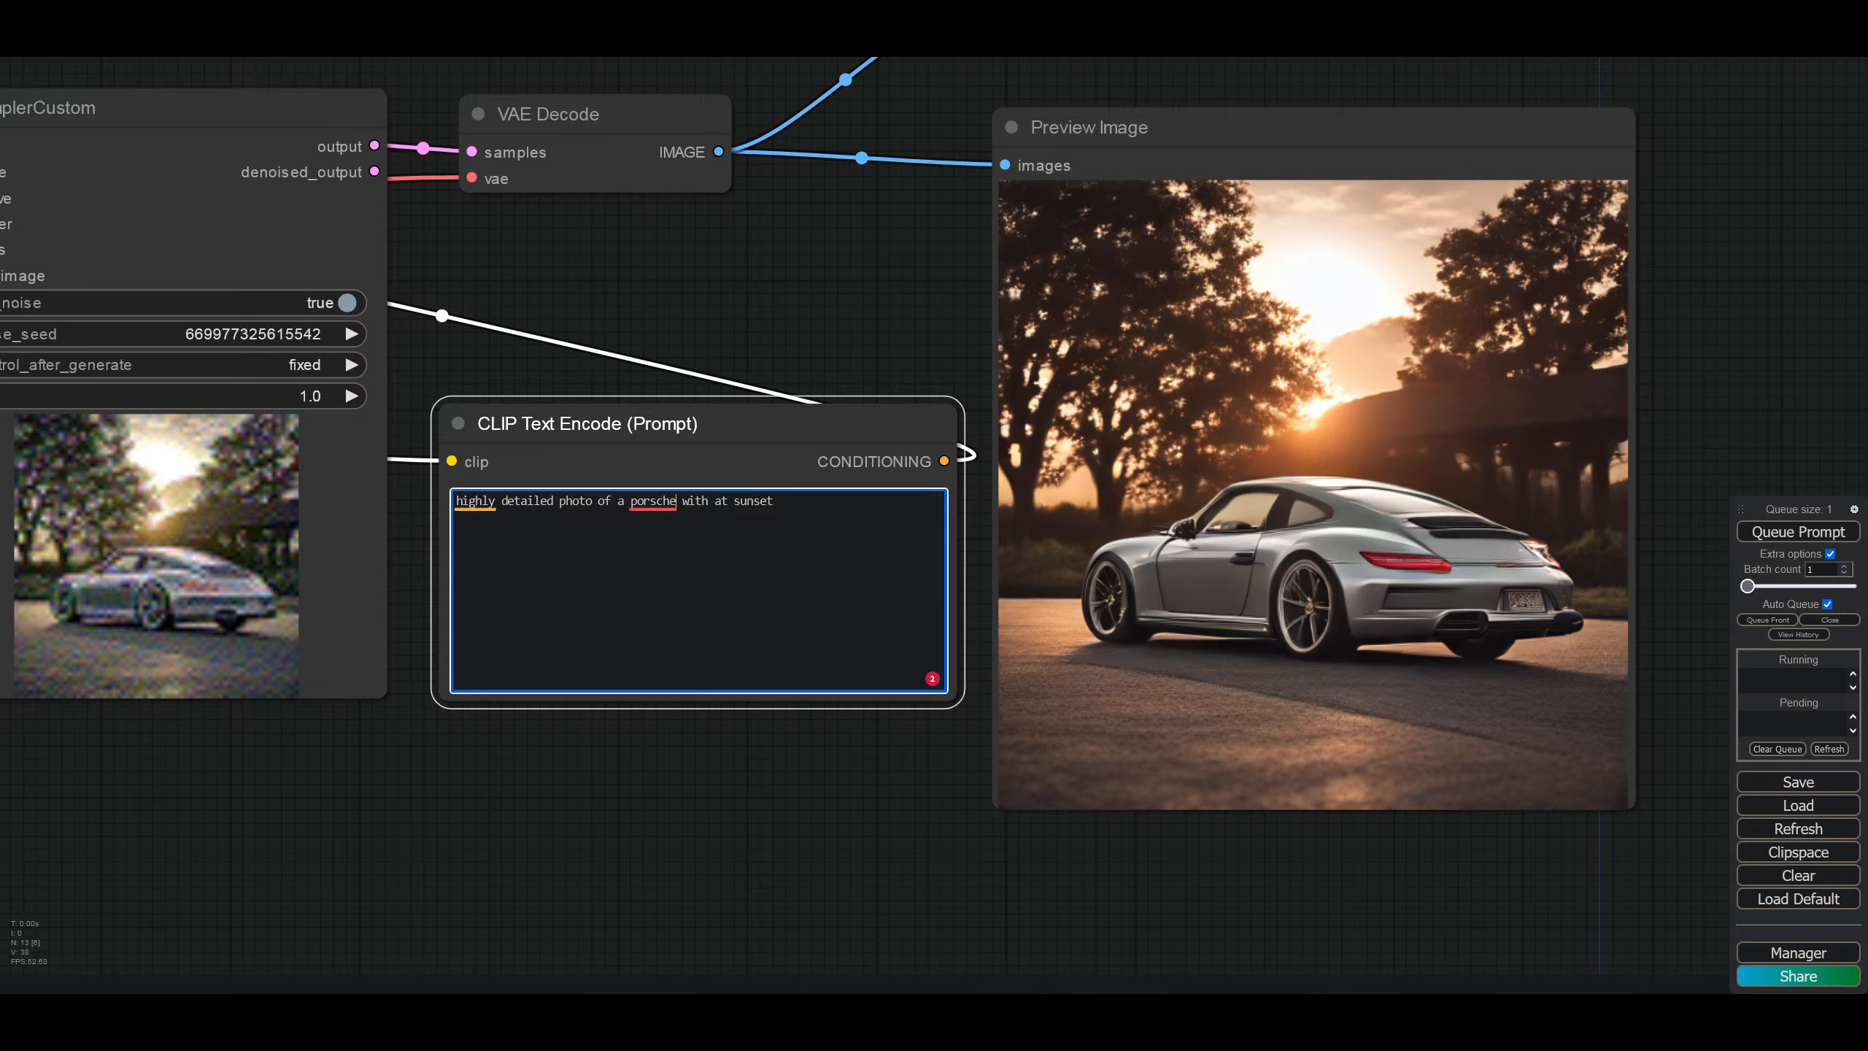
text(911)
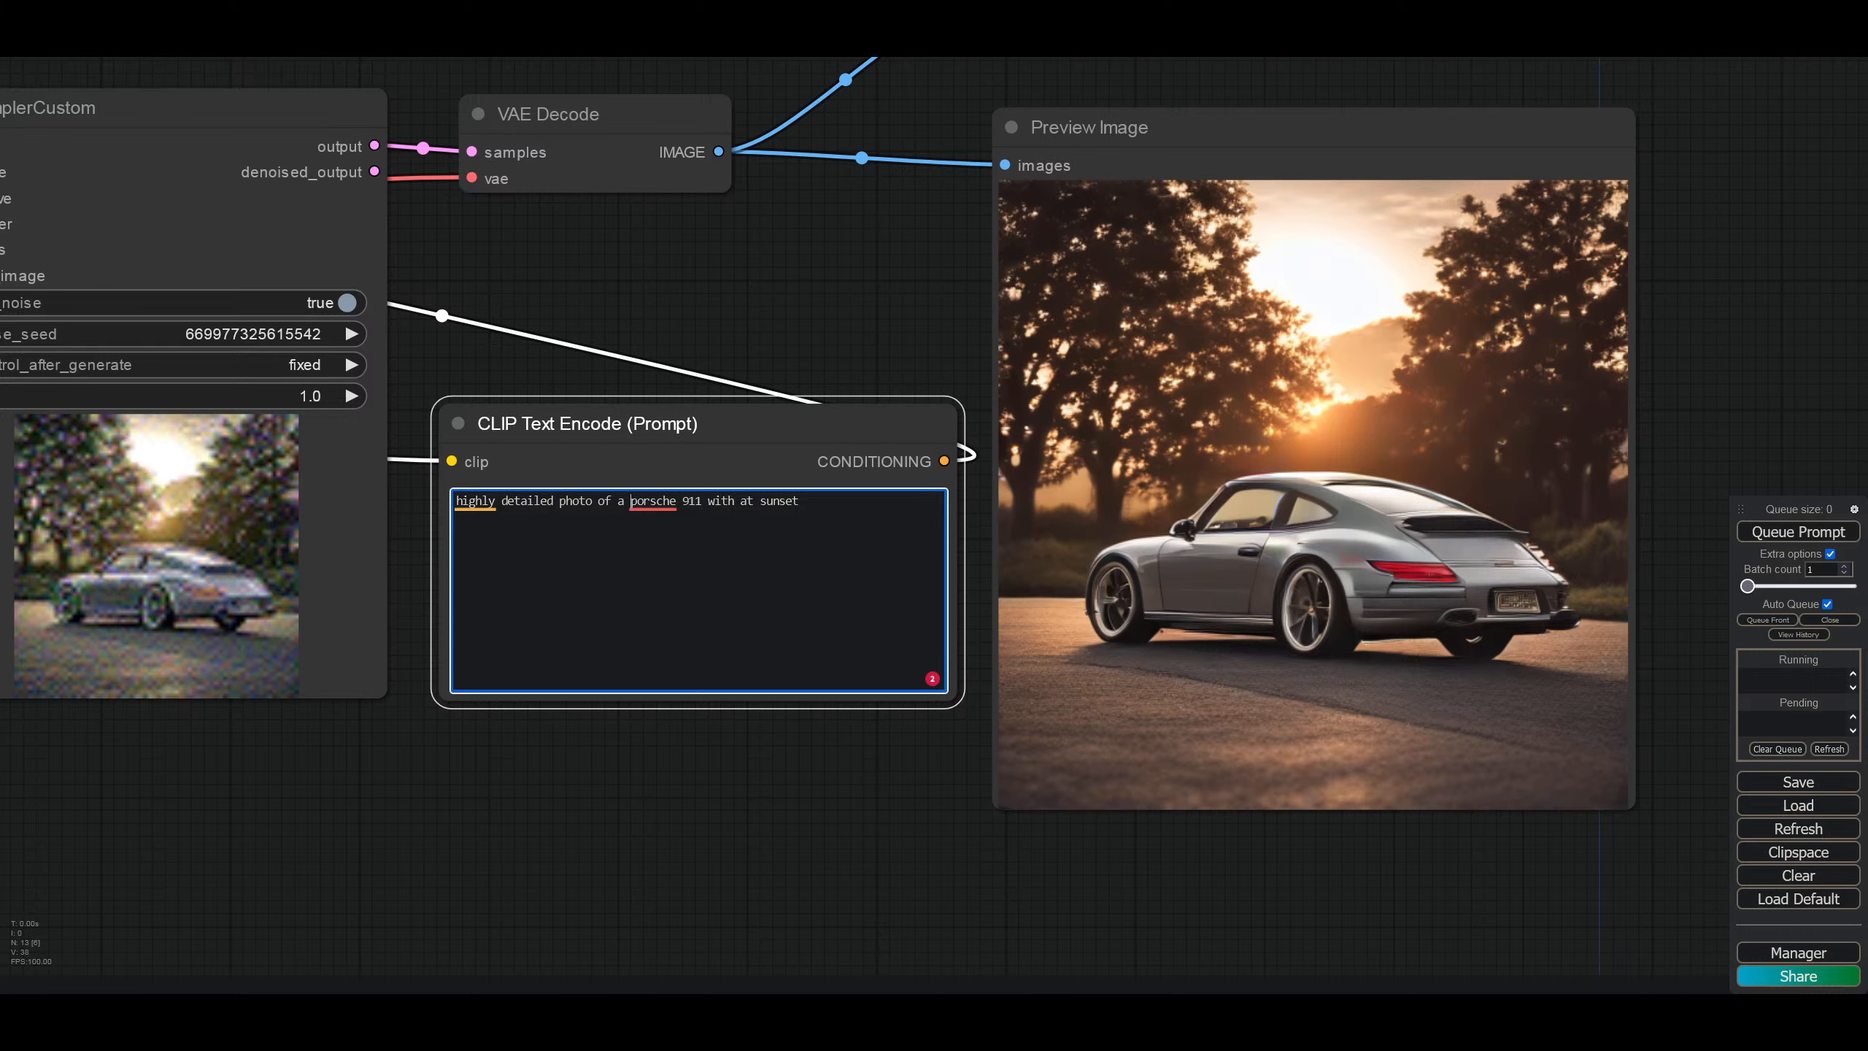
text(vintage)
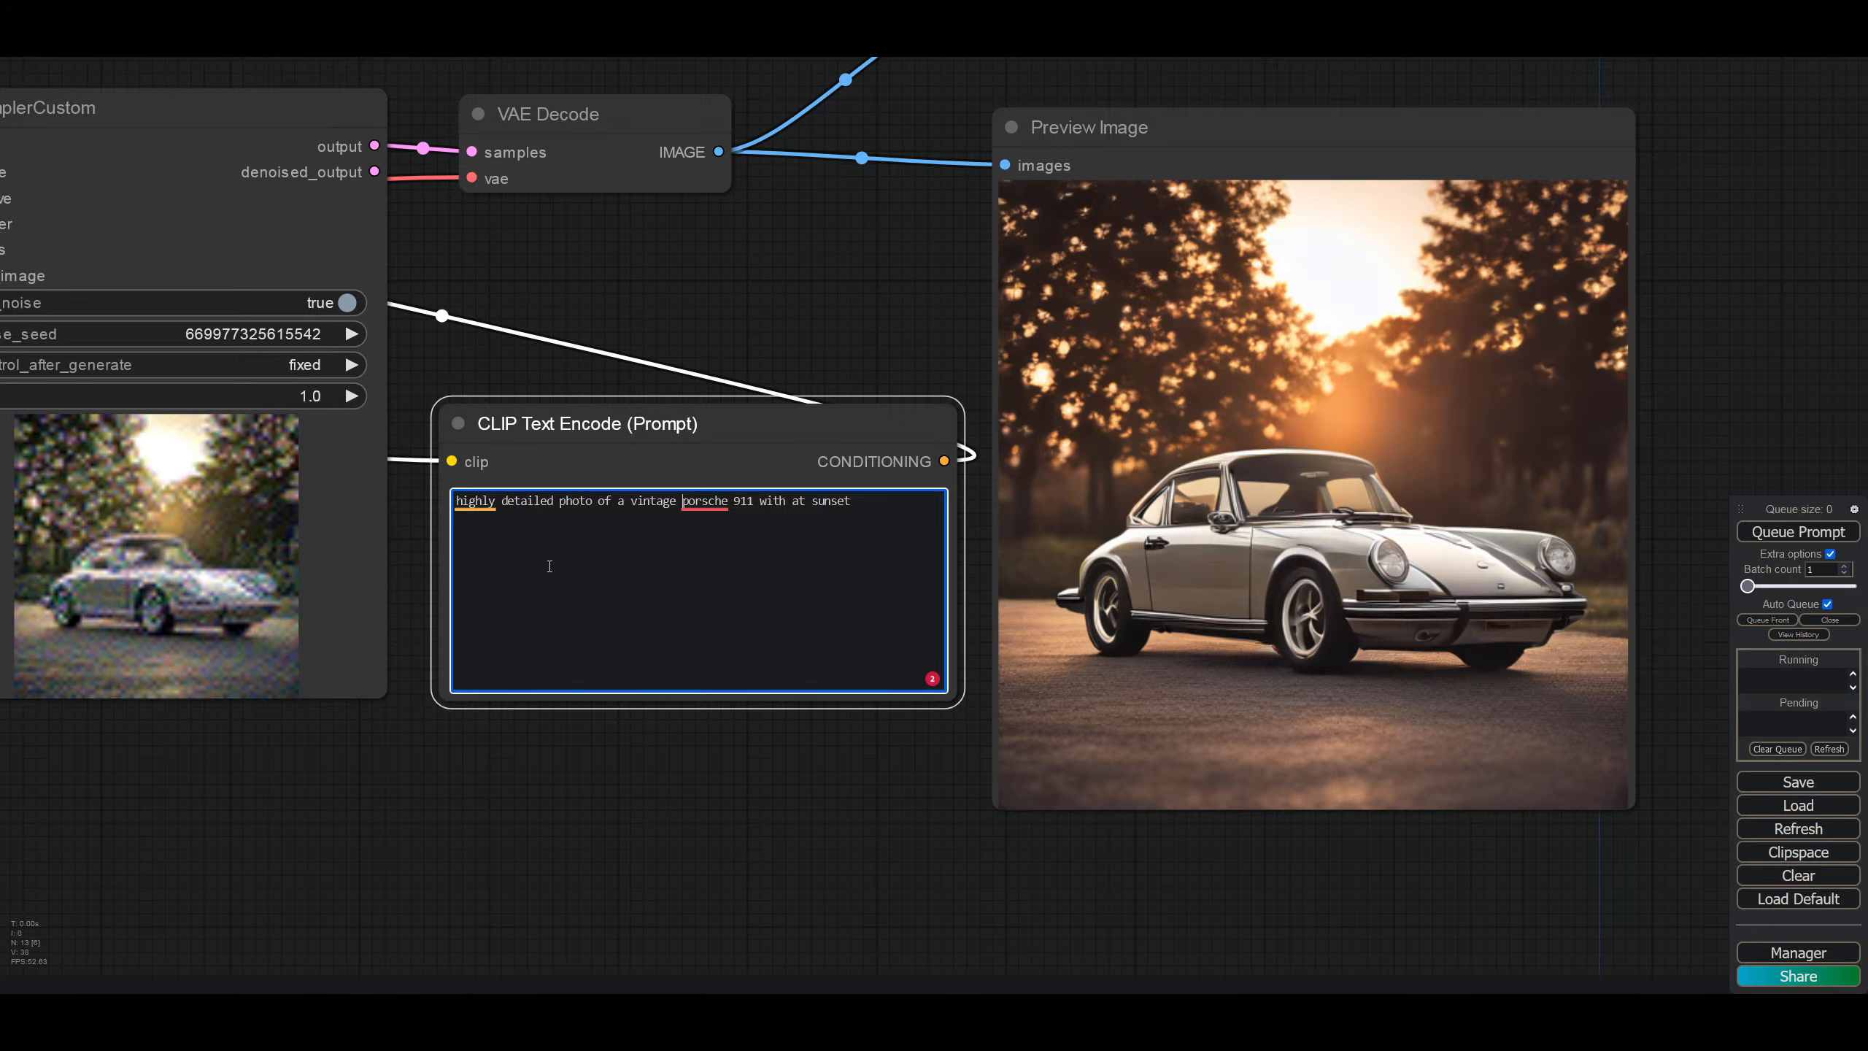
Step: Replace the entire prompt with "photo of potters wheel"
drag(873, 510, 423, 461)
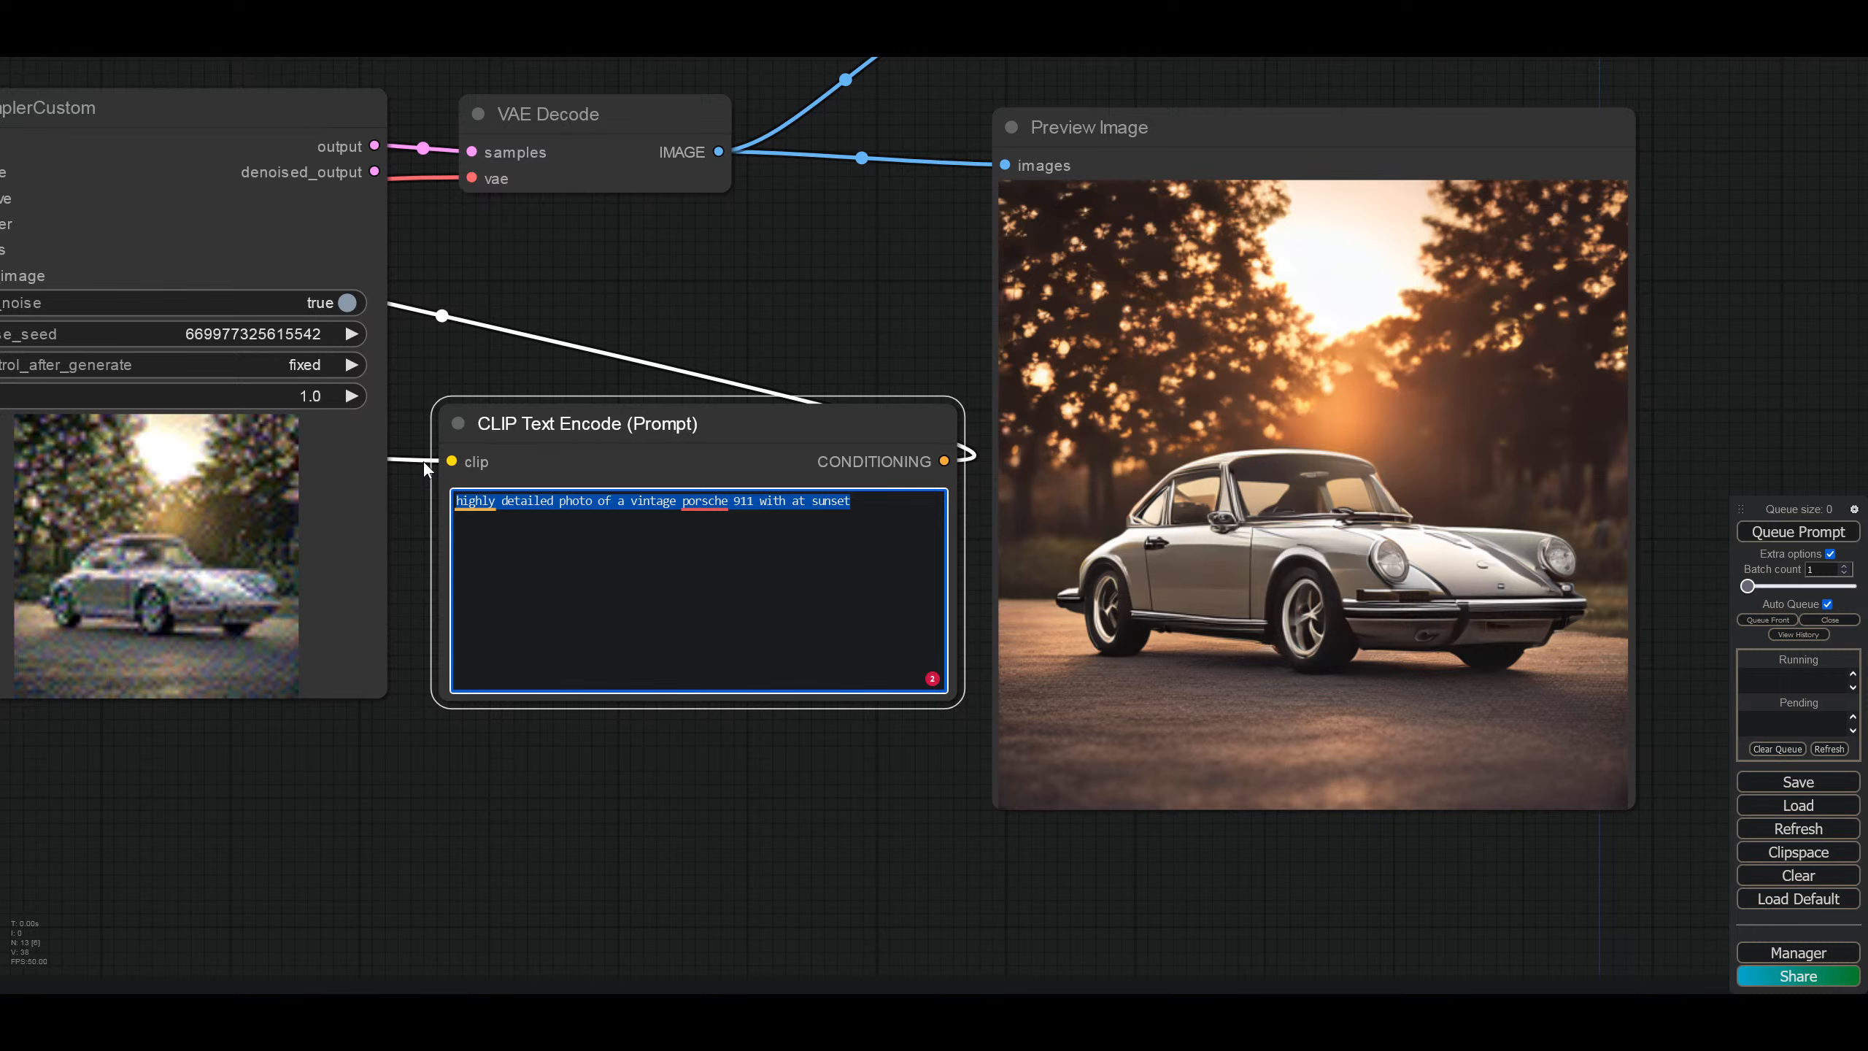
key(BackSpace)
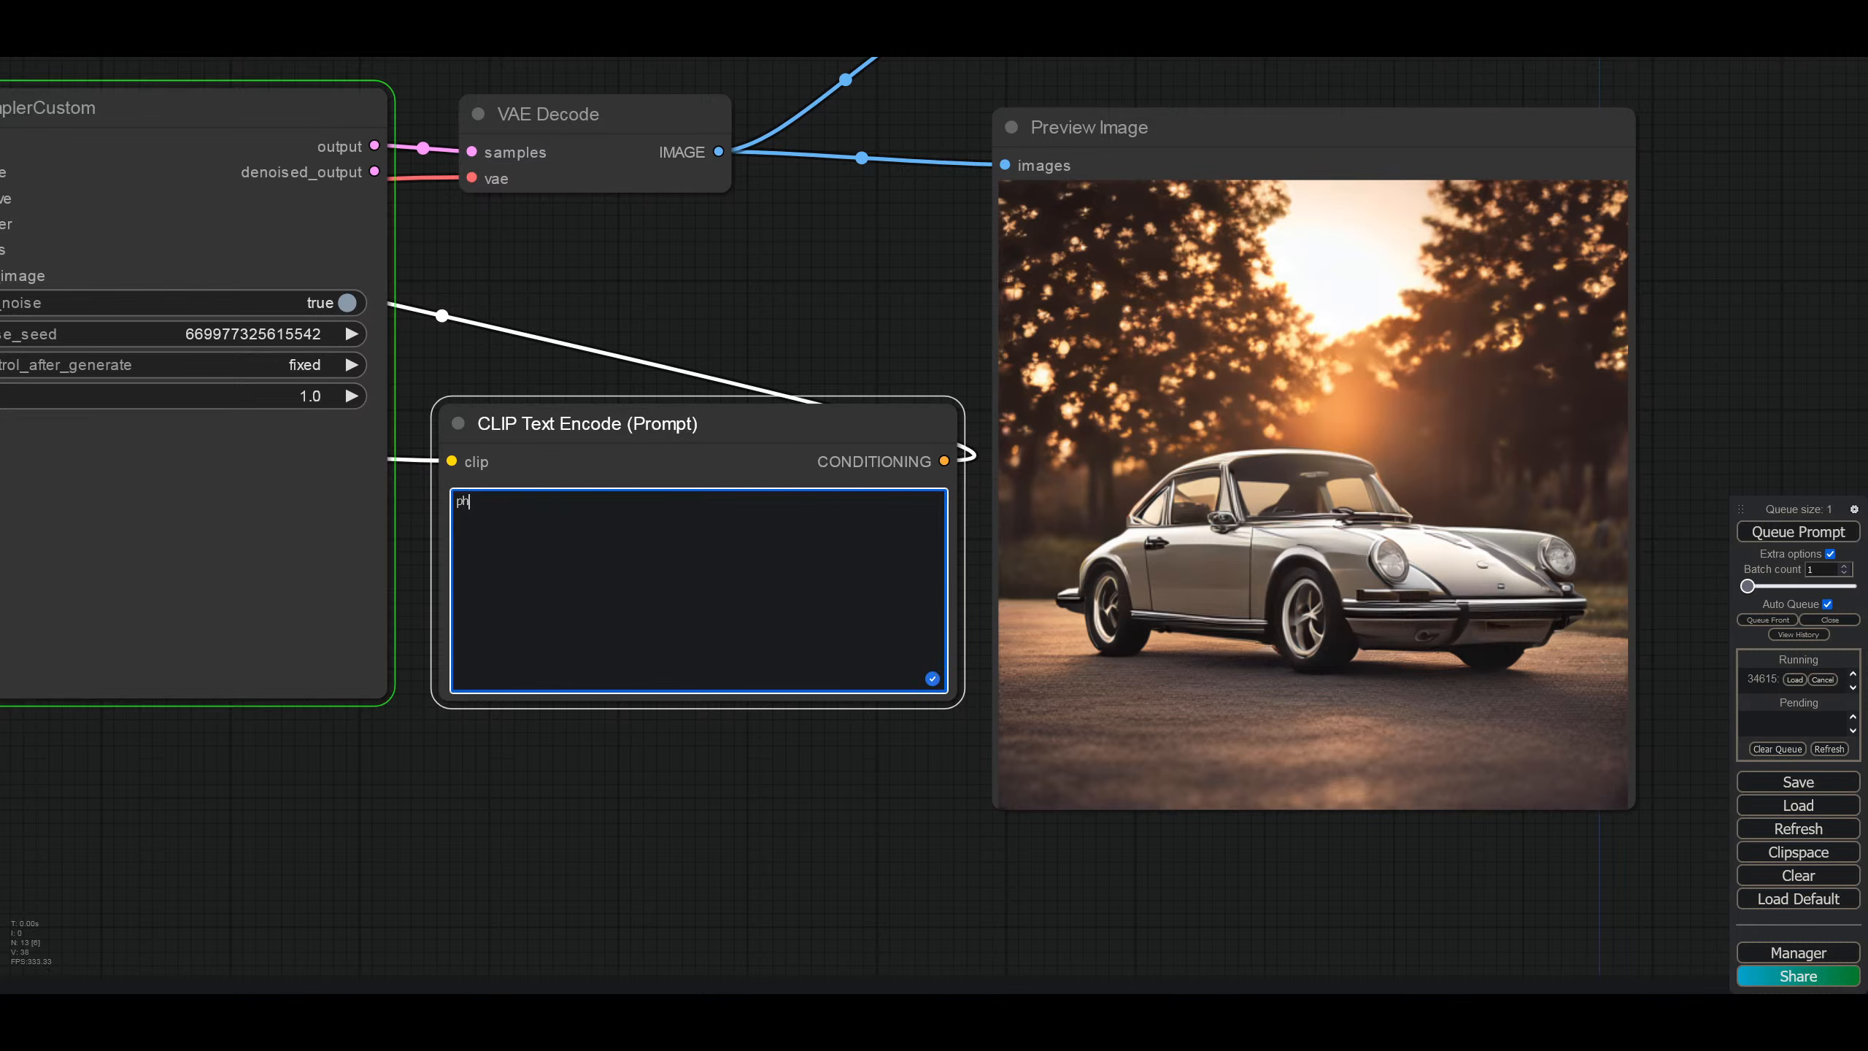
text(photo of )
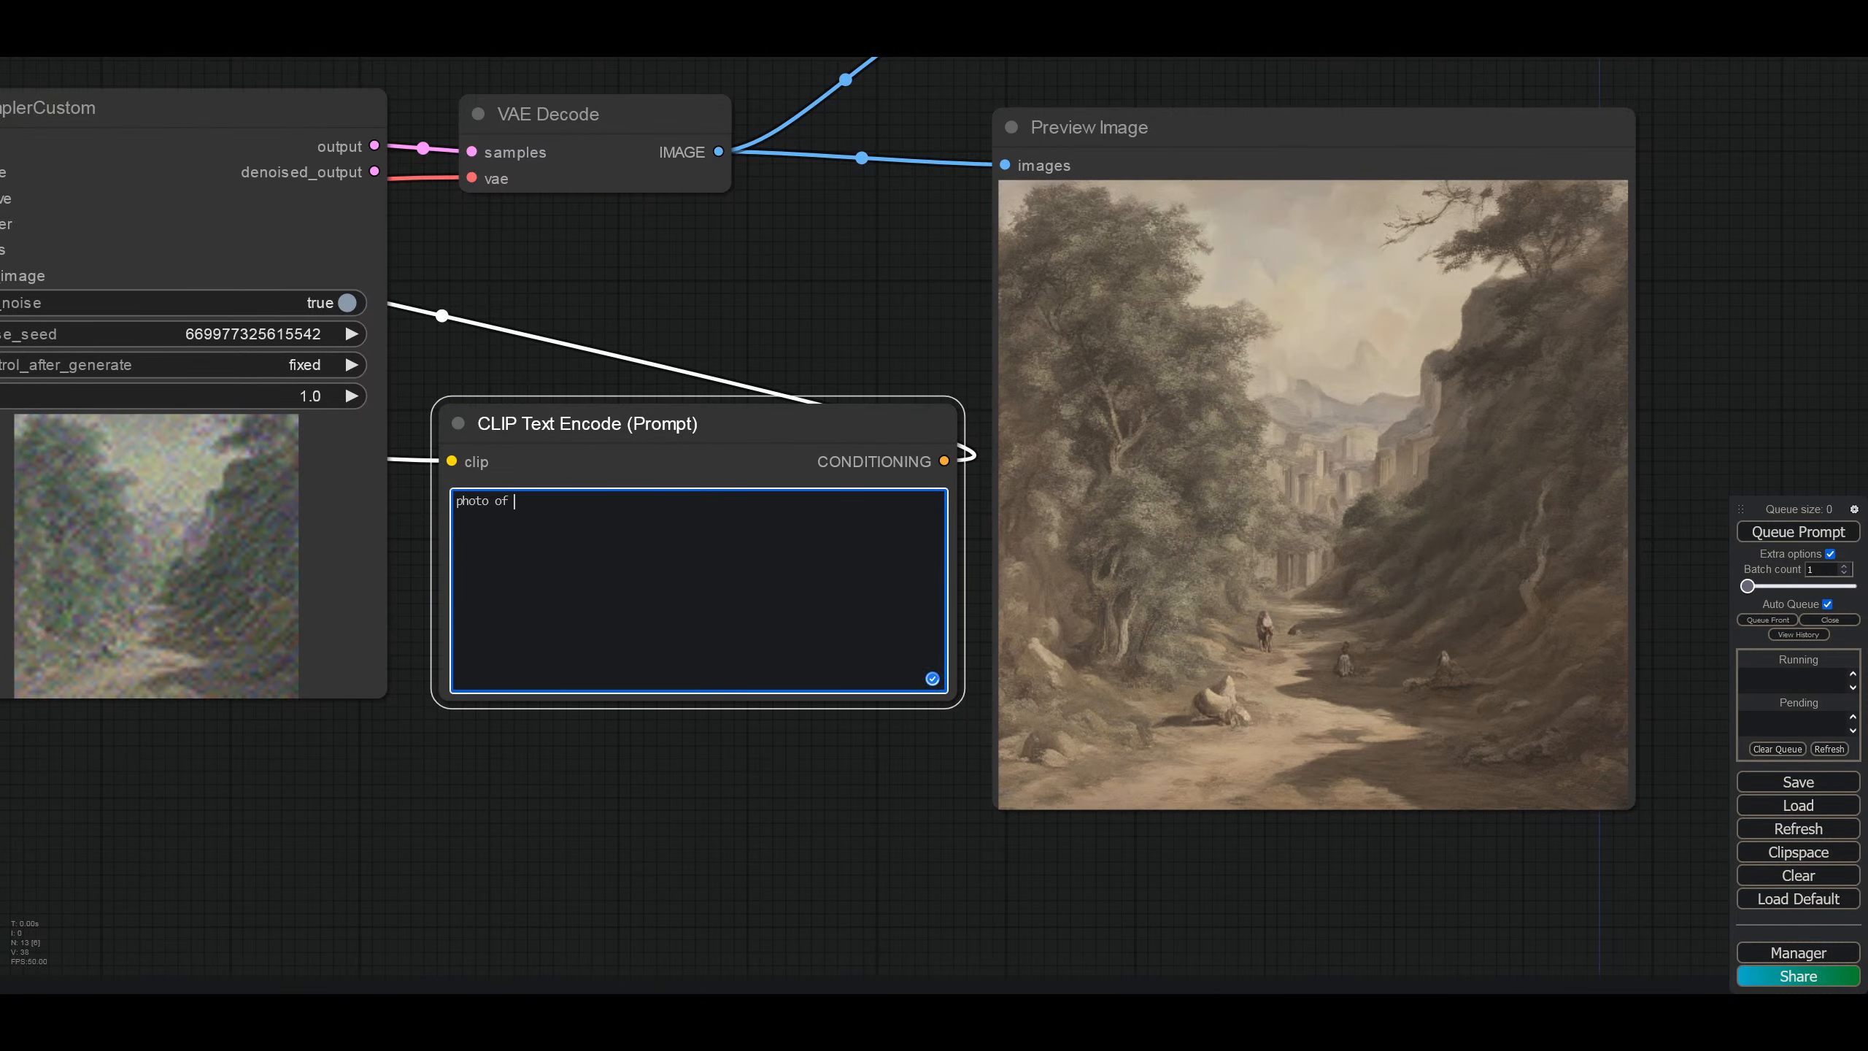
text(potters wheel)
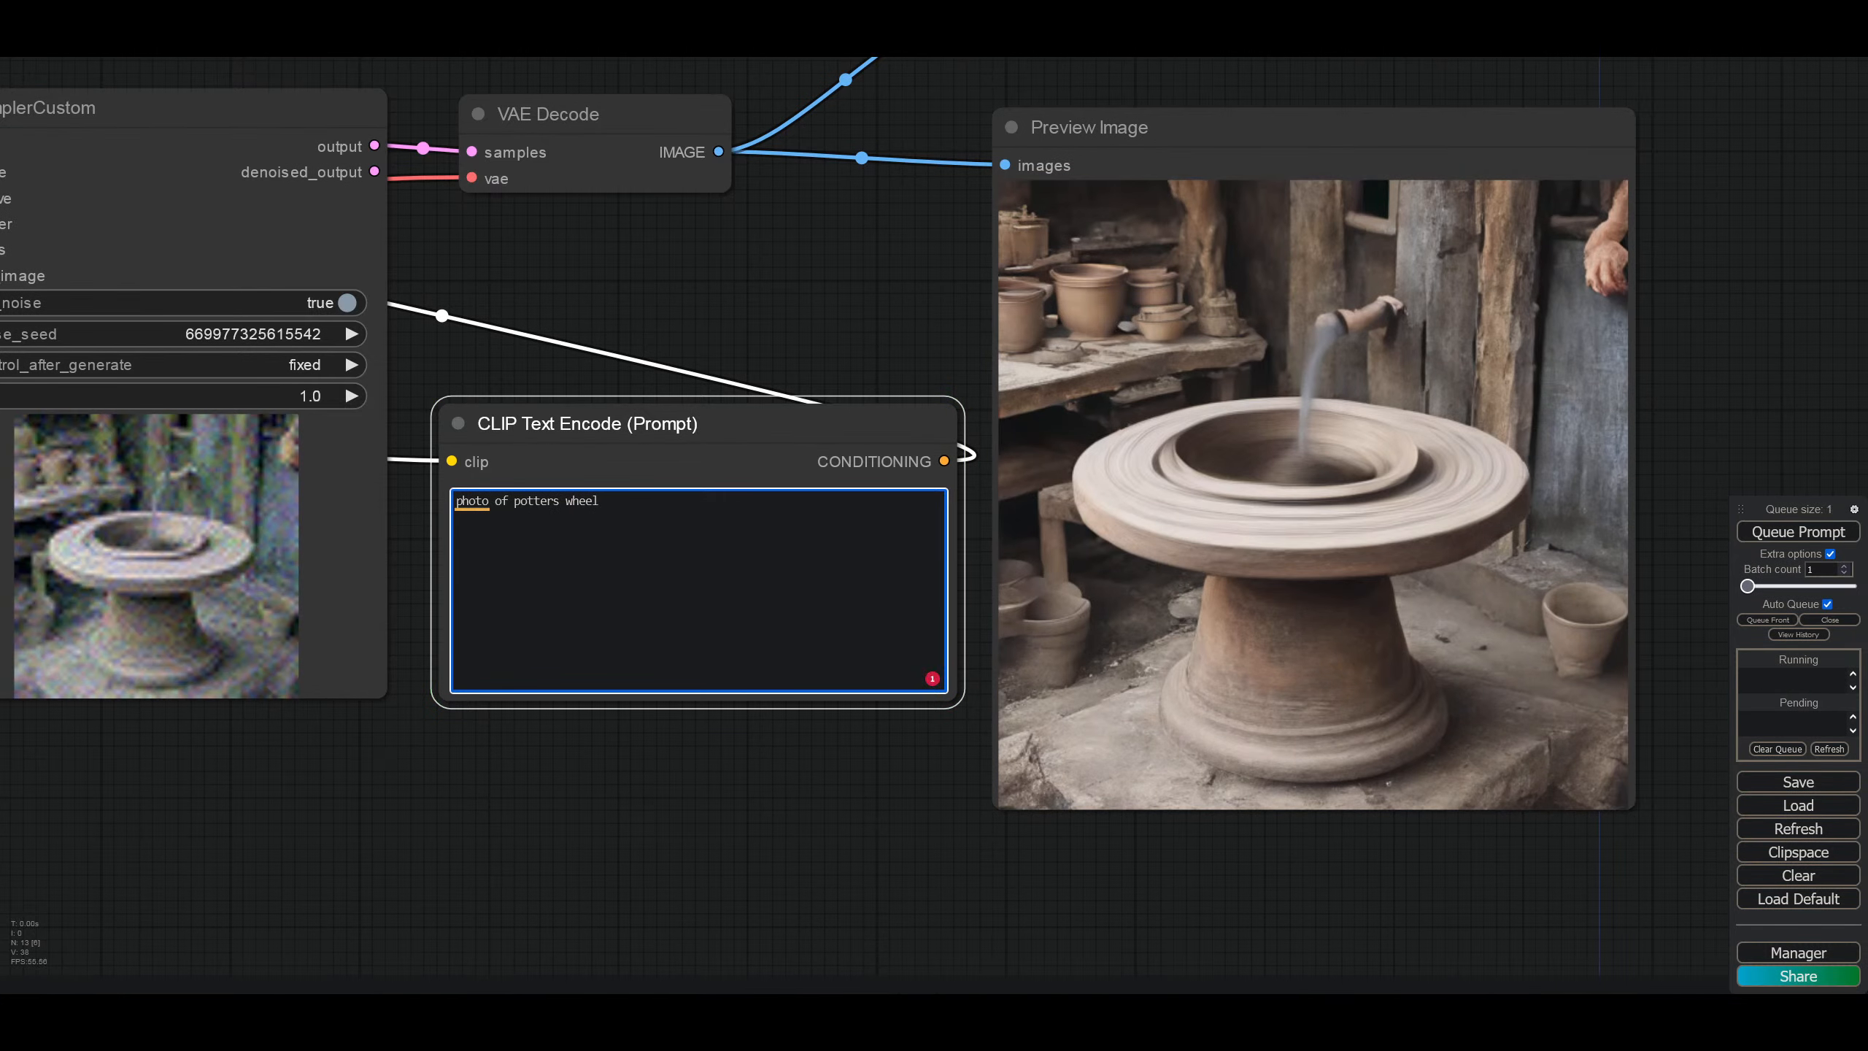
Step: Replace "potters wheel" in the prompt with "glazed pottery"
key(BackSpace)
key(BackSpace)
key(BackSpace)
key(BackSpace)
key(BackSpace)
key(BackSpace)
key(BackSpace)
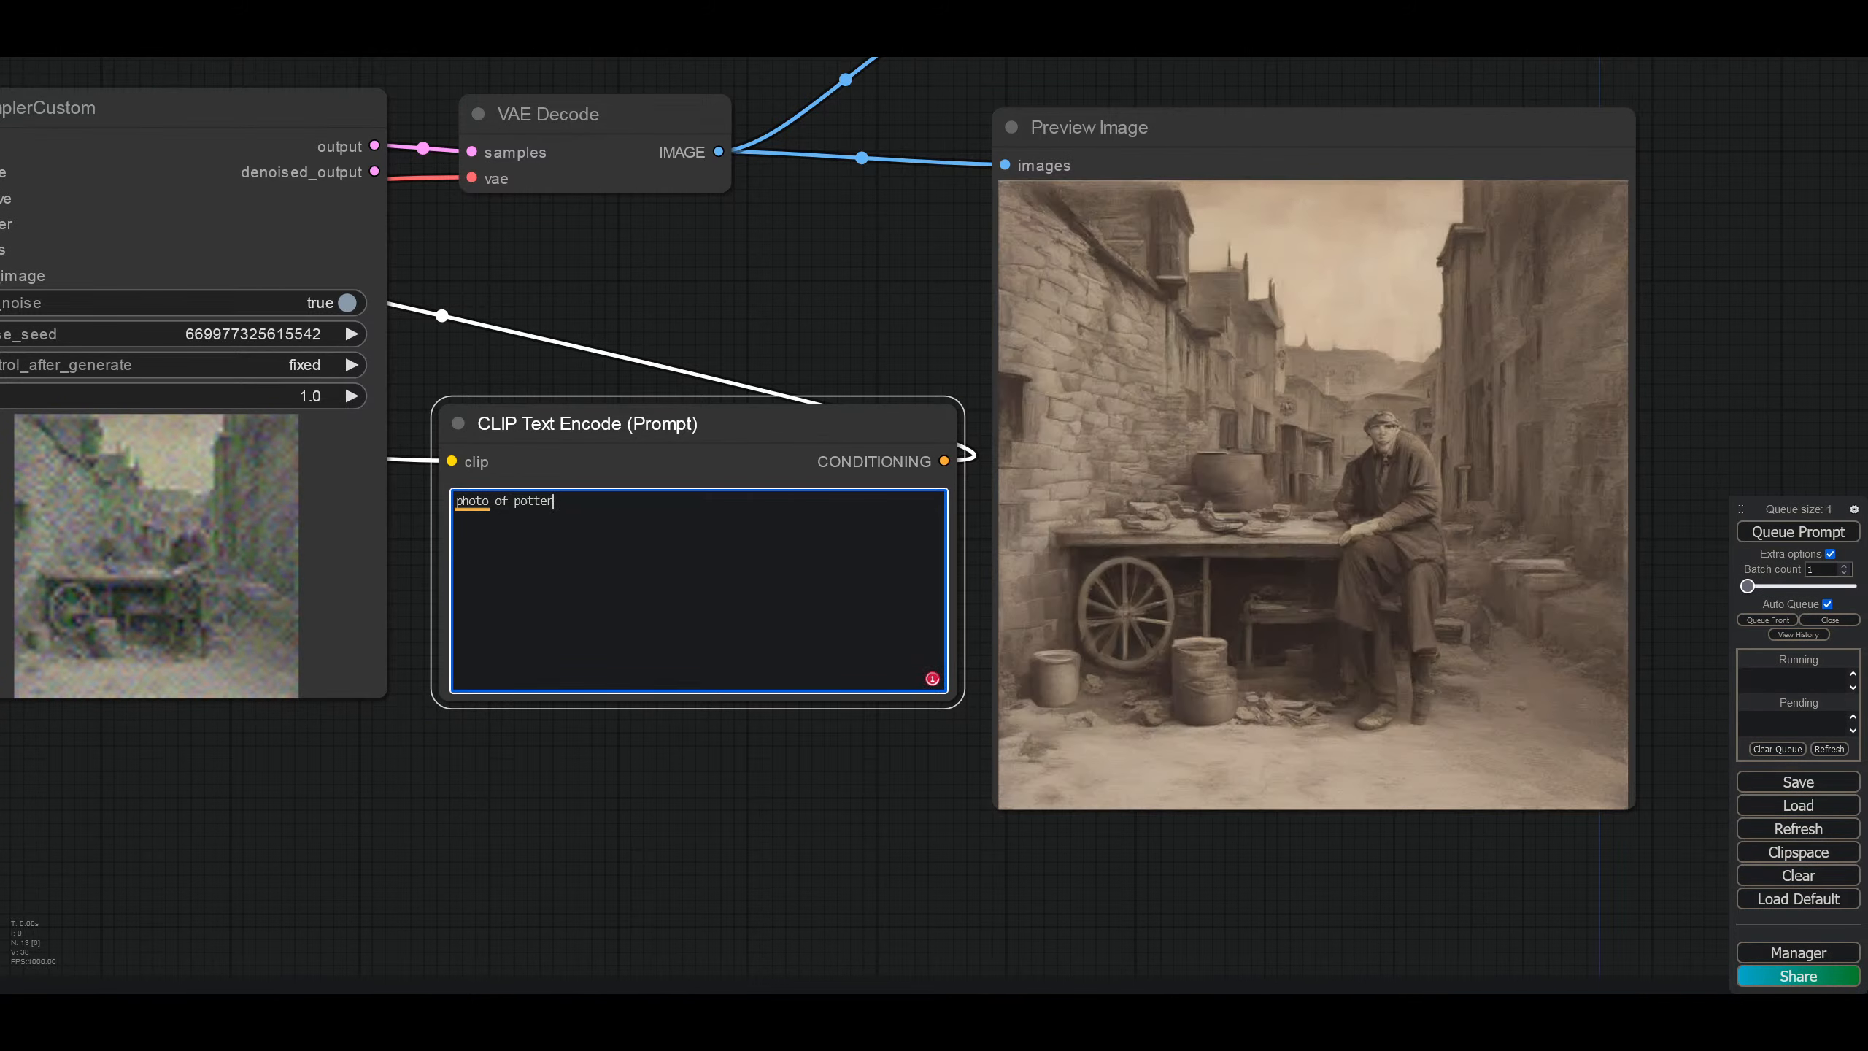
key(BackSpace)
key(BackSpace)
key(BackSpace)
key(BackSpace)
key(BackSpace)
key(BackSpace)
key(BackSpace)
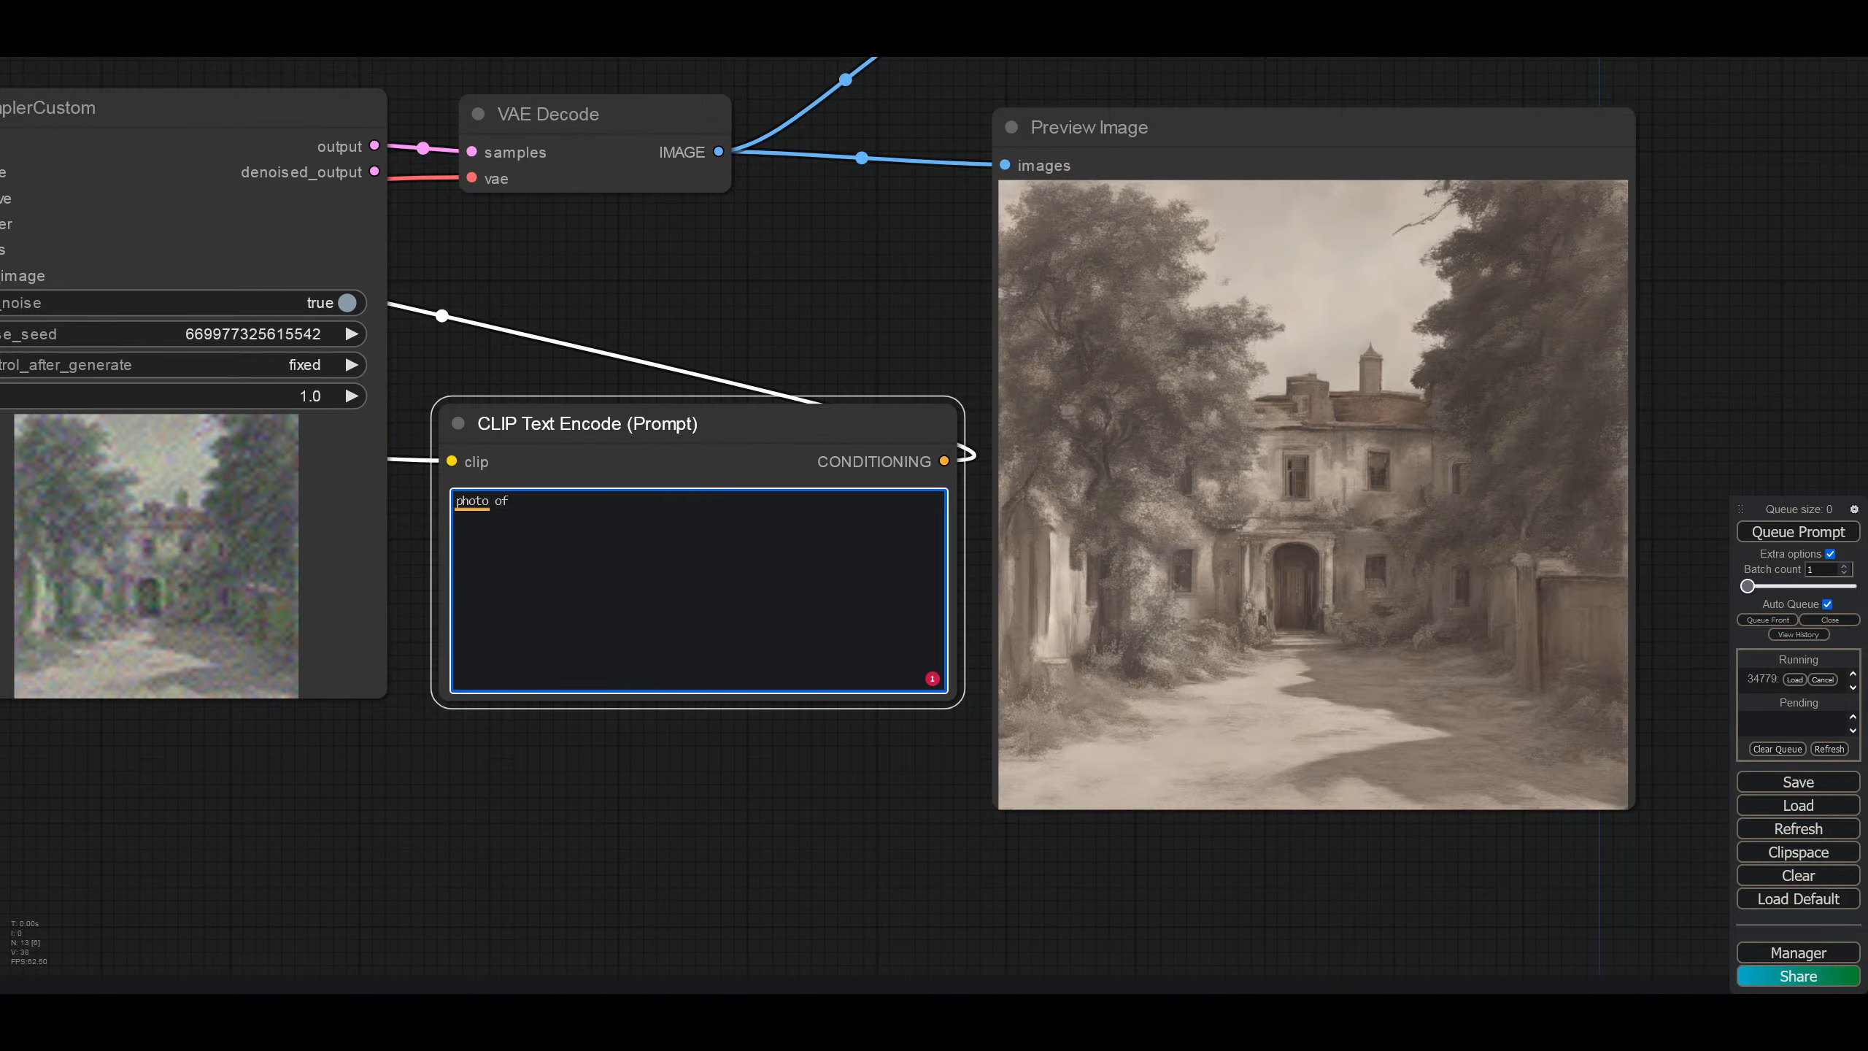
text(pottery)
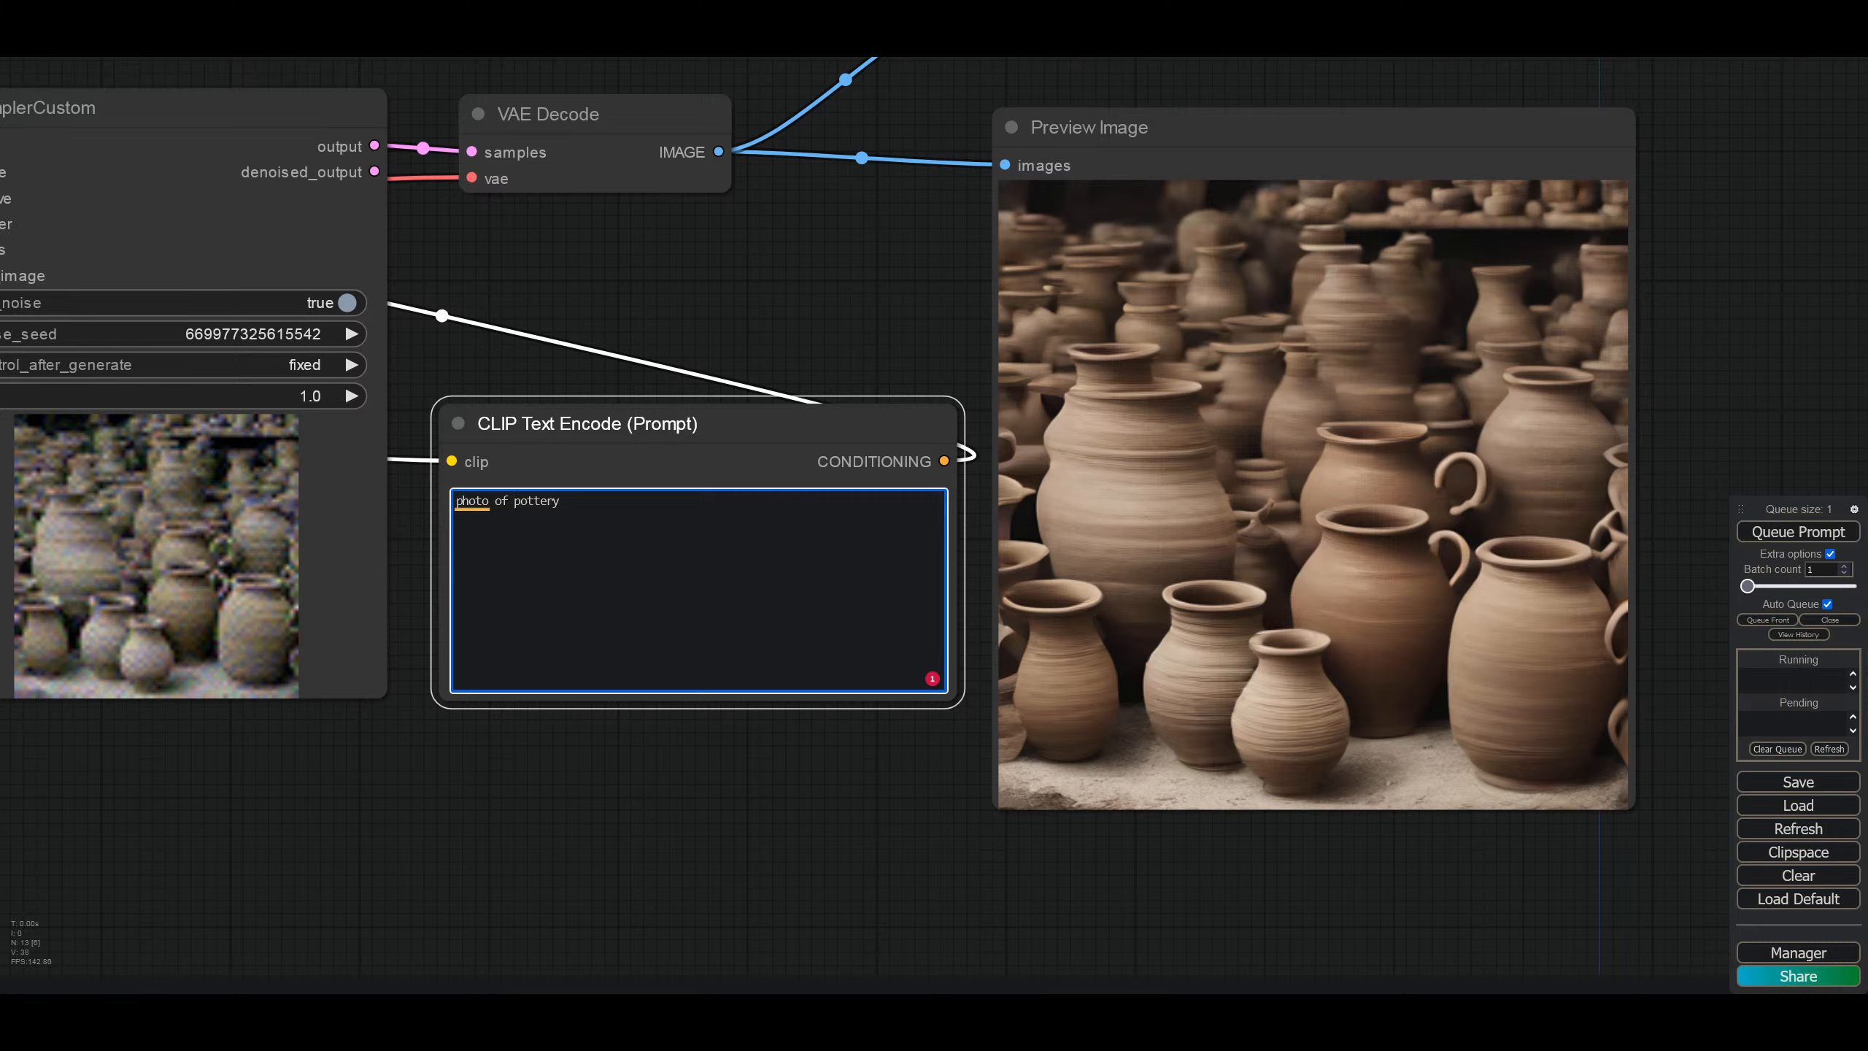
text(glazed)
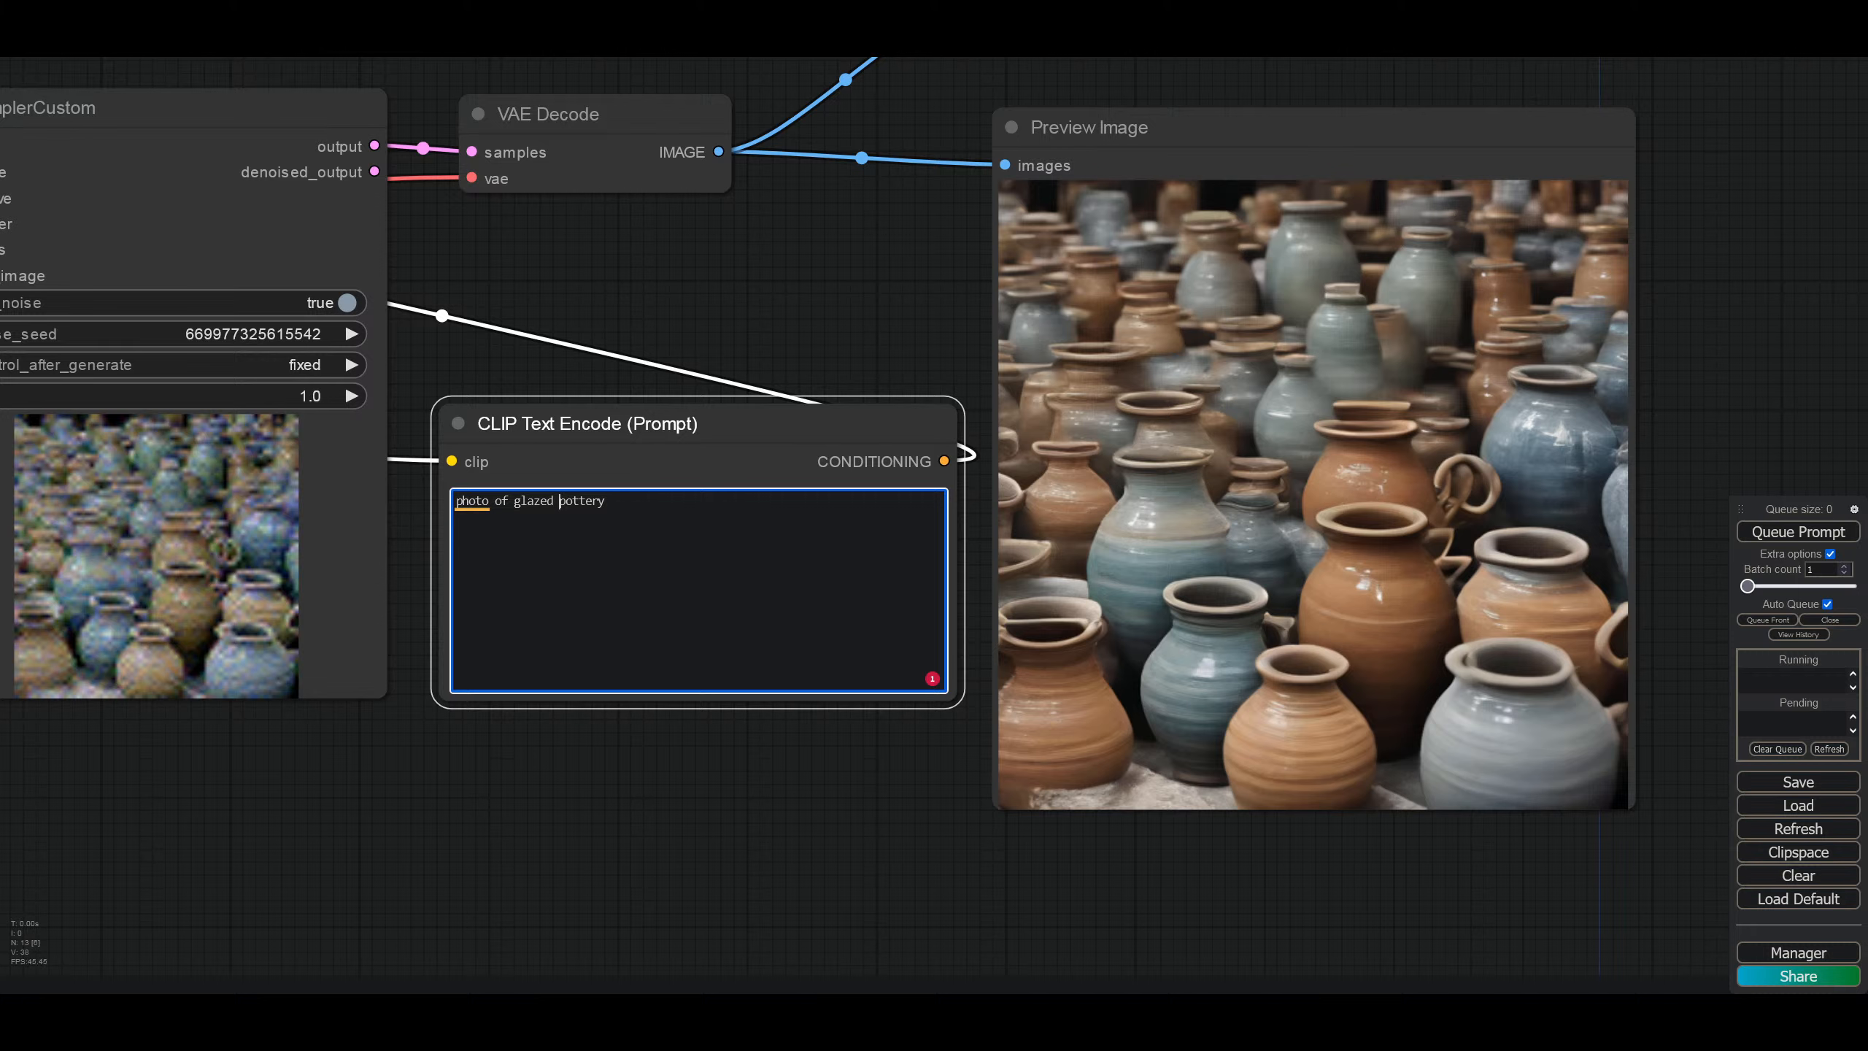
Step: Shift the Preview Image node slightly and set the sampler's control_after_generate to randomize
drag(1103, 138, 1116, 140)
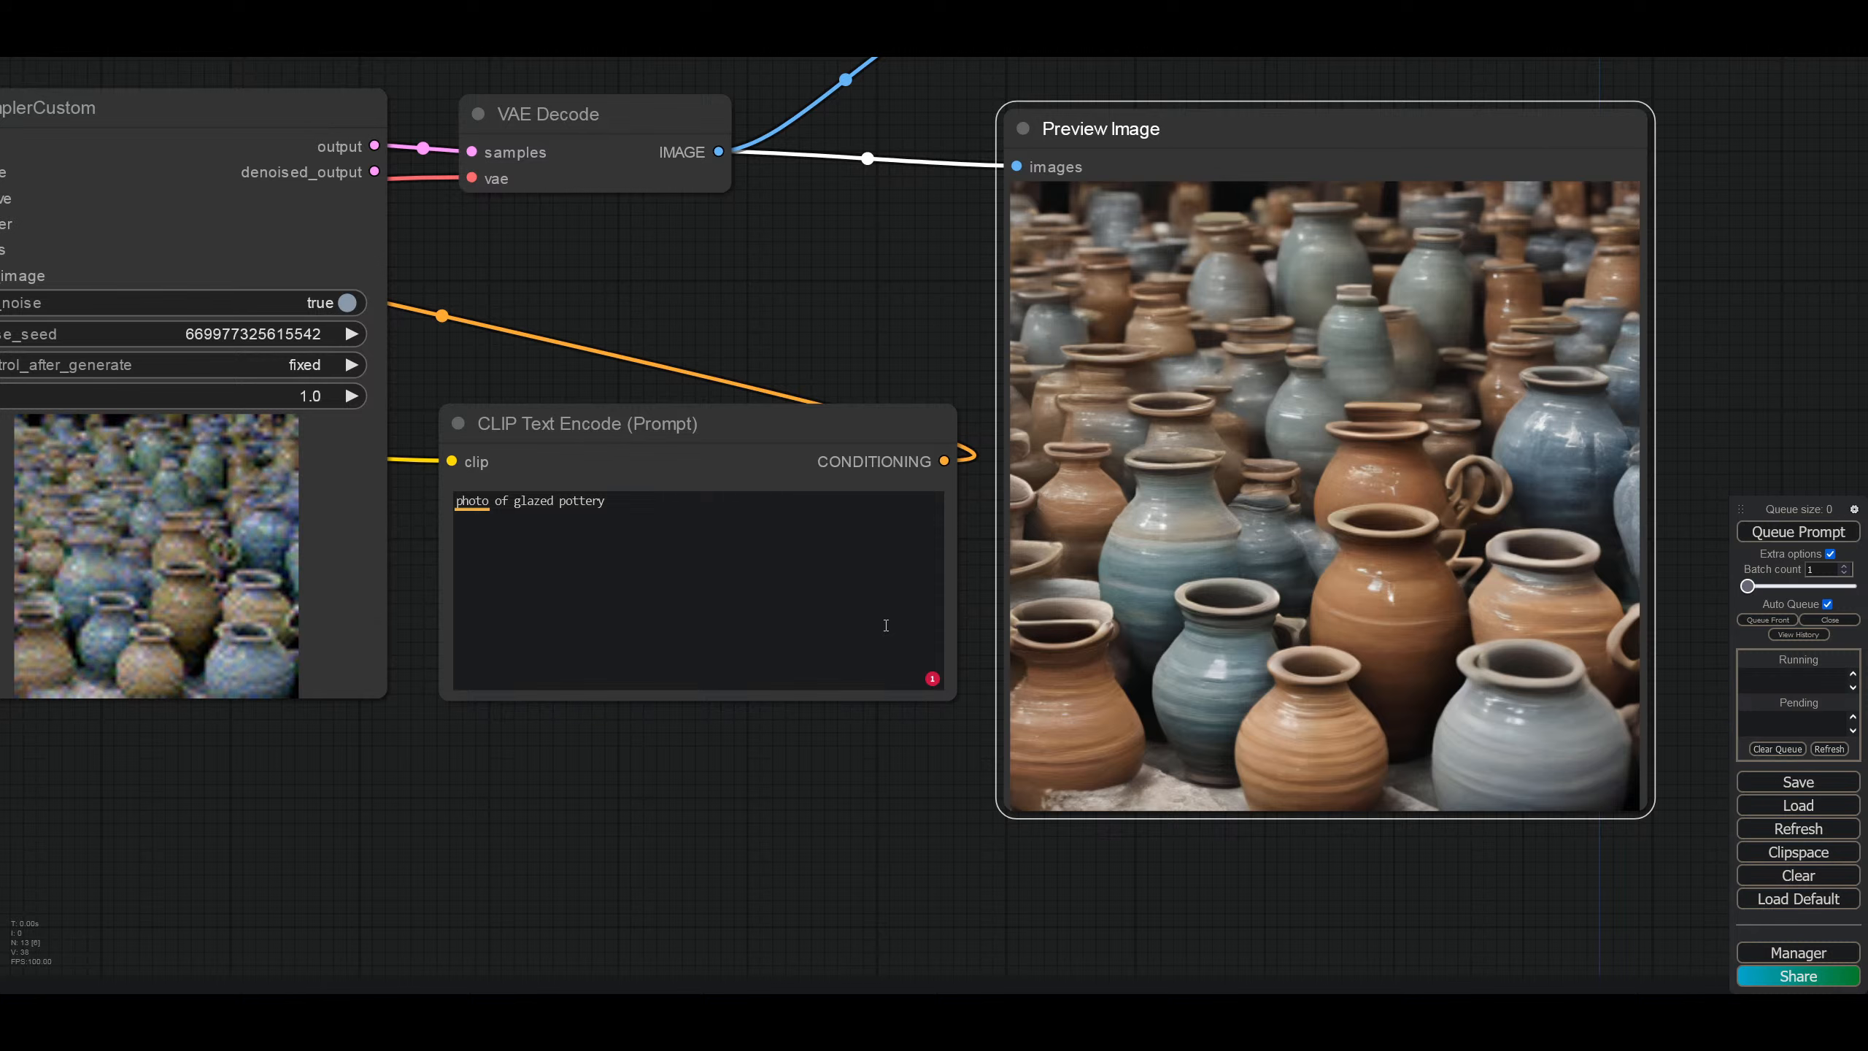
click(317, 363)
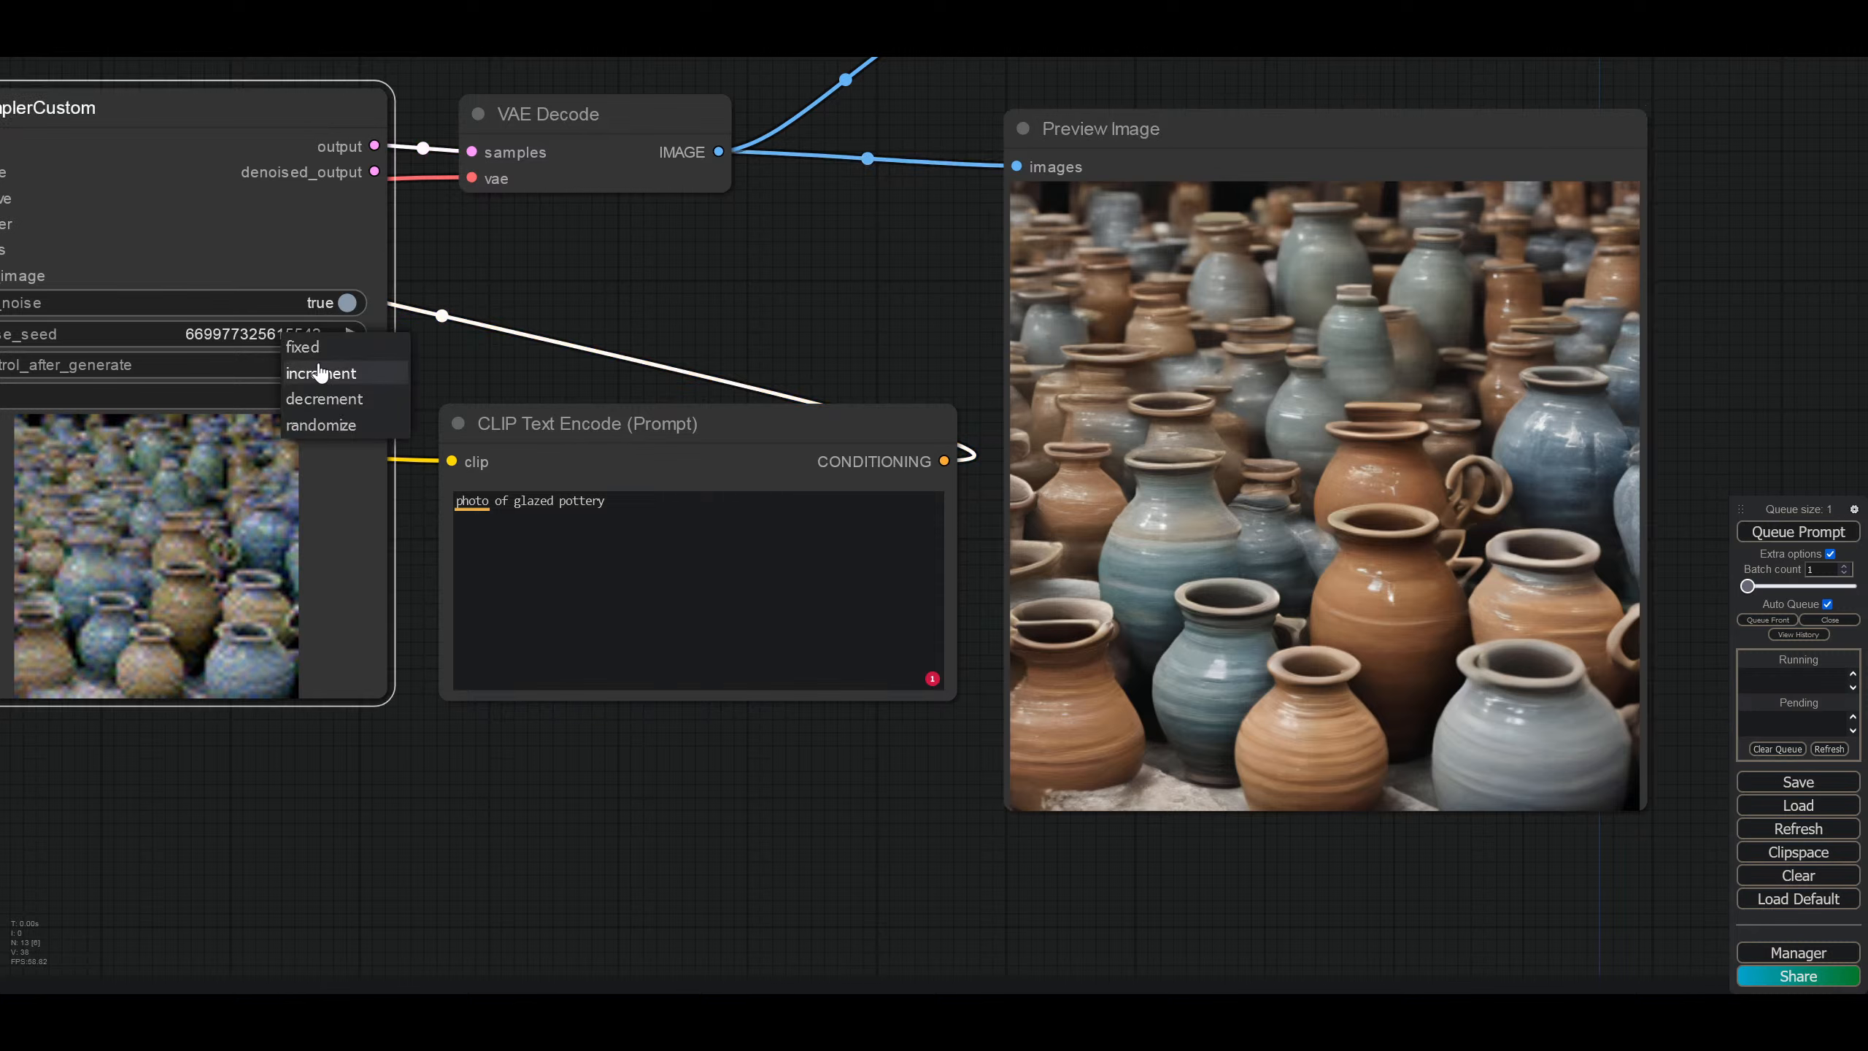
click(321, 426)
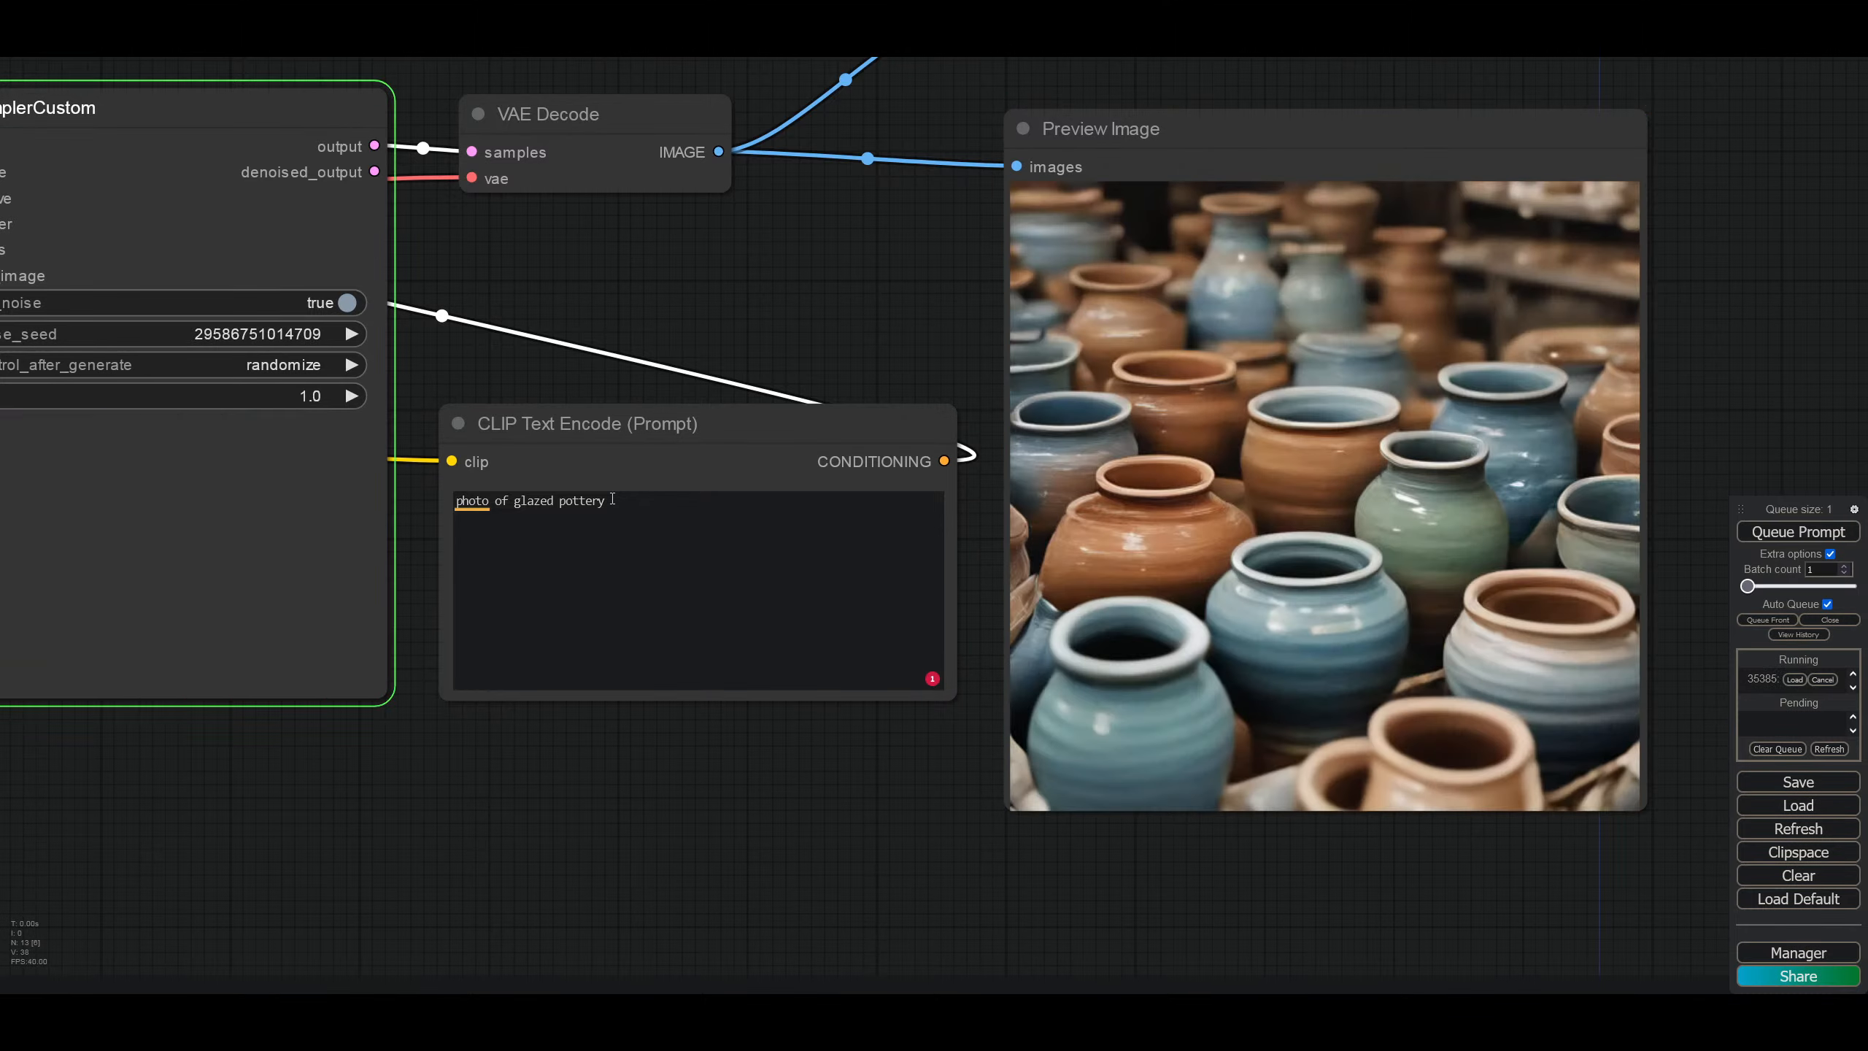
Step: Insert "various" before "glazed pottery" in the prompt
click(612, 500)
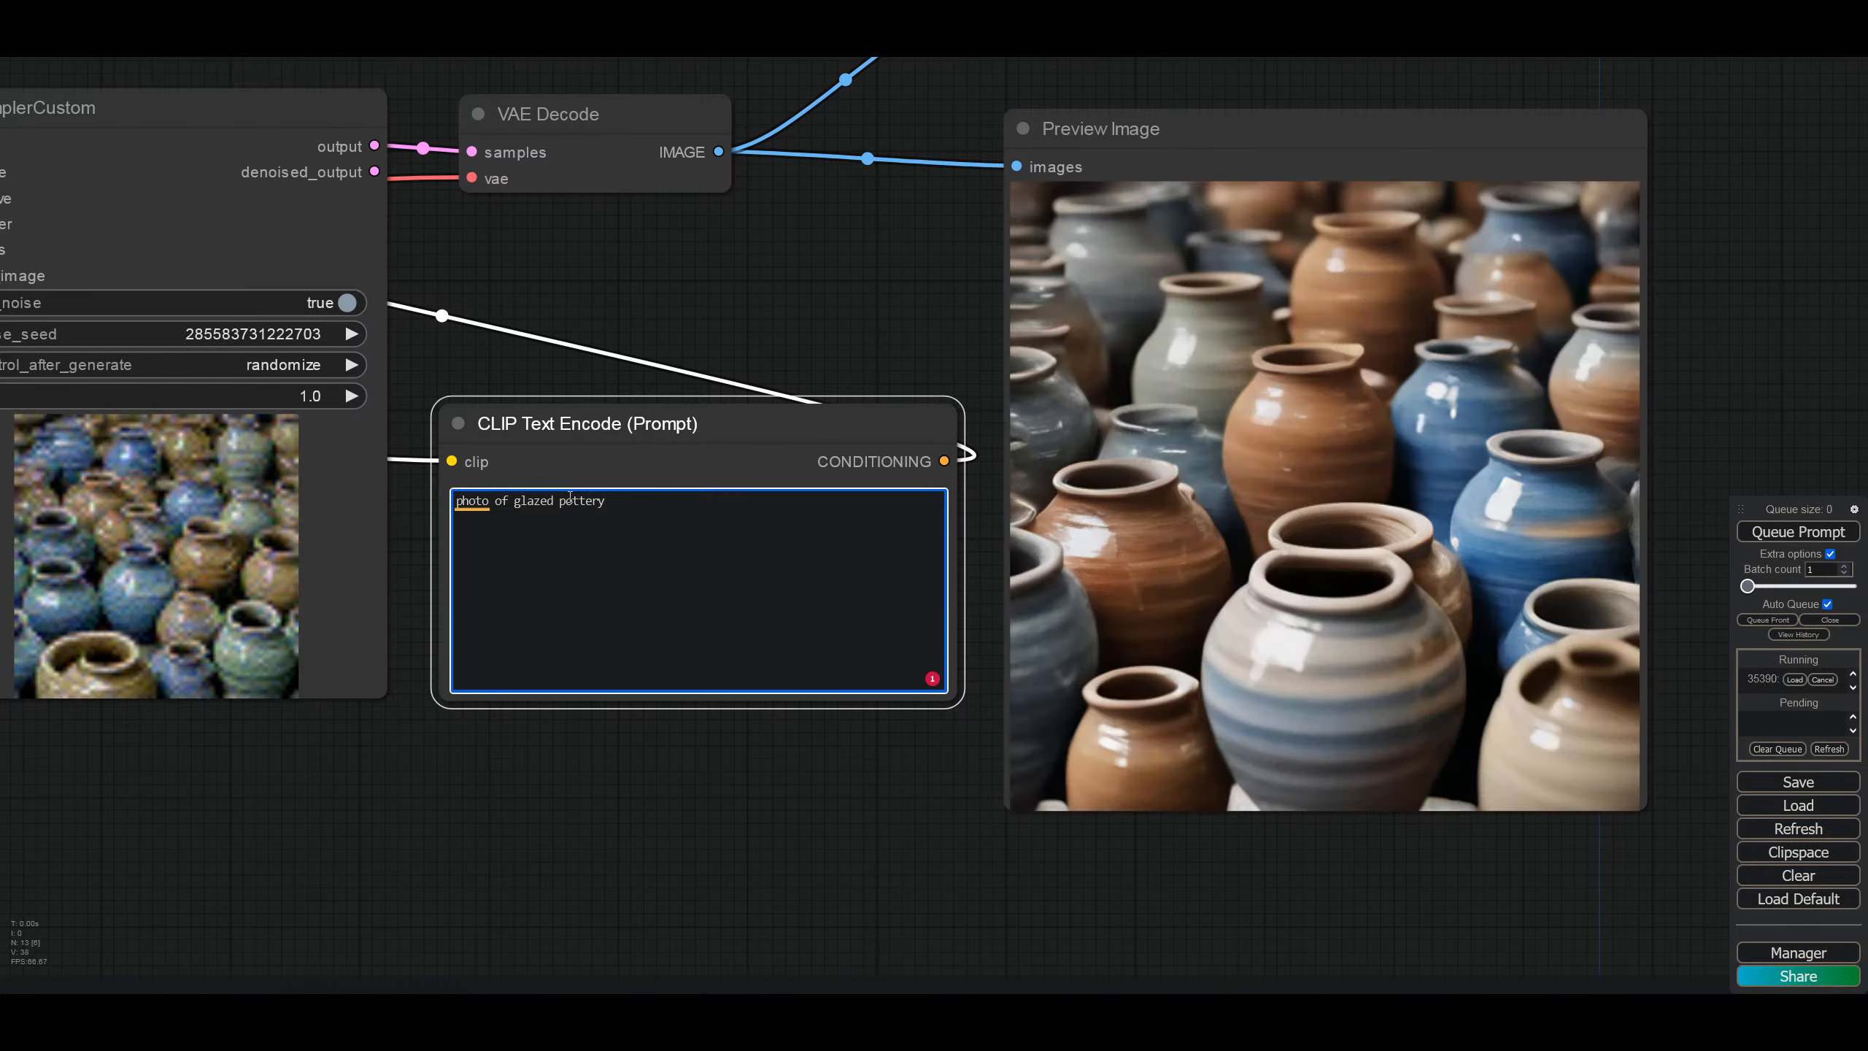
click(513, 501)
text(various)
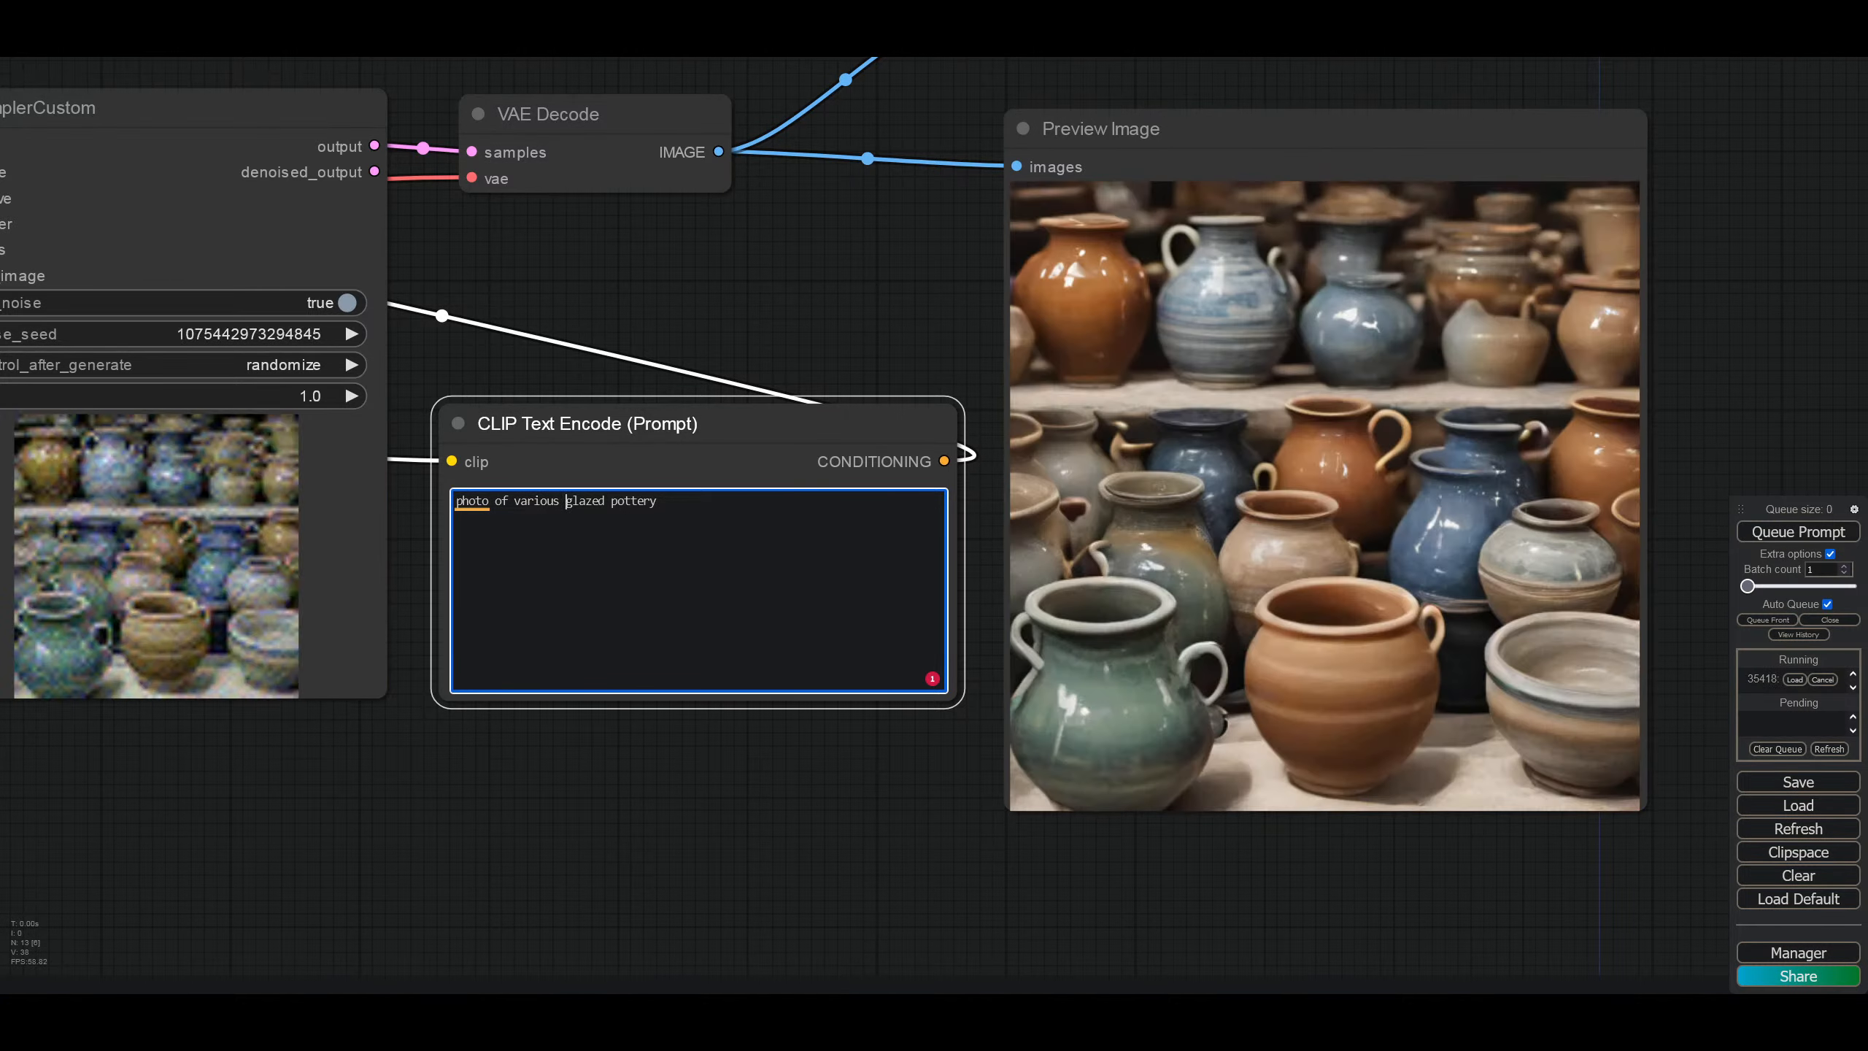
Step: Replace the word "pottery" at the end of the prompt with "clay ashtray"
click(597, 501)
click(656, 501)
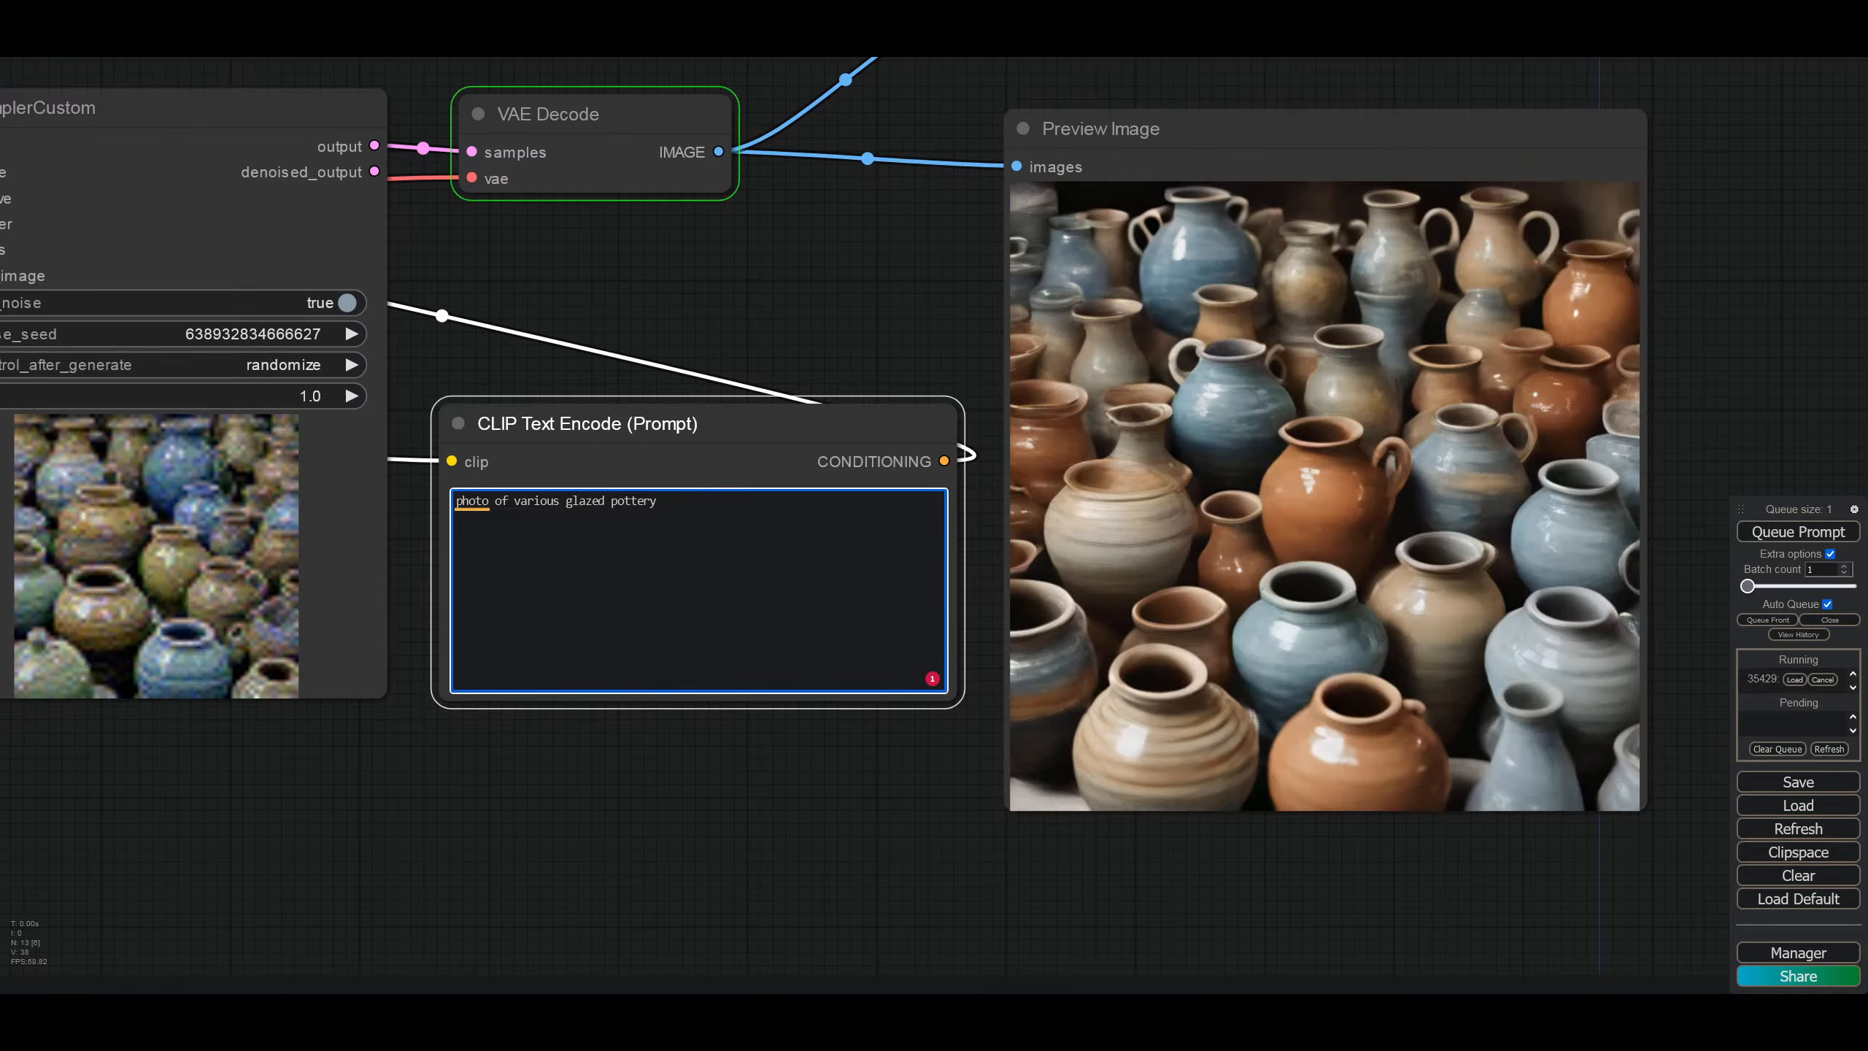
key(BackSpace)
key(BackSpace)
key(BackSpace)
key(BackSpace)
key(BackSpace)
key(BackSpace)
key(BackSpace)
key(BackSpace)
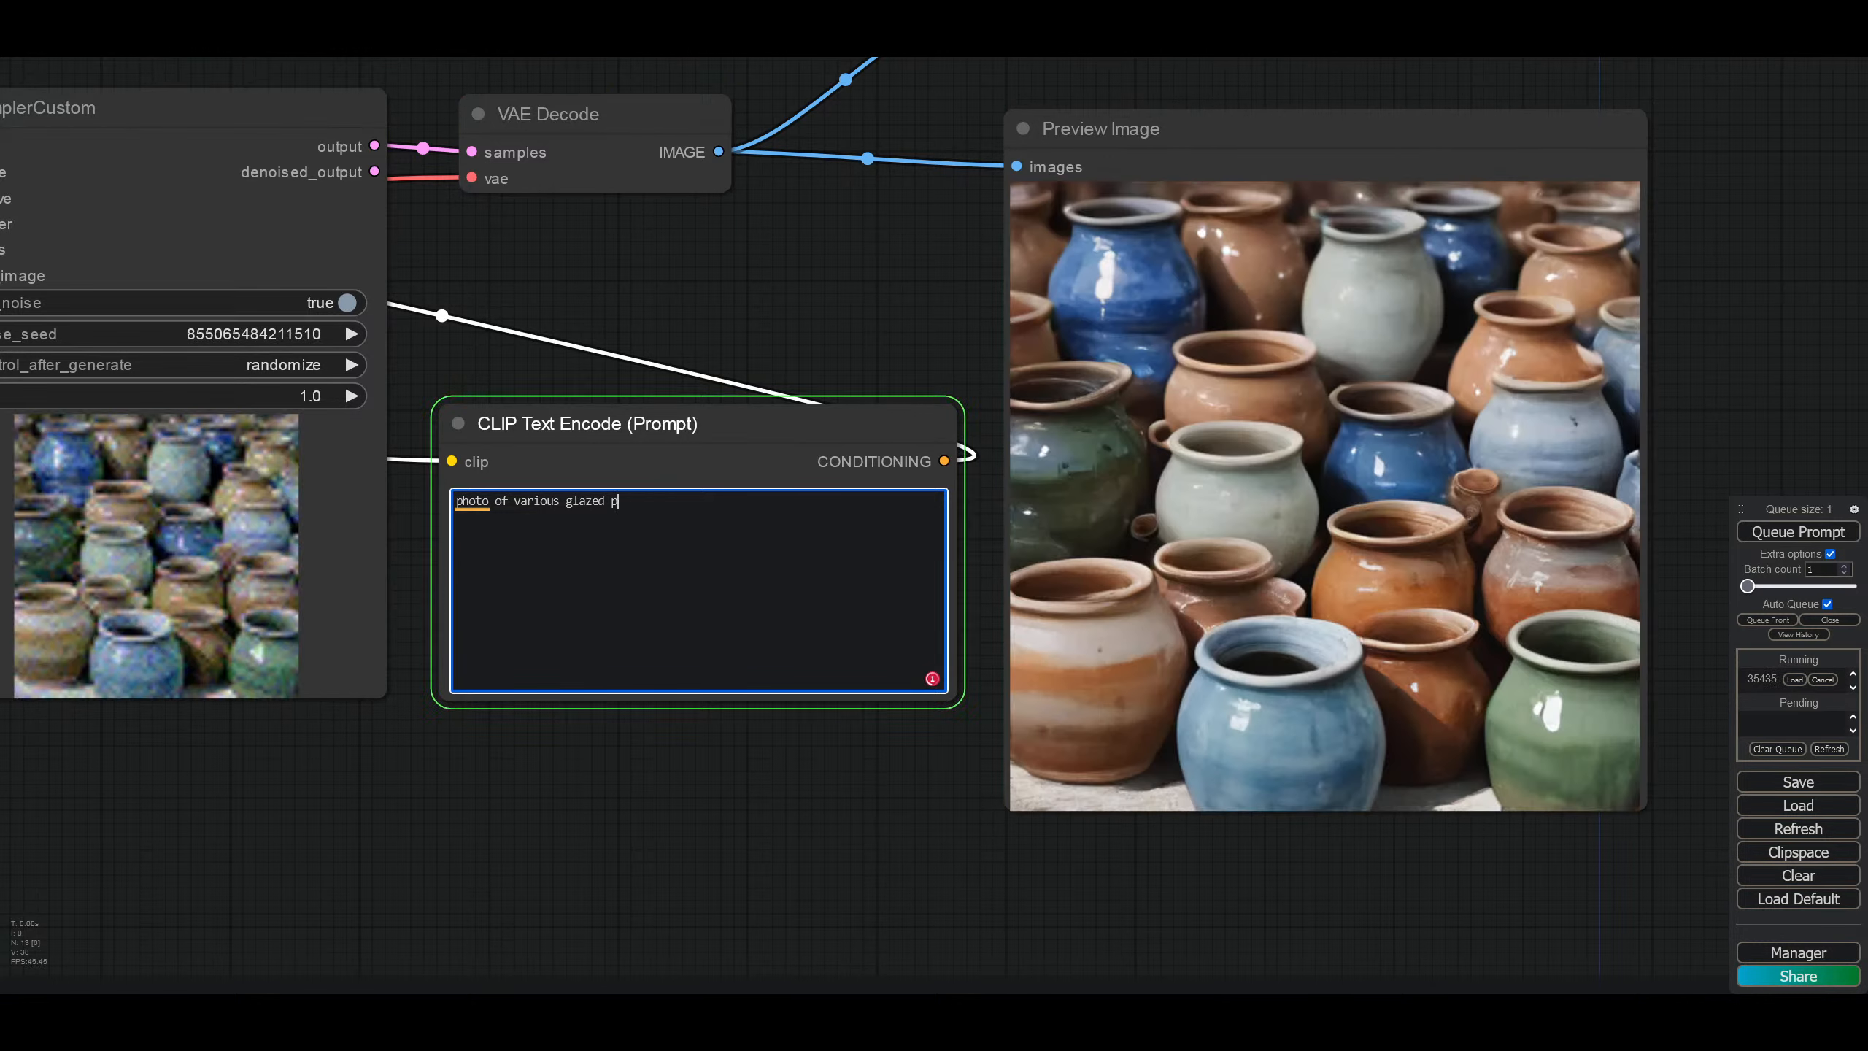
text(cla)
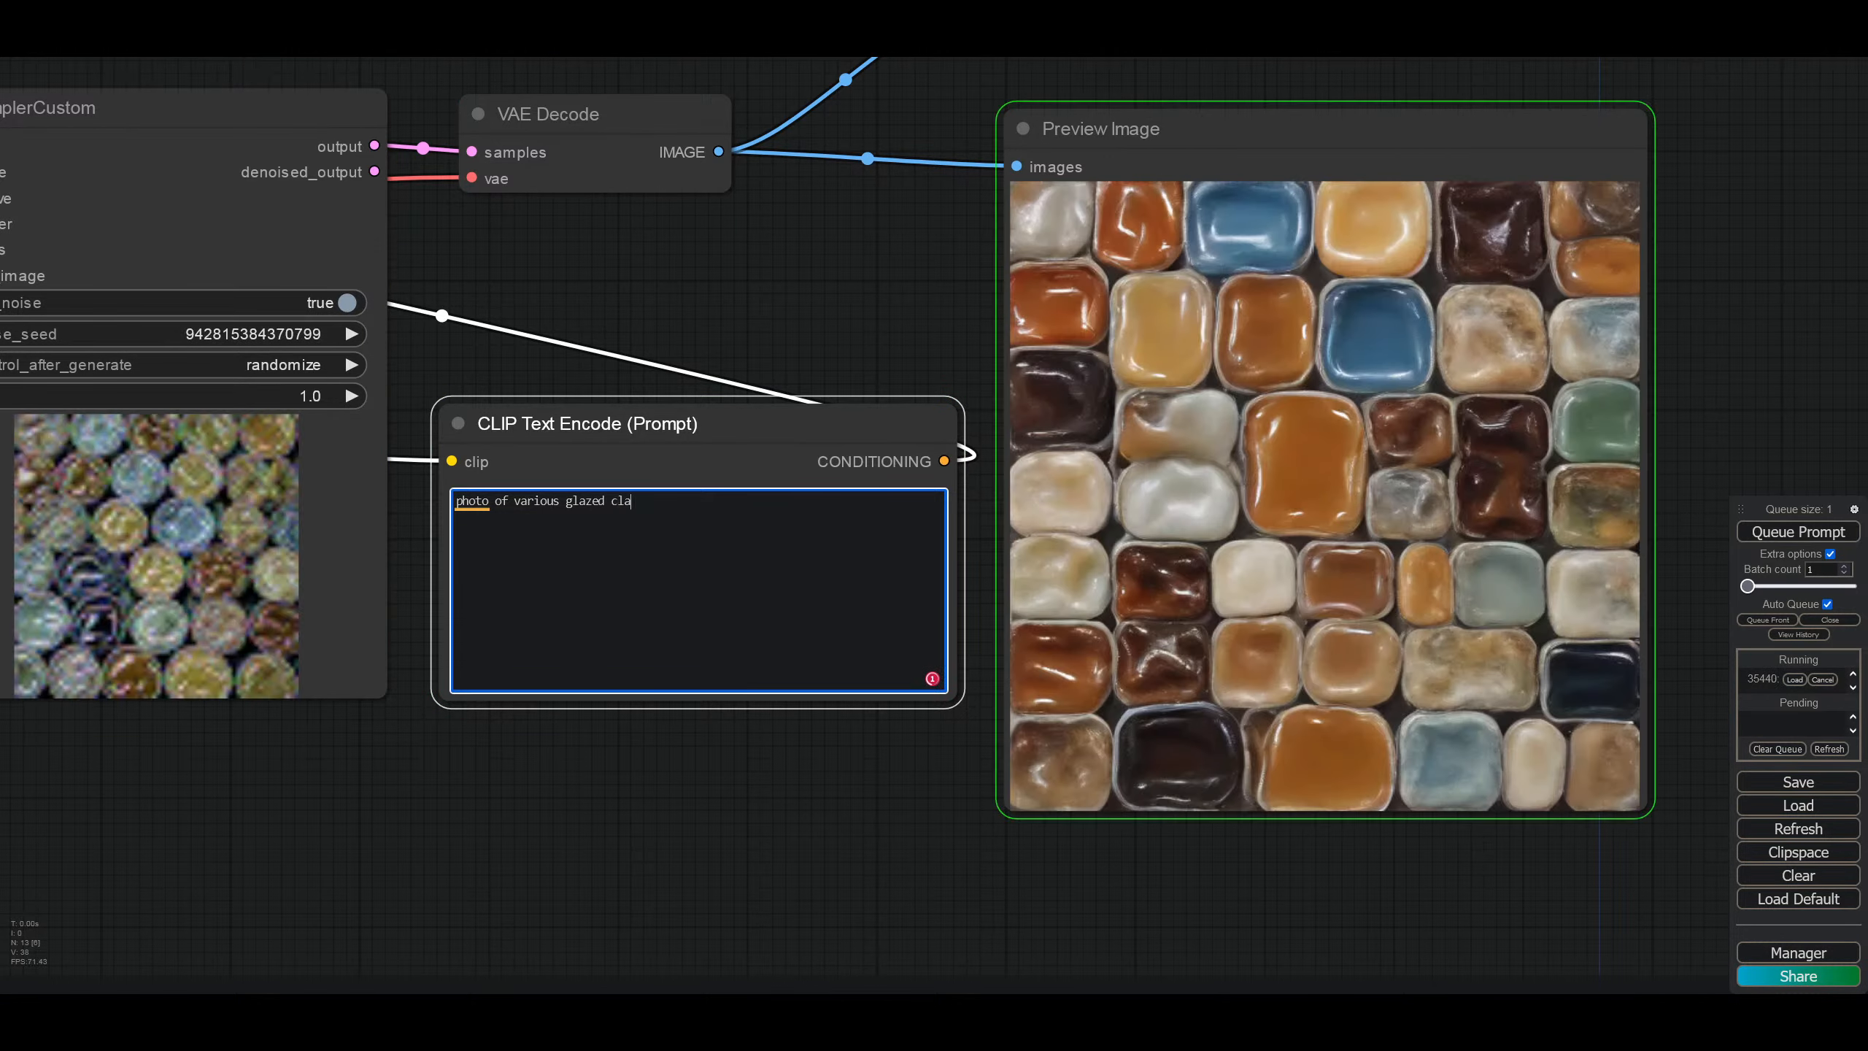
text(y ashtray)
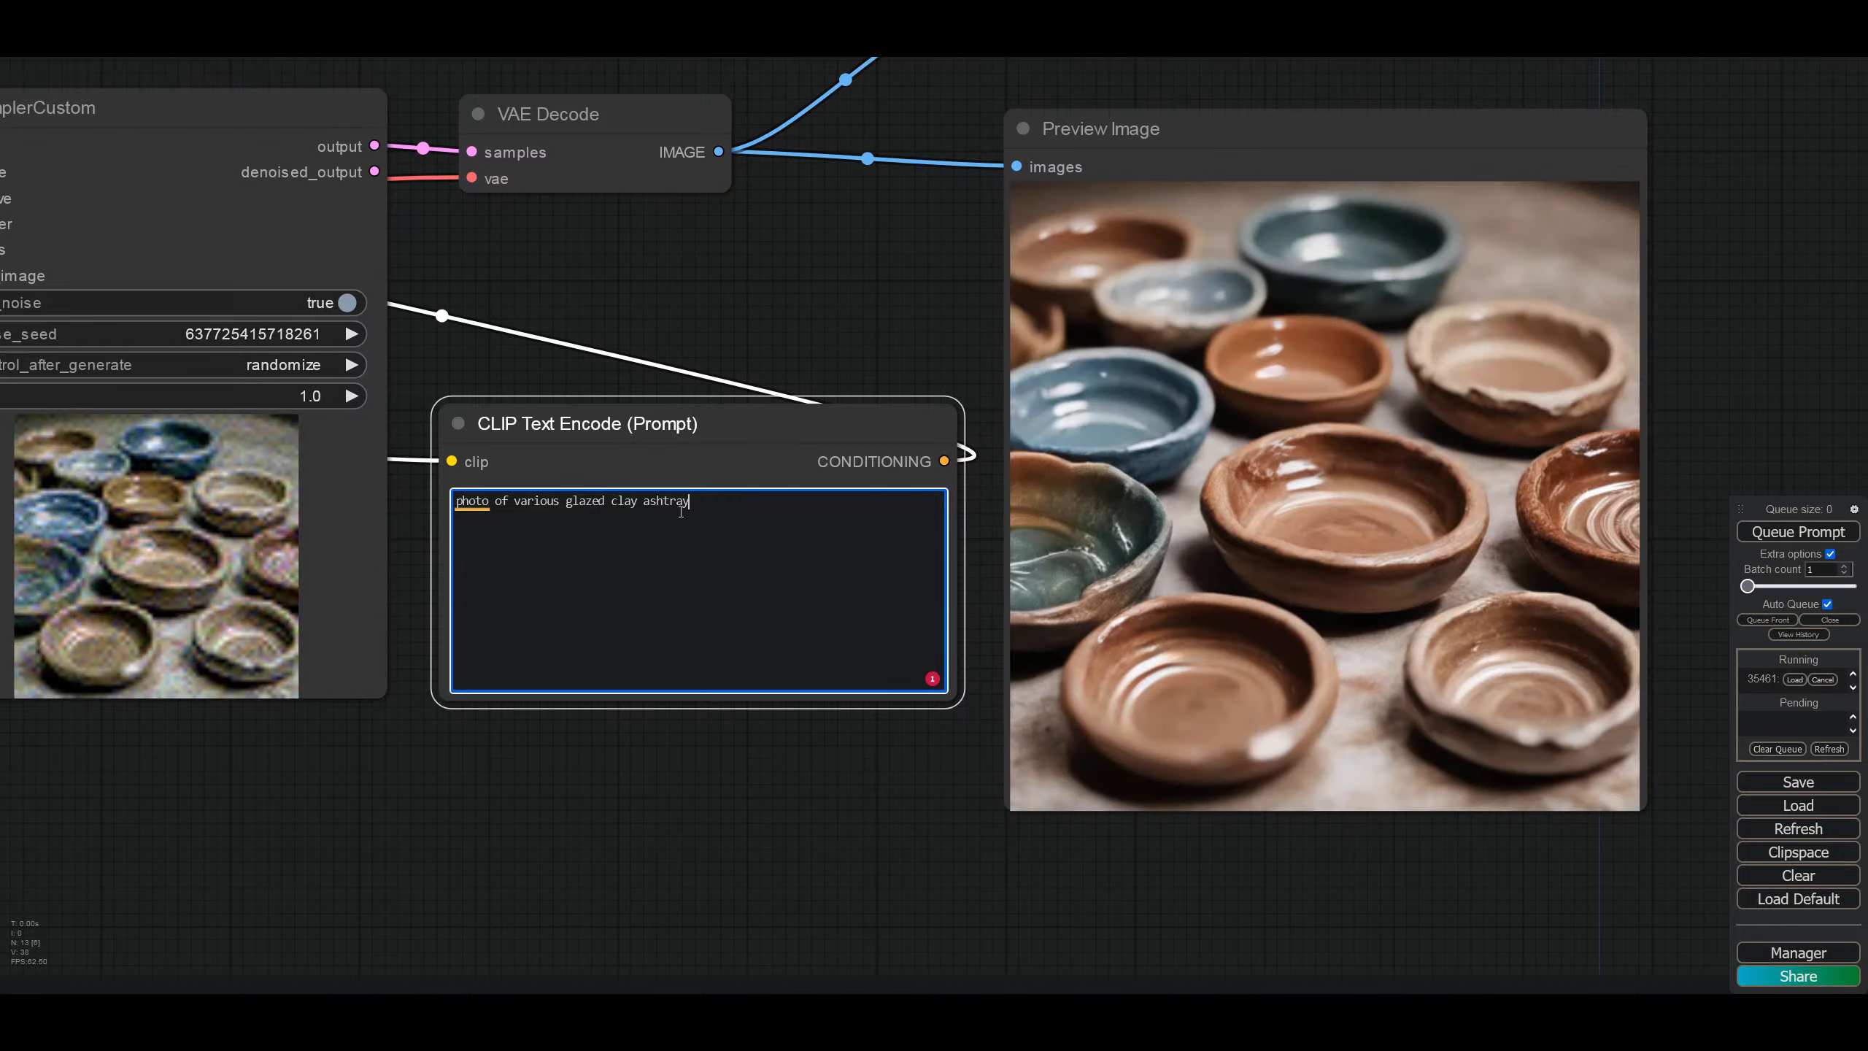
Step: Replace everything after "photo of" in the prompt with "a potter at his wheel"
drag(688, 501, 516, 494)
text(a)
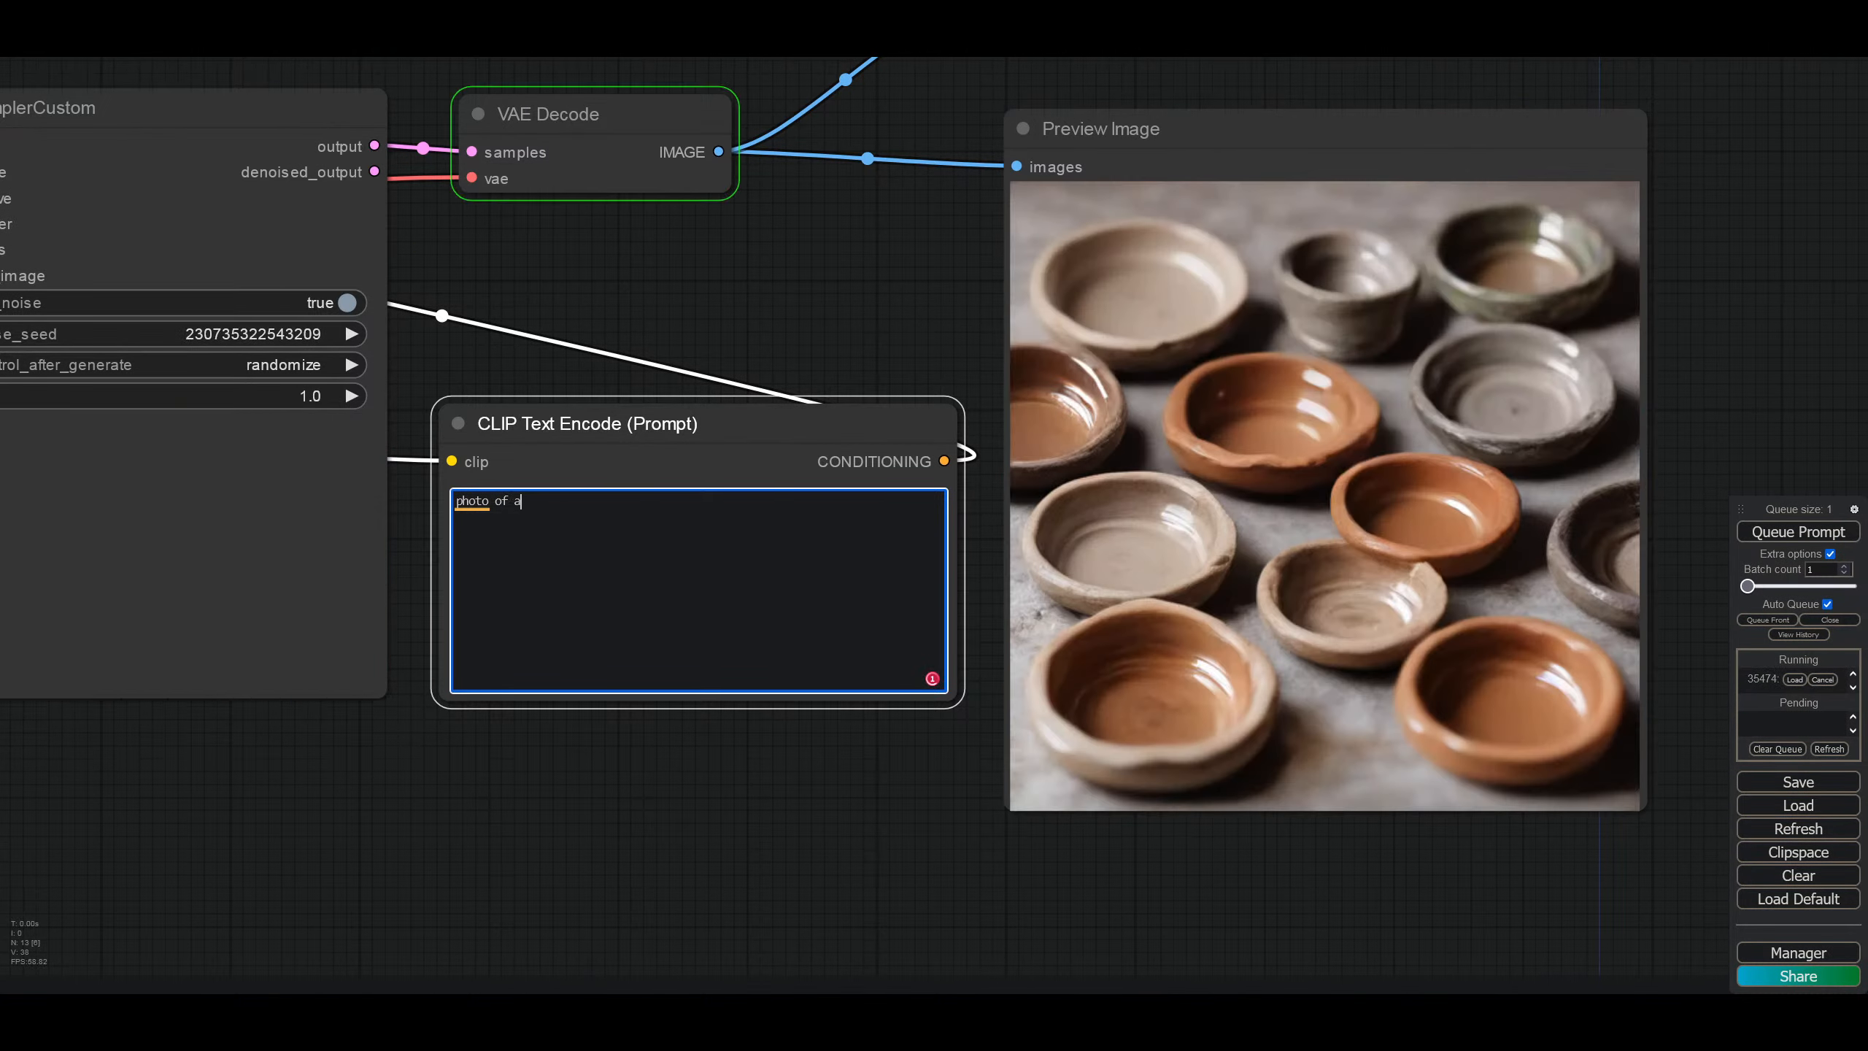
text( potter at)
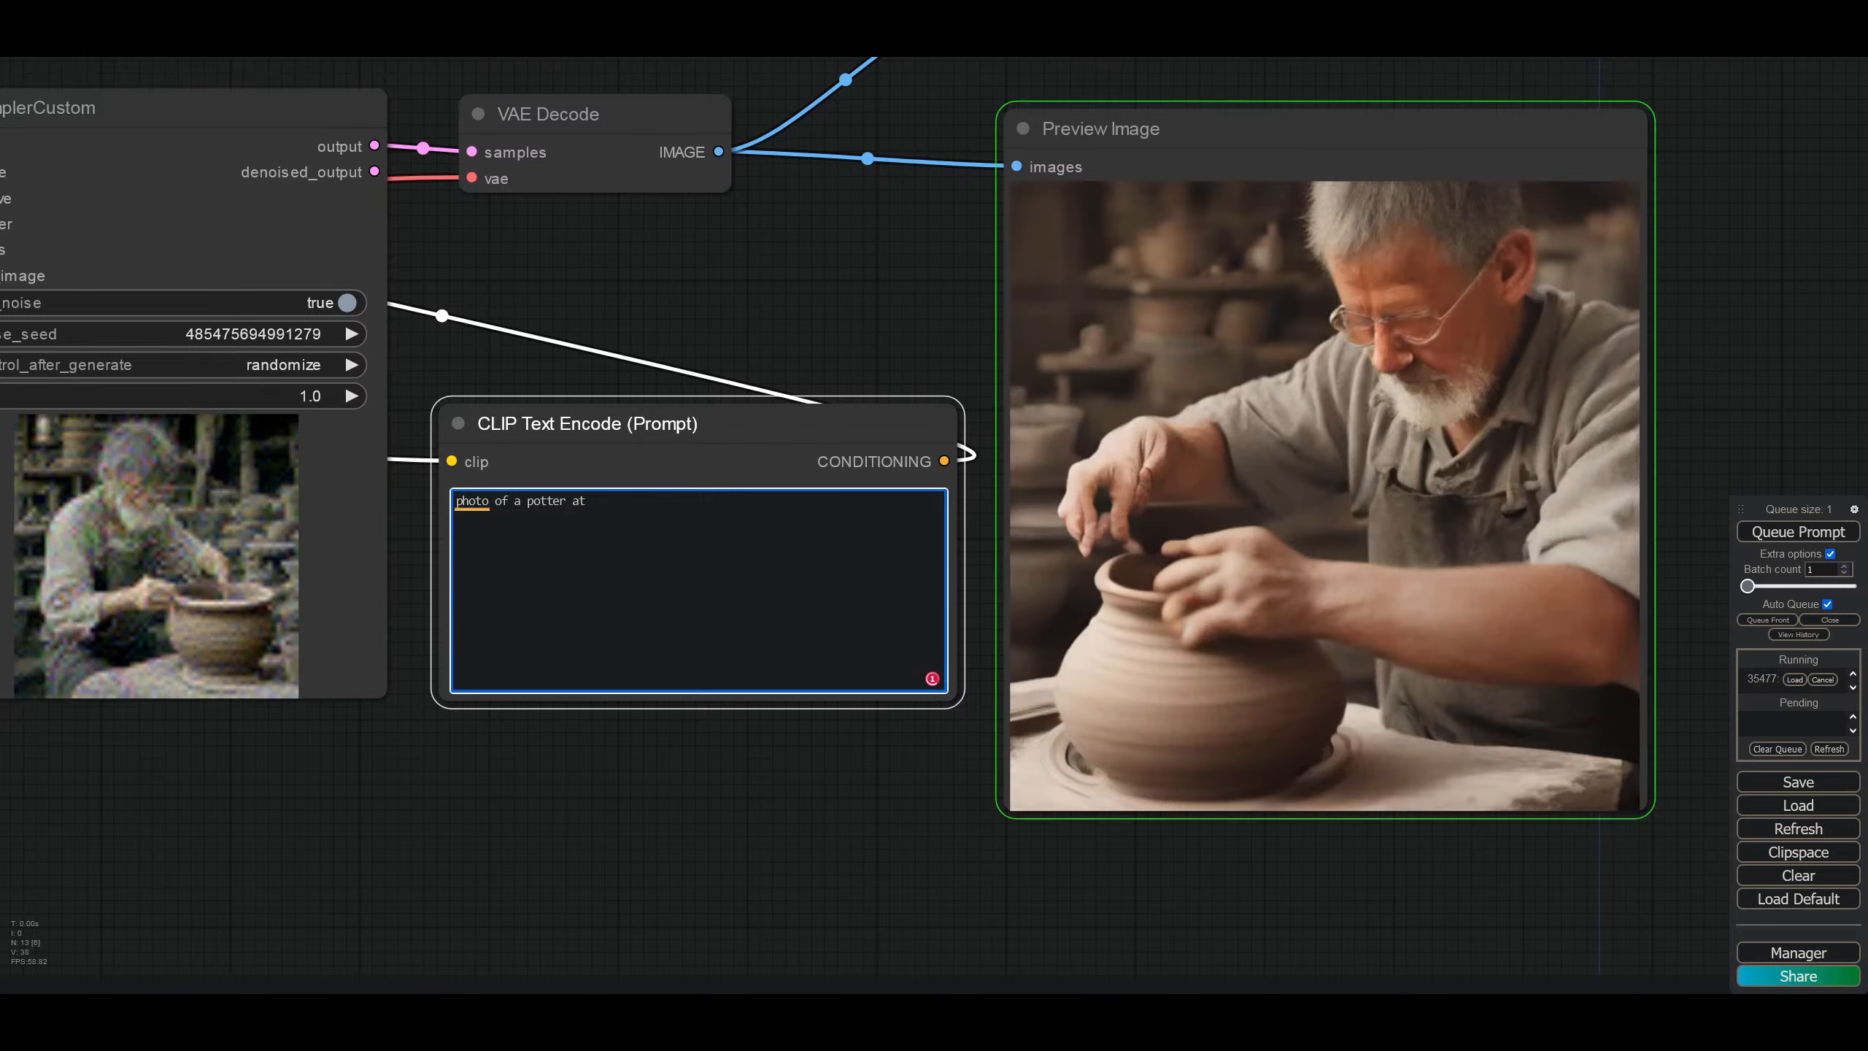
text( his wheel)
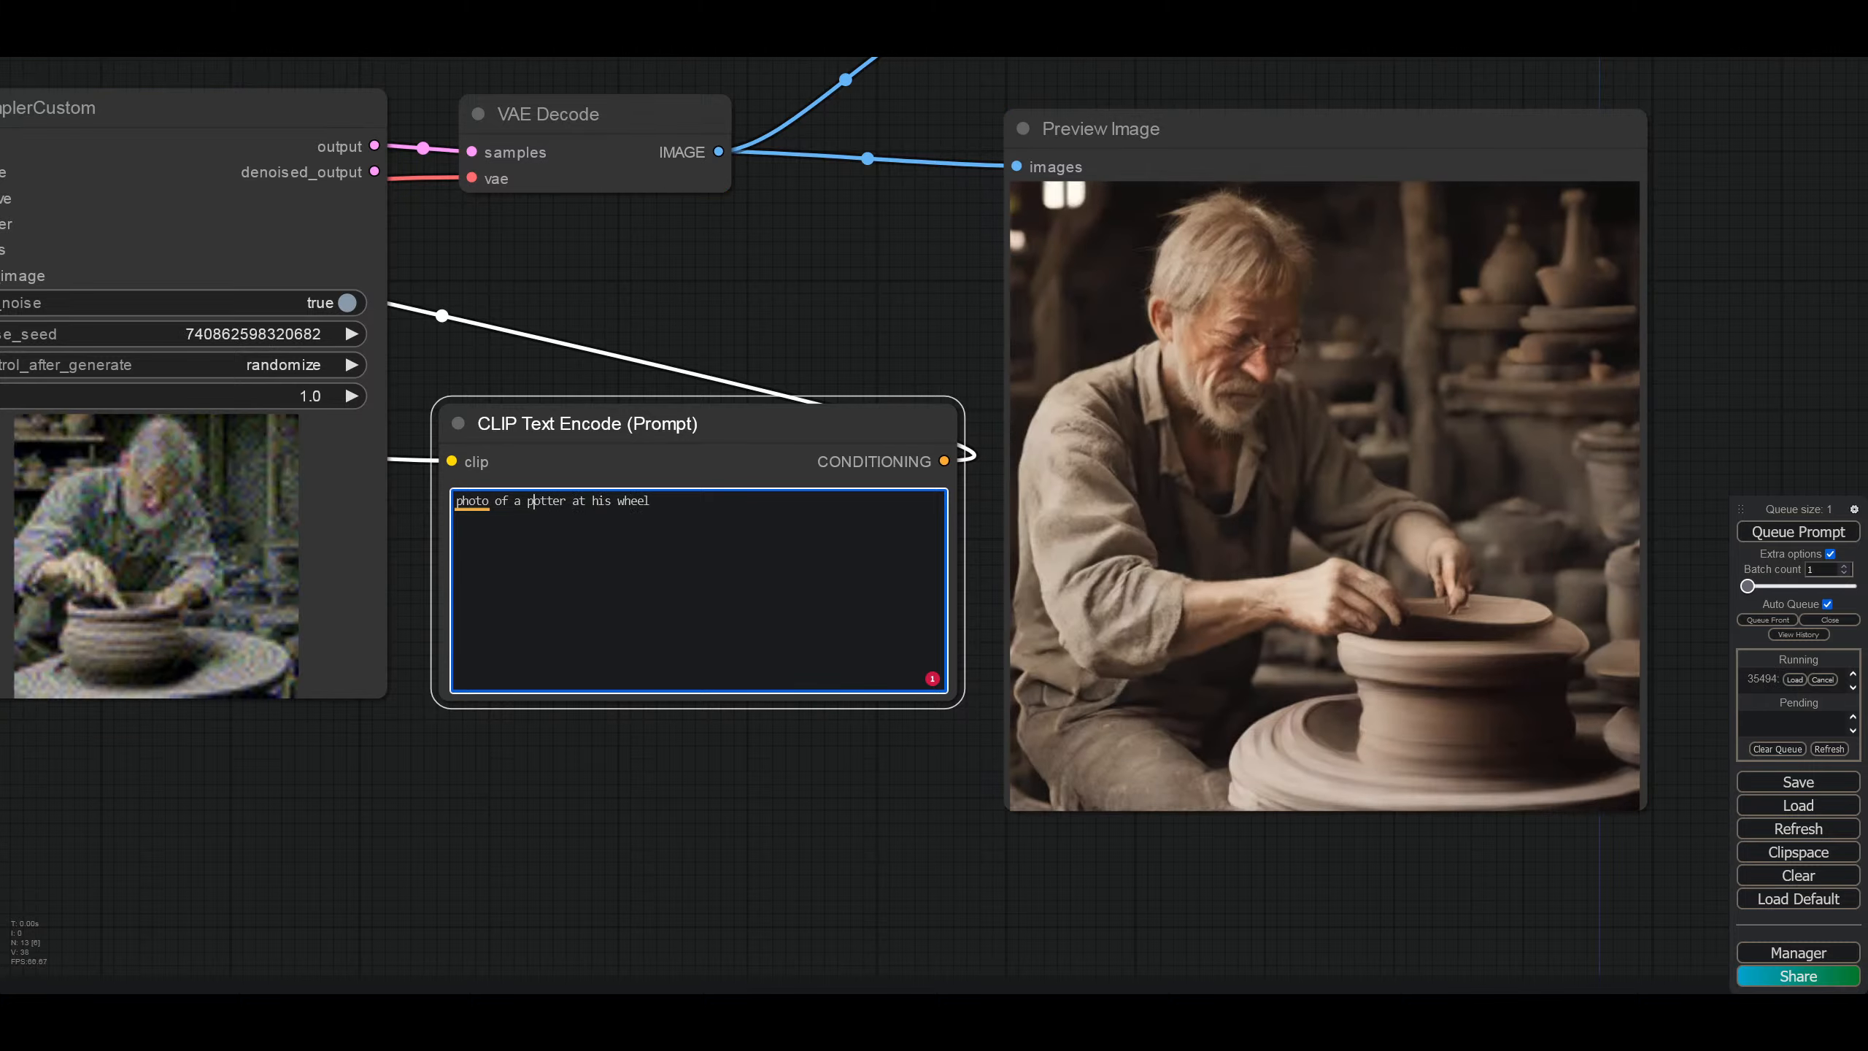
Step: Insert "young female" before "potter" and change "his" to "her" in the prompt
click(527, 501)
text(young )
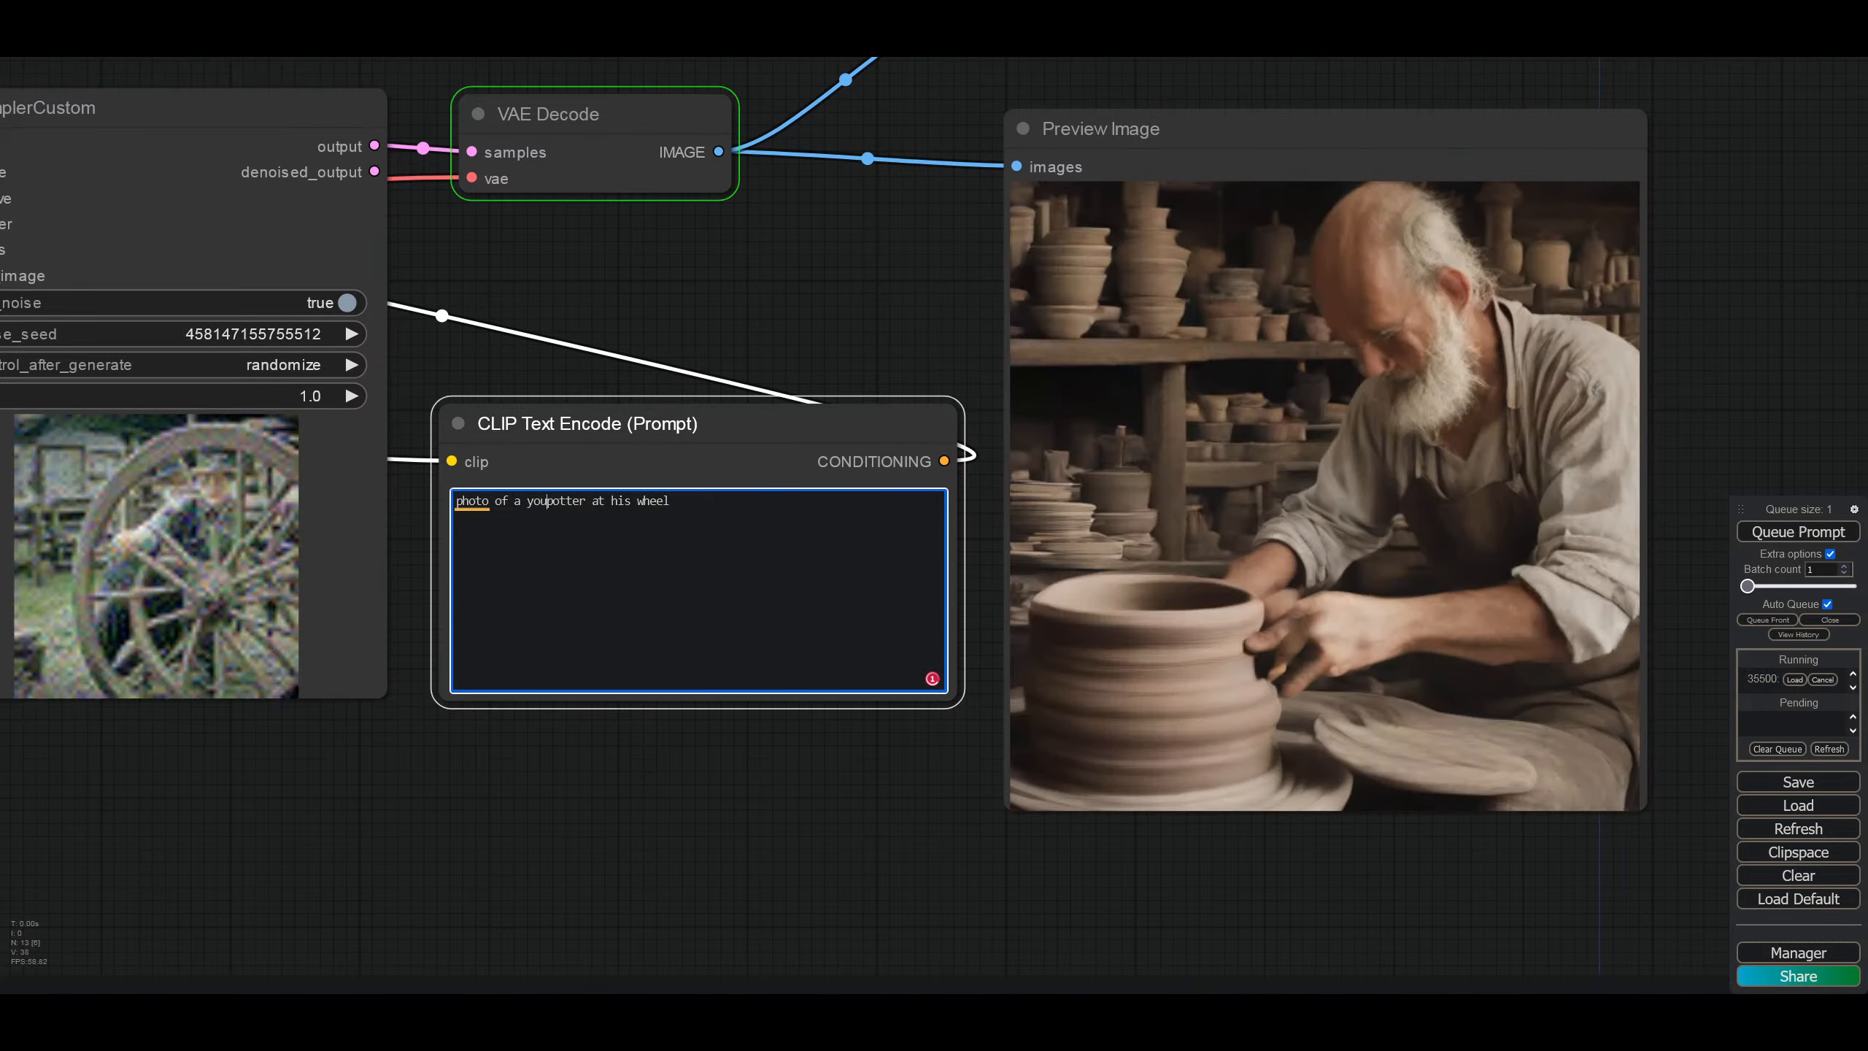
text(fem)
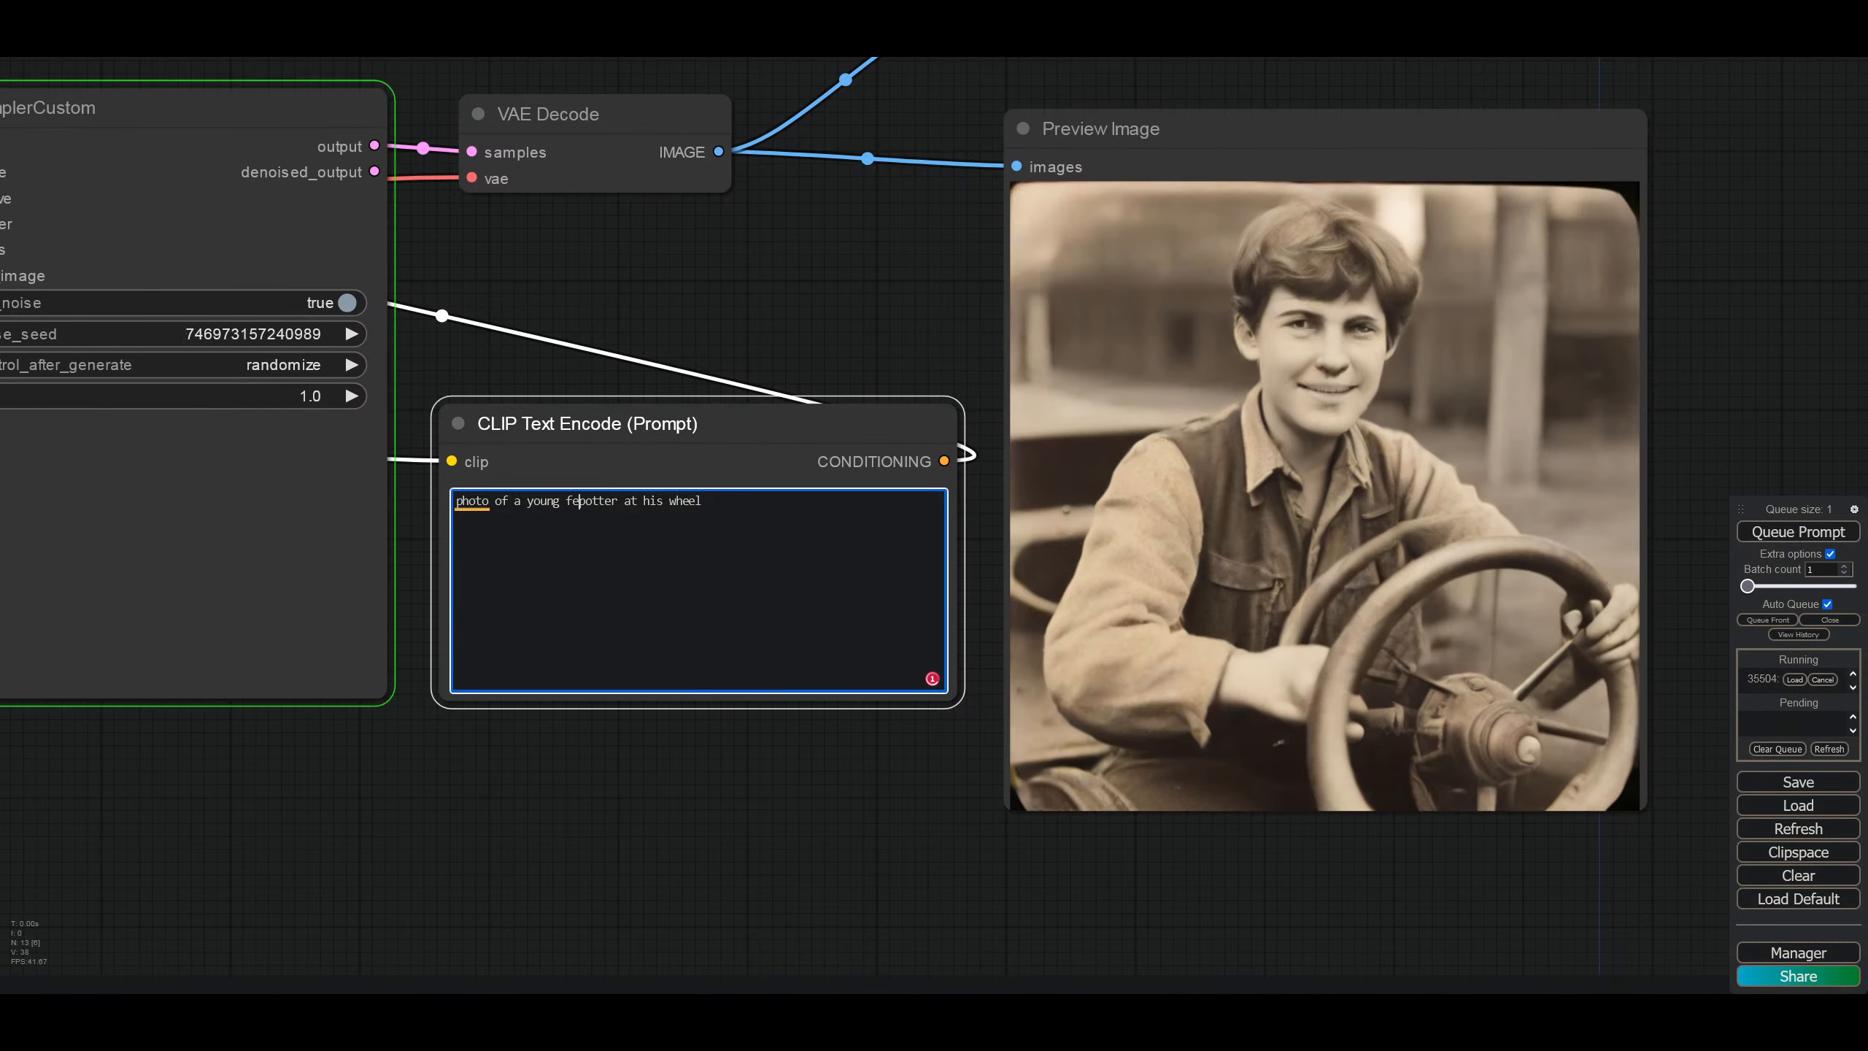
text(ale)
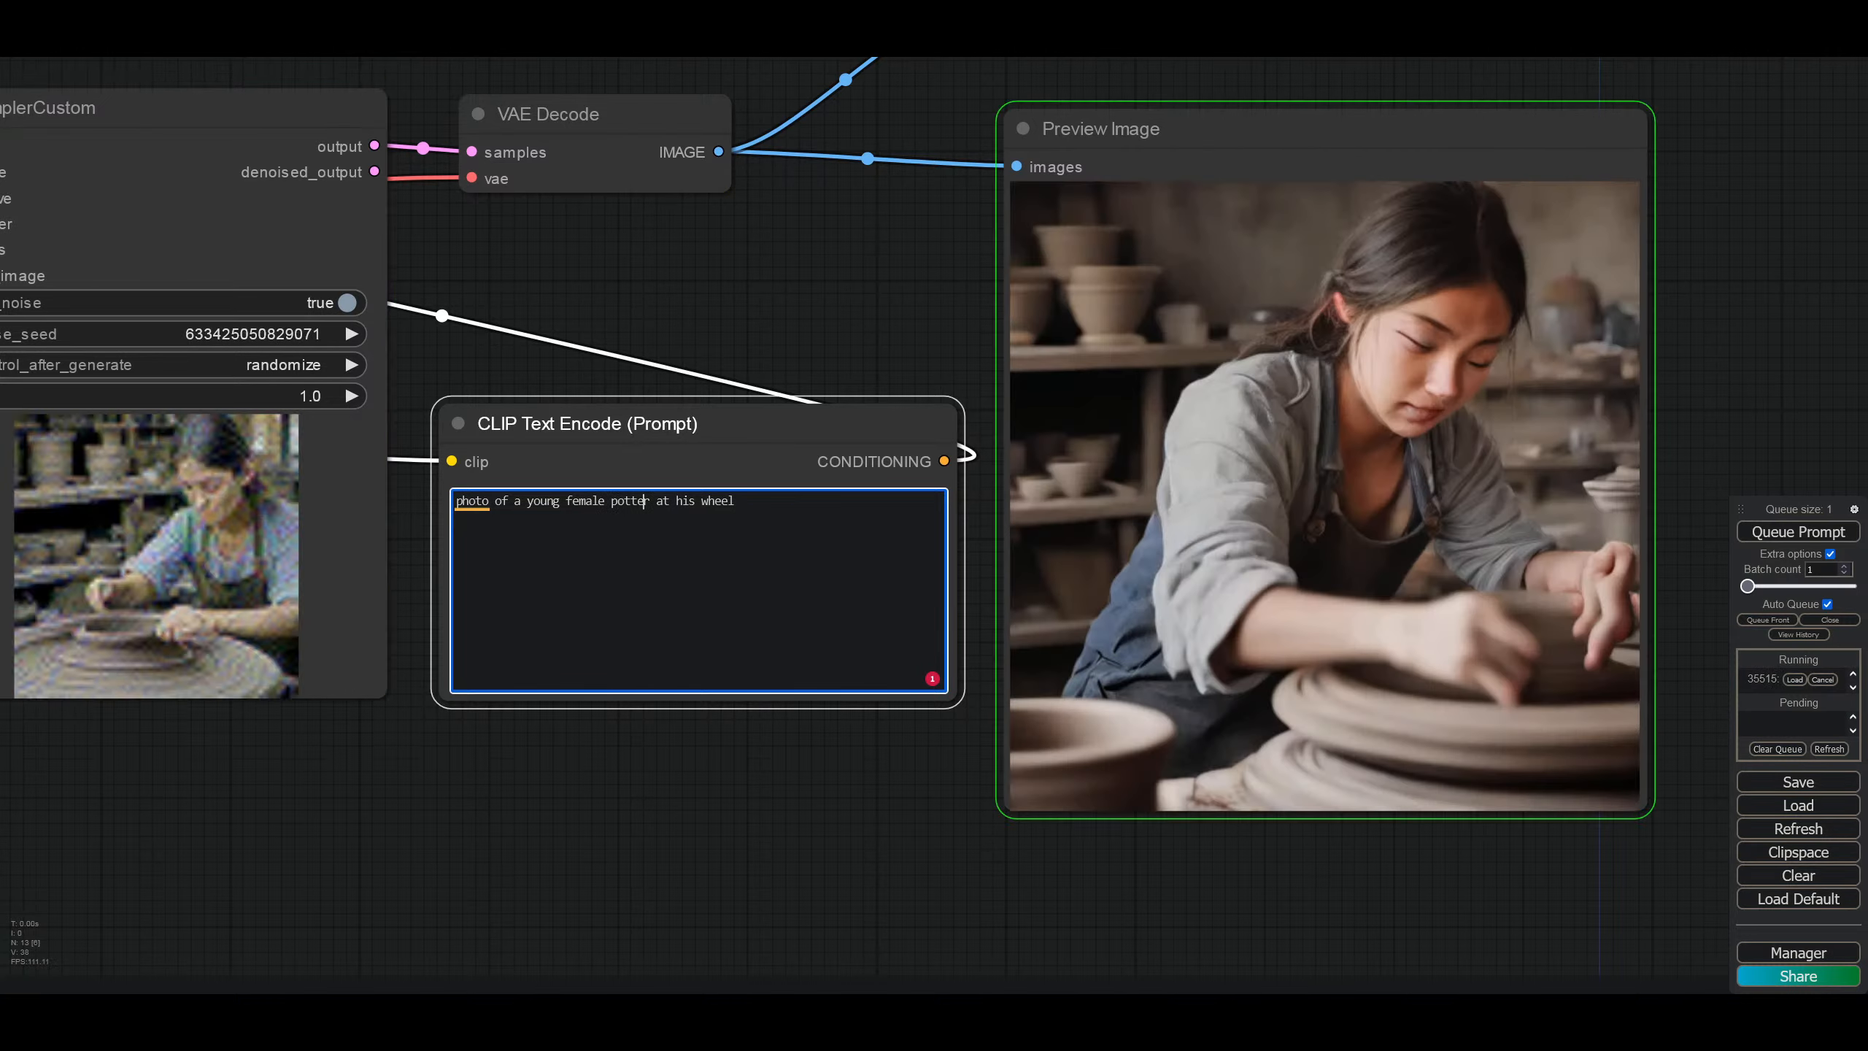
click(694, 500)
key(BackSpace)
key(BackSpace)
text(er)
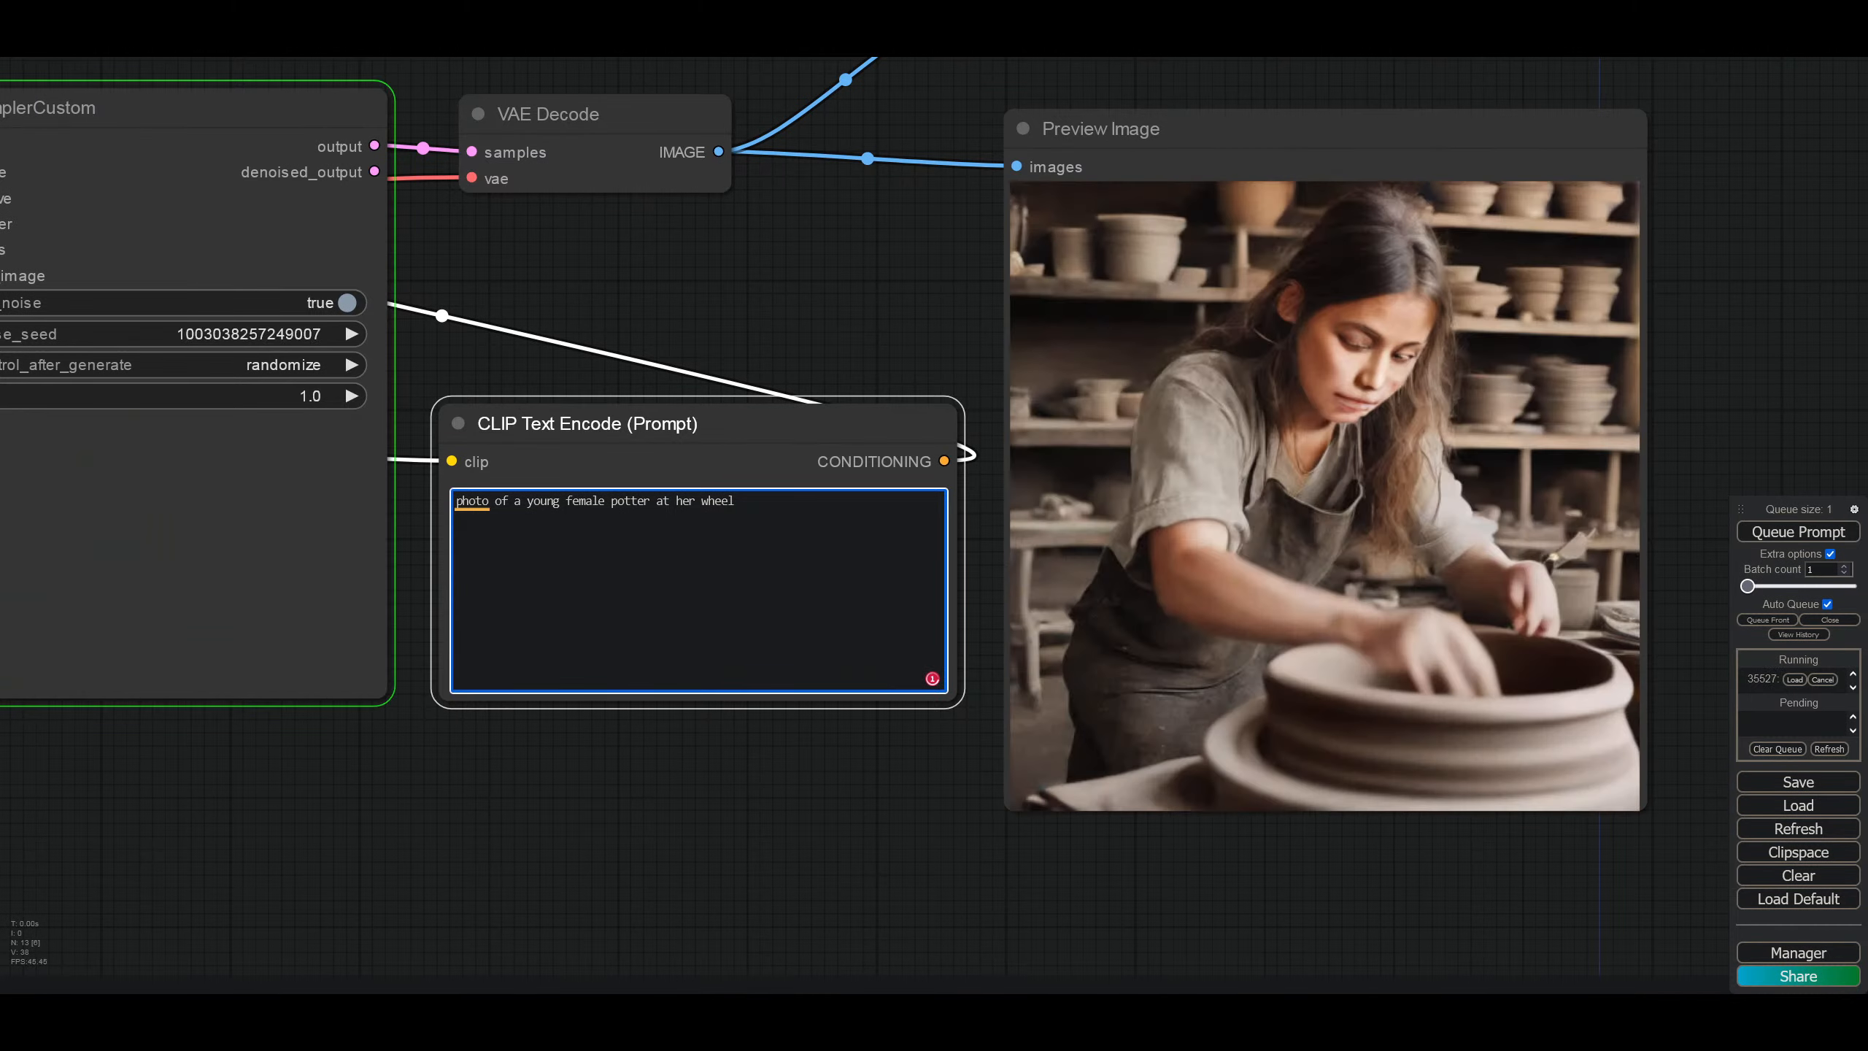
Step: Set the sampler's control_after_generate to fixed and shift the CLIP Text Encode node slightly
click(281, 365)
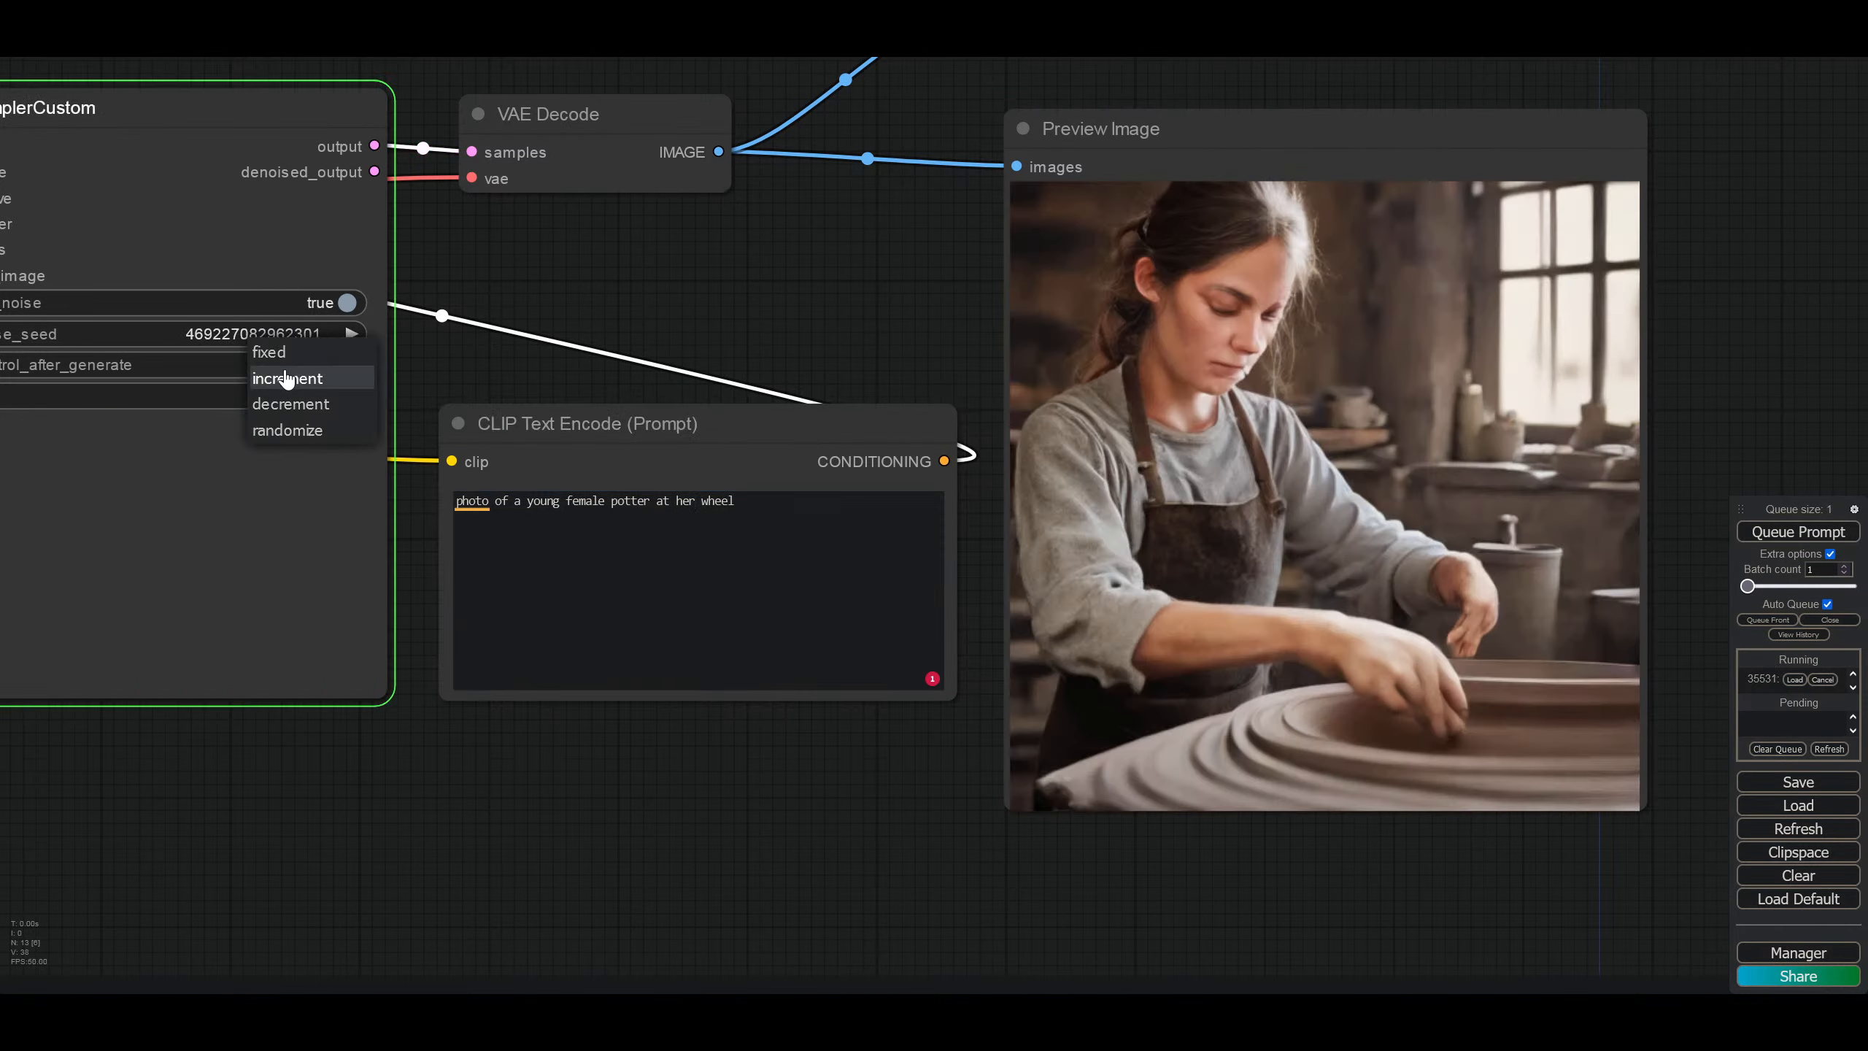
click(283, 356)
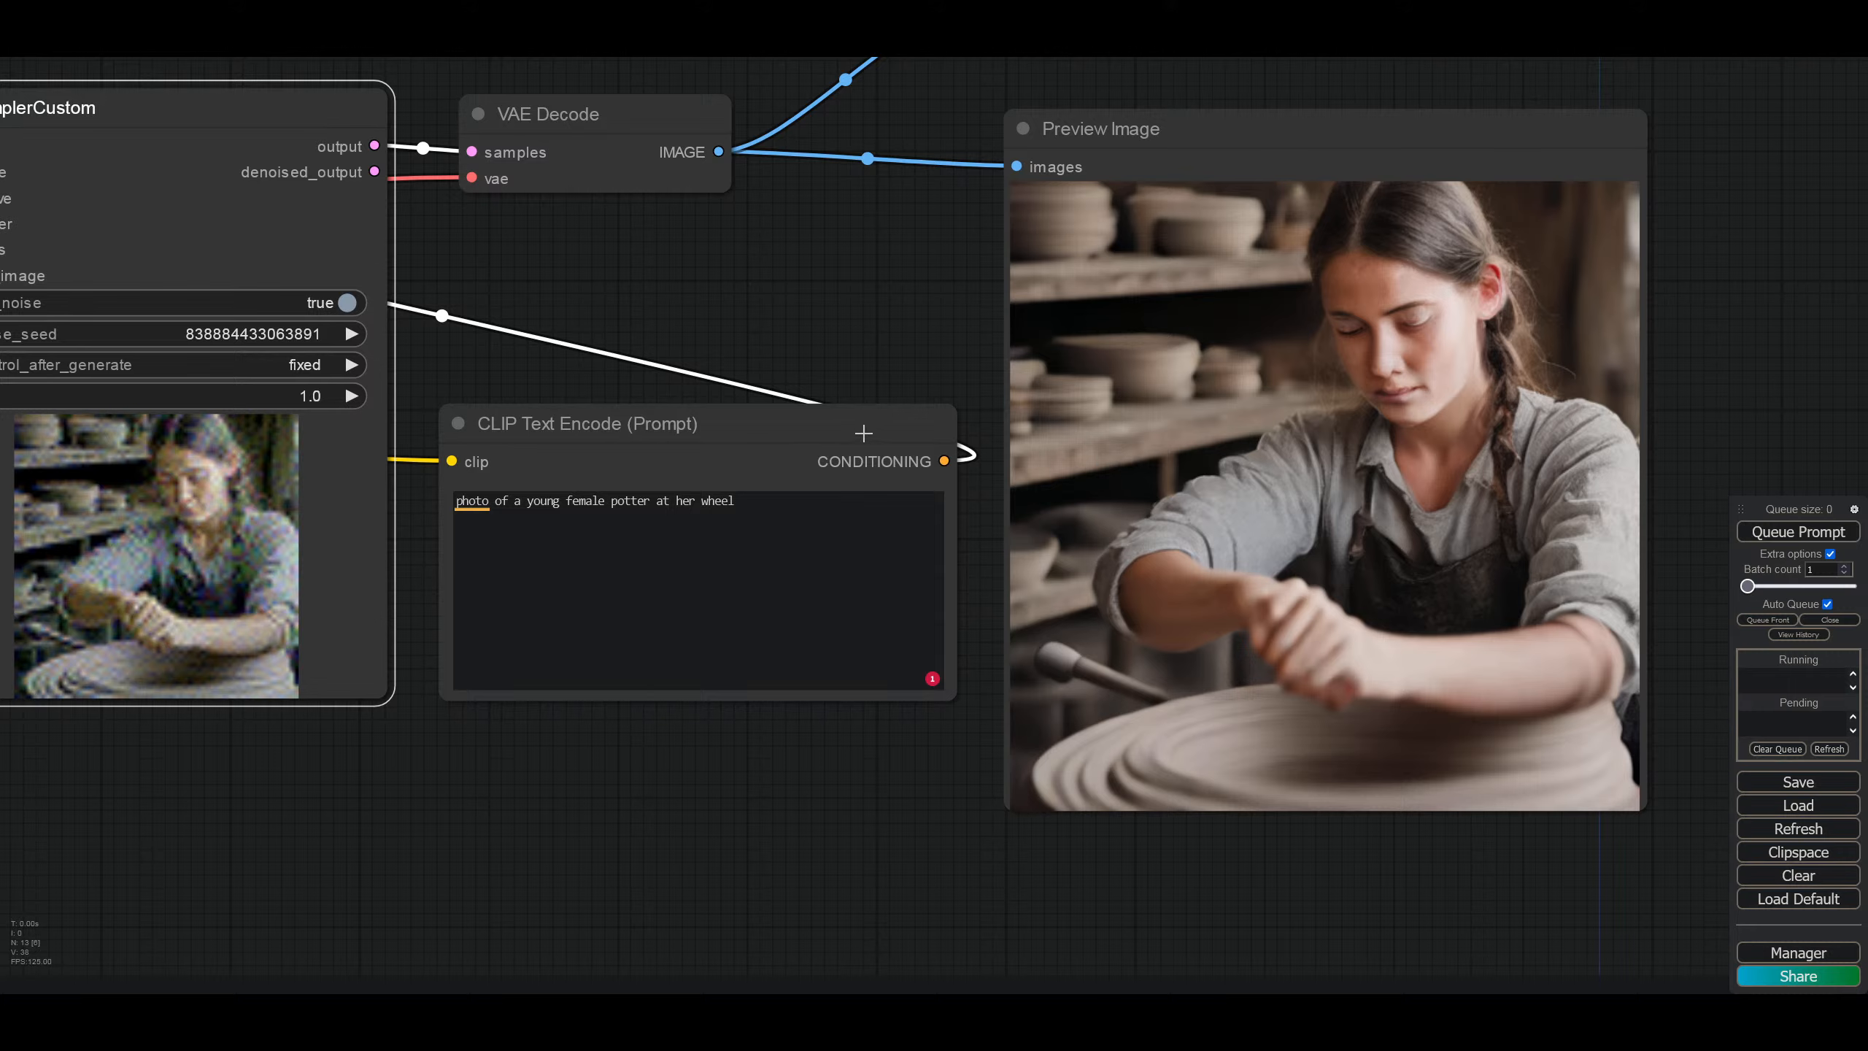
drag(864, 434, 884, 445)
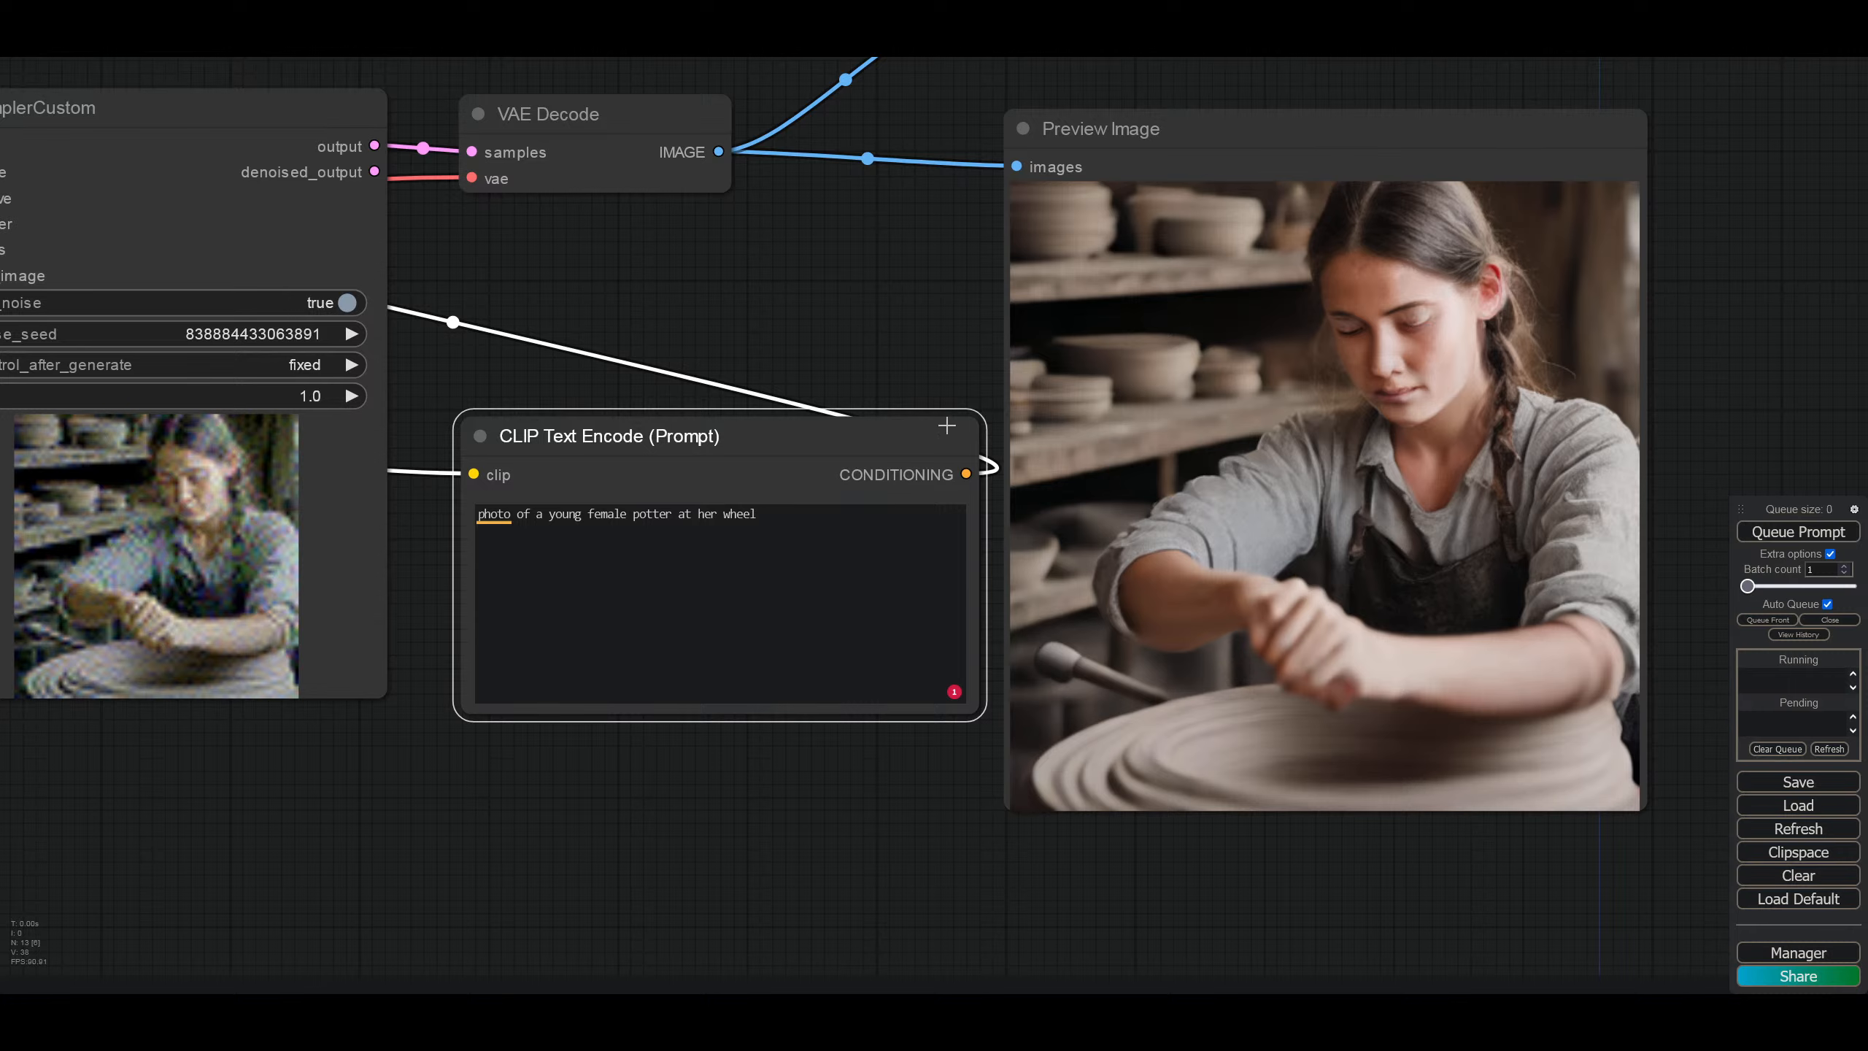
Step: Replace the whole prompt in the CLIP Text Encode node with "picture of an alien"
drag(757, 514, 430, 514)
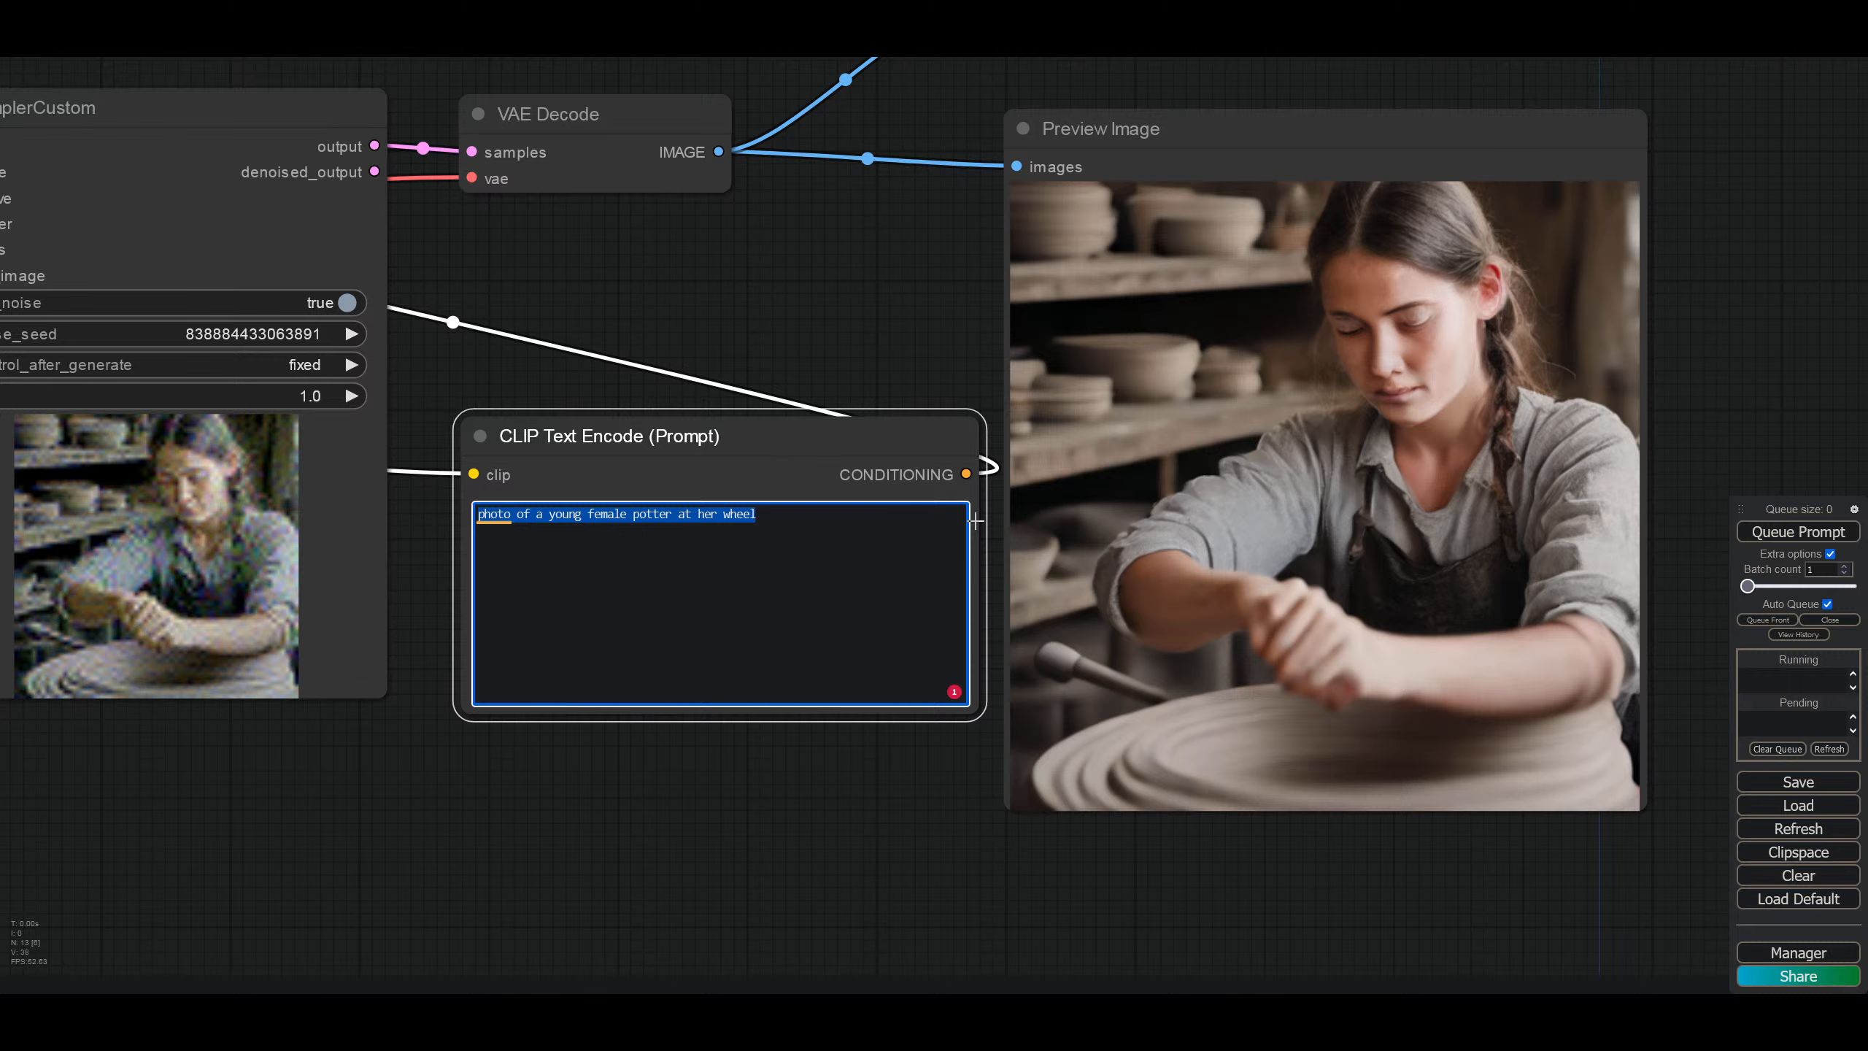
text(a)
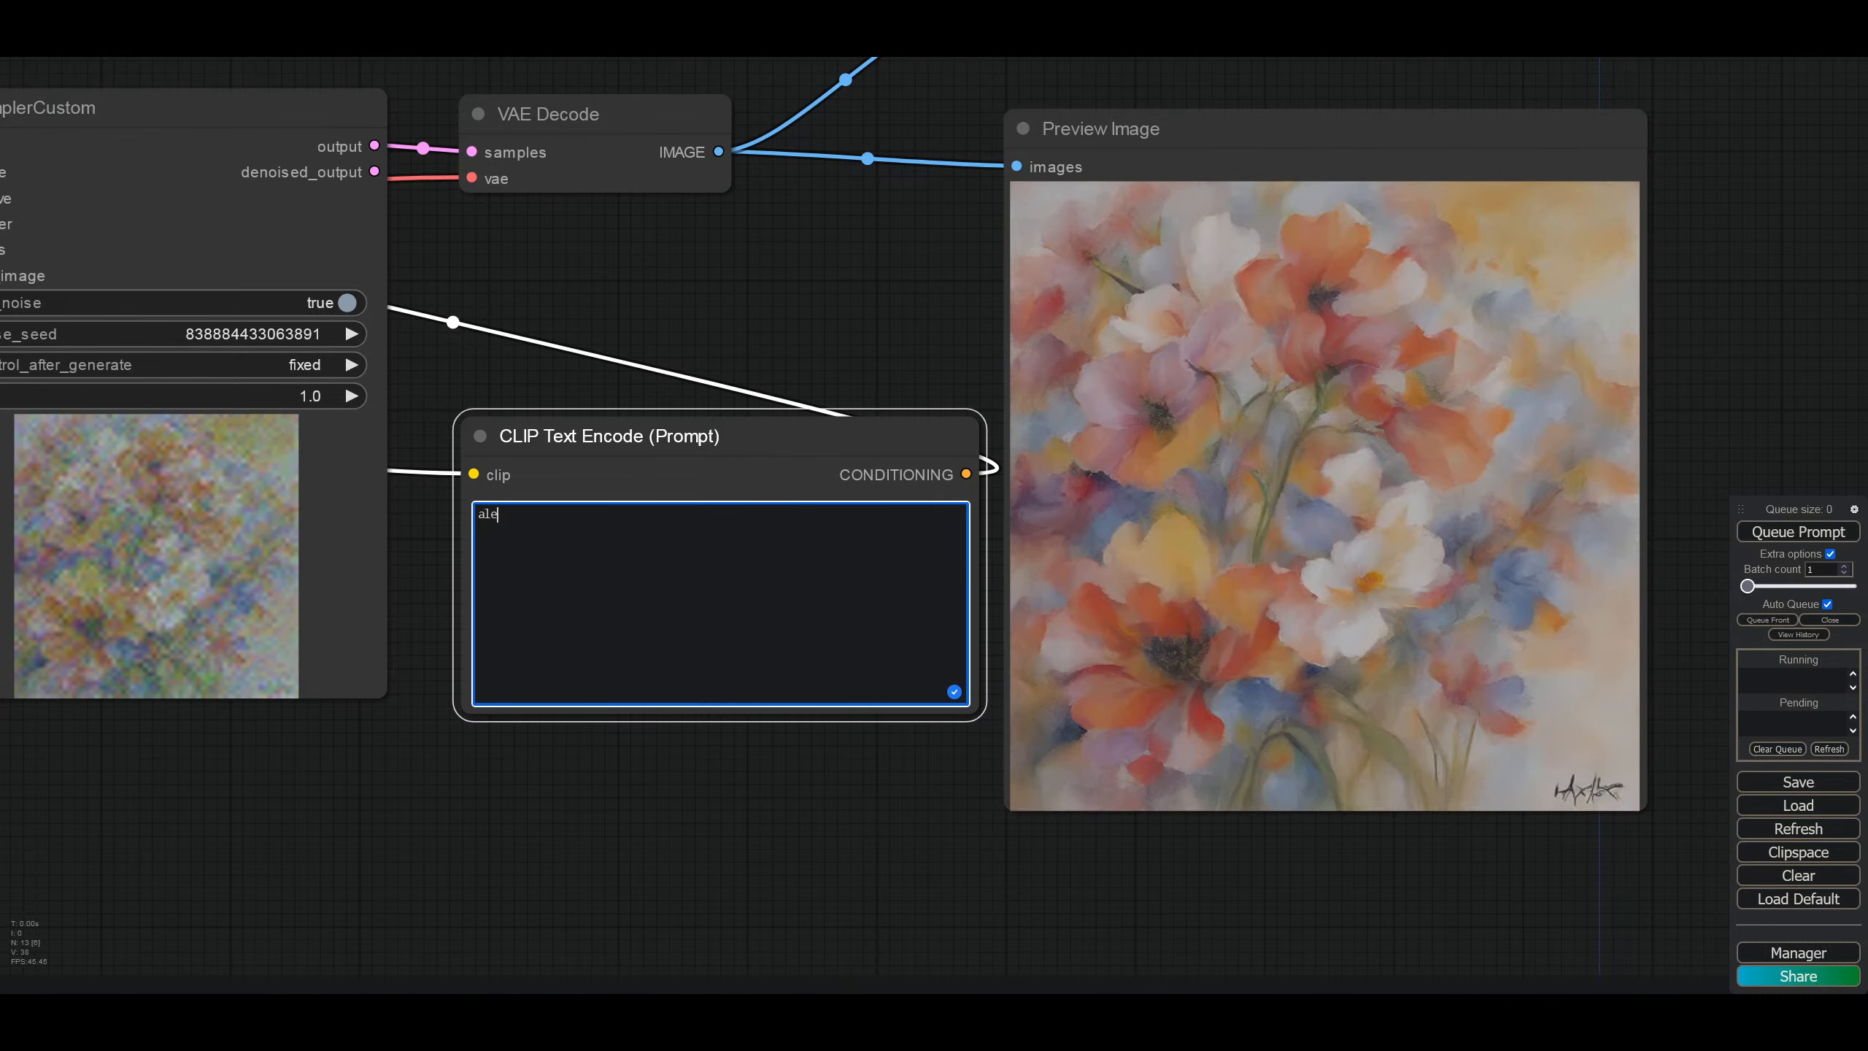
text(lien)
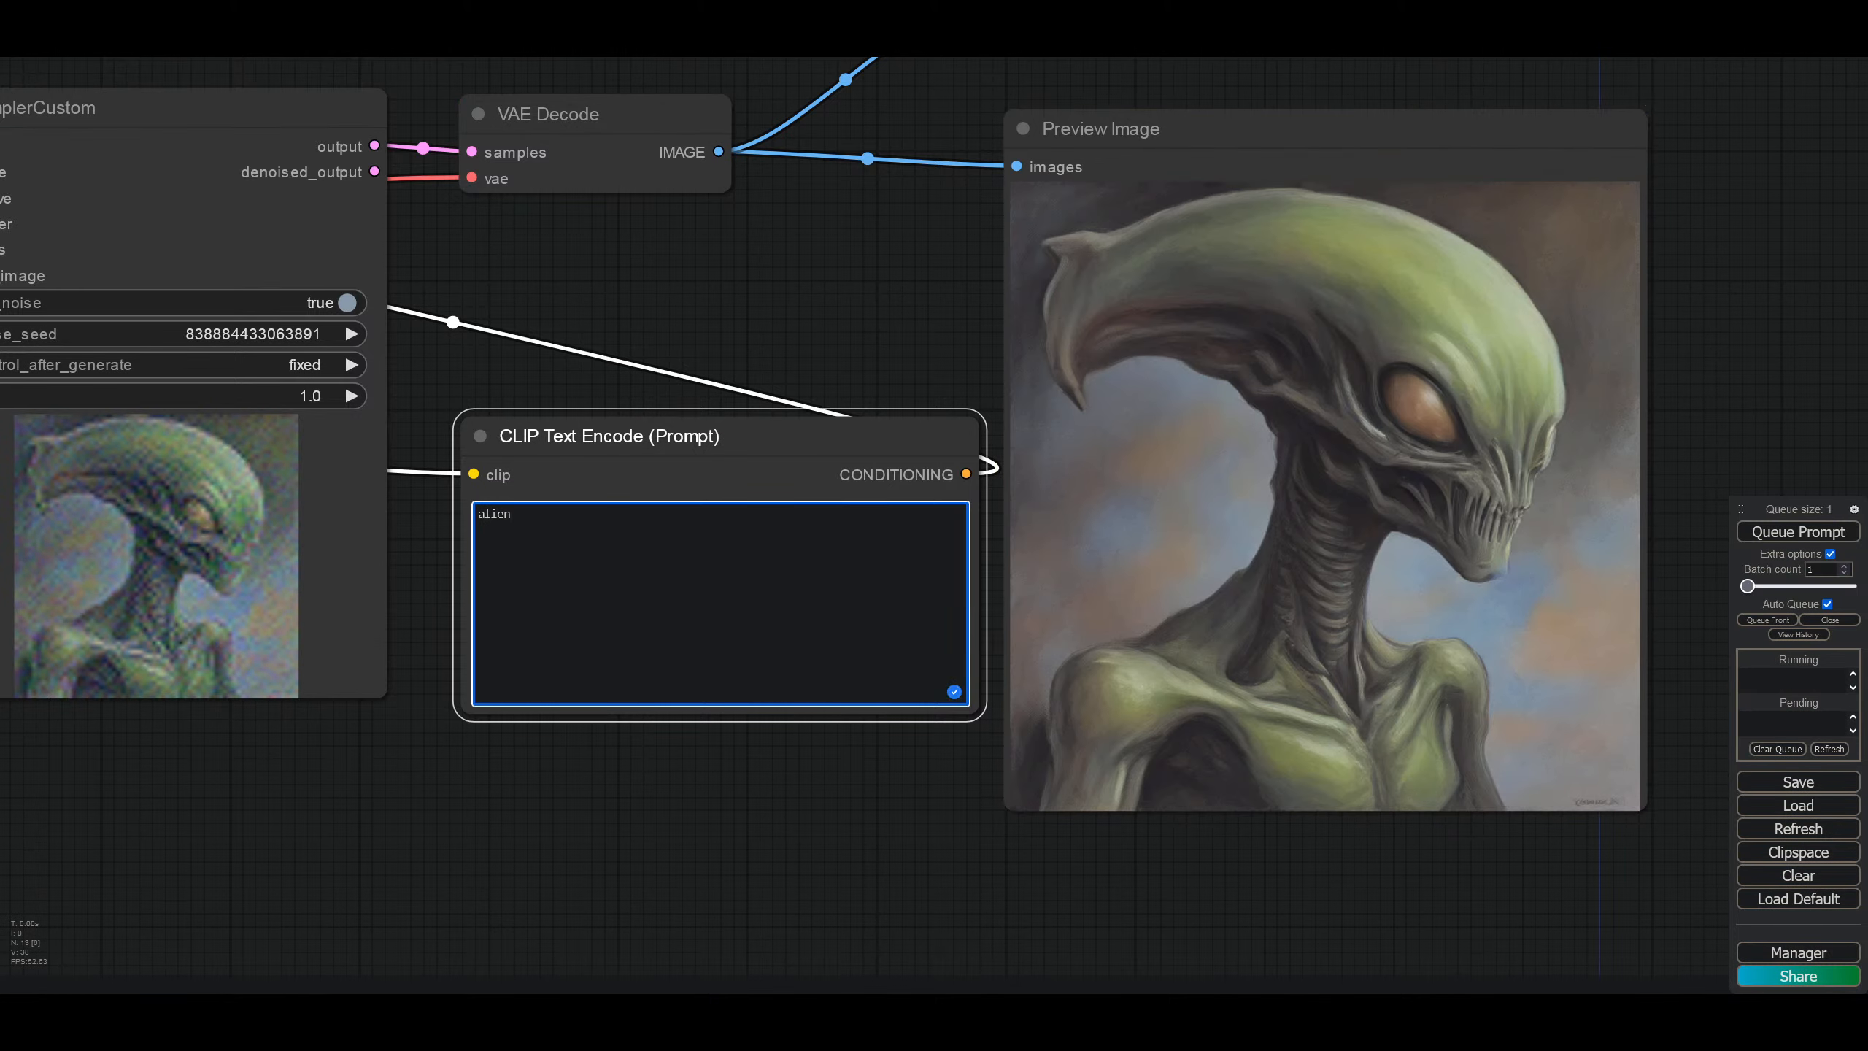
key(Home)
text(picture of )
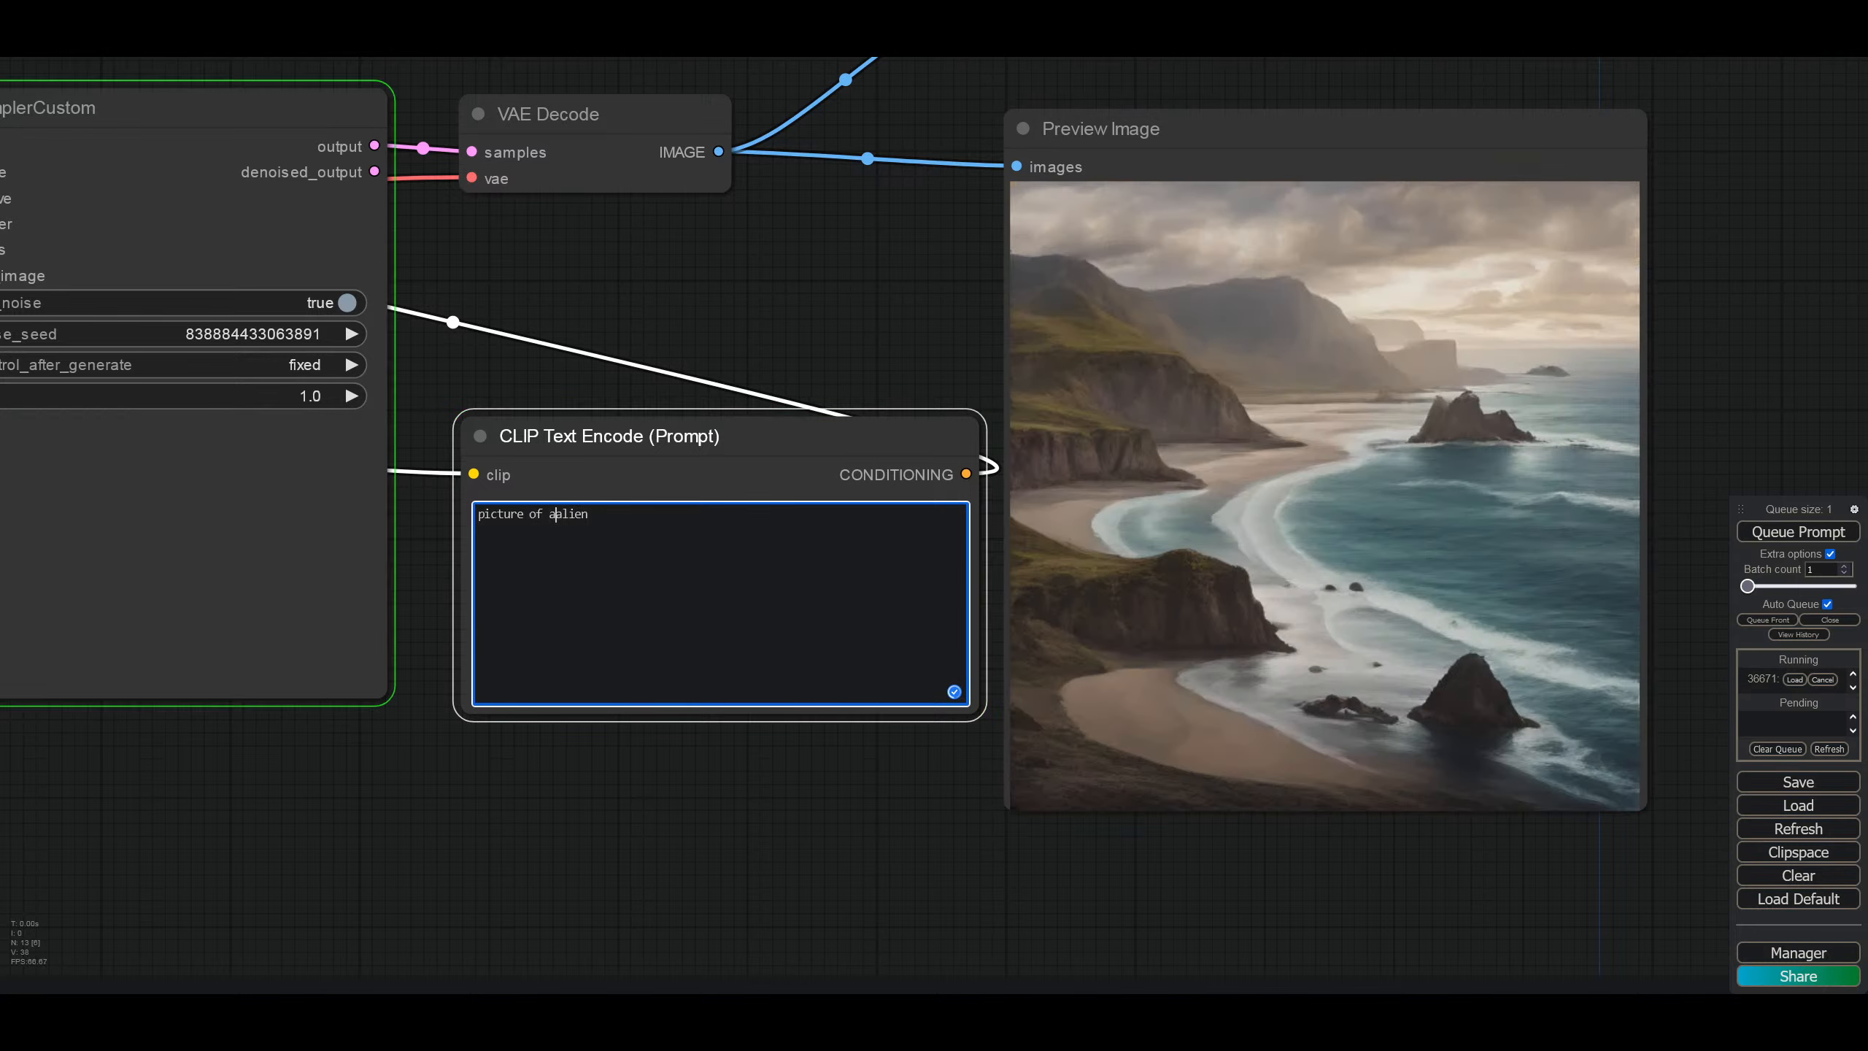
text(an alien)
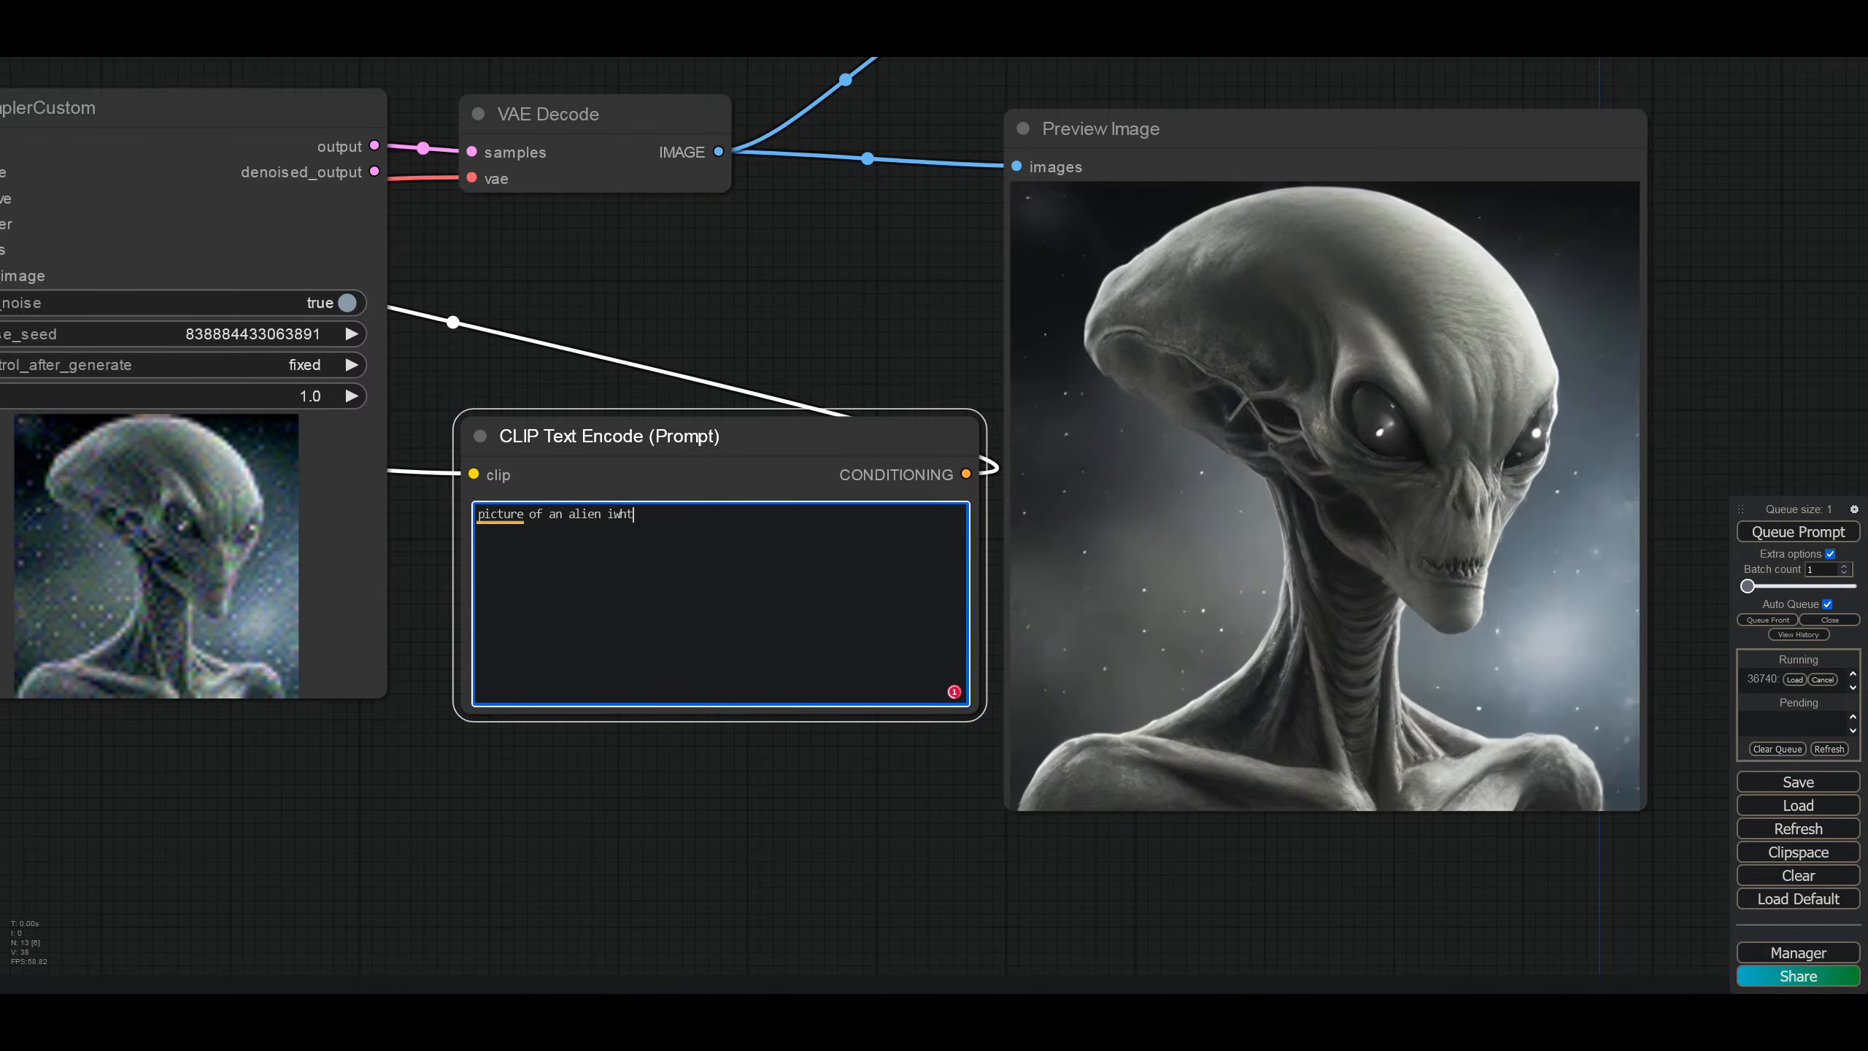
Step: Extend the end of the prompt with "with yellow glowing eyes"
text( with yellow)
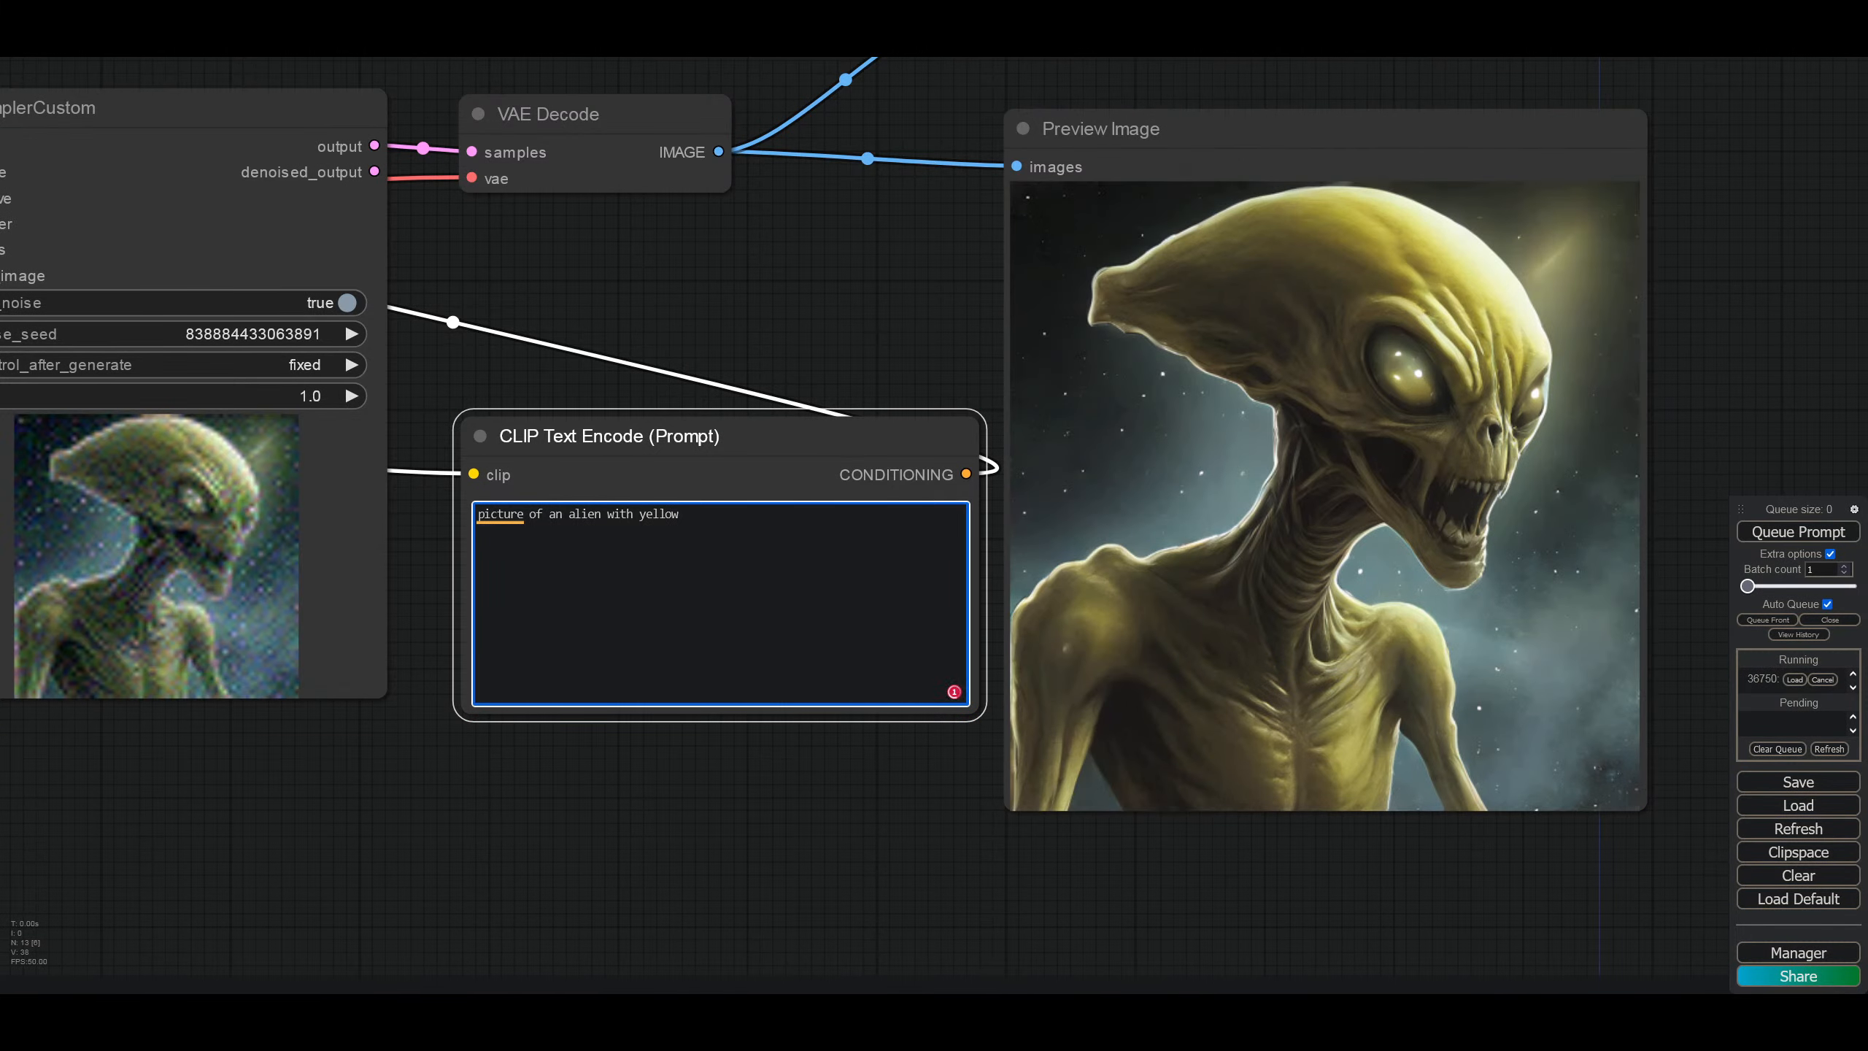
text( eyes)
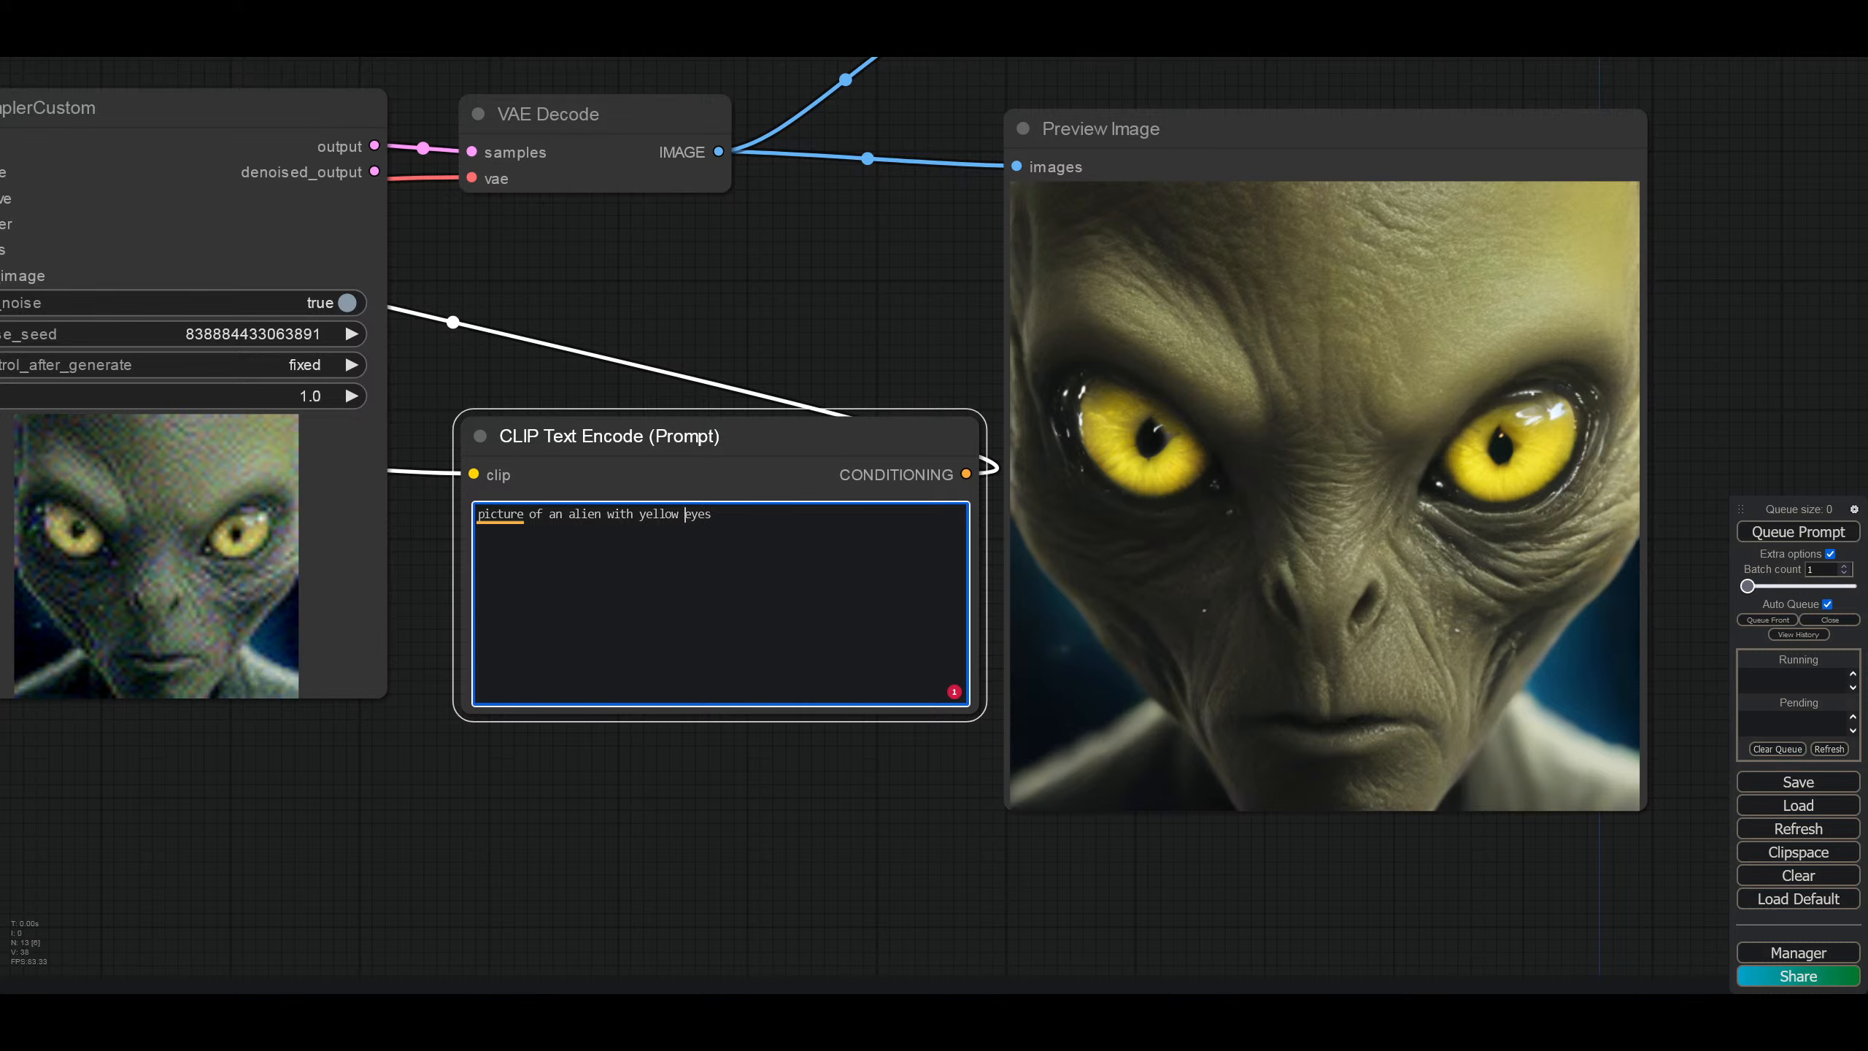
text(glowing)
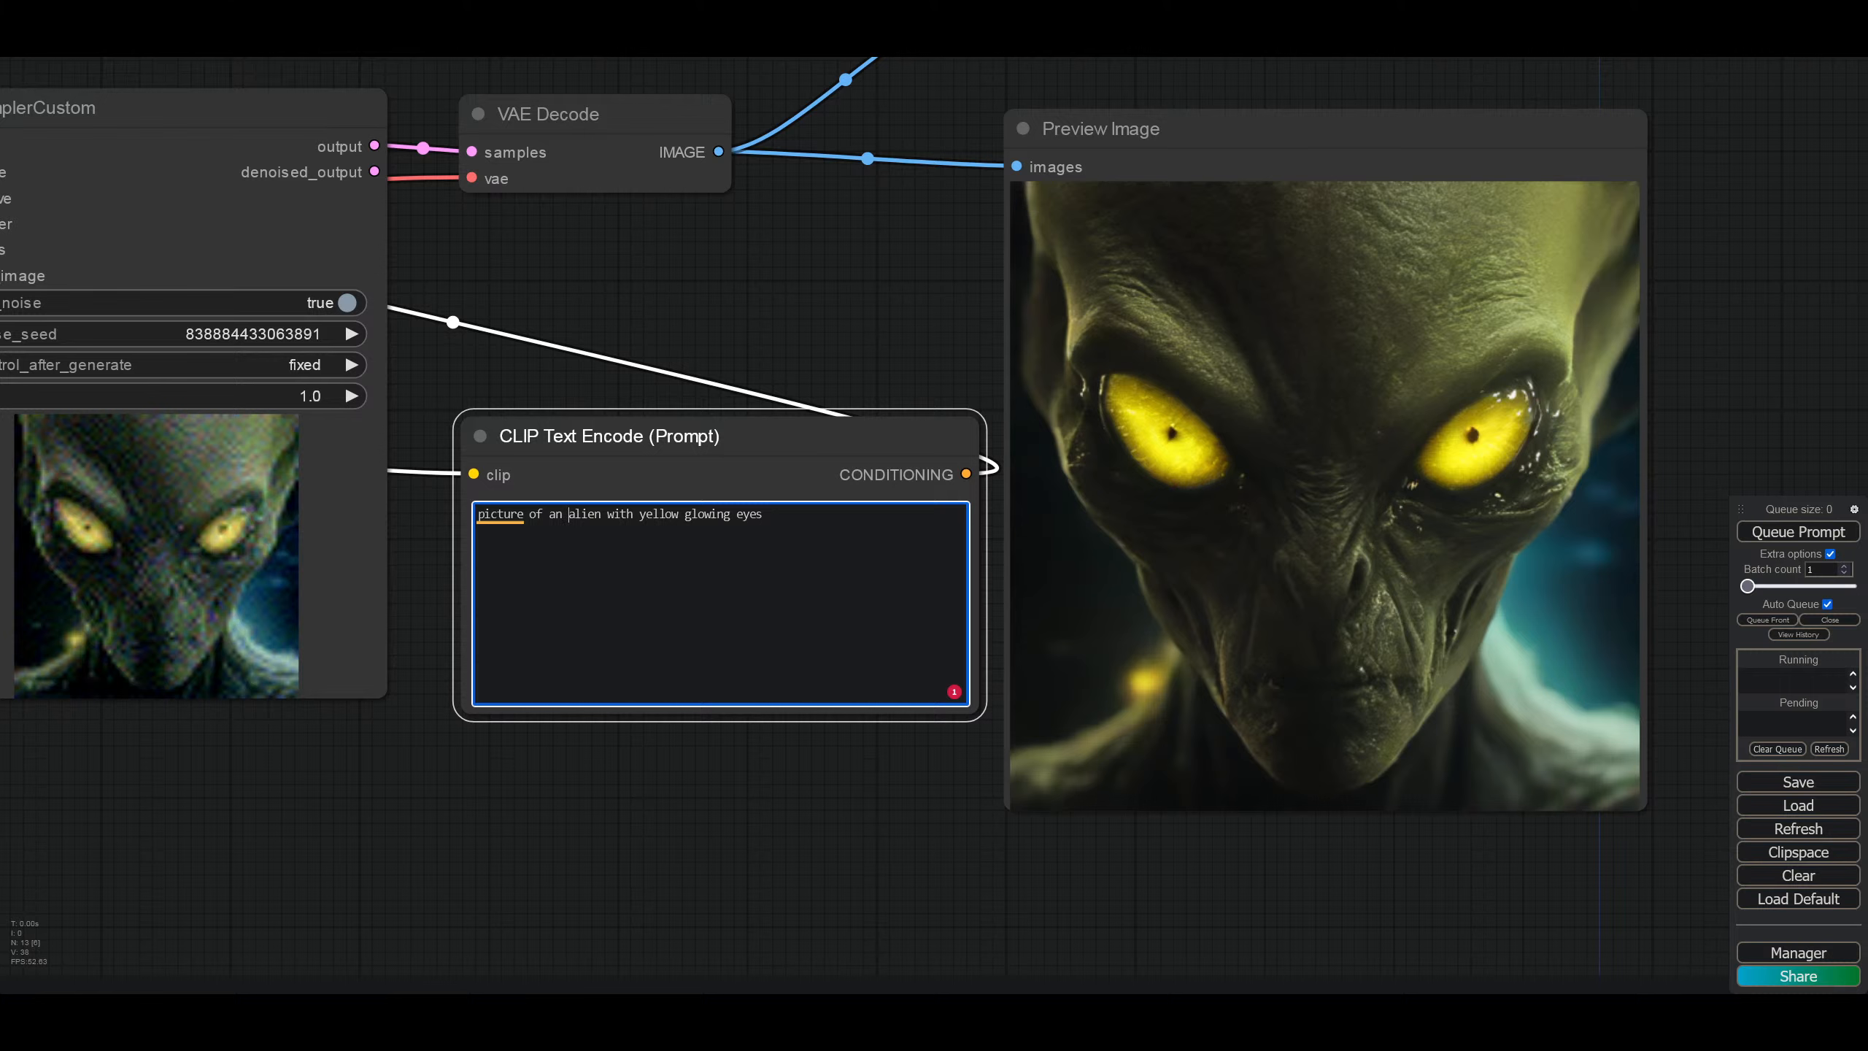
Step: Insert "evil" before "alien" and change the eye colour from "yellow" to "red" in the prompt
click(572, 514)
text(evil)
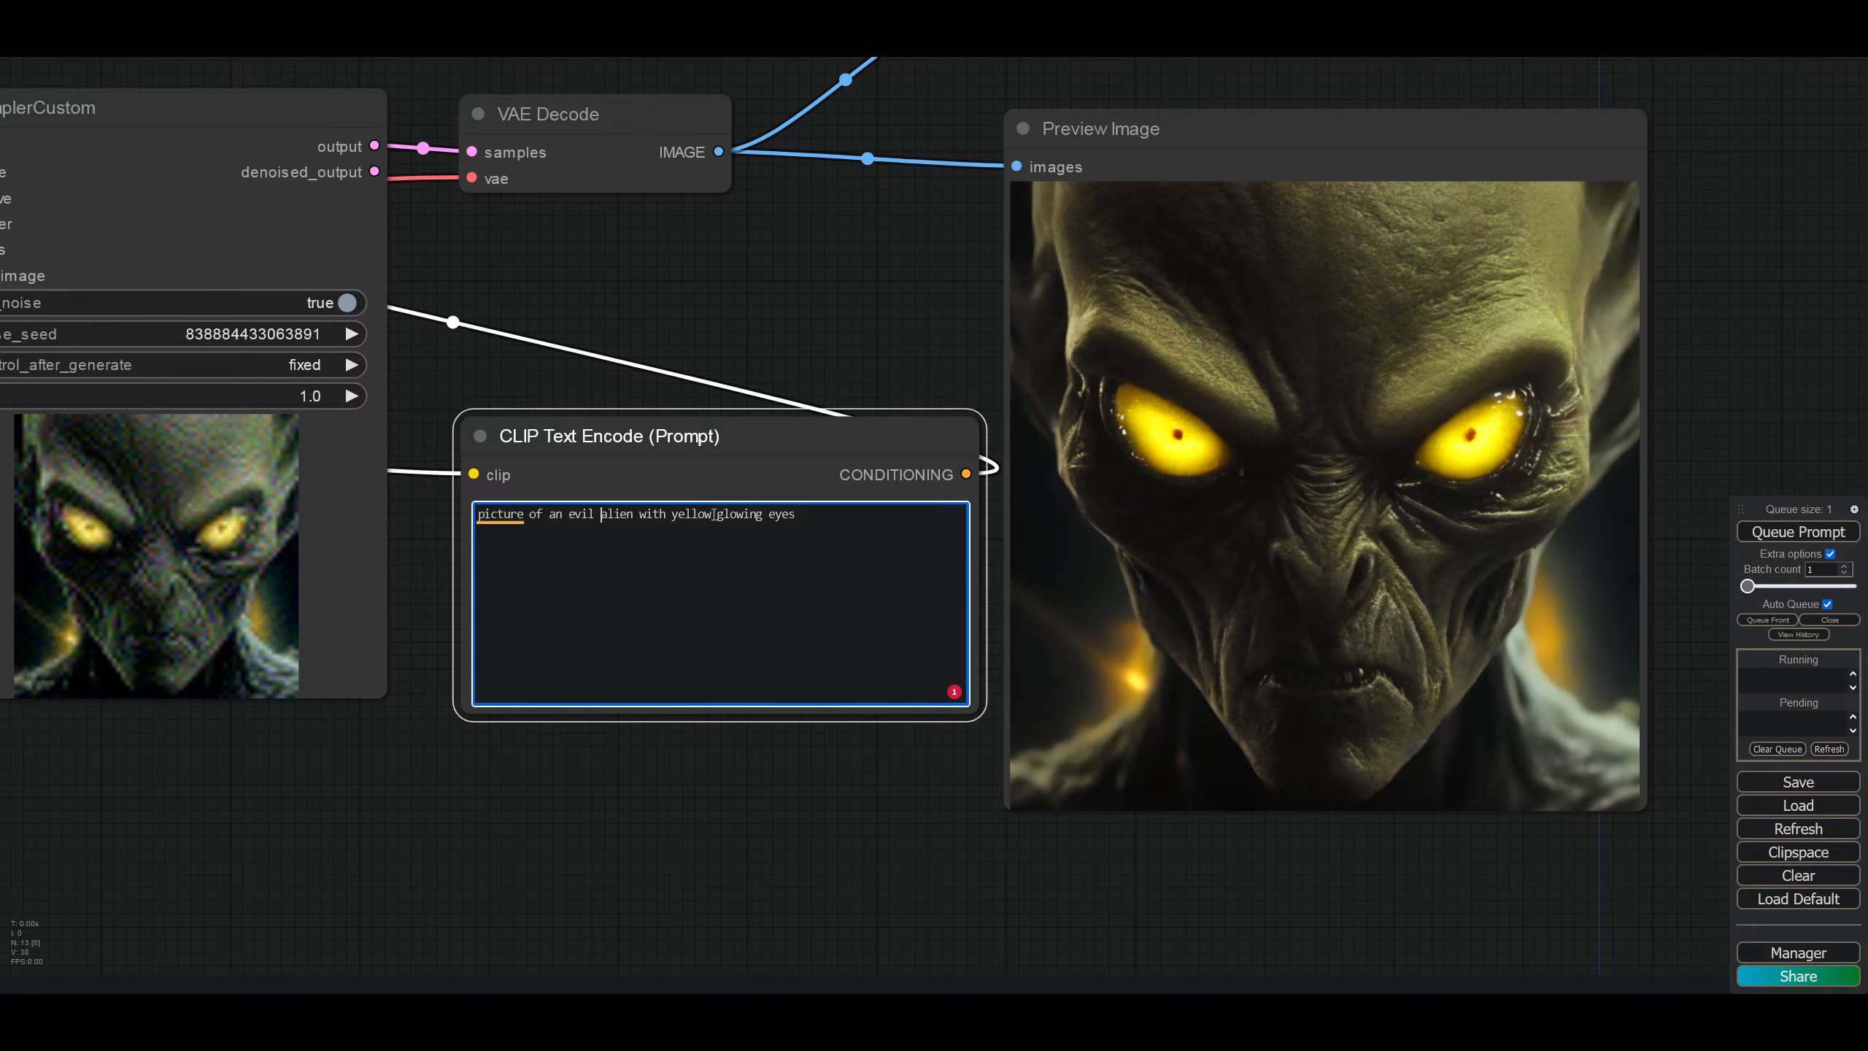
drag(711, 514, 672, 515)
text(red)
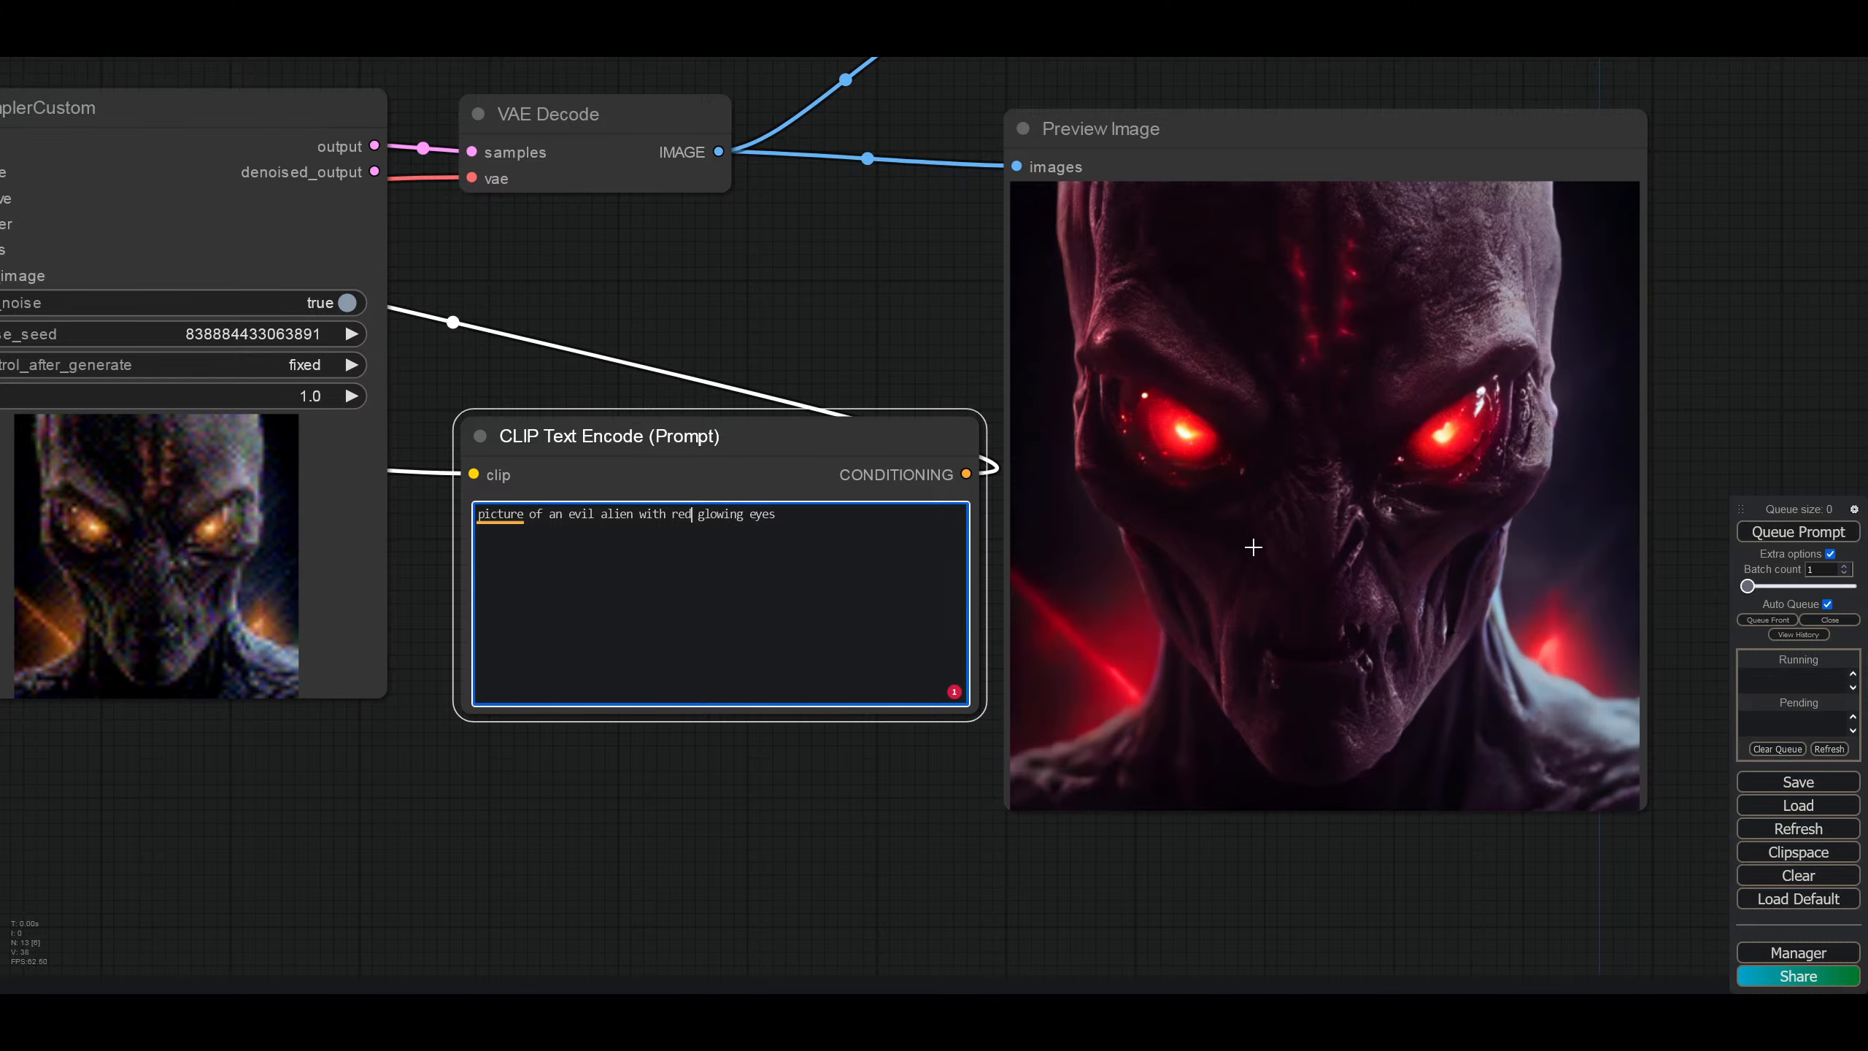
Step: Turn off the bypass on the Upscale Image (using Model) node
drag(1695, 304, 1163, 563)
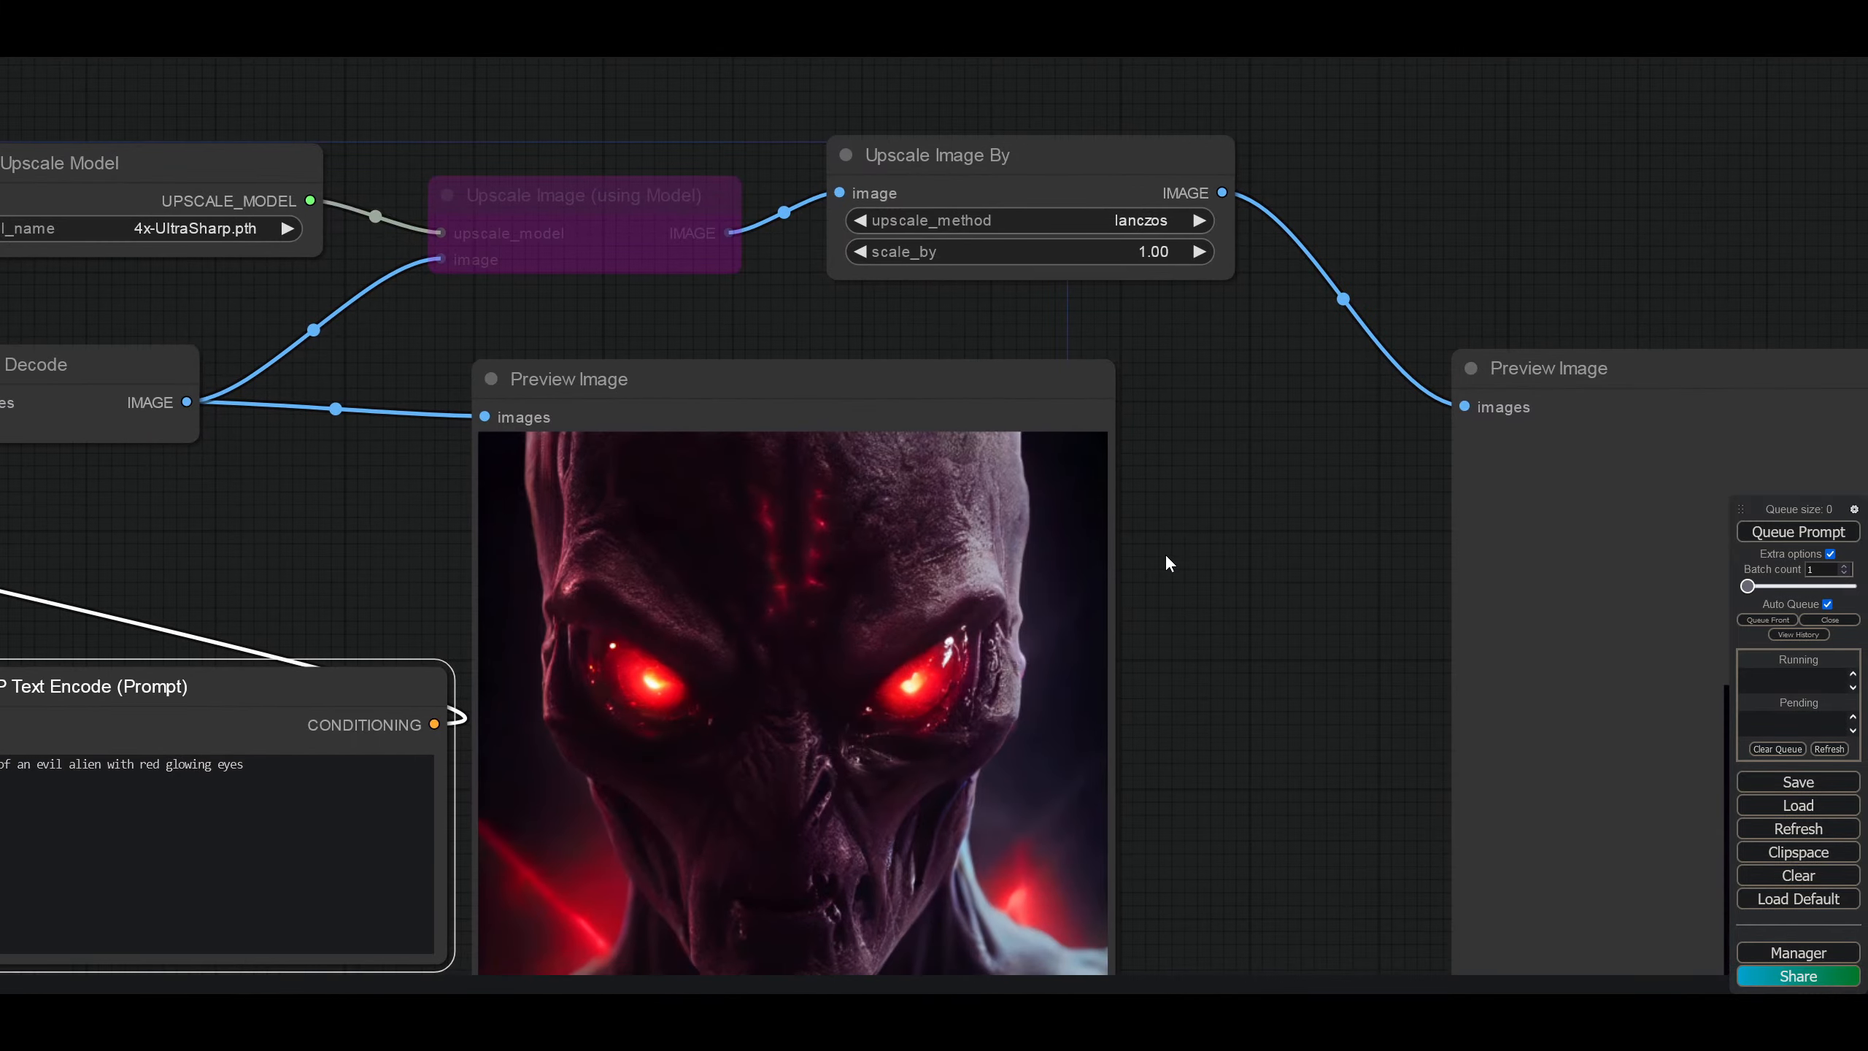
right_click(637, 198)
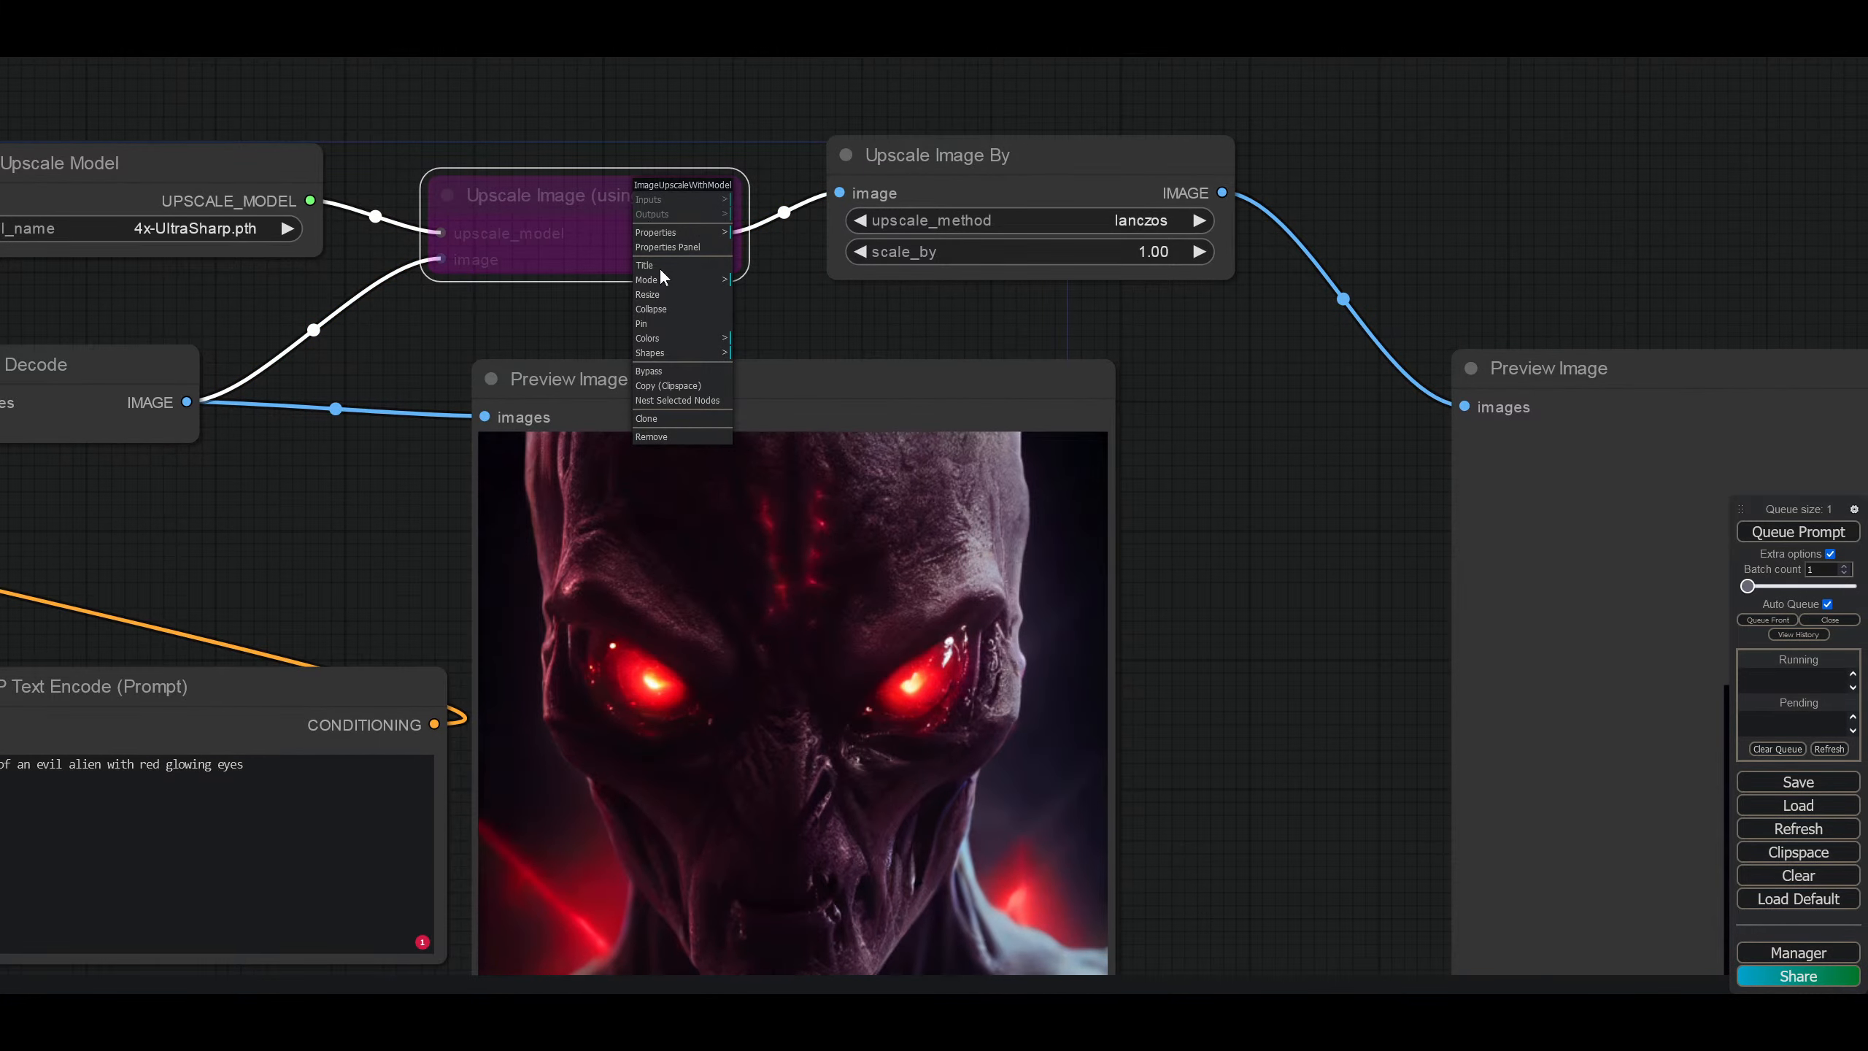
click(650, 371)
Step: Save the upscaled alien image from the Preview Image node fed by Upscale Image By
drag(1308, 666, 828, 396)
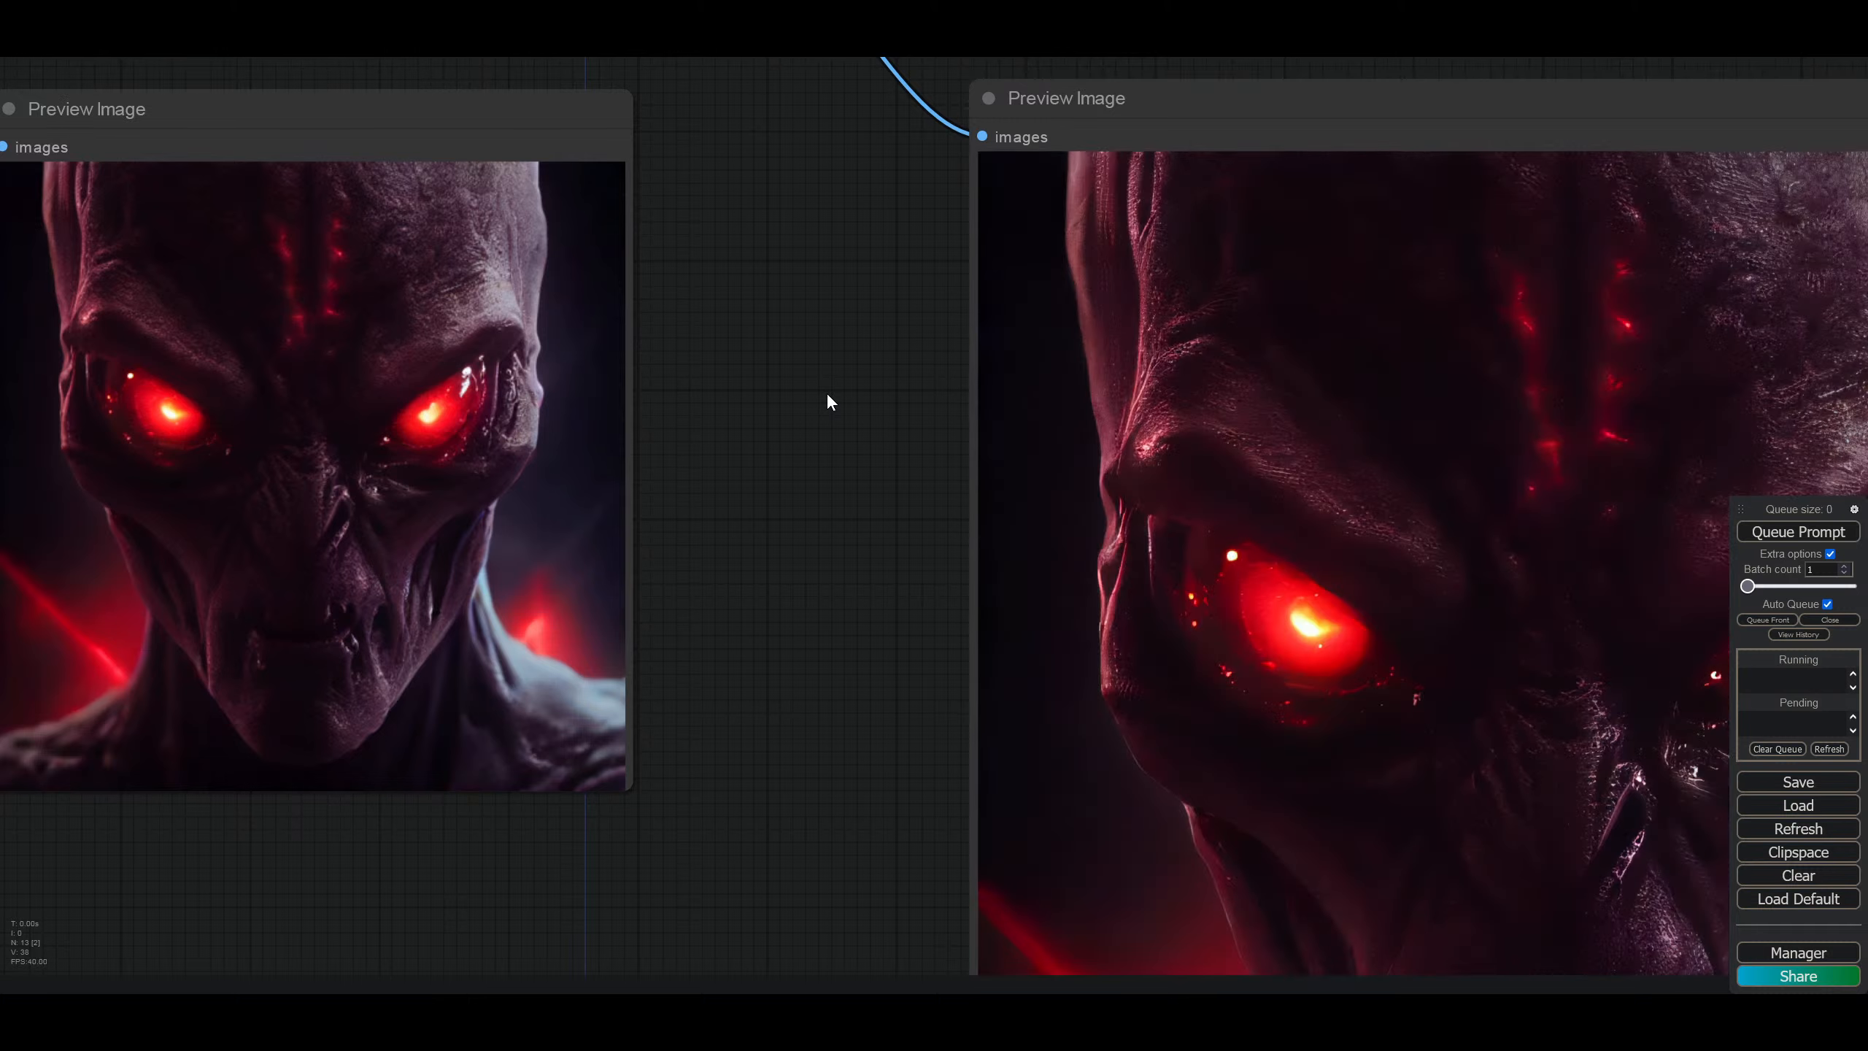
drag(843, 572, 308, 254)
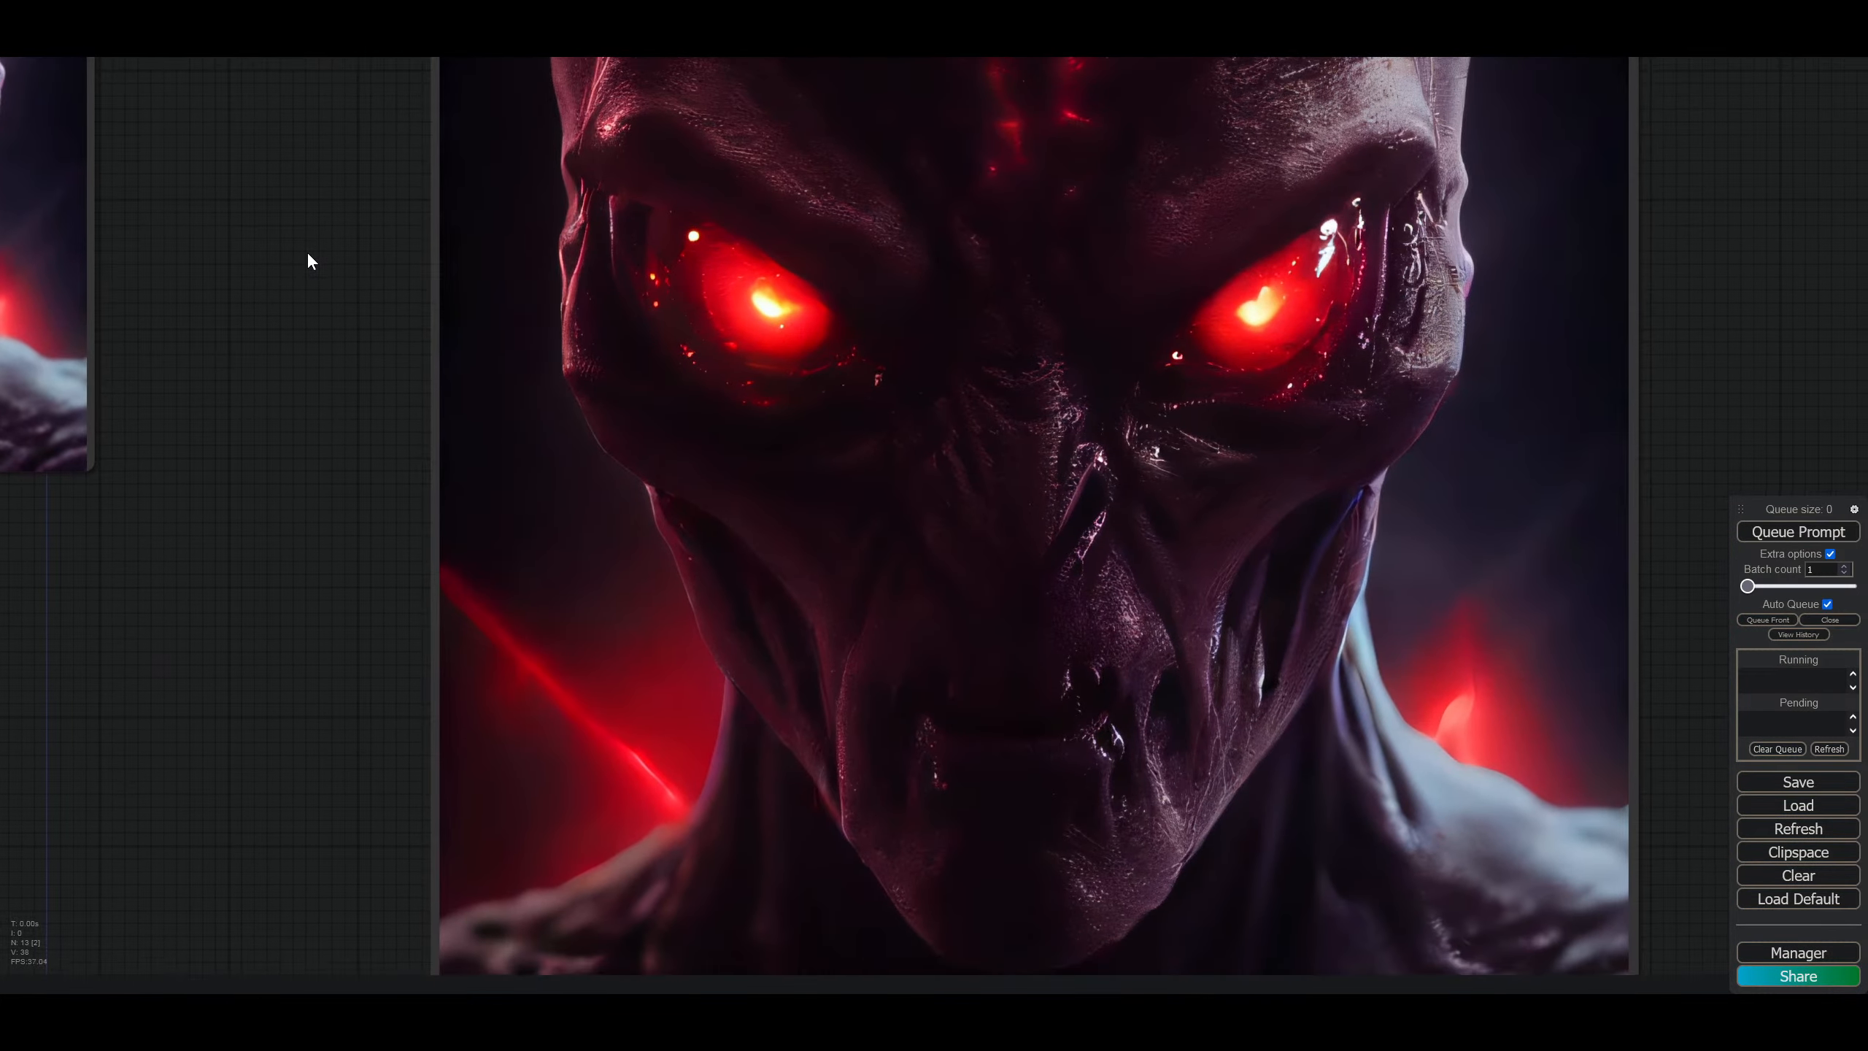
right_click(912, 301)
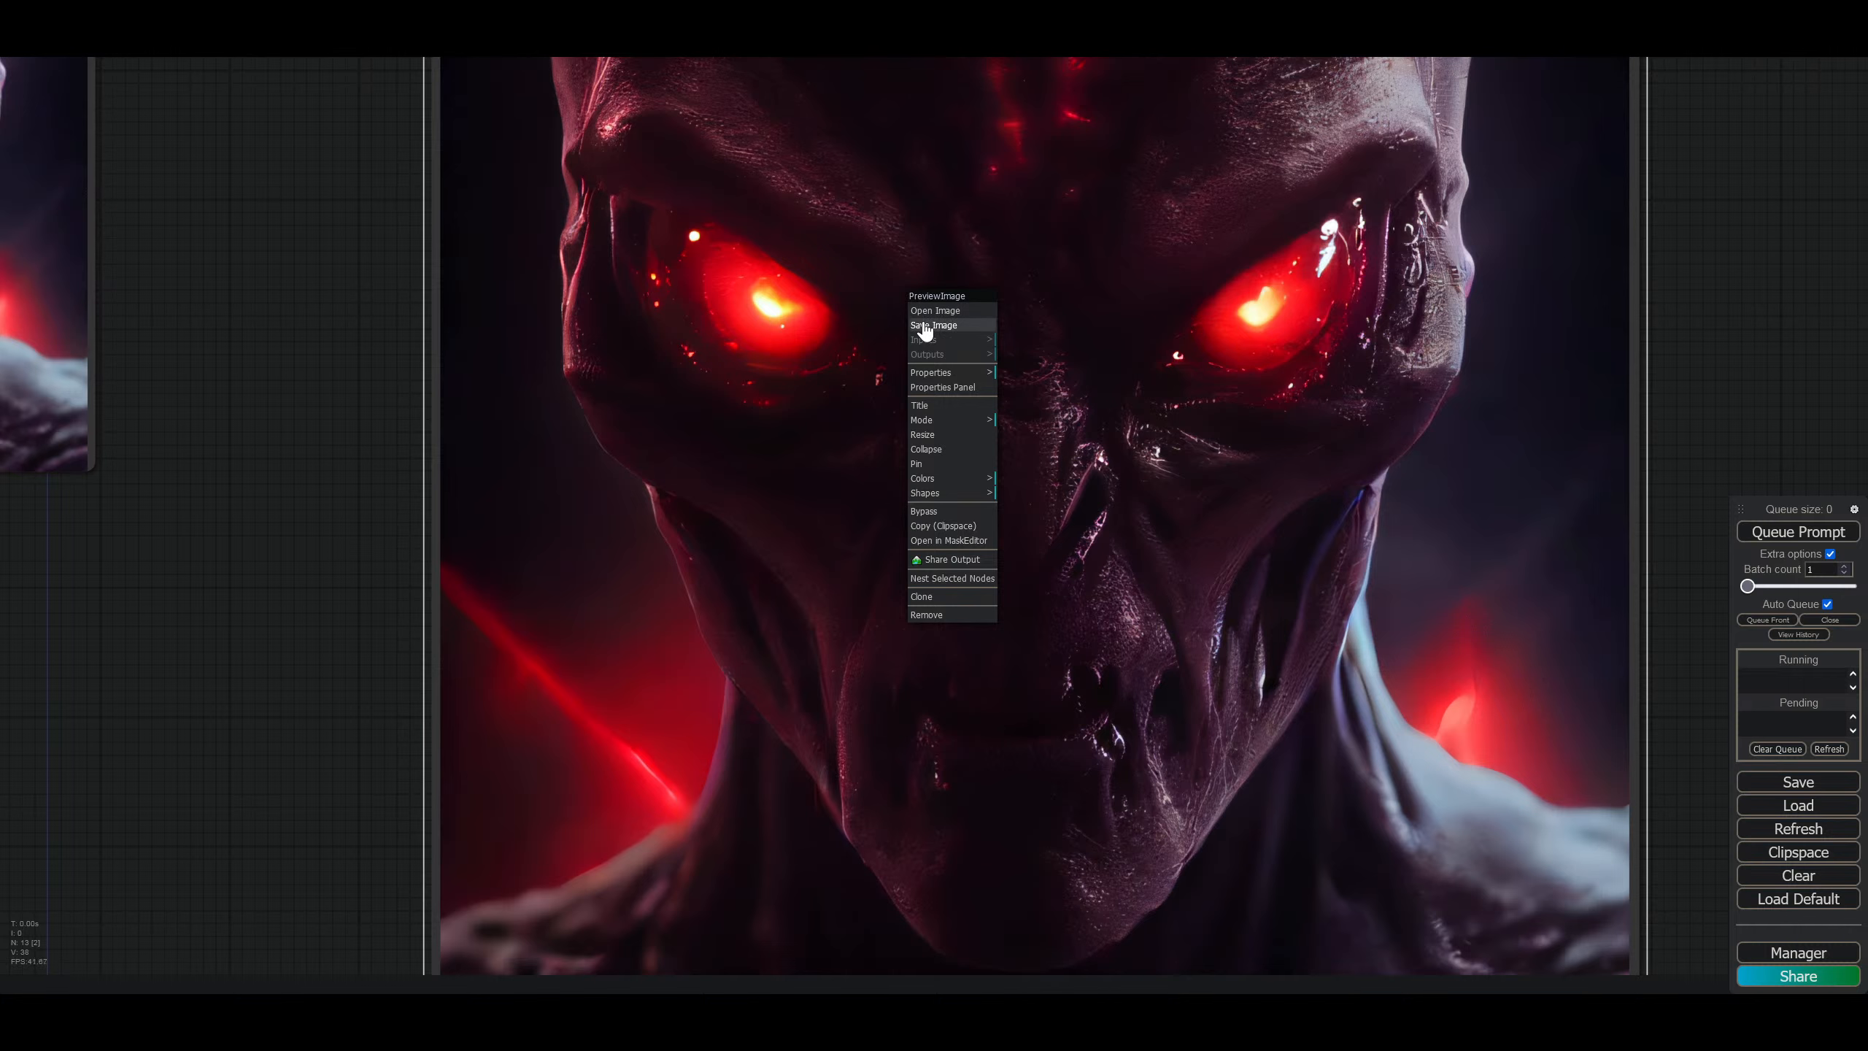
click(923, 324)
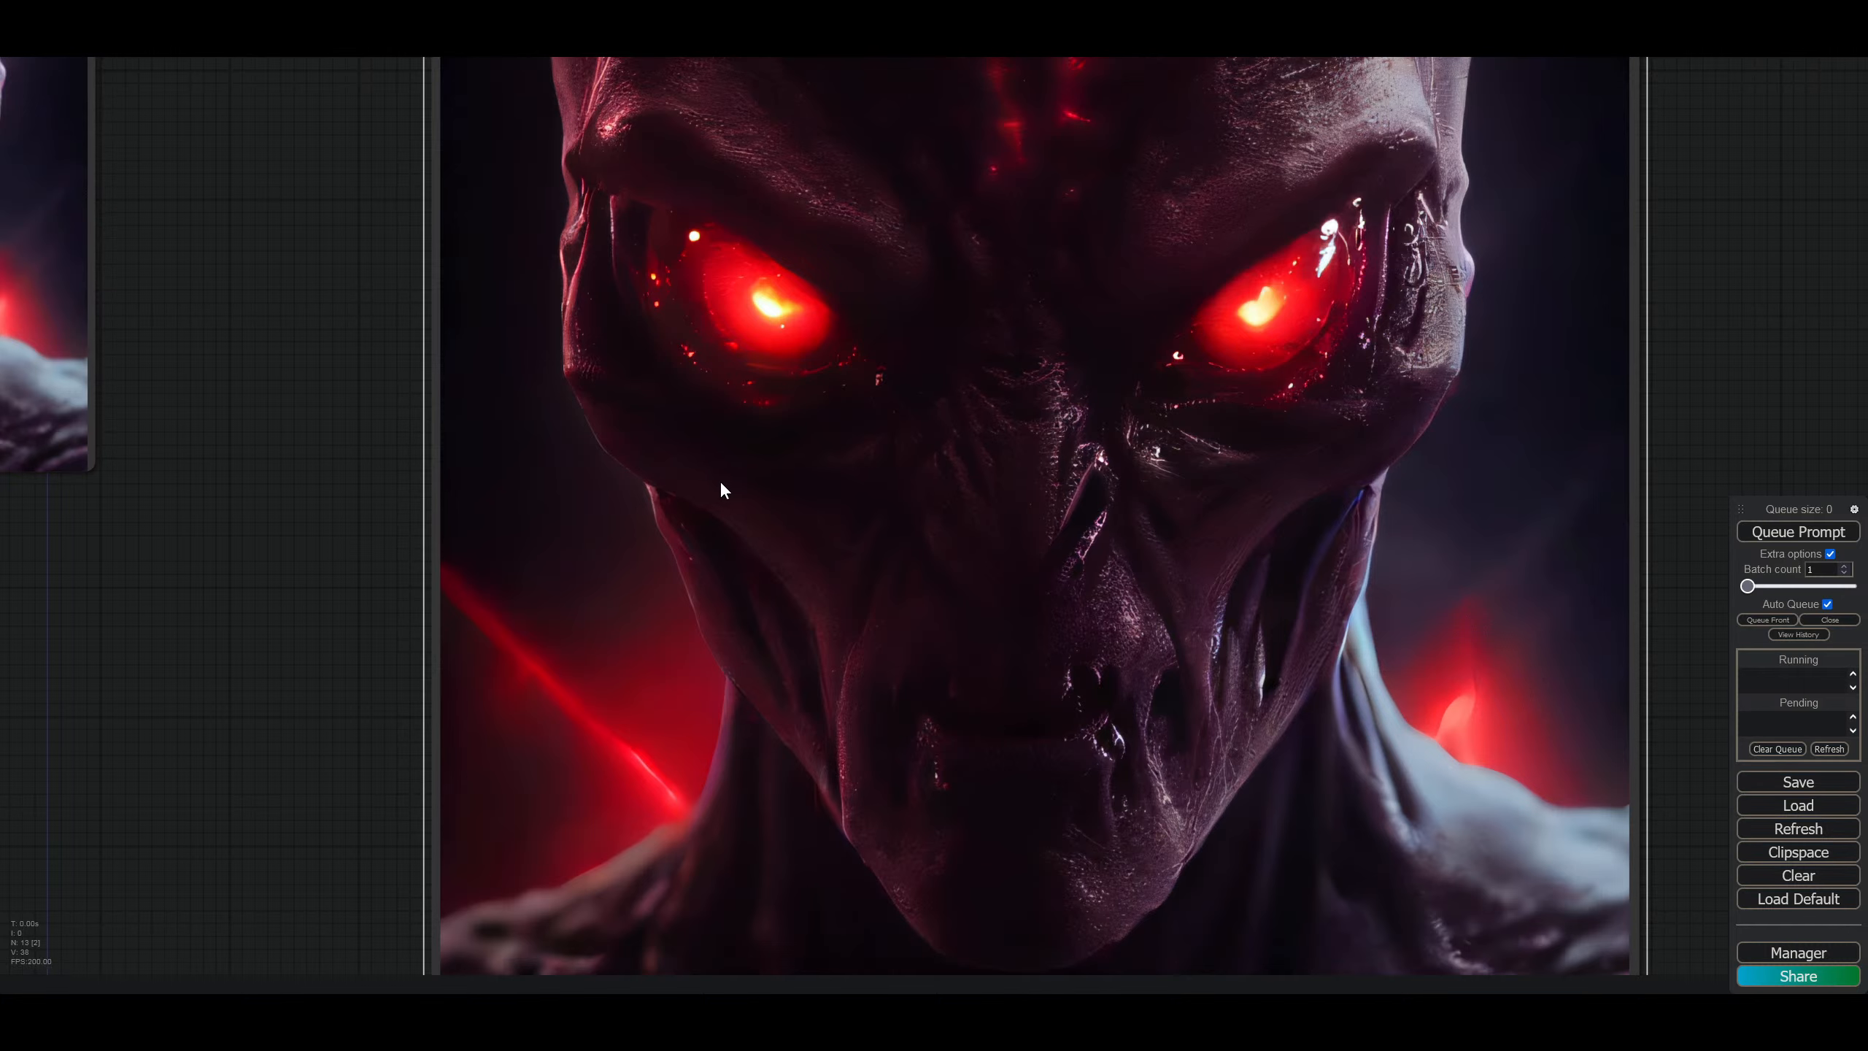
Step: Set the SamplerCustom node's control_after_generate to randomize and look over the new upscaled previews
drag(265, 505, 1520, 524)
scroll(638, 536, down, 6)
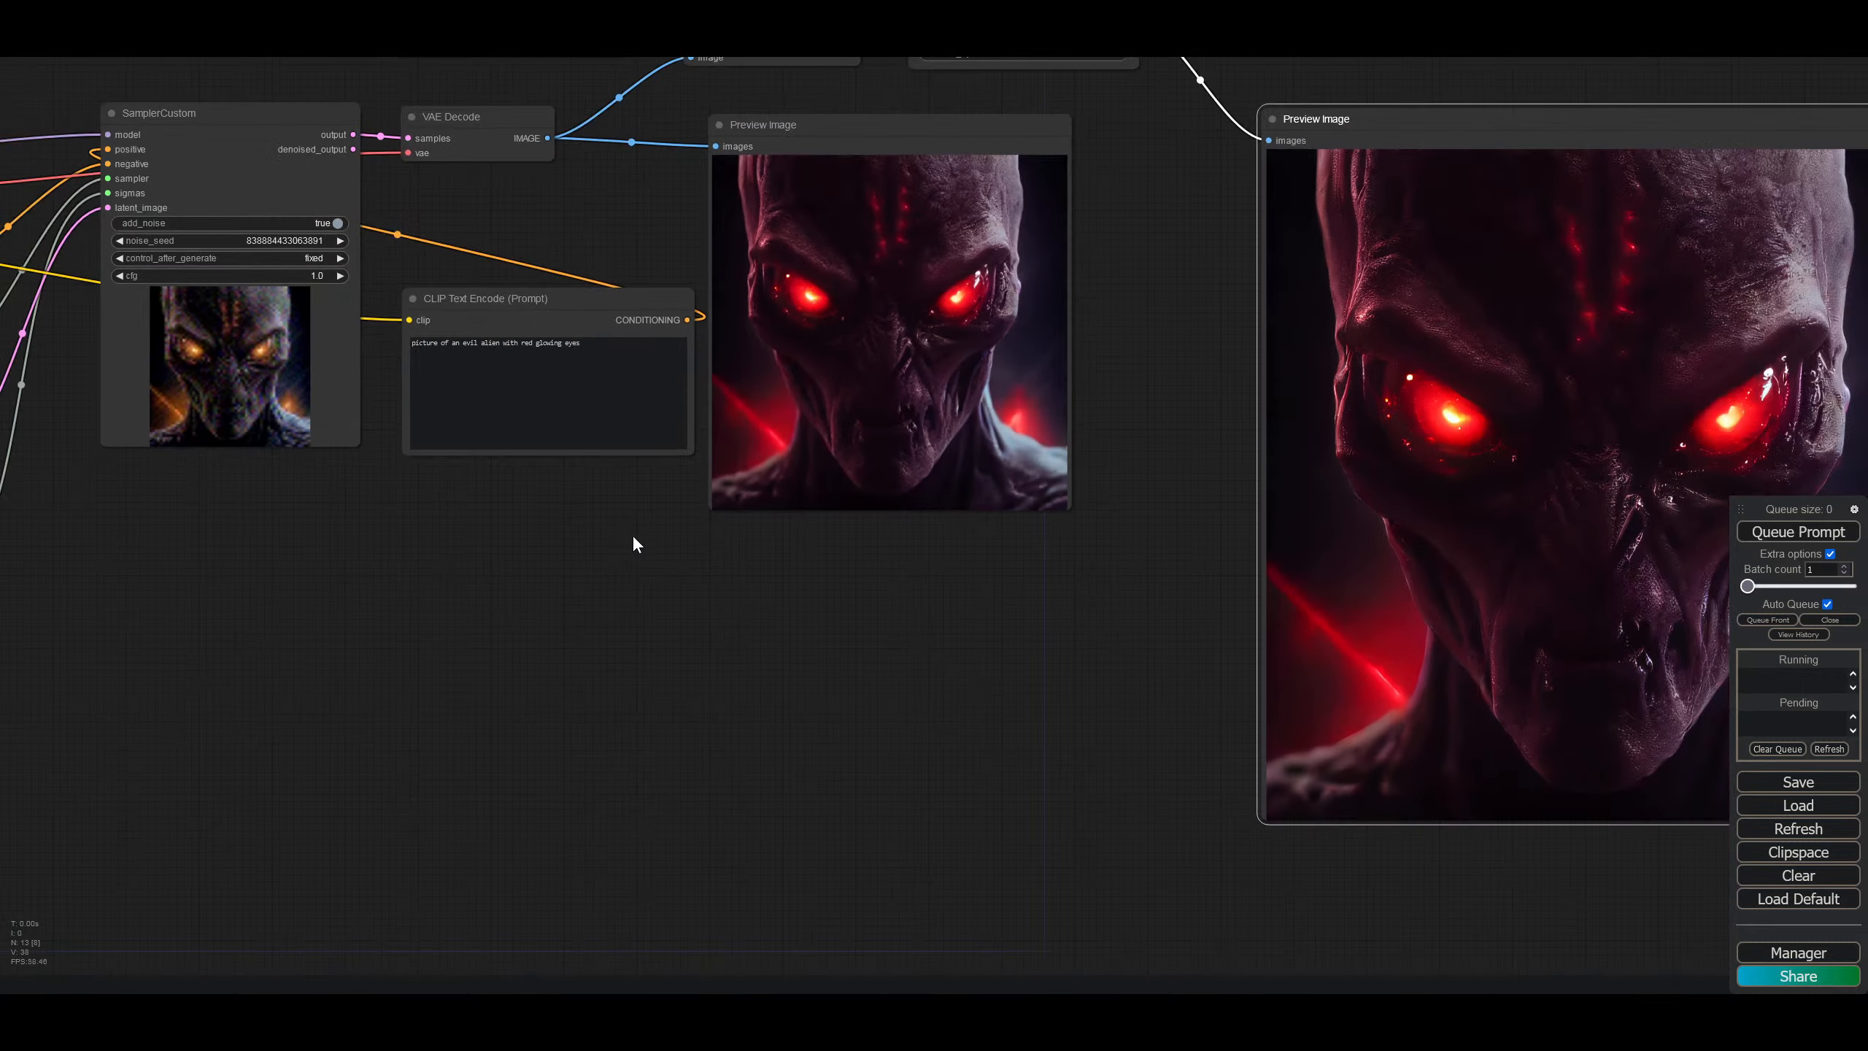
drag(534, 579, 767, 722)
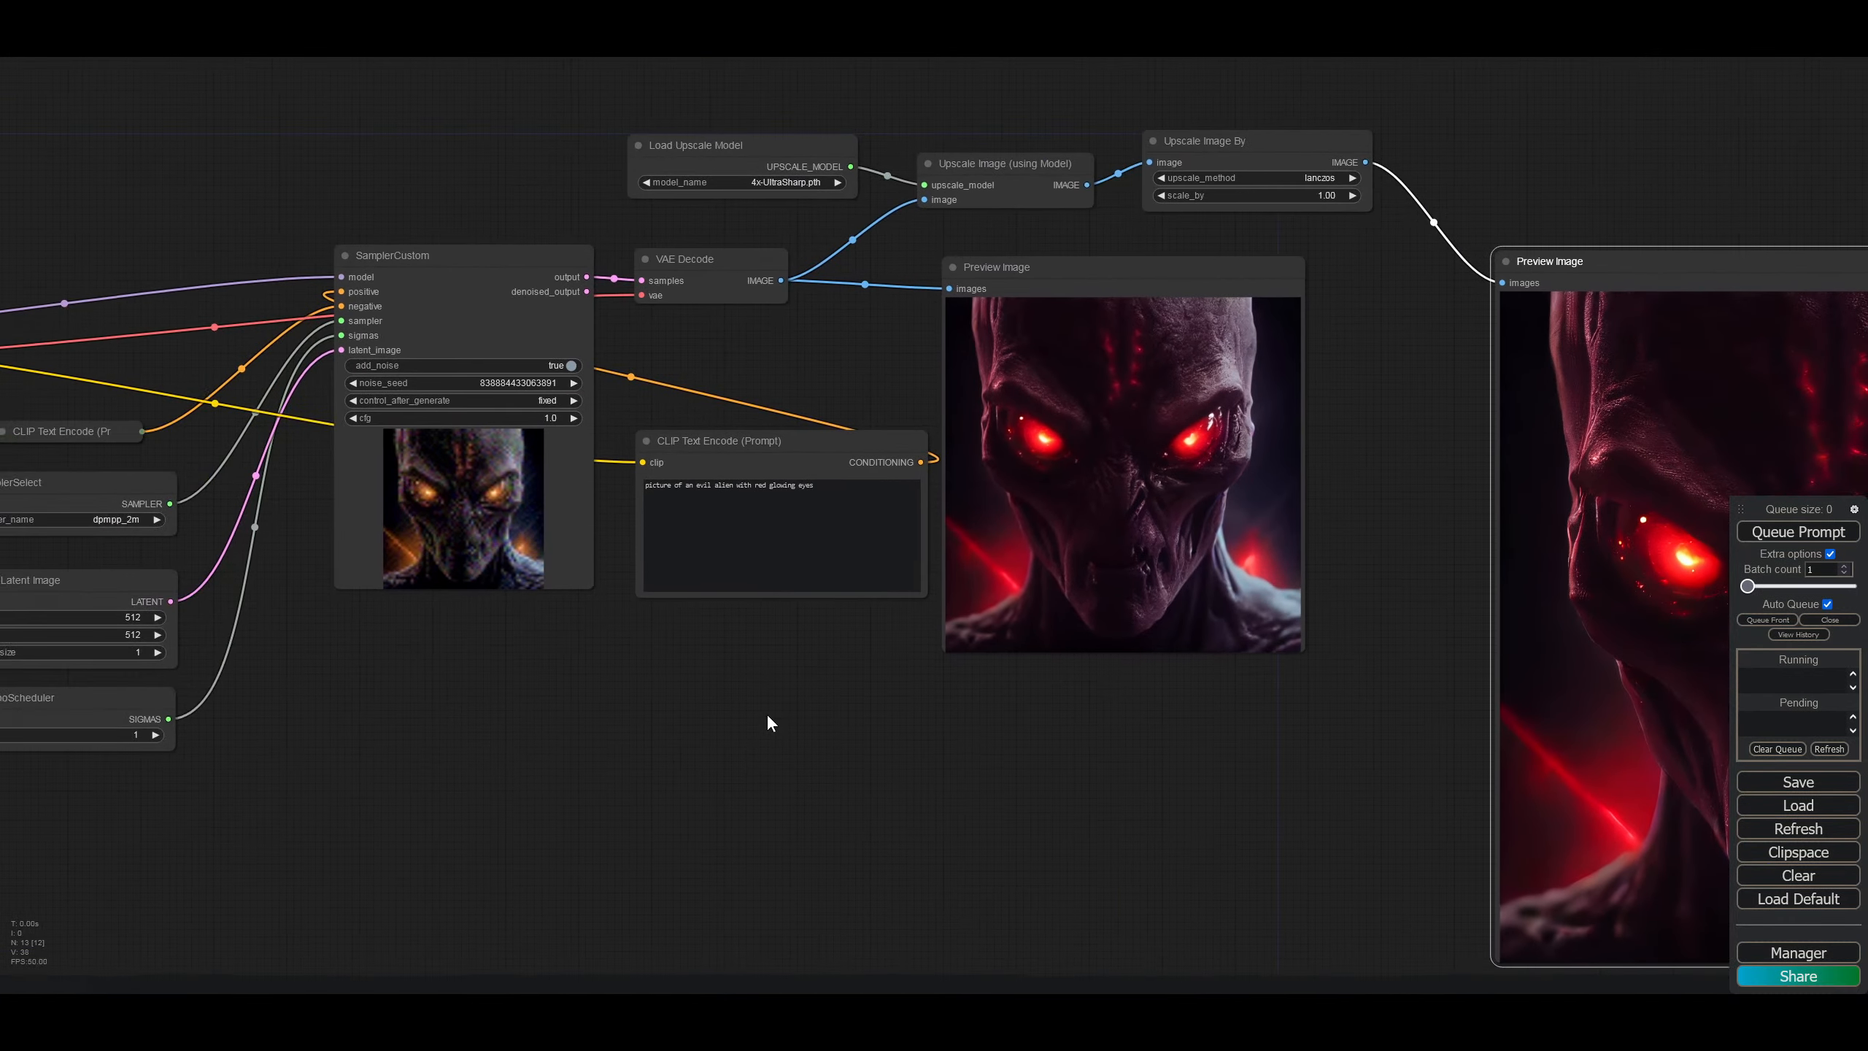
click(552, 399)
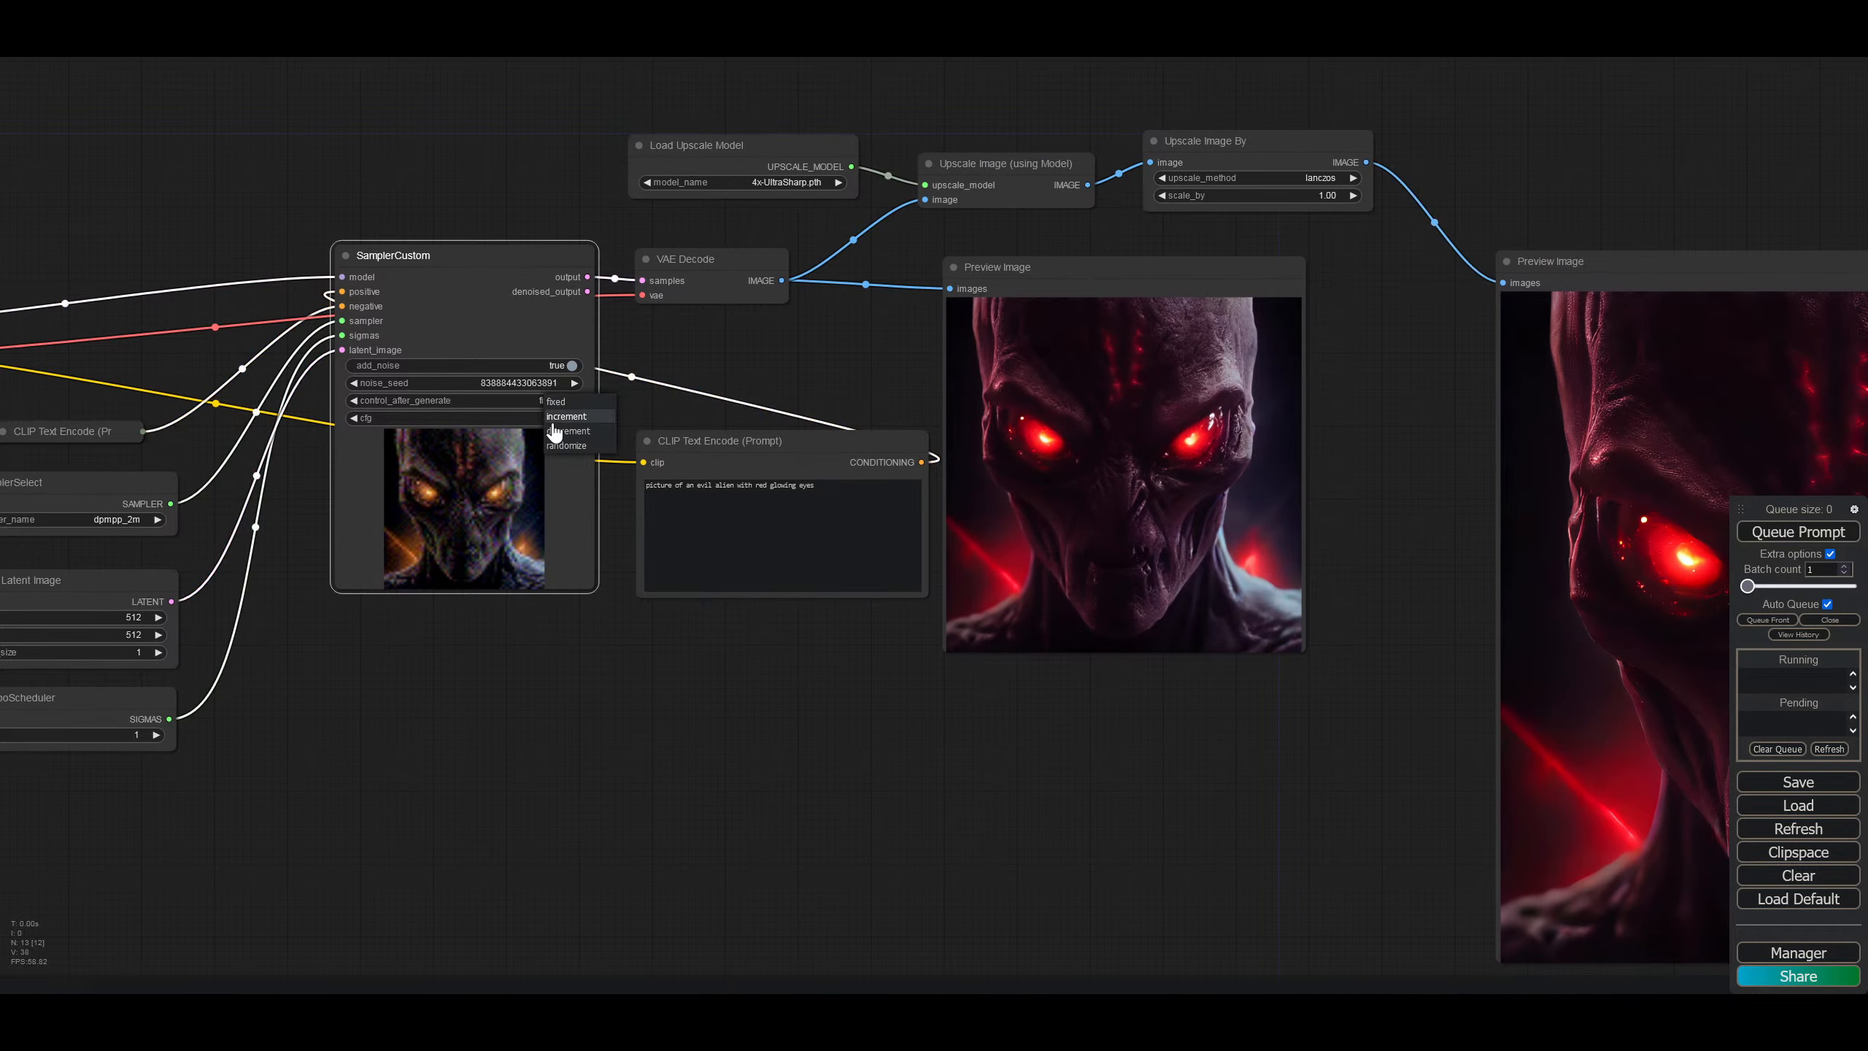
click(564, 446)
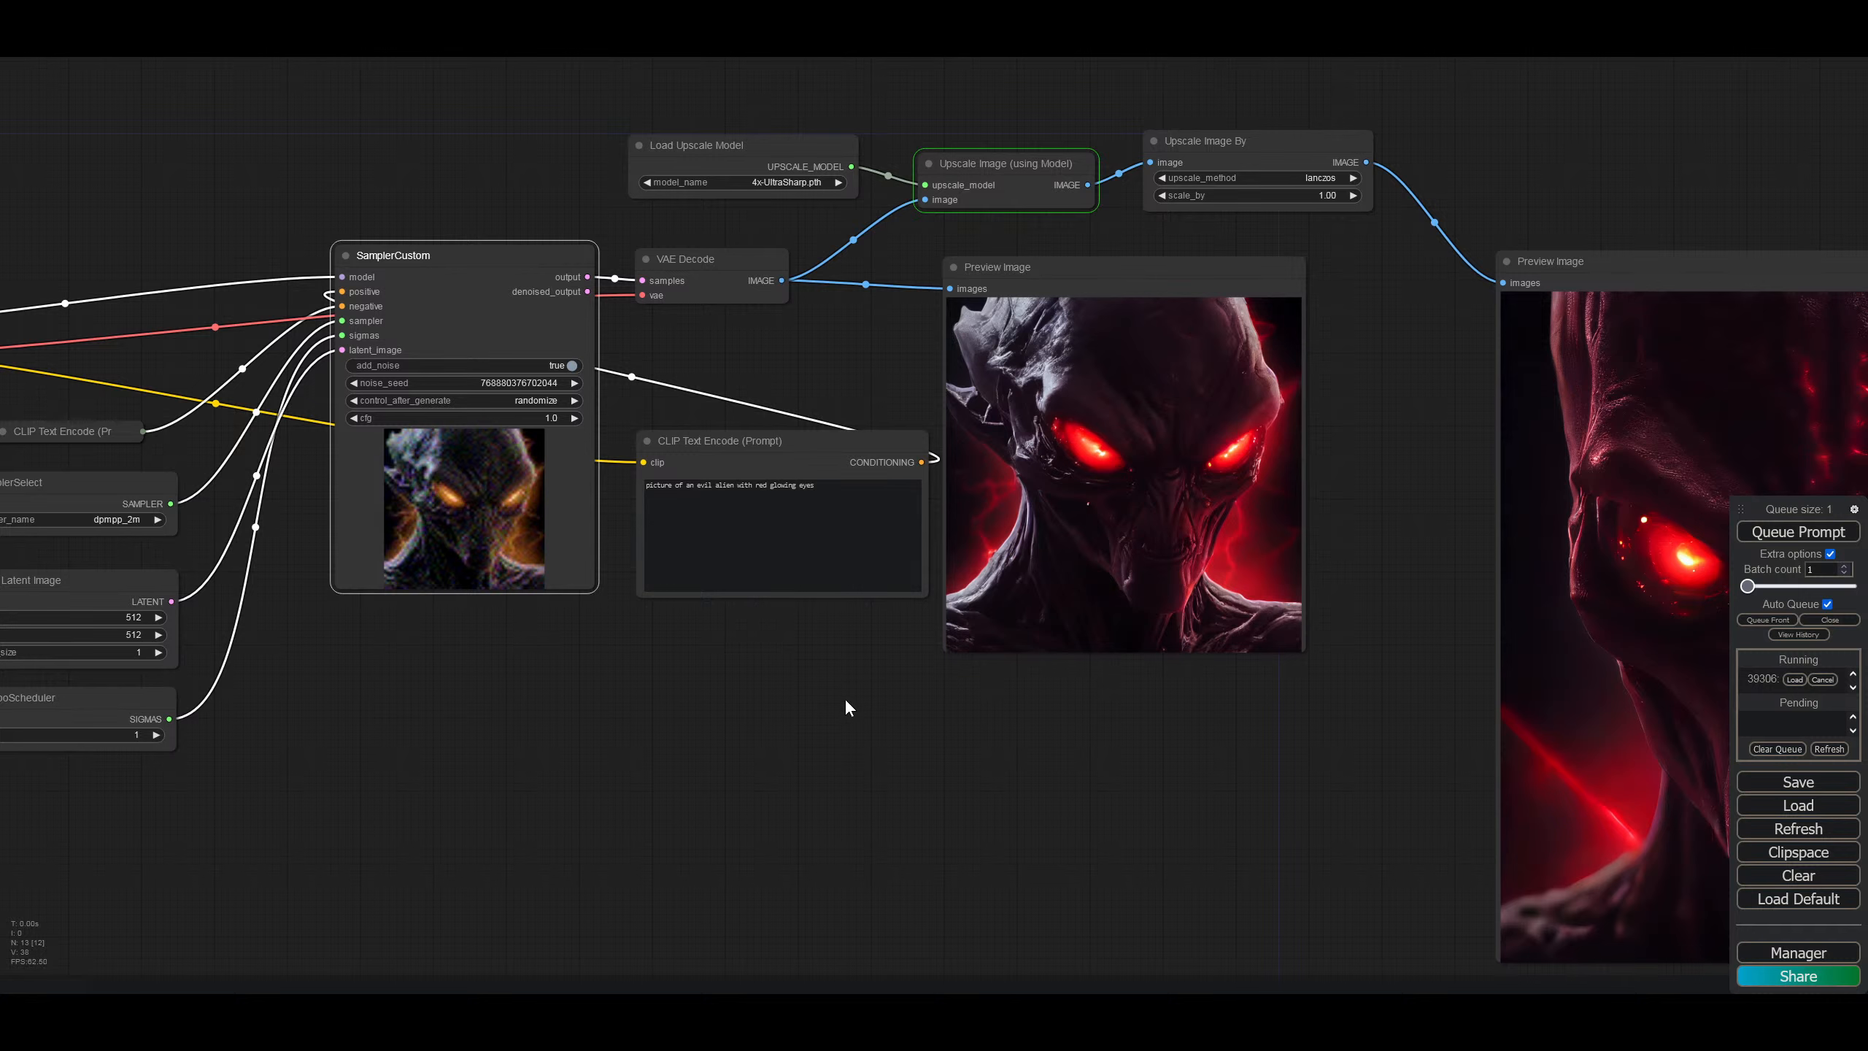
drag(843, 698, 653, 651)
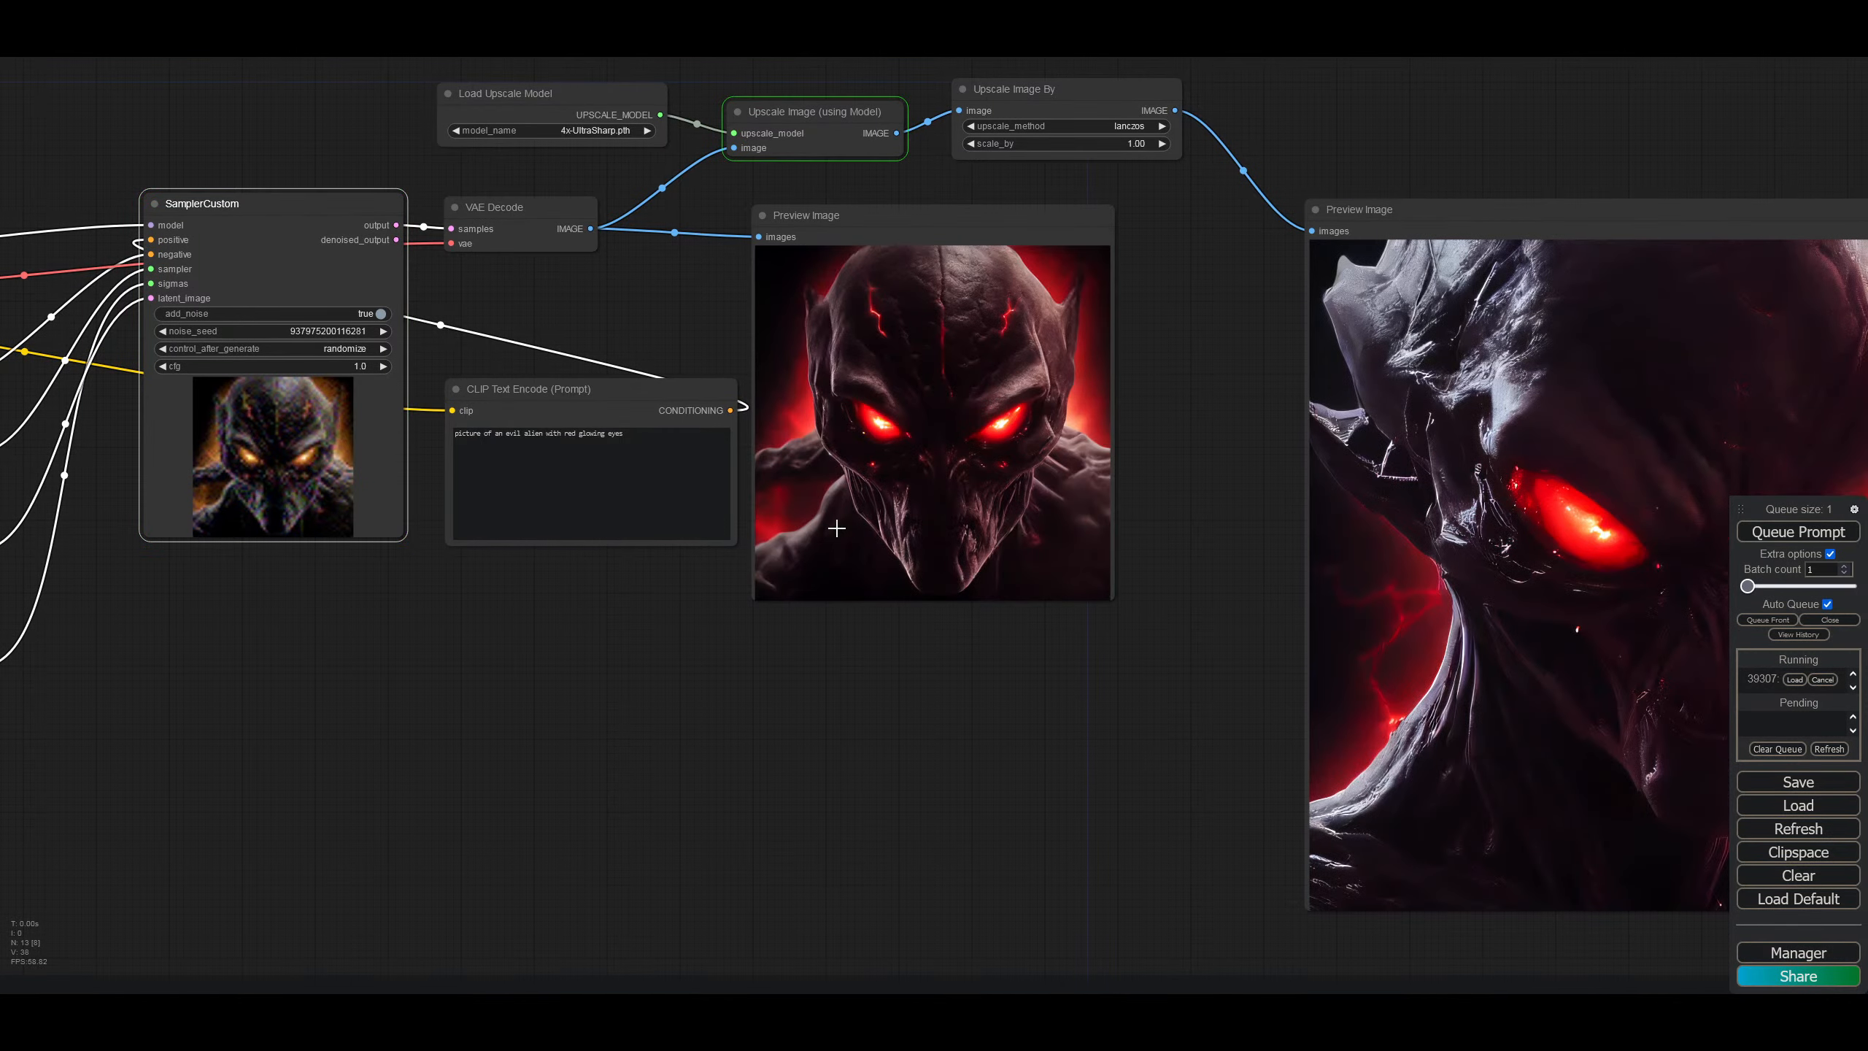
drag(943, 683, 548, 600)
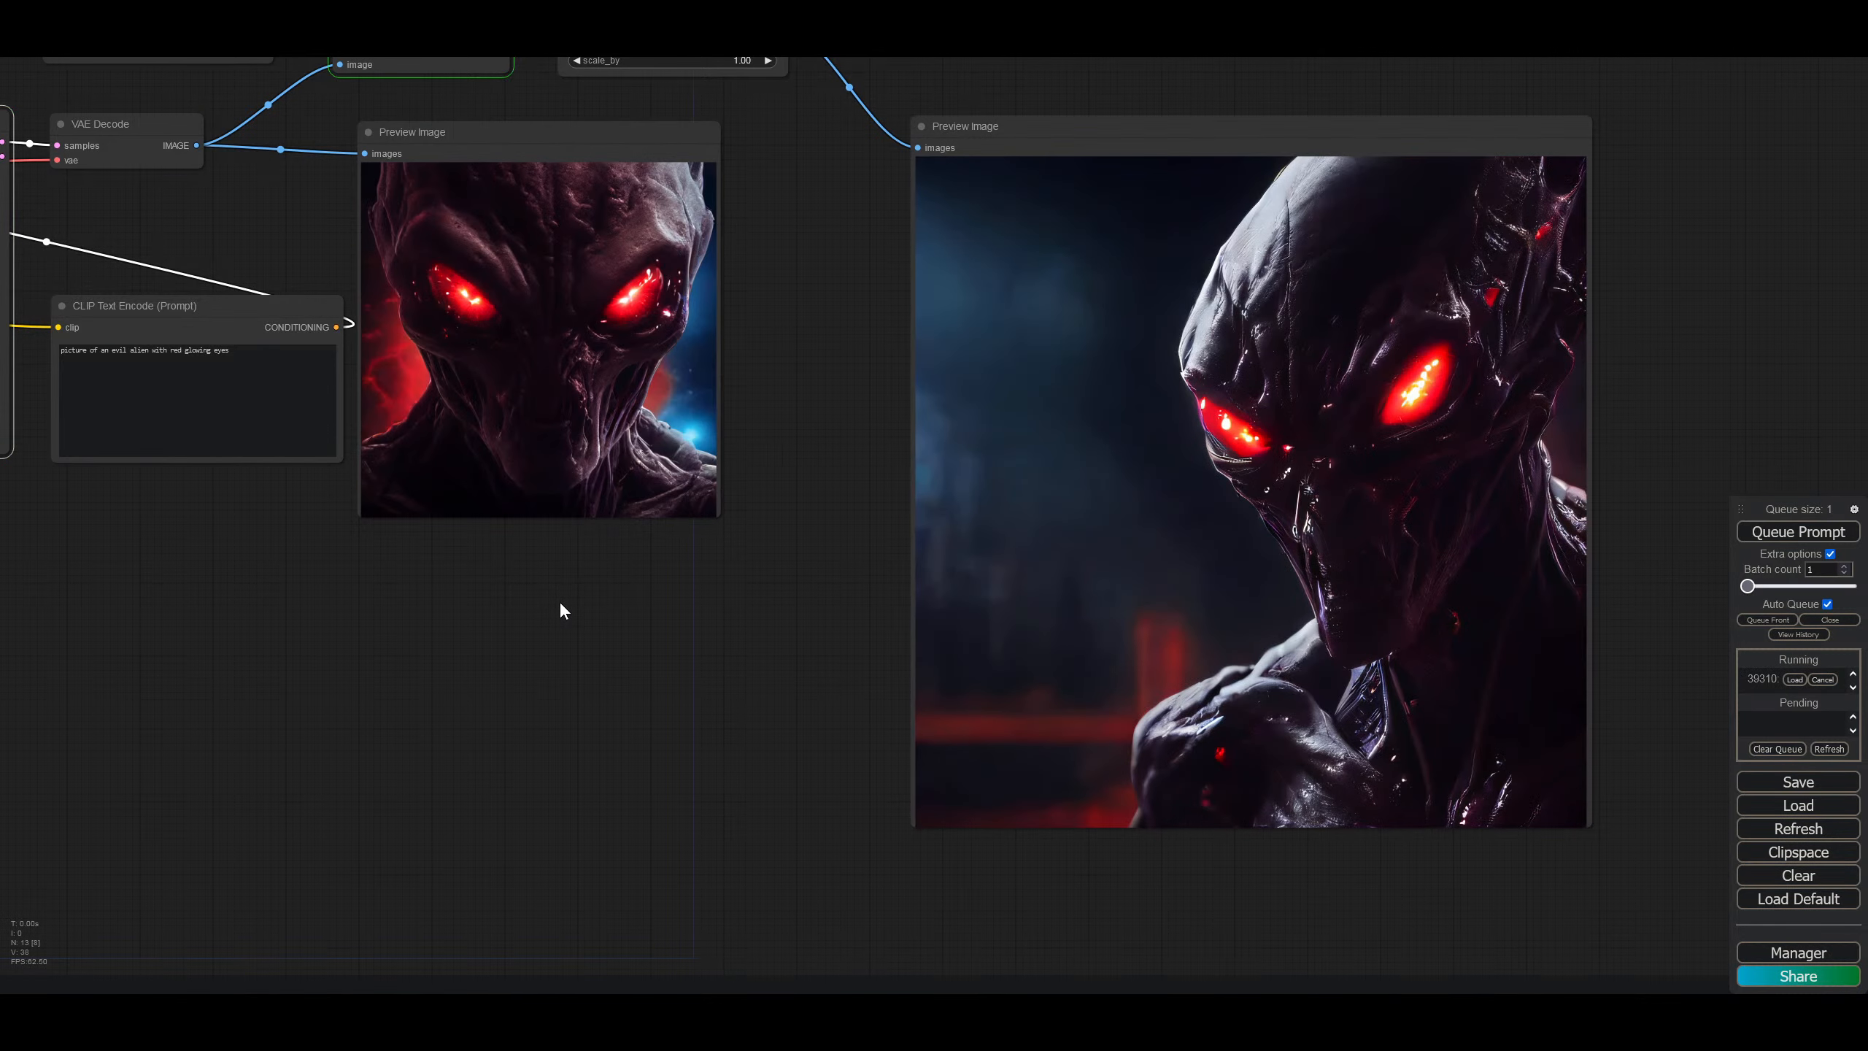
Step: Try the prompt with "3" inserted before "red glowing eyes", then remove it
drag(559, 601, 946, 695)
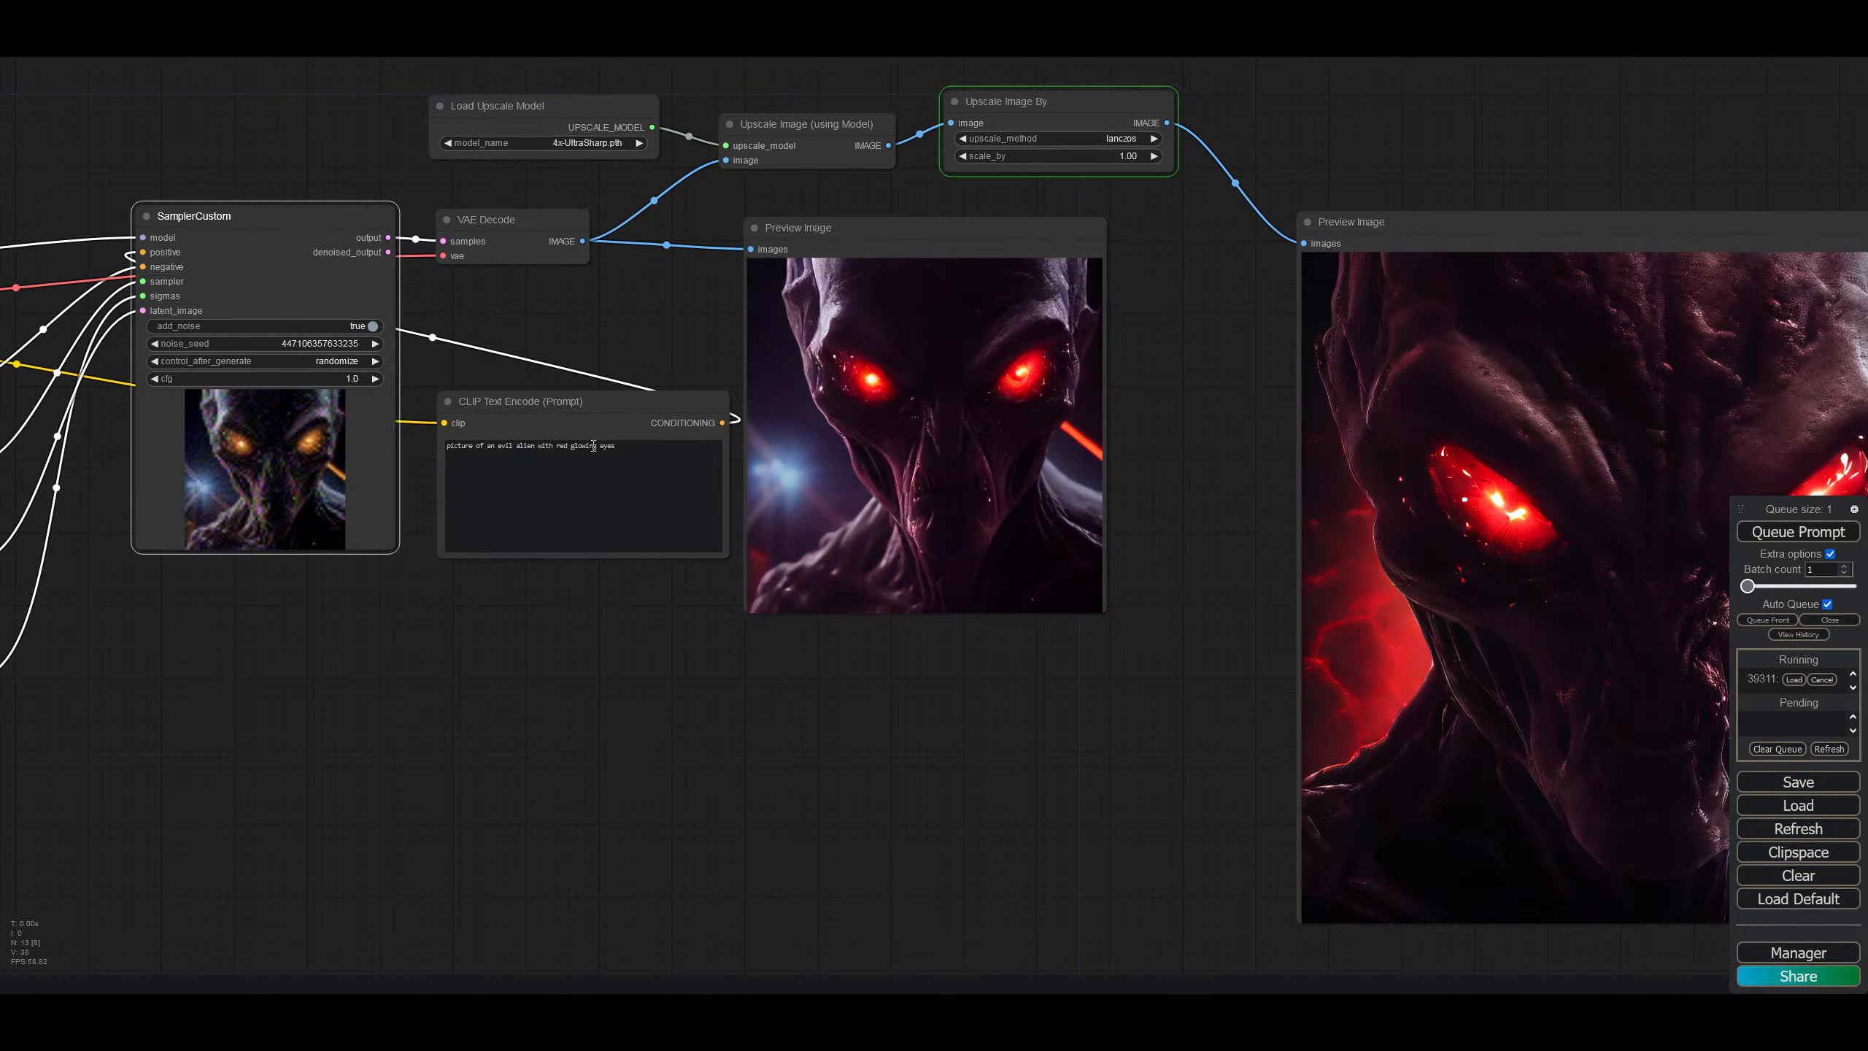
click(557, 440)
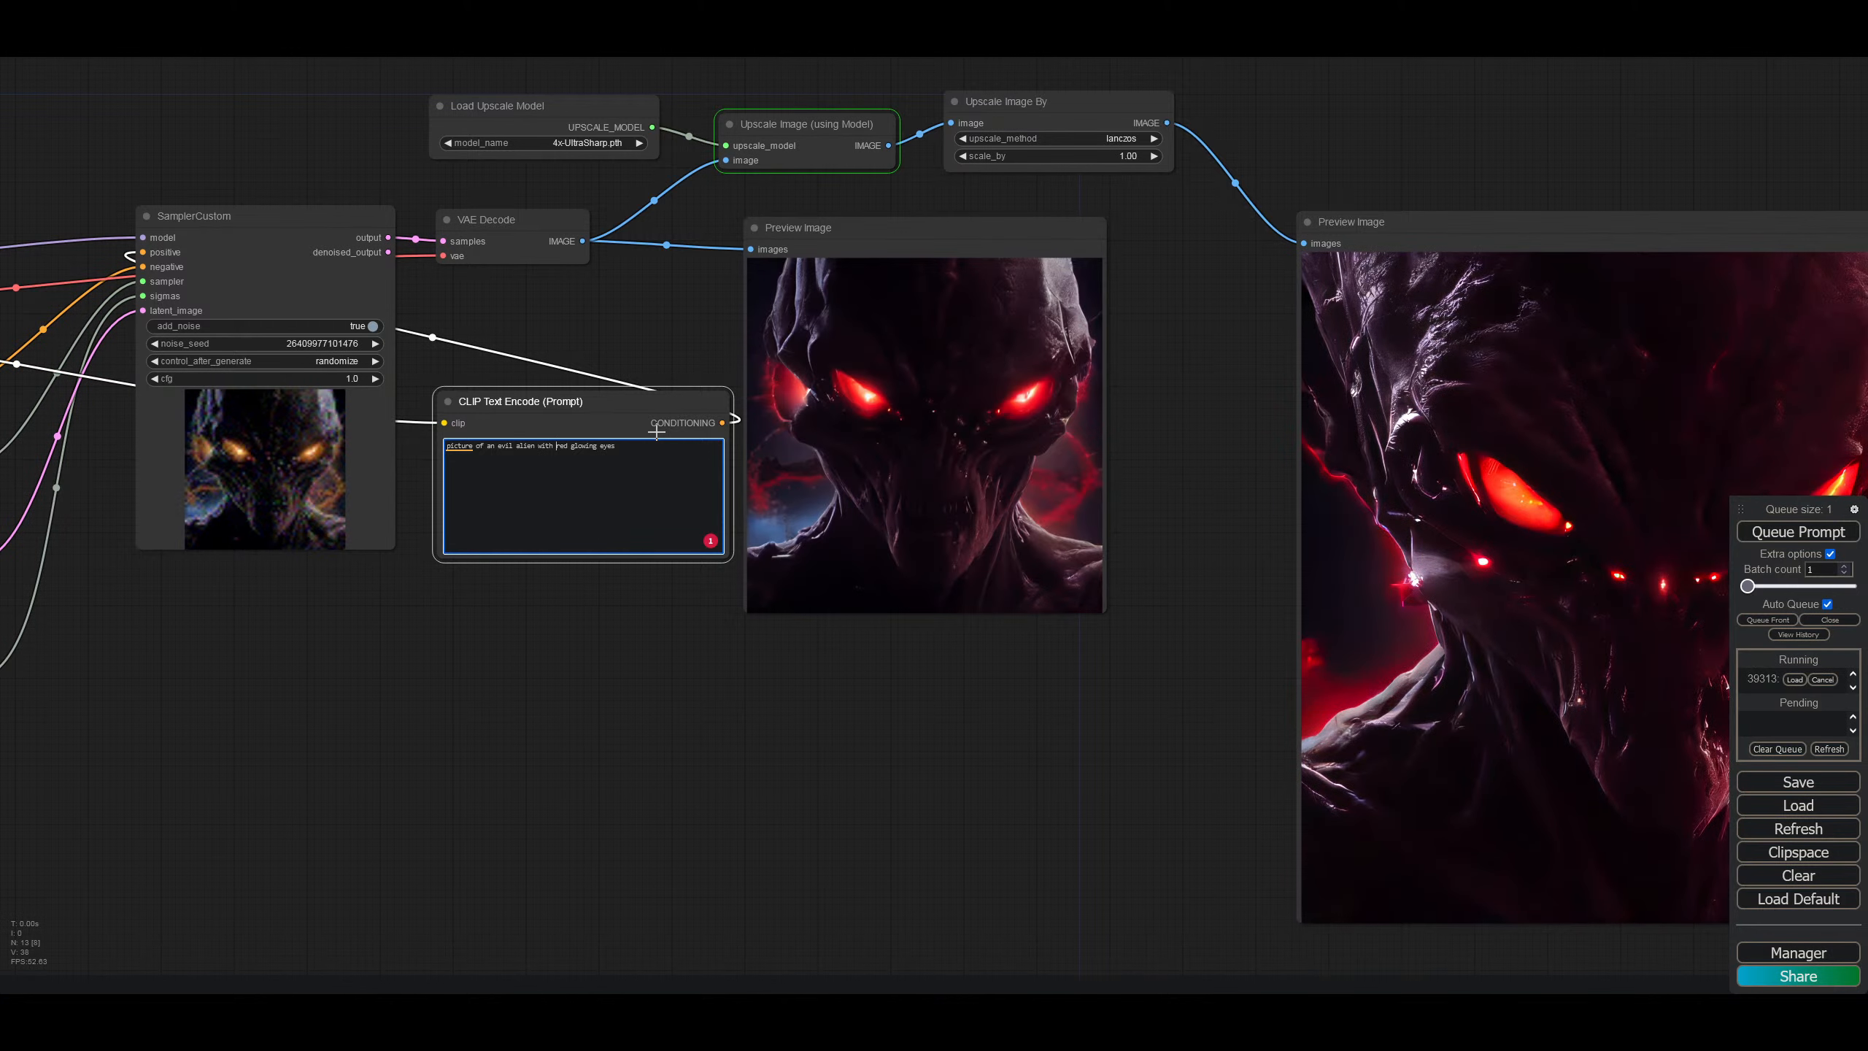
text(3)
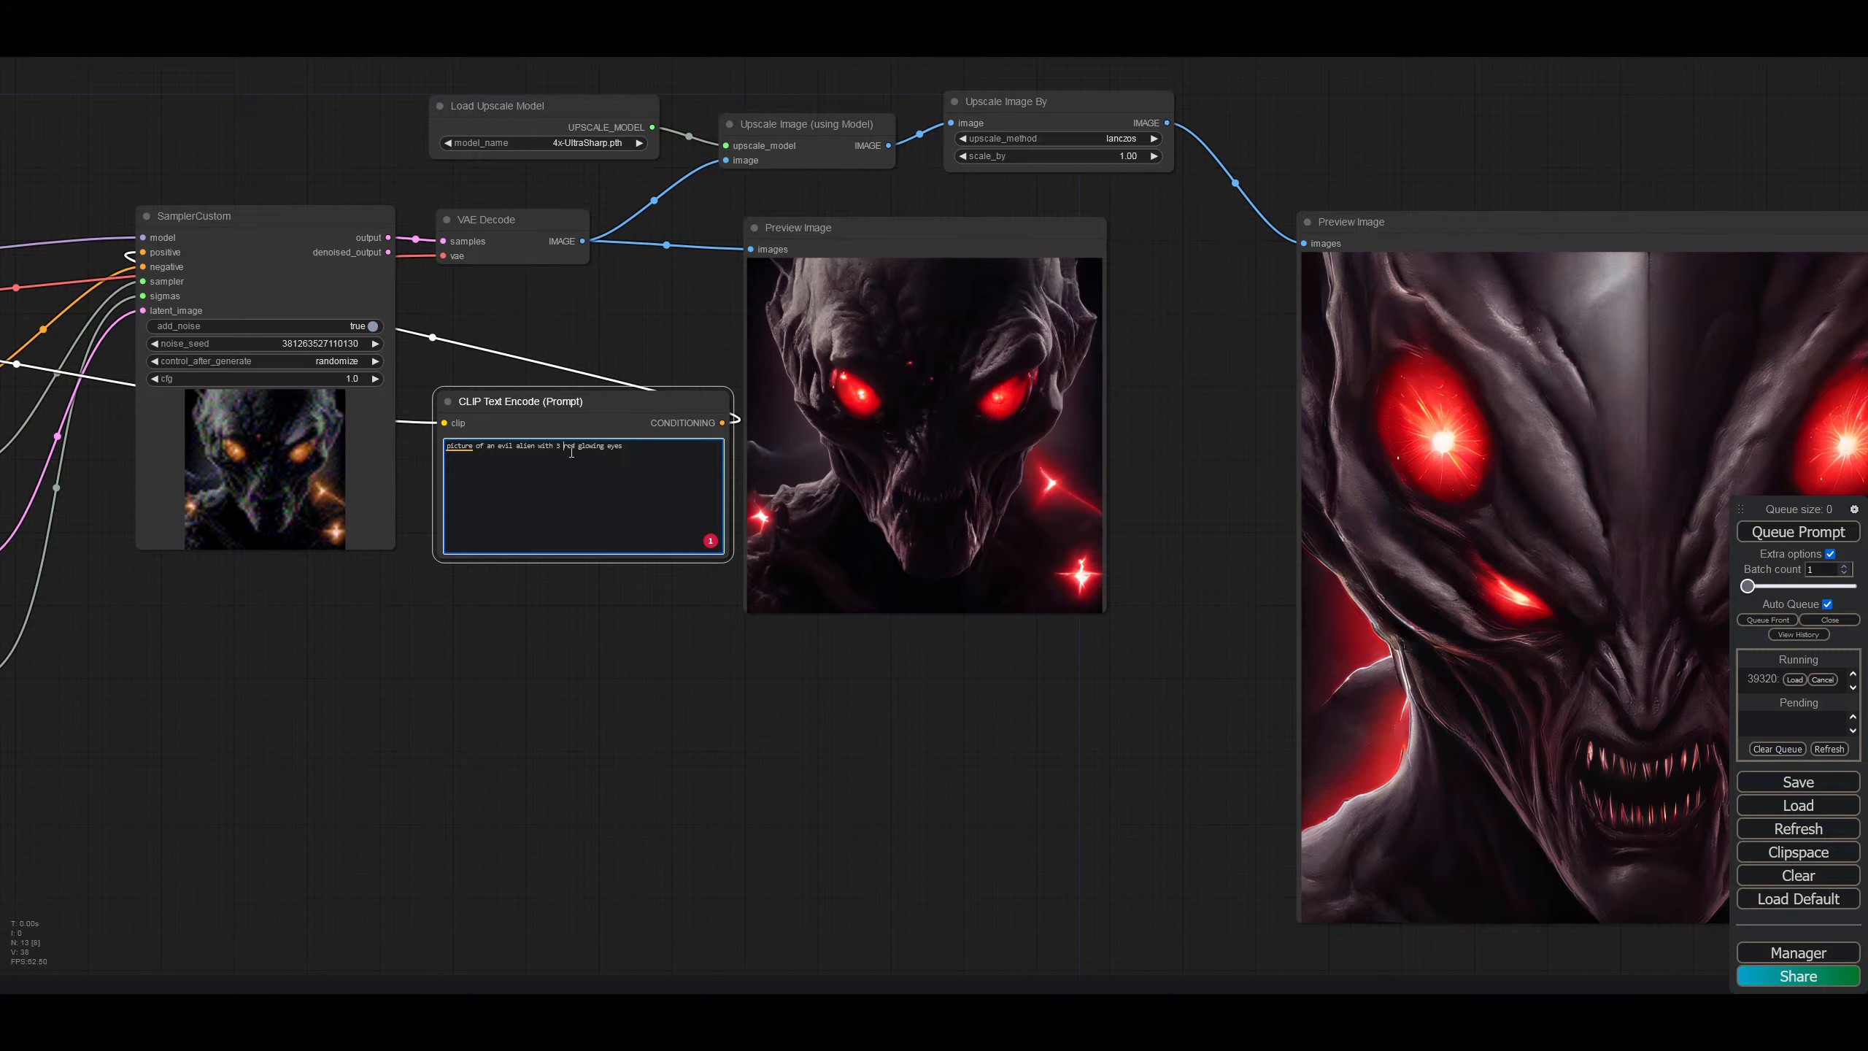
key(BackSpace)
key(BackSpace)
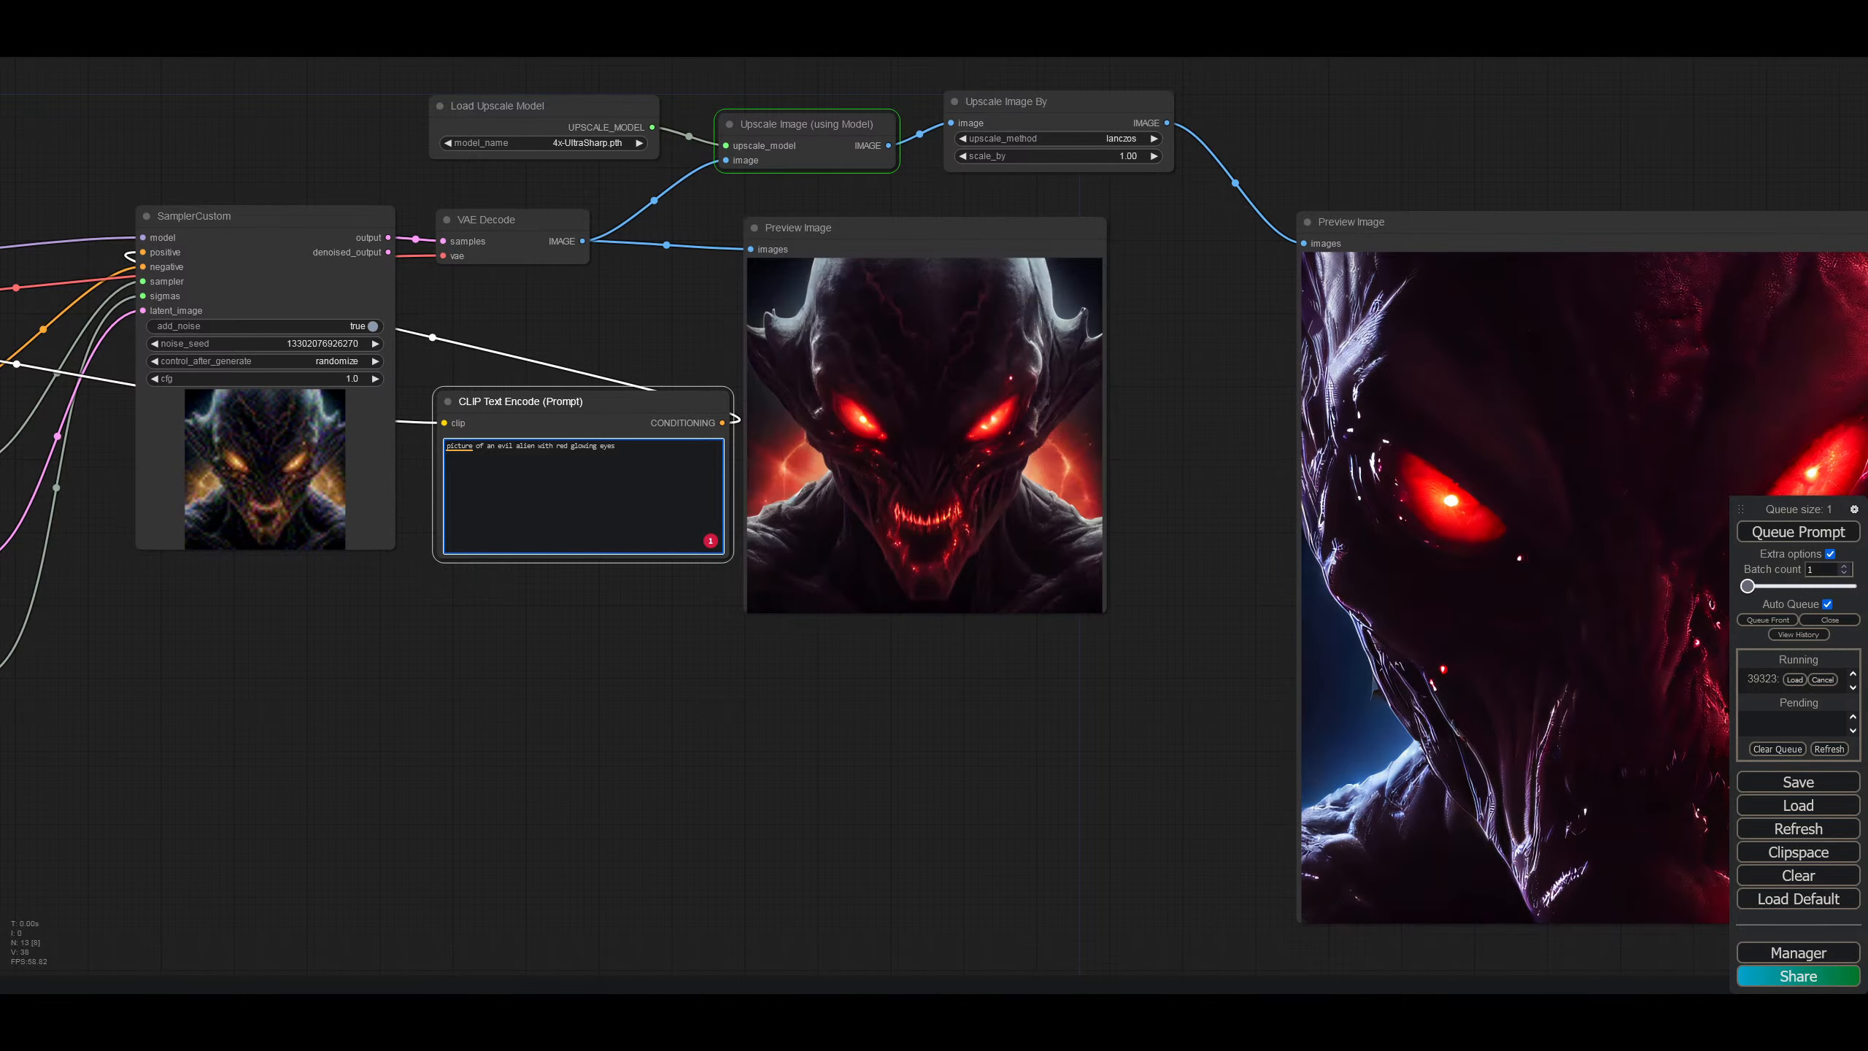
Step: Extend the prompt after "red glowing eyes" with "a transparent skull and exposed brain"
text(and expos)
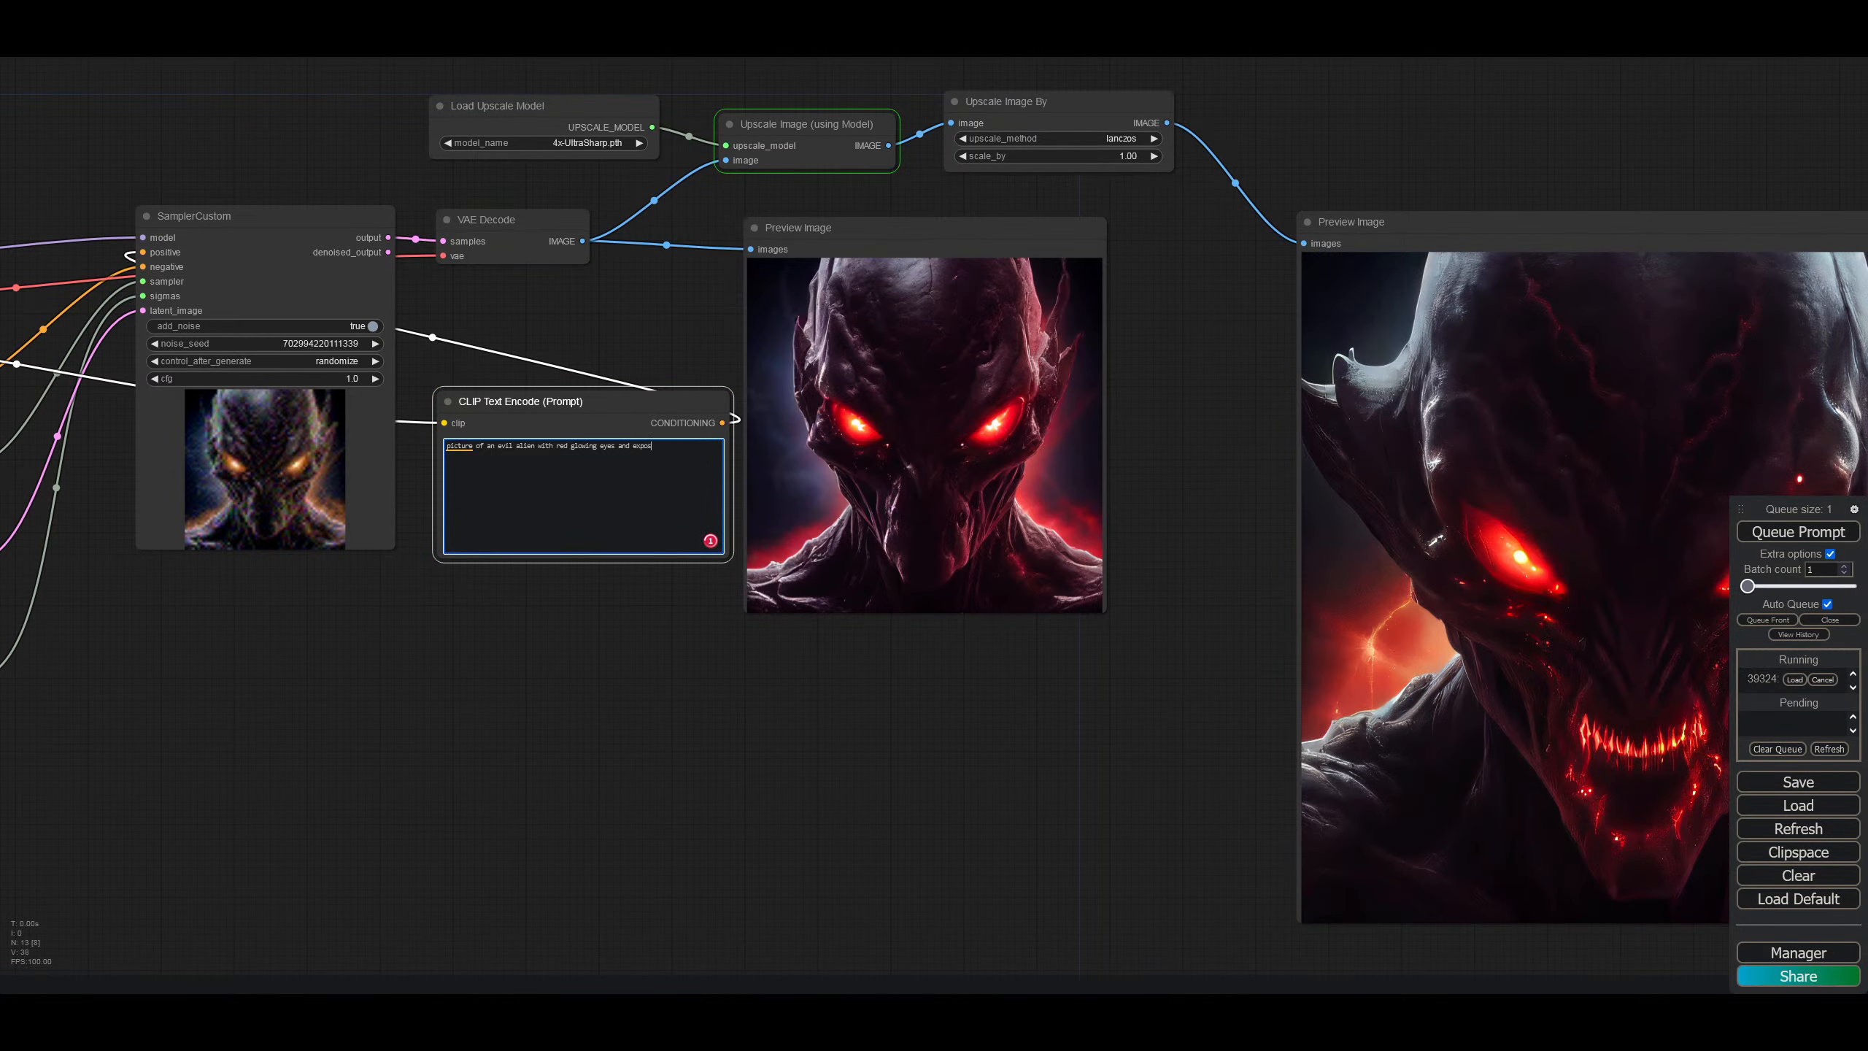
text(ed brain)
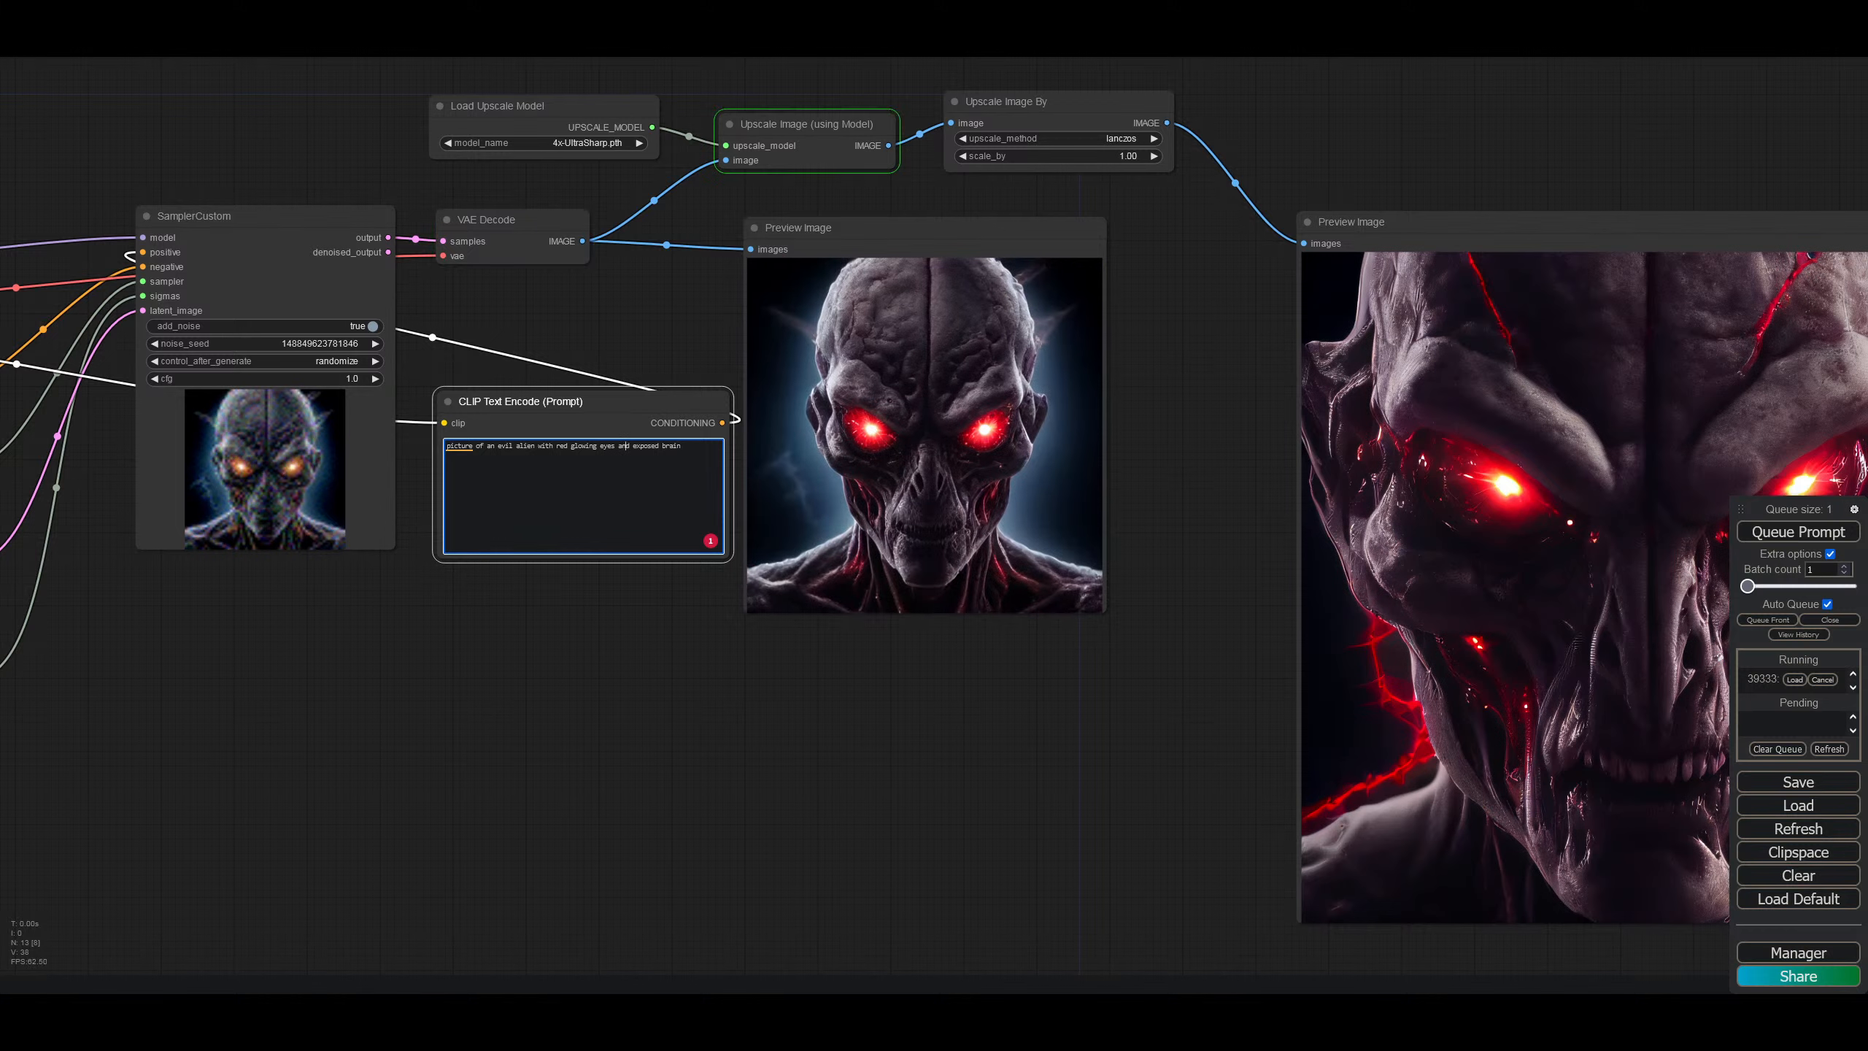
key(BackSpace)
key(BackSpace)
text(tran)
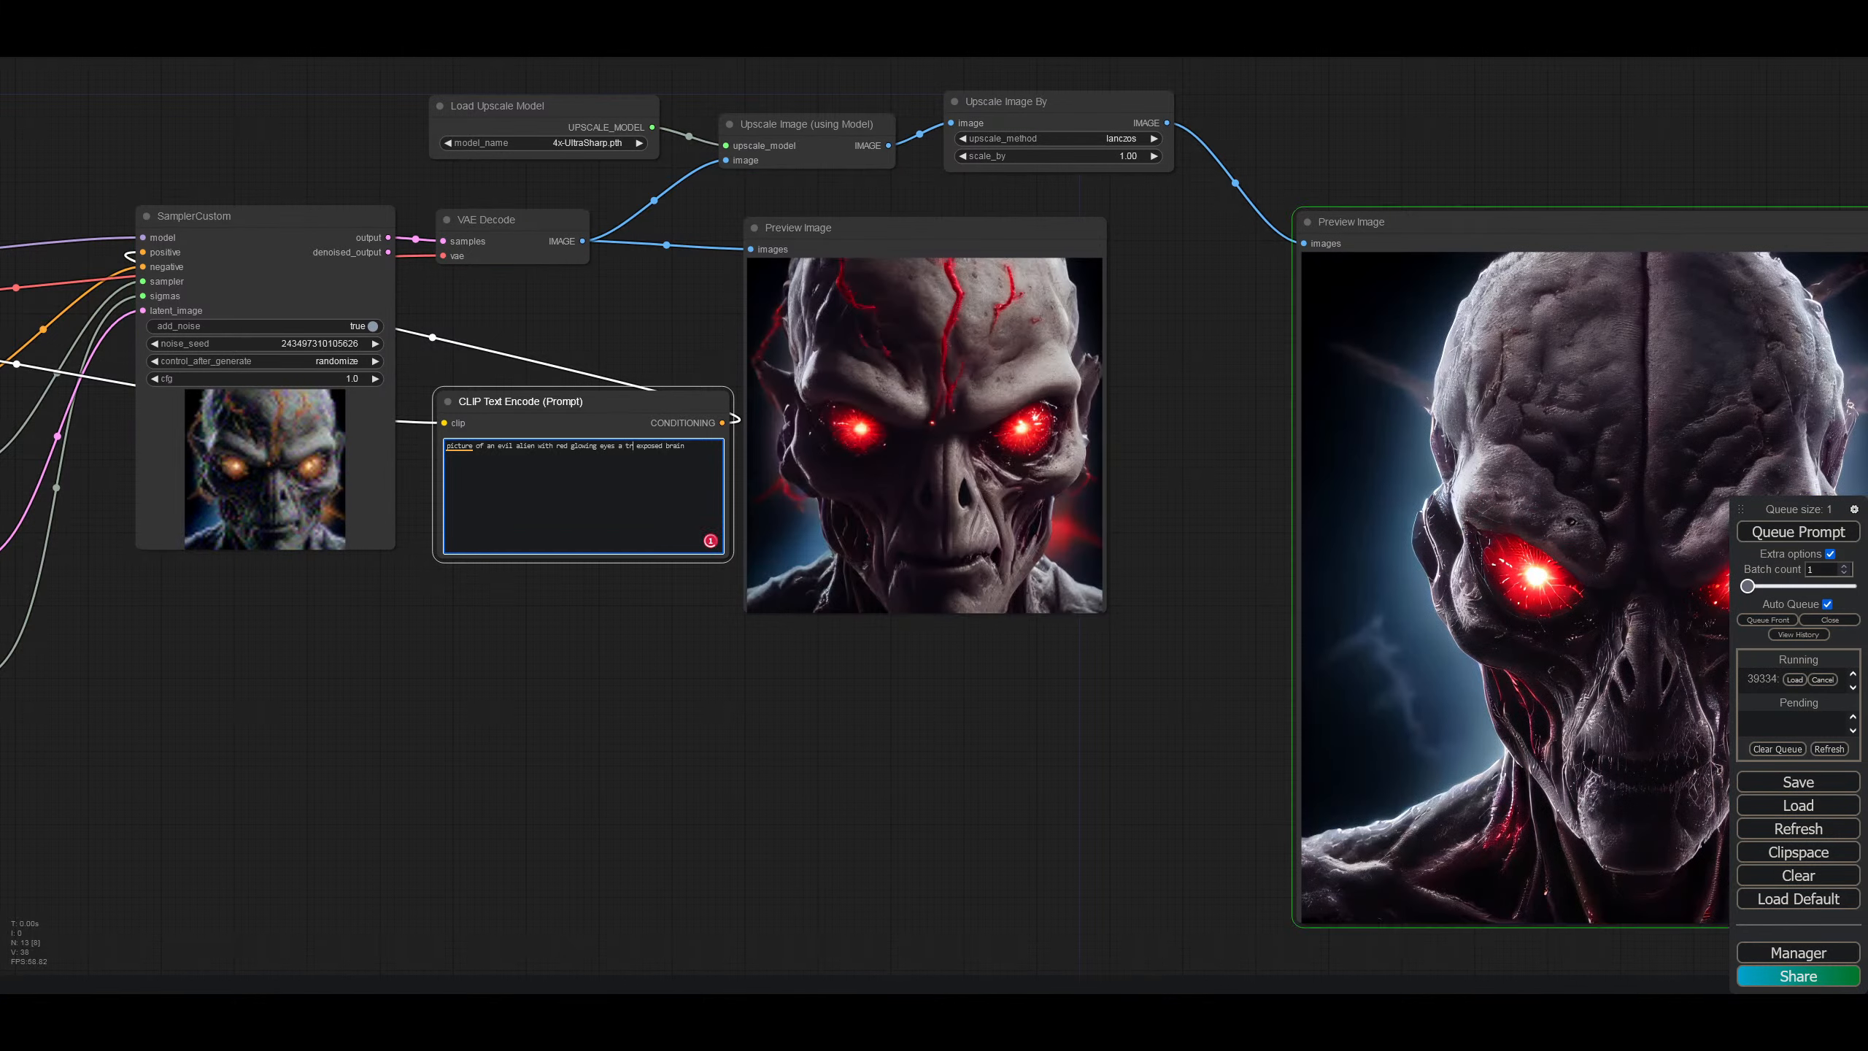
text(sparent s)
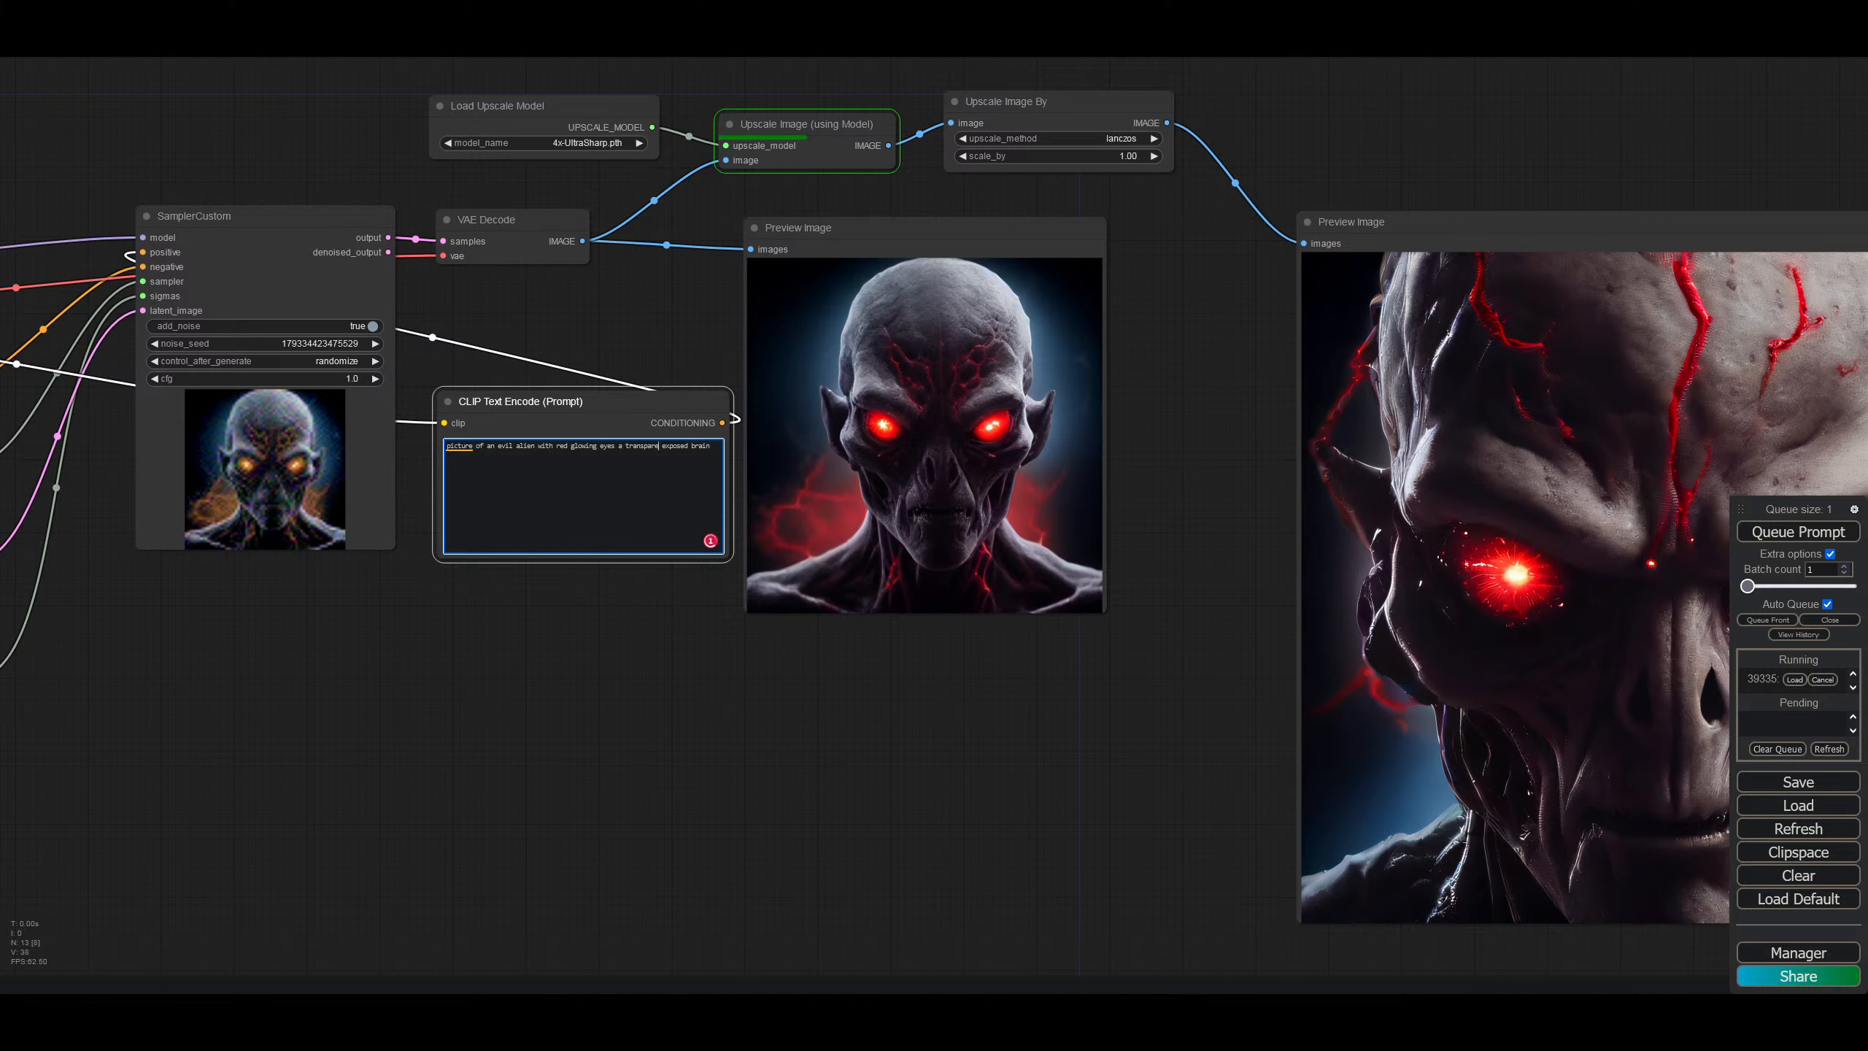
text(kull and)
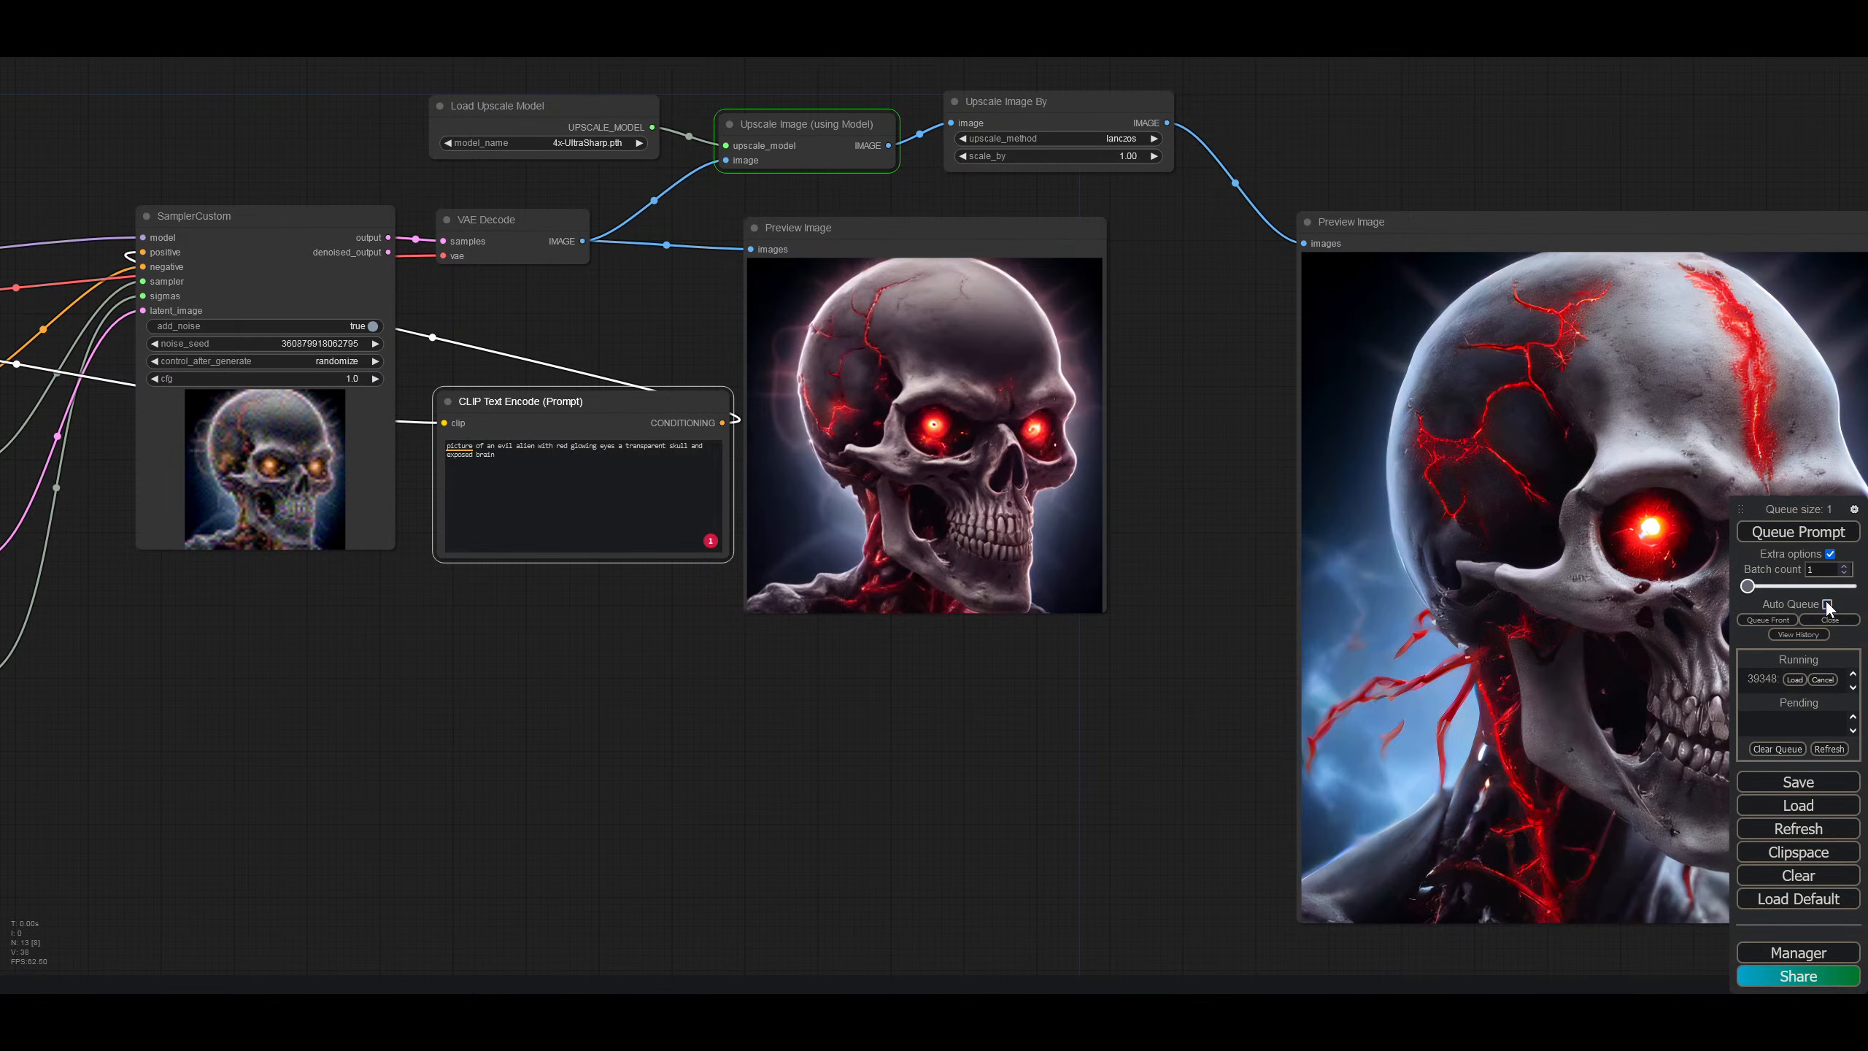
Step: Turn off Auto Queue so that prompt edits stop triggering generations
click(1827, 604)
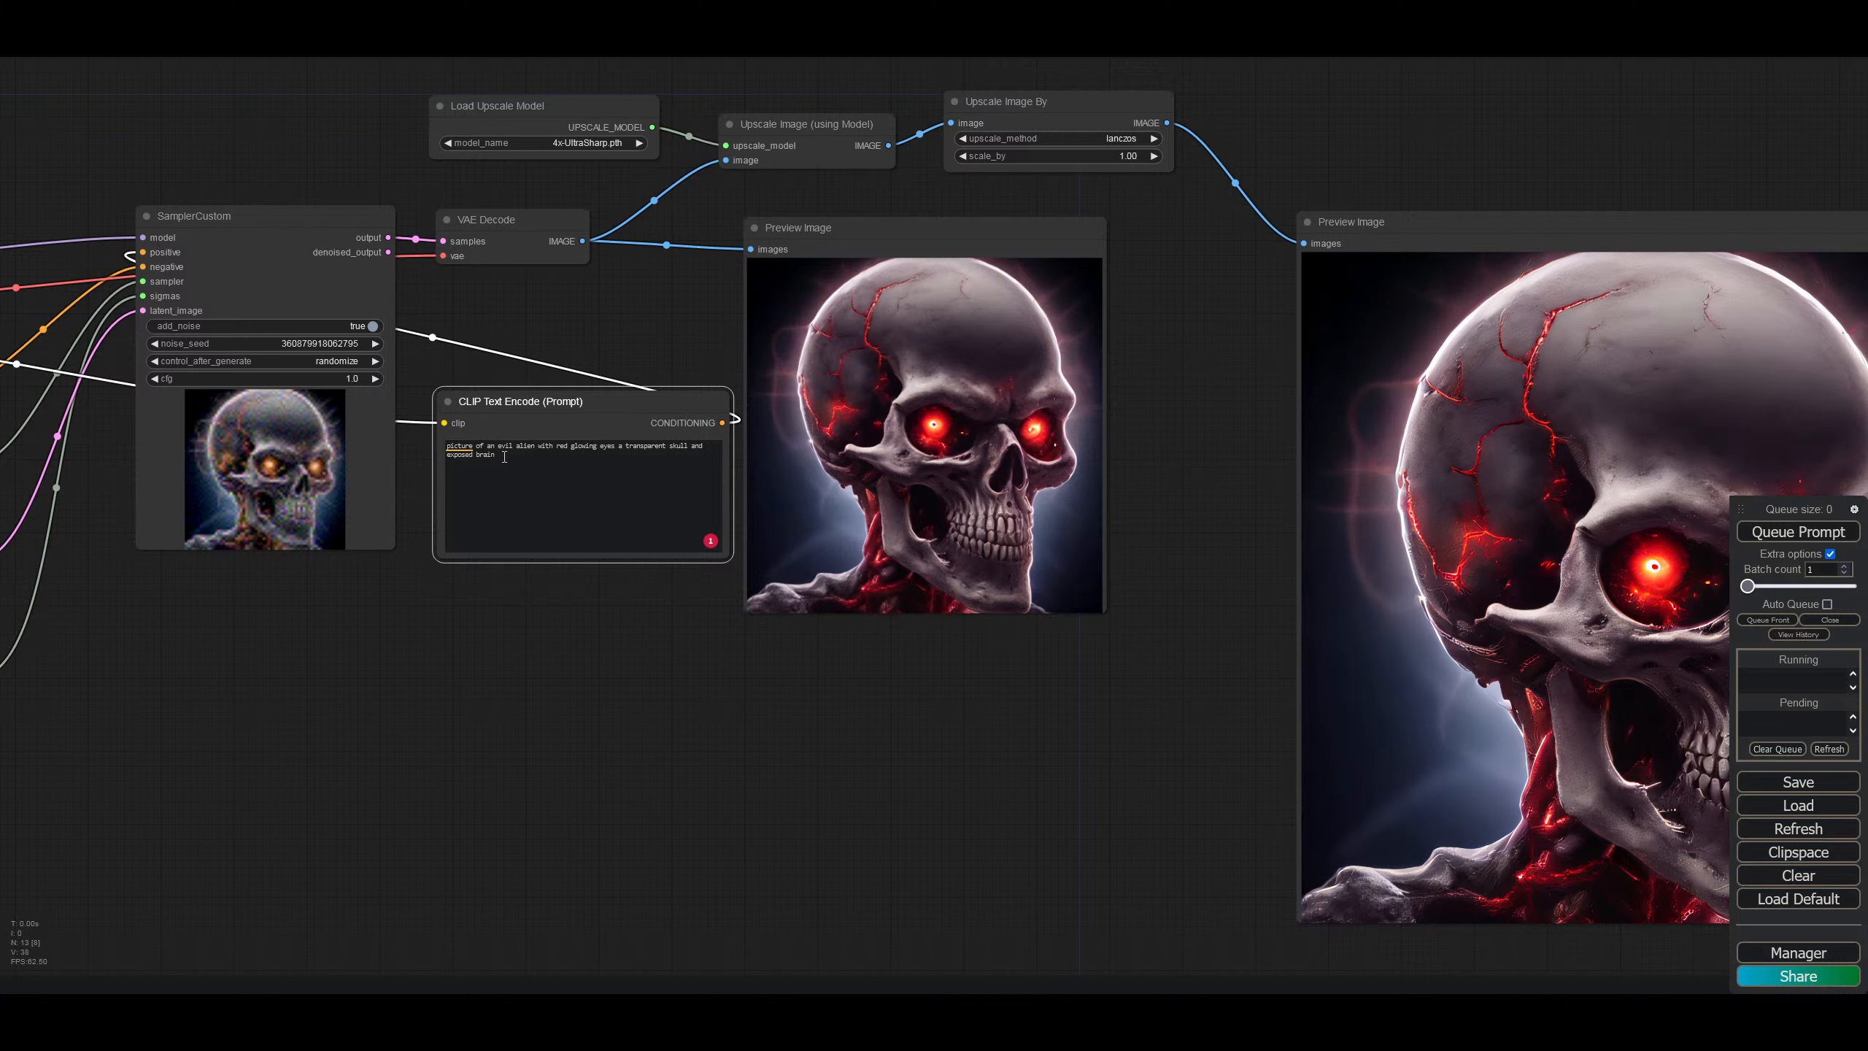
triple_click(448, 445)
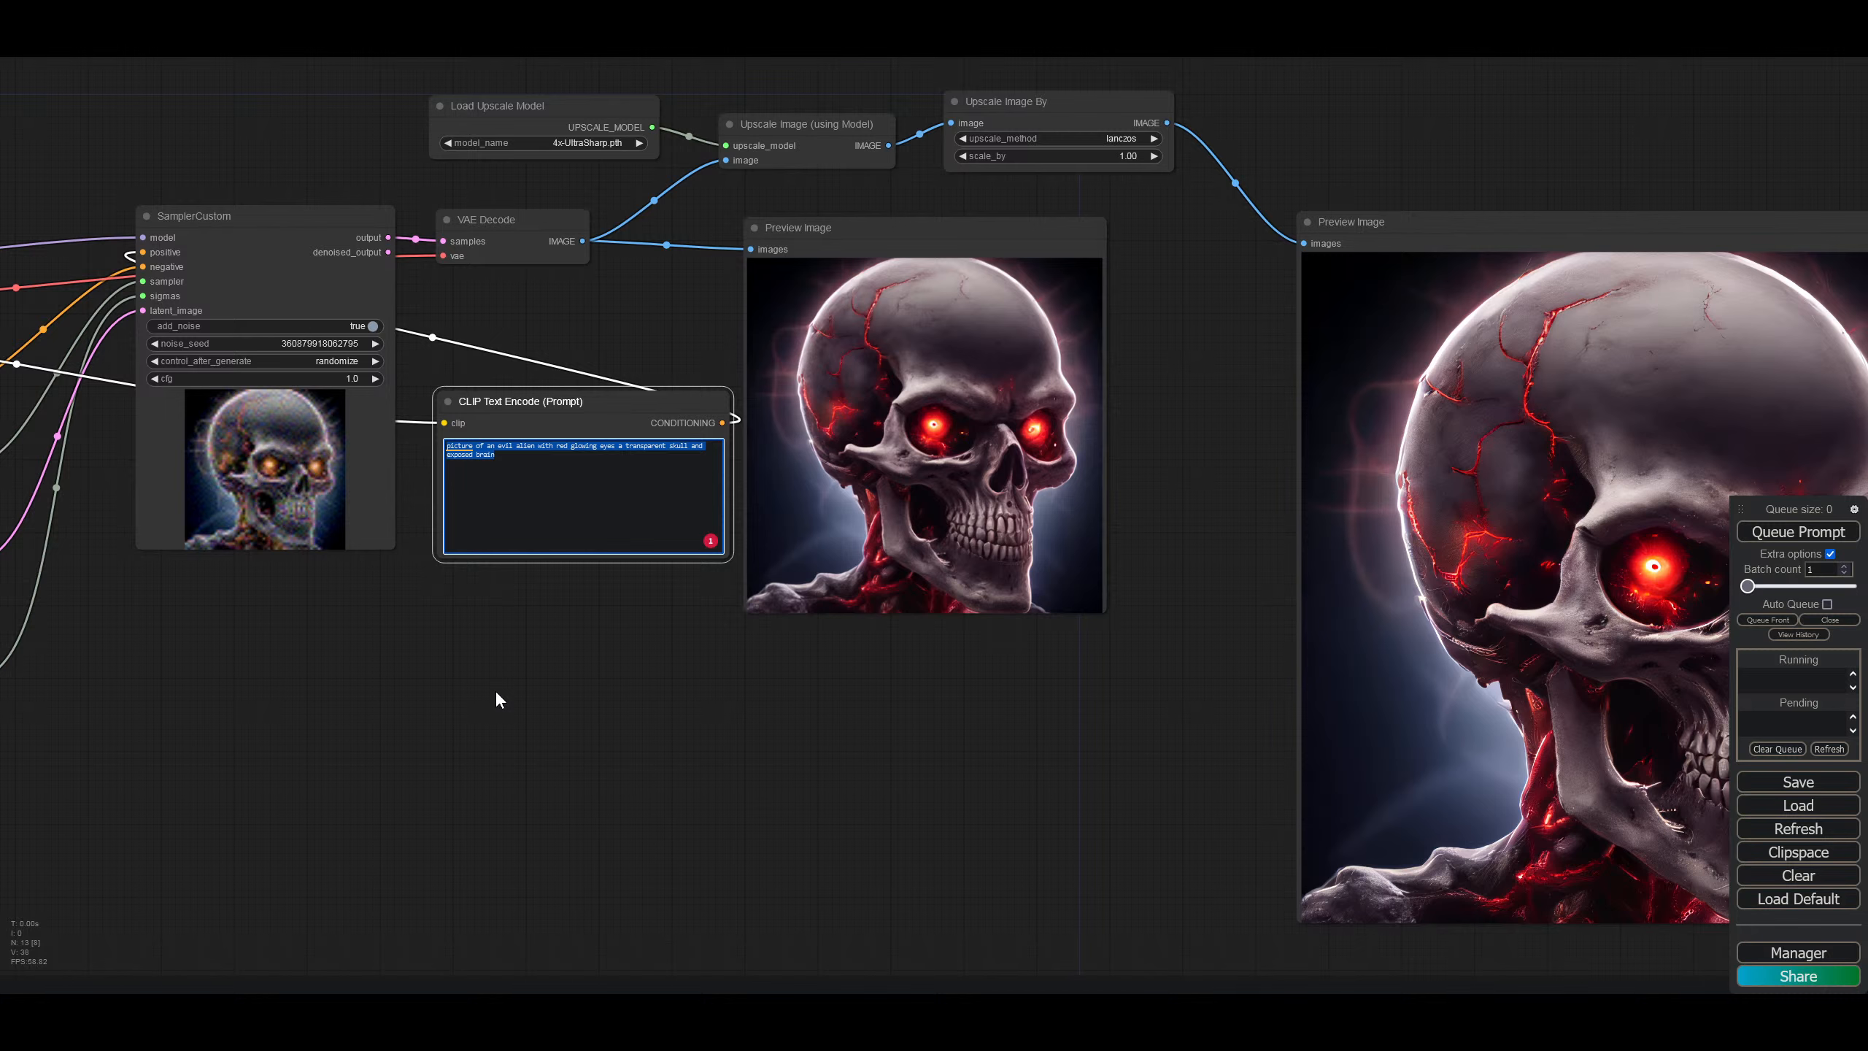
click(400, 666)
scroll(459, 713, up, 7)
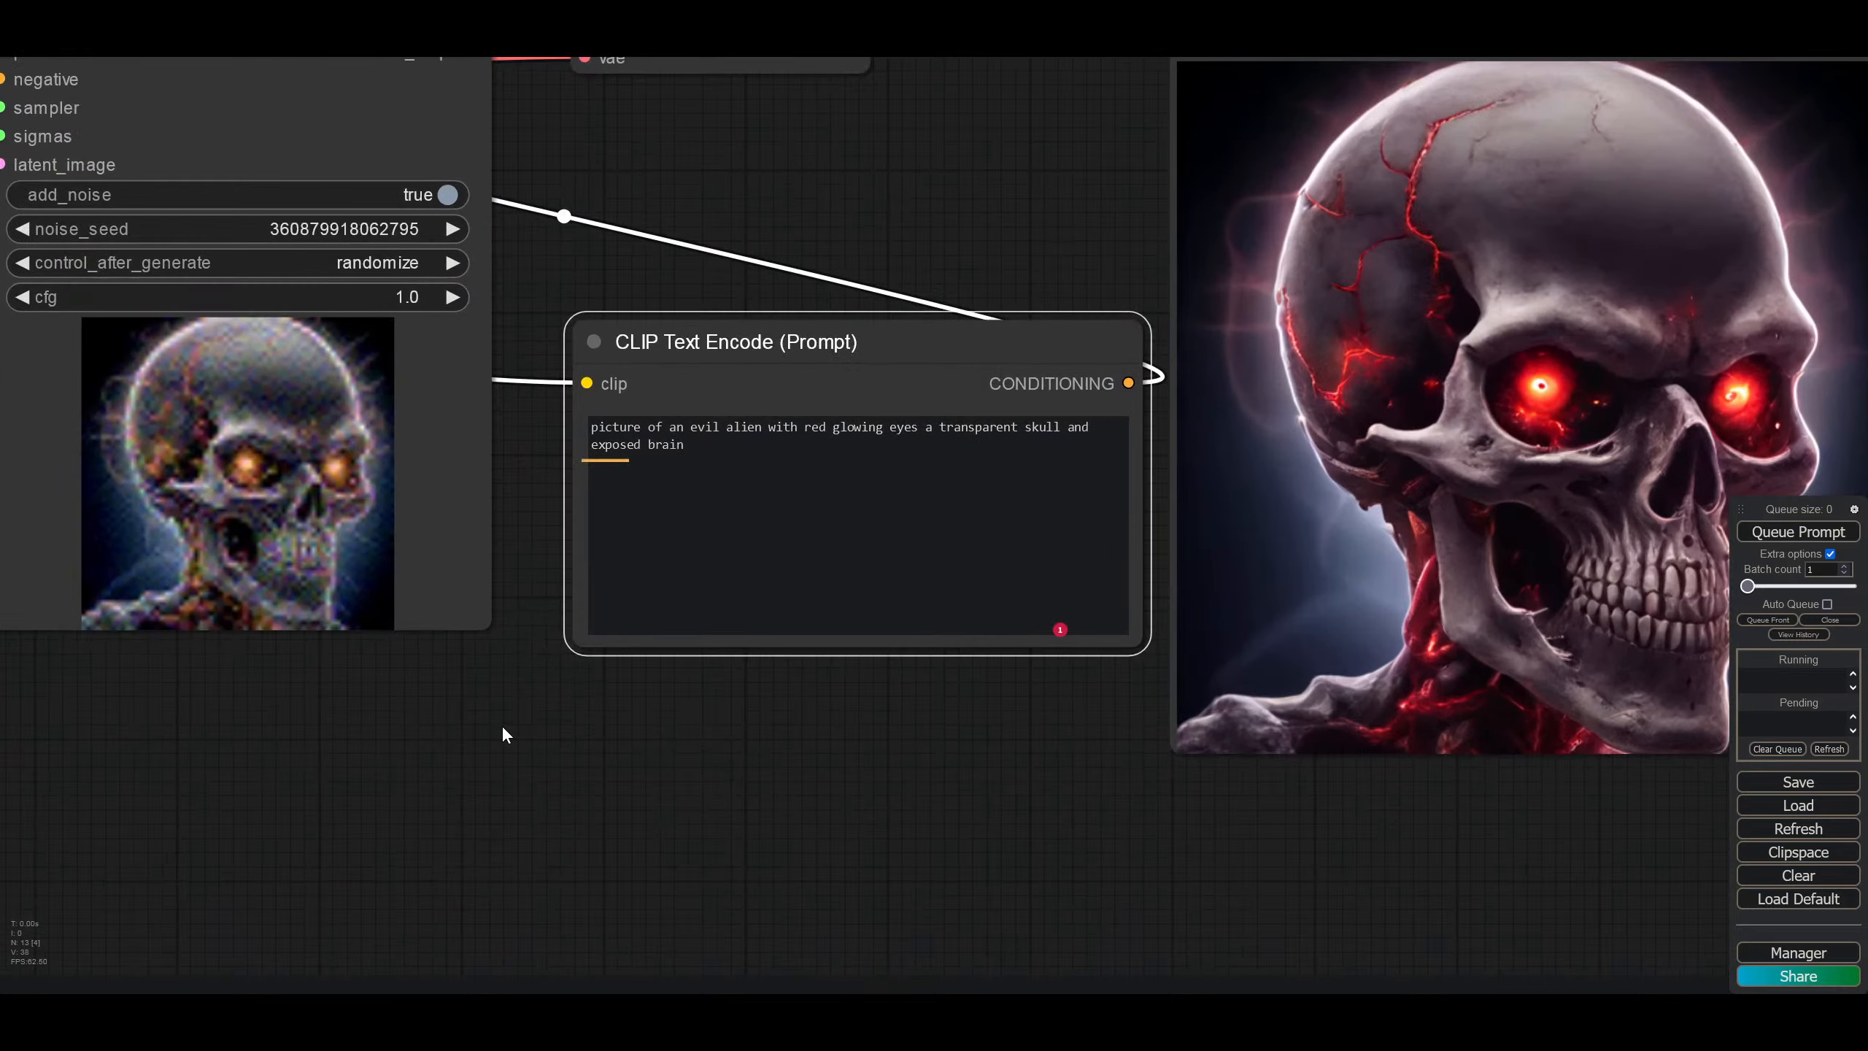
Step: Replace the whole prompt with "stock photo of border collie dog, solo focus,"
click(702, 449)
key(ctrl+a)
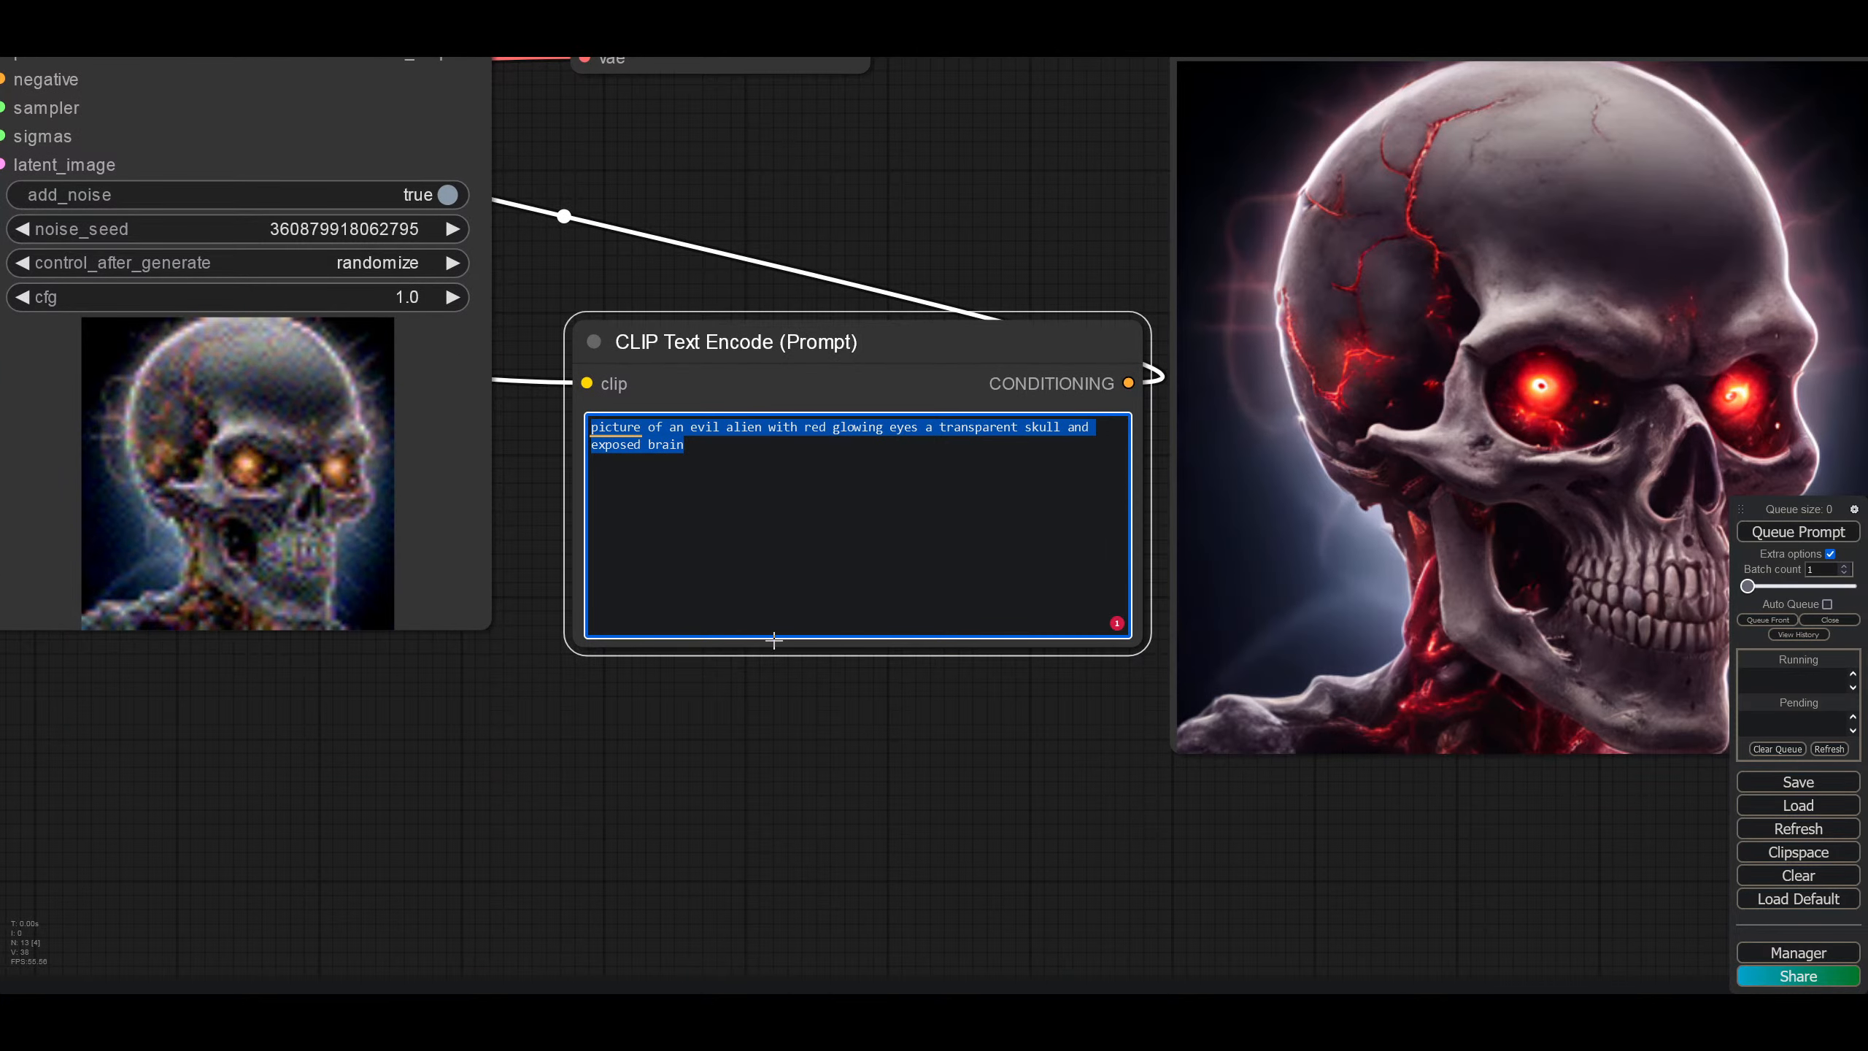
text(stock pho)
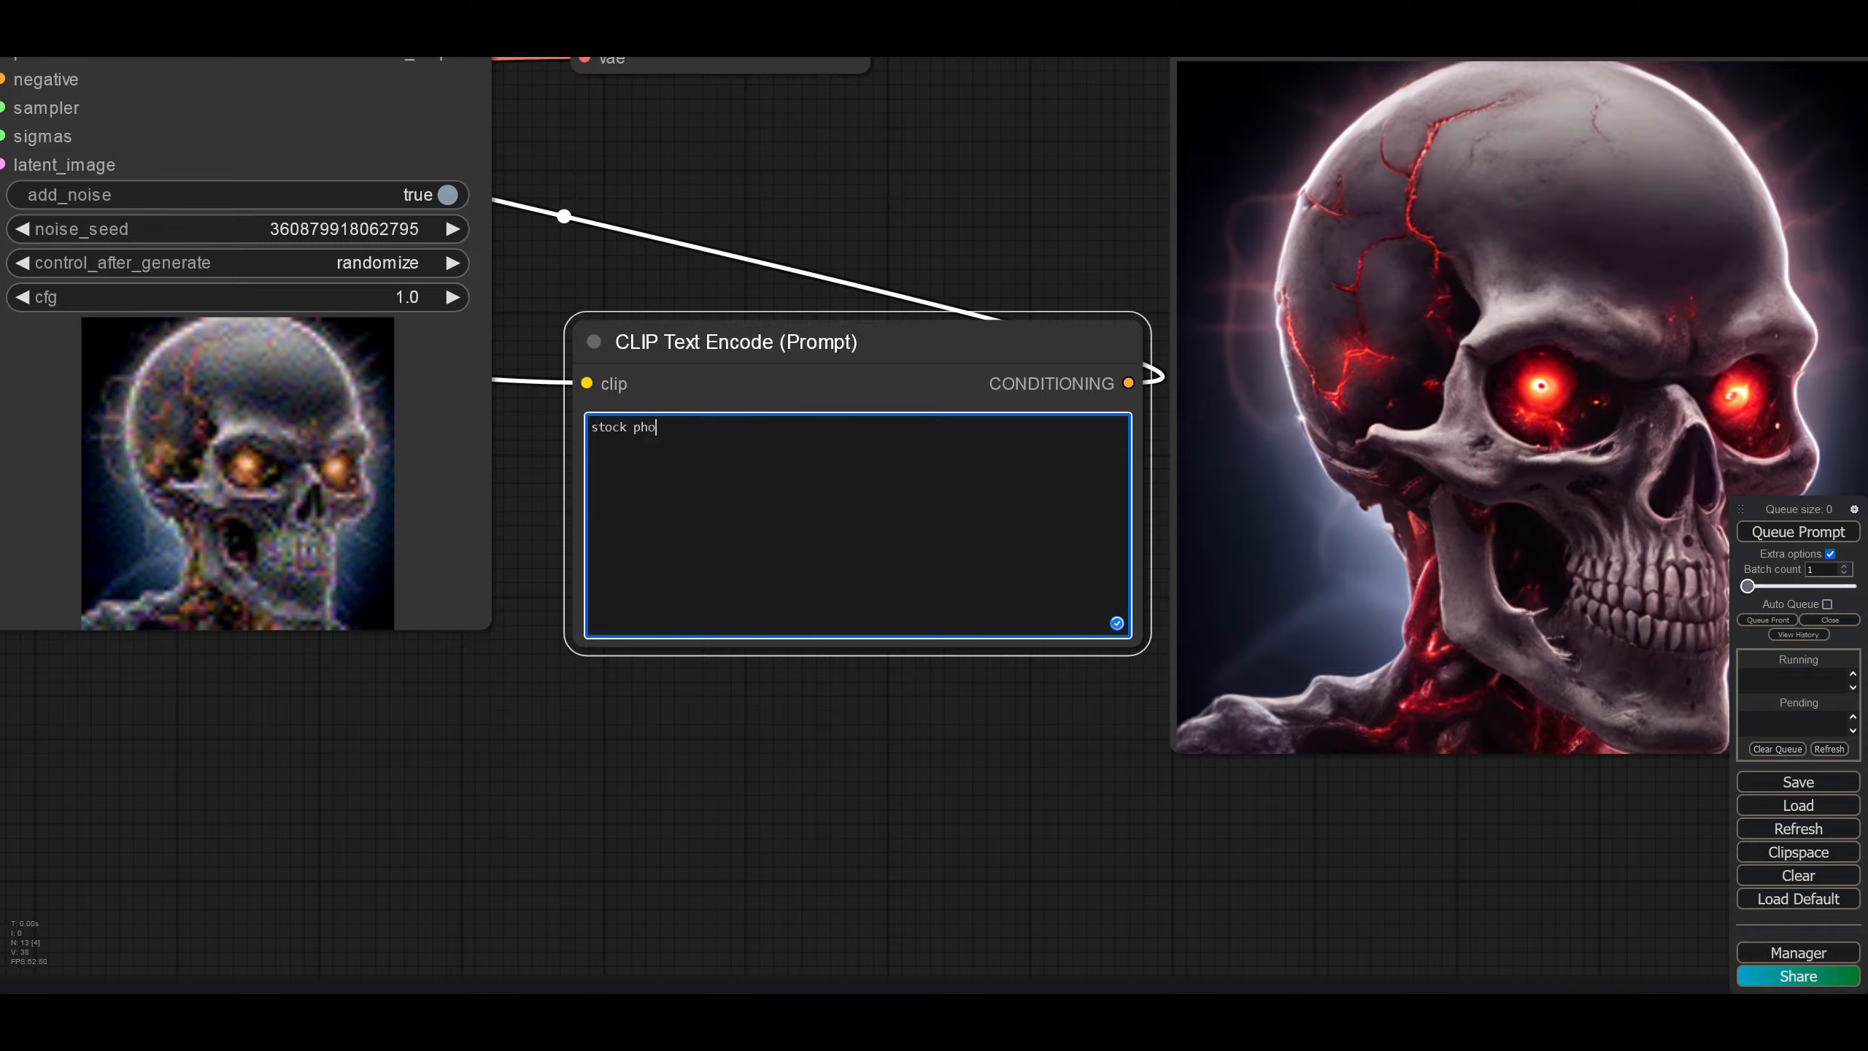
text(t of)
key(Left)
key(Left)
key(Left)
key(Left)
text(o)
key(End)
text(border collie dog, solo focus,)
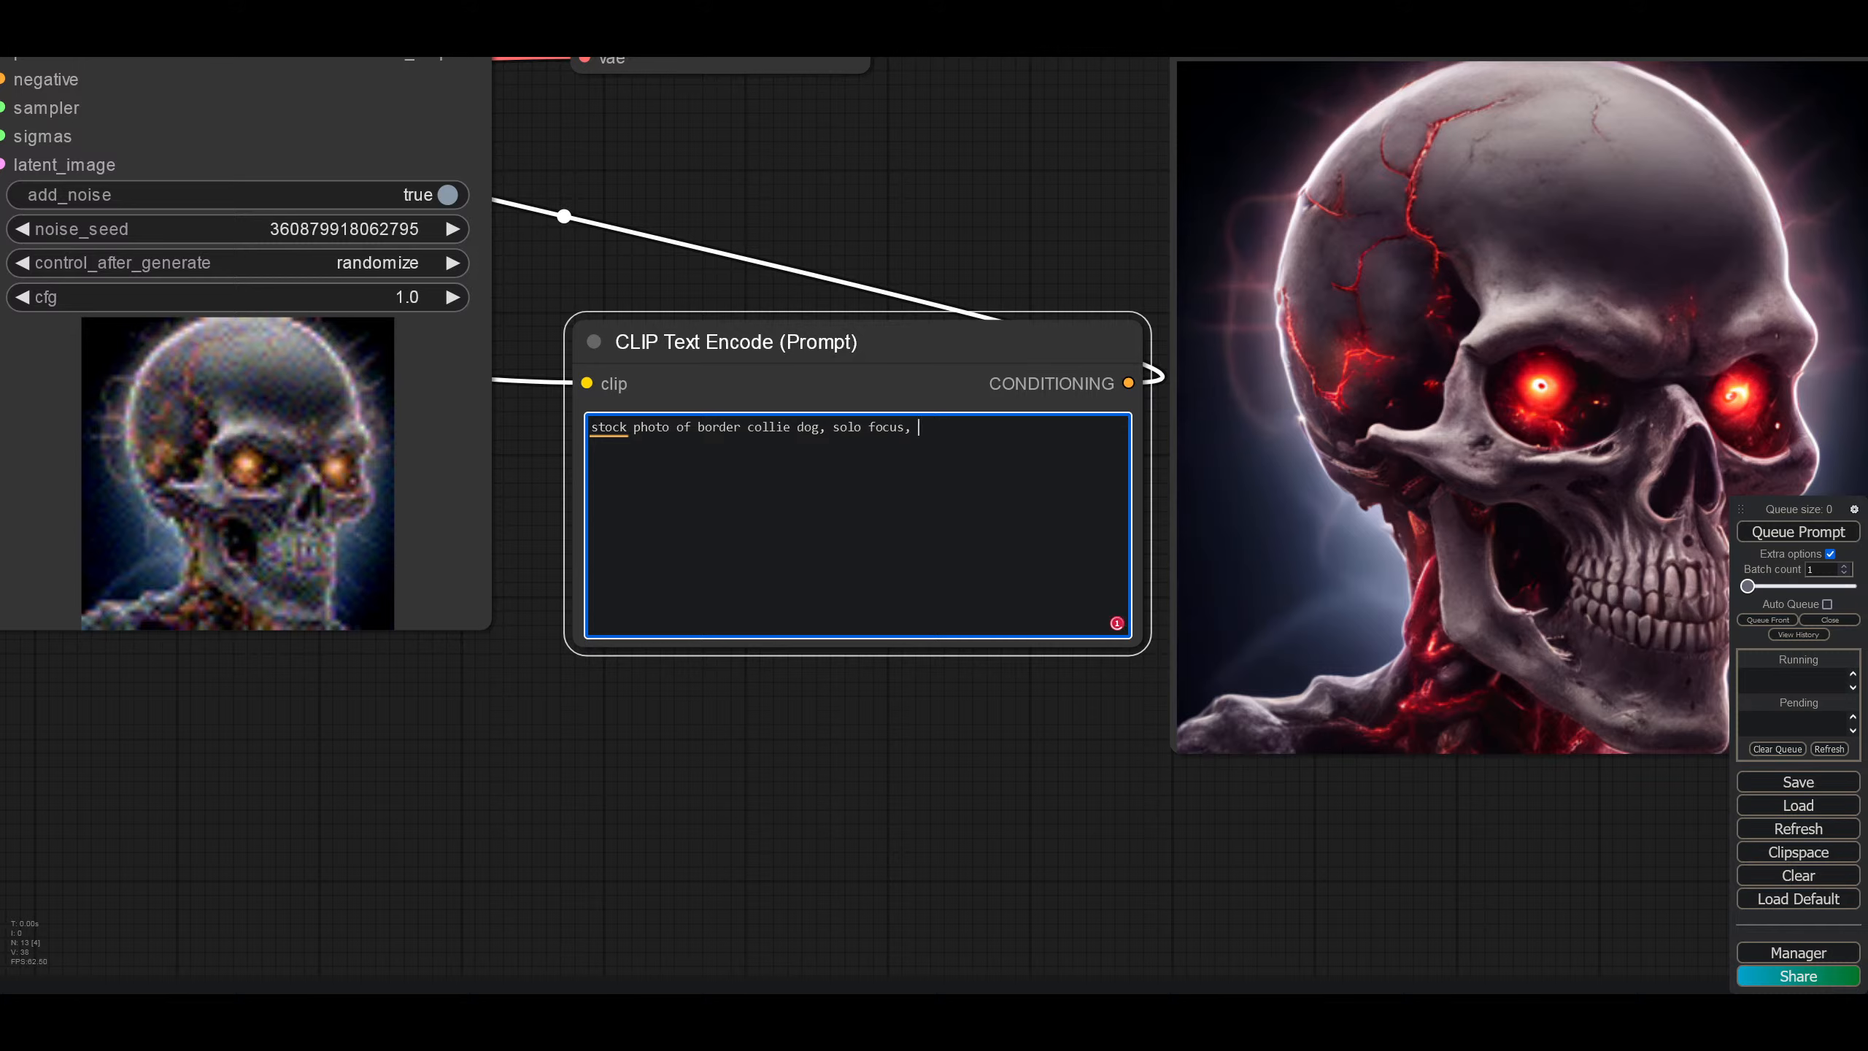
Step: Extend the border collie prompt with "upscaled, subsurface scattering, octance hyperrealism rendering"
text(upscaled, subsurface scattering , octance rendering)
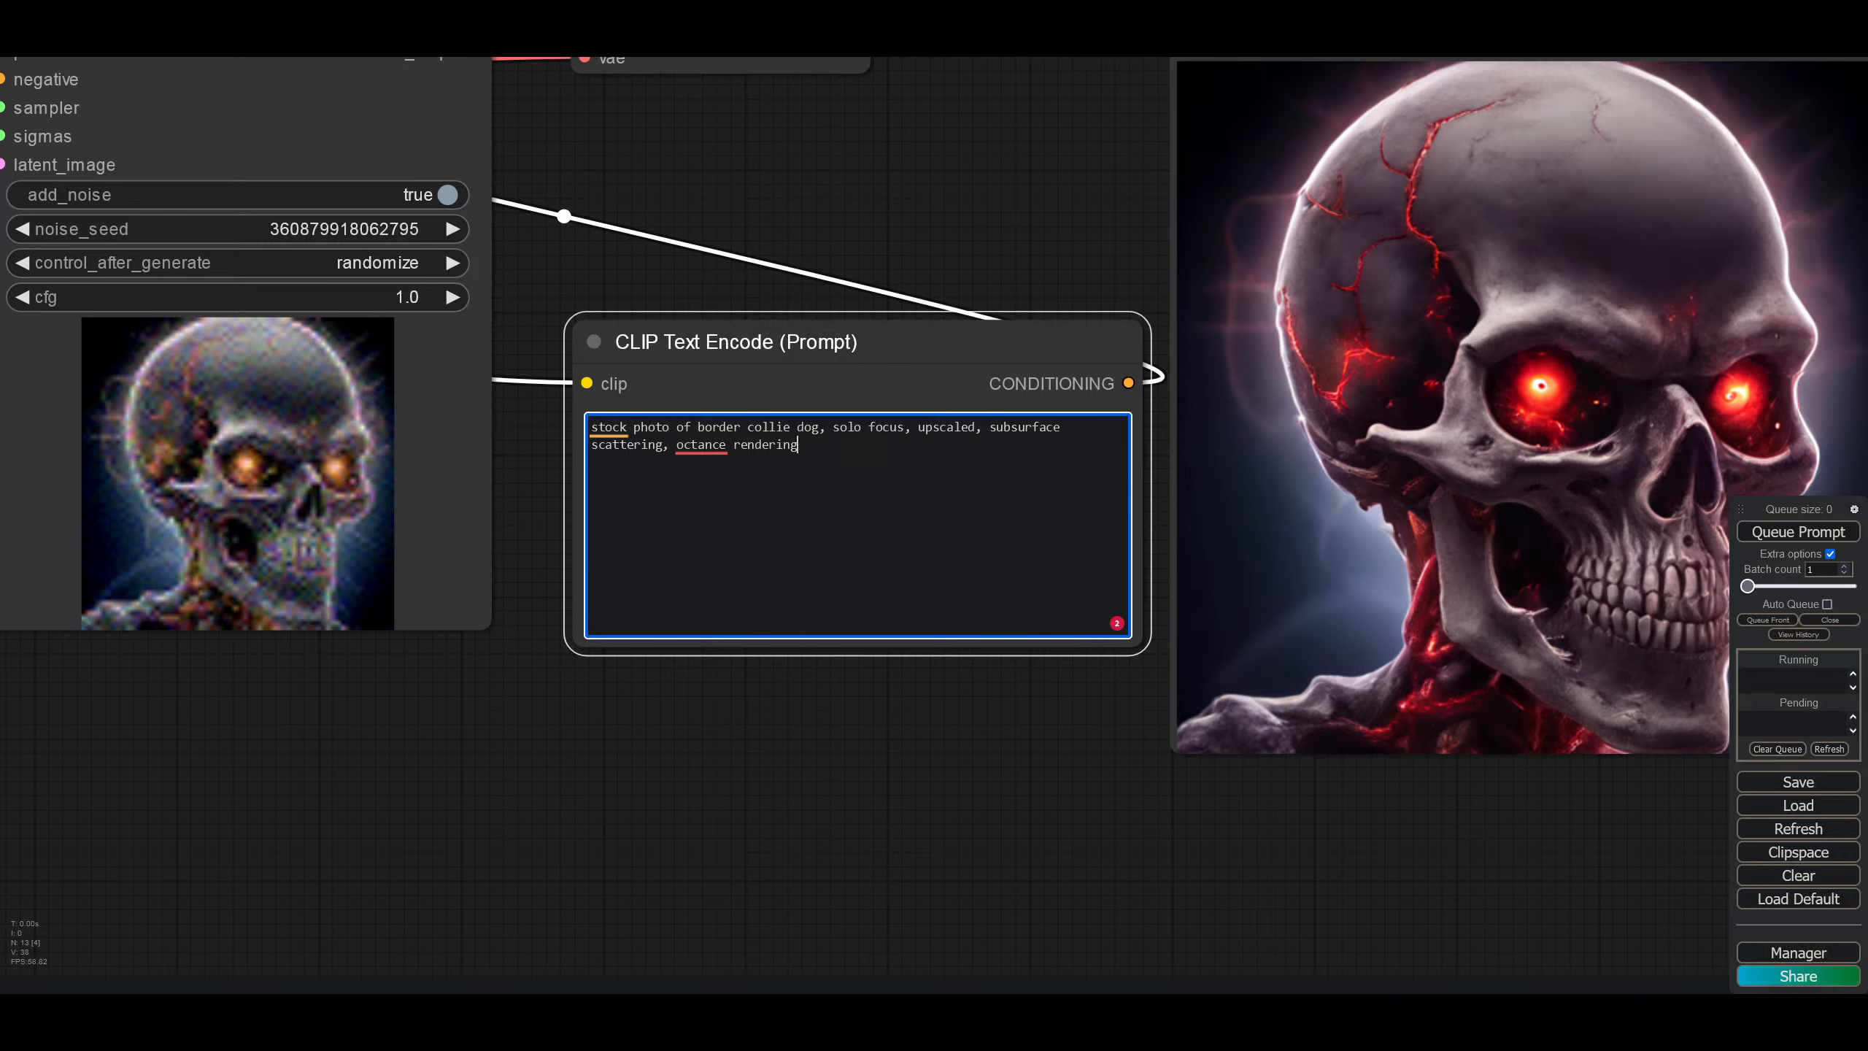
key(Left)
key(Left)
key(Left)
key(Left)
key(Left)
key(Left)
key(Left)
key(Left)
key(Left)
key(Left)
text(hyperrealism)
Step: Save the upscaled red-eyed skull image from the Preview Image node fed by Upscale Image By
drag(1164, 902, 584, 895)
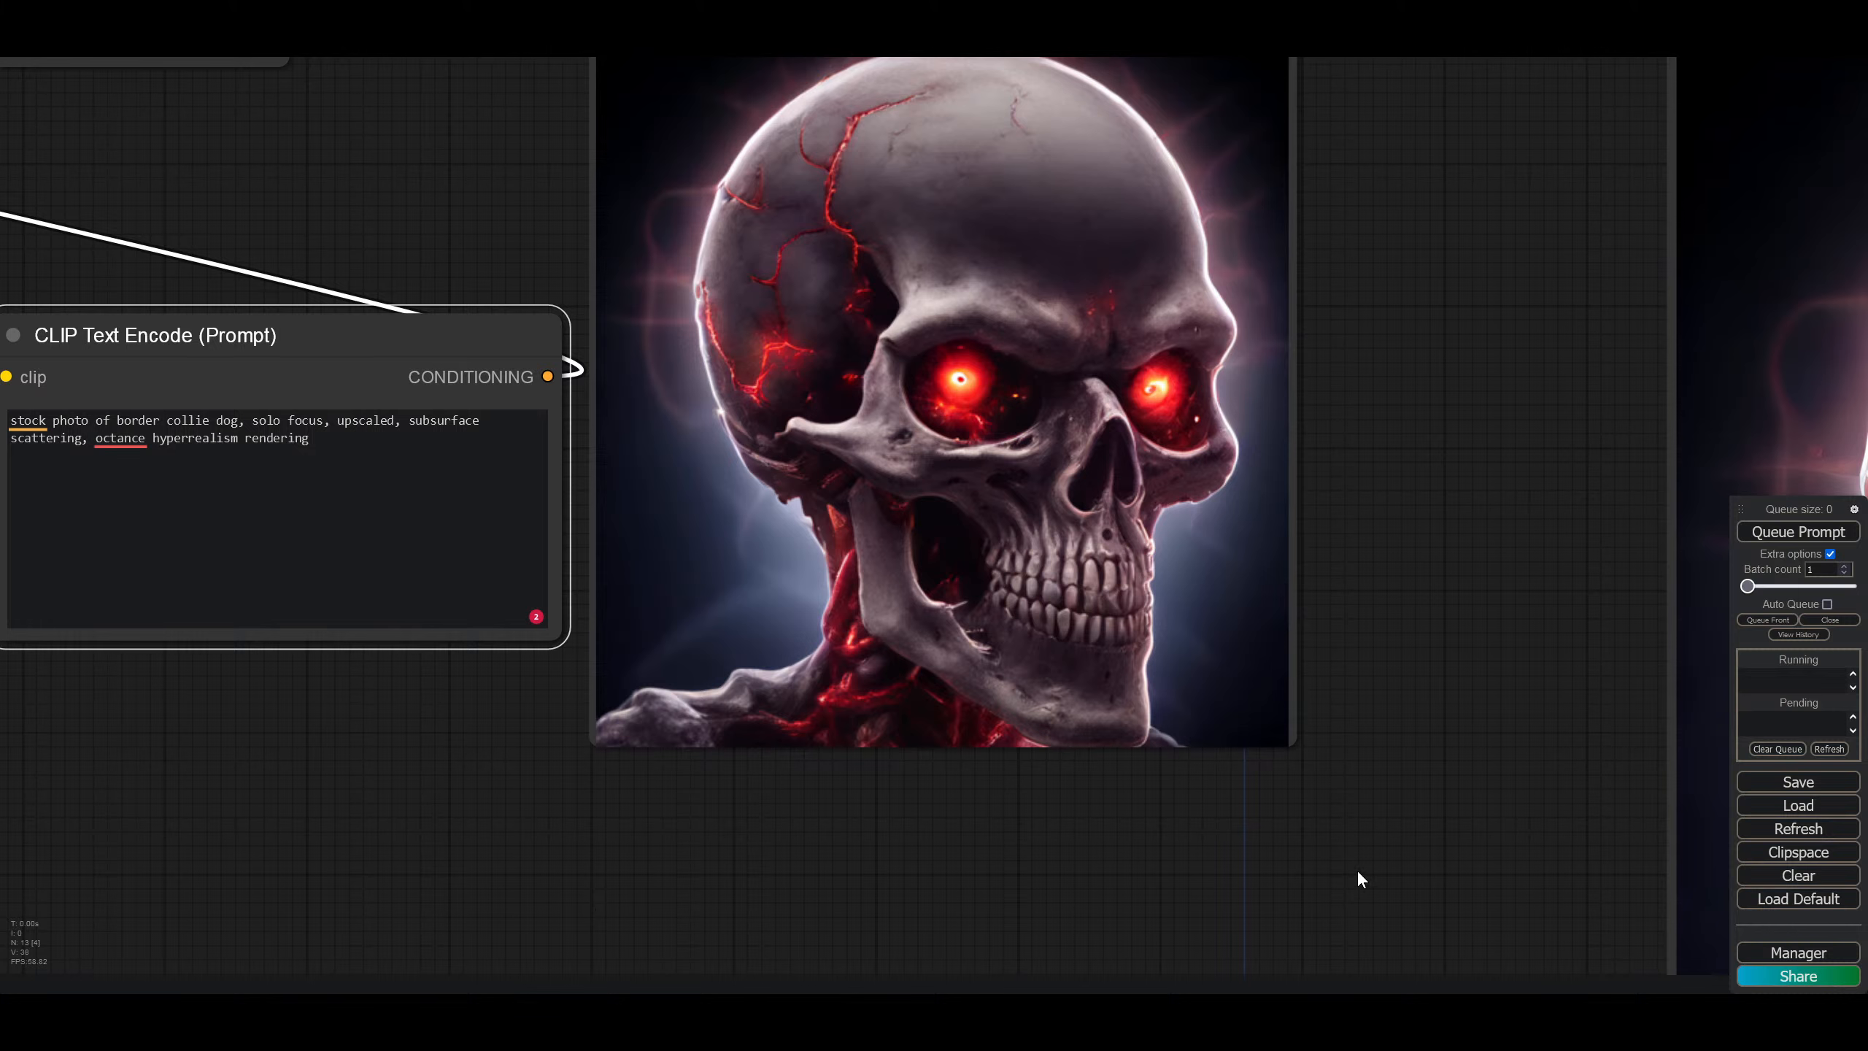
scroll(1447, 808, up, 6)
drag(1446, 808, 120, 517)
right_click(846, 486)
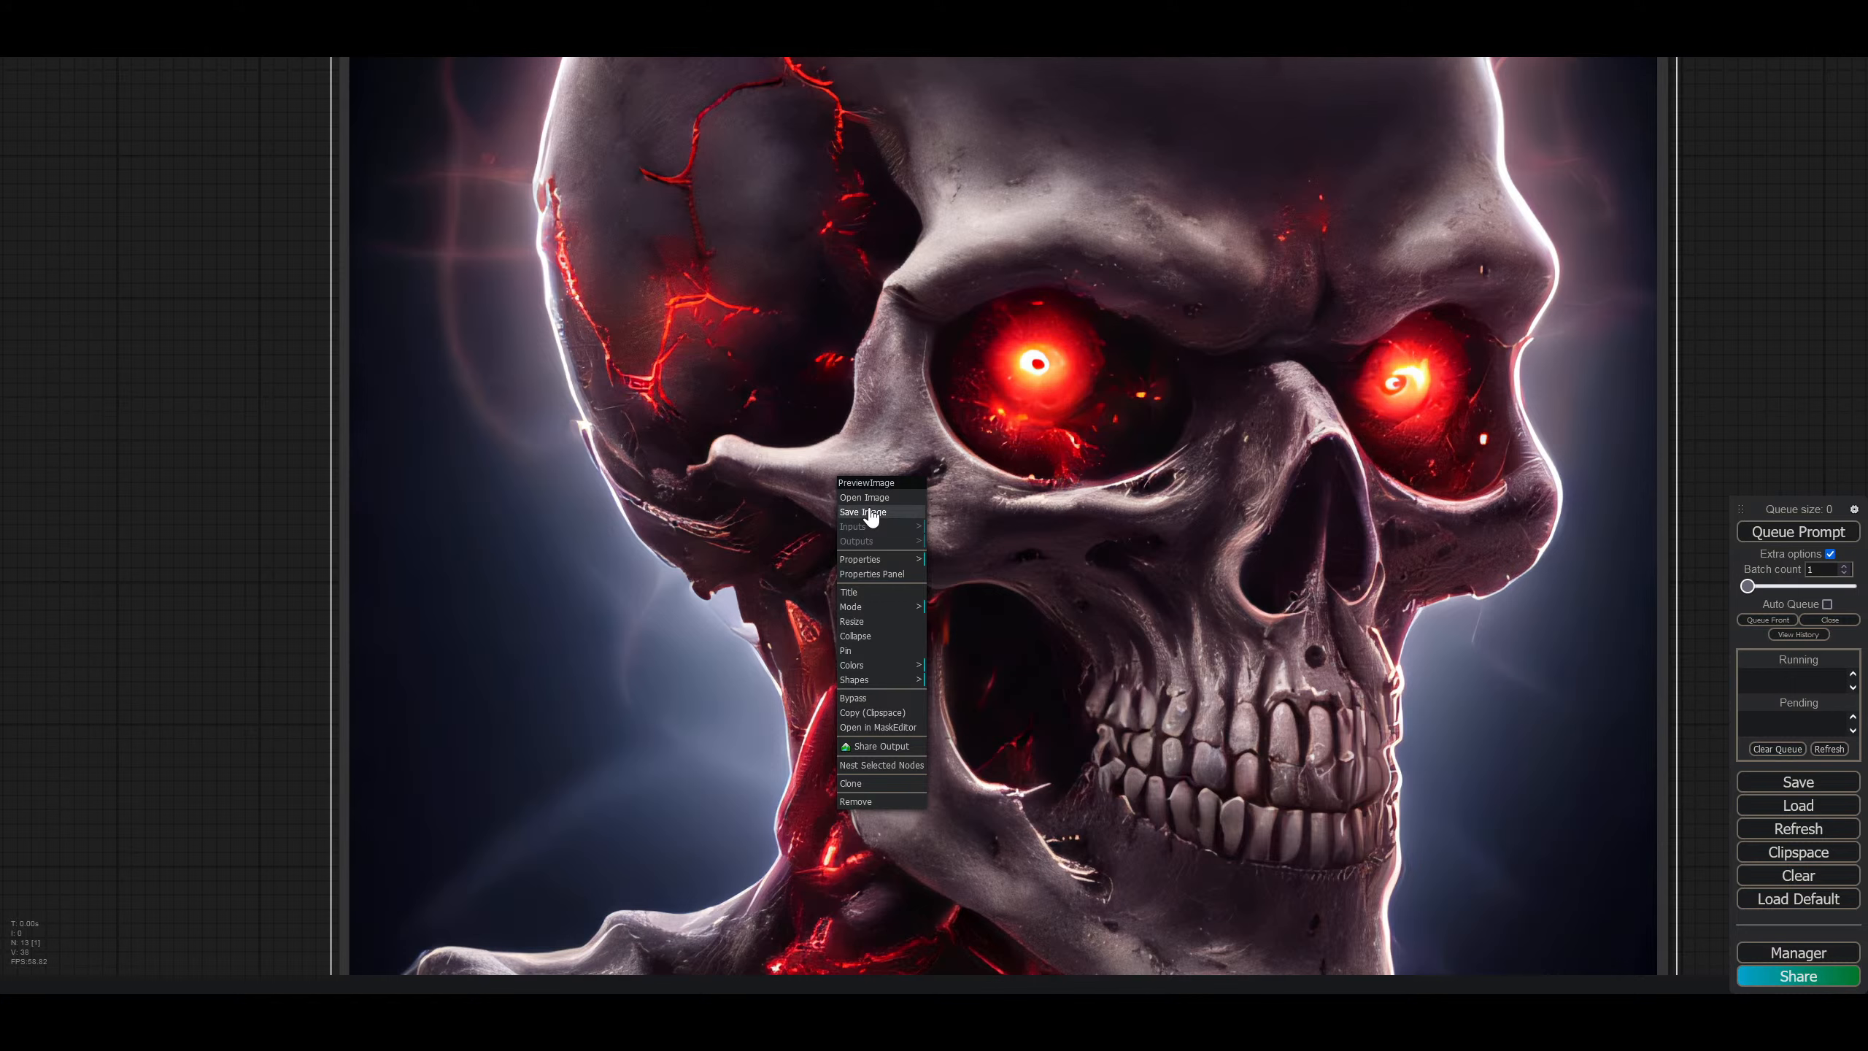
click(870, 512)
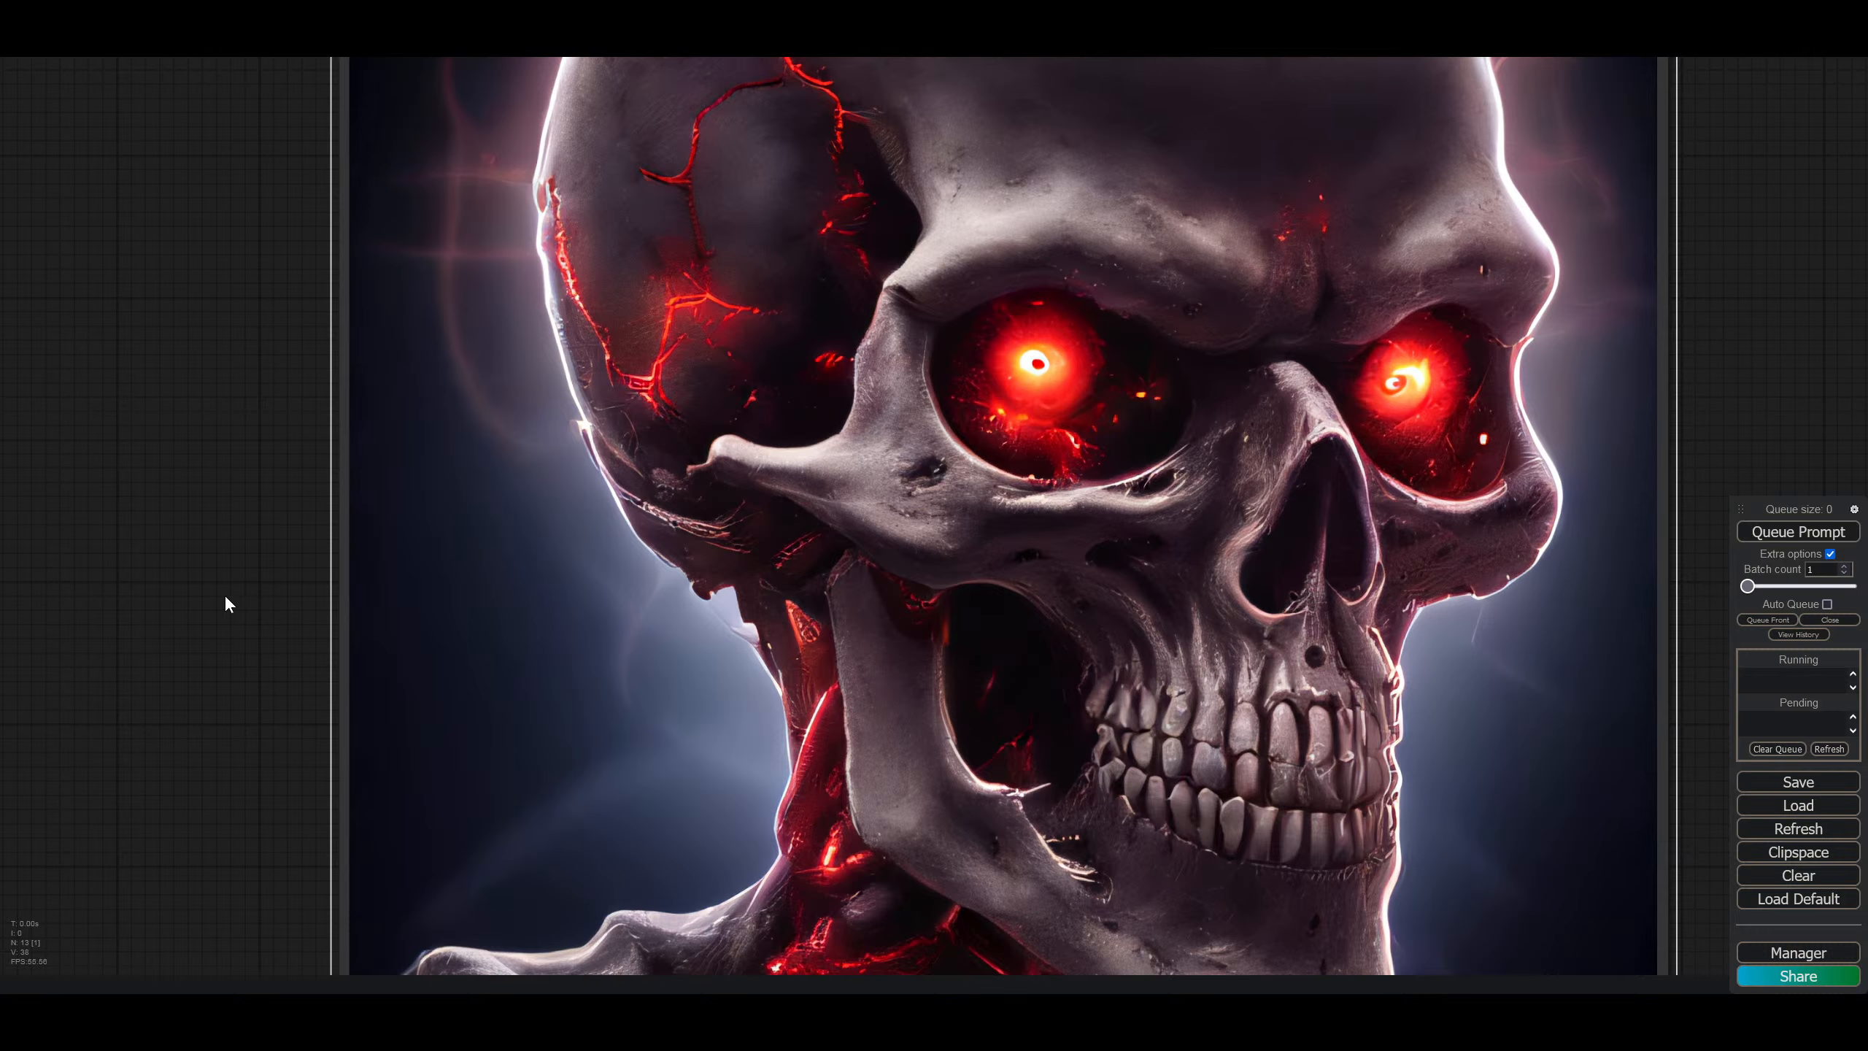
Step: Queue the border collie prompt once to generate a new image
drag(225, 600, 383, 625)
scroll(542, 618, down, 5)
drag(1459, 605, 1461, 899)
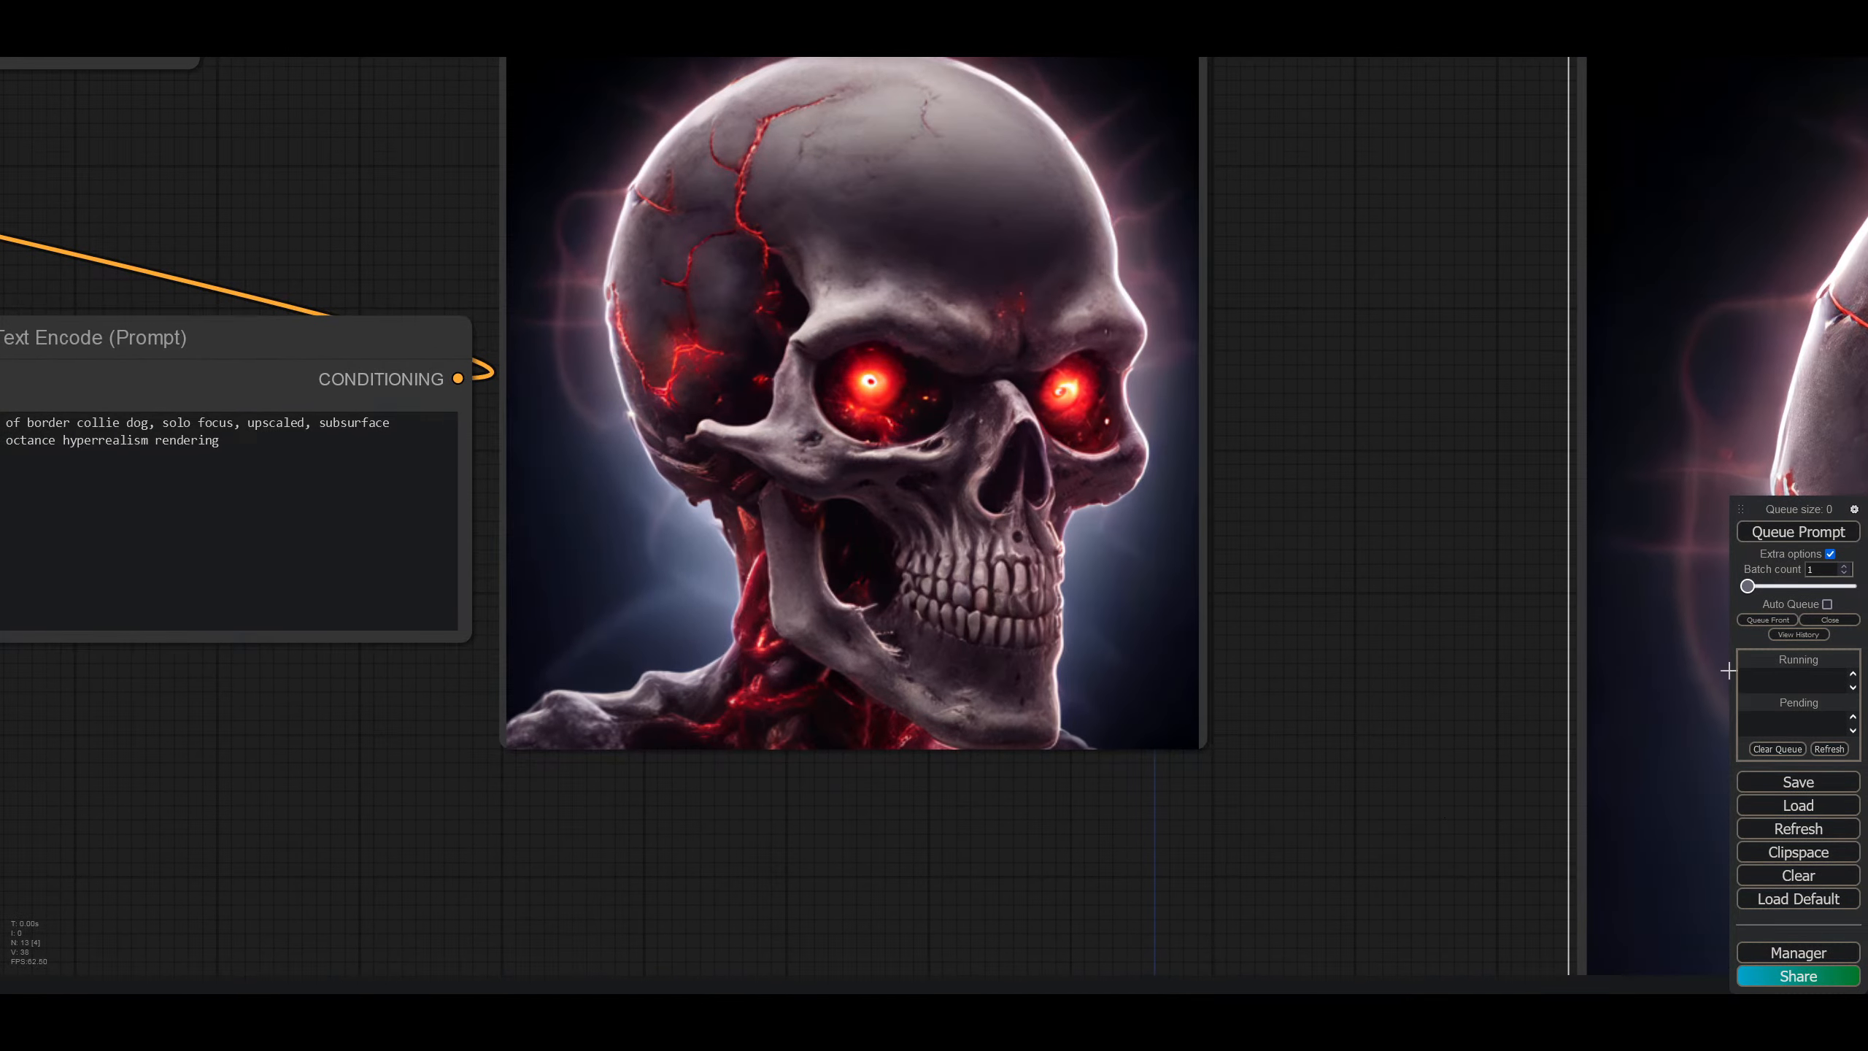
click(1774, 532)
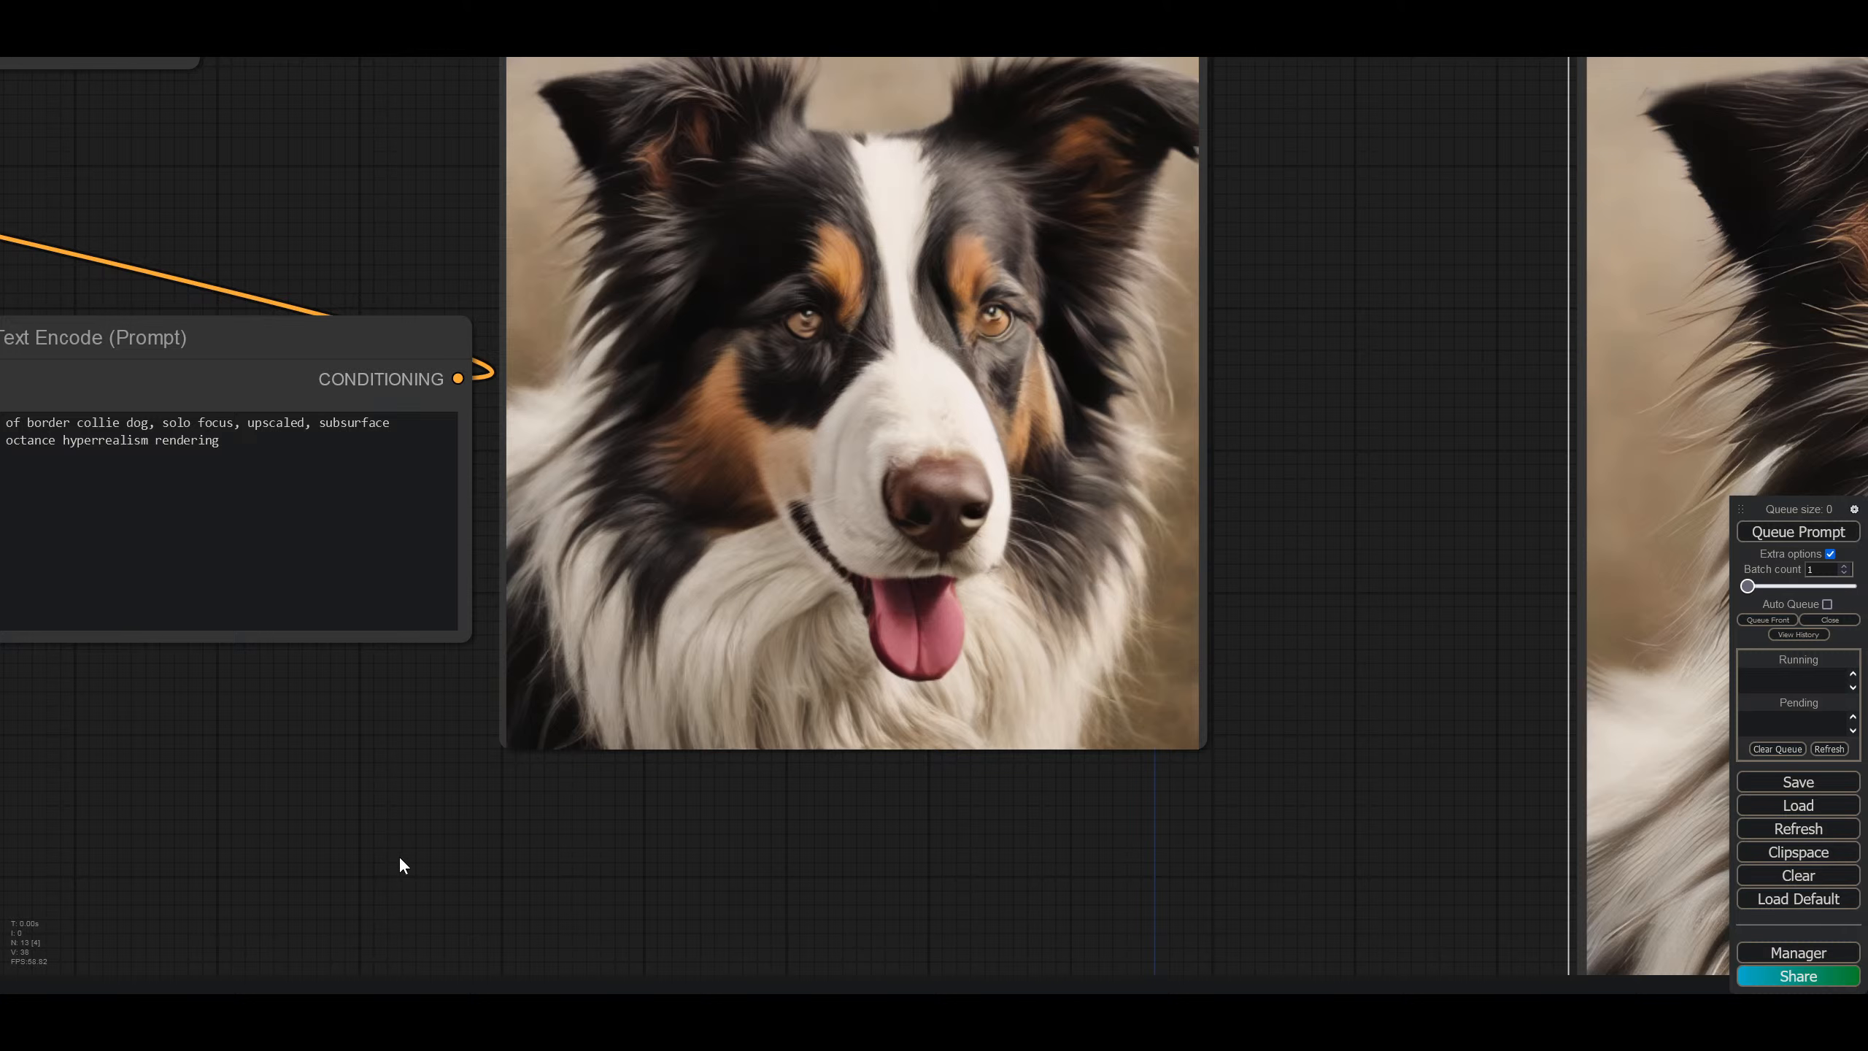
Step: Replace "border collie dog" in the prompt with "lavender field"
drag(391, 851, 902, 981)
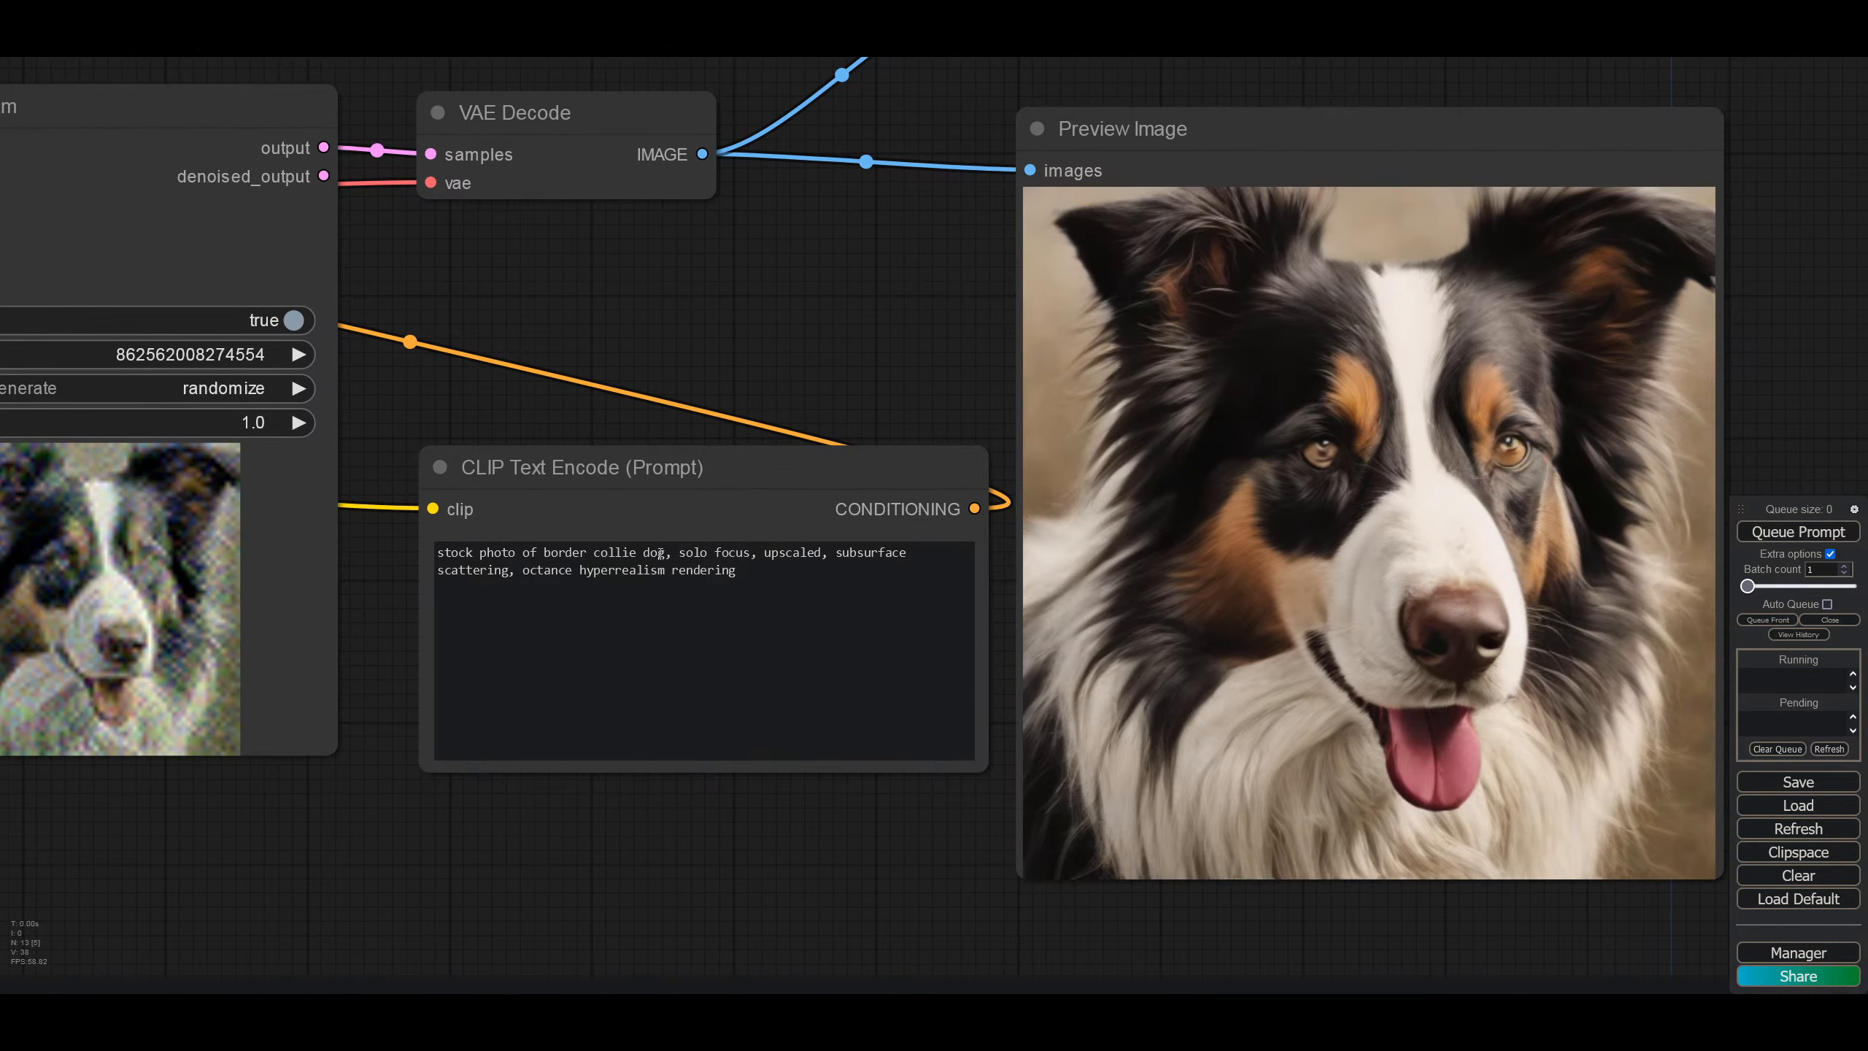
drag(660, 553, 543, 545)
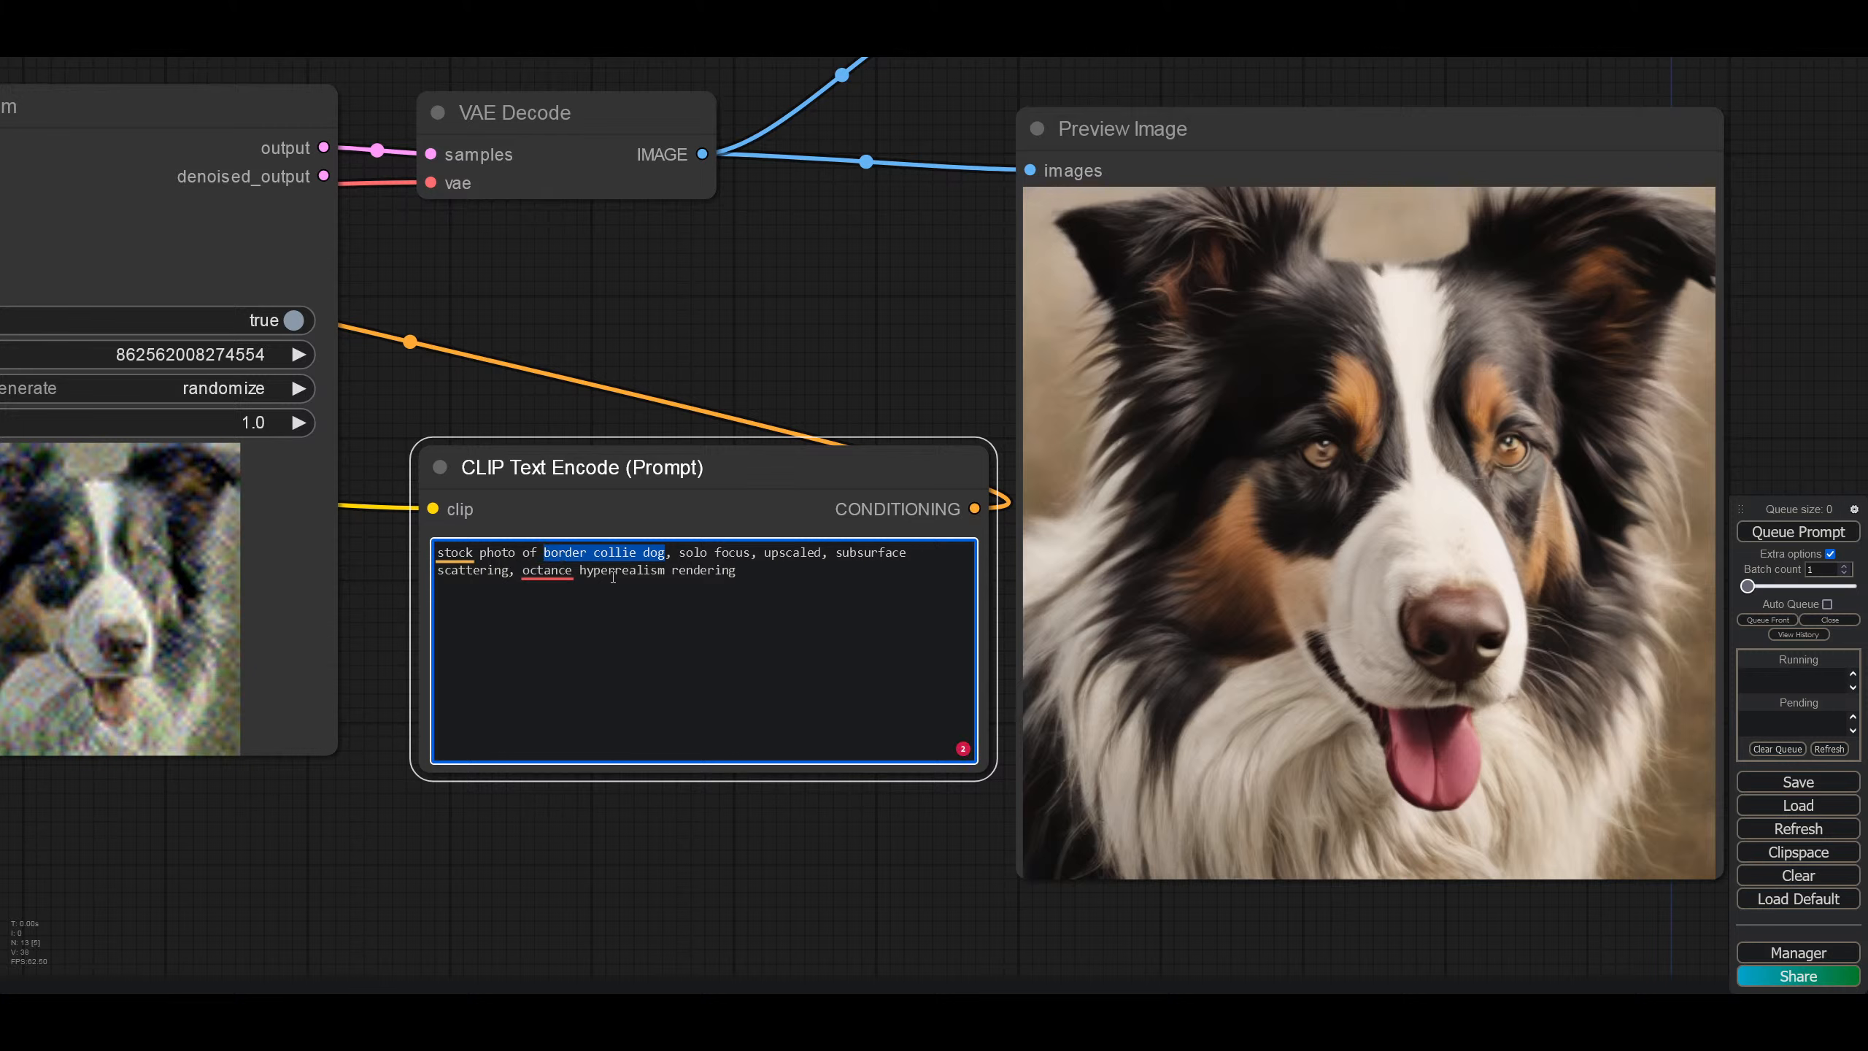
text(la)
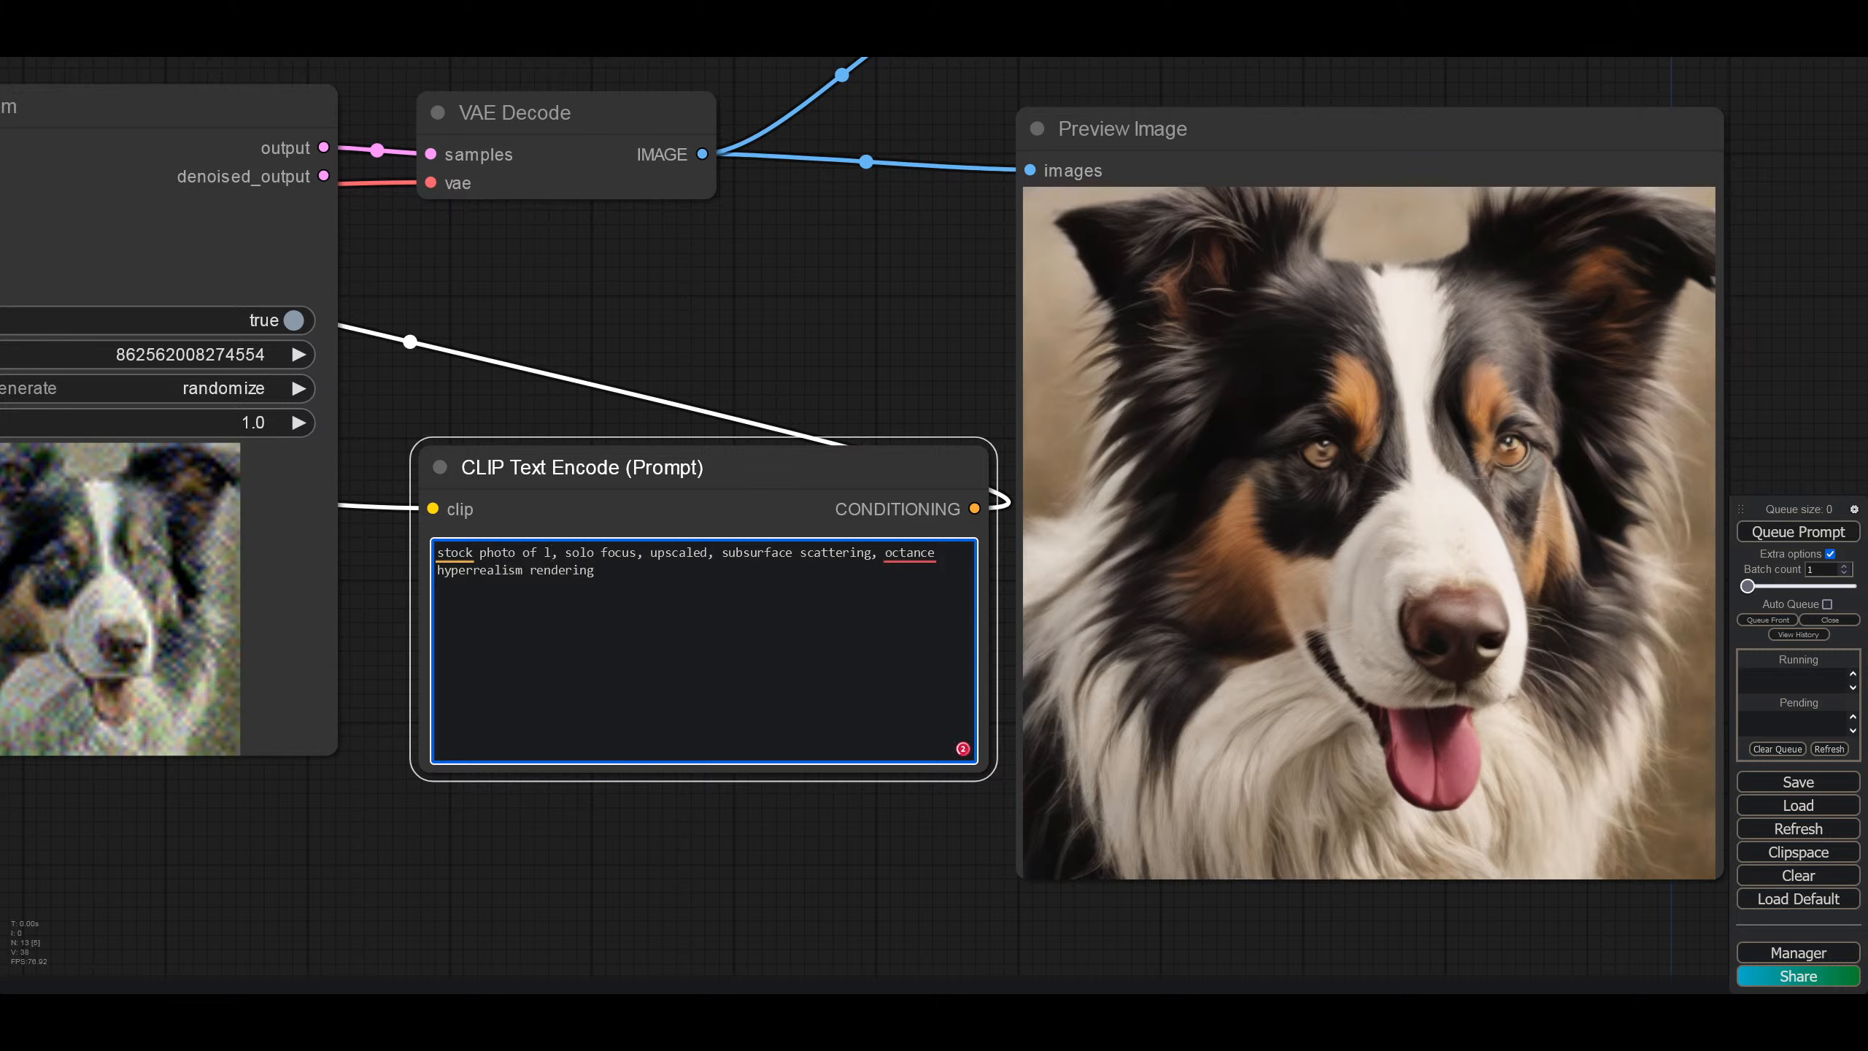
text(vender)
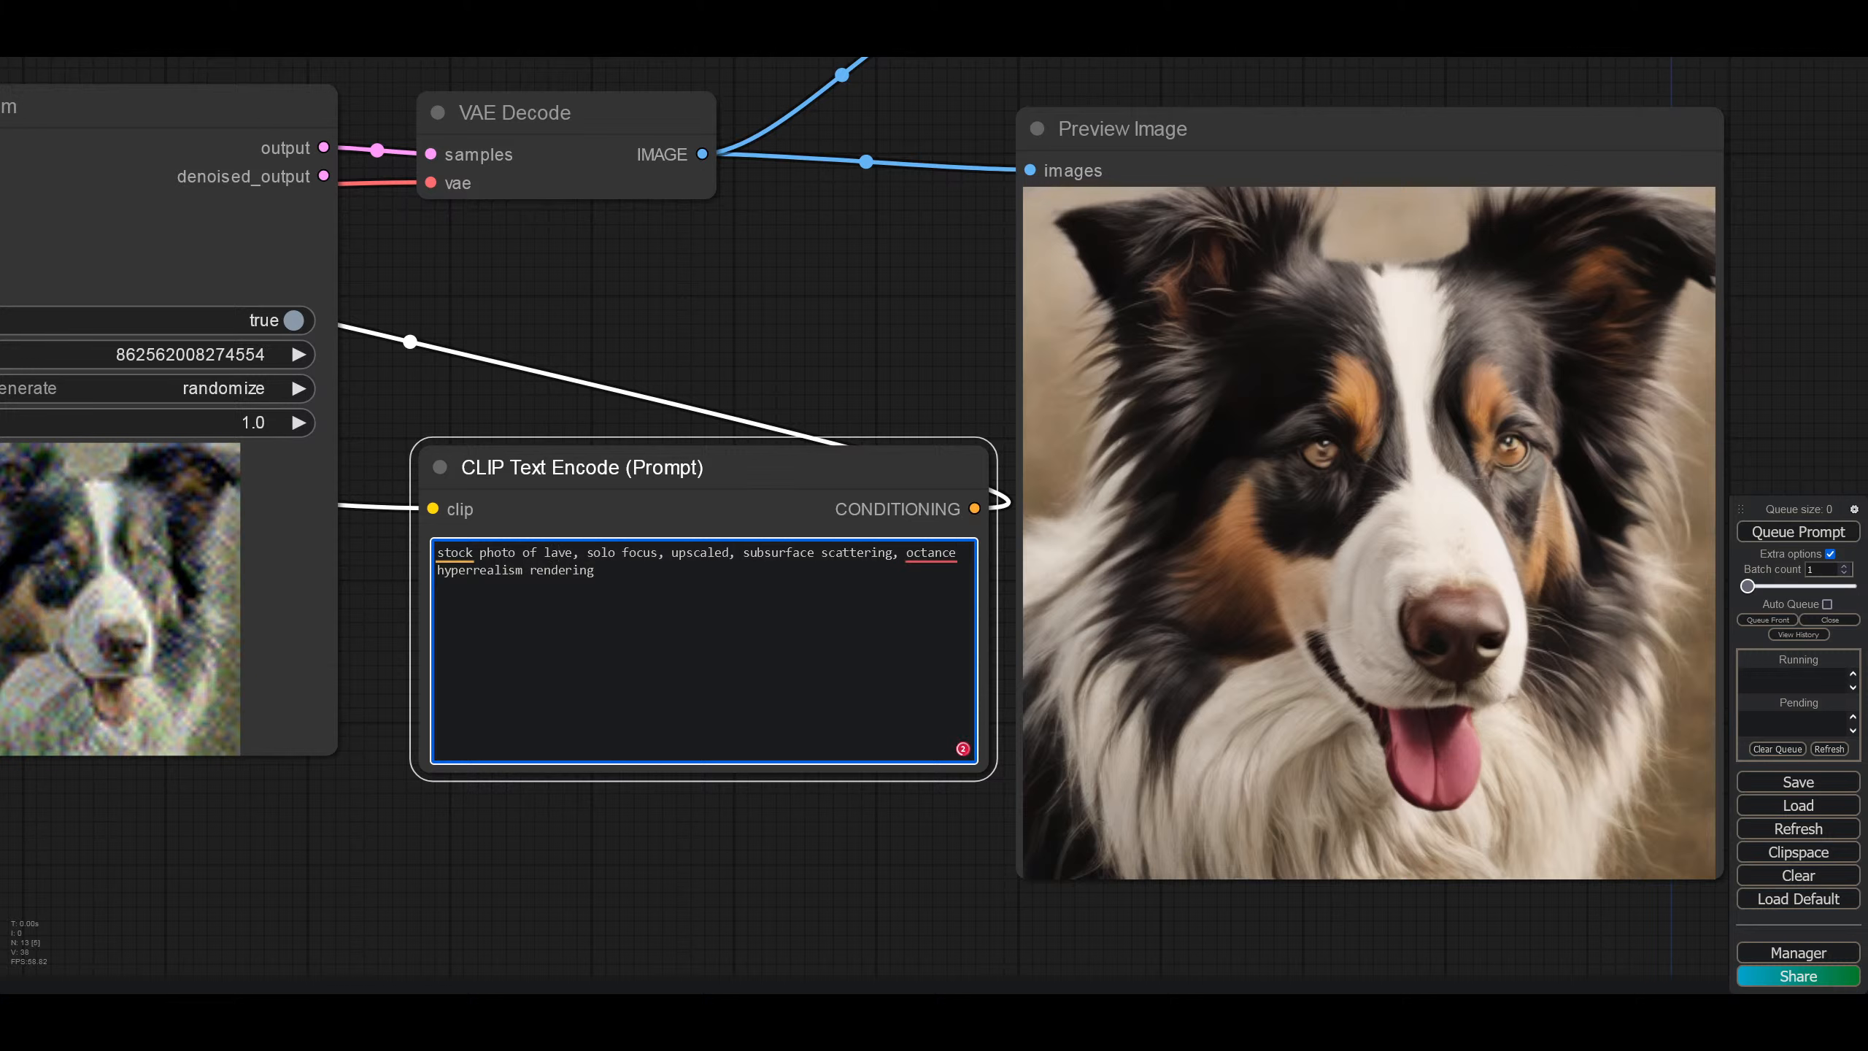
text( fiel)
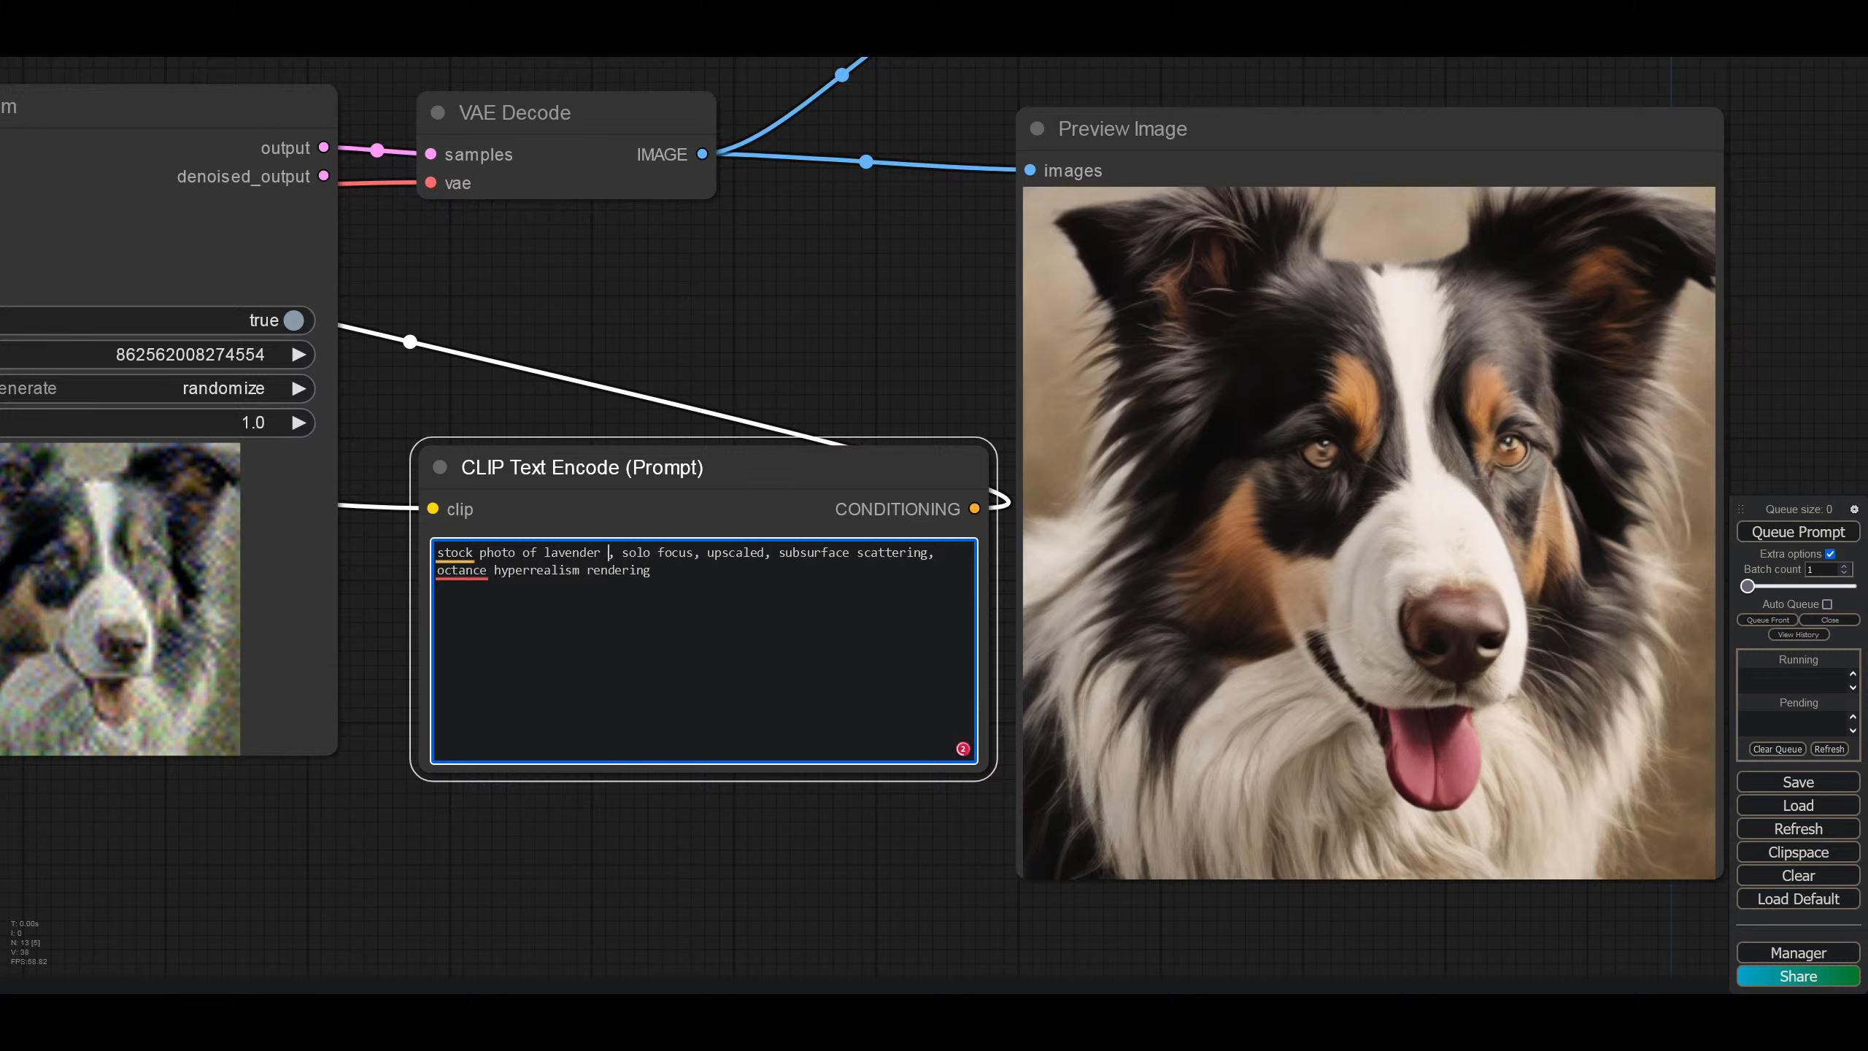
text(d)
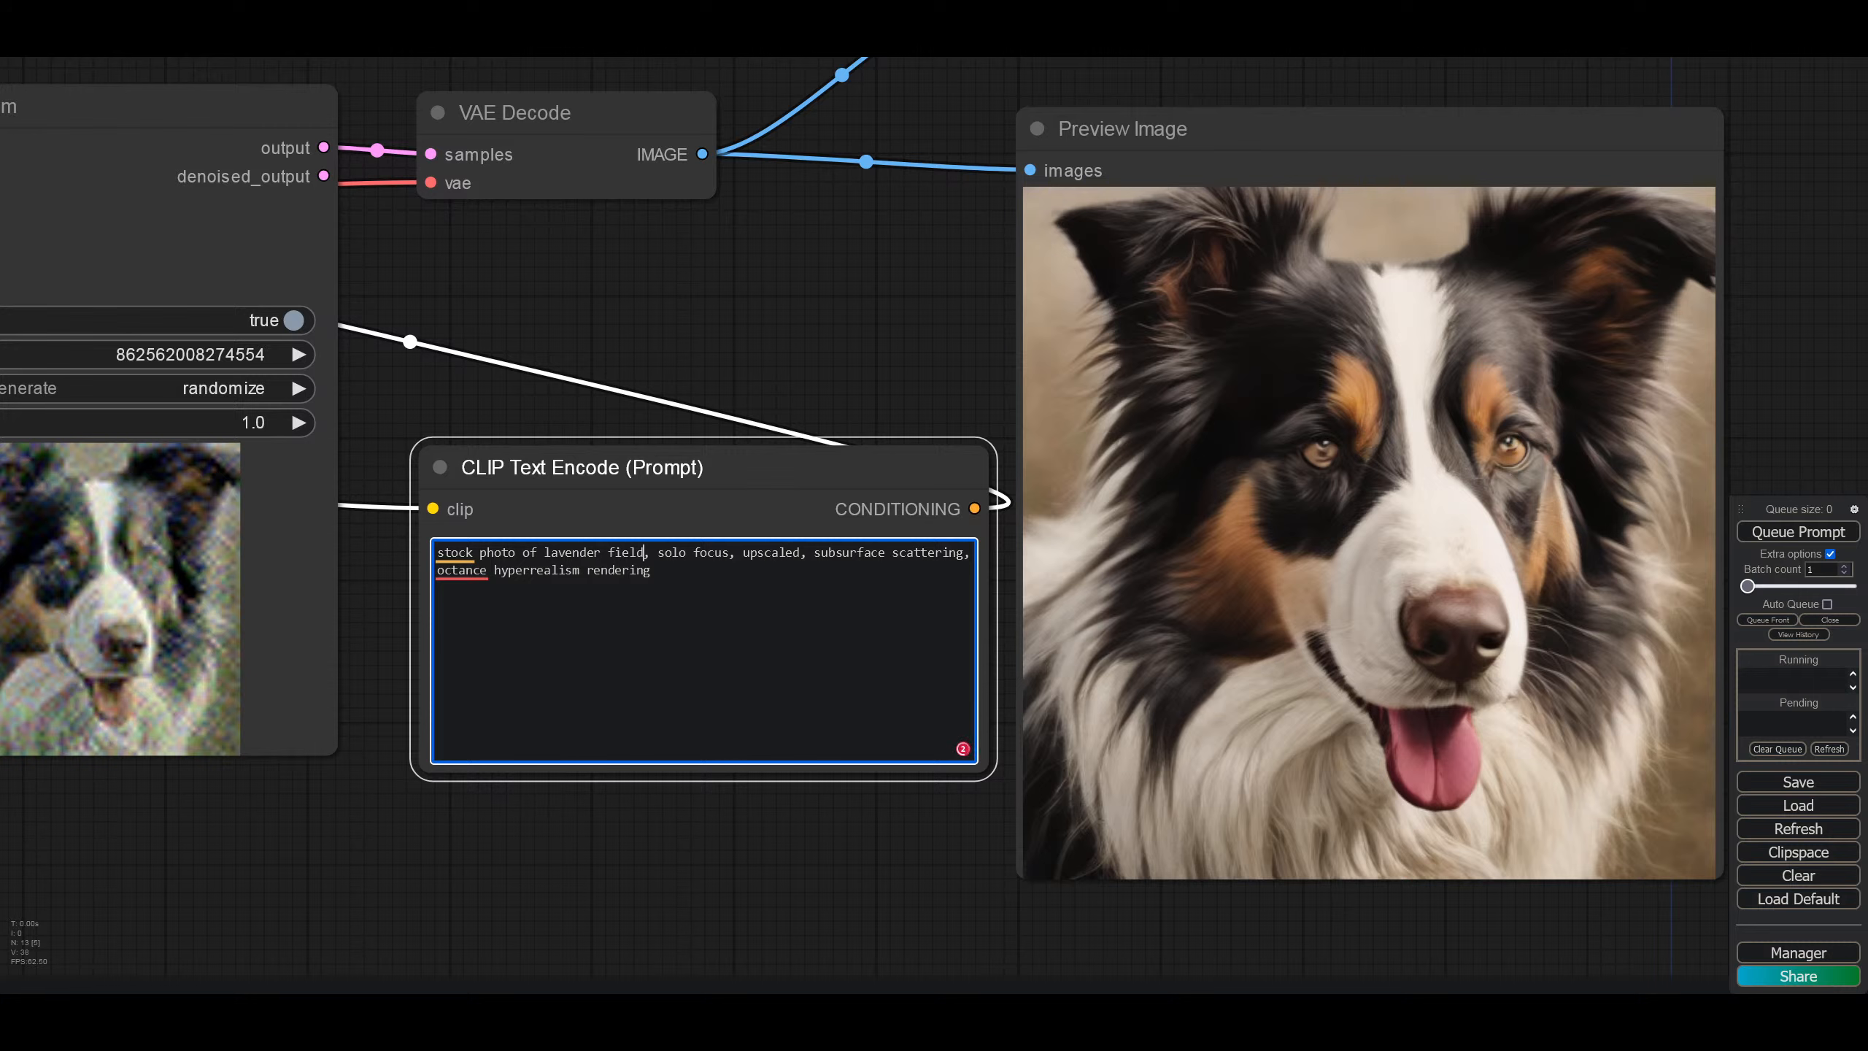
Step: Turn on Auto Queue and set the sampler node's control_after_generate to fixed
click(1828, 605)
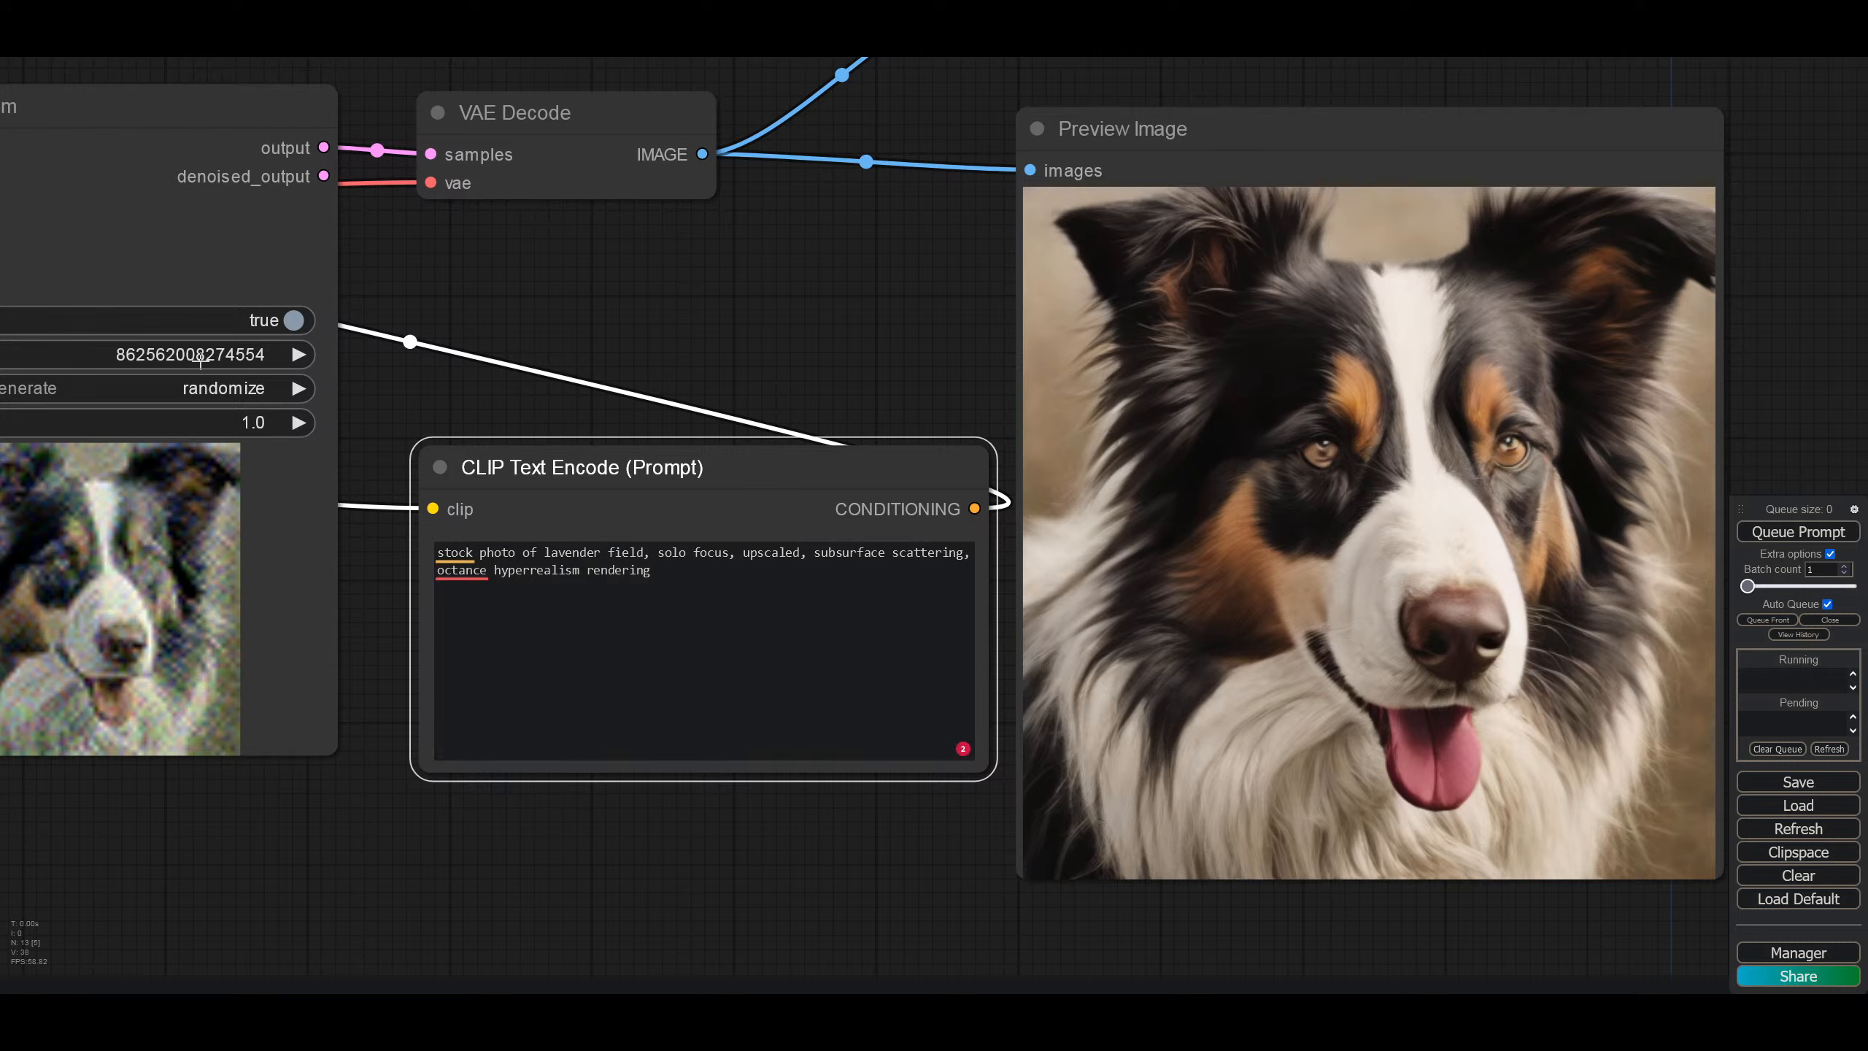
click(195, 388)
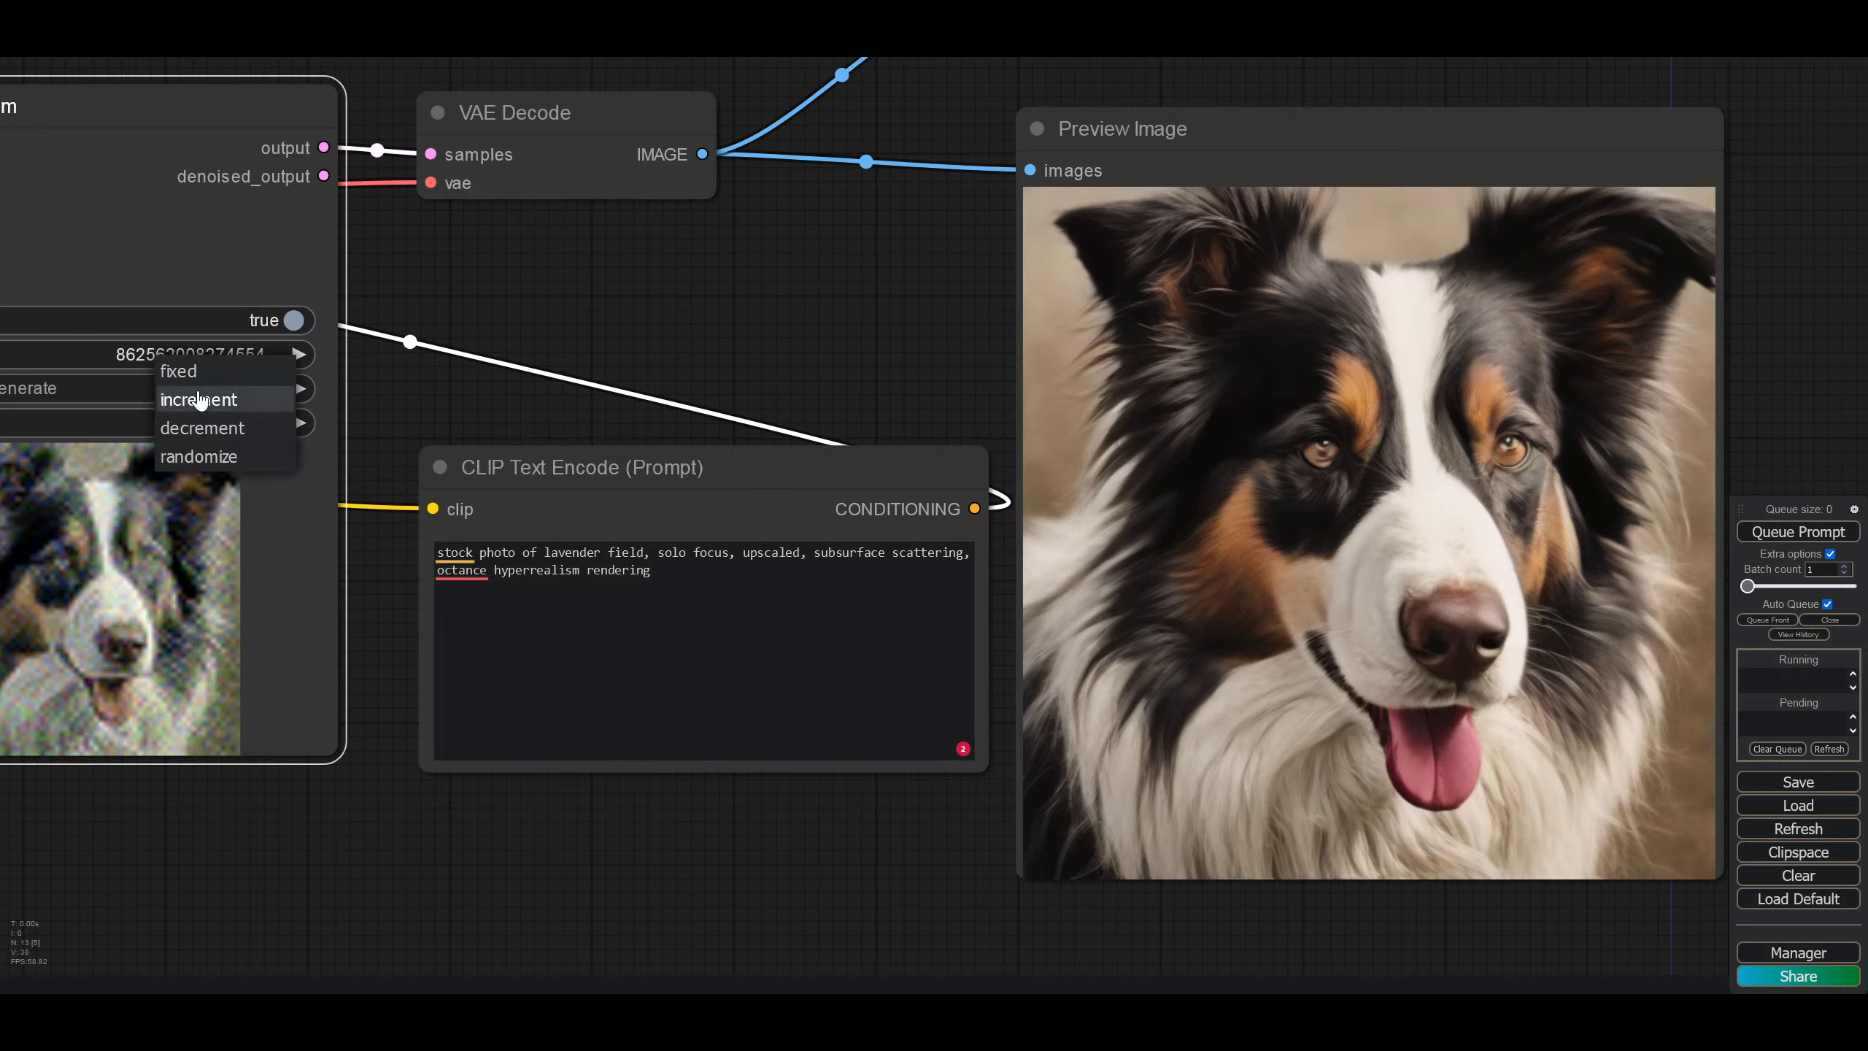
click(199, 372)
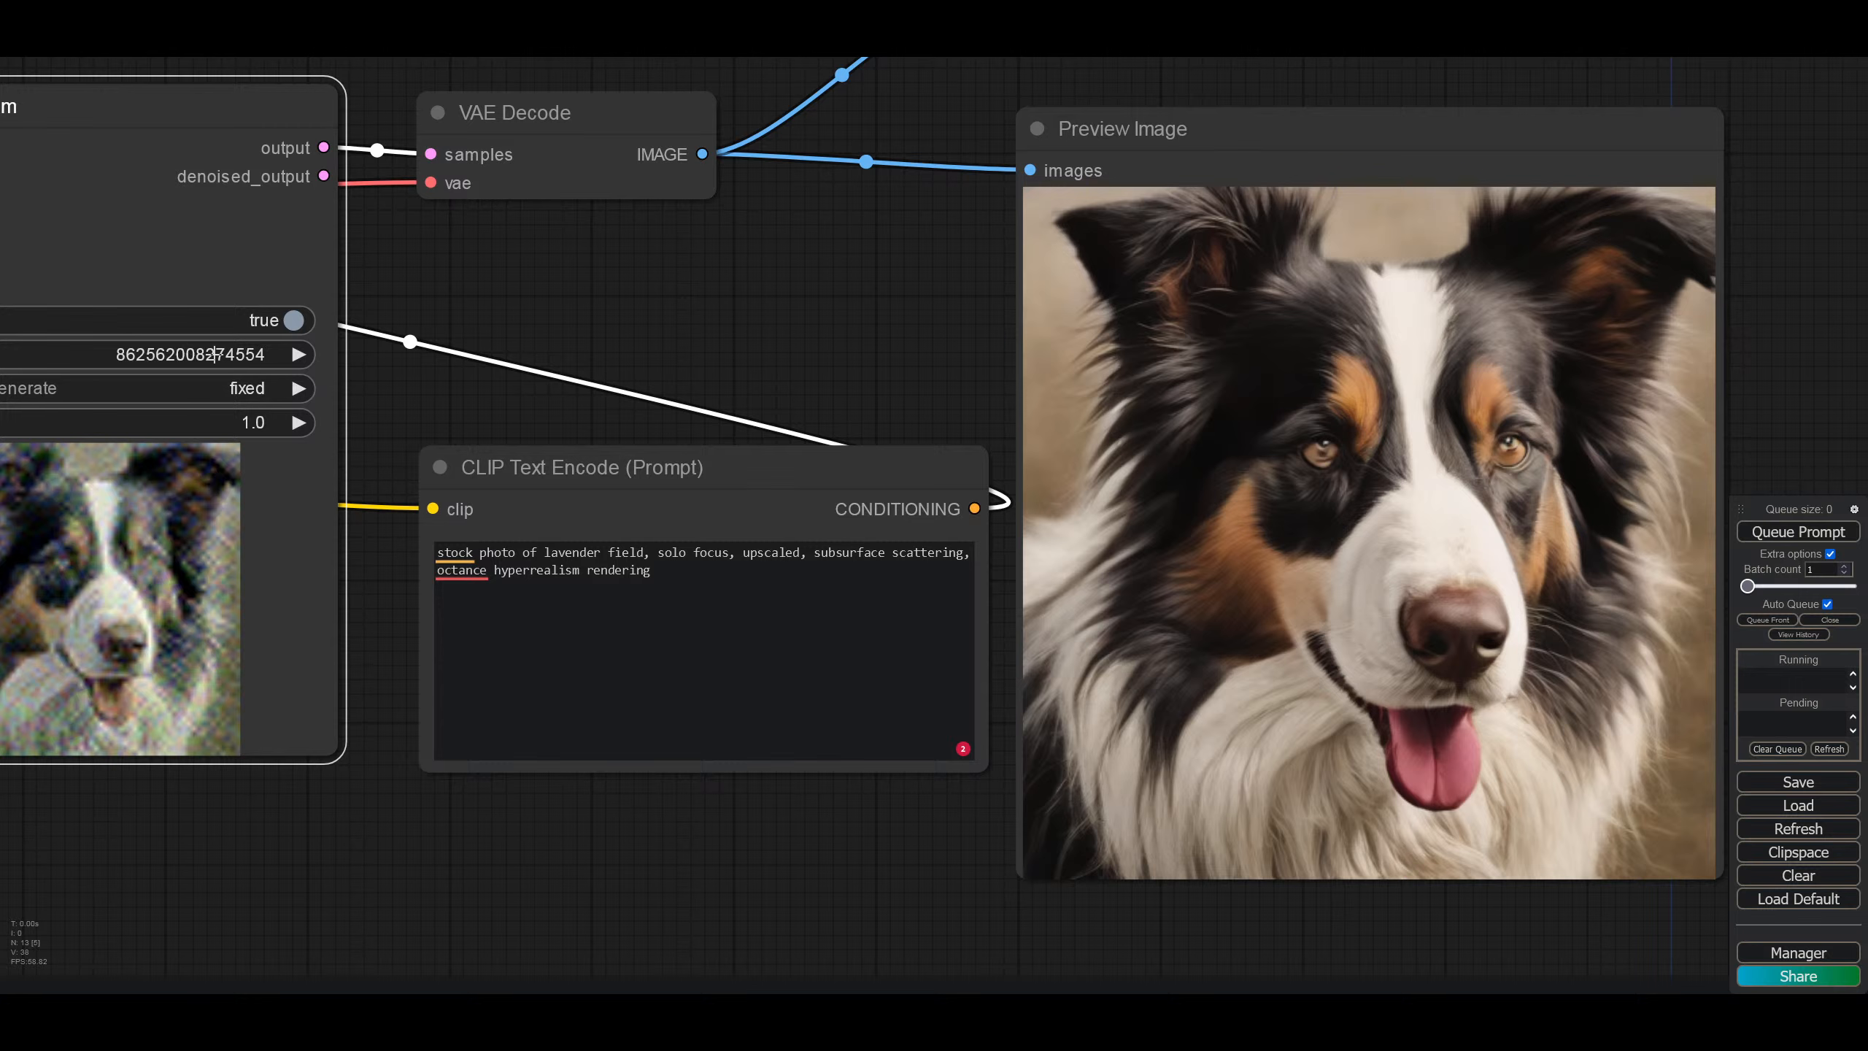
mouse_move(404, 389)
mouse_down()
mouse_move(610, 403)
mouse_move(406, 356)
mouse_up()
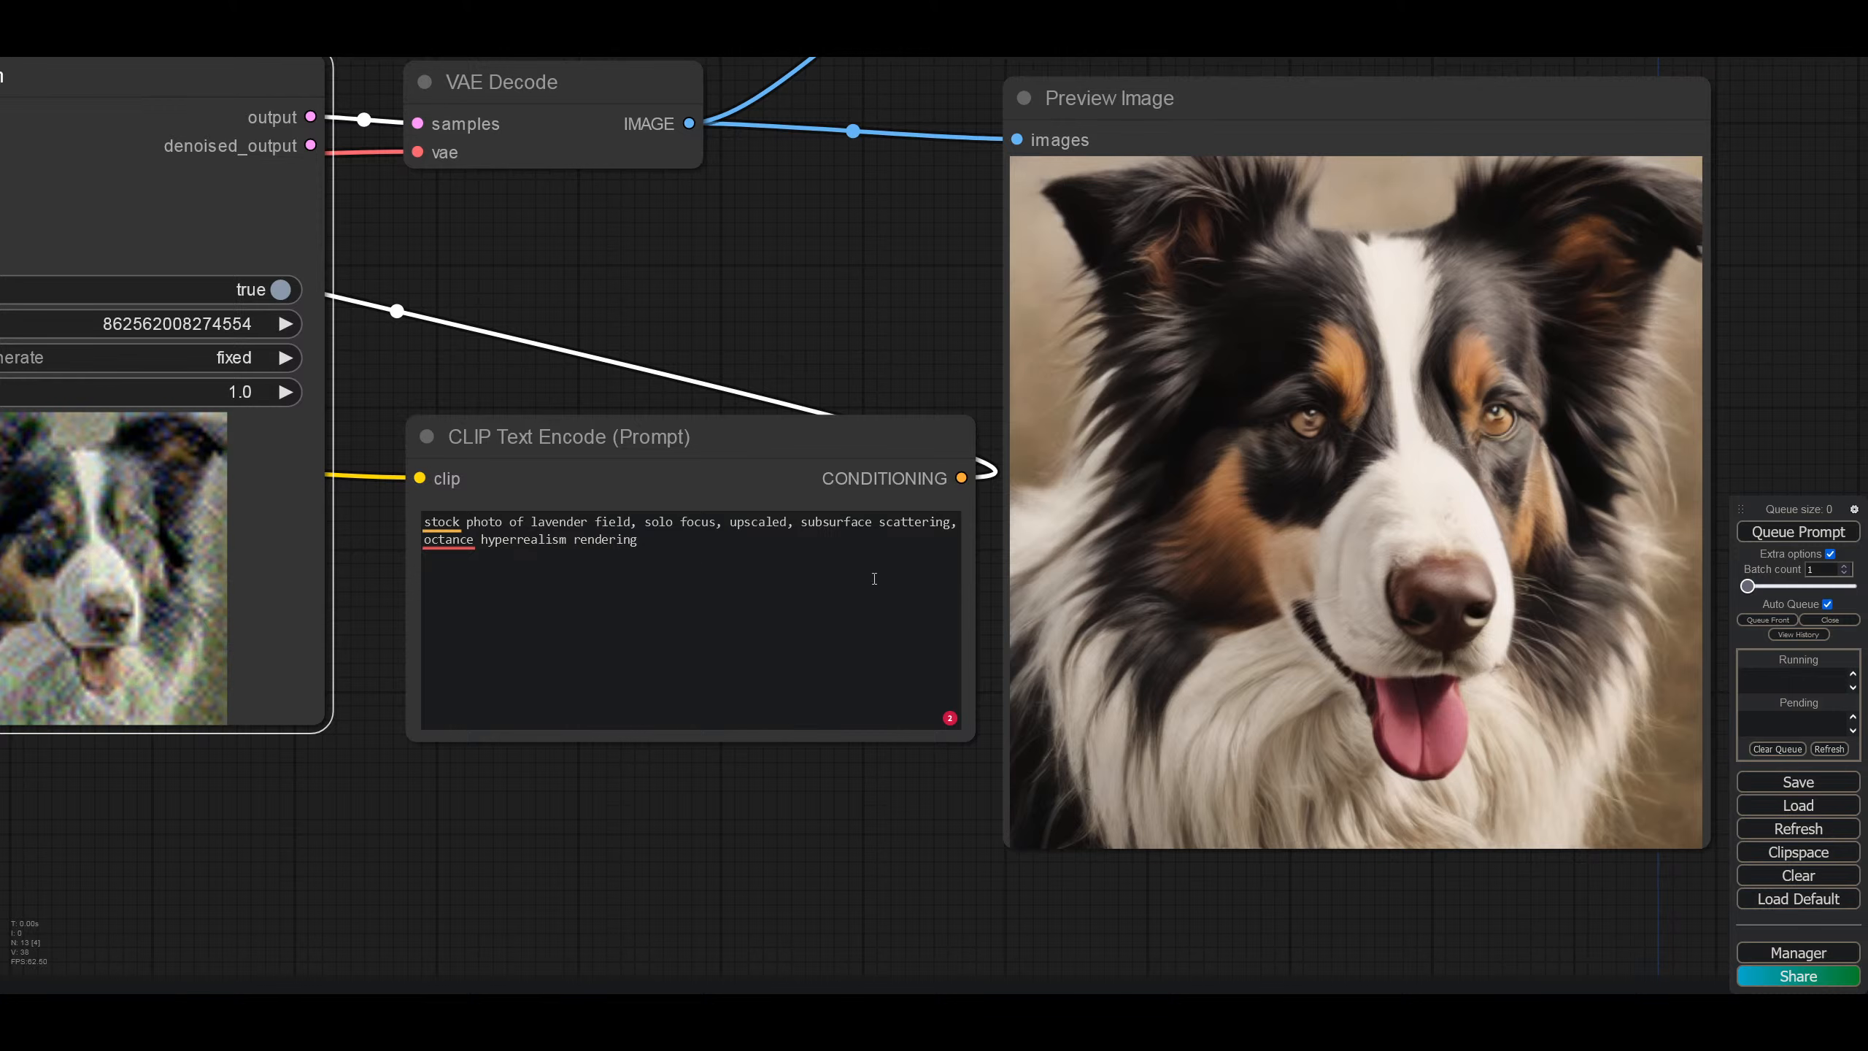
Step: Queue the lavender field prompt and bypass the Upscale Image (using Model) node
click(1809, 540)
drag(958, 769, 470, 972)
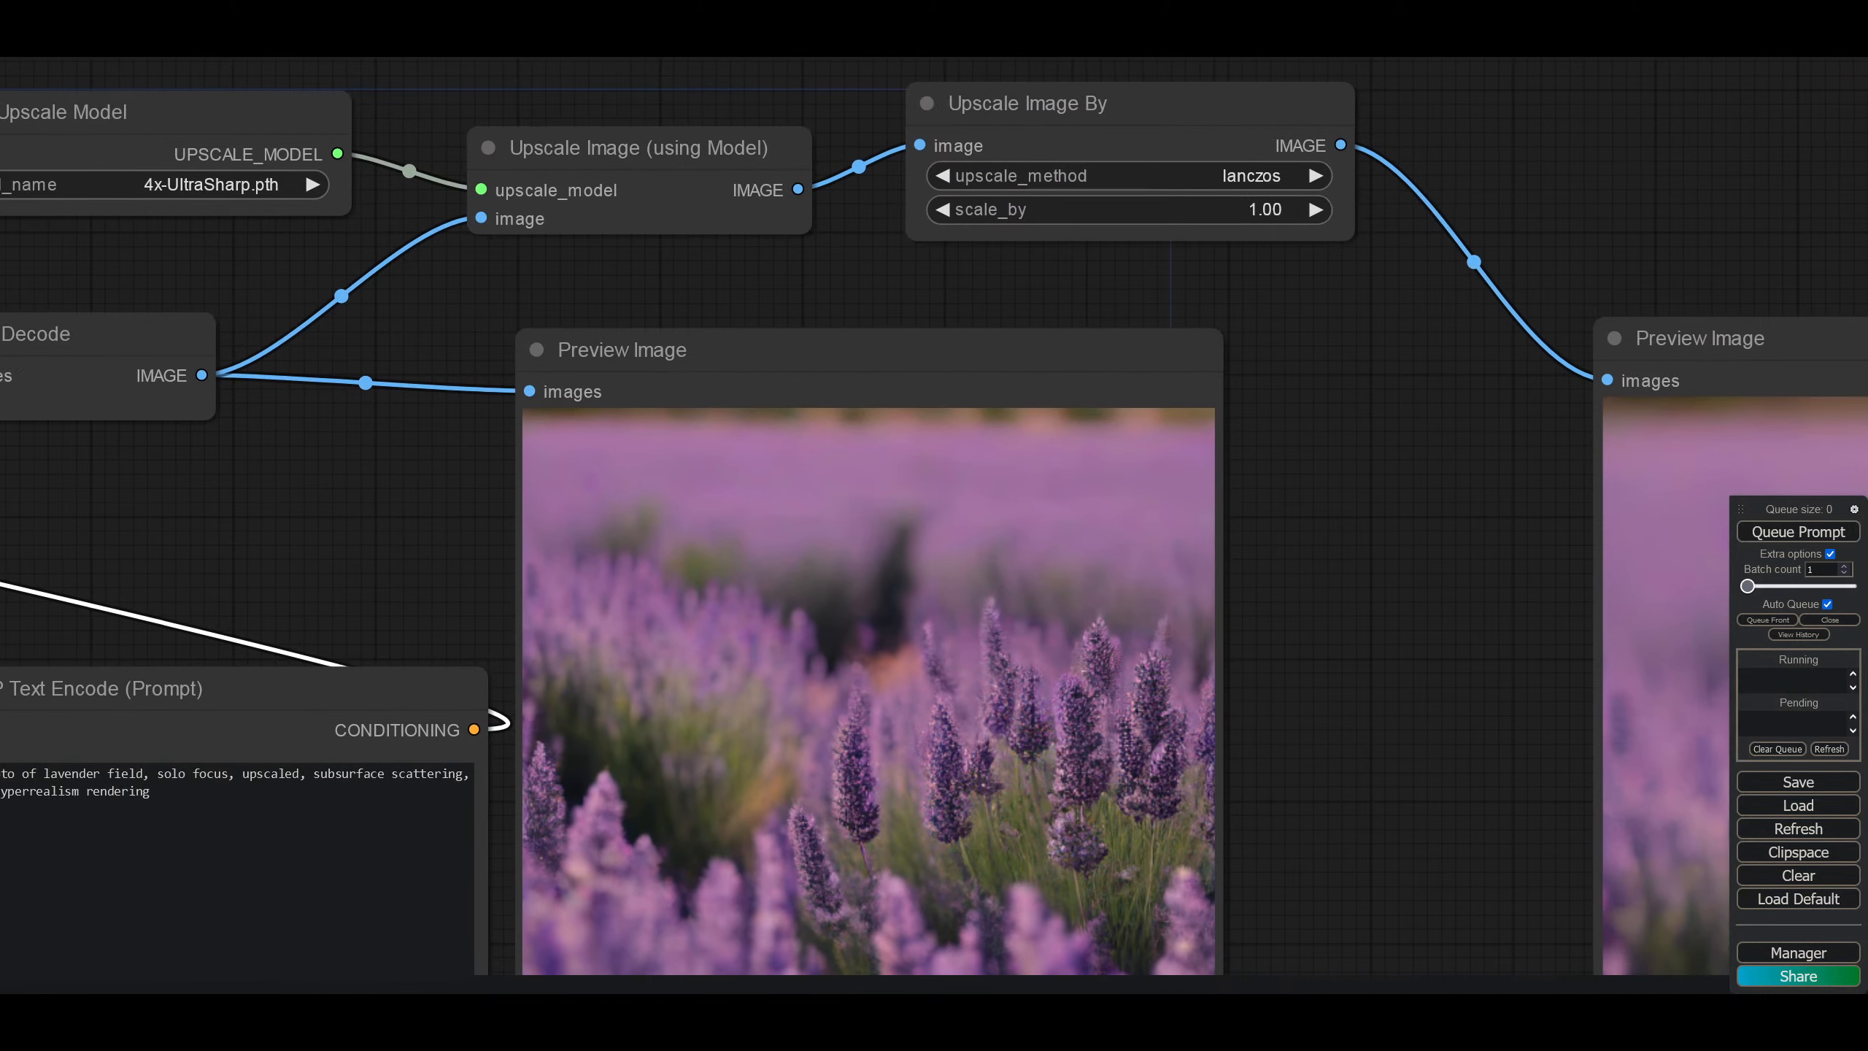
drag(505, 807, 525, 806)
right_click(676, 153)
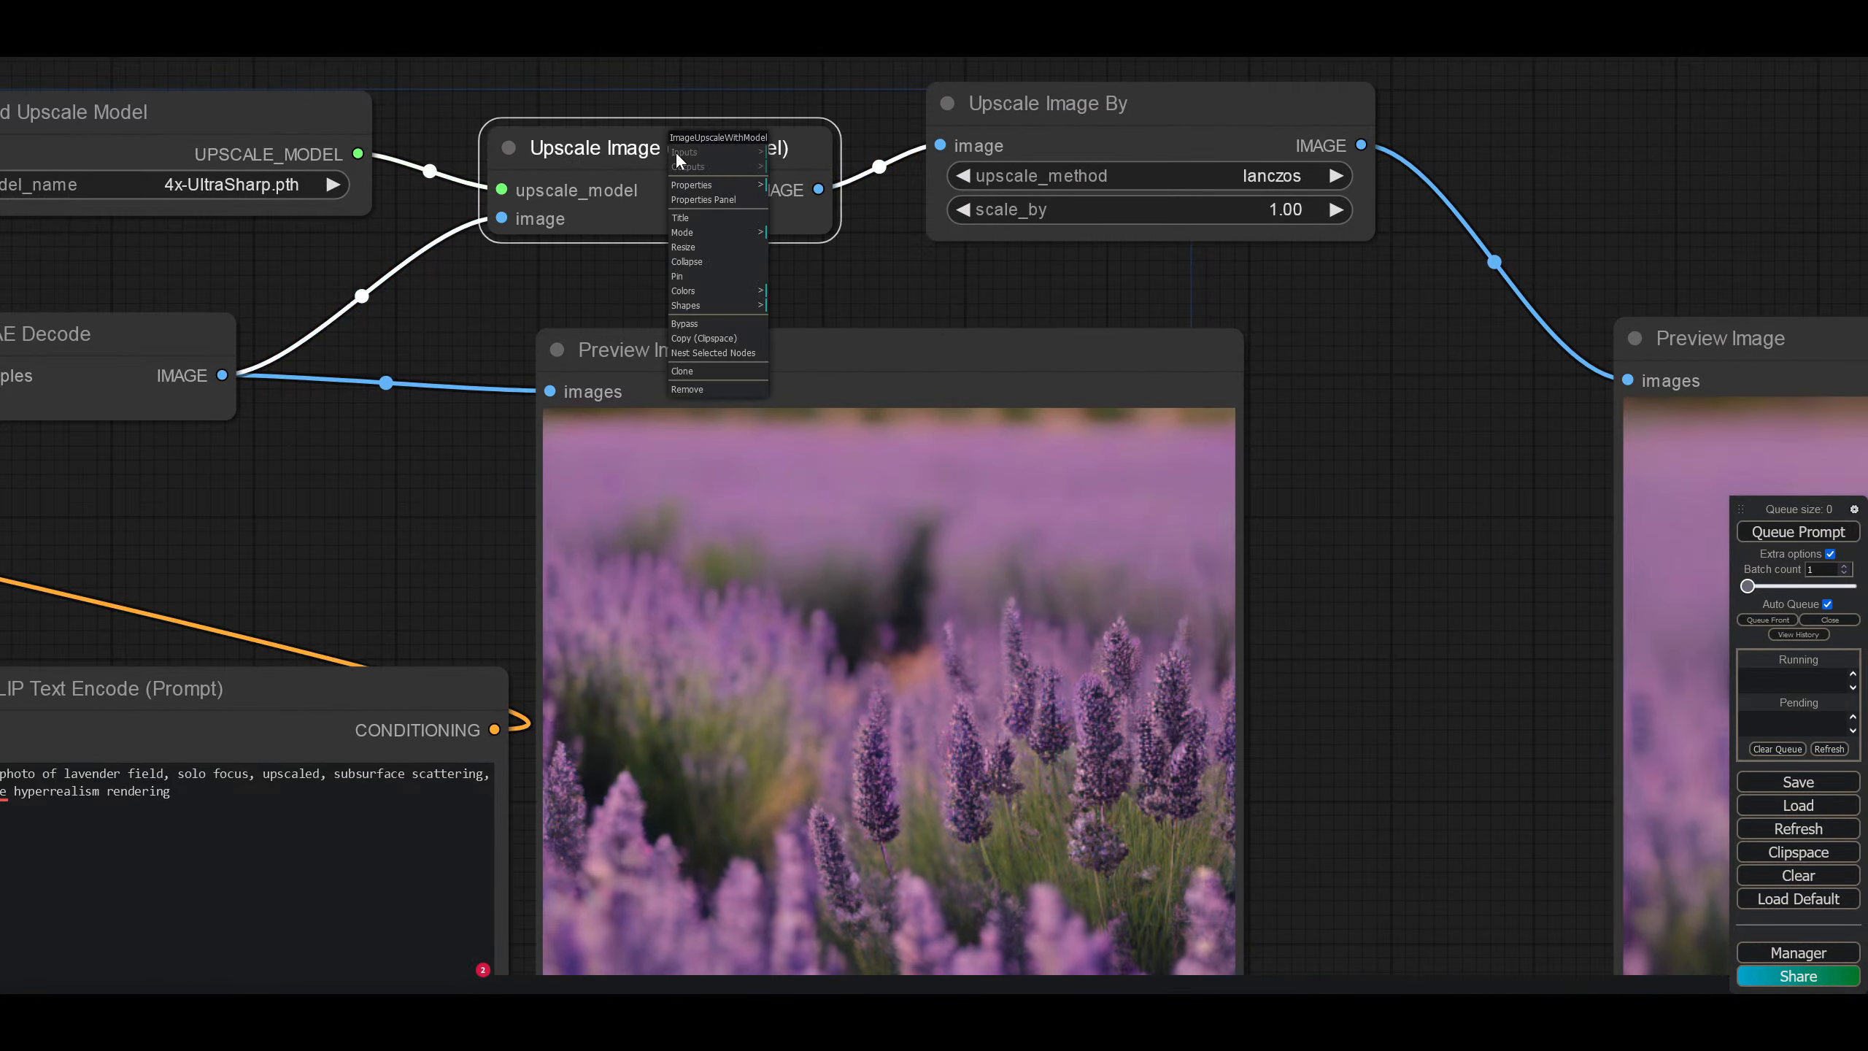
click(687, 325)
Step: Delete ", solo focus, upscaled, subsurface scattering, octance hyperrealism rendering" from the prompt, keeping only "stock photo of lavender field"
drag(1477, 709, 1816, 503)
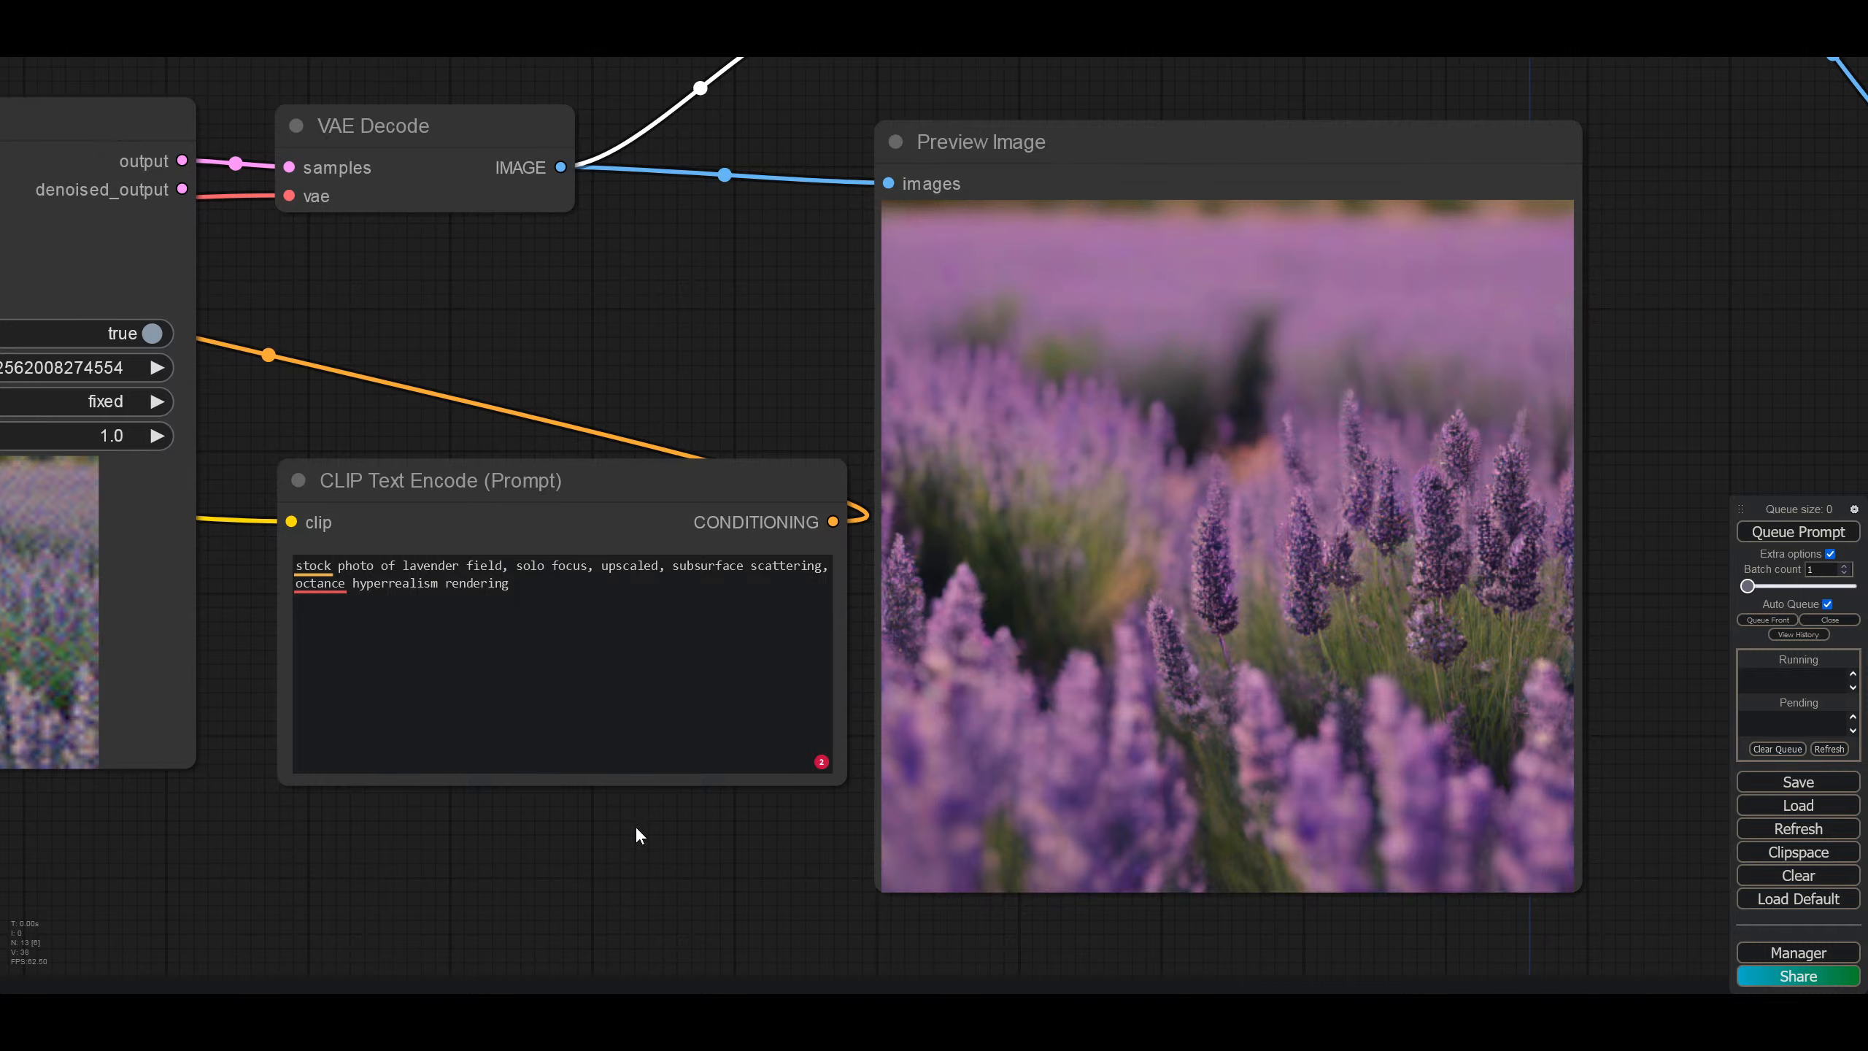
drag(558, 813, 1386, 486)
drag(667, 805, 1268, 792)
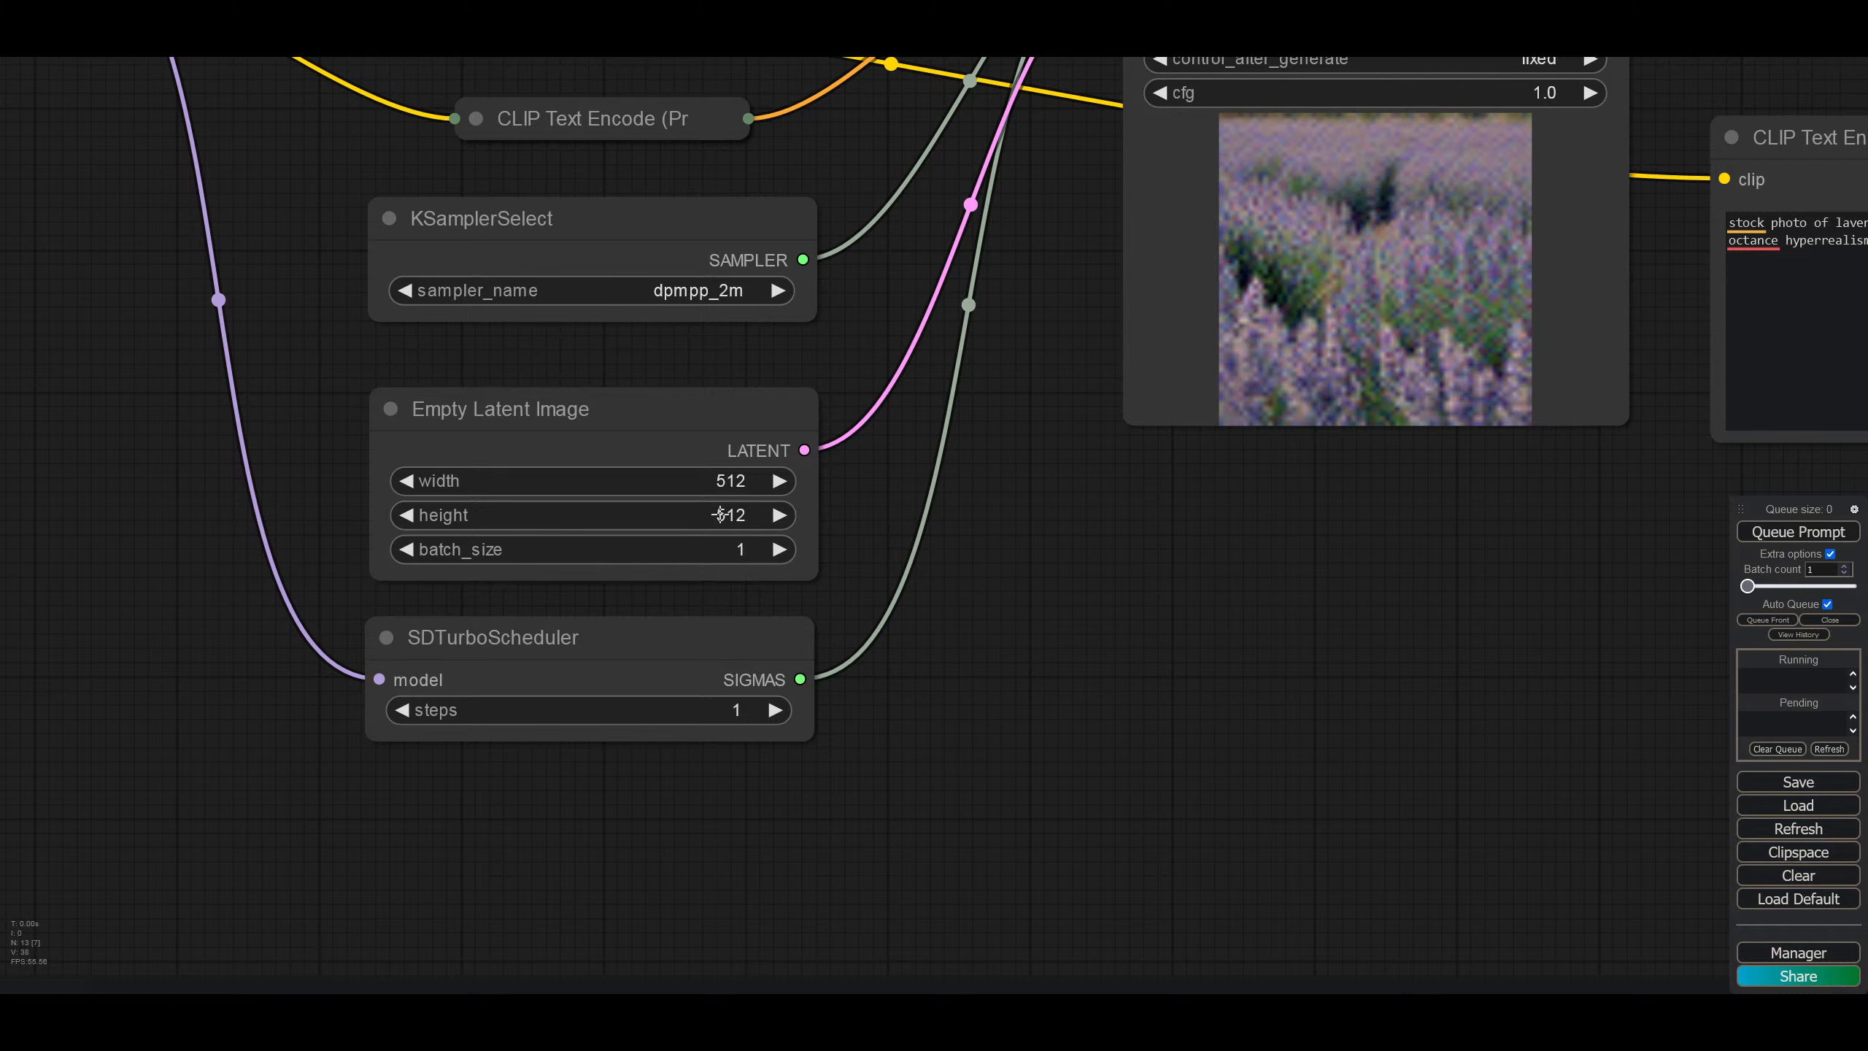
drag(1267, 597, 146, 729)
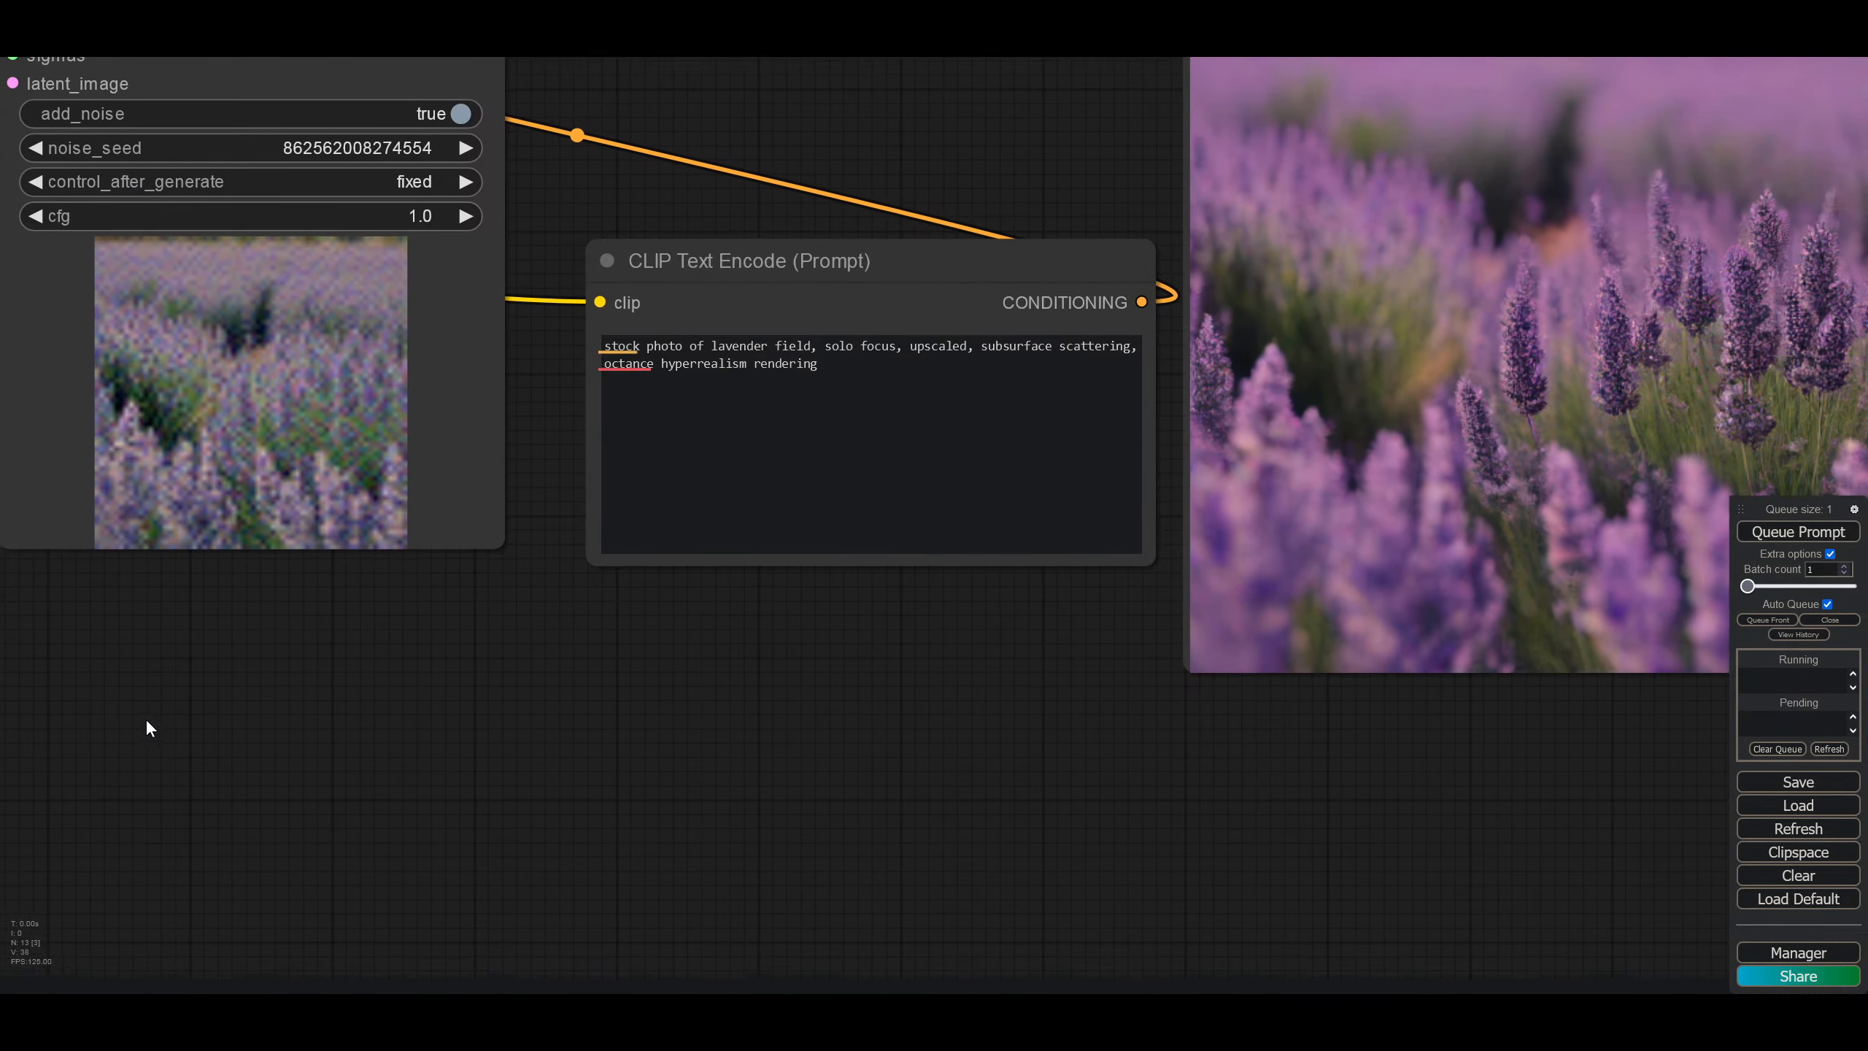
drag(763, 817, 435, 970)
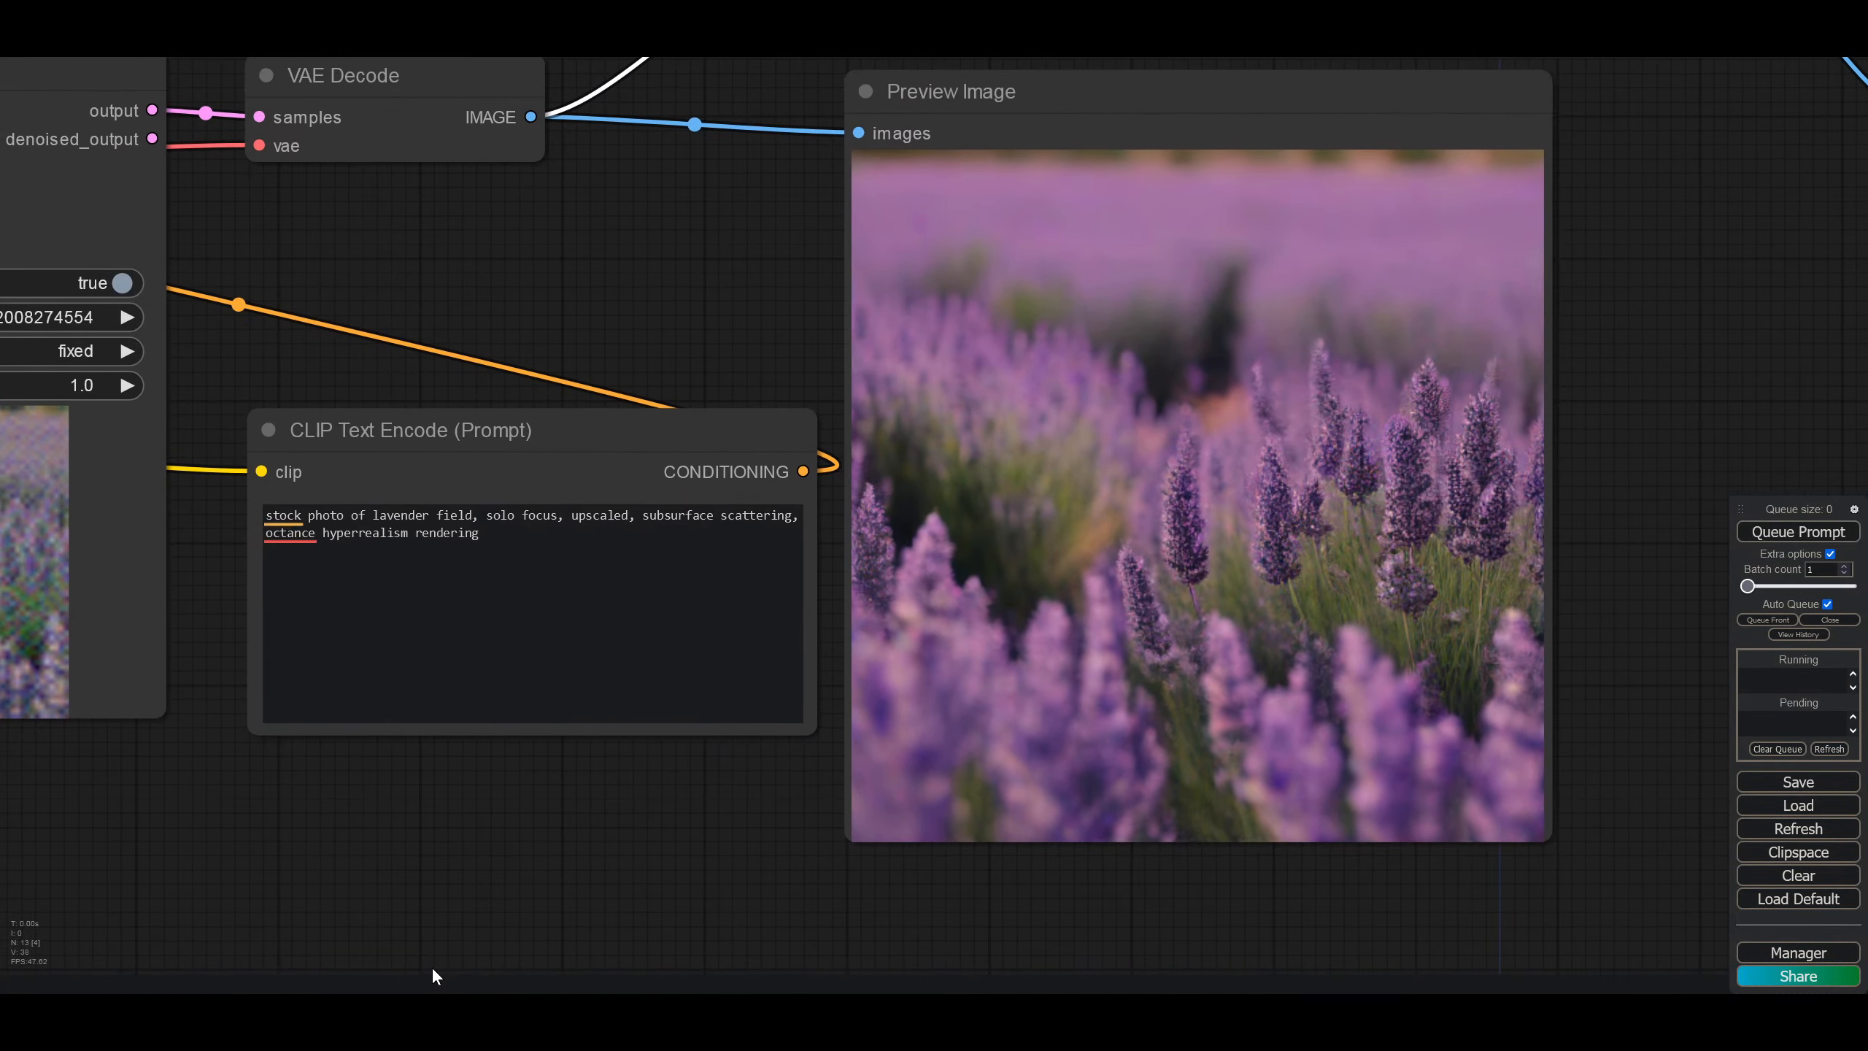
click(488, 538)
key(ctrl+a)
click(482, 555)
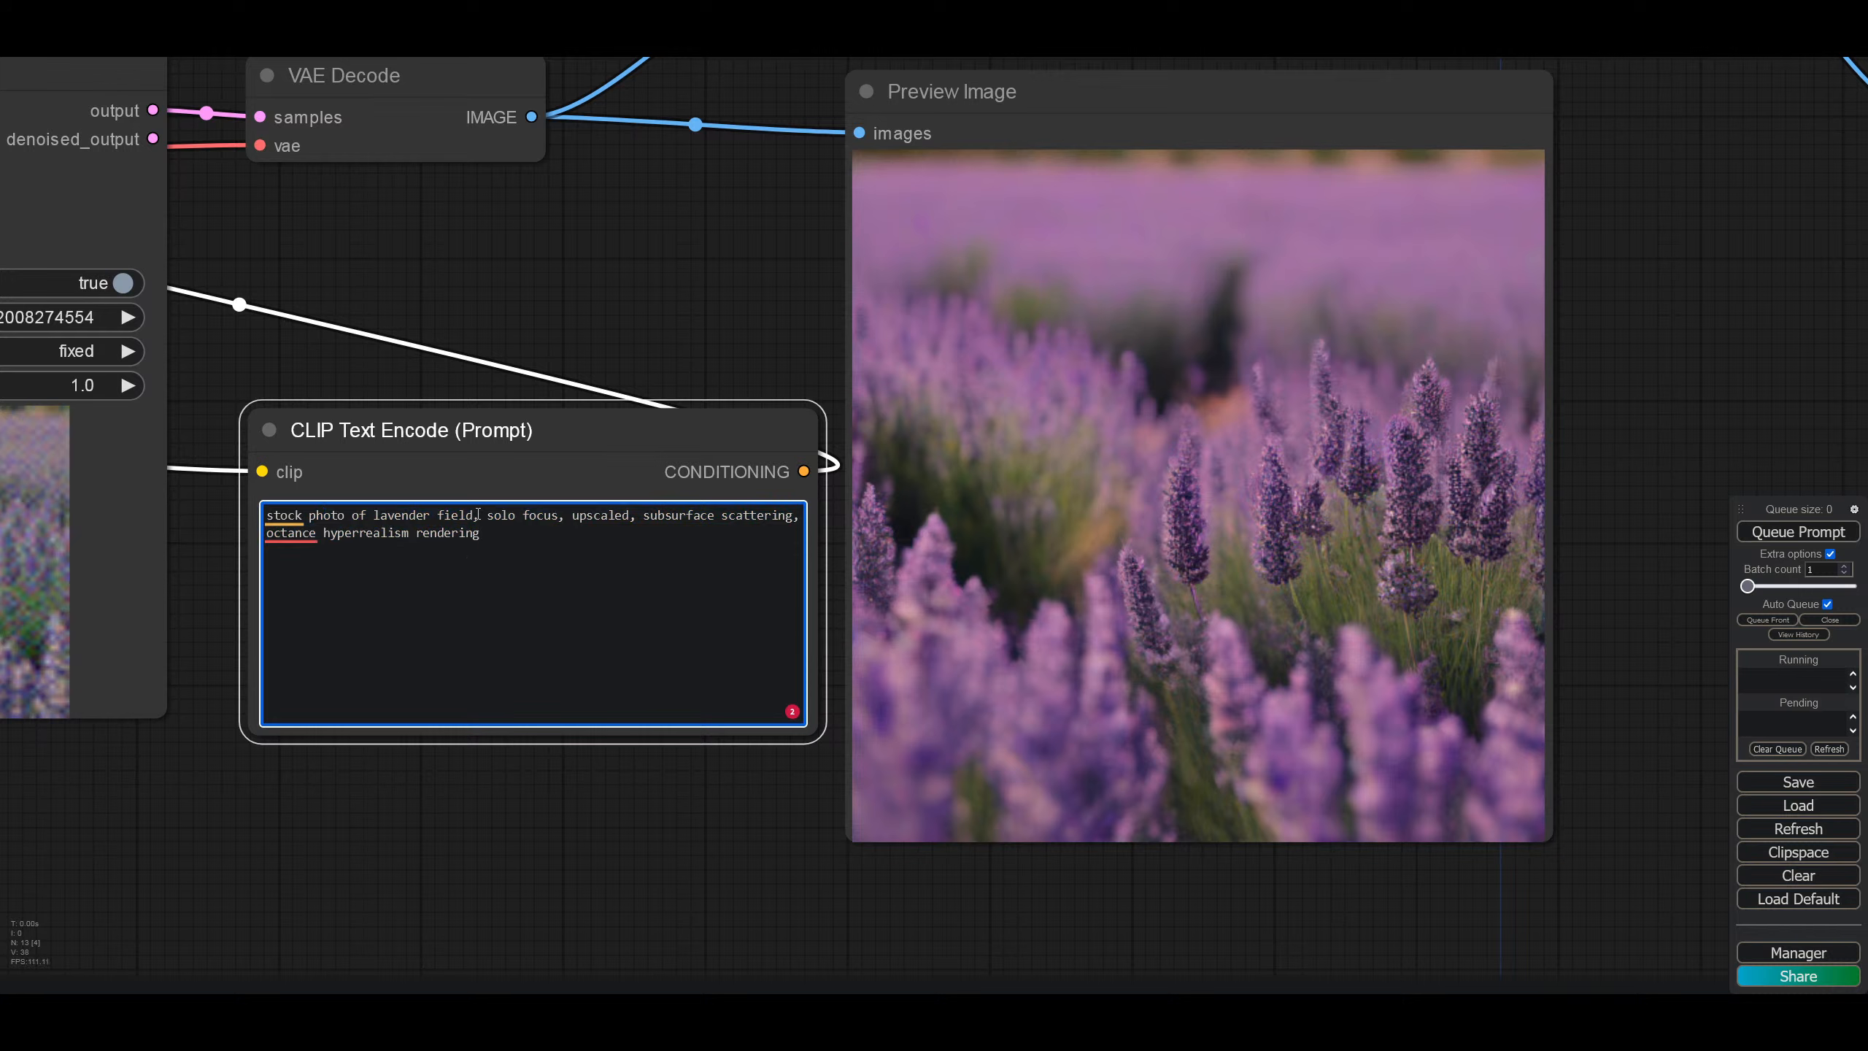
drag(475, 515, 581, 566)
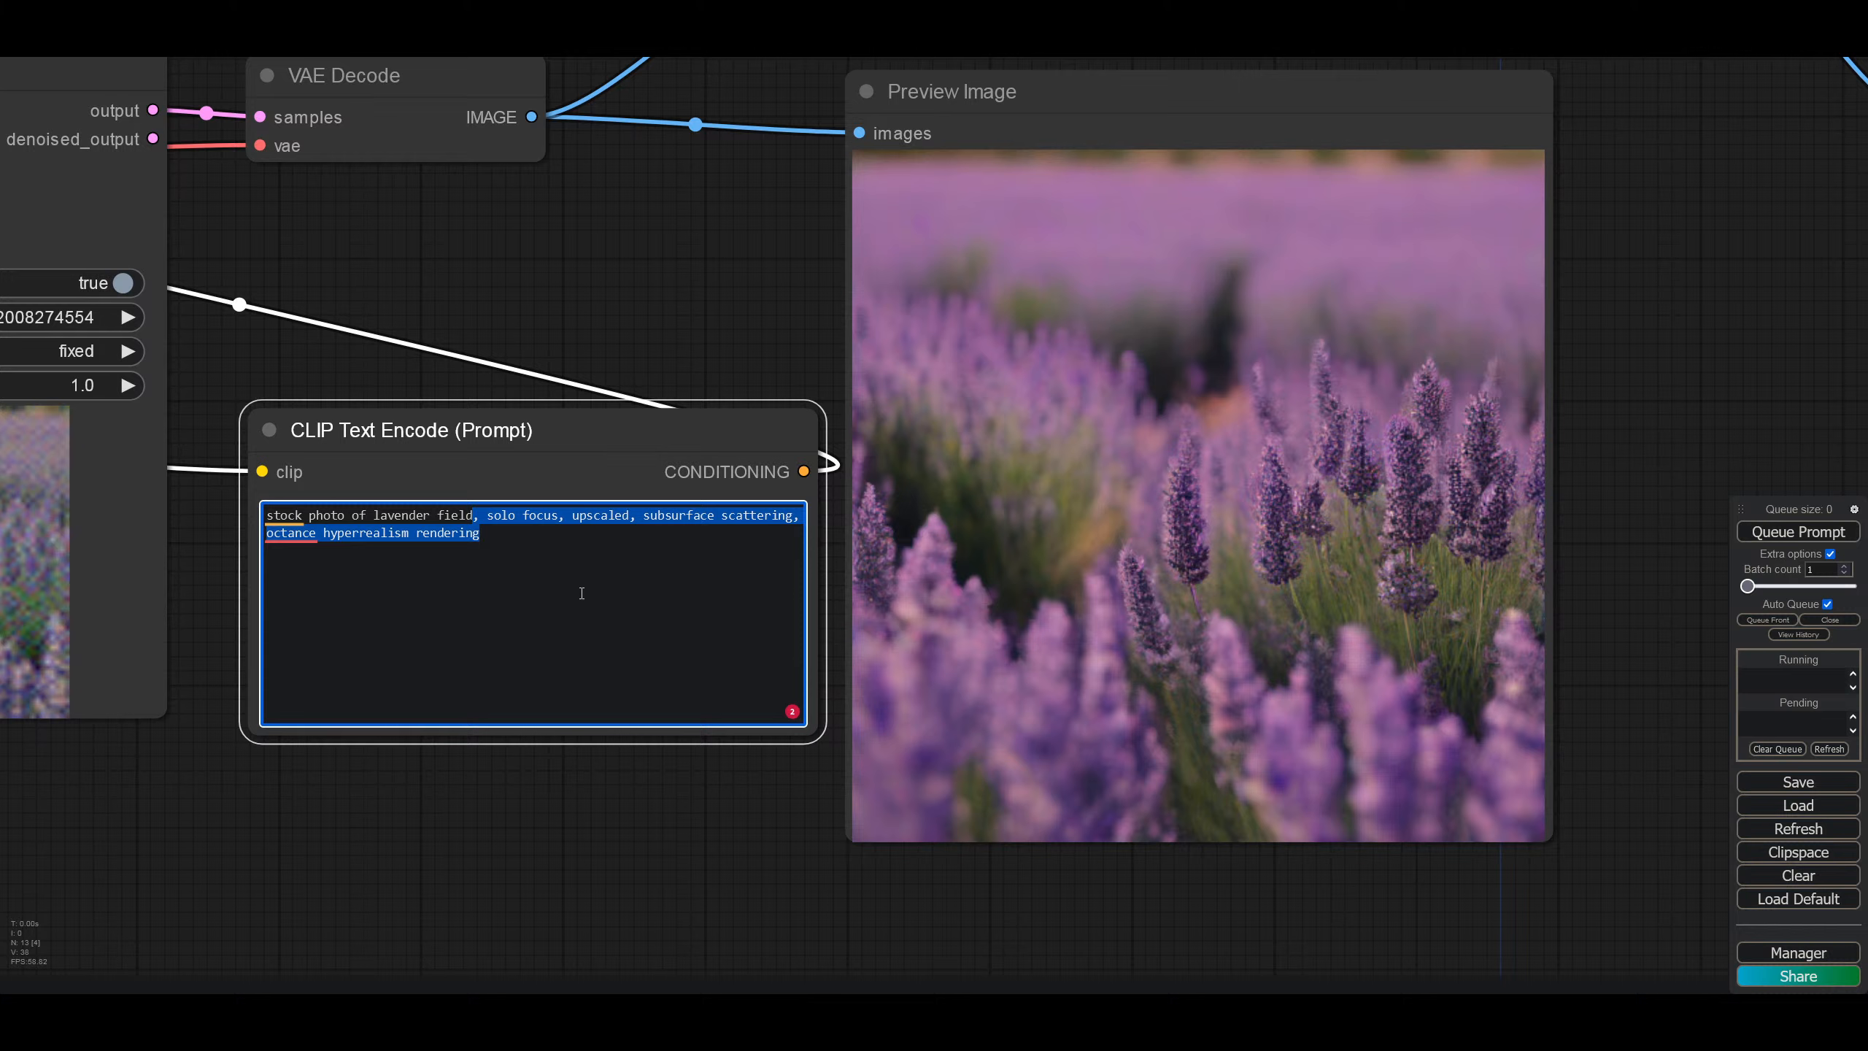
key(BackSpace)
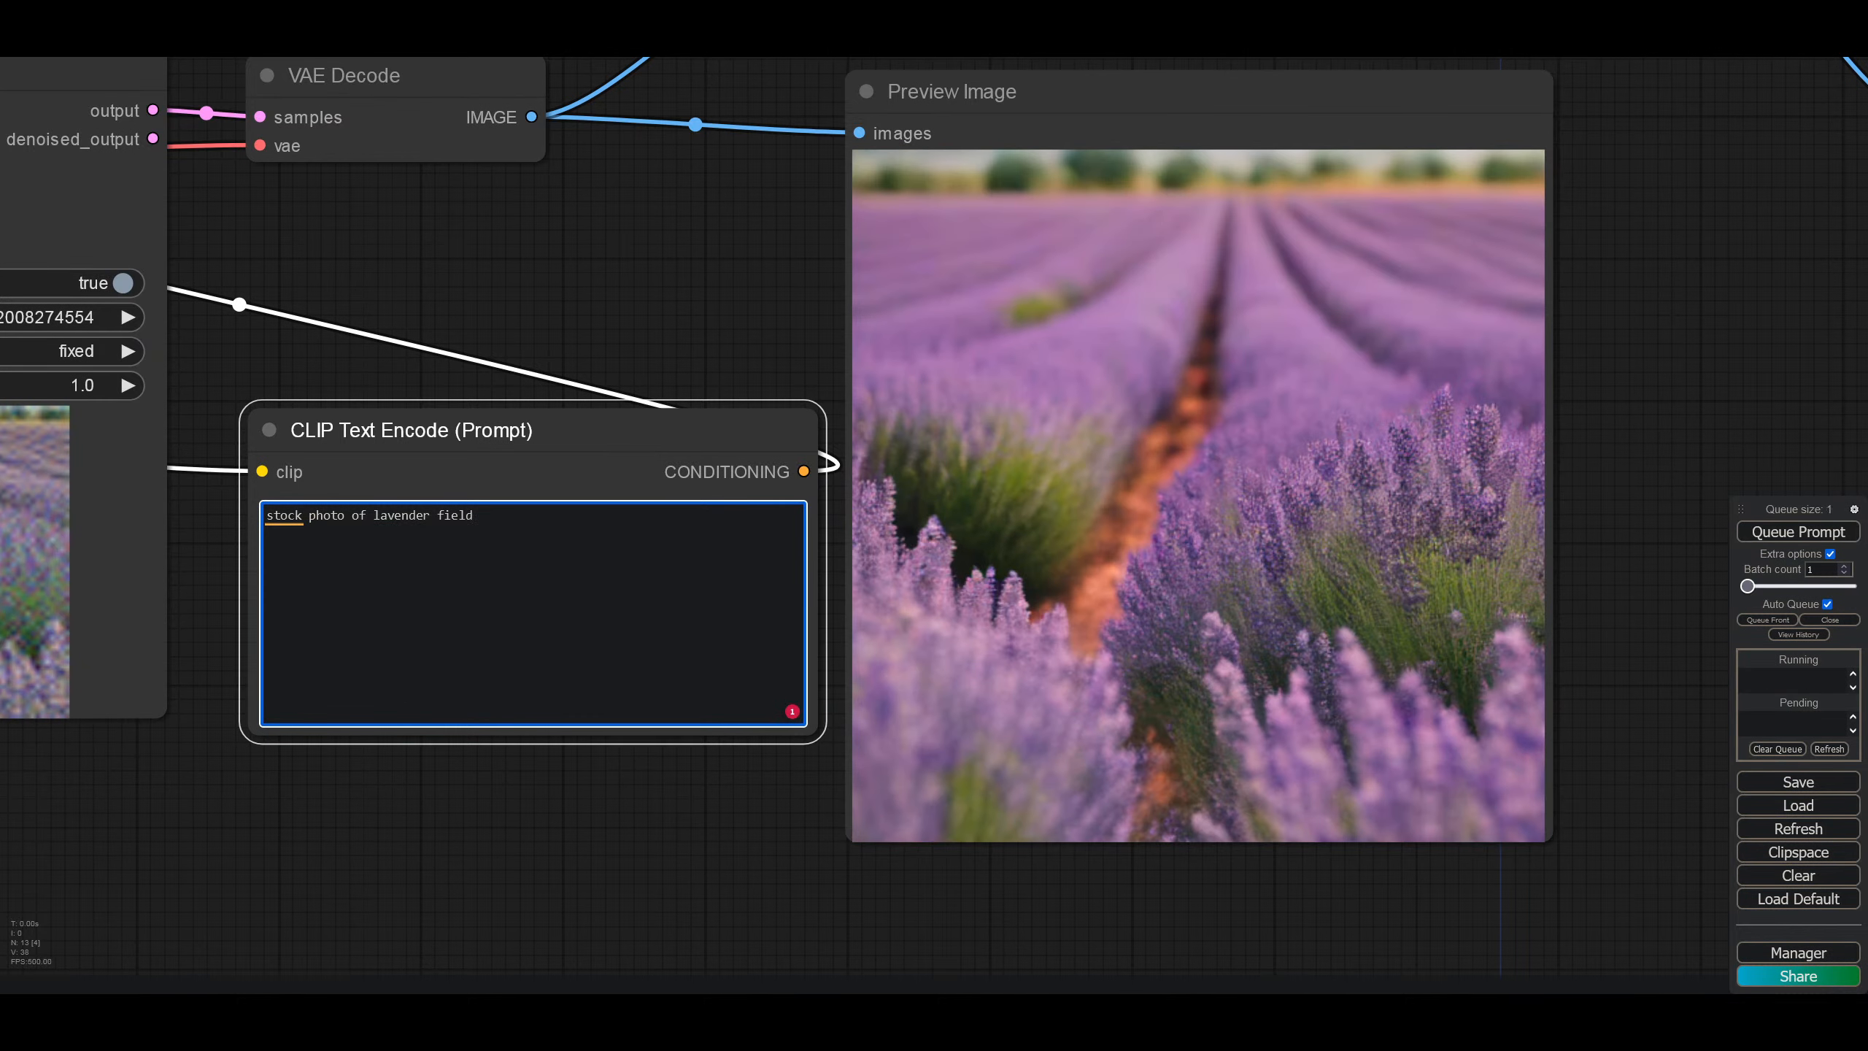
click(659, 890)
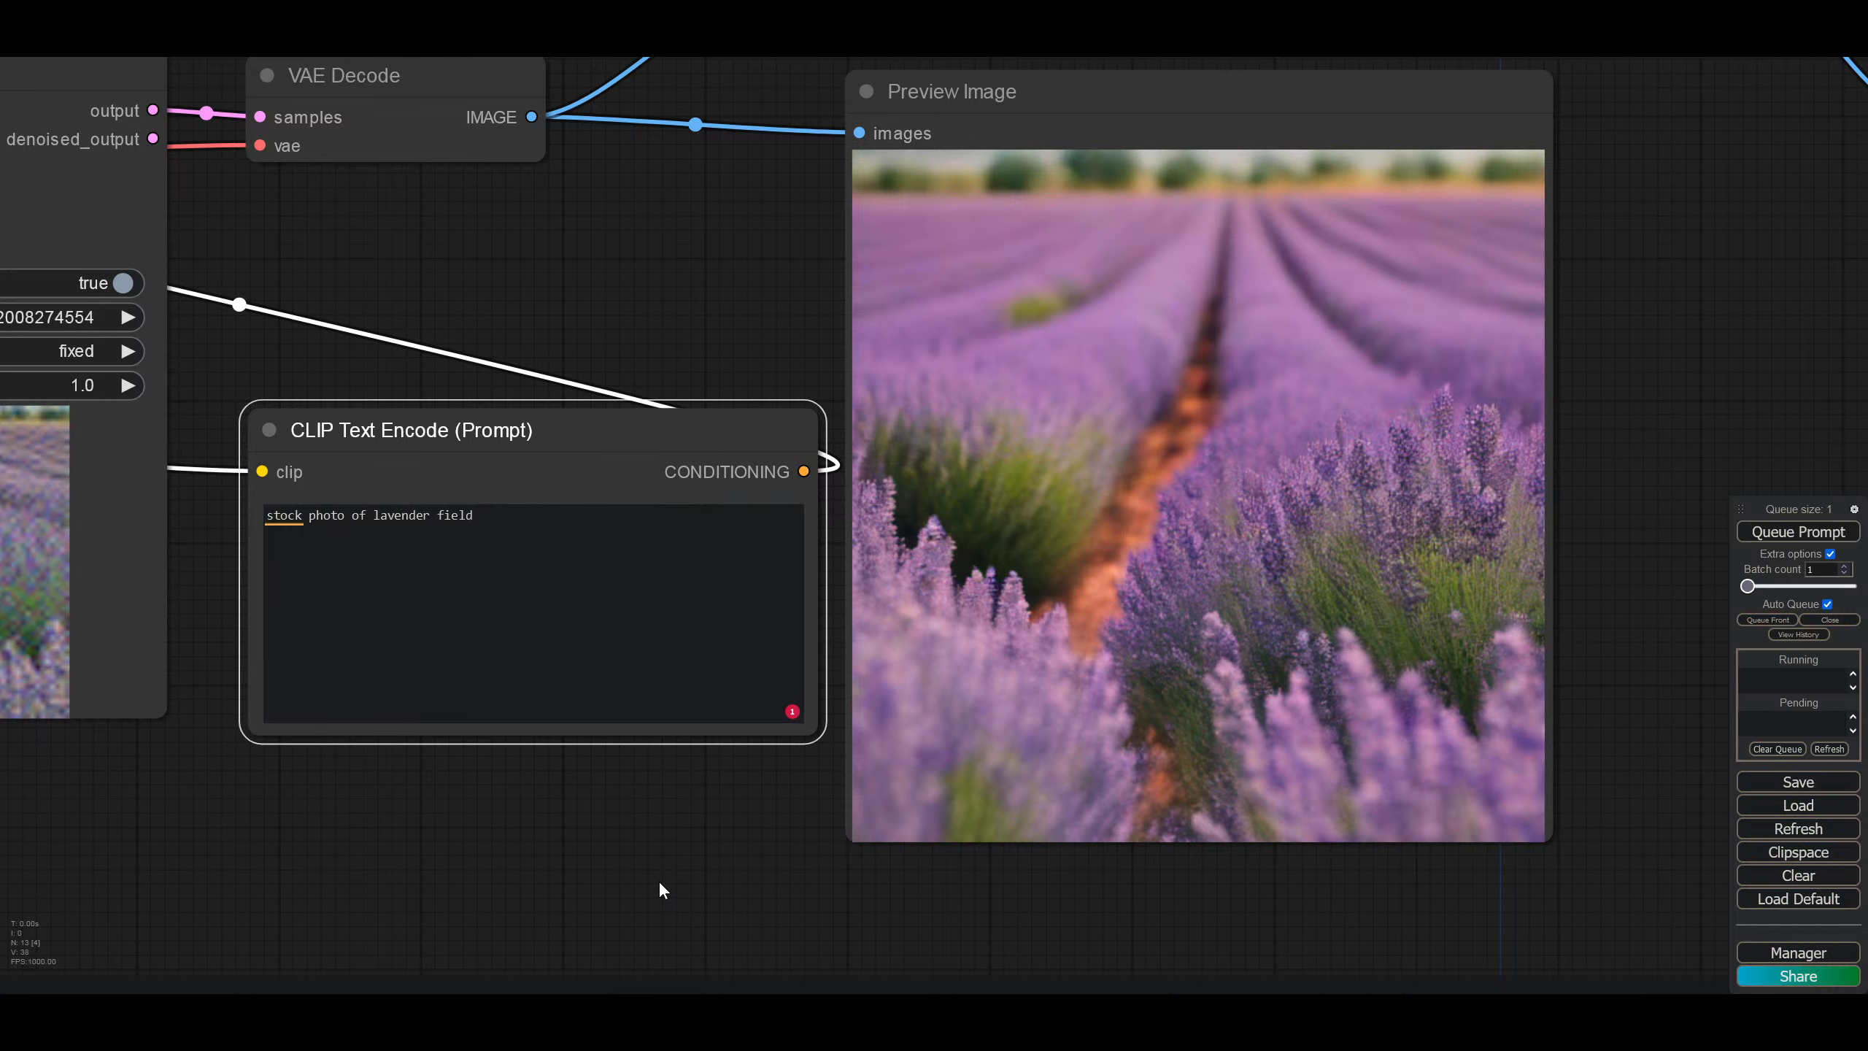
Step: Replace the whole lavender field prompt with "4 people"
drag(659, 890, 772, 887)
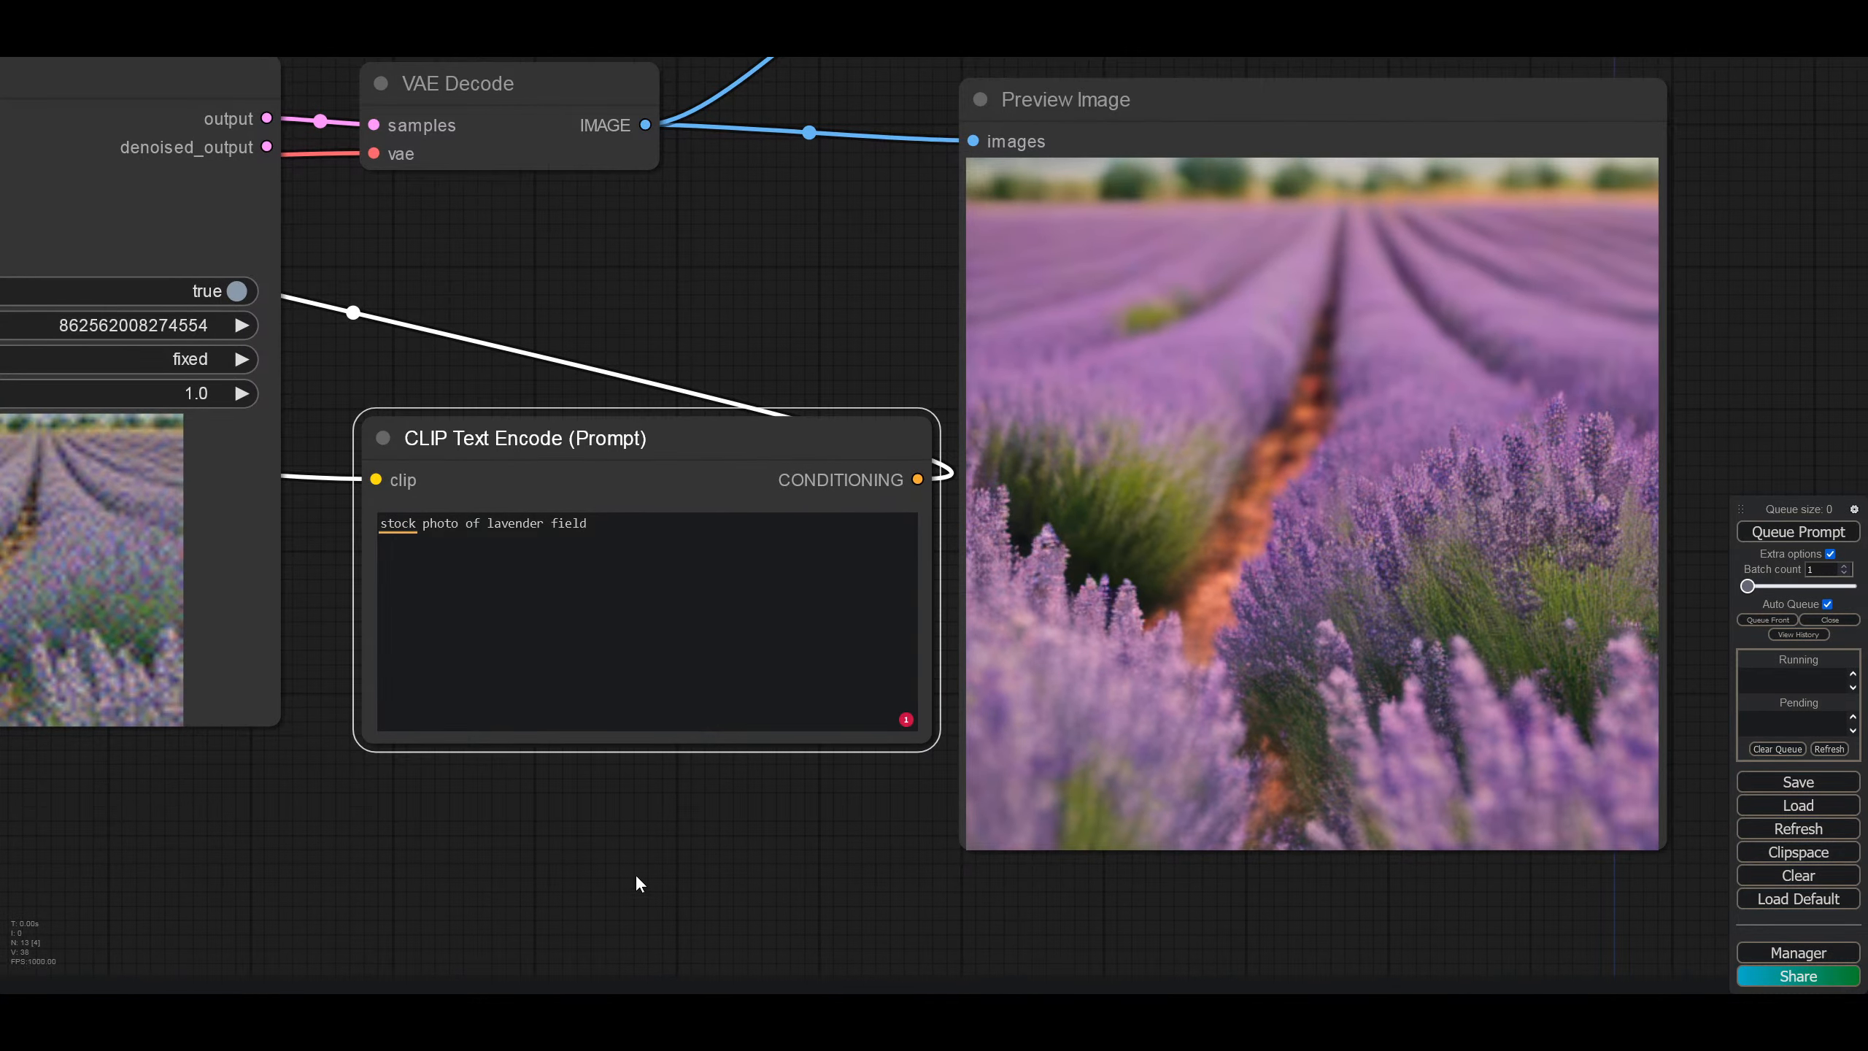
click(643, 526)
key(ctrl+a)
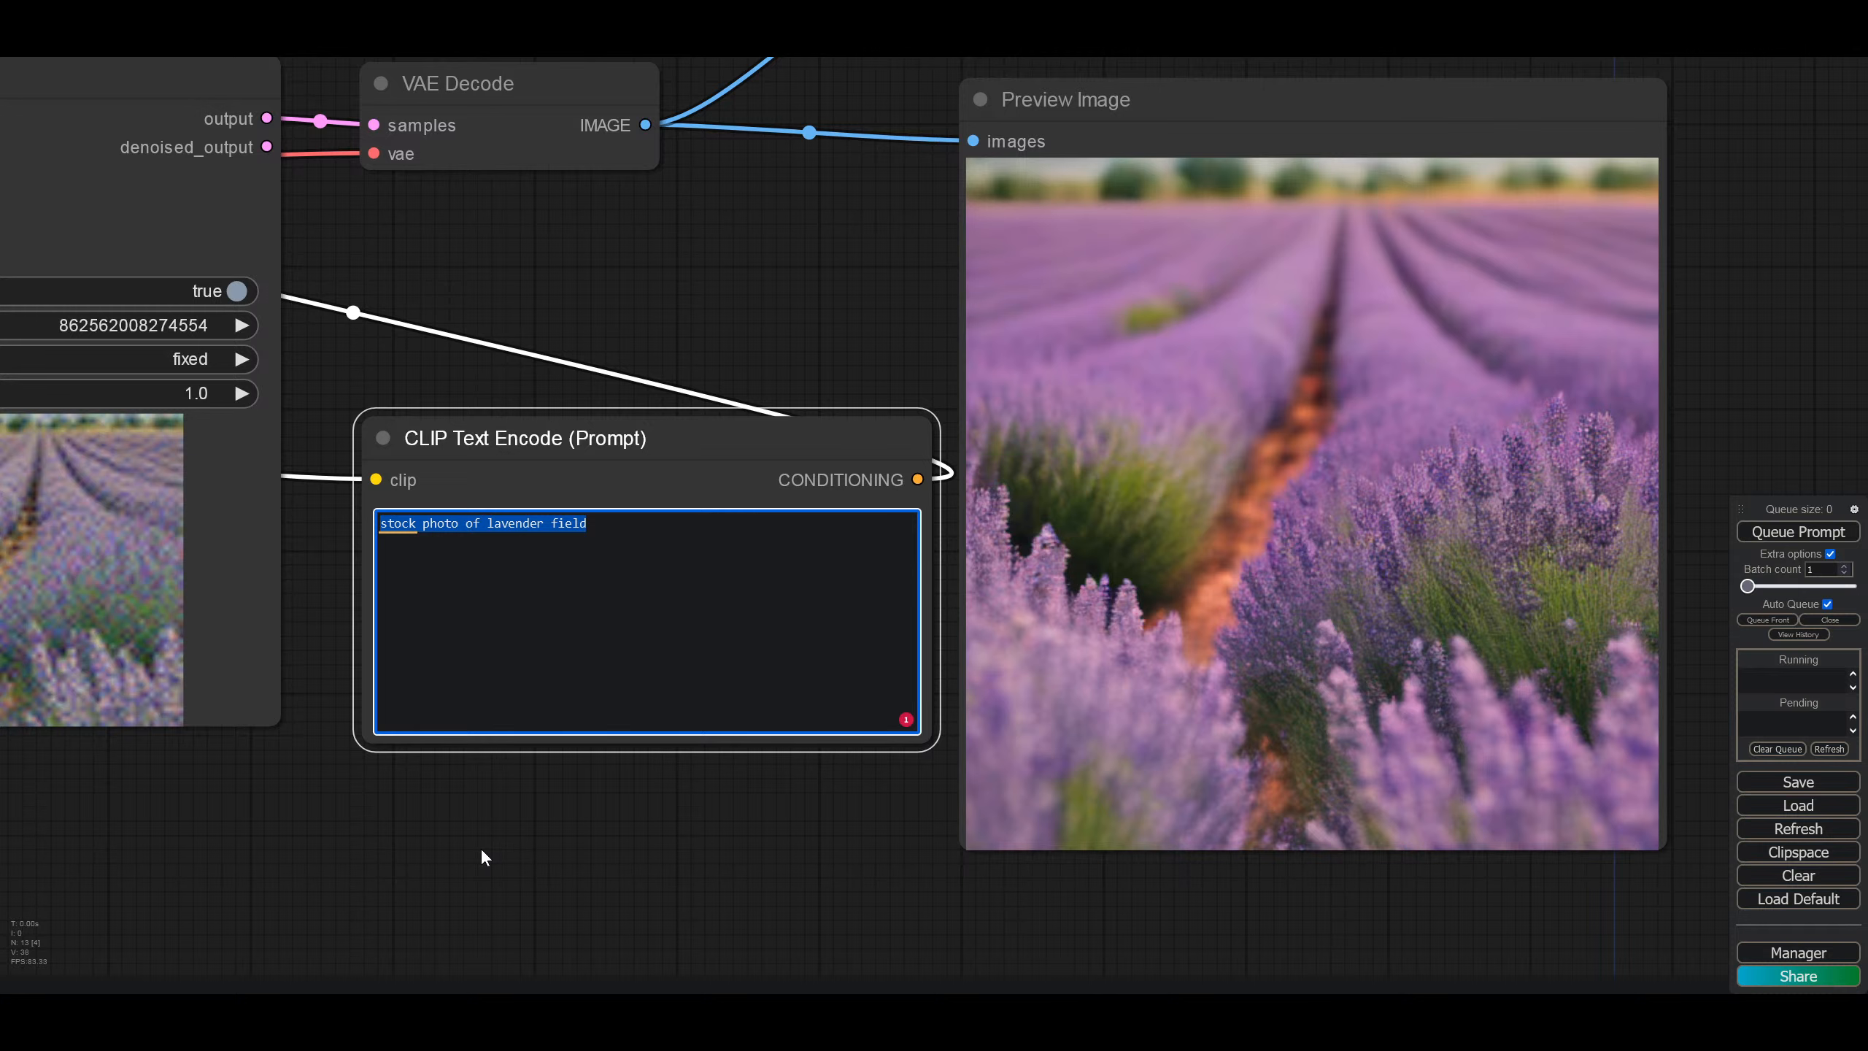
text(4 people)
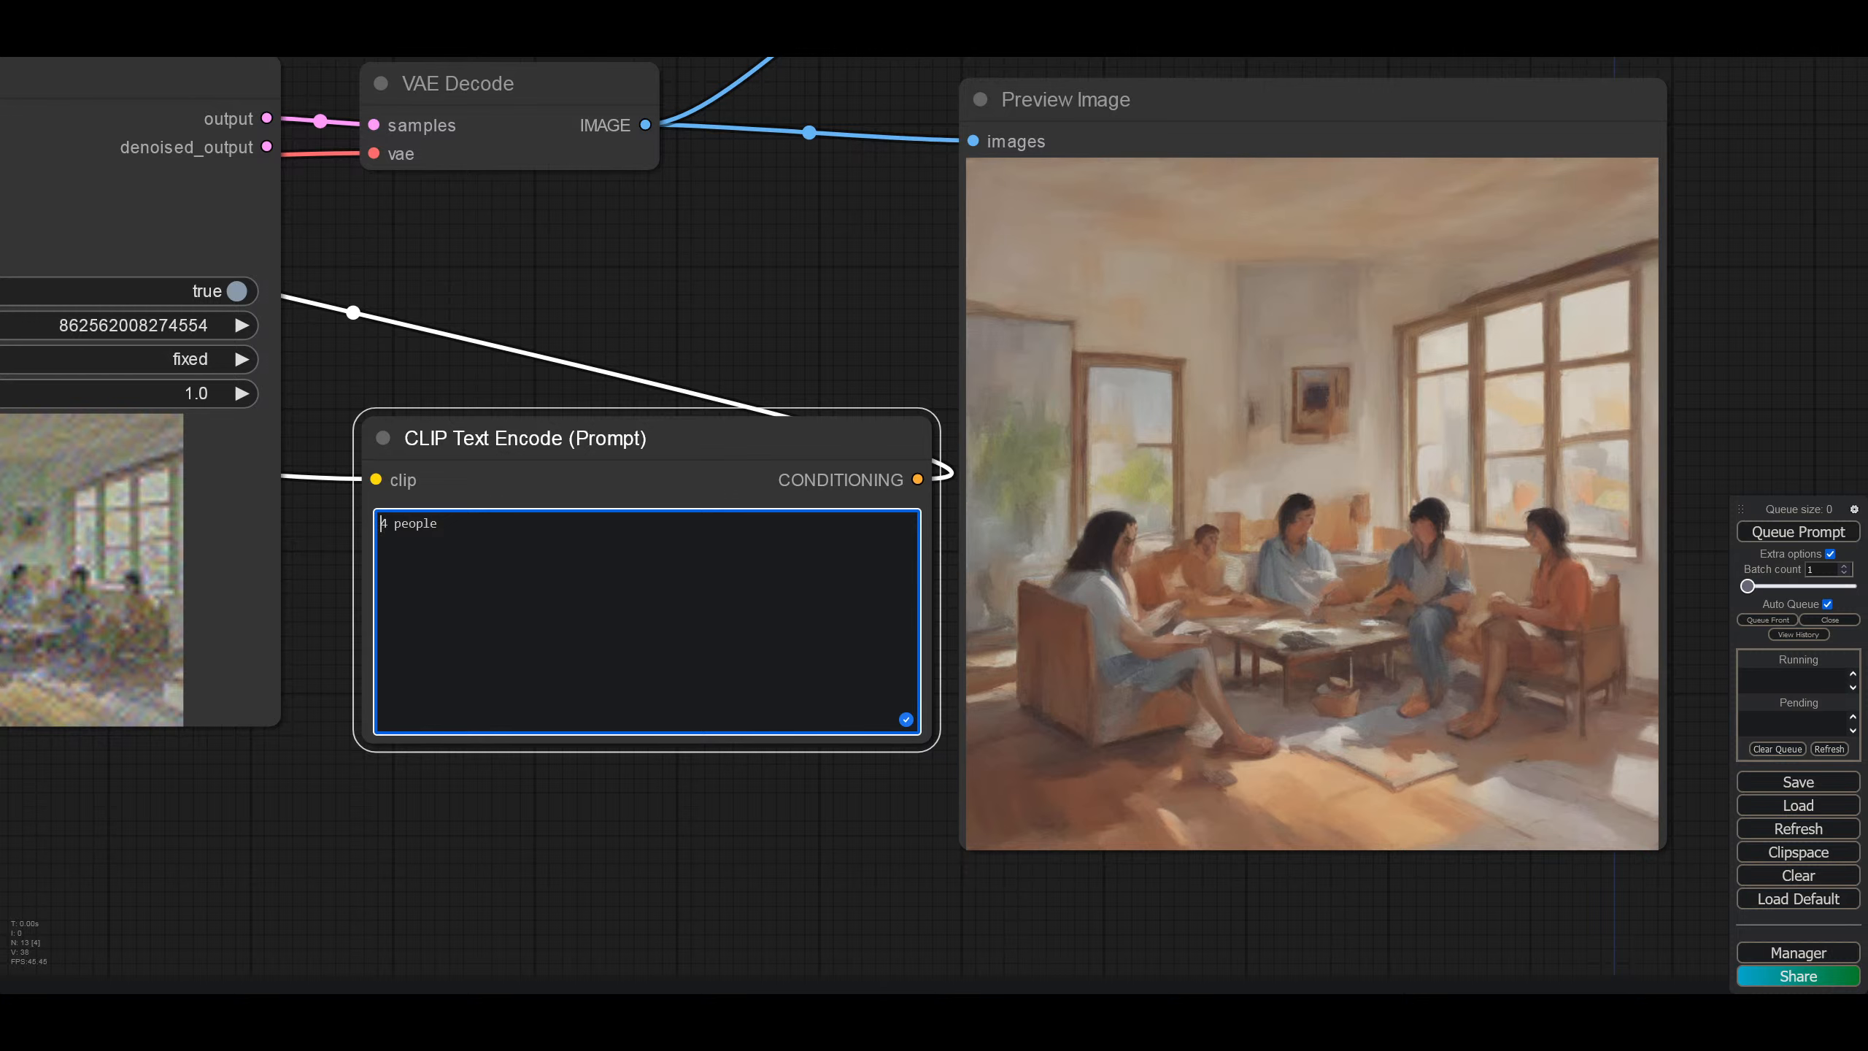
Step: Add "kodachrome photo of" in front of "4 people" in the CLIP Text Encode prompt
text(photo of)
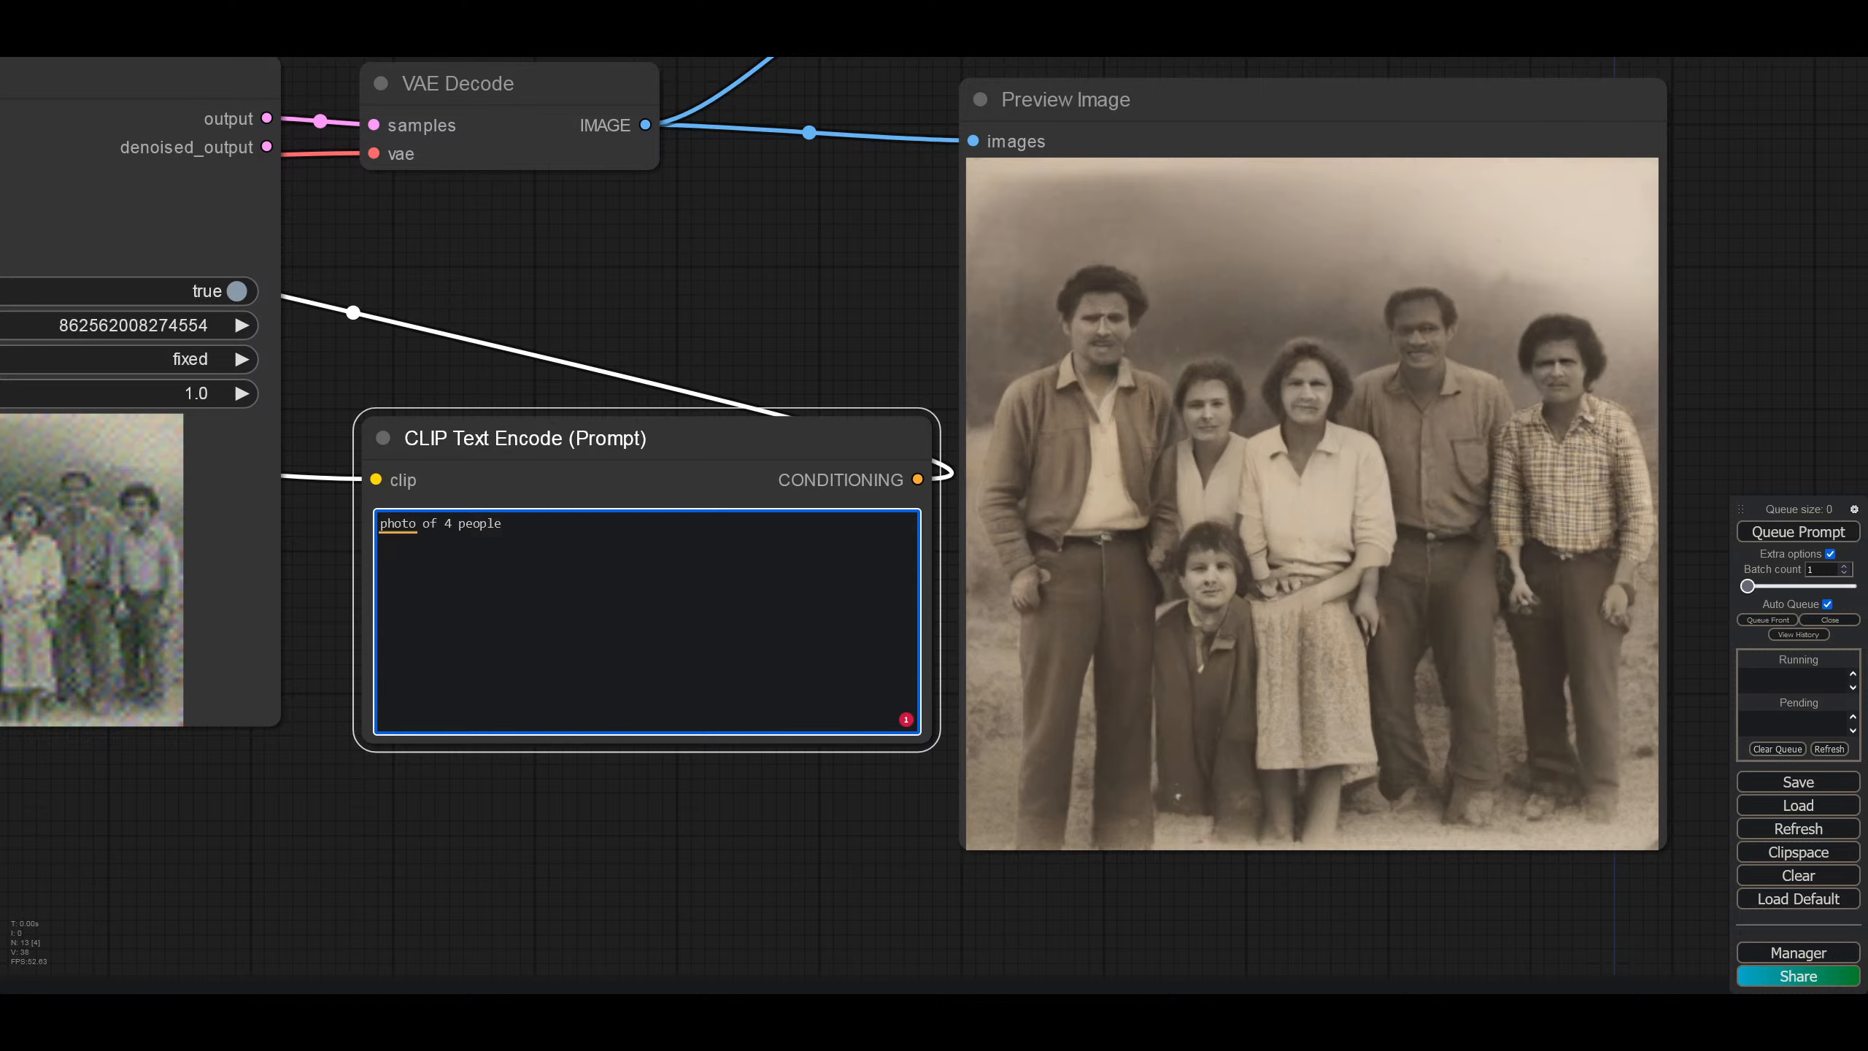
text(kodachrome)
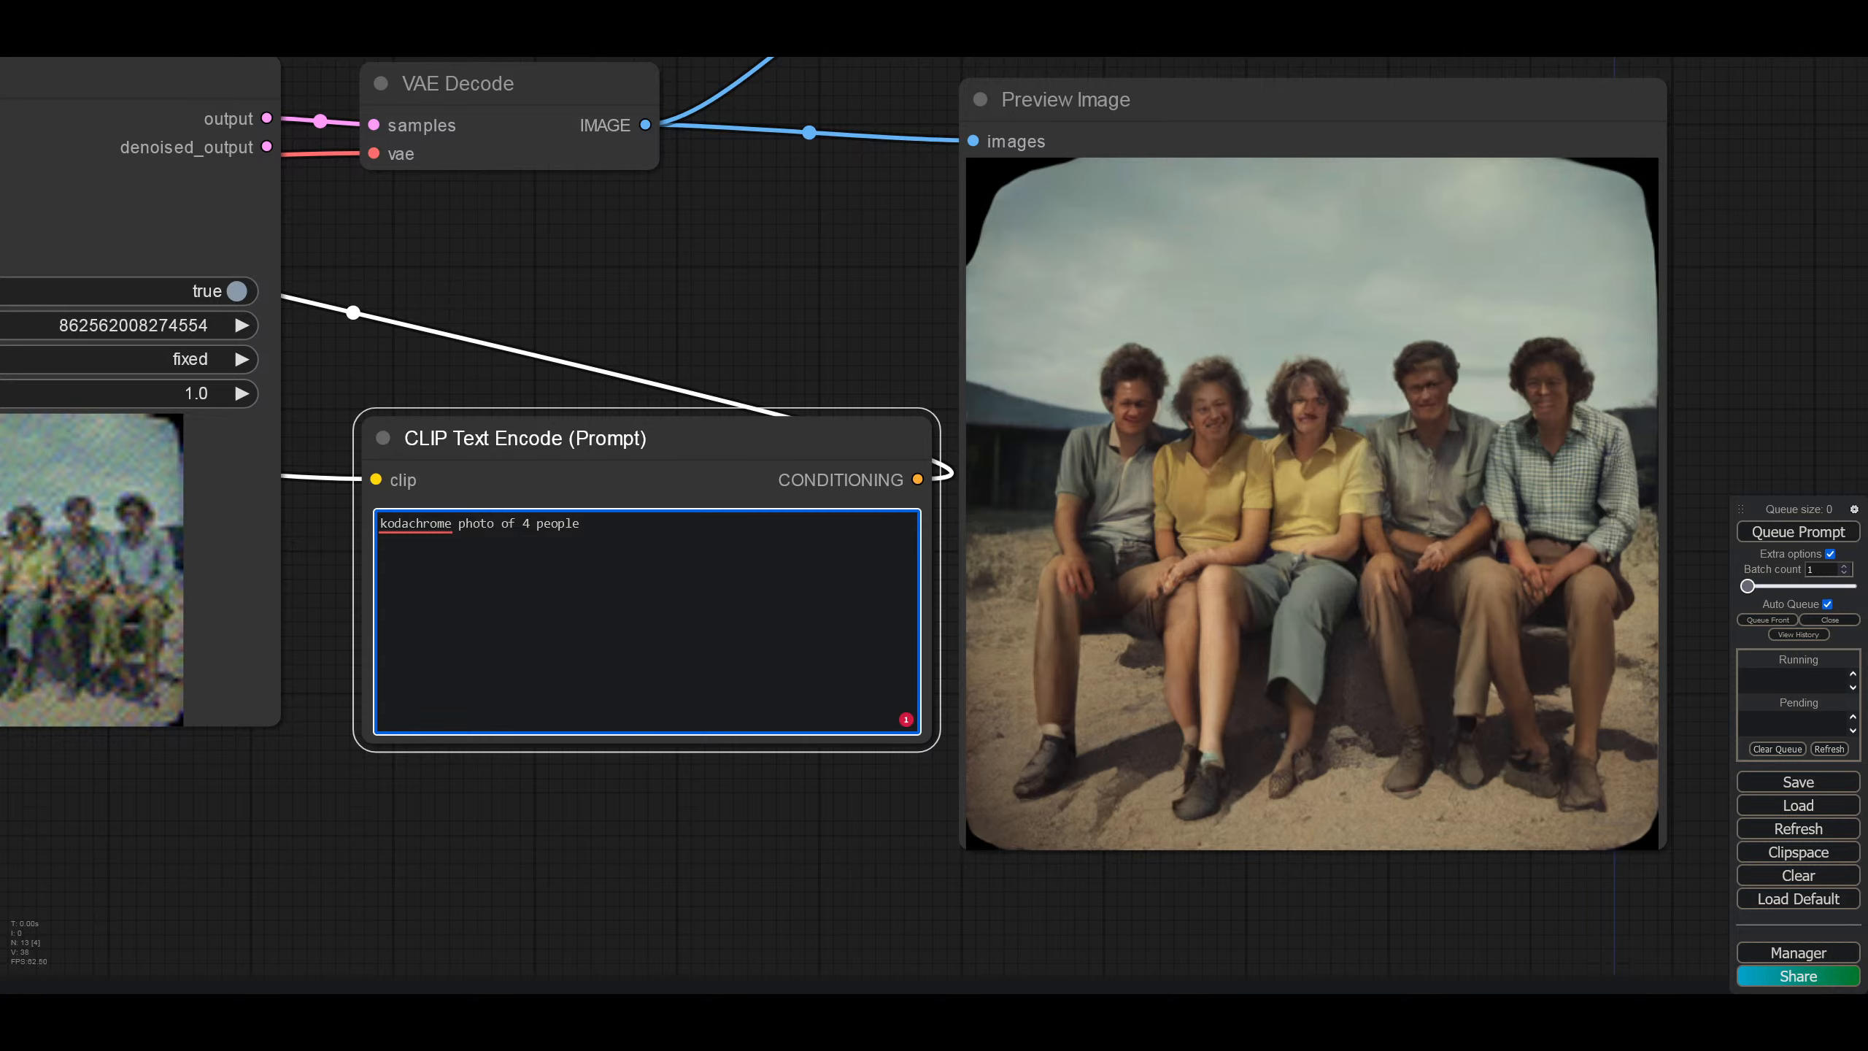
Step: Replace "4 people" in the prompt with "grandmother knitting a scarf"
key(BackSpace)
key(BackSpace)
key(BackSpace)
key(BackSpace)
key(BackSpace)
key(BackSpace)
key(BackSpace)
key(BackSpace)
key(BackSpace)
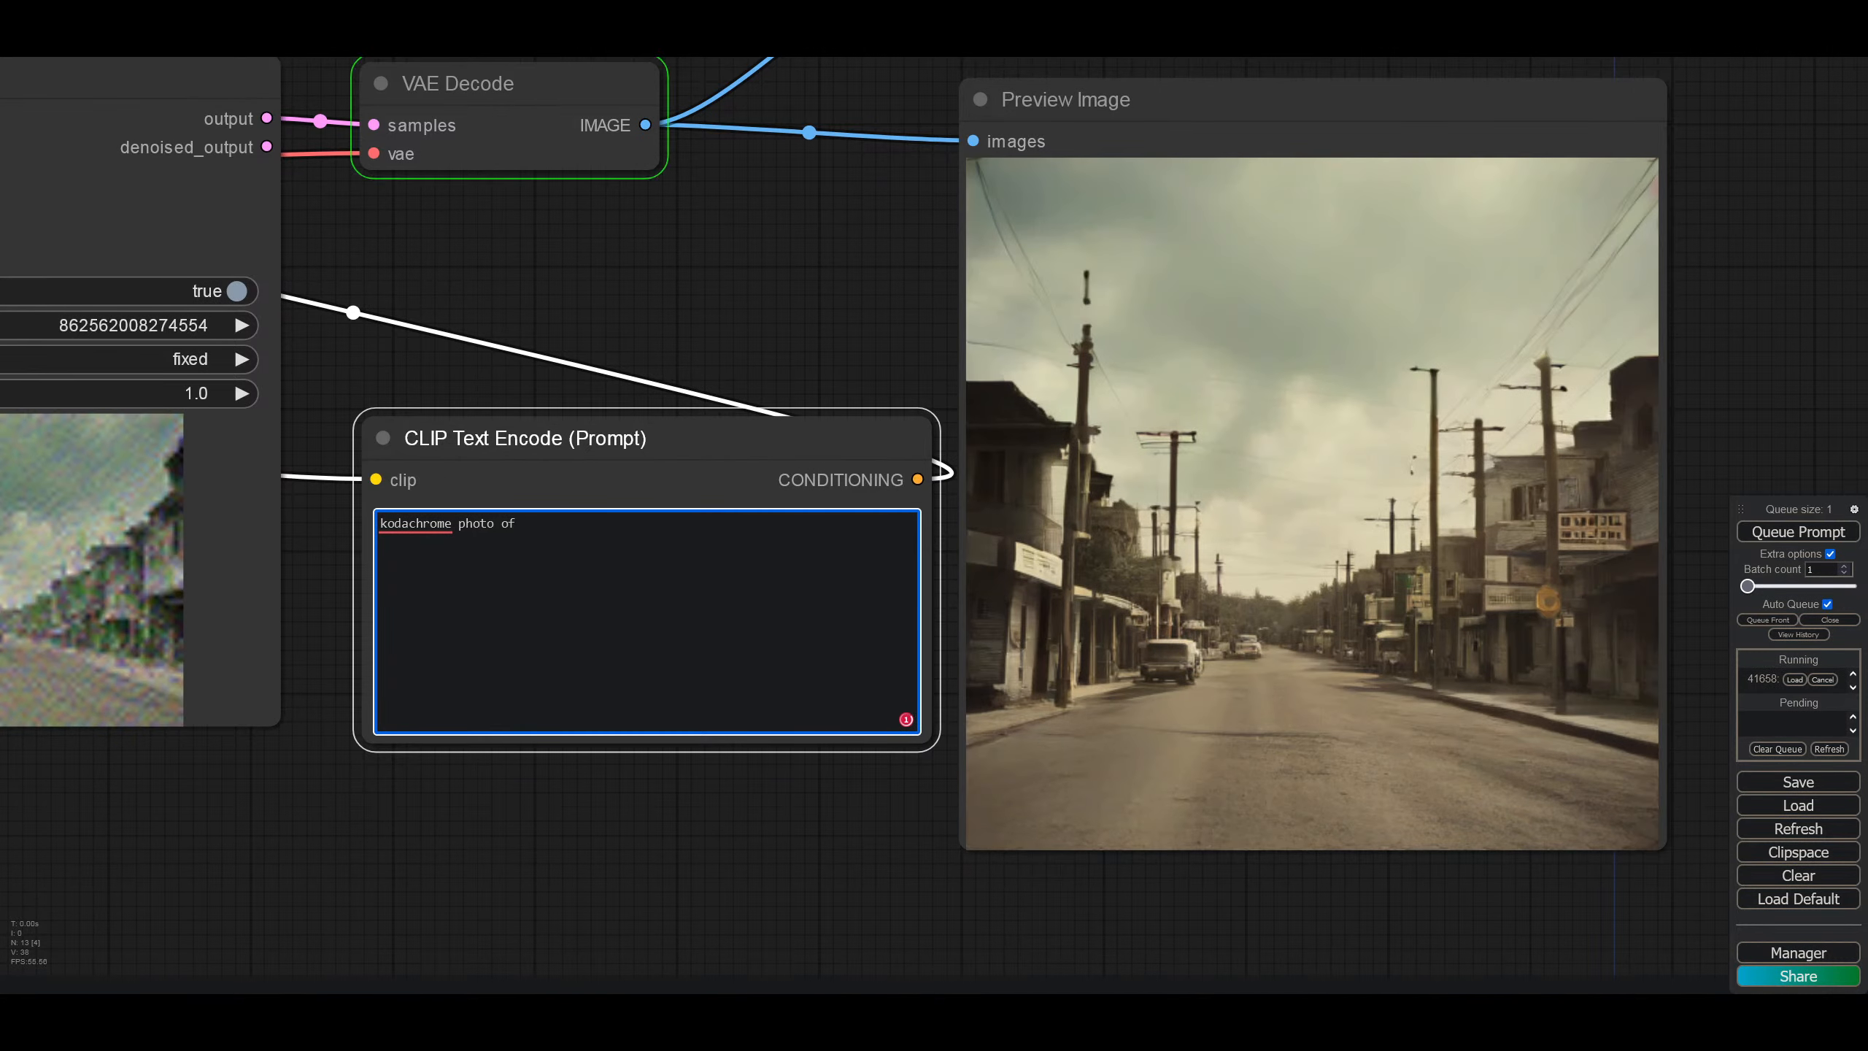
text(gran)
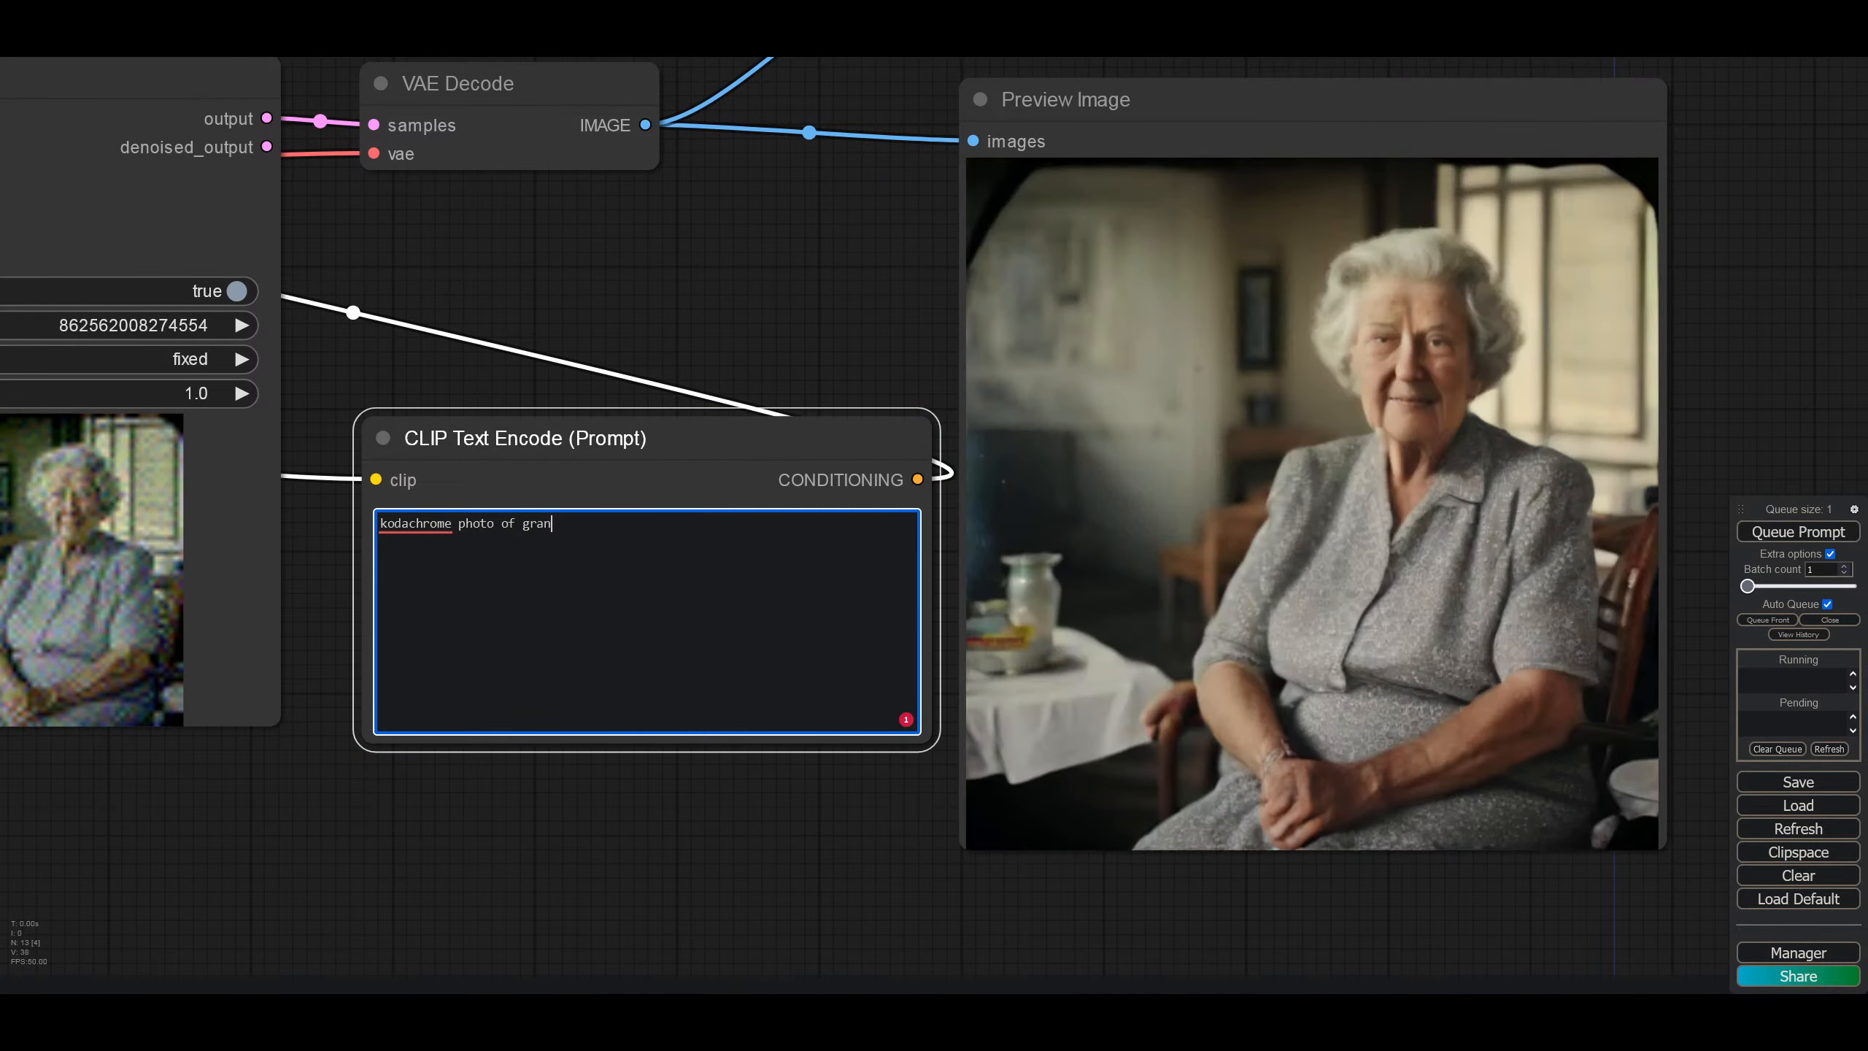
text(dmother kn)
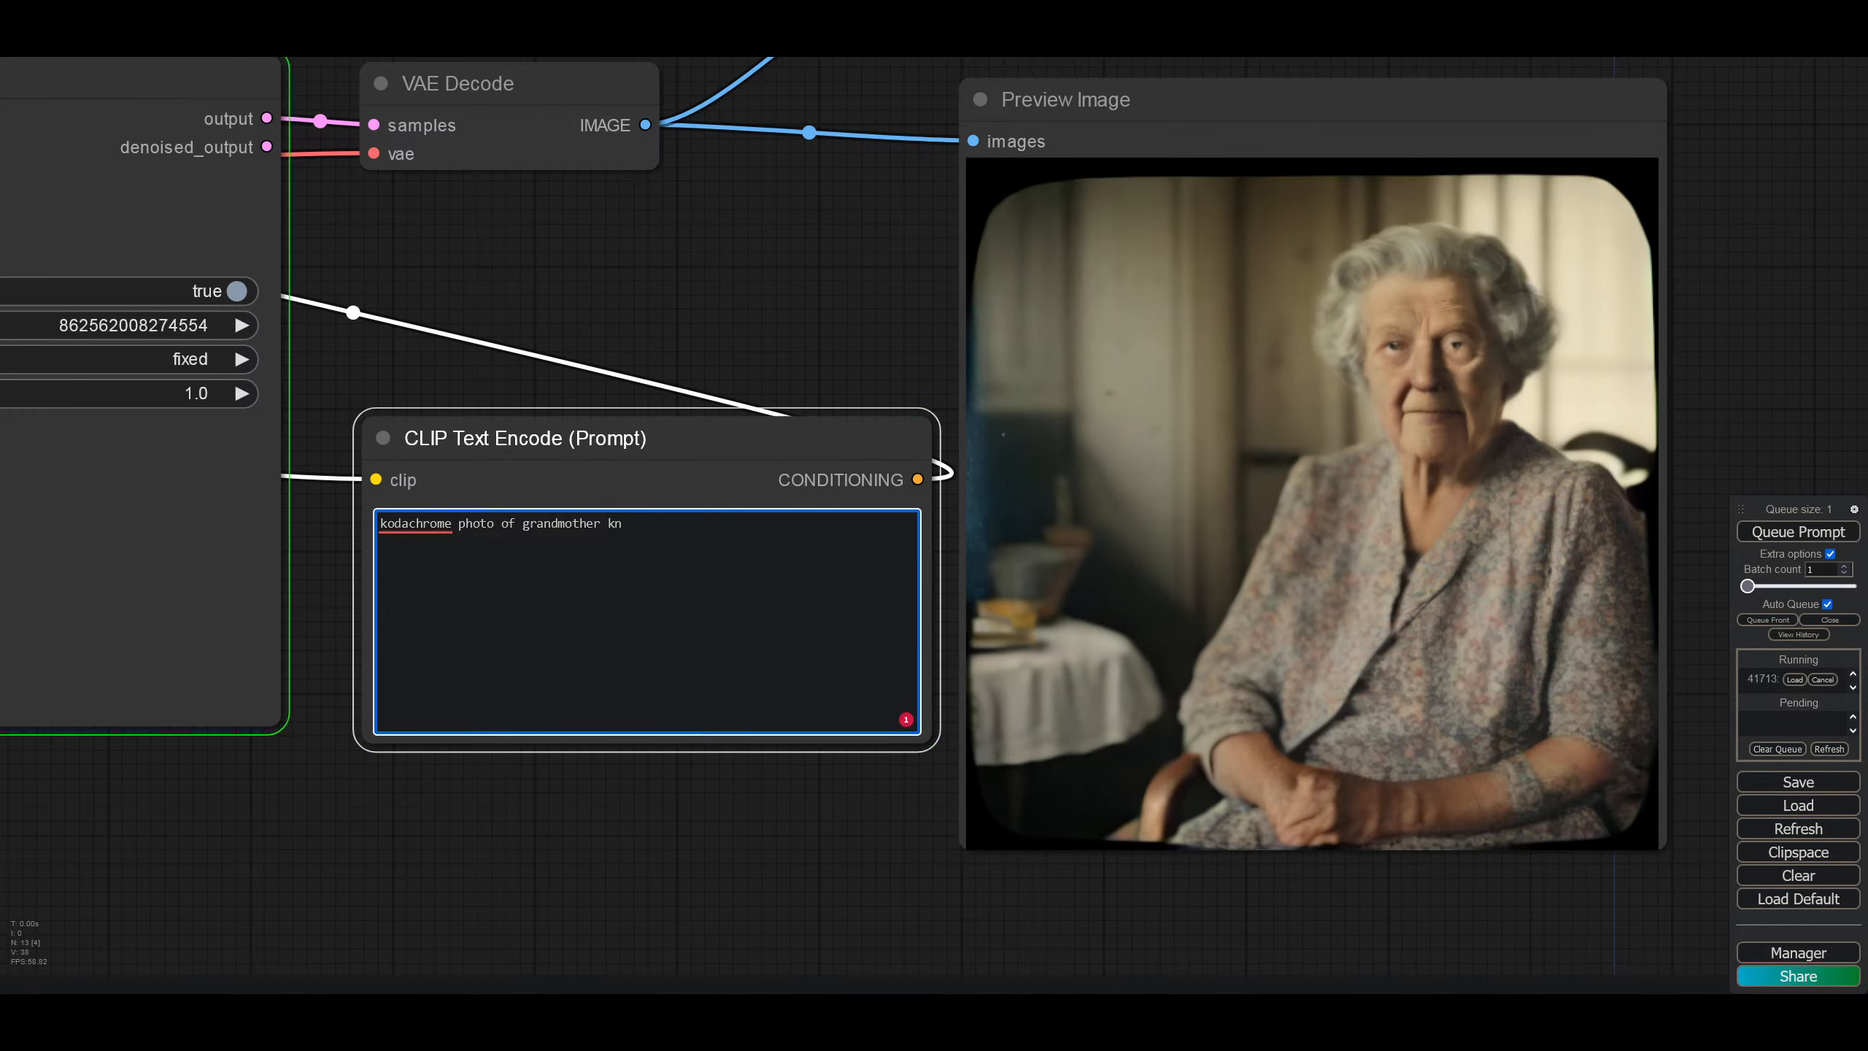
text(itting a scarf)
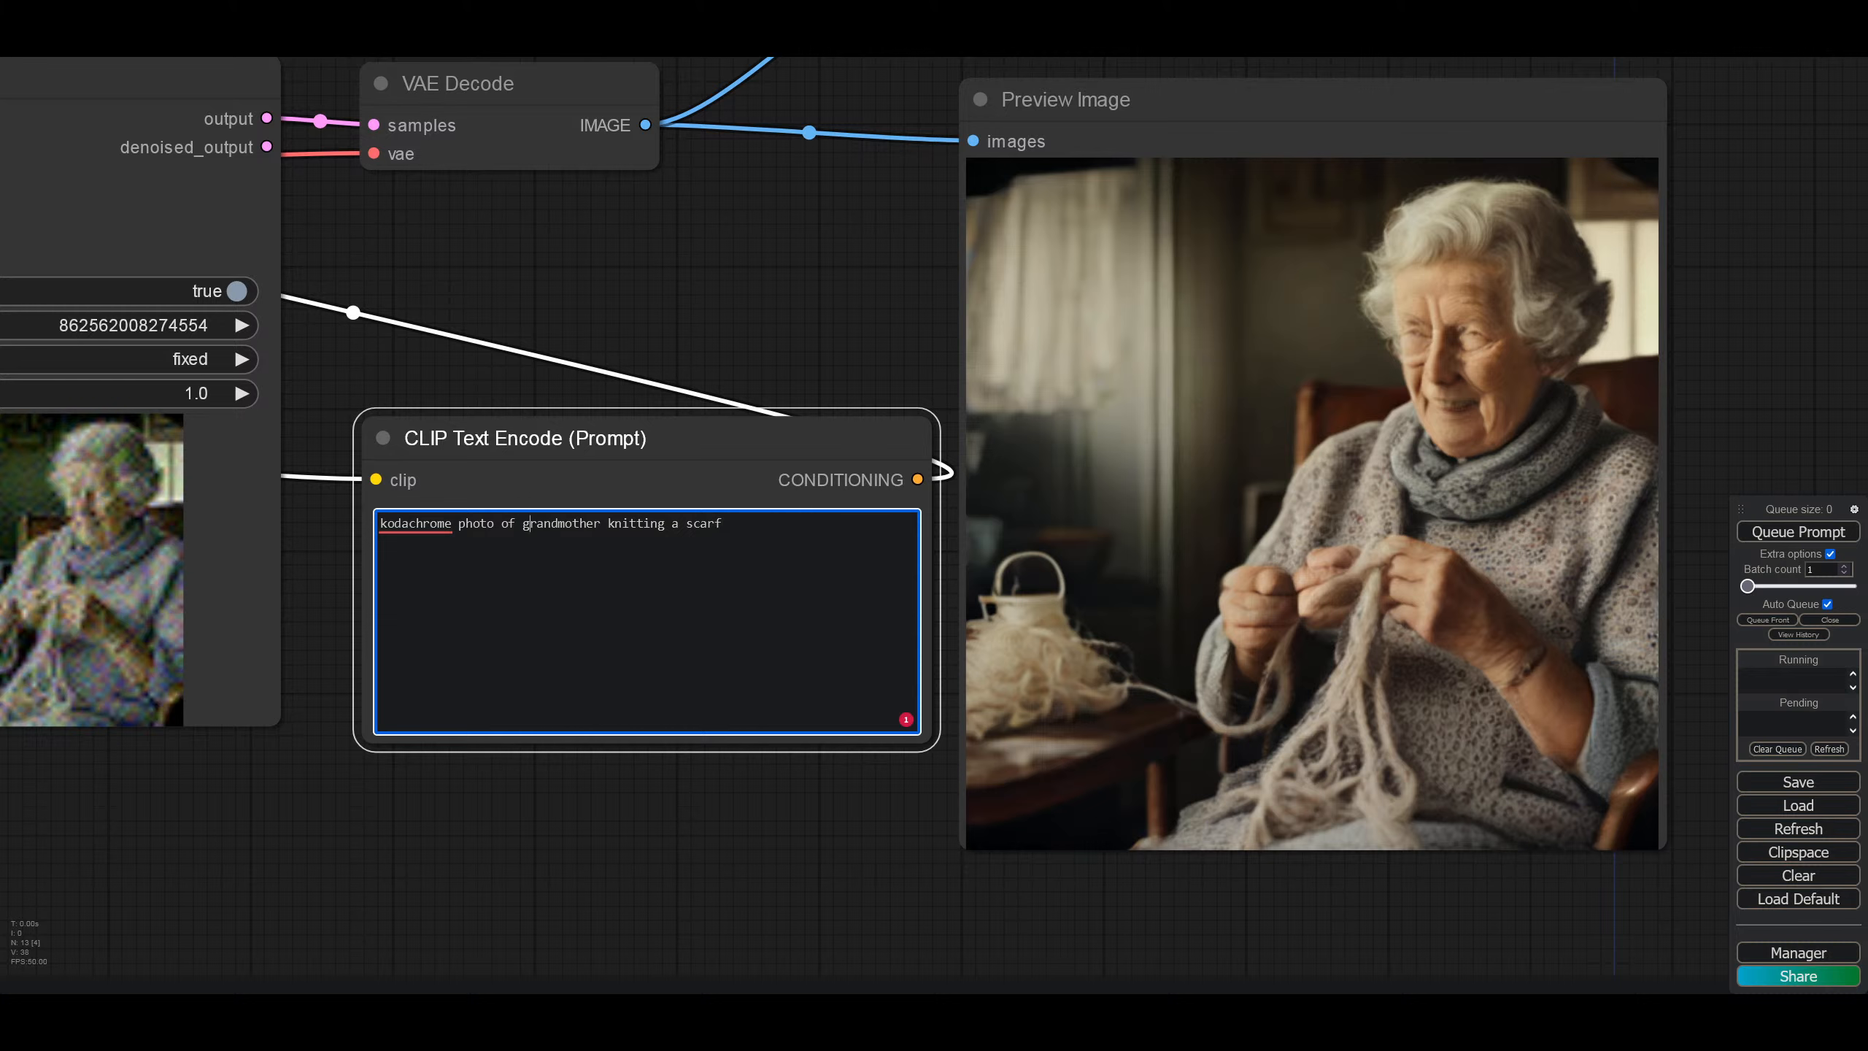
Step: Insert "a 60 year old" before "grandmother" in the prompt
text(60 year )
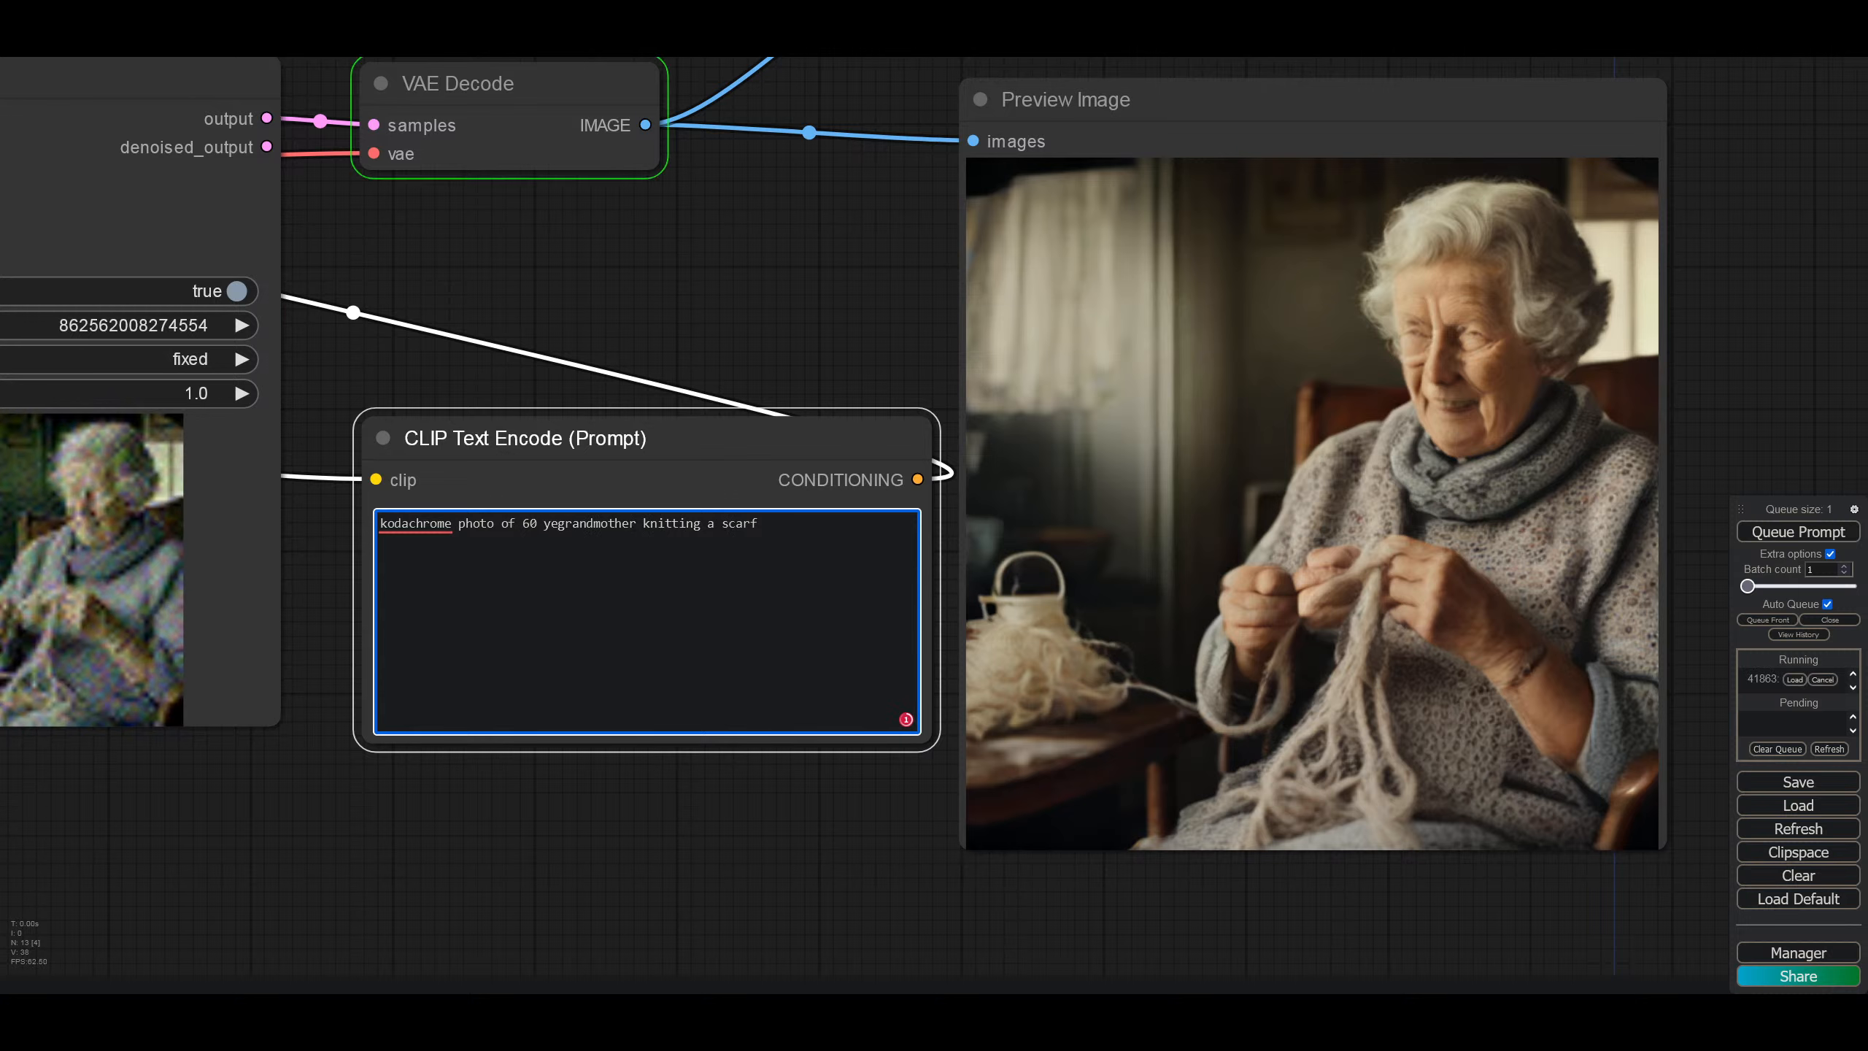
text(old)
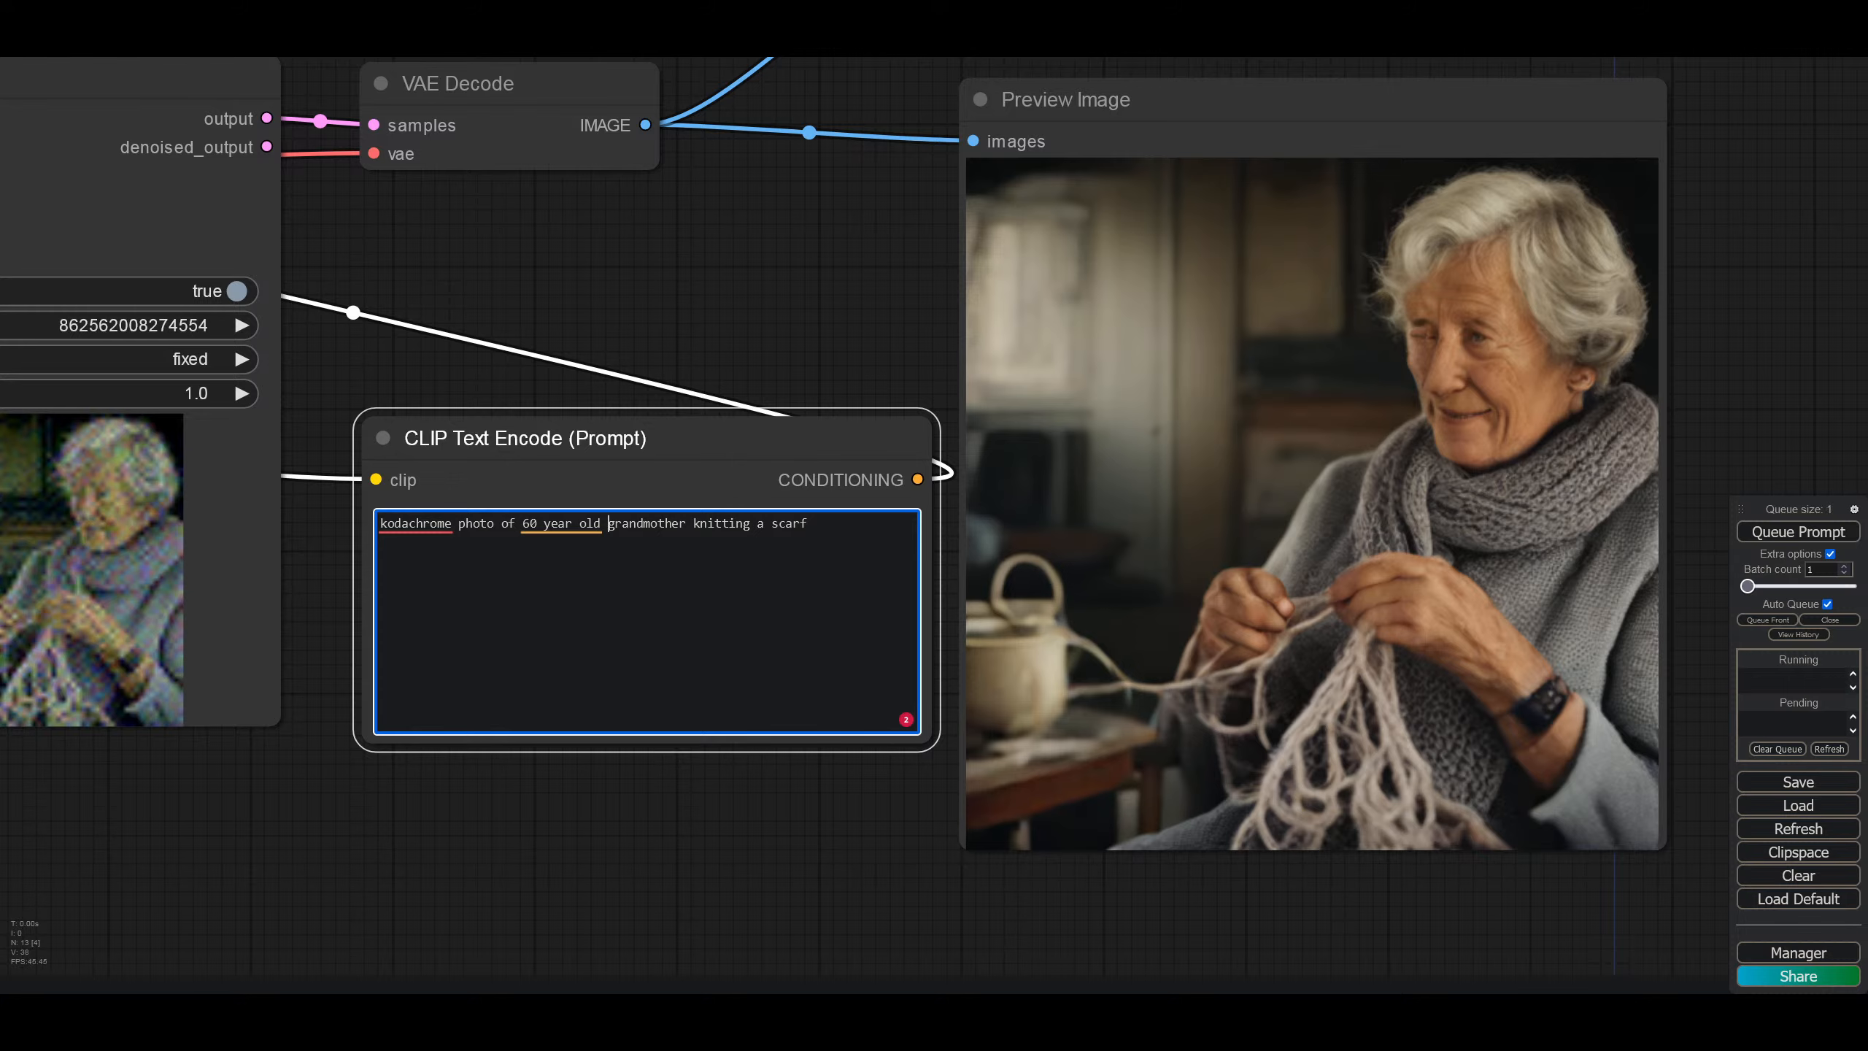
click(495, 523)
text(a)
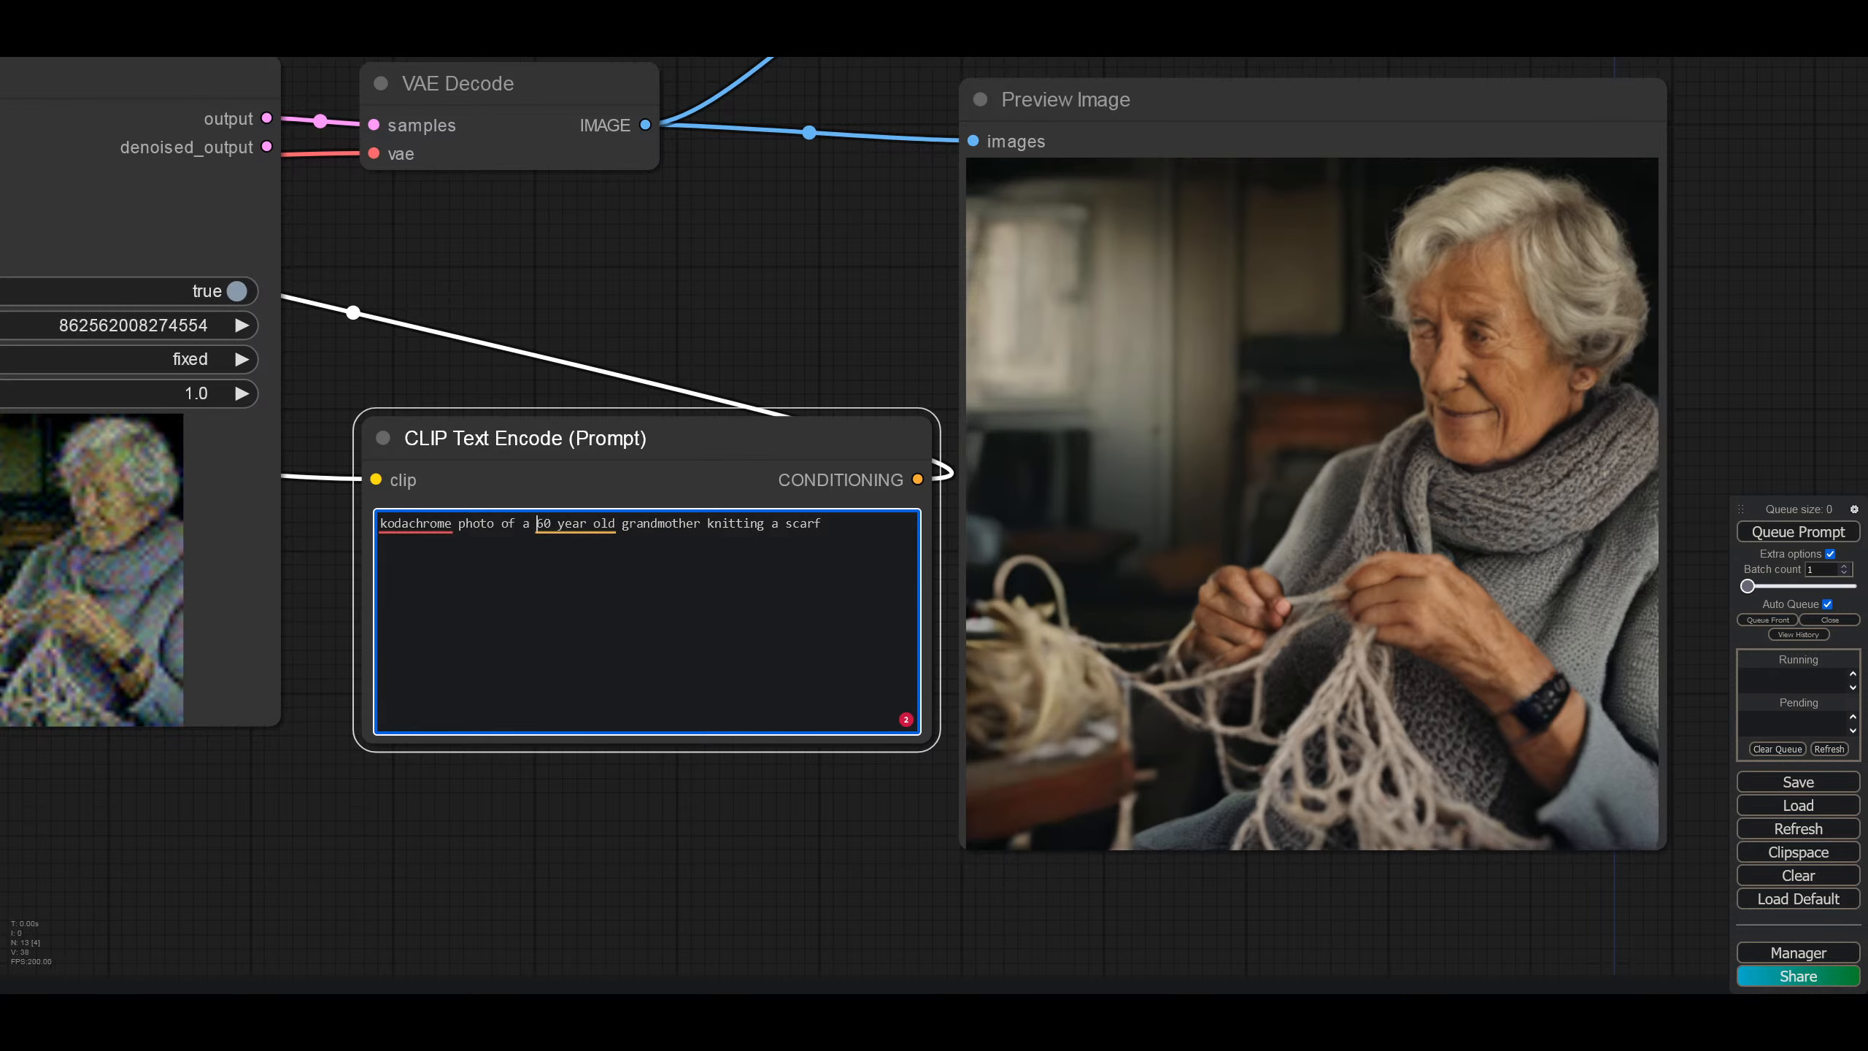
Step: Replace "60 year old" with "young" before "grandmother" in the prompt
key(Delete)
key(Delete)
key(Delete)
key(Delete)
key(Delete)
key(Delete)
key(Delete)
key(Delete)
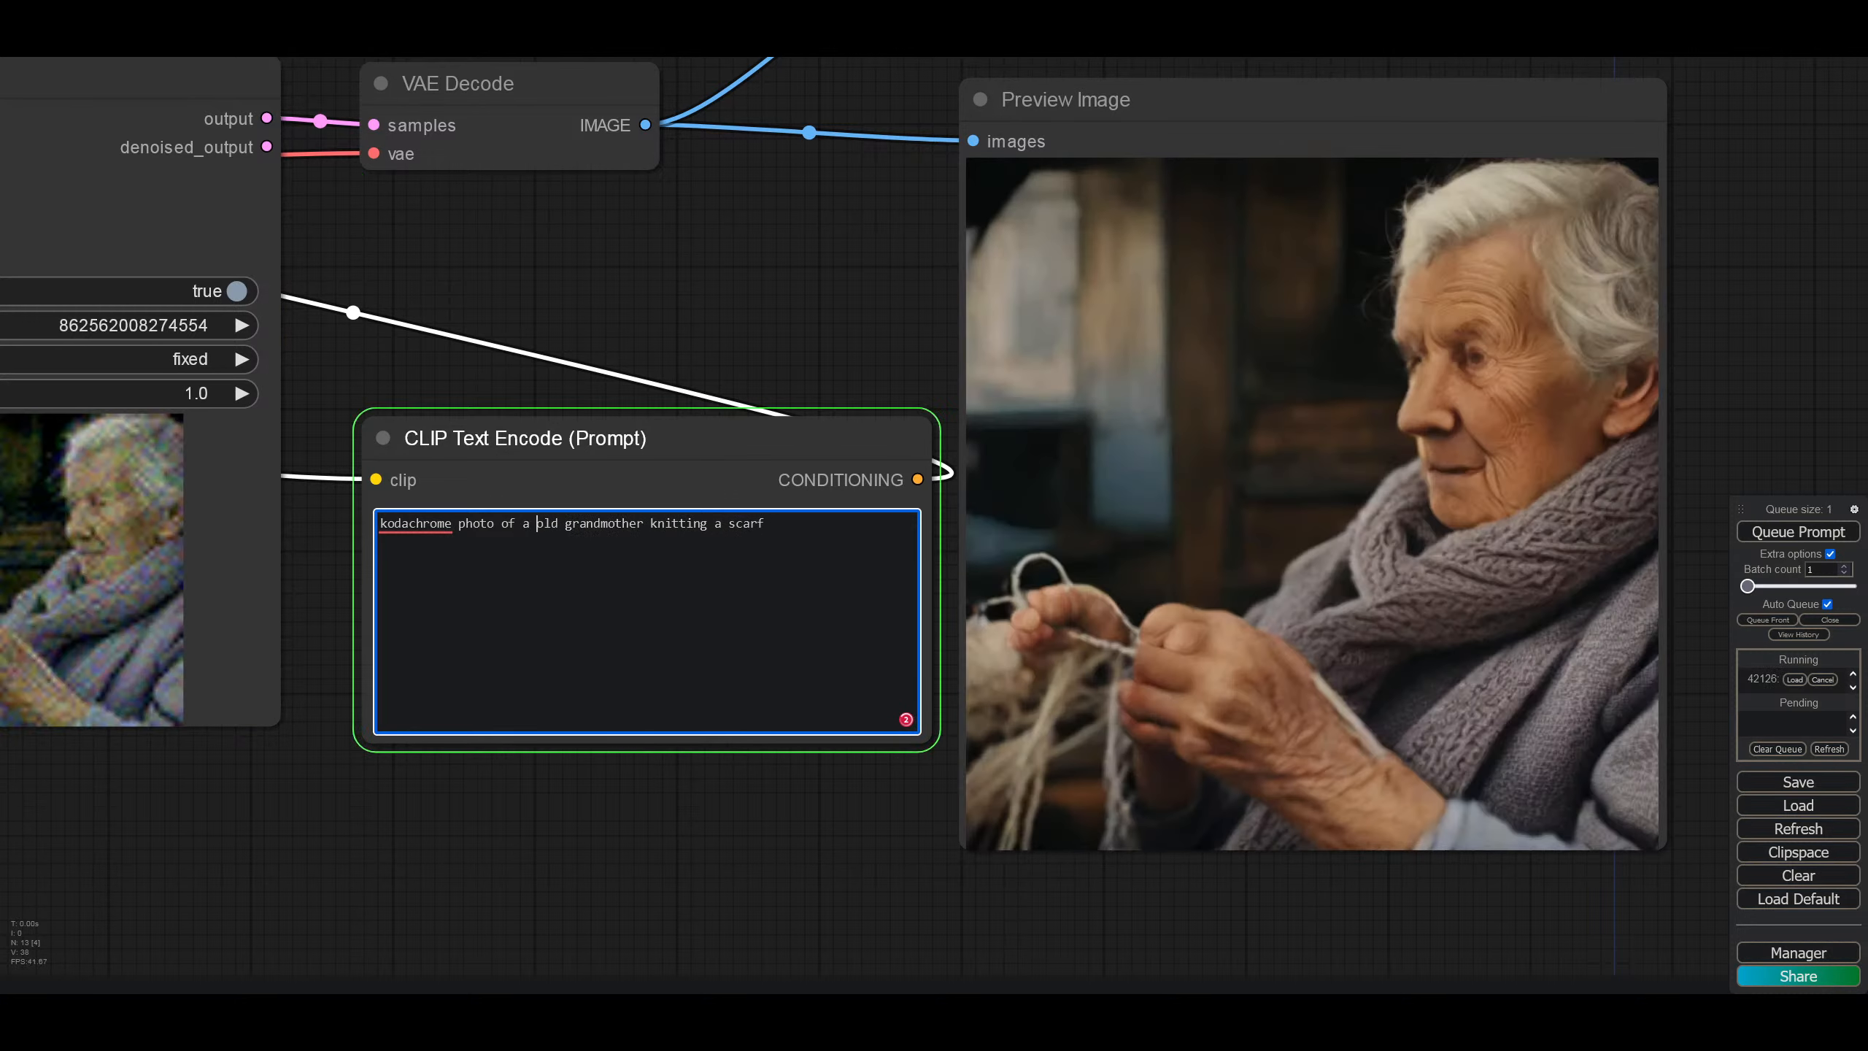
key(Delete)
key(Delete)
key(Delete)
key(Delete)
text(y)
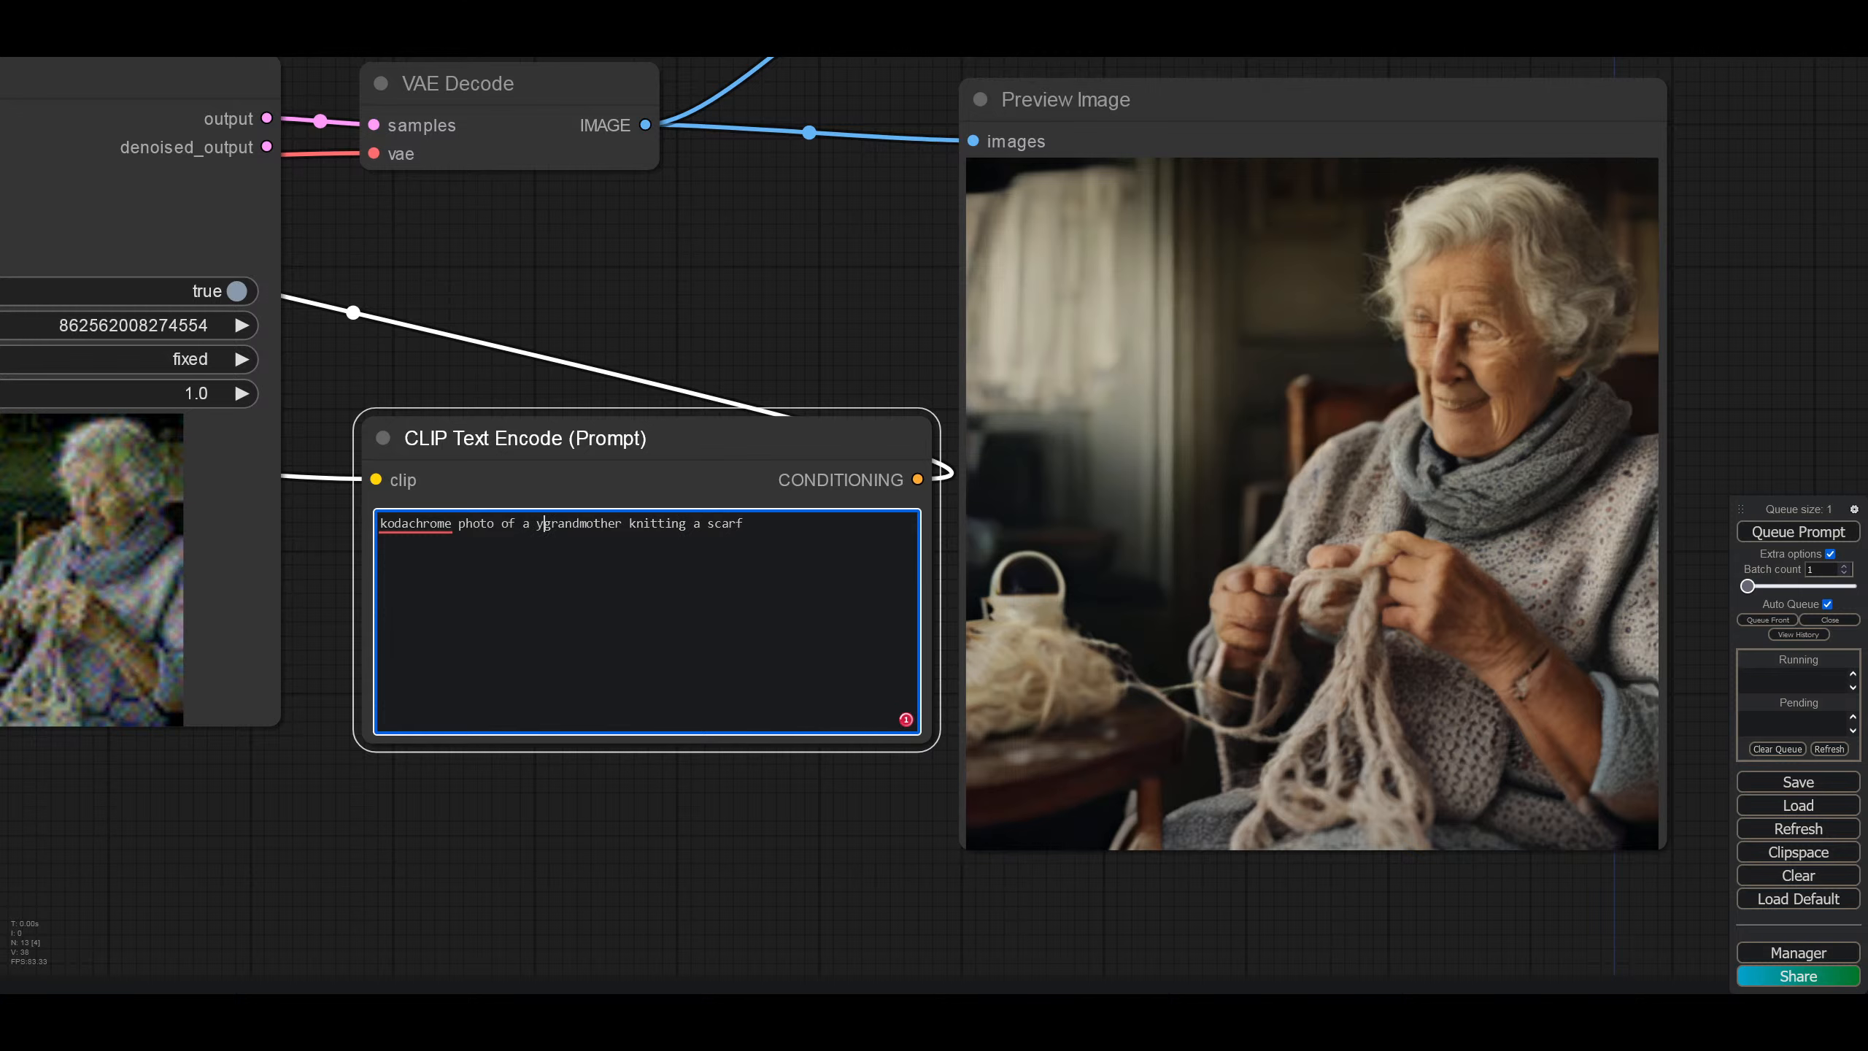
text(oung)
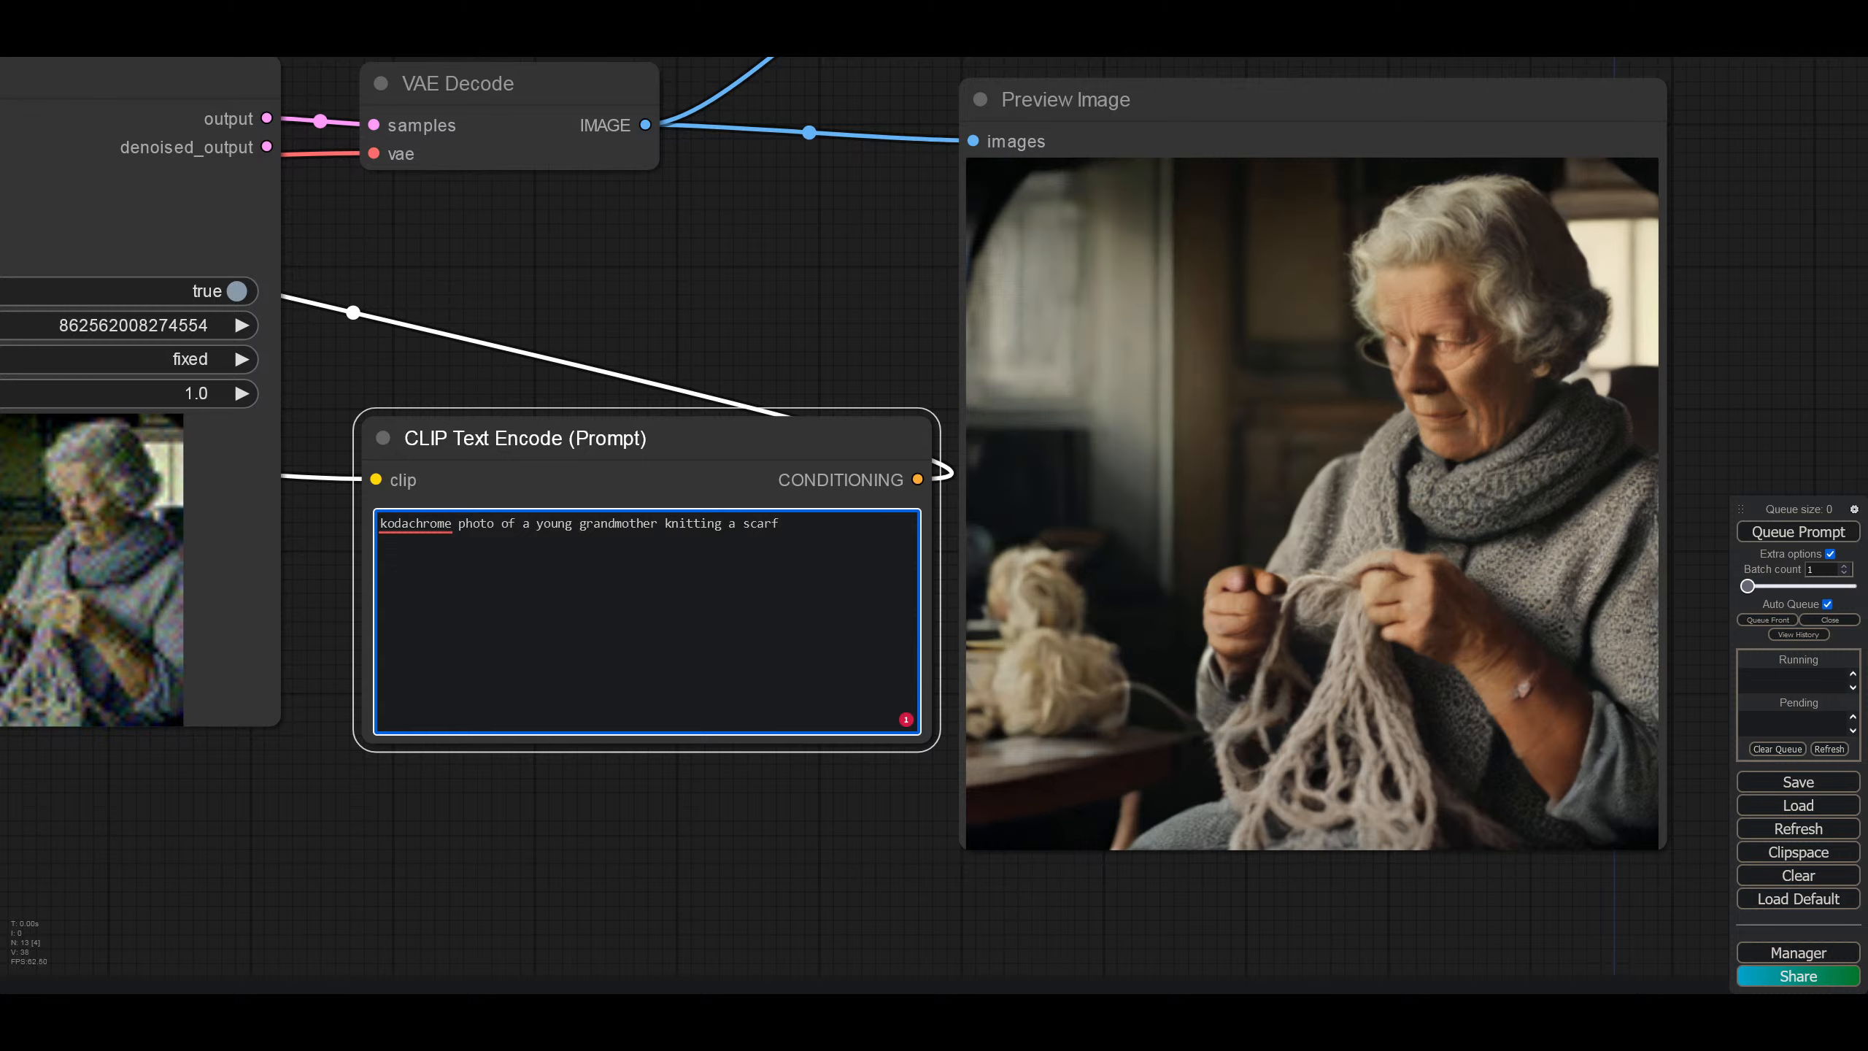
Step: Insert "multi-coloured" before "scarf" at the end of the prompt
key(Right)
key(Right)
key(Right)
key(Right)
key(Right)
key(Right)
key(Right)
key(Right)
key(Right)
key(Right)
key(Right)
key(Right)
key(Right)
key(Right)
key(Right)
key(Right)
key(Right)
key(Right)
key(Right)
key(Right)
click(743, 523)
text(multi-co)
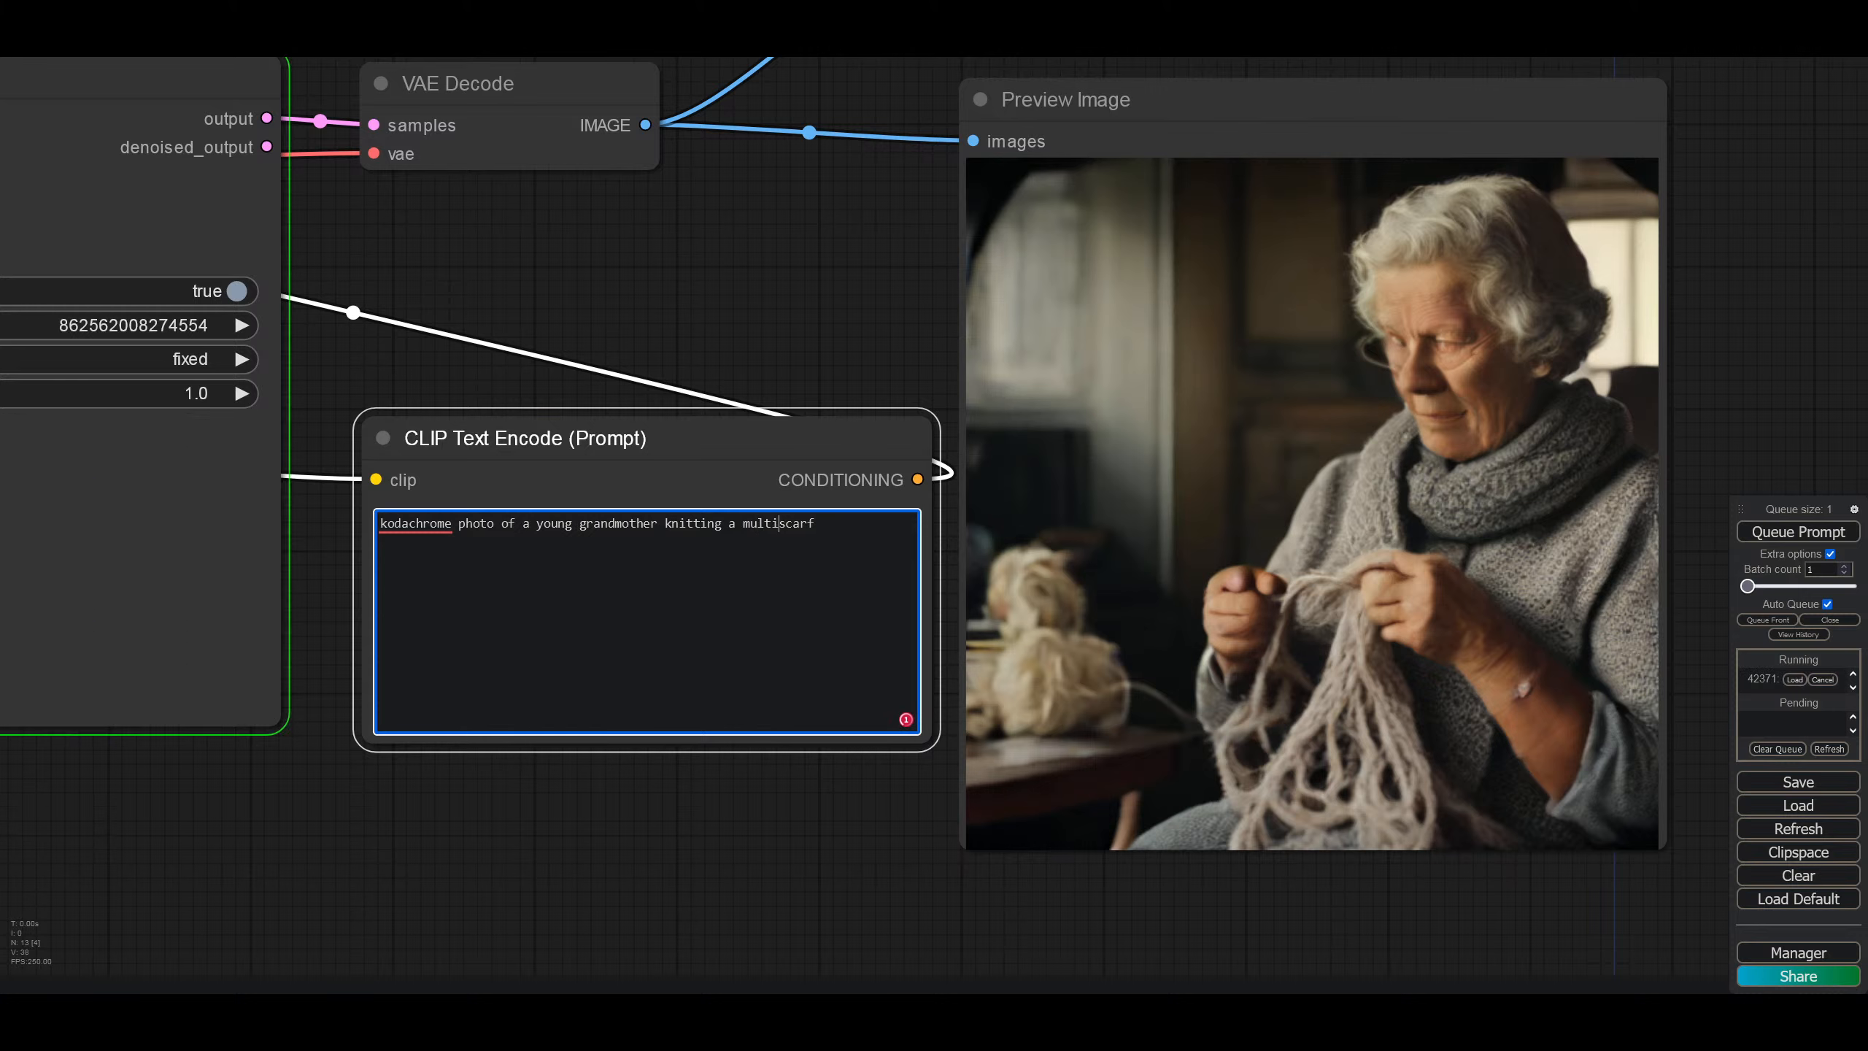
text(loured)
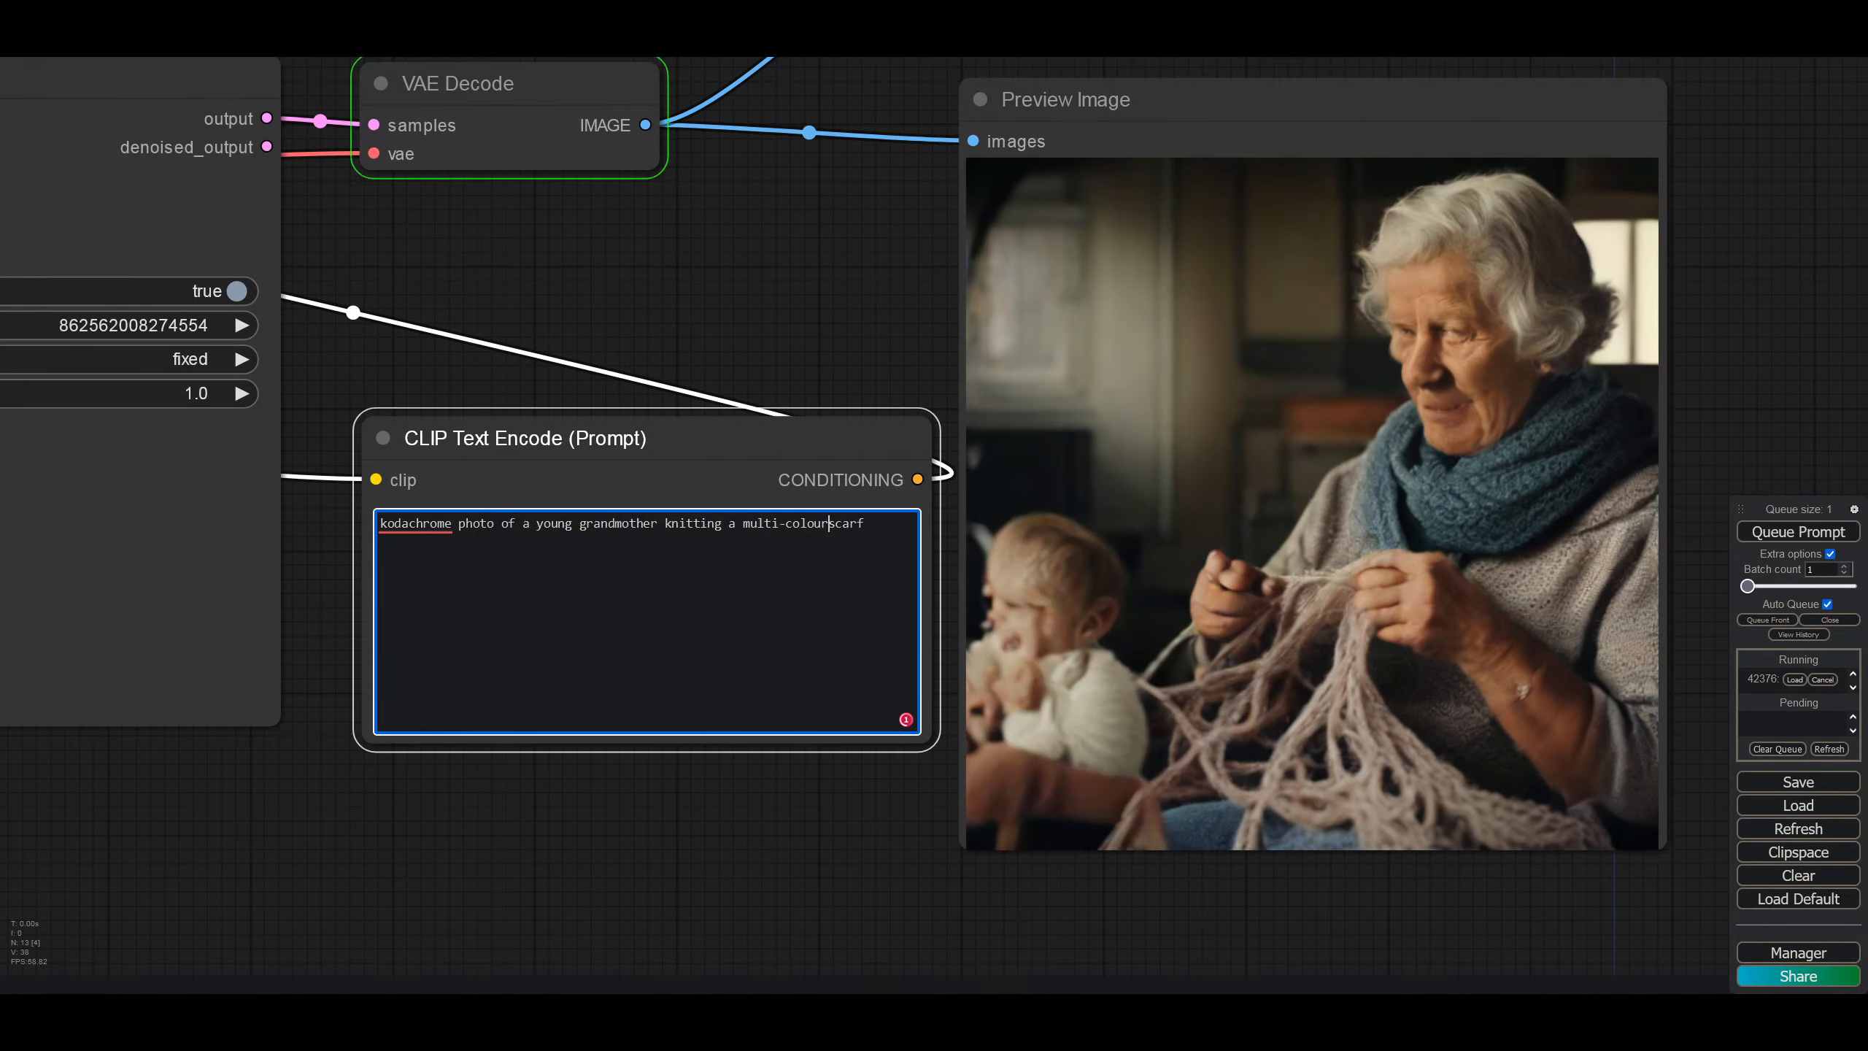
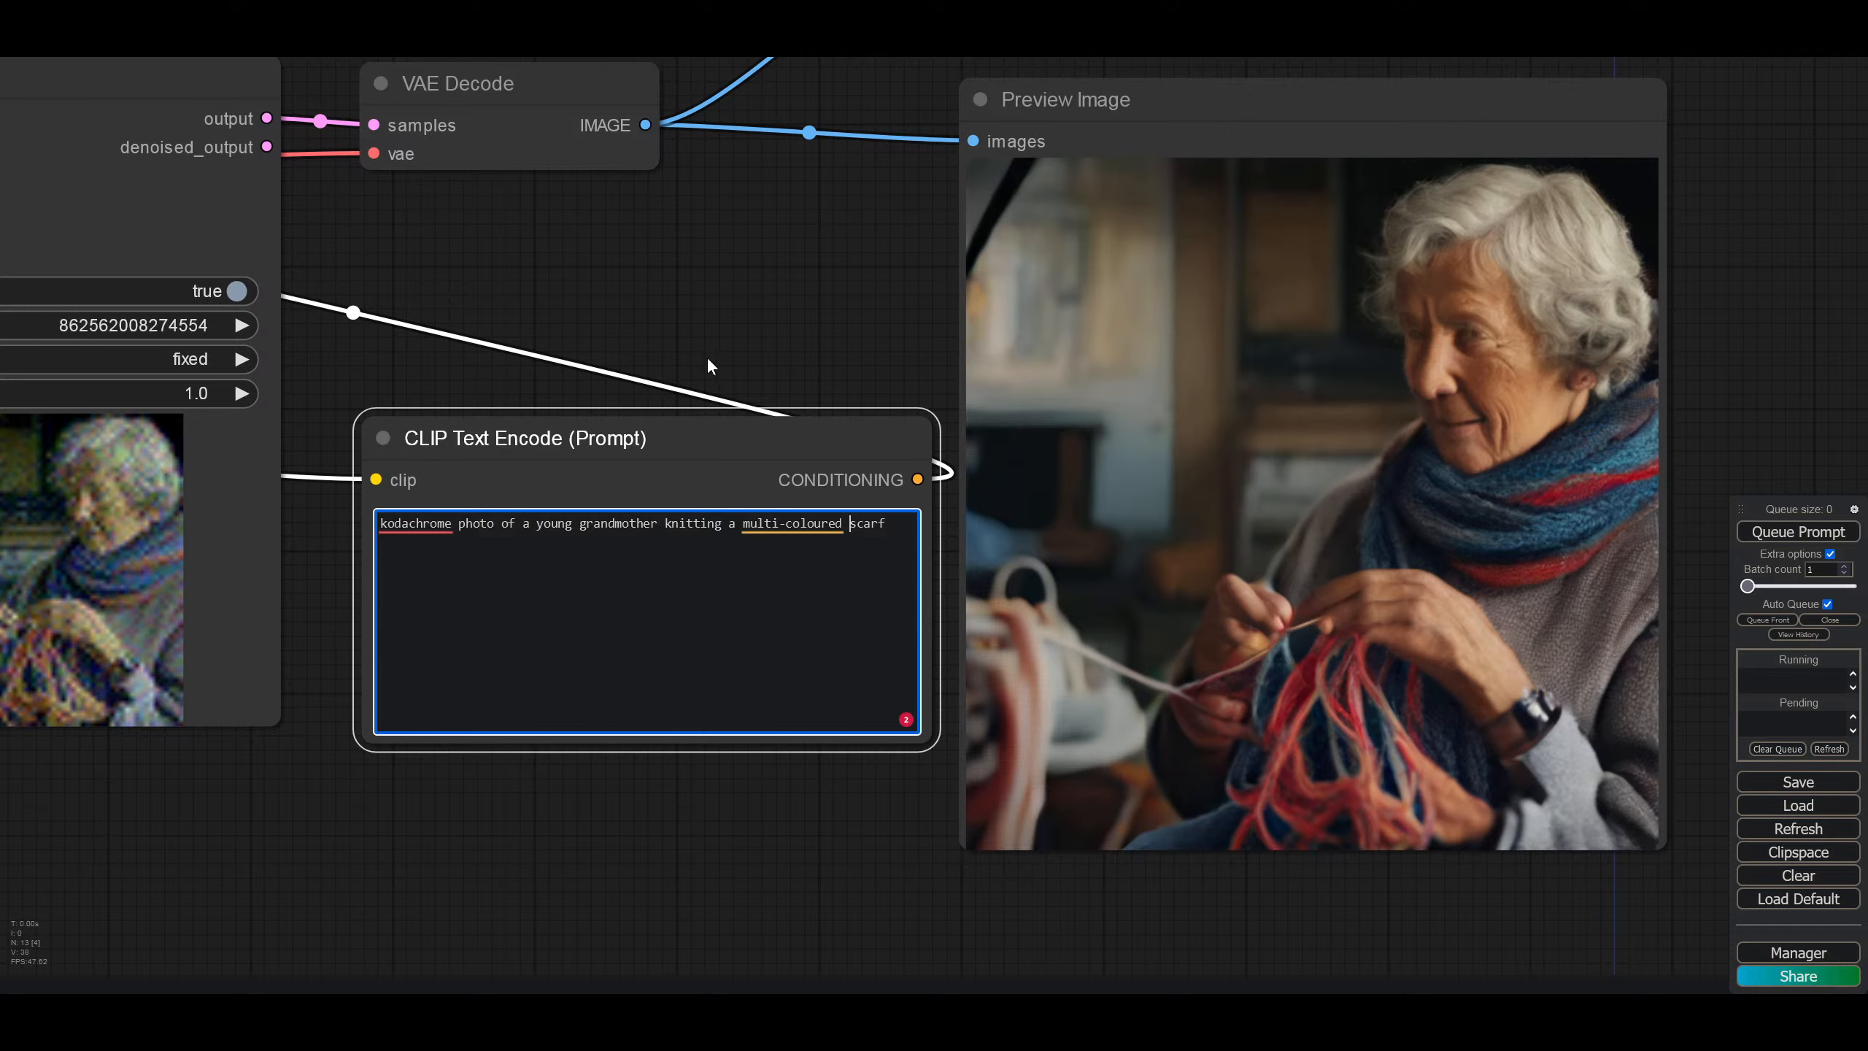
Step: Replace "kodachrome" at the start of the prompt with "porta 400"
double_click(450, 523)
text(porta 400)
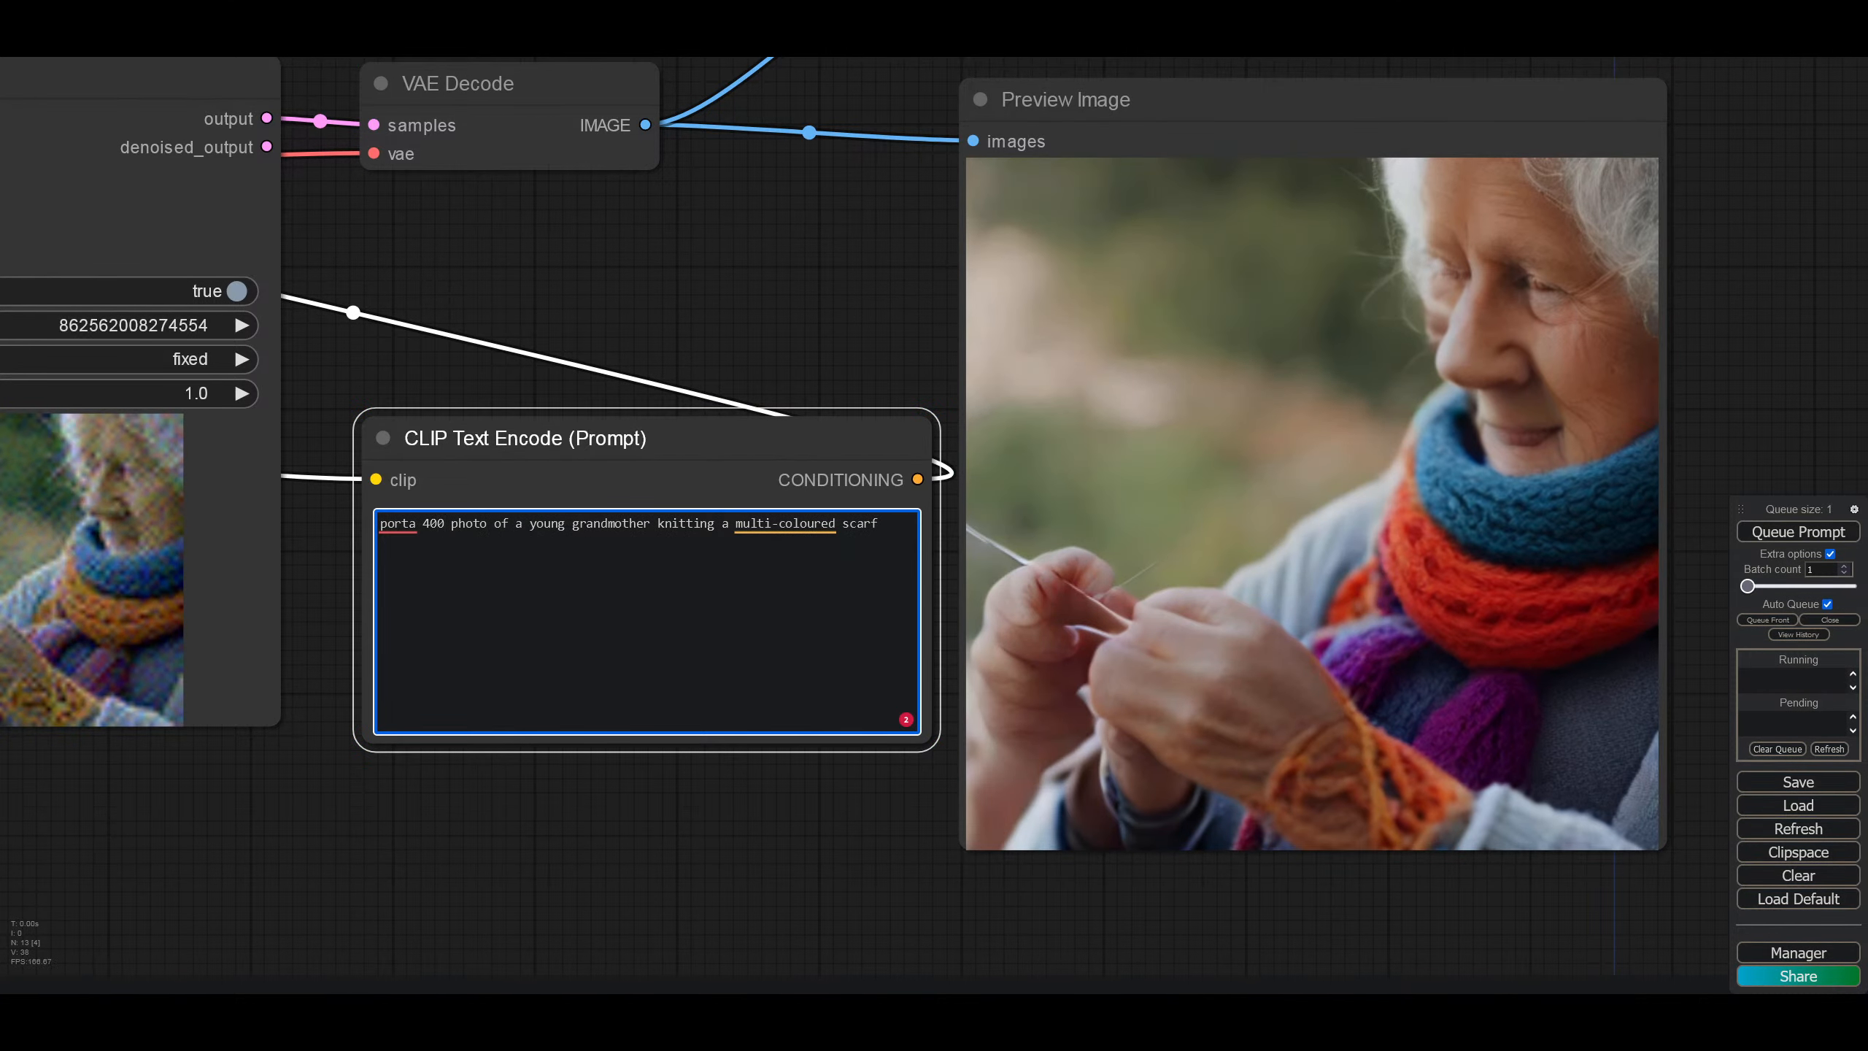
Step: Replace "porta 400" at the start of the prompt with "ISO 800" and raise the ISO value to 1600
key(shift+Home)
key(BackSpace)
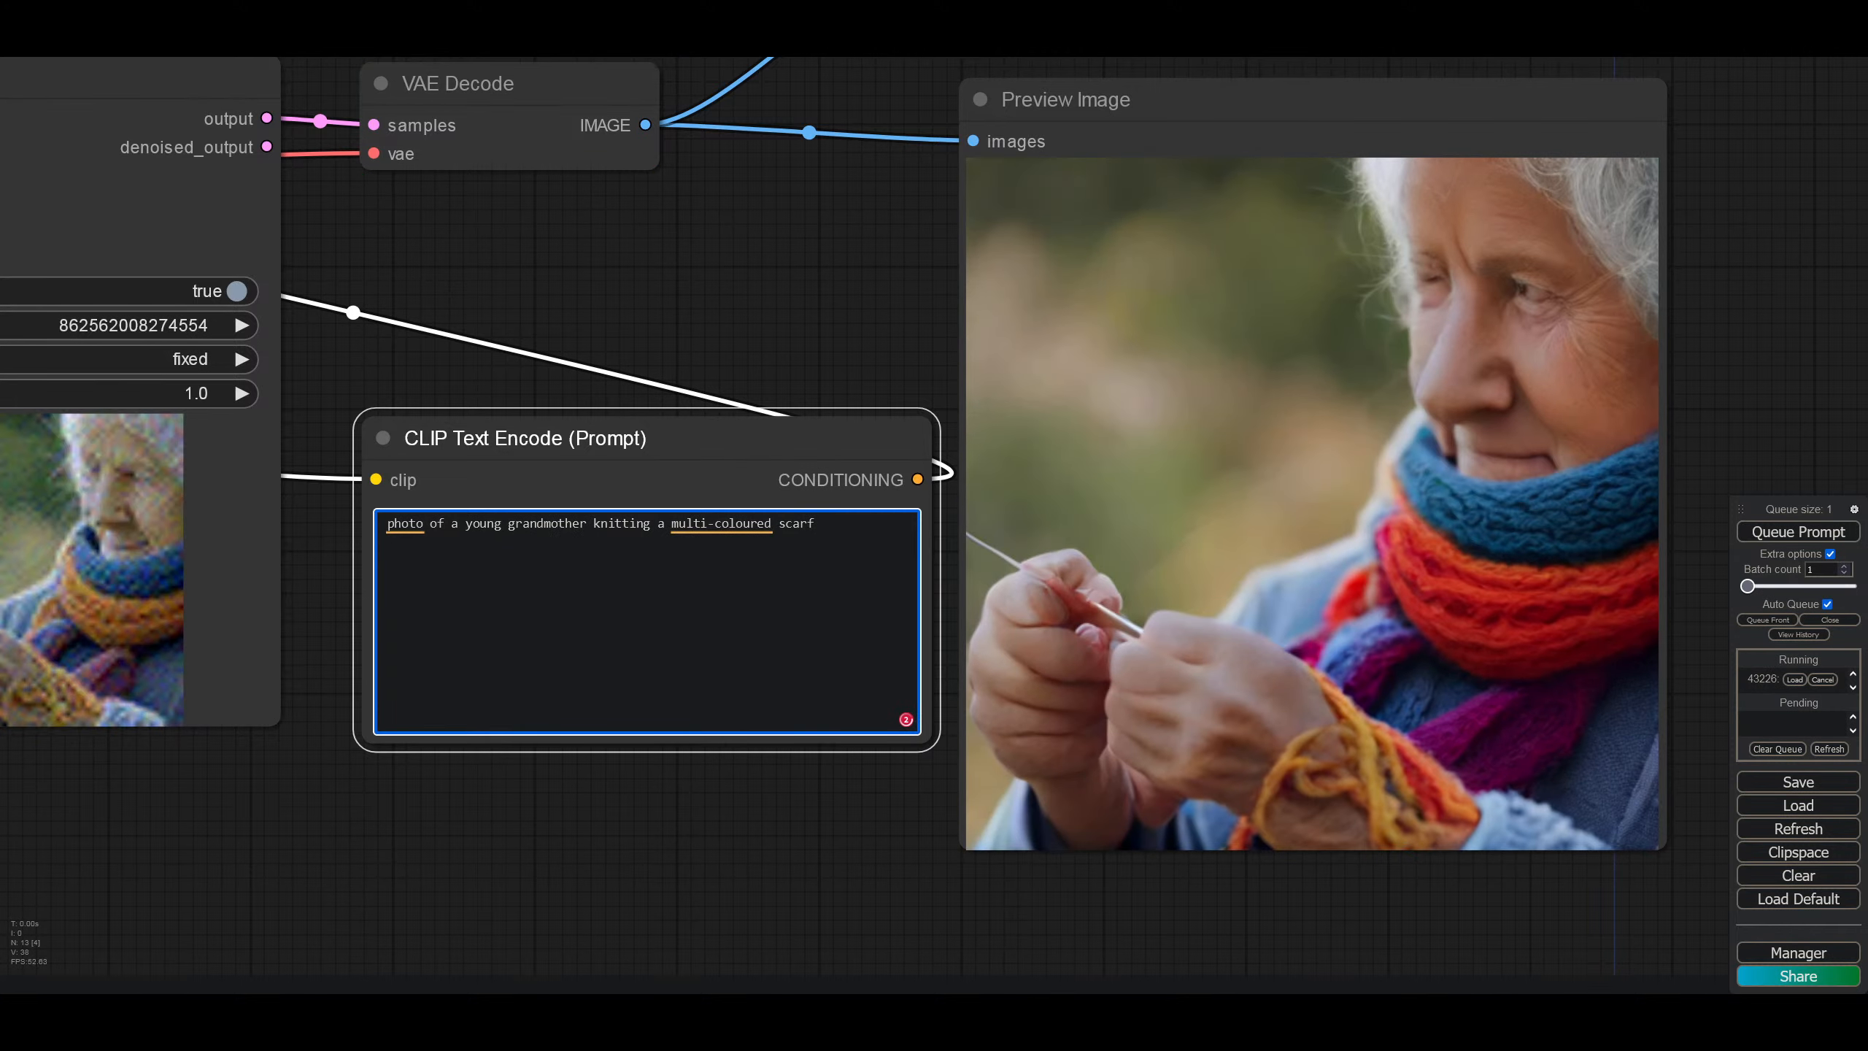
text(ISO 8 00)
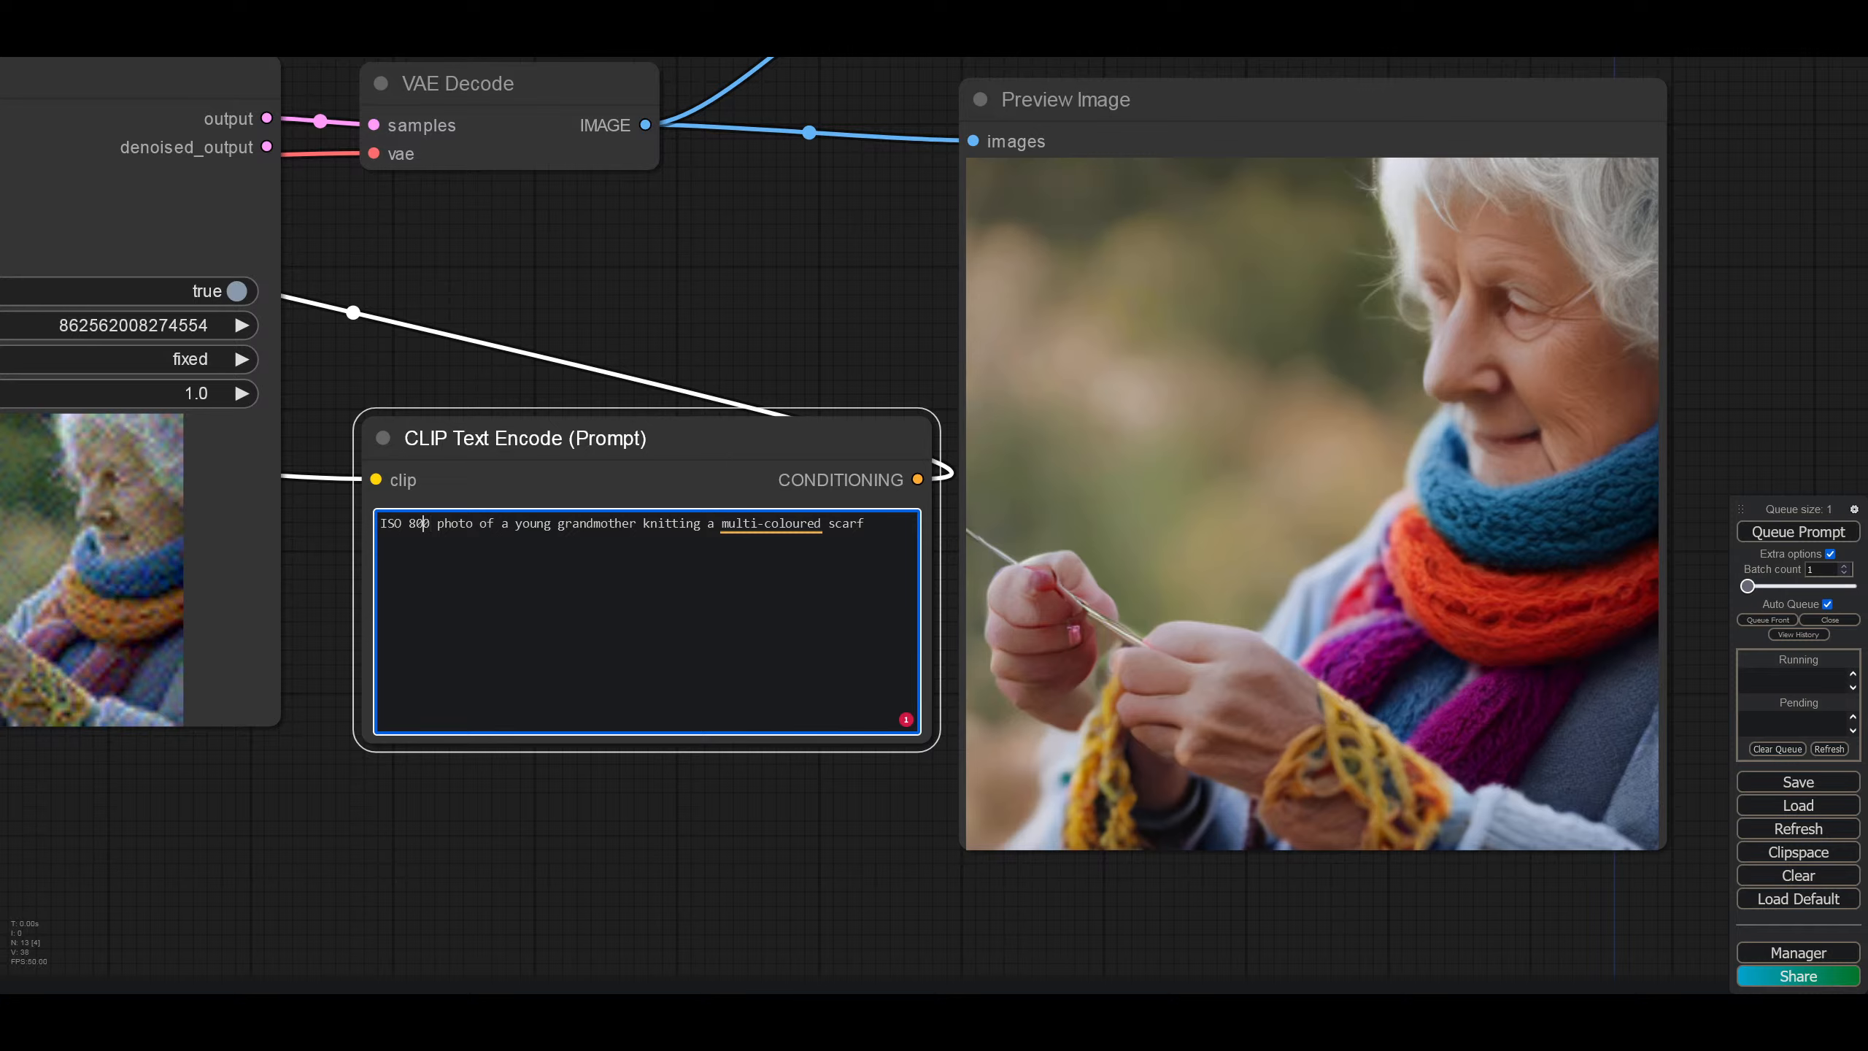
click(415, 523)
key(BackSpace)
text(16)
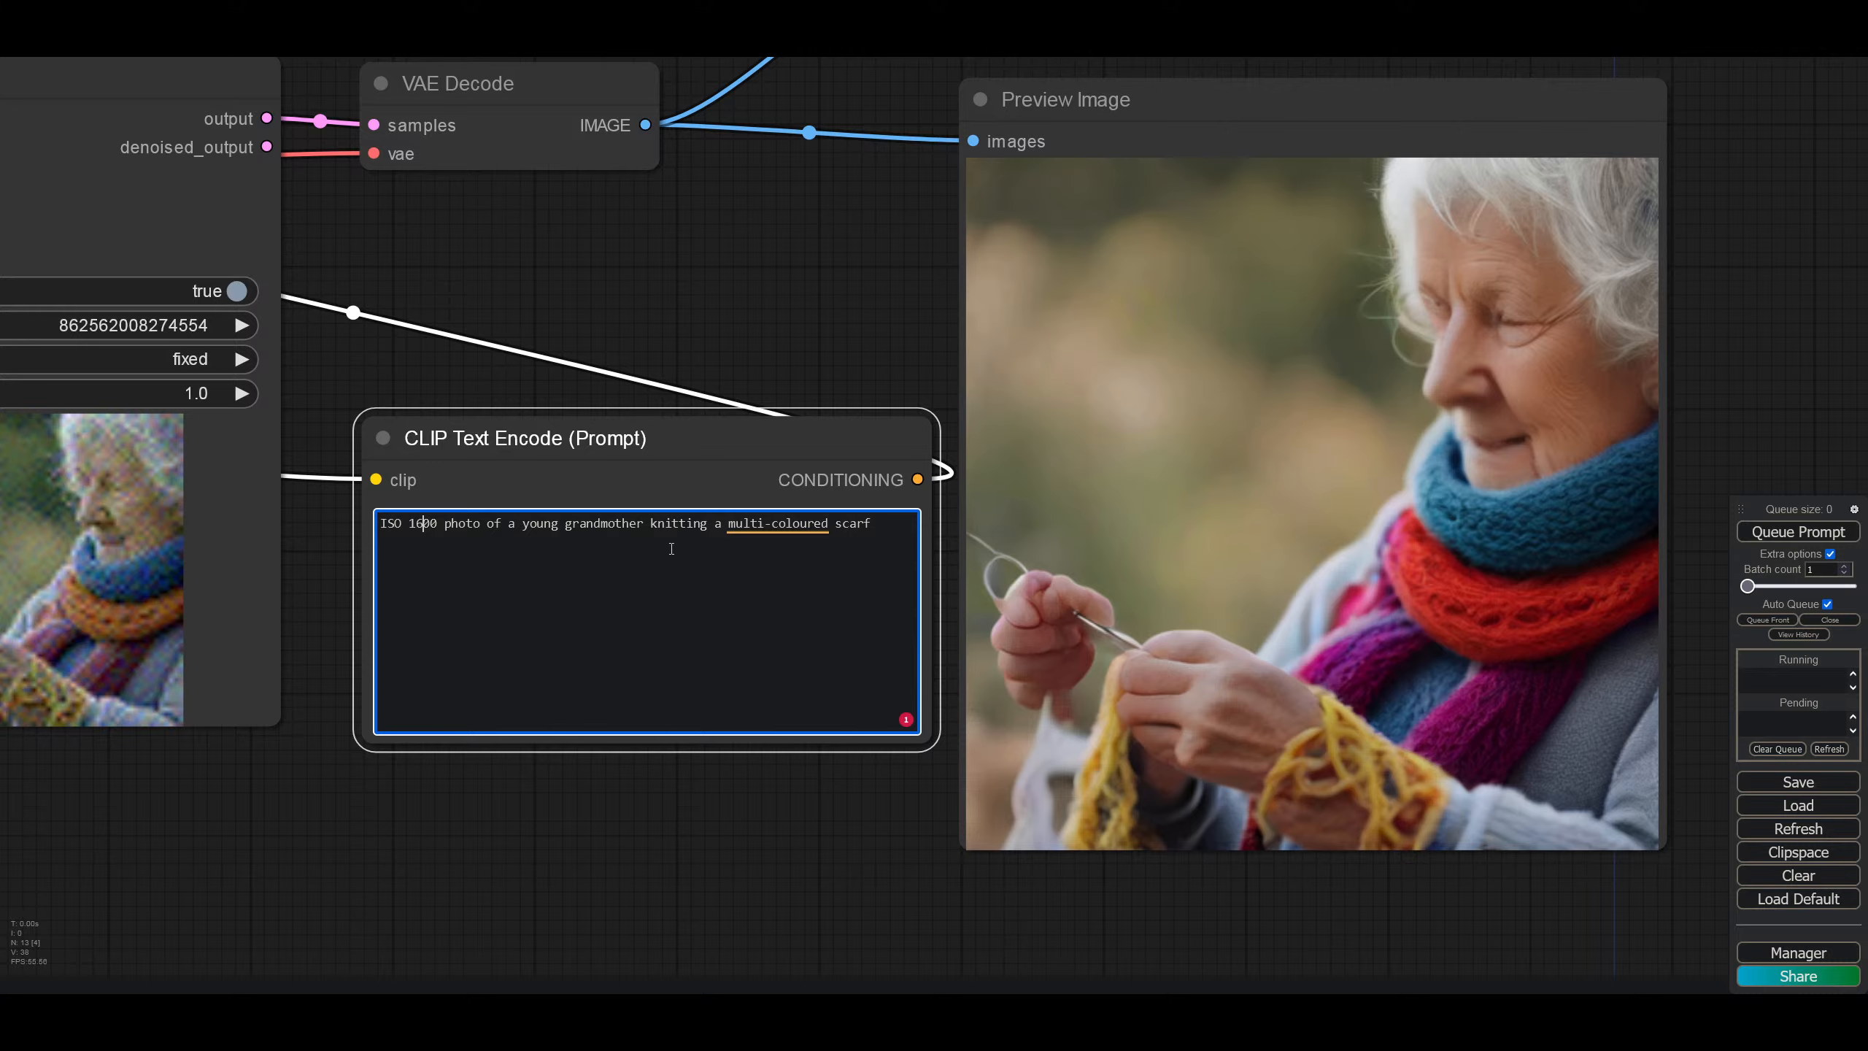
Step: Delete "young grandmother knitting a" from the prompt, leaving "ISO 1600 photo of a multi-coloured scarf"
drag(728, 523, 521, 500)
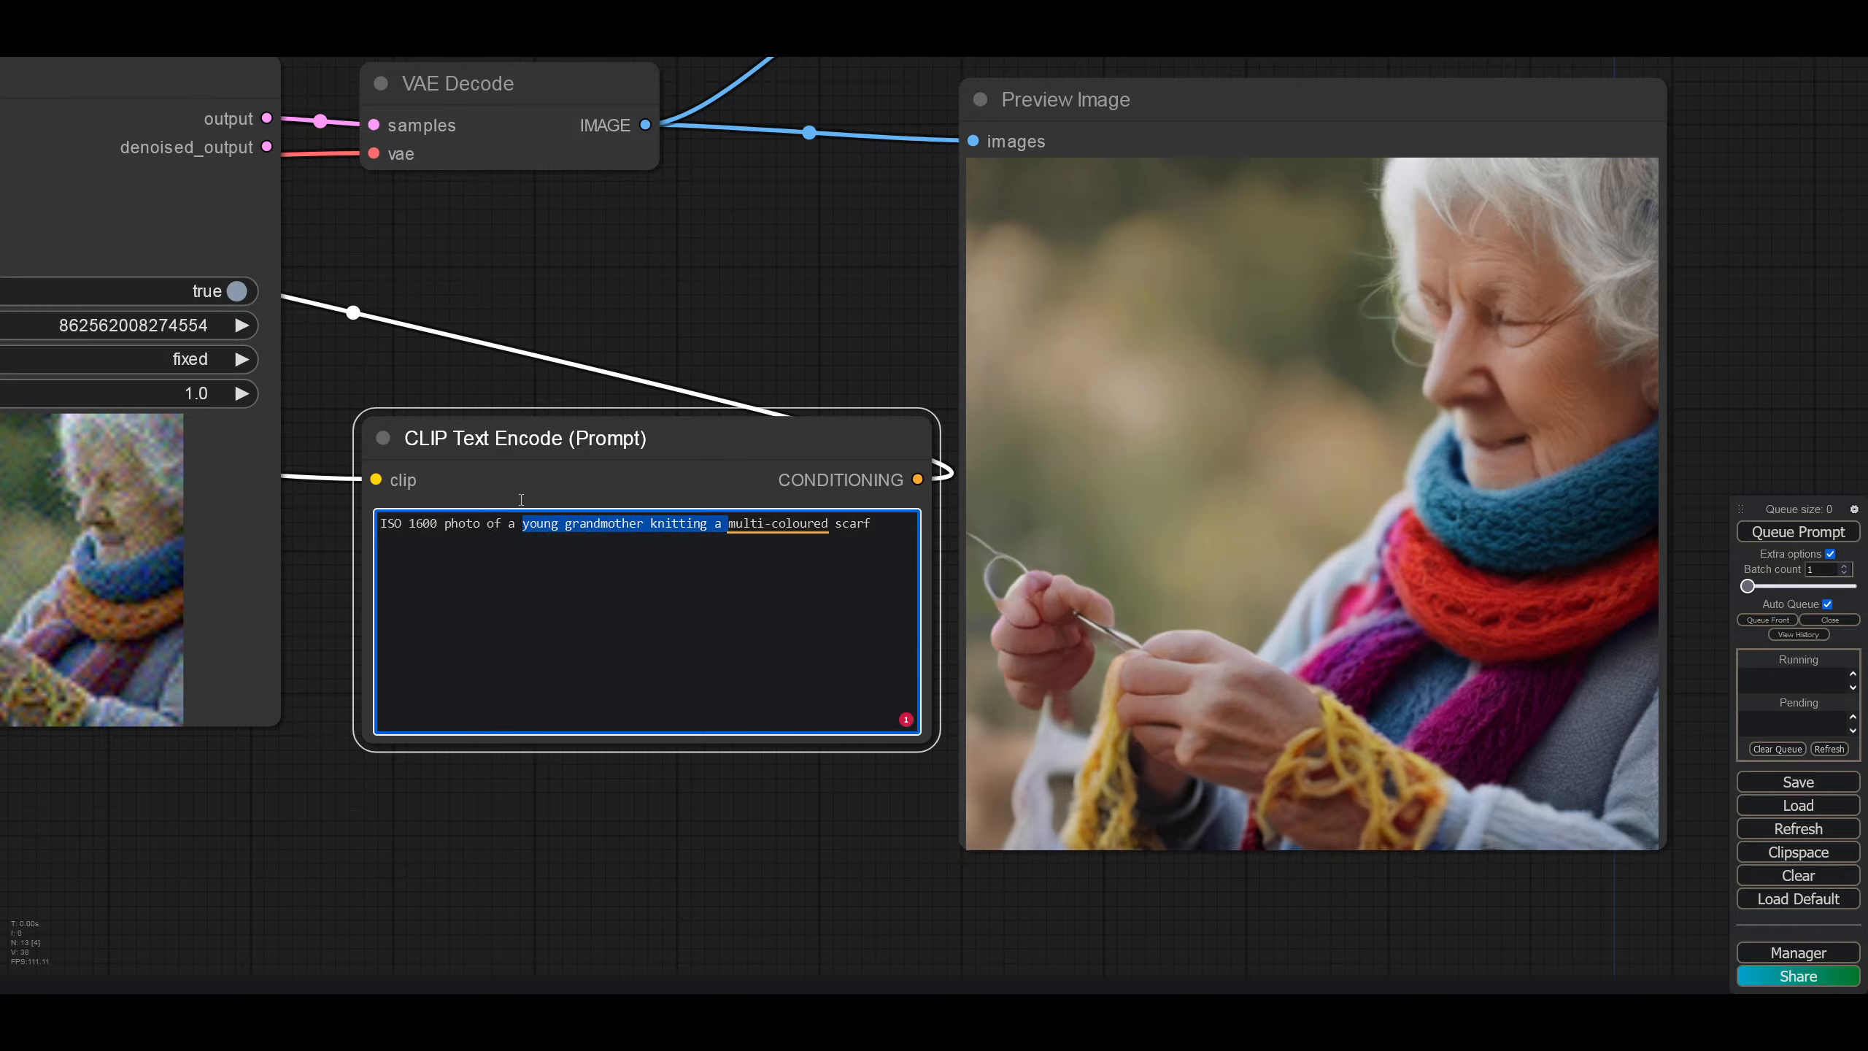
key(BackSpace)
Step: Replace "ISO 1600" at the start of the scarf prompt with "long distance"
key(Left)
key(Left)
key(Left)
key(Left)
key(Left)
key(Left)
key(Left)
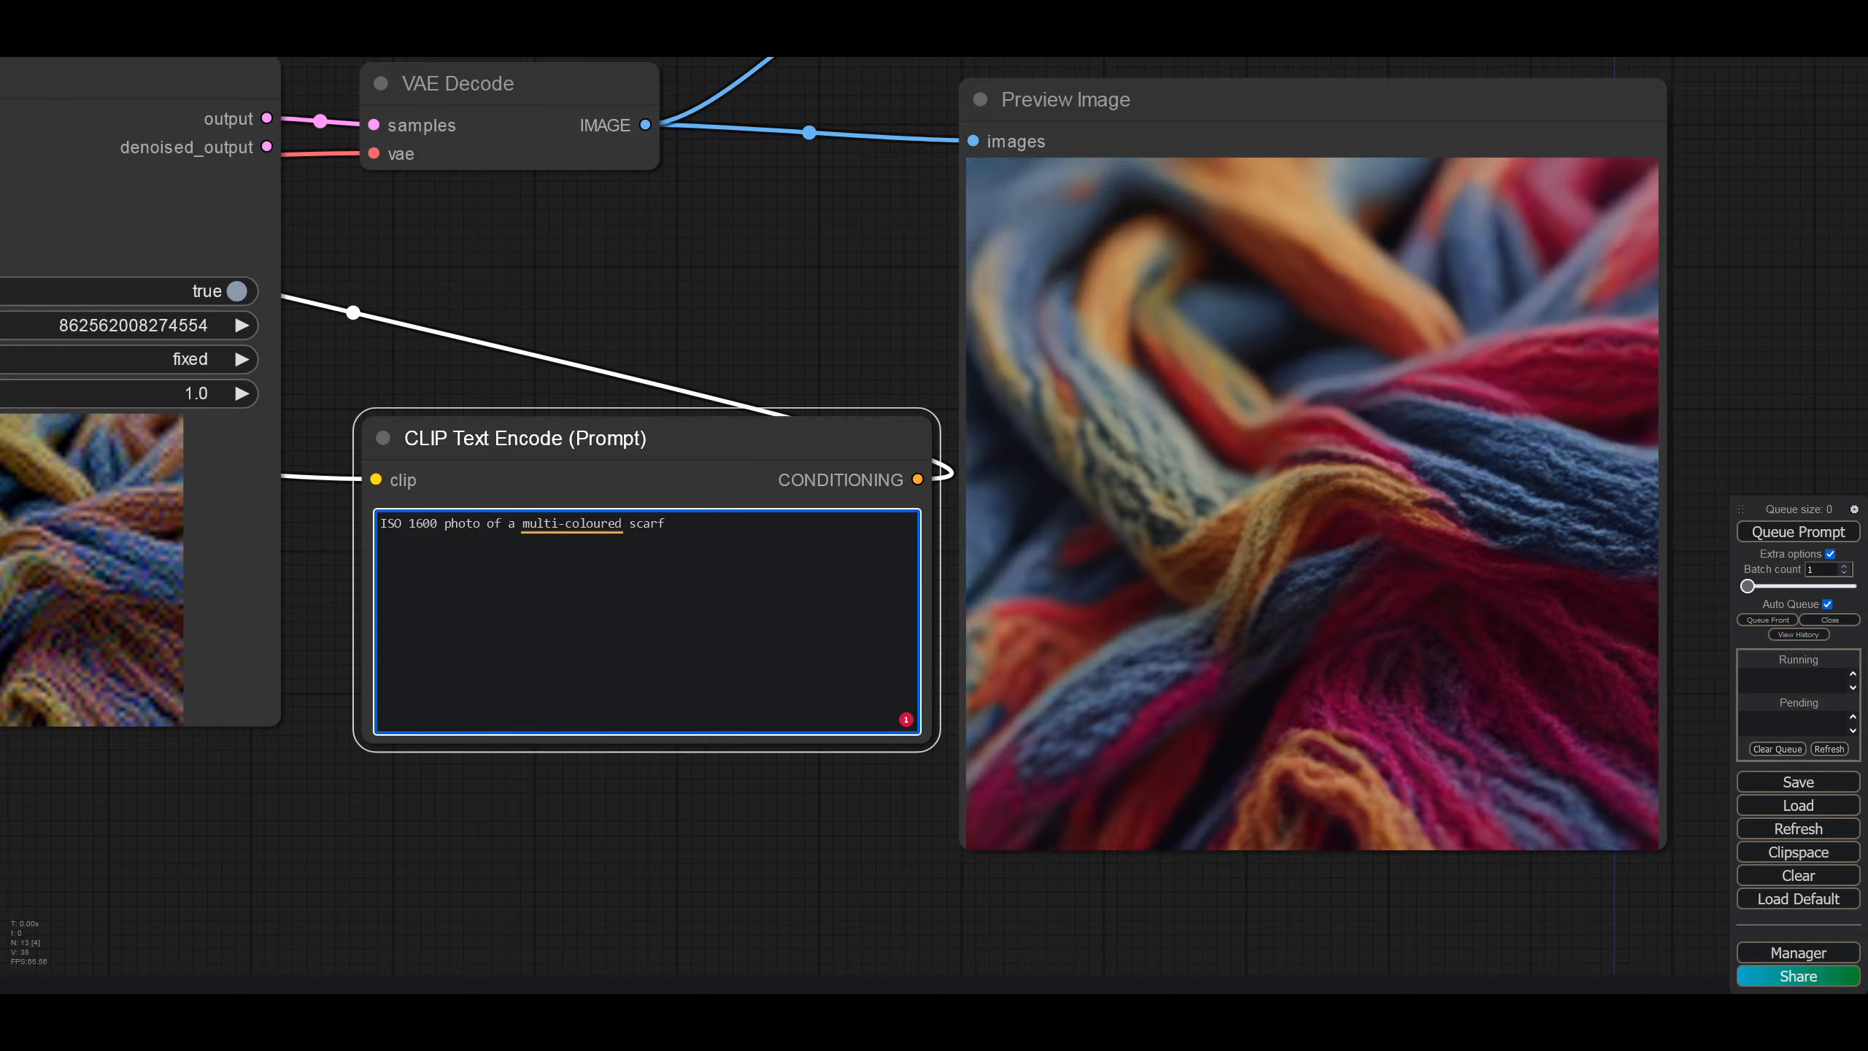
key(BackSpace)
key(BackSpace)
key(BackSpace)
key(BackSpace)
key(BackSpace)
key(BackSpace)
key(BackSpace)
key(BackSpace)
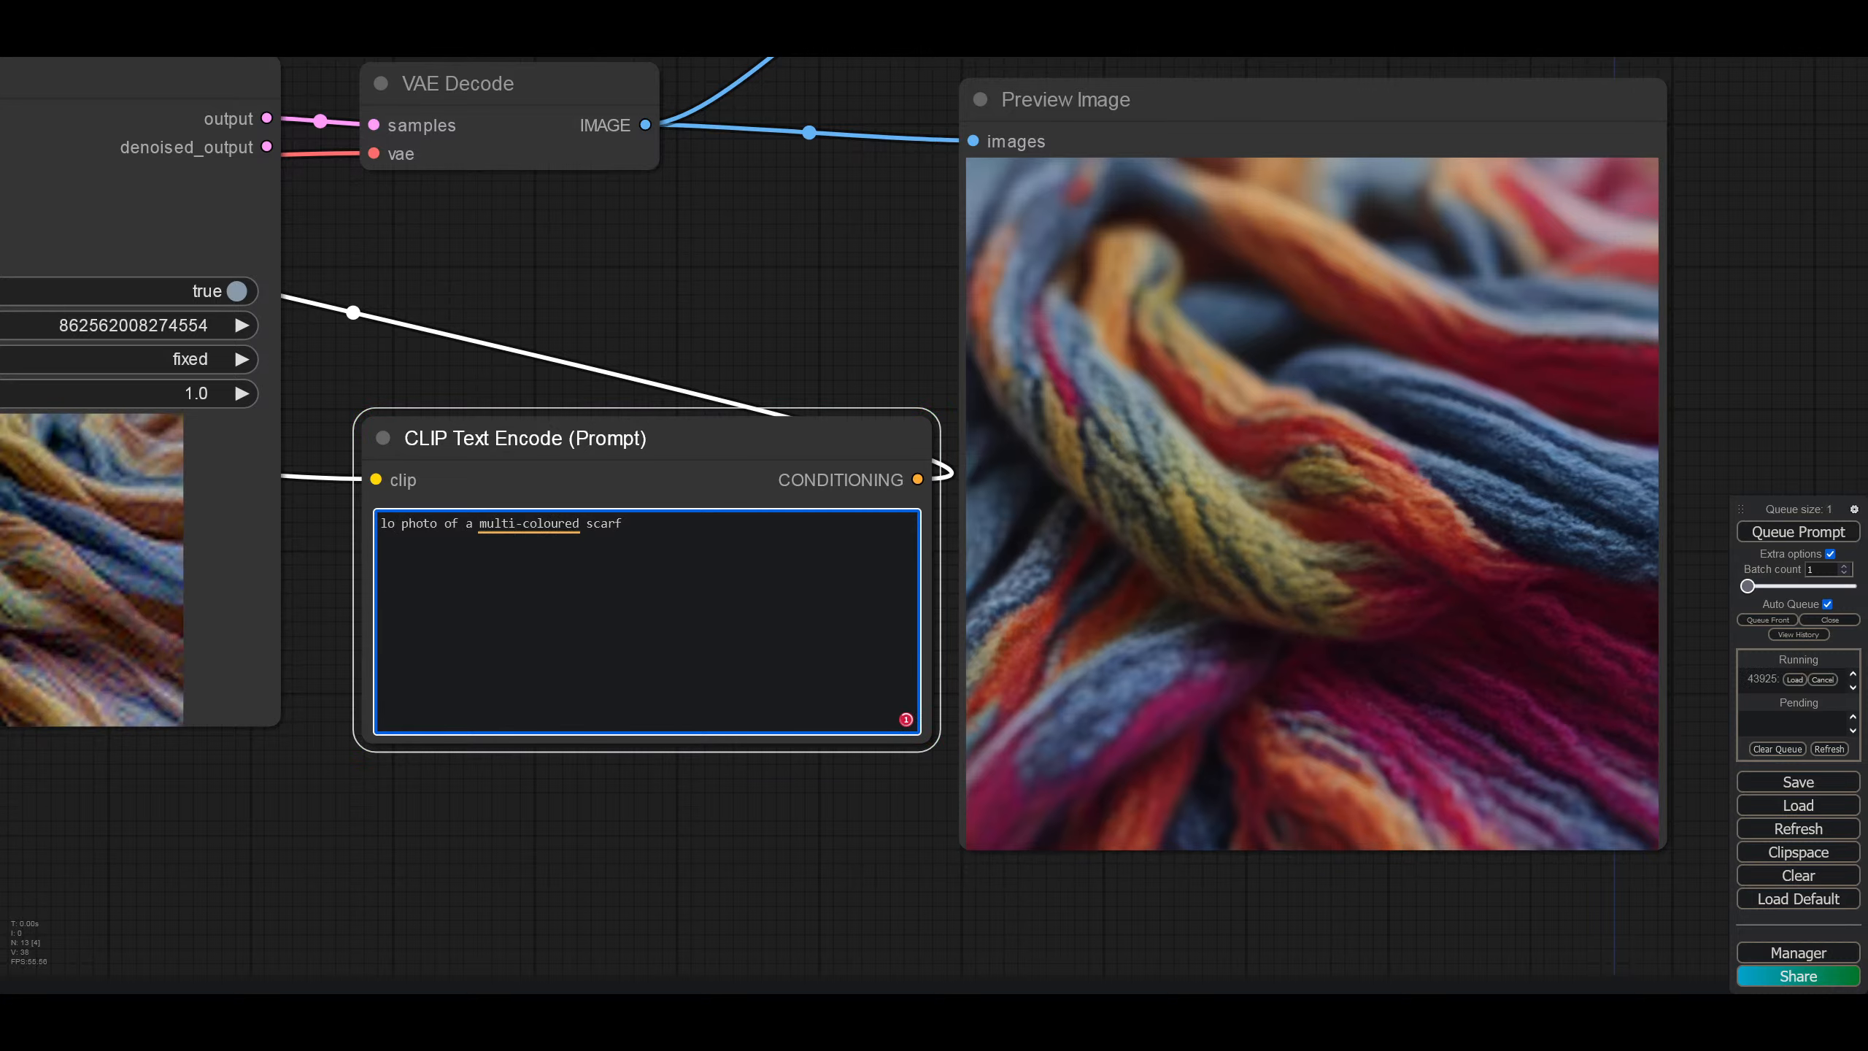
text(long distance)
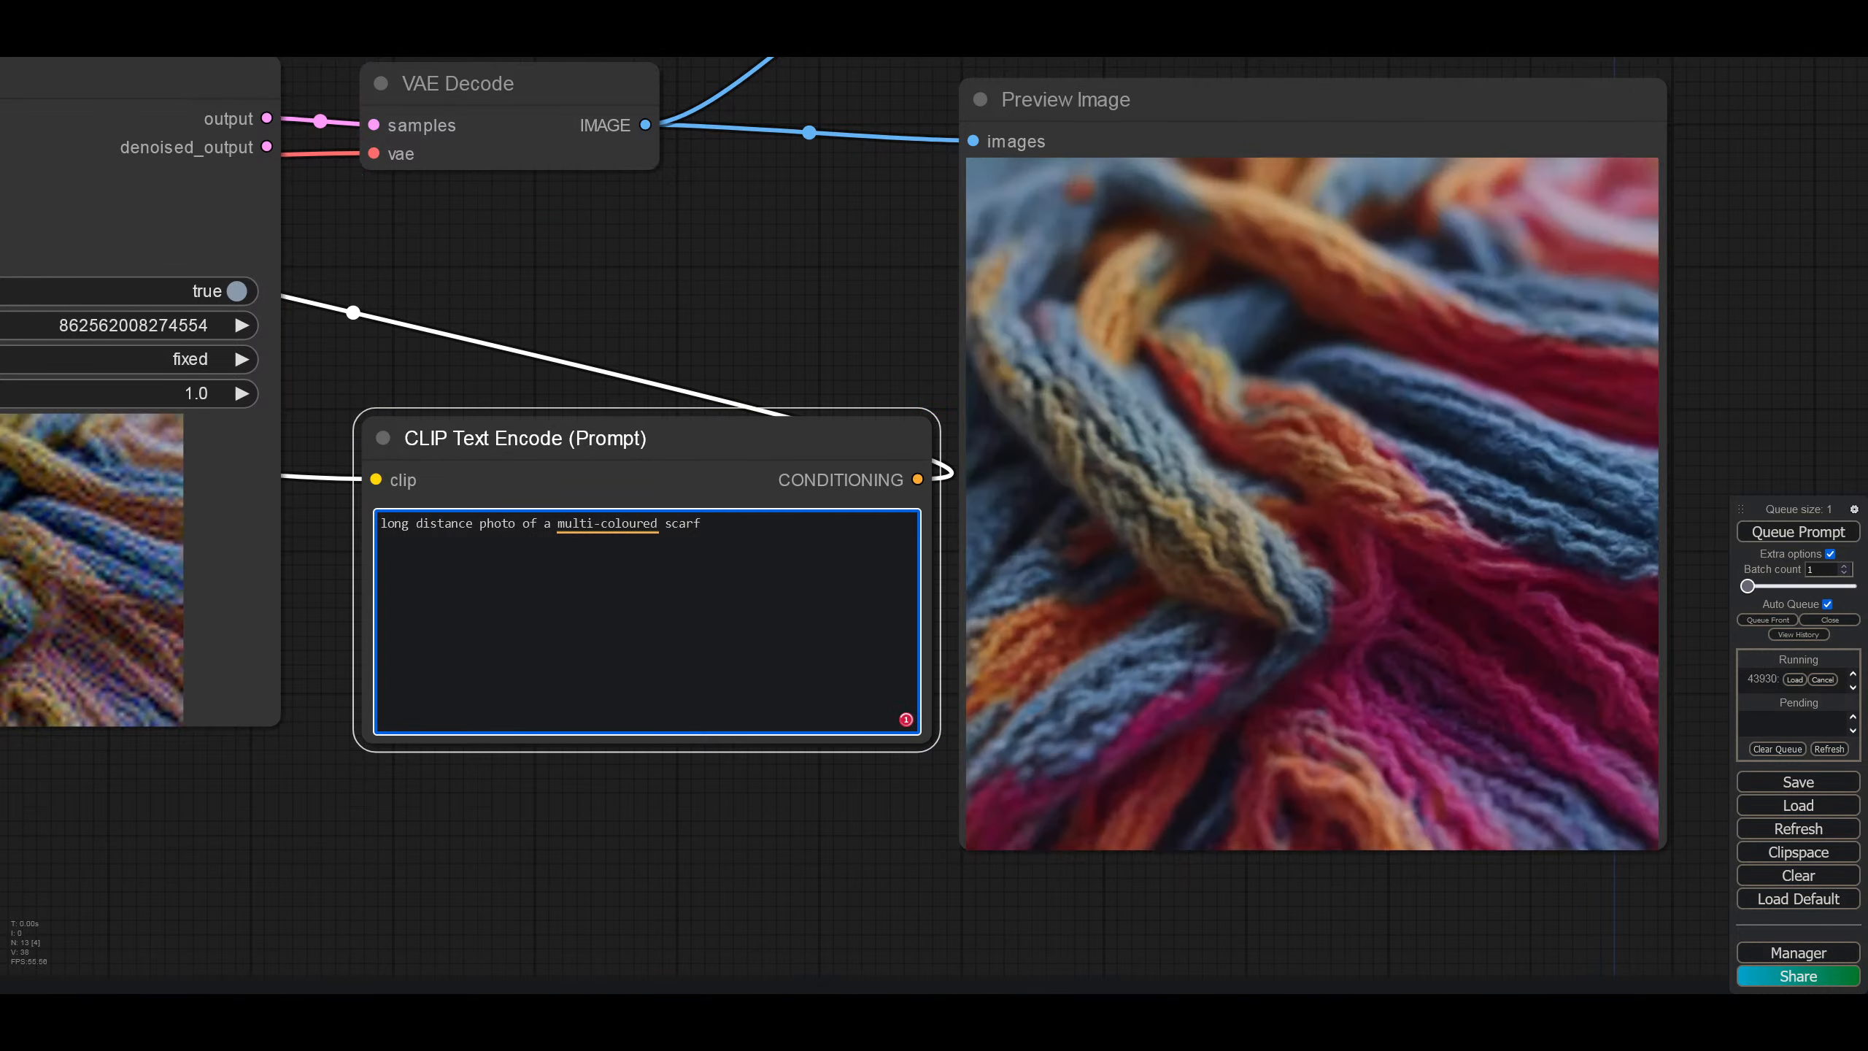
Step: Replace "long distance" at the start of the scarf prompt with "zoomed out"
key(BackSpace)
key(BackSpace)
key(BackSpace)
key(BackSpace)
key(BackSpace)
key(BackSpace)
key(BackSpace)
key(BackSpace)
key(BackSpace)
key(BackSpace)
key(BackSpace)
key(BackSpace)
key(BackSpace)
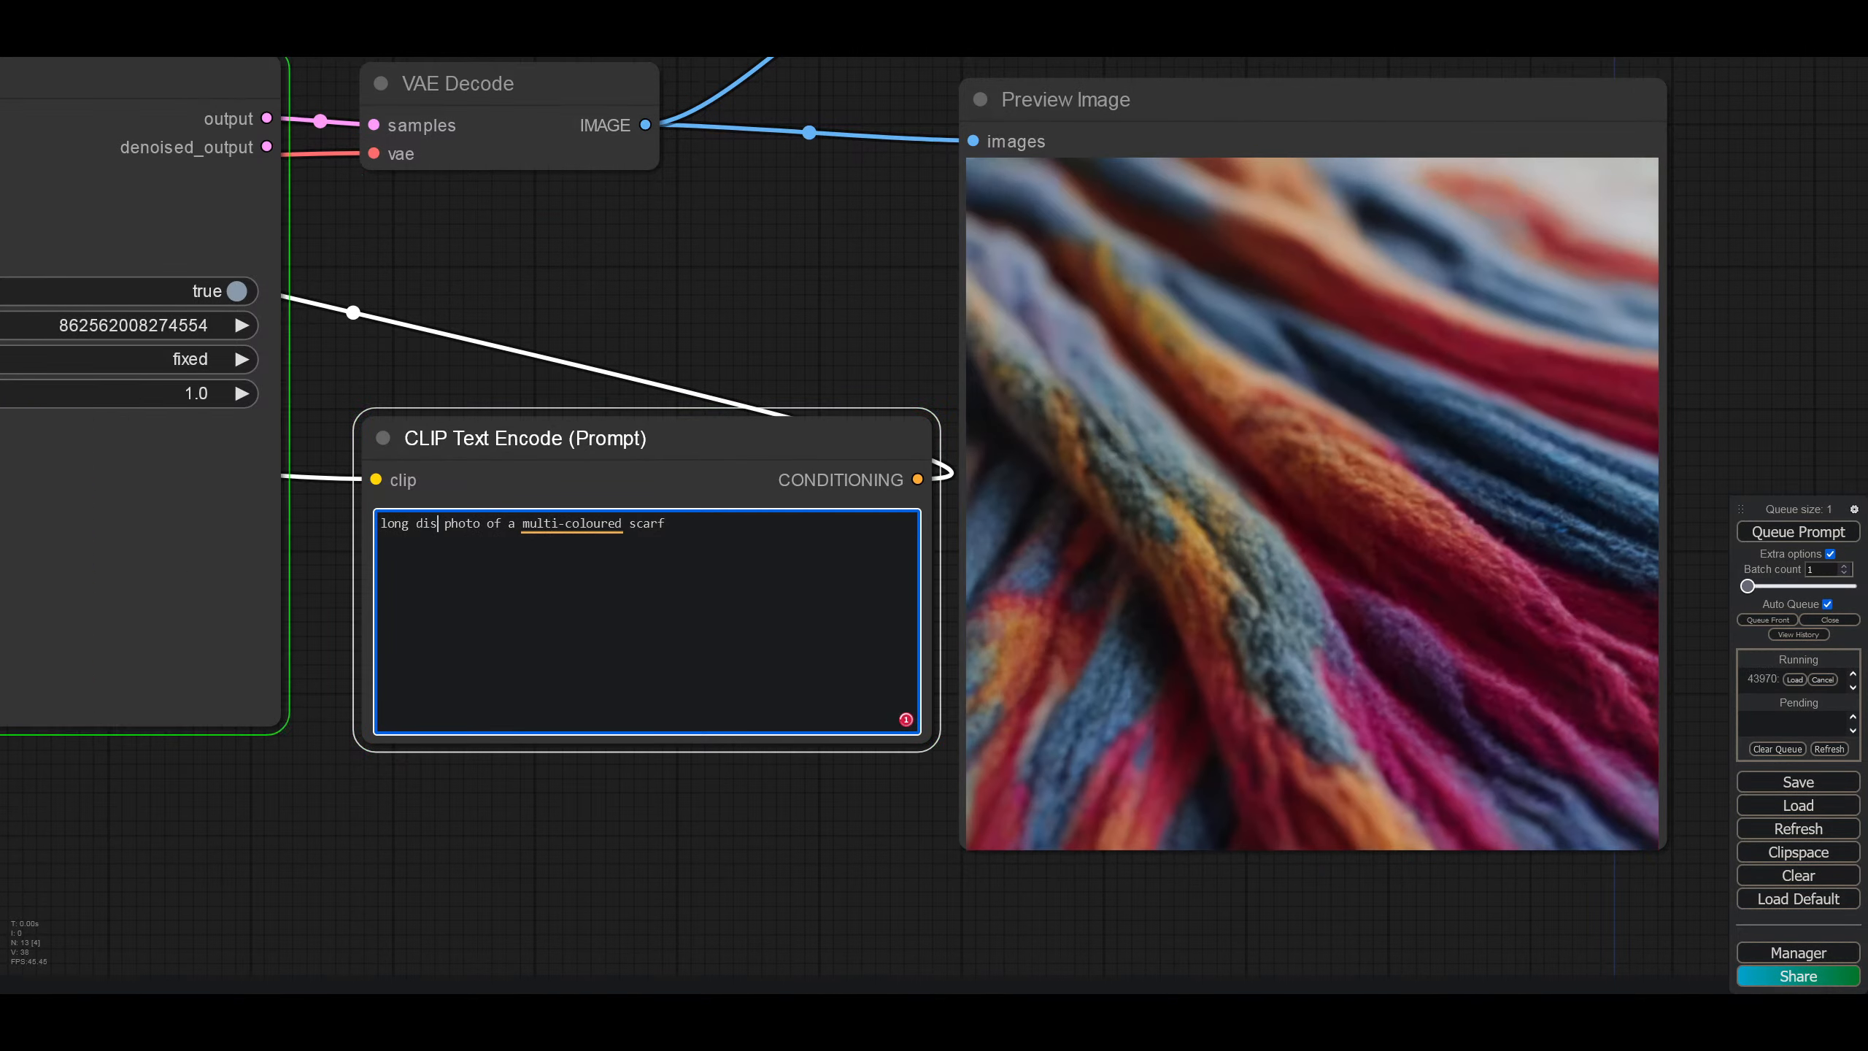
text(zomme)
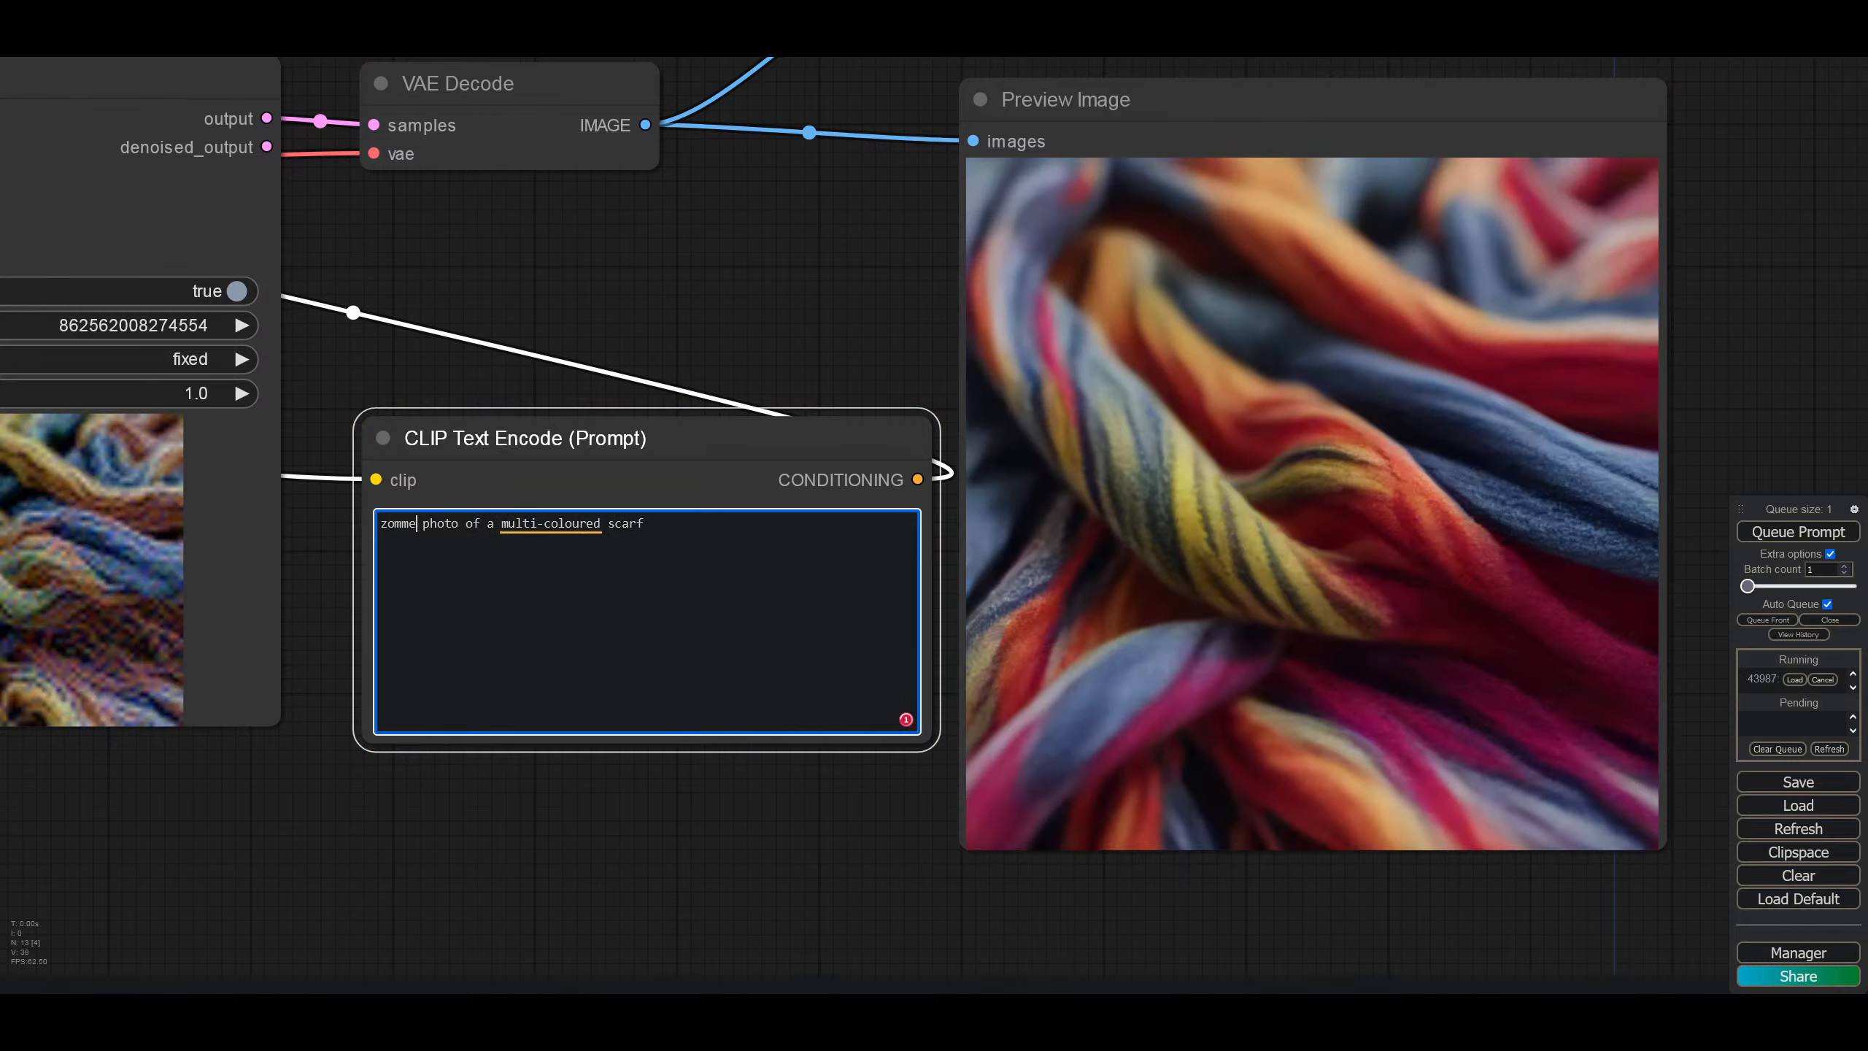
text(d out)
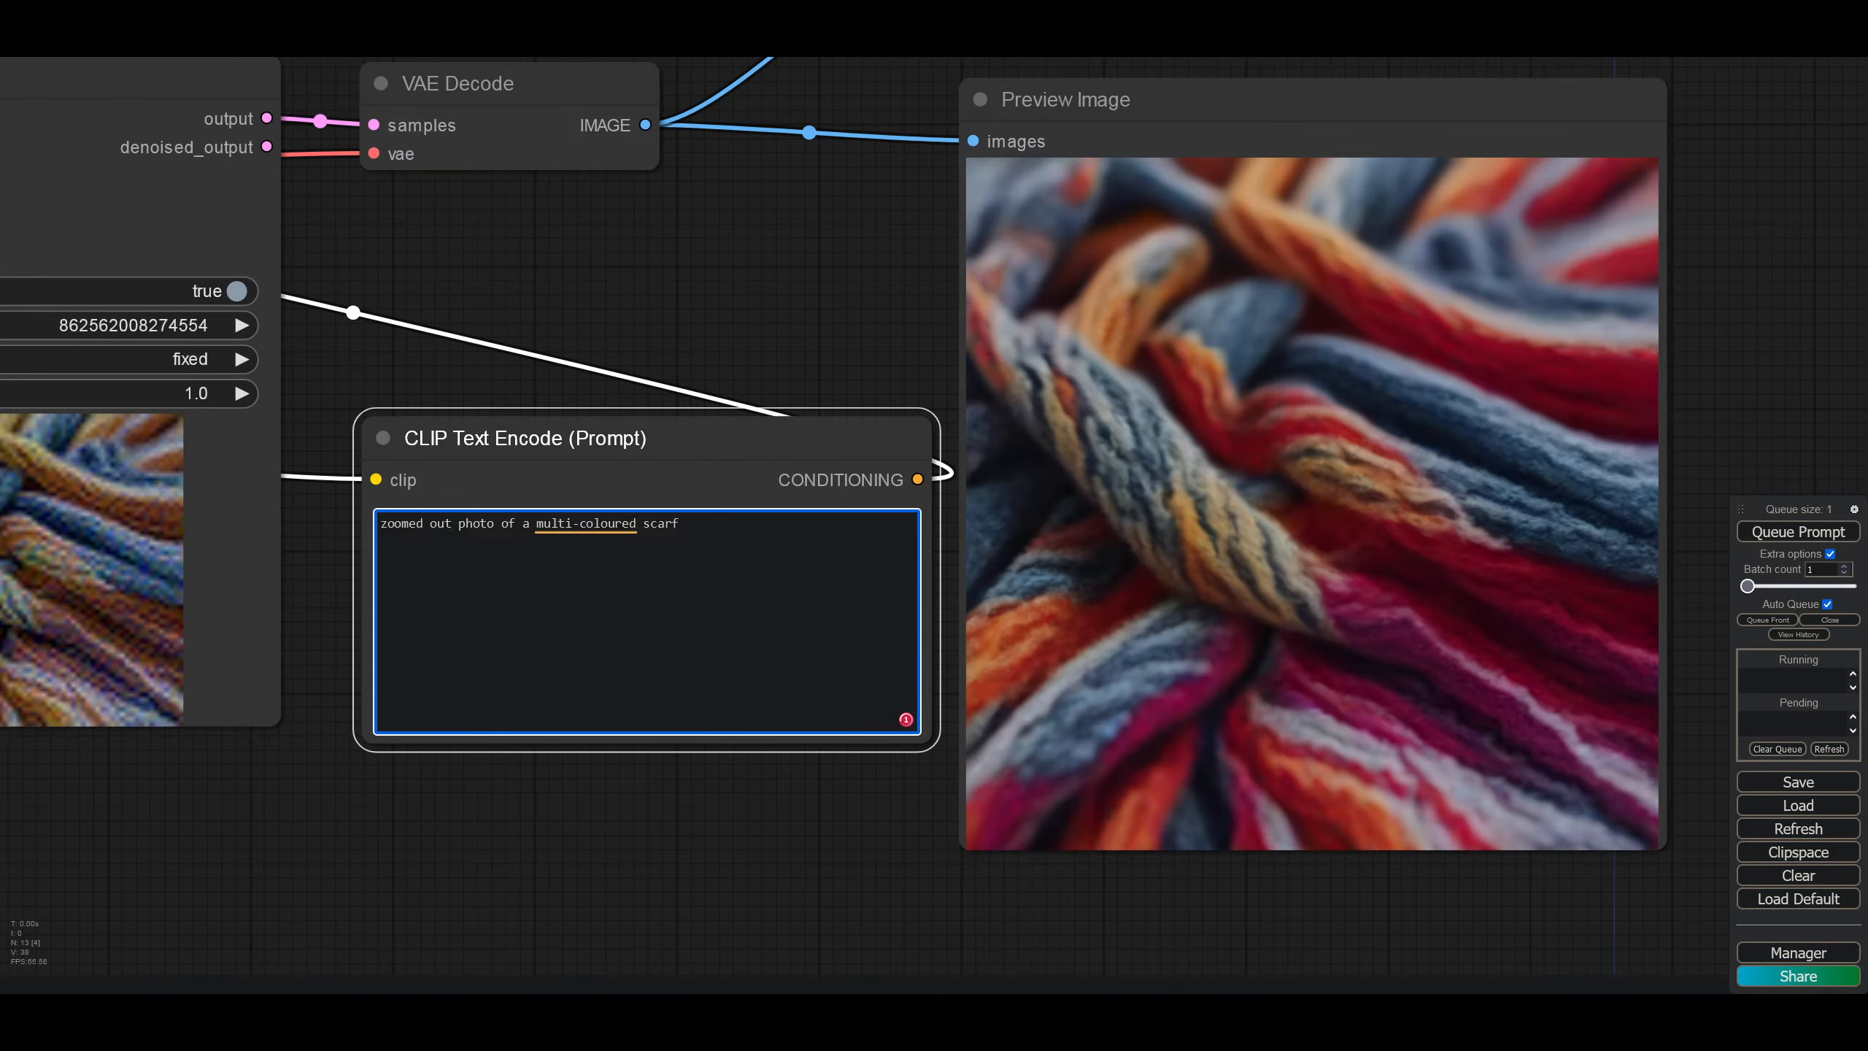
Step: Delete "zoomed out" from the prompt, leaving "photo of a multi-coloured scarf"
key(BackSpace)
key(BackSpace)
key(BackSpace)
key(BackSpace)
key(BackSpace)
key(BackSpace)
key(BackSpace)
key(BackSpace)
key(BackSpace)
key(BackSpace)
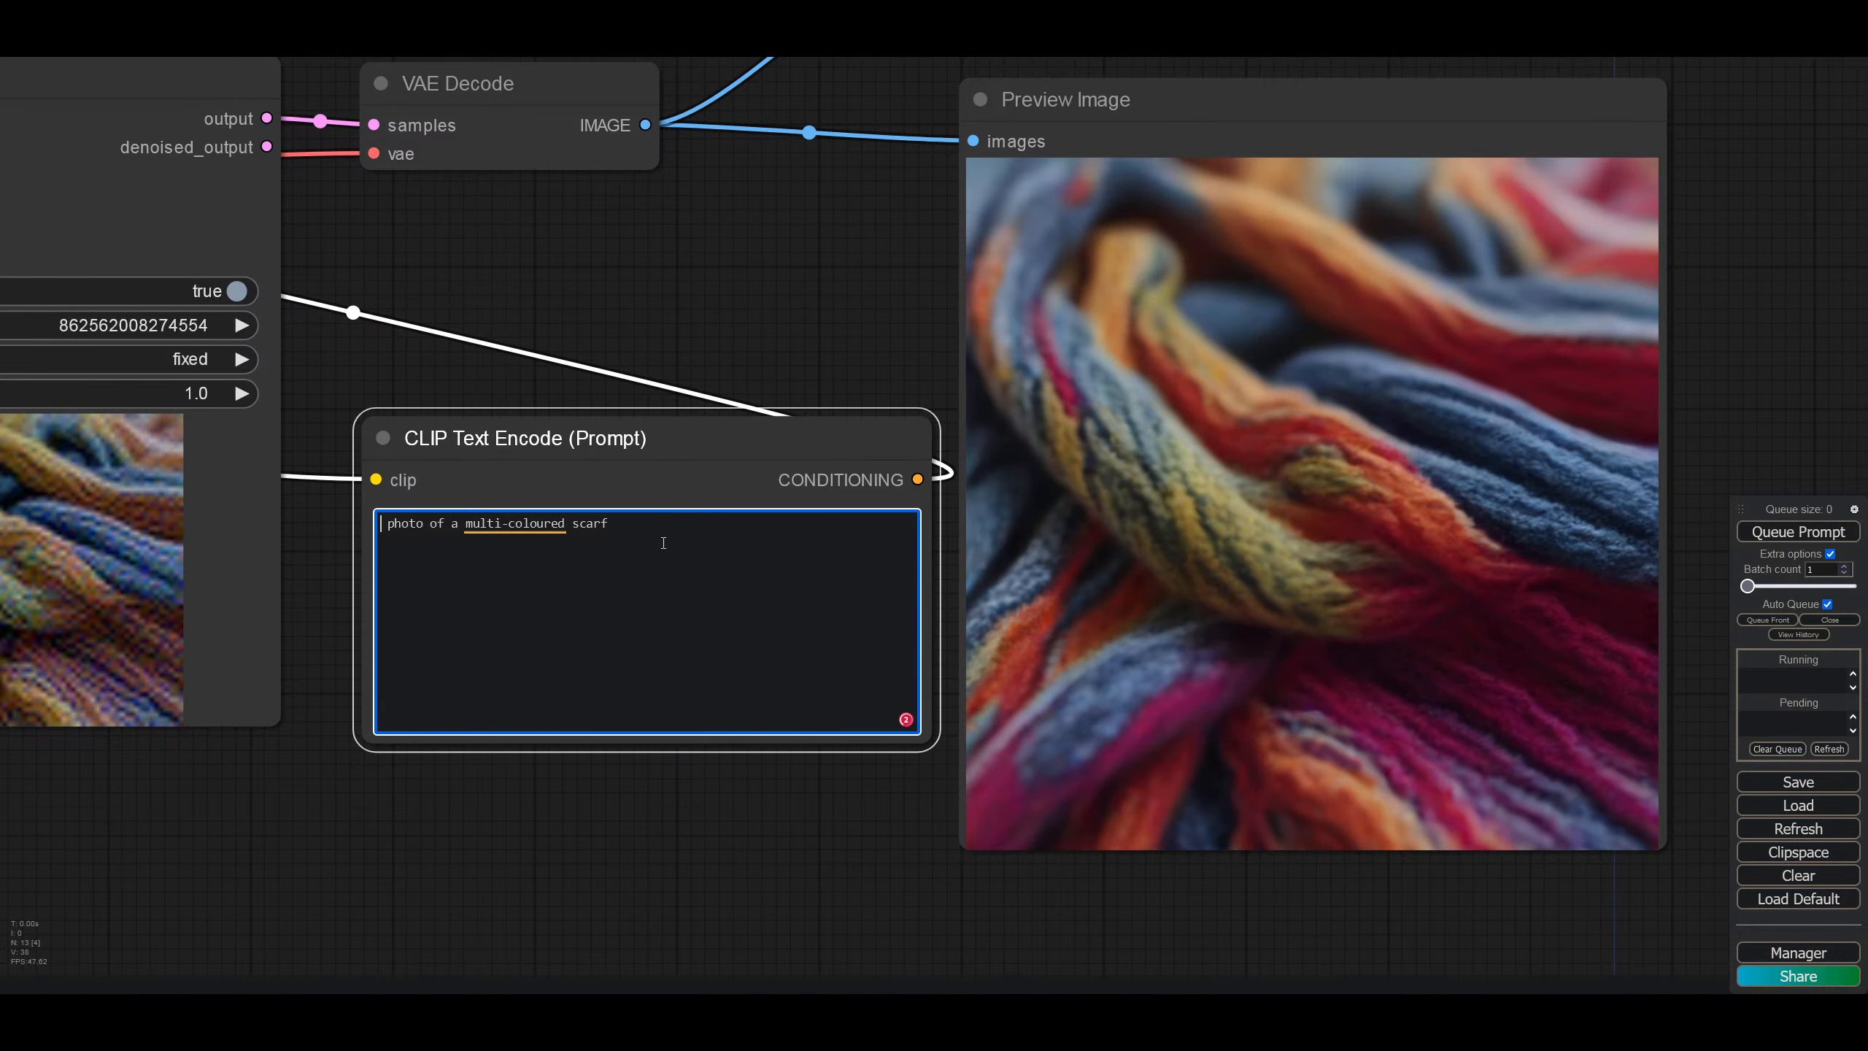
Step: Replace the whole scarf prompt with "macro pho of an ant"
drag(632, 524, 259, 515)
text(m)
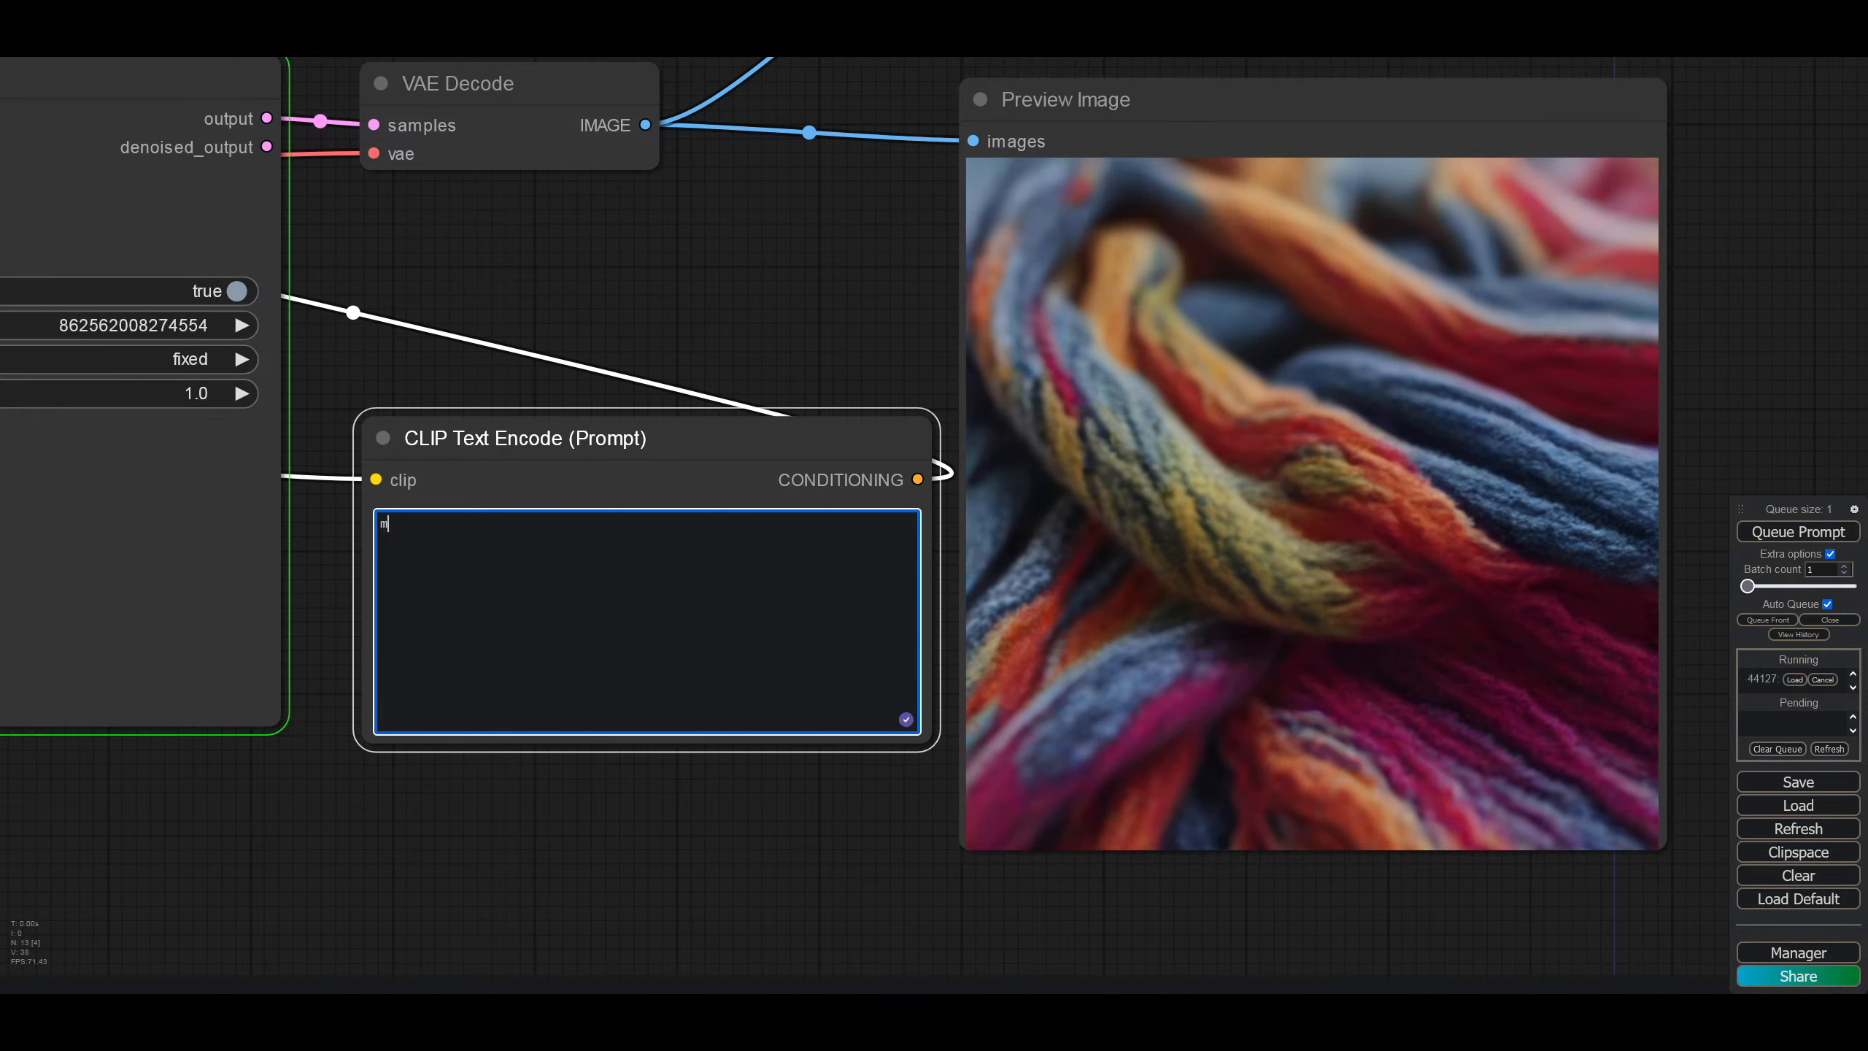
text(acro pho)
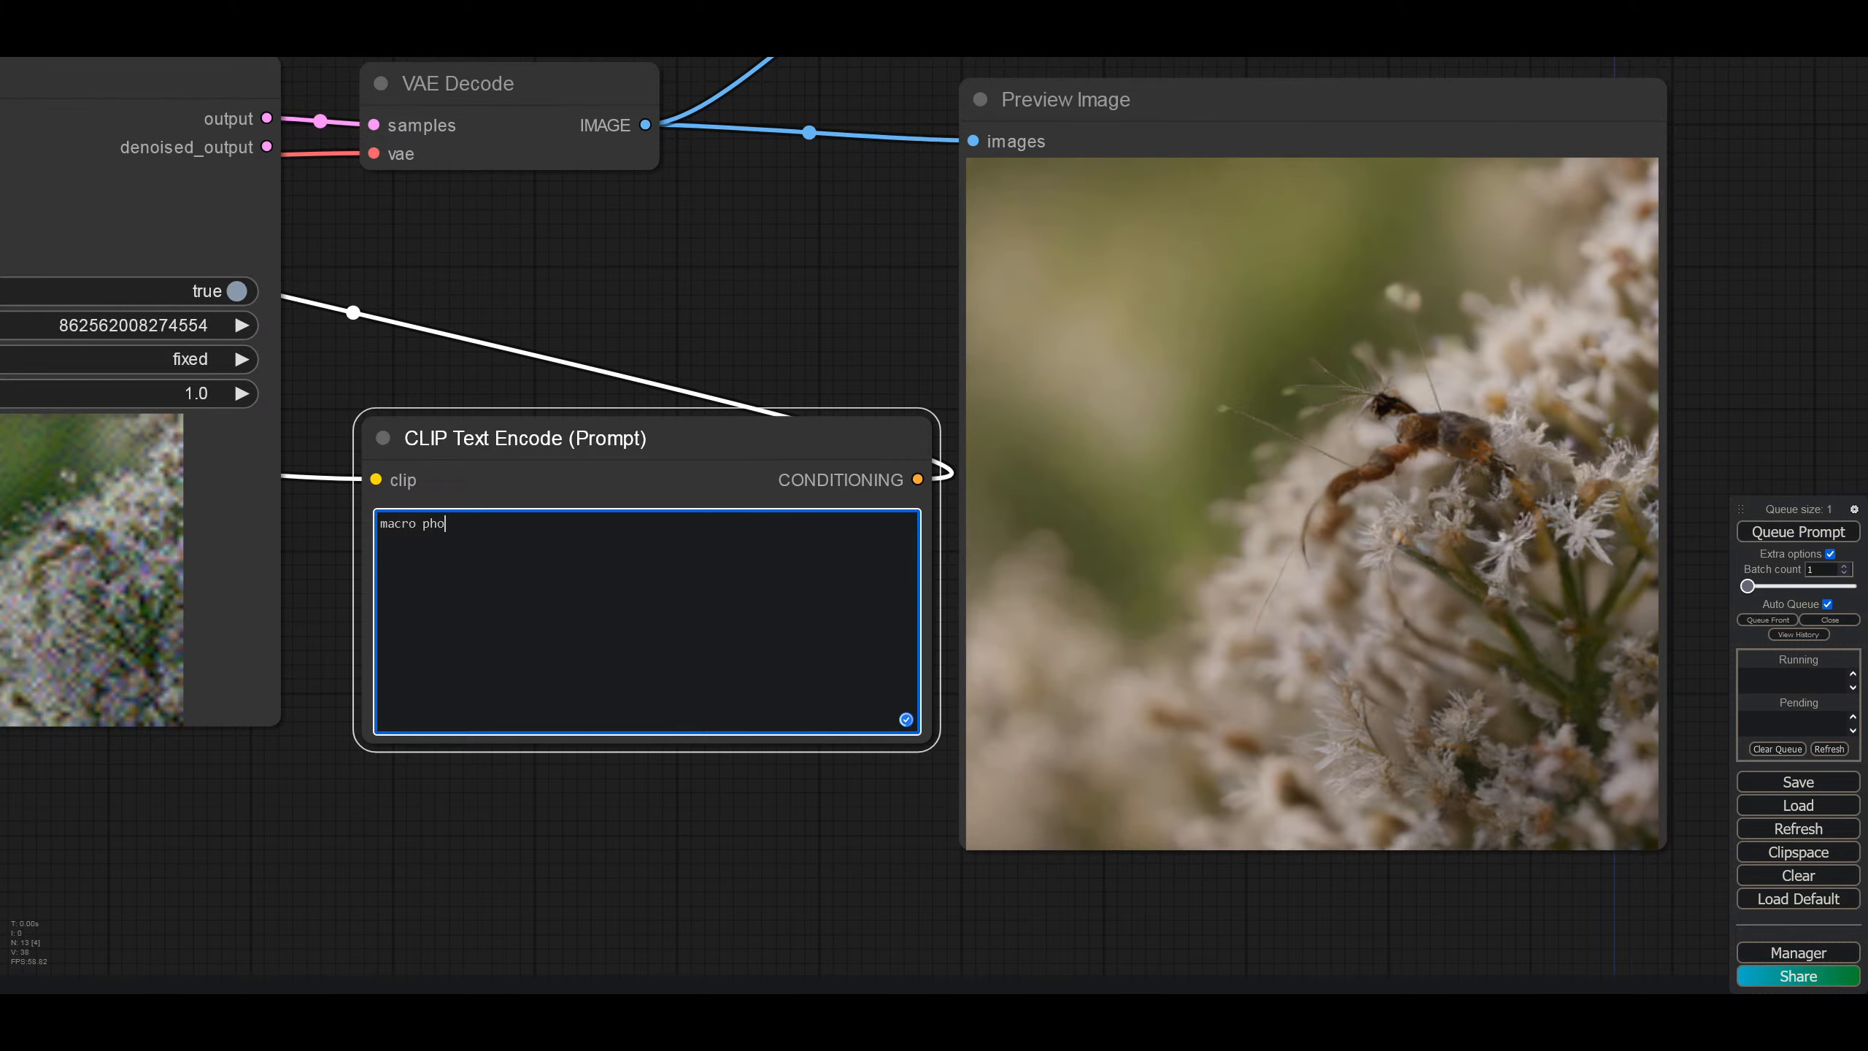
text( of an)
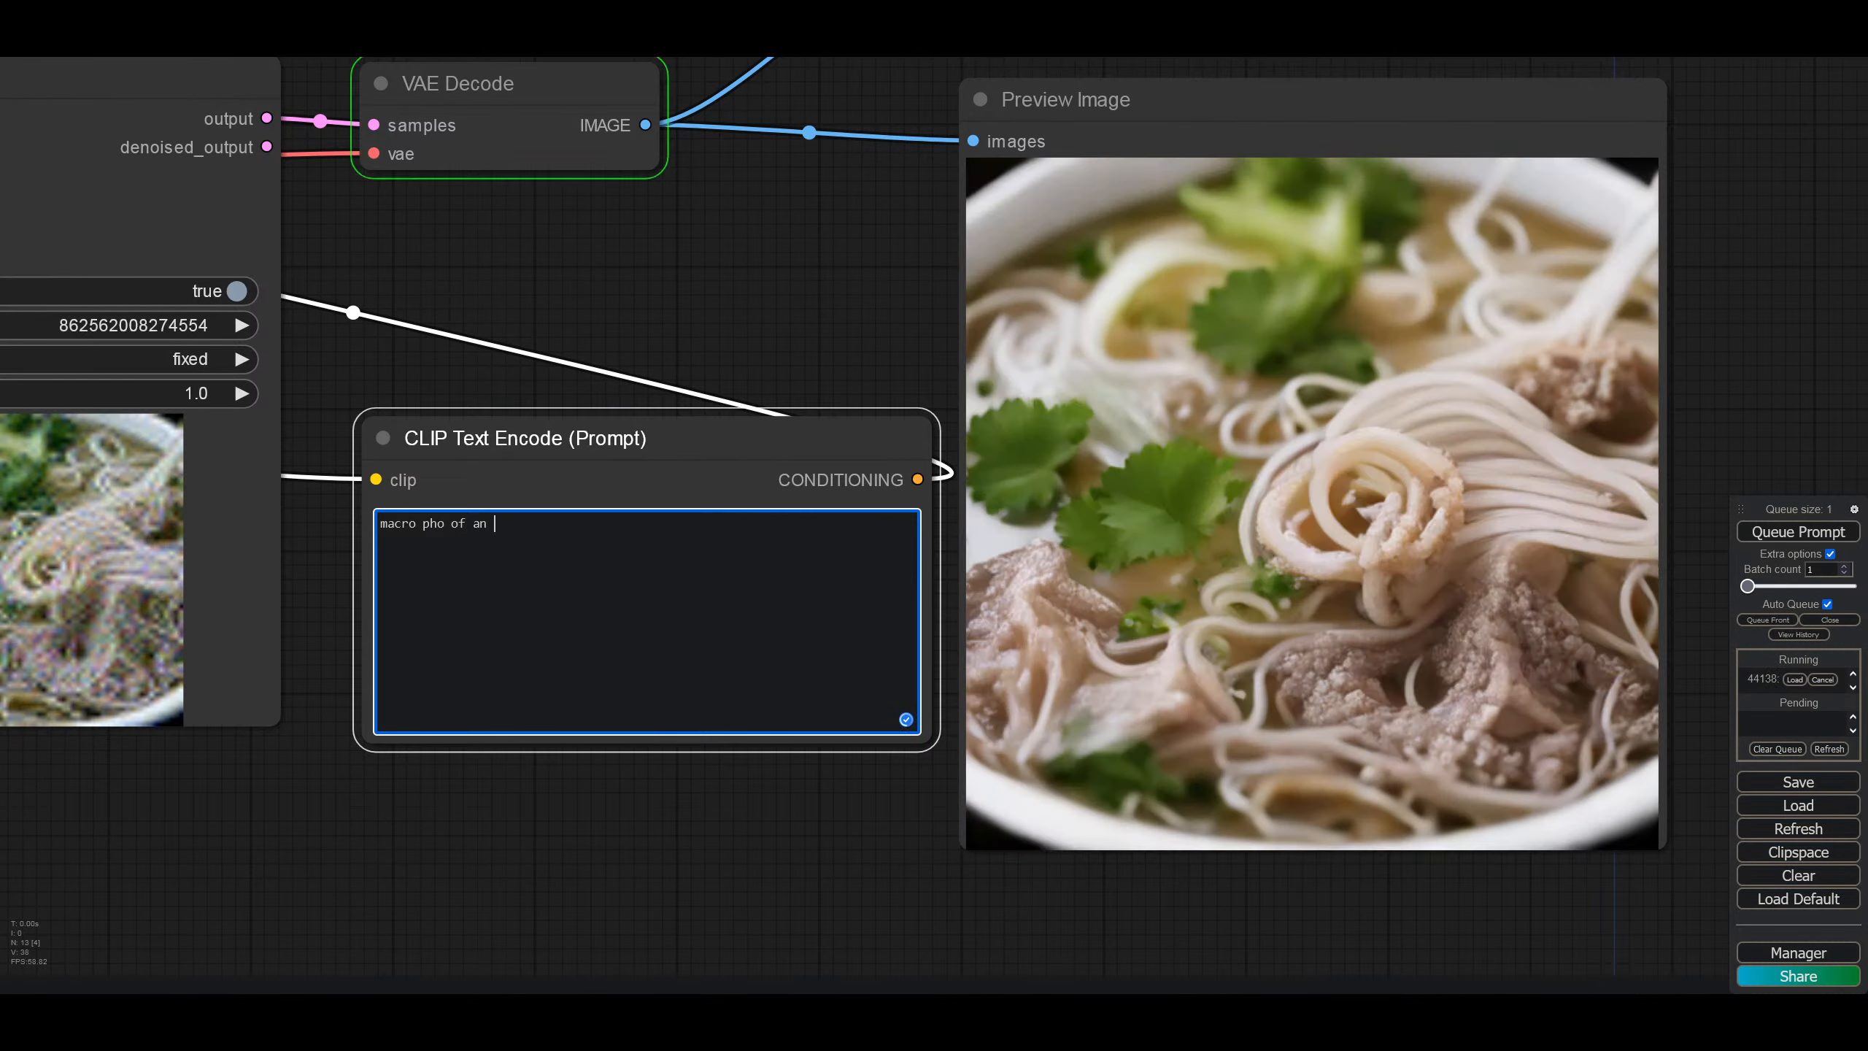
text( ant)
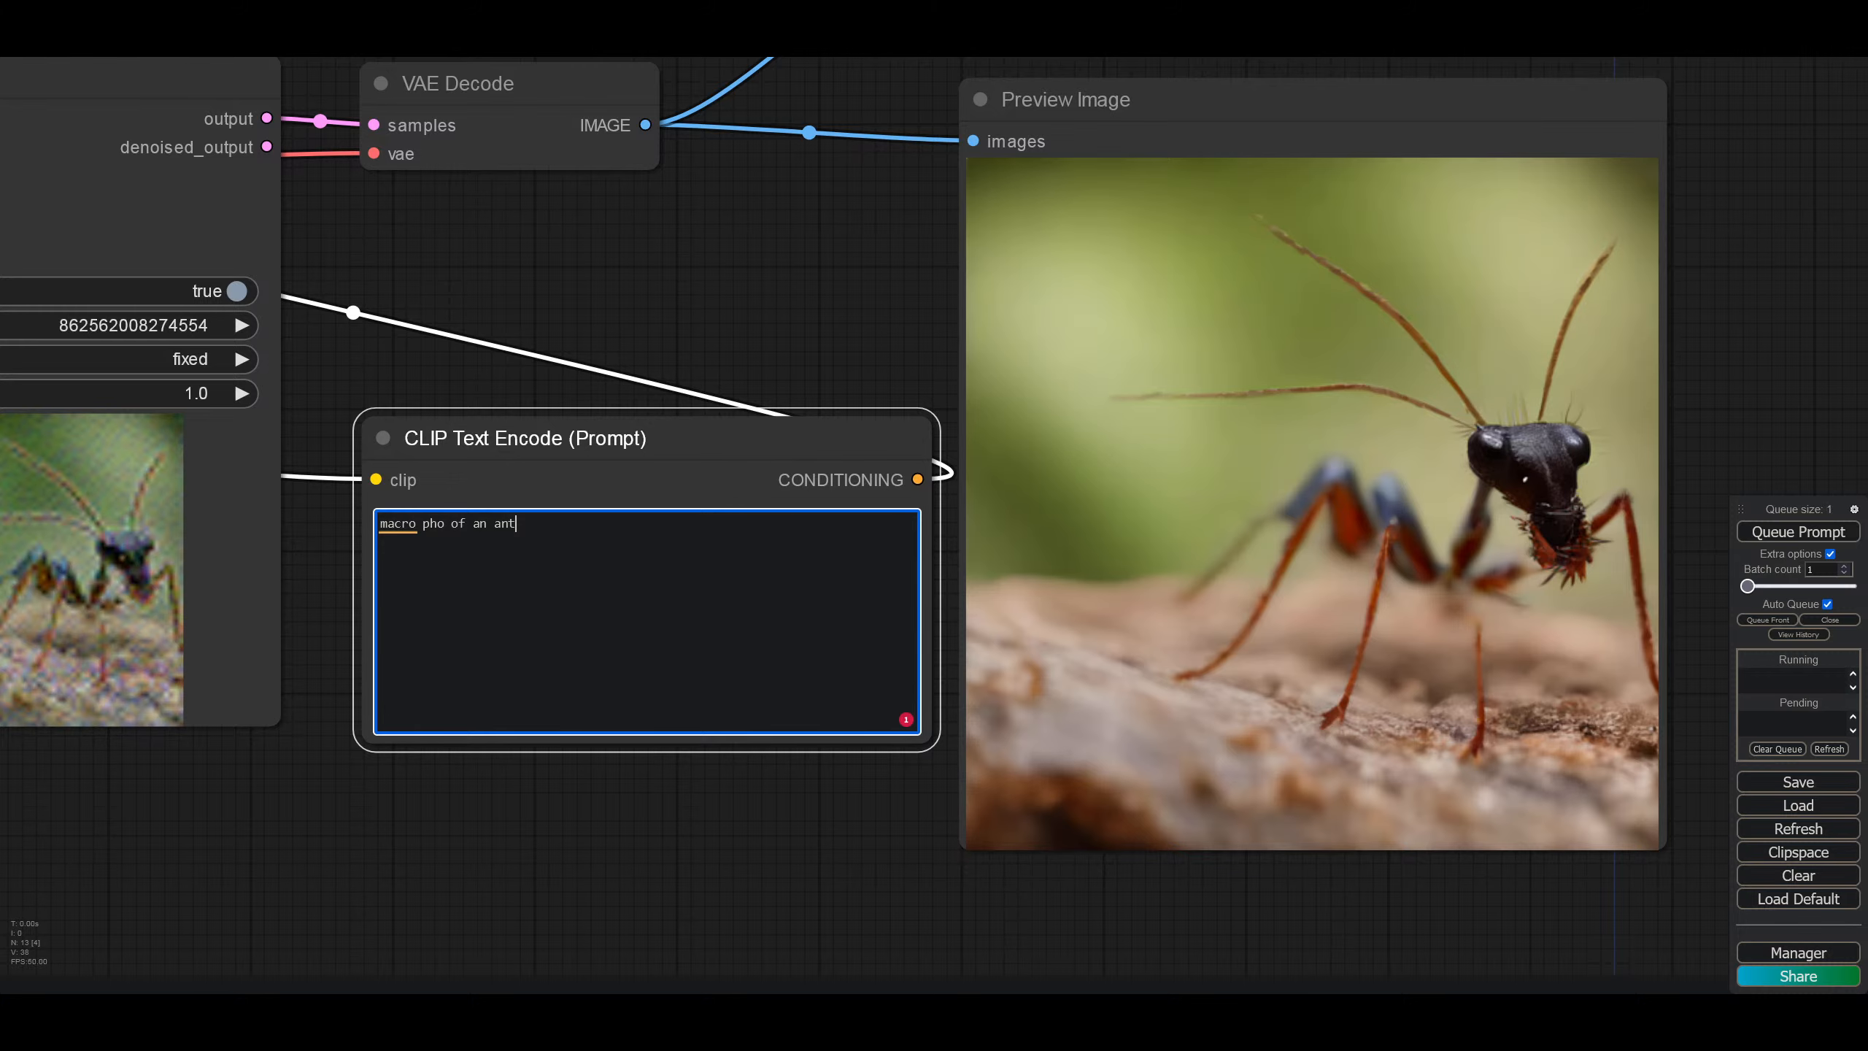
Step: Change "an ant" in the macro prompt to the plural "ants"
key(BackSpace)
key(BackSpace)
key(BackSpace)
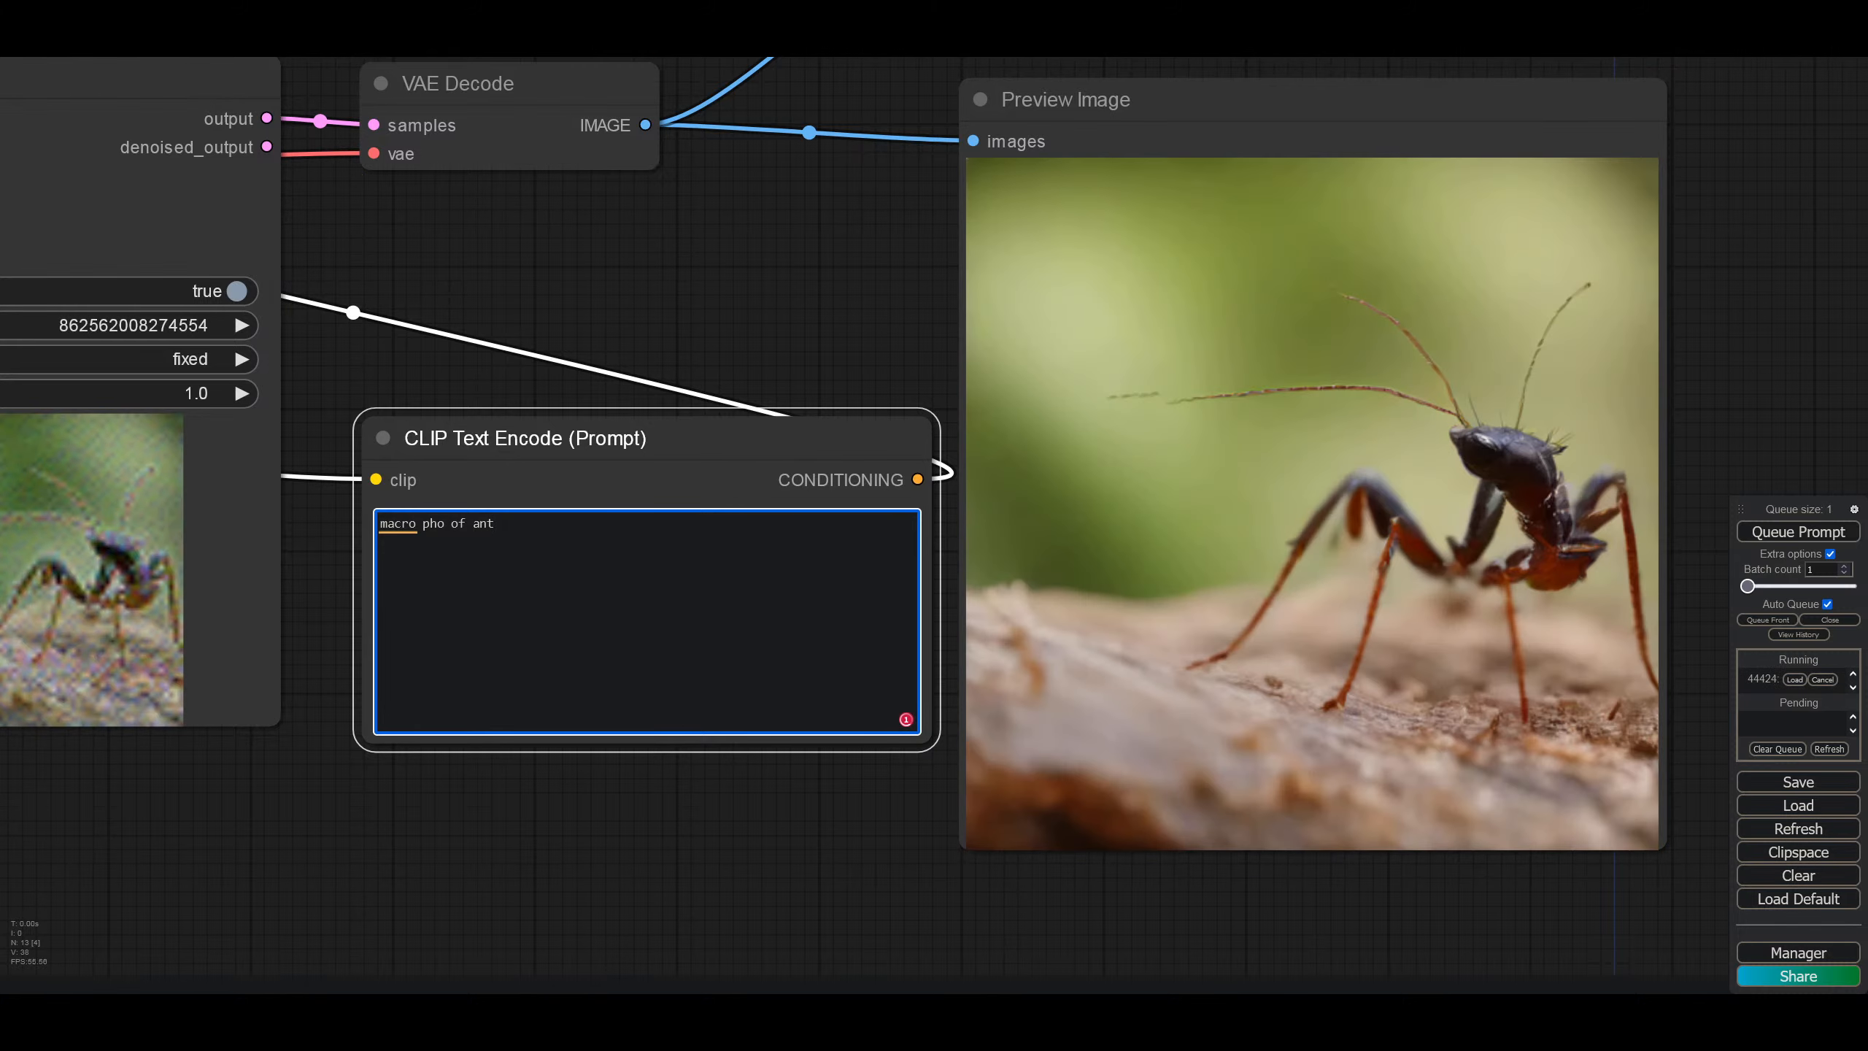
text(s)
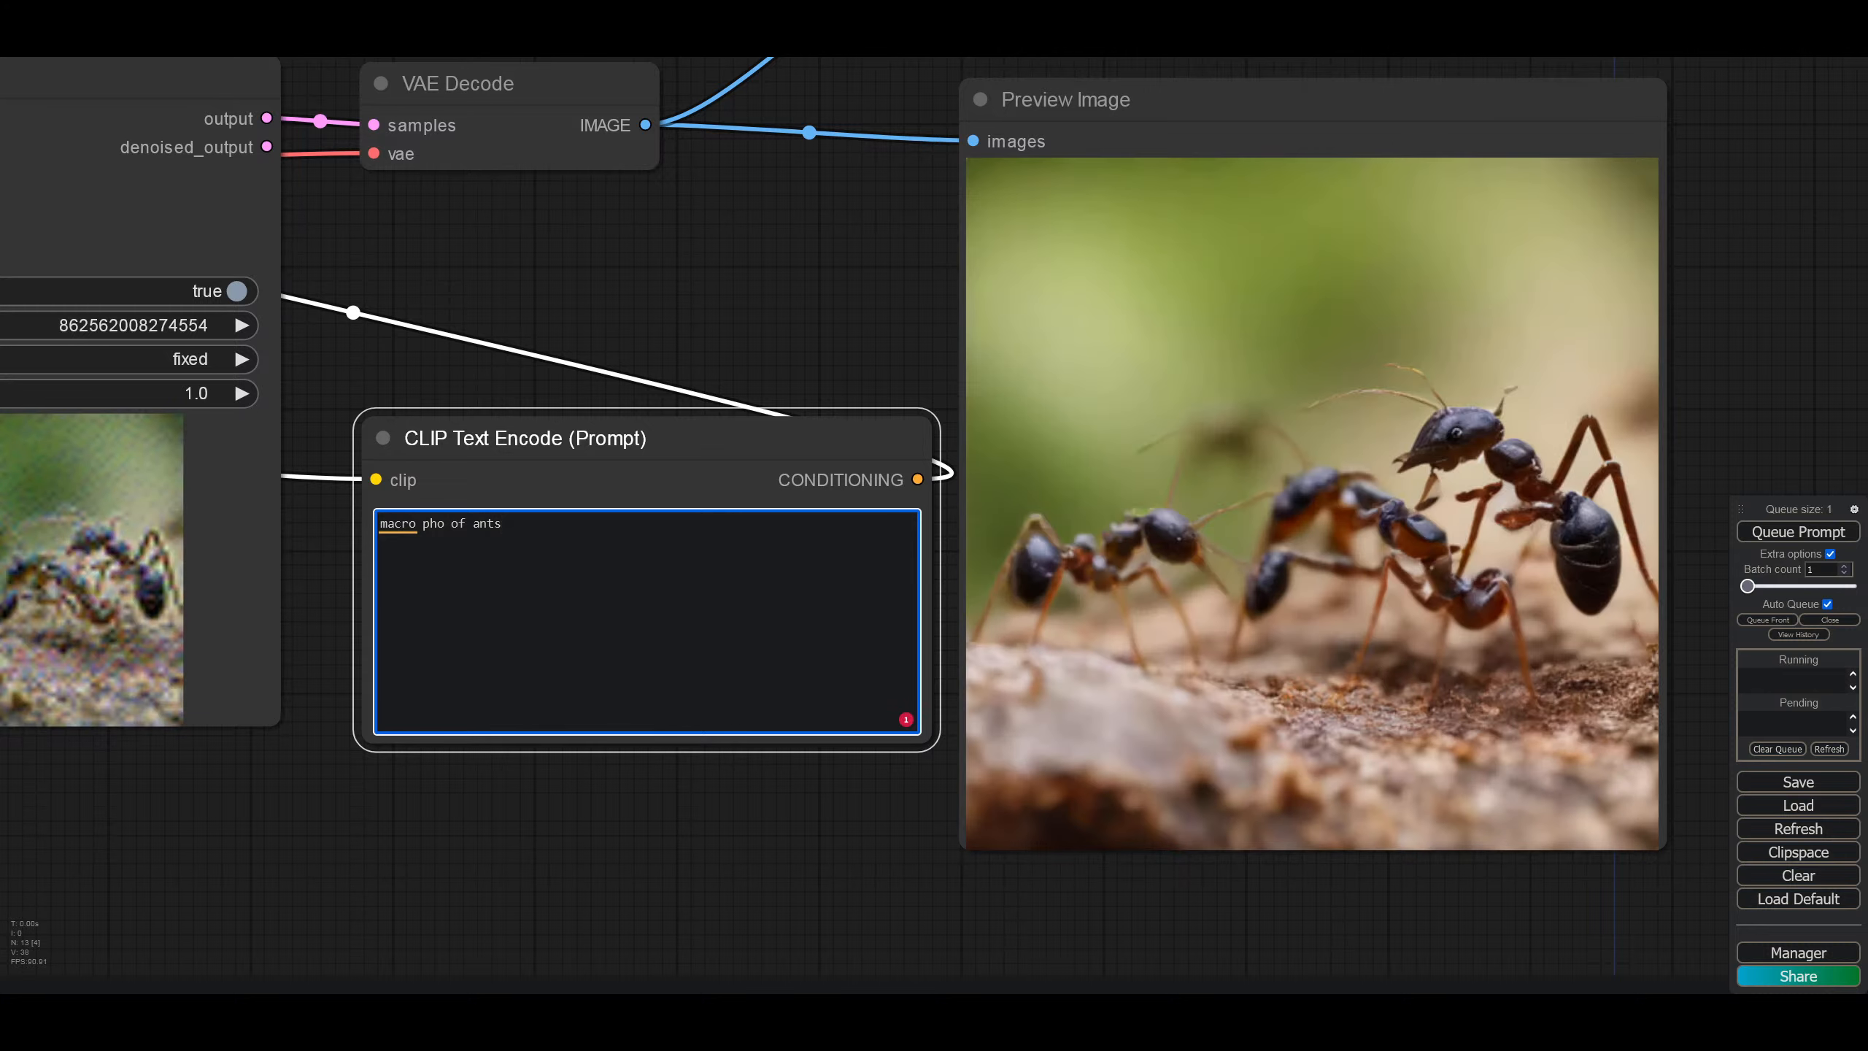
Step: Replace "ants" in the macro prompt with "spider"
key(BackSpace)
key(BackSpace)
key(BackSpace)
key(BackSpace)
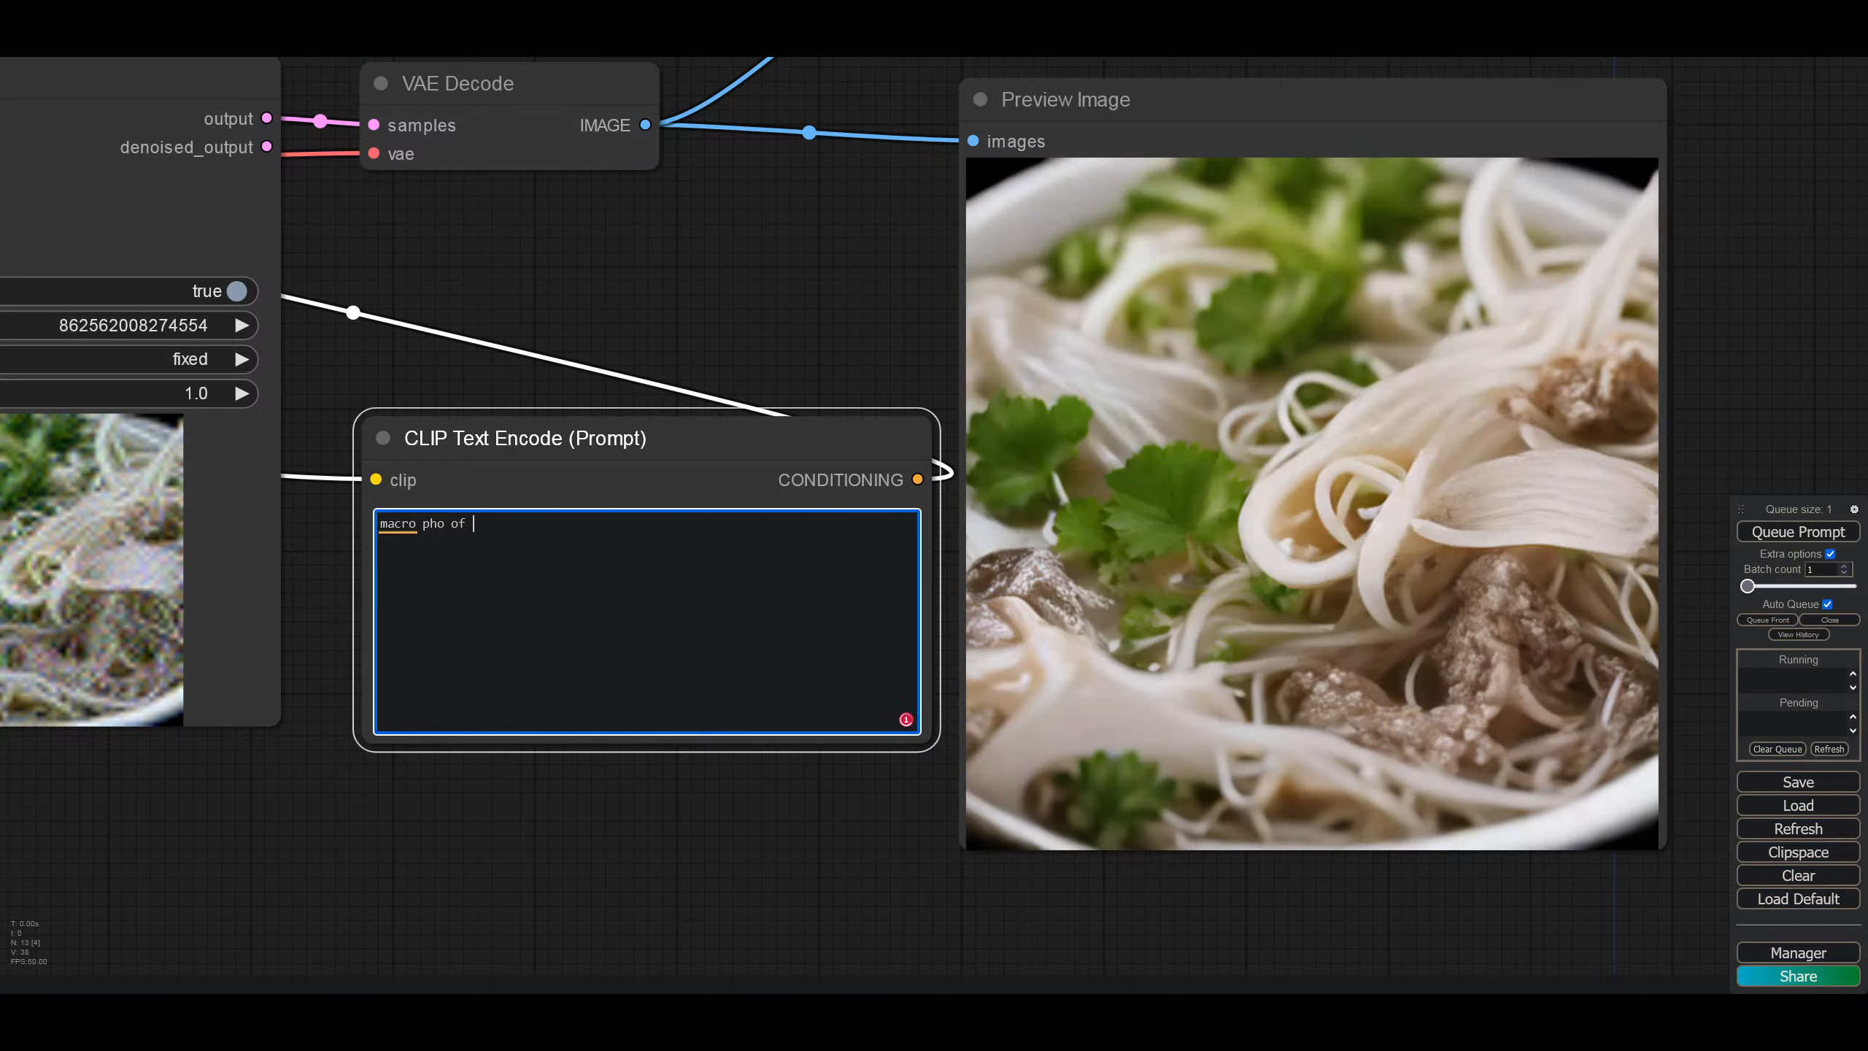
text(spider)
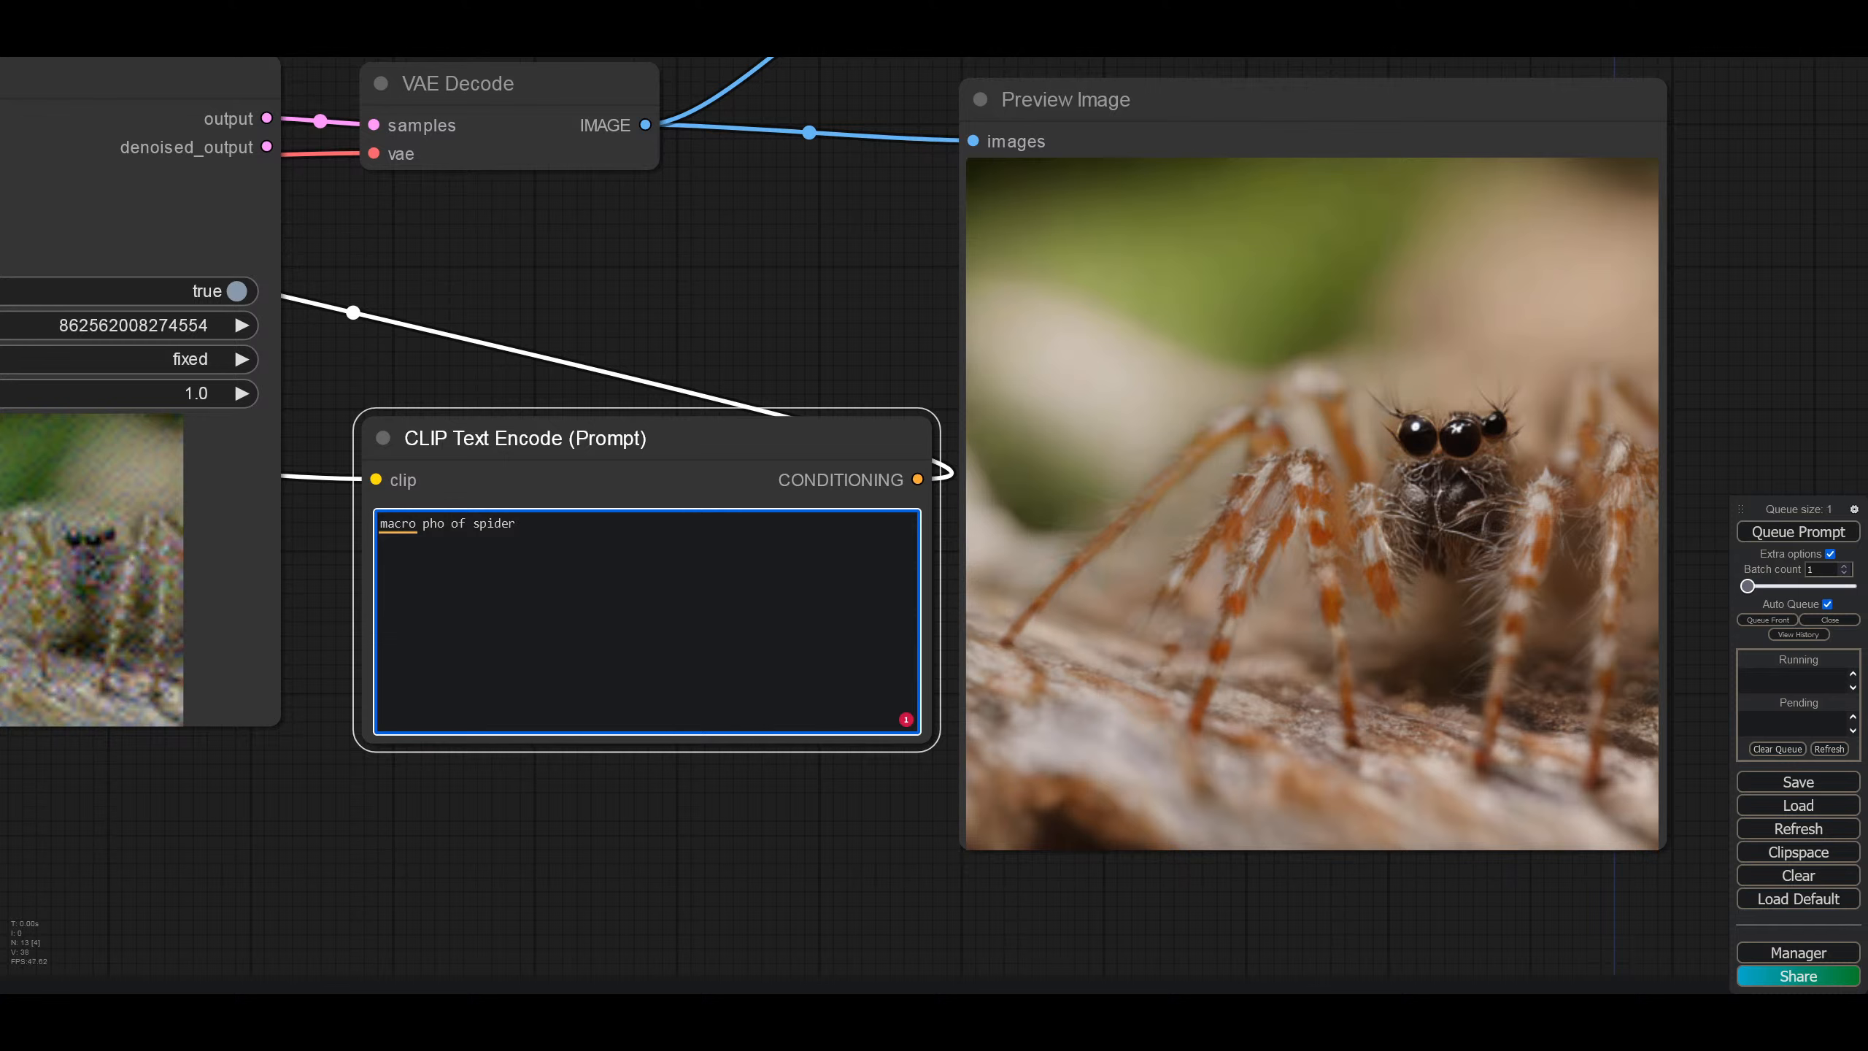
Step: Replace "spider" in the macro prompt with "ladybird"
key(BackSpace)
key(BackSpace)
key(BackSpace)
key(BackSpace)
key(BackSpace)
key(BackSpace)
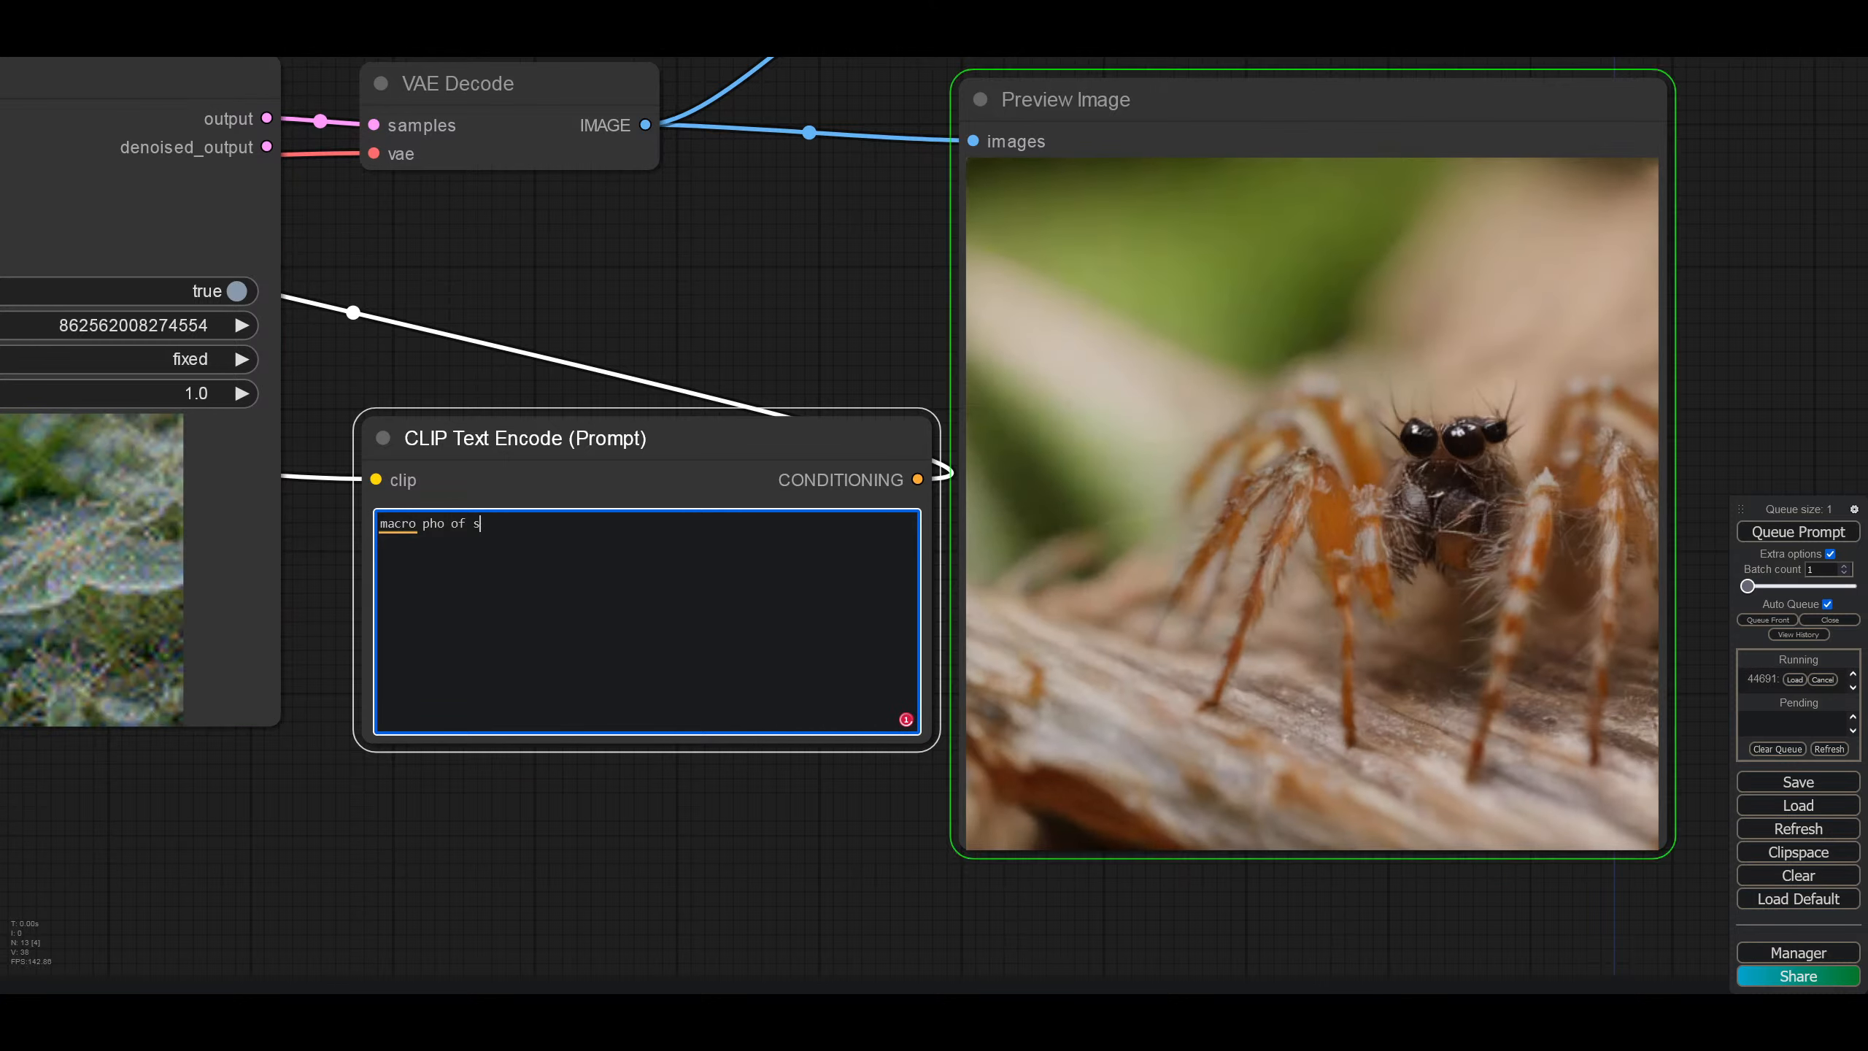
text(la)
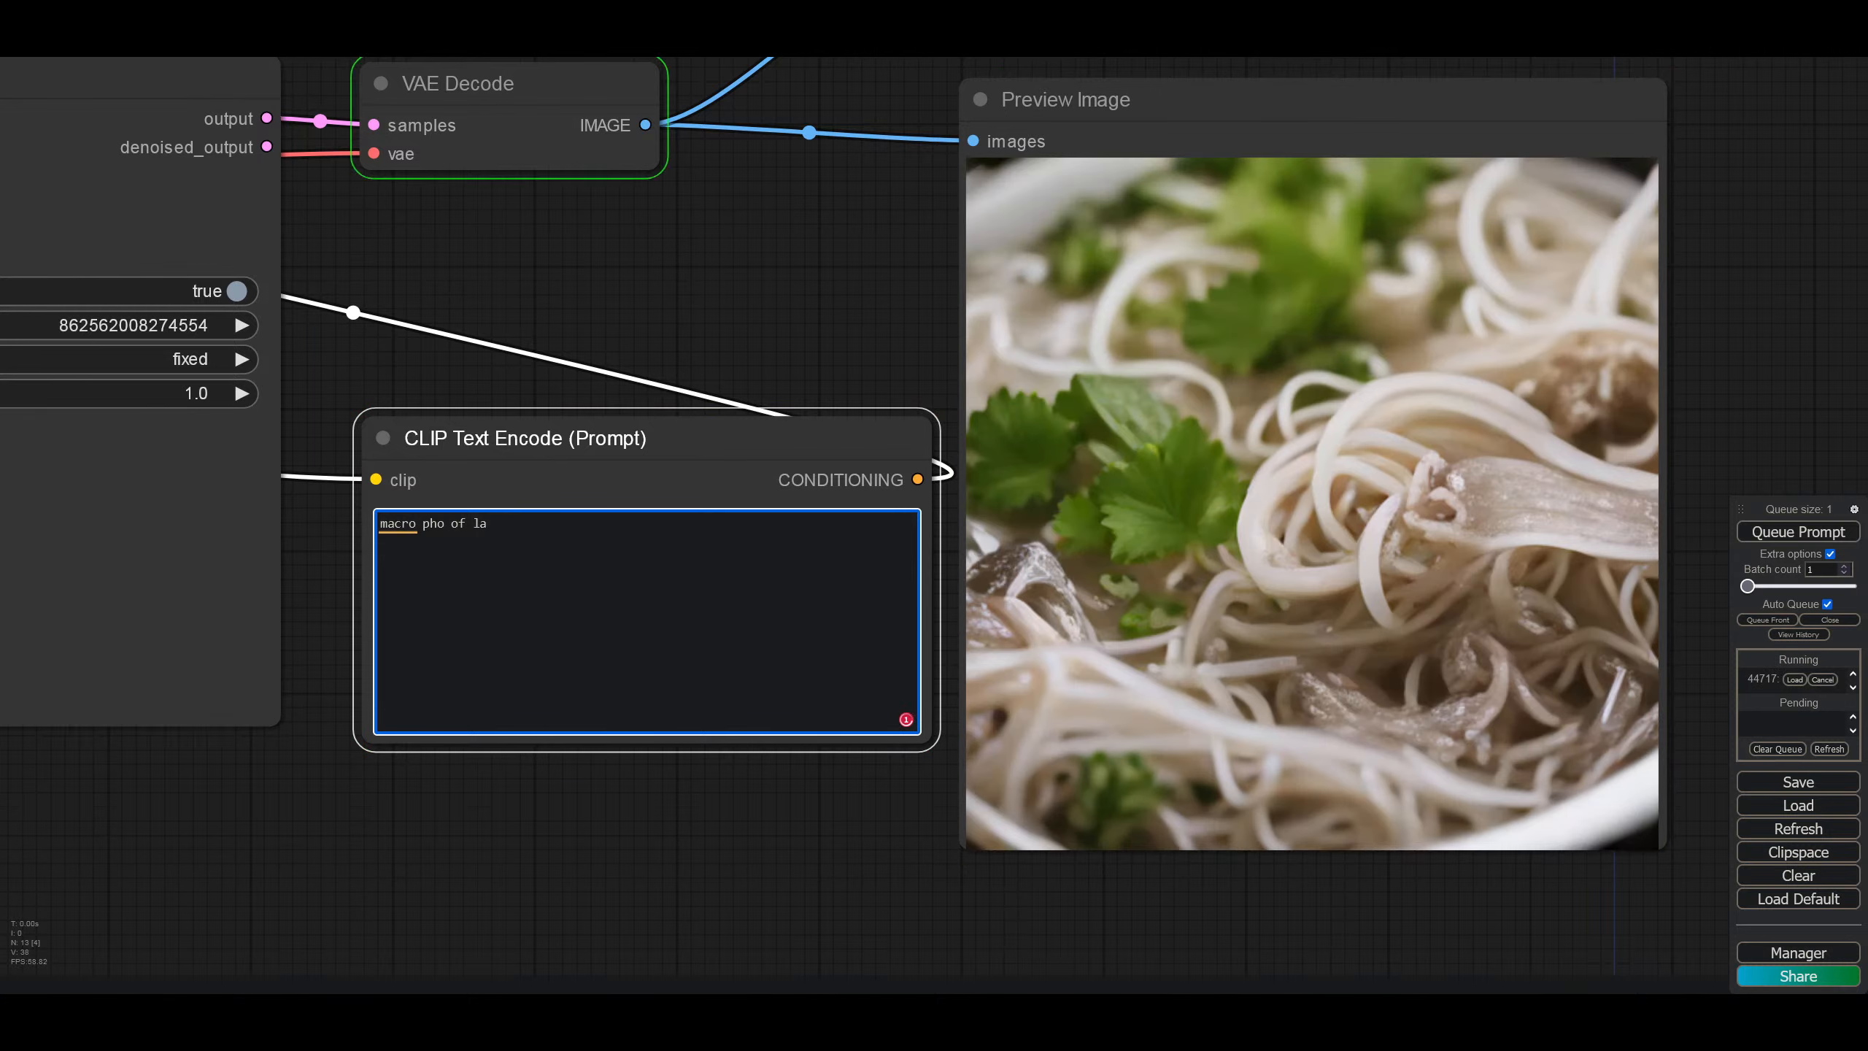
text(dybird)
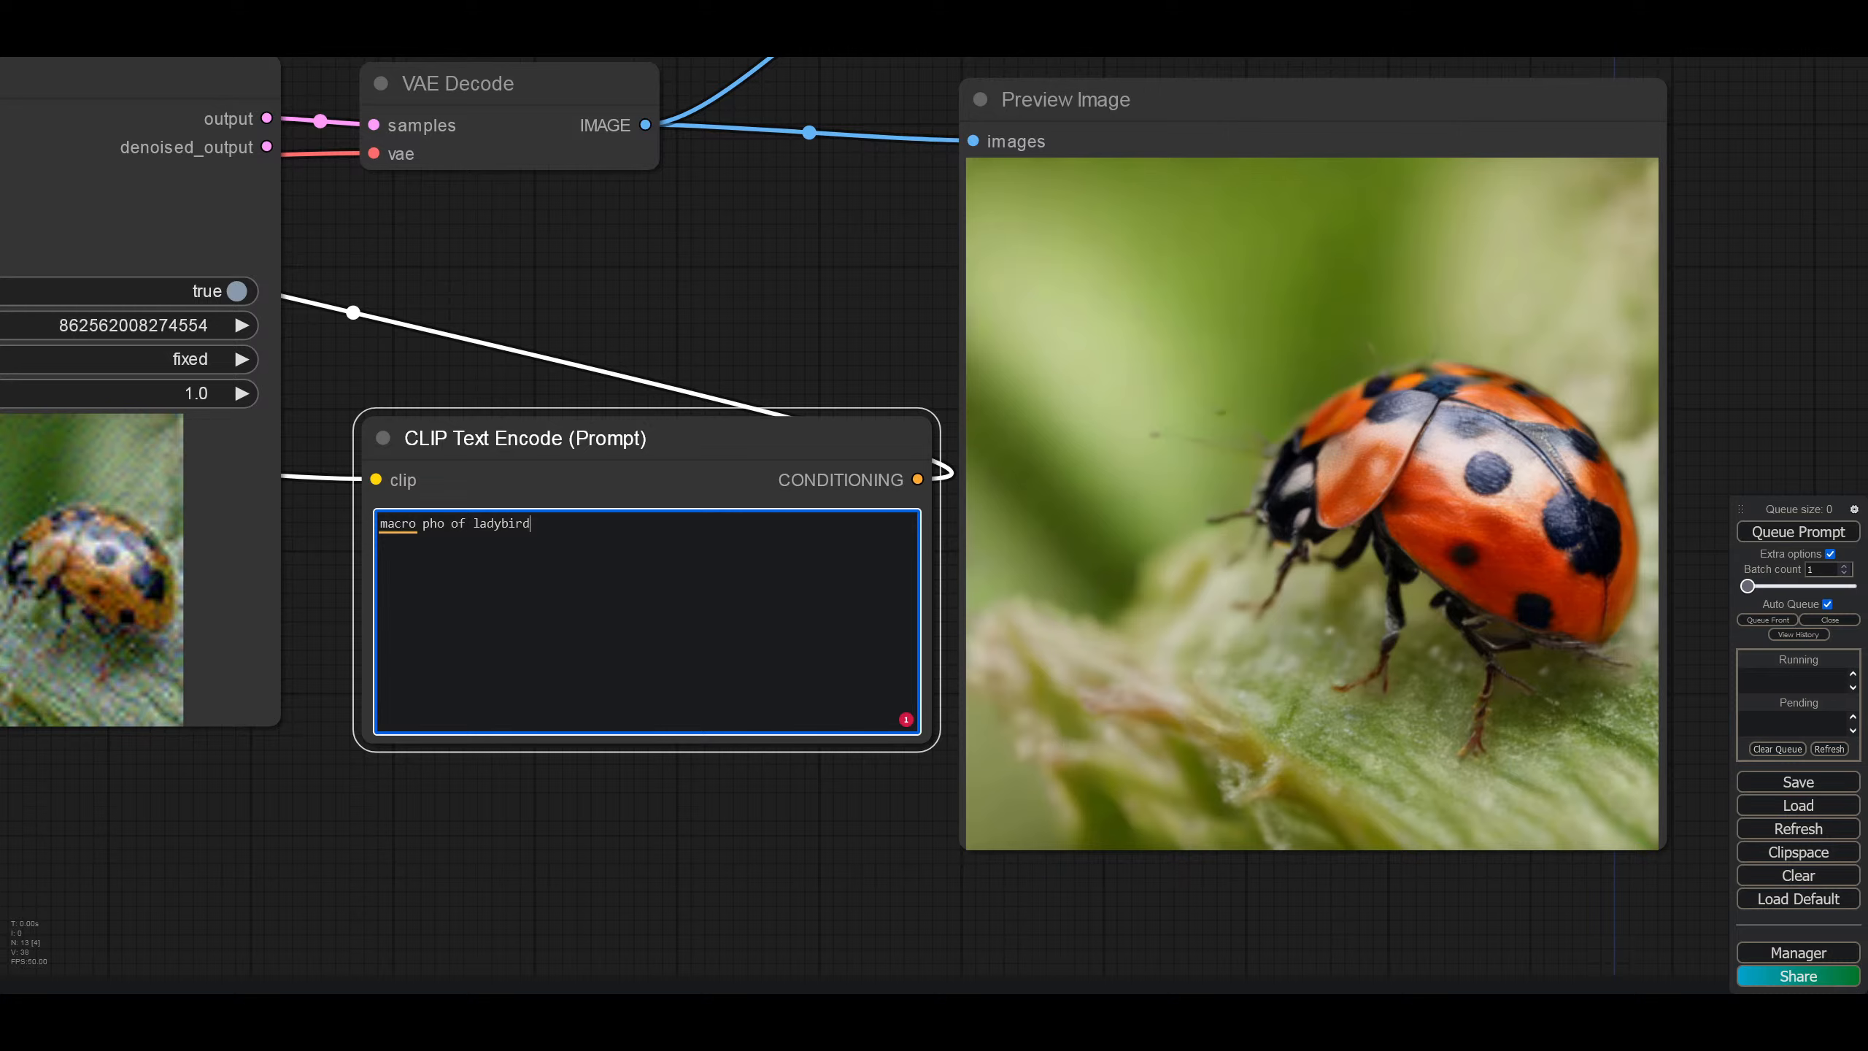
Step: Replace the whole ladybird prompt with "photo by daido moriyama"
key(BackSpace)
key(BackSpace)
key(BackSpace)
key(BackSpace)
key(BackSpace)
key(BackSpace)
key(BackSpace)
key(BackSpace)
key(BackSpace)
key(BackSpace)
key(BackSpace)
key(BackSpace)
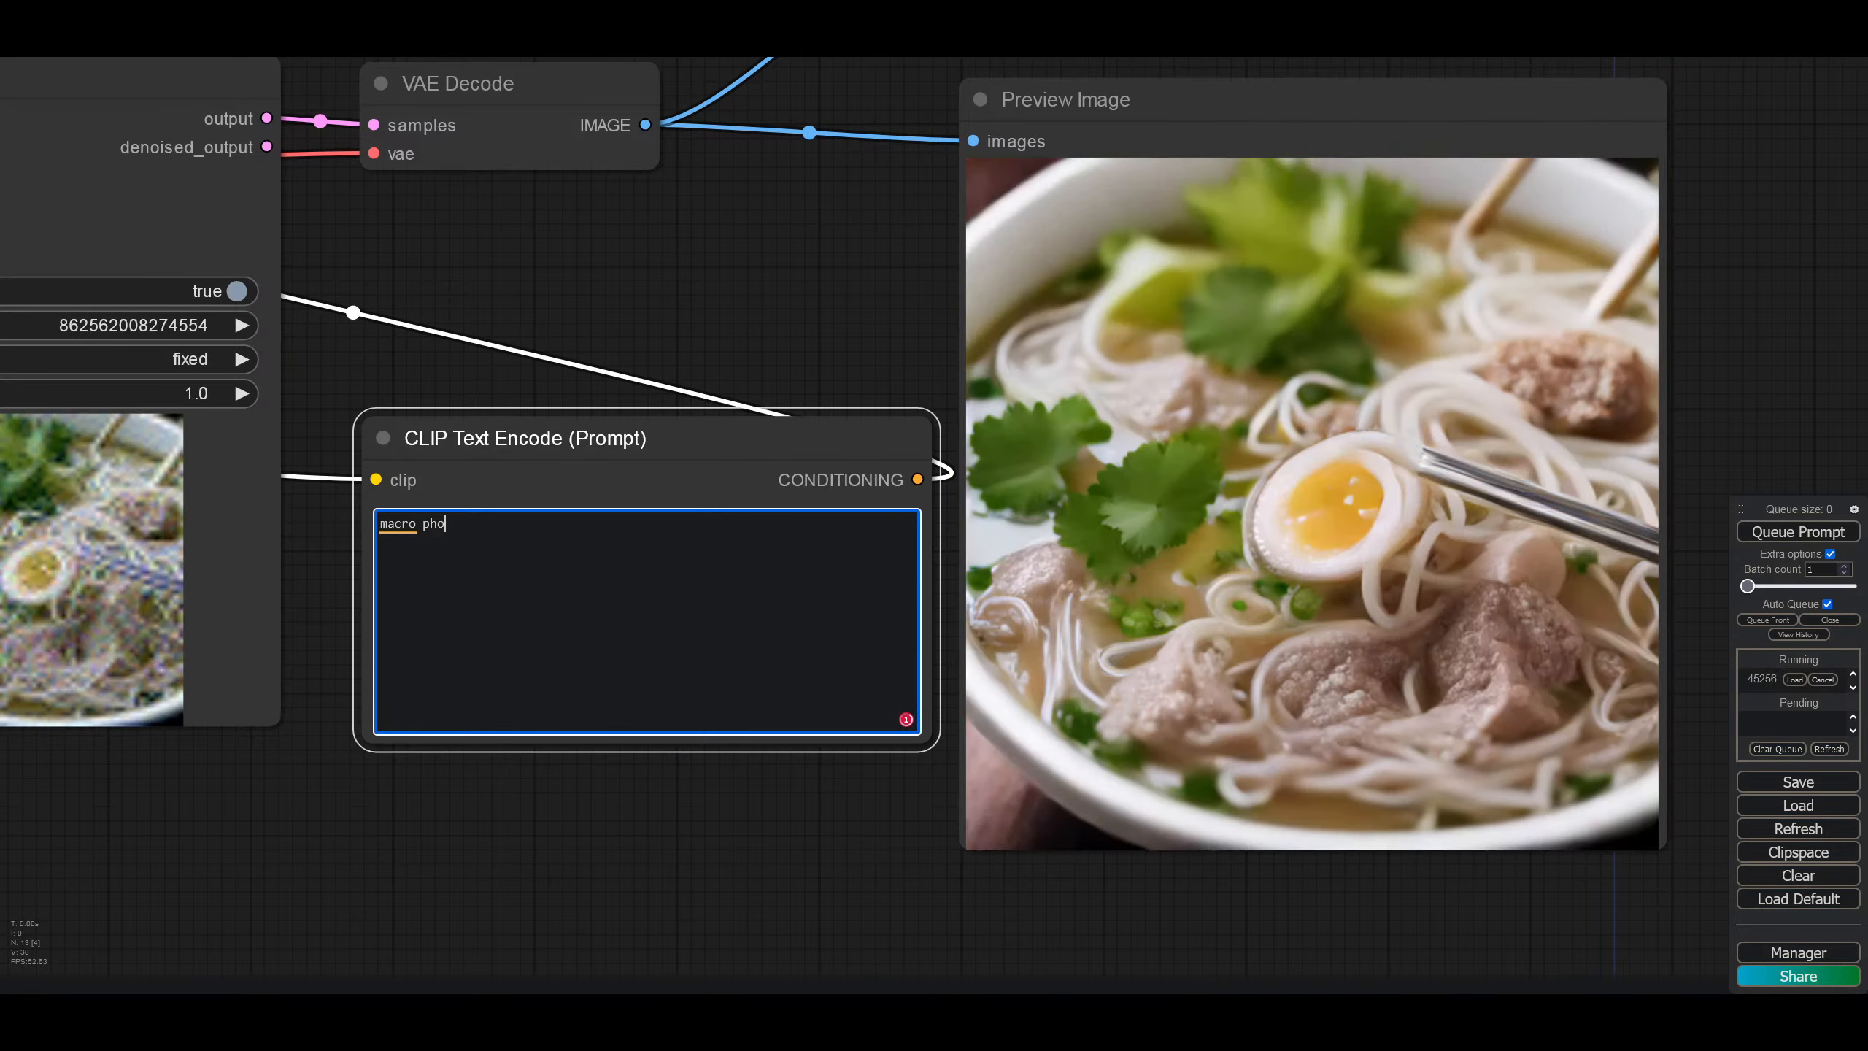
key(BackSpace)
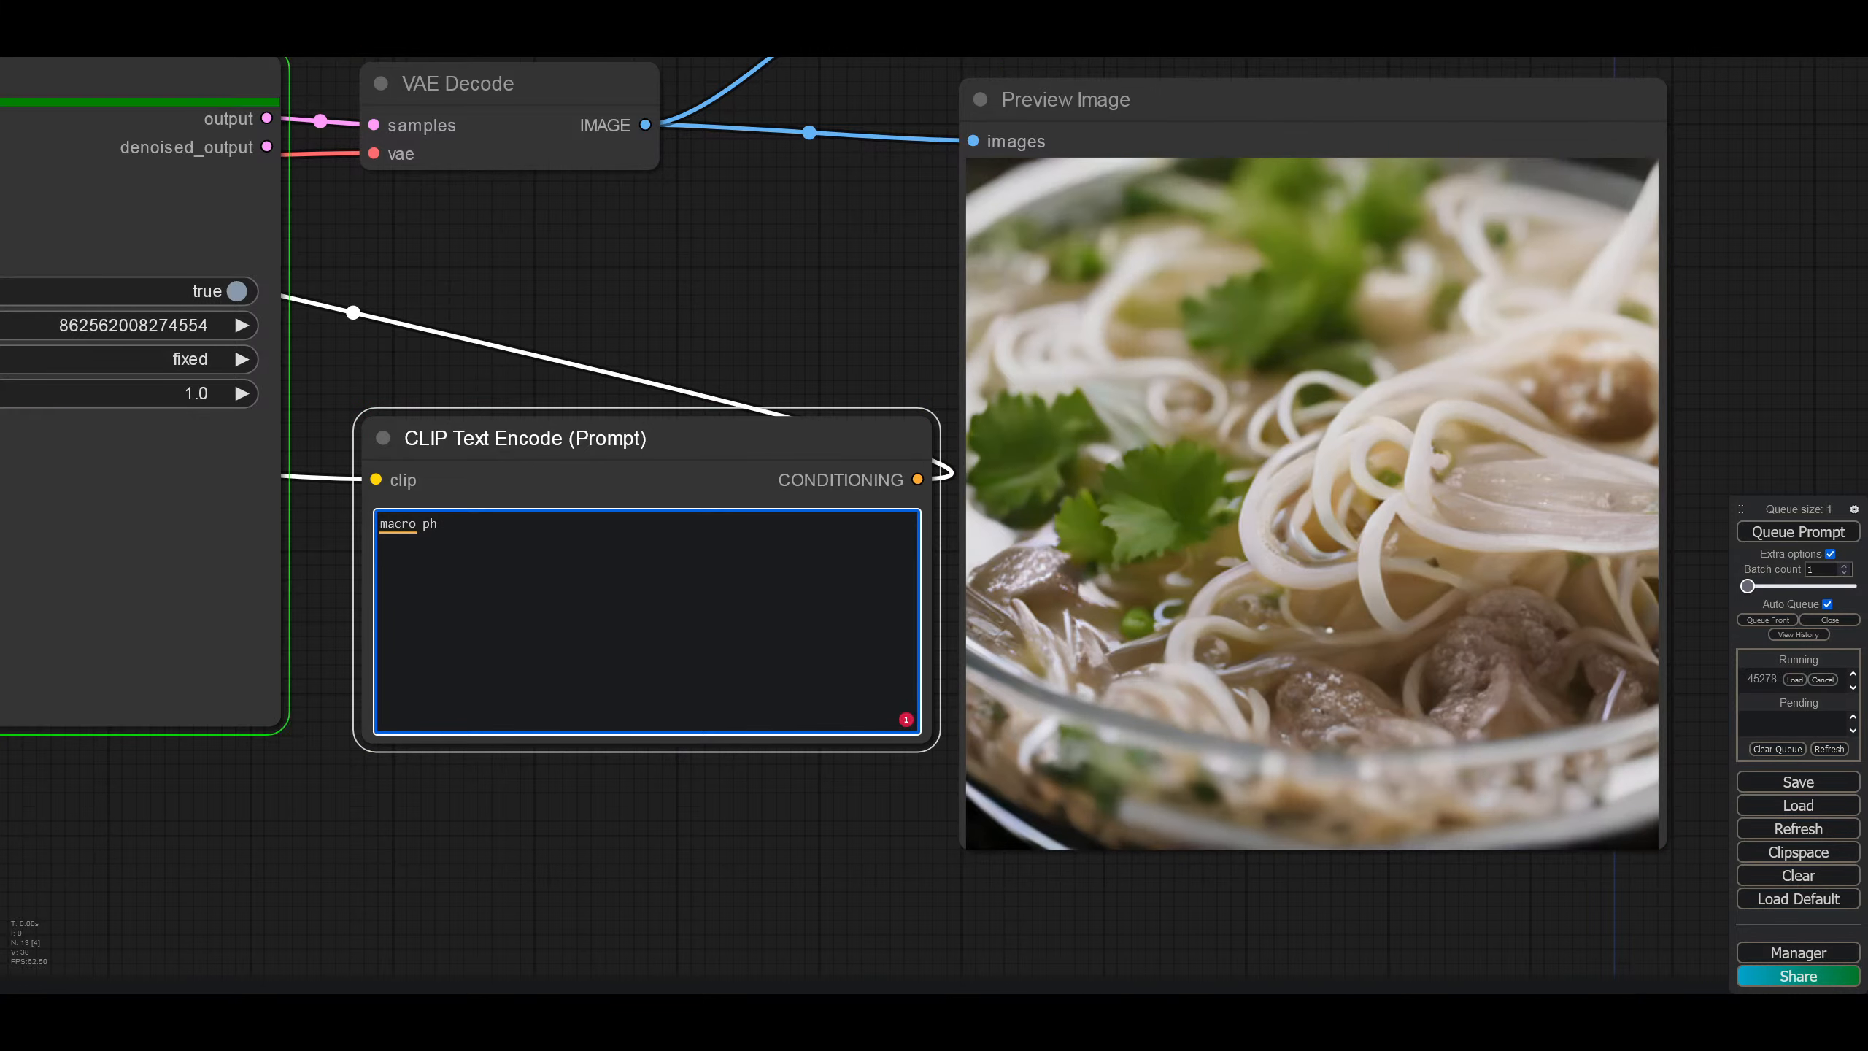
key(BackSpace)
key(BackSpace)
key(BackSpace)
key(BackSpace)
key(BackSpace)
key(BackSpace)
key(BackSpace)
key(BackSpace)
text(photo by daido moriyama)
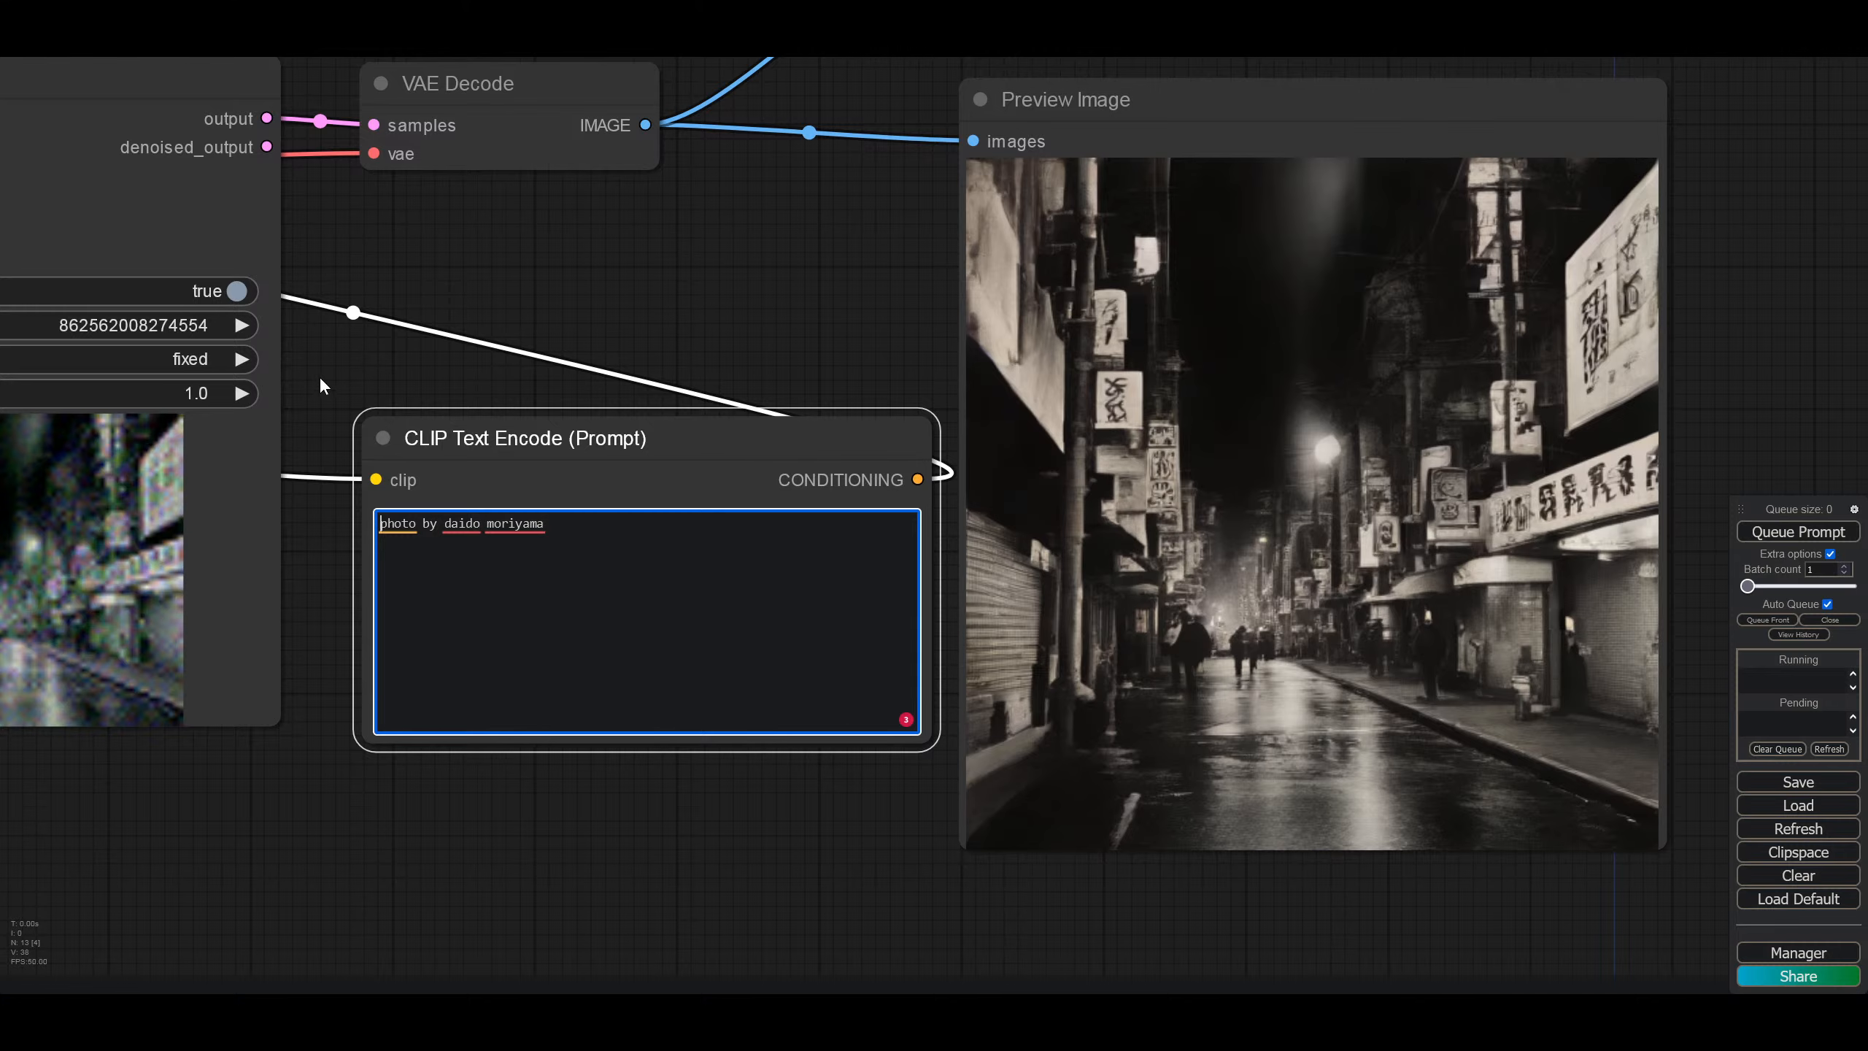
Step: Randomize the sampler's seed to cycle through variations of the street photo, and set the seed control back to fixed
click(200, 360)
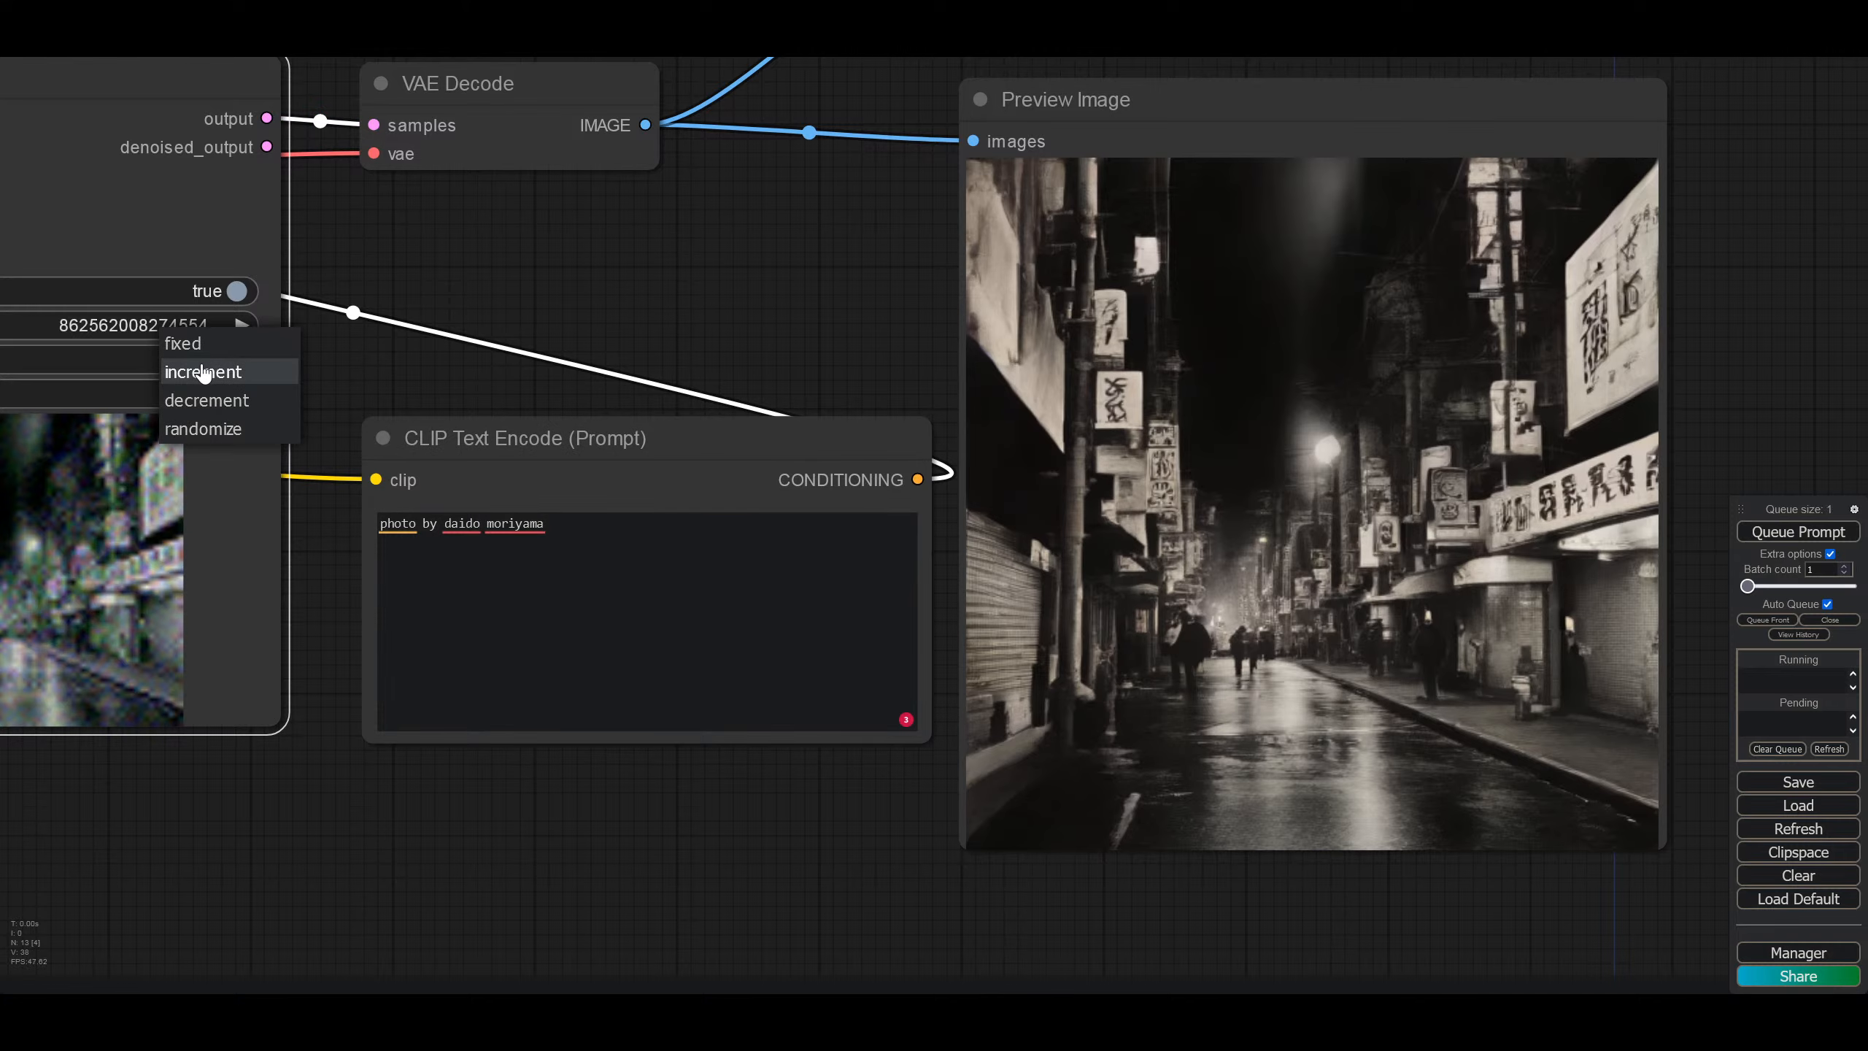
click(195, 425)
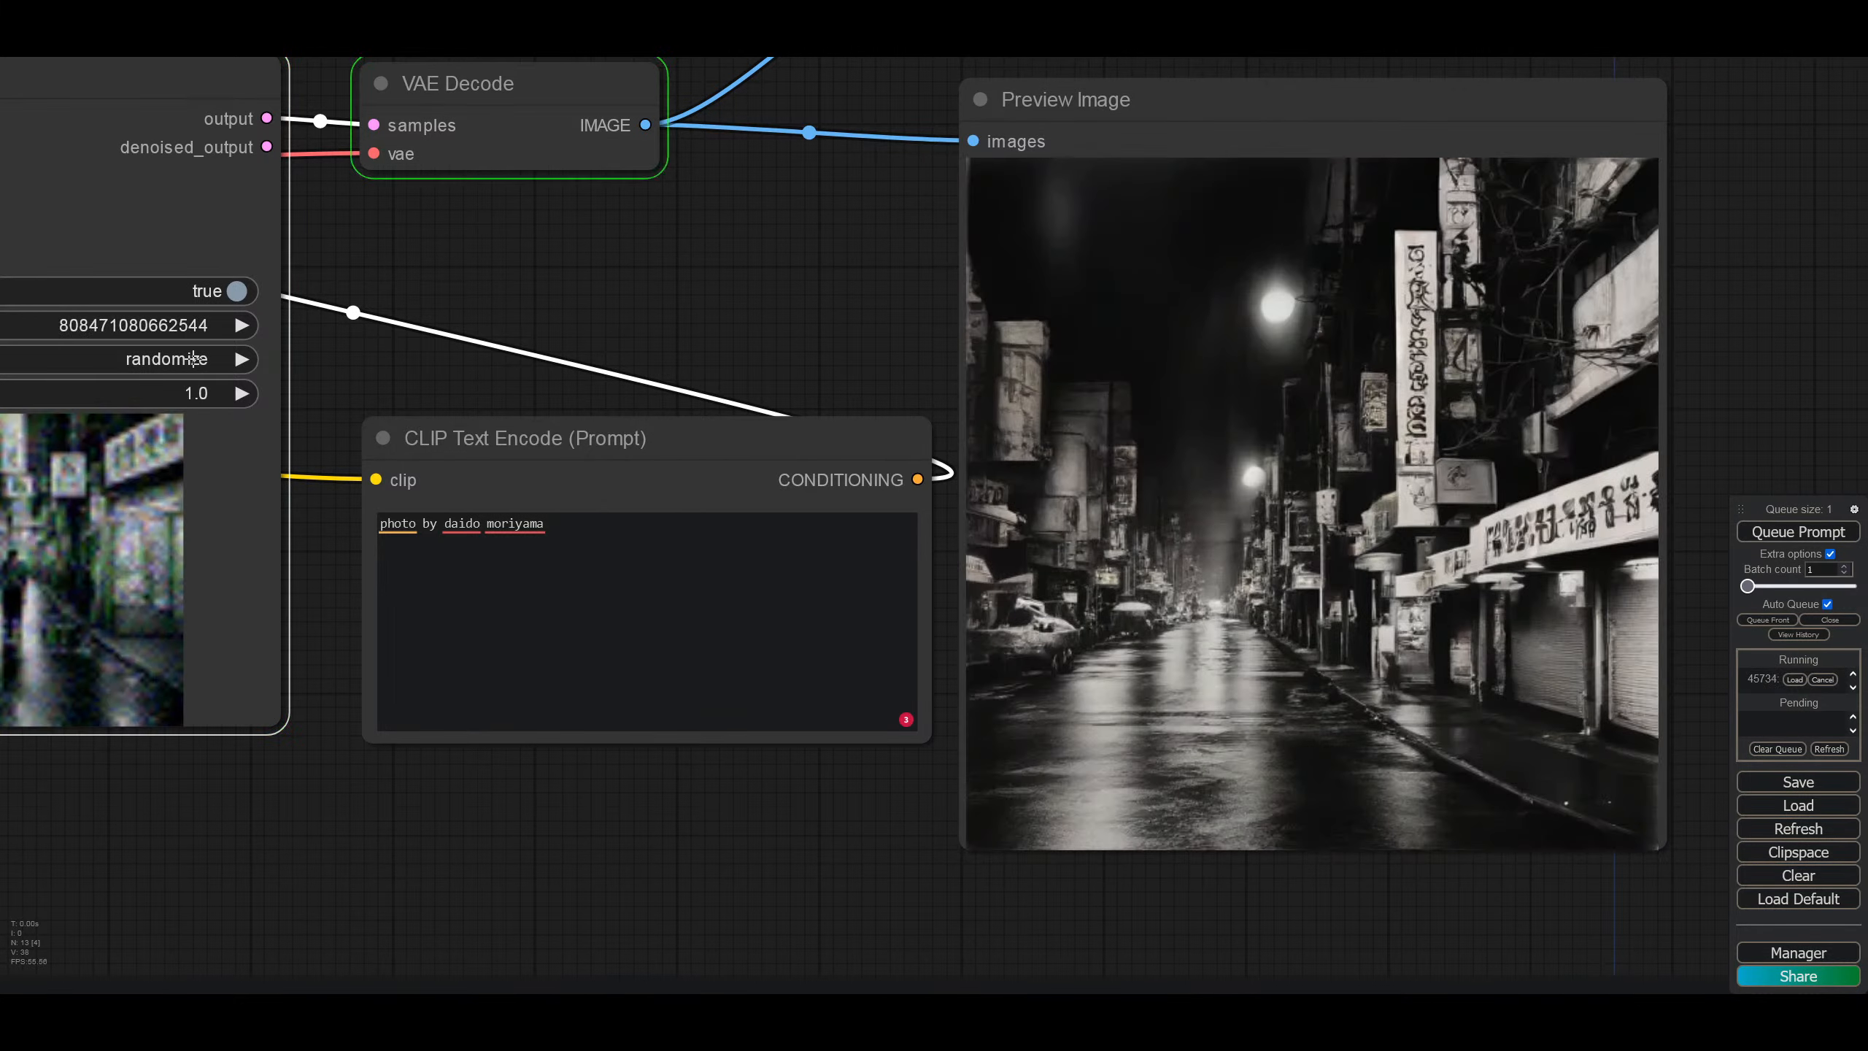
click(193, 358)
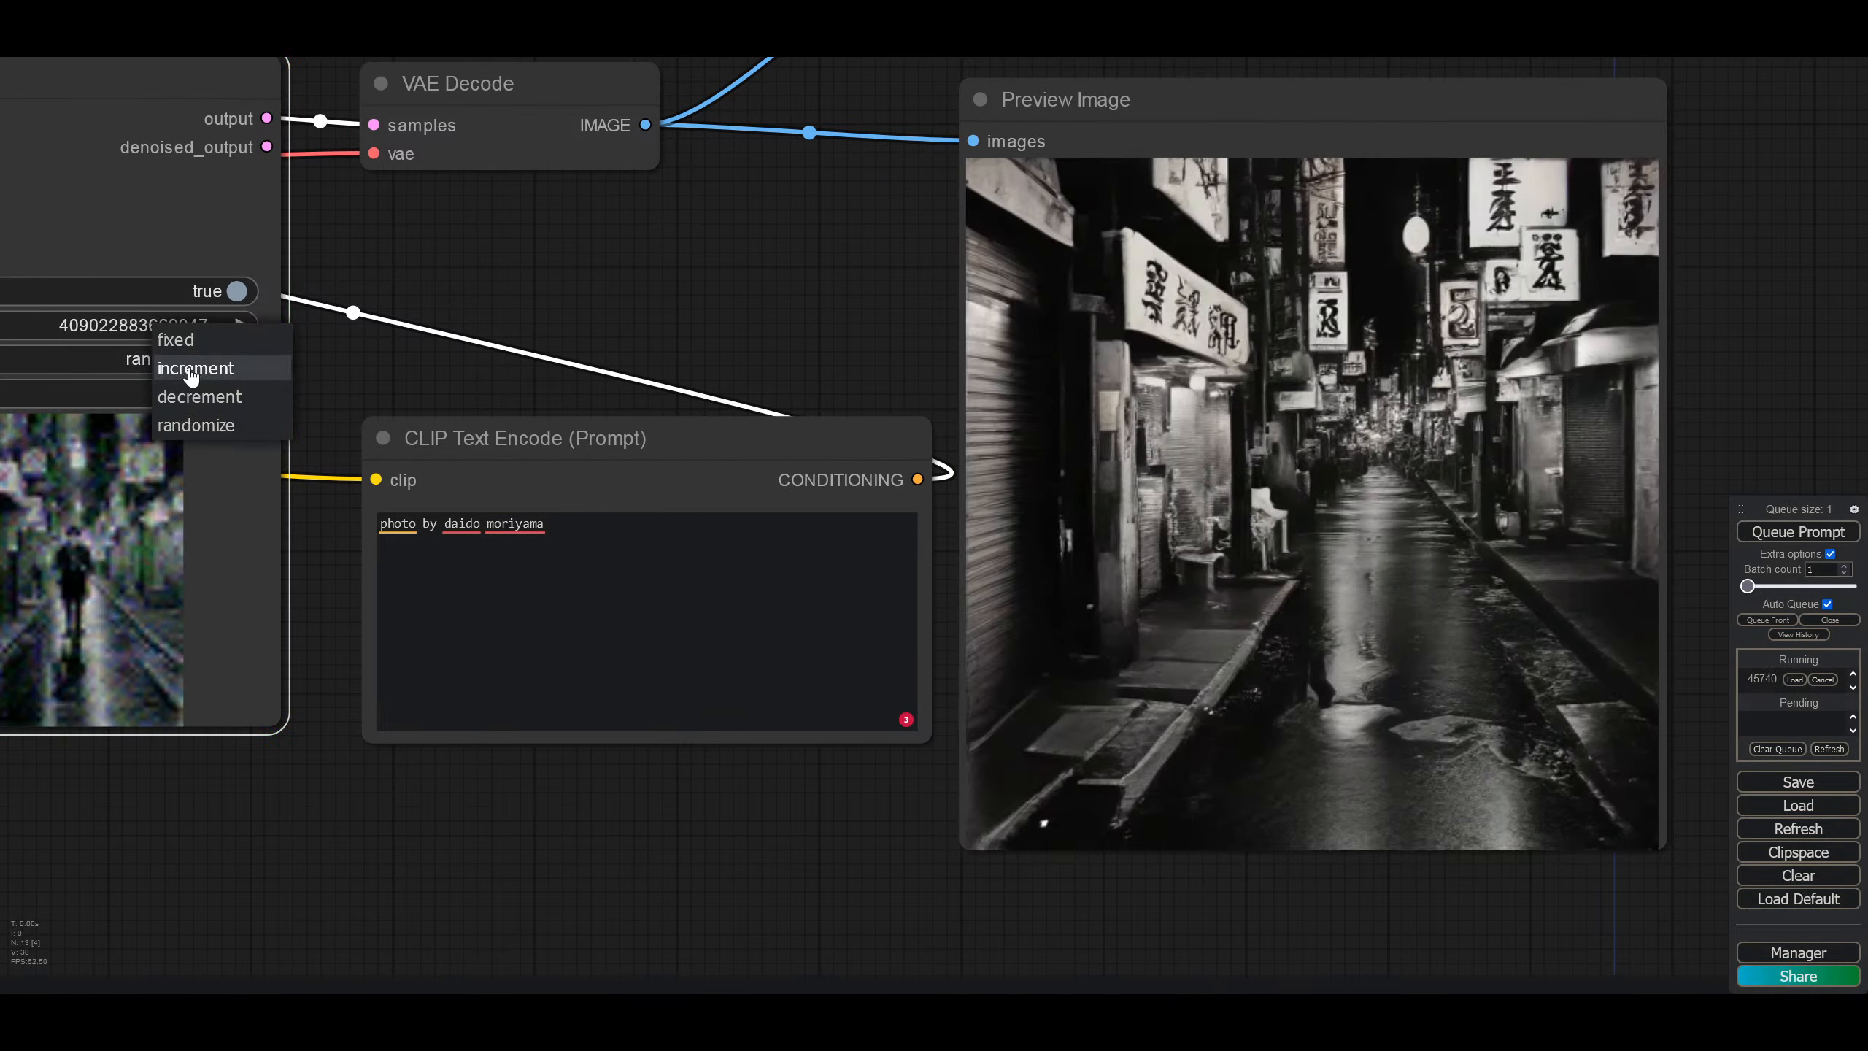
click(193, 350)
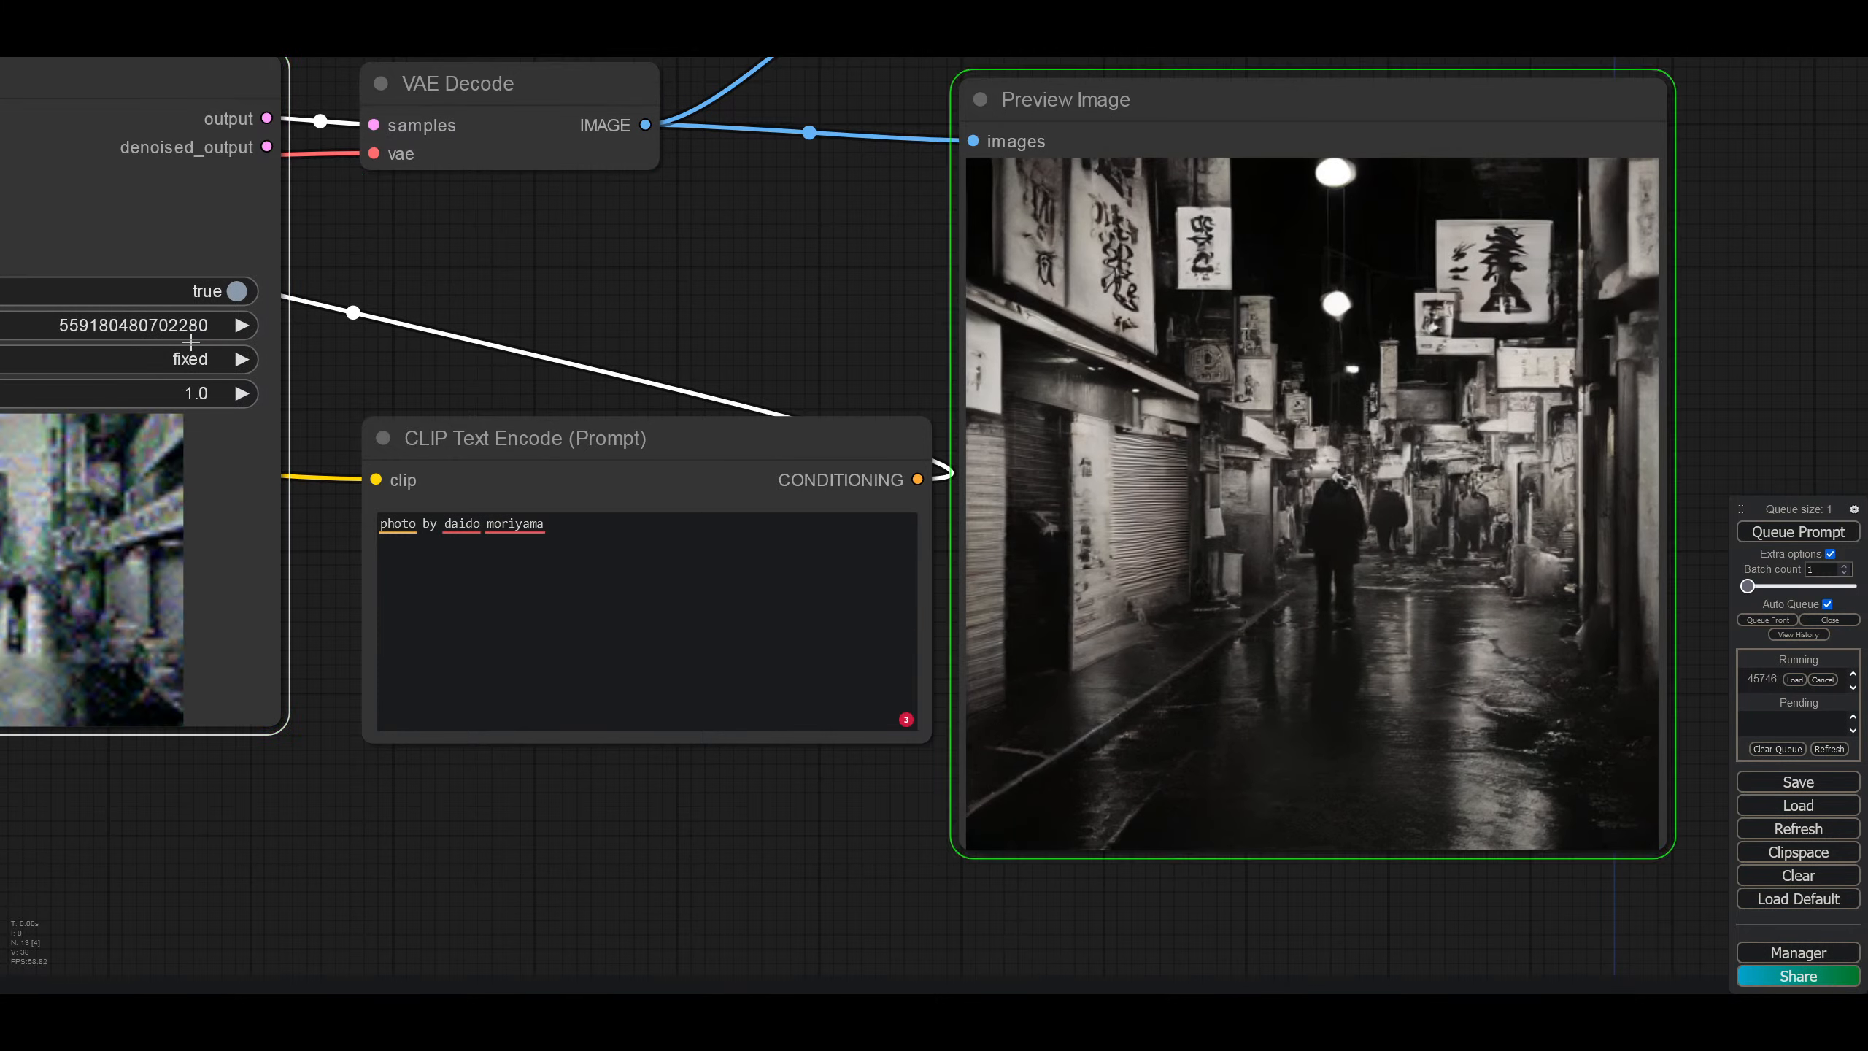
Step: Add "wide angle" in front of "photo by daido moriyama" in the prompt
click(563, 526)
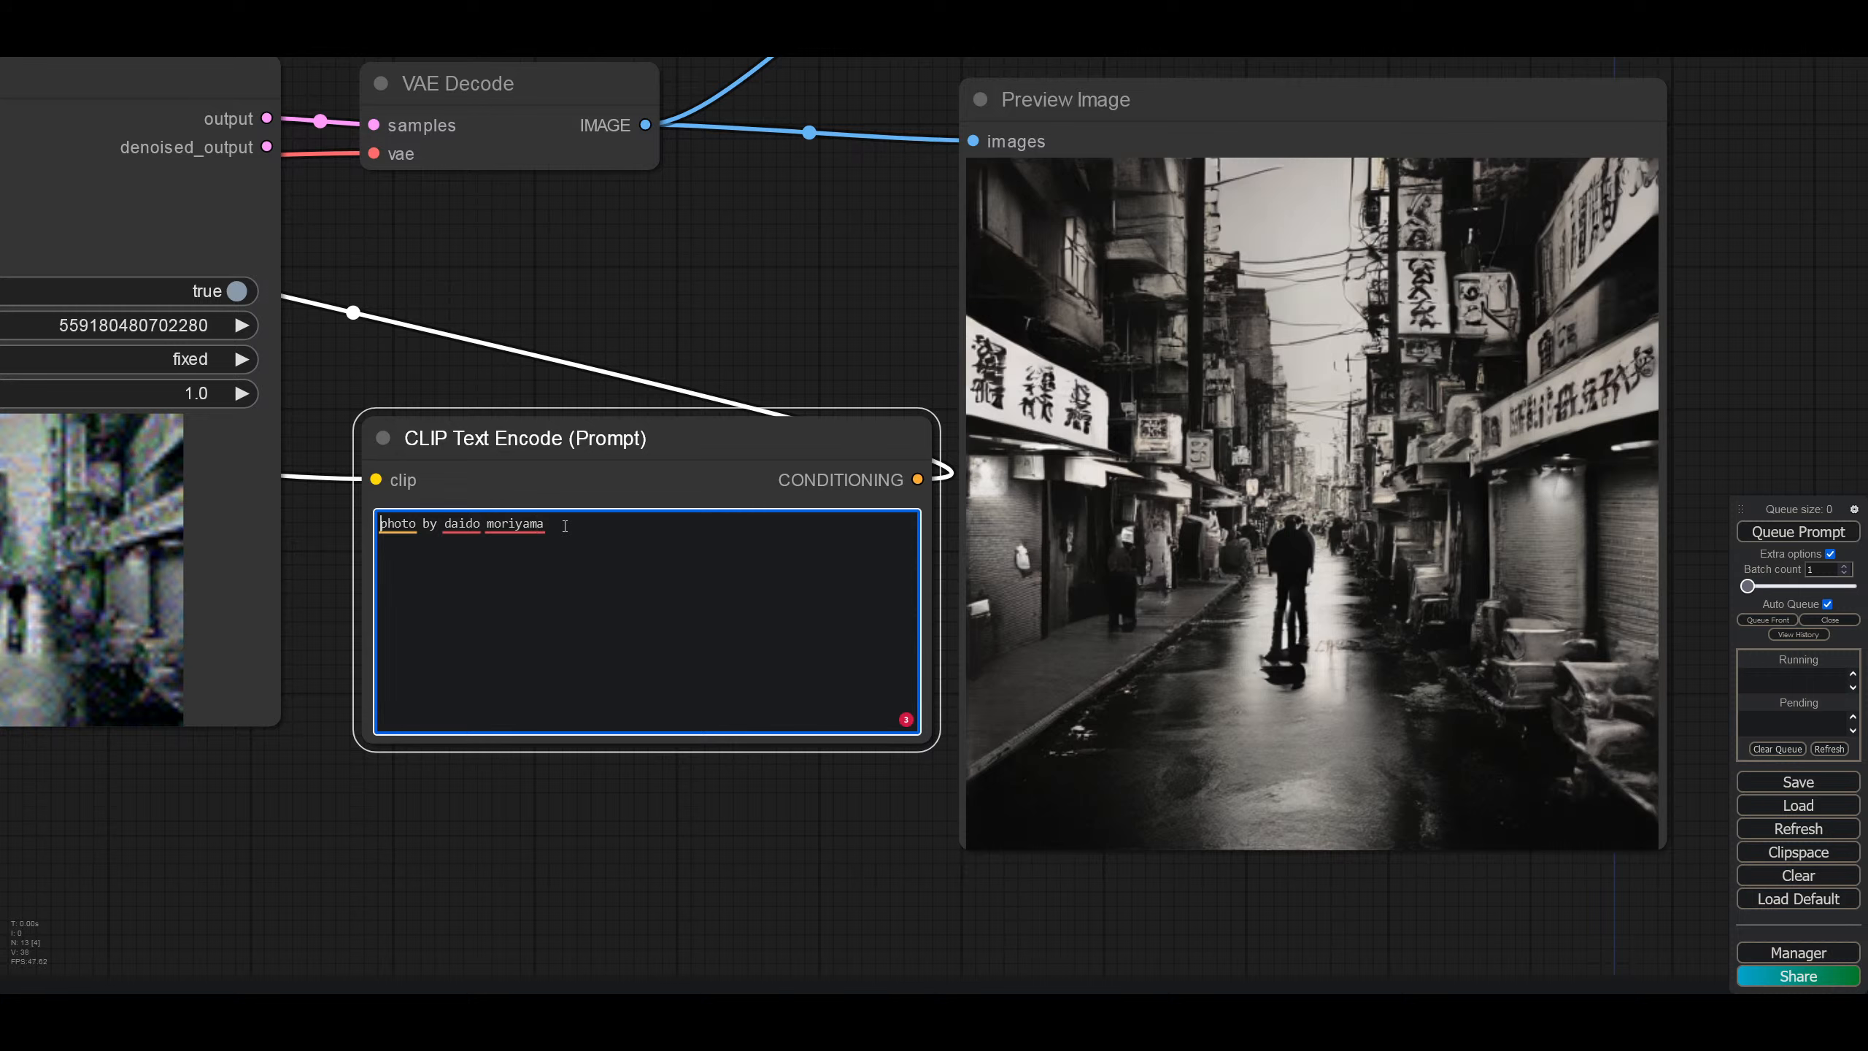
text(wide angle)
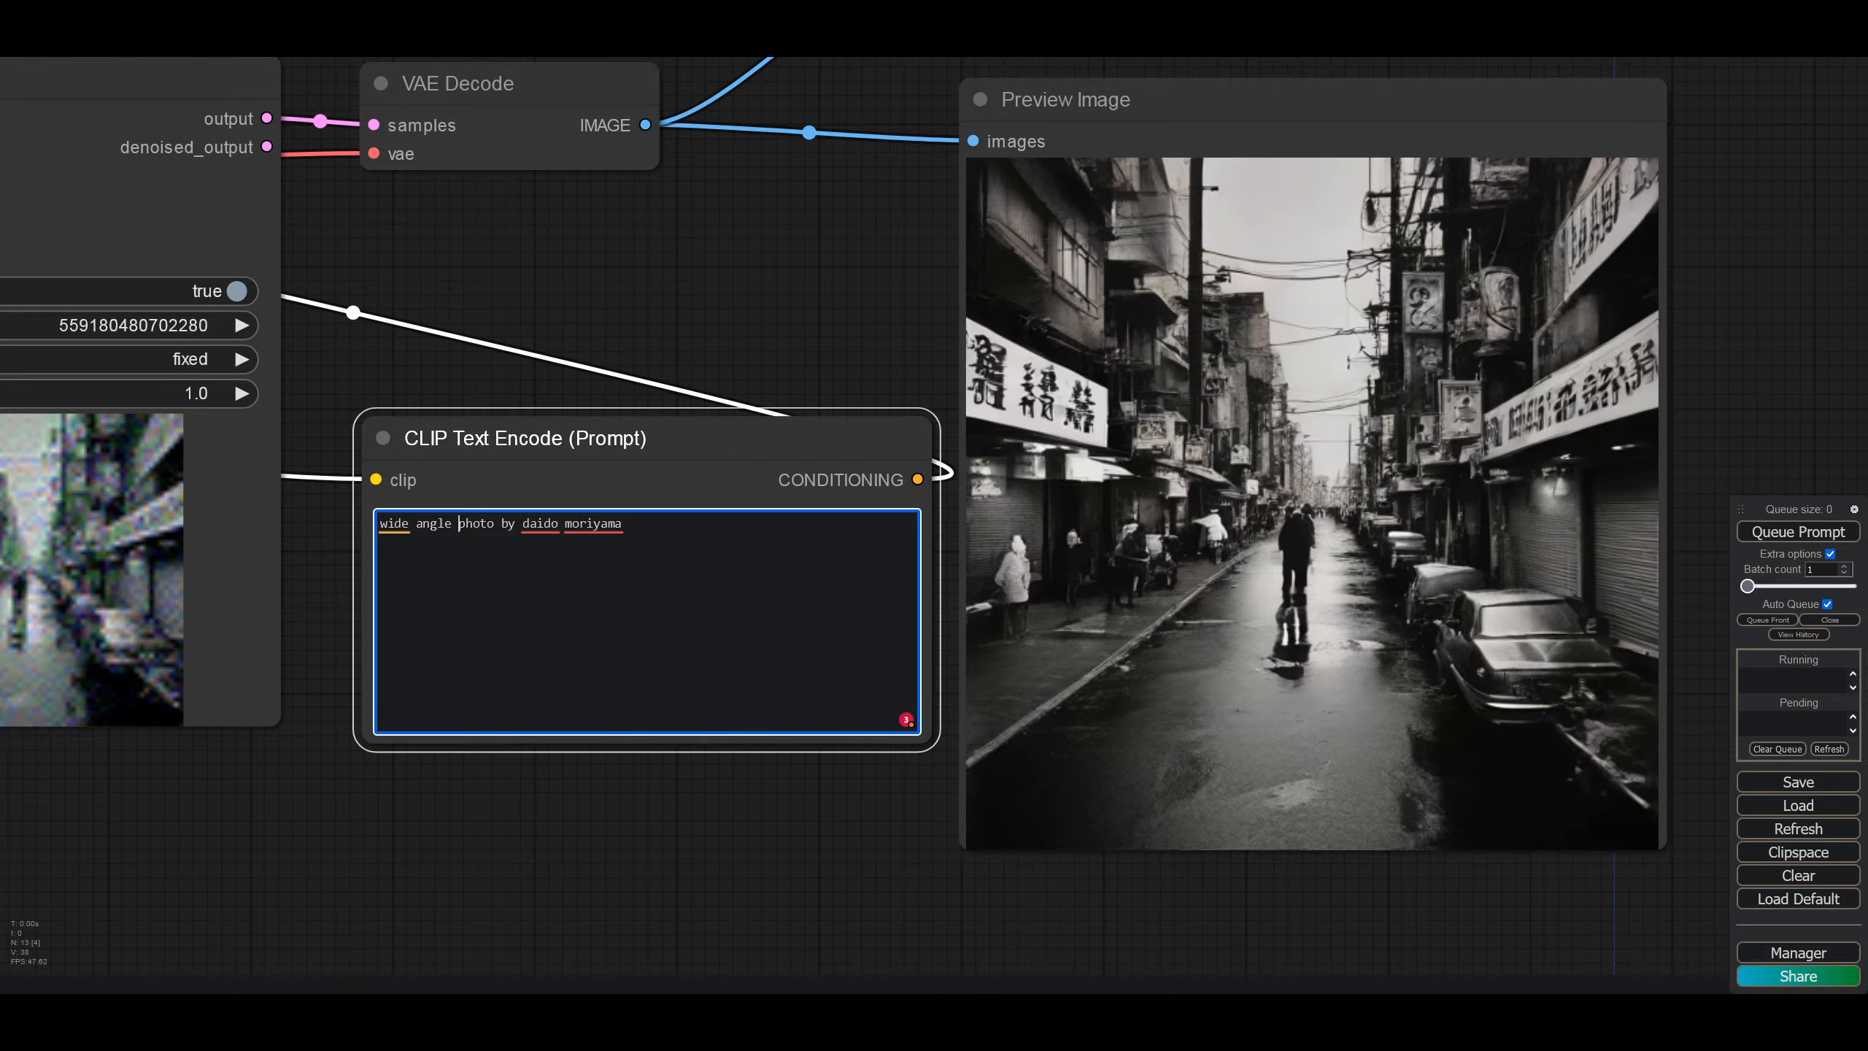
Step: Replace "wide angle" at the start of the prompt with "fishyeye"
key(BackSpace)
key(BackSpace)
key(BackSpace)
key(BackSpace)
key(BackSpace)
key(BackSpace)
key(BackSpace)
key(BackSpace)
key(BackSpace)
key(BackSpace)
key(BackSpace)
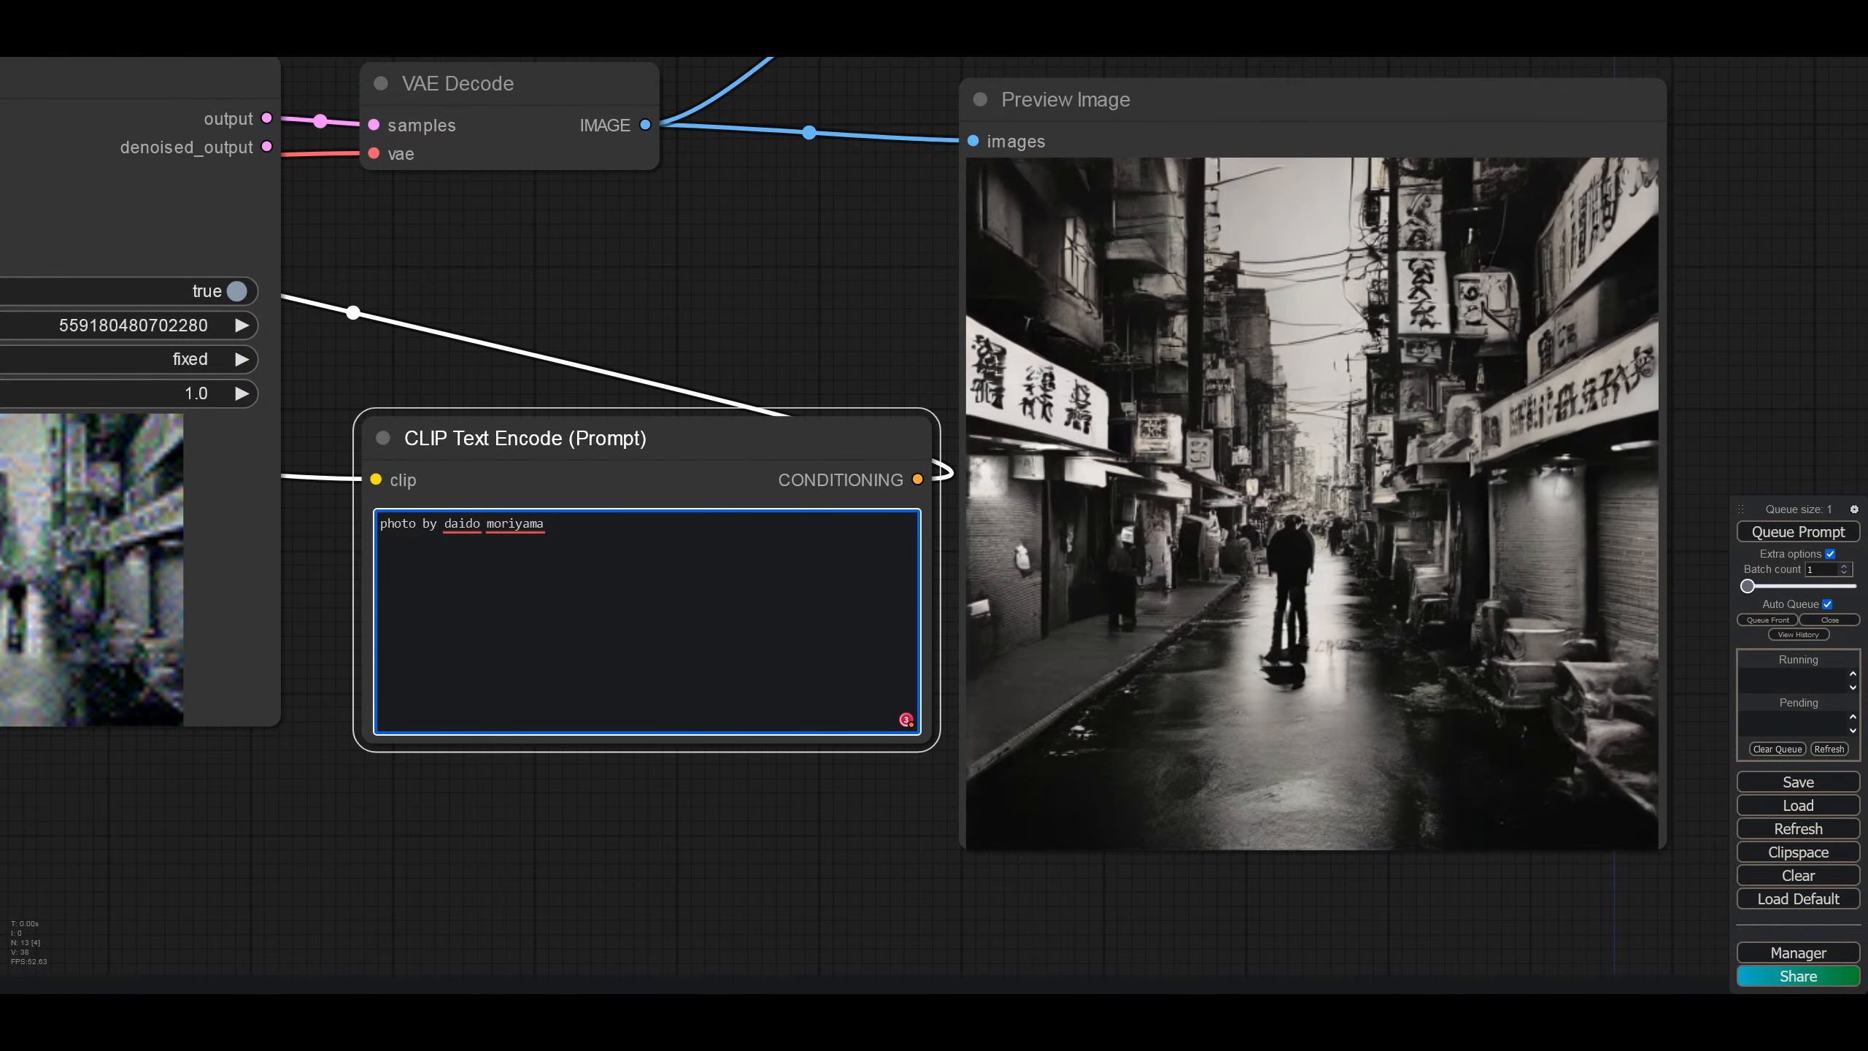
text(fishyeye)
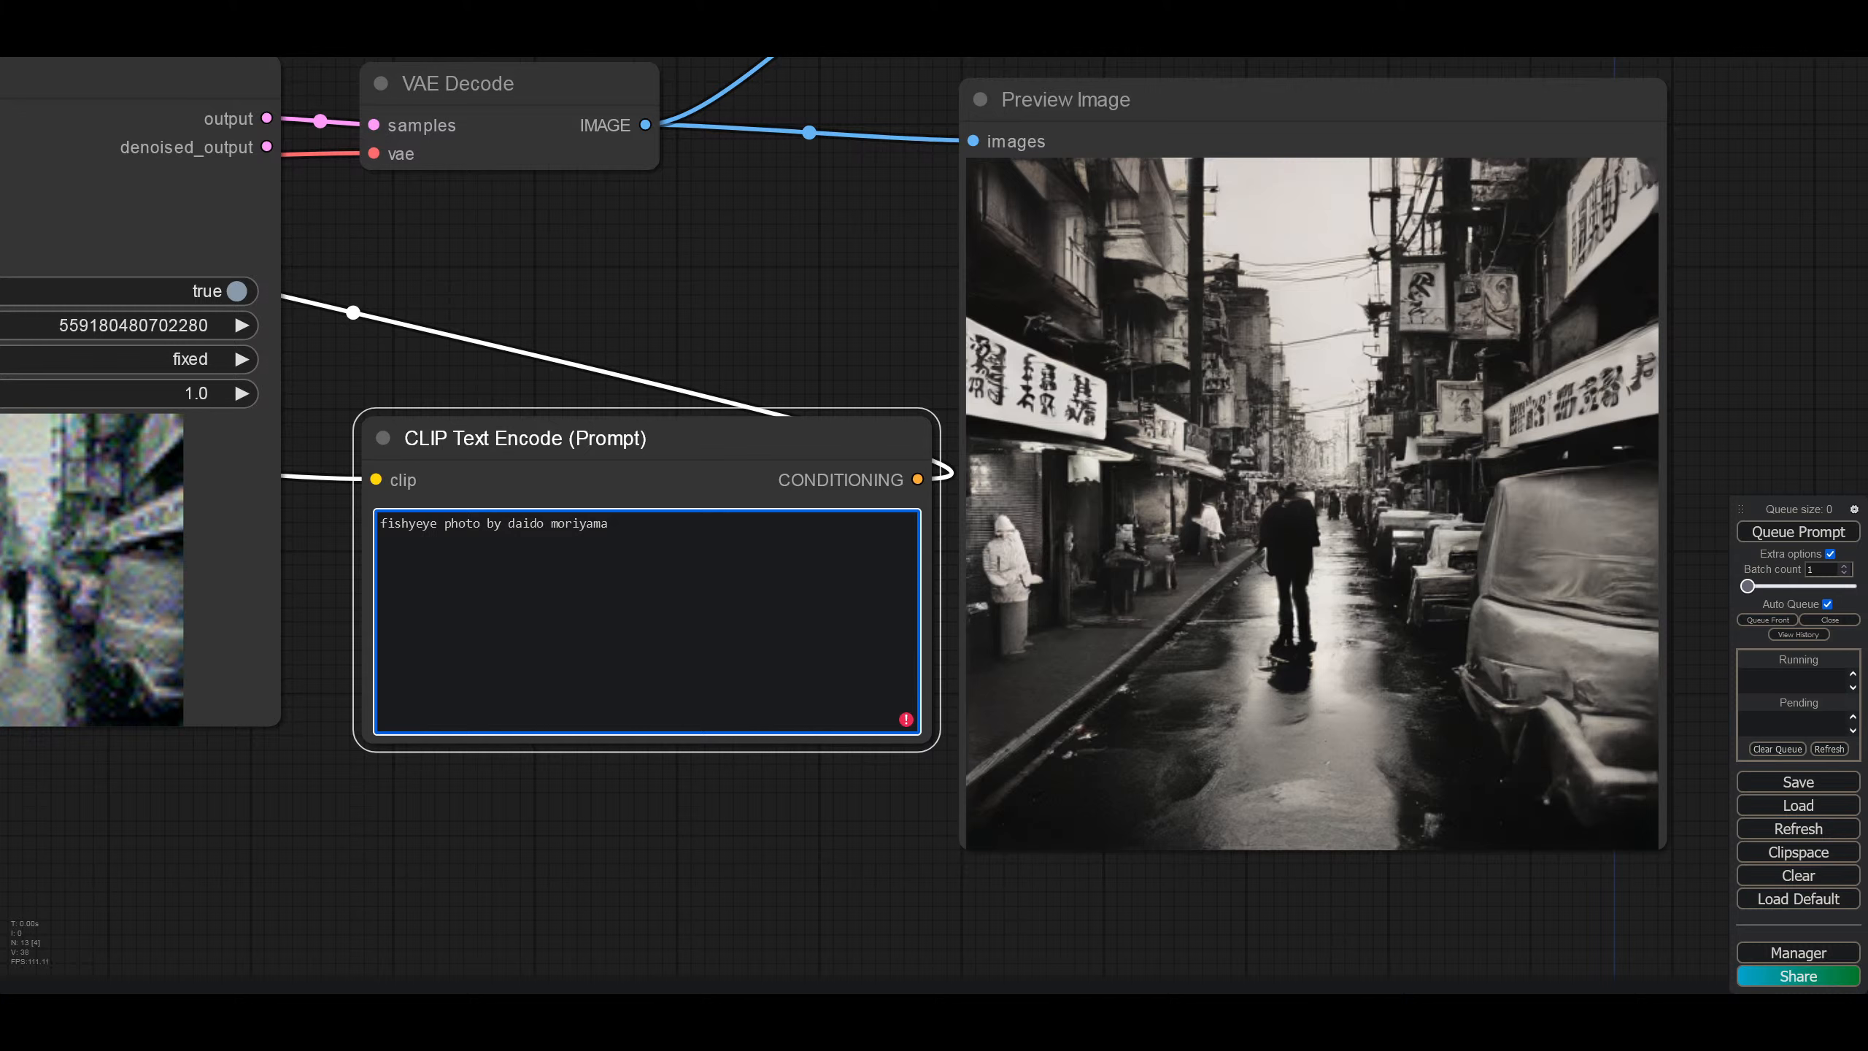
Step: Replace "fishyeye" at the start of the prompt with "tiltshift"
key(BackSpace)
key(BackSpace)
key(BackSpace)
key(BackSpace)
key(BackSpace)
key(BackSpace)
key(BackSpace)
key(BackSpace)
key(BackSpace)
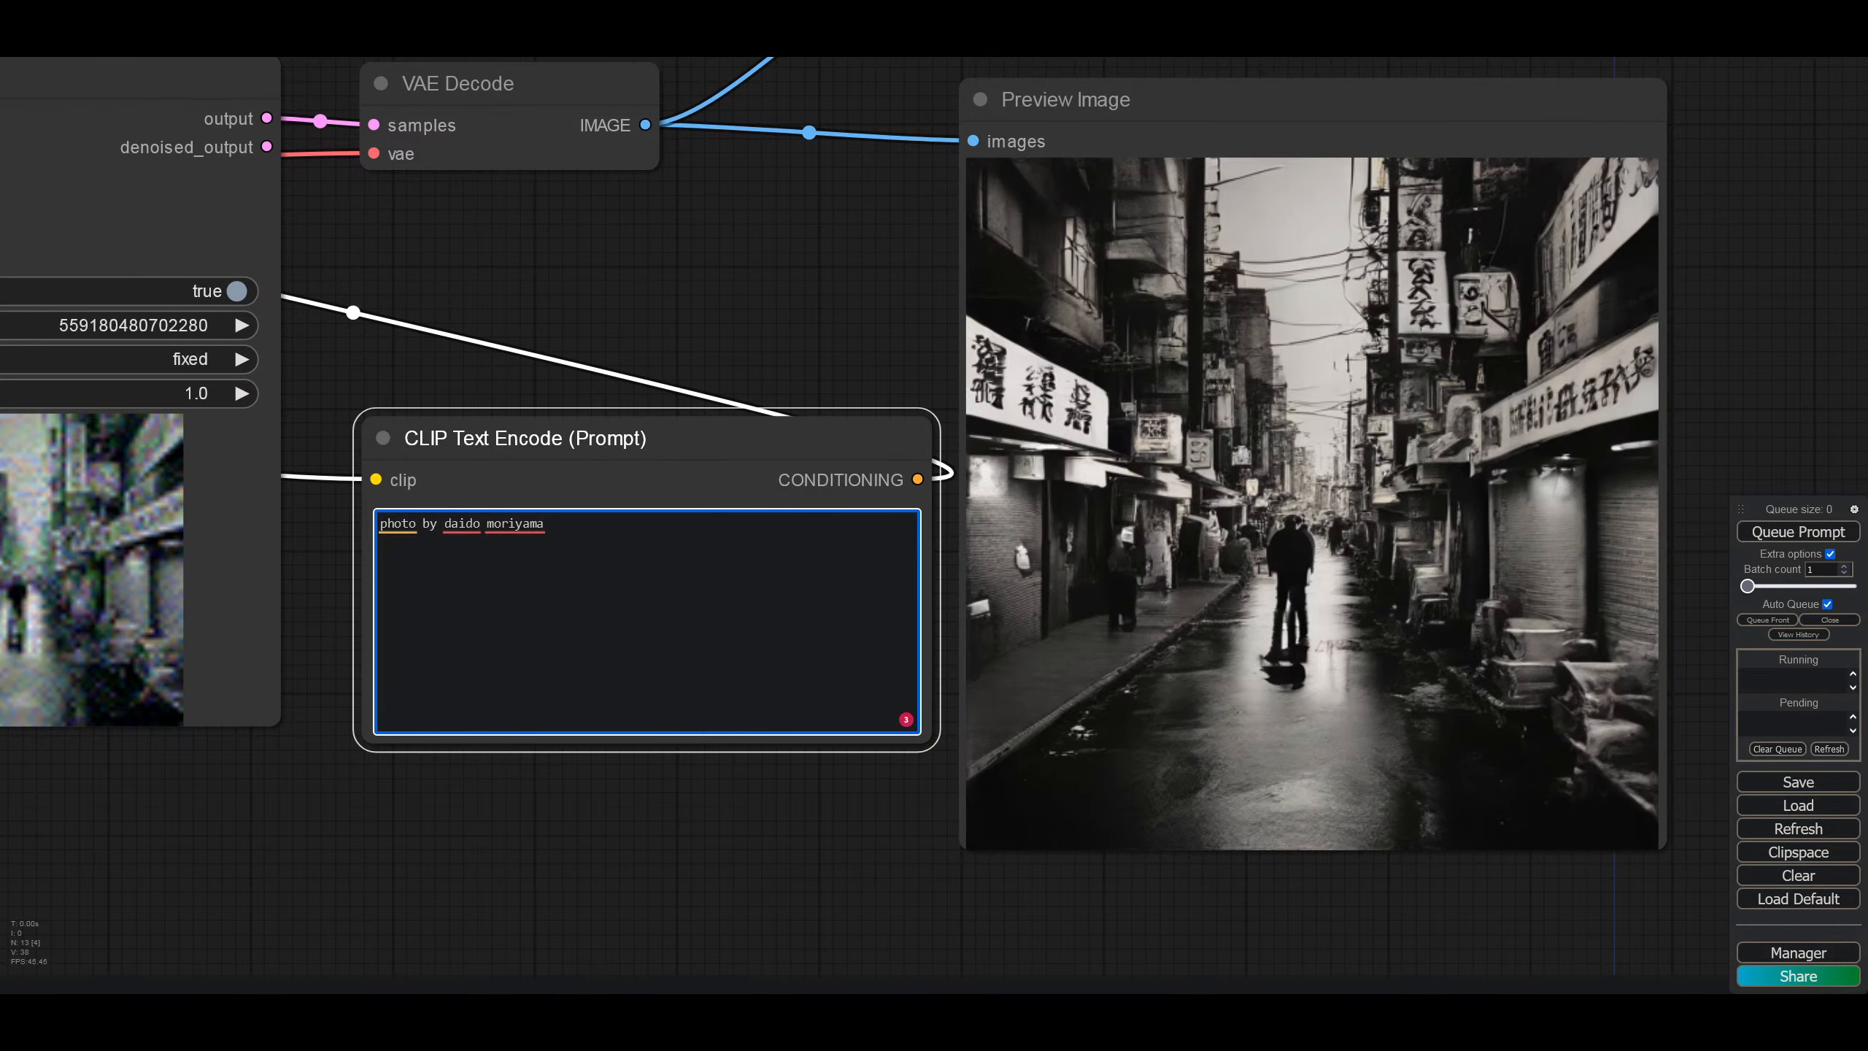
text(tiltshift)
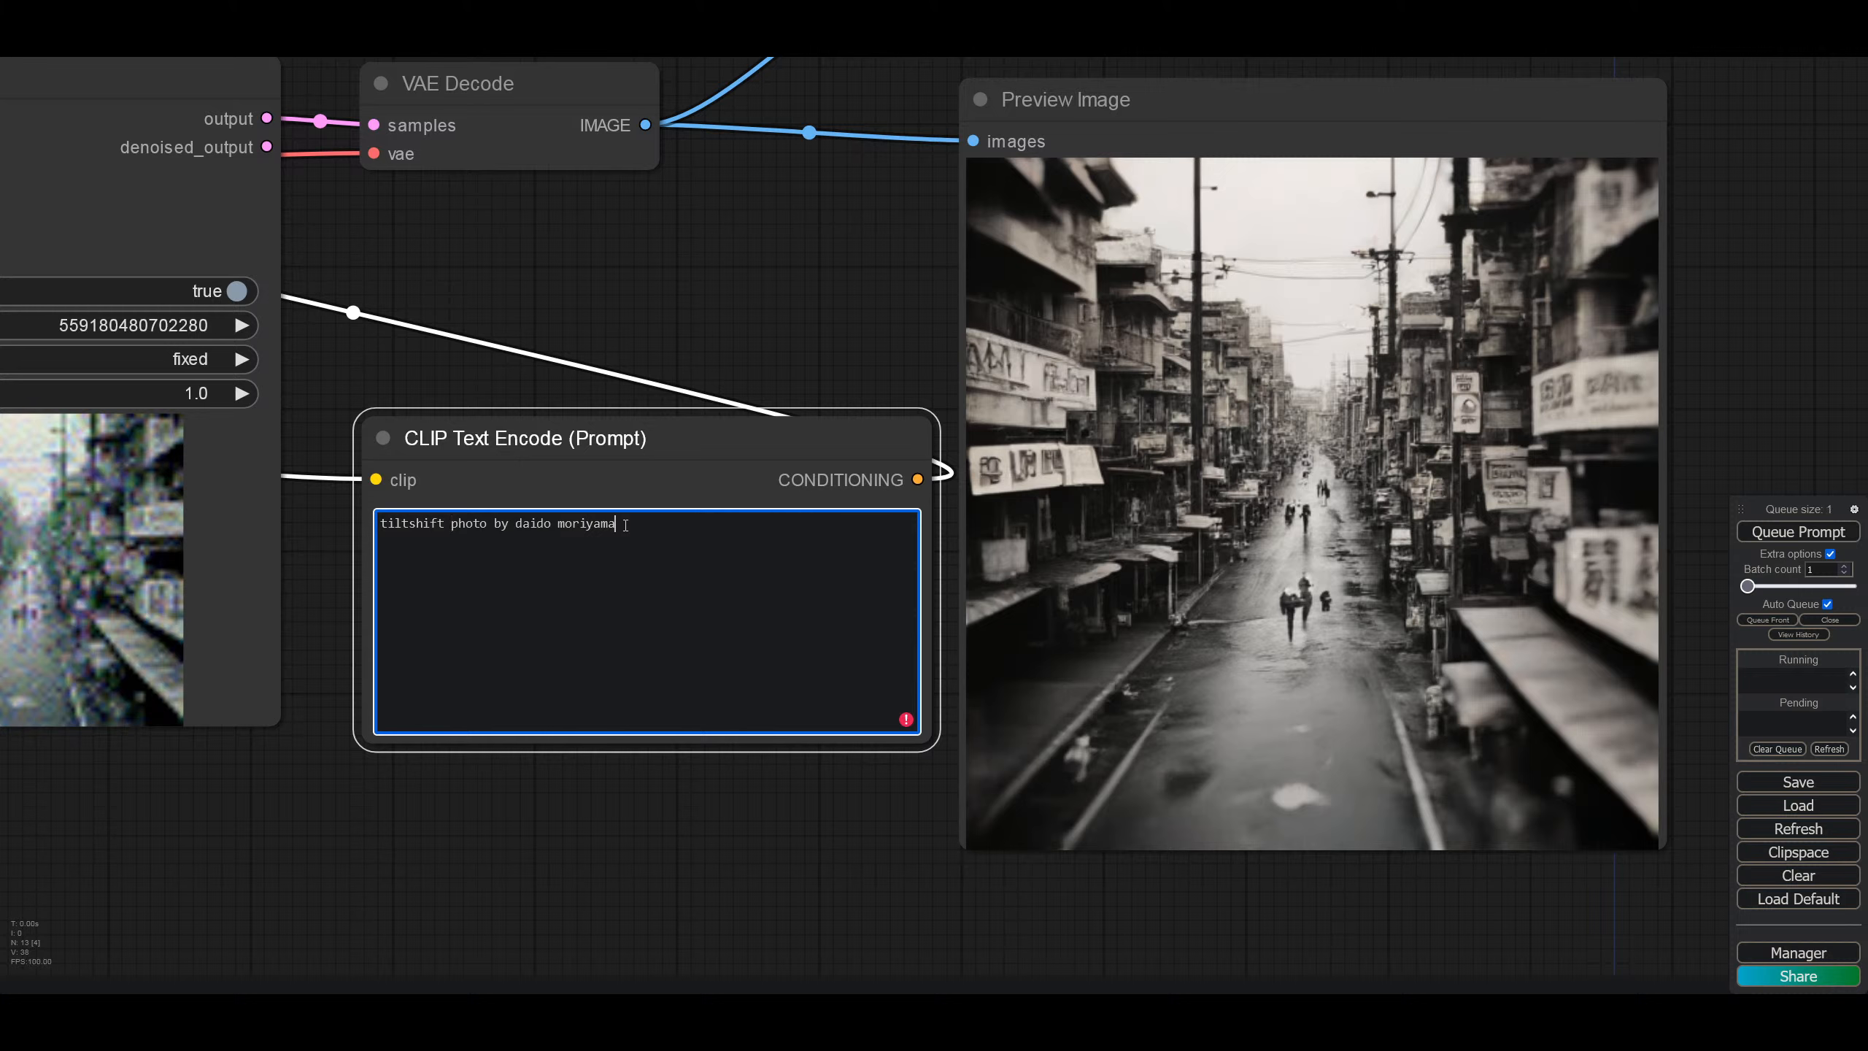
Step: Replace the whole tiltshift prompt with "close-up photof a pawn chess piece"
drag(617, 523, 377, 497)
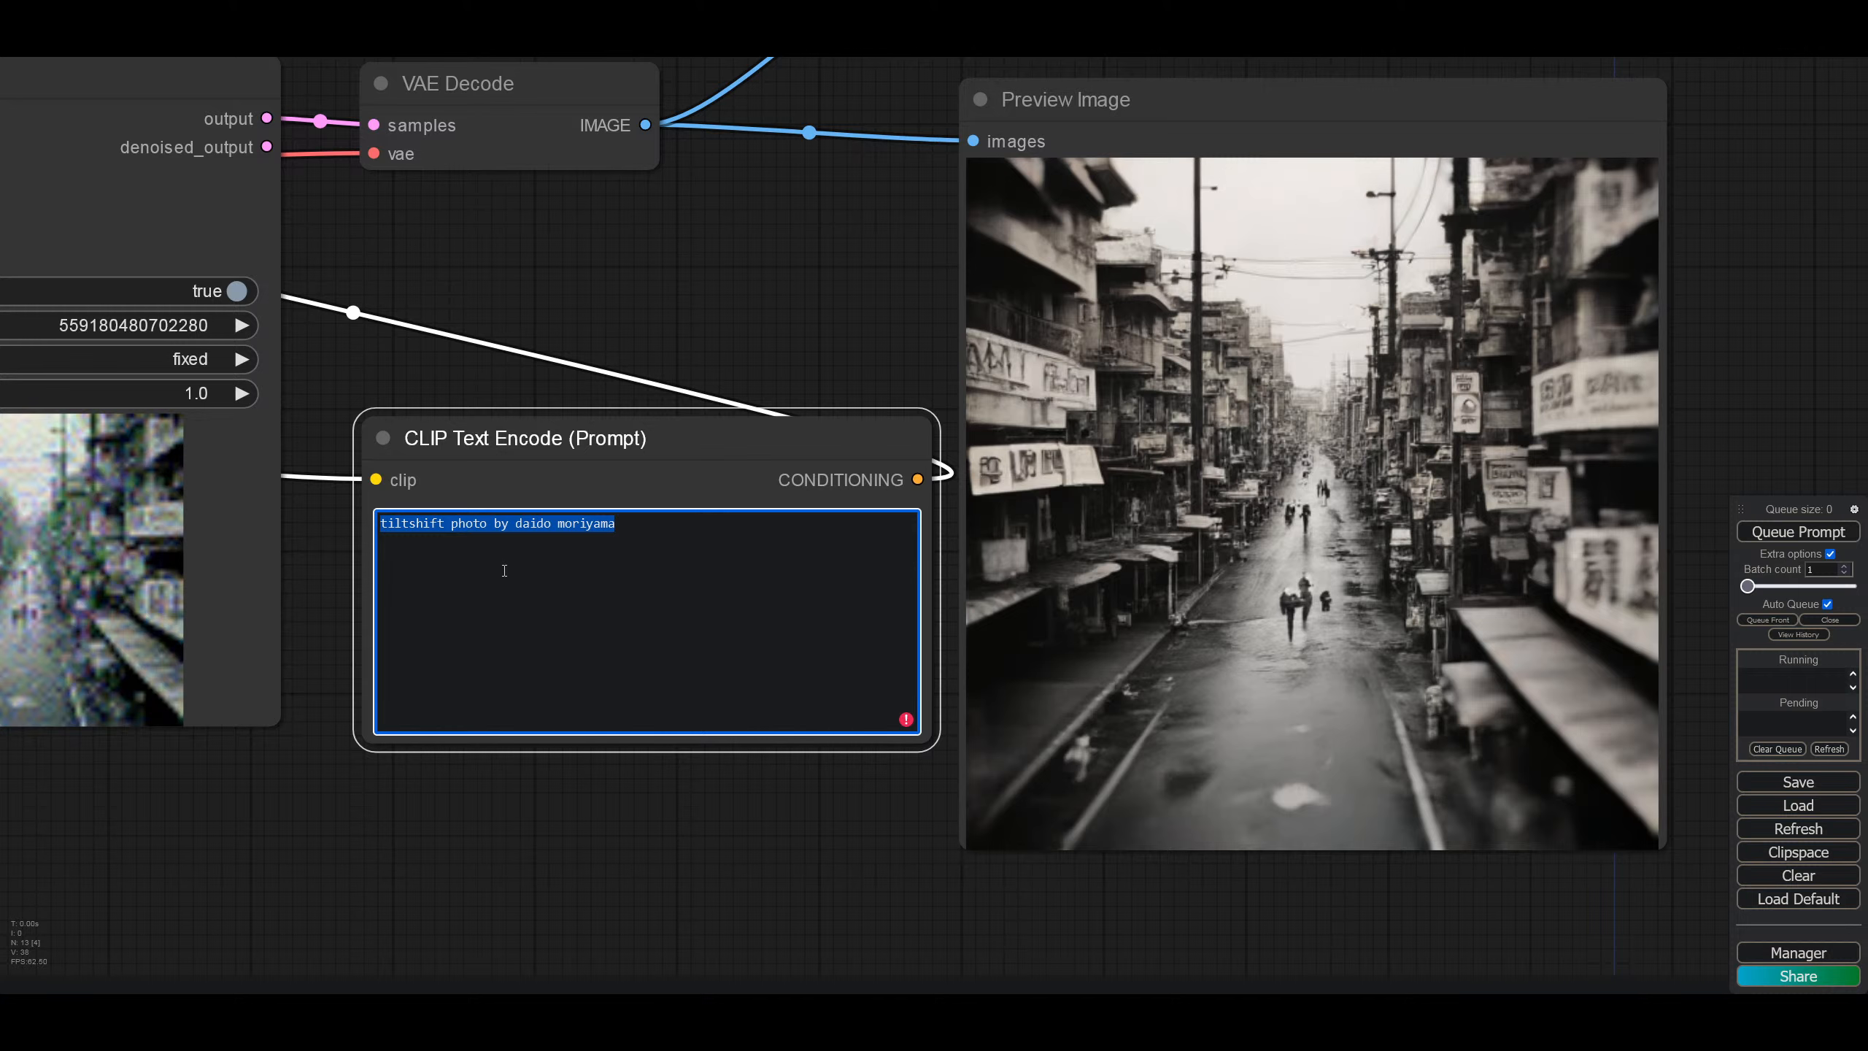
text(clos)
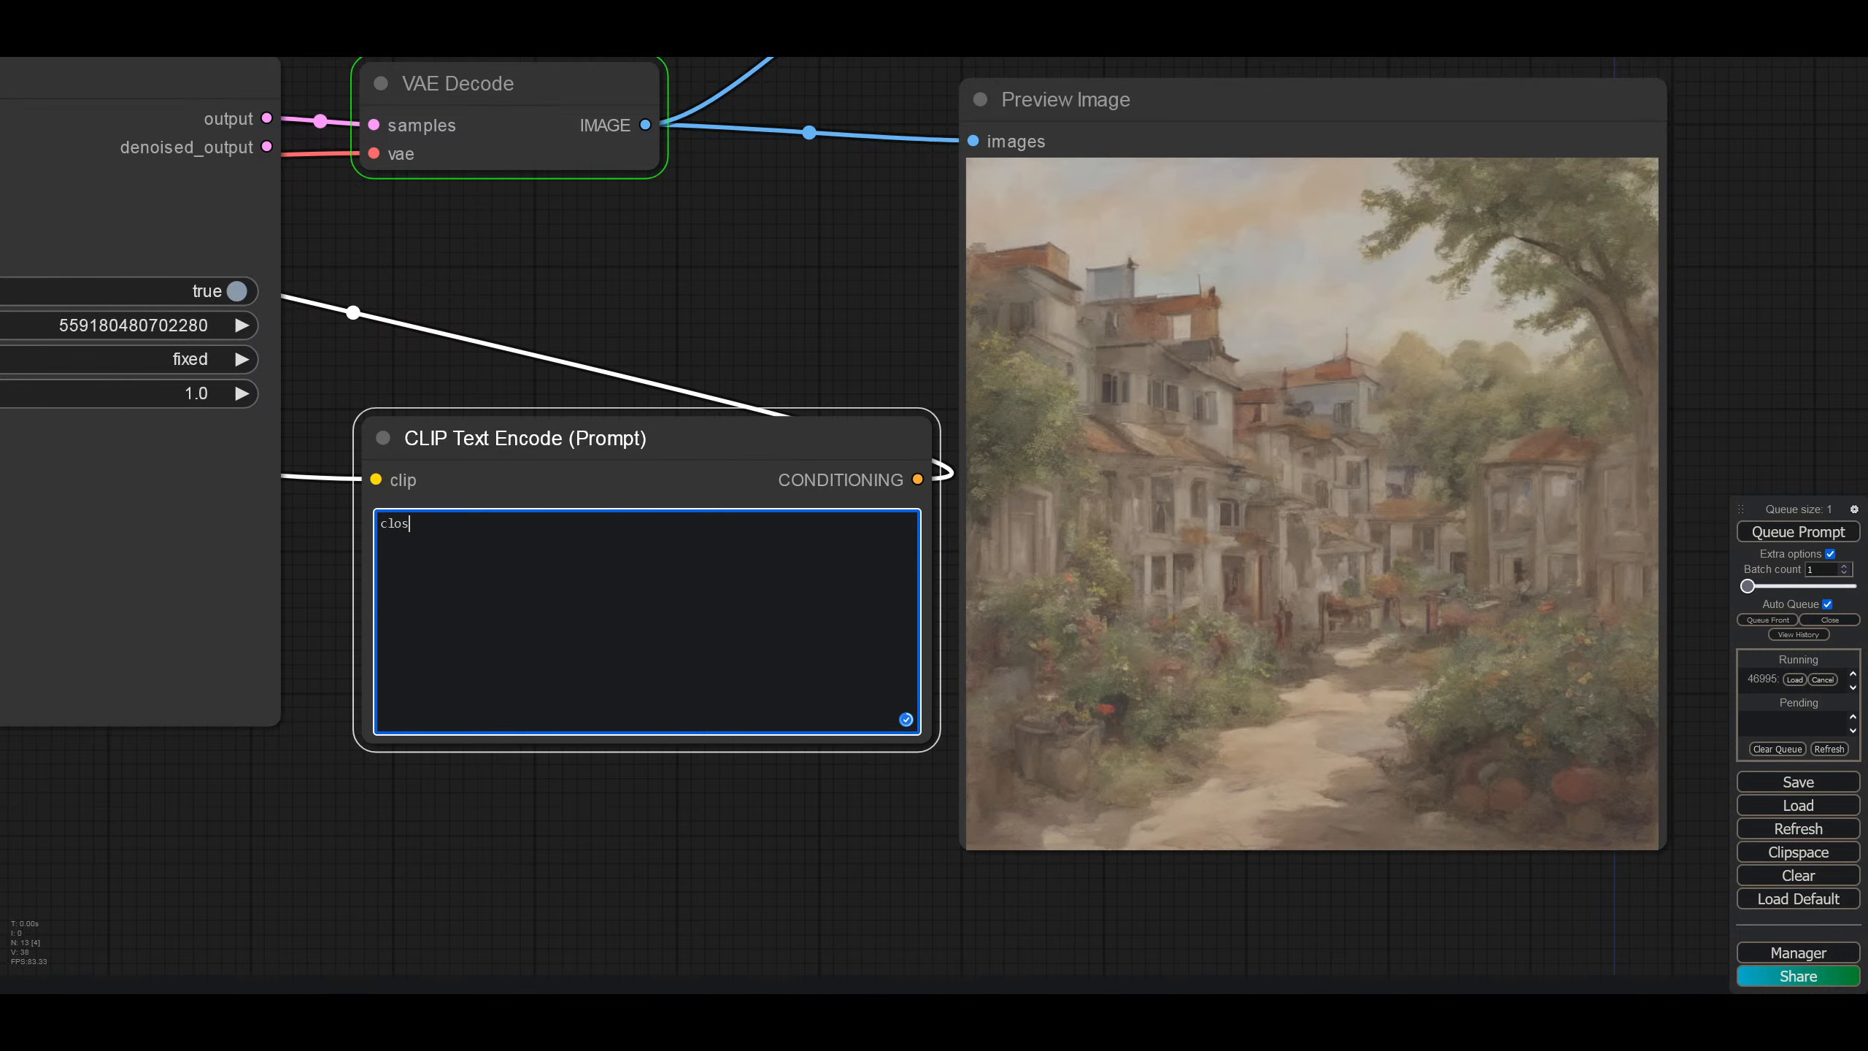
text(e-up )
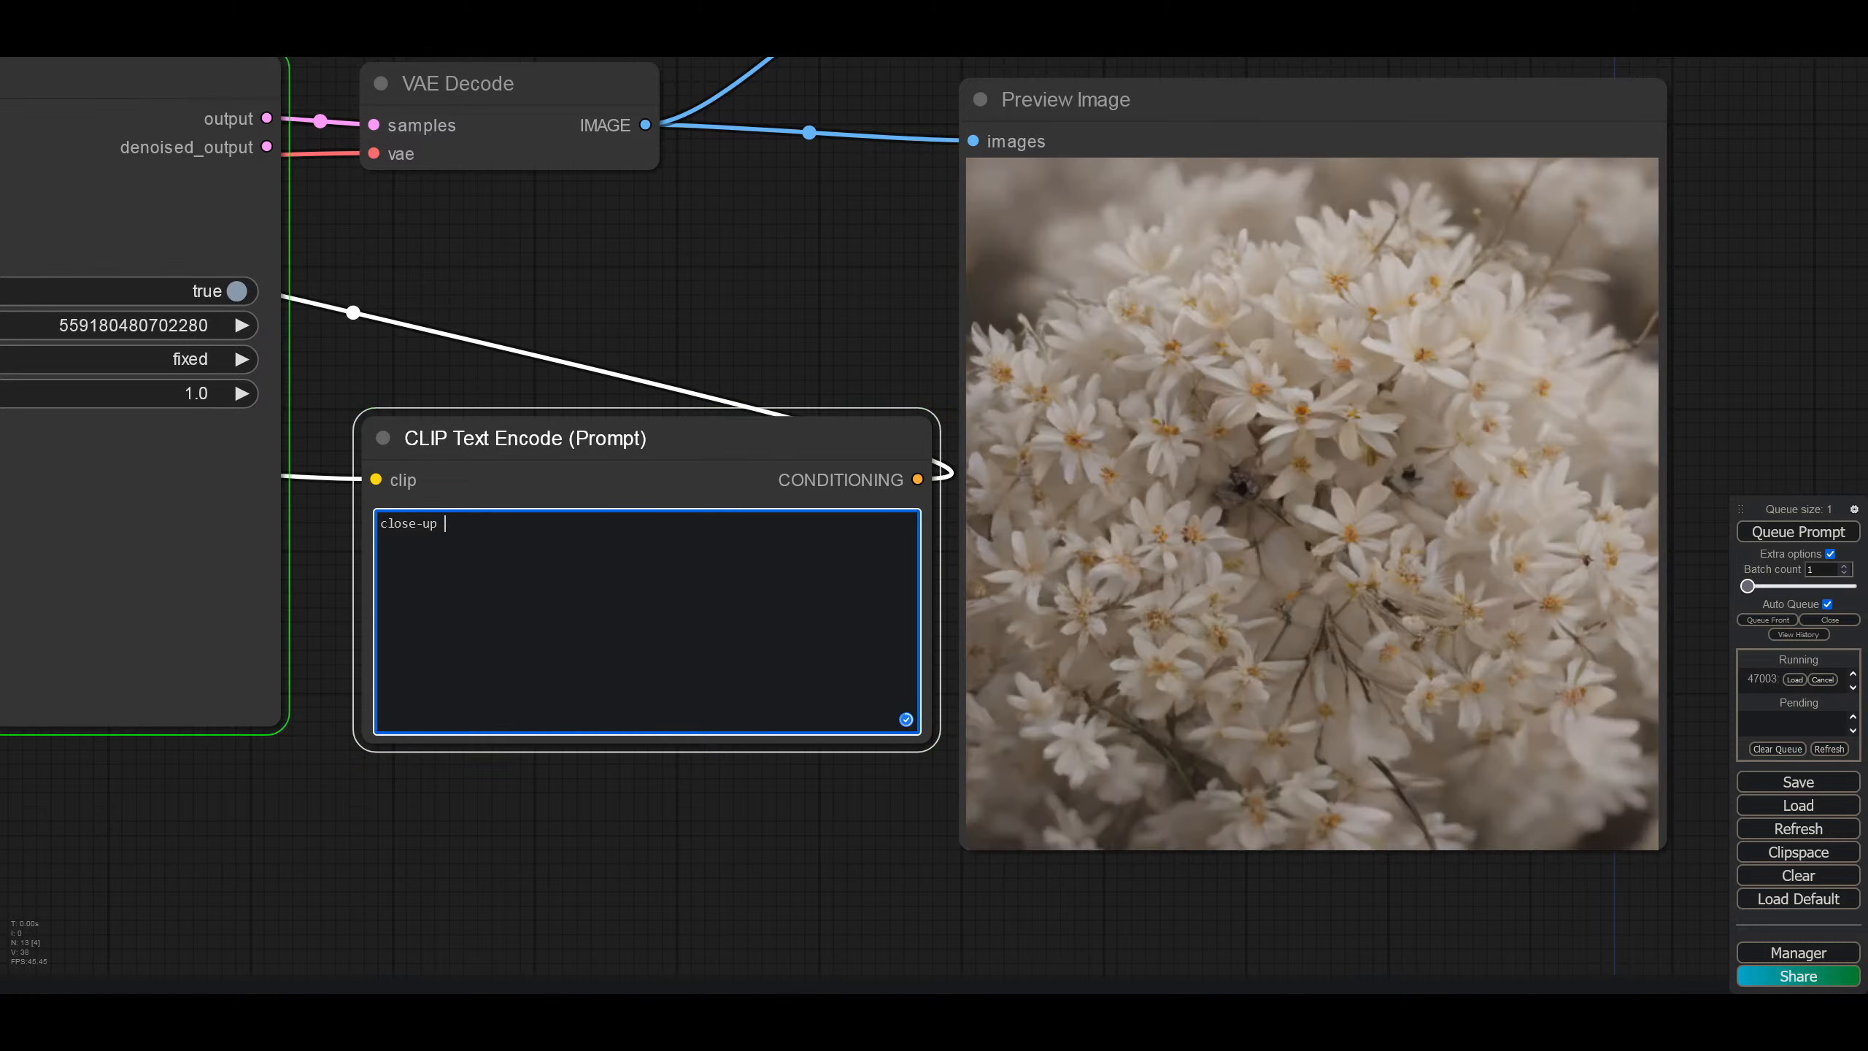
text(phot)
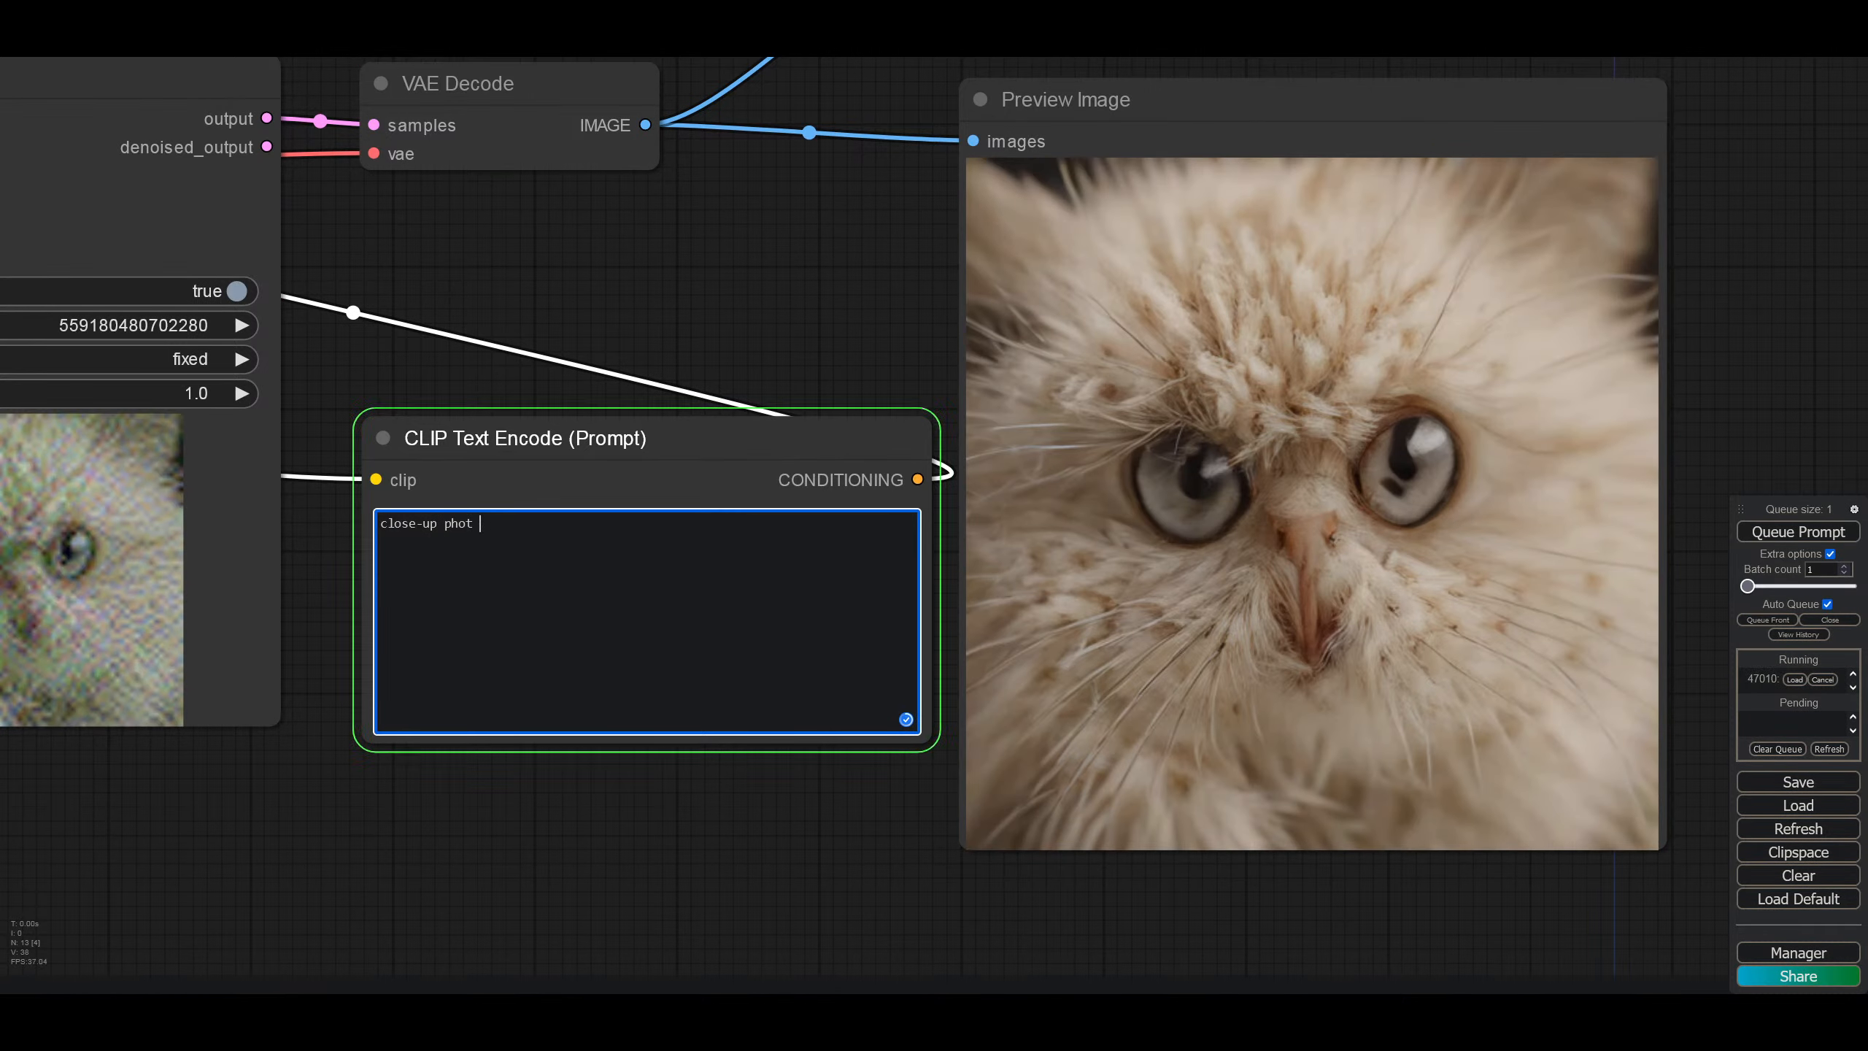
text(of a pawn)
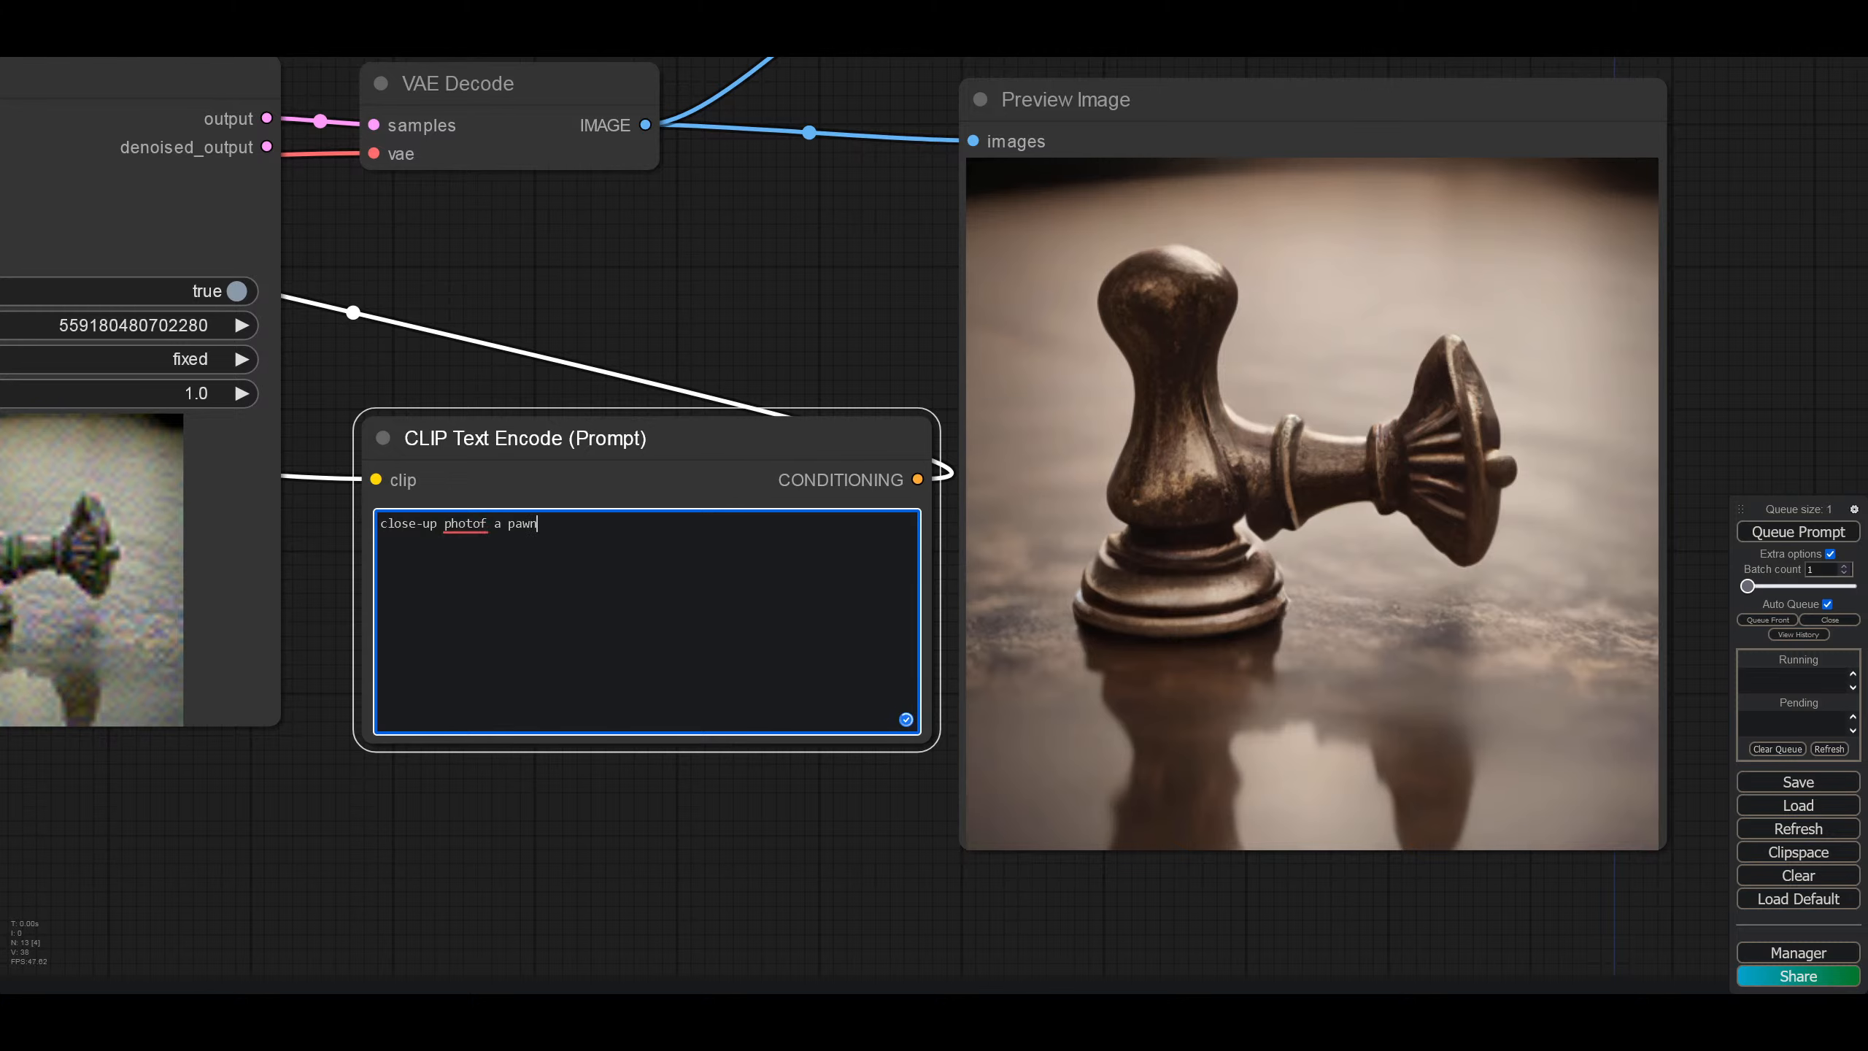
text( chess piece)
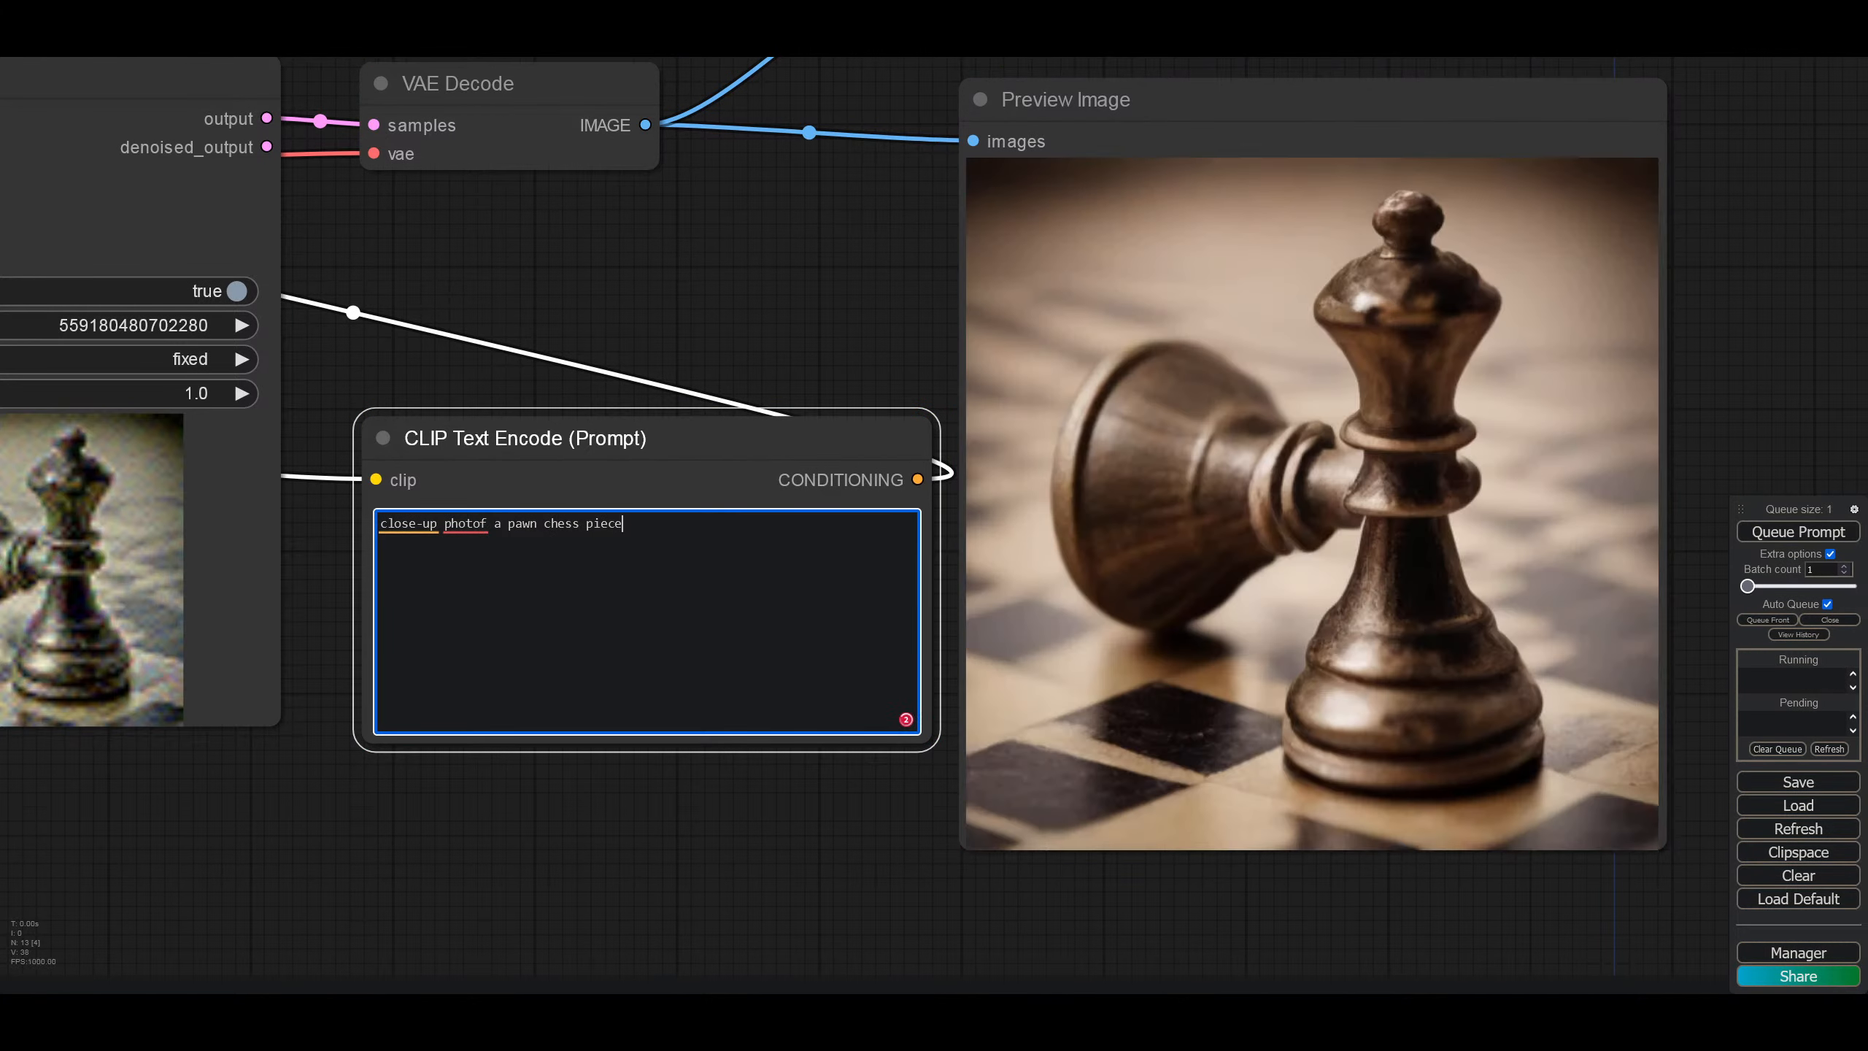
Step: Shorten "piece" at the end of the chess prompt to "pie"
key(BackSpace)
key(BackSpace)
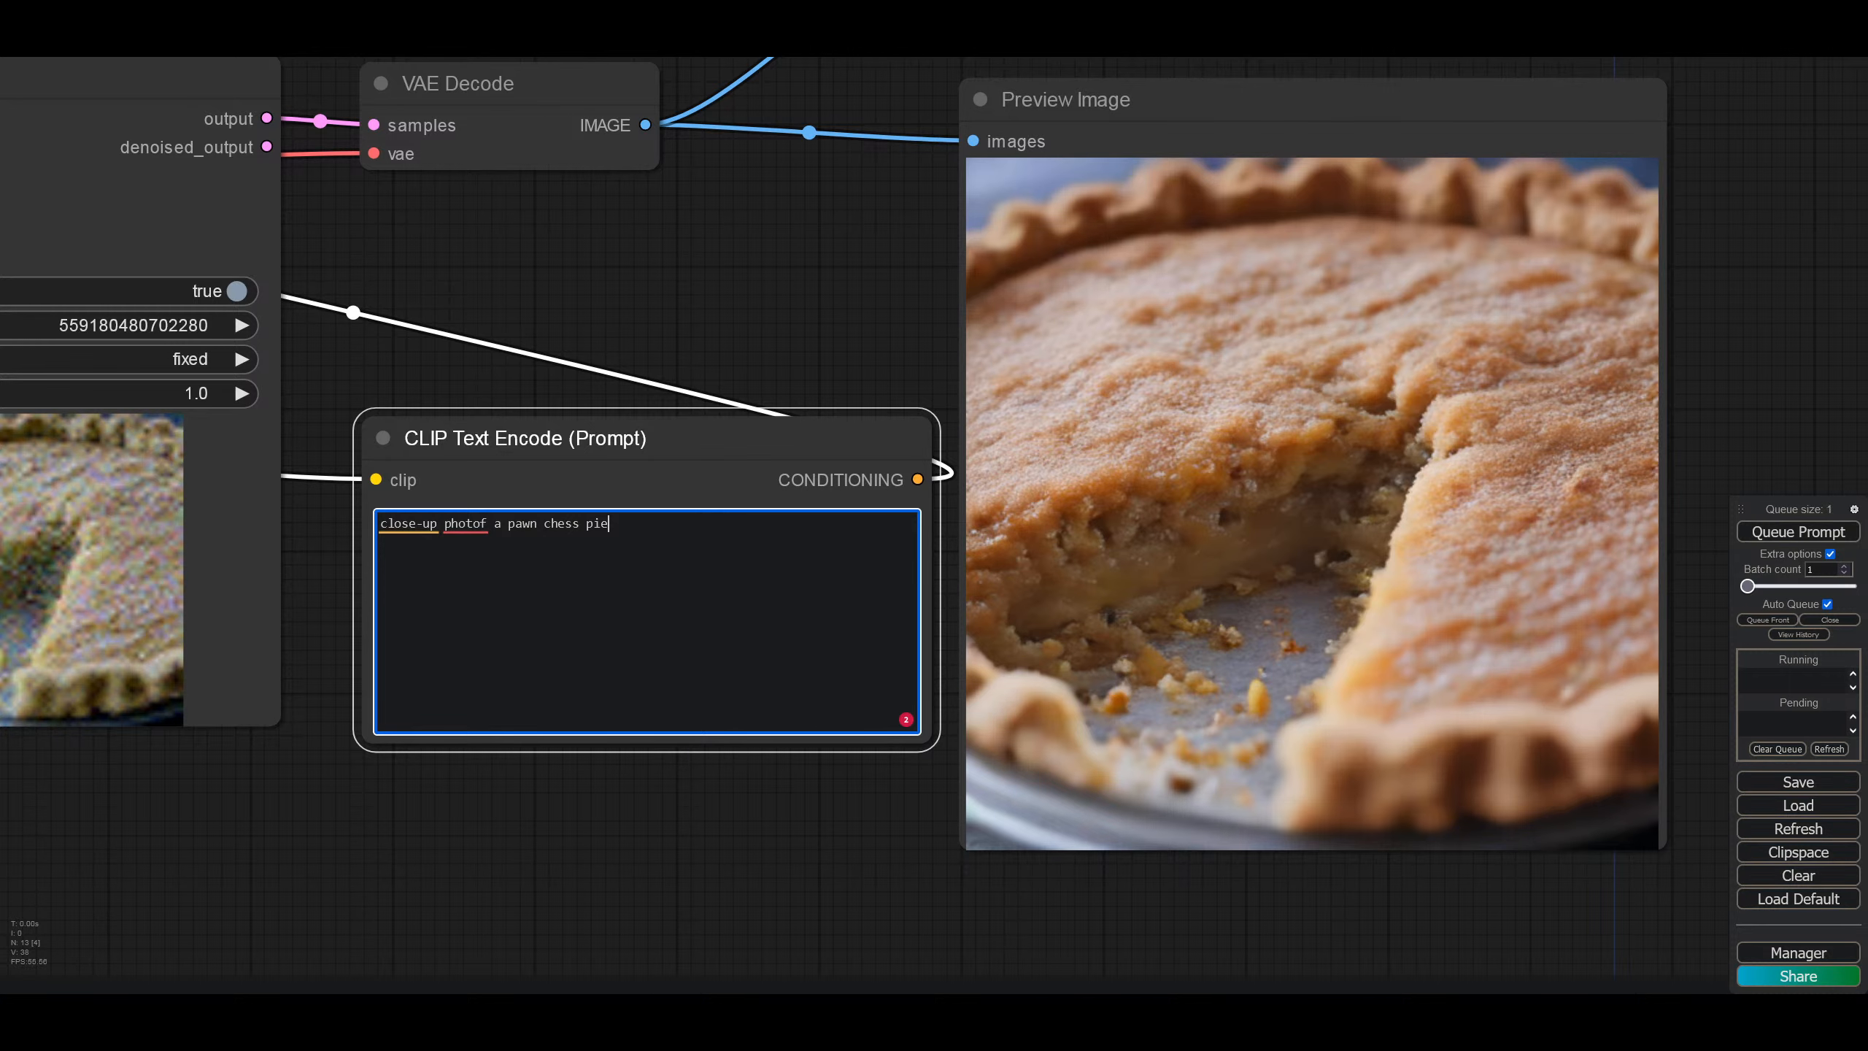
Step: Restore "piece" at the end of the prompt and correct "photof" to "photo of"
text(ce)
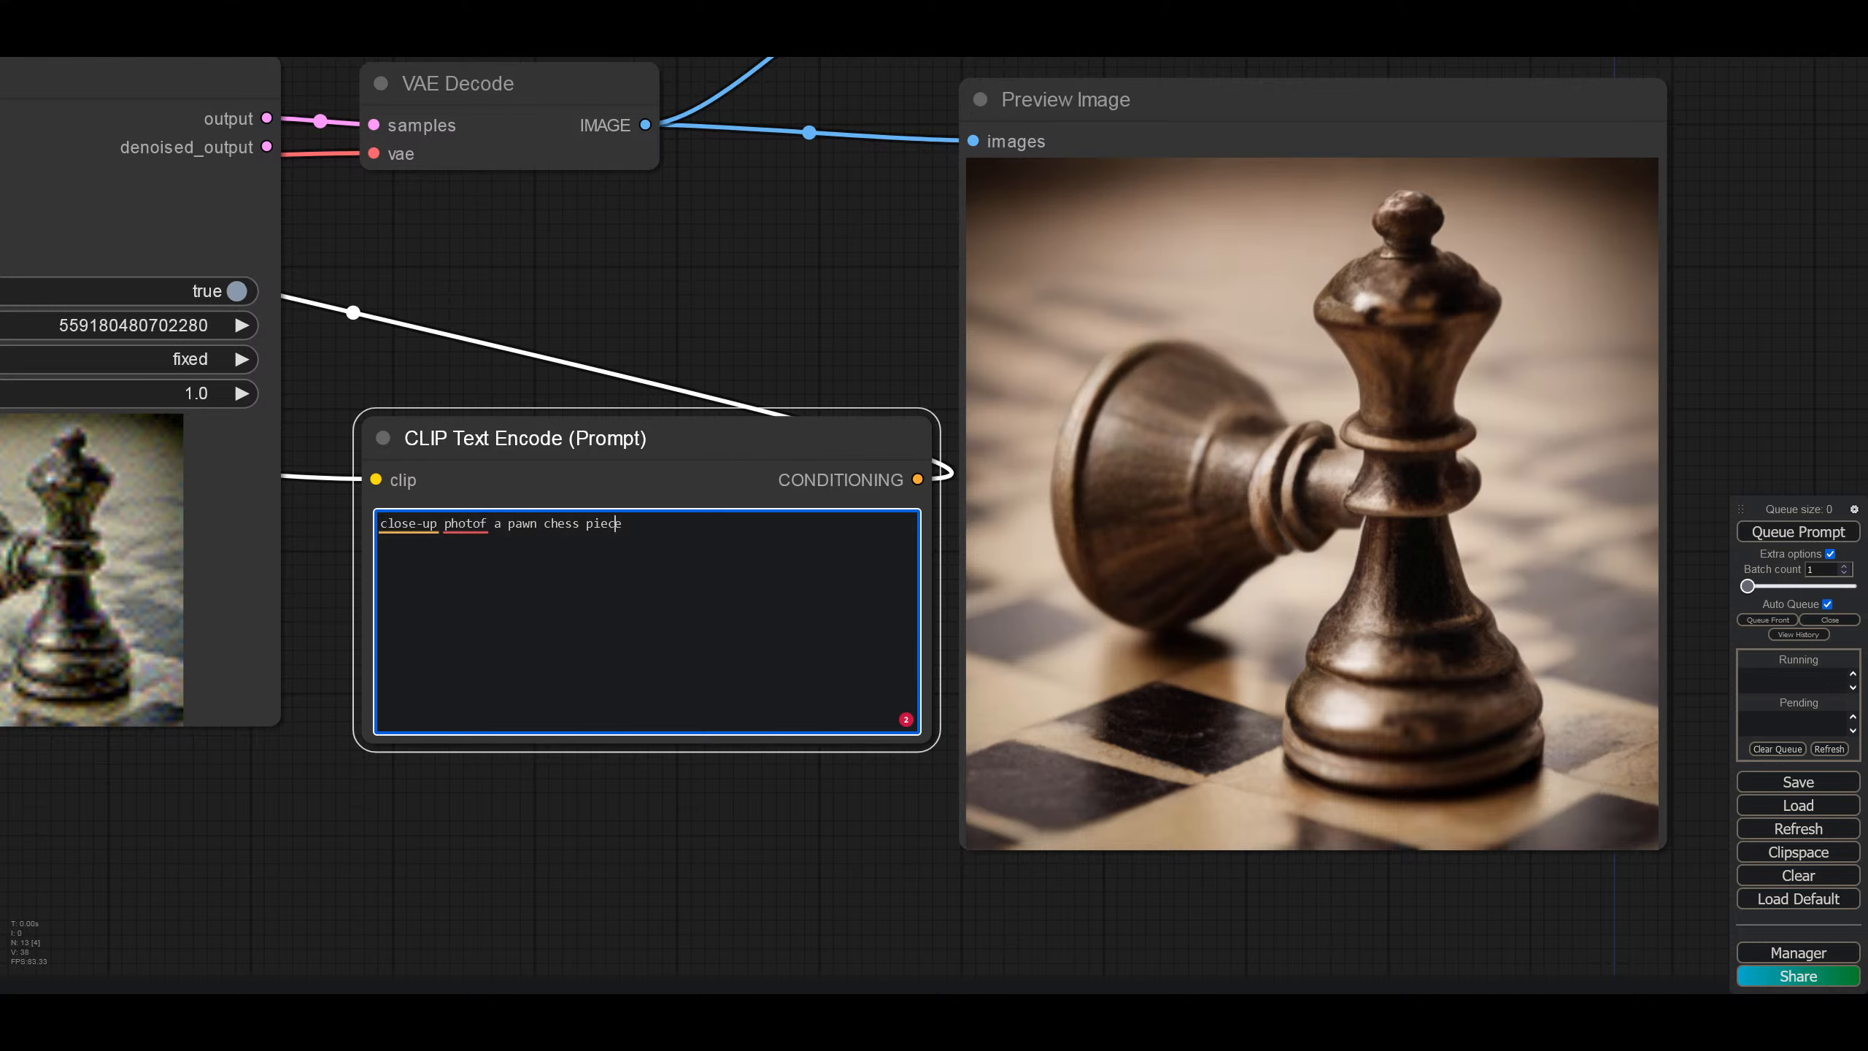
text(o)
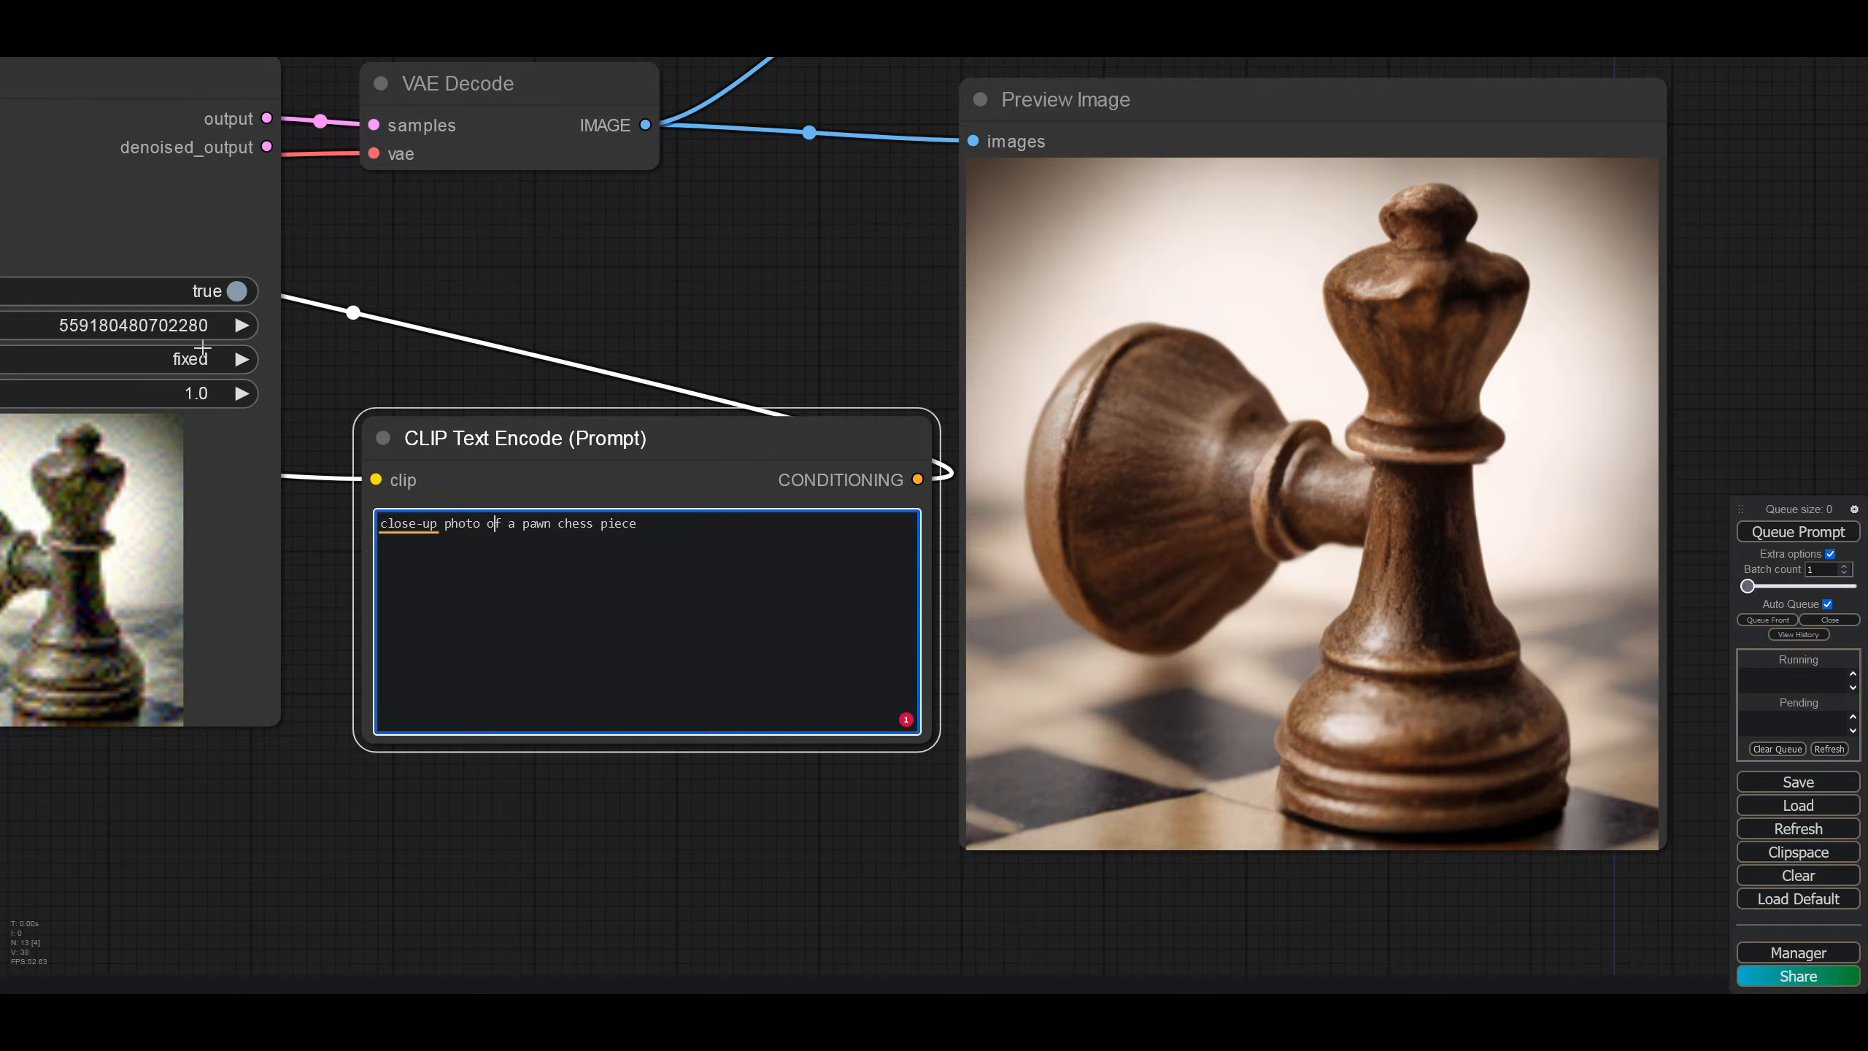
Step: Randomize the seed to generate other versions of the pawn image, and return the seed control to fixed
click(202, 356)
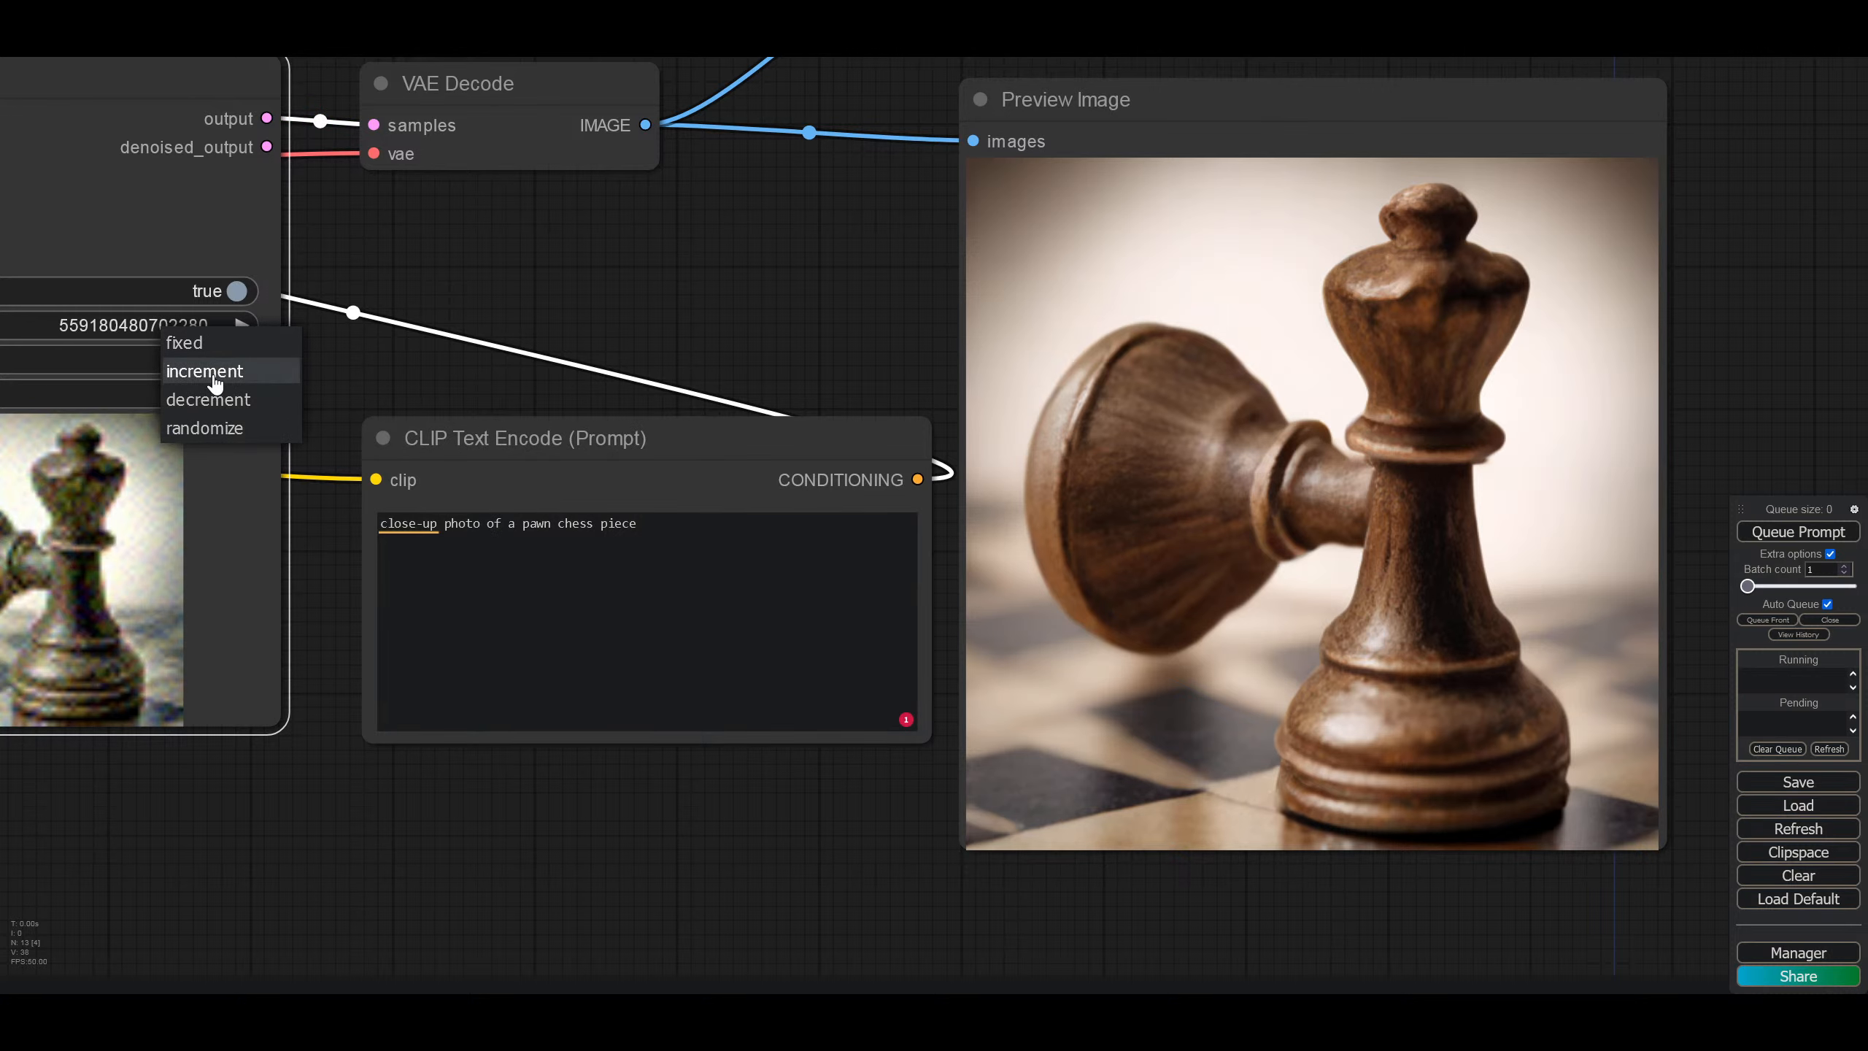
click(206, 428)
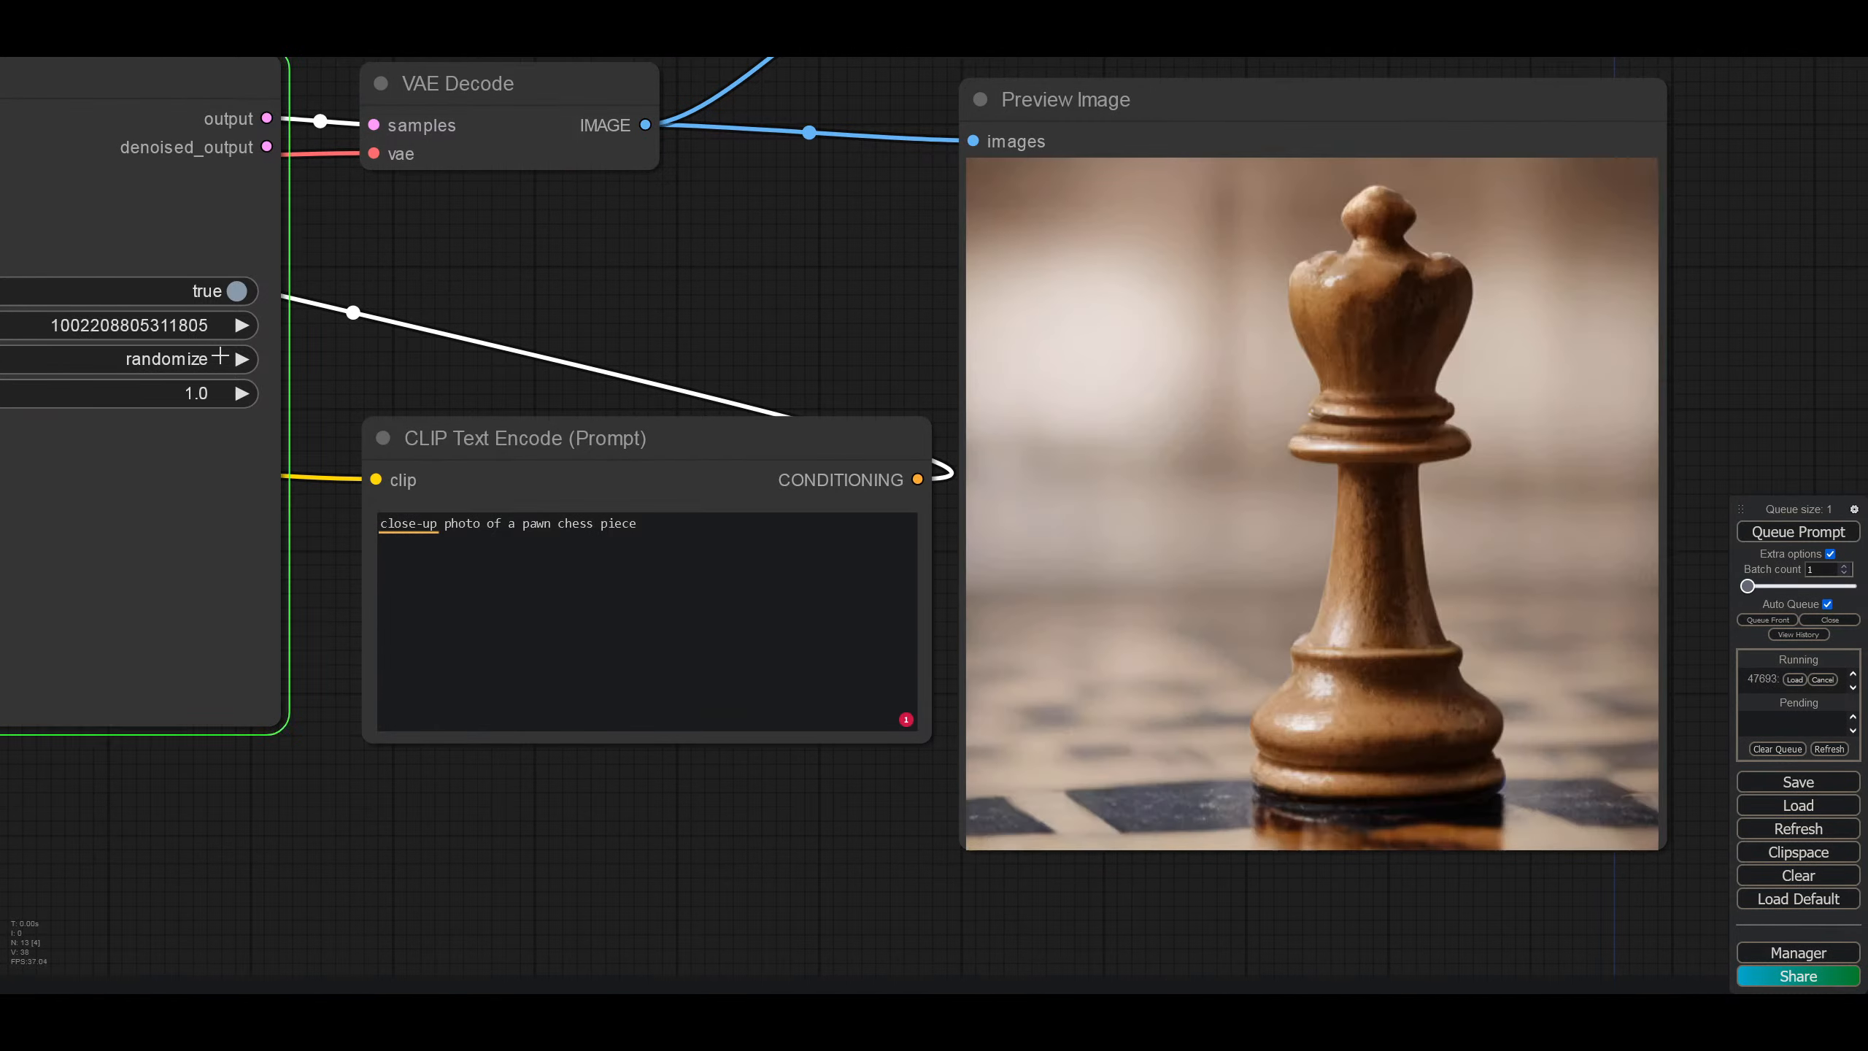
click(195, 359)
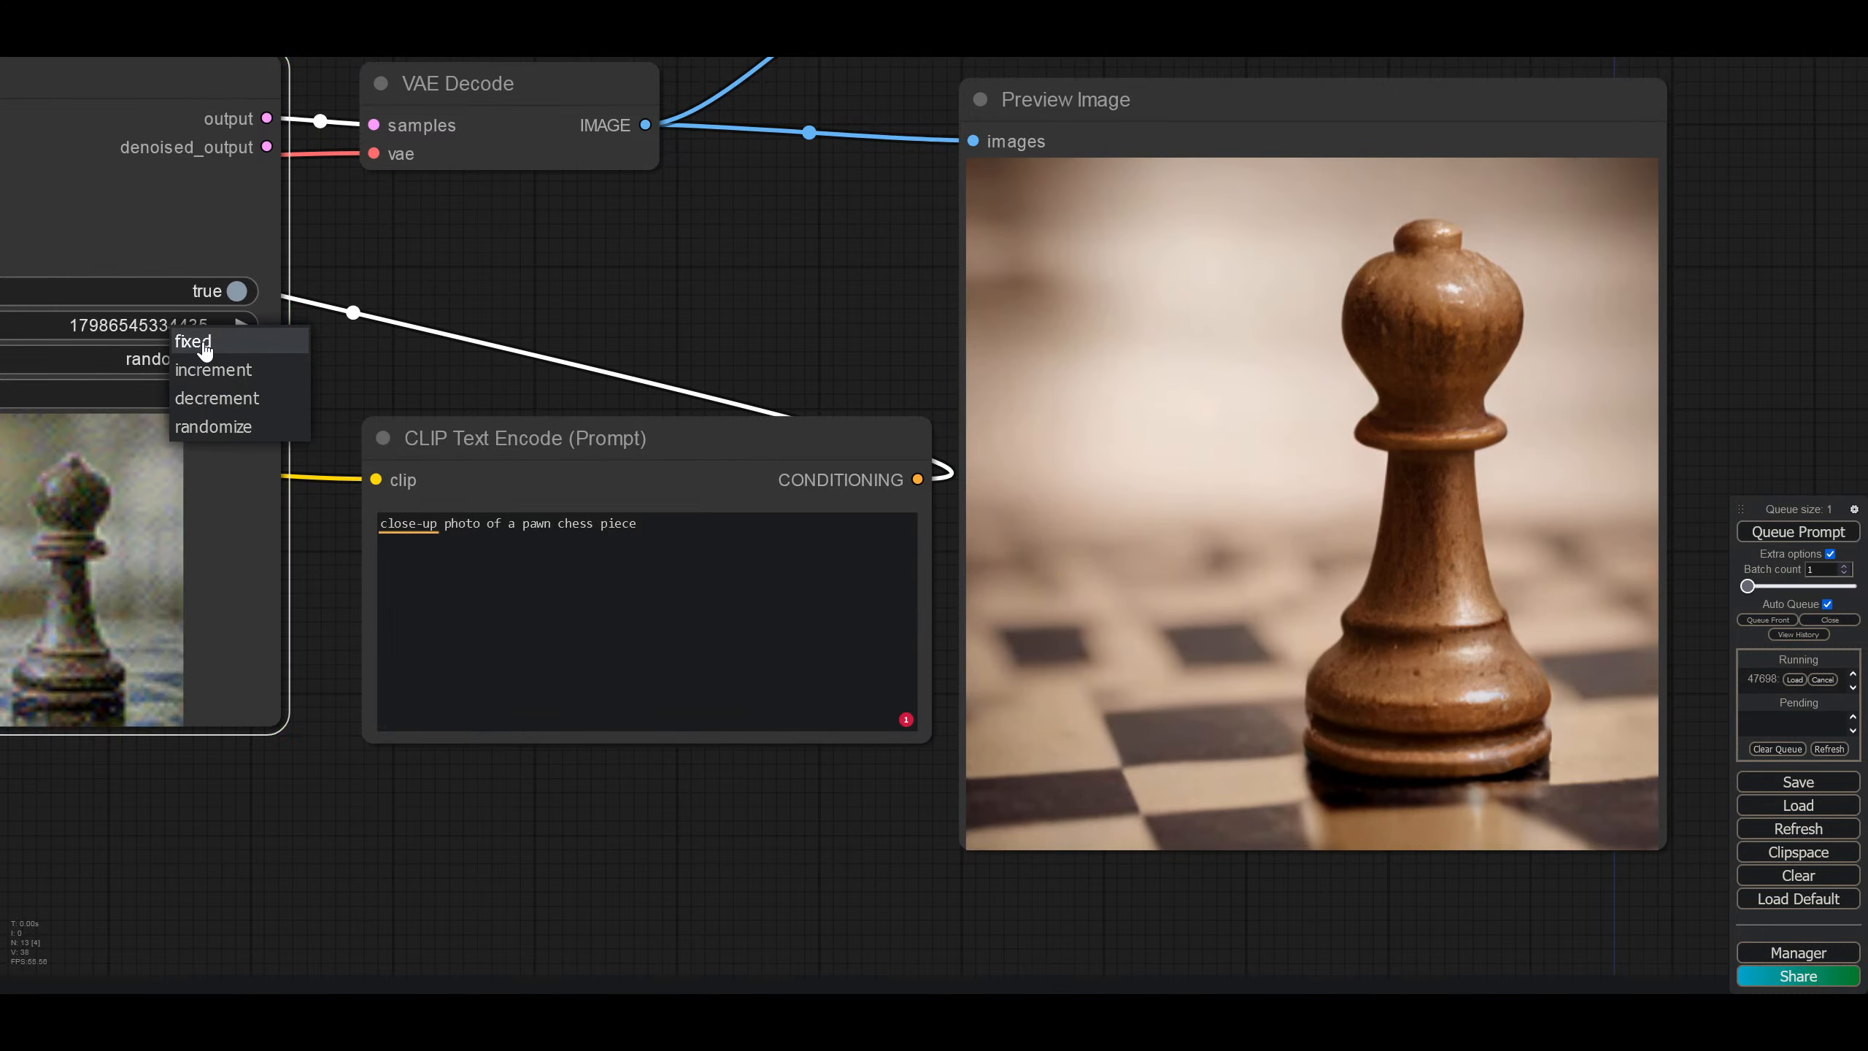
click(198, 341)
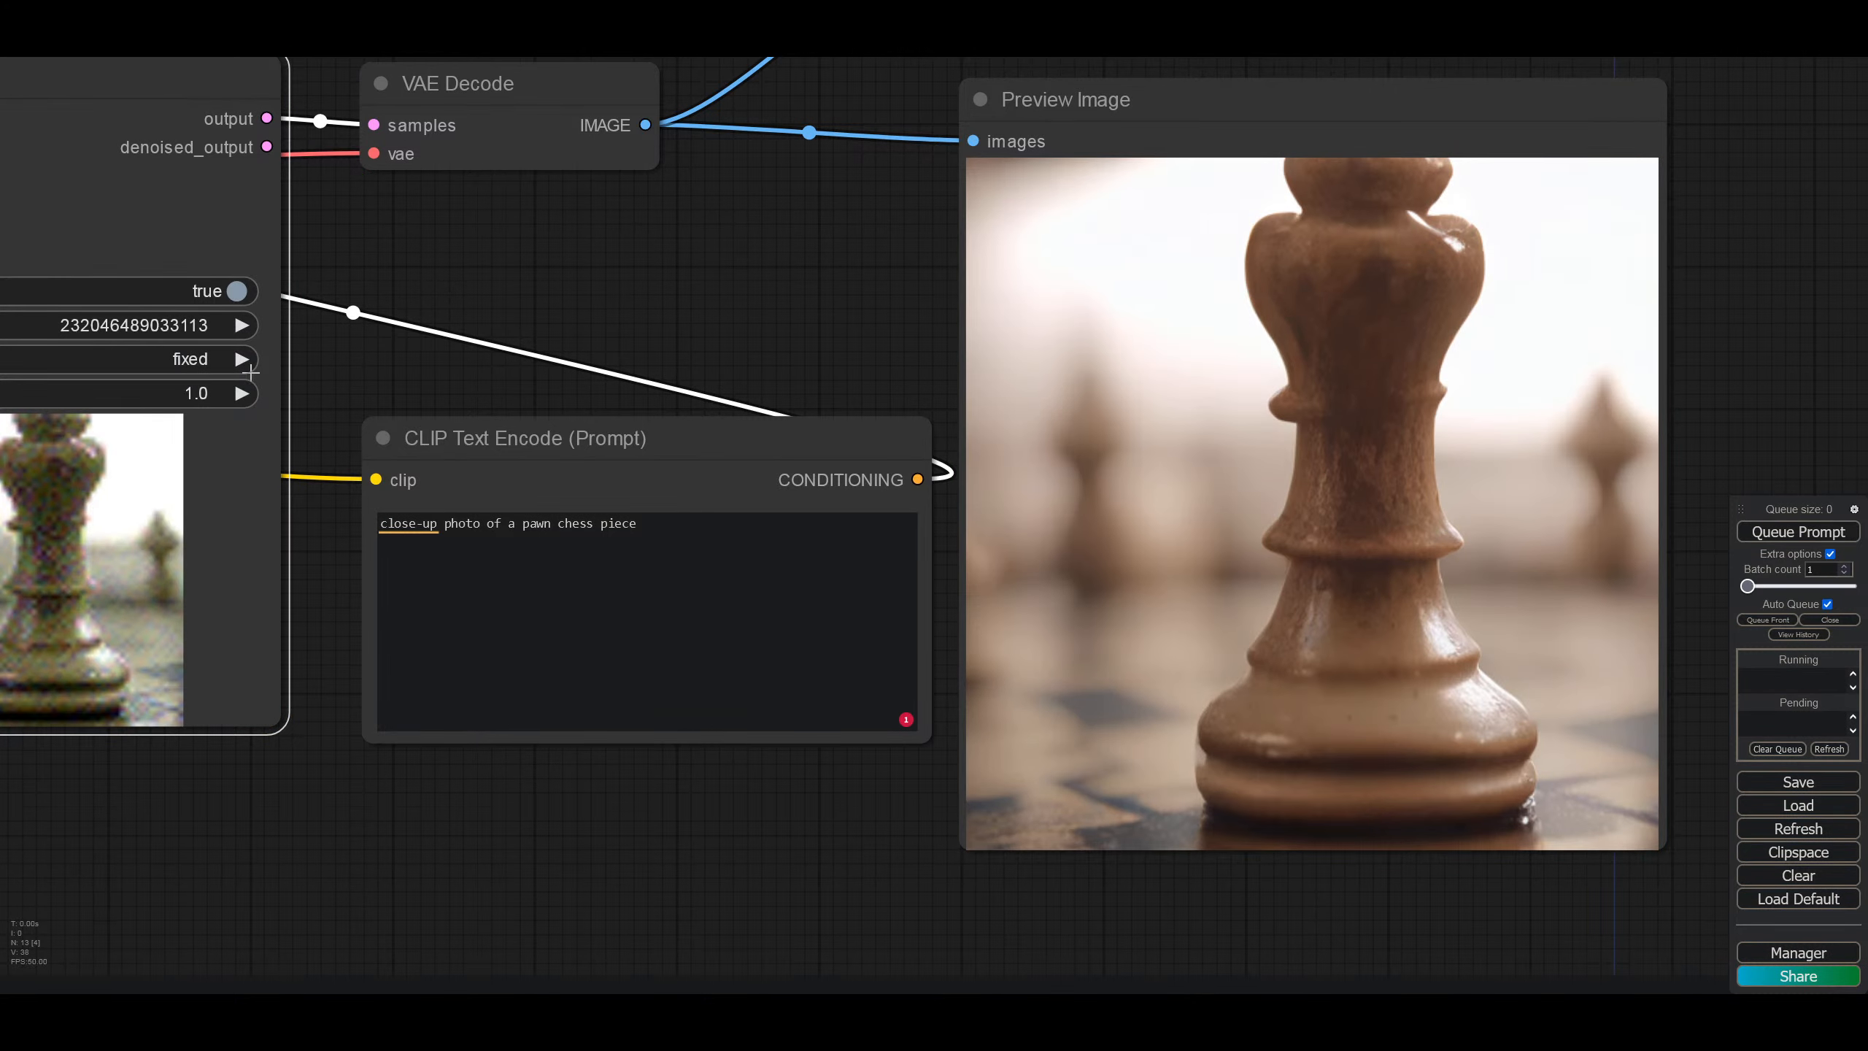
Step: Delete "close-up" and "pawn" from the prompt, leaving "photo of a chess piece"
drag(447, 521, 335, 512)
key(BackSpace)
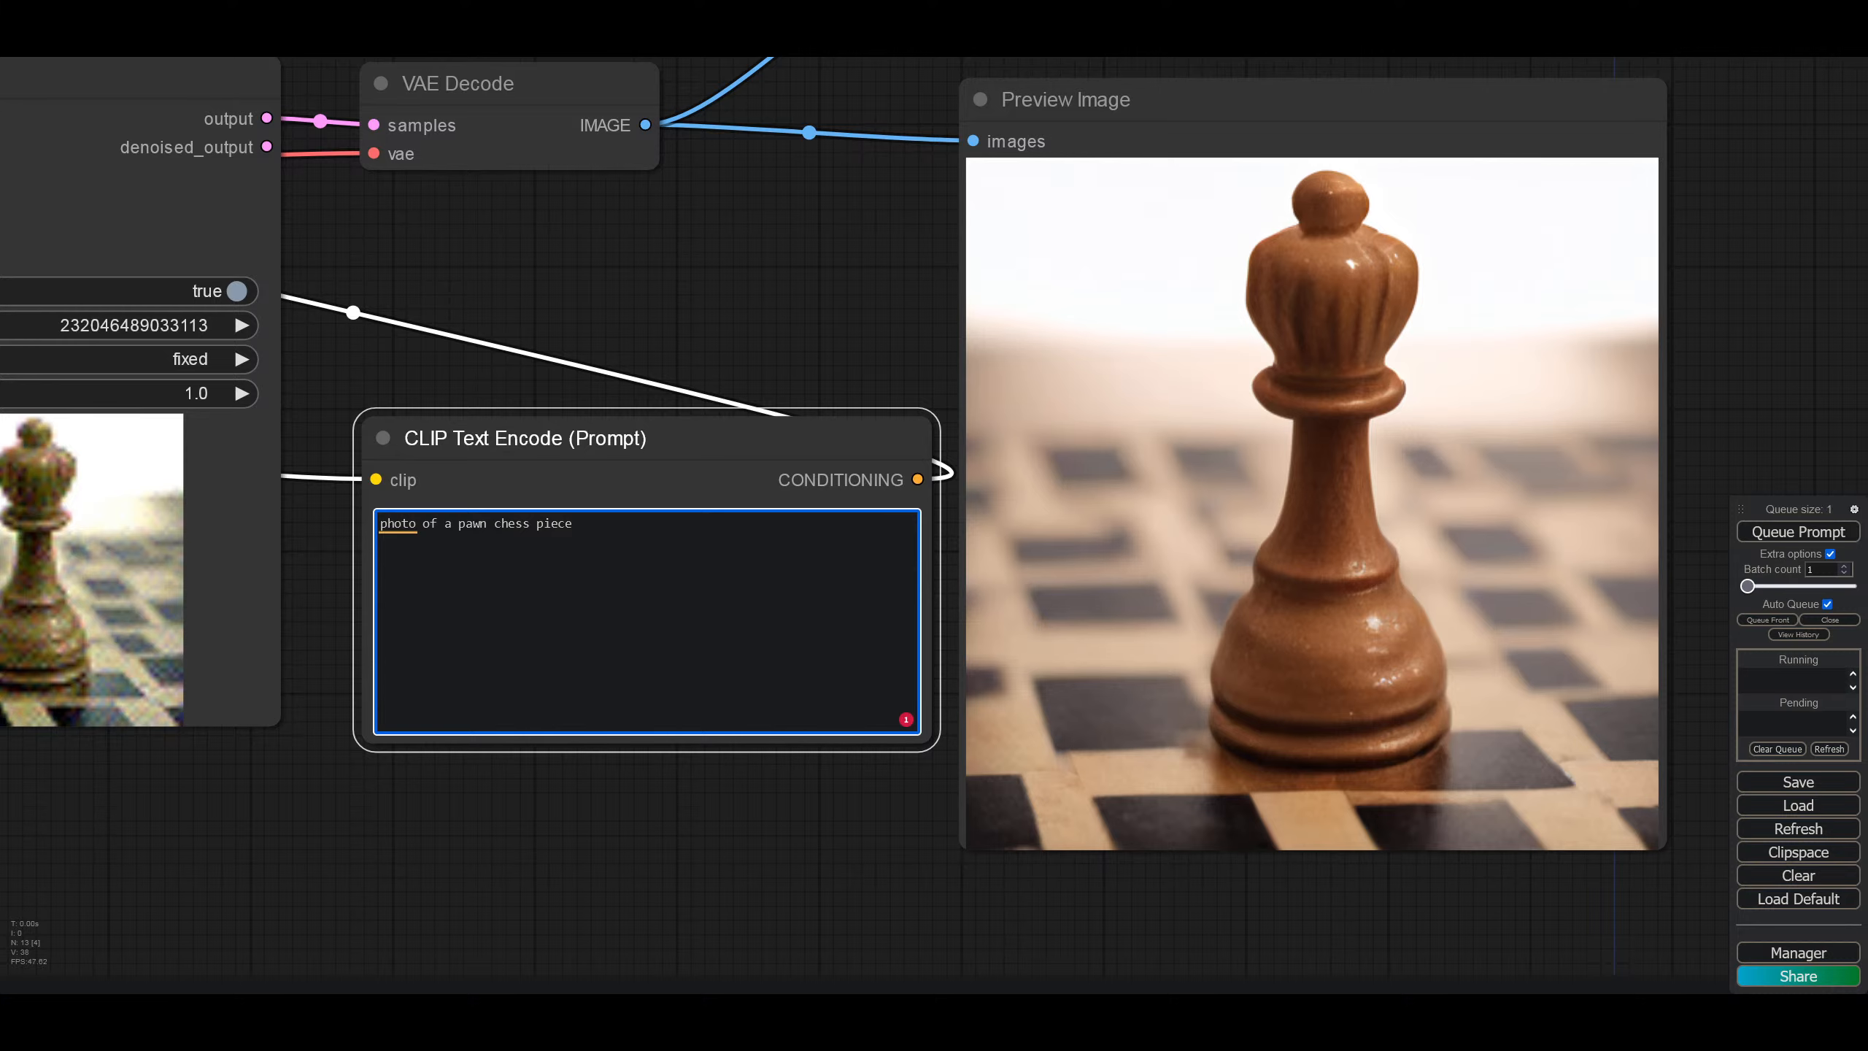
key(BackSpace)
key(BackSpace)
key(BackSpace)
key(BackSpace)
key(BackSpace)
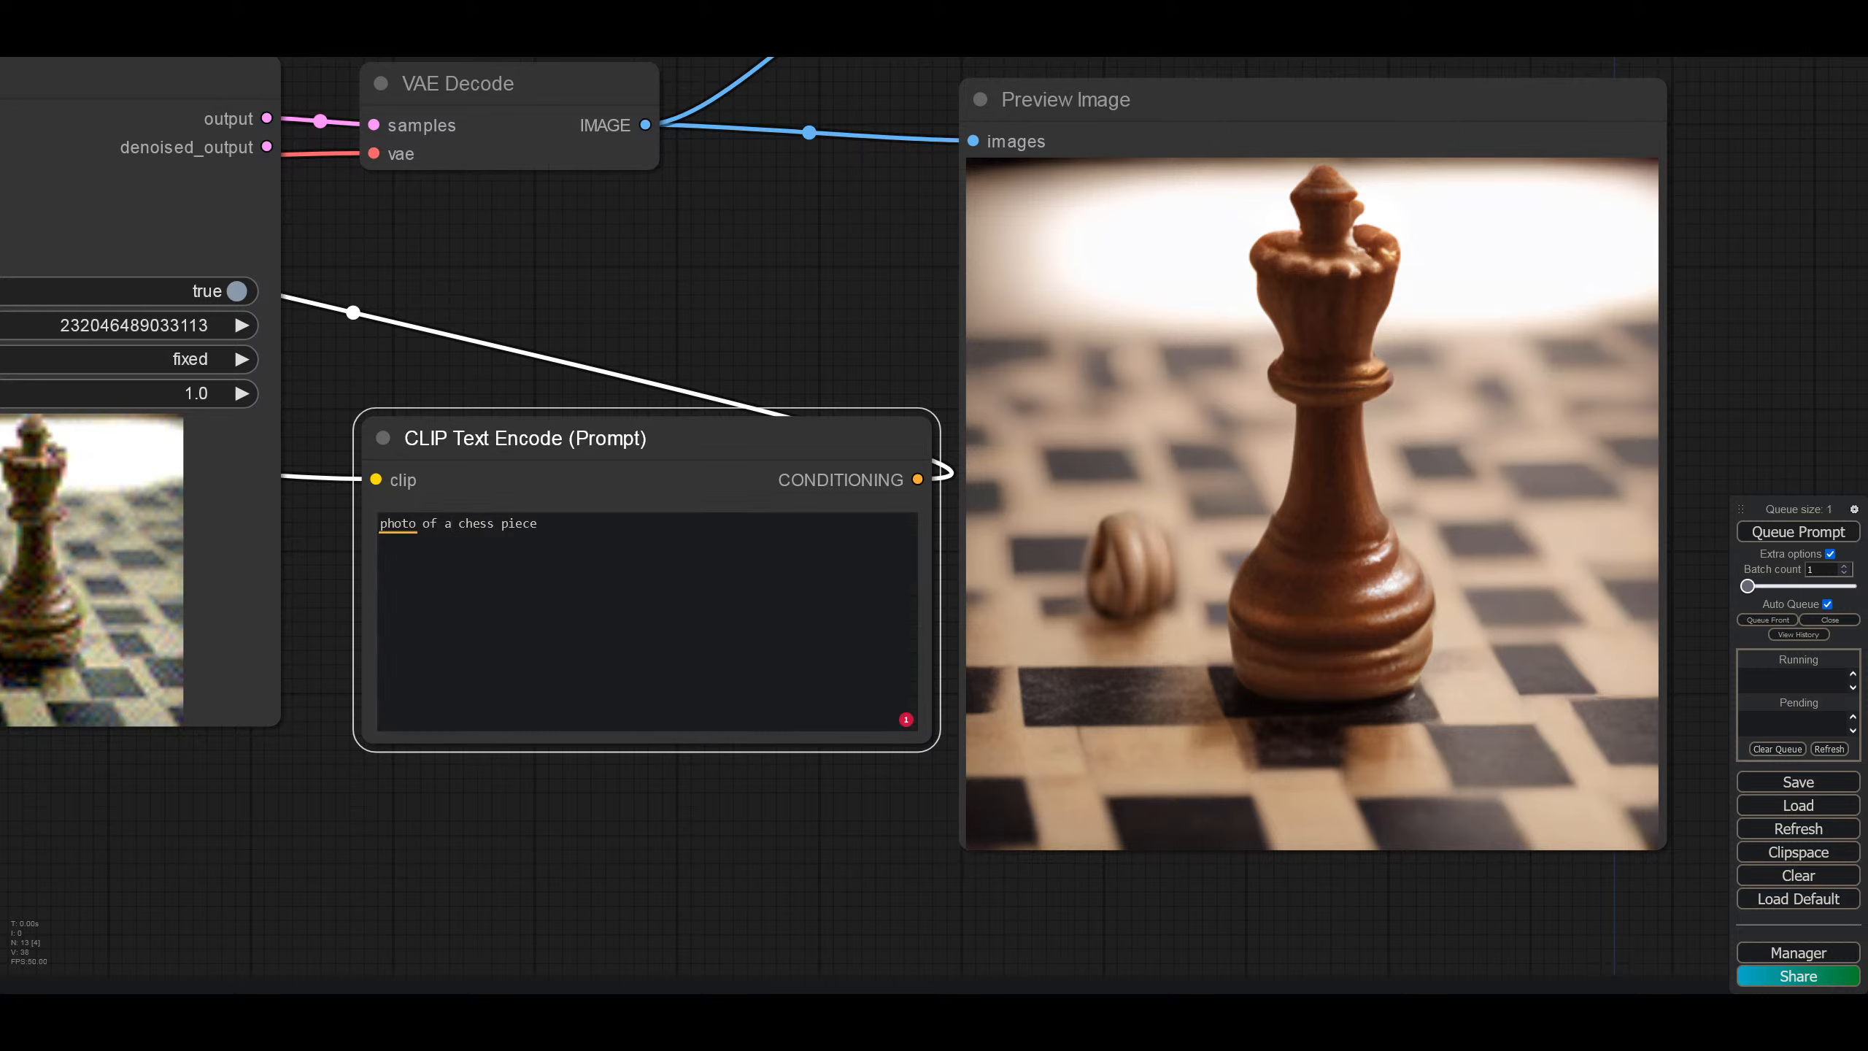
click(865, 337)
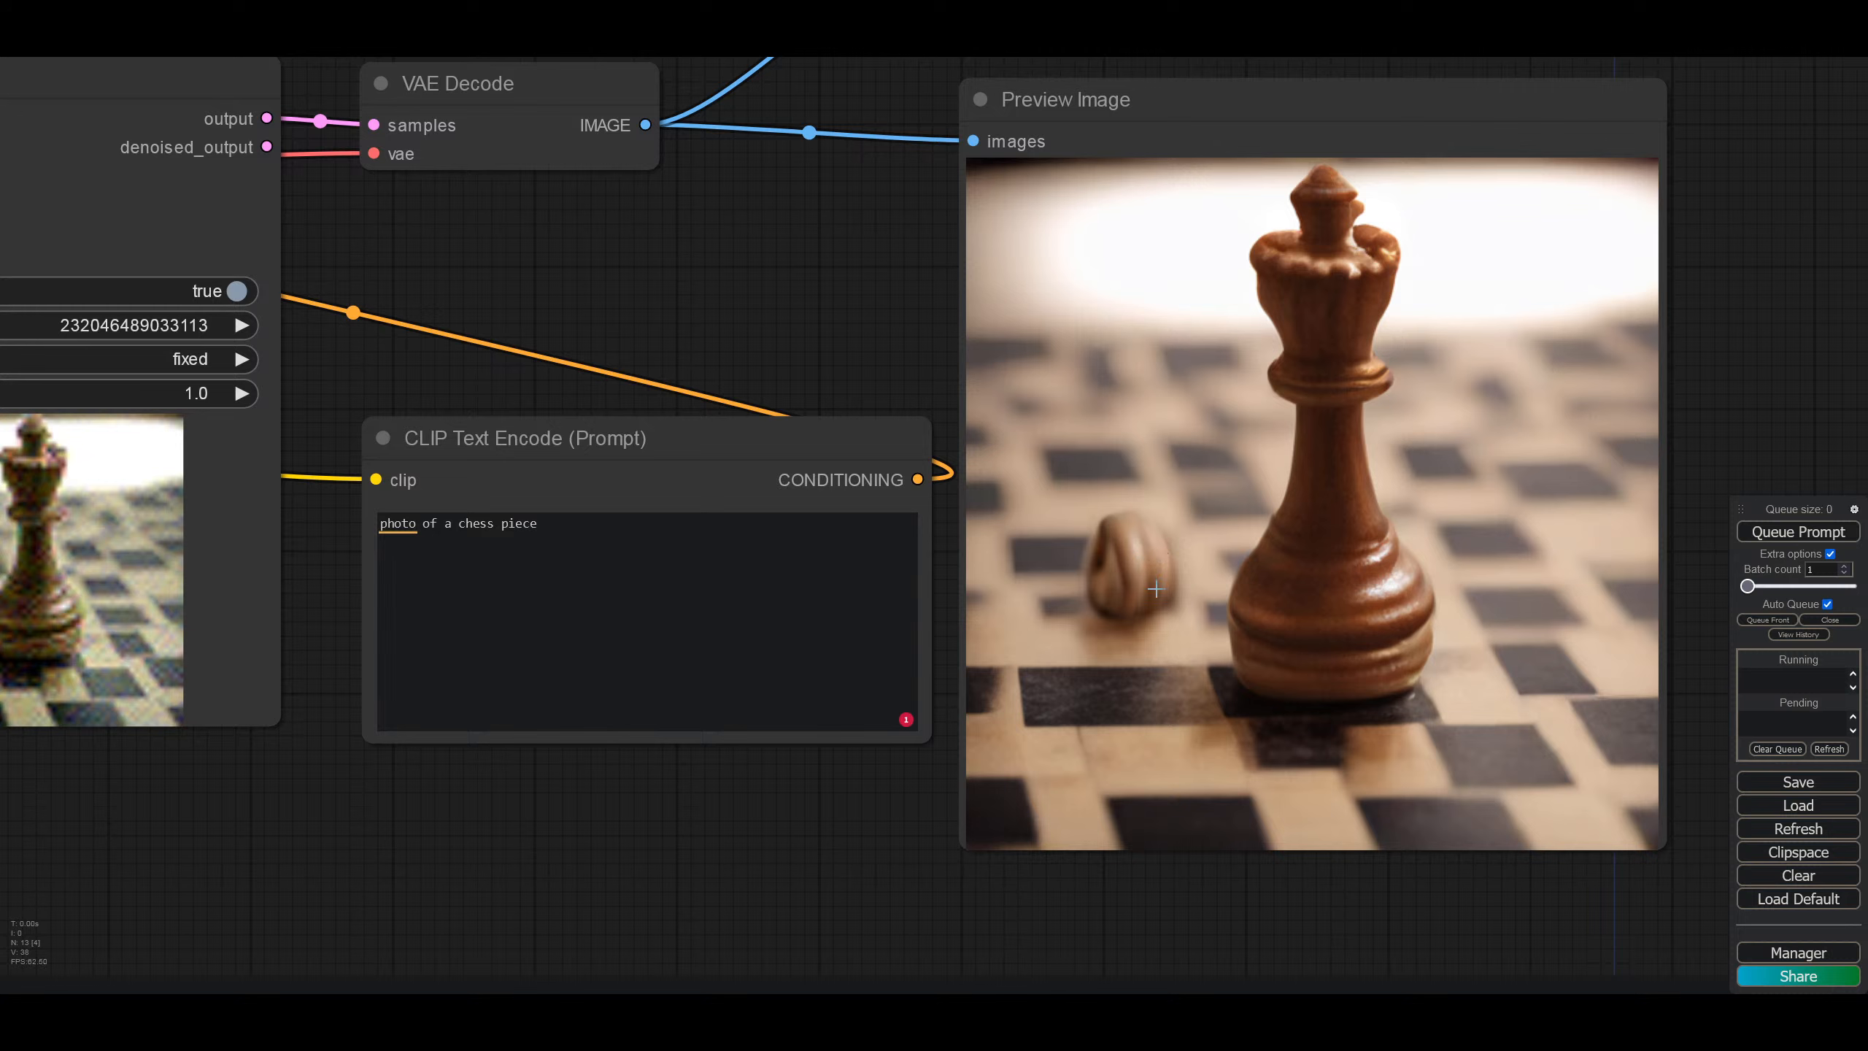
Step: Replace the whole chess piece prompt with "jeep"
click(581, 520)
key(ctrl+a)
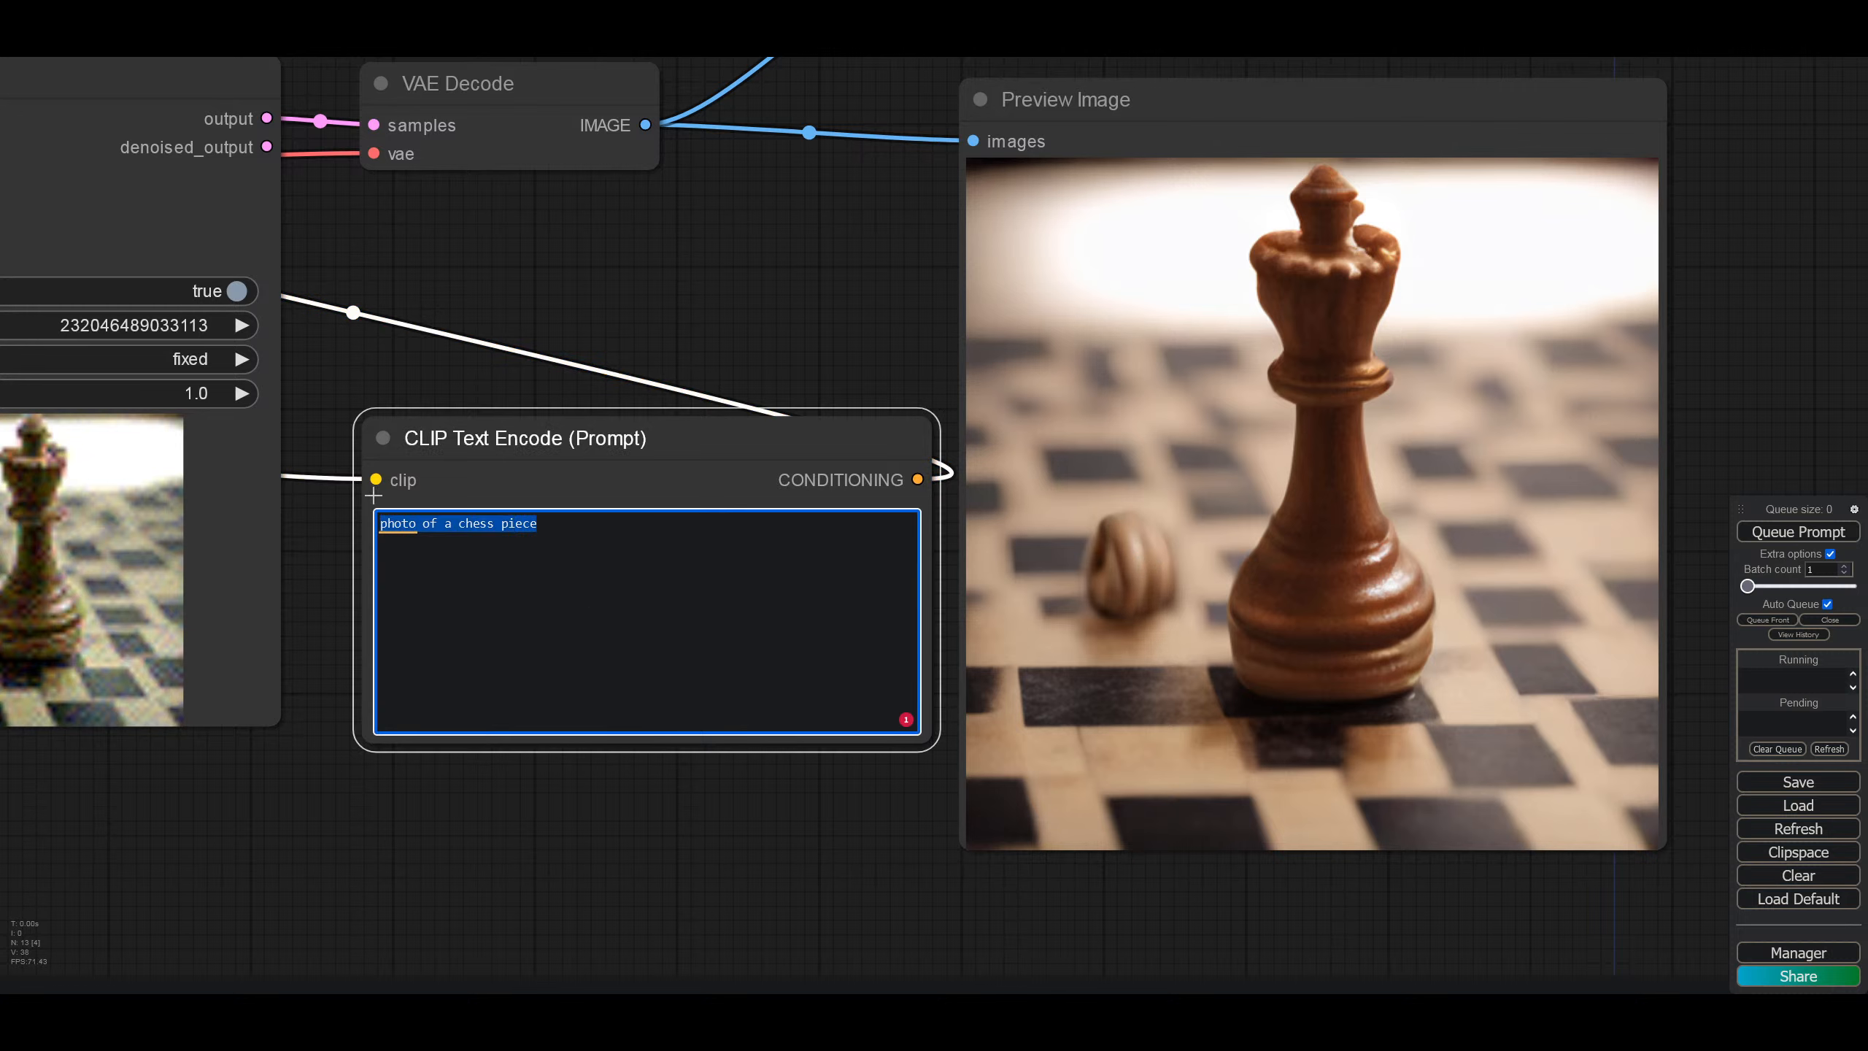
text(jeep)
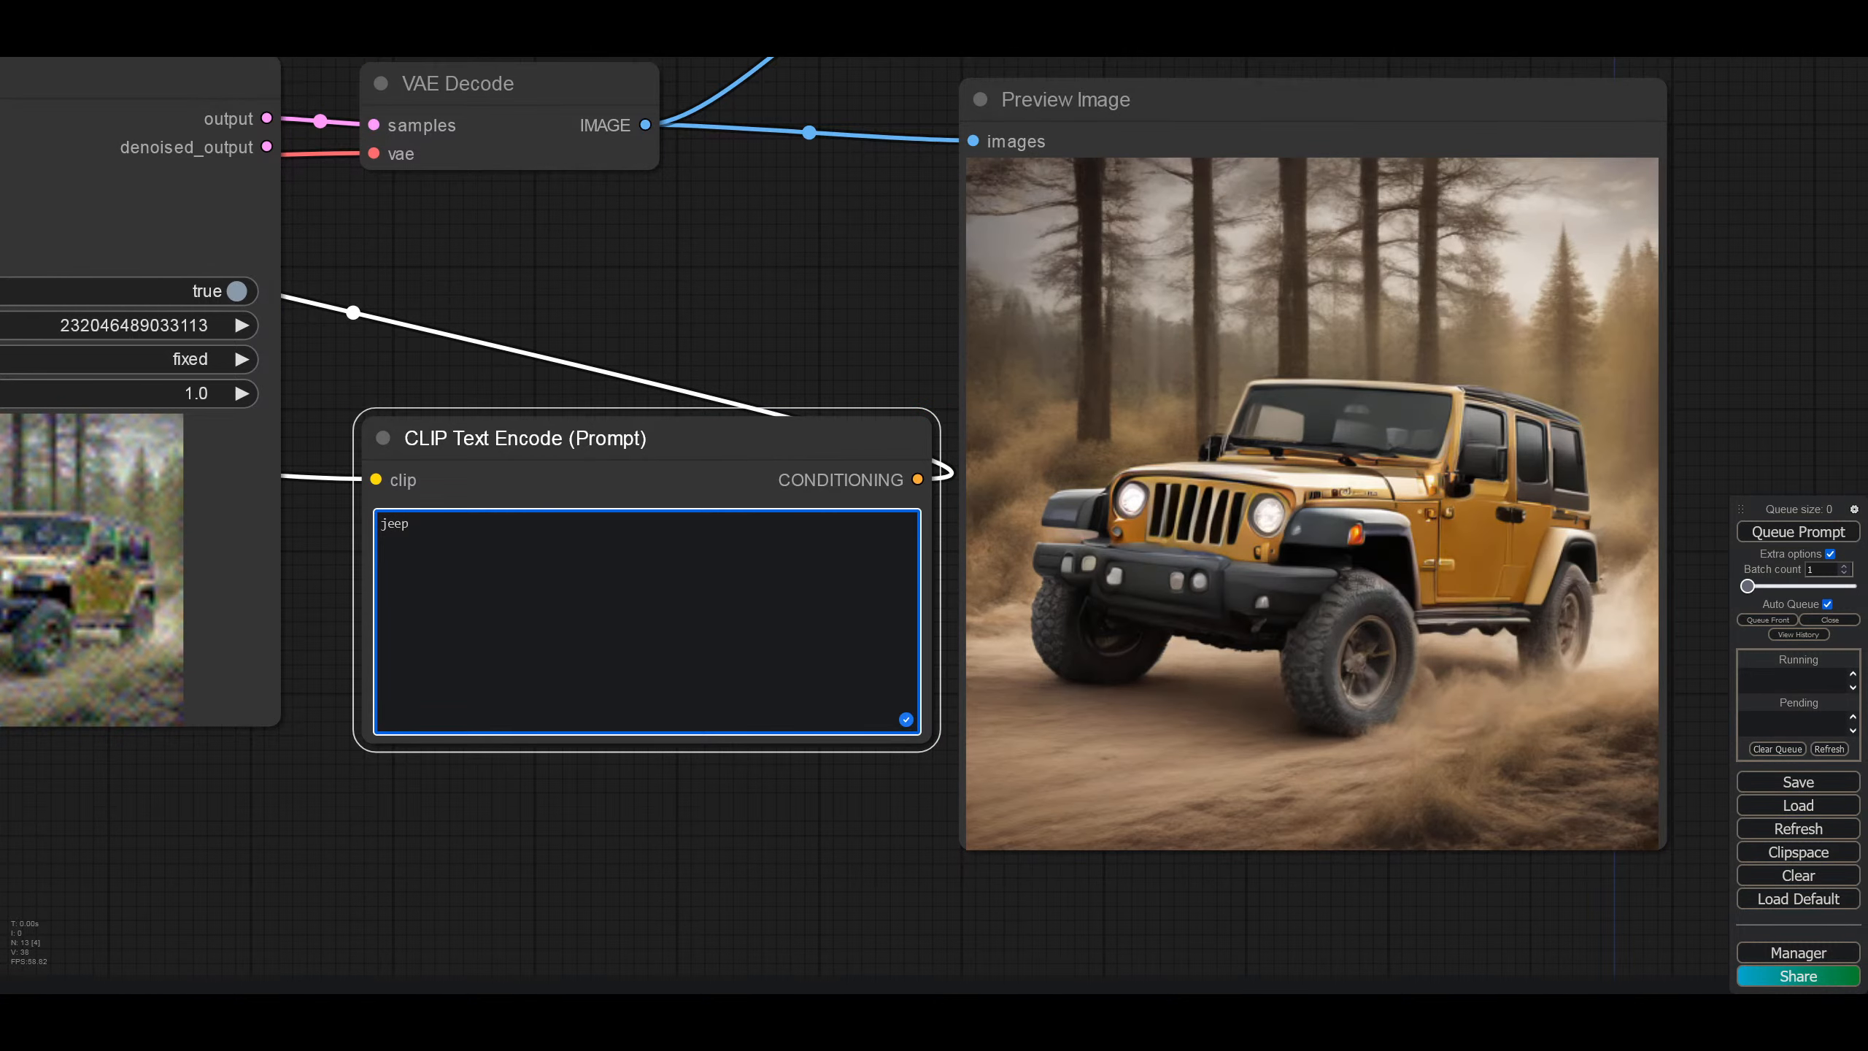
Step: Delete "jeep" so that the prompt is empty
key(BackSpace)
key(BackSpace)
key(BackSpace)
key(BackSpace)
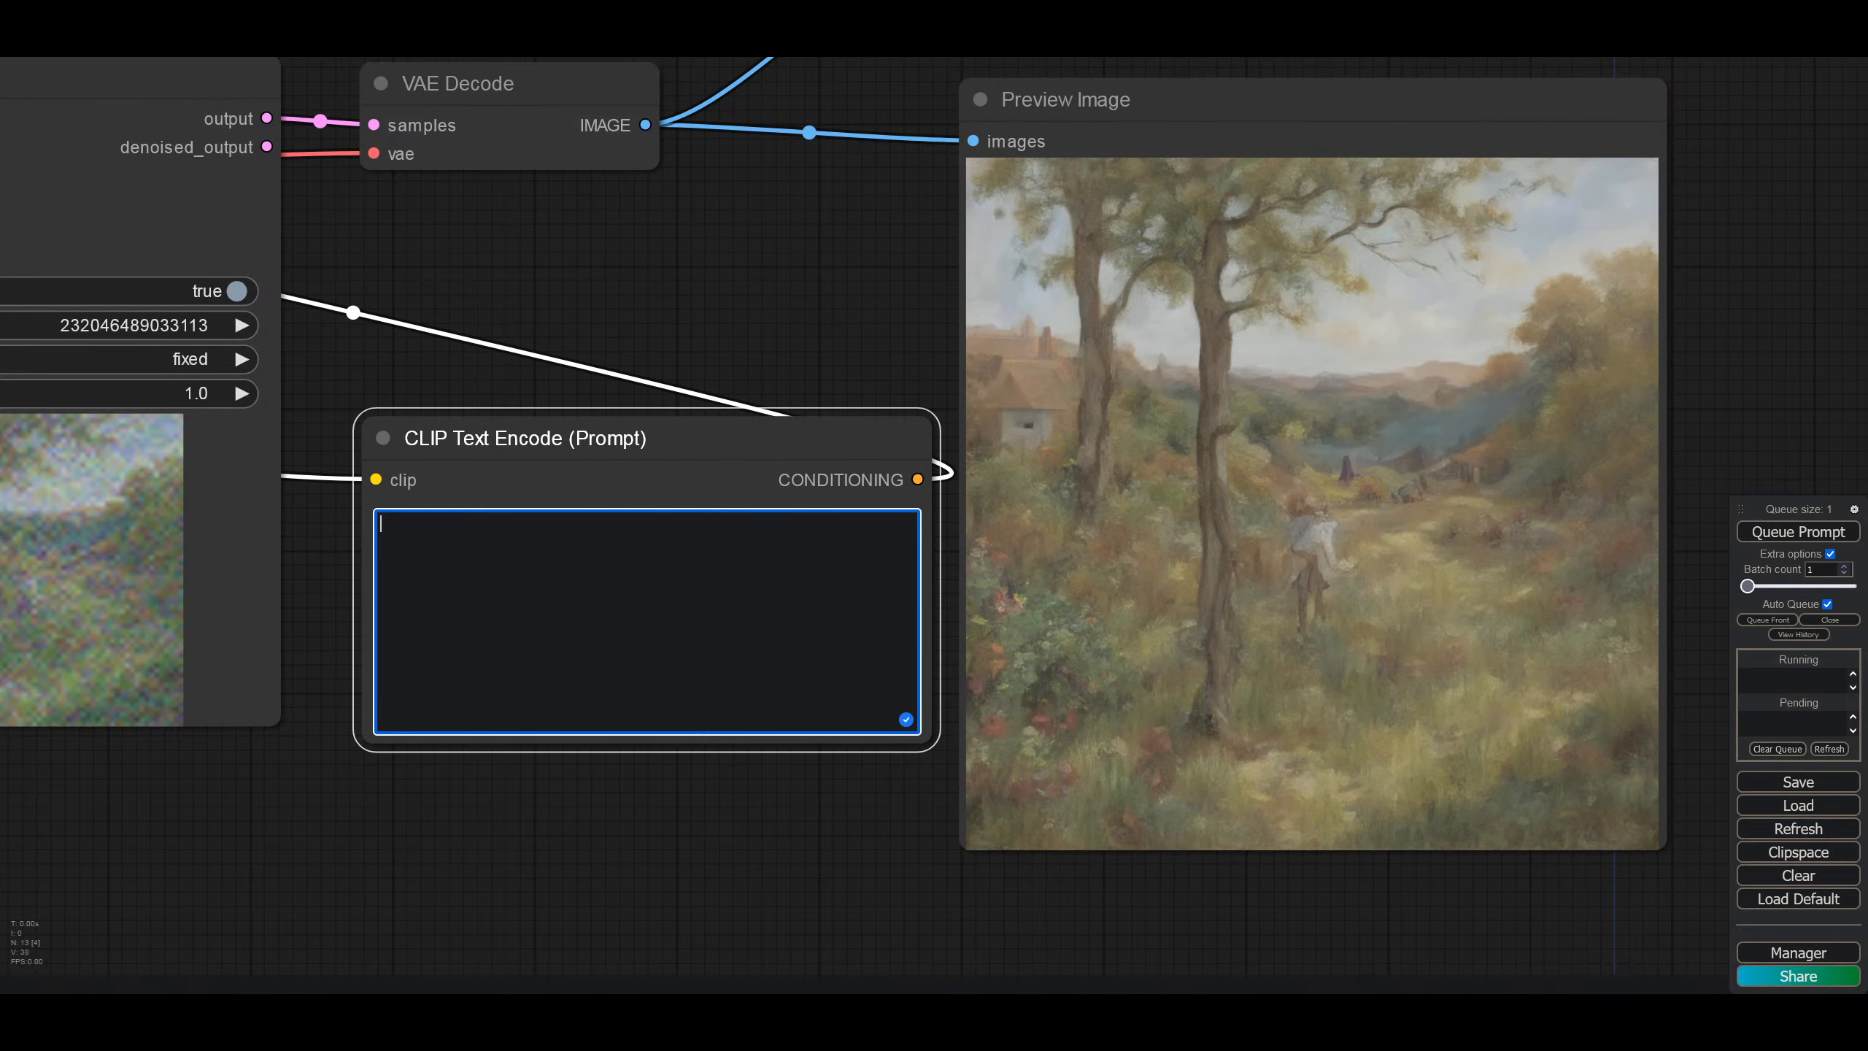
Step: Enter "land rover" as the prompt in the empty CLIP Text Encode node
text(land)
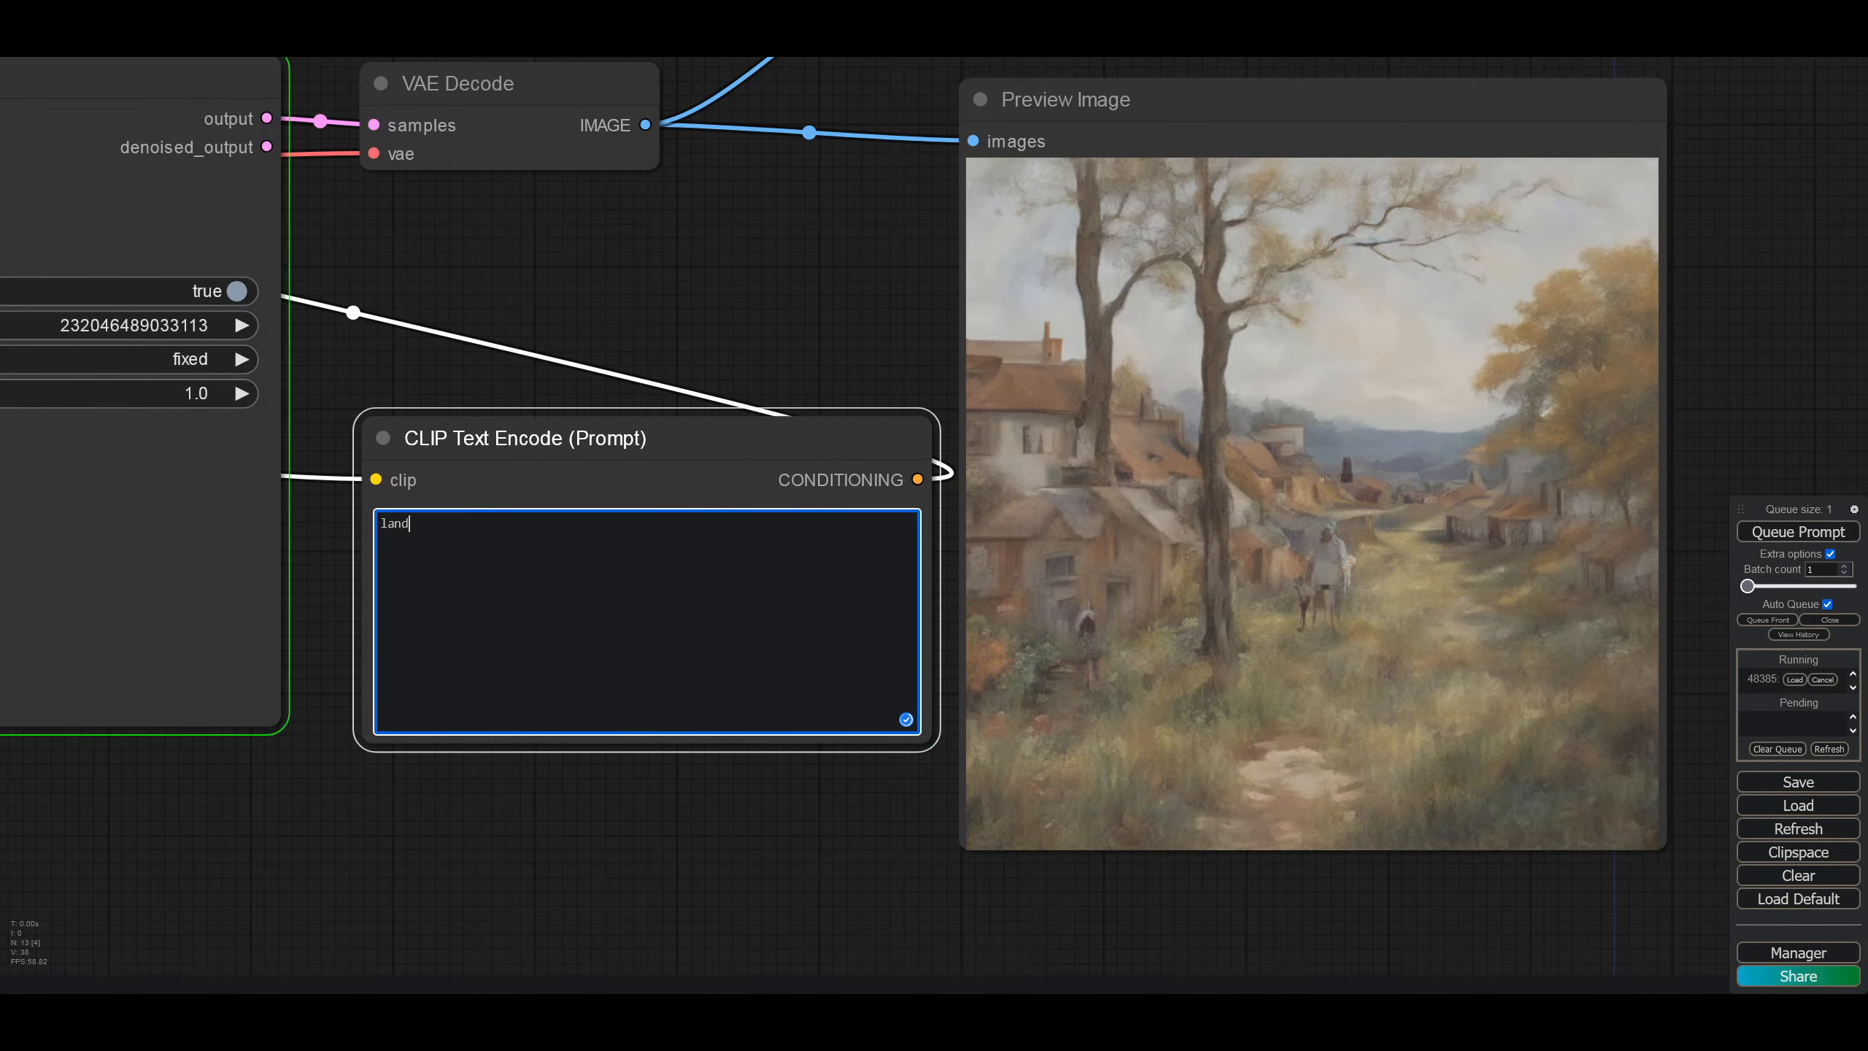
text( rover)
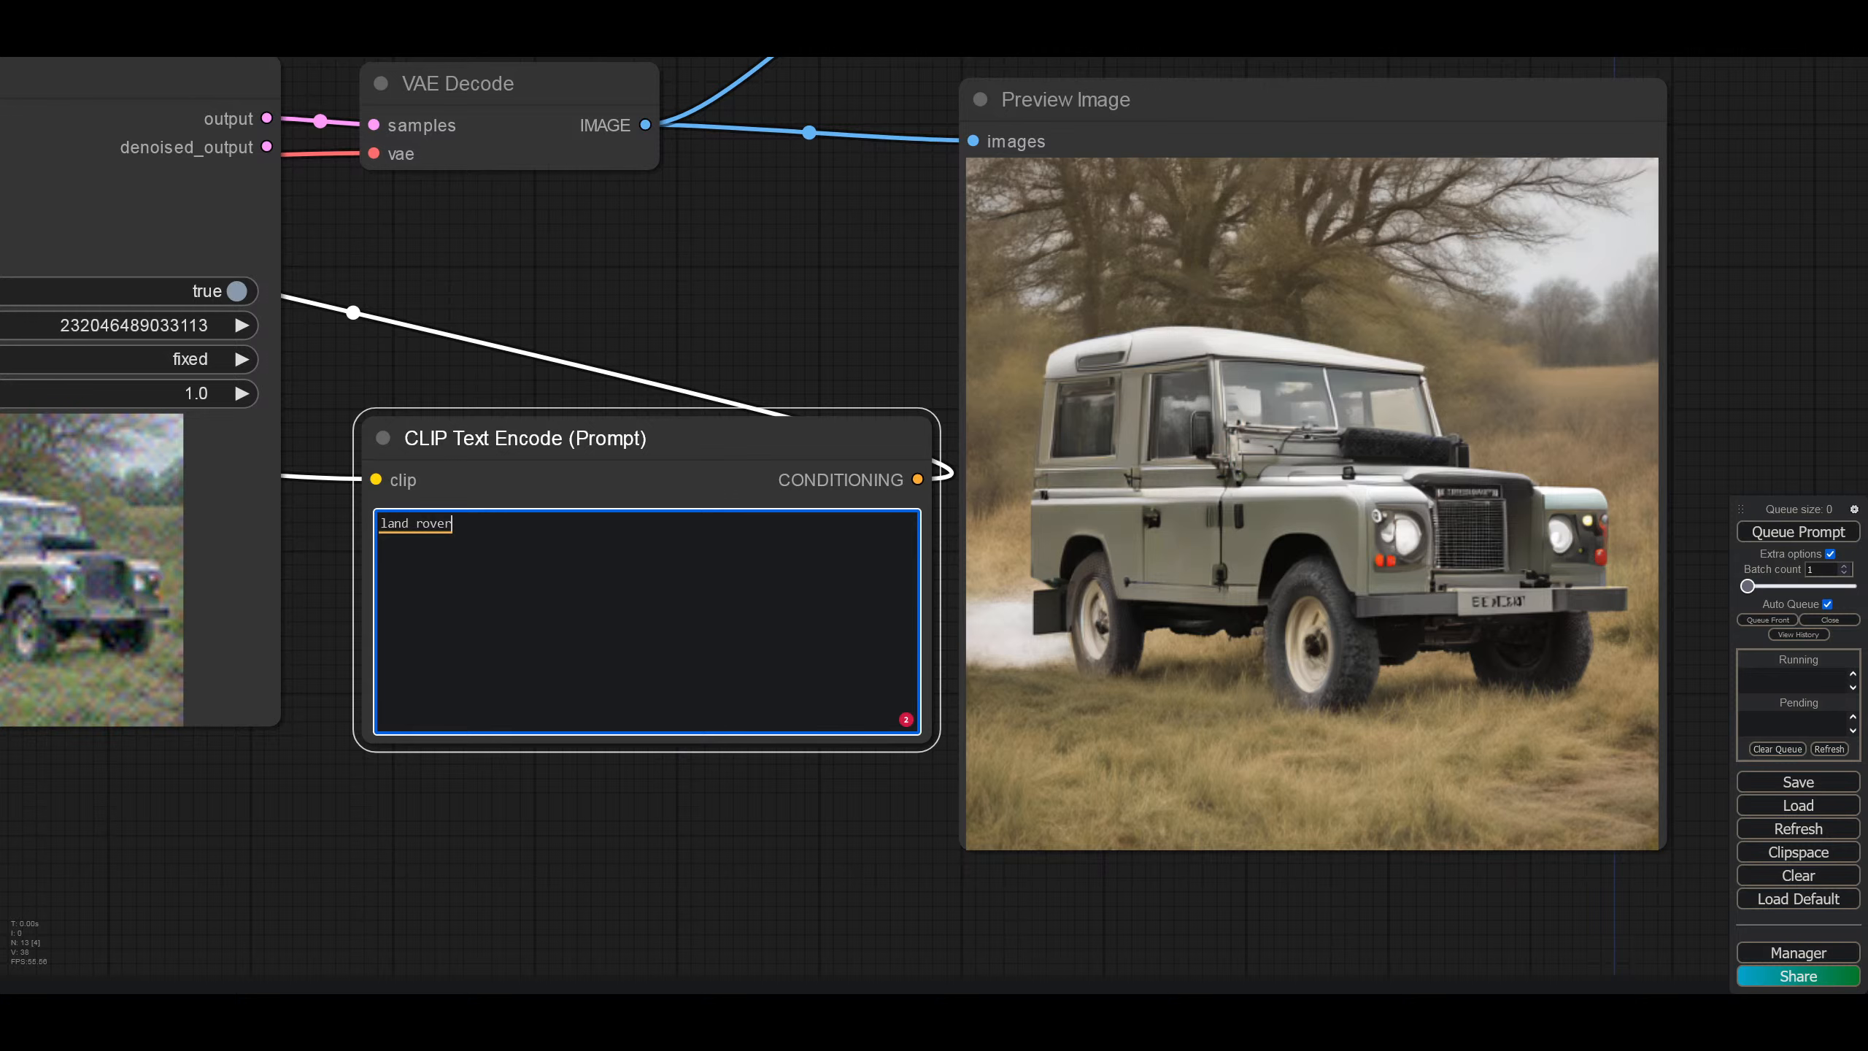
Step: Replace the "land rover" prompt with "large ele"
key(BackSpace)
key(BackSpace)
key(BackSpace)
key(BackSpace)
key(BackSpace)
key(BackSpace)
key(BackSpace)
key(BackSpace)
key(BackSpace)
key(BackSpace)
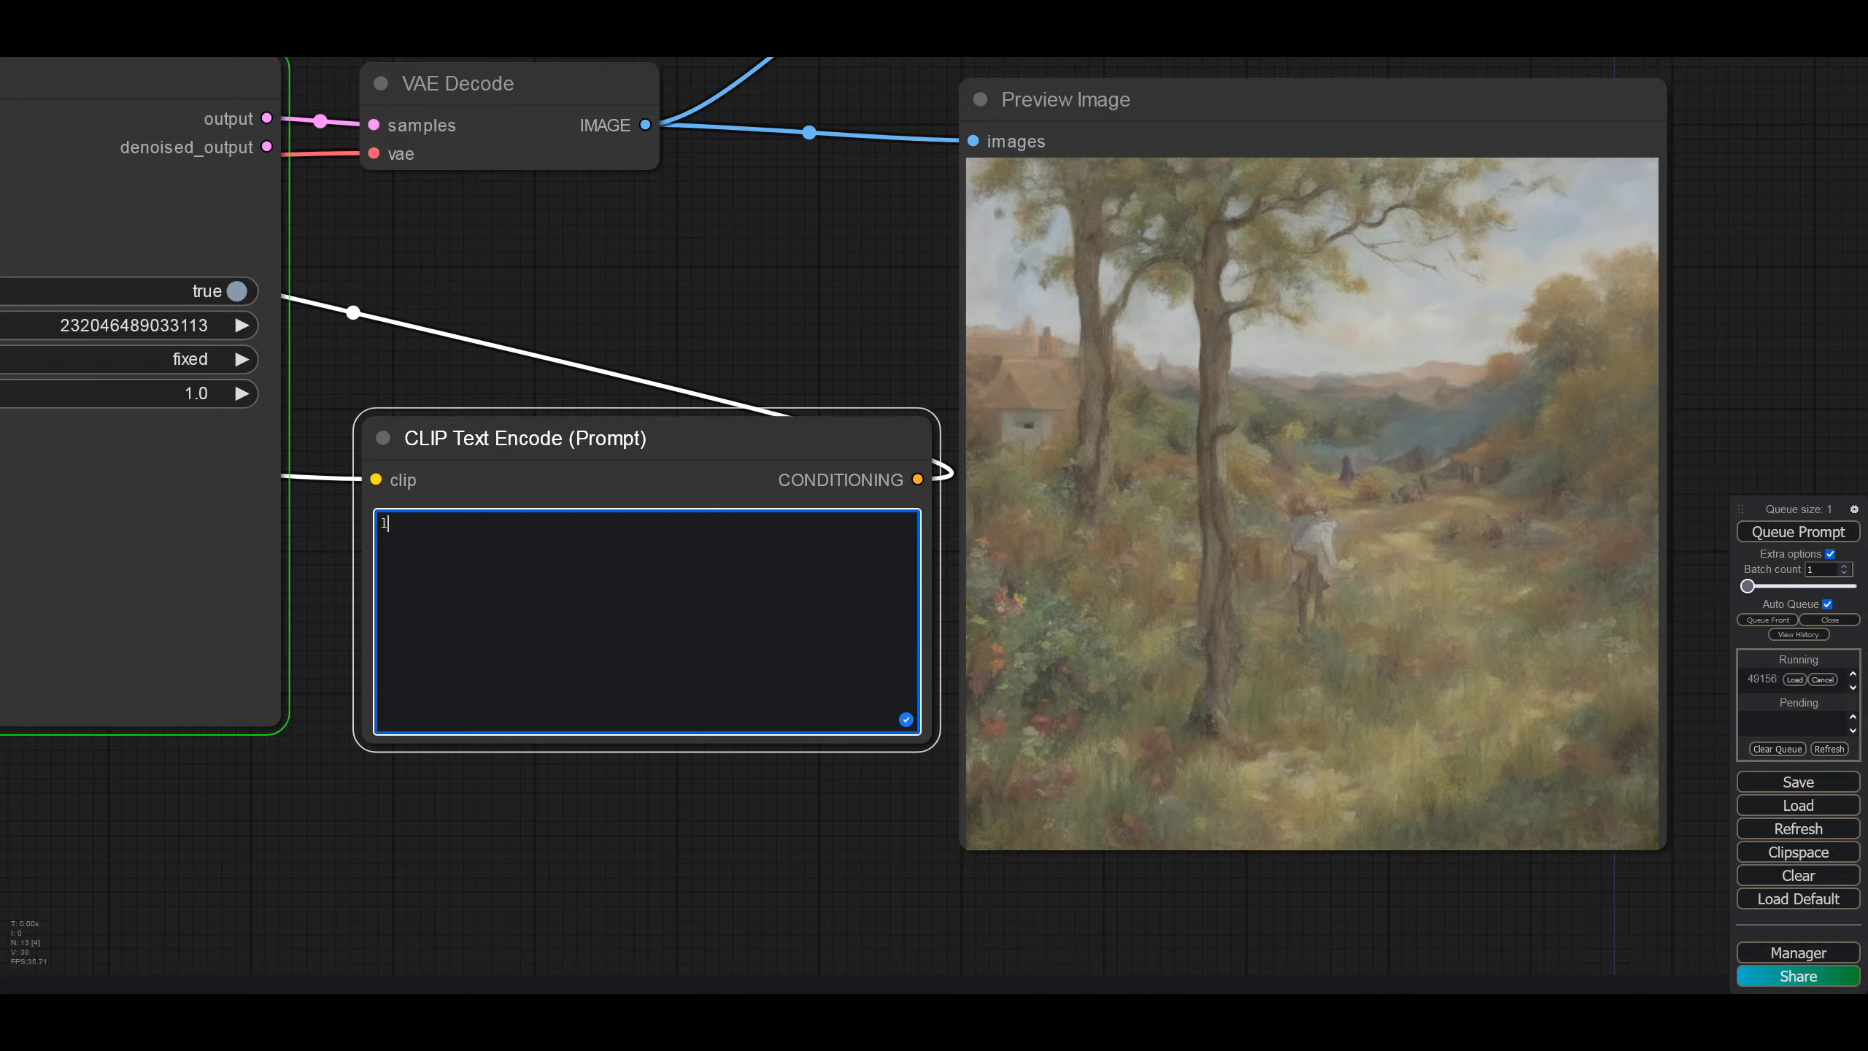
text(large)
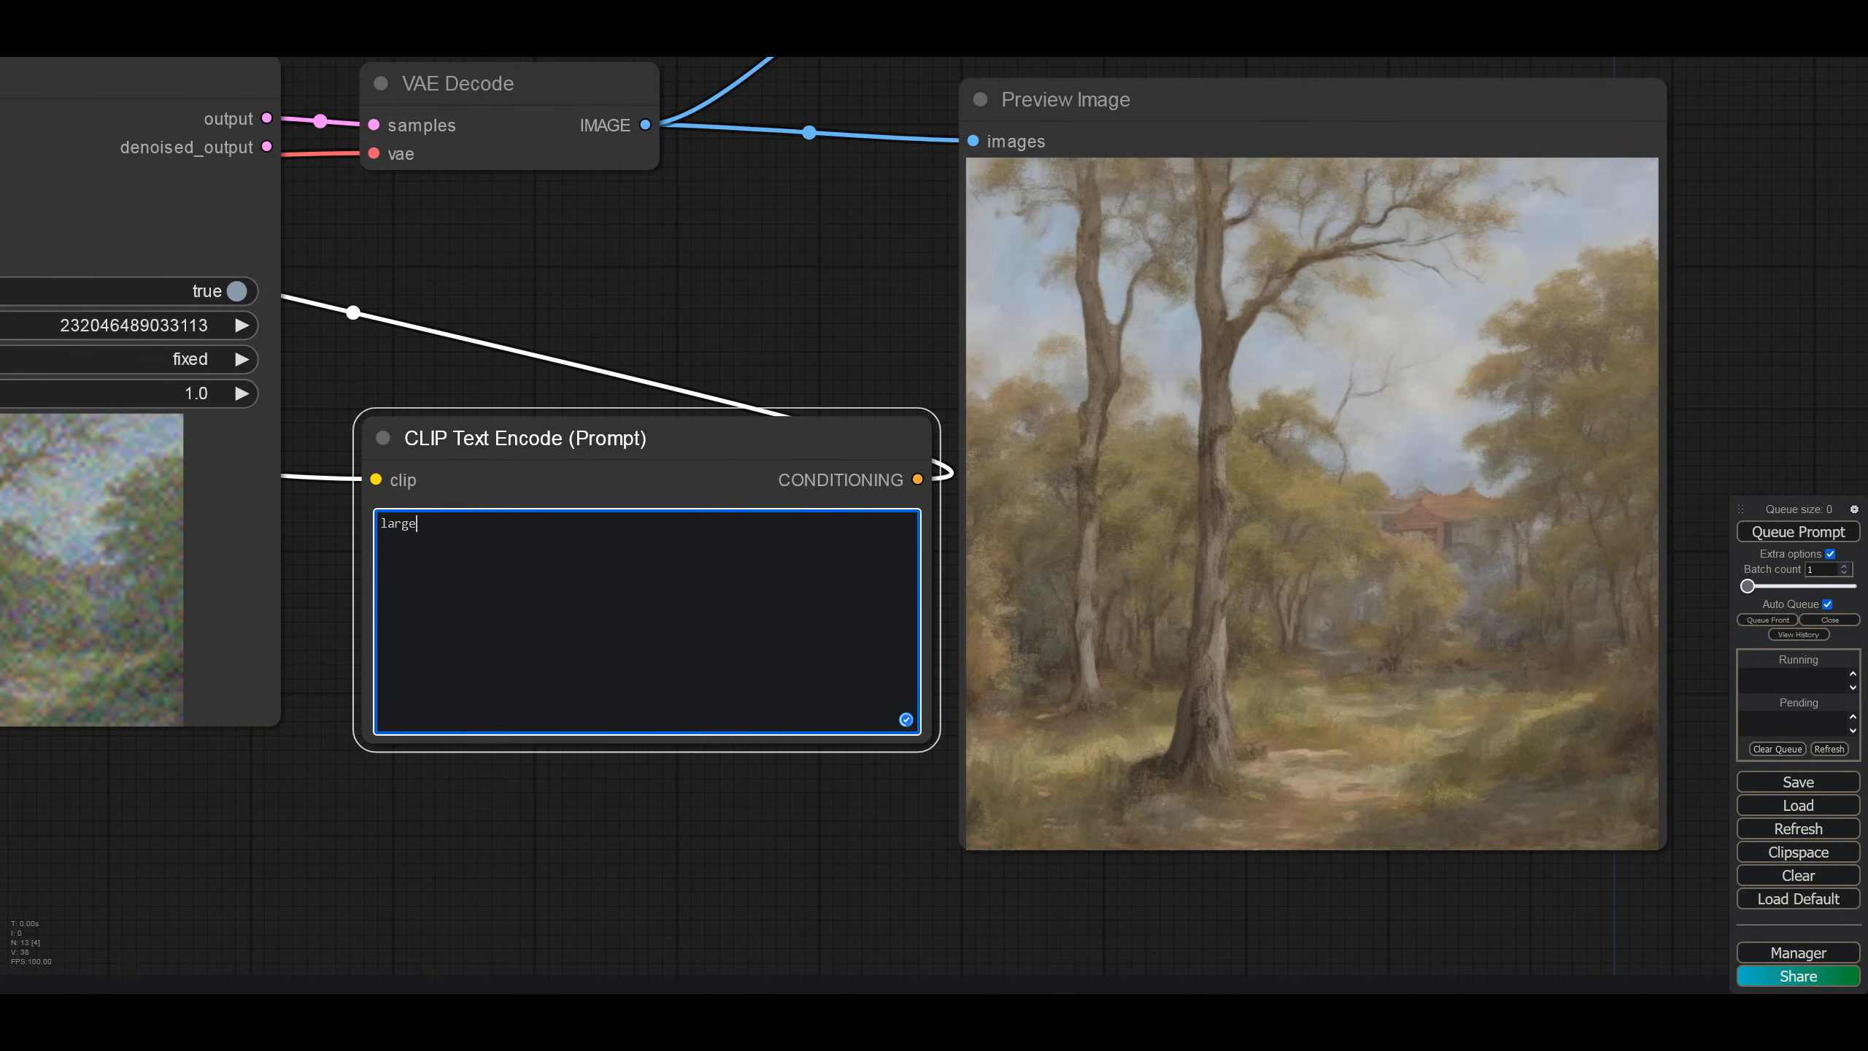
text( el)
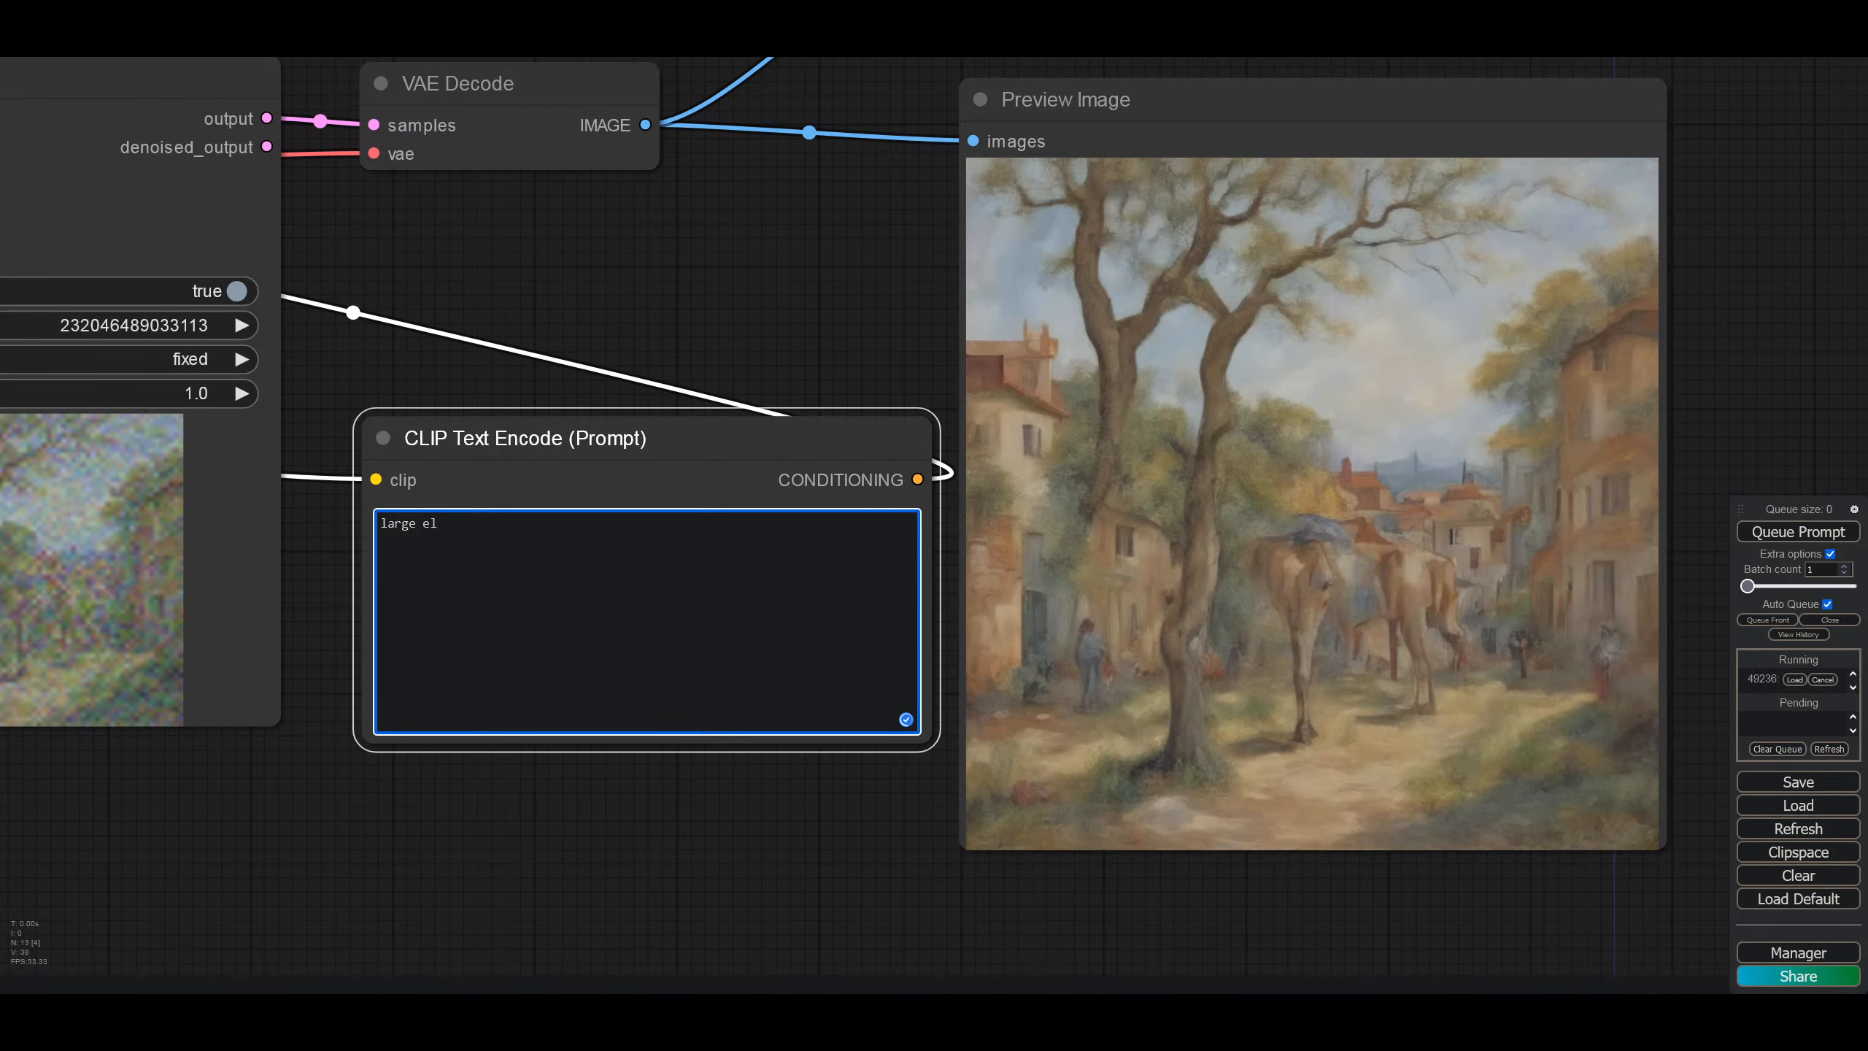
text(e)
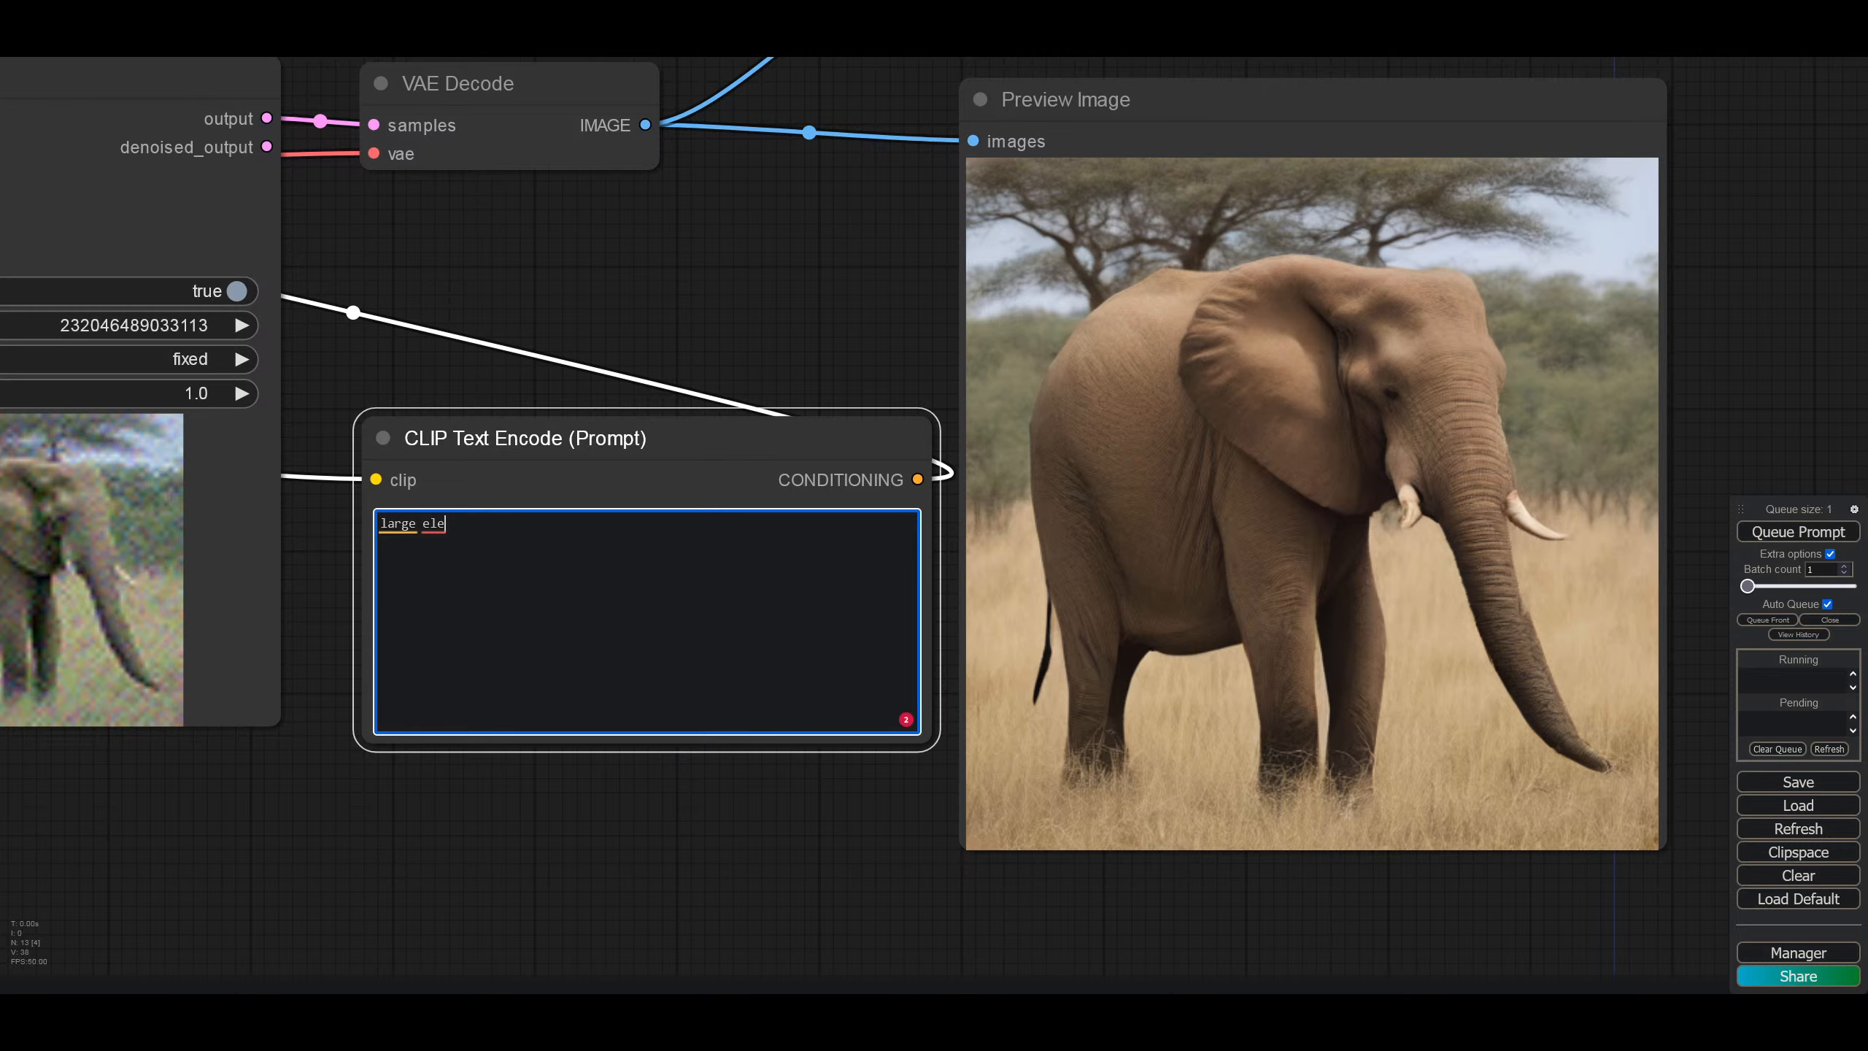
Step: Clear the elephant prompt and write "macro bee" in its place
key(BackSpace)
key(BackSpace)
key(BackSpace)
key(BackSpace)
key(BackSpace)
key(BackSpace)
key(BackSpace)
key(BackSpace)
key(BackSpace)
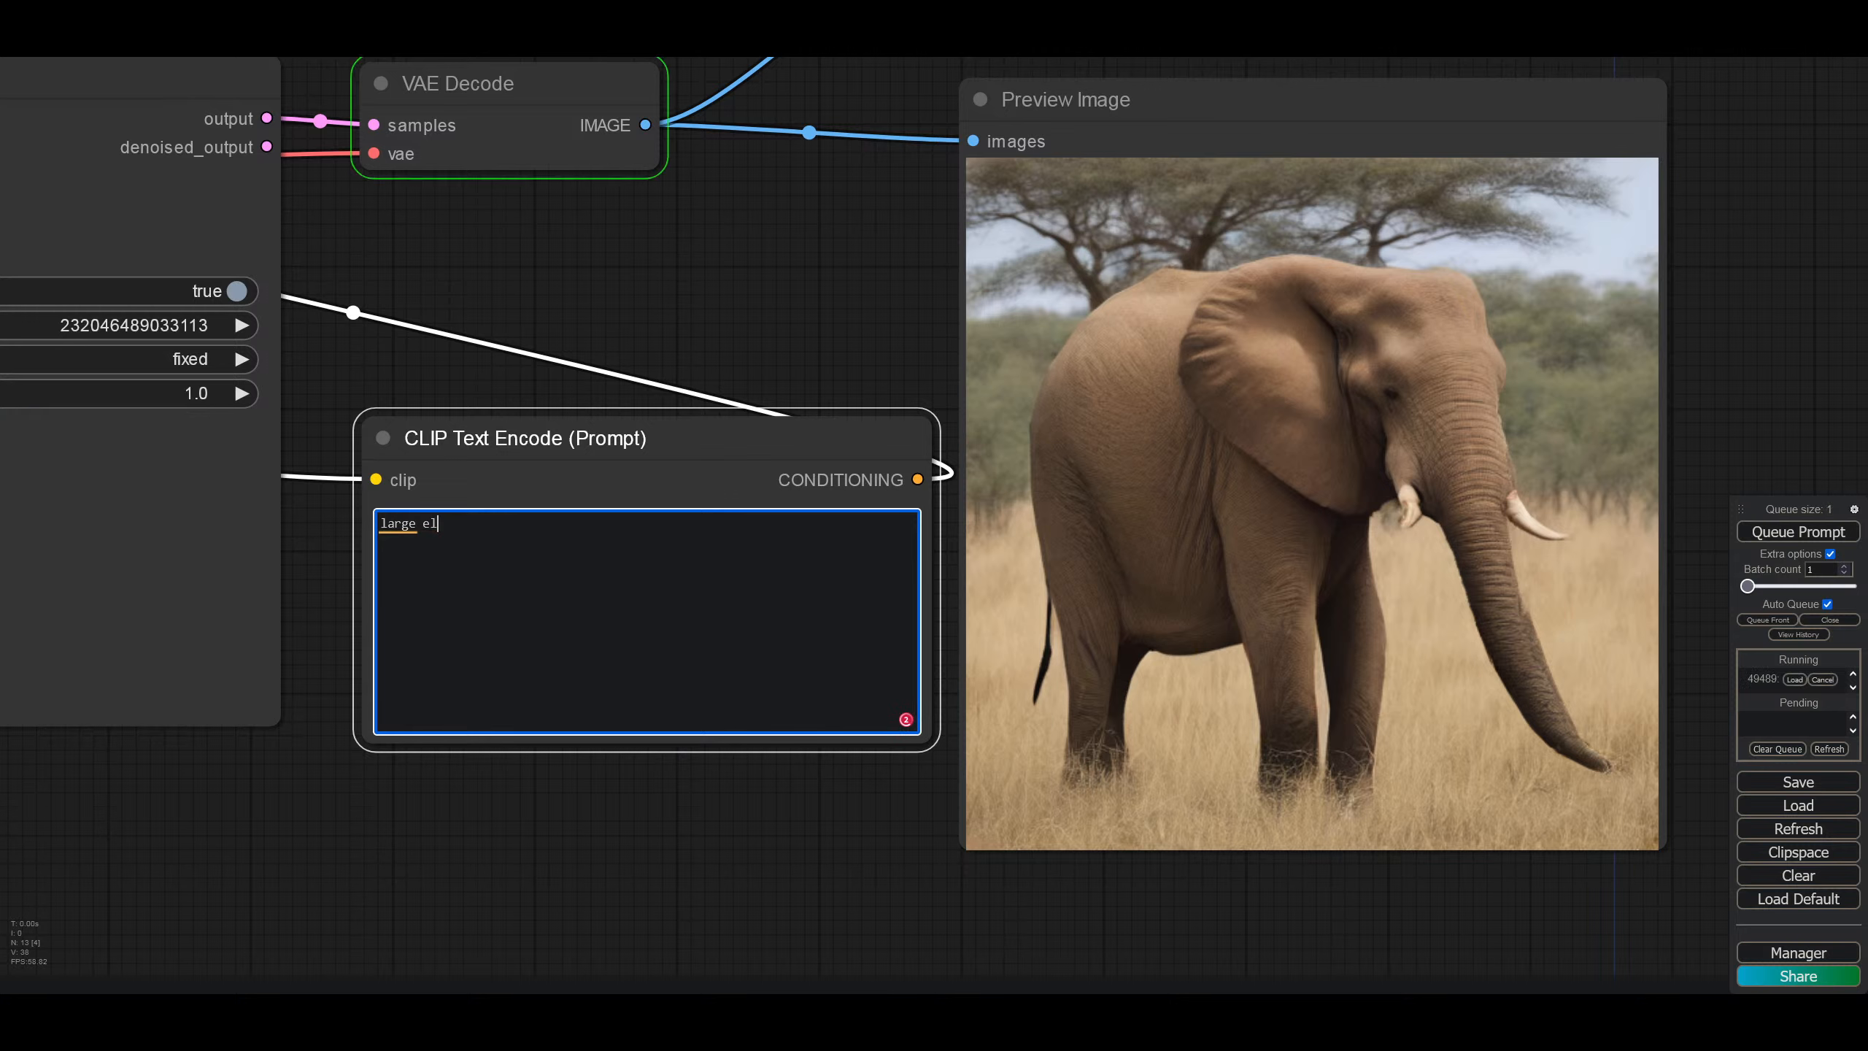
text(m)
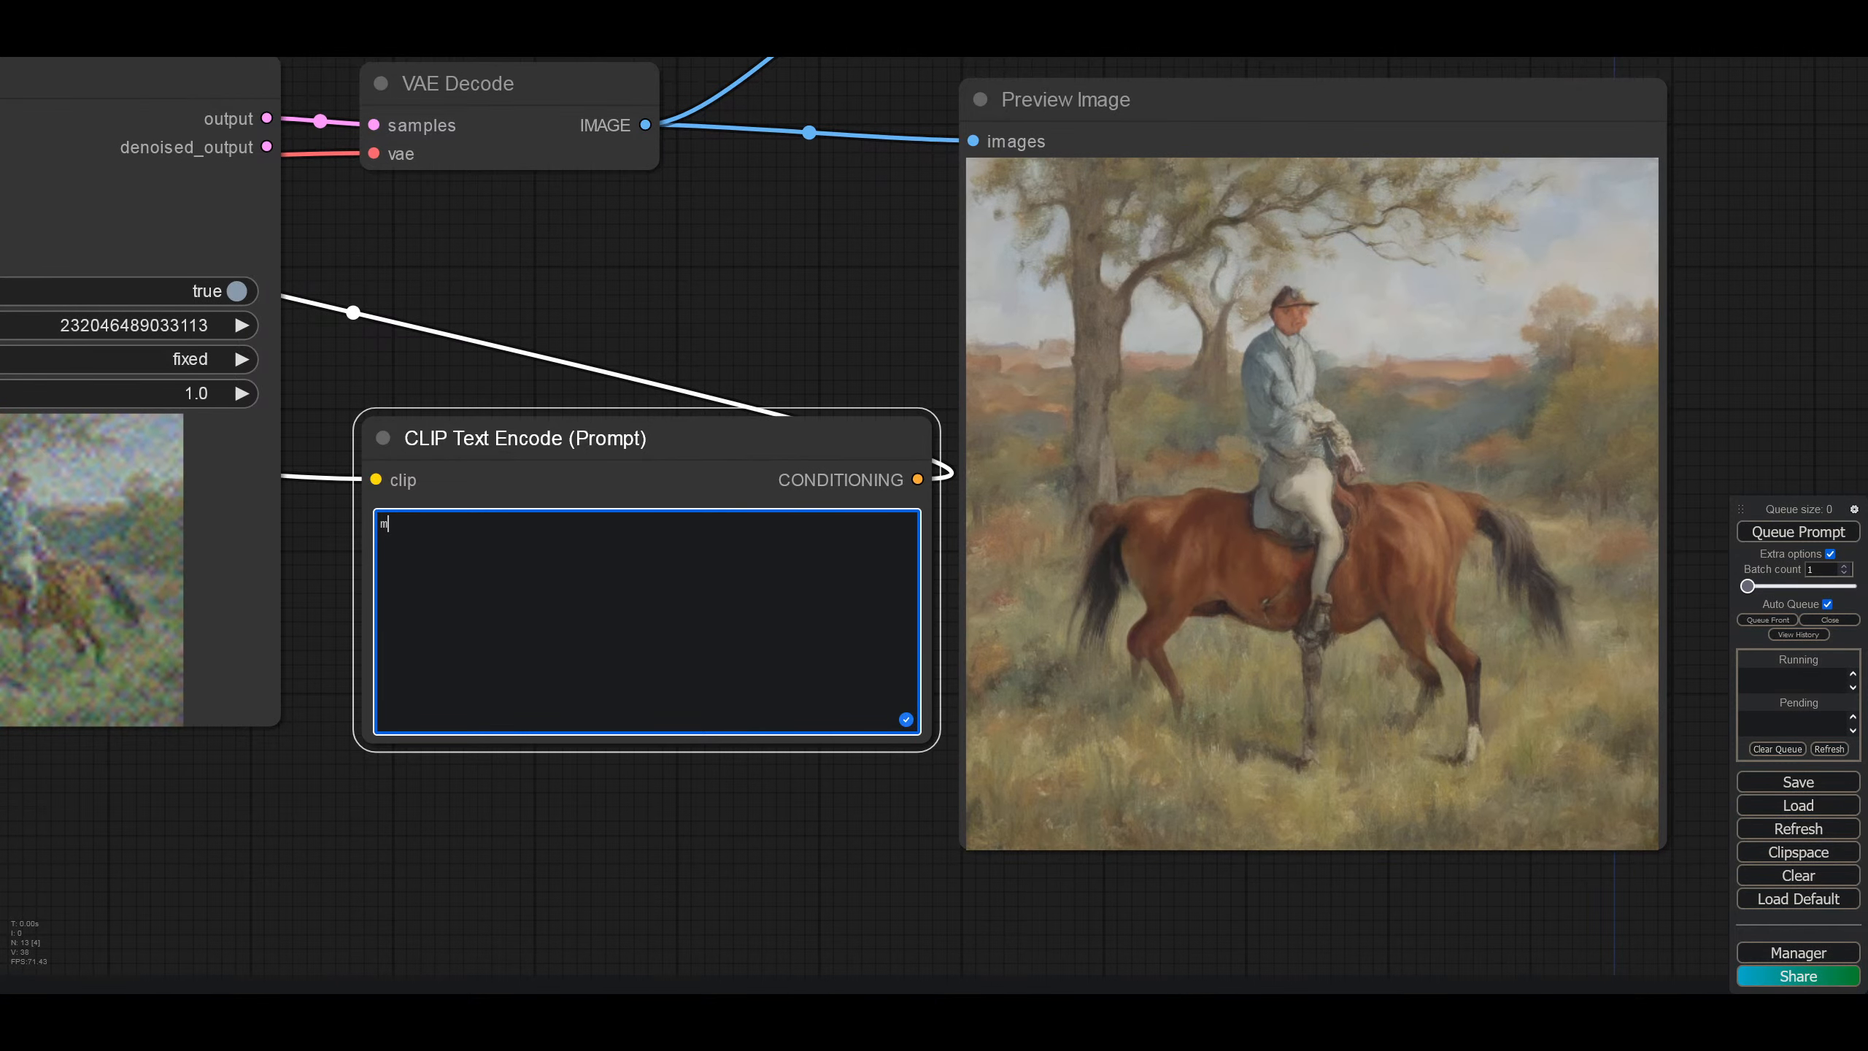
text(acr)
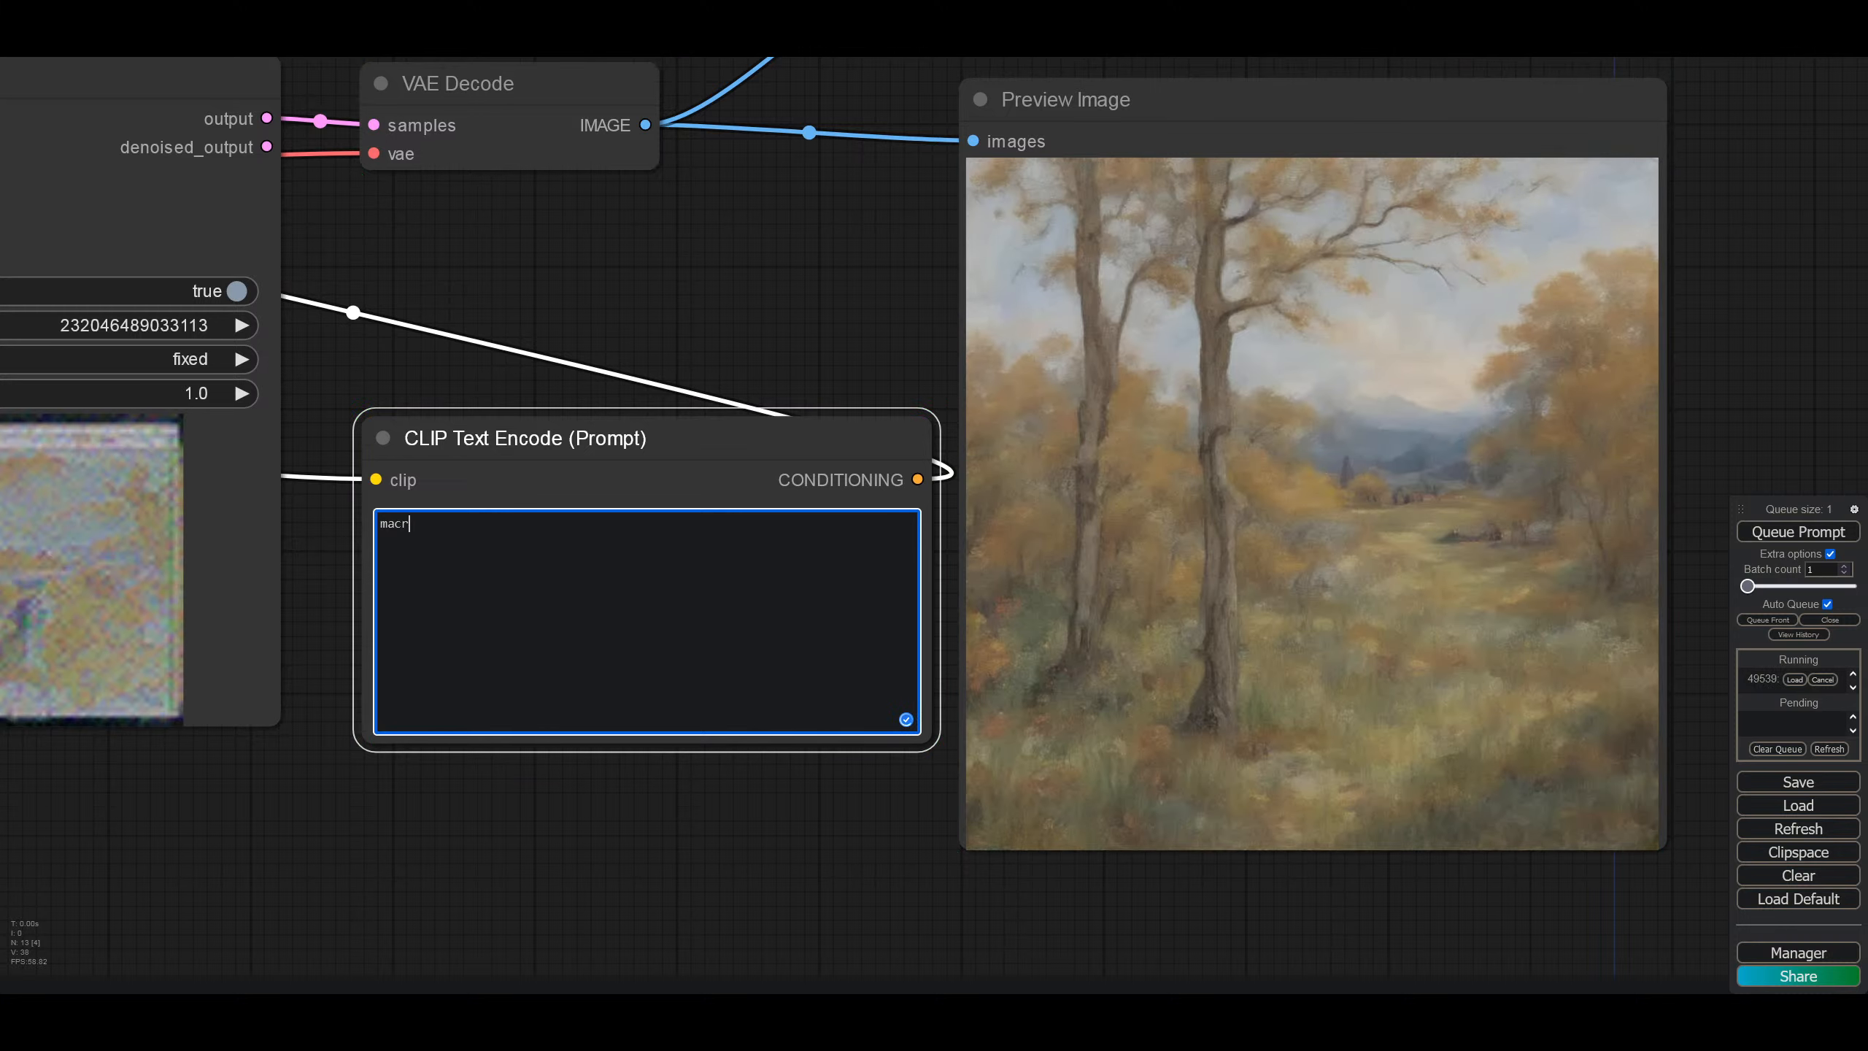
text(o bee)
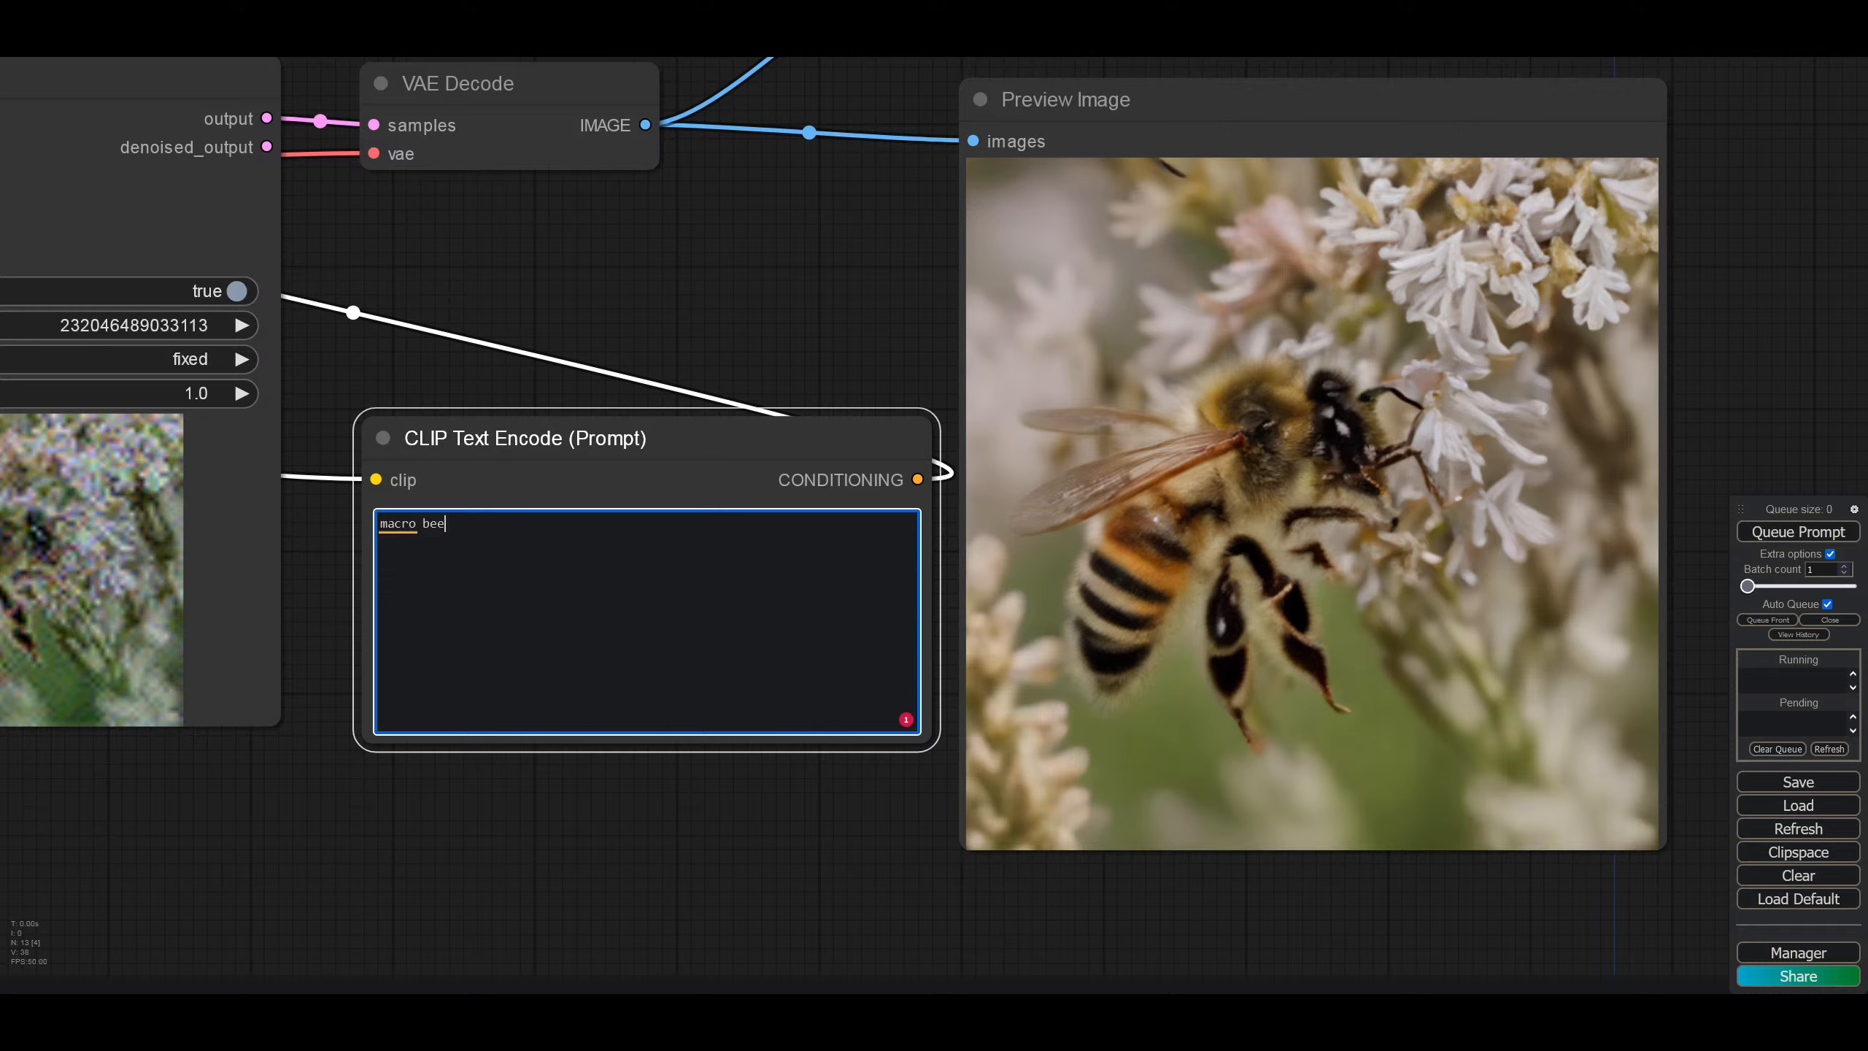
Step: Extend the bee prompt with "leaf", "autumn" and "of" so that it reads "macro of bee autumn leaf"
text(leaf)
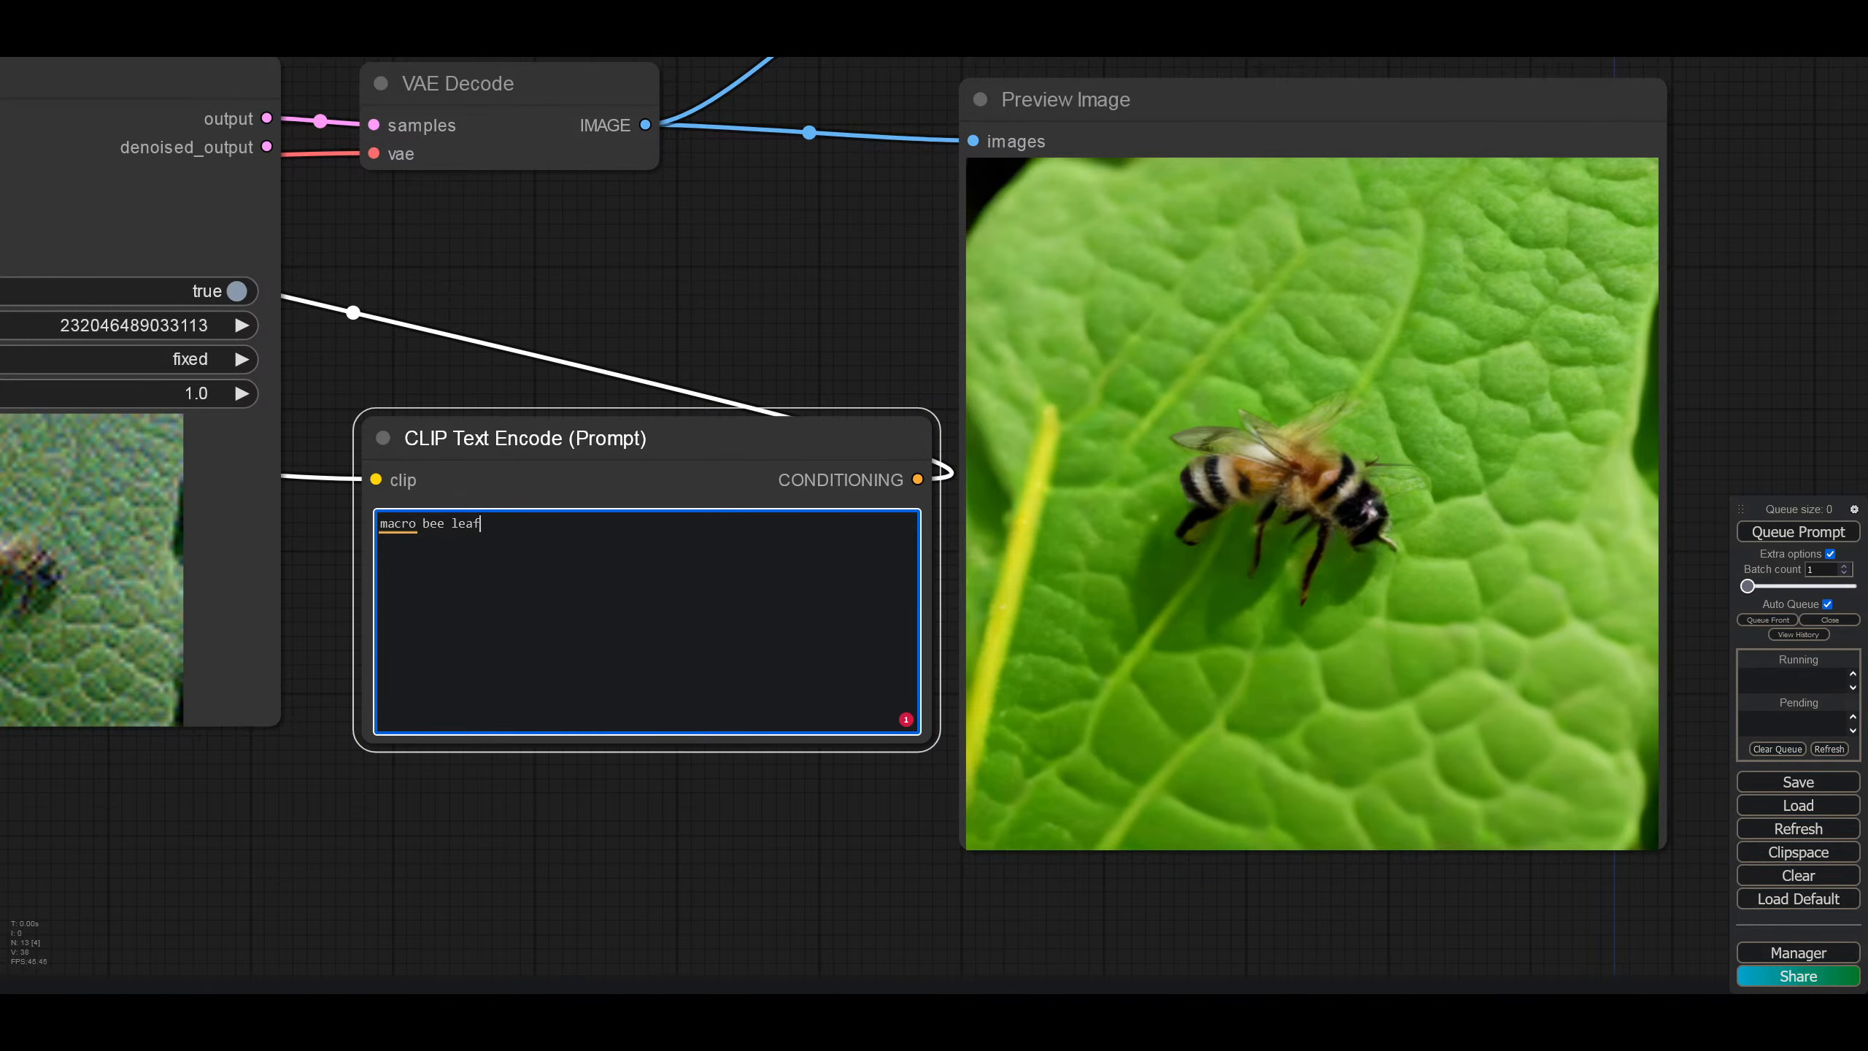
text(autumn)
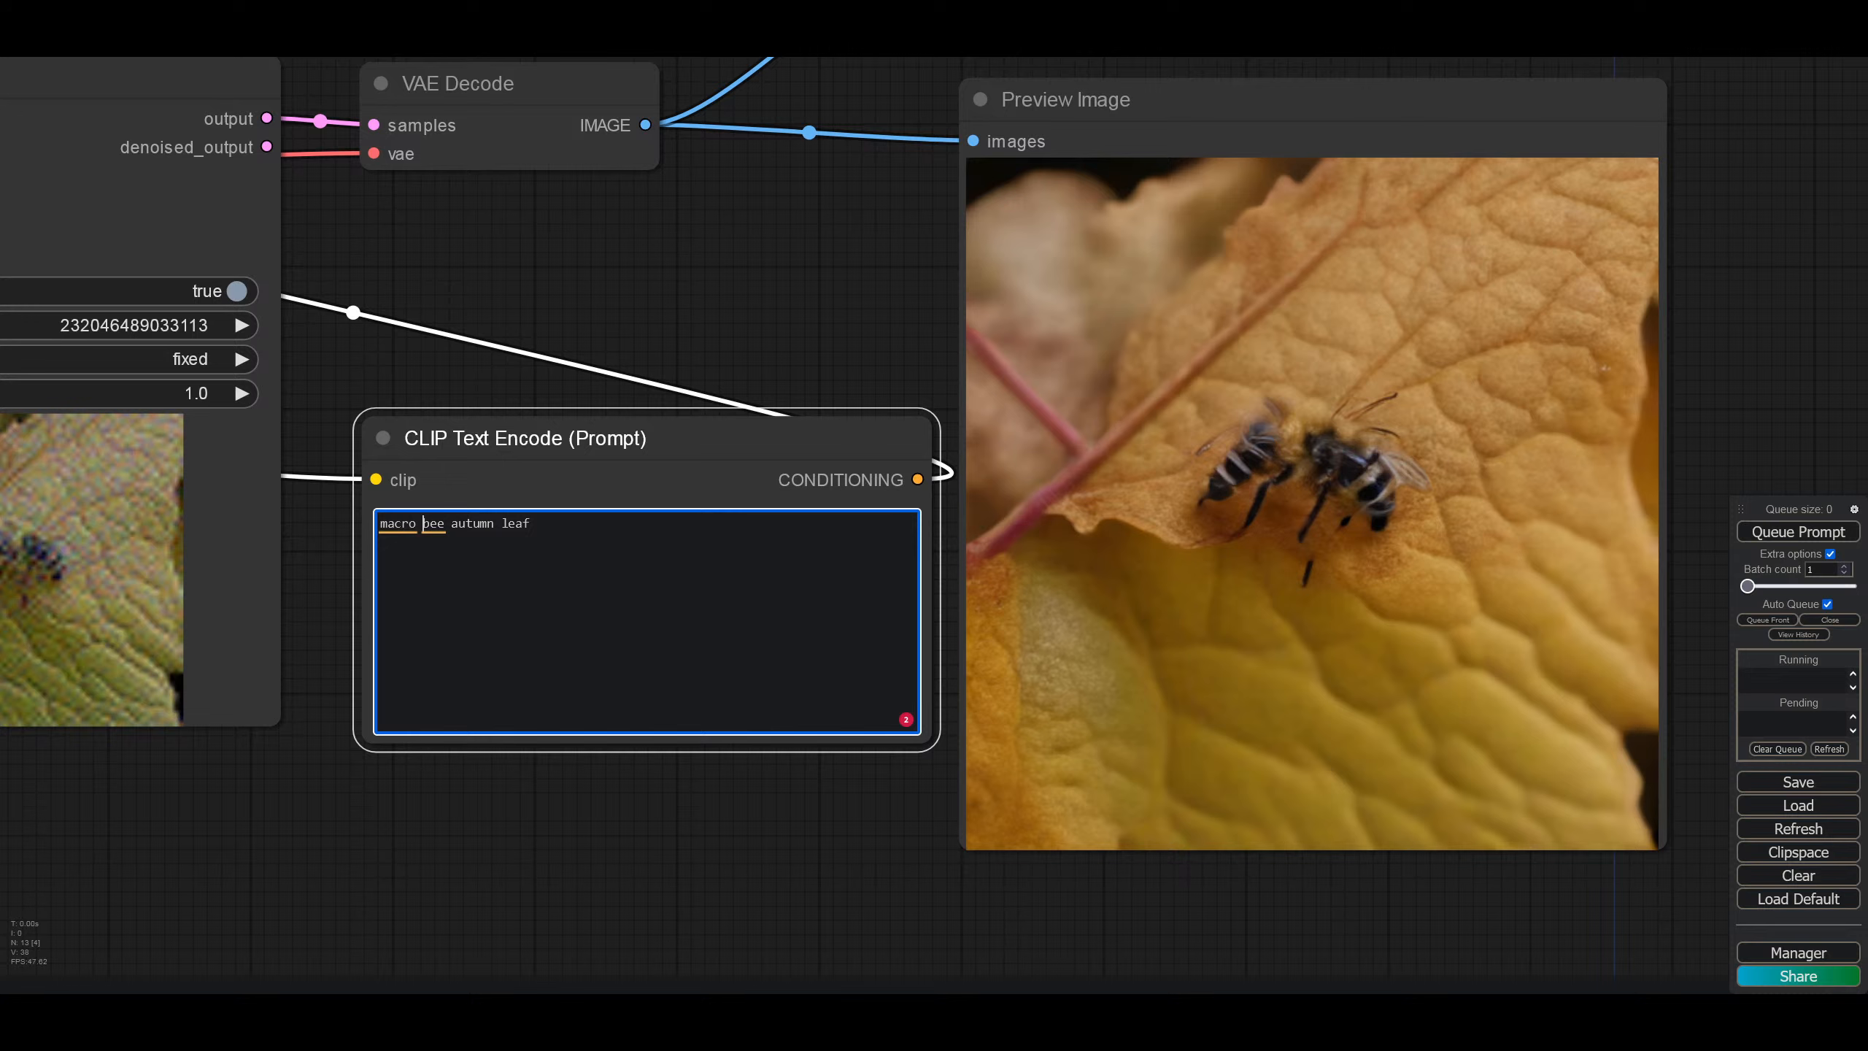
text(of)
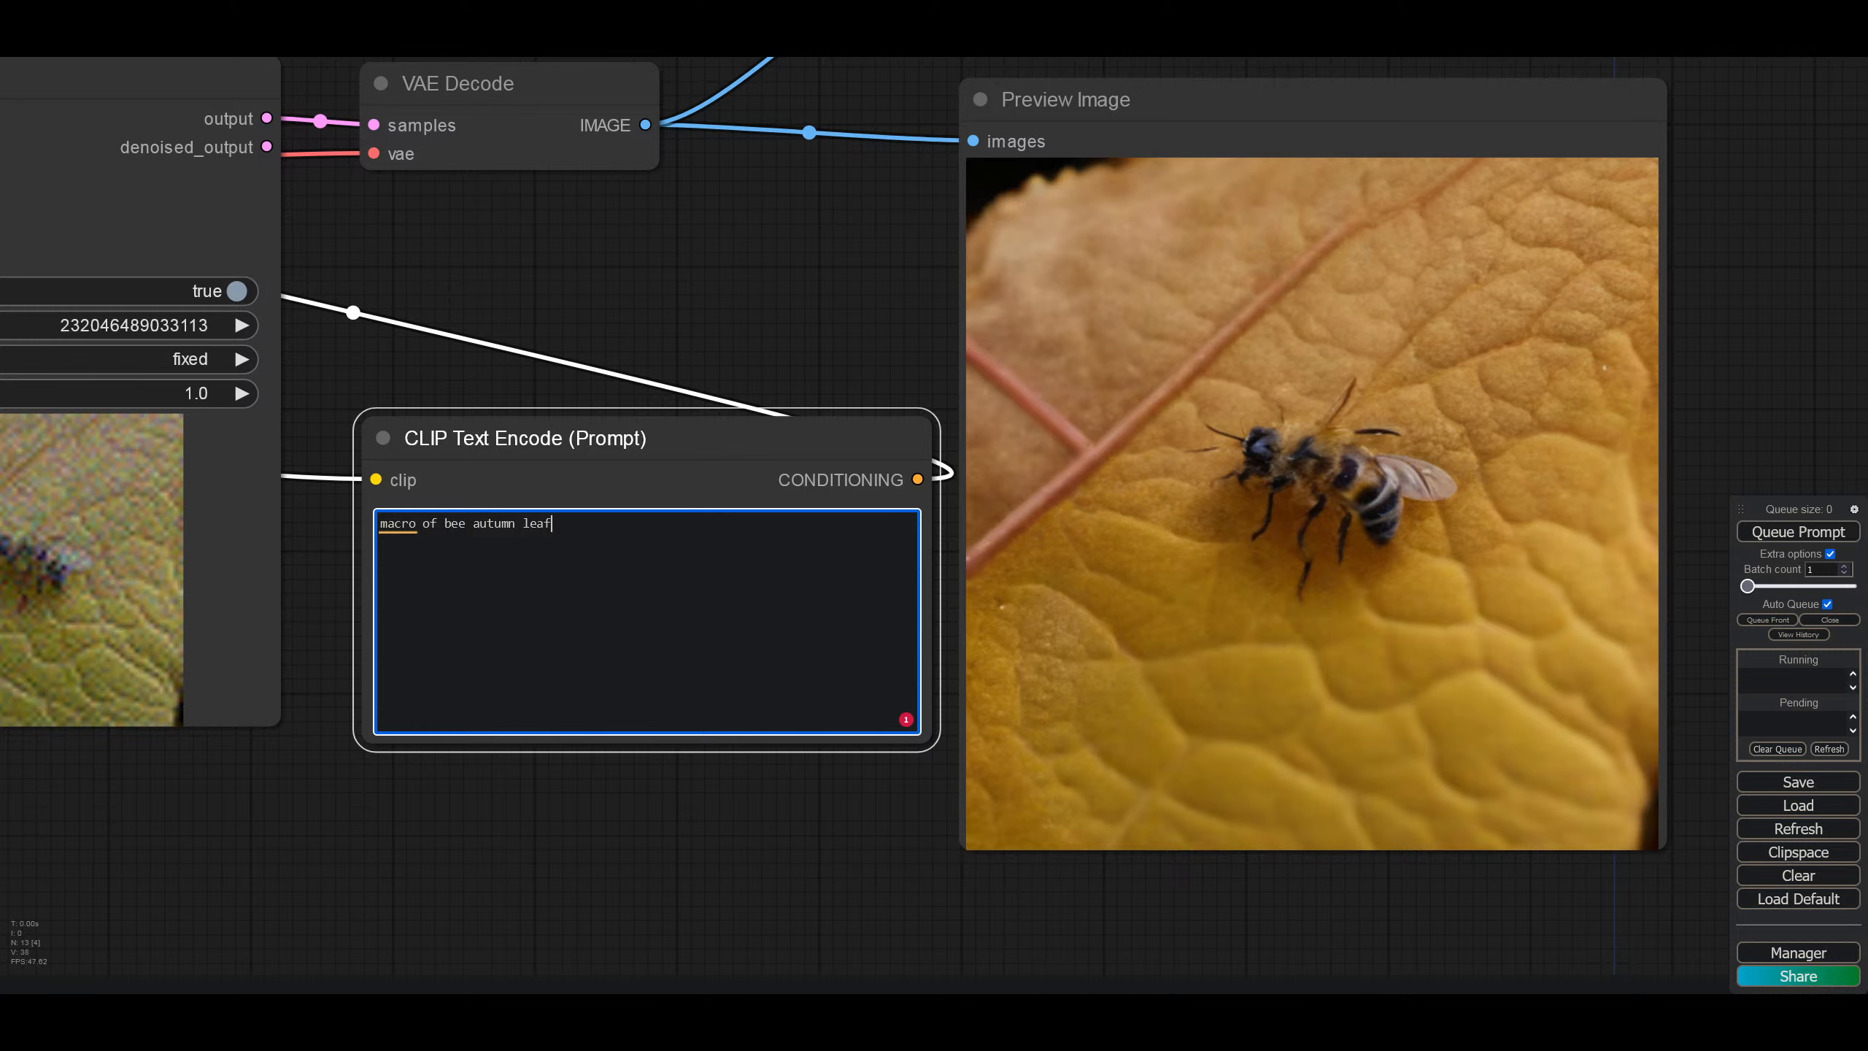
Step: Replace the whole bee prompt with "spaceship"
key(BackSpace)
key(BackSpace)
key(BackSpace)
key(BackSpace)
key(BackSpace)
key(BackSpace)
key(BackSpace)
key(BackSpace)
key(BackSpace)
key(BackSpace)
key(BackSpace)
key(BackSpace)
key(BackSpace)
key(BackSpace)
key(BackSpace)
key(BackSpace)
key(BackSpace)
key(BackSpace)
key(BackSpace)
key(BackSpace)
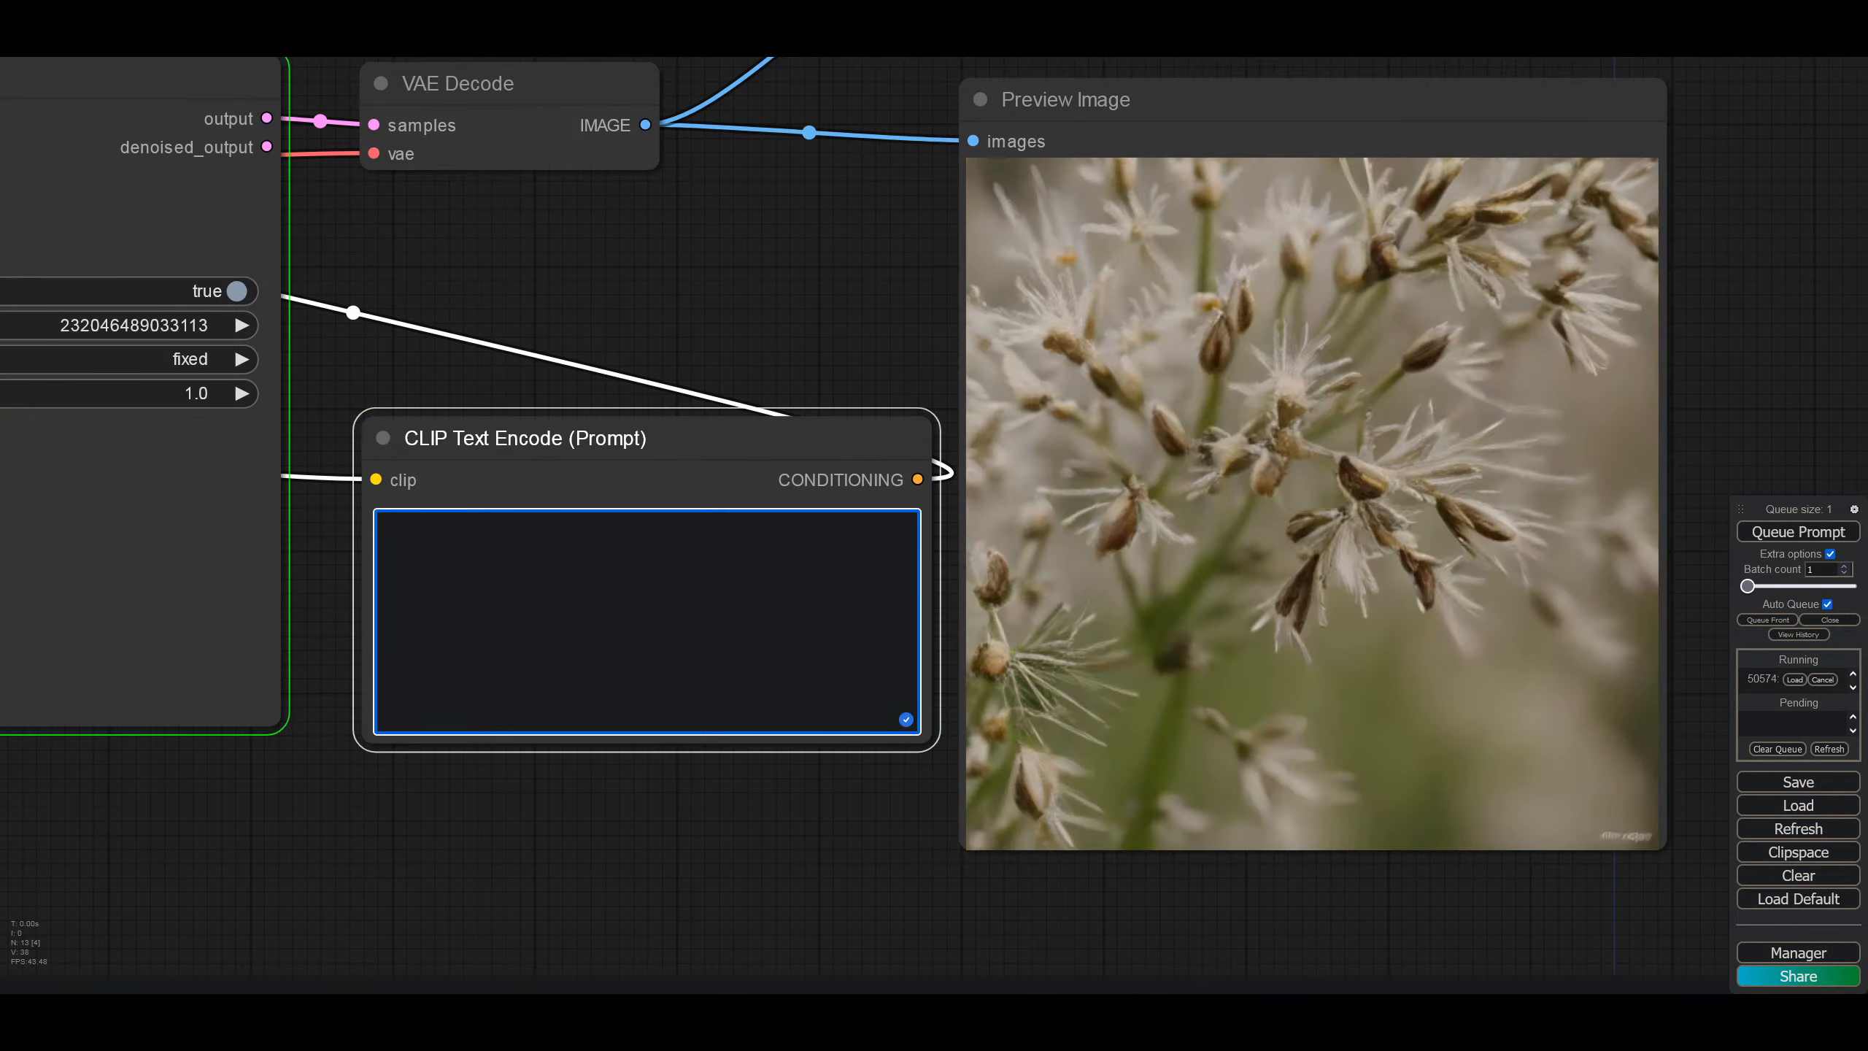
text(spaceship)
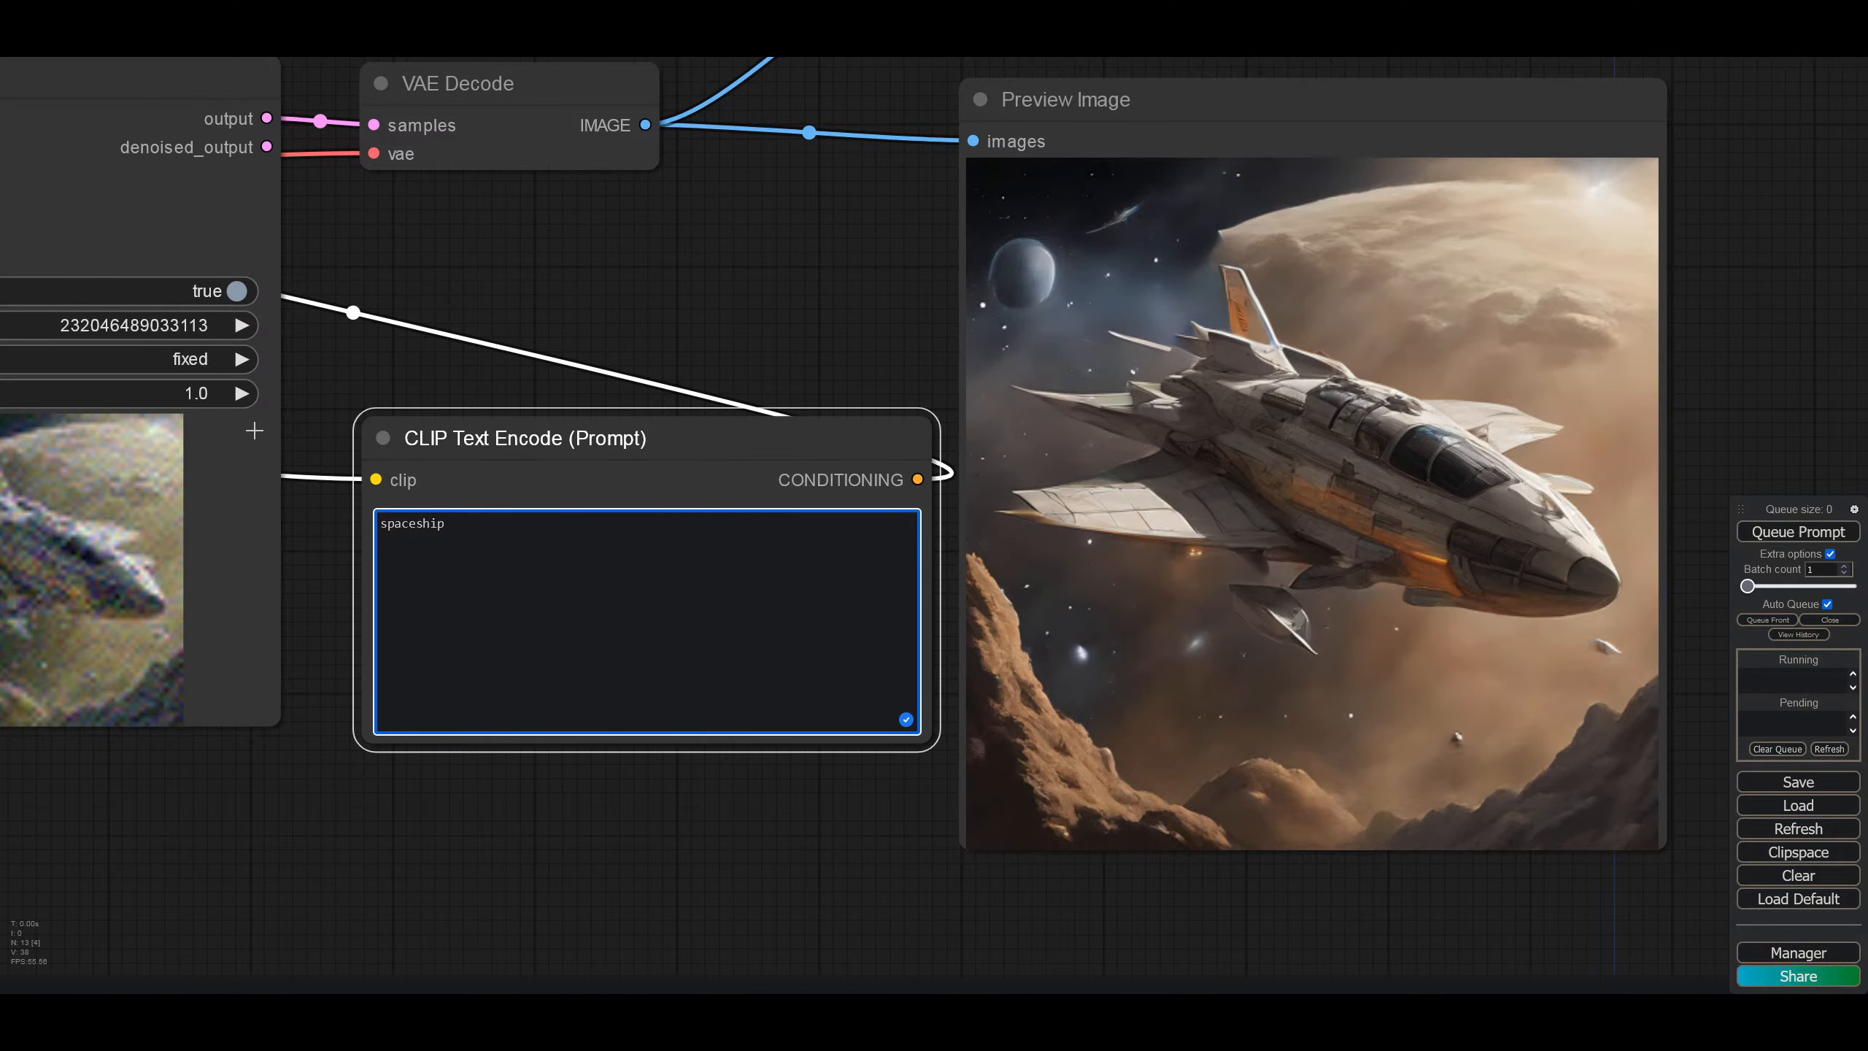
Step: Set the seed control to randomize and add "long" before "spaceship" in the prompt
click(173, 361)
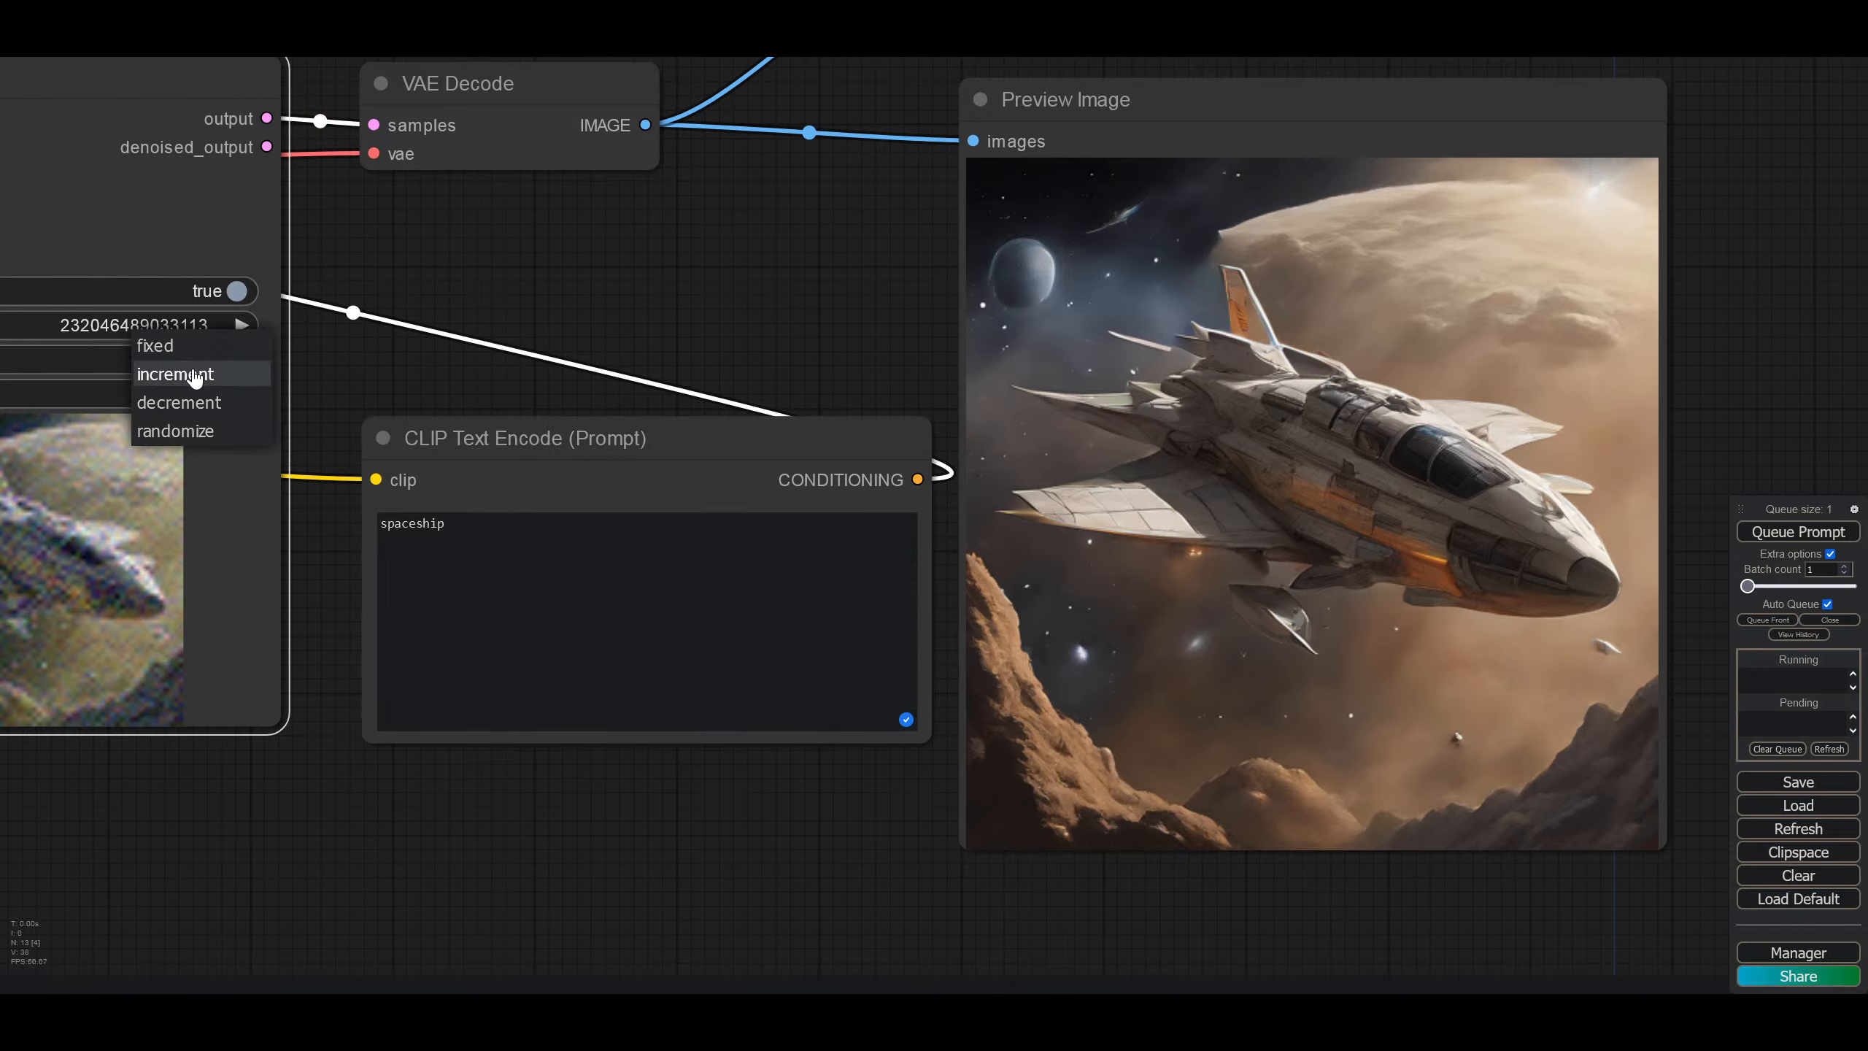
click(175, 431)
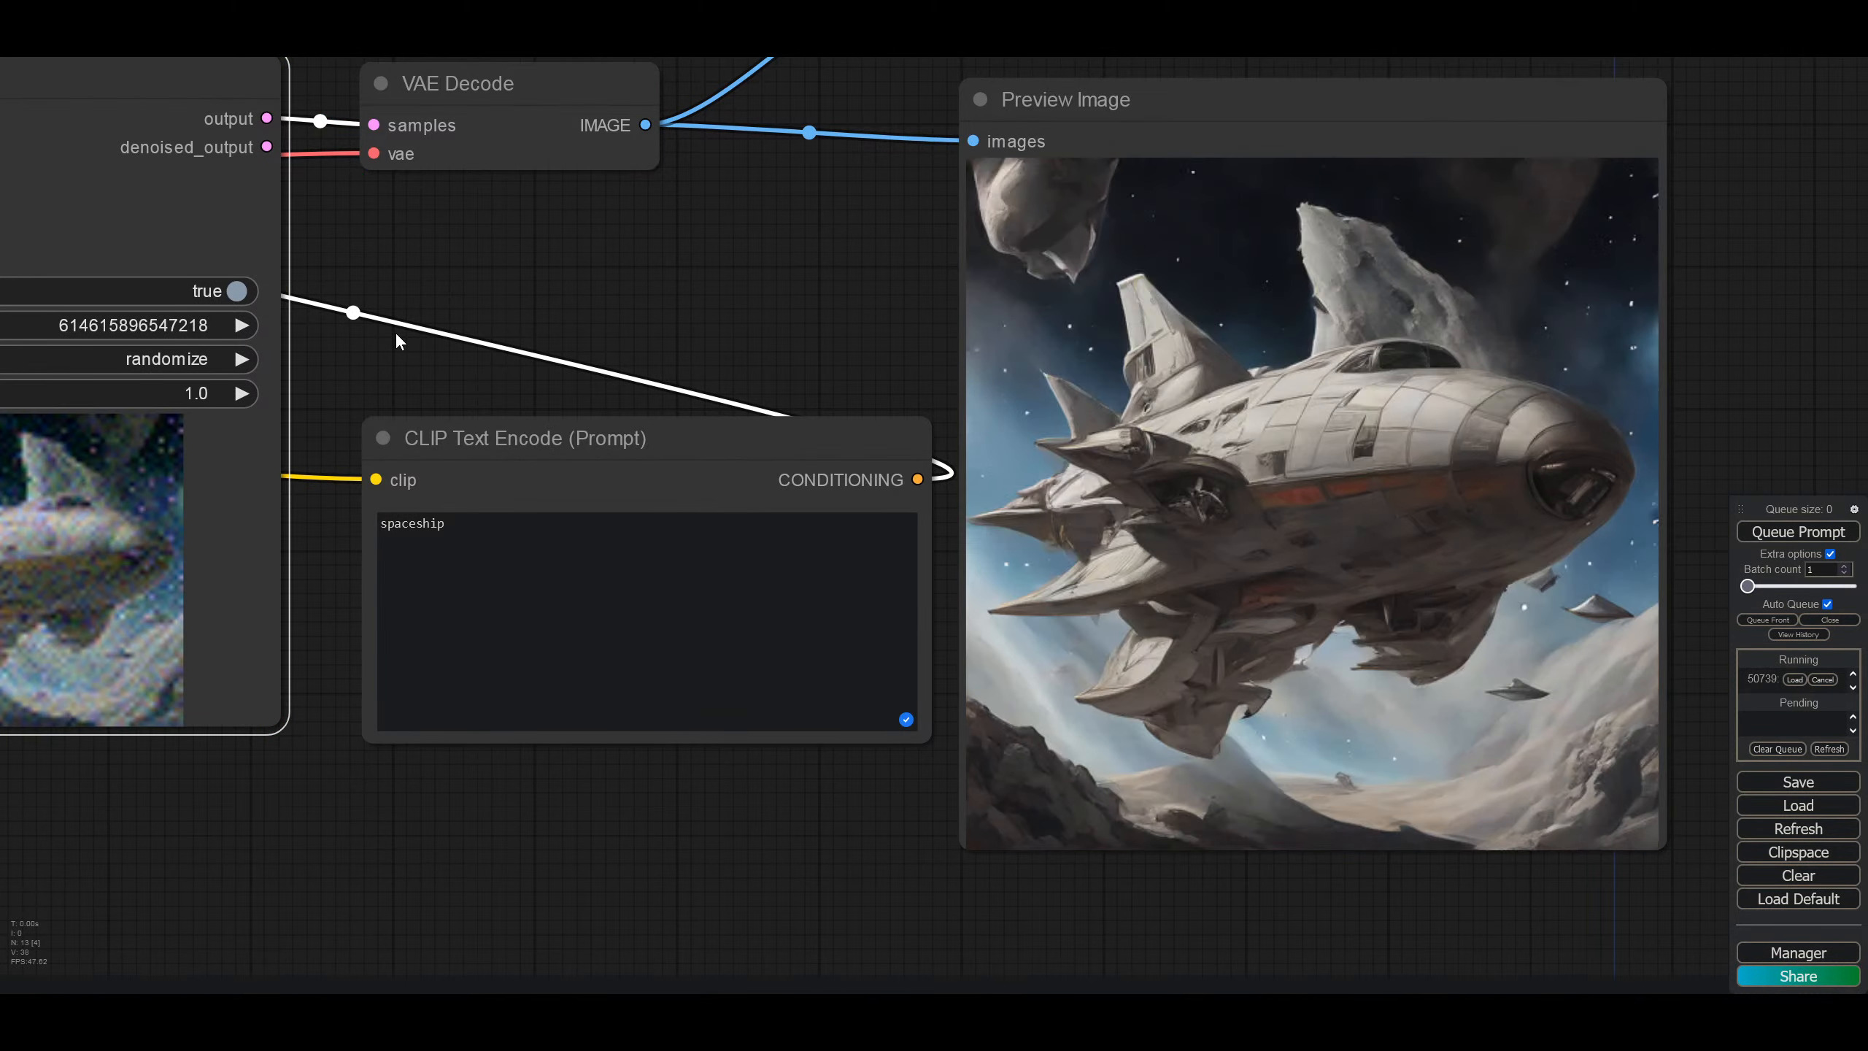
click(380, 527)
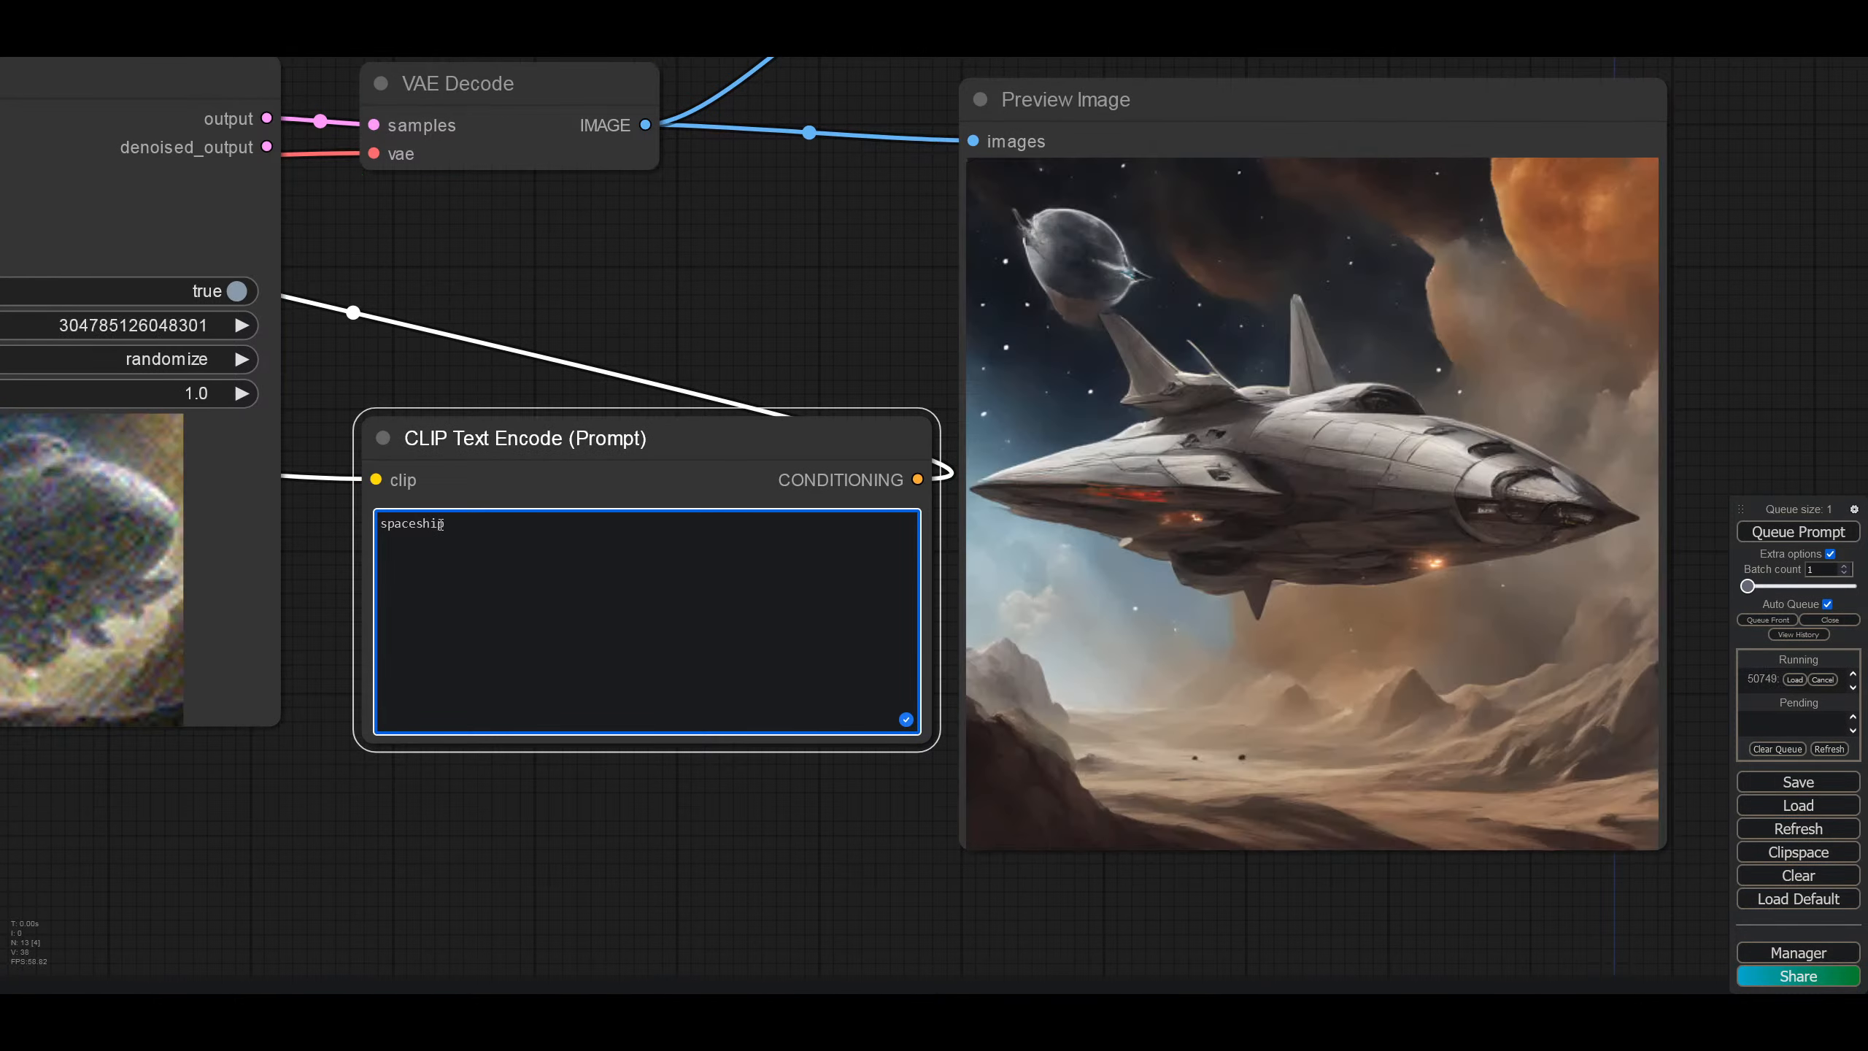
text(long)
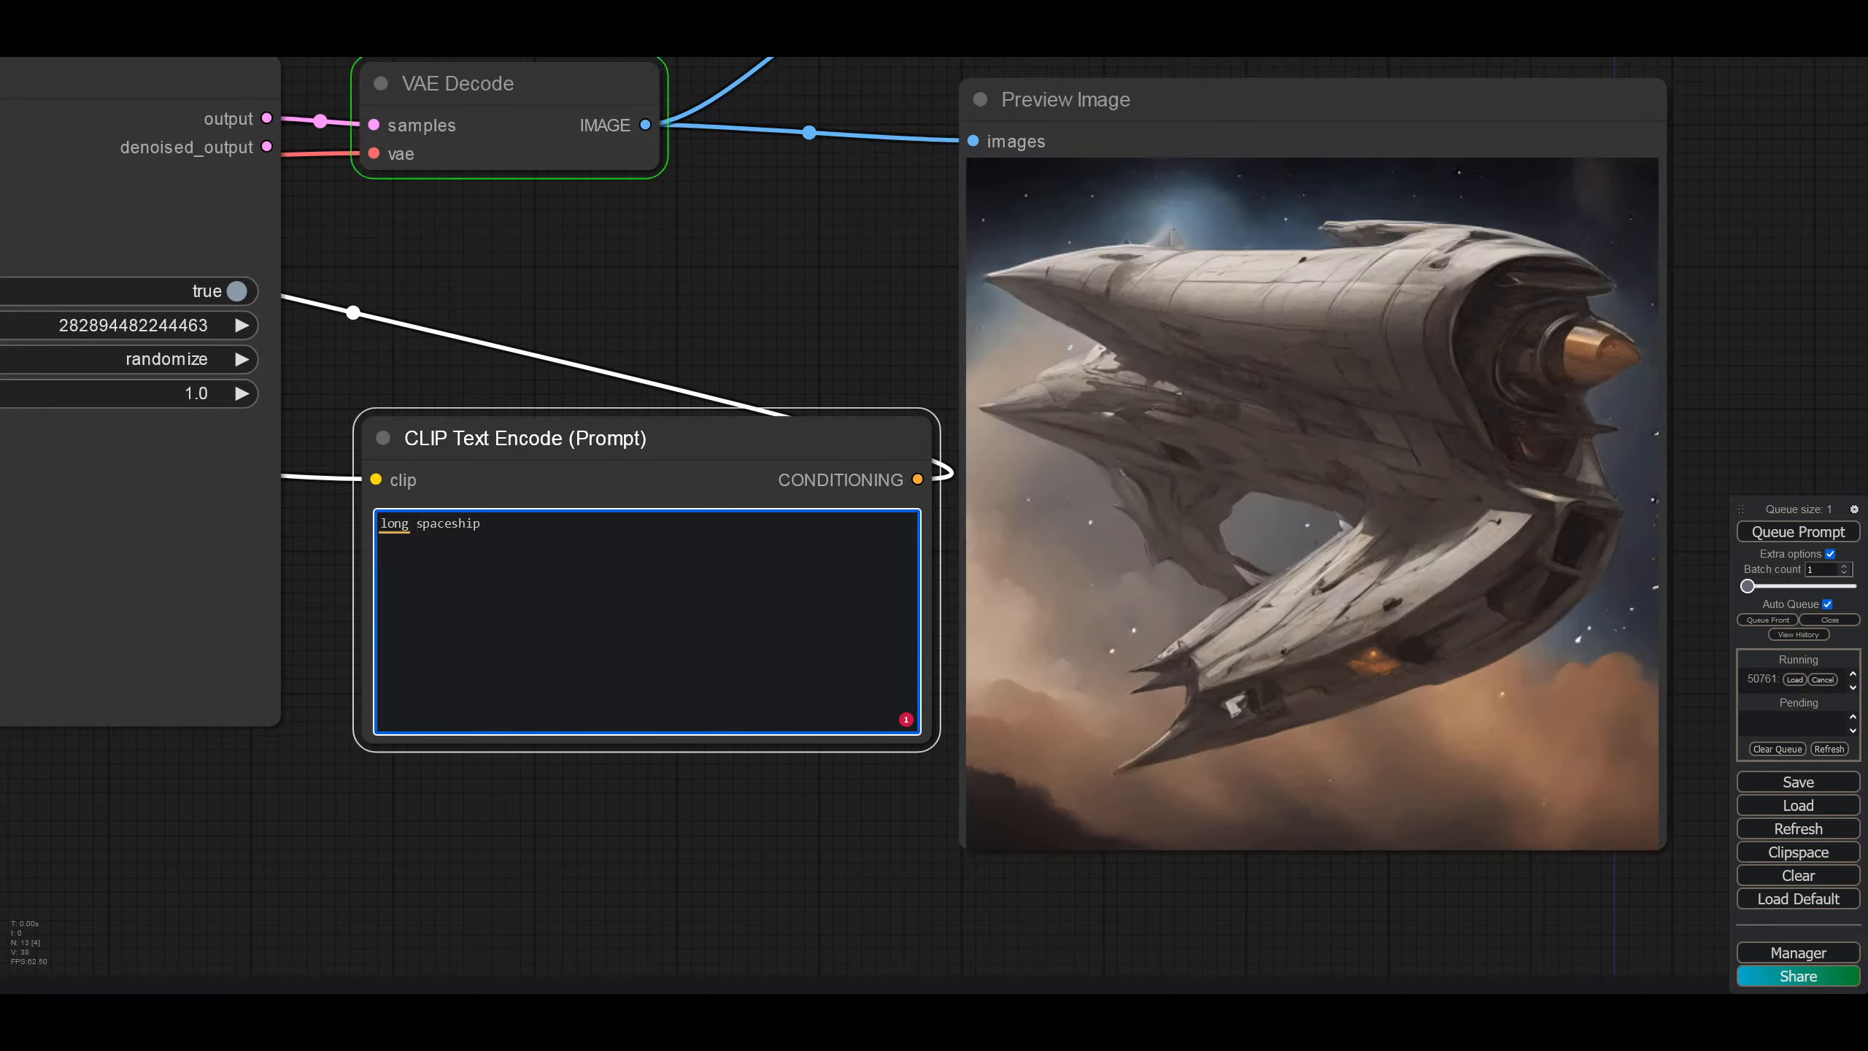
Step: Replace "long" with "large" in the spaceship prompt
key(Left)
key(BackSpace)
key(BackSpace)
key(BackSpace)
key(BackSpace)
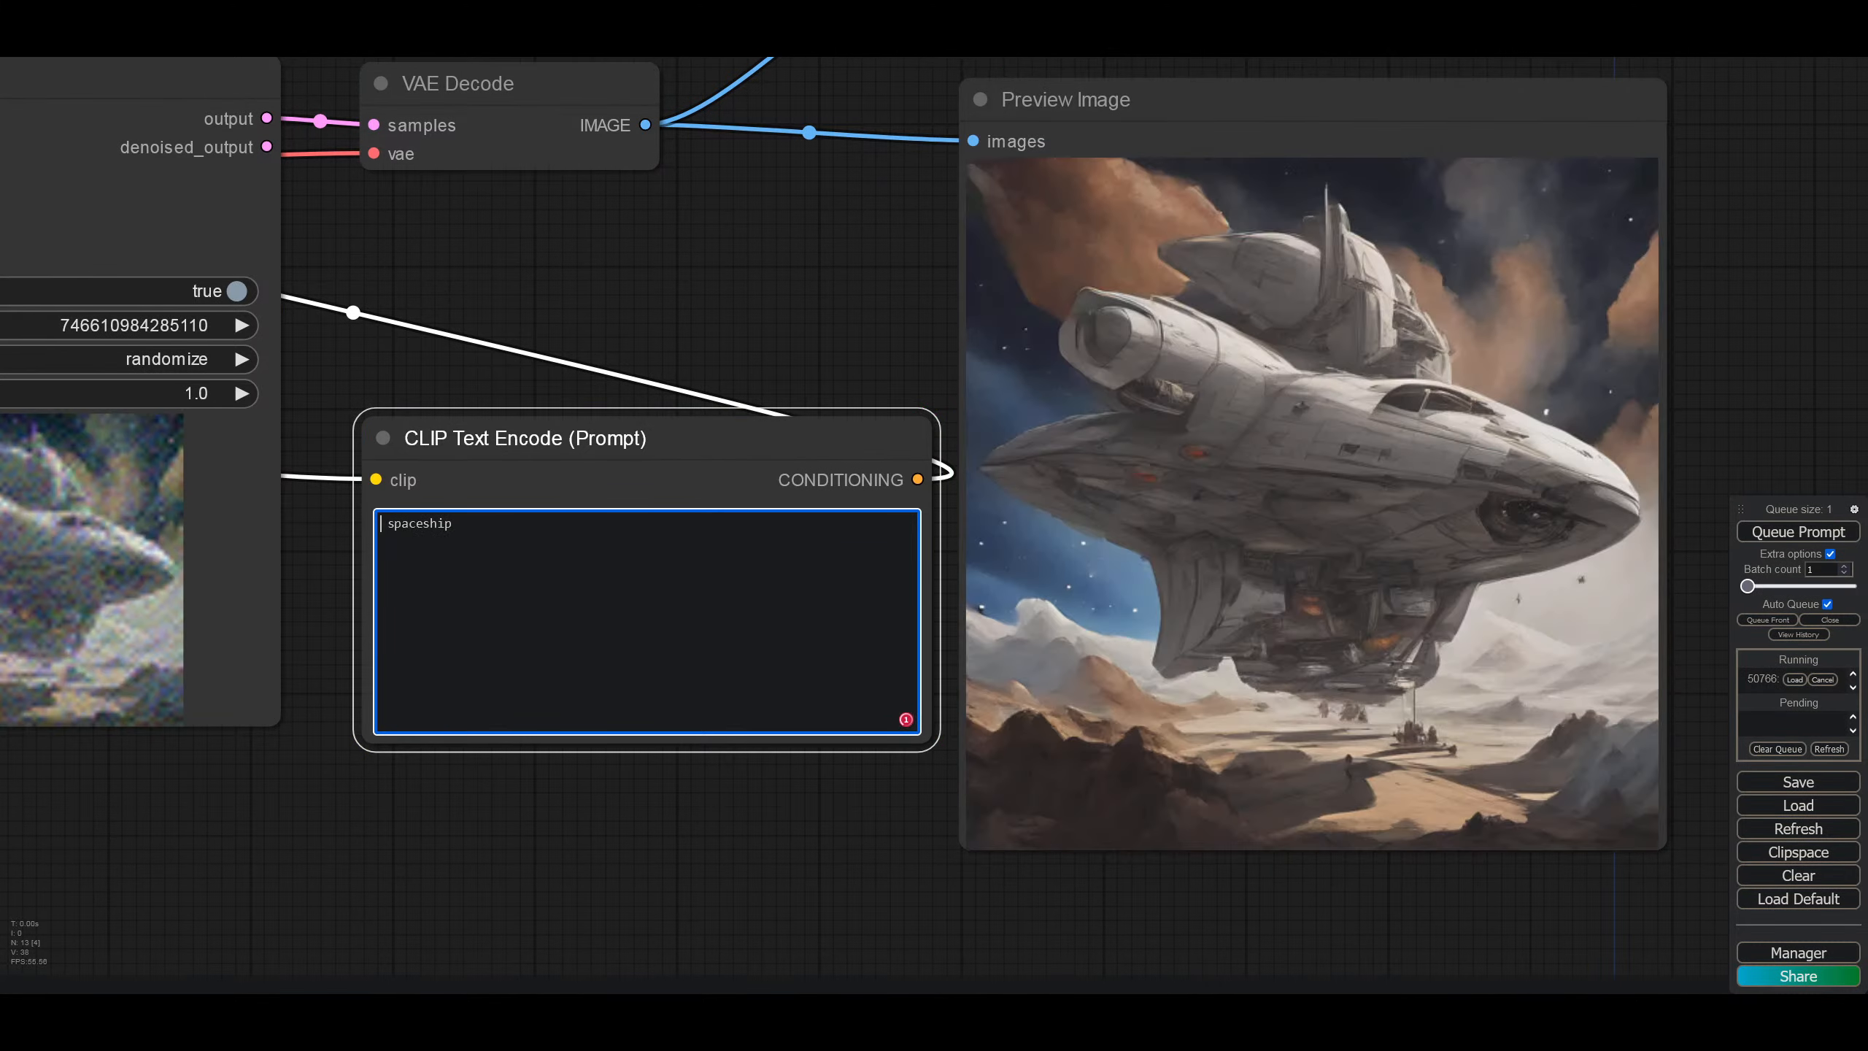
text(large)
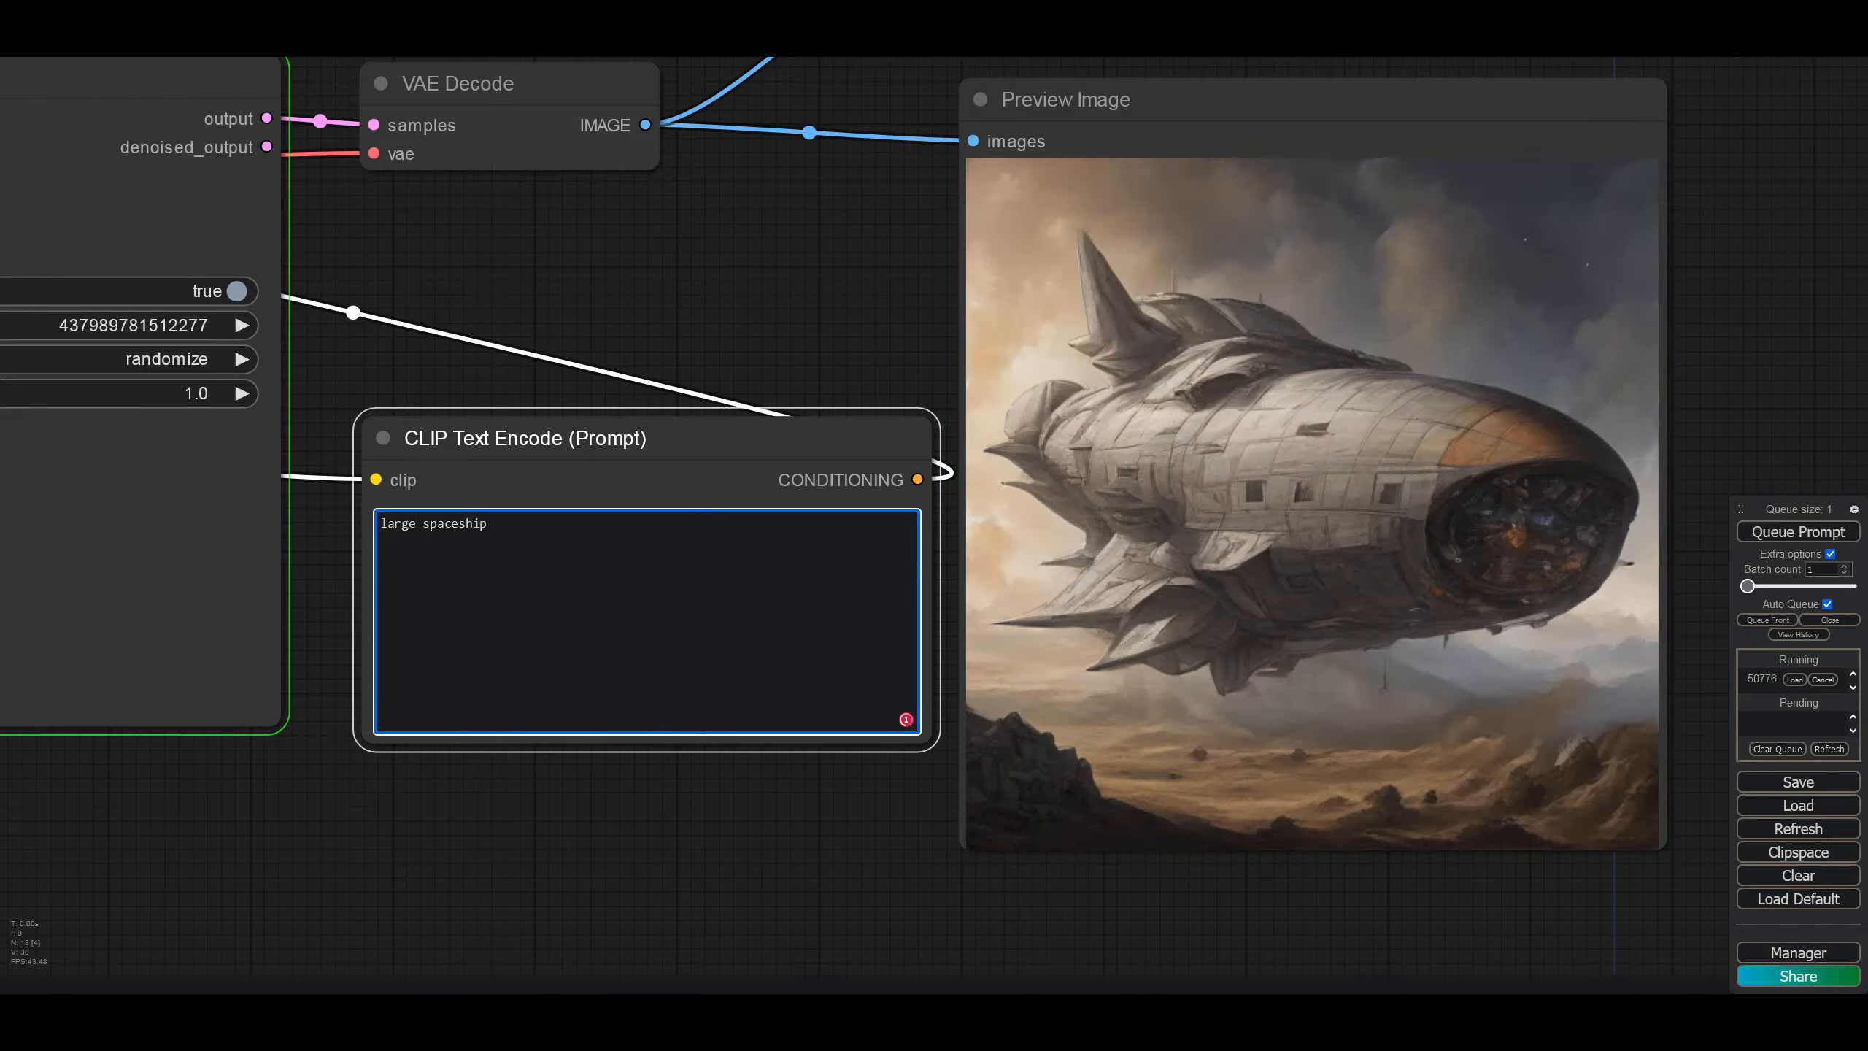
Step: Replace "large" with "fighter" so that the prompt reads "fighter spaceship"
key(BackSpace)
key(BackSpace)
key(BackSpace)
key(BackSpace)
key(BackSpace)
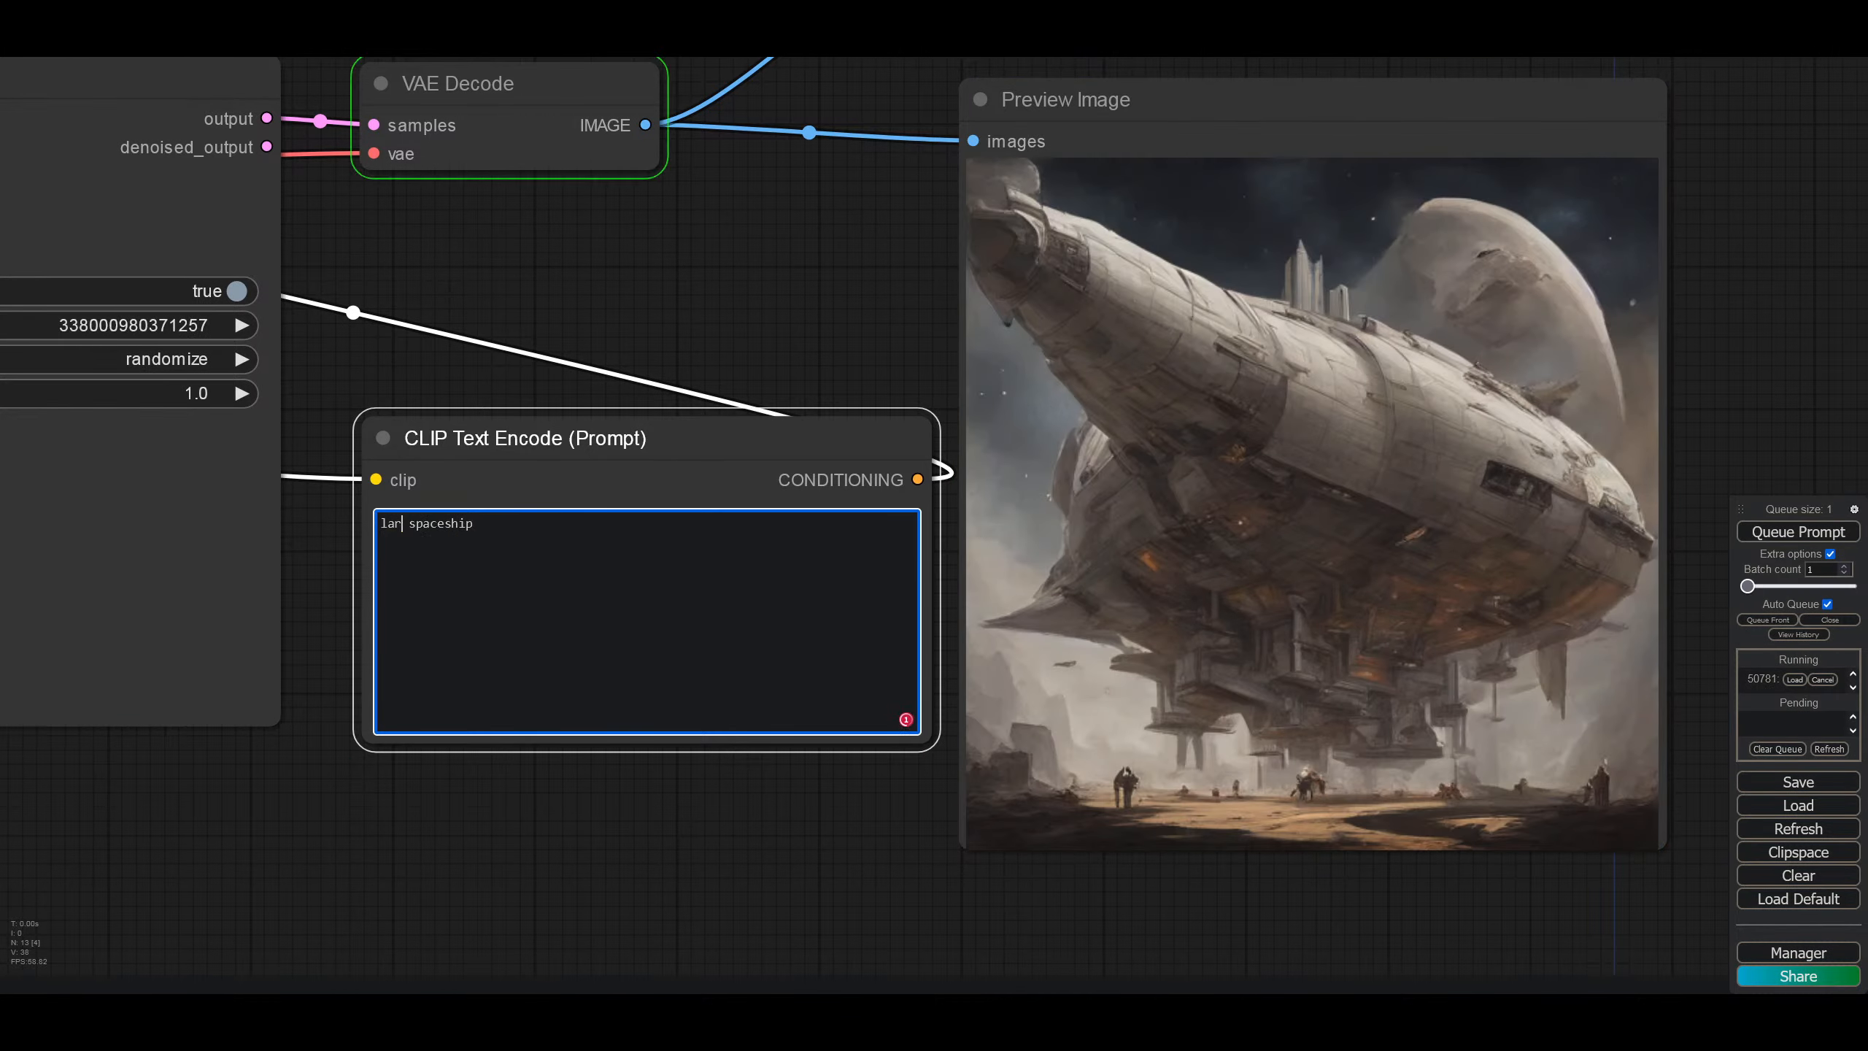
text(fighter)
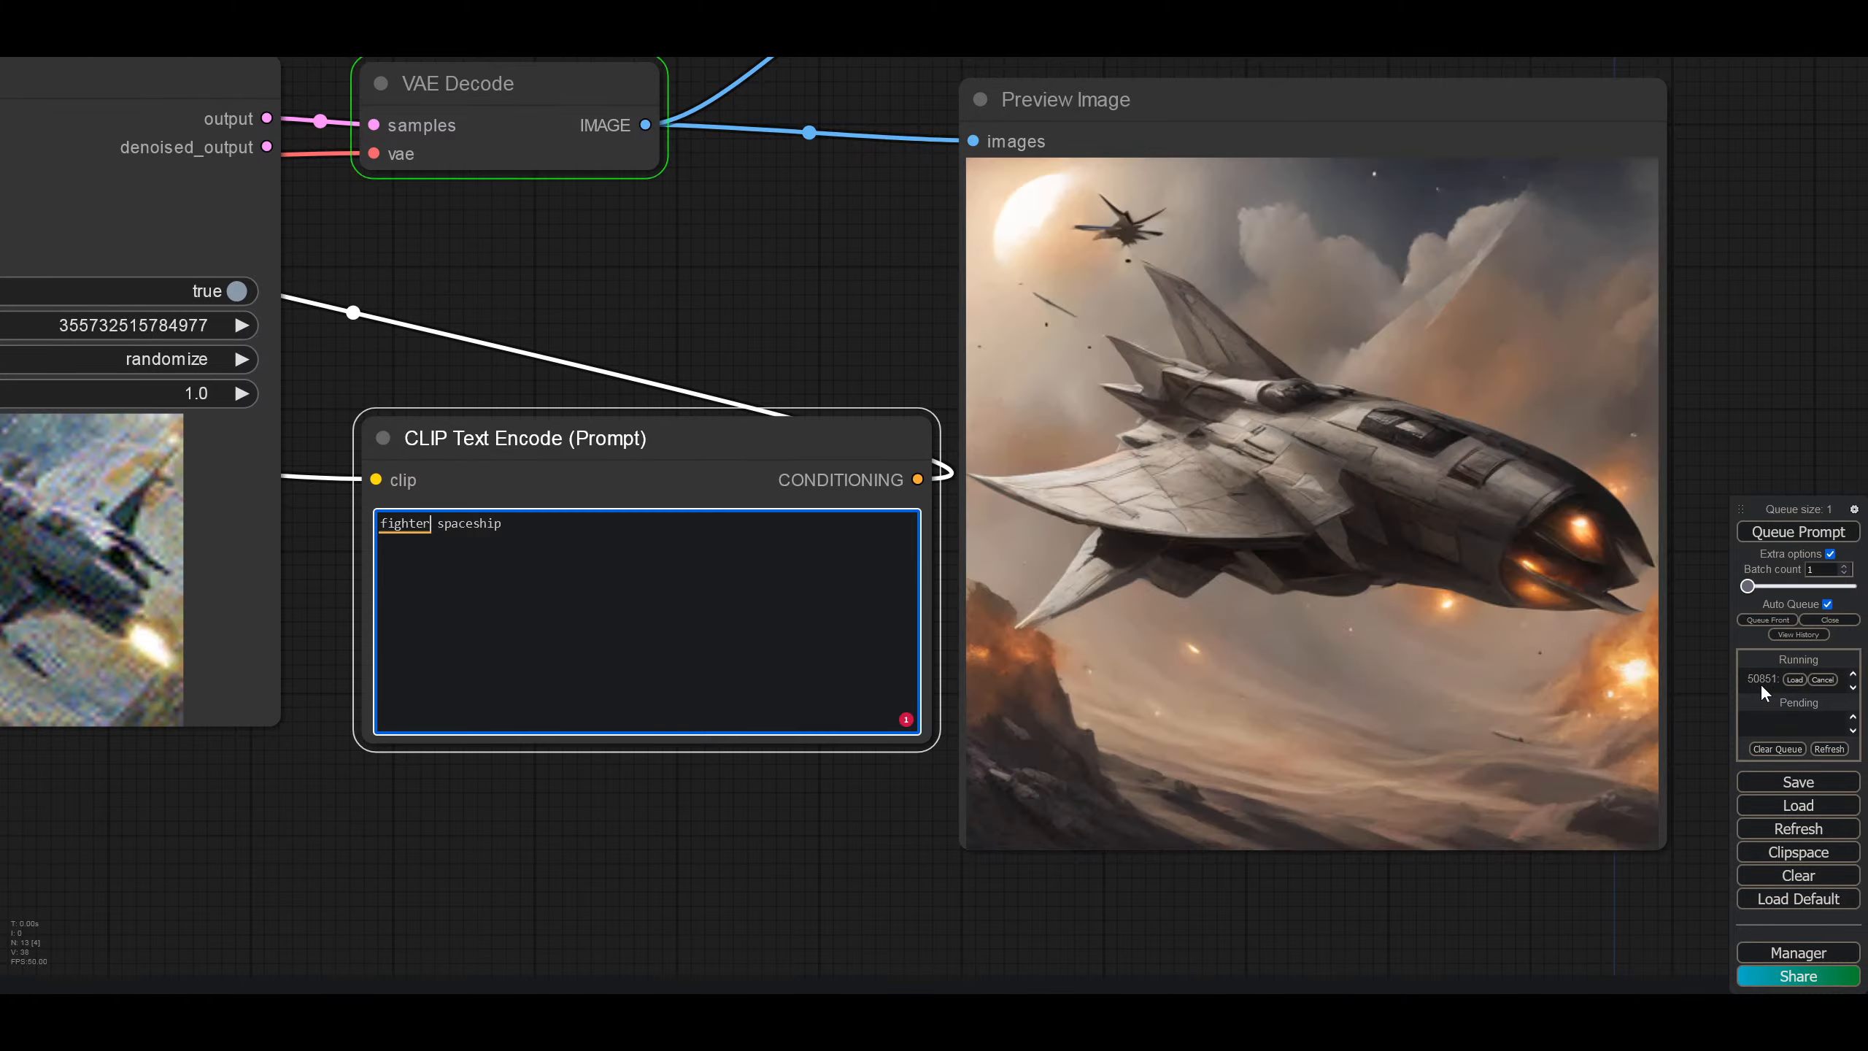
Step: Add "small" at the start of the "fighter spaceship" prompt
drag(1646, 932, 520, 876)
drag(634, 876, 1666, 958)
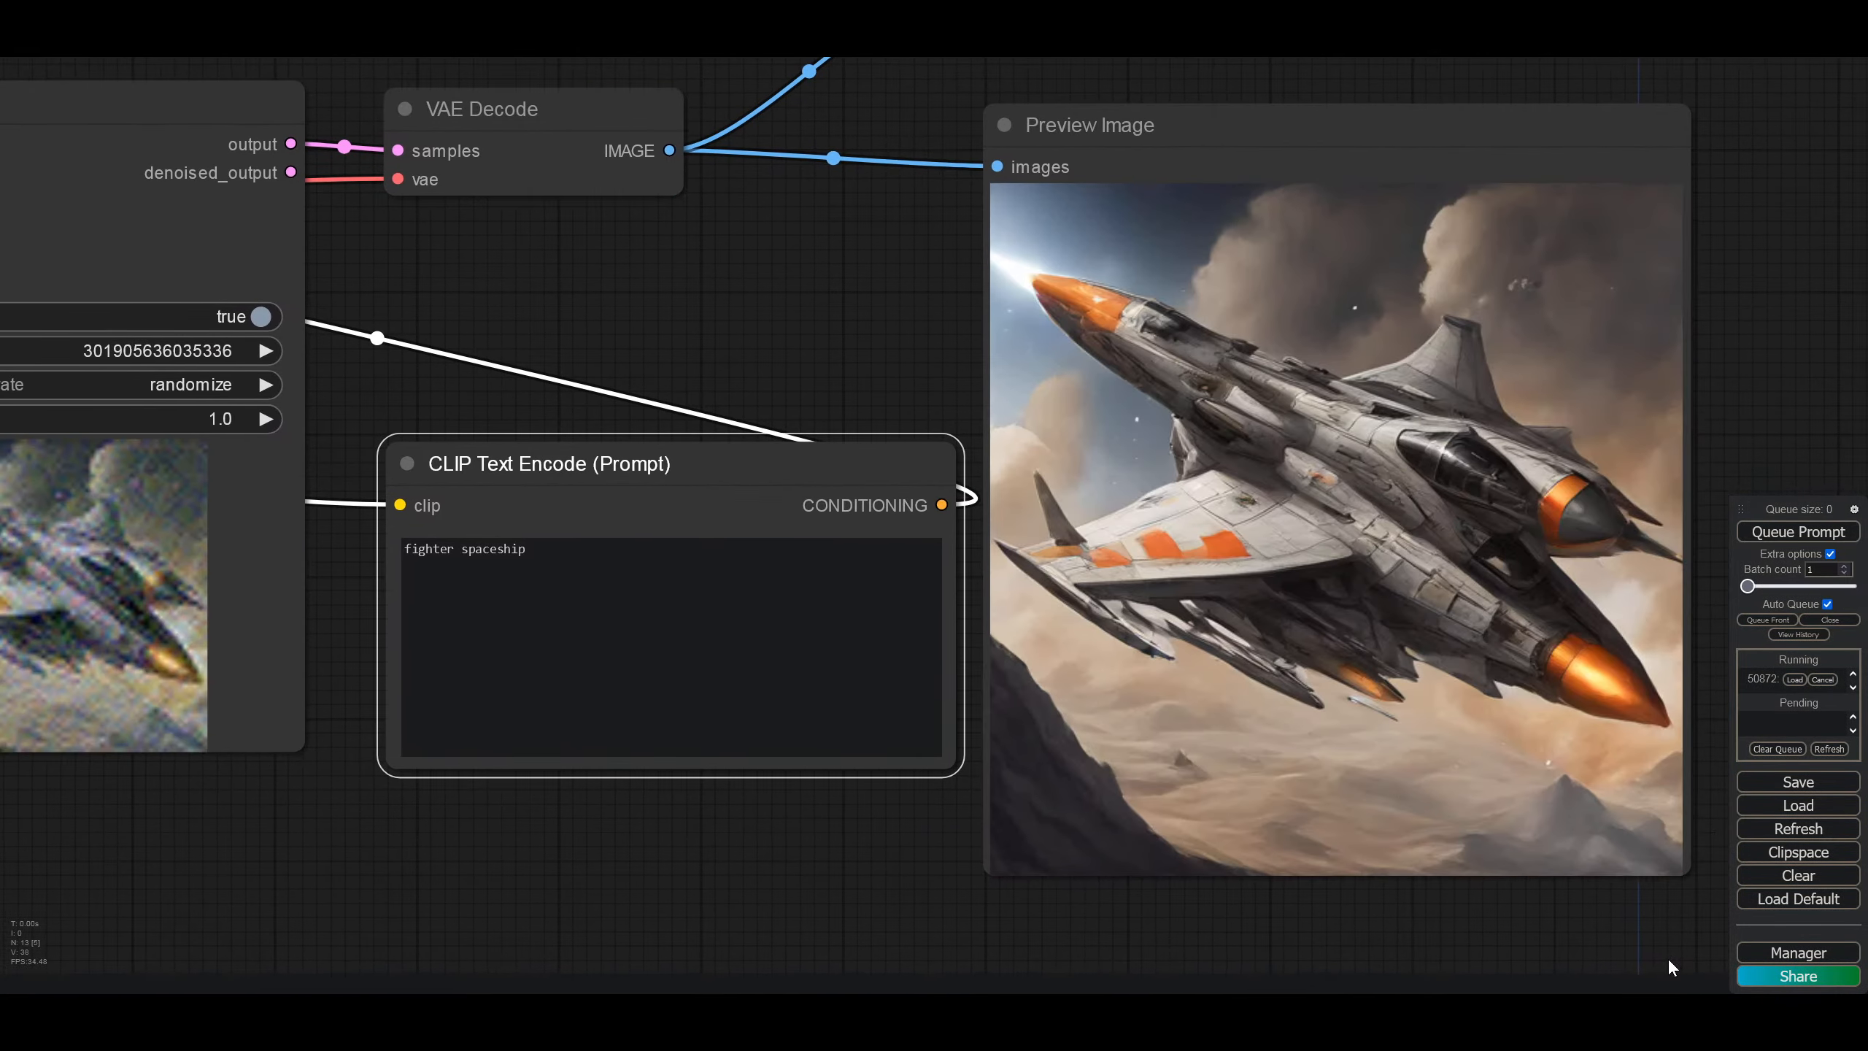
click(466, 547)
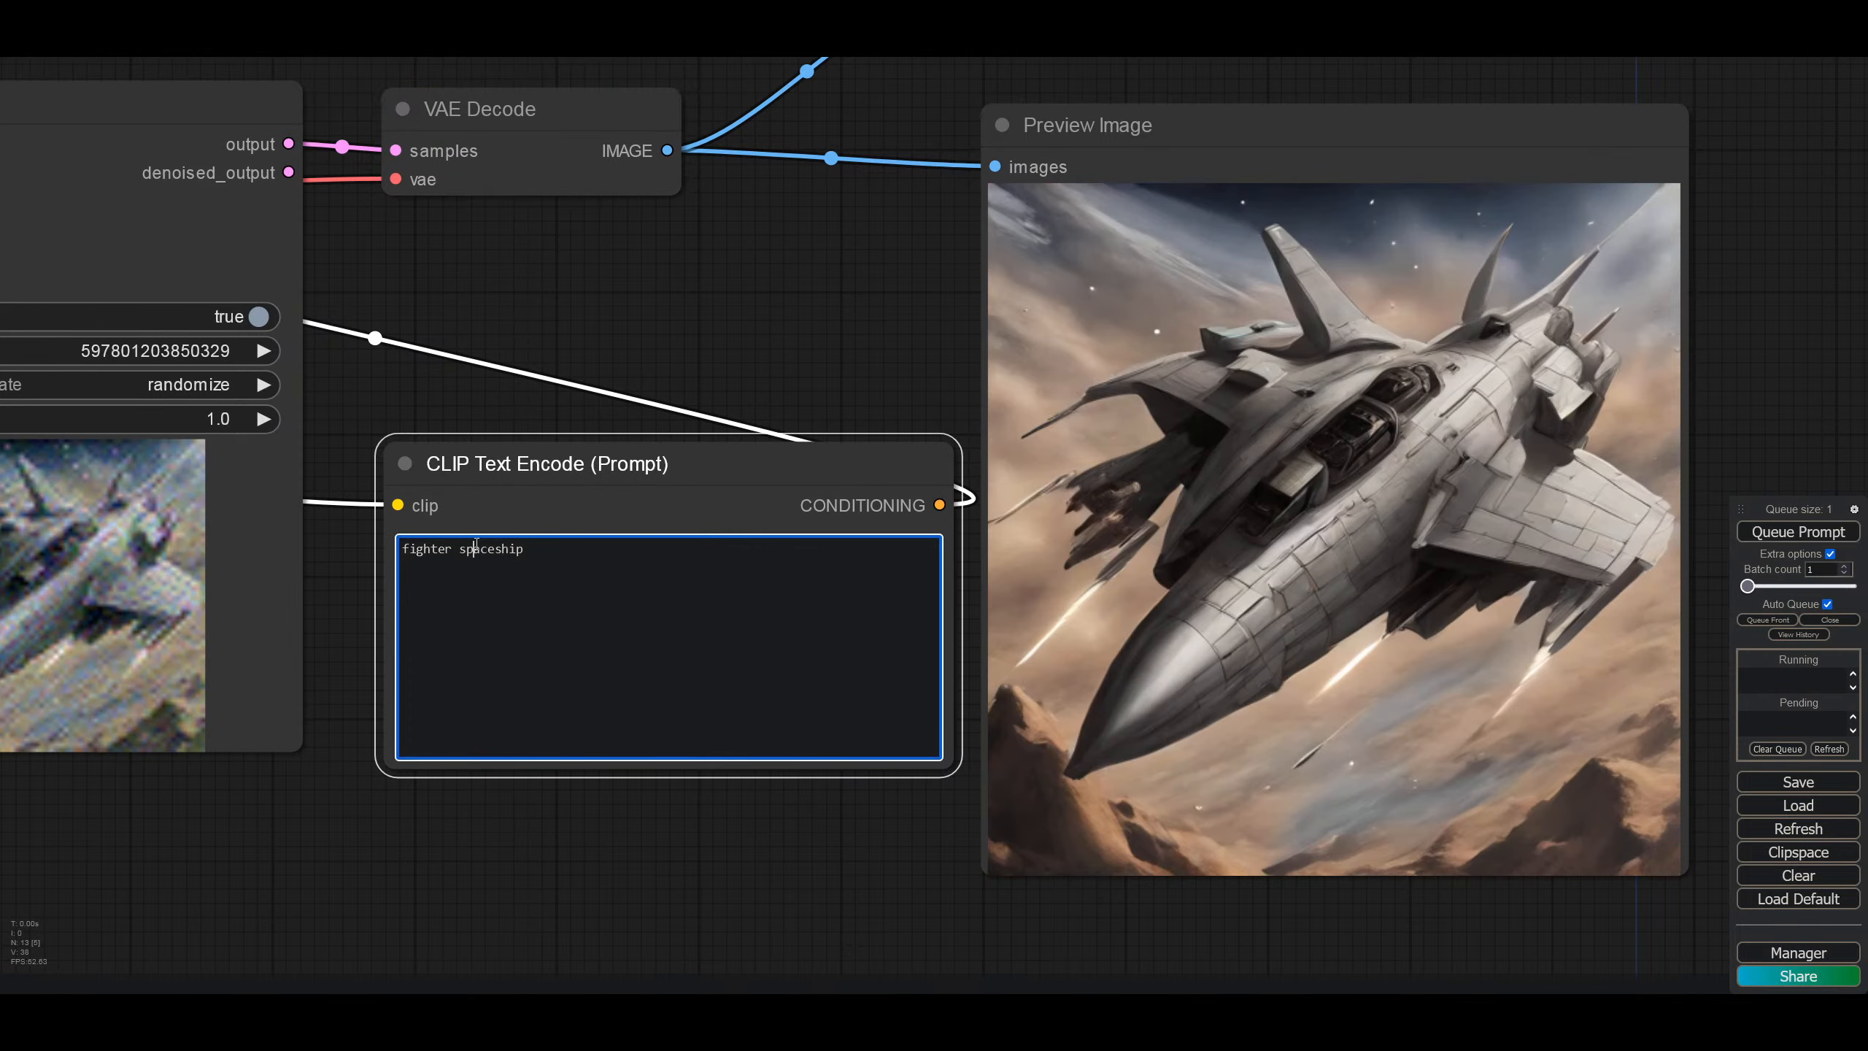
click(402, 548)
text(small)
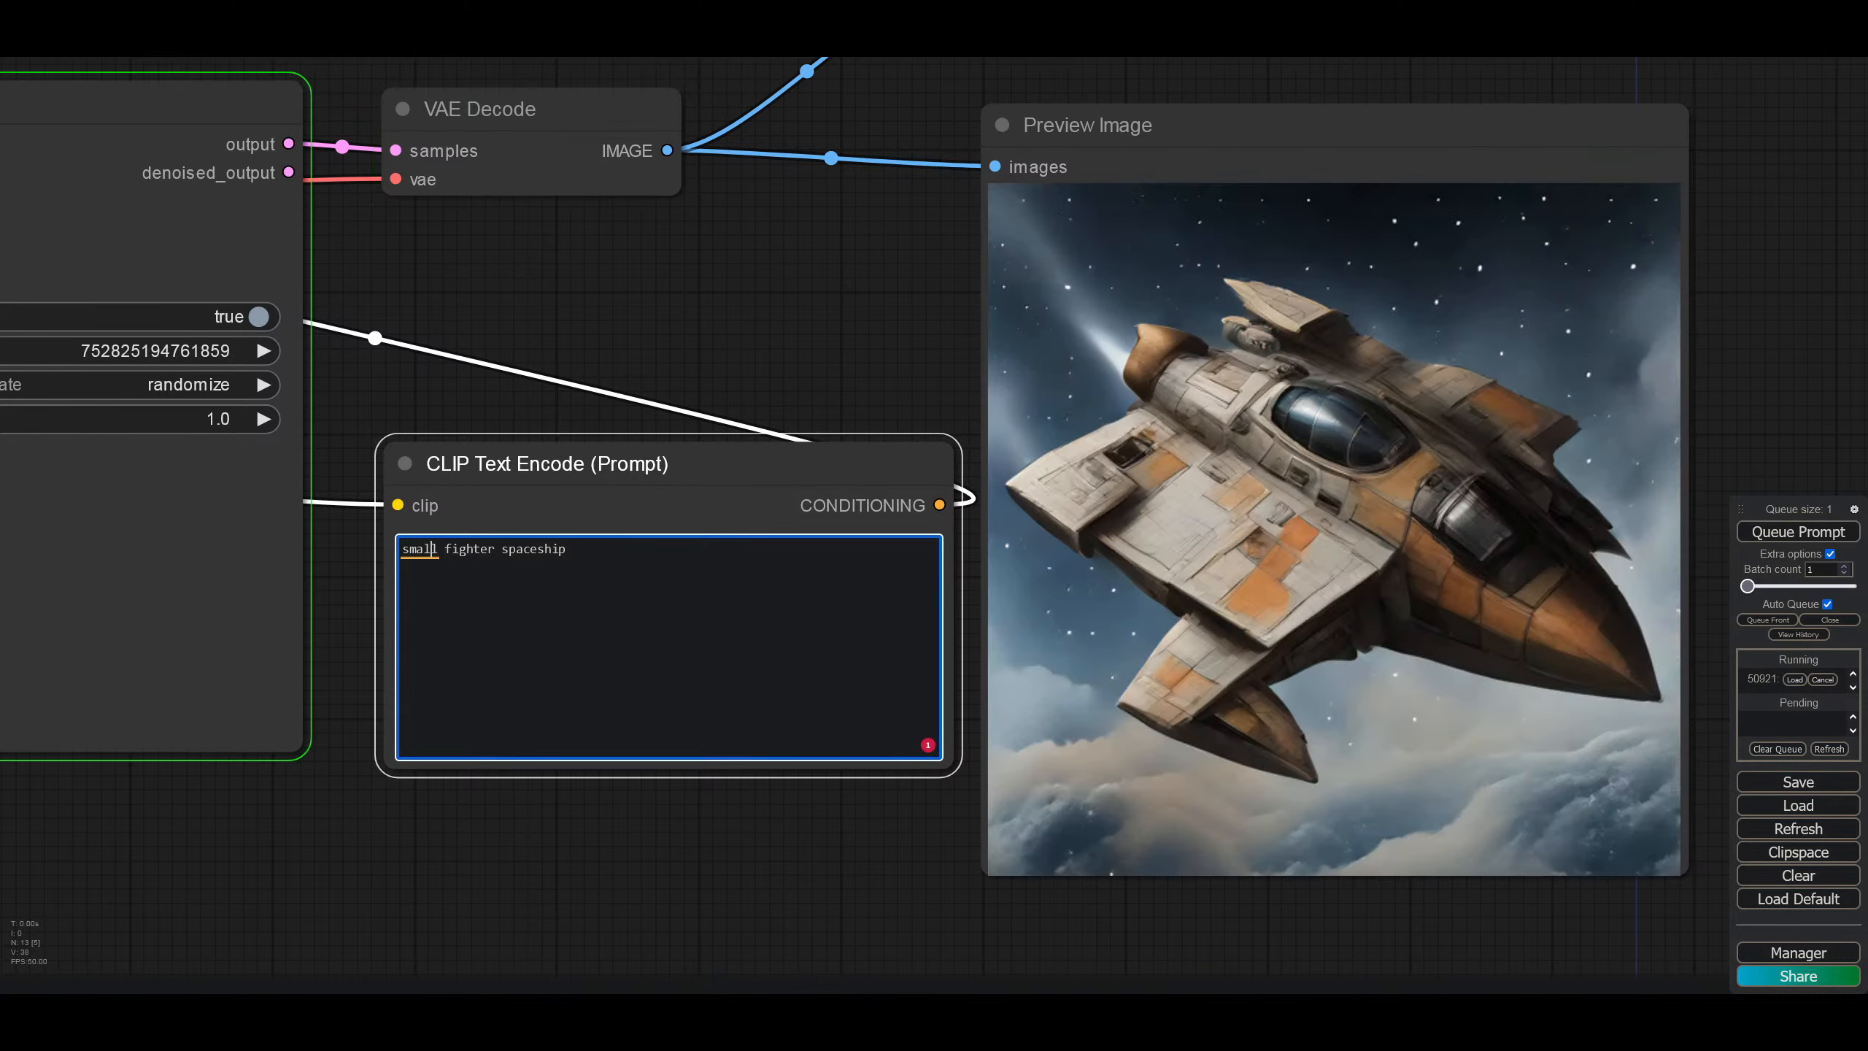
Step: Append "on a planet surface" to the end of the small fighter spaceship prompt
key(ctrl+Right)
key(ctrl+Right)
key(ctrl+Right)
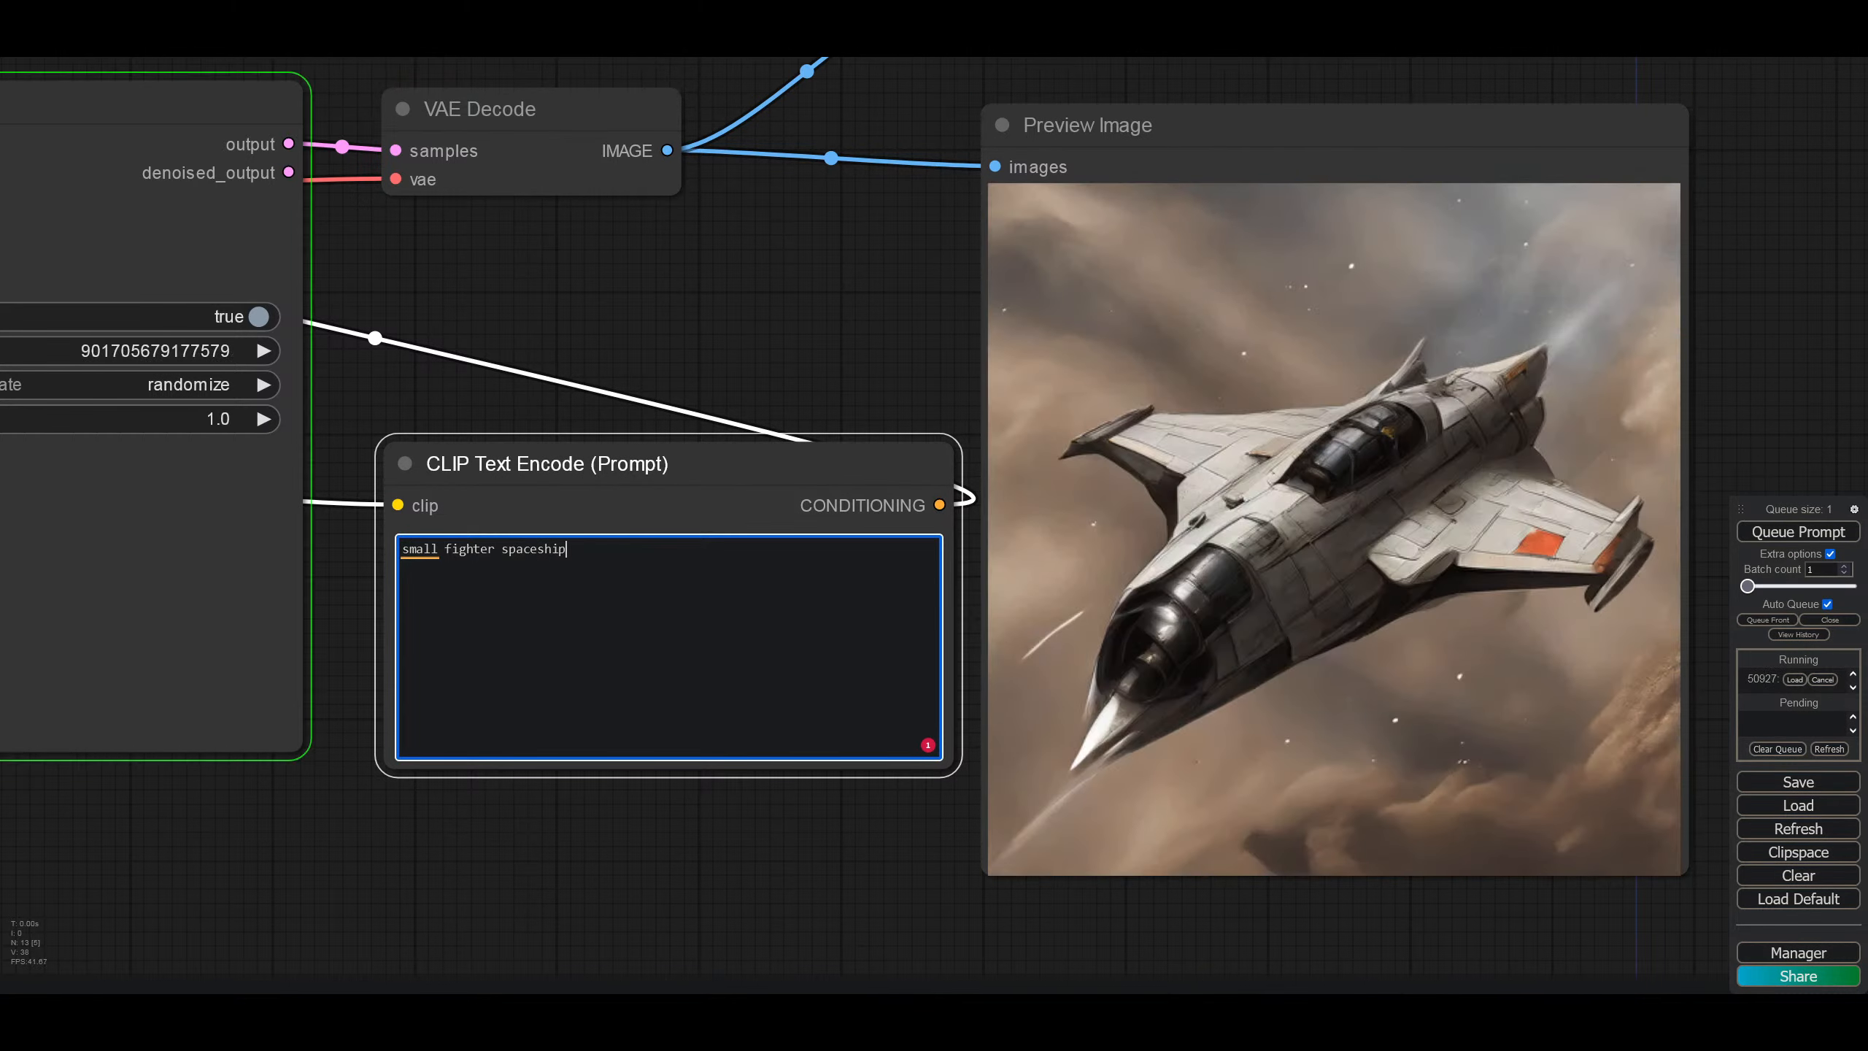
text(on a plan)
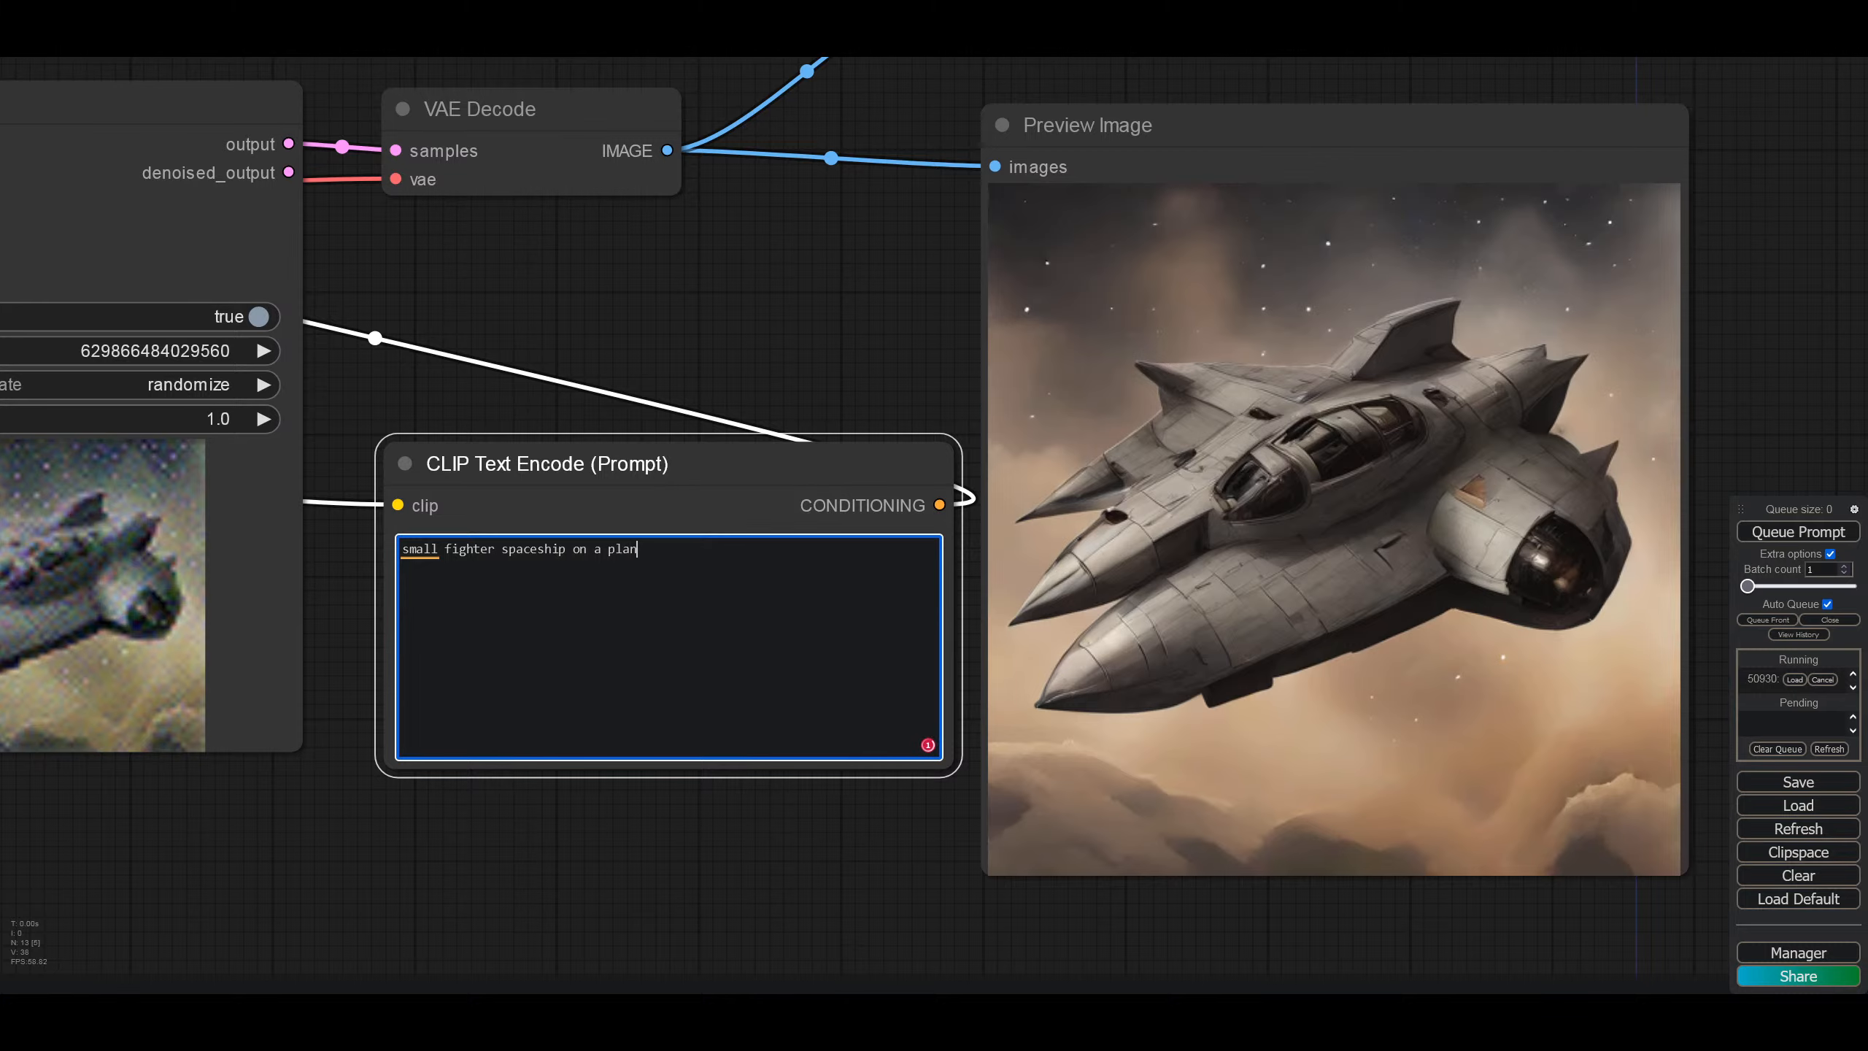
text(et)
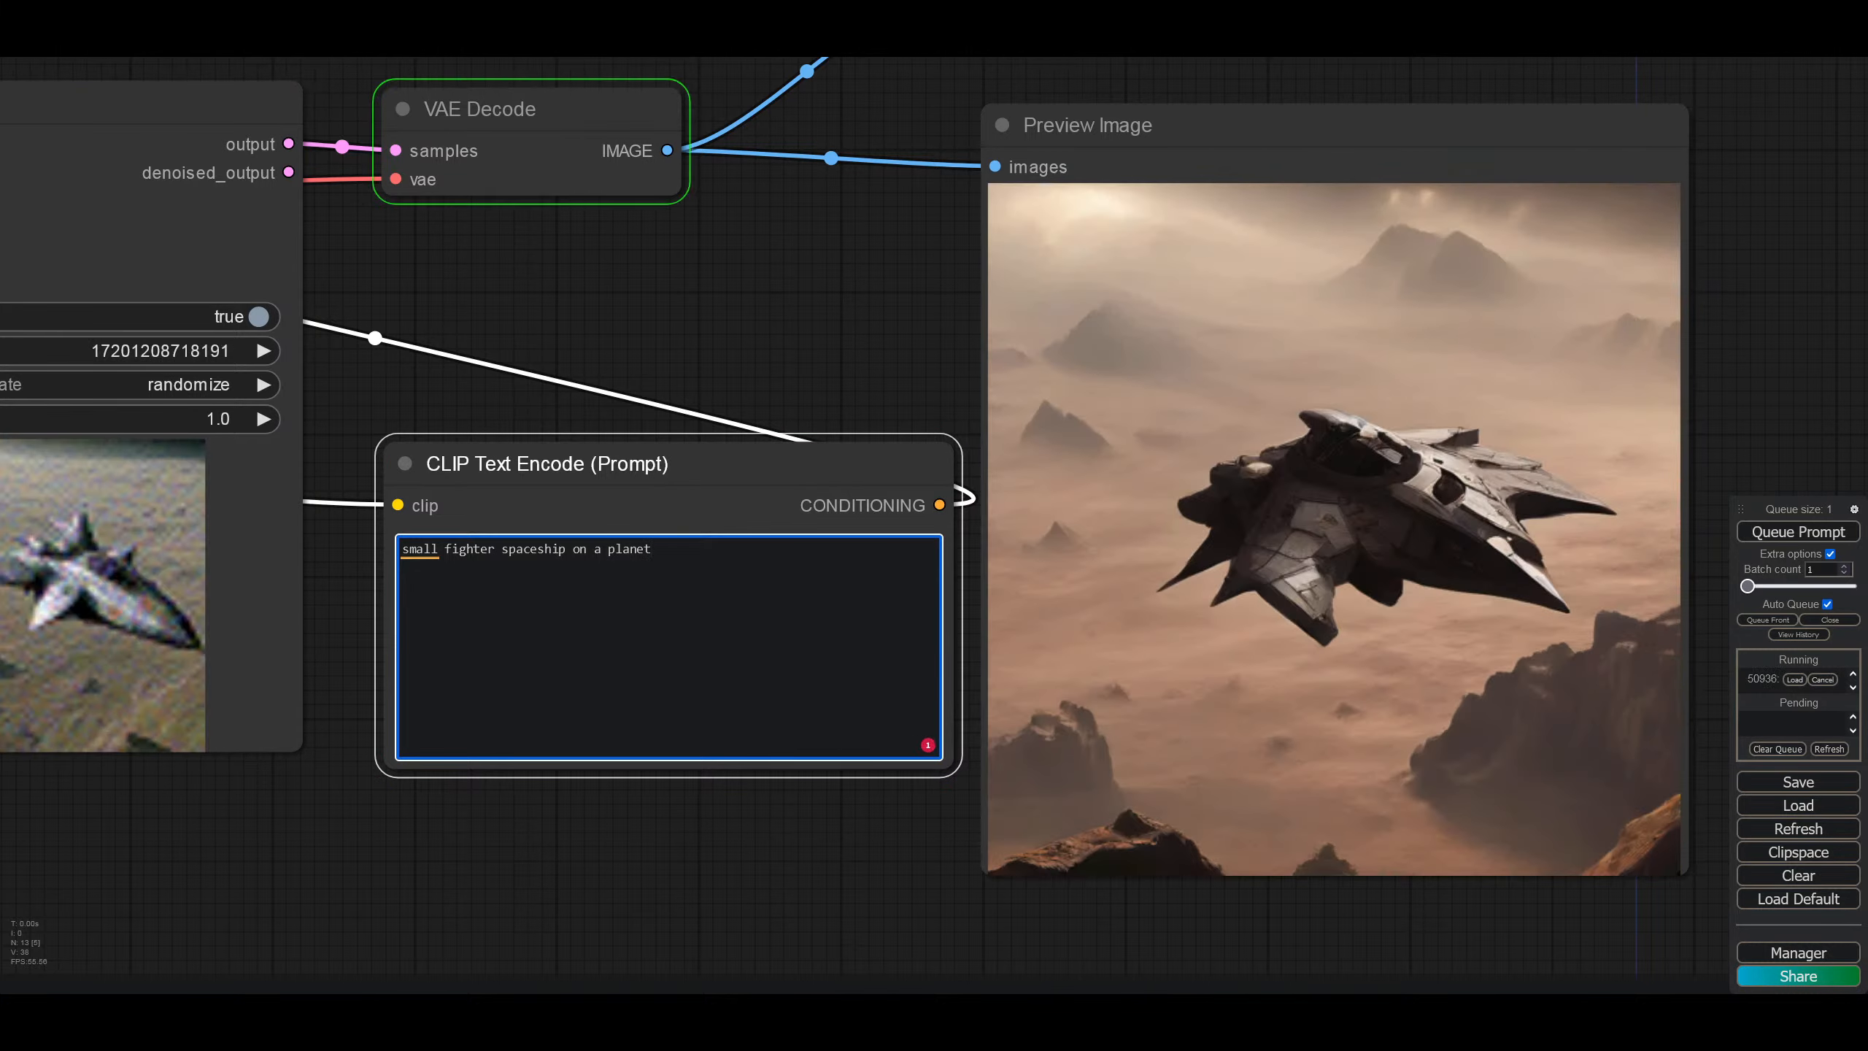
text( surf)
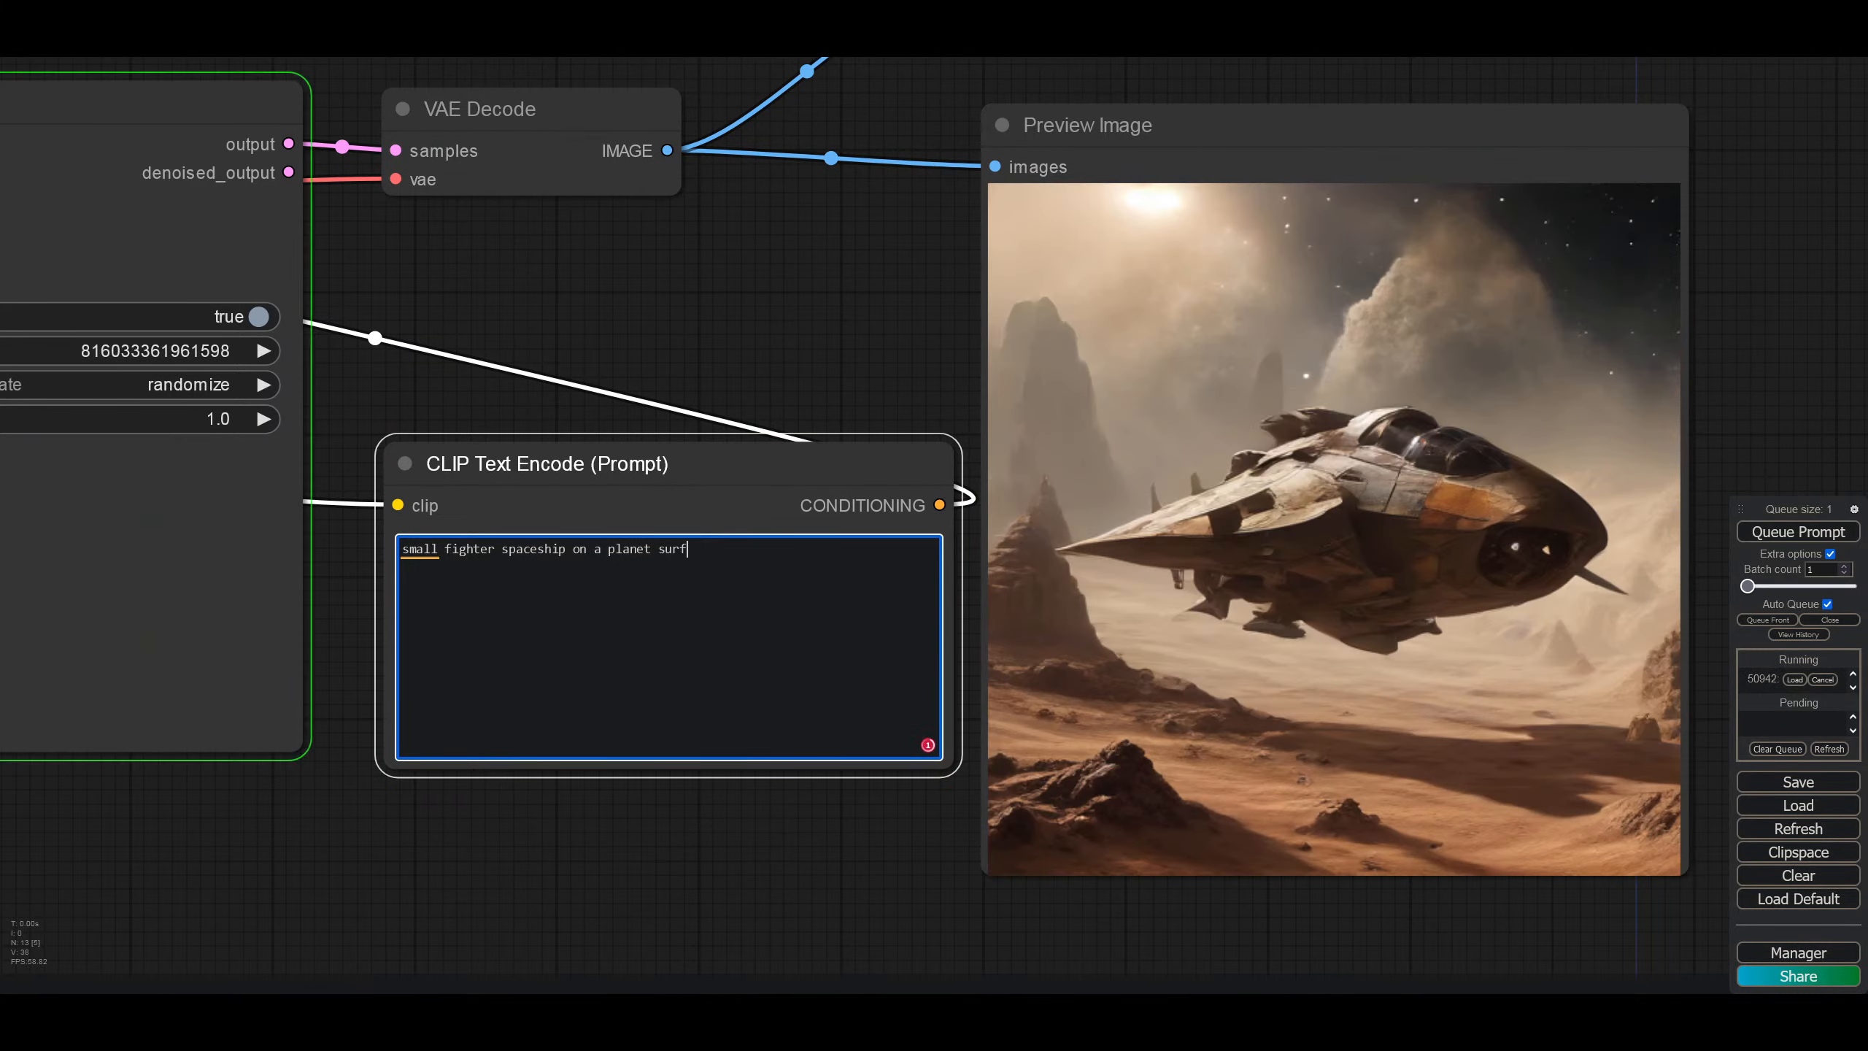
text(ace)
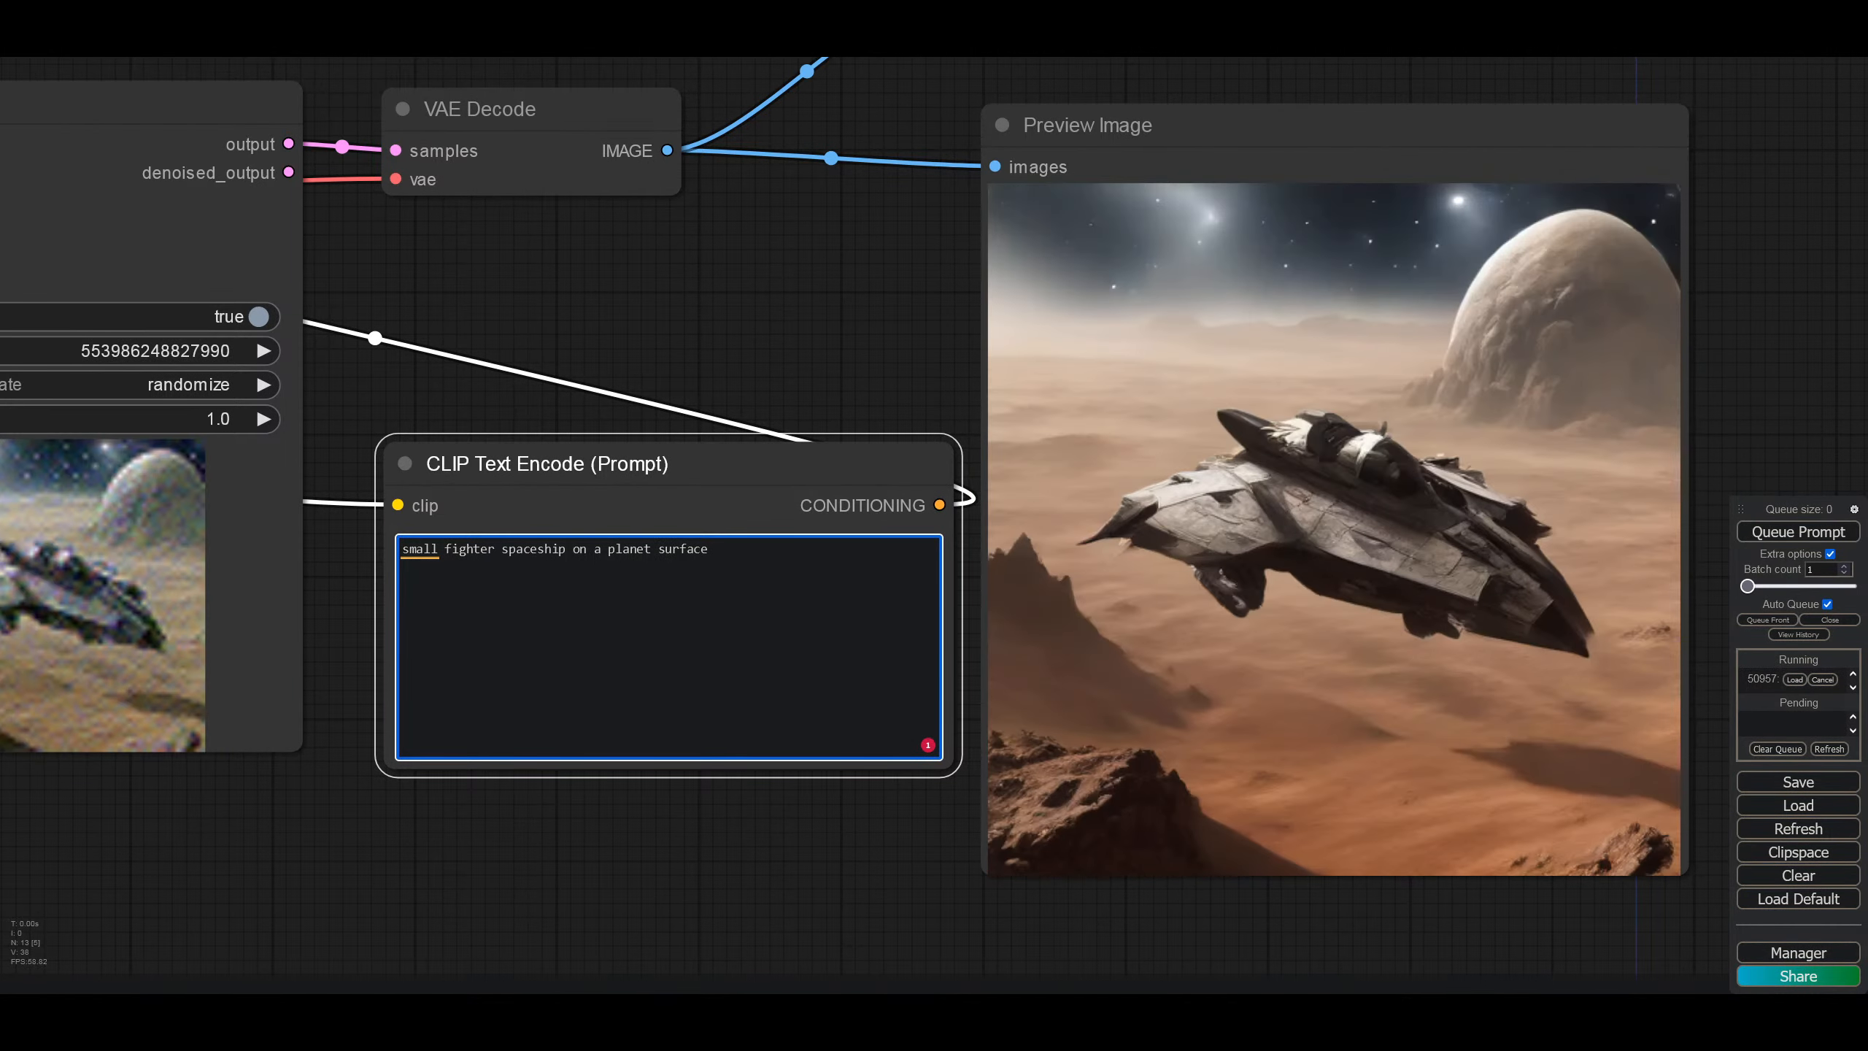
Step: Insert "landed" before "on a planet surface" in the prompt and set the seed control to fixed
click(571, 549)
text(landed)
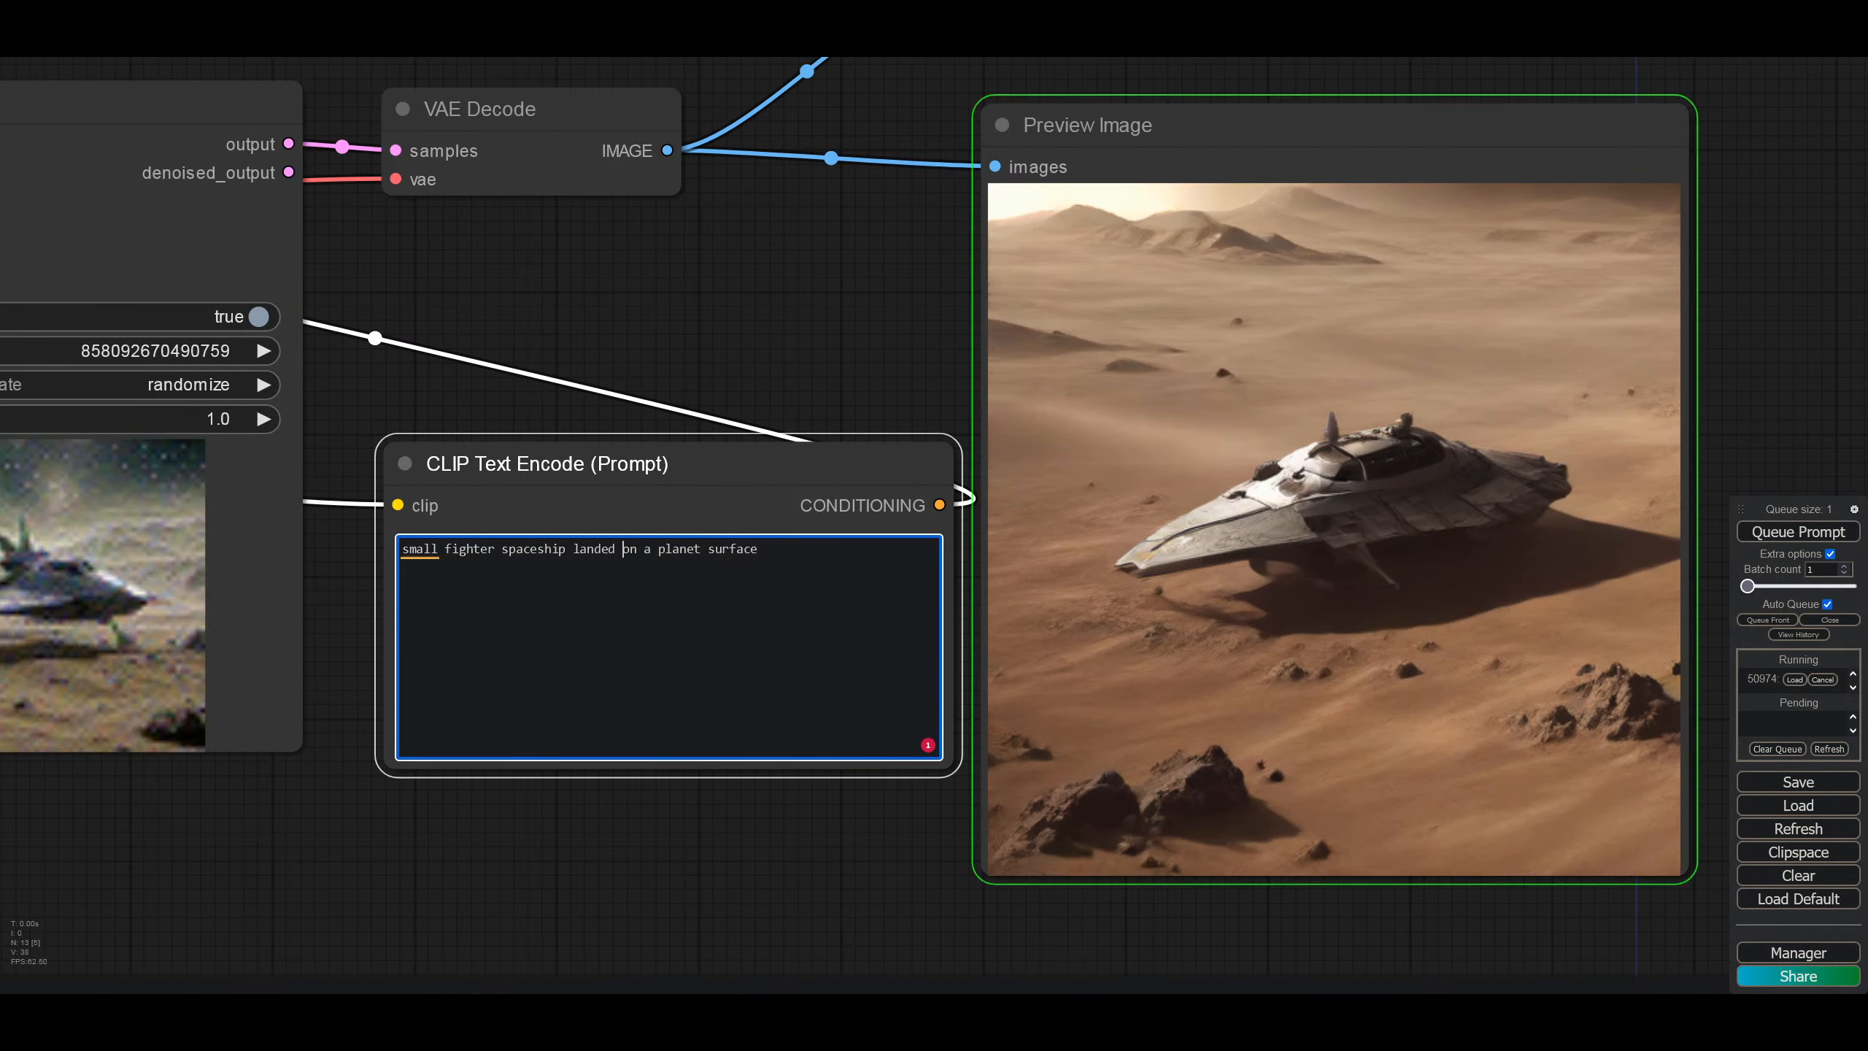
click(180, 390)
click(183, 369)
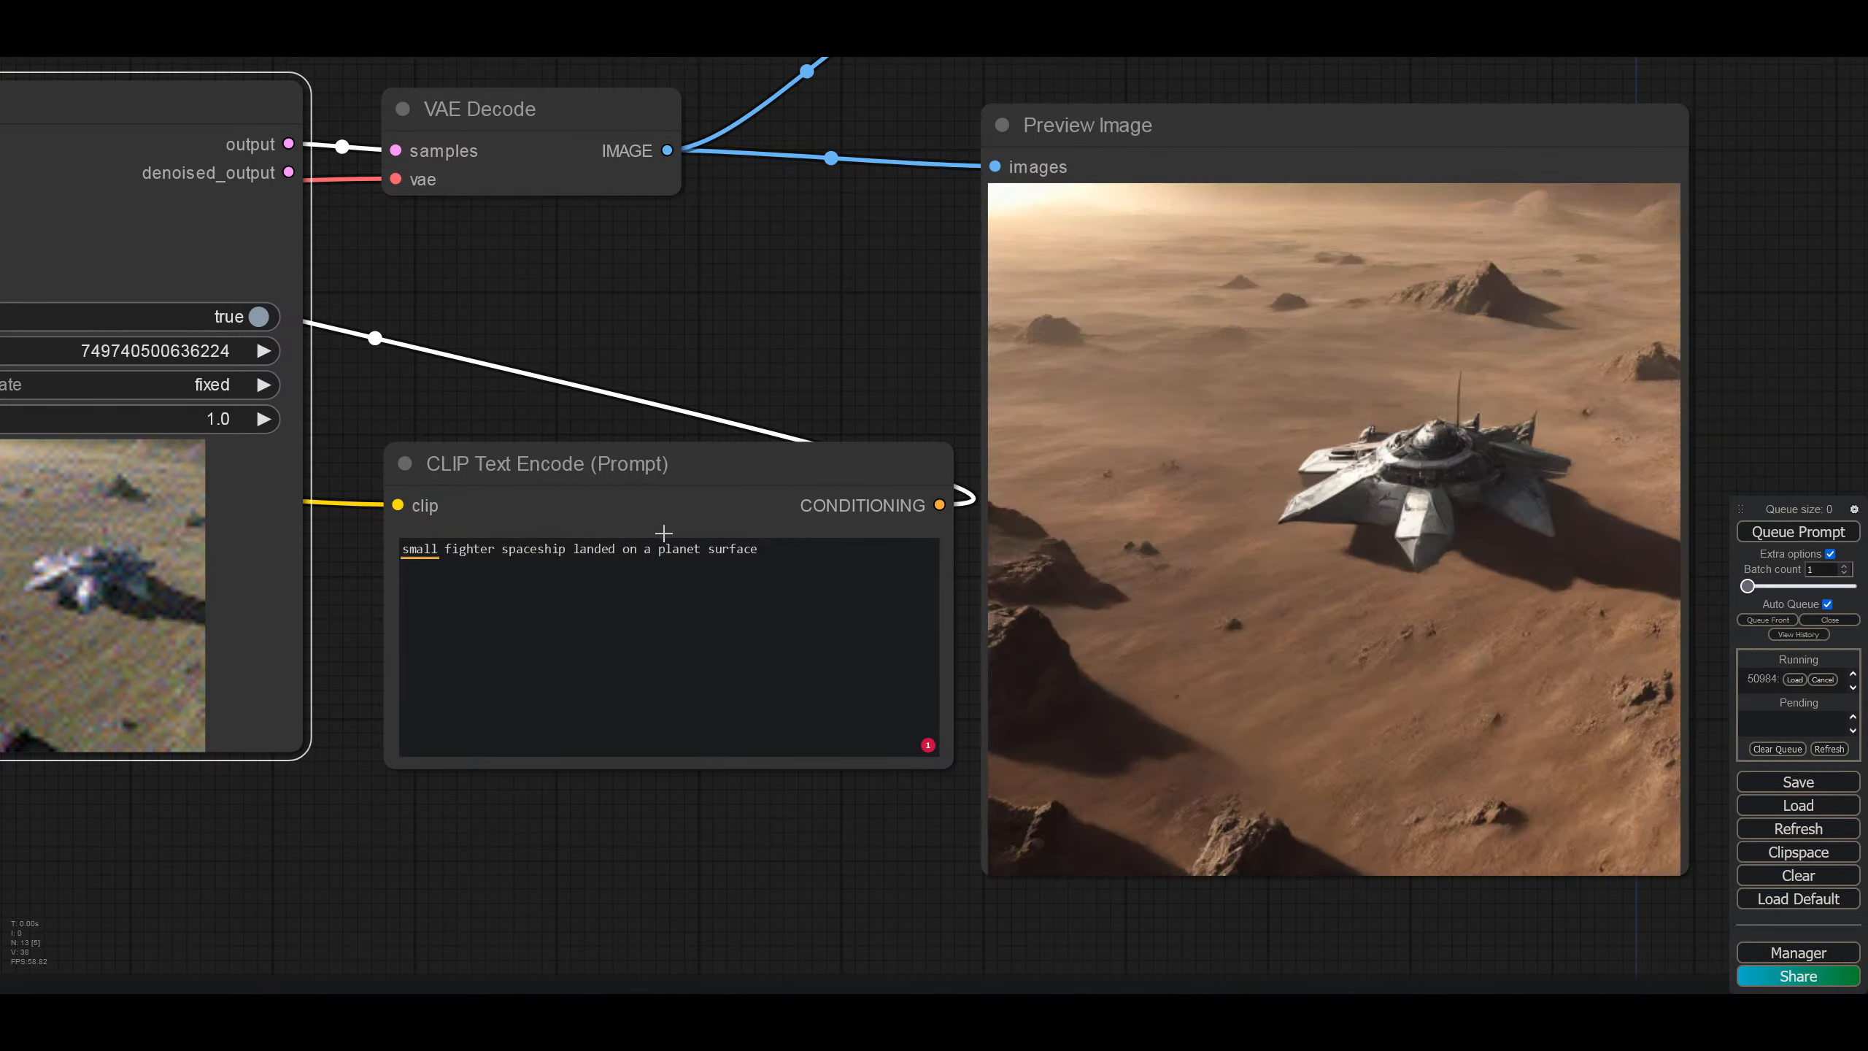
Step: Replace the small fighter spaceship prompt with "alien planet surface"
click(798, 570)
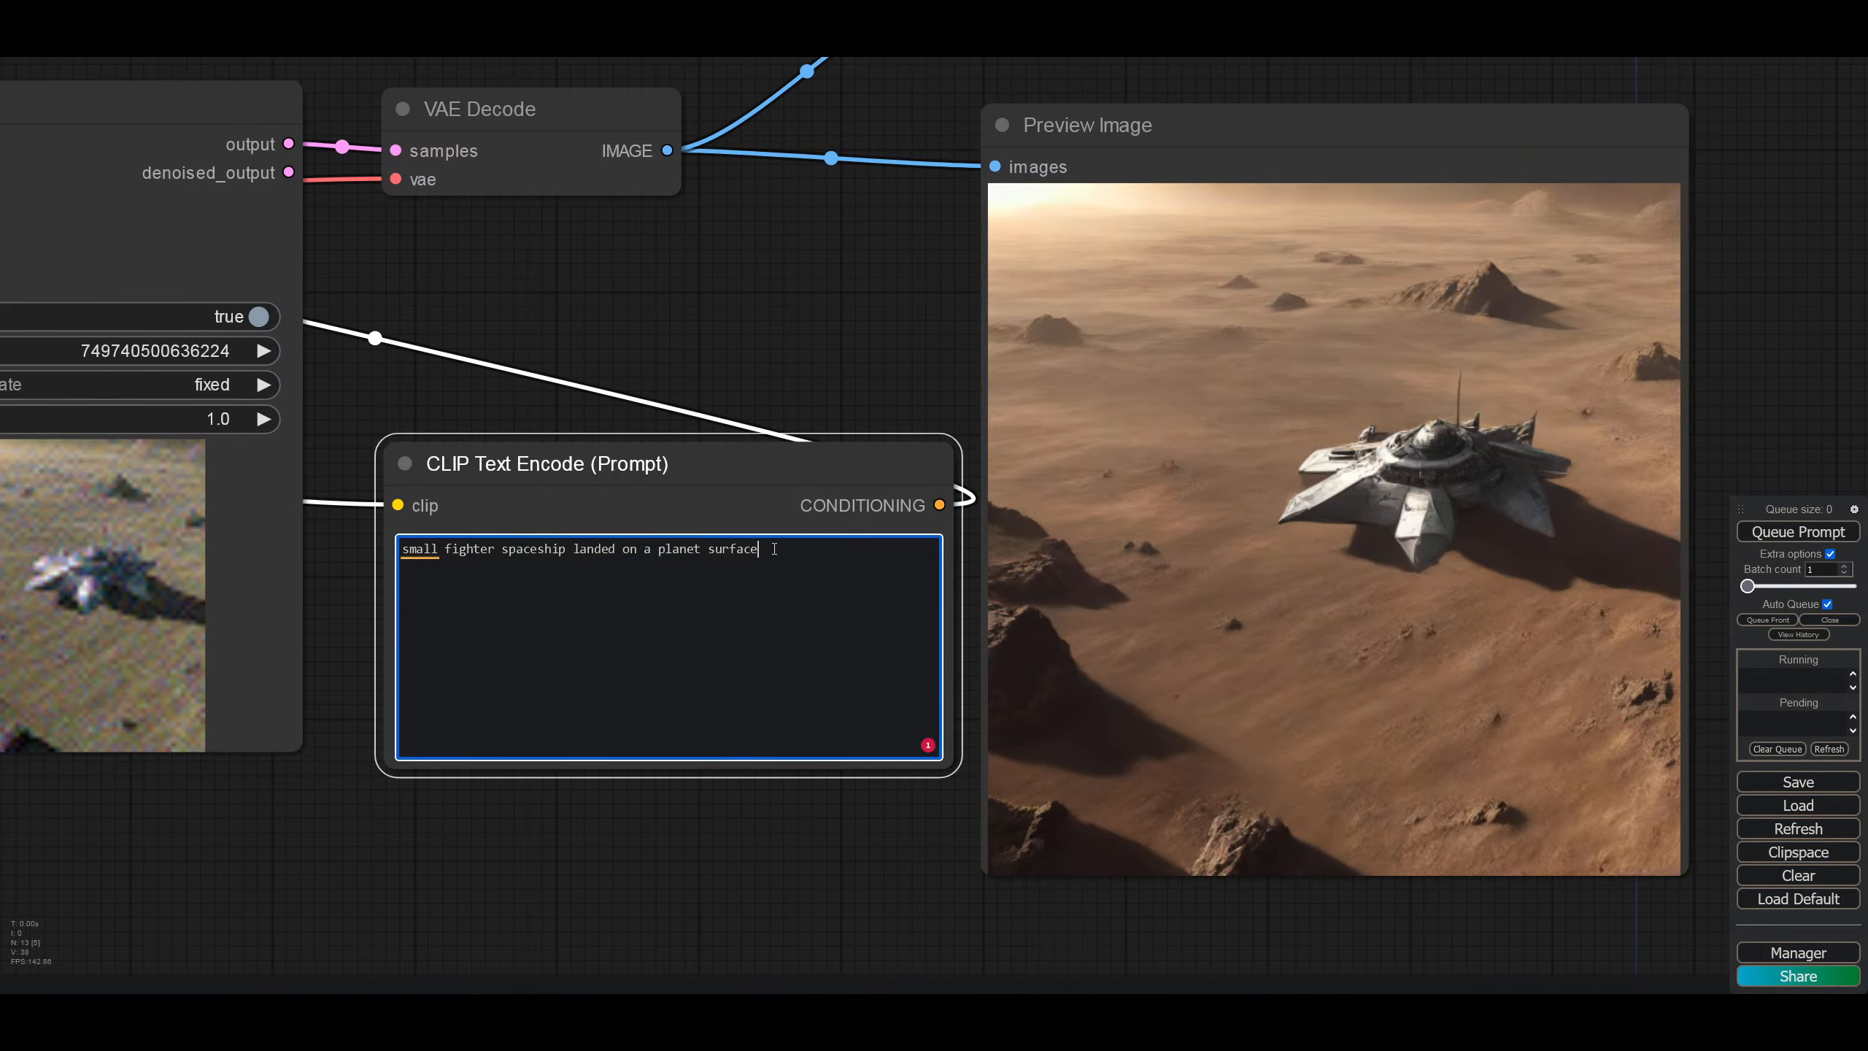
key(ctrl+a)
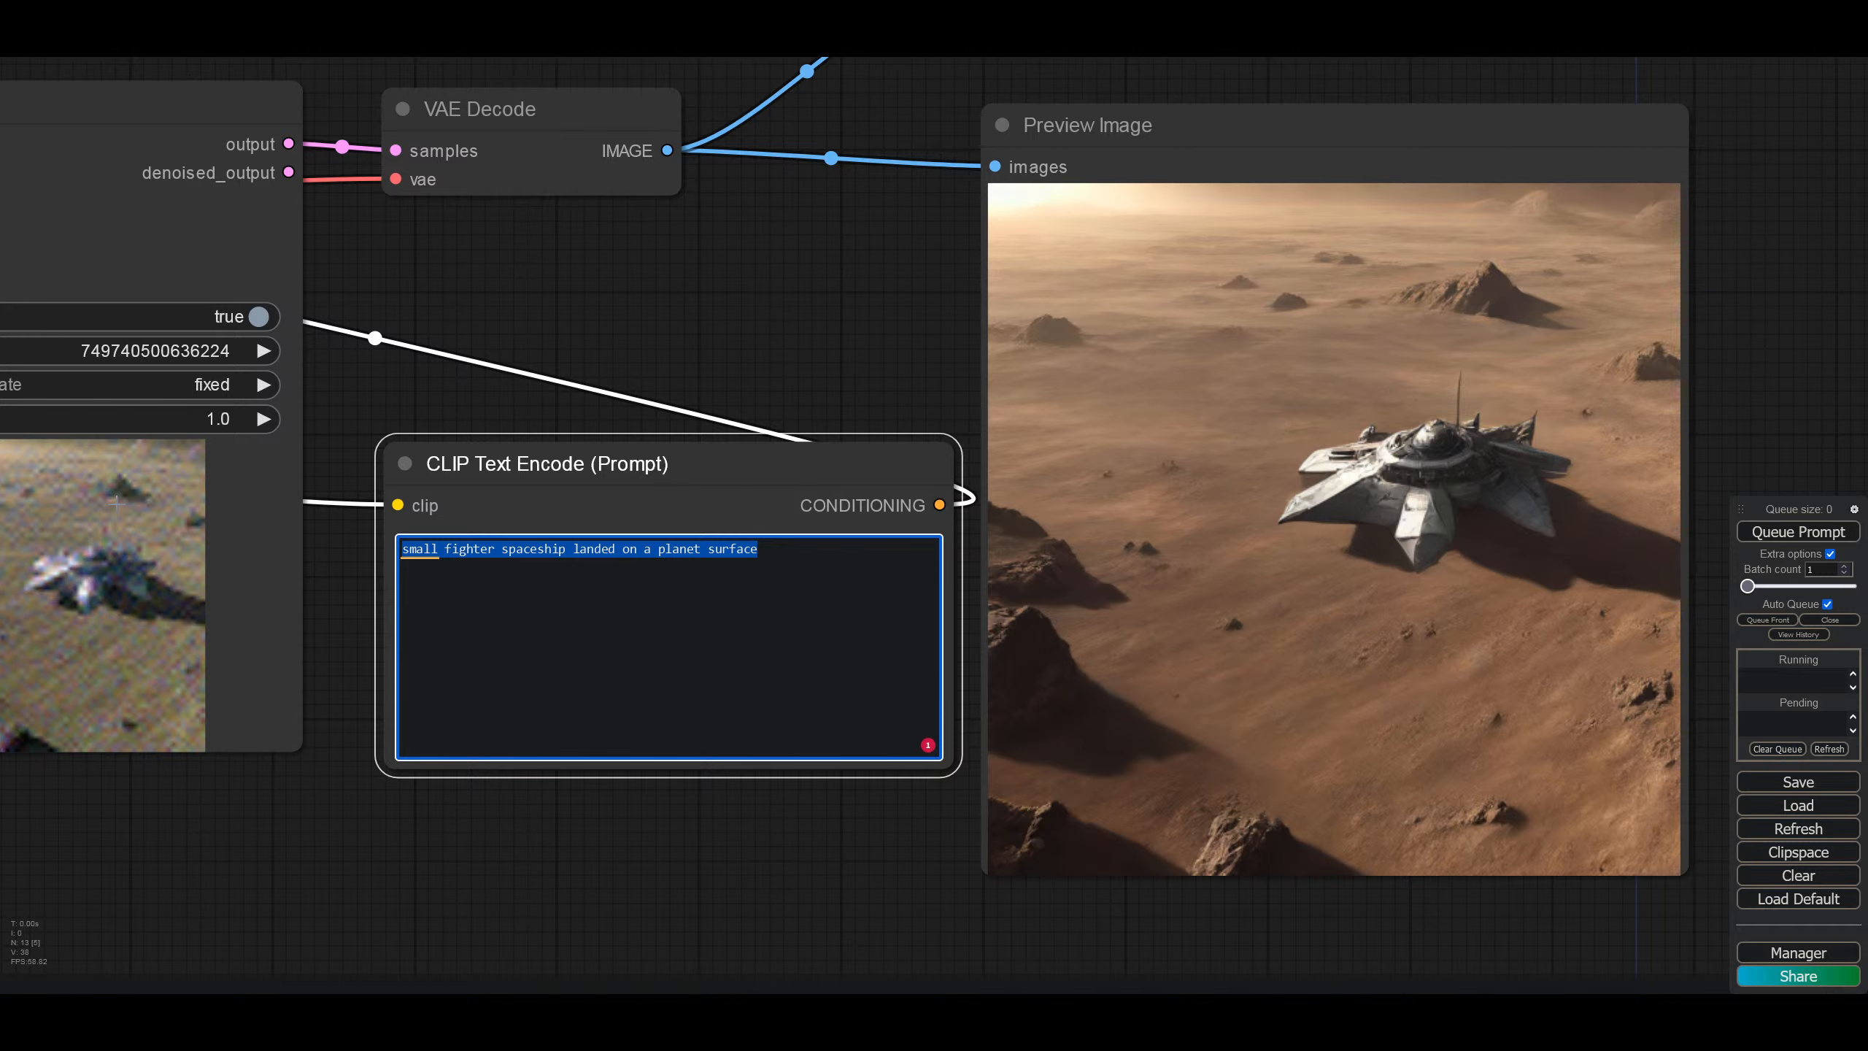
text(alien p)
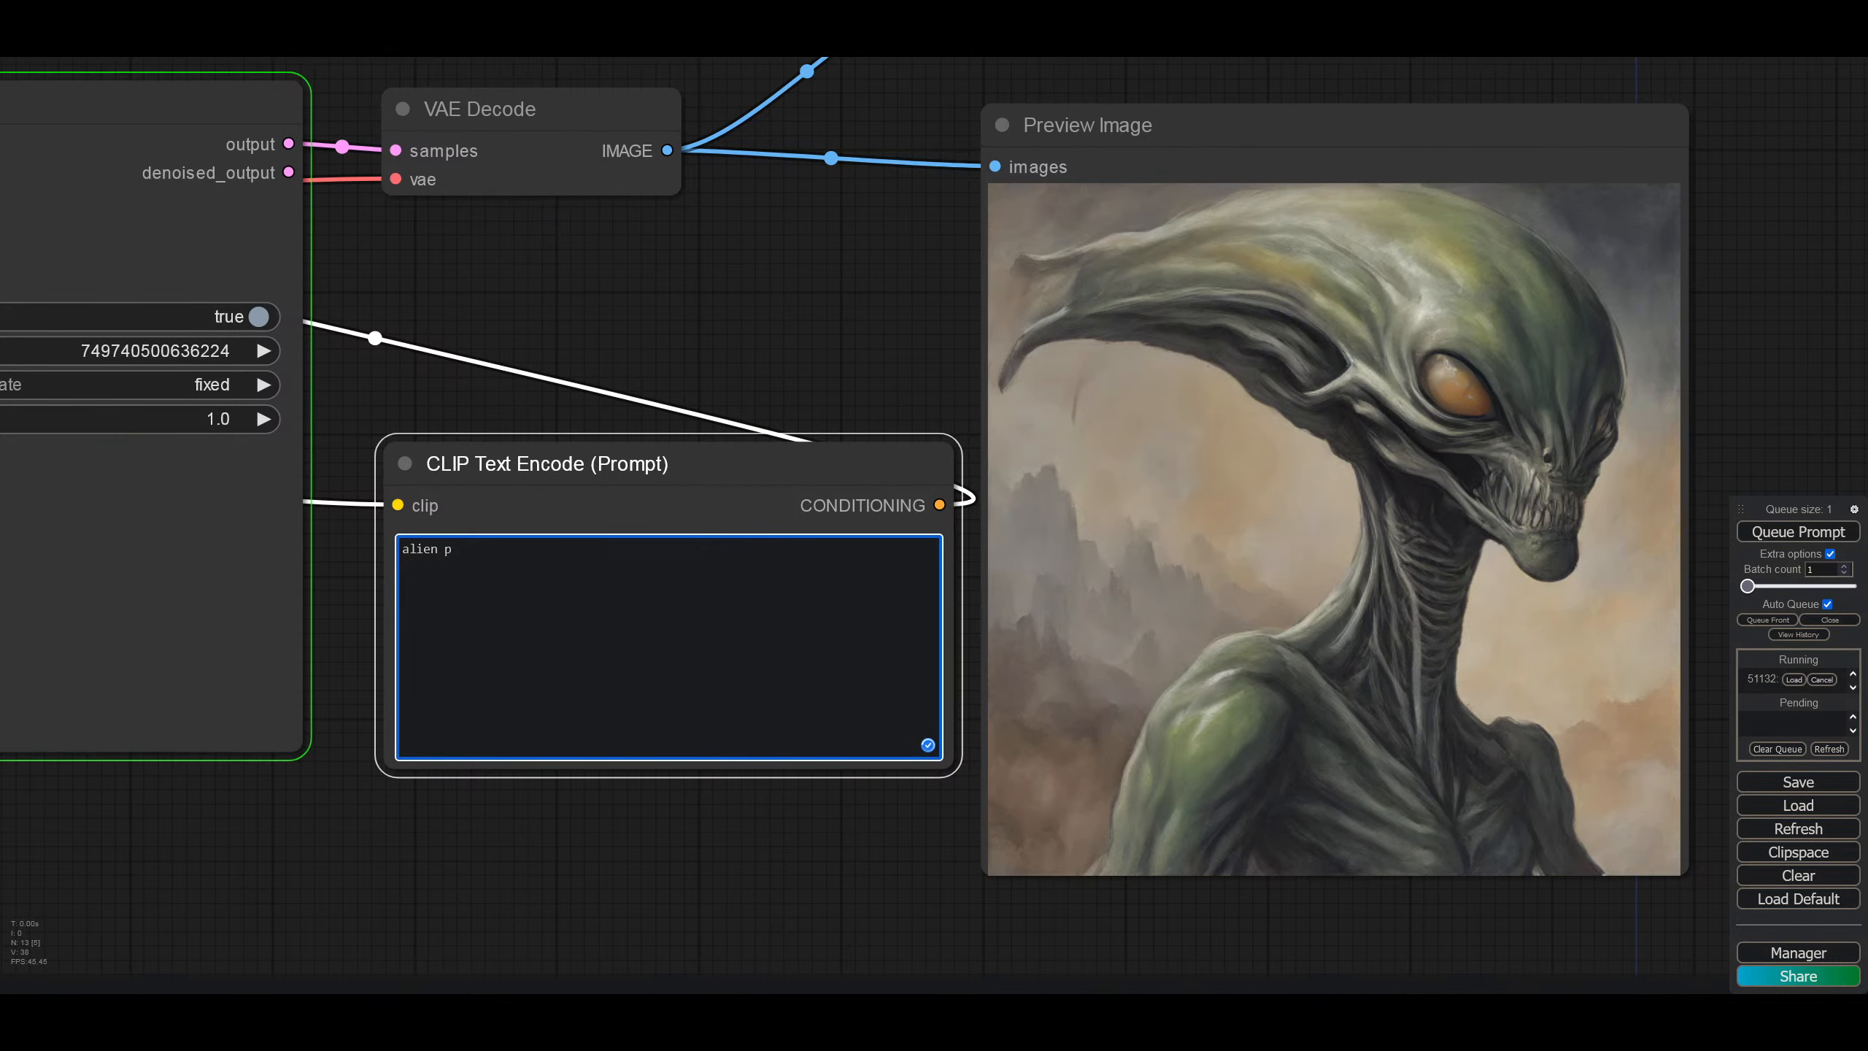
text(lane)
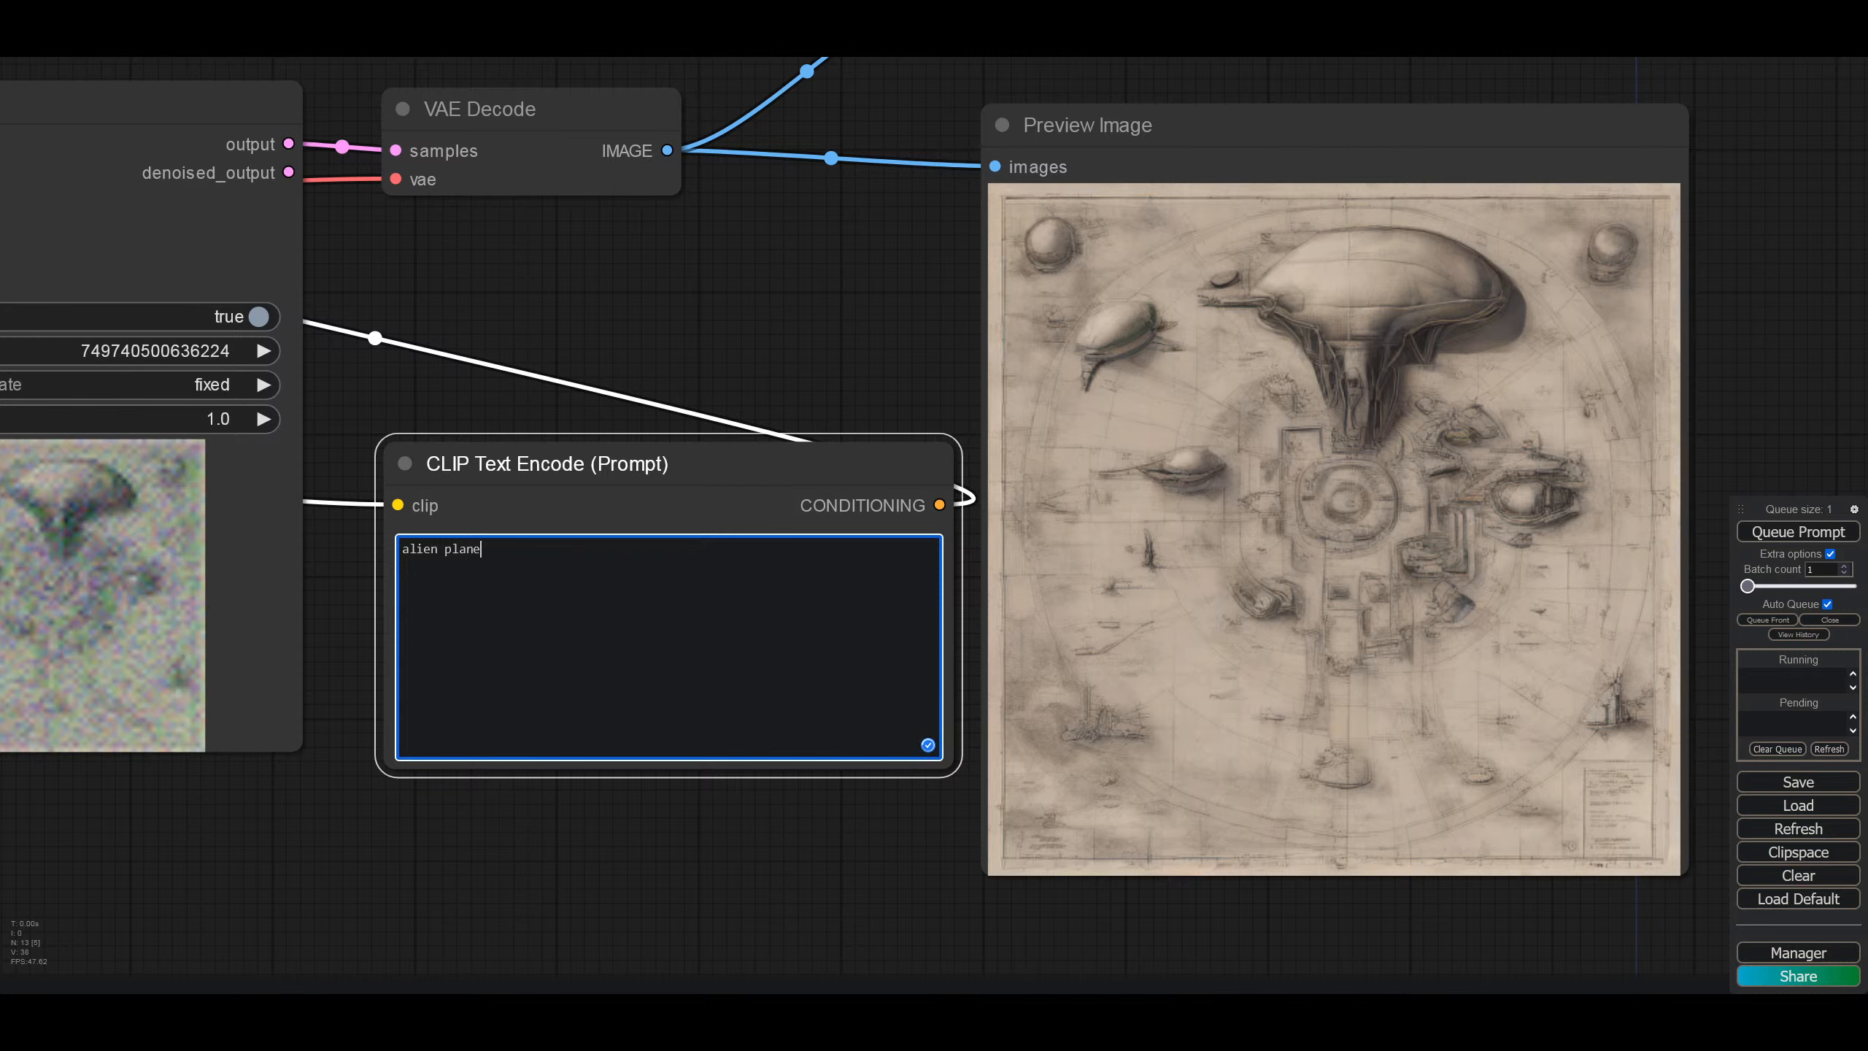
text(t surface)
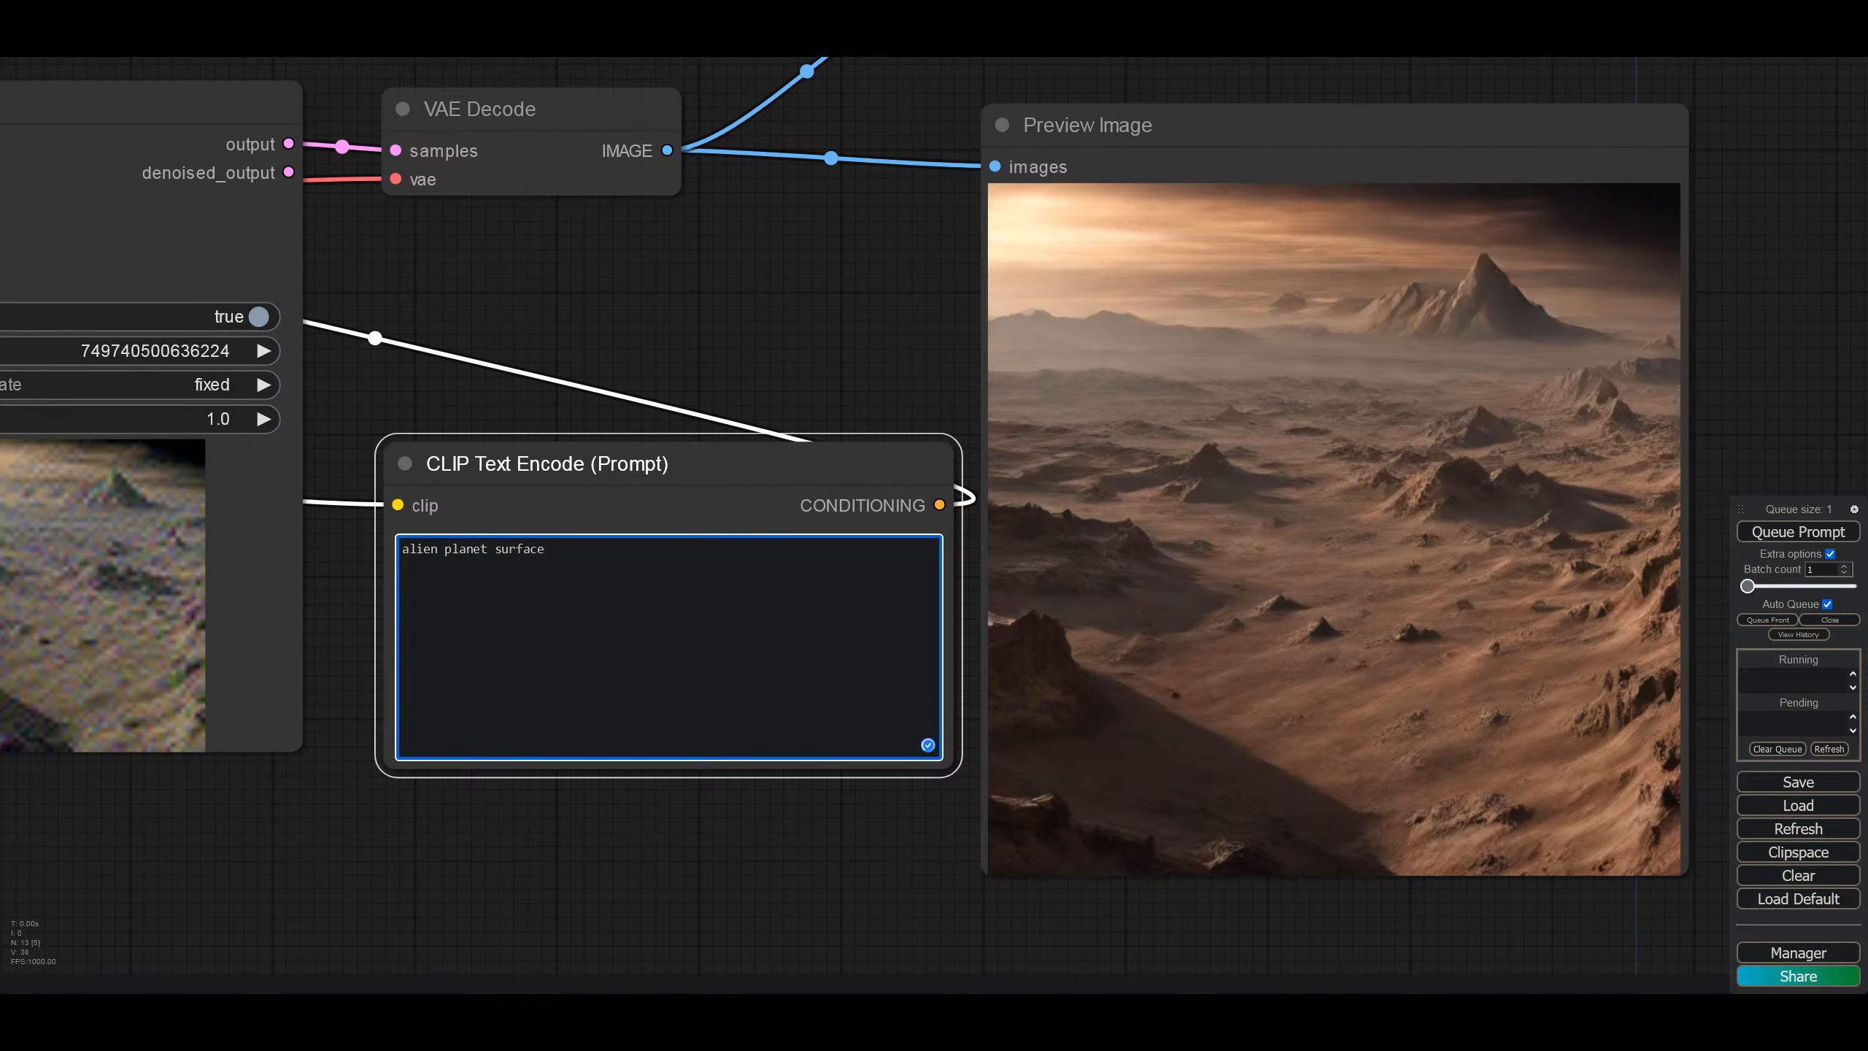
Step: Shorten "surface" to "surf" in the prompt, and complete the word again one letter at a time
key(BackSpace)
key(BackSpace)
key(BackSpace)
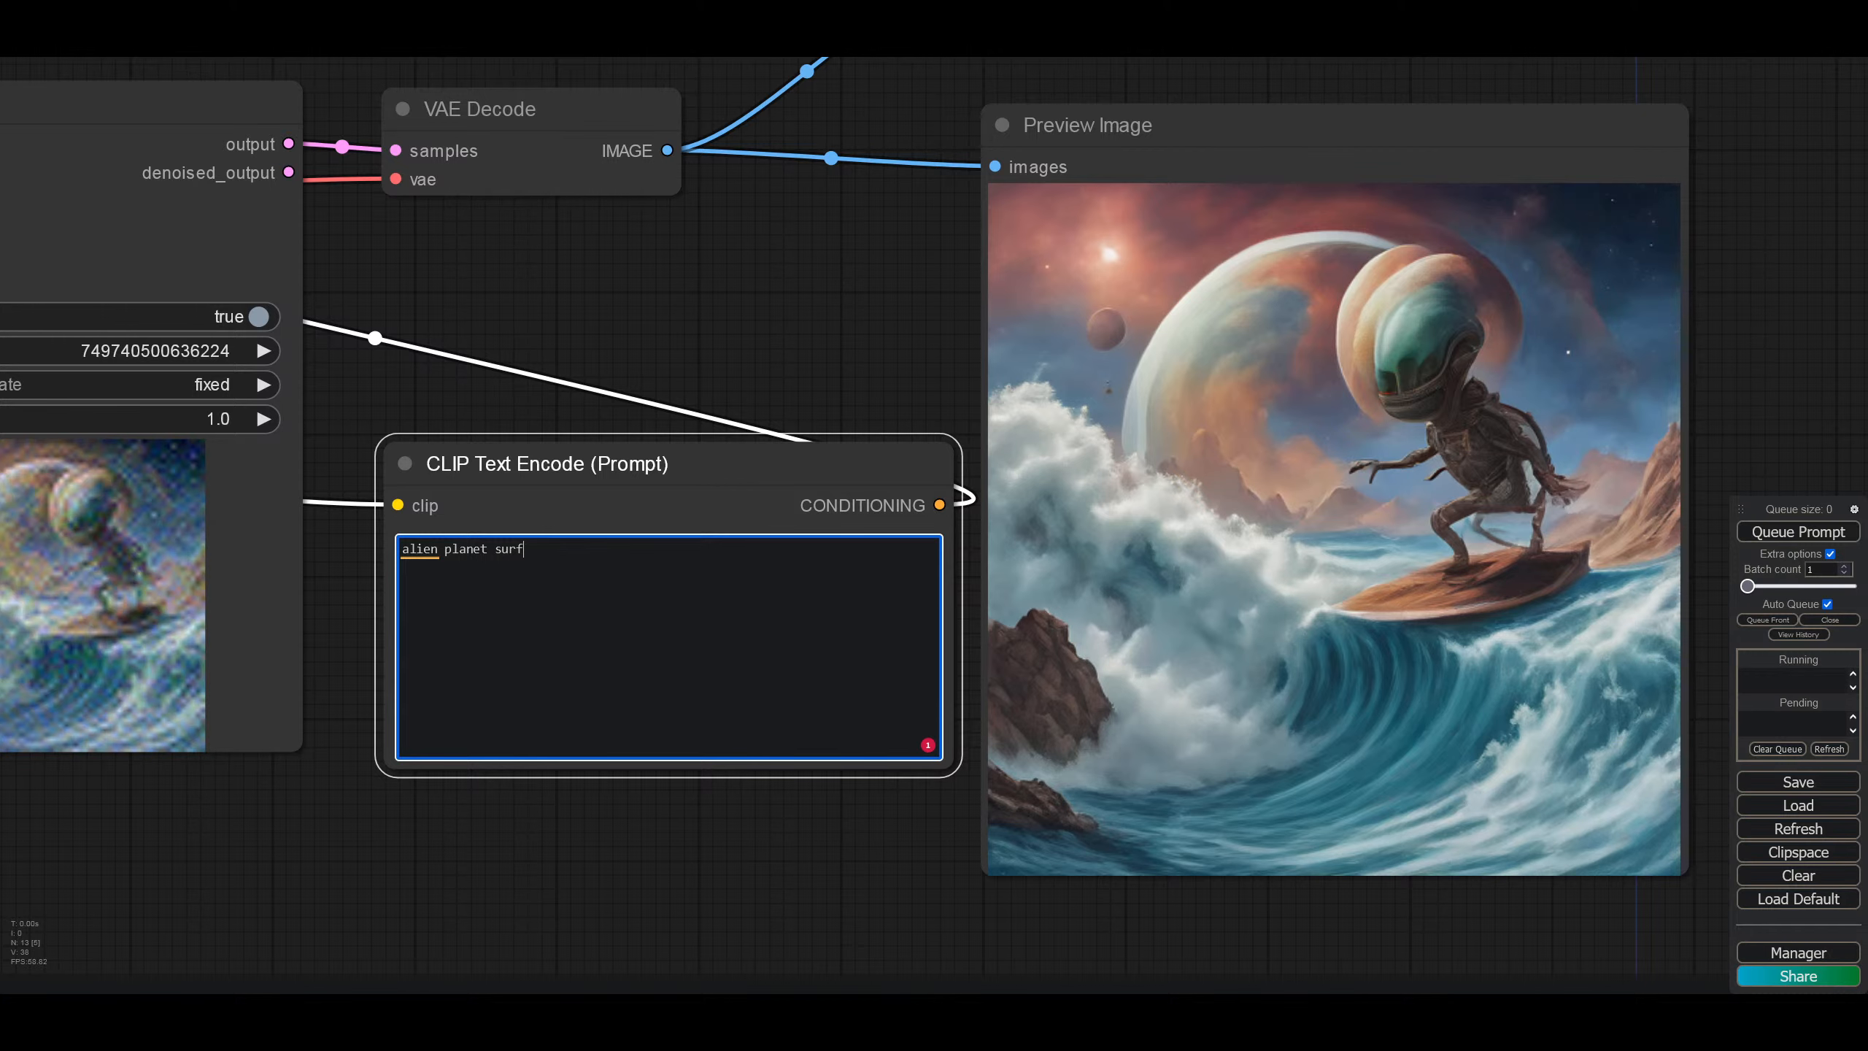
text(a)
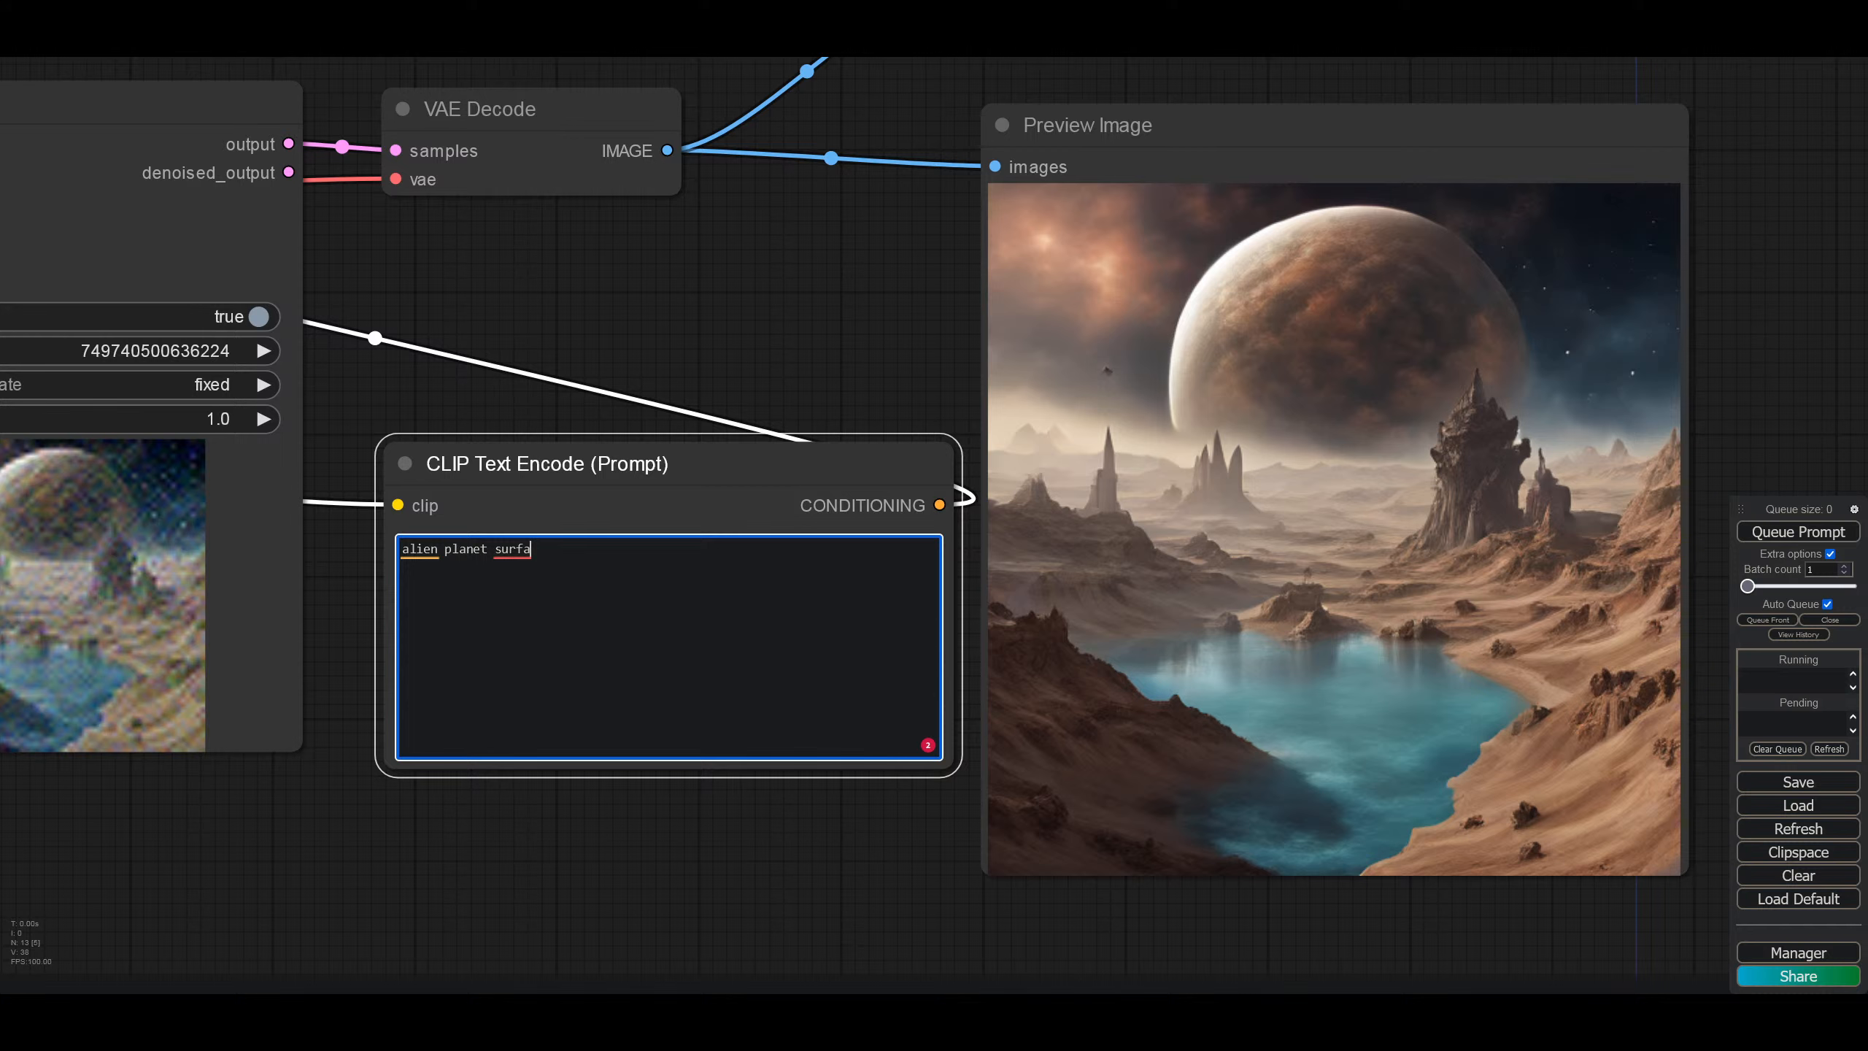
text(c)
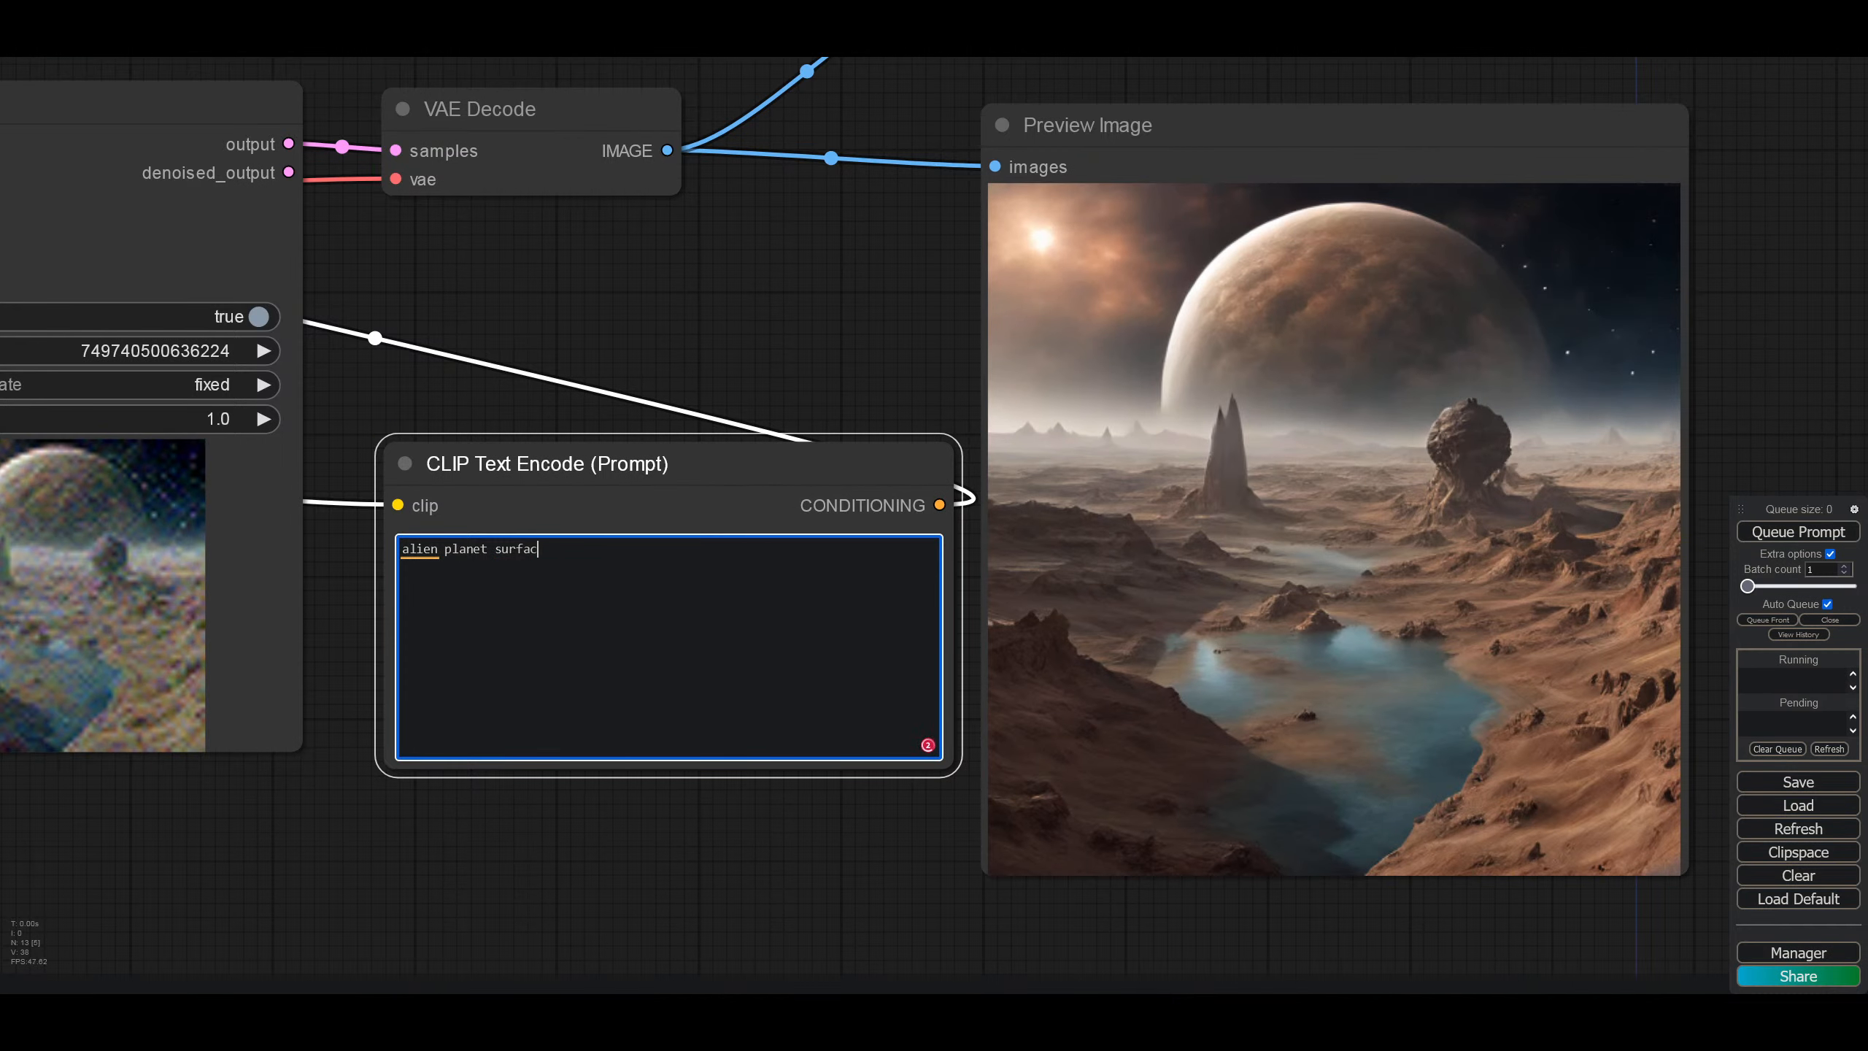
text(e)
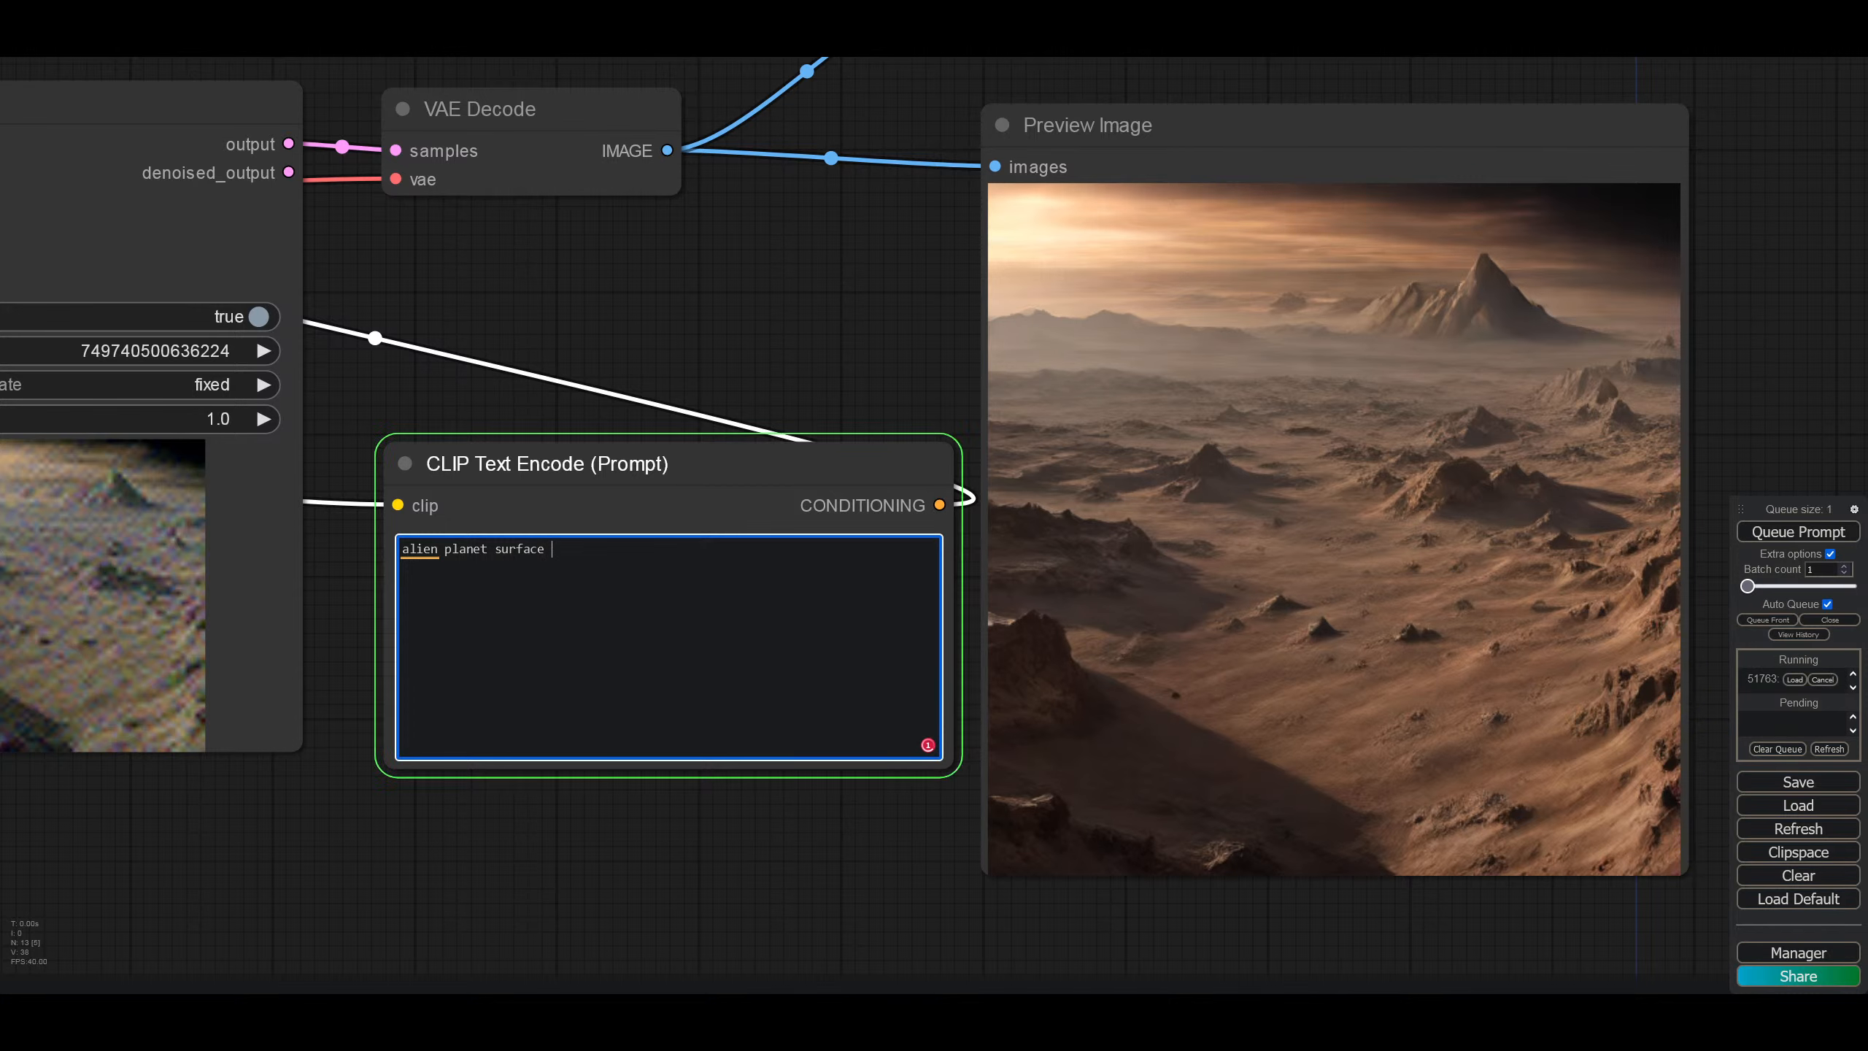
Step: Extend the alien planet prompt with "with water" and insert "green" before "water"
text( with water)
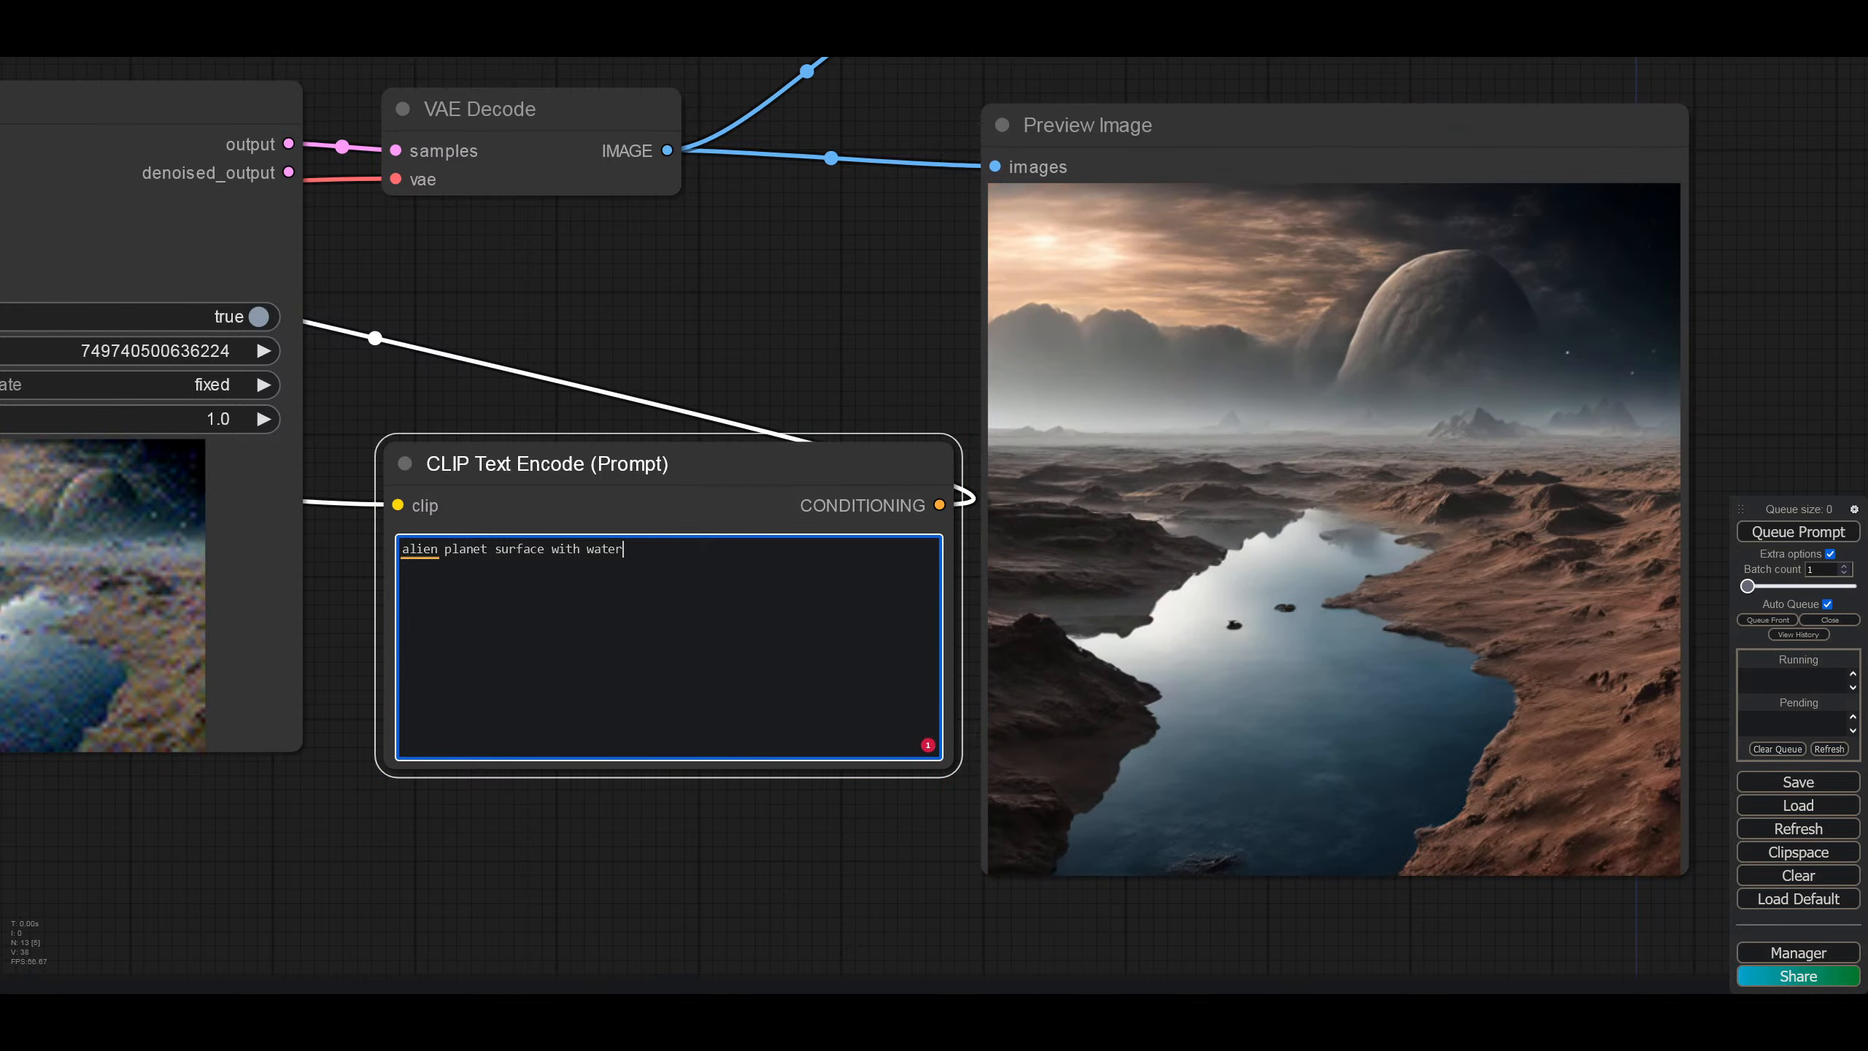
text(green)
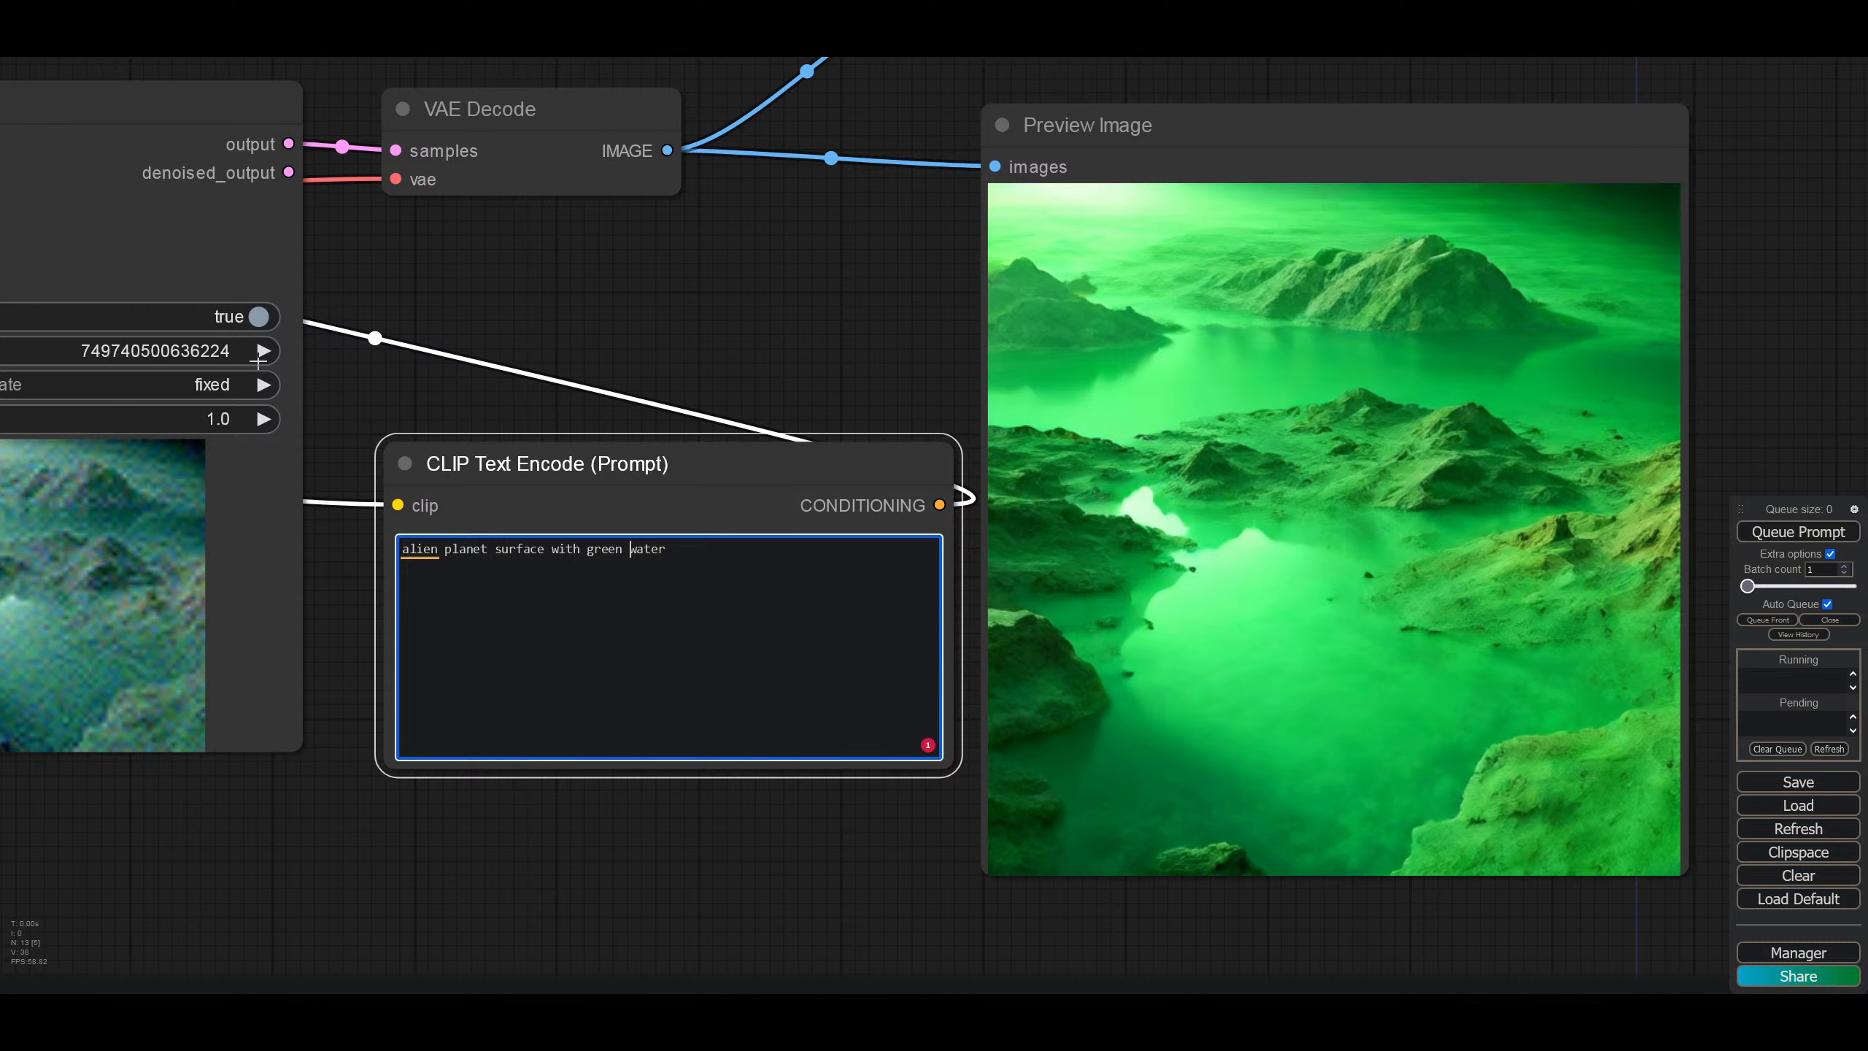
Step: Set the seed control to randomize to generate green water variations, and return it to fixed
click(215, 376)
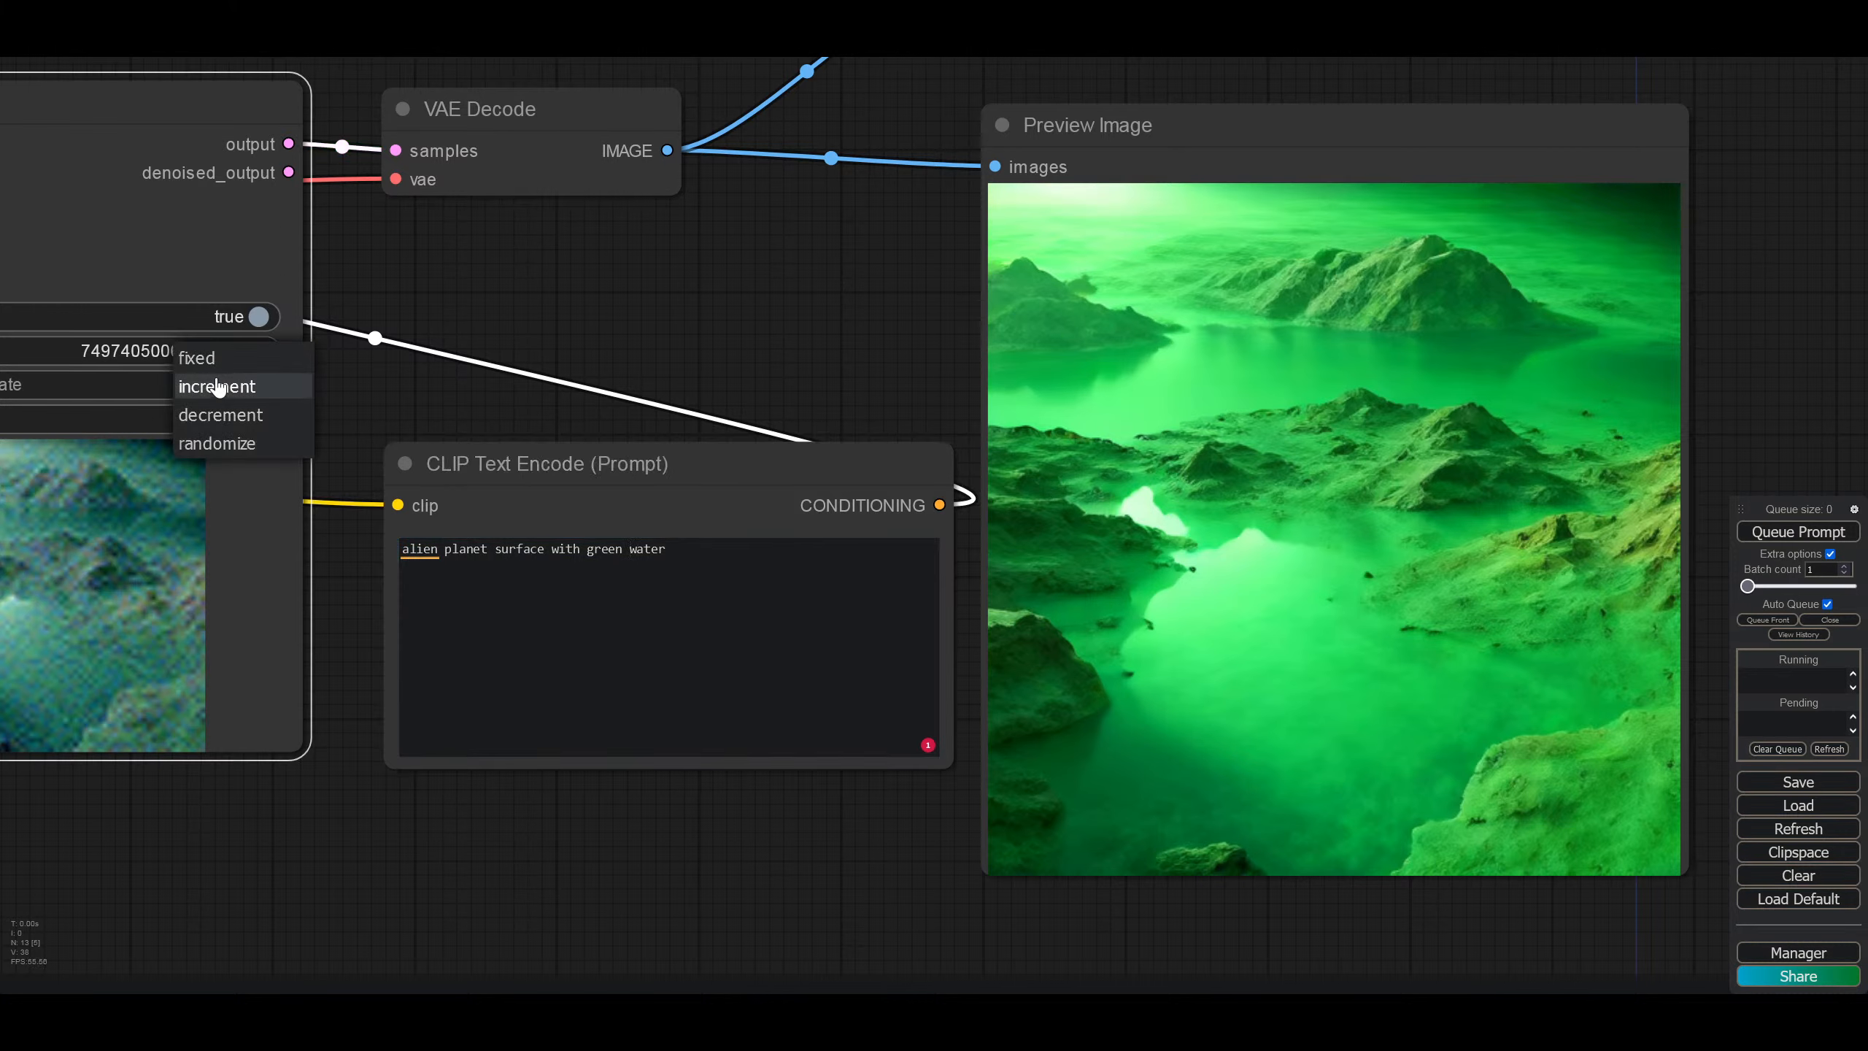
click(237, 443)
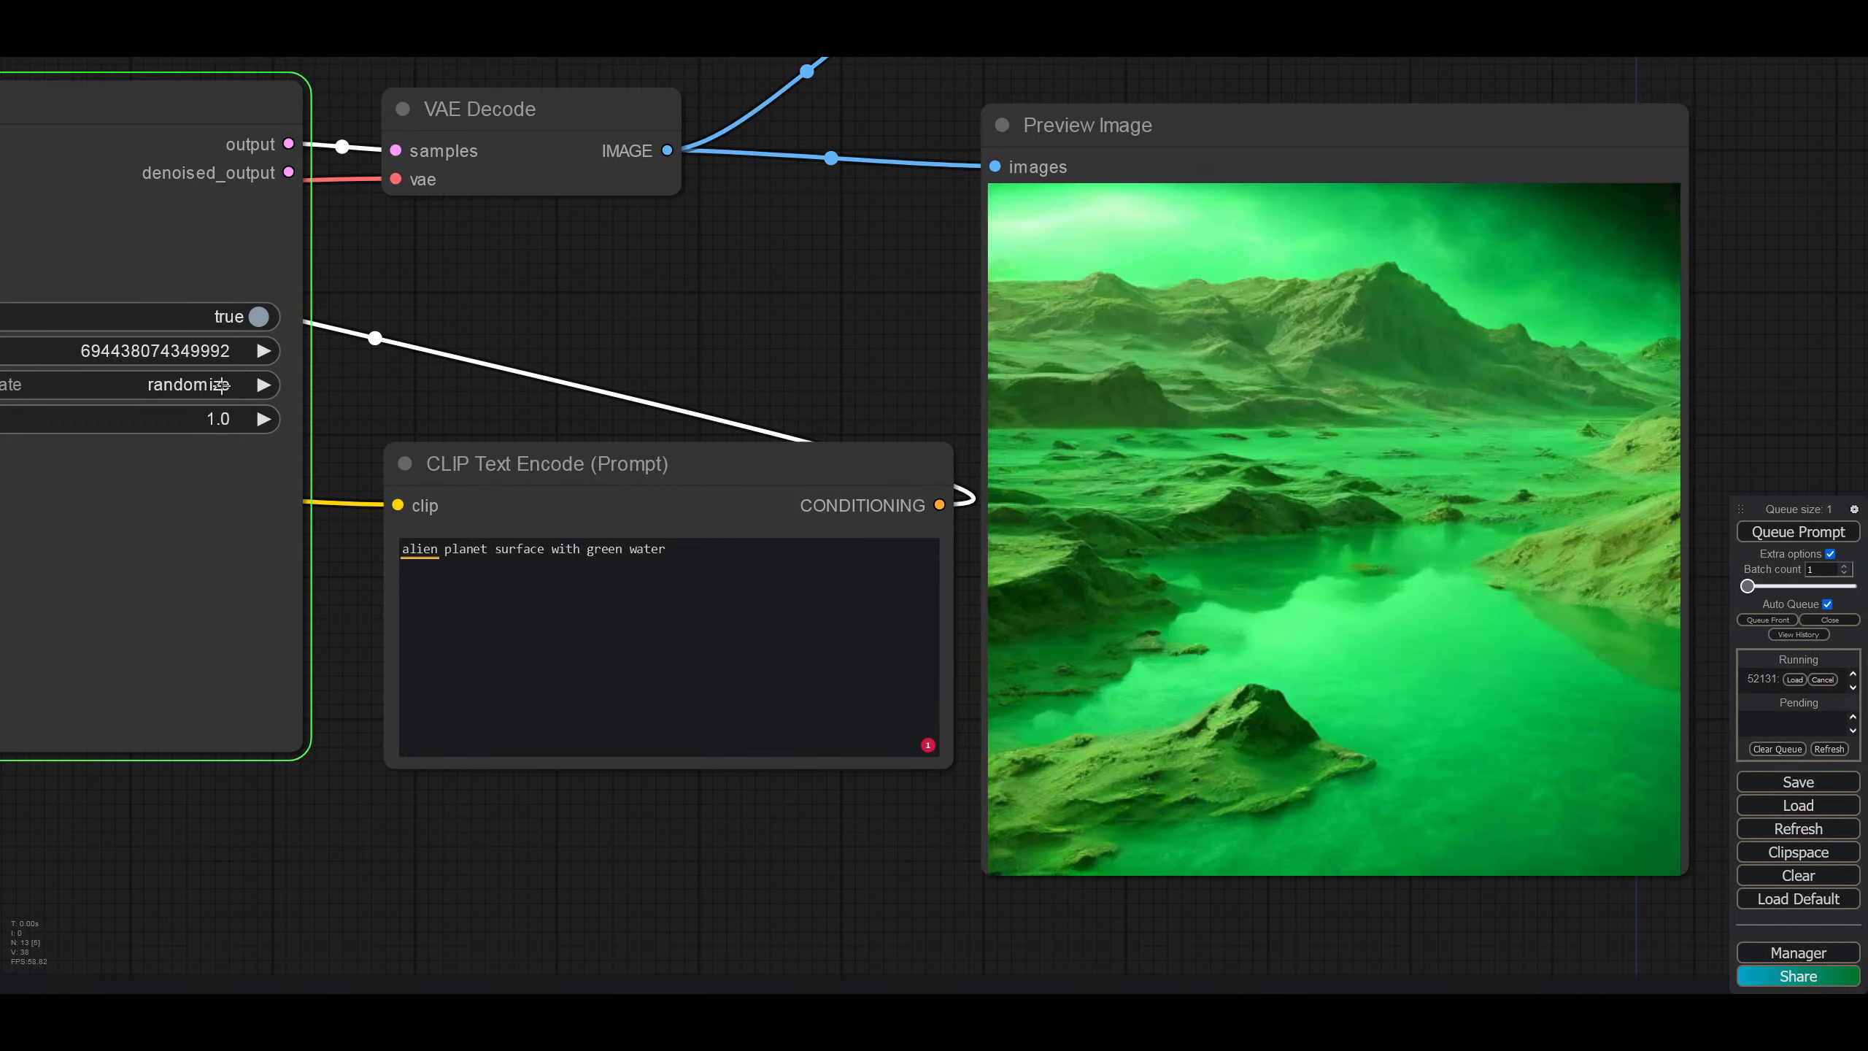
click(221, 384)
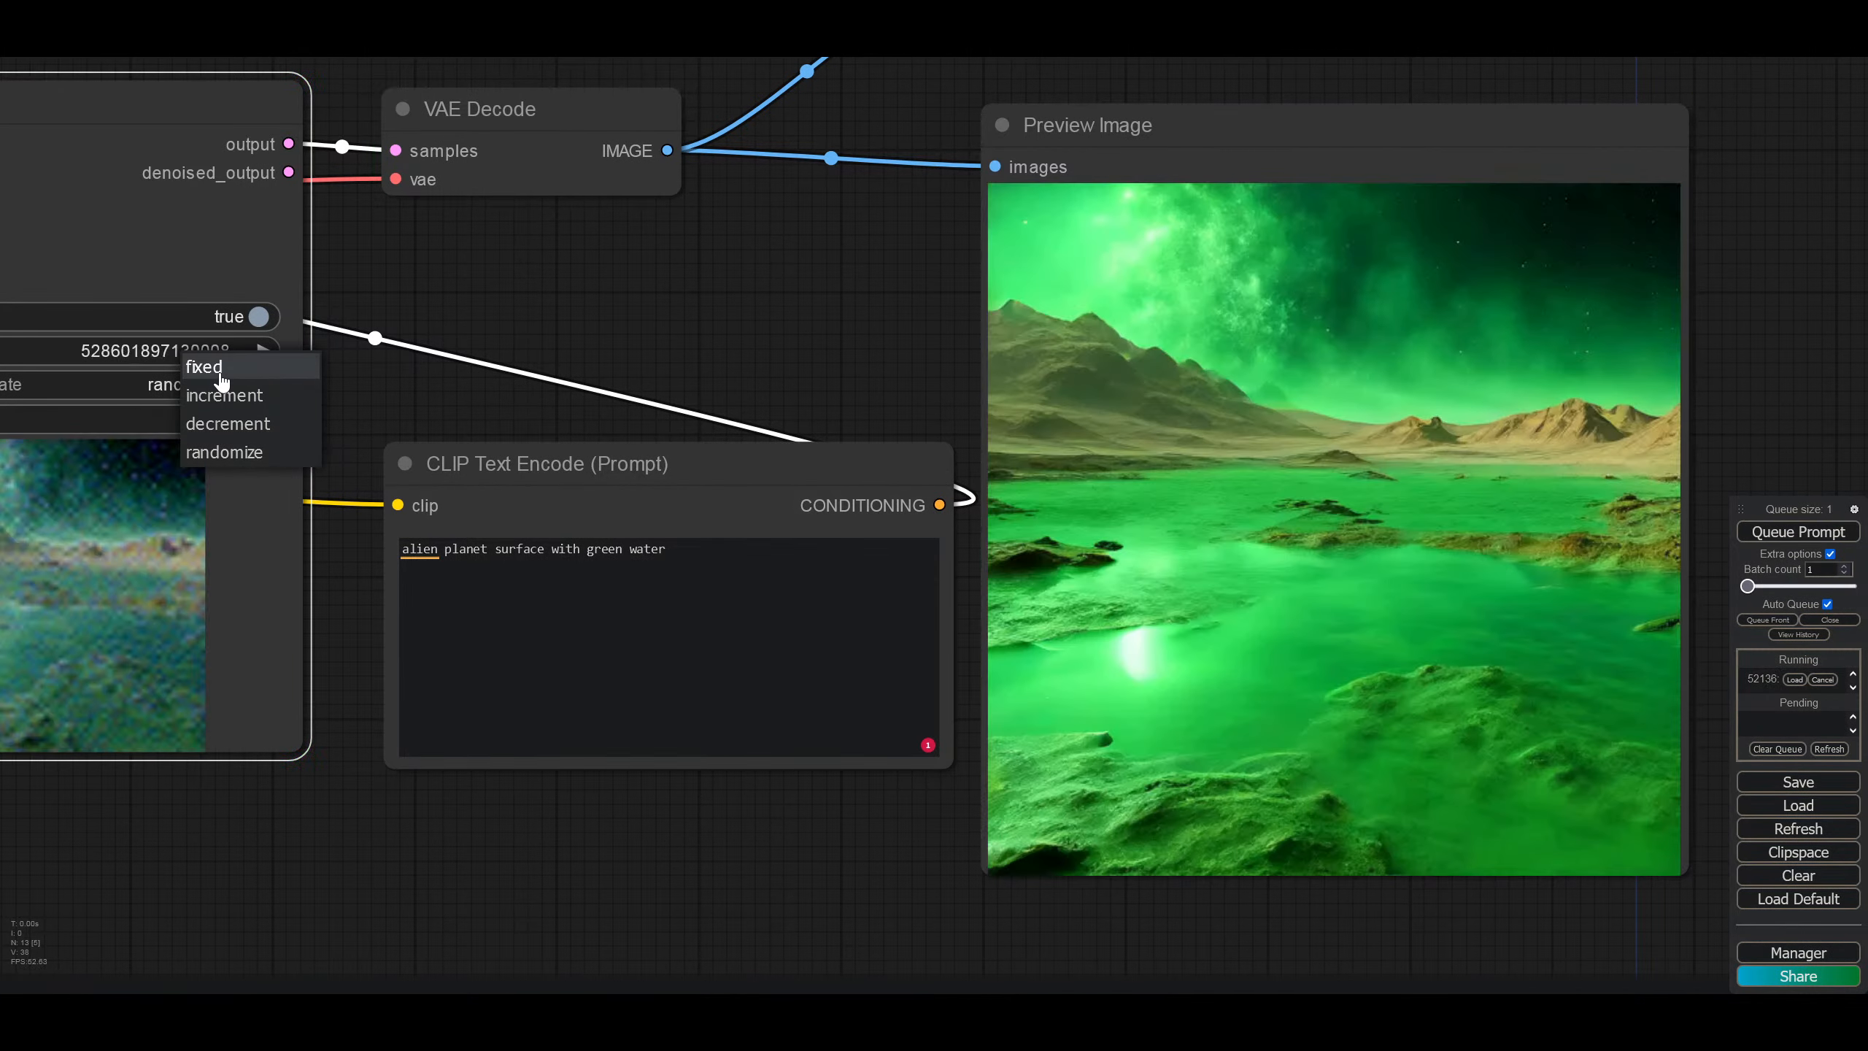
click(219, 371)
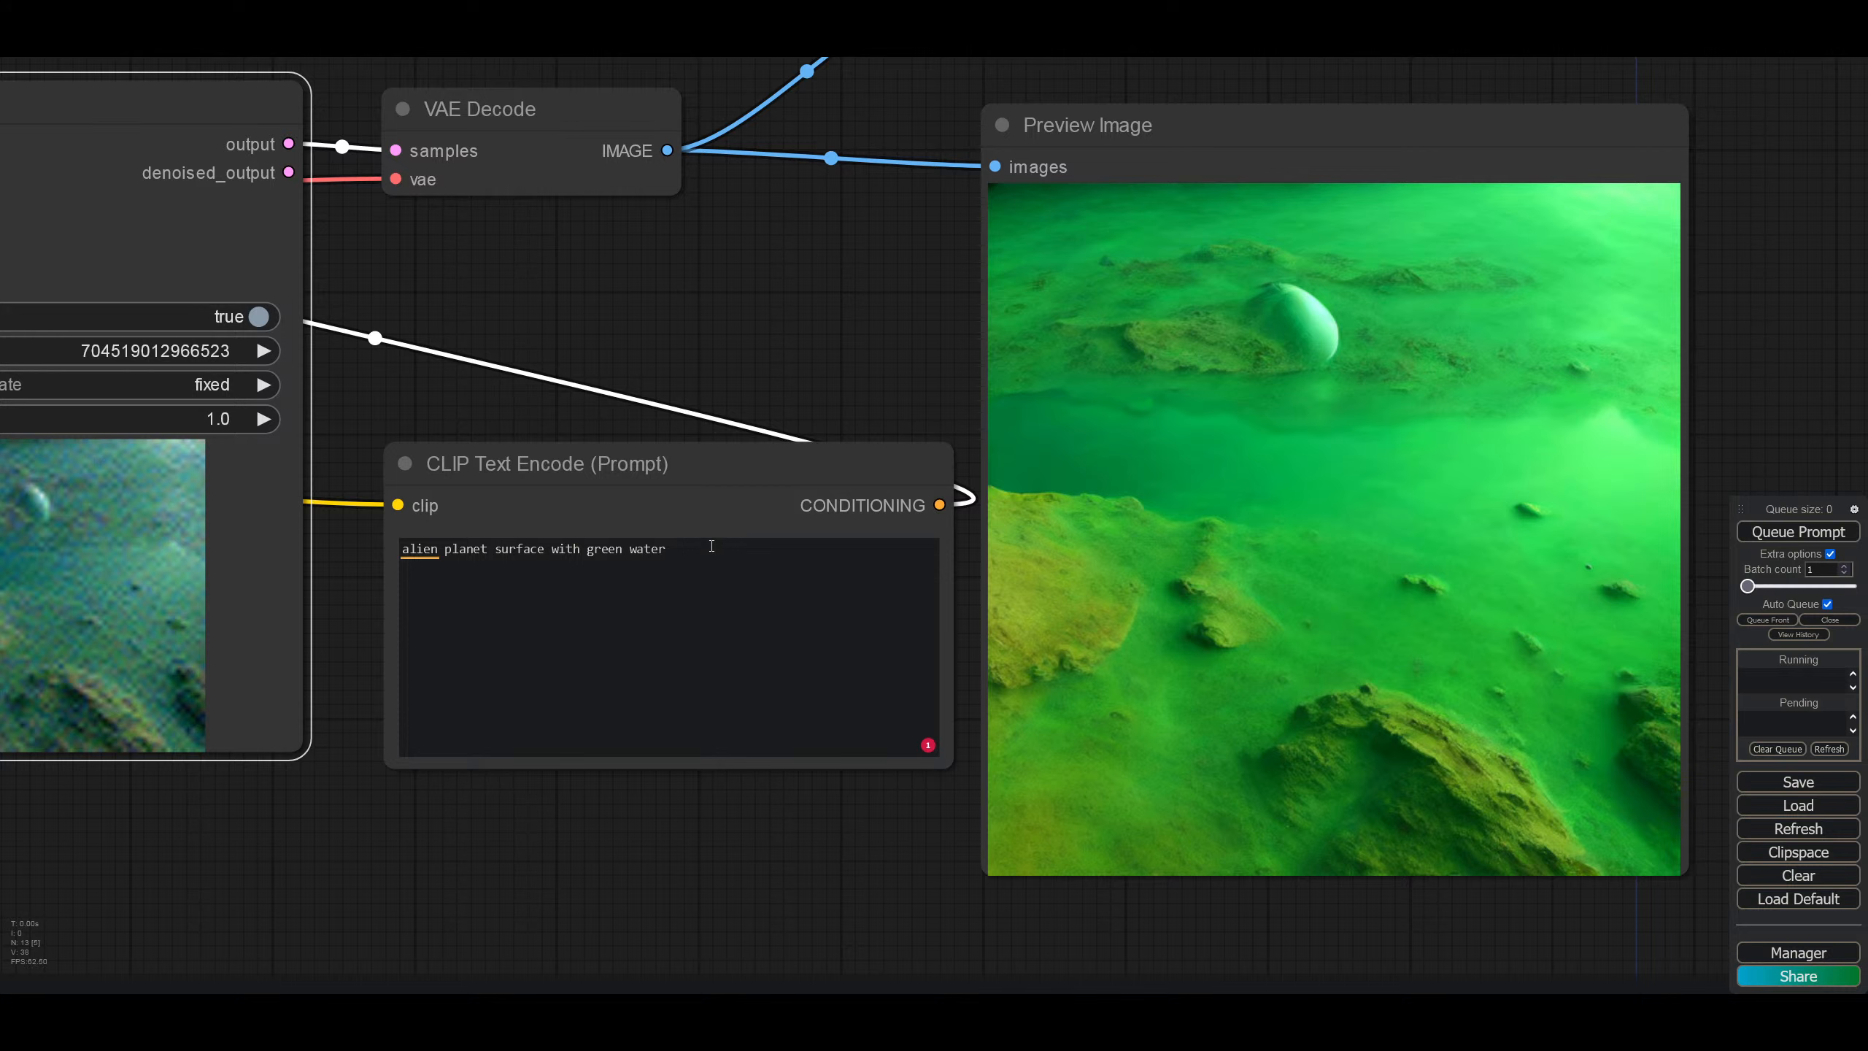
Step: Replace "with" by "which has" so the prompt reads "alien planet surface which has green water"
click(711, 545)
drag(711, 545, 625, 545)
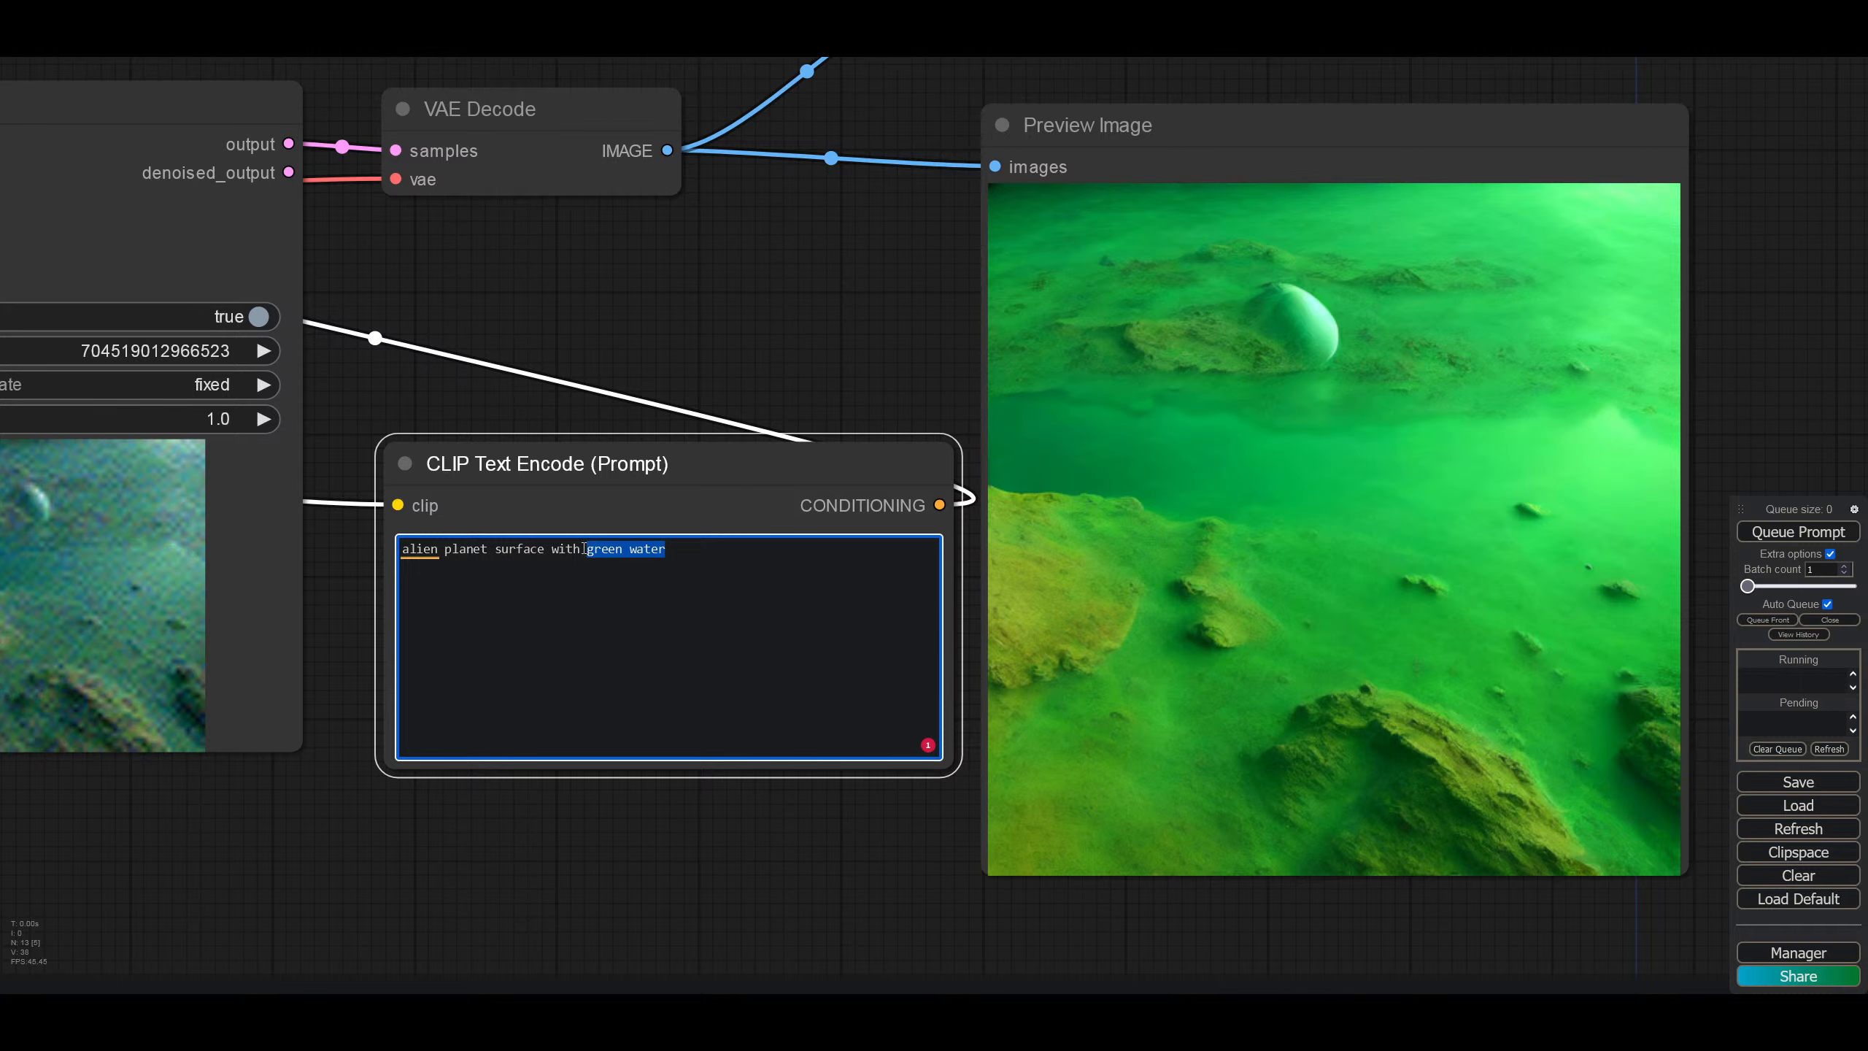
click(580, 547)
key(BackSpace)
key(BackSpace)
key(BackSpace)
text(hich)
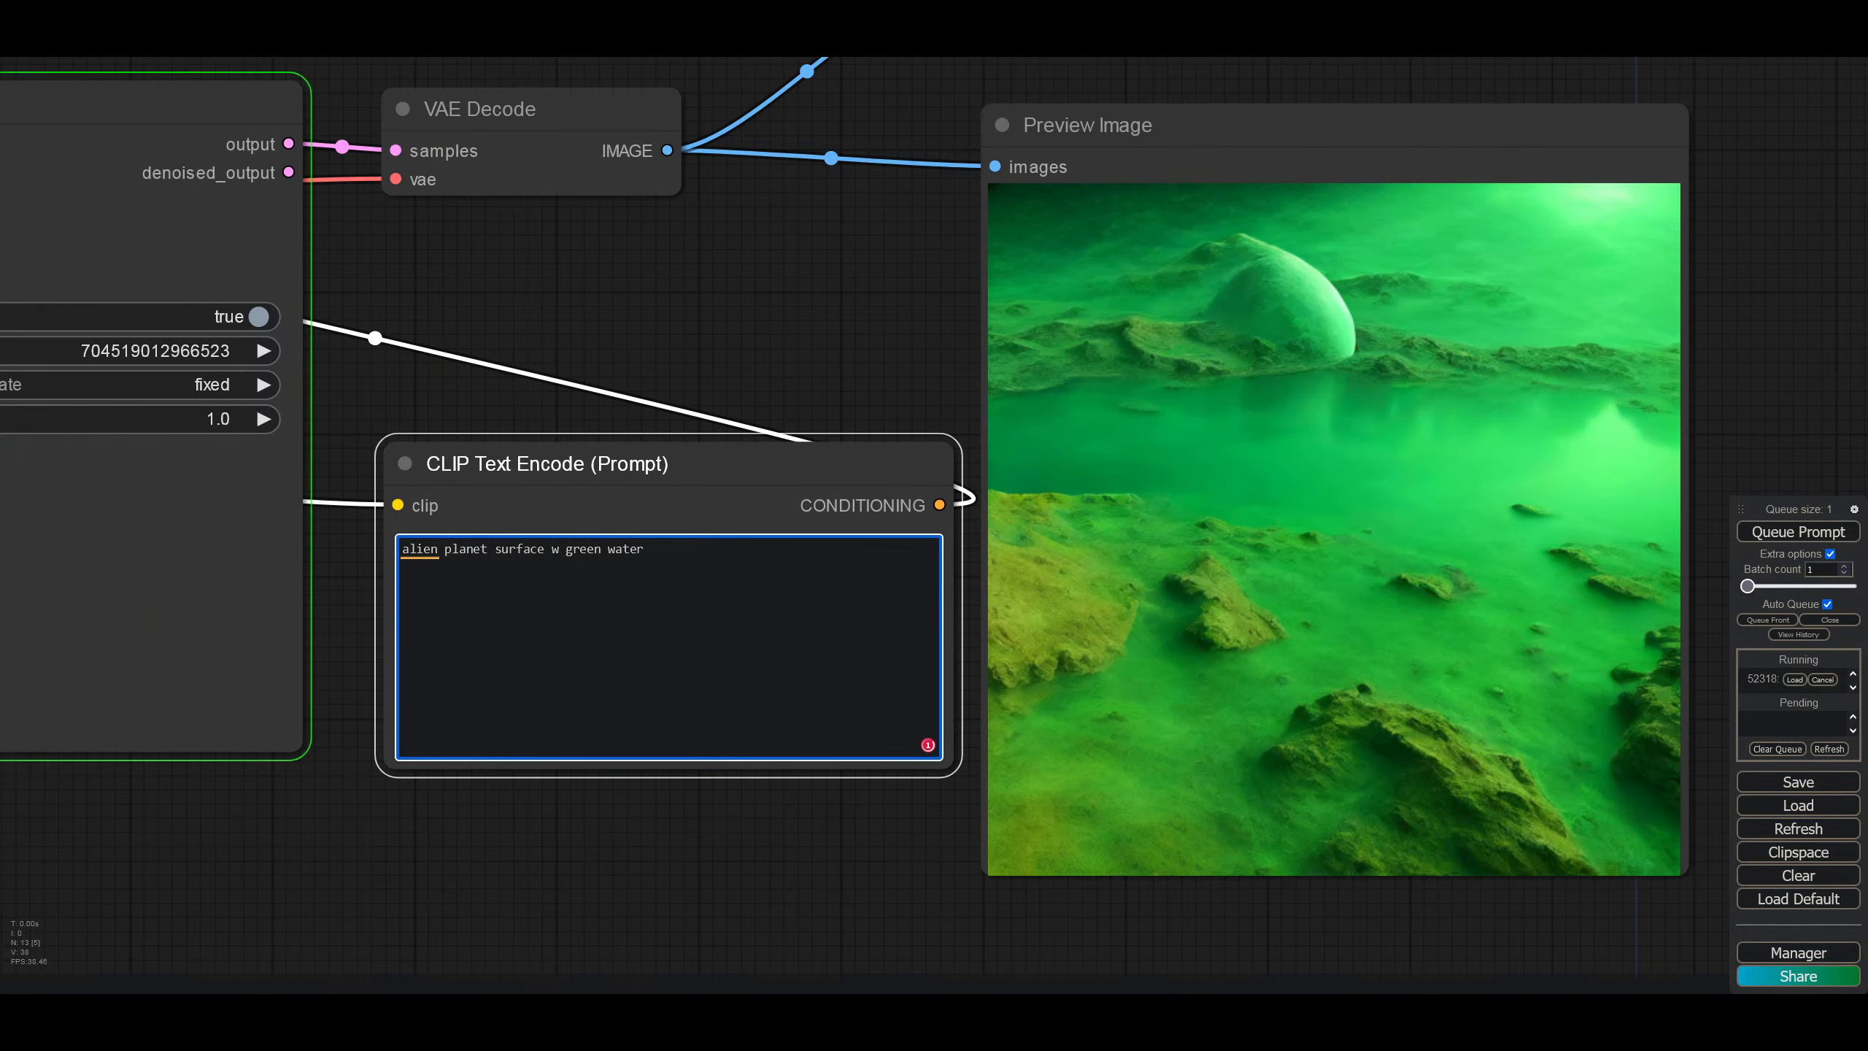
text( has)
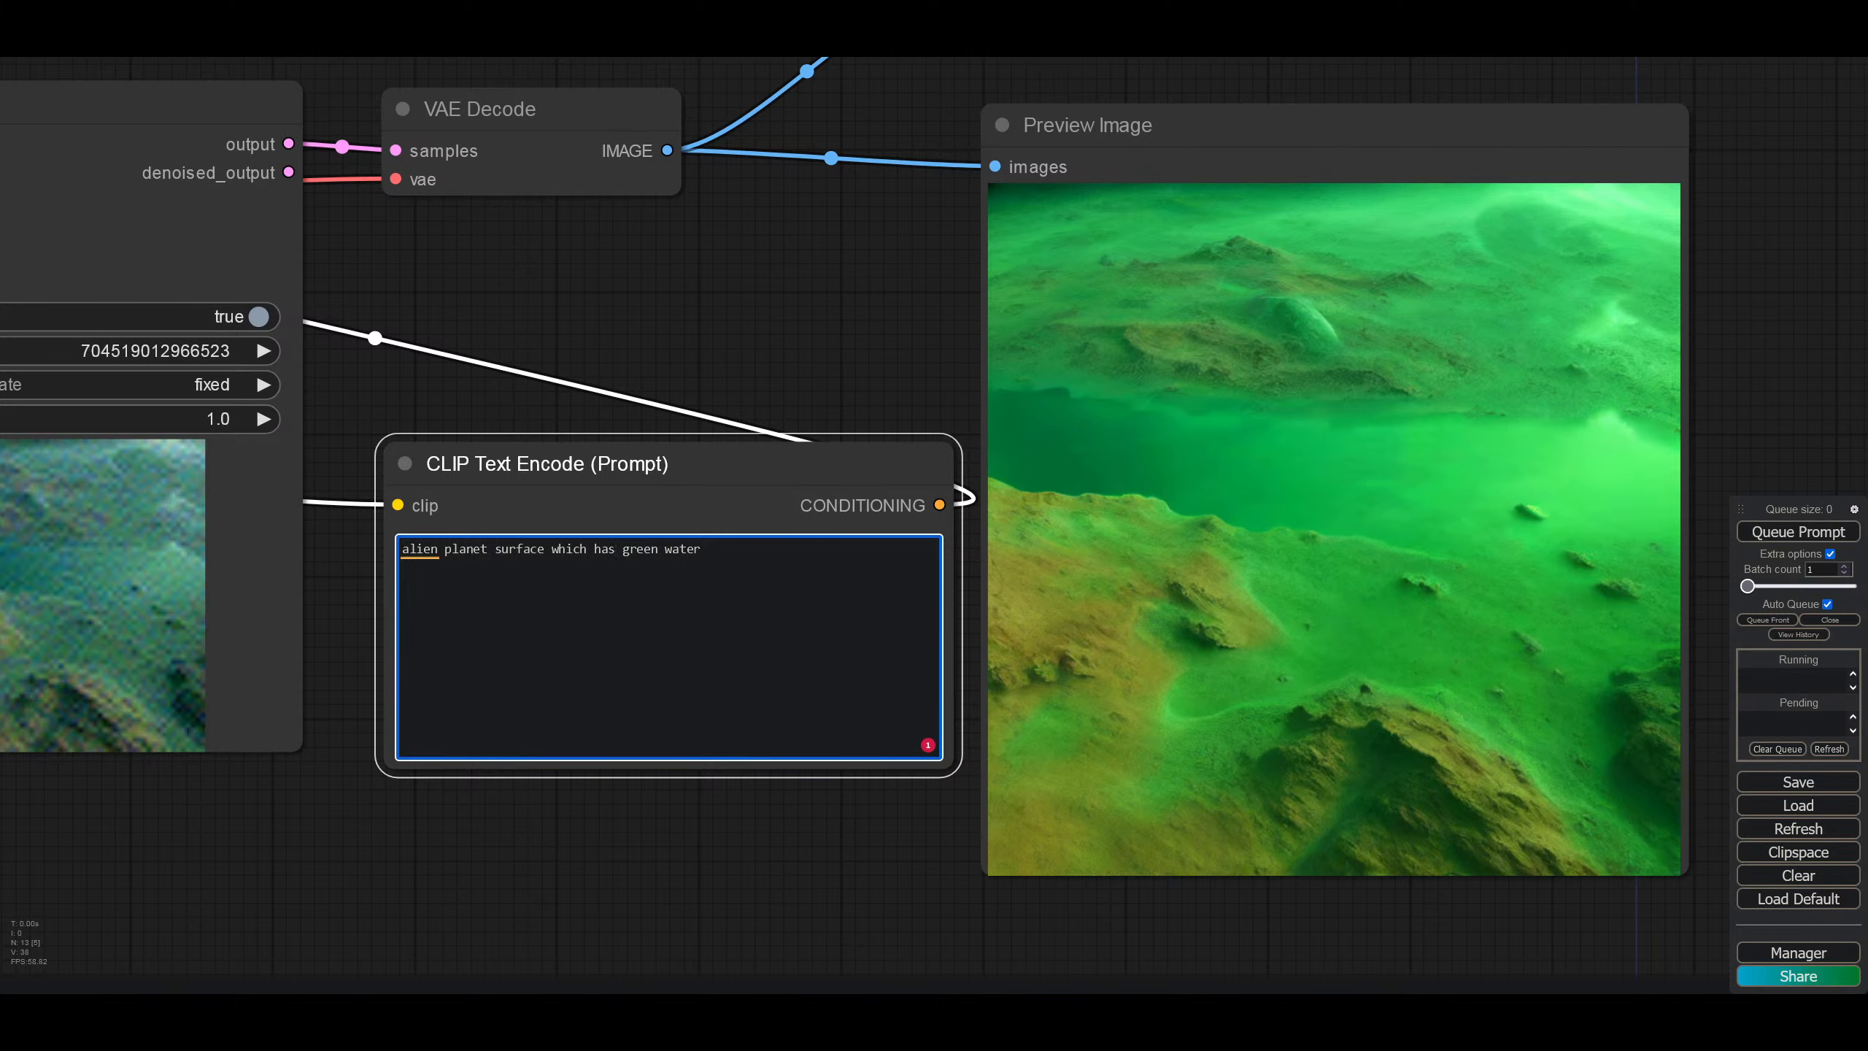
Step: Delete the entire alien planet prompt and enter "elite dangerous" instead
key(Delete)
key(Delete)
key(Delete)
key(Delete)
key(Delete)
key(Delete)
key(Delete)
key(Delete)
key(Delete)
key(Delete)
key(Delete)
key(Delete)
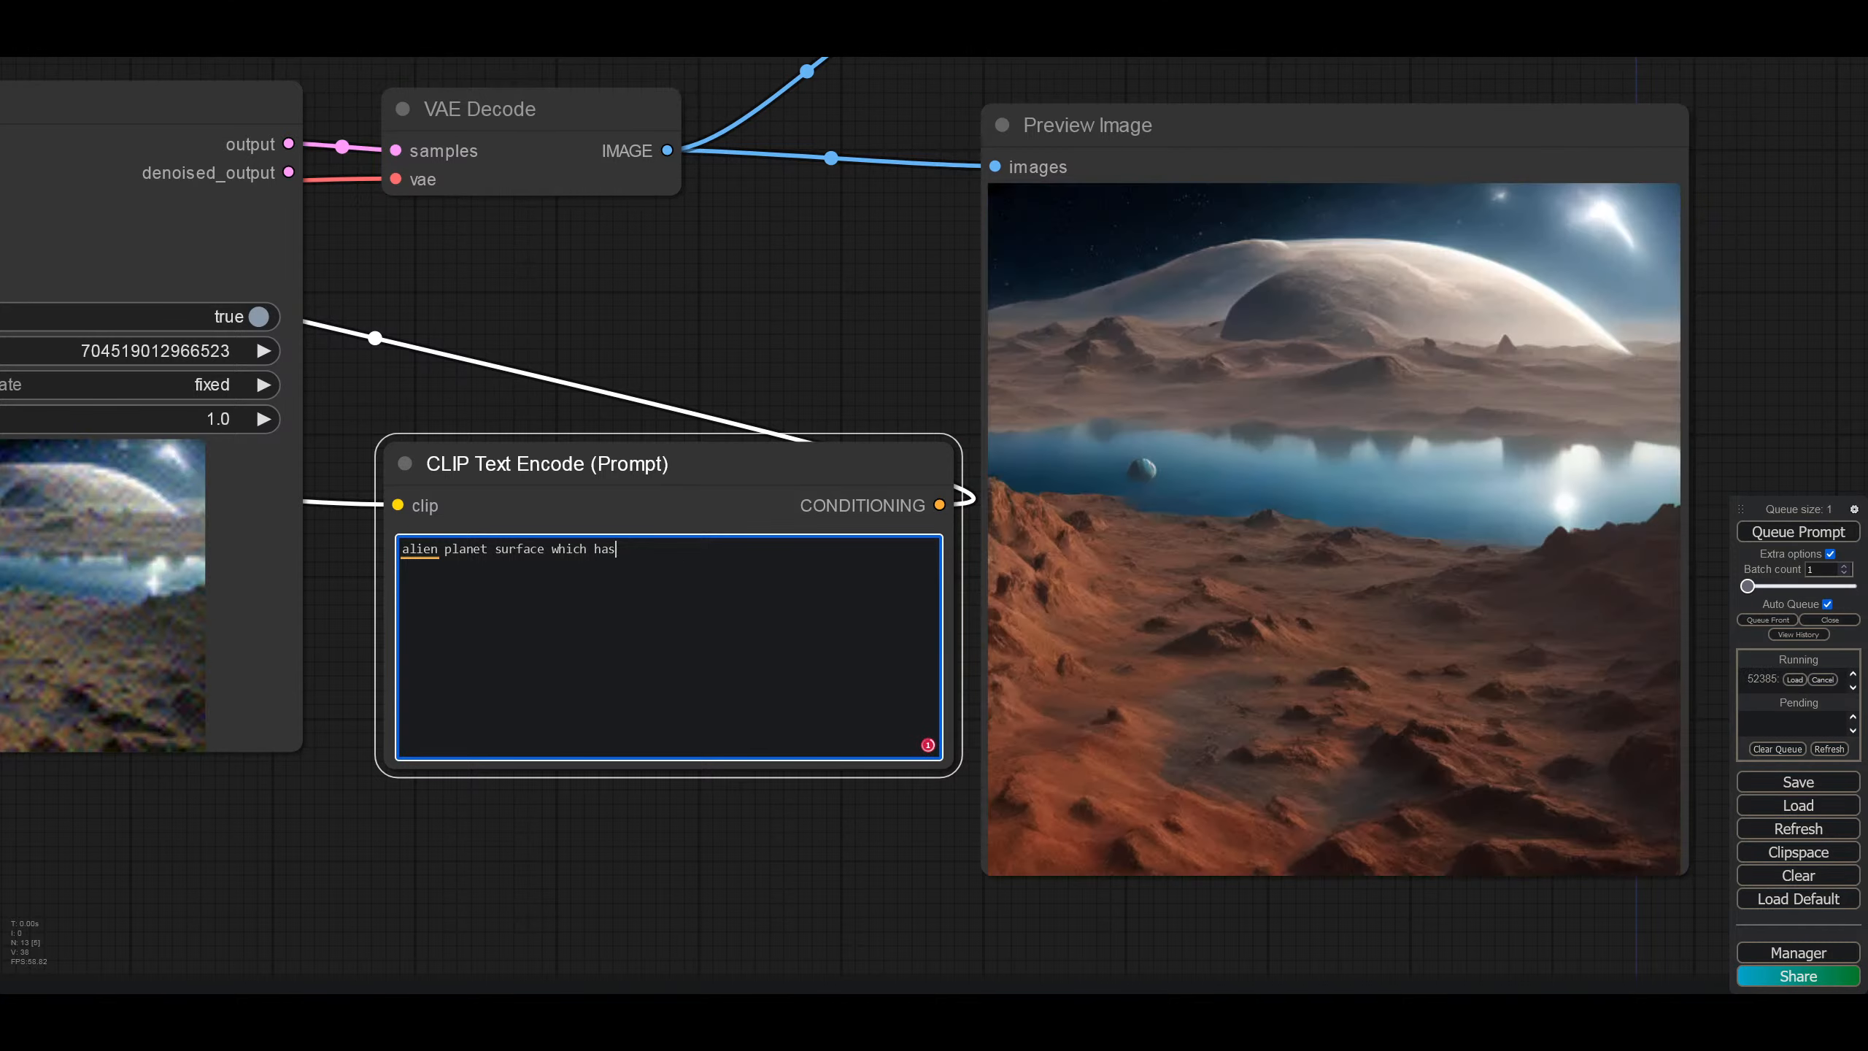
key(BackSpace)
key(BackSpace)
key(BackSpace)
key(BackSpace)
key(BackSpace)
key(BackSpace)
key(BackSpace)
key(BackSpace)
key(BackSpace)
key(BackSpace)
key(BackSpace)
key(BackSpace)
key(BackSpace)
key(BackSpace)
key(BackSpace)
key(BackSpace)
key(BackSpace)
key(BackSpace)
key(BackSpace)
key(BackSpace)
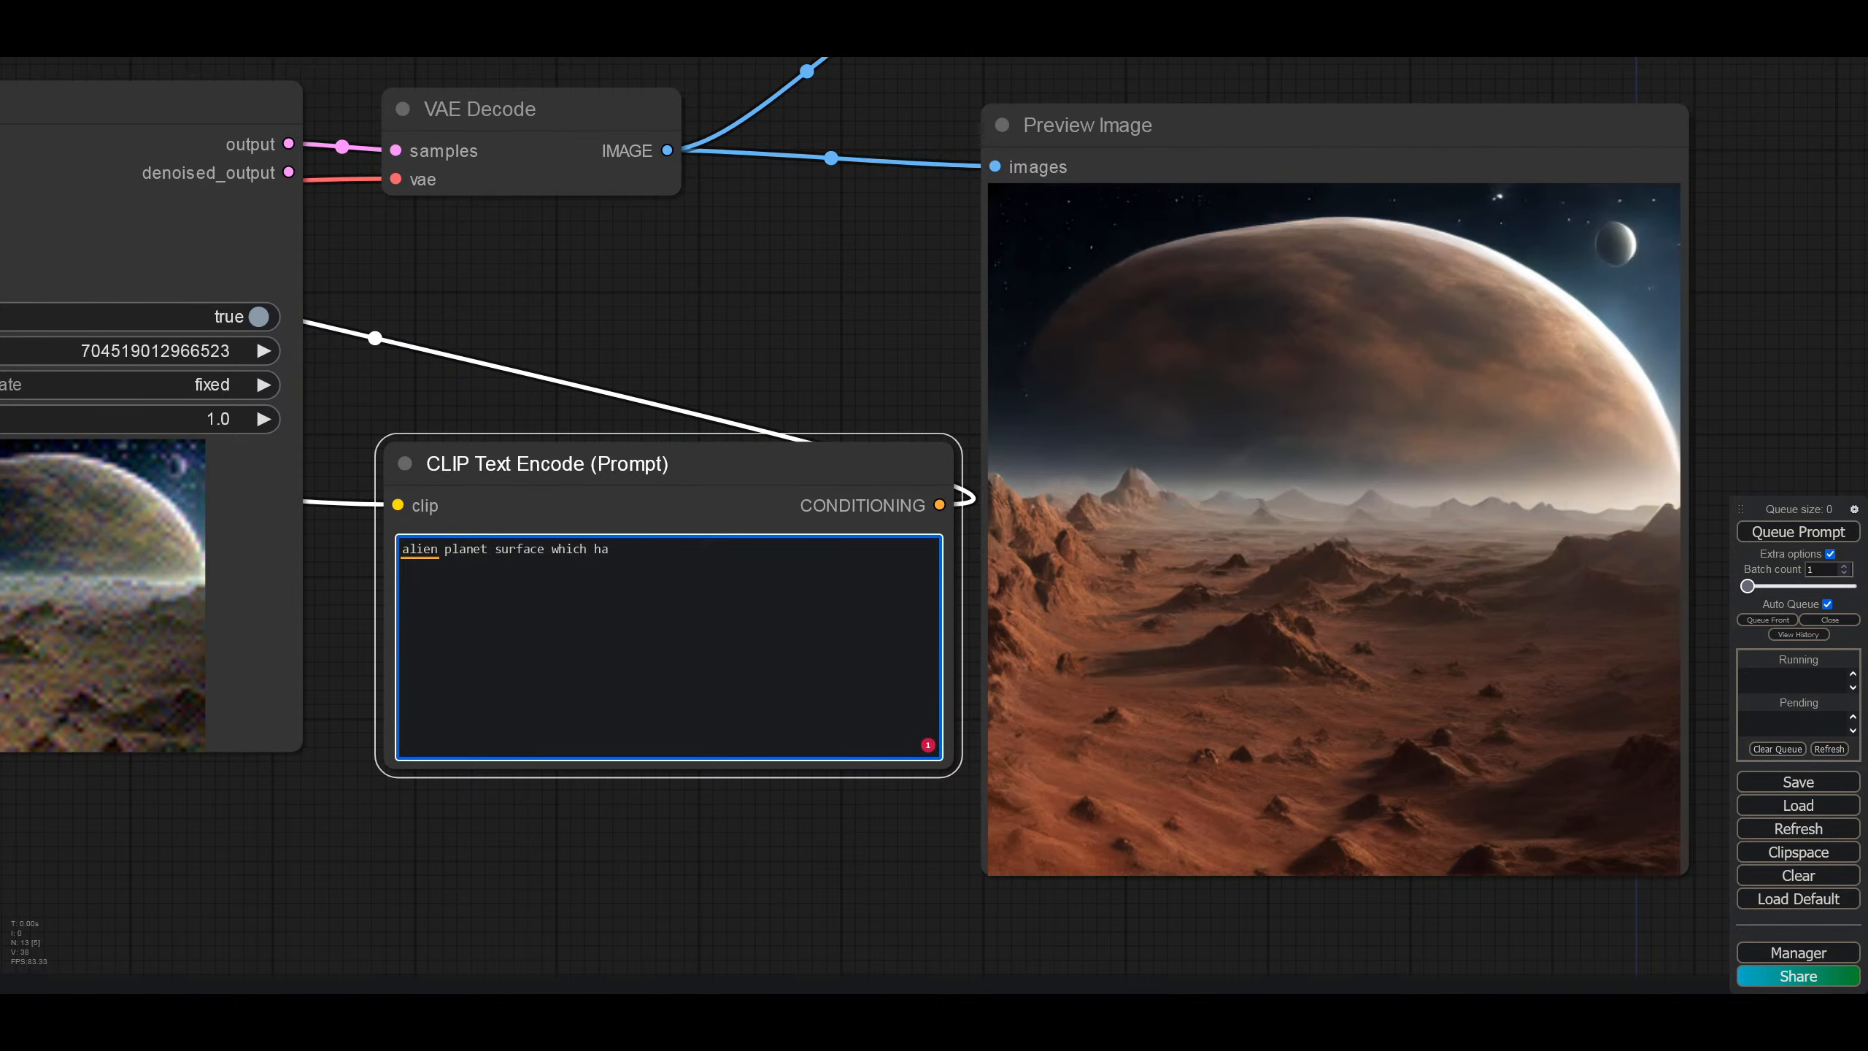
text(elite )
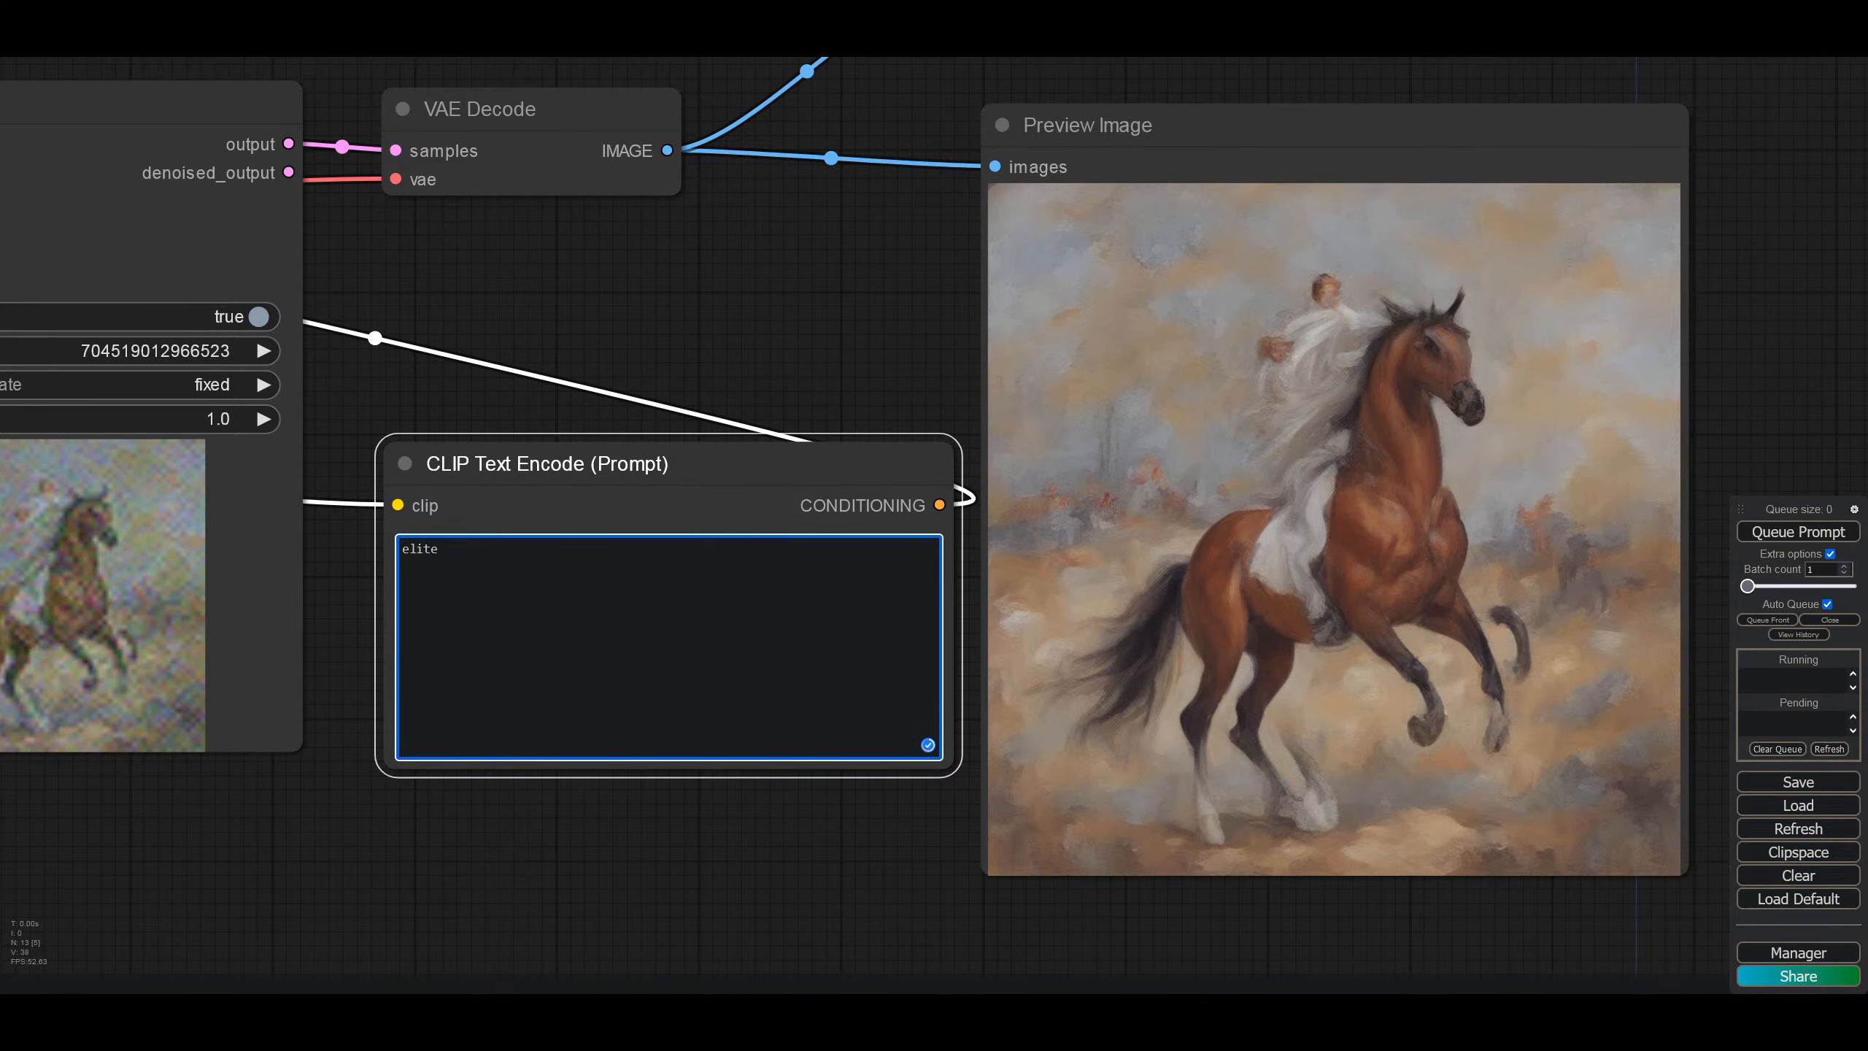
text(dangerous)
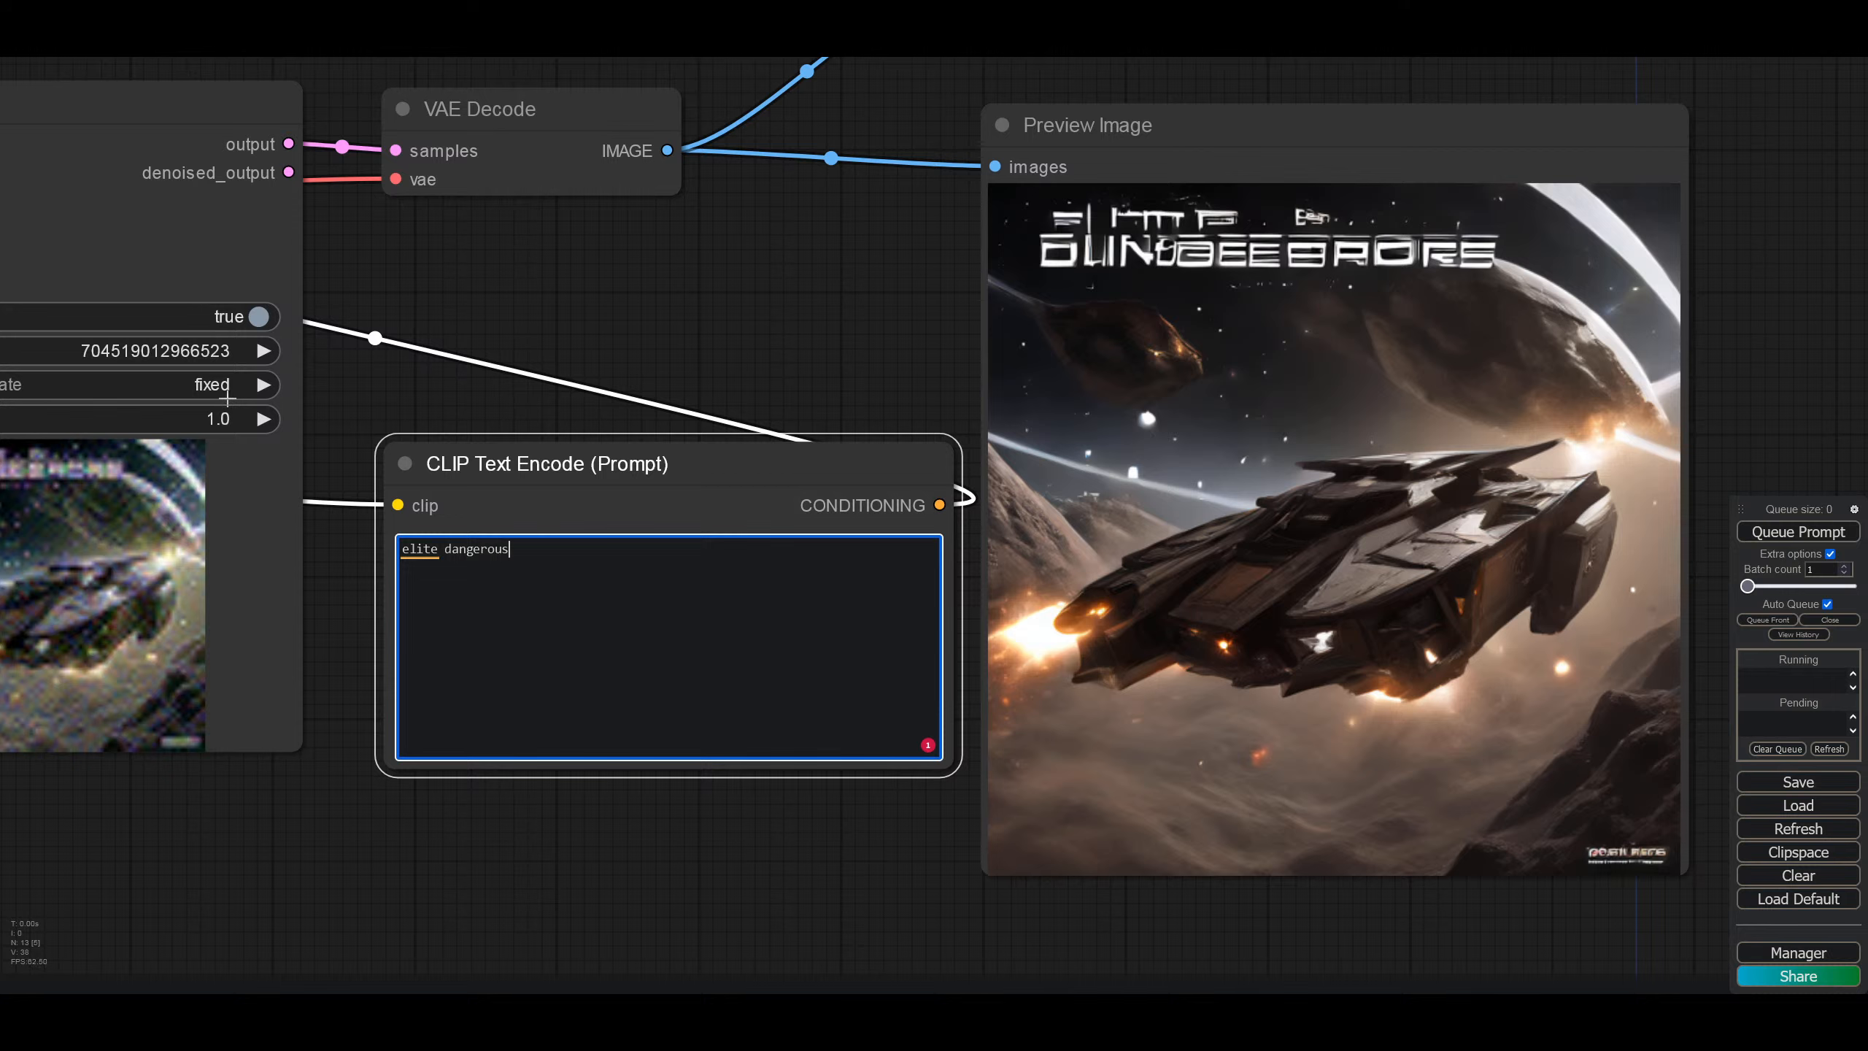
Step: Randomize the seed to generate variations of the "elite dangerous" image, and set the seed control back to fixed
click(198, 392)
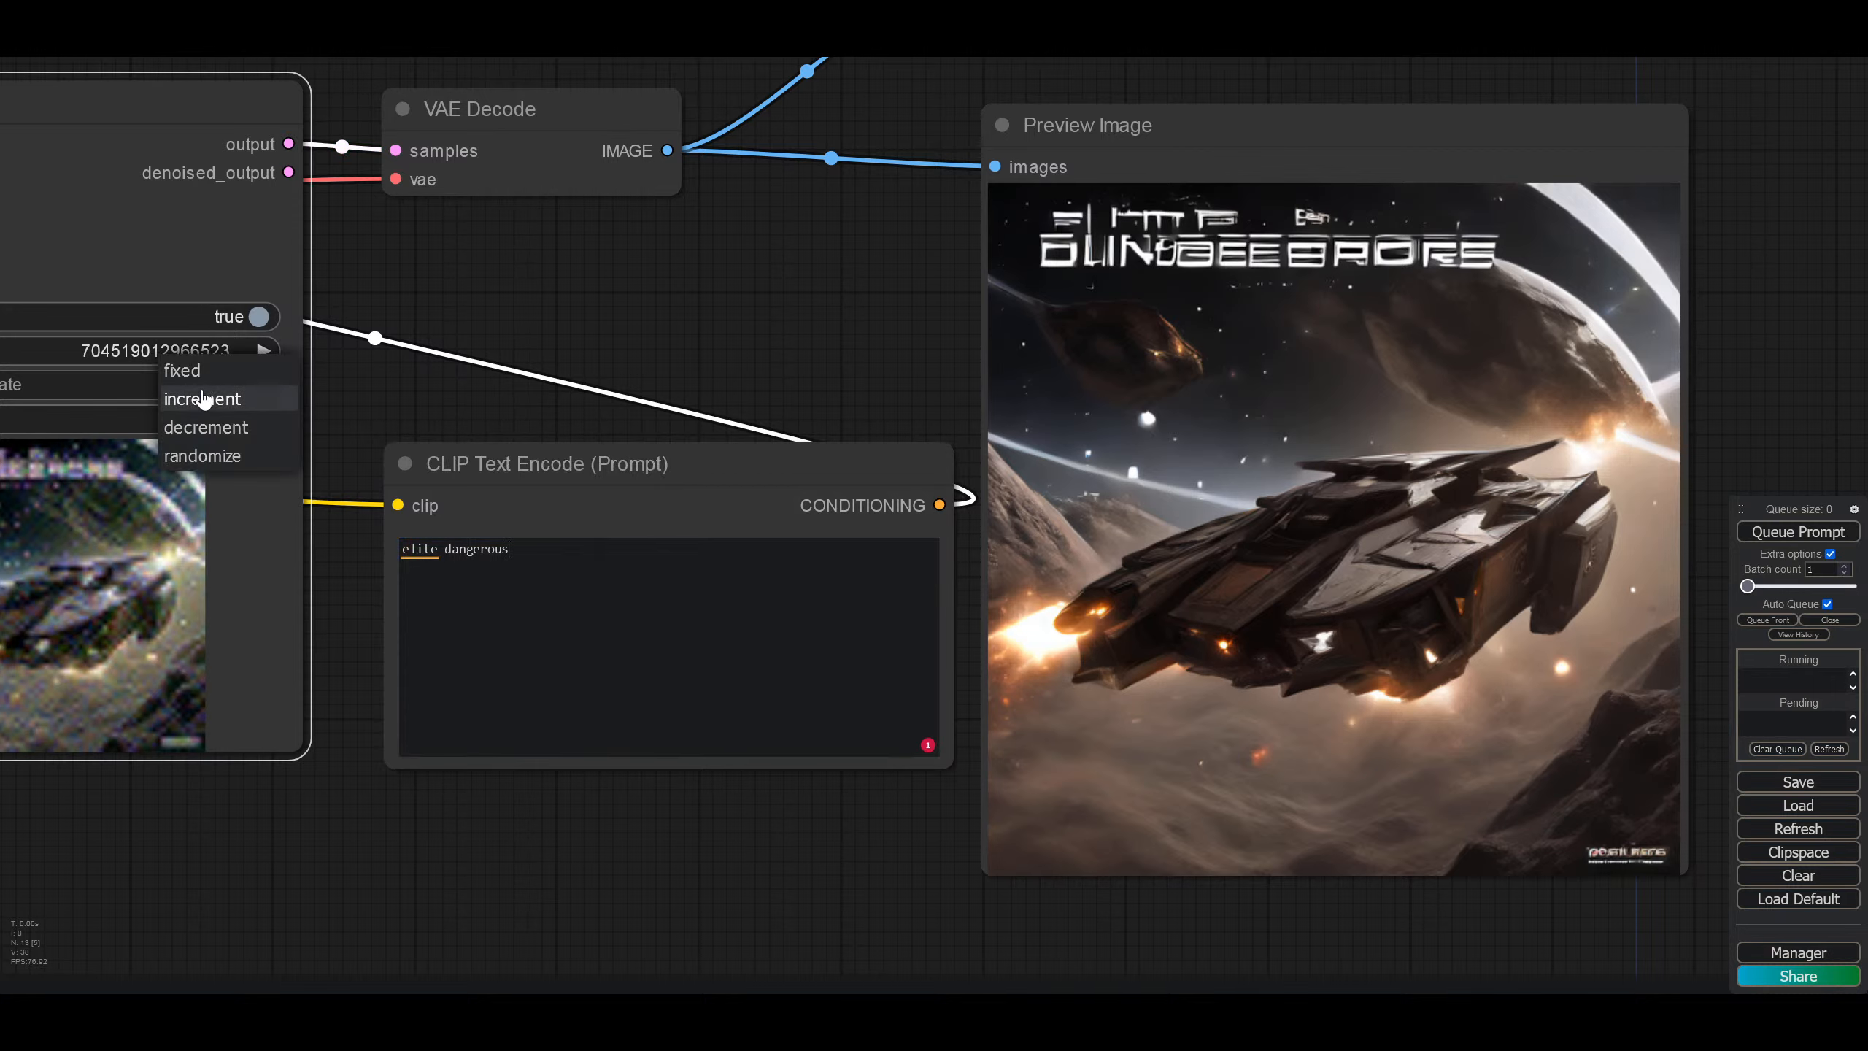
click(193, 456)
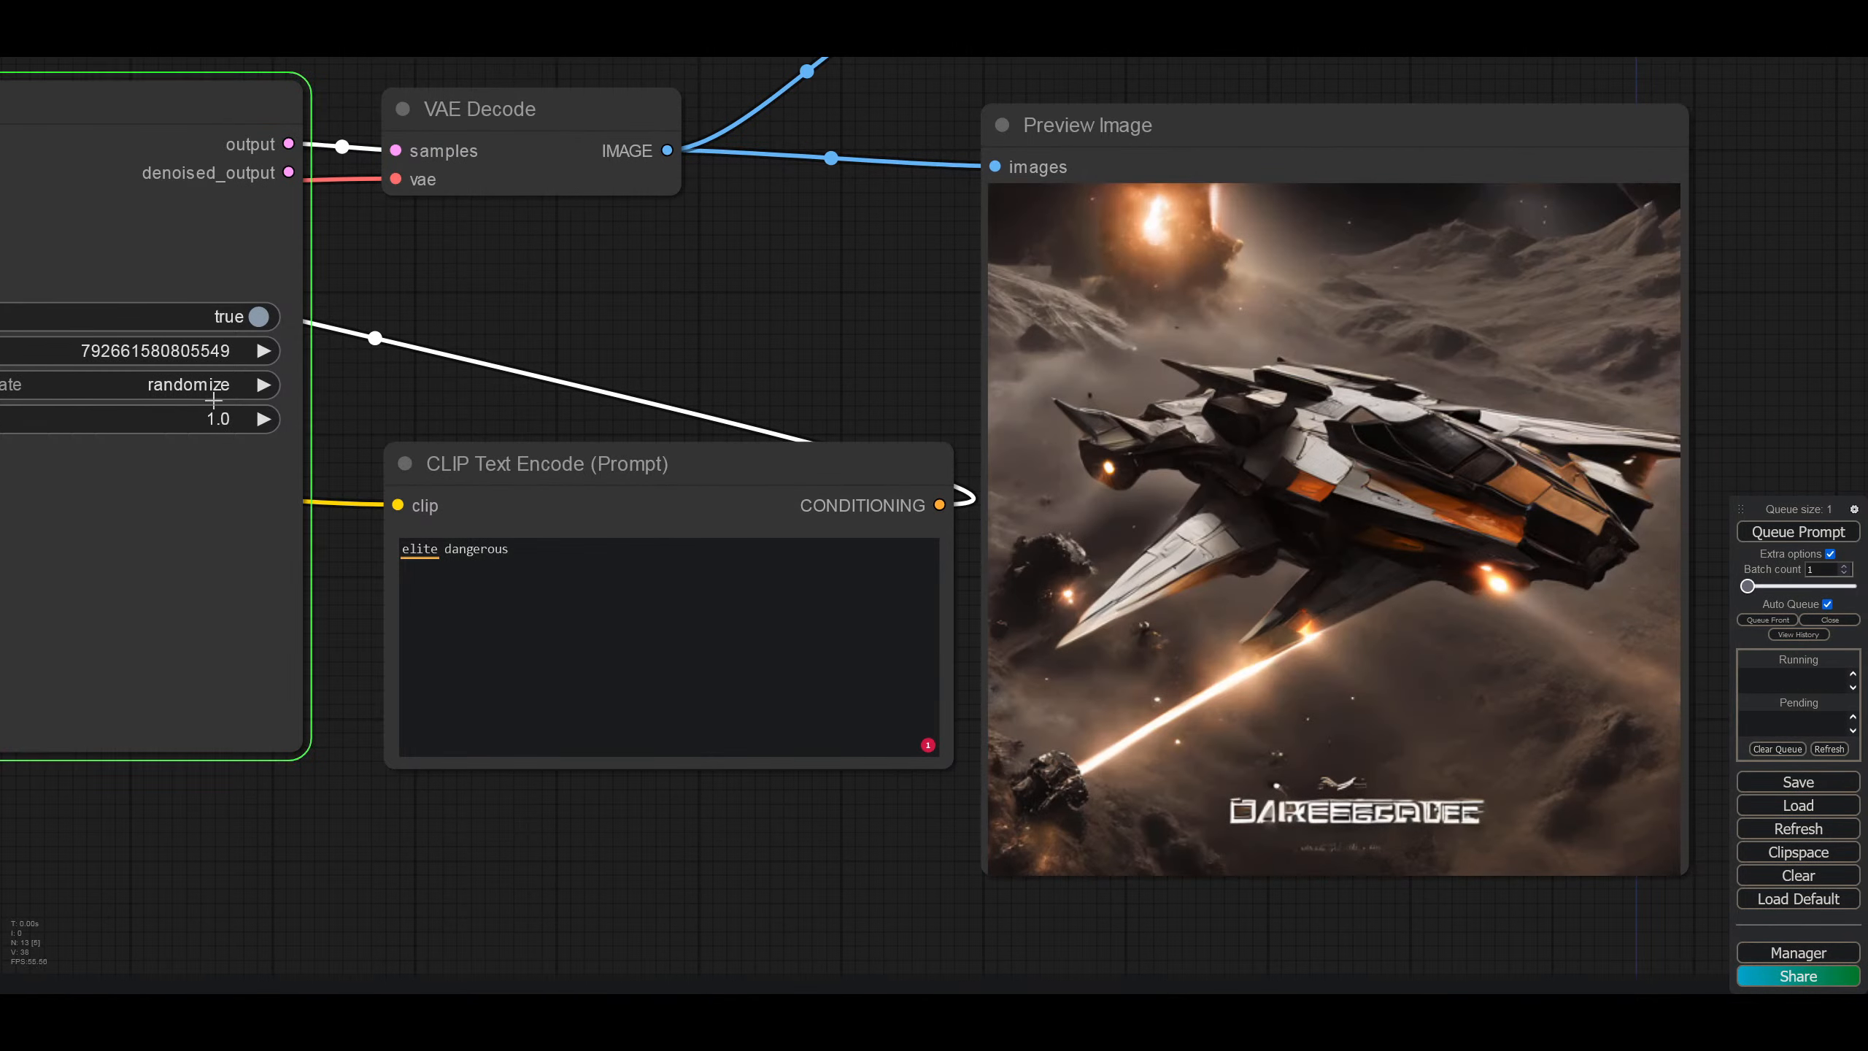
click(196, 383)
click(192, 380)
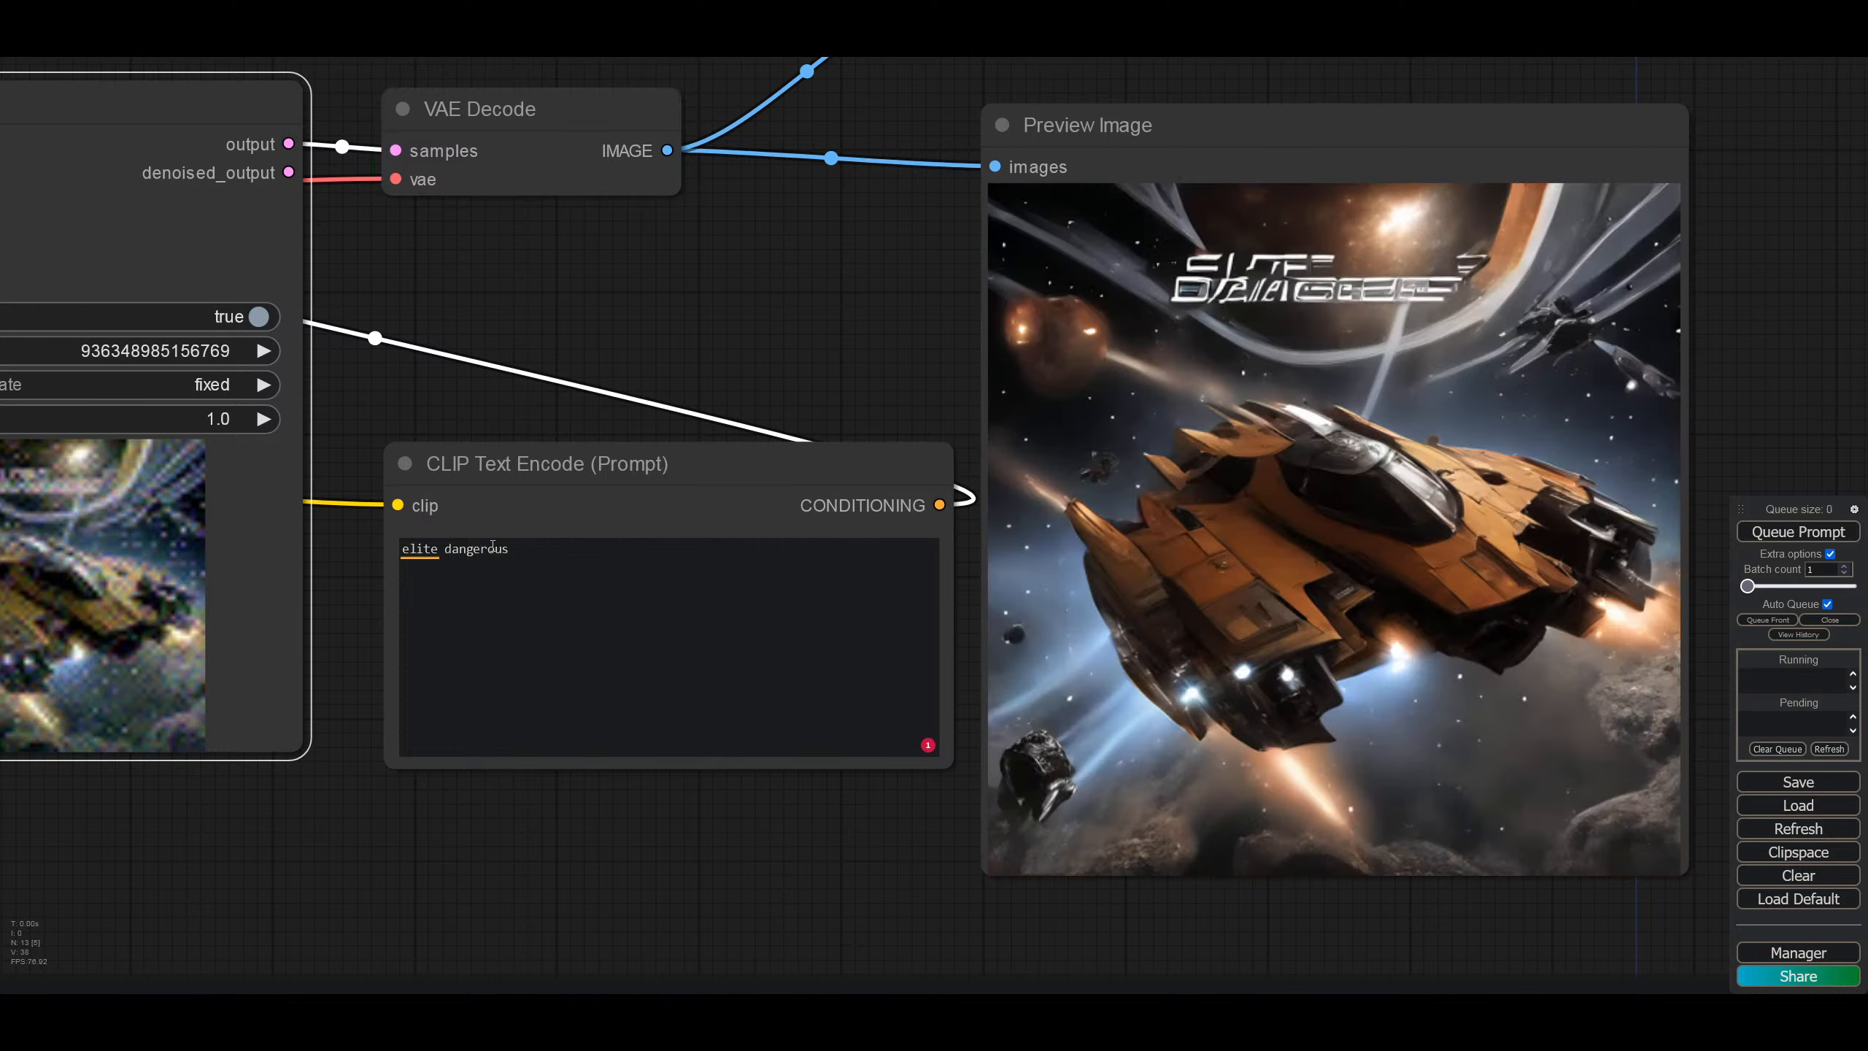
Step: Replace the "elite dangerous" prompt with the character's full name followed by "starfield"
drag(518, 553, 335, 550)
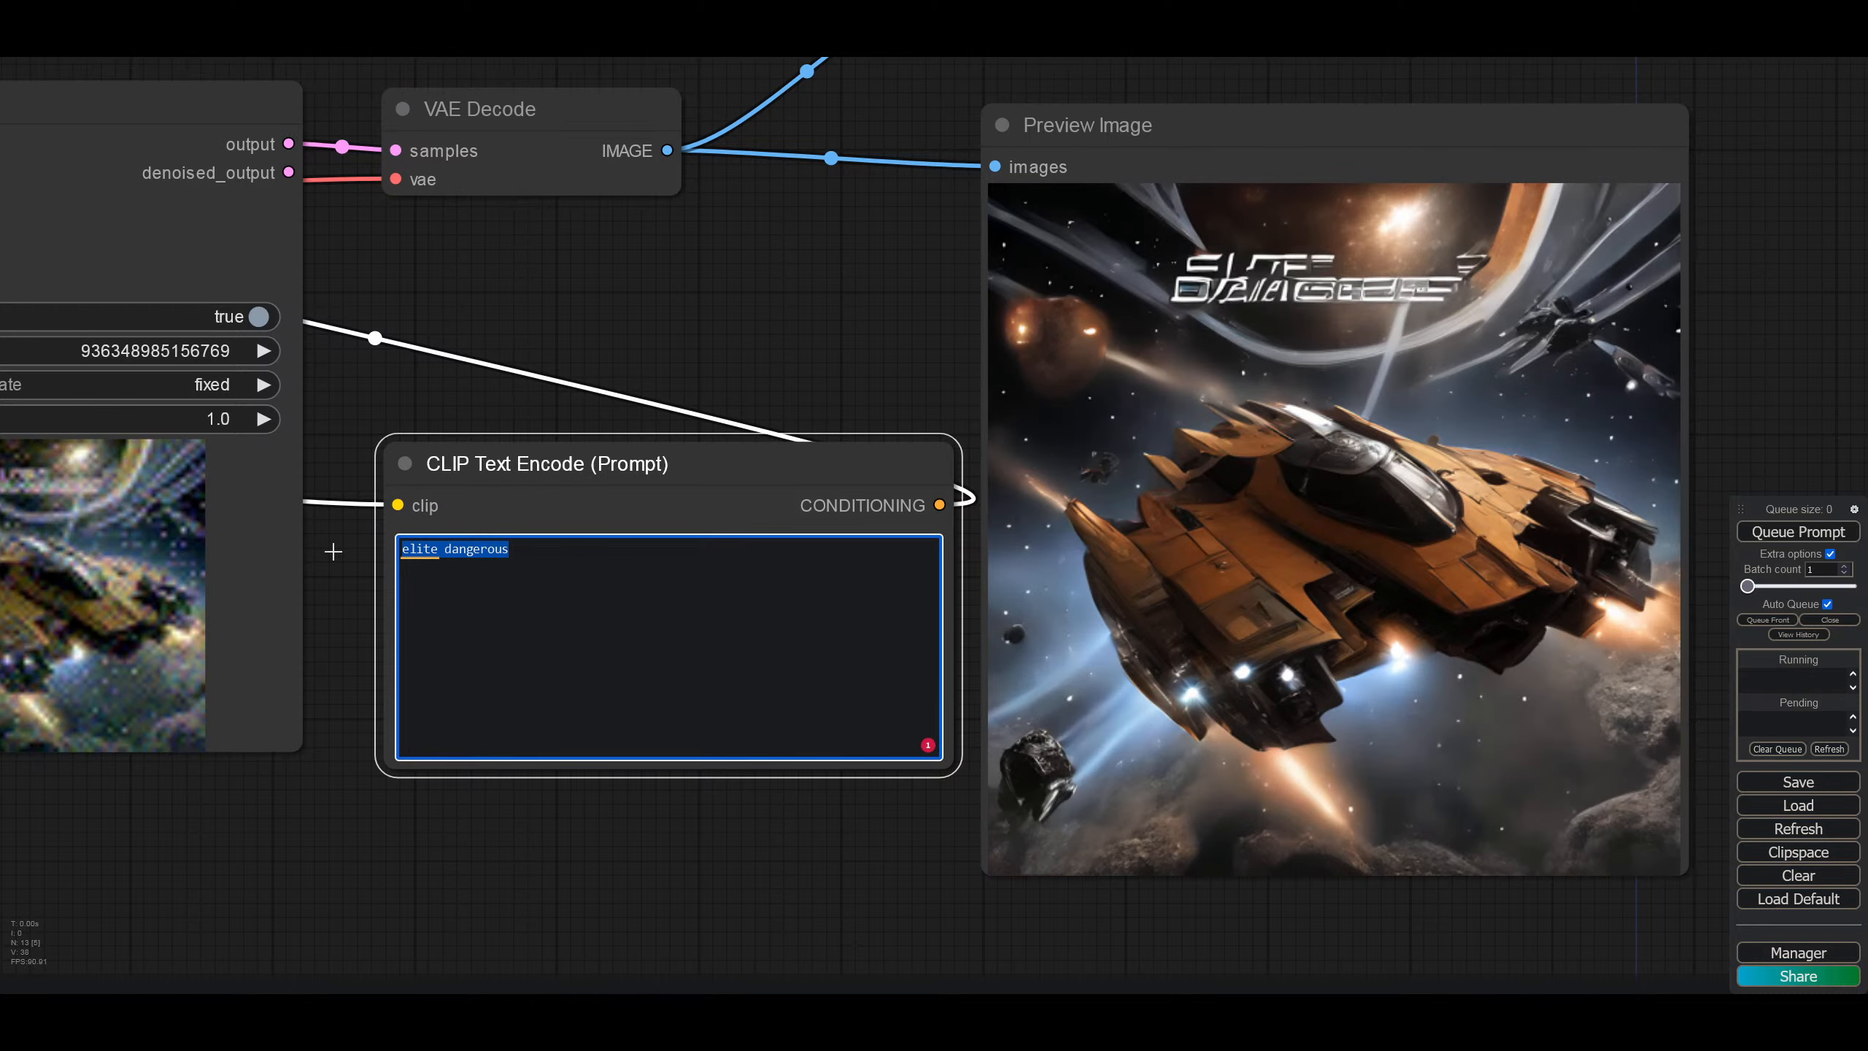
key(BackSpace)
text(sarah)
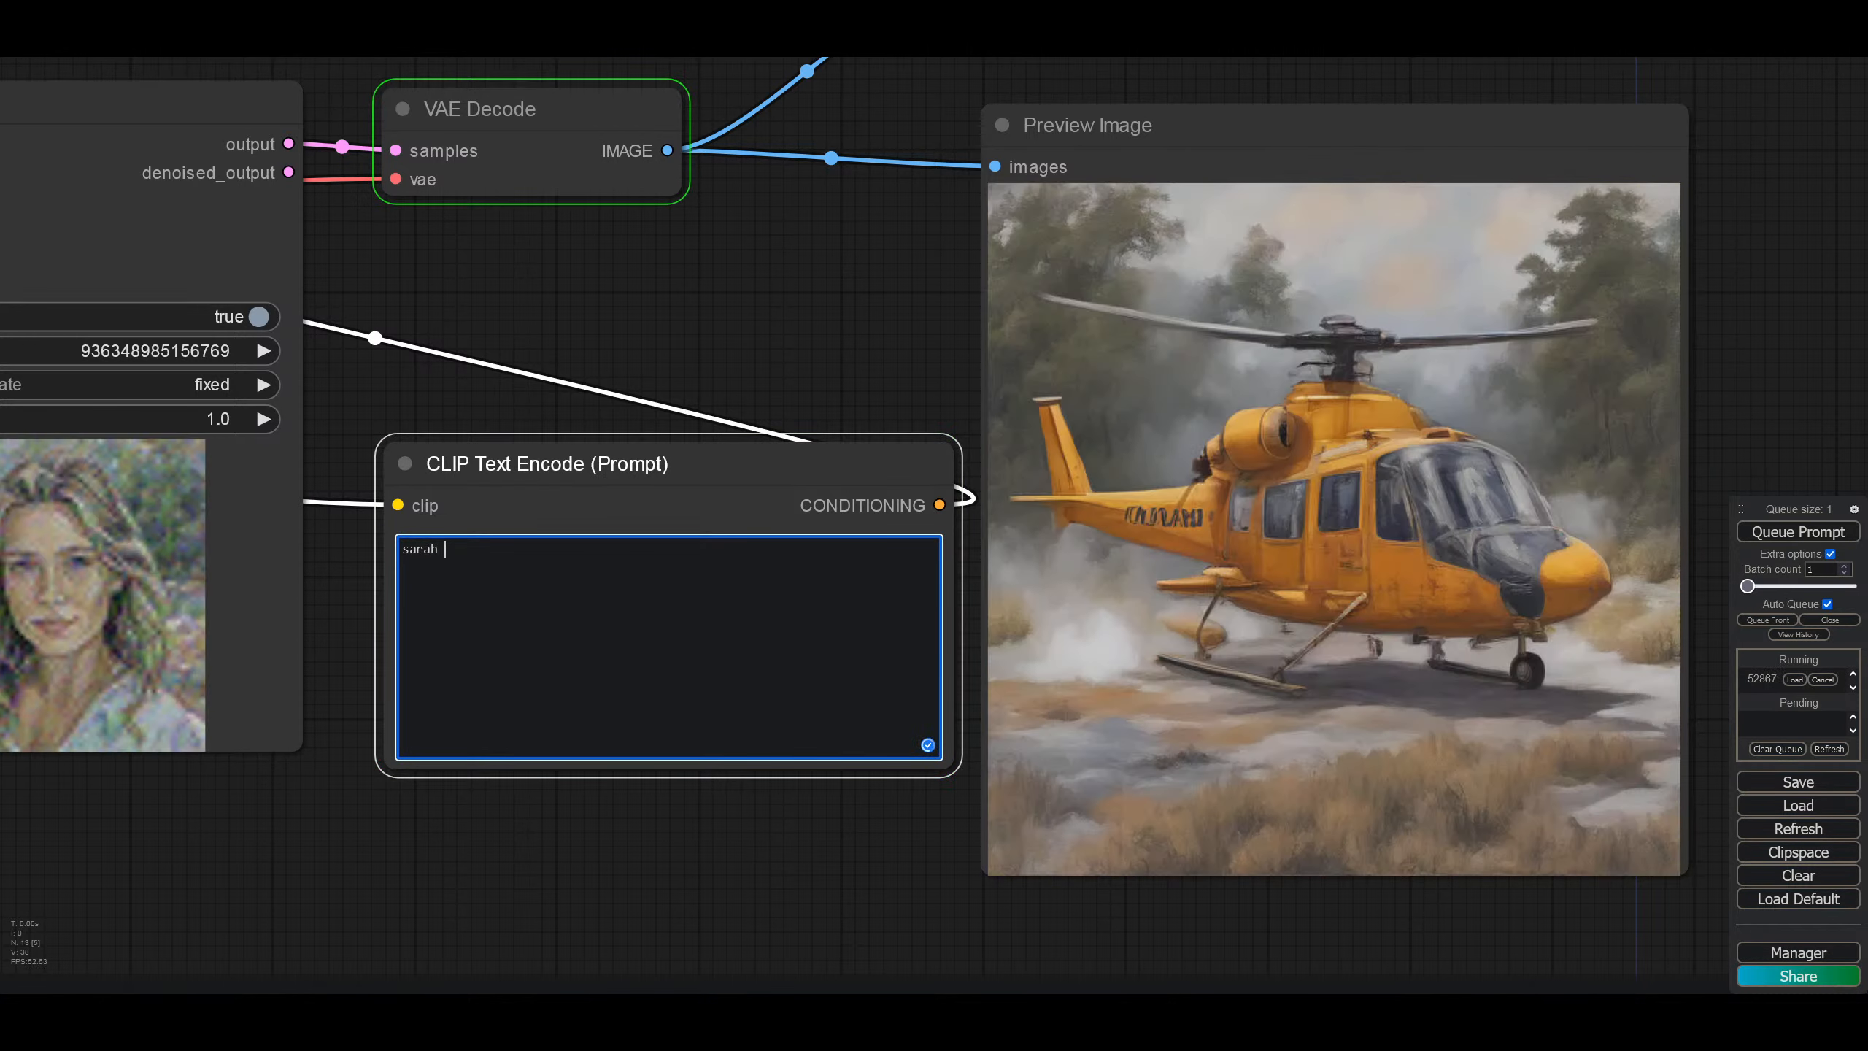
text( morgan)
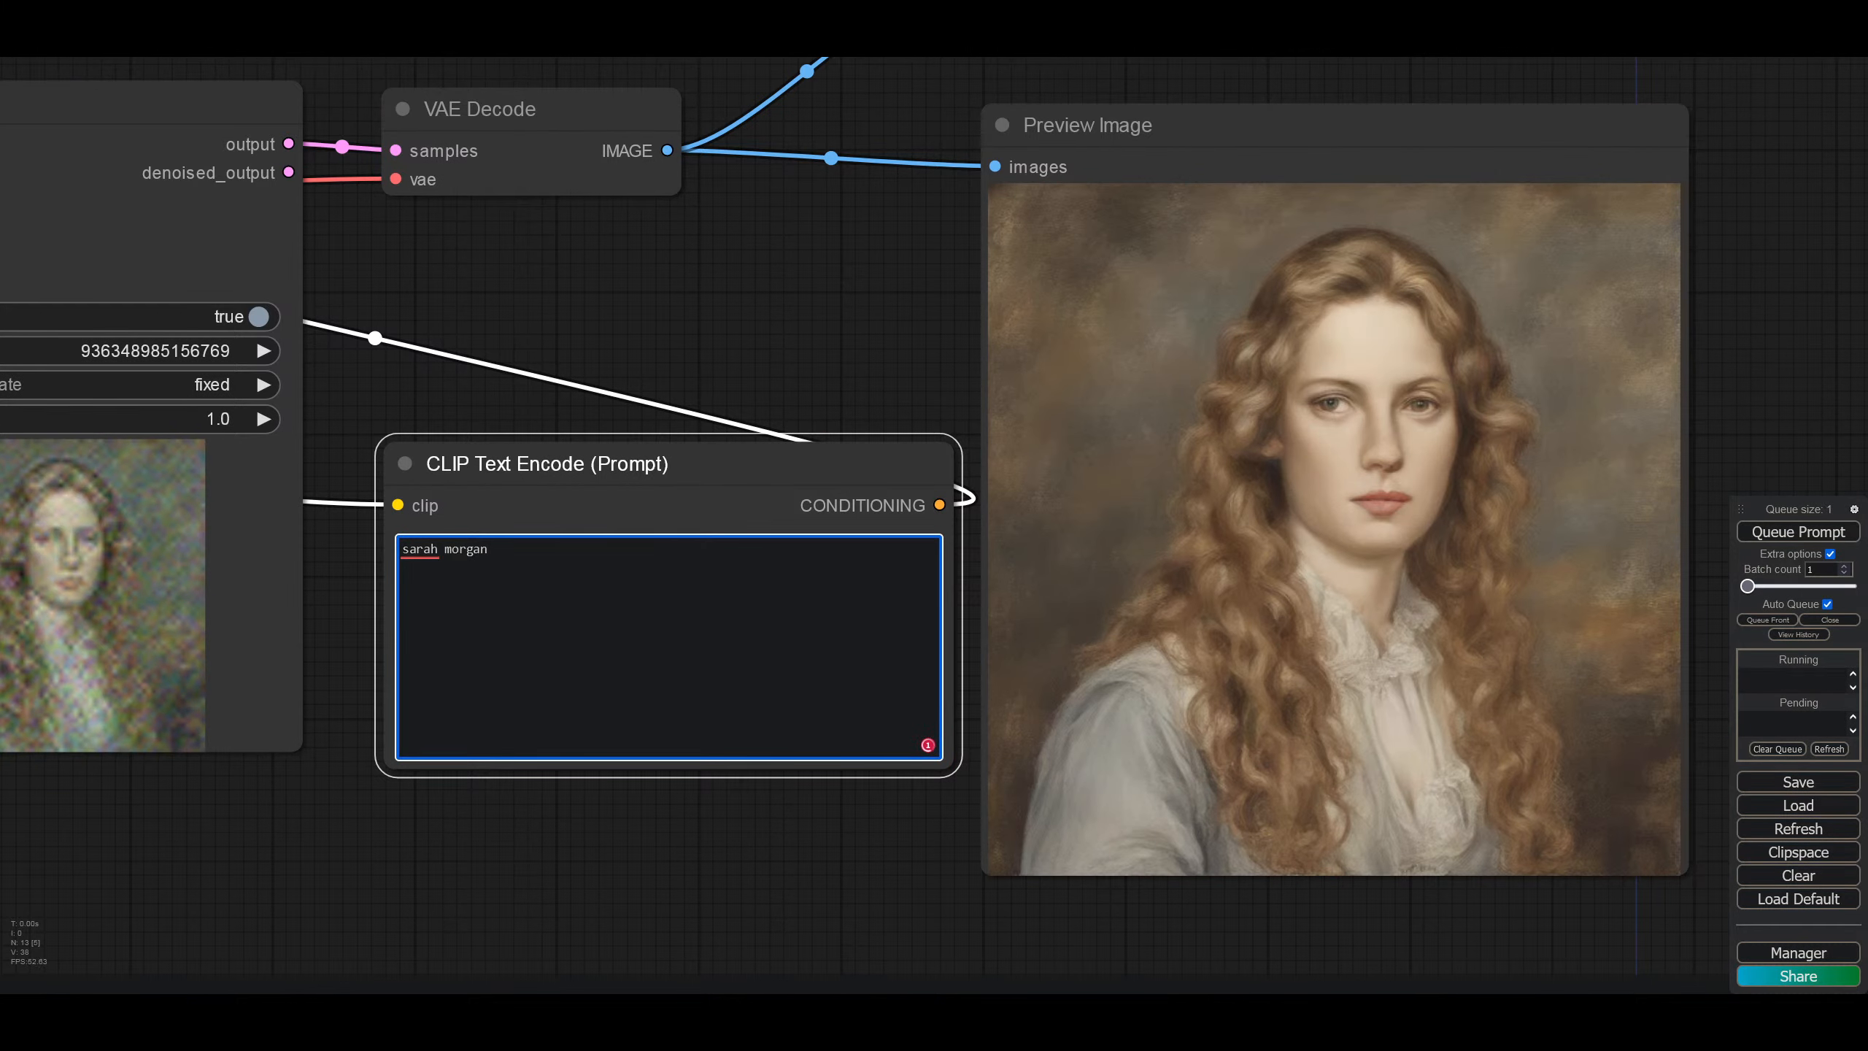
text( sta)
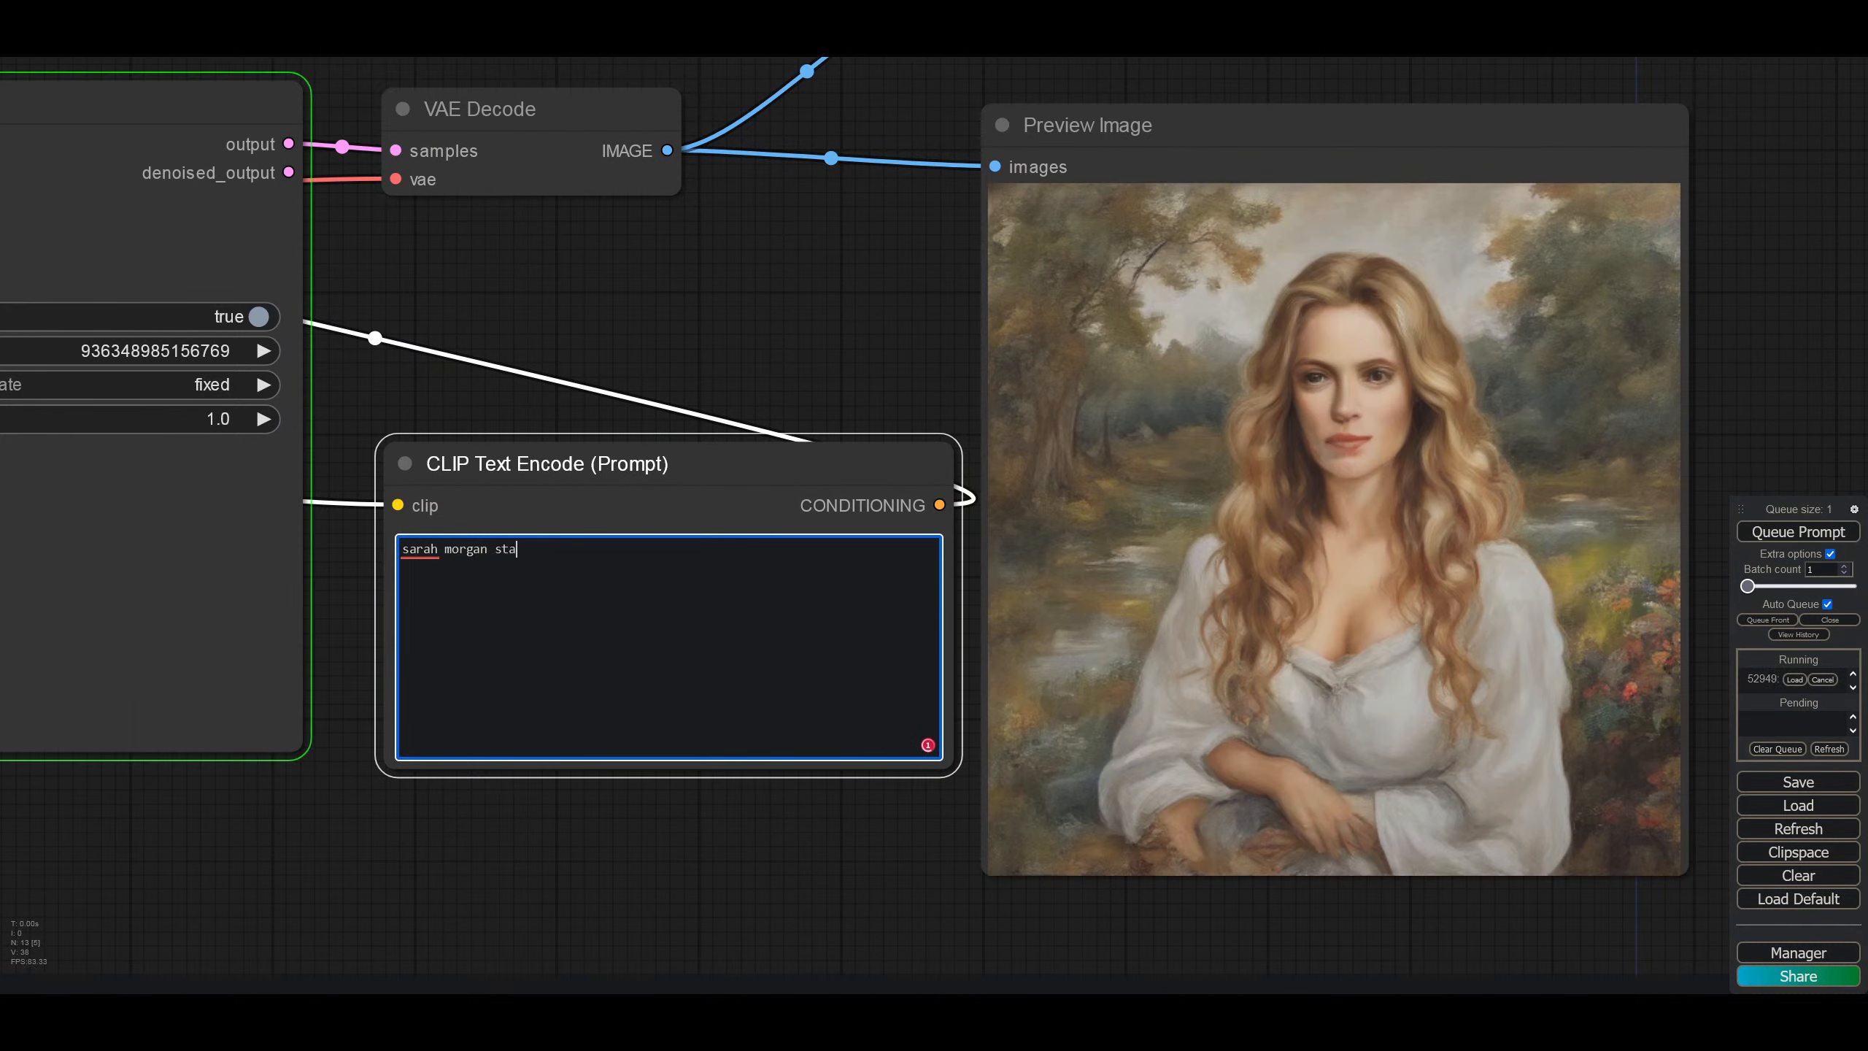
text(rfield)
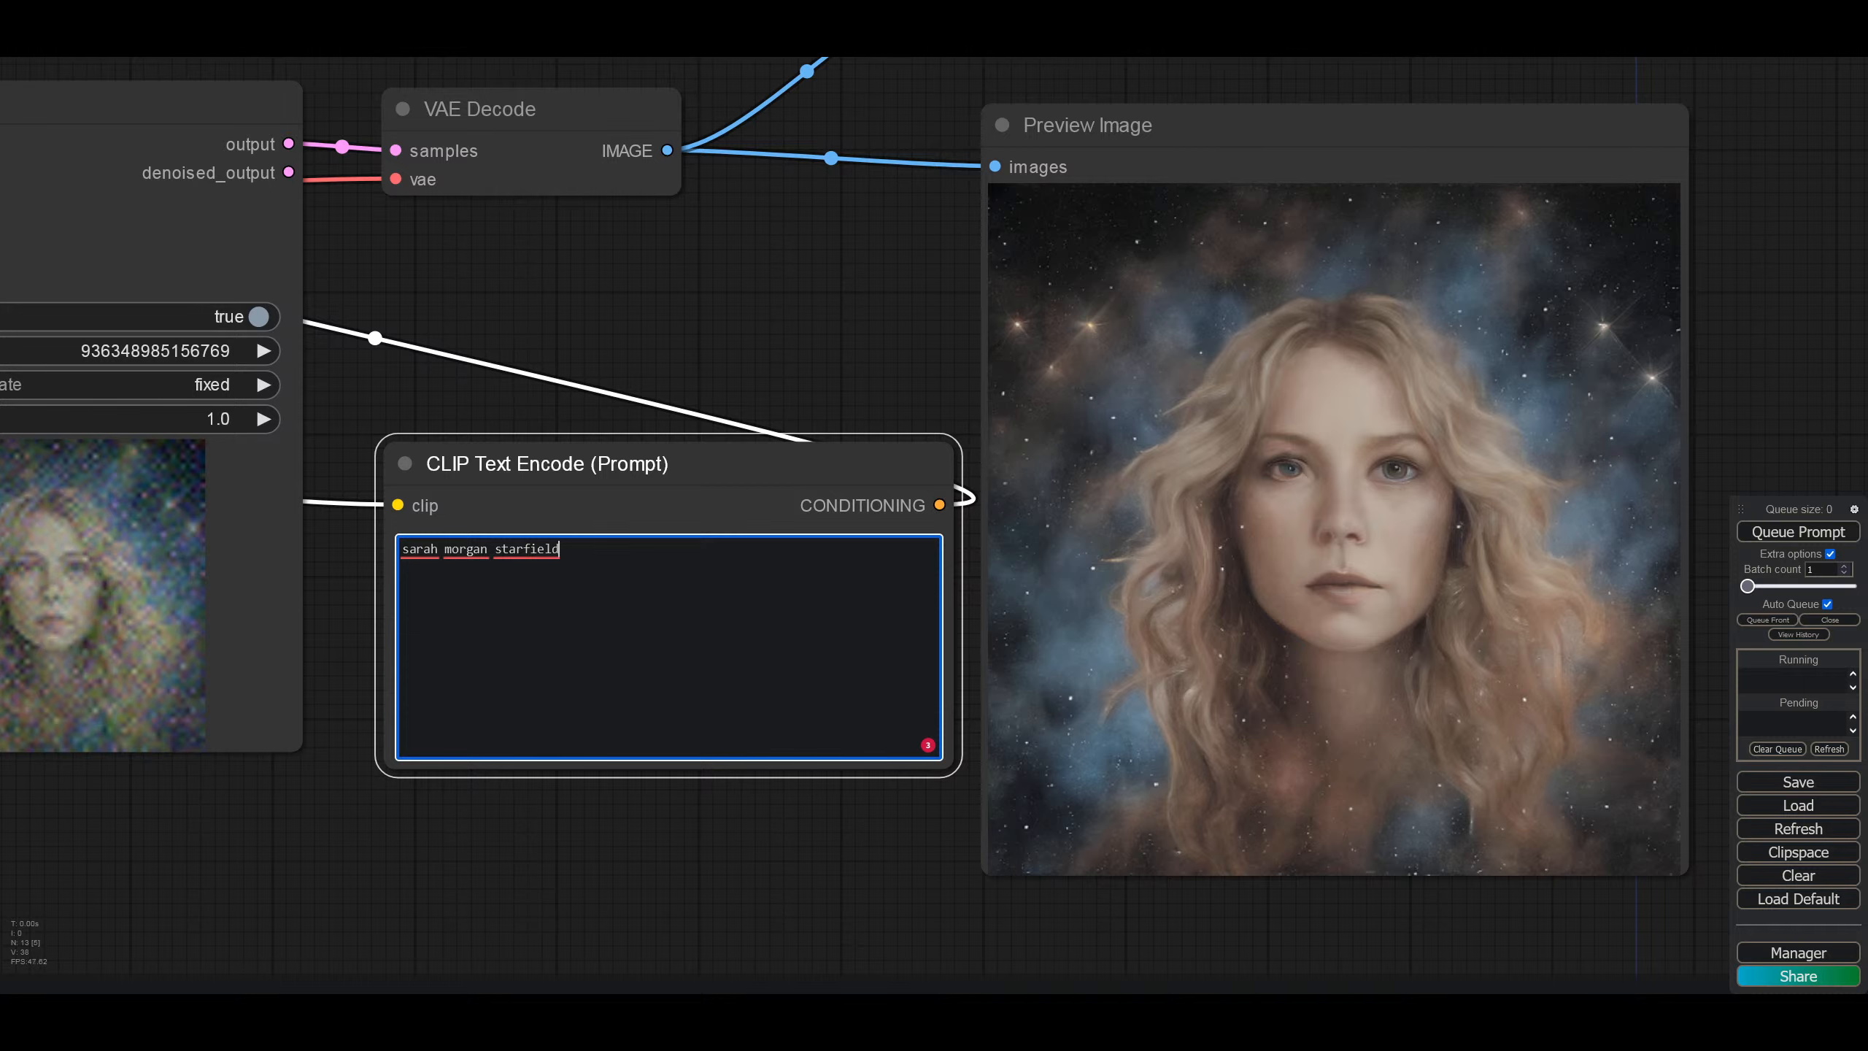
Step: Clear the starfield character prompt and enter "space galaxy"
key(BackSpace)
key(BackSpace)
key(BackSpace)
key(BackSpace)
key(BackSpace)
key(BackSpace)
key(BackSpace)
key(BackSpace)
key(BackSpace)
key(BackSpace)
key(BackSpace)
key(BackSpace)
key(BackSpace)
key(BackSpace)
key(BackSpace)
key(BackSpace)
key(BackSpace)
key(BackSpace)
key(BackSpace)
key(BackSpace)
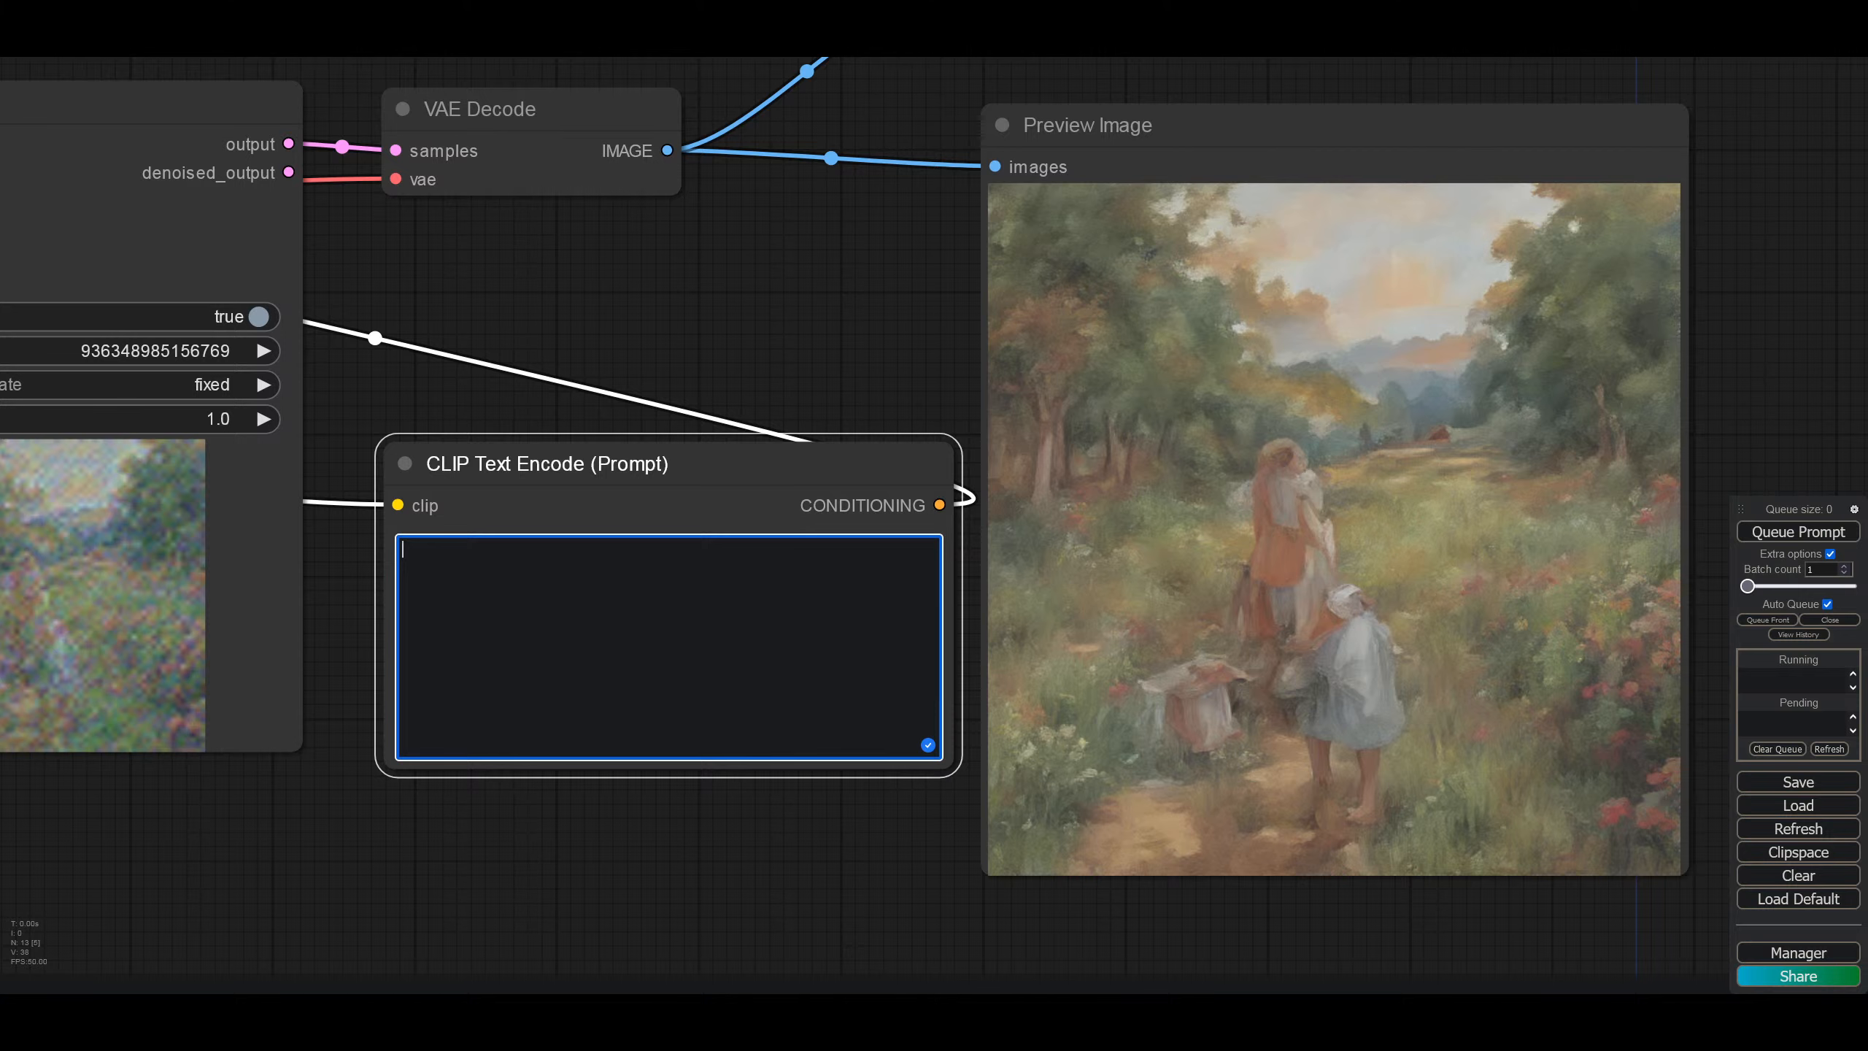
text(space)
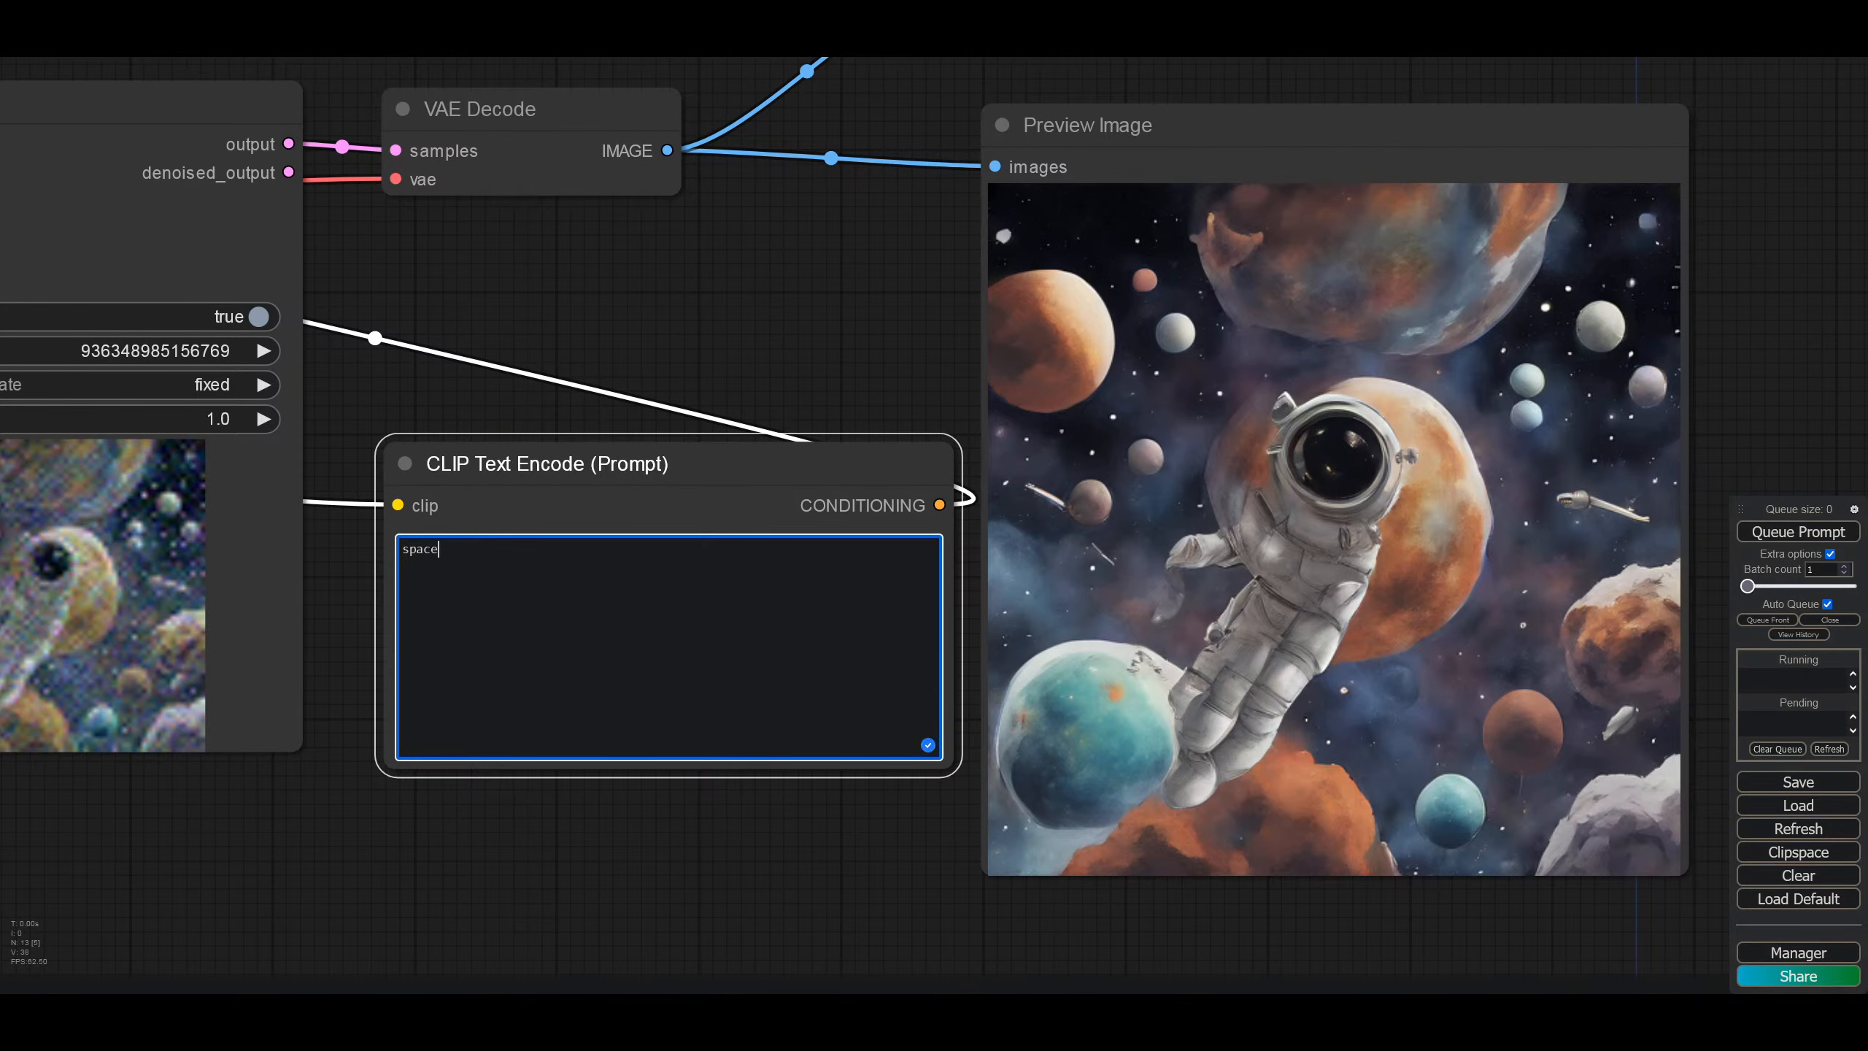
text( galaxy)
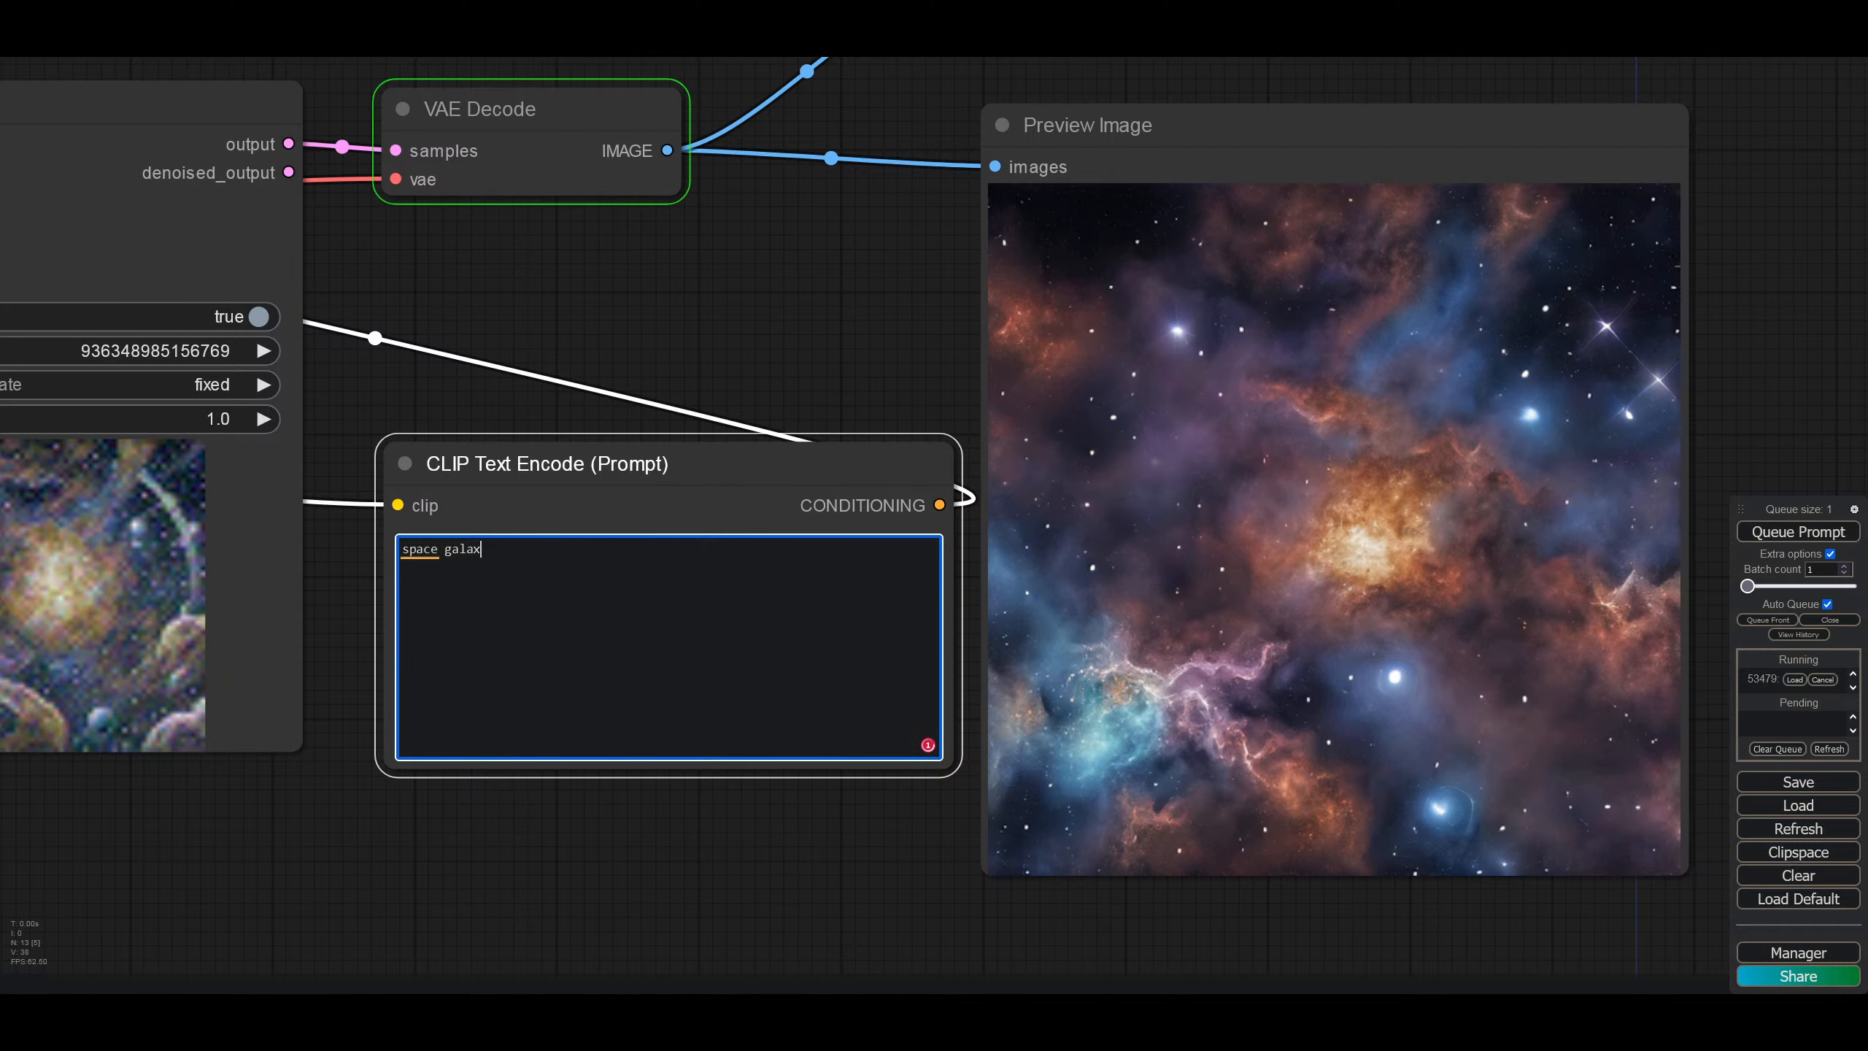
Step: Replace the "space galaxy" prompt with "nebula" and set the seed control to randomize
key(ctrl+a)
key(BackSpace)
text(nebula)
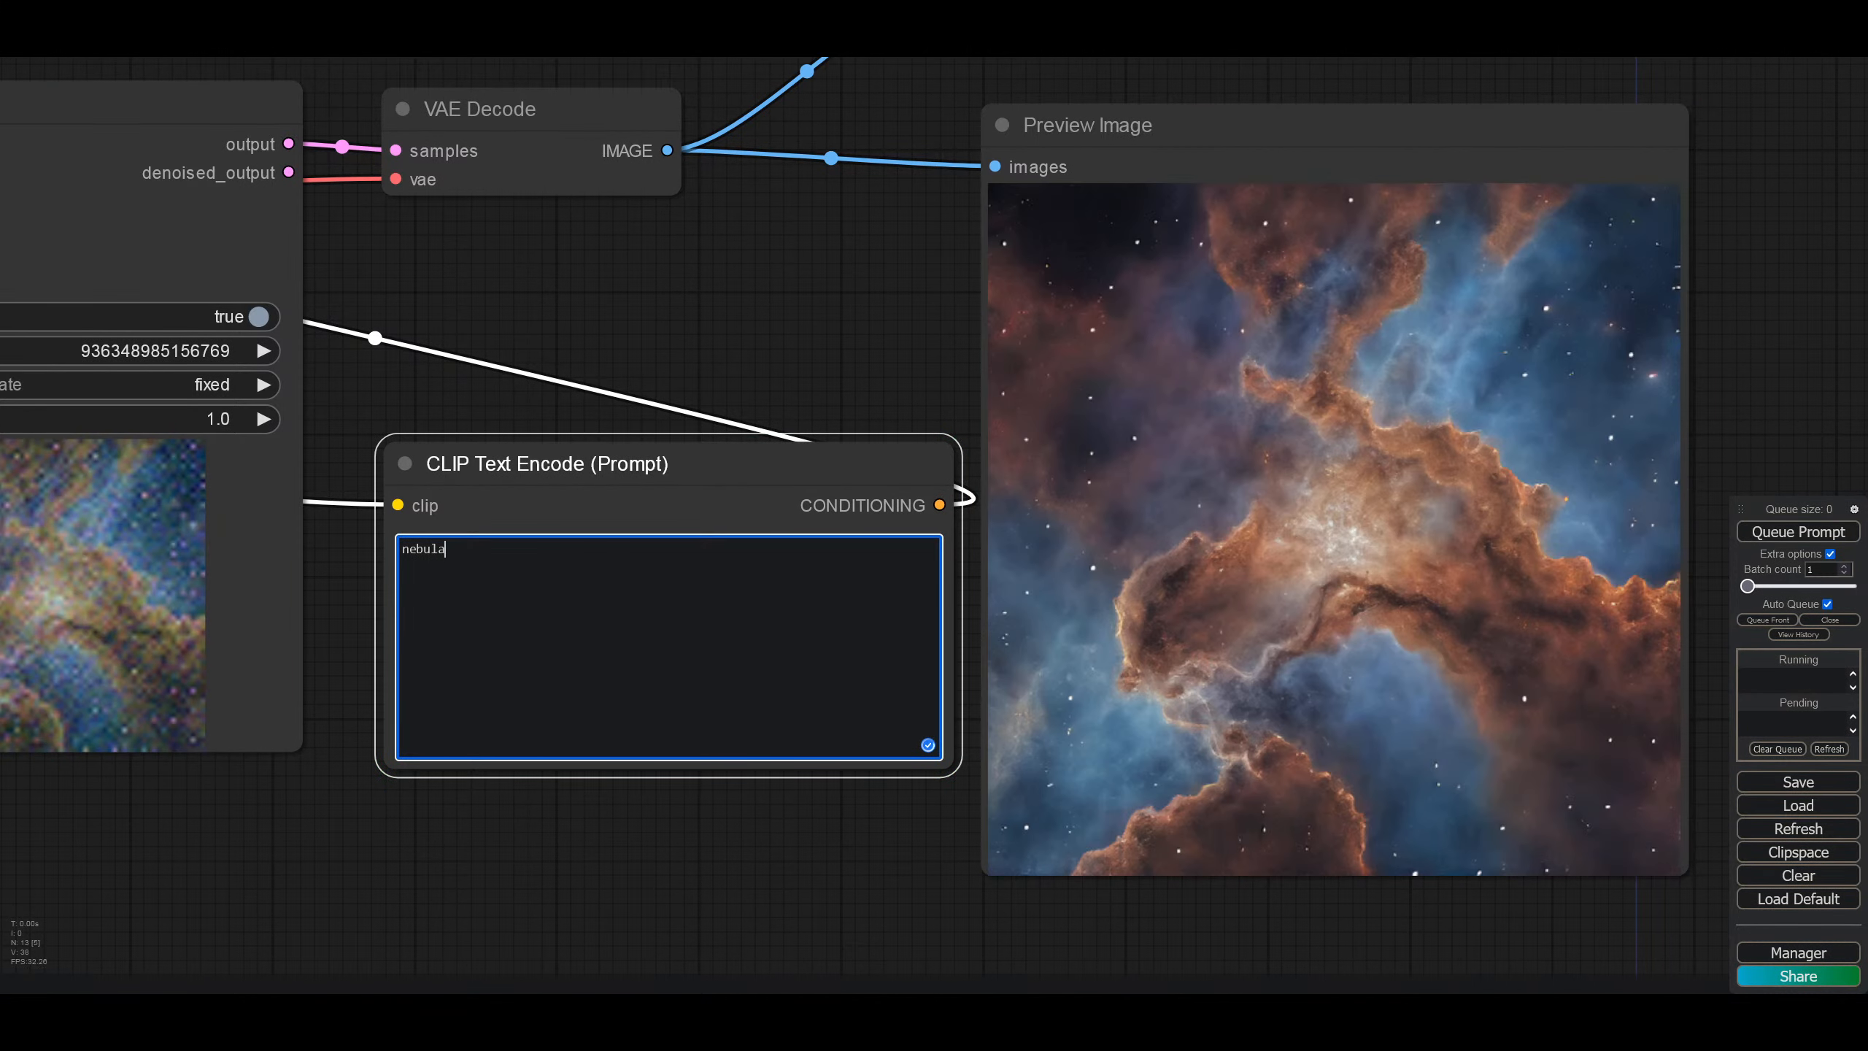
click(226, 385)
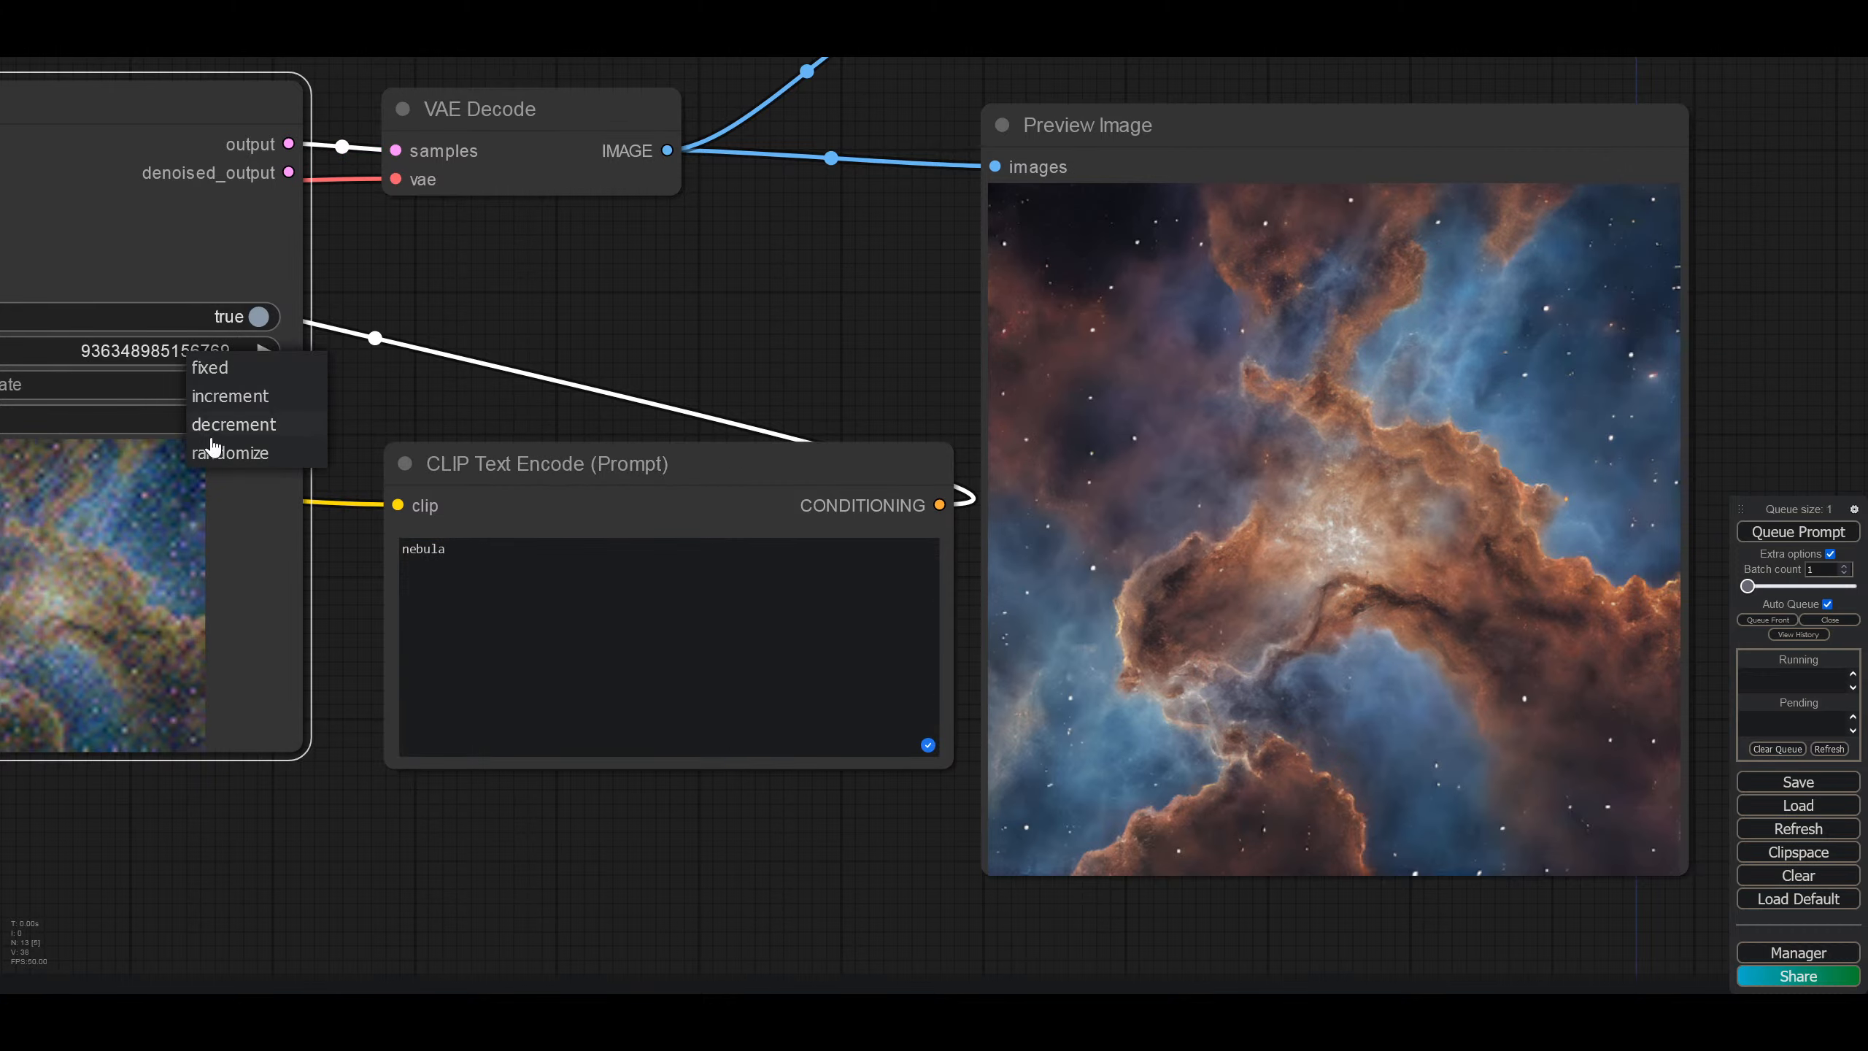
click(215, 451)
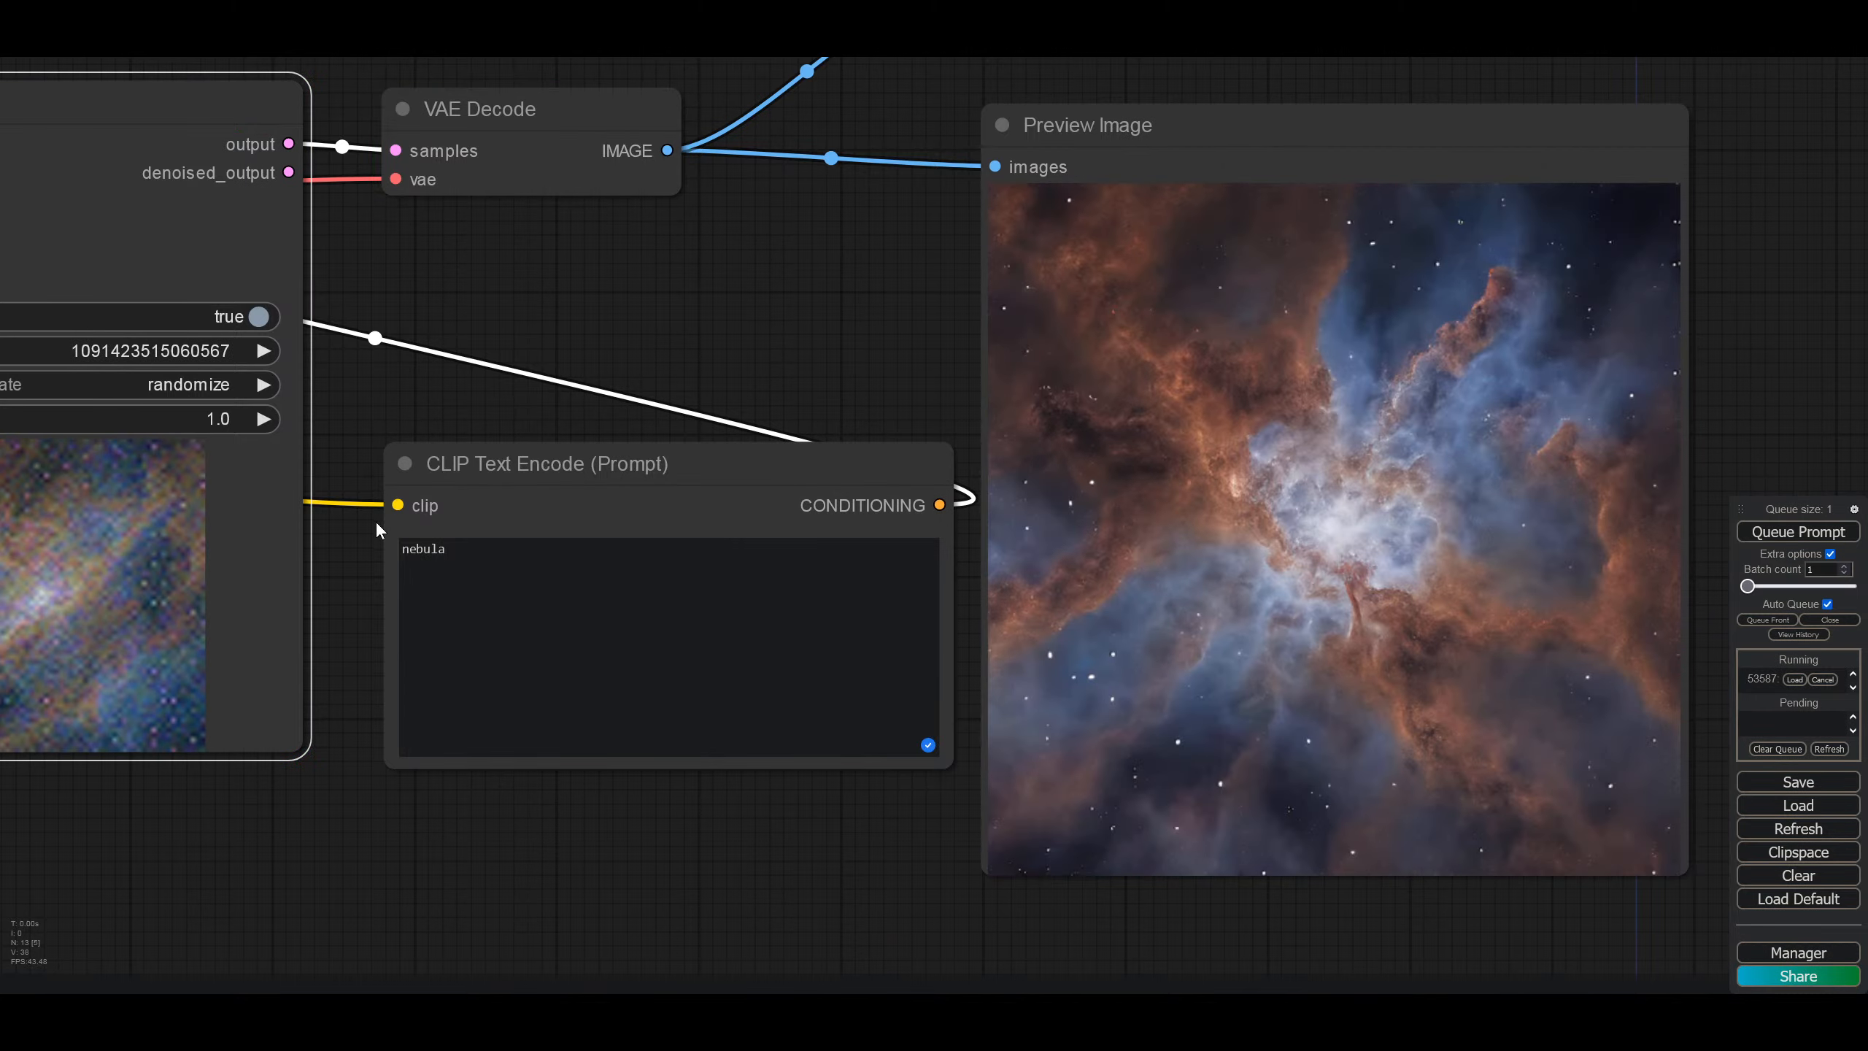
Step: Extend the nebula prompt to "red and blue nebula" and set the seed control back to fixed
click(405, 549)
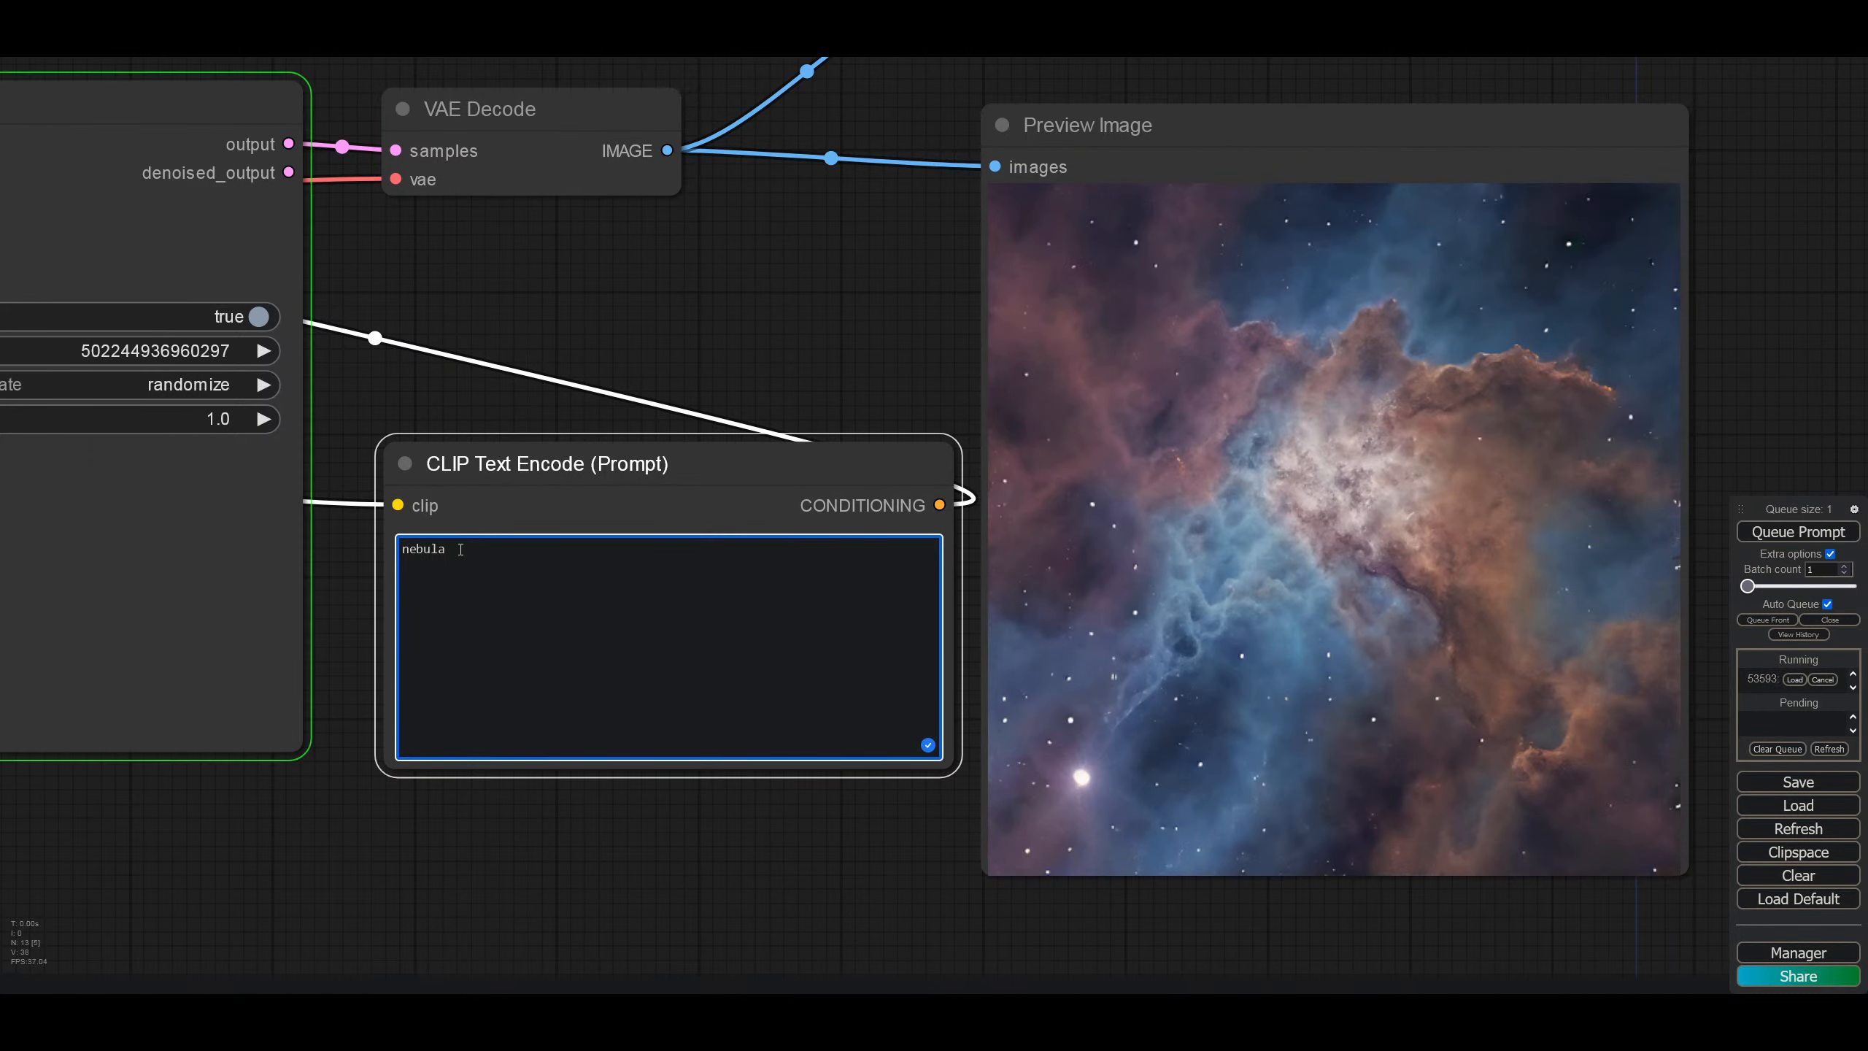
text(red )
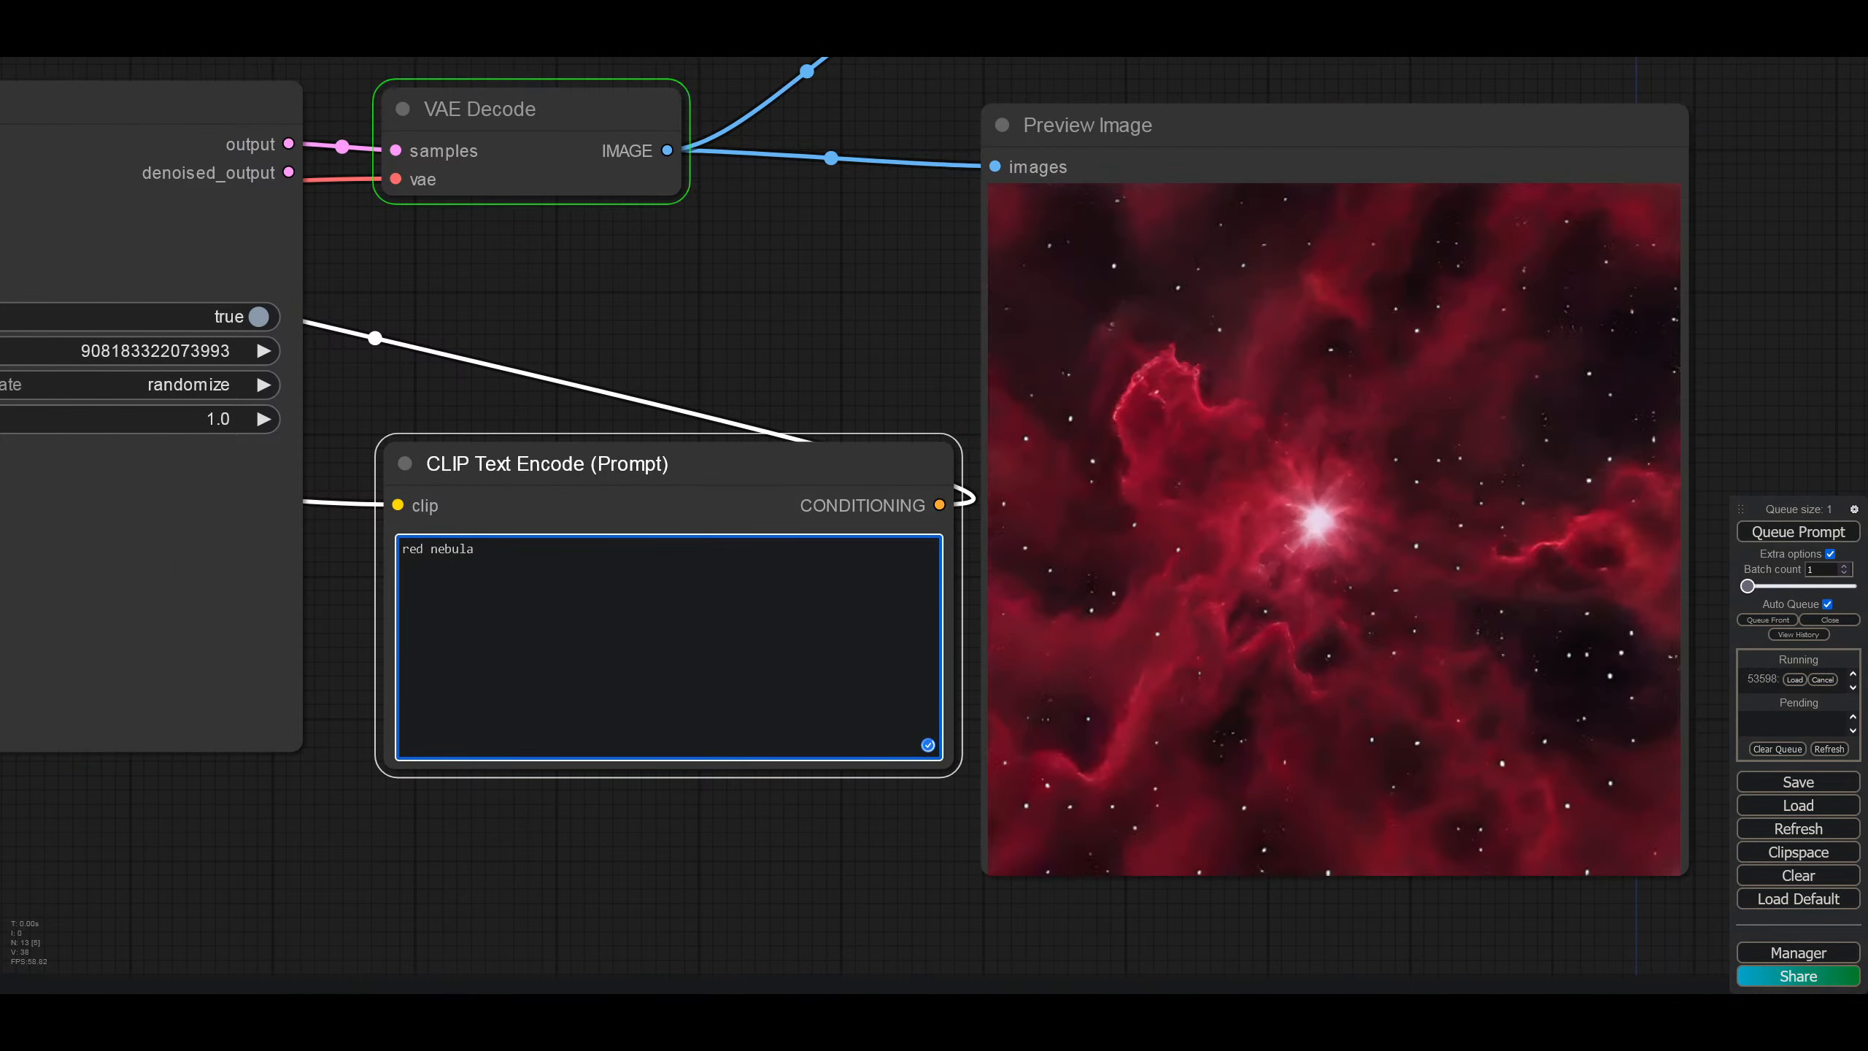
text(and blue)
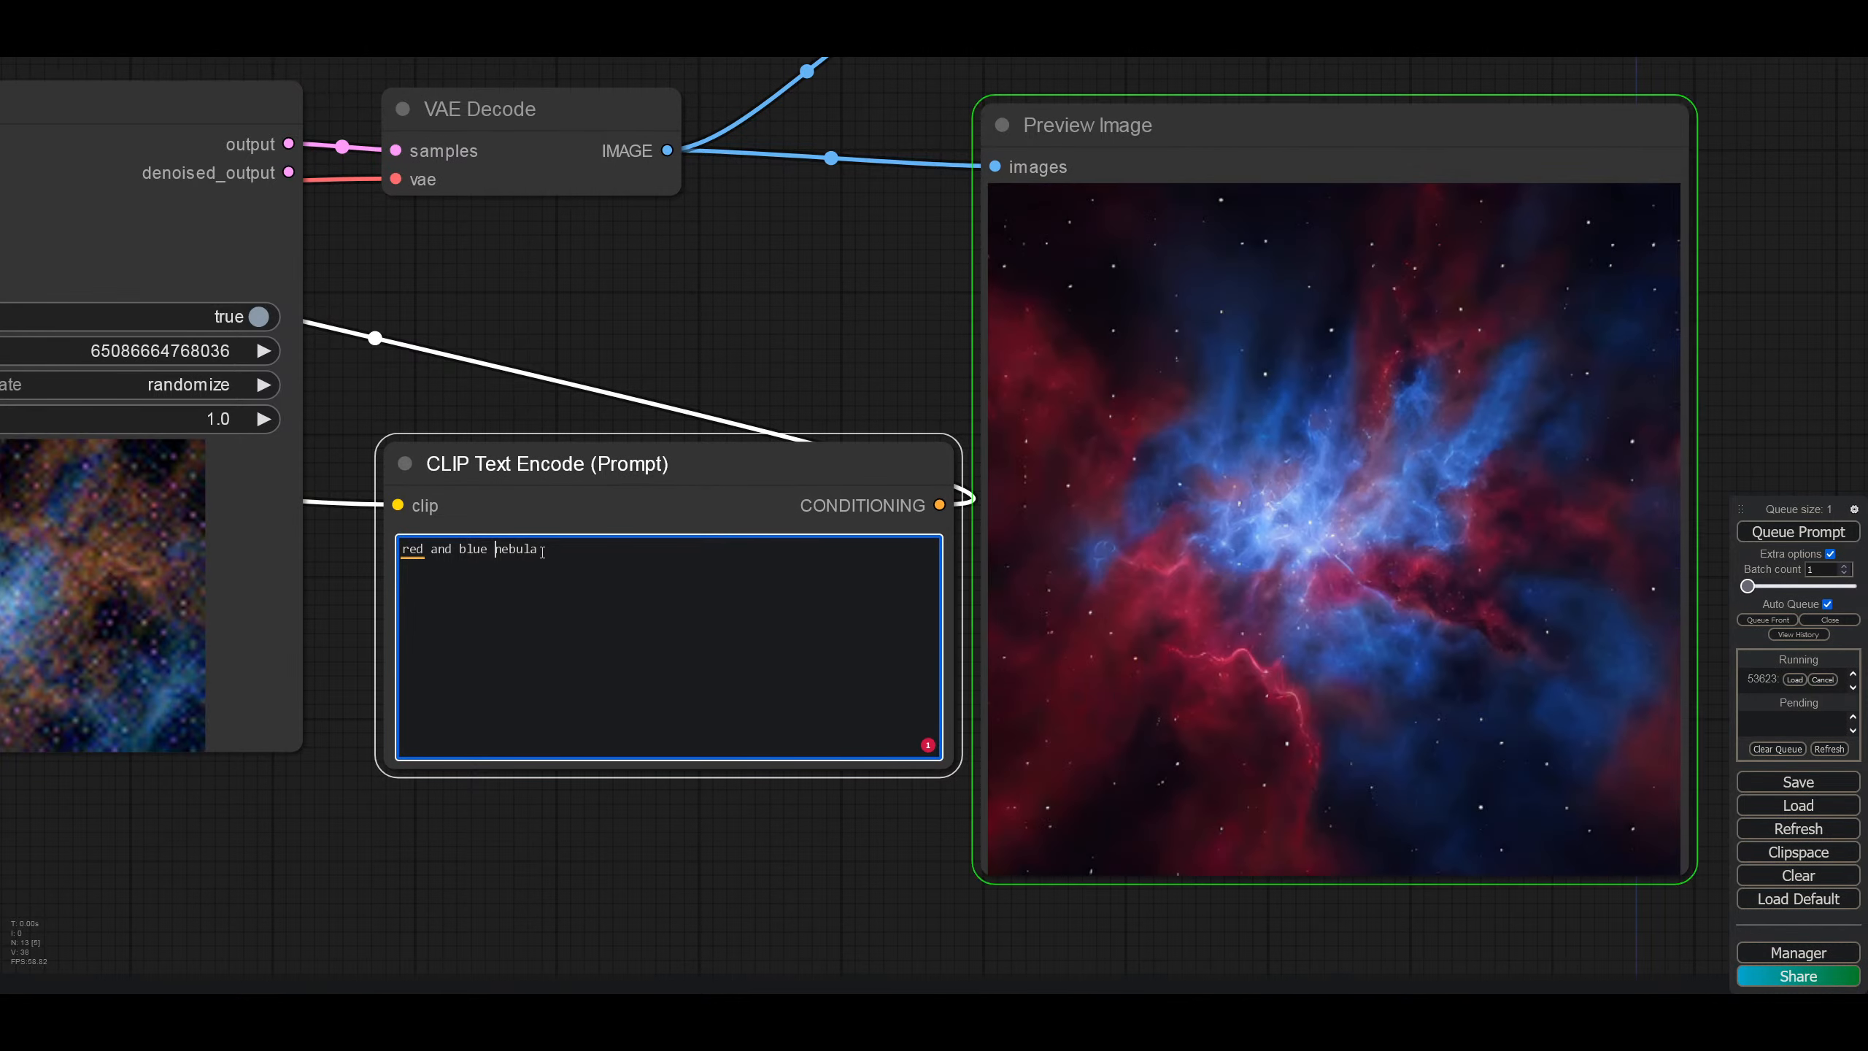
click(181, 382)
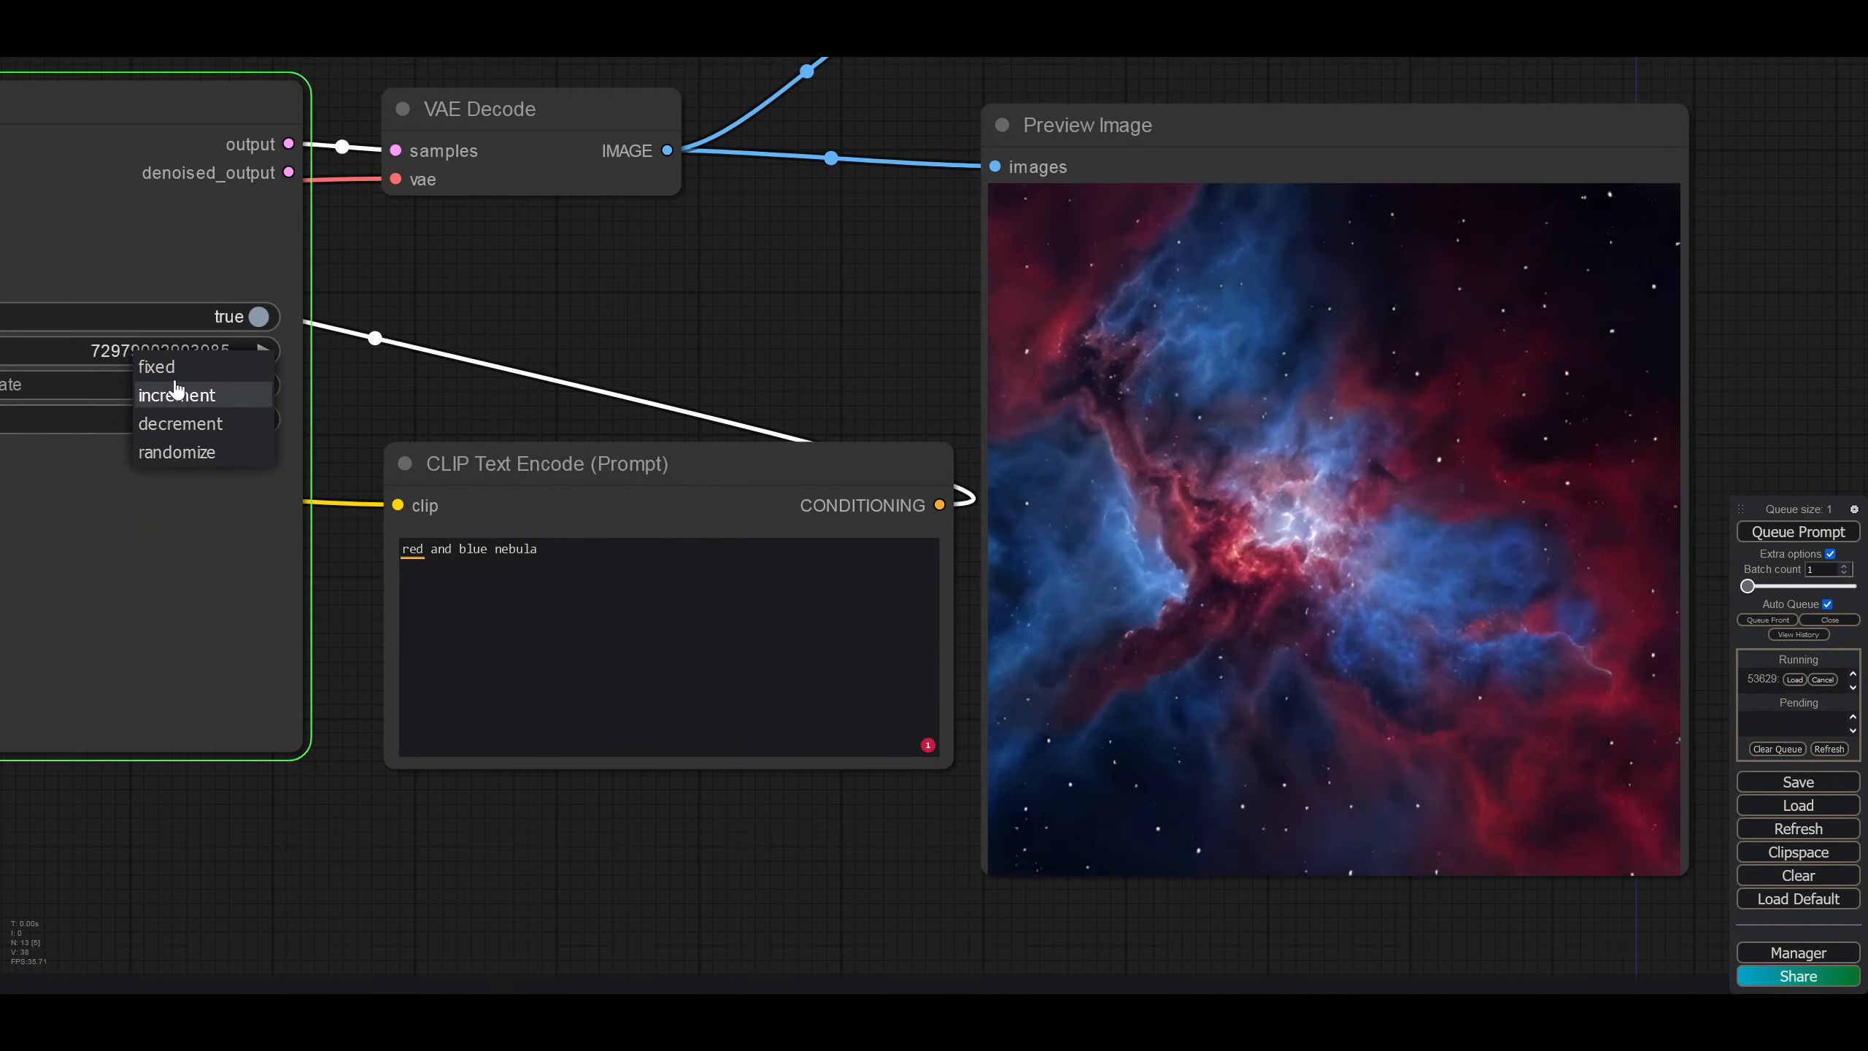
click(180, 368)
Step: Examine the sampler, latent image and scheduler nodes and the seed control options of SamplerCustom
drag(541, 548, 375, 518)
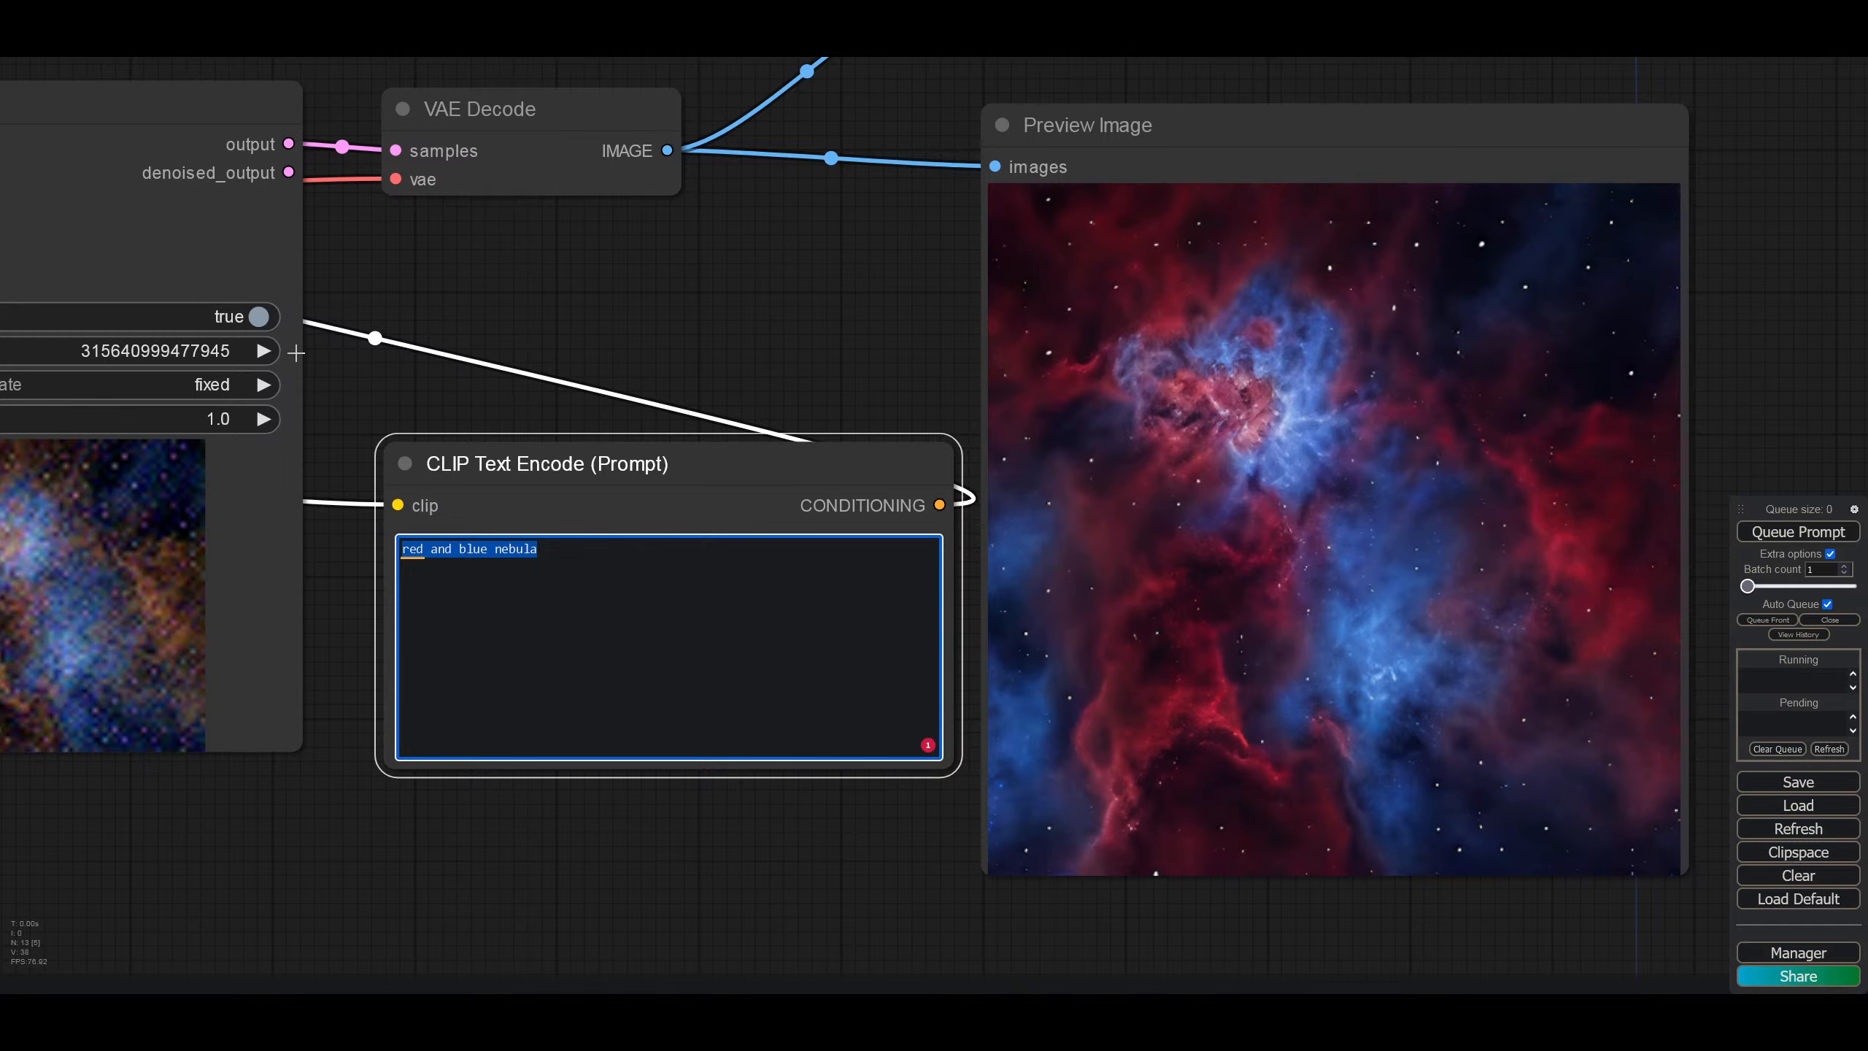
drag(402, 298, 1327, 110)
drag(545, 613, 513, 589)
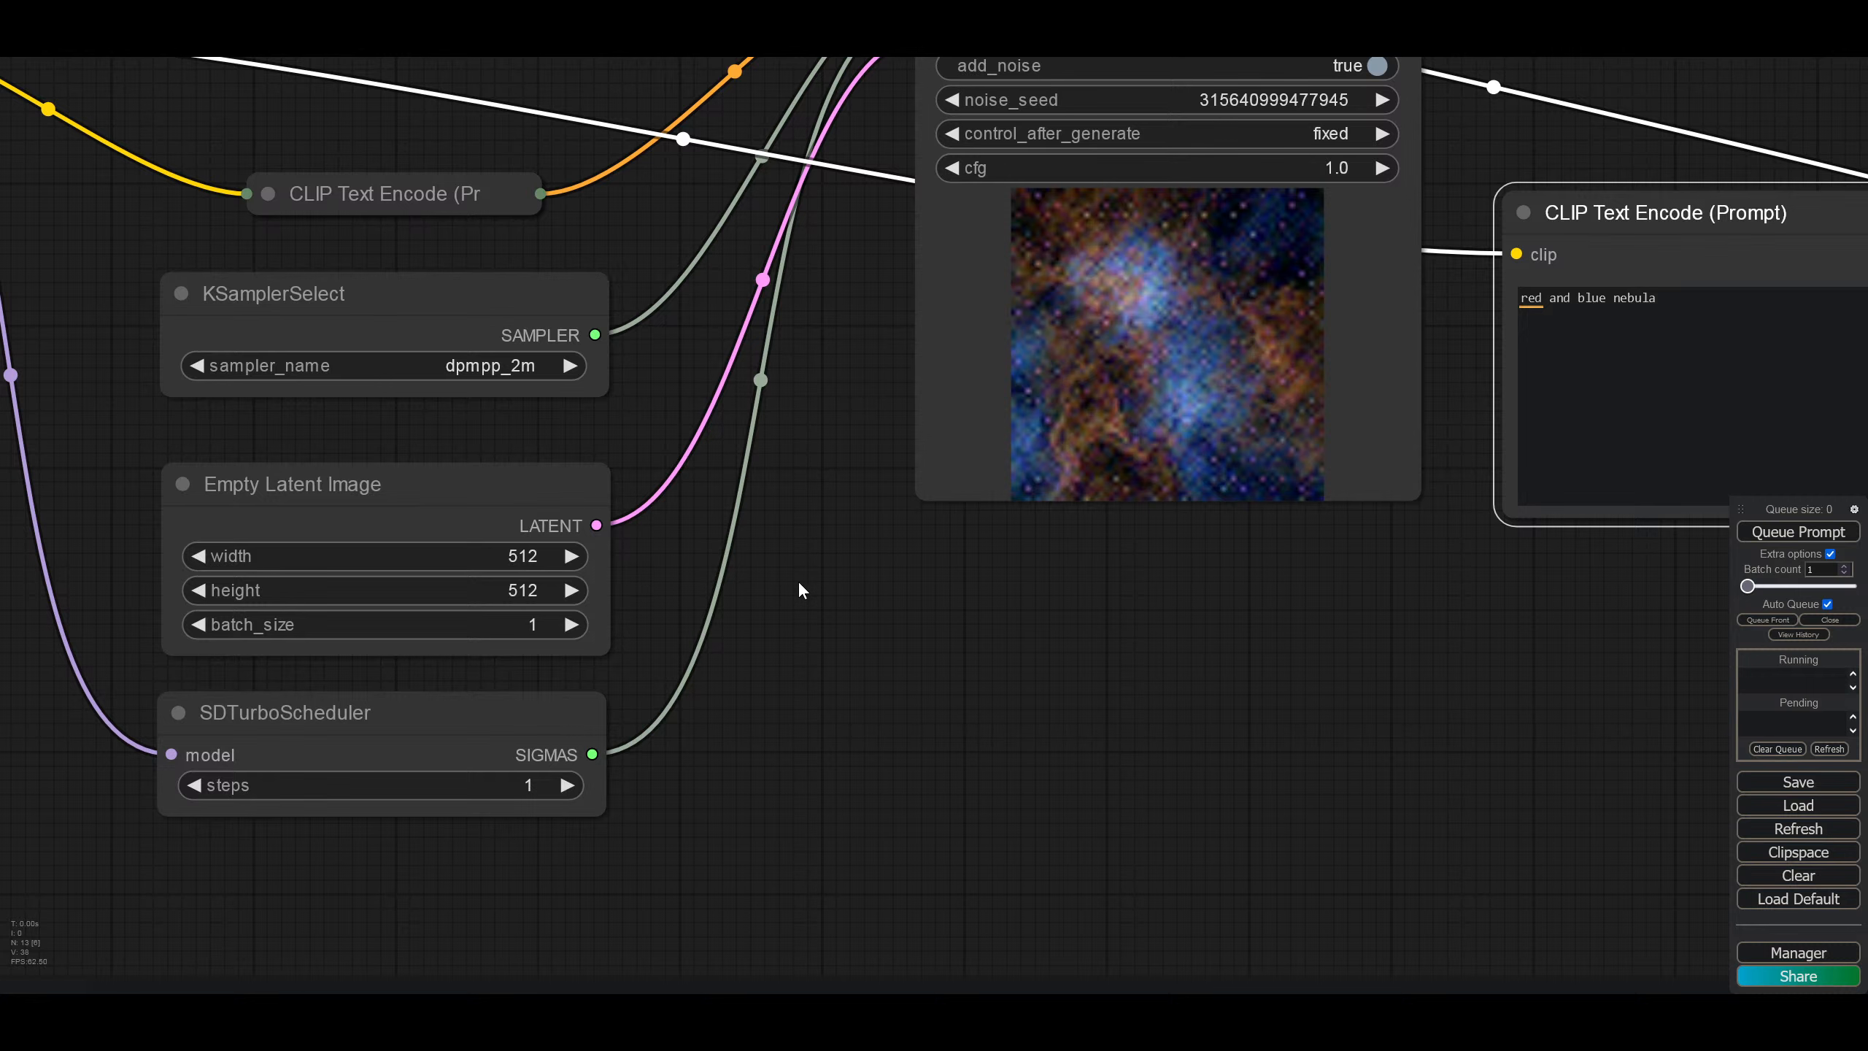
drag(796, 580, 155, 876)
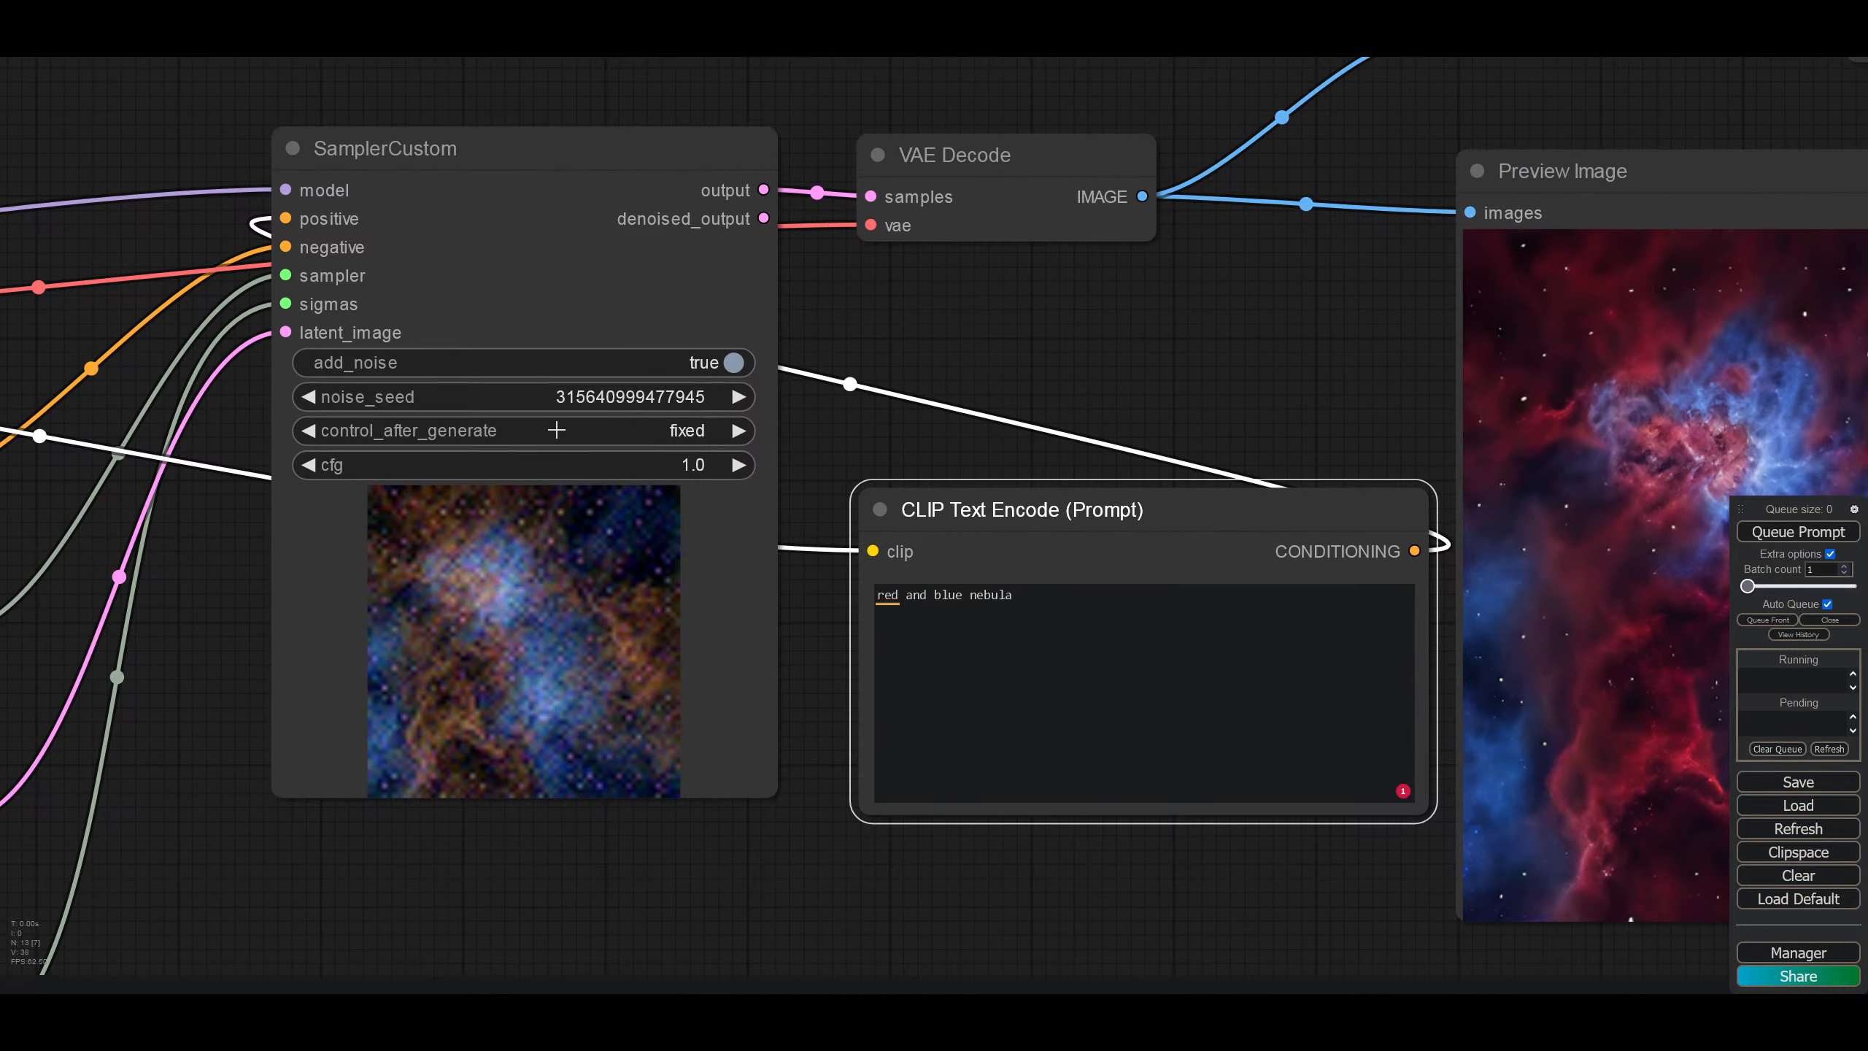
click(683, 422)
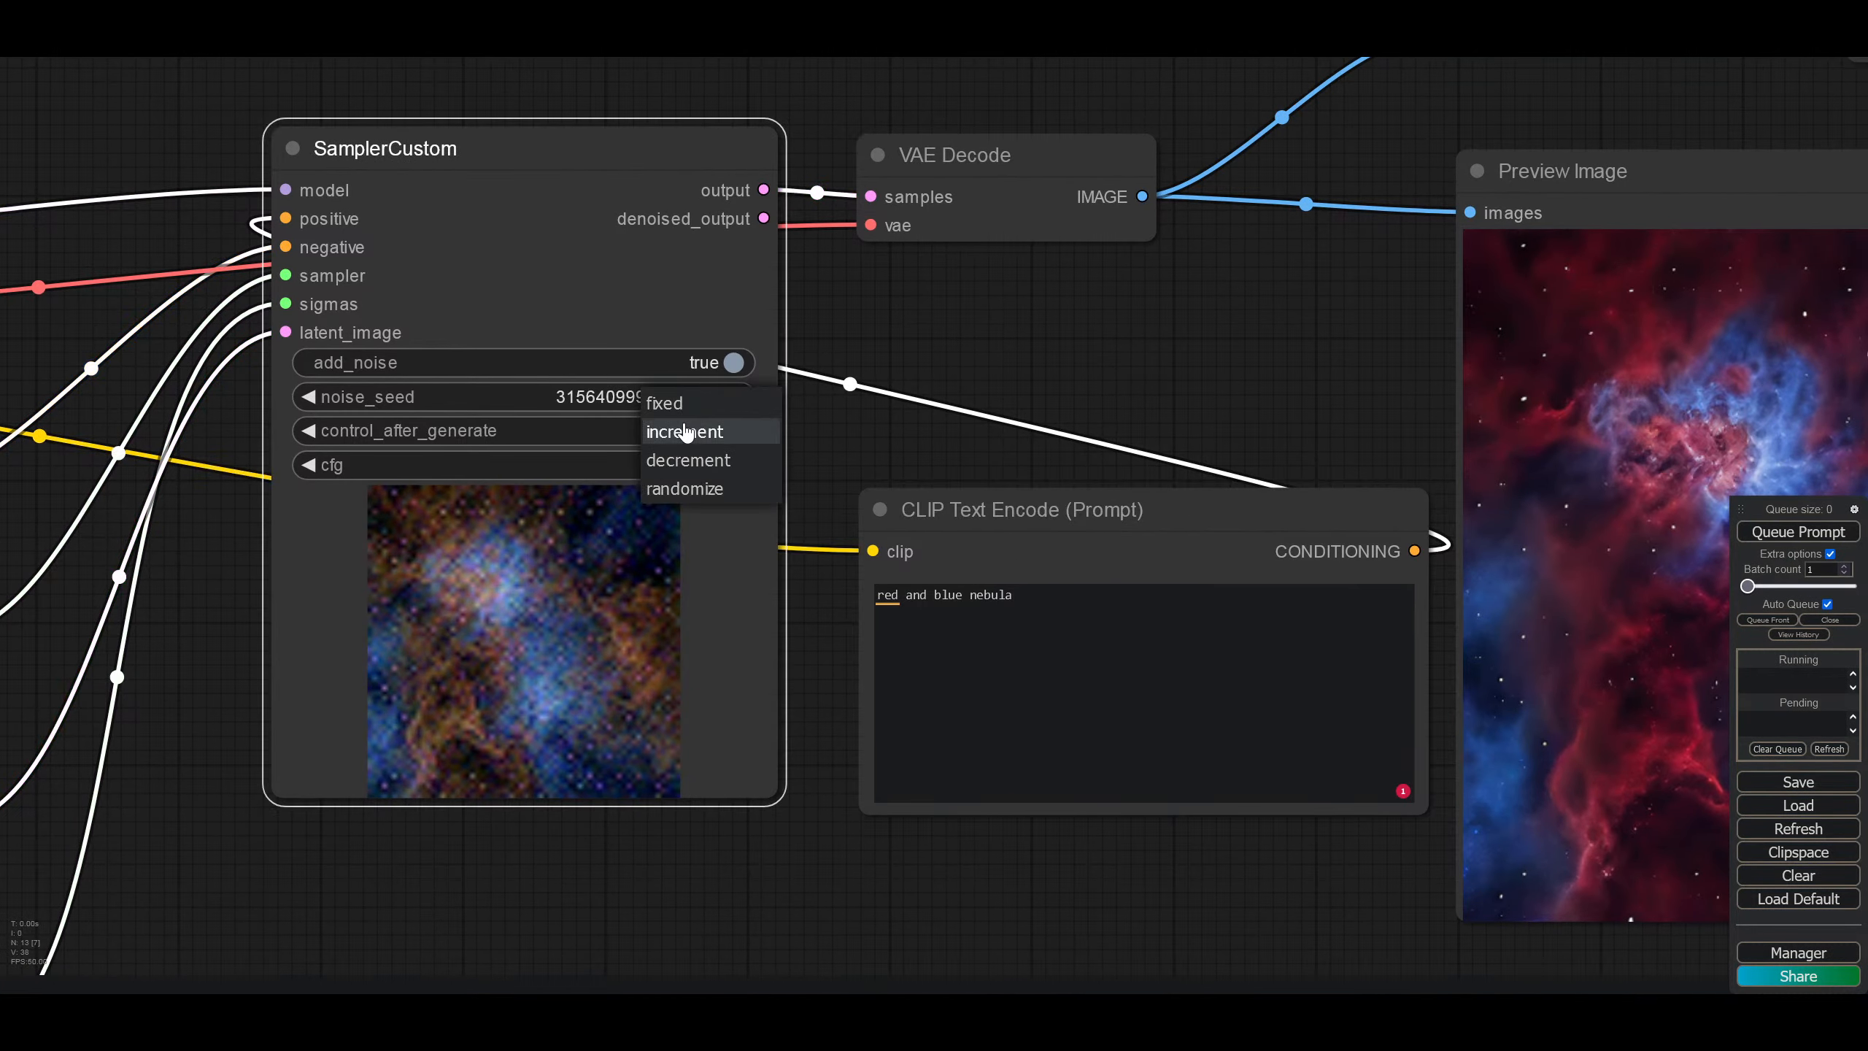
click(843, 410)
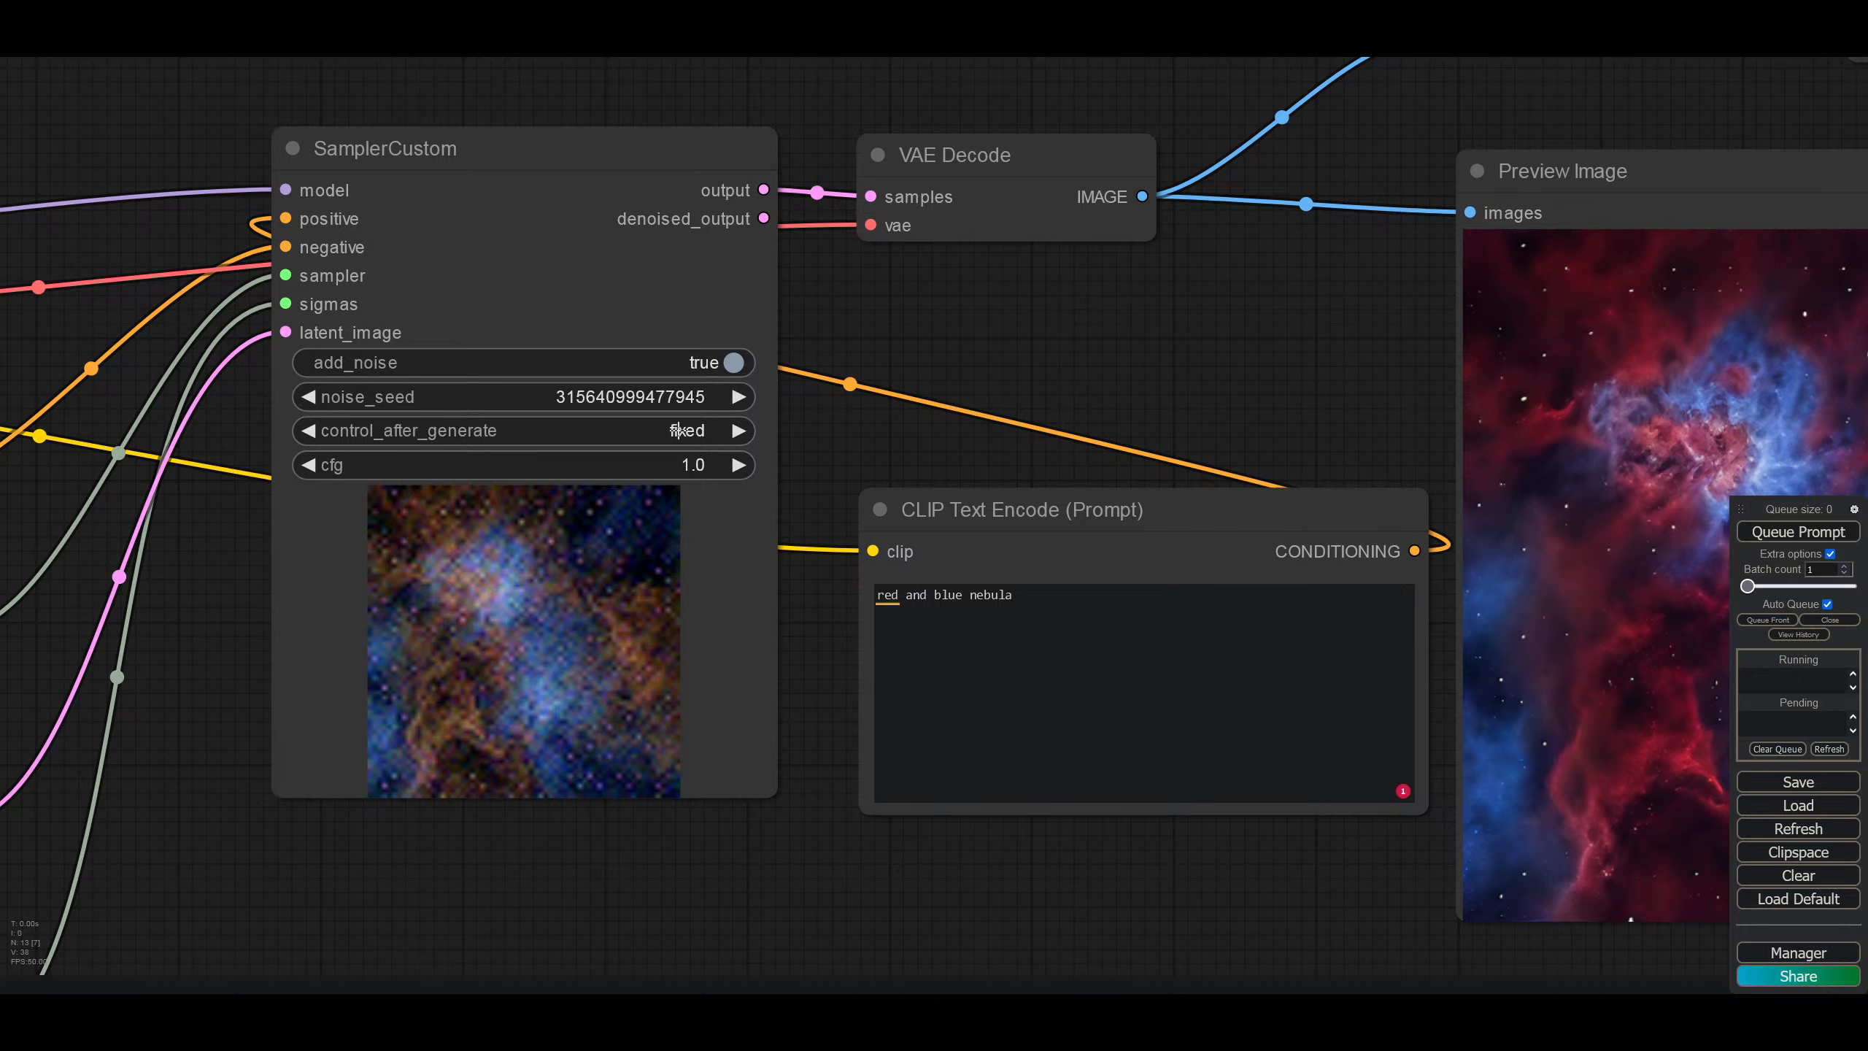
drag(1167, 238, 526, 221)
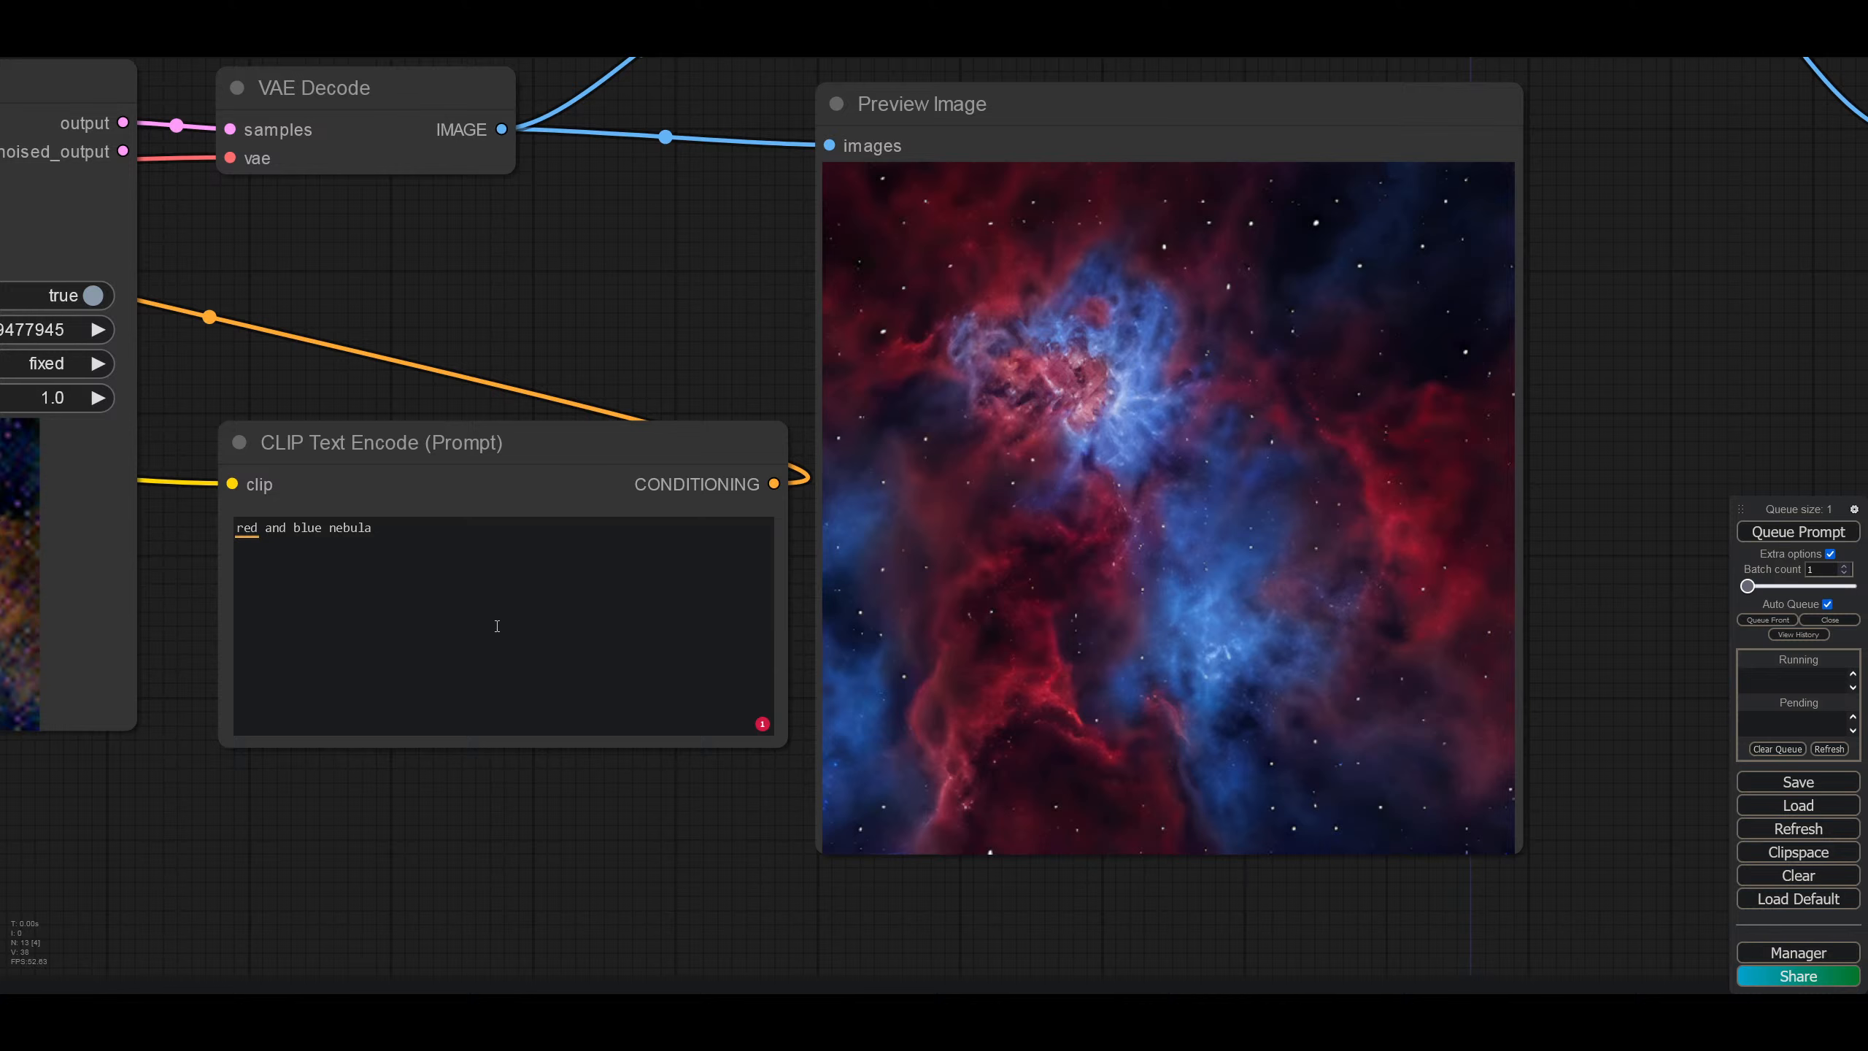
Step: Replace the red and blue nebula prompt with "starfield" and set the seed control to randomize
click(498, 545)
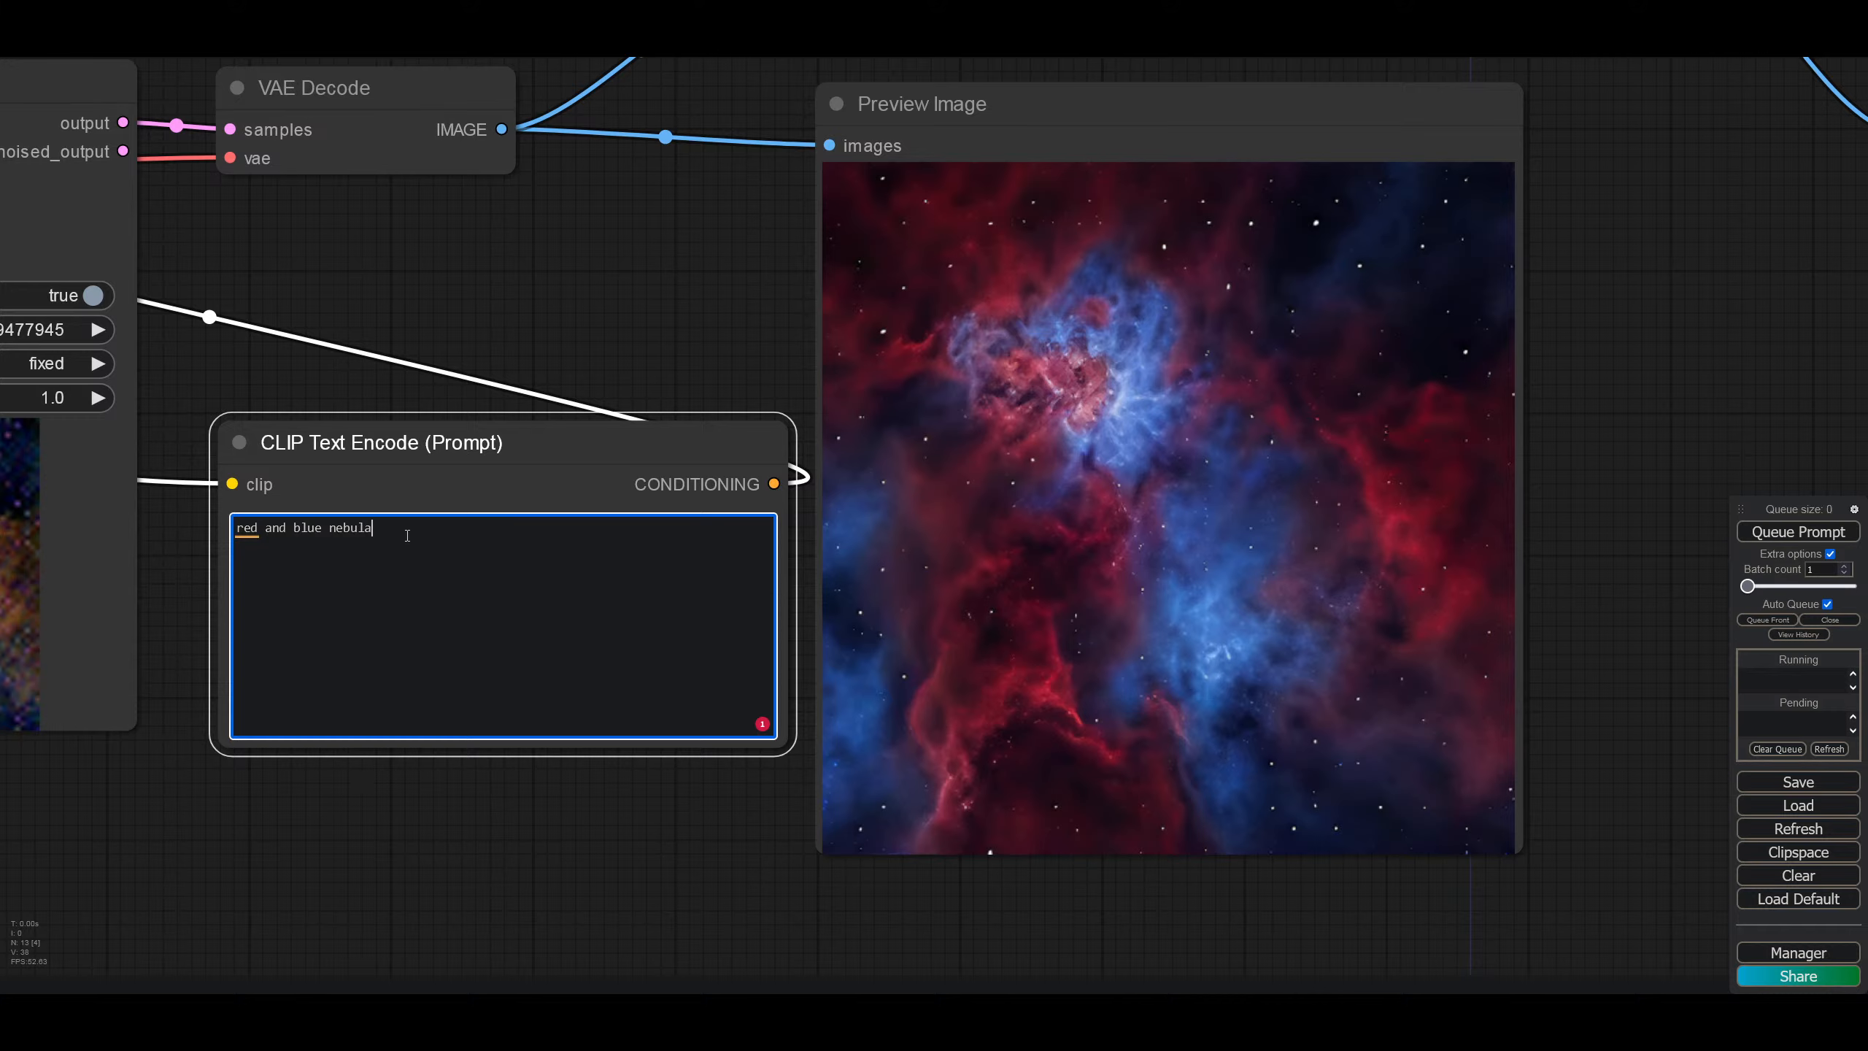
key(ctrl+a)
text(s)
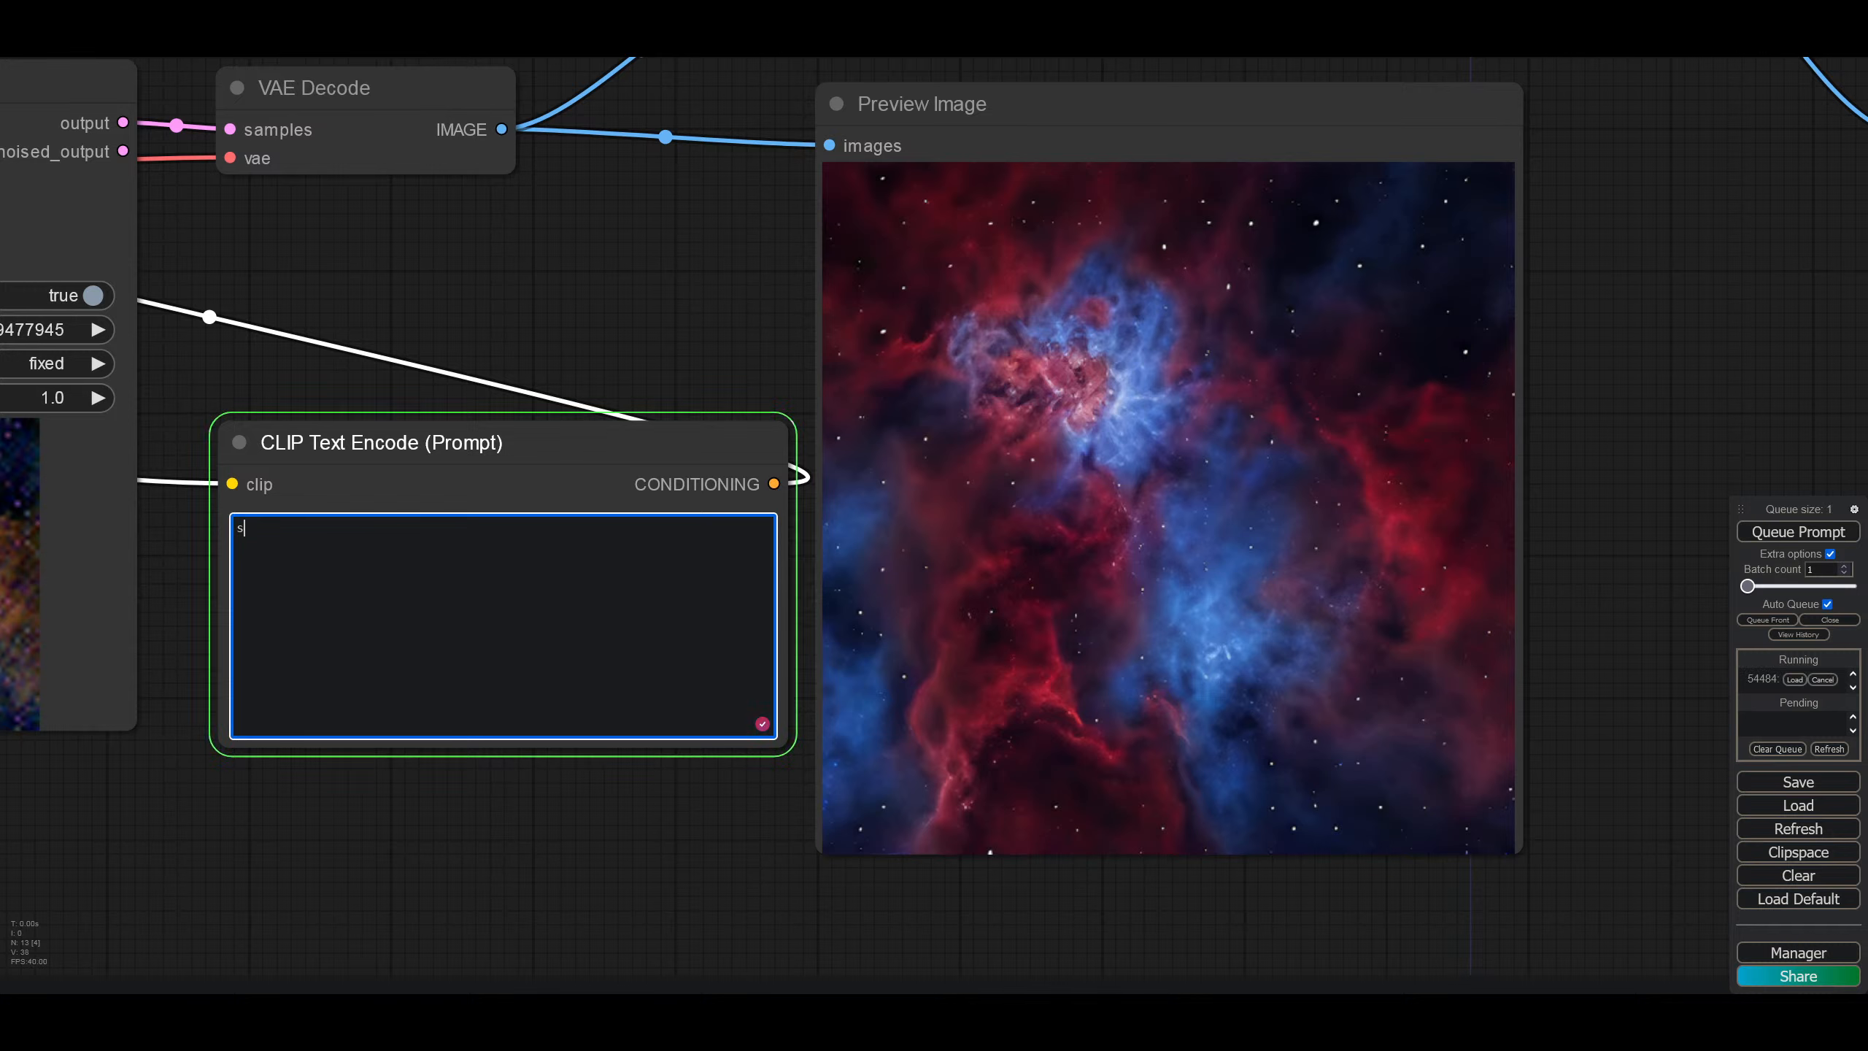
text(tarfield)
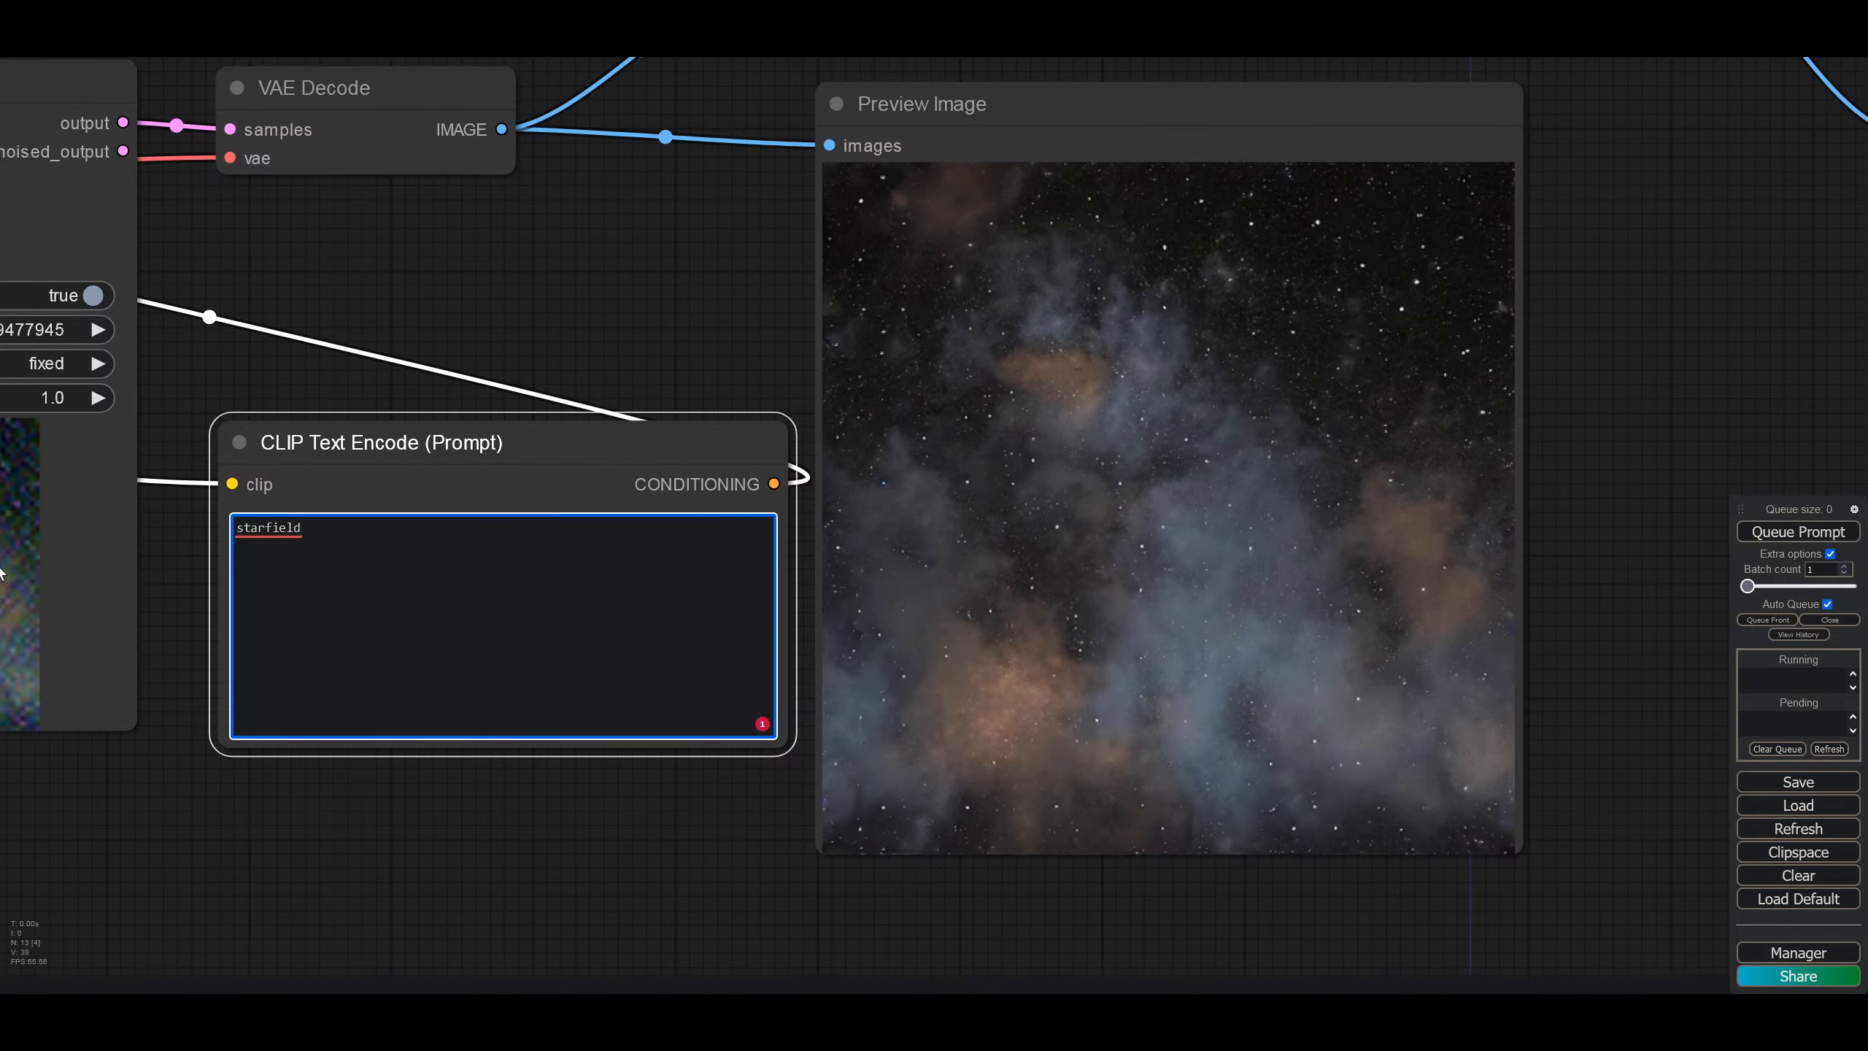
click(55, 368)
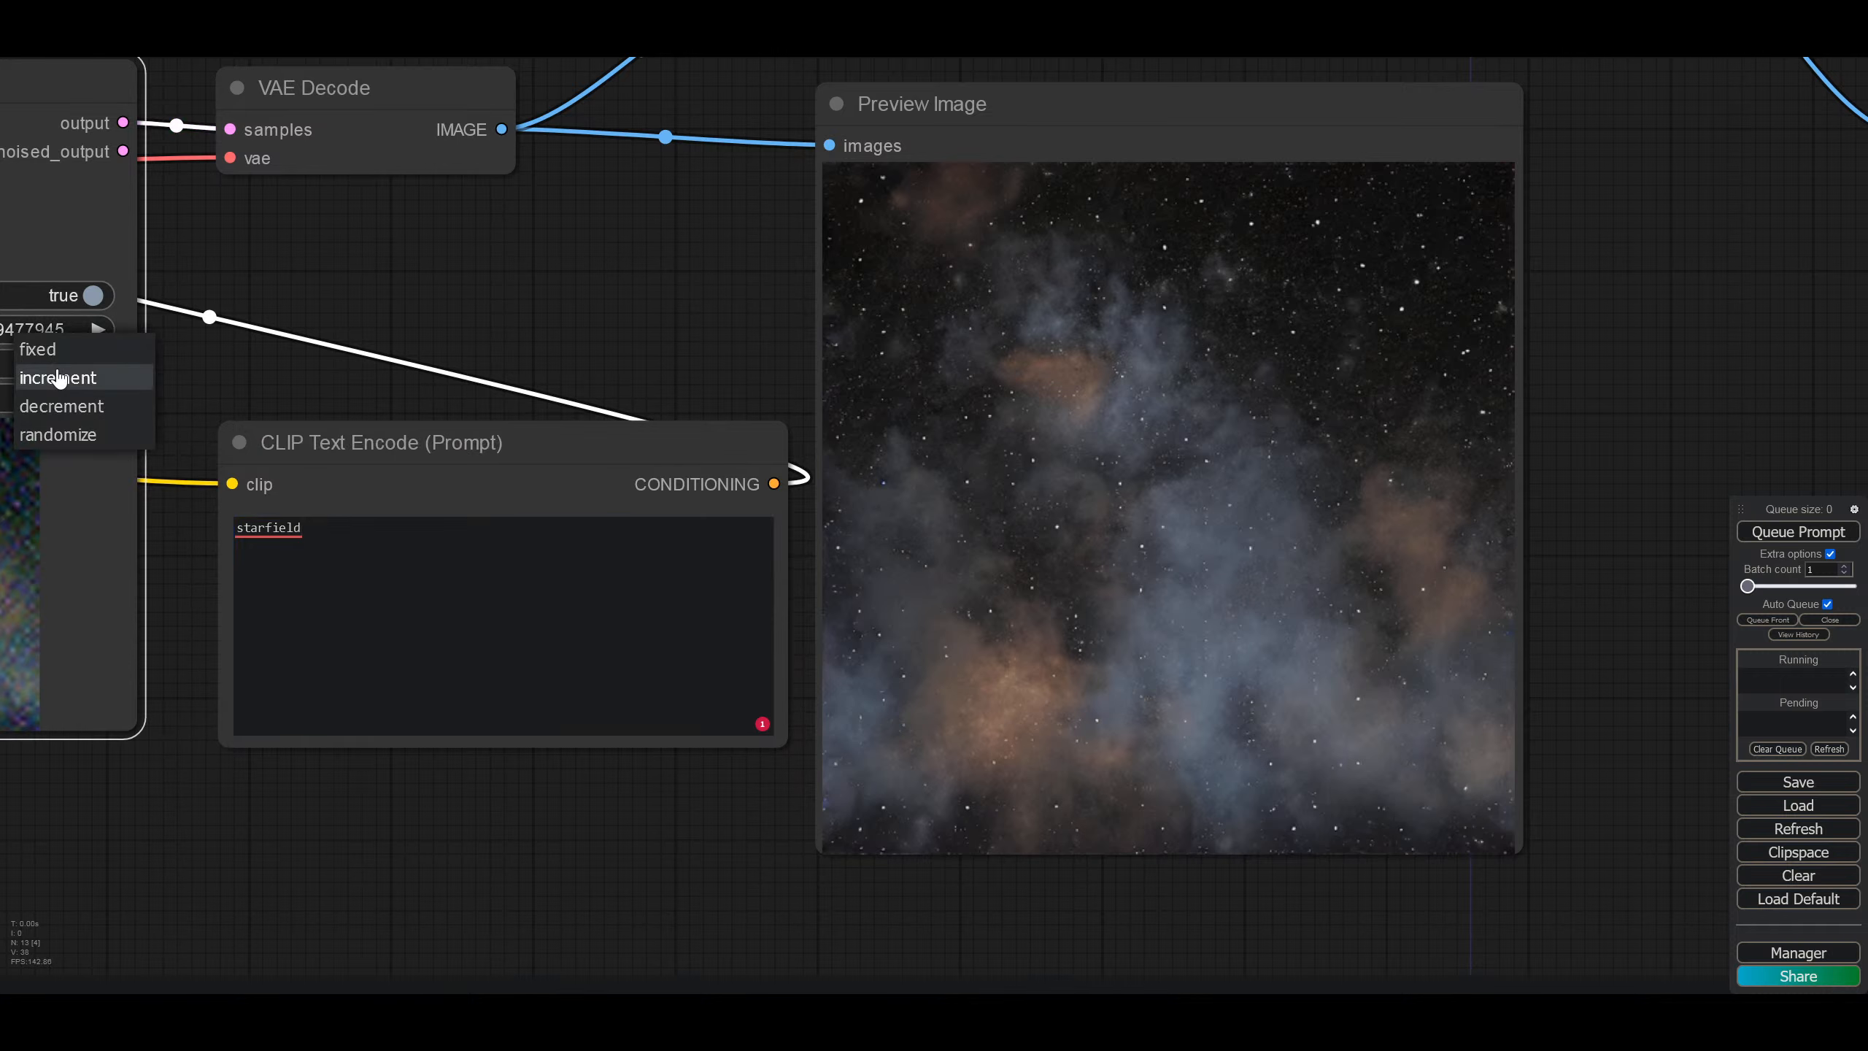
click(56, 435)
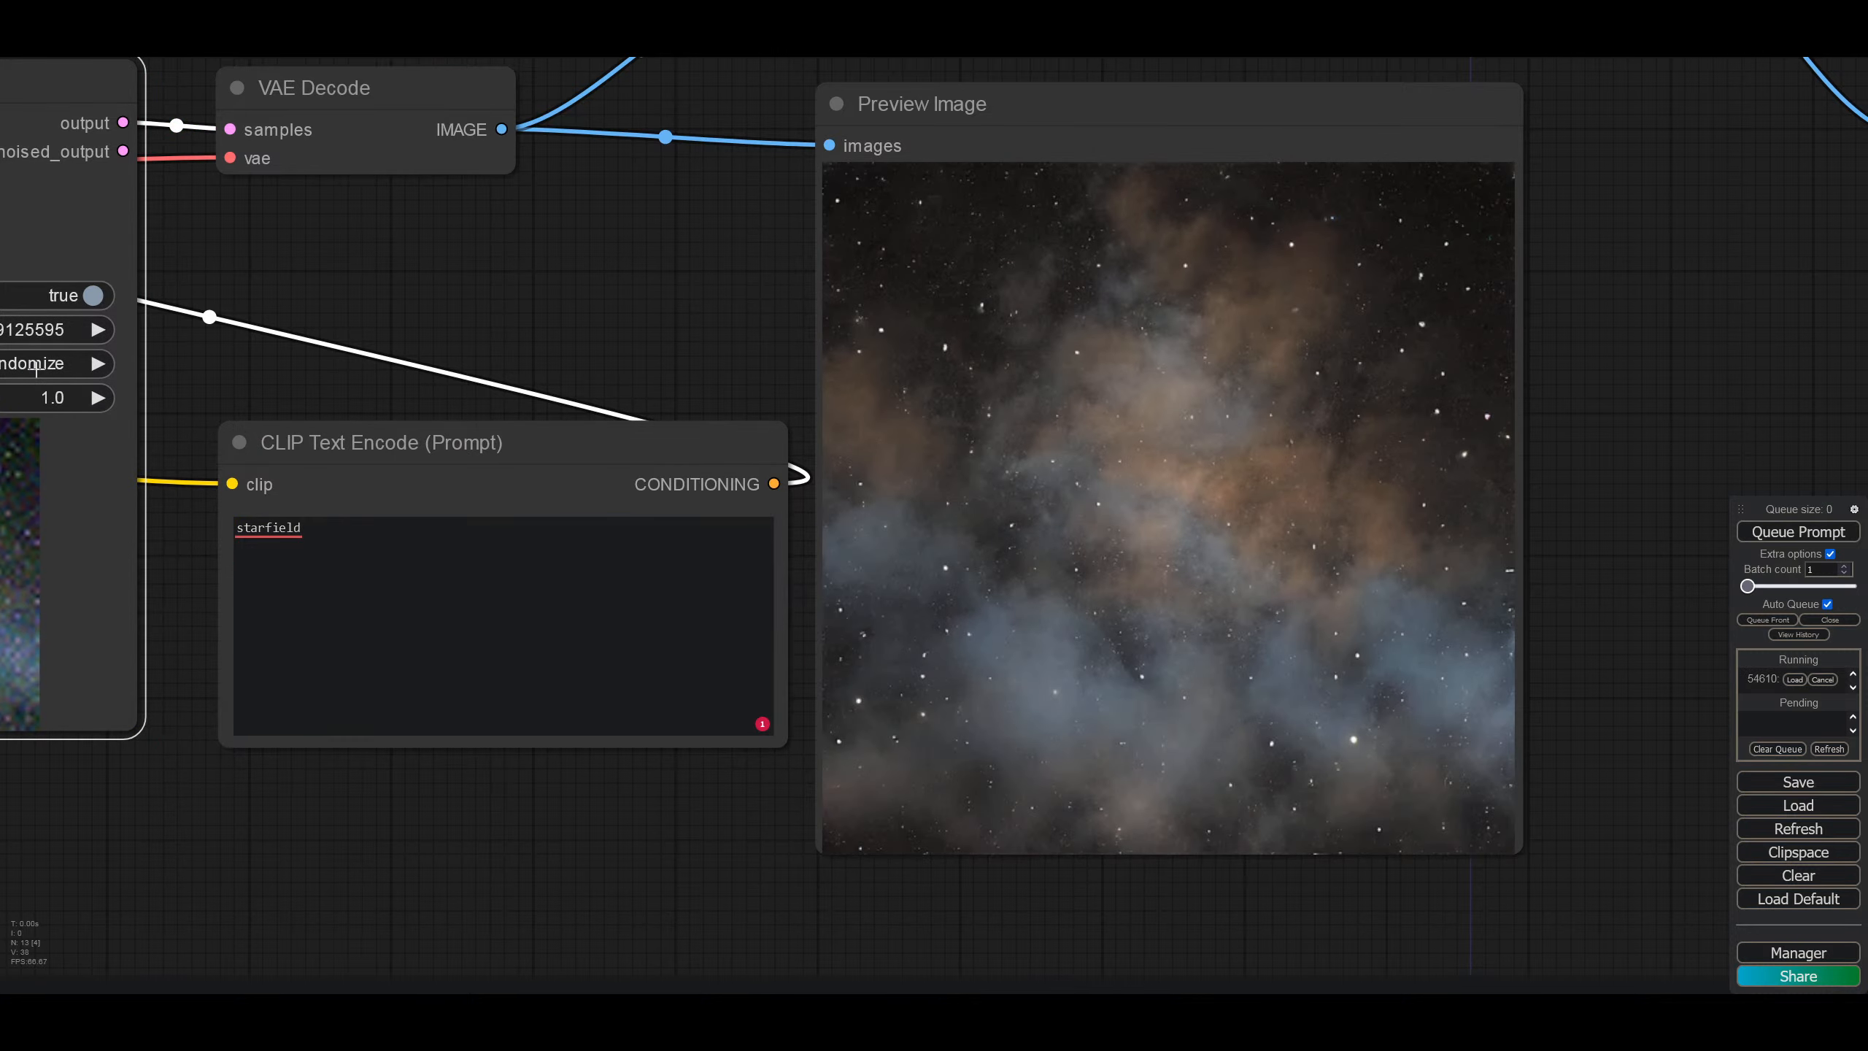
Step: Add descriptive words before "starfield" so the prompt reads "colourful dynamic starfield"
click(283, 537)
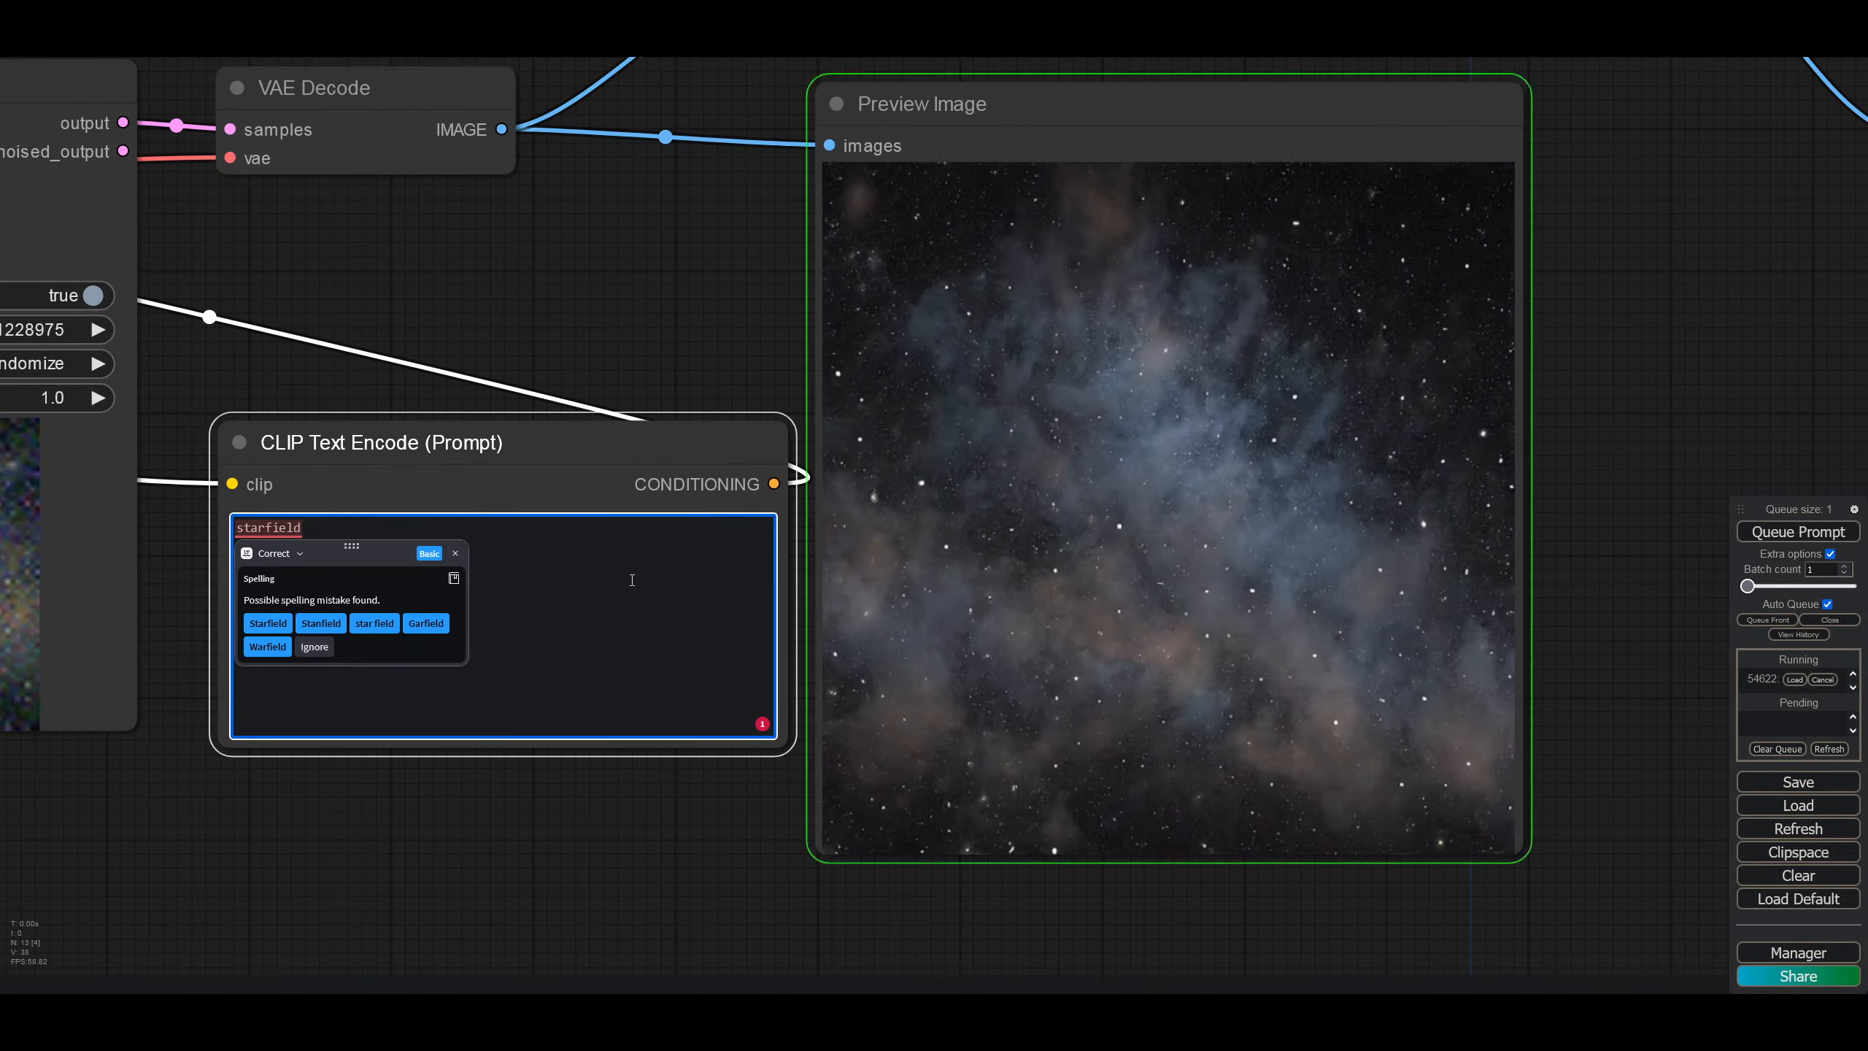
text(colourful)
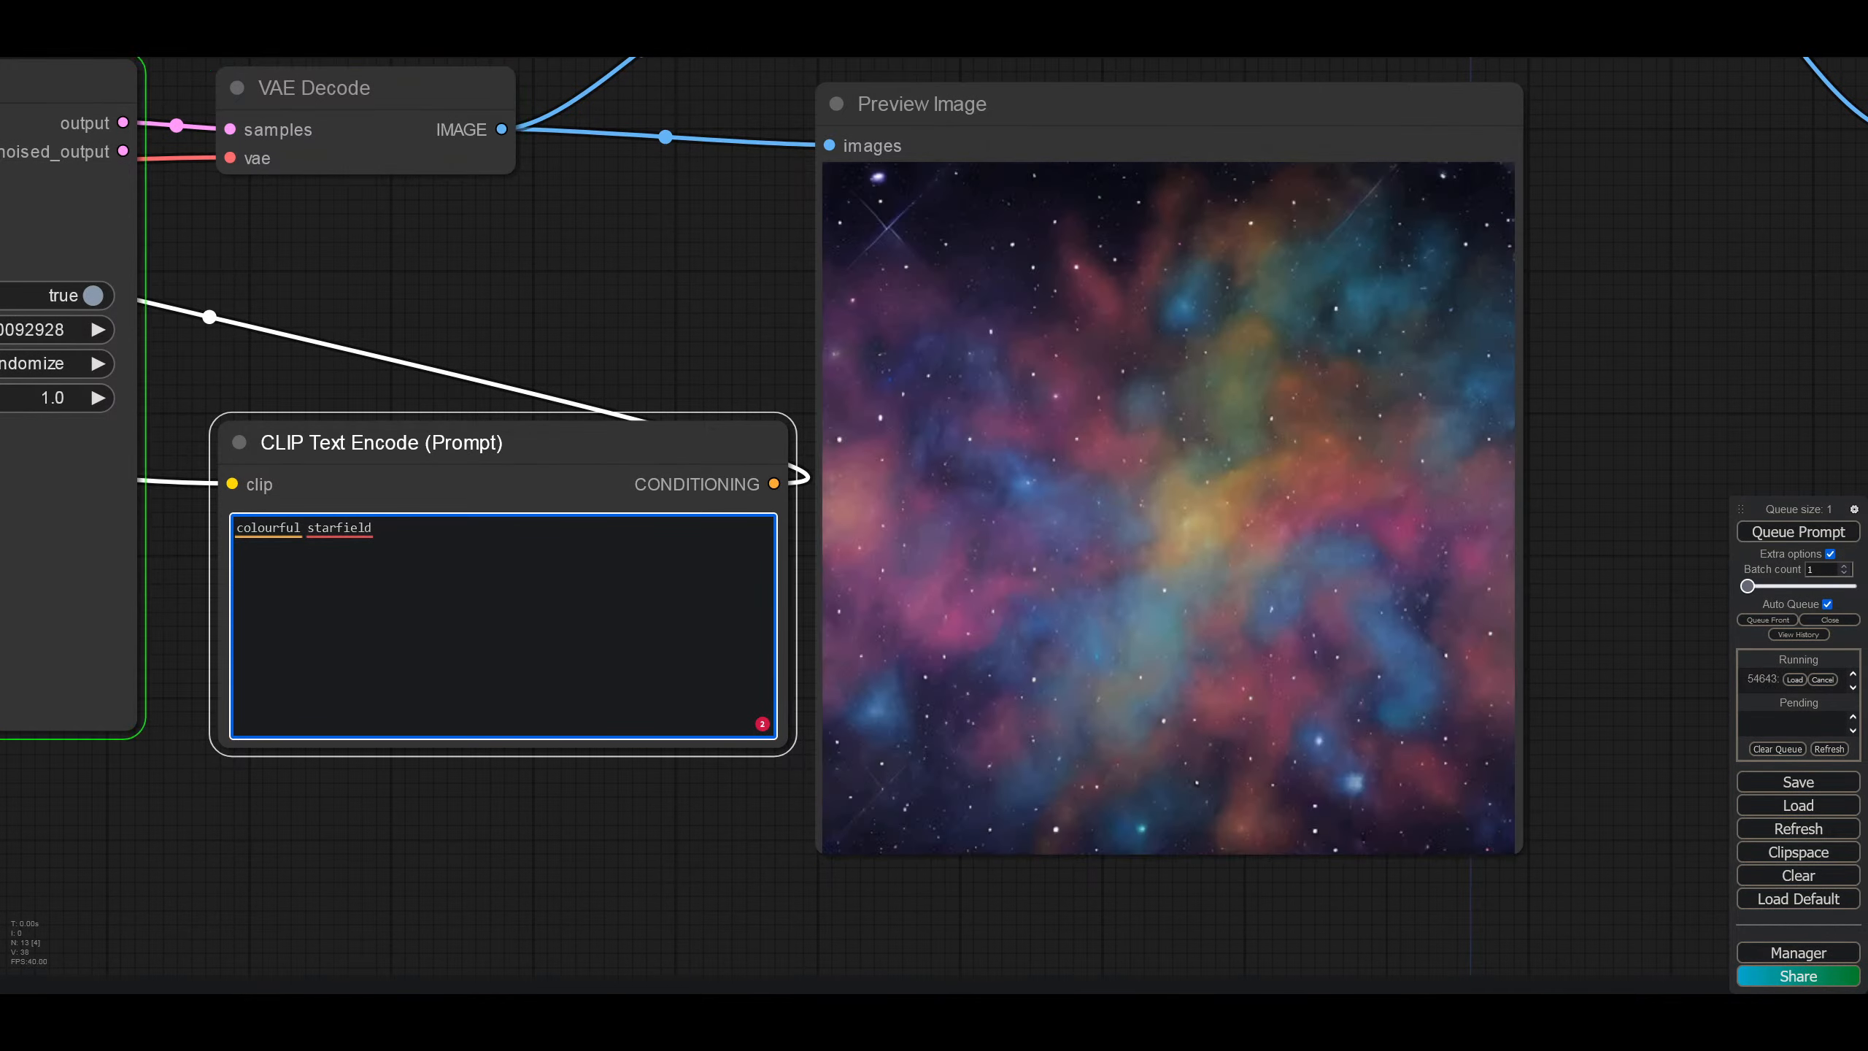
text(dynaci)
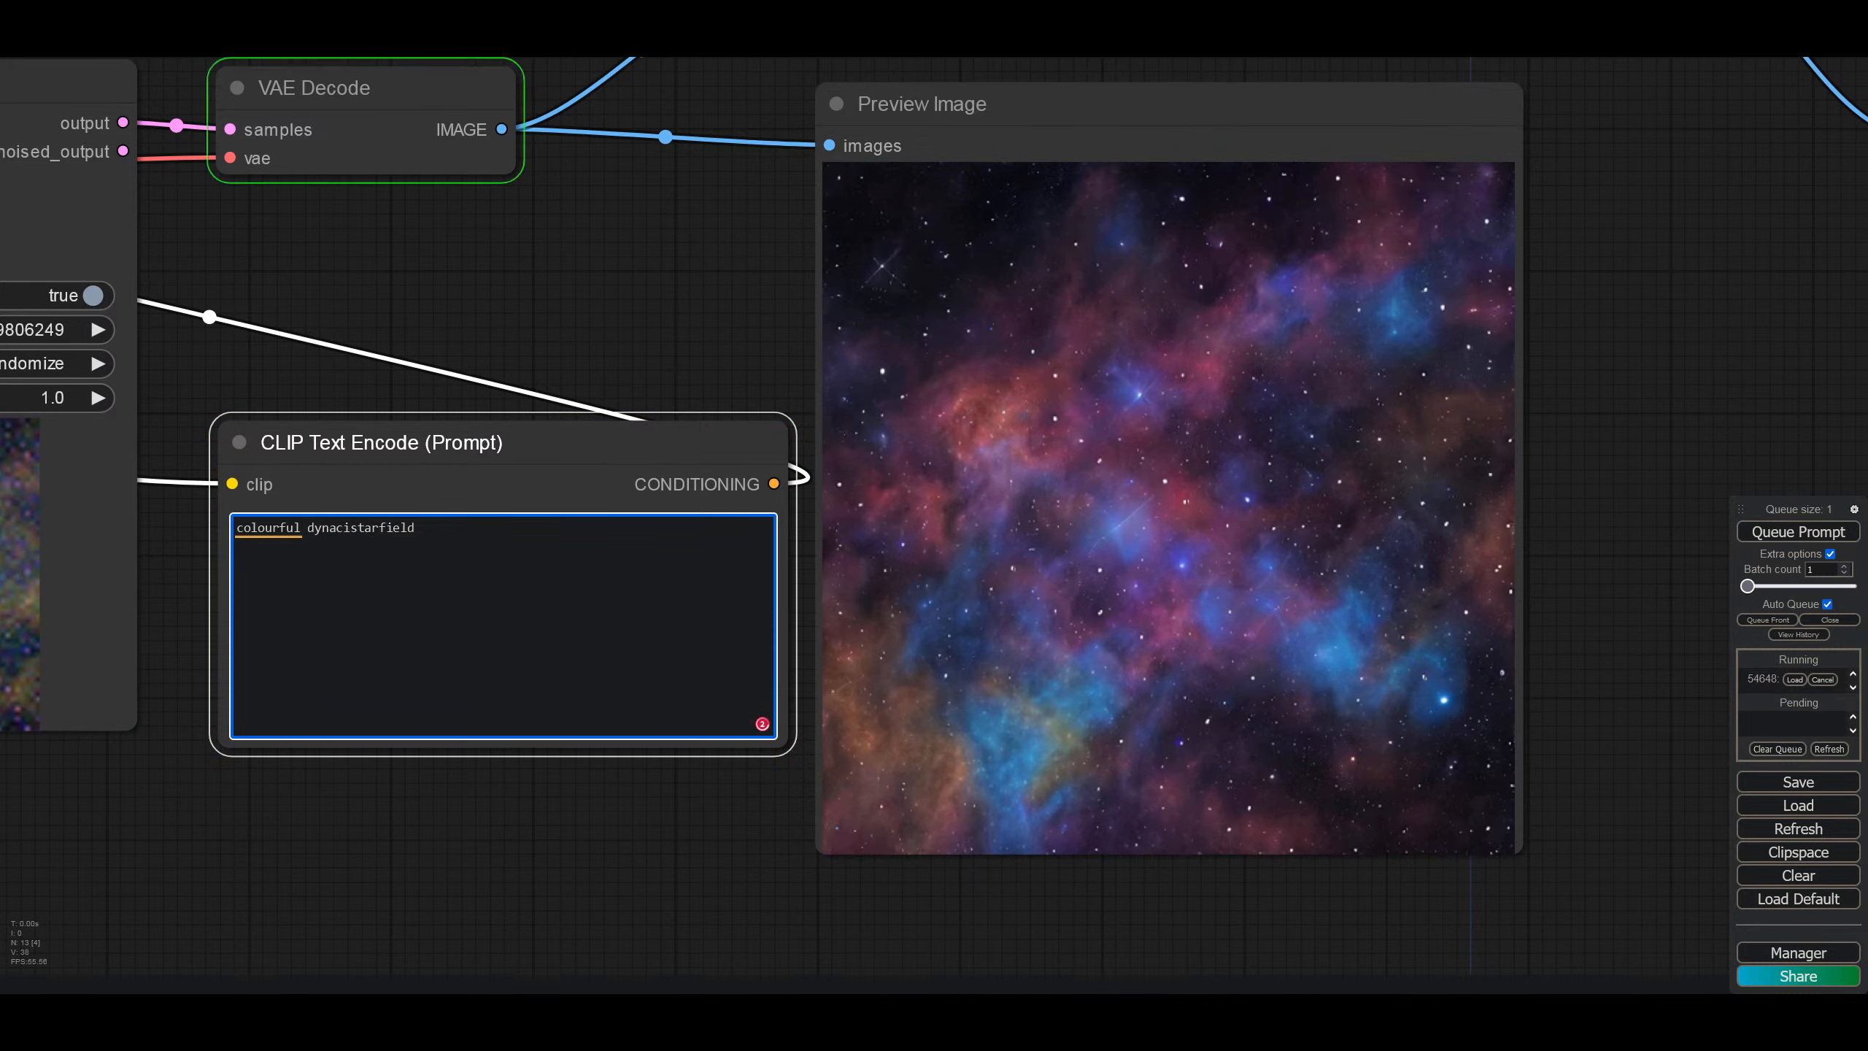
key(BackSpace)
key(BackSpace)
text(m)
key(BackSpace)
key(BackSpace)
key(BackSpace)
key(BackSpace)
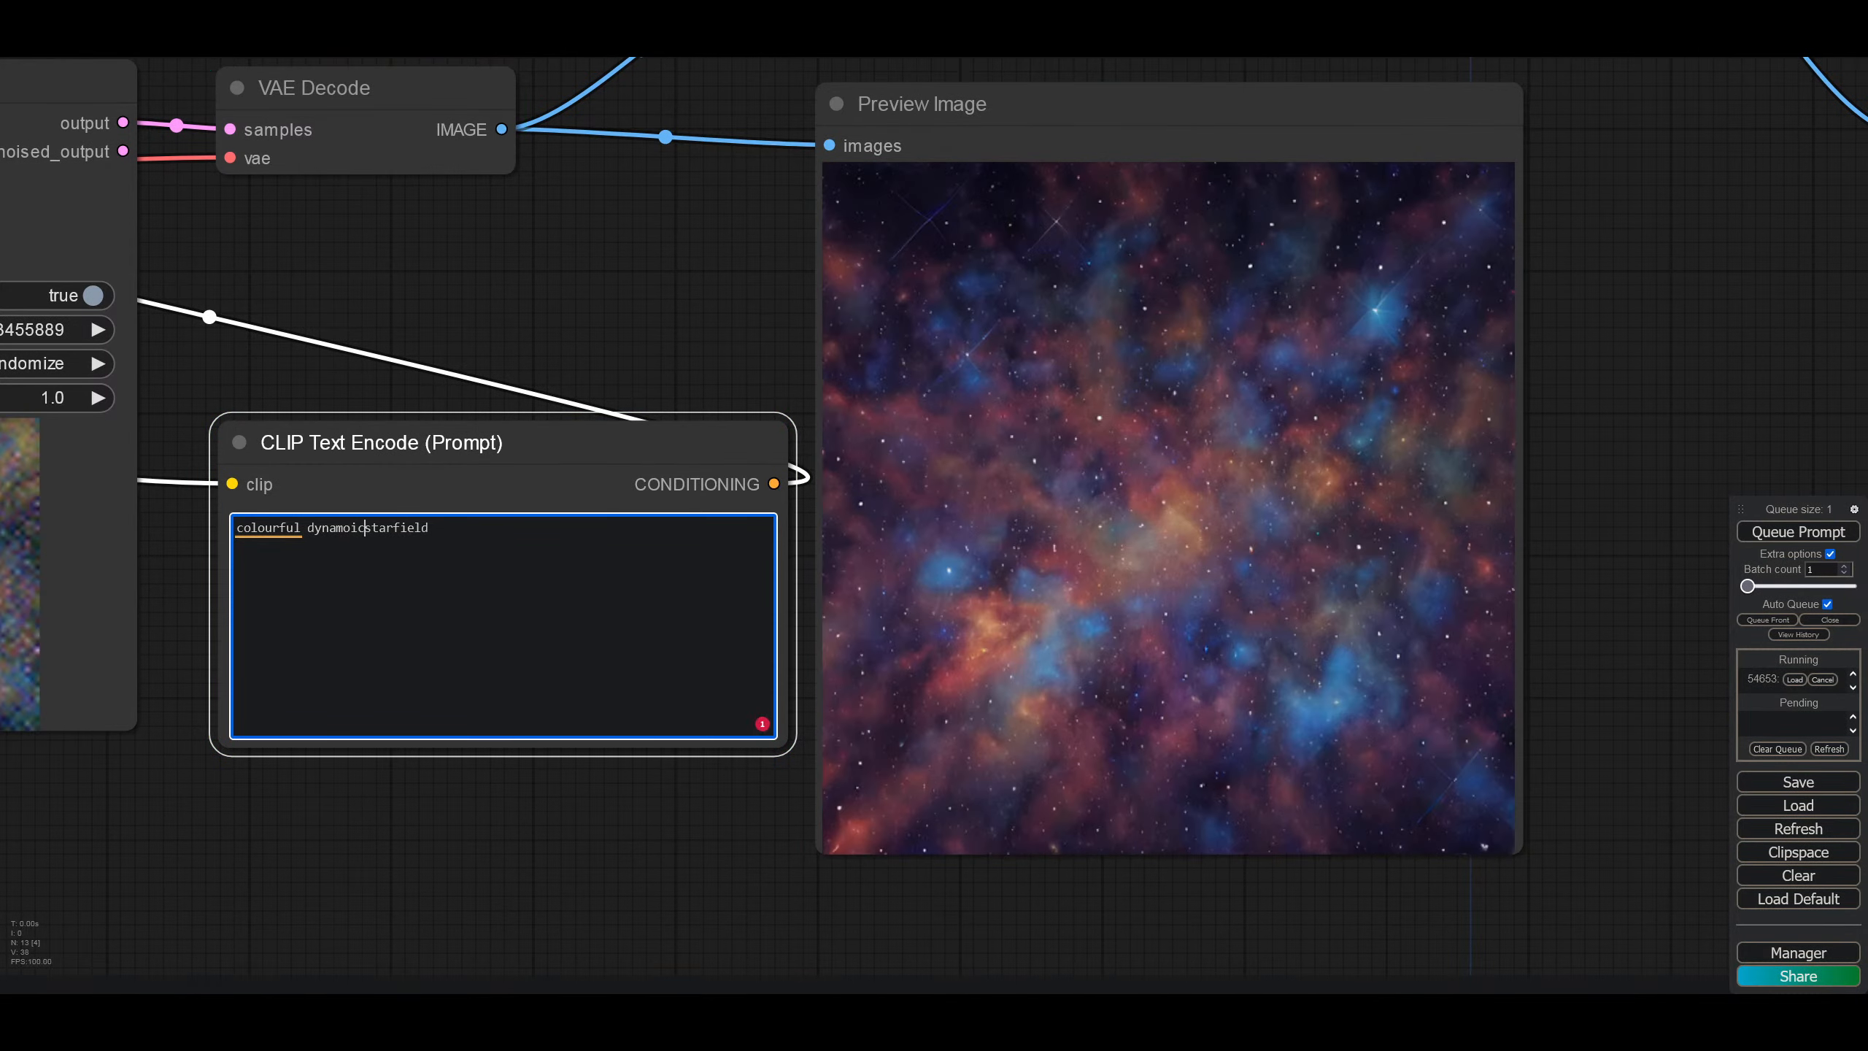
text(ic starfield)
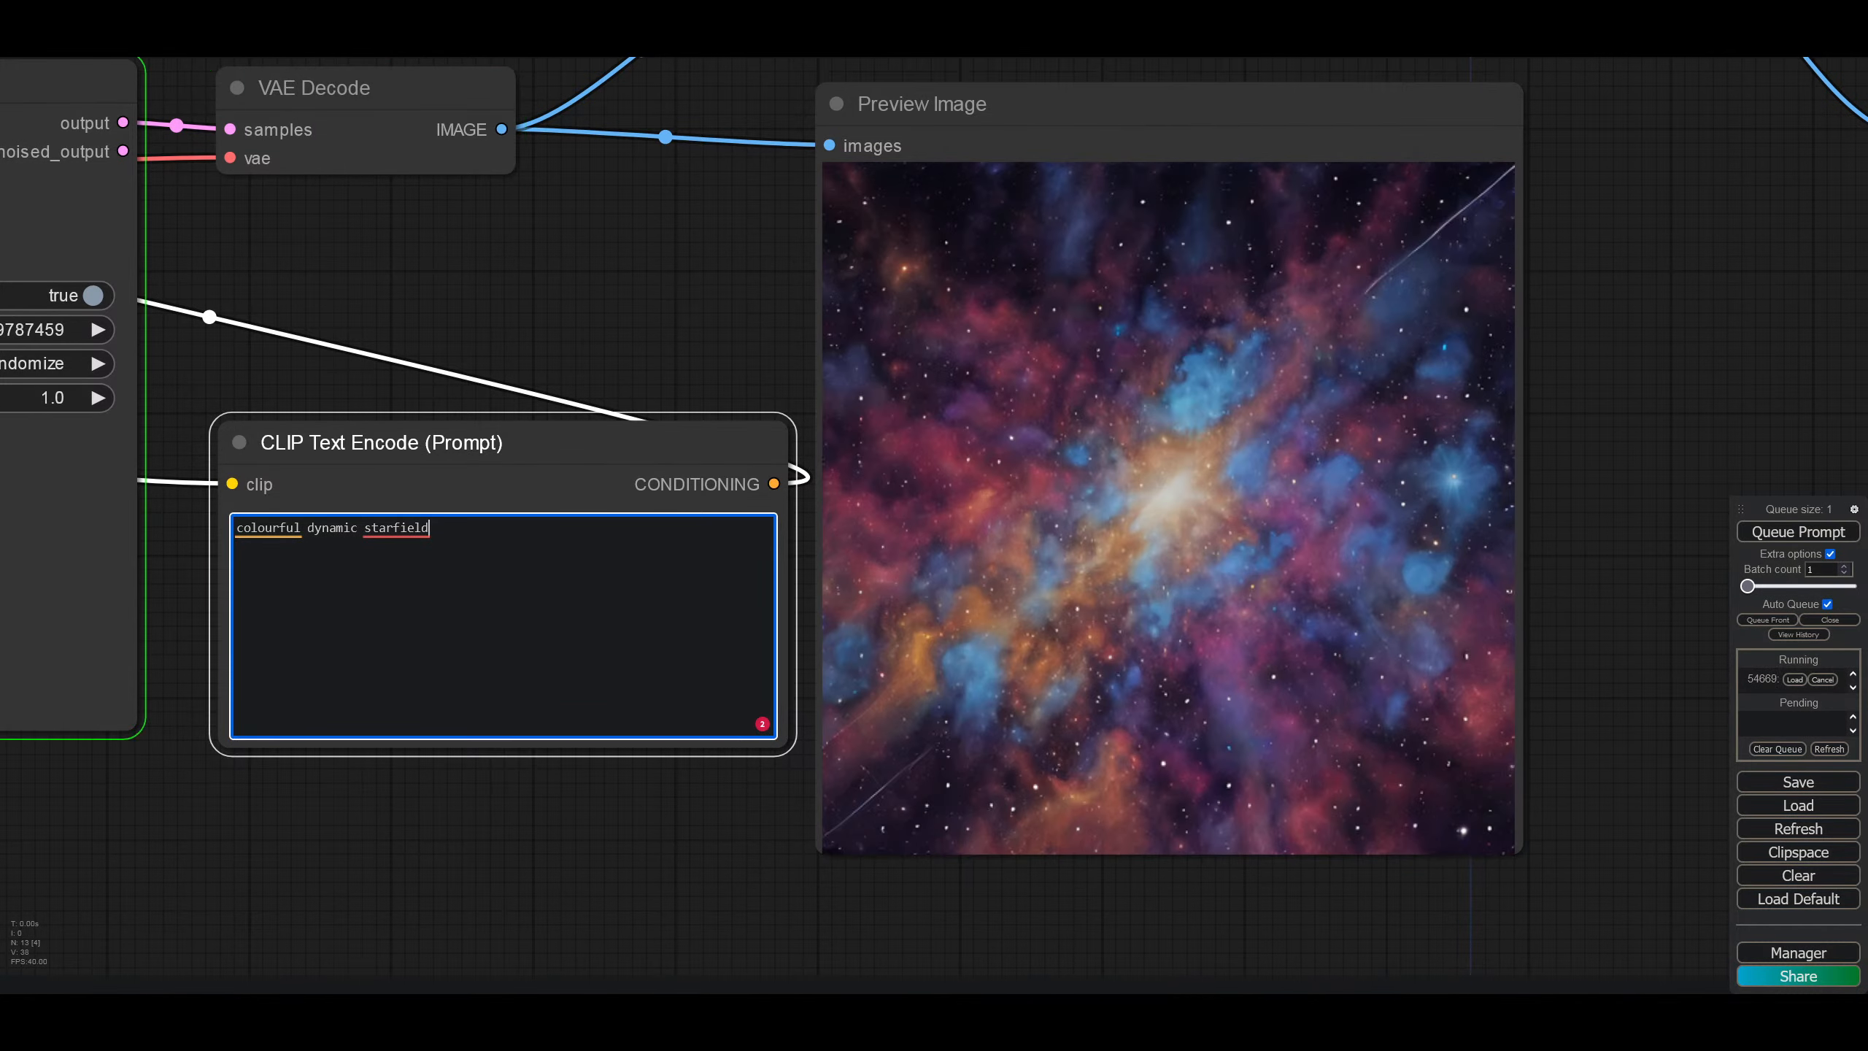
Step: Append "with black hole" to the starfield prompt and set the seed control to fixed
text( with black hole)
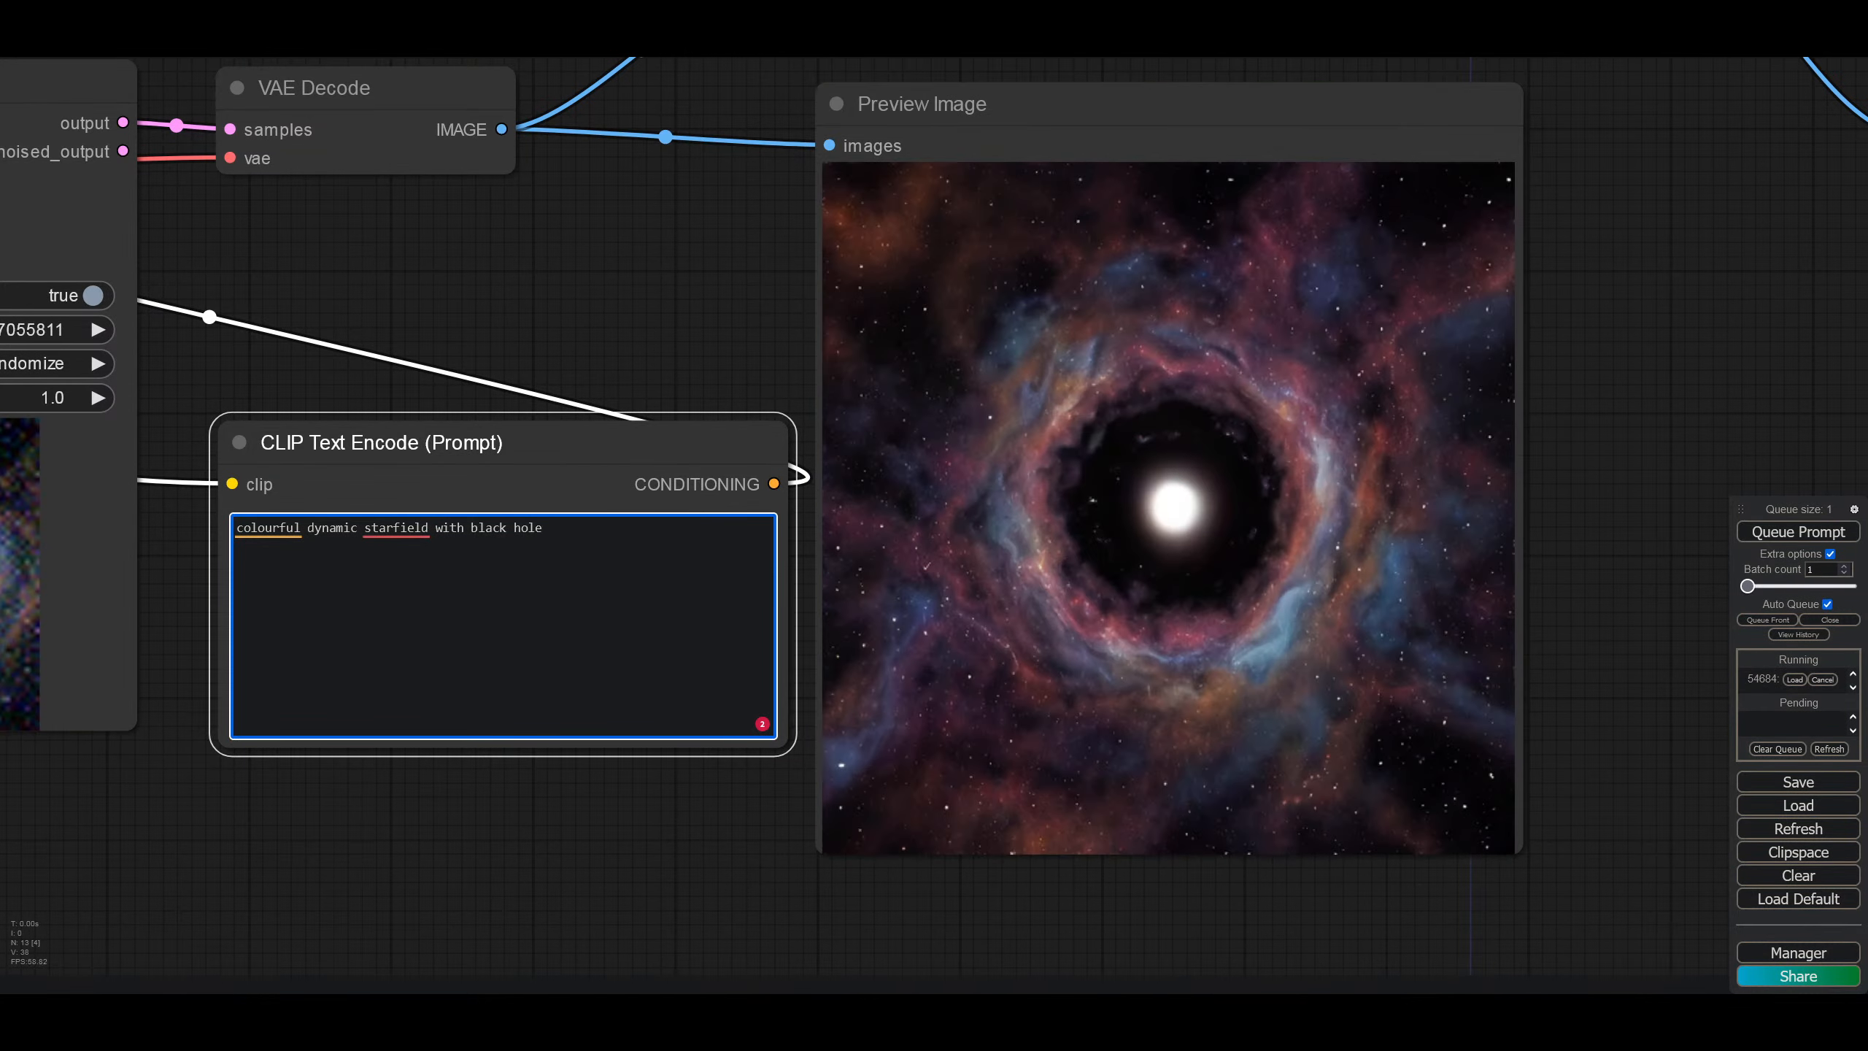
click(44, 363)
click(37, 344)
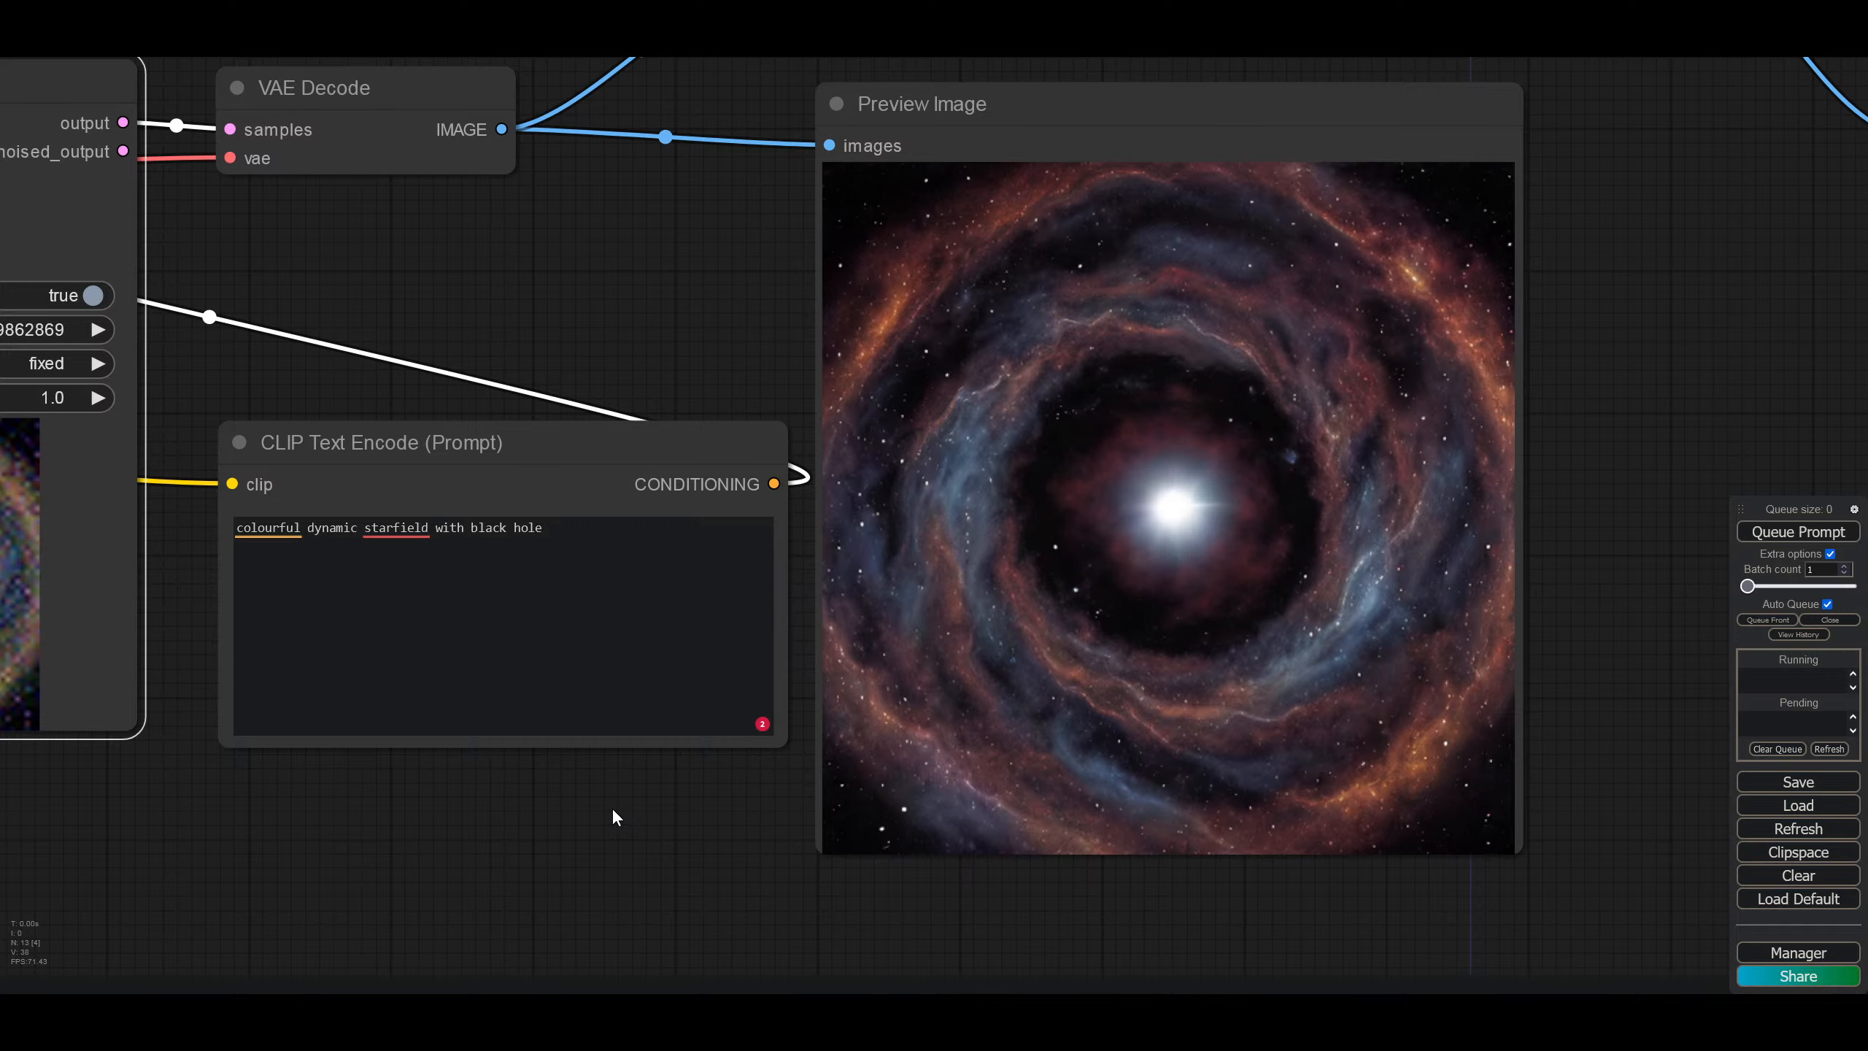
Step: Remove the bypass from the Upscale Image (using Model) node to upscale the black hole image
scroll(1695, 359, down, 6)
drag(1633, 367, 1017, 366)
right_click(616, 129)
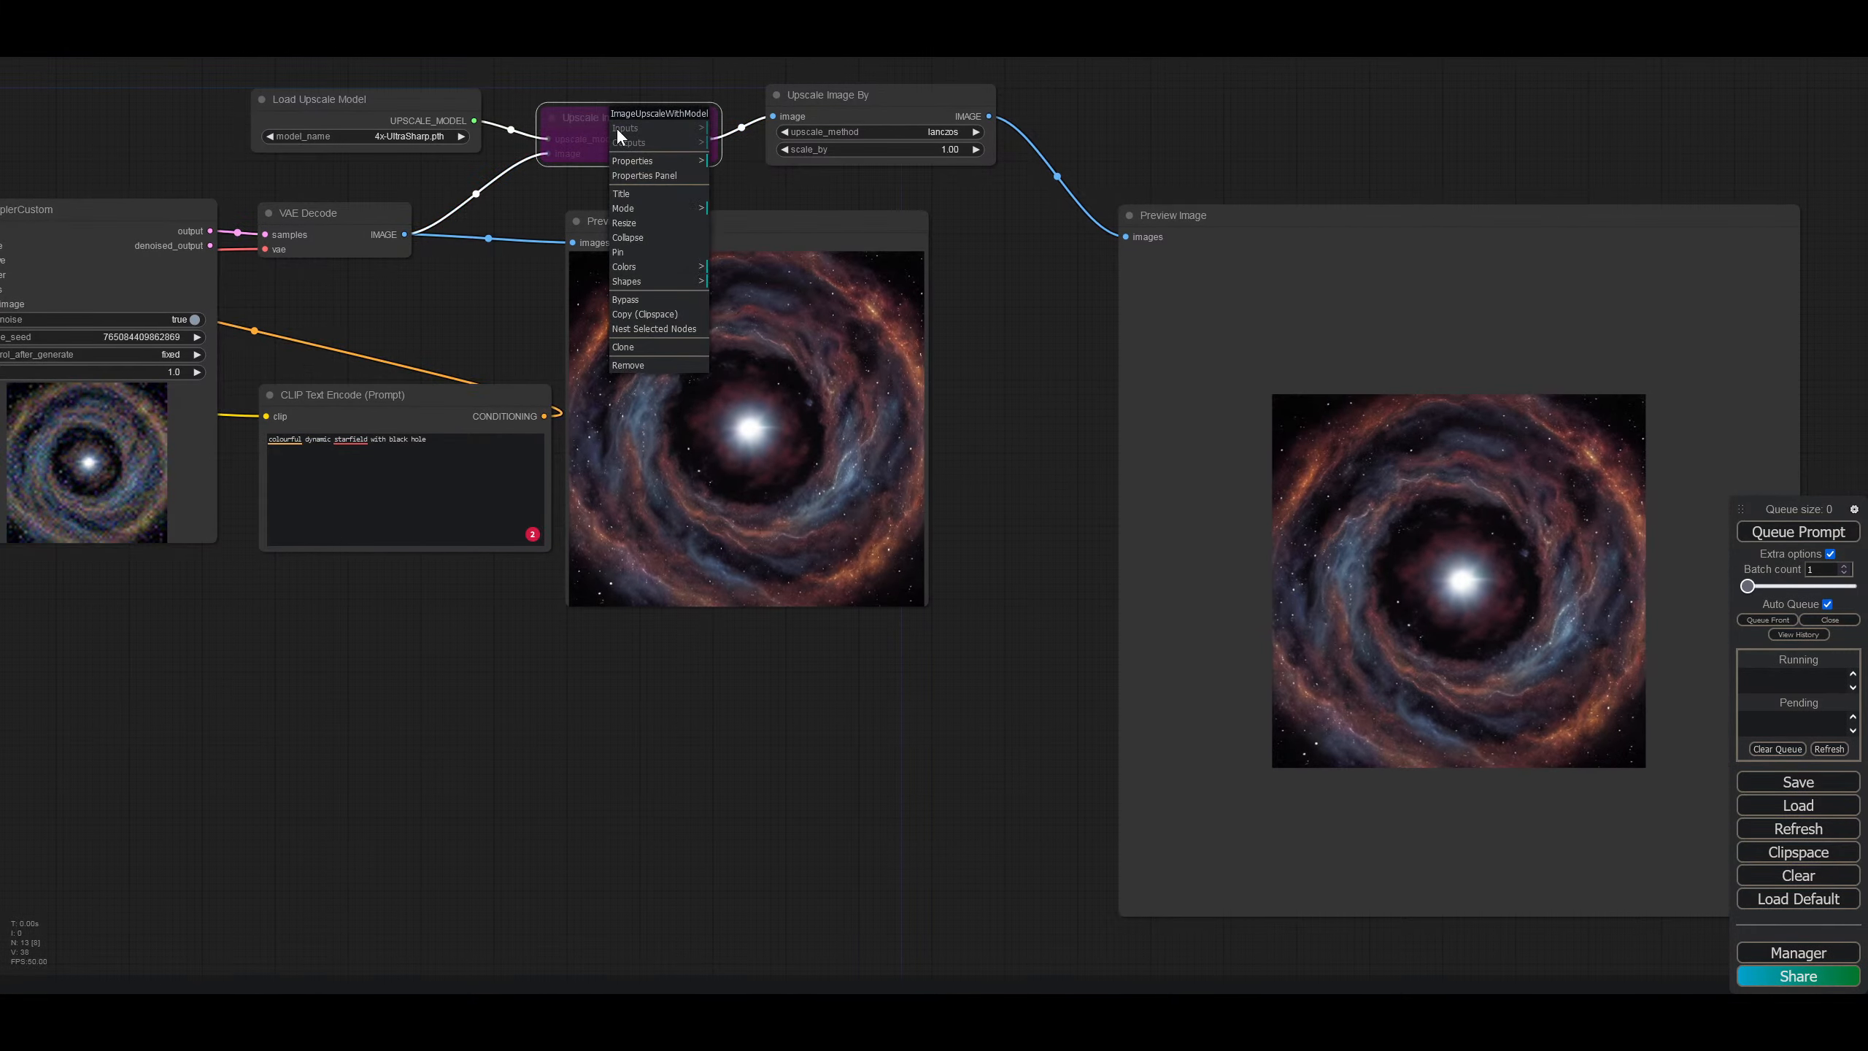
click(655, 301)
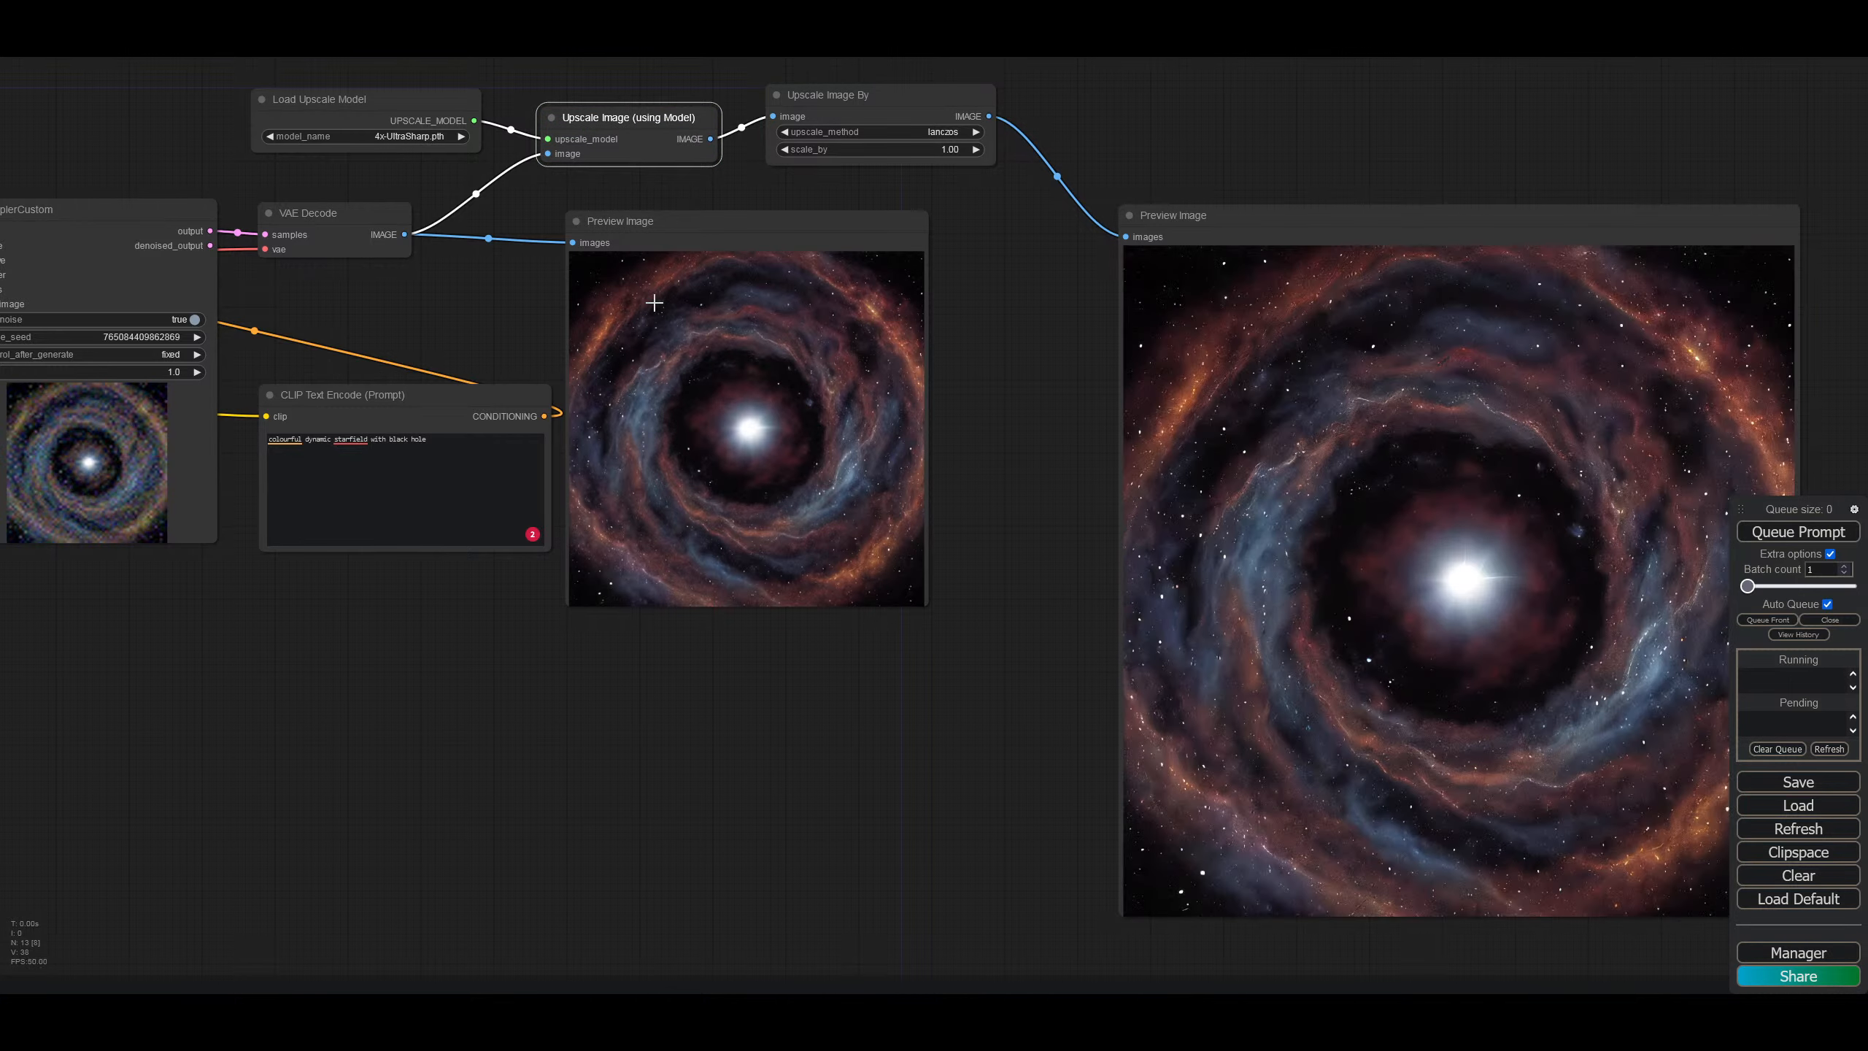
Step: Open the upscaled preview image on its own, inspect it at full size, and close it
right_click(1187, 299)
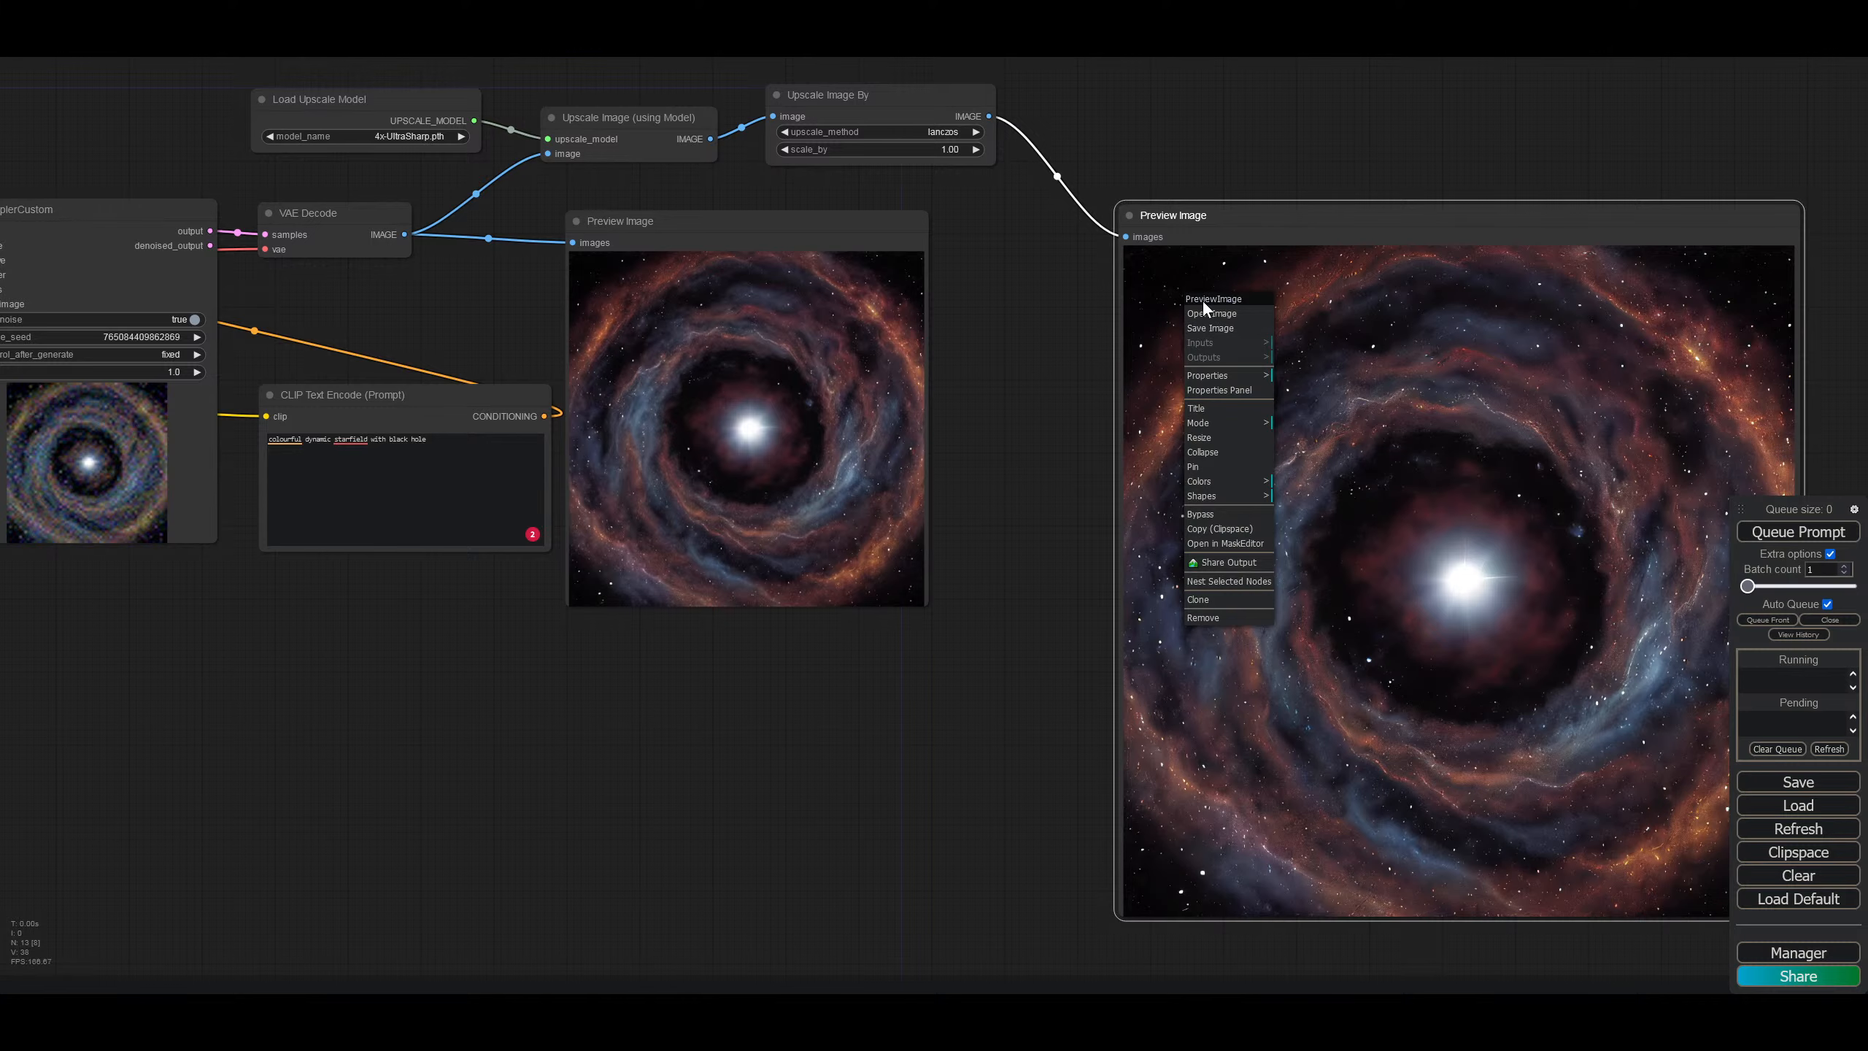
click(1206, 314)
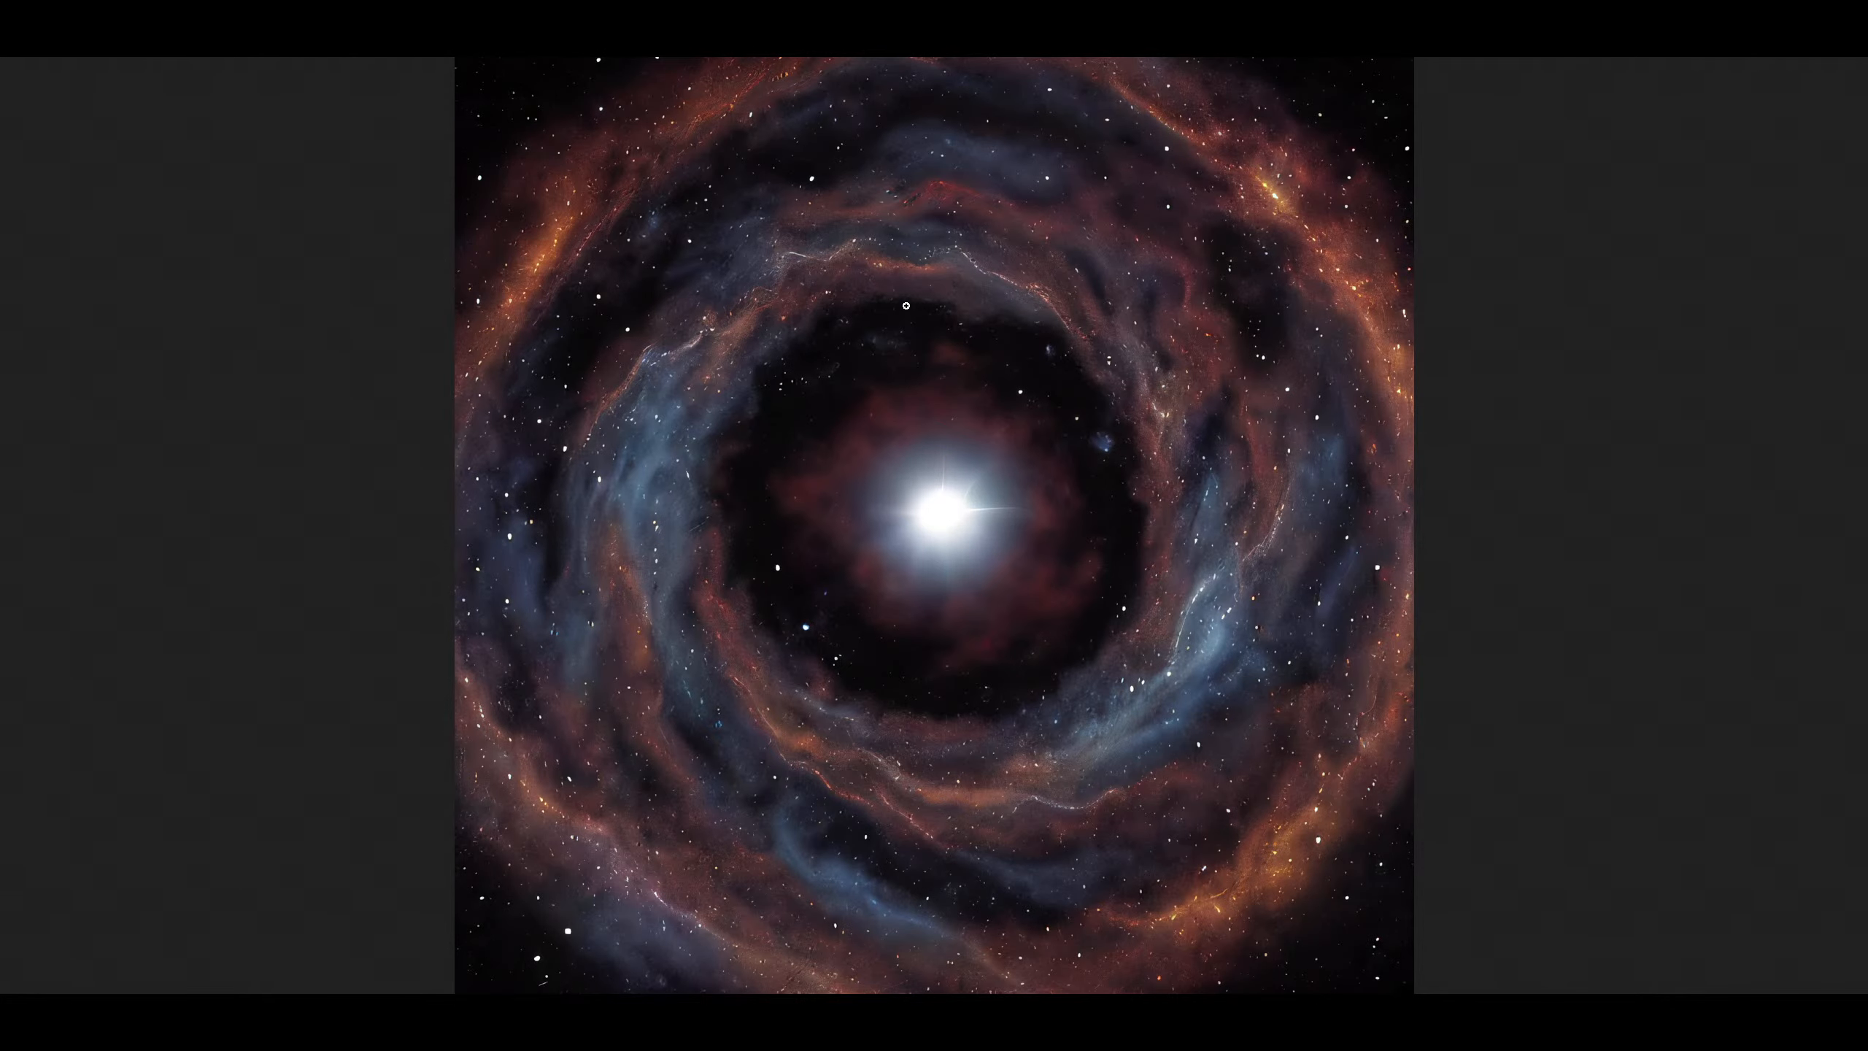
click(906, 307)
scroll(886, 403, down, 5)
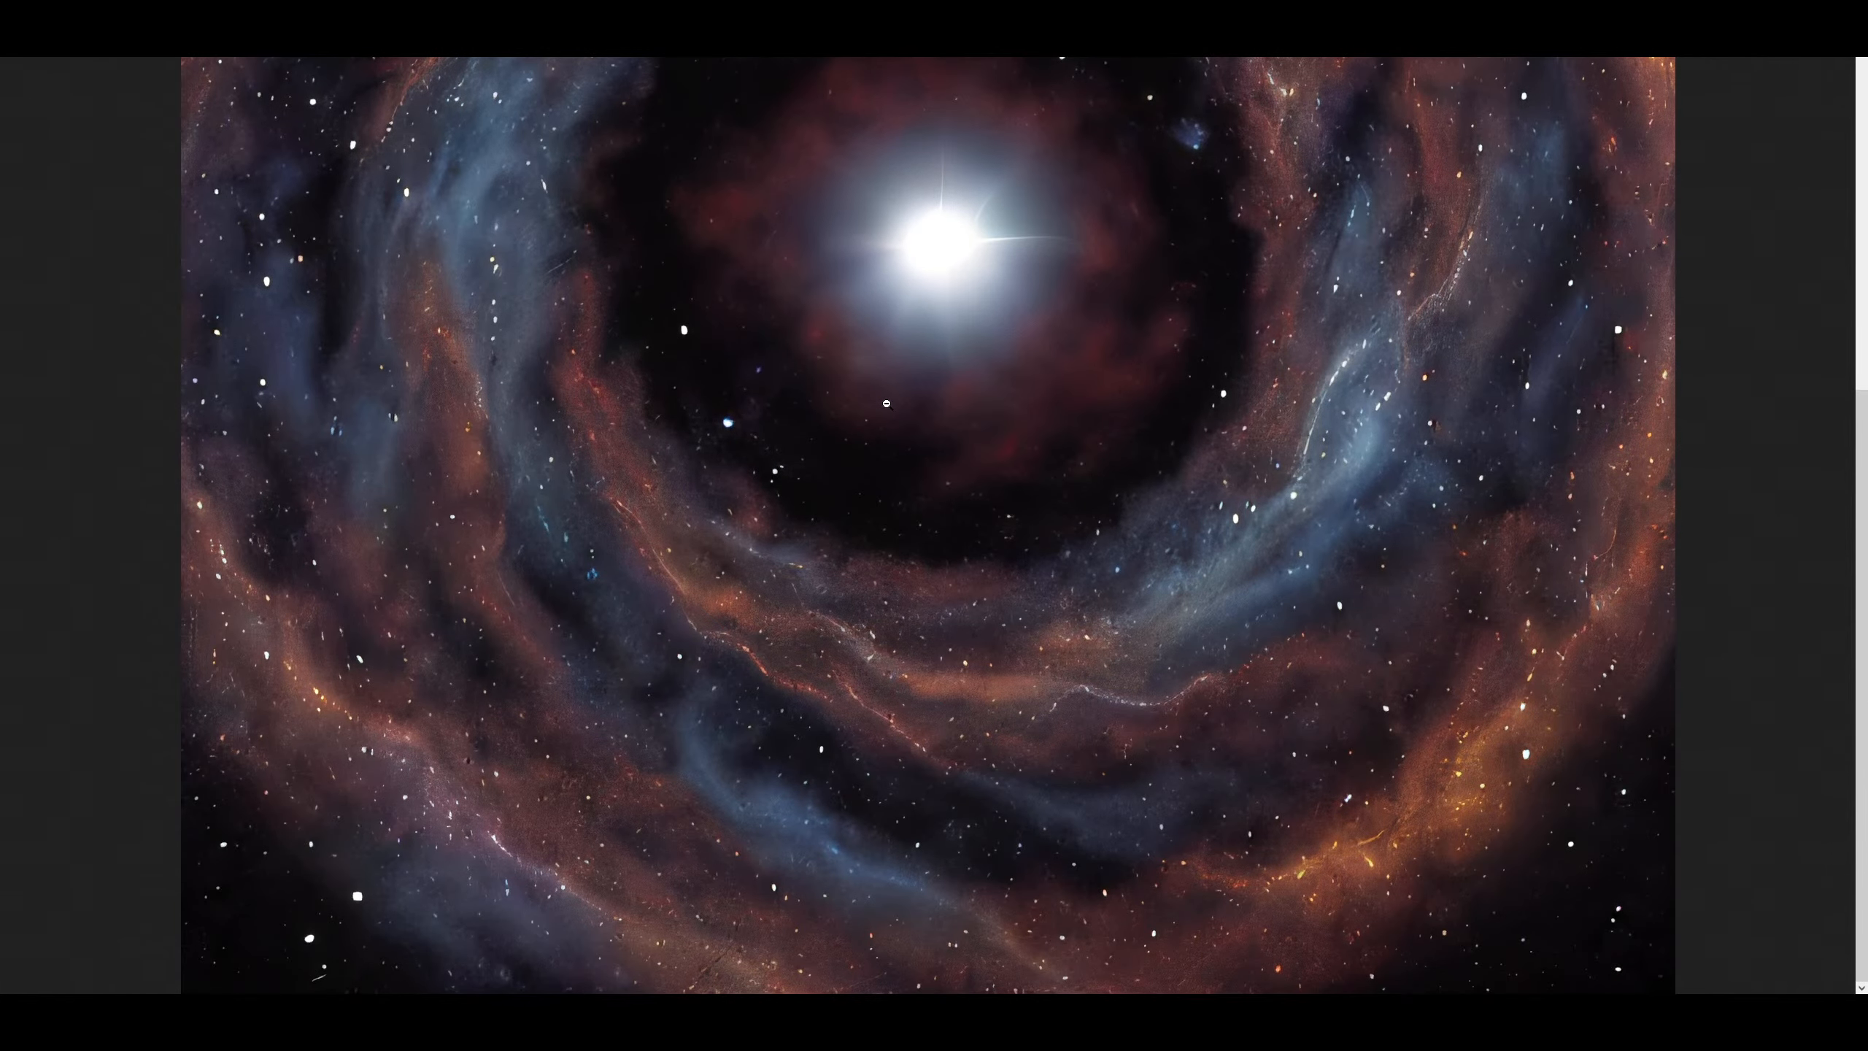
scroll(885, 404, up, 5)
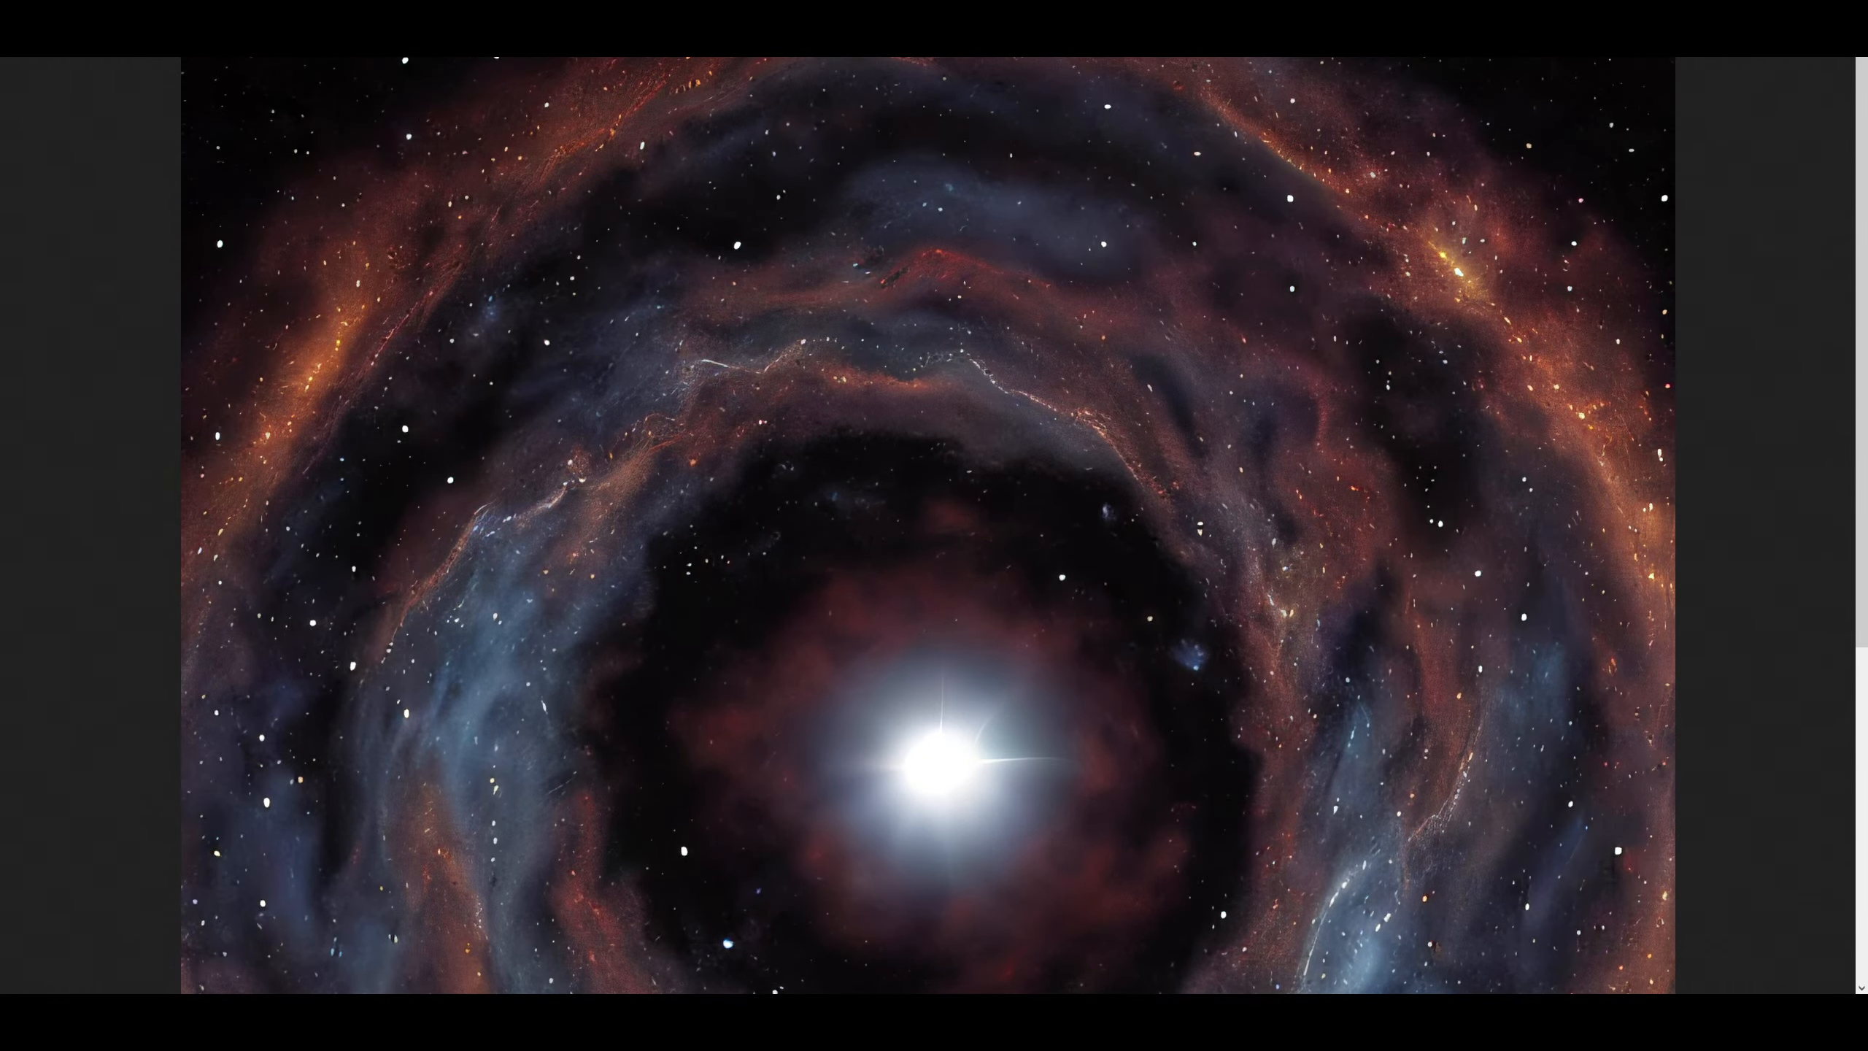
key(ctrl+w)
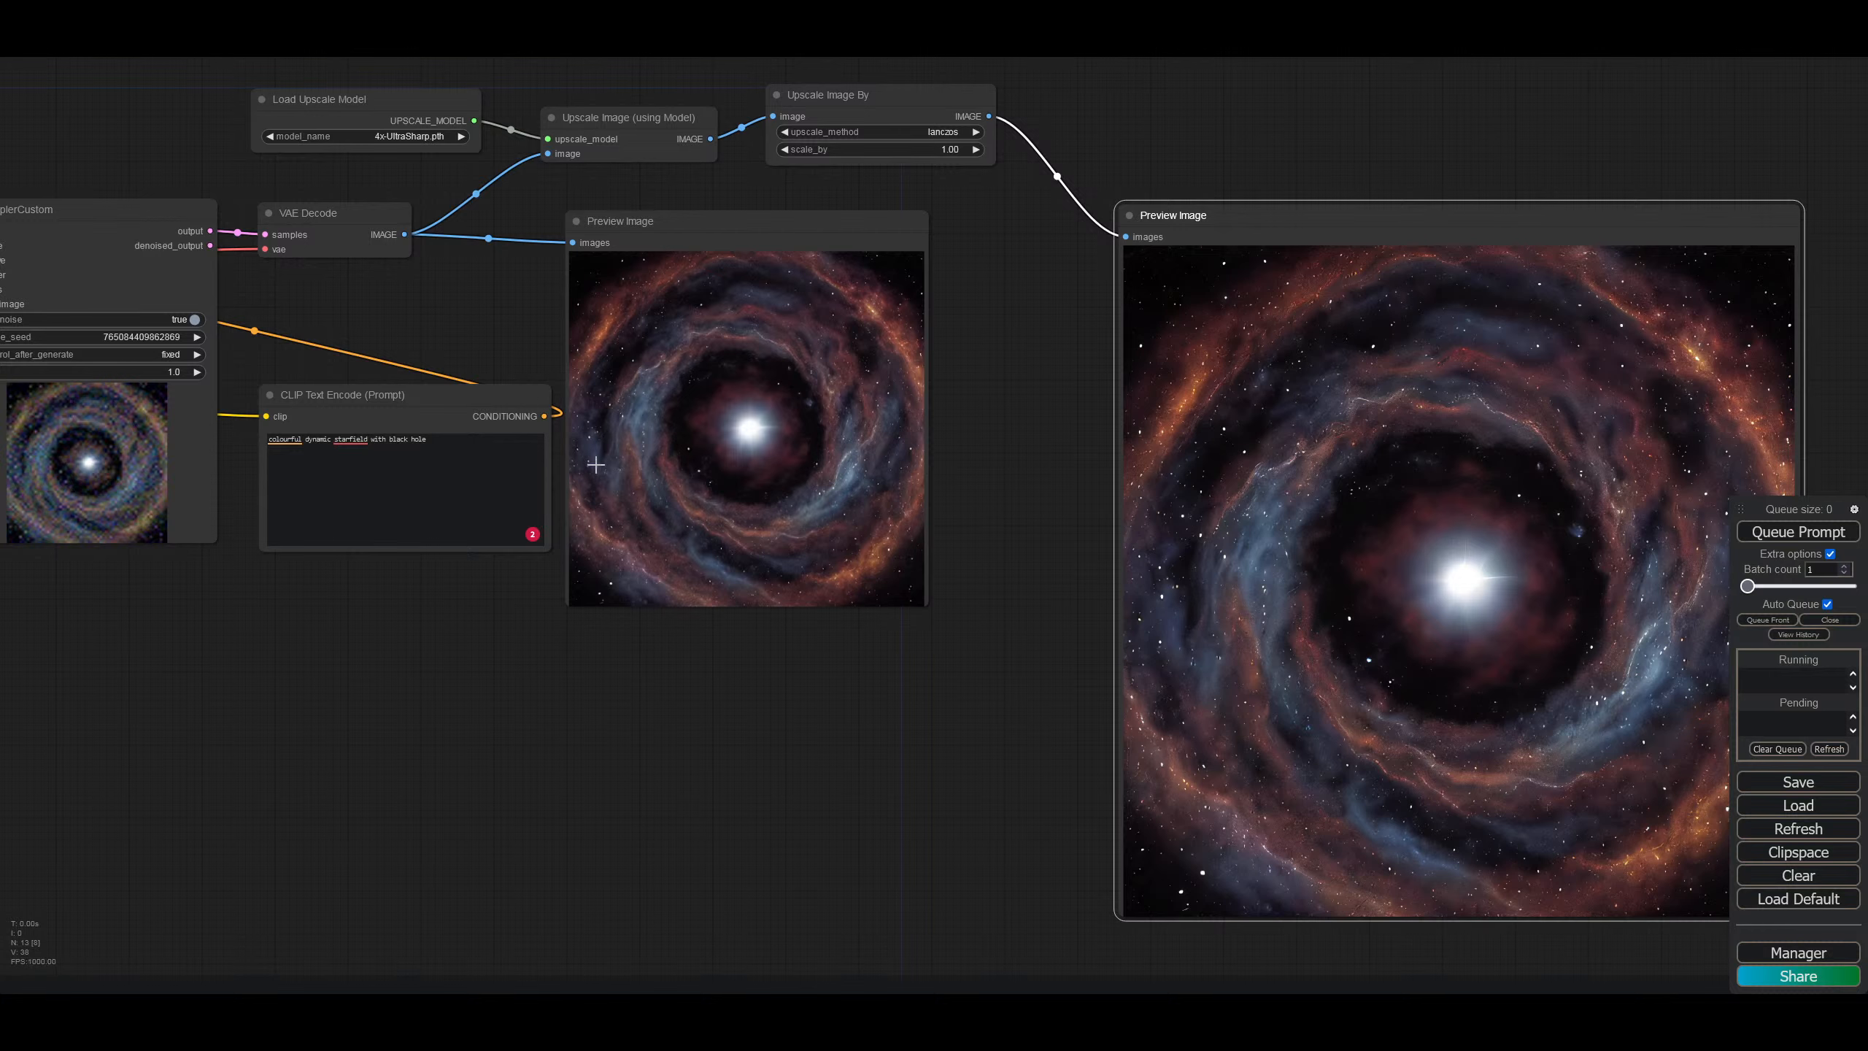
Step: Change "black hole" to "black holes" in the starfield prompt
drag(365, 632, 780, 700)
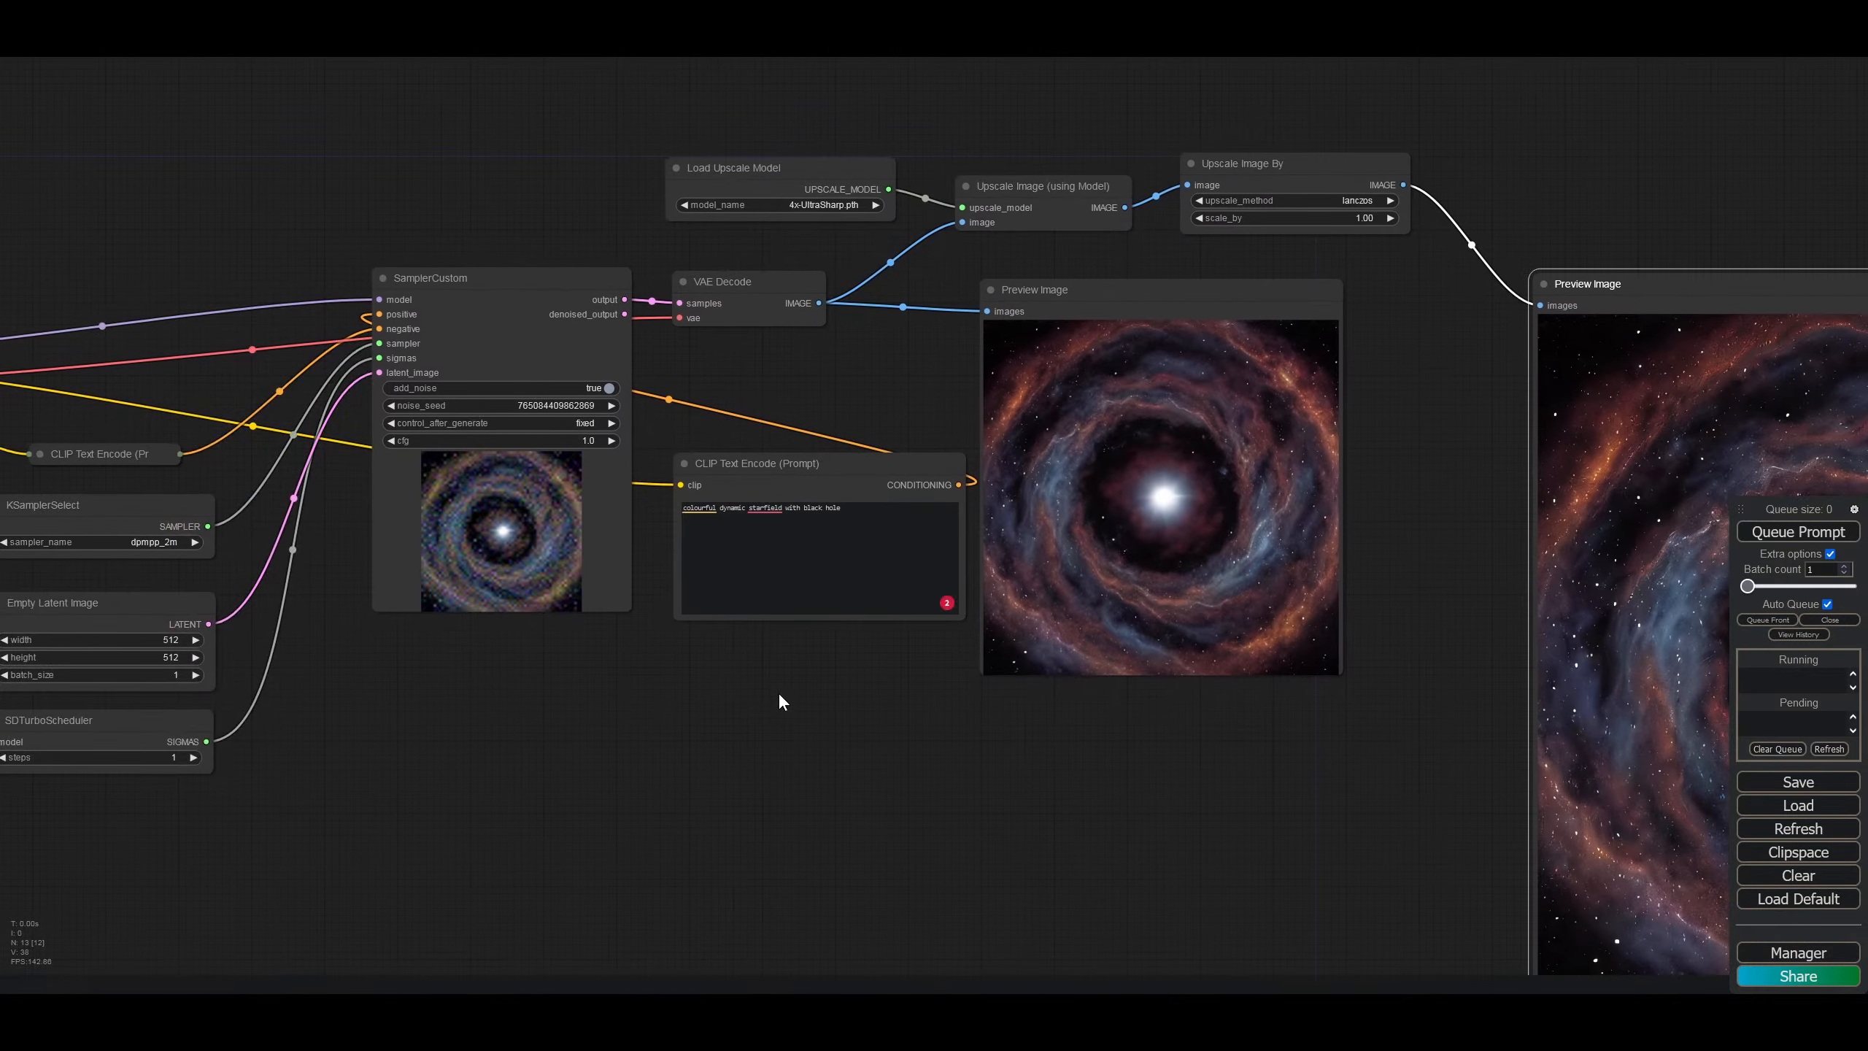
click(857, 519)
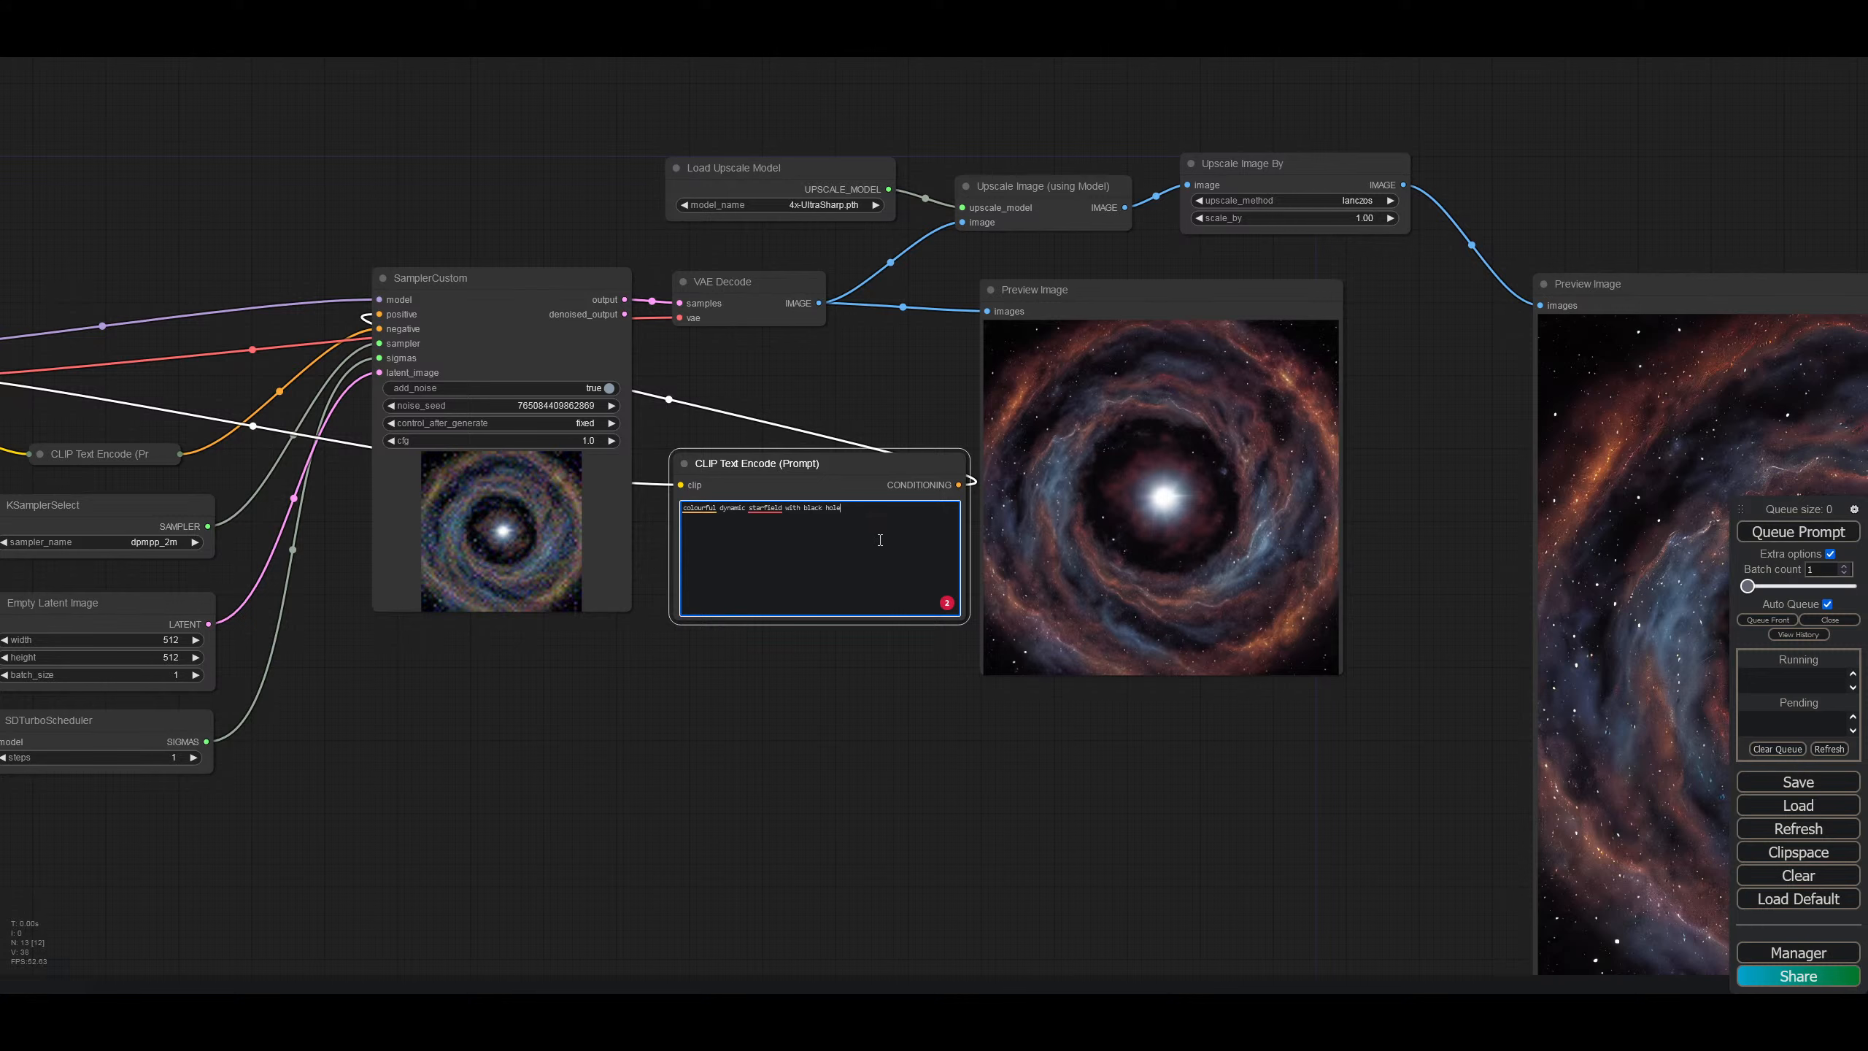
text(s)
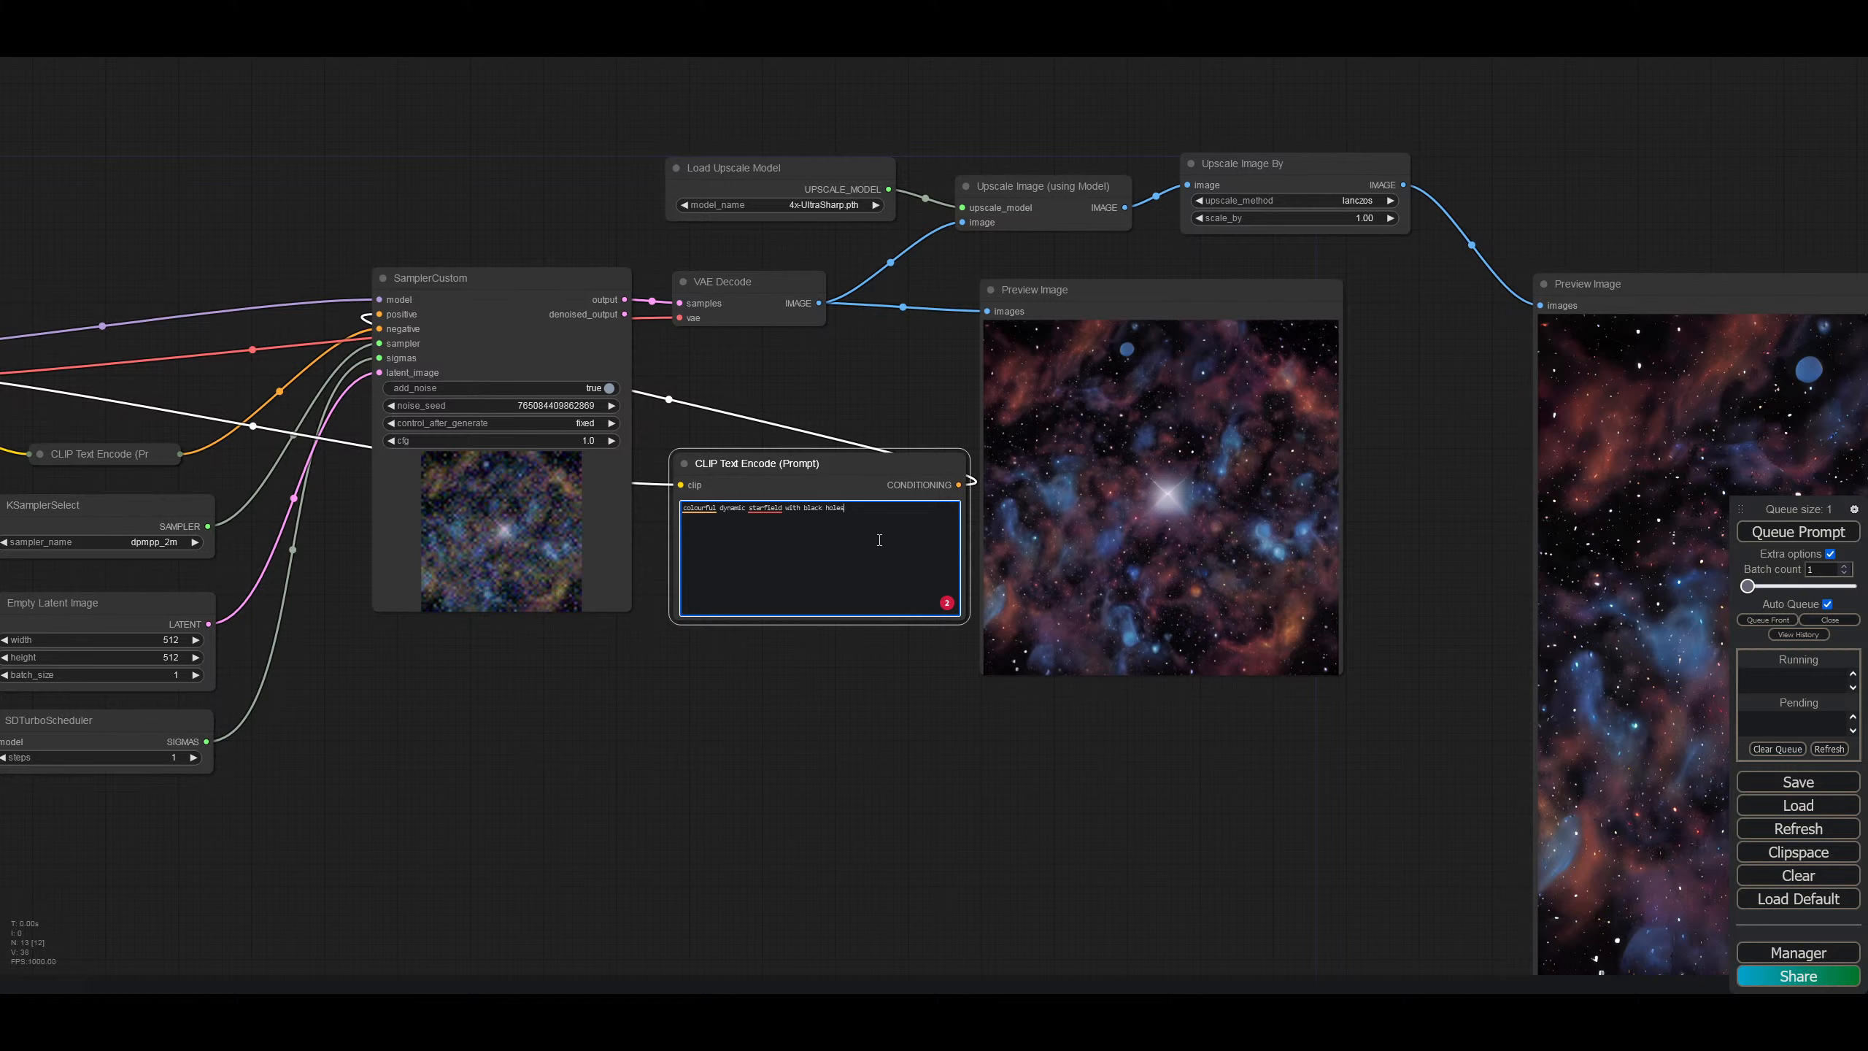
Step: Replace the black holes prompt with "starfield in the style of frank frazetta"
key(BackSpace)
key(BackSpace)
key(BackSpace)
key(BackSpace)
key(BackSpace)
key(BackSpace)
key(BackSpace)
key(BackSpace)
key(BackSpace)
key(BackSpace)
key(BackSpace)
key(BackSpace)
key(BackSpace)
key(BackSpace)
key(BackSpace)
key(BackSpace)
key(BackSpace)
key(BackSpace)
key(BackSpace)
key(BackSpace)
key(BackSpace)
key(BackSpace)
key(BackSpace)
key(BackSpace)
key(BackSpace)
key(BackSpace)
key(BackSpace)
key(BackSpace)
key(BackSpace)
key(BackSpace)
key(BackSpace)
key(BackSpace)
key(BackSpace)
key(BackSpace)
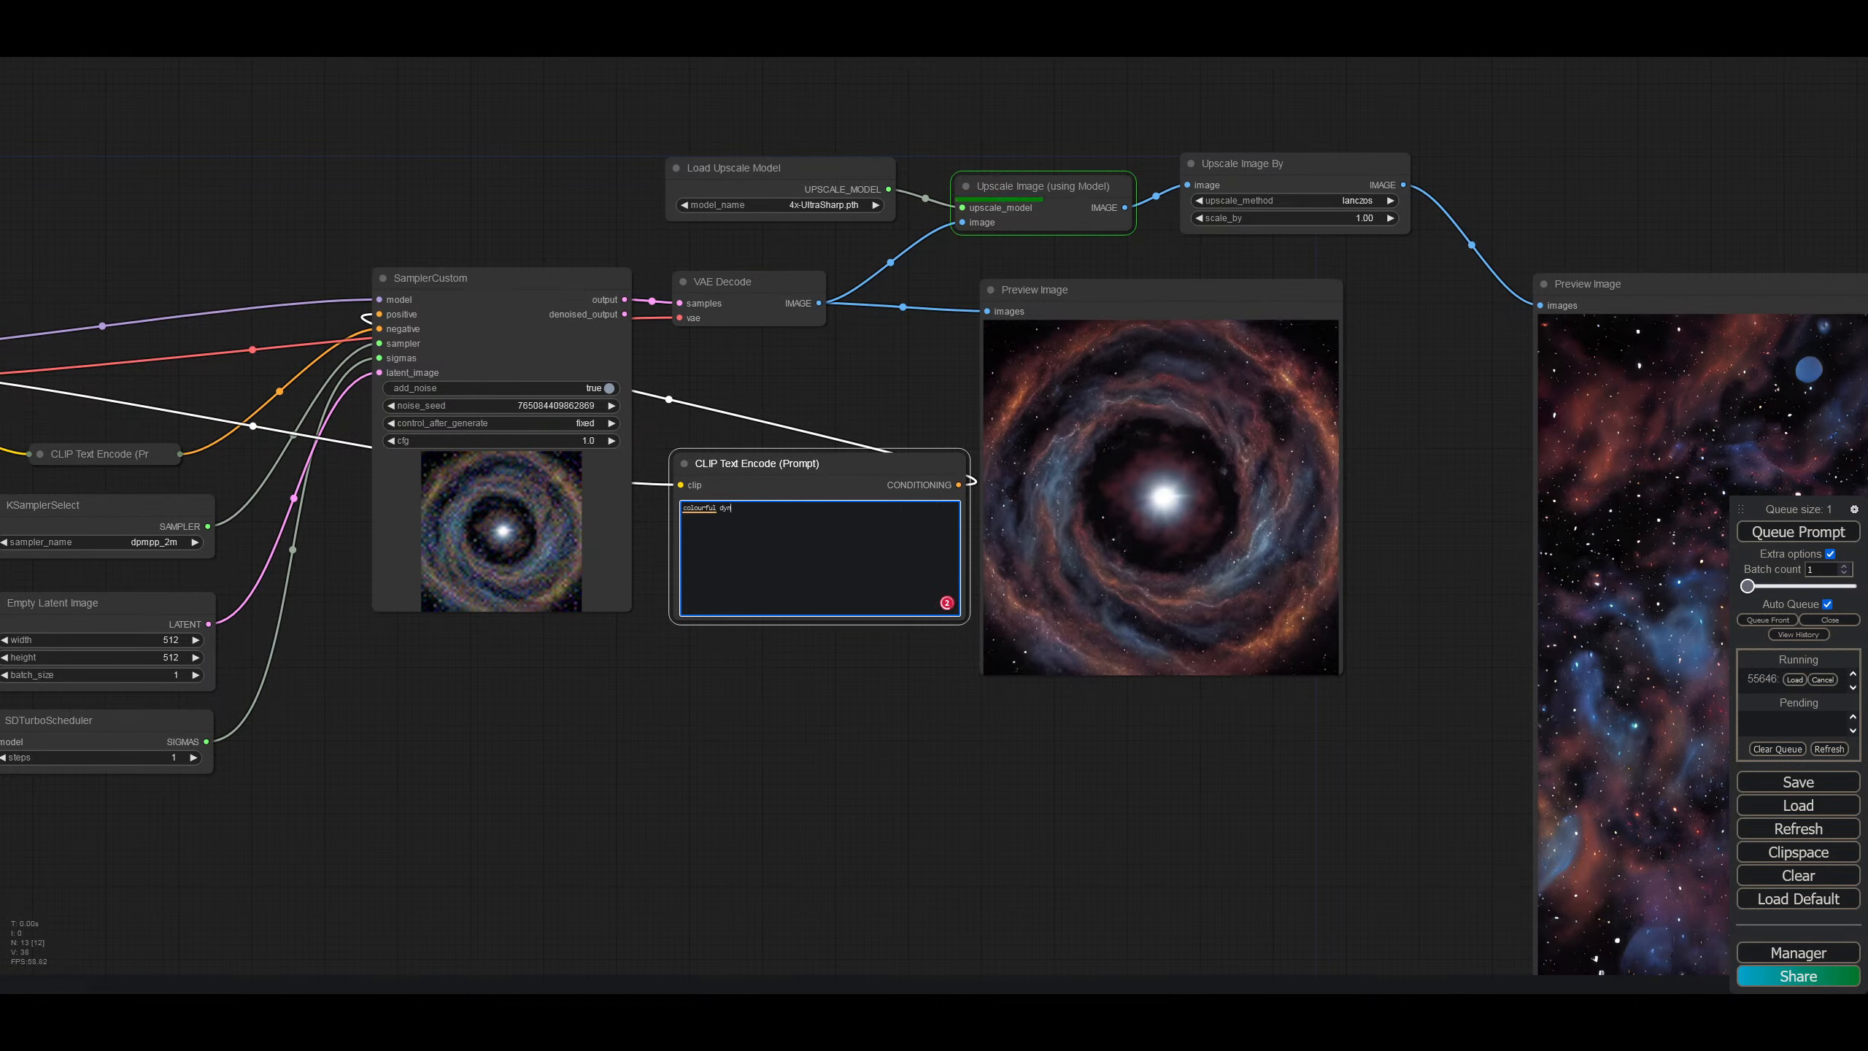
key(BackSpace)
key(BackSpace)
key(BackSpace)
key(BackSpace)
key(BackSpace)
key(BackSpace)
key(BackSpace)
key(BackSpace)
key(BackSpace)
key(BackSpace)
text(starfield)
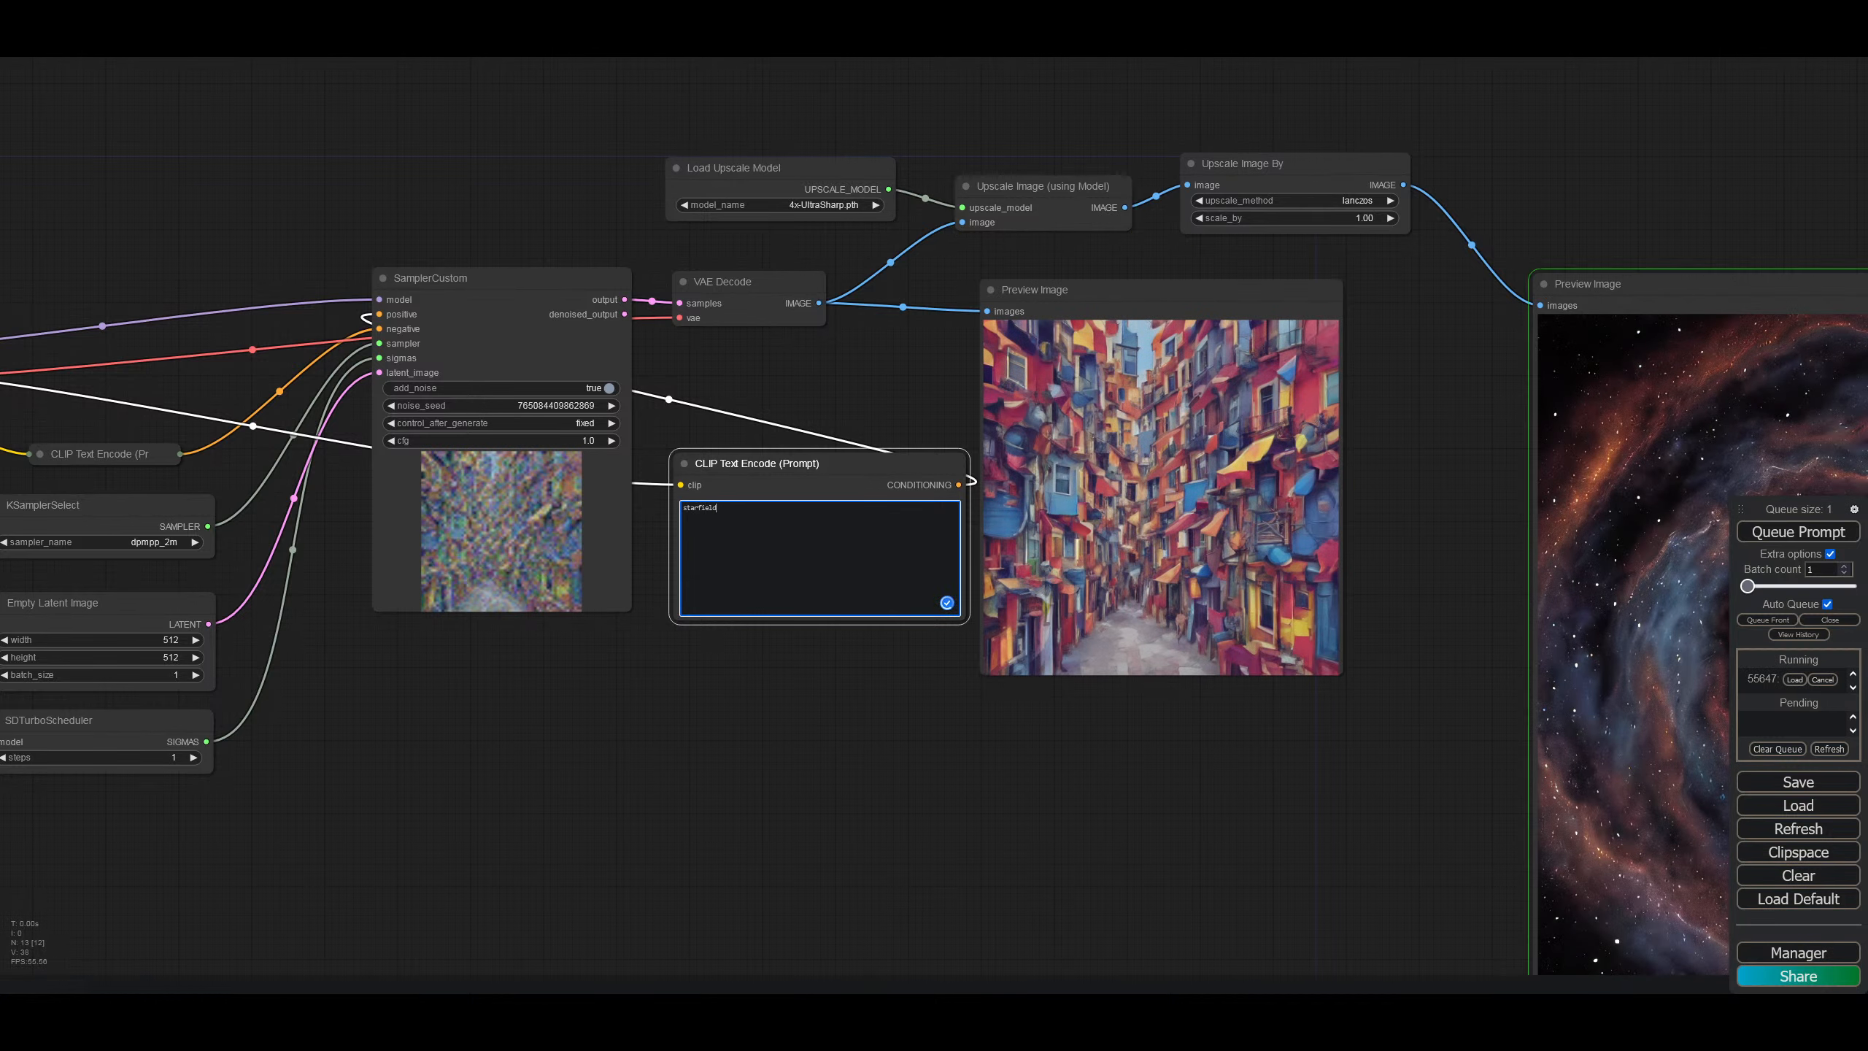
text( in the style of frank frazetta)
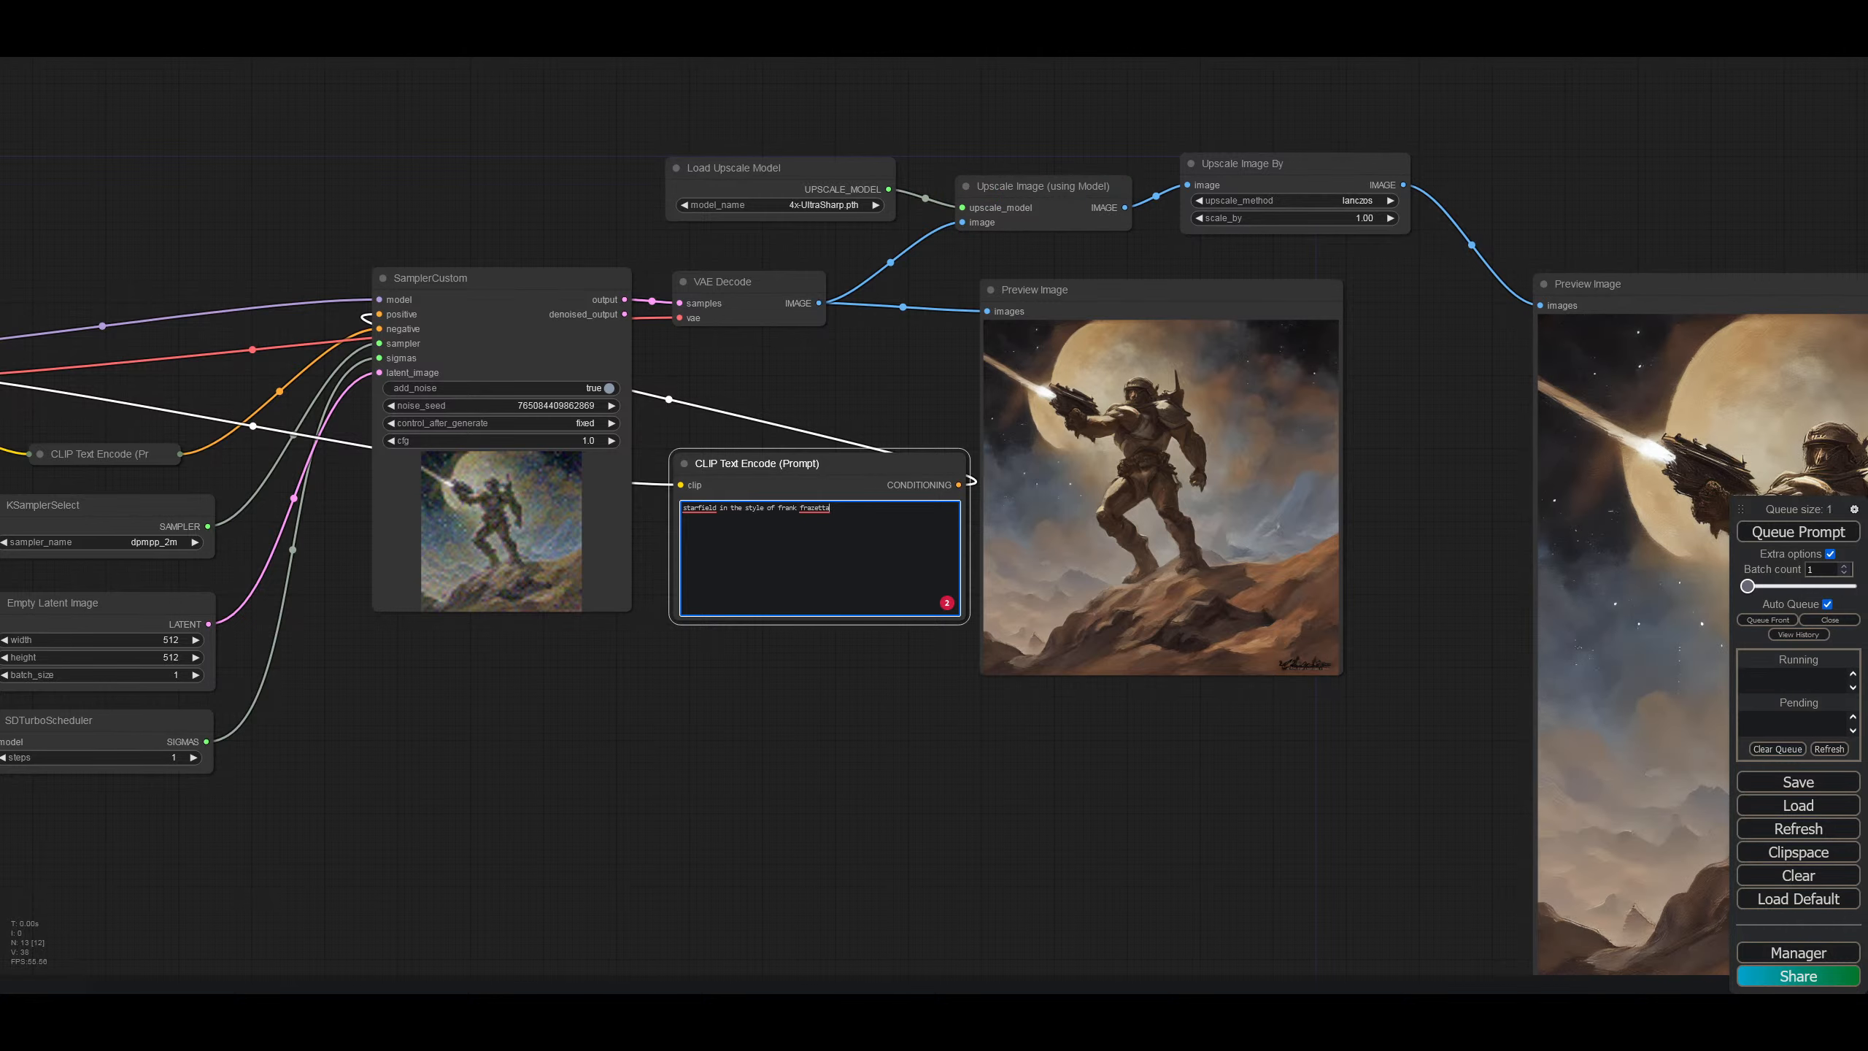
Step: Change "starfield" to "space picture" in the Frank Frazetta style prompt
drag(1065, 823, 638, 692)
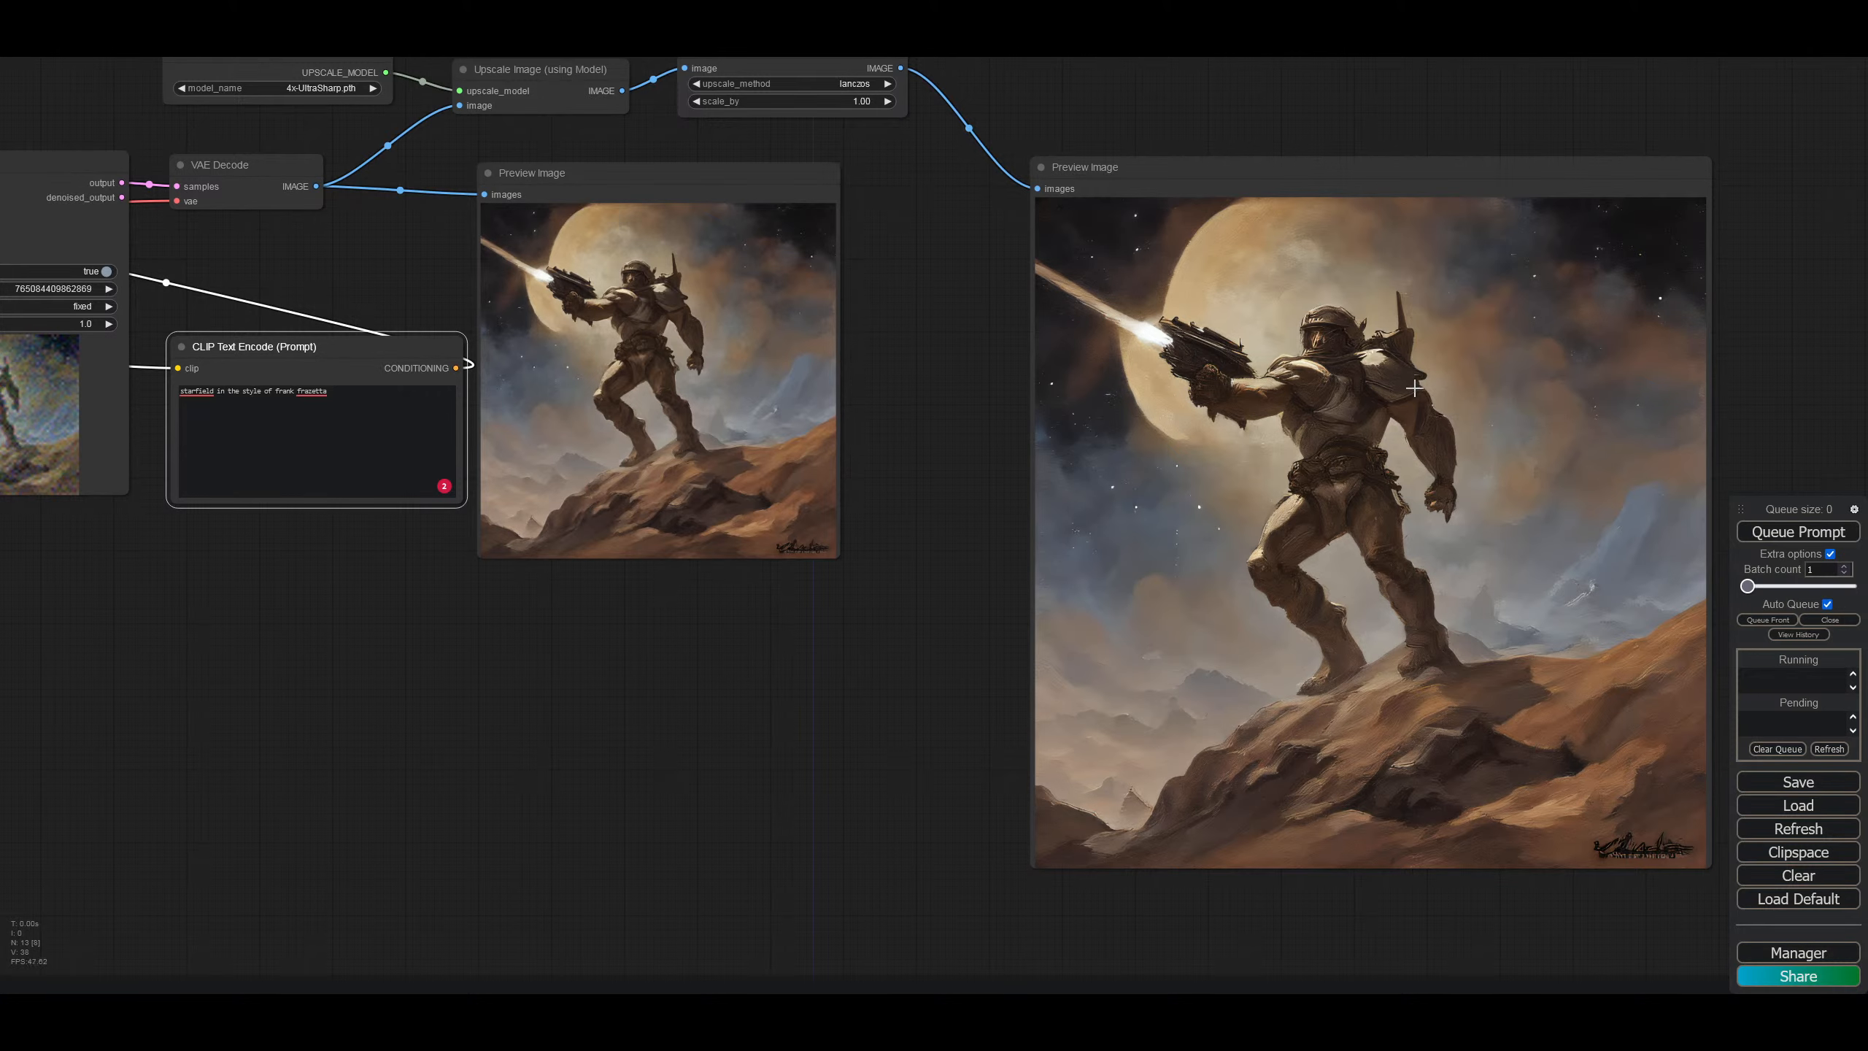
drag(625, 774, 1092, 859)
scroll(750, 785, up, 6)
scroll(768, 649, up, 2)
drag(768, 650, 555, 1016)
scroll(845, 891, down, 1)
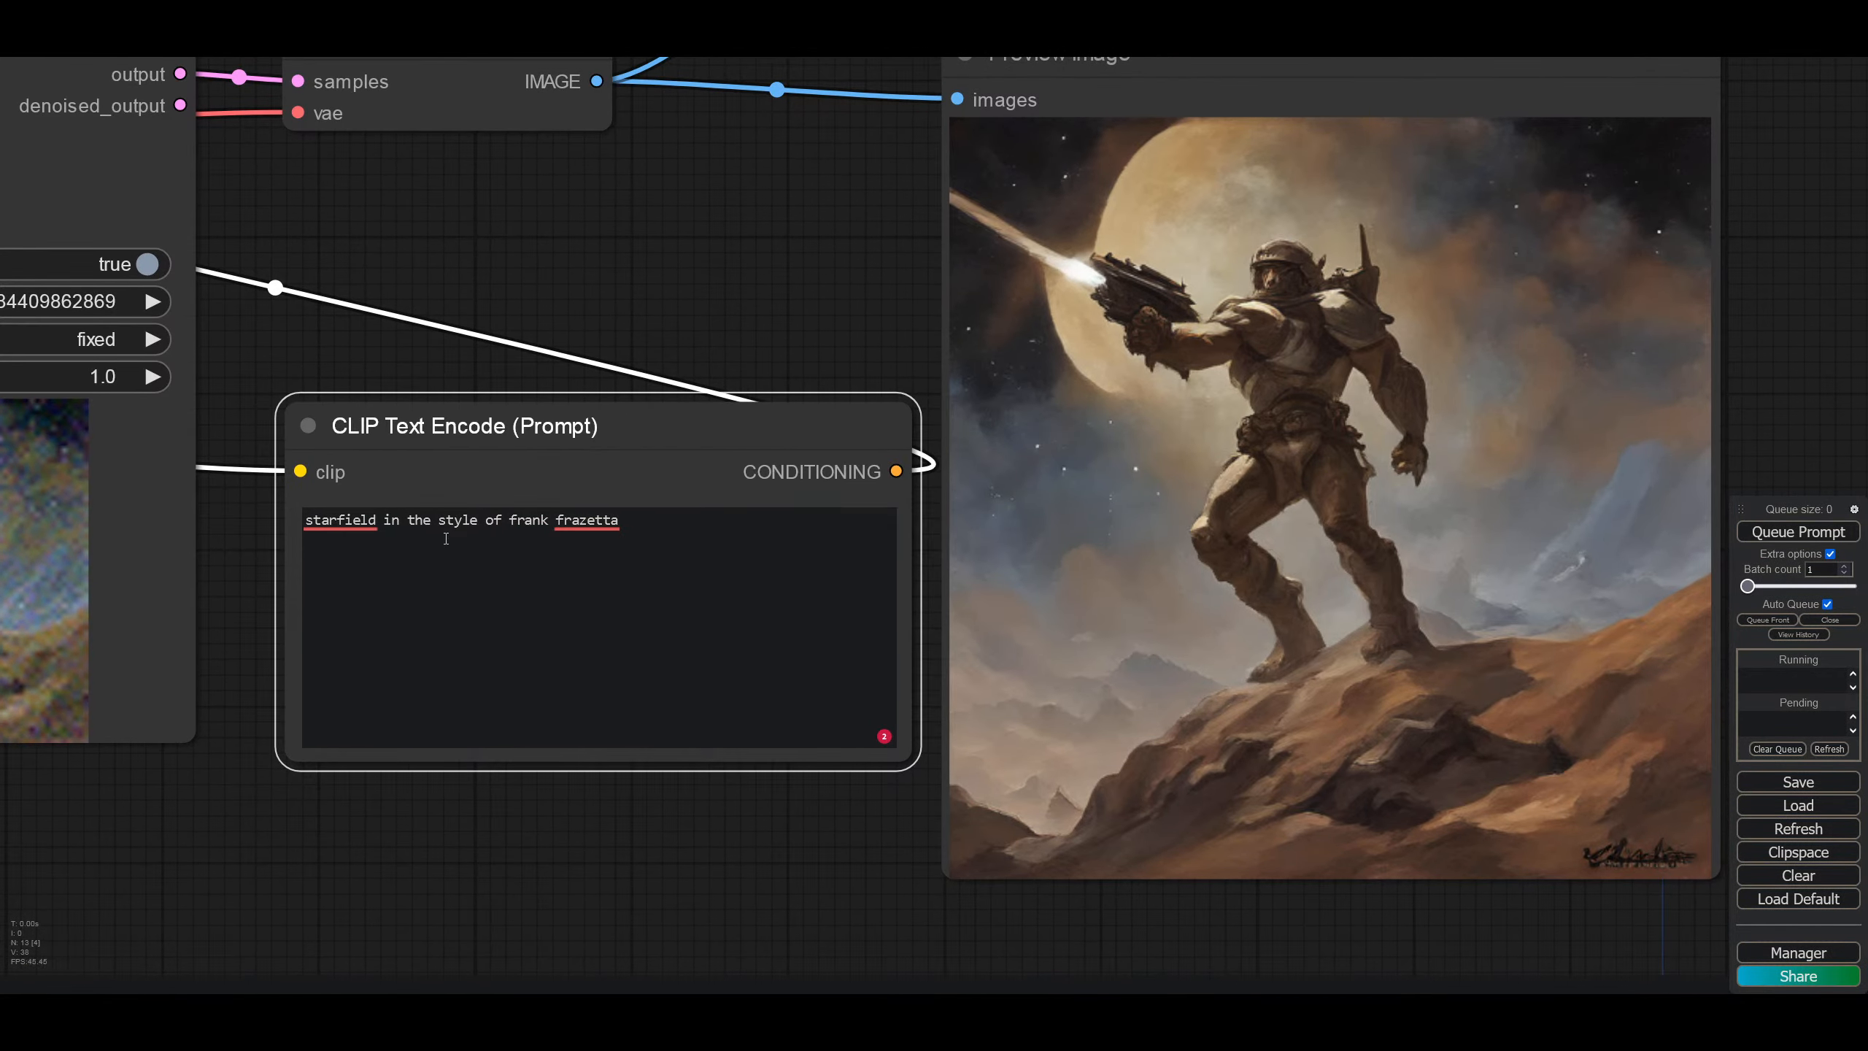
drag(375, 521, 218, 515)
text(space p)
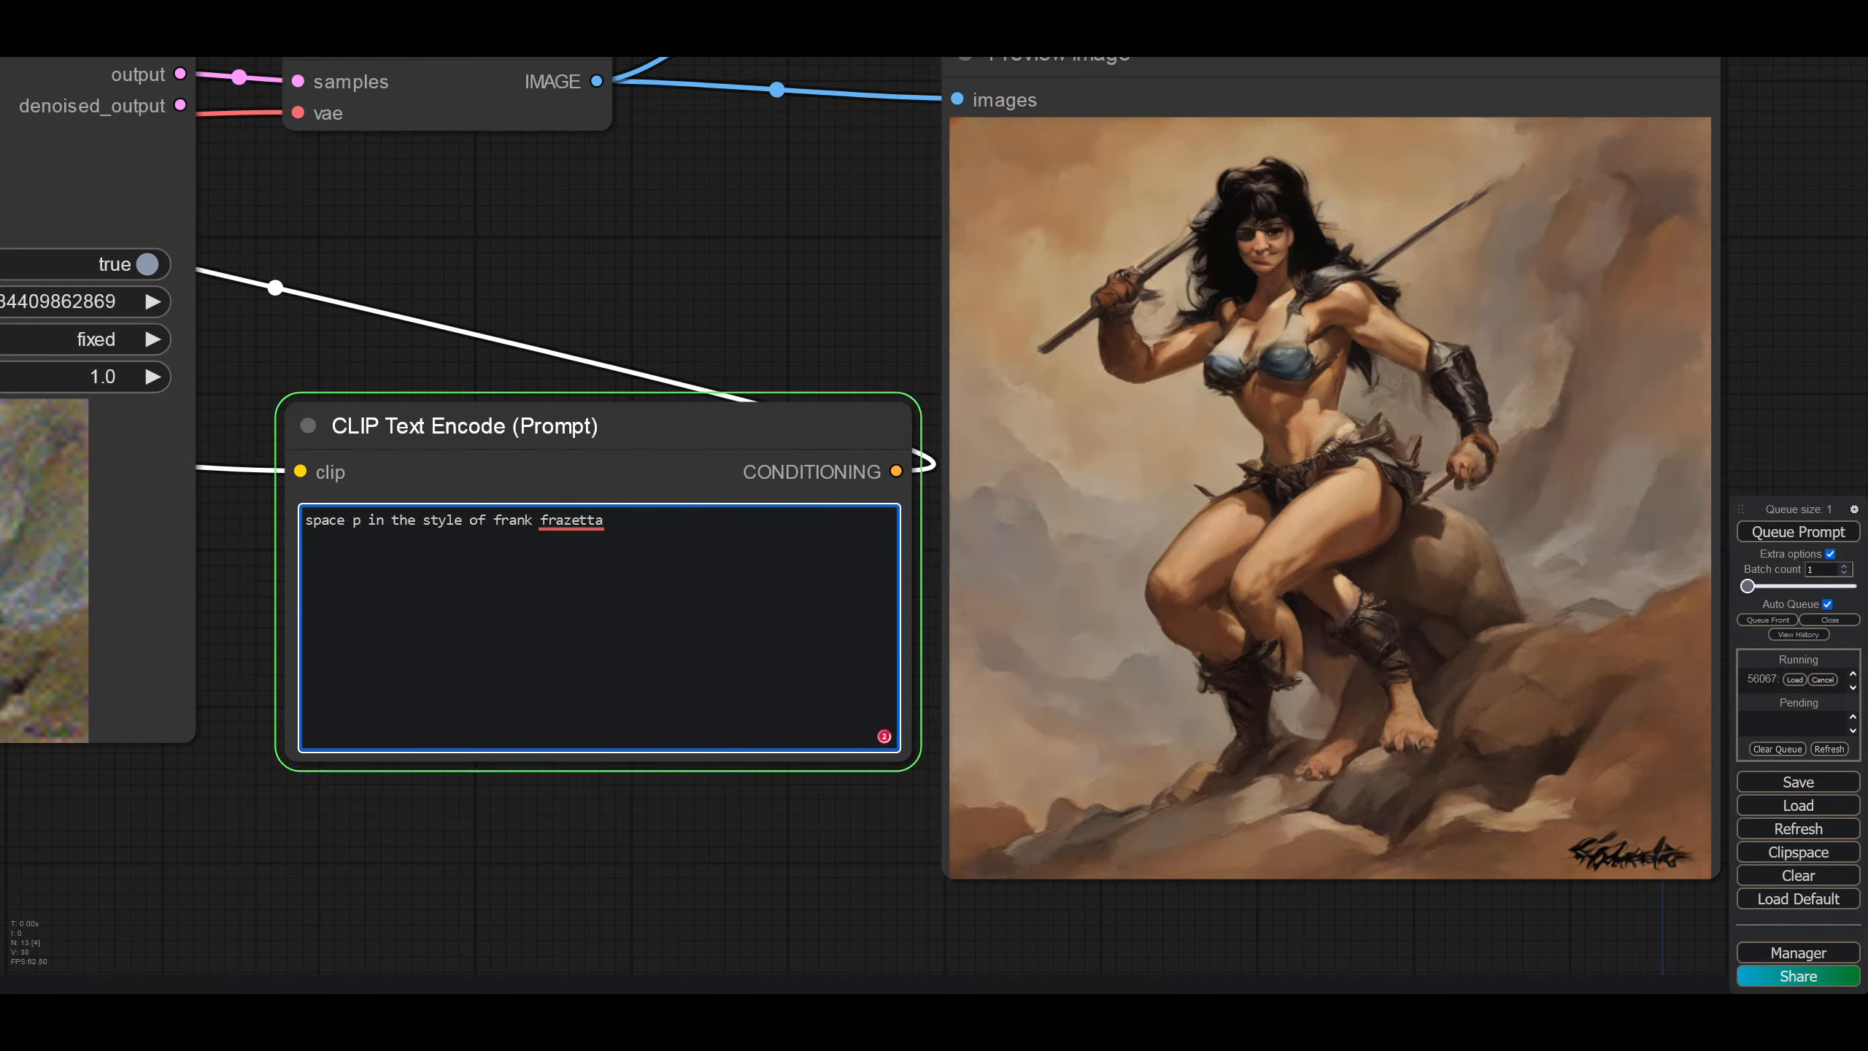
text(icture)
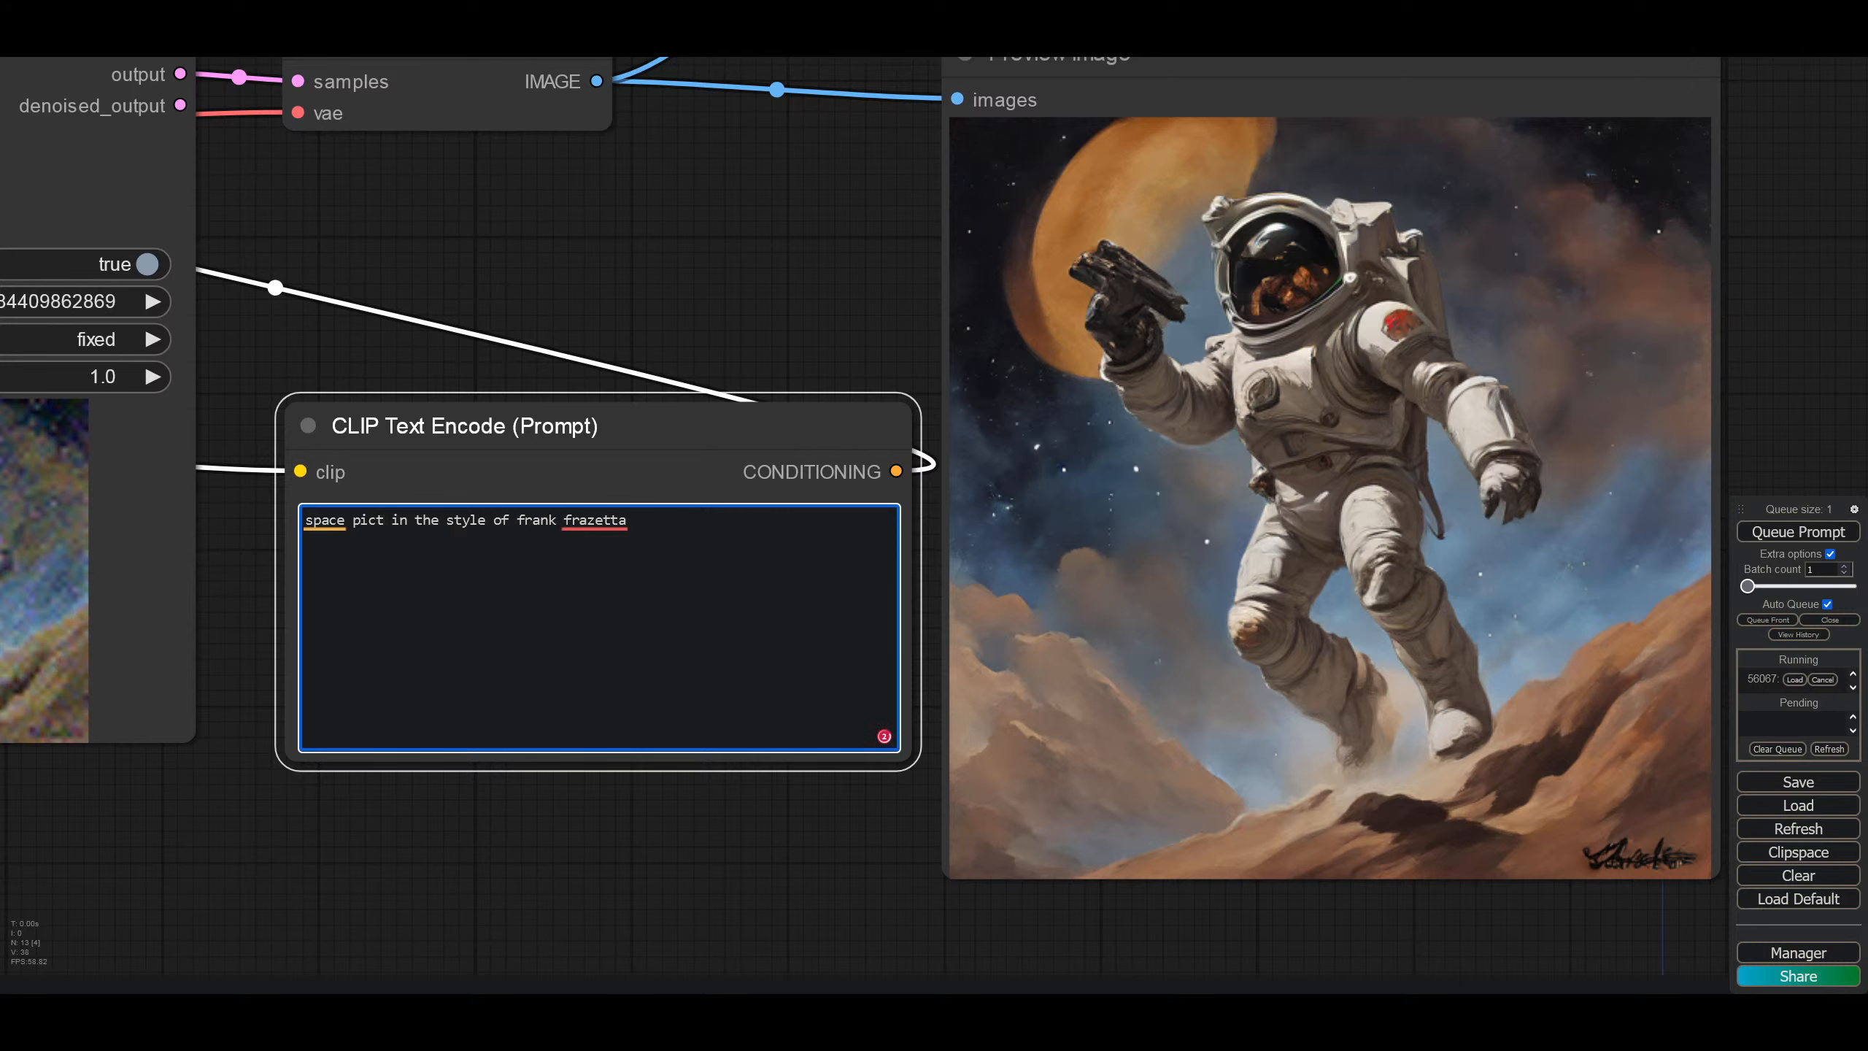
key(BackSpace)
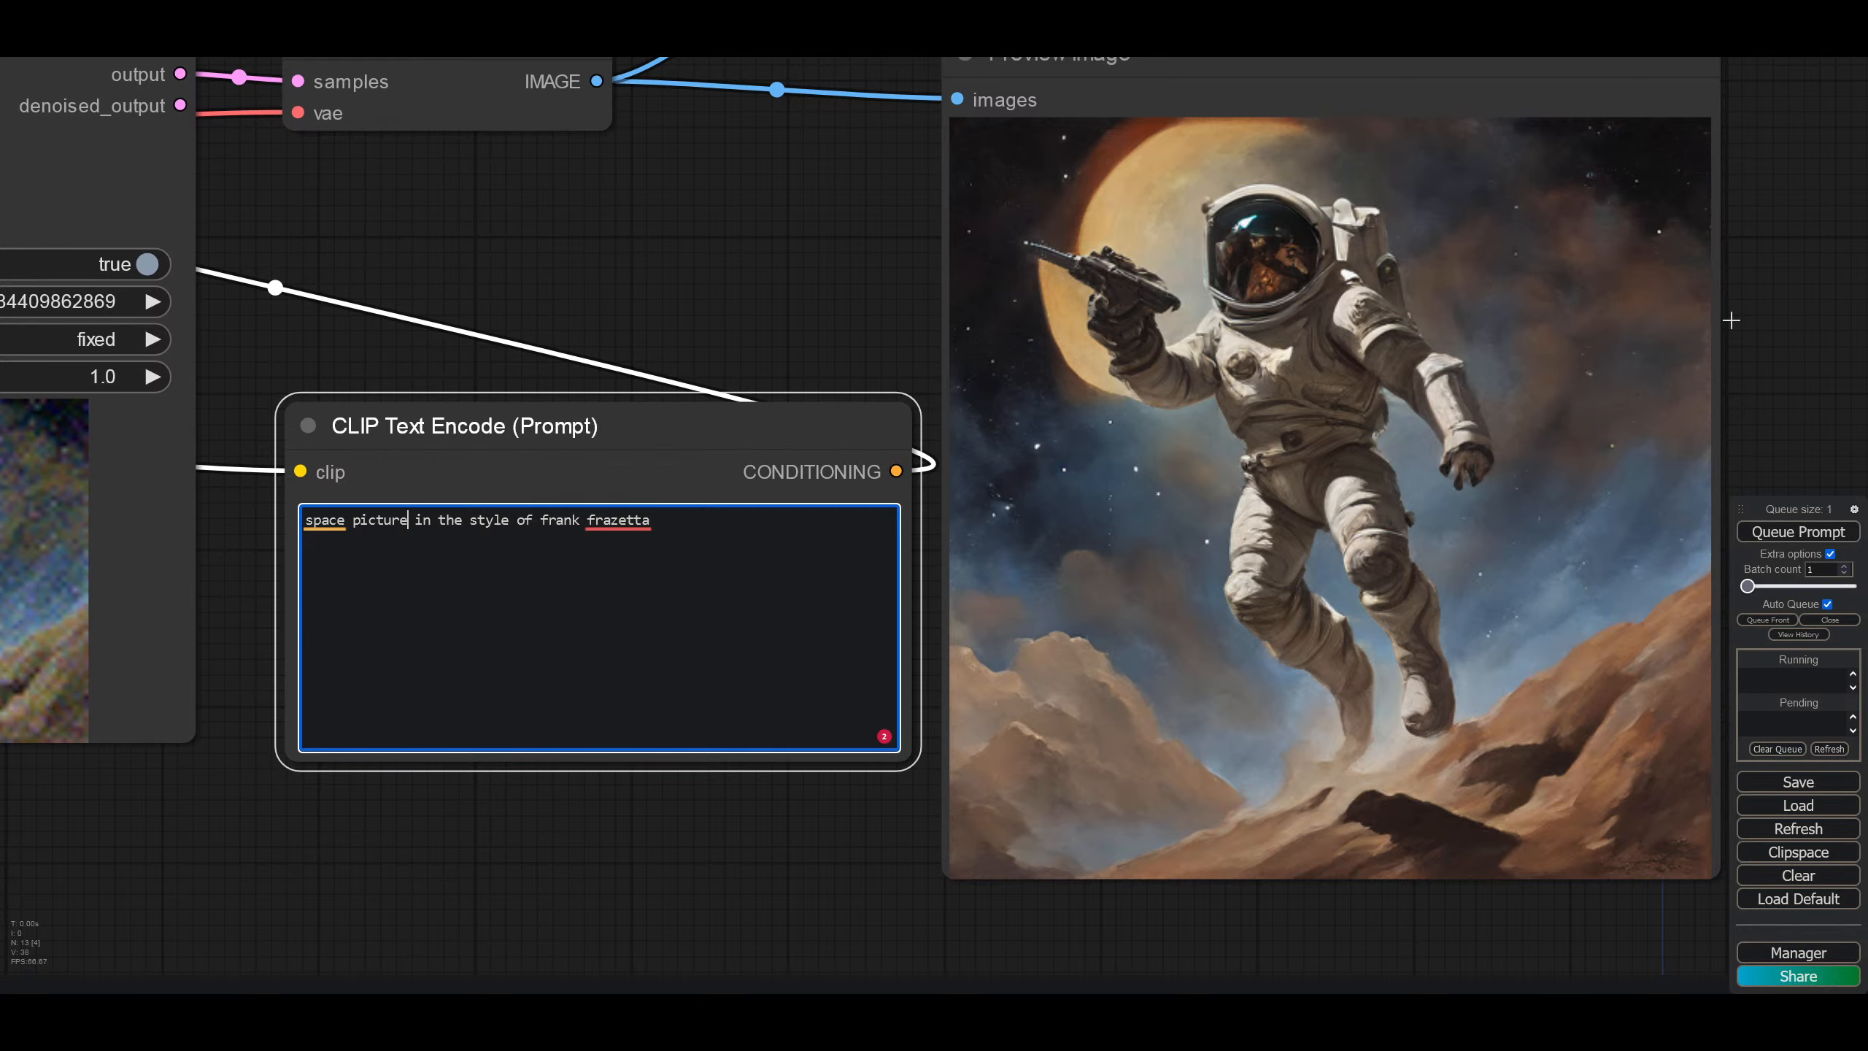
Step: Examine the upscaled astronaut image up close and compare it with the original preview
drag(1767, 324, 1345, 309)
scroll(353, 117, up, 3)
drag(328, 439, 165, 248)
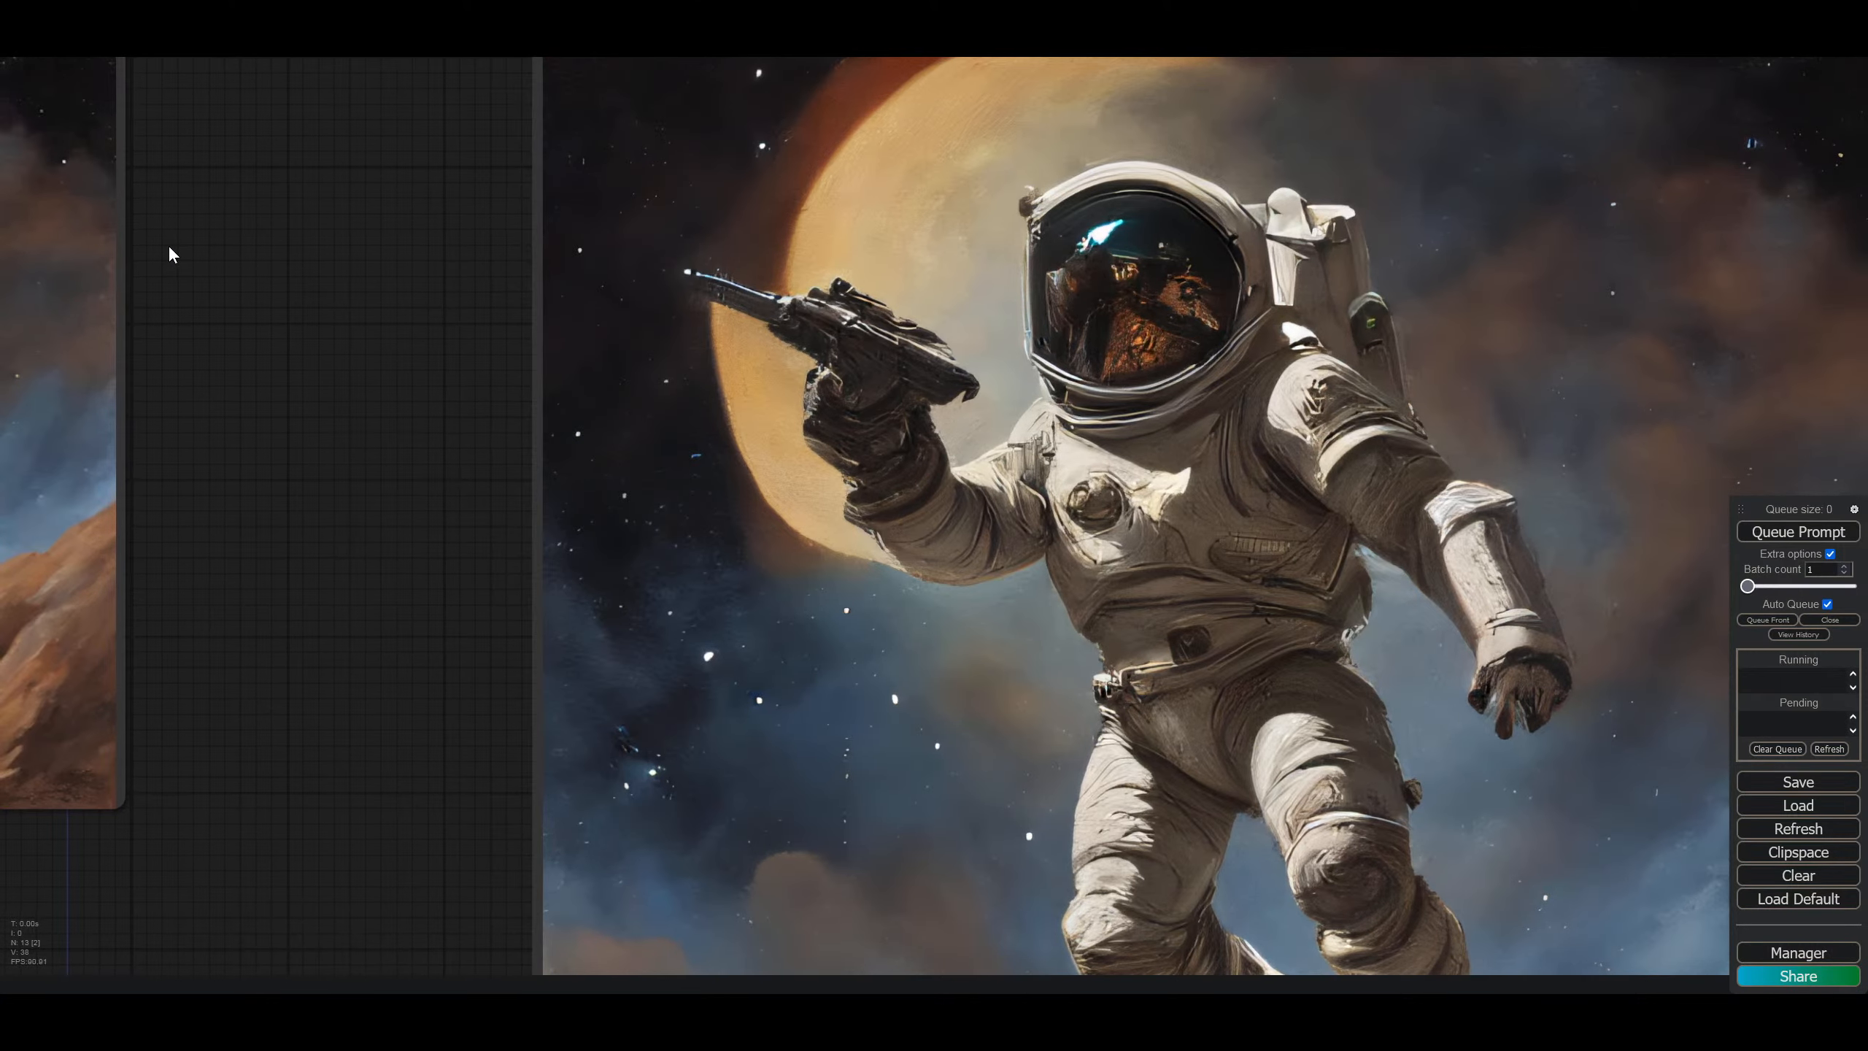
drag(167, 247, 172, 213)
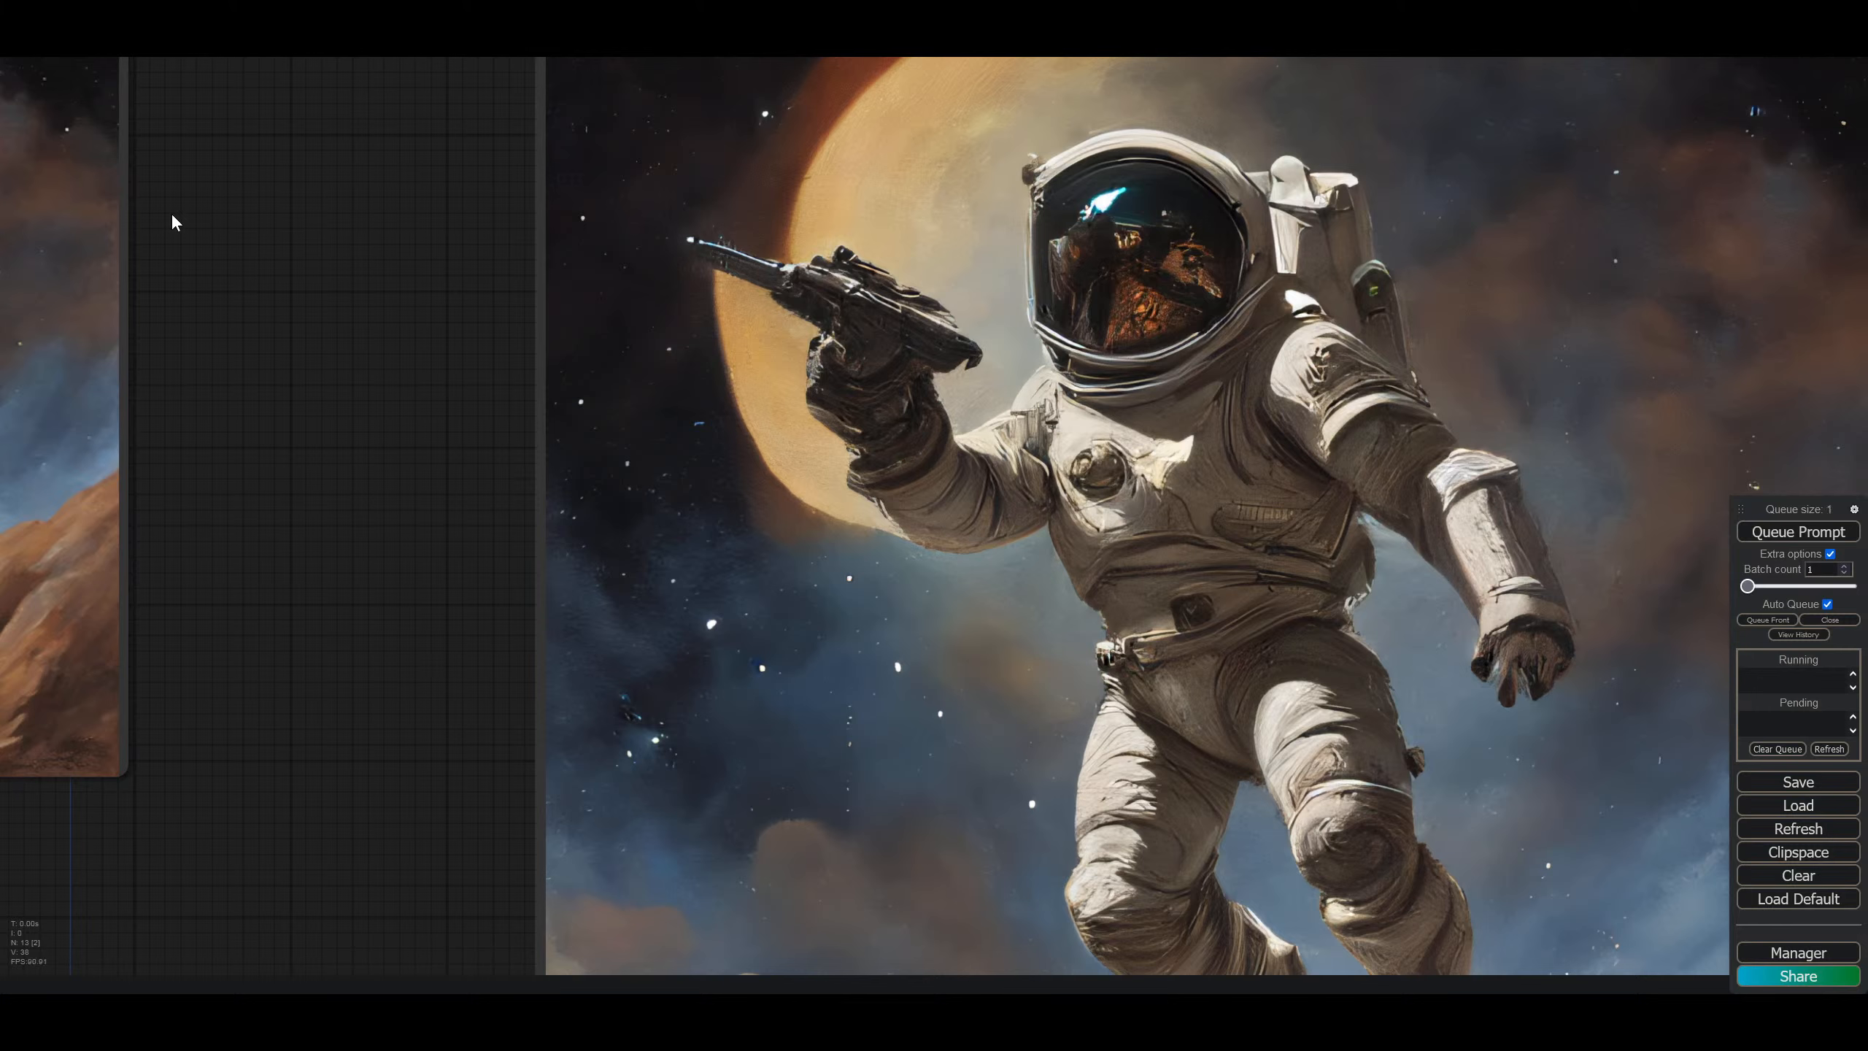
drag(171, 211, 174, 166)
scroll(1599, 243, down, 3)
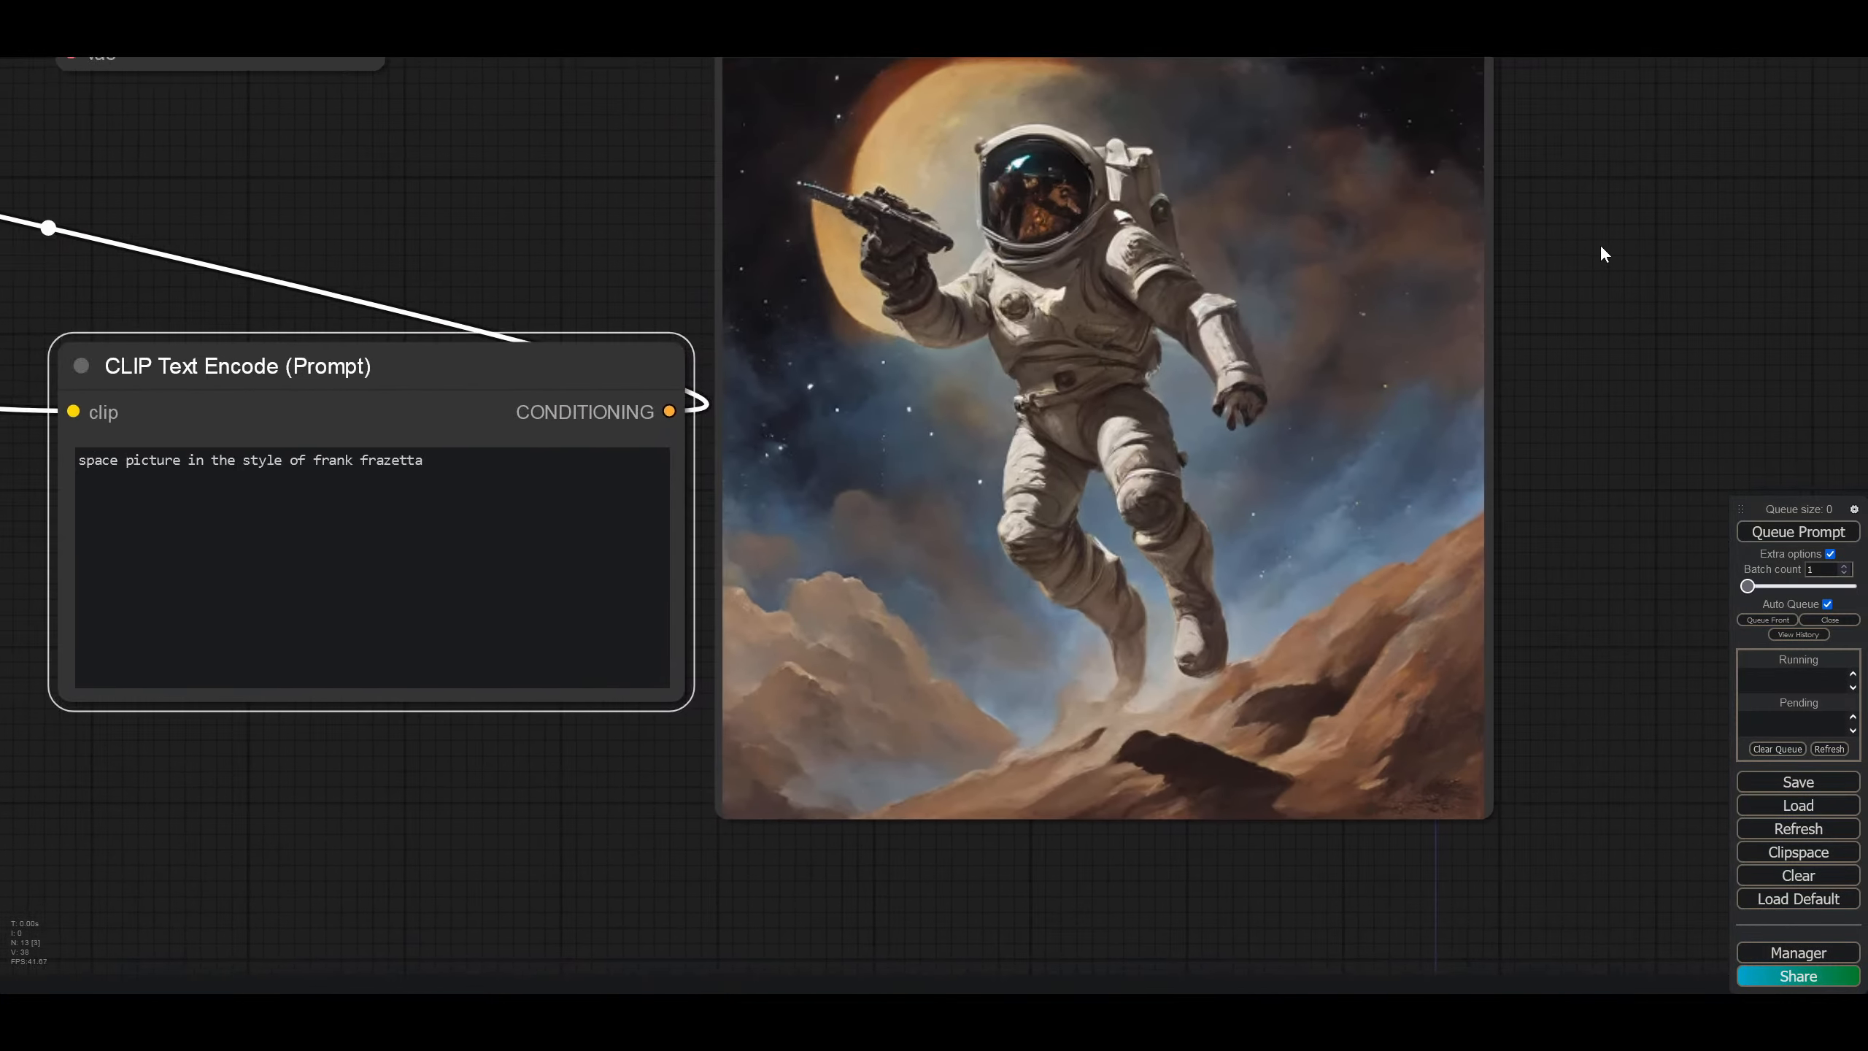
scroll(355, 702, down, 3)
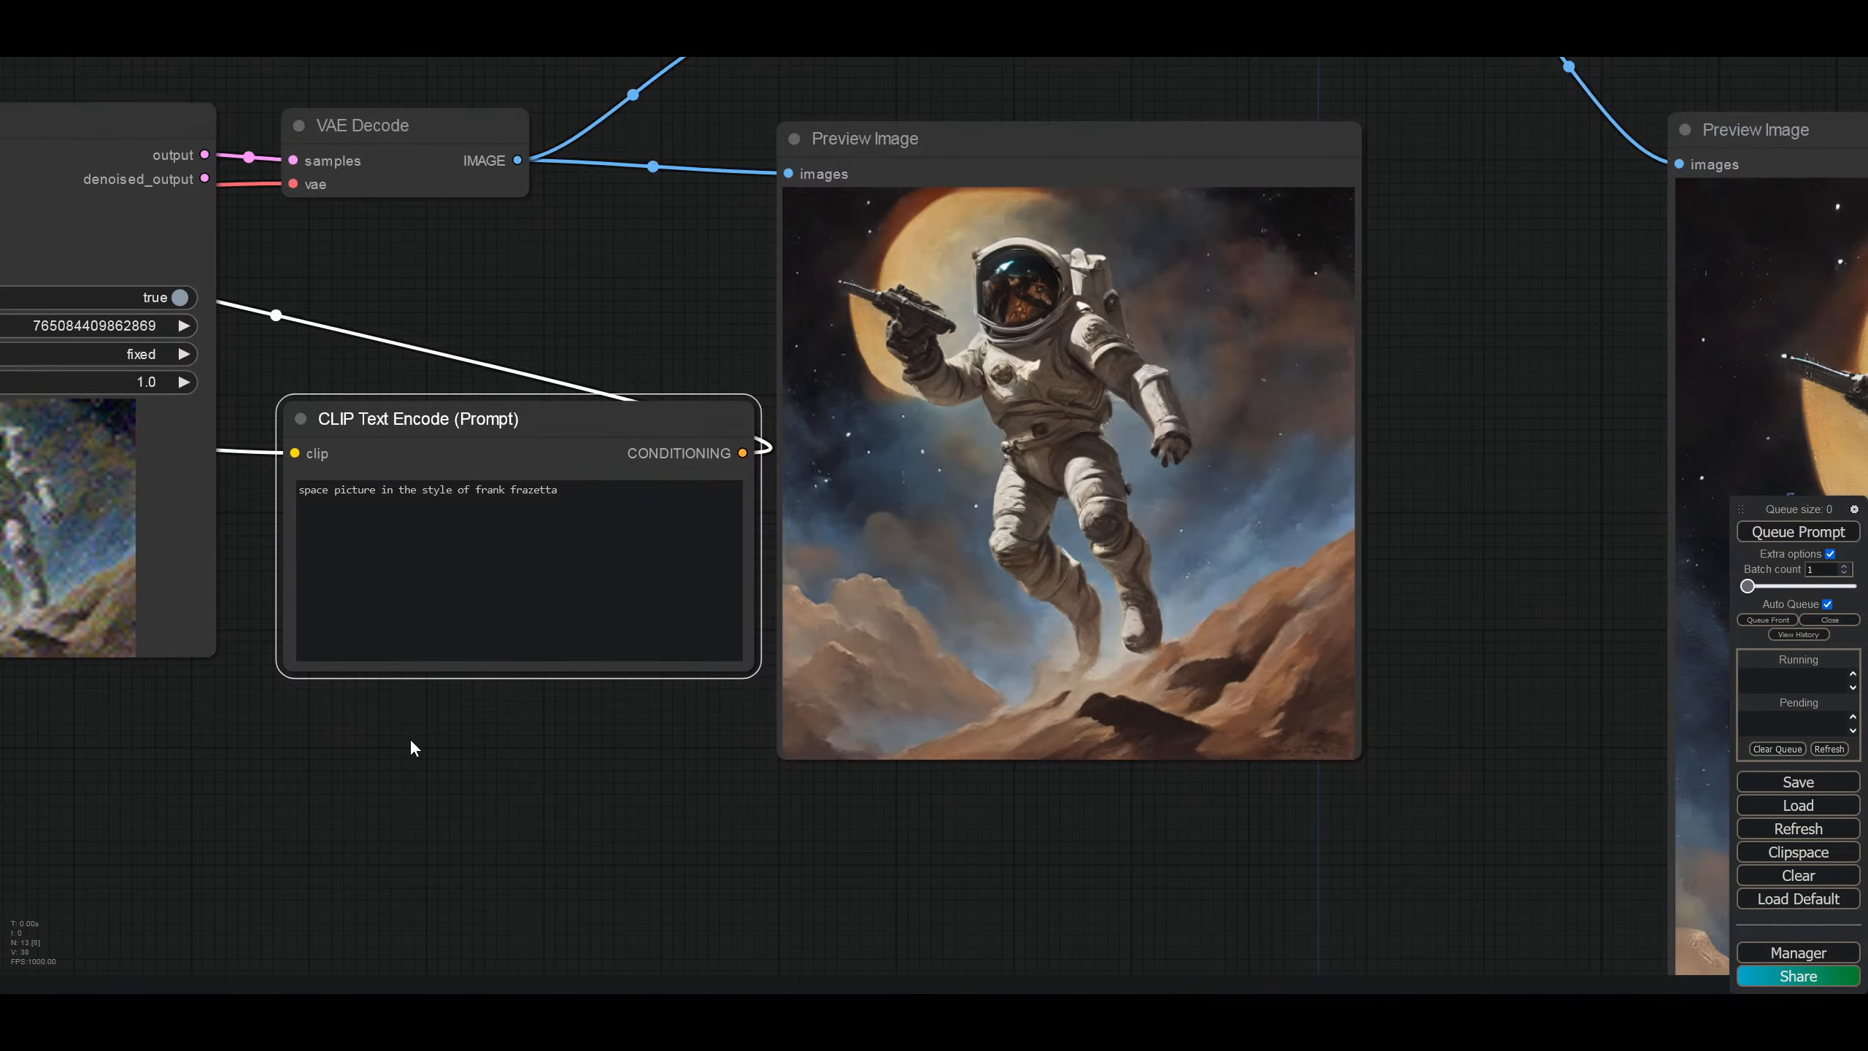
Step: Replace the whole prompt with "the loneliest man in the world", correcting the spelling of "loneliest"
drag(408, 737, 727, 850)
triple_click(879, 606)
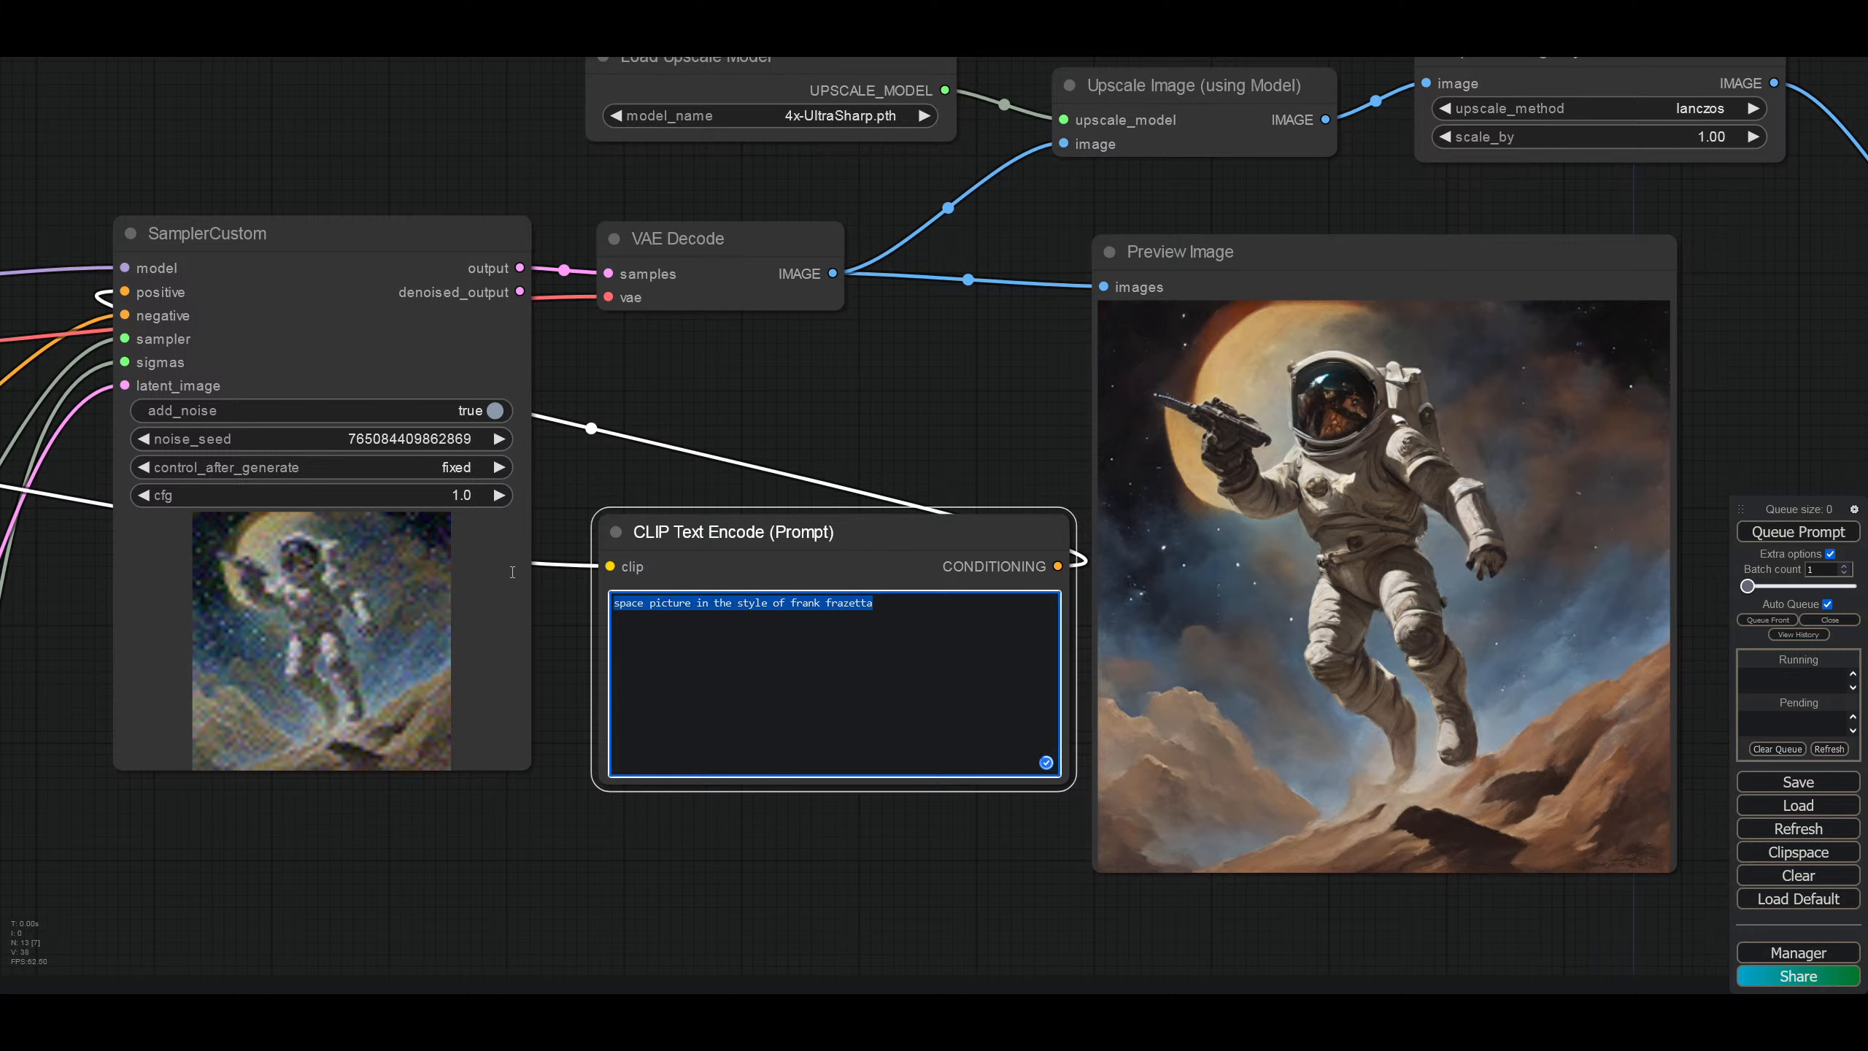
text(the lon)
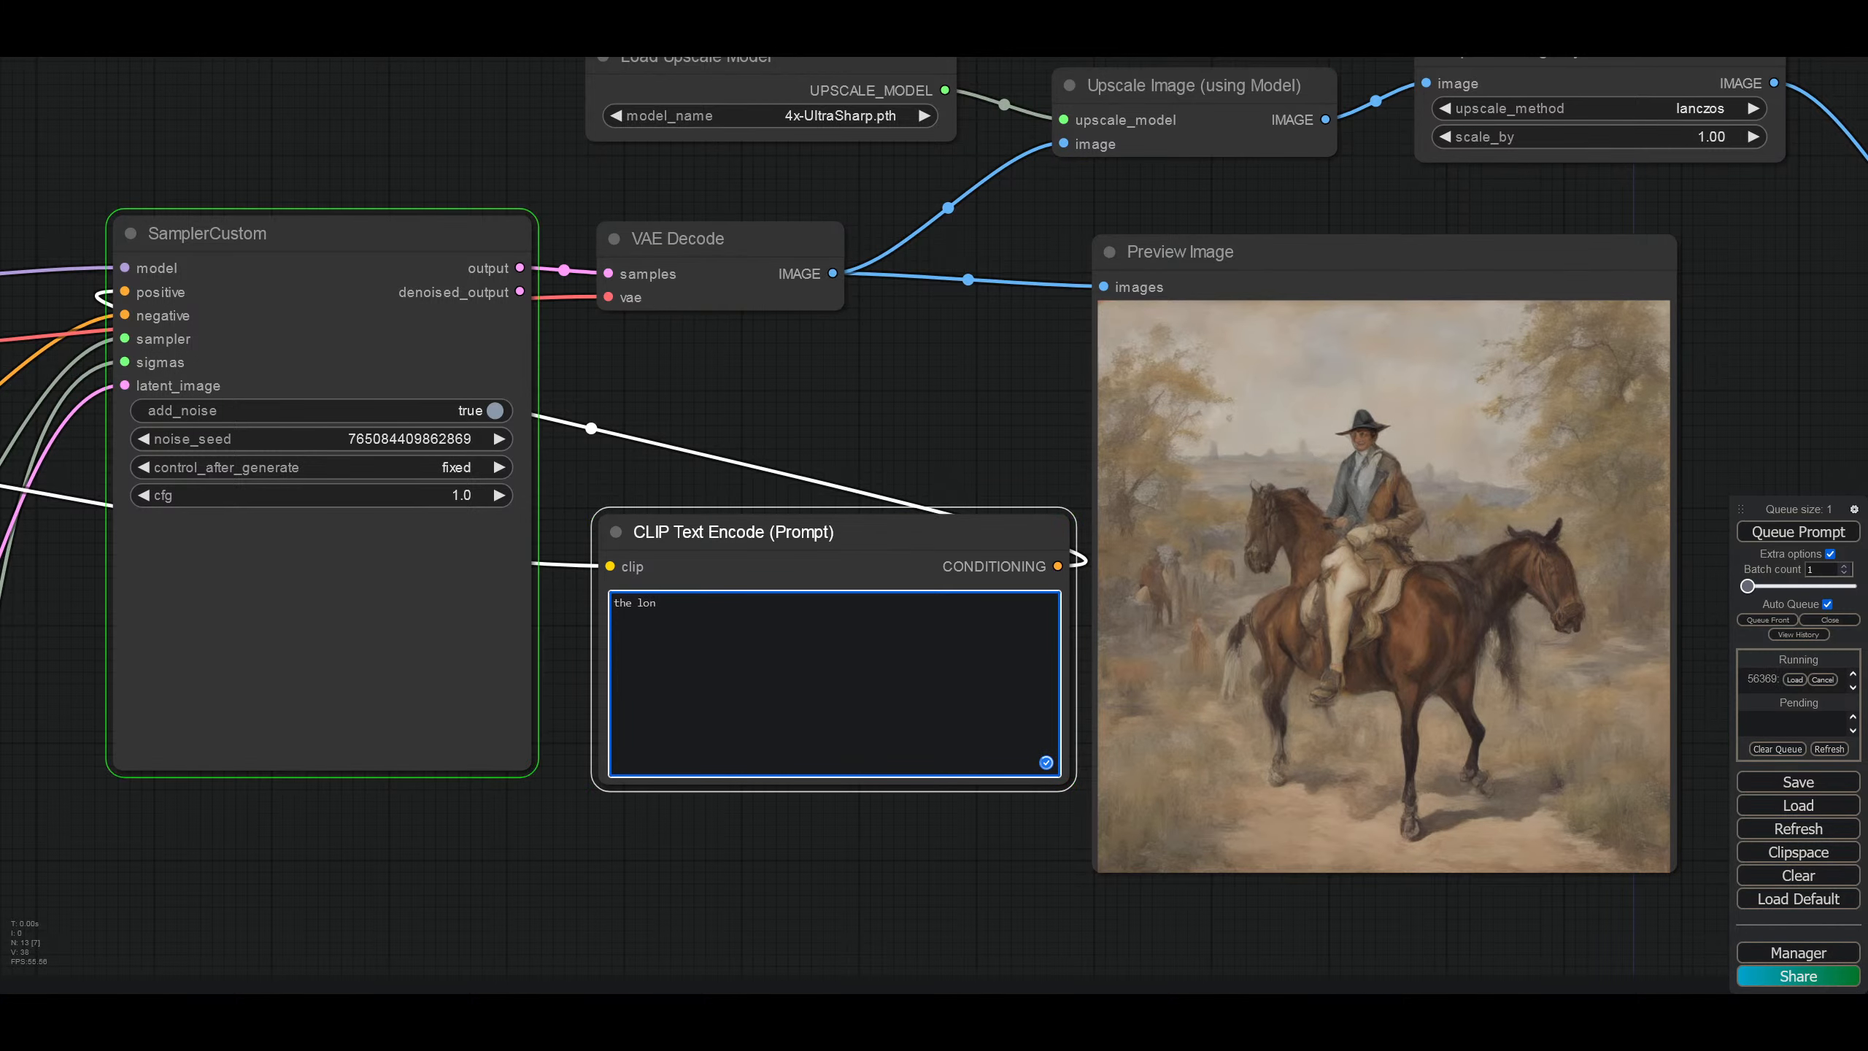
text(liset)
key(BackSpace)
key(BackSpace)
key(BackSpace)
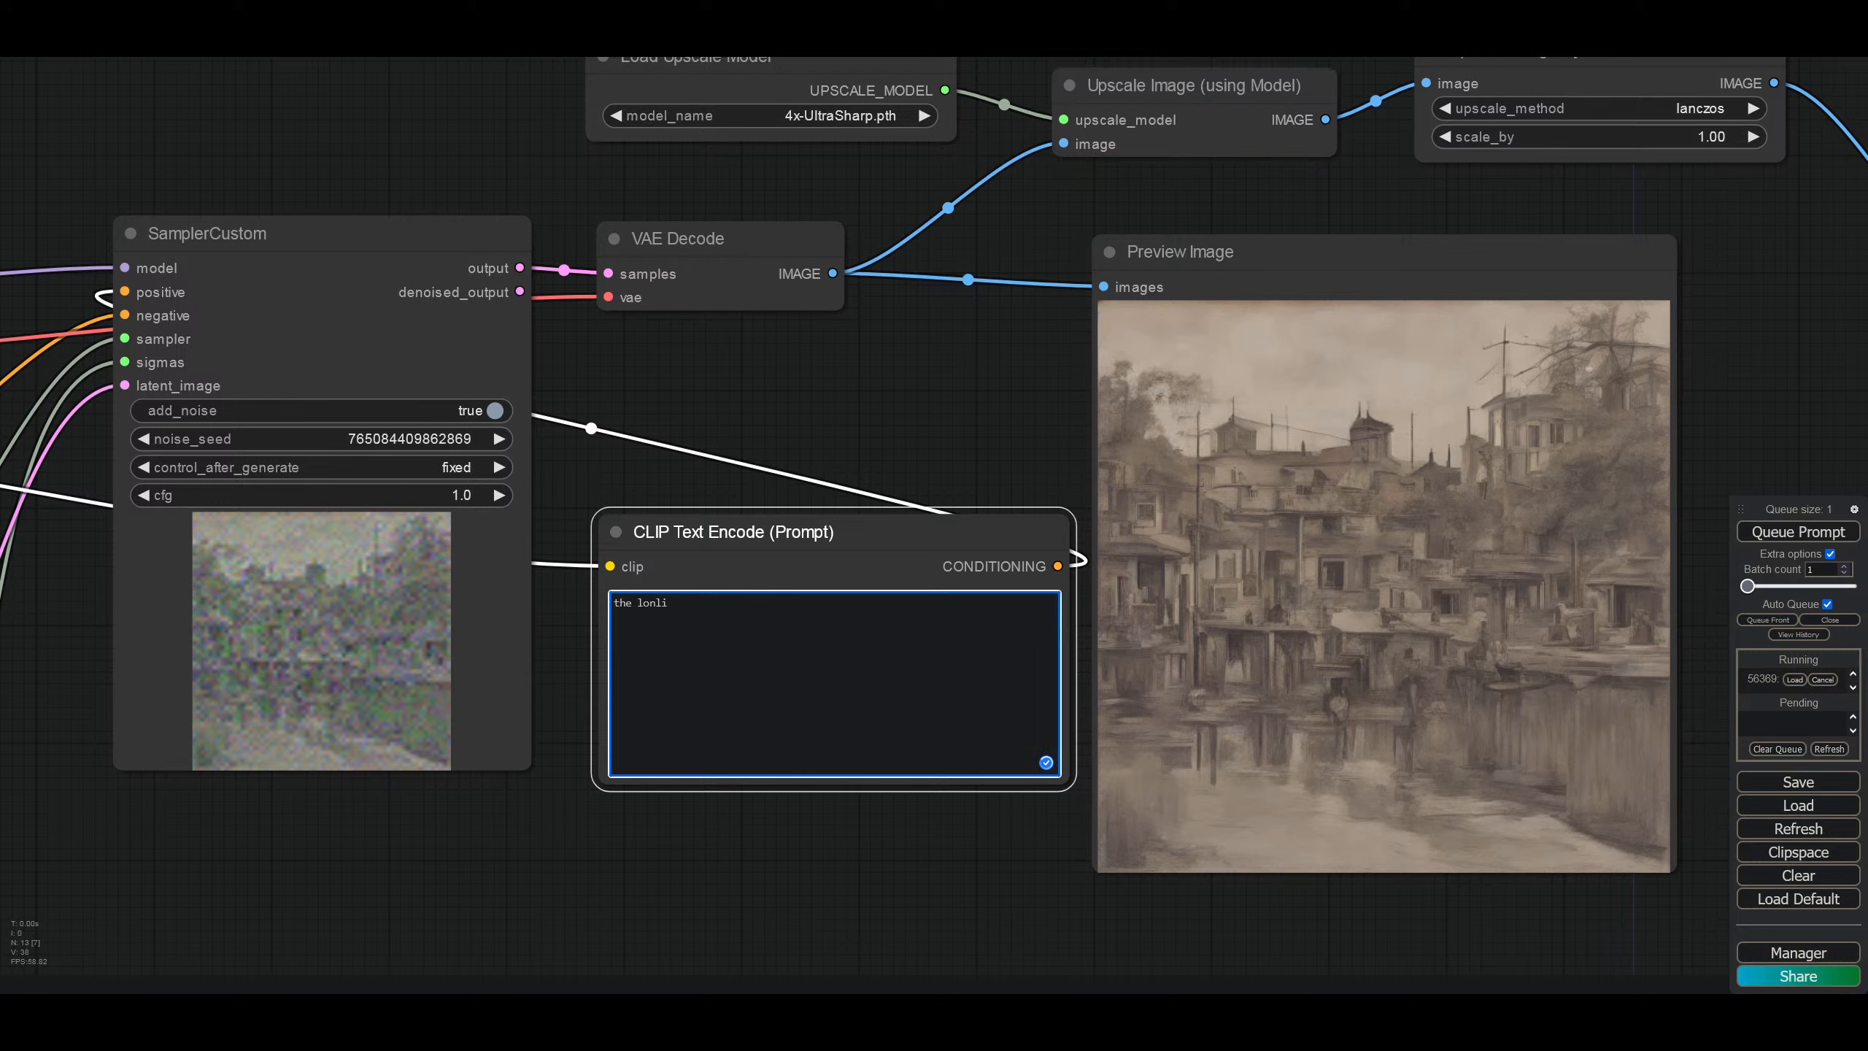
text(est man in hte)
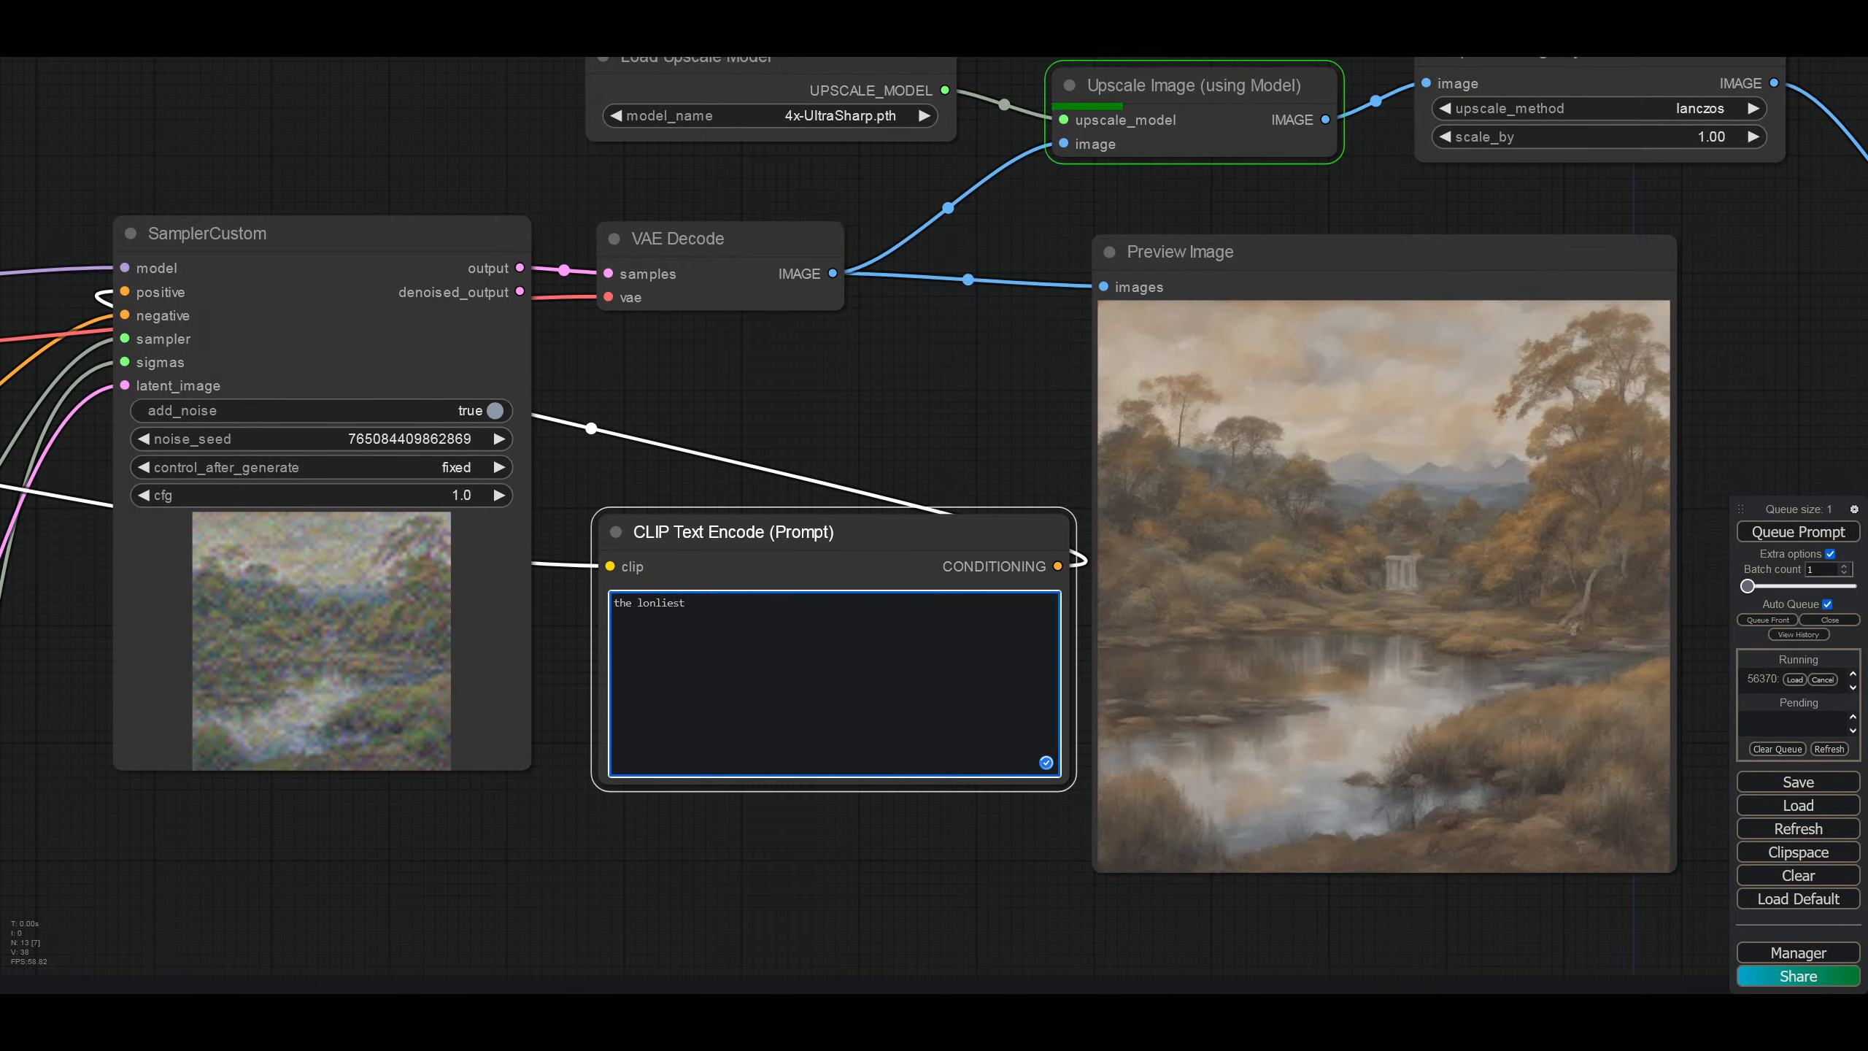
key(BackSpace)
key(BackSpace)
key(BackSpace)
text(the wol)
key(BackSpace)
text(rl)
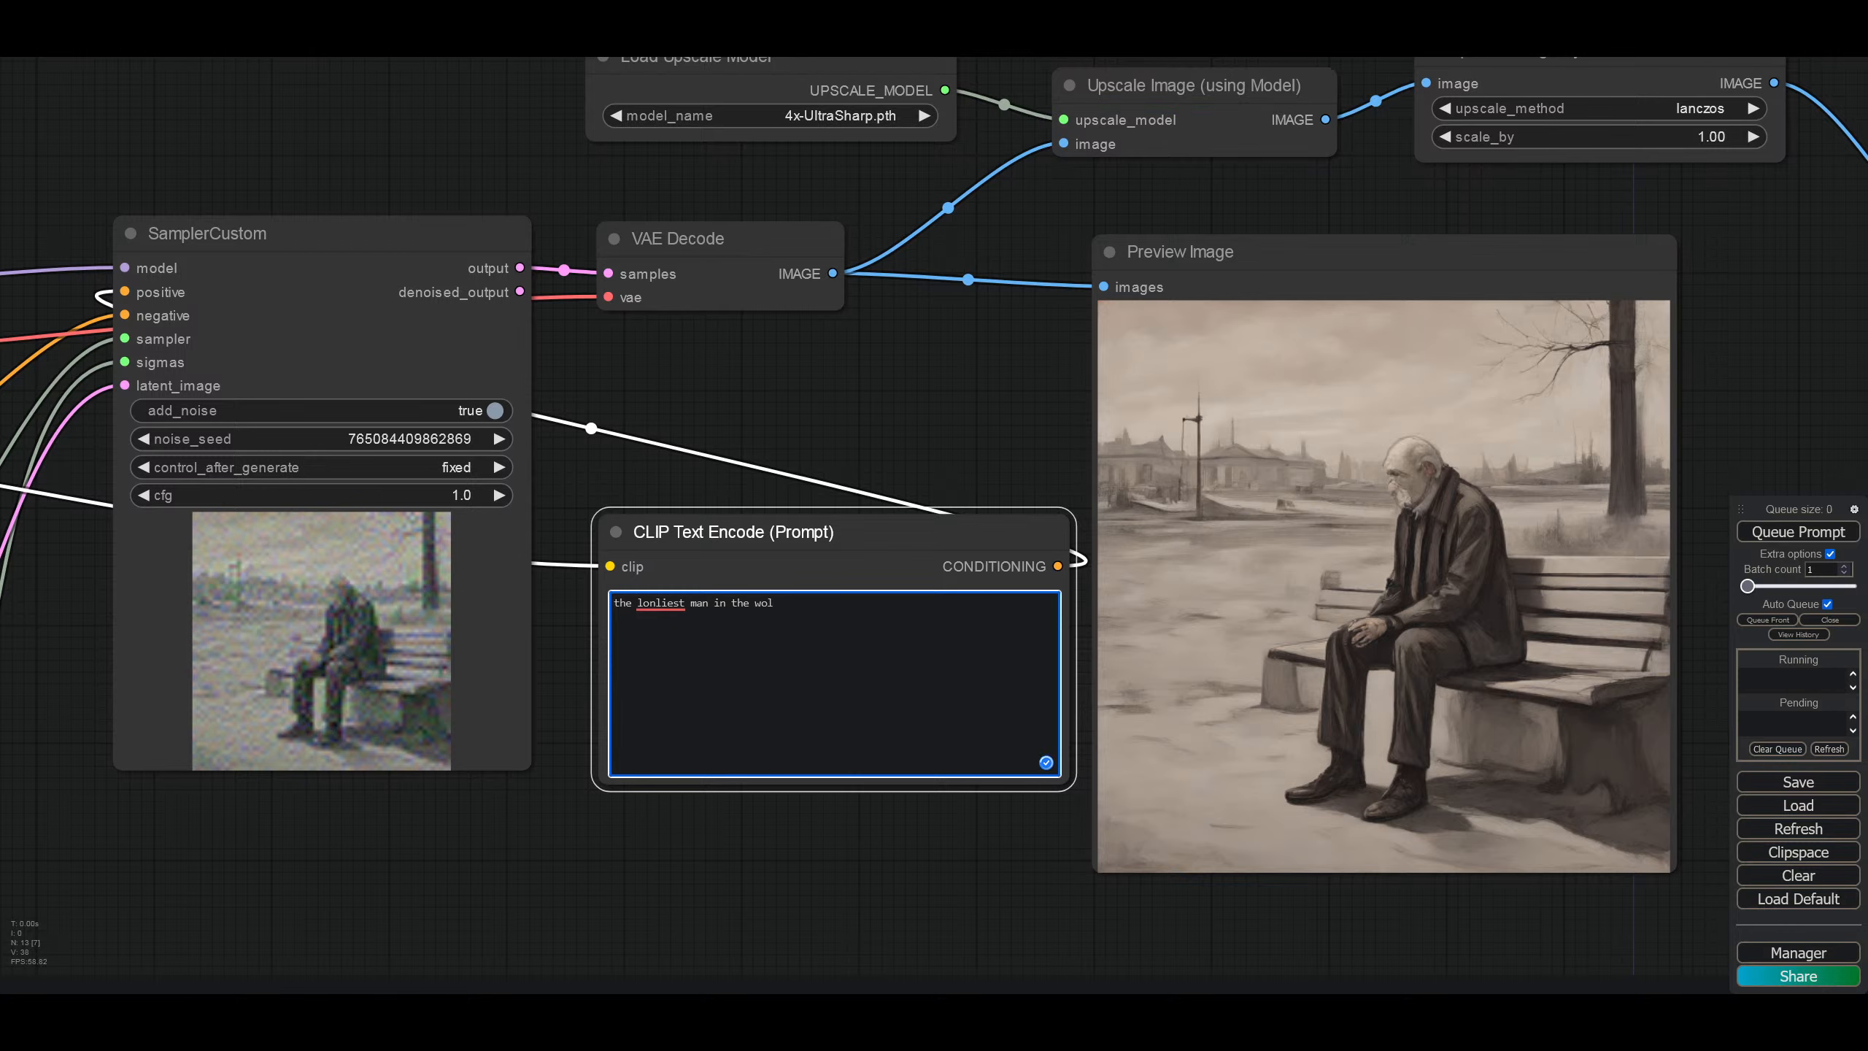
text(d)
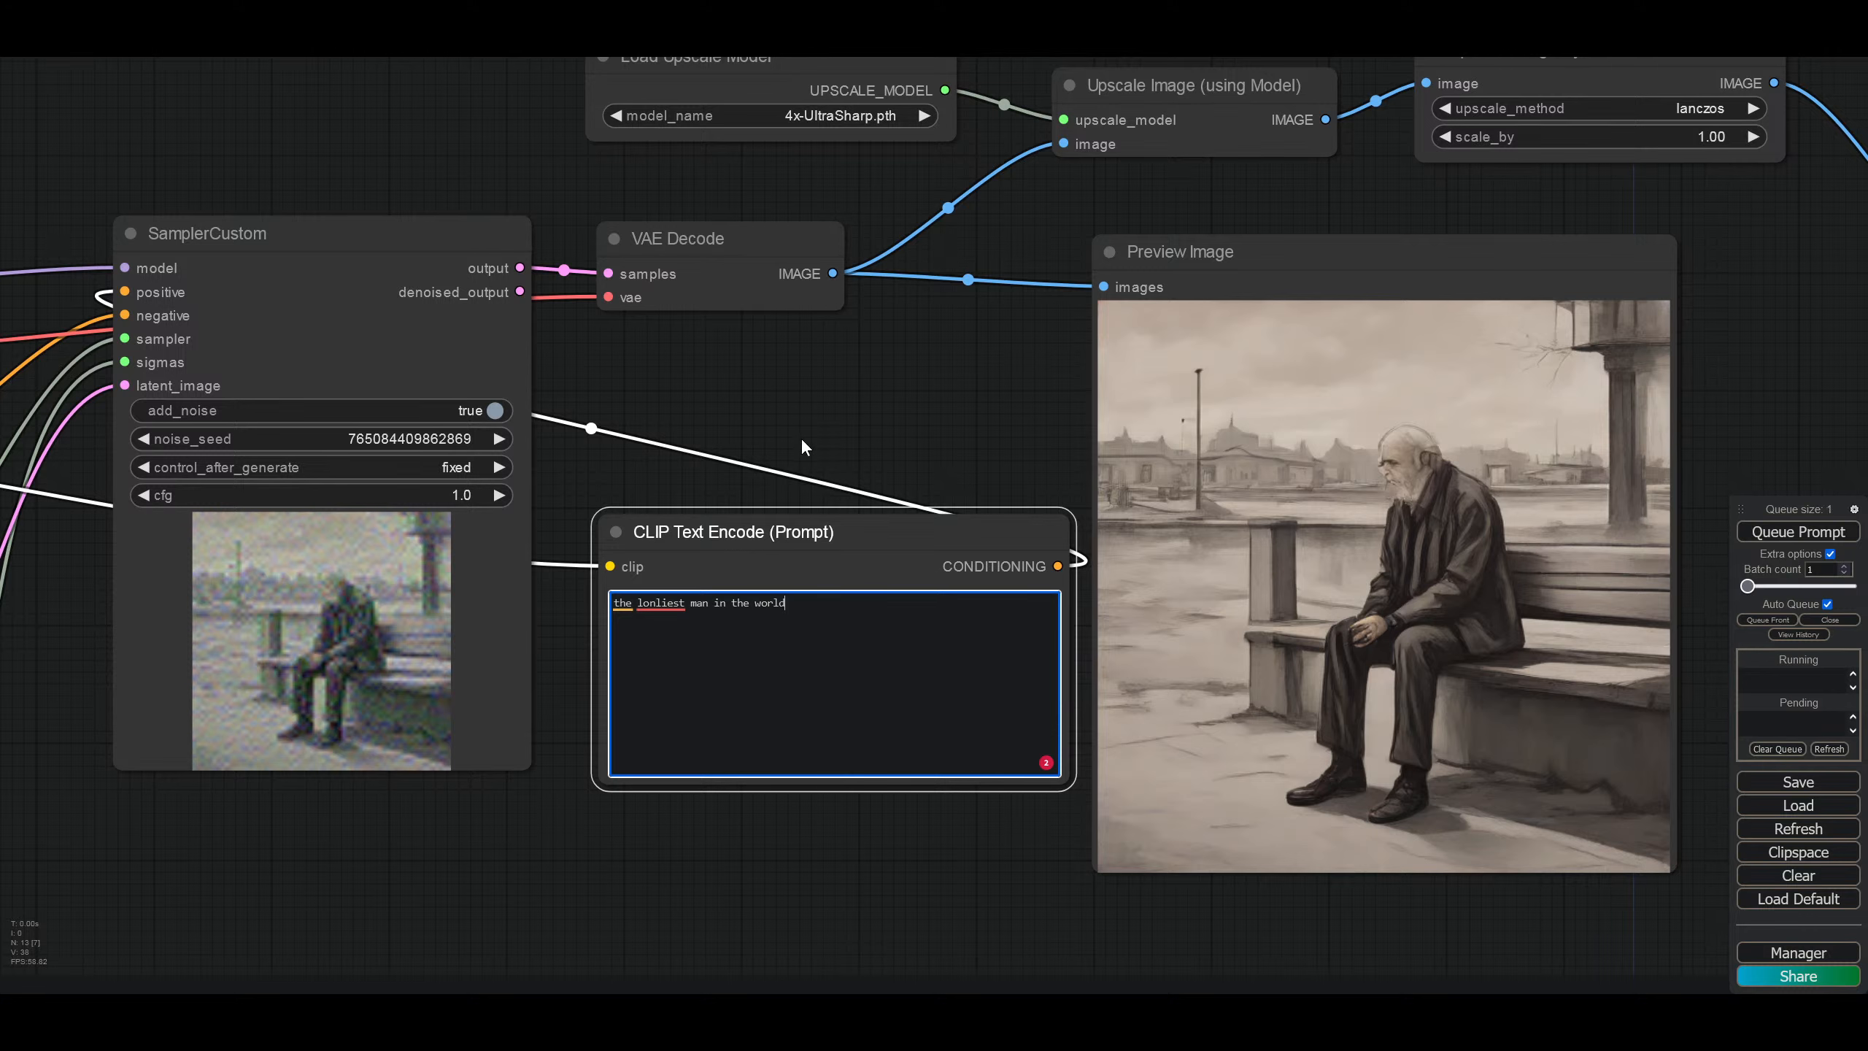
right_click(653, 610)
click(663, 701)
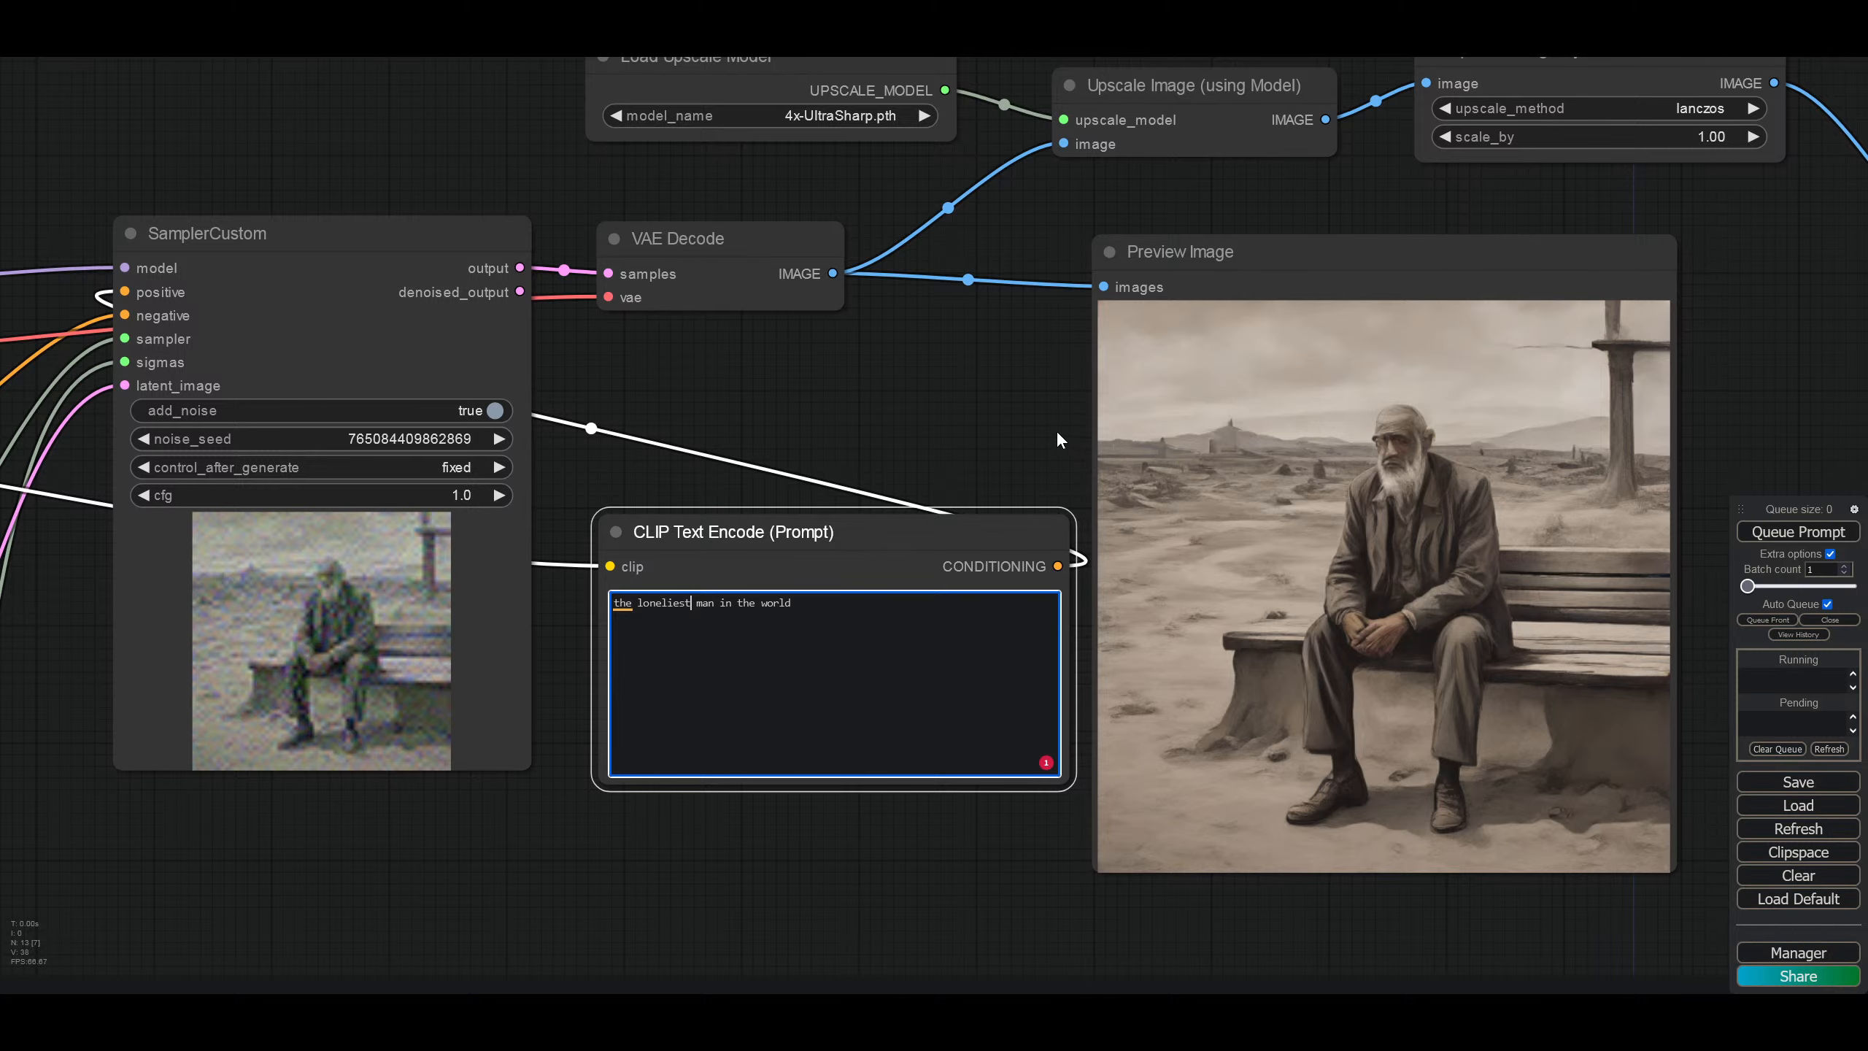
Step: Examine the details of the upscaled image of the man on the bench, comparing it with the original preview
drag(1056, 431, 123, 452)
drag(930, 692, 368, 413)
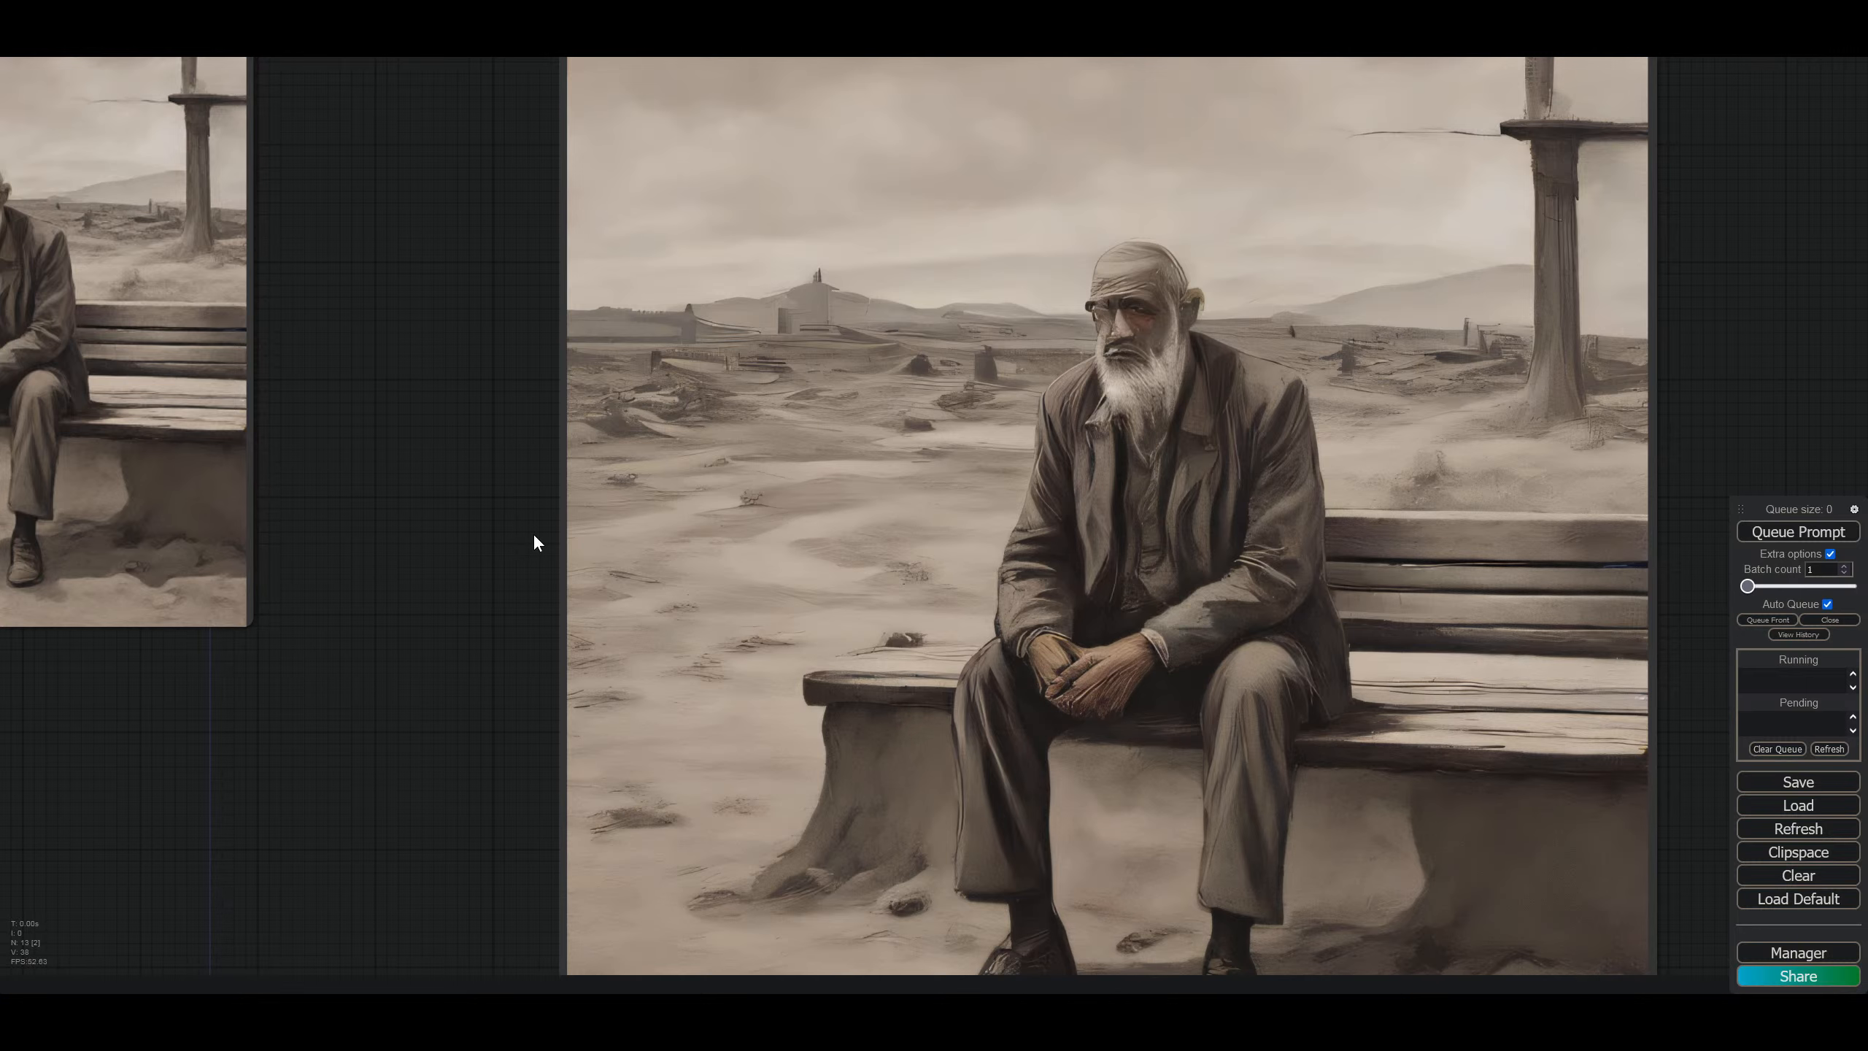
scroll(534, 537, down, 5)
scroll(516, 563, down, 3)
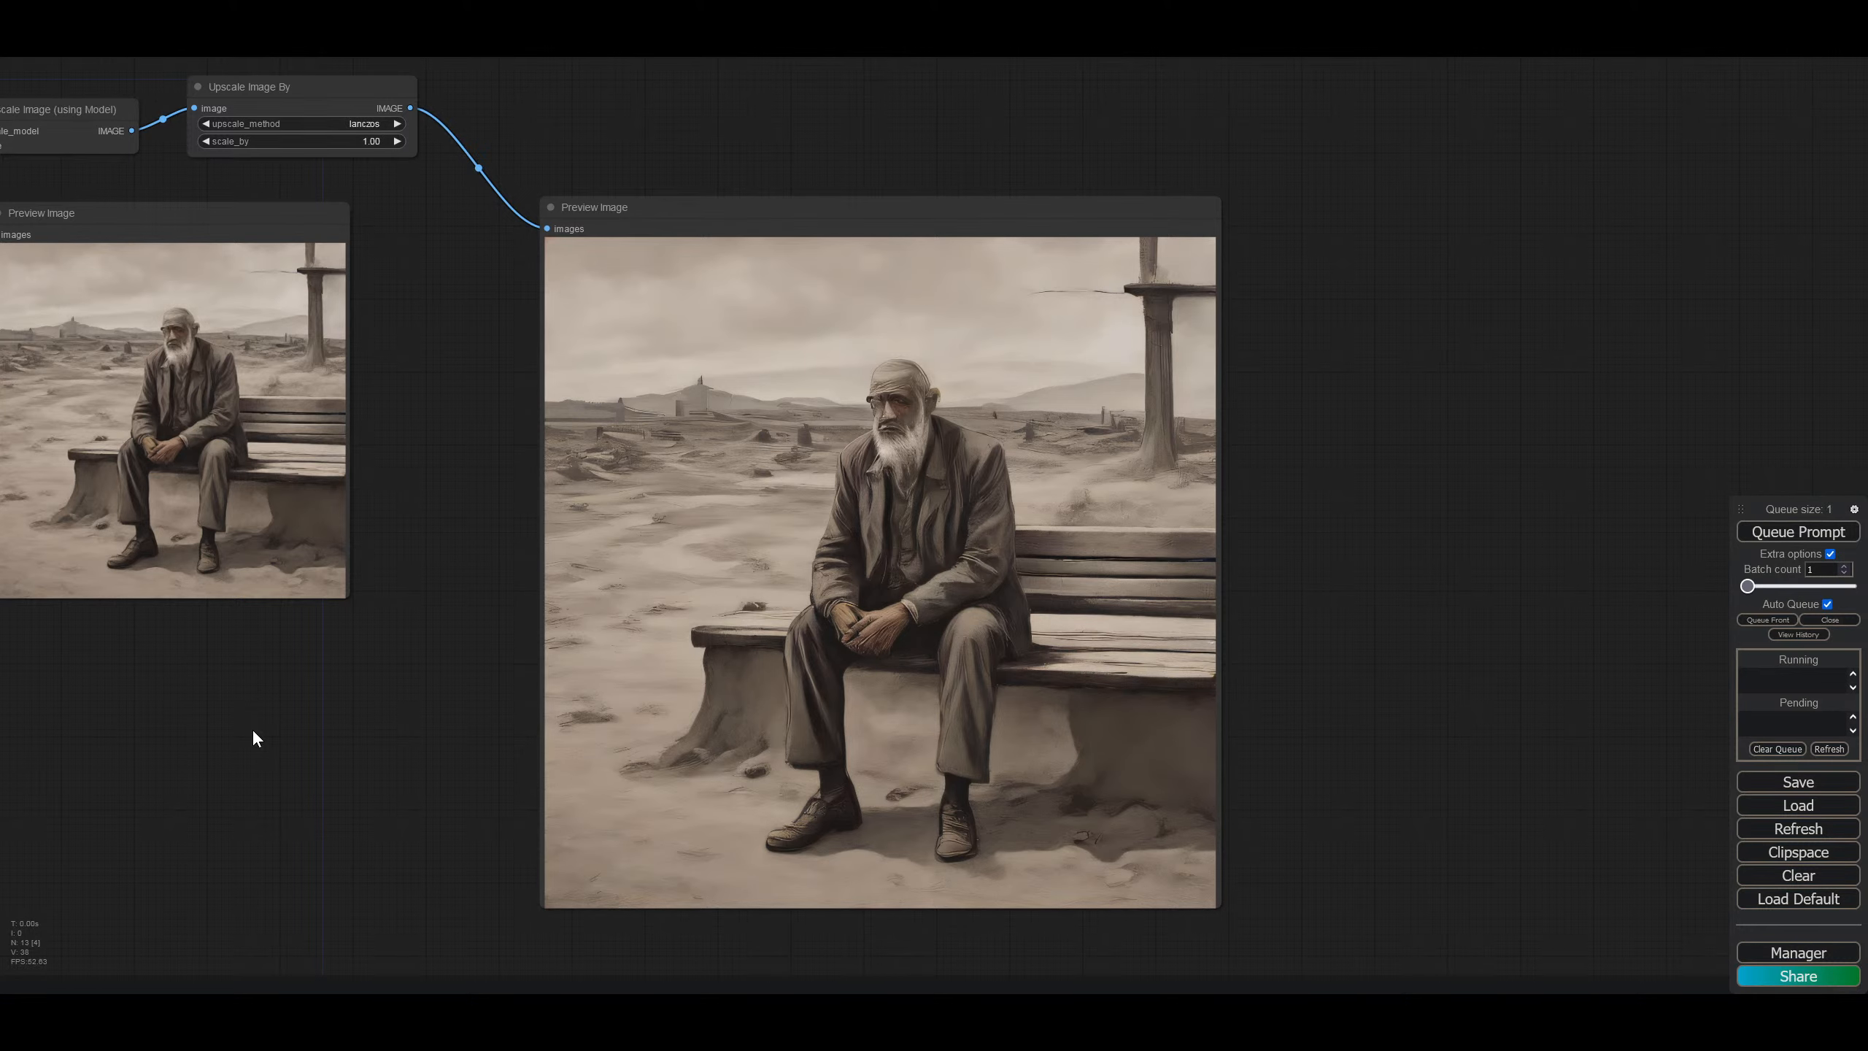
drag(254, 733, 971, 690)
drag(968, 686, 964, 761)
drag(678, 755, 706, 764)
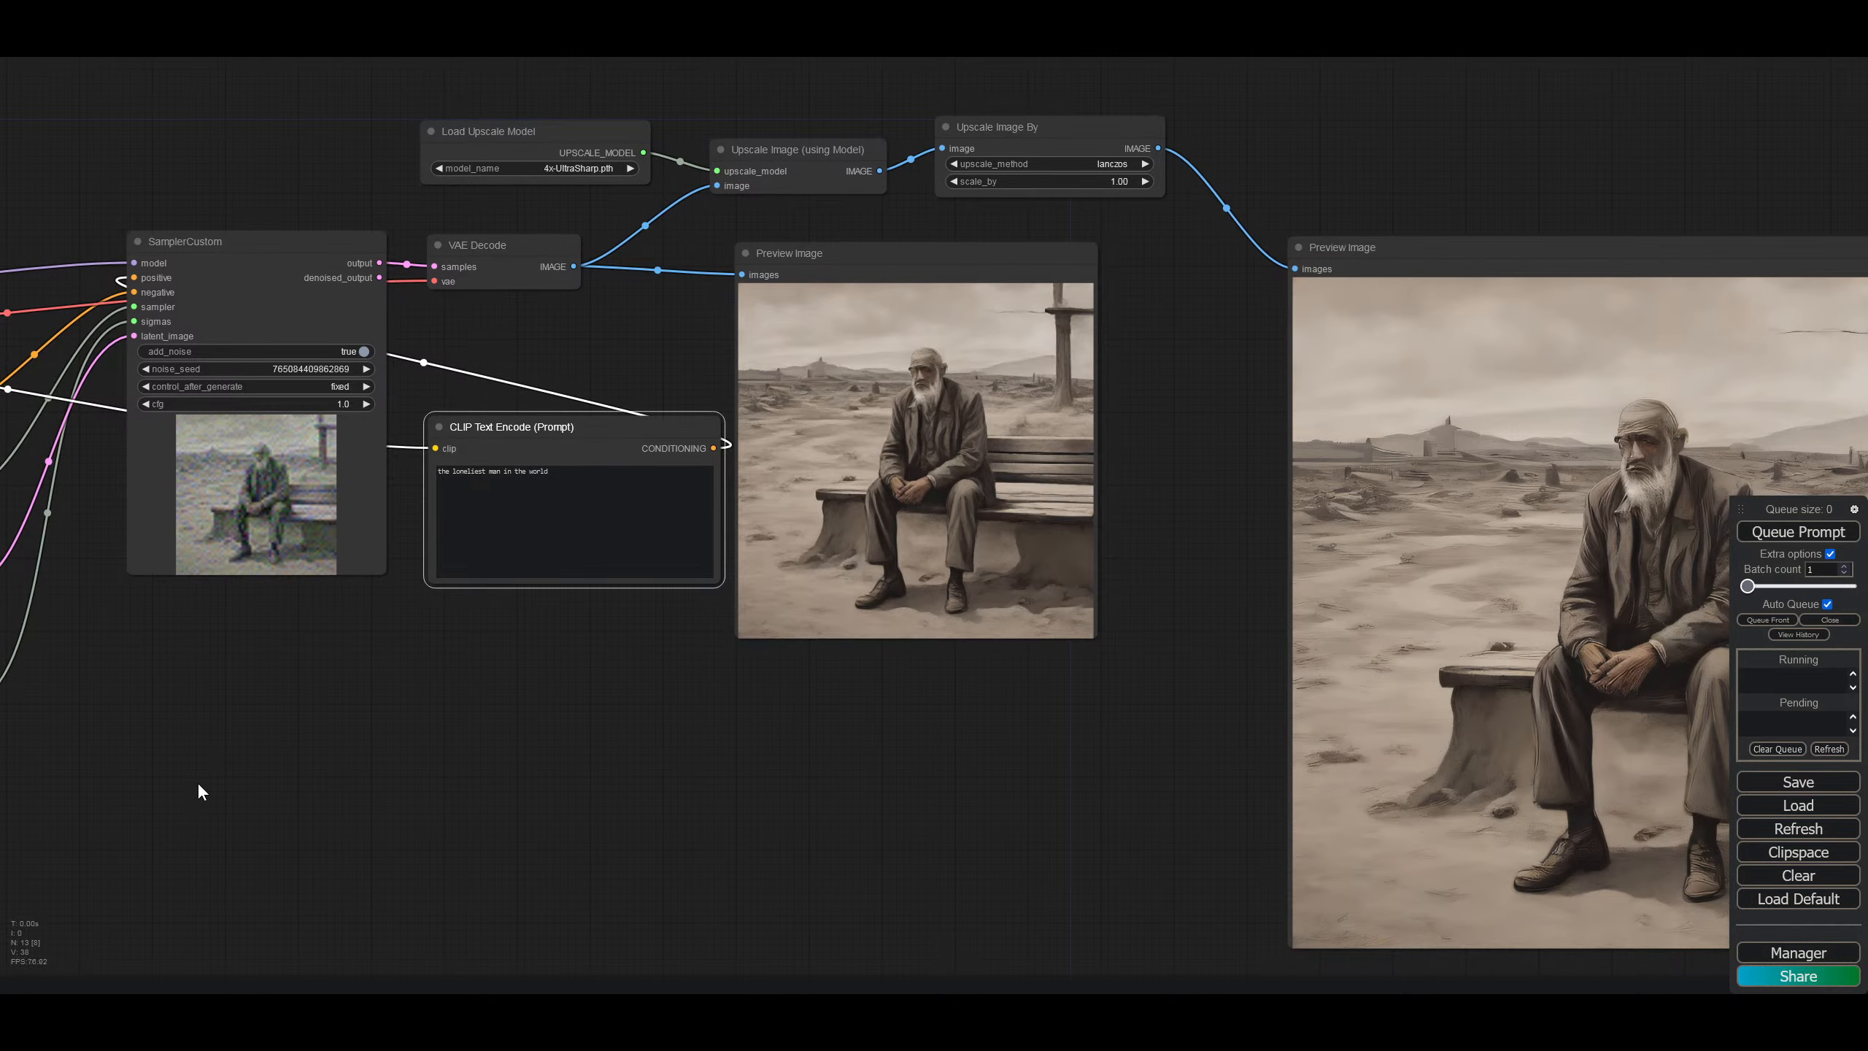
click(566, 495)
key(ctrl+a)
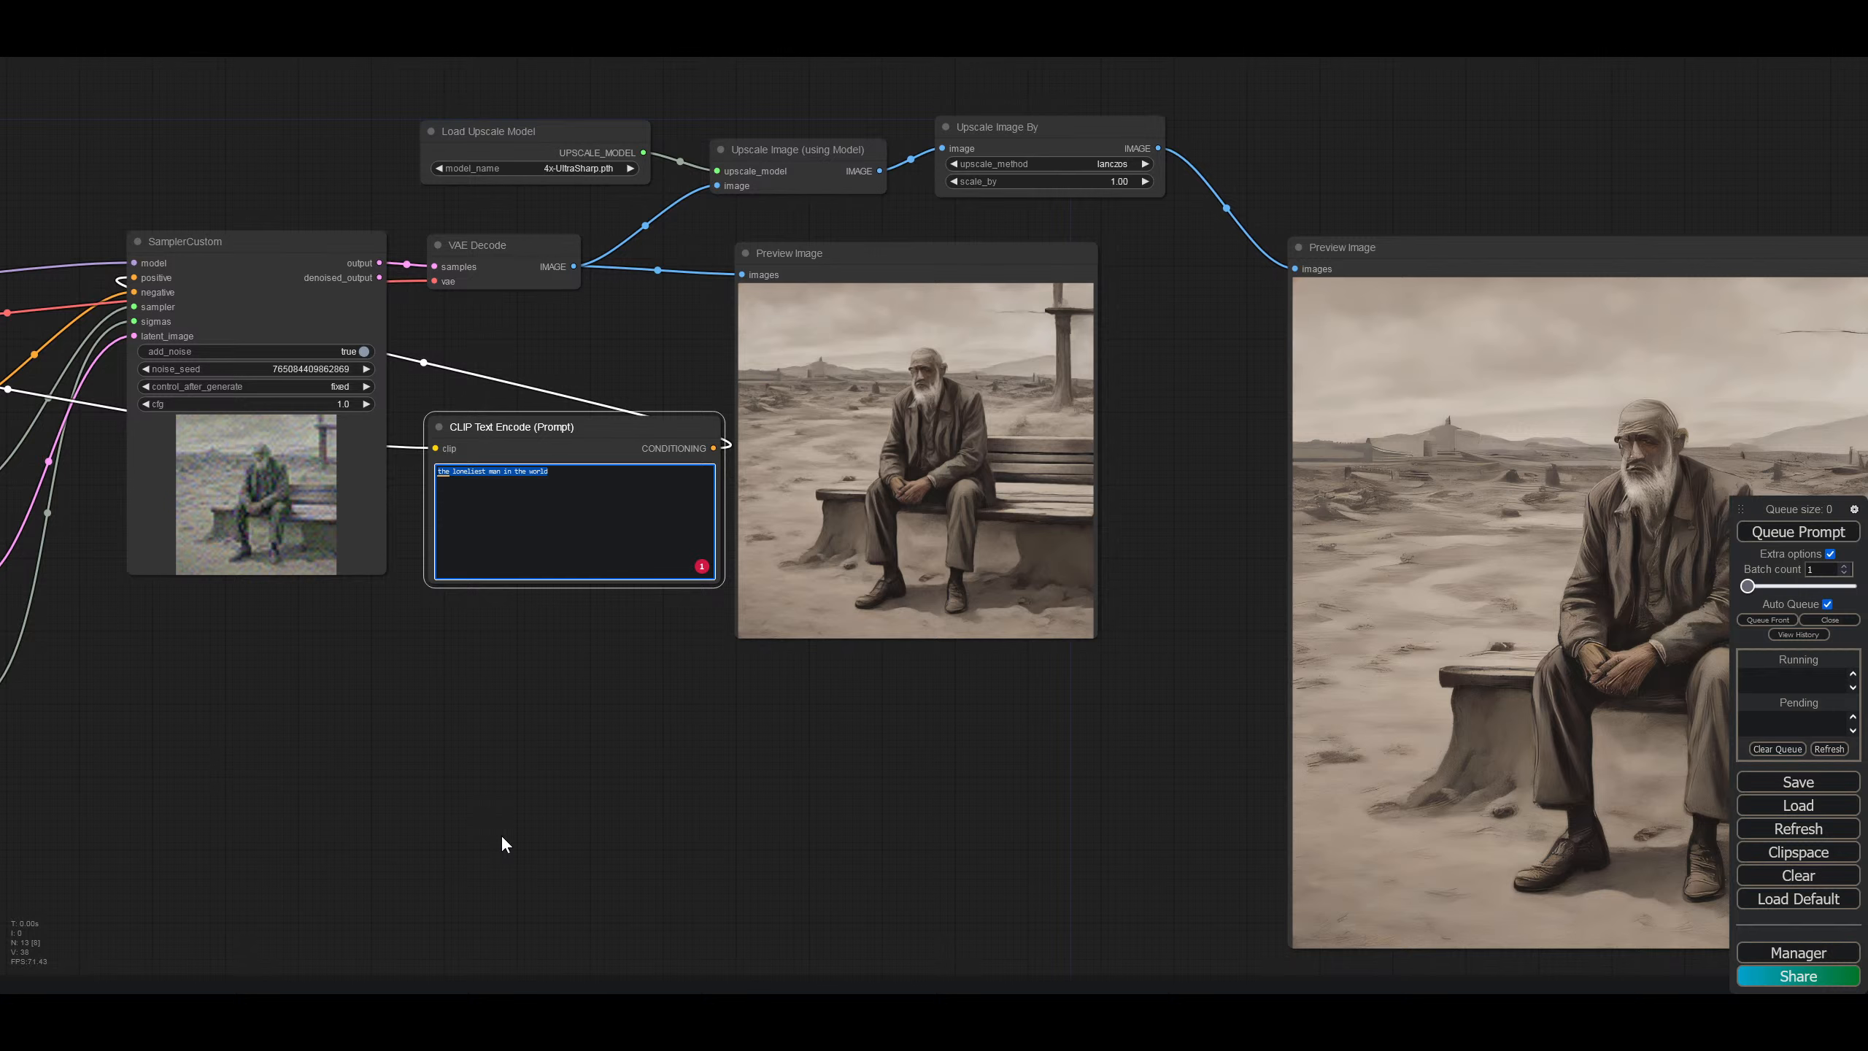
Step: Set the sampler in the KSamplerSelect node to dpmpp_sde
drag(421, 839, 982, 769)
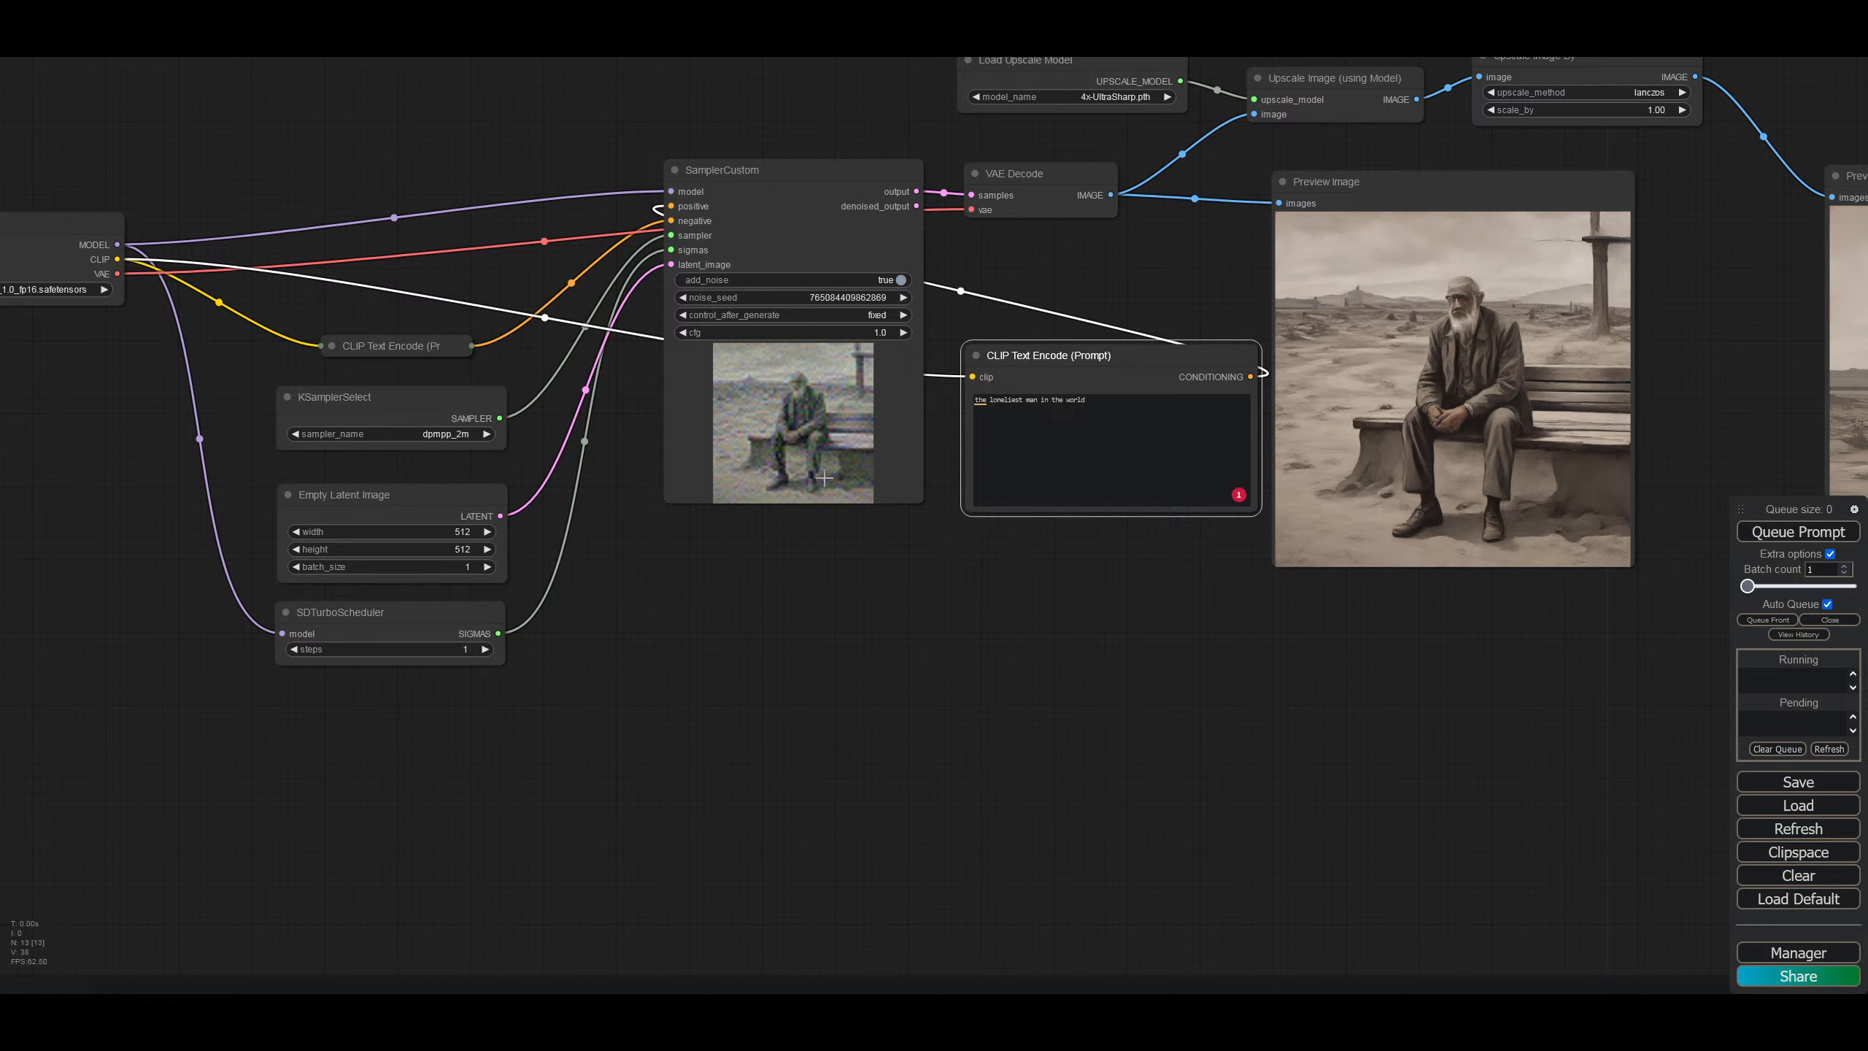
click(445, 434)
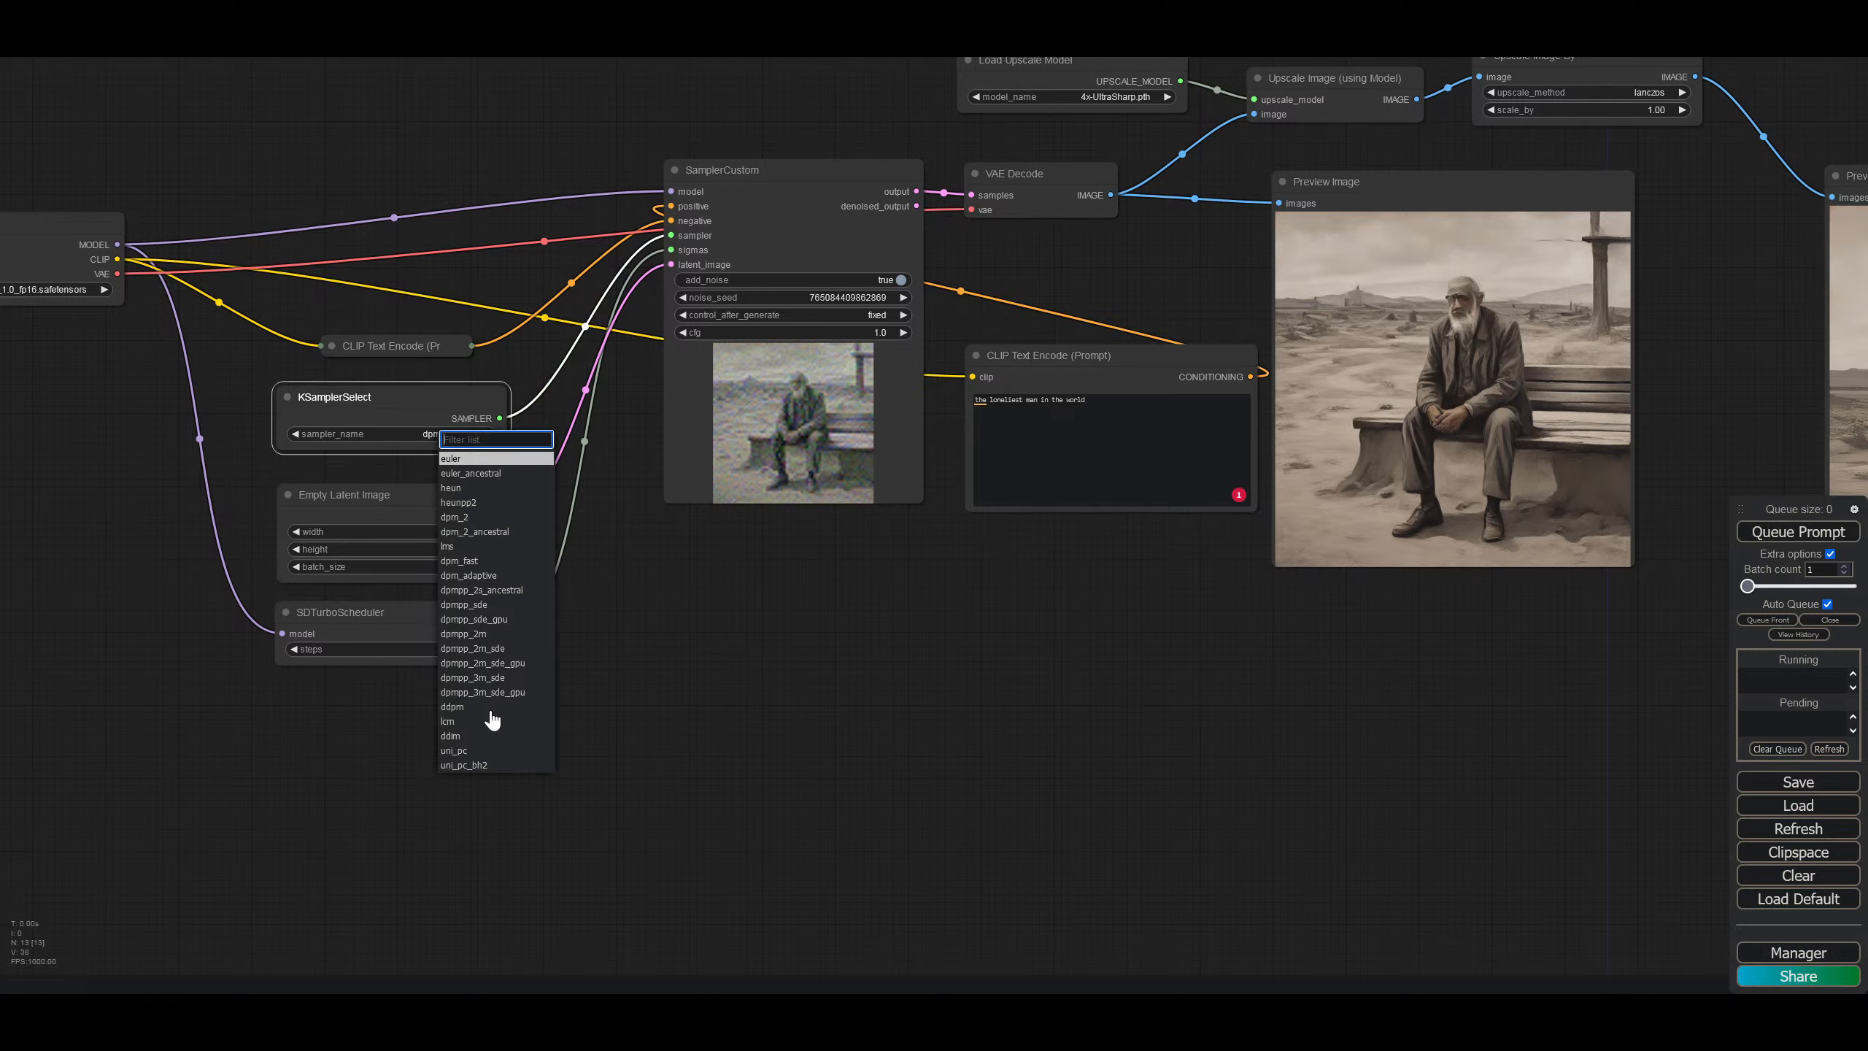
click(485, 605)
Step: Regenerate the image by shortening "world" to "worl" in the prompt and restoring the missing letter
drag(1079, 639, 620, 745)
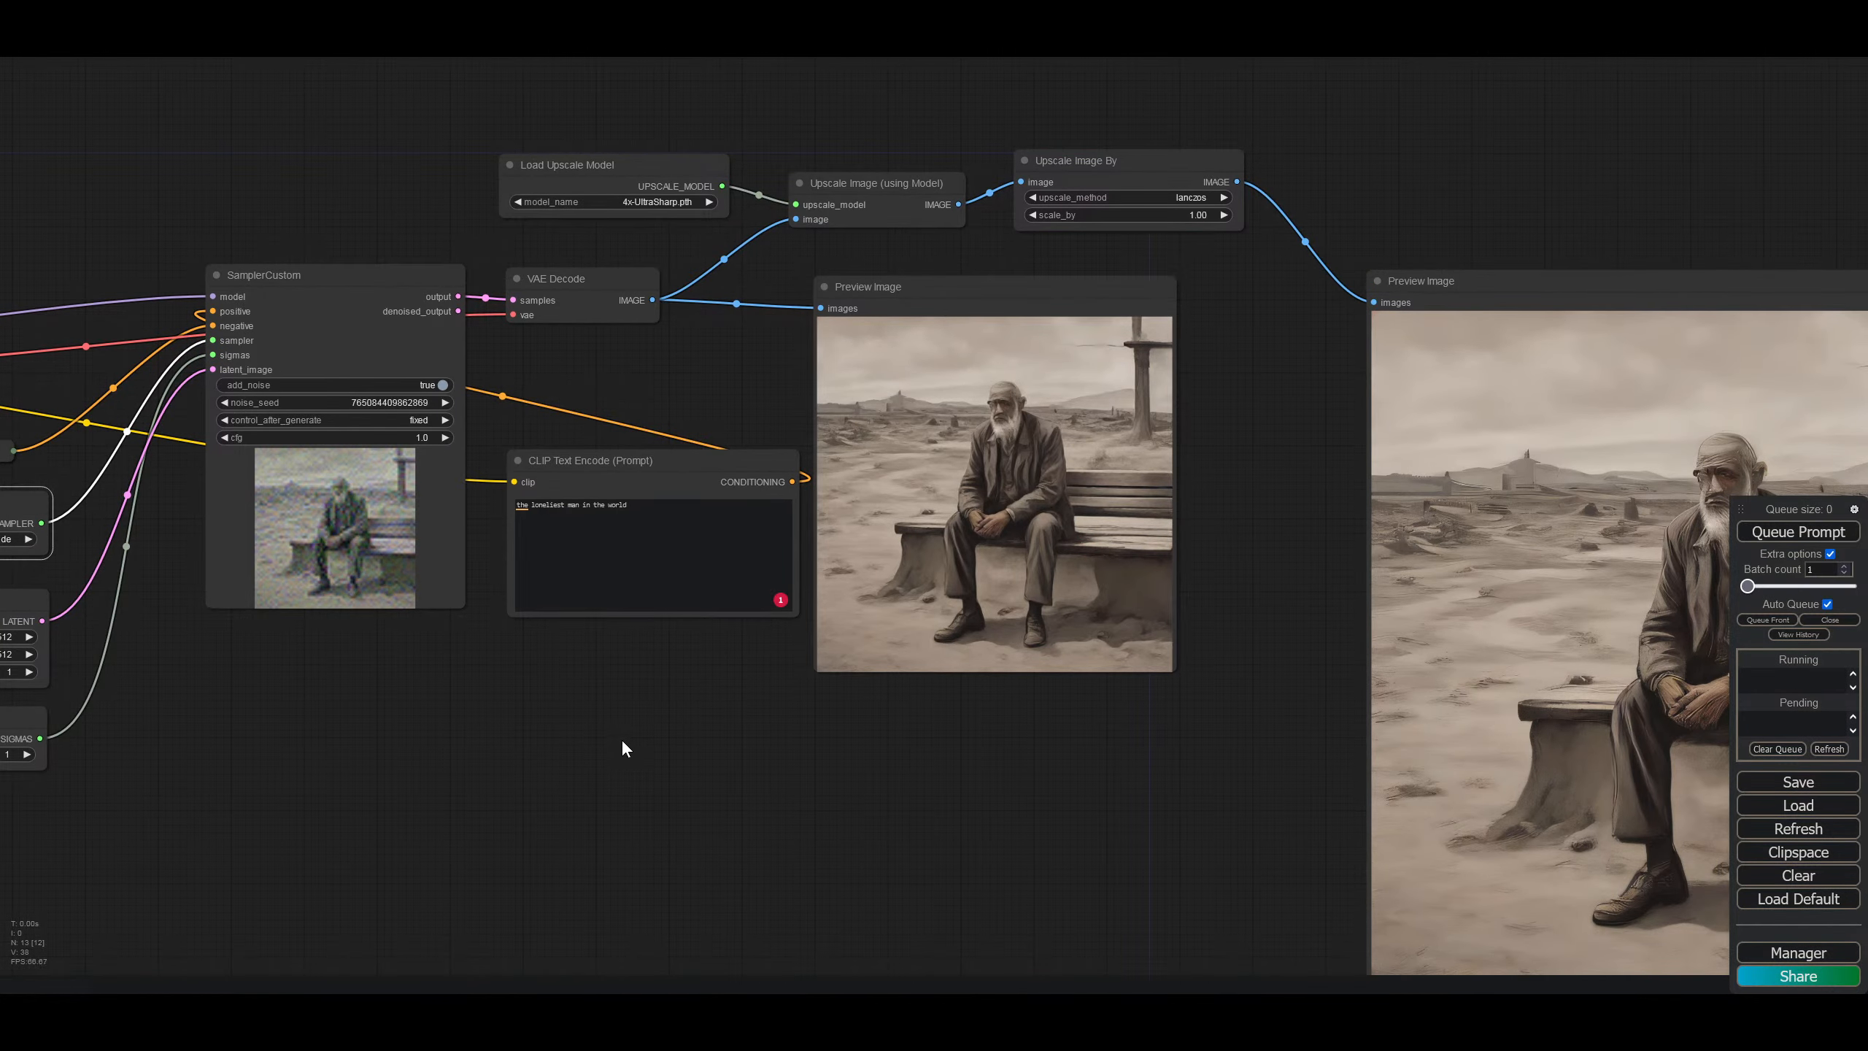
click(655, 506)
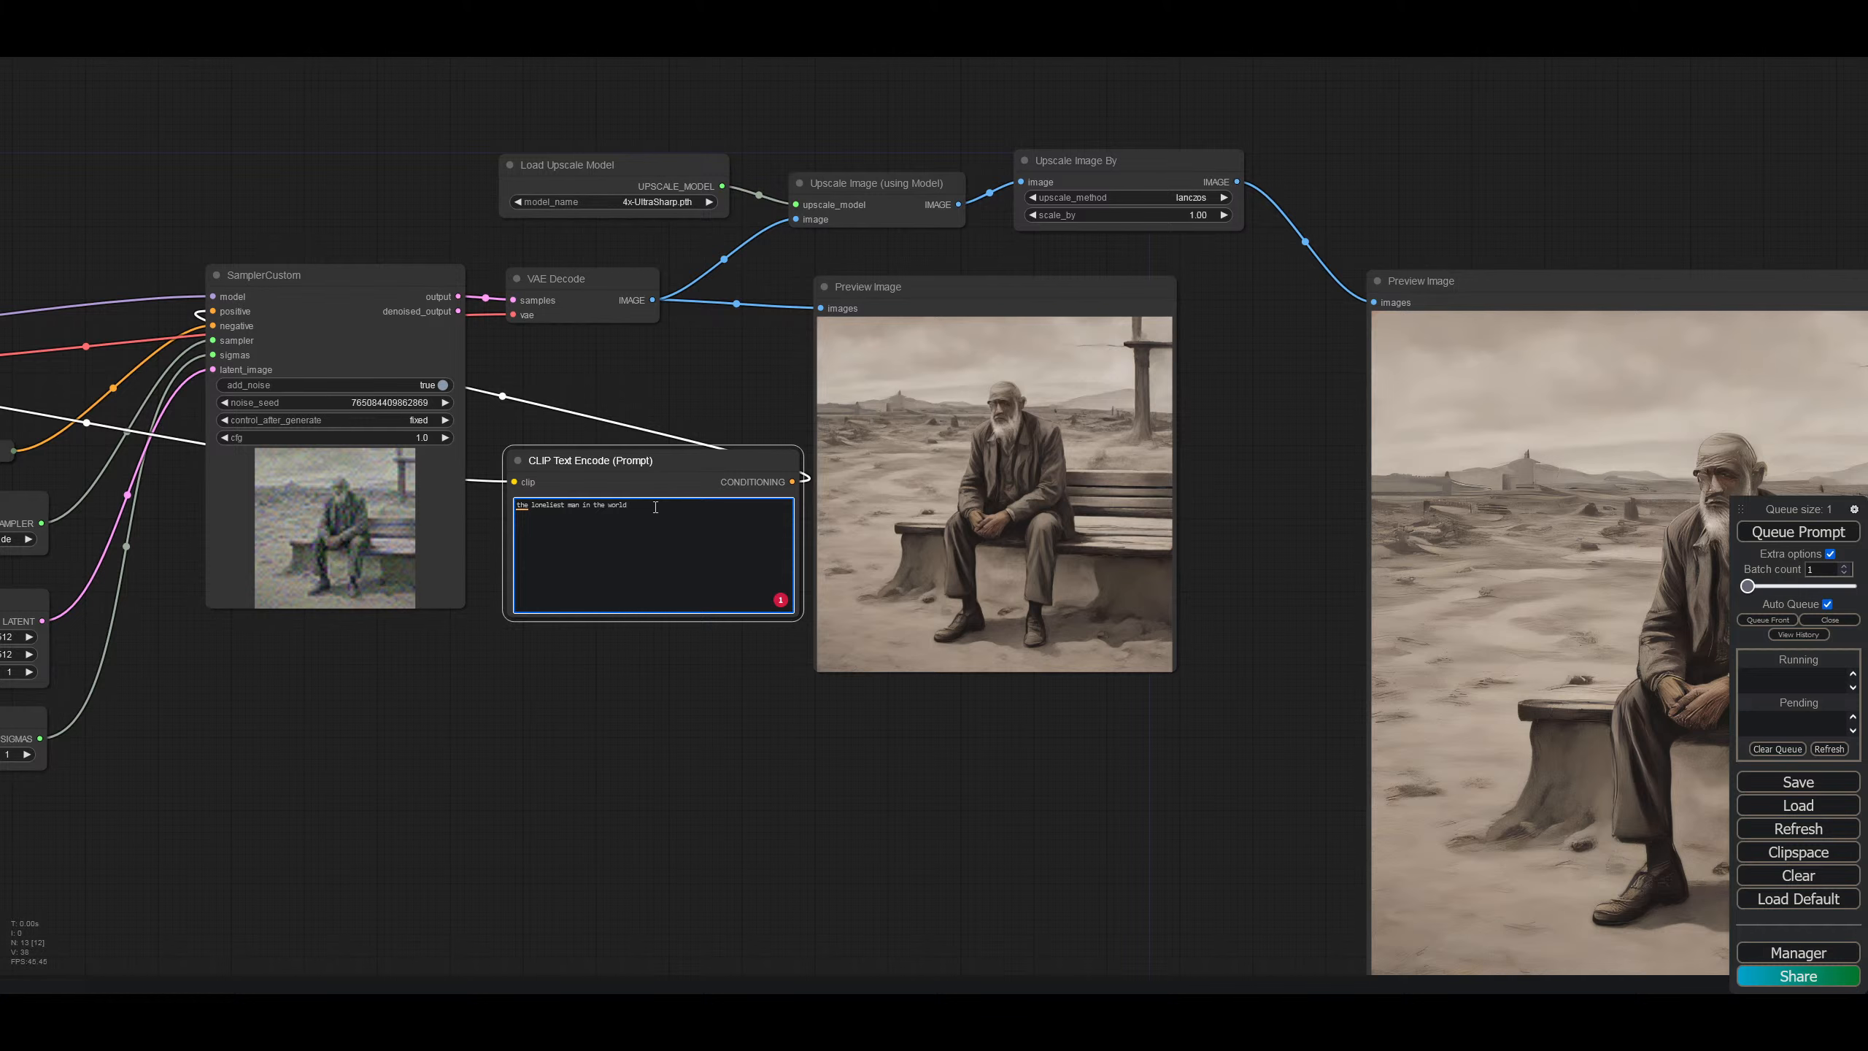
key(BackSpace)
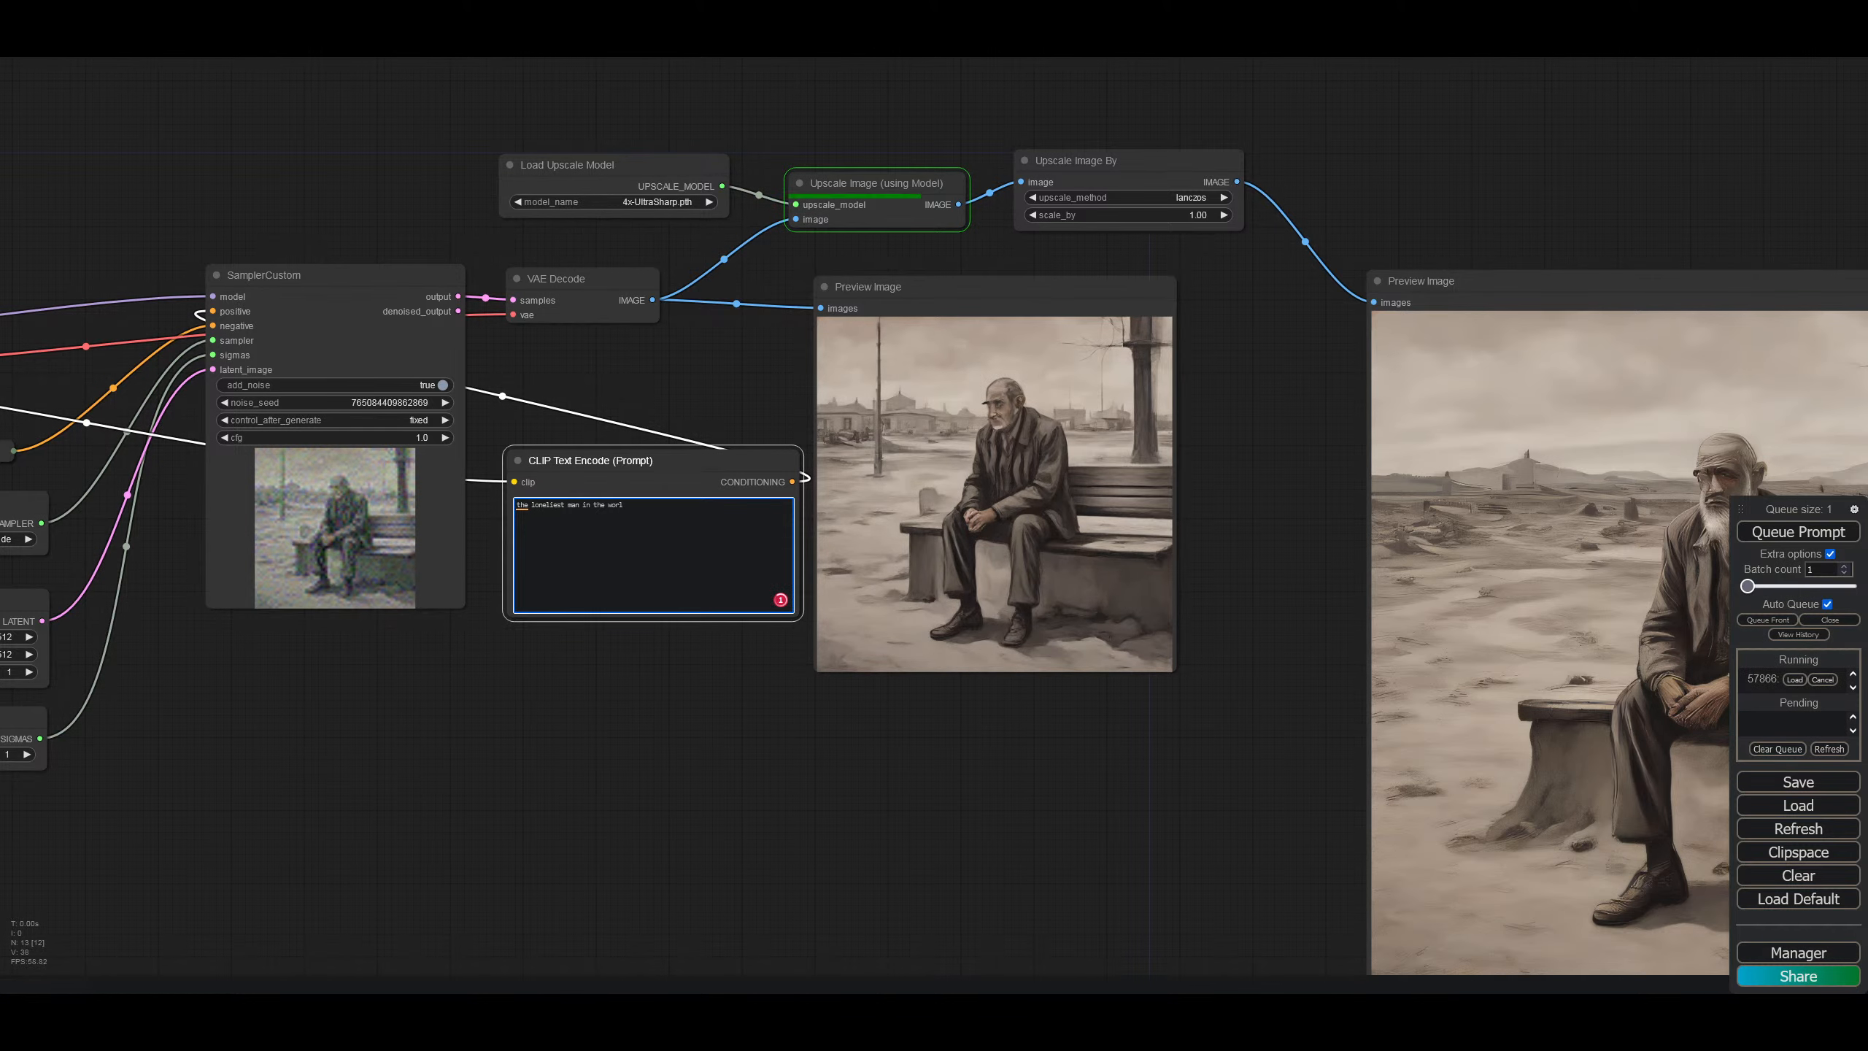
drag(914, 778, 268, 679)
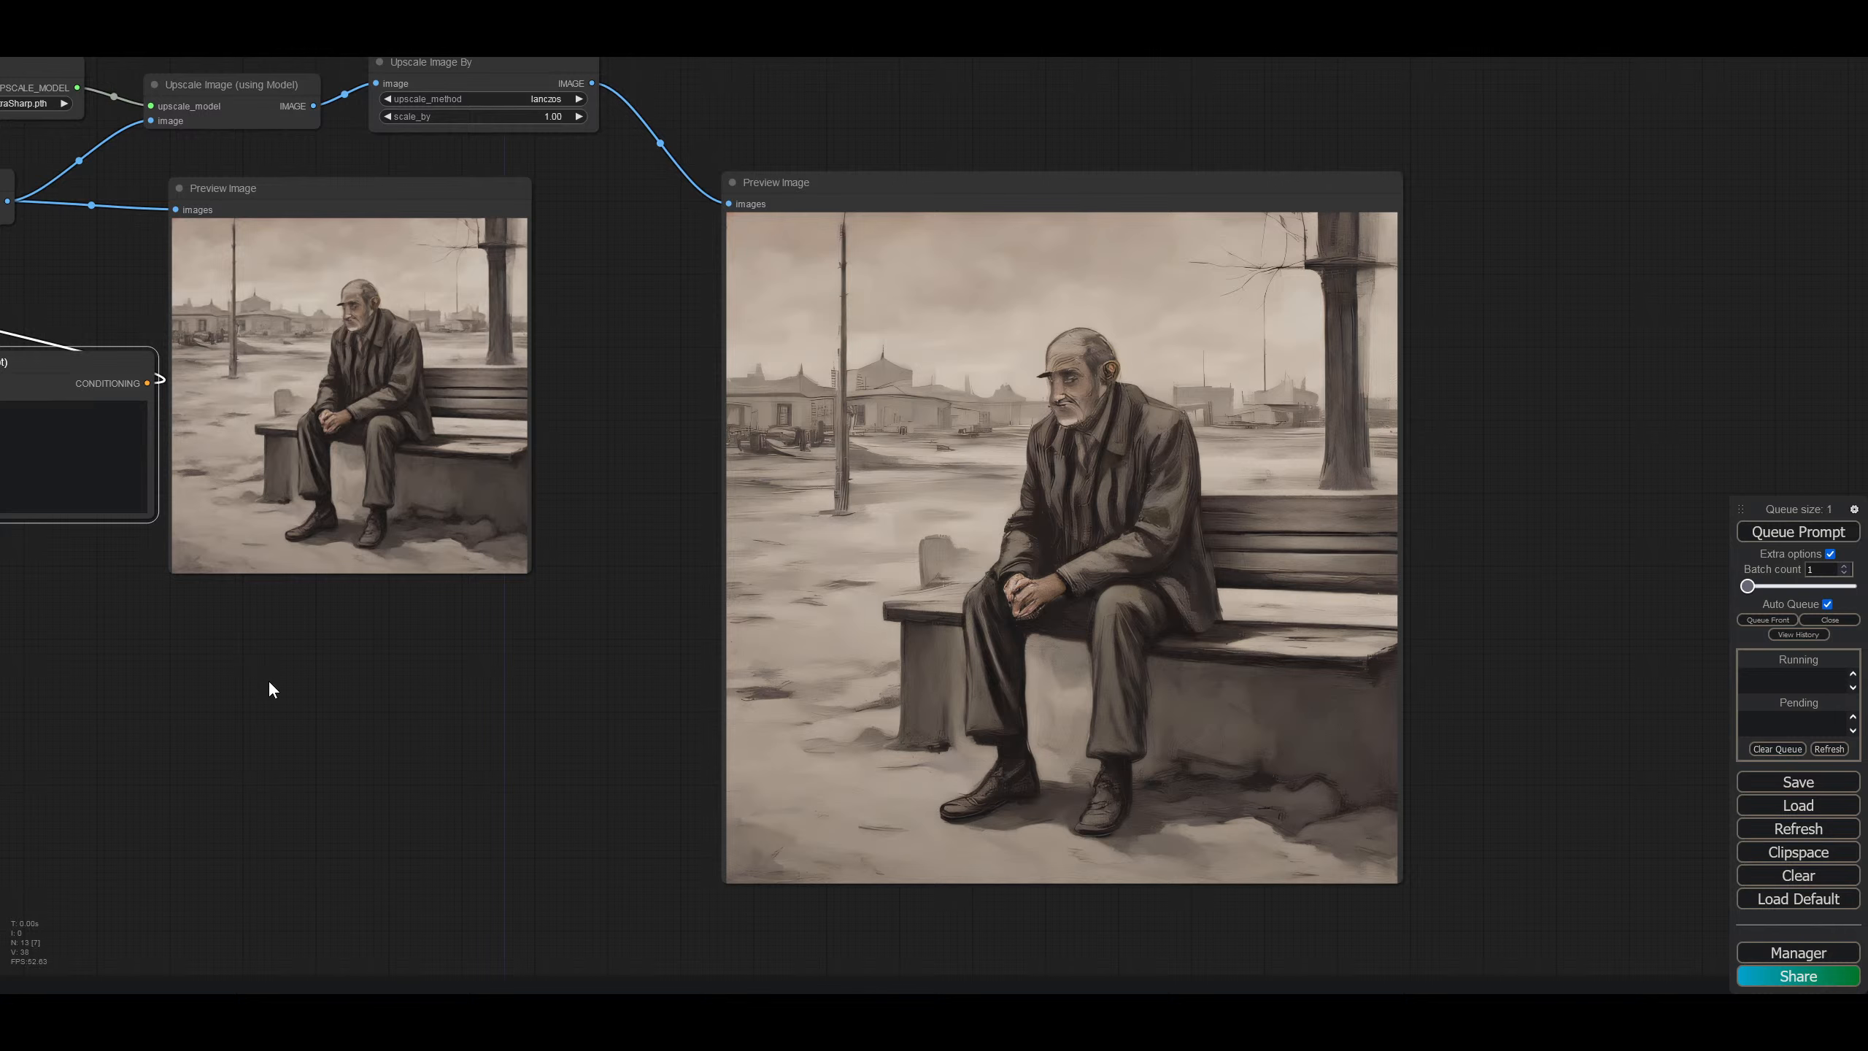
drag(269, 681, 820, 718)
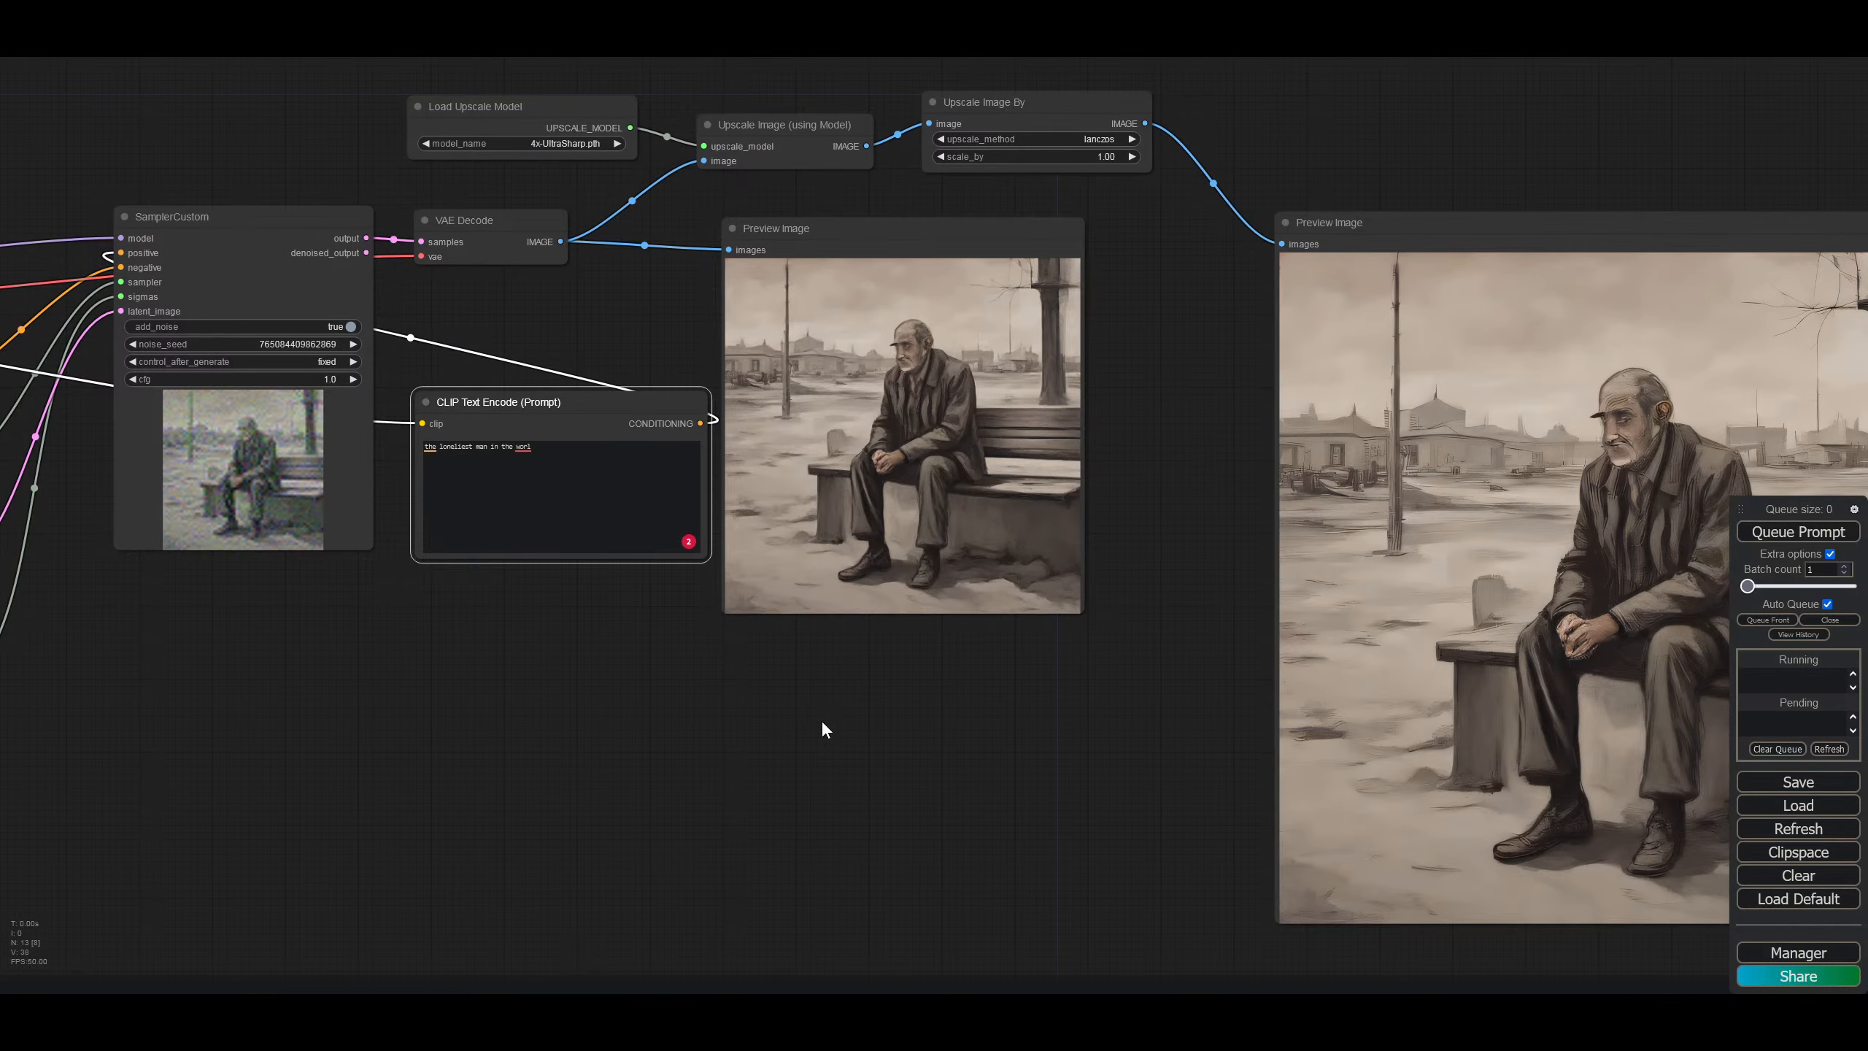
click(671, 444)
text(d)
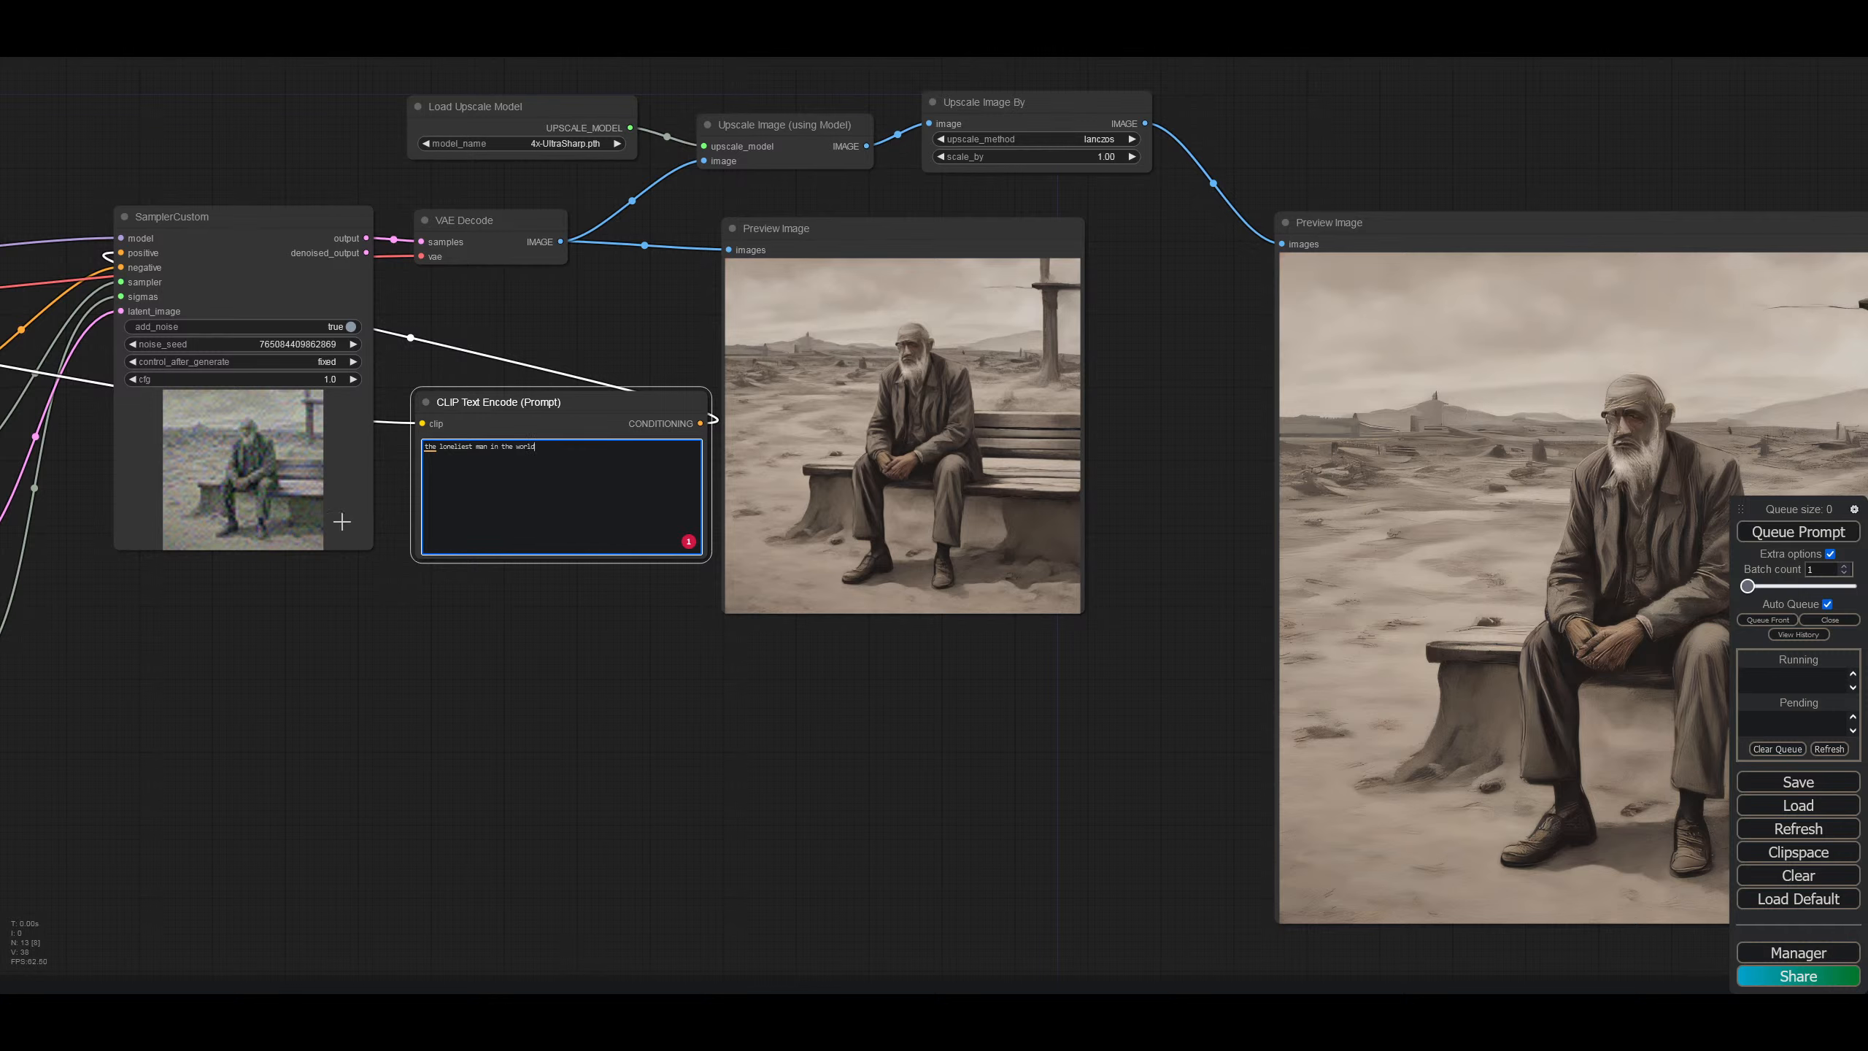
Step: Try the euler, lcm and dpmpp_2m_sde samplers one after another in the KSamplerSelect node
drag(313, 697, 626, 622)
scroll(626, 622, down, 4)
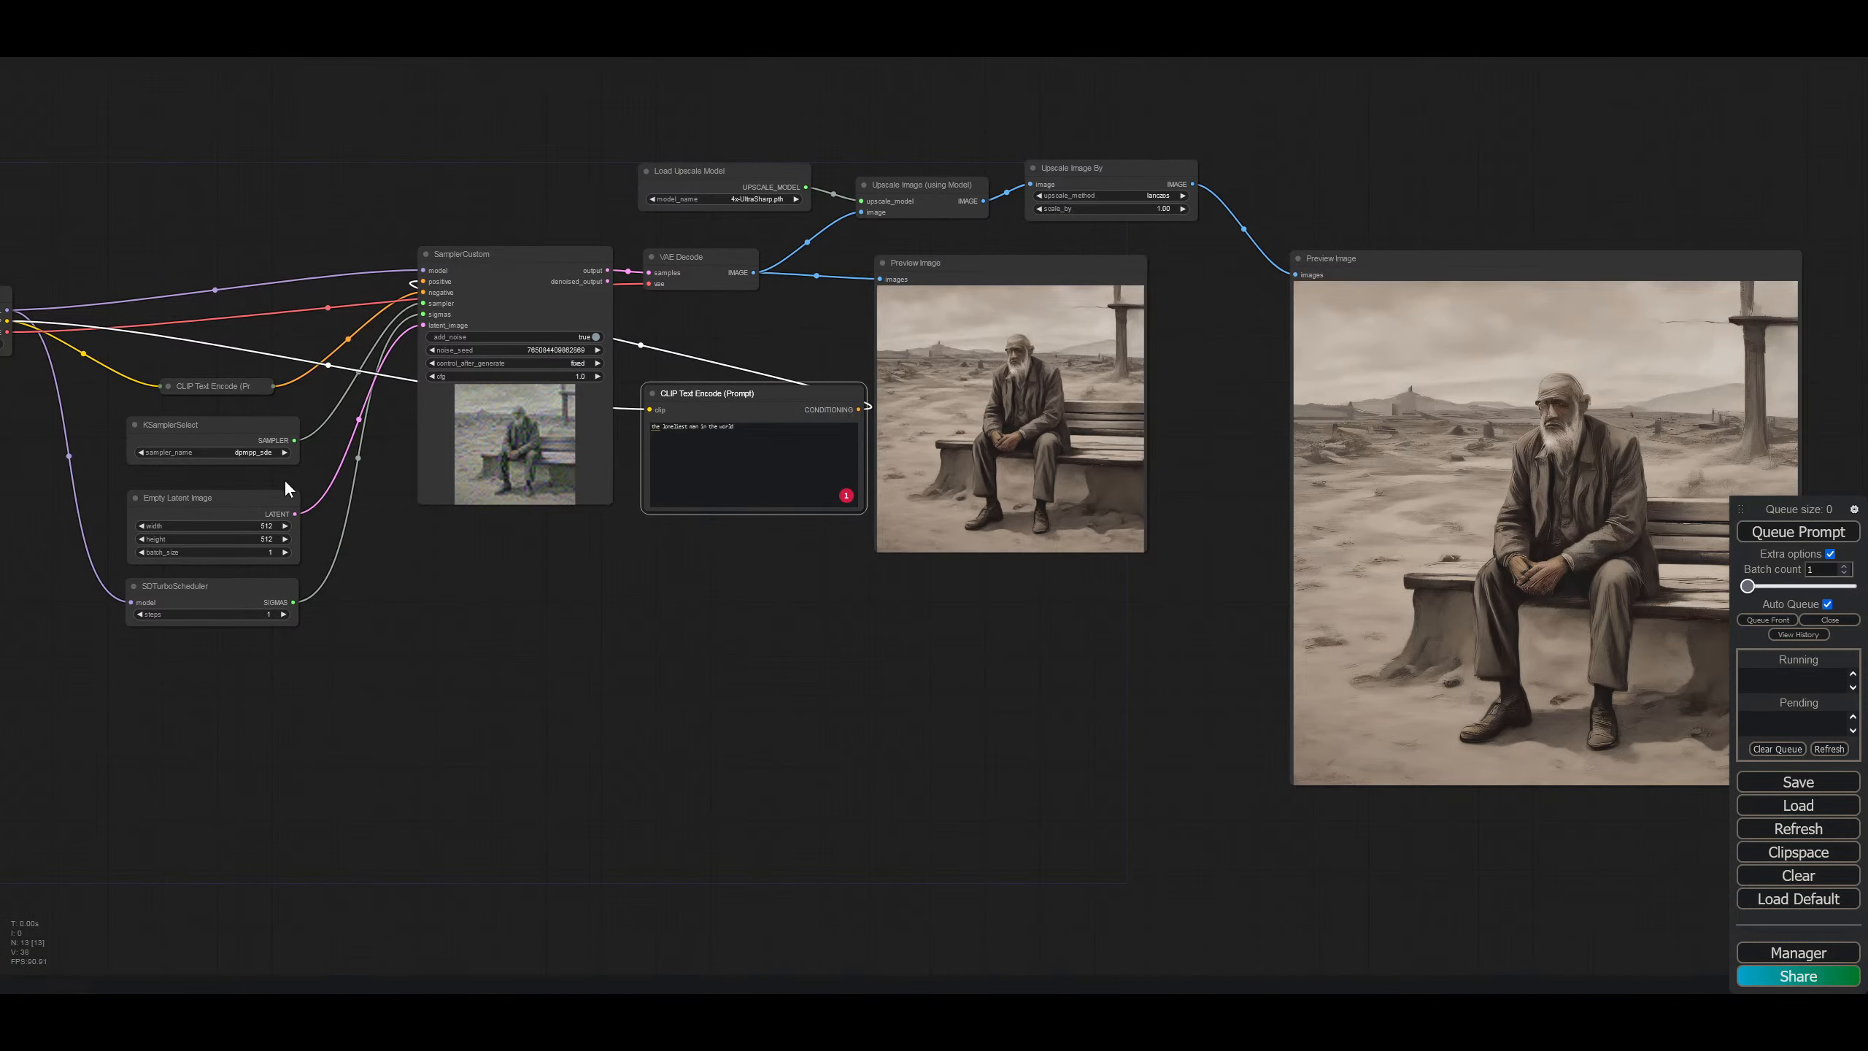
click(250, 453)
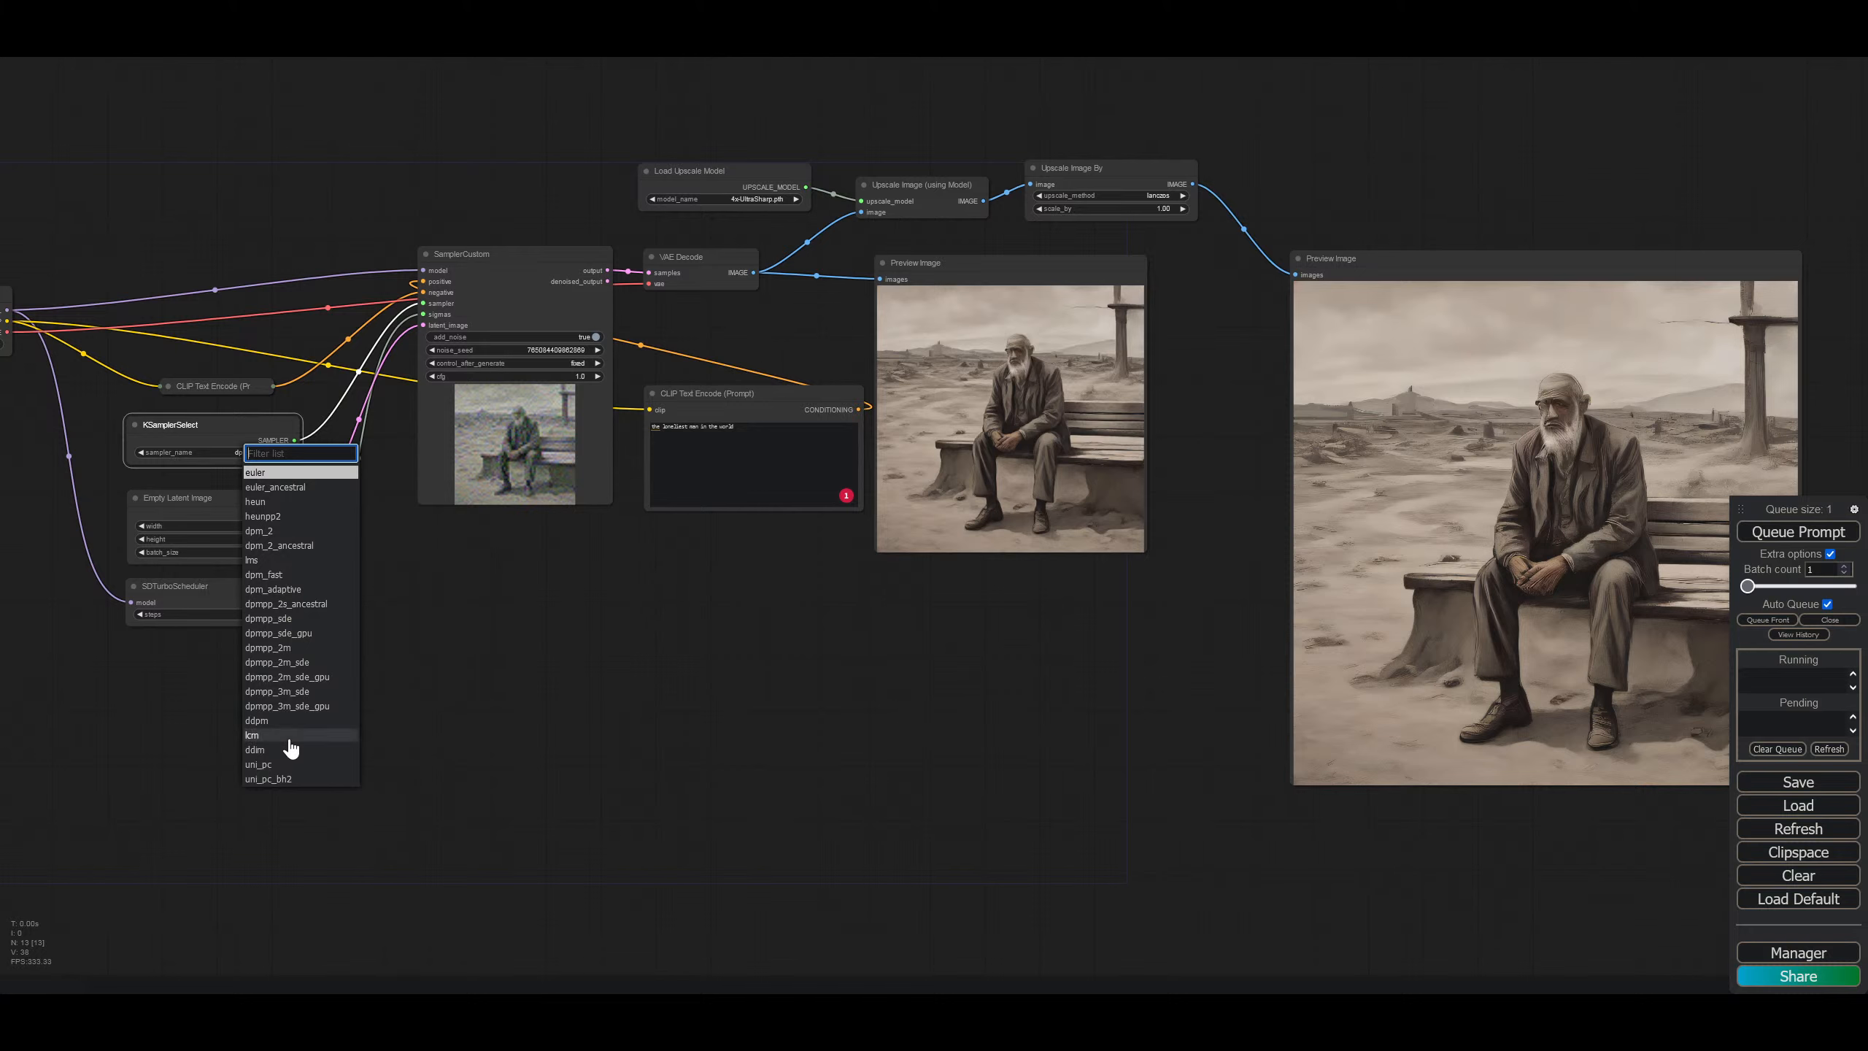
click(288, 473)
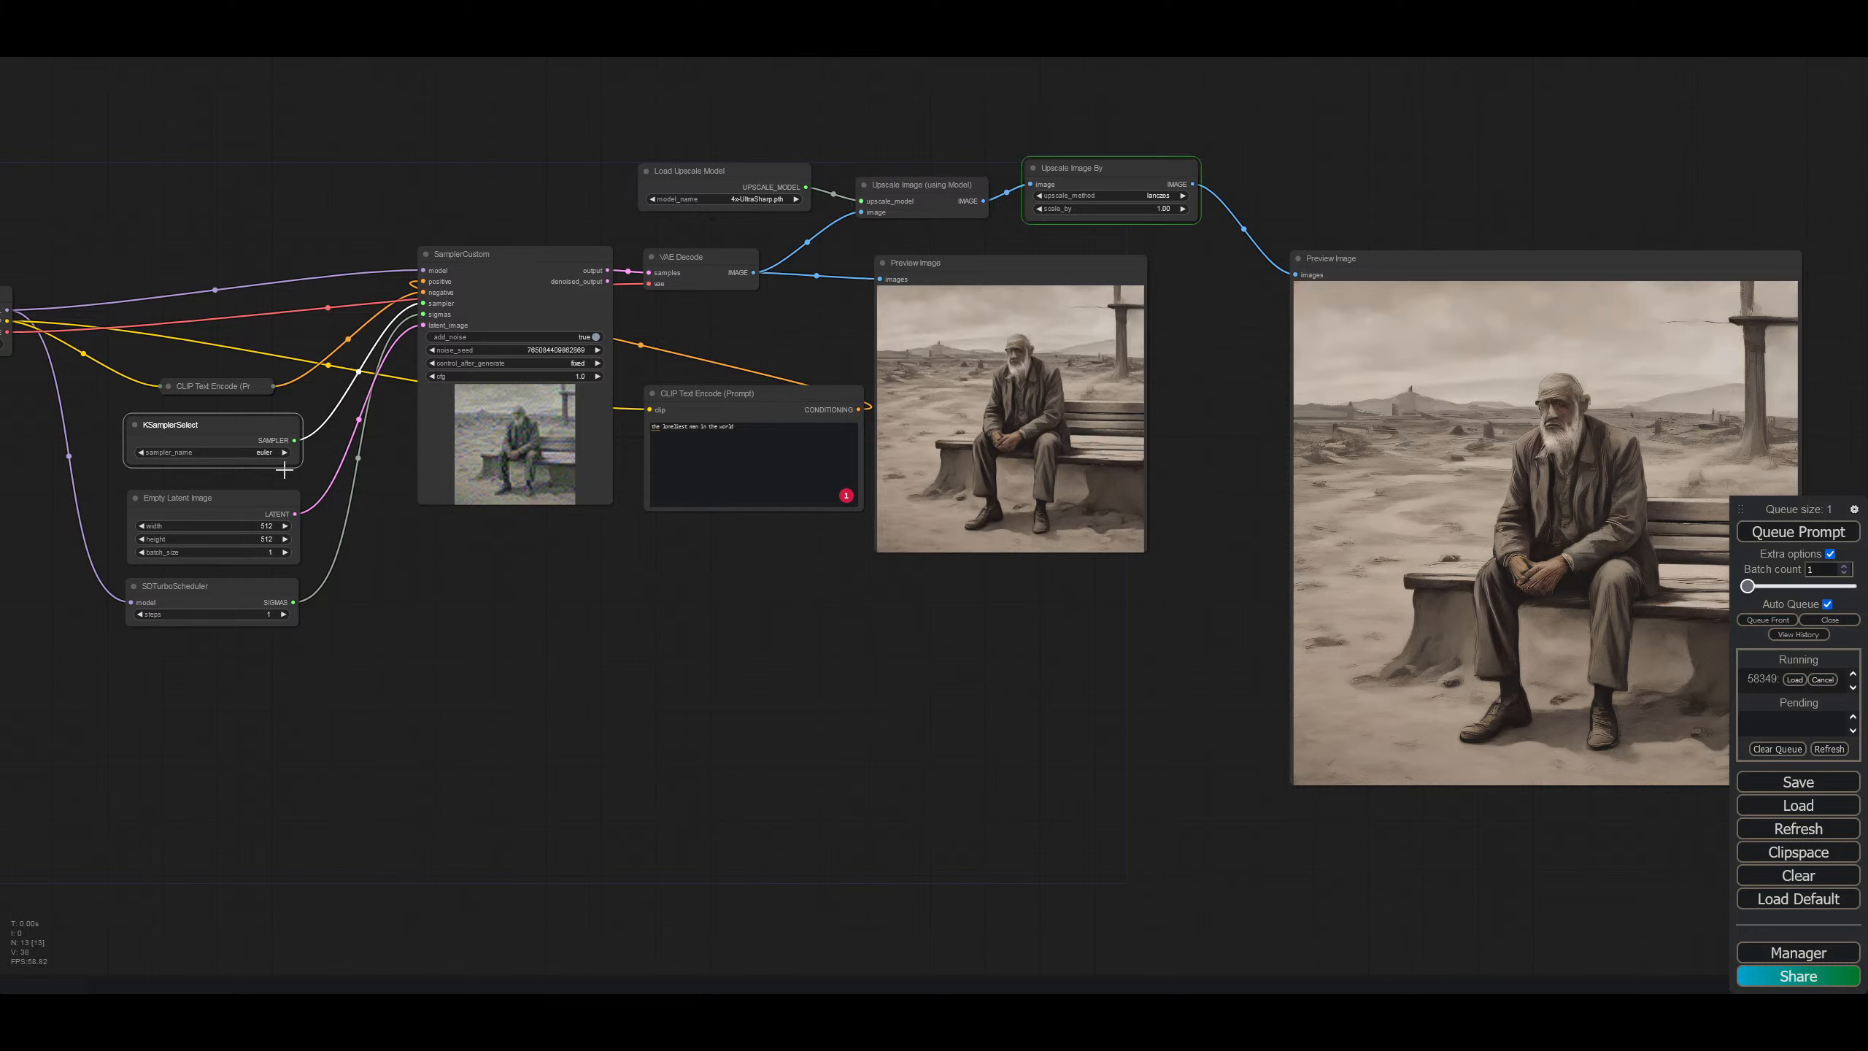
click(249, 452)
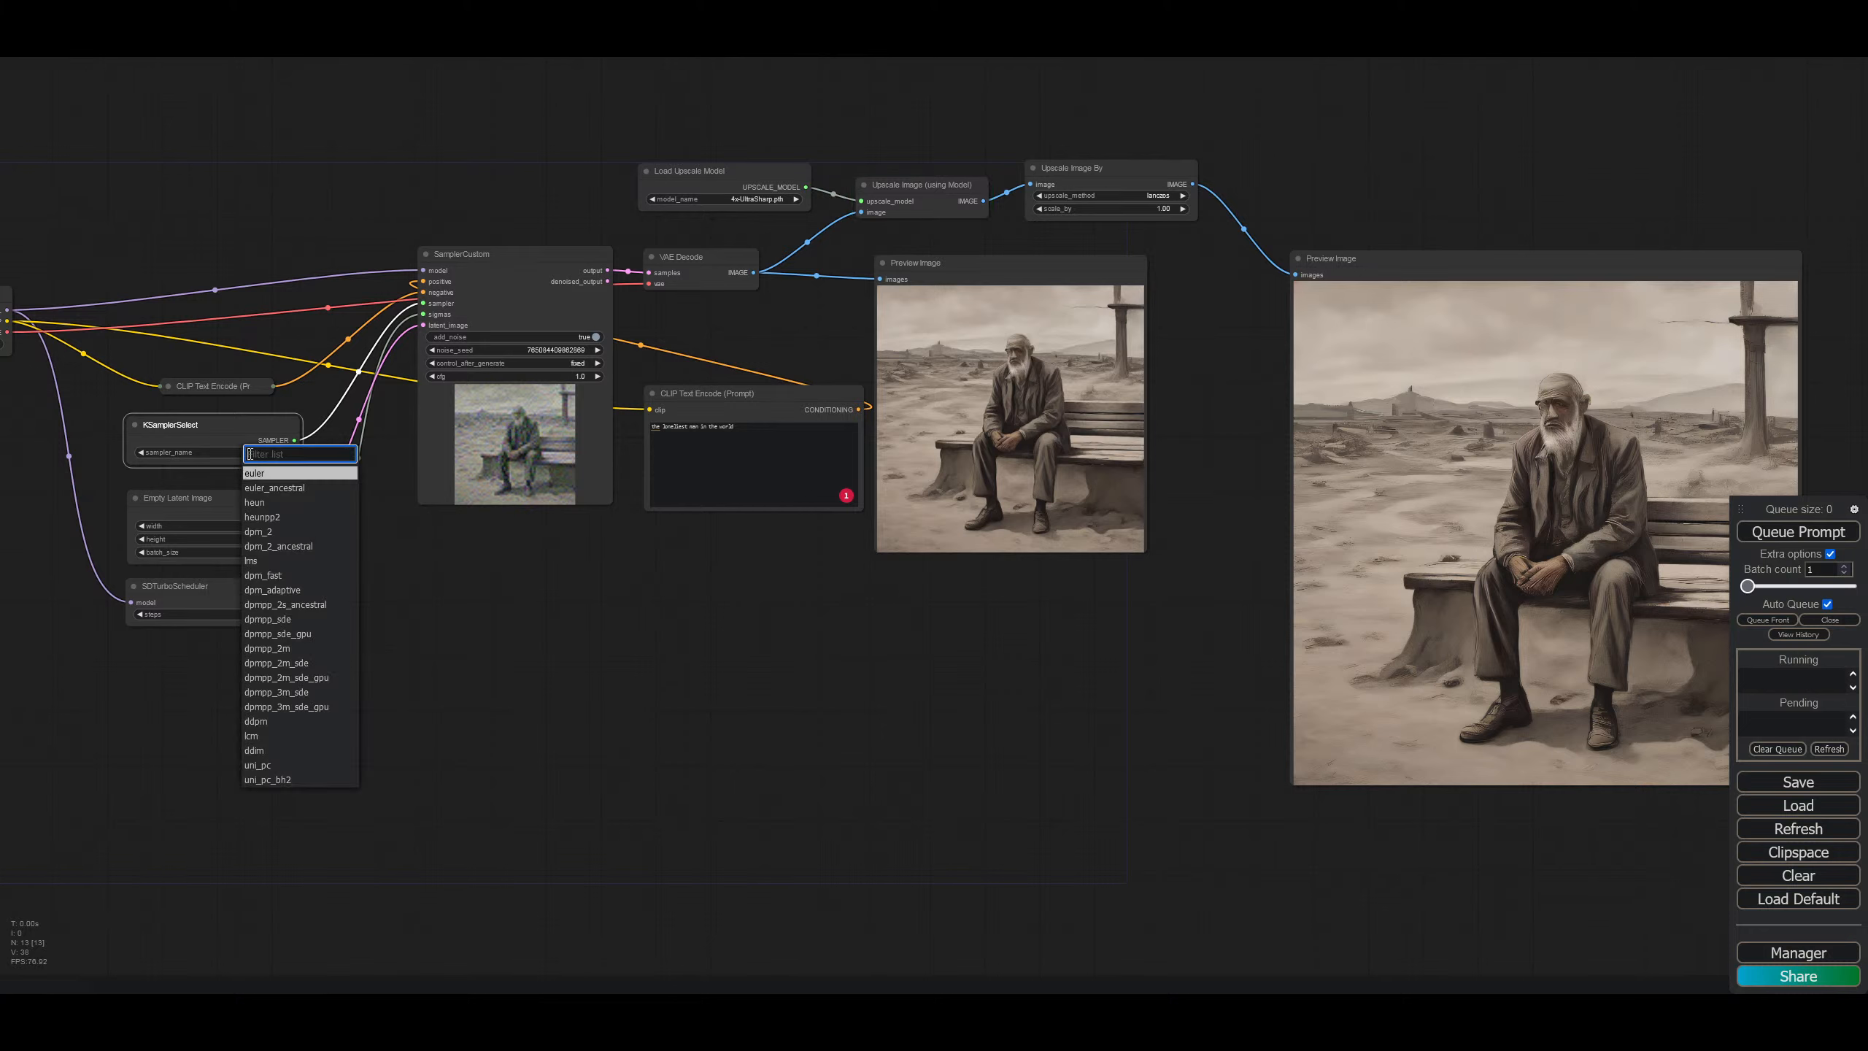
click(269, 736)
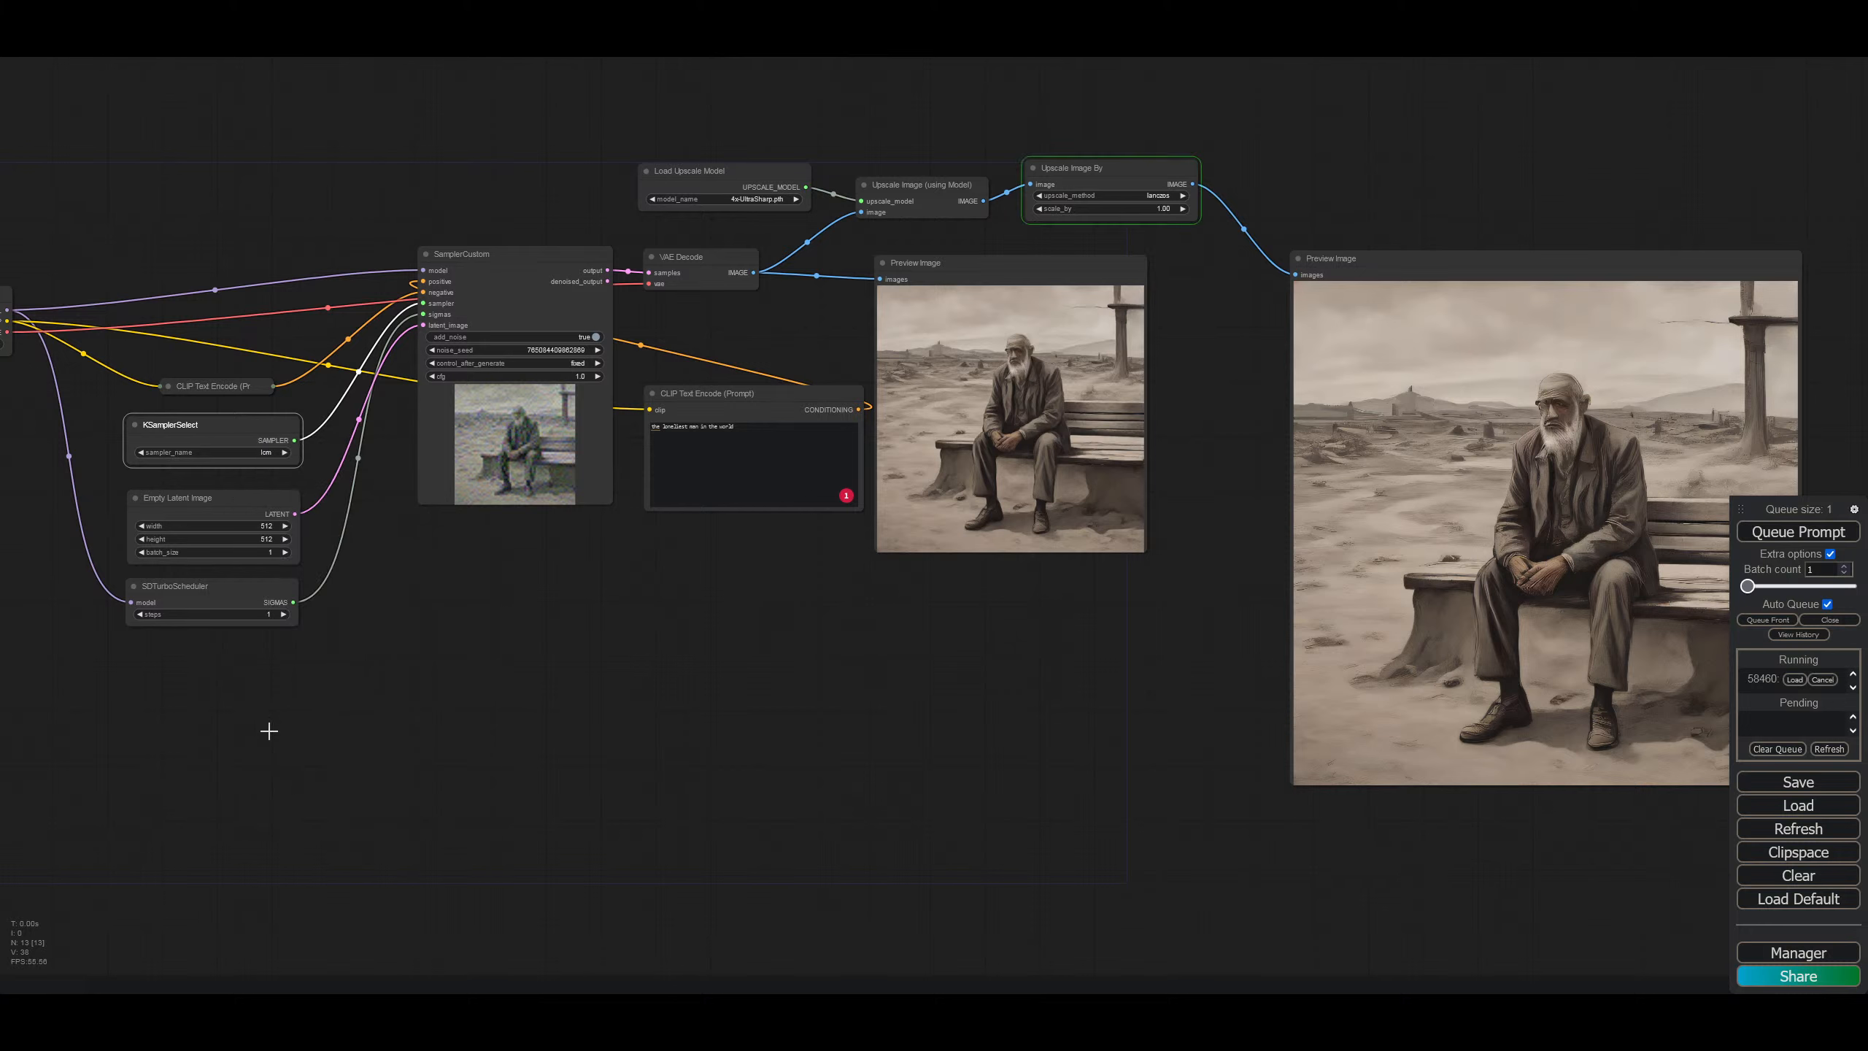
click(267, 452)
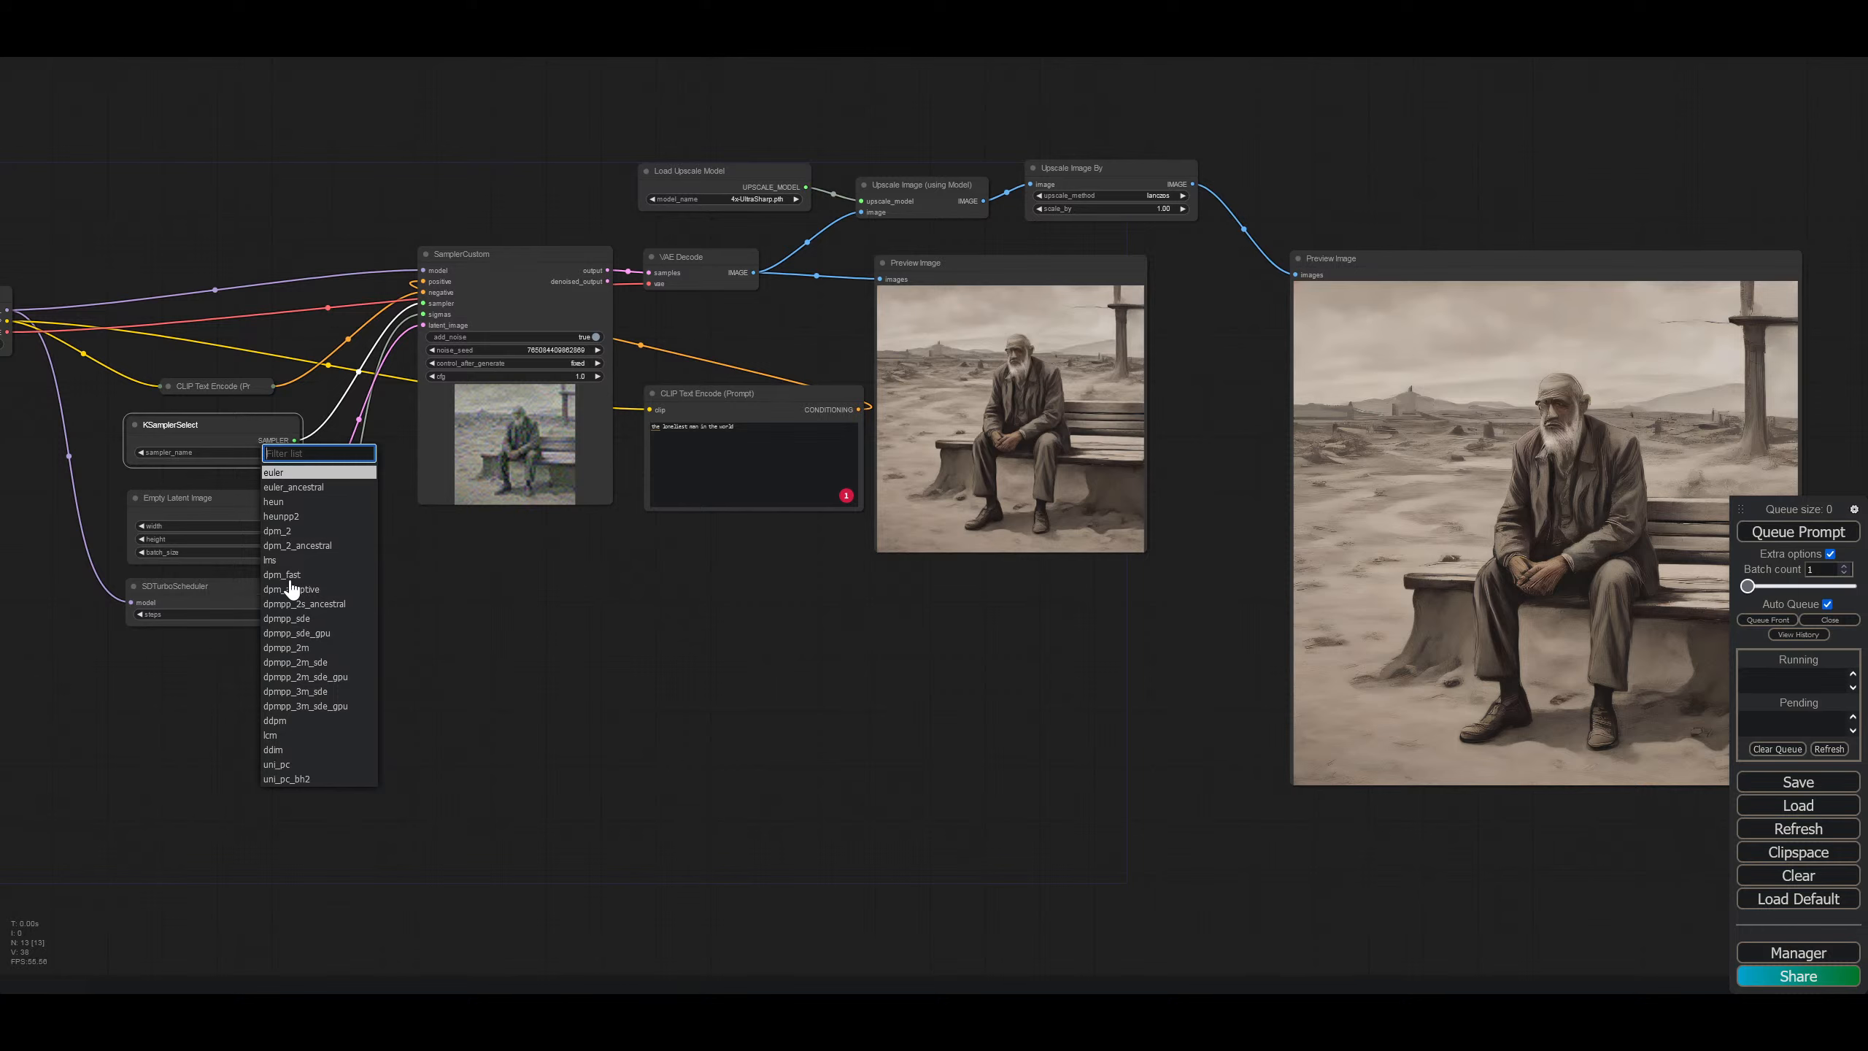
click(311, 663)
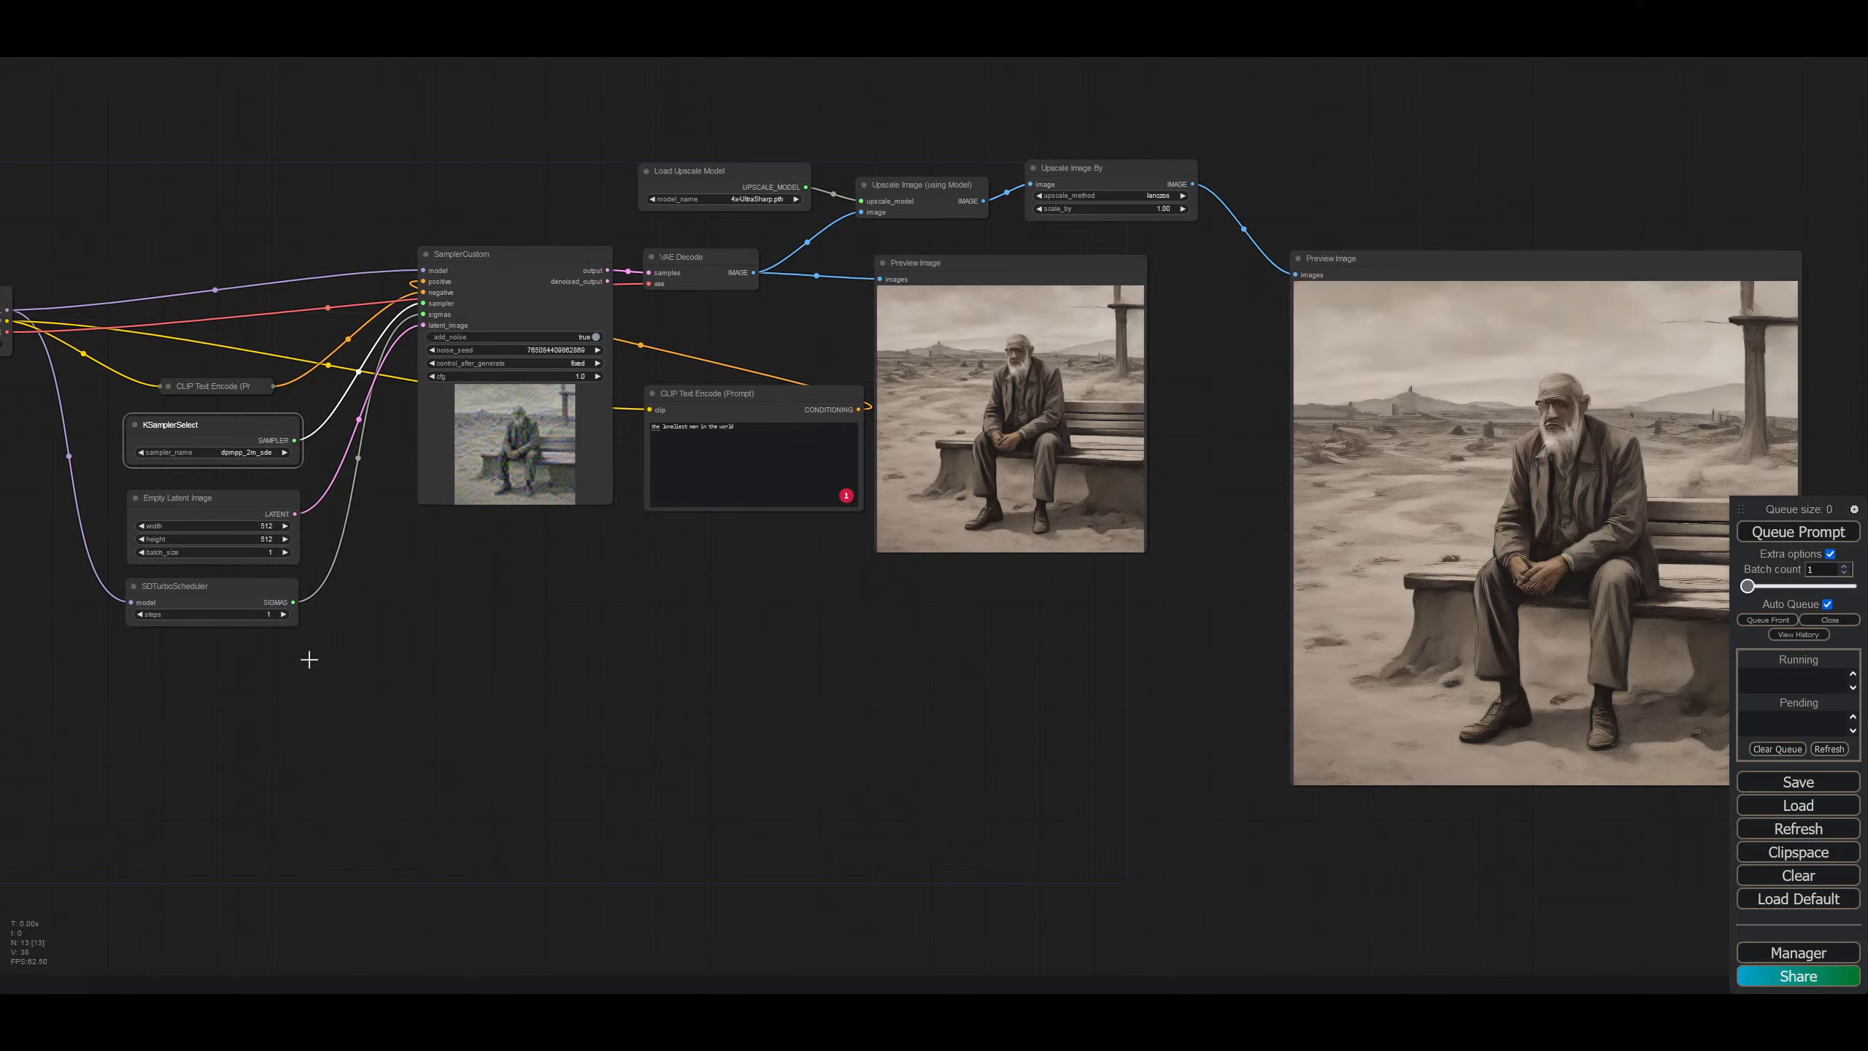
Step: Set the sampler in the KSamplerSelect node to dpmpp_2m and check the generated image
click(247, 452)
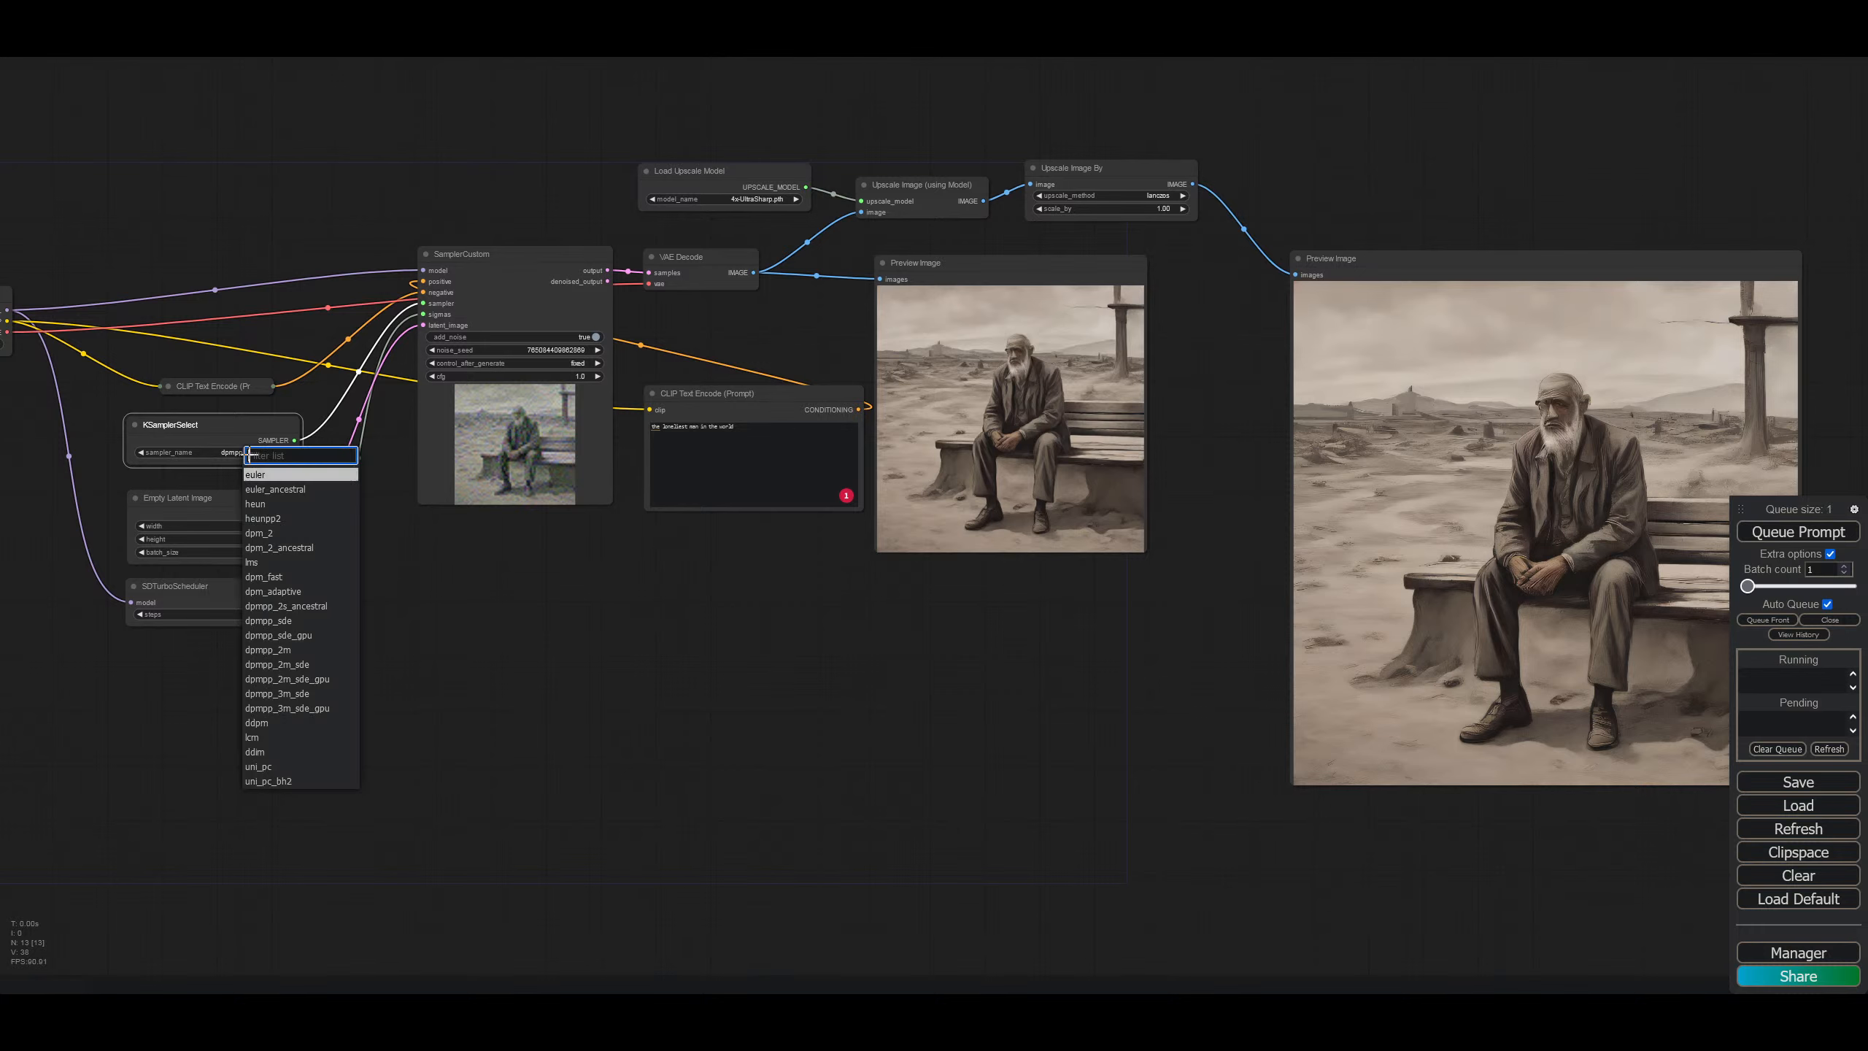
click(283, 648)
drag(844, 712, 379, 445)
scroll(482, 812, up, 6)
scroll(768, 964, down, 5)
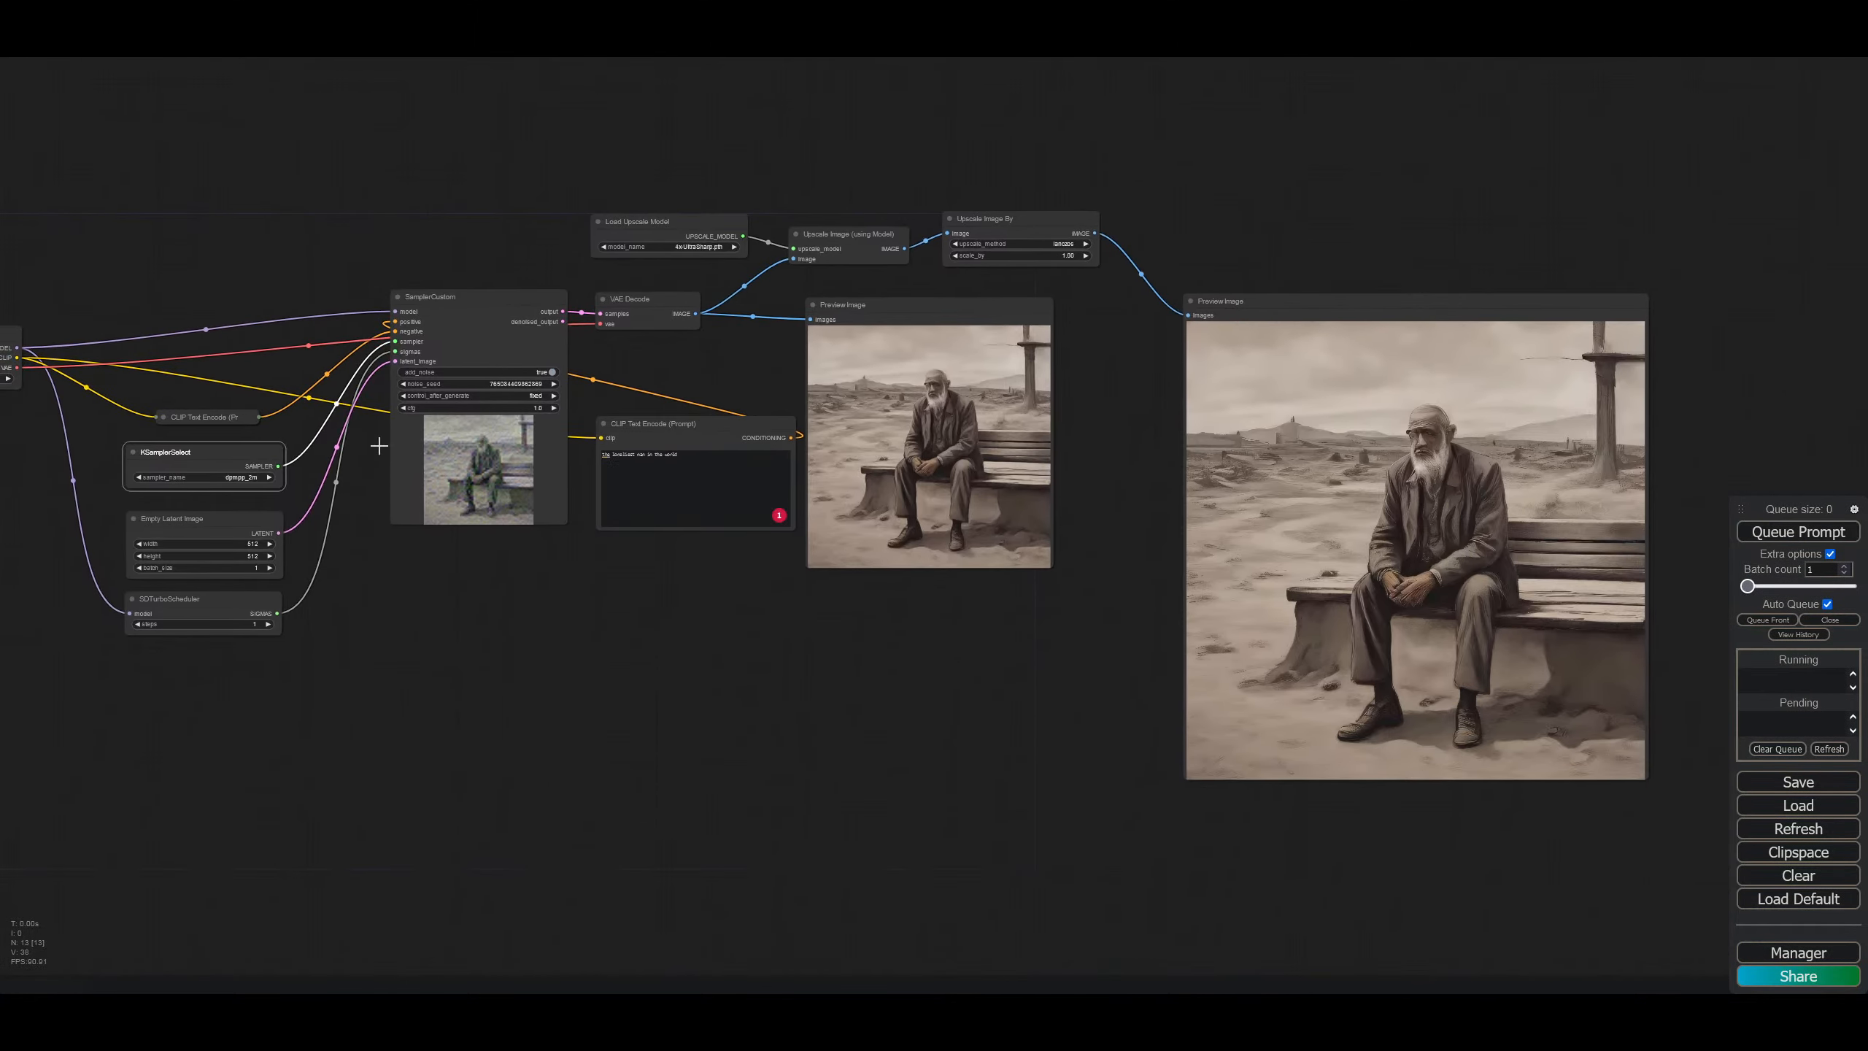
Step: Delete the last letter of "world" in the prompt and bypass the Upscale Image (using Model) node
click(691, 456)
key(BackSpace)
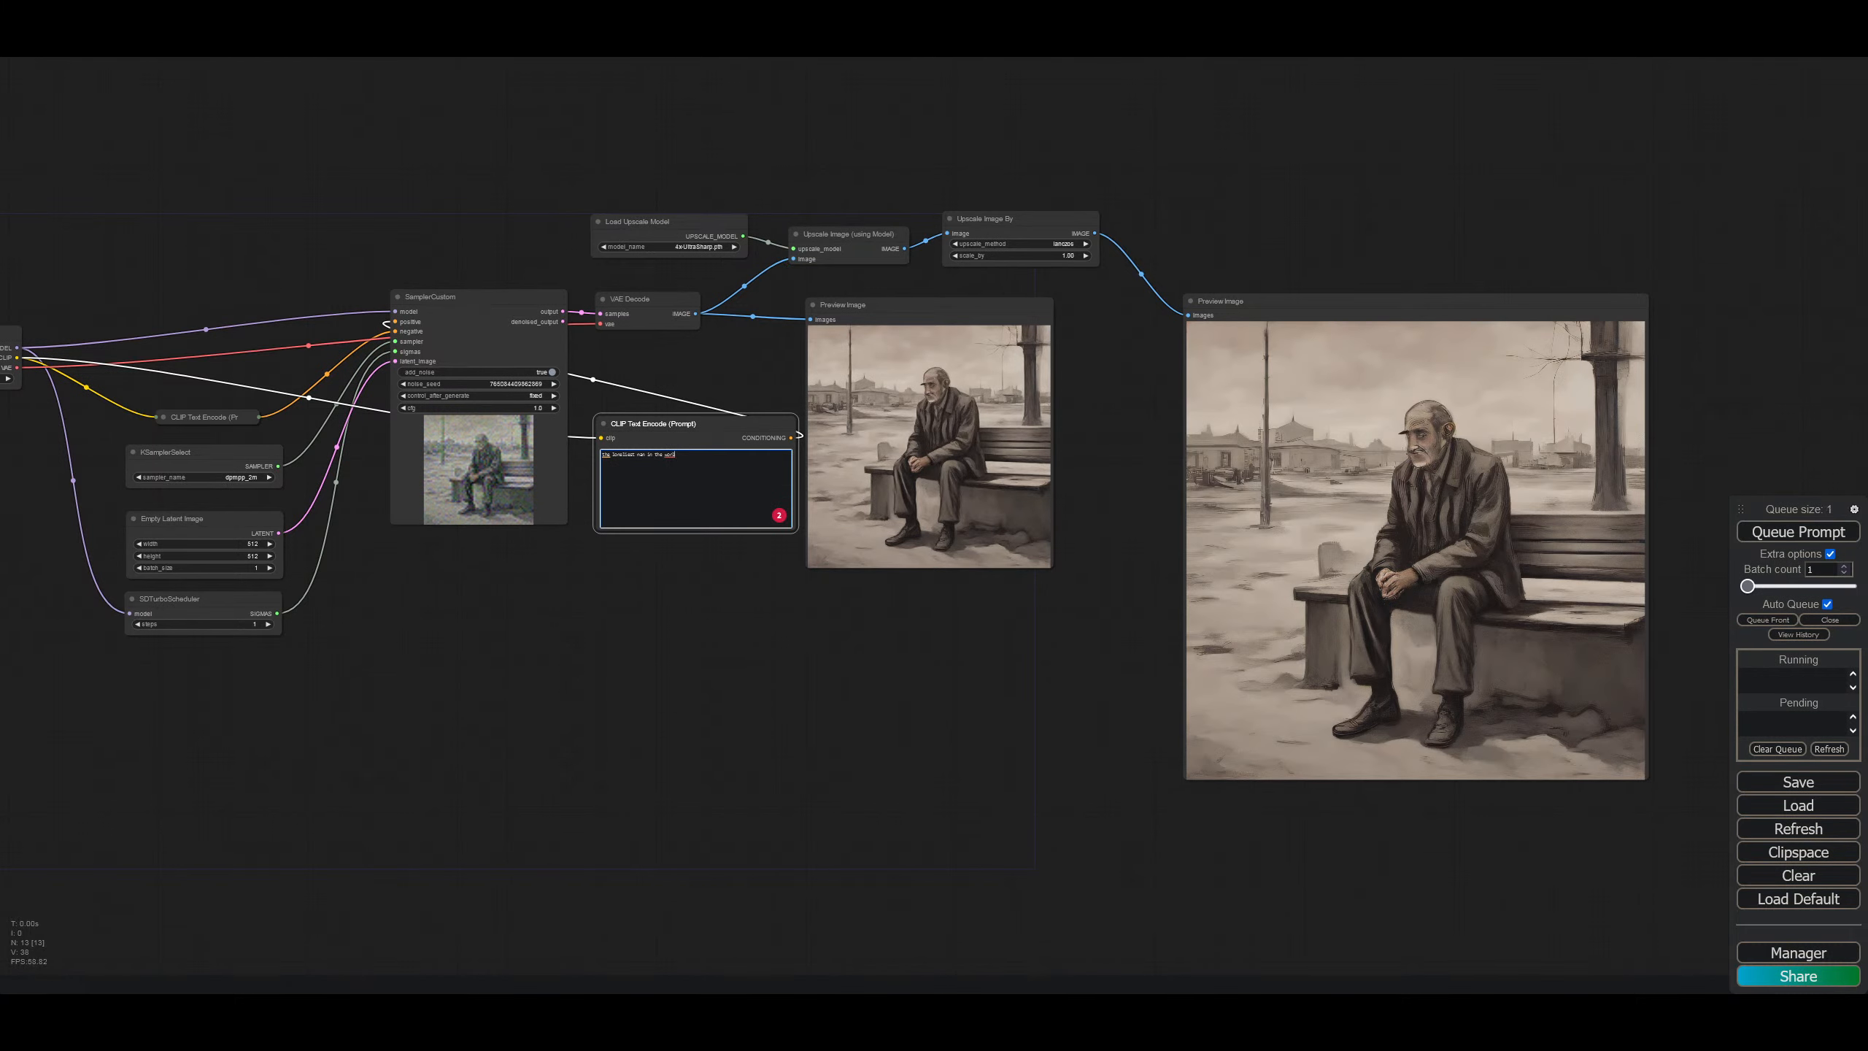
right_click(838, 236)
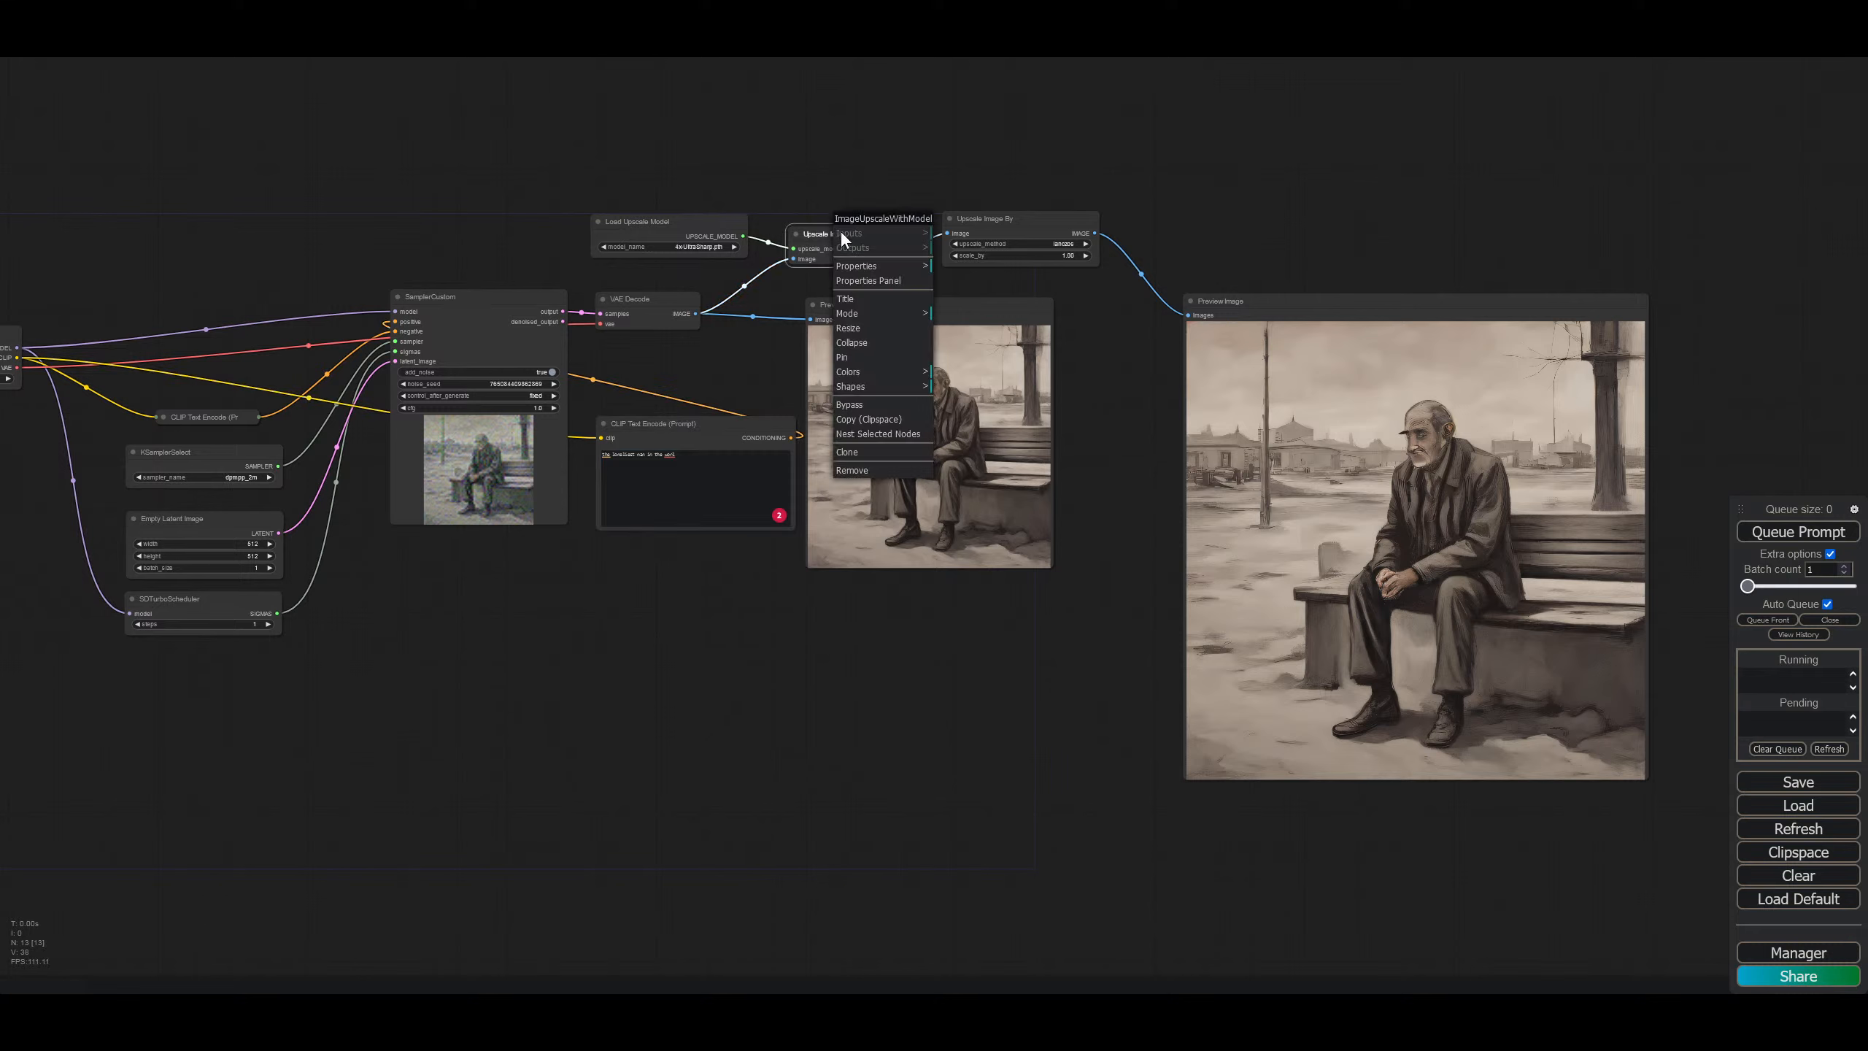
click(860, 405)
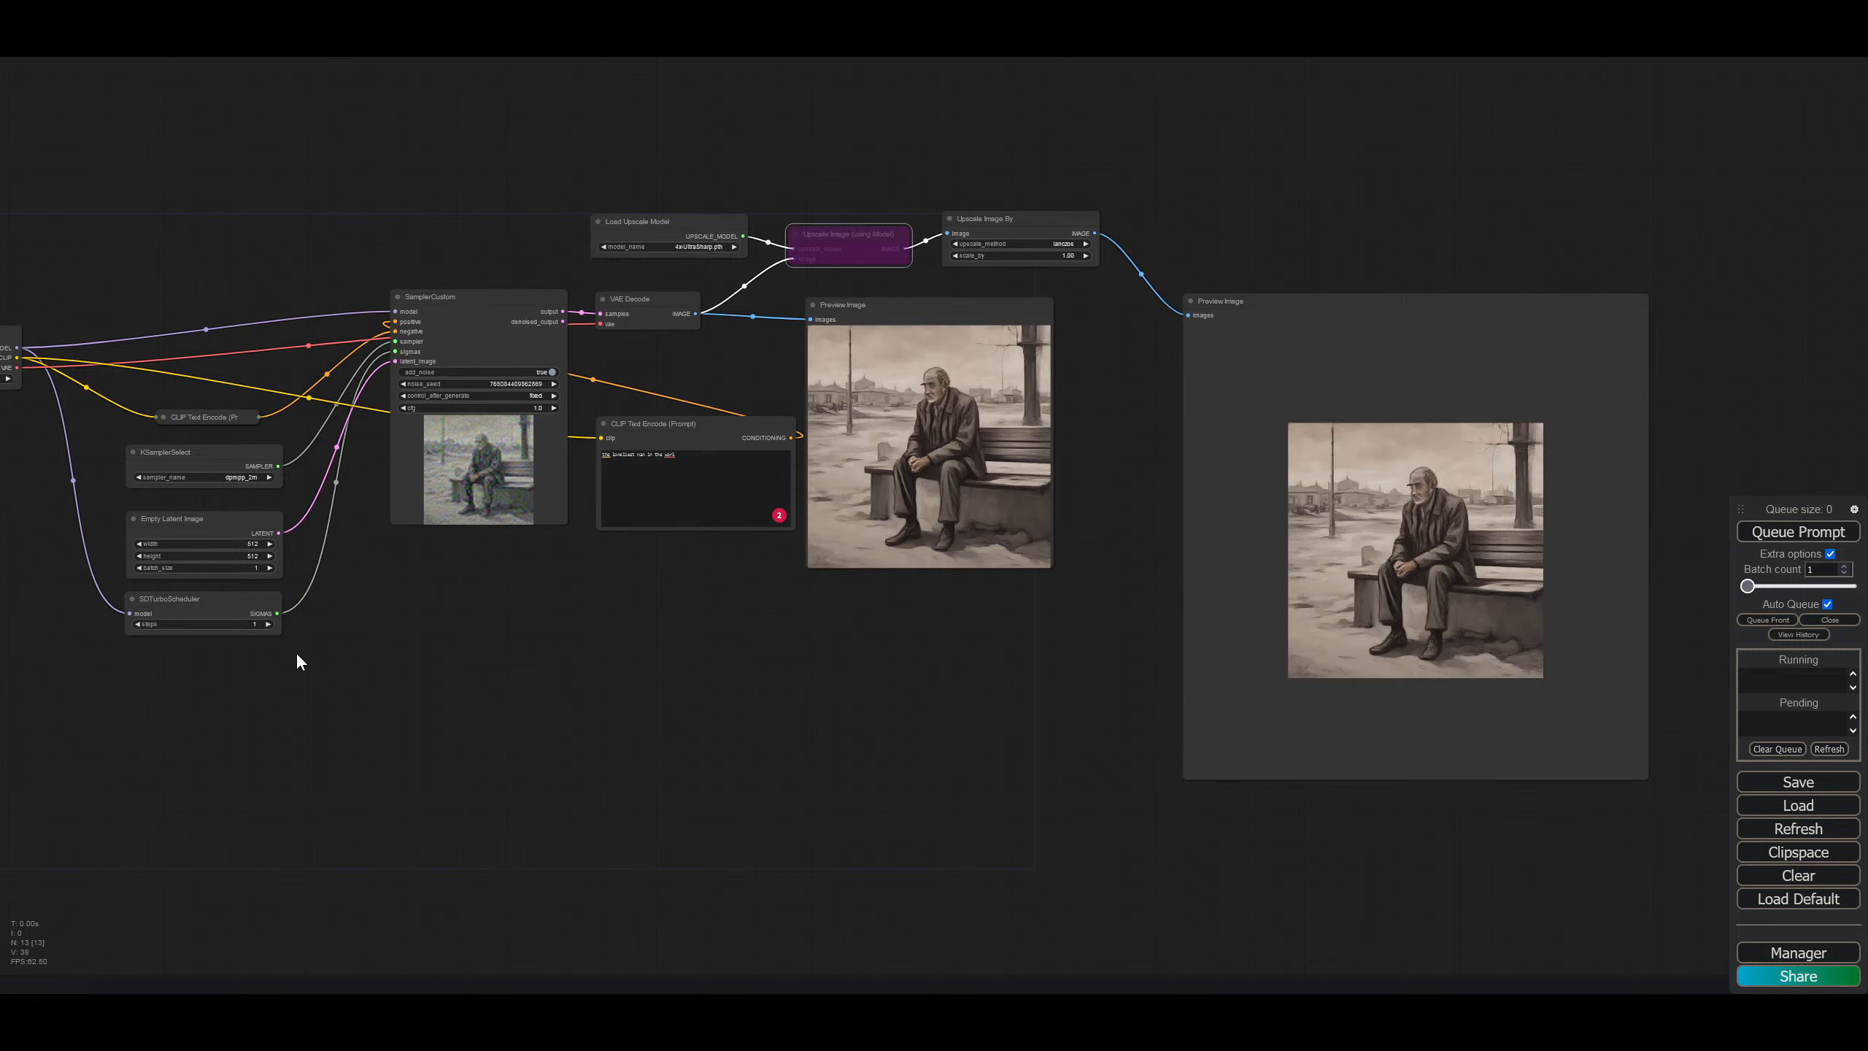
Step: Restore the final "d" of "world" in the prompt and turn off Auto Queue
drag(295, 650, 513, 681)
scroll(506, 681, down, 1)
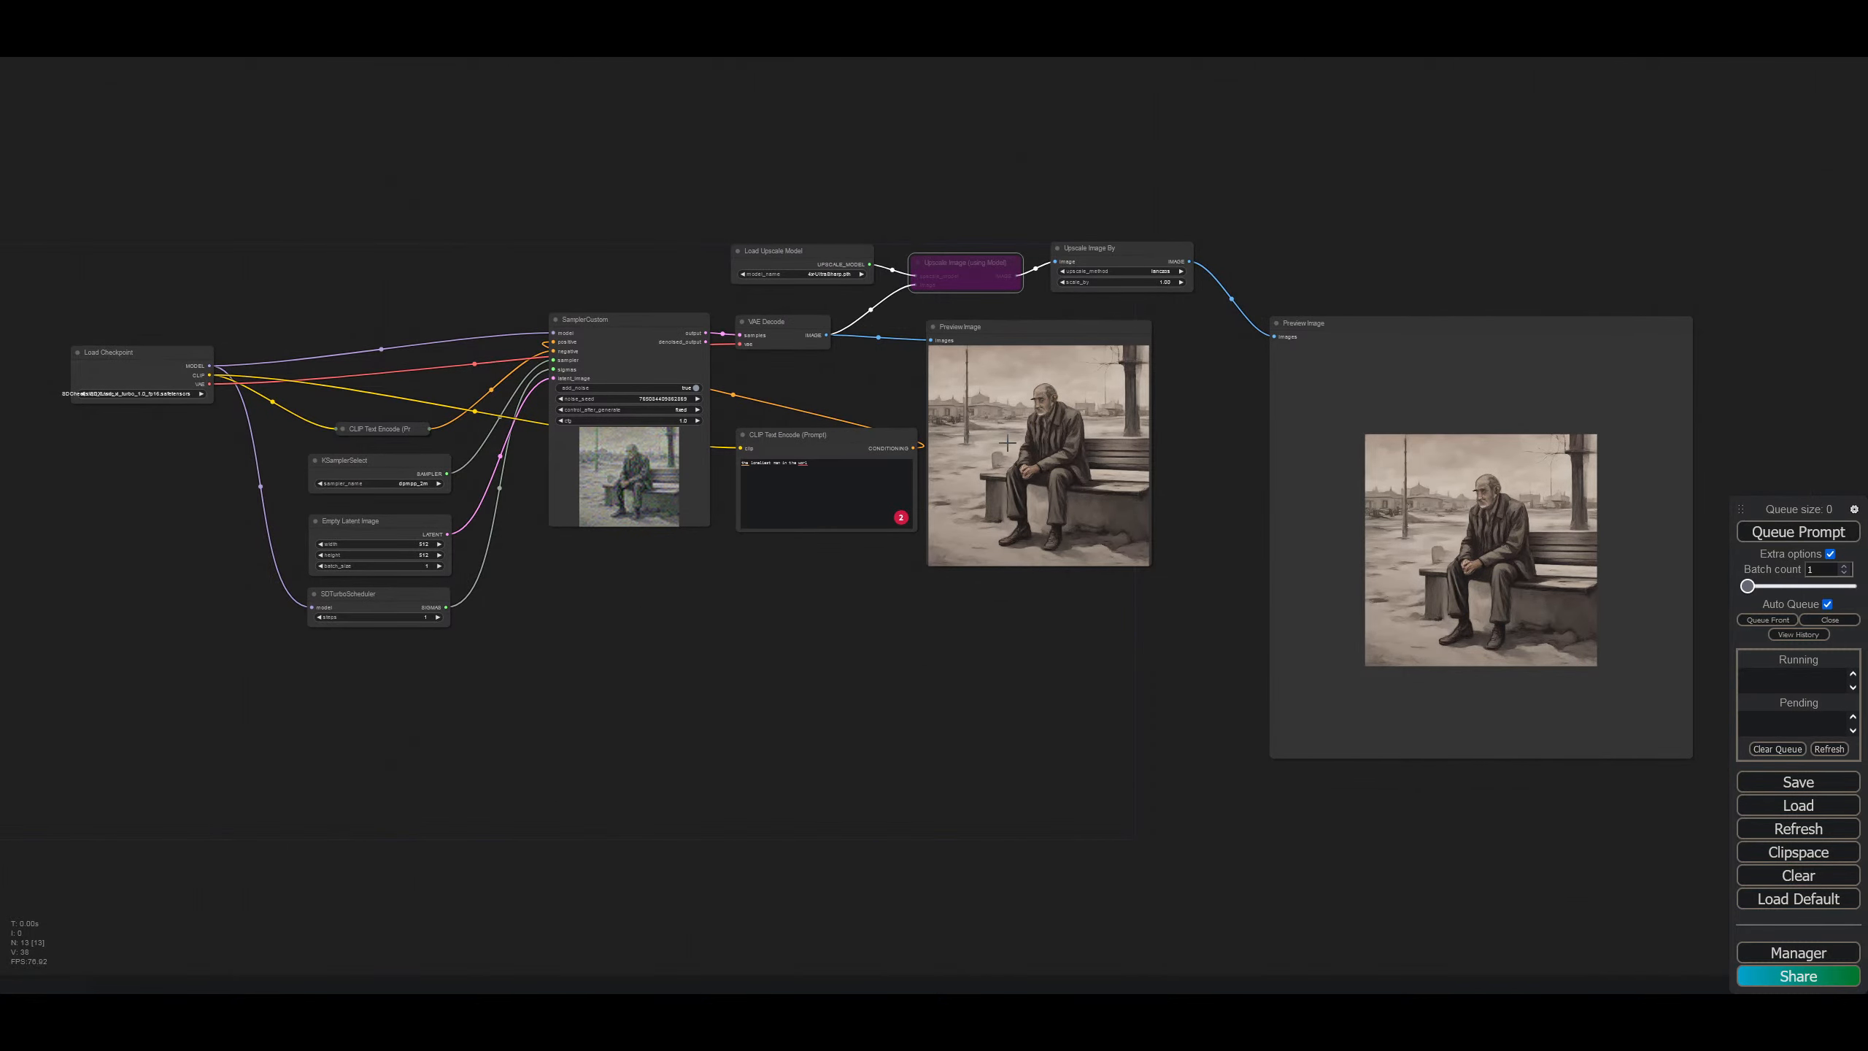
click(836, 471)
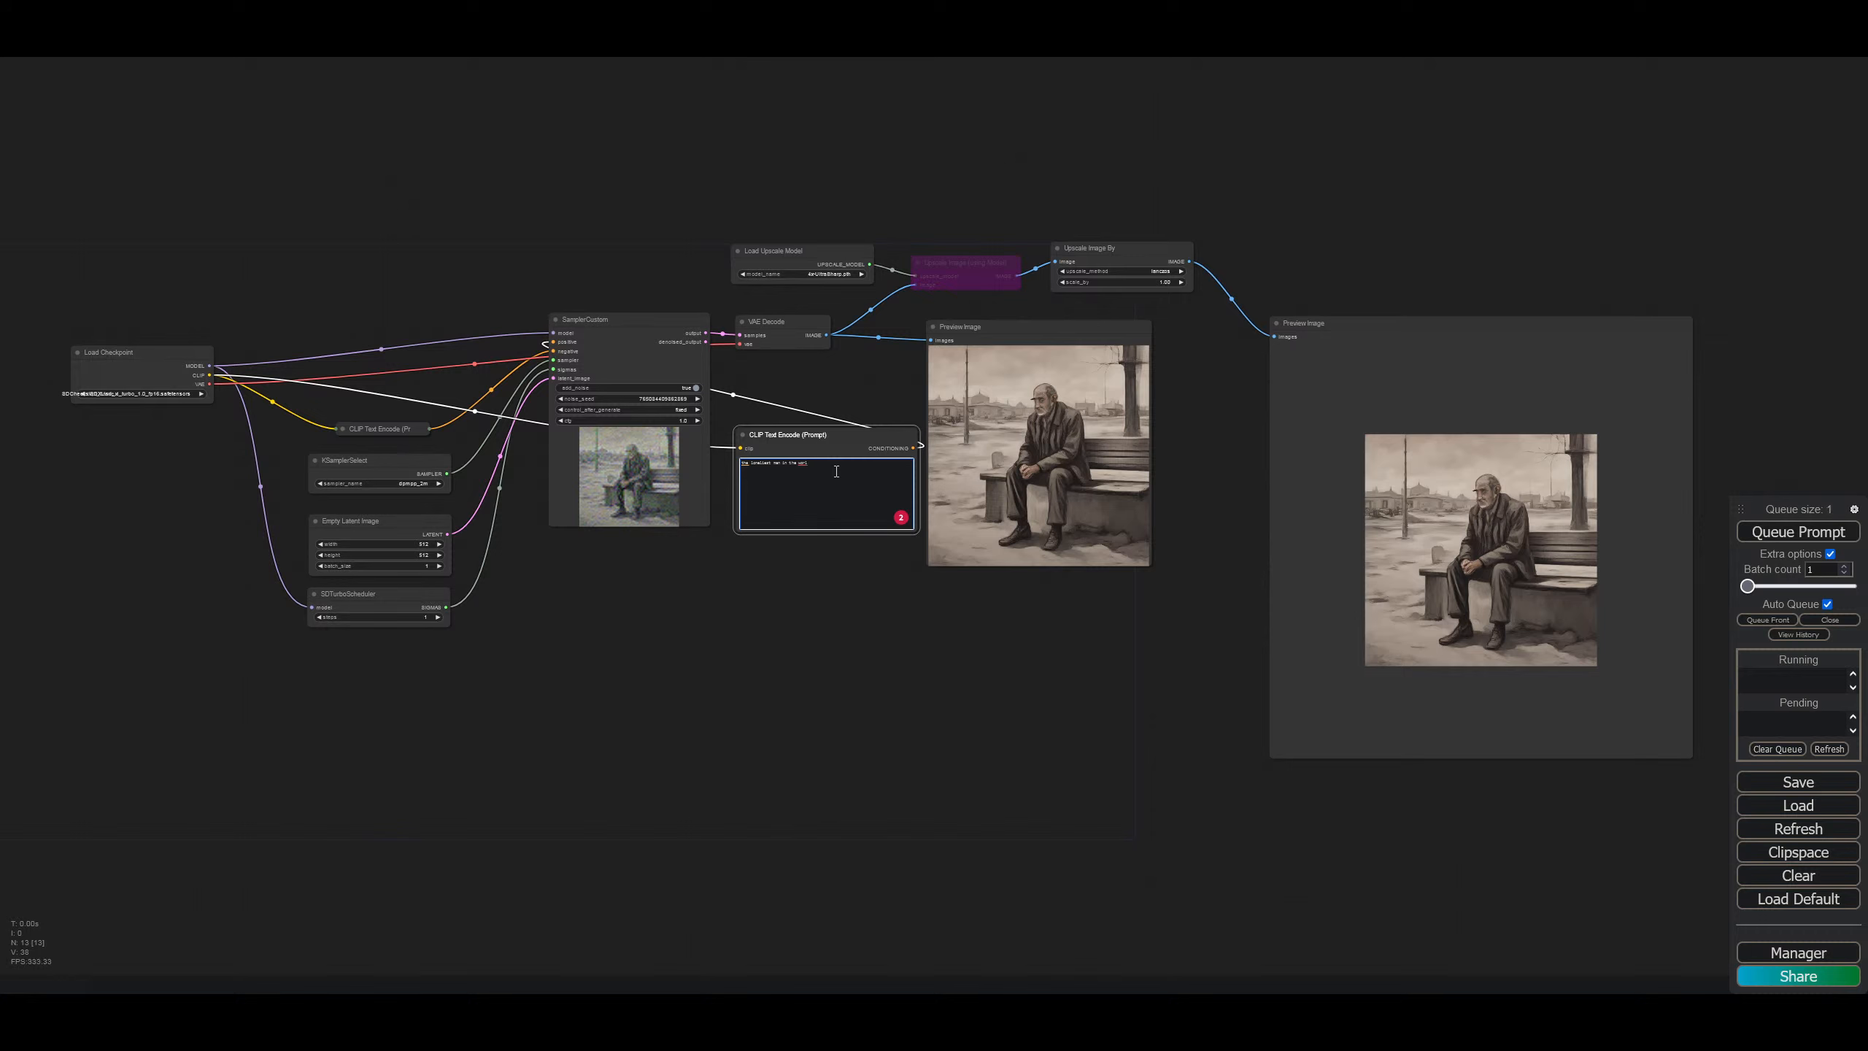
text(d)
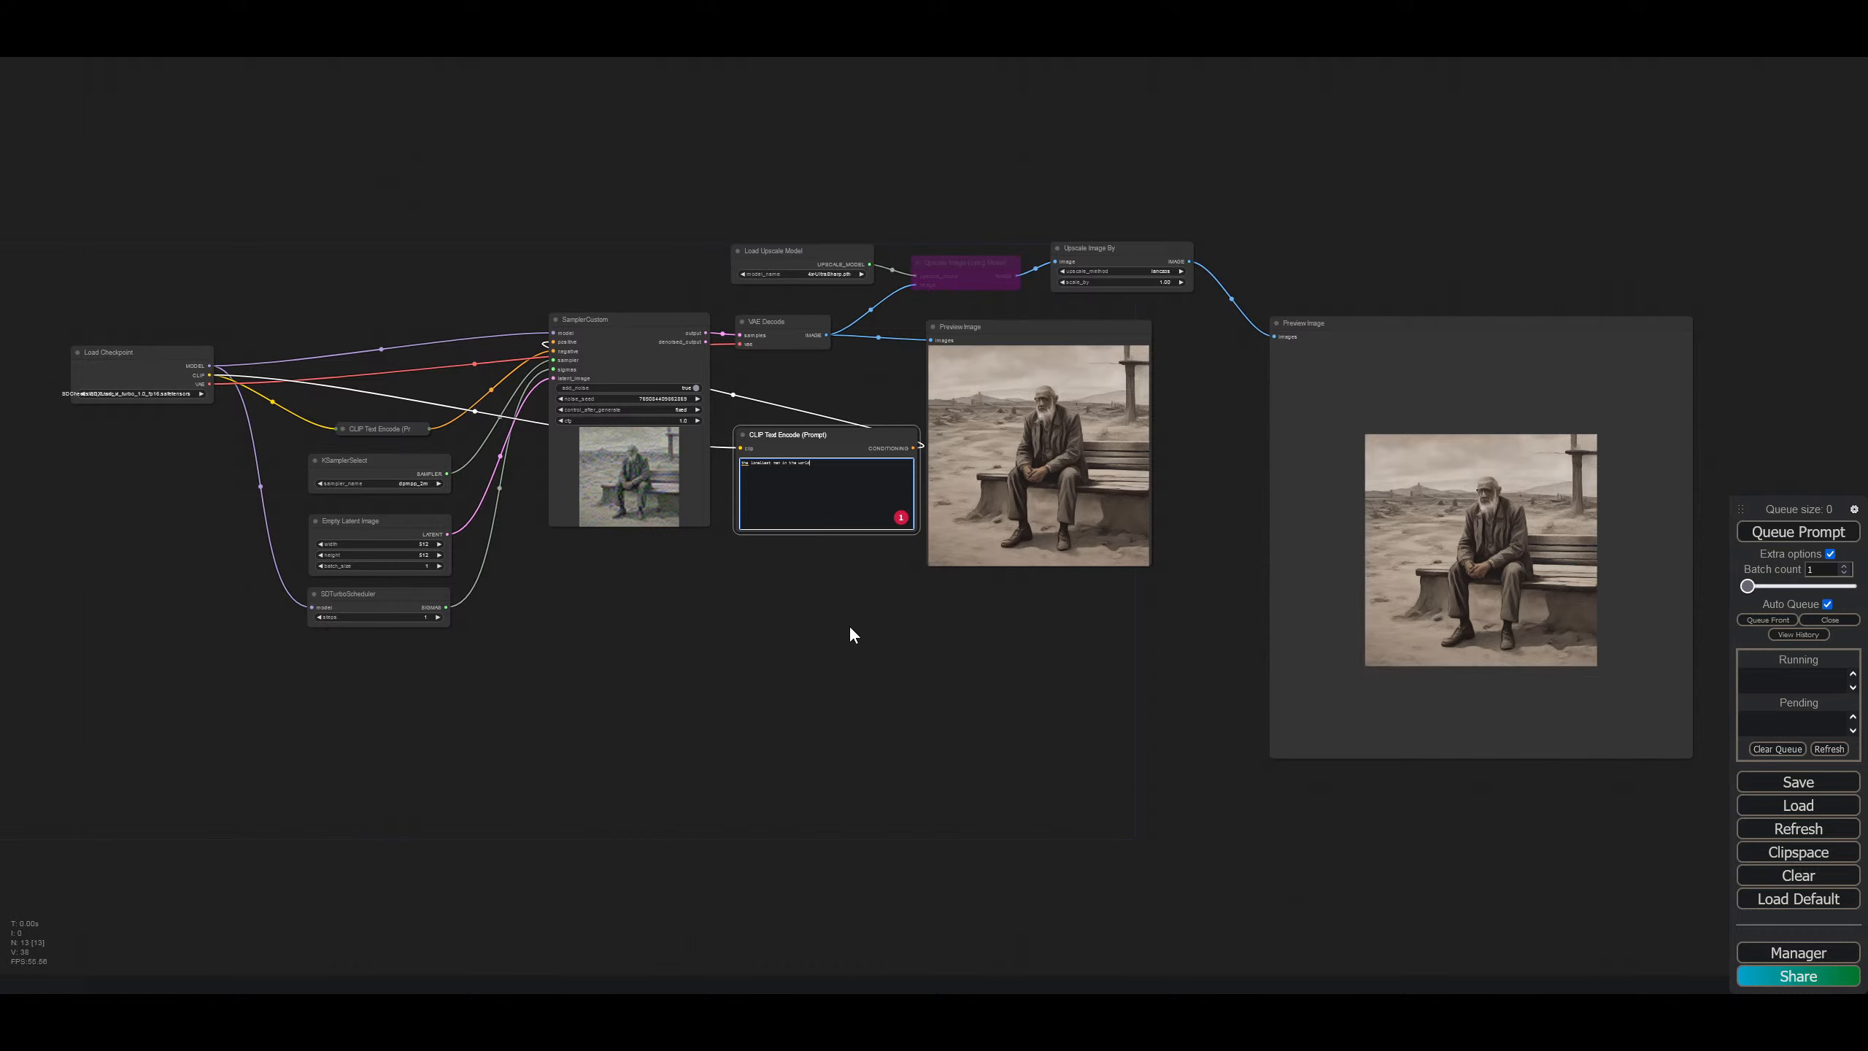
click(1827, 604)
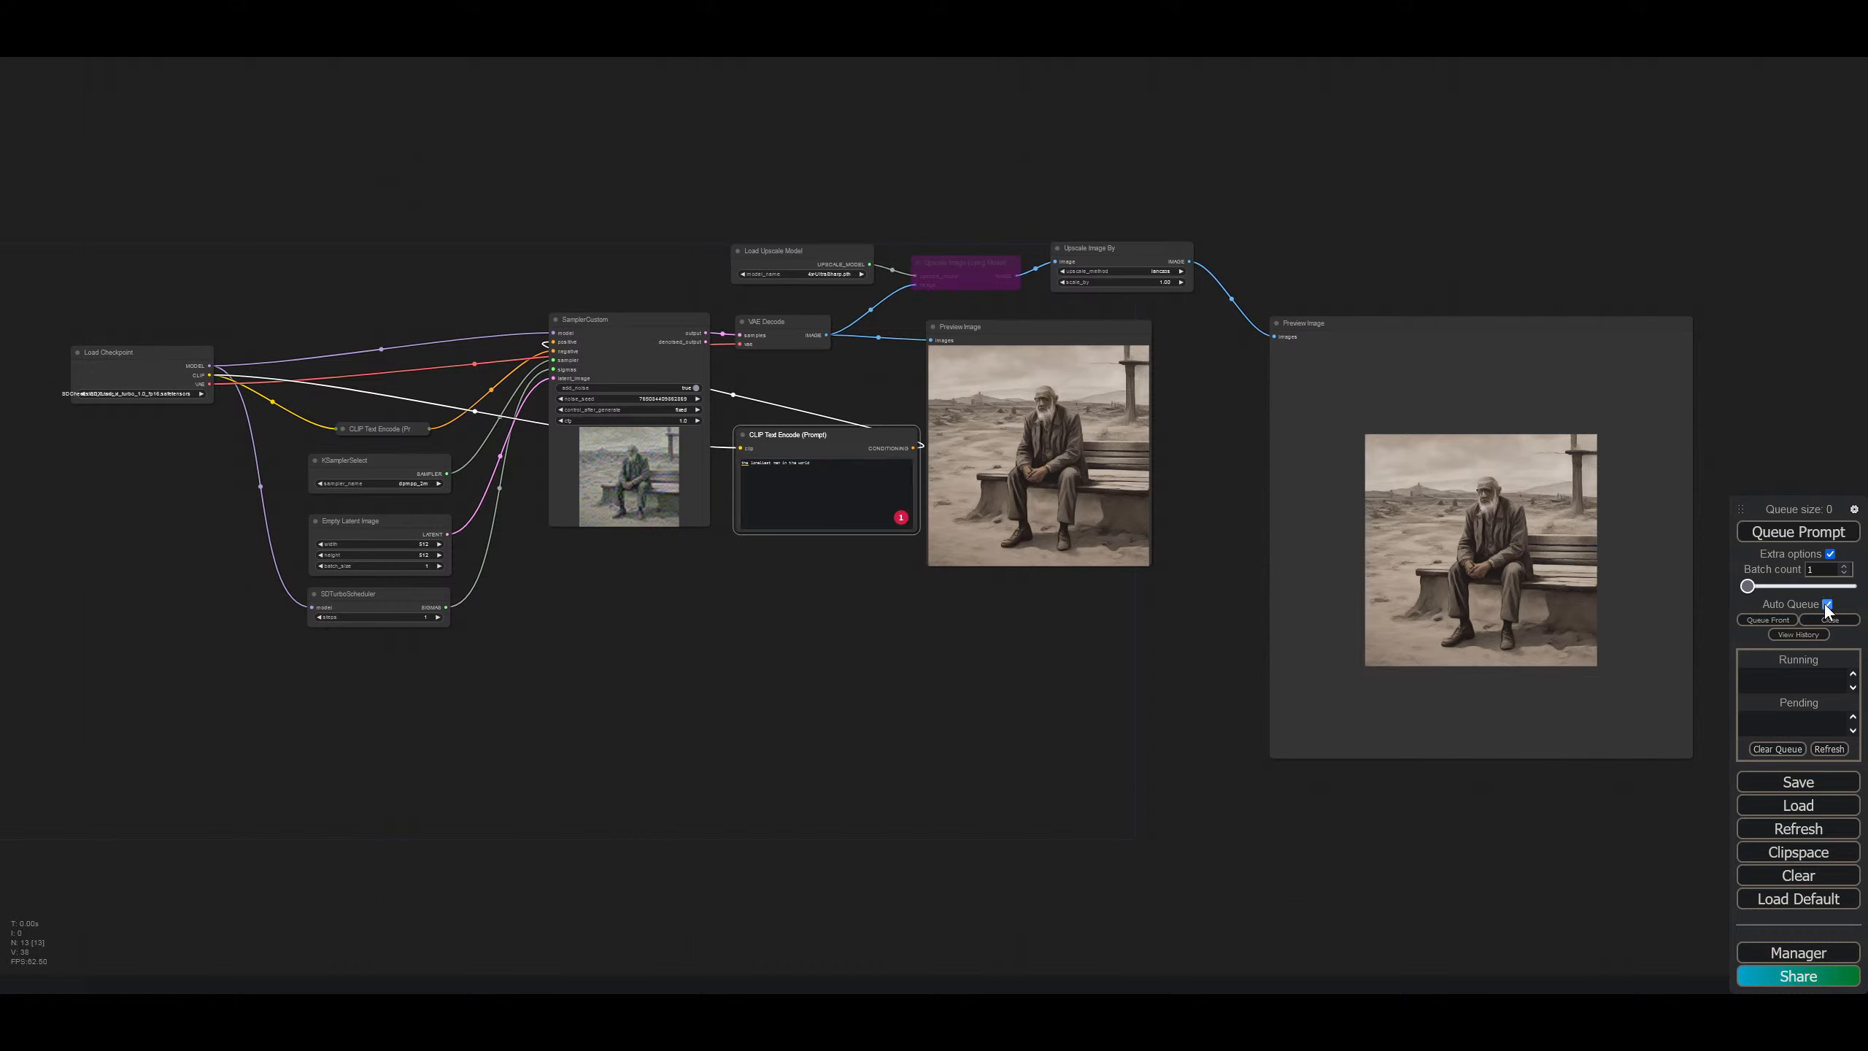
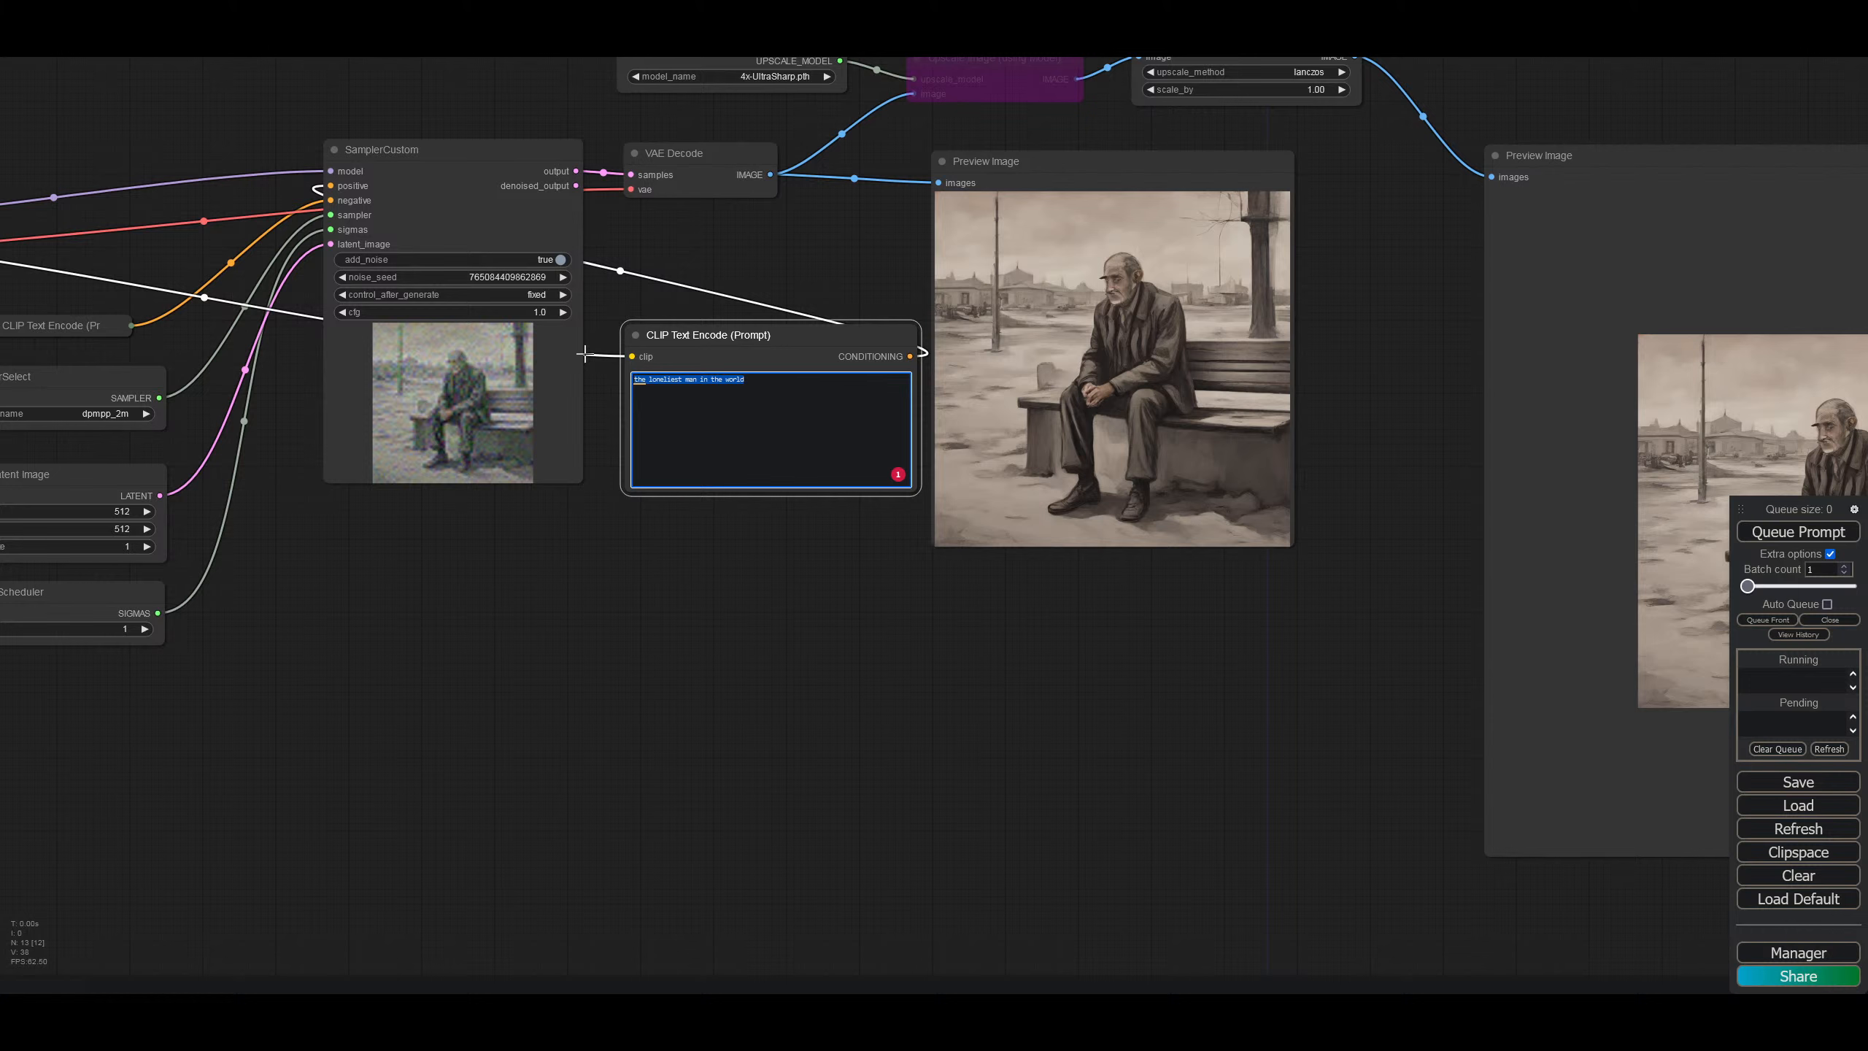
Step: Replace the prompt with "beautiful countryside", then generate the image and inspect it up close
text(b)
text(eauf)
text(iful country)
text(side)
click(1756, 533)
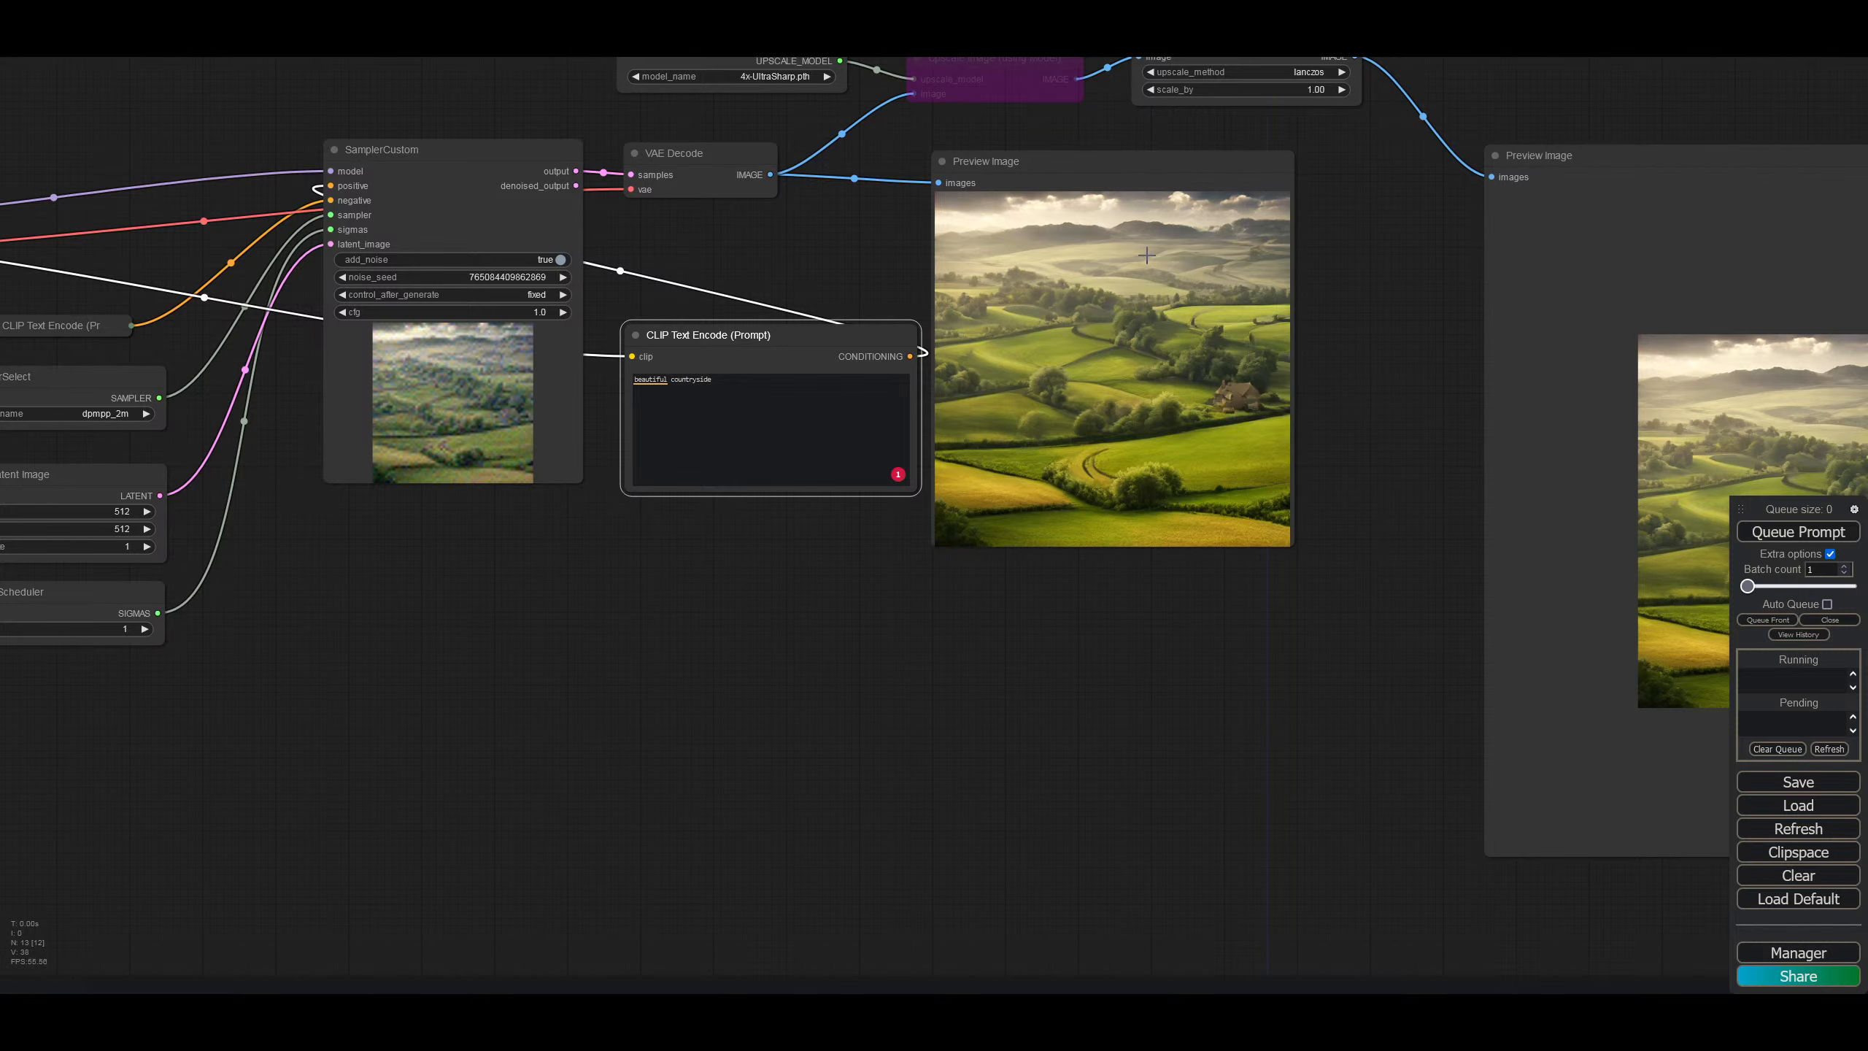
scroll(1304, 246, up, 6)
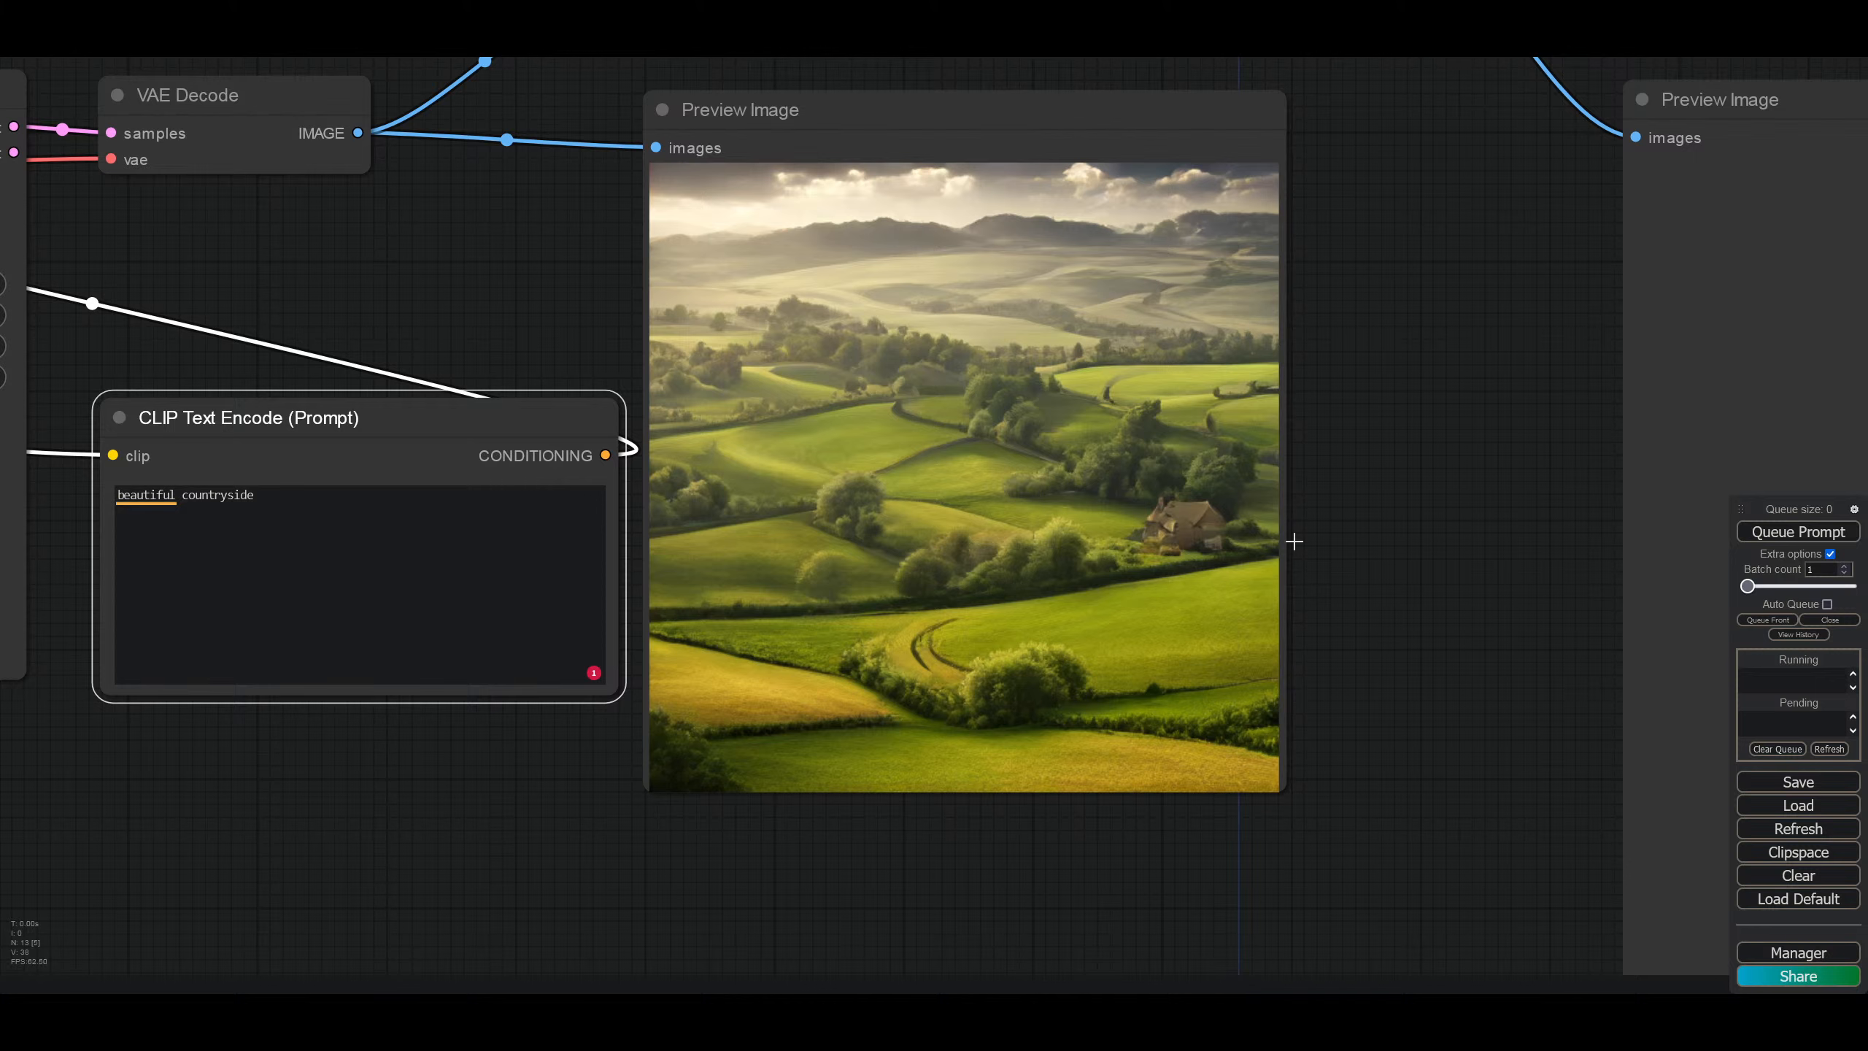
scroll(1357, 491, down, 4)
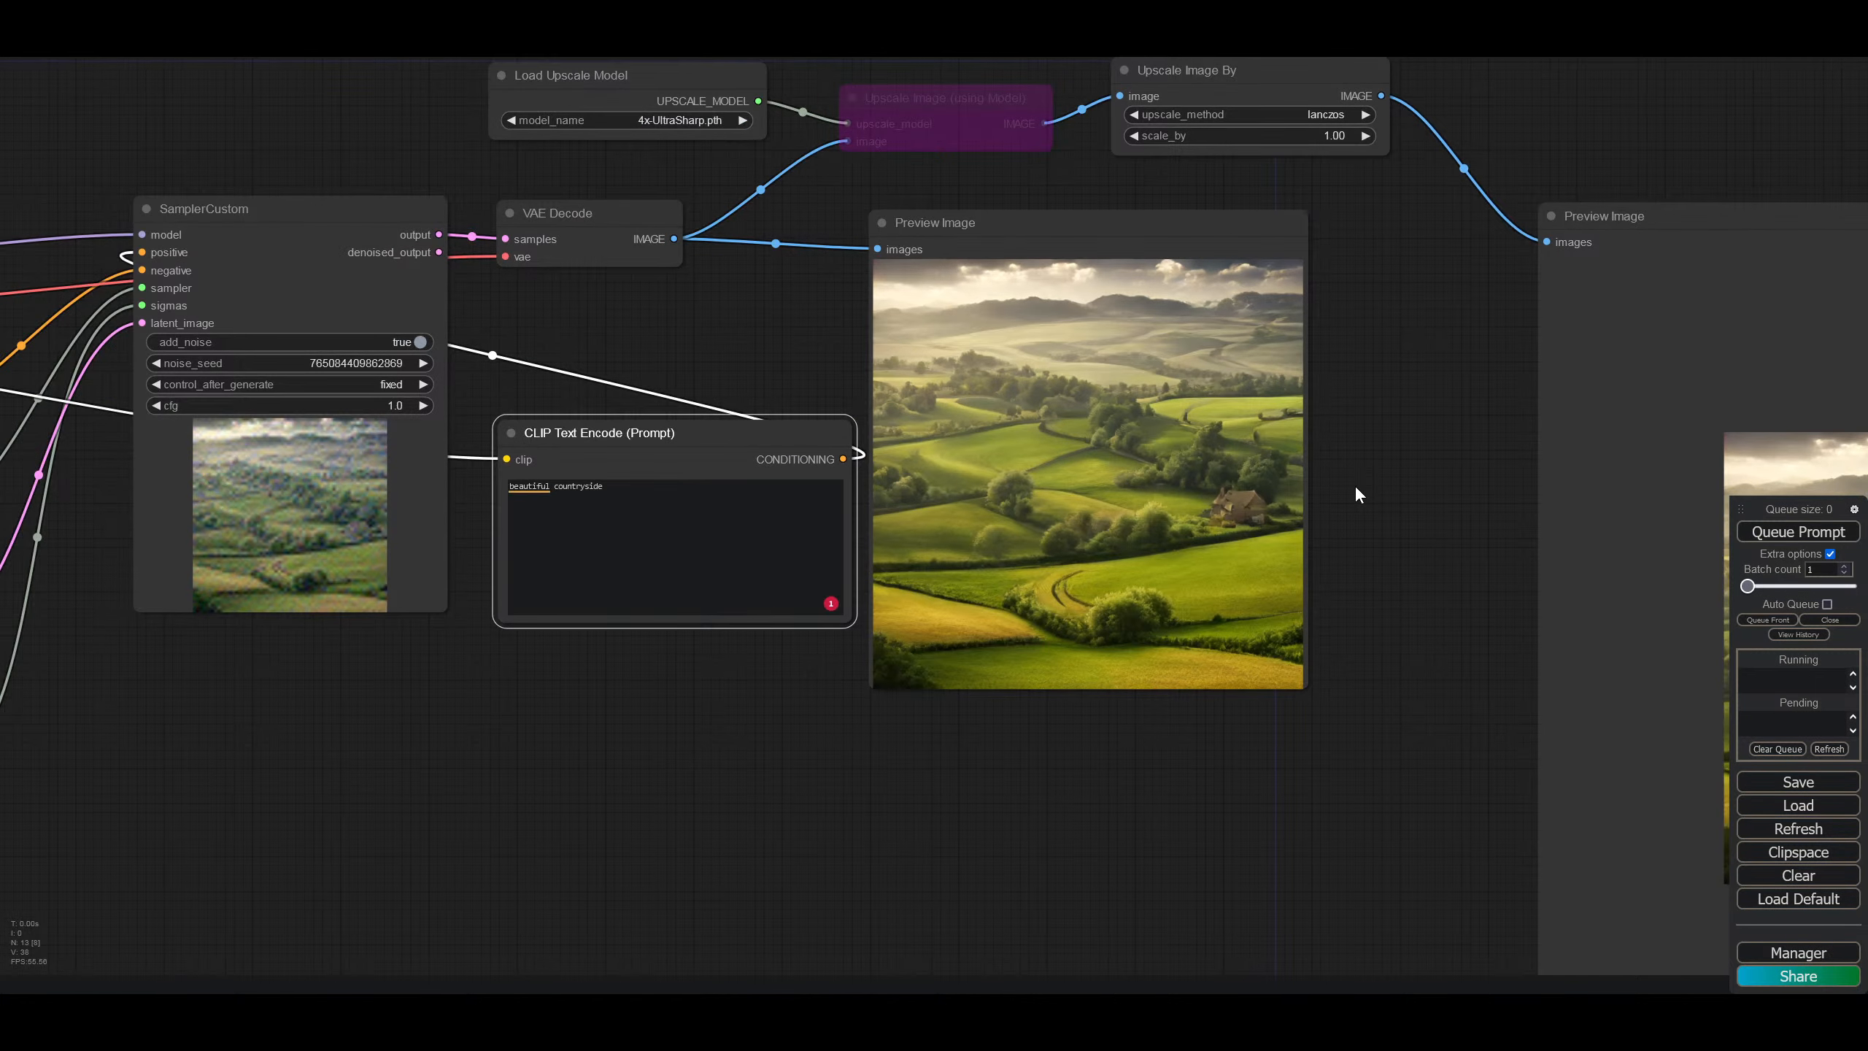
Step: Queue the prompt again and set control_after_generate in the SamplerCustom node to randomize
click(1792, 540)
click(388, 383)
click(389, 434)
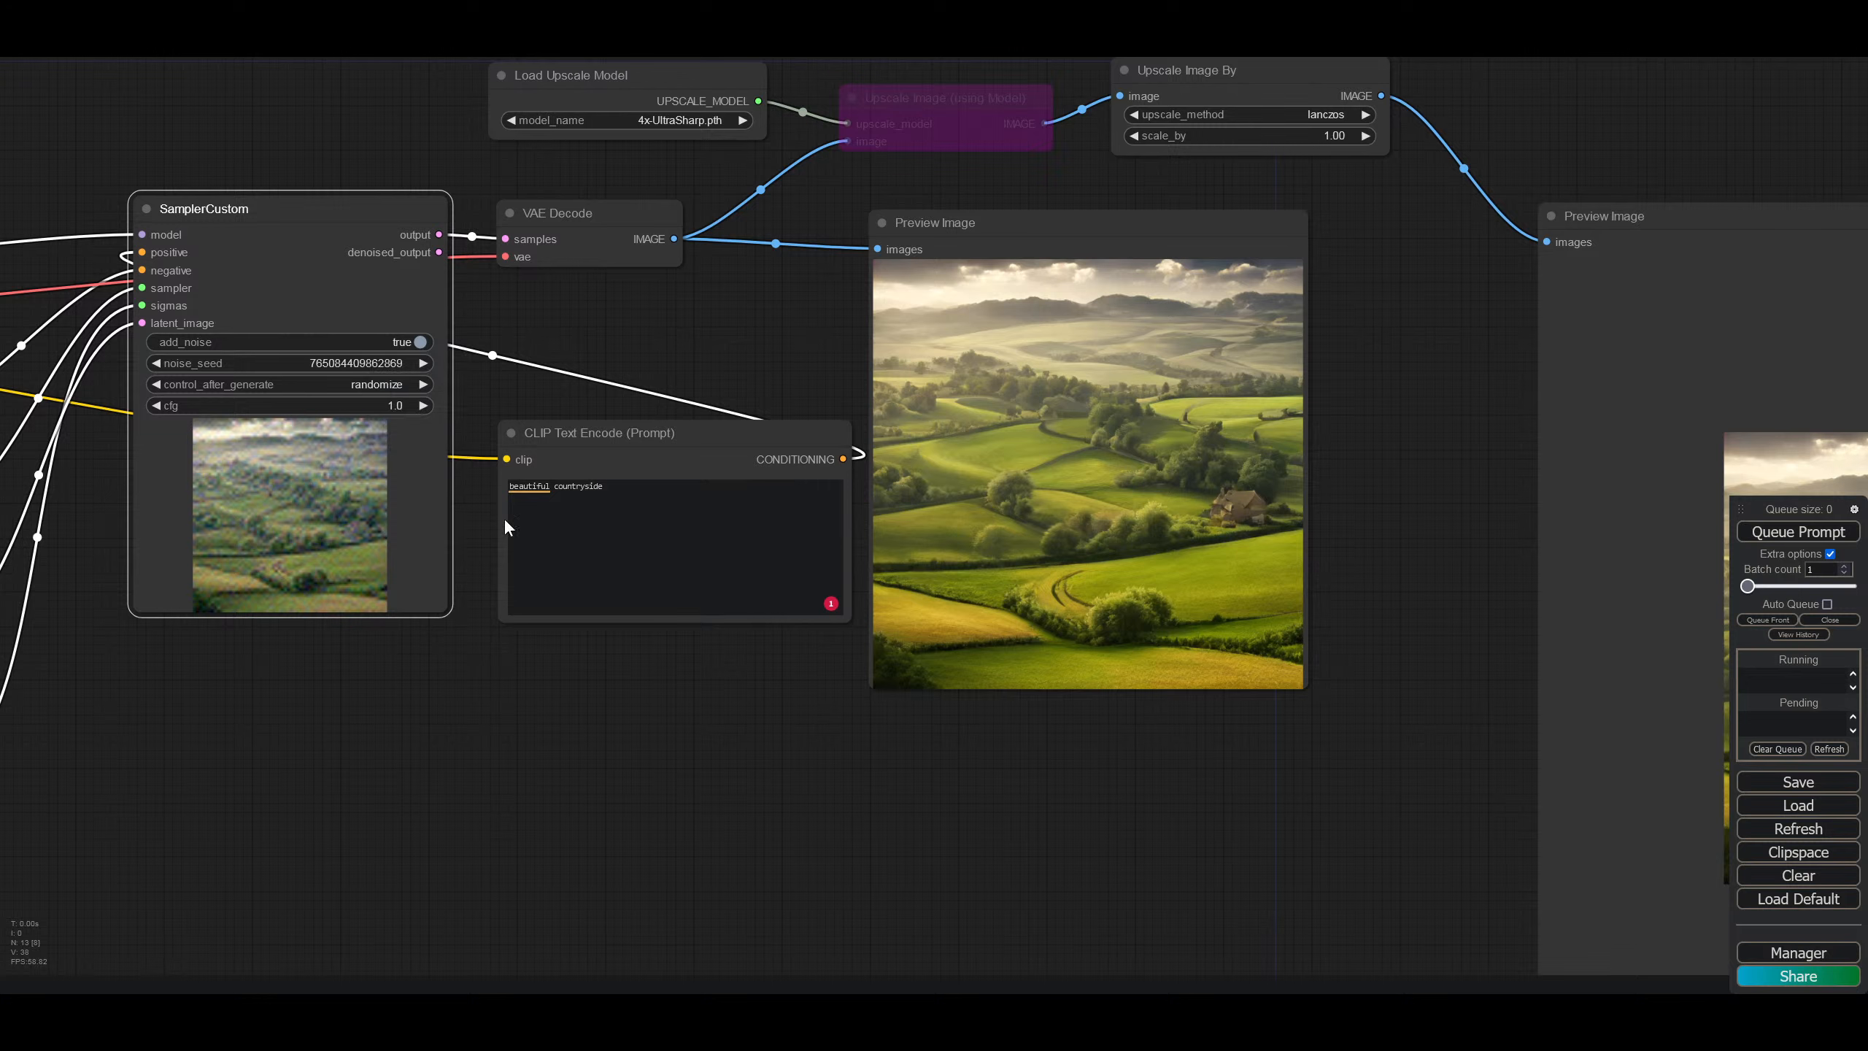
Step: Queue the countryside prompt repeatedly to generate a series of variations with random seeds
click(1767, 542)
click(1767, 542)
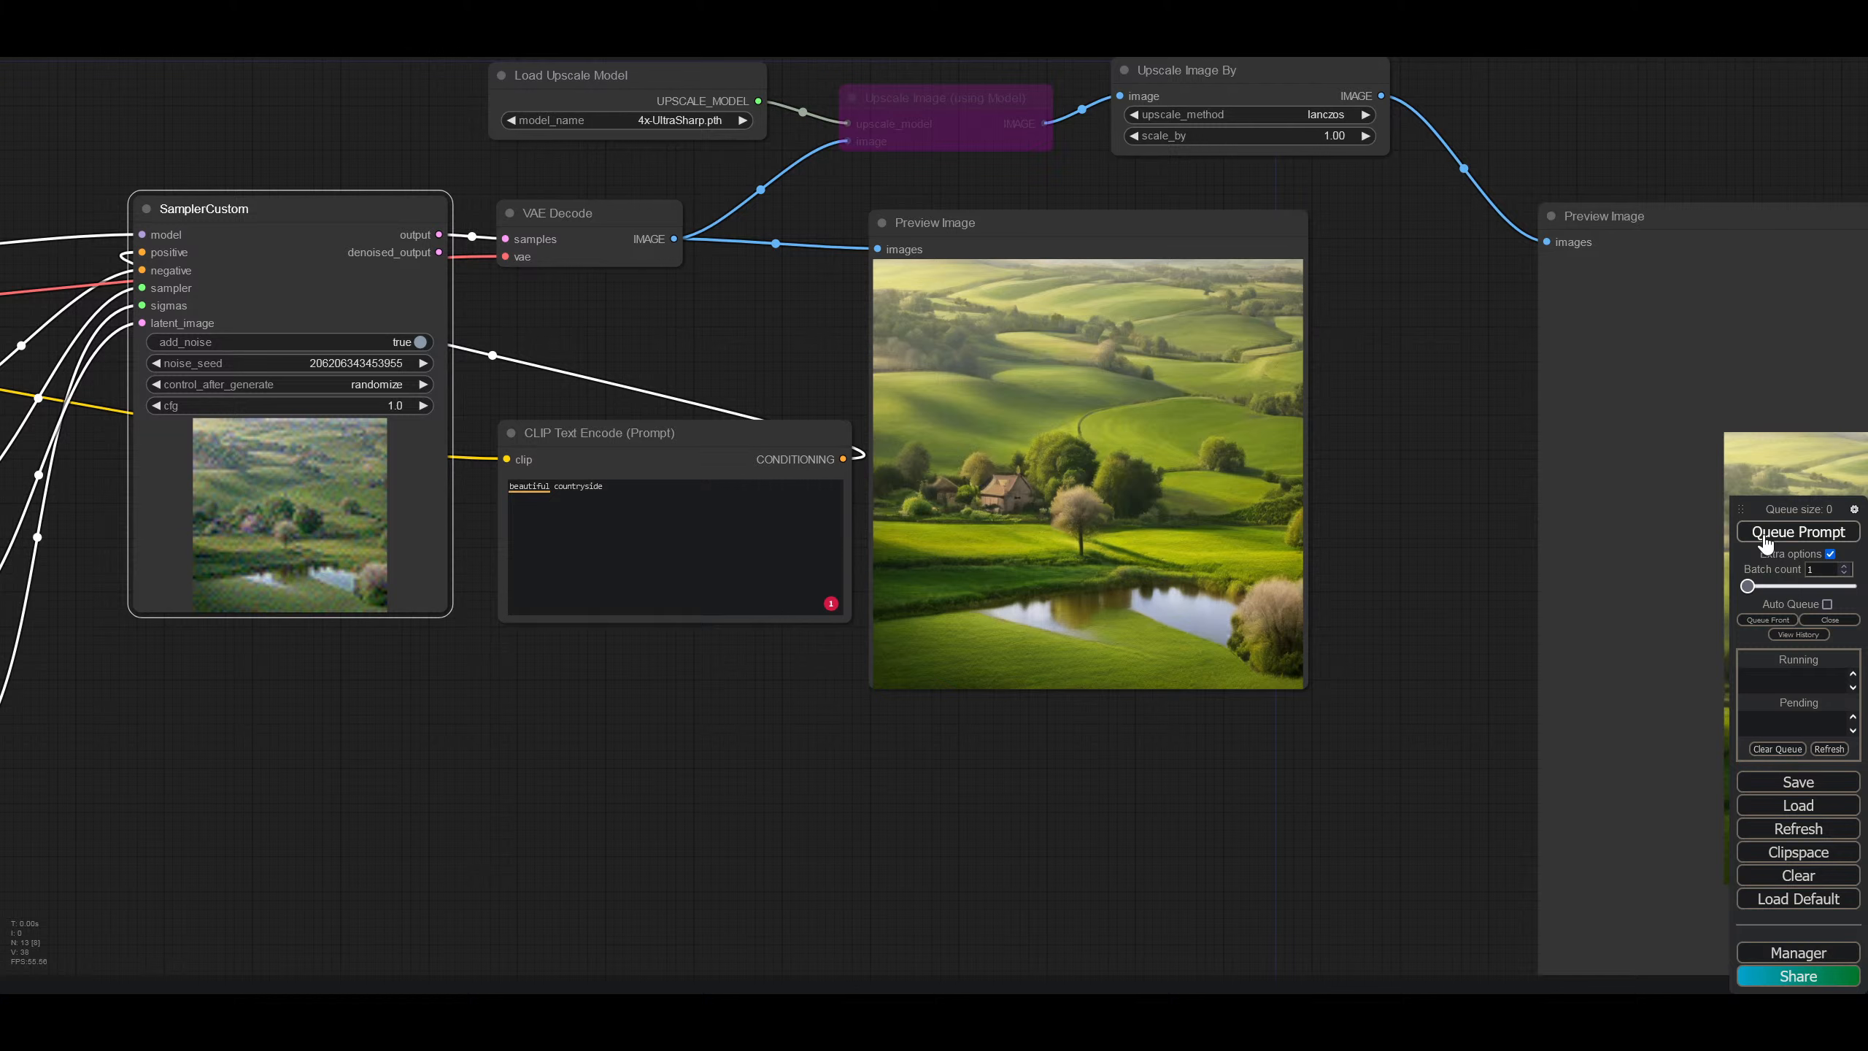
click(1767, 542)
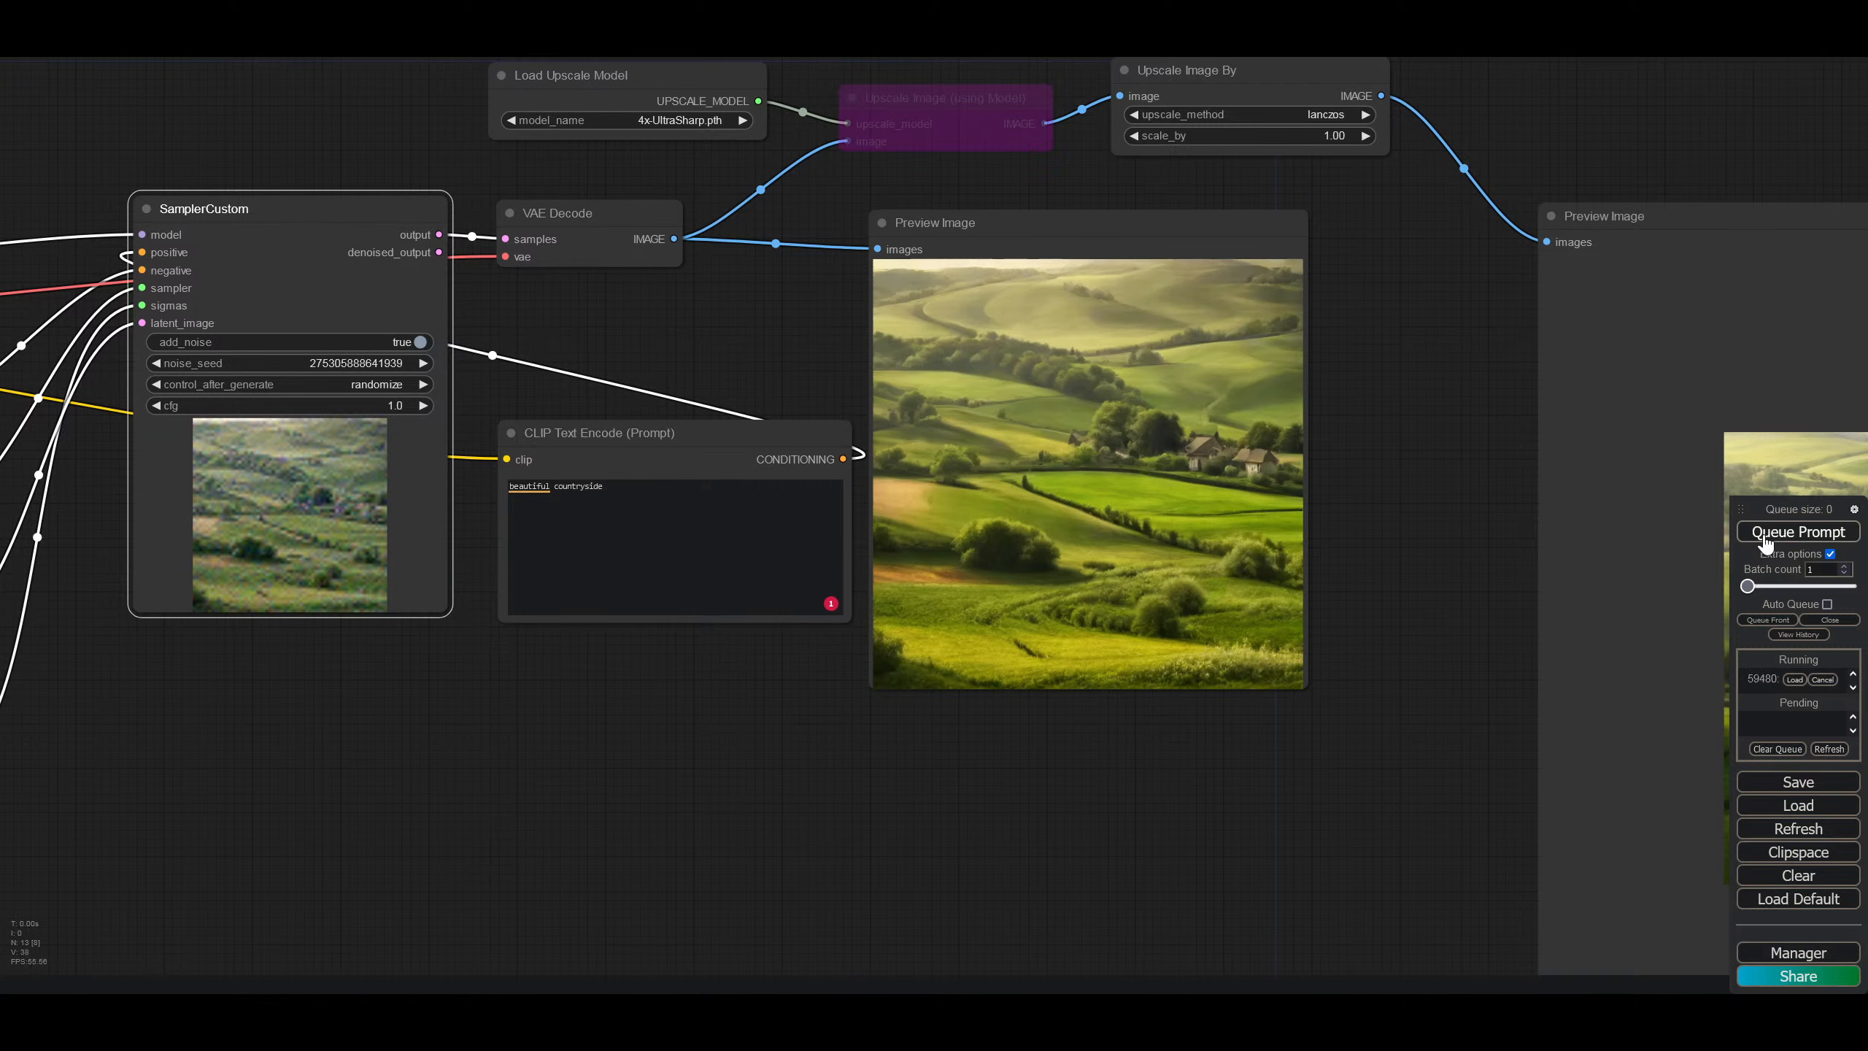
click(1767, 542)
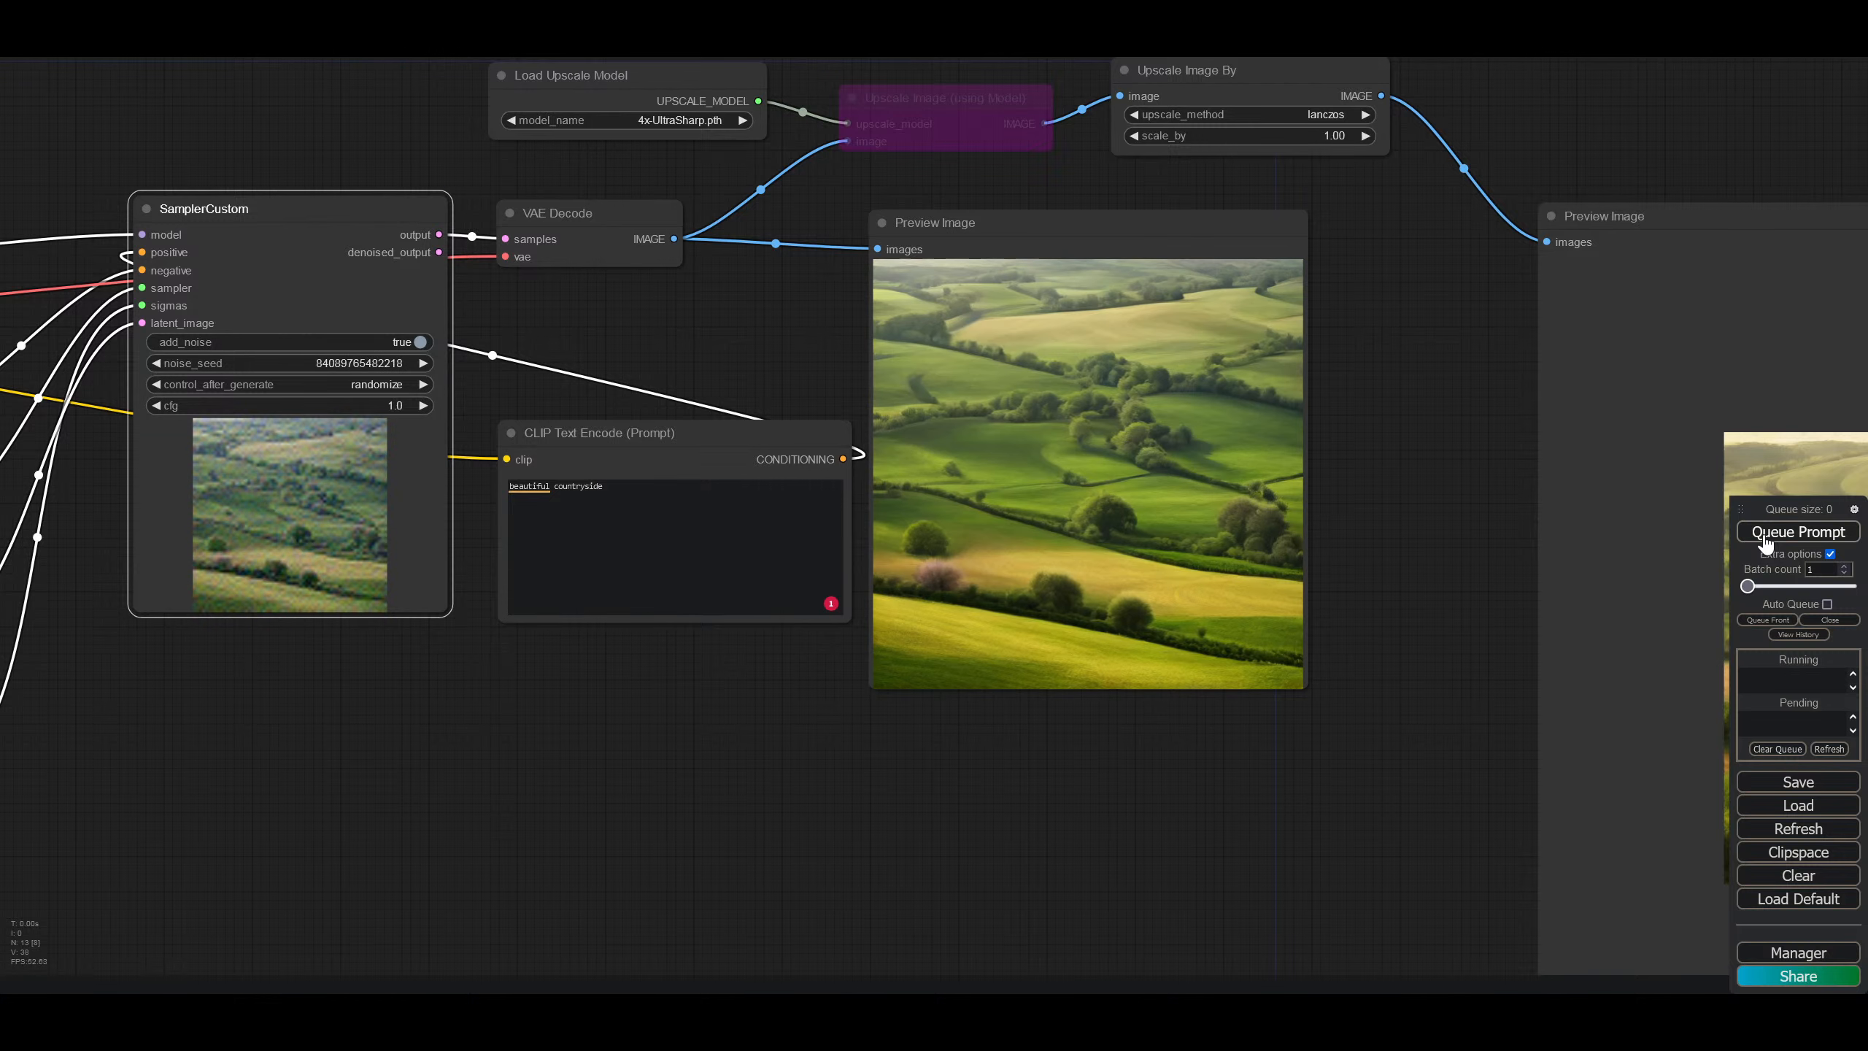
click(1767, 542)
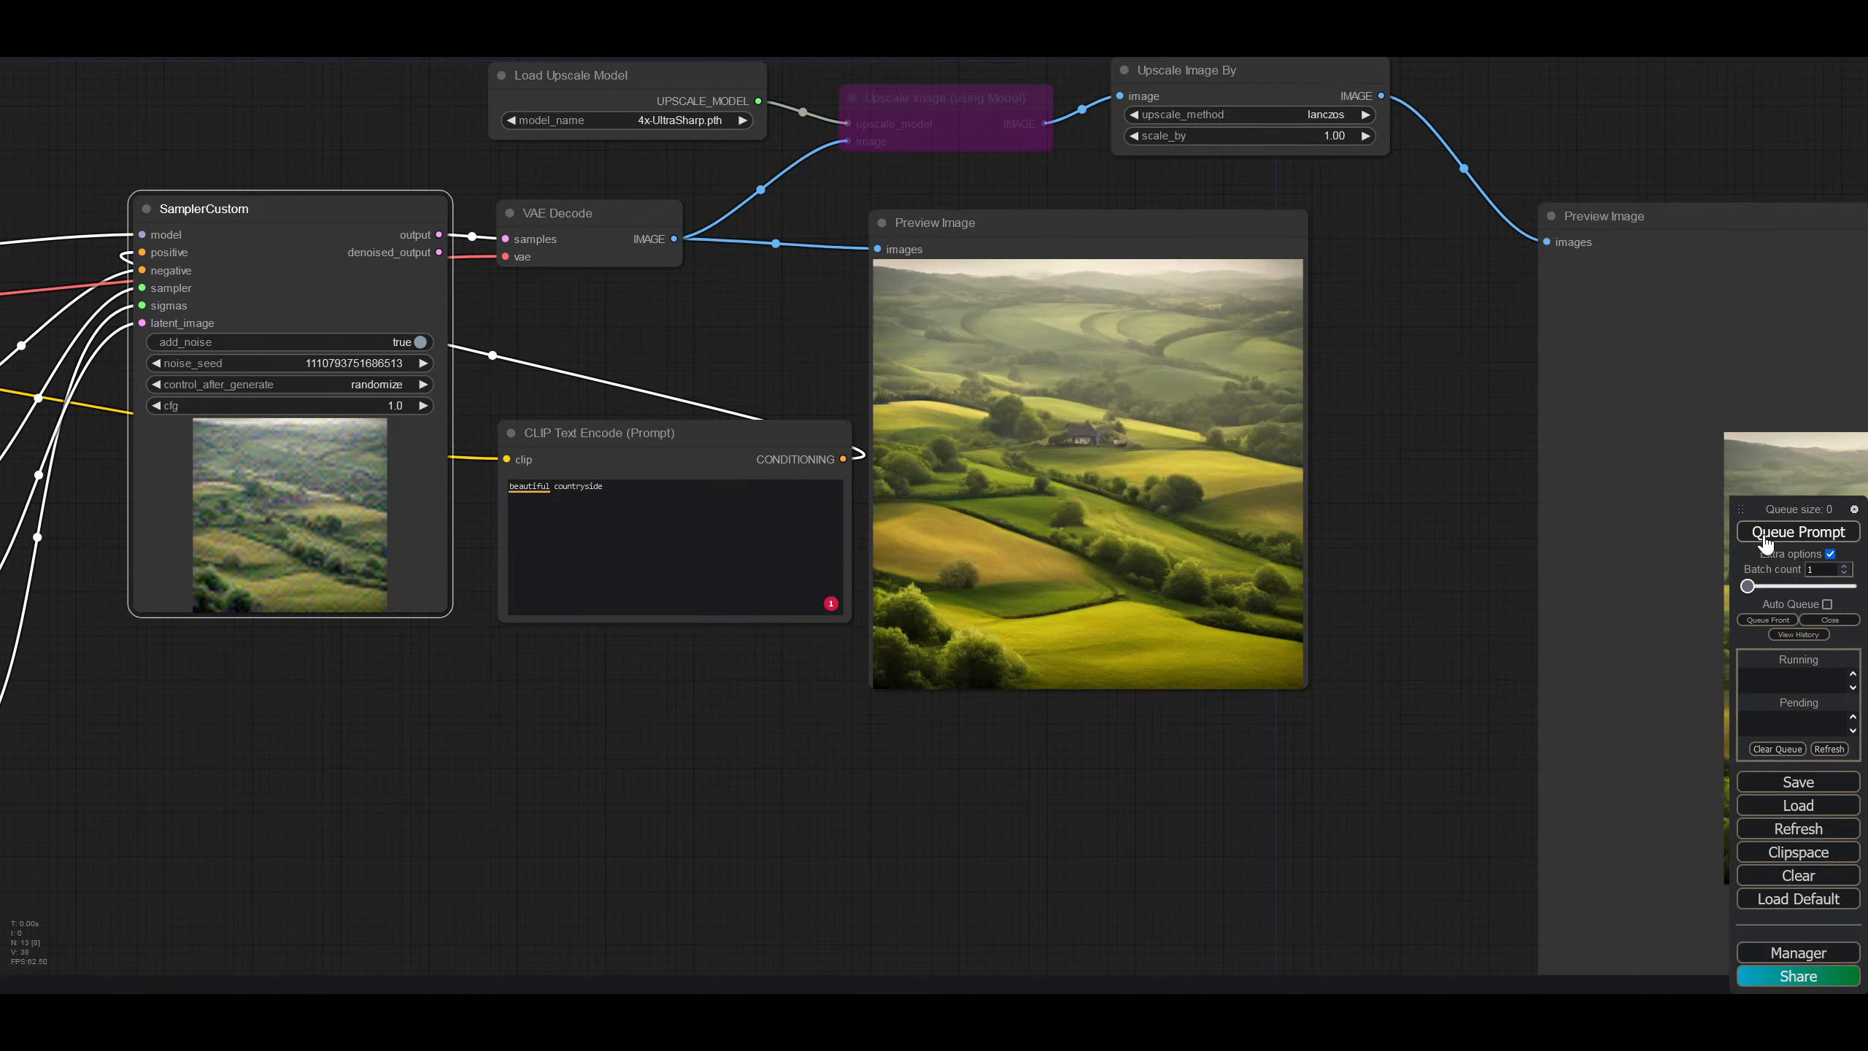
click(1766, 542)
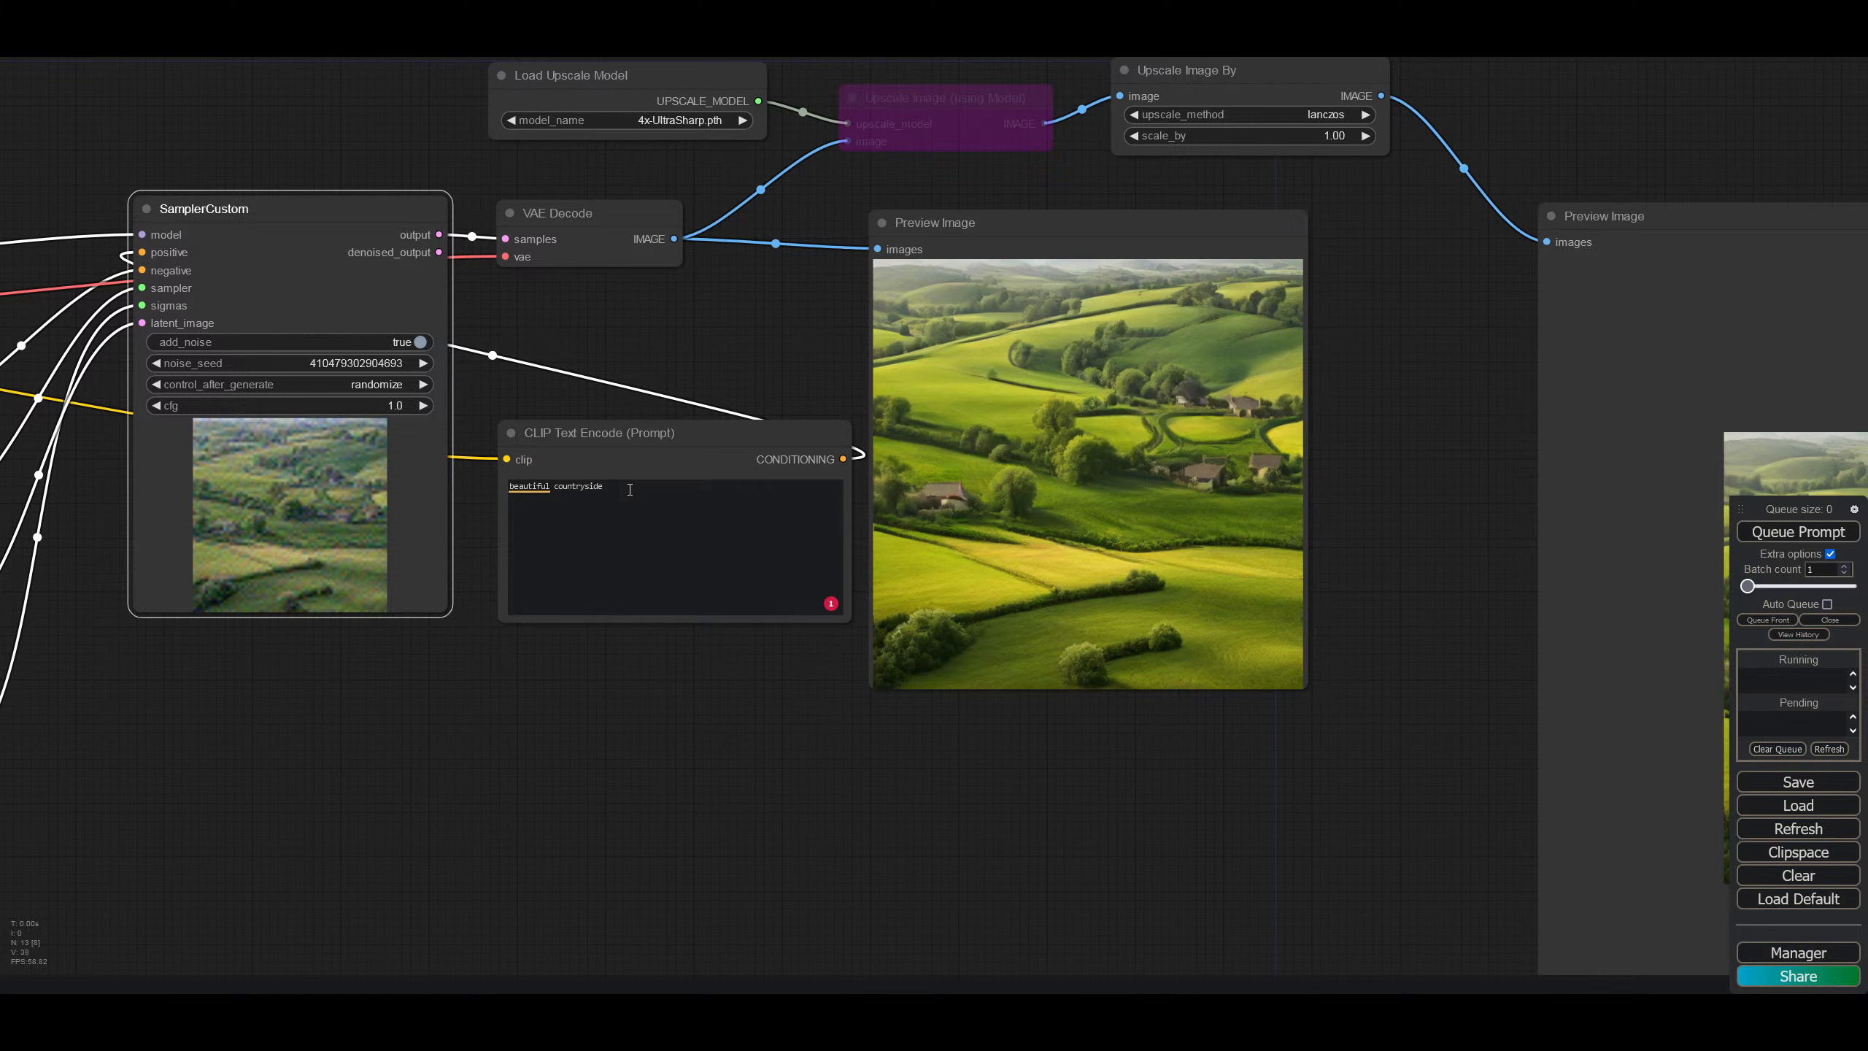
Step: Replace the prompt with "homer" and start continuous generation with Auto Queue enabled
triple_click(629, 489)
text(ho)
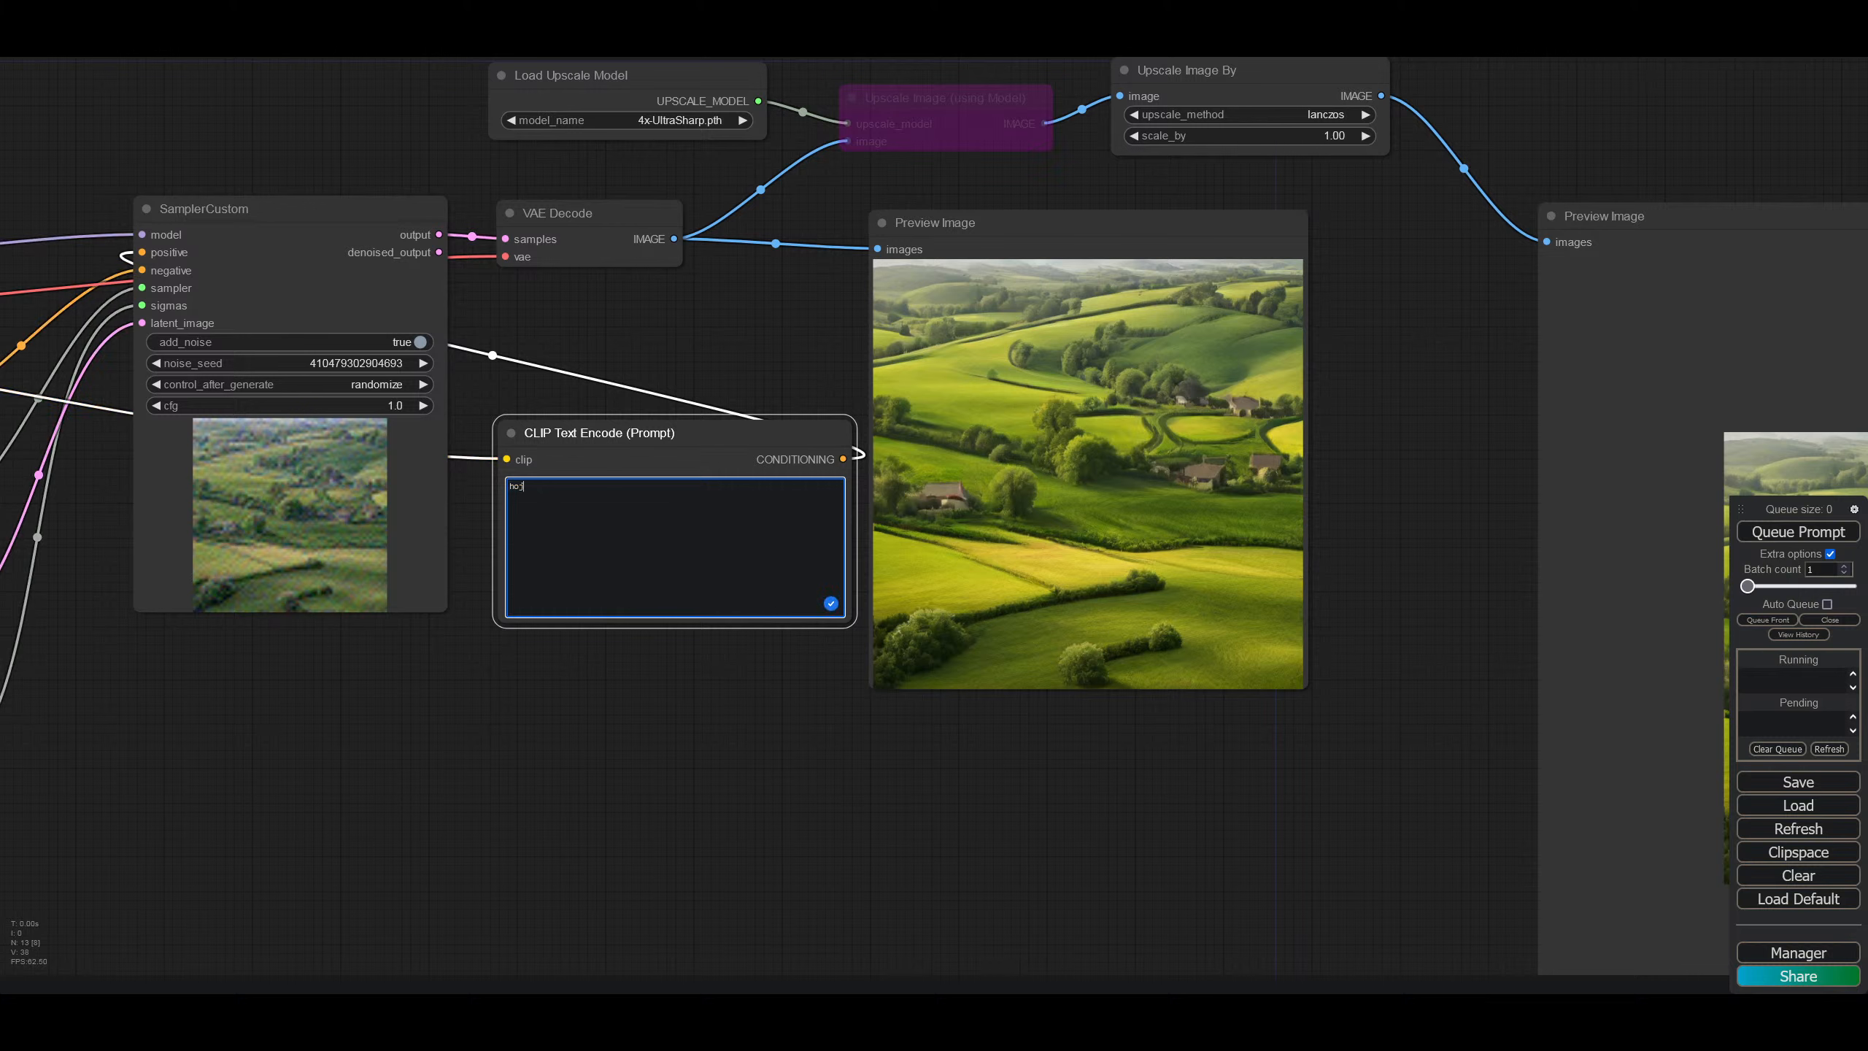
text(mer)
click(1825, 604)
click(1805, 535)
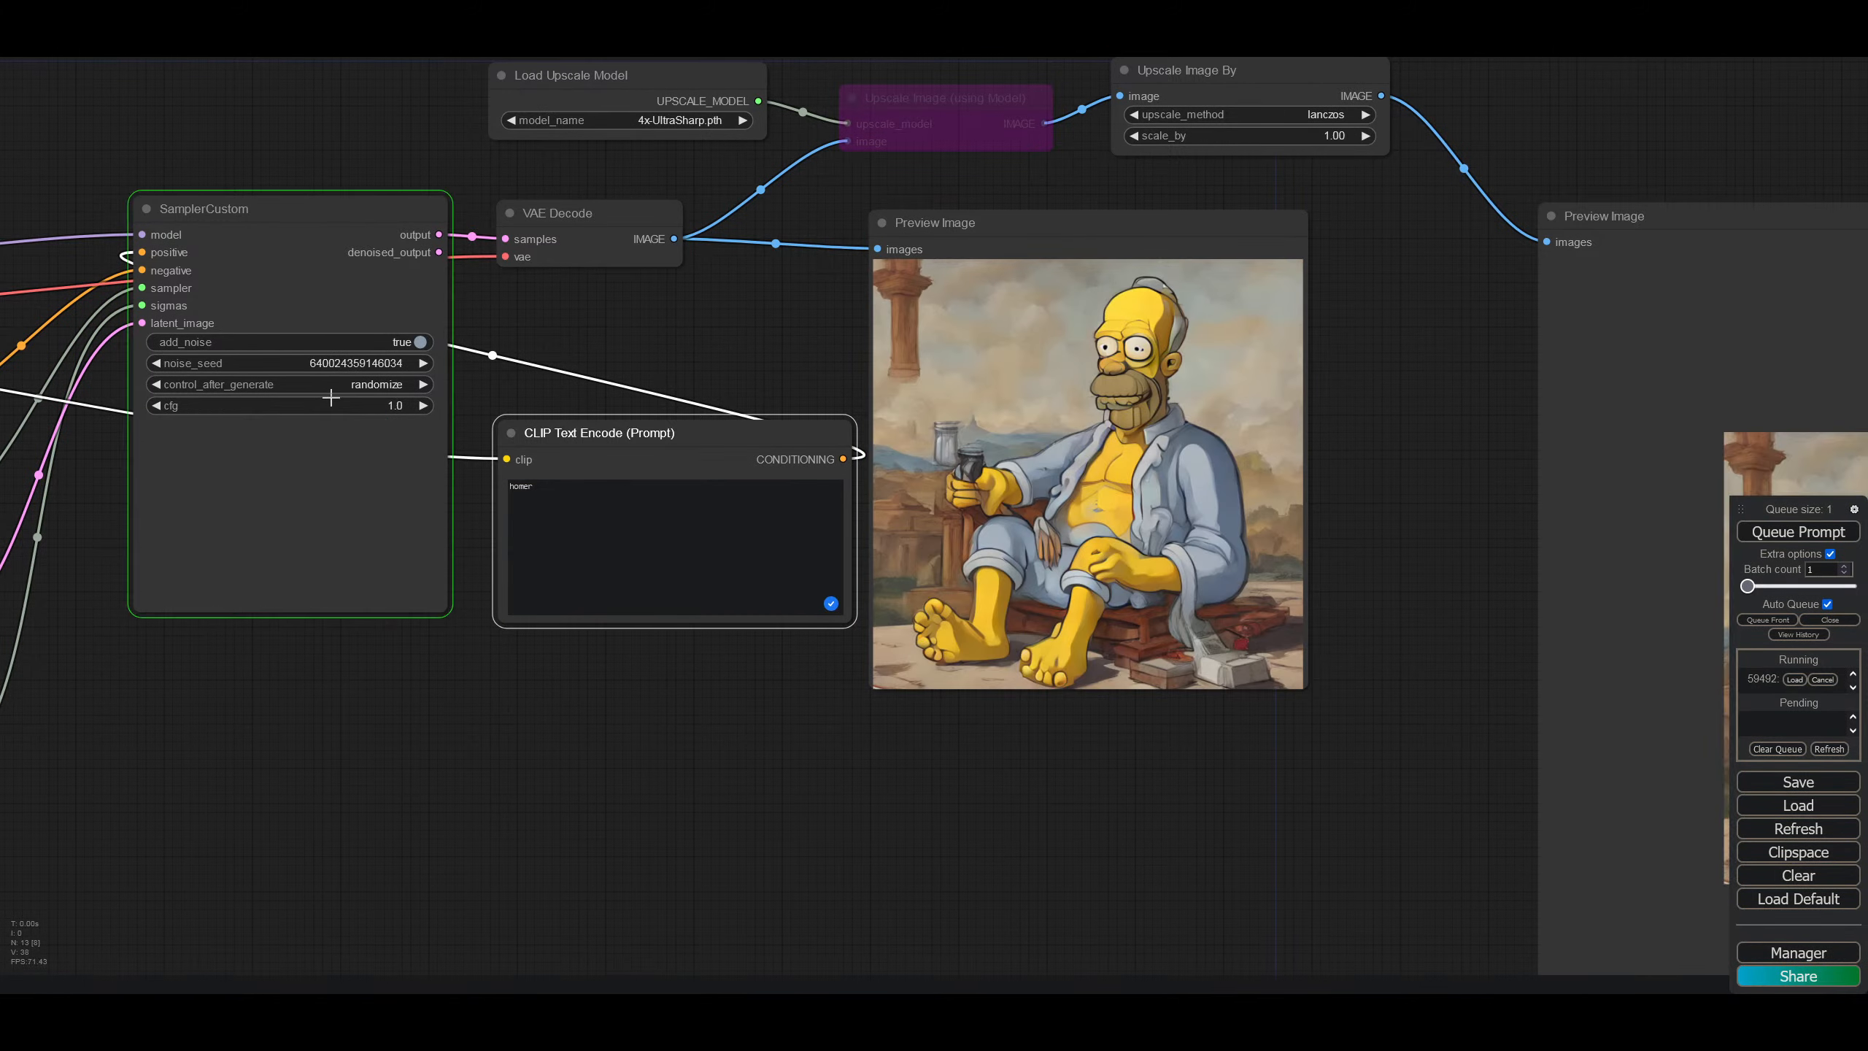
Step: Set control_after_generate in the SamplerCustom node to fixed and extend the prompt to "homer simpson"
click(351, 384)
click(357, 384)
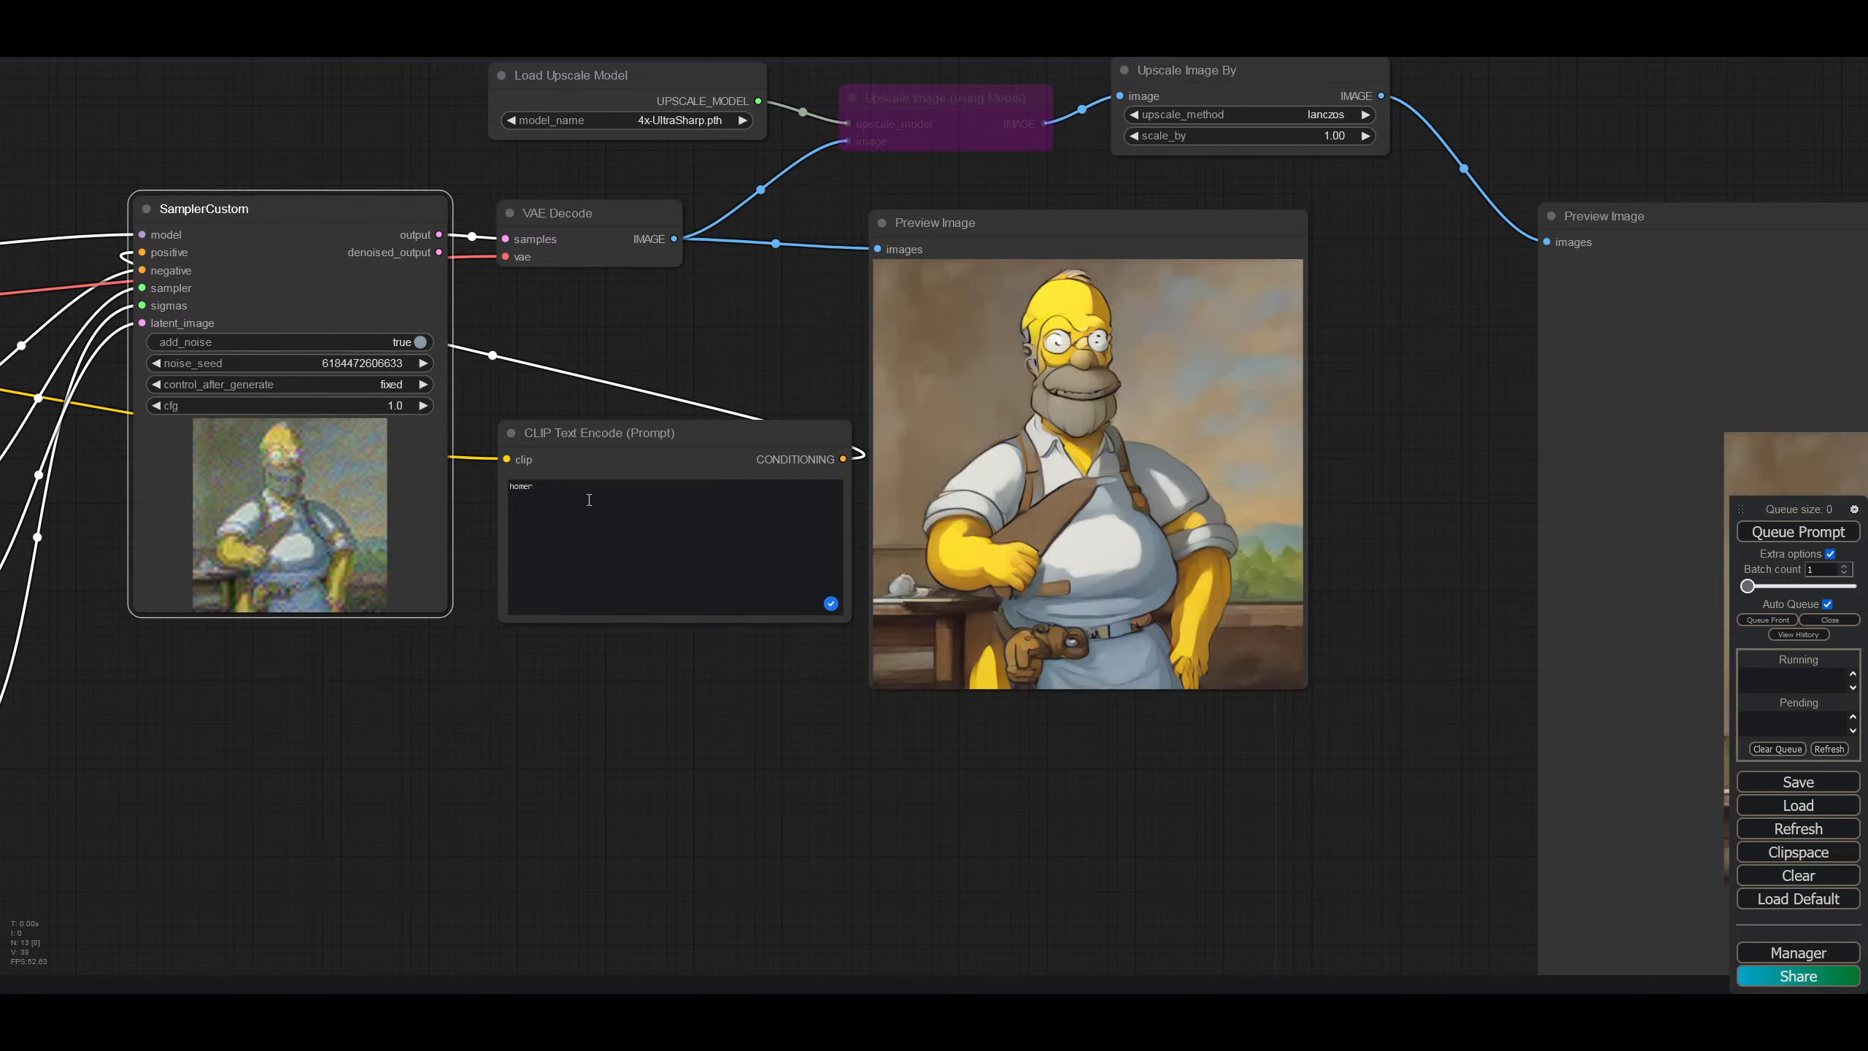
click(589, 498)
text(simpson)
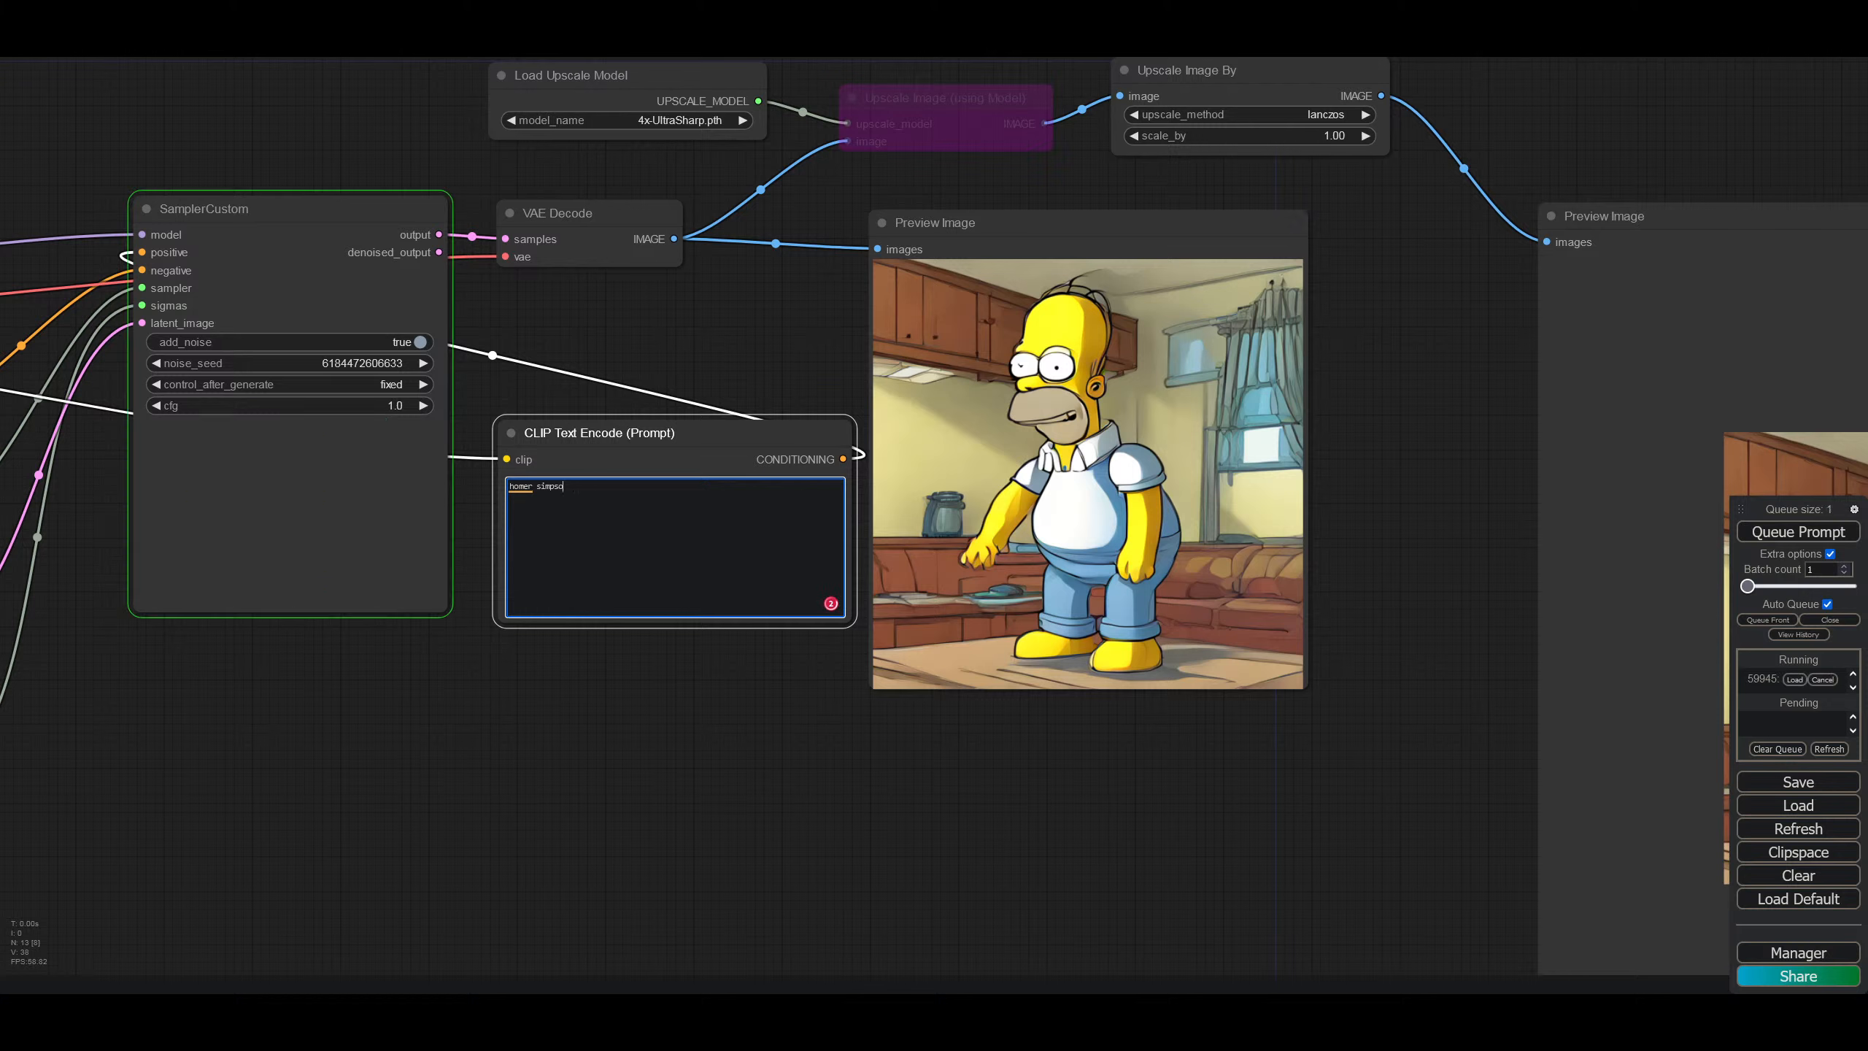
Step: Replace the whole prompt with "an unpeeled potato", correcting the mistyped "and" to "an"
text(and u)
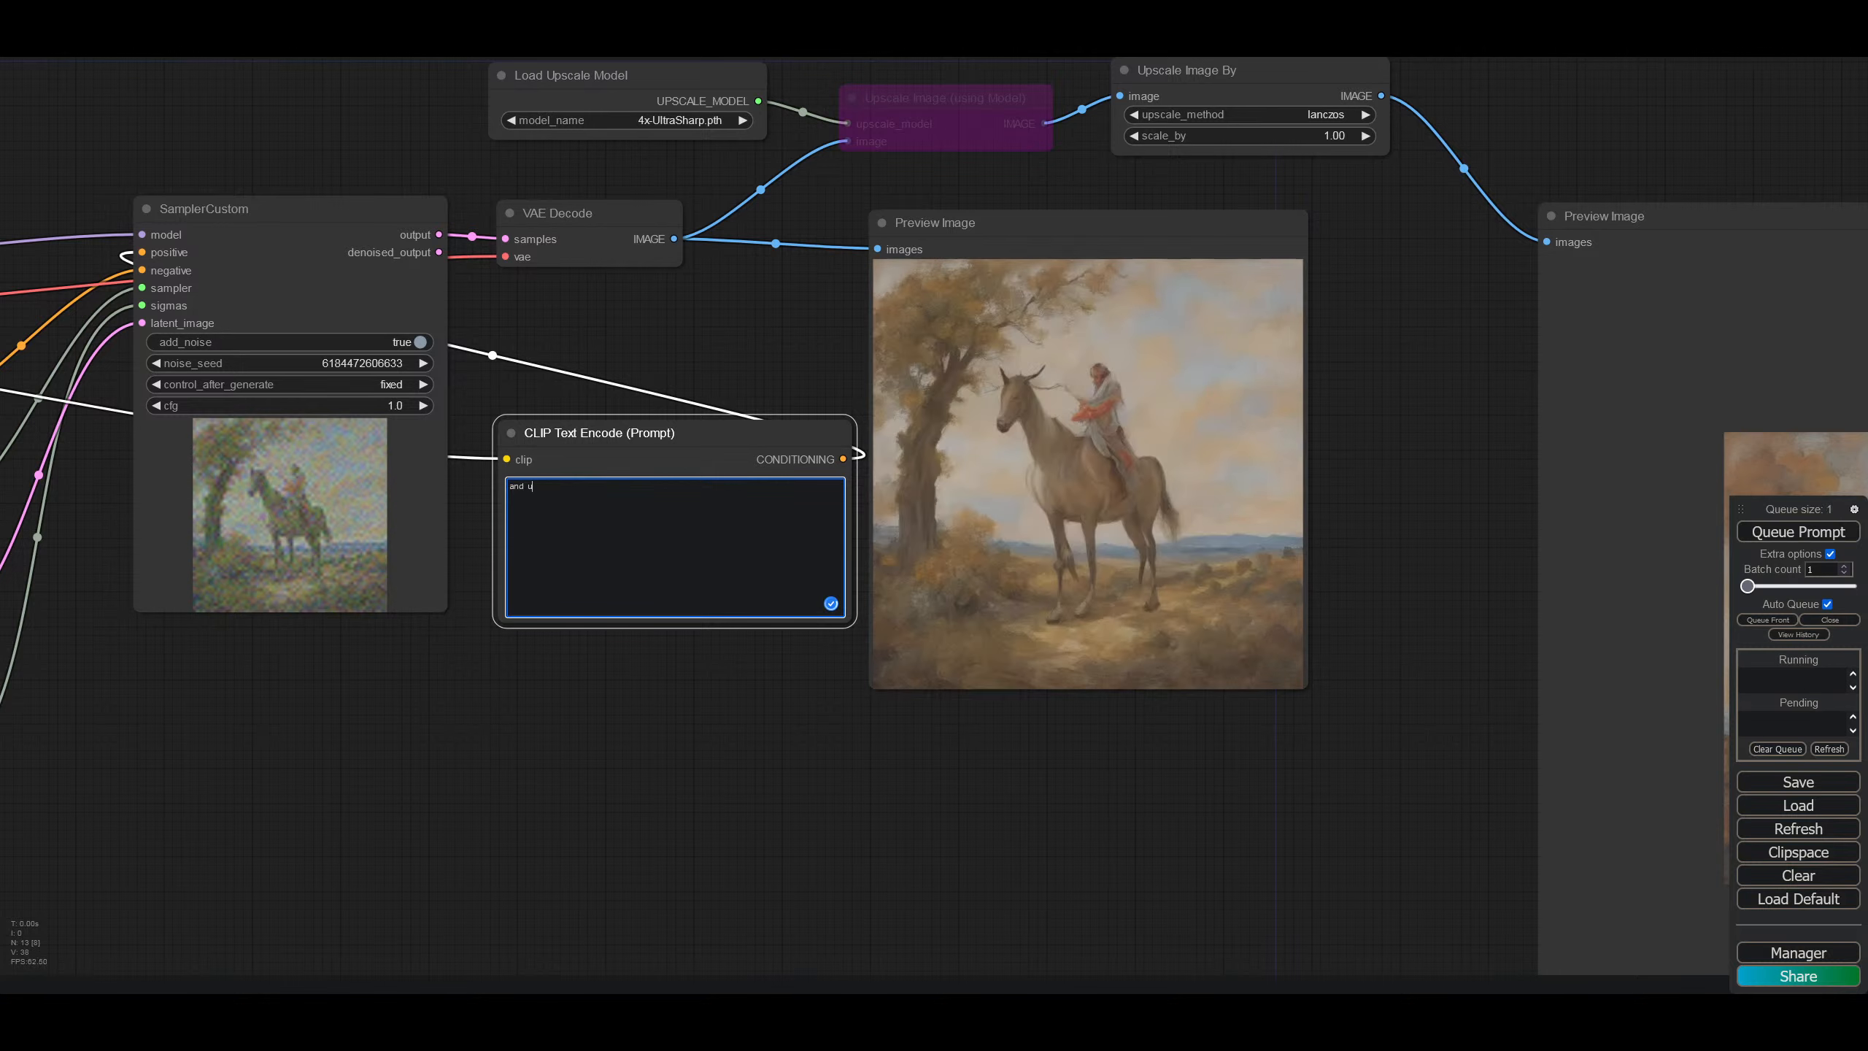
text(npeeled)
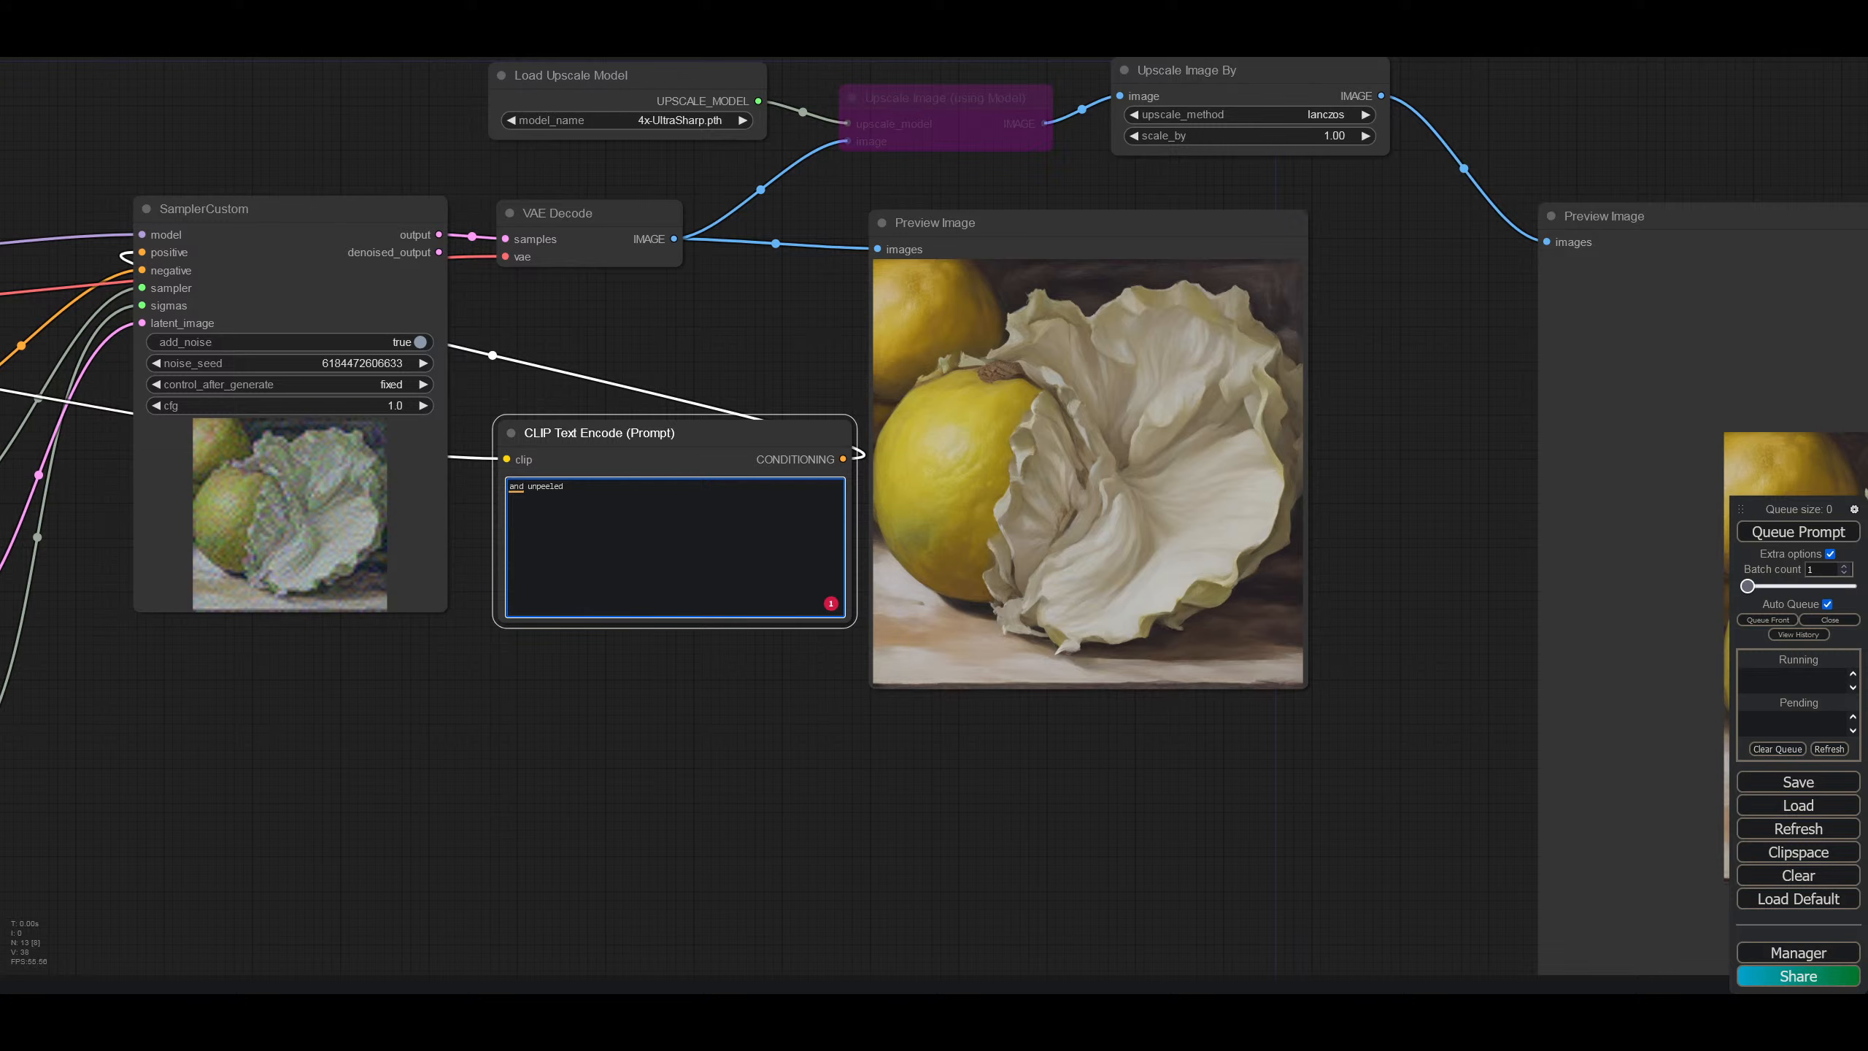
key(BackSpace)
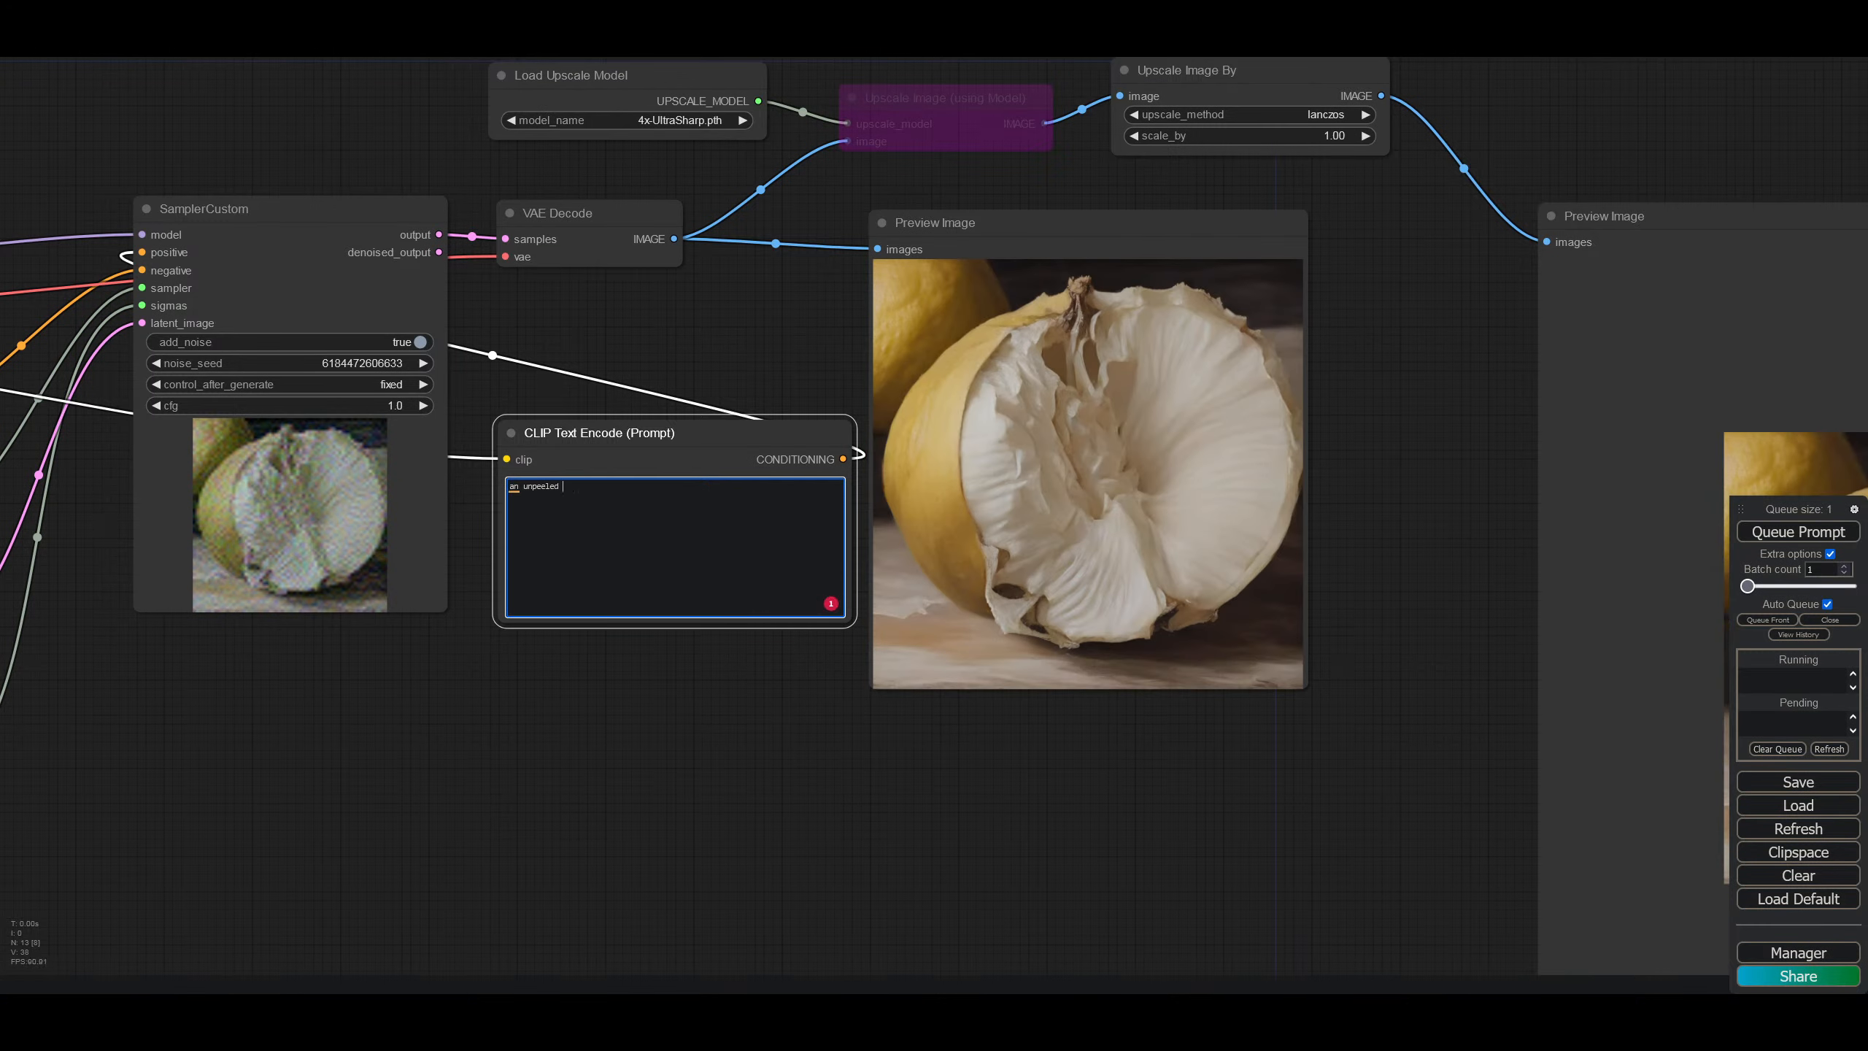
text(potato)
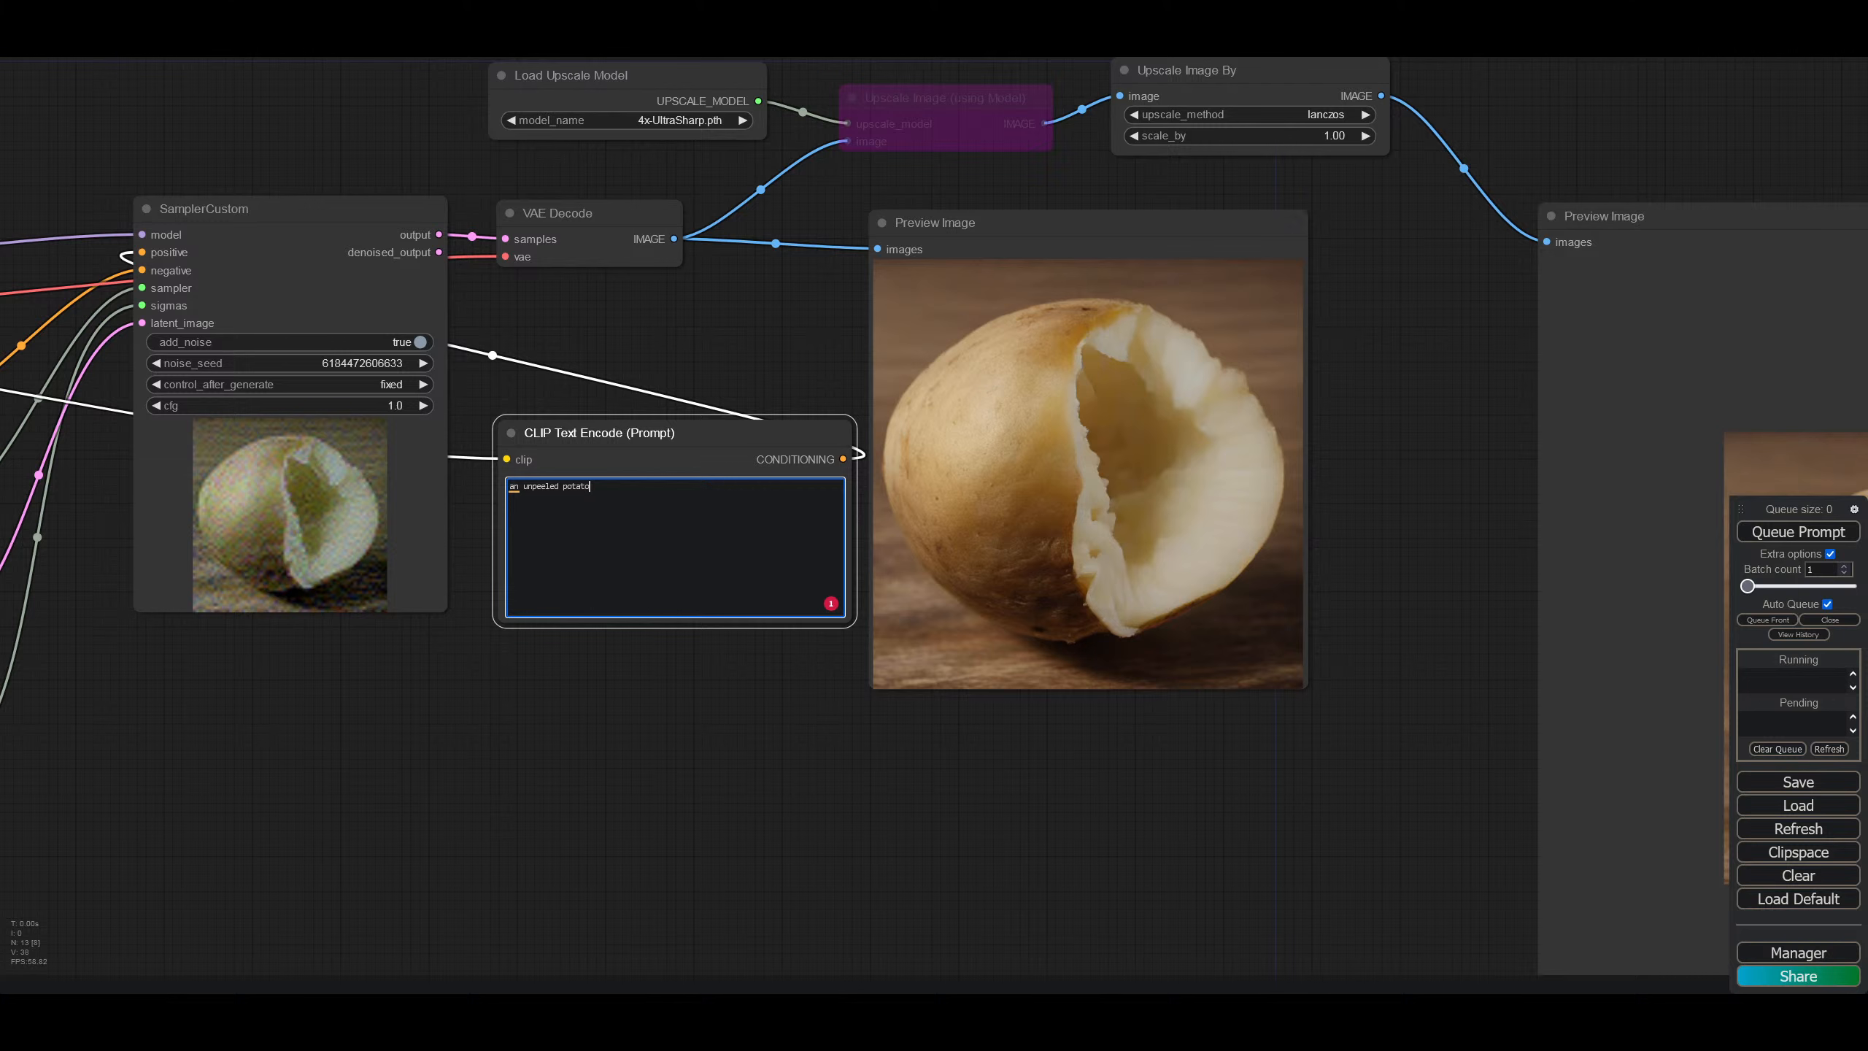
Step: Delete the prefix "un" from "unpeeled" in the potato prompt
click(588, 487)
click(532, 487)
key(BackSpace)
key(BackSpace)
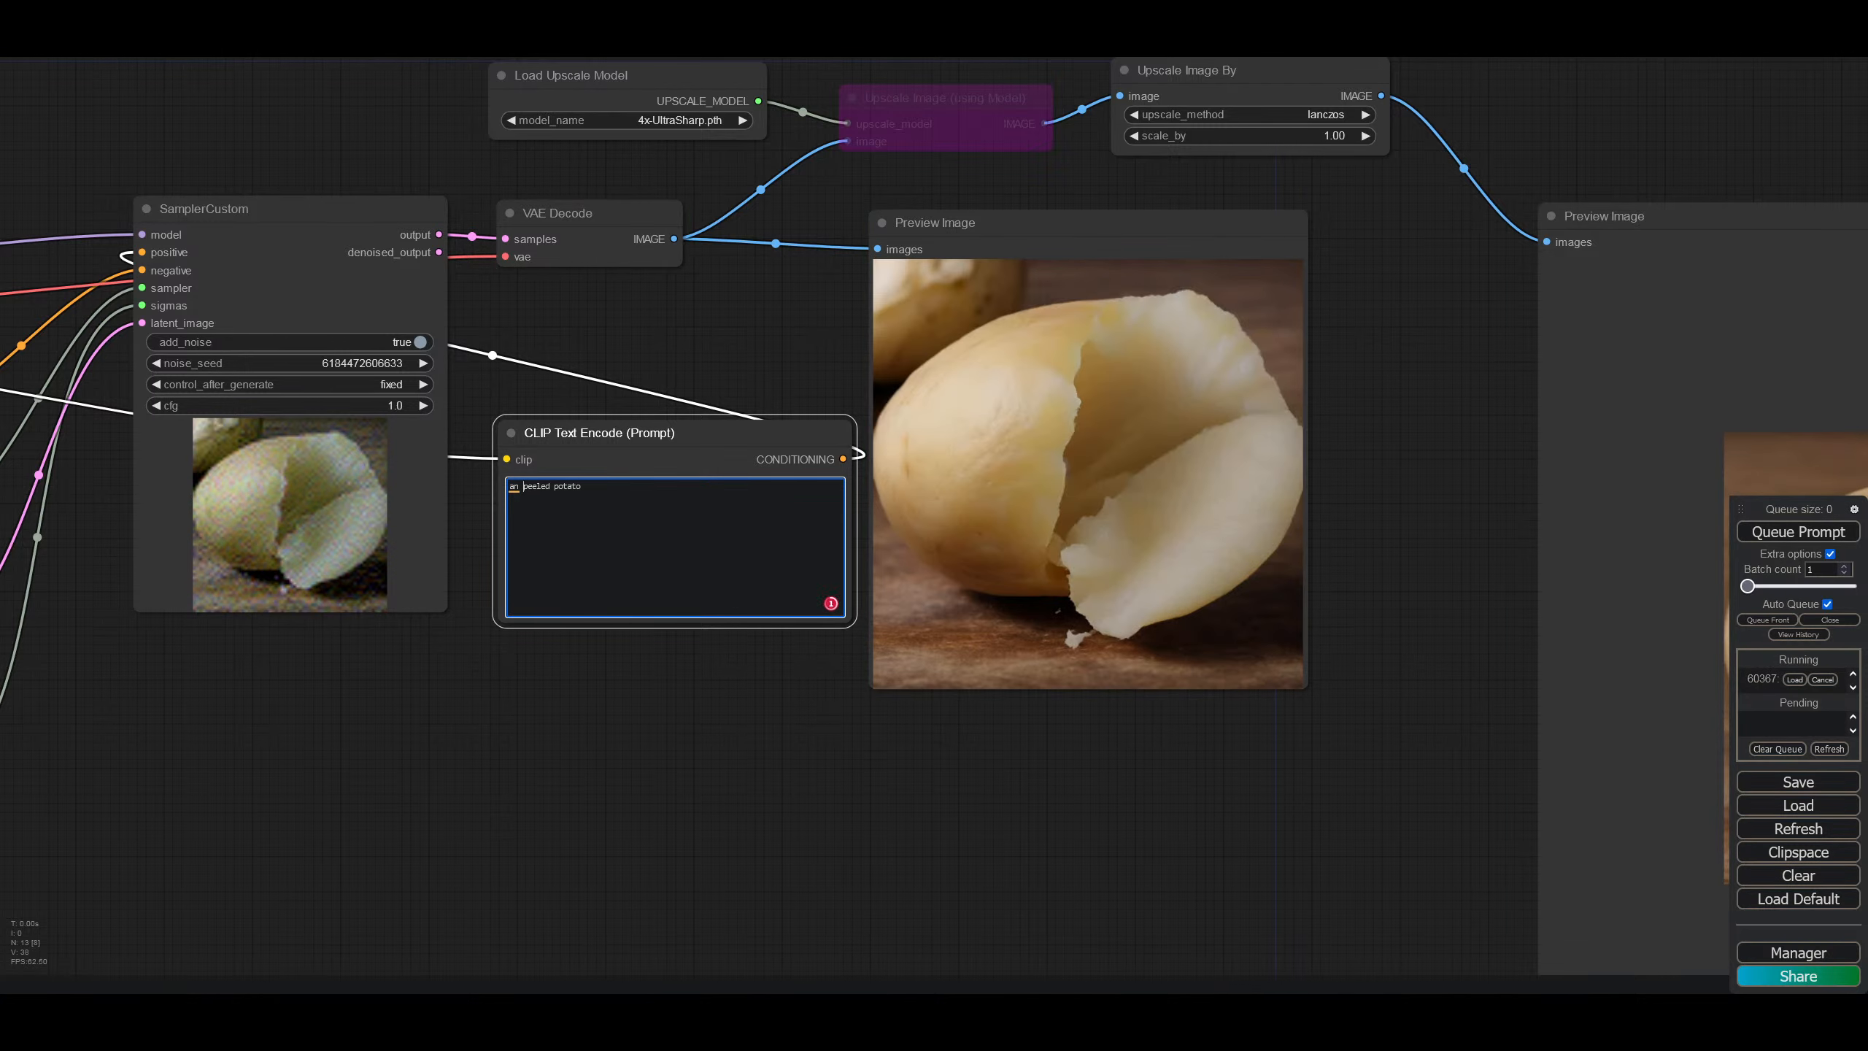
Step: Change the potato prompt's article to "a", and replace the whole prompt with "photo red apple"
key(BackSpace)
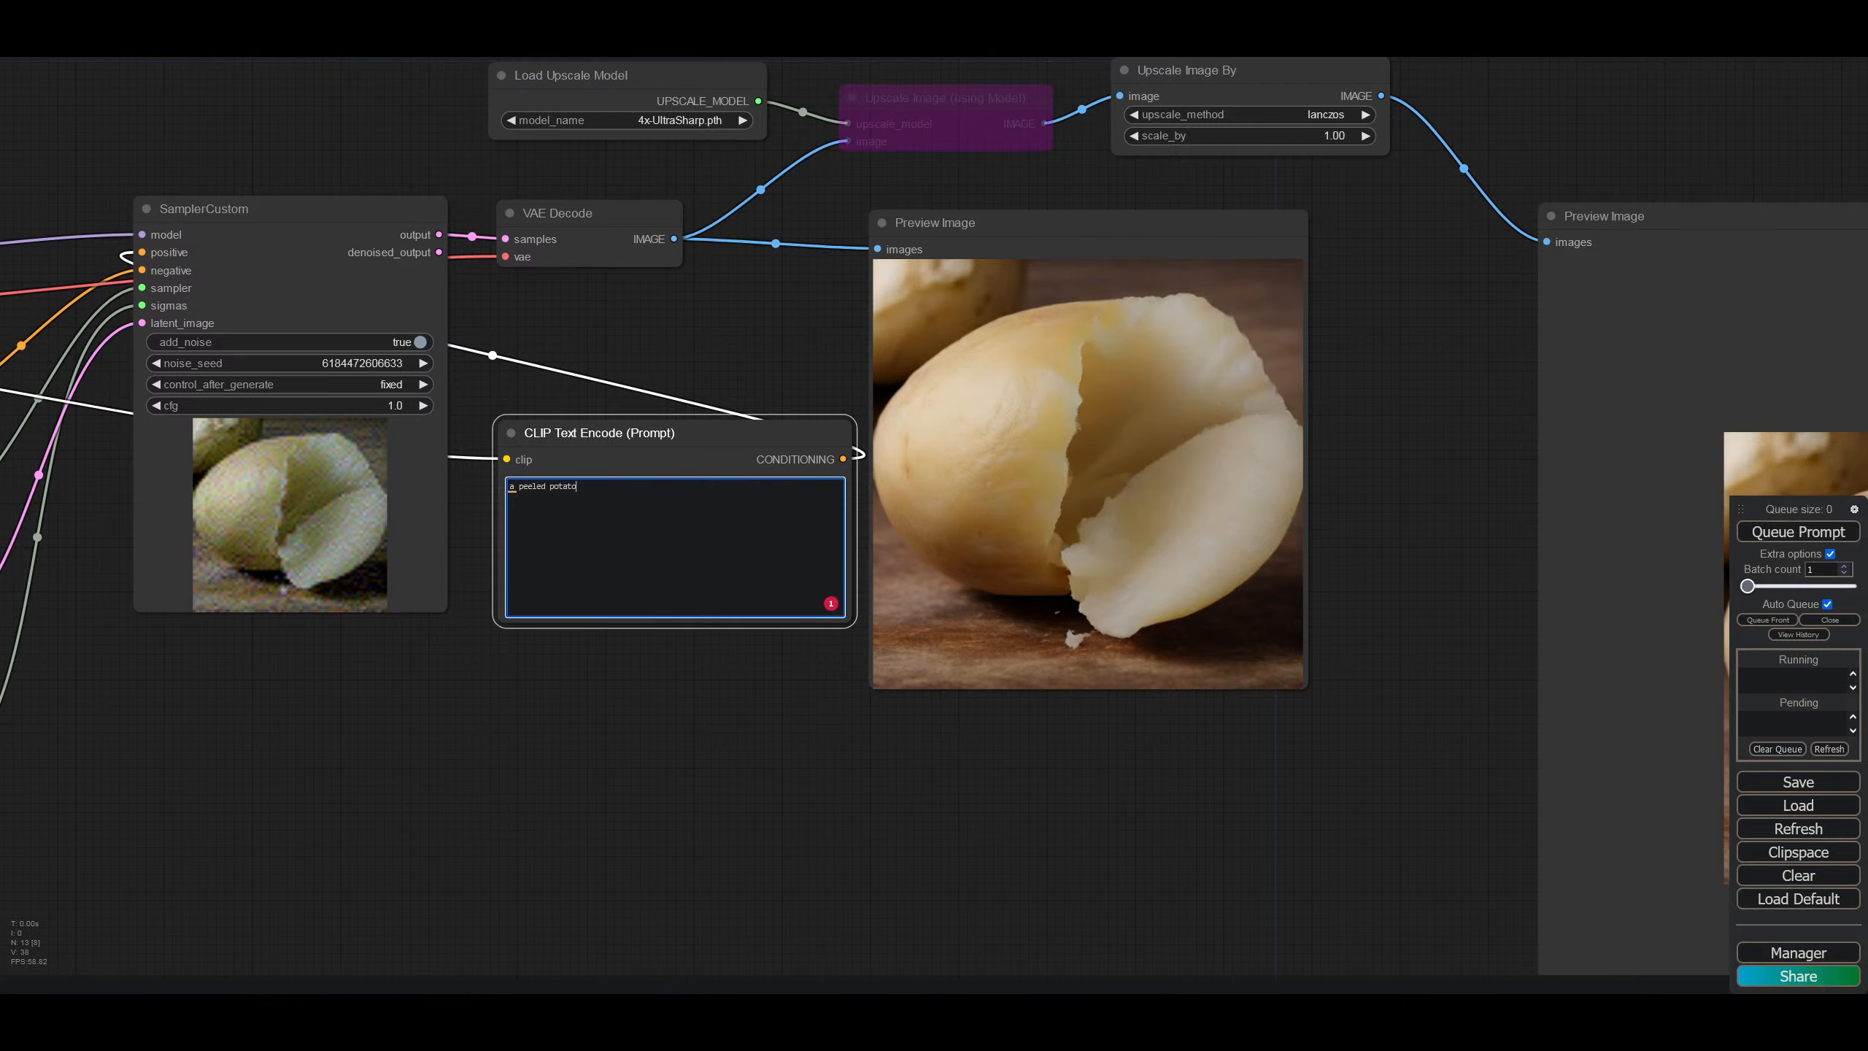
key(ctrl+a)
text(red )
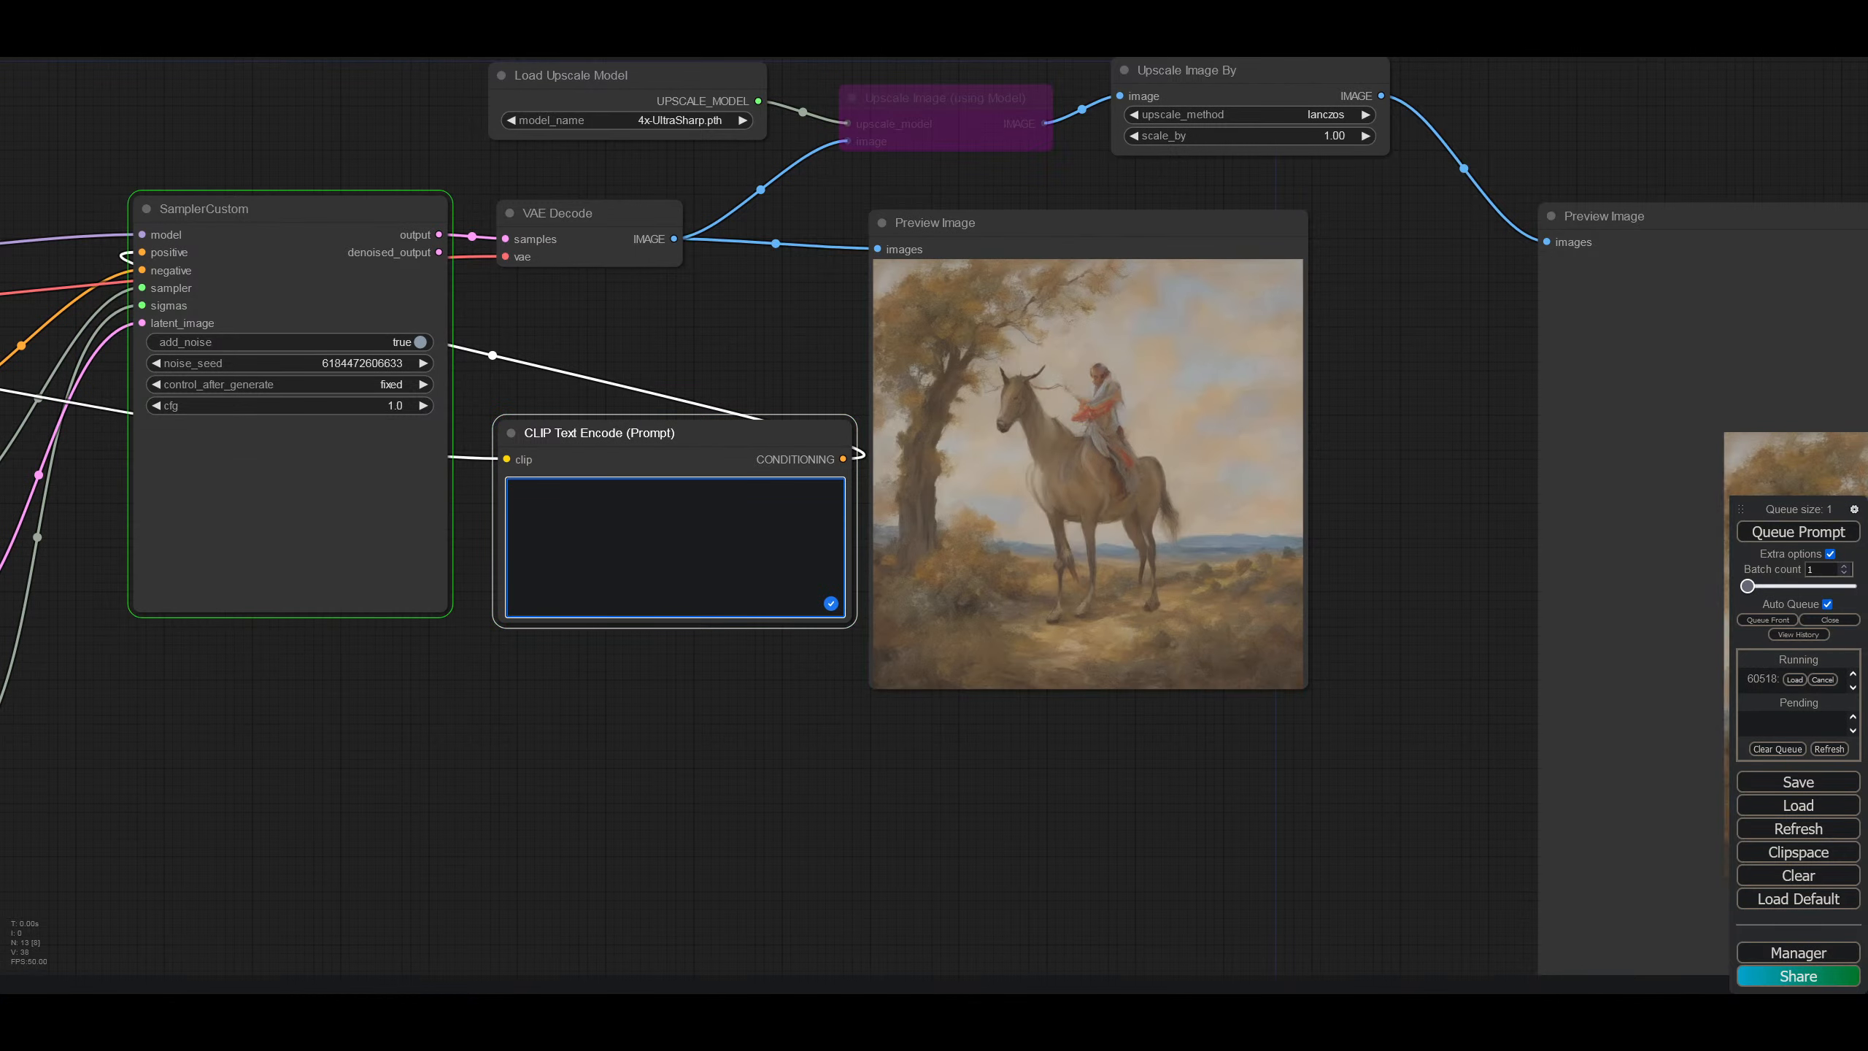
text(apple)
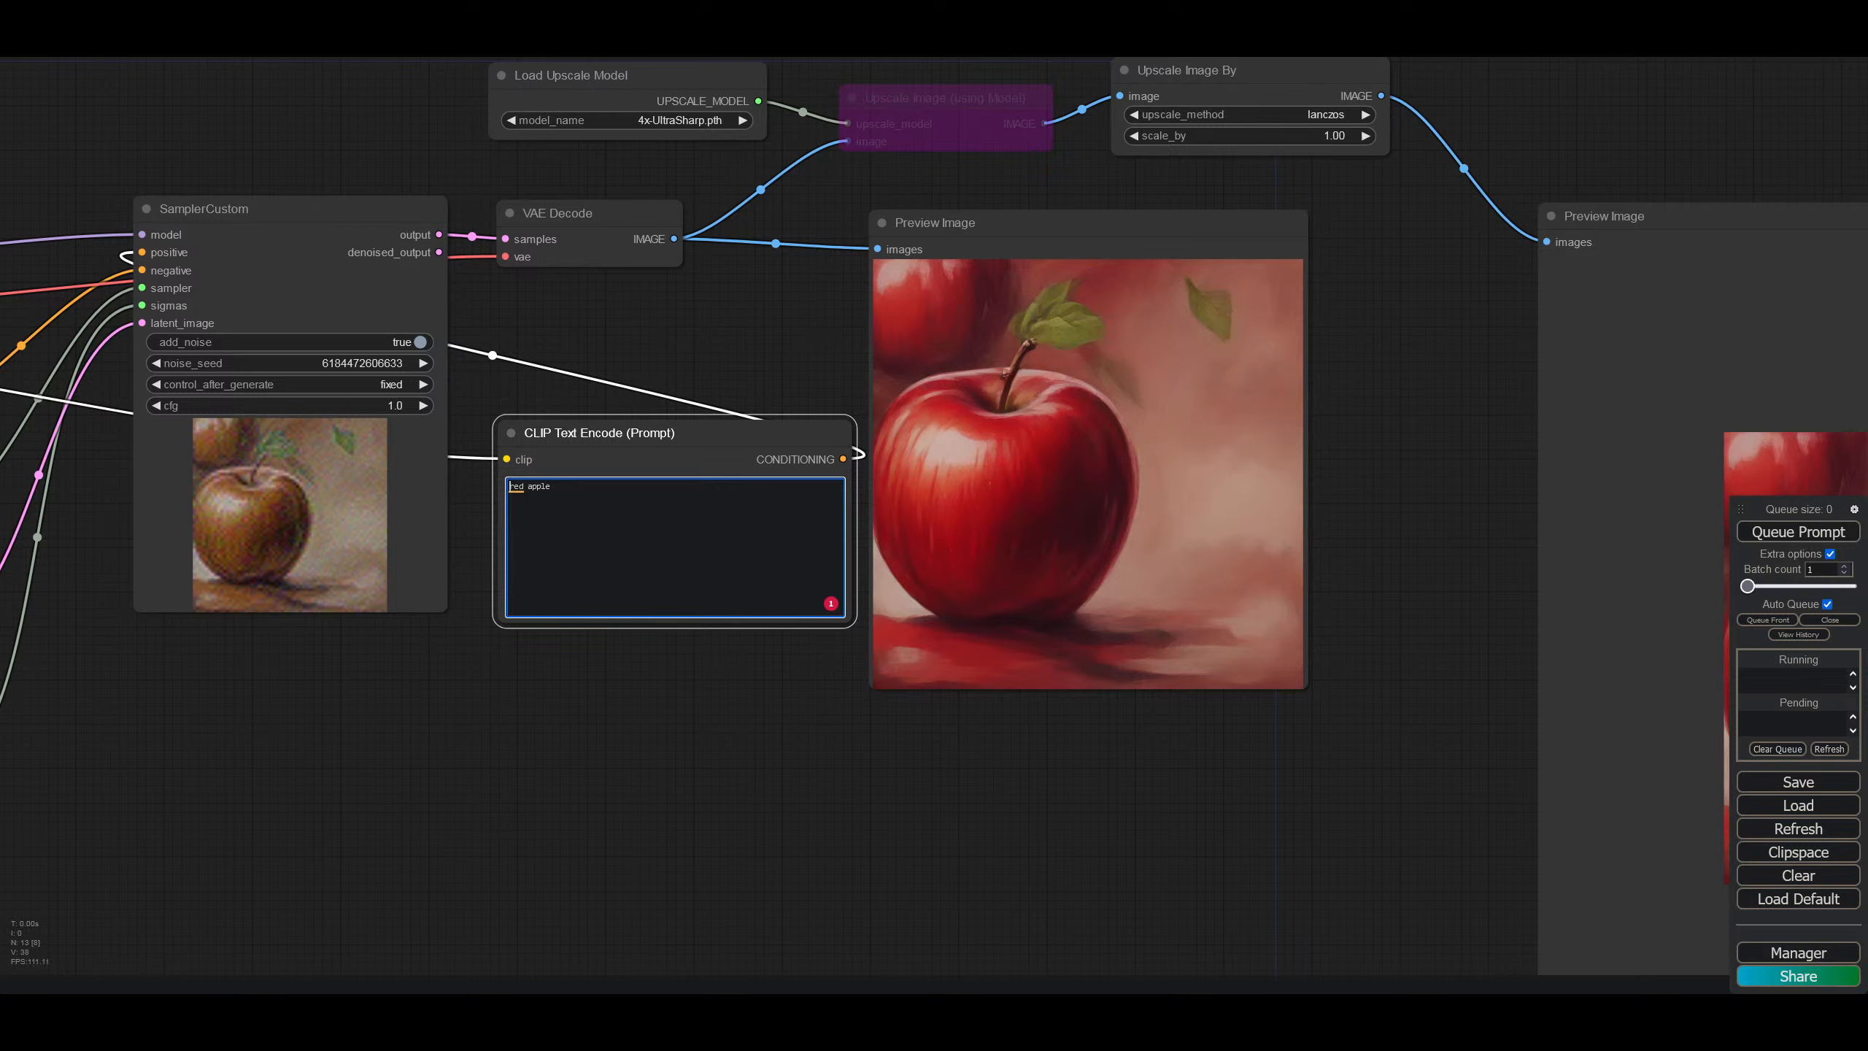
text(photo)
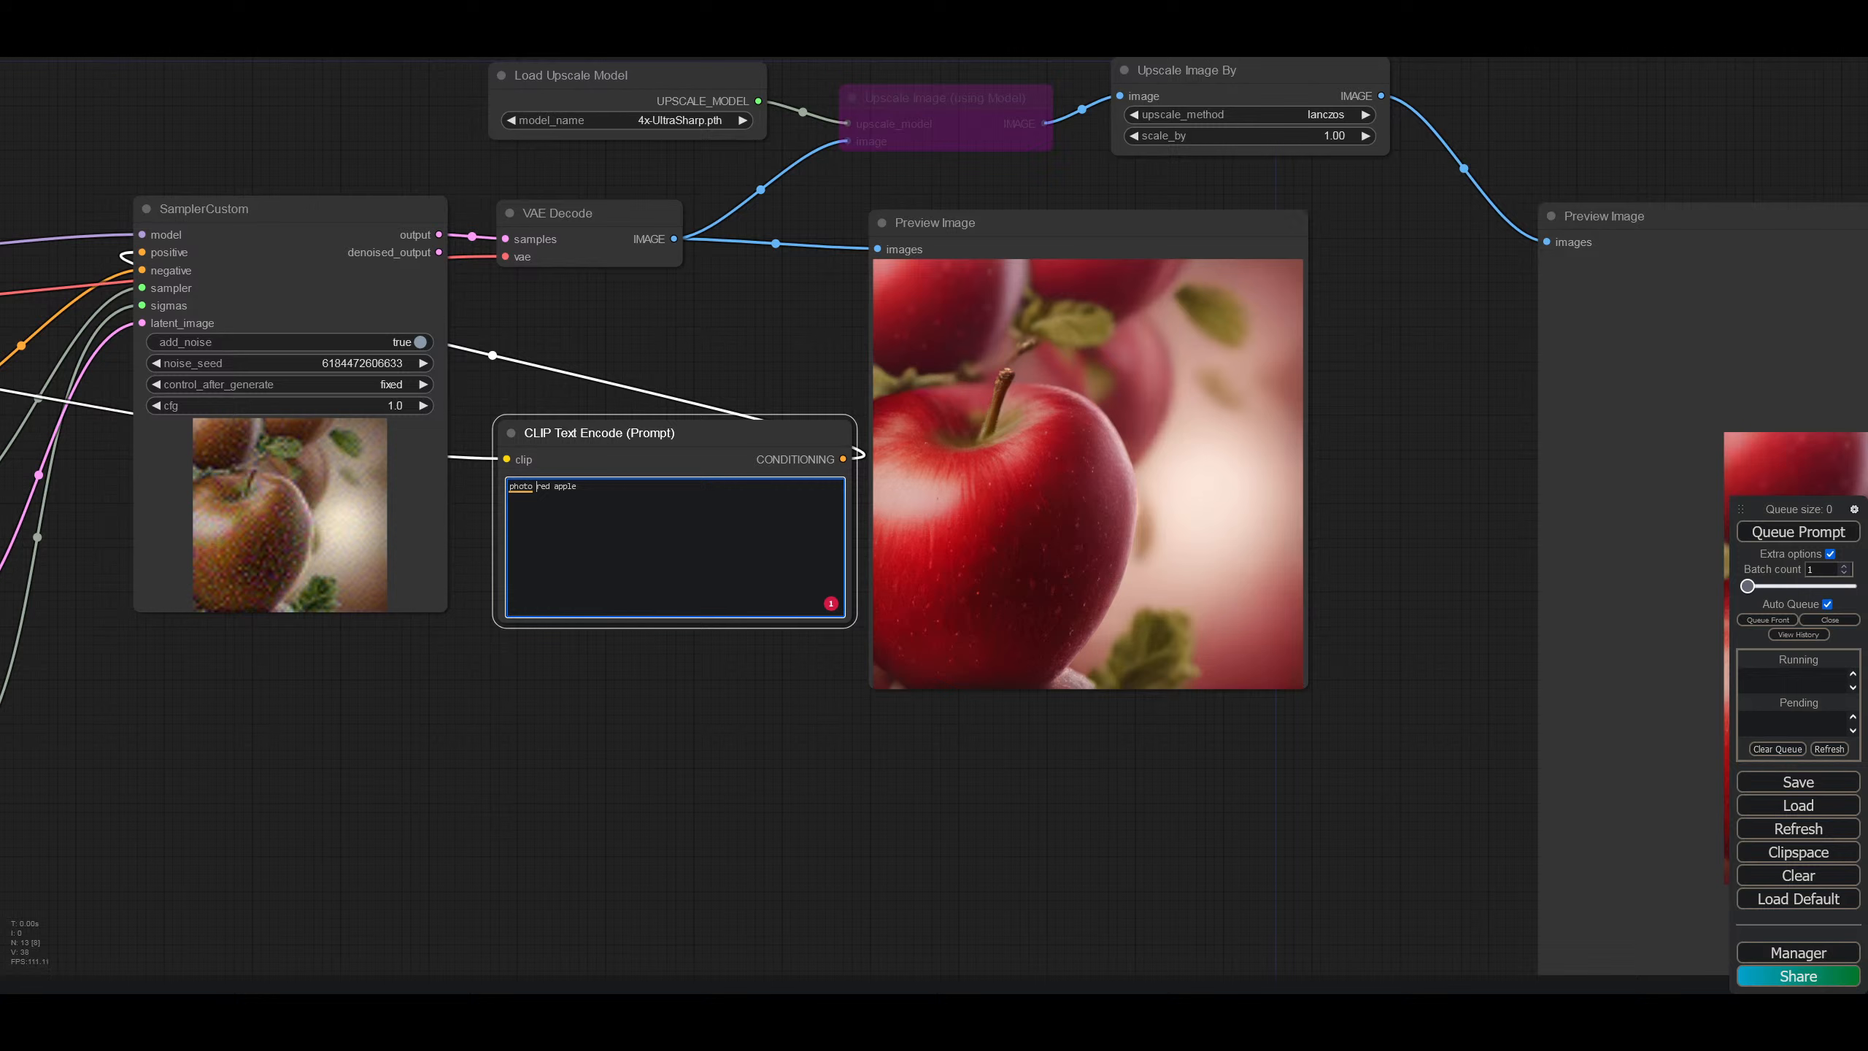
Step: Turn off the bypass on the Upscale Image (using Model) node and view the upscaled apple preview
right_click(971, 82)
click(1013, 269)
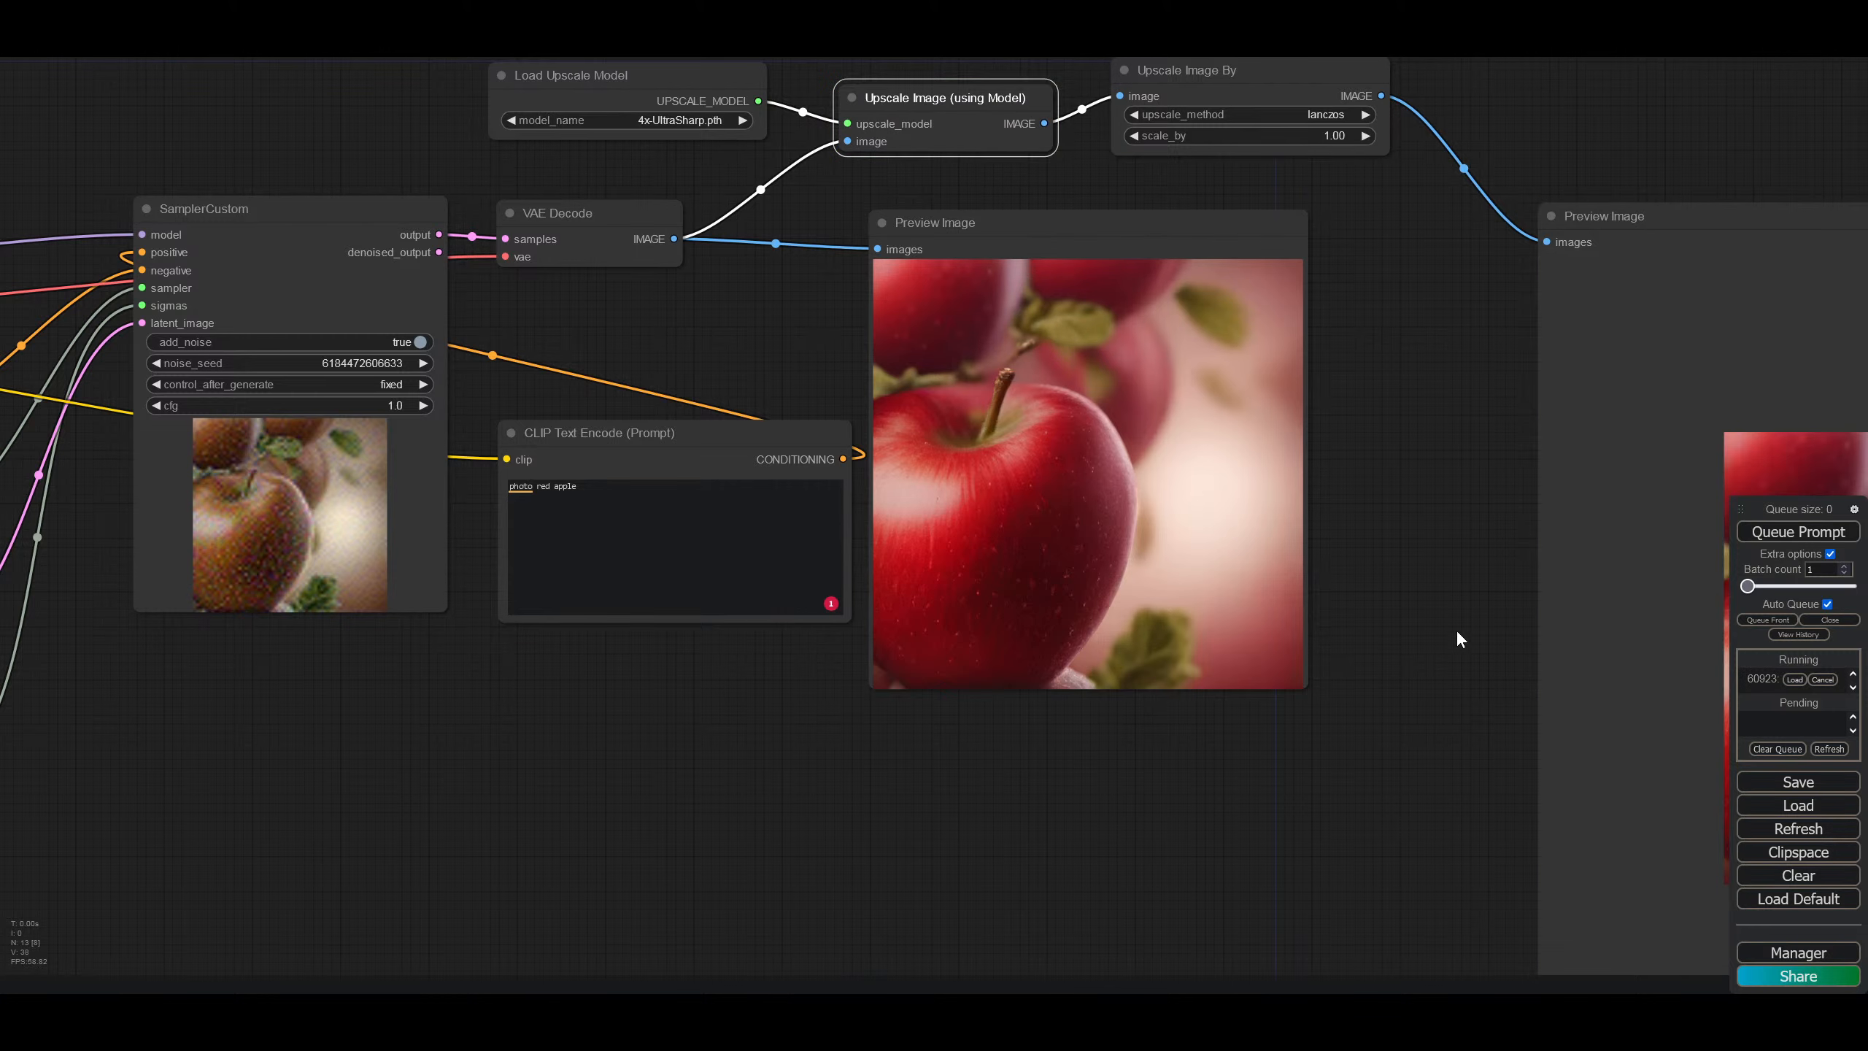
drag(1418, 698, 697, 468)
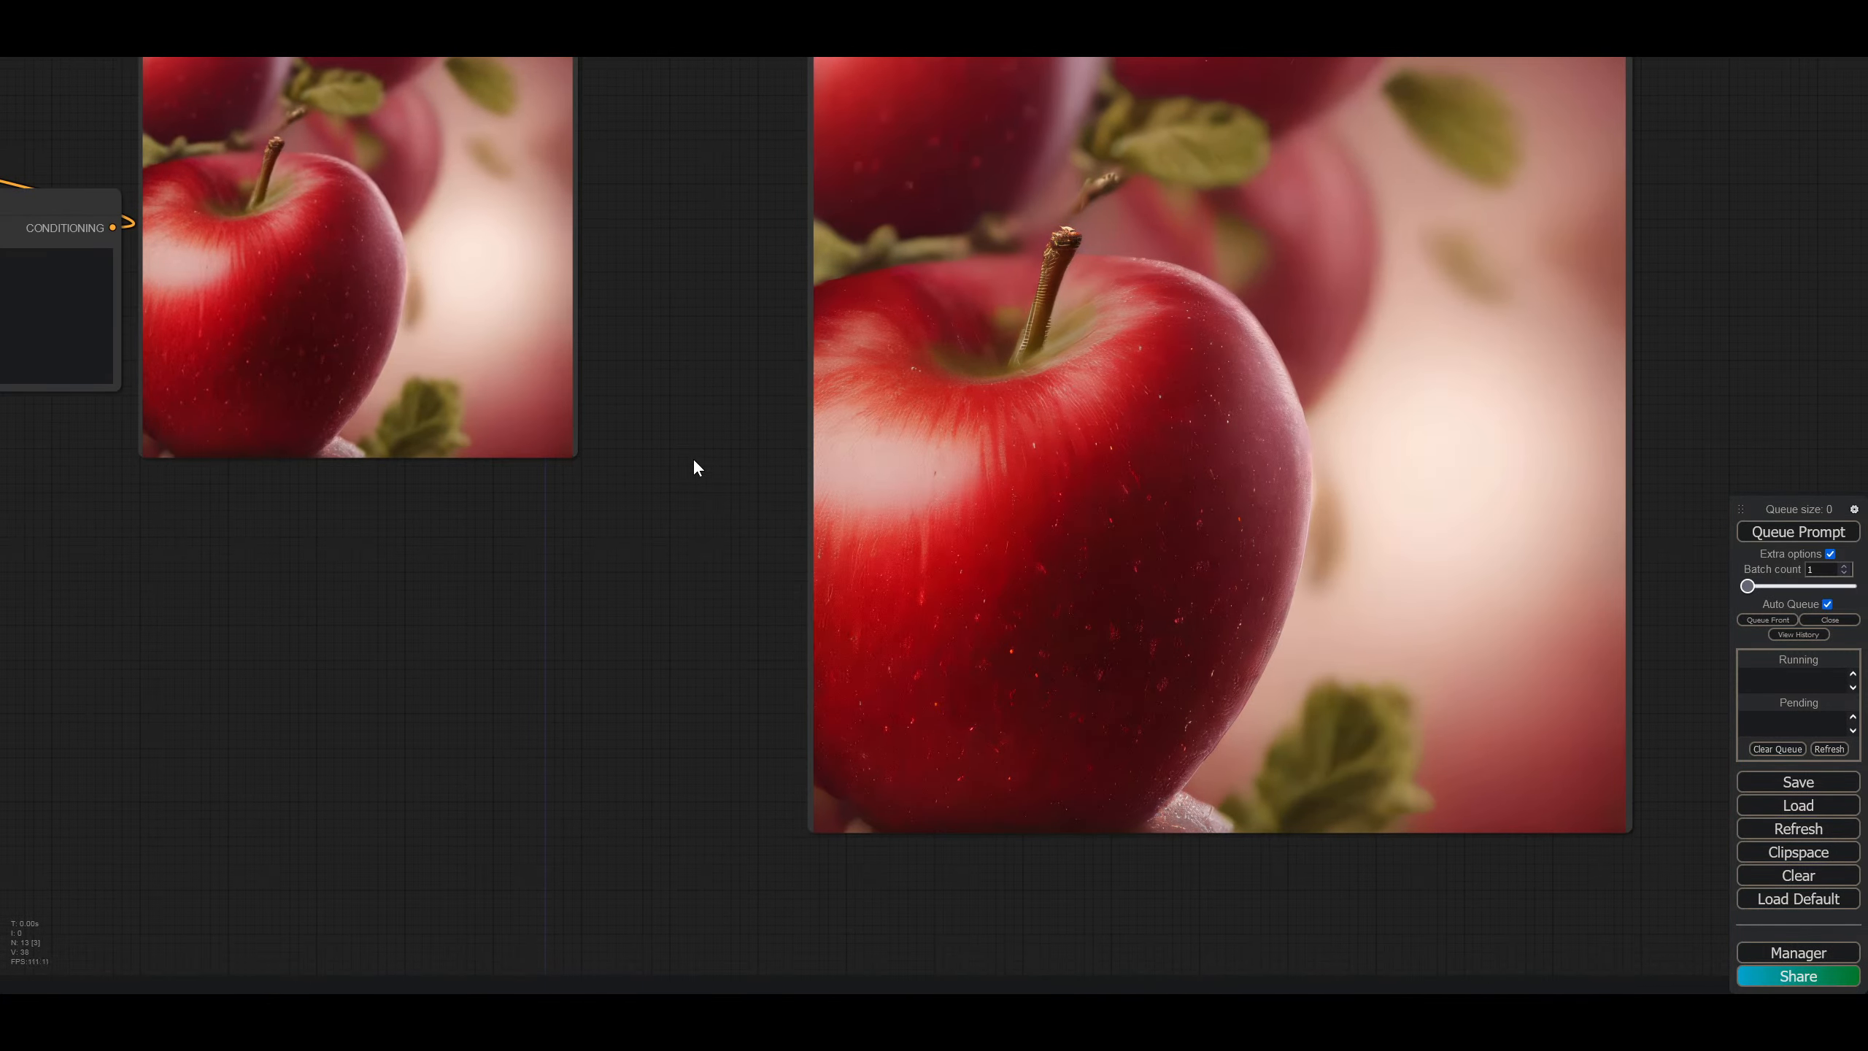
drag(1485, 561, 1554, 576)
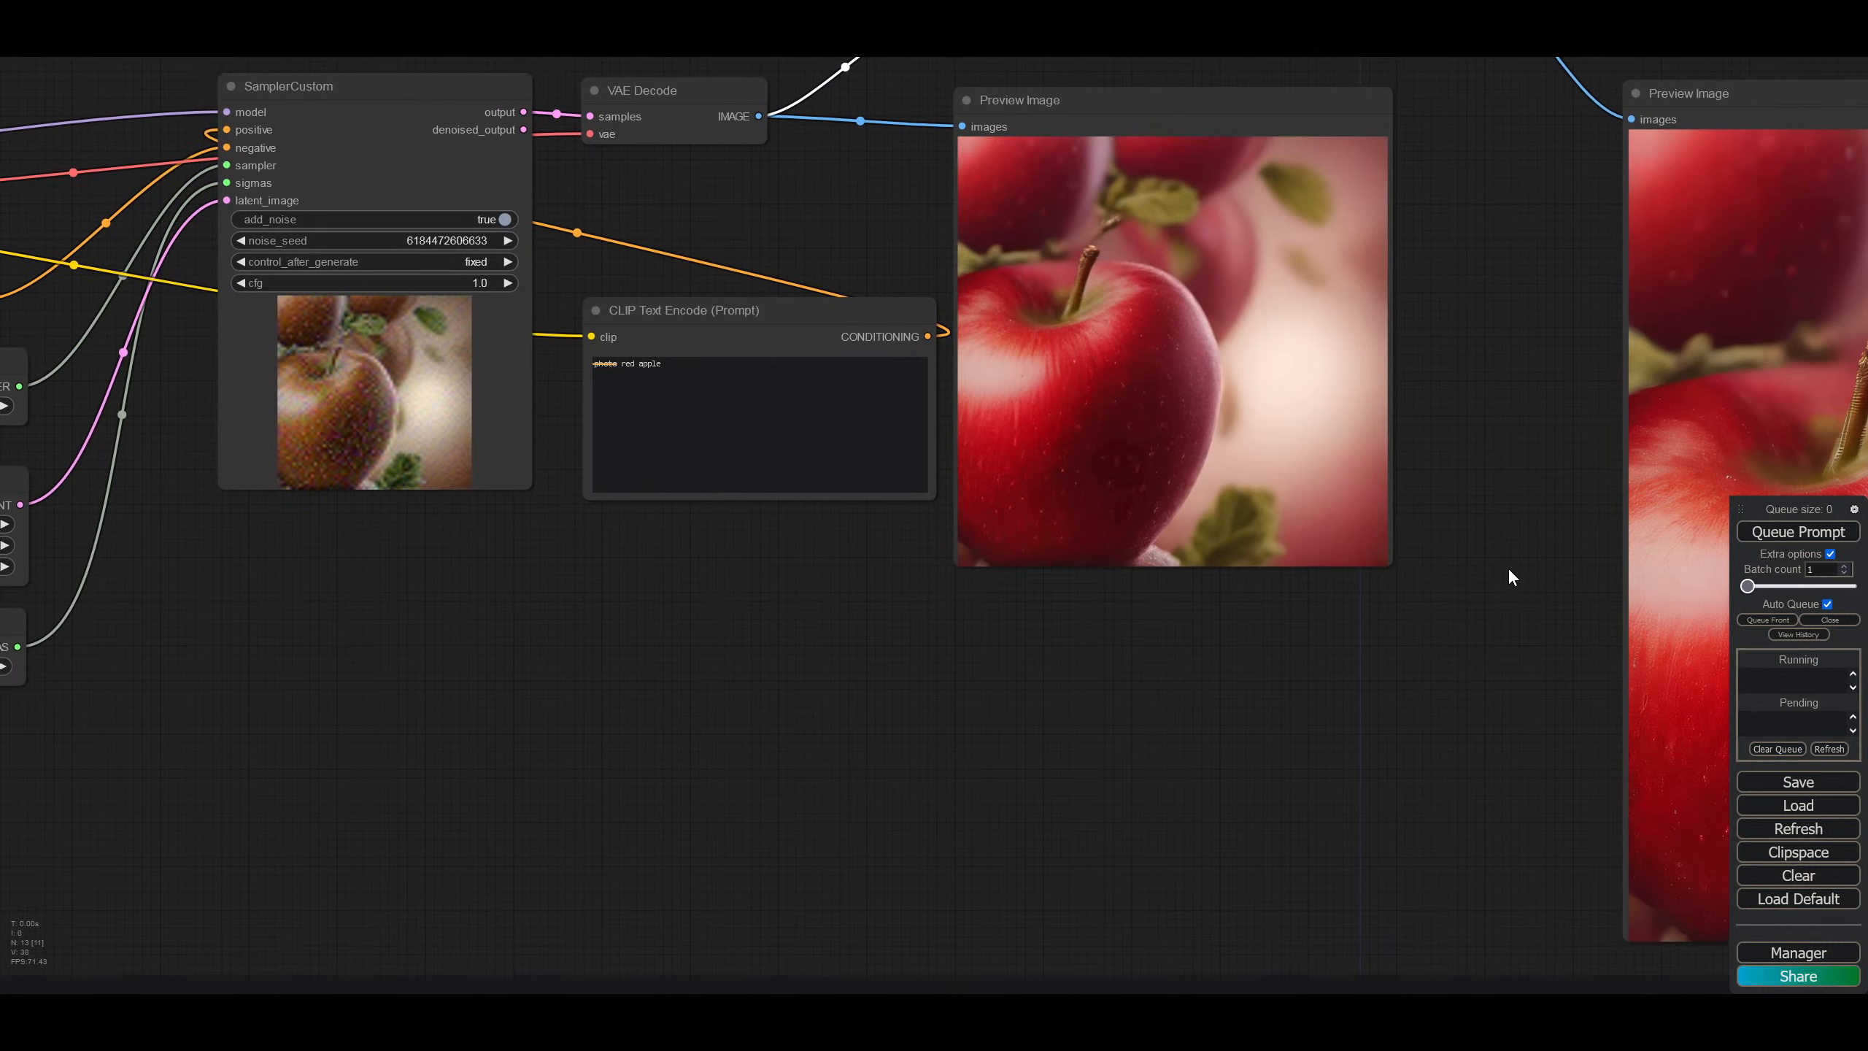
Step: Append "with water drops" to the red apple prompt and view the upscaled result
click(767, 364)
text(with water drops)
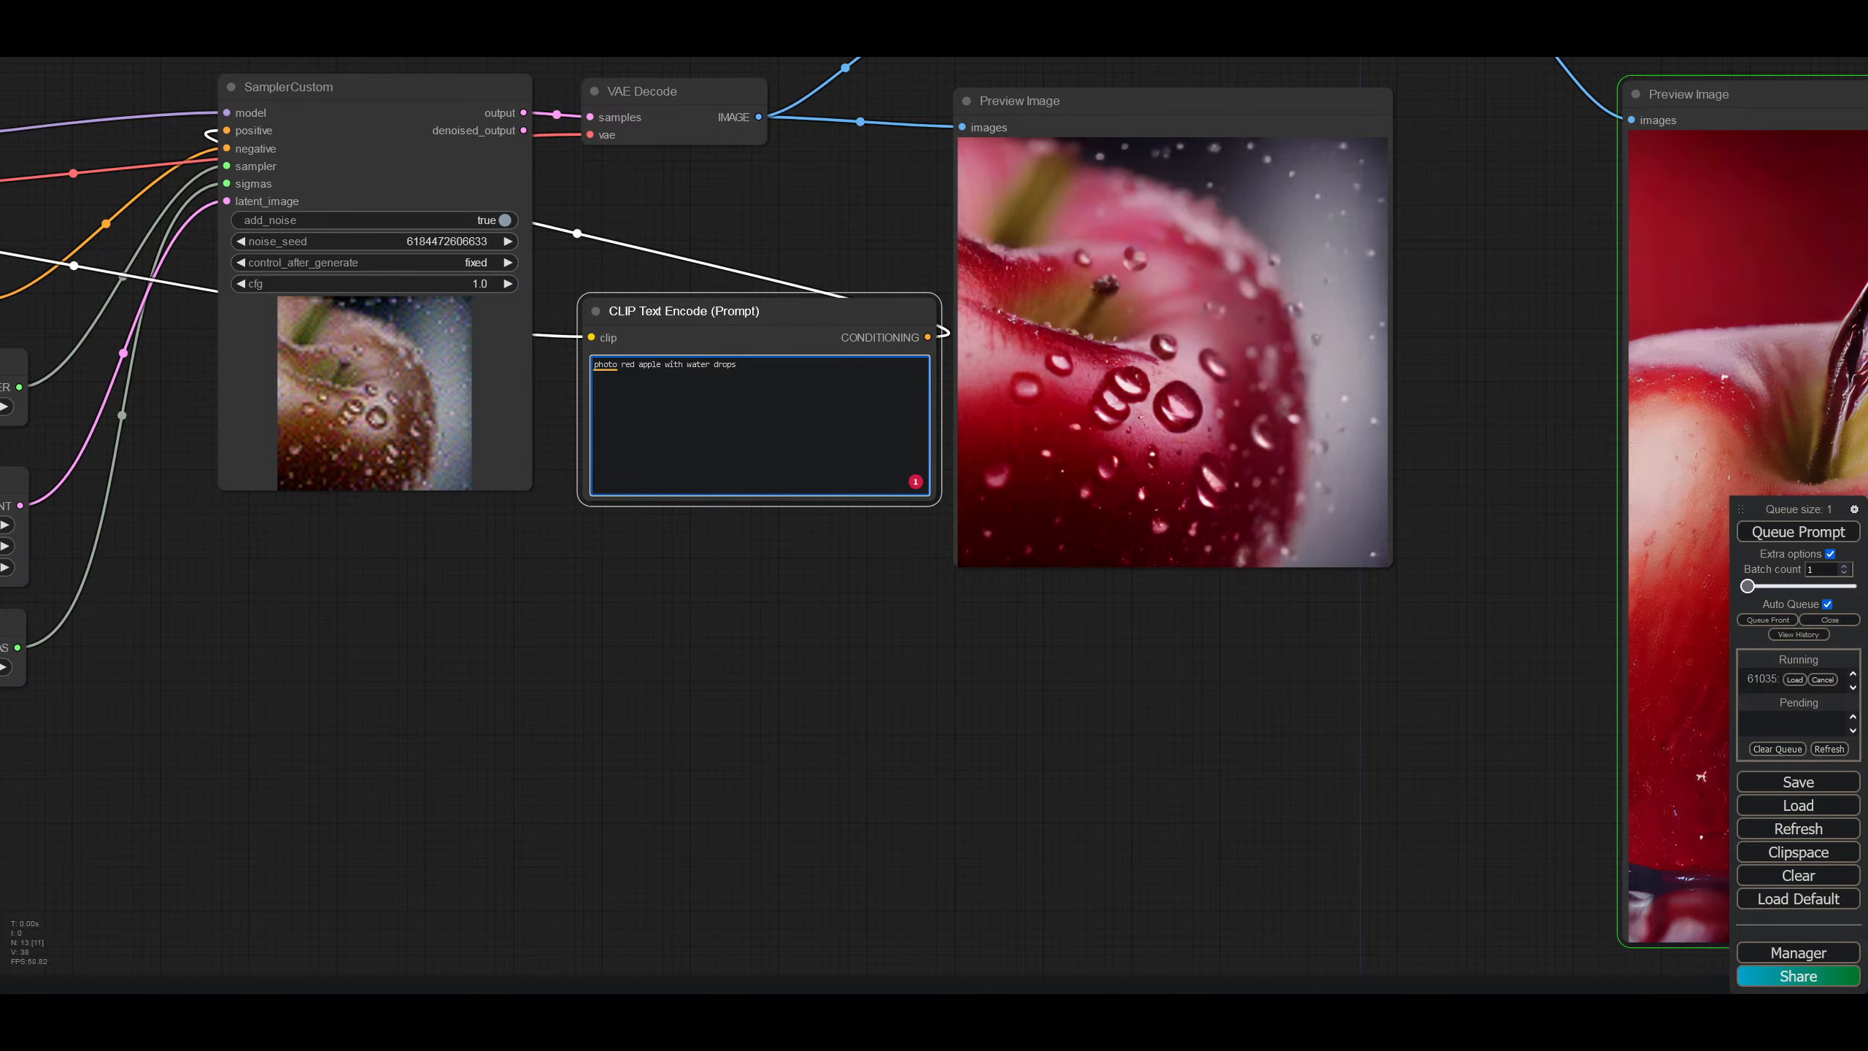
drag(1154, 805, 497, 686)
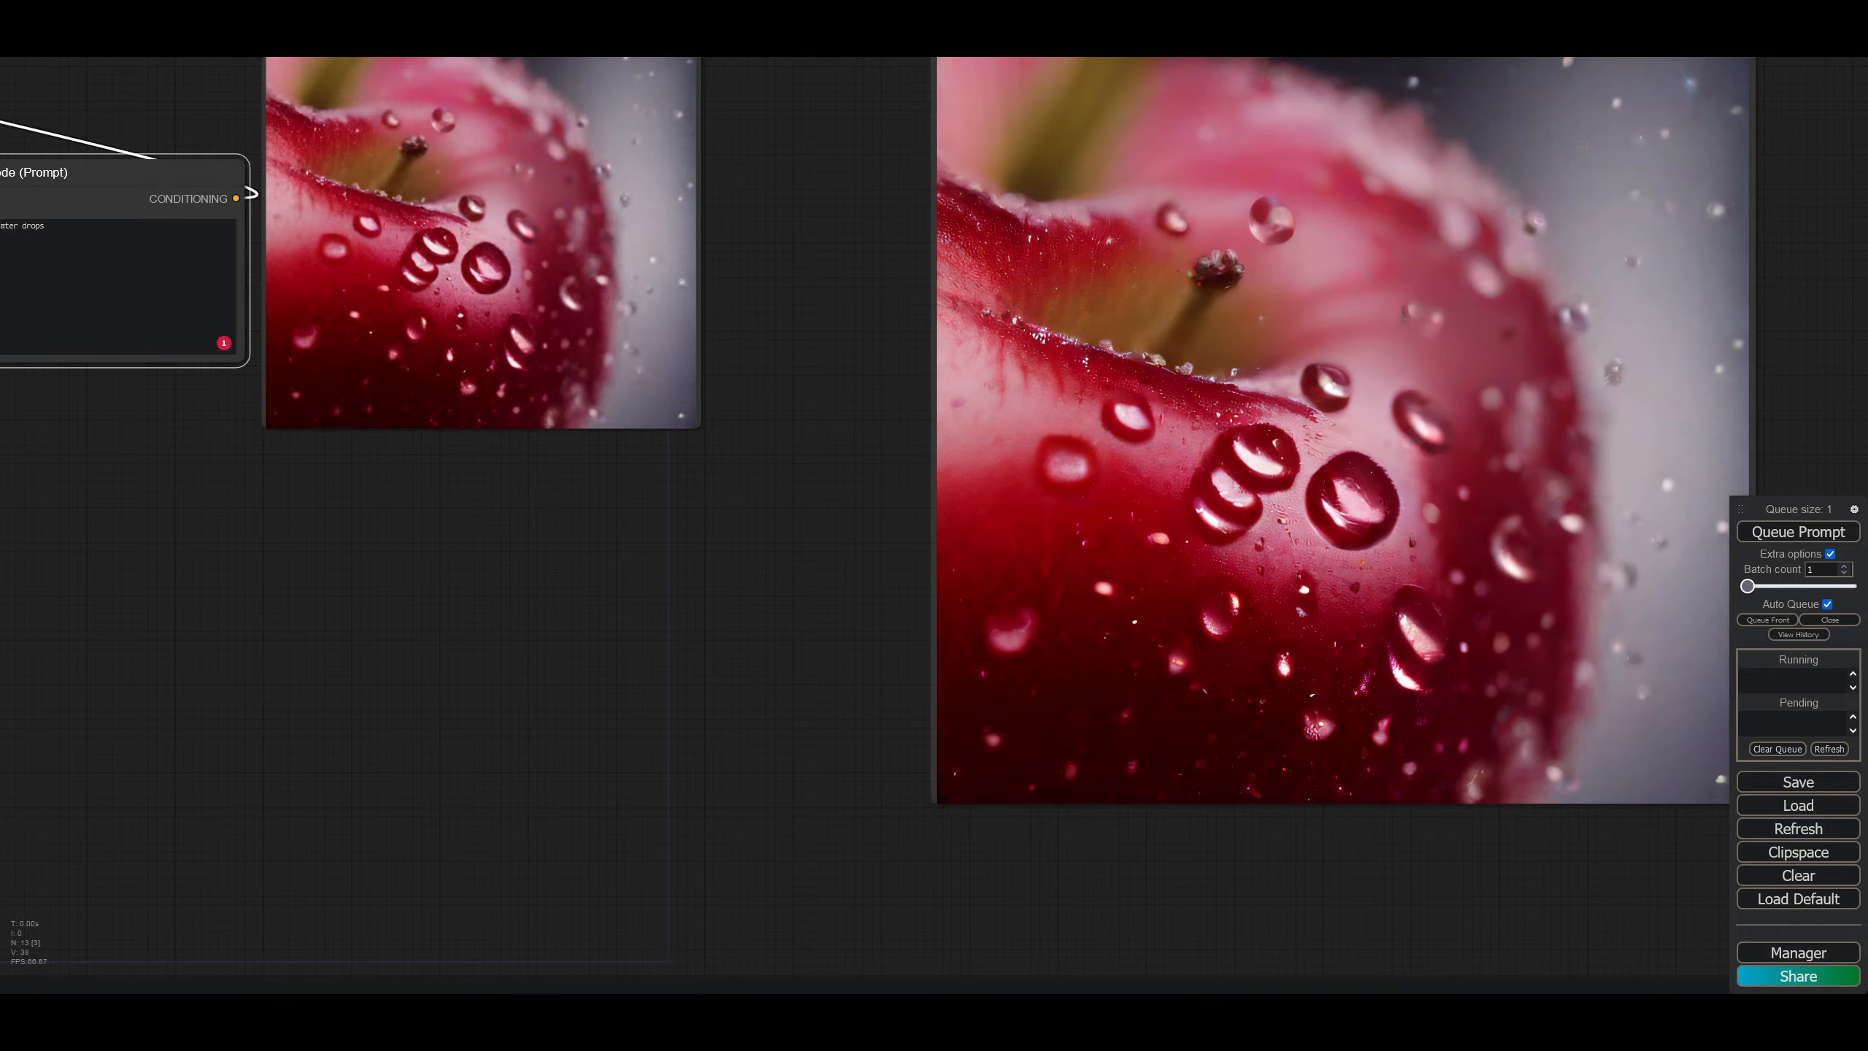
drag(610, 636, 1432, 929)
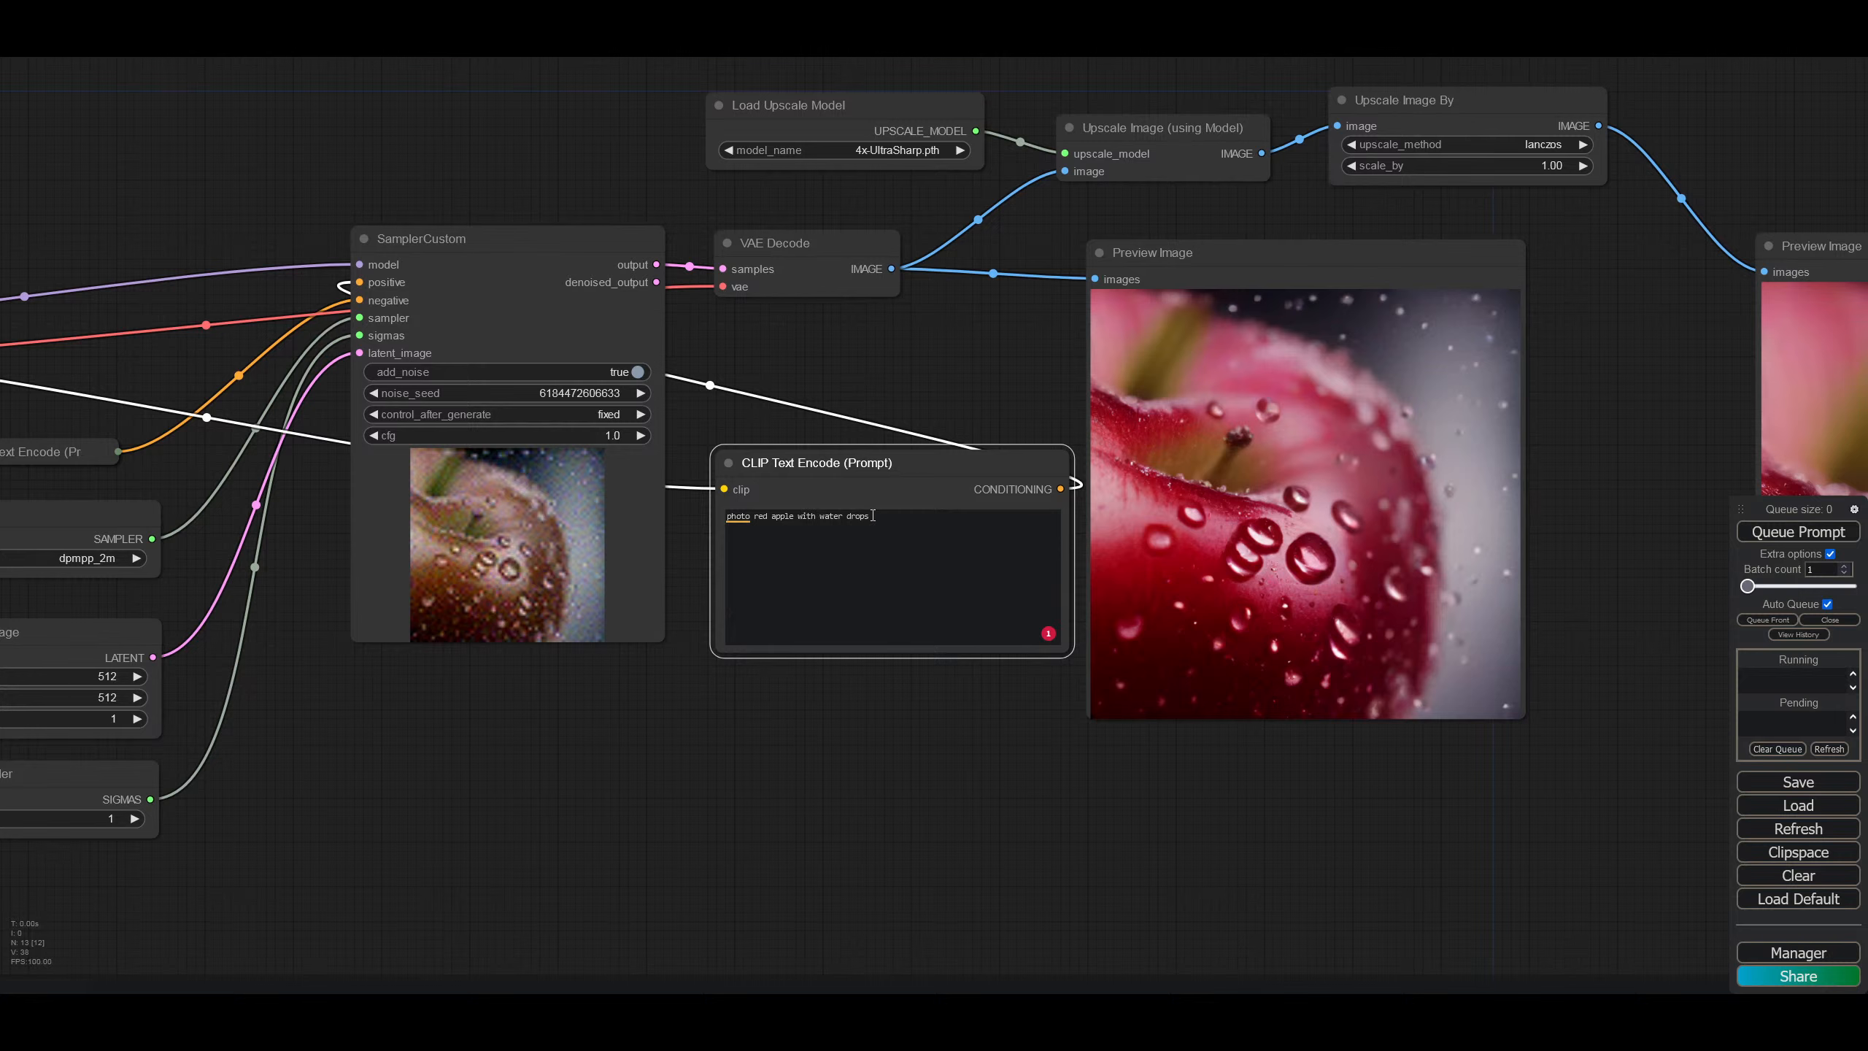
Step: Replace the whole prompt with "macro phot of an ant drinking from a water droplet"
drag(872, 515, 696, 508)
scroll(814, 733, up, 7)
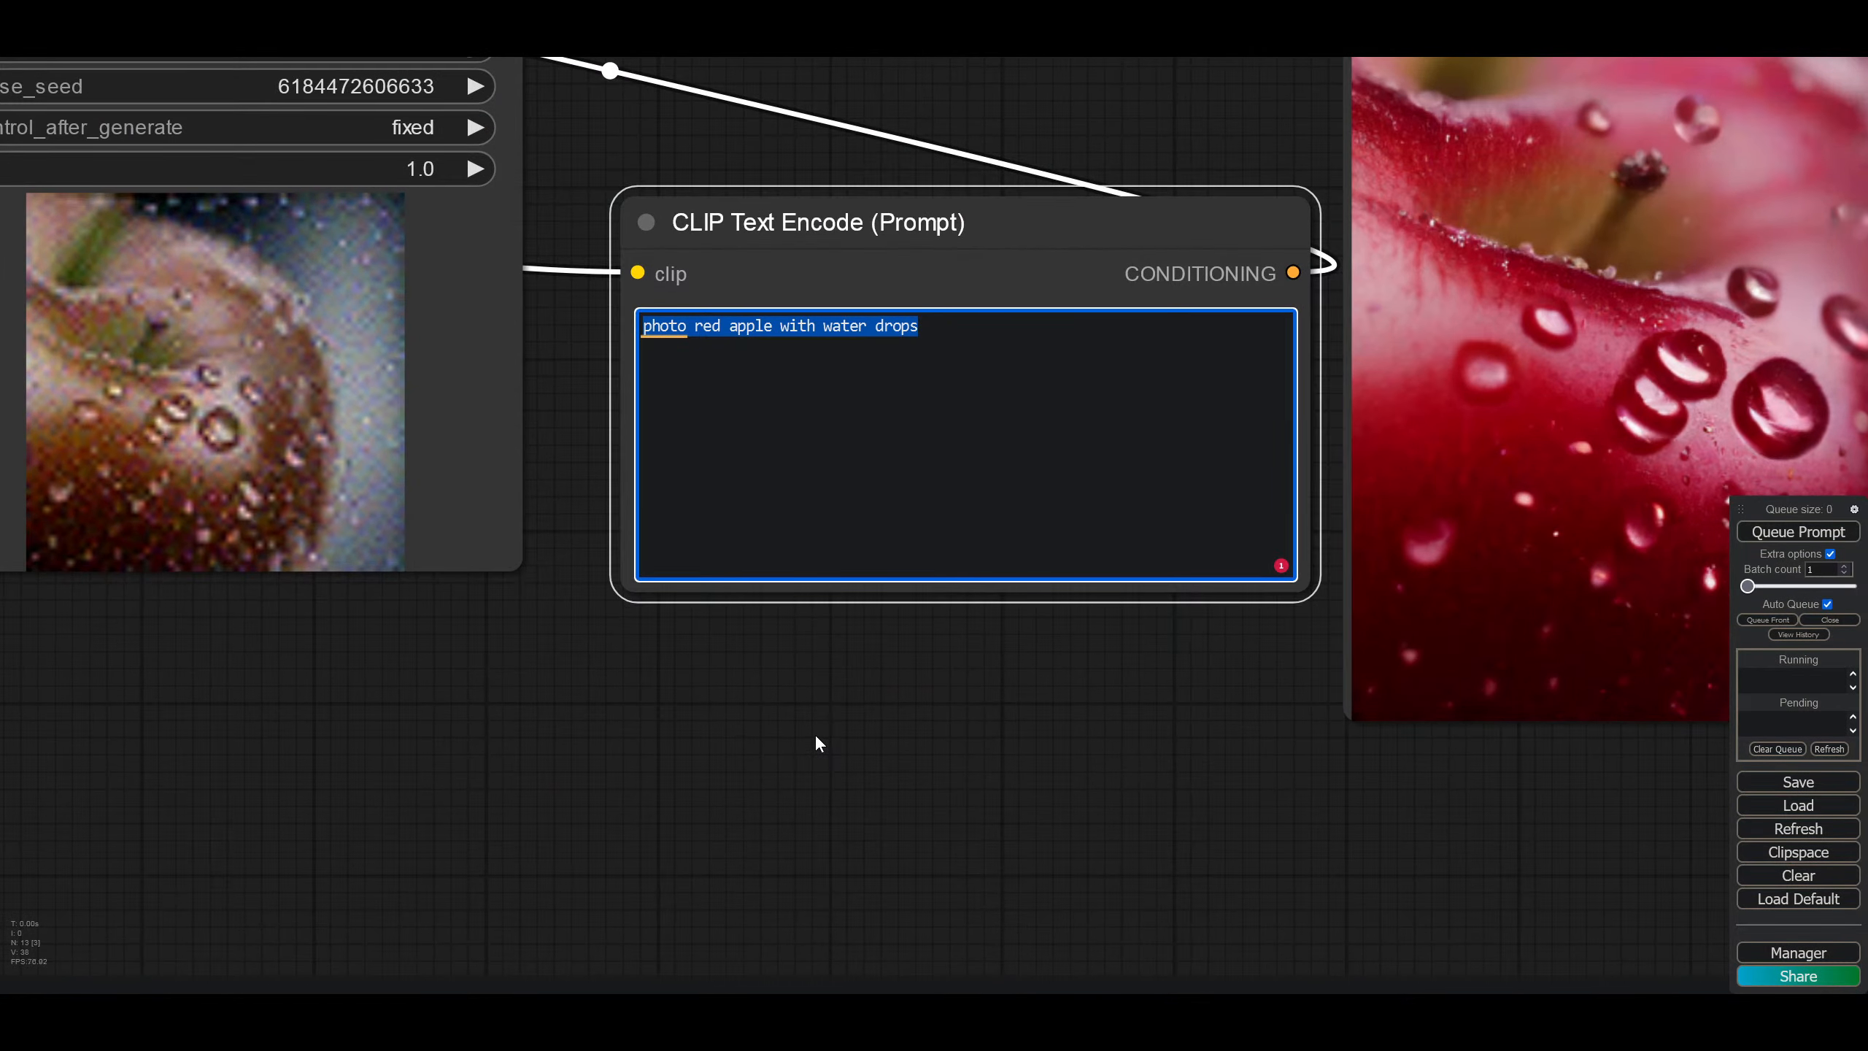
text(macro)
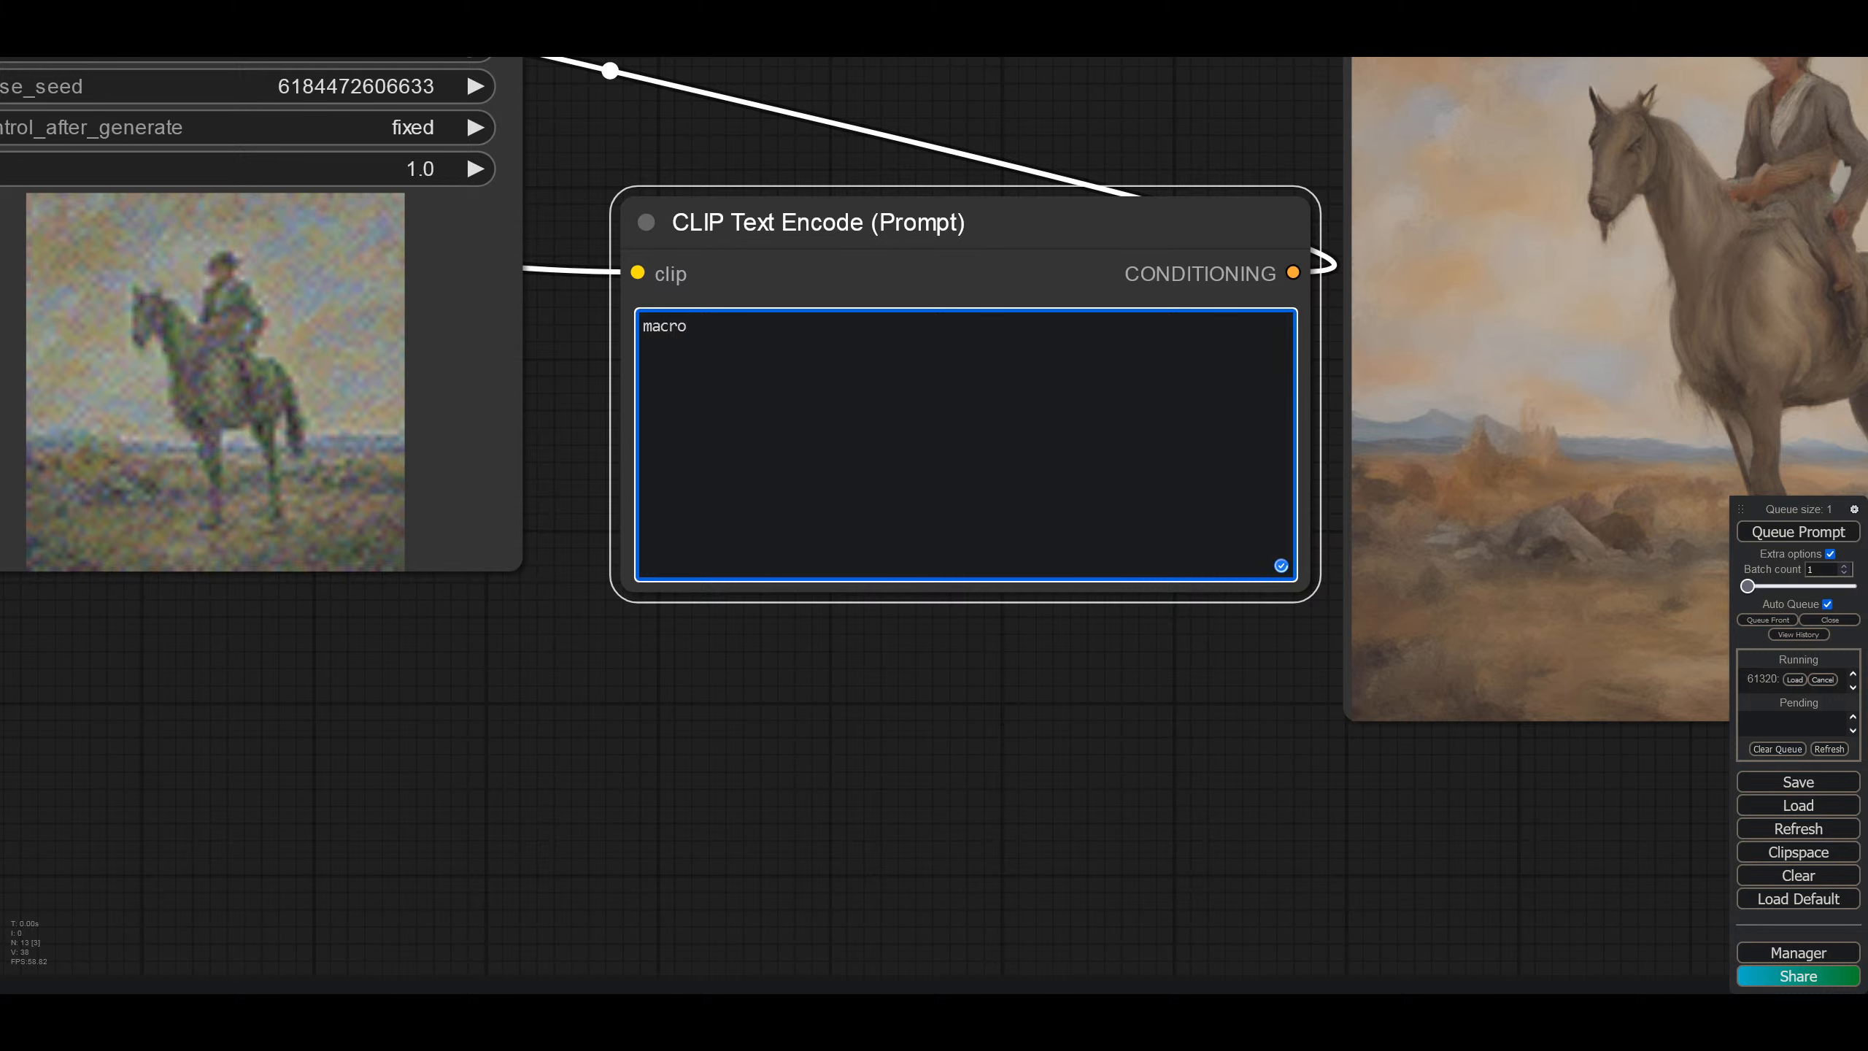
text( phot )
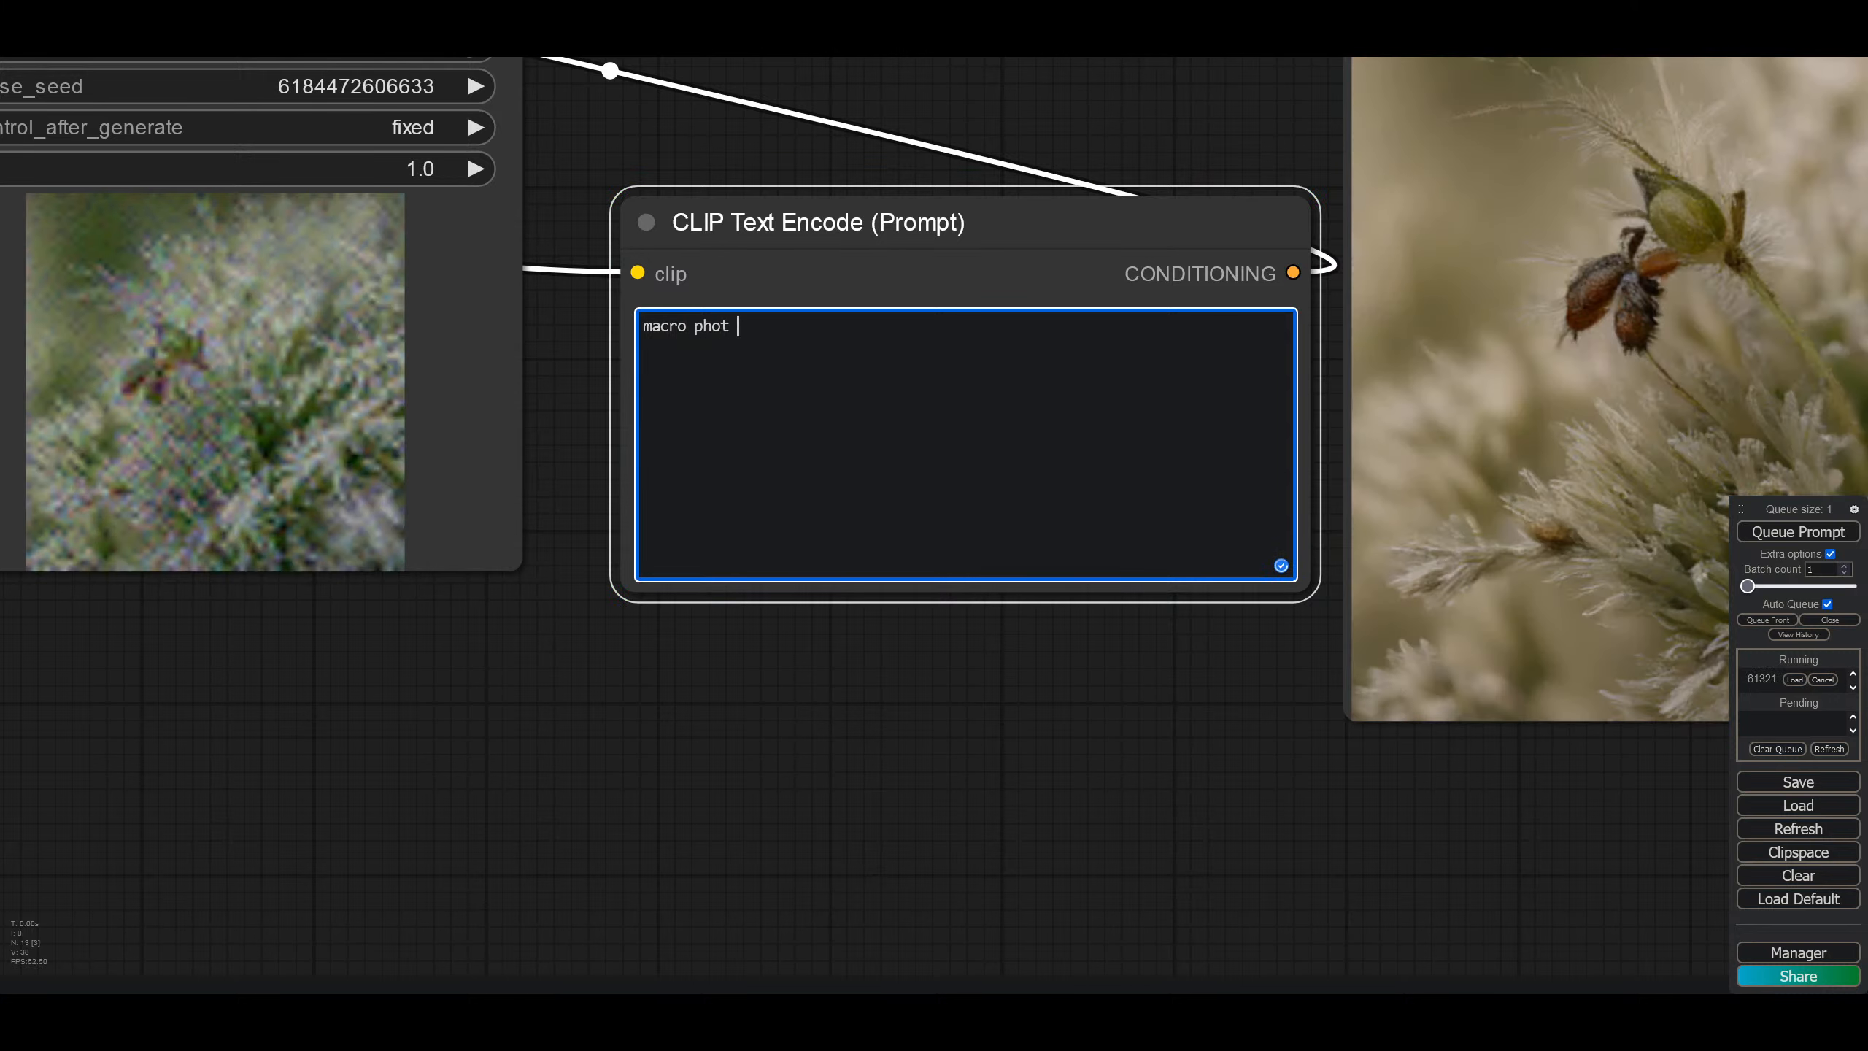
text(of an ant)
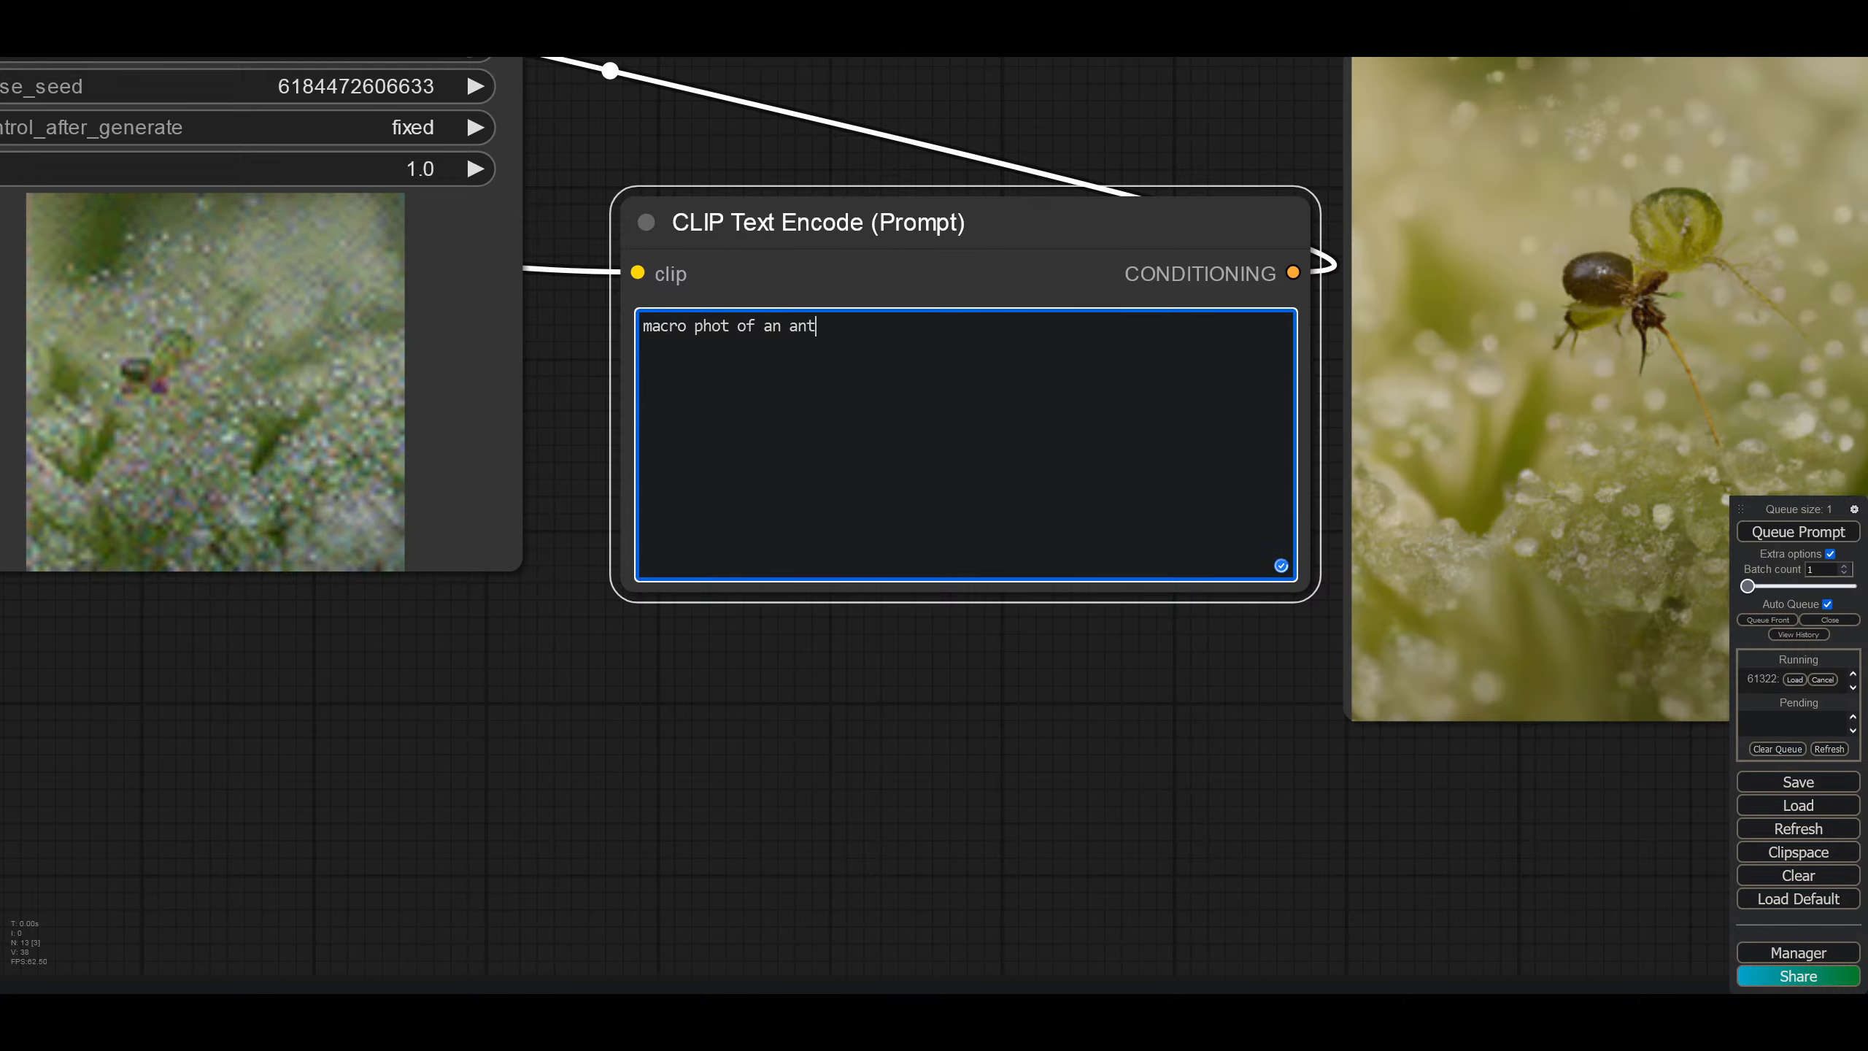
text( drink)
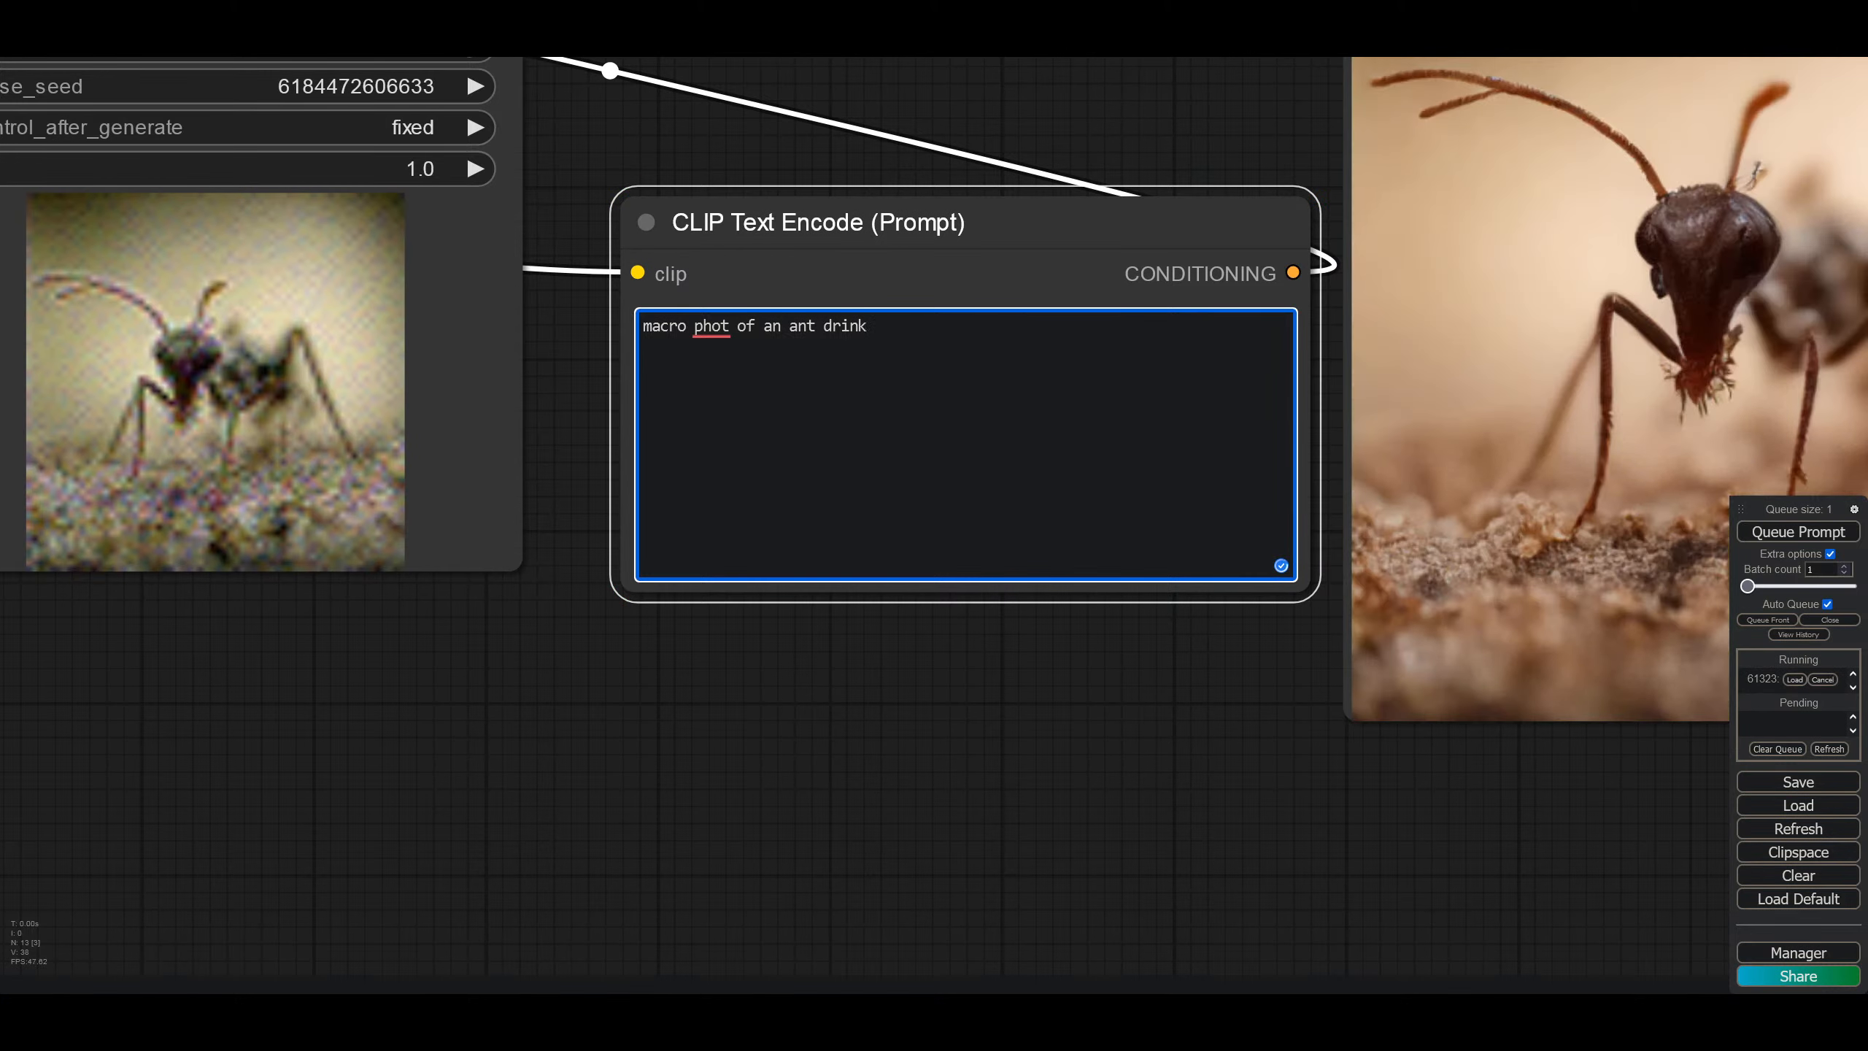
text(ing from a water droplet)
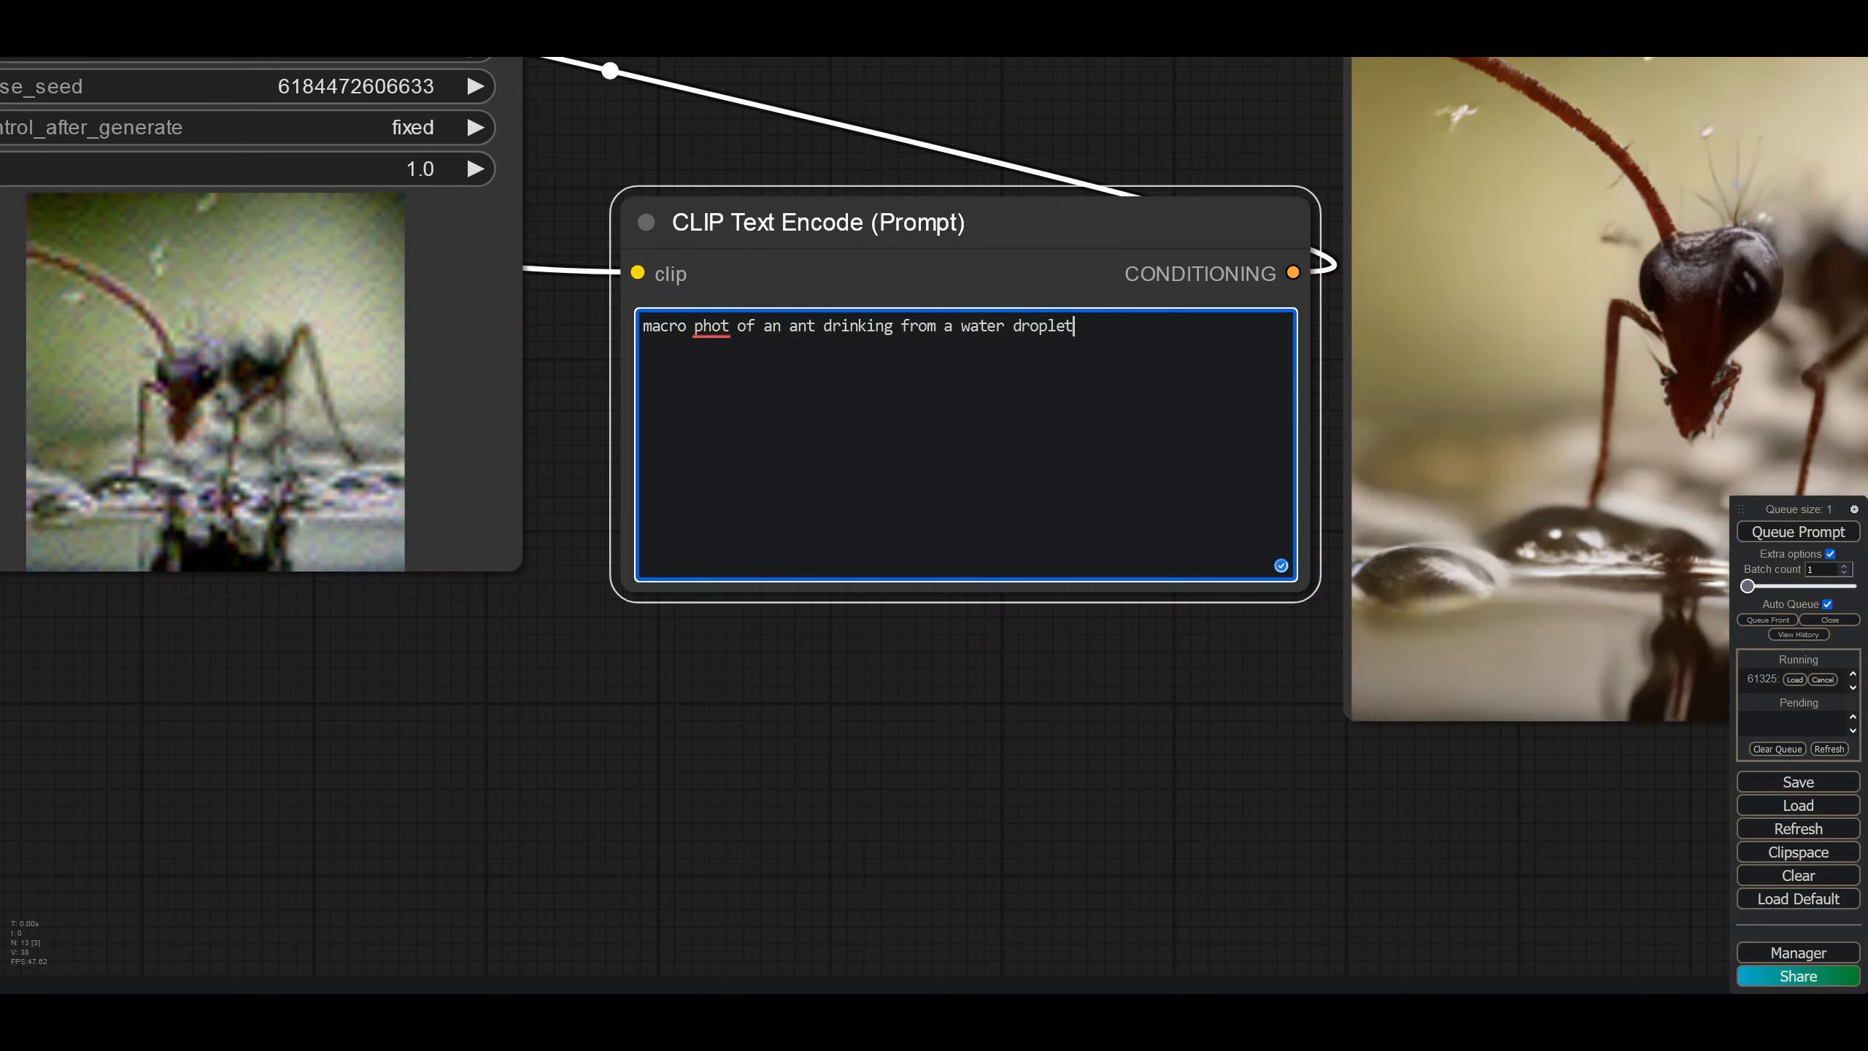
Step: Append "on leaf" to the ant prompt and view the upscaled image
drag(969, 932, 542, 874)
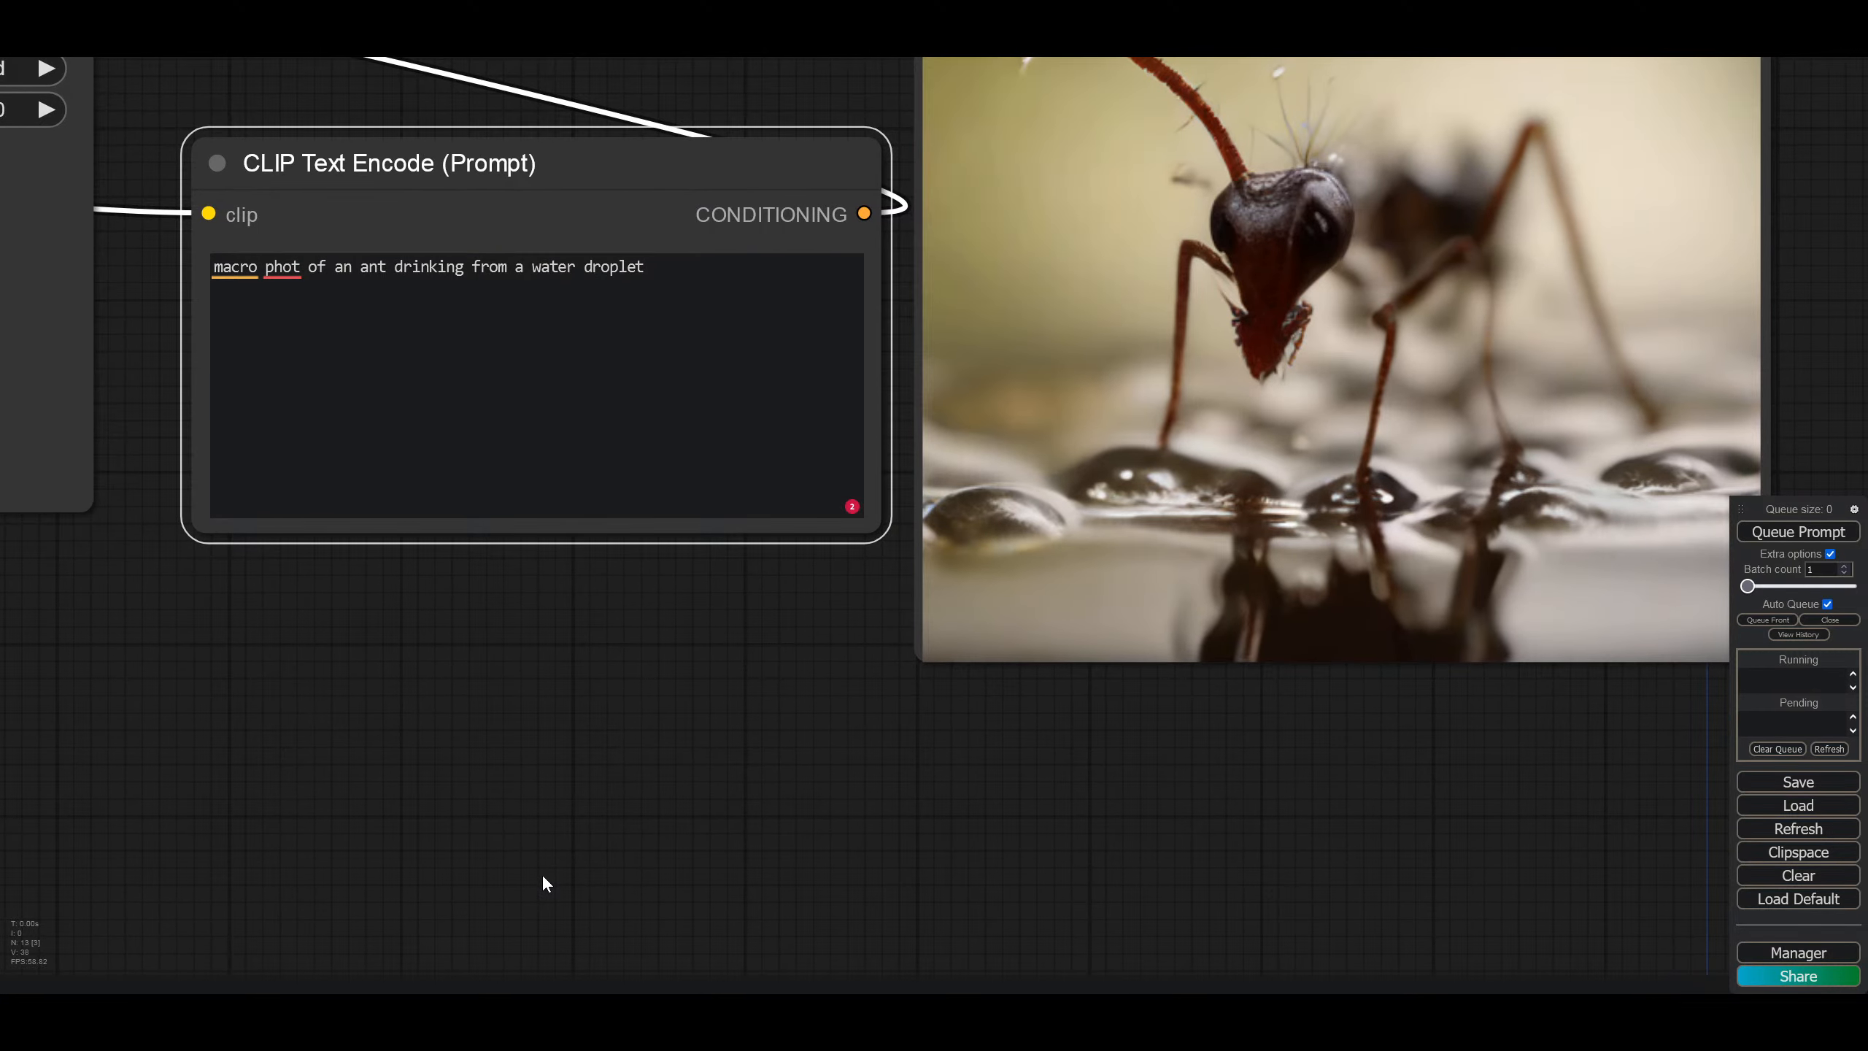
click(670, 272)
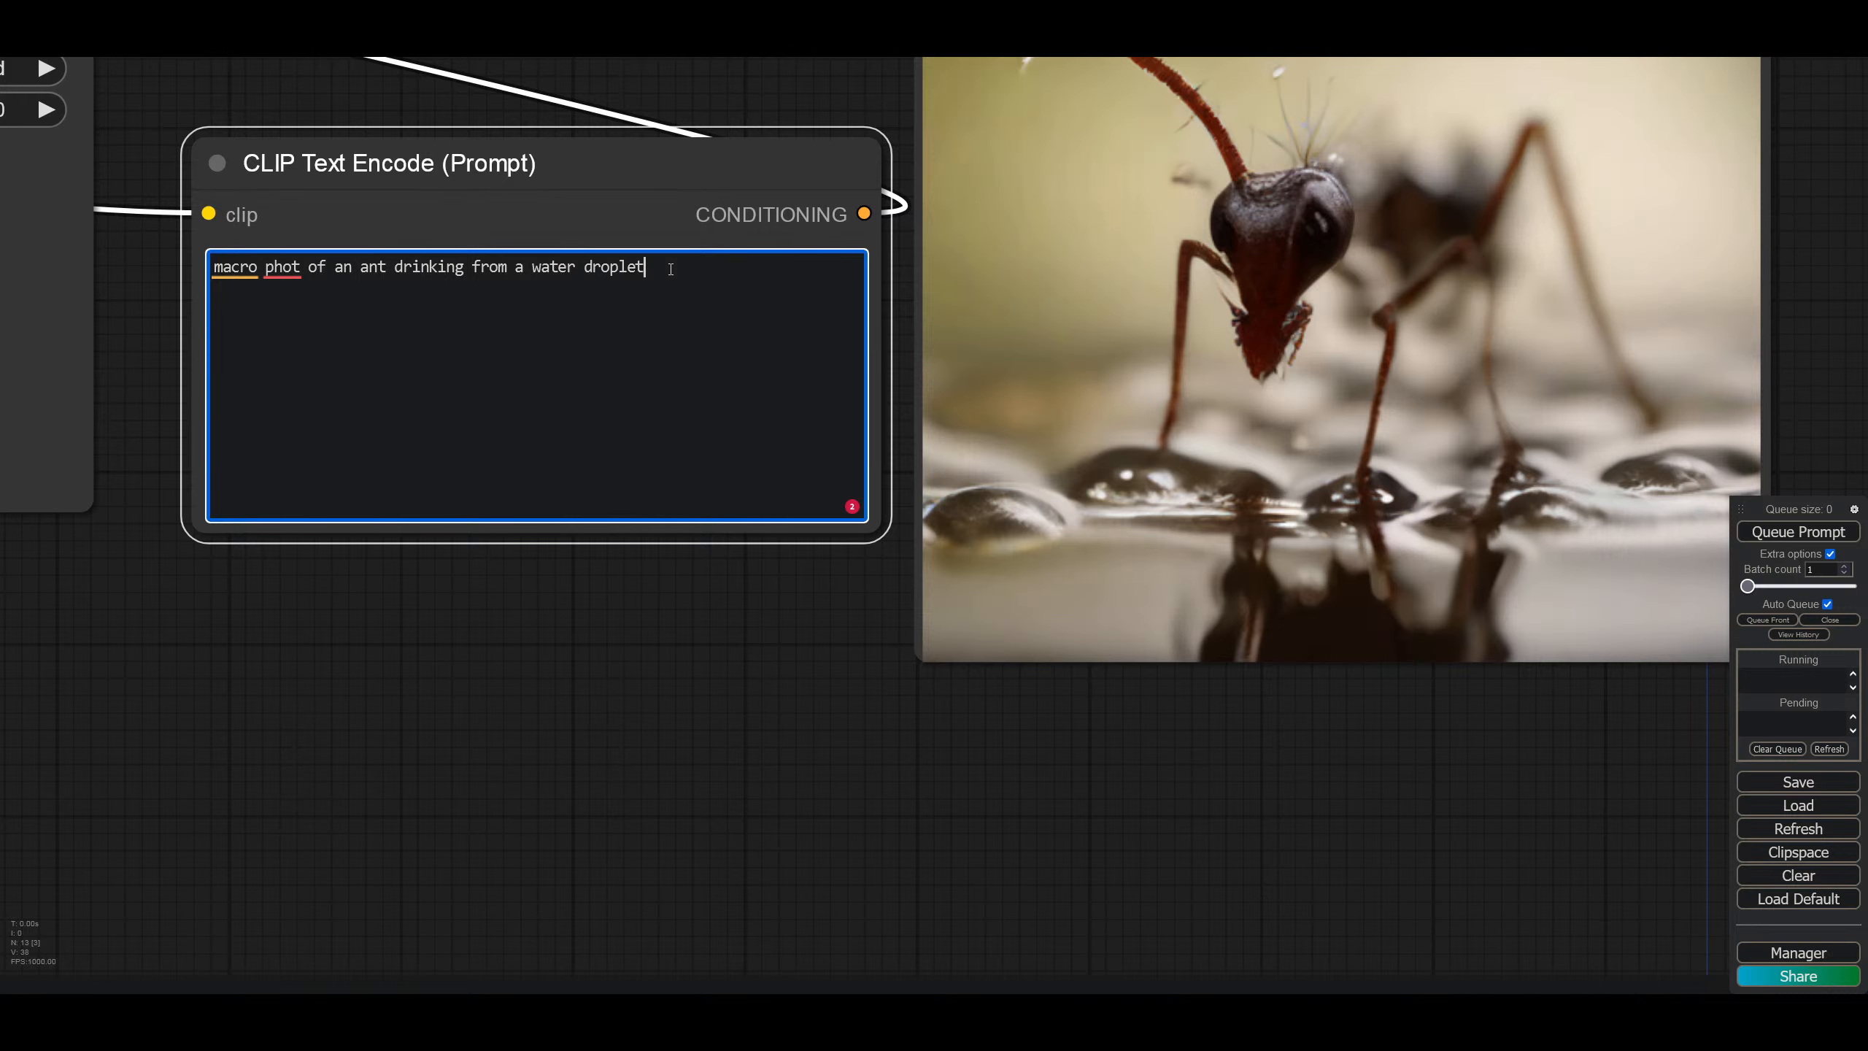
text(on leaf)
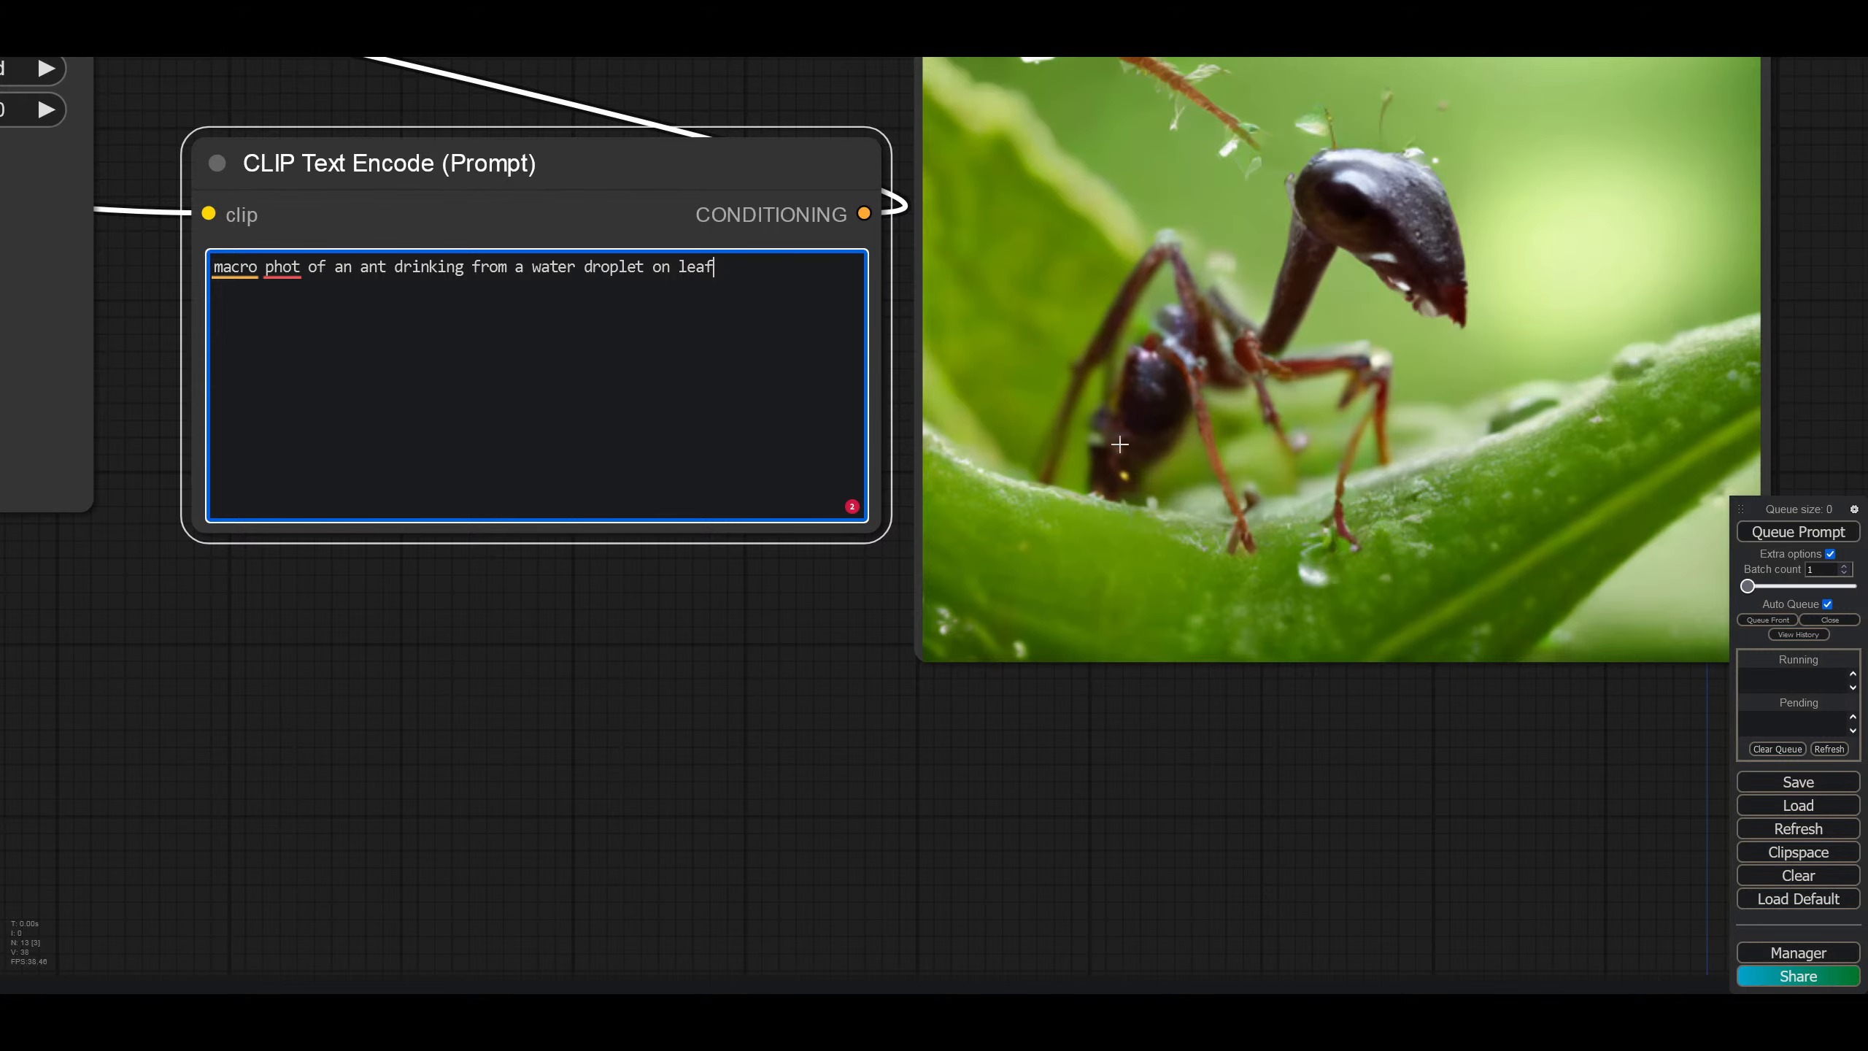
drag(1534, 688, 412, 814)
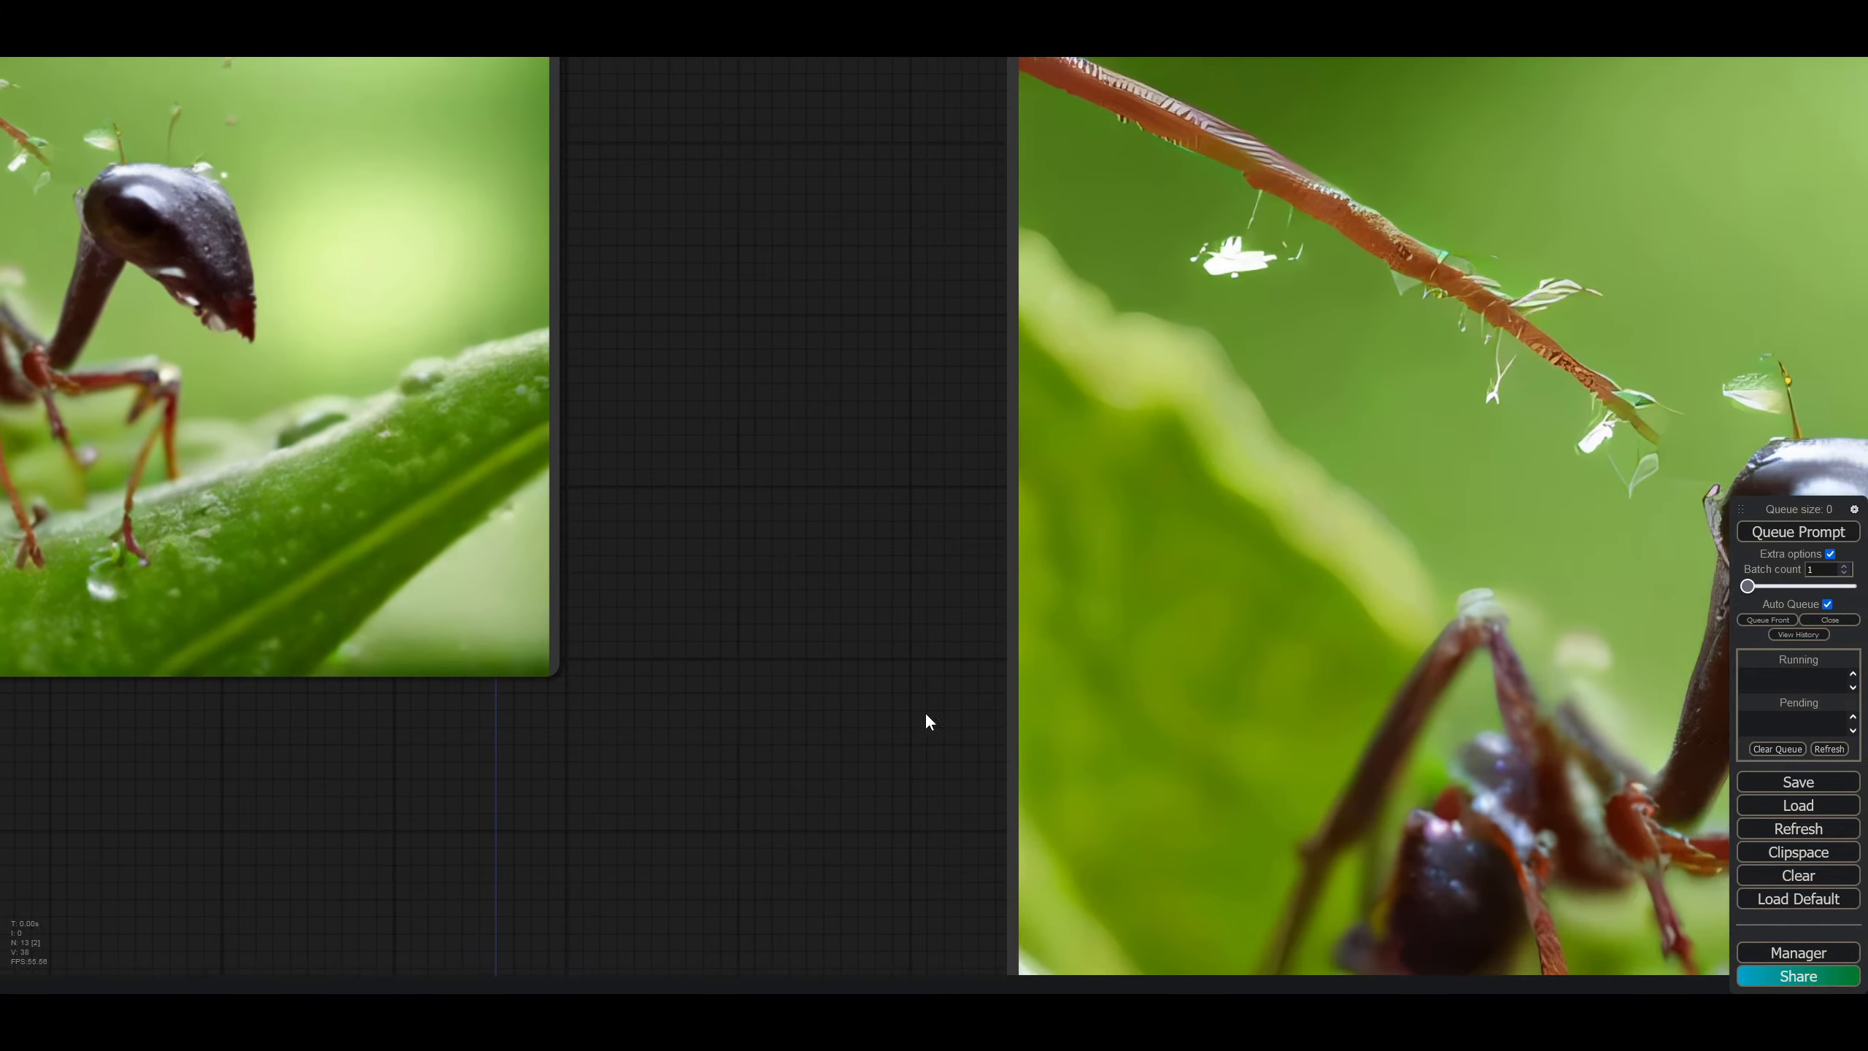
scroll(931, 712, down, 2)
drag(931, 712, 321, 547)
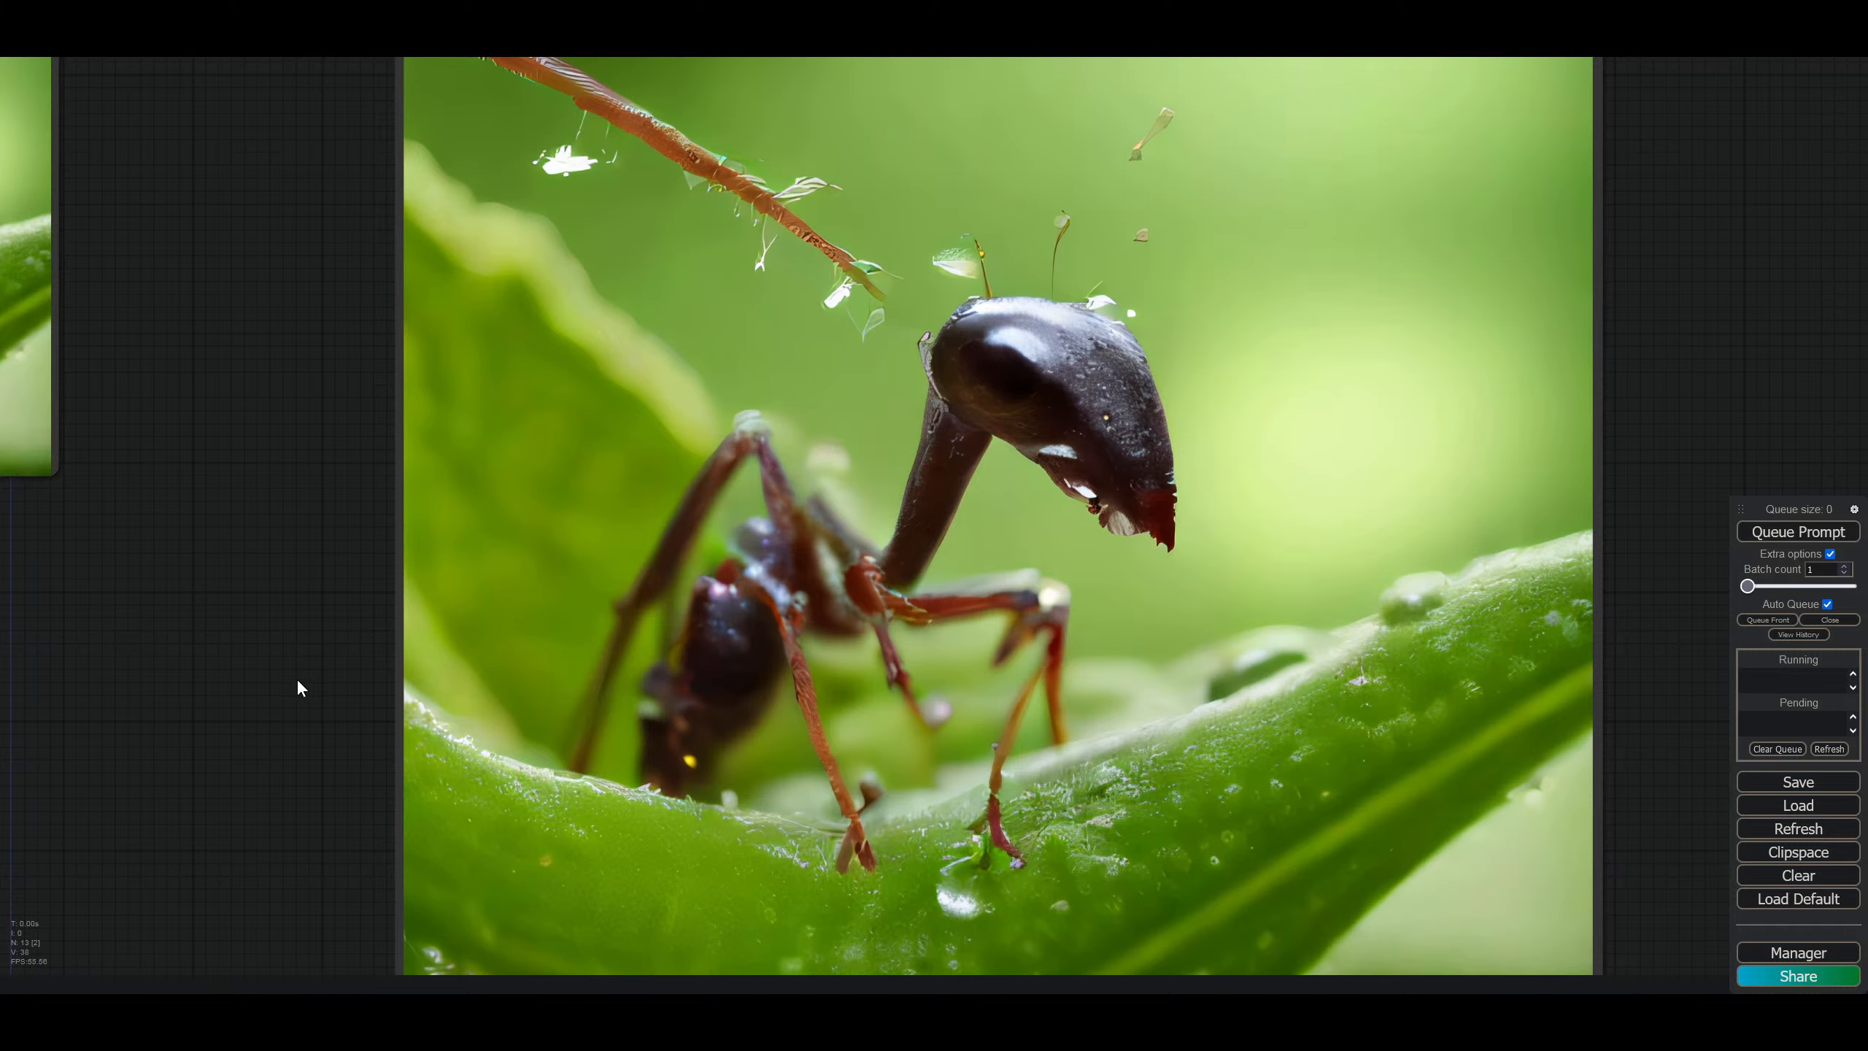
Step: Set control_after_generate in the SamplerCustom node to randomize
drag(298, 687, 1605, 718)
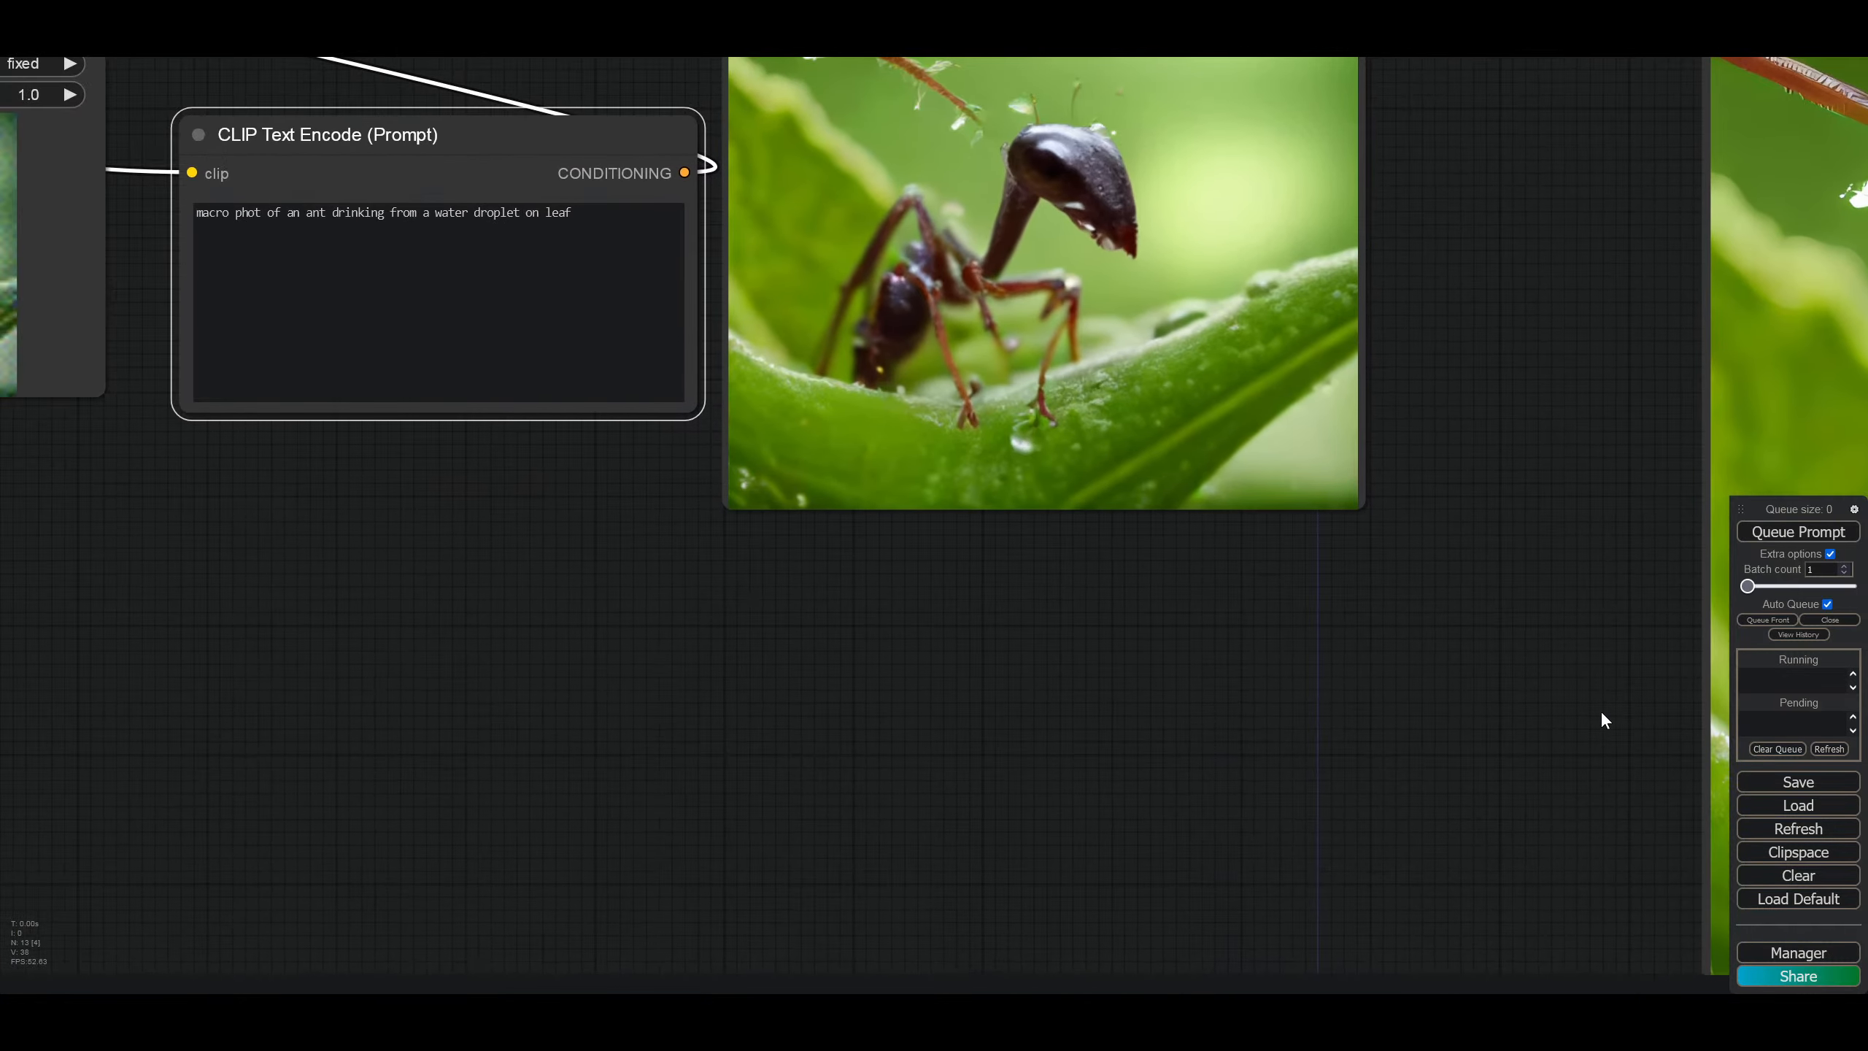
drag(620, 632, 896, 814)
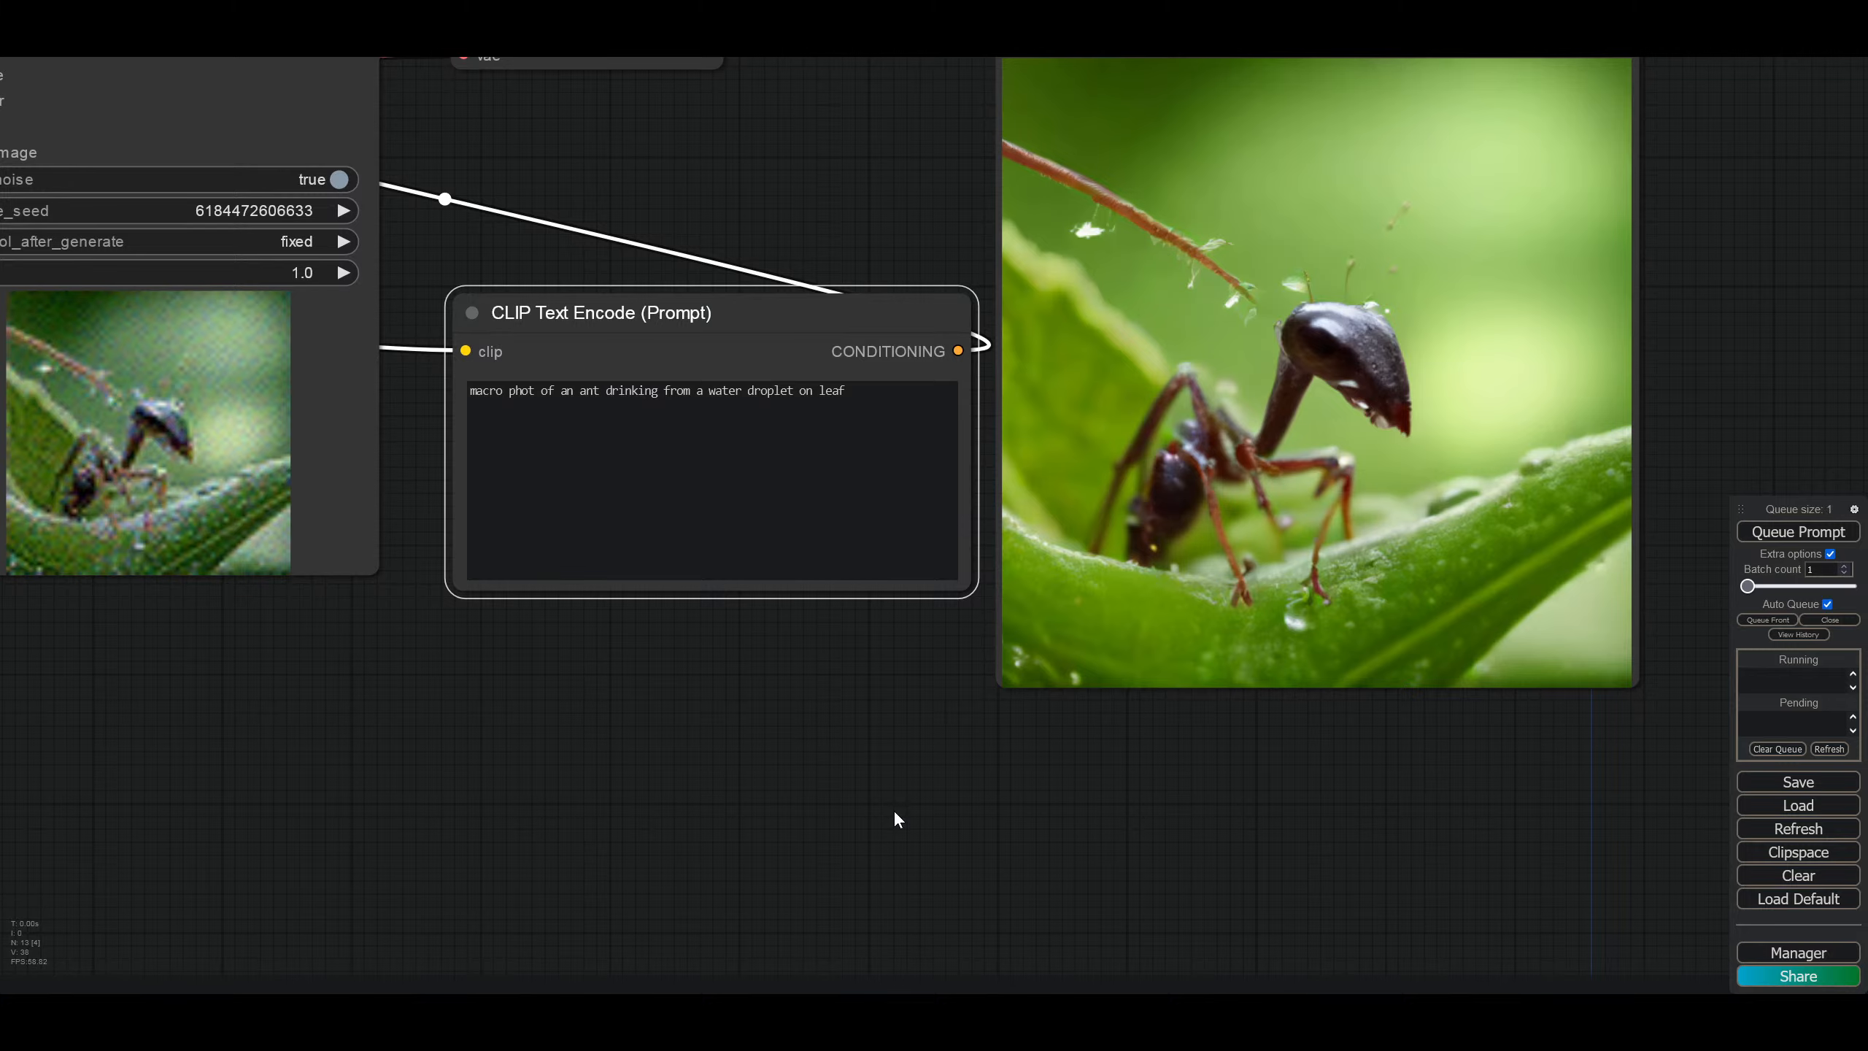
scroll(925, 839, down, 5)
drag(1201, 909, 866, 700)
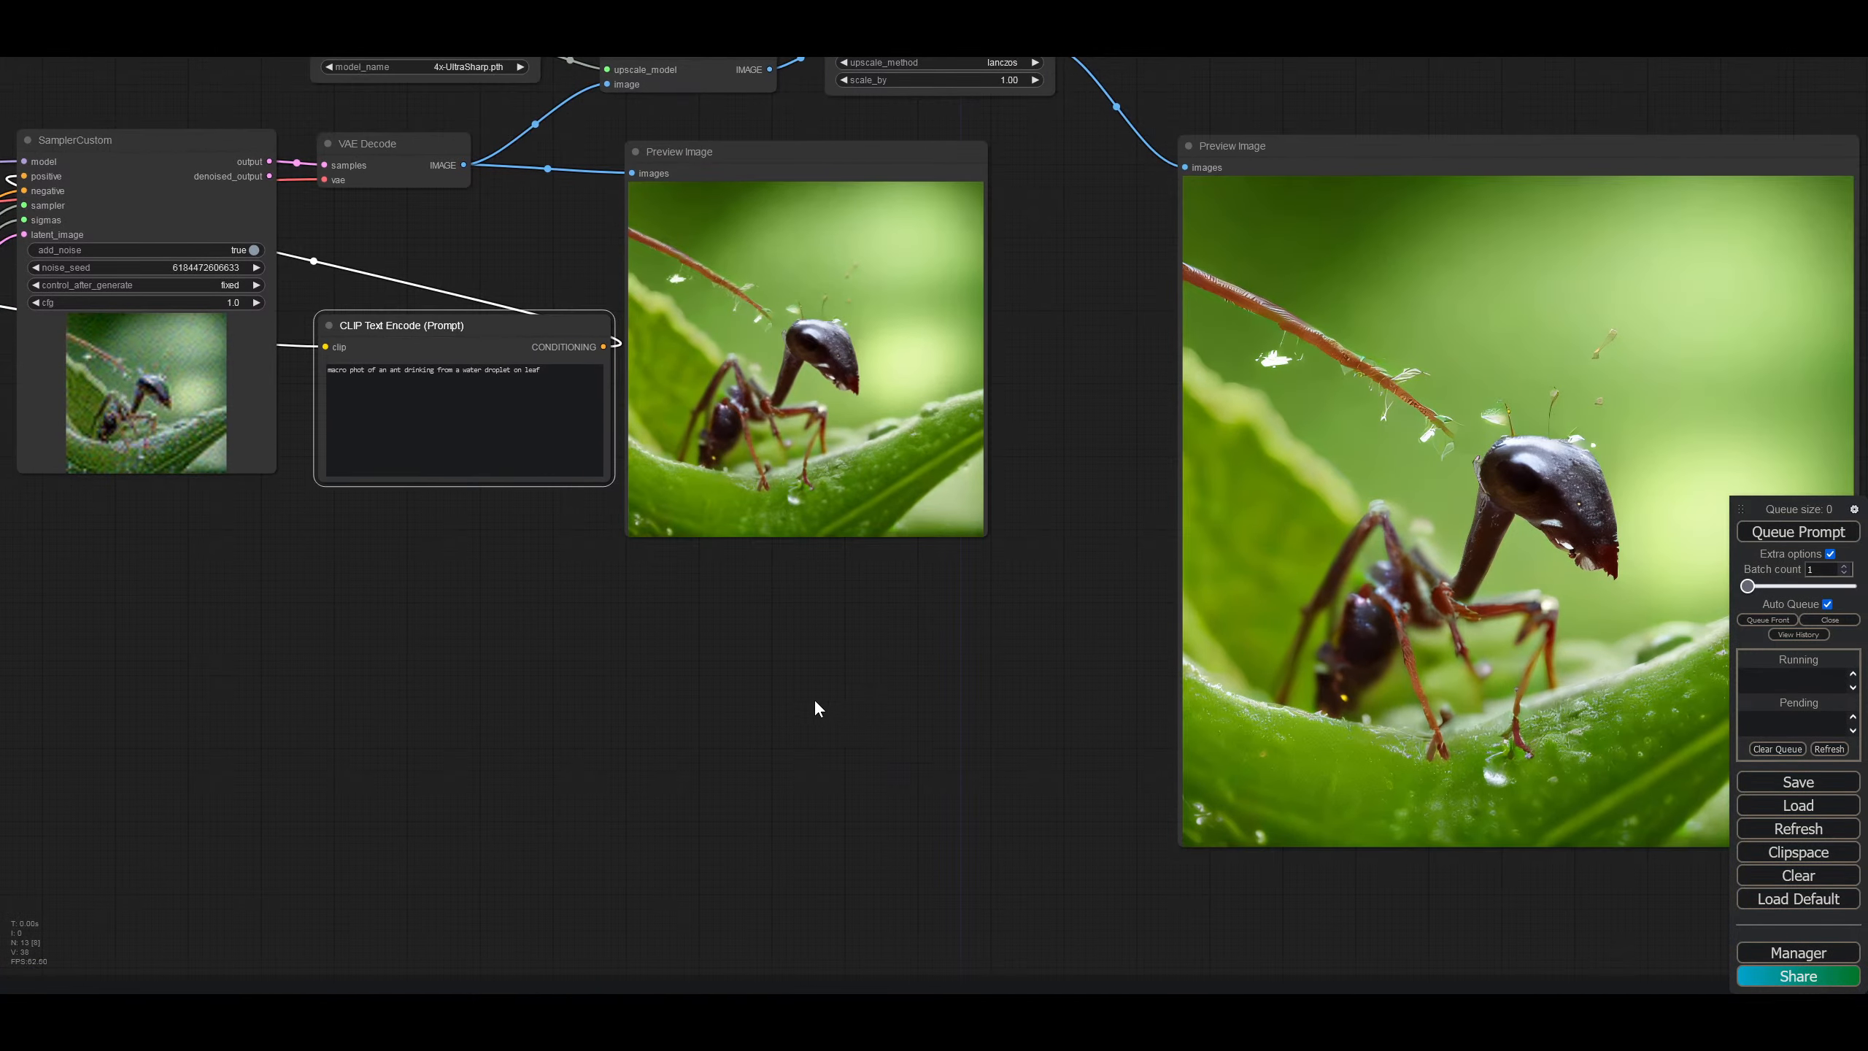
scroll(757, 717, up, 1)
scroll(752, 719, up, 2)
drag(575, 696, 1096, 822)
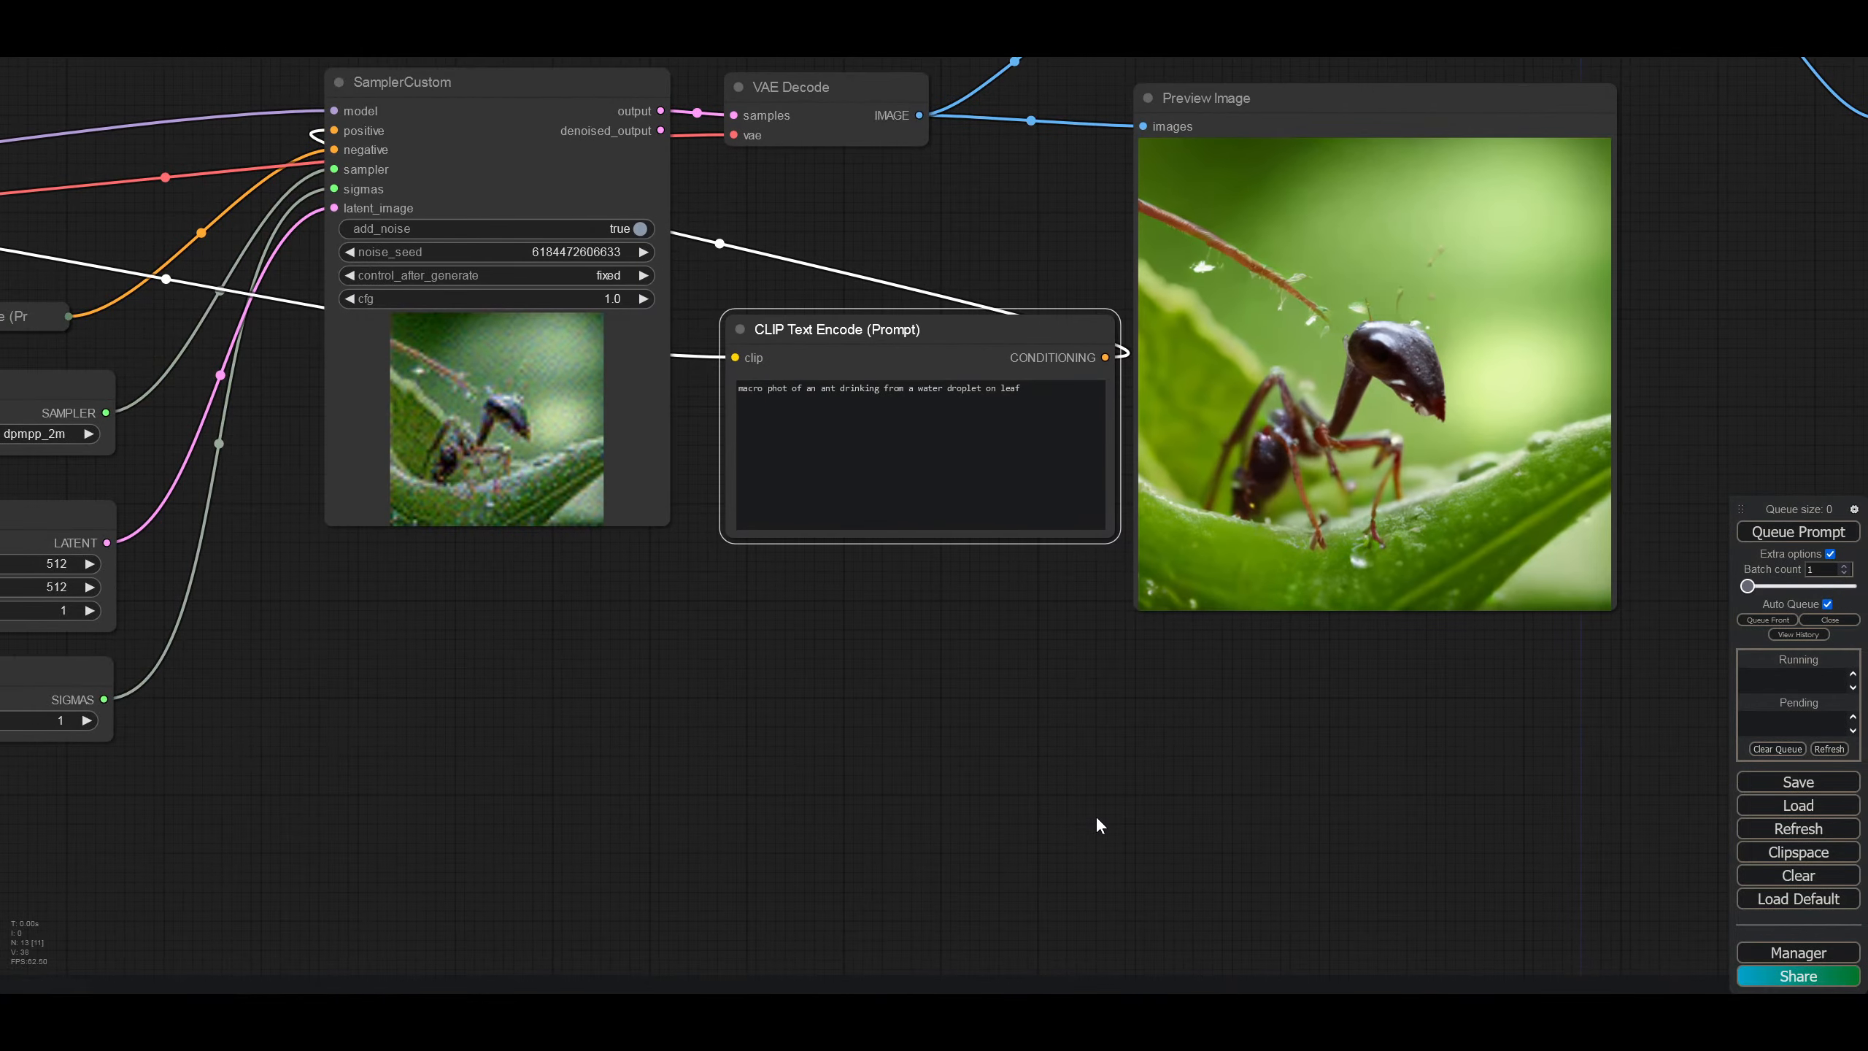
click(610, 275)
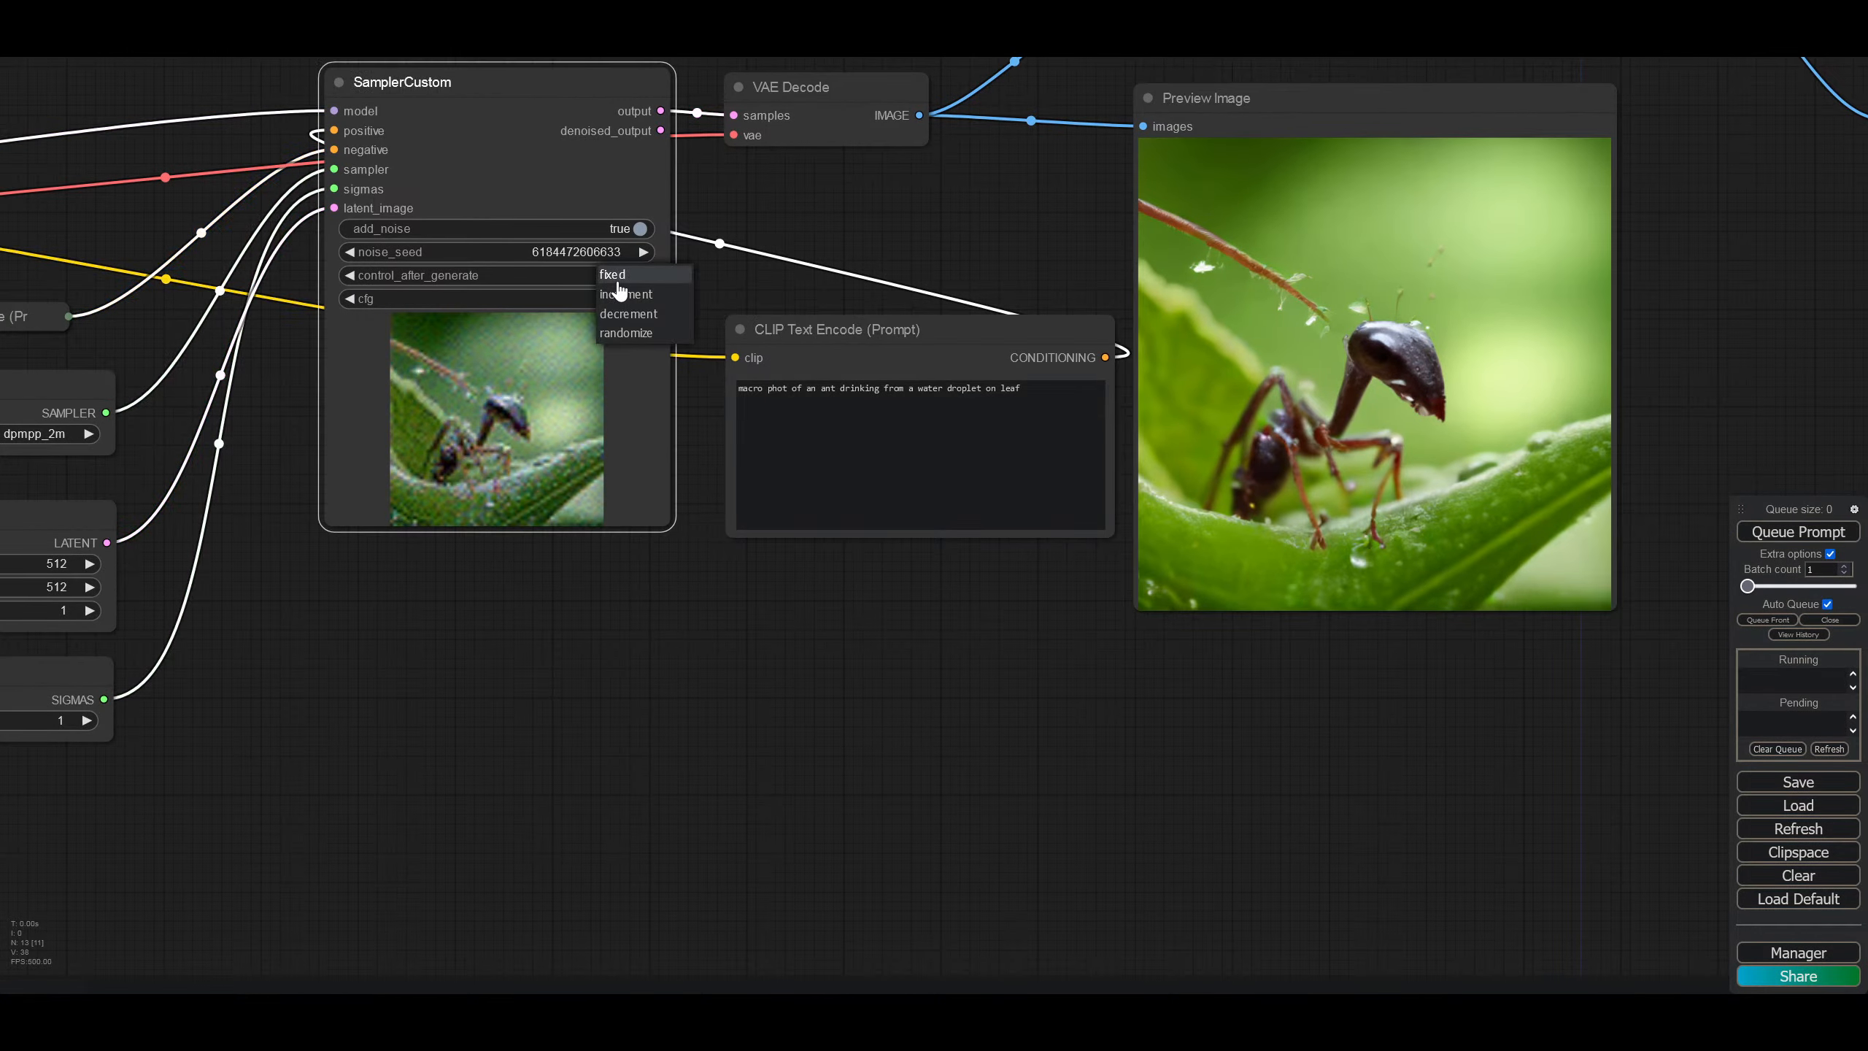
click(625, 332)
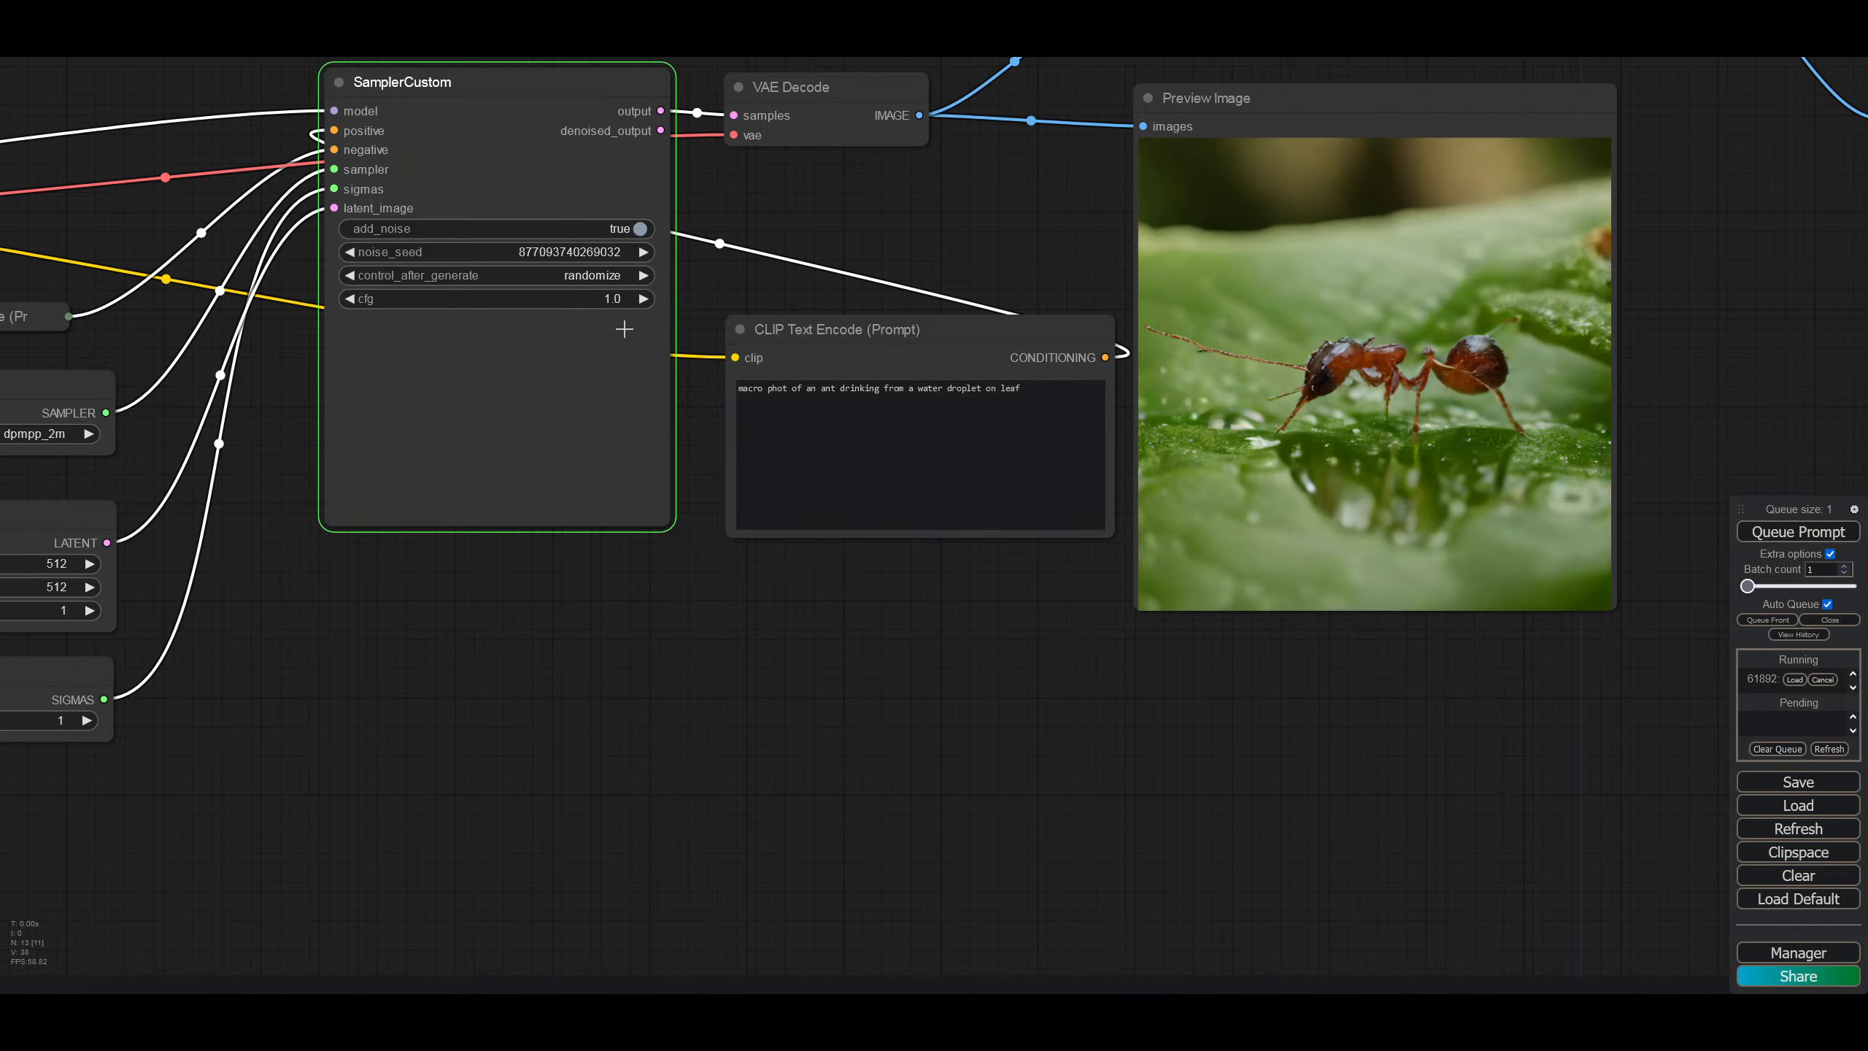
Step: Bypass the Upscale Image (using Model) node and set control_after_generate in SamplerCustom to fixed
drag(1381, 814, 1221, 951)
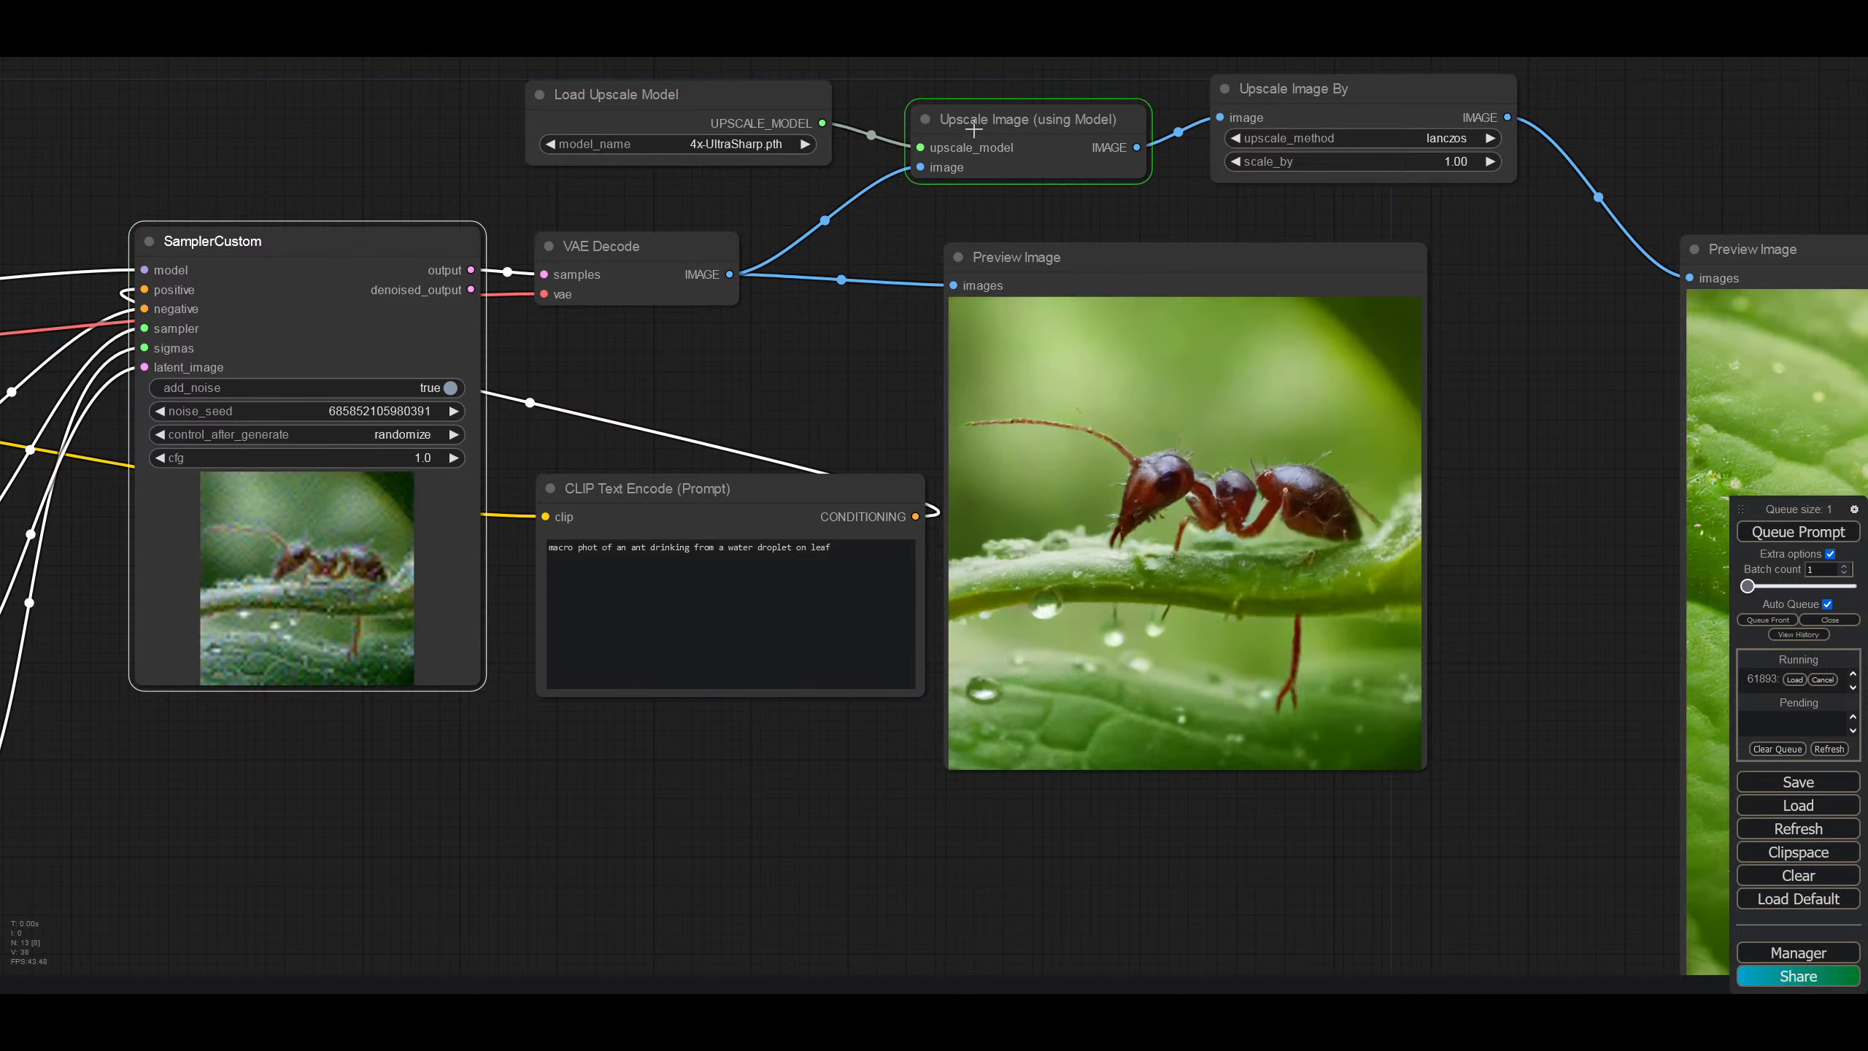
right_click(978, 122)
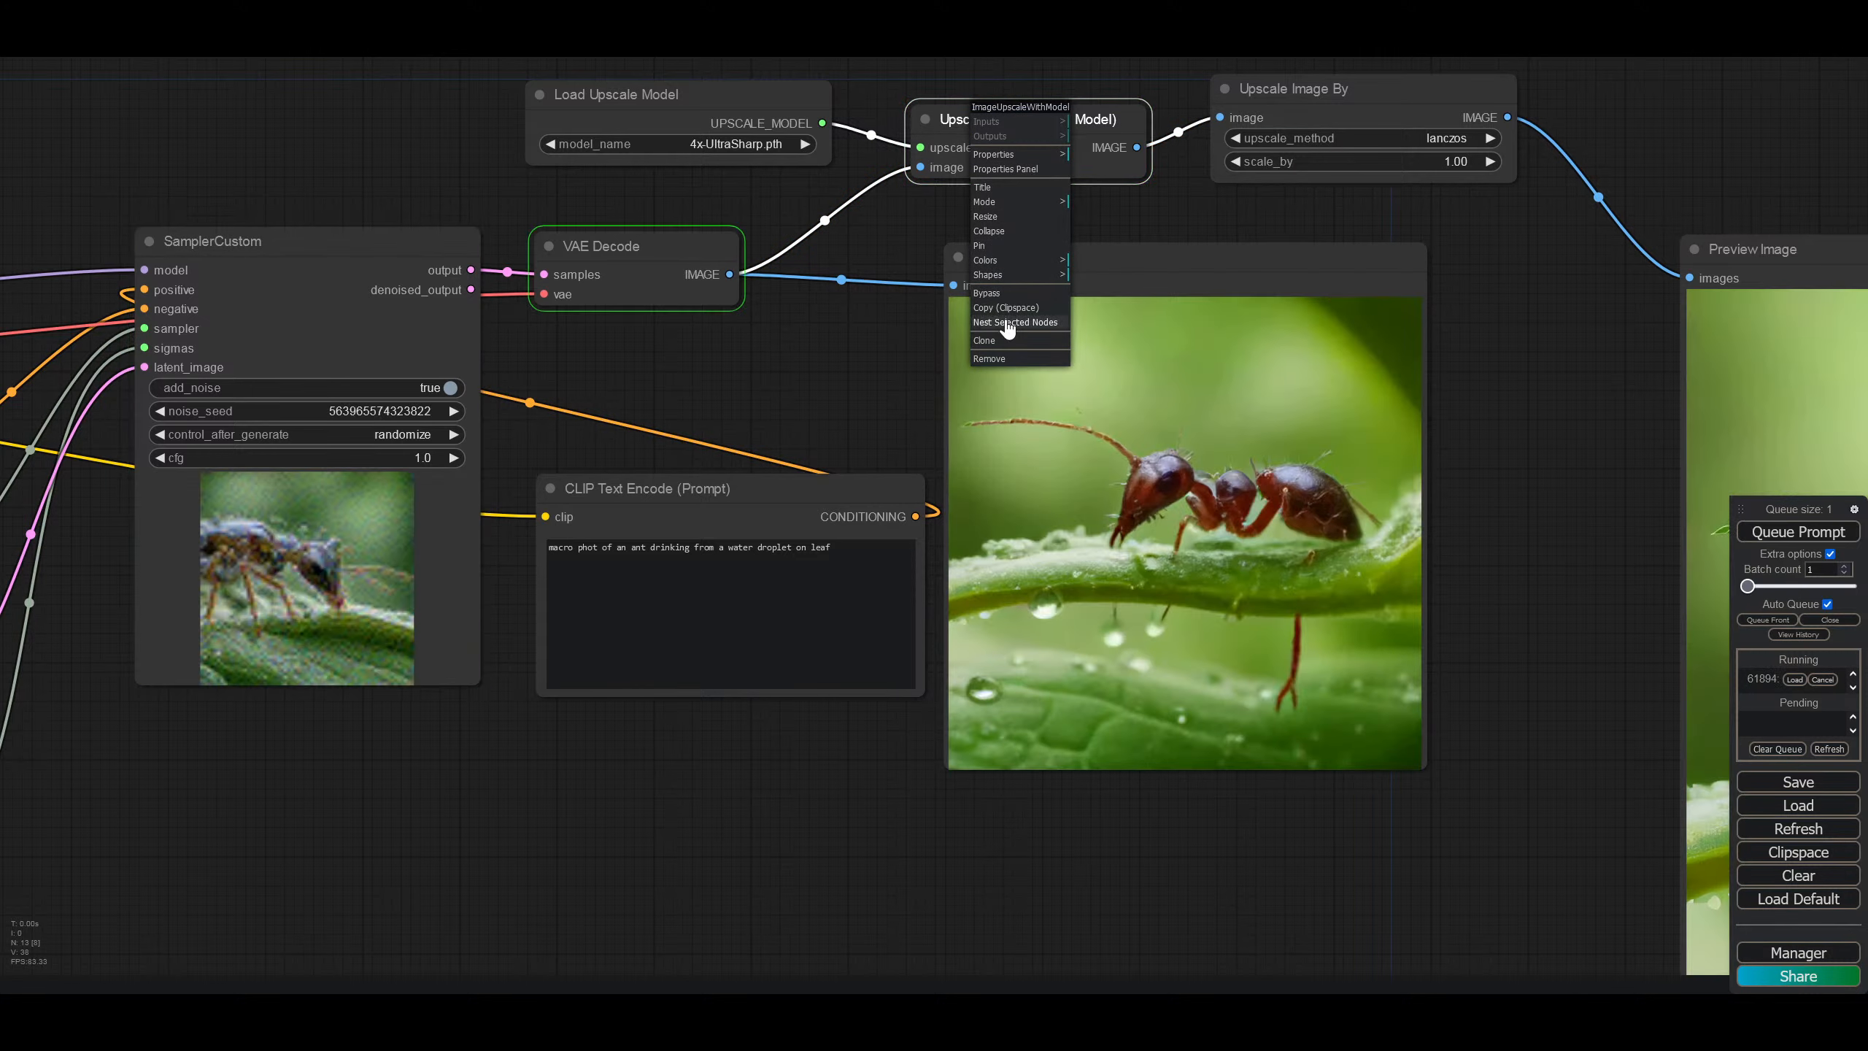
click(987, 292)
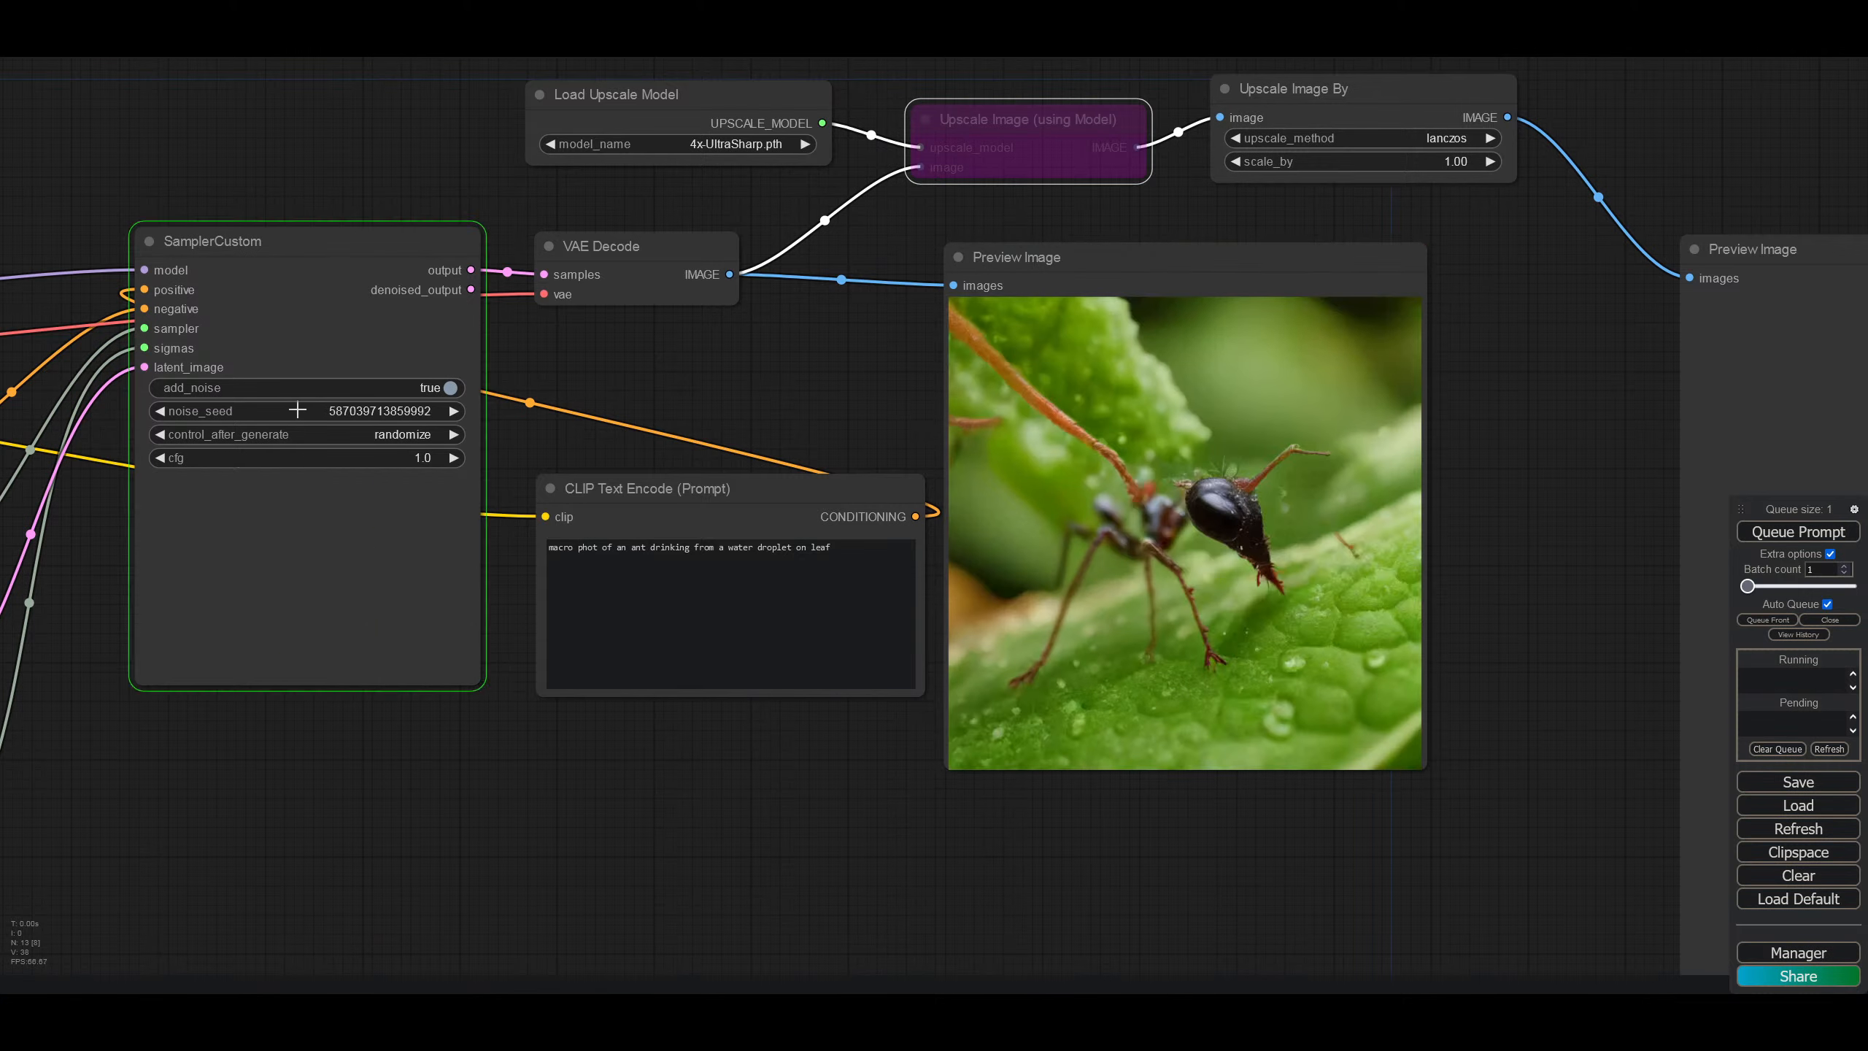
click(387, 436)
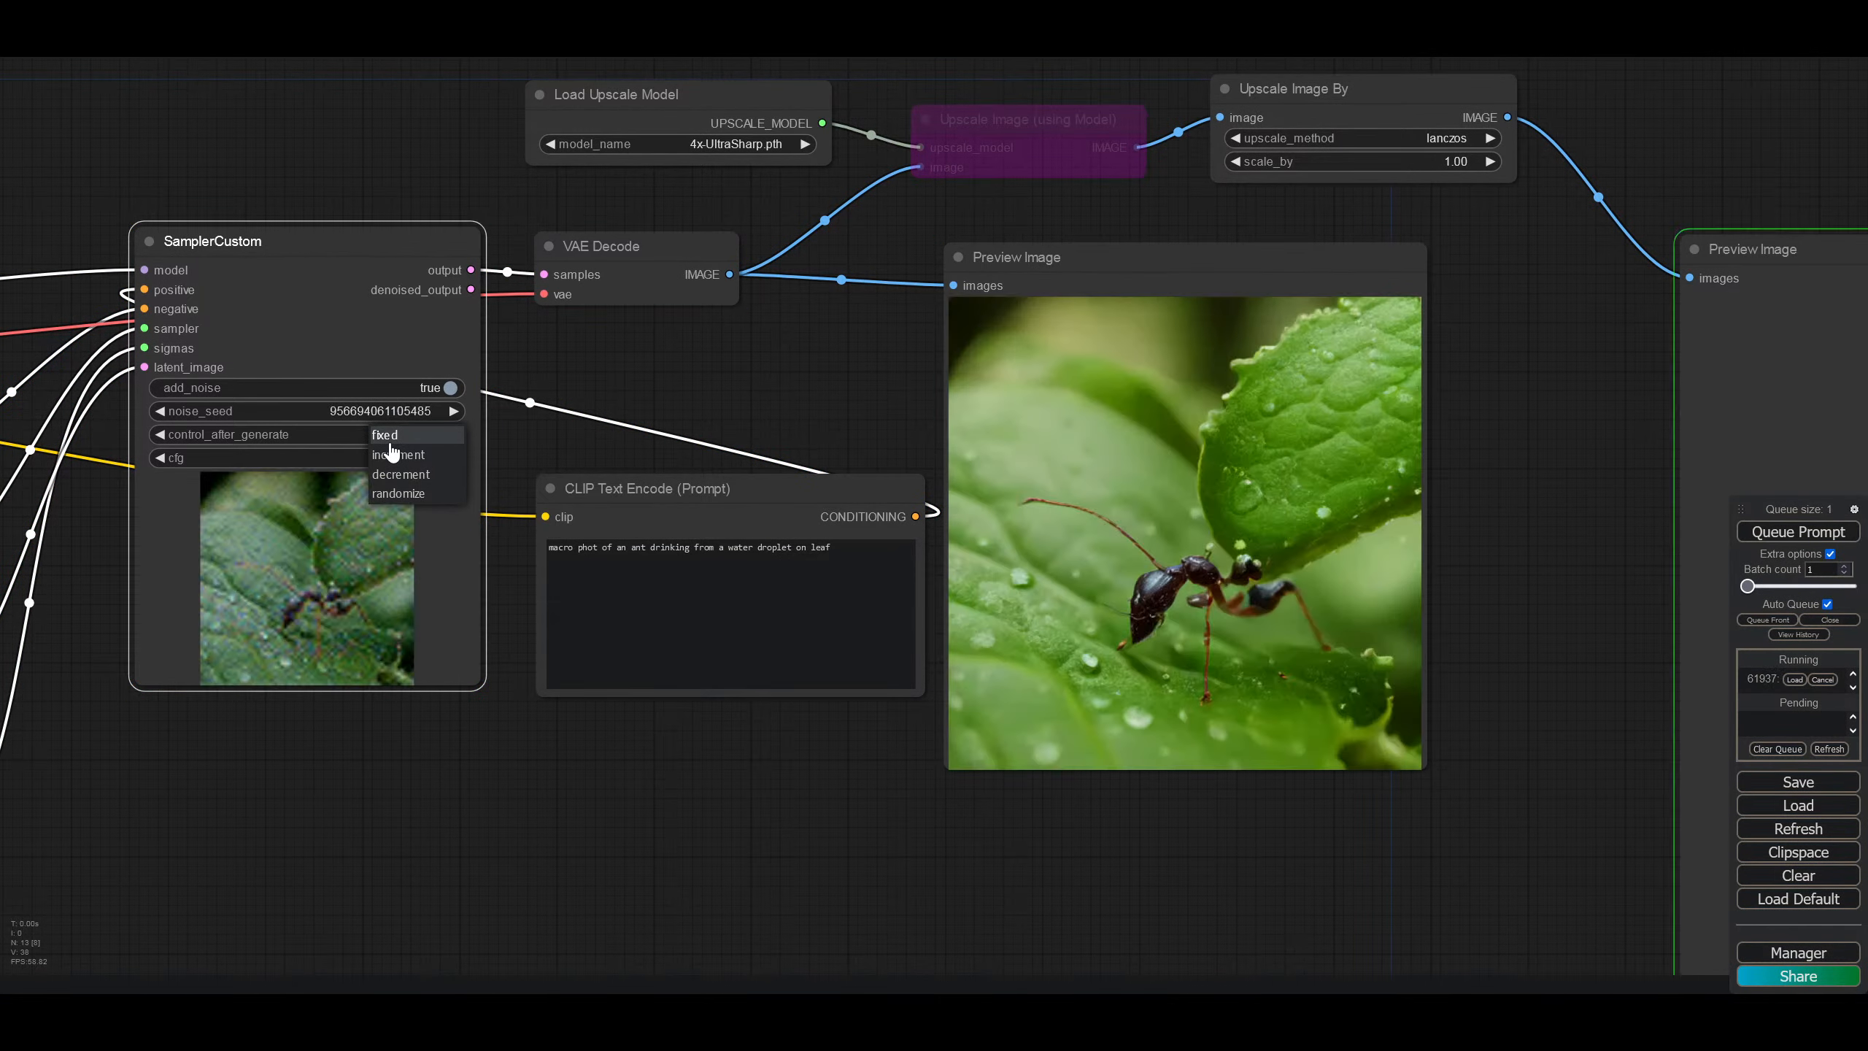
click(388, 437)
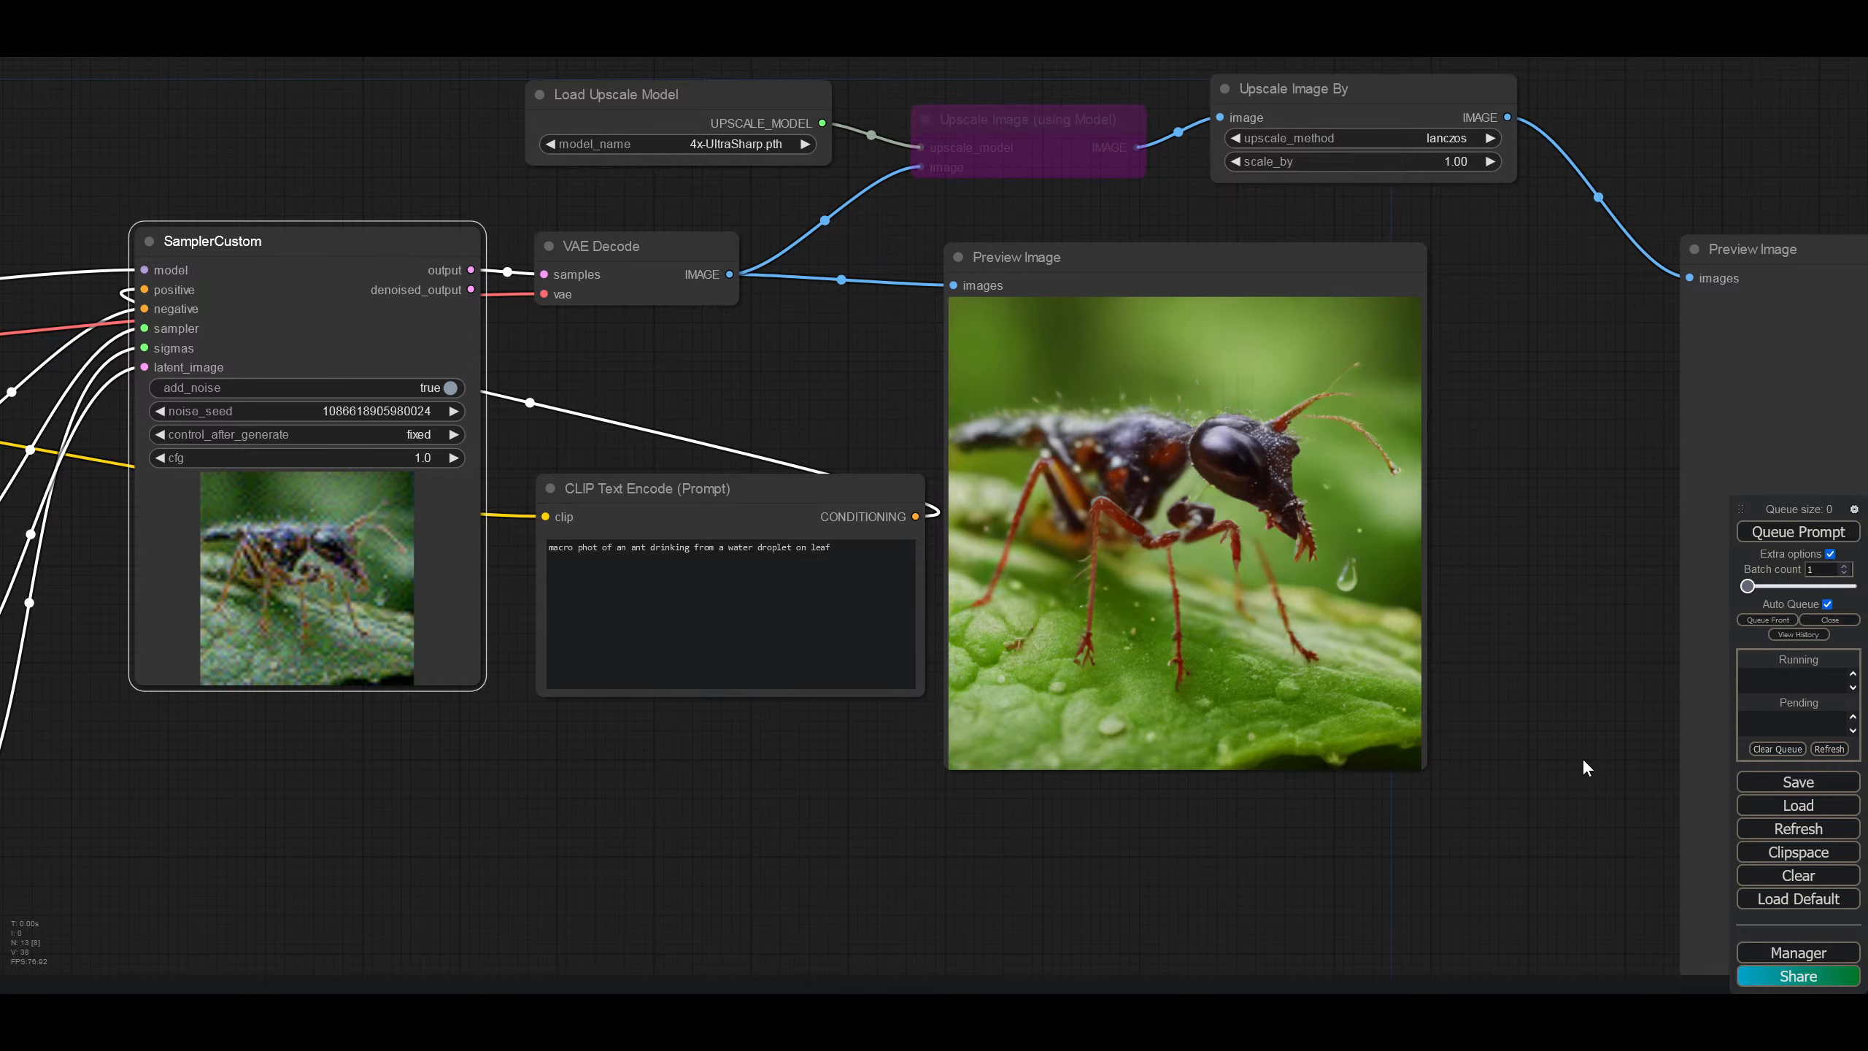
Step: Save the workflow under the name "SDXL Turbo with Upscale" and clear the node selection
click(1773, 780)
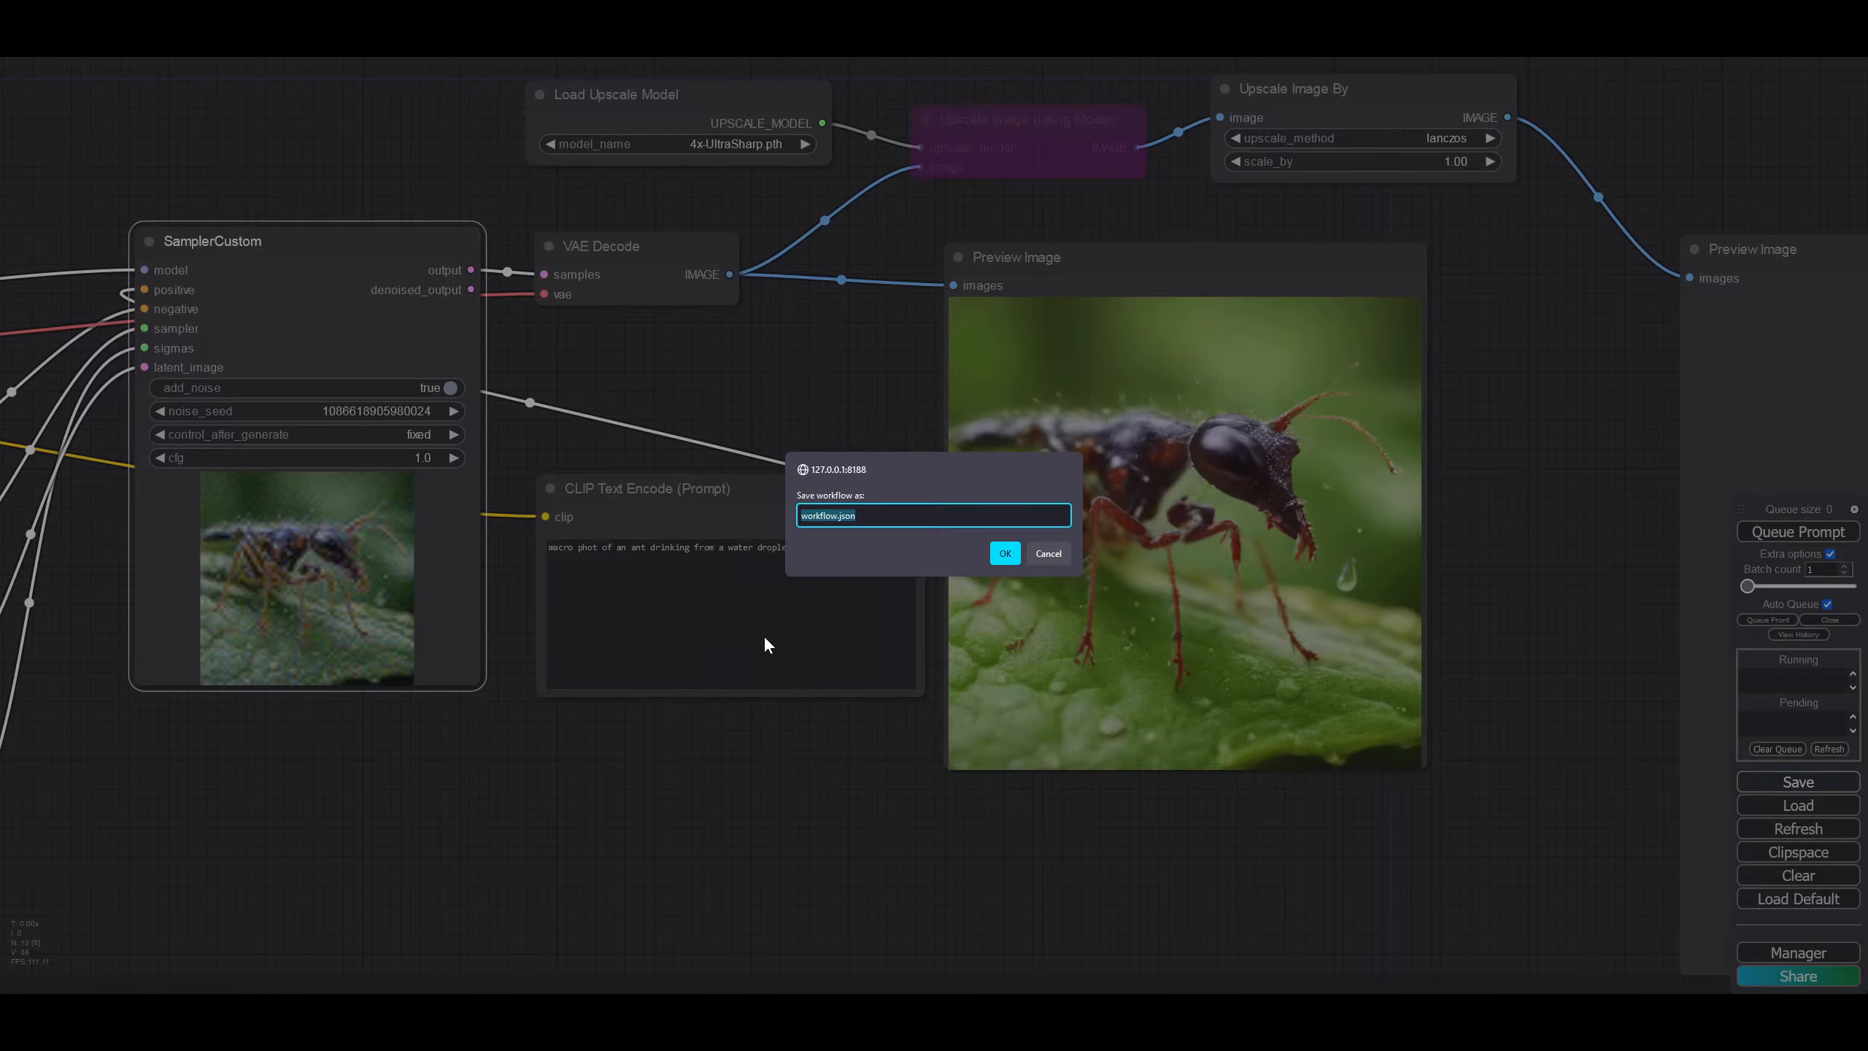
text(S)
text(DXL Turbo with Upscale)
key(Return)
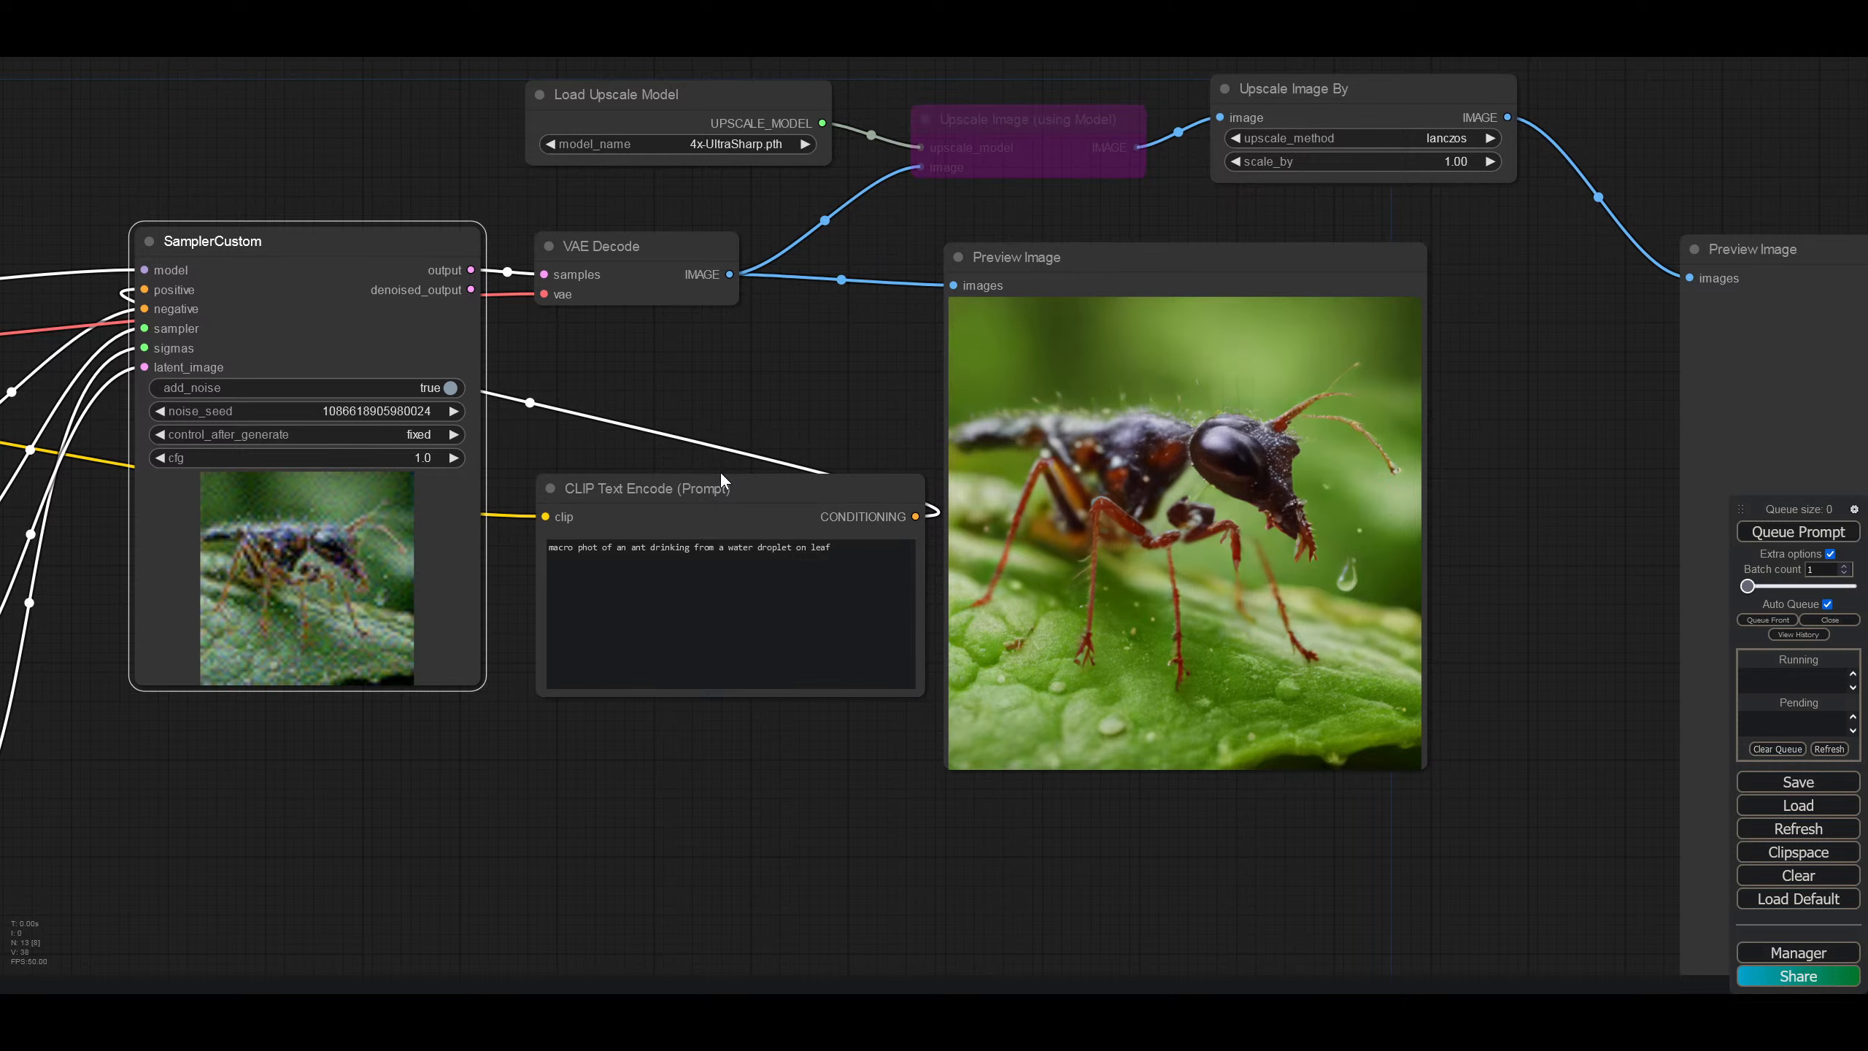
click(721, 405)
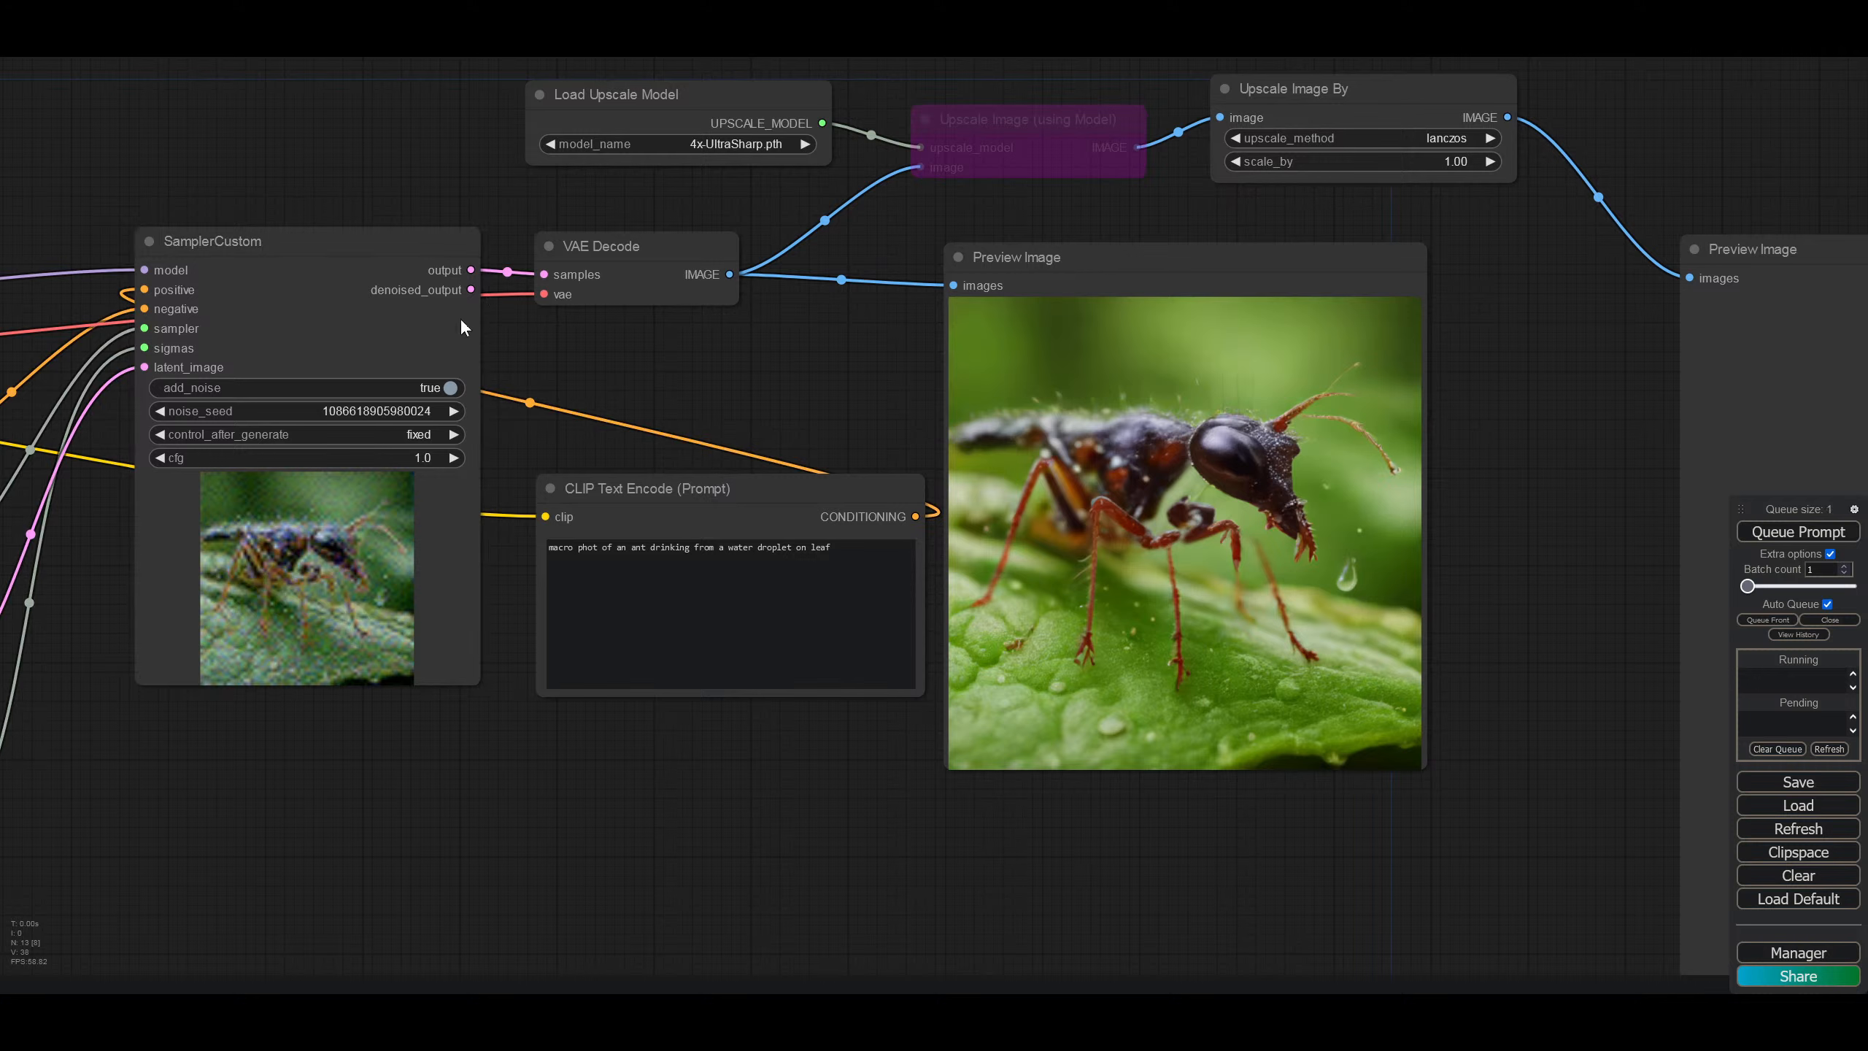